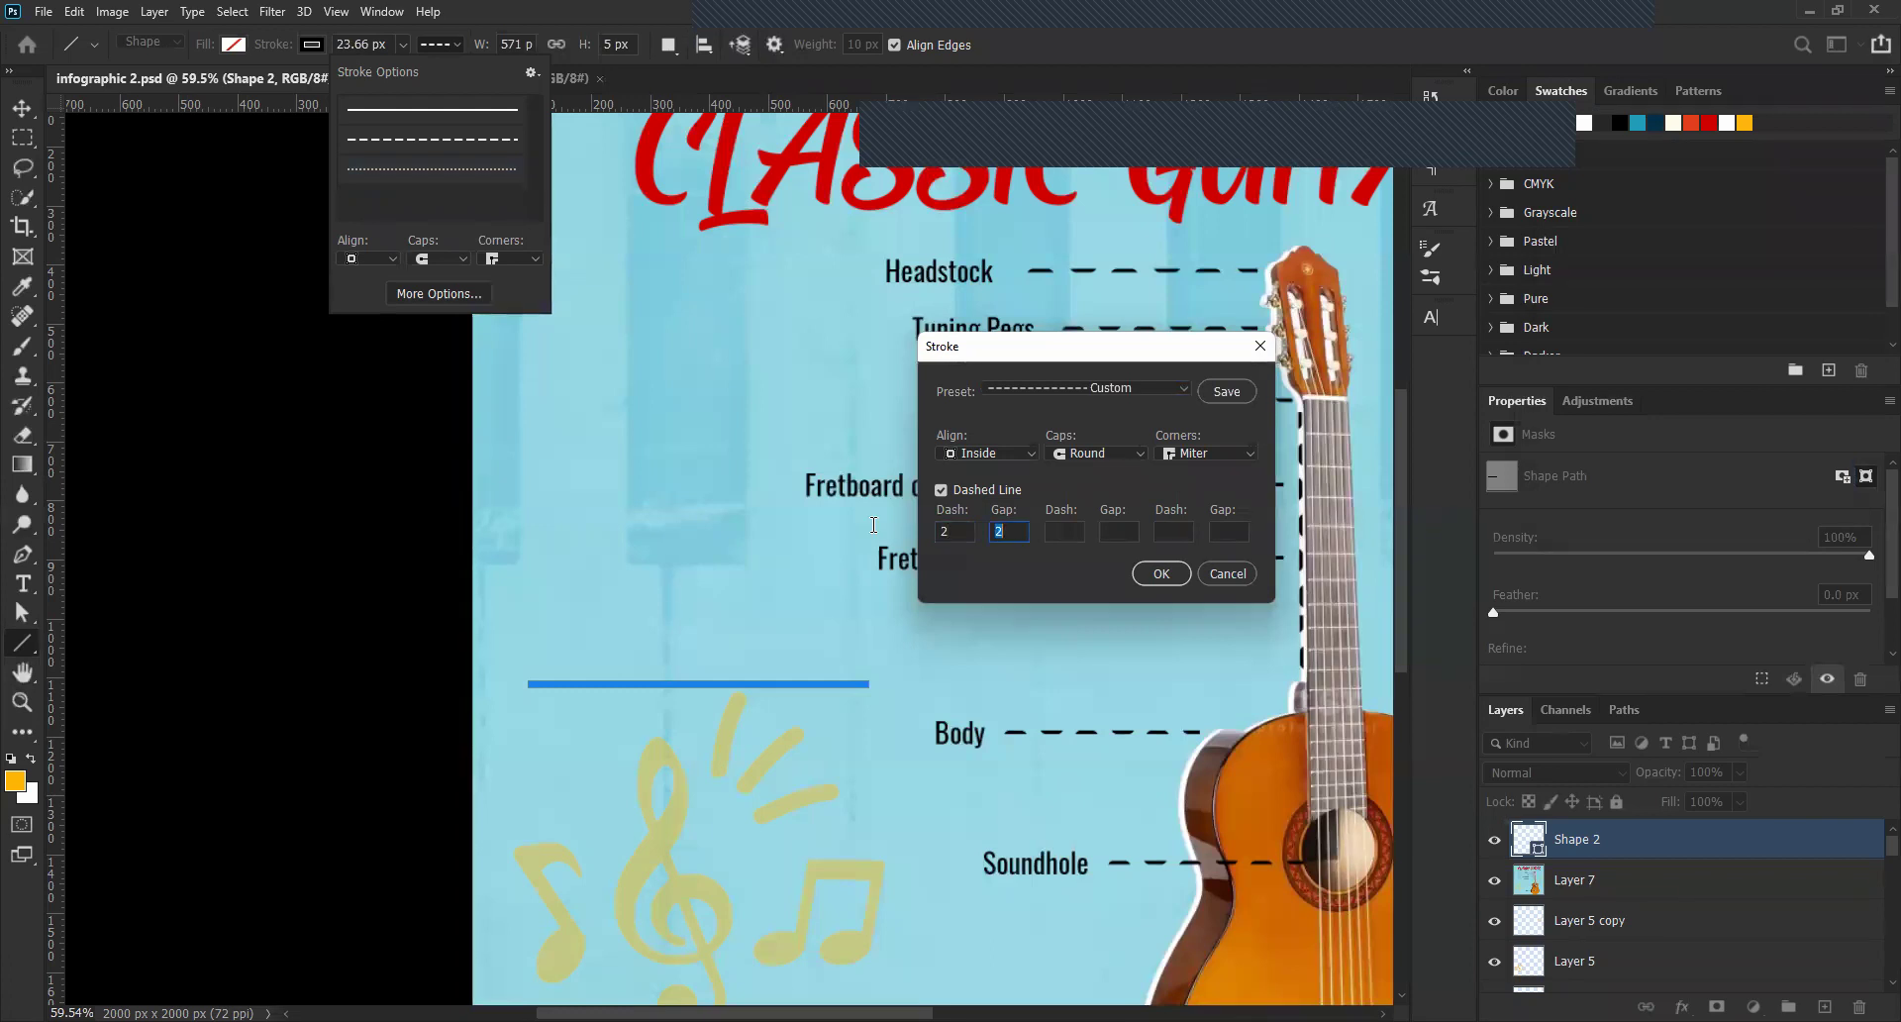
# Set the selected line's stroke to a dash gap of 1 with round corners, and deselect the line.
pyautogui.write('1')
pyautogui.press('Tab')
pyautogui.click(1220, 454)
pyautogui.click(1208, 495)
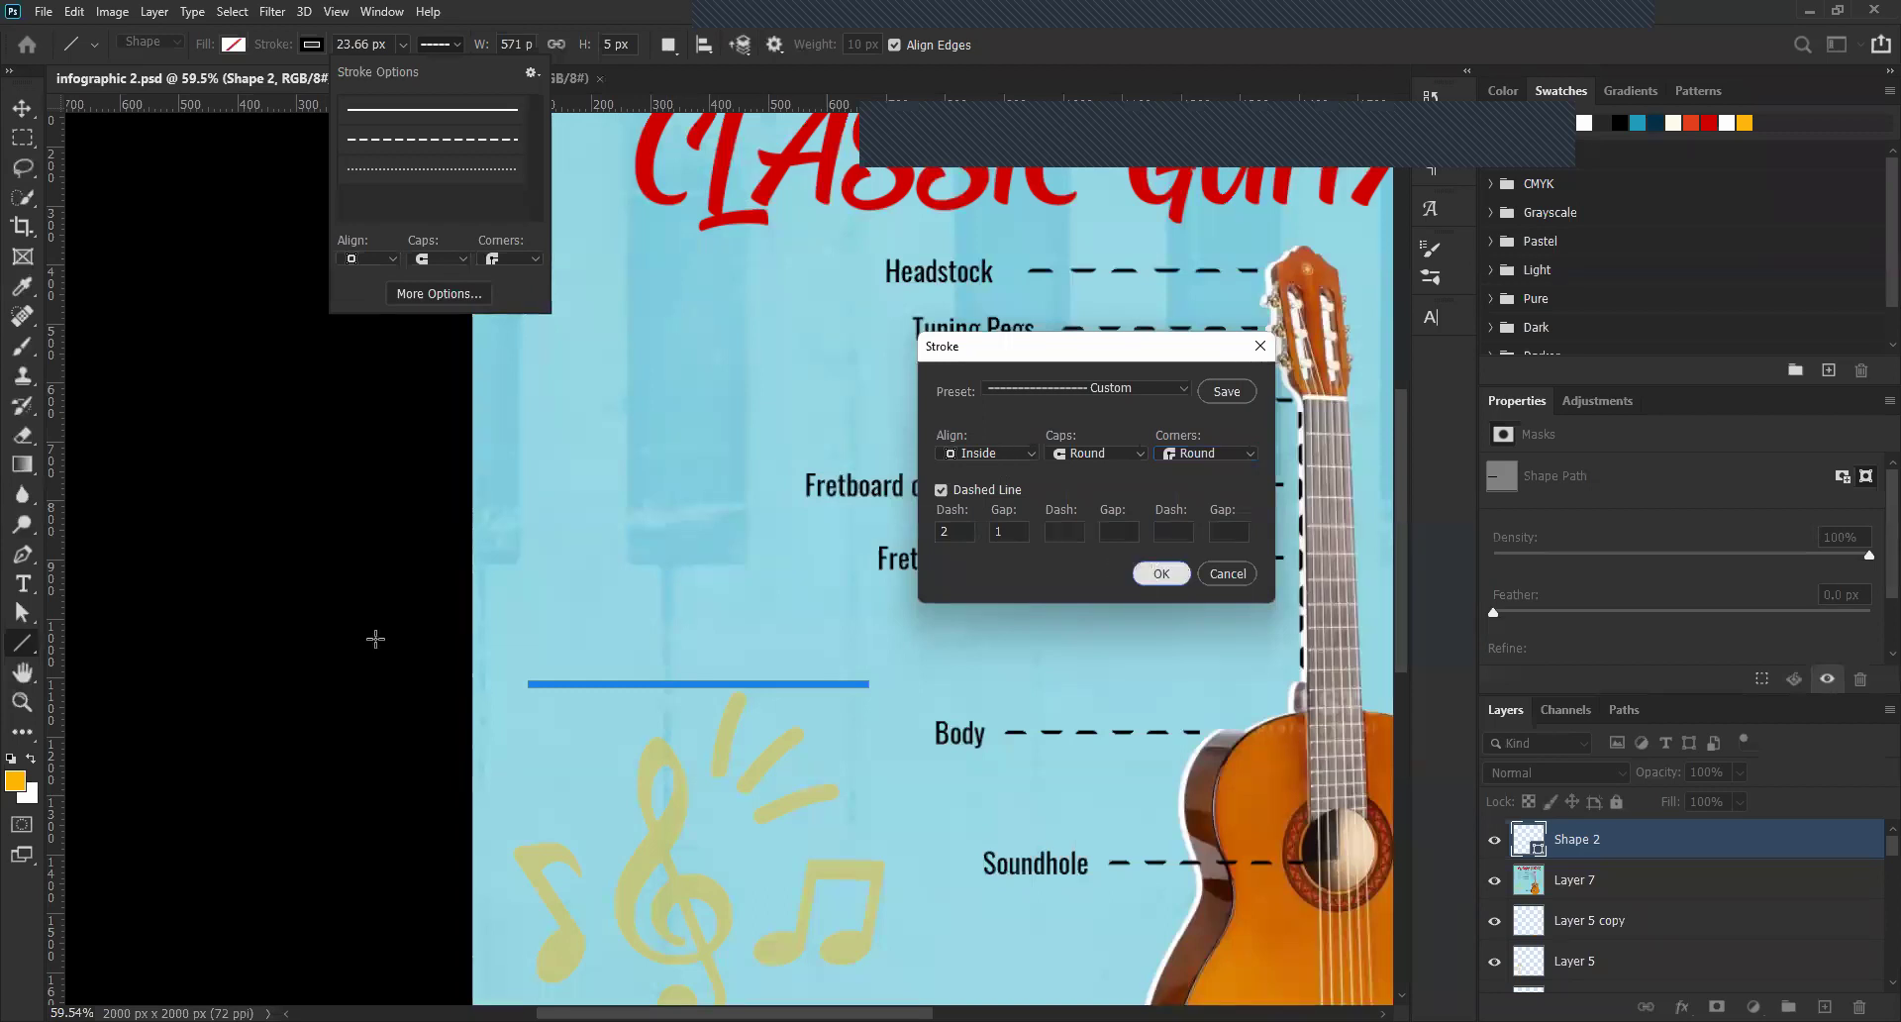
pyautogui.press('Return')
pyautogui.click(1713, 852)
pyautogui.click(12, 106)
pyautogui.click(708, 685)
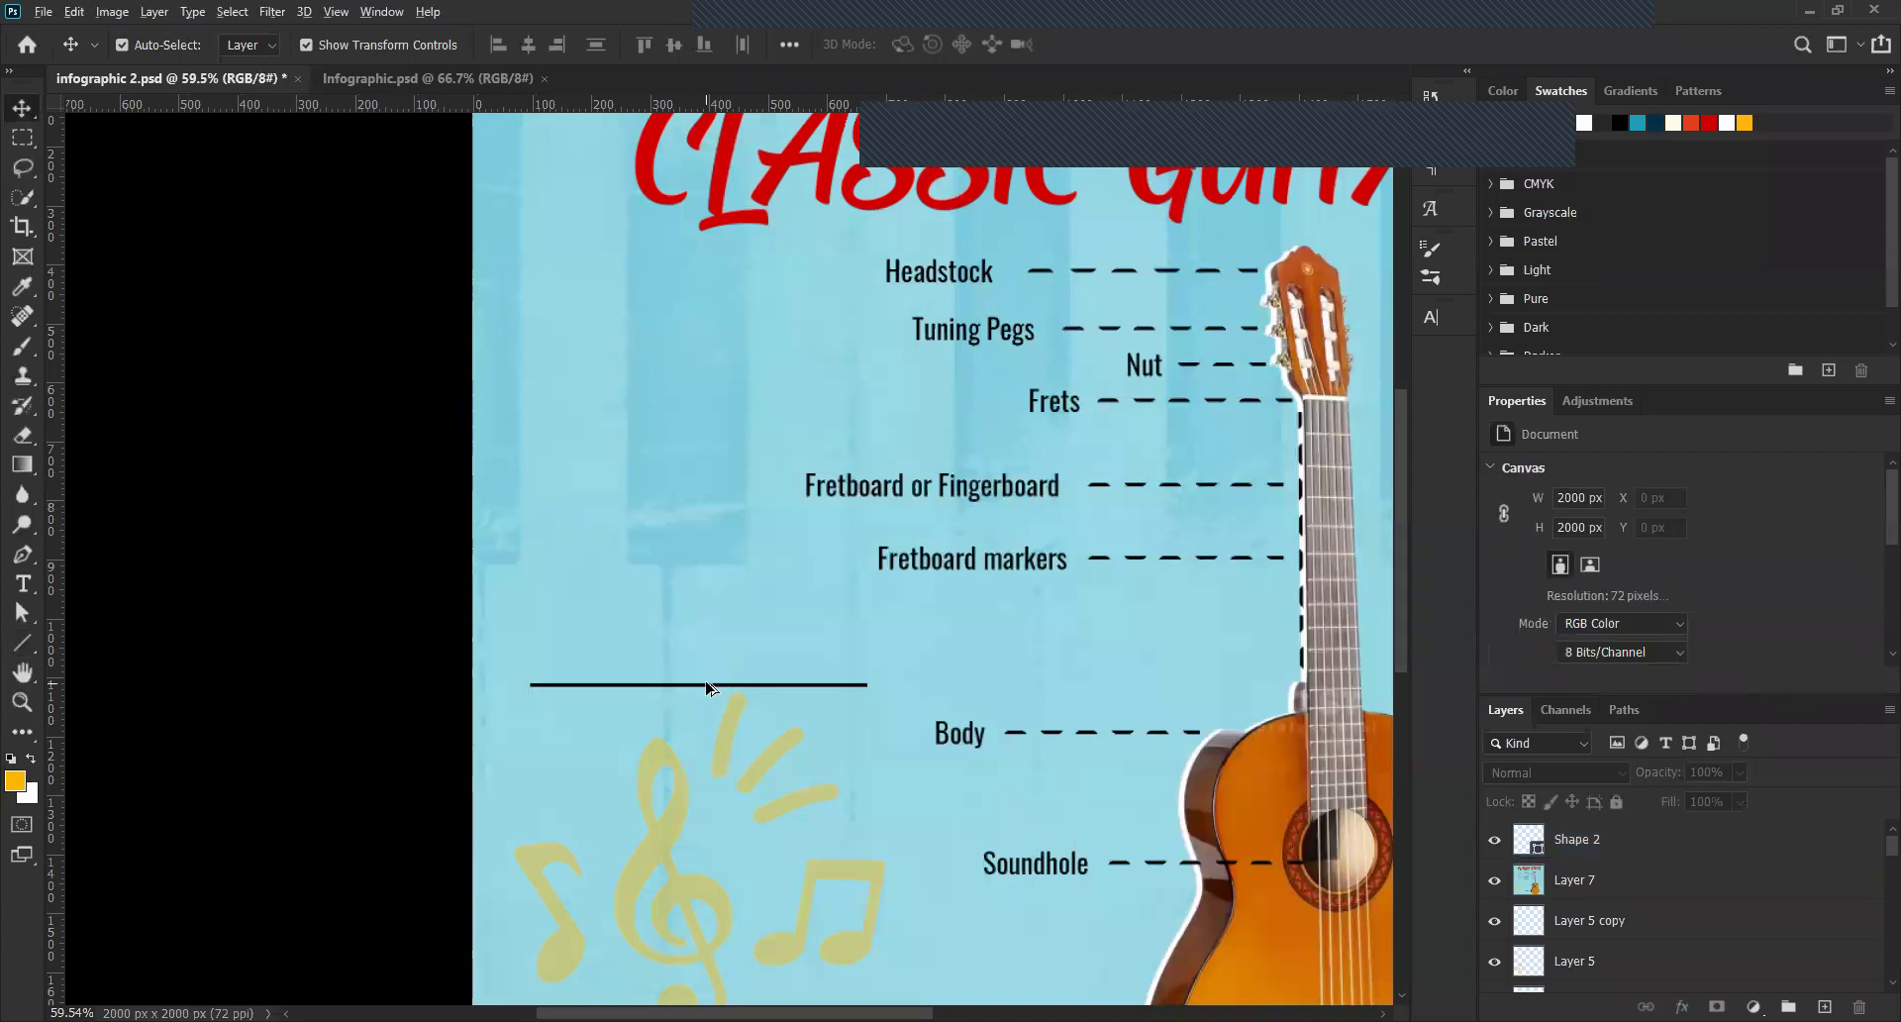
# Draw a second, thicker horizontal line with 10 px weight above the existing line on the Shape 2 layer.
pyautogui.scroll(5, 708, 685)
pyautogui.click(728, 686)
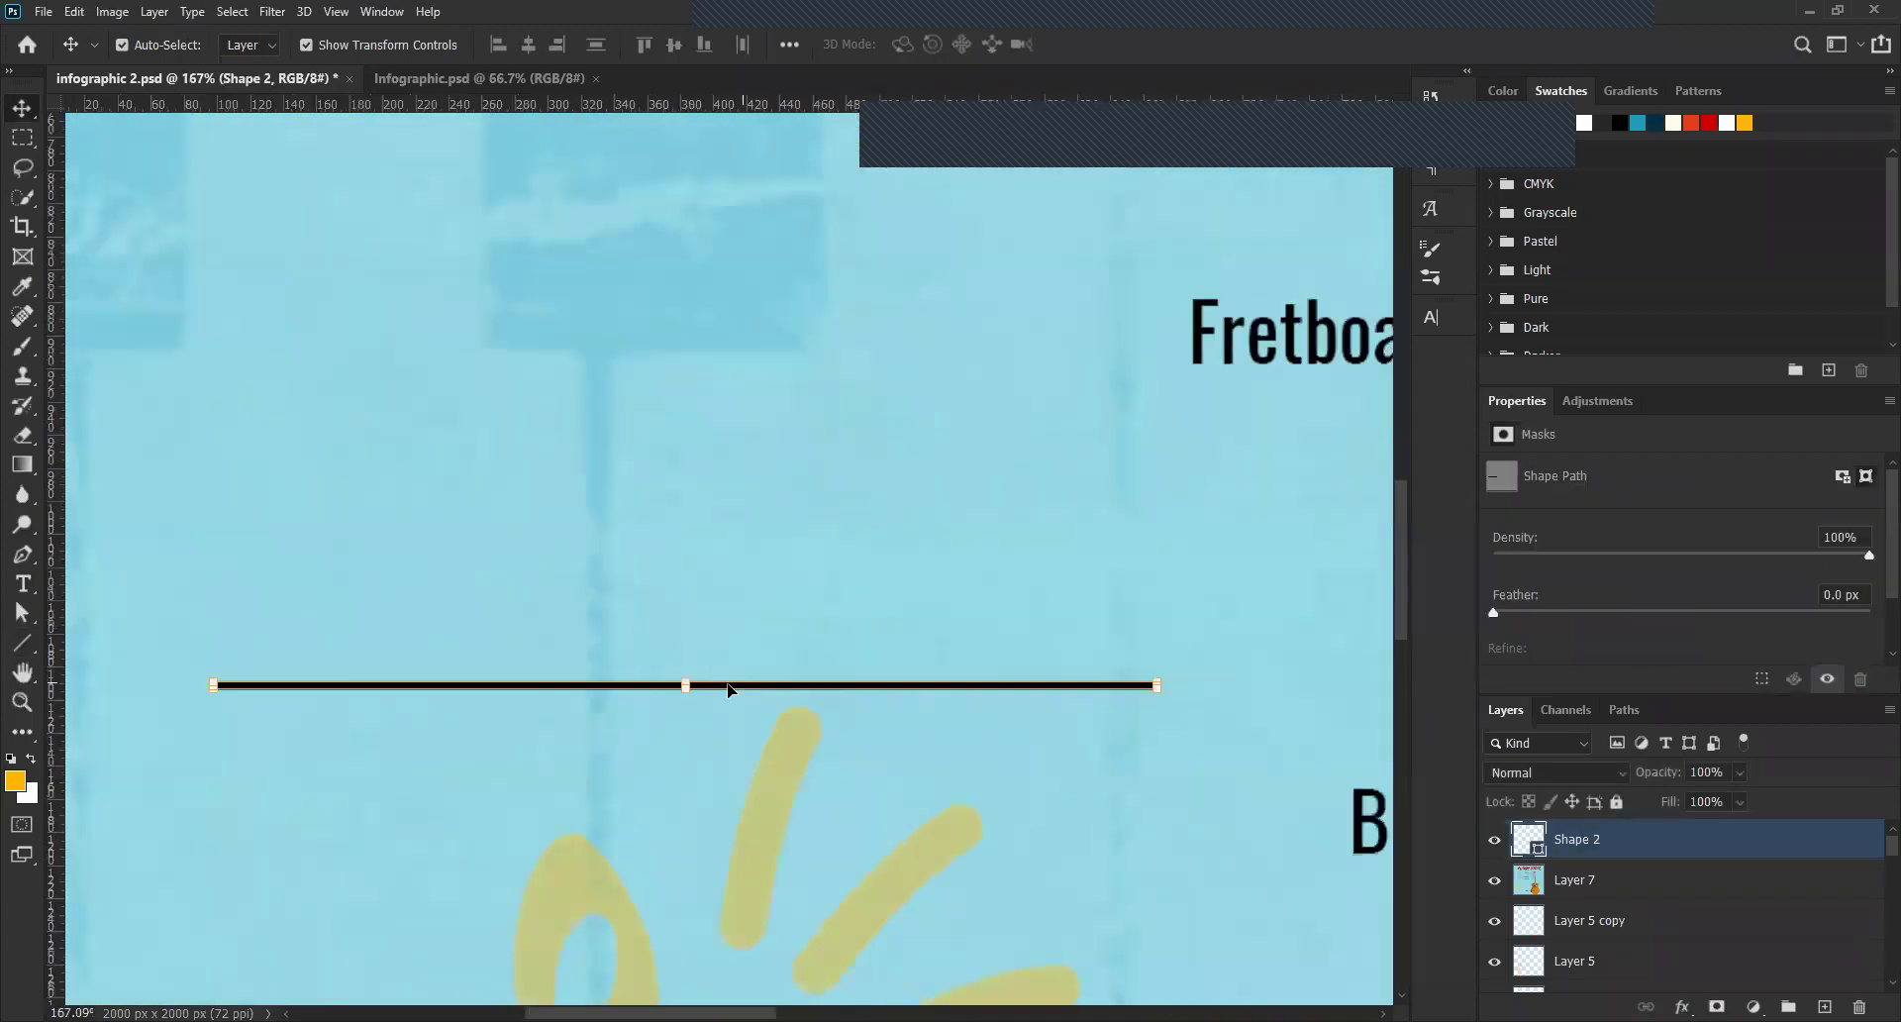
pyautogui.click(22, 643)
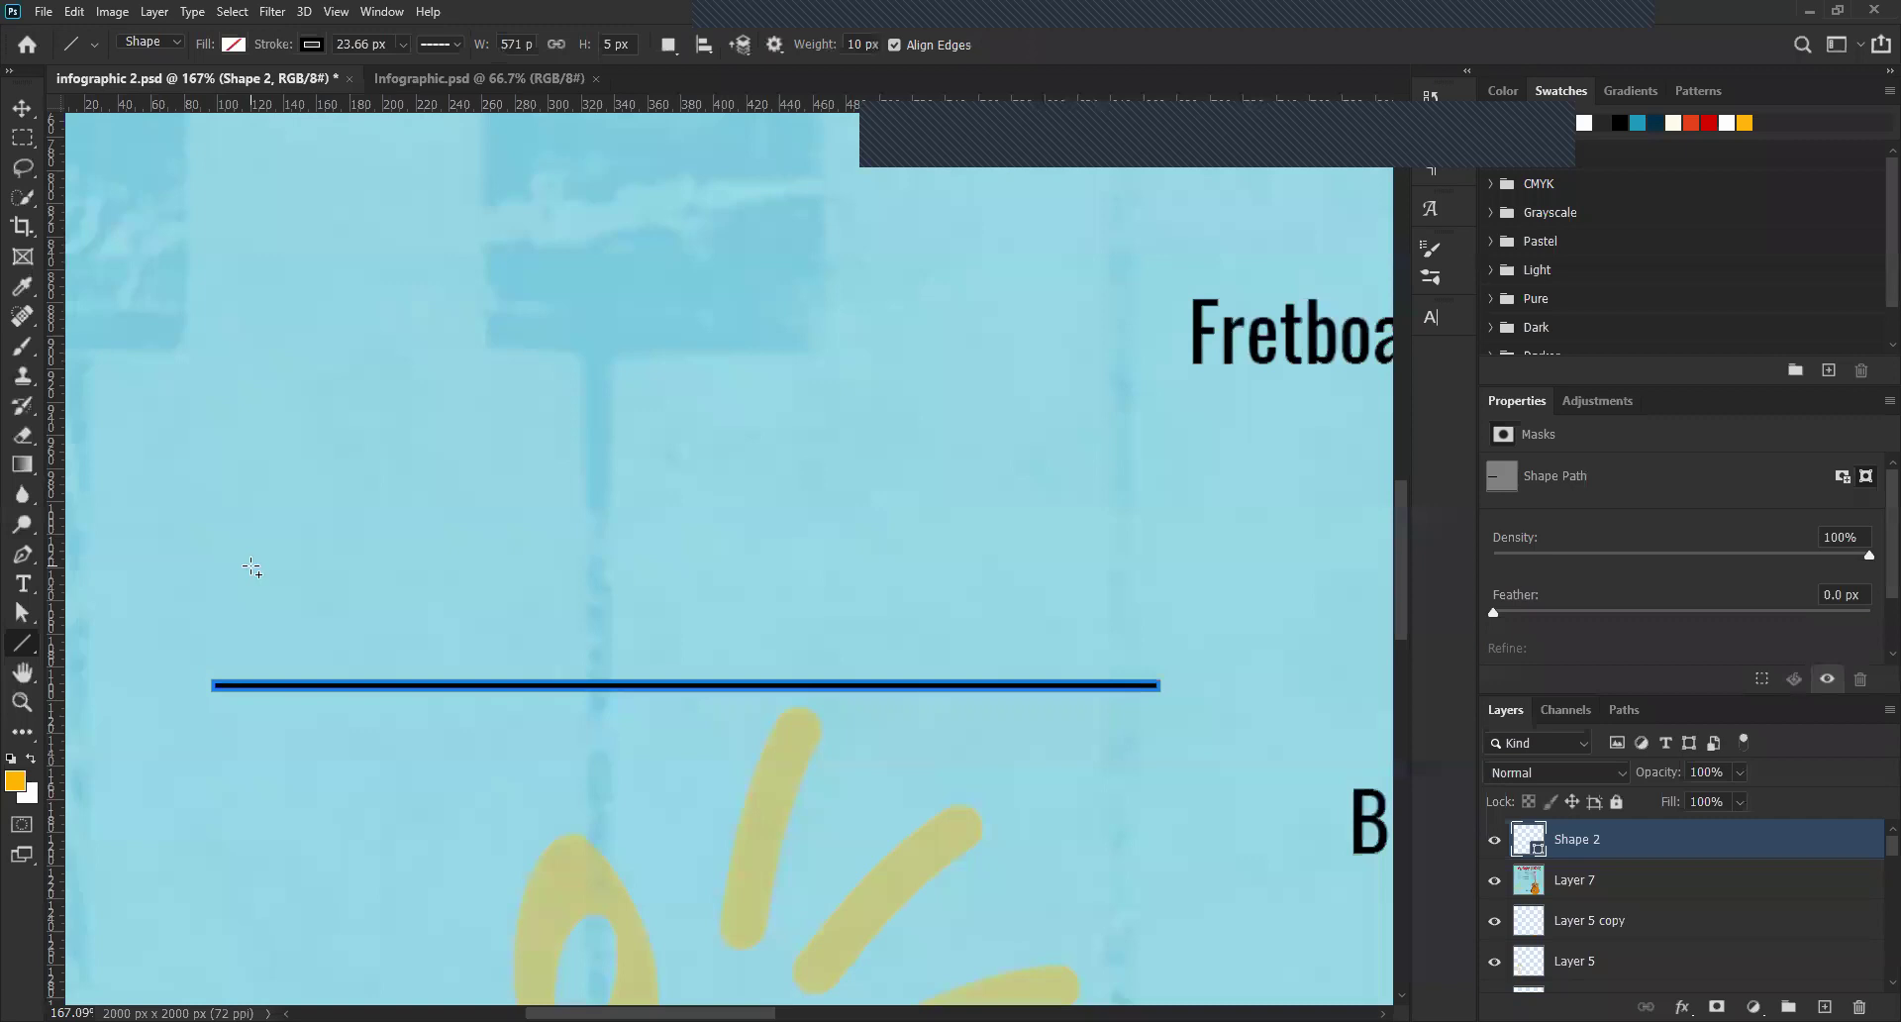
pyautogui.moveTo(251, 565); pyautogui.dragTo(1068, 565)
pyautogui.press('v')
pyautogui.click(854, 644)
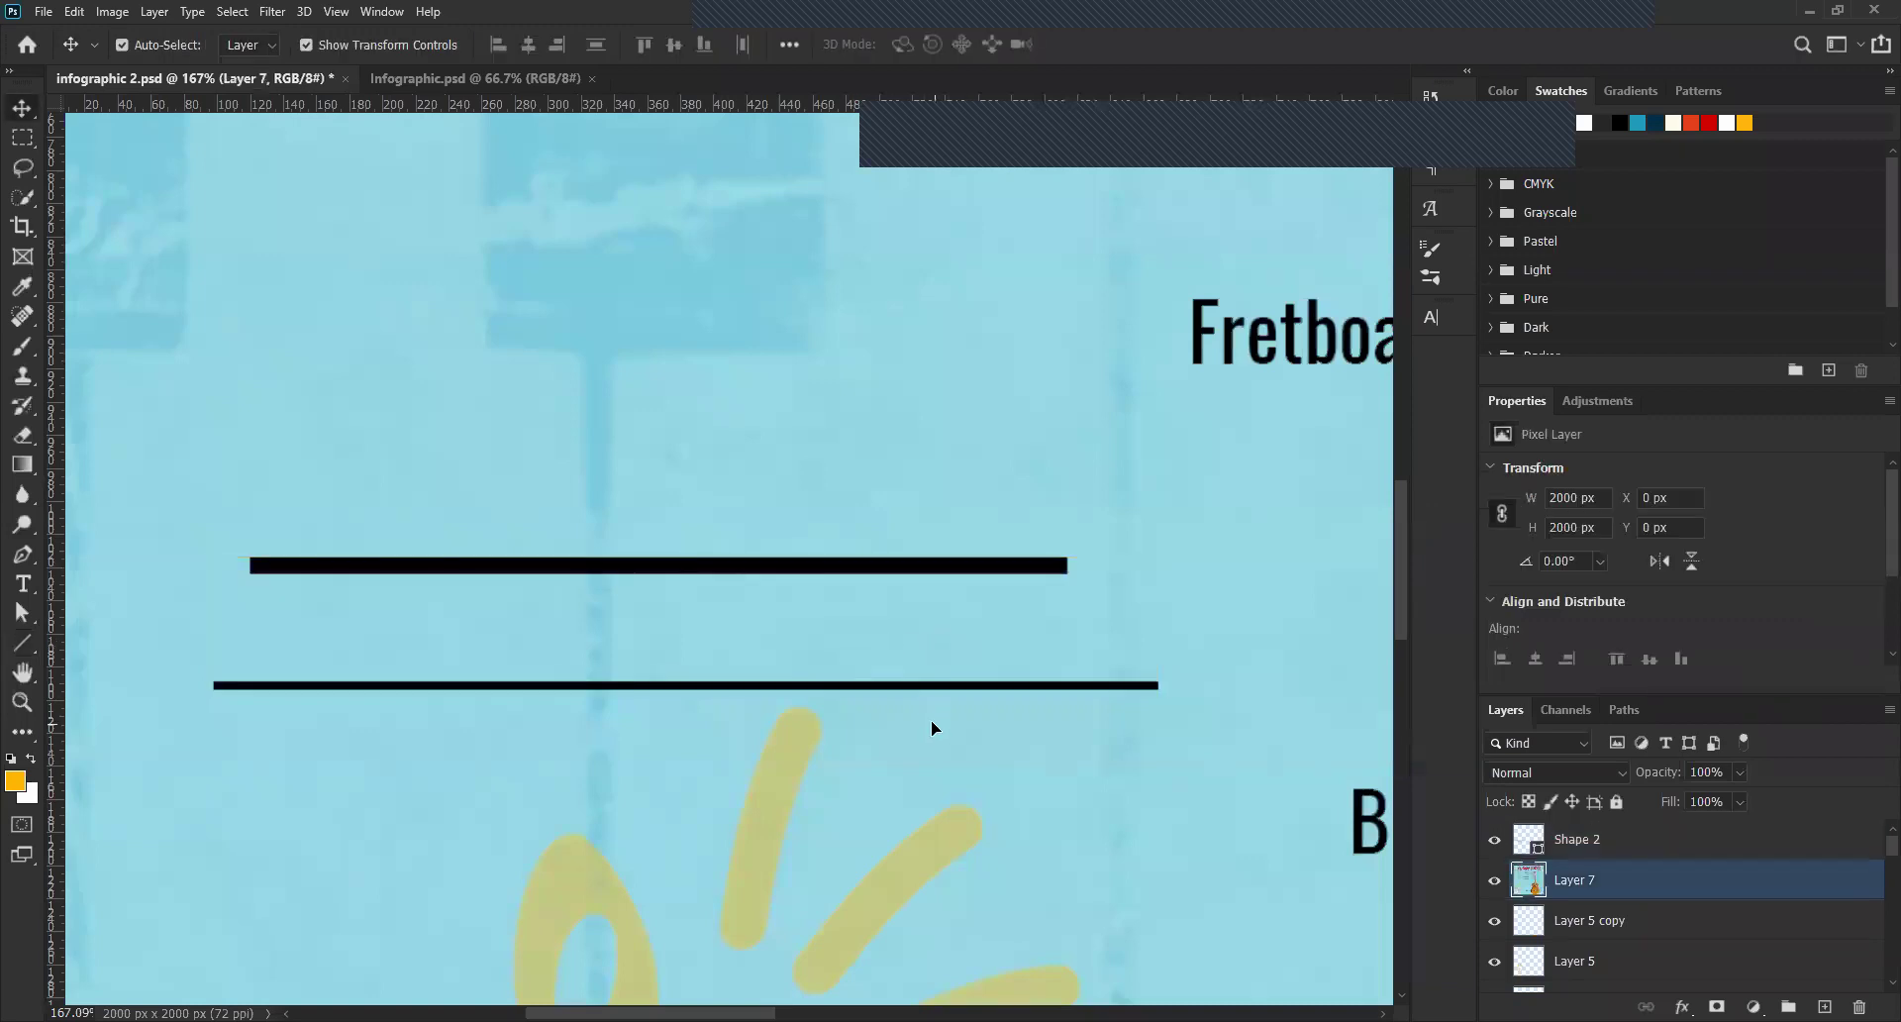
# Toggle the Shape 2 layer's visibility off and on, and reduce its stroke width to 0.59 px.
pyautogui.scroll(-1, 931, 728)
pyautogui.click(1575, 840)
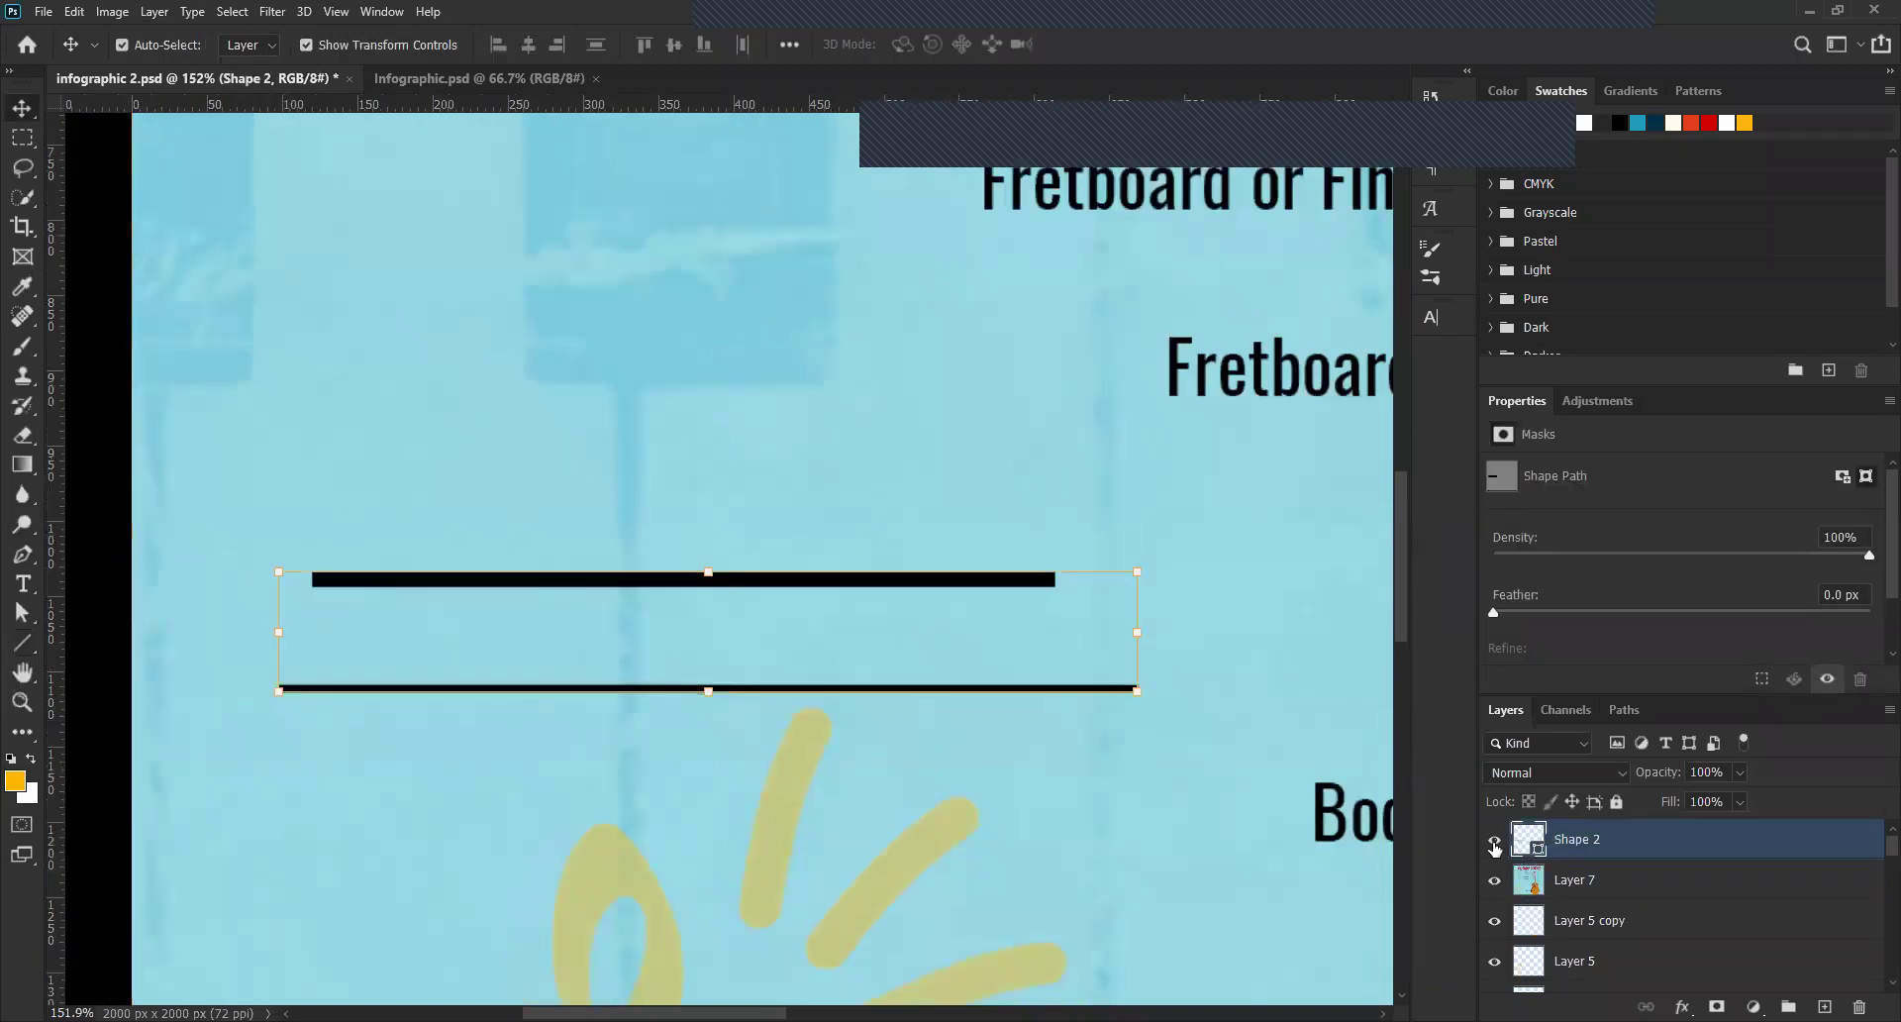
pyautogui.click(1495, 840)
pyautogui.click(1495, 841)
pyautogui.click(22, 643)
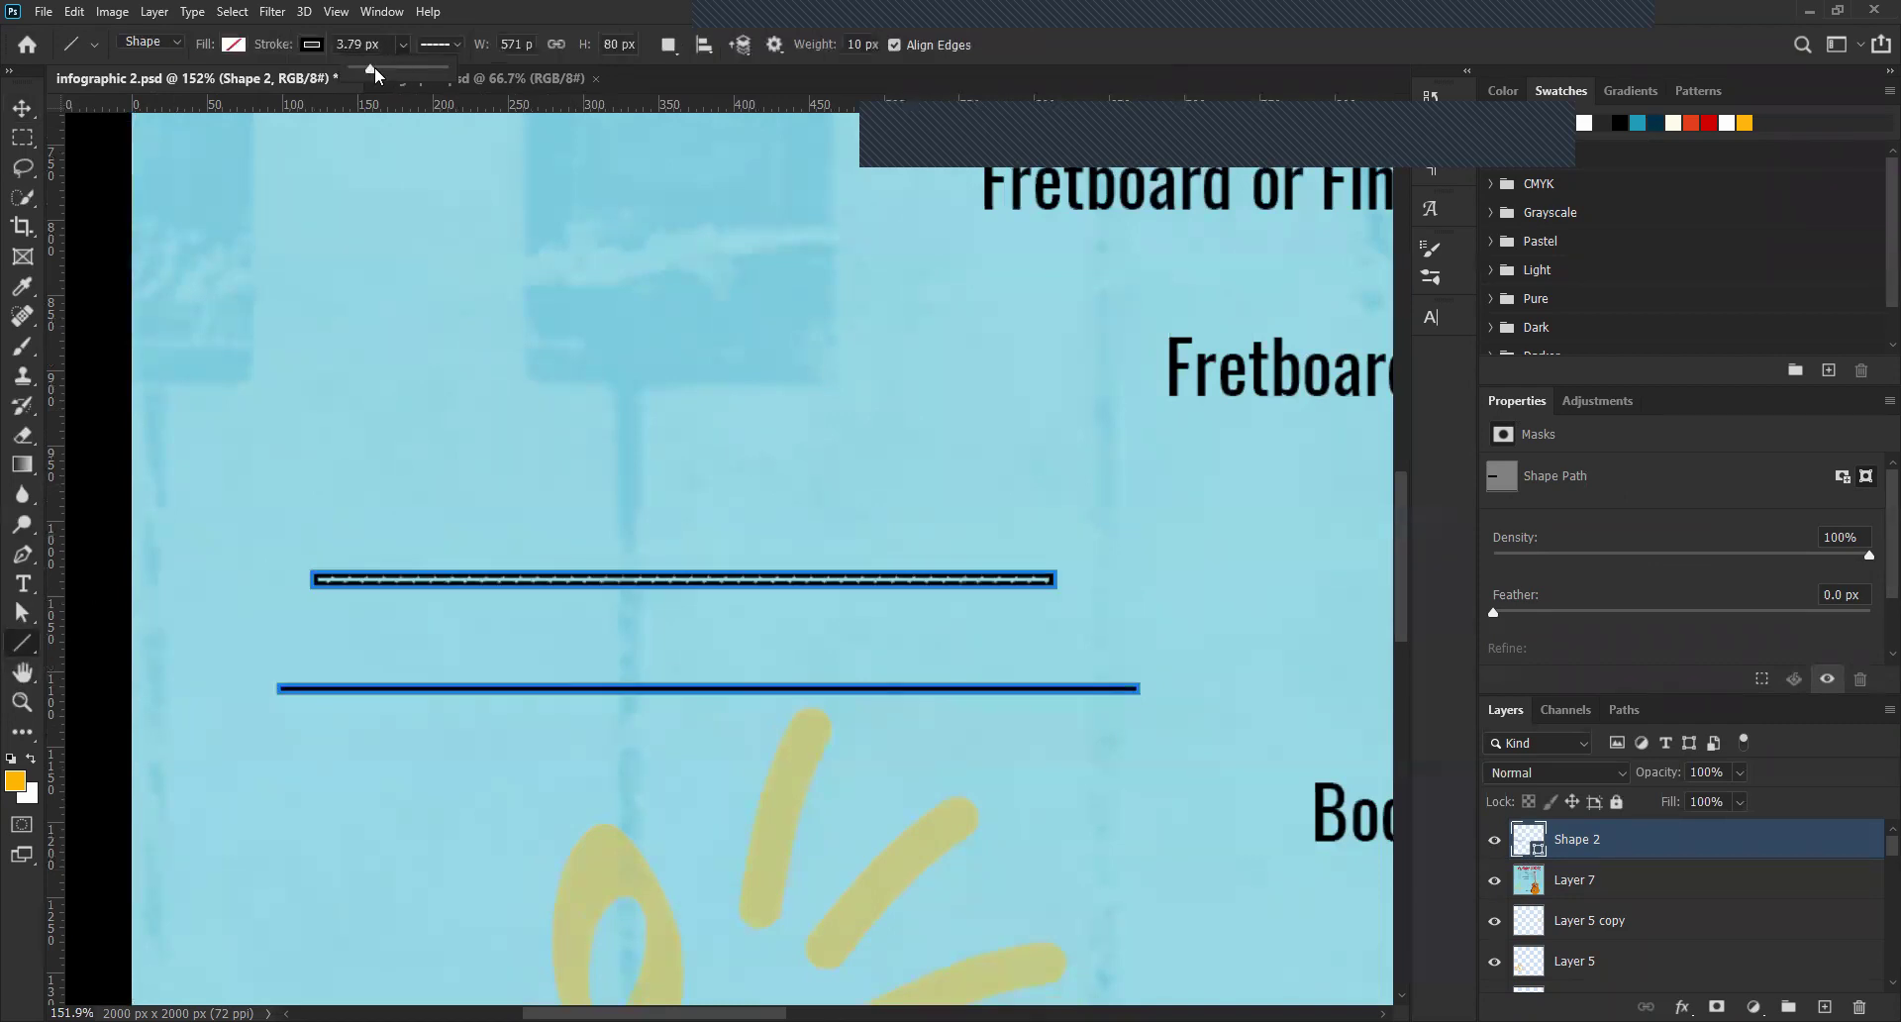
pyautogui.moveTo(375, 68); pyautogui.dragTo(364, 68)
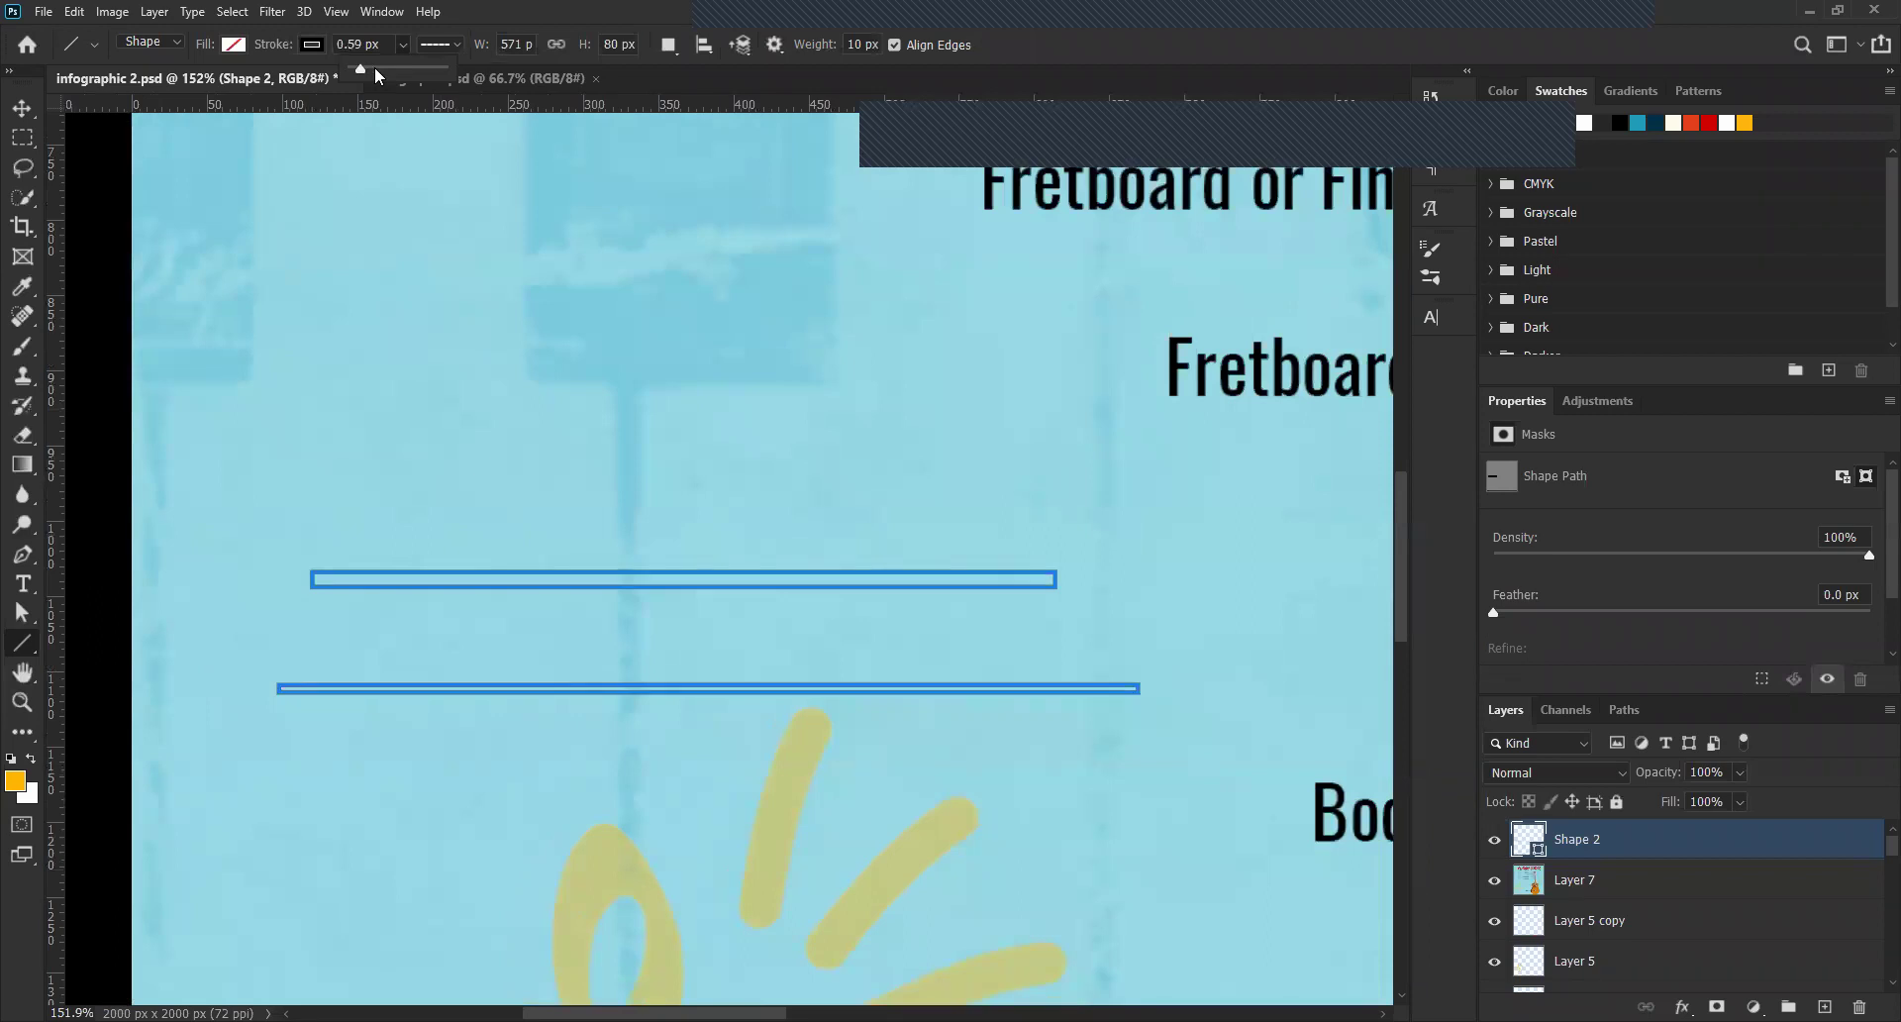
# Try the Path mode for the Line tool and return it to Shape mode.
pyautogui.click(180, 43)
pyautogui.click(156, 86)
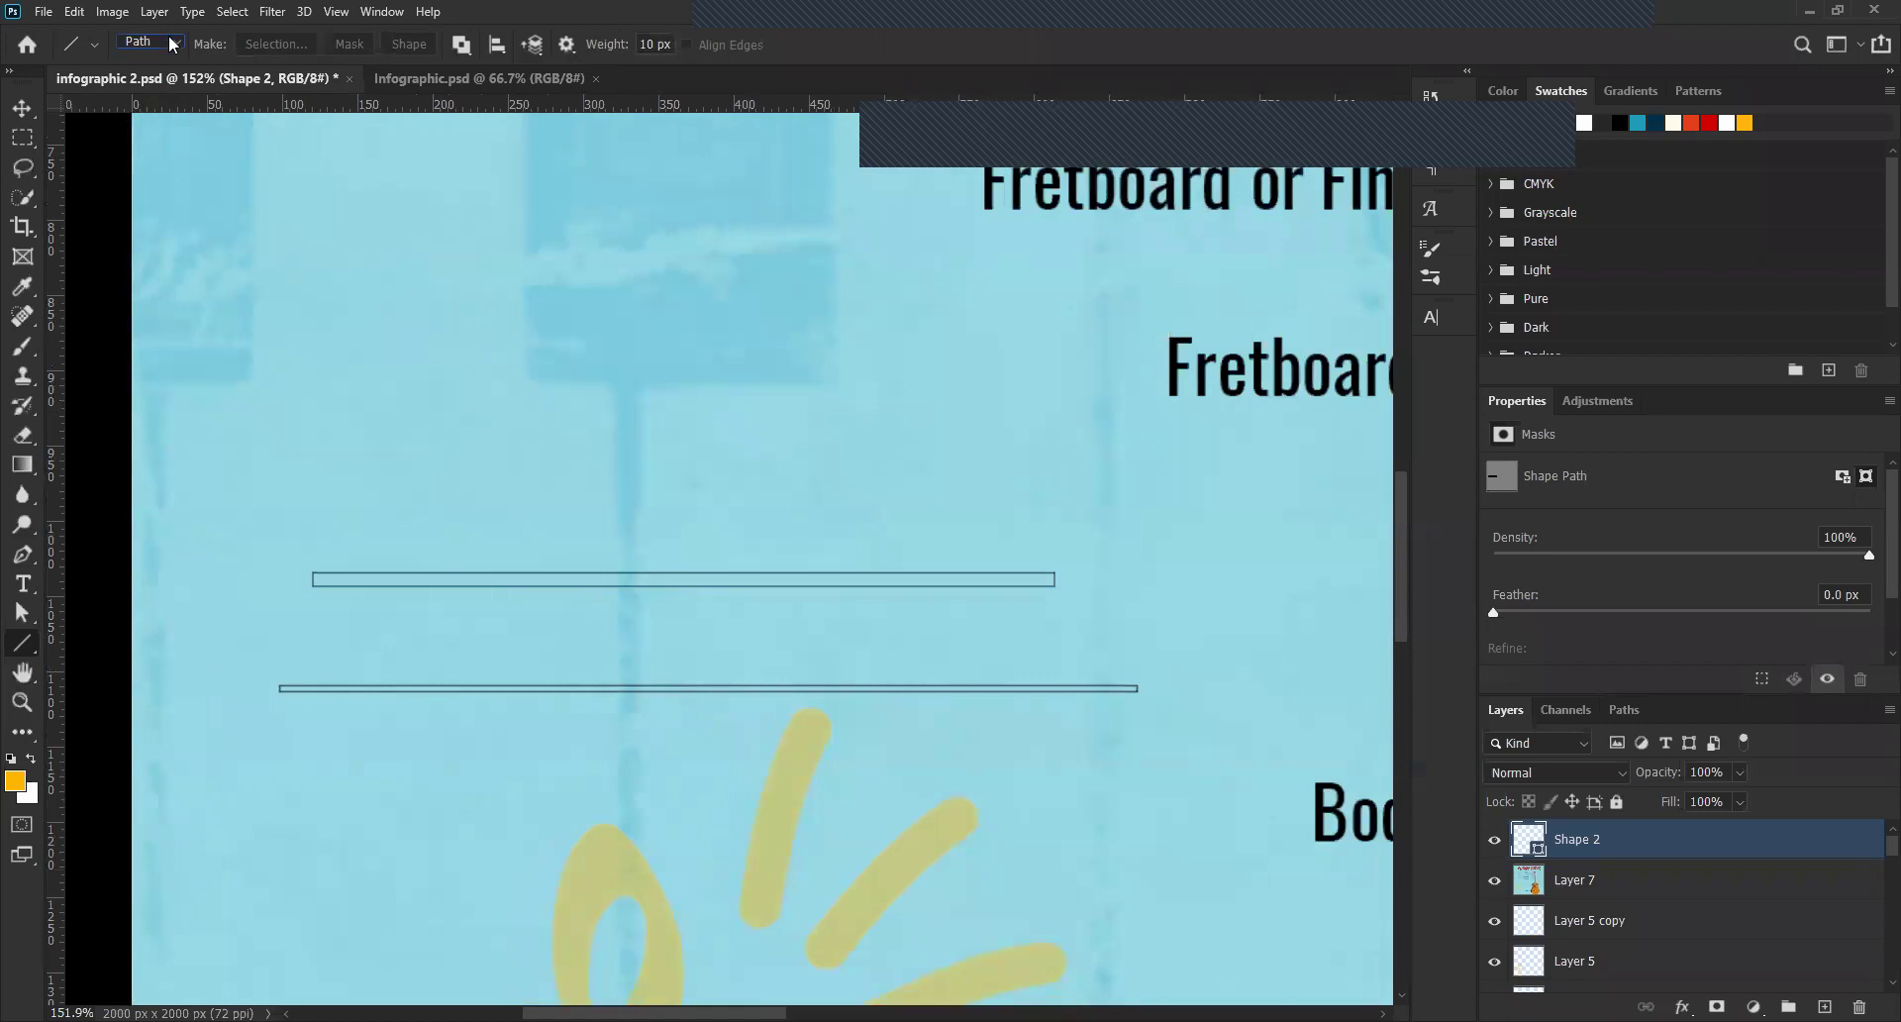
pyautogui.click(163, 42)
pyautogui.click(166, 97)
pyautogui.click(169, 41)
pyautogui.click(169, 61)
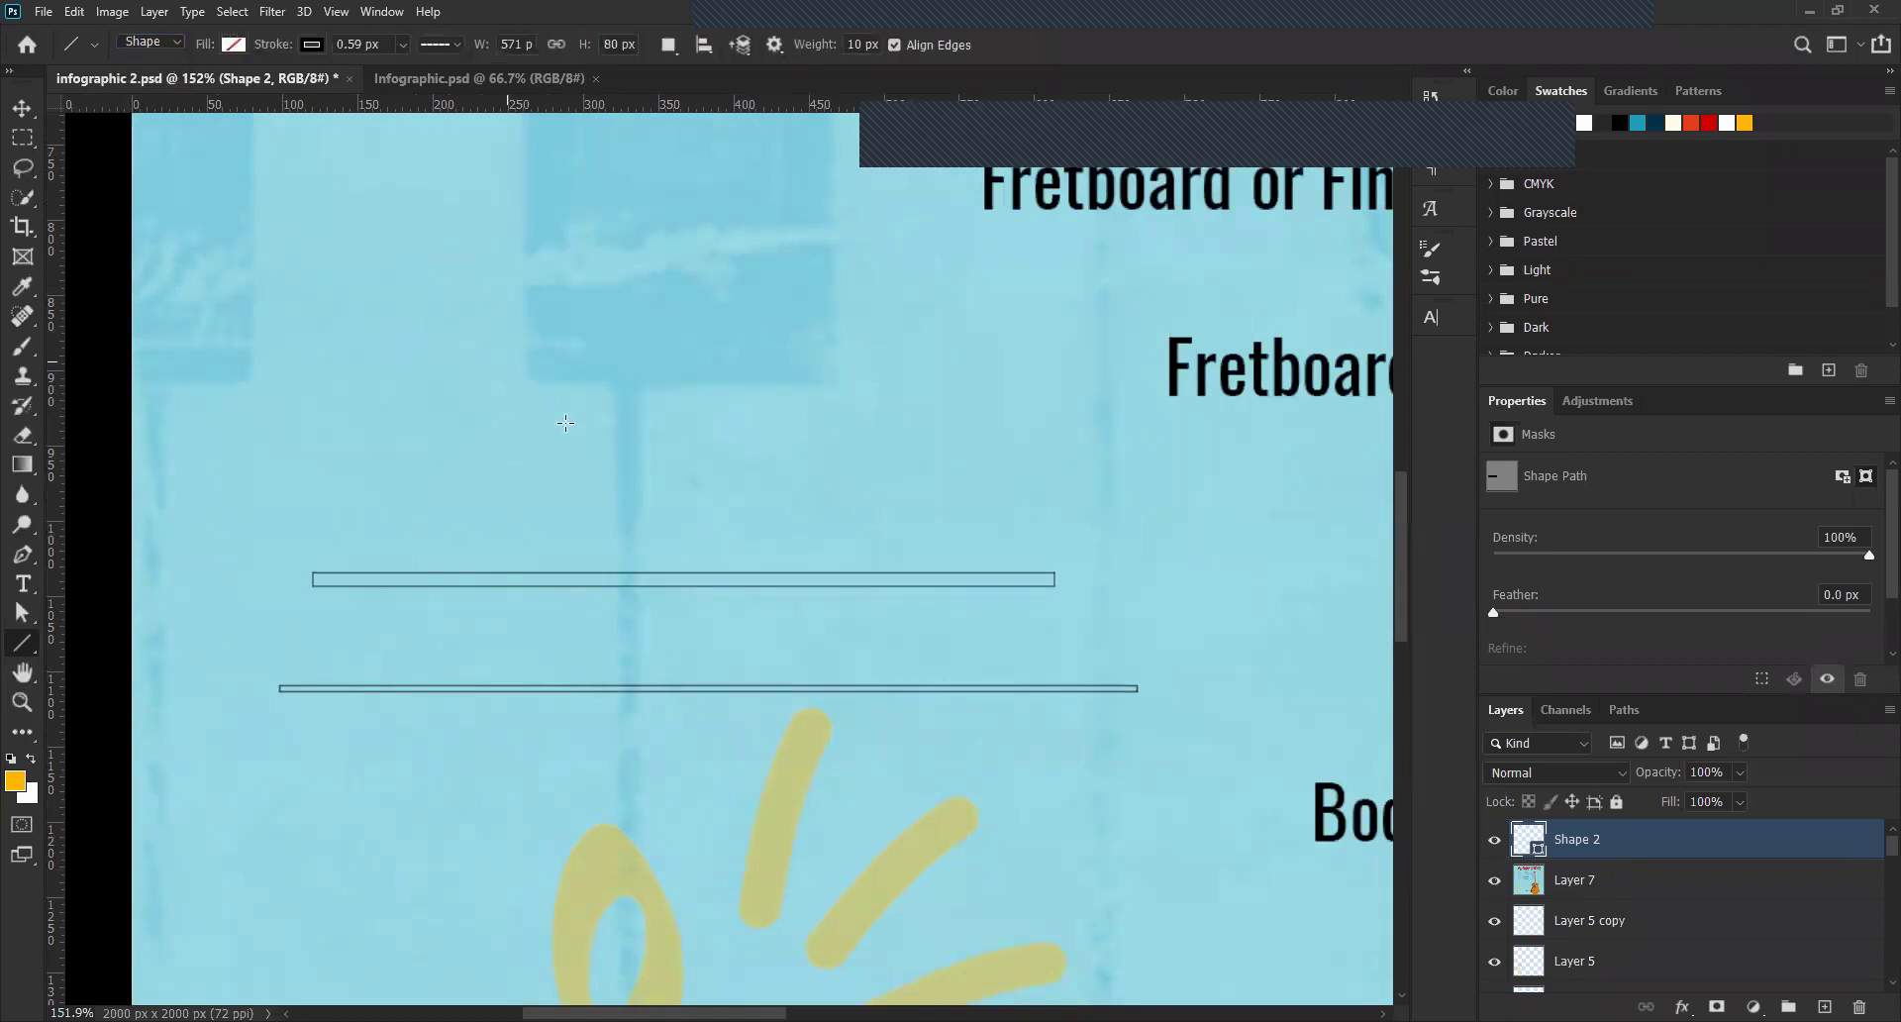
# Set the stroke width of the Shape 2 lines to 4.43 px.
pyautogui.click(402, 43)
pyautogui.click(412, 69)
pyautogui.hotkey('ctrl', 'z')
pyautogui.moveTo(404, 68); pyautogui.dragTo(416, 68)
# Enter a shape height of 5 px and a line weight of 2 px.
pyautogui.click(622, 44)
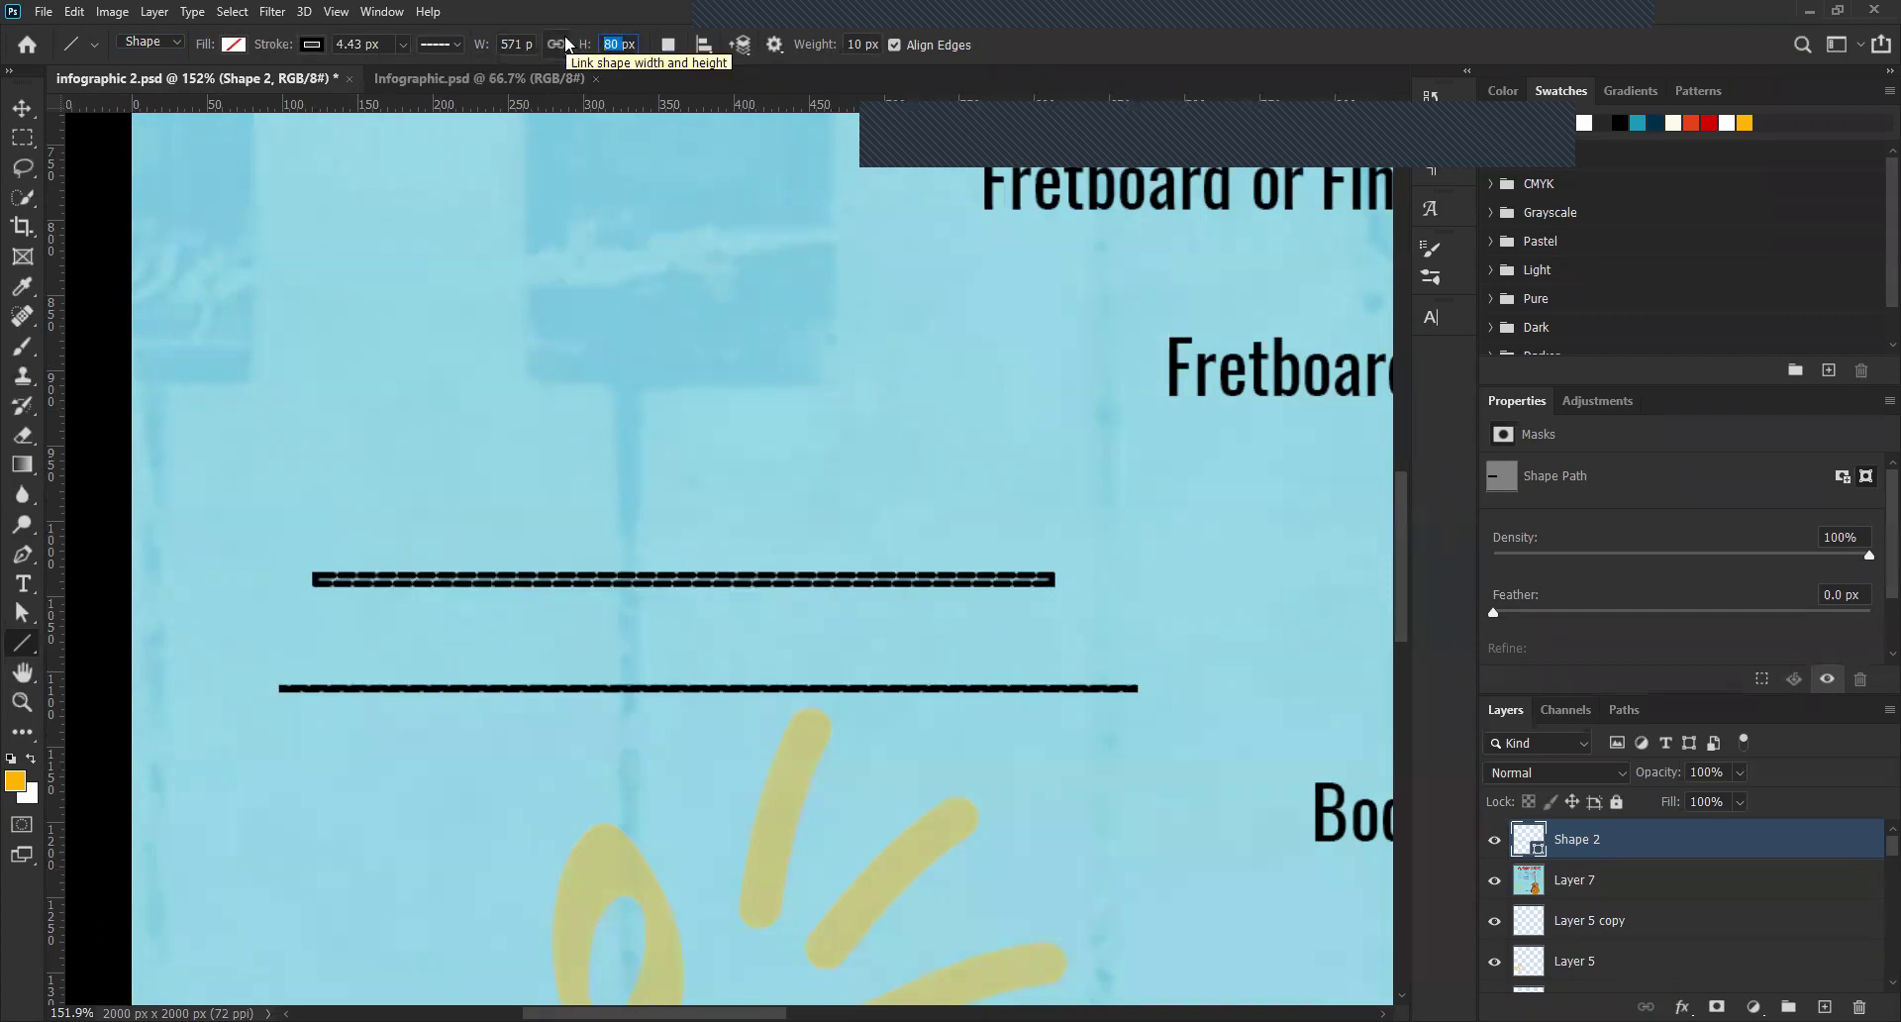
pyautogui.write('5')
pyautogui.press('Tab')
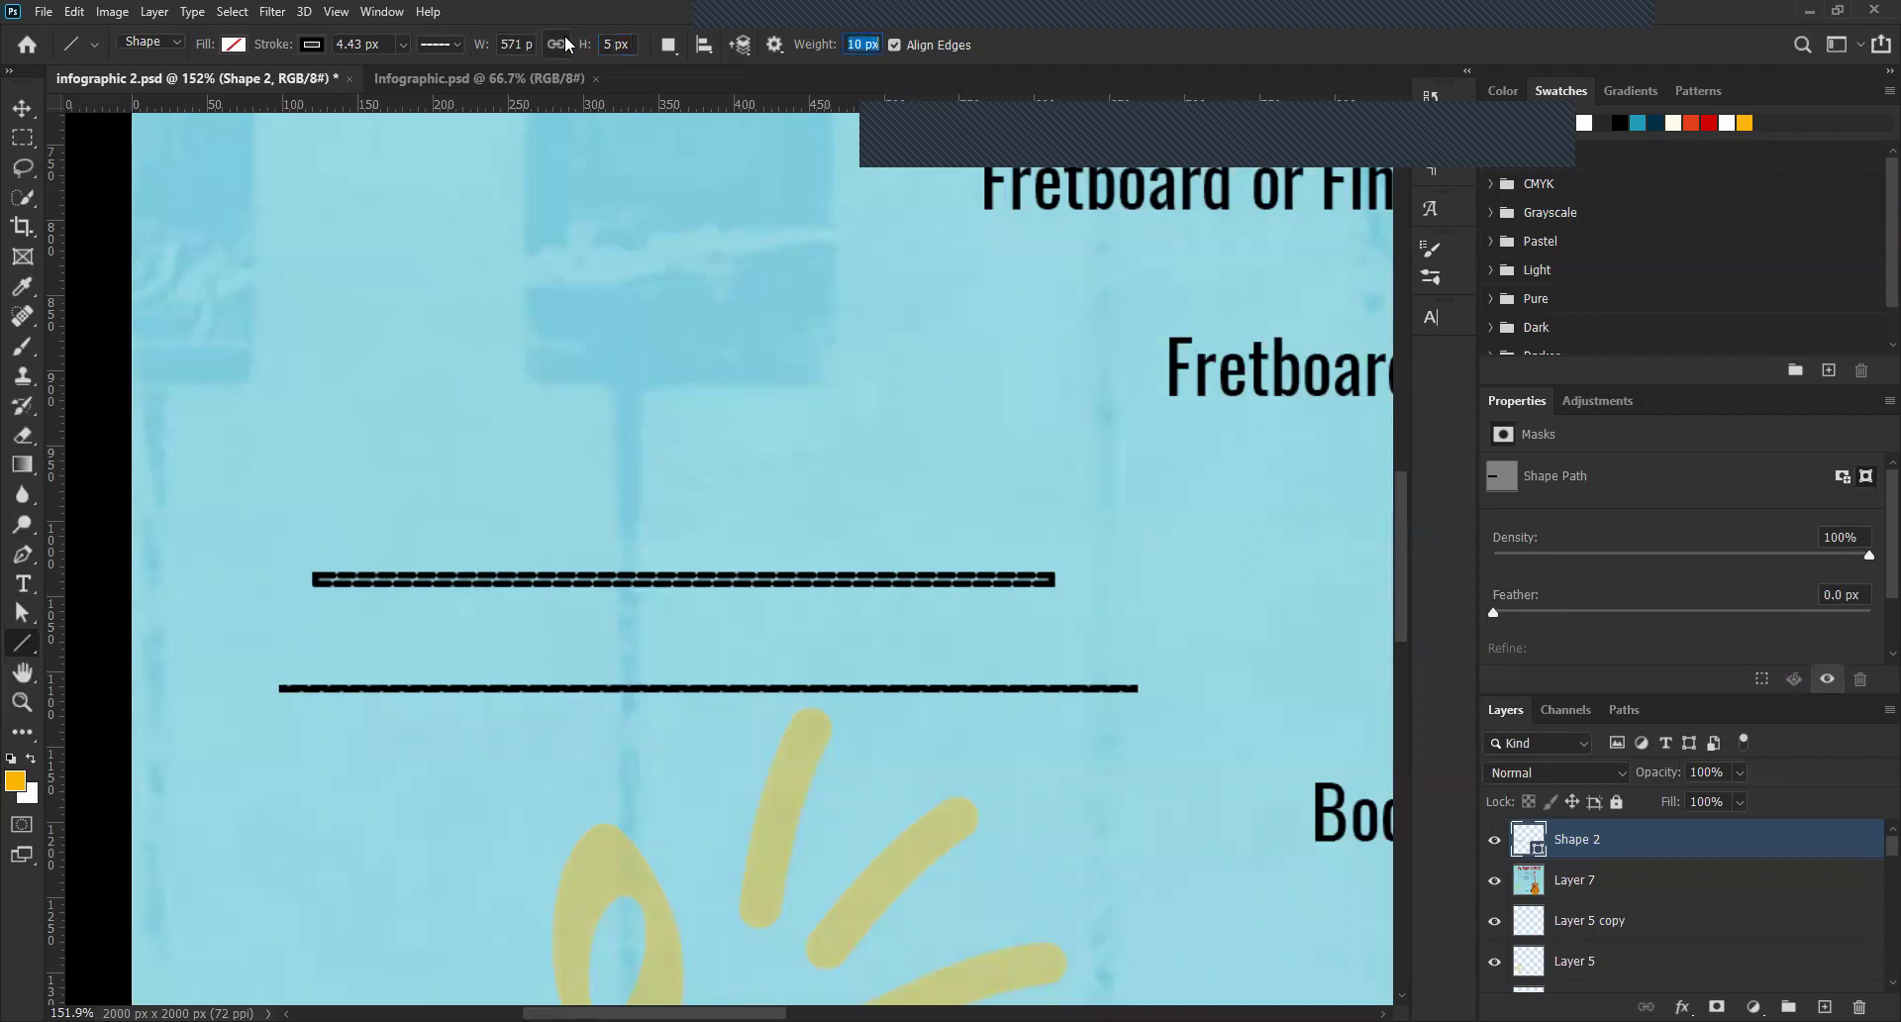
pyautogui.write('2')
pyautogui.press('Tab')
# Set the lines' custom dash pattern to a dash of 10 and a gap of 5.
pyautogui.click(454, 43)
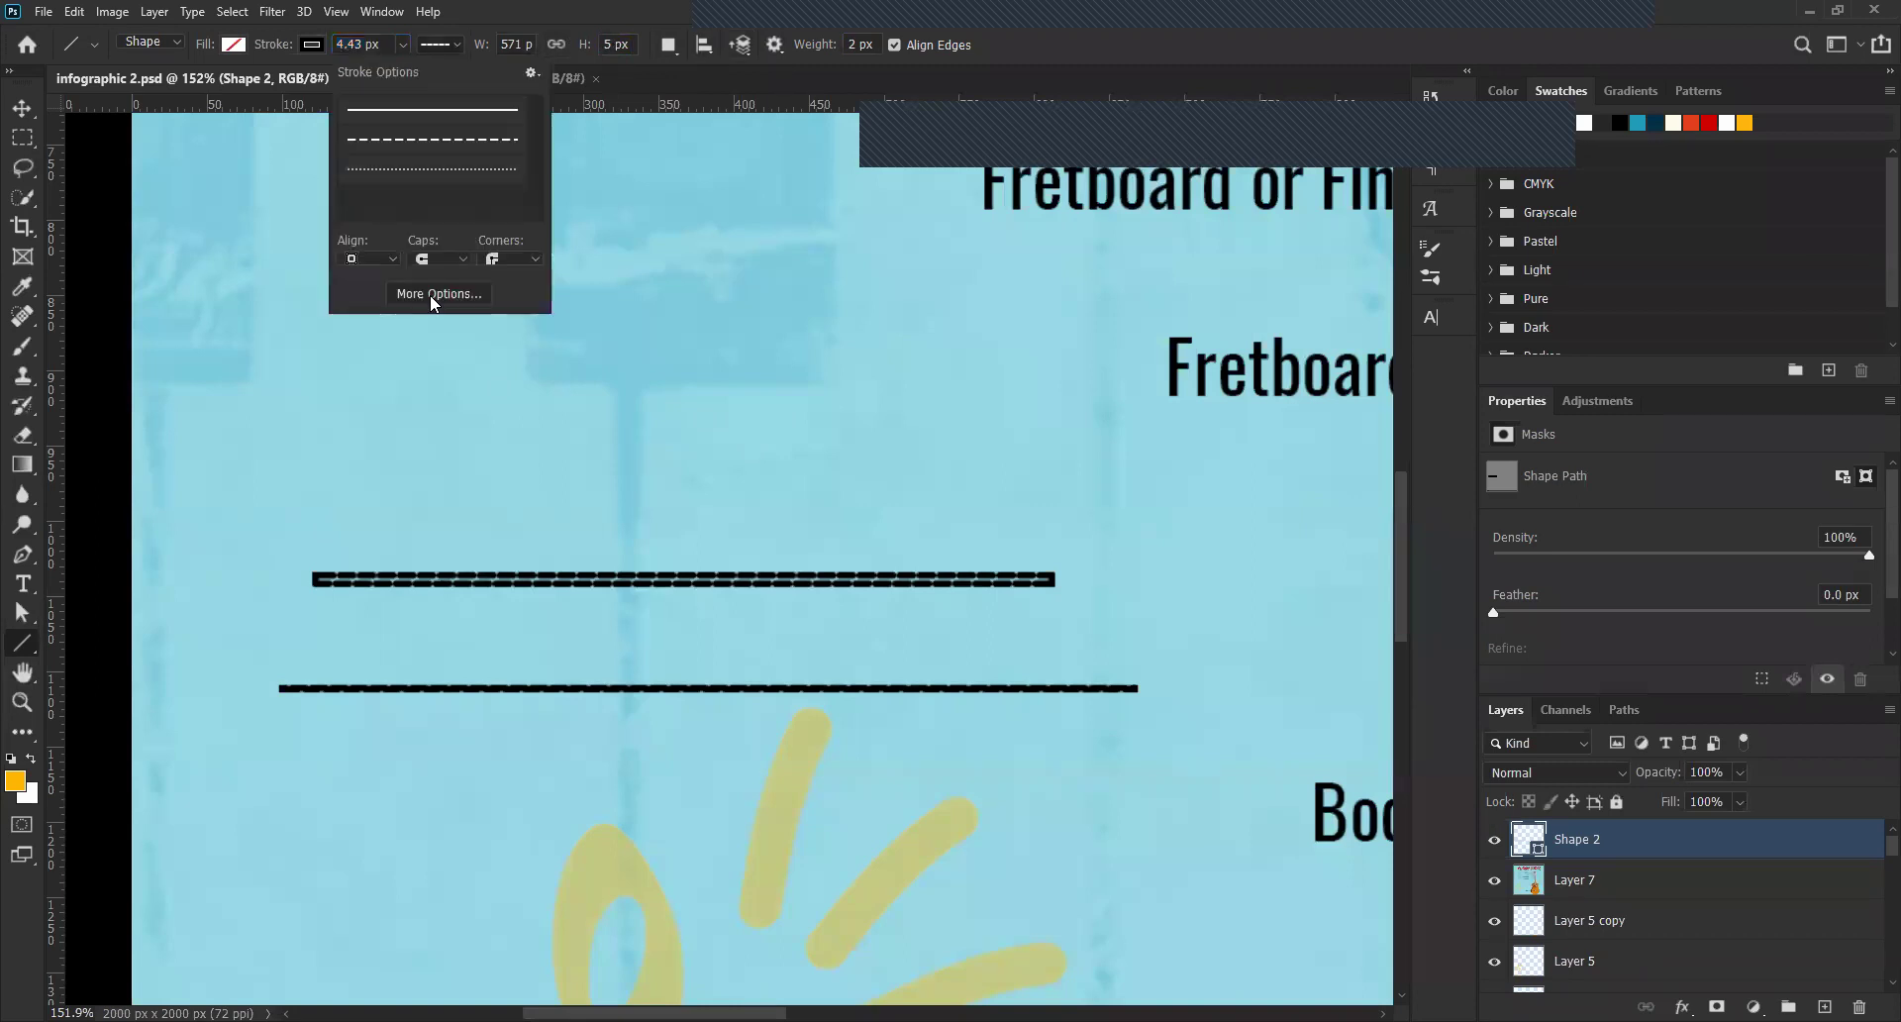
pyautogui.press('Return')
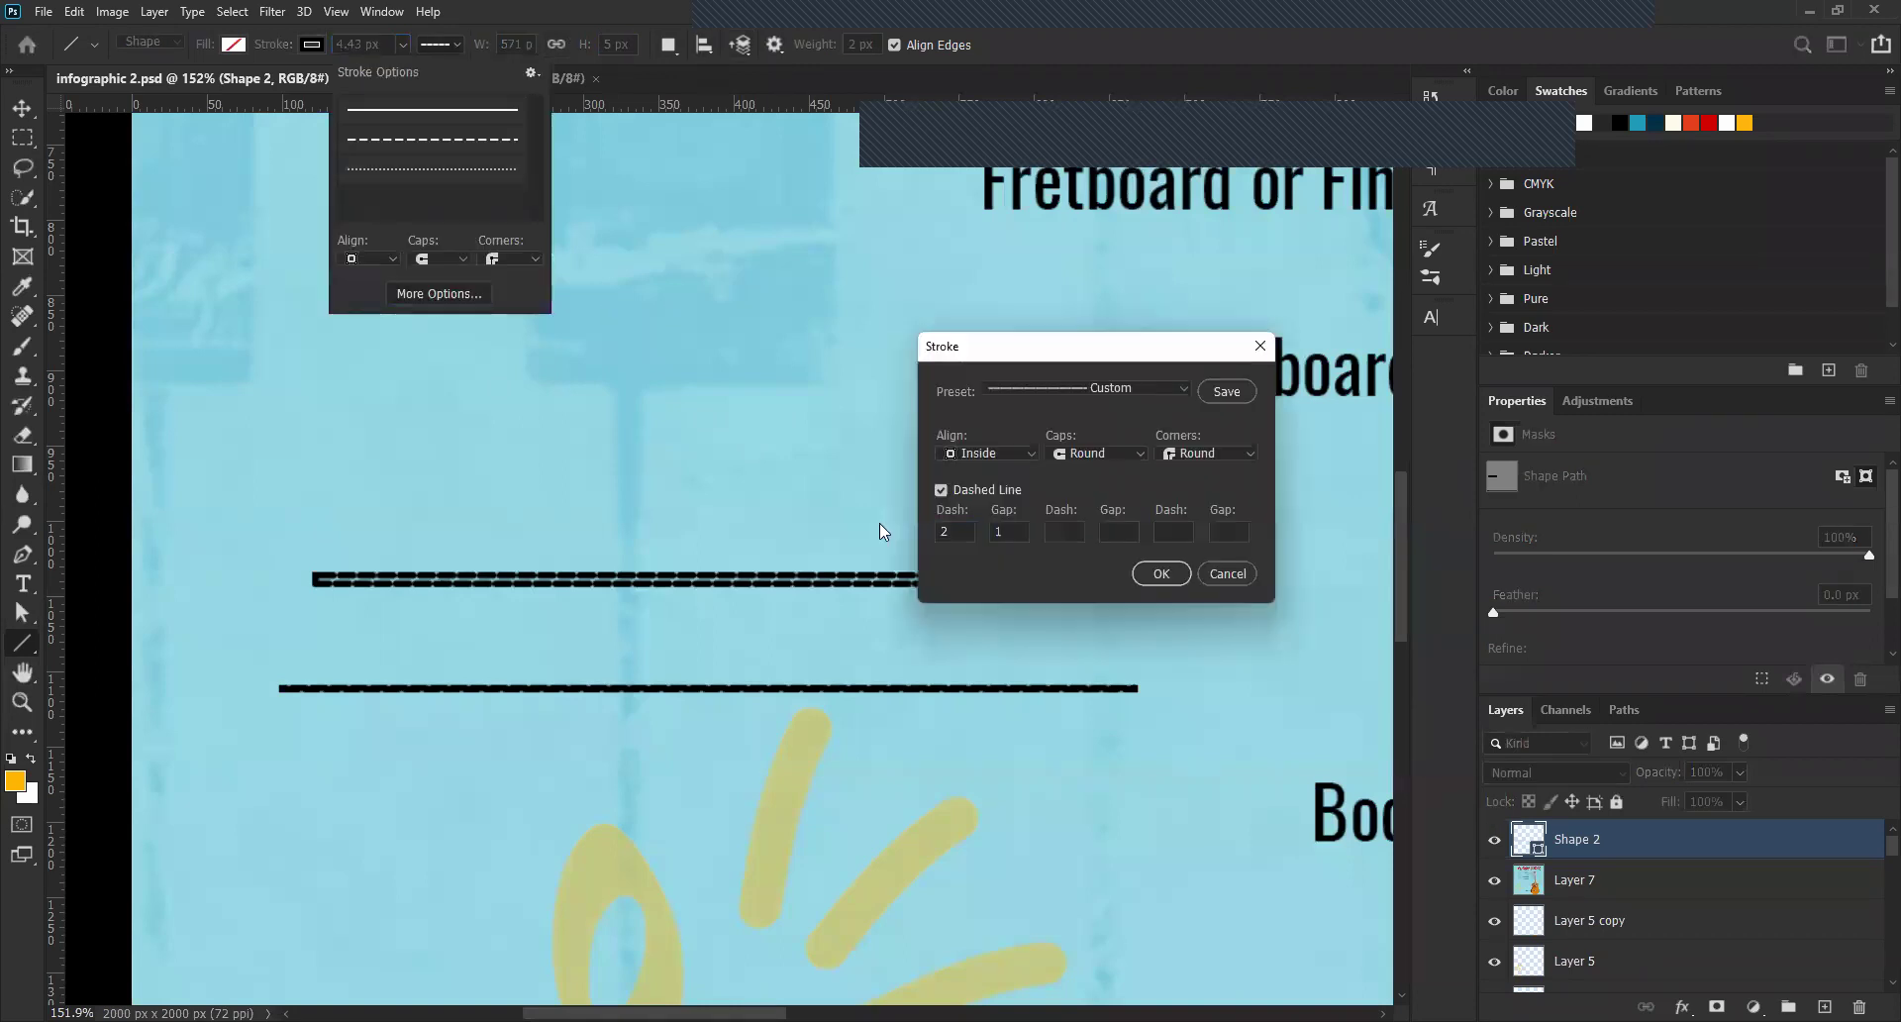
pyautogui.write('10')
pyautogui.press('Tab')
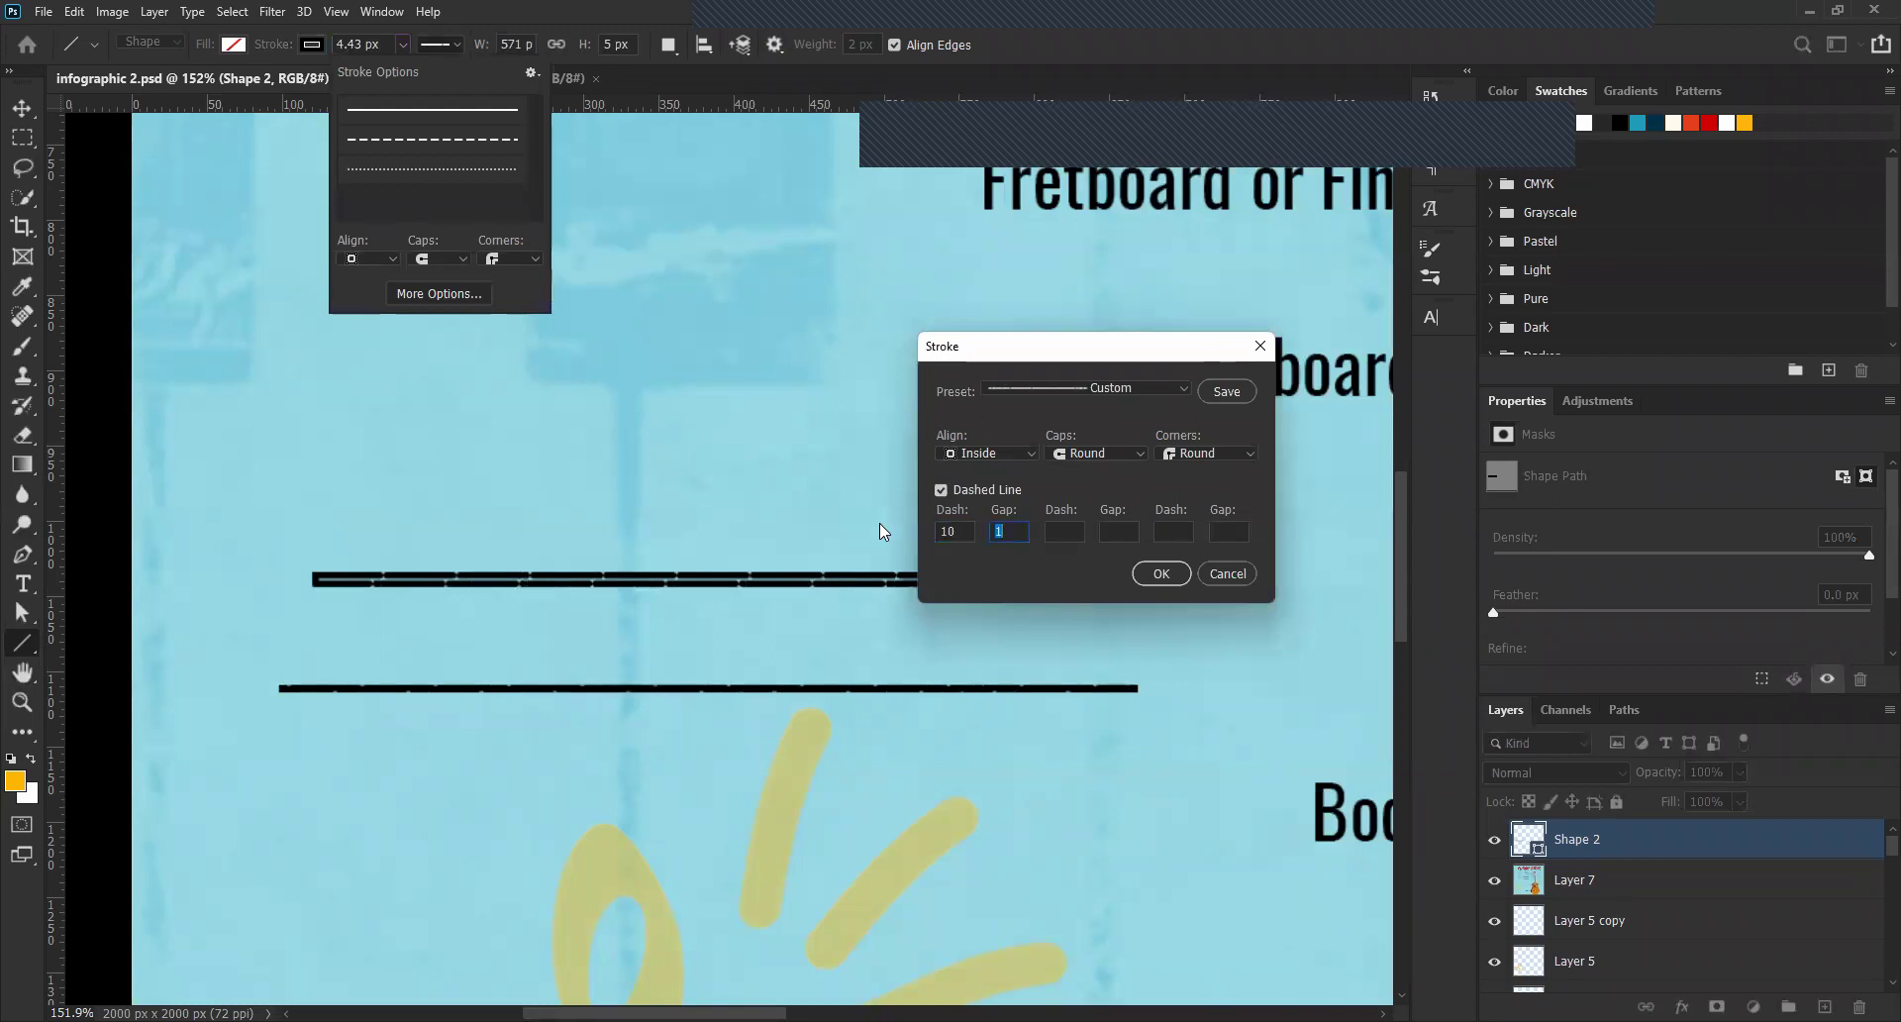
pyautogui.write('5')
pyautogui.press('Tab')
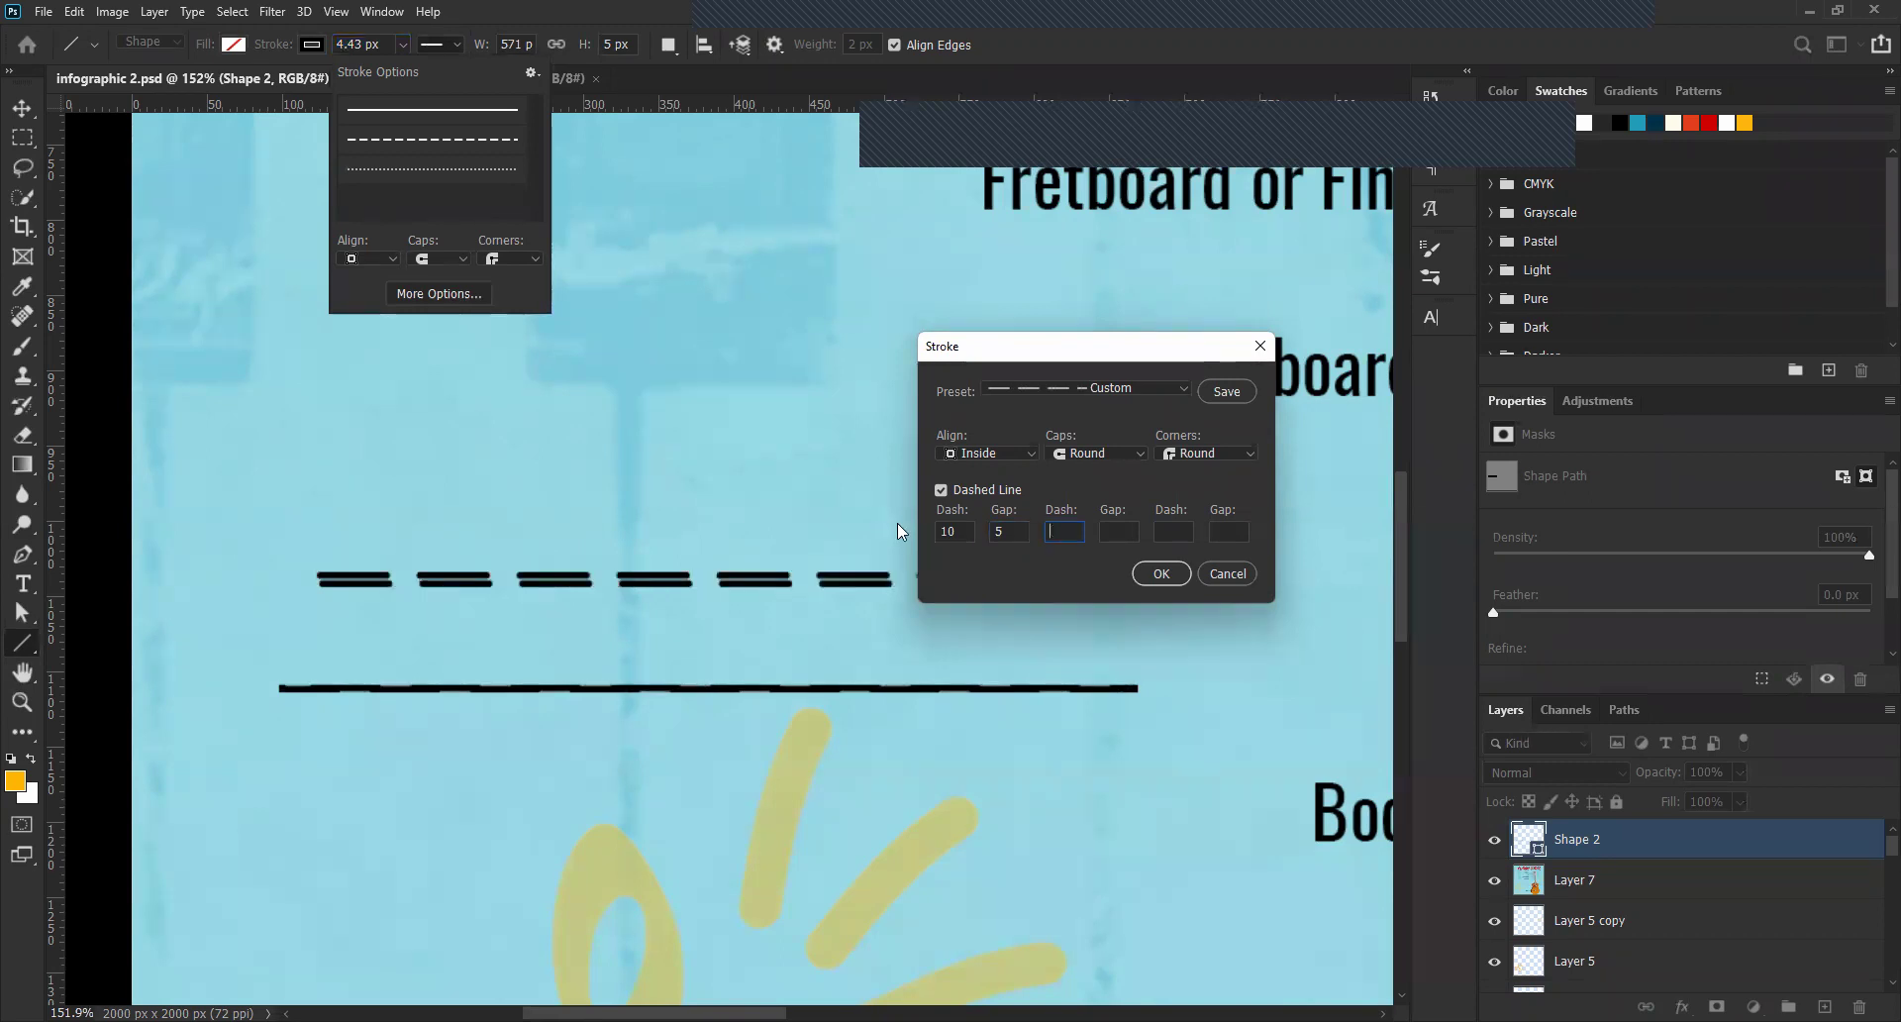
# Apply the dashed stroke preset with dash 4 and gap 2, trying Center and Outside alignment before keeping Inside.
pyautogui.click(1157, 387)
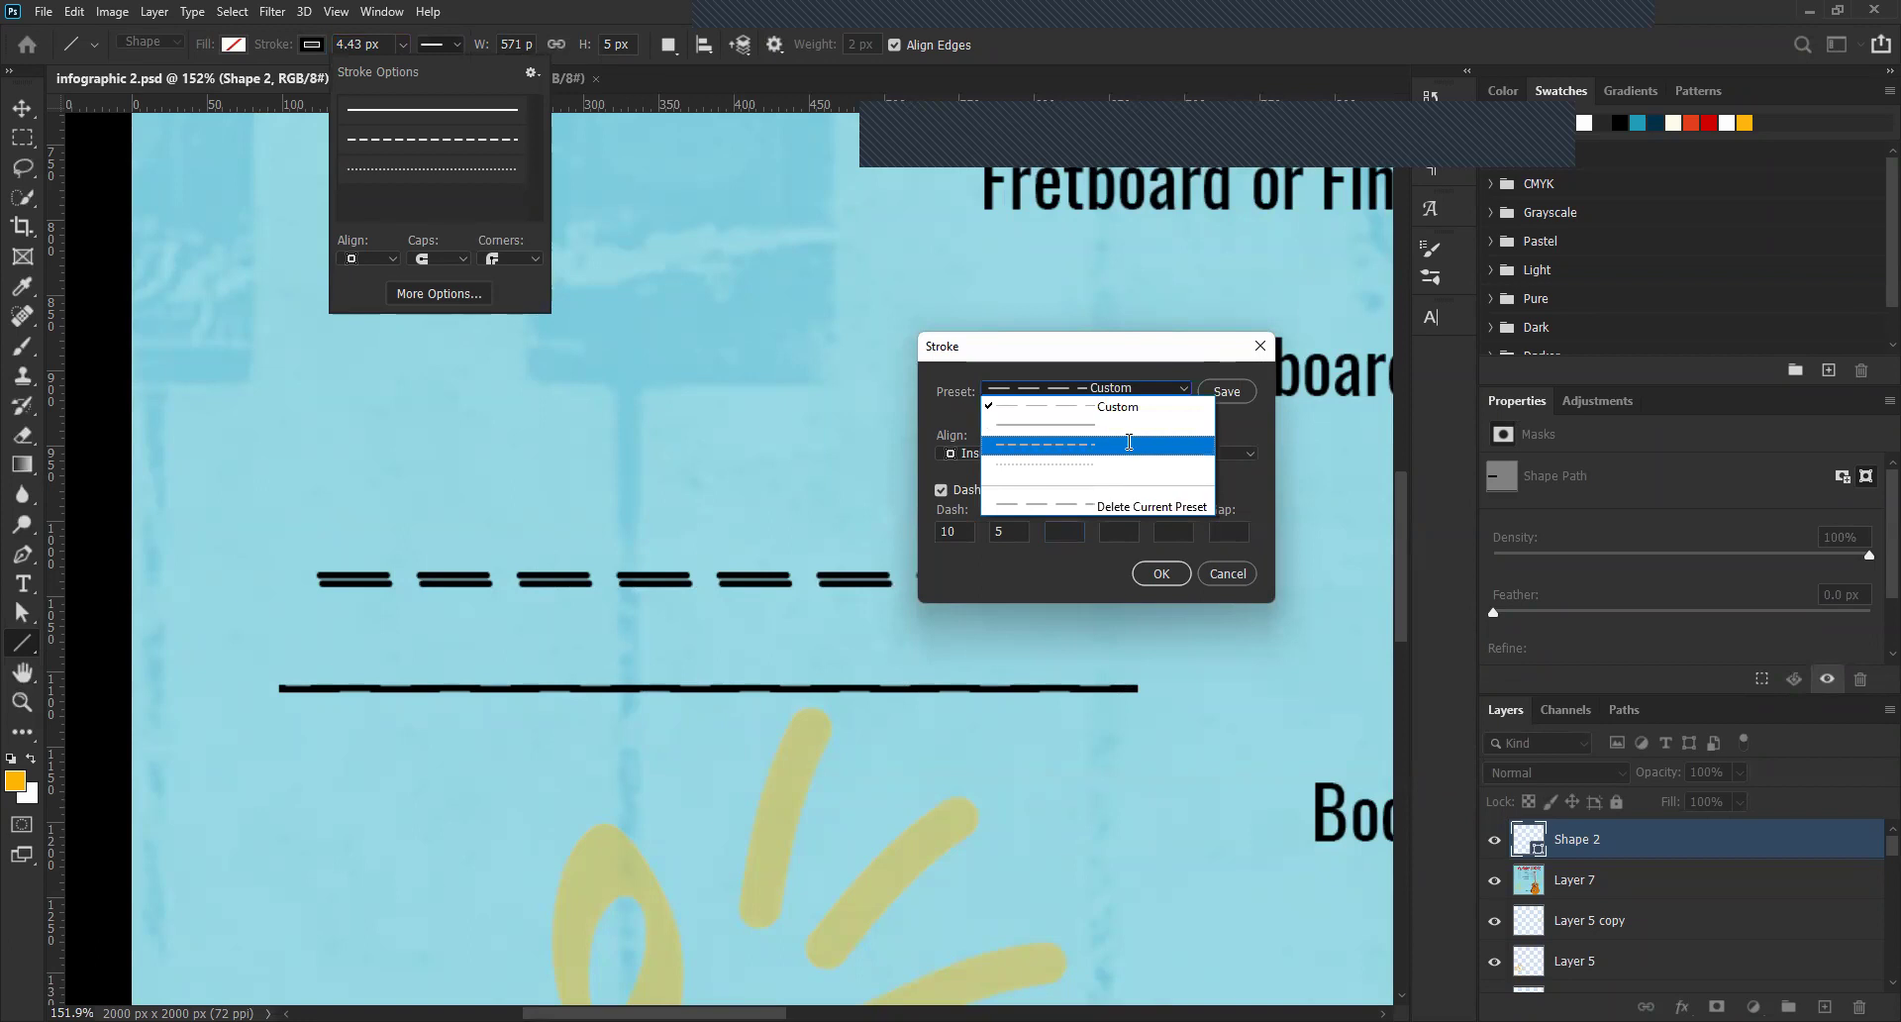
pyautogui.click(1129, 444)
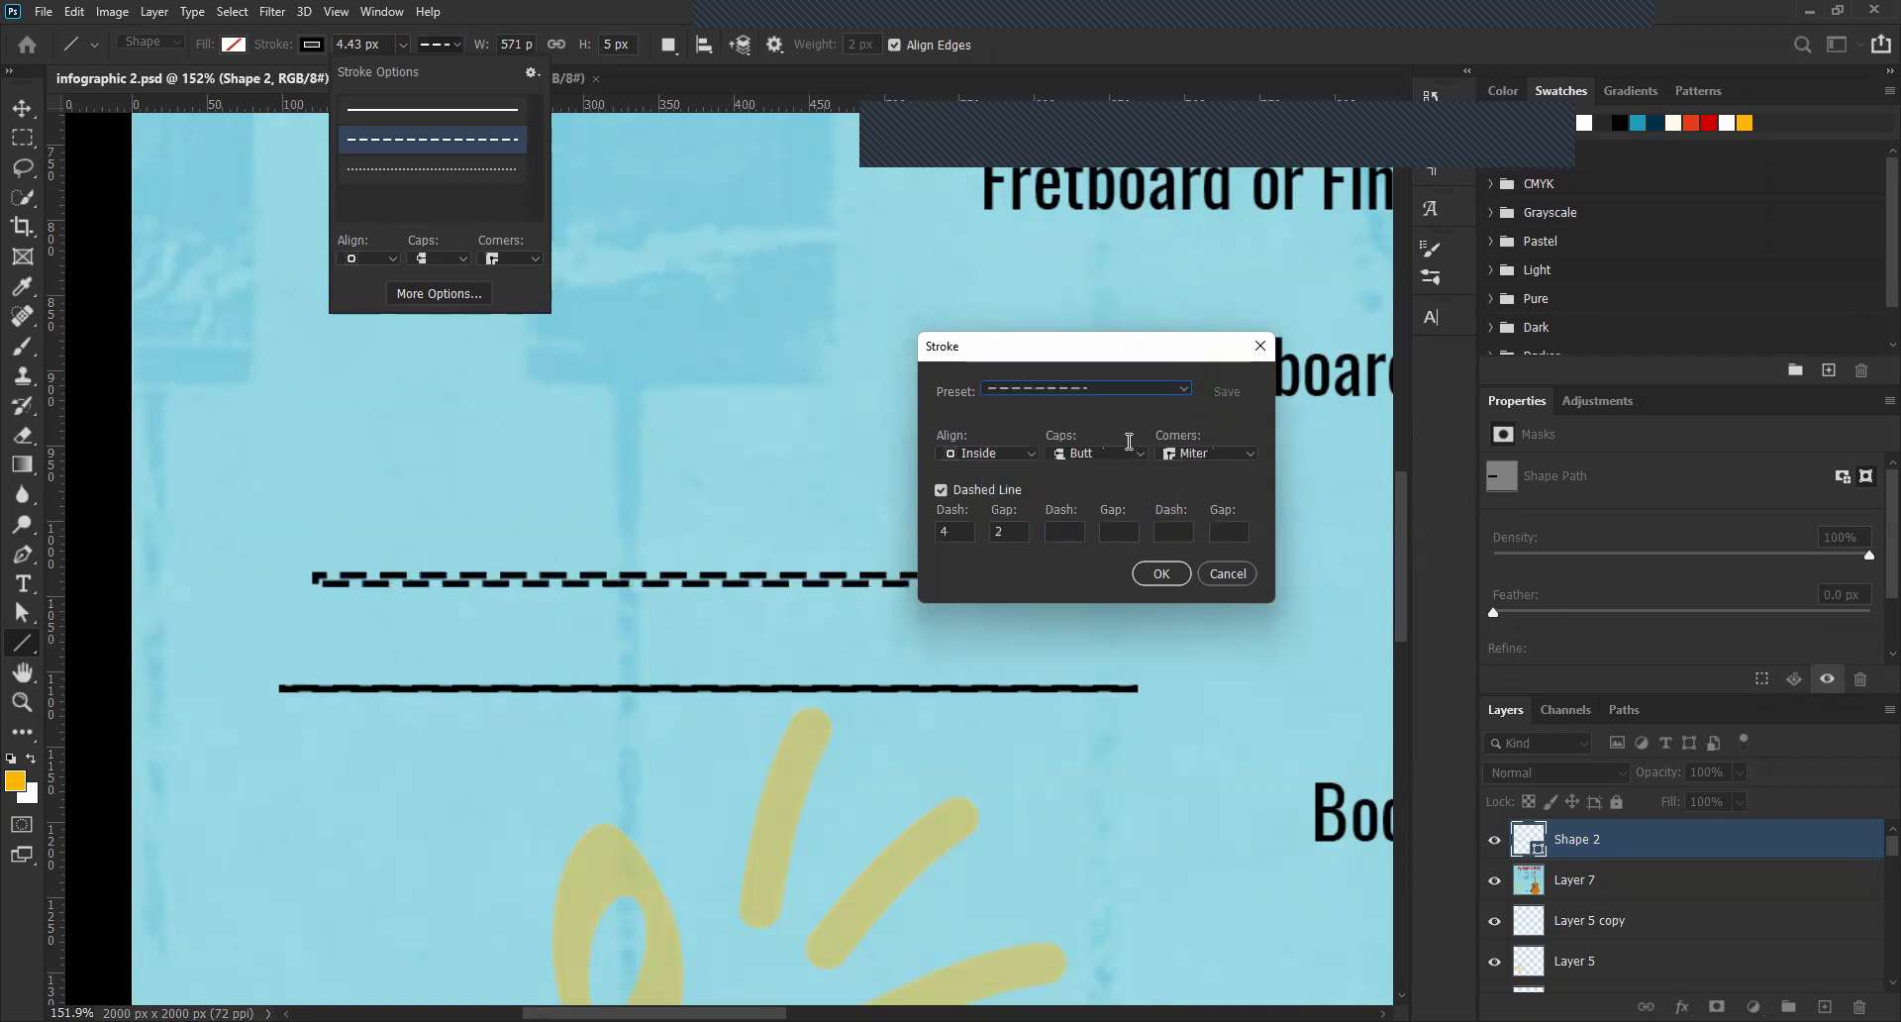
pyautogui.click(1015, 453)
pyautogui.click(1015, 489)
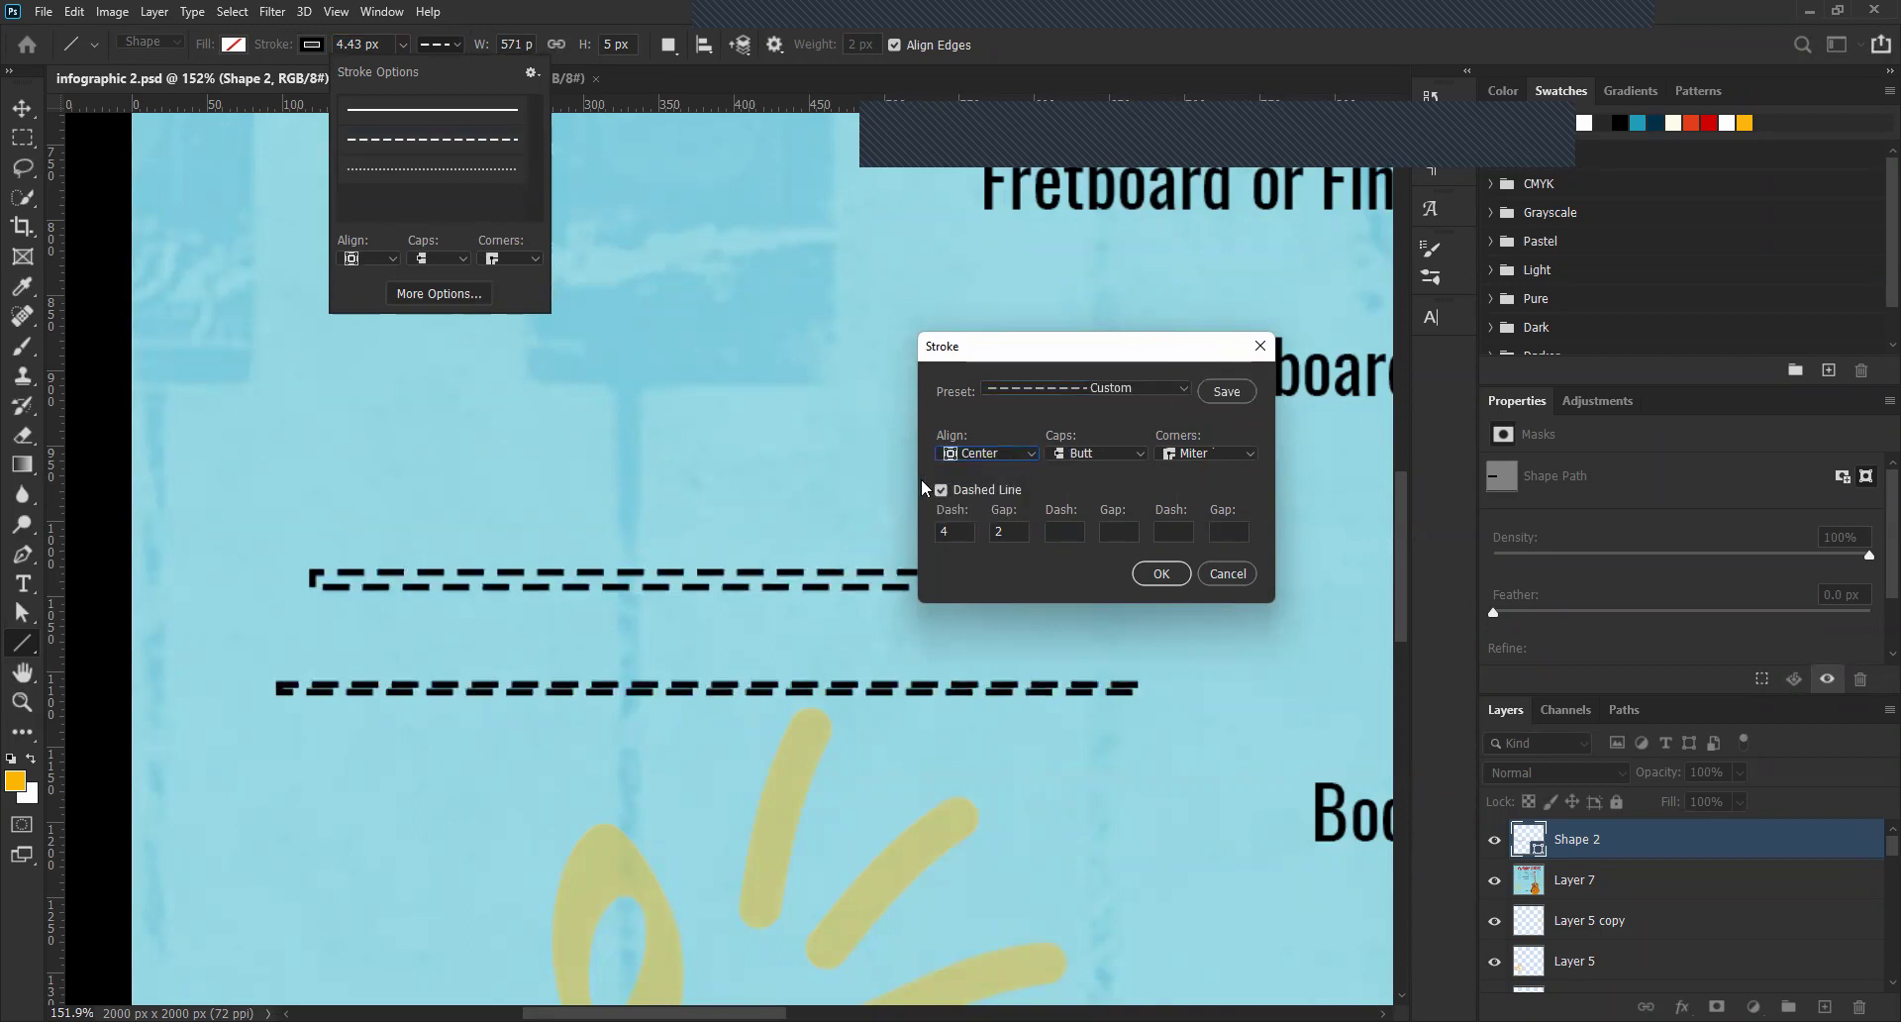
pyautogui.click(960, 450)
pyautogui.click(963, 507)
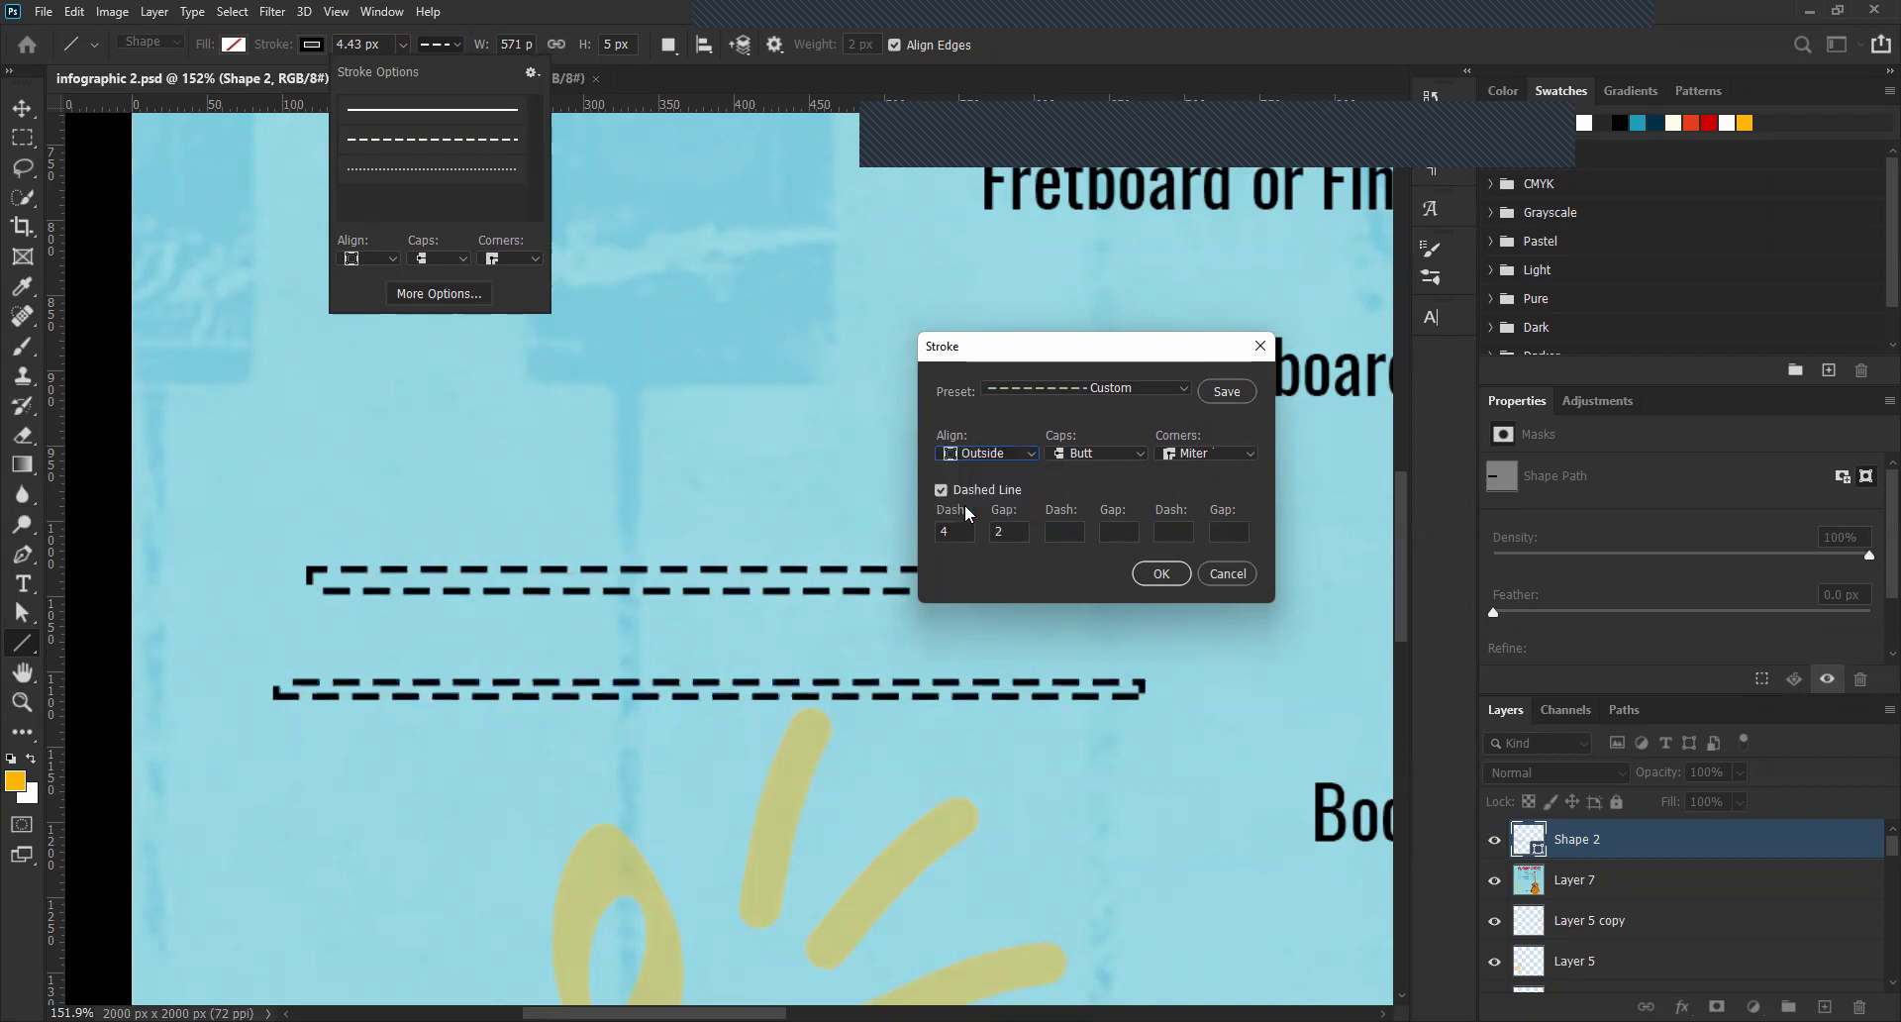
pyautogui.click(1002, 454)
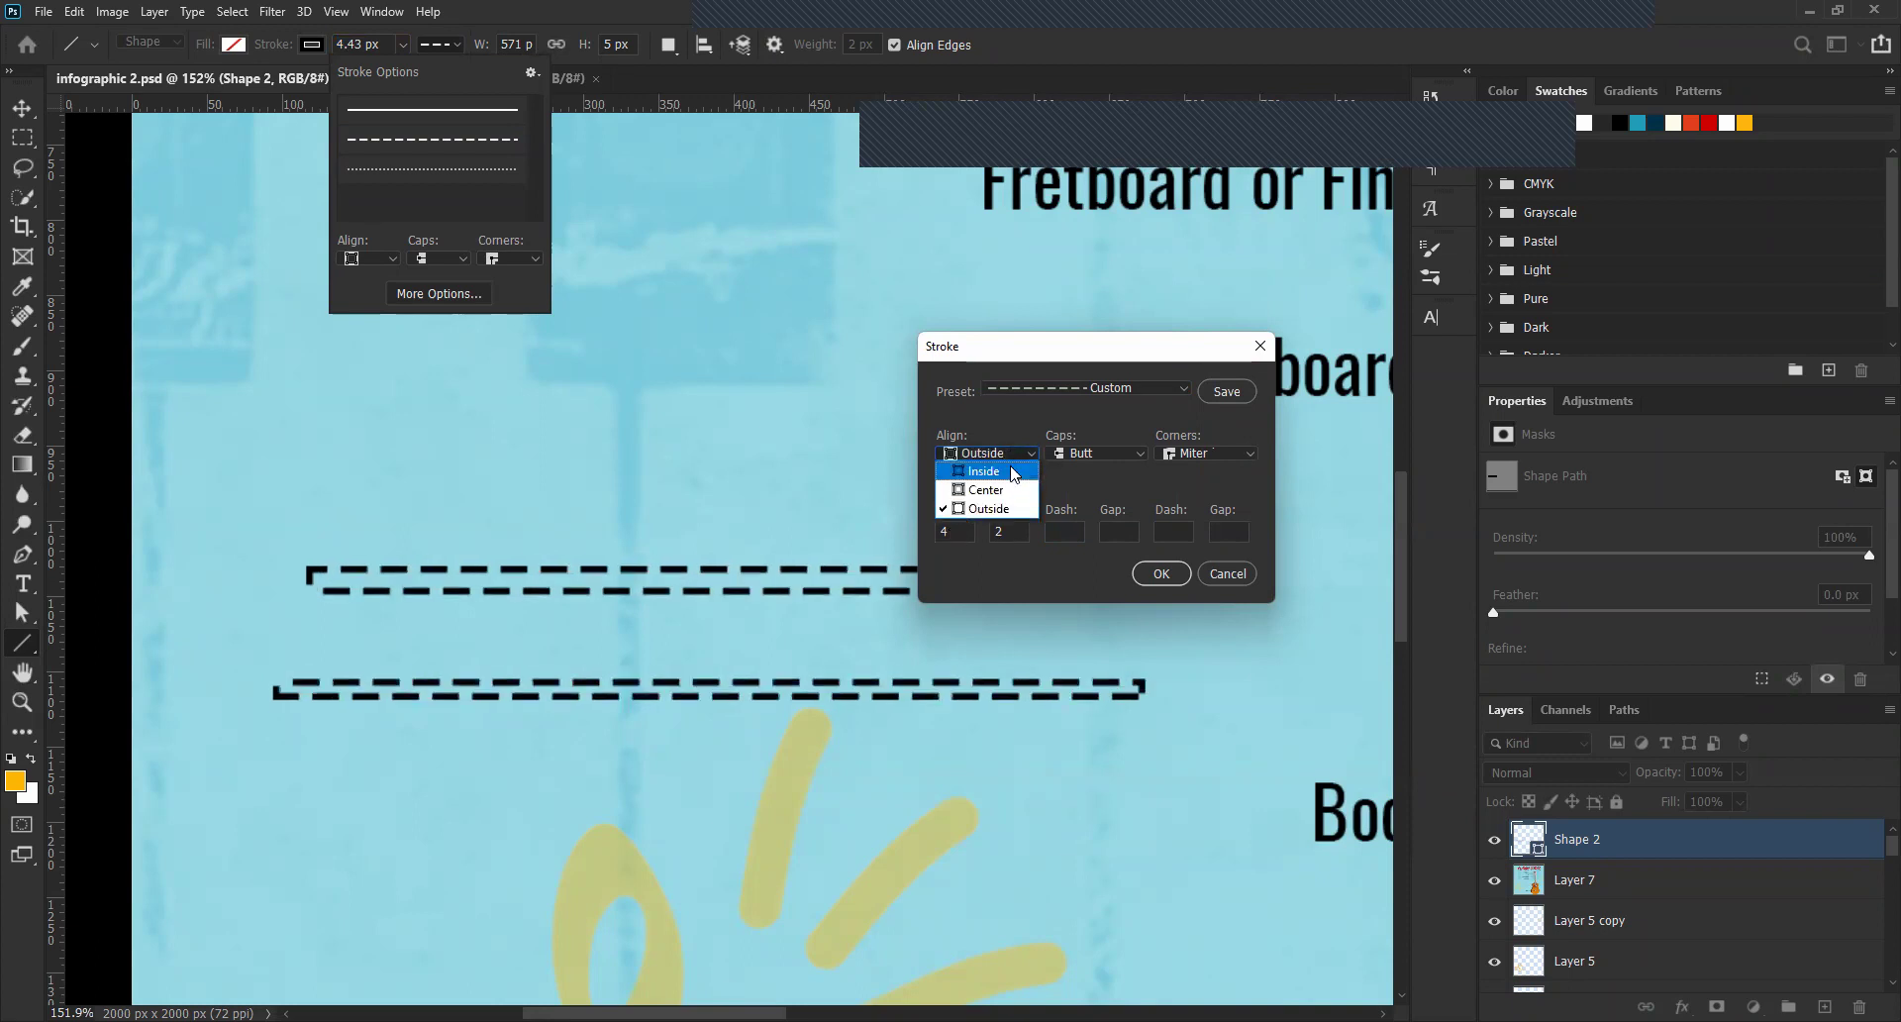
pyautogui.click(1010, 467)
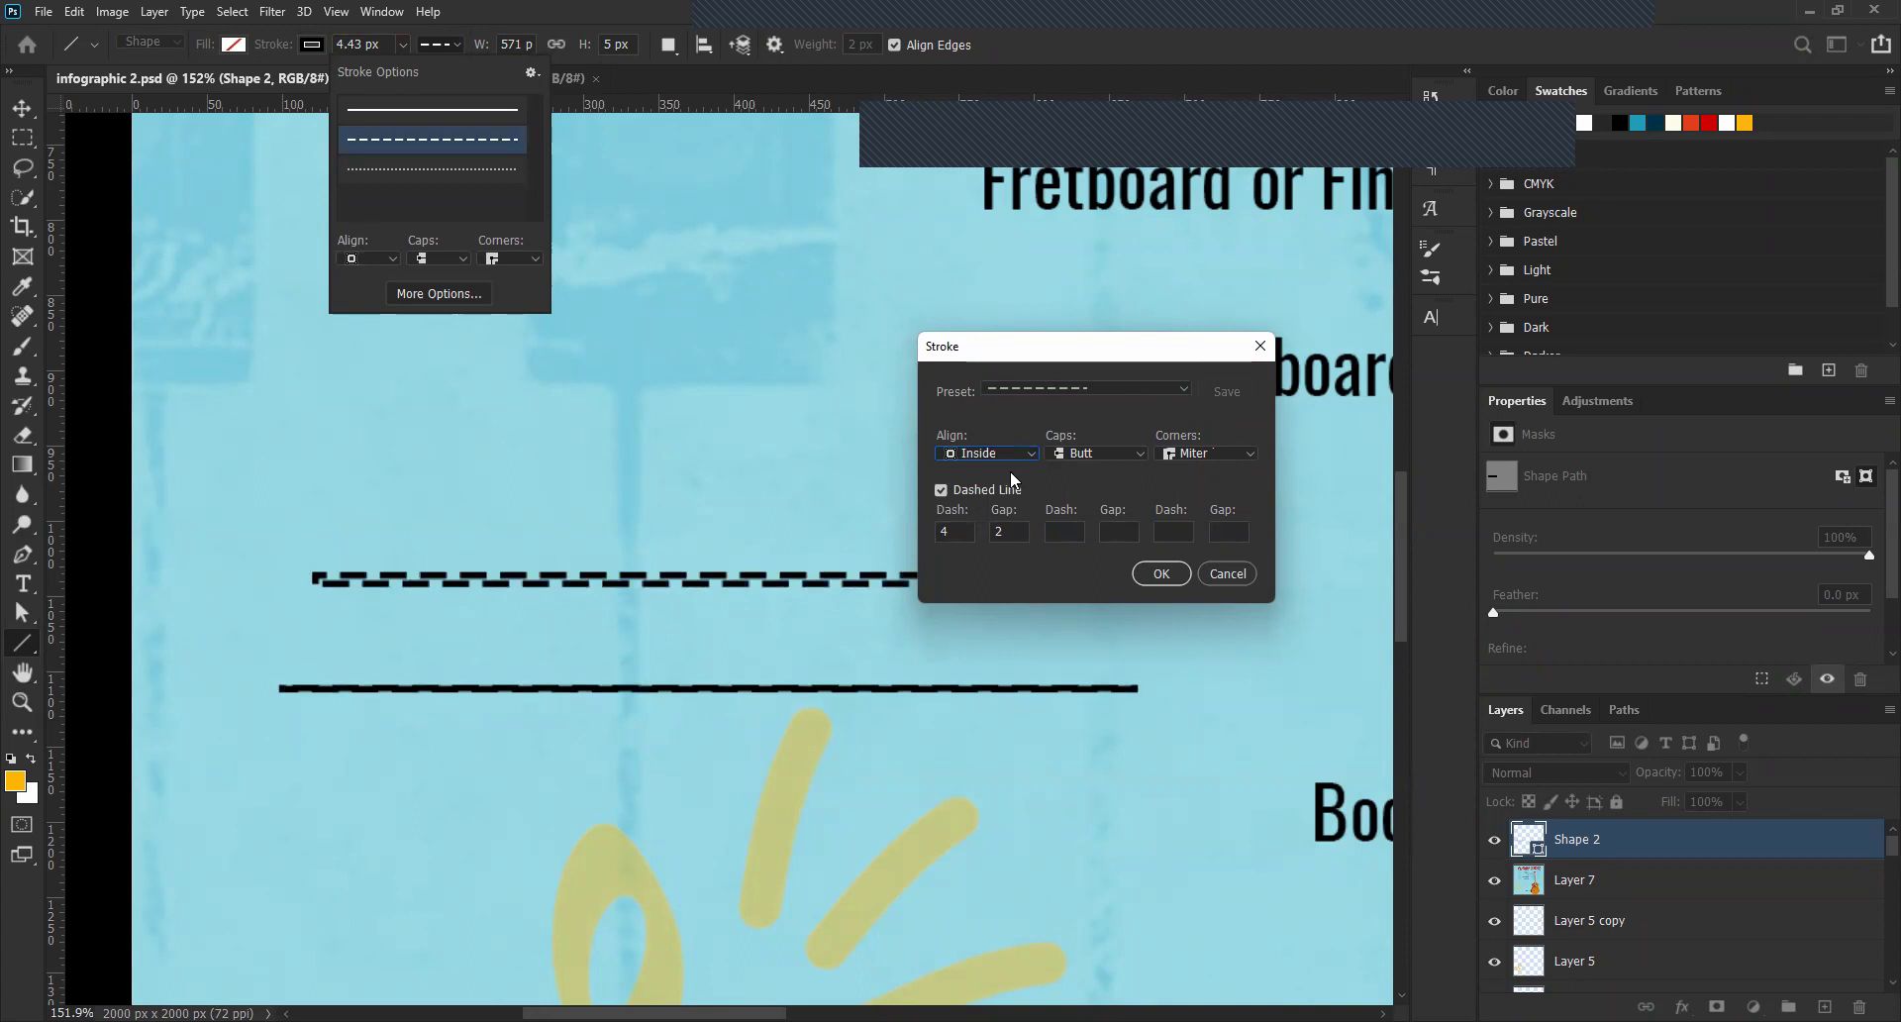
pyautogui.click(1153, 389)
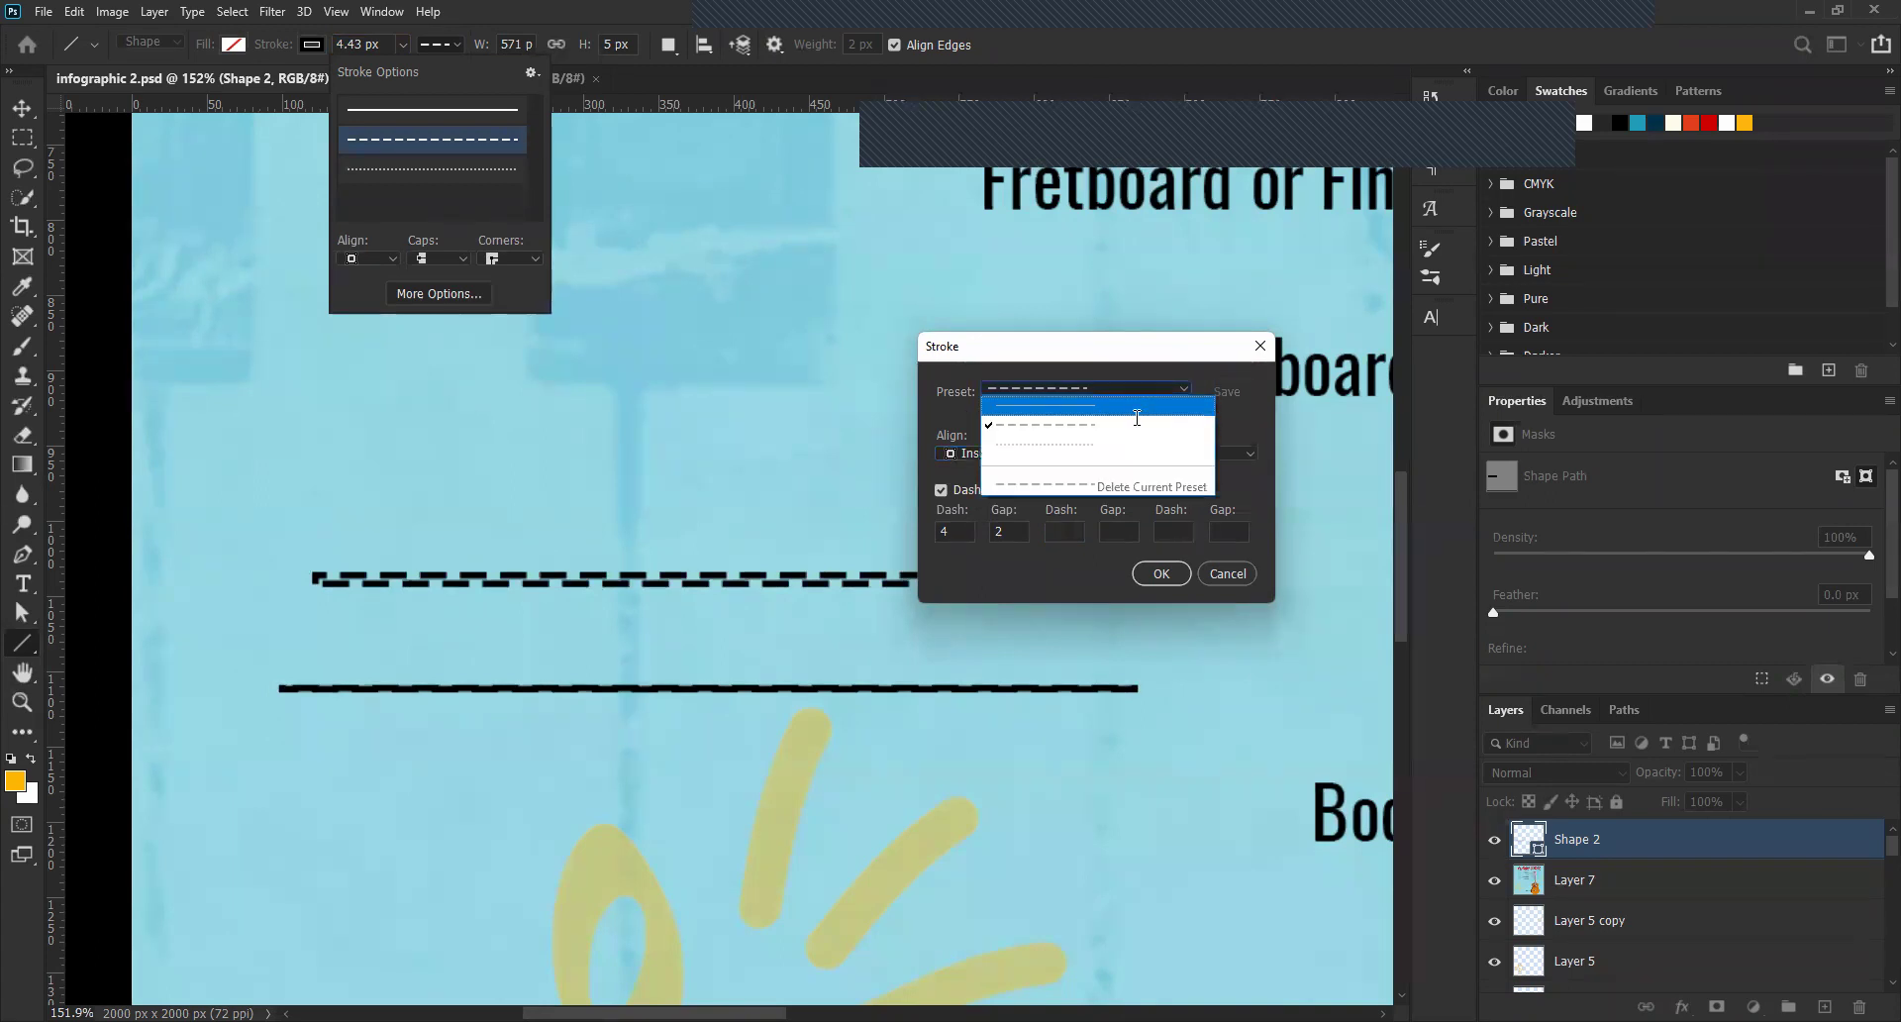
pyautogui.click(1150, 571)
pyautogui.click(1150, 571)
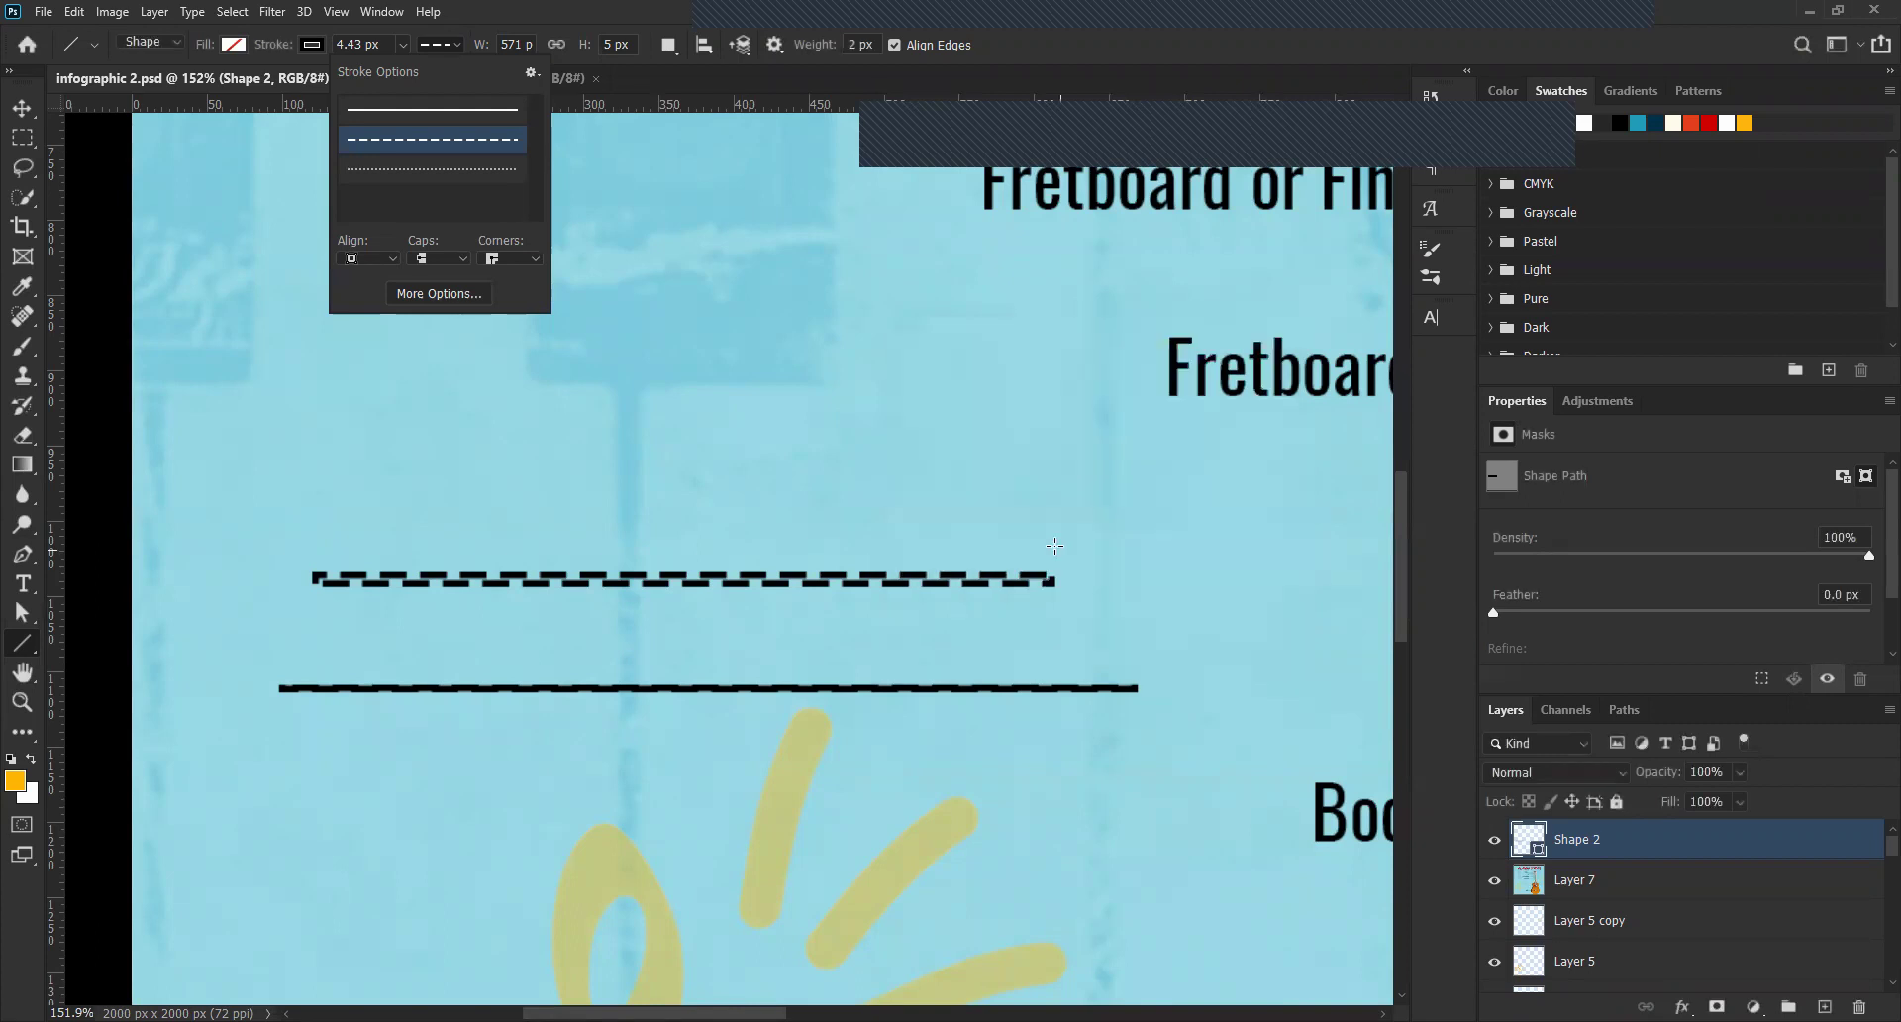
# Delete the Shape 2 layer with both practice lines from the guitar infographic, and clear the selection.
pyautogui.press('v')
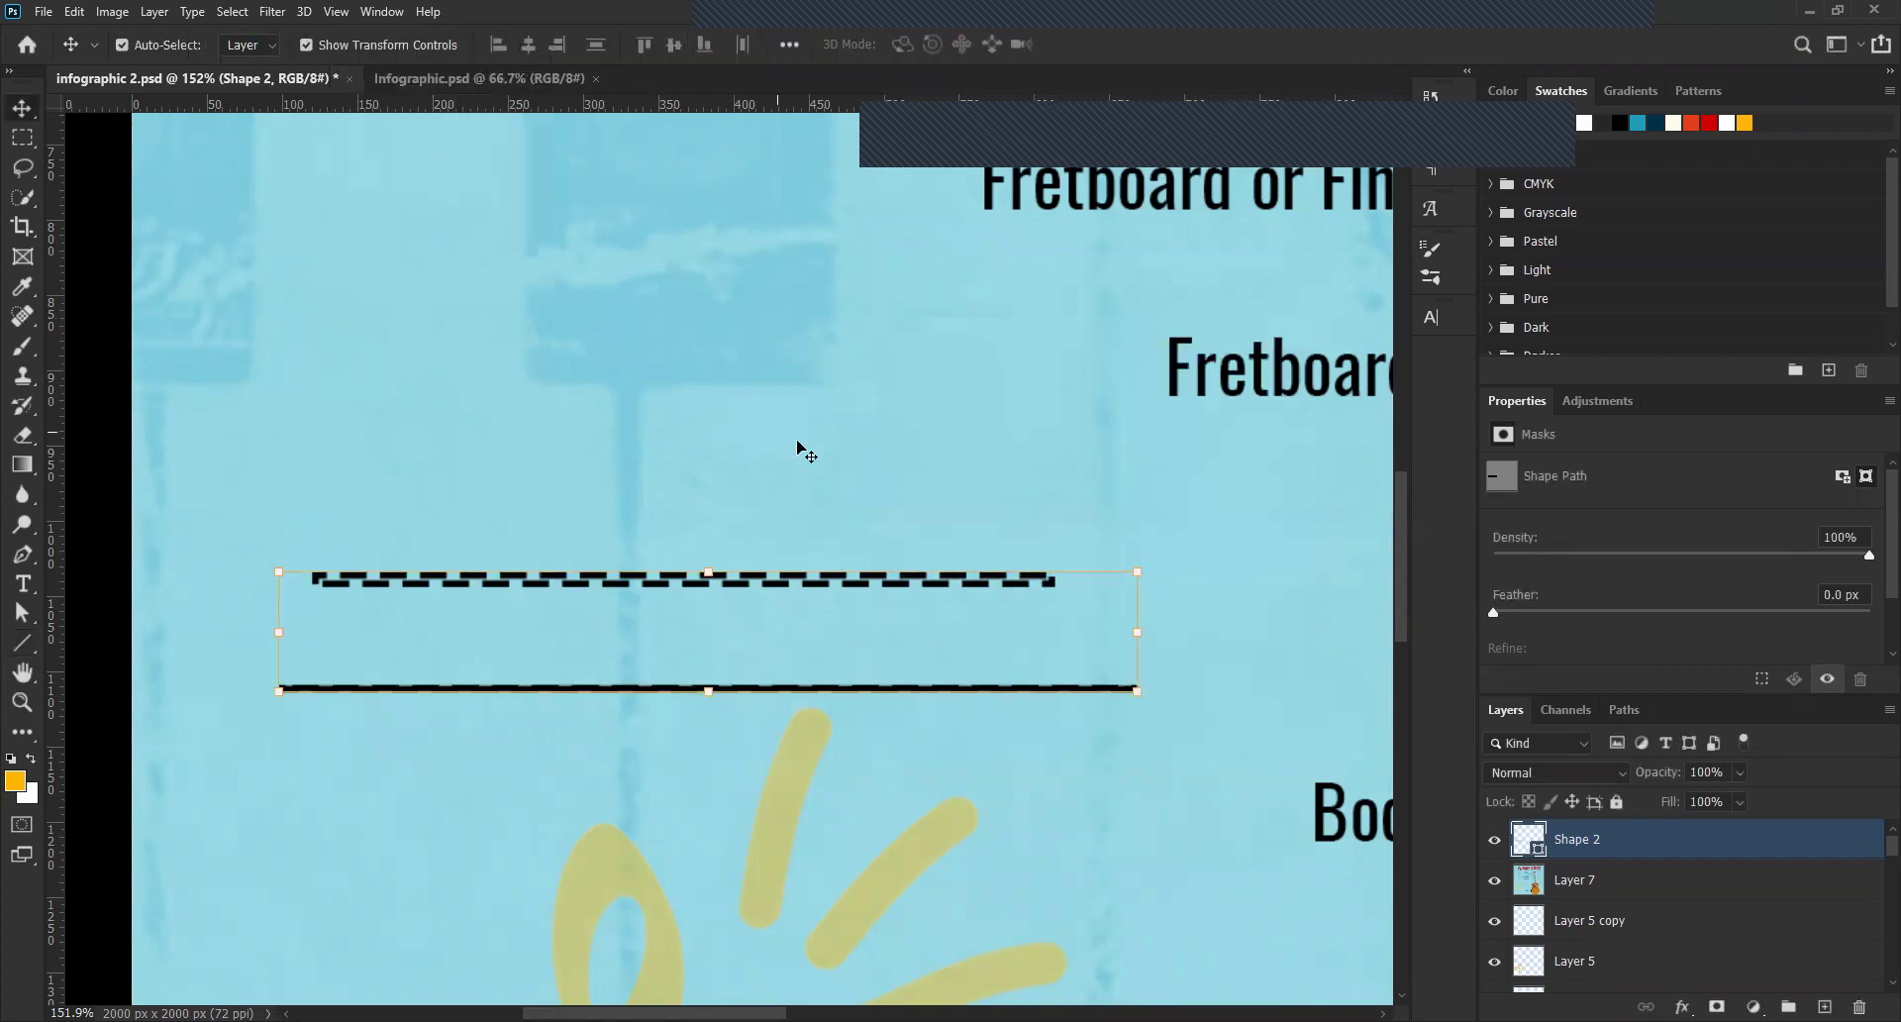
pyautogui.scroll(-3, 802, 448)
pyautogui.scroll(-4, 764, 507)
pyautogui.press('Delete')
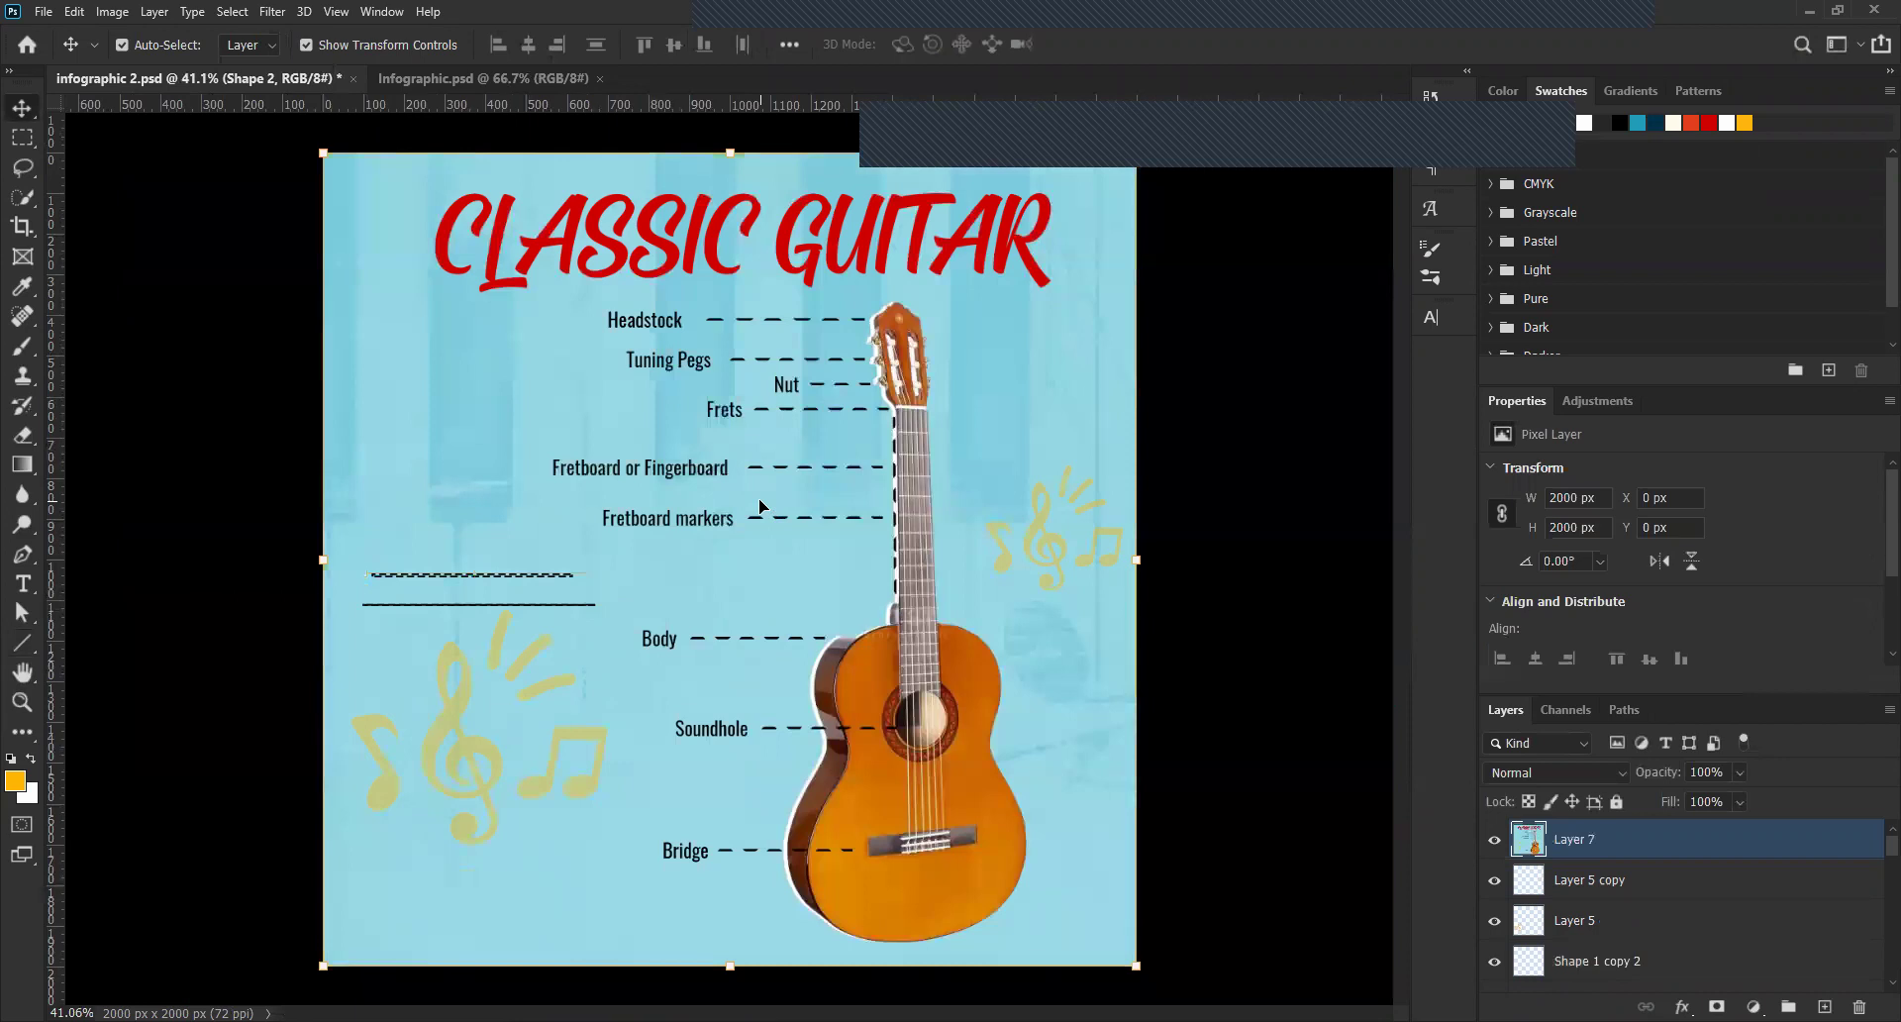
pyautogui.click(1350, 582)
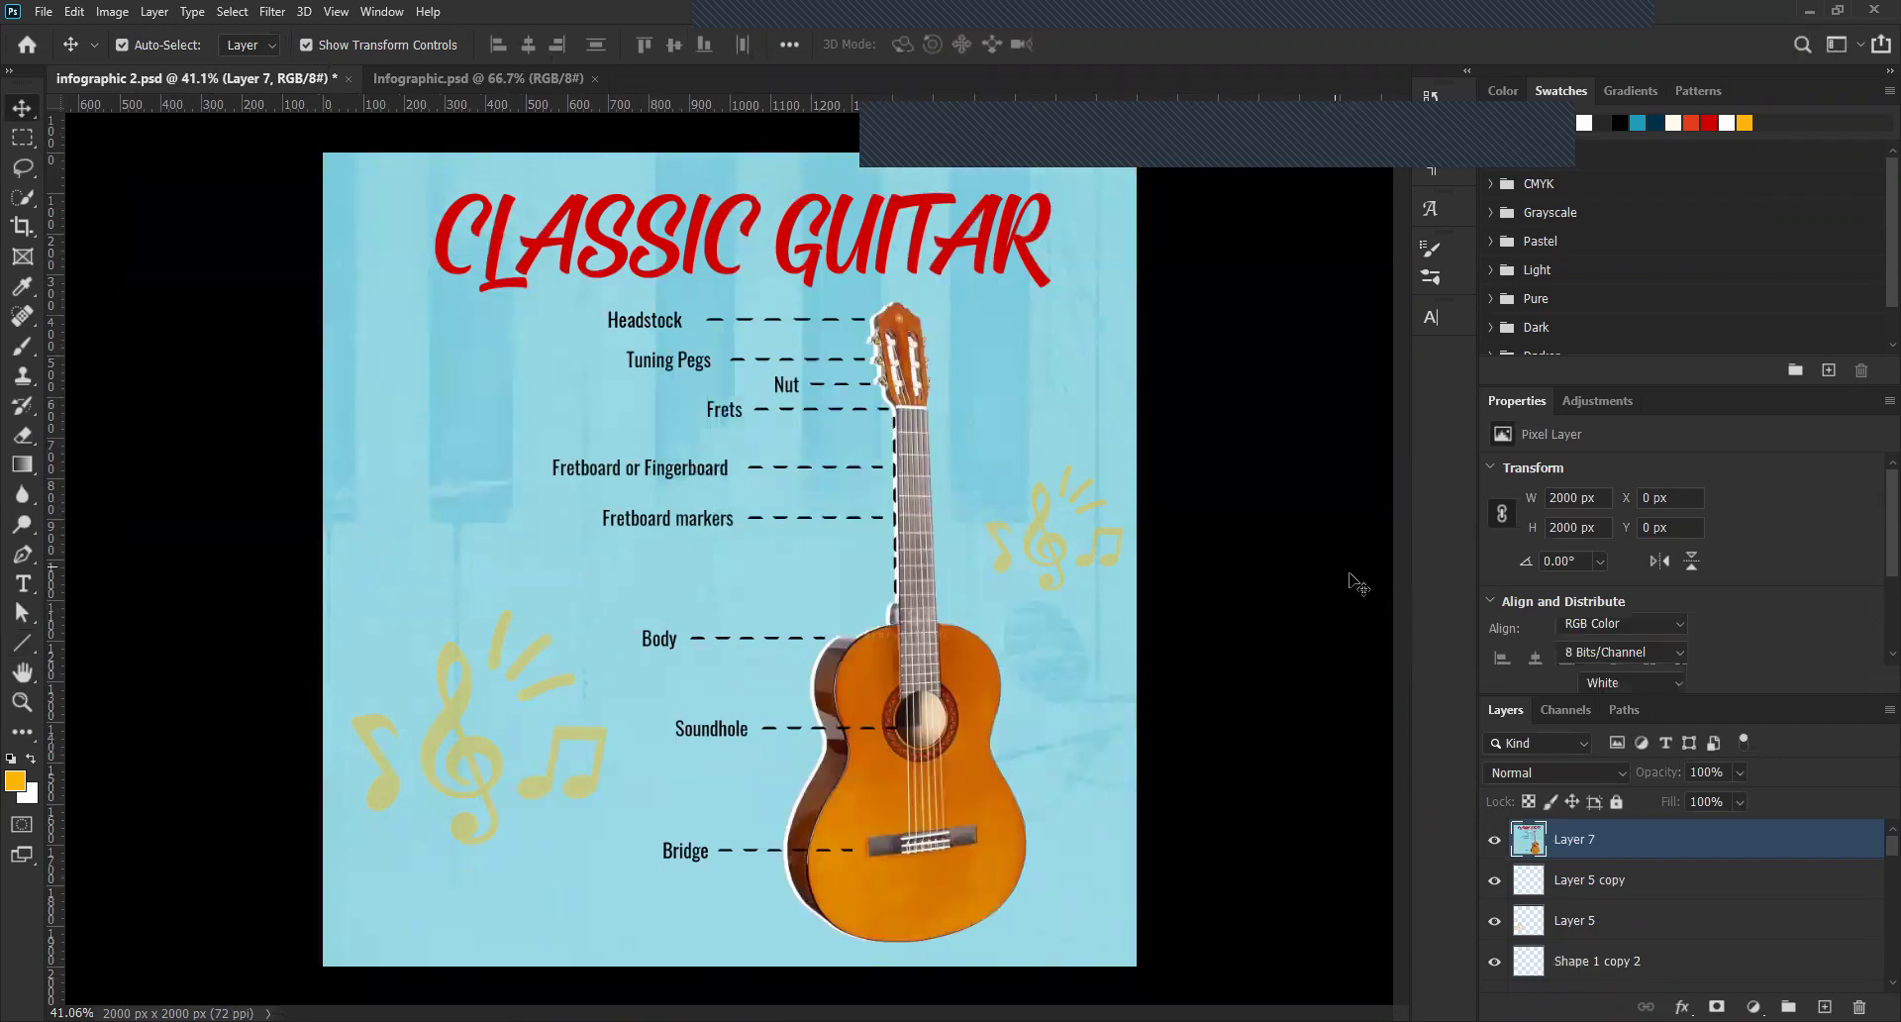
# Switch to Infographic.psd and hide Layer 2 with the guitar poster to reveal the original building mural in Layer 1.
pyautogui.click(434, 79)
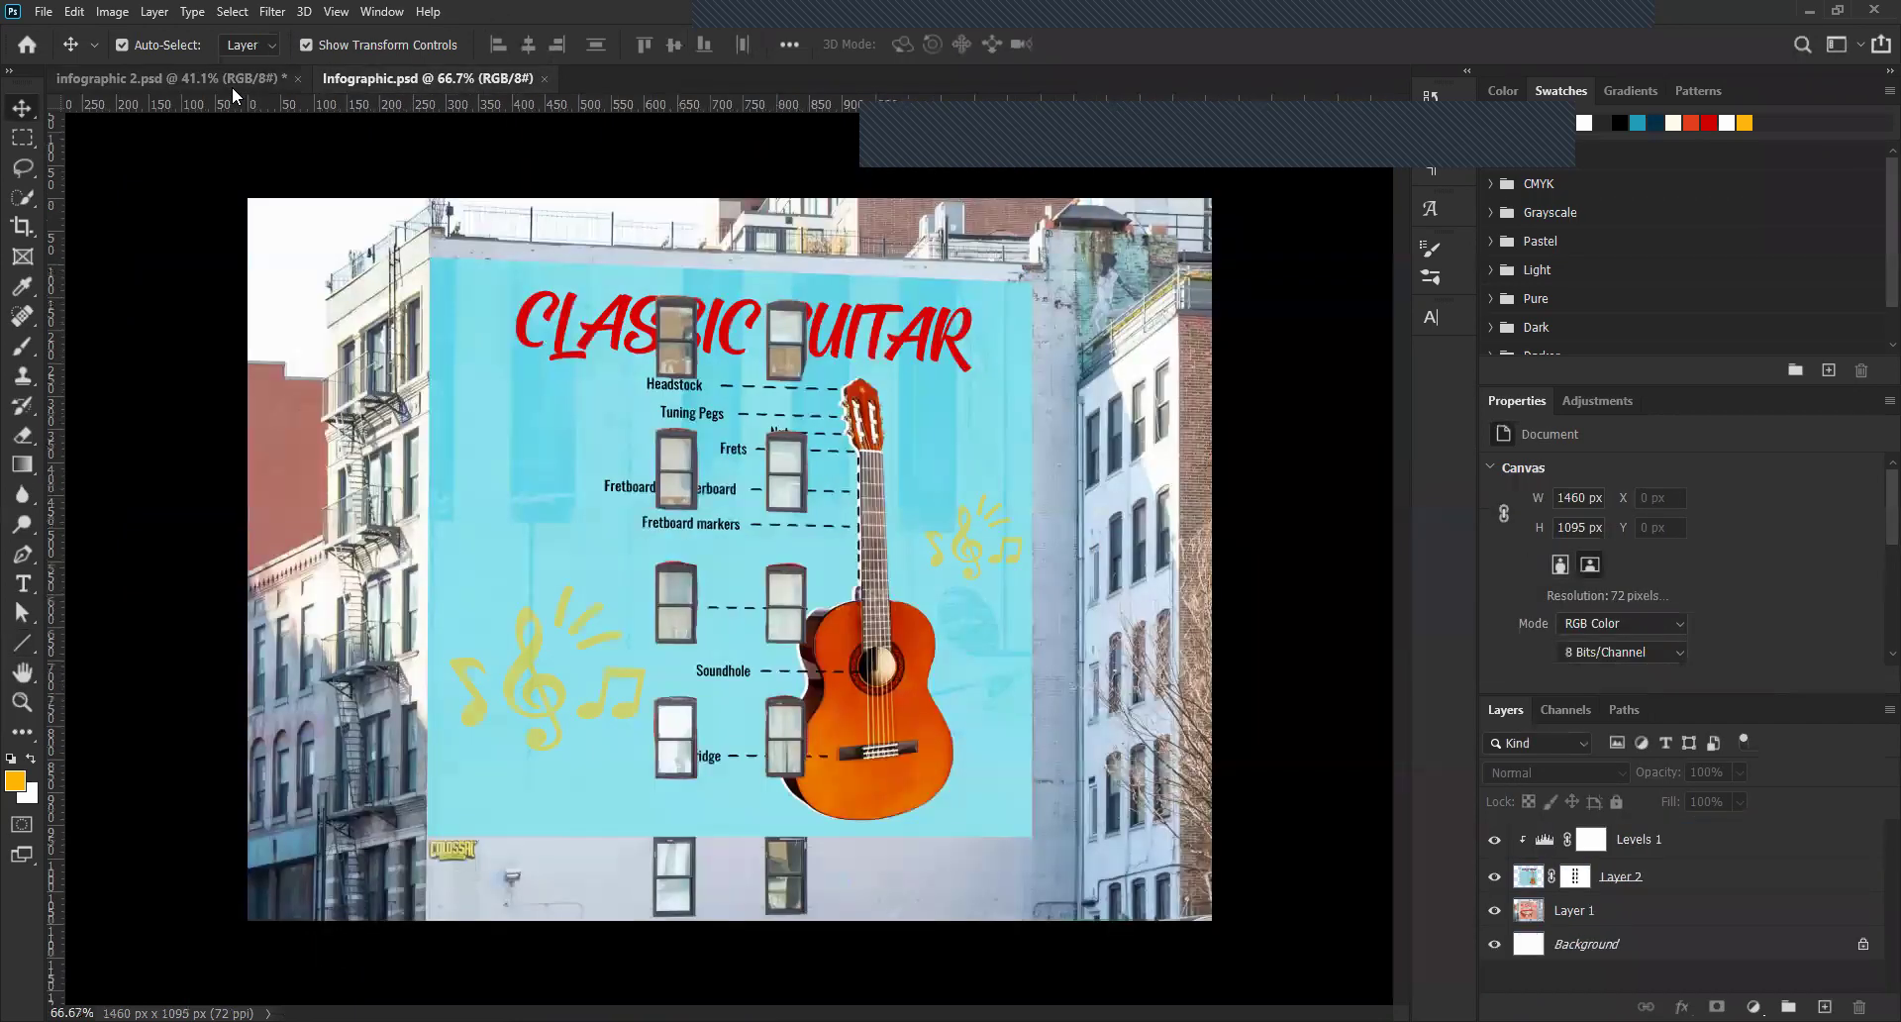
pyautogui.scroll(1, 858, 462)
pyautogui.scroll(-1, 858, 462)
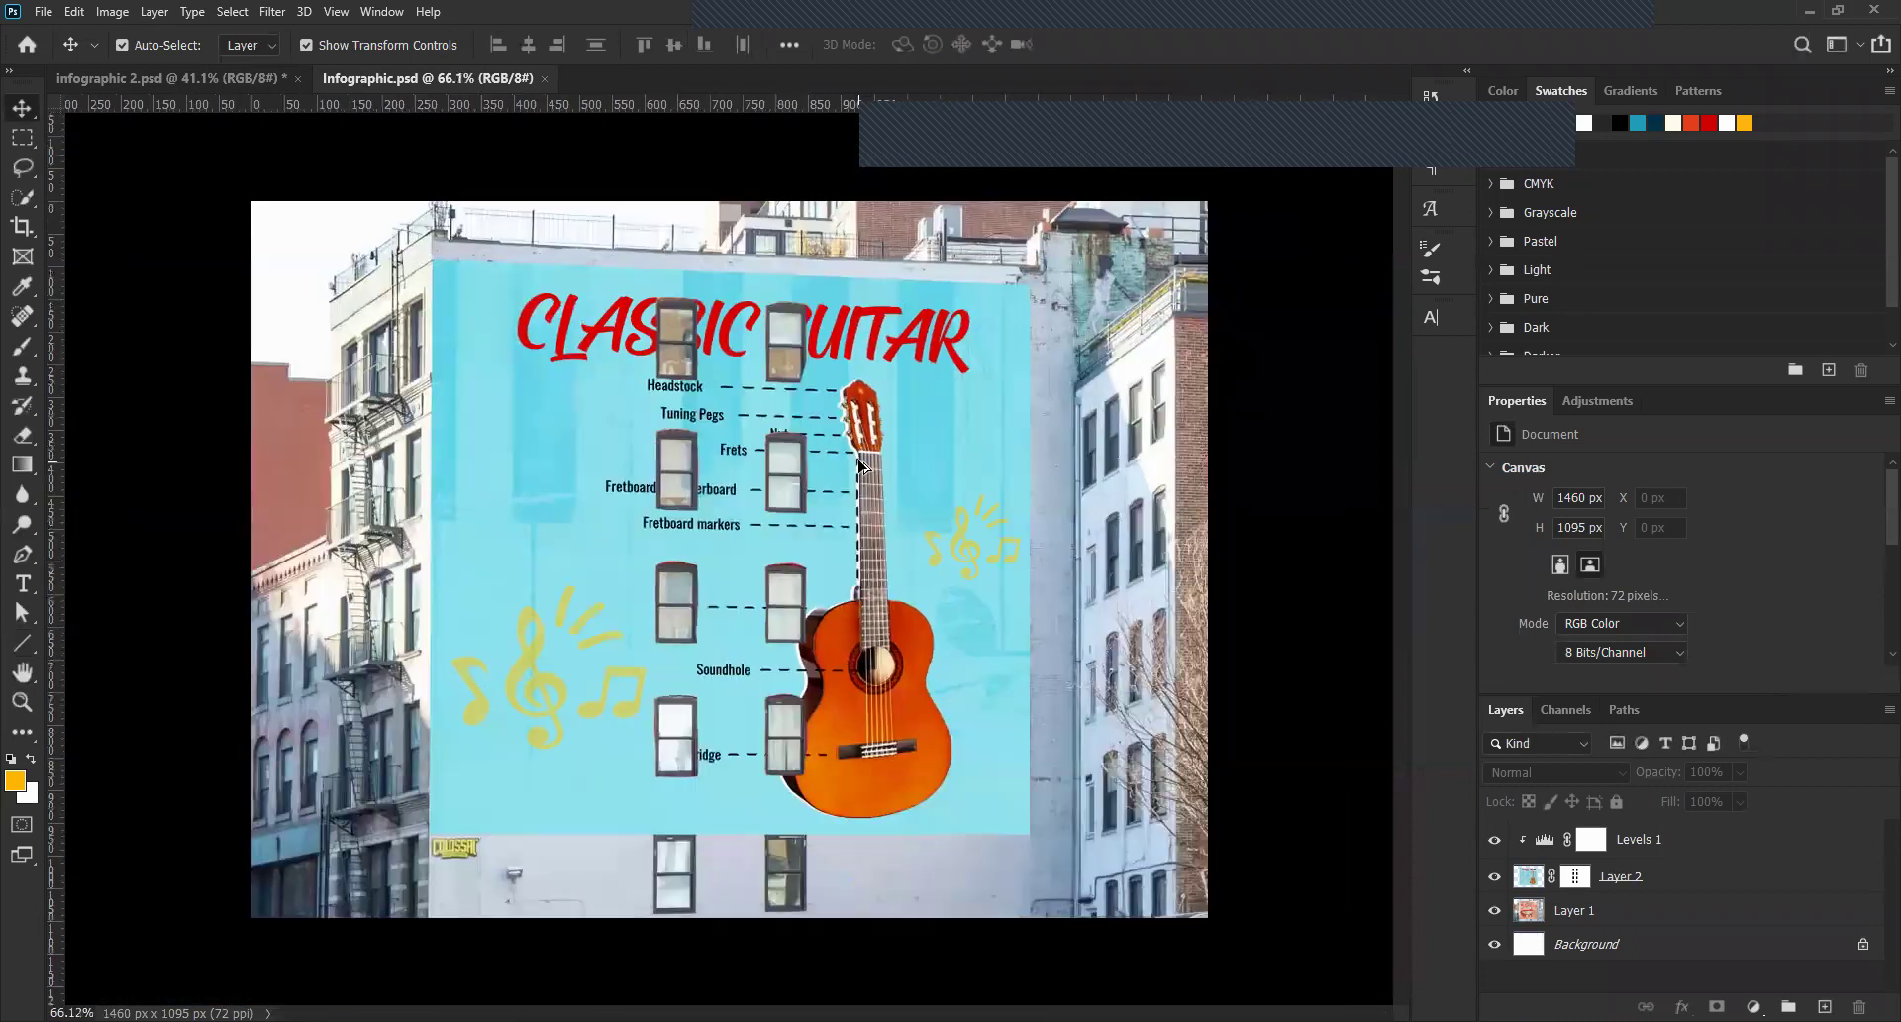
pyautogui.click(858, 462)
pyautogui.click(1494, 876)
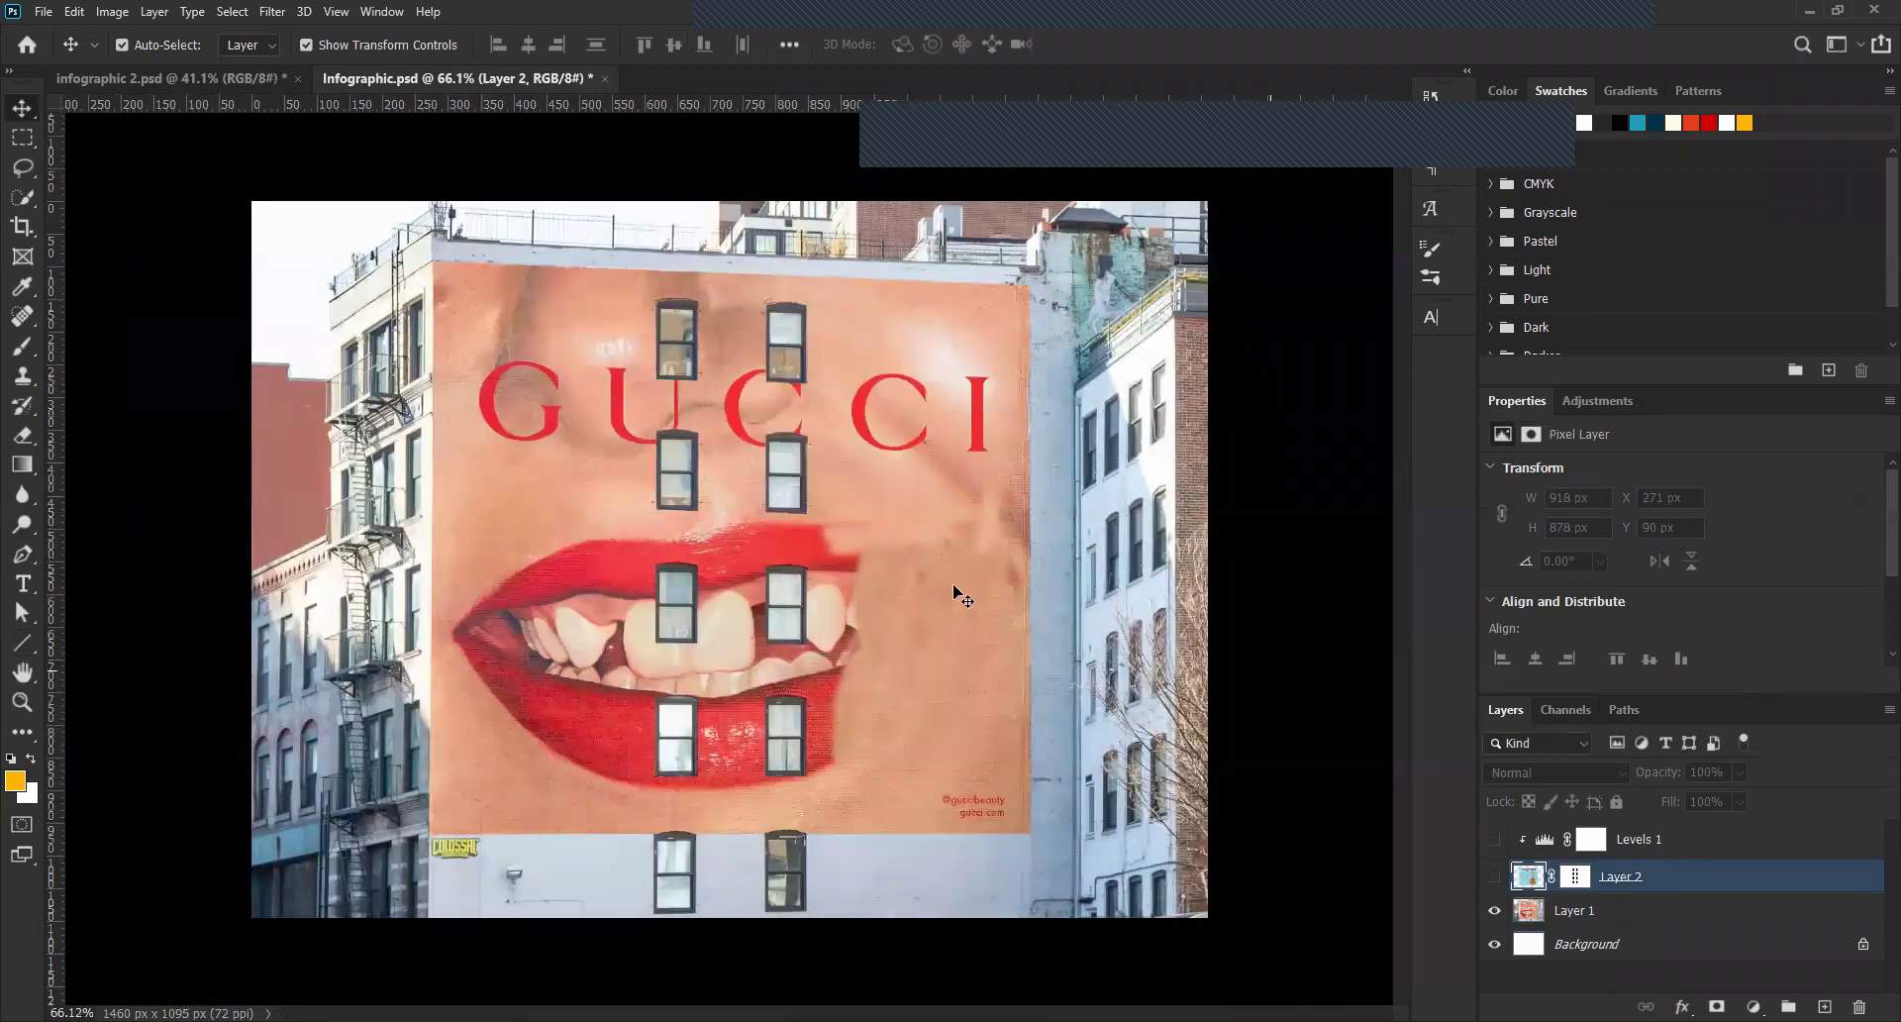
pyautogui.click(827, 537)
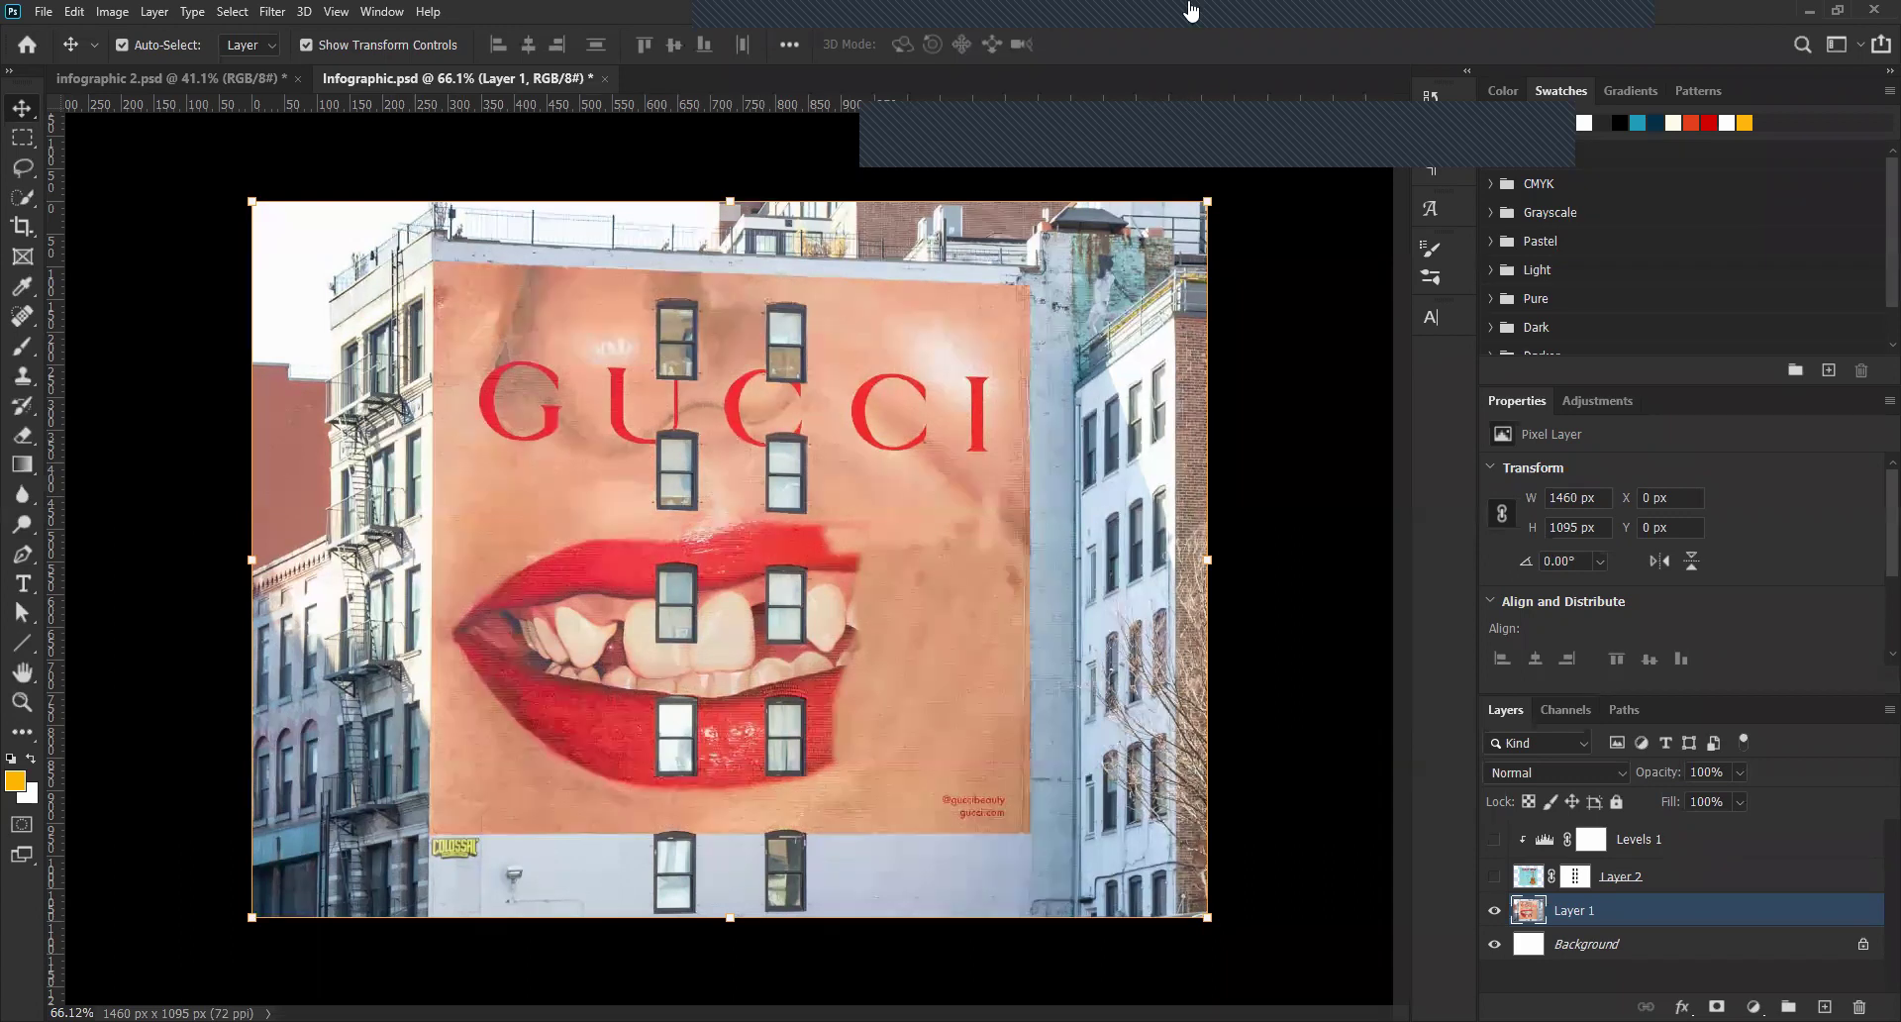
# Switch to the Chrome browser and search Google for "signages in newyork".
pyautogui.hotkey('alt', 'Tab')
pyautogui.write('sig')
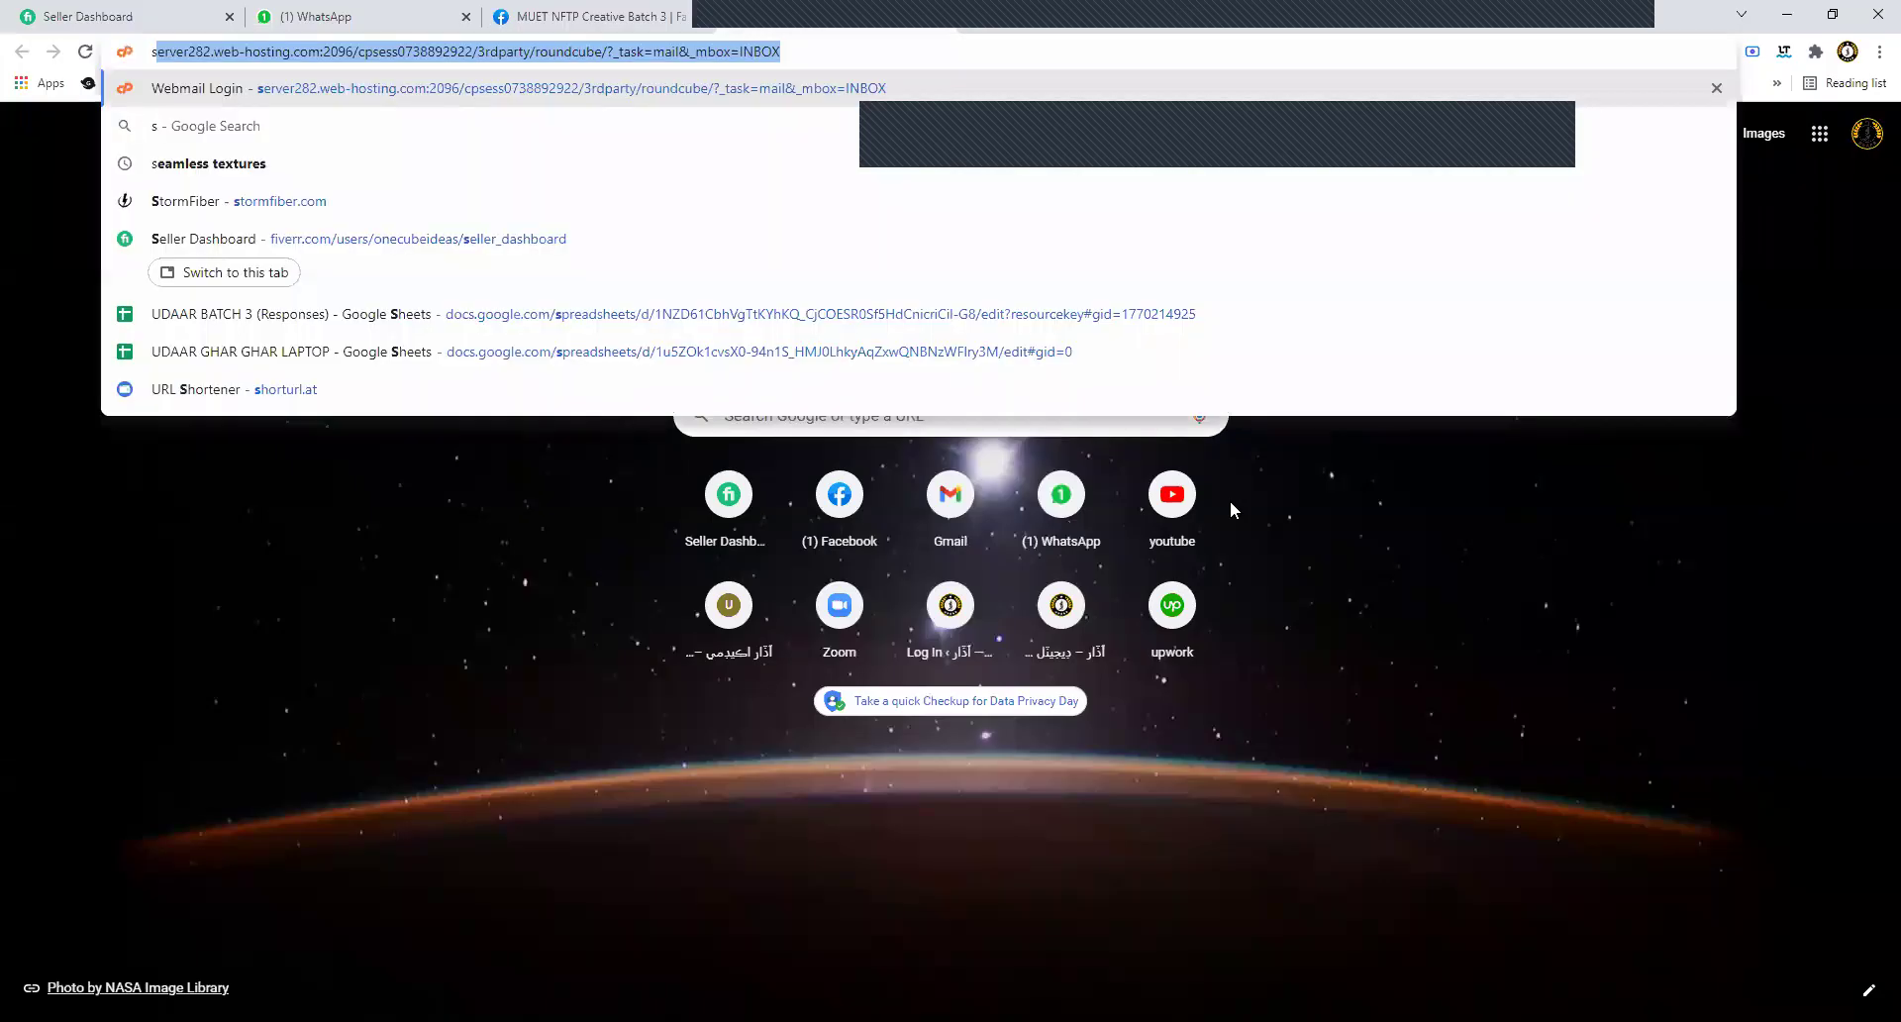
pyautogui.press('BackSpace')
pyautogui.press('BackSpace')
pyautogui.write('ignages')
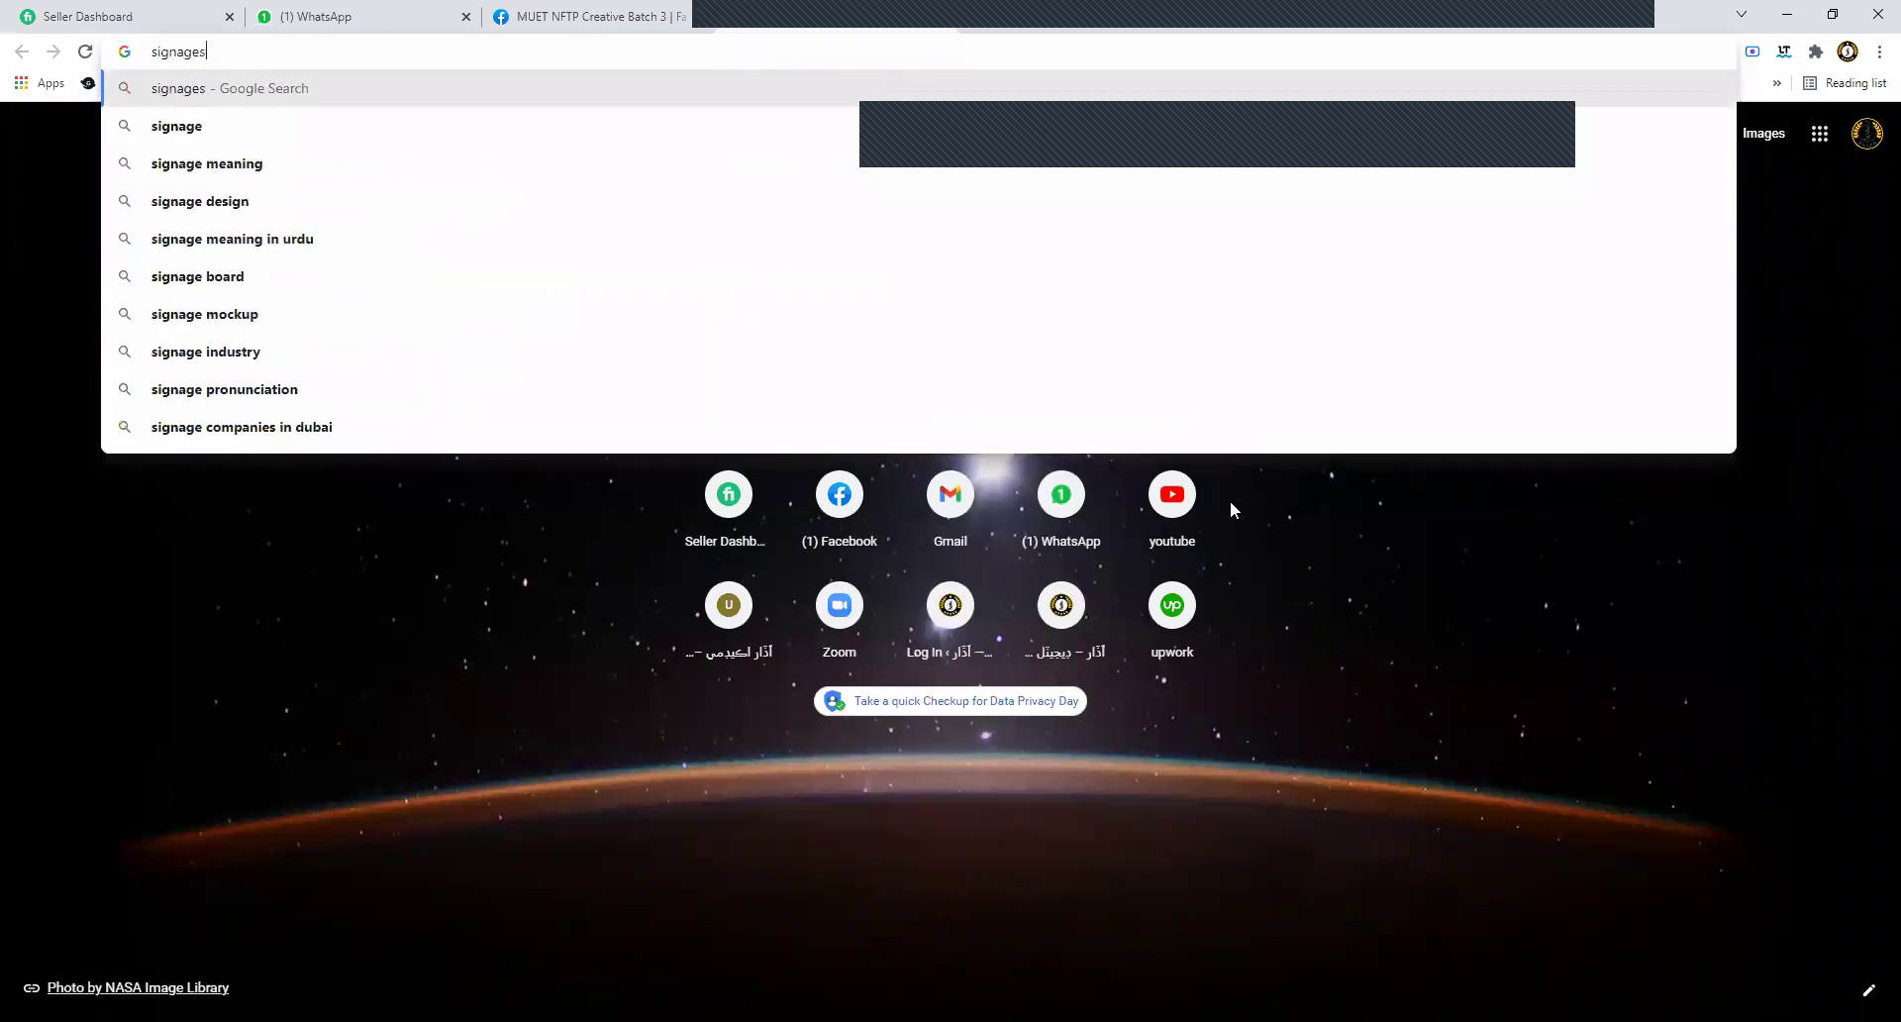
pyautogui.write(' in newyork')
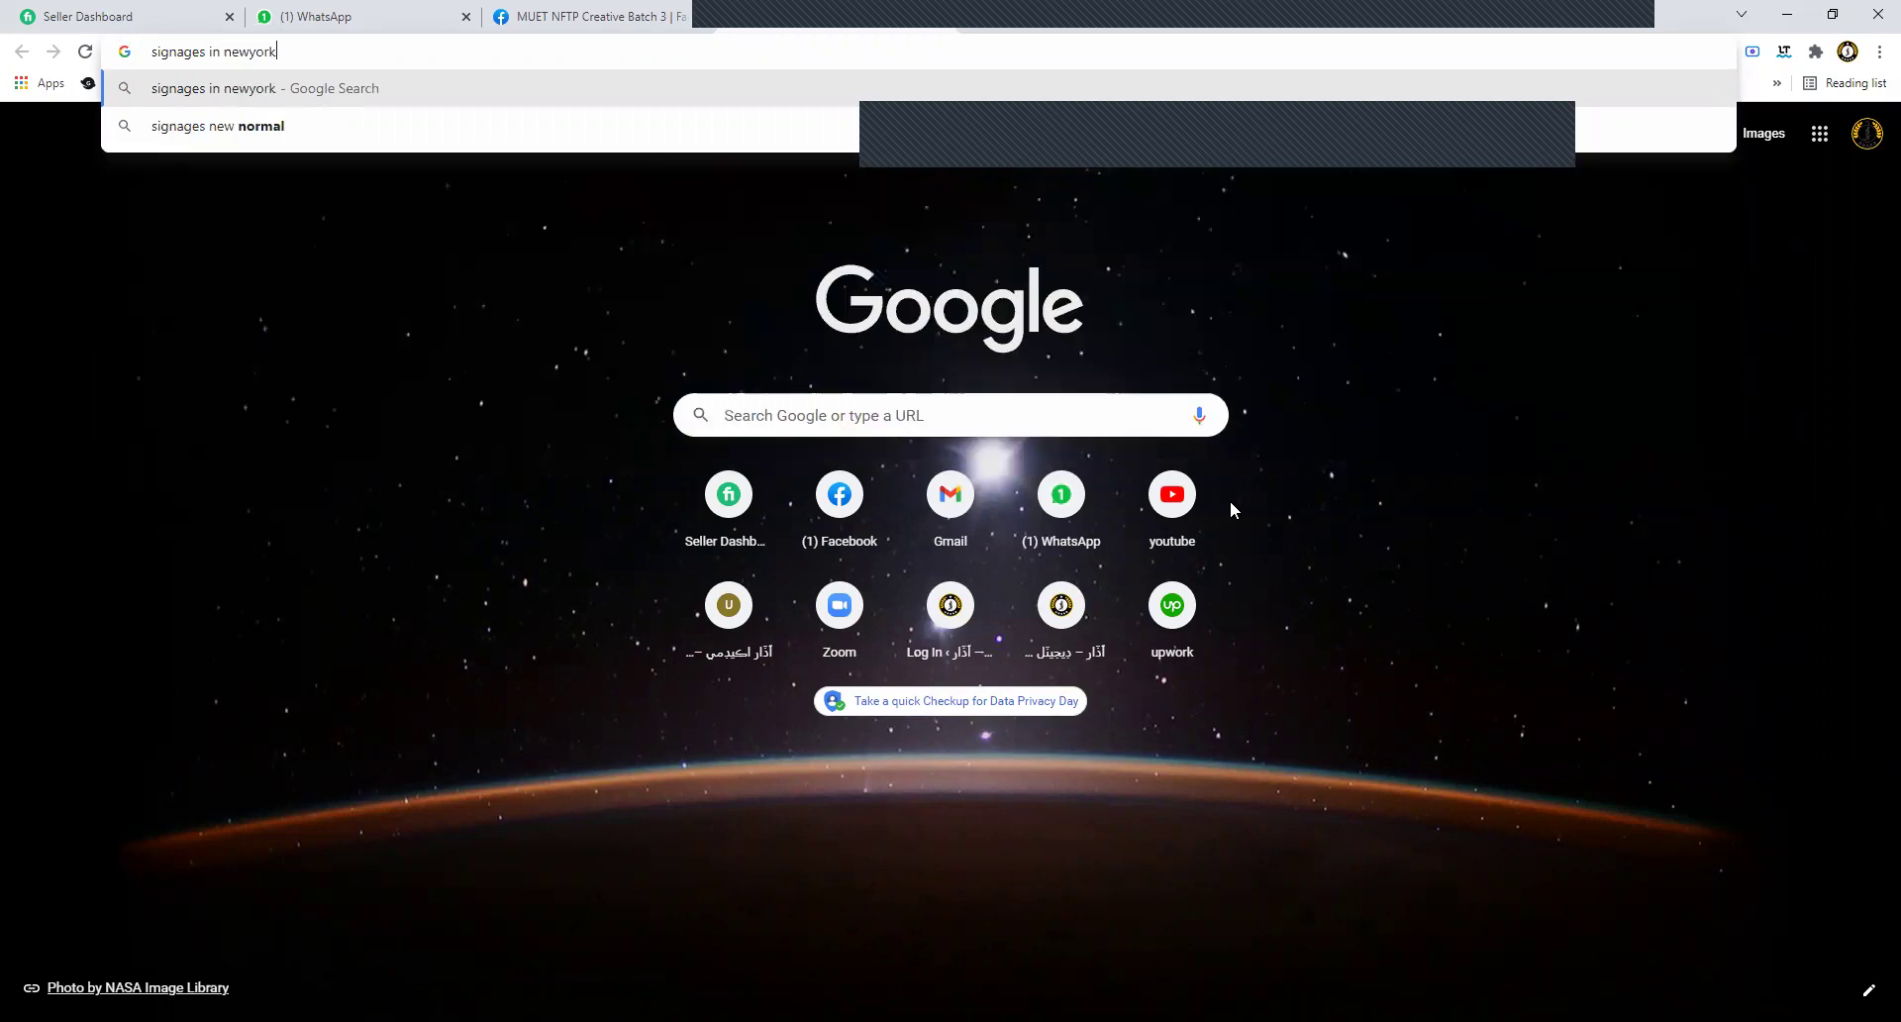
pyautogui.press('Return')
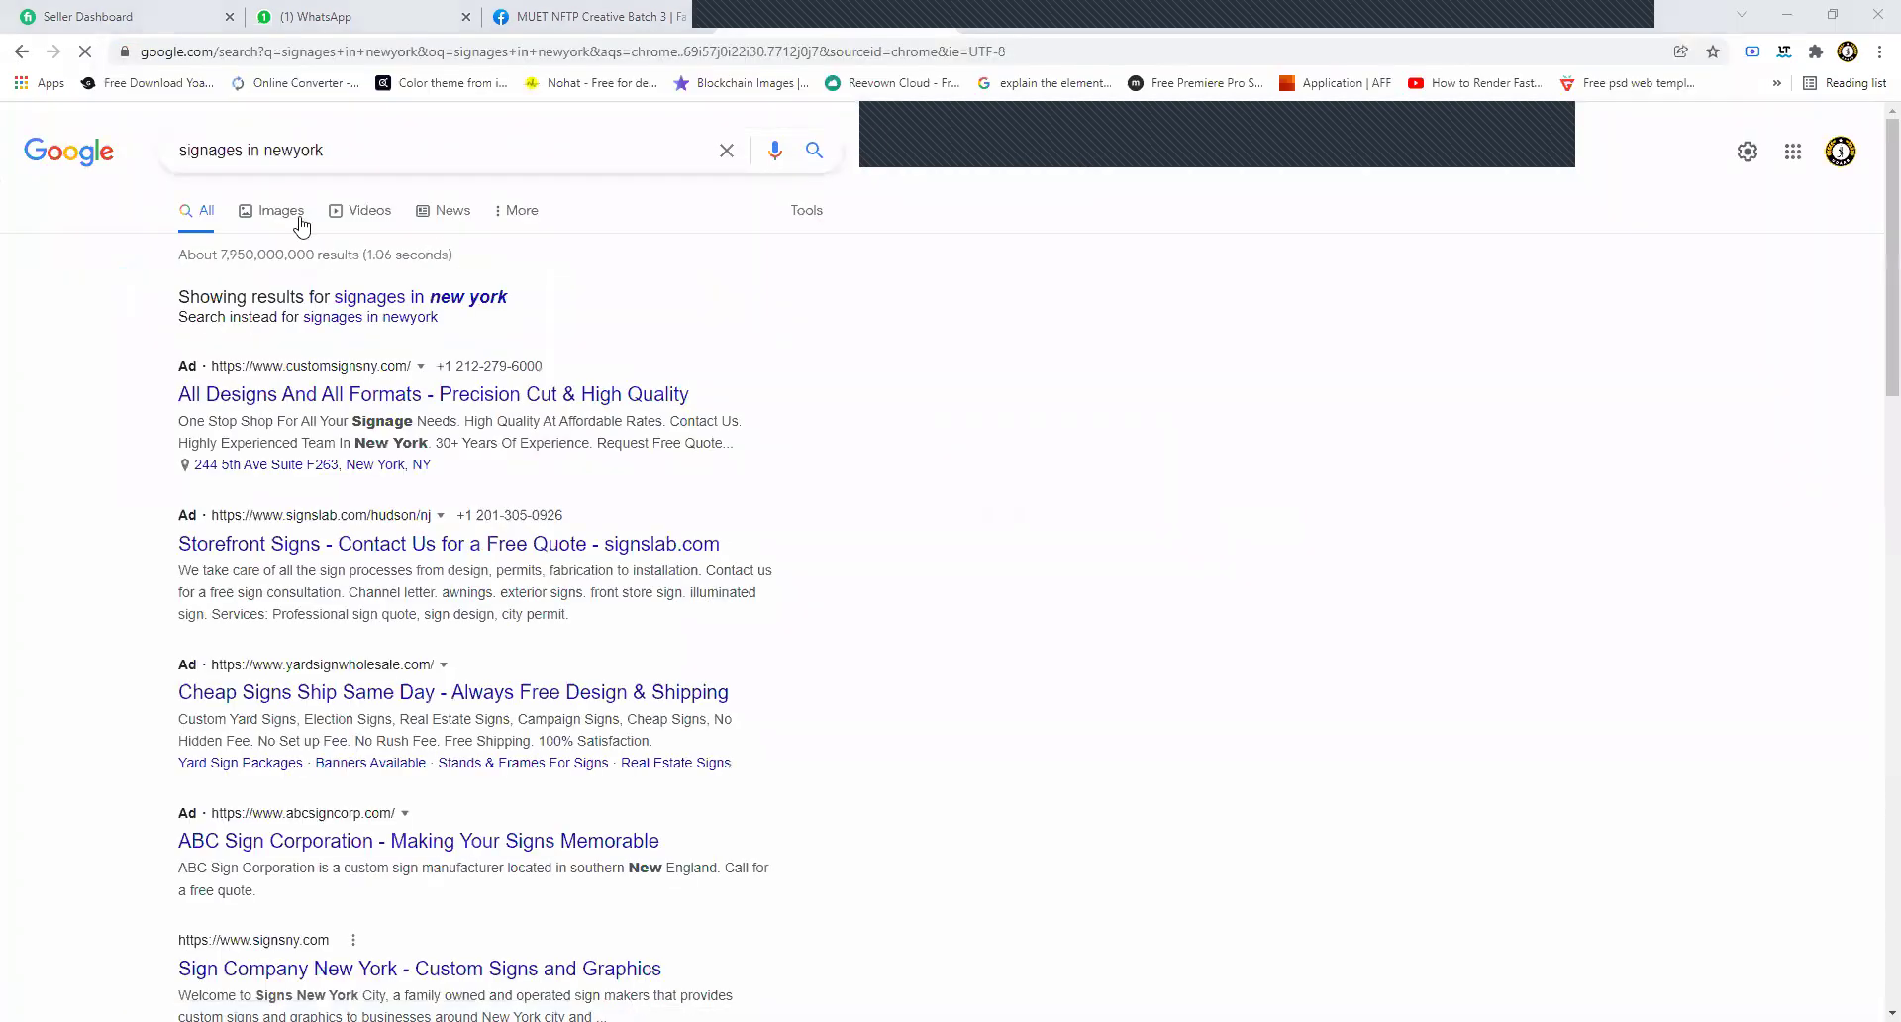
# Show the image results and refine the search to "digital signages in new york".
pyautogui.click(281, 210)
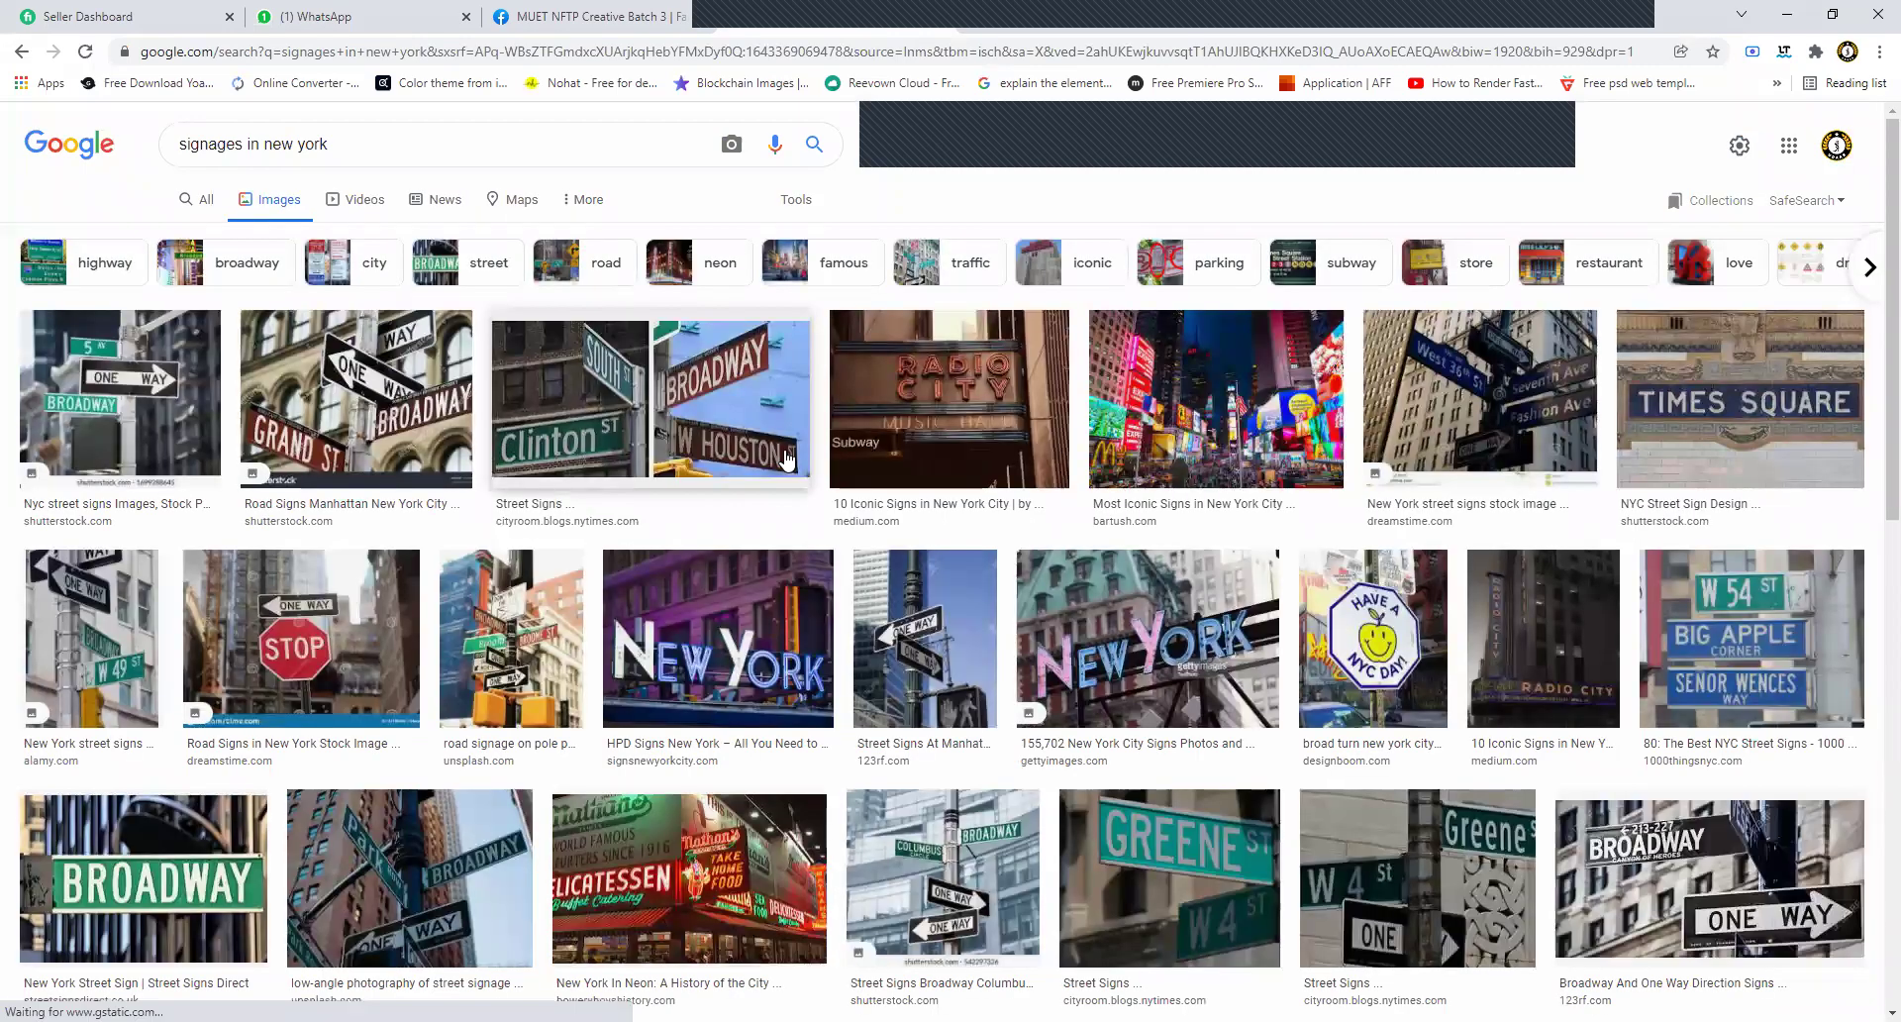
pyautogui.scroll(-1, 788, 460)
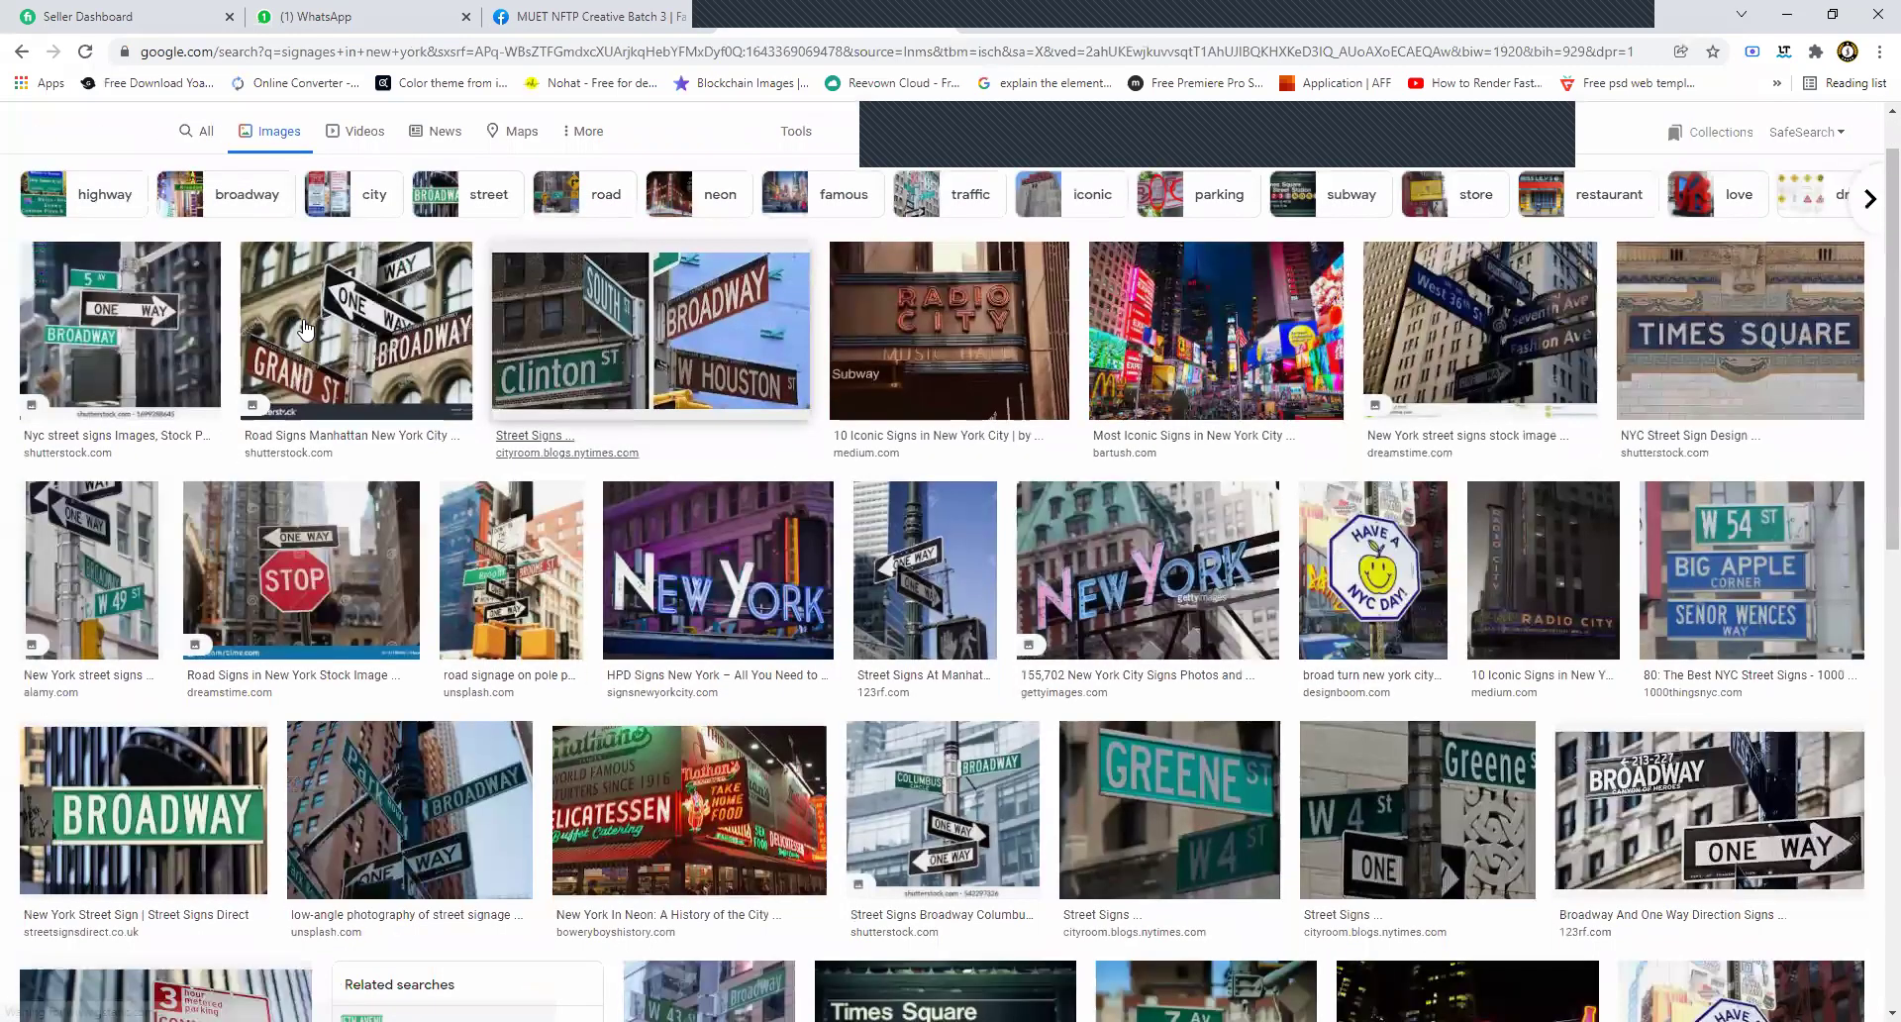
pyautogui.scroll(1, 180, 141)
pyautogui.click(181, 143)
pyautogui.write('digital signages in new york')
pyautogui.press('Return')
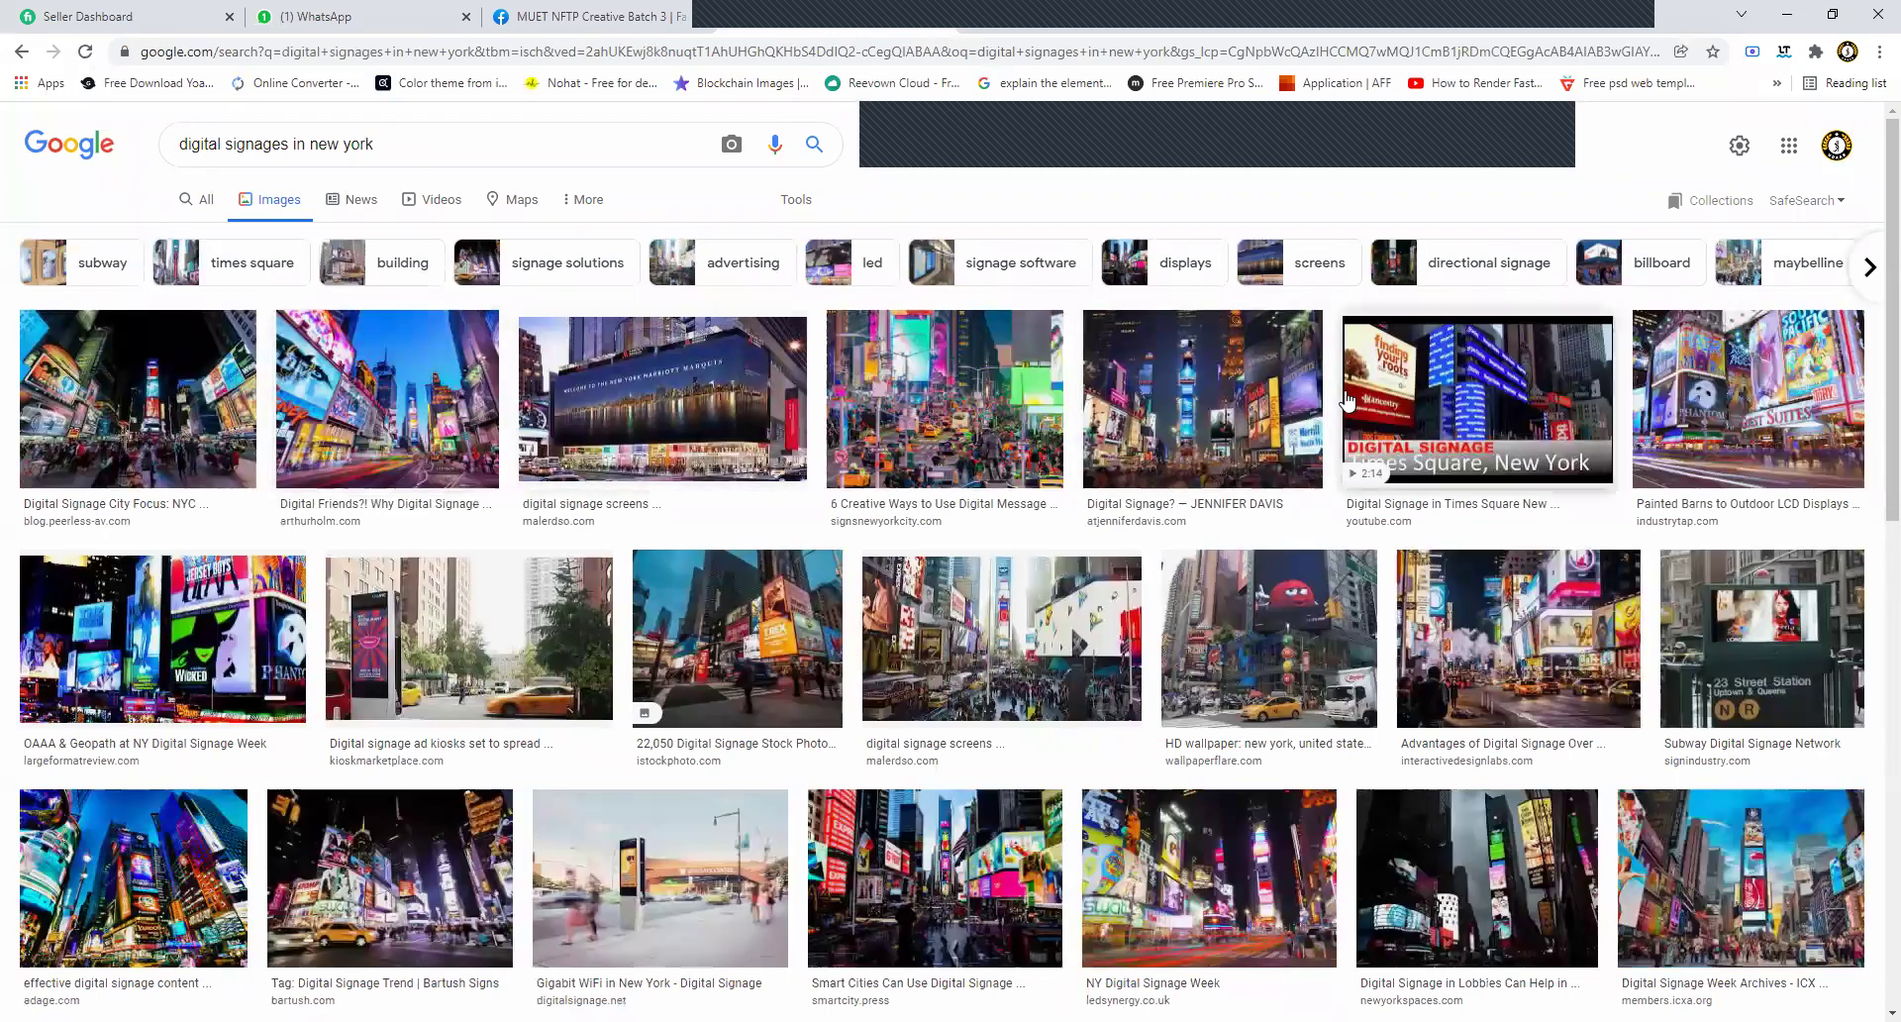
# Preview the Kiosk Marketplace street kiosk image and related signage pole images, ending with Intelligent Smart Poles in Essen.
pyautogui.click(1706, 649)
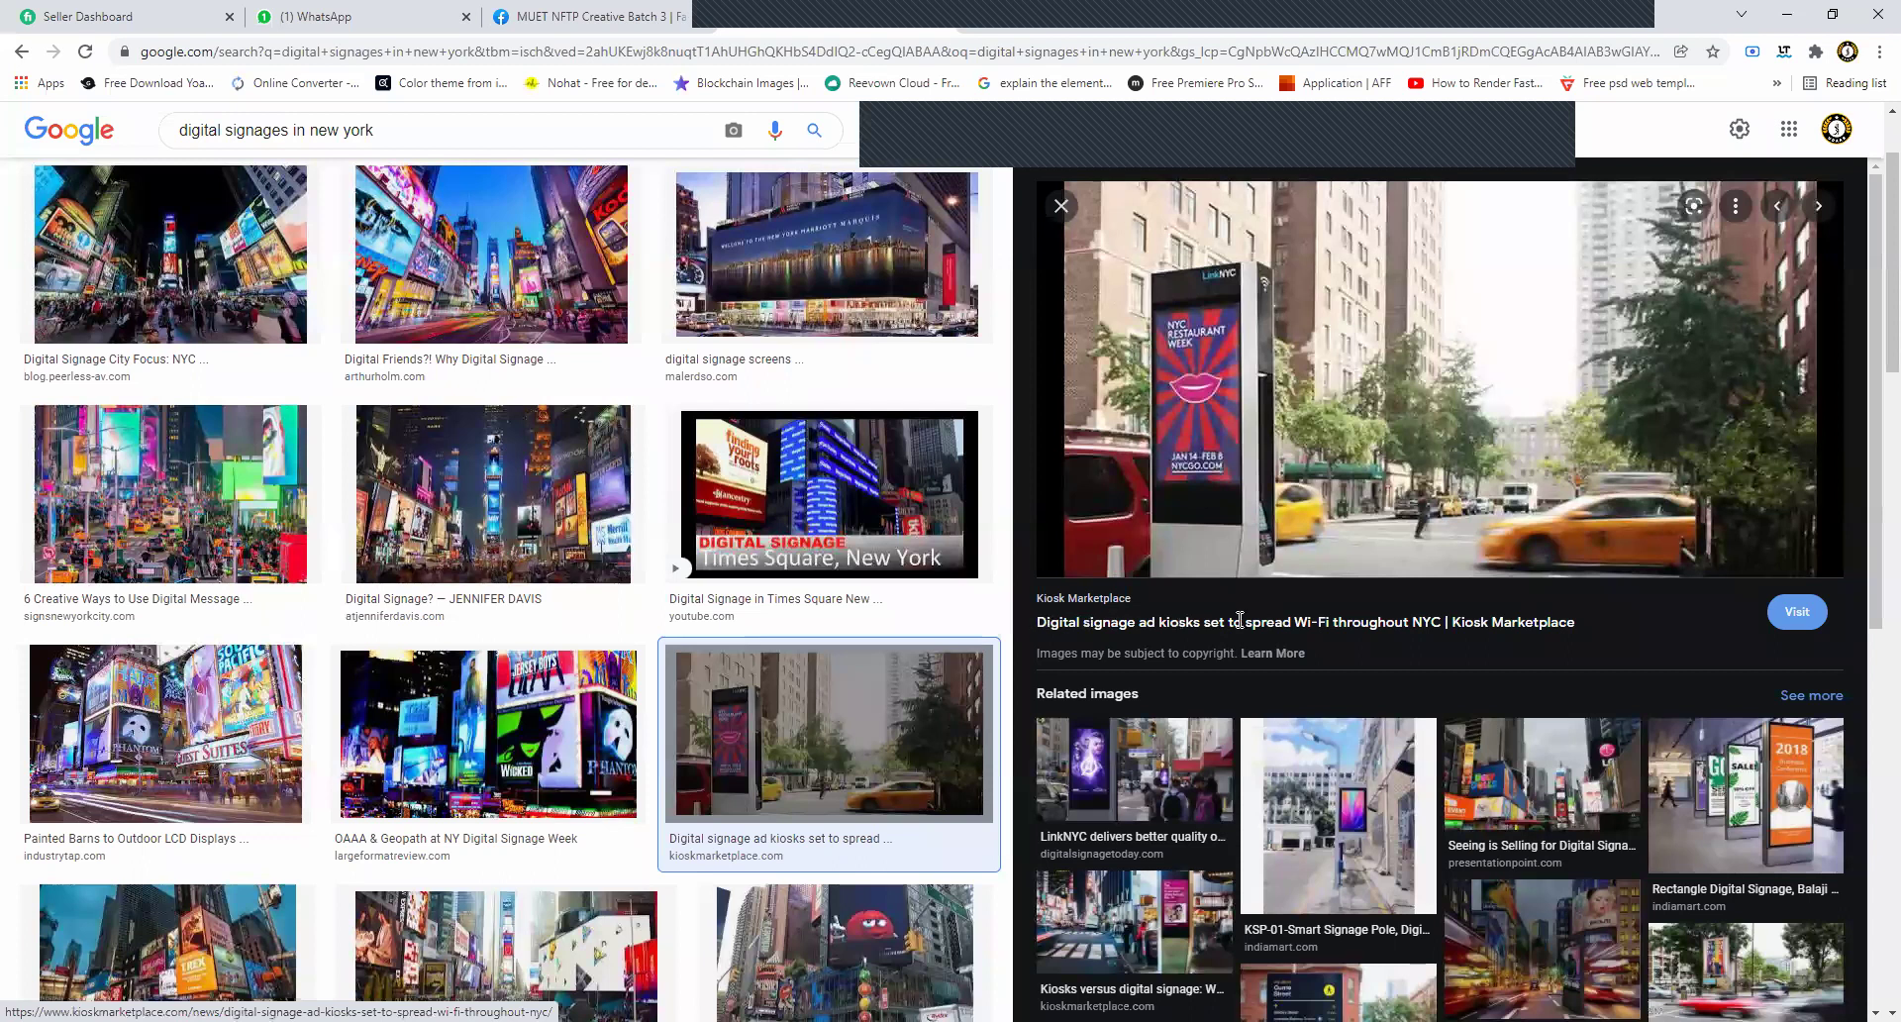
pyautogui.moveTo(1026, 620); pyautogui.dragTo(1242, 625)
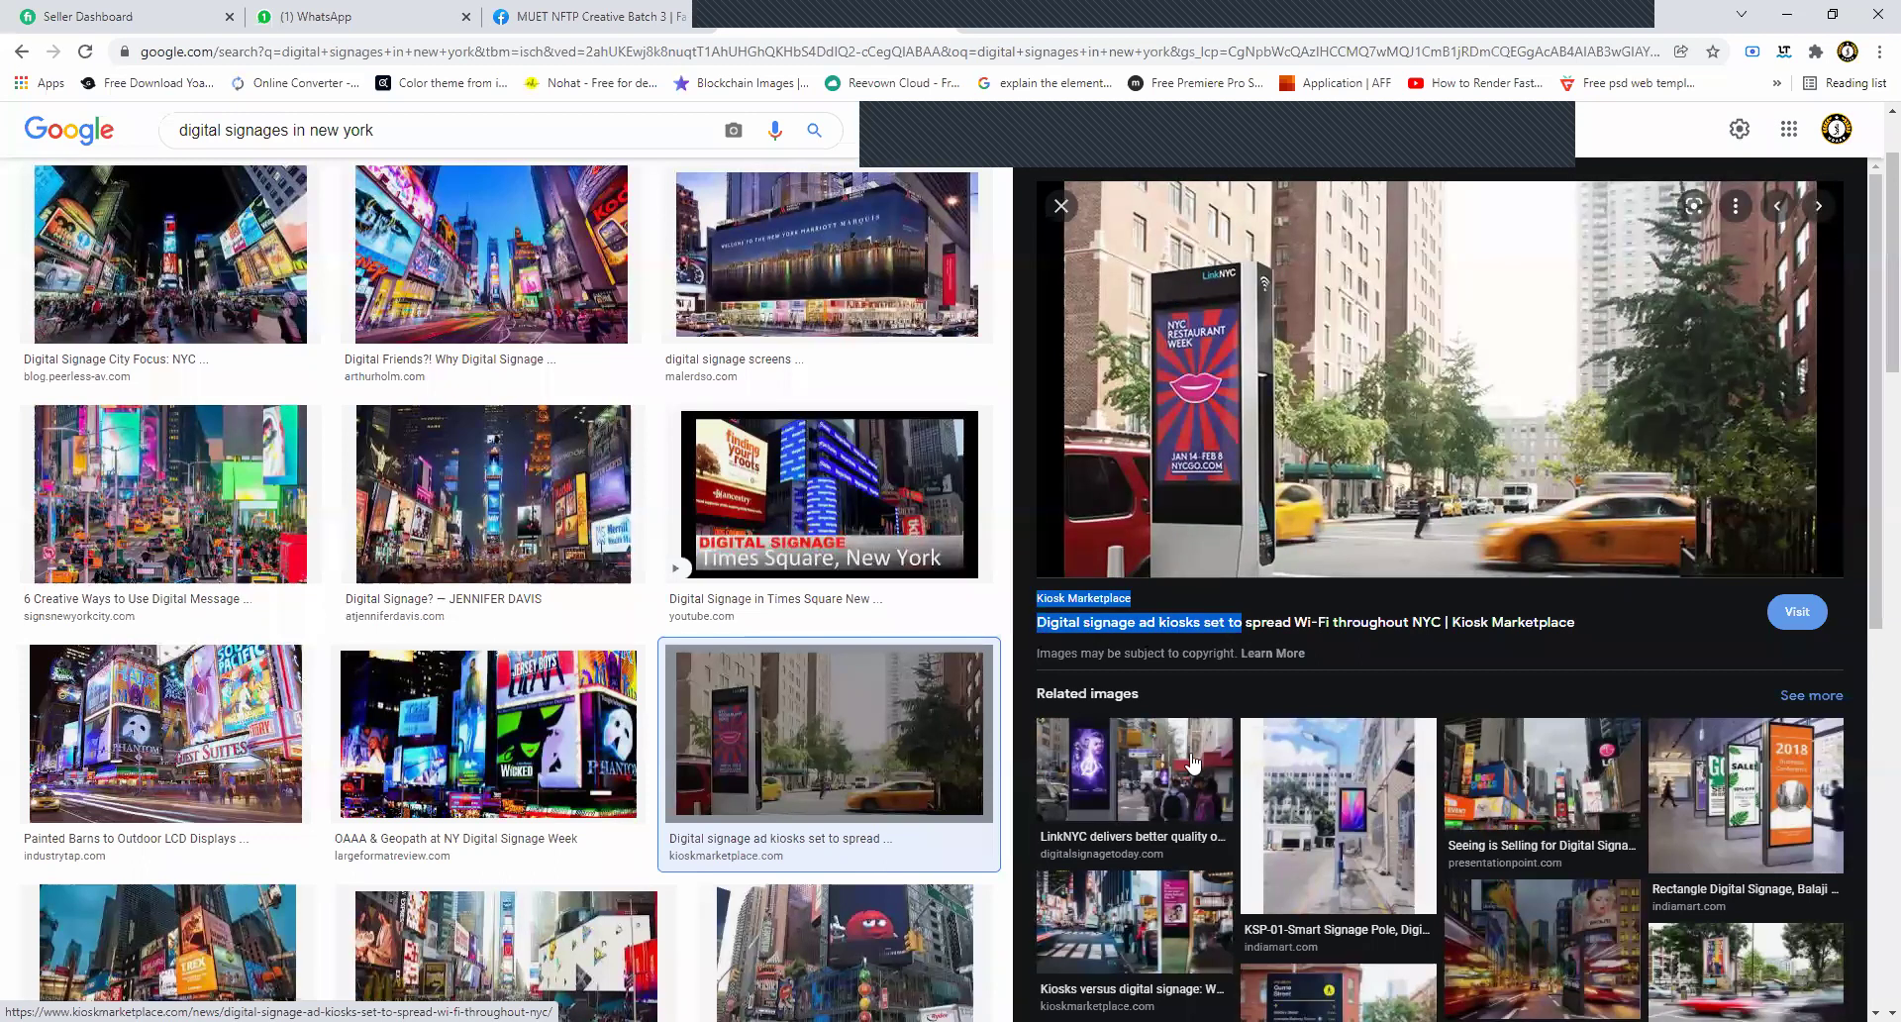
pyautogui.click(1158, 788)
pyautogui.click(1366, 807)
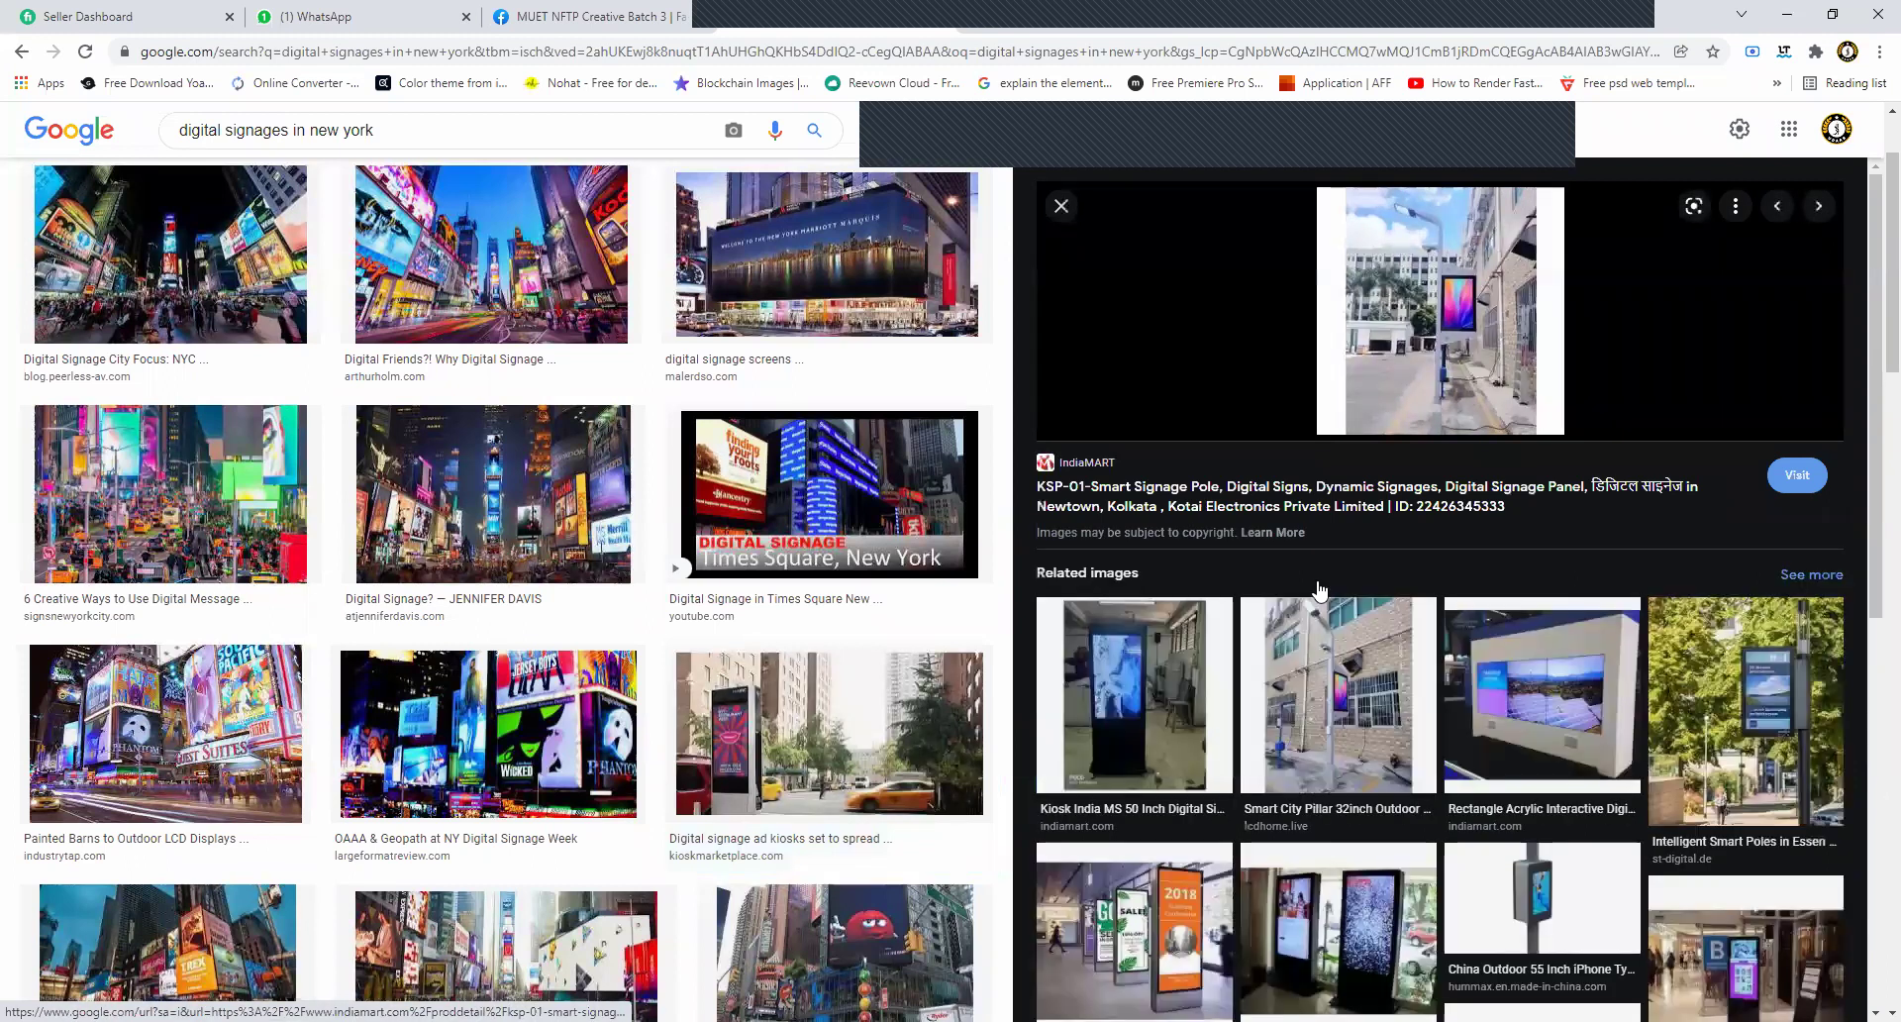
pyautogui.scroll(-1, 1610, 714)
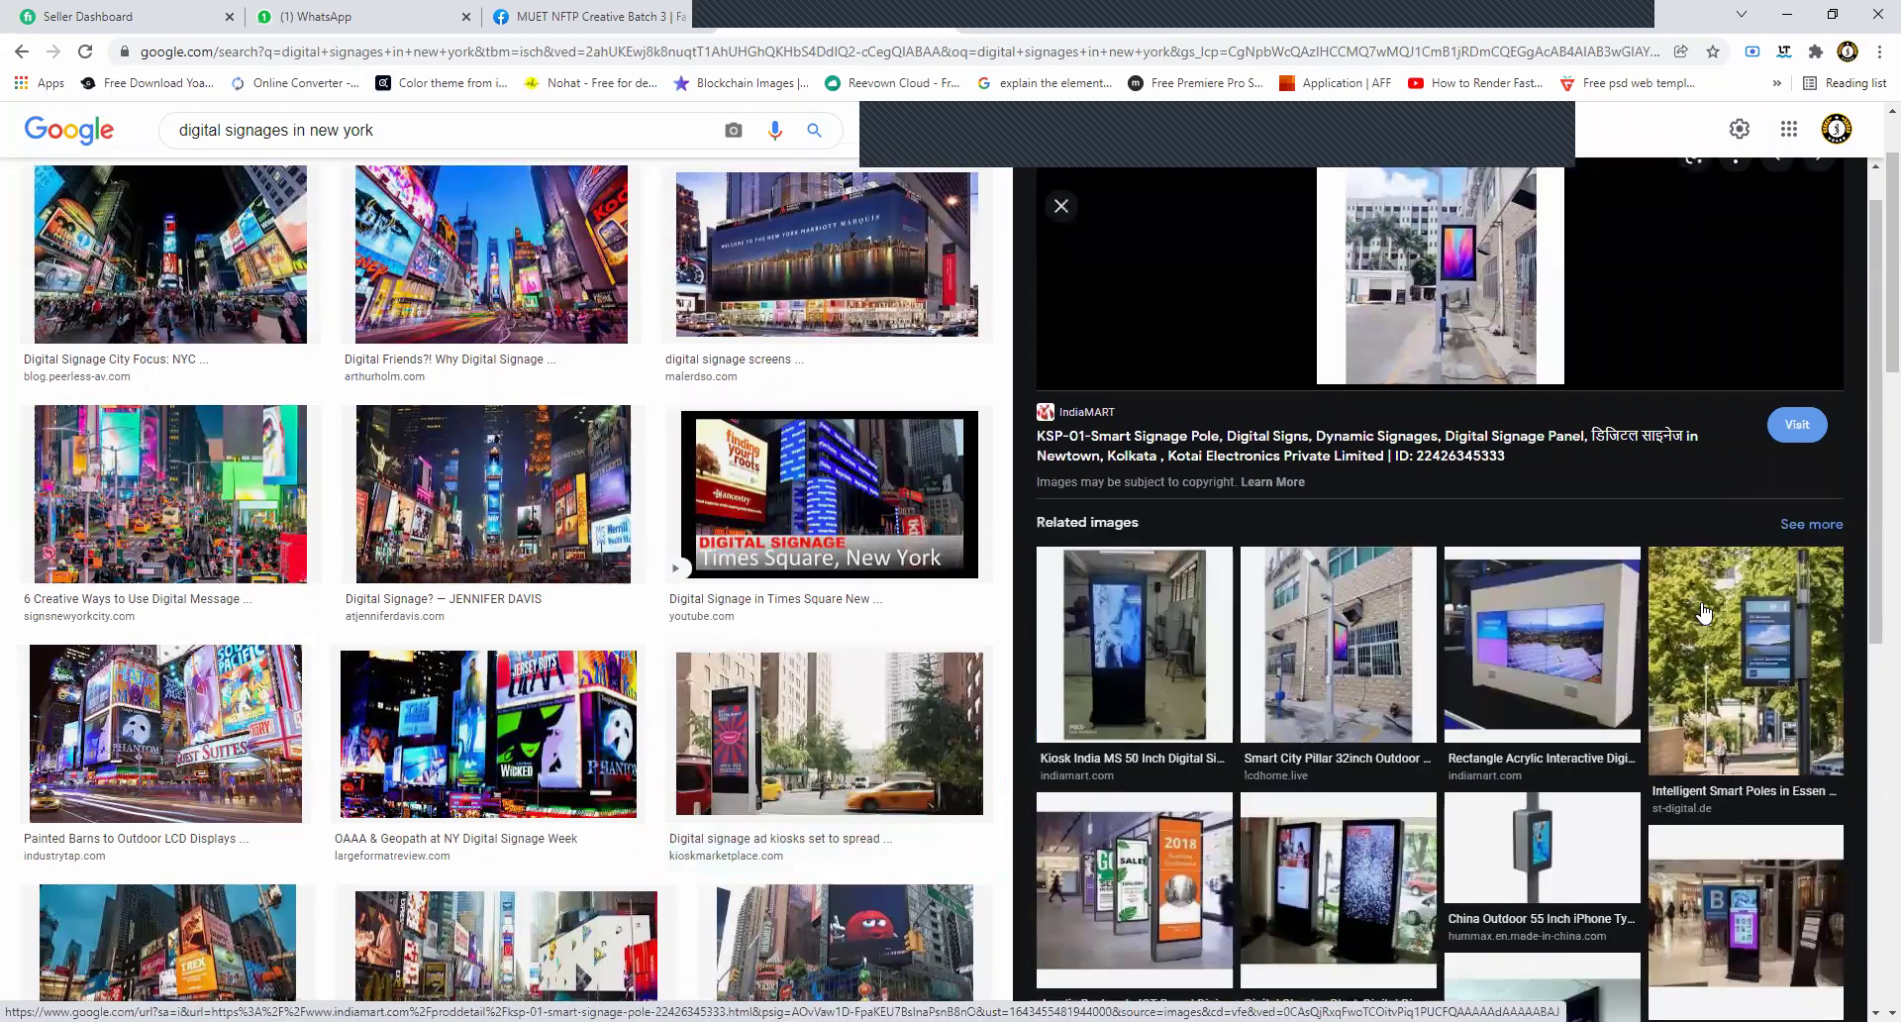
pyautogui.scroll(-1, 1741, 543)
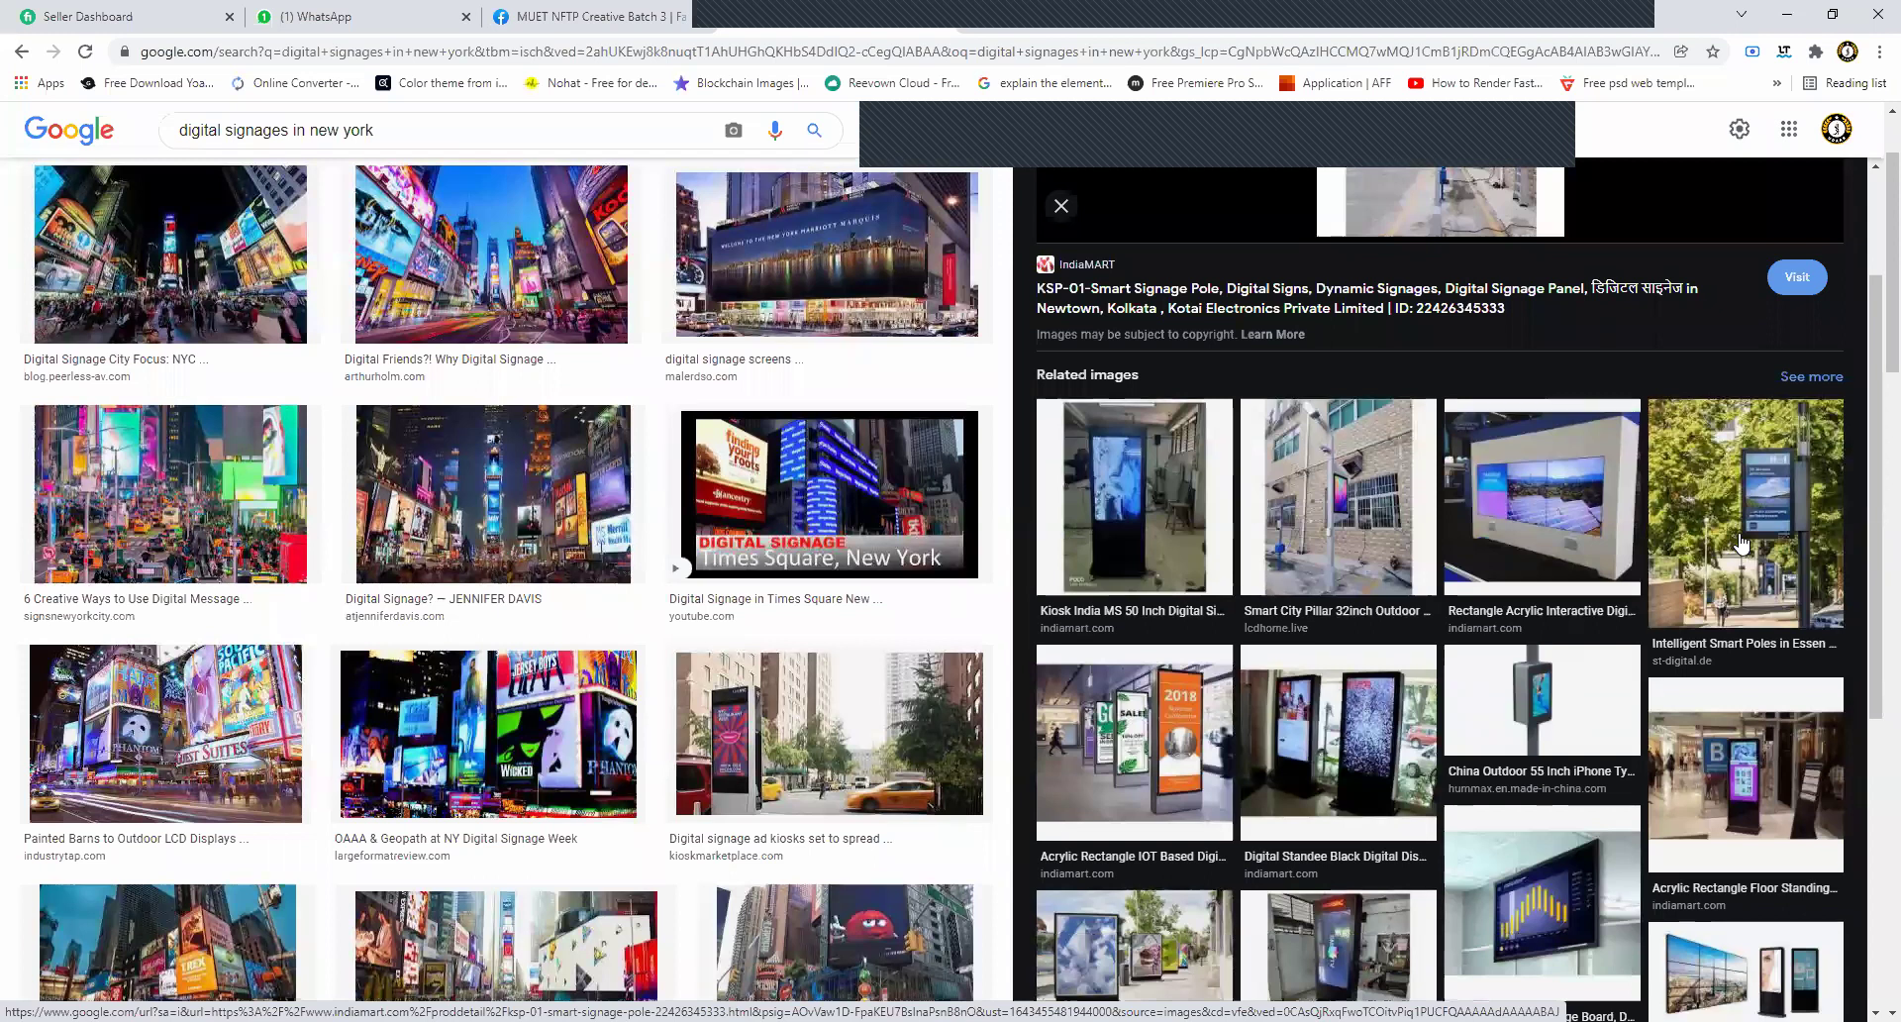
pyautogui.click(1740, 543)
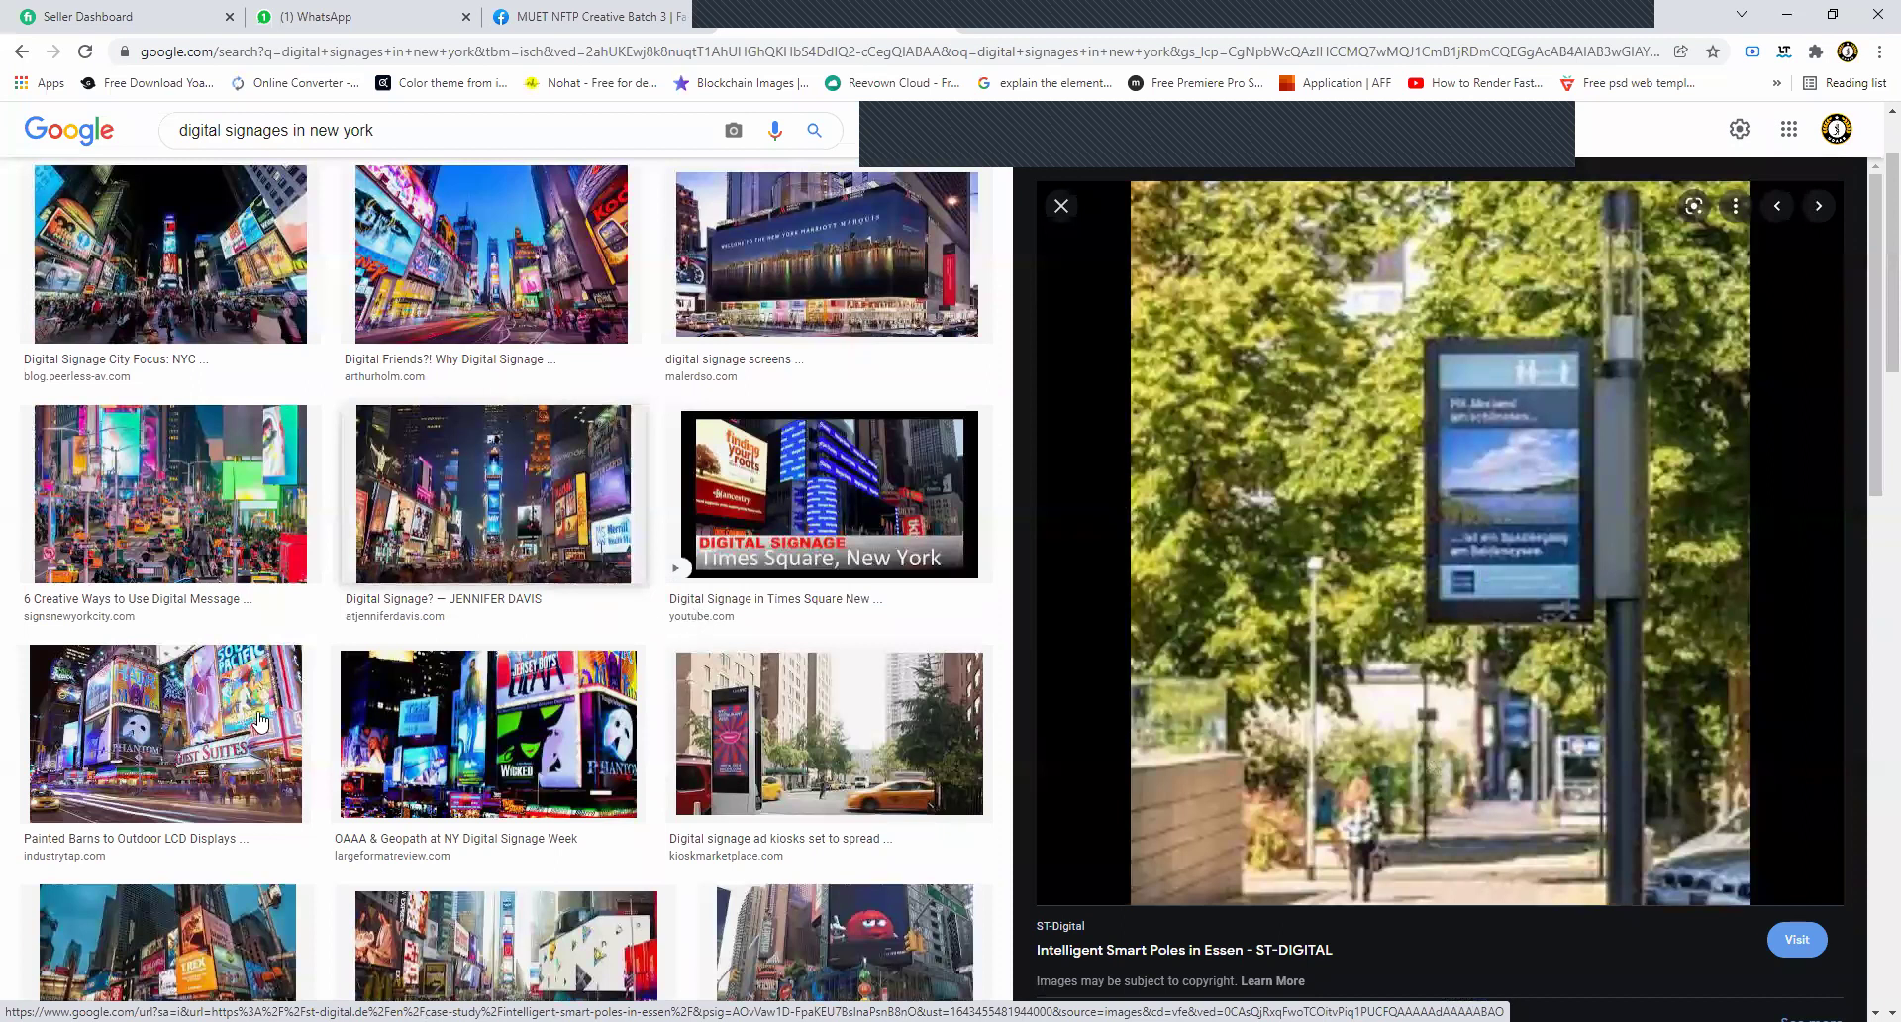
# Filter the digital signage image results to the Large size.
pyautogui.scroll(-5, 384, 604)
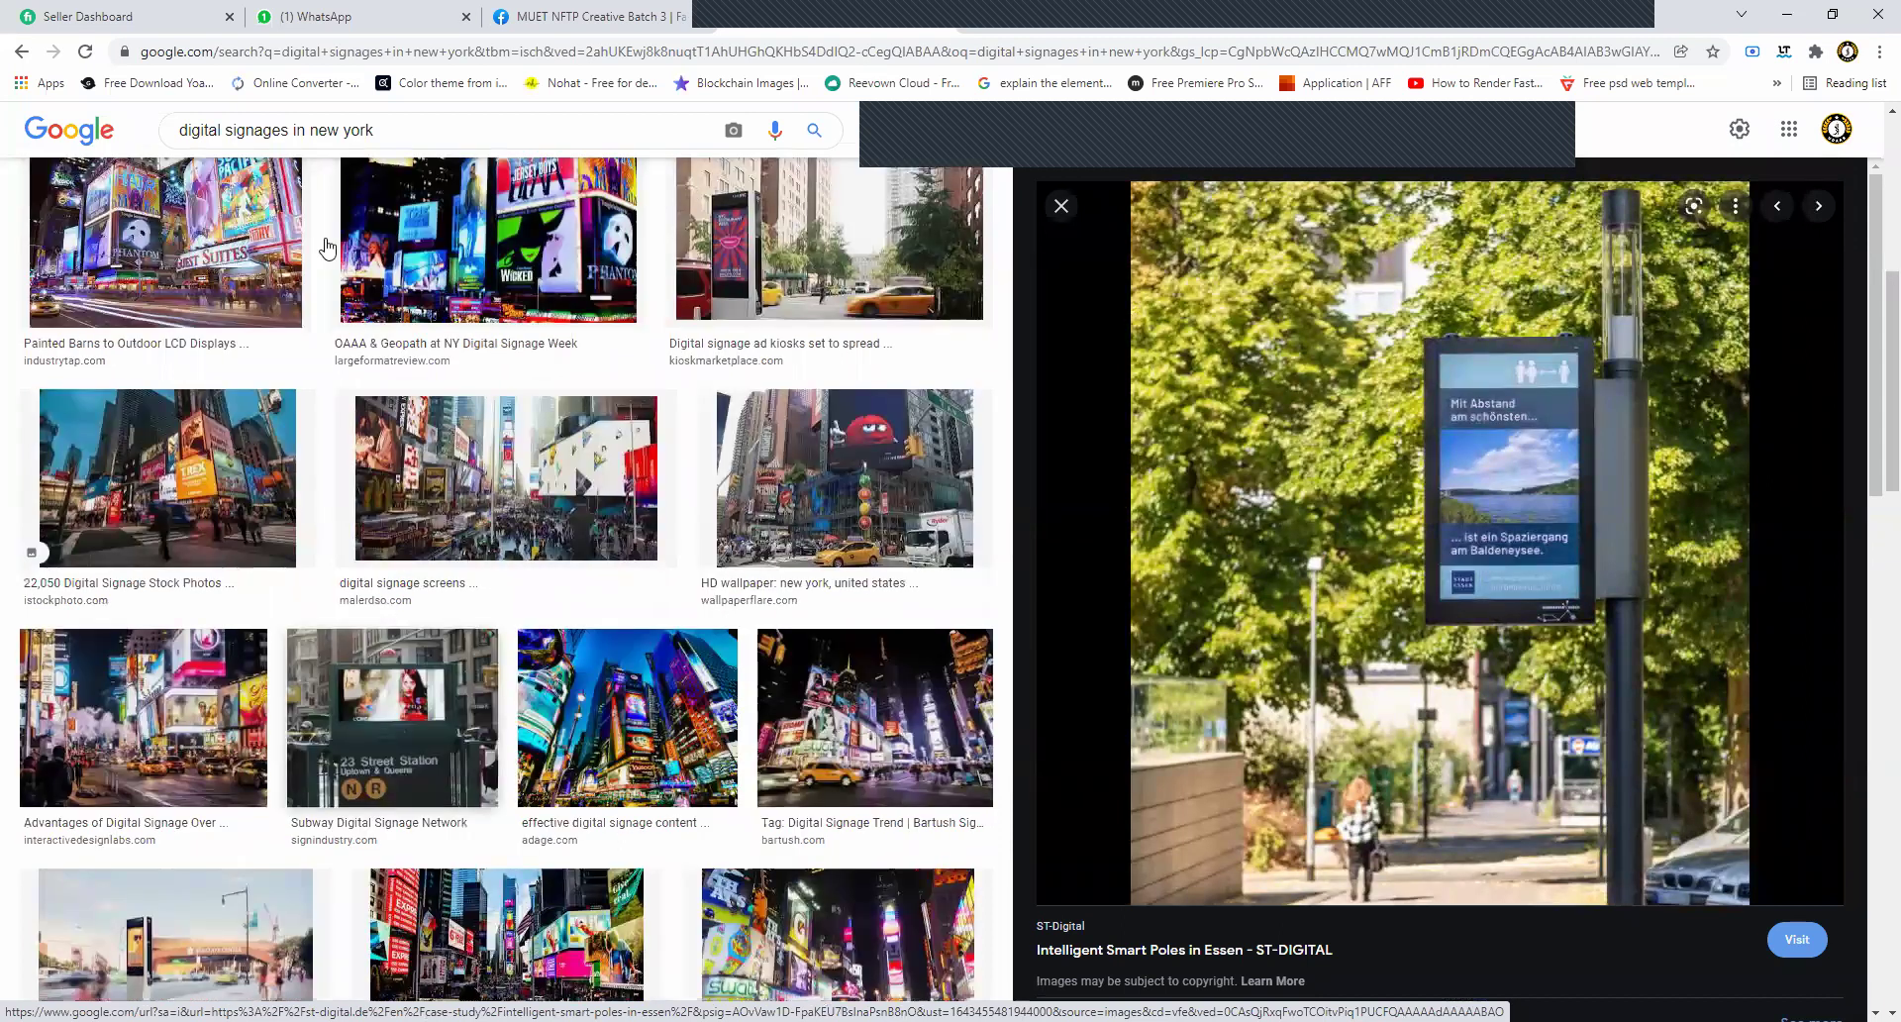
pyautogui.scroll(6, 186, 242)
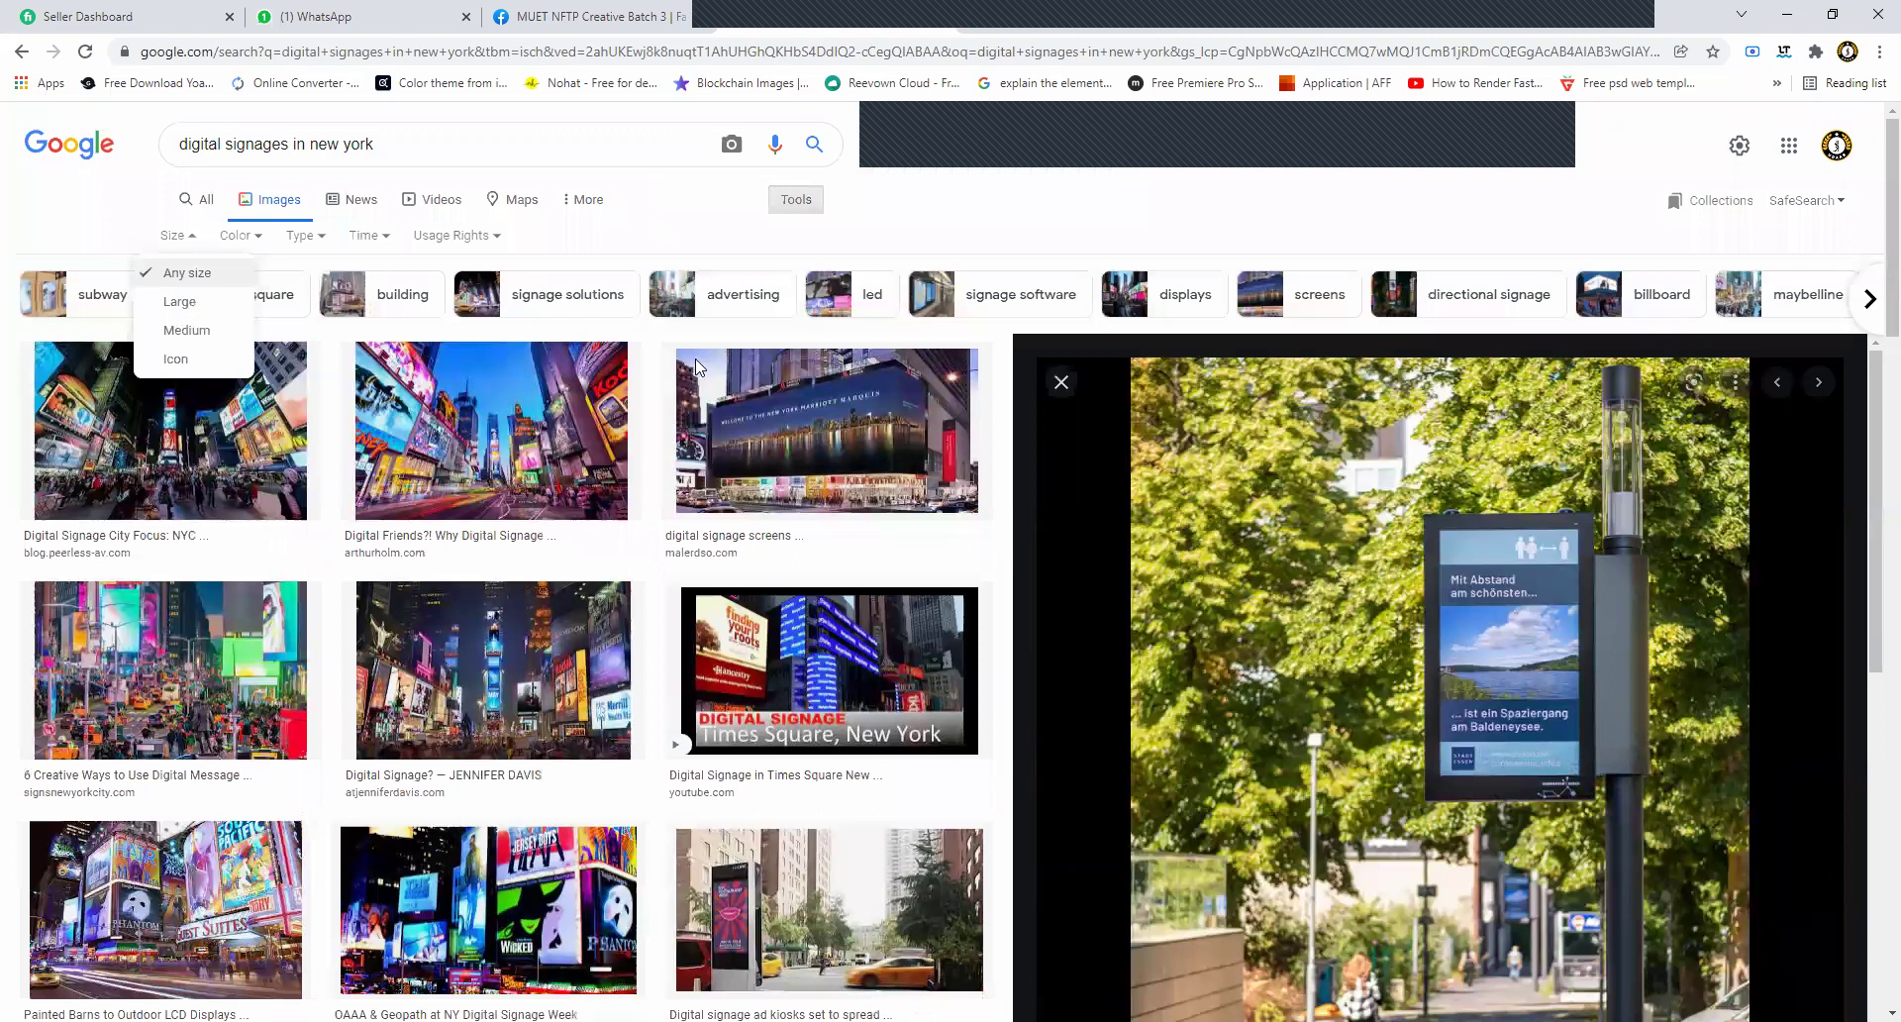
pyautogui.click(180, 301)
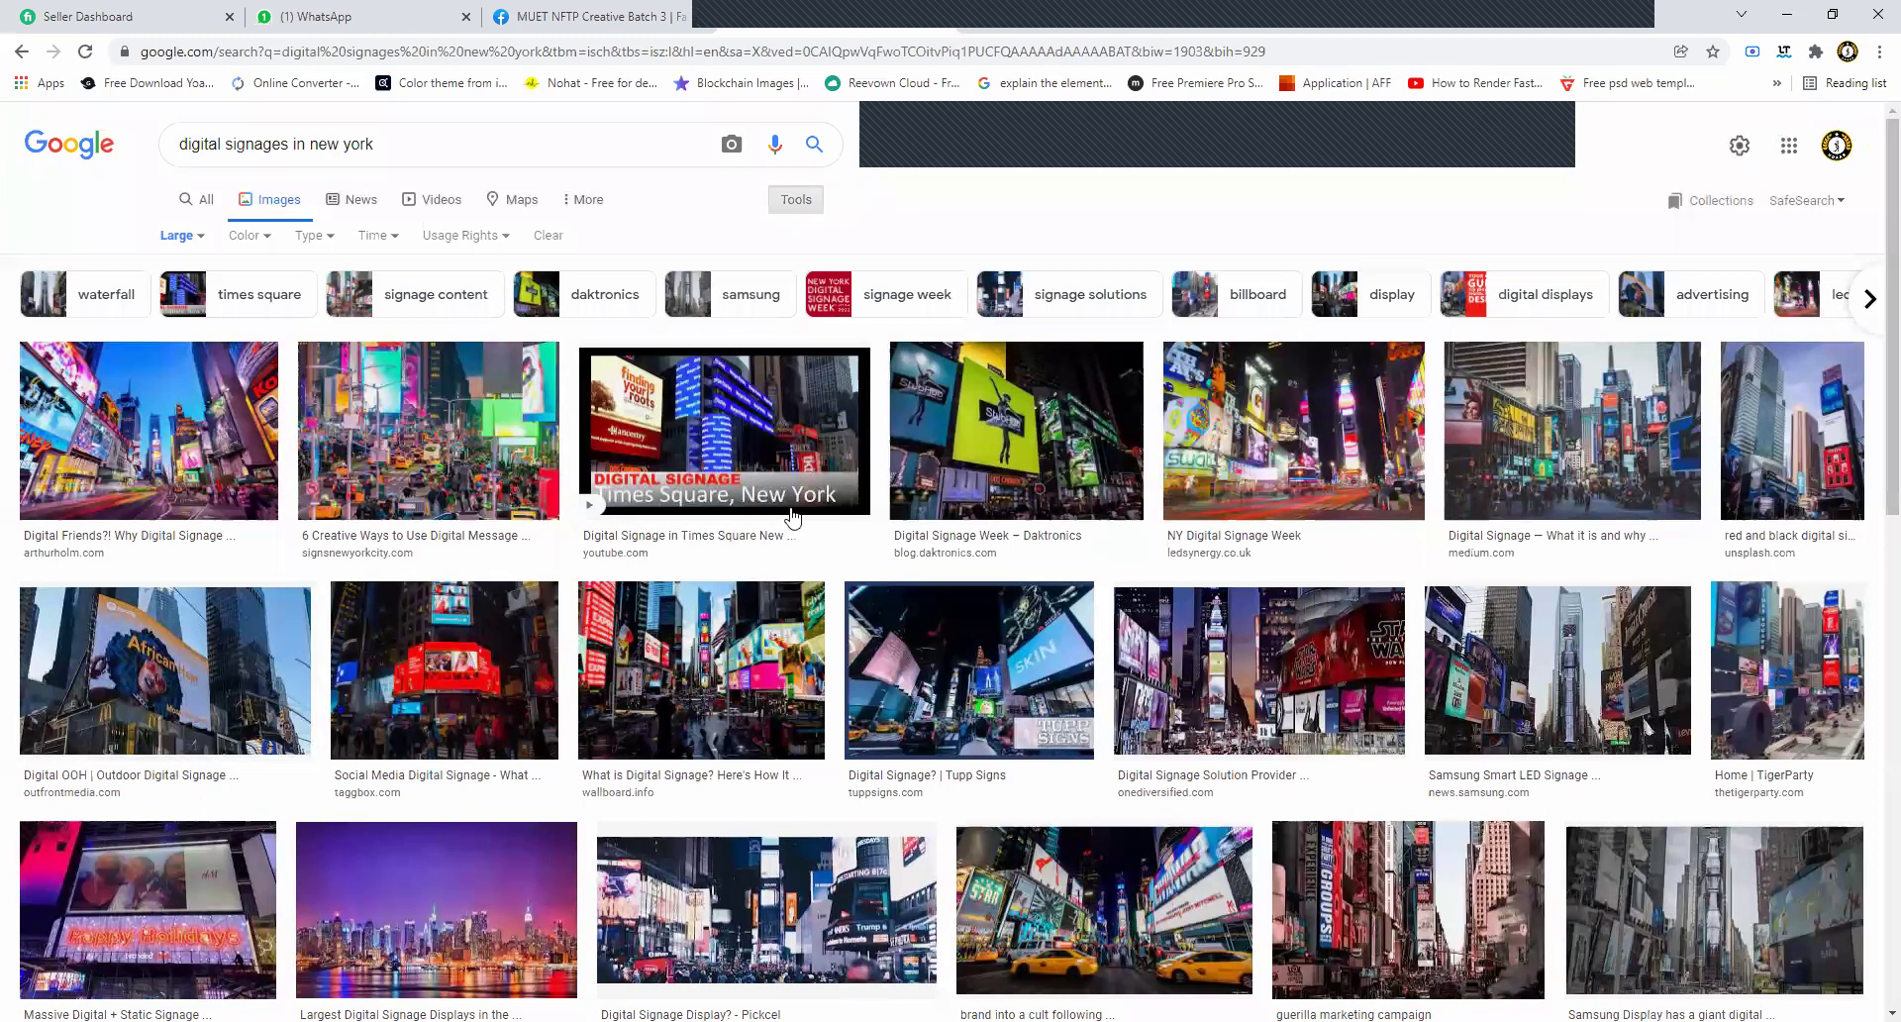
# Preview the OUTFRONT Media African Heat billboard image and browse the remaining large signage results for a suitable mockup photo.
pyautogui.click(238, 682)
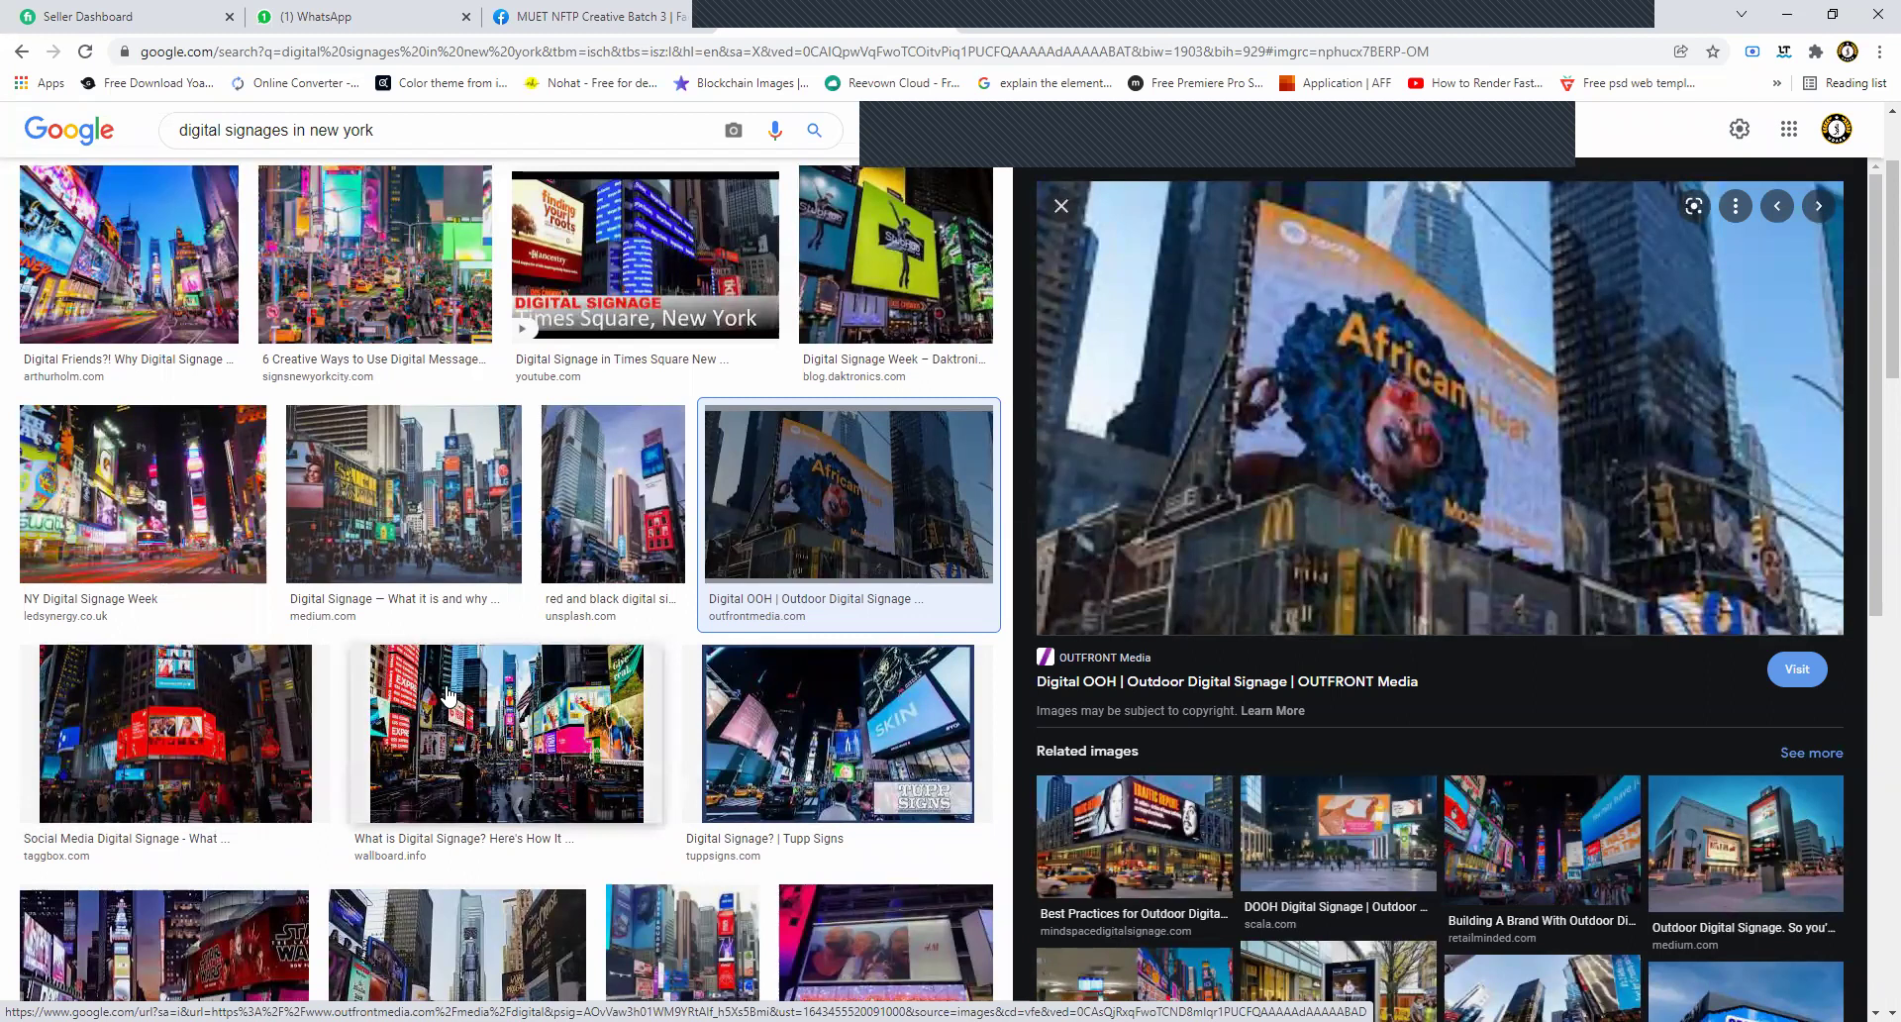
pyautogui.scroll(-3, 535, 673)
pyautogui.scroll(-1, 609, 649)
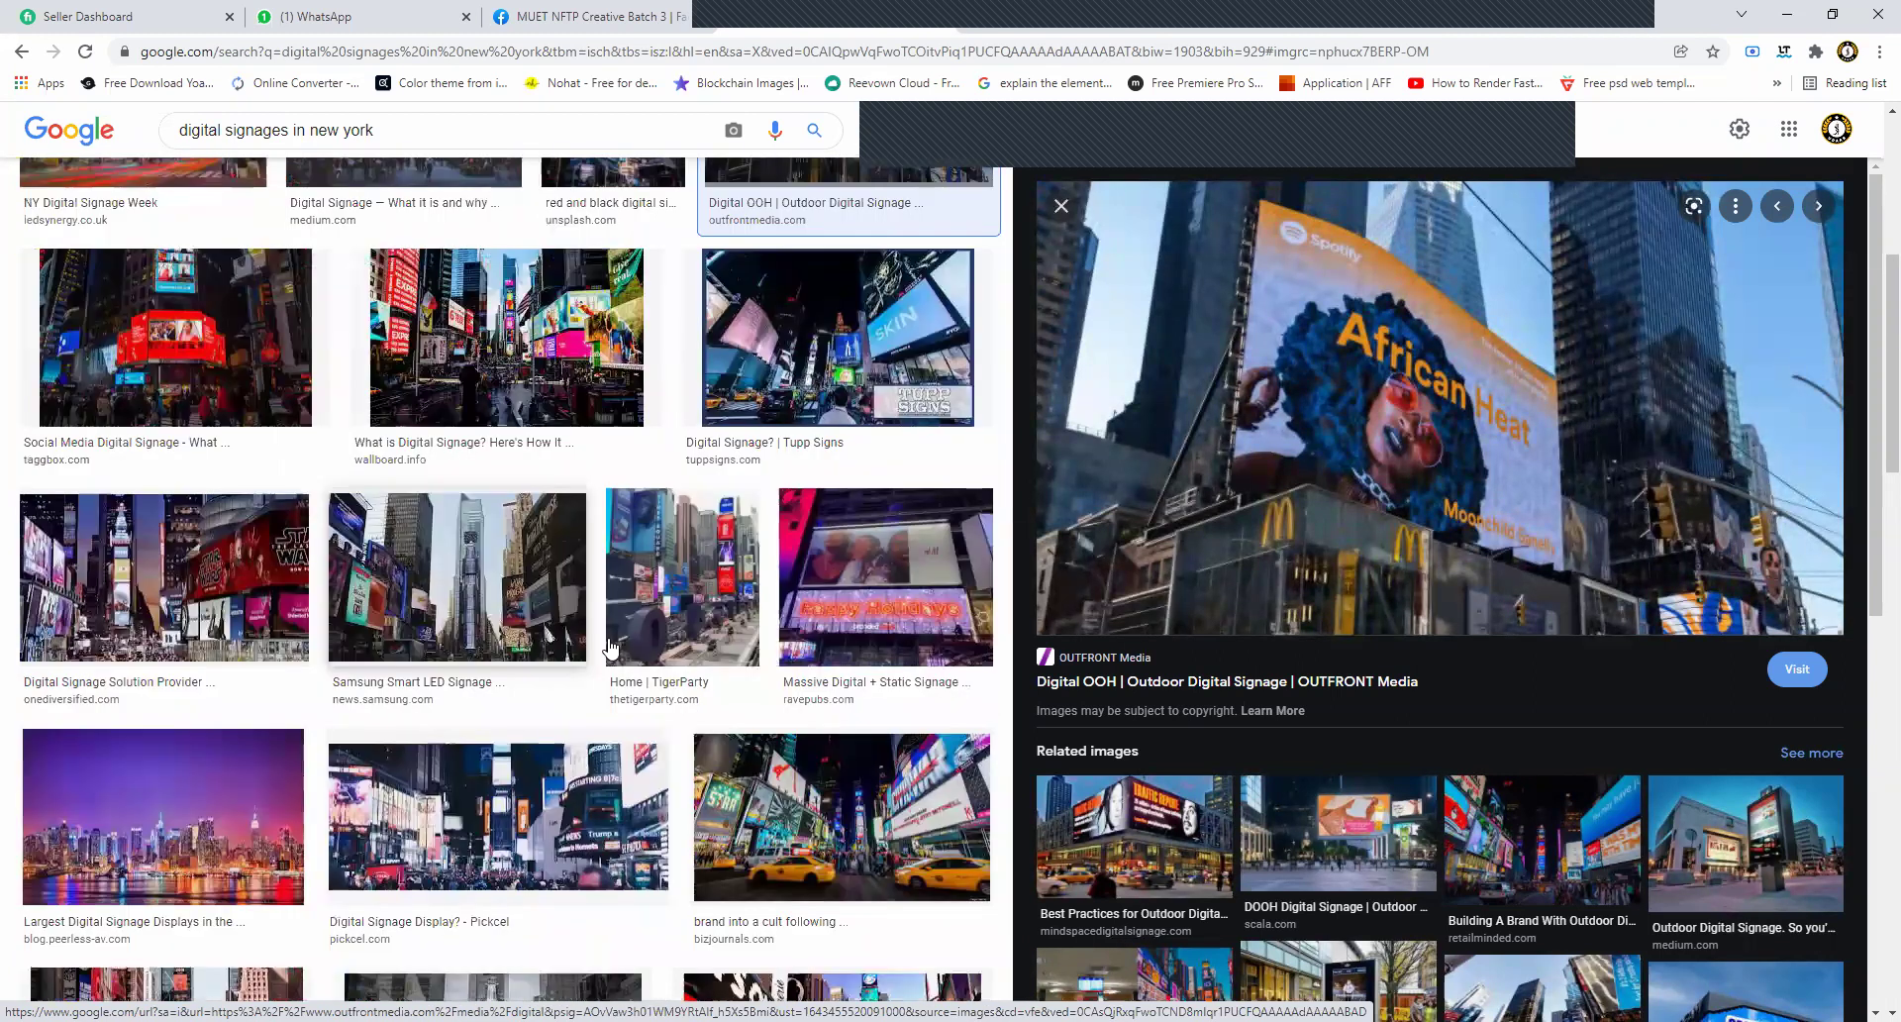
pyautogui.scroll(-3, 750, 780)
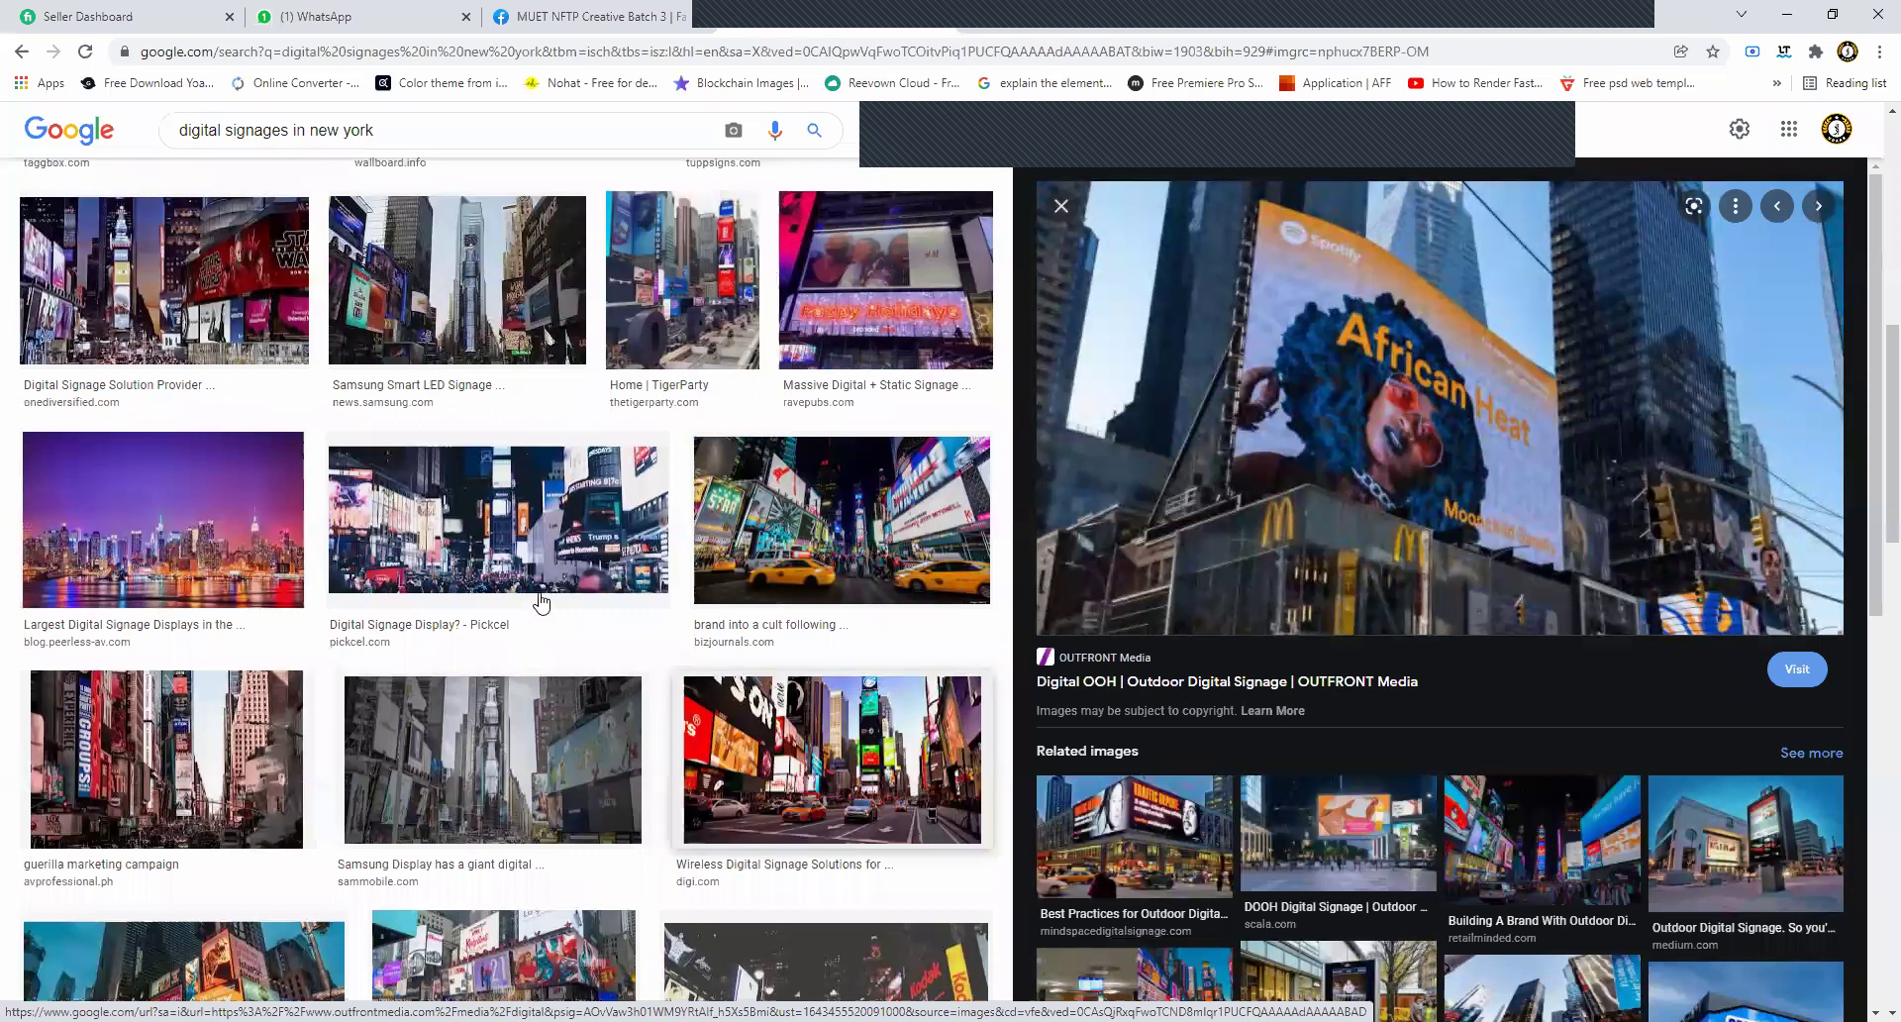
pyautogui.scroll(-4, 539, 603)
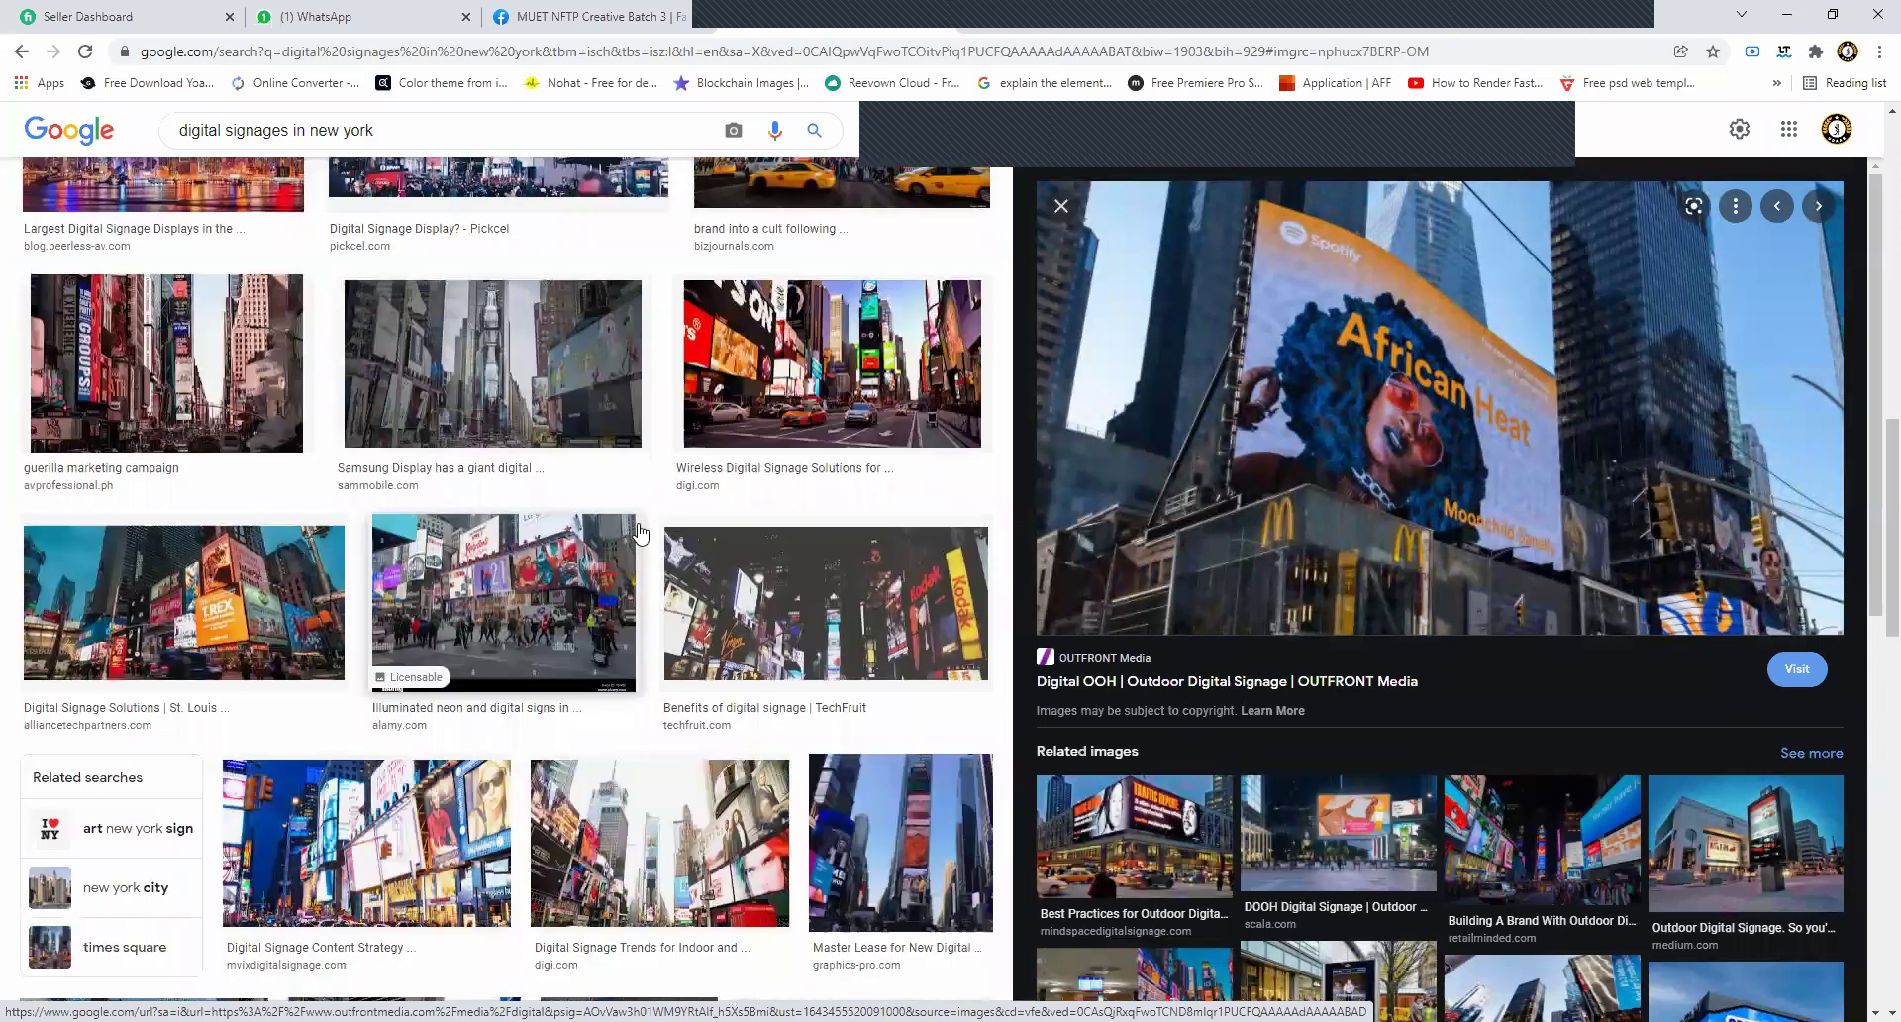
pyautogui.scroll(-6, 639, 535)
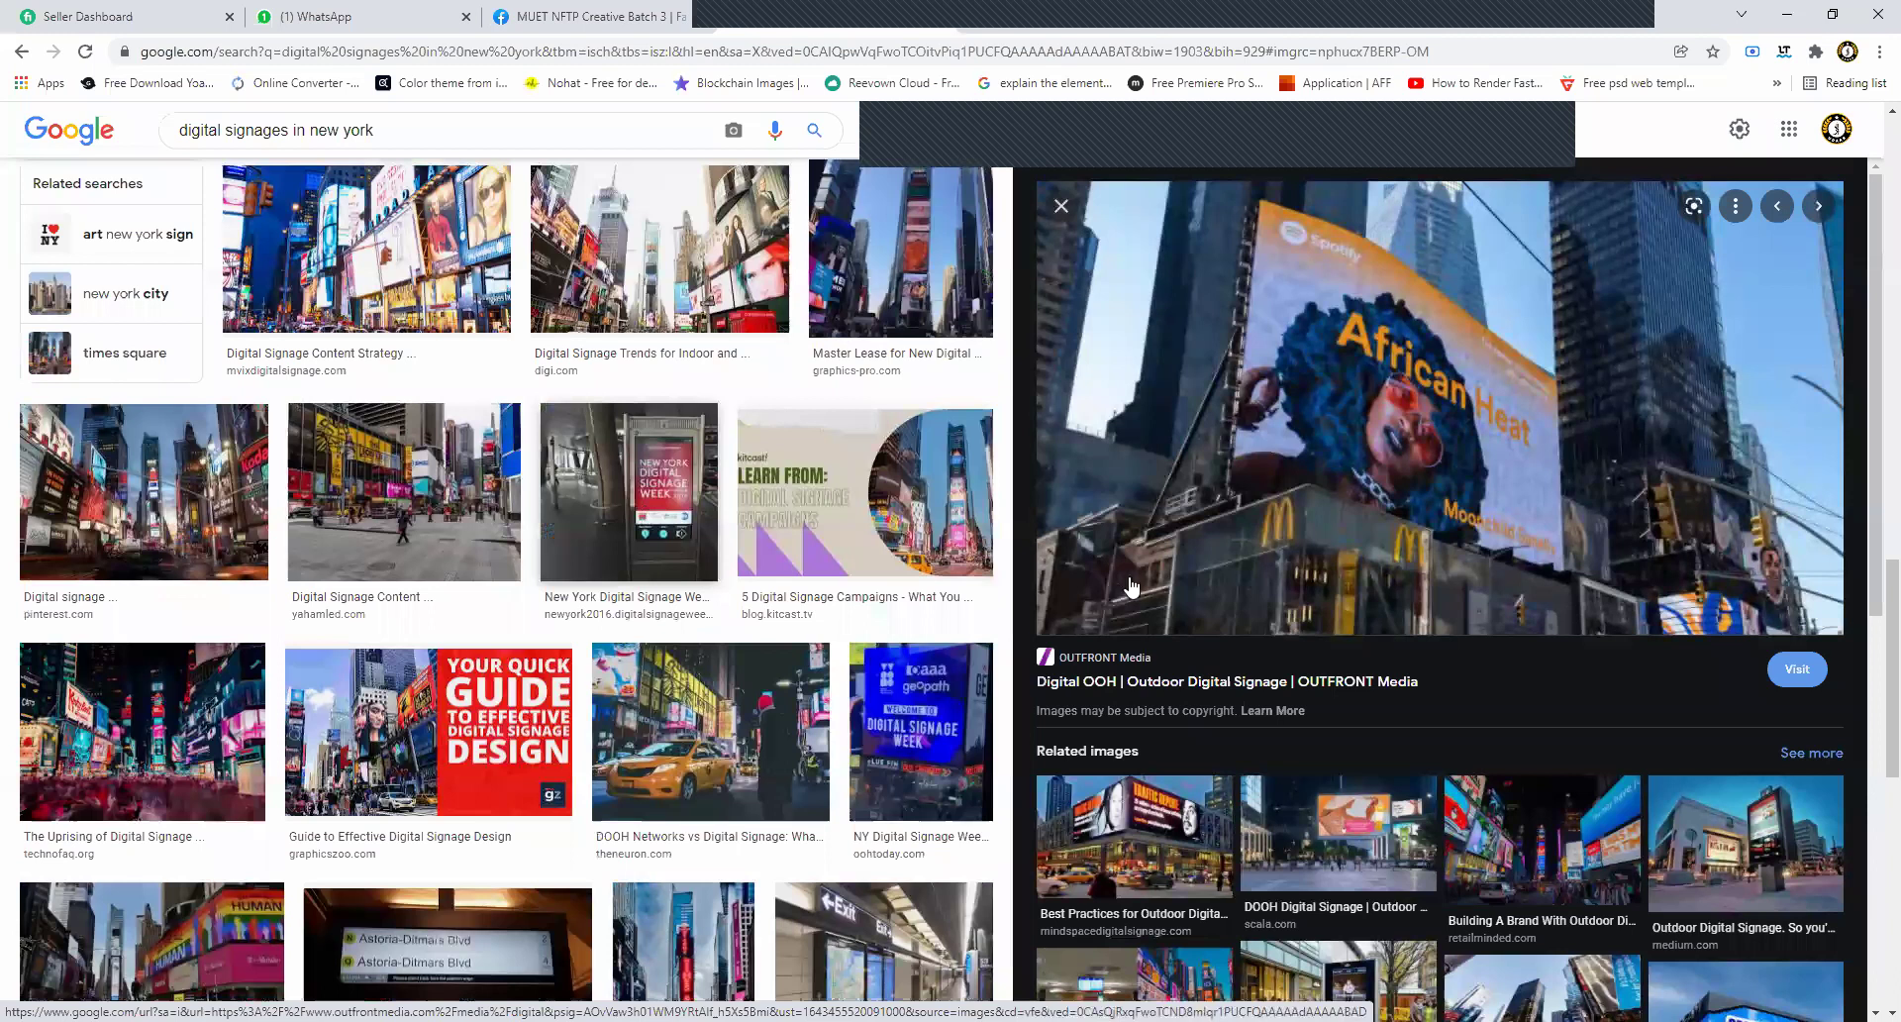
# Open the New York Digital Signage Week 2016 kiosk image and, from its related images, the PassageWay digital wayfinding sign.
pyautogui.press('Right')
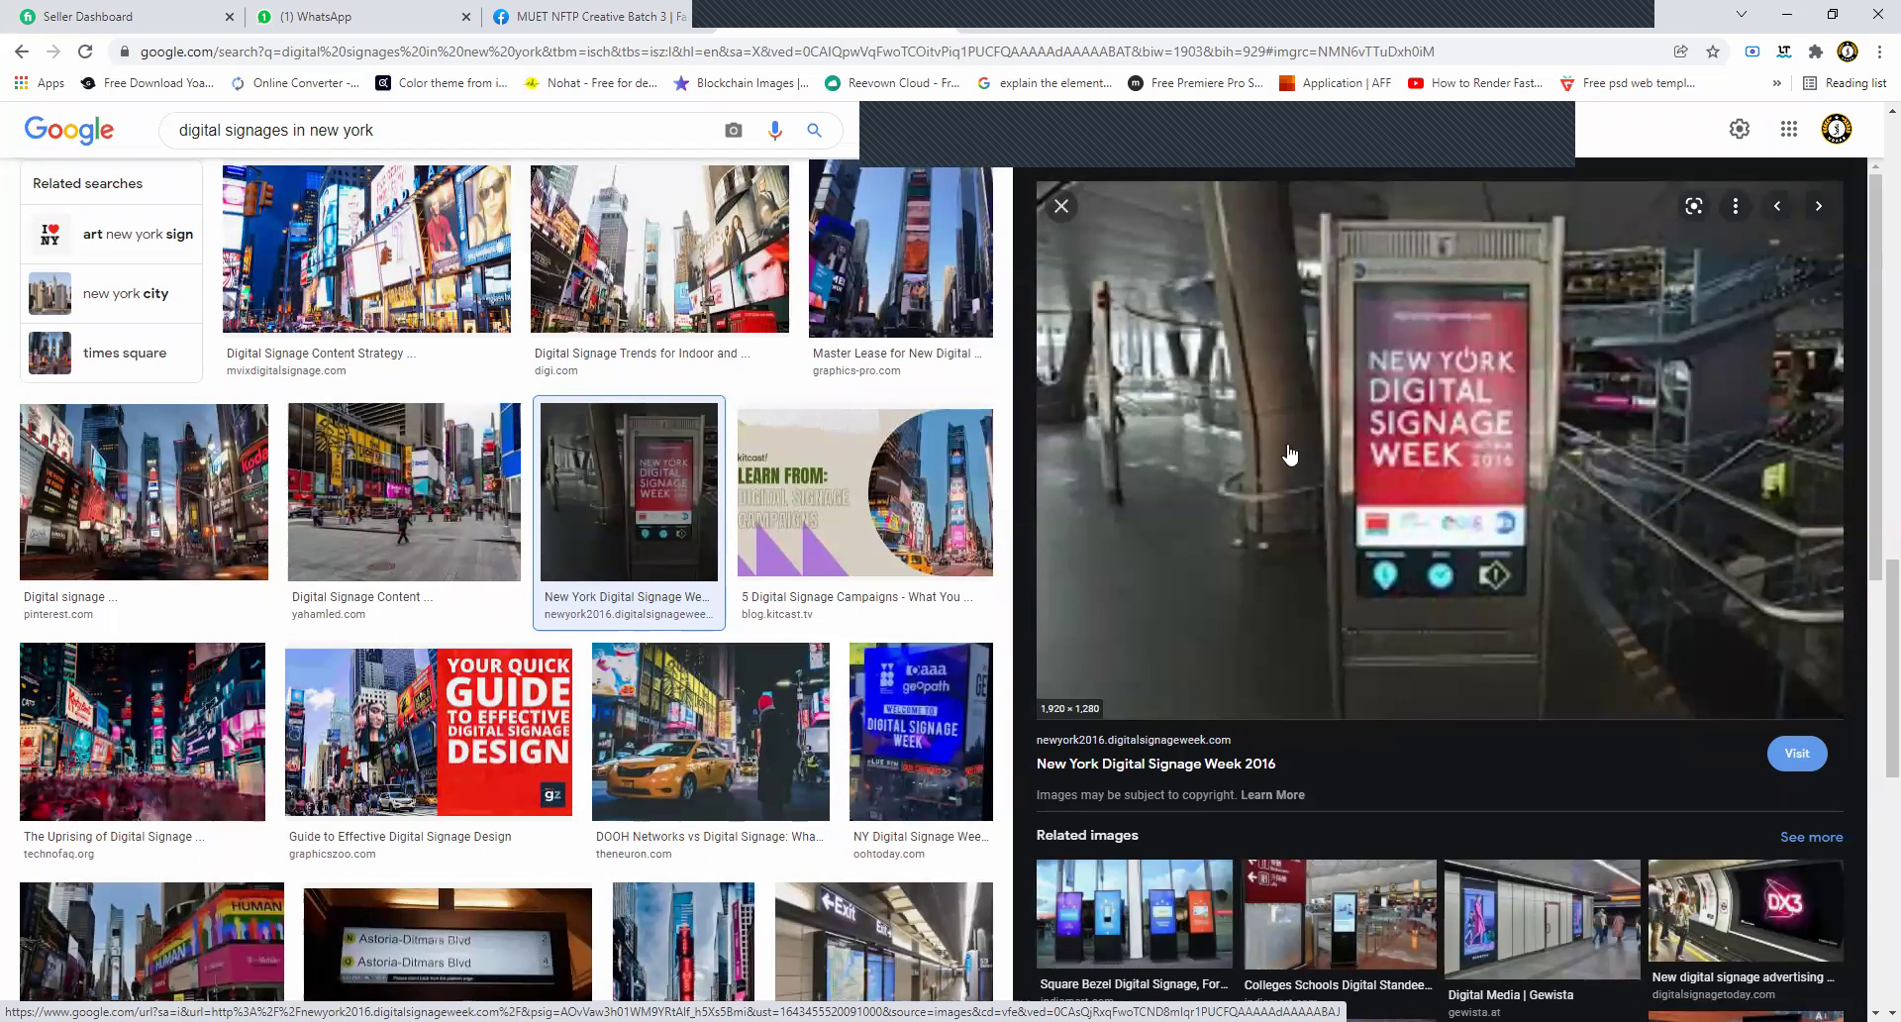
pyautogui.scroll(-3, 1393, 435)
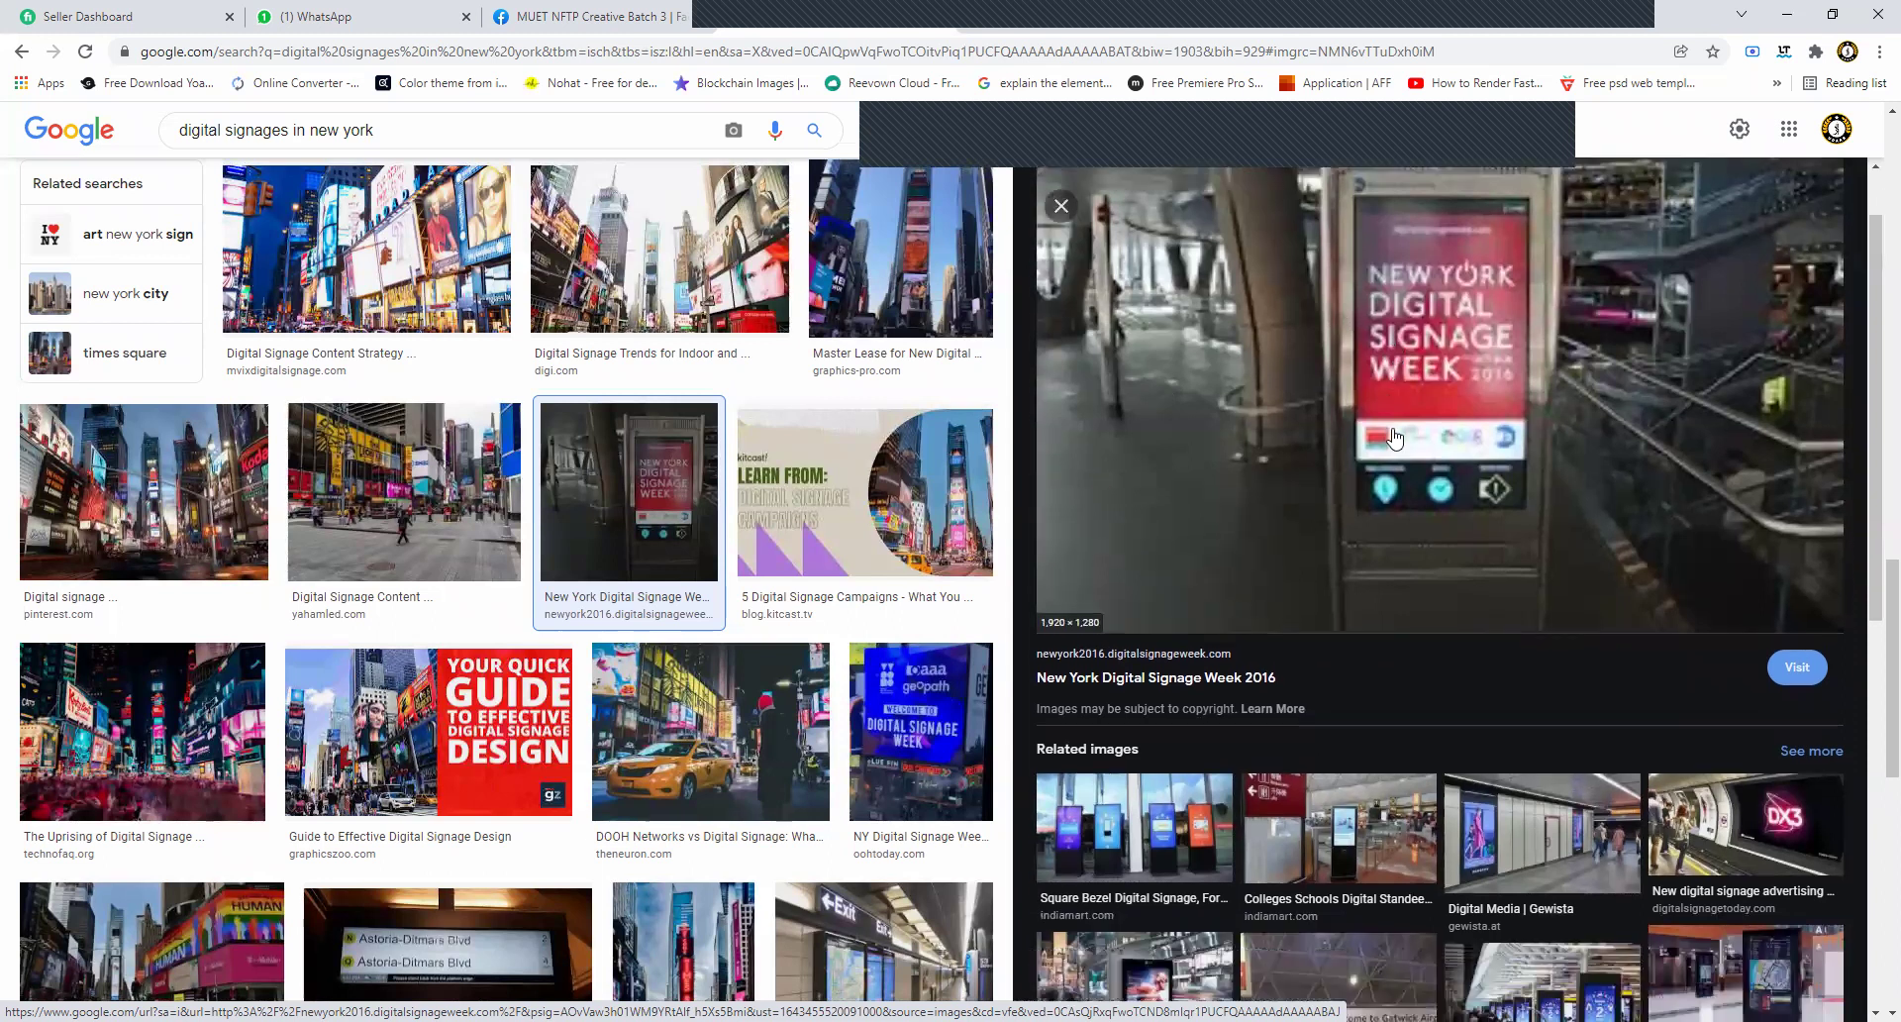
pyautogui.scroll(-2, 1392, 430)
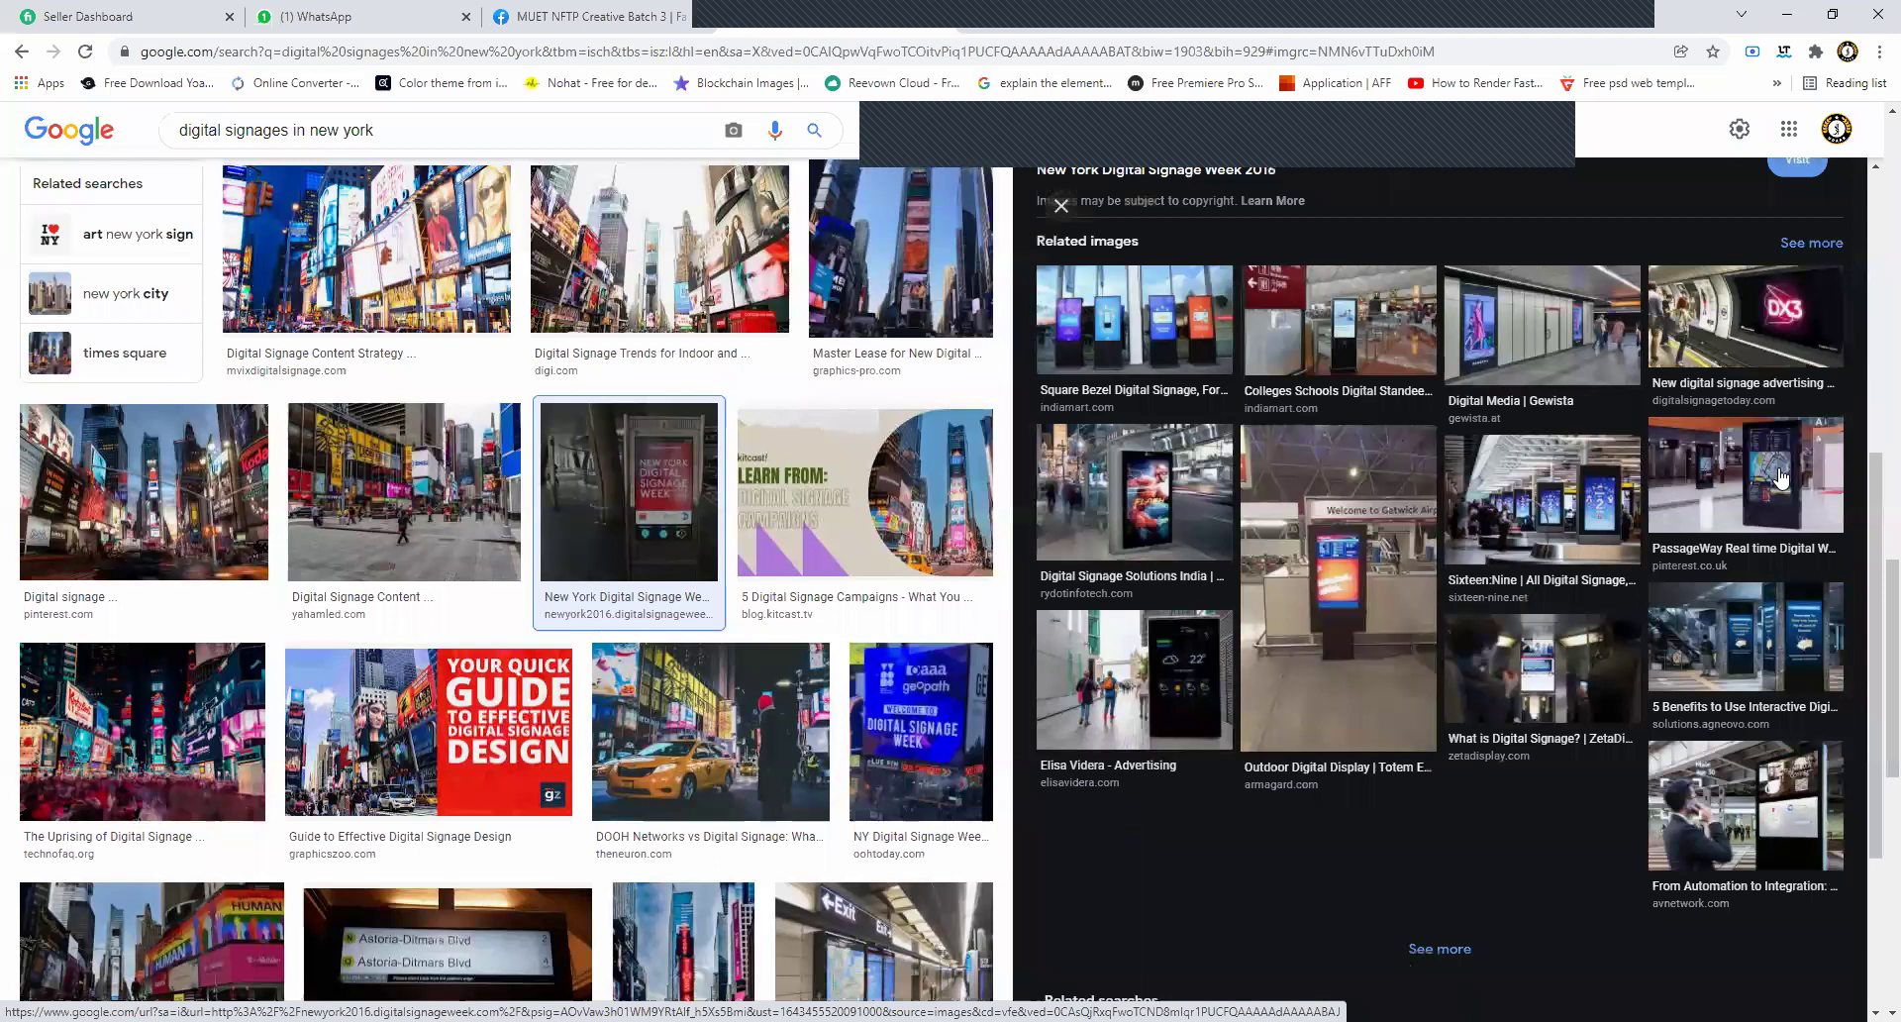
pyautogui.click(1397, 456)
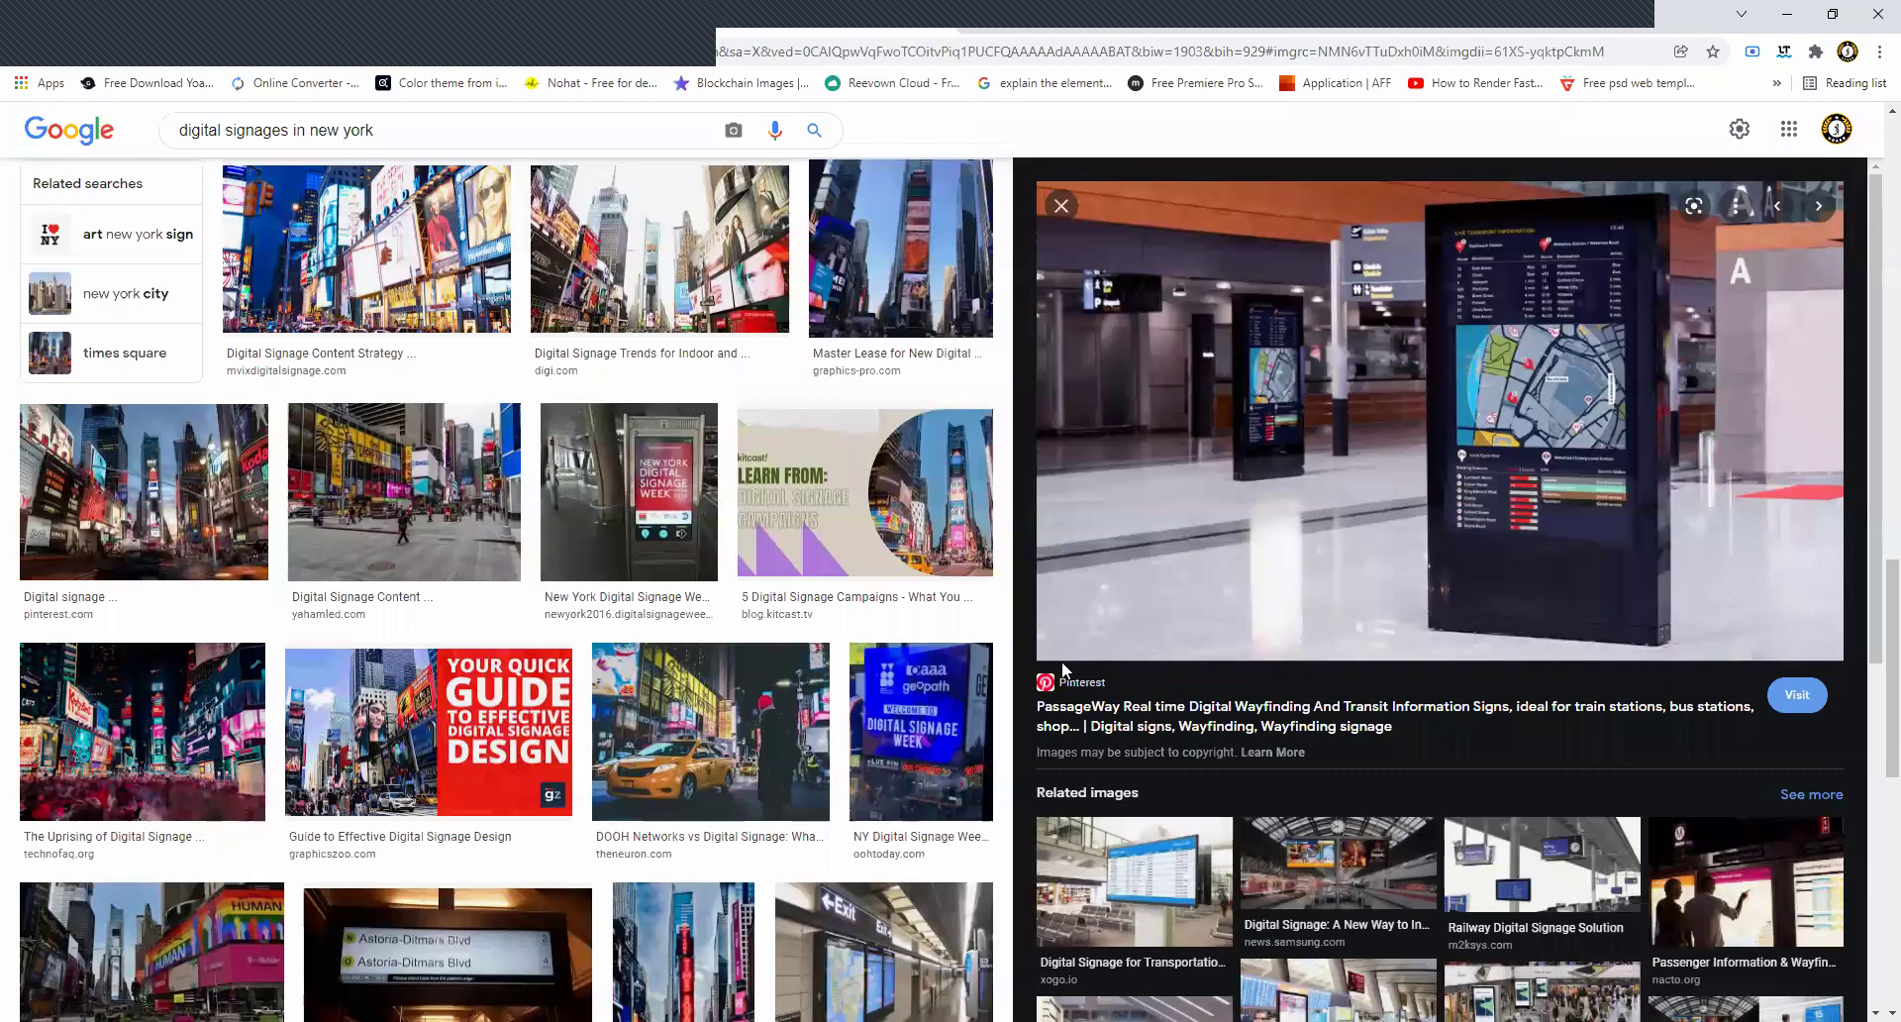
# Switch to Photoshop, hide Layer 1, paste the copied wayfinding kiosk image into Infographic.psd, and enlarge it to cover the canvas.
pyautogui.hotkey('alt', 'Tab')
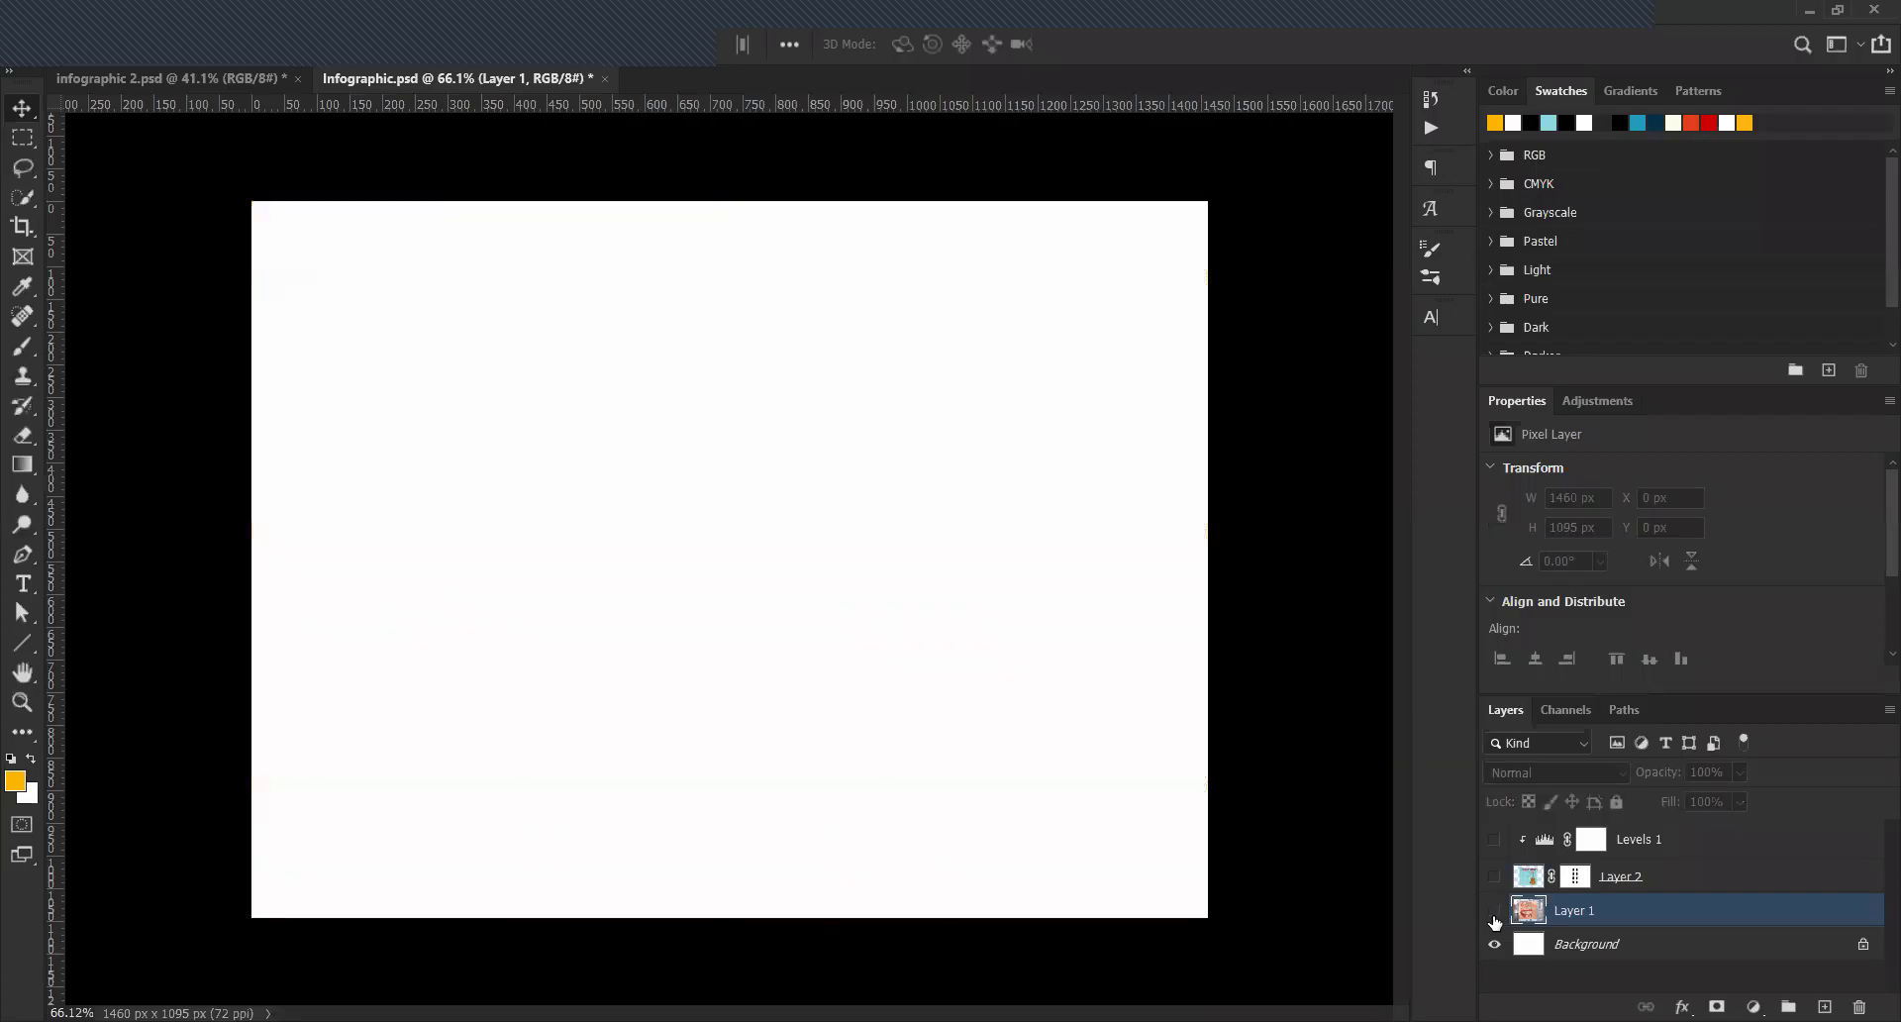
pyautogui.hotkey('ctrl', 'v')
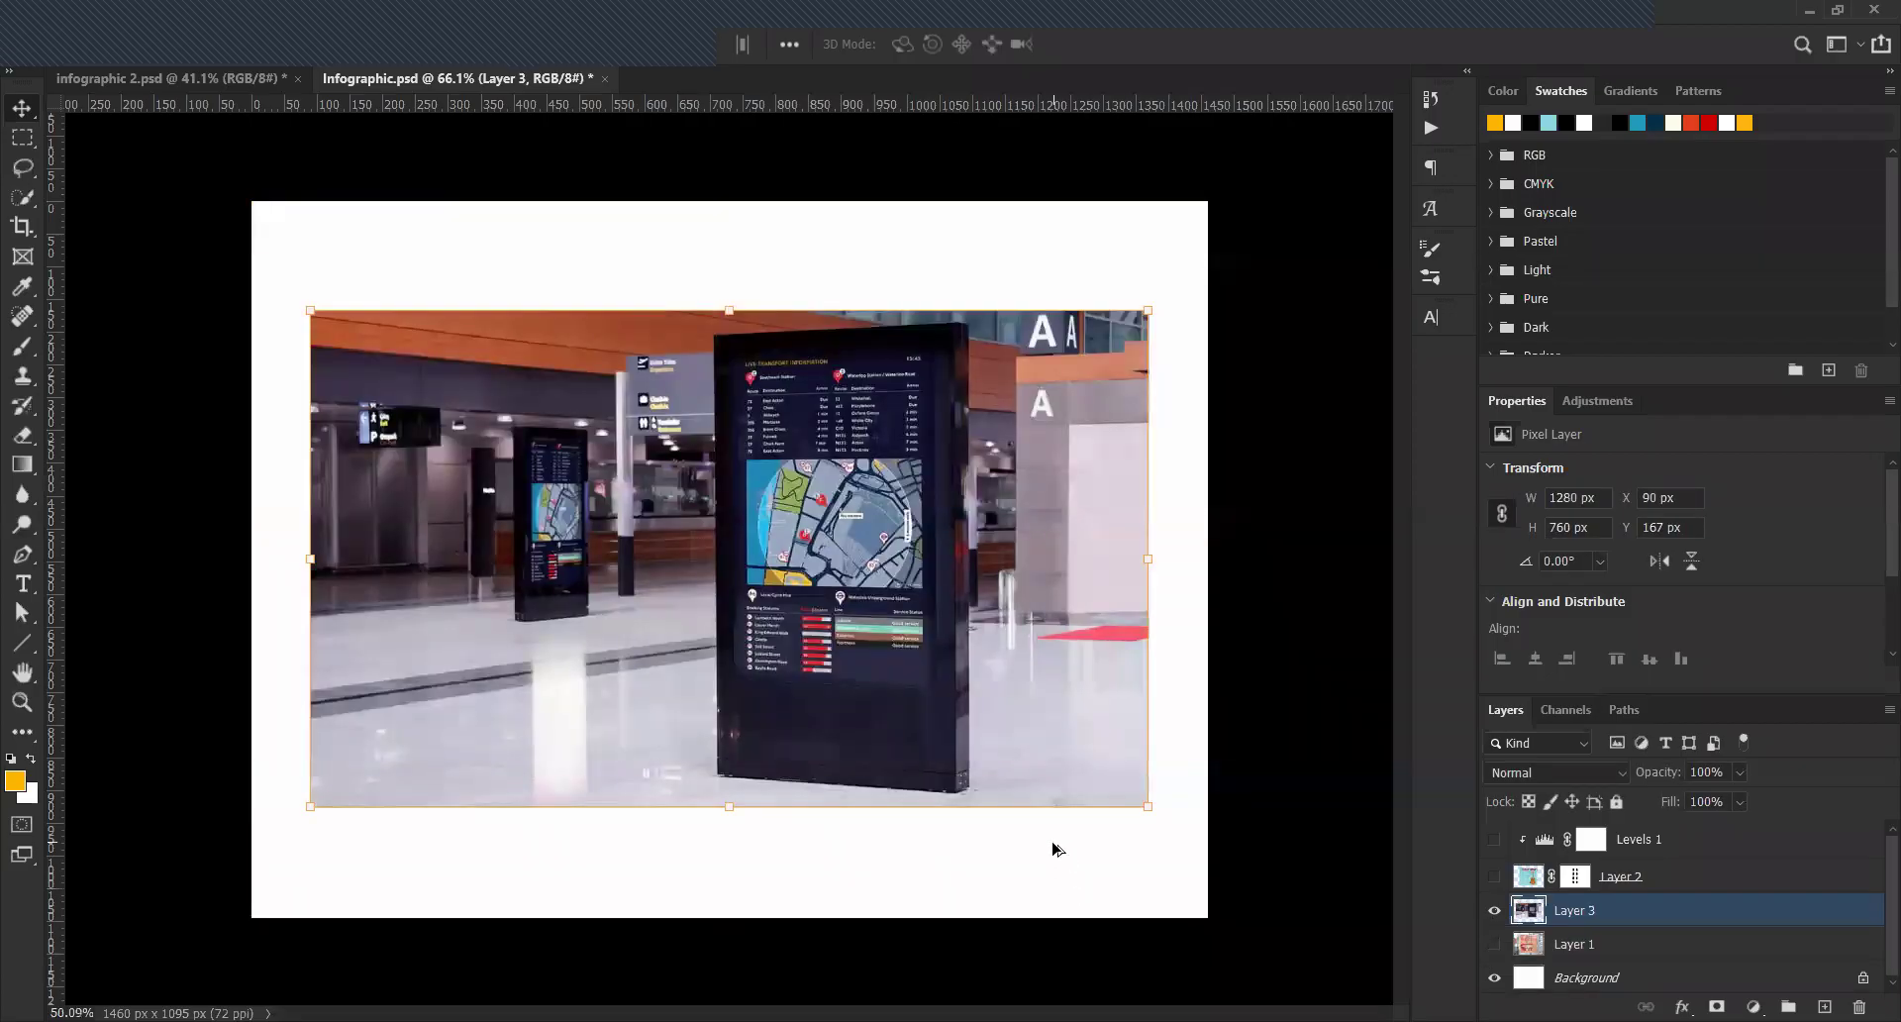
pyautogui.scroll(-4, 1058, 849)
pyautogui.hotkey('ctrl', 't')
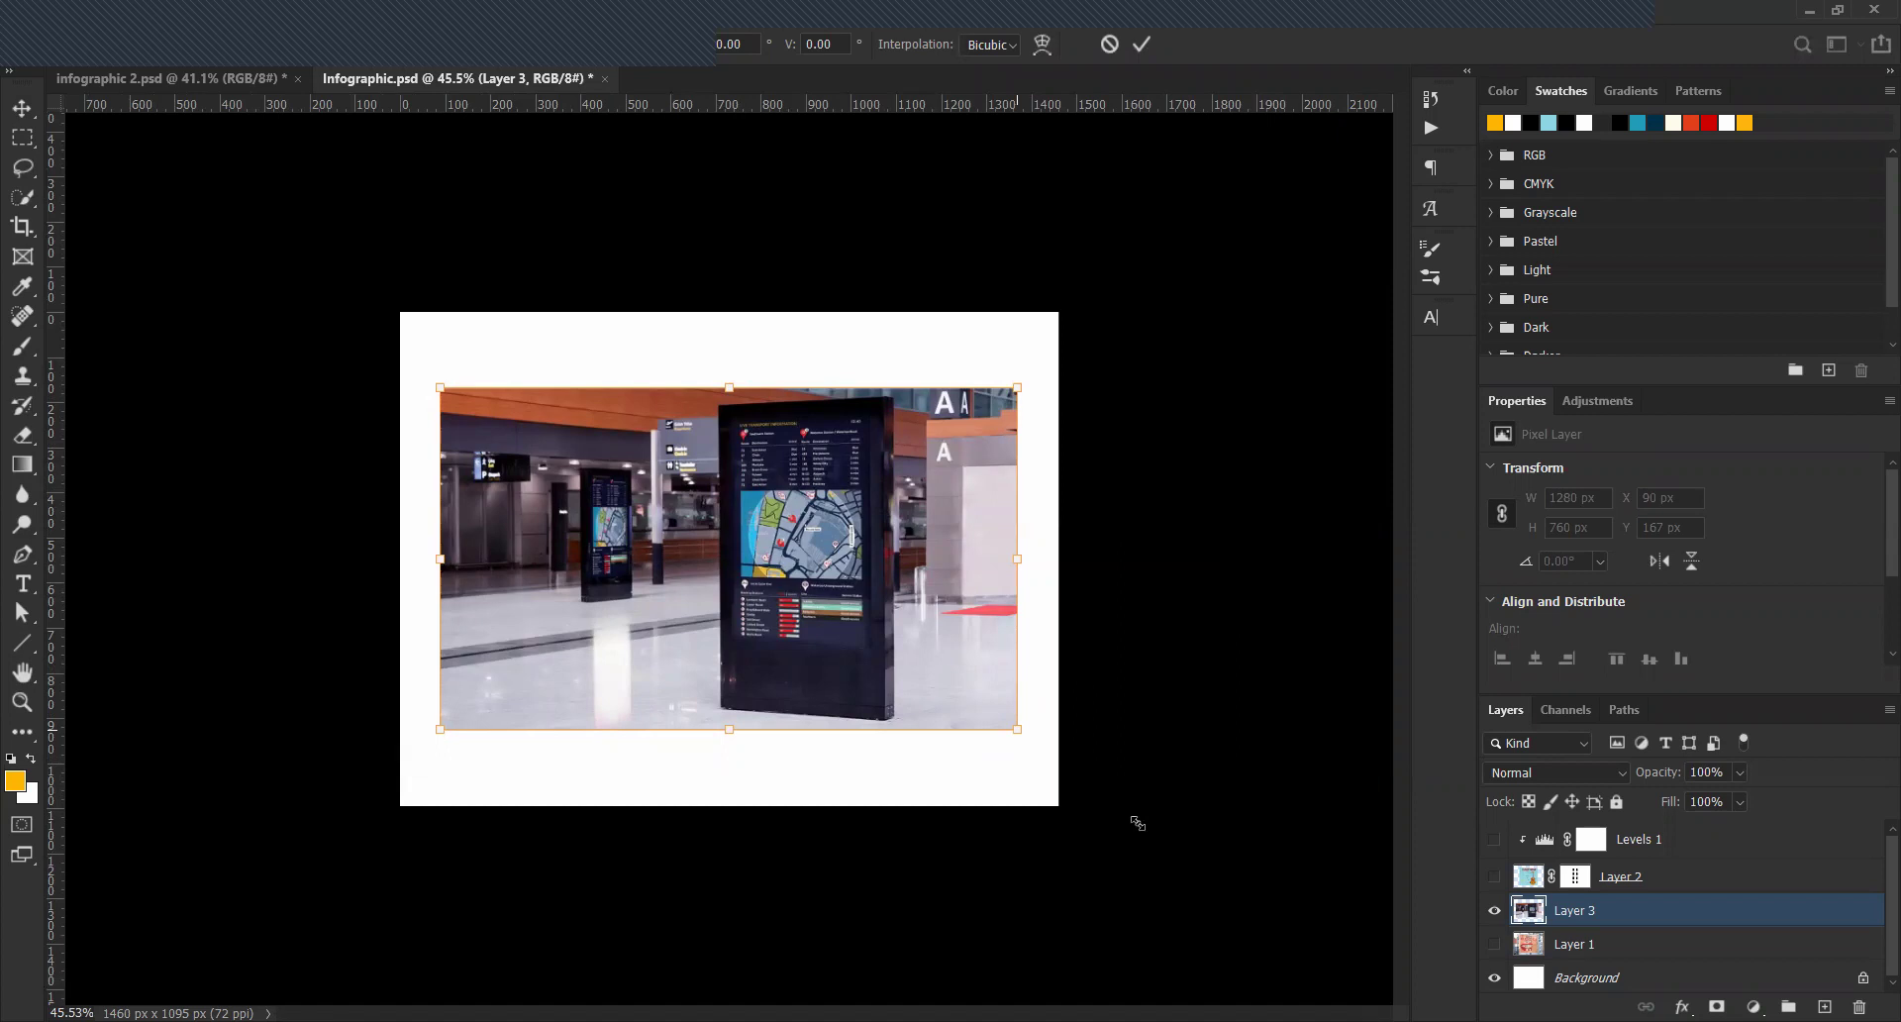
pyautogui.press('Escape')
pyautogui.click(1281, 634)
pyautogui.hotkey('ctrl', '0')
# Examine the kiosk screens in the pasted photo, including the transport timetable, the map, and the docking station and service status infographics.
pyautogui.scroll(5, 752, 524)
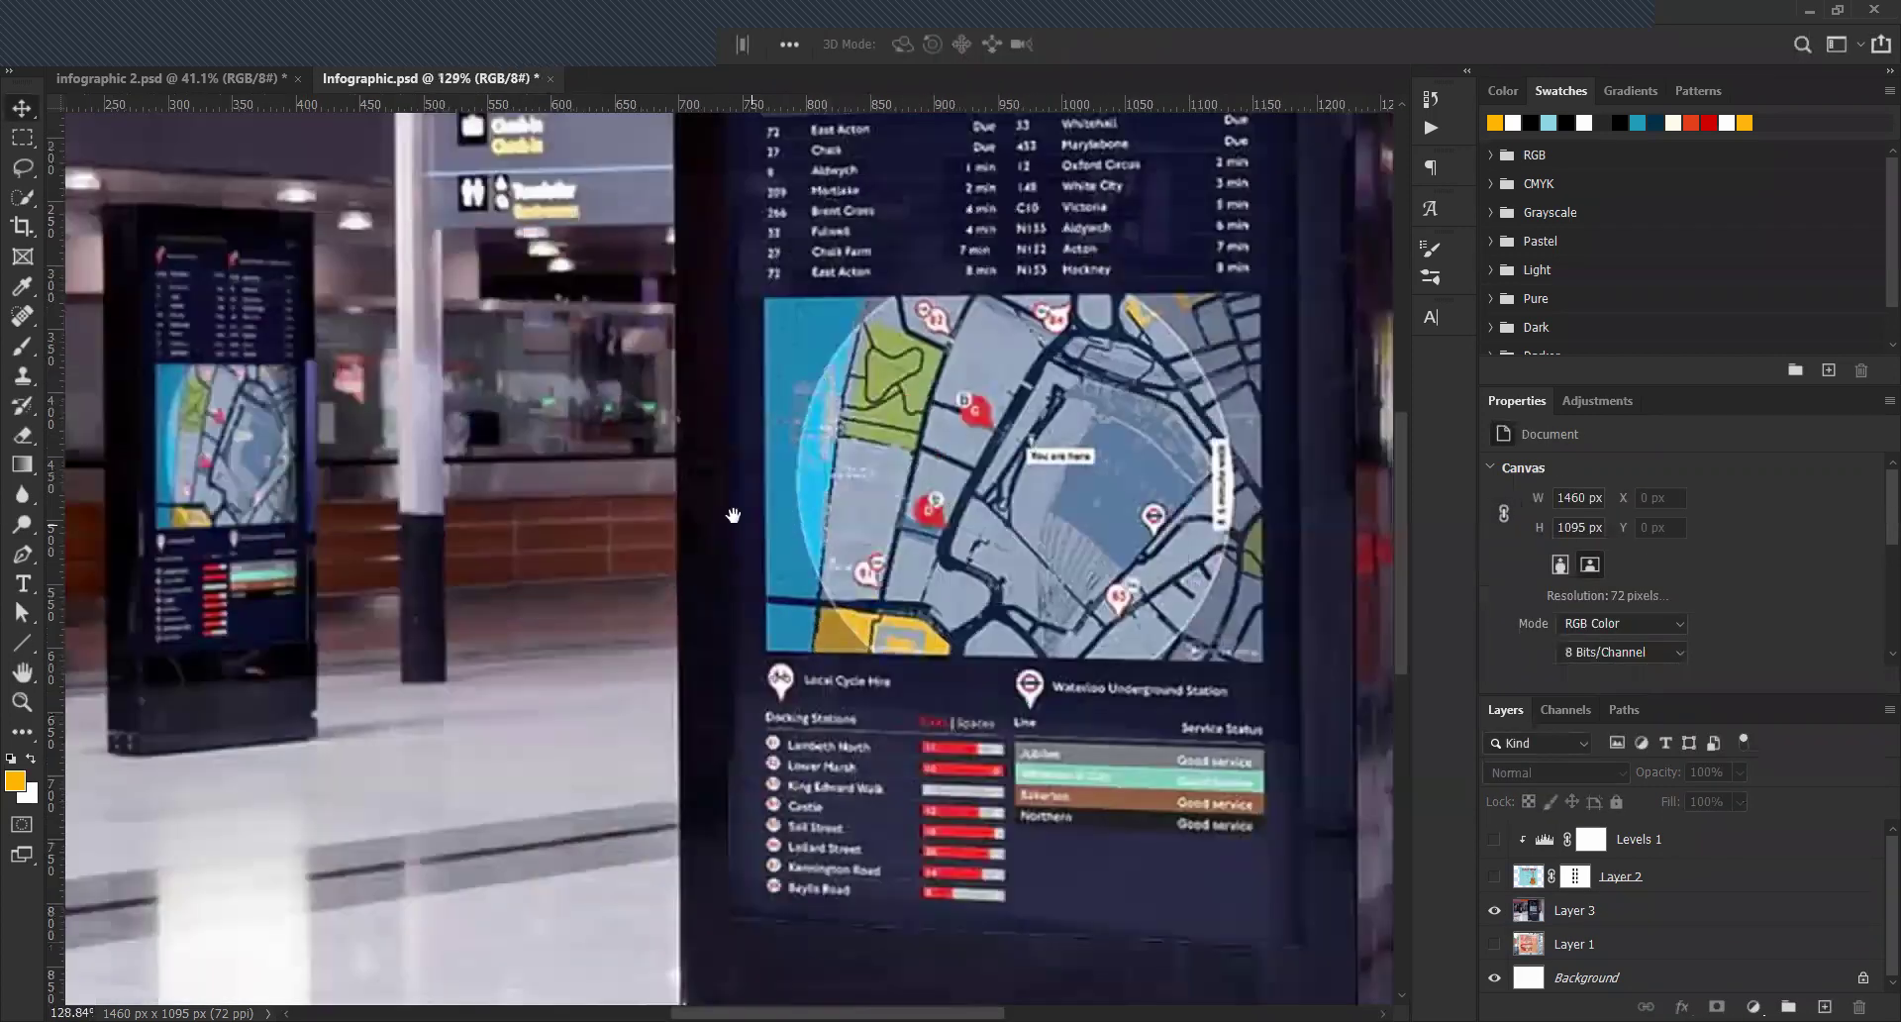
pyautogui.scroll(2, 732, 514)
pyautogui.hscroll(3, 654, 525)
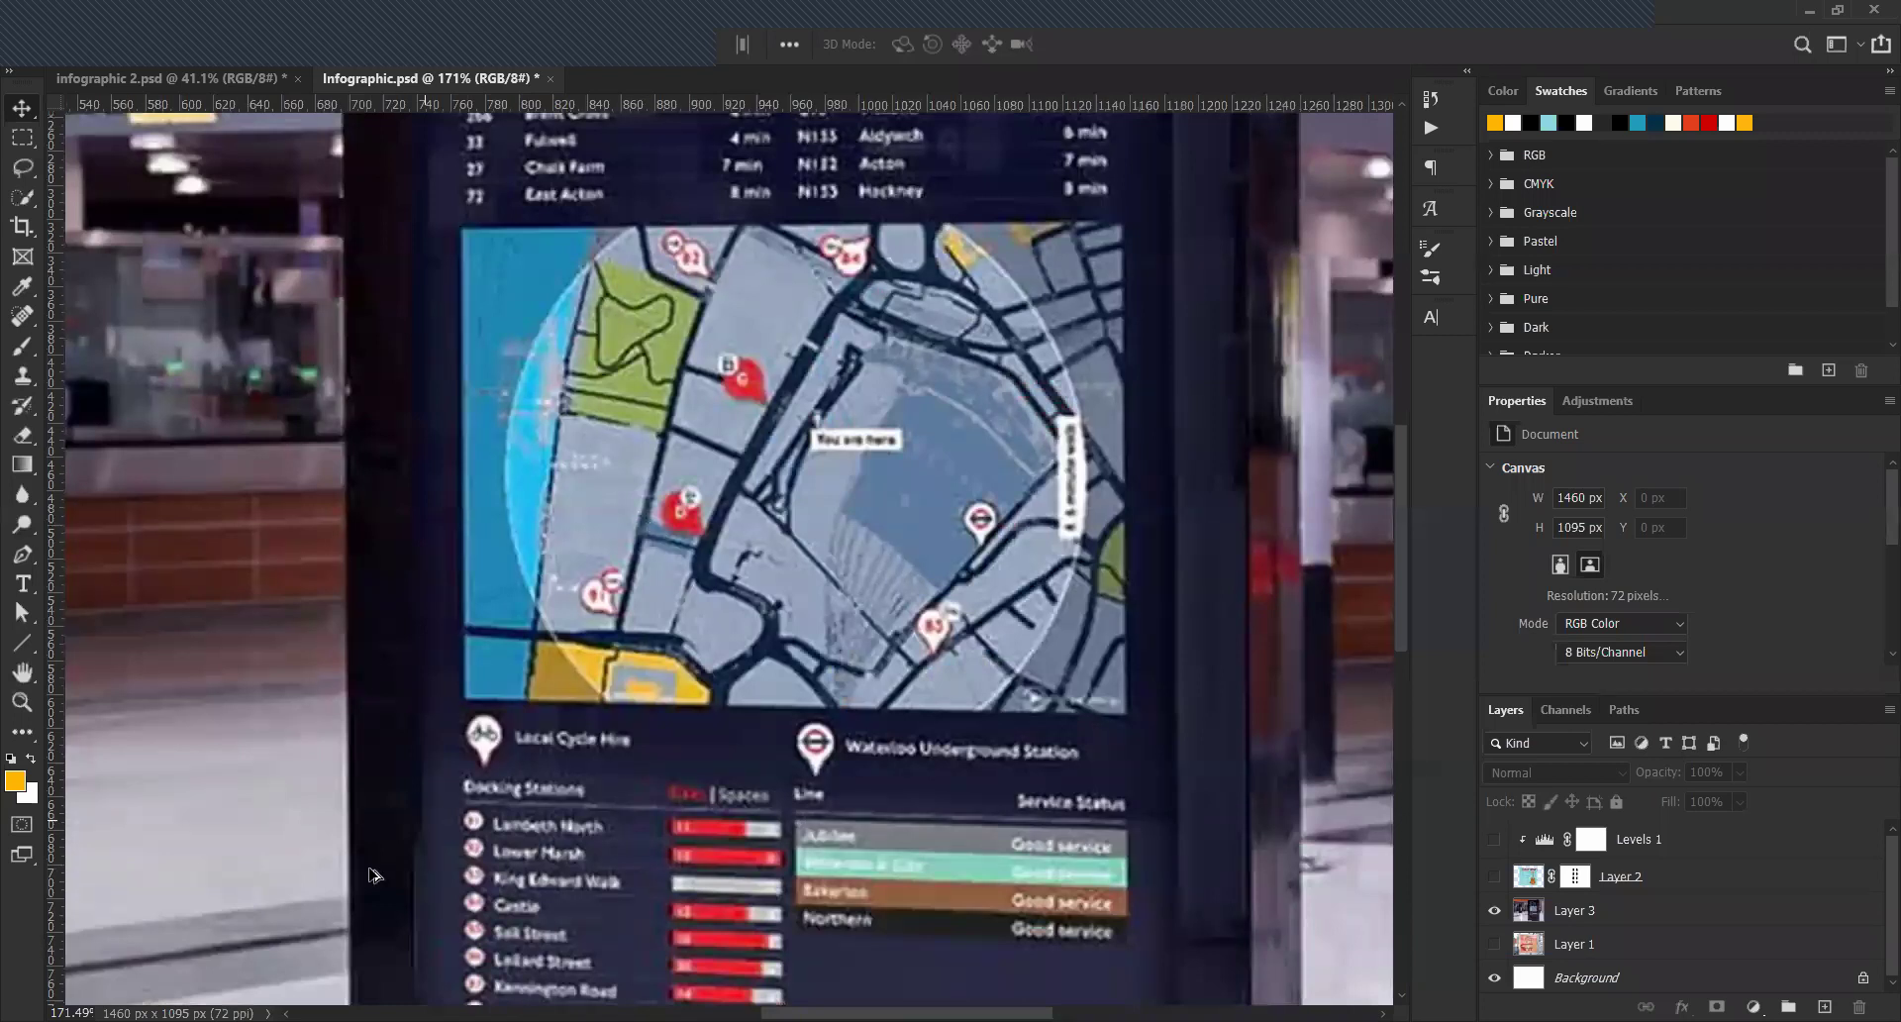
pyautogui.scroll(-3, 371, 876)
pyautogui.moveTo(489, 757); pyautogui.dragTo(783, 715)
pyautogui.moveTo(695, 614); pyautogui.dragTo(709, 623)
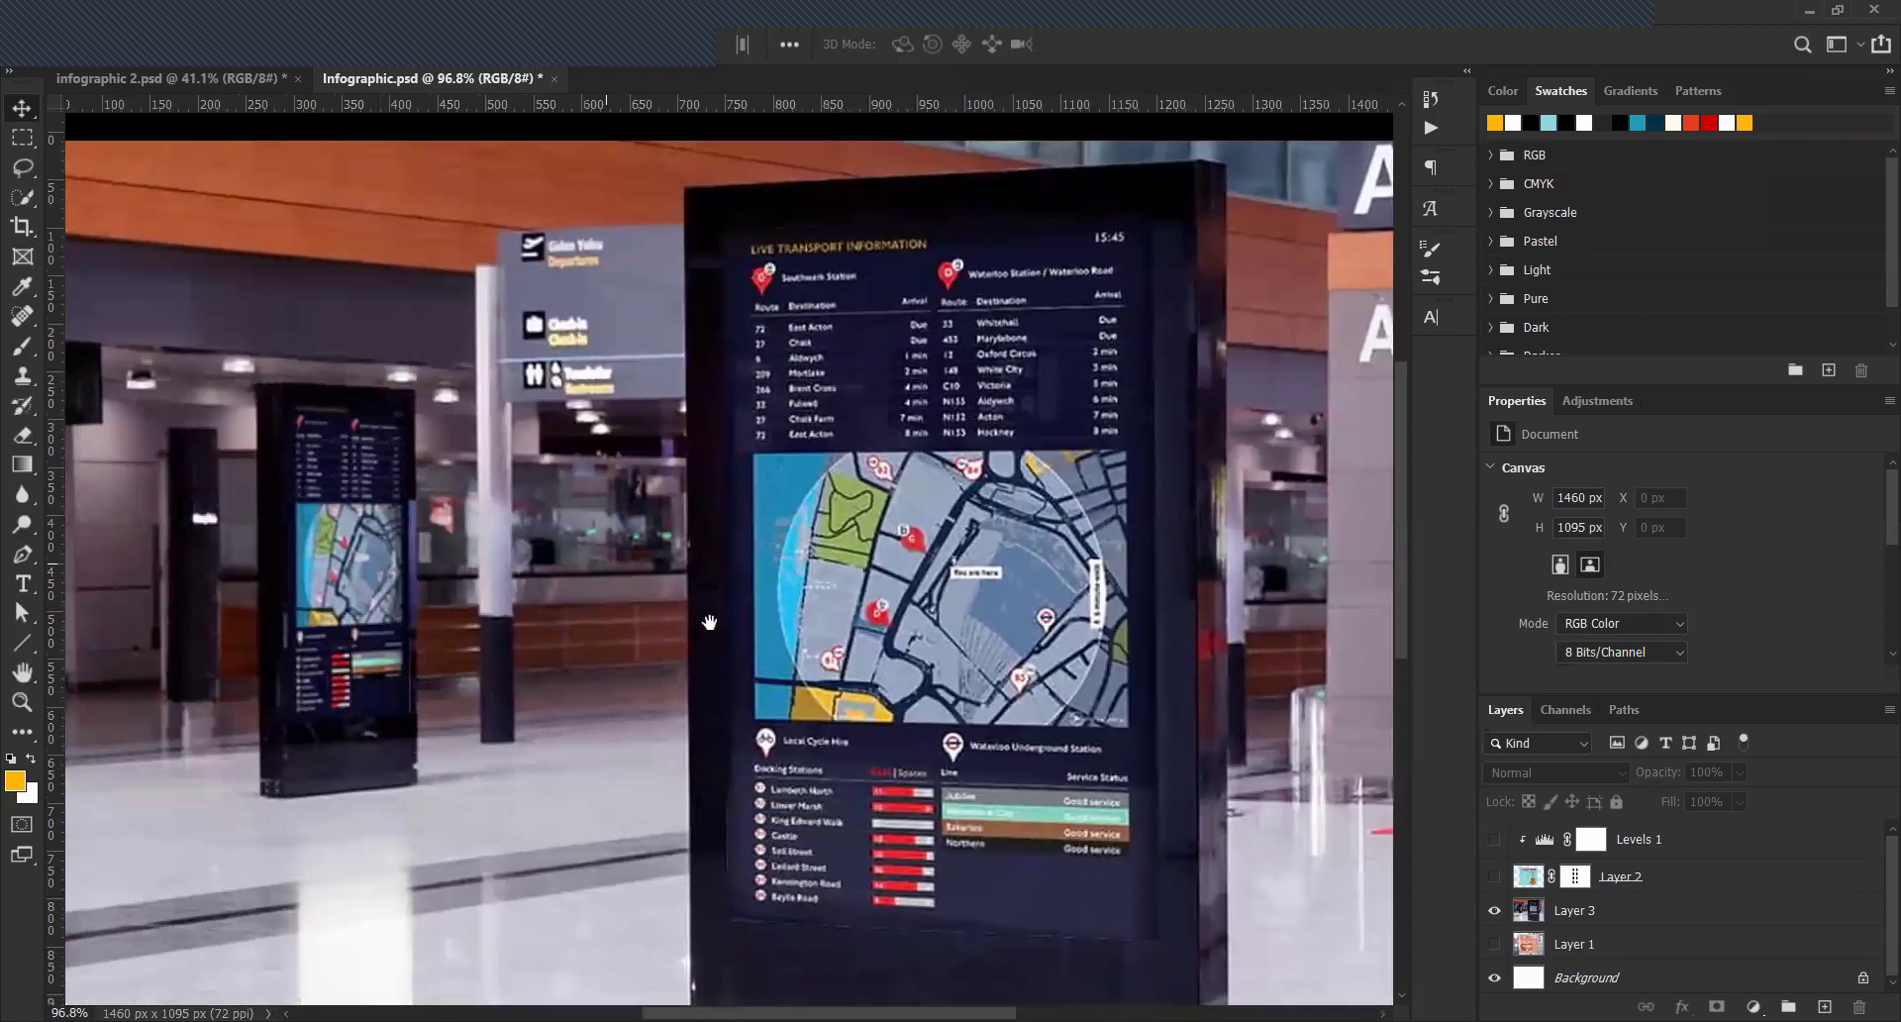
pyautogui.hscroll(-2, 810, 507)
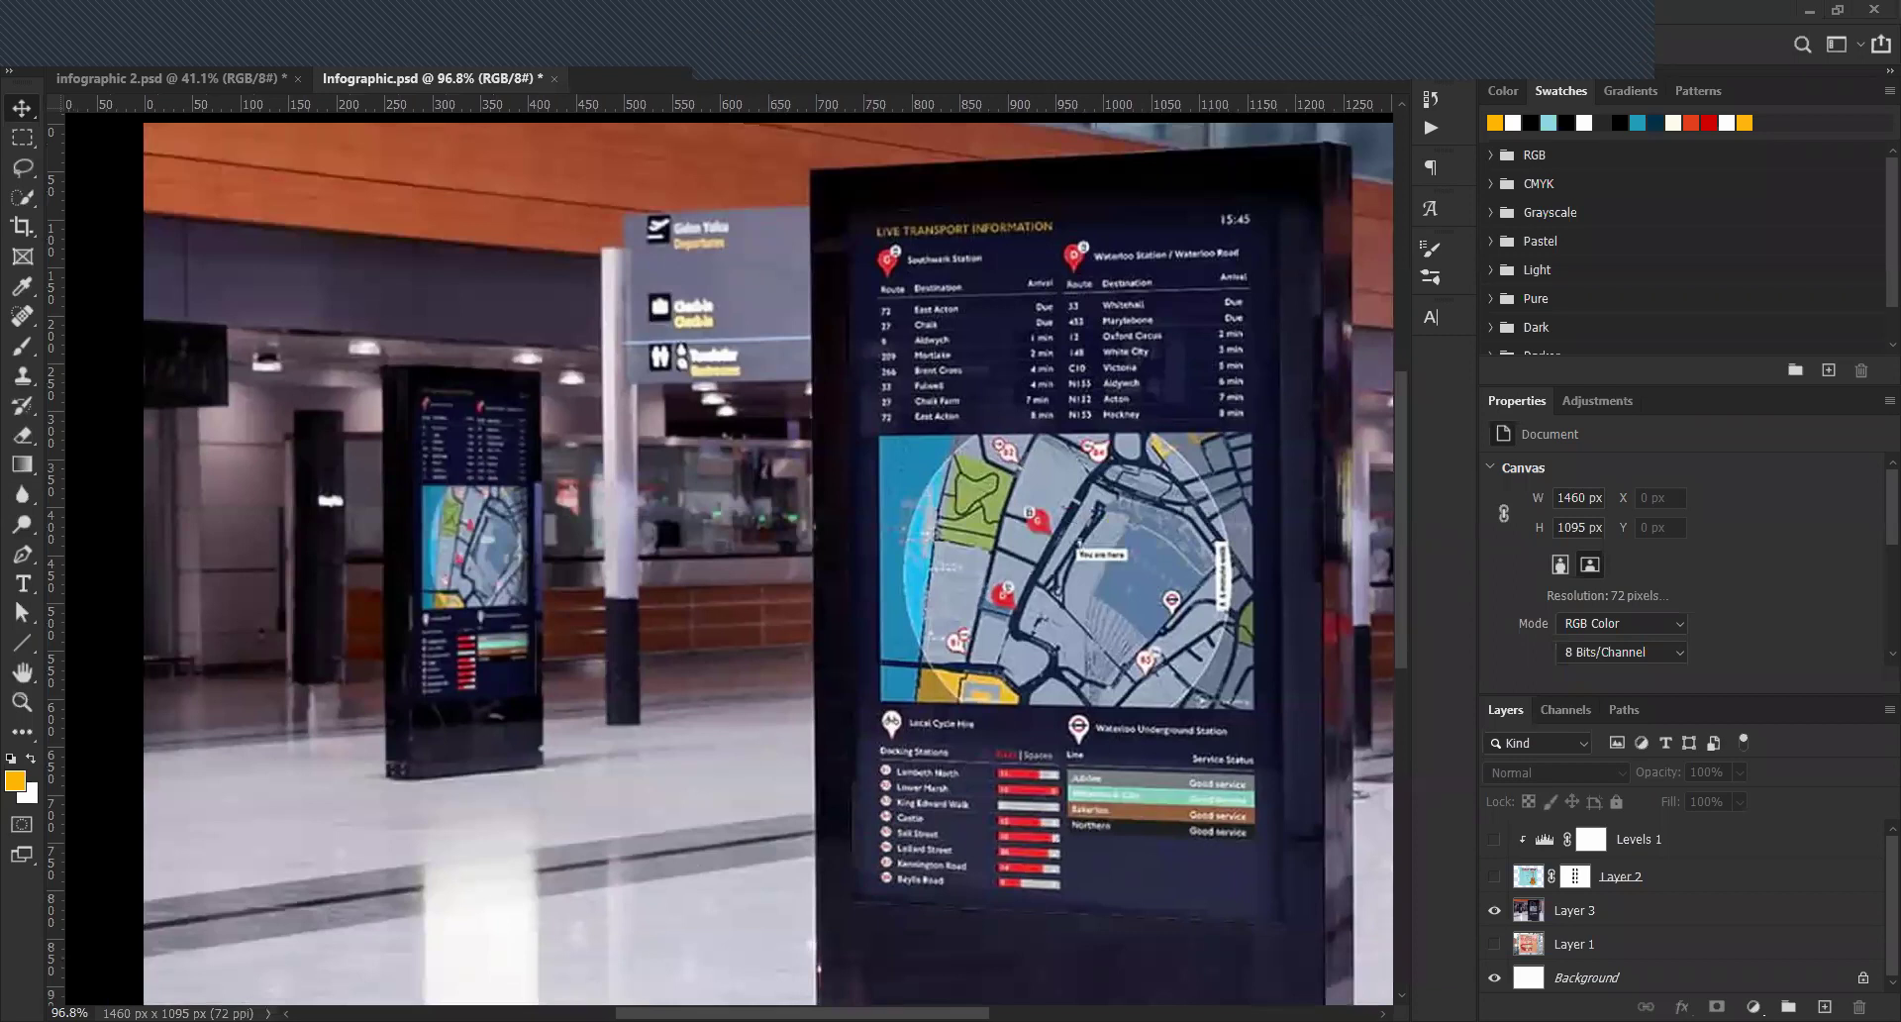
pyautogui.moveTo(528, 455)
pyautogui.mouseDown()
pyautogui.moveTo(443, 693)
pyautogui.moveTo(12, 1015)
pyautogui.moveTo(143, 990)
pyautogui.moveTo(111, 936)
pyautogui.mouseUp()
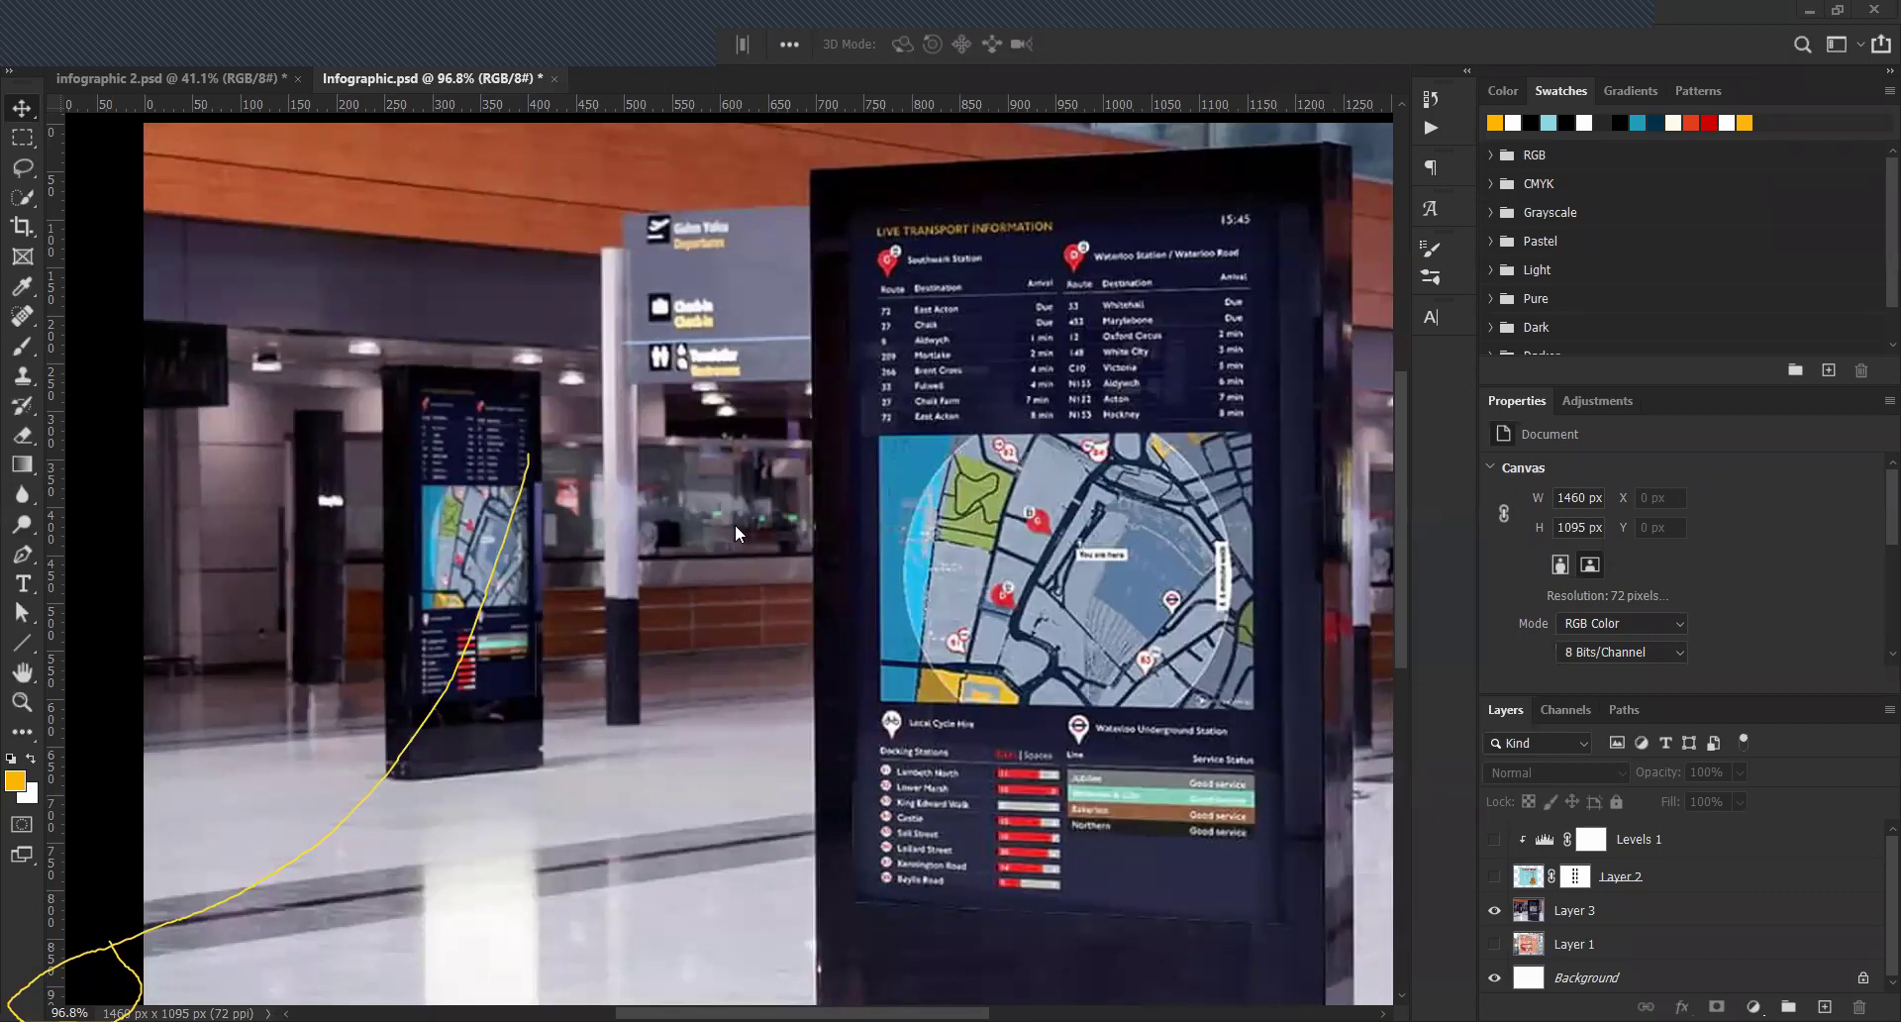
pyautogui.scroll(1, 693, 339)
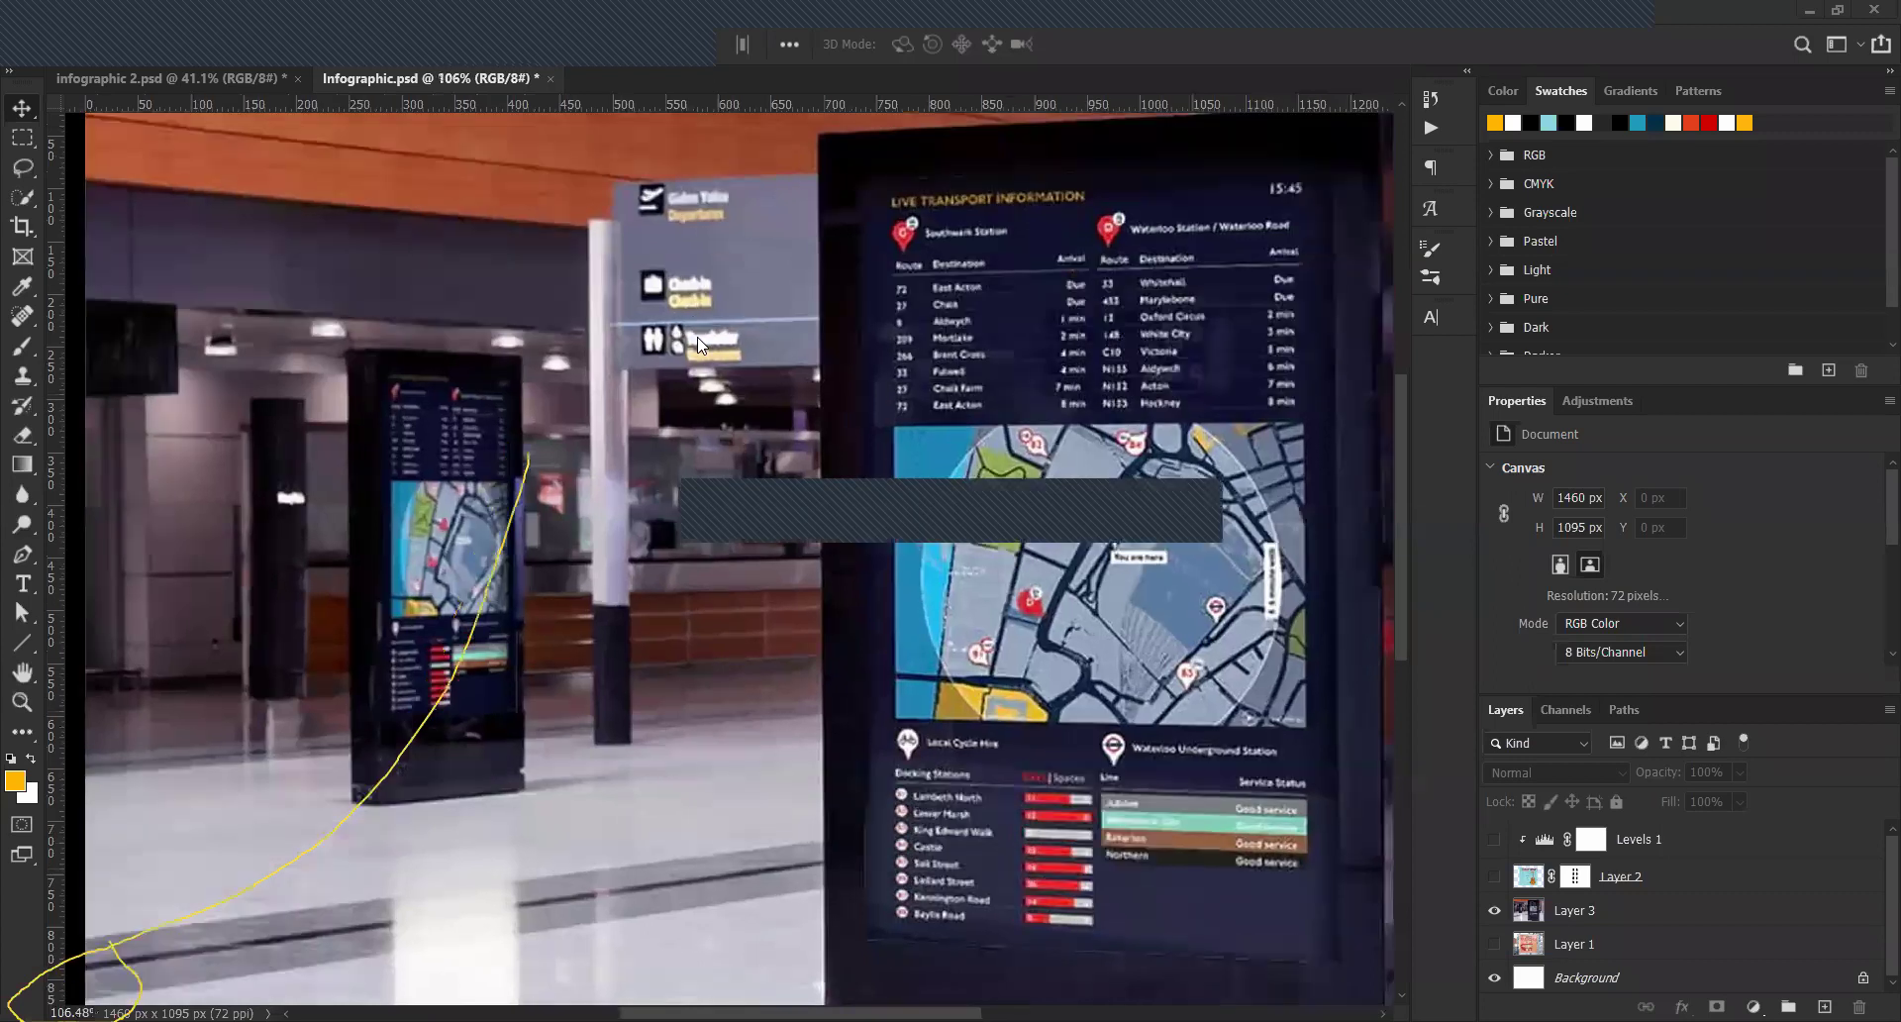
pyautogui.scroll(-1, 705, 592)
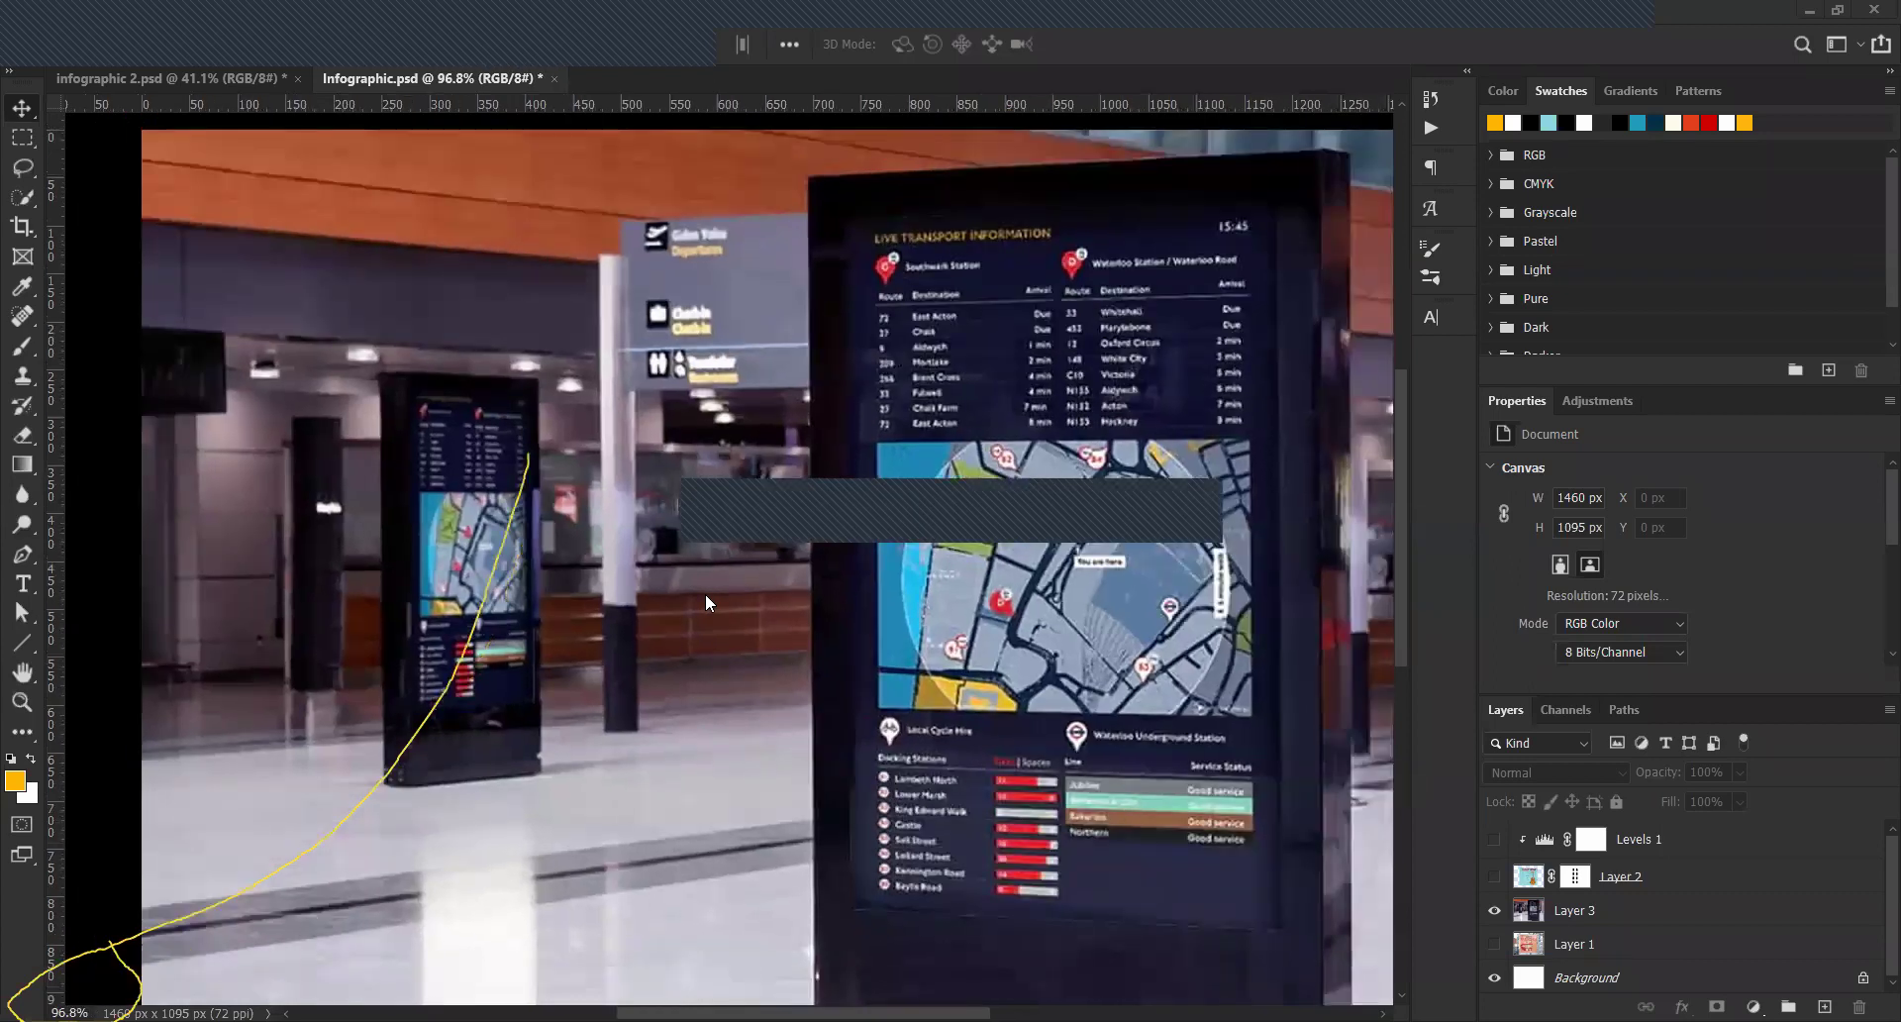
pyautogui.scroll(-3, 705, 592)
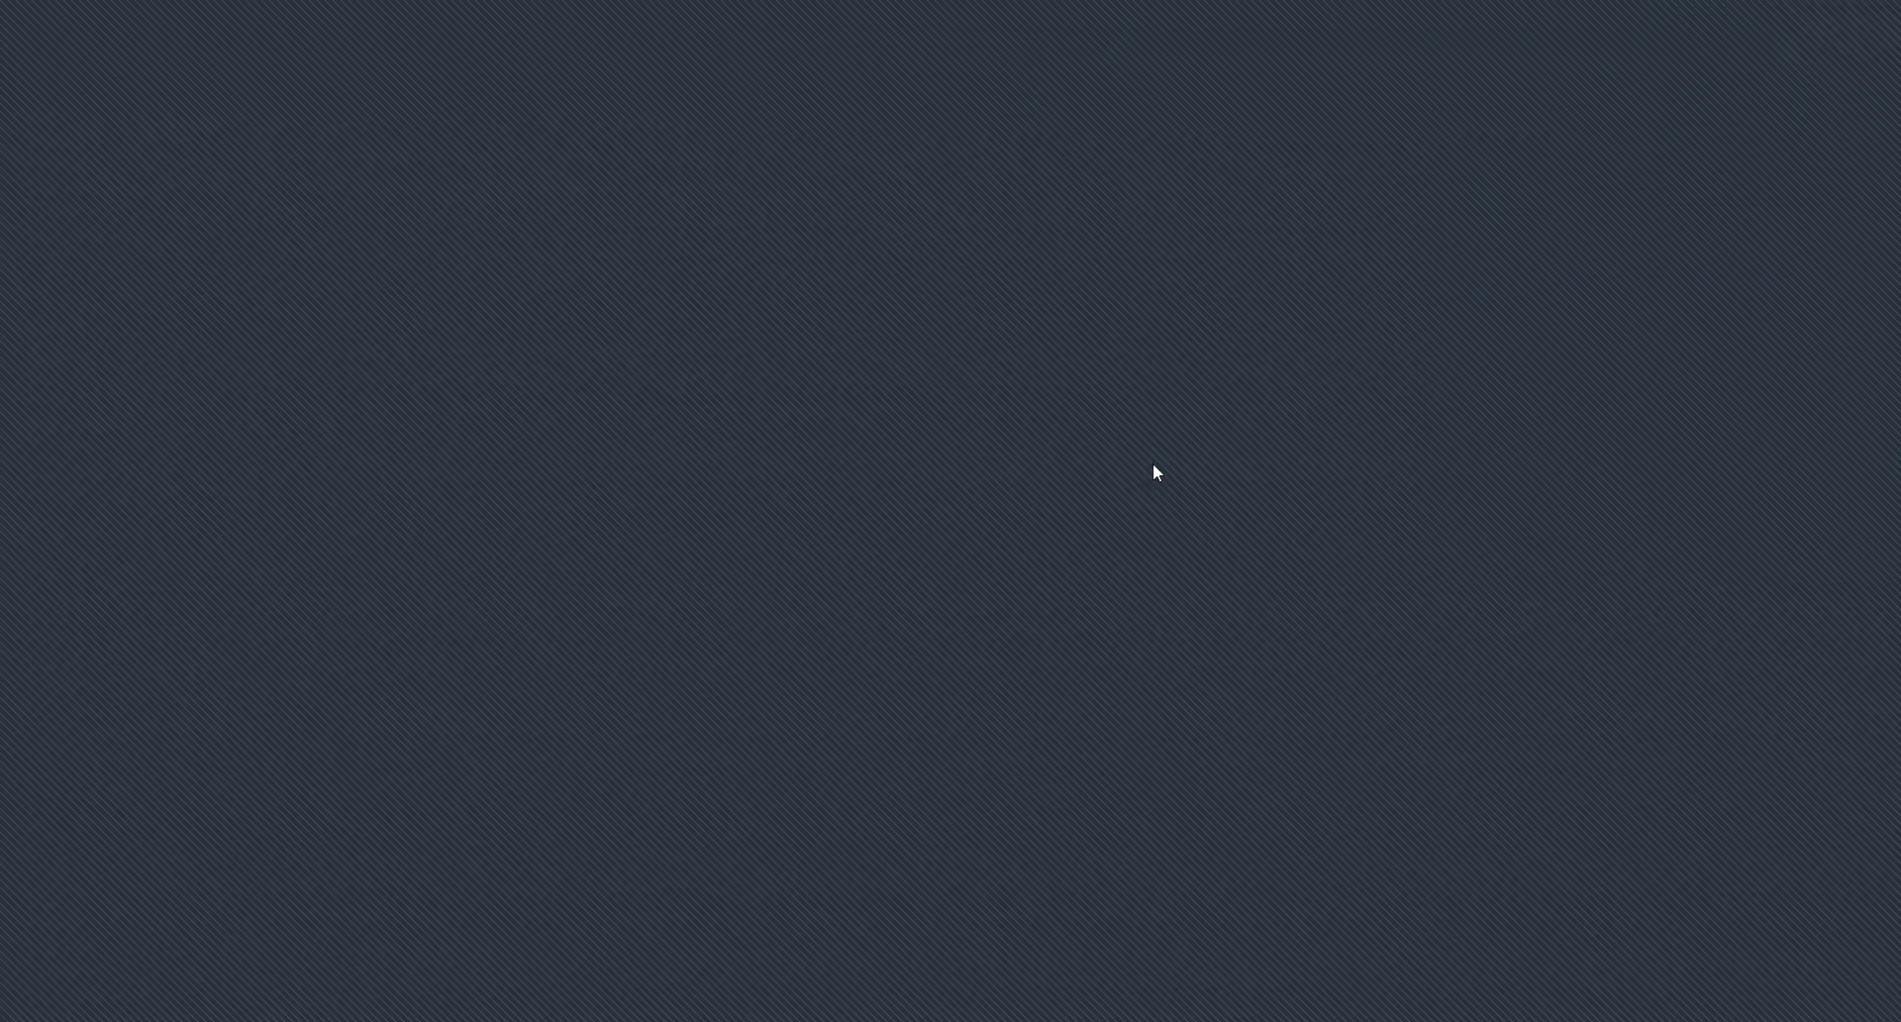
# Switch to Chrome, search Google for "unspa" in a new tab, and open the Unsplash result.
pyautogui.hotkey('ctrl', 't')
pyautogui.write('unspa')
pyautogui.press('Return')
pyautogui.press('Return')
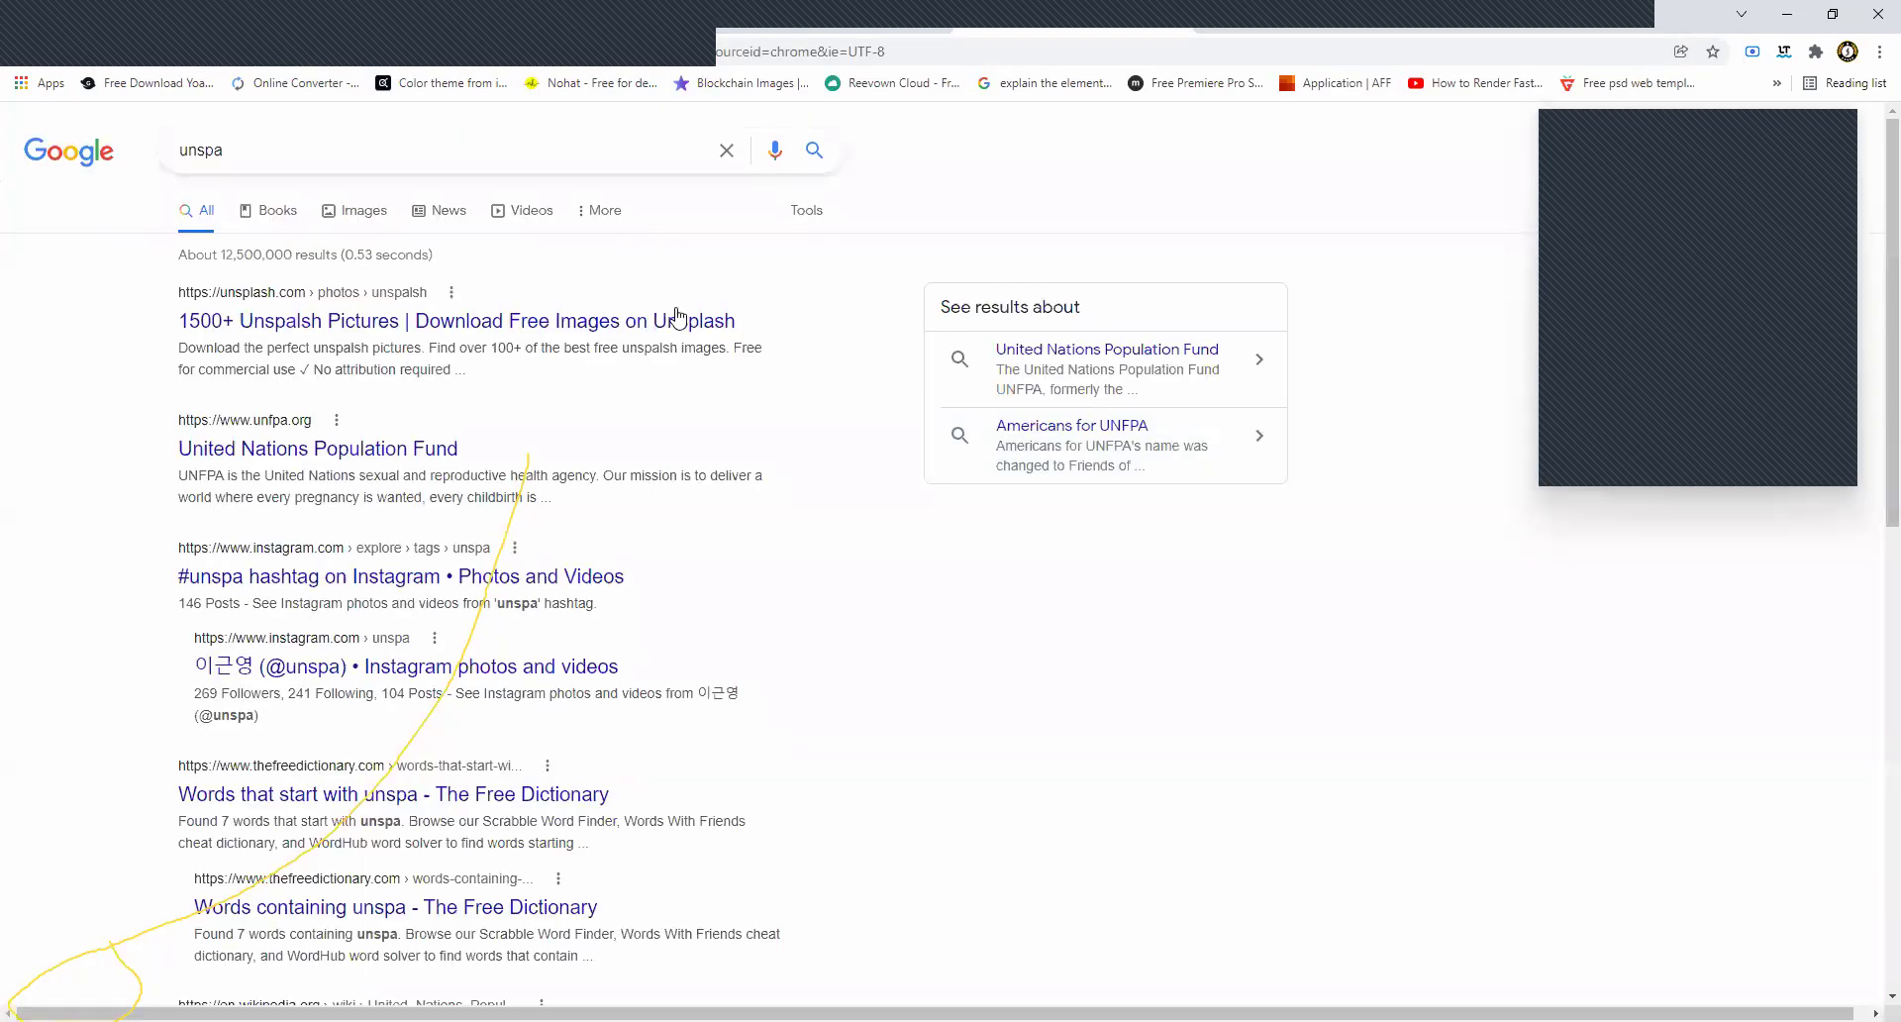
pyautogui.click(678, 316)
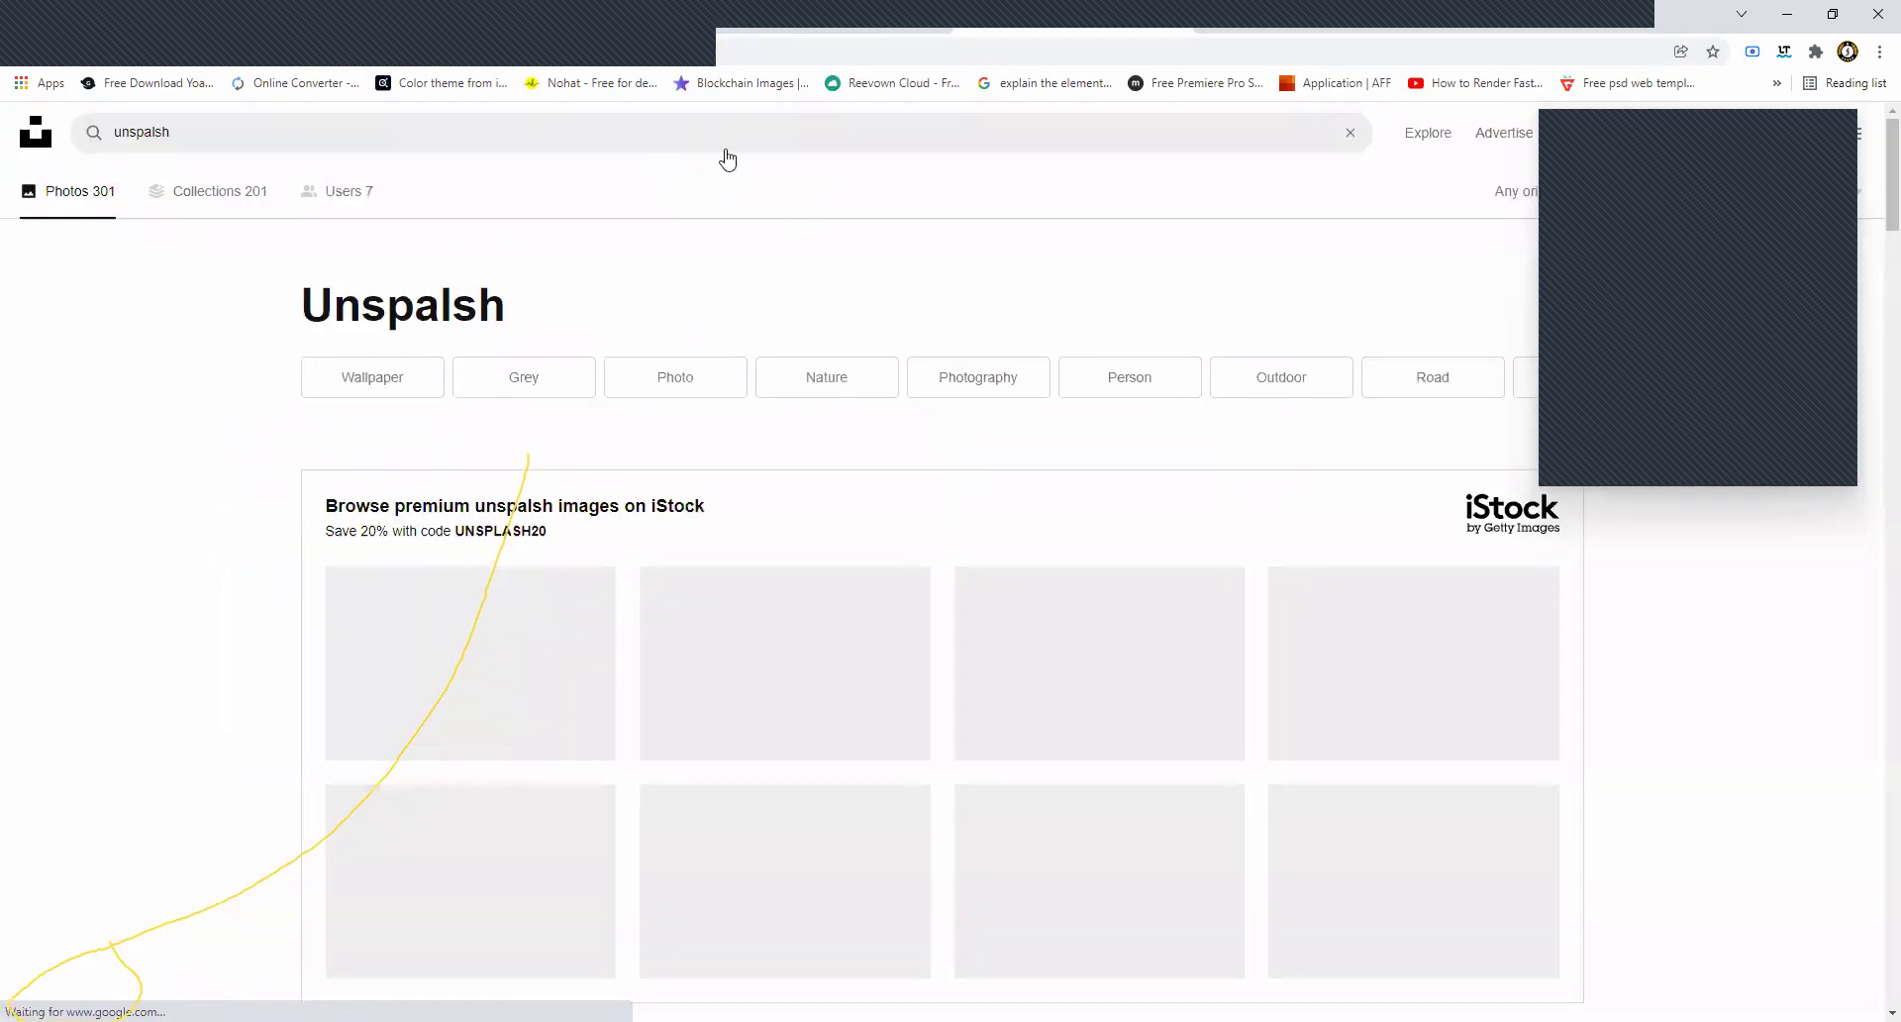
# Search Unsplash for "digital signage".
pyautogui.click(761, 138)
pyautogui.hotkey('ctrl', 'a')
pyautogui.write('digital signage')
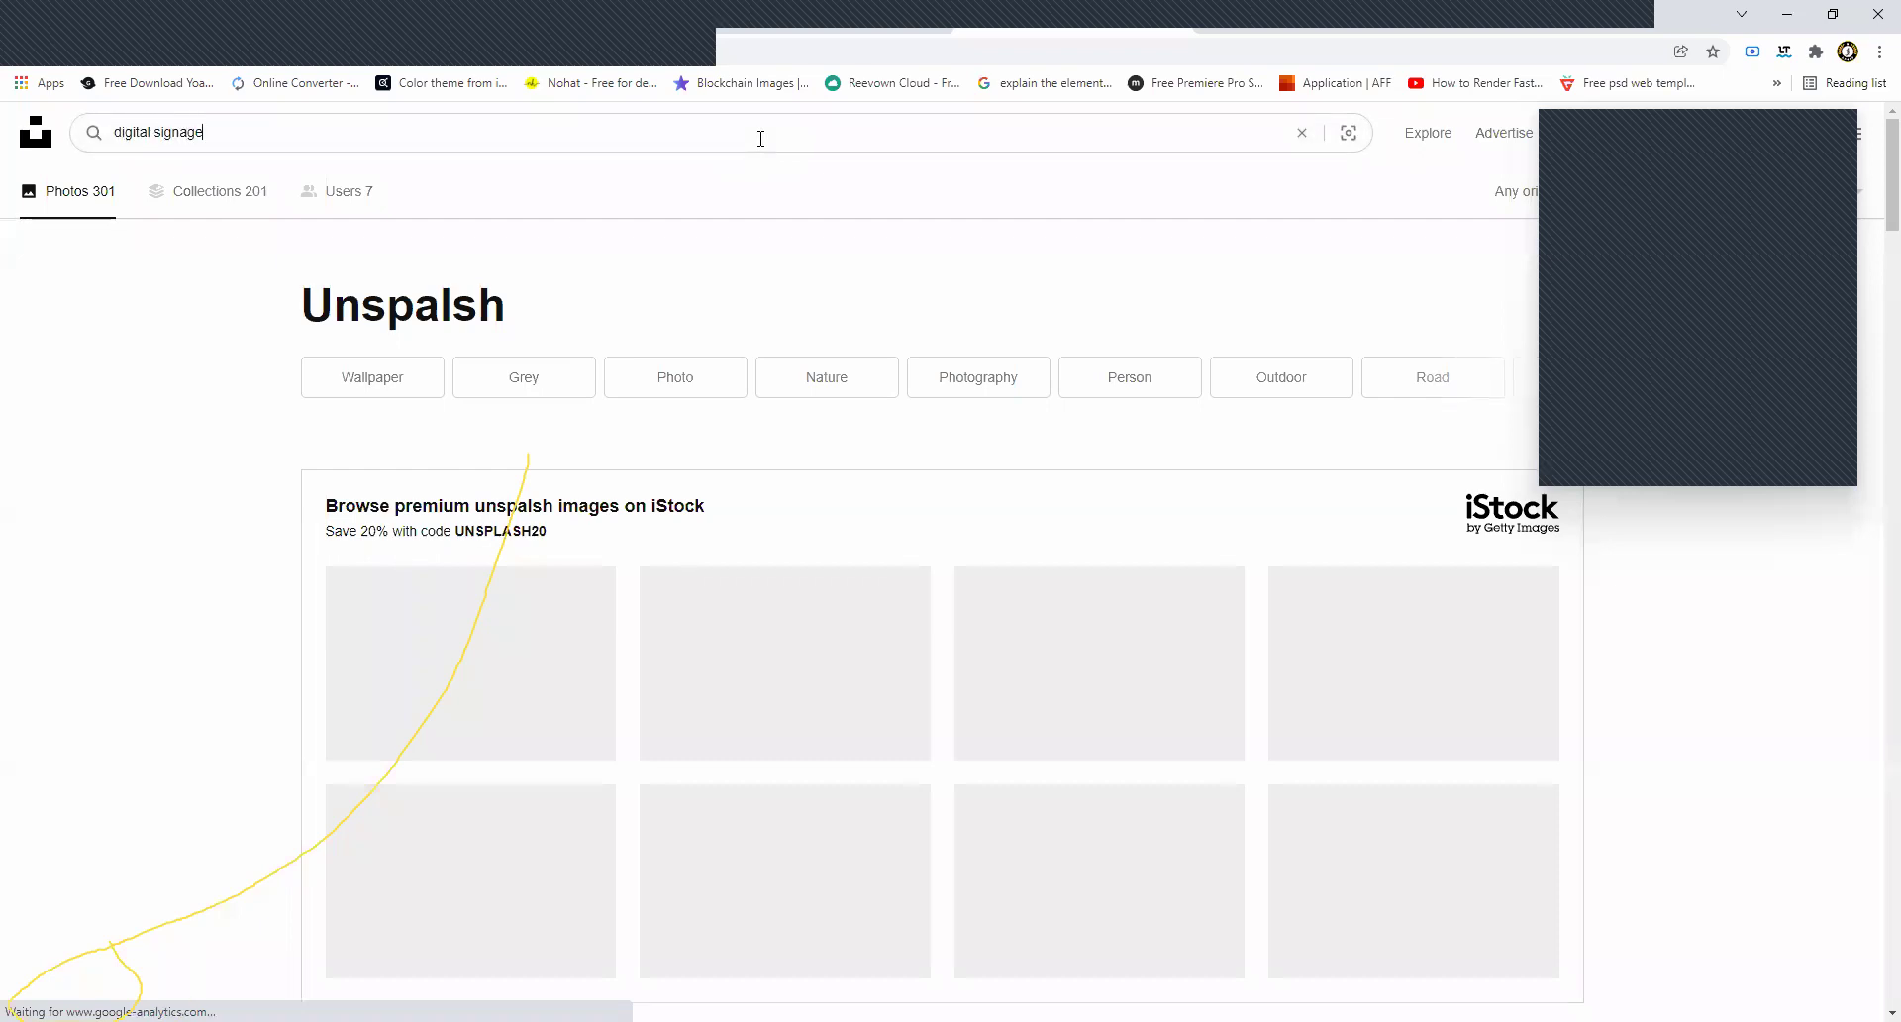
pyautogui.press('Return')
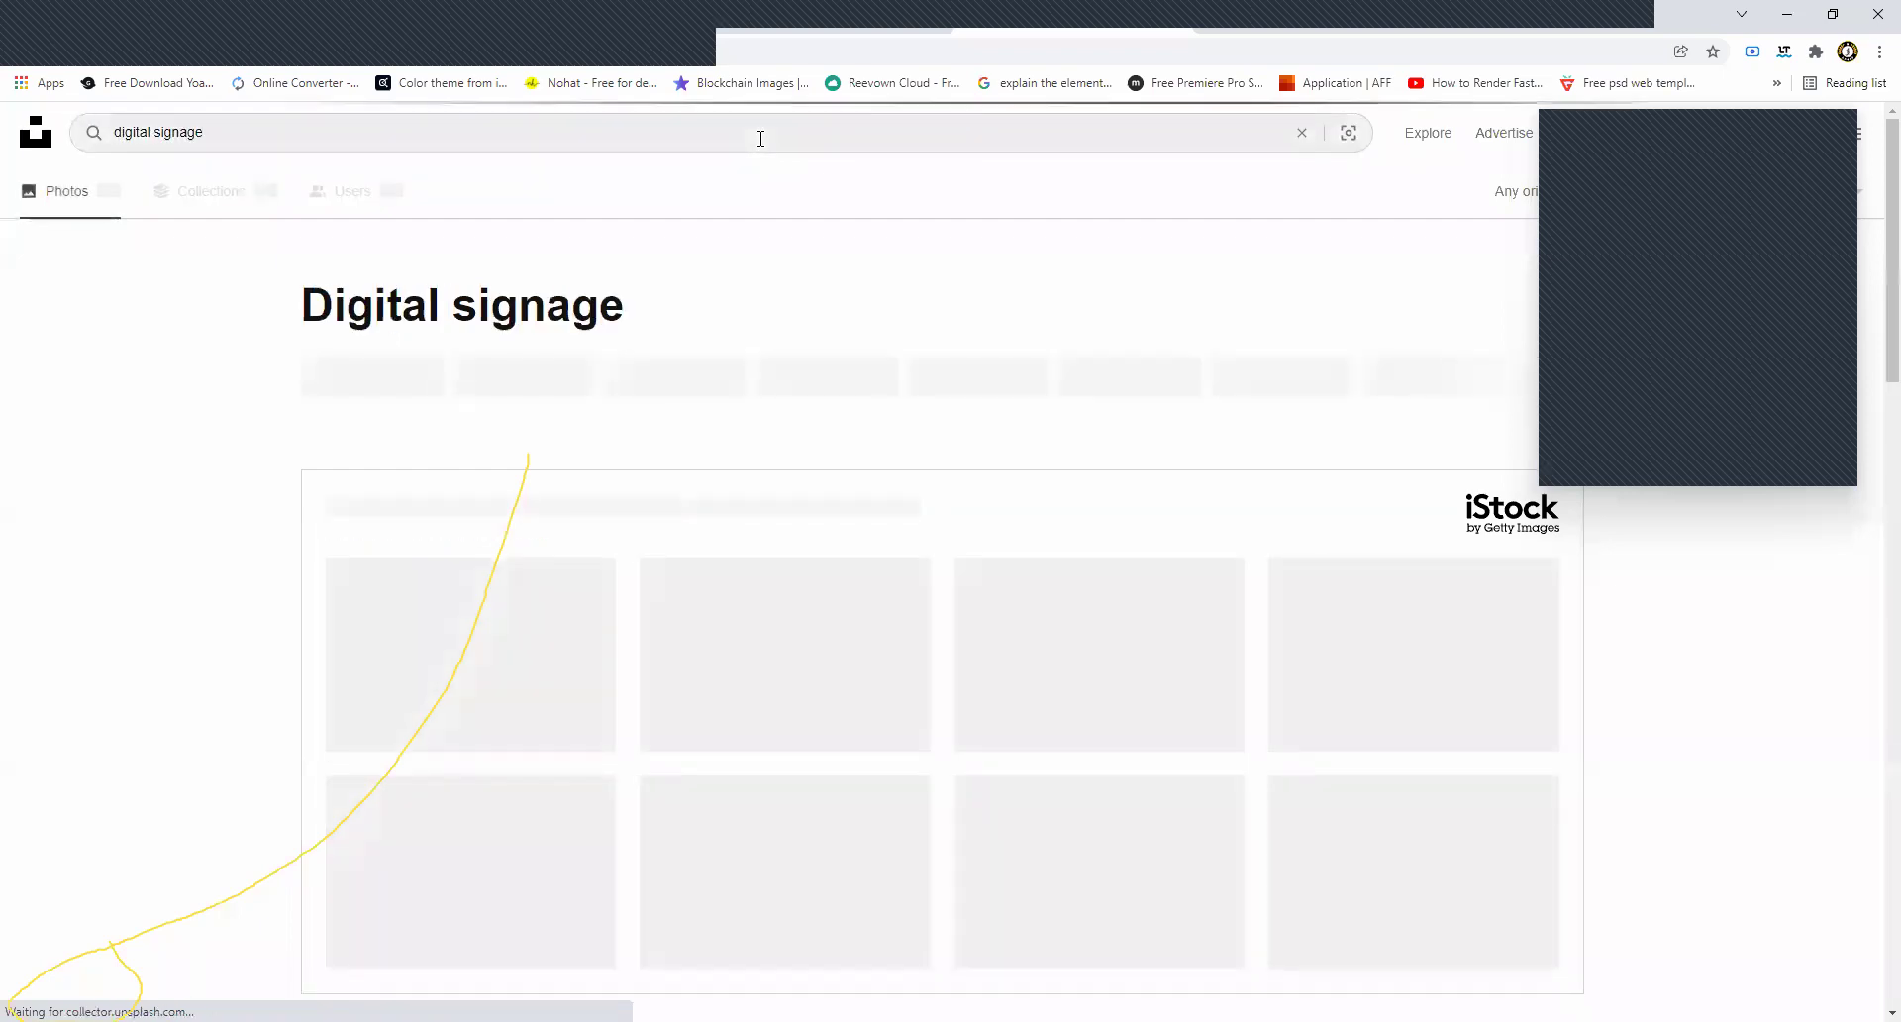
# Browse the digital signage results and open the photo of the black Clear Channel street sign.
pyautogui.click(768, 141)
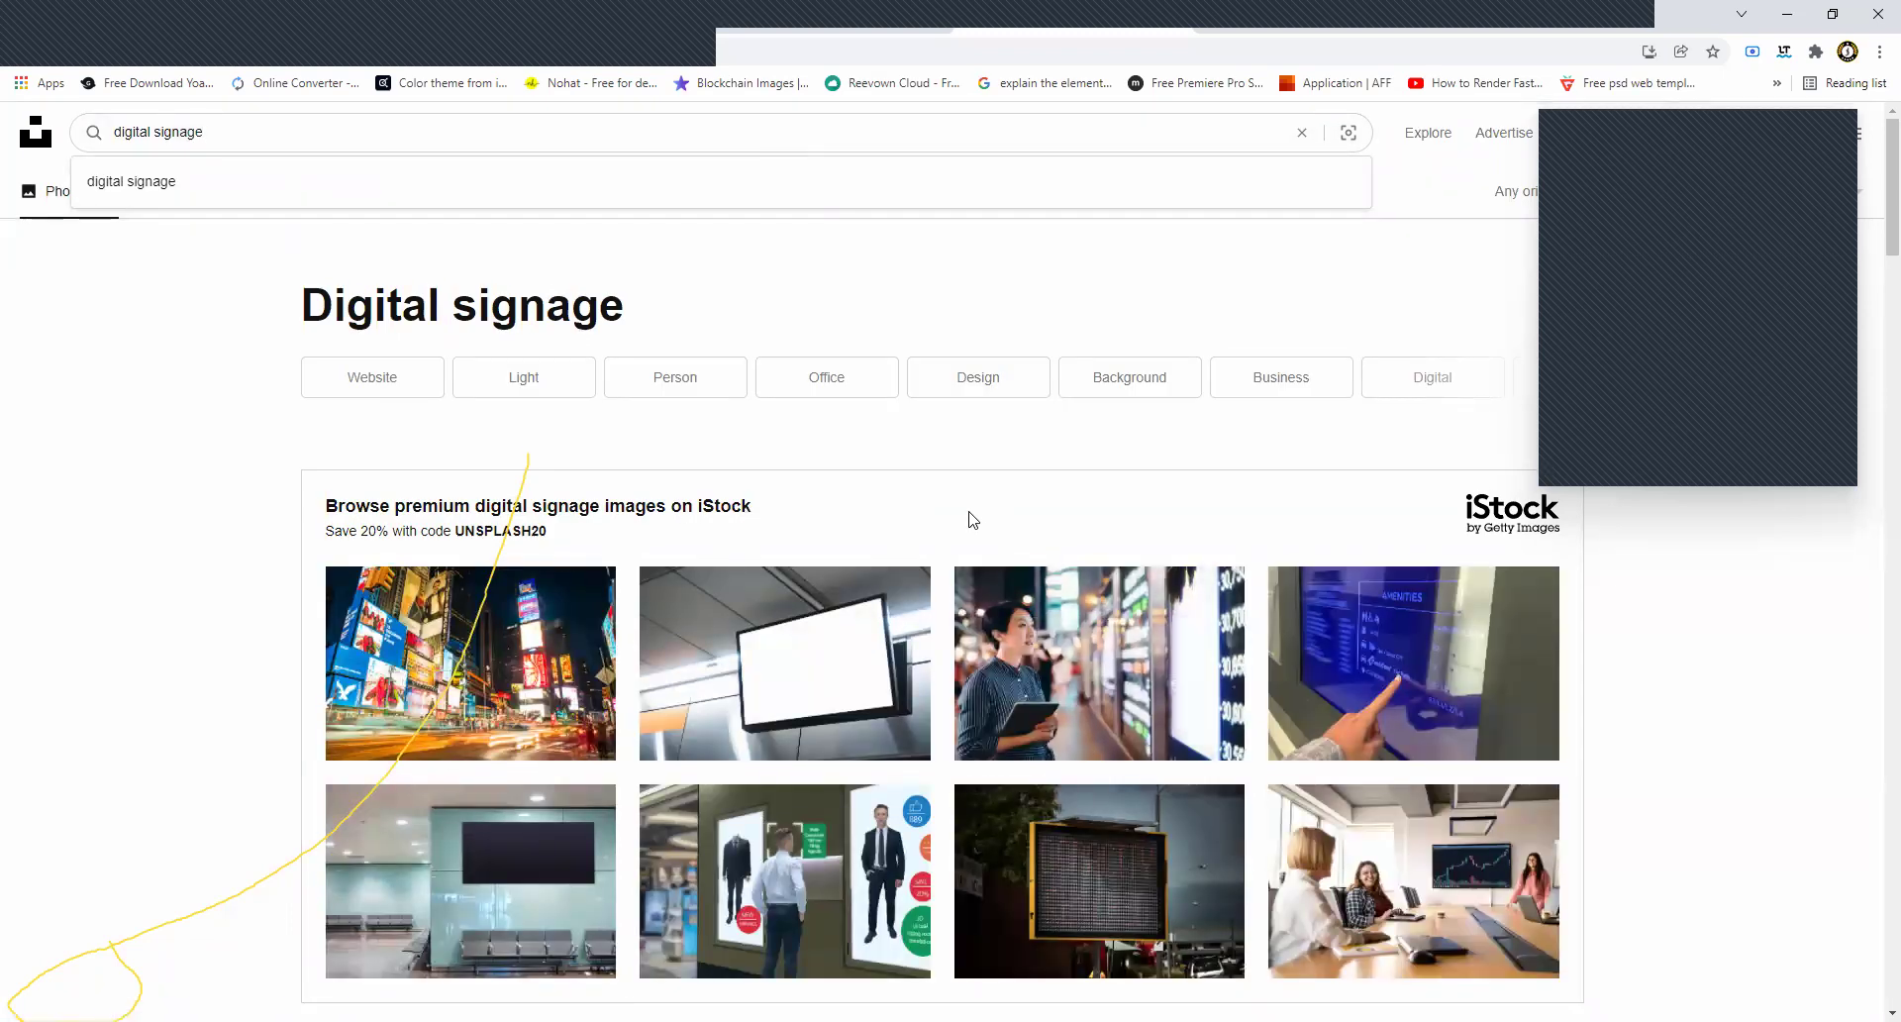
pyautogui.scroll(-1, 970, 522)
pyautogui.scroll(-2, 891, 495)
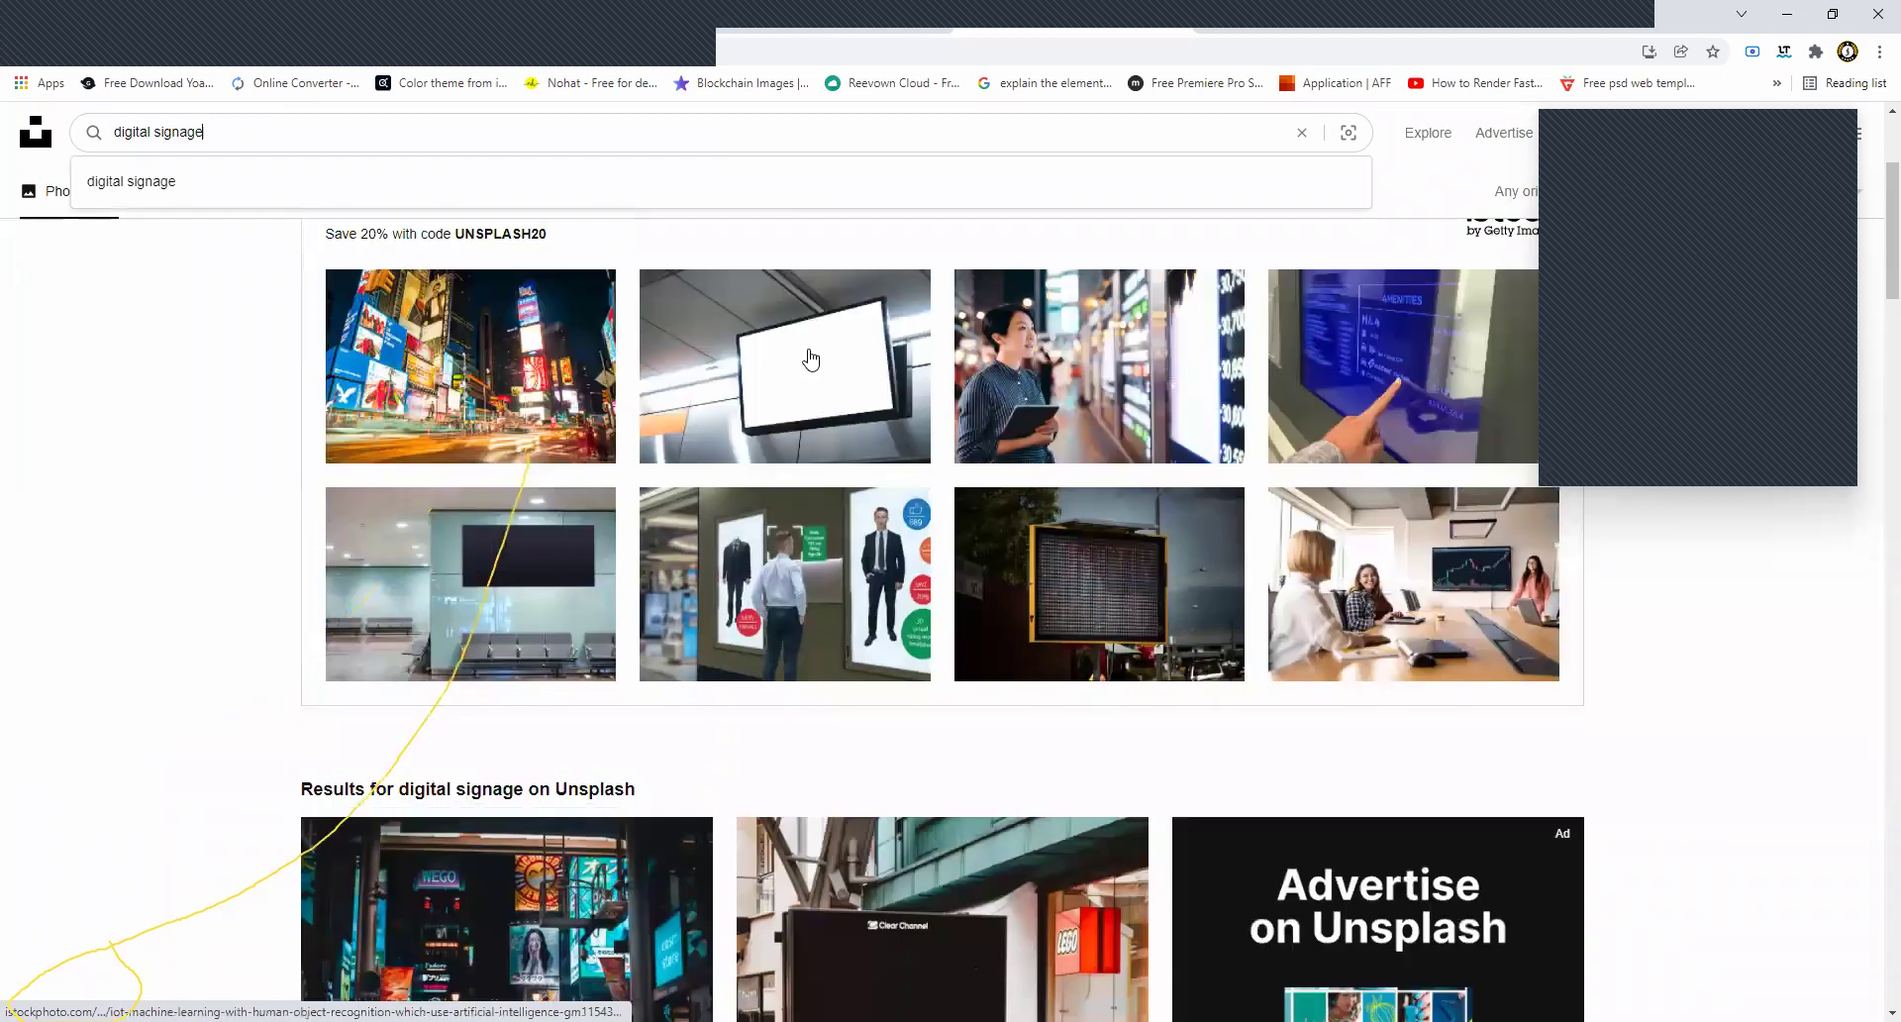
pyautogui.scroll(2, 806, 360)
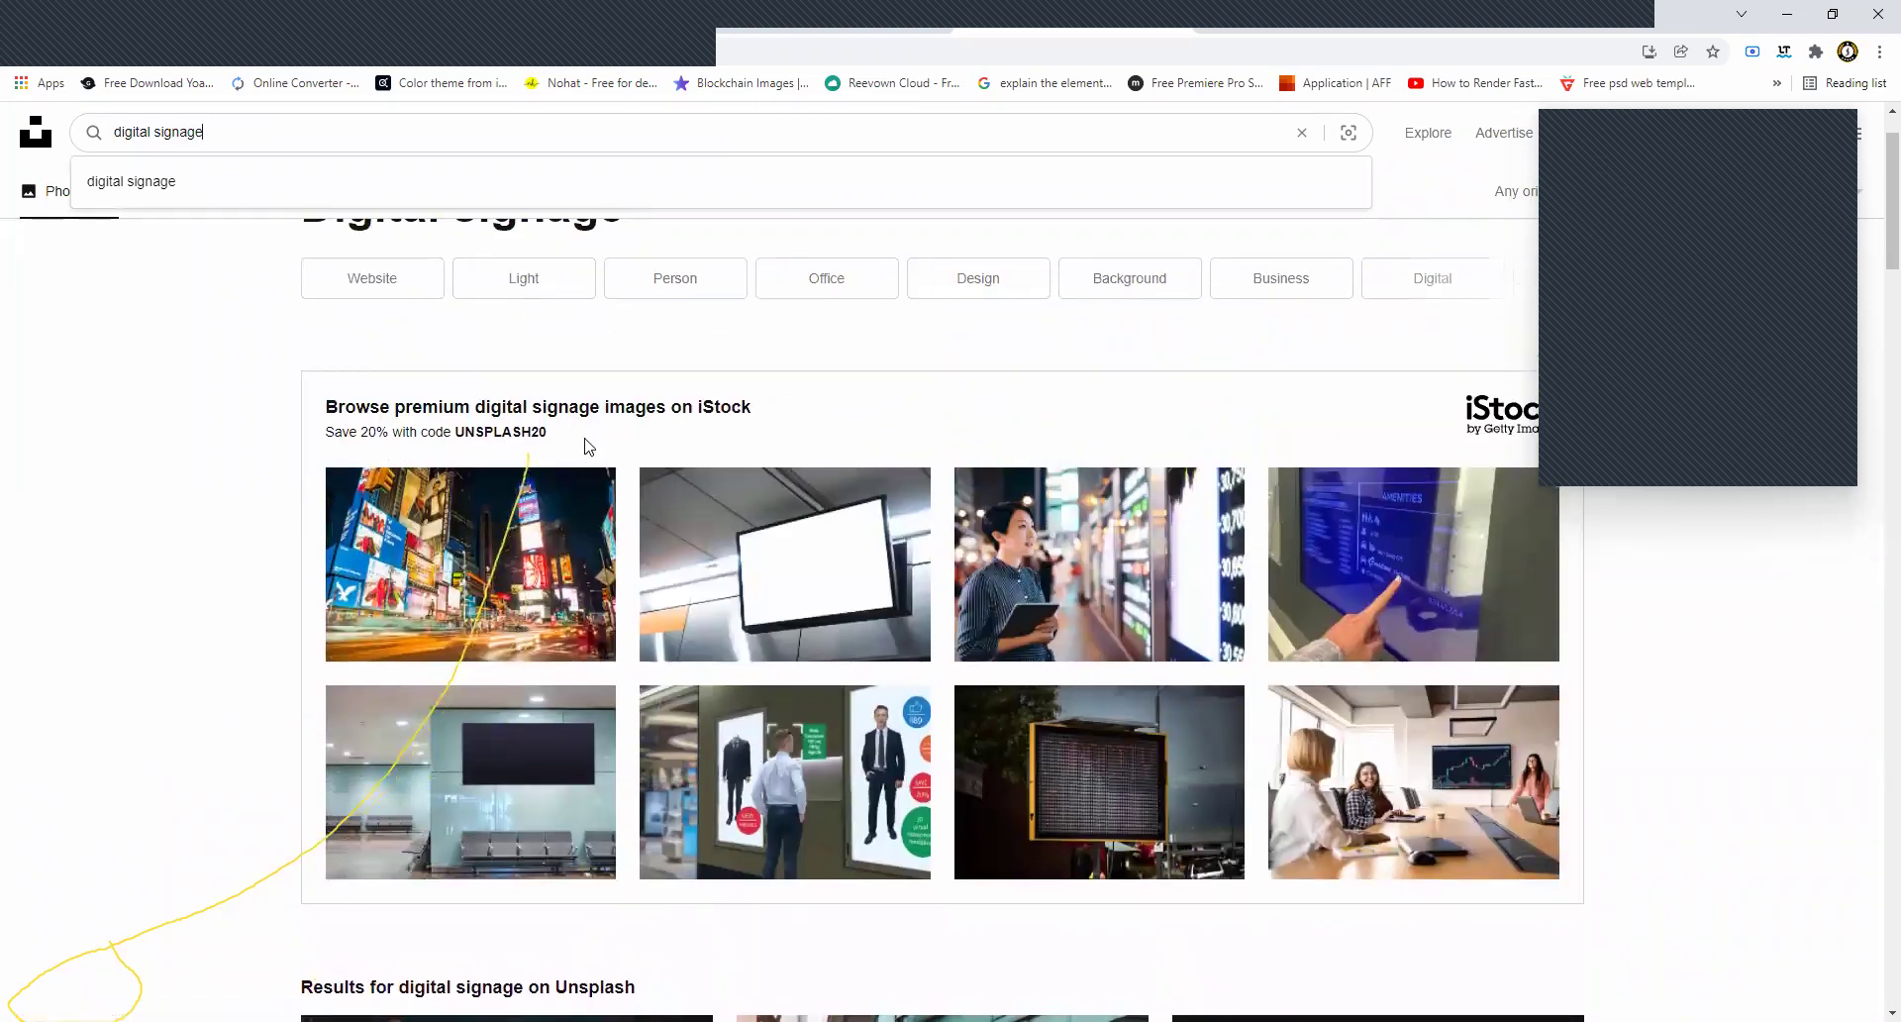
pyautogui.scroll(-6, 495, 475)
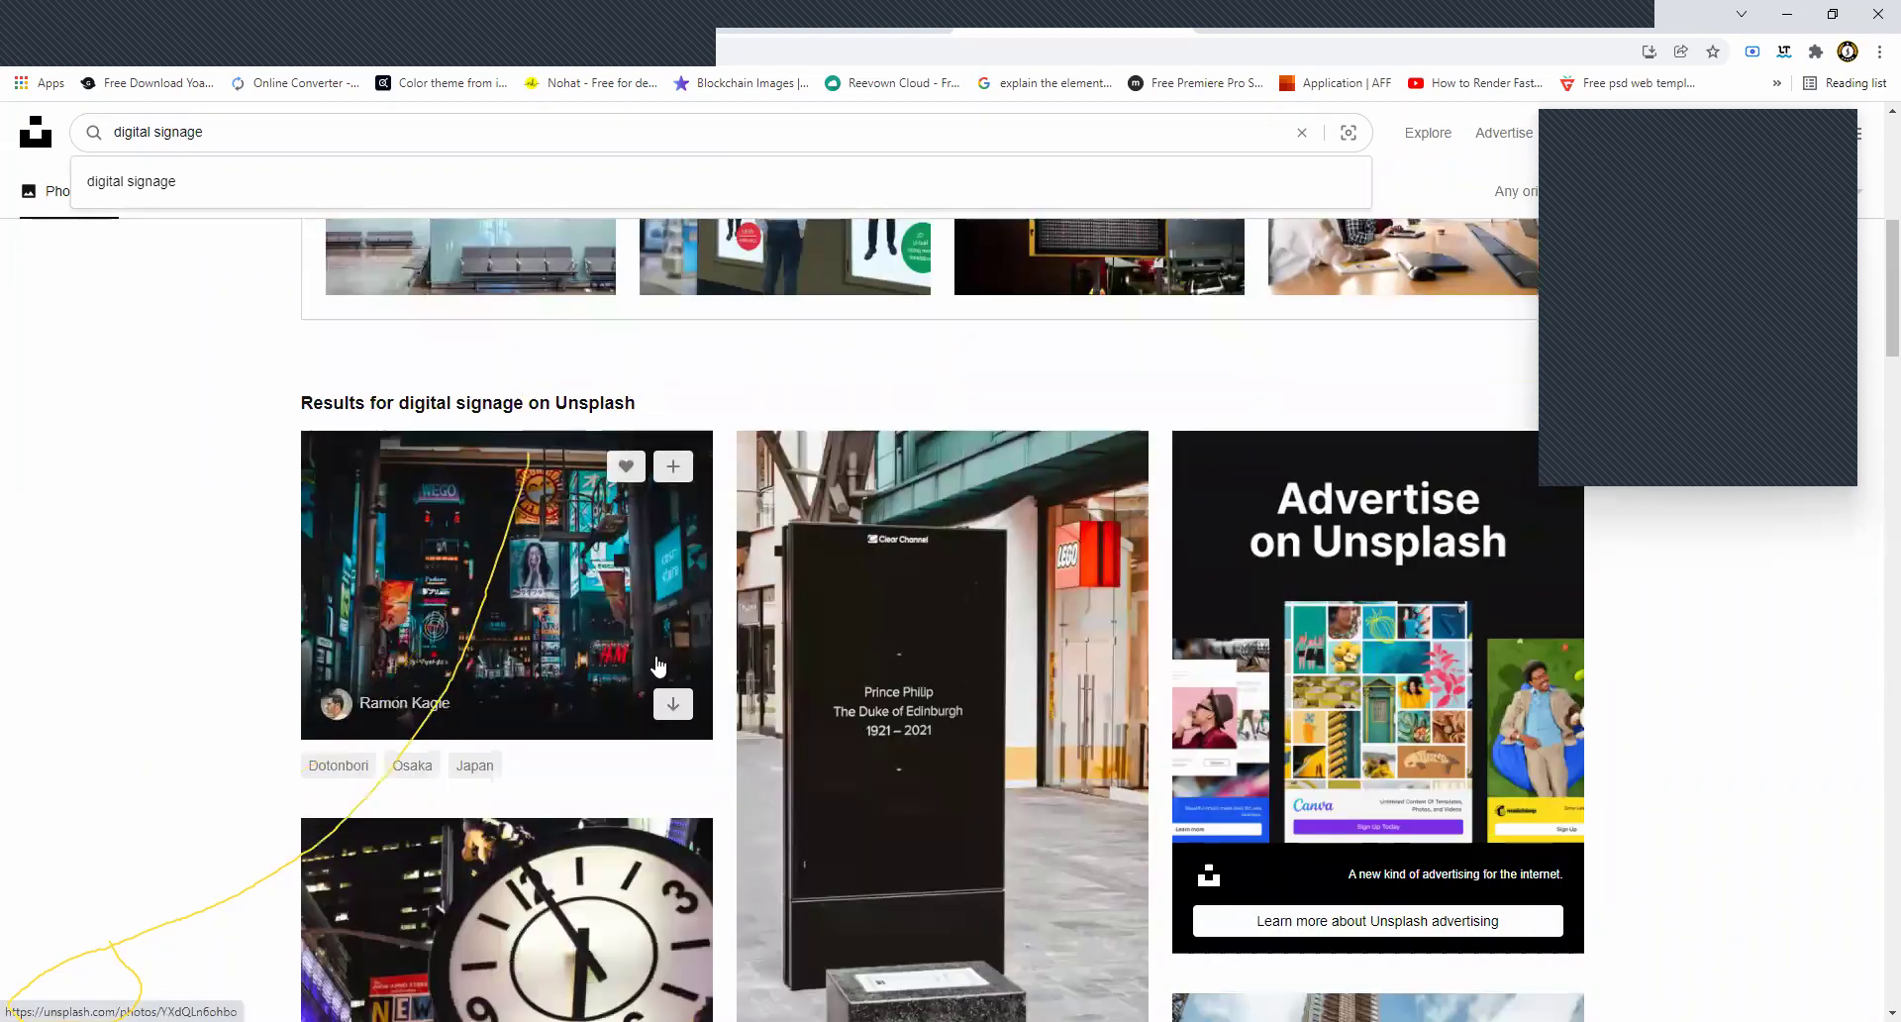
pyautogui.scroll(-2, 972, 580)
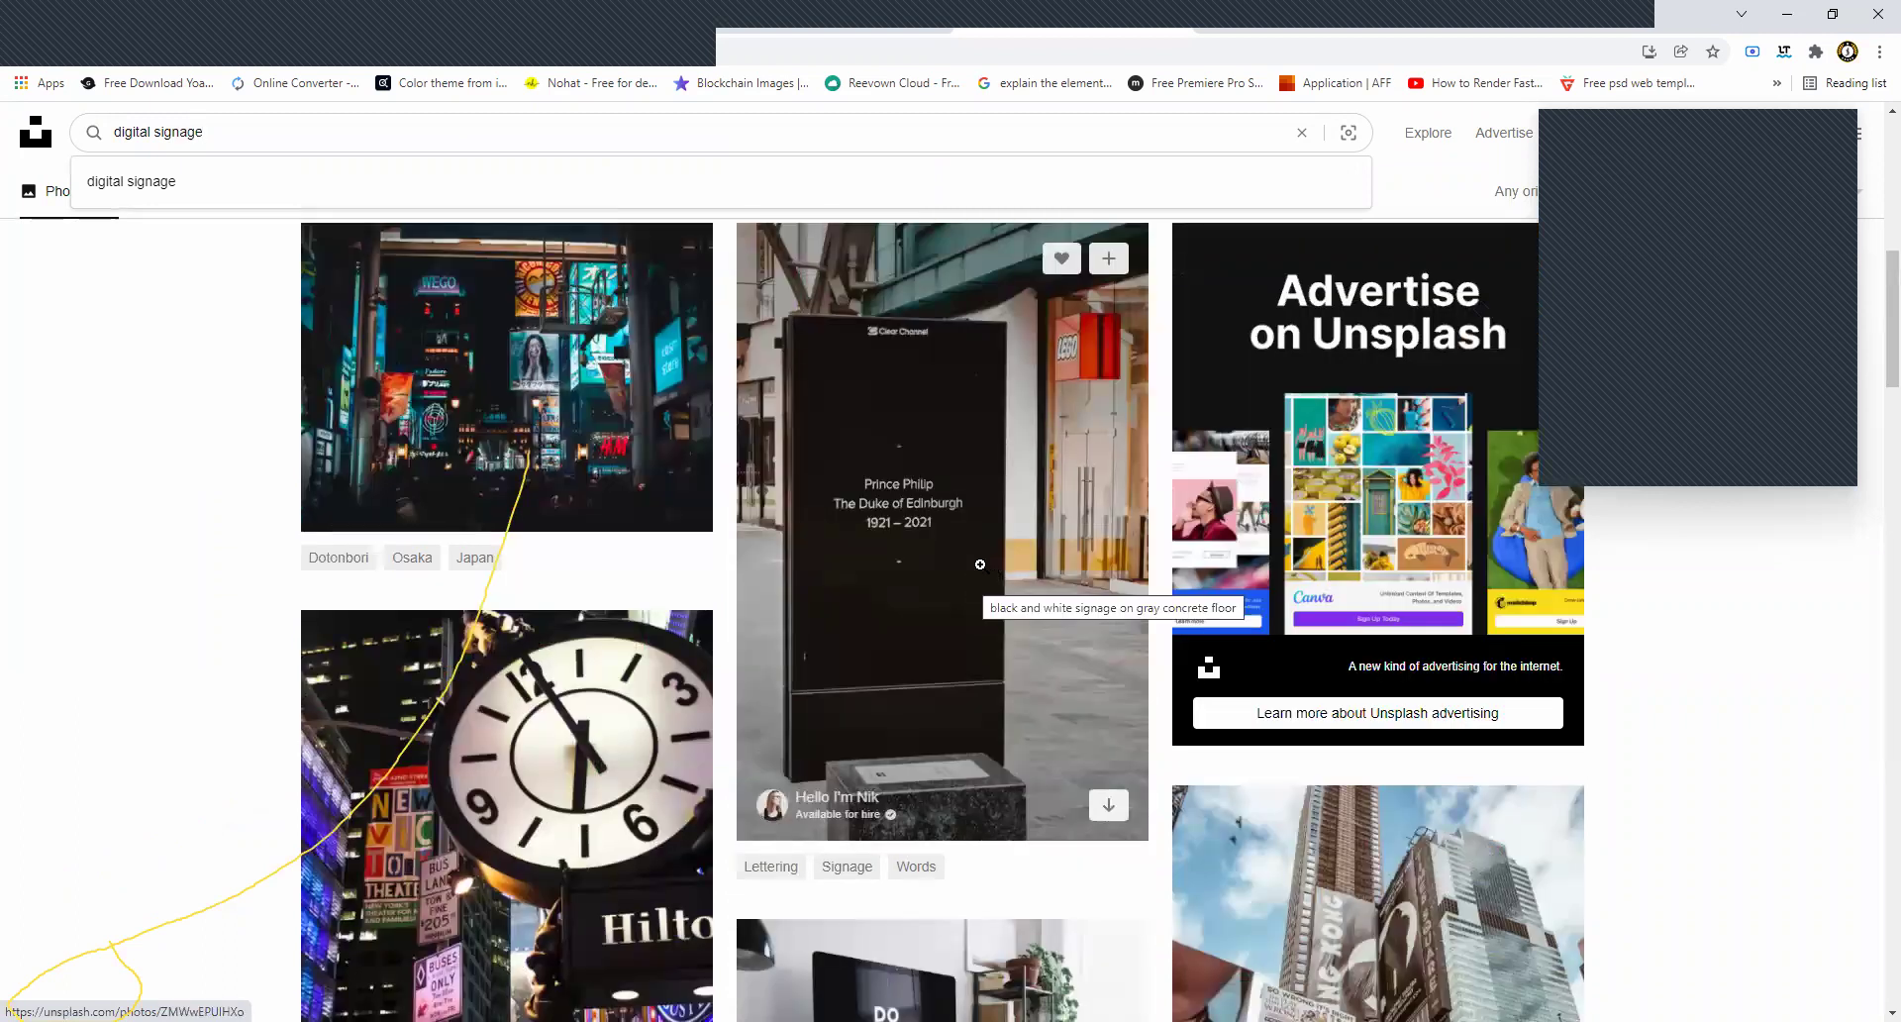
pyautogui.click(958, 480)
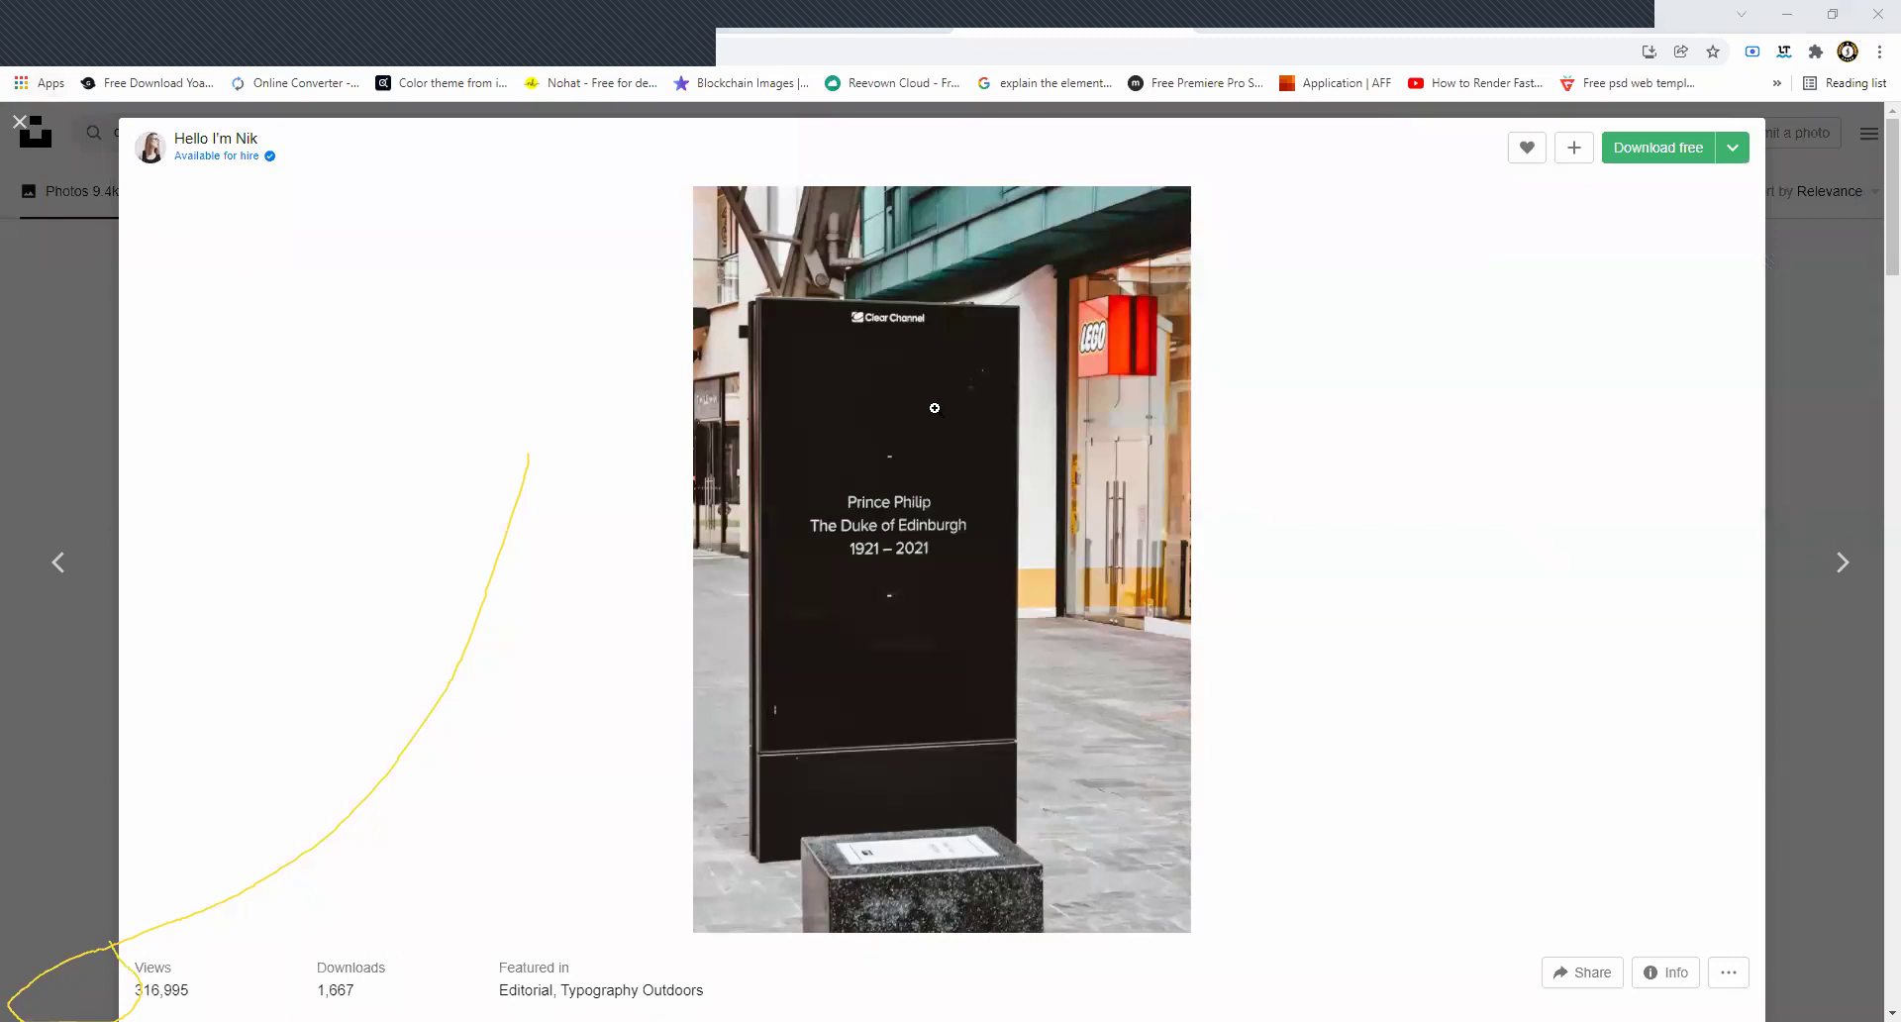
# Open the related photo of the Privatsphäre street poster and download it in the Large (2400x1600) size.
pyautogui.scroll(-10, 935, 408)
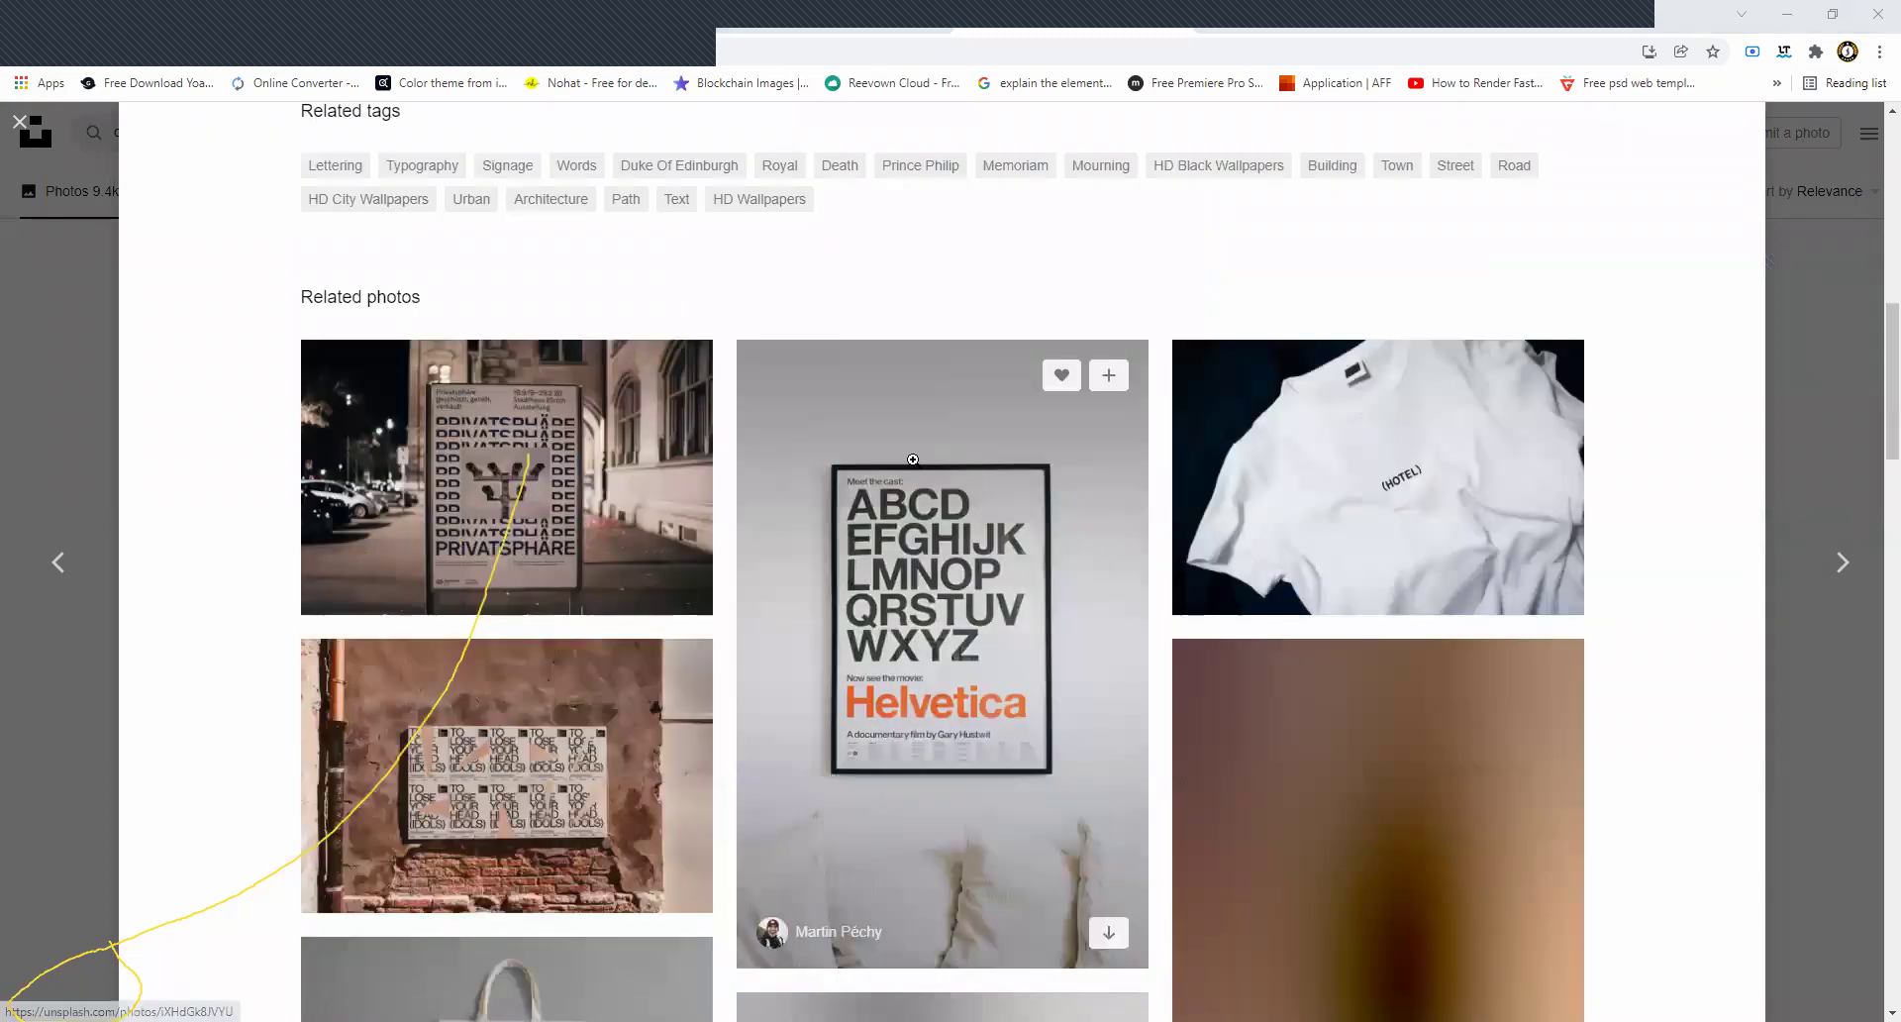
pyautogui.click(506, 478)
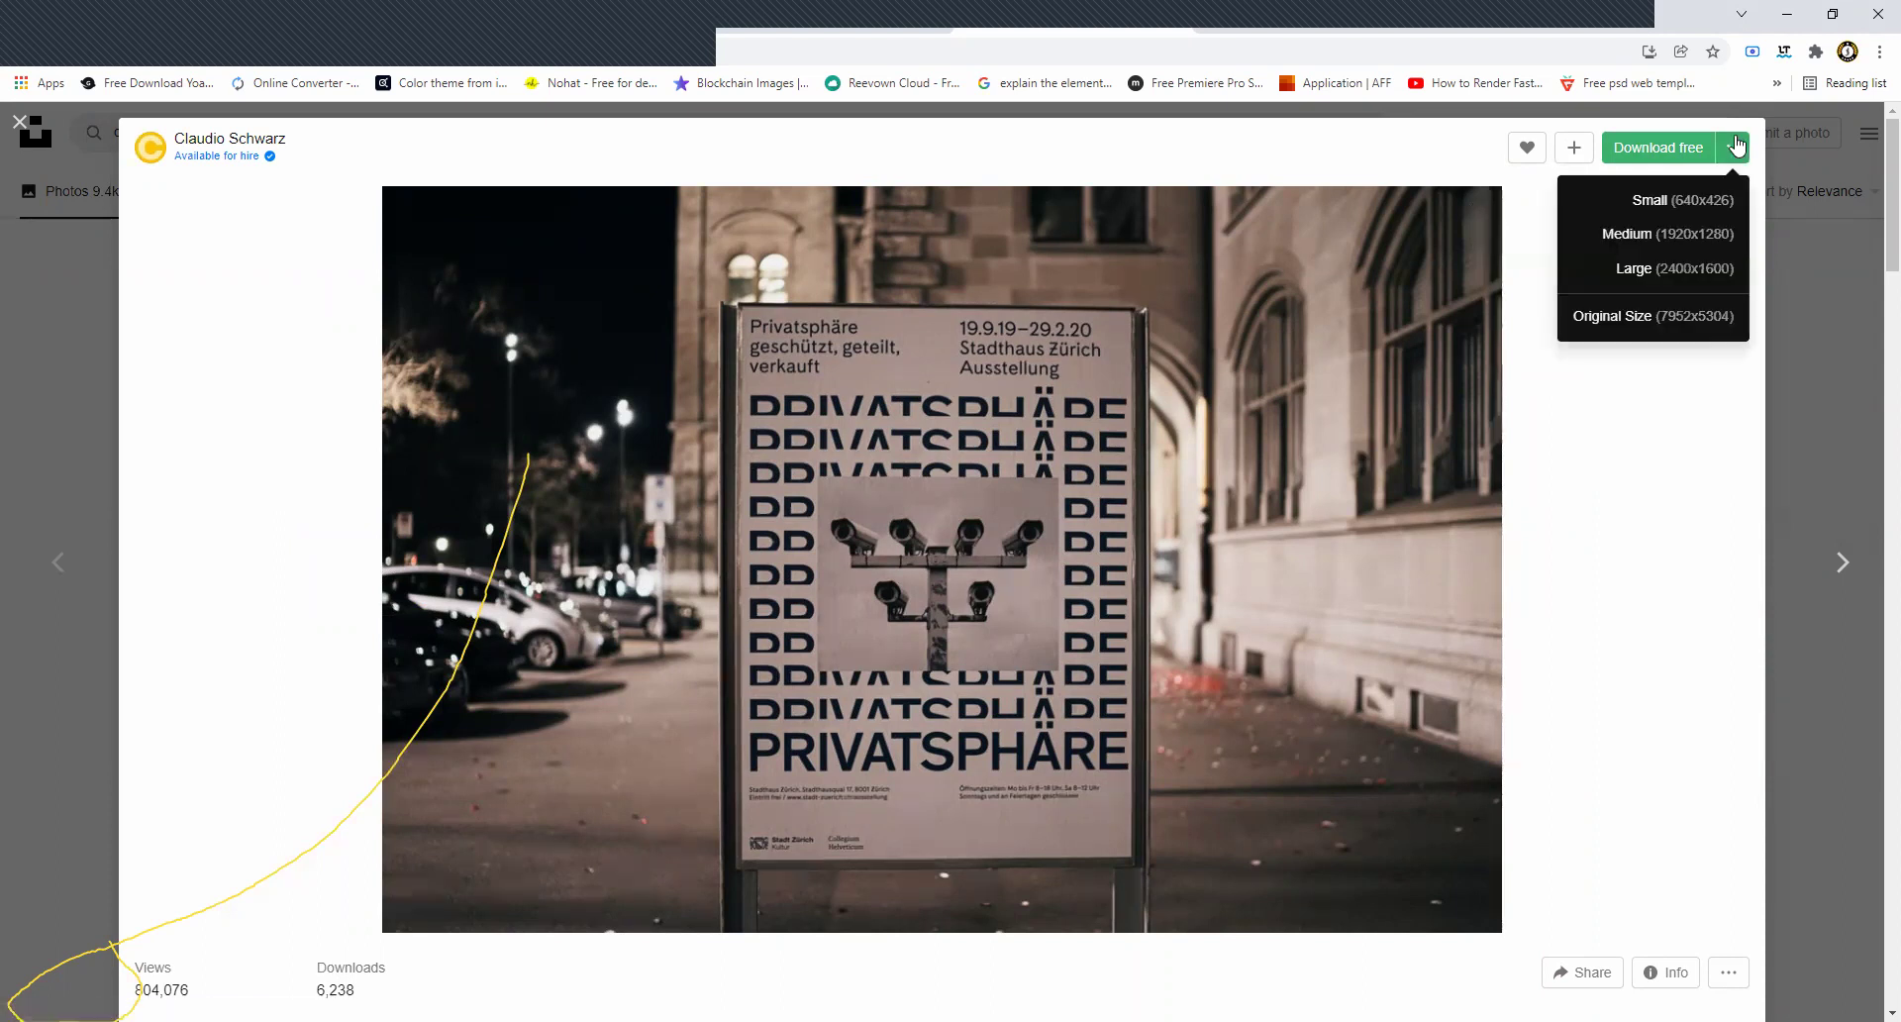
pyautogui.click(1704, 268)
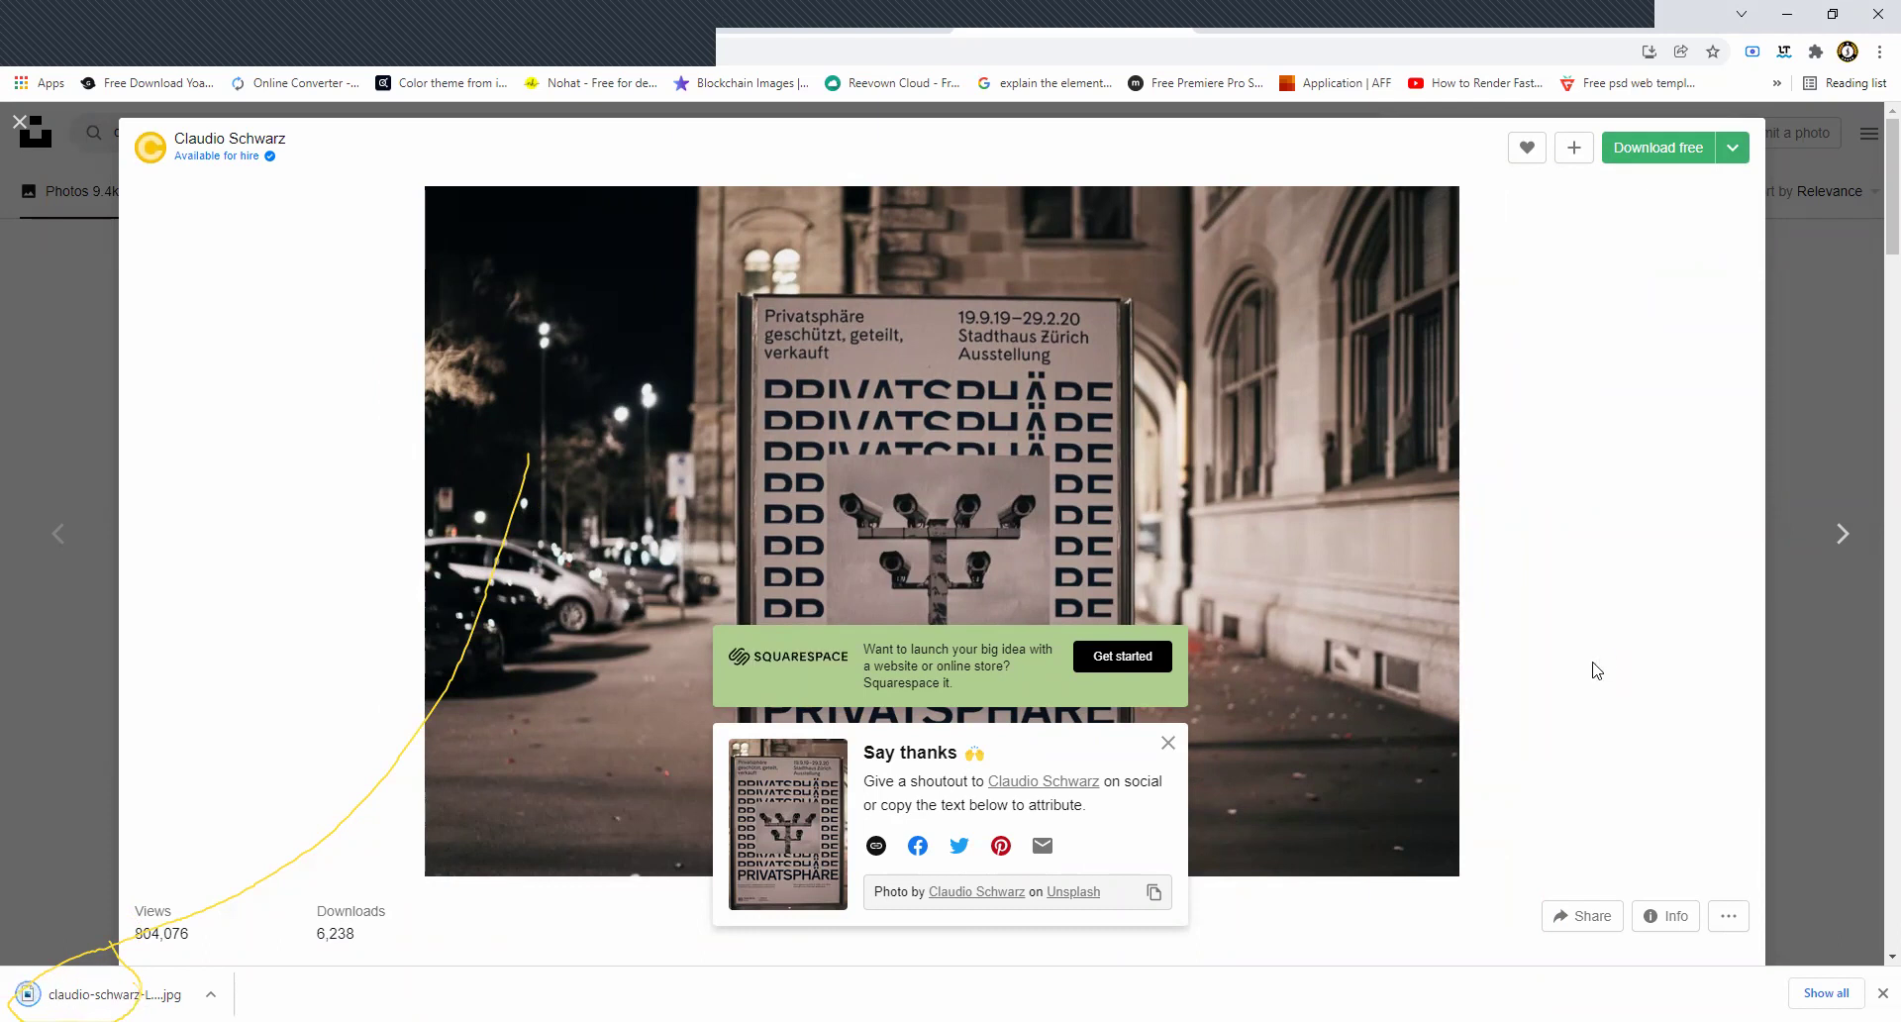
# Switch to Photoshop and open the downloaded Unsplash poster photo from the downloads folder.
pyautogui.hotkey('alt', 'Tab')
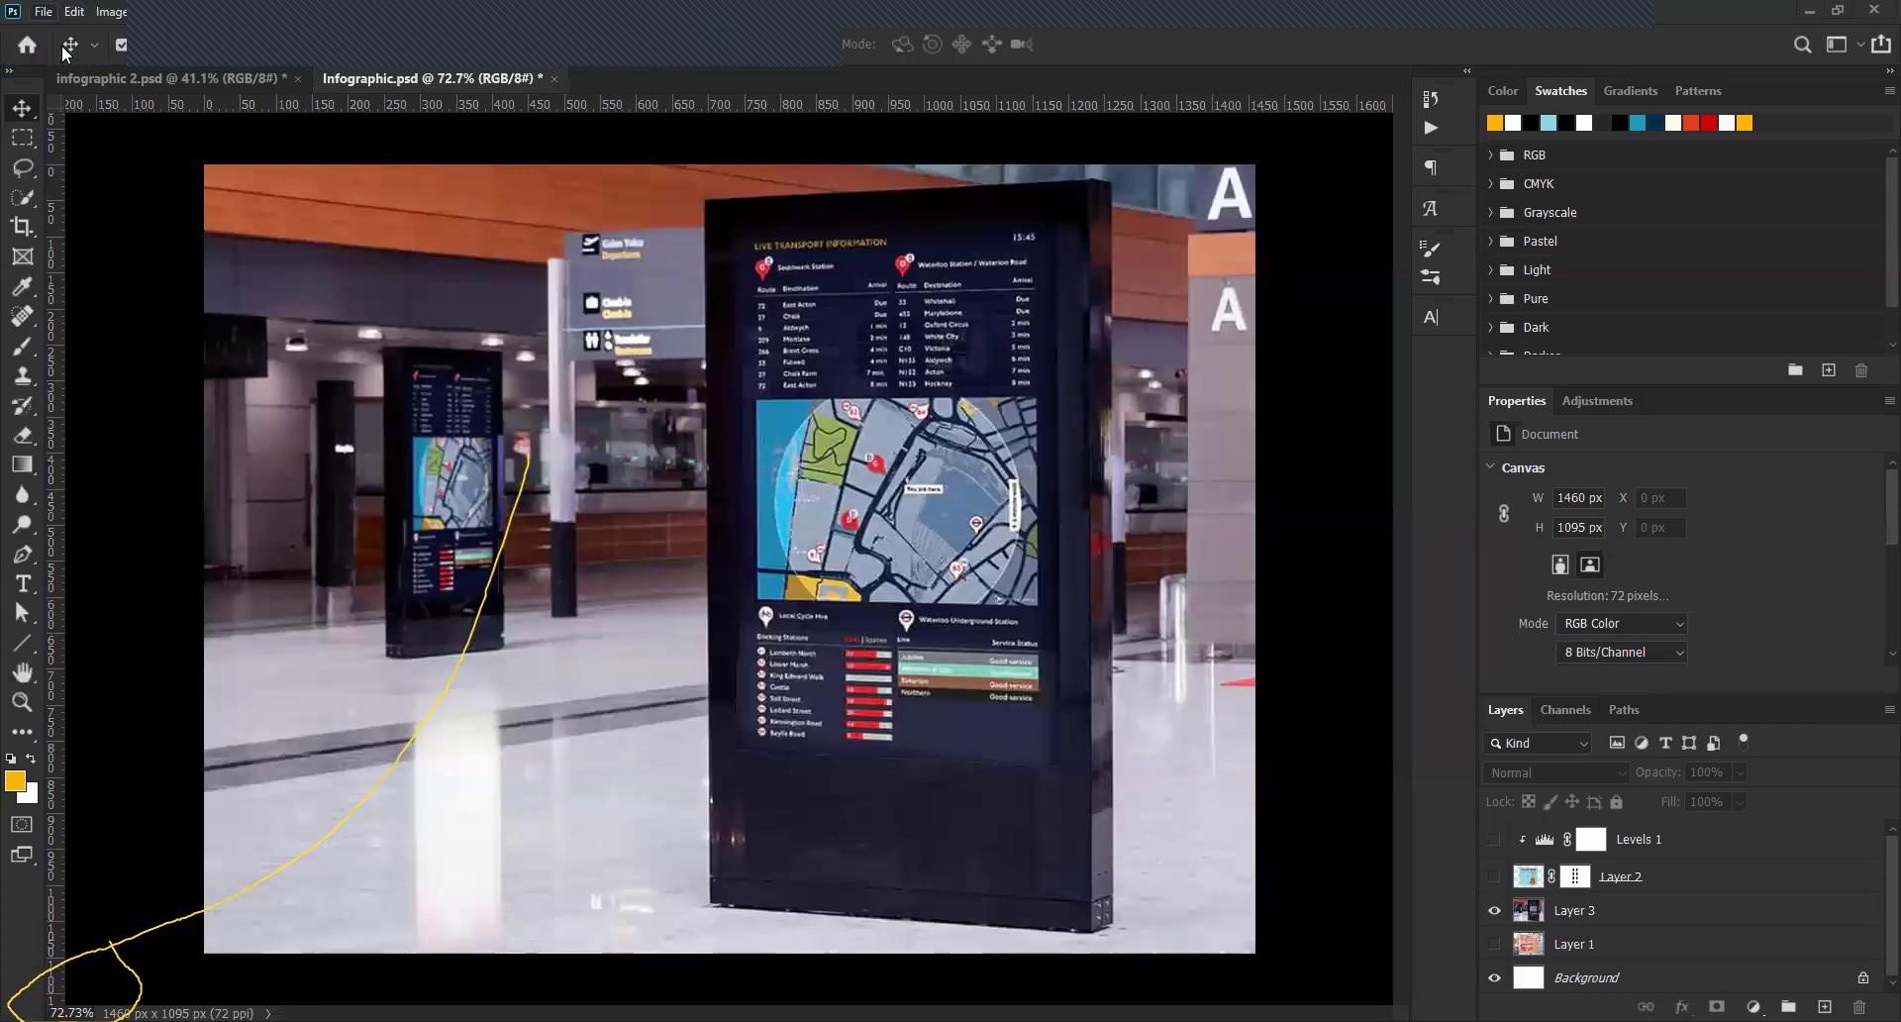
pyautogui.hotkey('ctrl', 'o')
pyautogui.click(293, 287)
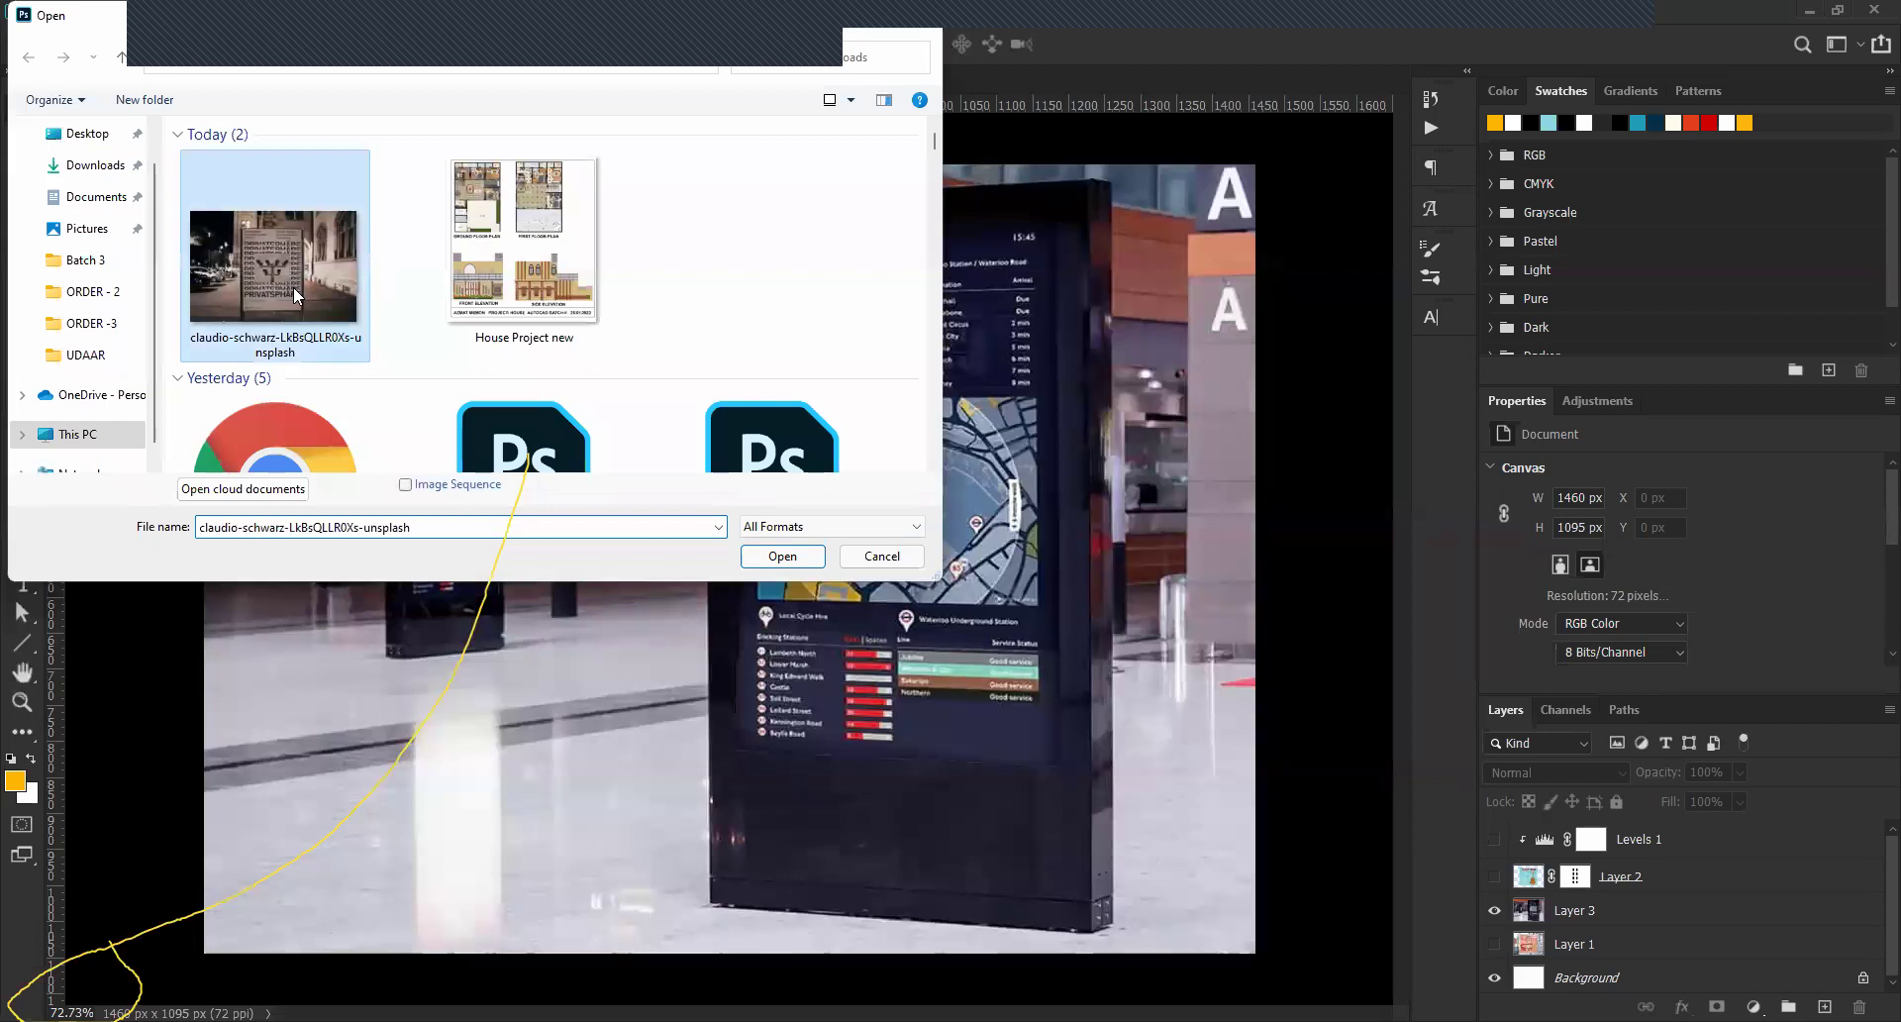
pyautogui.press('Escape')
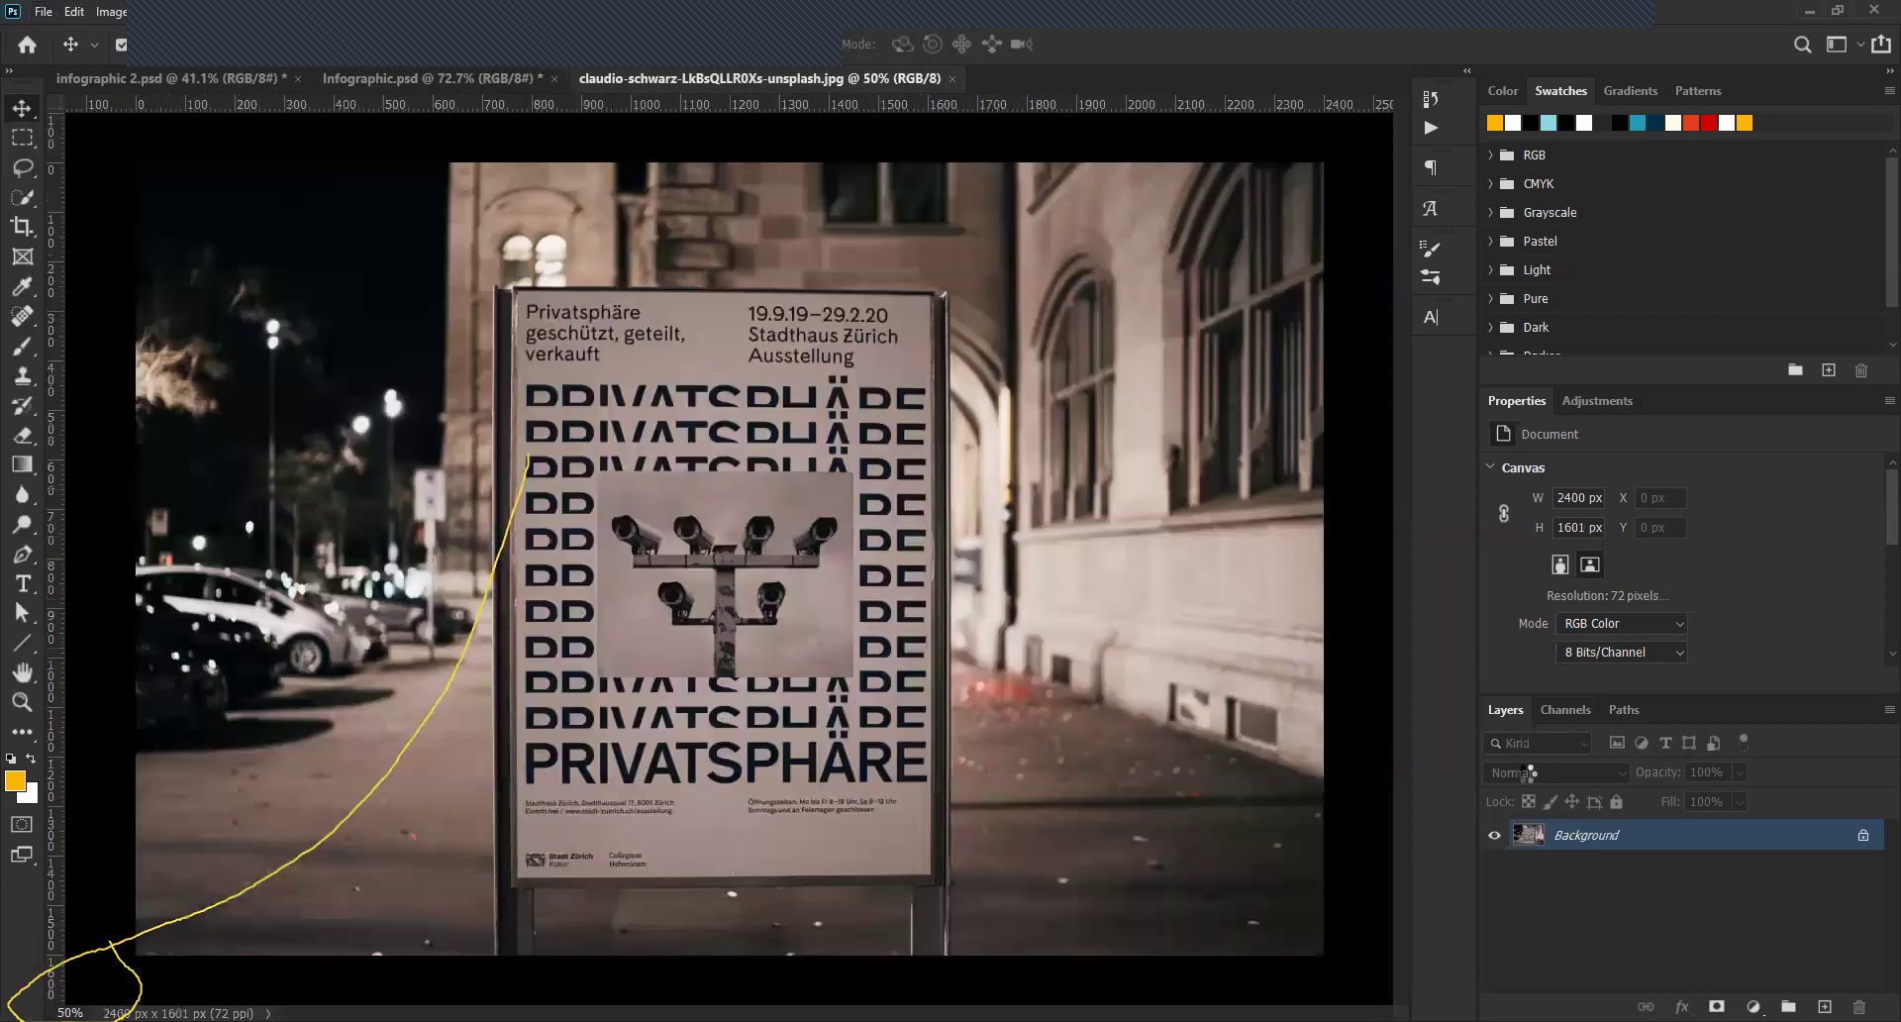
# Unlock and copy the poster photo's background layer, and close its document without saving.
pyautogui.click(1862, 838)
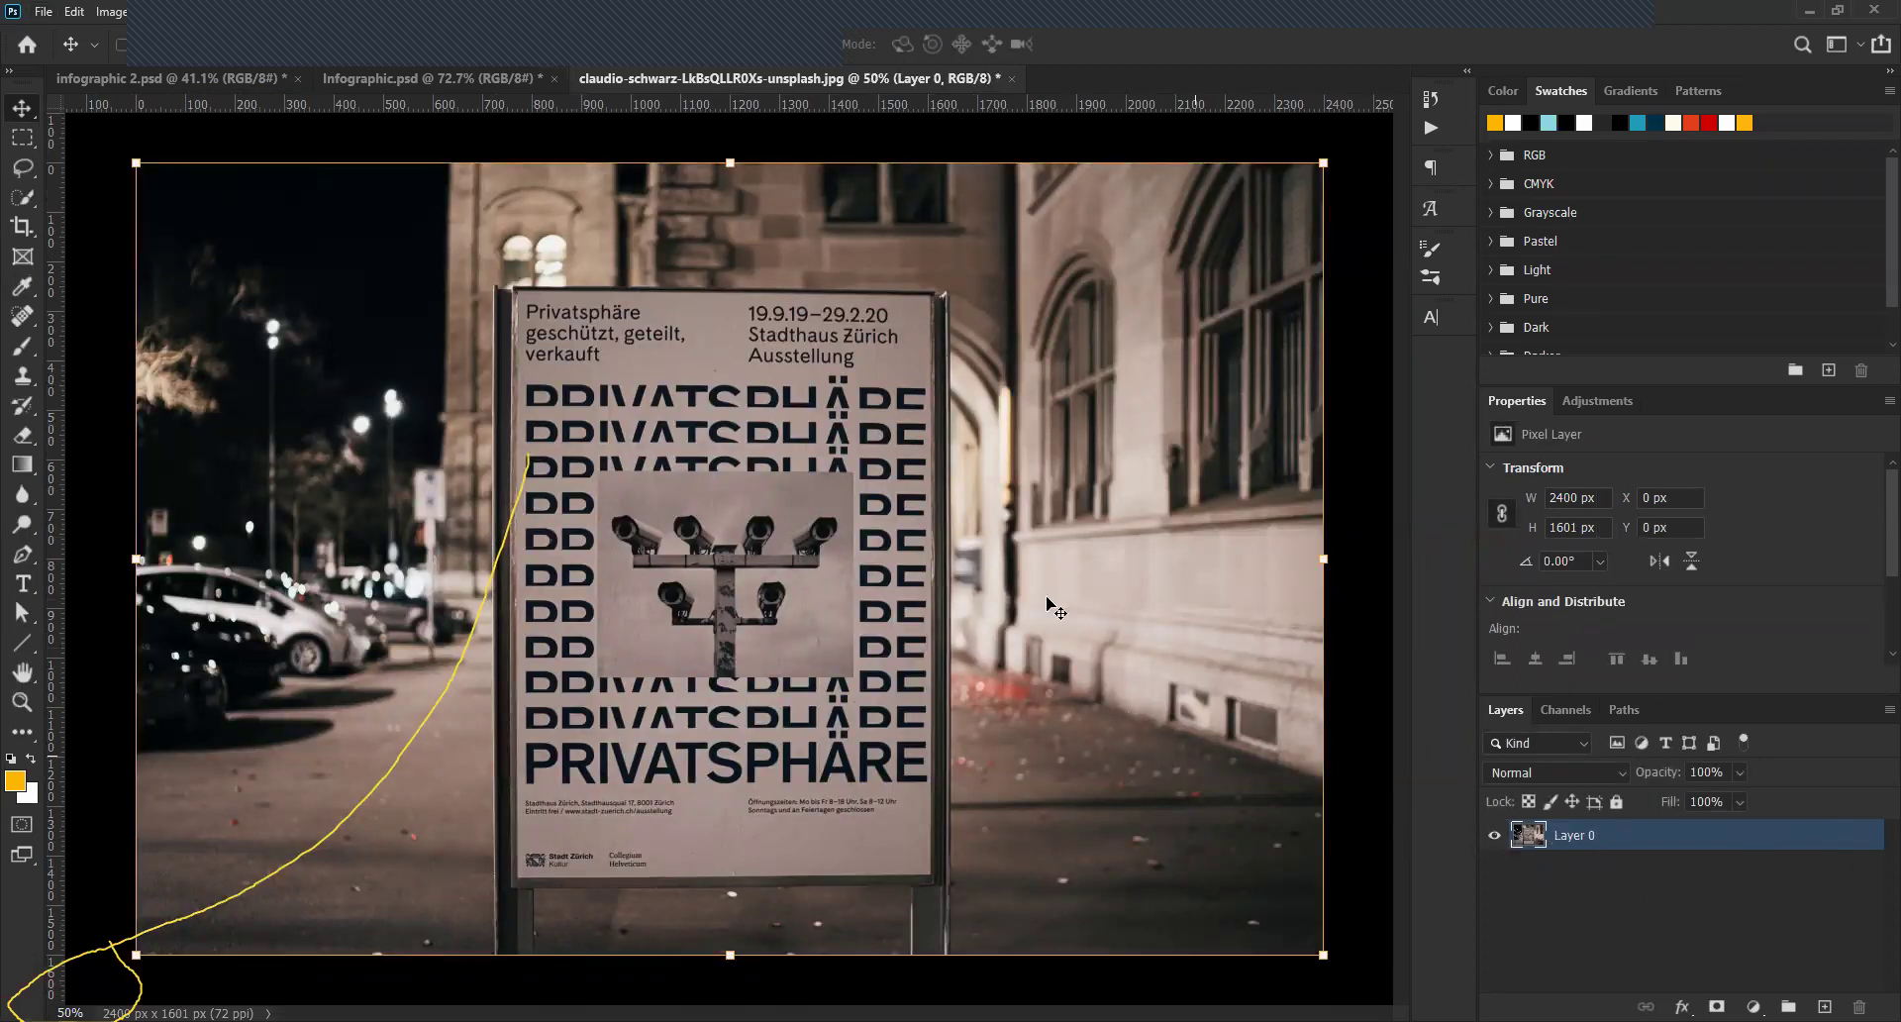
pyautogui.hotkey('ctrl', 'w')
pyautogui.press('n')
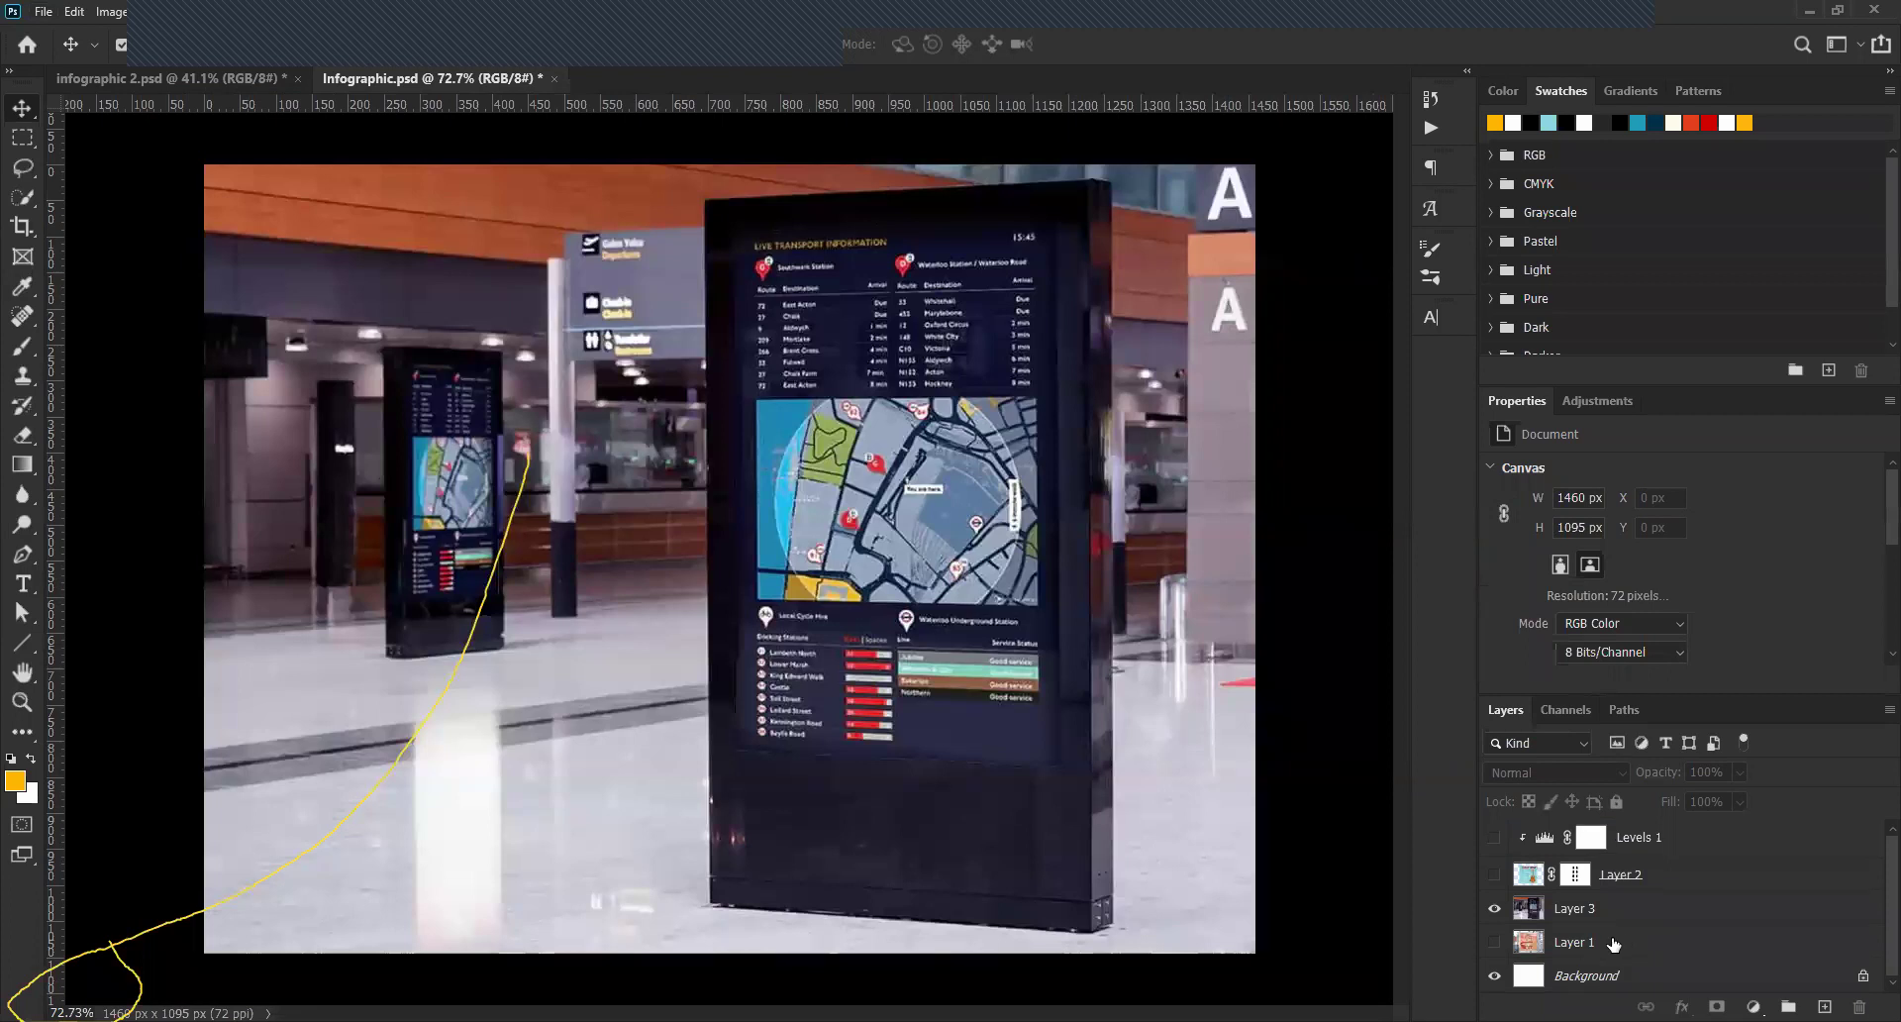
# Paste the poster photo directly above the Background layer in Infographic.psd and hide Layer 3.
pyautogui.click(1636, 982)
pyautogui.hotkey('ctrl', 'shift', 'alt', 'e')
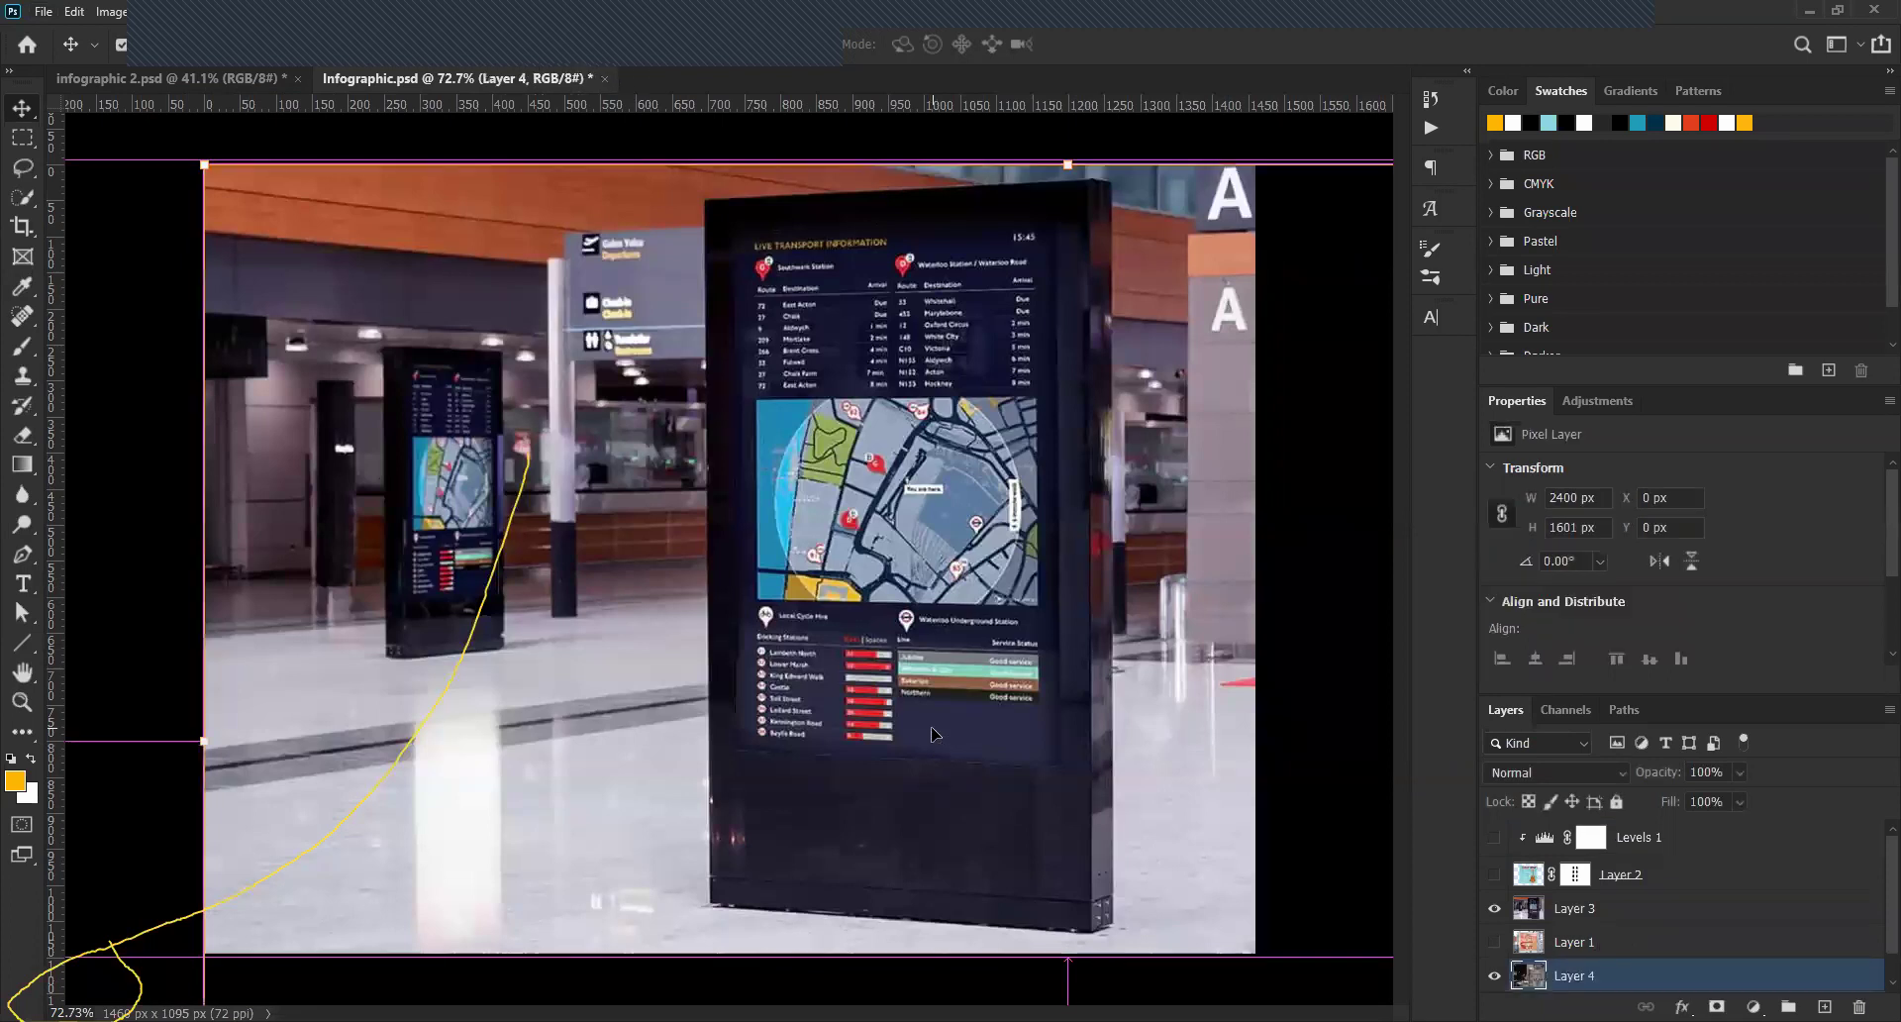
pyautogui.scroll(-7, 932, 730)
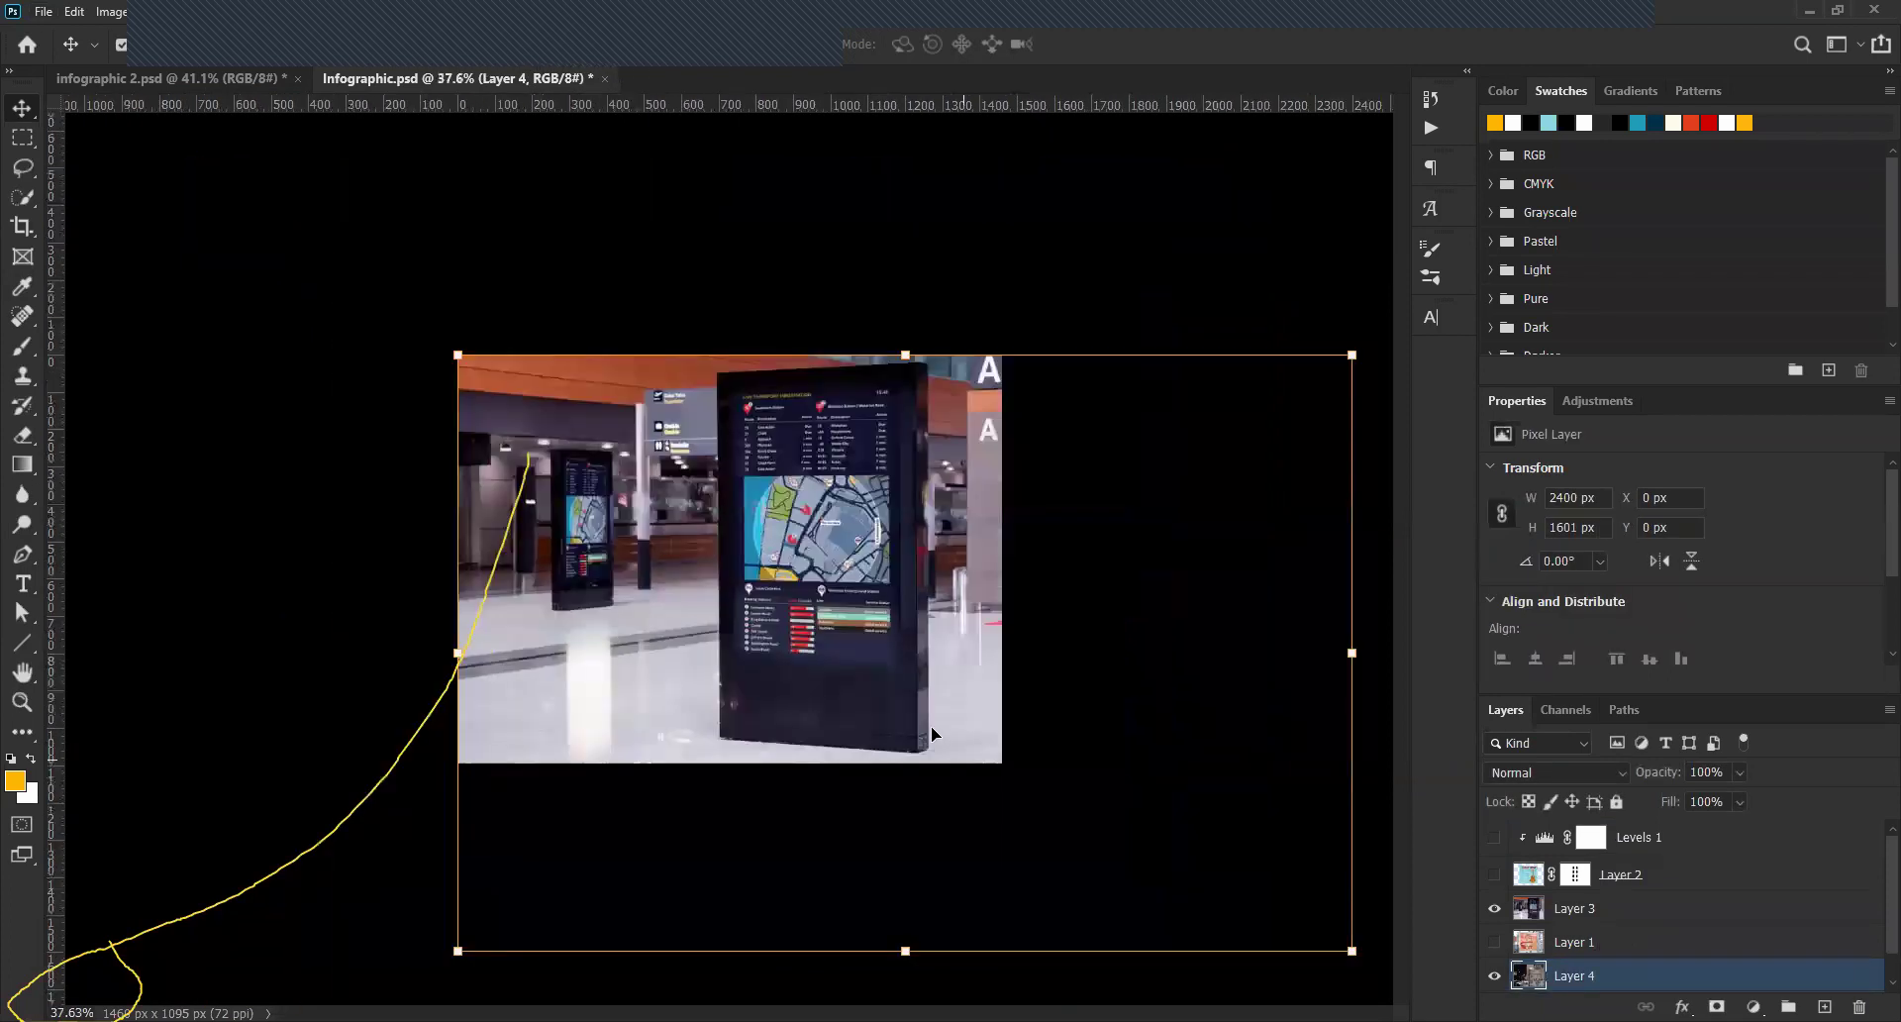
pyautogui.click(1496, 909)
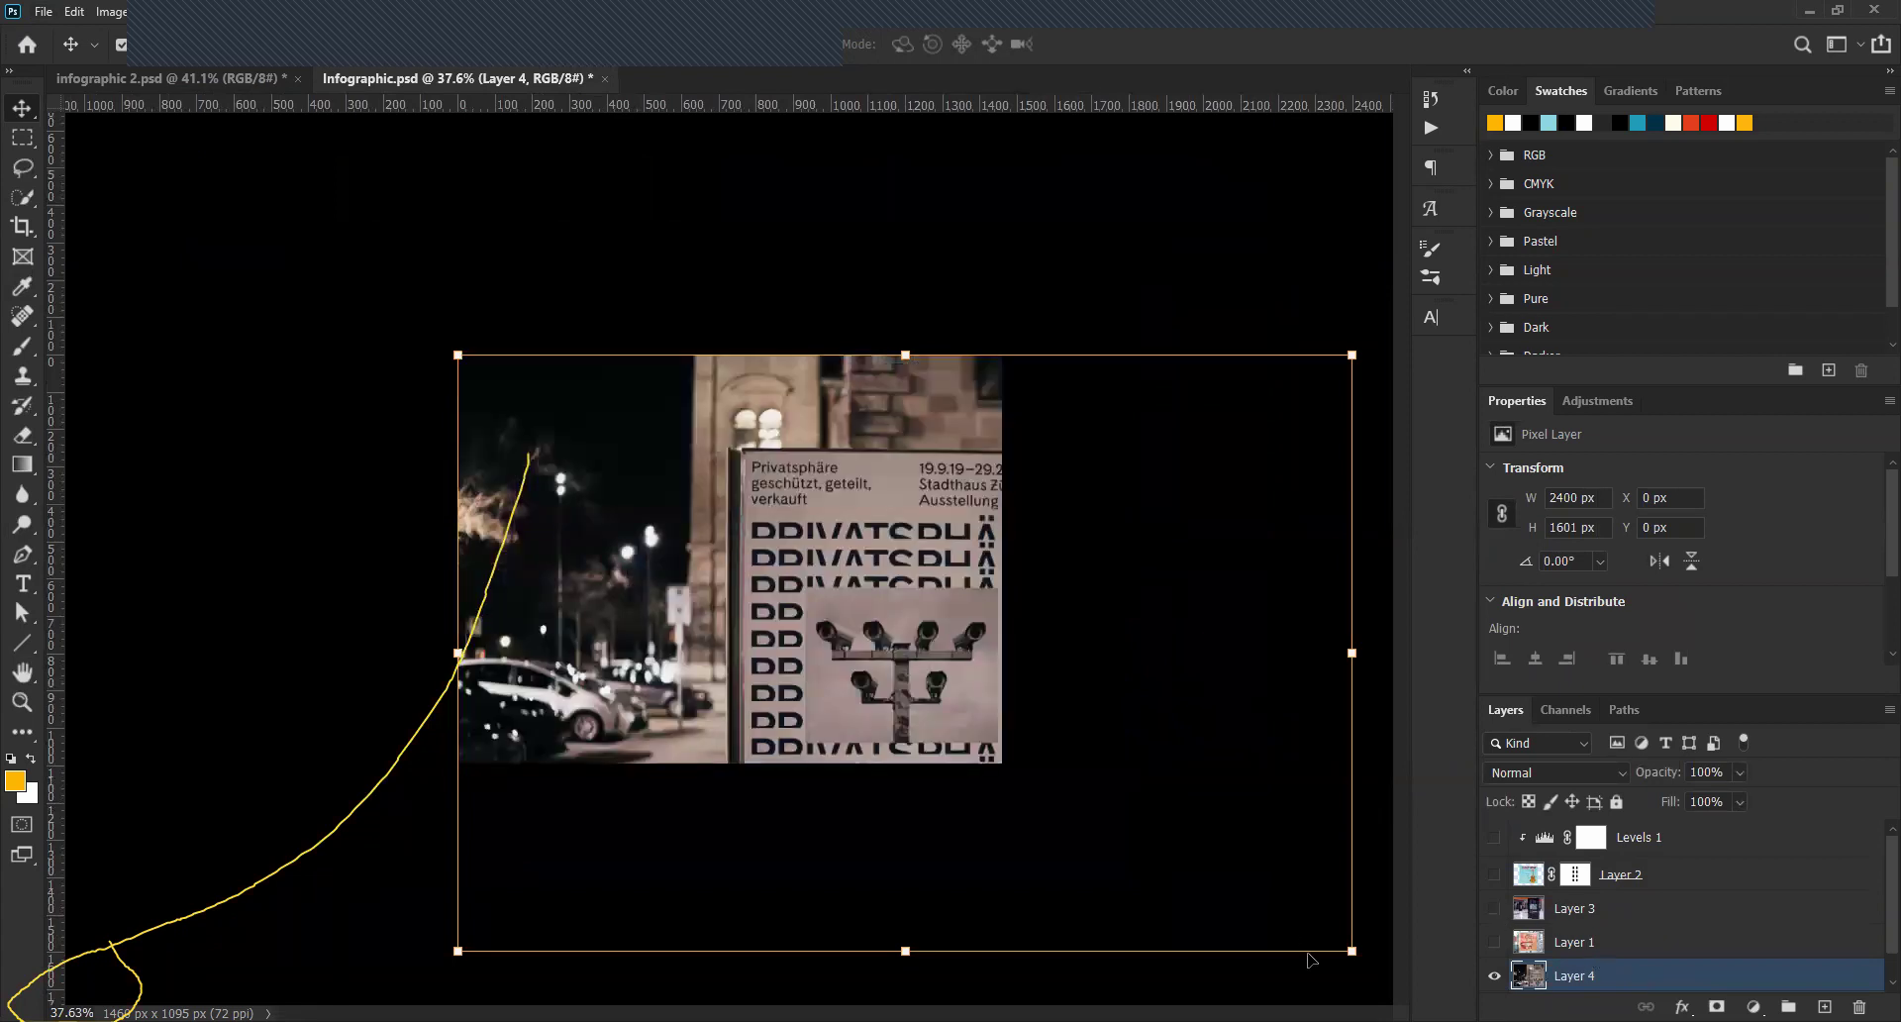
# Scale the pasted poster photo to about 1650 x 1101 px and shift it sideways so the sign is centred on the canvas.
pyautogui.click(1349, 949)
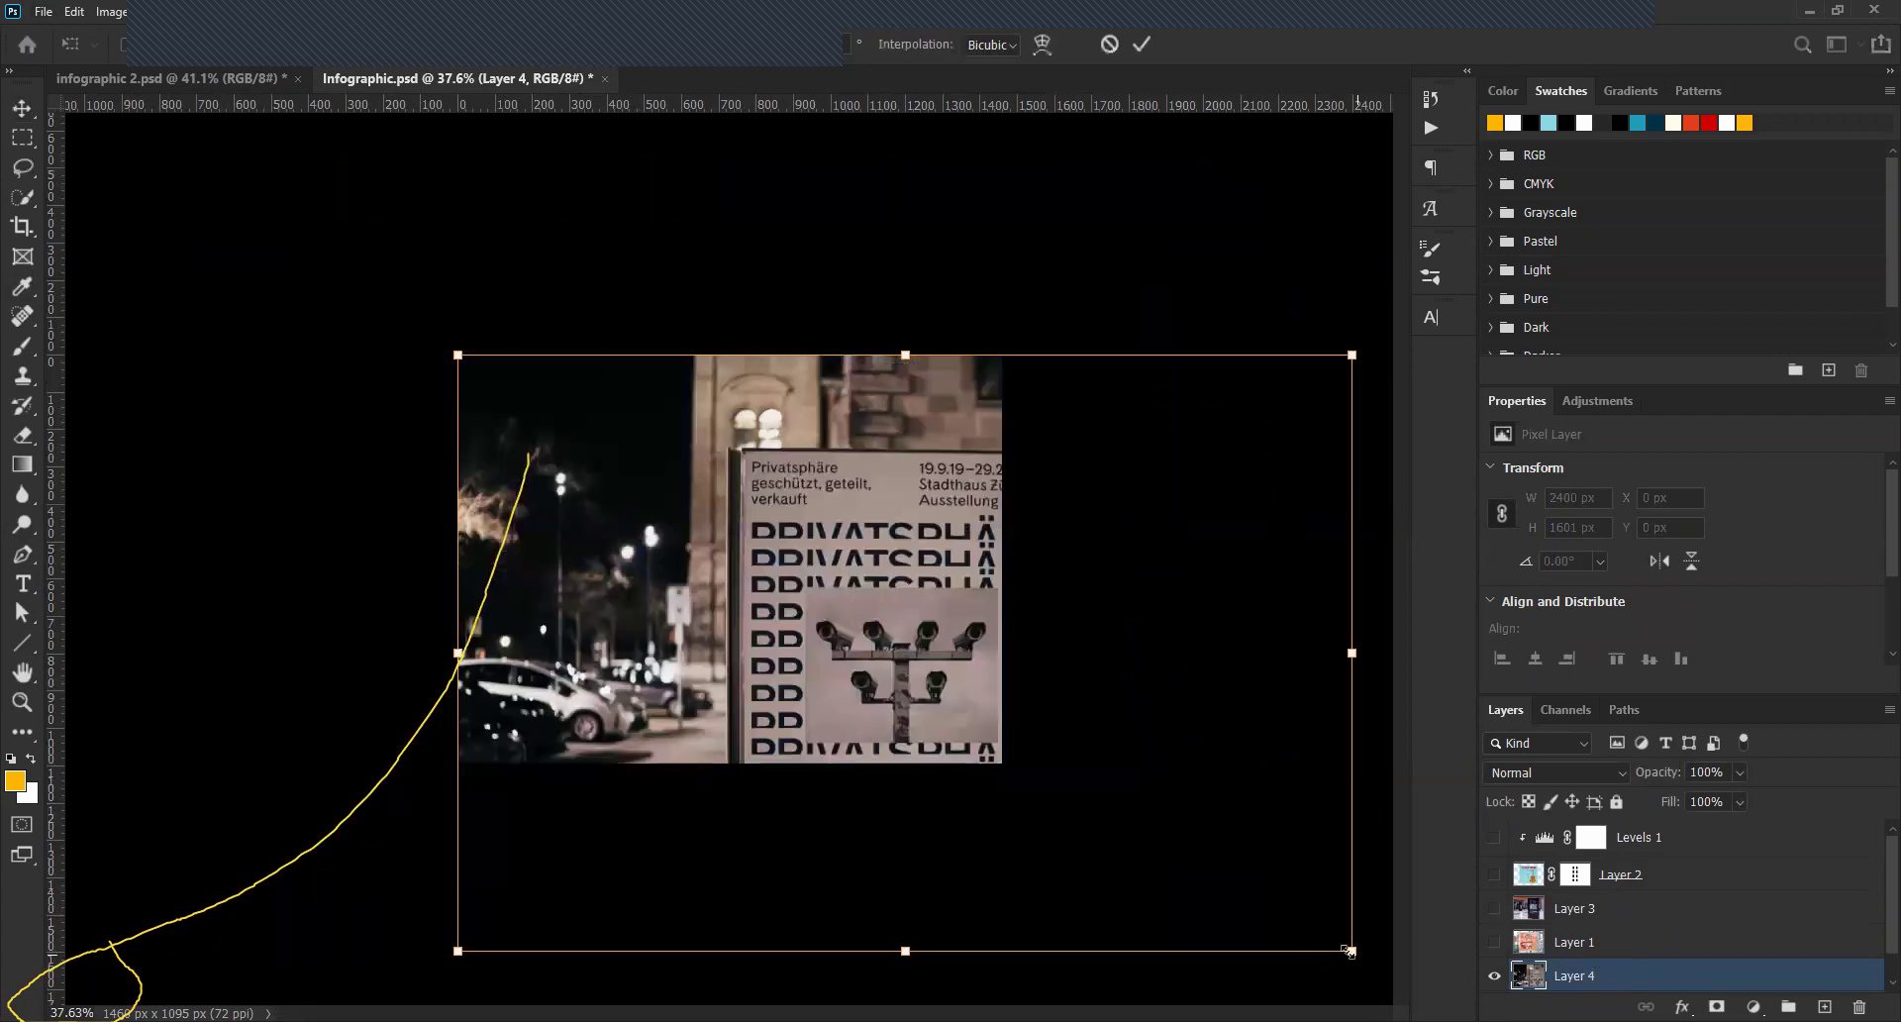
pyautogui.moveTo(1055, 801); pyautogui.dragTo(1058, 807)
pyautogui.moveTo(955, 677); pyautogui.dragTo(916, 676)
pyautogui.press('Return')
# Examine the poster surface and frame of the street sign in the placed photo.
pyautogui.scroll(5, 704, 536)
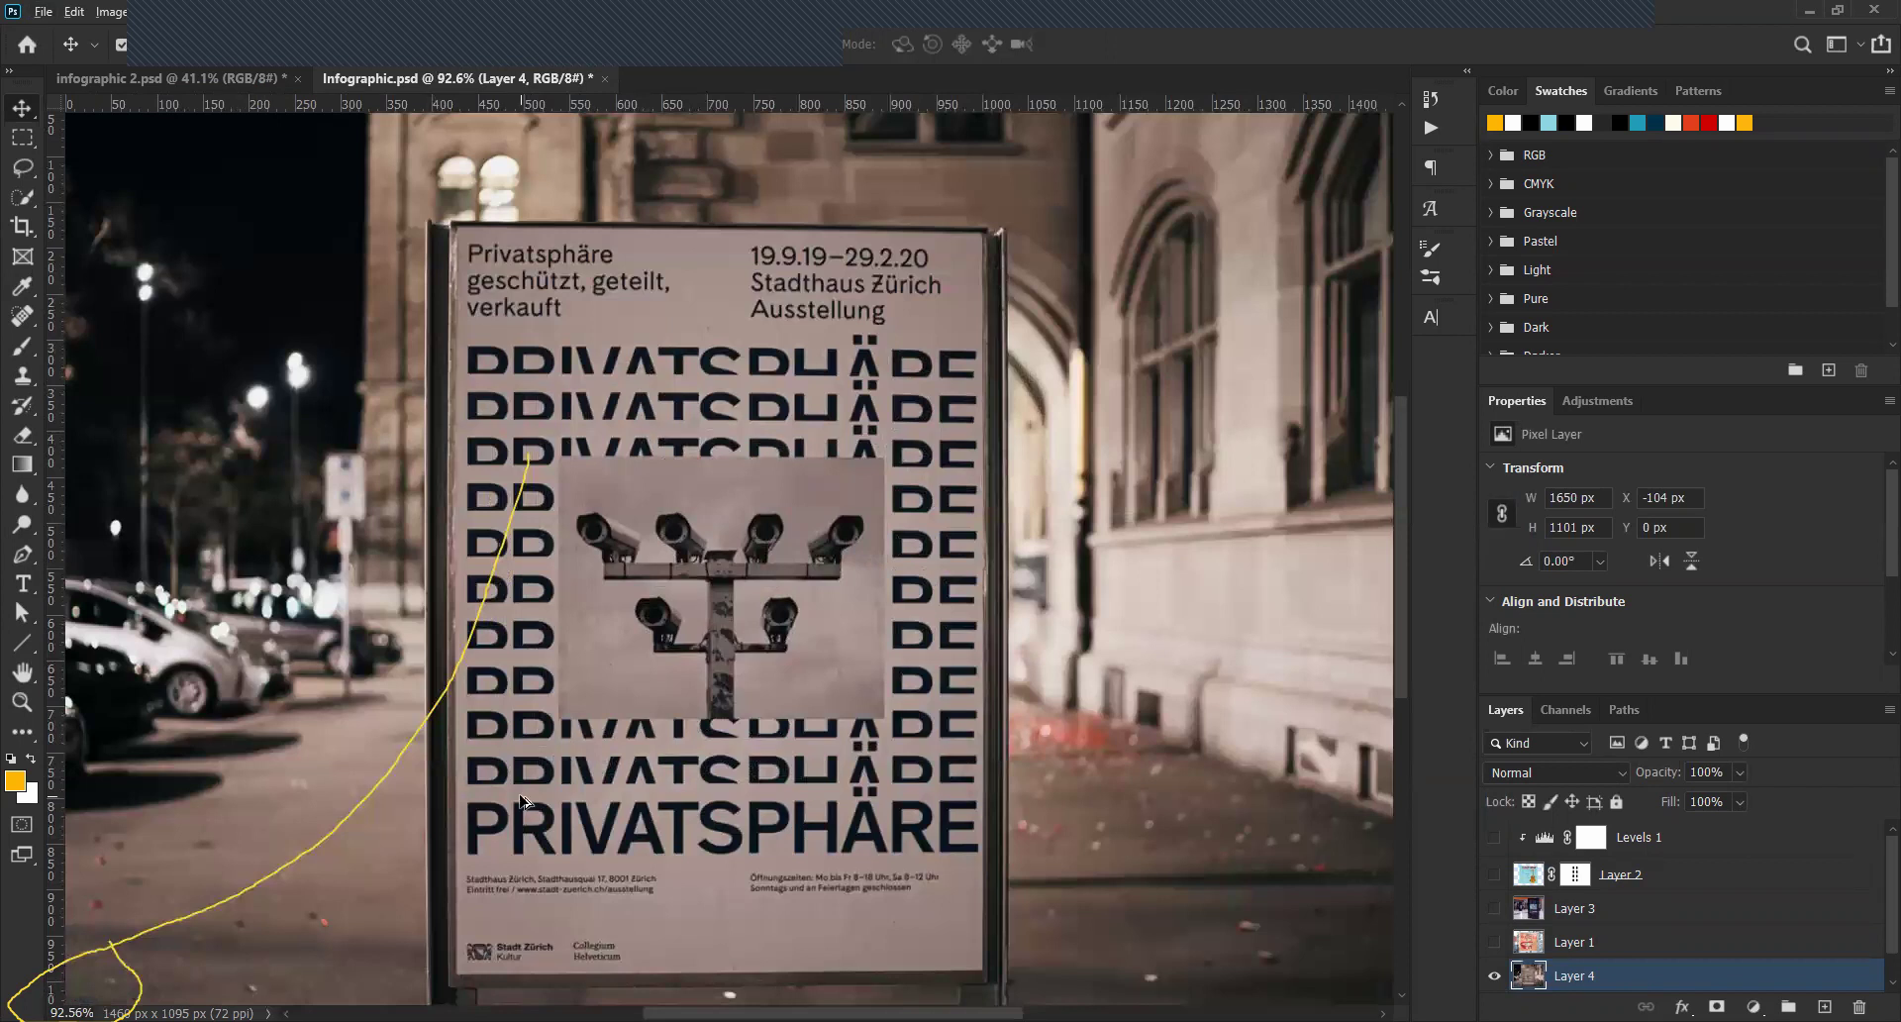
pyautogui.scroll(1, 521, 800)
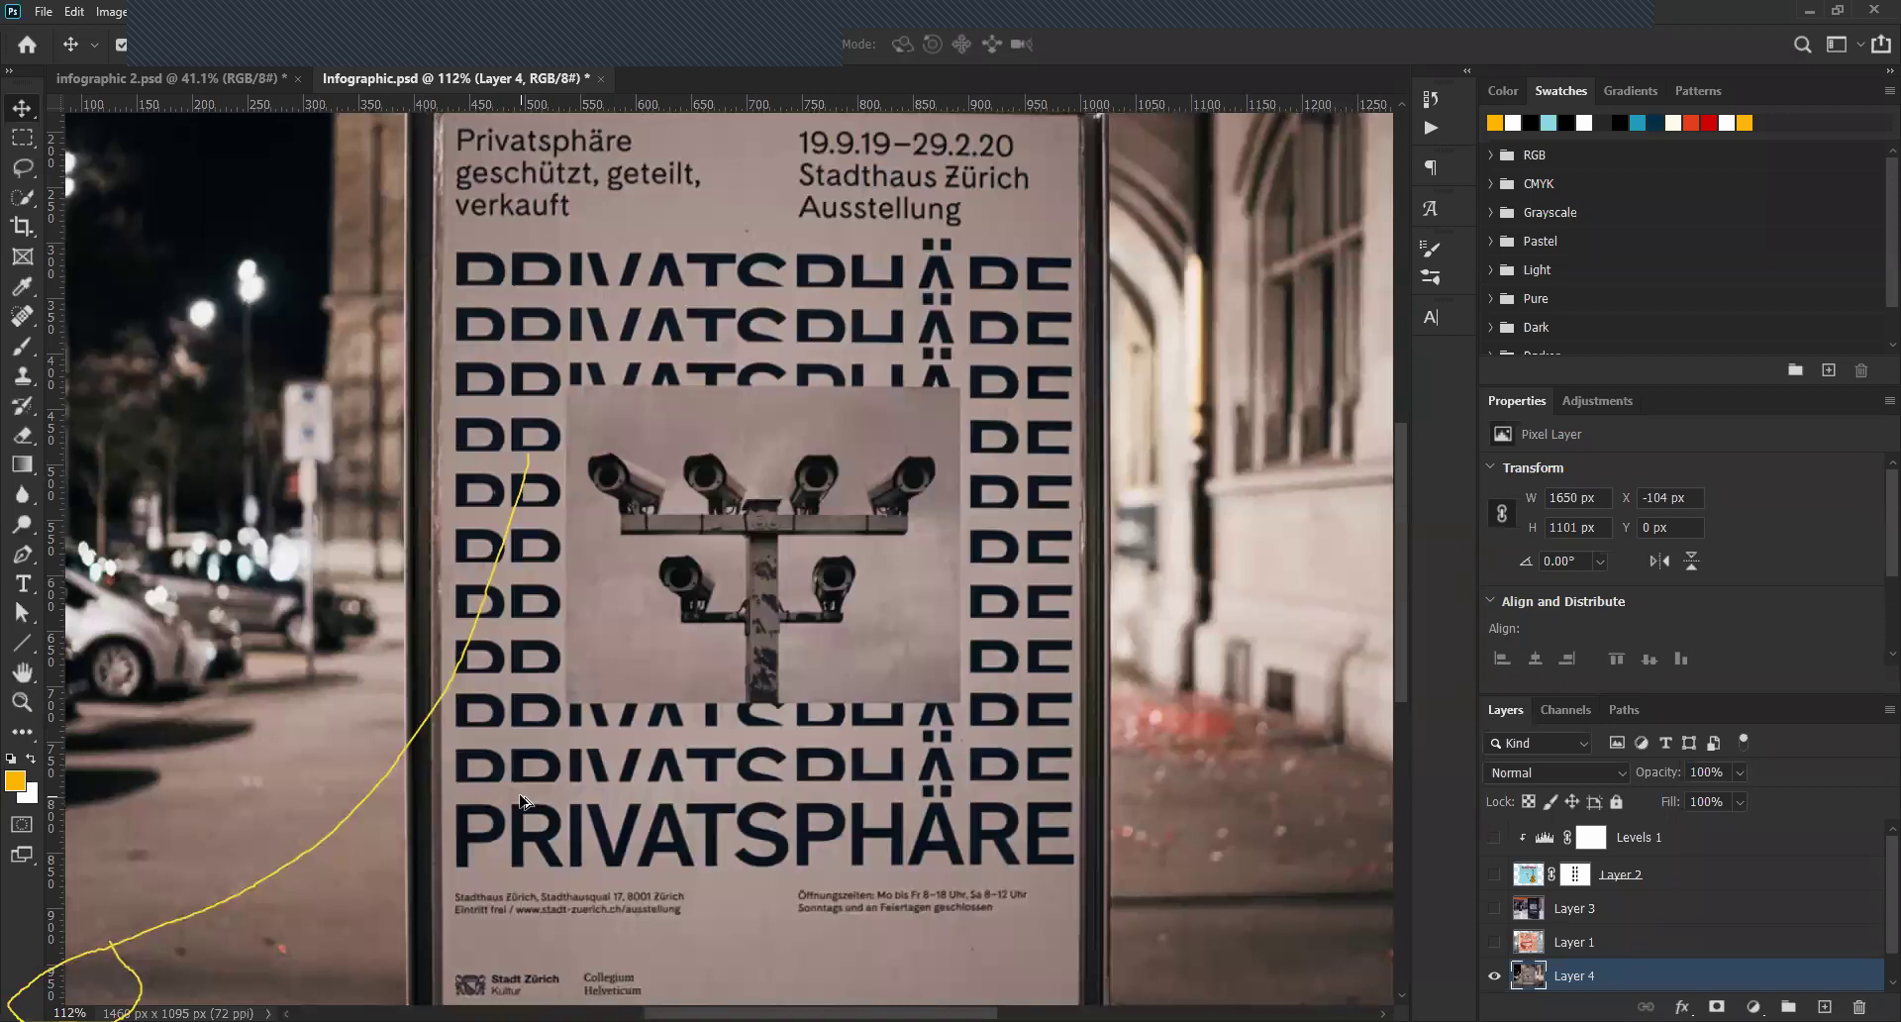
pyautogui.scroll(-1, 522, 801)
pyautogui.scroll(-5, 623, 780)
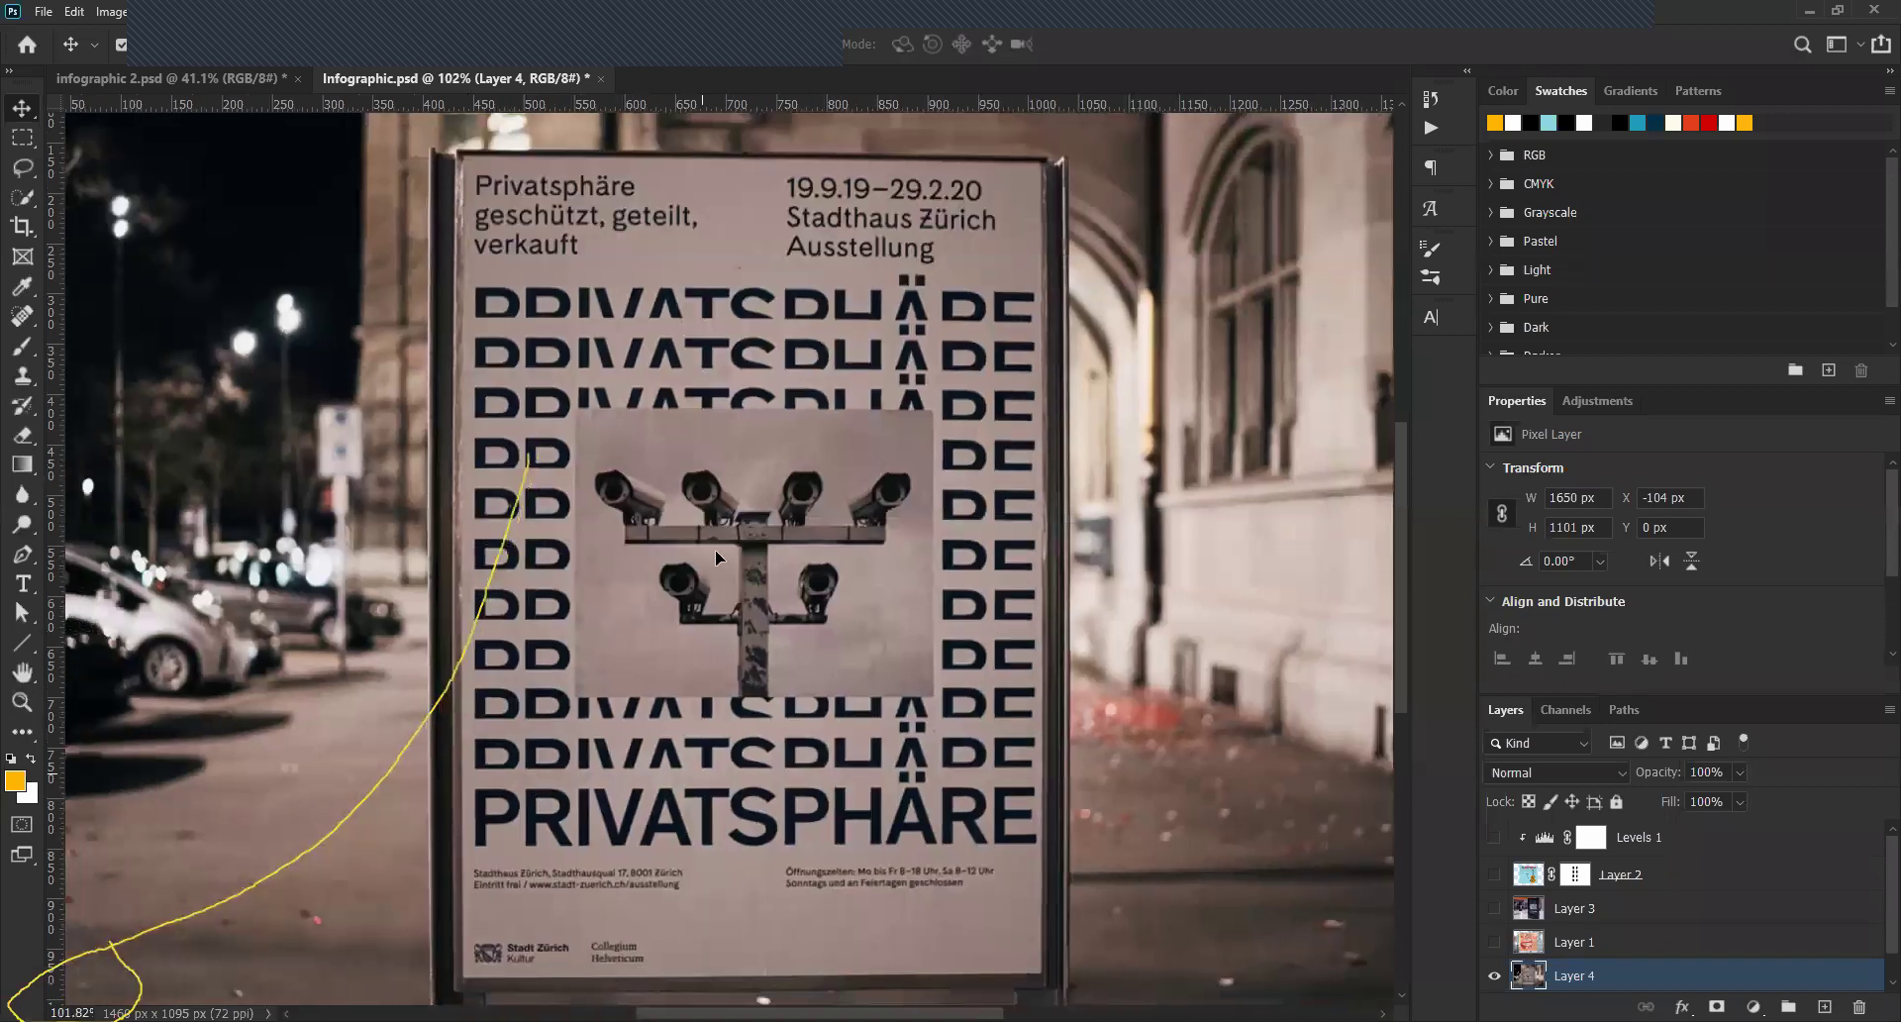
pyautogui.scroll(5, 762, 682)
pyautogui.hscroll(-4, 763, 681)
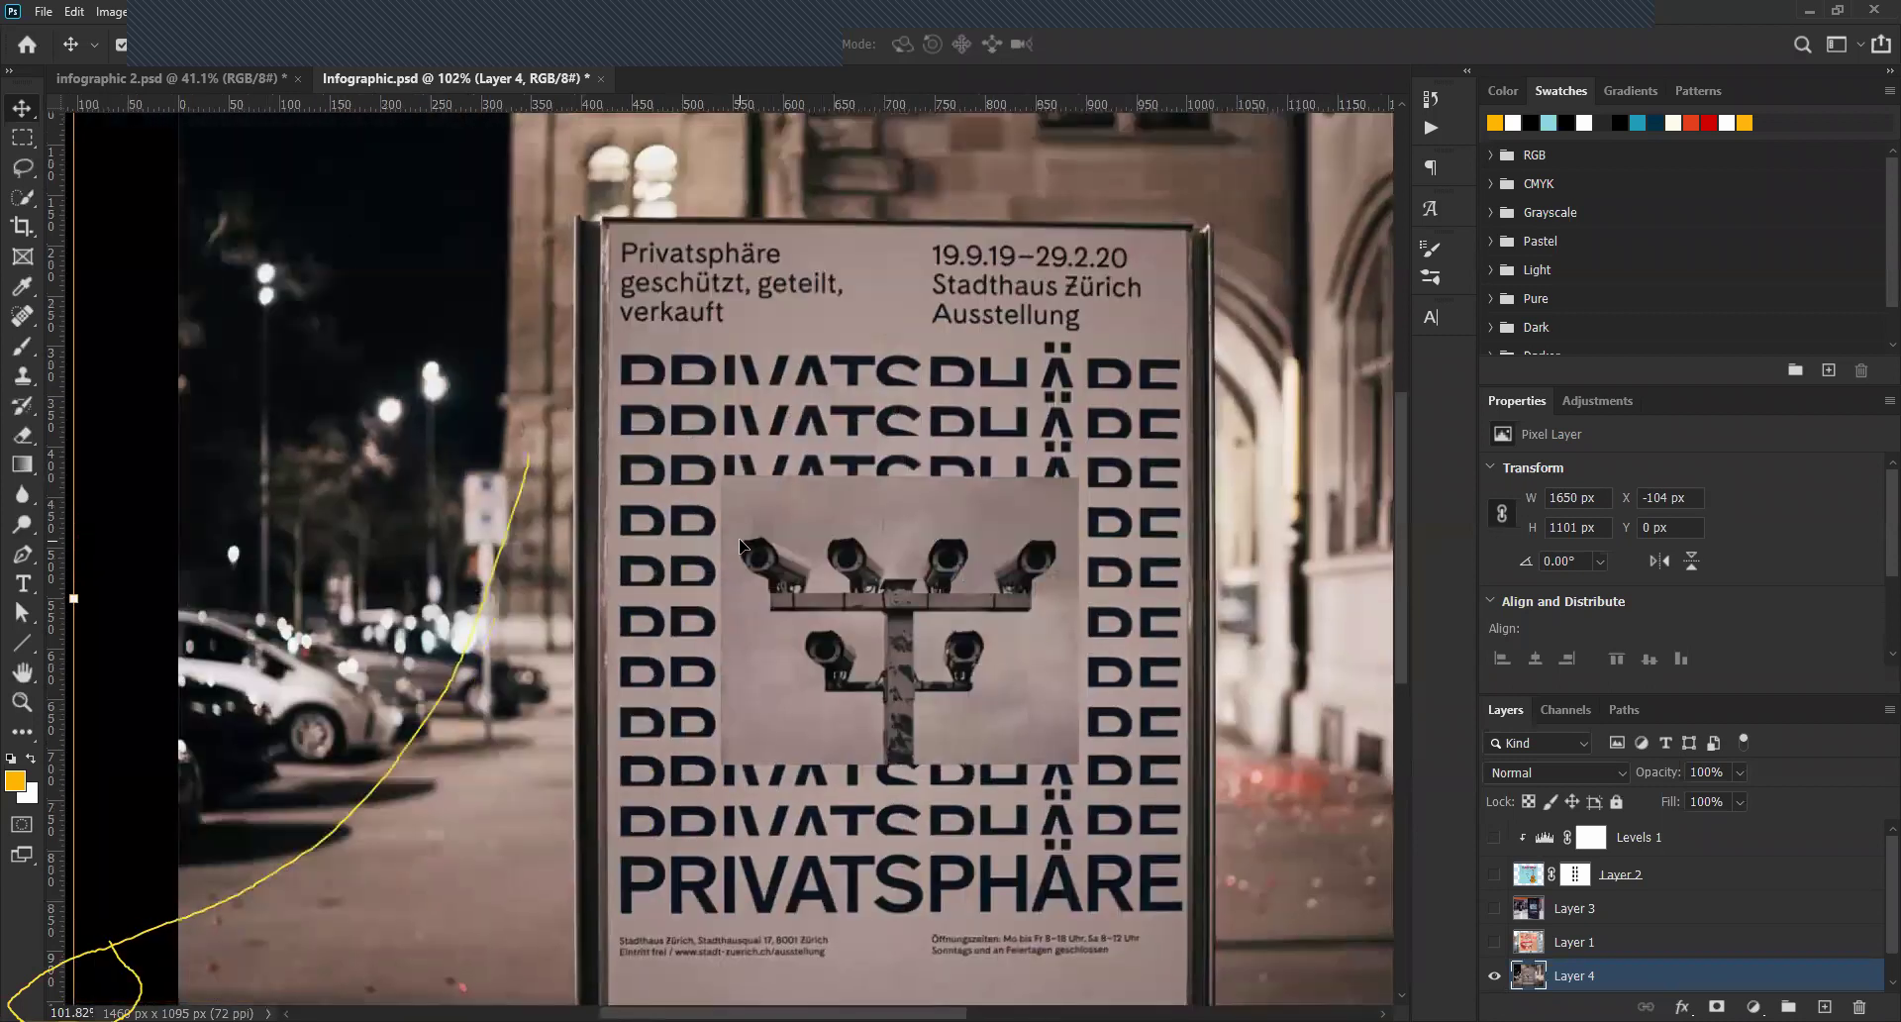
pyautogui.scroll(-4, 629, 567)
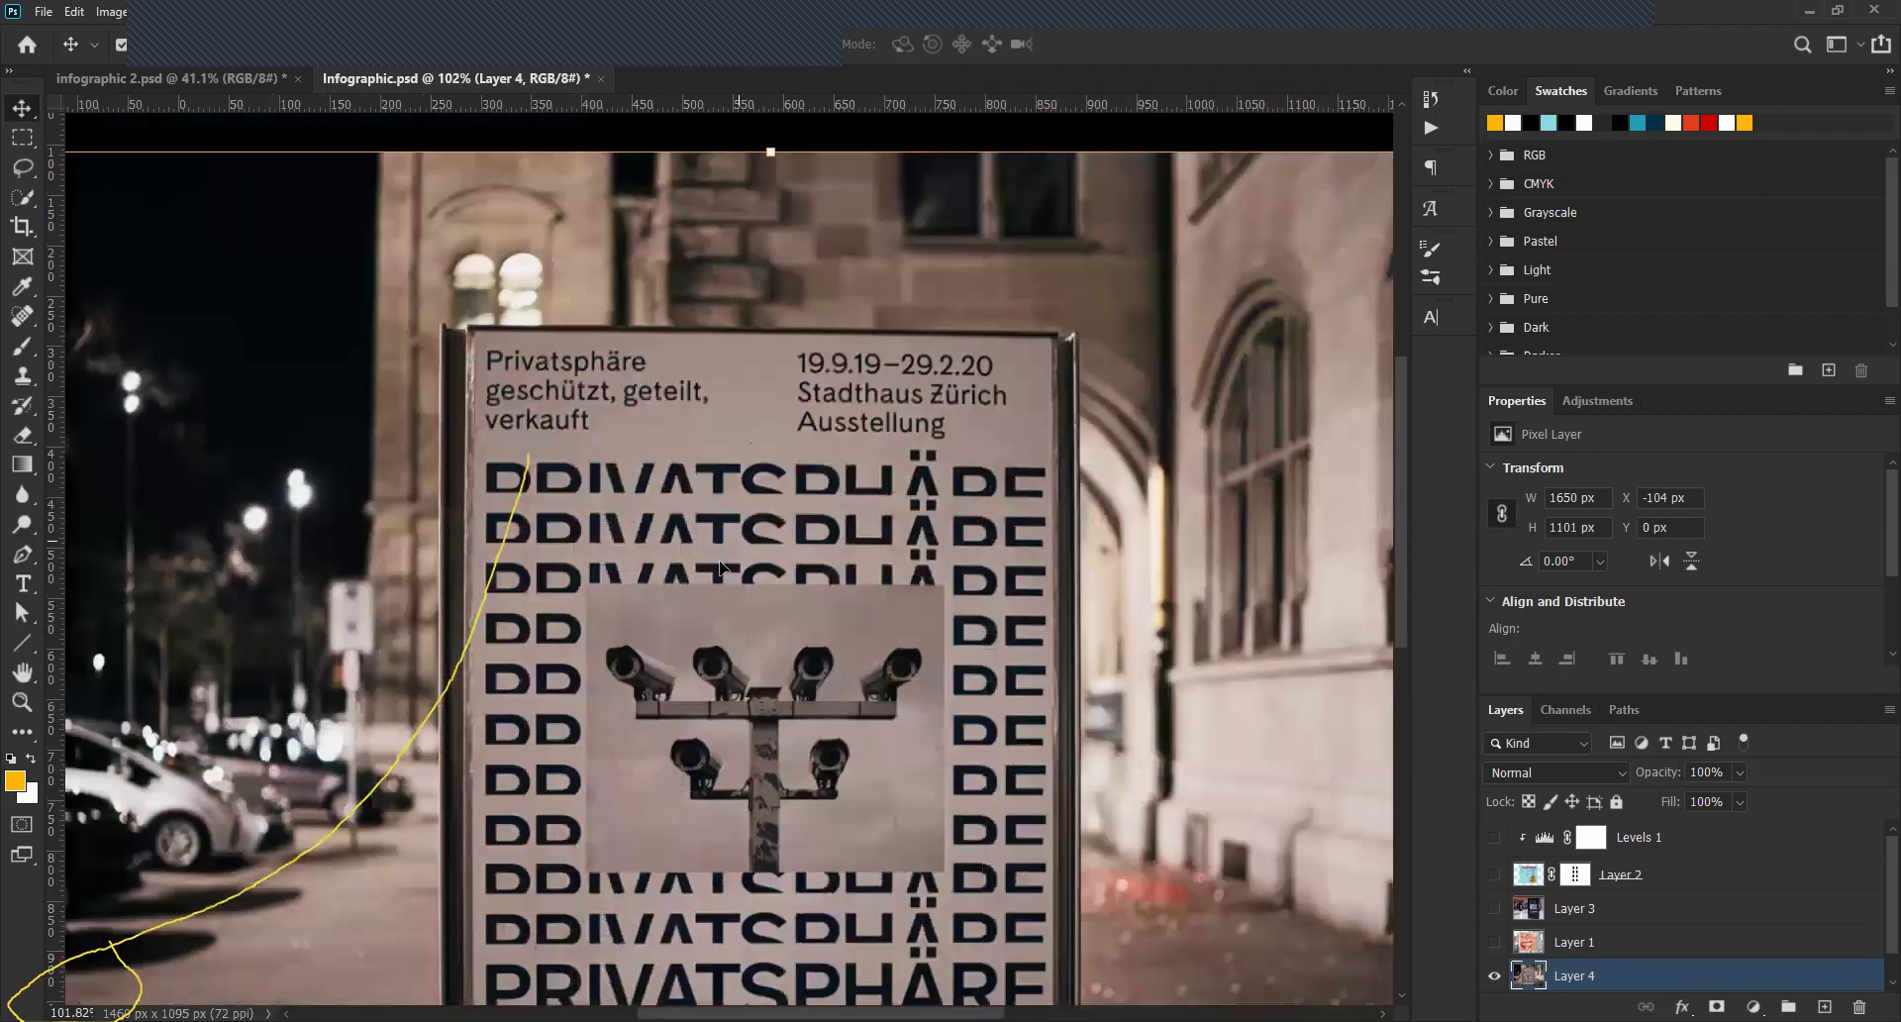
# Select Layer 1 in Infographic.psd and check it by switching its visibility on and off.
pyautogui.hotkey('ctrl', 't')
pyautogui.click(1325, 369)
pyautogui.keyDown('ctrl'); pyautogui.click(1599, 960); pyautogui.keyUp('ctrl')
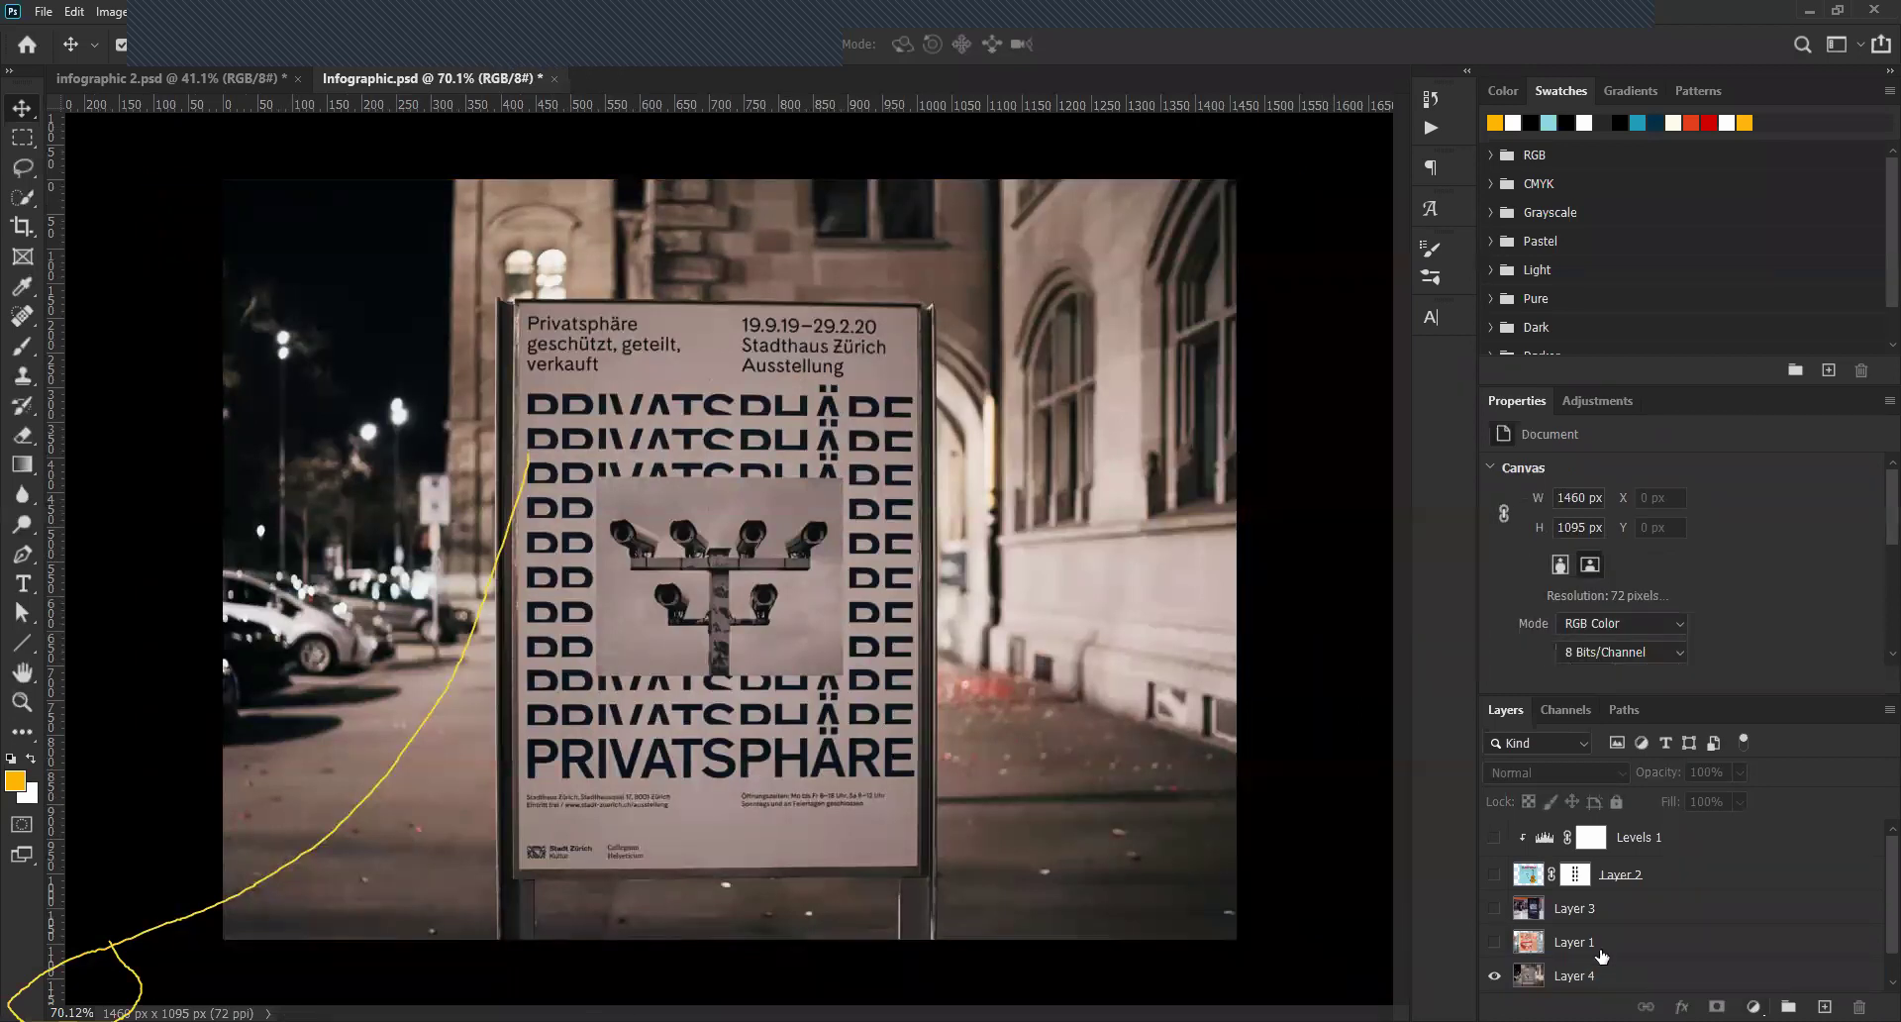
pyautogui.click(1601, 946)
pyautogui.keyDown('ctrl'); pyautogui.click(1594, 908); pyautogui.keyUp('ctrl')
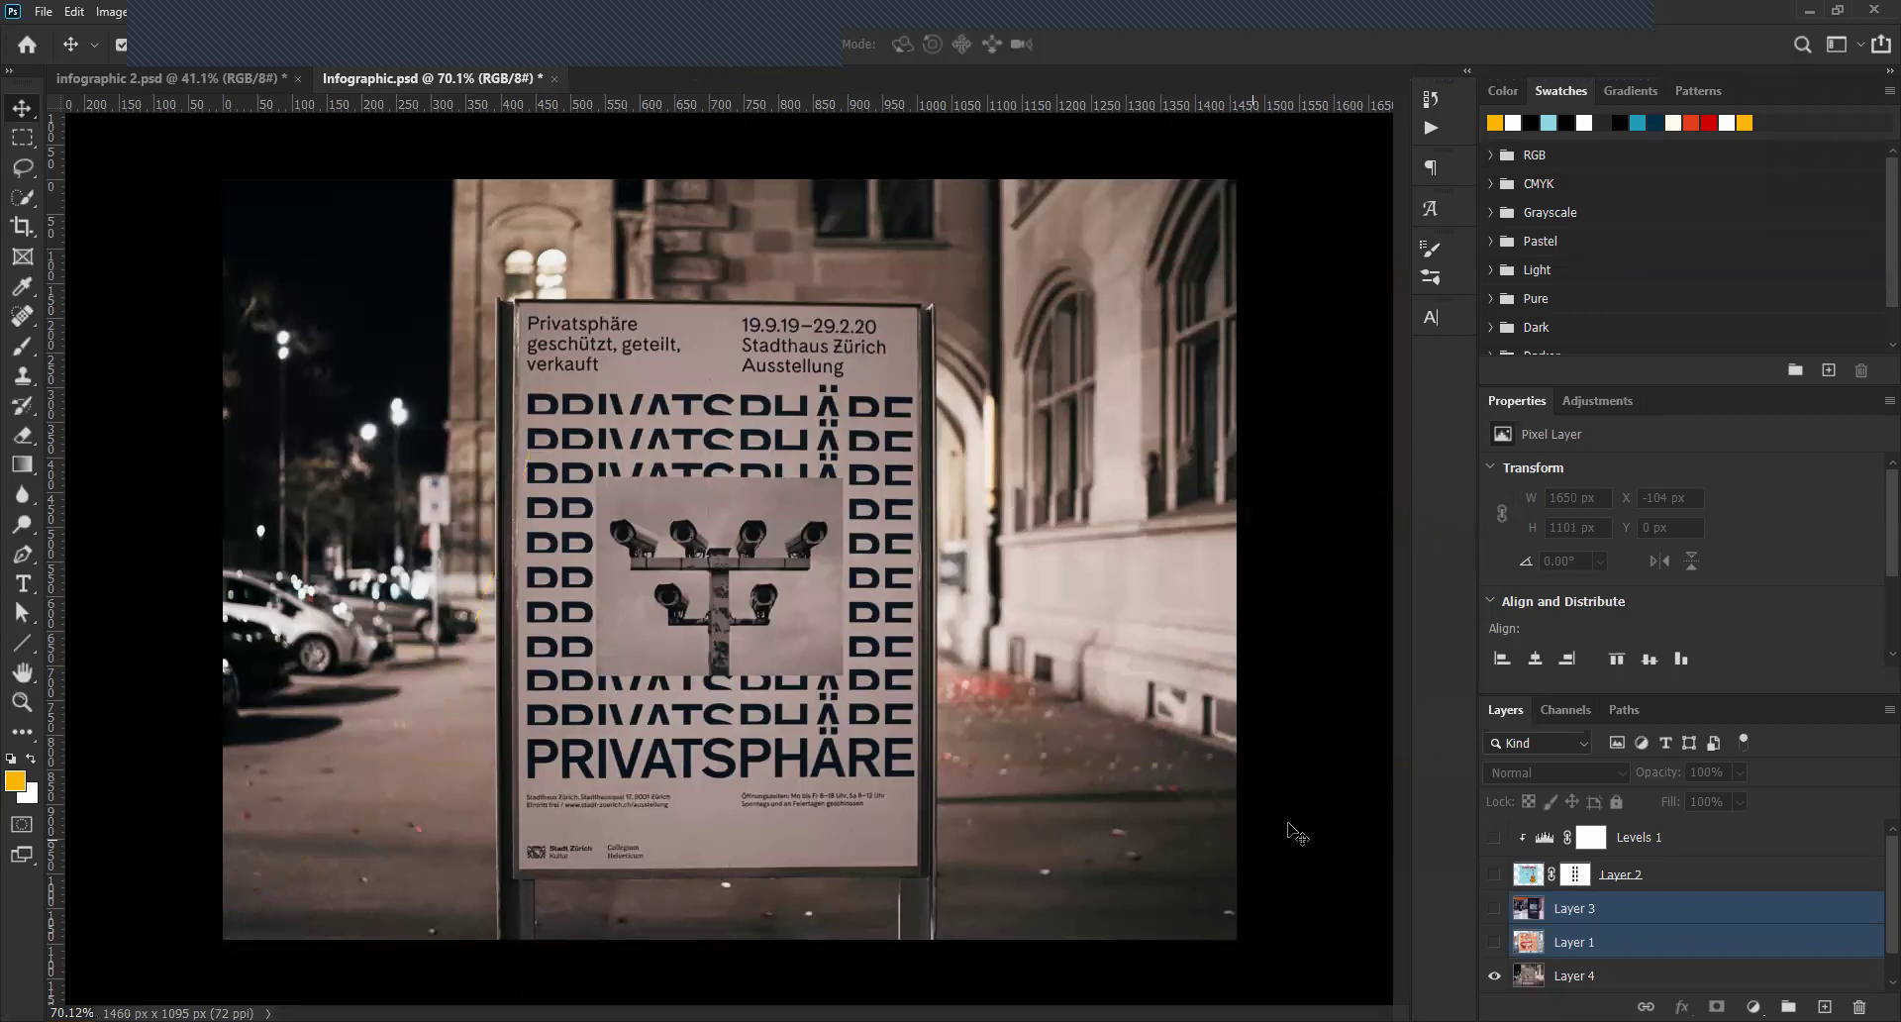
pyautogui.click(1591, 913)
pyautogui.click(1644, 947)
pyautogui.click(1494, 942)
pyautogui.click(1494, 942)
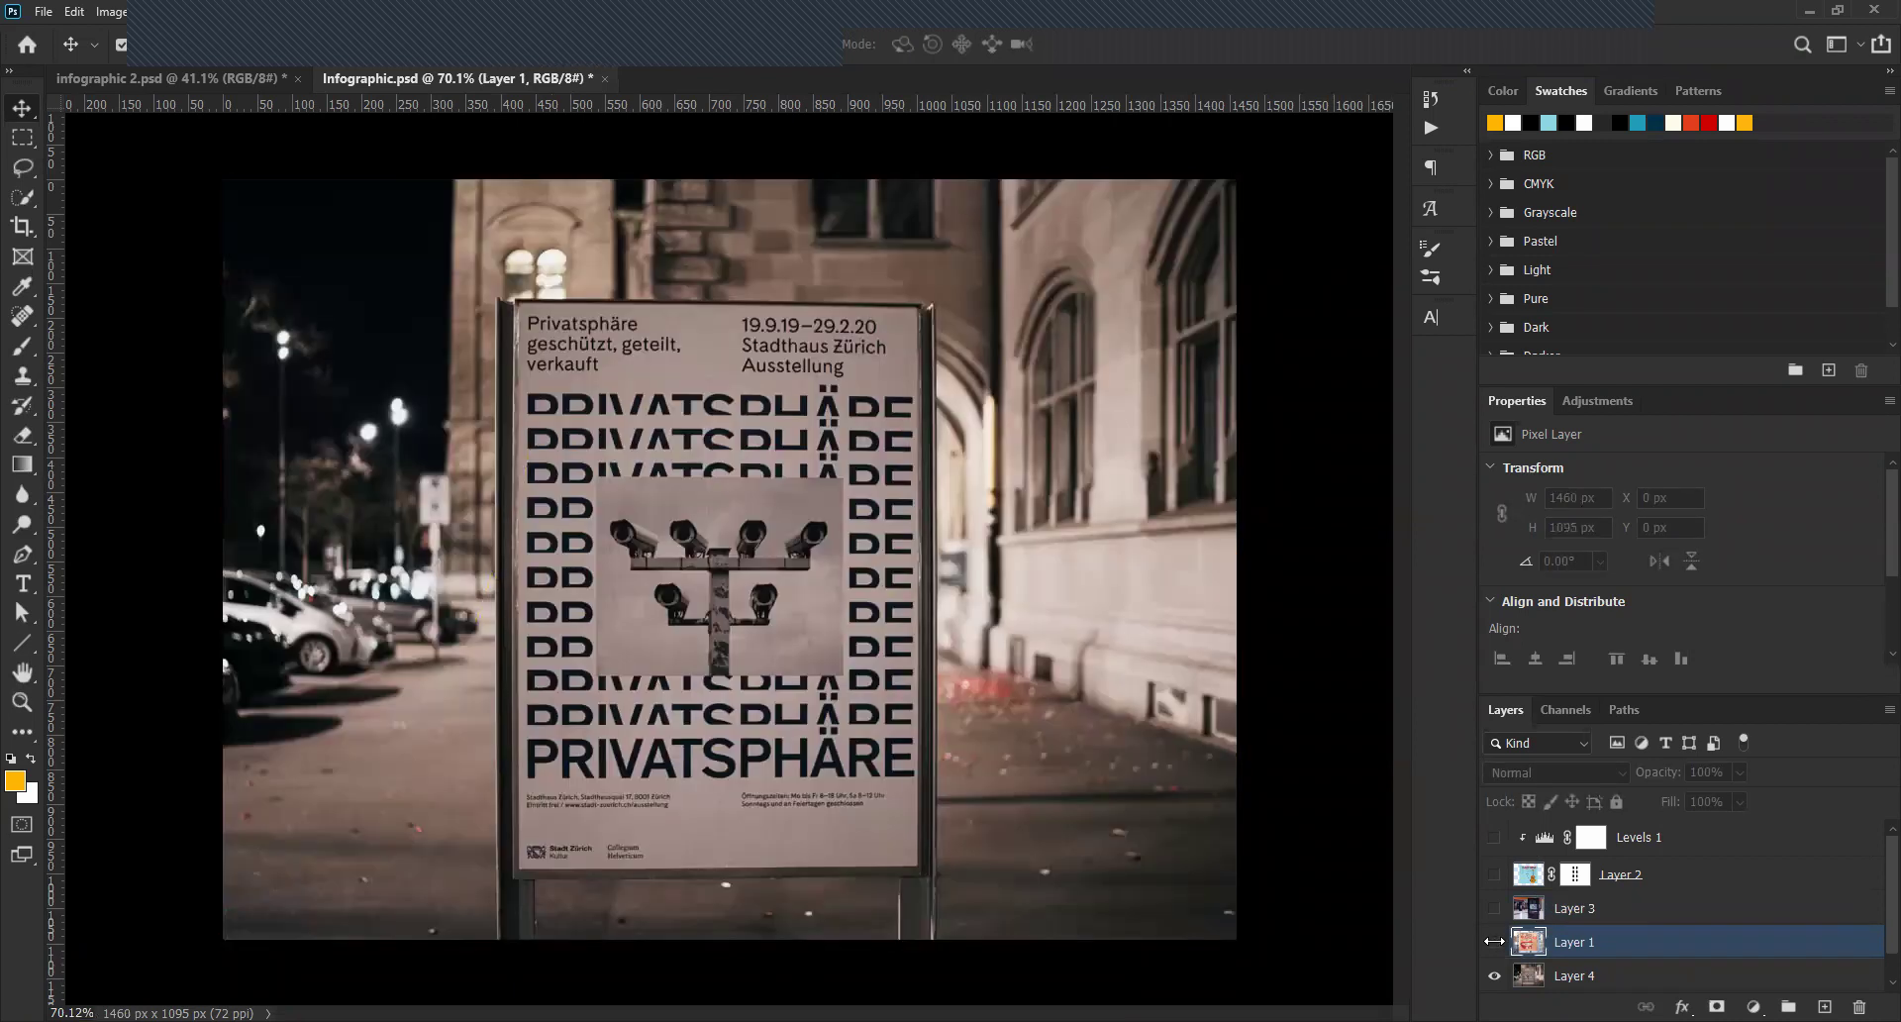
# Copy the Classic Guitar infographic on Layer 7 of infographic 2.psd and paste it above the poster photo in Infographic.psd.
pyautogui.moveTo(1116, 17)
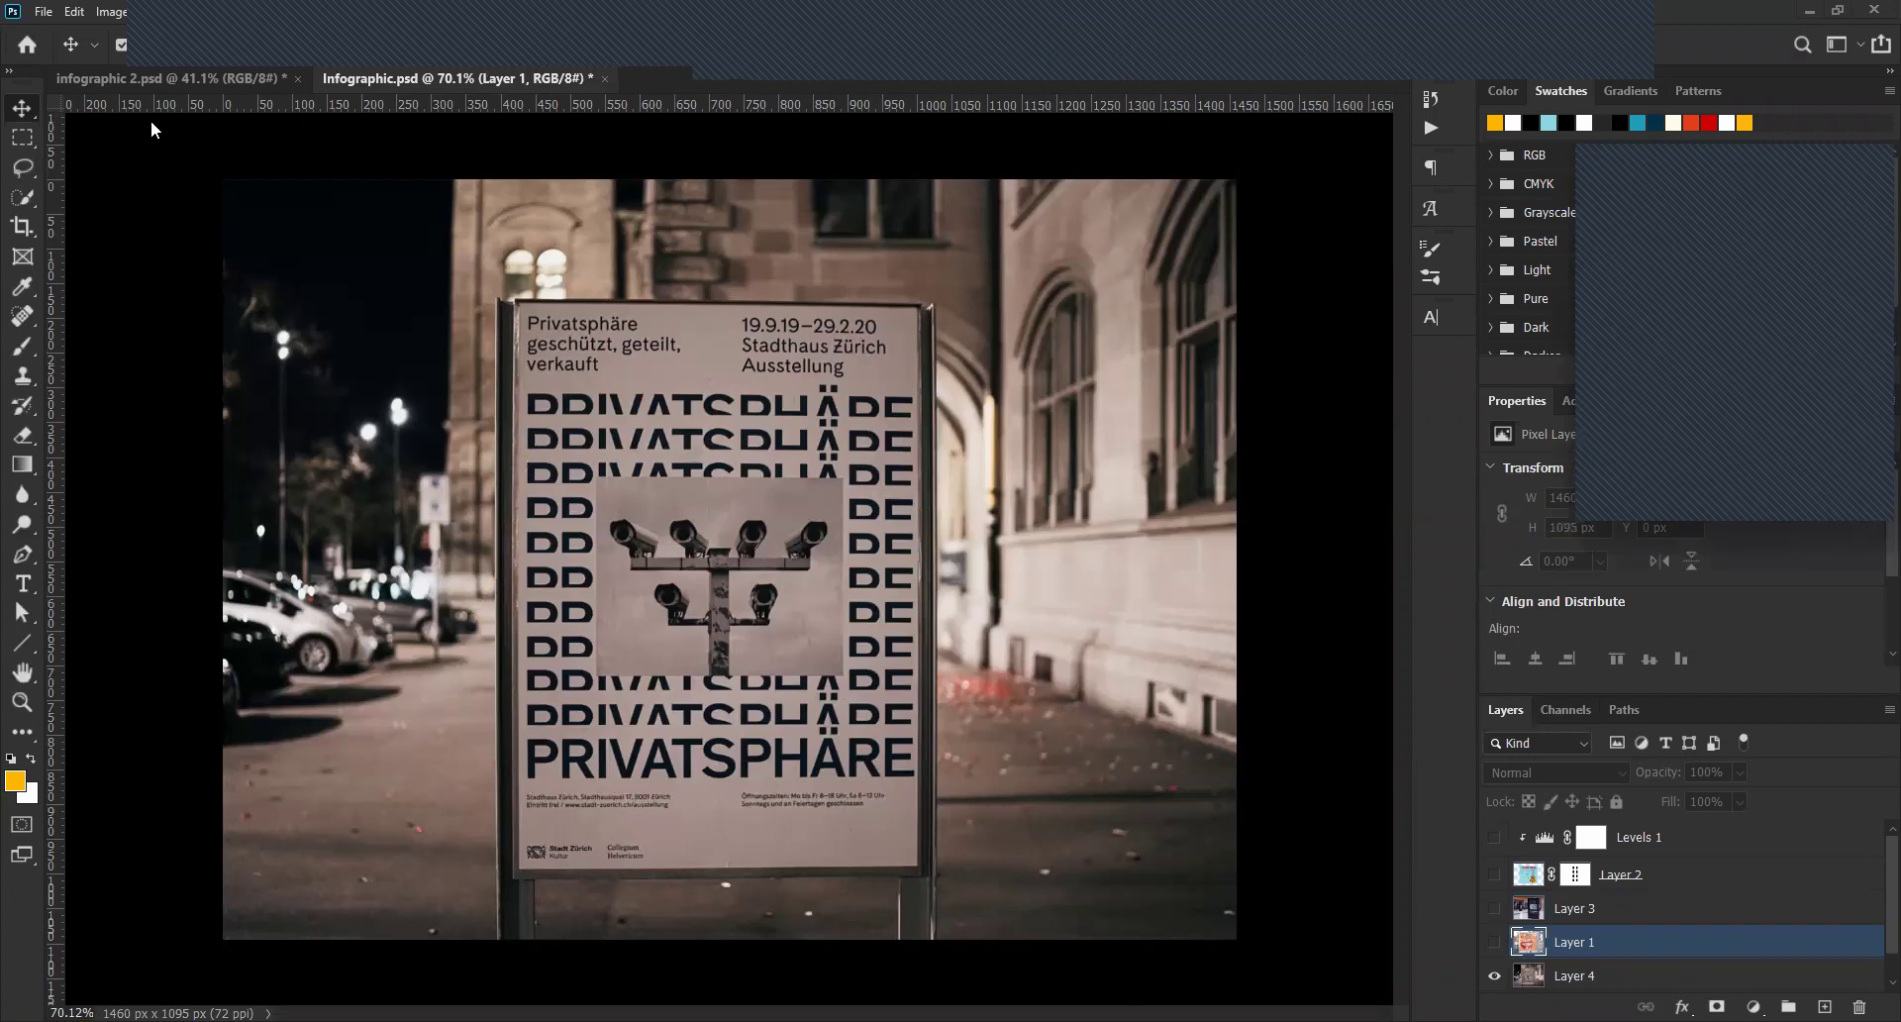
pyautogui.hotkey('ctrl', 'Tab')
pyautogui.click(1575, 840)
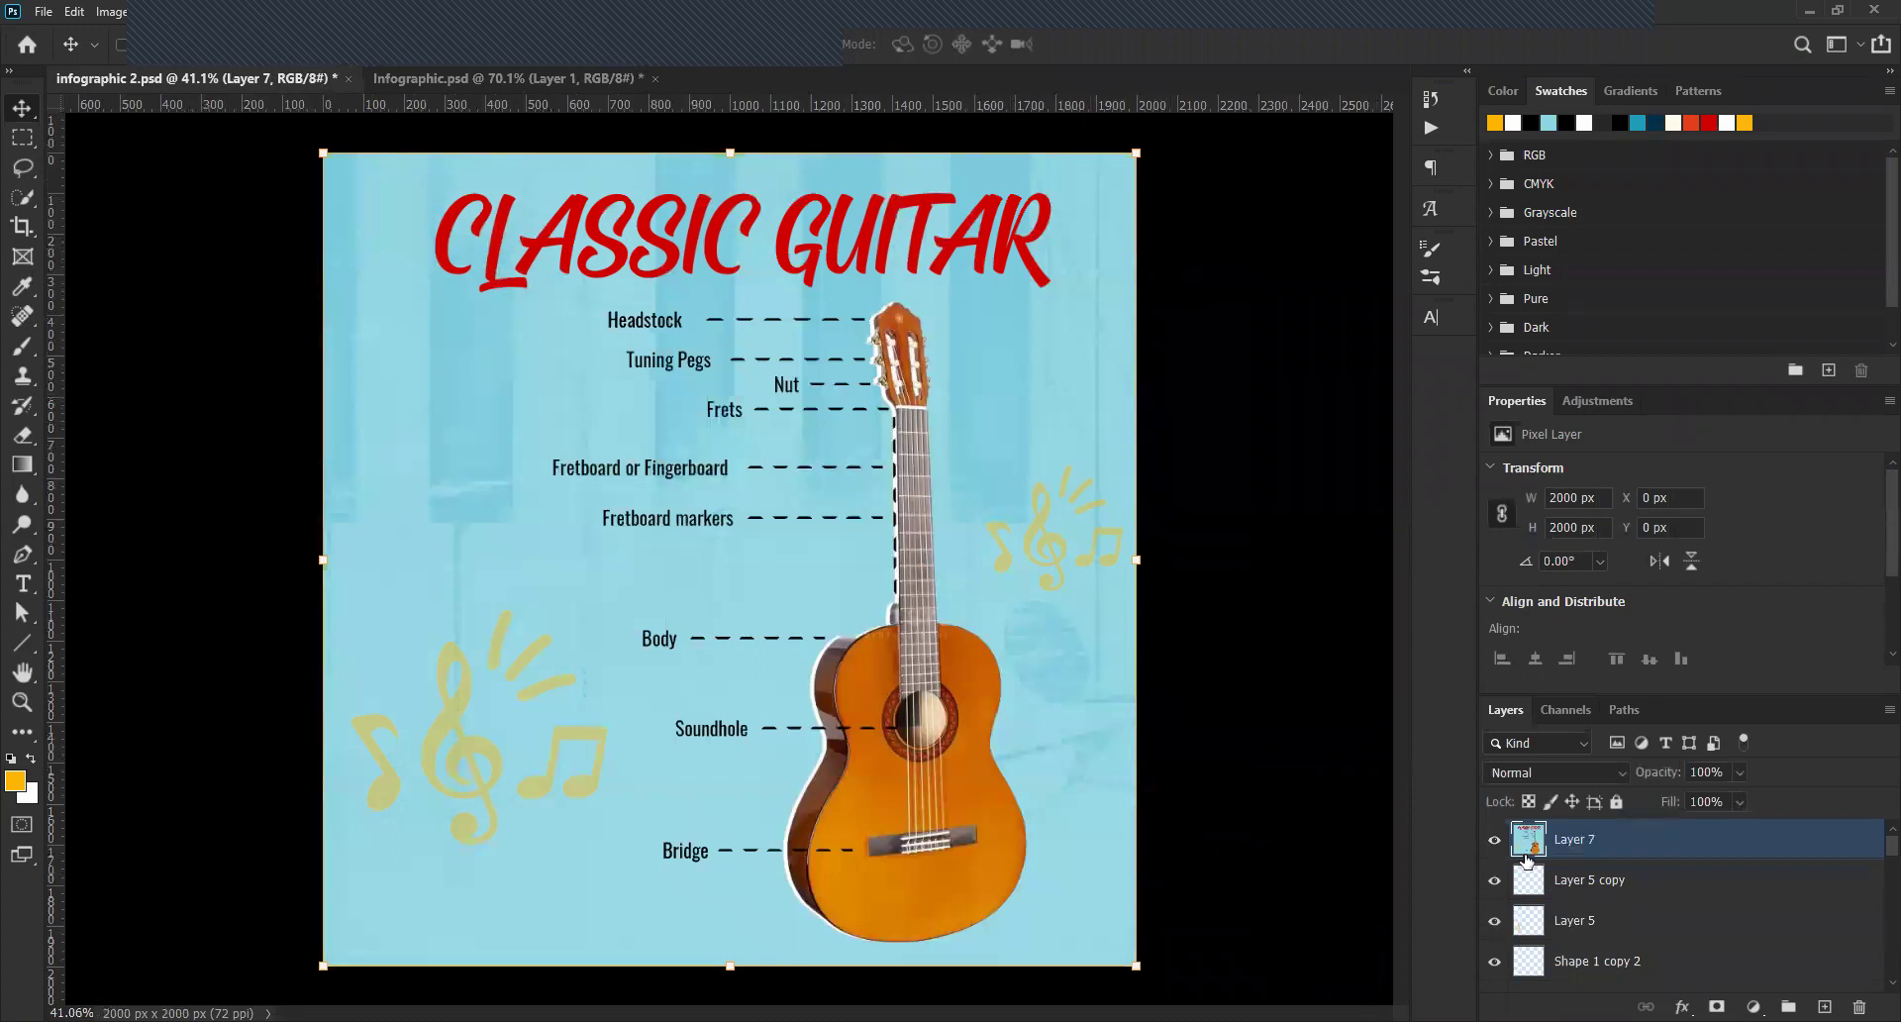
pyautogui.click(503, 83)
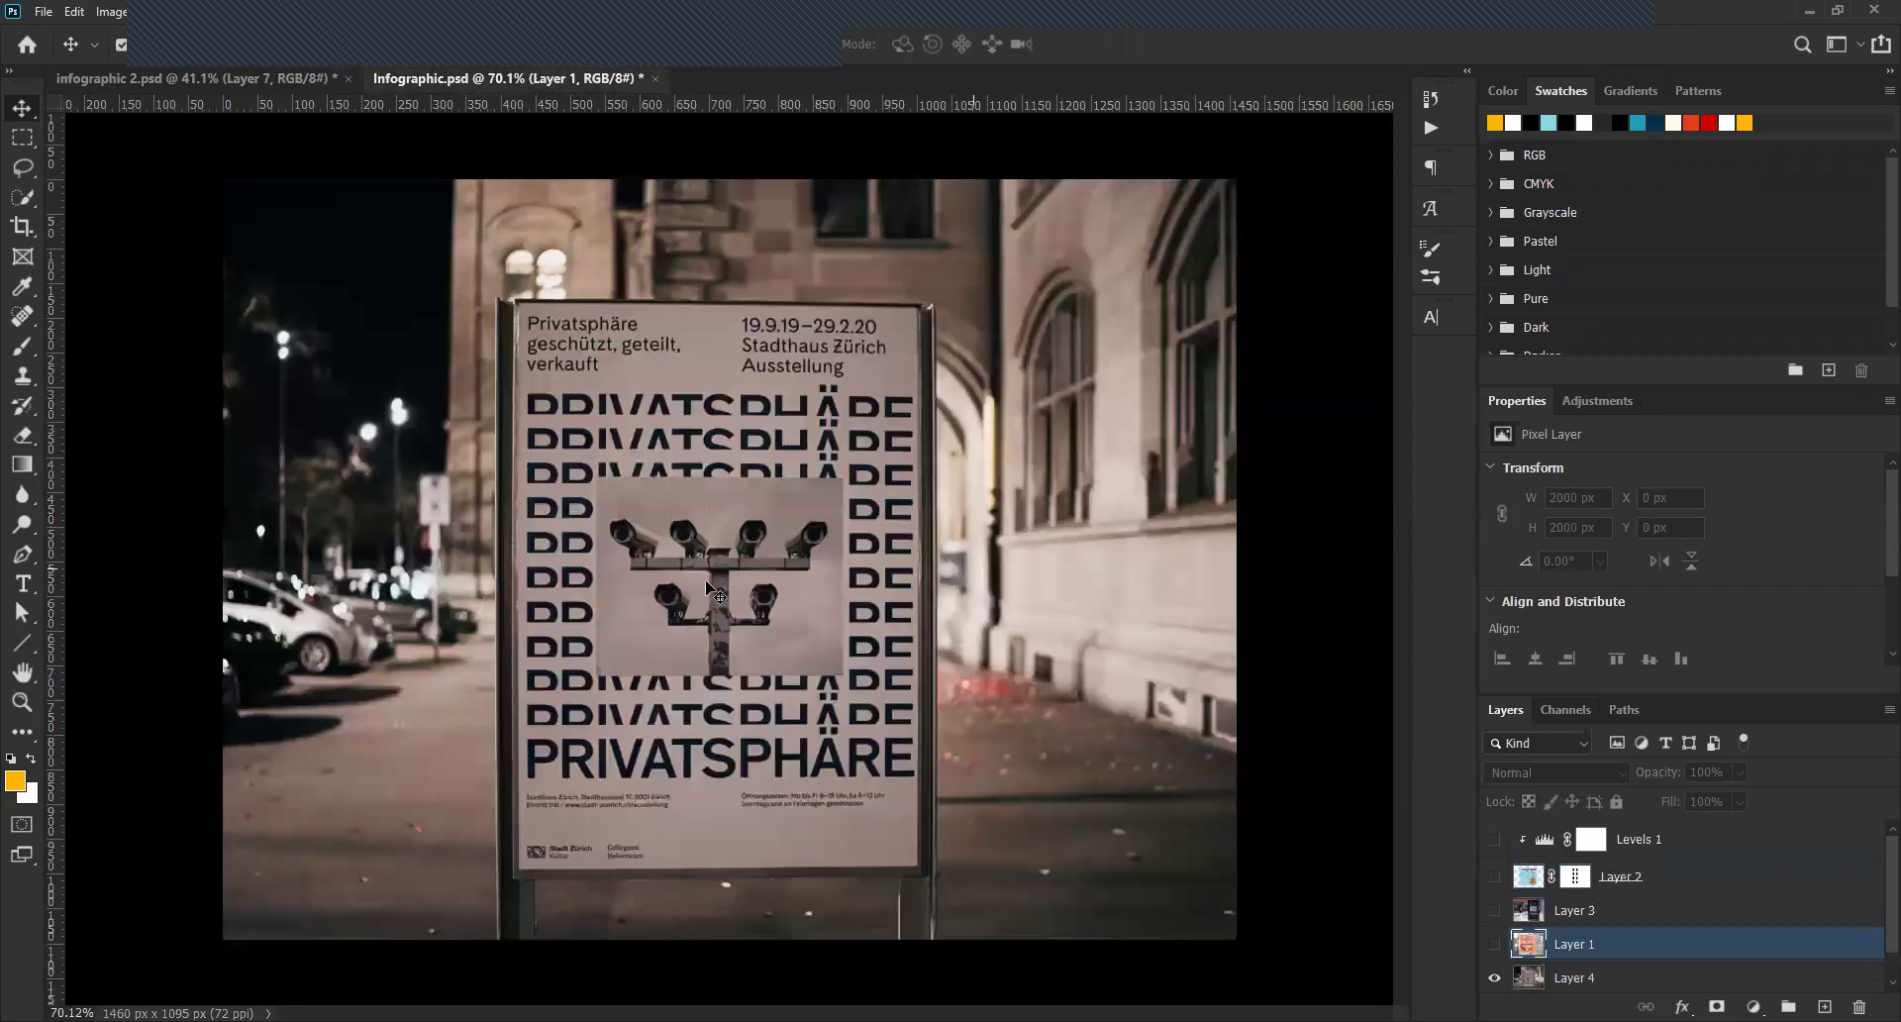
pyautogui.click(704, 582)
pyautogui.hotkey('ctrl', 'v')
# Scale the pasted Classic Guitar infographic down to about 580 x 580 px and move it onto the upper part of the sign.
pyautogui.scroll(-6, 1030, 673)
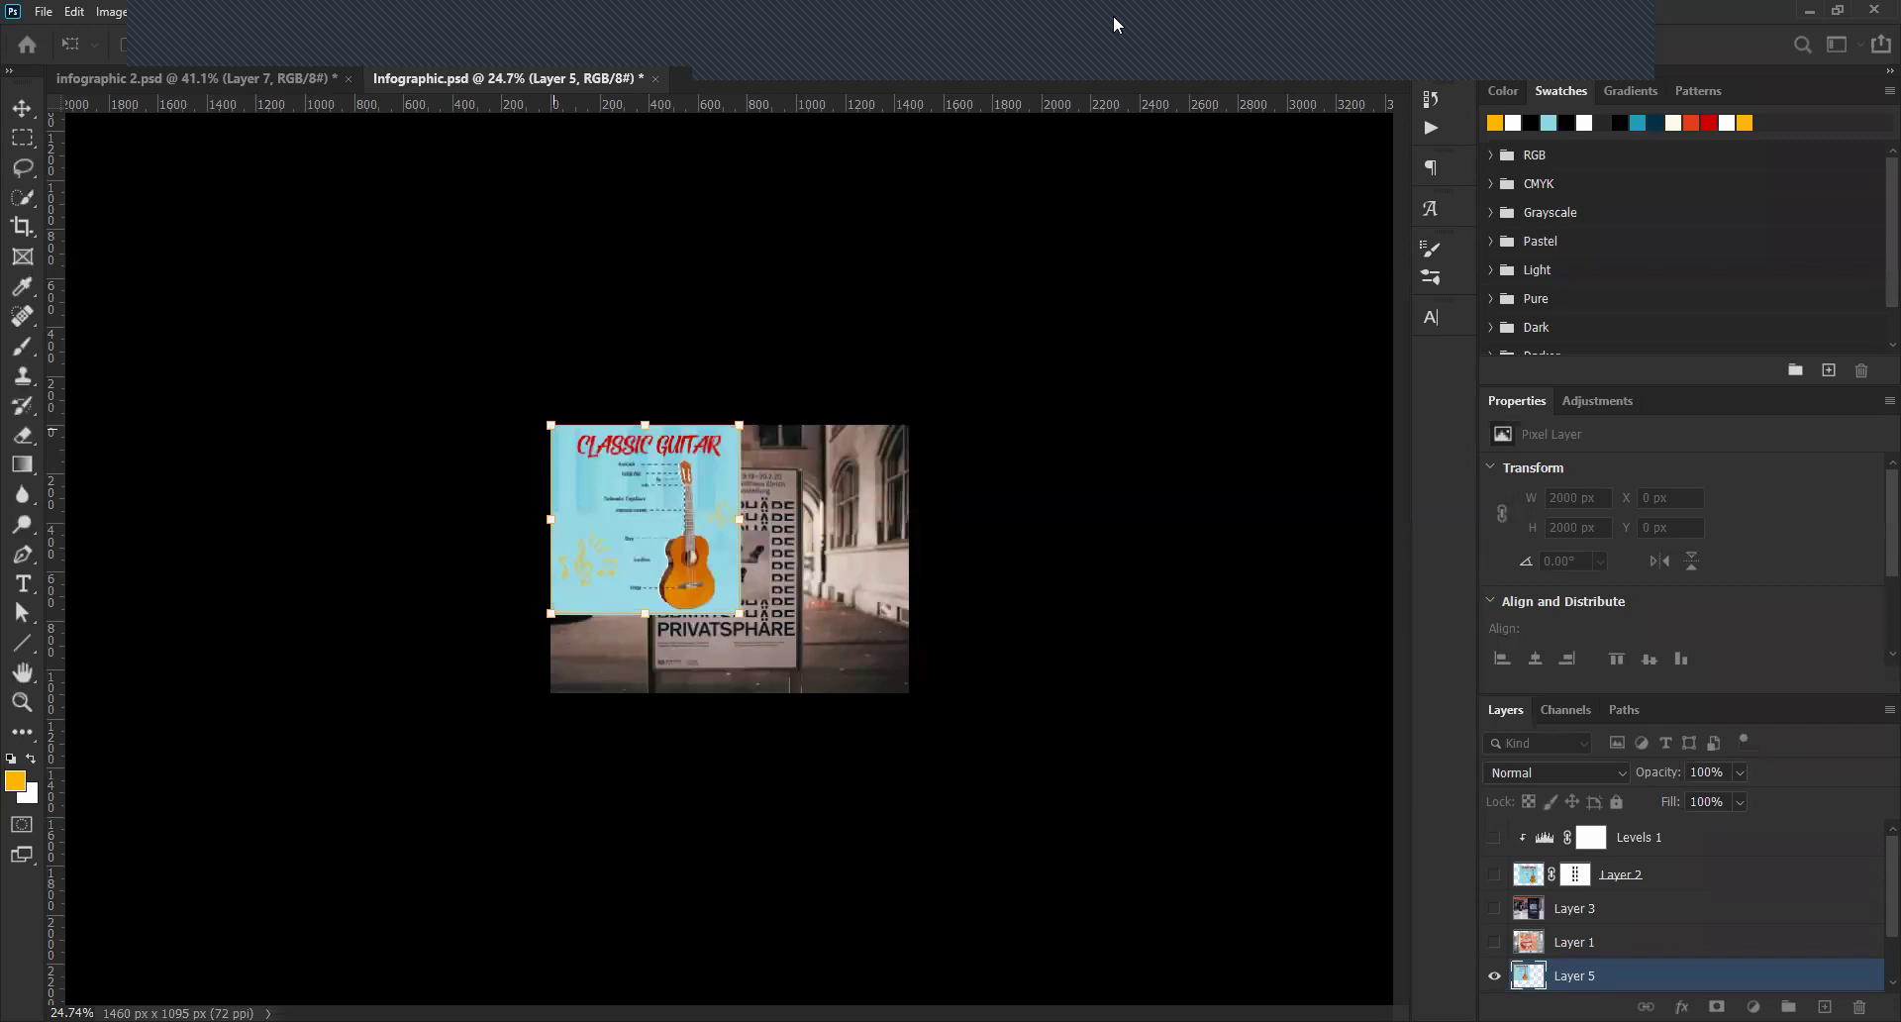
pyautogui.hotkey('ctrl', 'z')
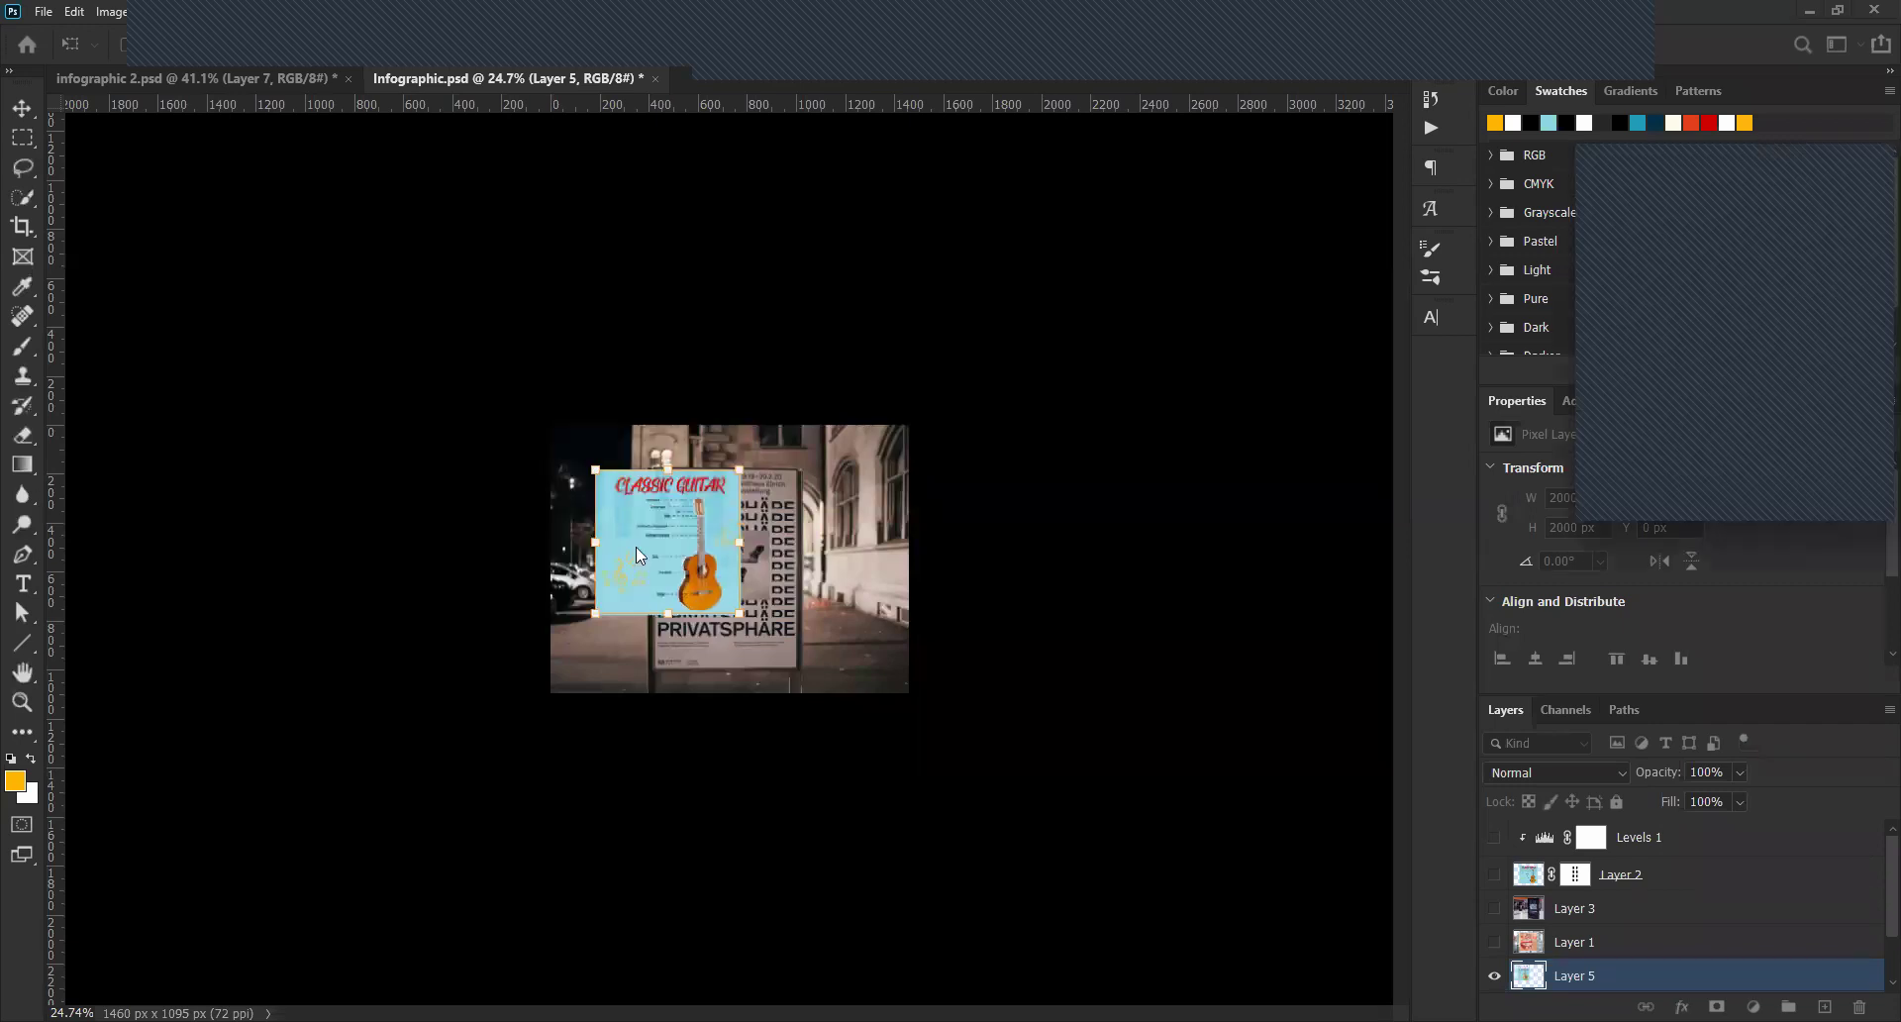
pyautogui.scroll(5, 636, 546)
pyautogui.scroll(-2, 685, 485)
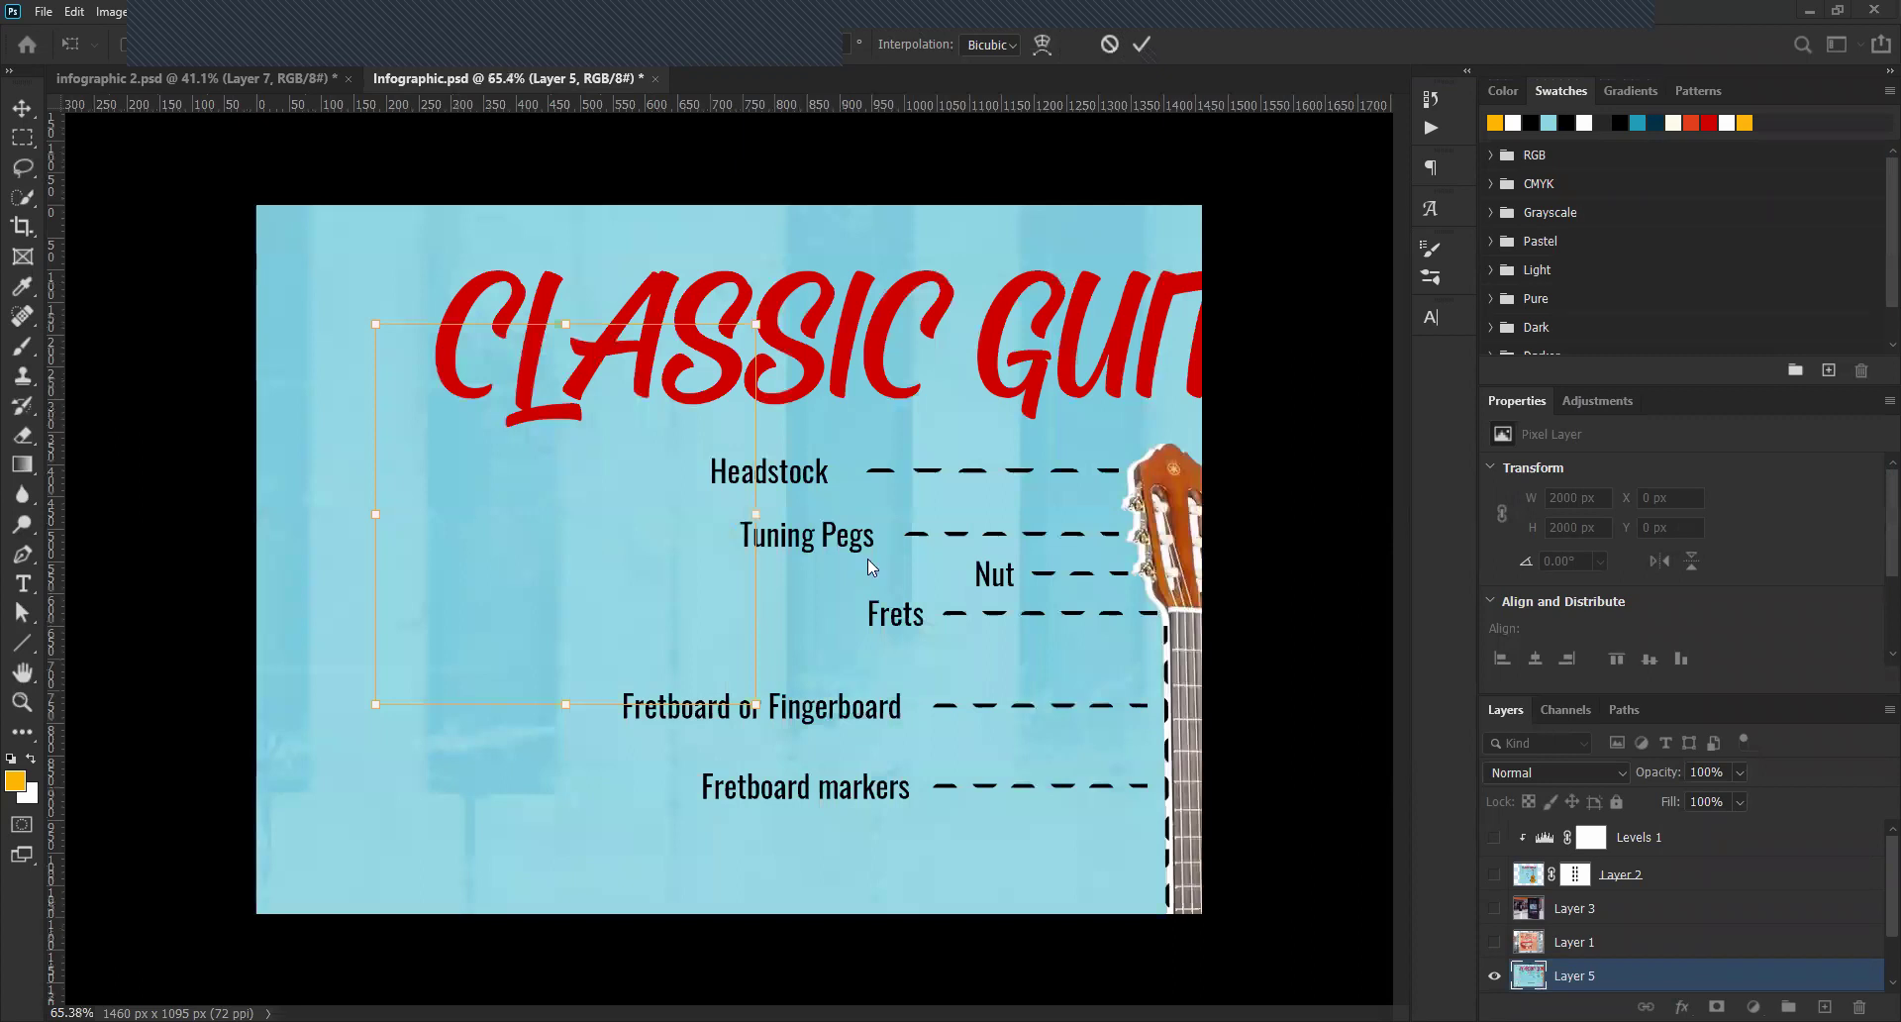
pyautogui.scroll(-2, 868, 559)
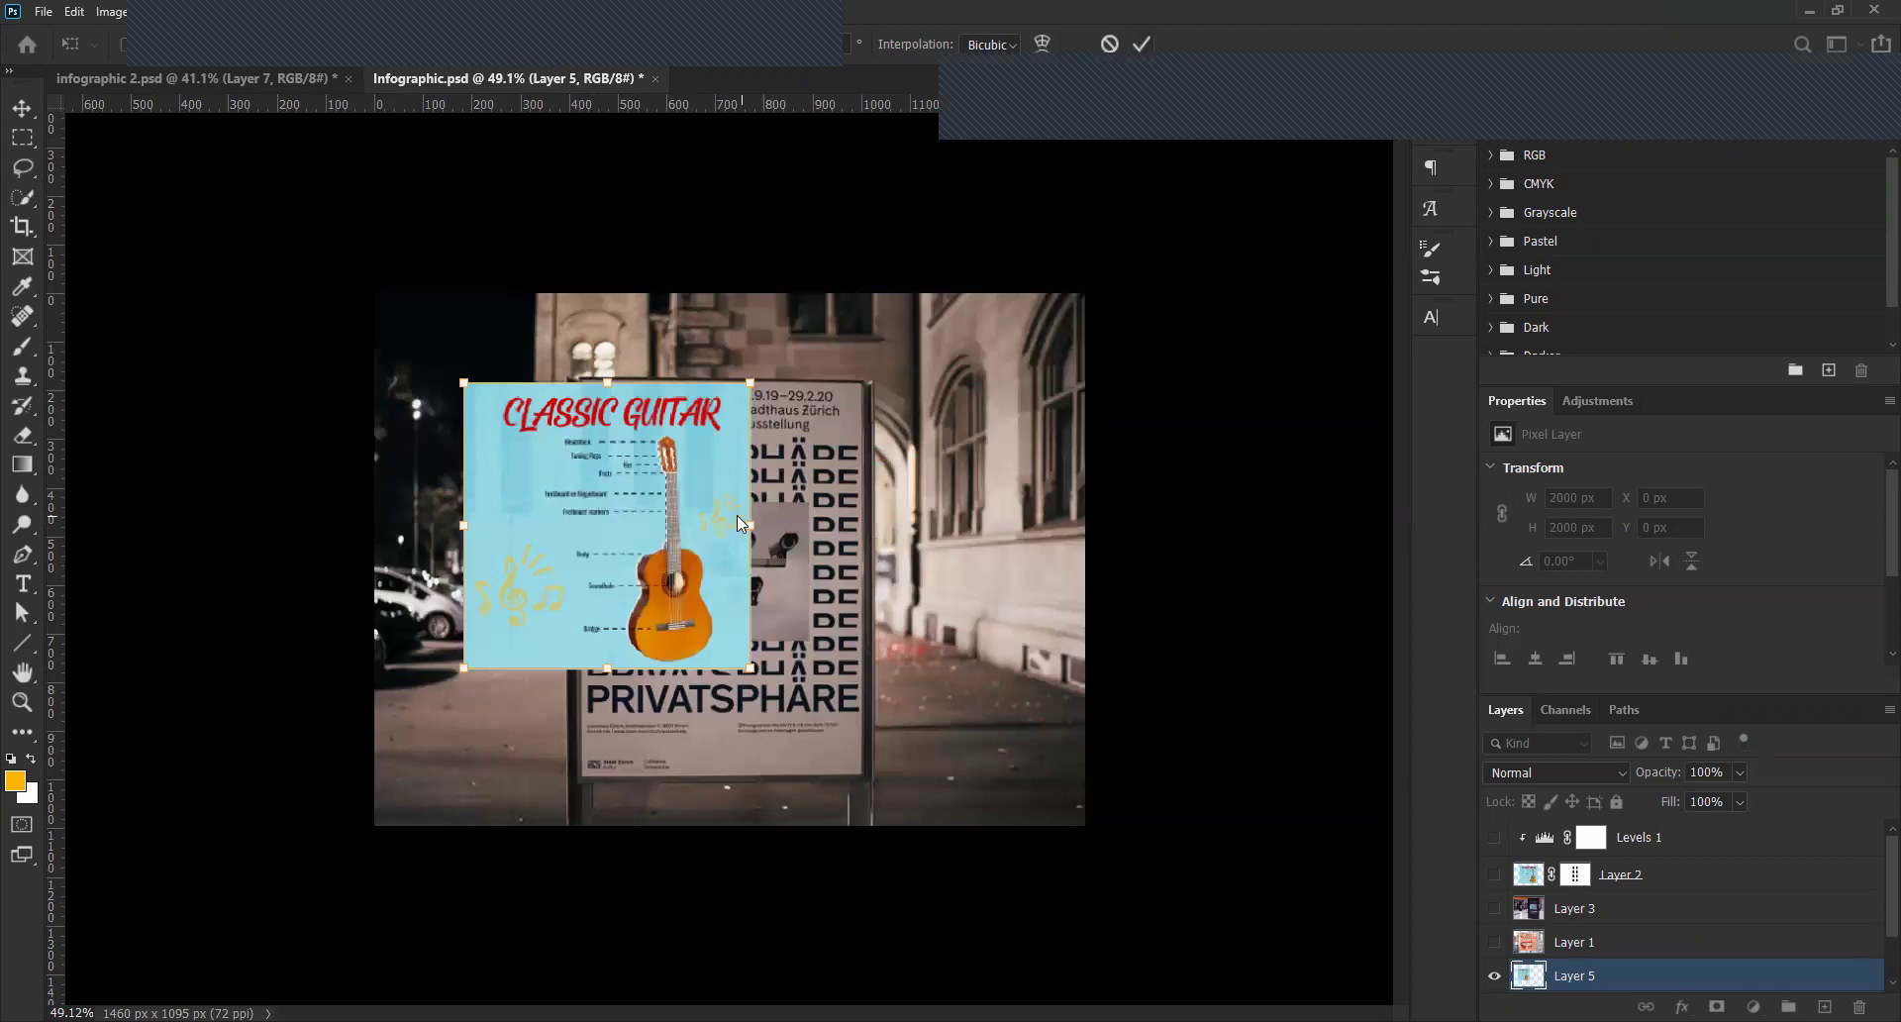
pyautogui.moveTo(654, 509); pyautogui.dragTo(776, 507)
pyautogui.scroll(10, 864, 573)
pyautogui.scroll(-7, 864, 573)
pyautogui.scroll(3, 863, 572)
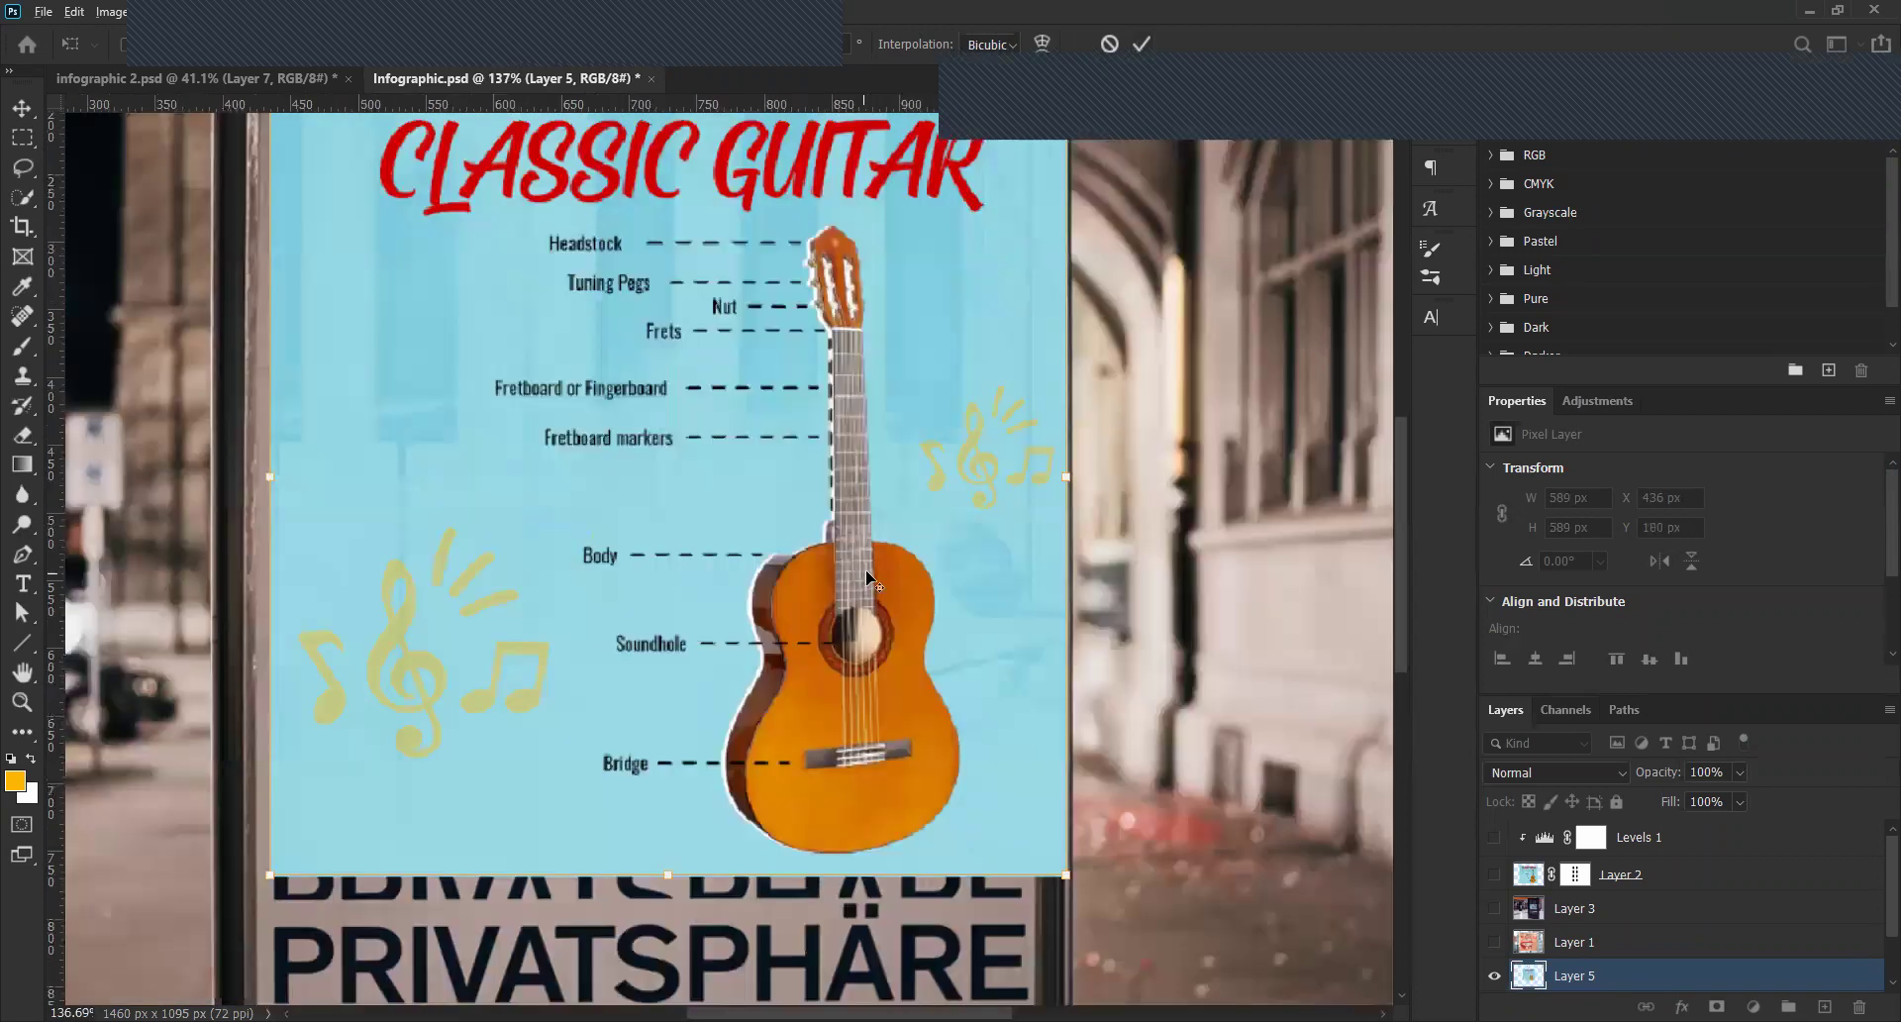
pyautogui.scroll(-3, 864, 573)
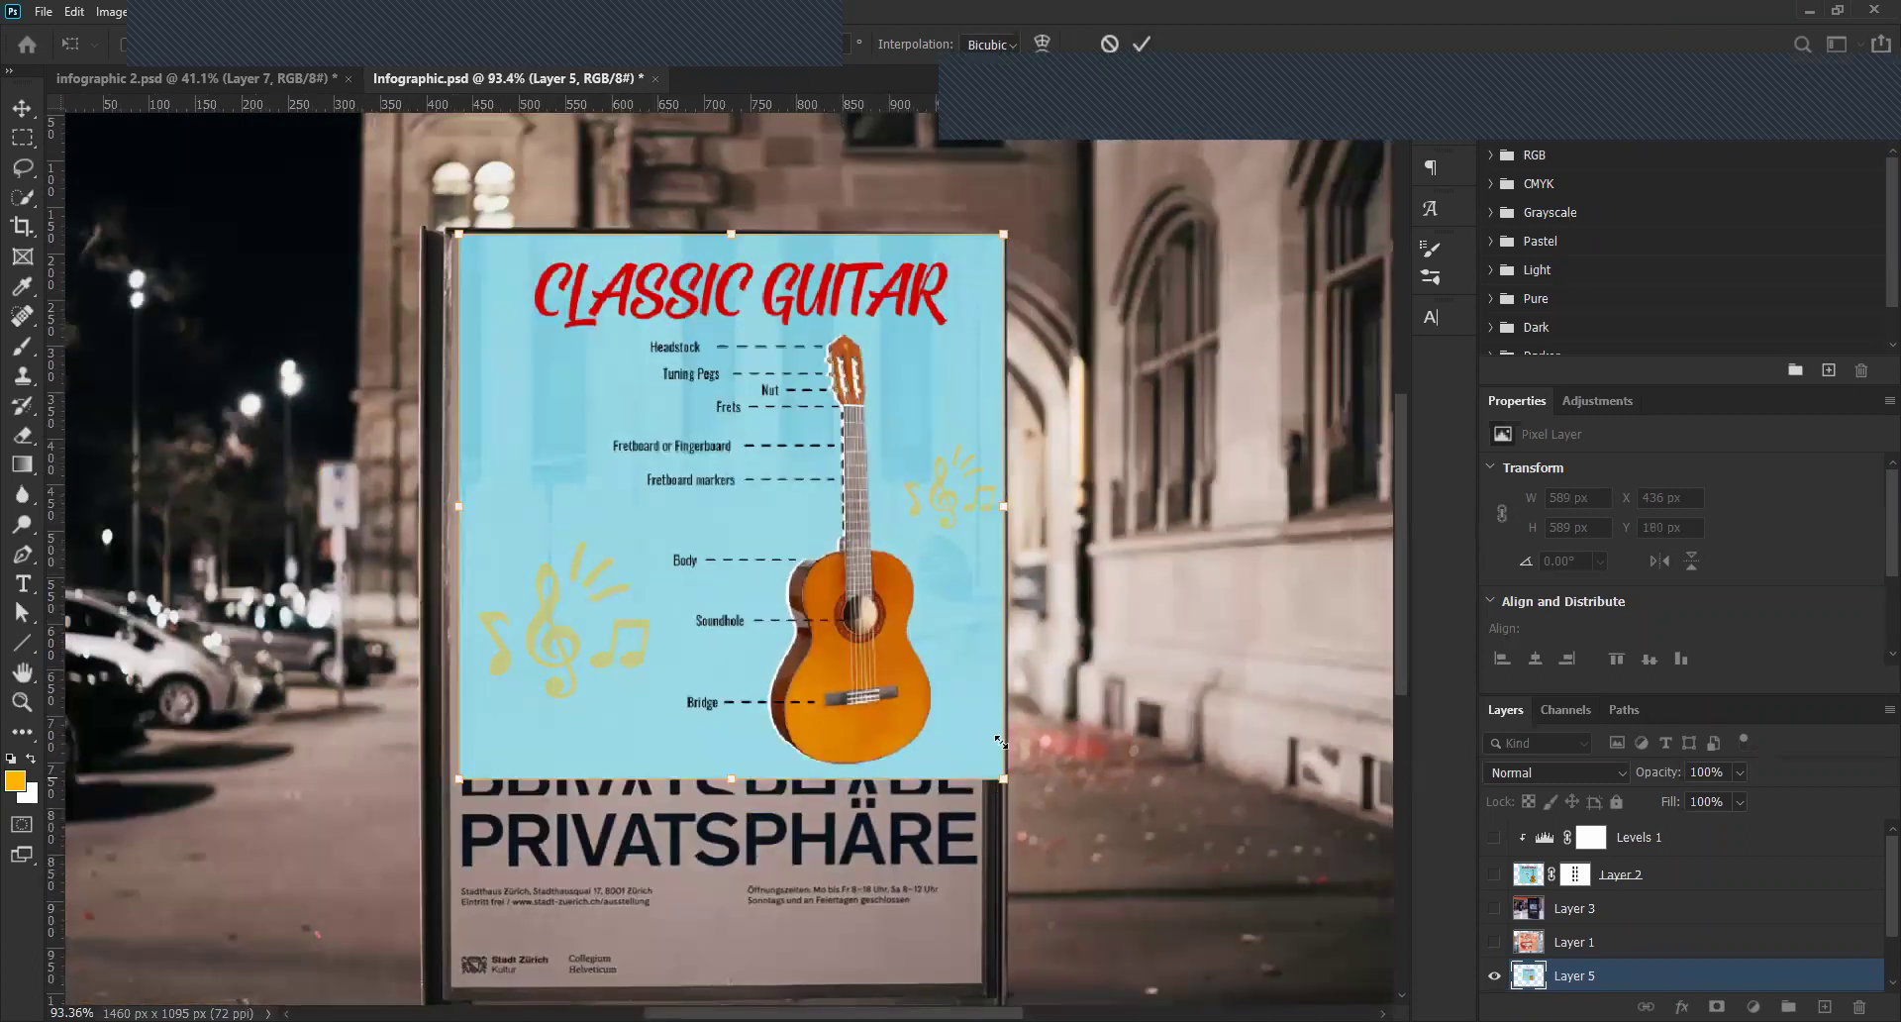
# Shrink the infographic to about 388 x 388 px and centre it on the sign's poster area at about X 525, Y 394 px.
pyautogui.moveTo(1000, 740); pyautogui.dragTo(980, 719)
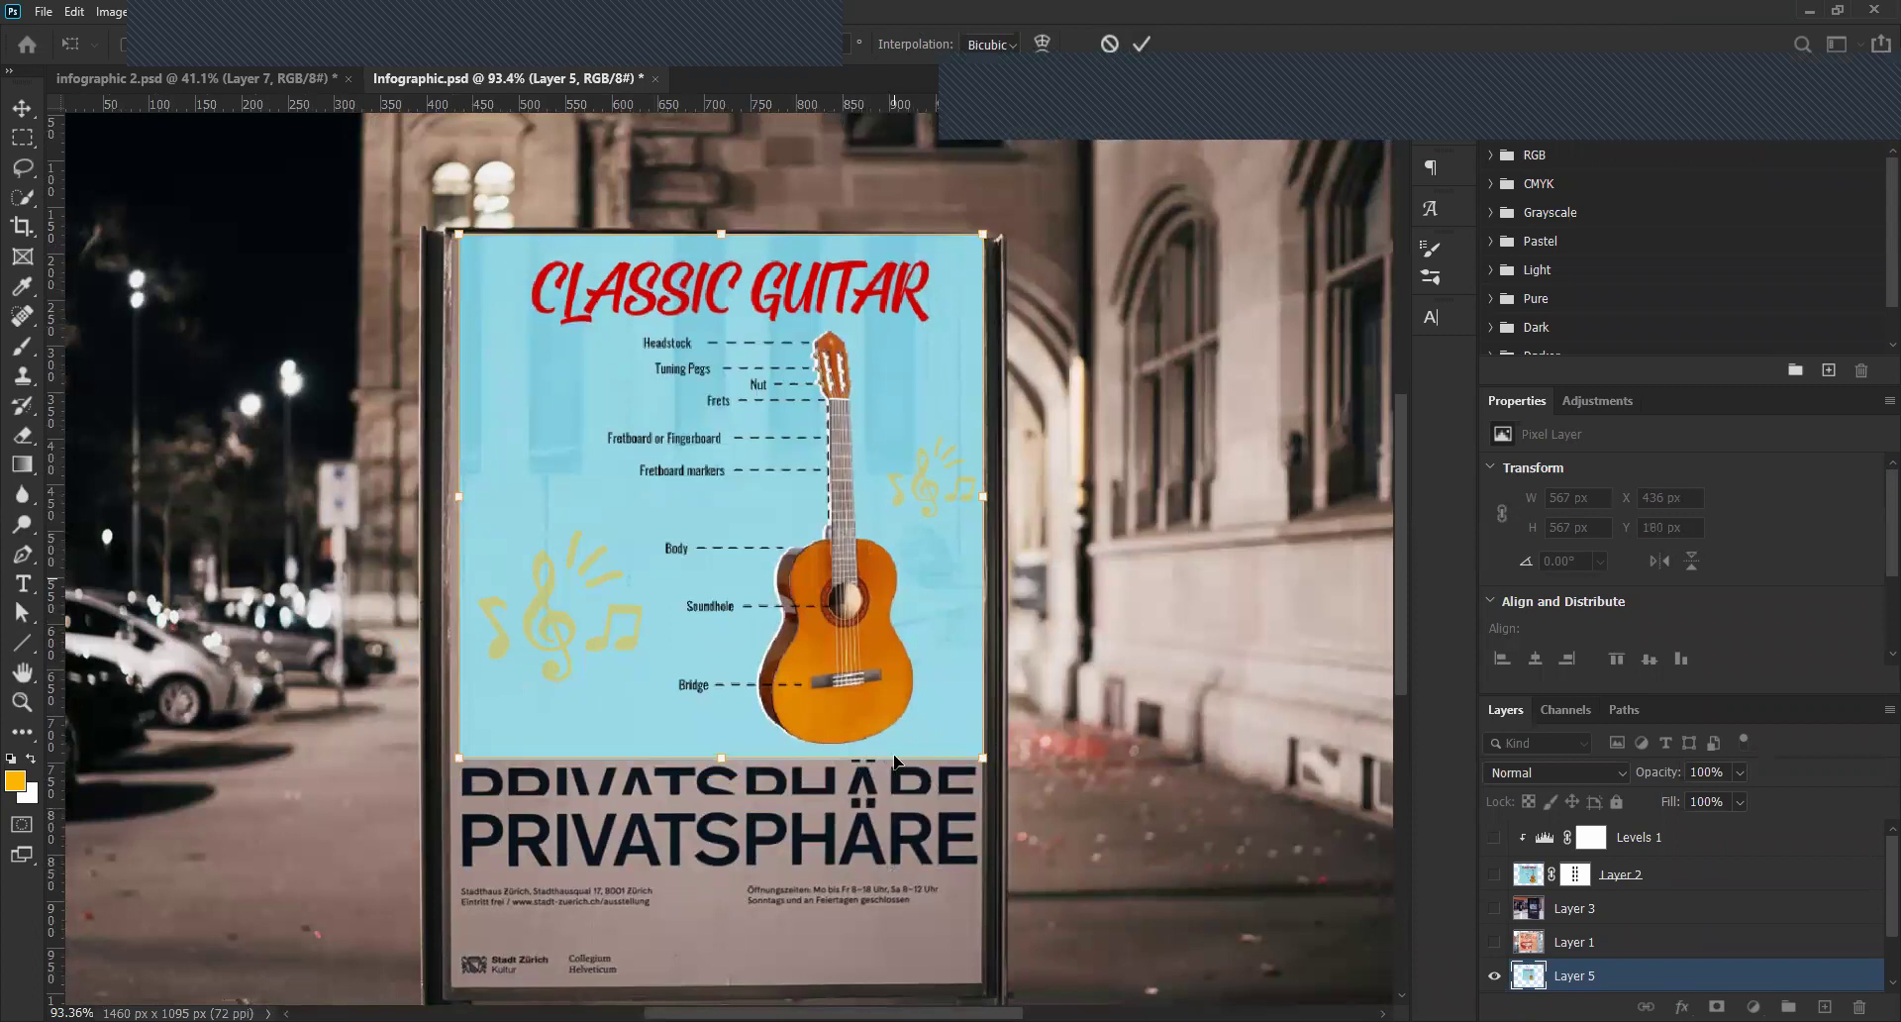
pyautogui.moveTo(895, 722); pyautogui.dragTo(895, 871)
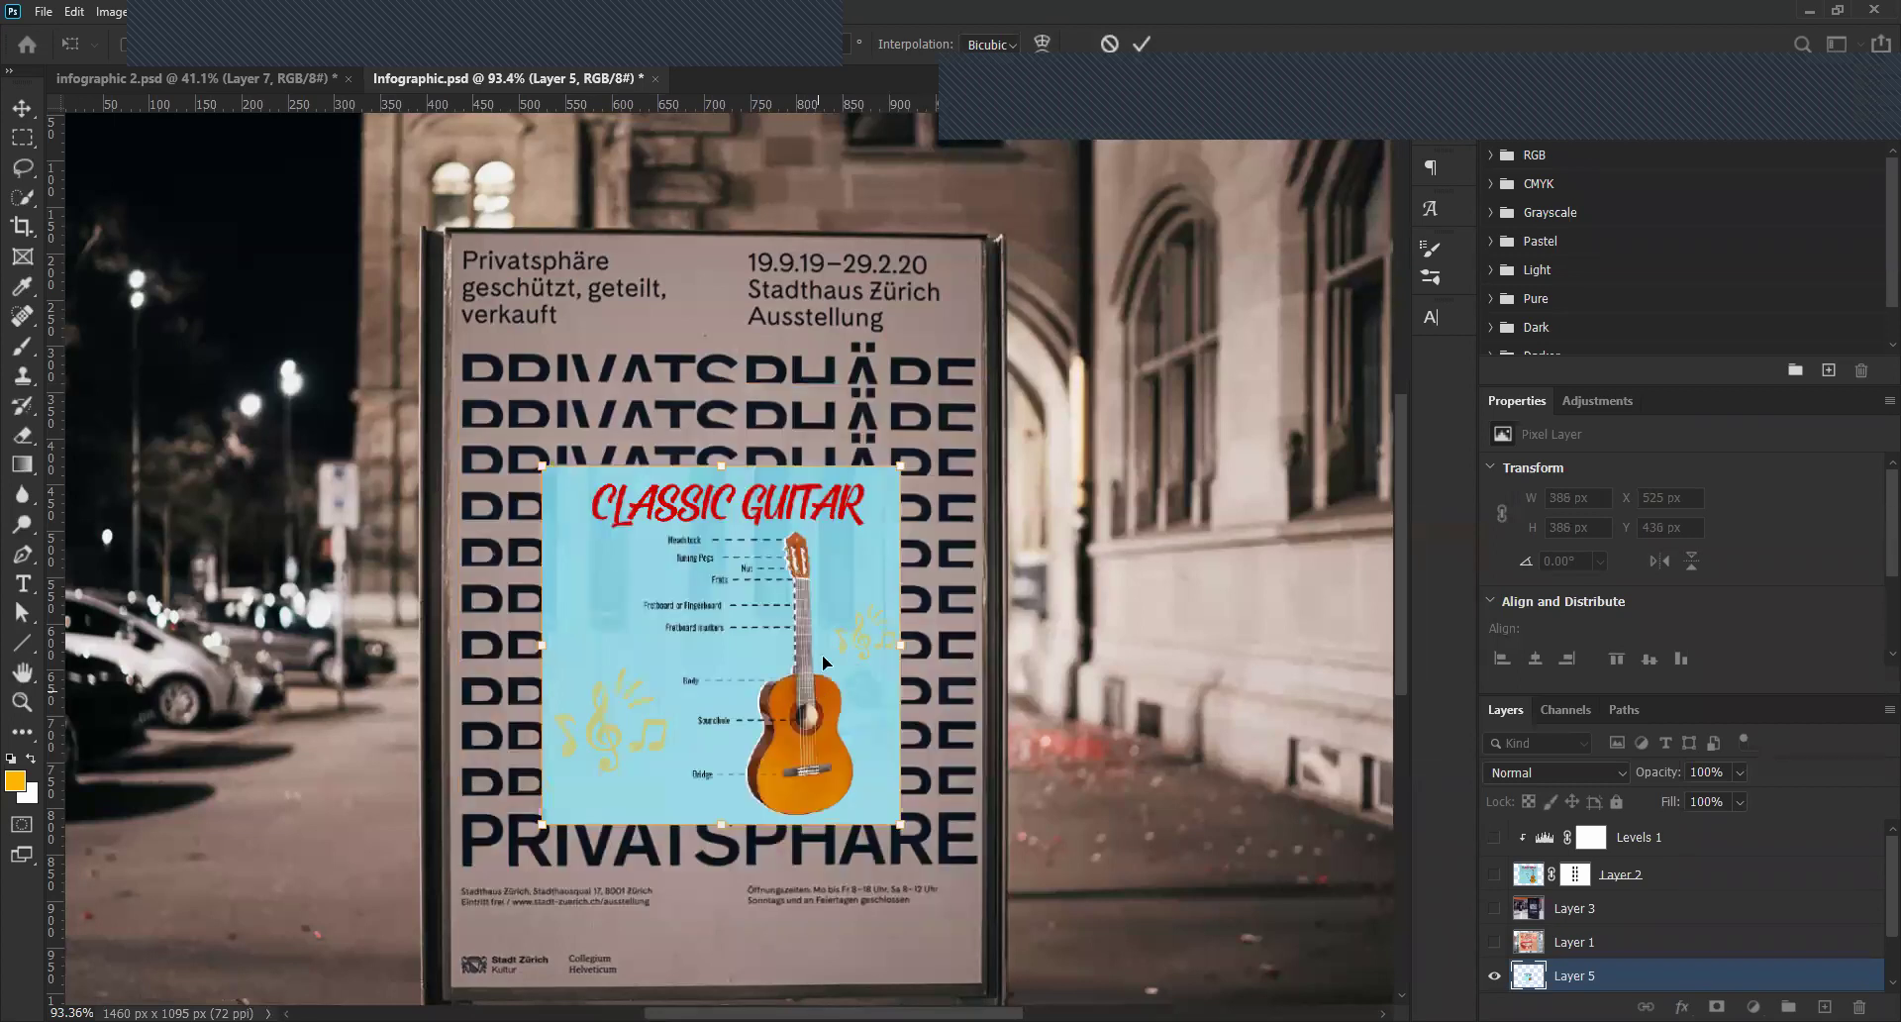
pyautogui.moveTo(851, 654); pyautogui.dragTo(837, 619)
pyautogui.scroll(-2, 836, 622)
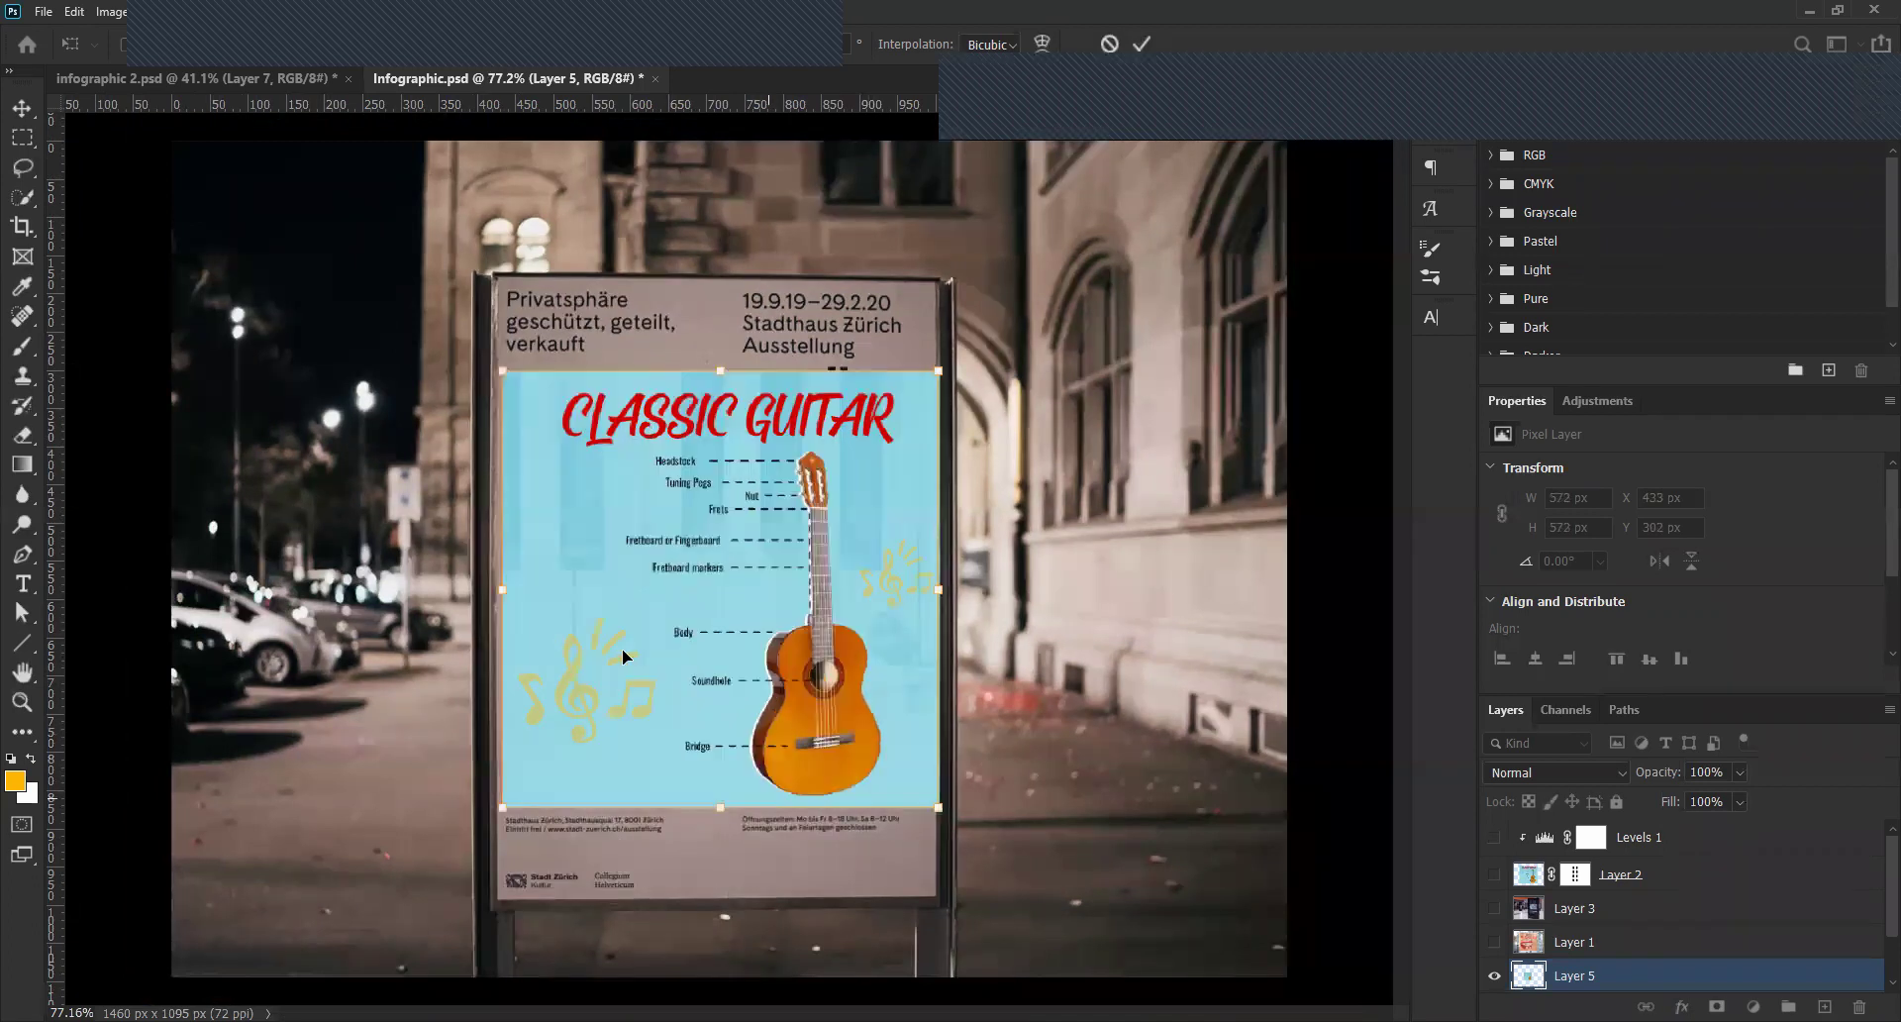
# Enlarge the infographic to about 574 x 574 px so its side edges line up with the sign's frame.
pyautogui.scroll(5, 569, 342)
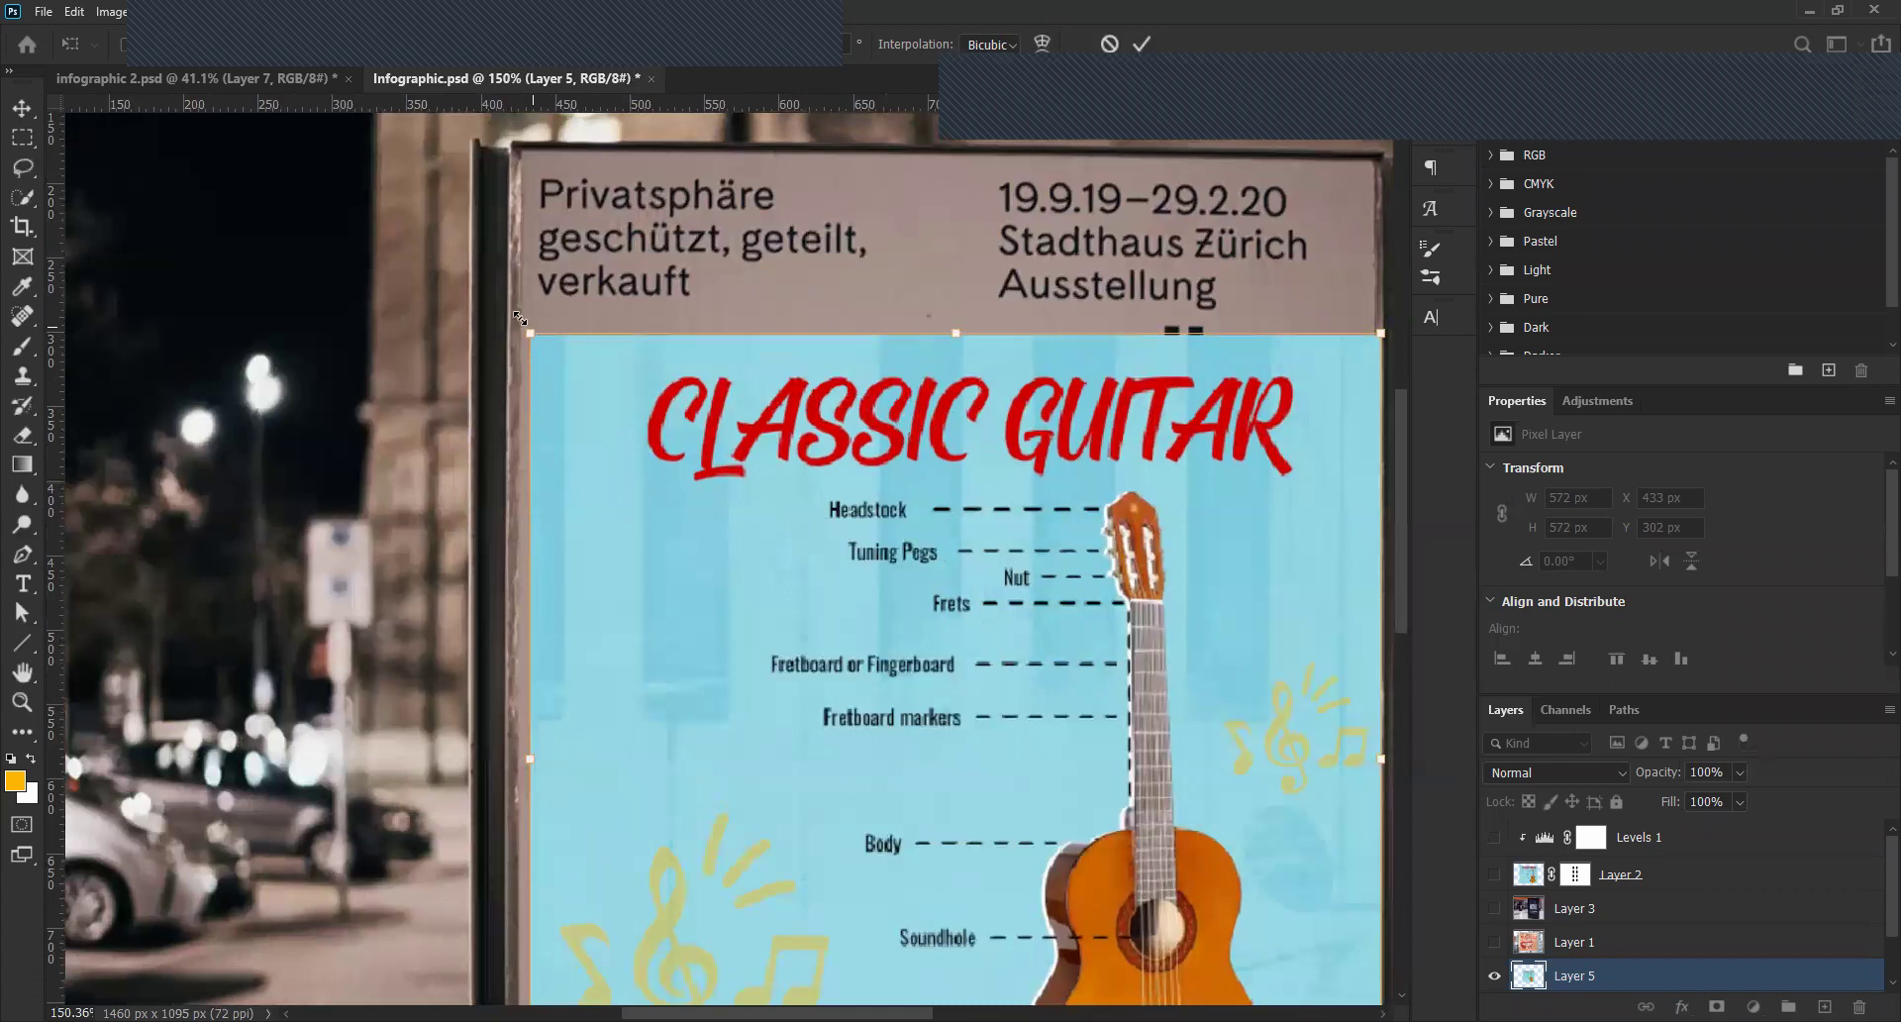
pyautogui.moveTo(519, 318); pyautogui.dragTo(508, 306)
pyautogui.scroll(-5, 456, 748)
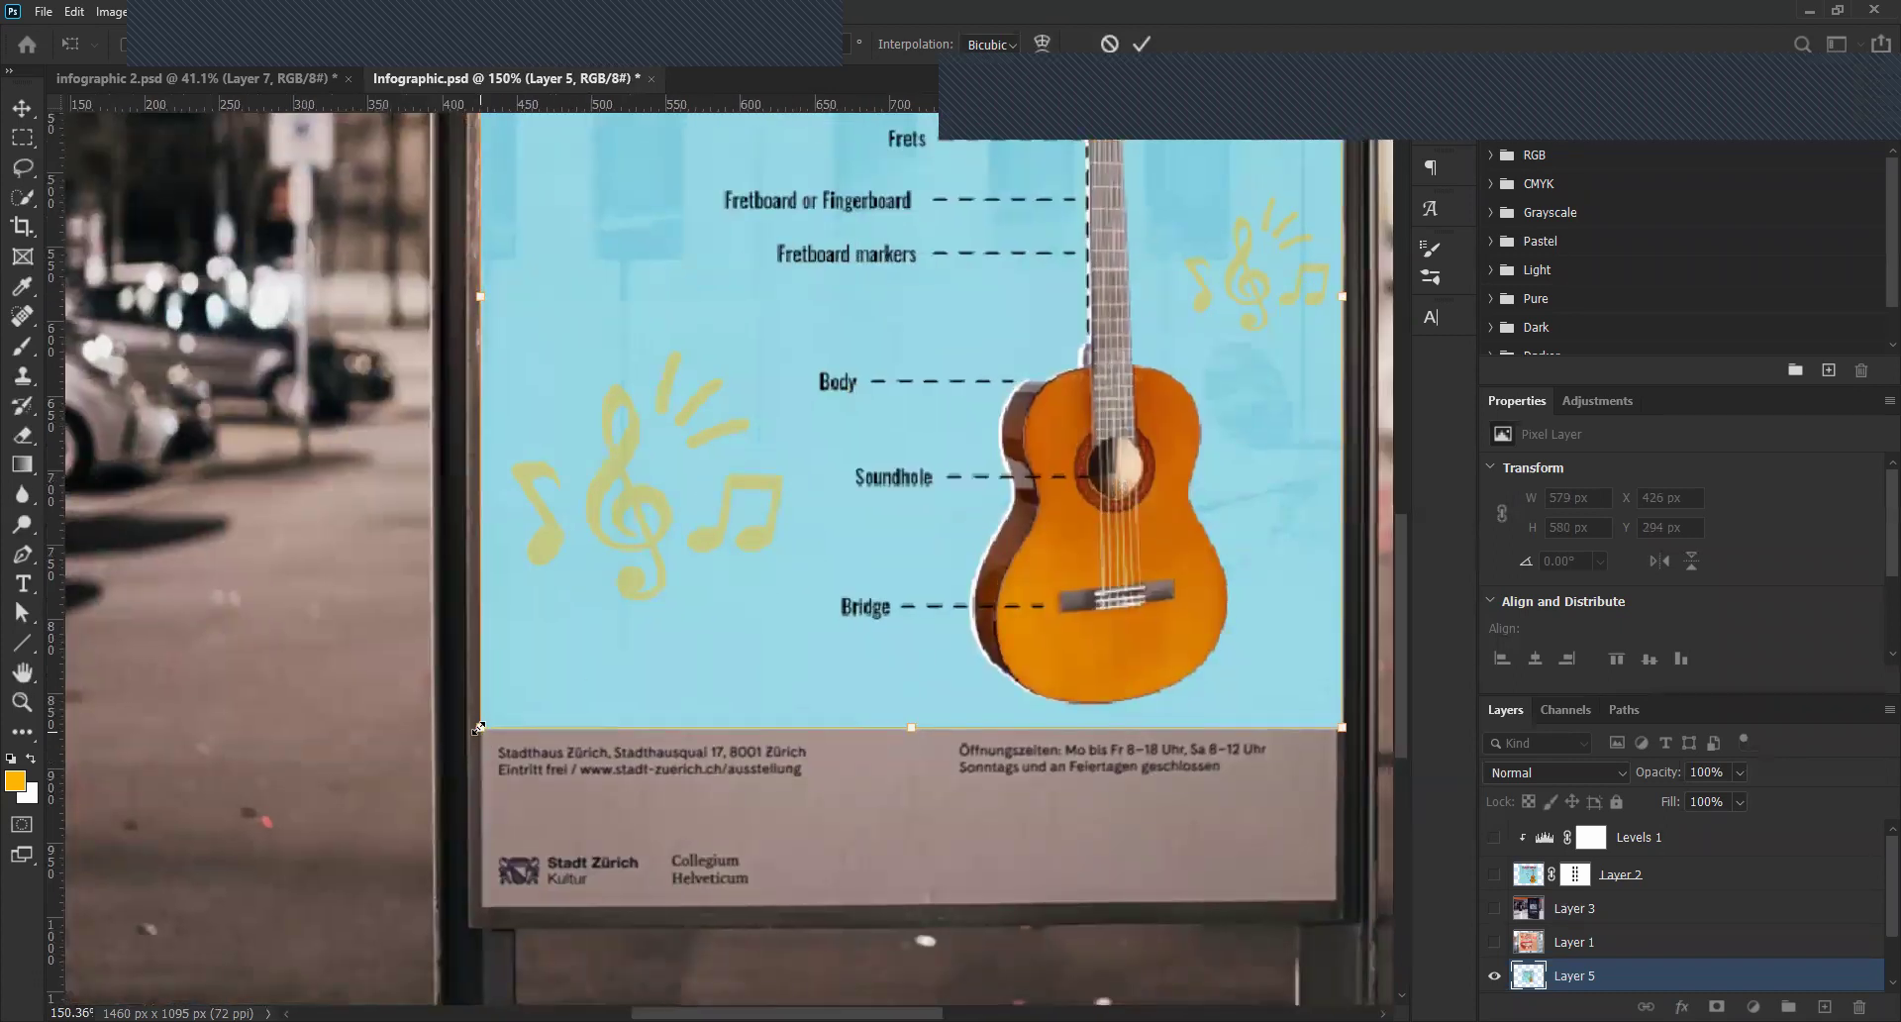
pyautogui.moveTo(479, 728); pyautogui.dragTo(481, 726)
pyautogui.moveTo(490, 402); pyautogui.dragTo(329, 419)
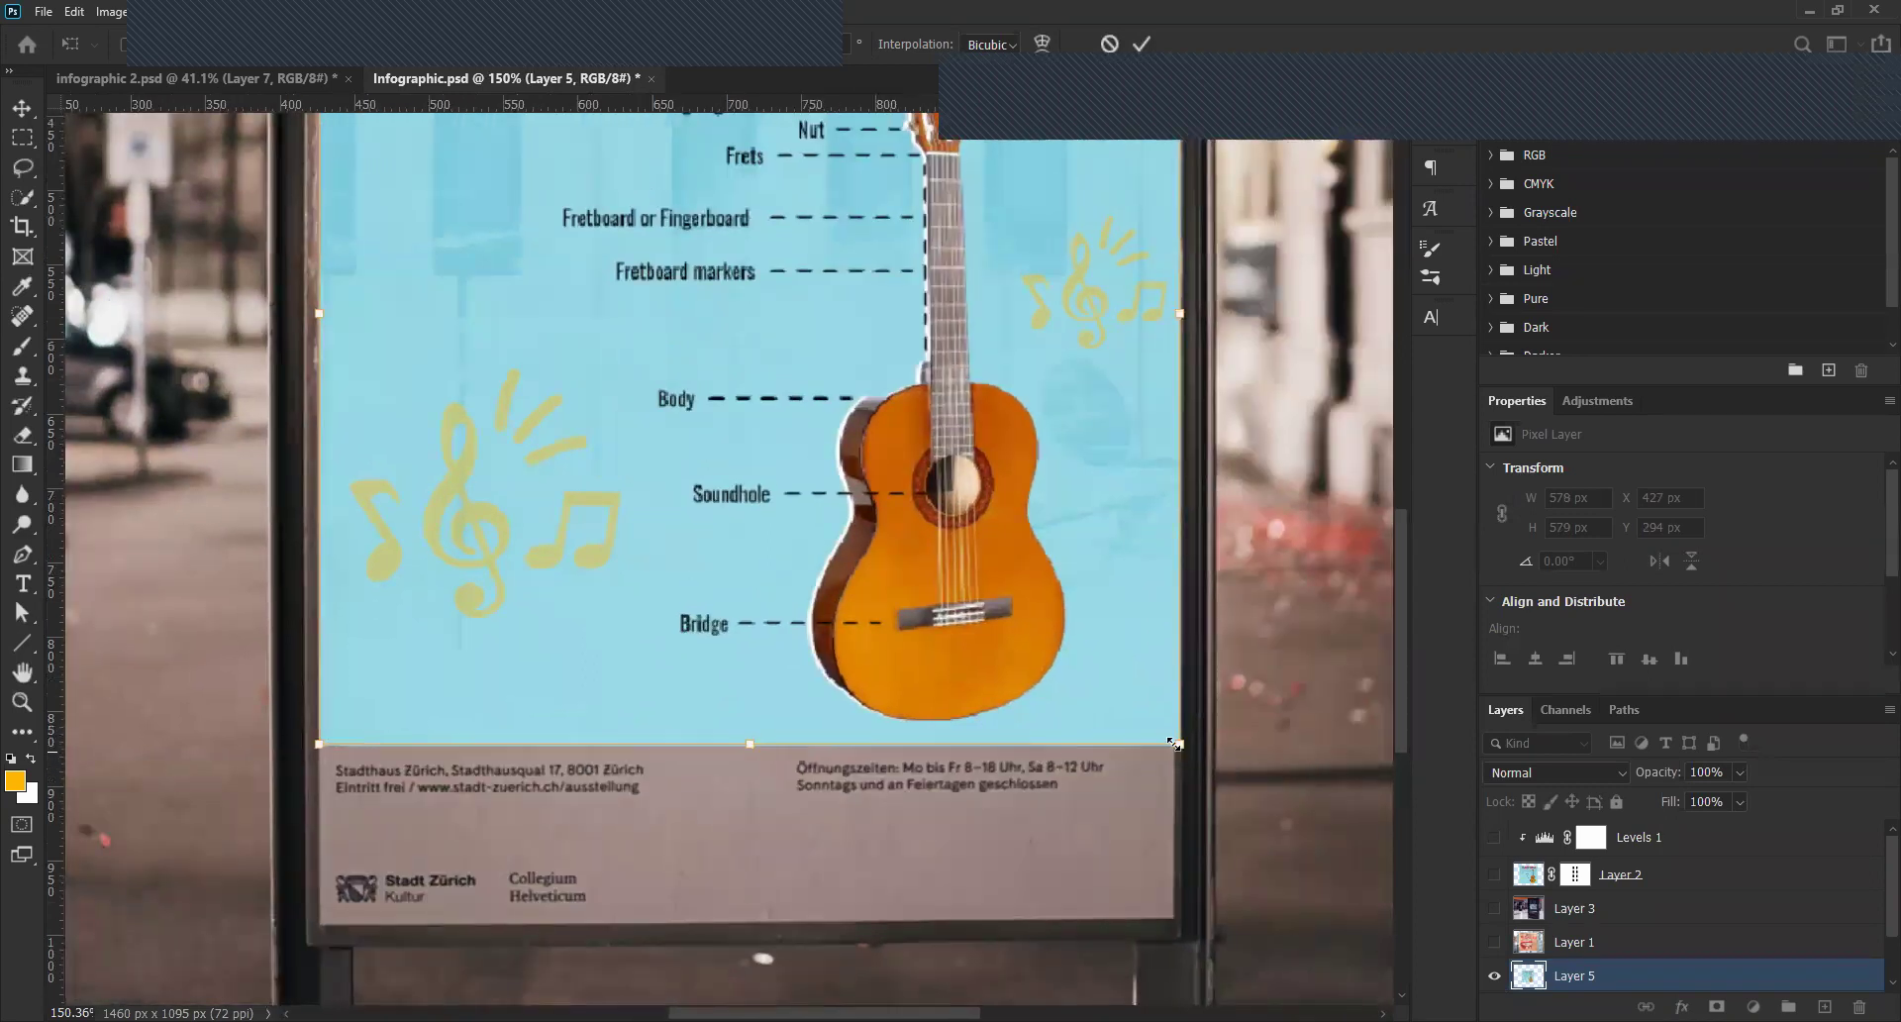
pyautogui.moveTo(1181, 745); pyautogui.dragTo(1174, 738)
pyautogui.moveTo(1186, 532); pyautogui.dragTo(1004, 814)
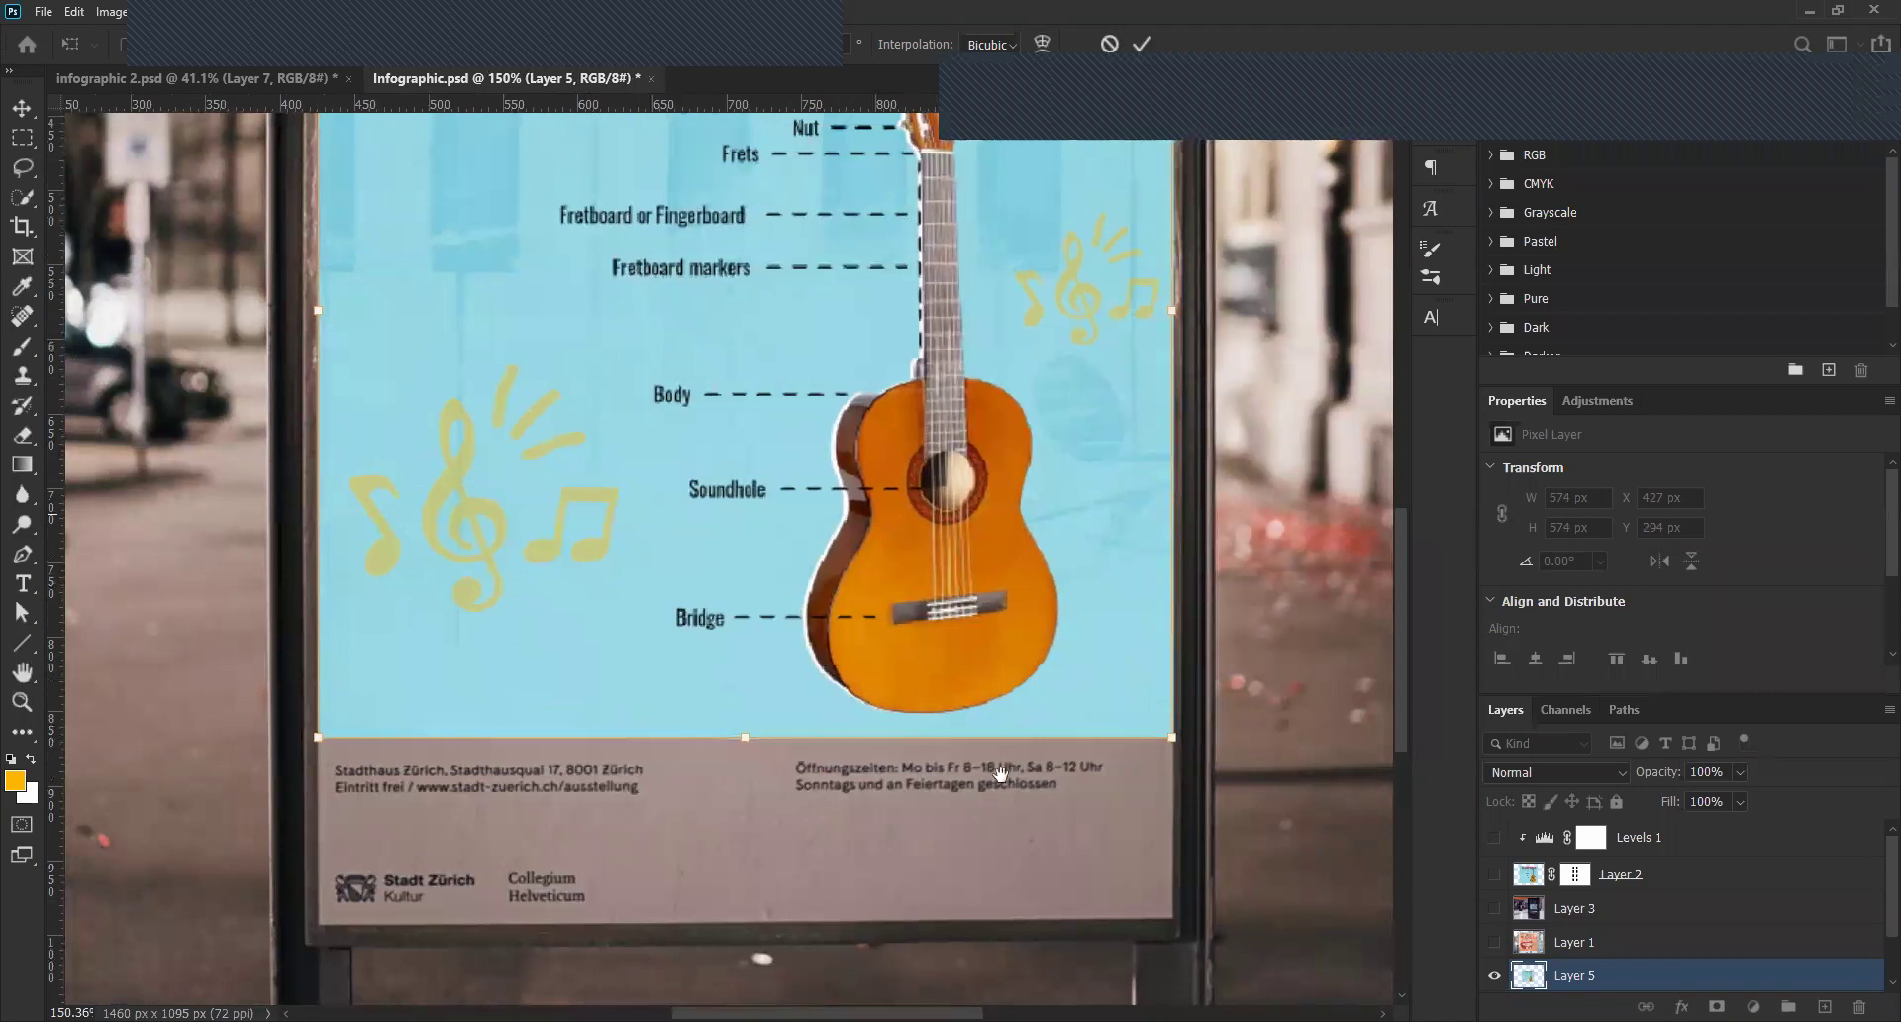
# Fine-tune the infographic's upper-right corner against the sign's frame, bringing its size to about 573 x 573 px.
pyautogui.scroll(3, 935, 382)
pyautogui.scroll(1, 932, 326)
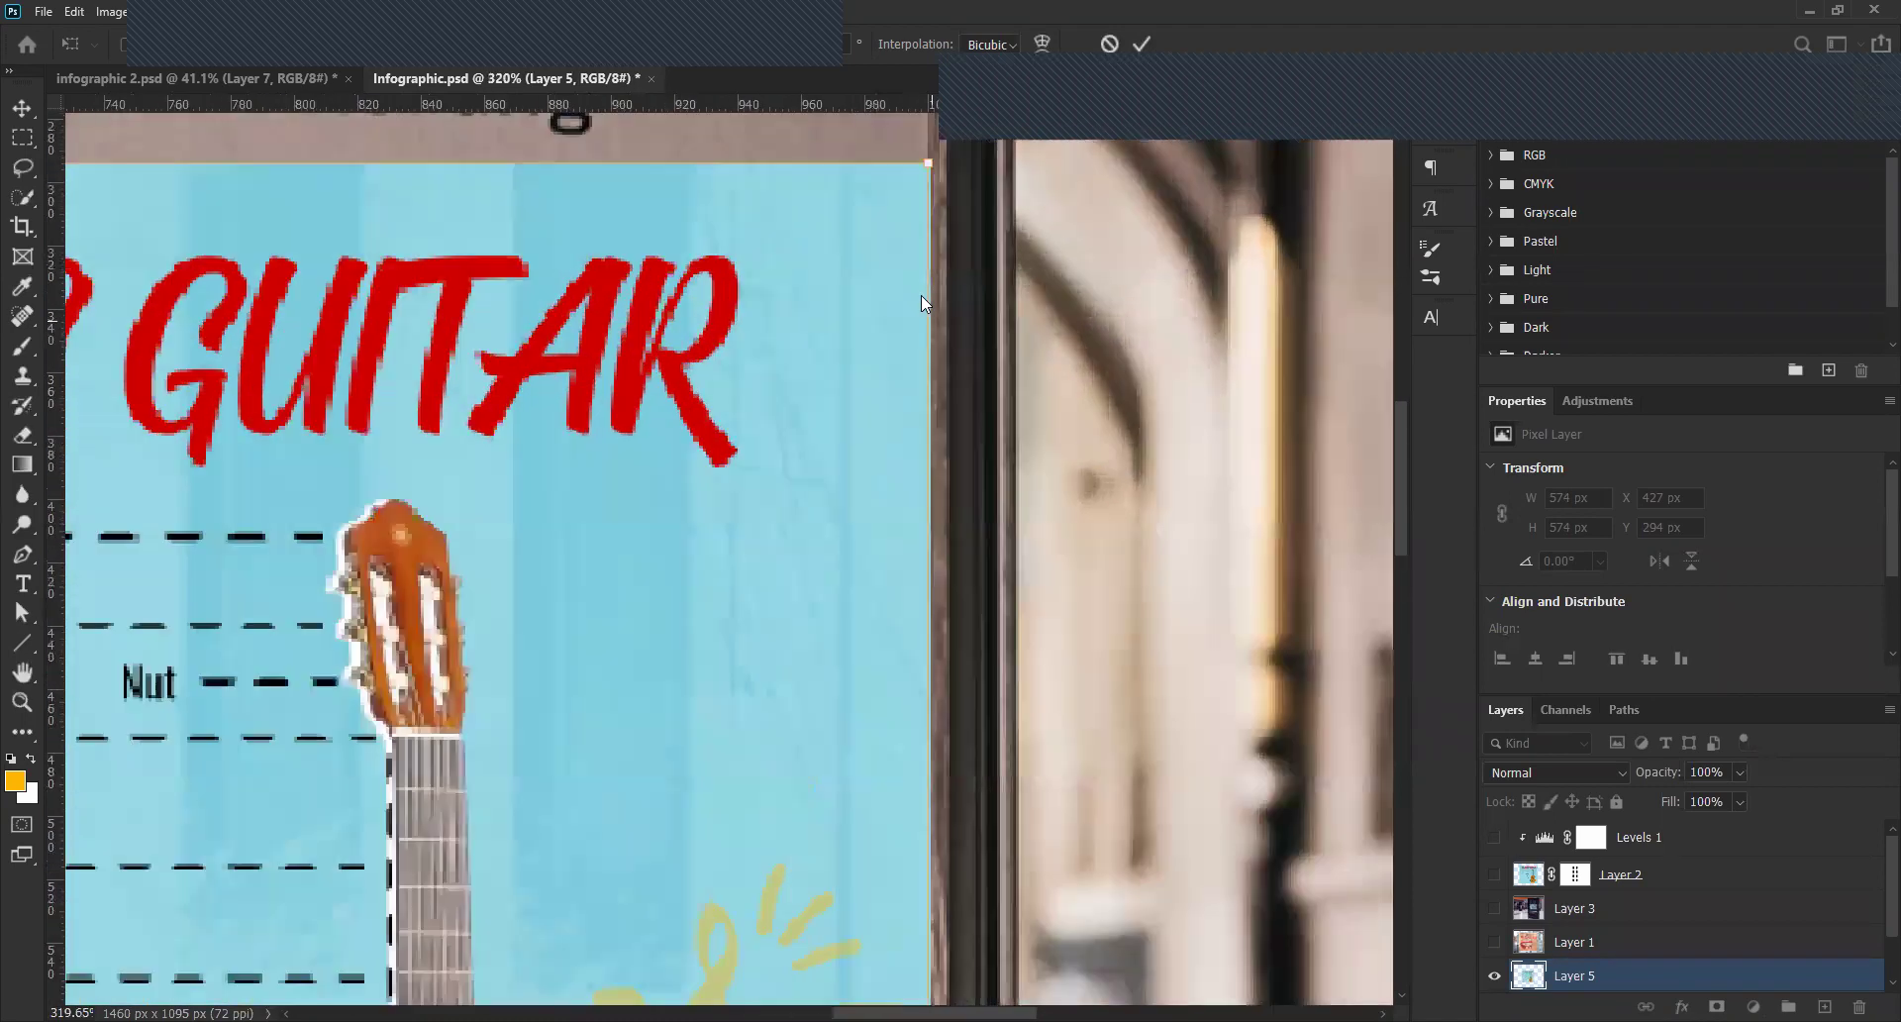
pyautogui.scroll(1, 902, 388)
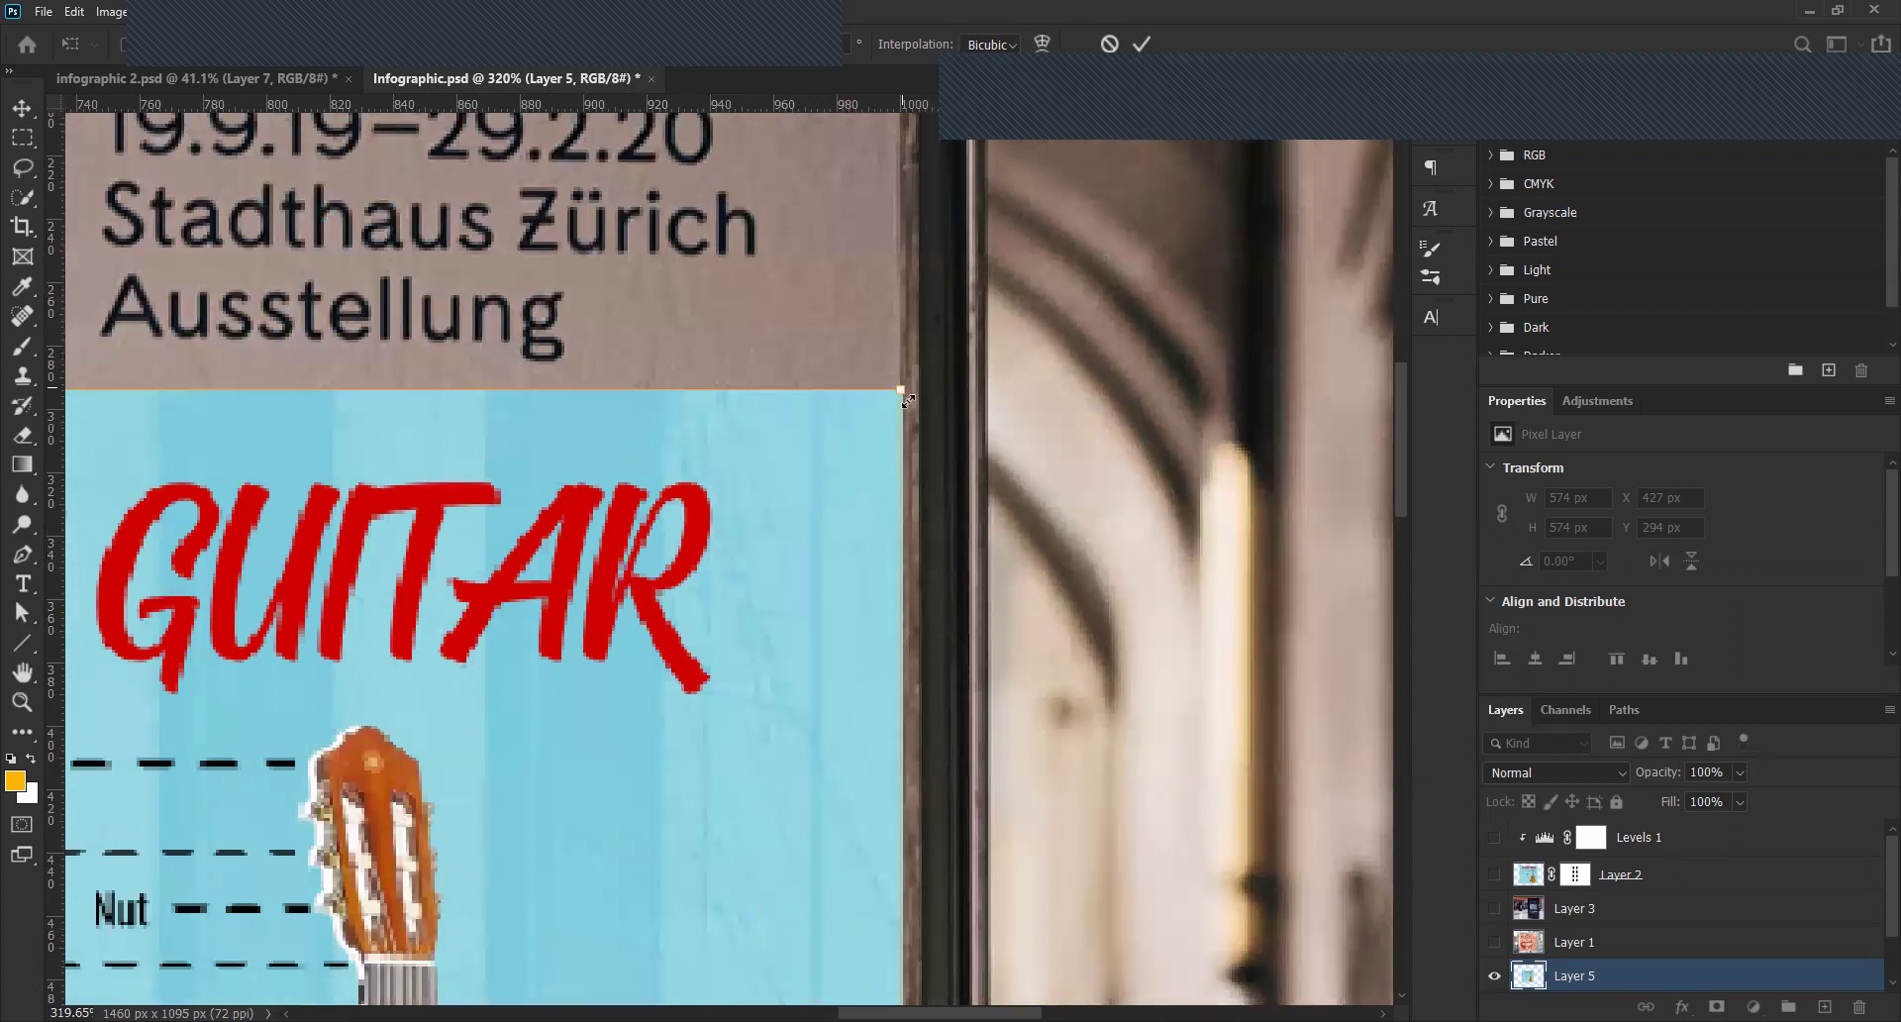
pyautogui.moveTo(907, 400); pyautogui.dragTo(904, 404)
pyautogui.moveTo(785, 680); pyautogui.dragTo(776, 380)
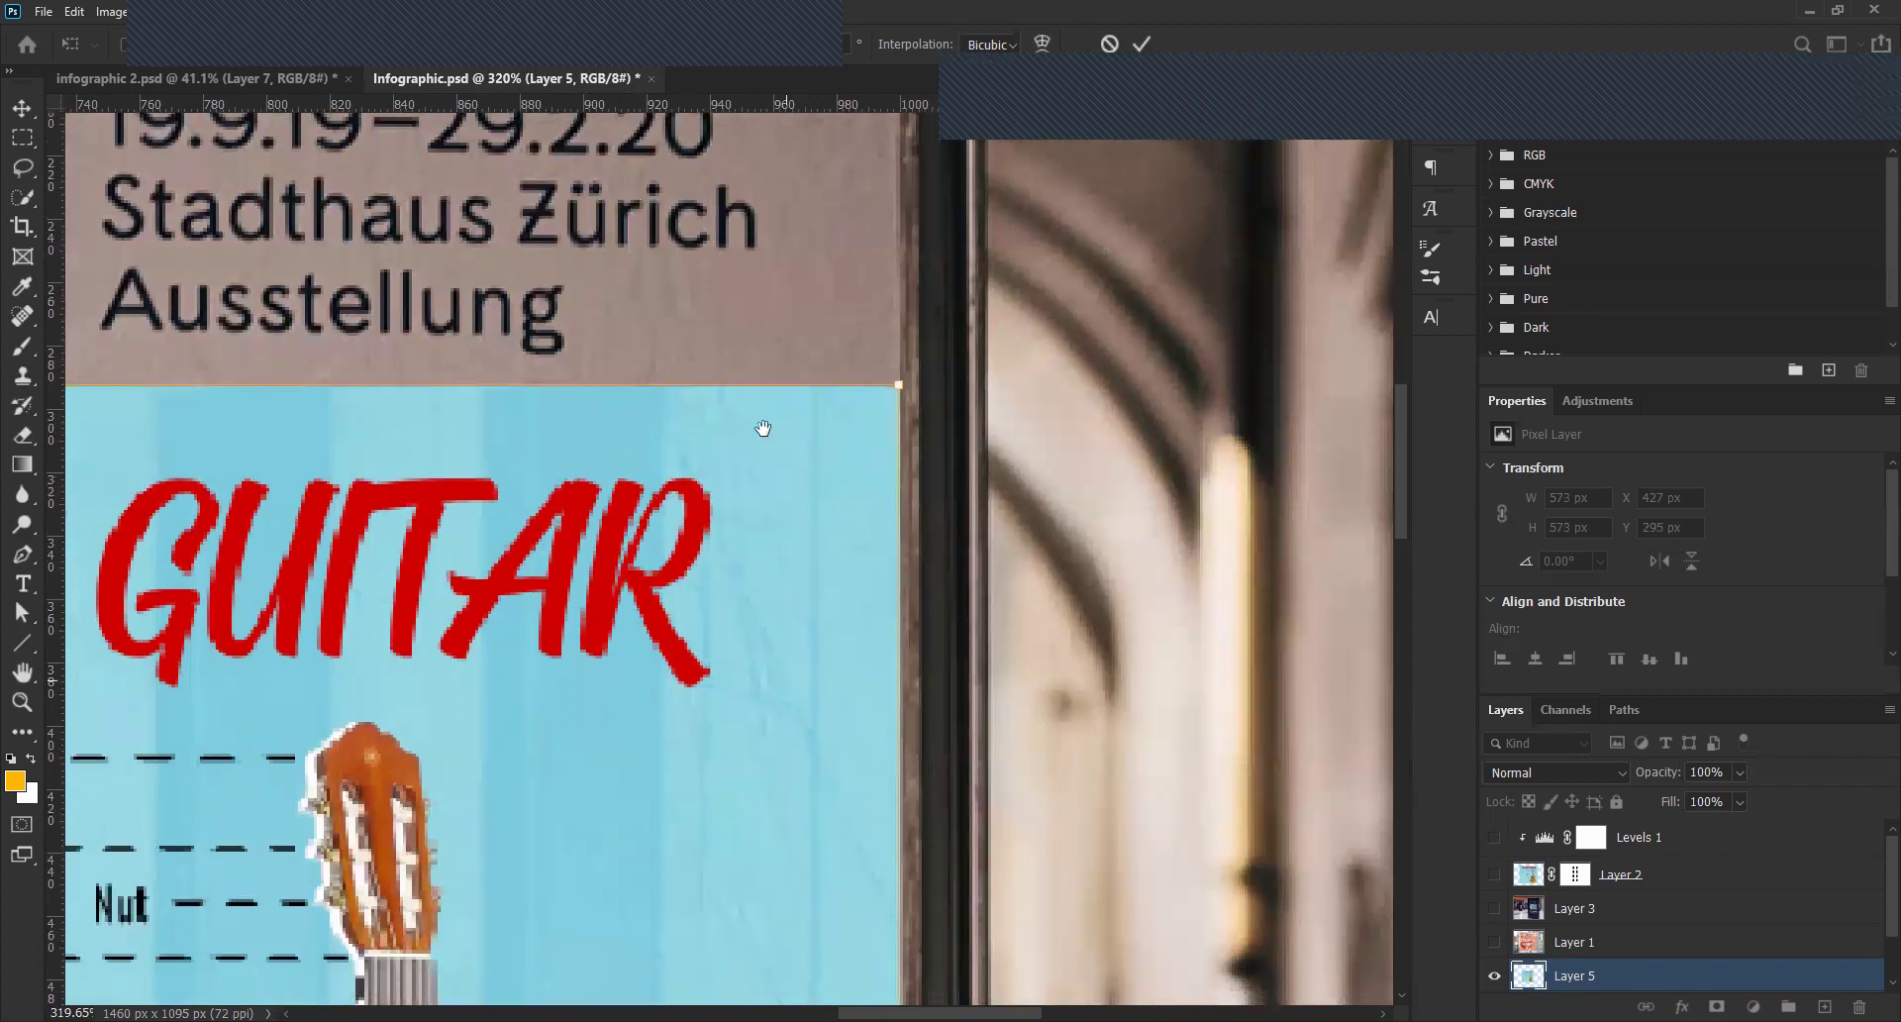
pyautogui.scroll(-10, 793, 511)
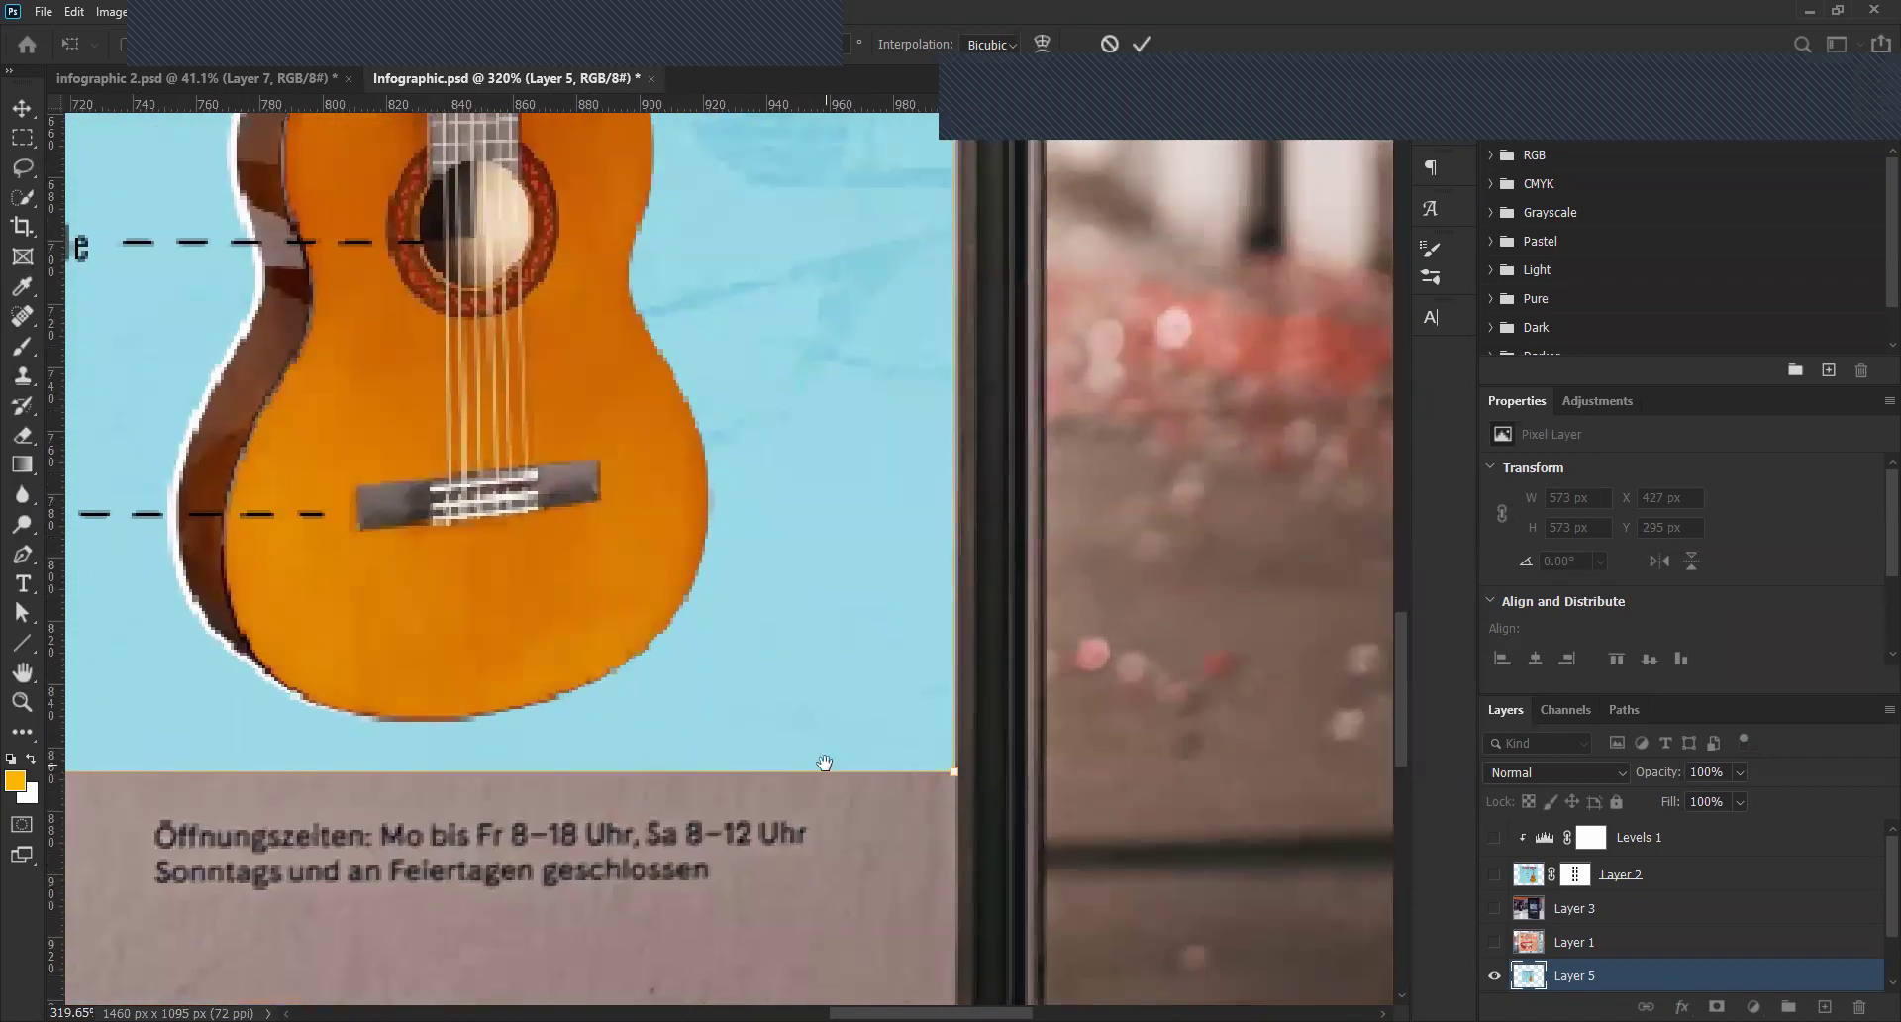
# Extend the infographic's upper-left corner to the frame's inner edge, making it about 574 px wide at X 426 px.
pyautogui.moveTo(251, 735); pyautogui.dragTo(552, 698)
pyautogui.hscroll(-15, 552, 698)
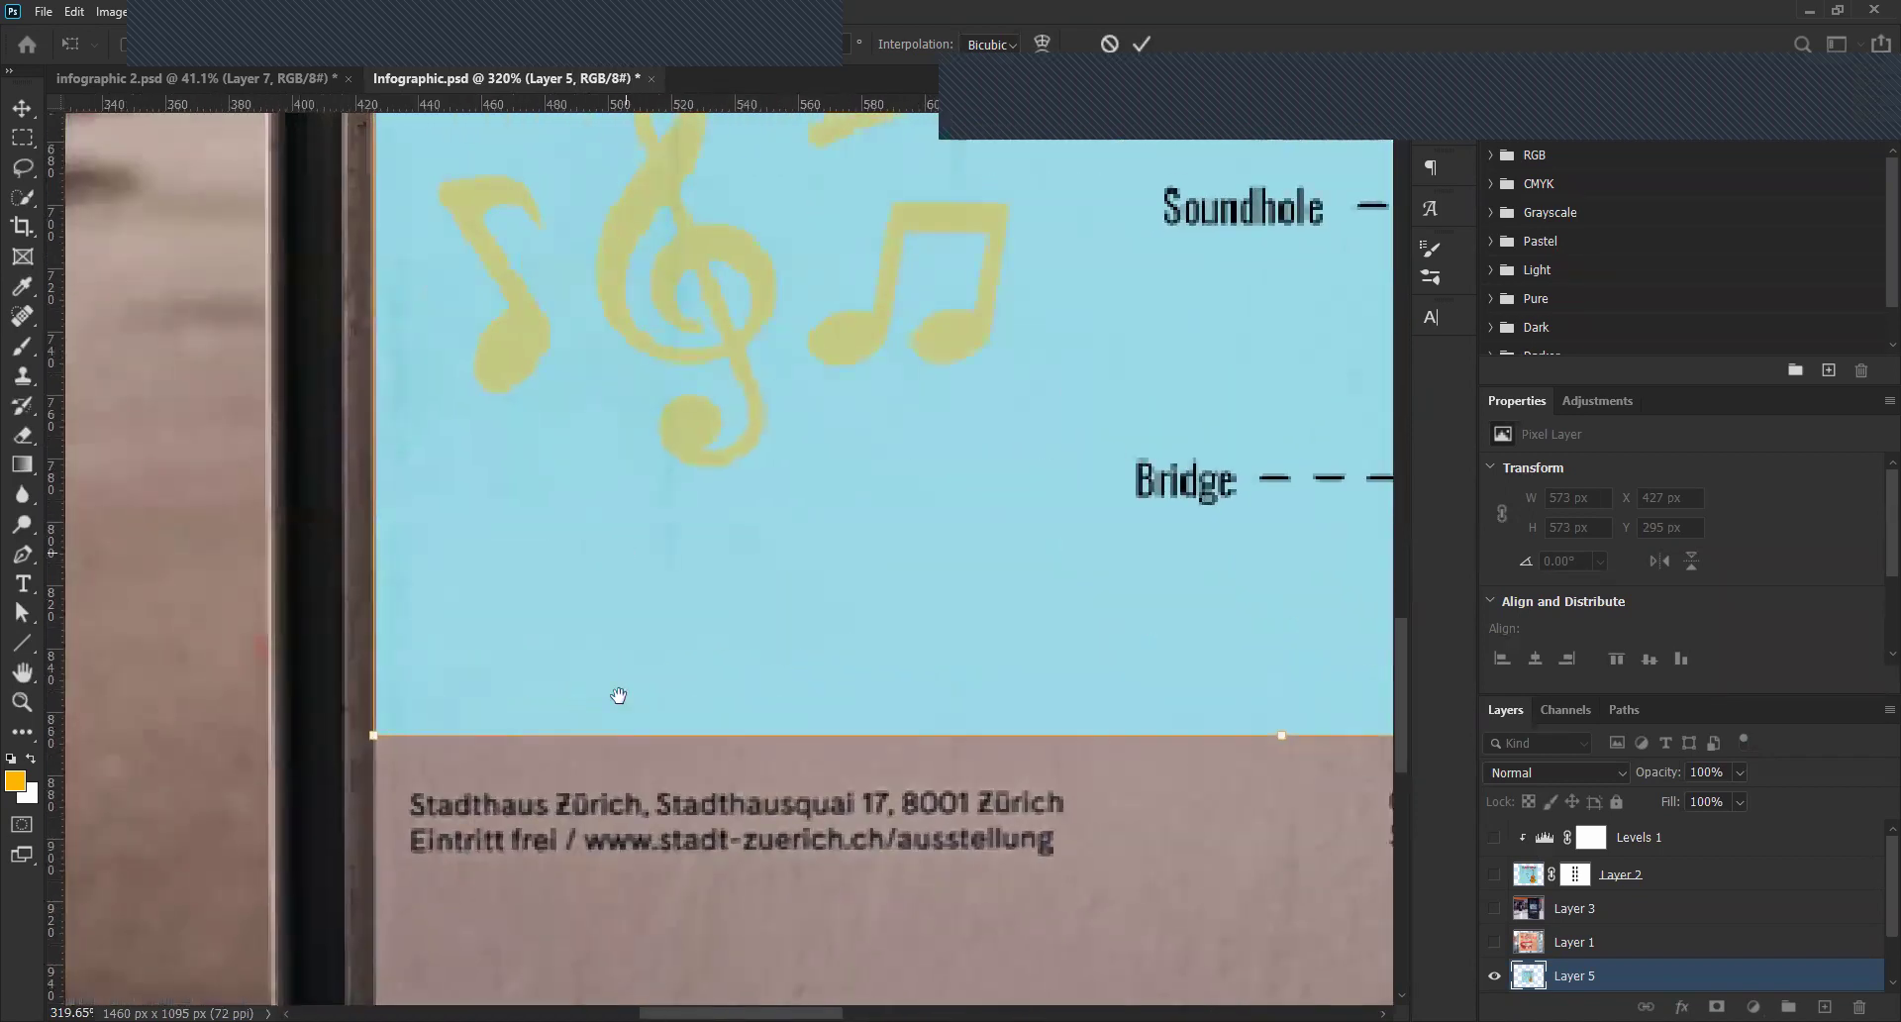
pyautogui.scroll(5, 616, 692)
pyautogui.scroll(10, 612, 526)
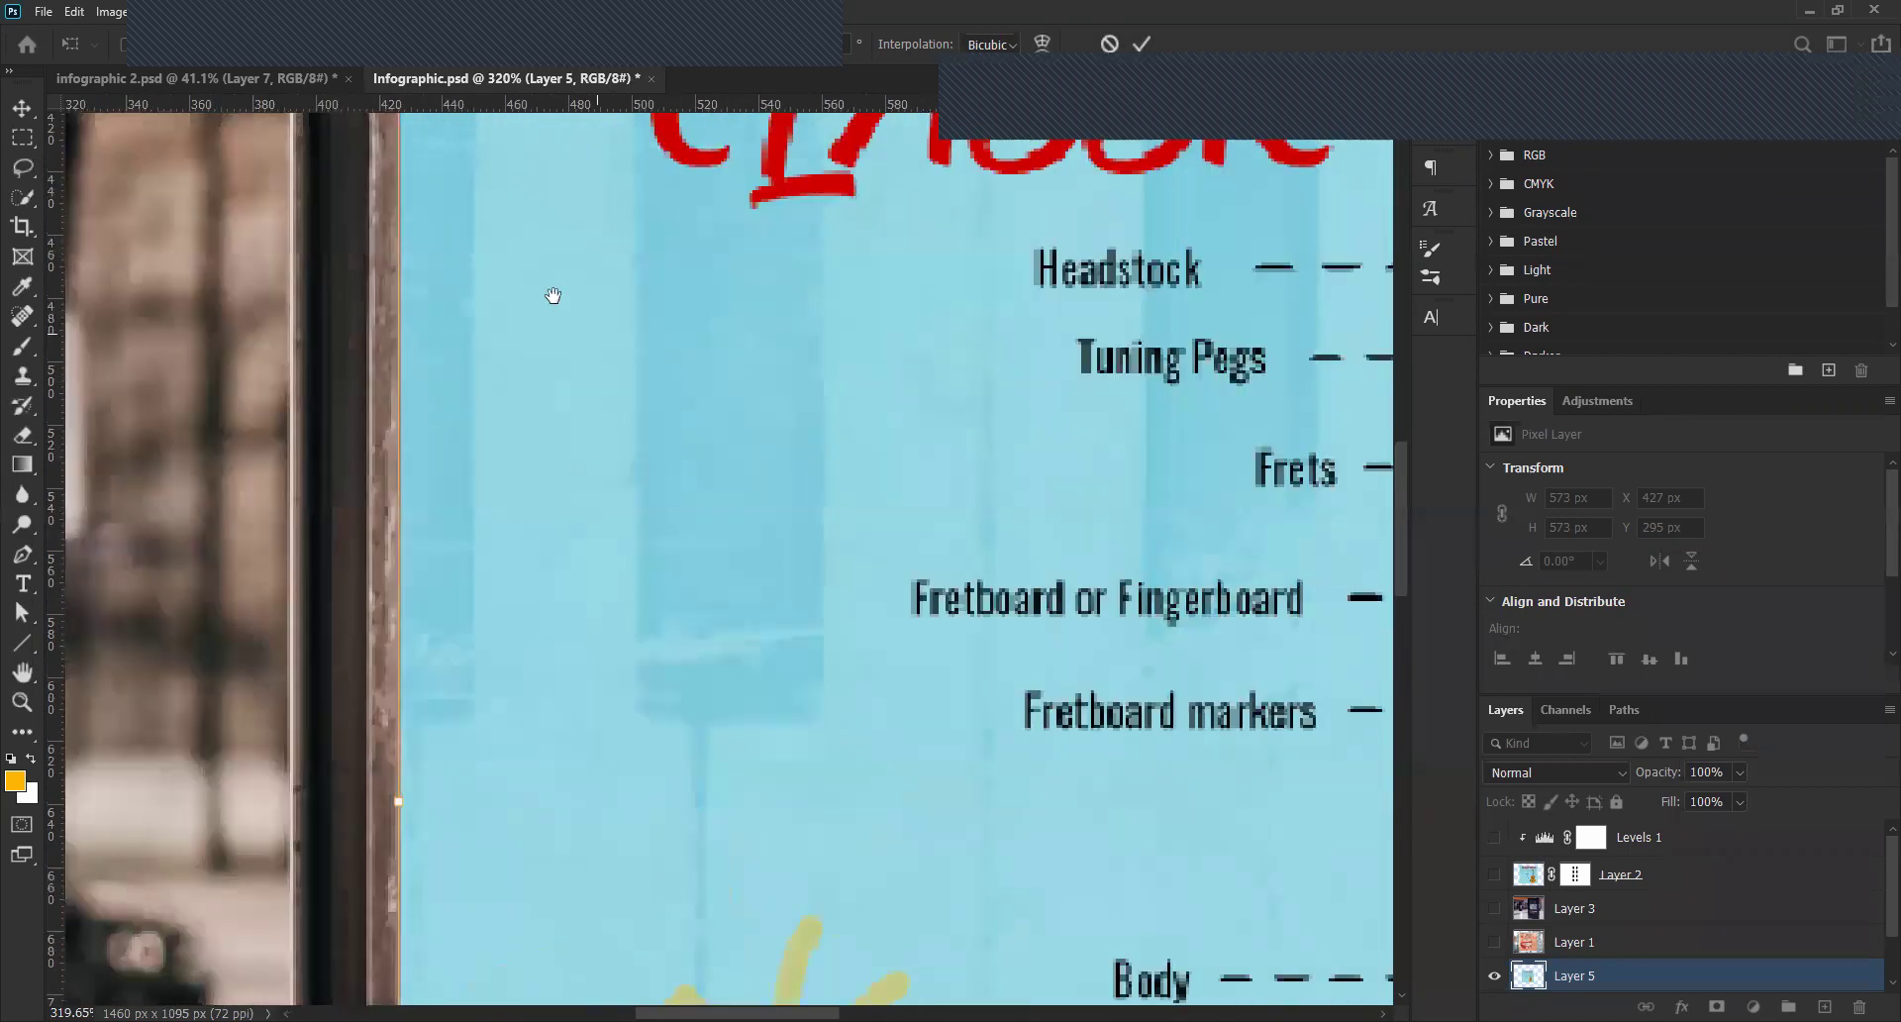
pyautogui.scroll(5, 500, 427)
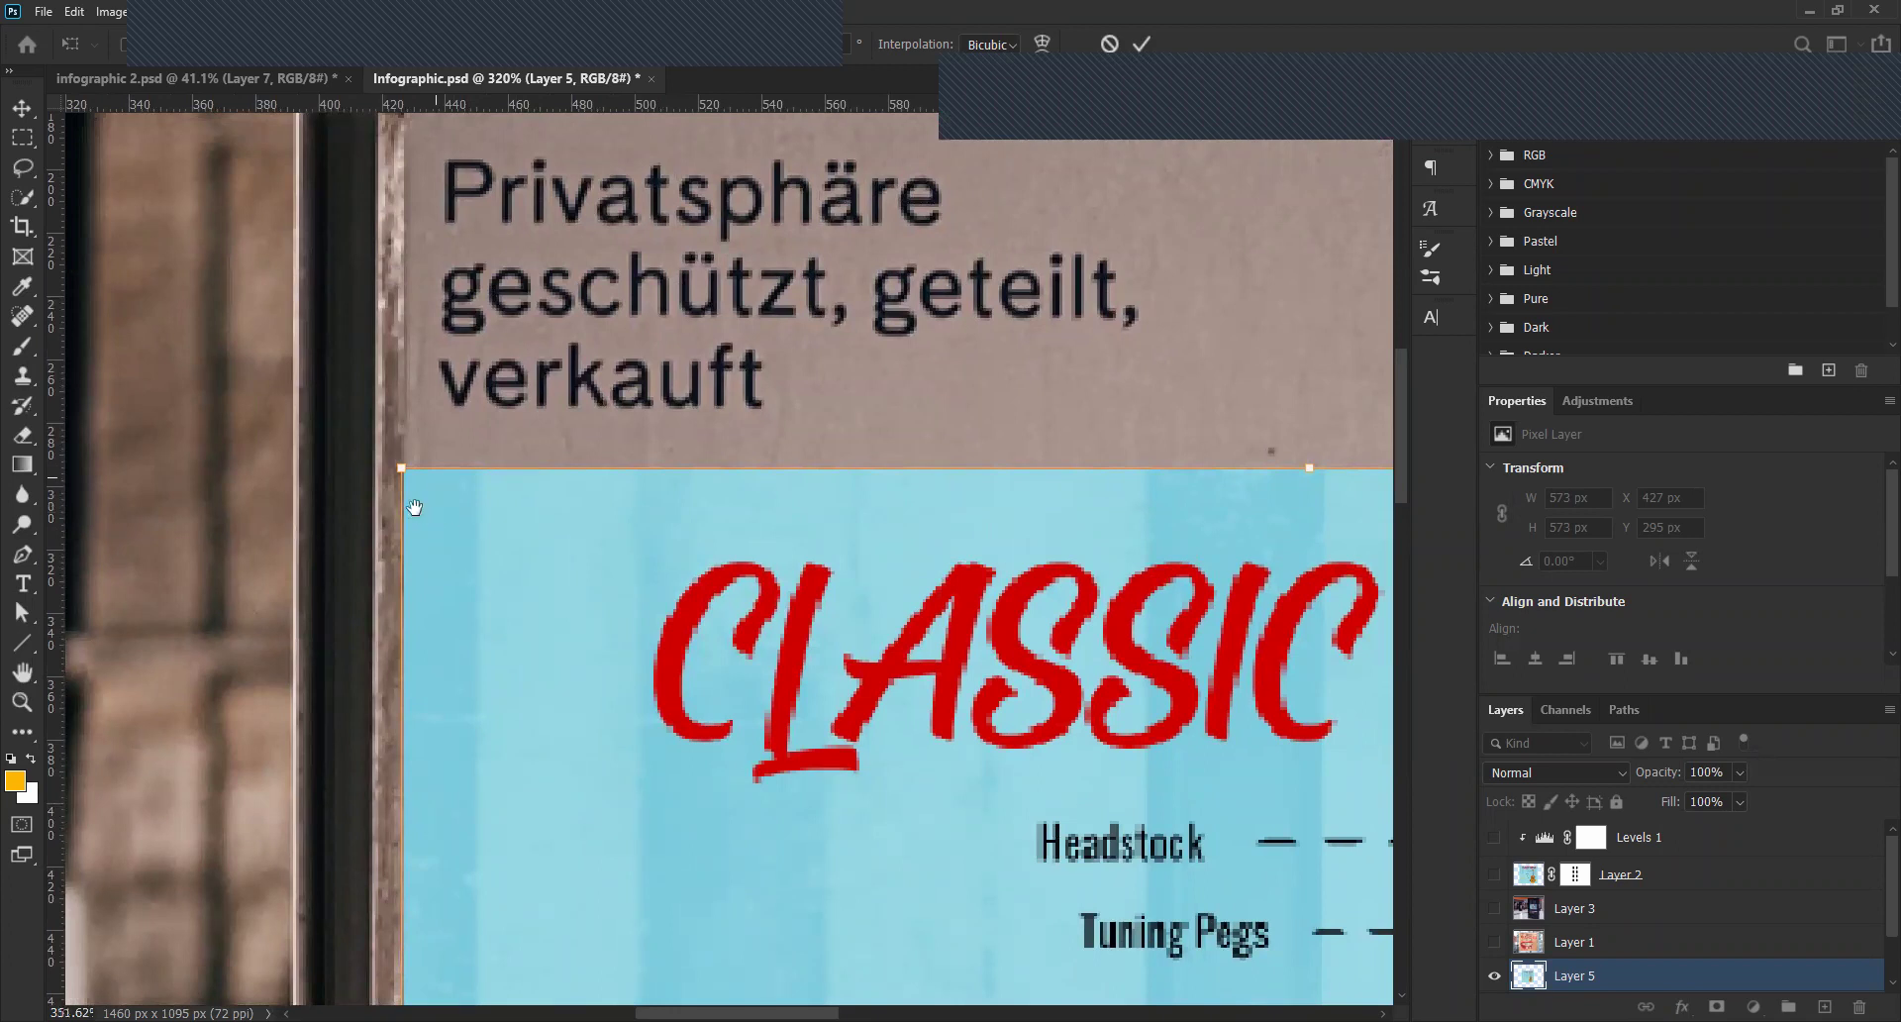
pyautogui.scroll(4, 416, 493)
pyautogui.scroll(1, 394, 463)
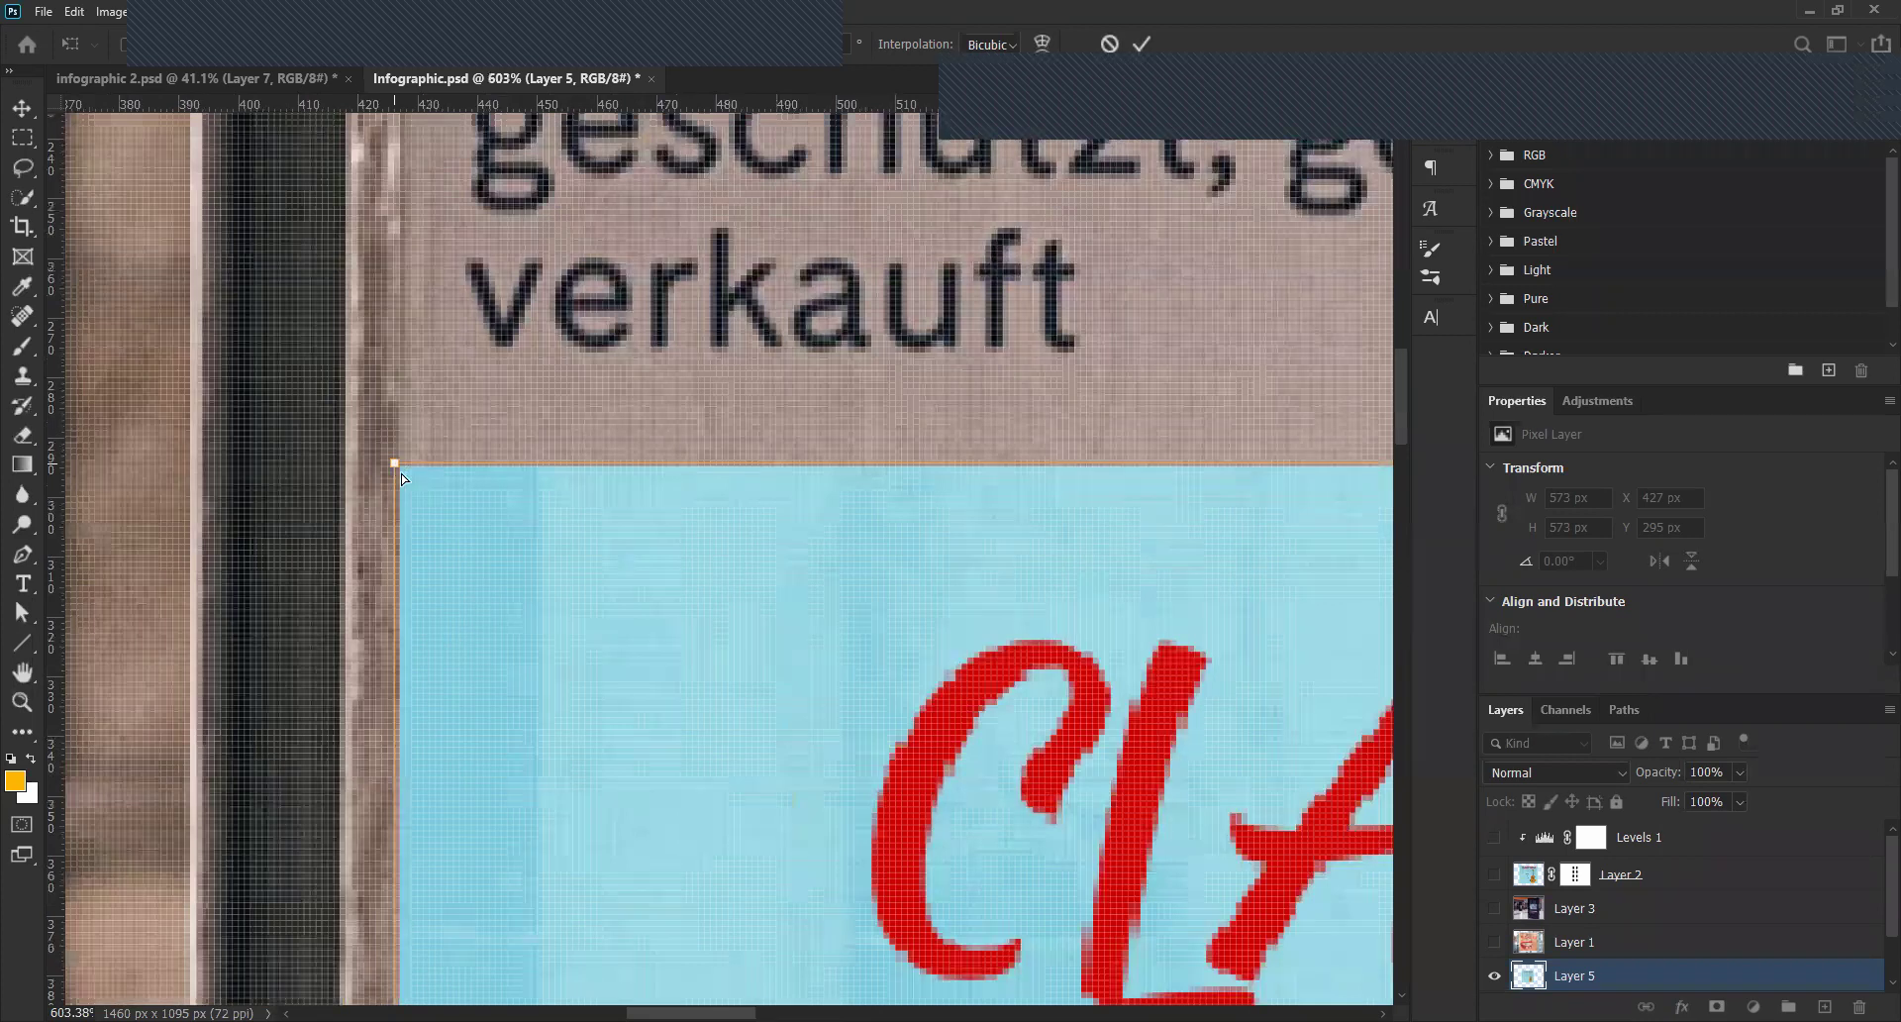
pyautogui.moveTo(400, 473); pyautogui.dragTo(402, 474)
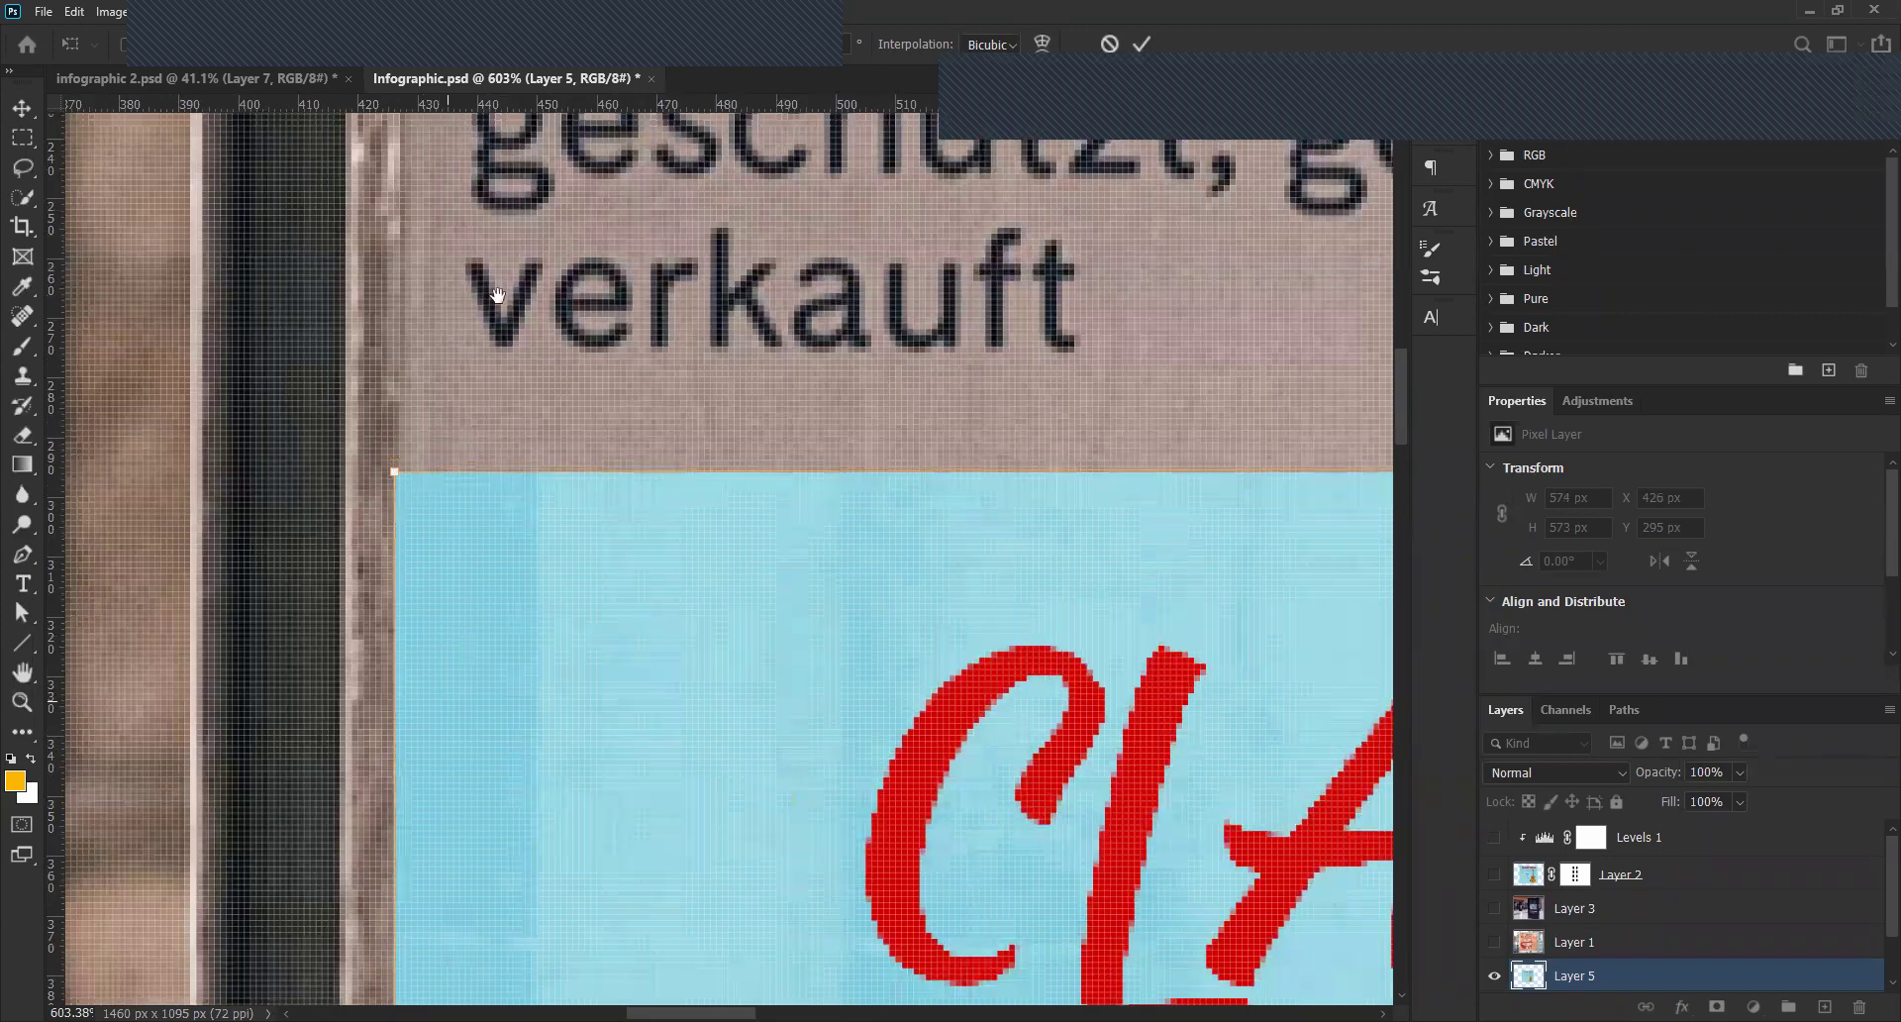
# Check the infographic's left edge down to its lower corner against the frame and commit the transform.
pyautogui.moveTo(485, 671); pyautogui.dragTo(519, 238)
pyautogui.moveTo(583, 699); pyautogui.dragTo(545, 217)
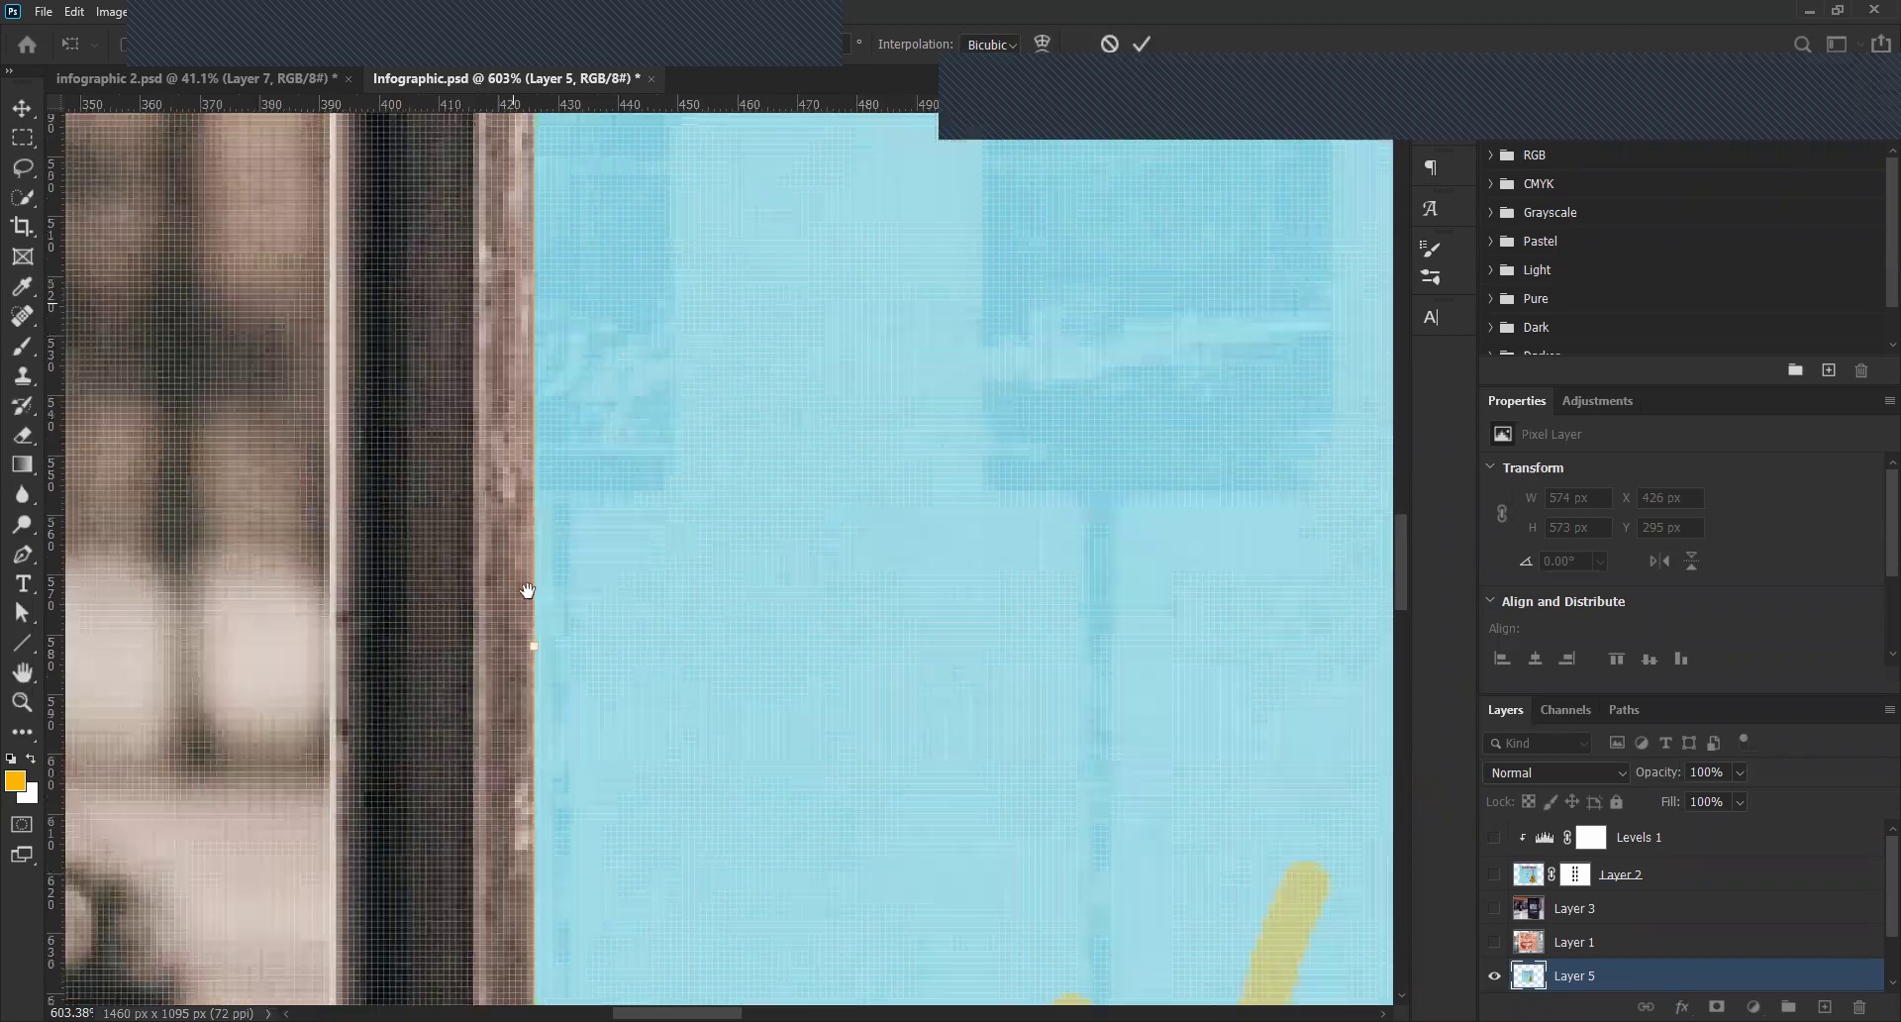
pyautogui.scroll(-5, 515, 687)
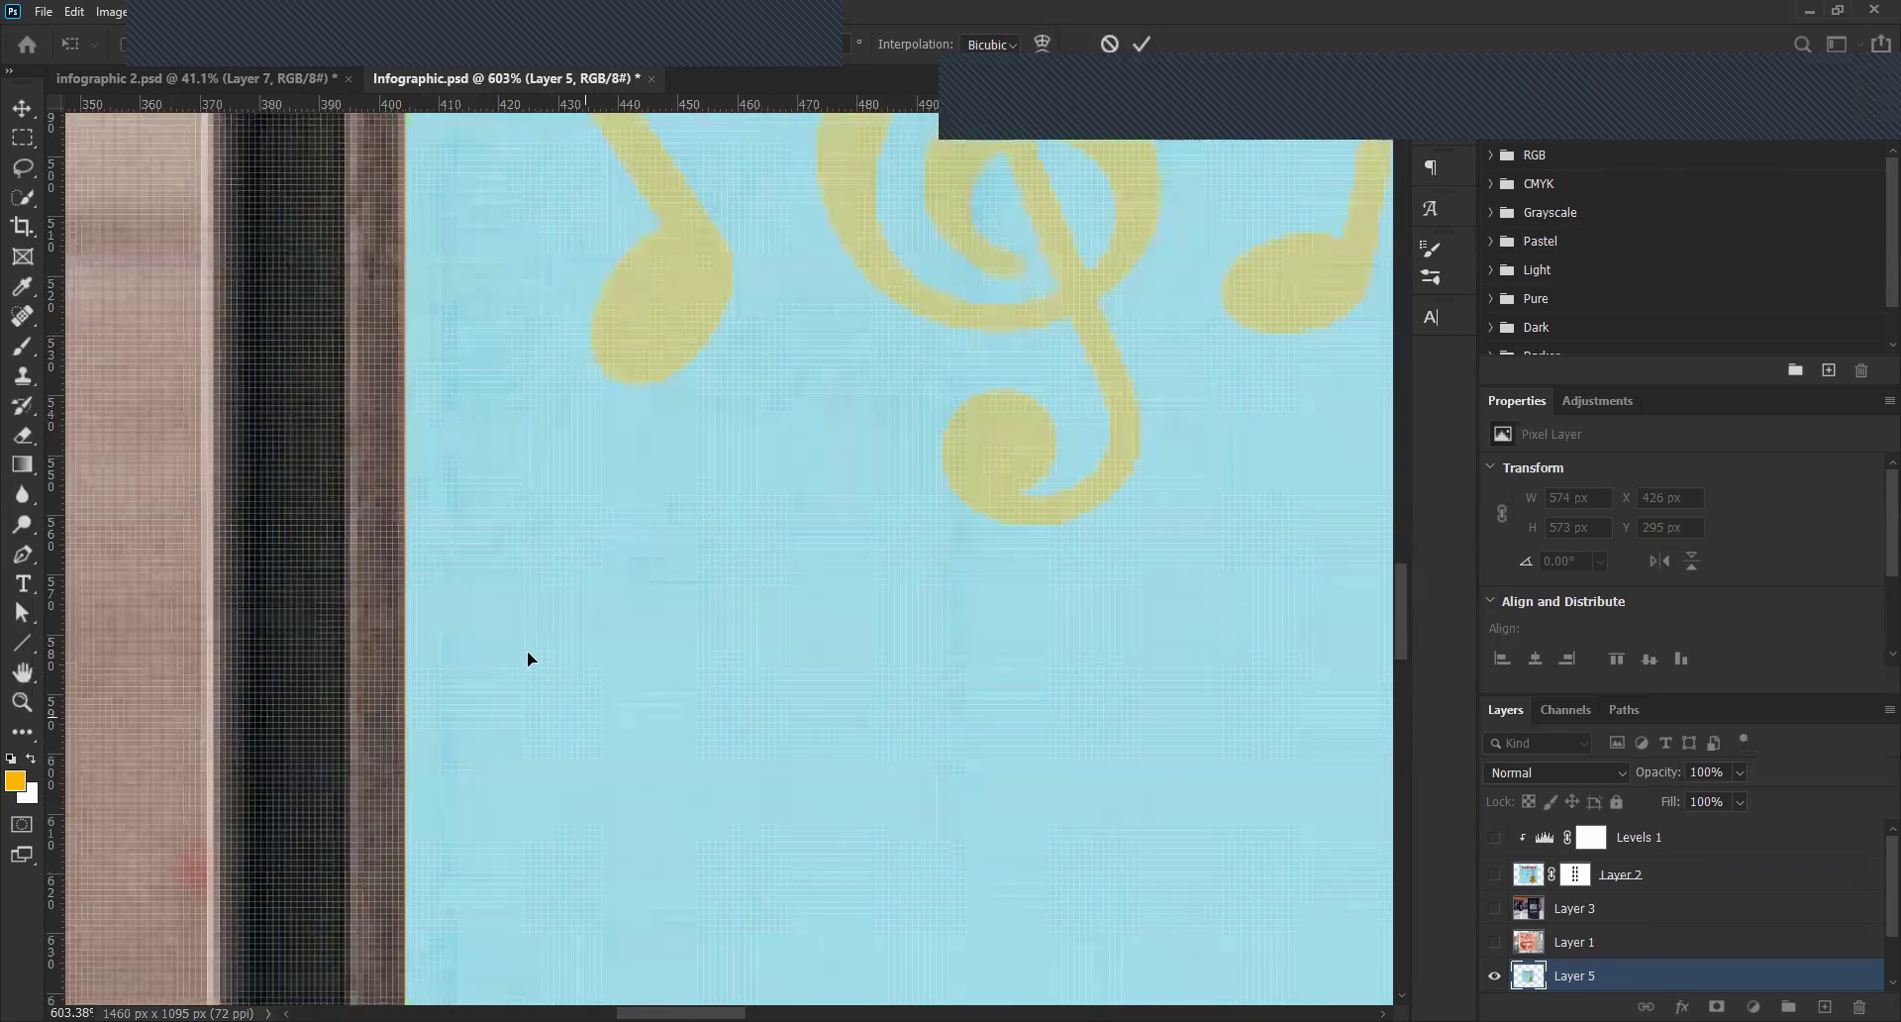
pyautogui.moveTo(527, 650); pyautogui.dragTo(579, 361)
pyautogui.scroll(-10, 531, 649)
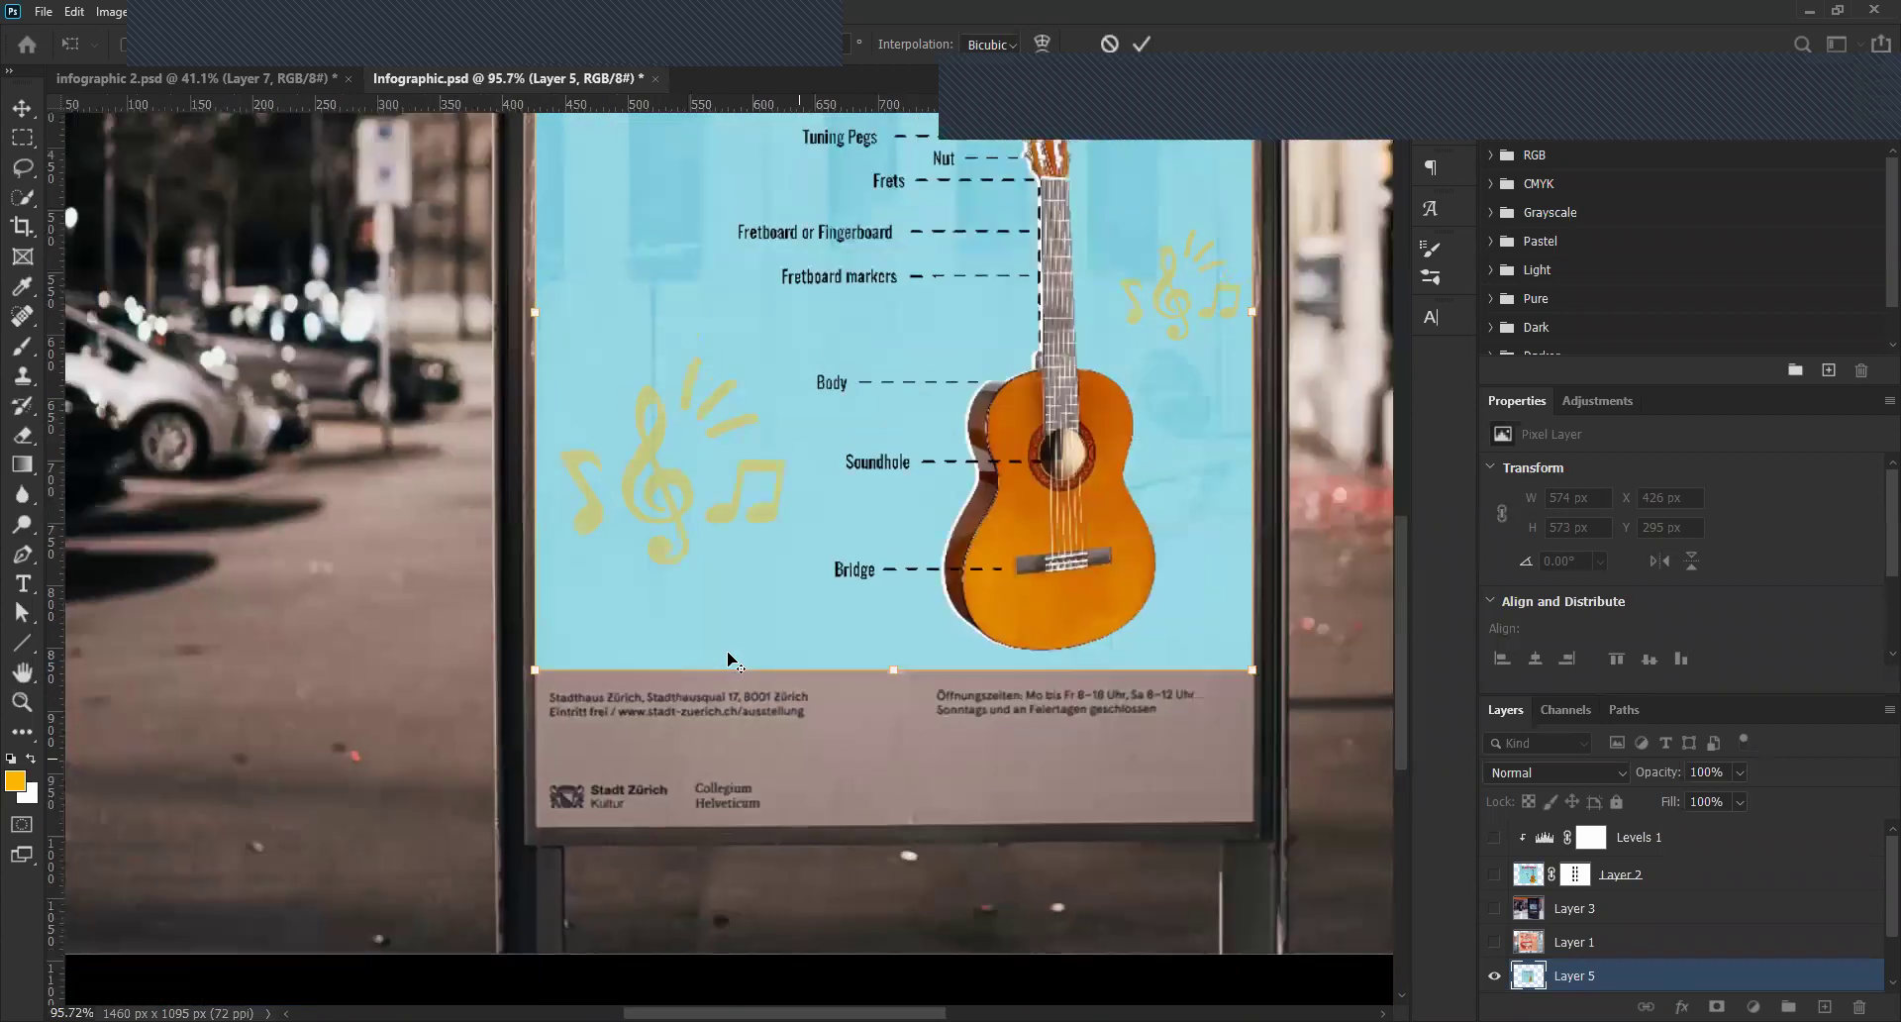
pyautogui.scroll(-2, 733, 654)
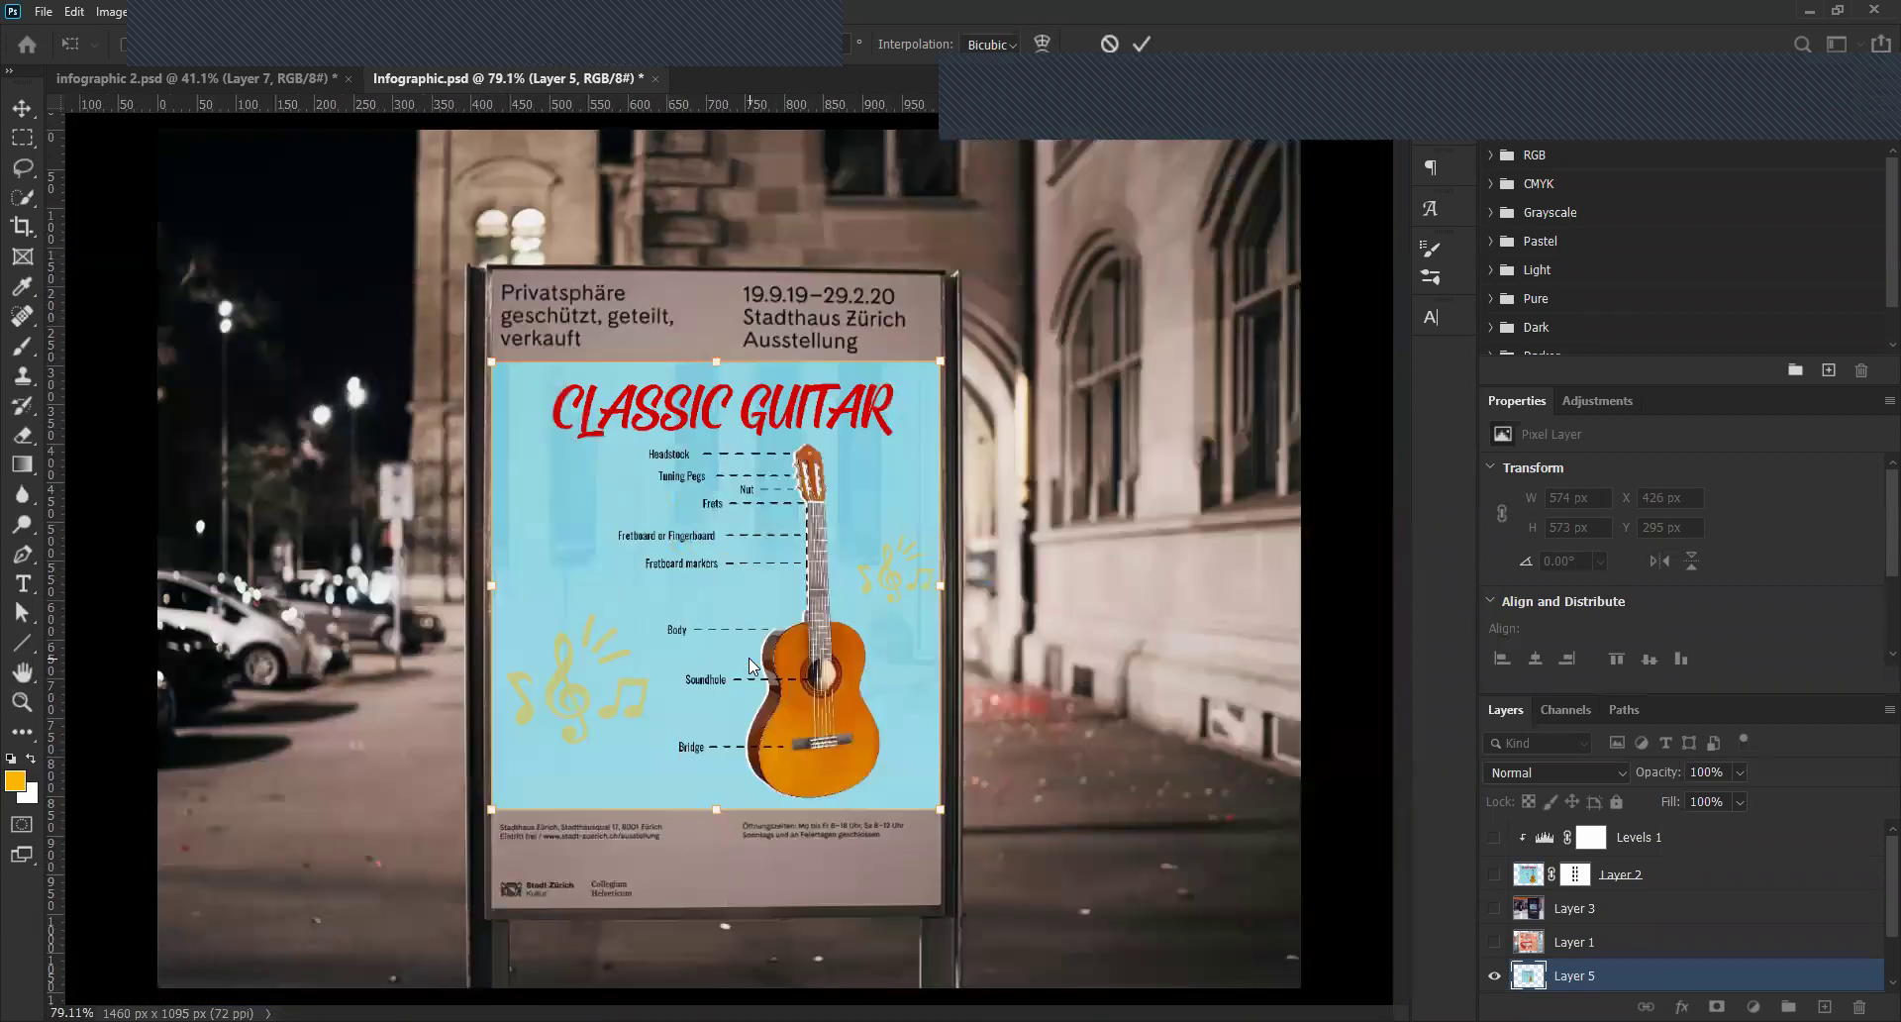
pyautogui.hotkey('alt', 'space')
pyautogui.click(1143, 47)
pyautogui.click(1143, 49)
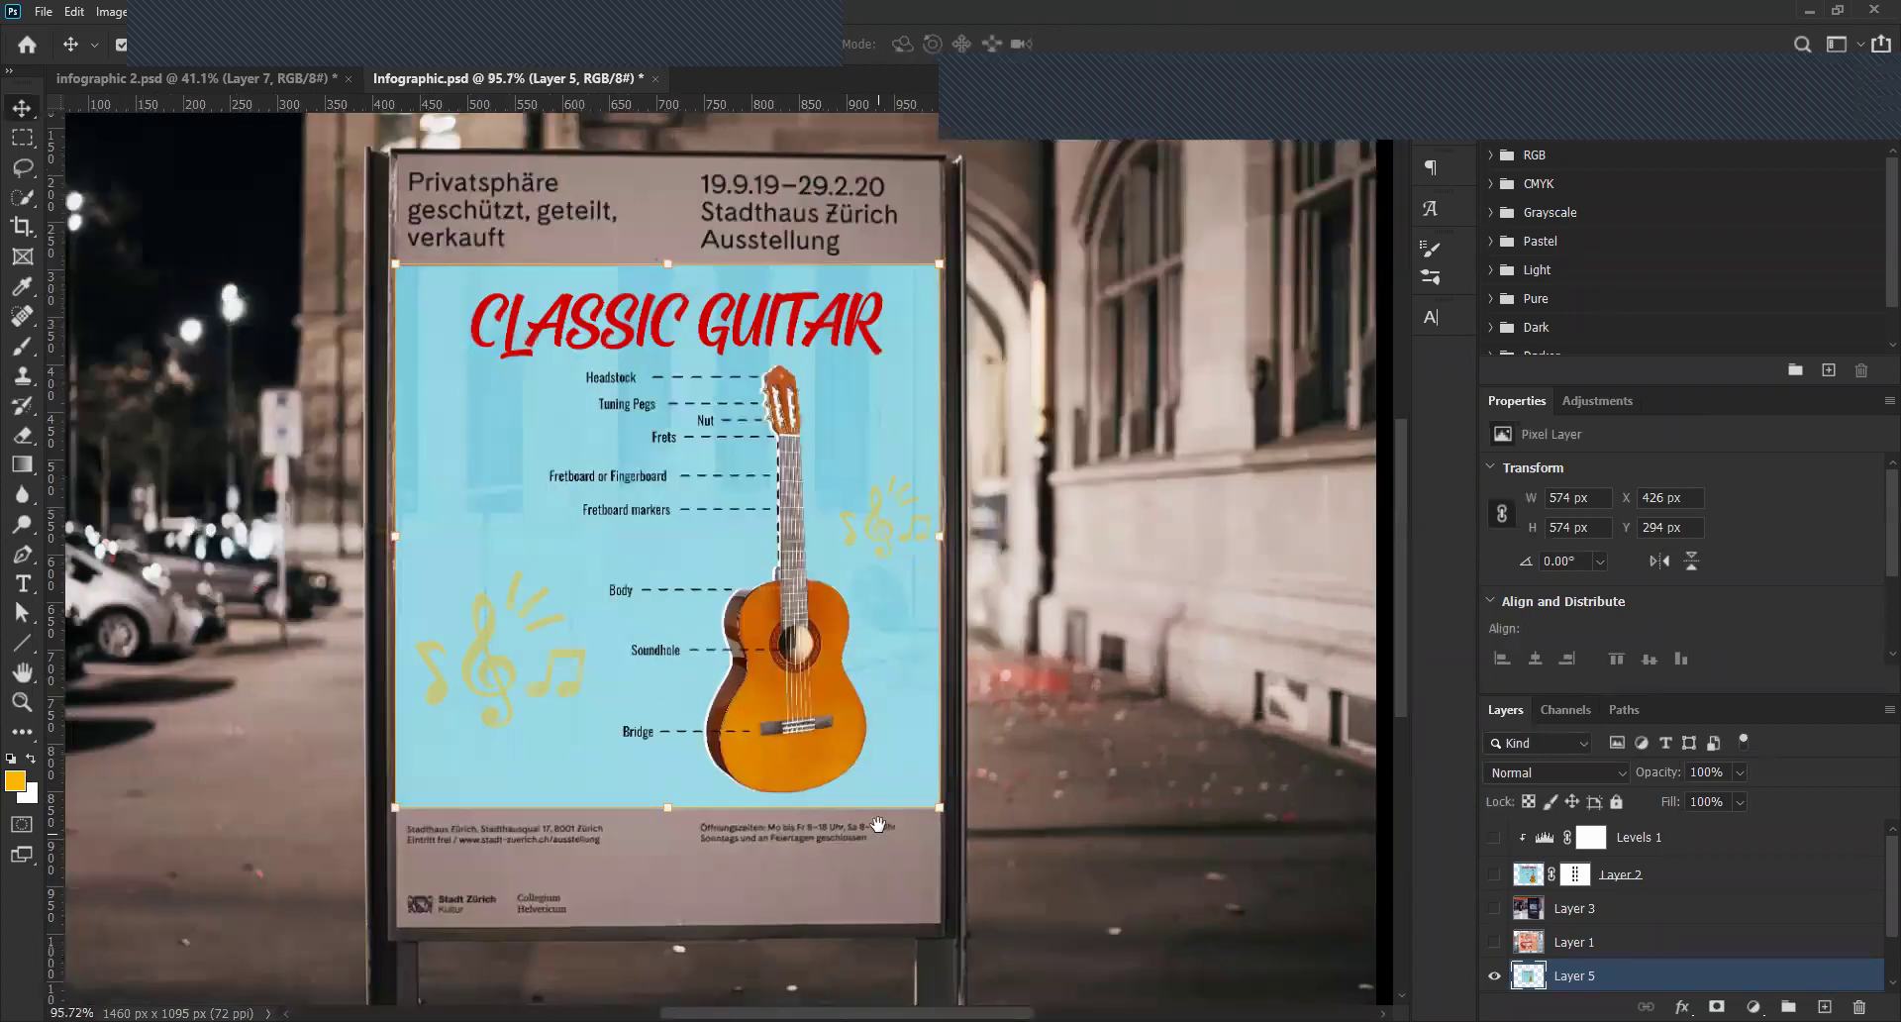
# Draw a rectangle shape about 574 x 815 px over the sign's whole poster area, above the infographic layer.
pyautogui.scroll(2, 935, 811)
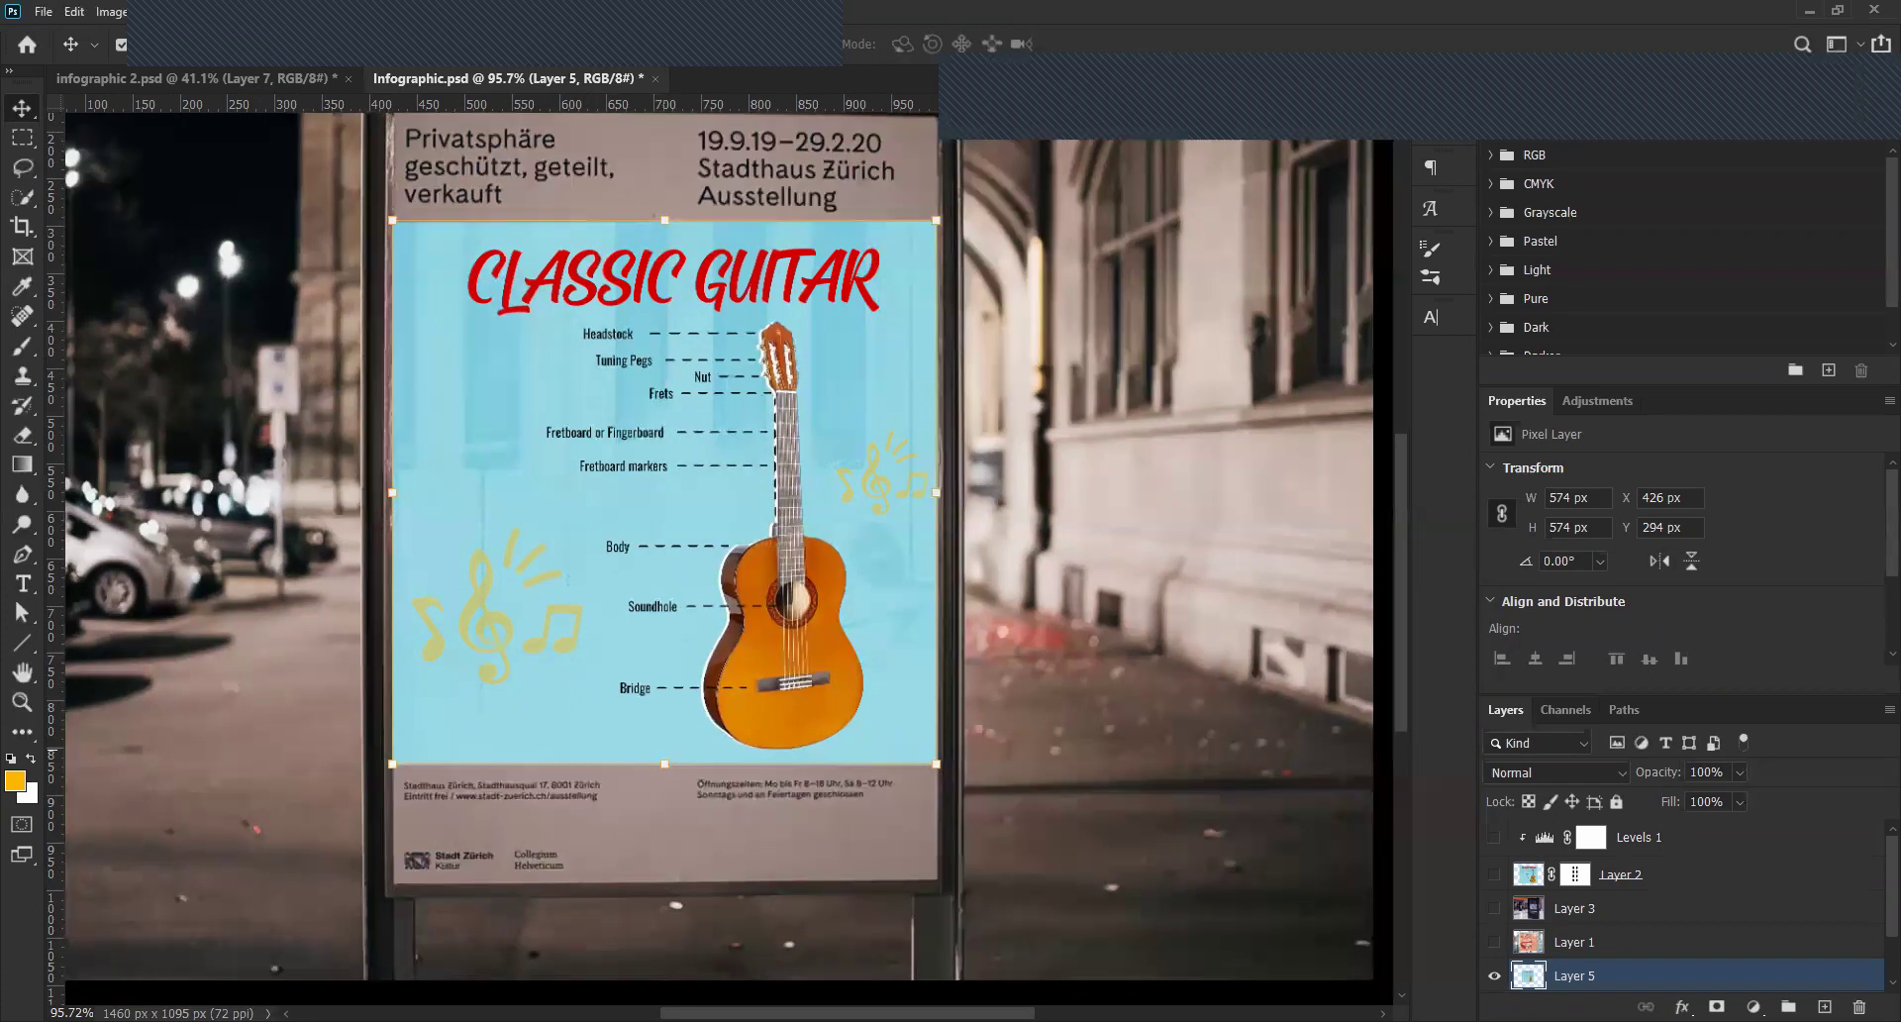
pyautogui.scroll(-2, 1612, 962)
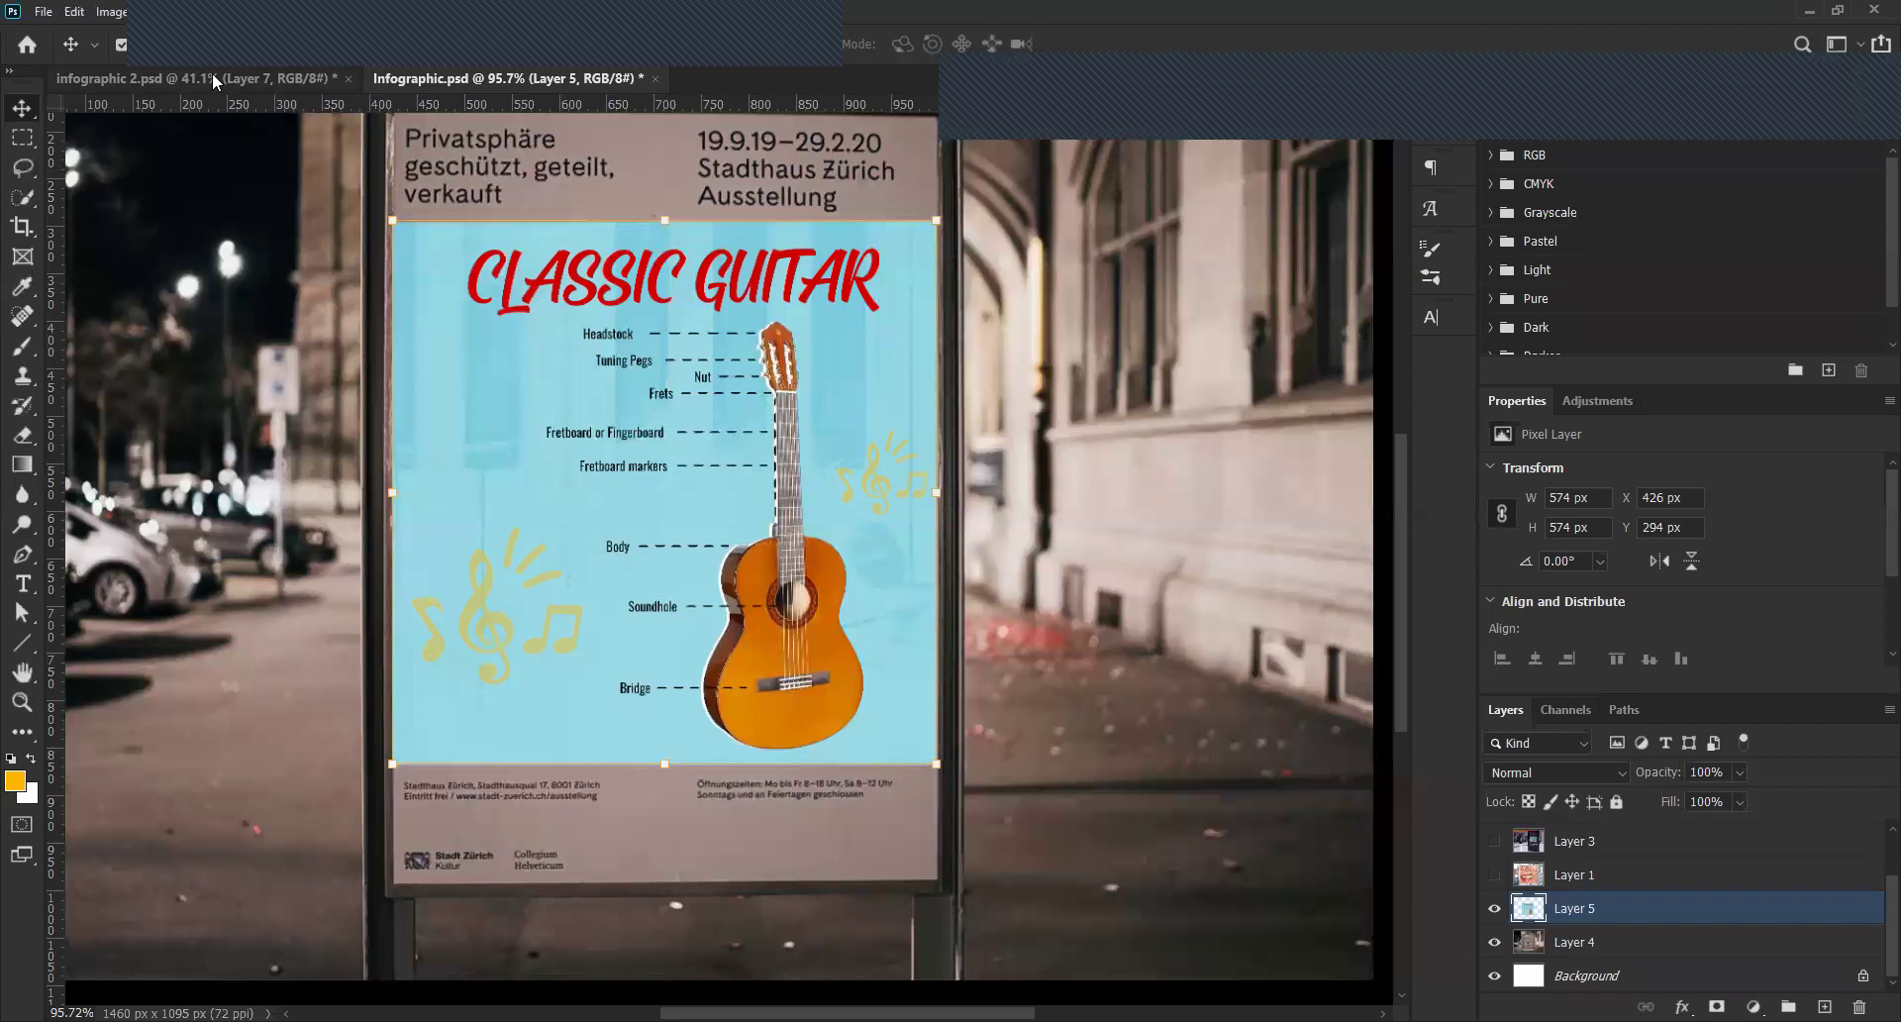
pyautogui.click(24, 640)
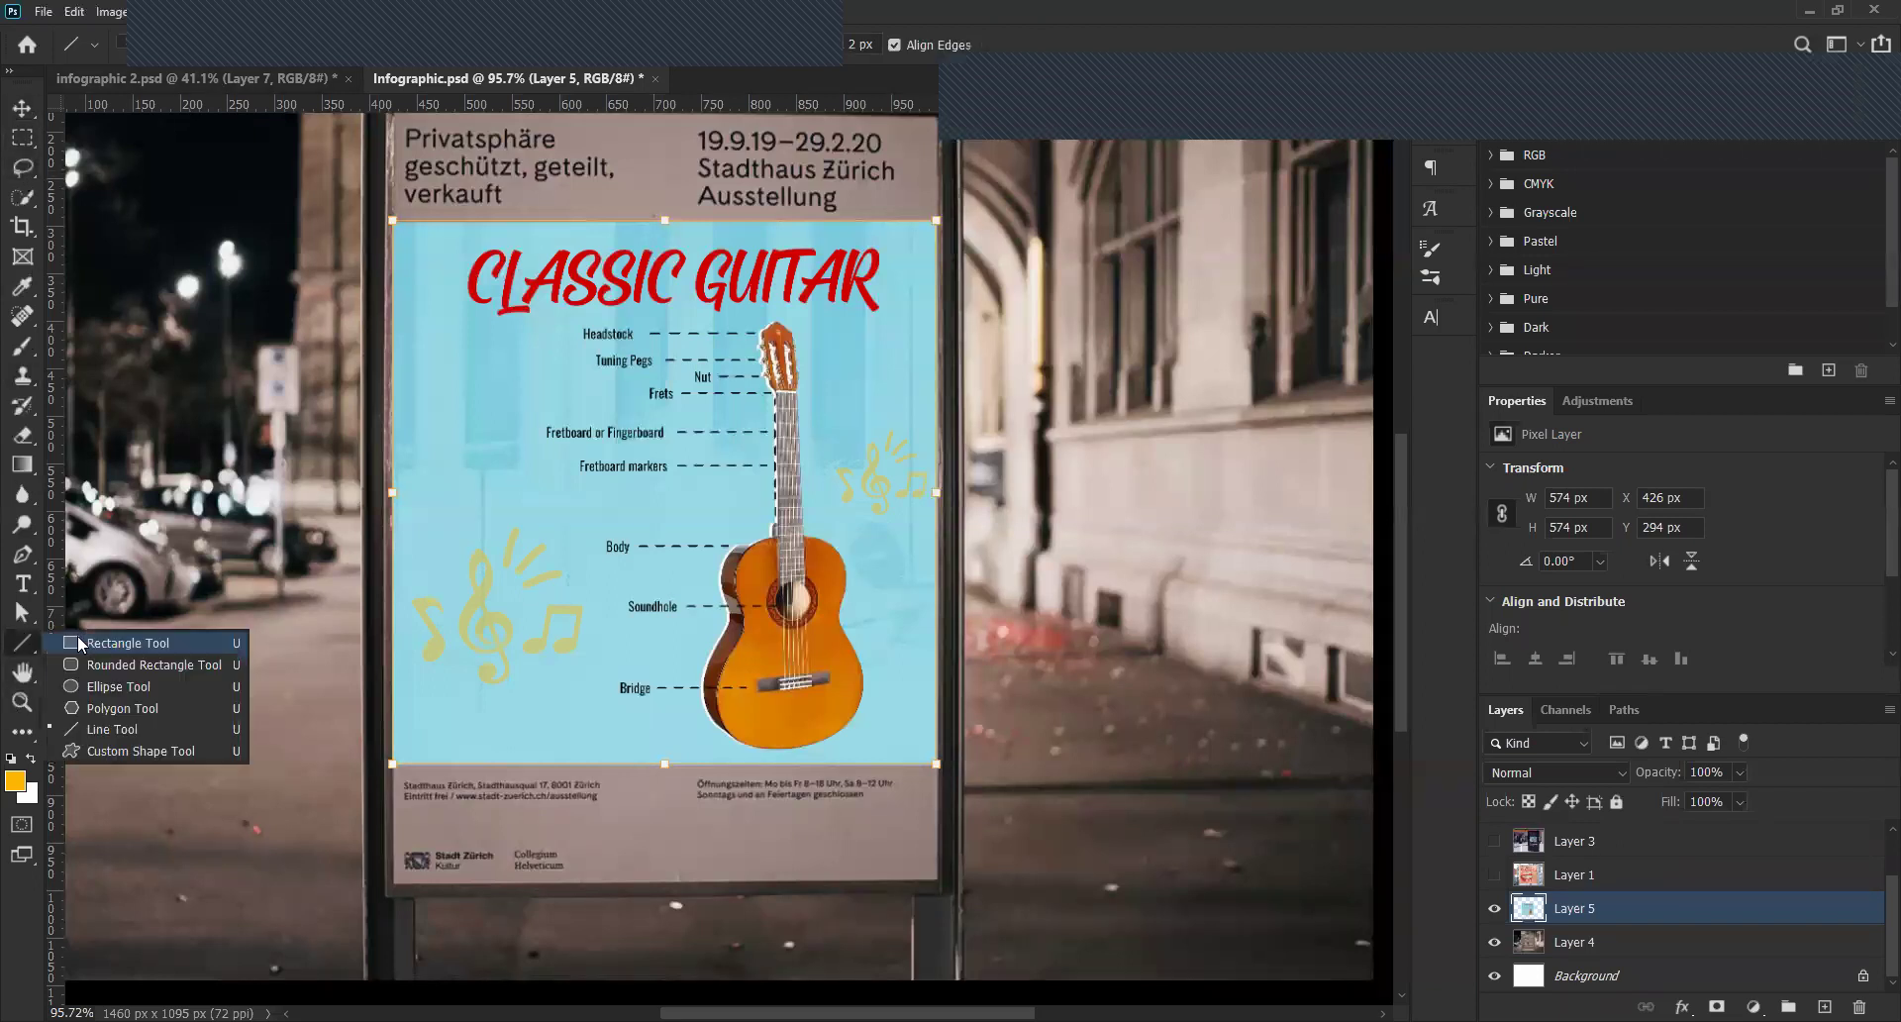
pyautogui.click(80, 641)
pyautogui.scroll(1, 399, 206)
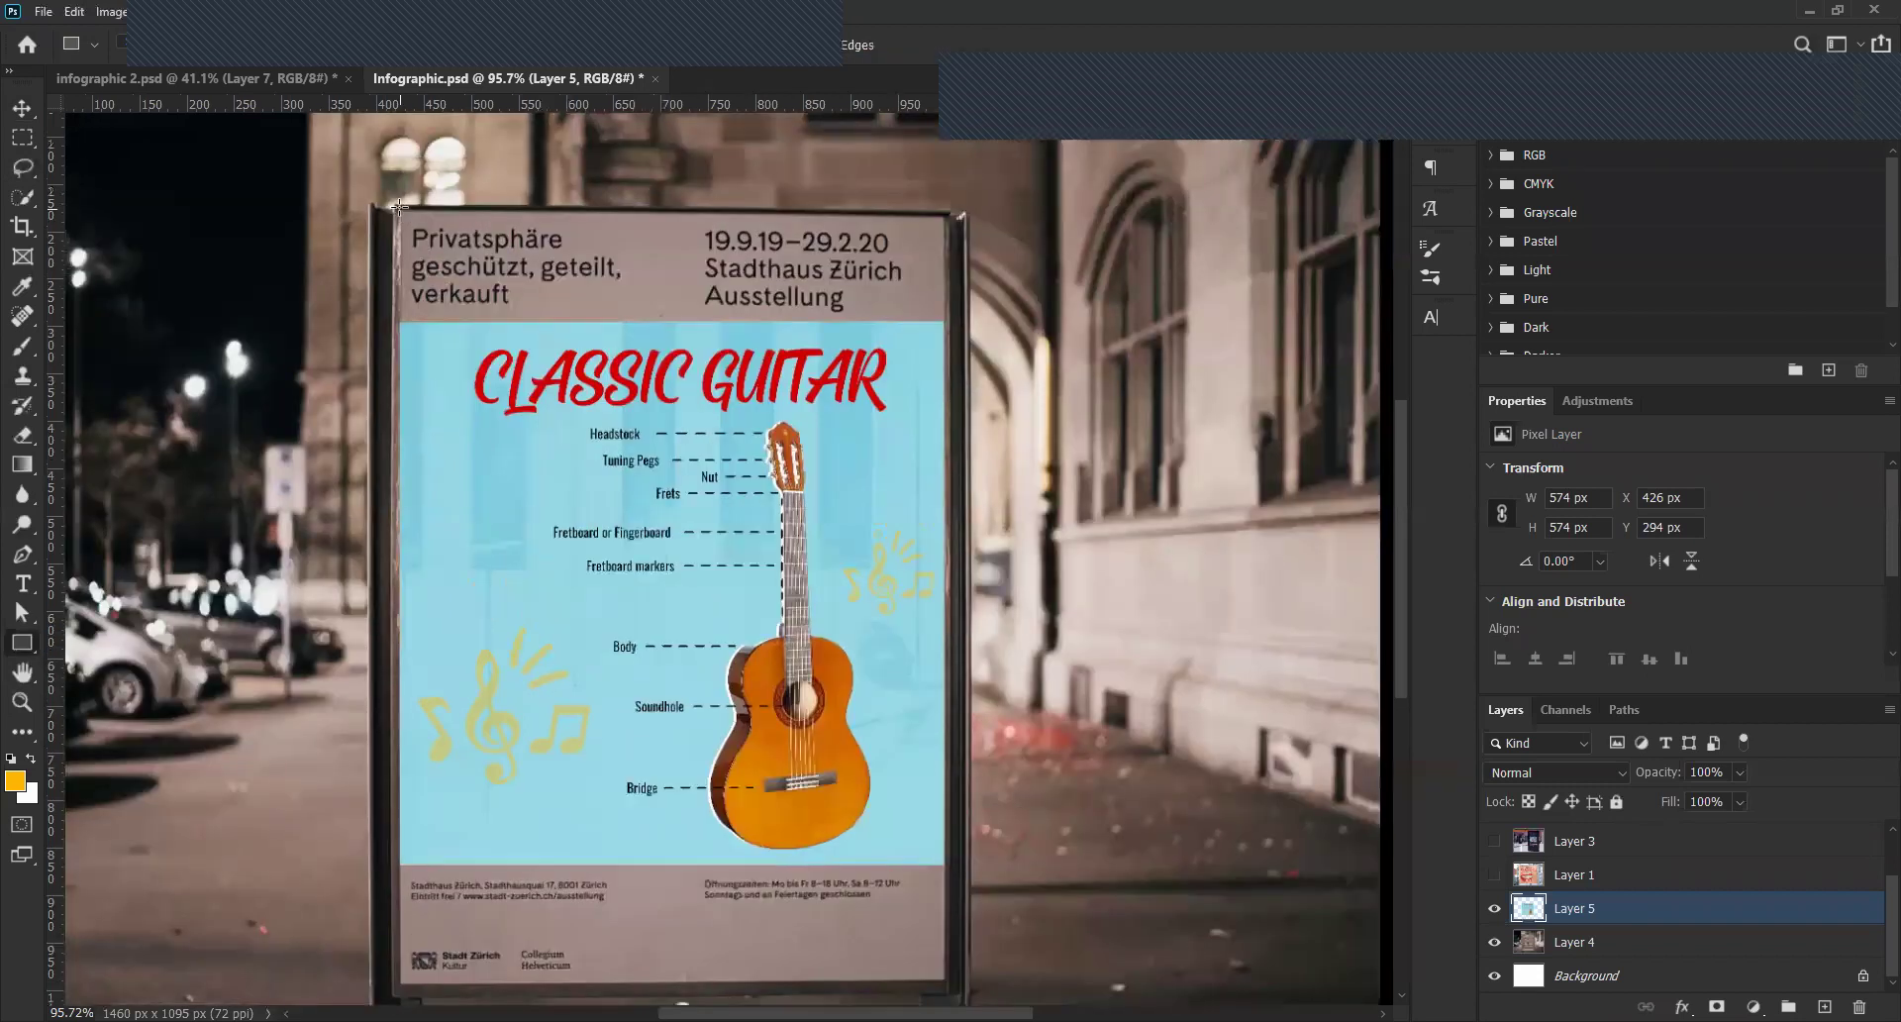
pyautogui.moveTo(400, 210); pyautogui.dragTo(729, 495)
pyautogui.moveTo(939, 975); pyautogui.dragTo(945, 981)
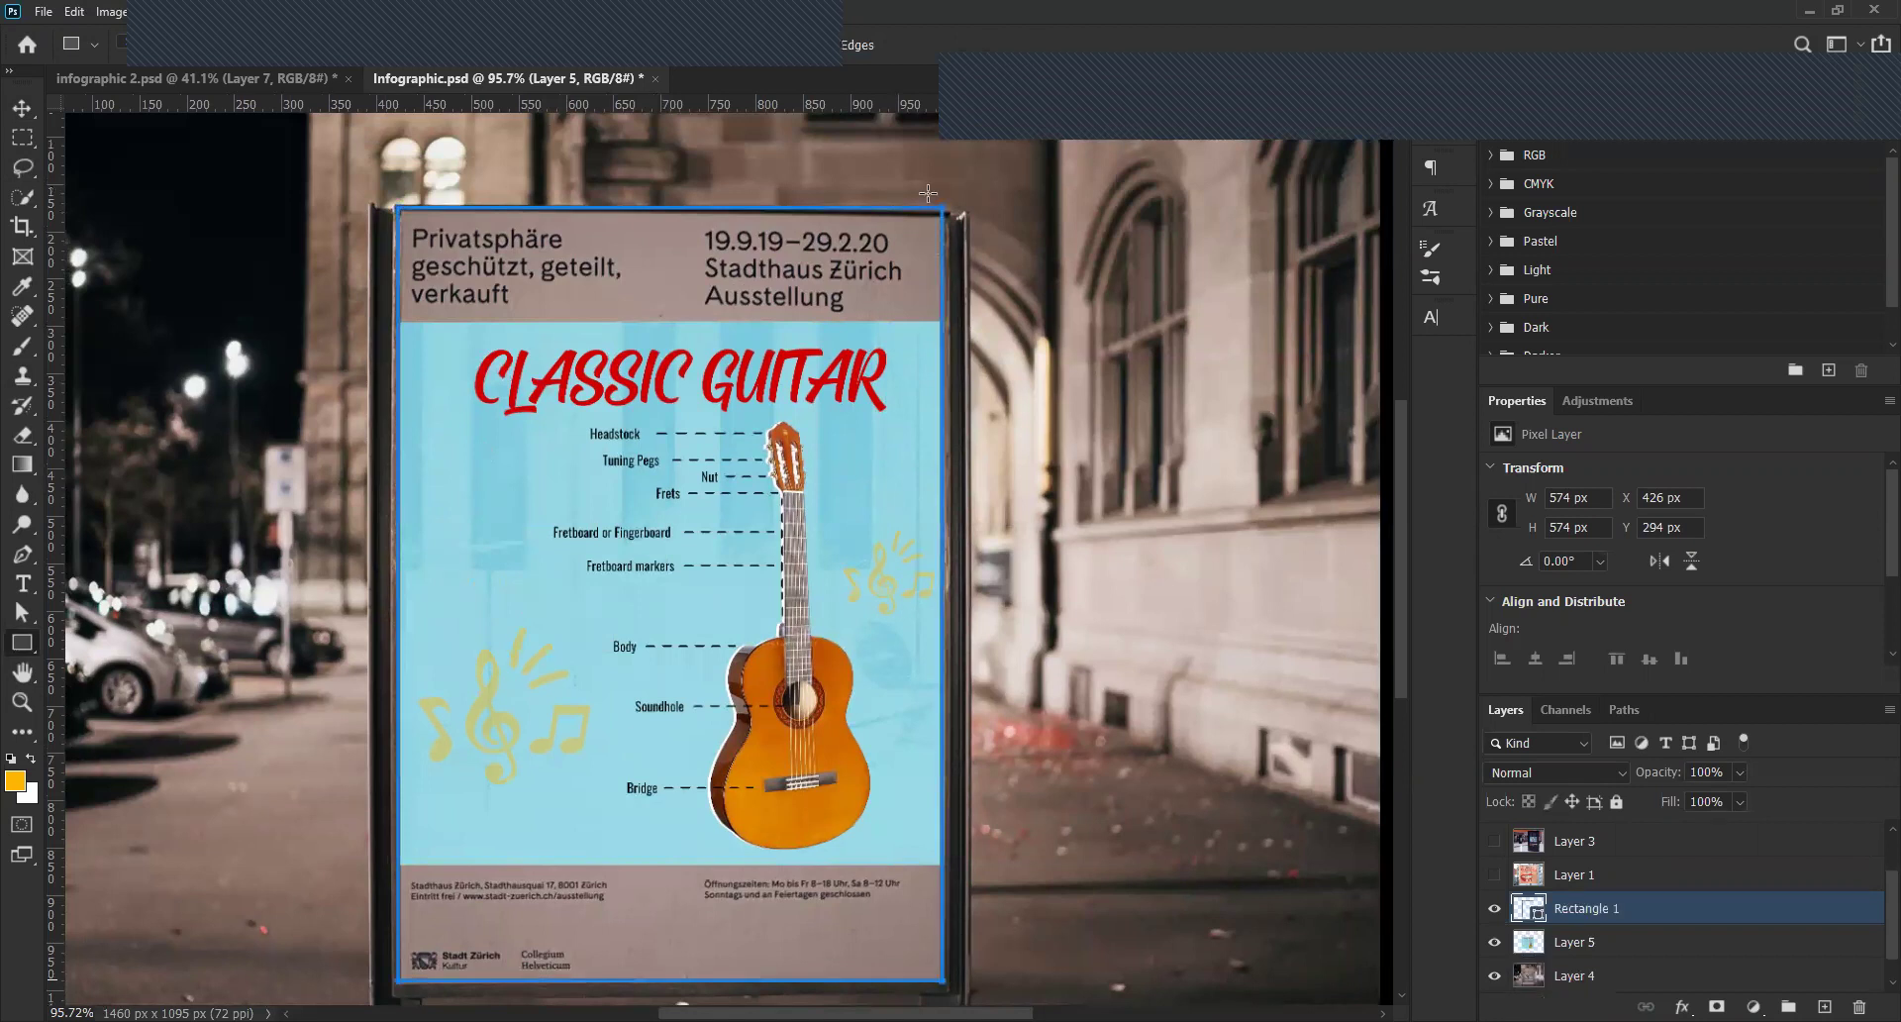
pyautogui.press('v')
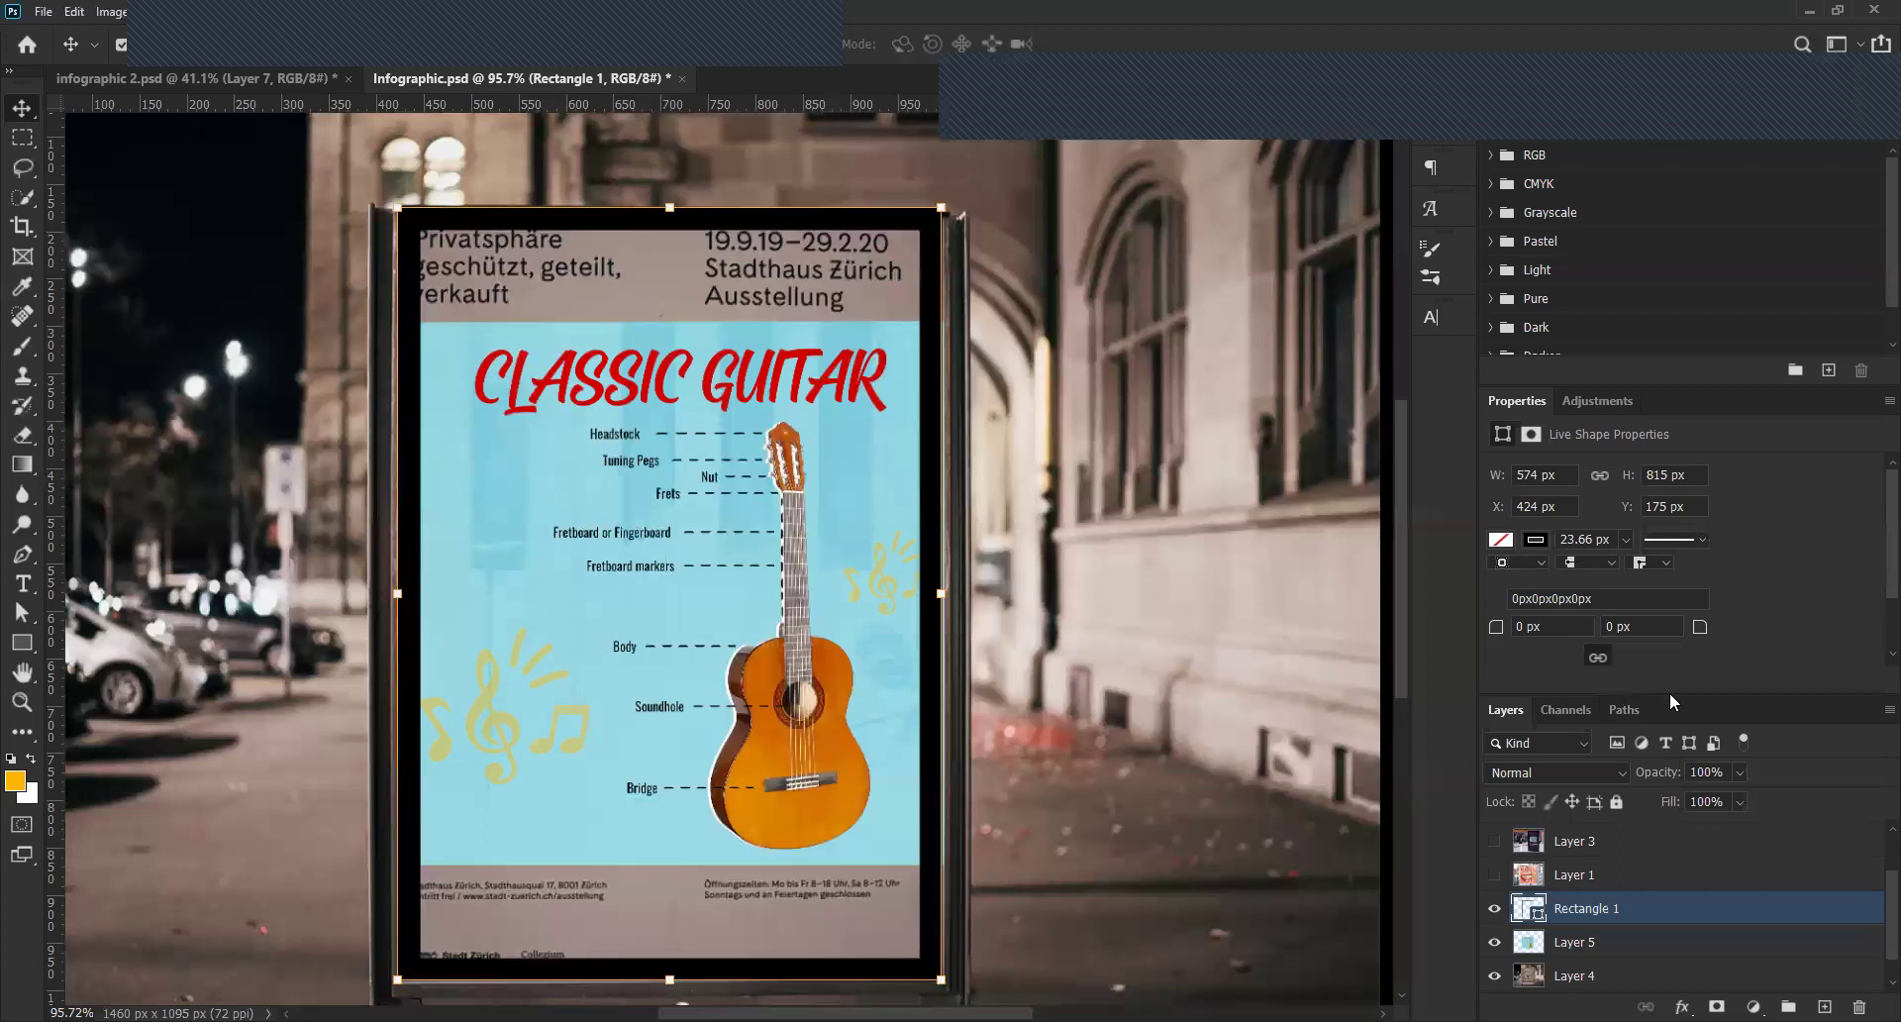
# Fill the rectangle with the infographic's light blue background colour (#9bdbe6) and remove its stroke.
pyautogui.click(1501, 540)
pyautogui.click(1750, 579)
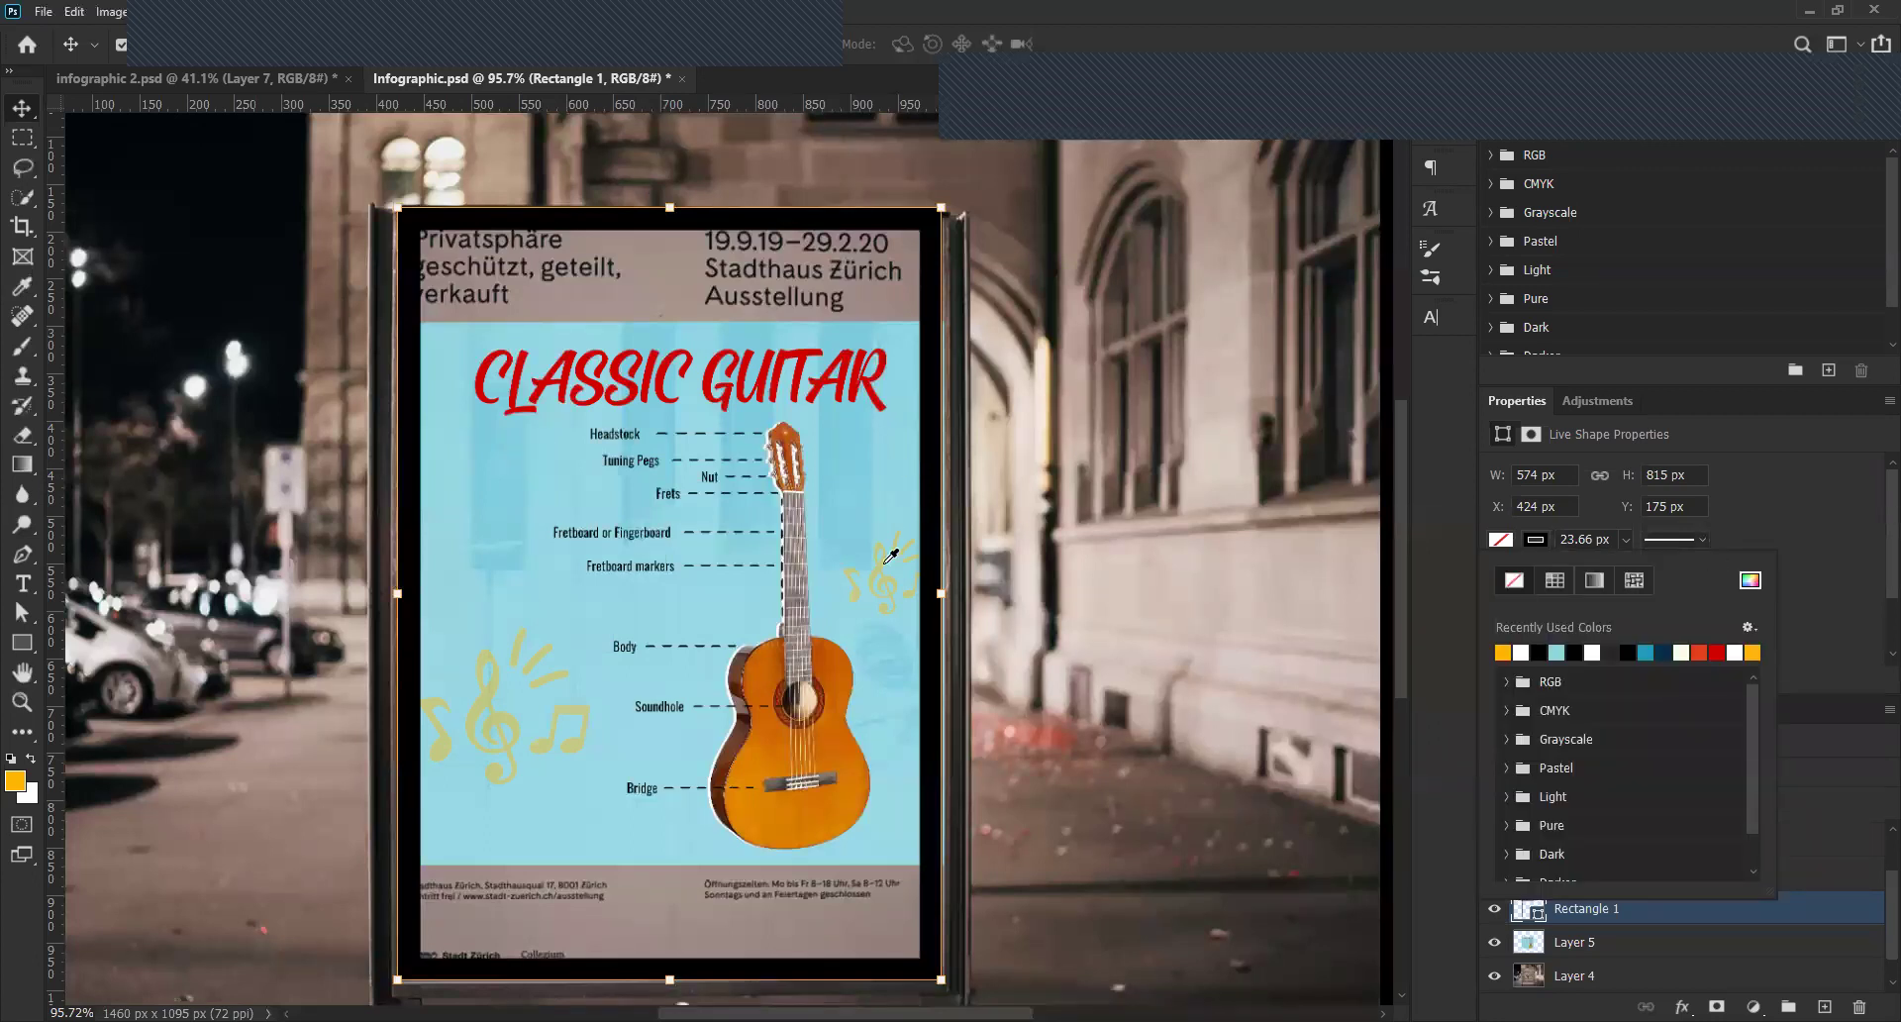
pyautogui.click(580, 790)
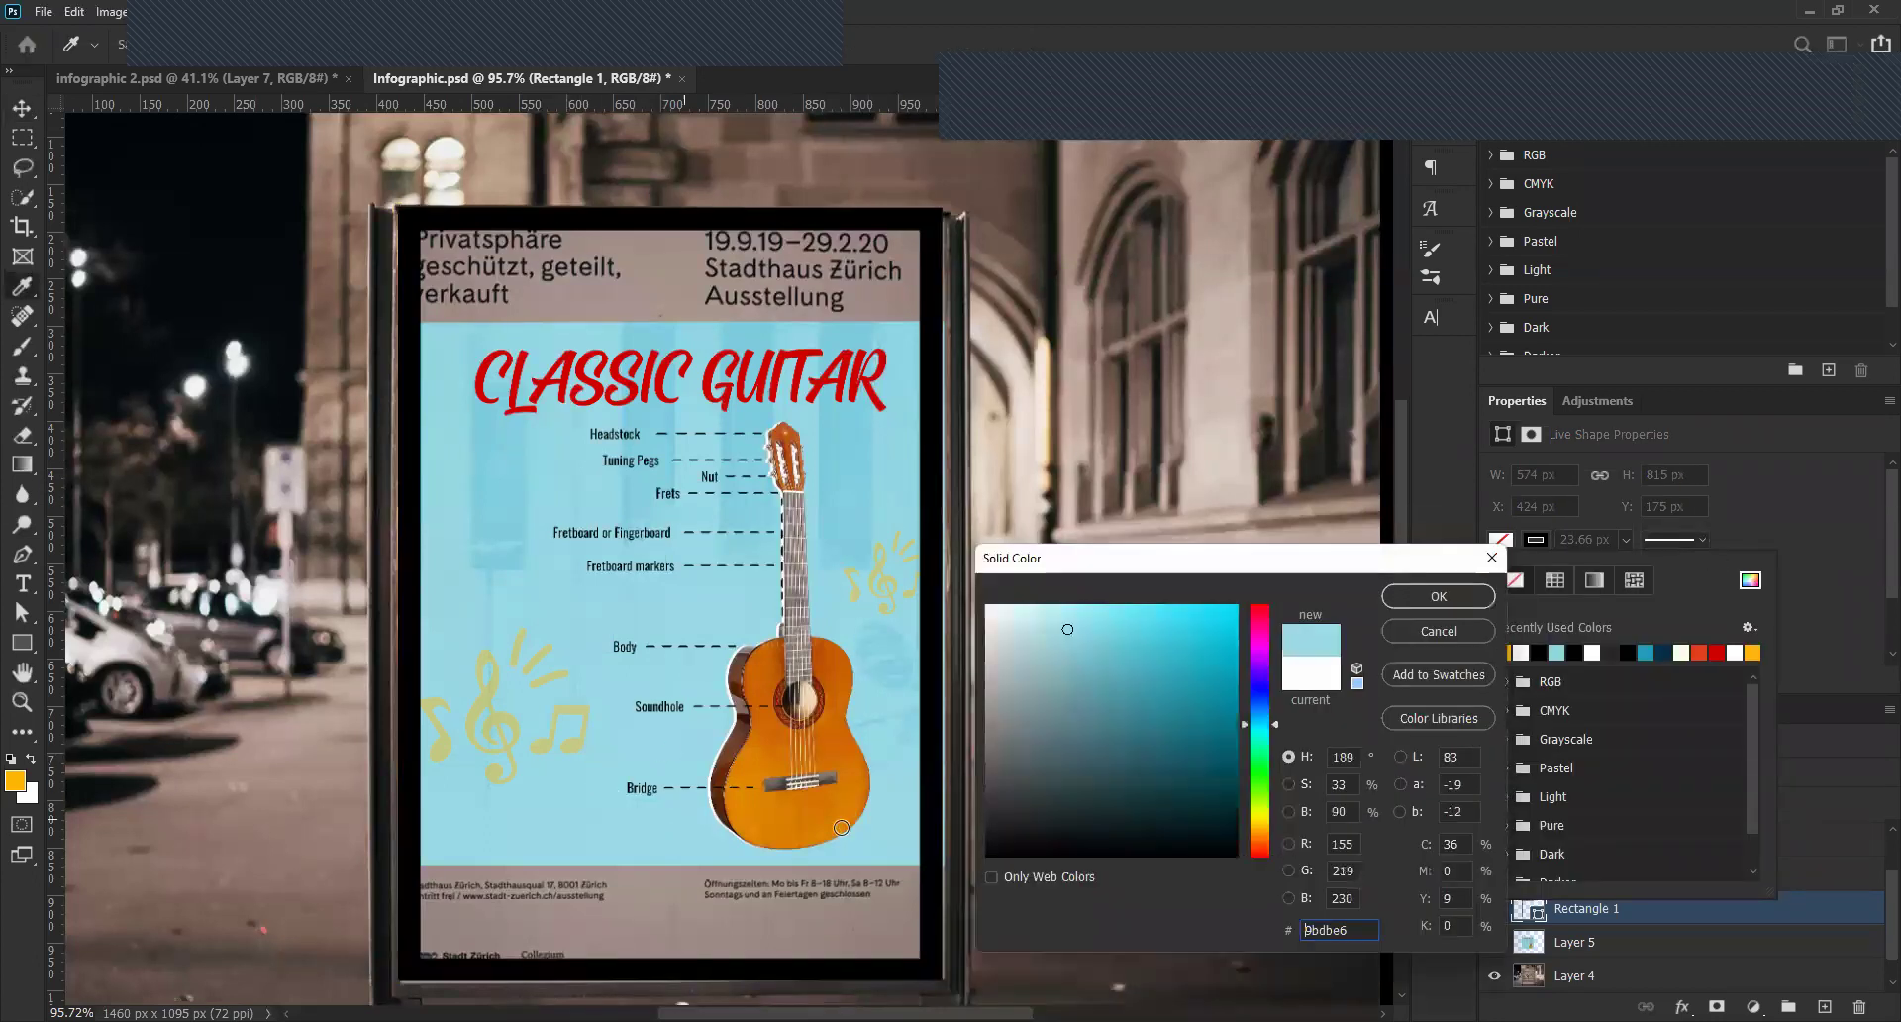
pyautogui.click(1433, 596)
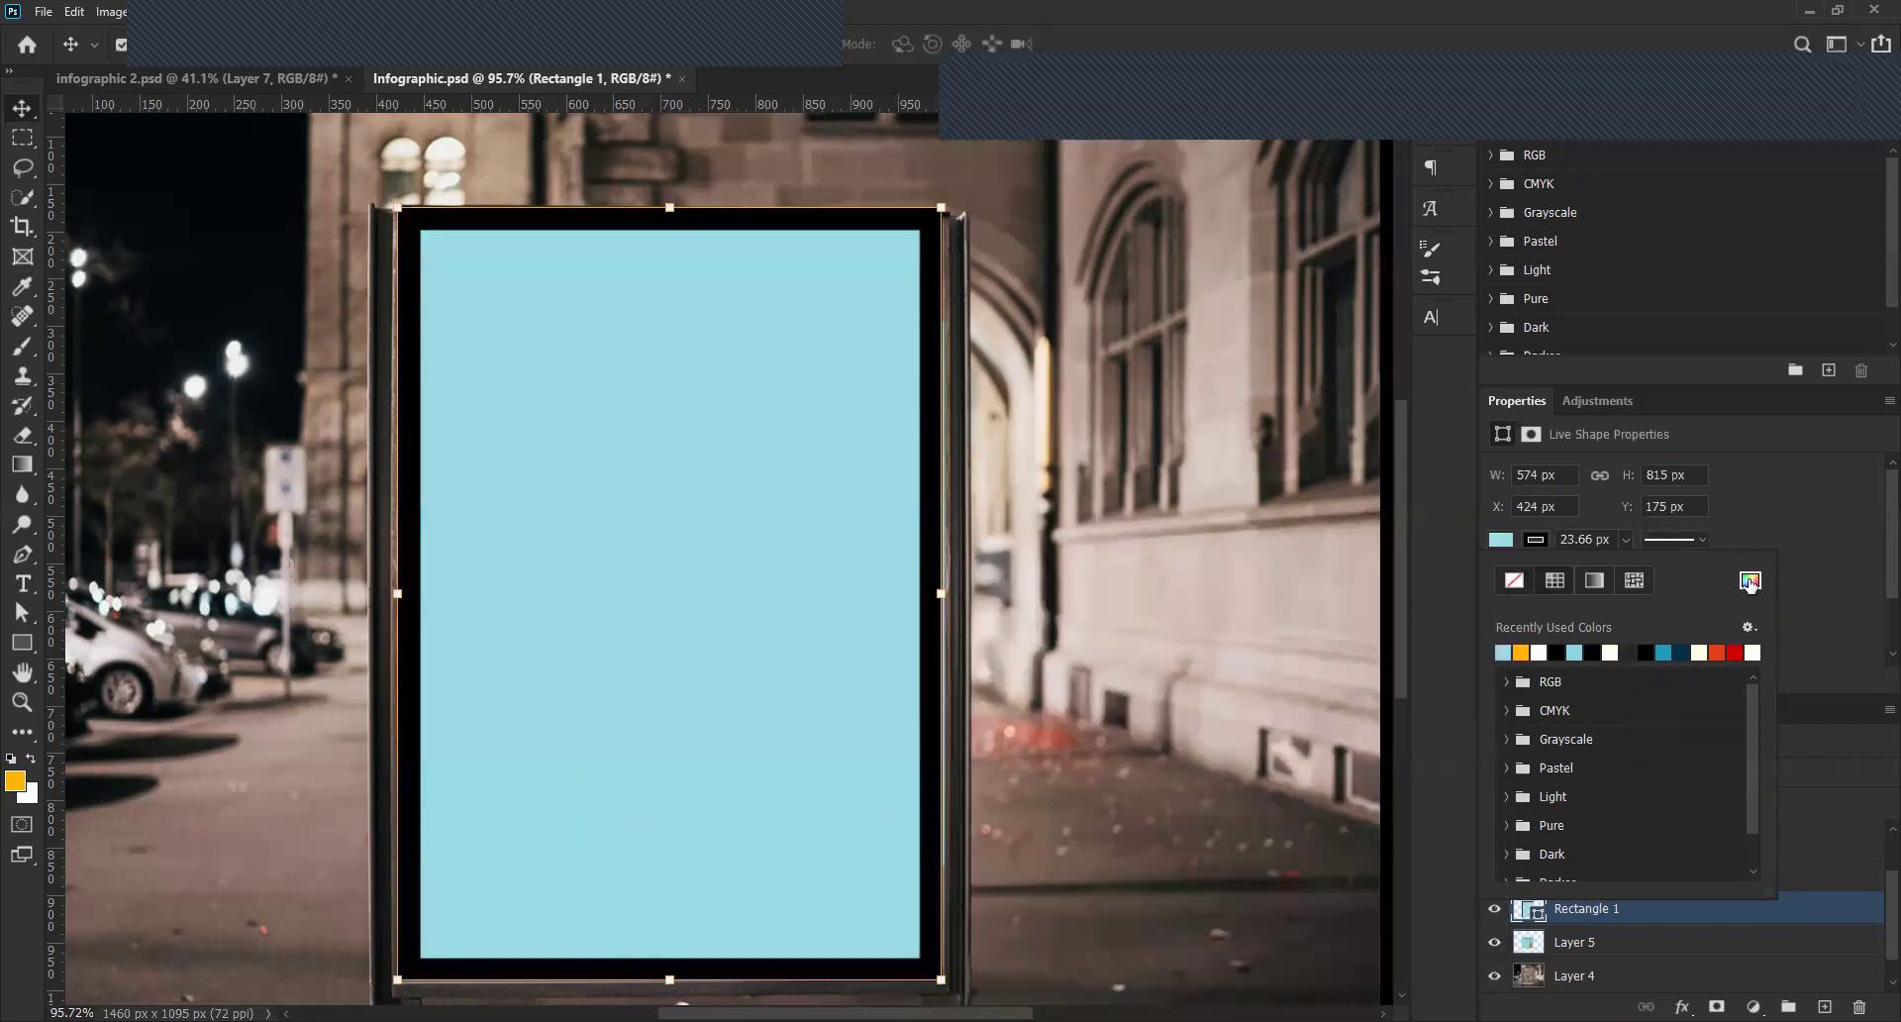
pyautogui.click(1514, 581)
pyautogui.click(20, 107)
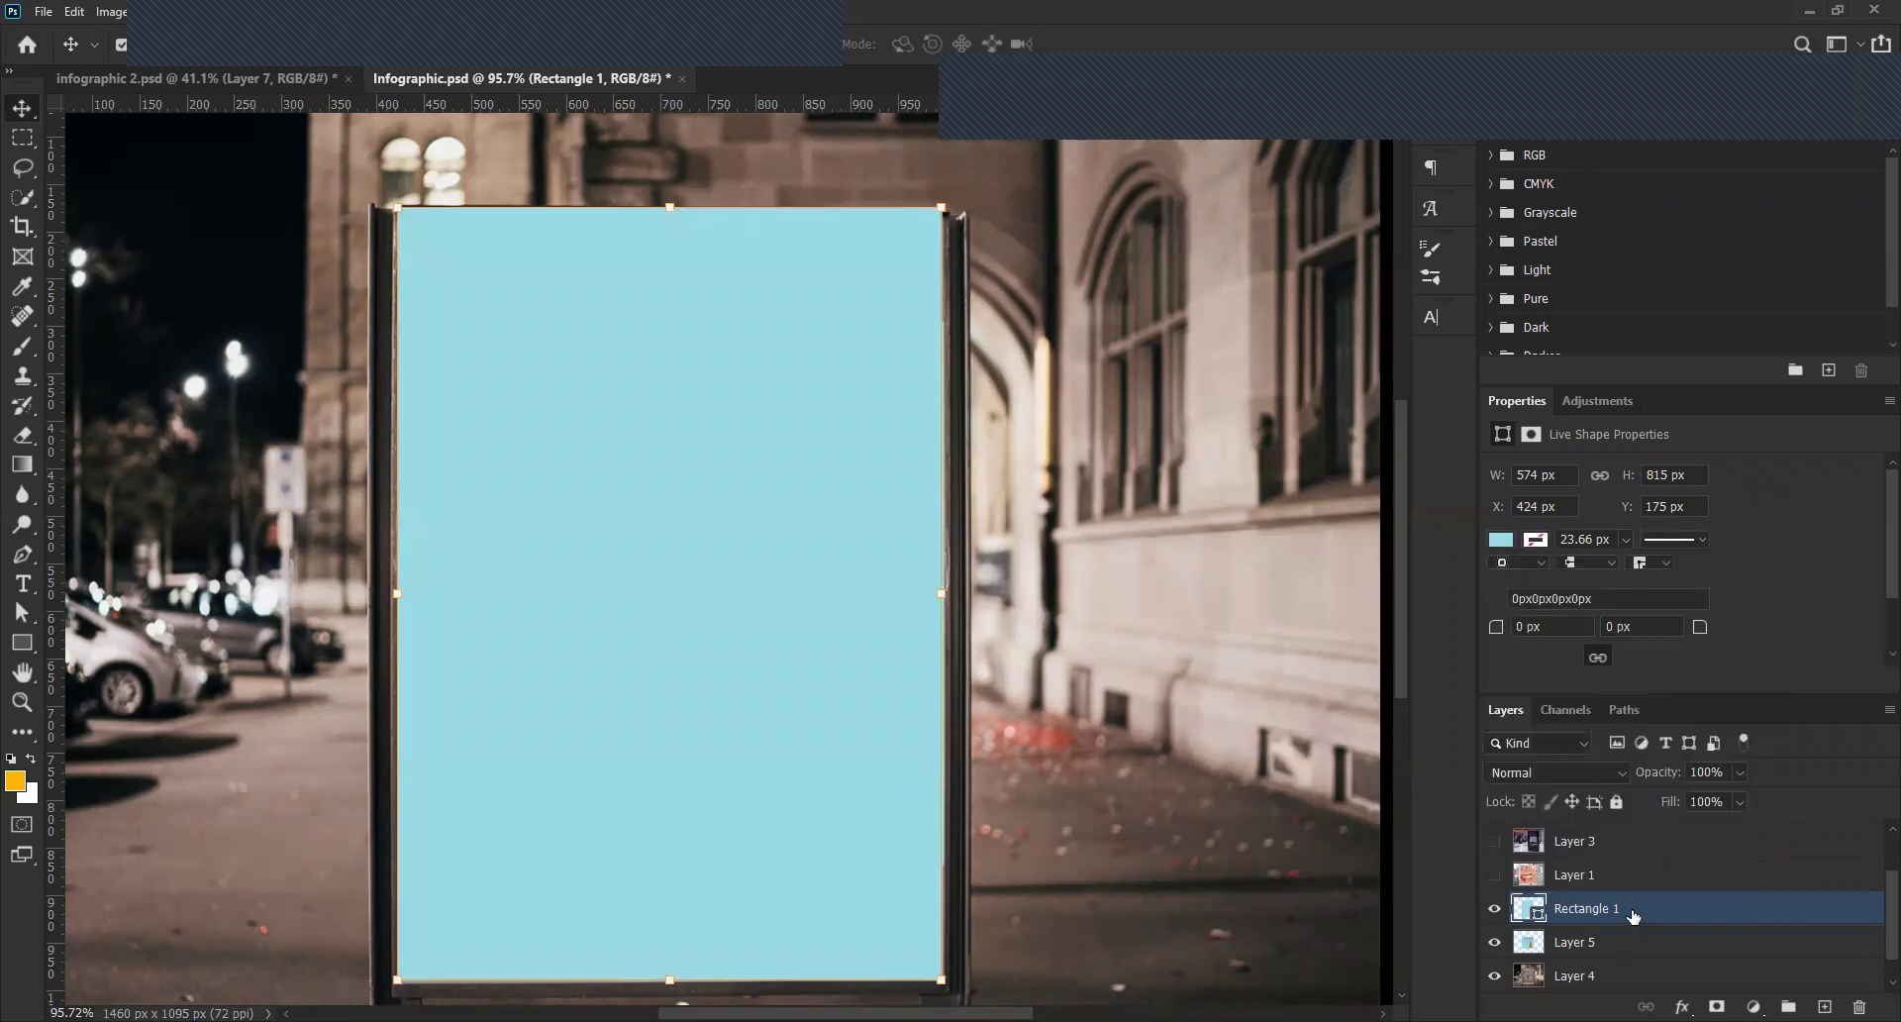
# Place the rectangle directly beneath the infographic layer and lower its opacity to 75%.
pyautogui.hotkey('ctrl', '[')
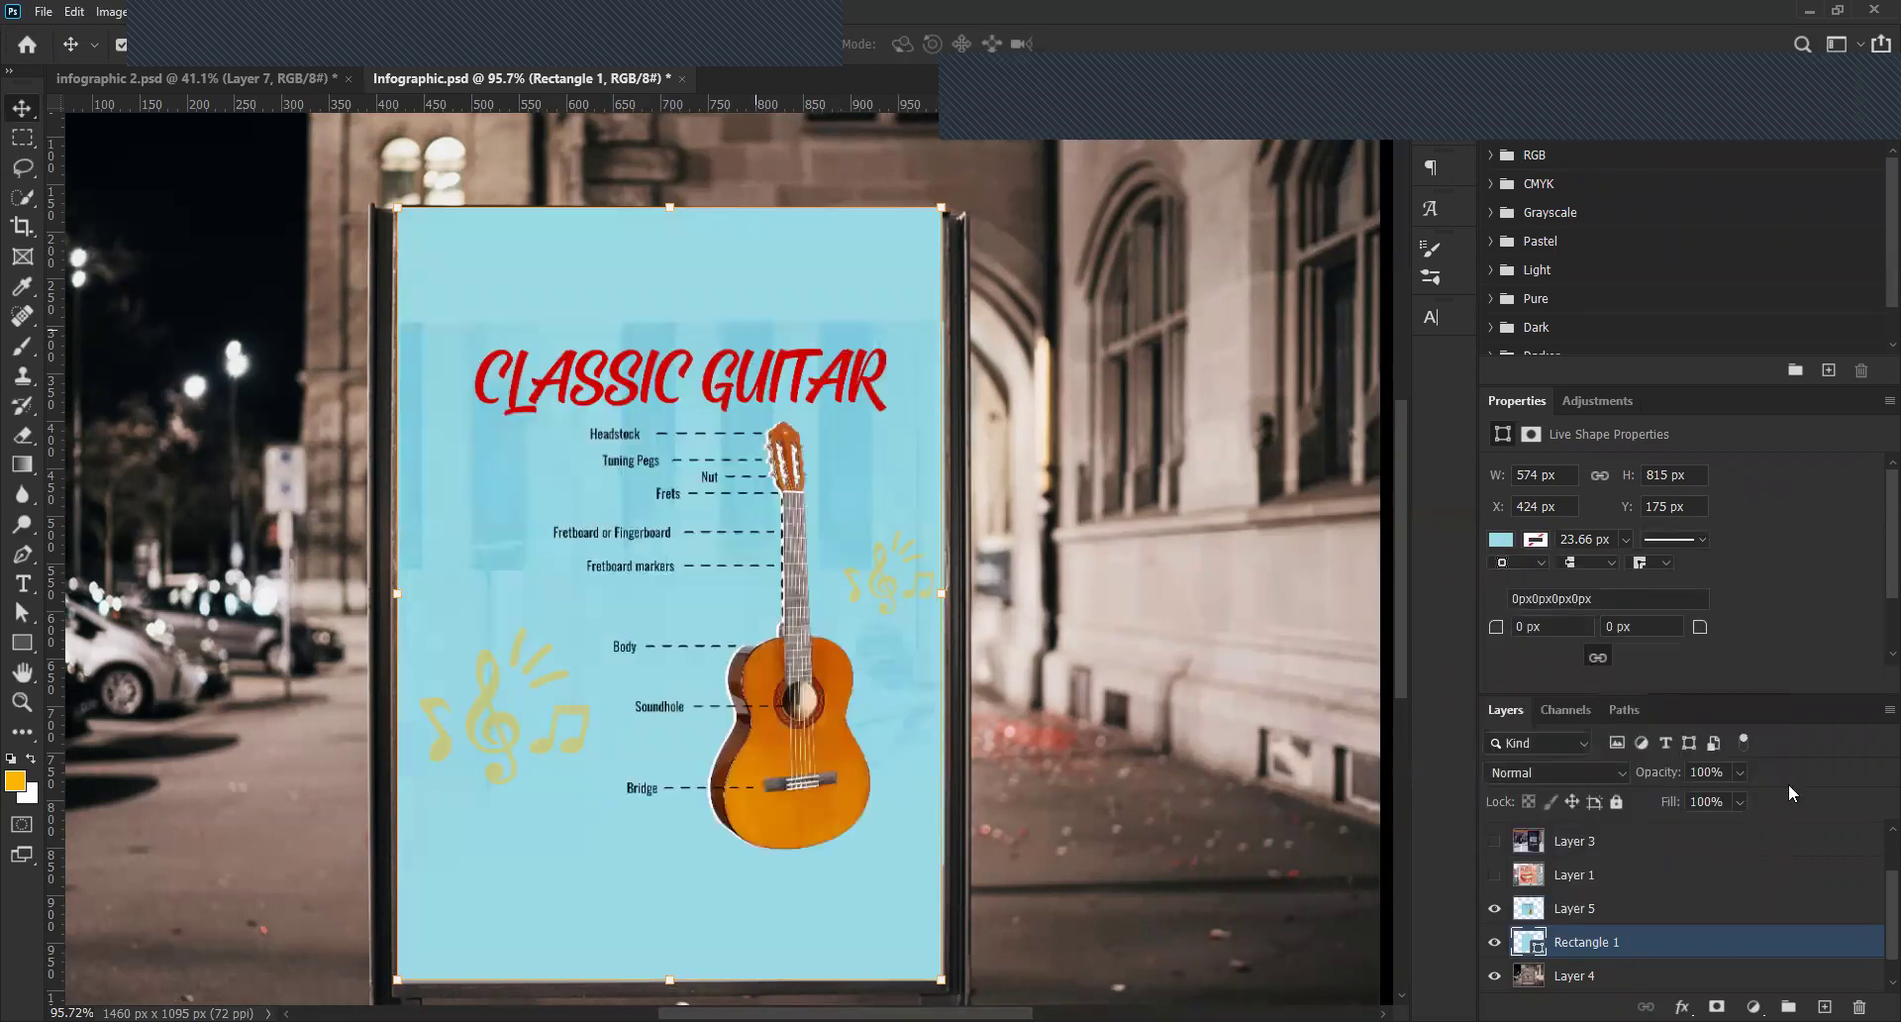
pyautogui.moveTo(1716, 795); pyautogui.dragTo(1715, 795)
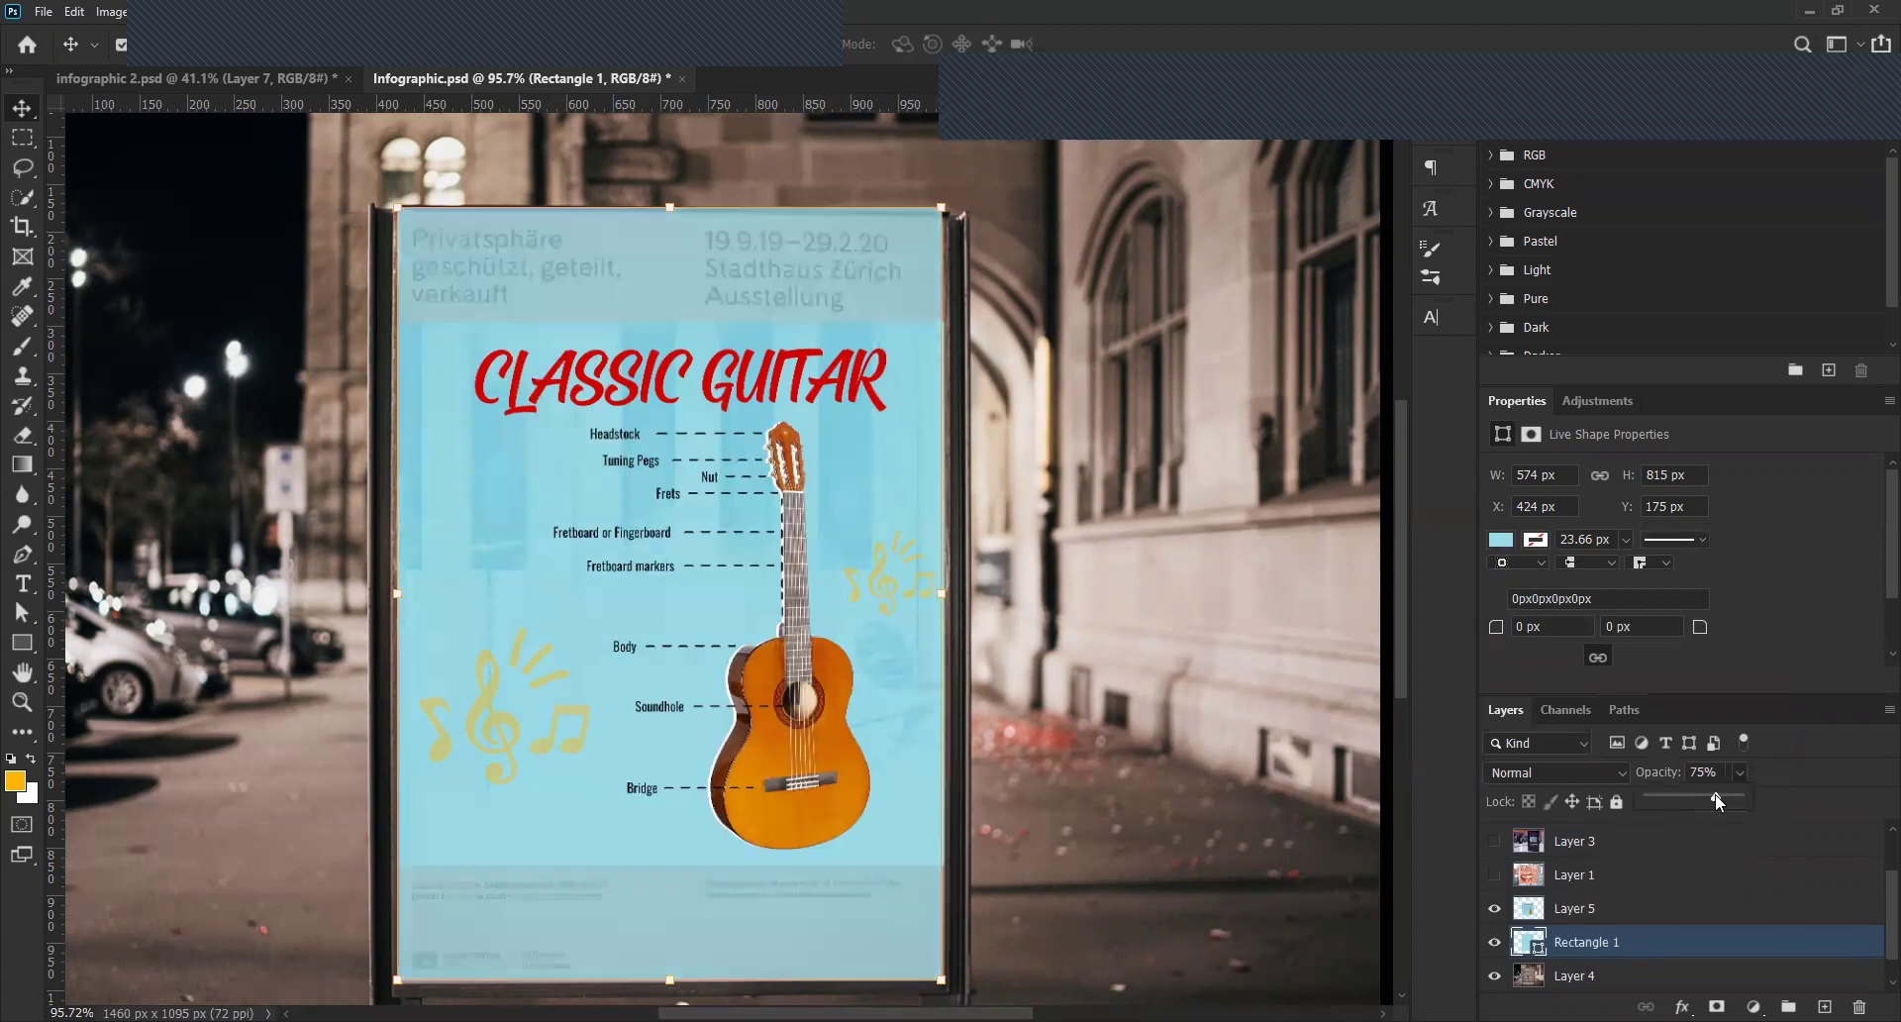
# Lower the rectangle's top edge to the sign frame's inner edge, making it about 812 px high at Y 178 px.
pyautogui.scroll(5, 727, 161)
pyautogui.scroll(1, 665, 278)
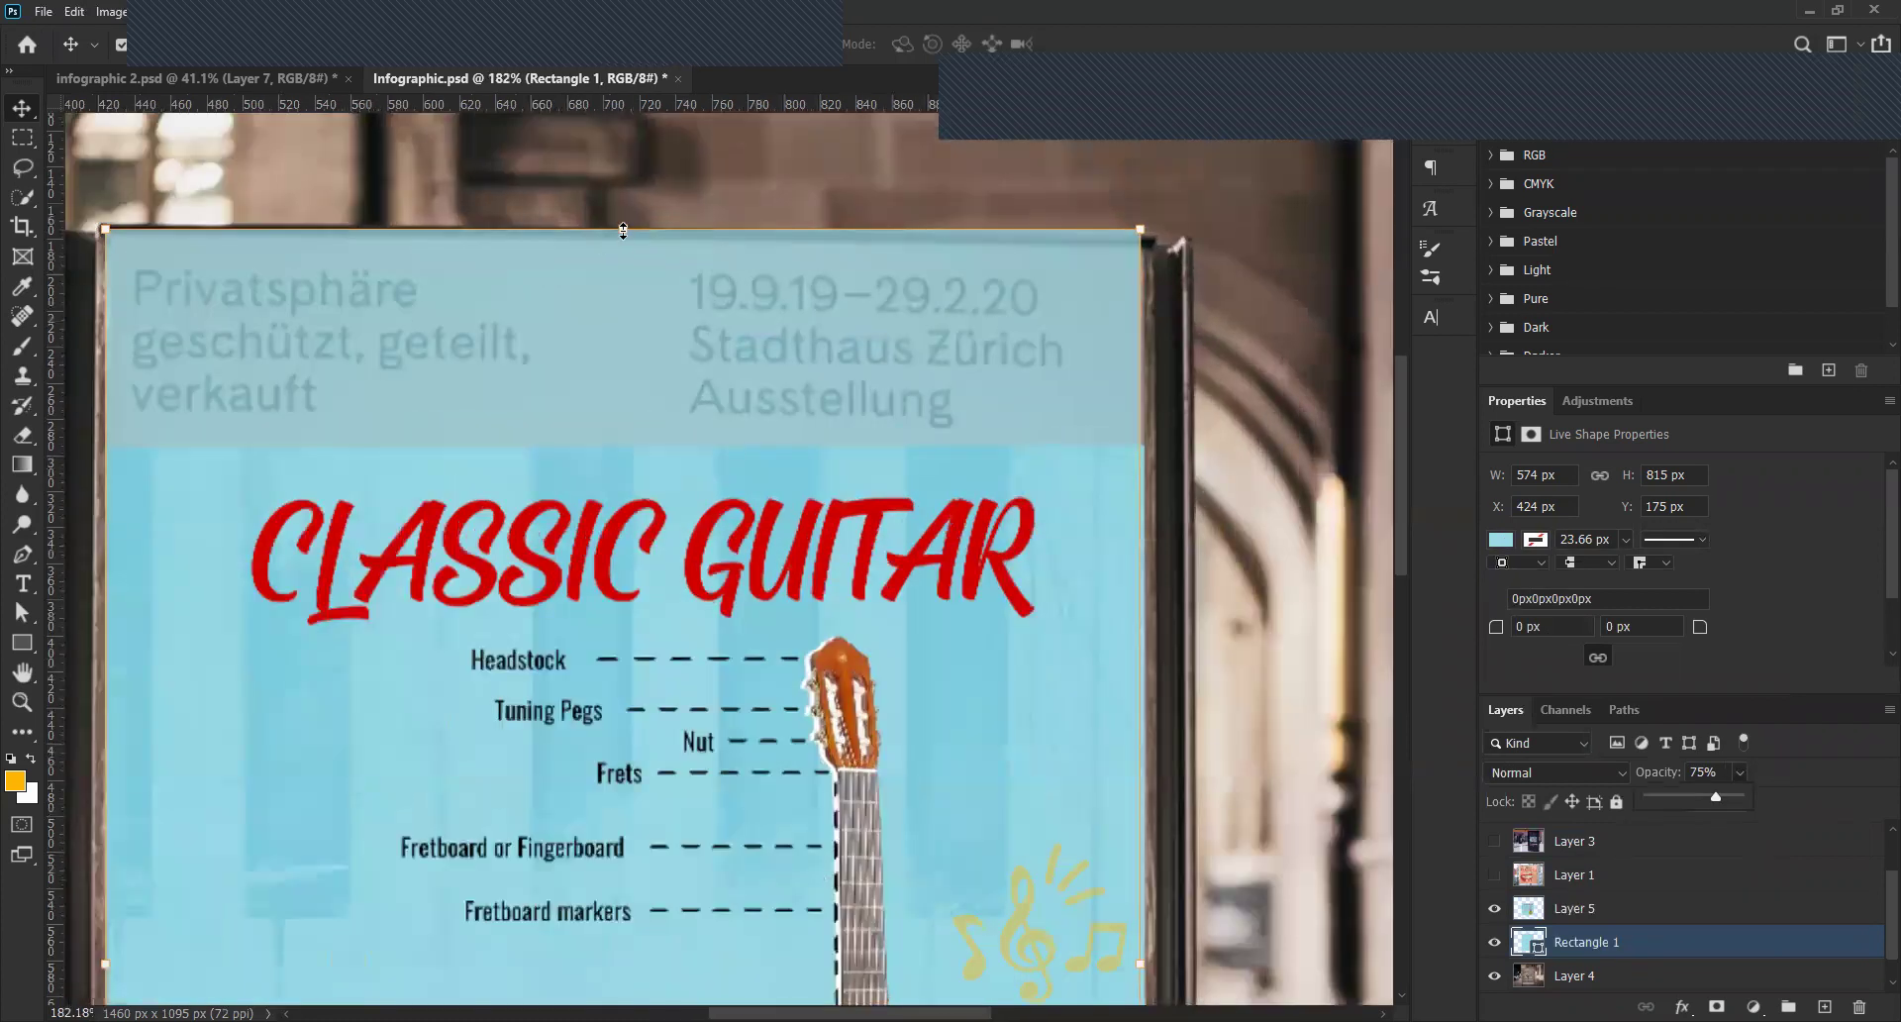
pyautogui.moveTo(627, 239); pyautogui.dragTo(626, 239)
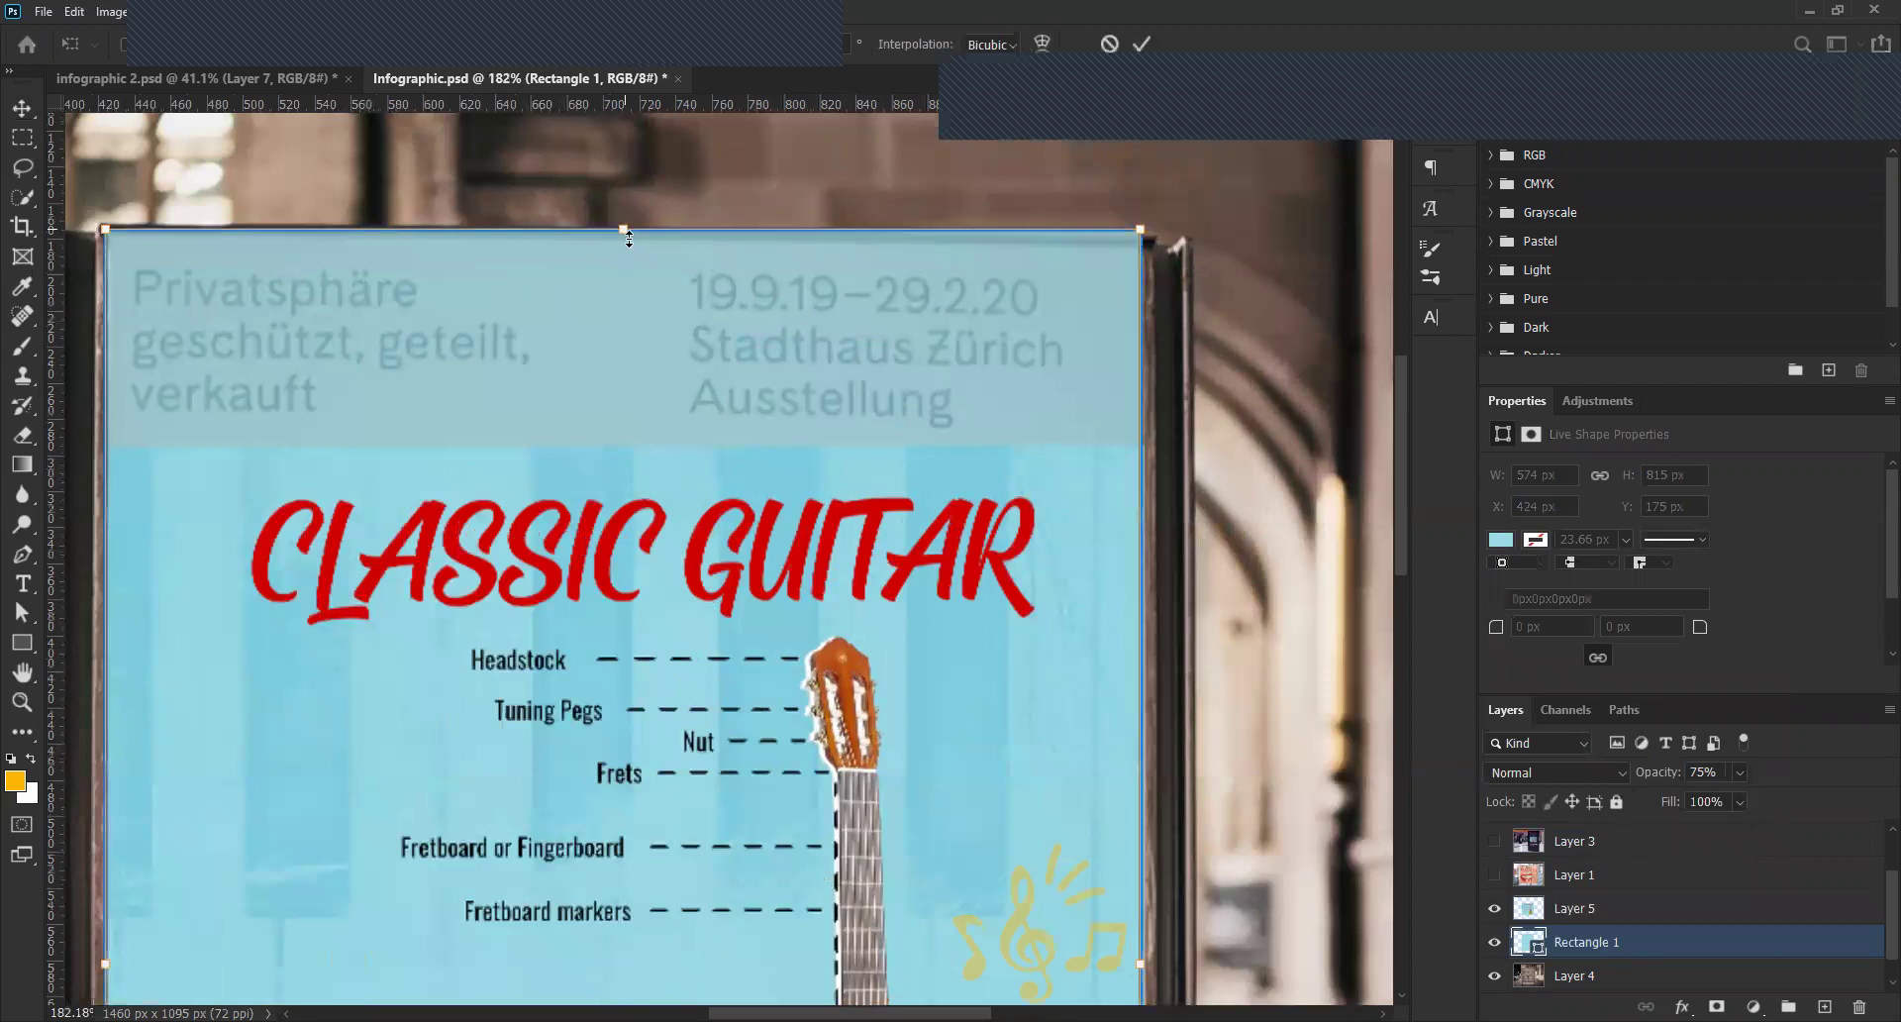
pyautogui.moveTo(631, 233); pyautogui.dragTo(631, 238)
# Adjust the rectangle's right edge and upper-right corner to follow the slant of the sign's frame.
pyautogui.moveTo(1072, 291); pyautogui.dragTo(912, 327)
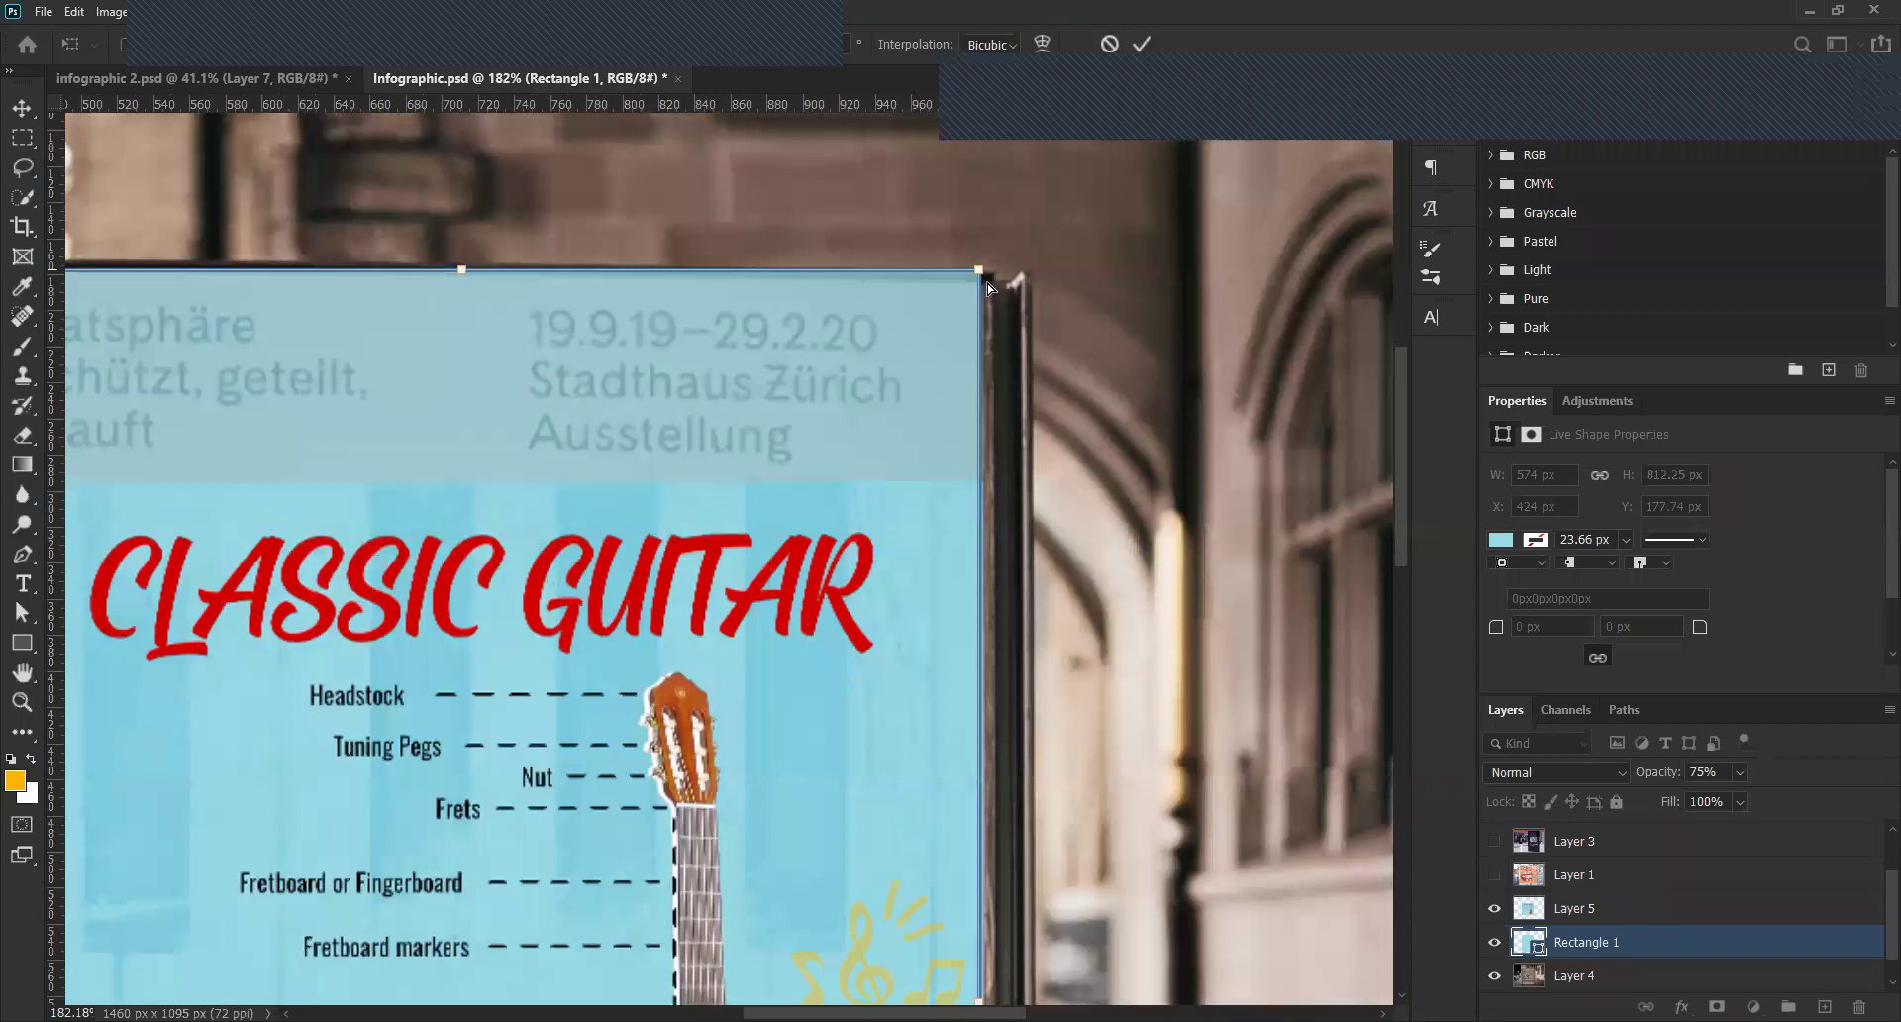
pyautogui.scroll(-5, 926, 693)
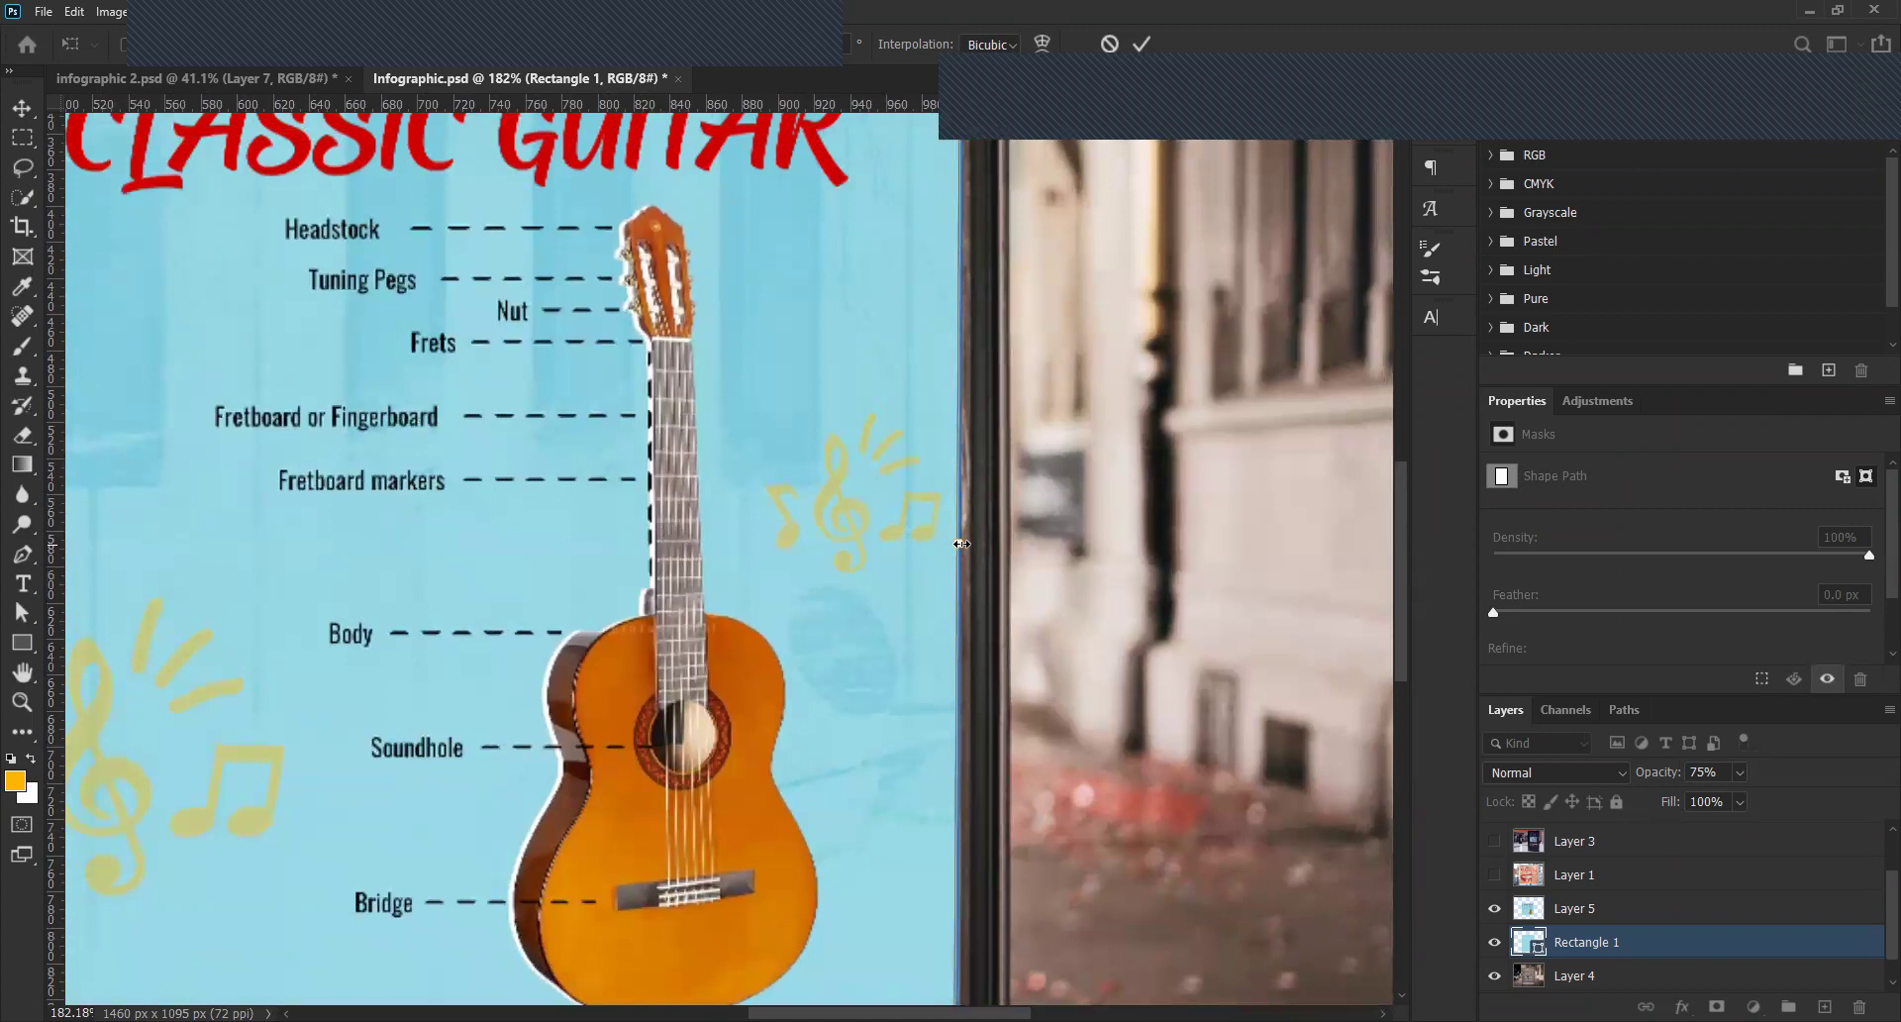
pyautogui.moveTo(965, 544); pyautogui.dragTo(967, 544)
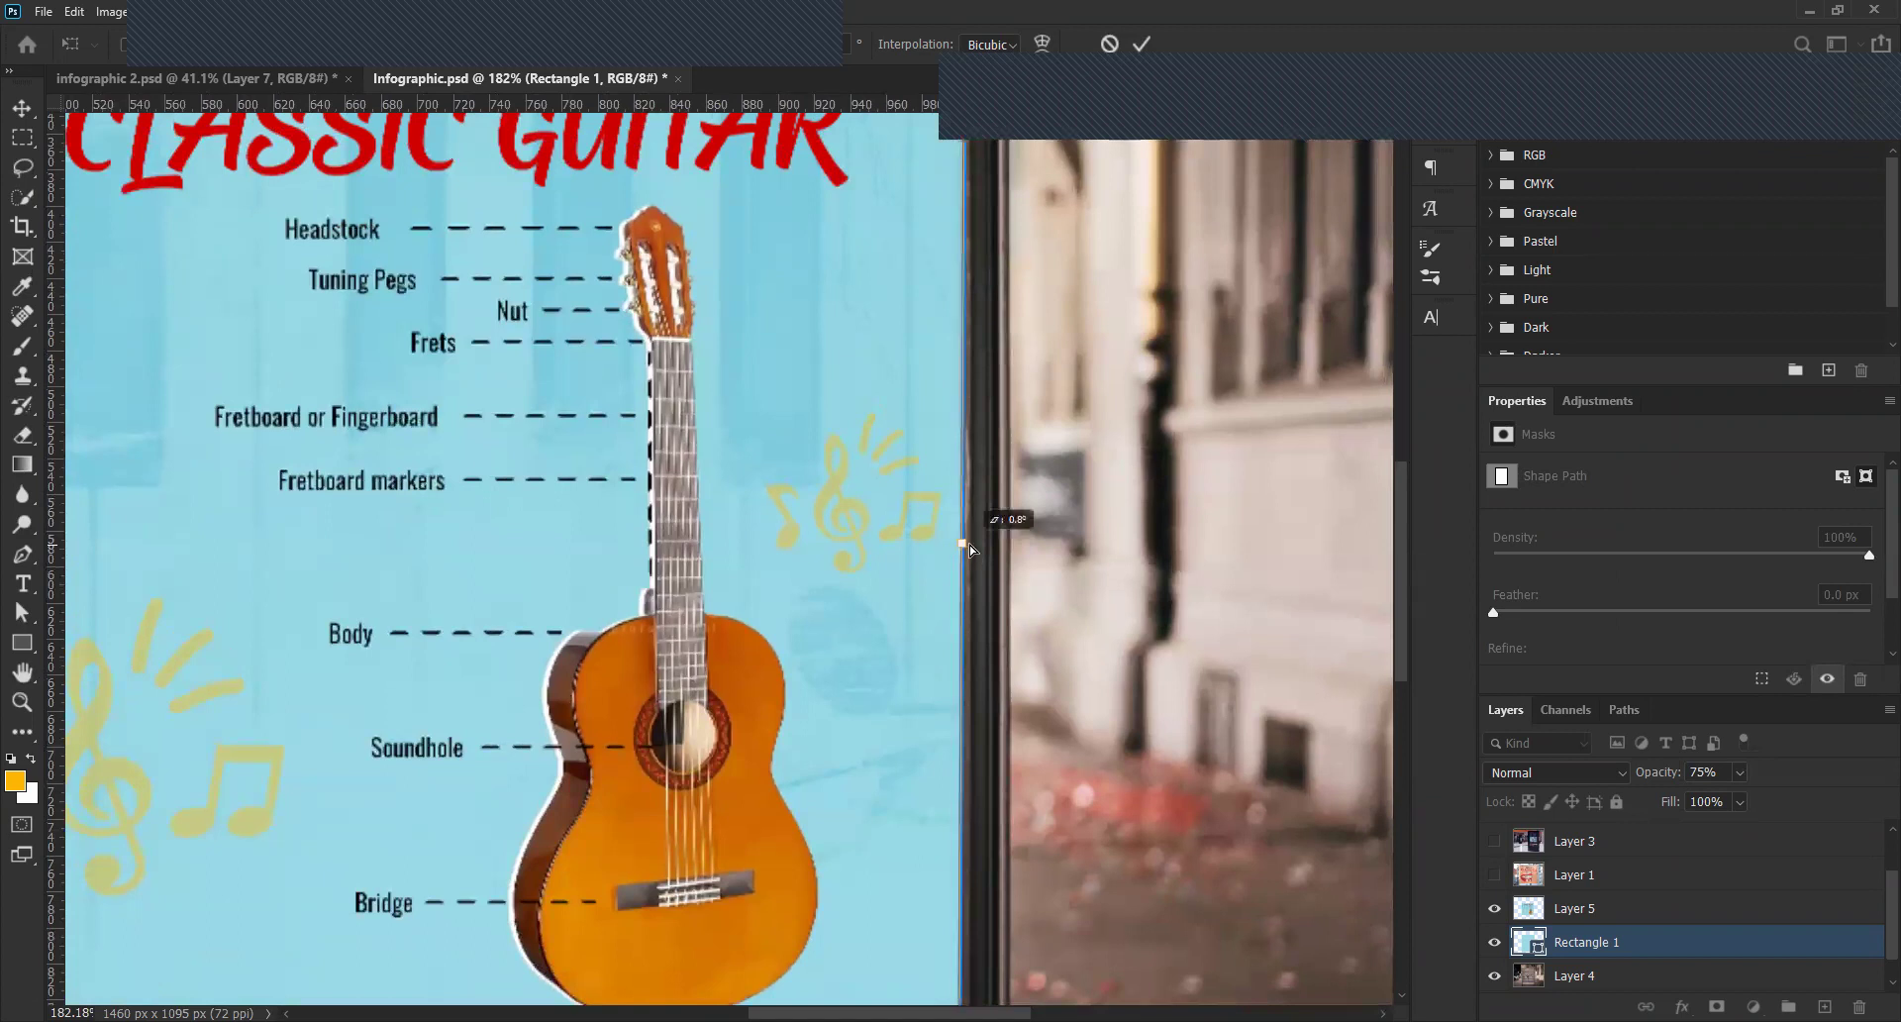
pyautogui.scroll(5, 925, 299)
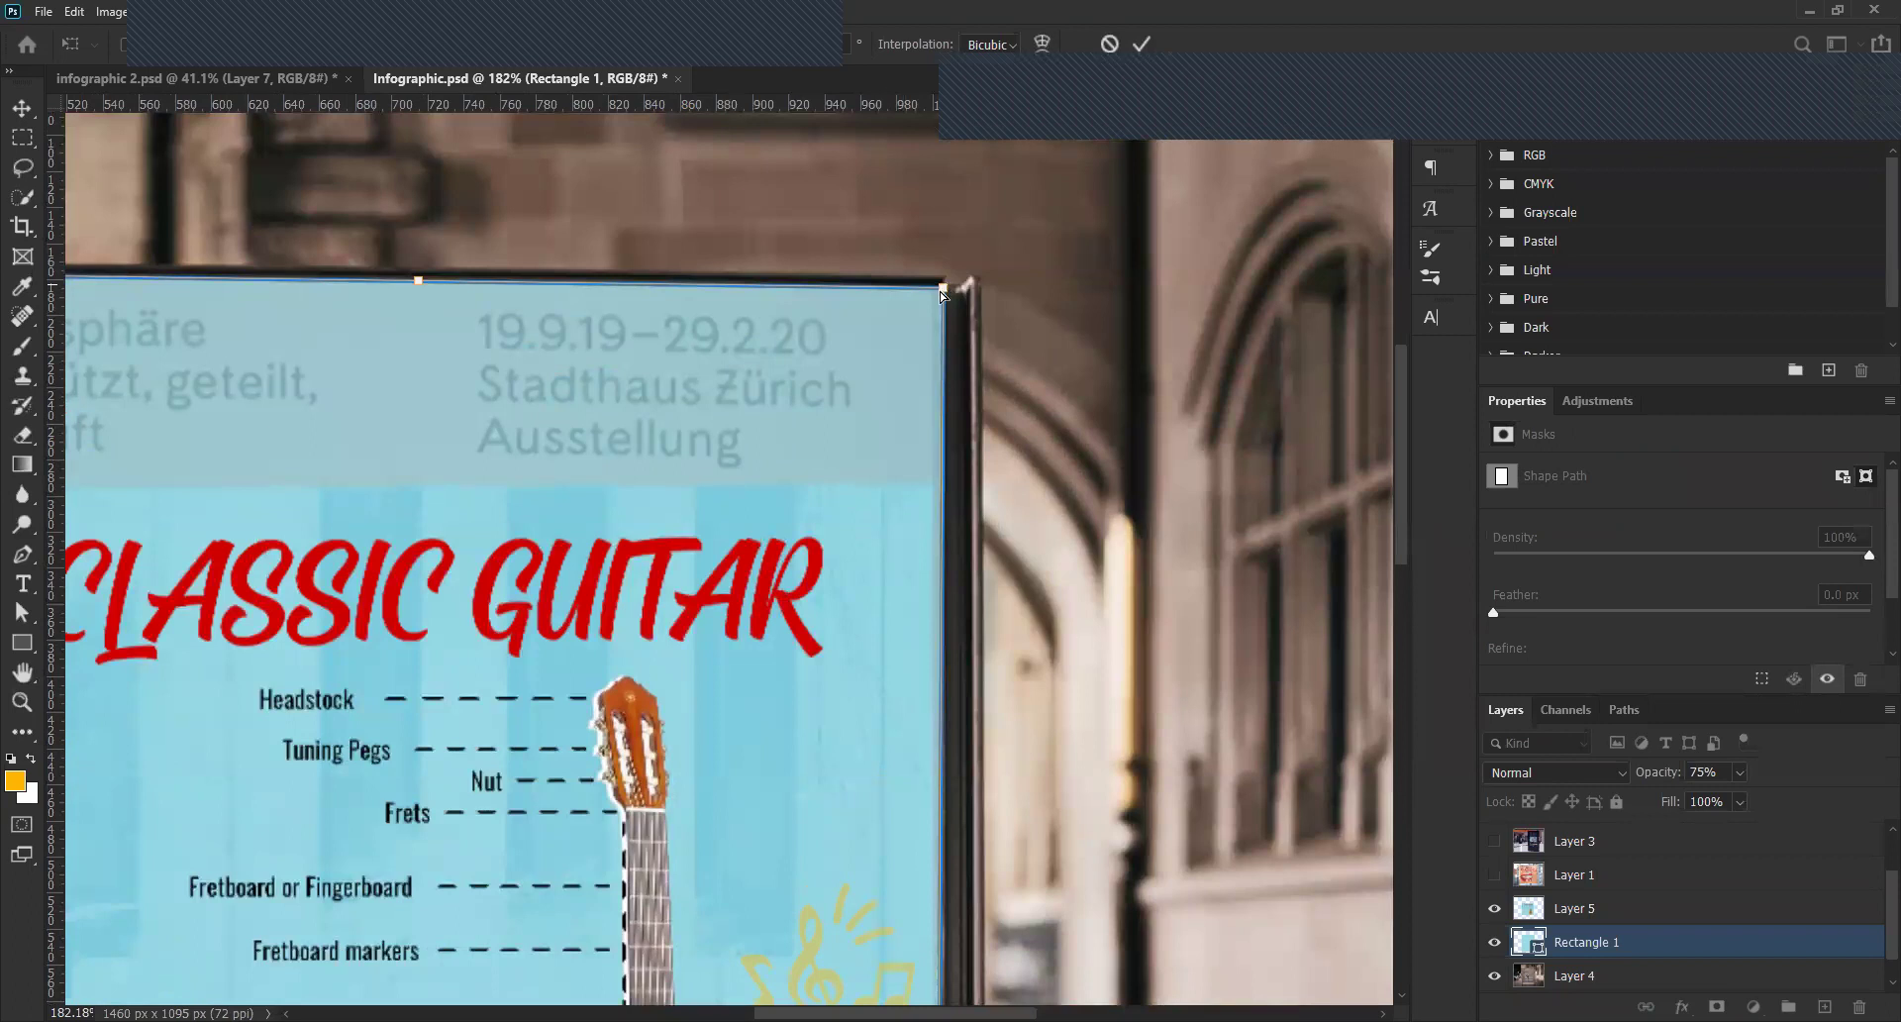
pyautogui.scroll(-14, 862, 669)
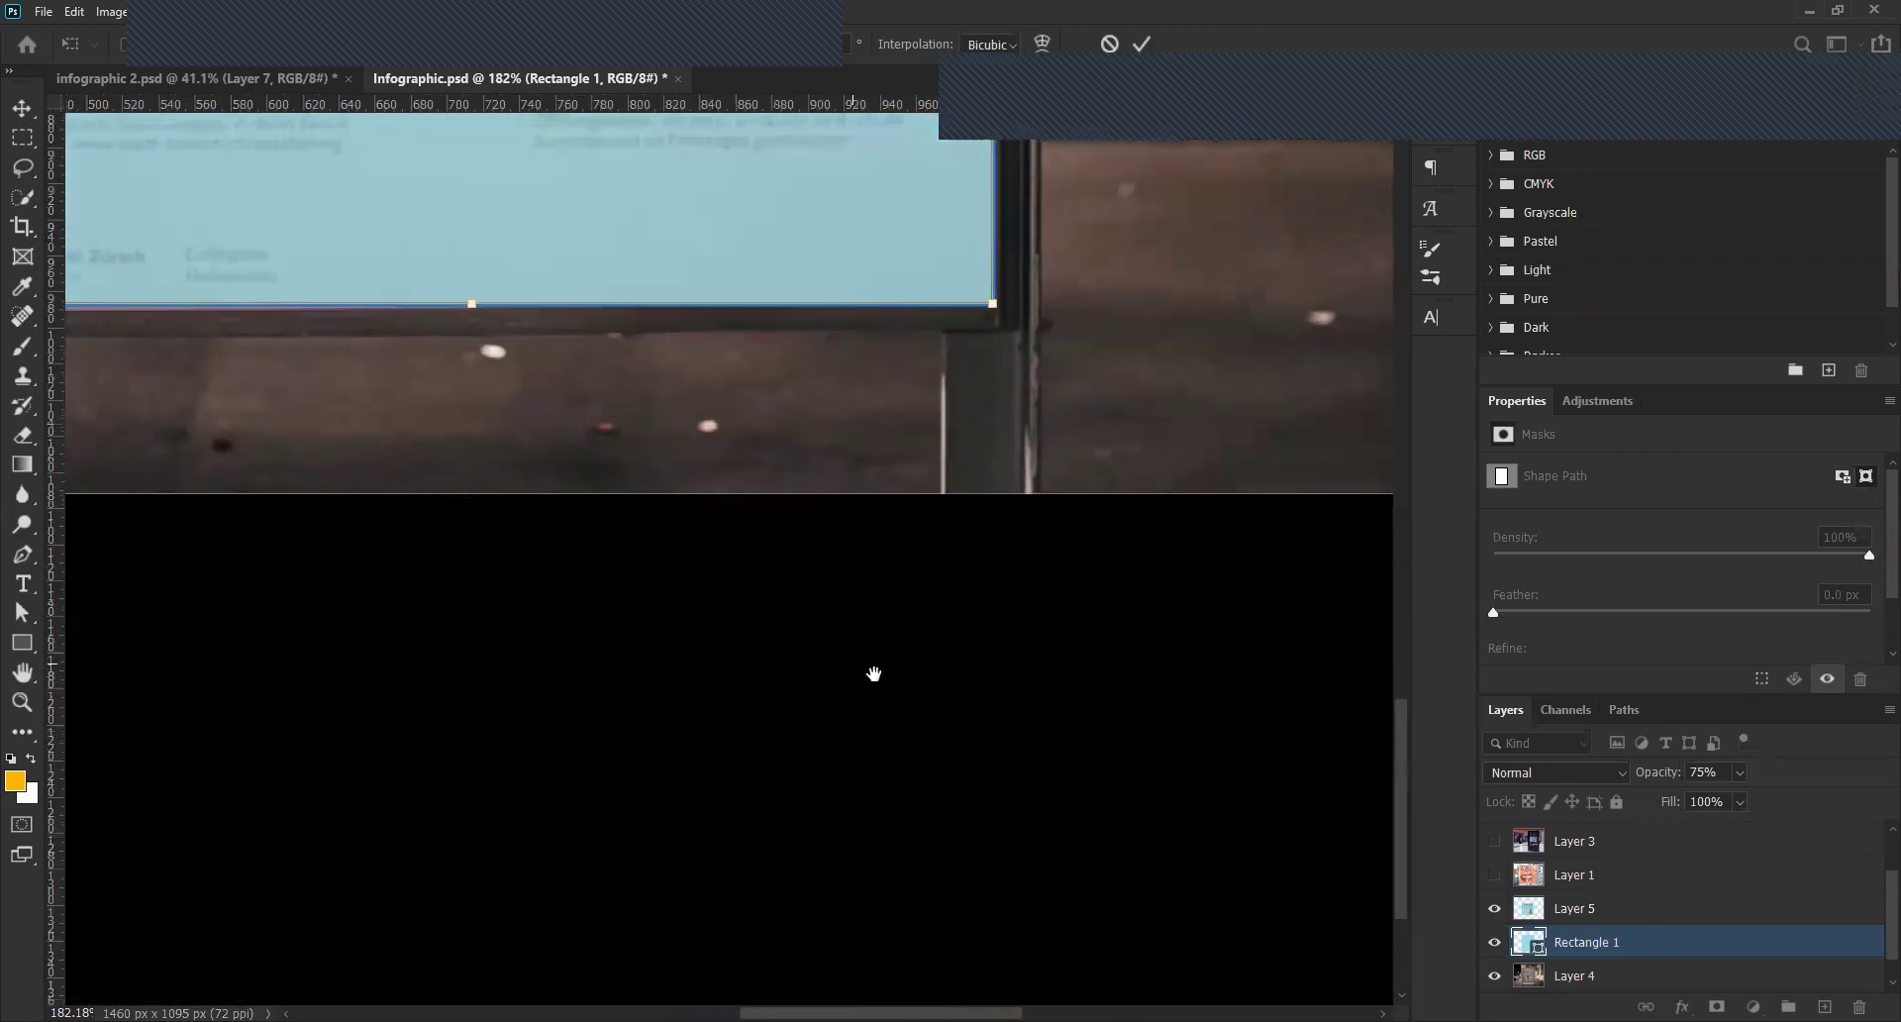
# Align the rectangle's lower corners with the frame's inner edge and commit the transform.
pyautogui.moveTo(874, 674); pyautogui.dragTo(1029, 944)
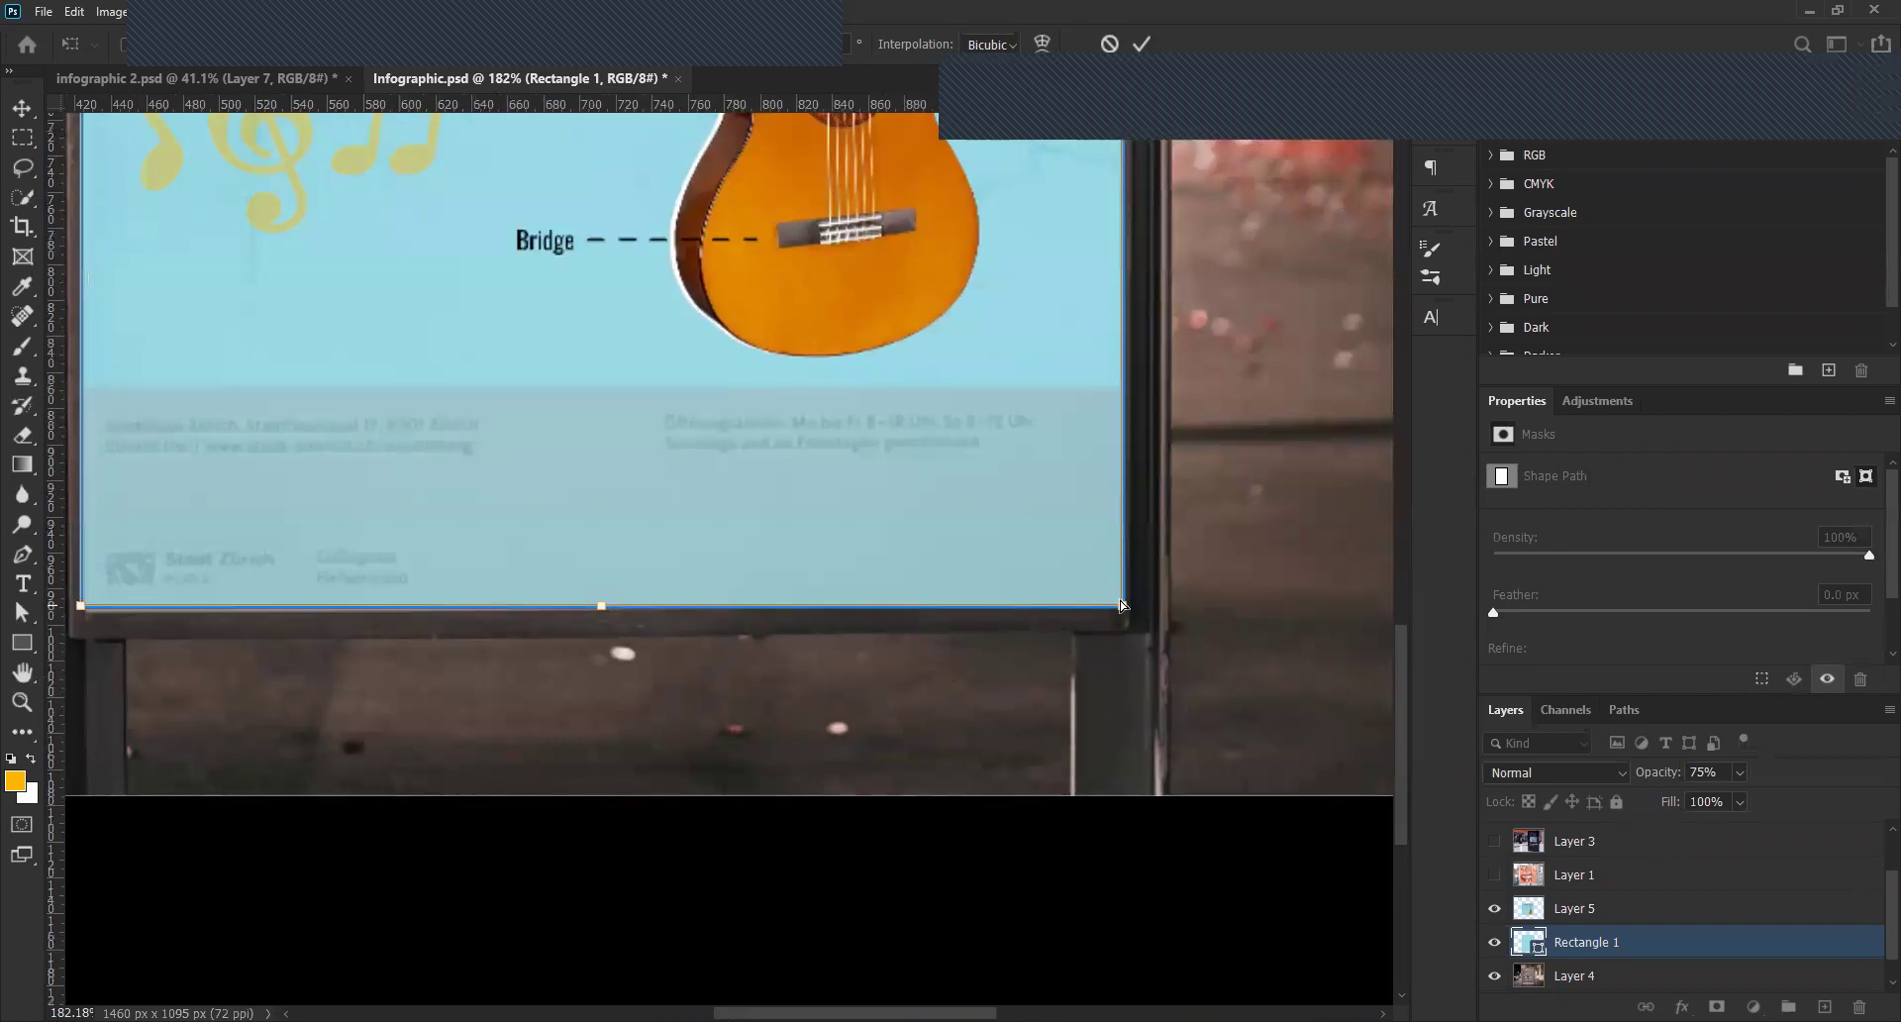
pyautogui.hscroll(-5, 1123, 606)
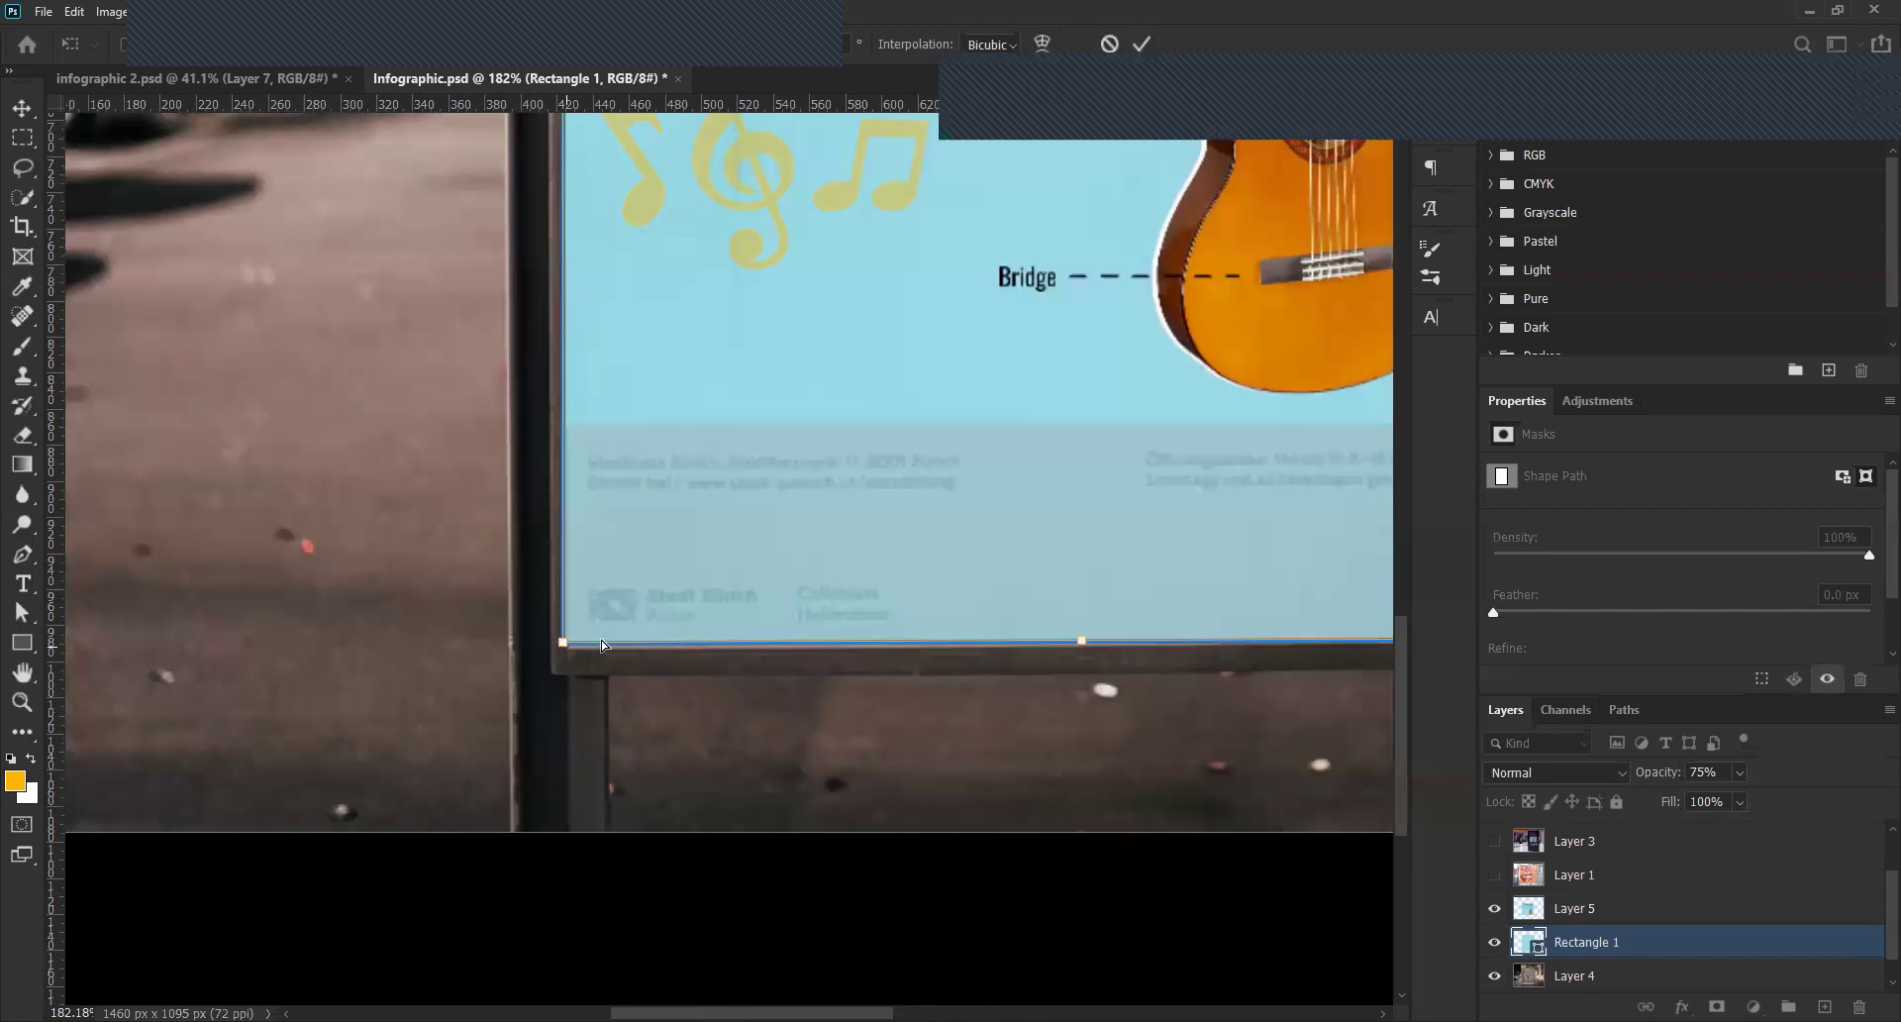
pyautogui.moveTo(566, 648); pyautogui.dragTo(574, 651)
pyautogui.moveTo(722, 259); pyautogui.dragTo(660, 679)
pyautogui.scroll(8, 659, 678)
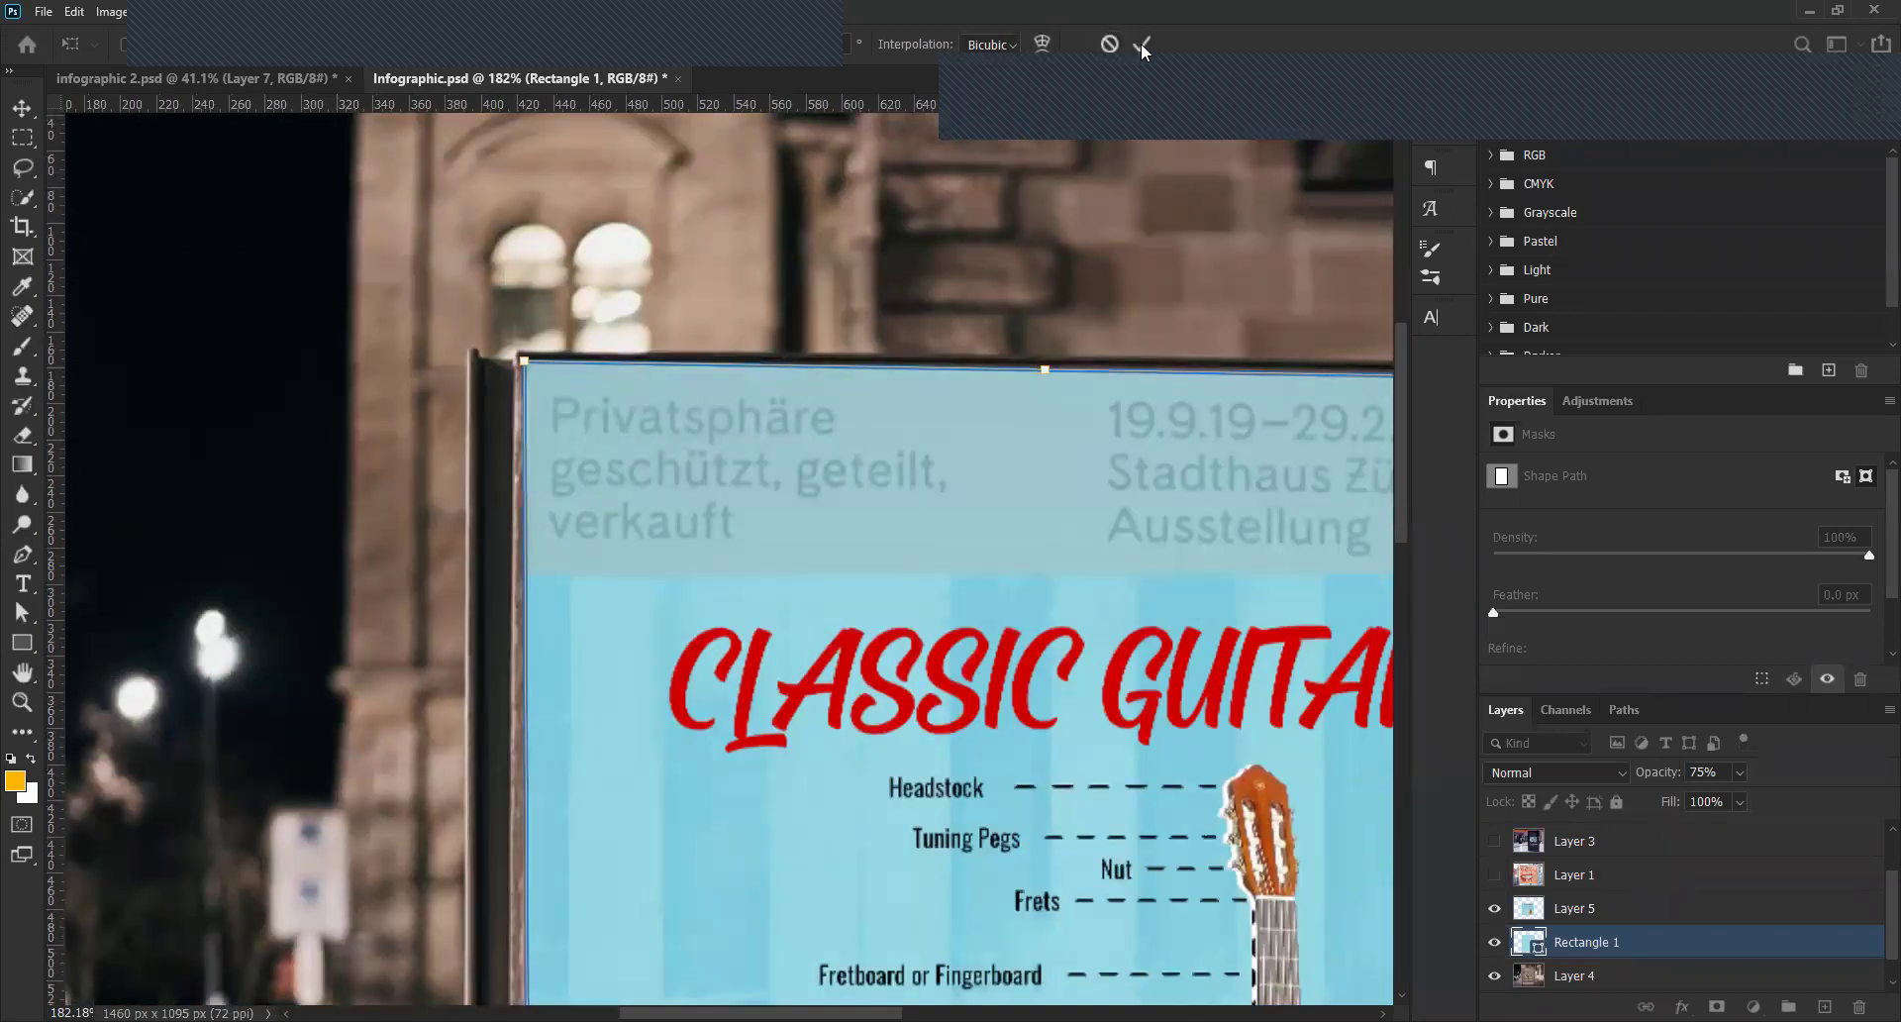
pyautogui.press('Return')
# Restore the blue rectangle's opacity to 100%.
pyautogui.hotkey('ctrl', '0')
pyautogui.scroll(-1, 931, 535)
pyautogui.scroll(1, 931, 535)
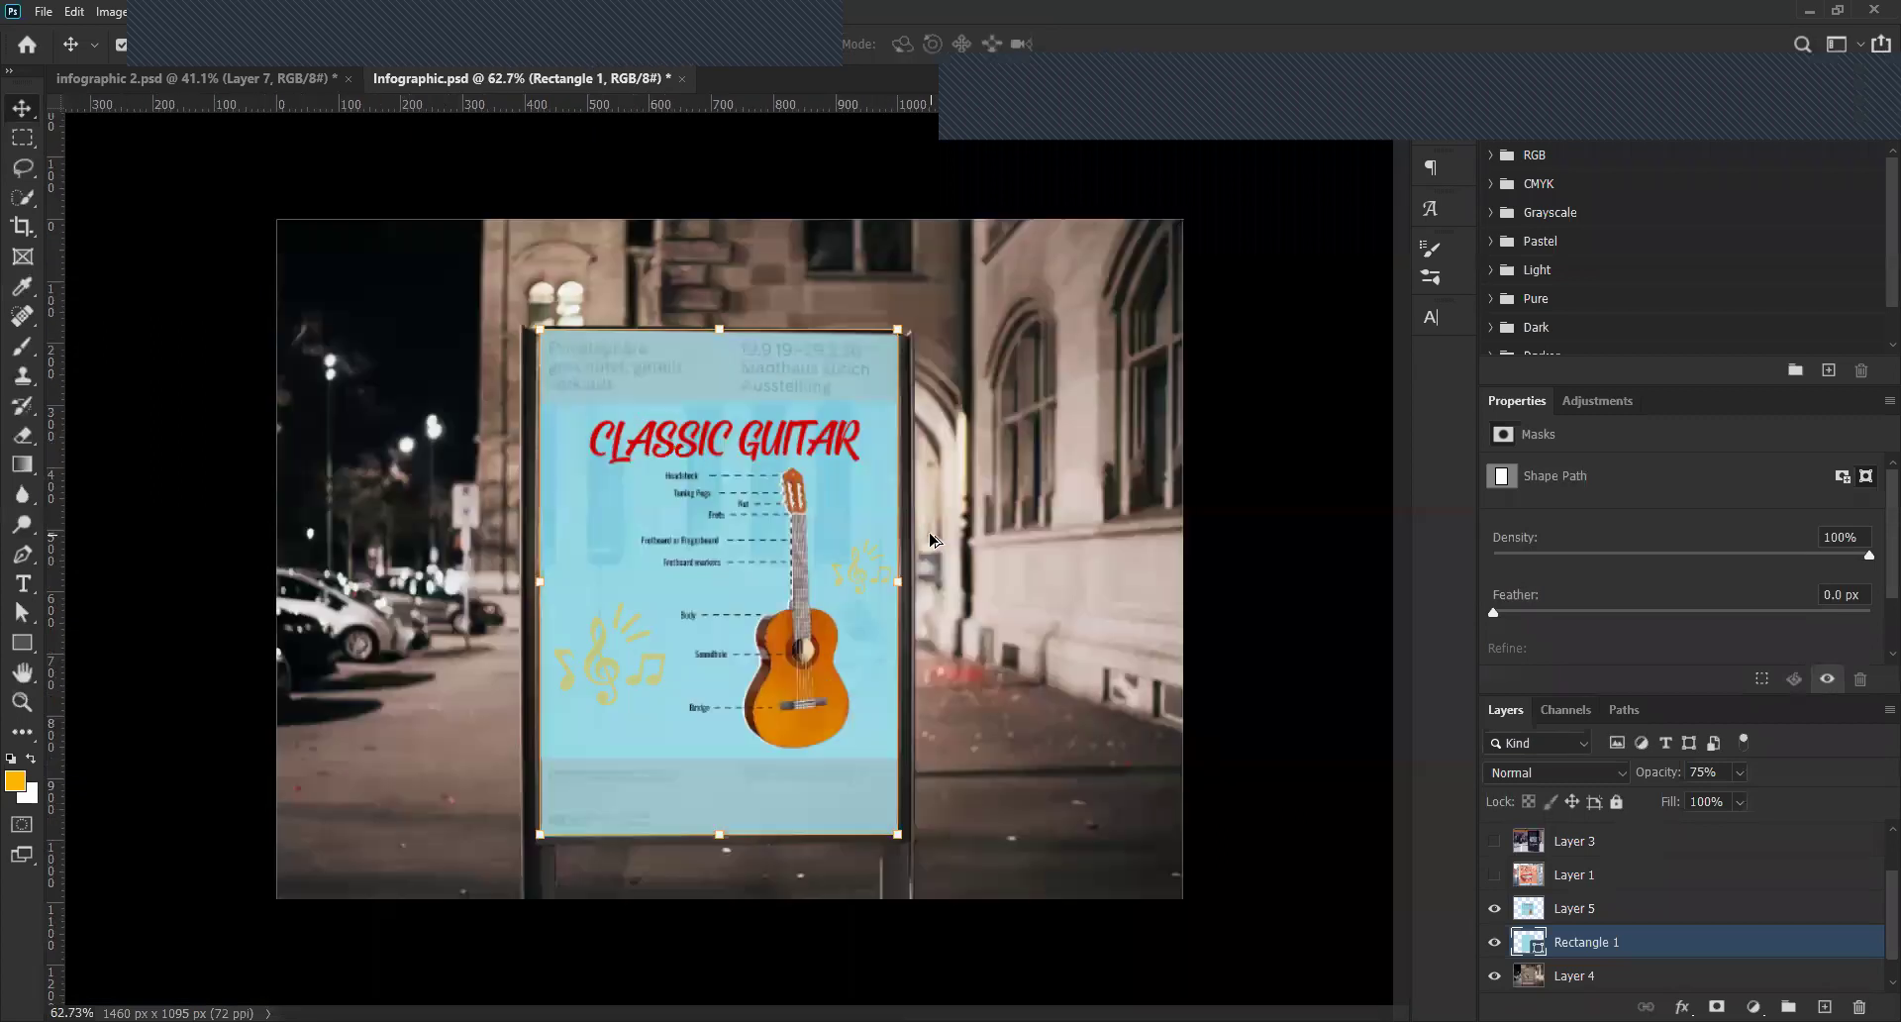
pyautogui.scroll(2, 931, 535)
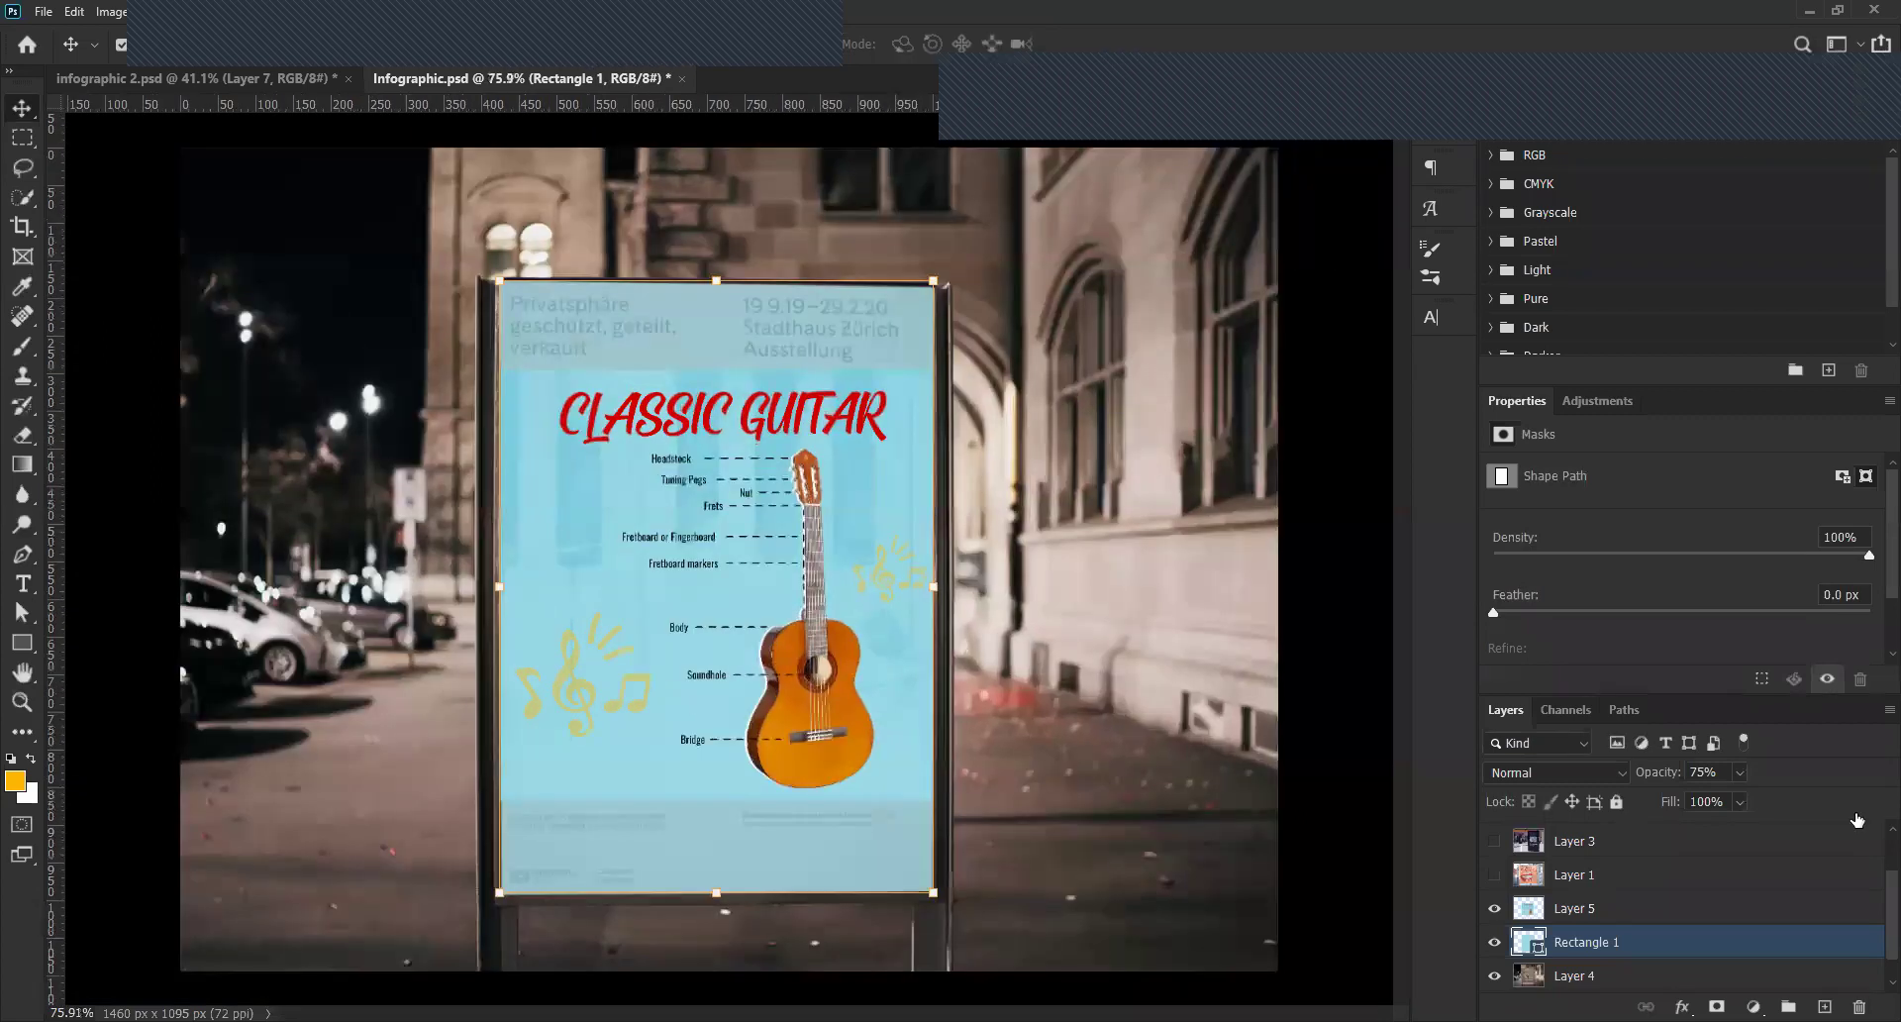
pyautogui.click(1741, 779)
pyautogui.moveTo(1737, 796); pyautogui.dragTo(1875, 802)
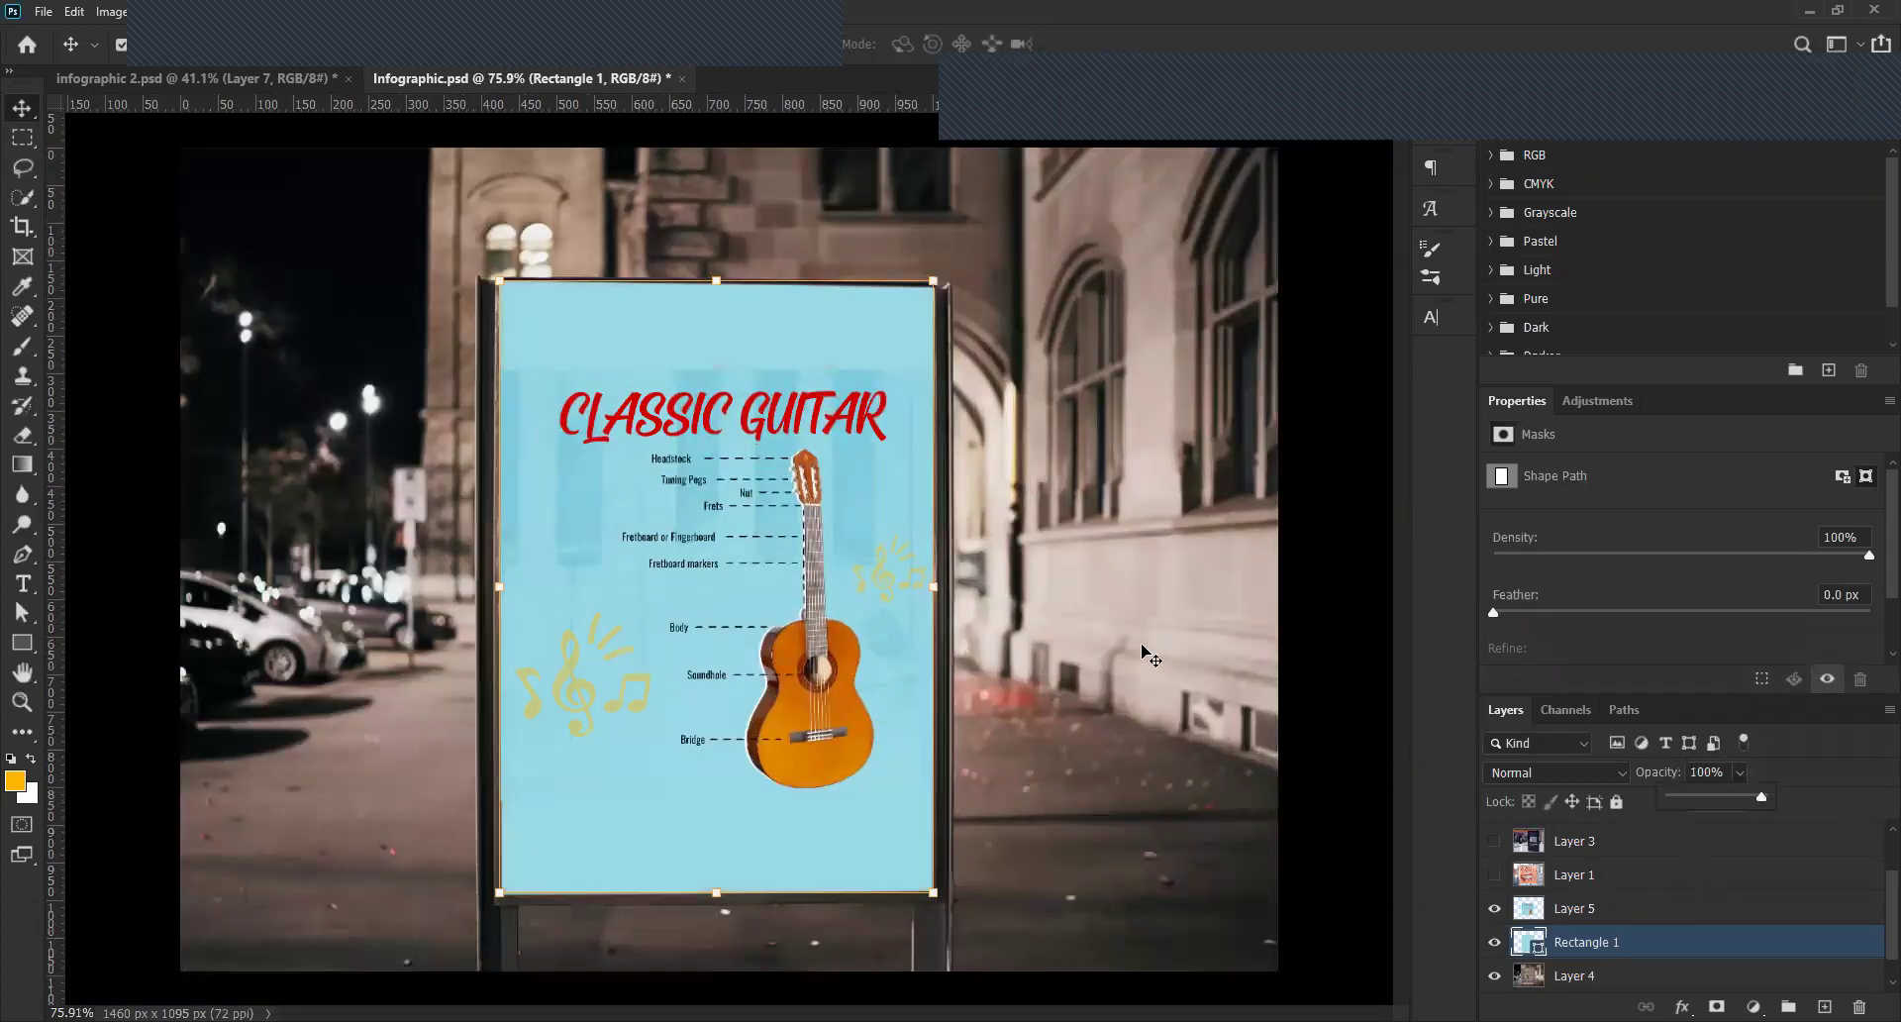
# Move the infographic layer up to Y 182 px, against the top of the blue poster area.
pyautogui.click(597, 581)
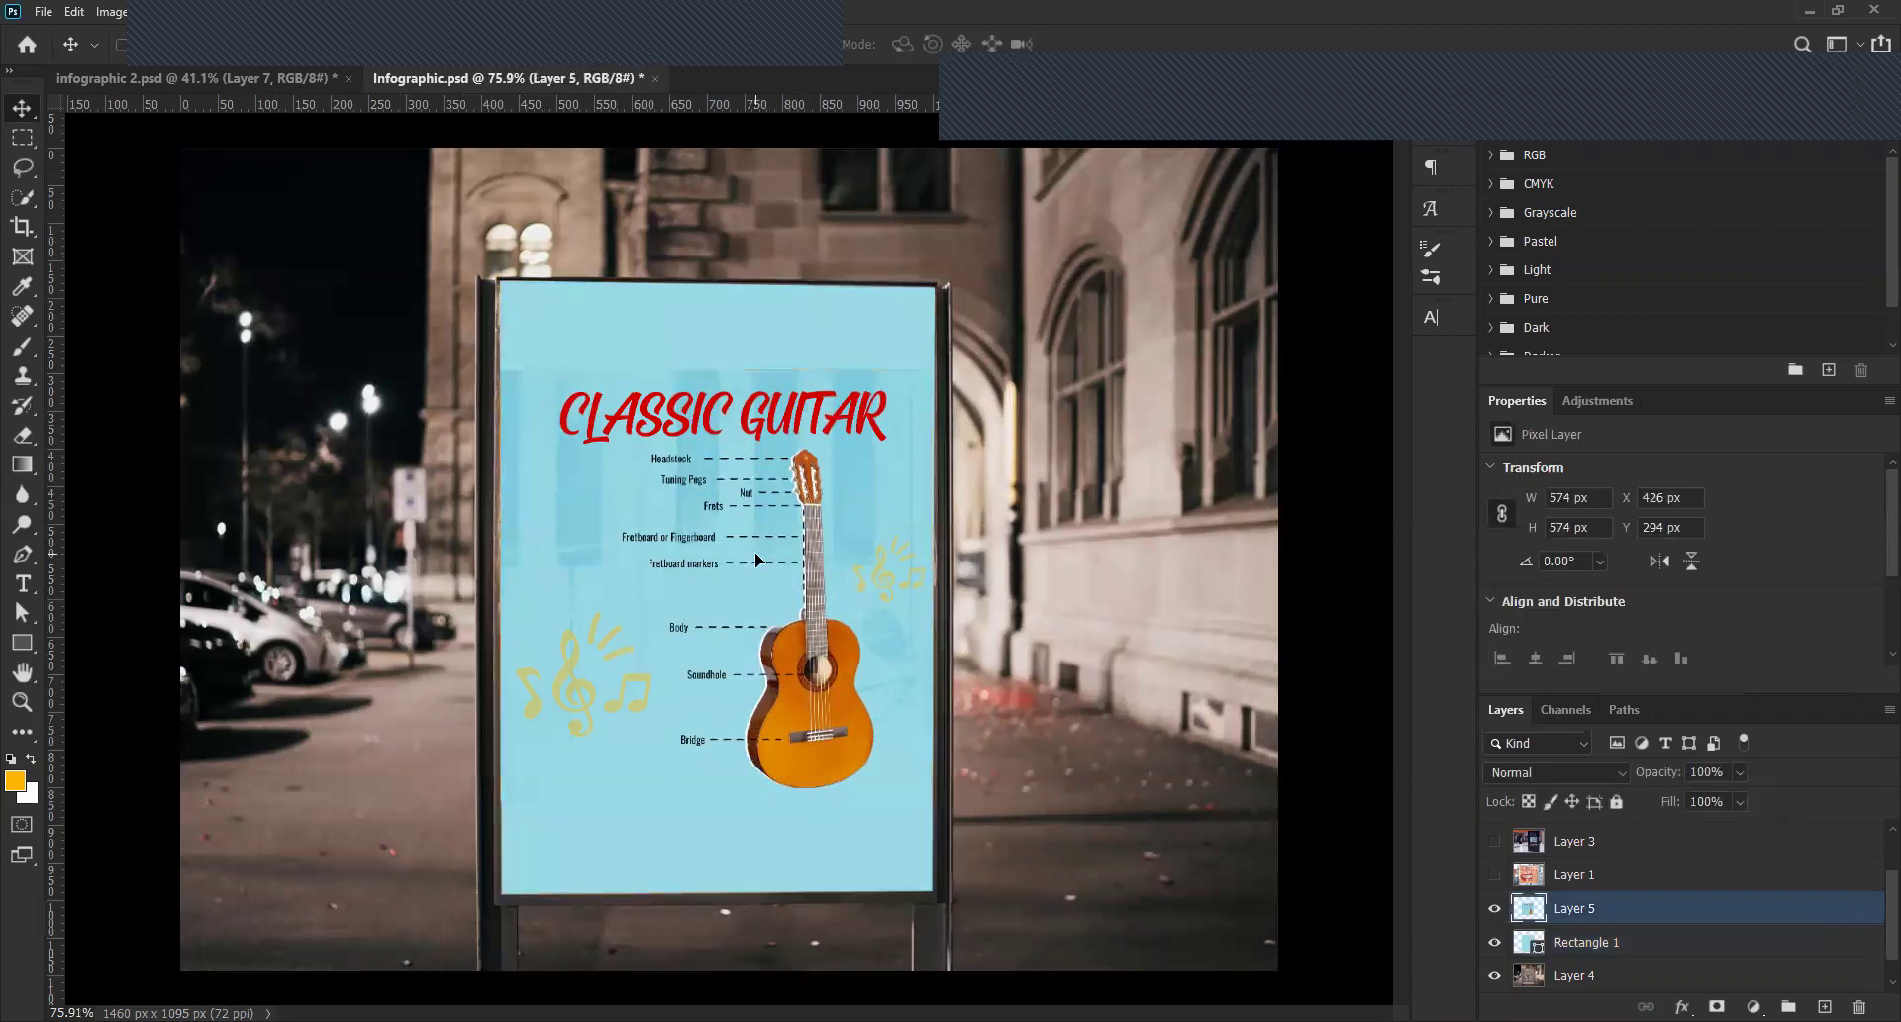
pyautogui.moveTo(755, 553); pyautogui.dragTo(765, 476)
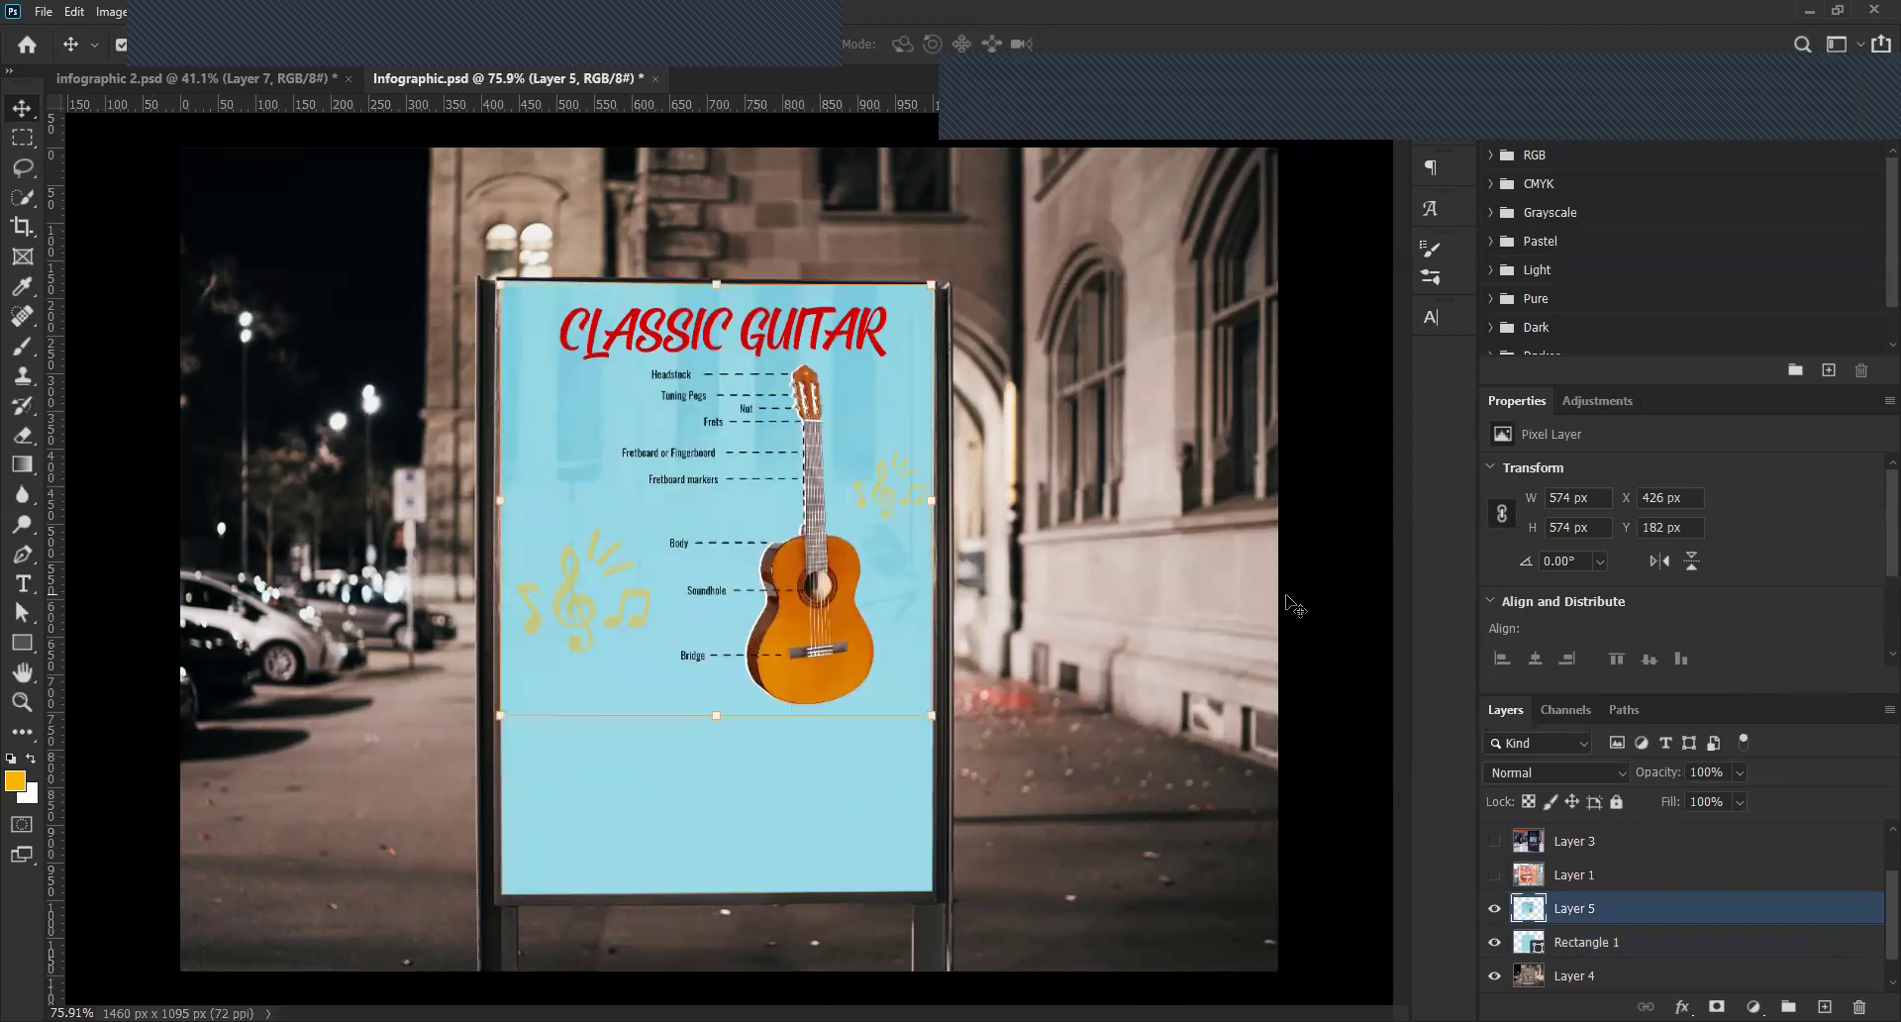
# In infographic 2.psd, delete the merged Layer 7 and copy the guitar on Layer 3 into Infographic.psd.
pyautogui.click(188, 81)
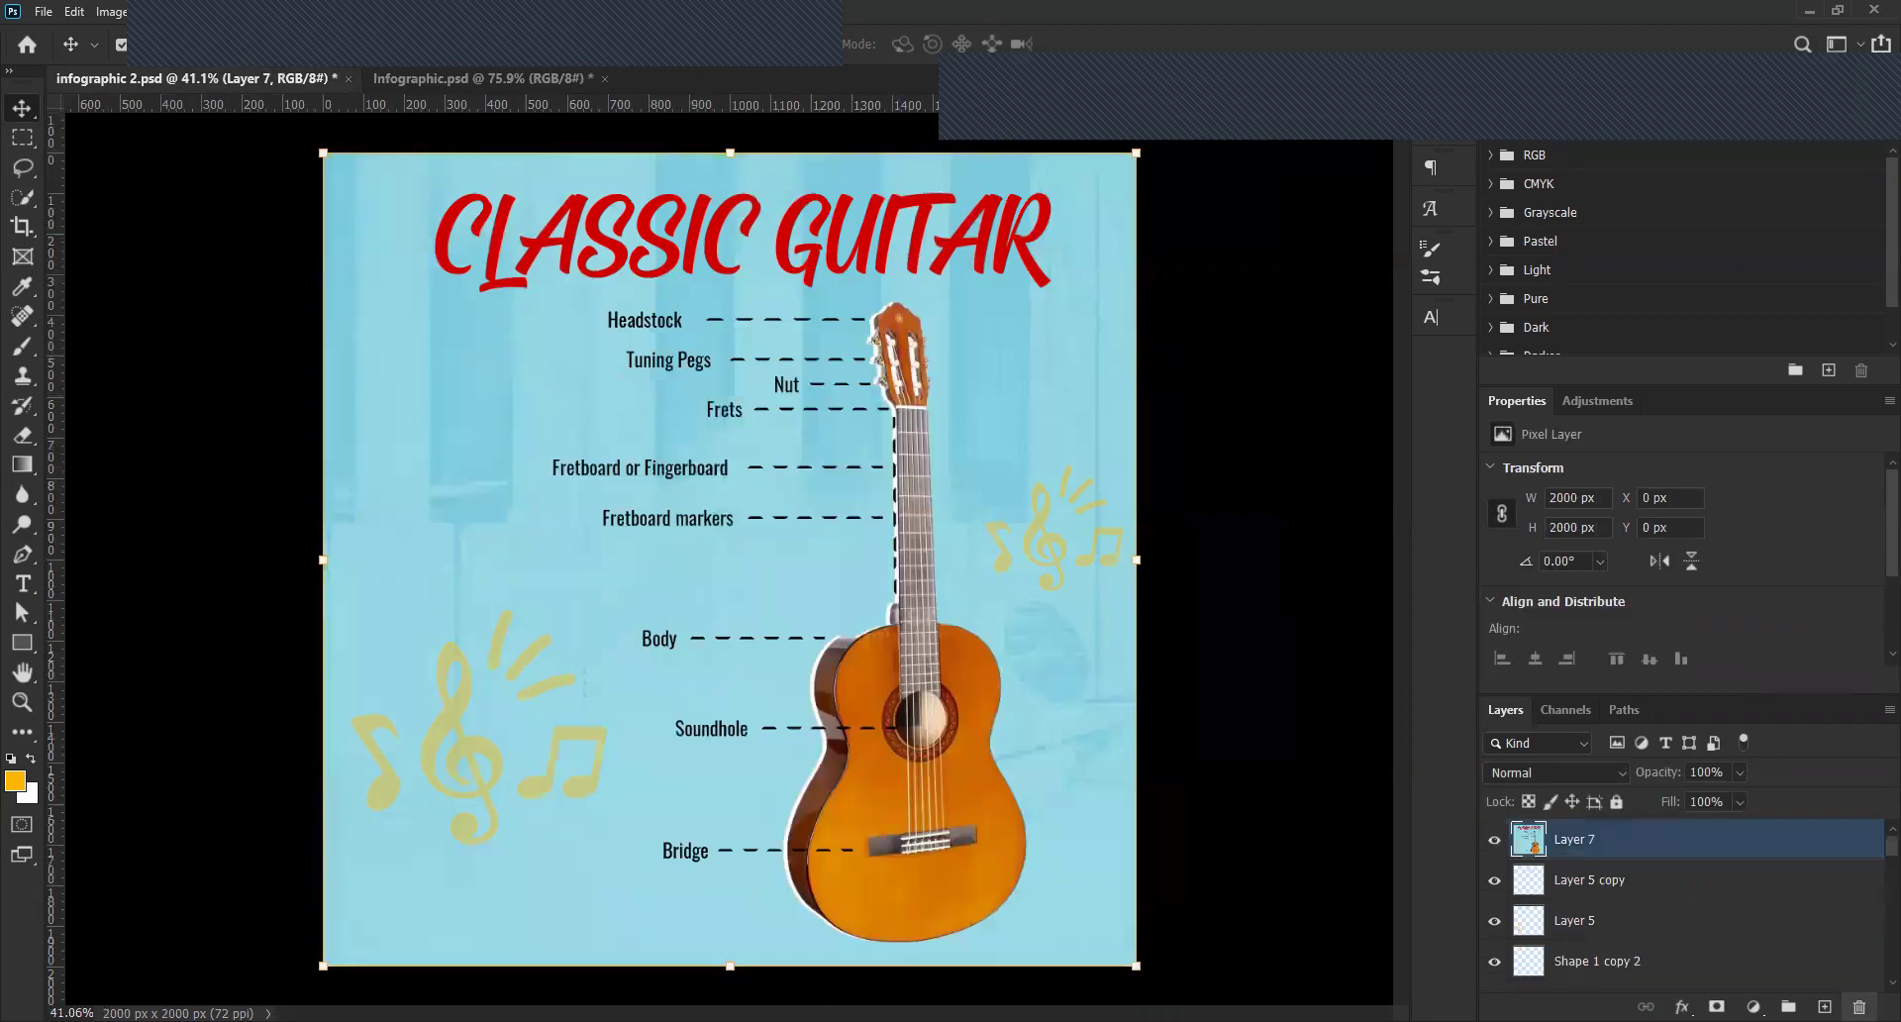
pyautogui.click(1860, 1007)
pyautogui.scroll(-10, 1710, 930)
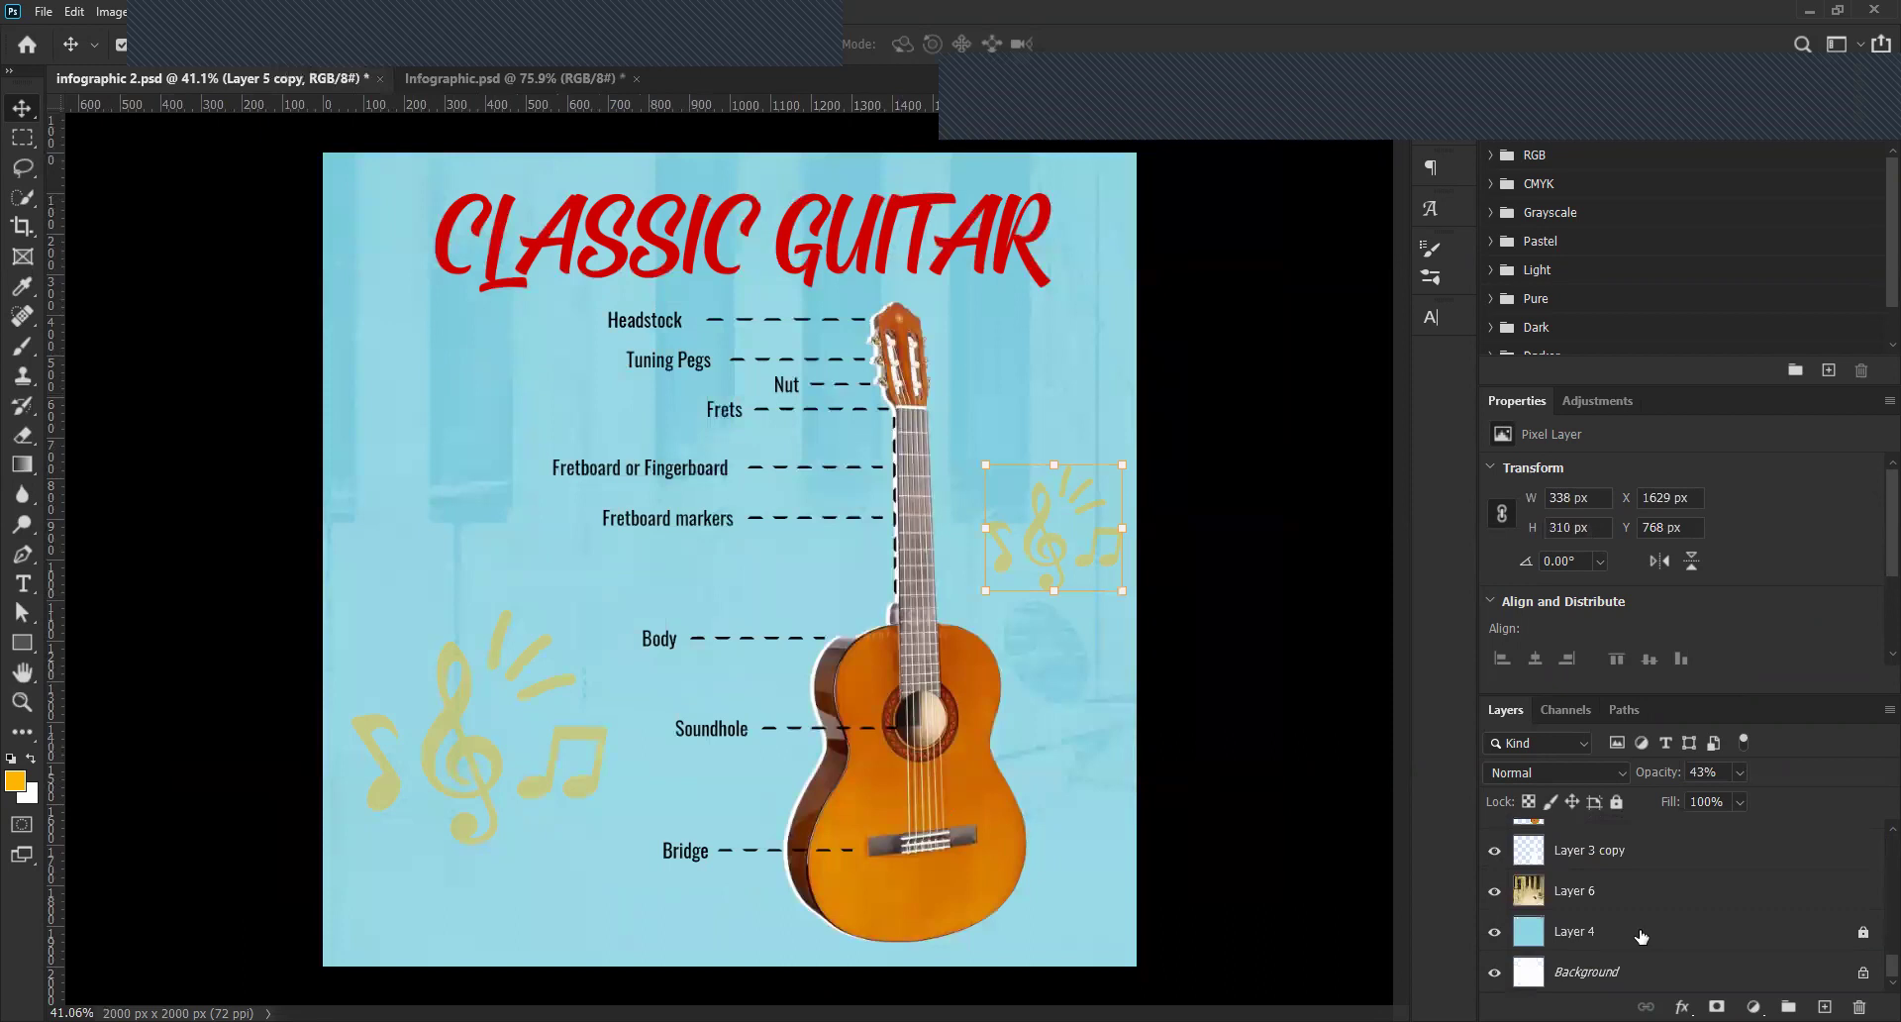
pyautogui.scroll(1, 1641, 936)
pyautogui.click(1624, 850)
pyautogui.moveTo(484, 161); pyautogui.dragTo(906, 465)
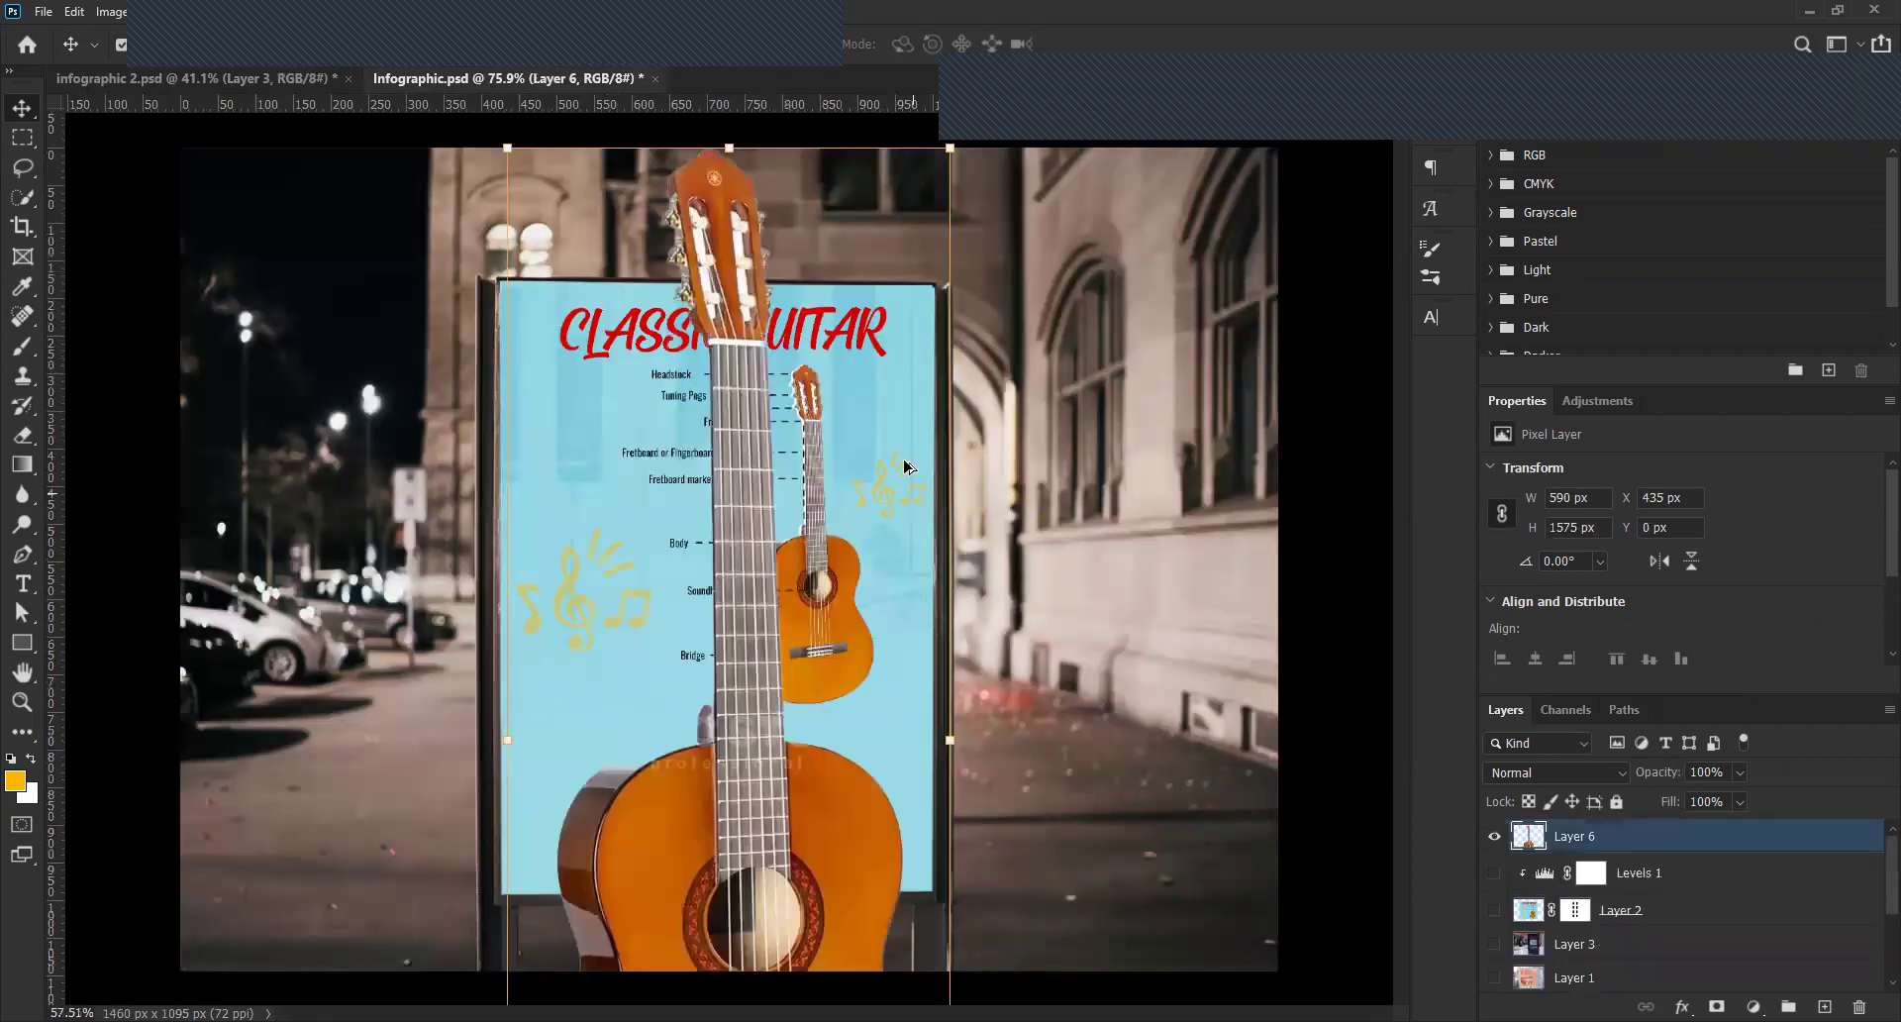
# Shrink the copied guitar to about 435 x 176 px and rotate it to lie nearly horizontal in the poster's empty lower area.
pyautogui.hotkey('ctrl', 't')
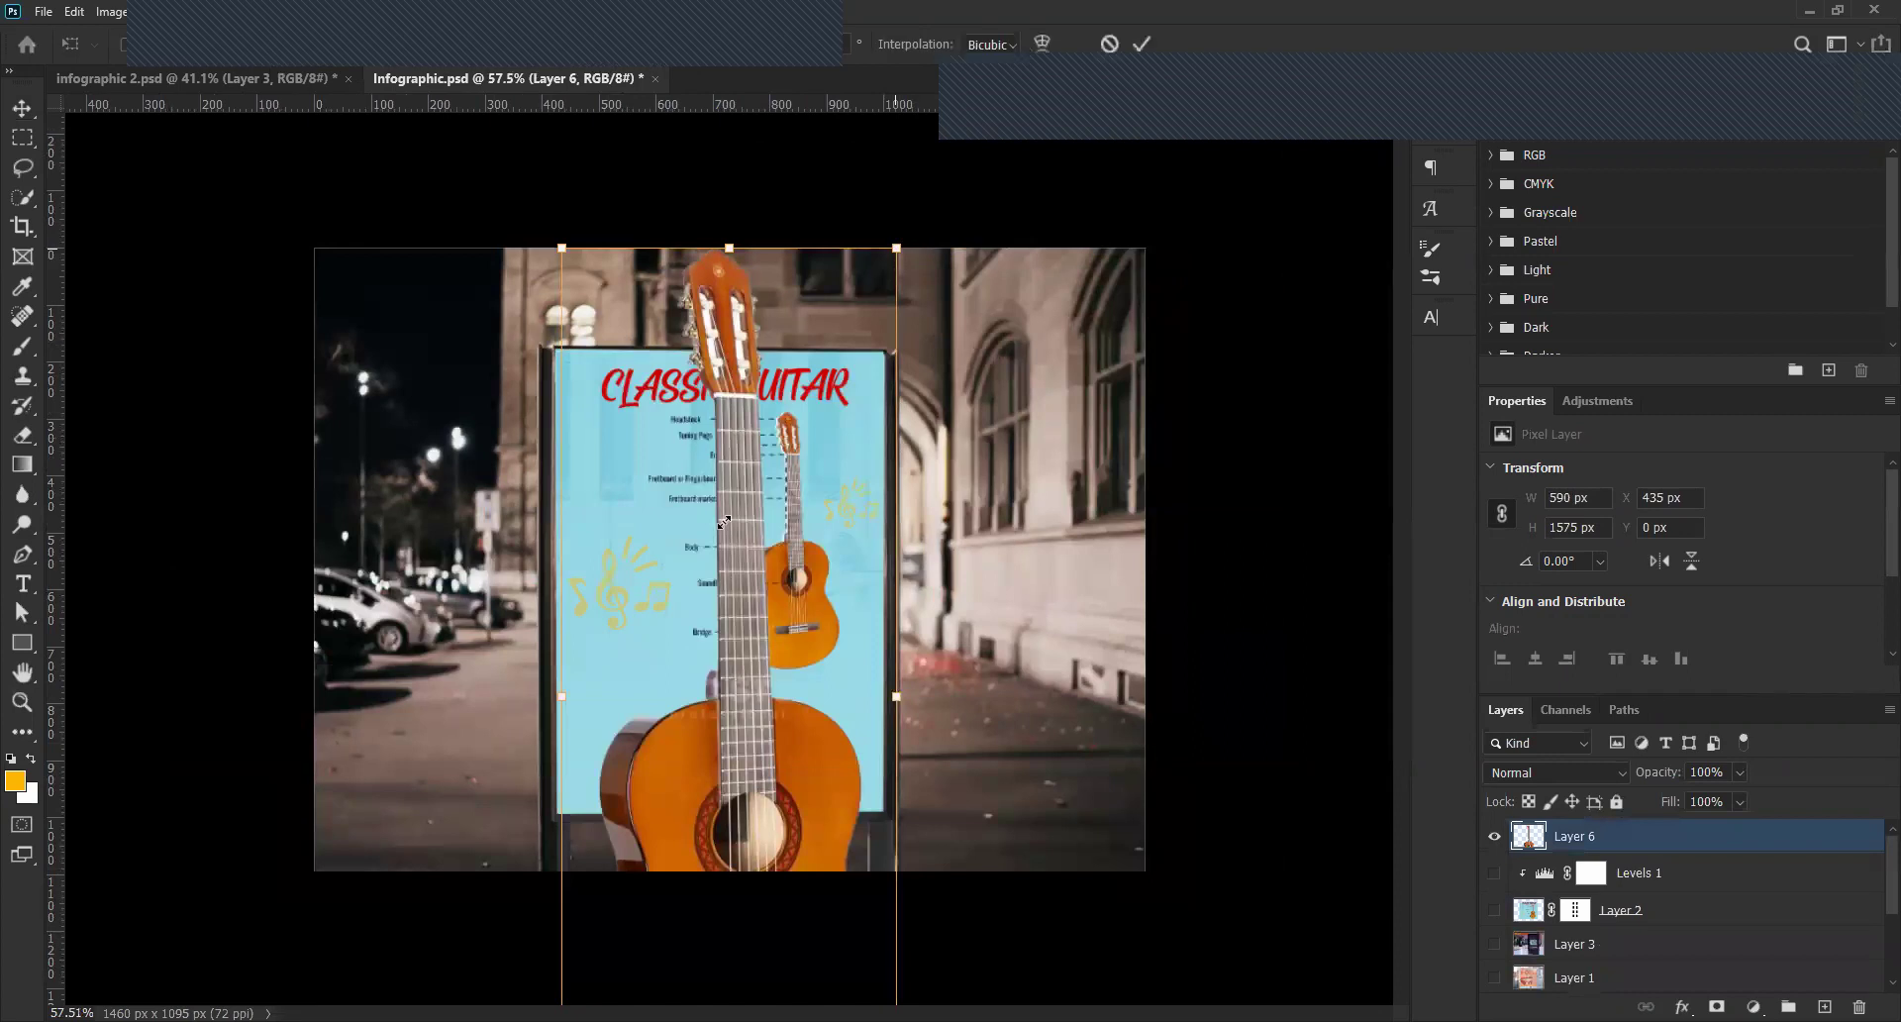
pyautogui.moveTo(896, 248); pyautogui.dragTo(775, 571)
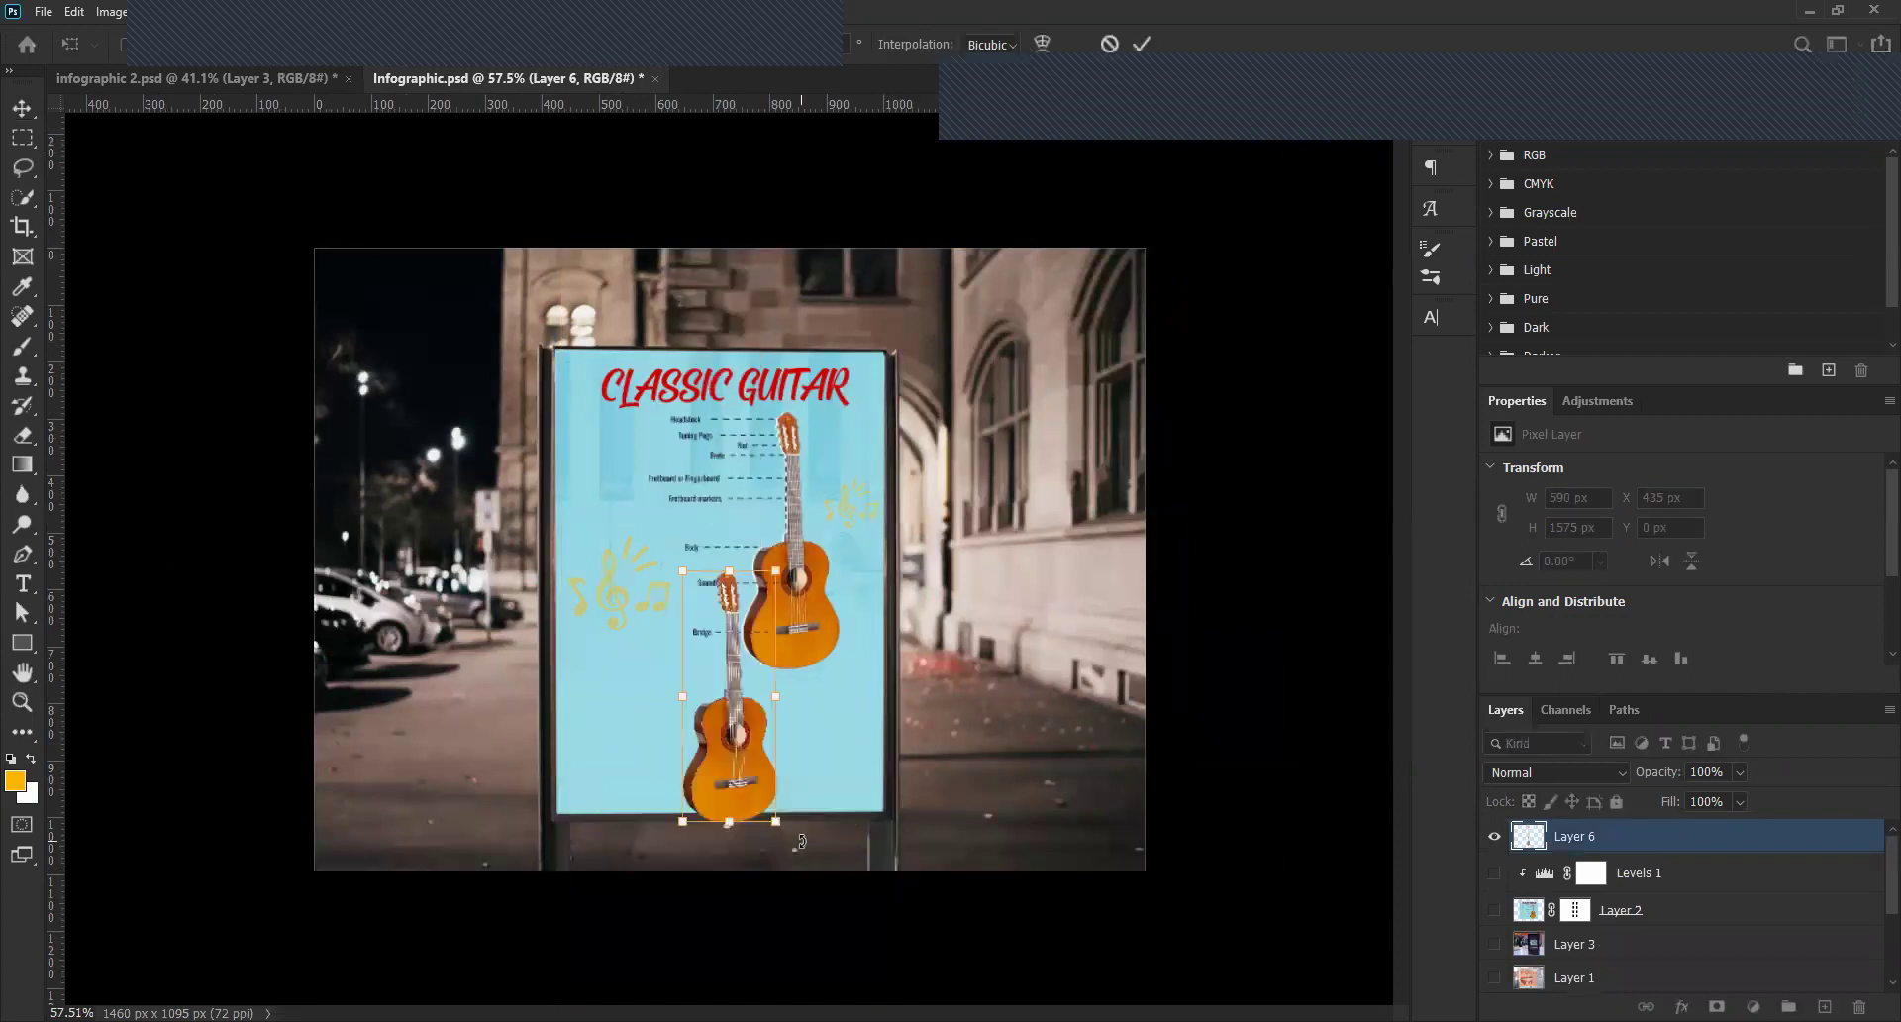
pyautogui.moveTo(798, 741); pyautogui.dragTo(850, 820)
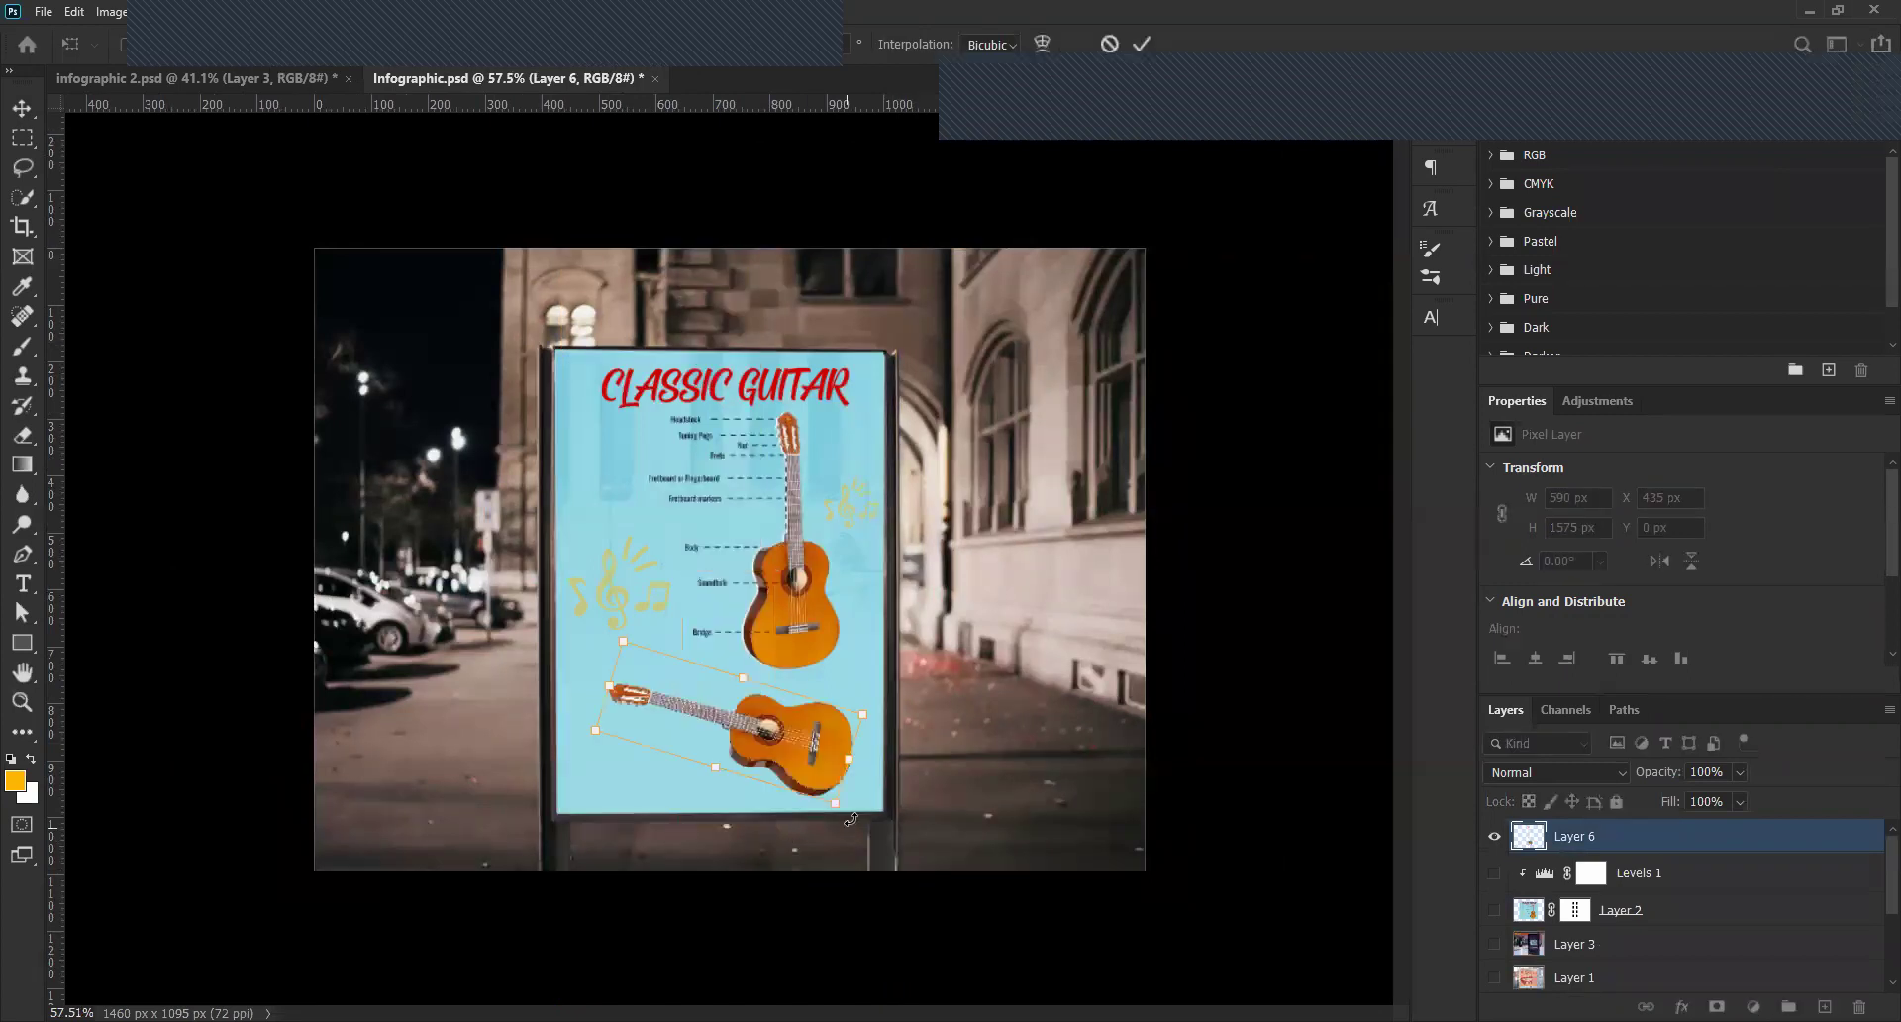
pyautogui.click(1263, 588)
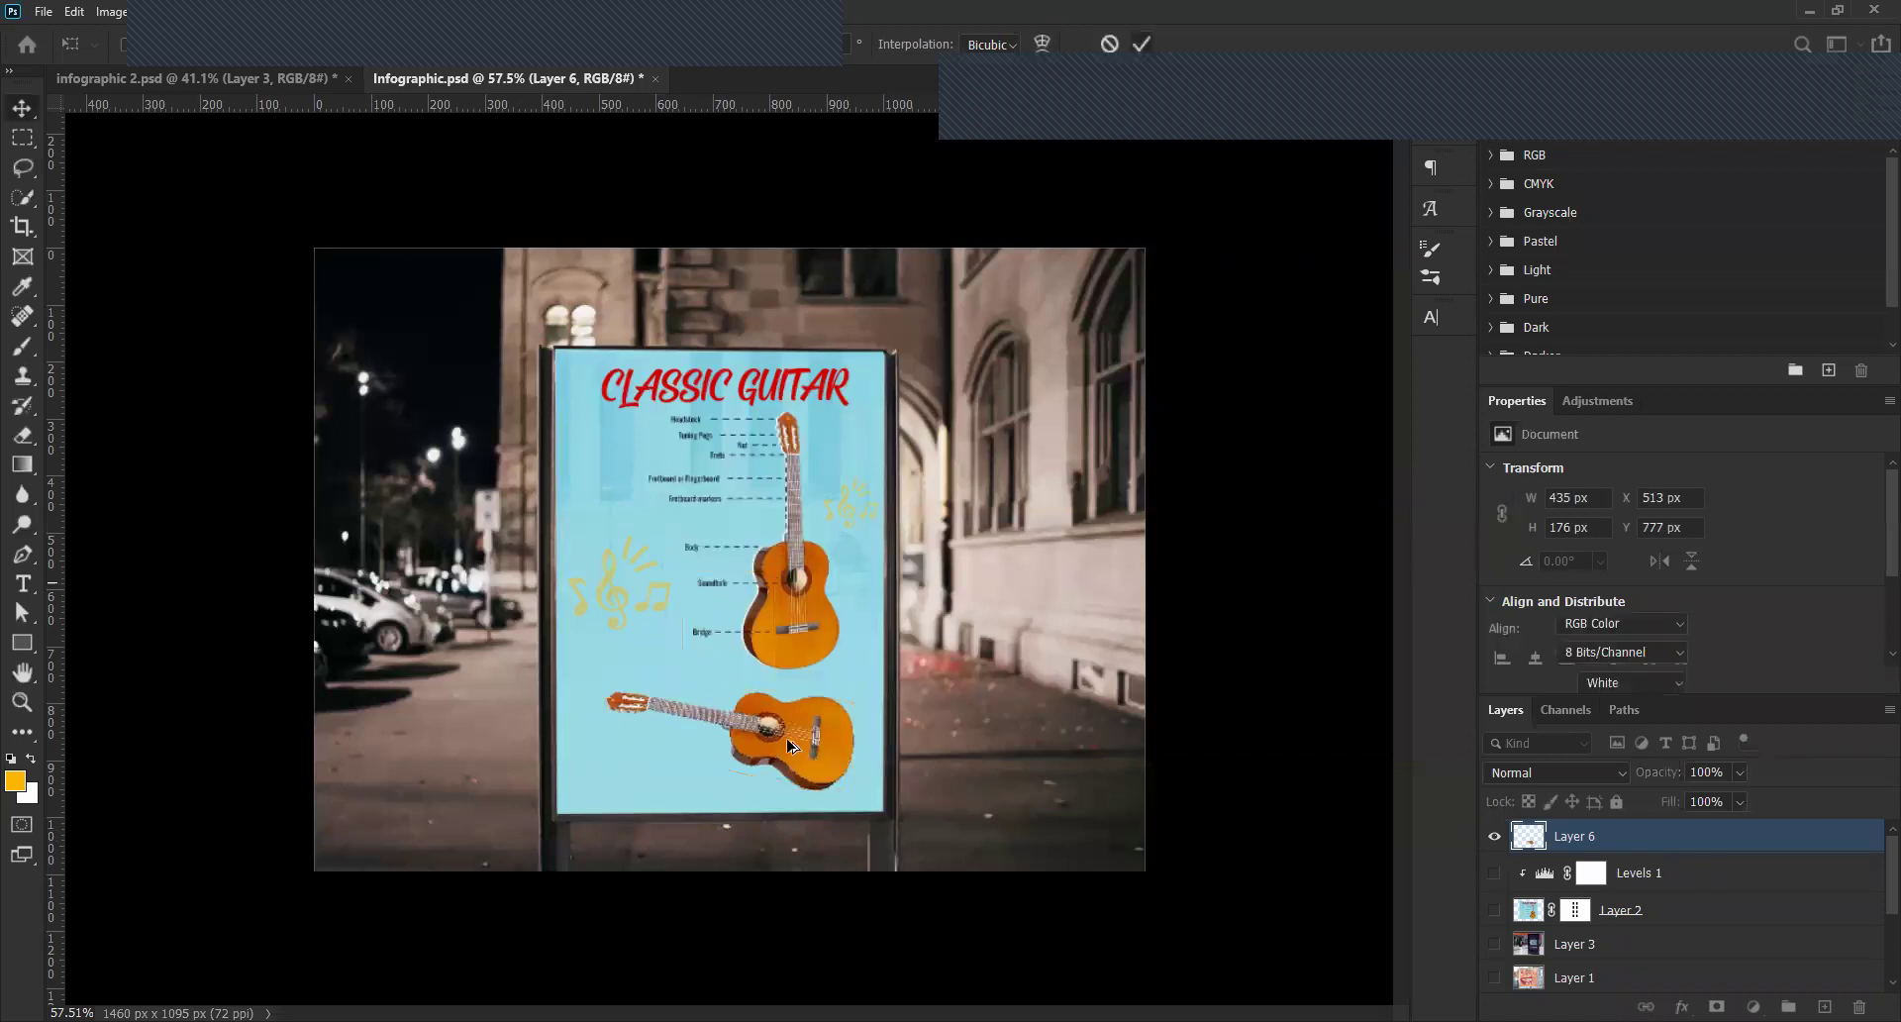
pyautogui.click(1263, 589)
# Enlarge the lying guitar to about 481 x 195 px in the poster's lower area and commit the transform.
pyautogui.scroll(5, 721, 672)
pyautogui.scroll(1, 781, 751)
pyautogui.click(761, 773)
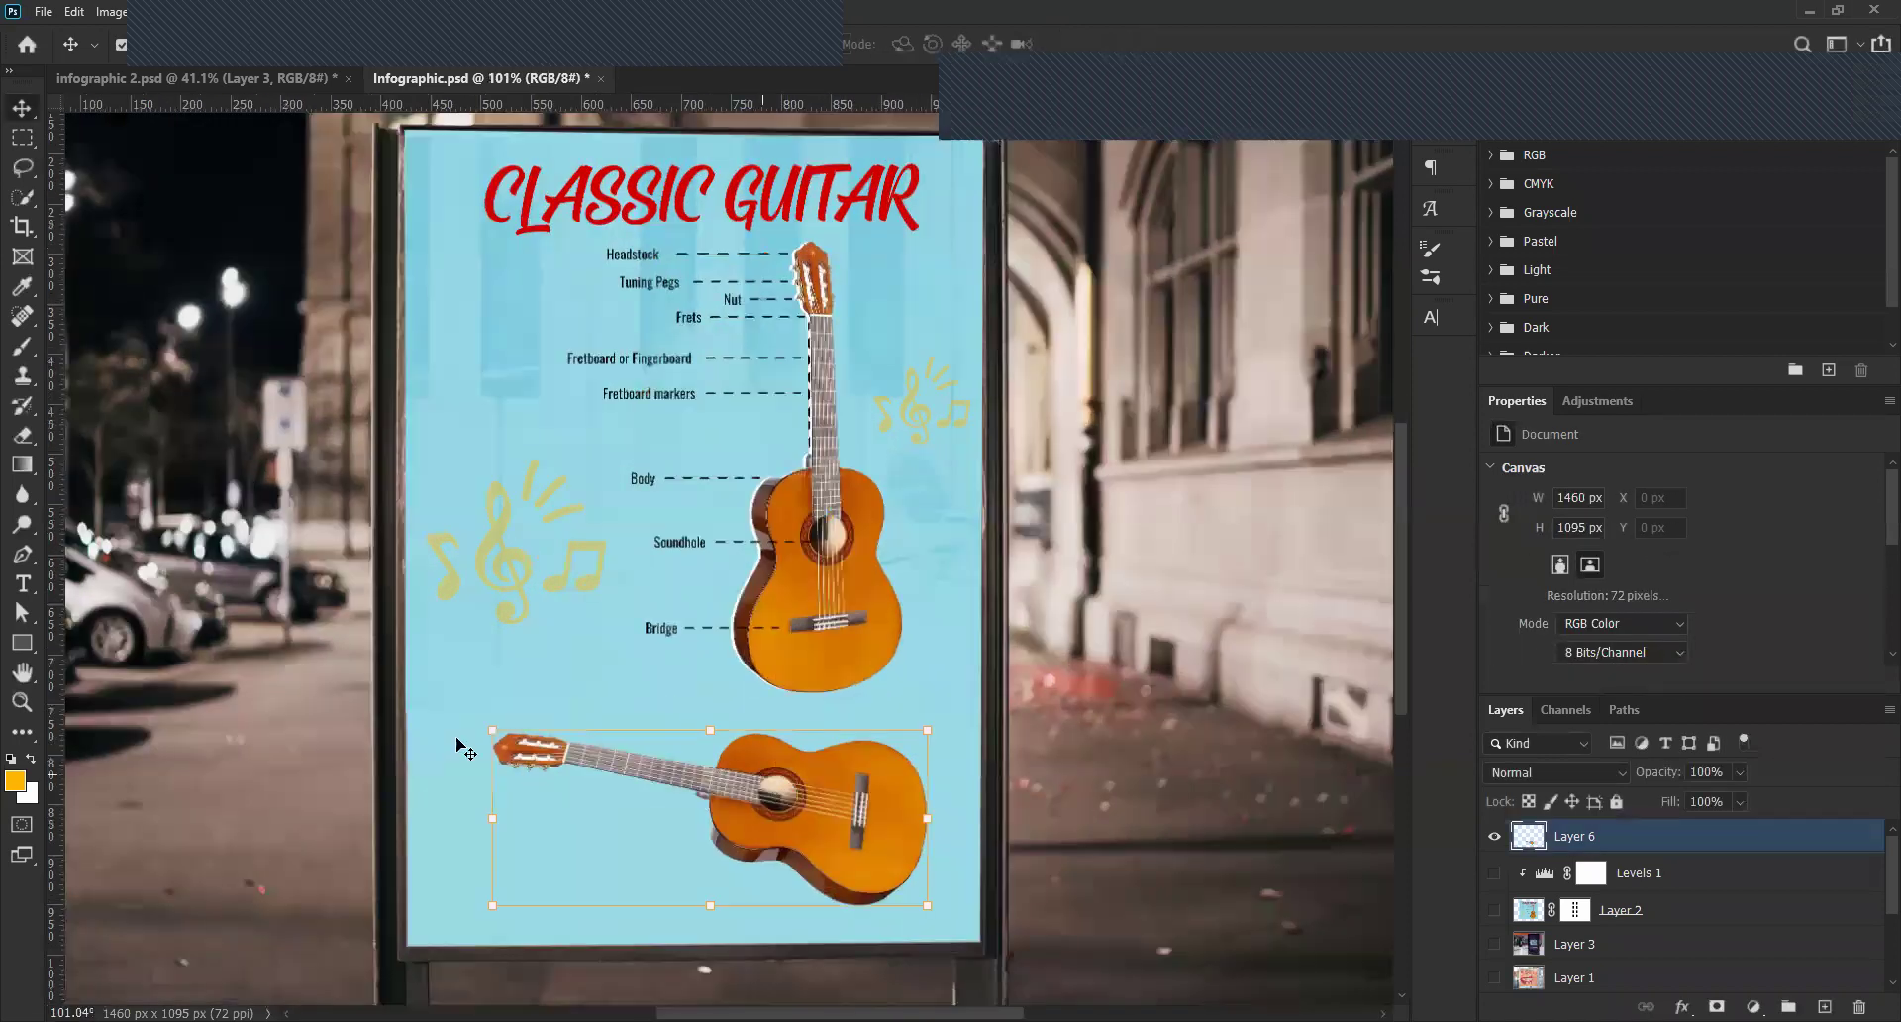
pyautogui.moveTo(493, 729); pyautogui.dragTo(407, 671)
pyautogui.press('Return')
pyautogui.scroll(-3, 858, 759)
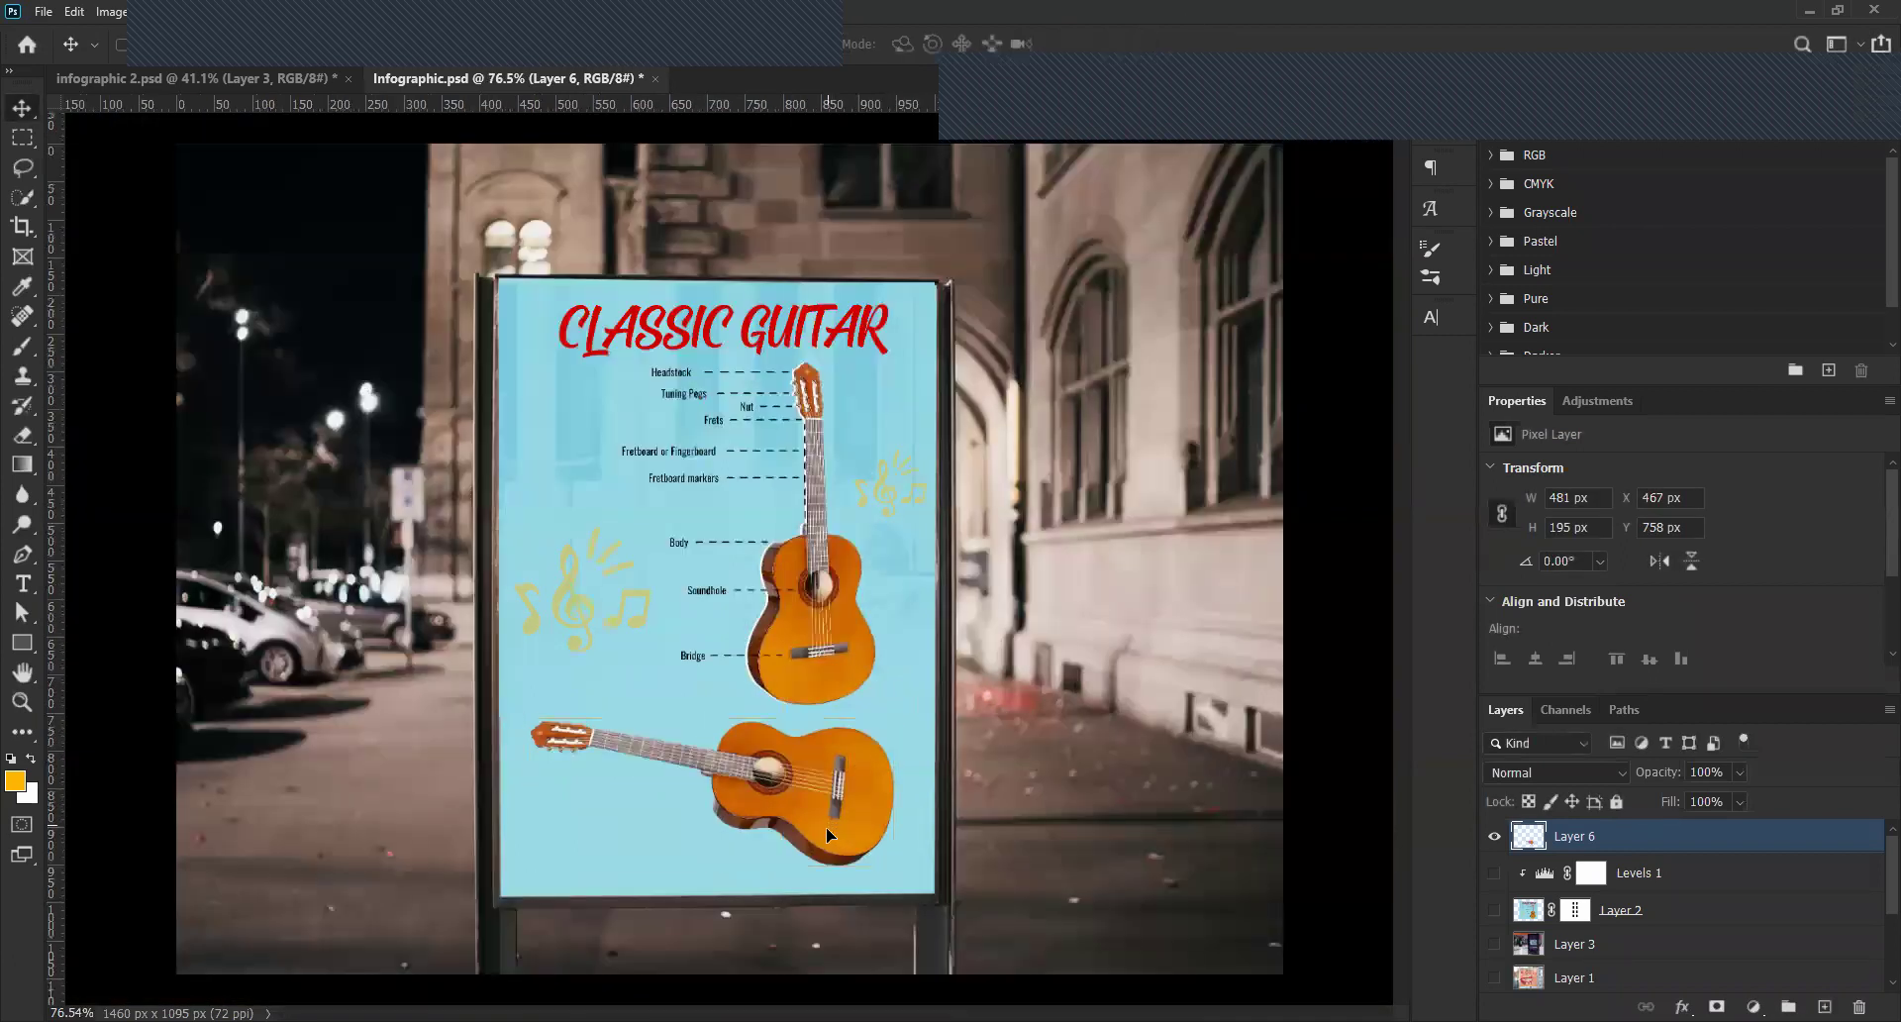
# Shift the lying guitar slightly lower on the poster and clear the layer selection.
pyautogui.scroll(-4, 830, 835)
pyautogui.hotkey('ctrl', 't')
pyautogui.keyDown('shift'); pyautogui.click(784, 554); pyautogui.keyUp('shift')
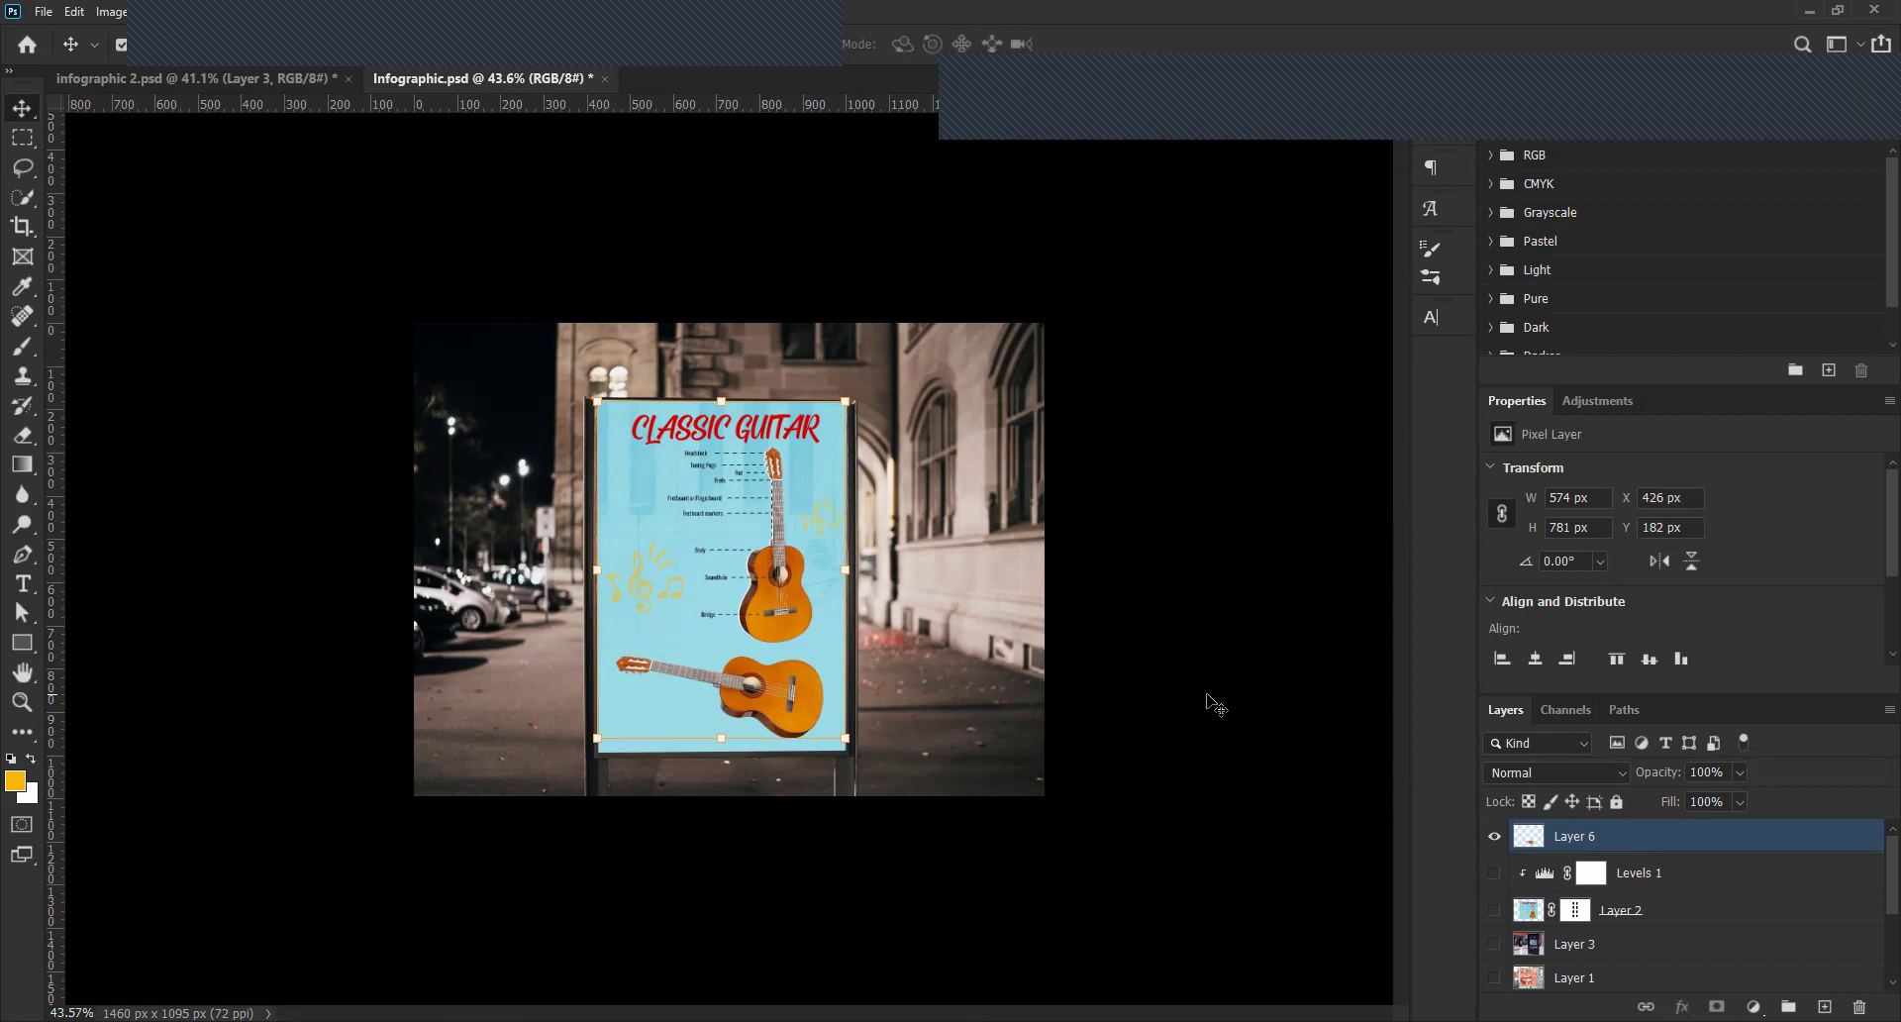
pyautogui.click(1216, 705)
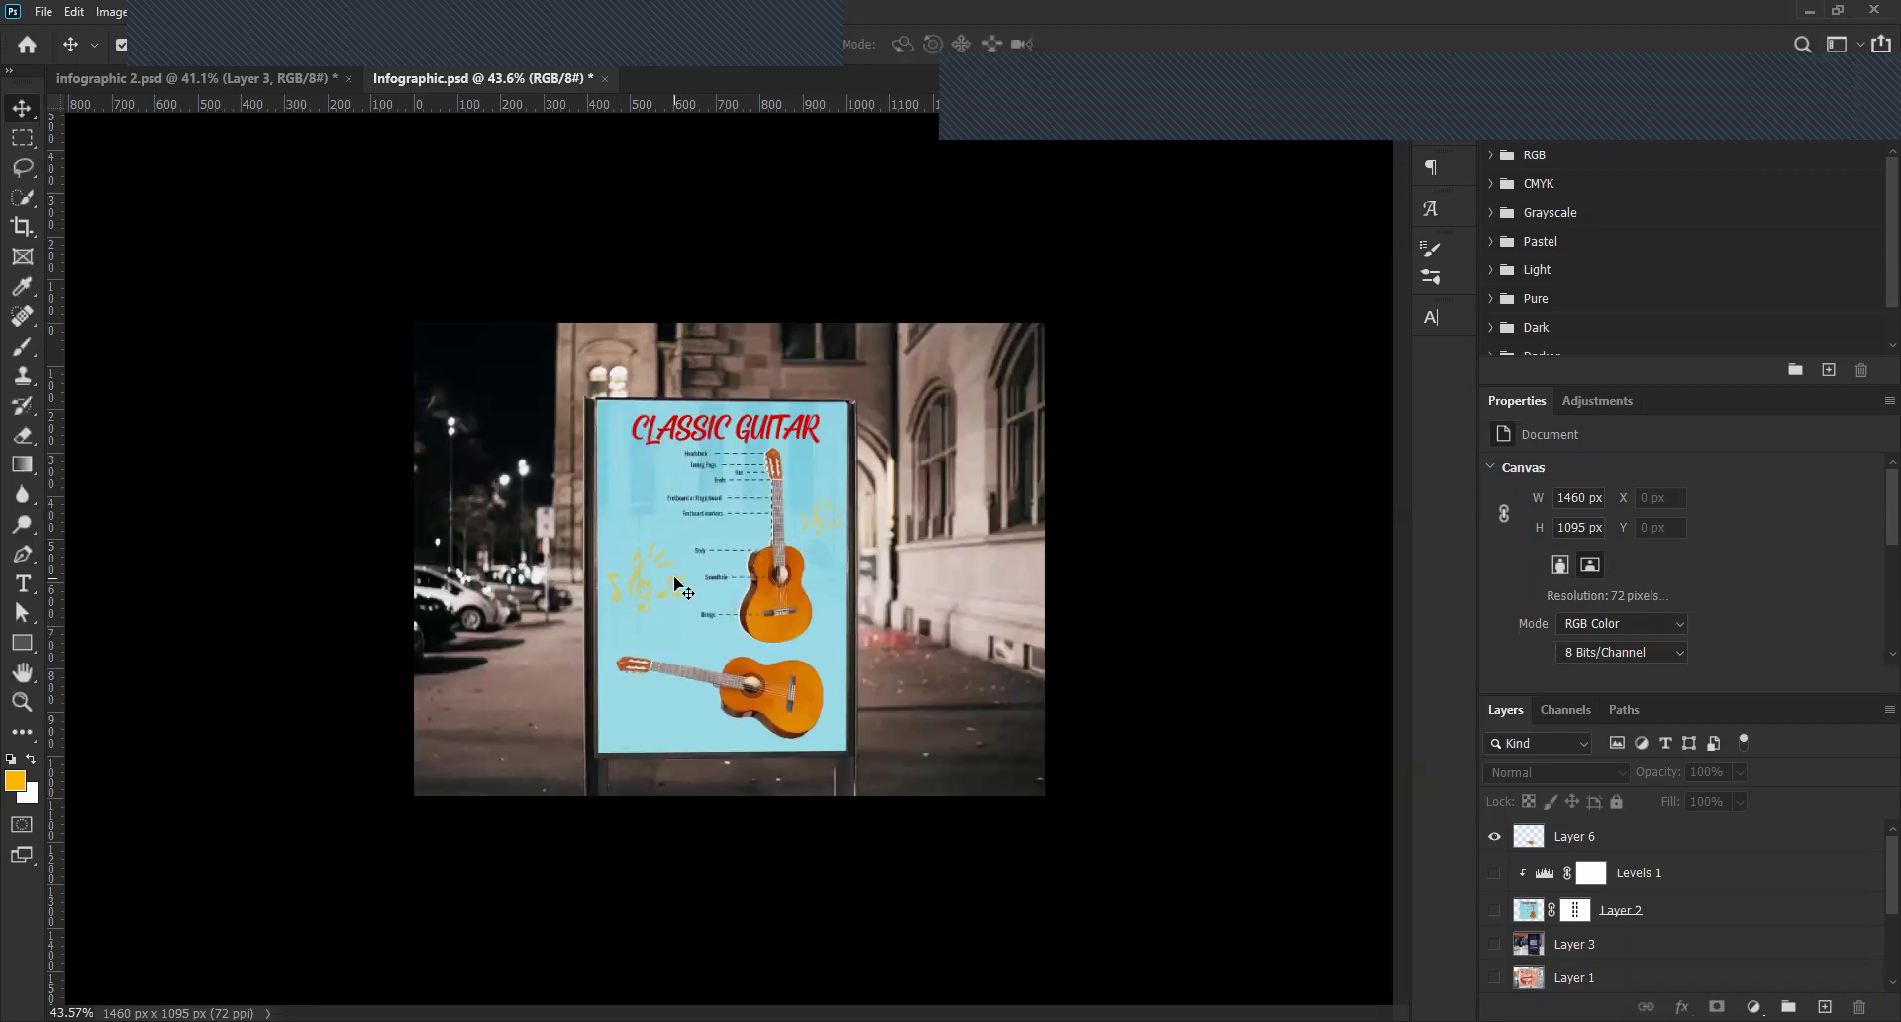
pyautogui.scroll(4, 734, 669)
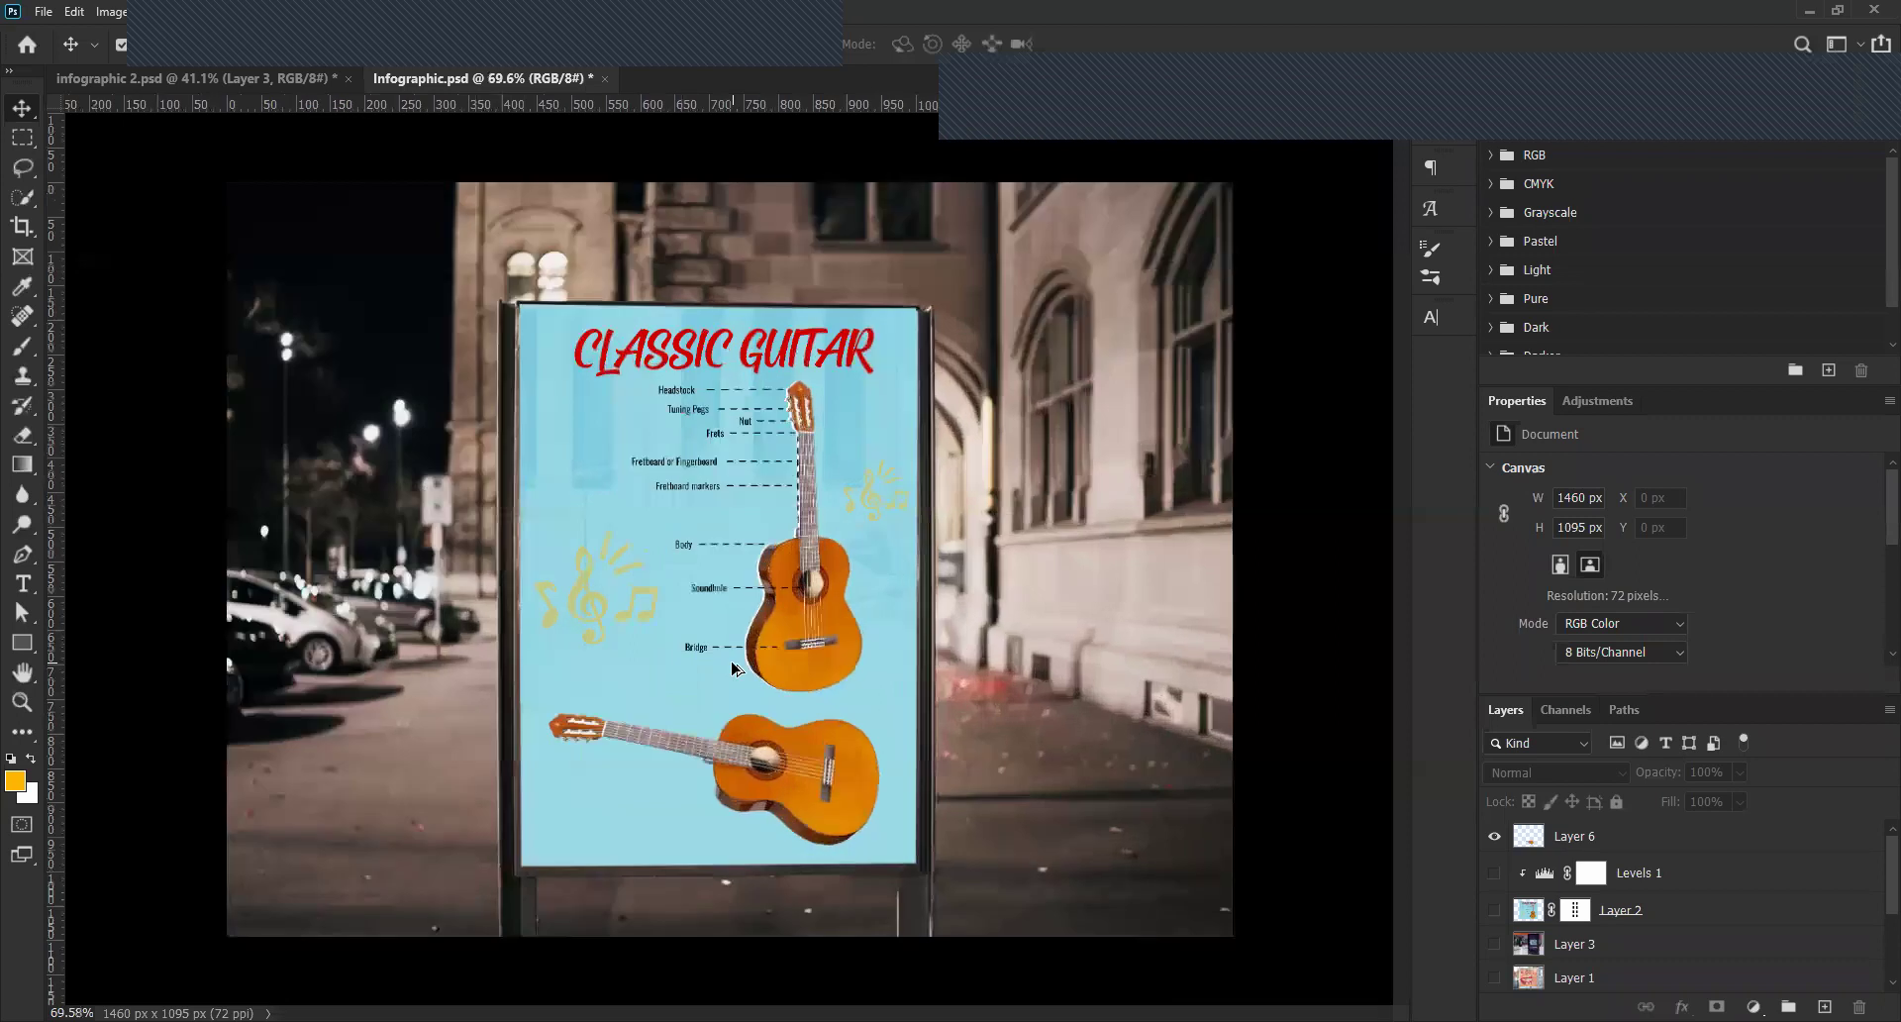
pyautogui.scroll(-2, 735, 669)
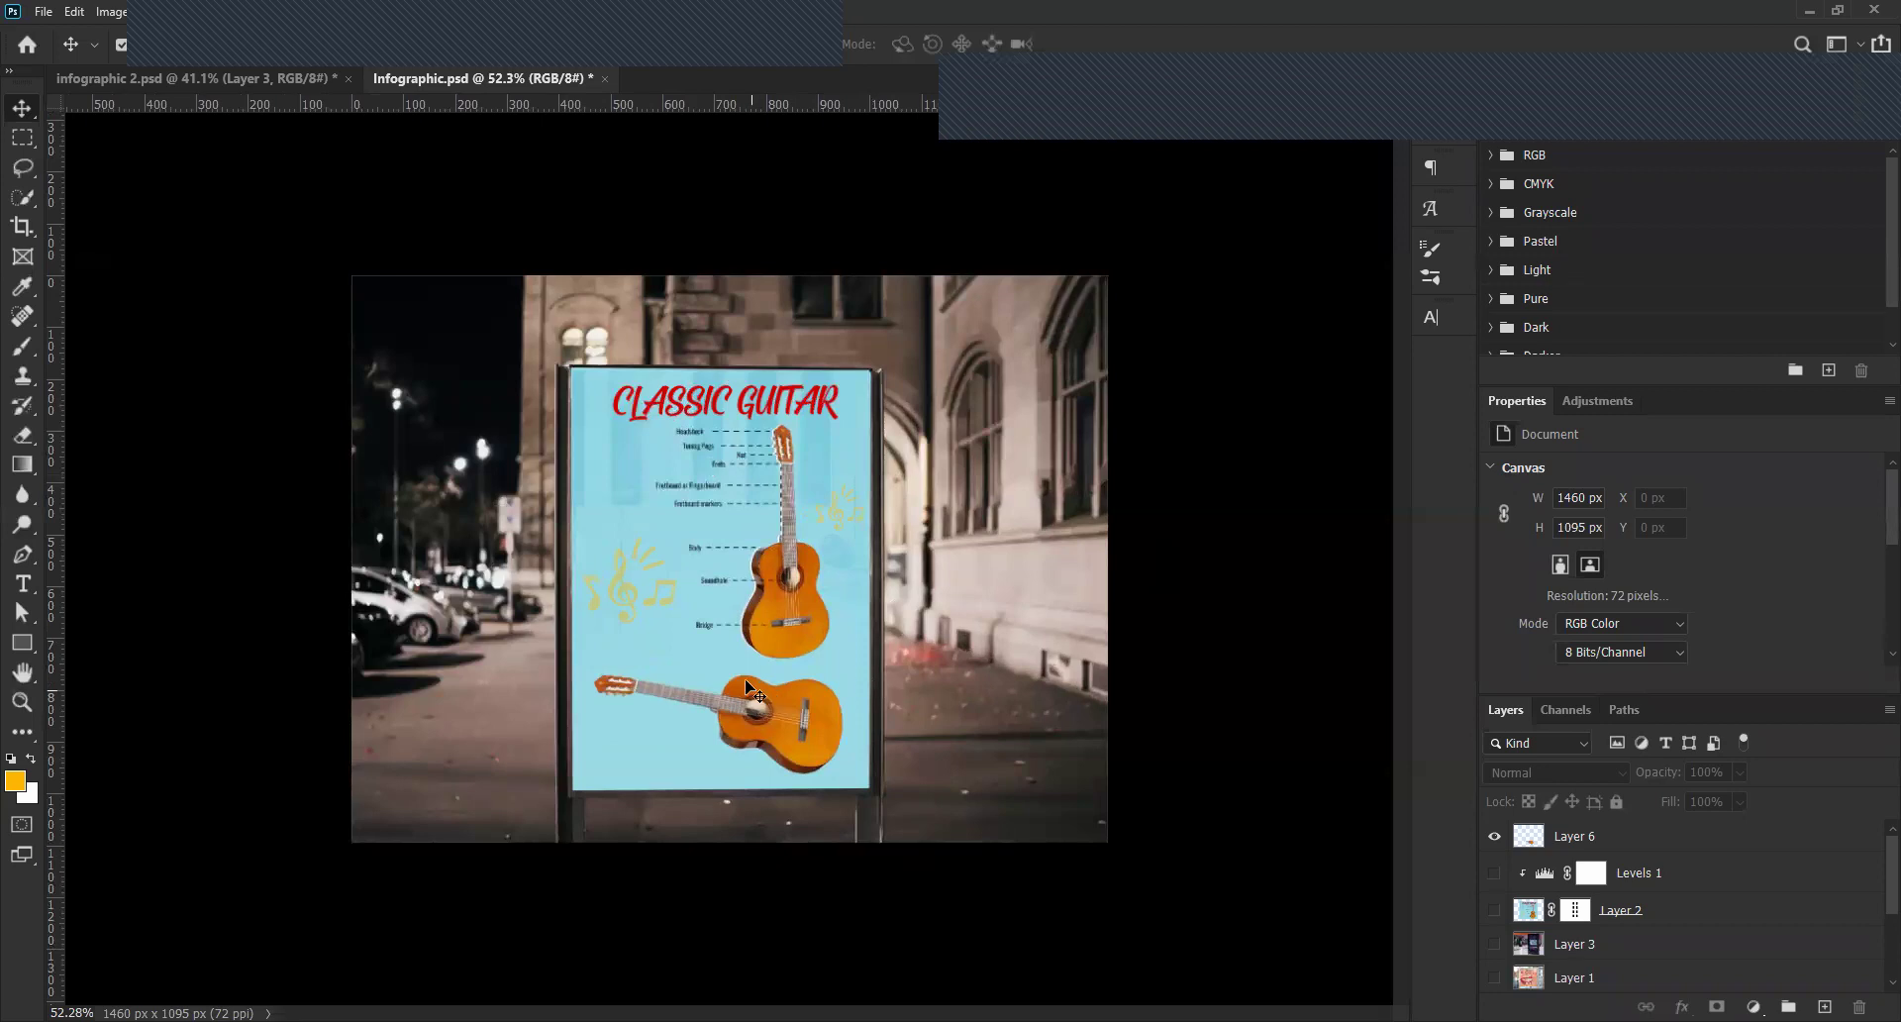
pyautogui.scroll(2, 748, 683)
pyautogui.scroll(-3, 748, 683)
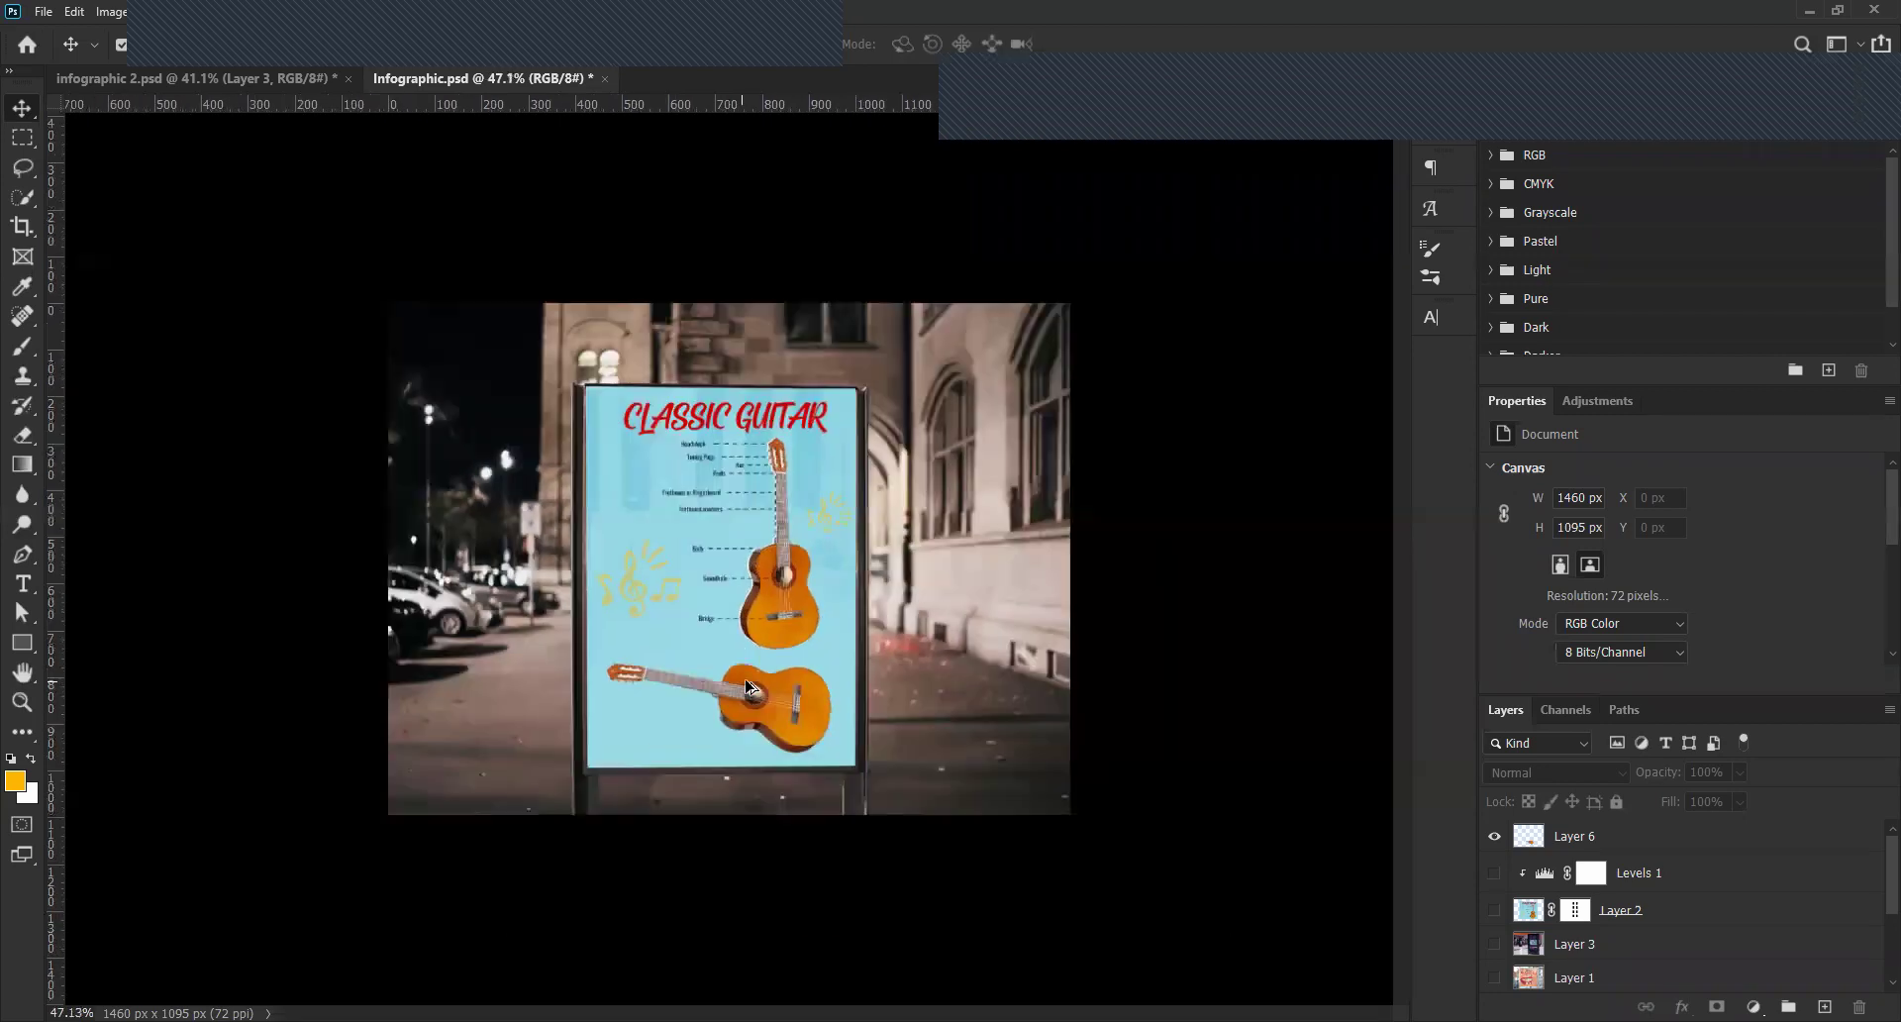
# Check the poster mockup up close and as a whole, briefly showing and hiding Layer 2 for comparison.
pyautogui.scroll(1, 680, 701)
pyautogui.click(679, 707)
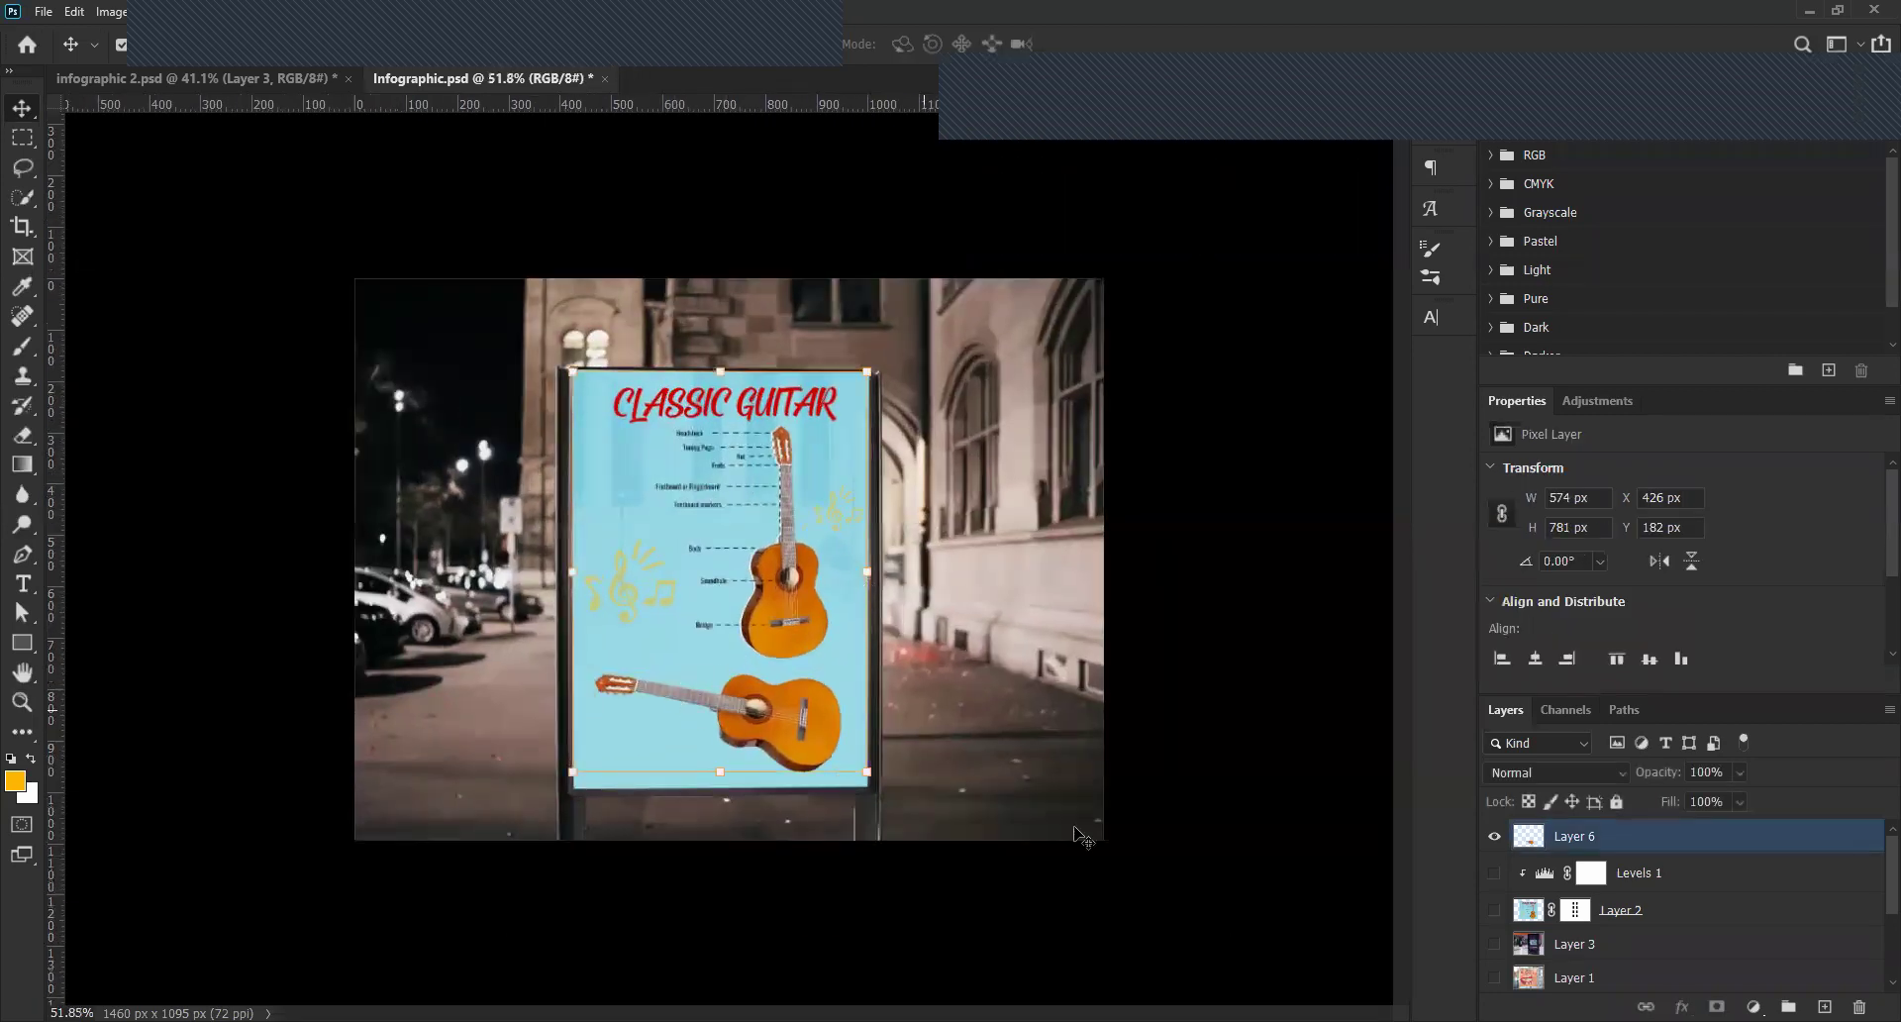
pyautogui.click(1492, 875)
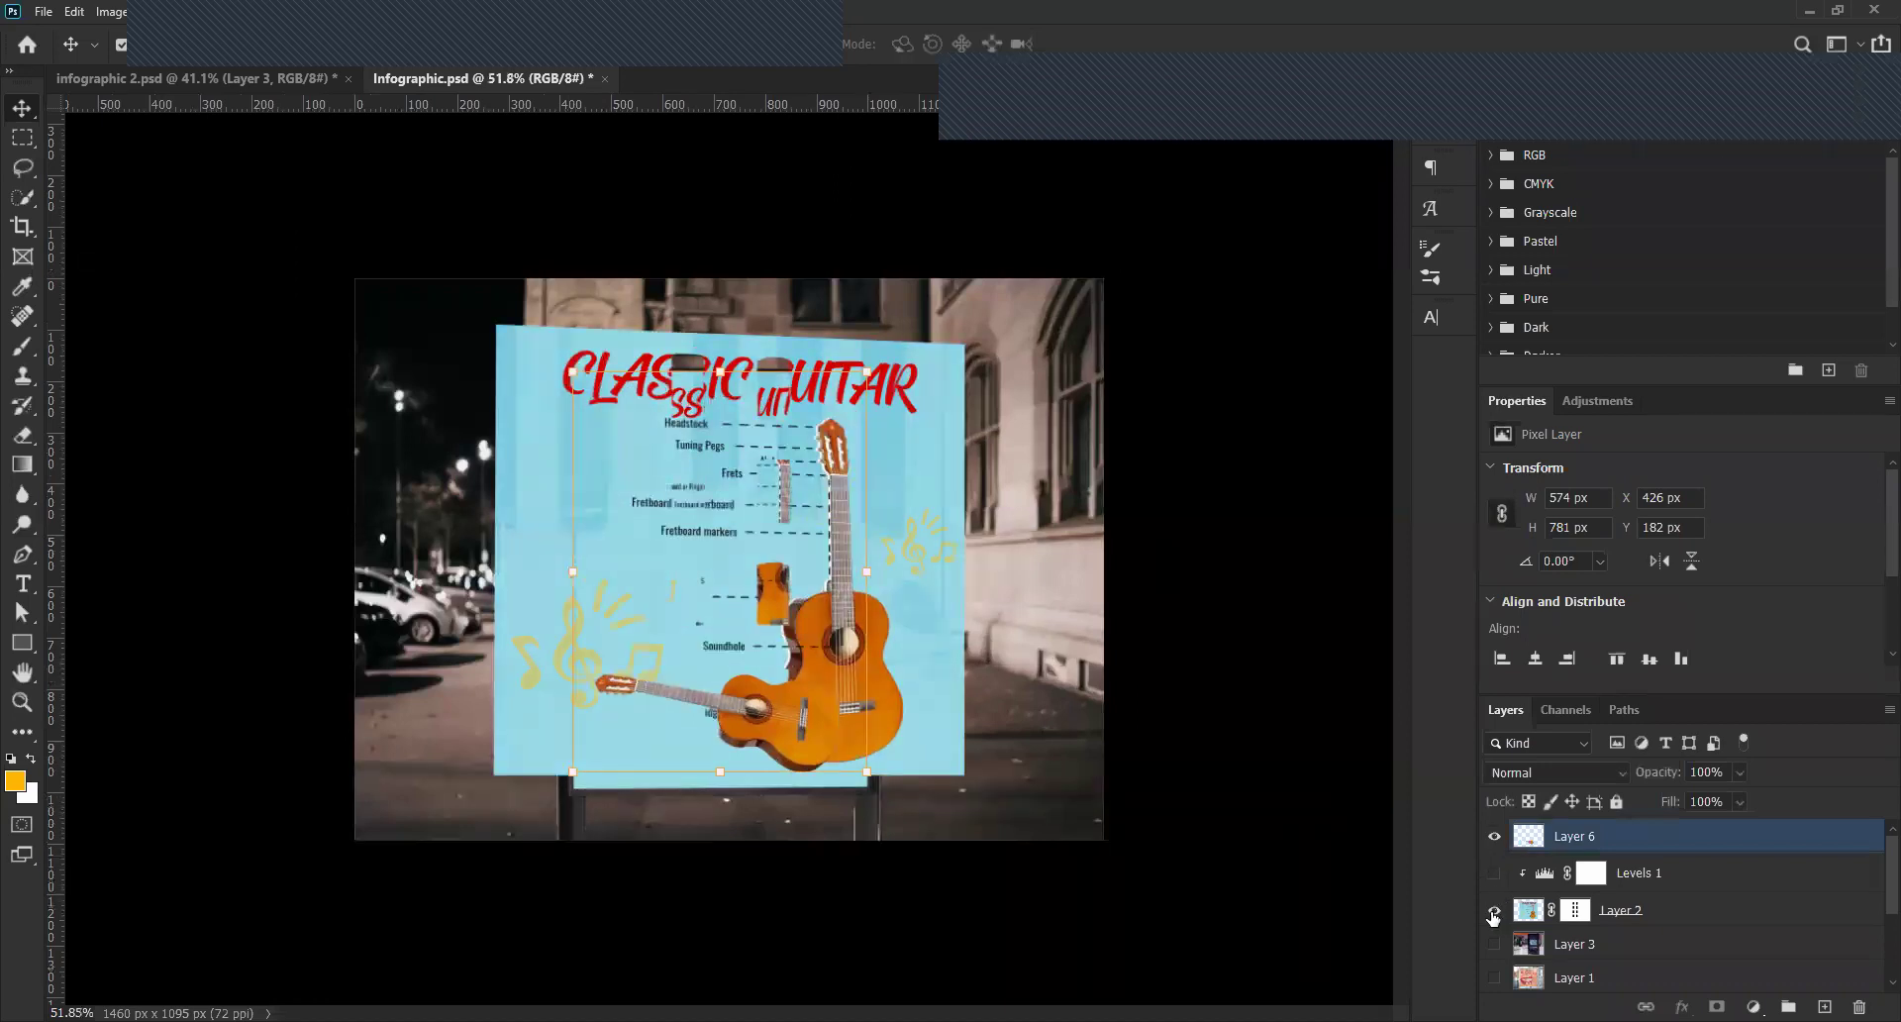
pyautogui.click(1493, 910)
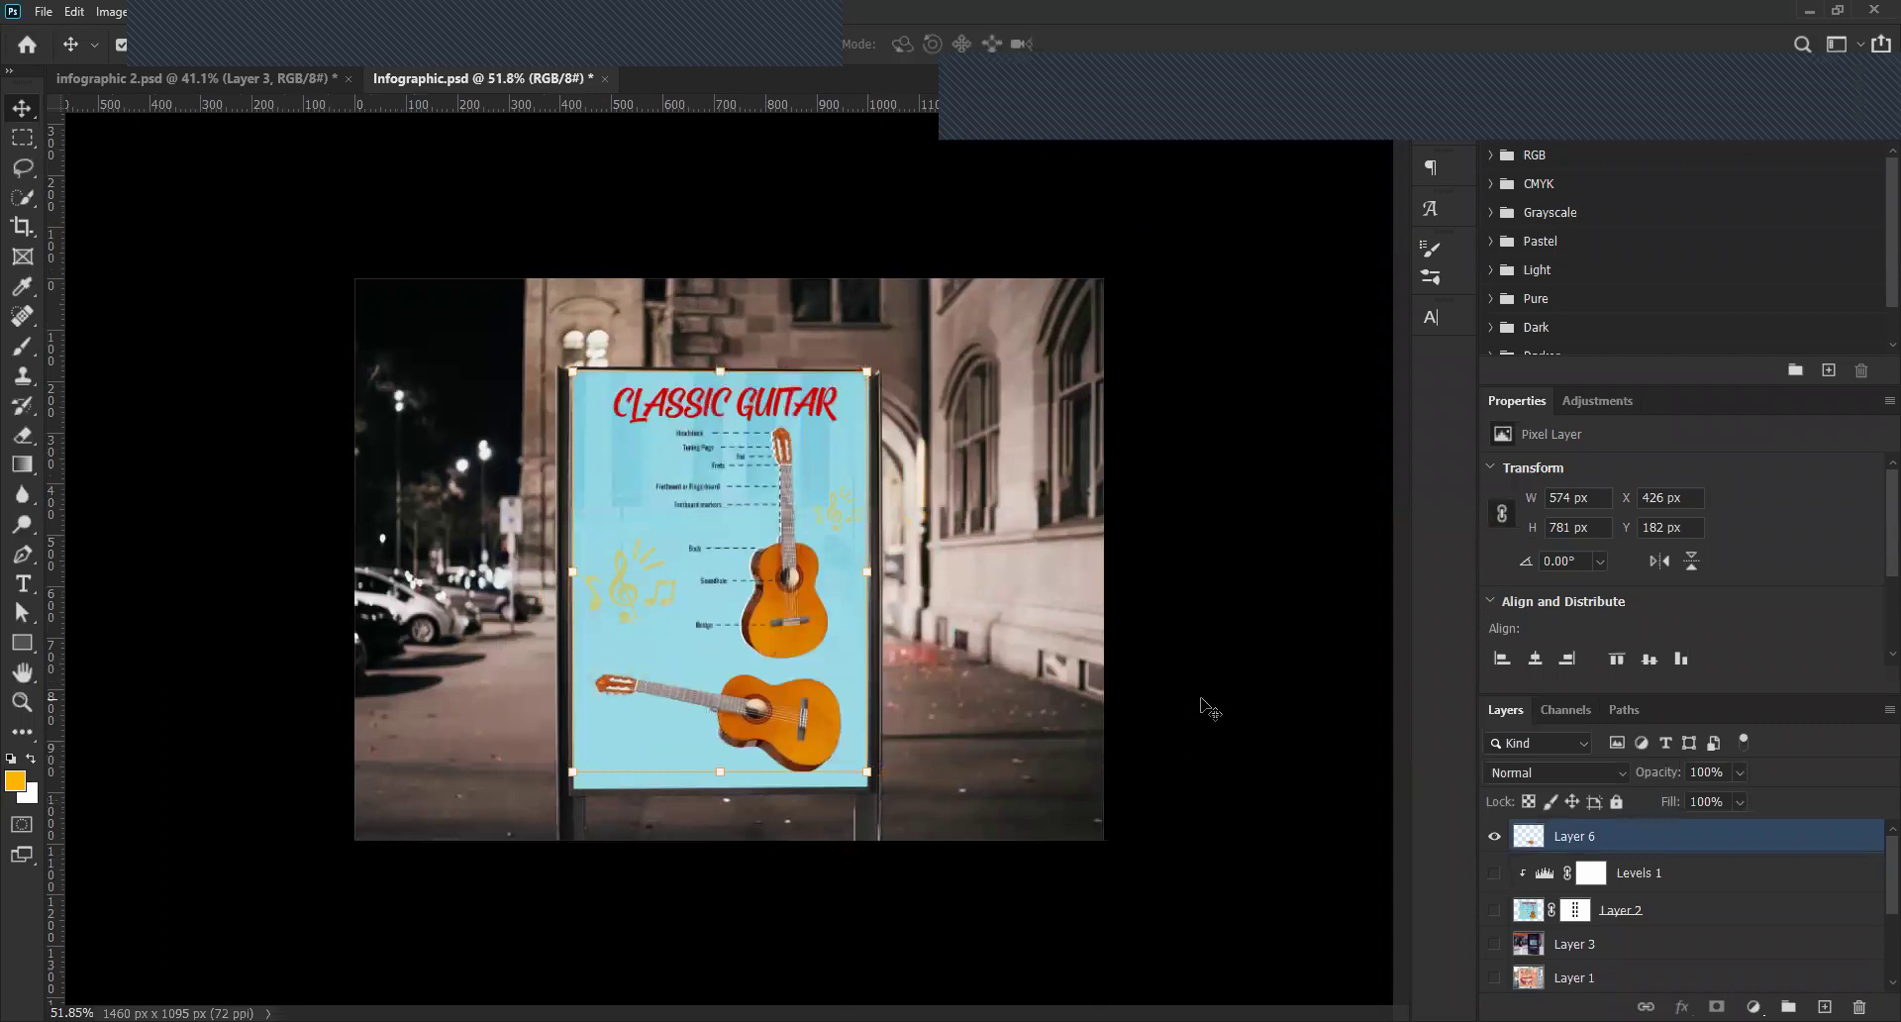
pyautogui.click(750, 789)
pyautogui.click(656, 752)
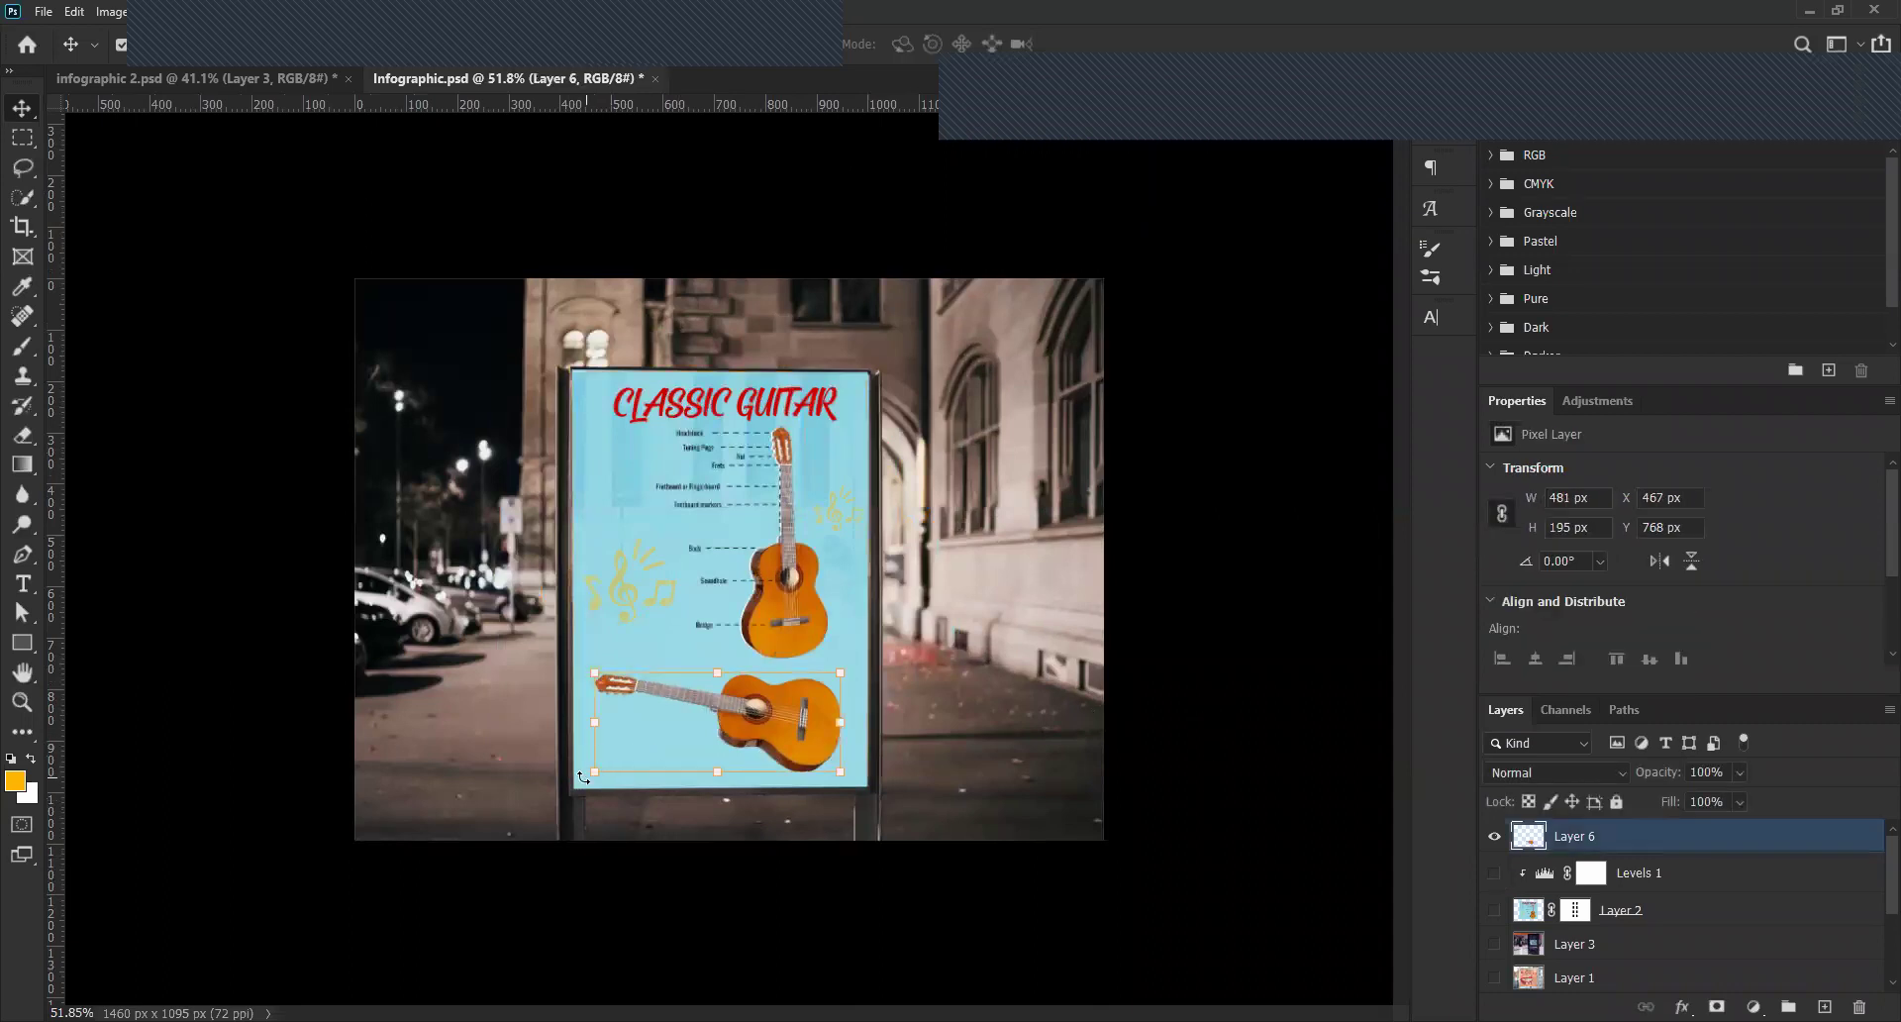
pyautogui.scroll(4, 539, 692)
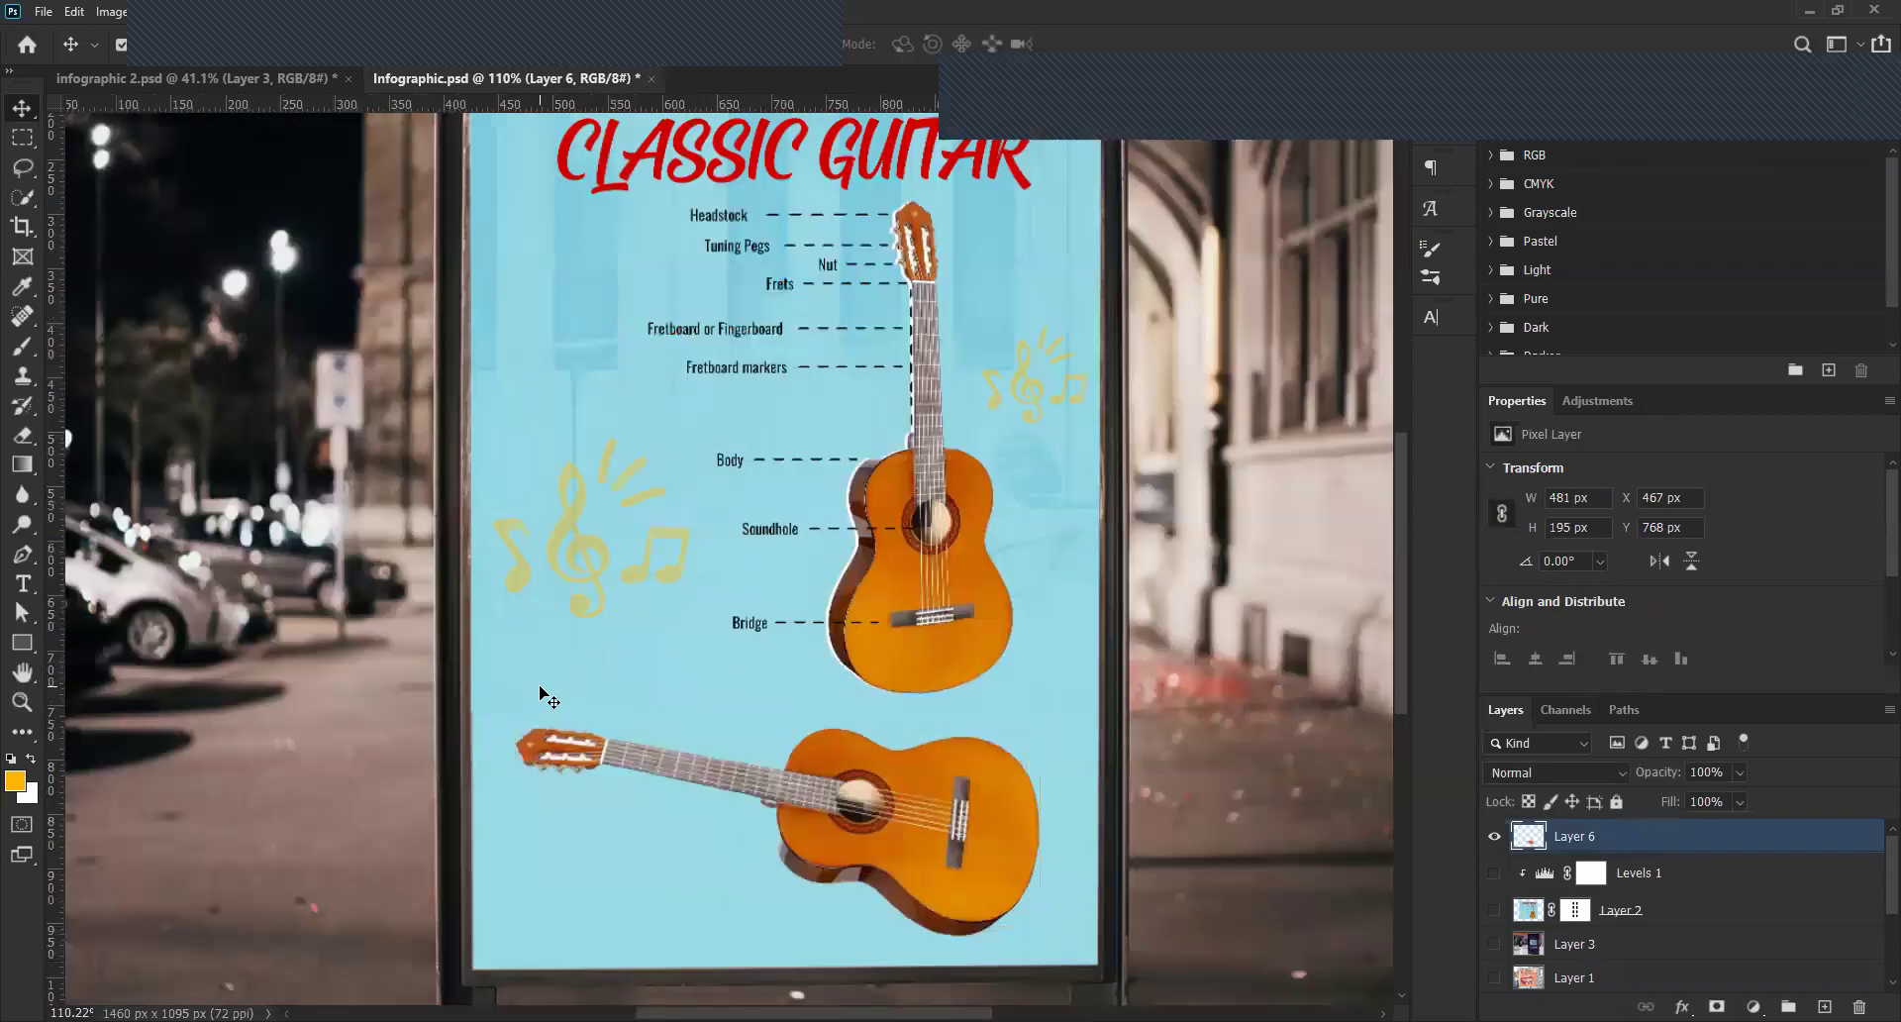
pyautogui.scroll(-2, 706, 682)
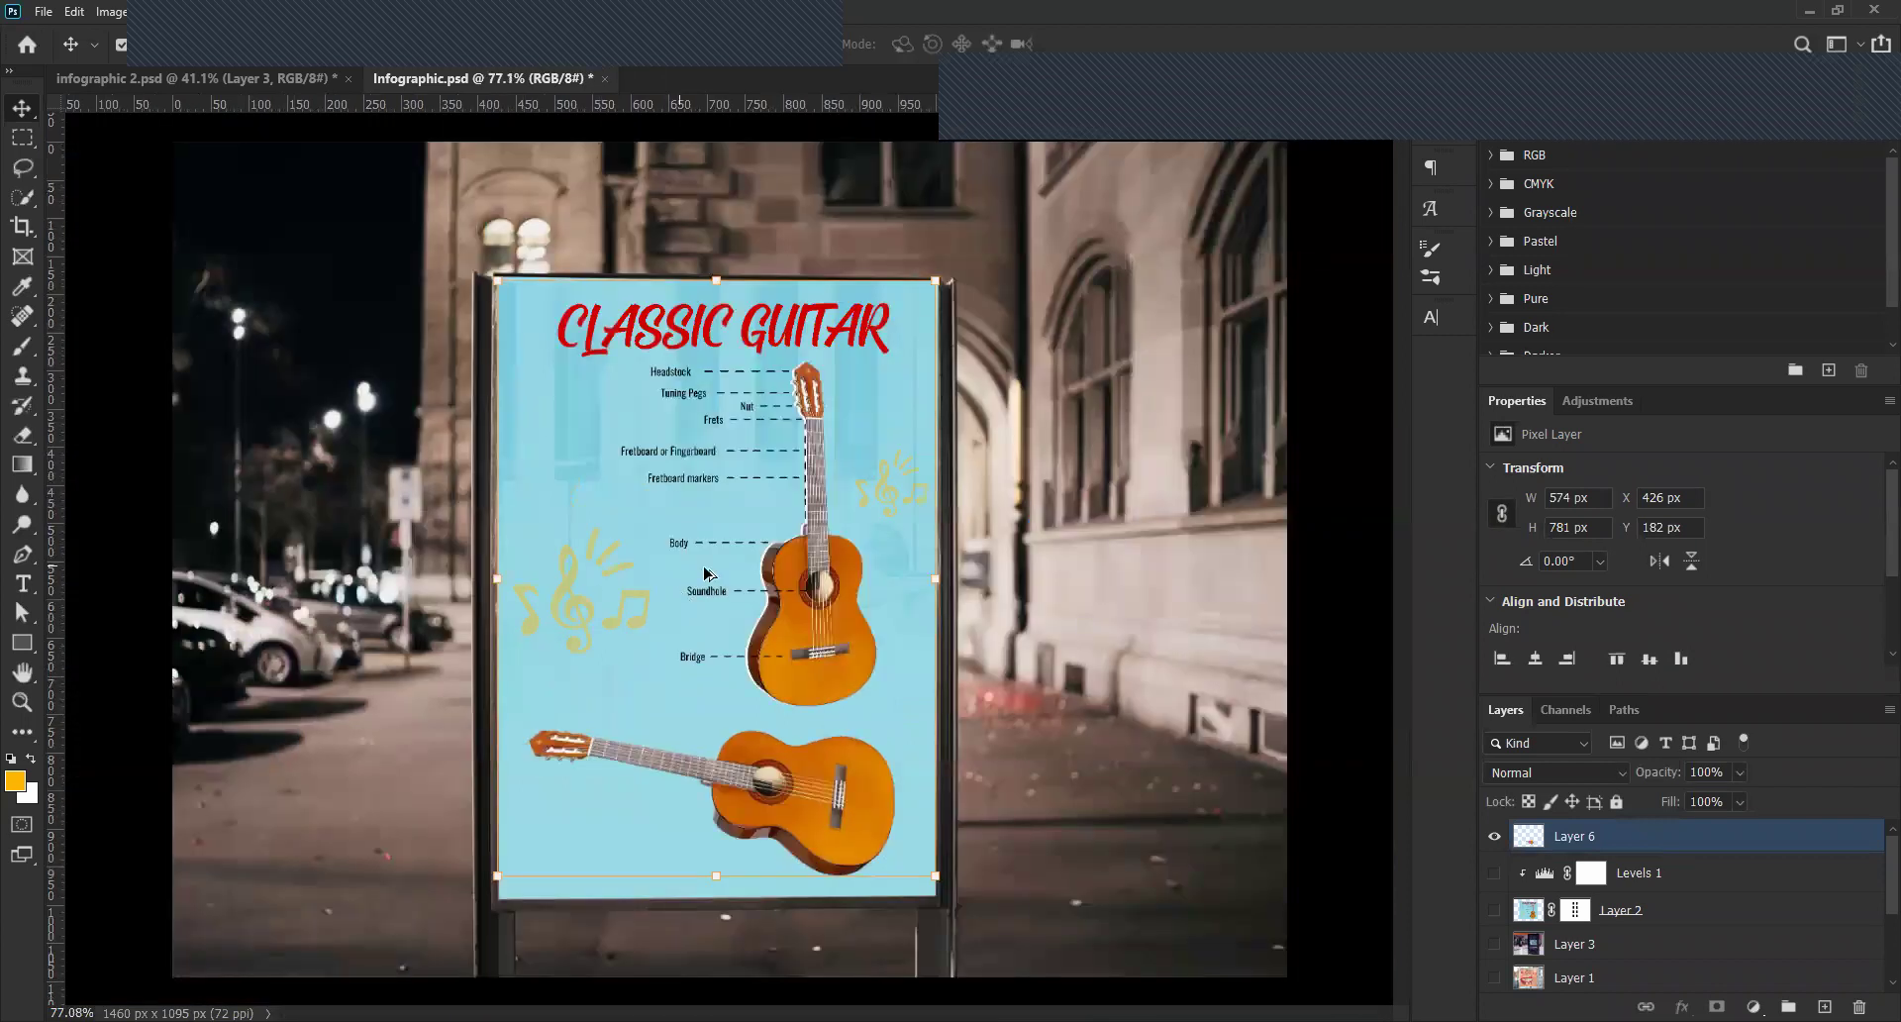
pyautogui.scroll(-1, 708, 557)
pyautogui.scroll(-1, 710, 558)
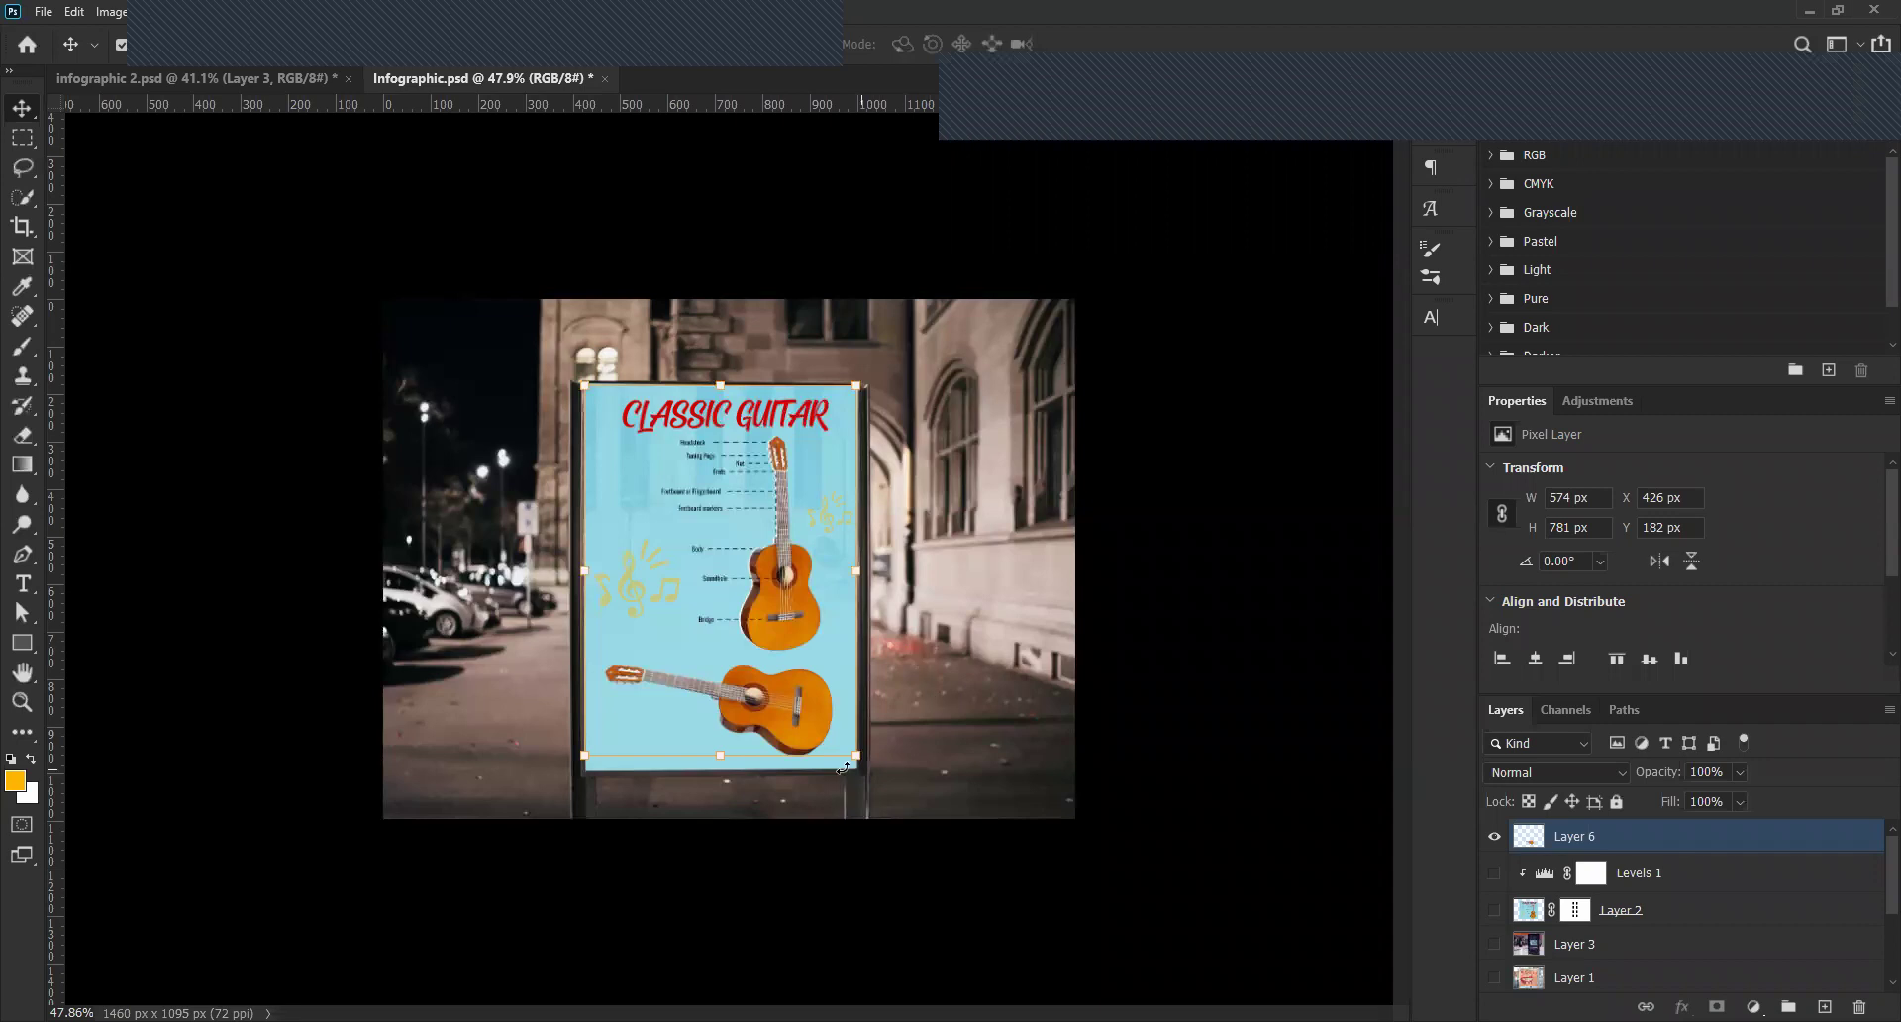
pyautogui.click(1735, 844)
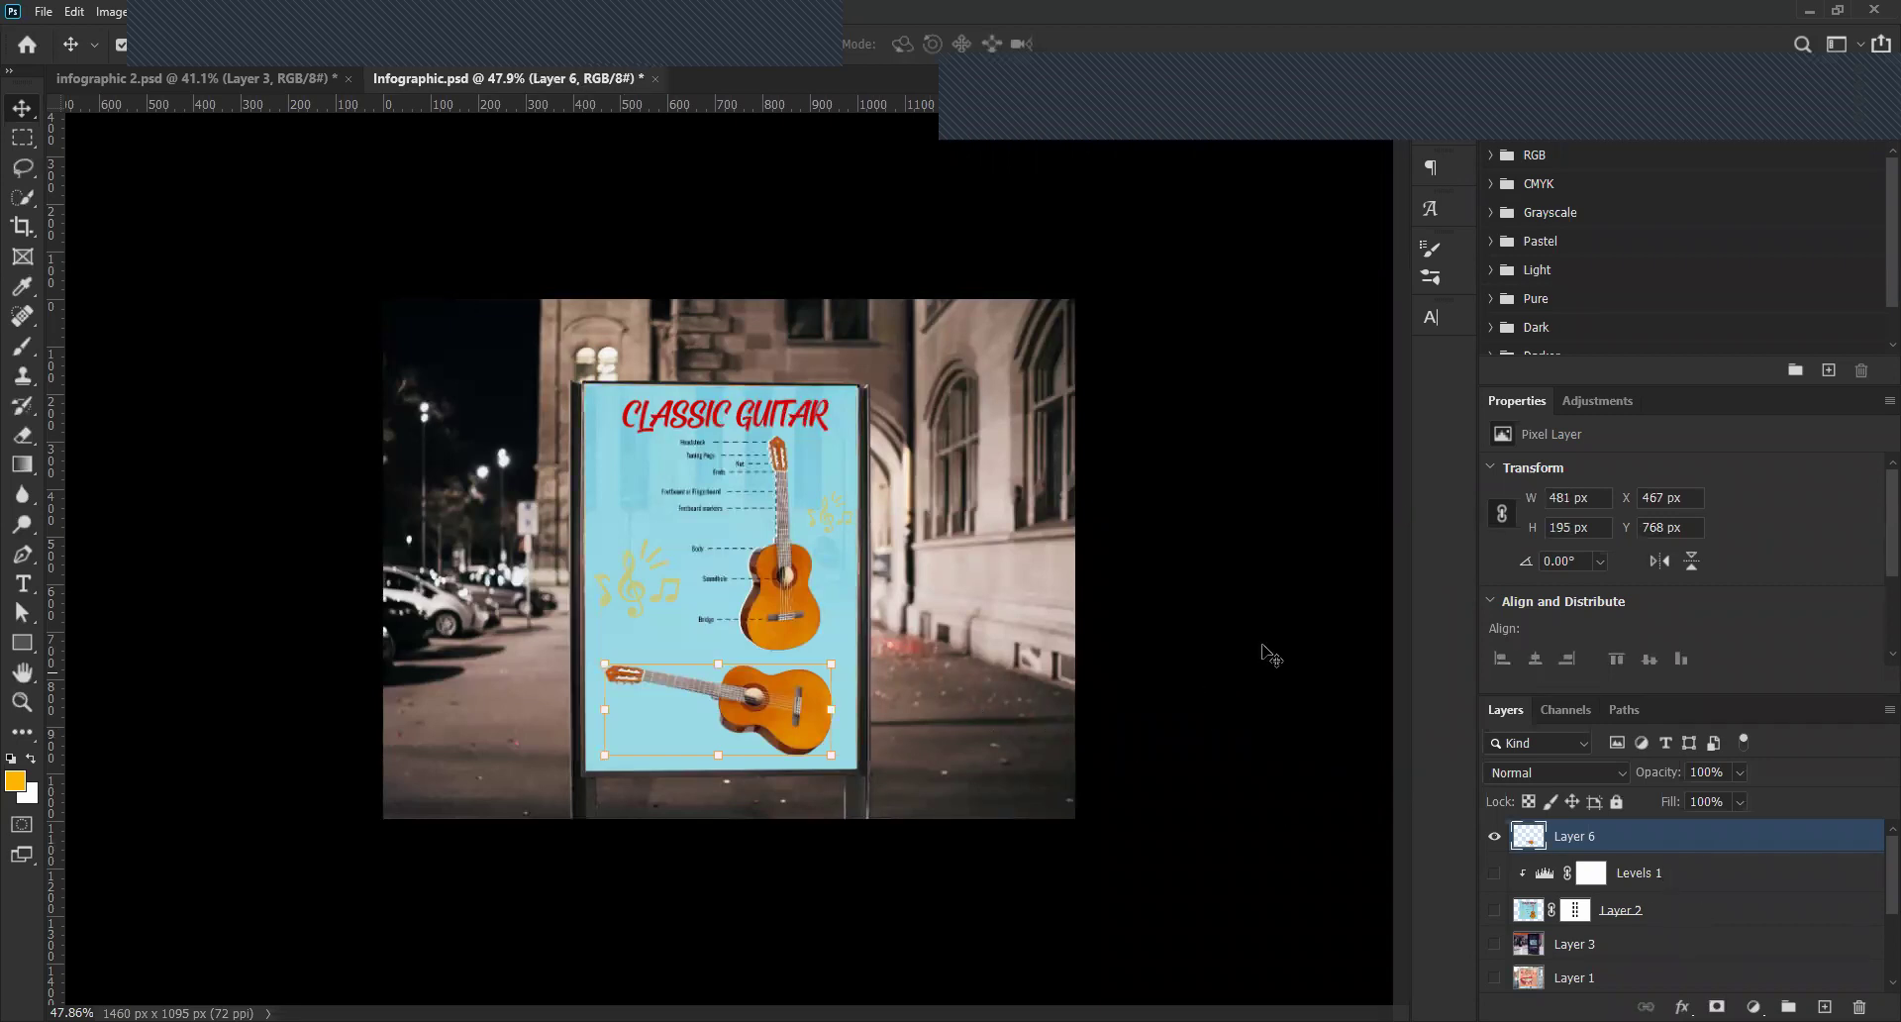
# Desaturate the Classic Guitar artwork on Layer 5, dismissing the Hue/Saturation adjustment unused.
pyautogui.click(822, 458)
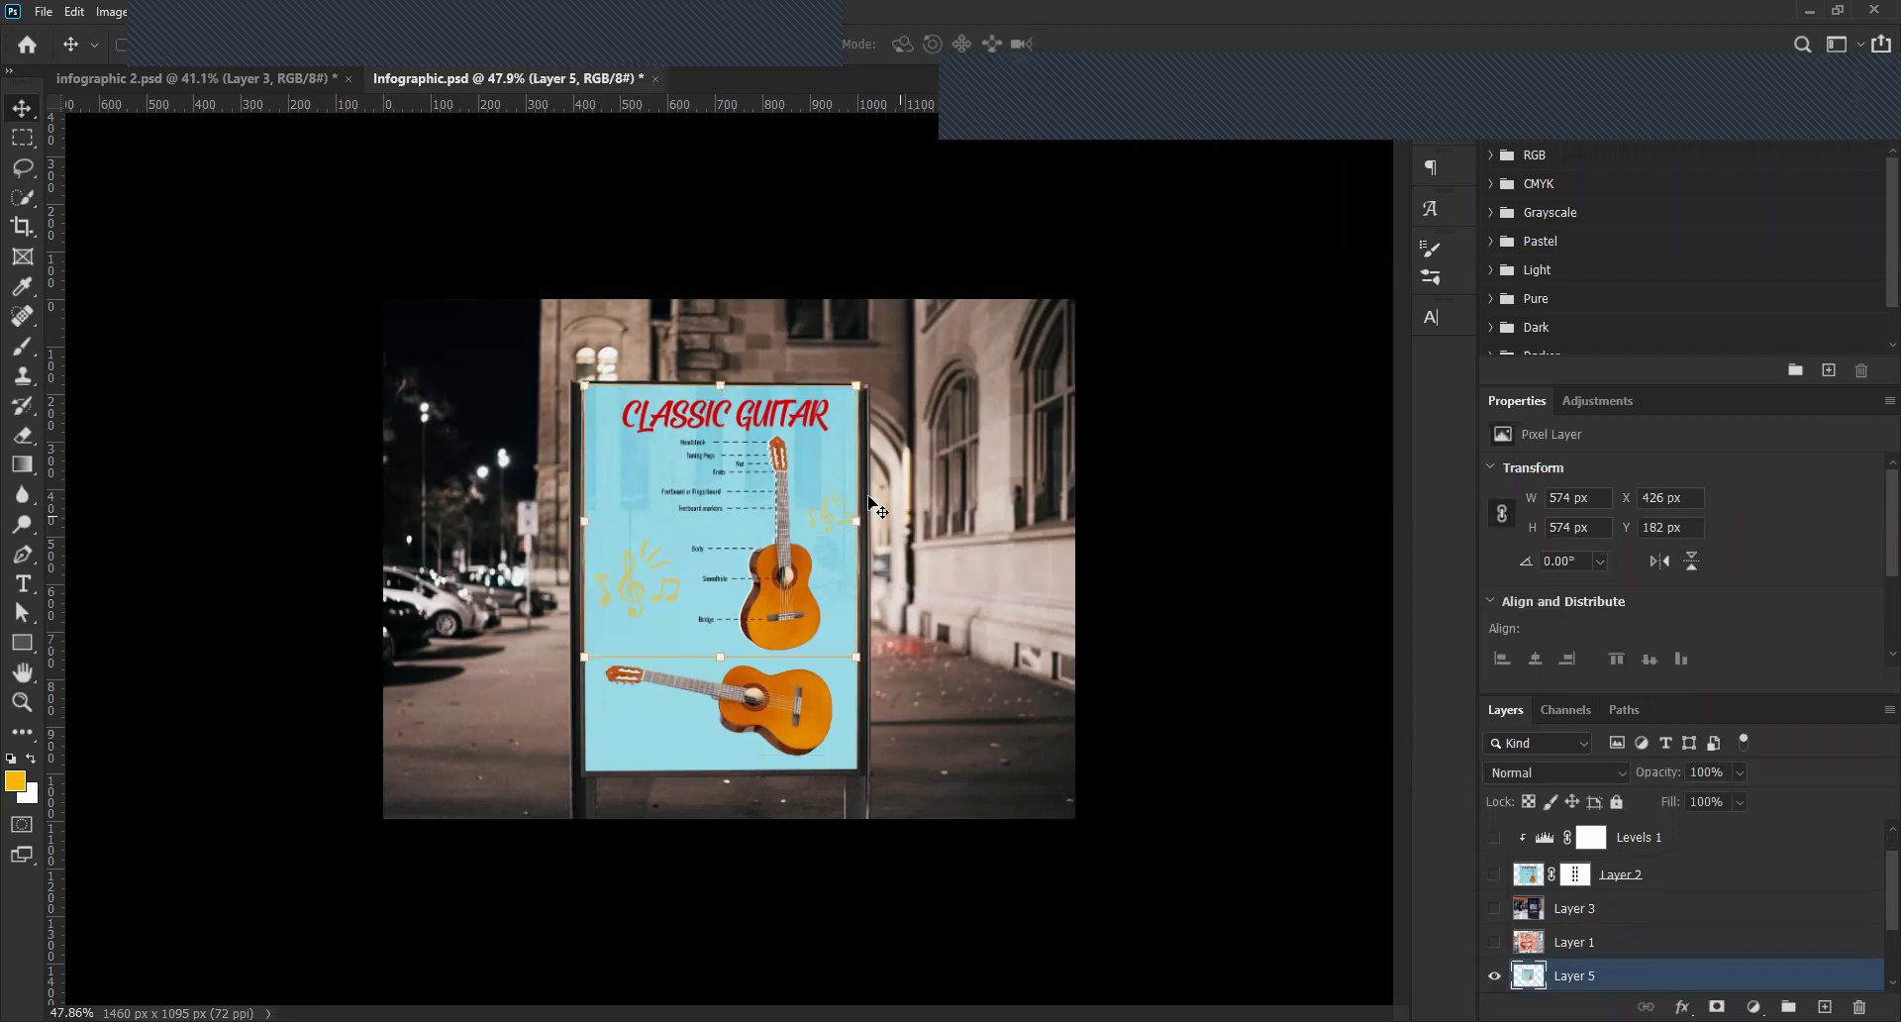
pyautogui.press('i')
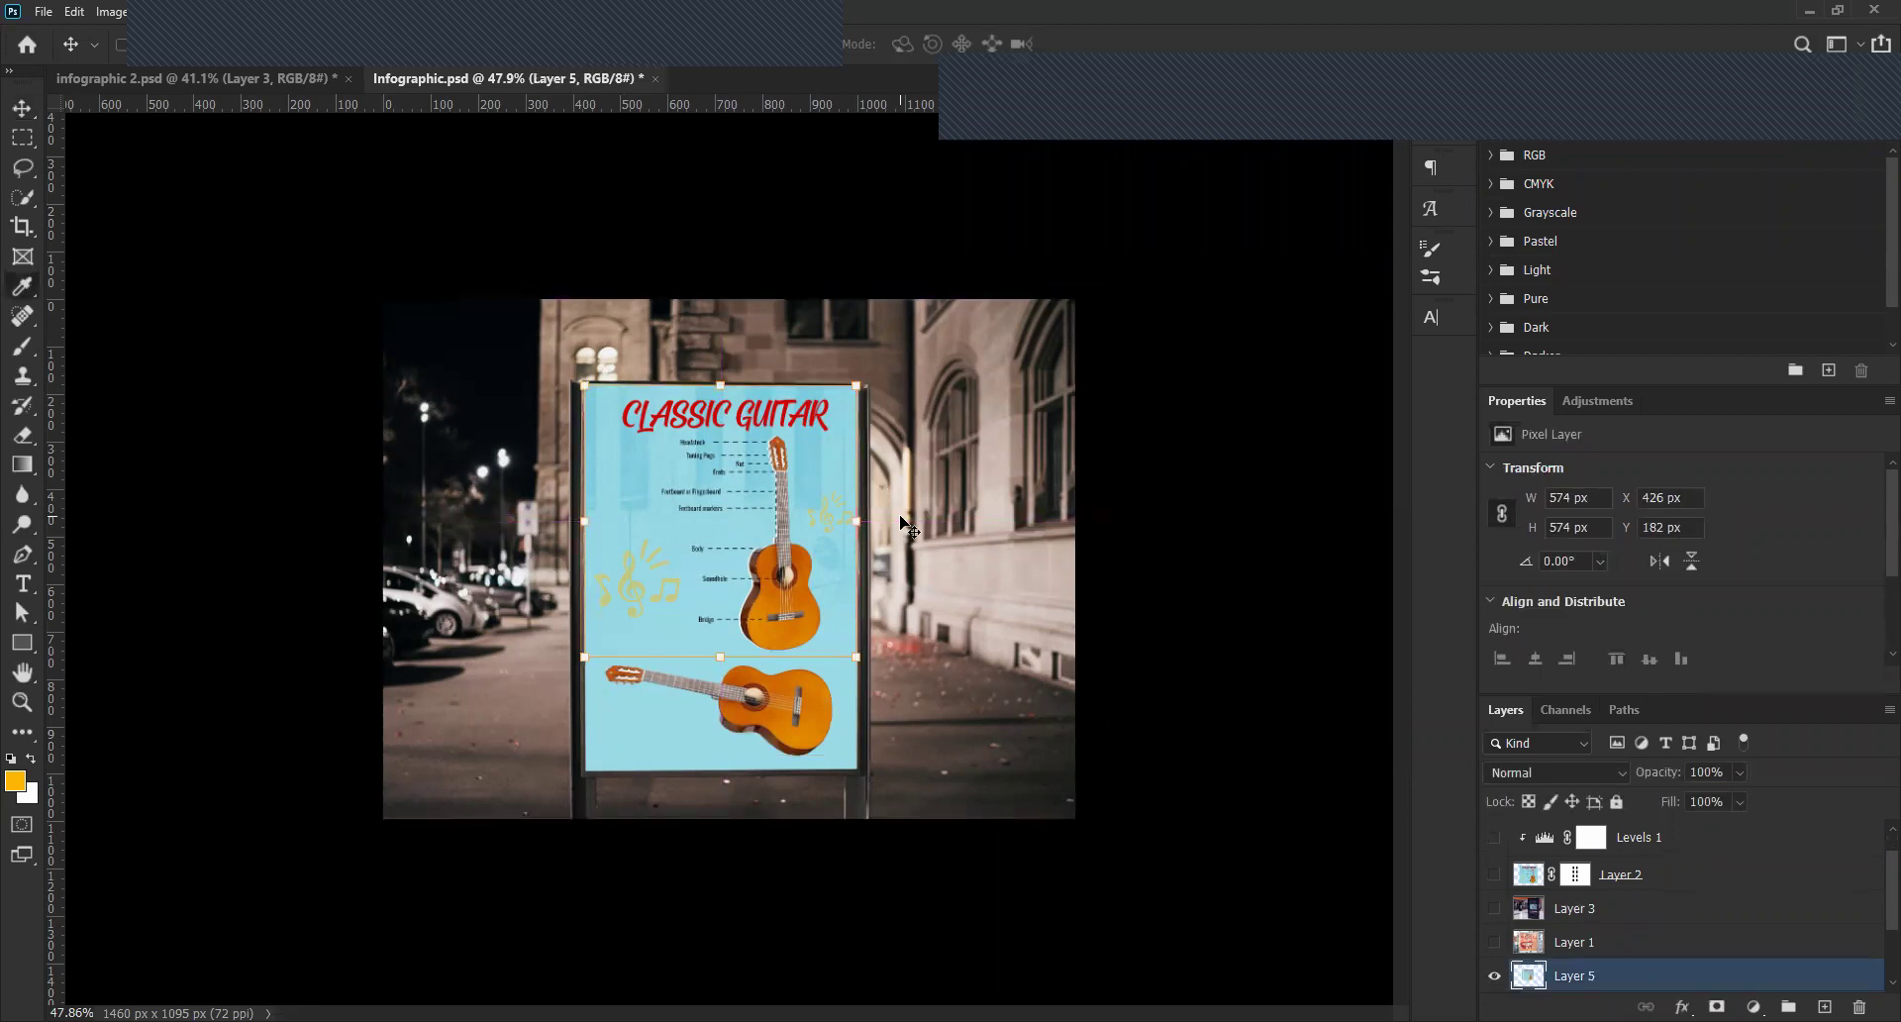
pyautogui.hotkey('ctrl', 'u')
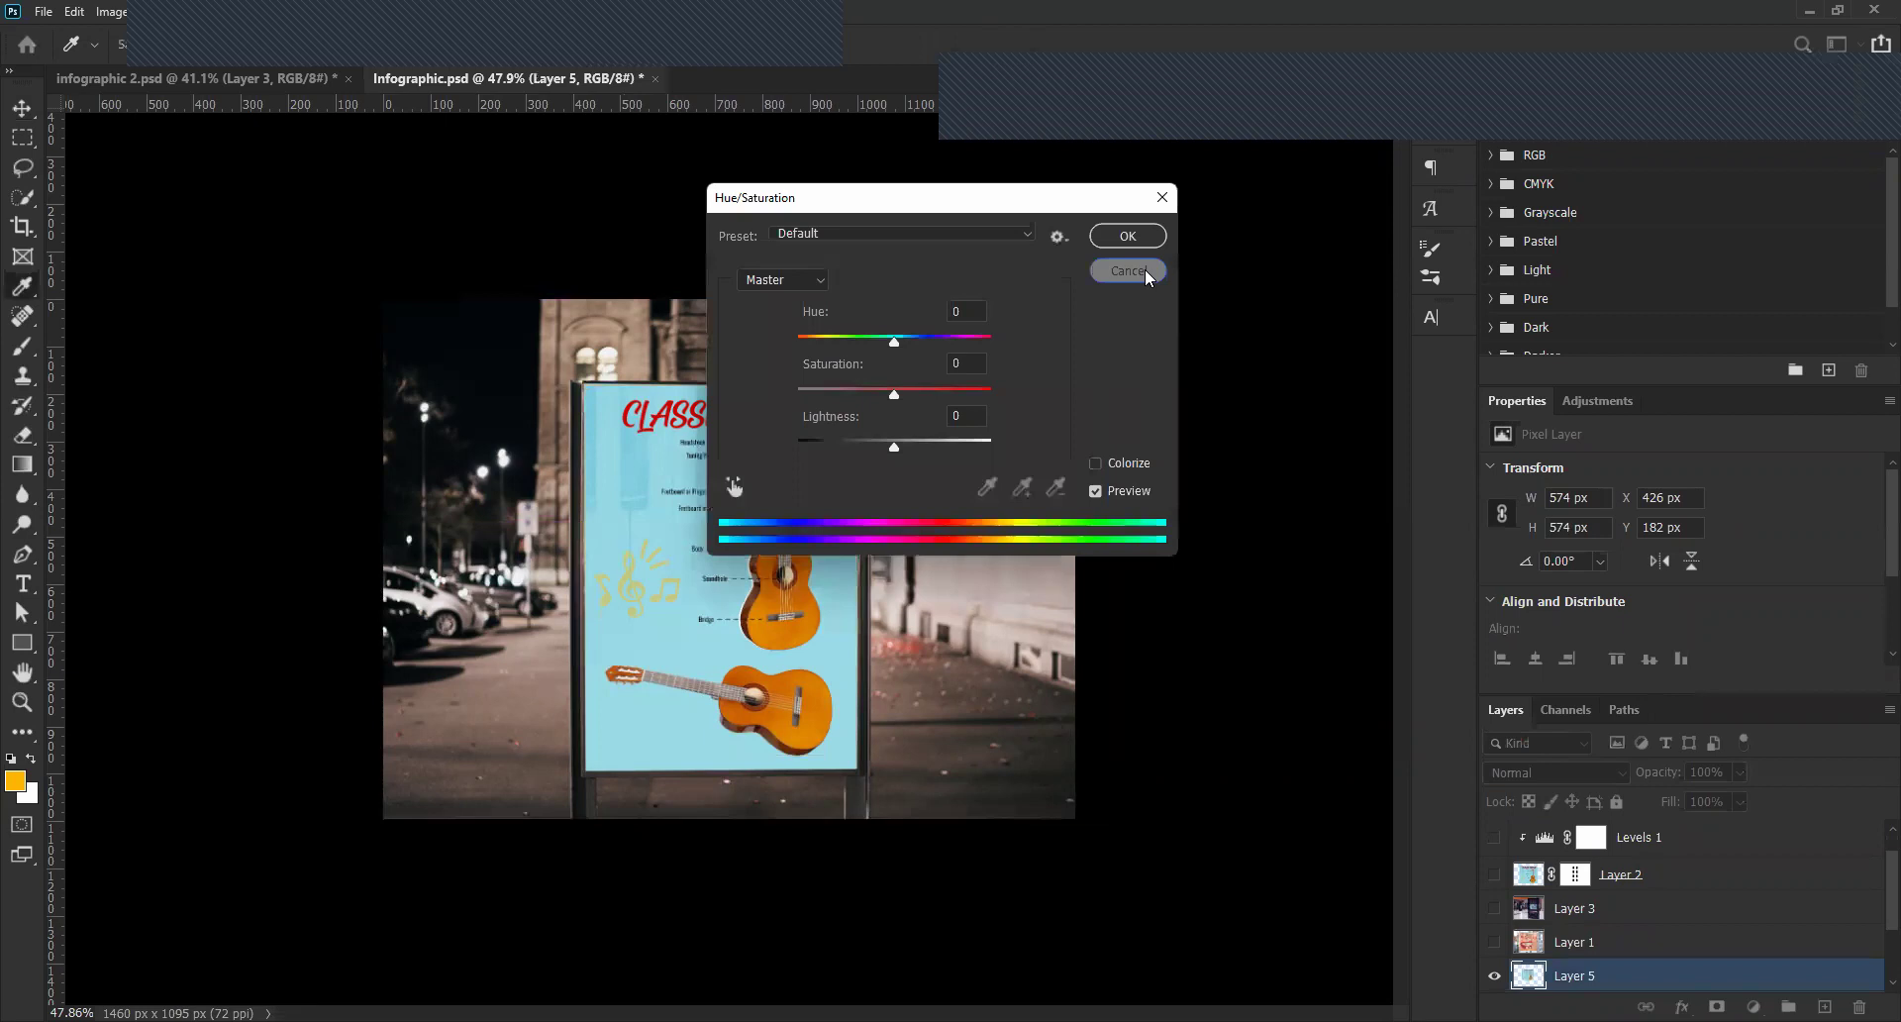
pyautogui.click(1144, 269)
pyautogui.hotkey('ctrl', 'shift', 'u')
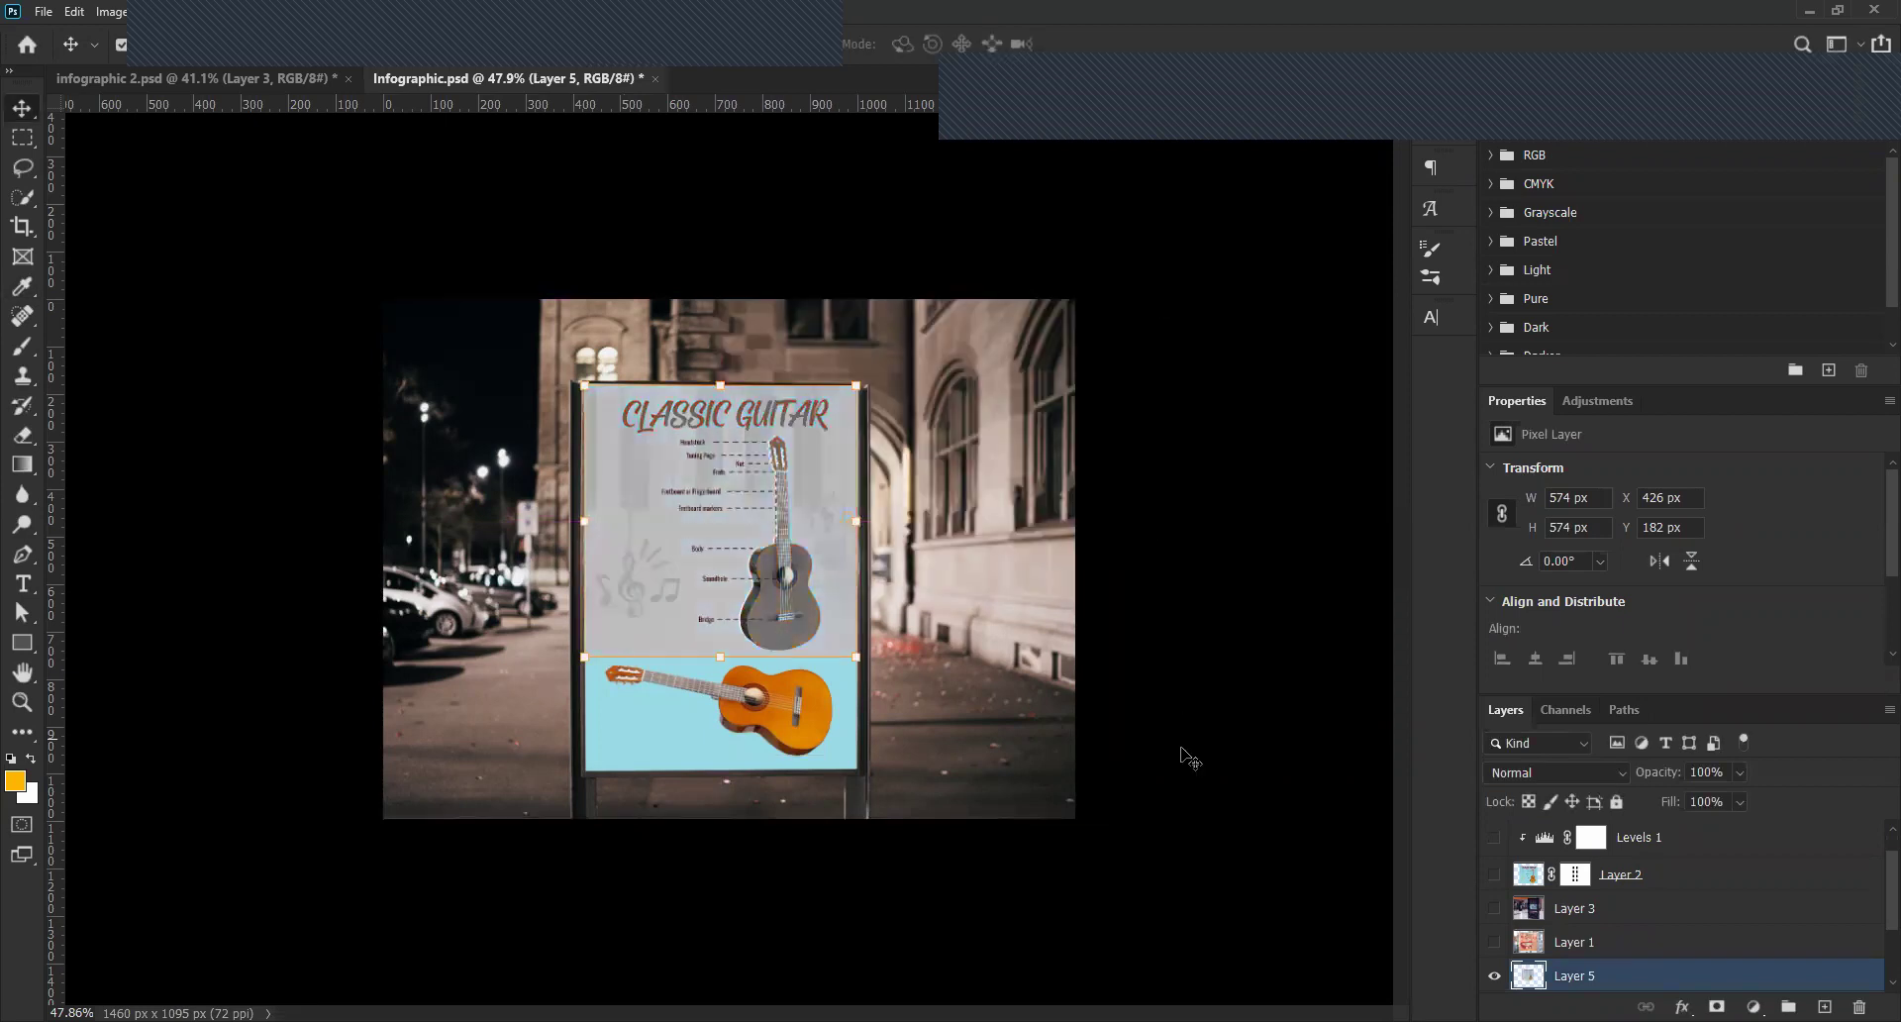
# Desaturate the lying guitar on Layer 6 and clear the layer selection.
pyautogui.click(854, 760)
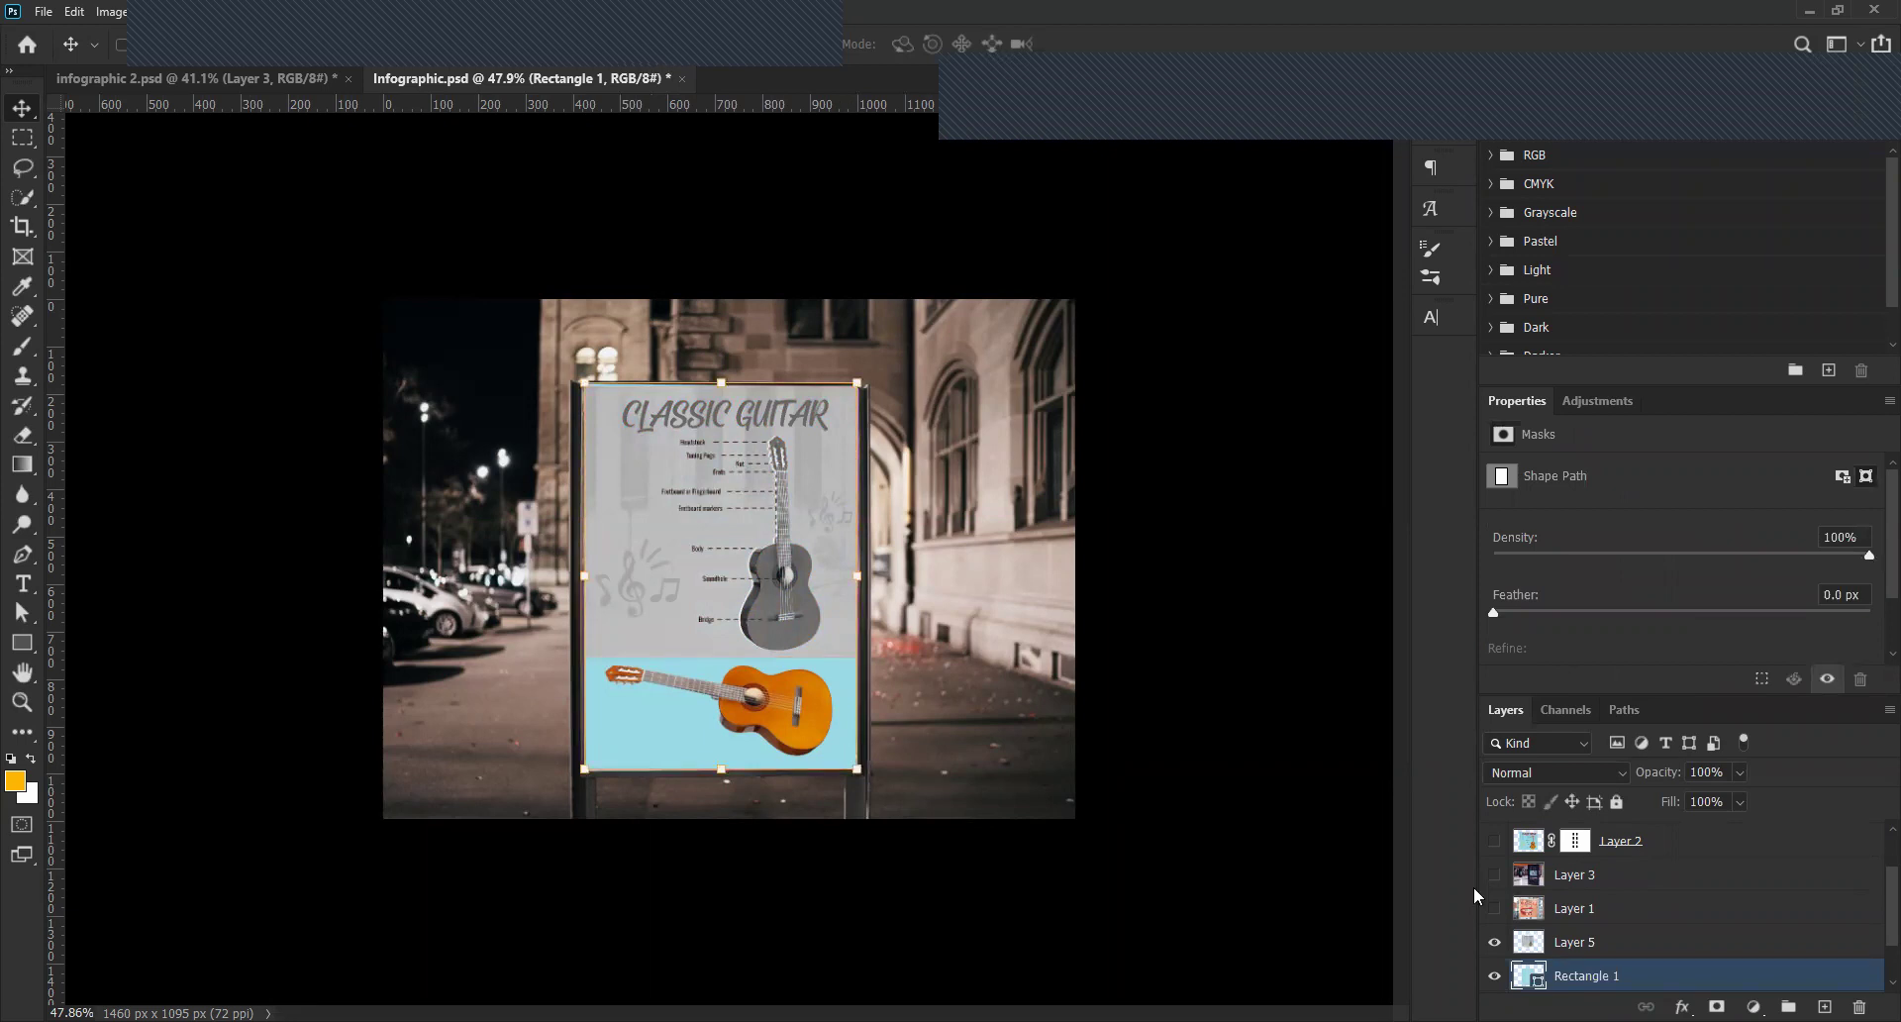
pyautogui.hotkey('ctrl', 'v')
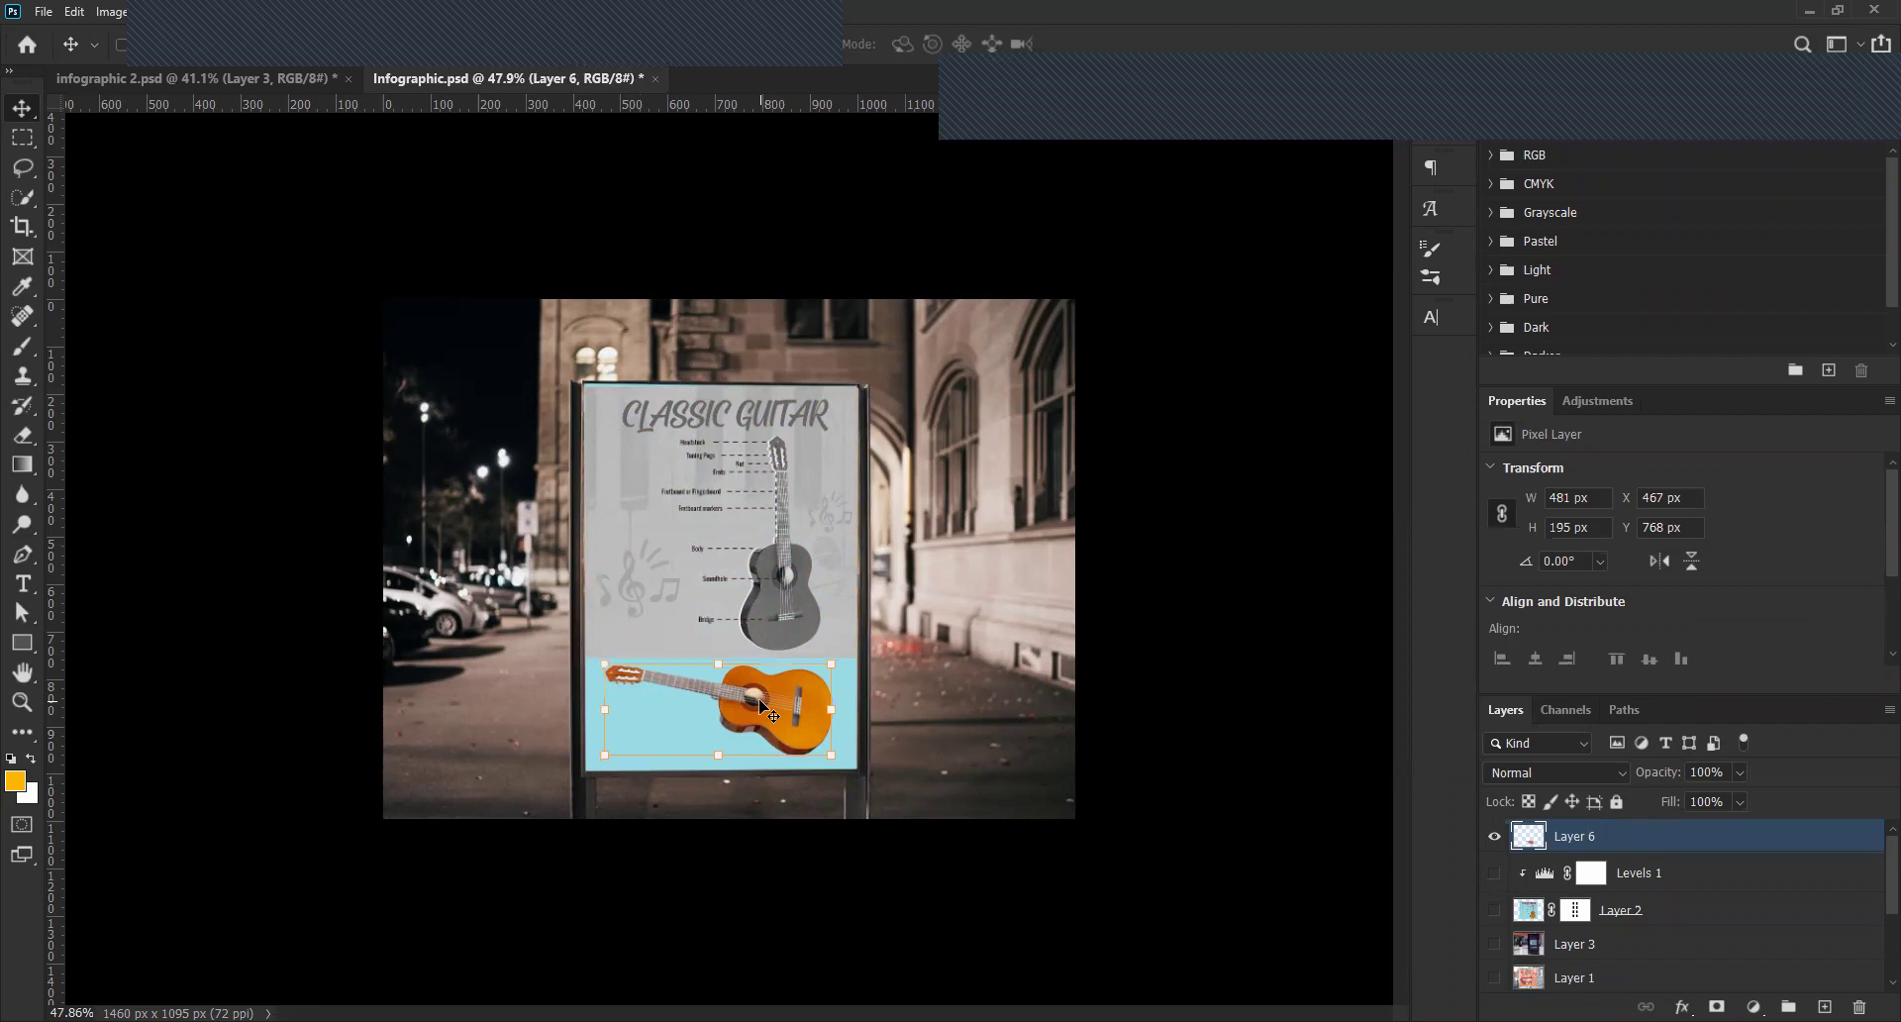
pyautogui.hotkey('ctrl', 'shift', 'u')
pyautogui.click(906, 717)
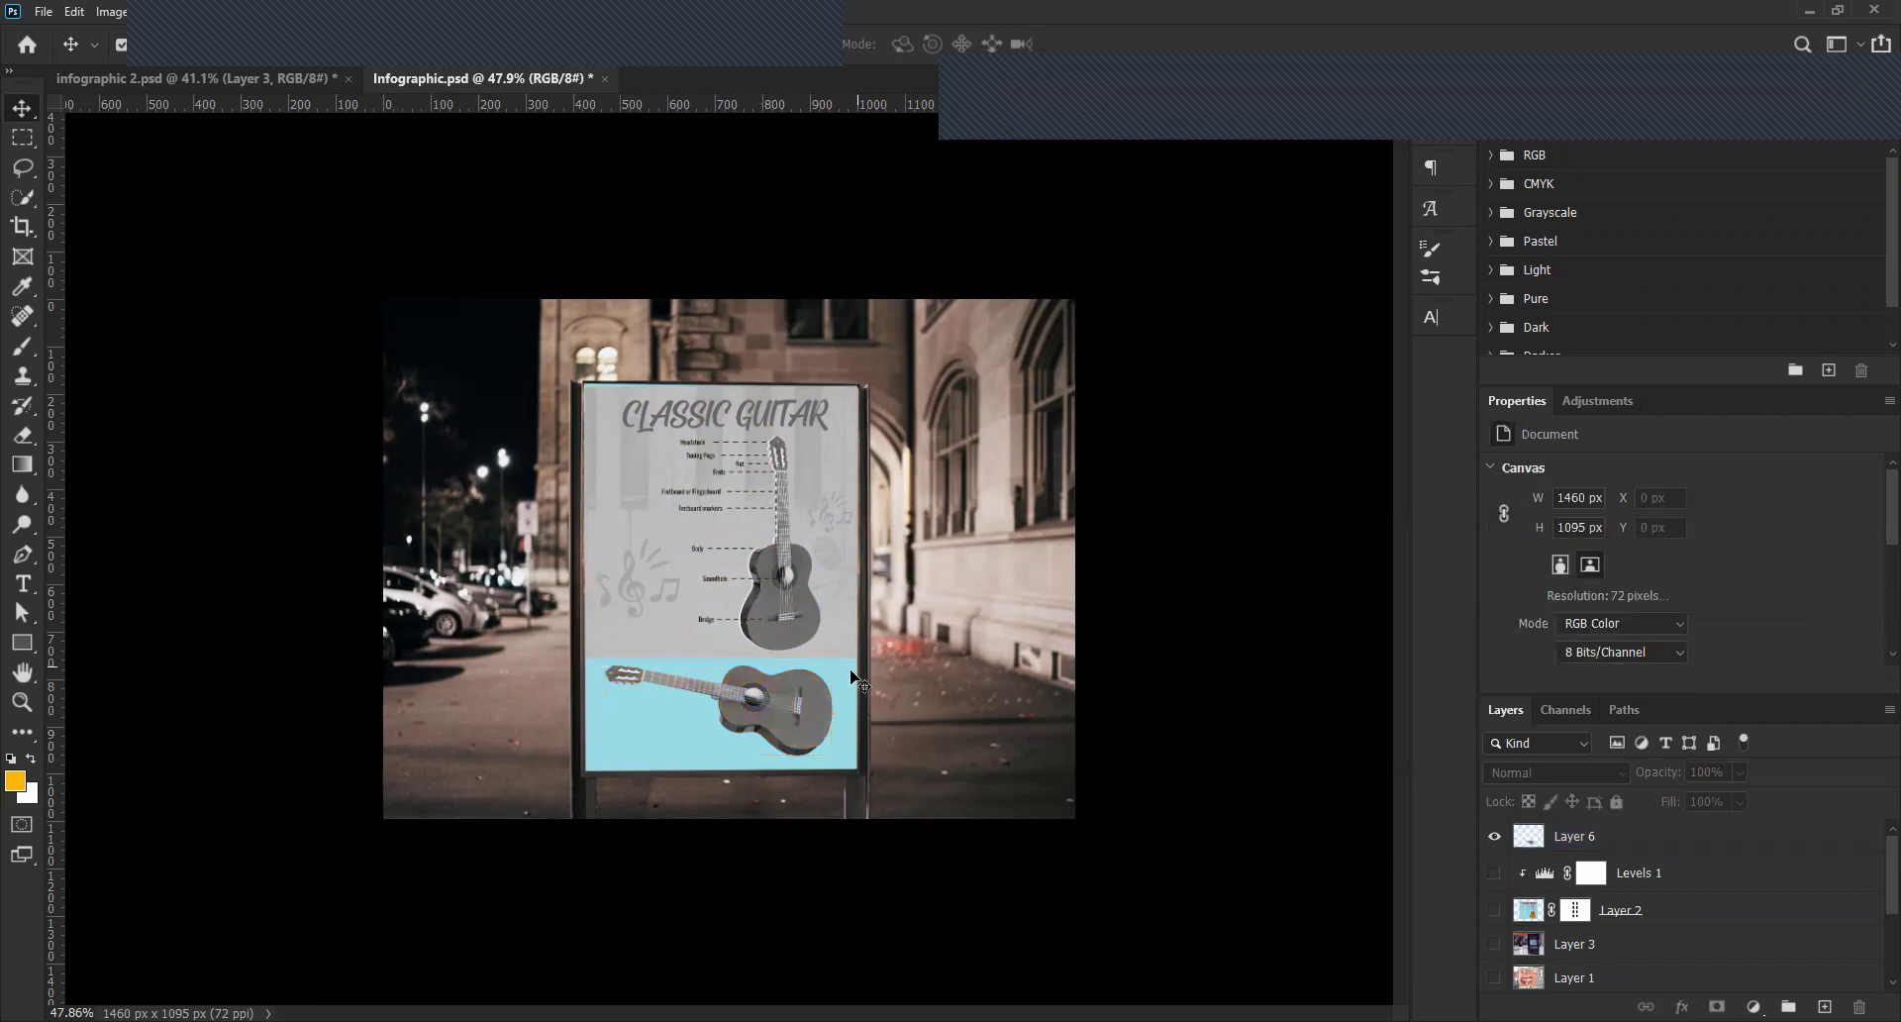
# Recolour the Rectangle 1 background to grey #b0b0b0, sampled from the desaturated artwork.
pyautogui.click(859, 681)
pyautogui.doubleClick(1534, 978)
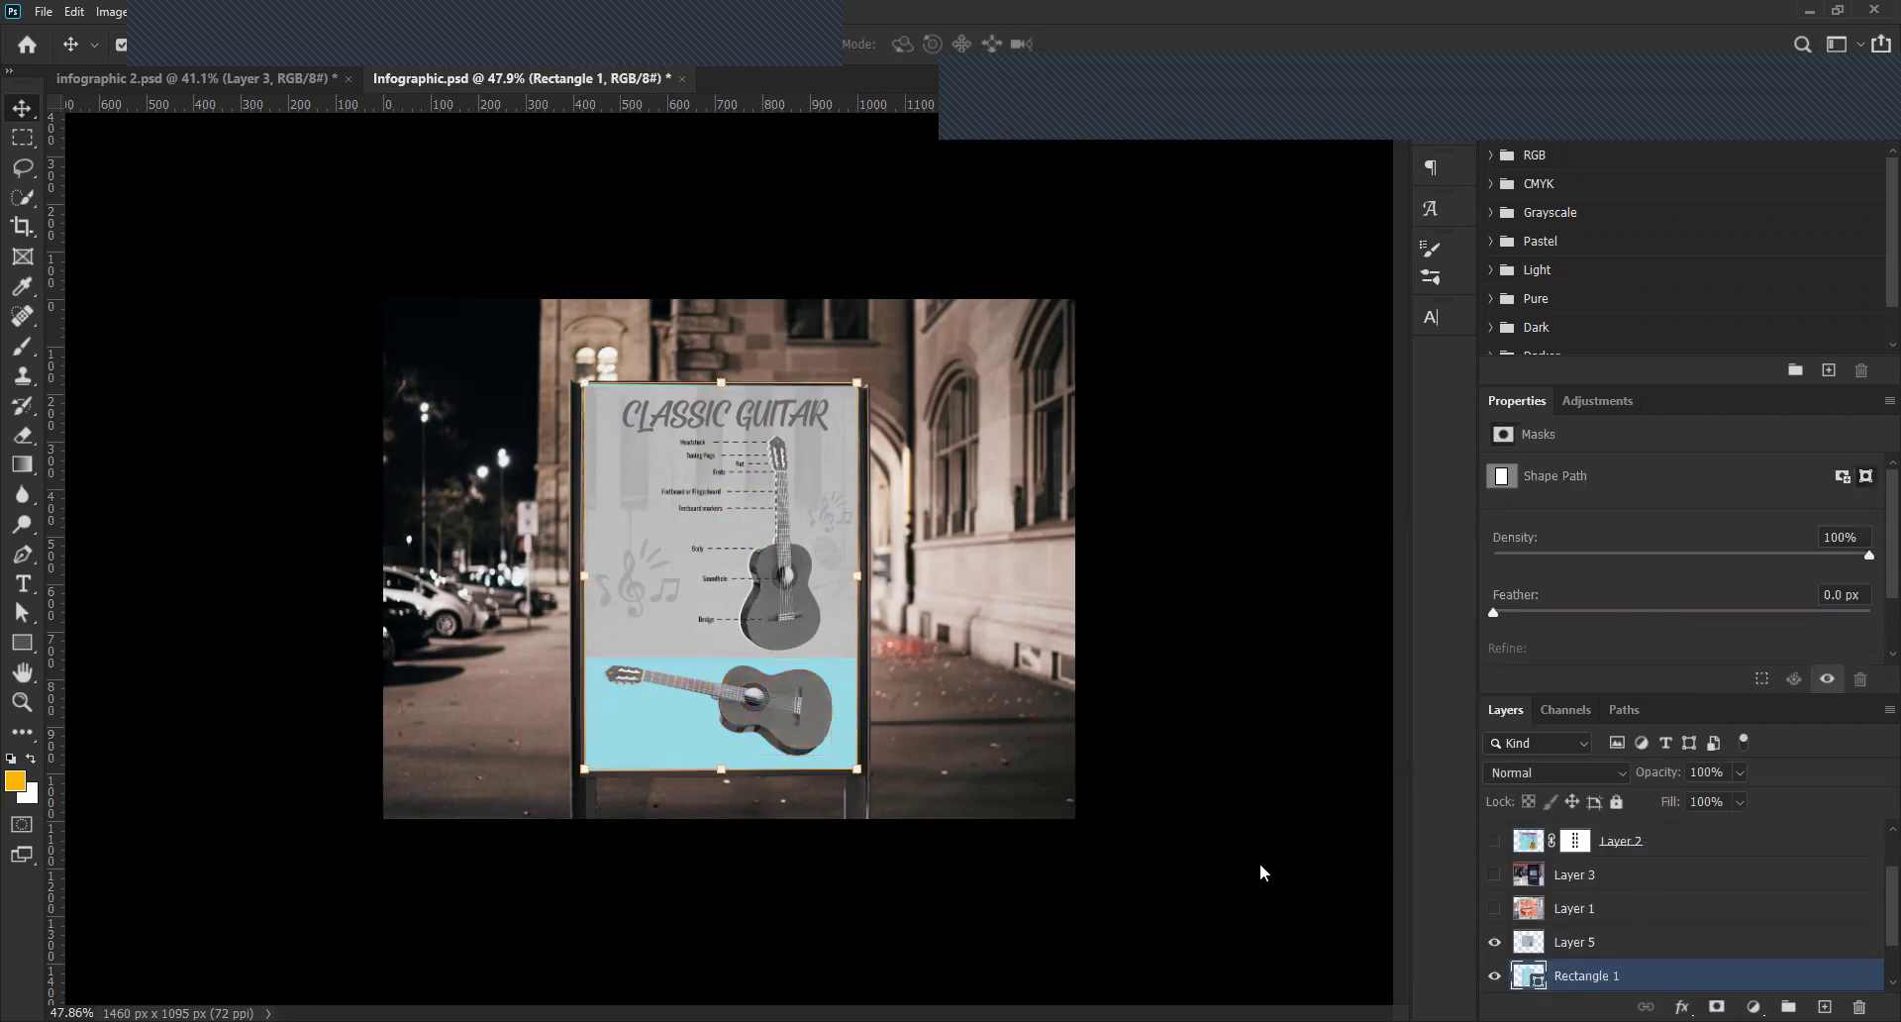
pyautogui.click(848, 460)
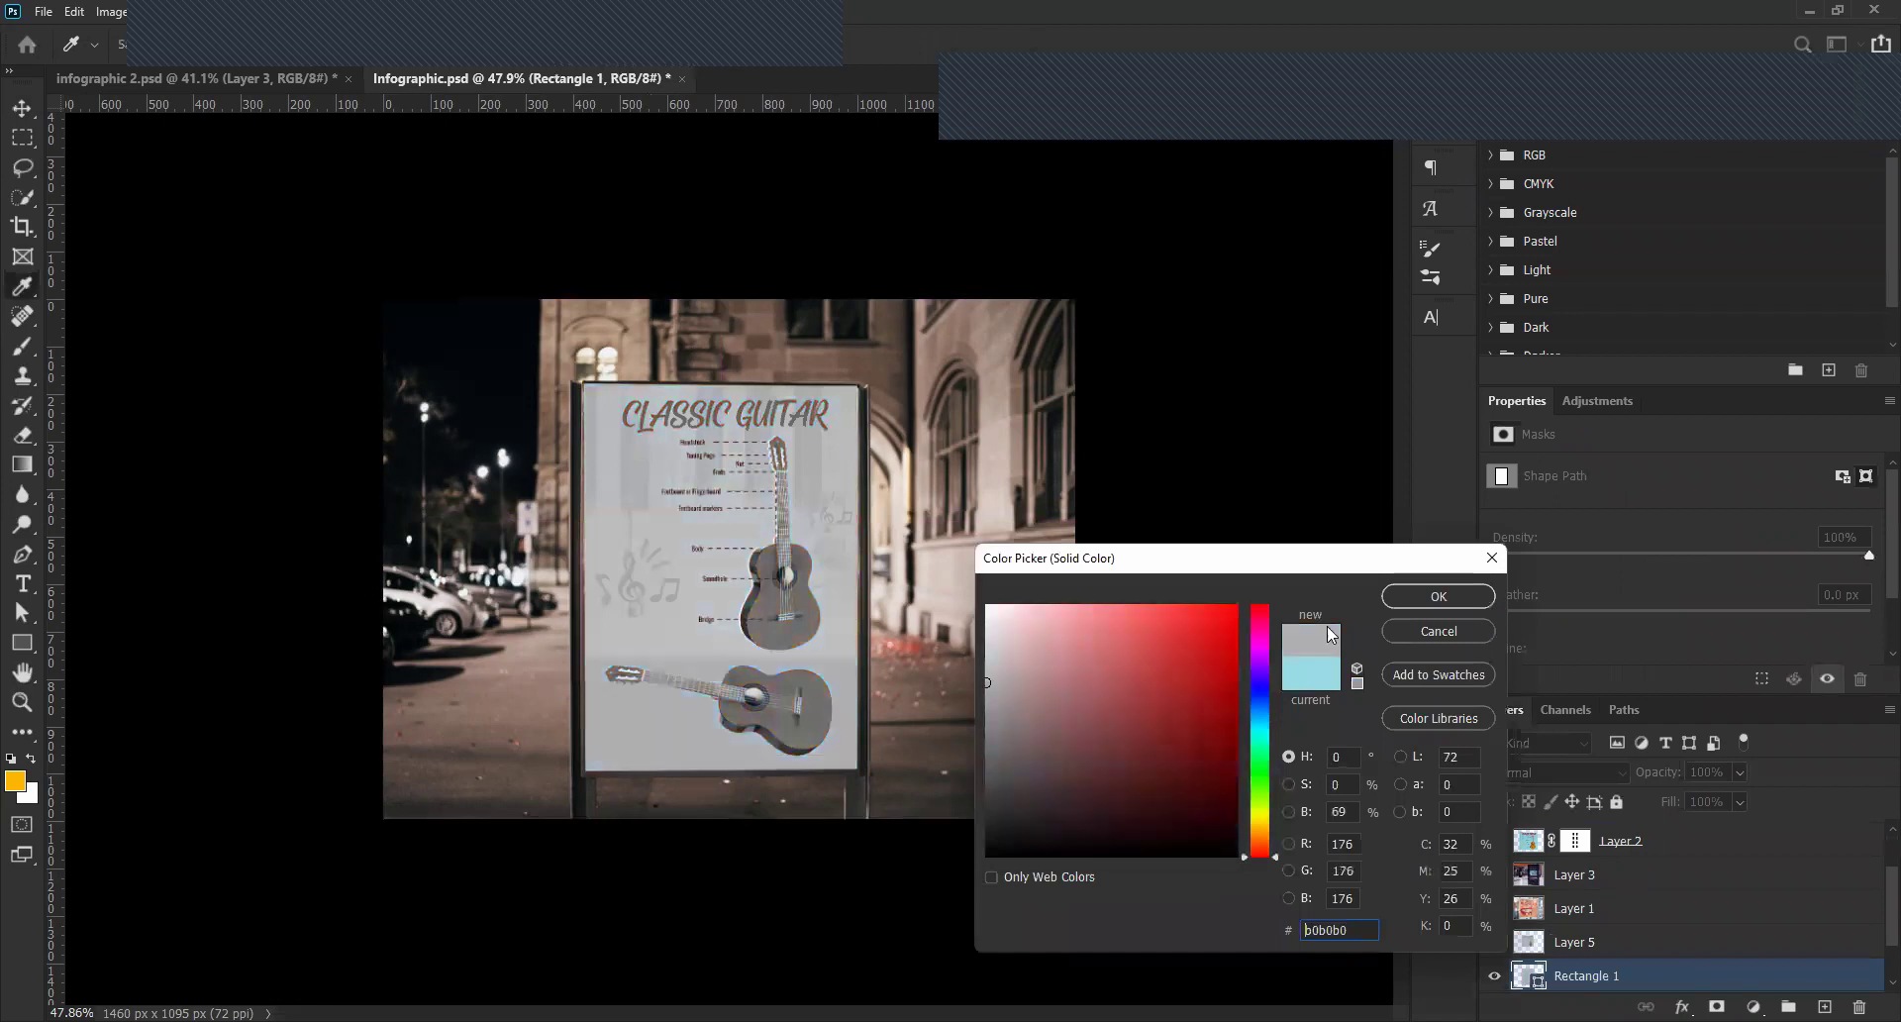
pyautogui.click(1438, 596)
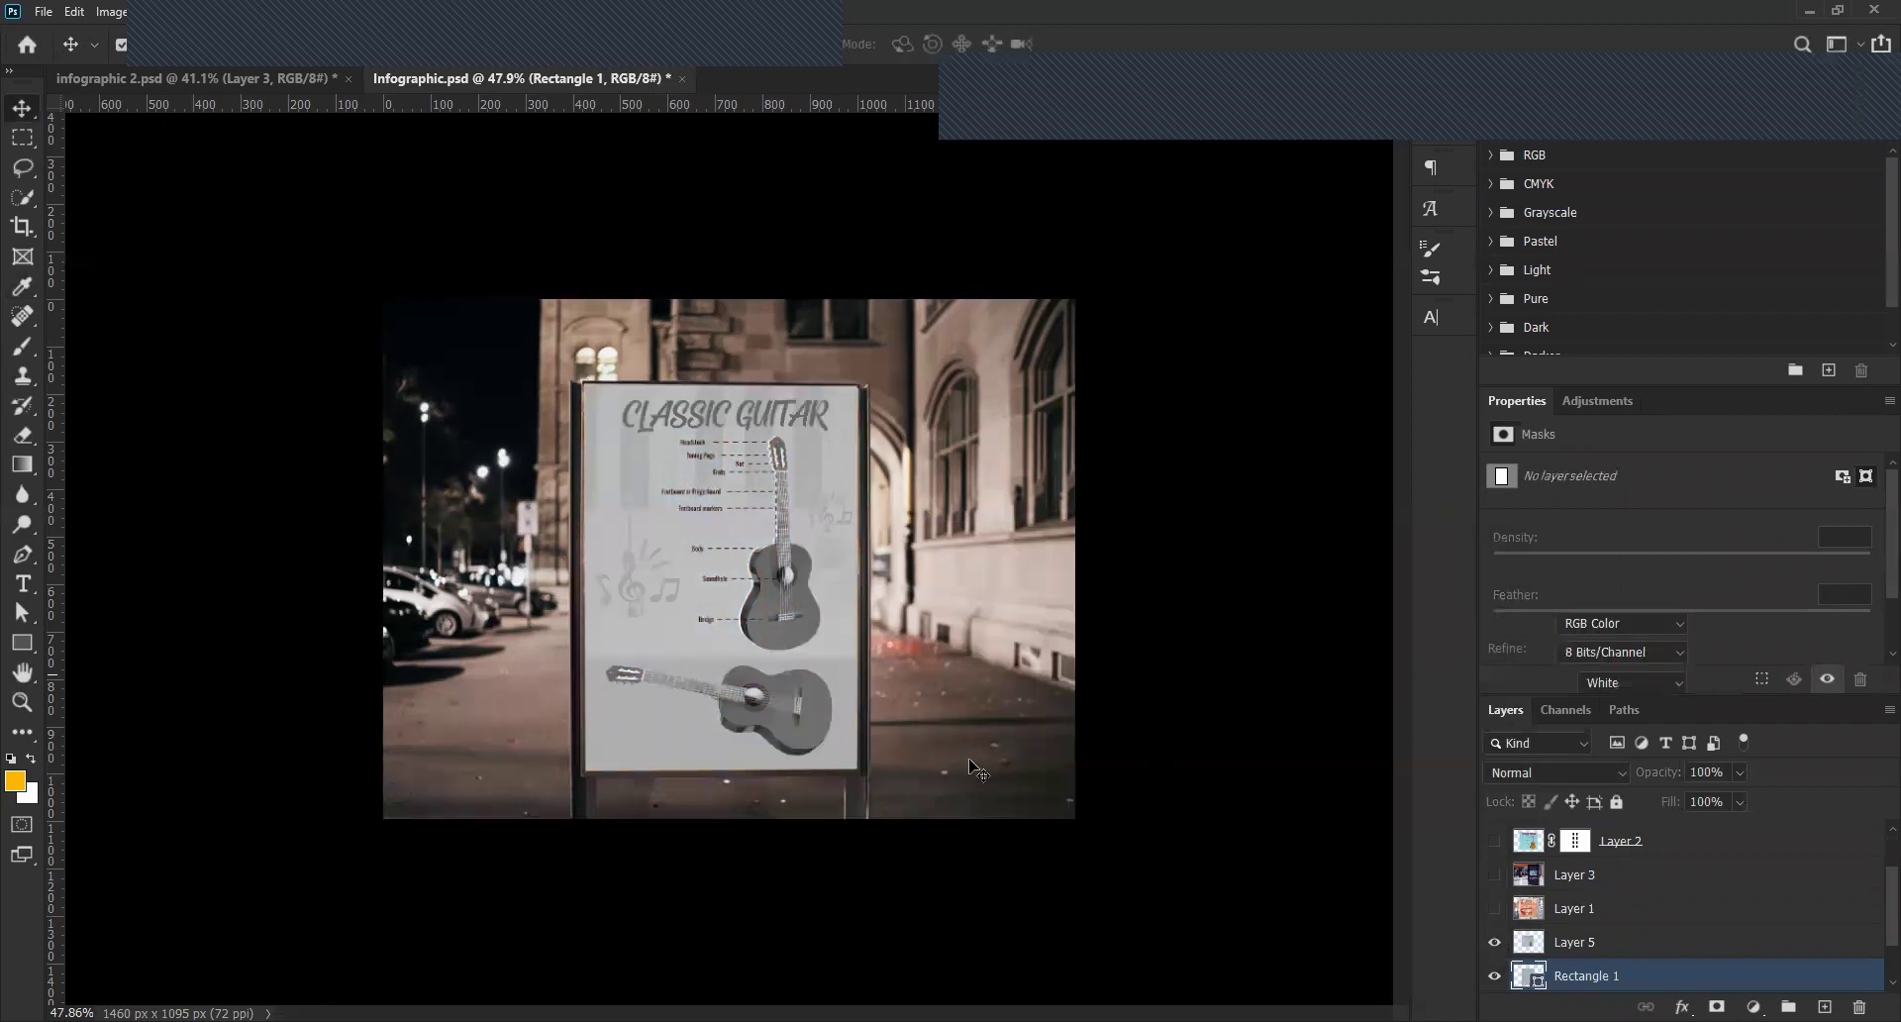
# Set the Rectangle 1 fill to lighter grey #c0c0c0, sampled from the artwork just above the lying guitar, and clear the selection.
pyautogui.scroll(3, 780, 727)
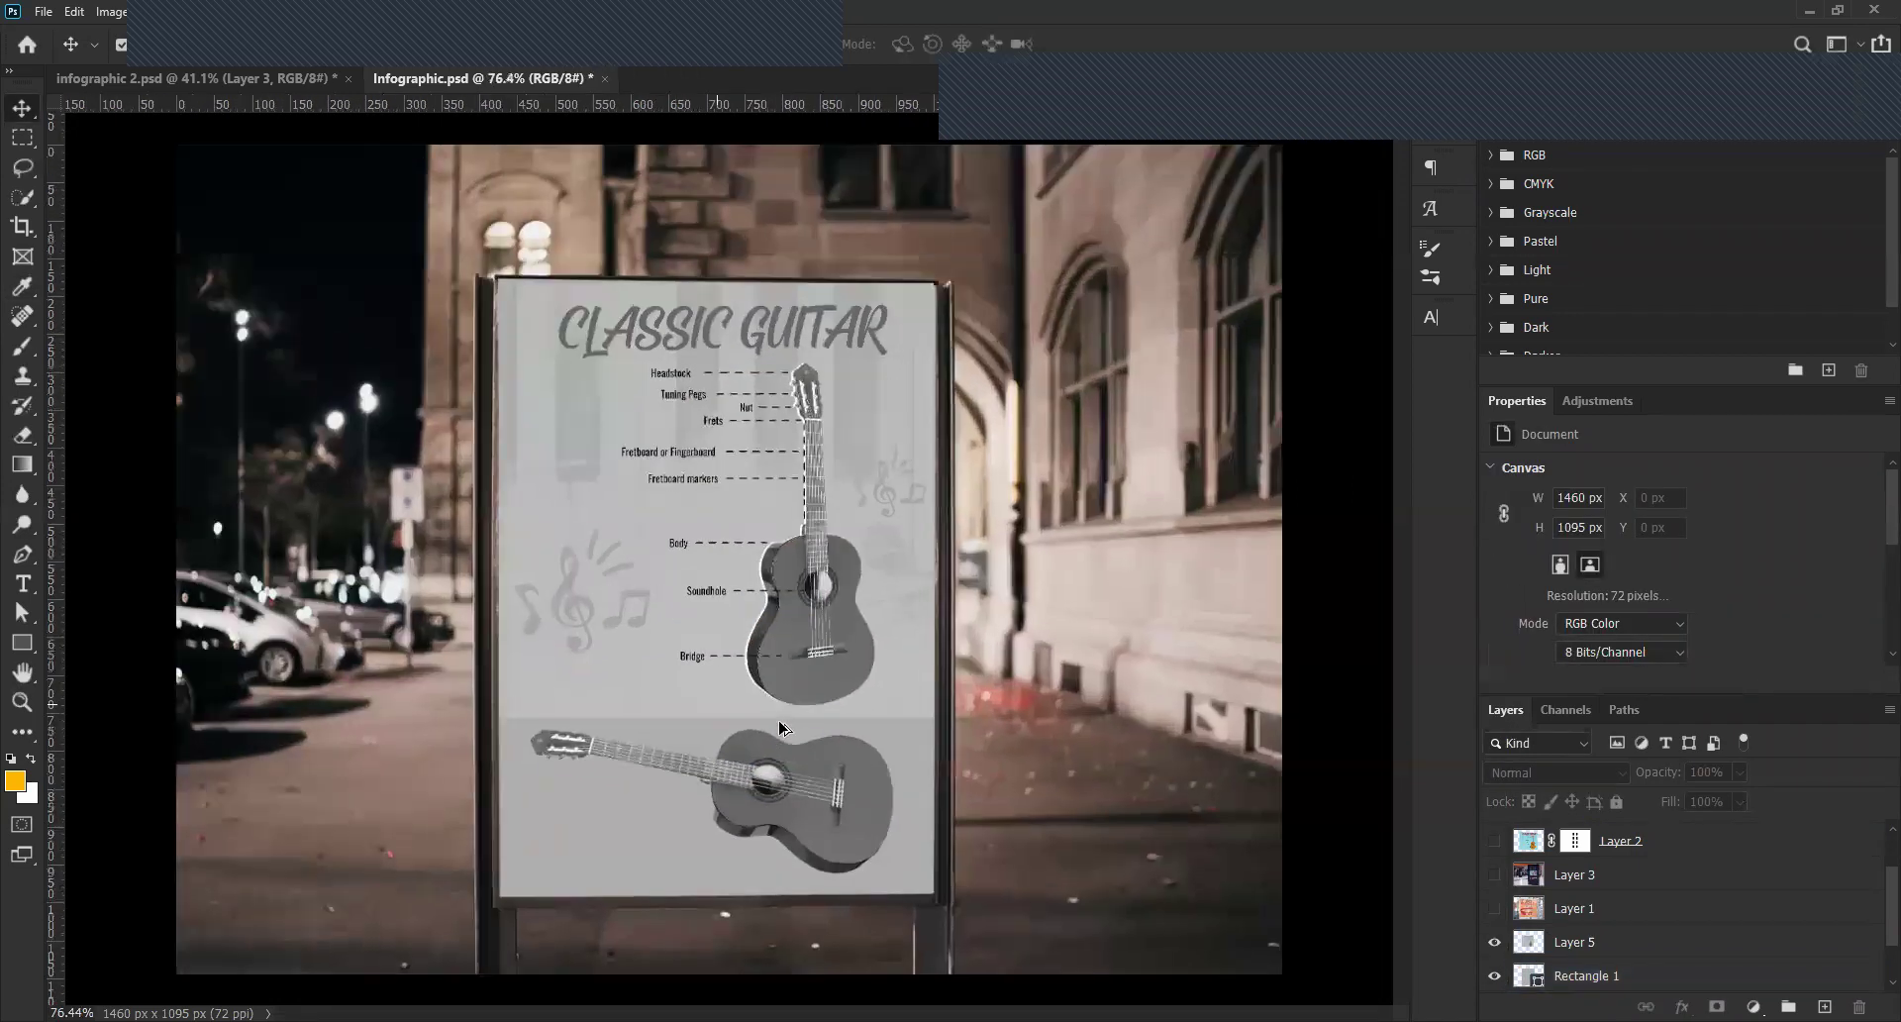
pyautogui.scroll(1, 780, 728)
pyautogui.click(637, 876)
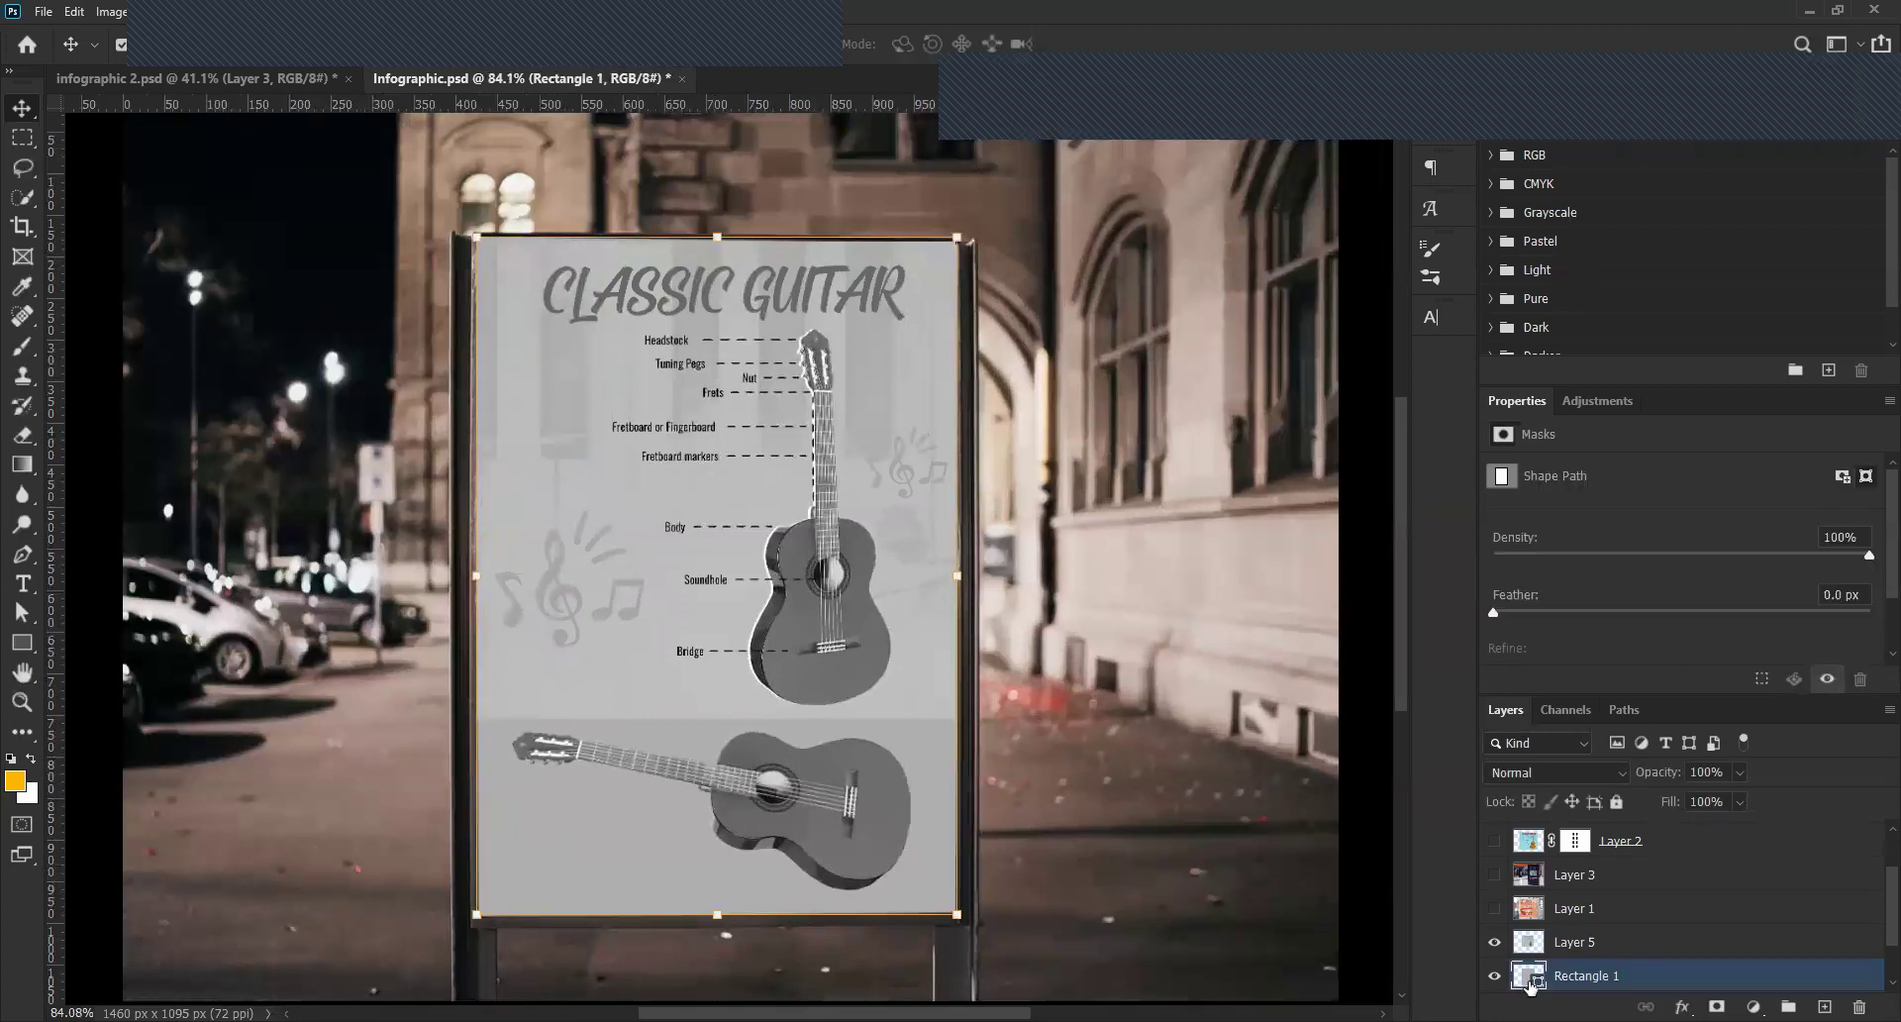
pyautogui.click(645, 682)
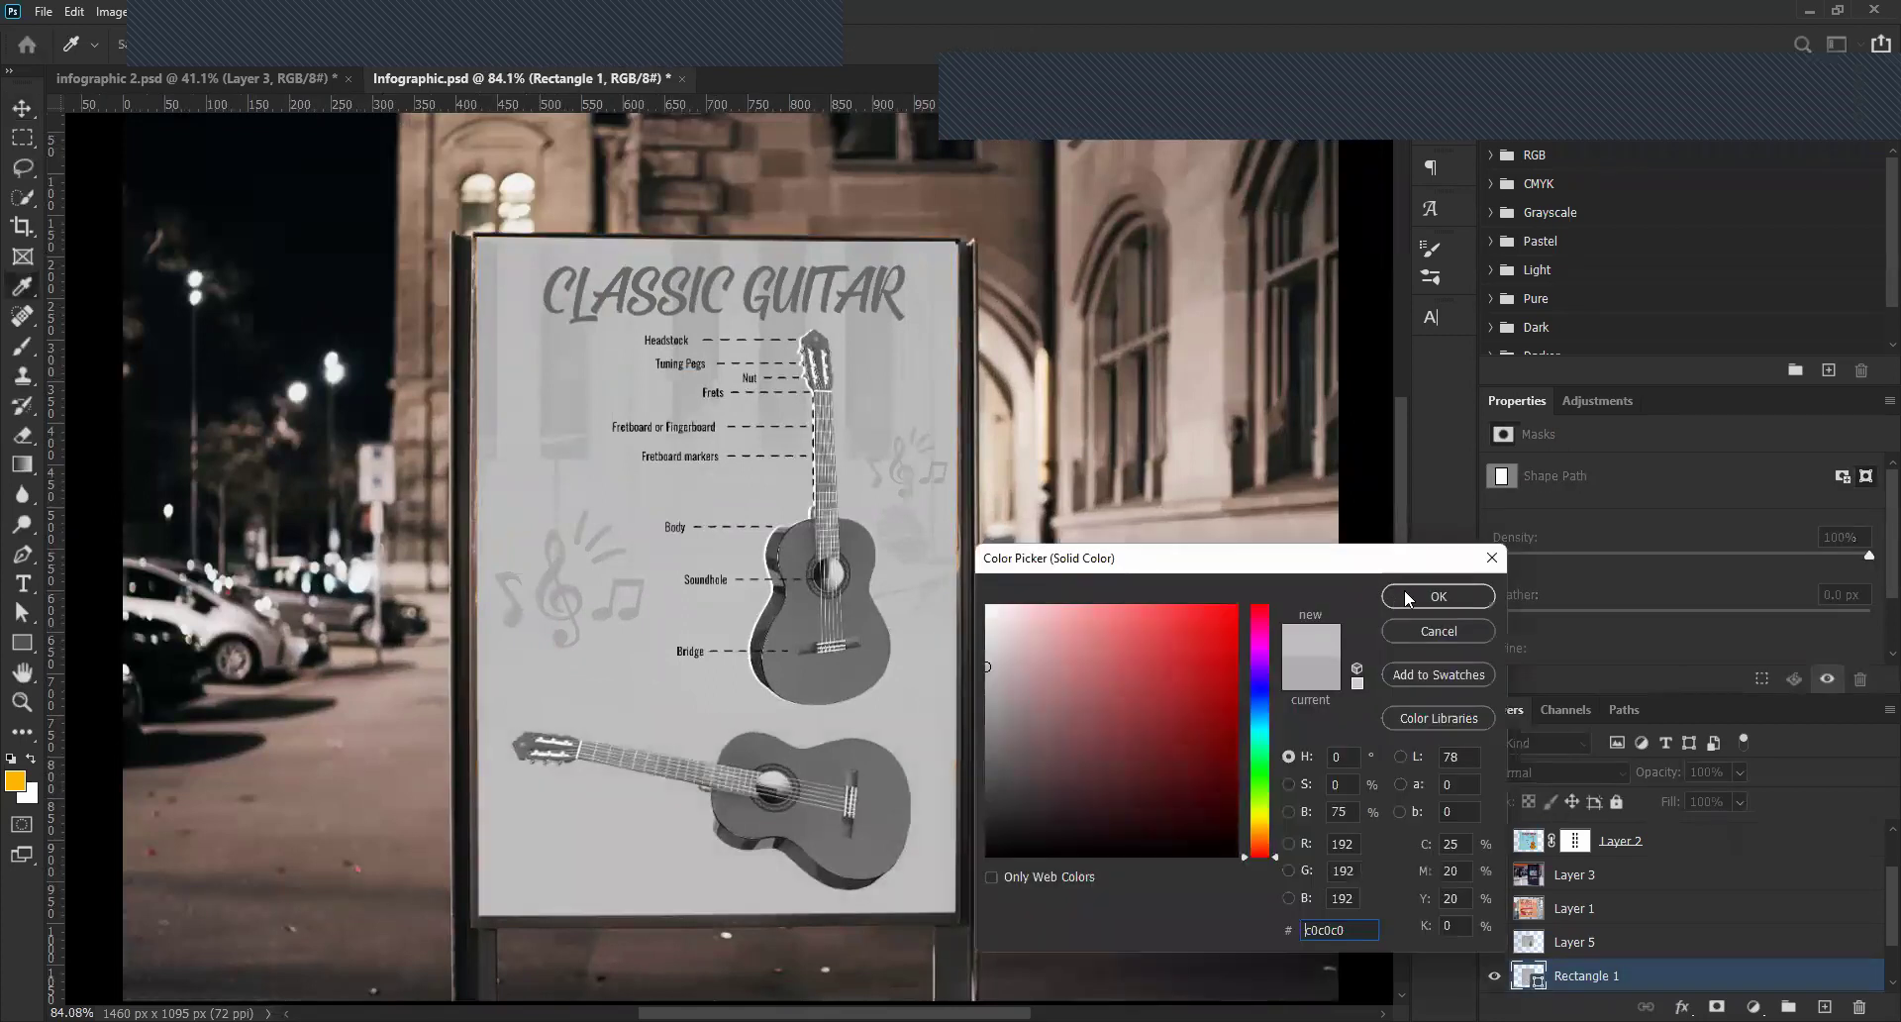
pyautogui.click(1414, 596)
pyautogui.scroll(-5, 1013, 693)
pyautogui.hotkey('ctrl', 'h')
pyautogui.click(1185, 710)
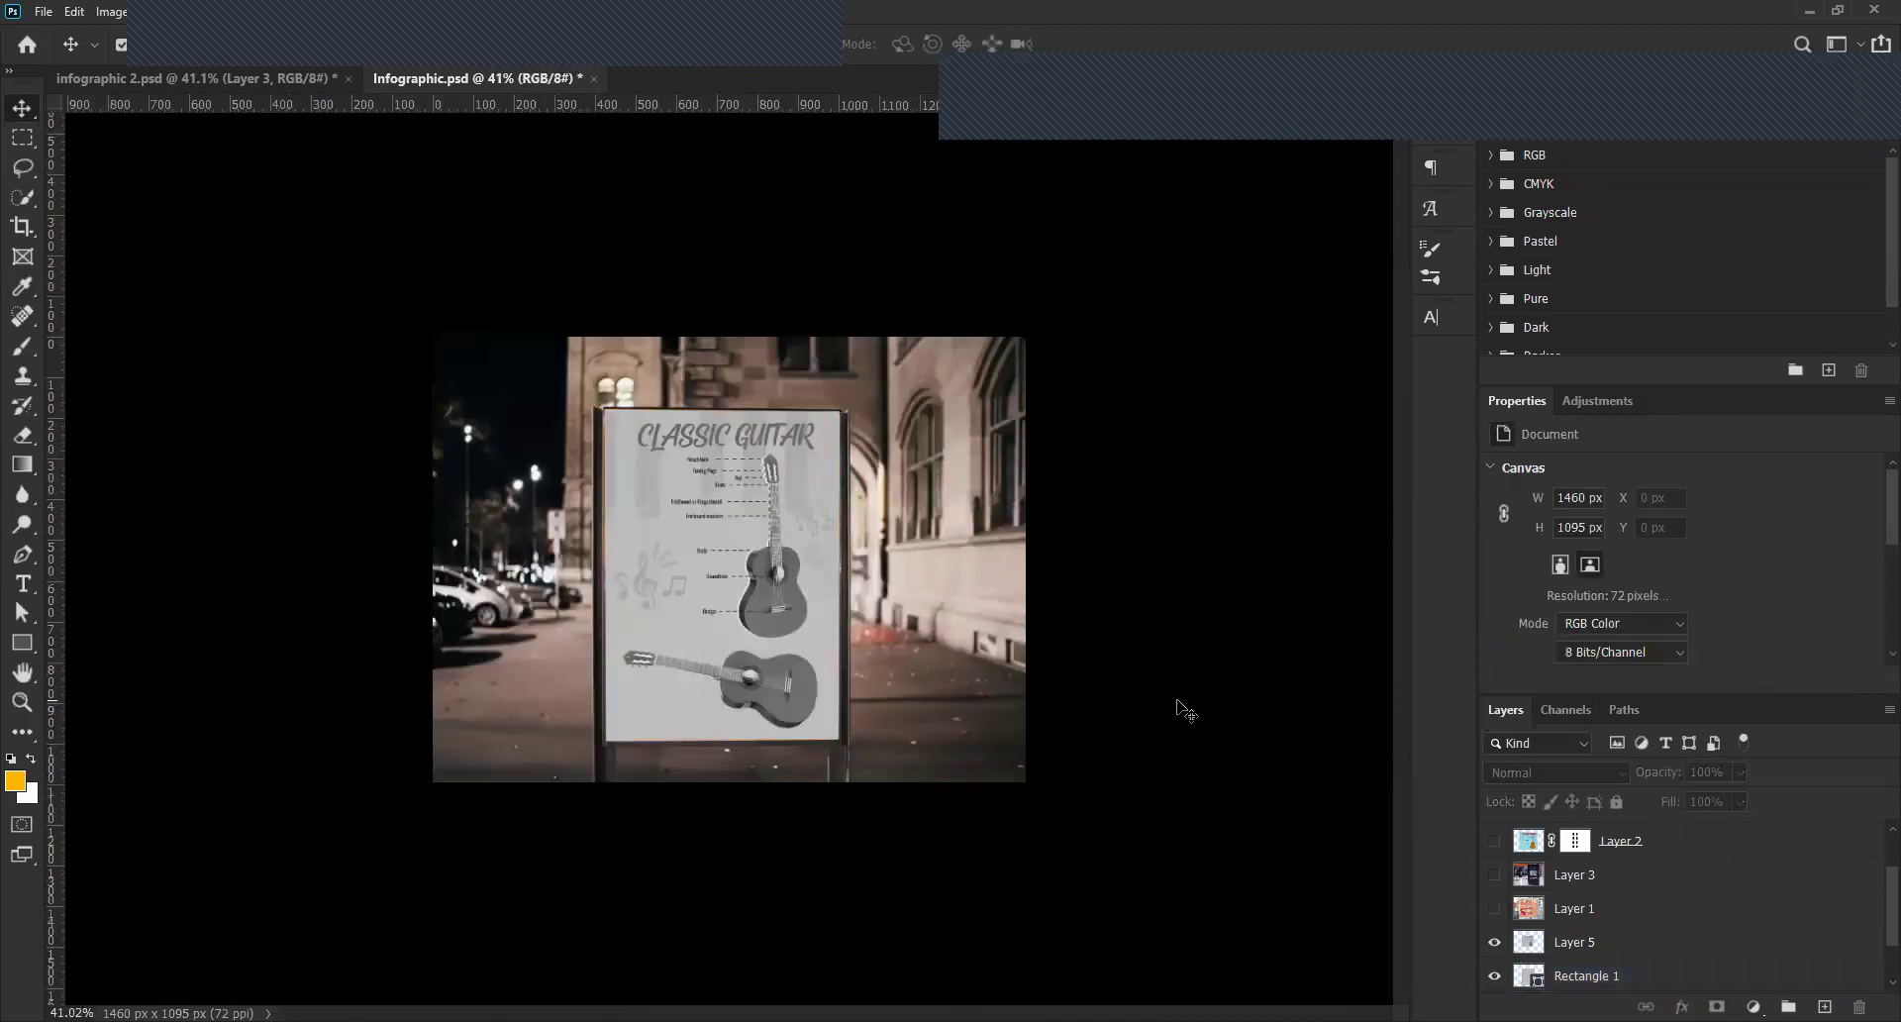
pyautogui.scroll(1, 1185, 710)
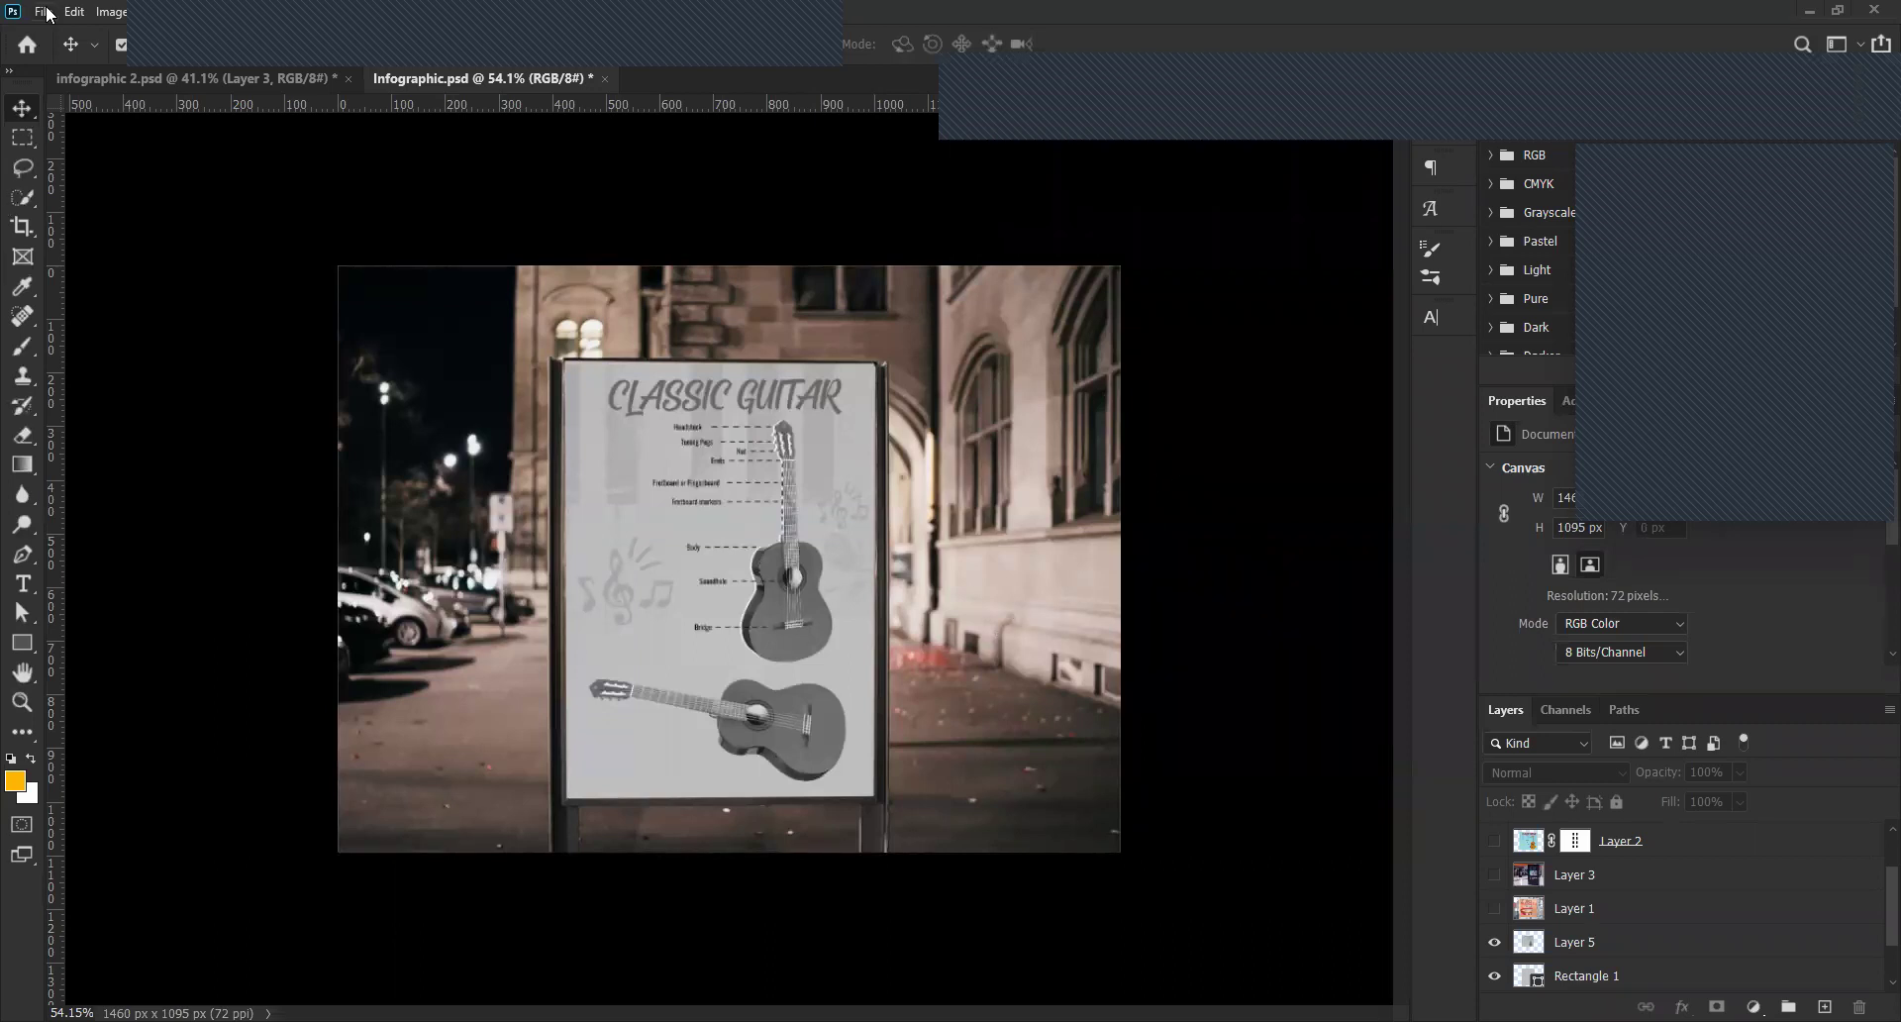
# Create a new 590 x 1575 px document at 72 pixels/inch in 8-bit Grayscale mode with a white background.
pyautogui.hotkey('ctrl', 'n')
pyautogui.click(1077, 585)
pyautogui.click(1061, 642)
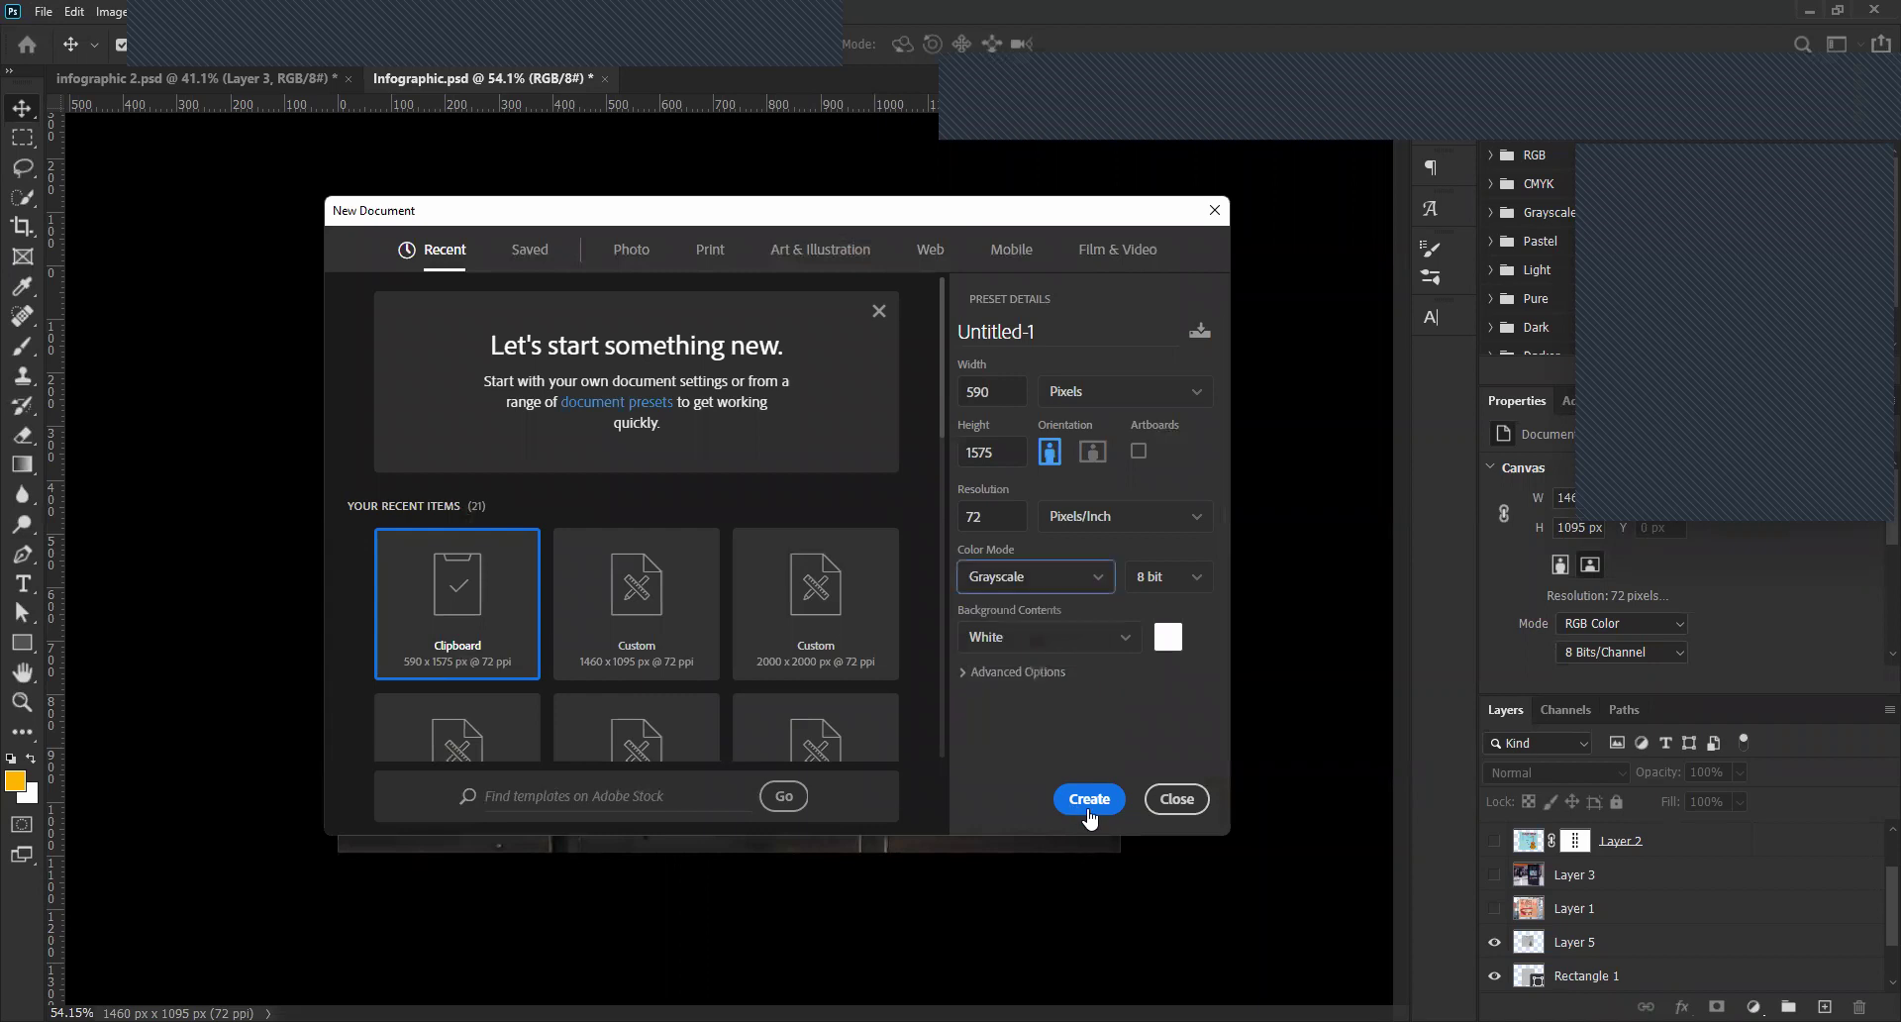
pyautogui.click(1089, 799)
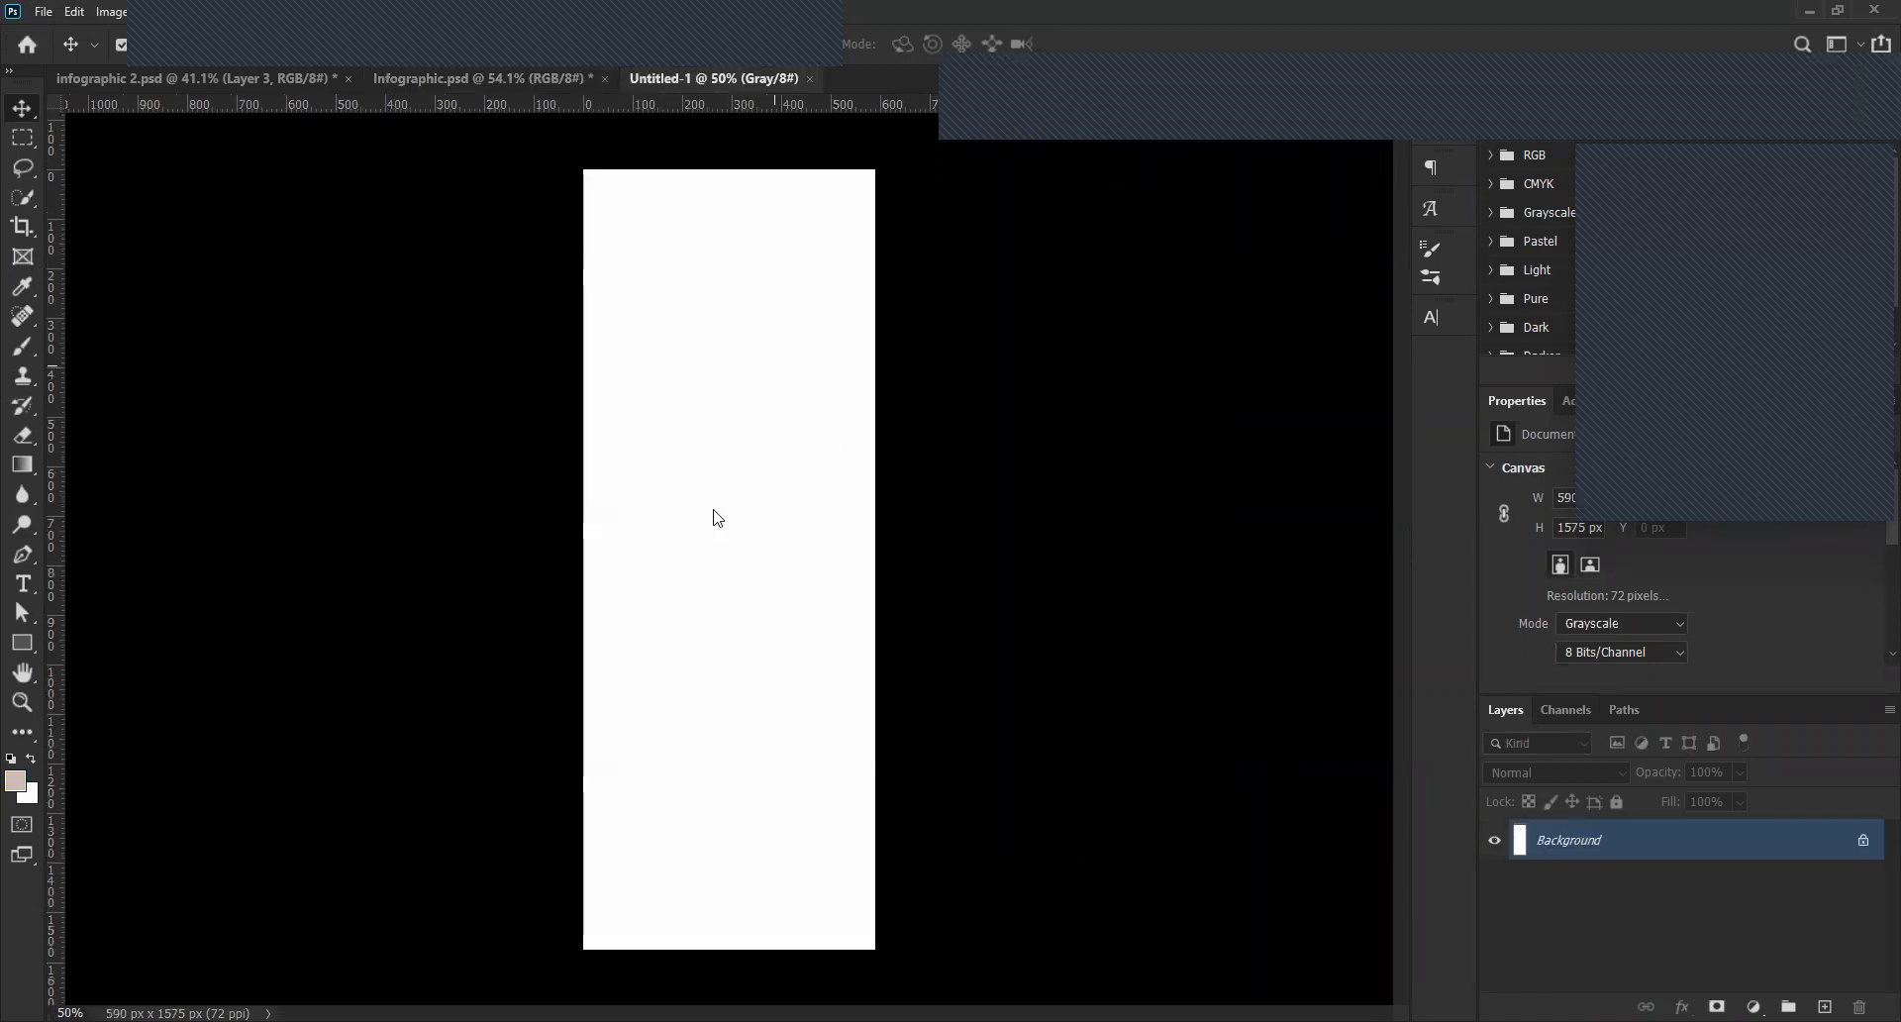
# Draw a rounded rectangle about 420 px wide with 10 px corners in the upper half of the white canvas.
pyautogui.click(753, 490)
pyautogui.click(1116, 433)
pyautogui.rightClick(37, 645)
pyautogui.click(148, 664)
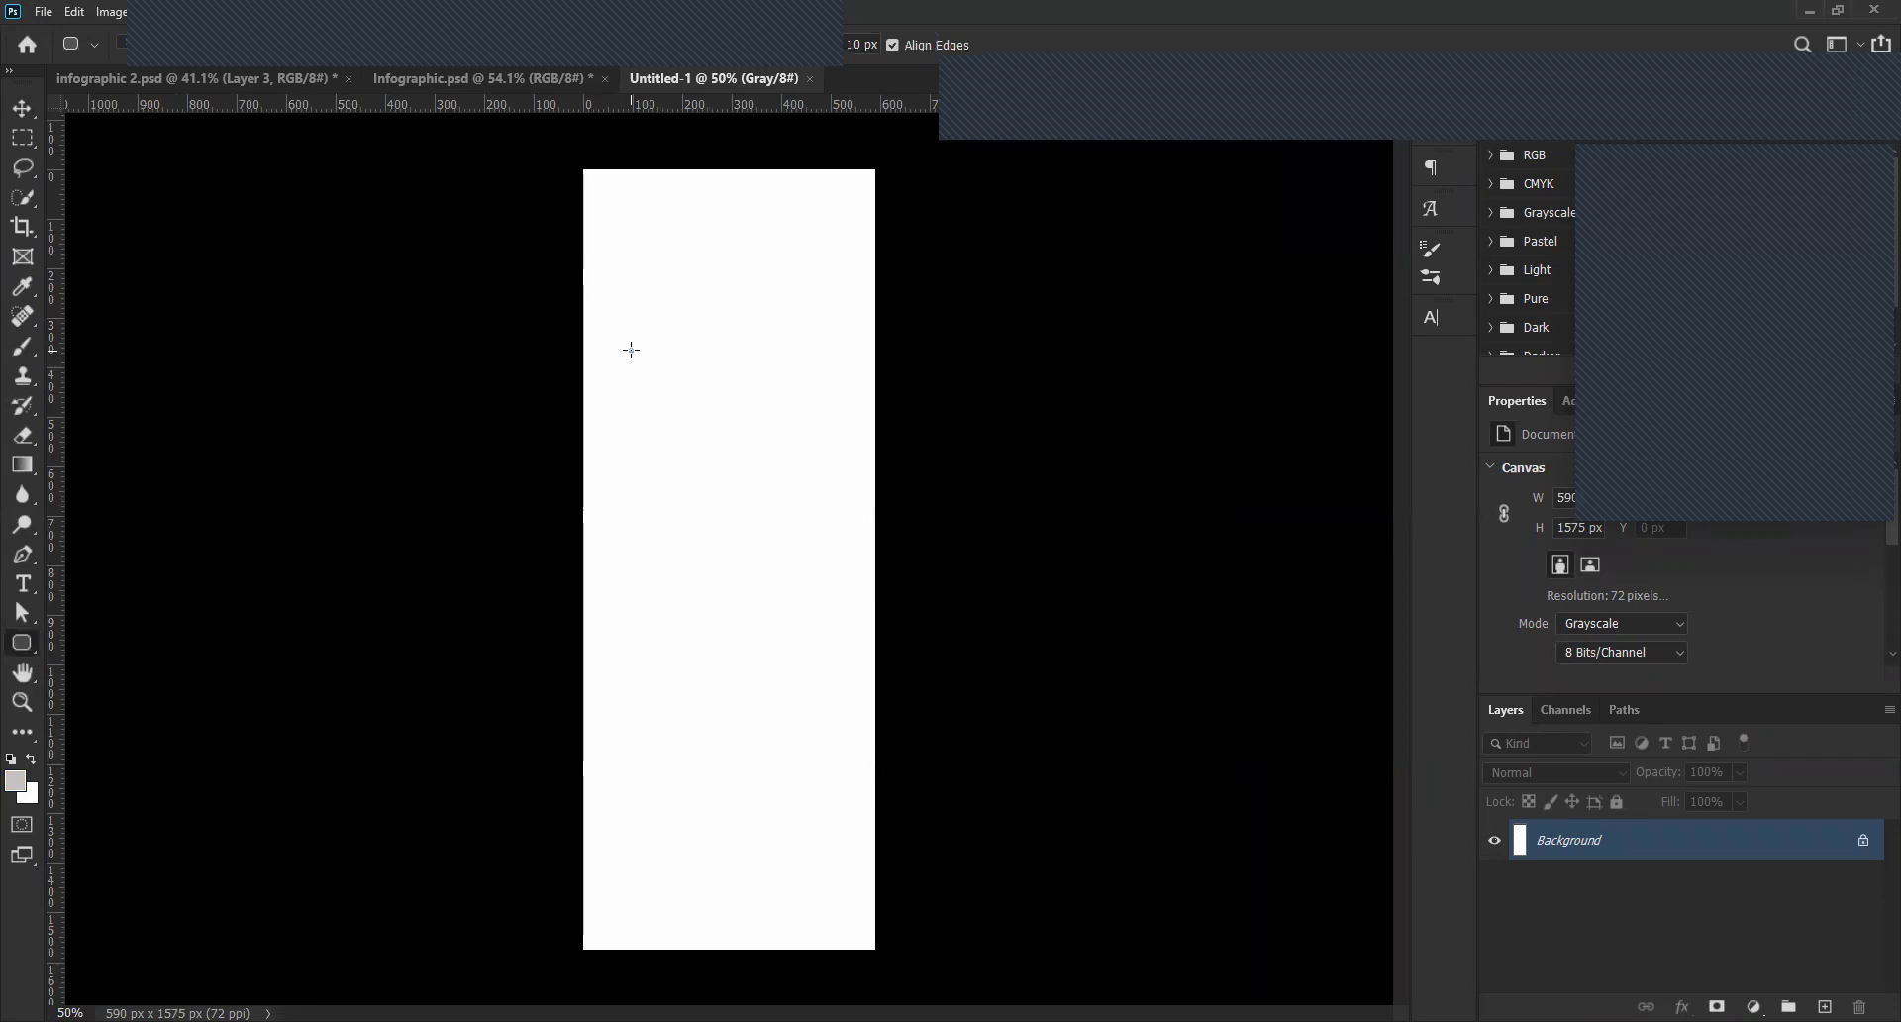
pyautogui.moveTo(634, 353); pyautogui.dragTo(804, 513)
pyautogui.press('v')
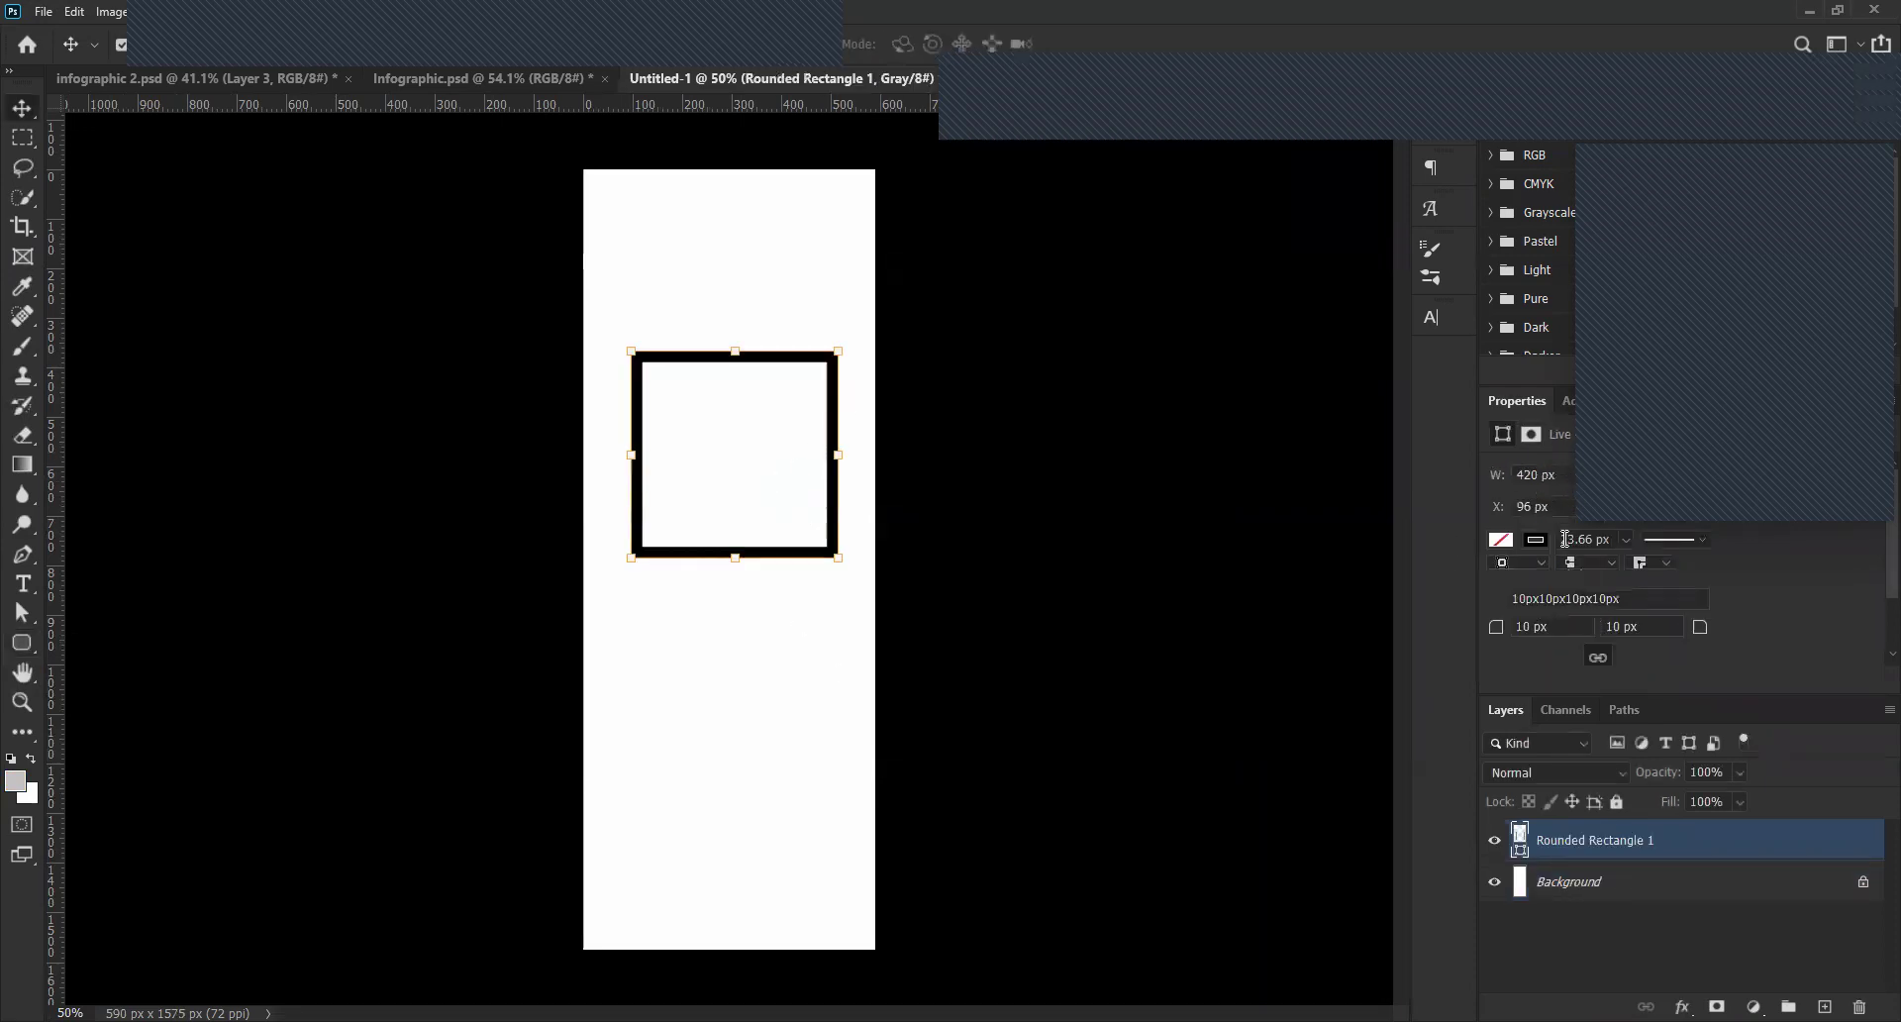
# Remove the rounded rectangle's stroke and fill it with the recently used orange-yellow swatch.
pyautogui.click(1536, 542)
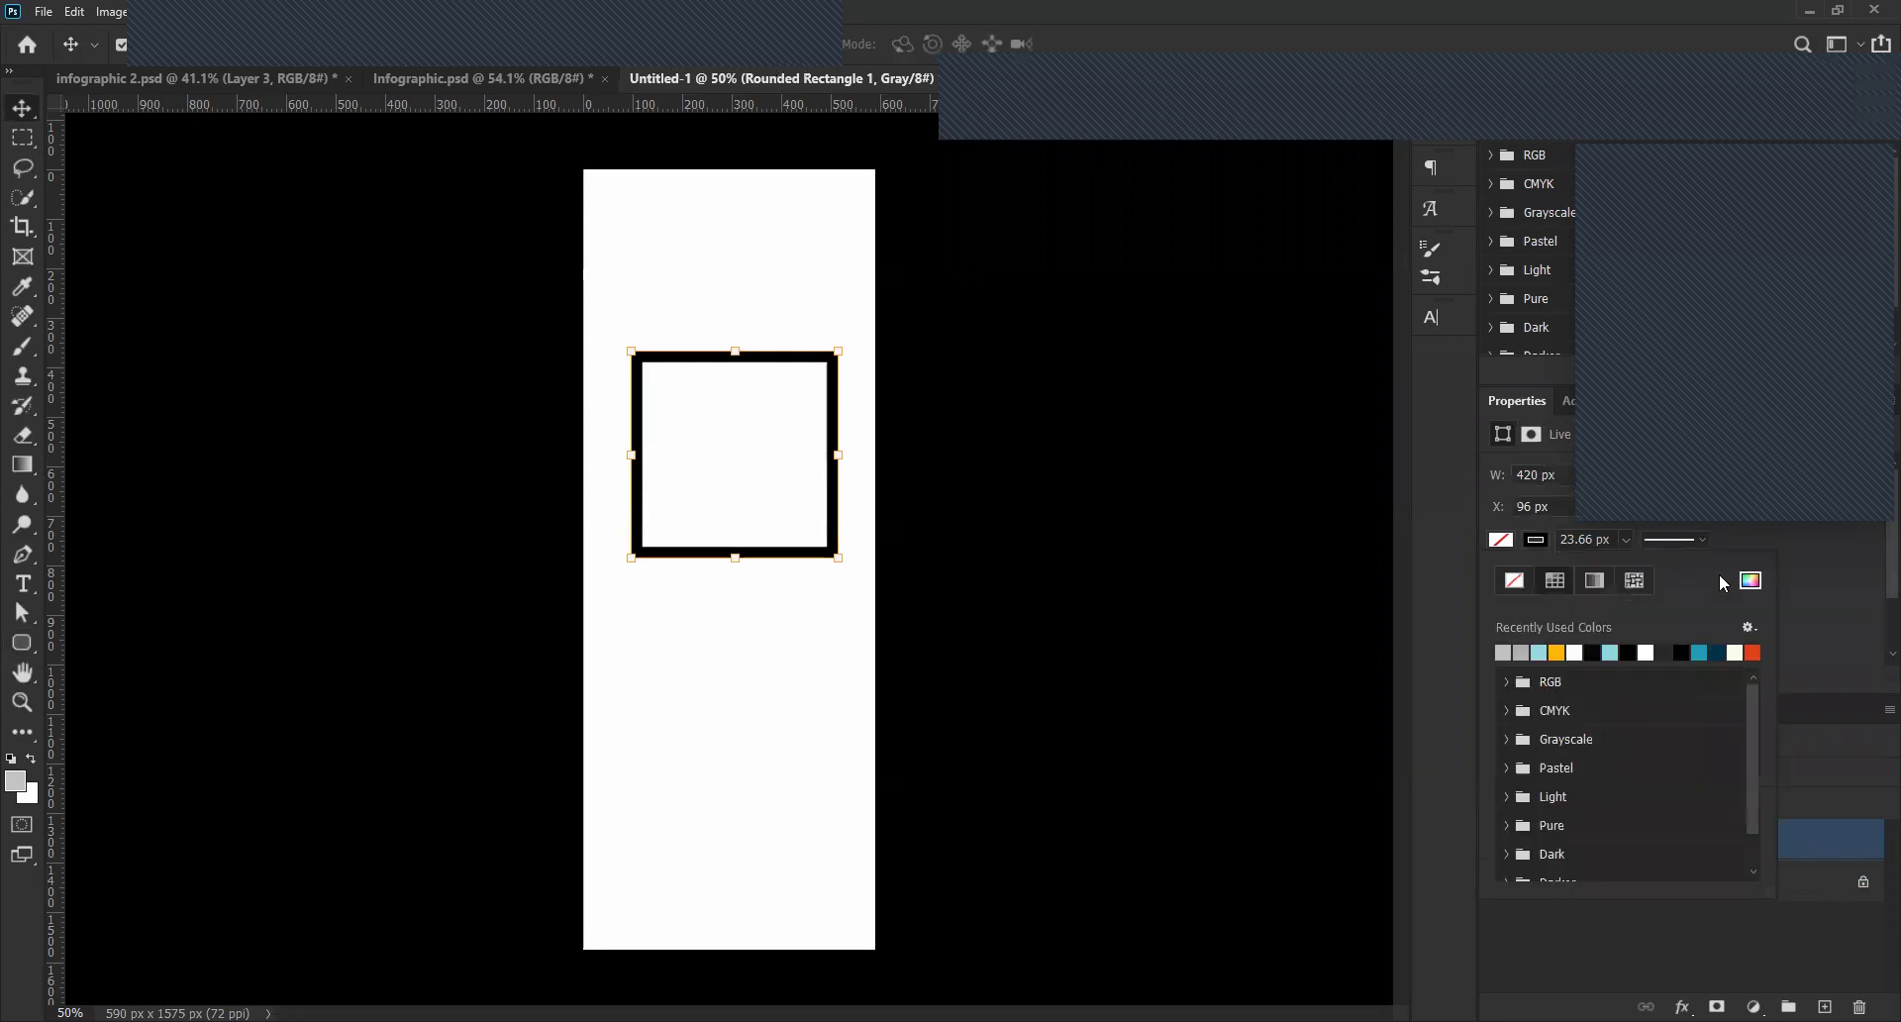
pyautogui.click(1515, 582)
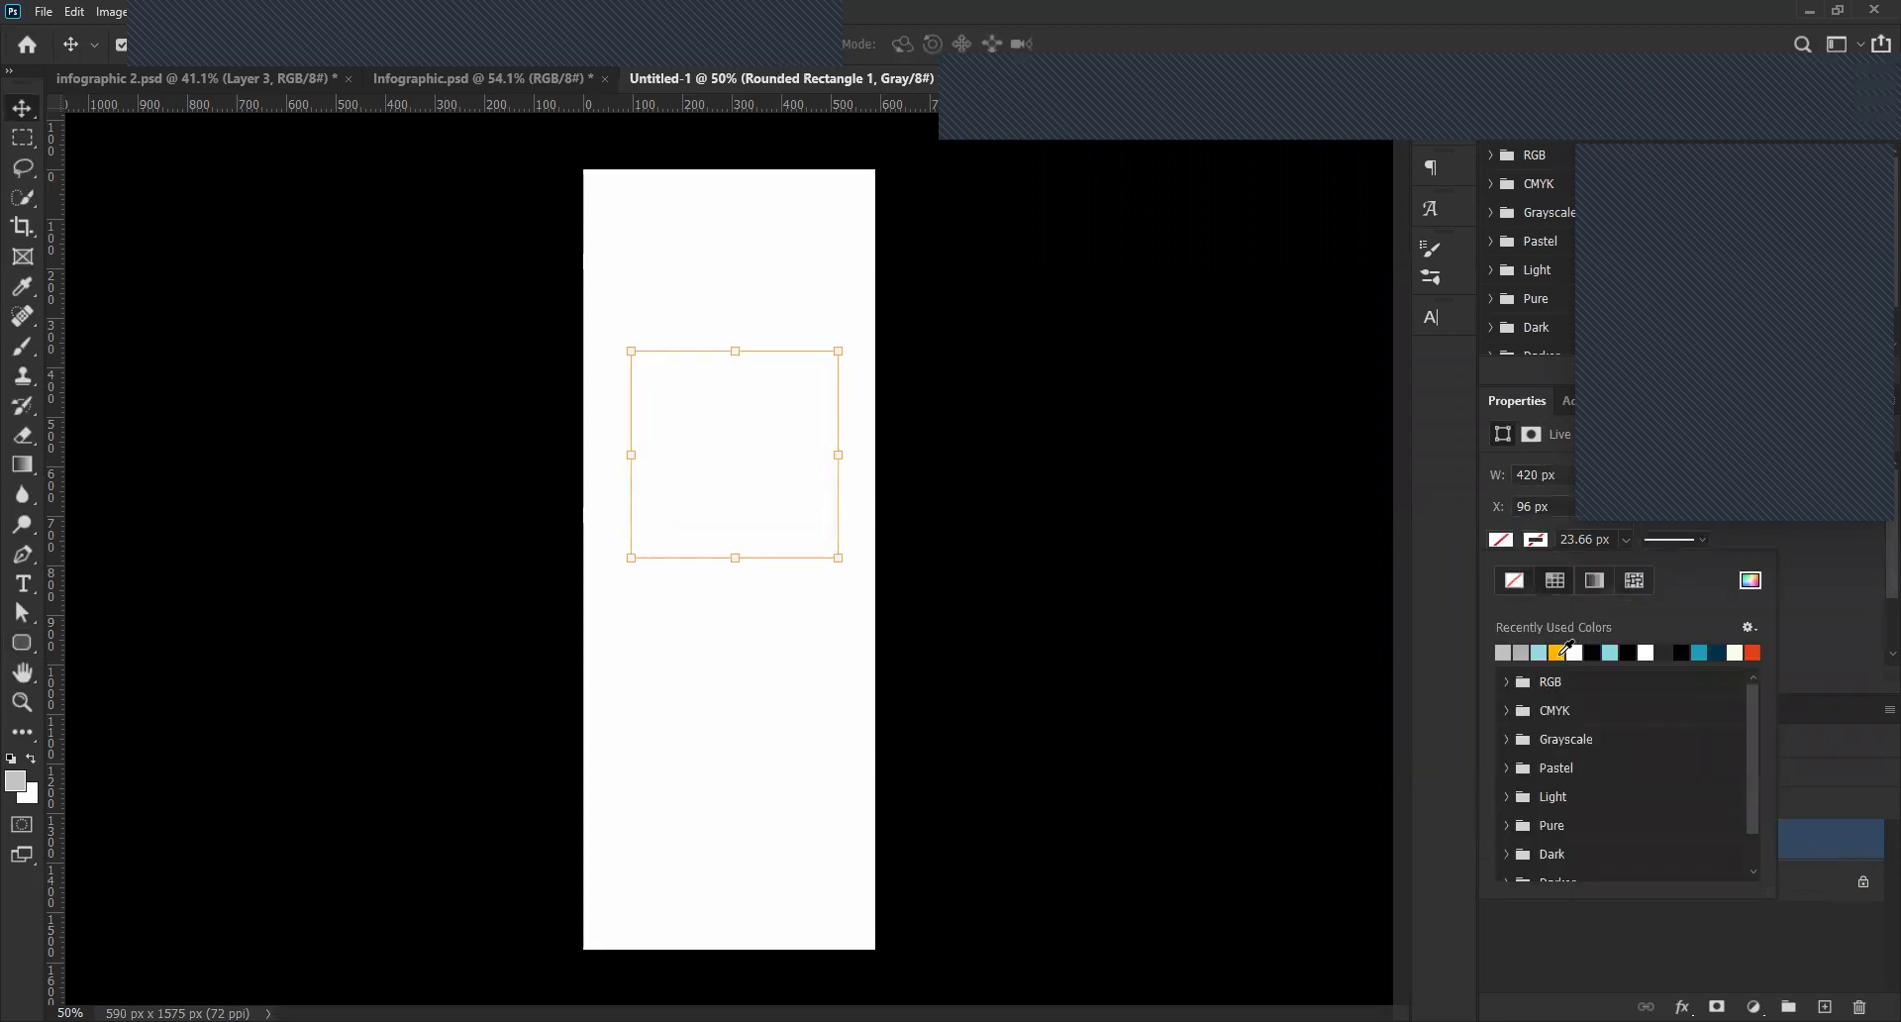
pyautogui.click(1565, 651)
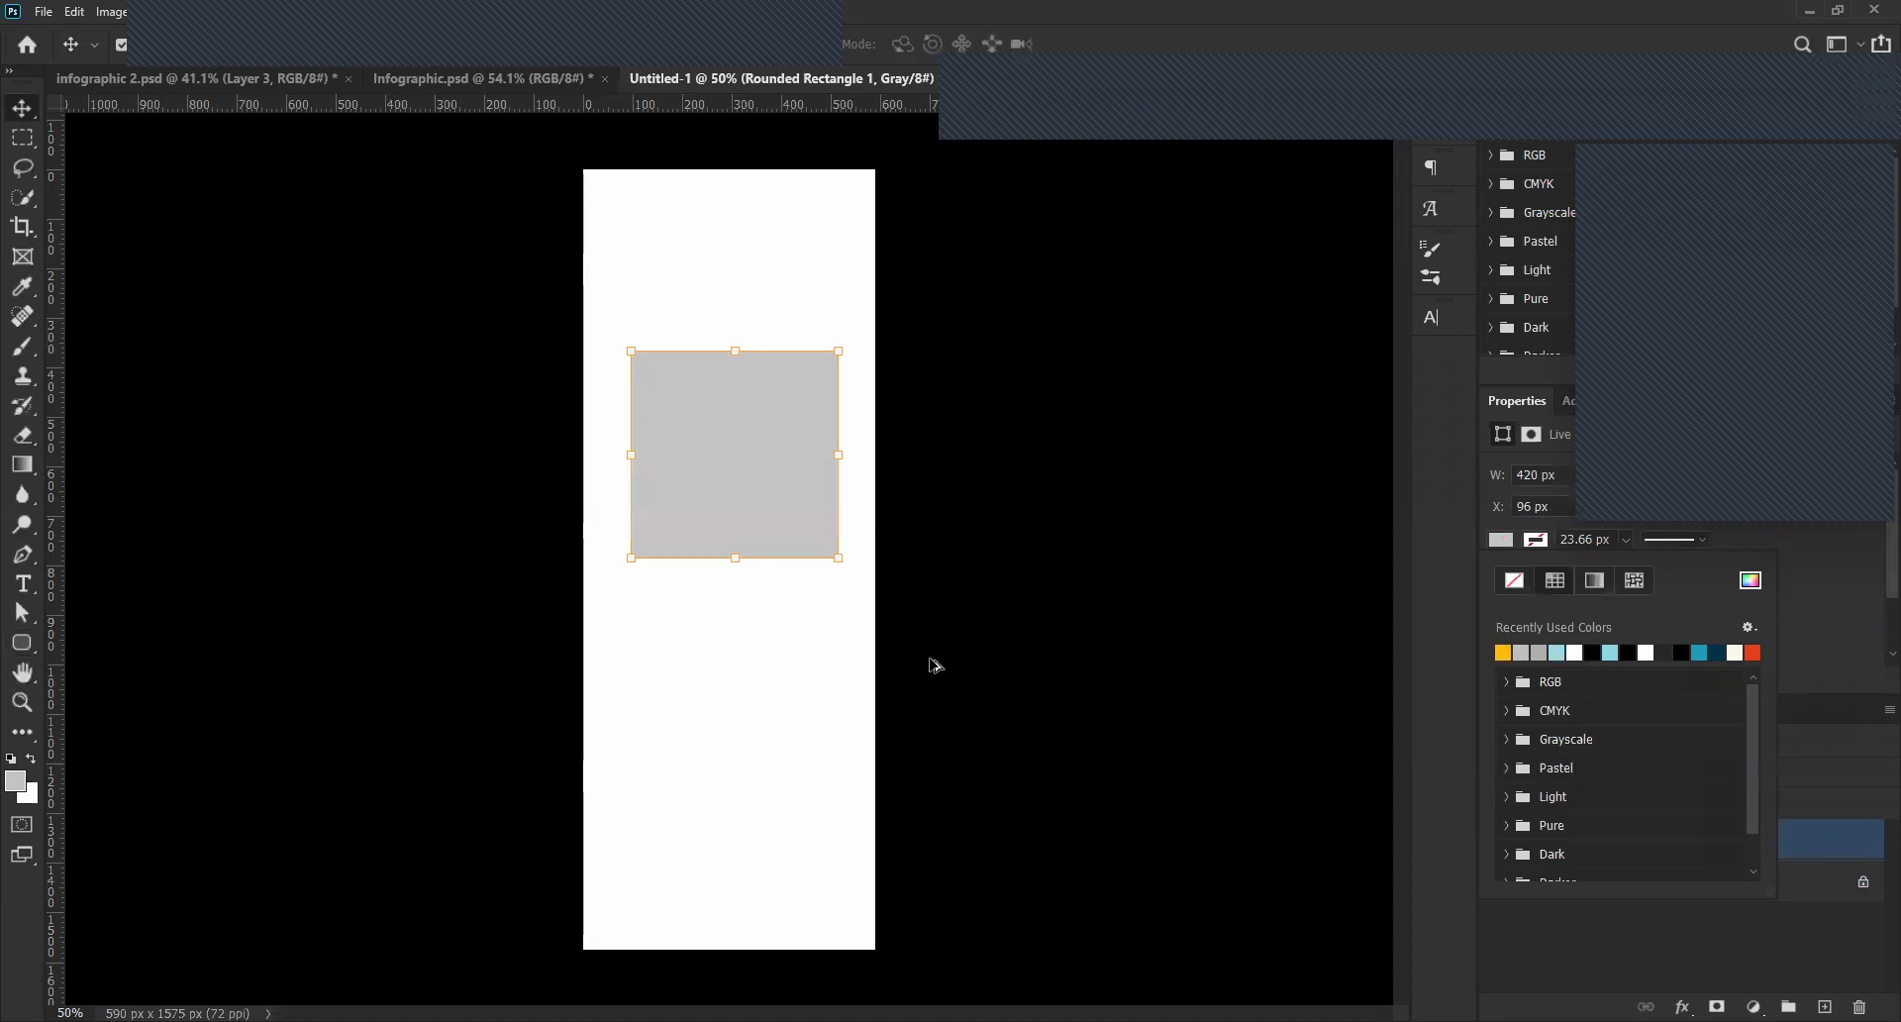
pyautogui.click(930, 660)
# Shift the filled rounded rectangle slightly left on the canvas, to an X position of 79 px.
pyautogui.scroll(8, 931, 661)
pyautogui.moveTo(798, 532); pyautogui.dragTo(790, 605)
pyautogui.click(849, 545)
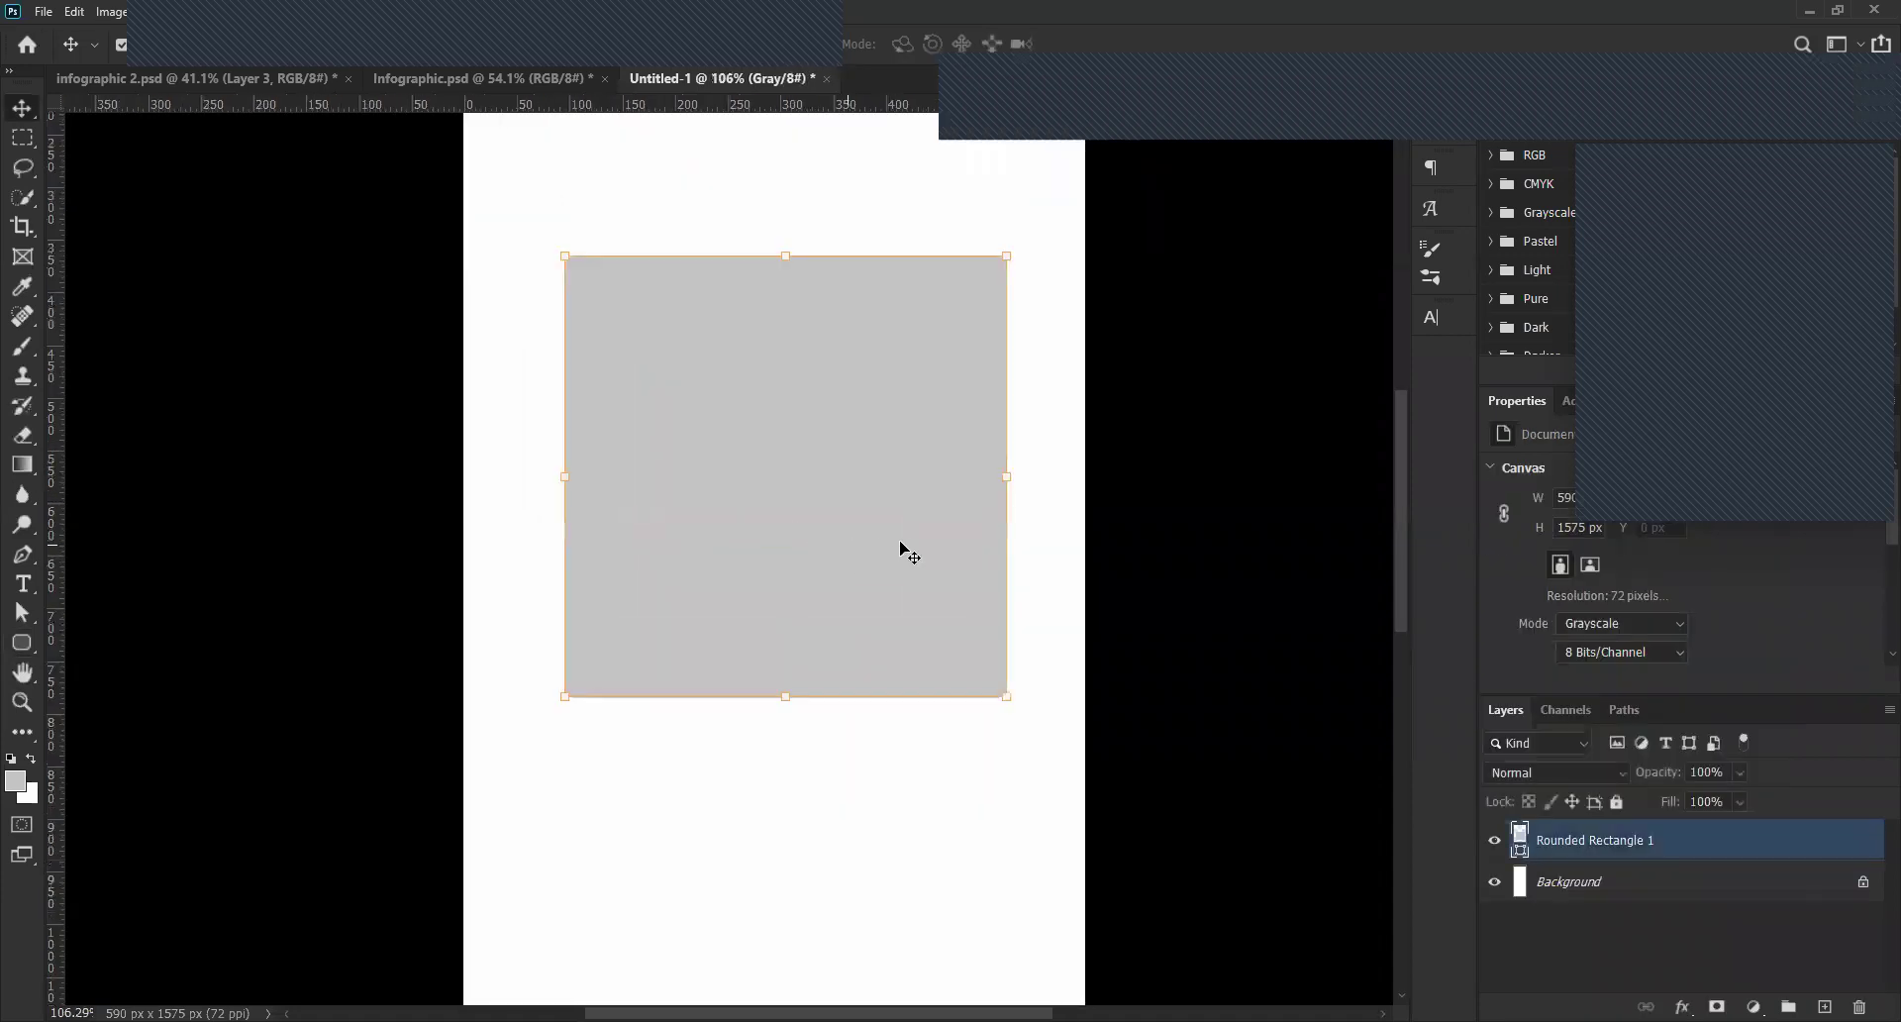
pyautogui.click(906, 539)
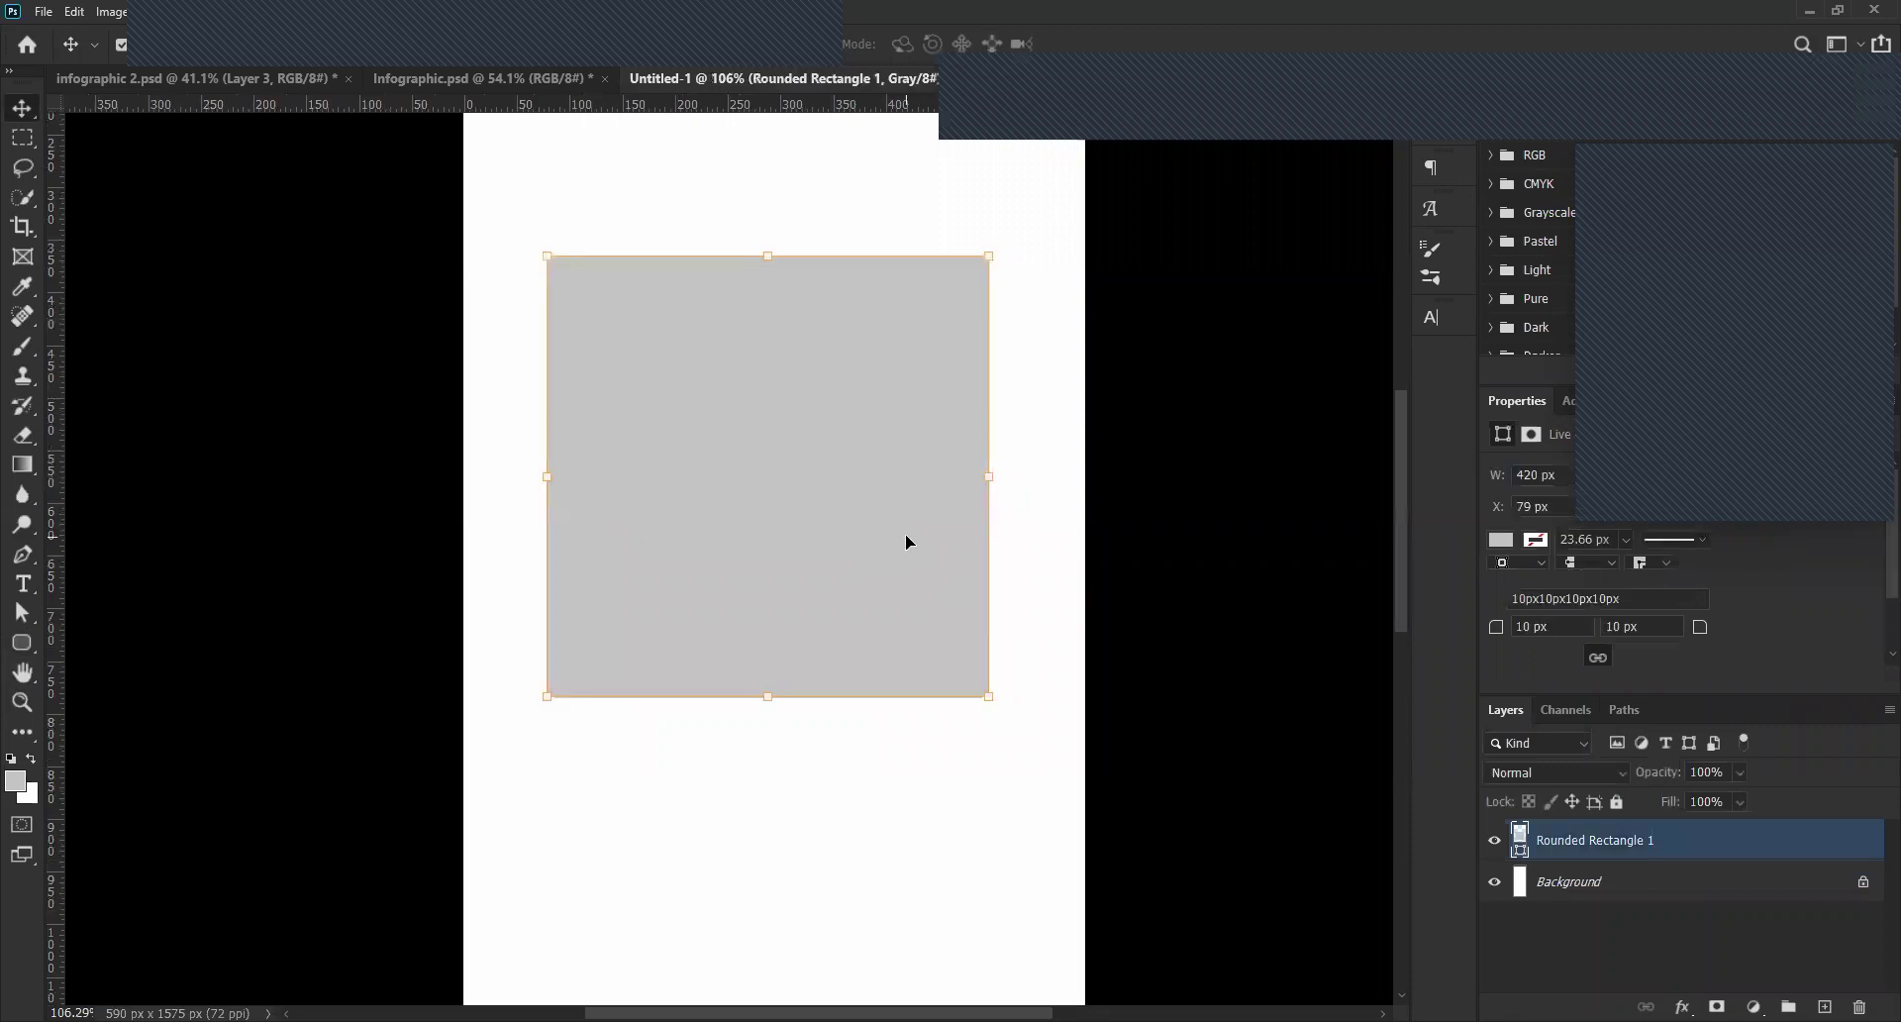
pyautogui.scroll(-1, 906, 537)
pyautogui.scroll(1, 906, 542)
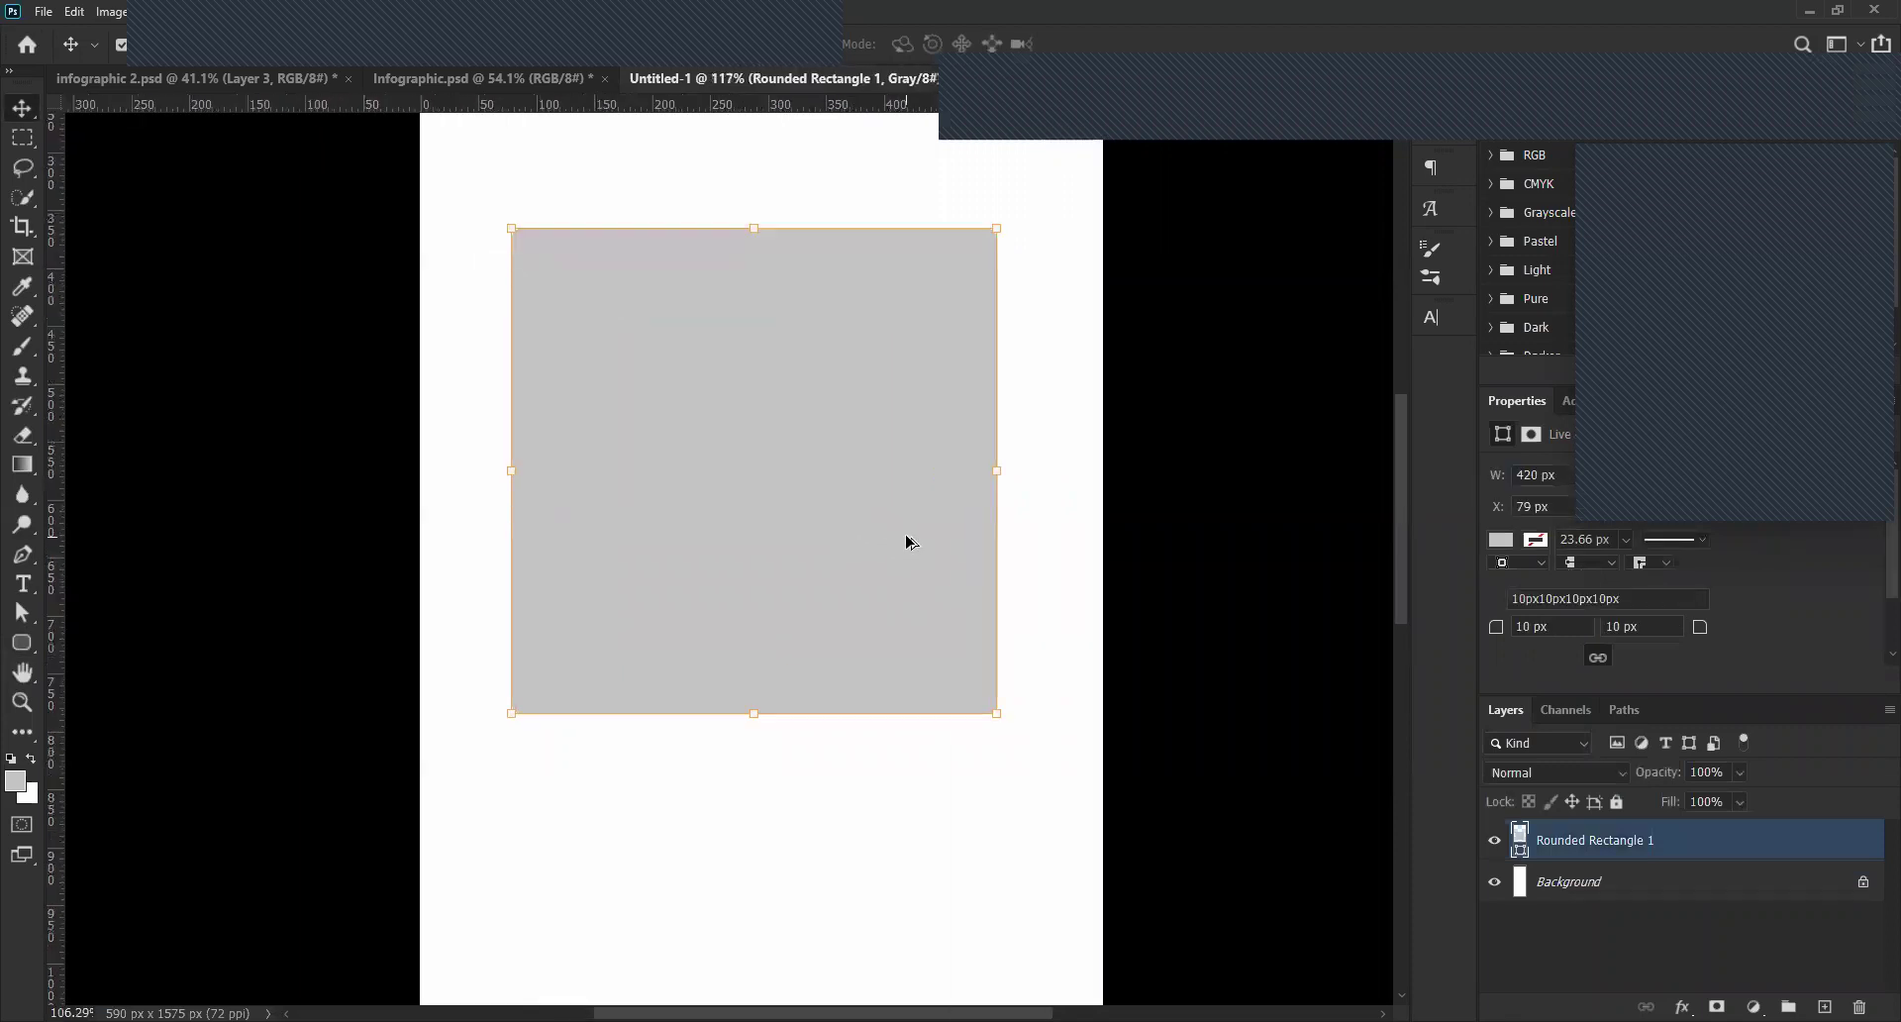
pyautogui.scroll(-2, 906, 542)
pyautogui.press('ctrl')
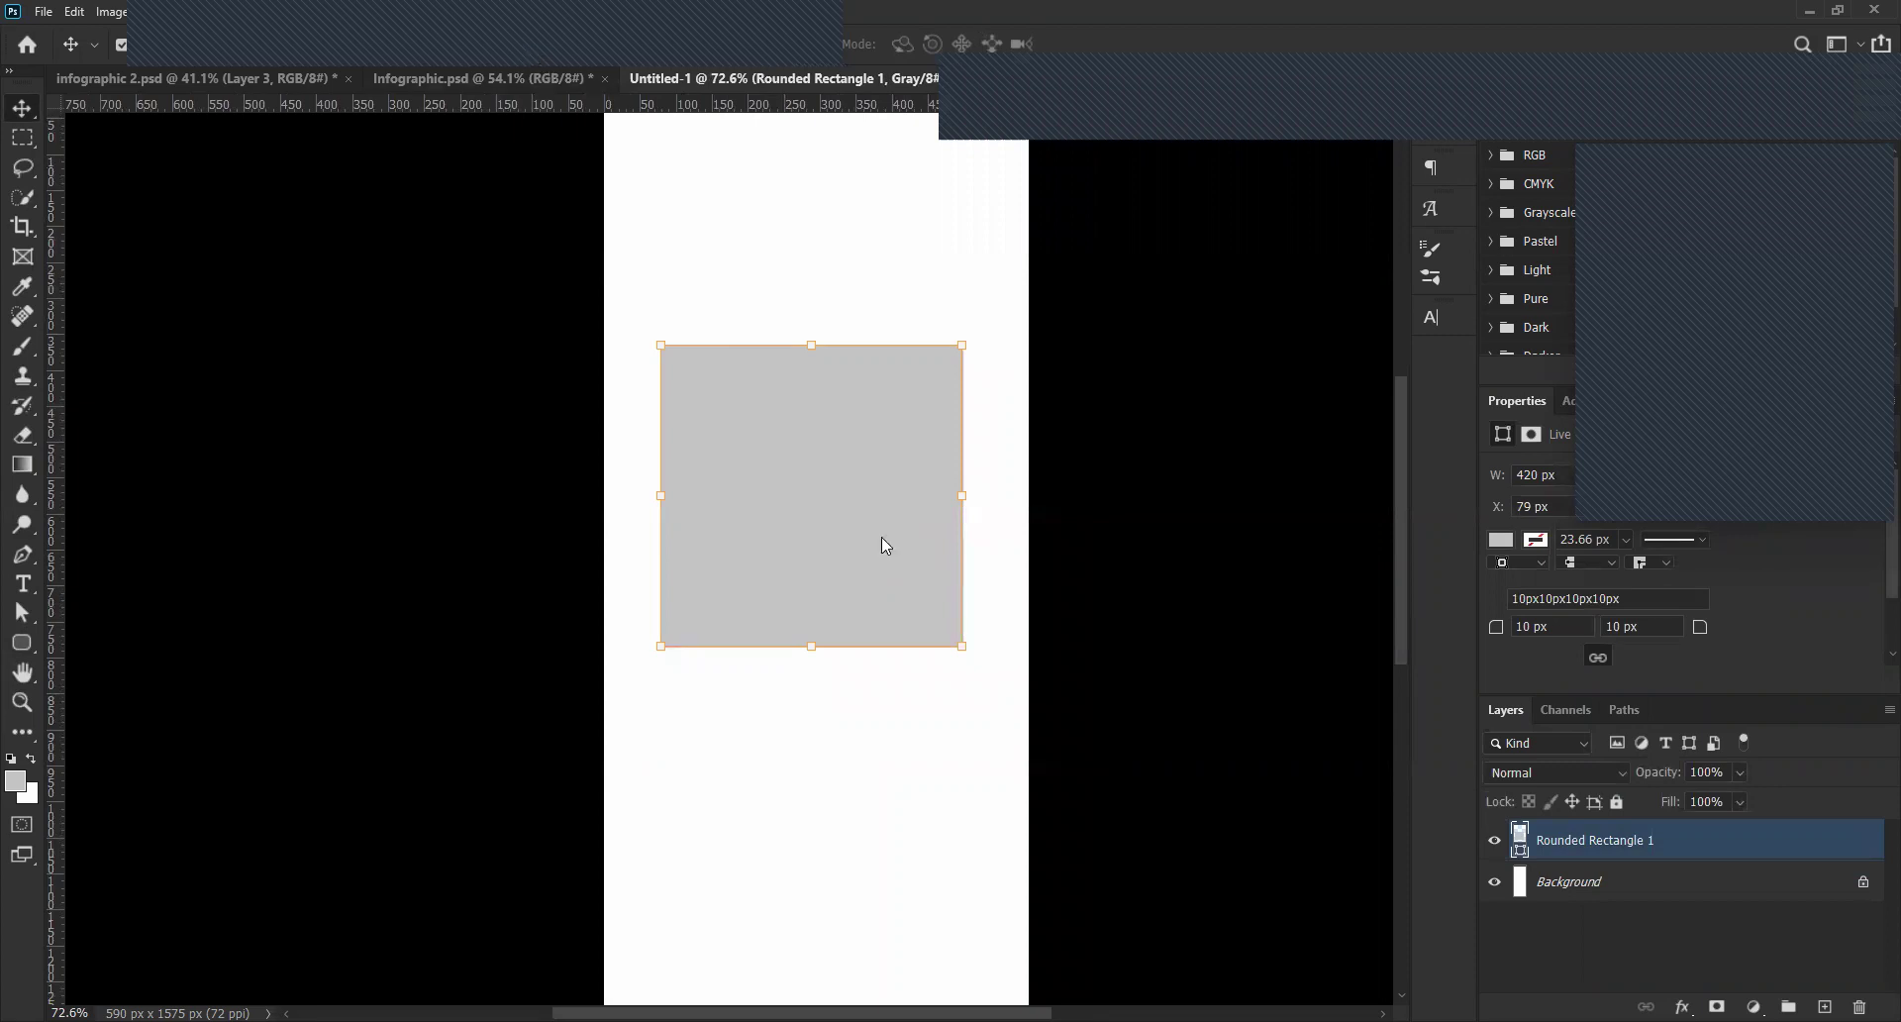
pyautogui.scroll(-1, 825, 429)
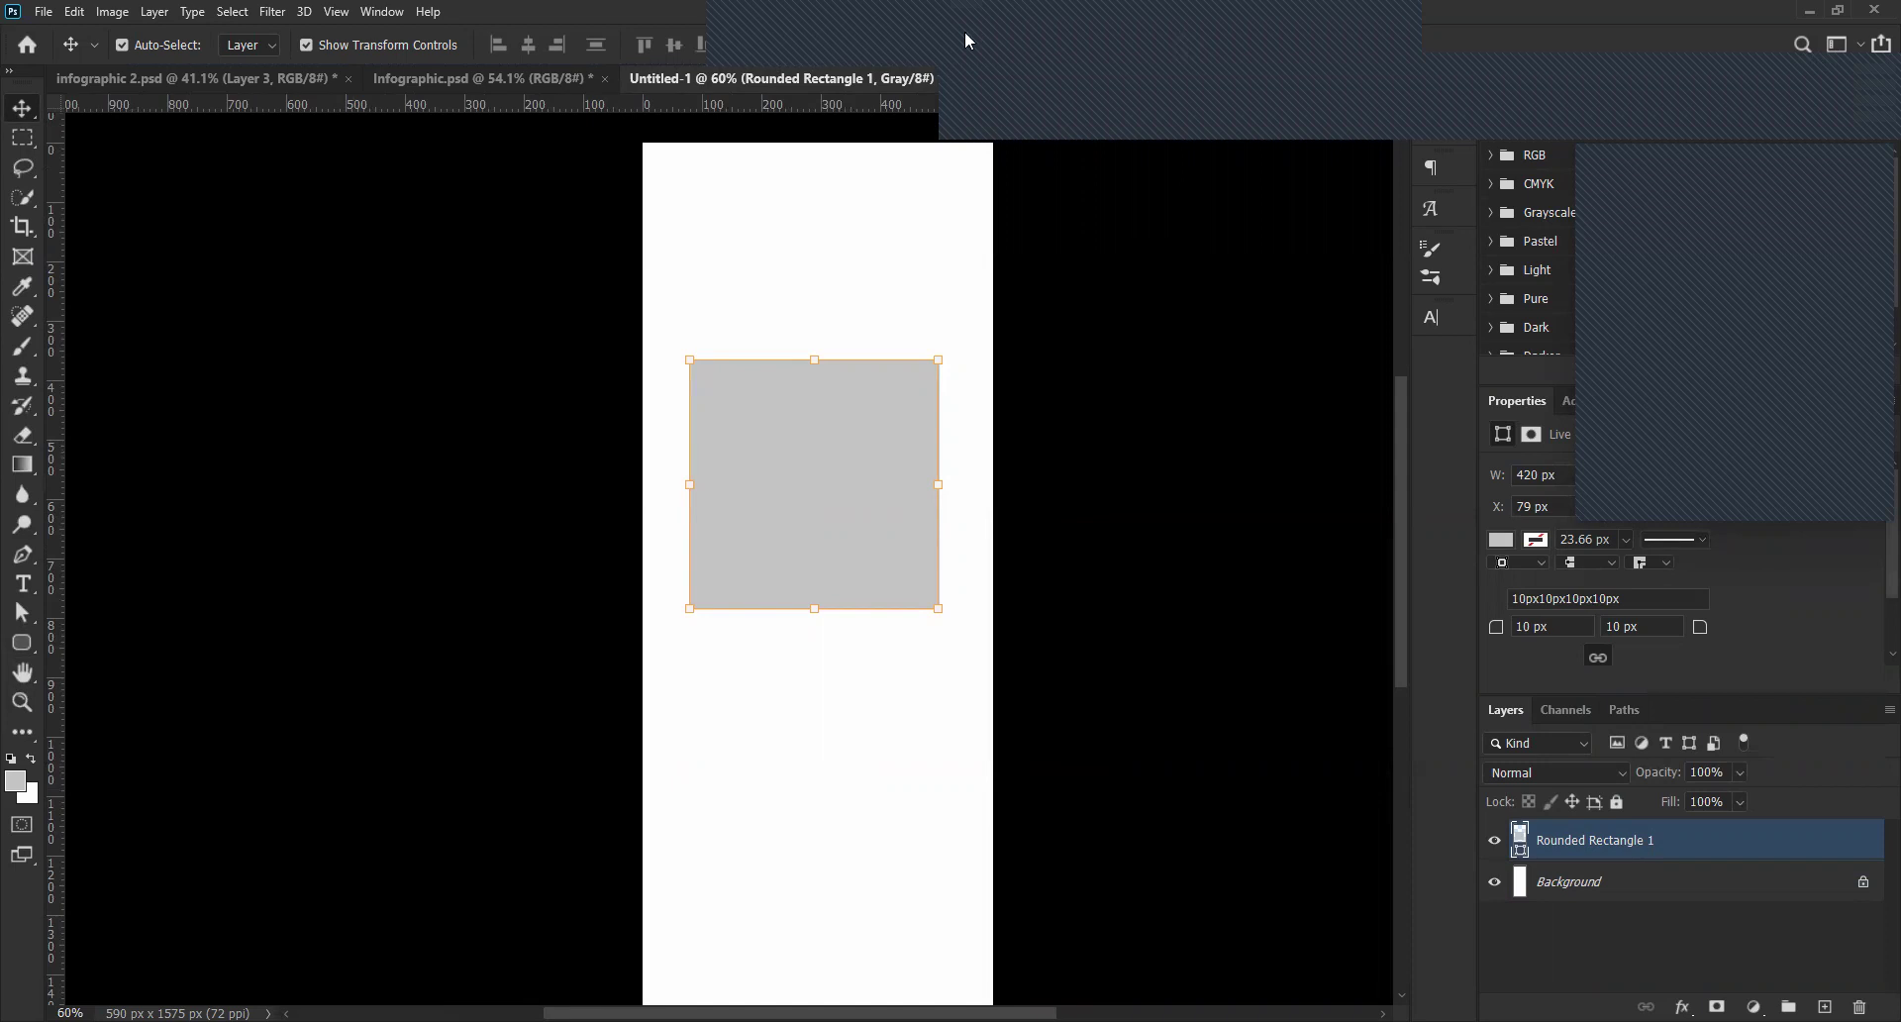
pyautogui.moveTo(807, 538)
pyautogui.mouseDown()
pyautogui.moveTo(827, 299)
pyautogui.moveTo(836, 332)
pyautogui.moveTo(878, 269)
pyautogui.moveTo(821, 257)
pyautogui.moveTo(854, 219)
pyautogui.moveTo(805, 175)
pyautogui.moveTo(824, 115)
pyautogui.moveTo(841, 92)
pyautogui.moveTo(932, 100)
pyautogui.moveTo(965, 79)
pyautogui.moveTo(897, 56)
pyautogui.moveTo(858, 69)
pyautogui.moveTo(875, 111)
pyautogui.mouseUp()
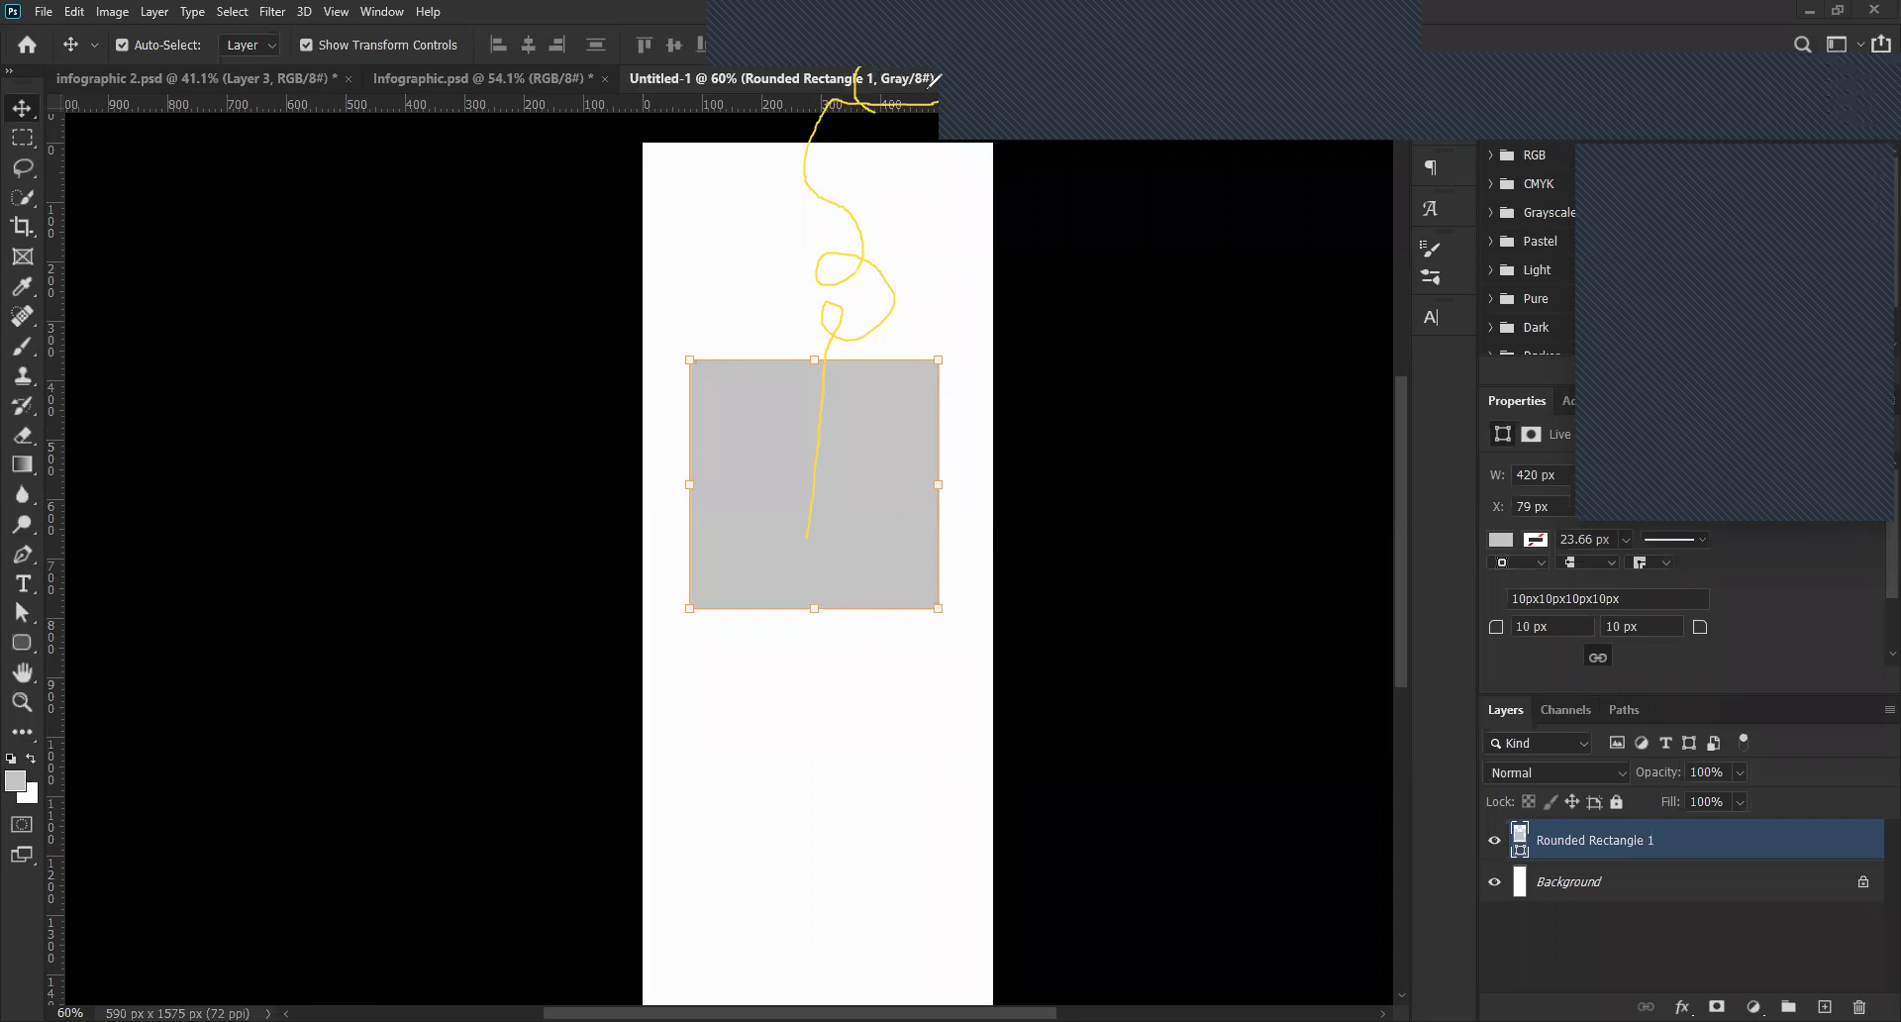
pyautogui.moveTo(854, 94)
pyautogui.mouseDown()
pyautogui.moveTo(514, 149)
pyautogui.moveTo(482, 133)
pyautogui.moveTo(480, 102)
pyautogui.moveTo(536, 51)
pyautogui.moveTo(599, 59)
pyautogui.moveTo(610, 85)
pyautogui.moveTo(564, 131)
pyautogui.moveTo(521, 128)
pyautogui.moveTo(519, 74)
pyautogui.moveTo(579, 117)
pyautogui.moveTo(565, 79)
pyautogui.moveTo(554, 95)
pyautogui.moveTo(607, 123)
pyautogui.moveTo(578, 98)
pyautogui.moveTo(477, 110)
pyautogui.moveTo(517, 94)
pyautogui.moveTo(413, 145)
pyautogui.moveTo(288, 103)
pyautogui.moveTo(313, 99)
pyautogui.mouseUp()
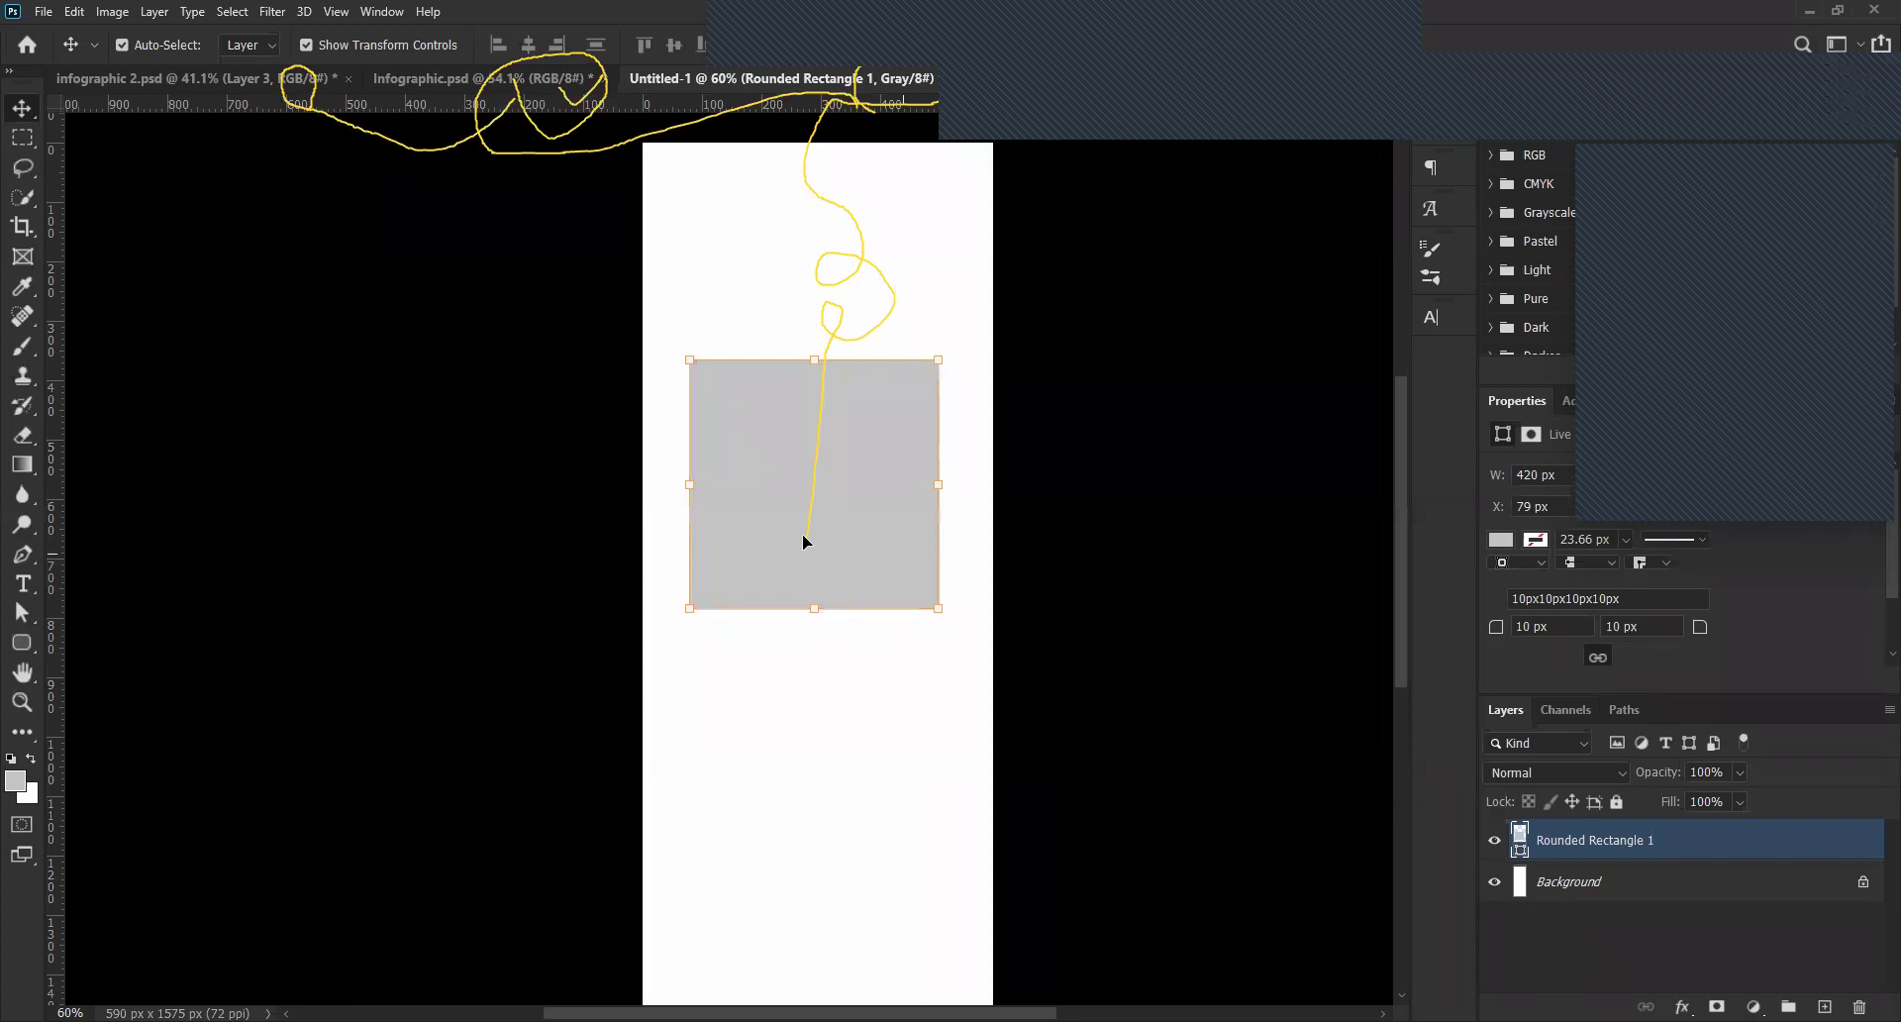
# Delete the rounded rectangle and, in infographic 2.psd, stamp all visible layers into a new layer above Layer 5 copy.
pyautogui.press('Delete')
pyautogui.click(99, 85)
pyautogui.scroll(-3, 1655, 836)
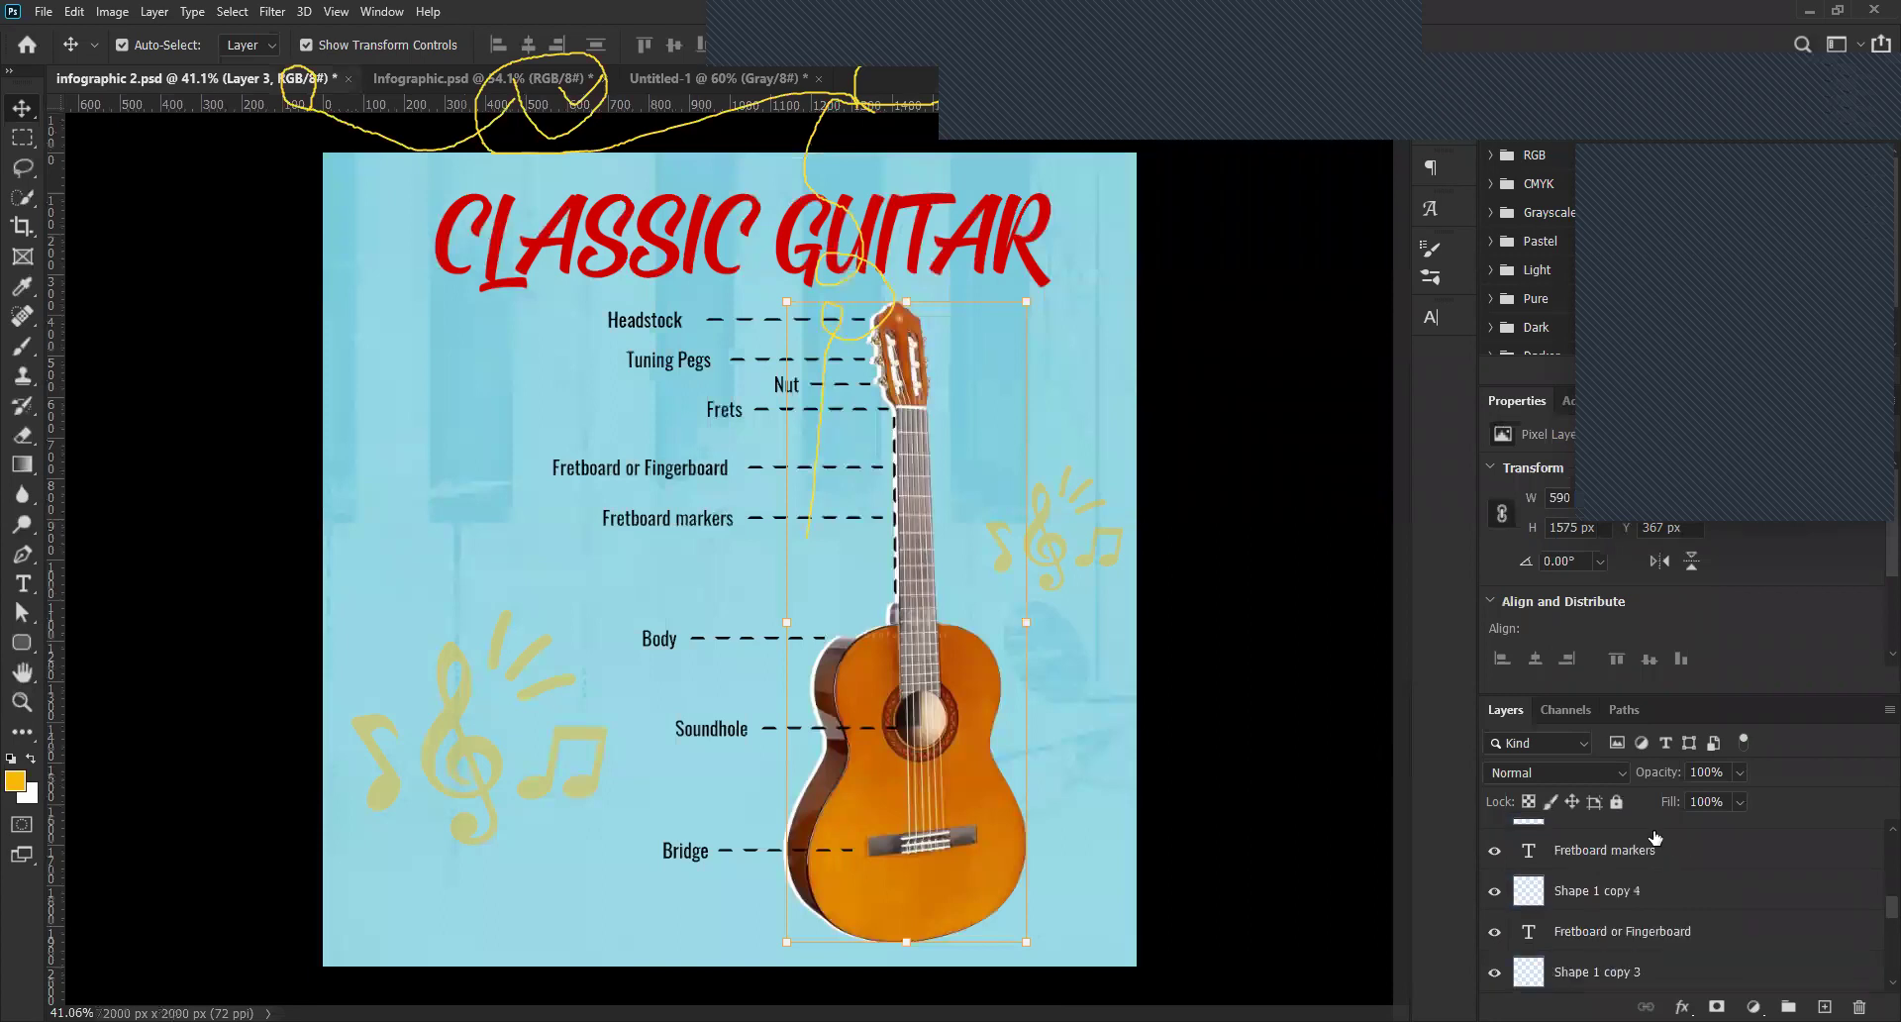
pyautogui.scroll(5, 1655, 837)
pyautogui.click(1680, 840)
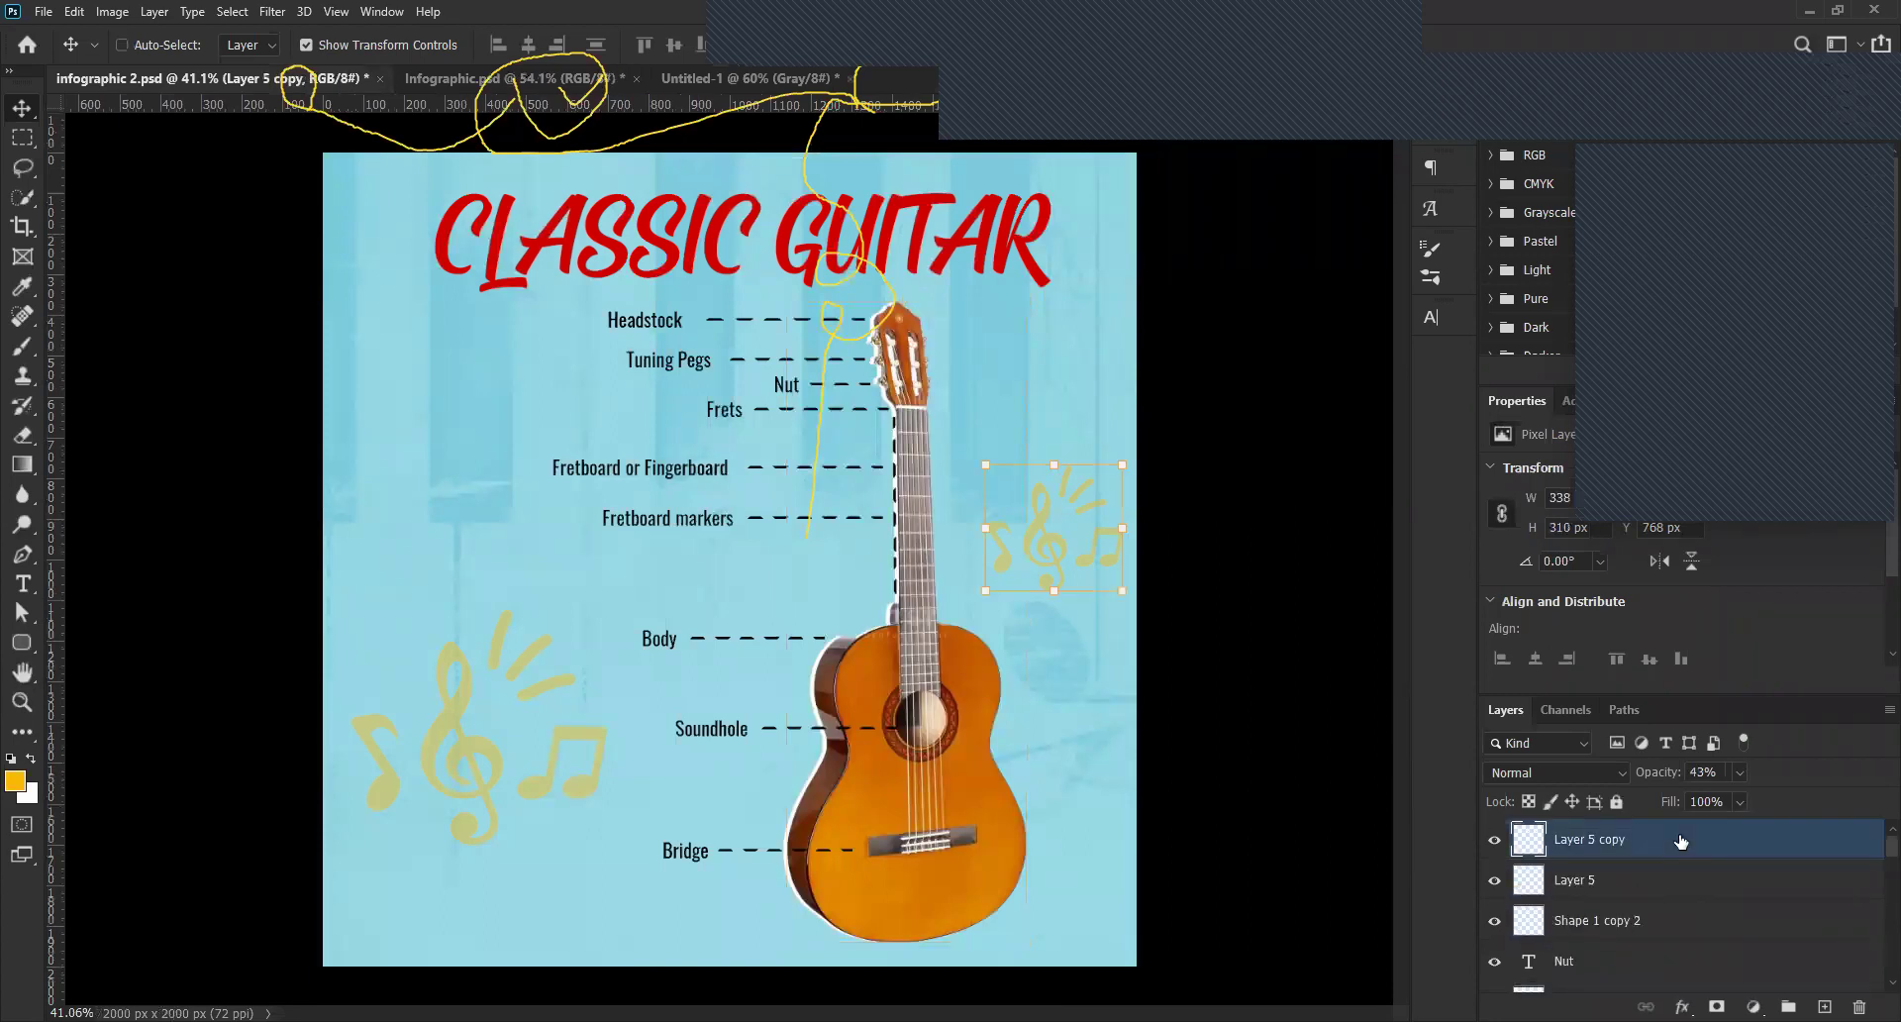
pyautogui.hotkey('ctrl', 'shift', 'alt', 'e')
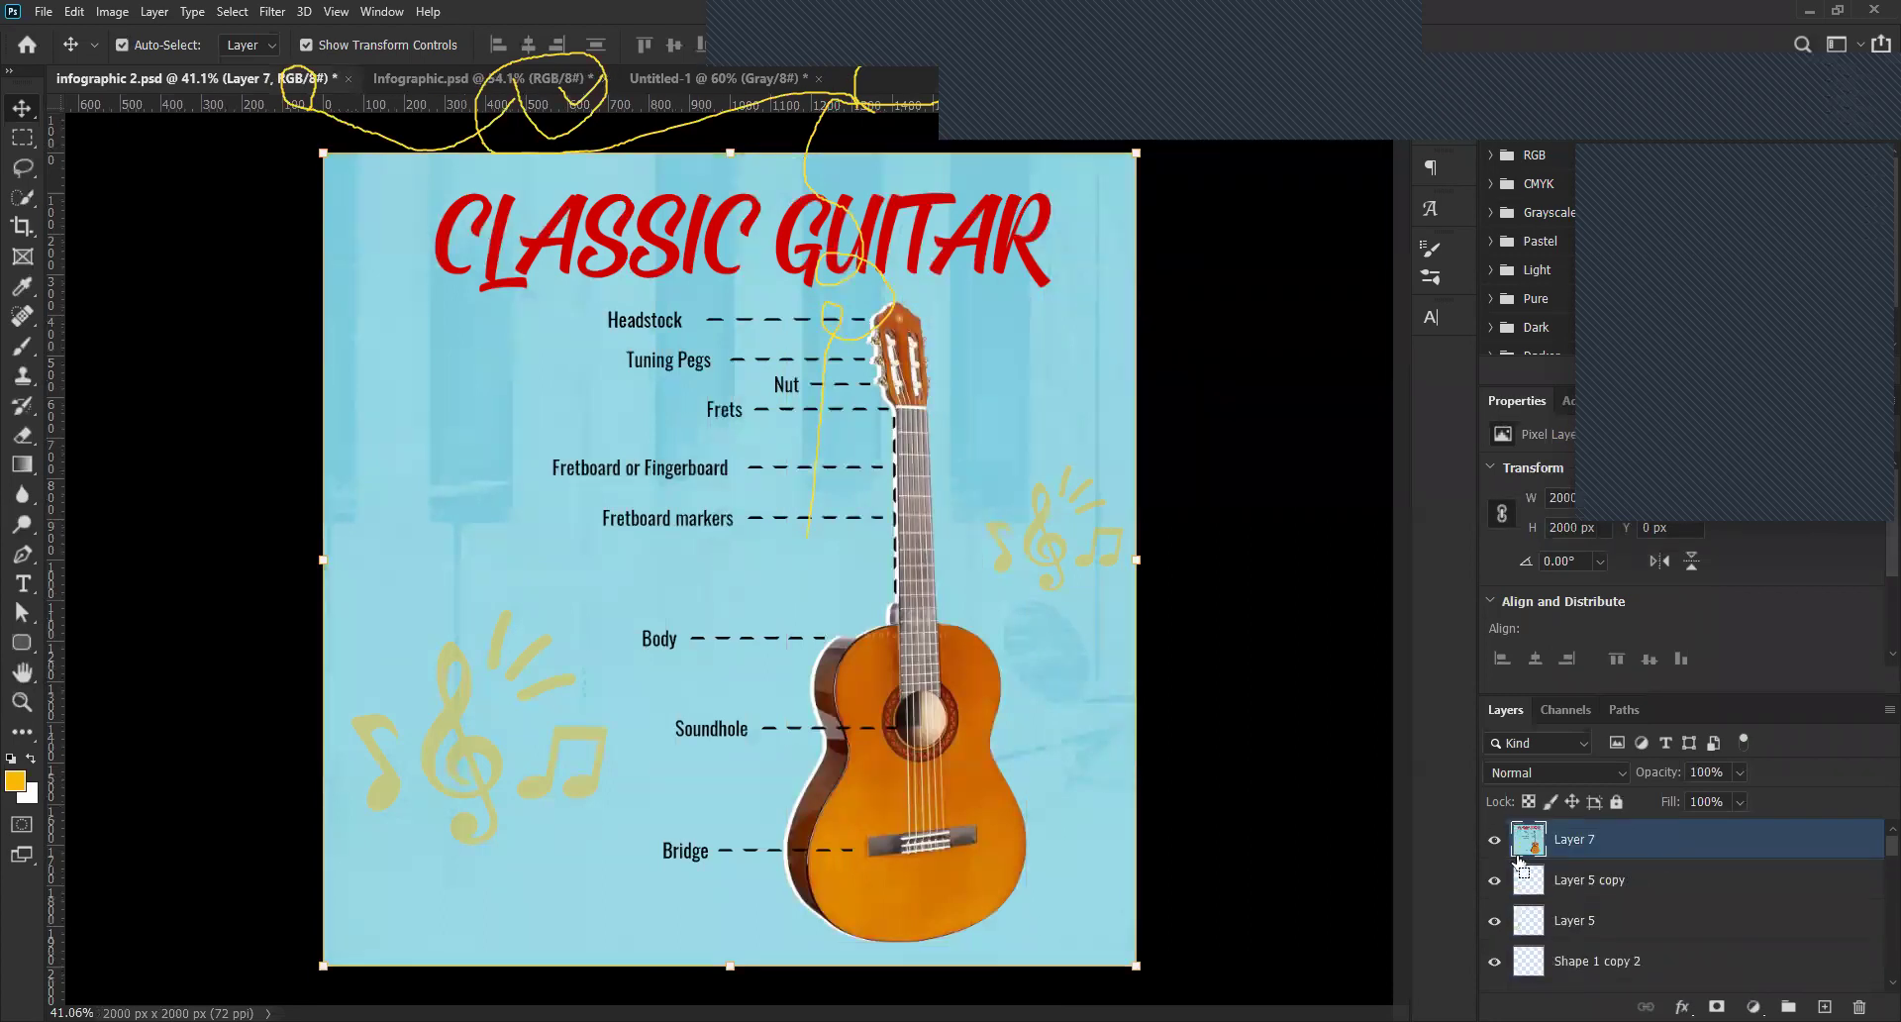
# Copy the merged poster layer into the Untitled-1 grayscale document and scale it to 29.15% so it fits the canvas width.
pyautogui.click(711, 78)
pyautogui.scroll(-10, 1039, 523)
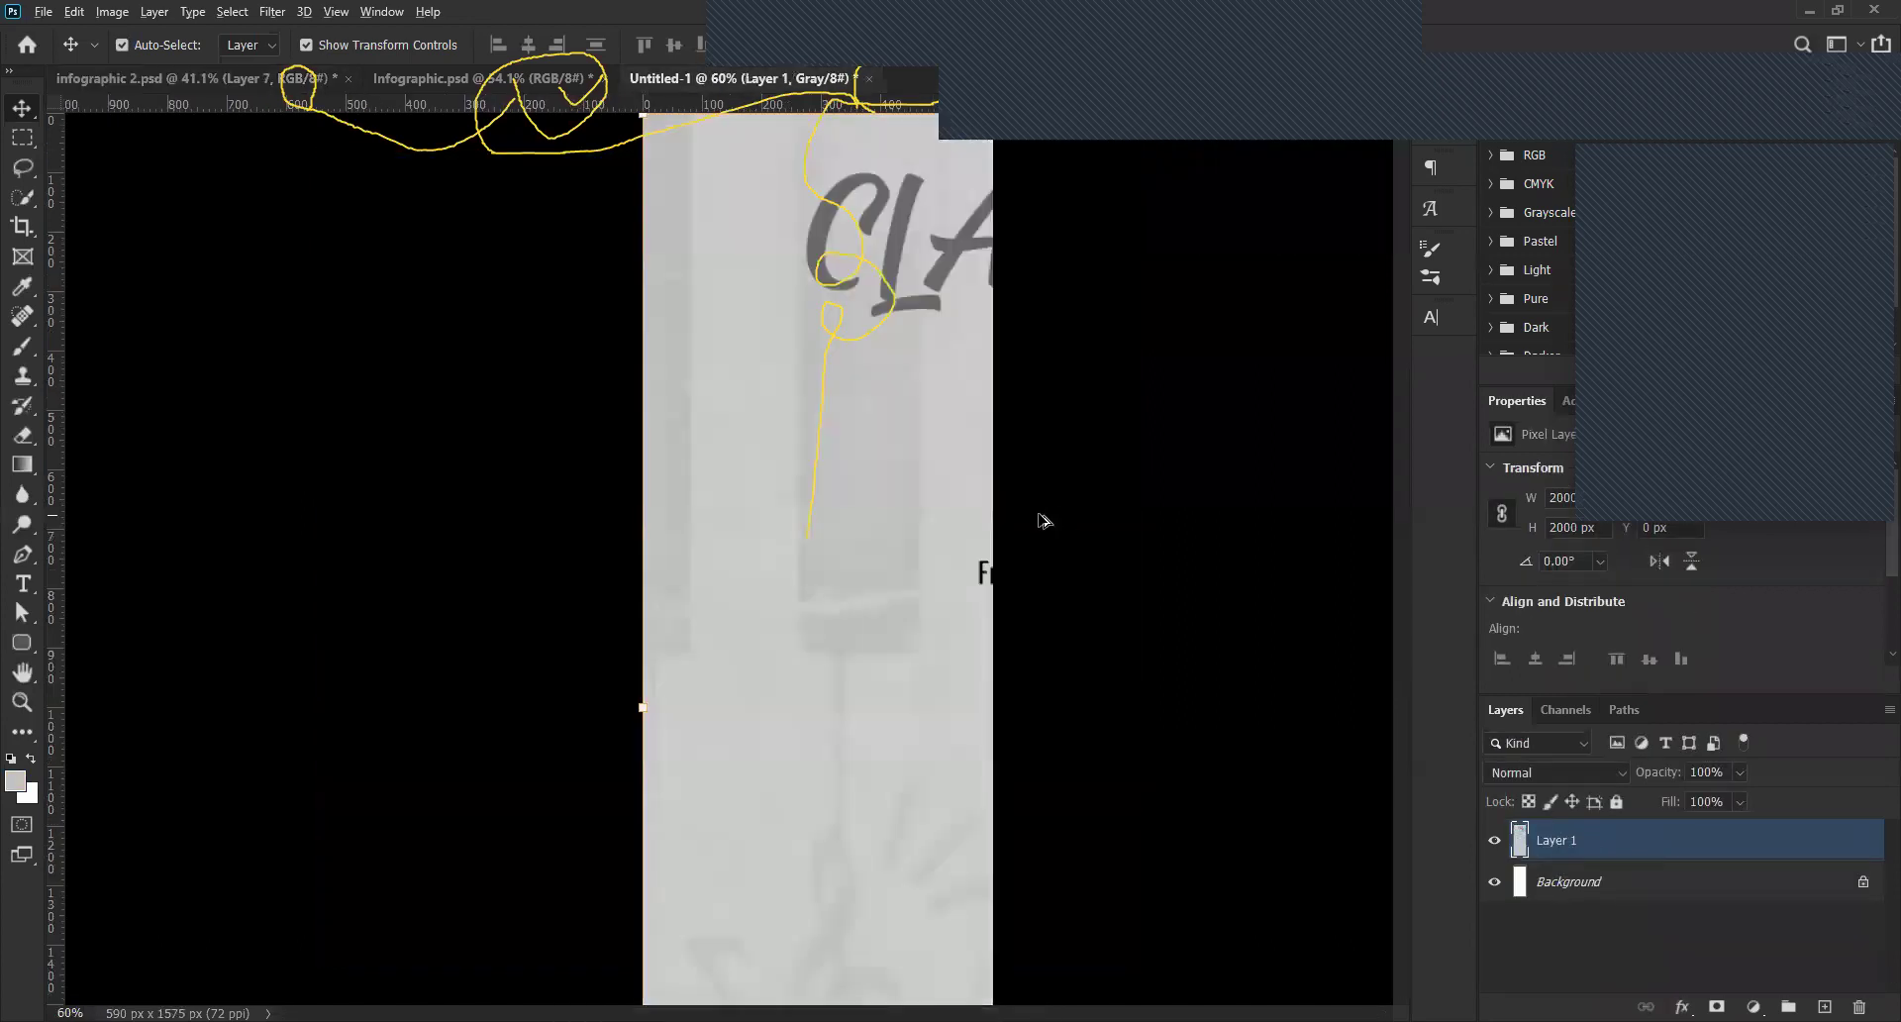
pyautogui.scroll(3, 1016, 764)
pyautogui.hotkey('ctrl', 't')
pyautogui.moveTo(777, 610); pyautogui.dragTo(744, 638)
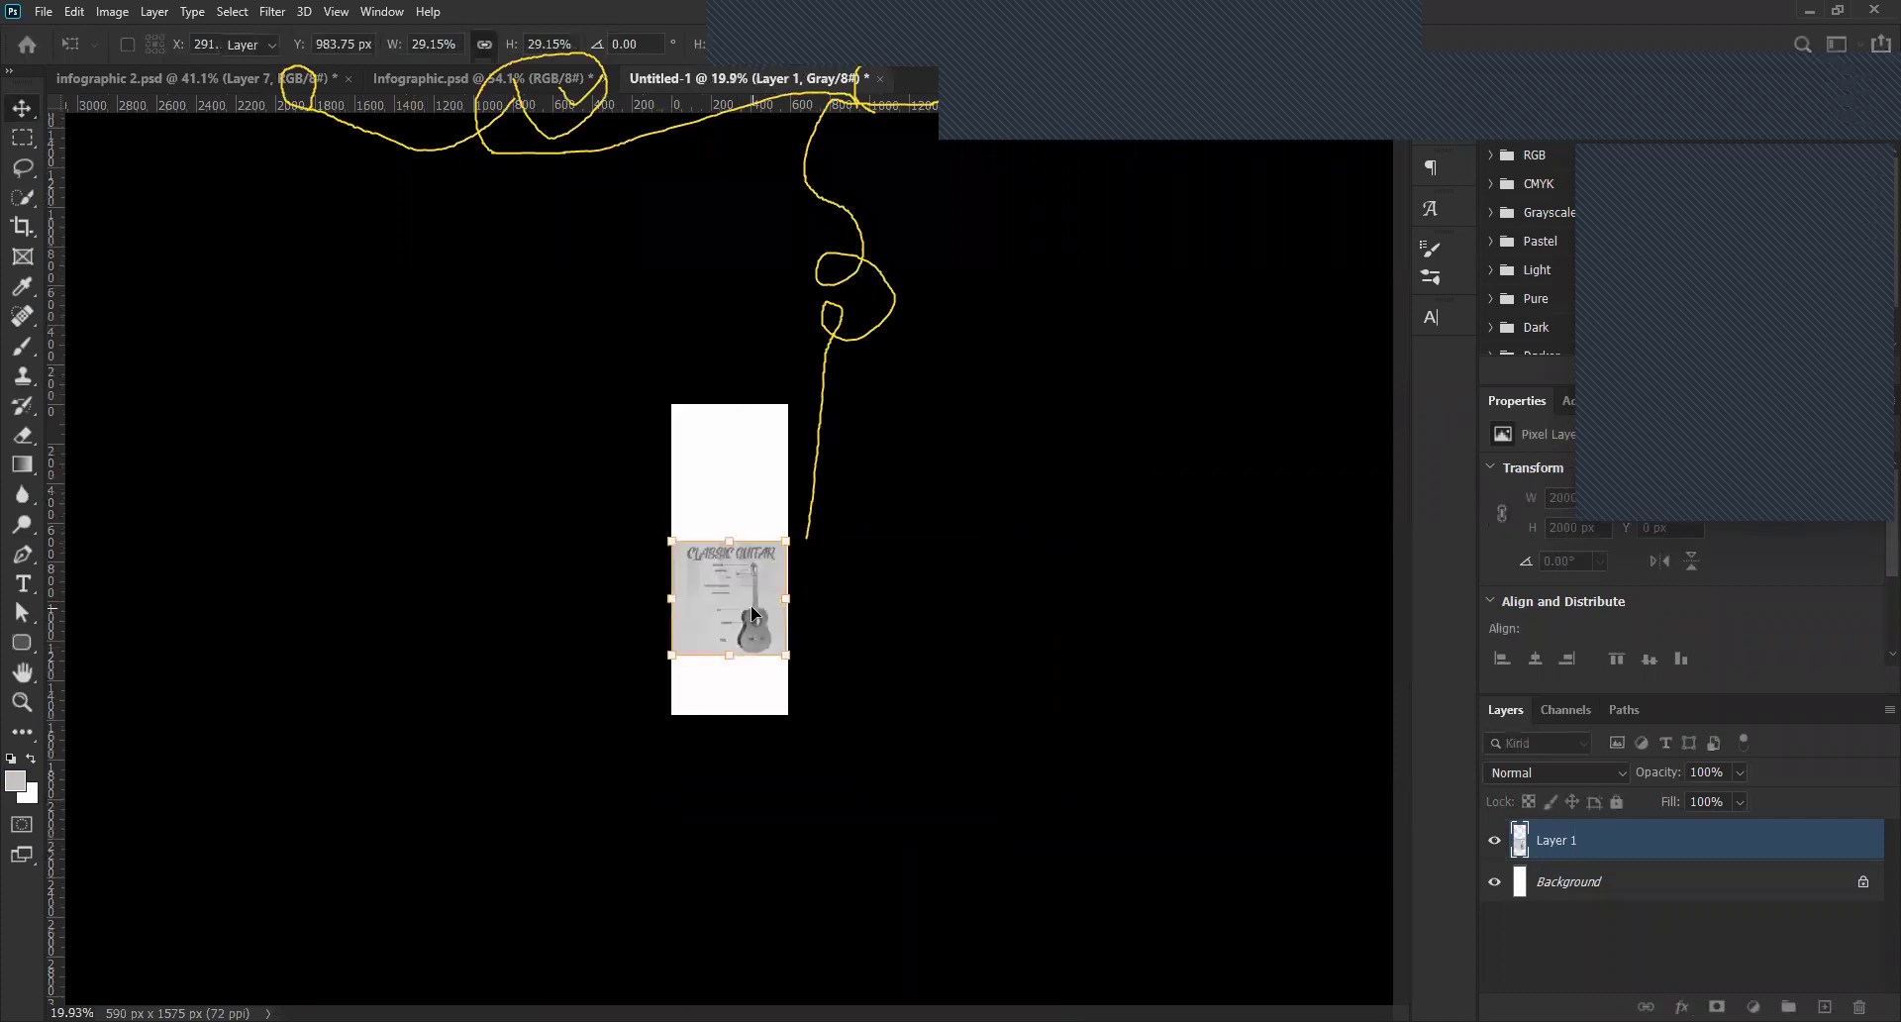
pyautogui.press('Return')
pyautogui.scroll(5, 743, 602)
pyautogui.scroll(2, 744, 608)
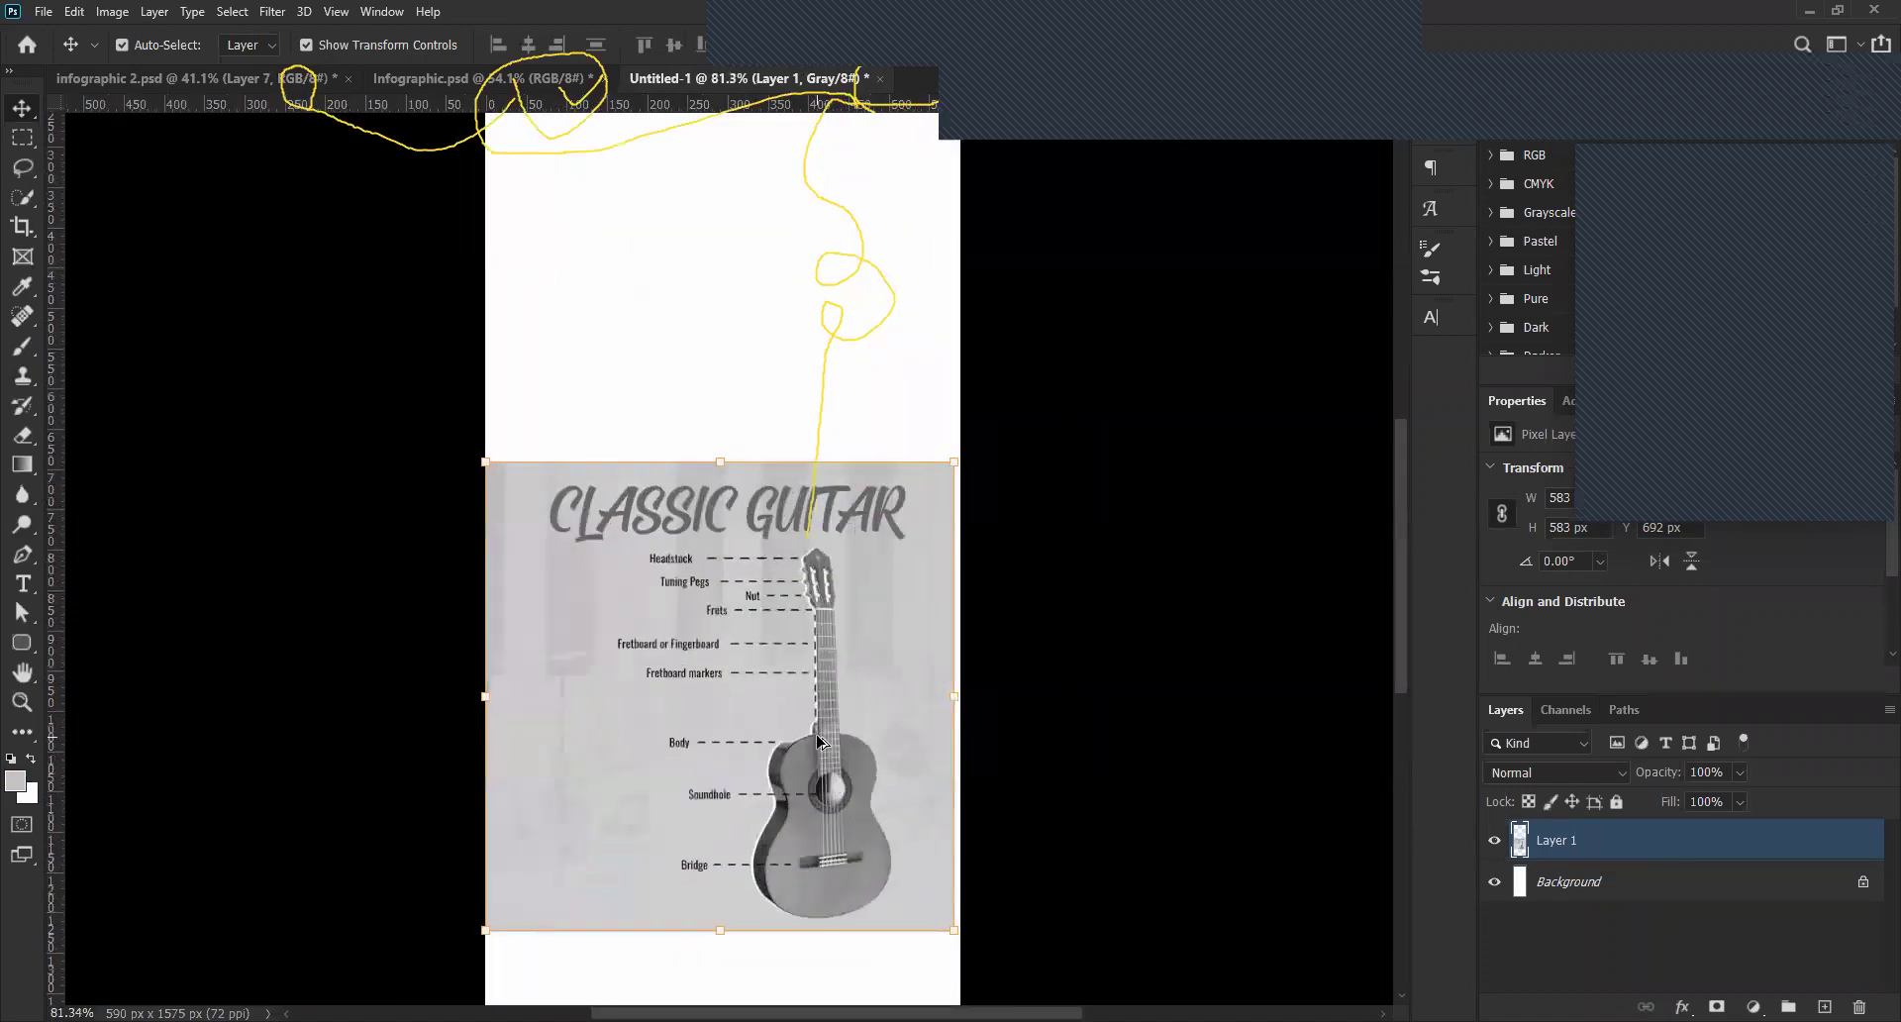
pyautogui.scroll(3, 745, 609)
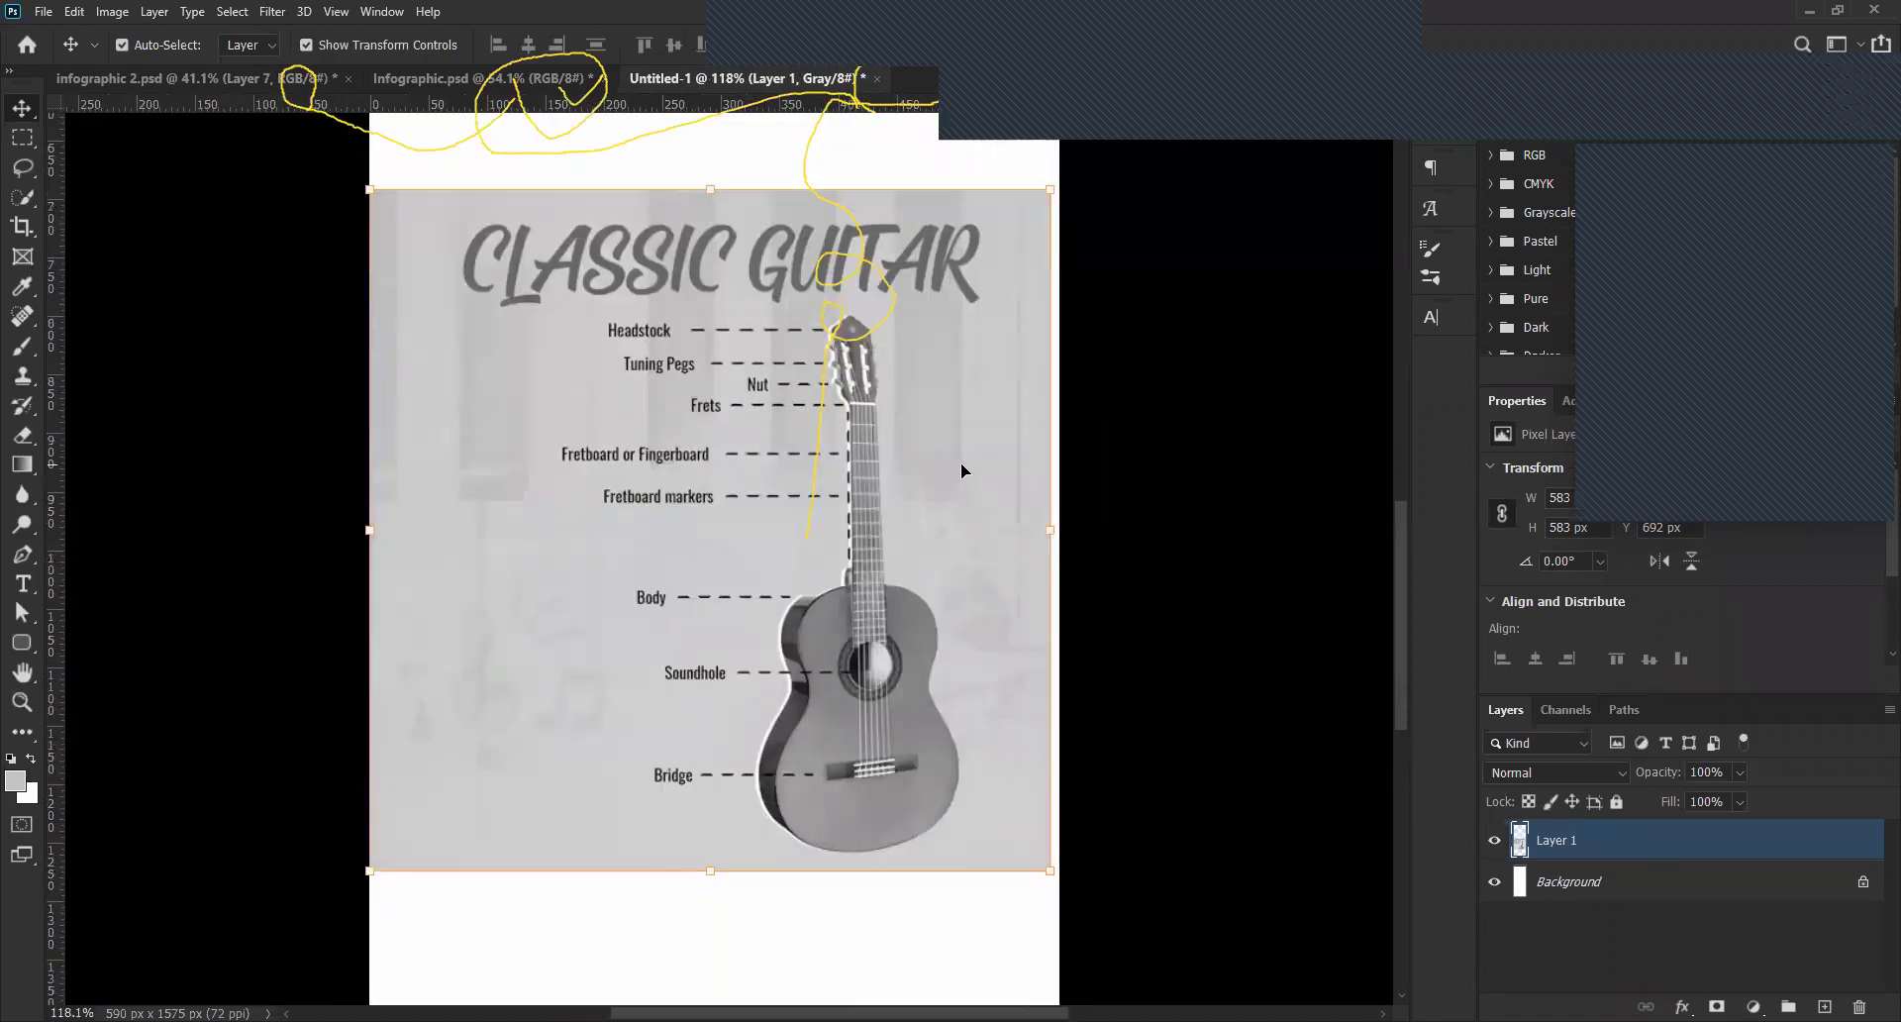
pyautogui.scroll(-2, 767, 477)
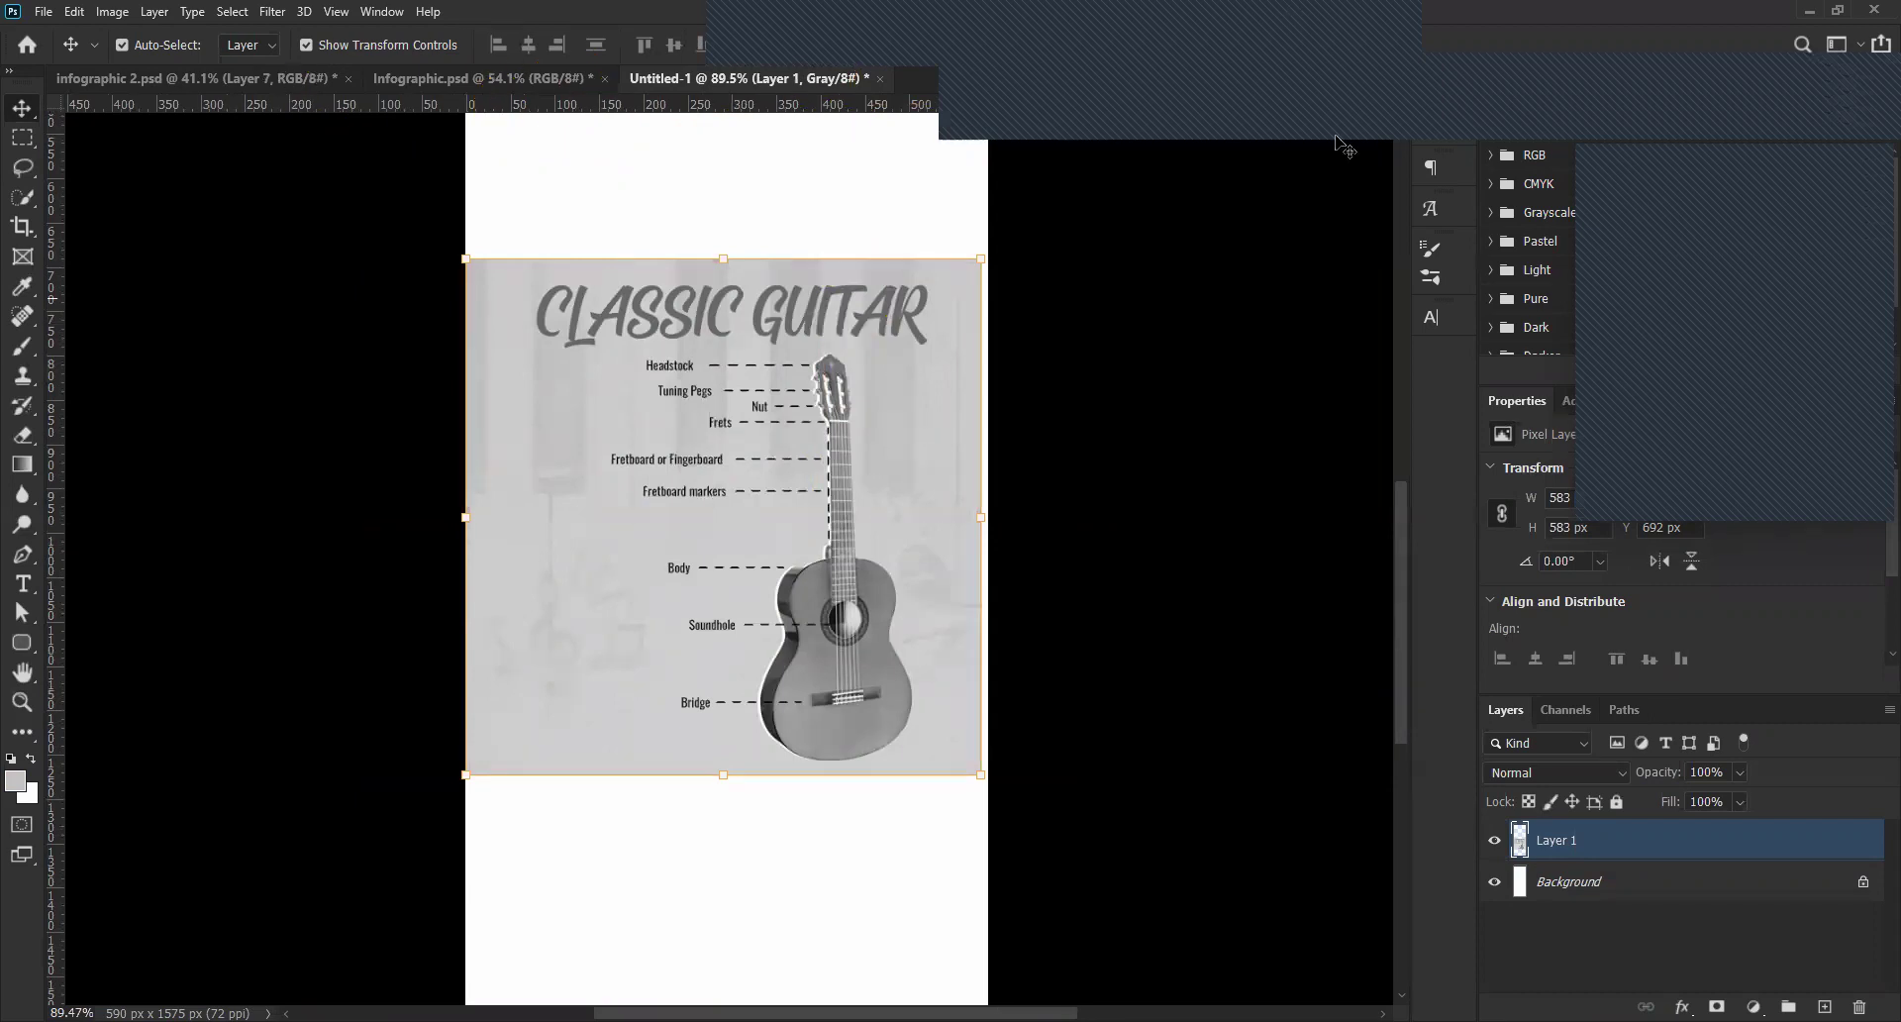
# Close the Untitled-1 document without saving and bring up Infographic.psd.
pyautogui.press('ctrl')
pyautogui.hotkey('ctrl', 'w')
pyautogui.press('Tab')
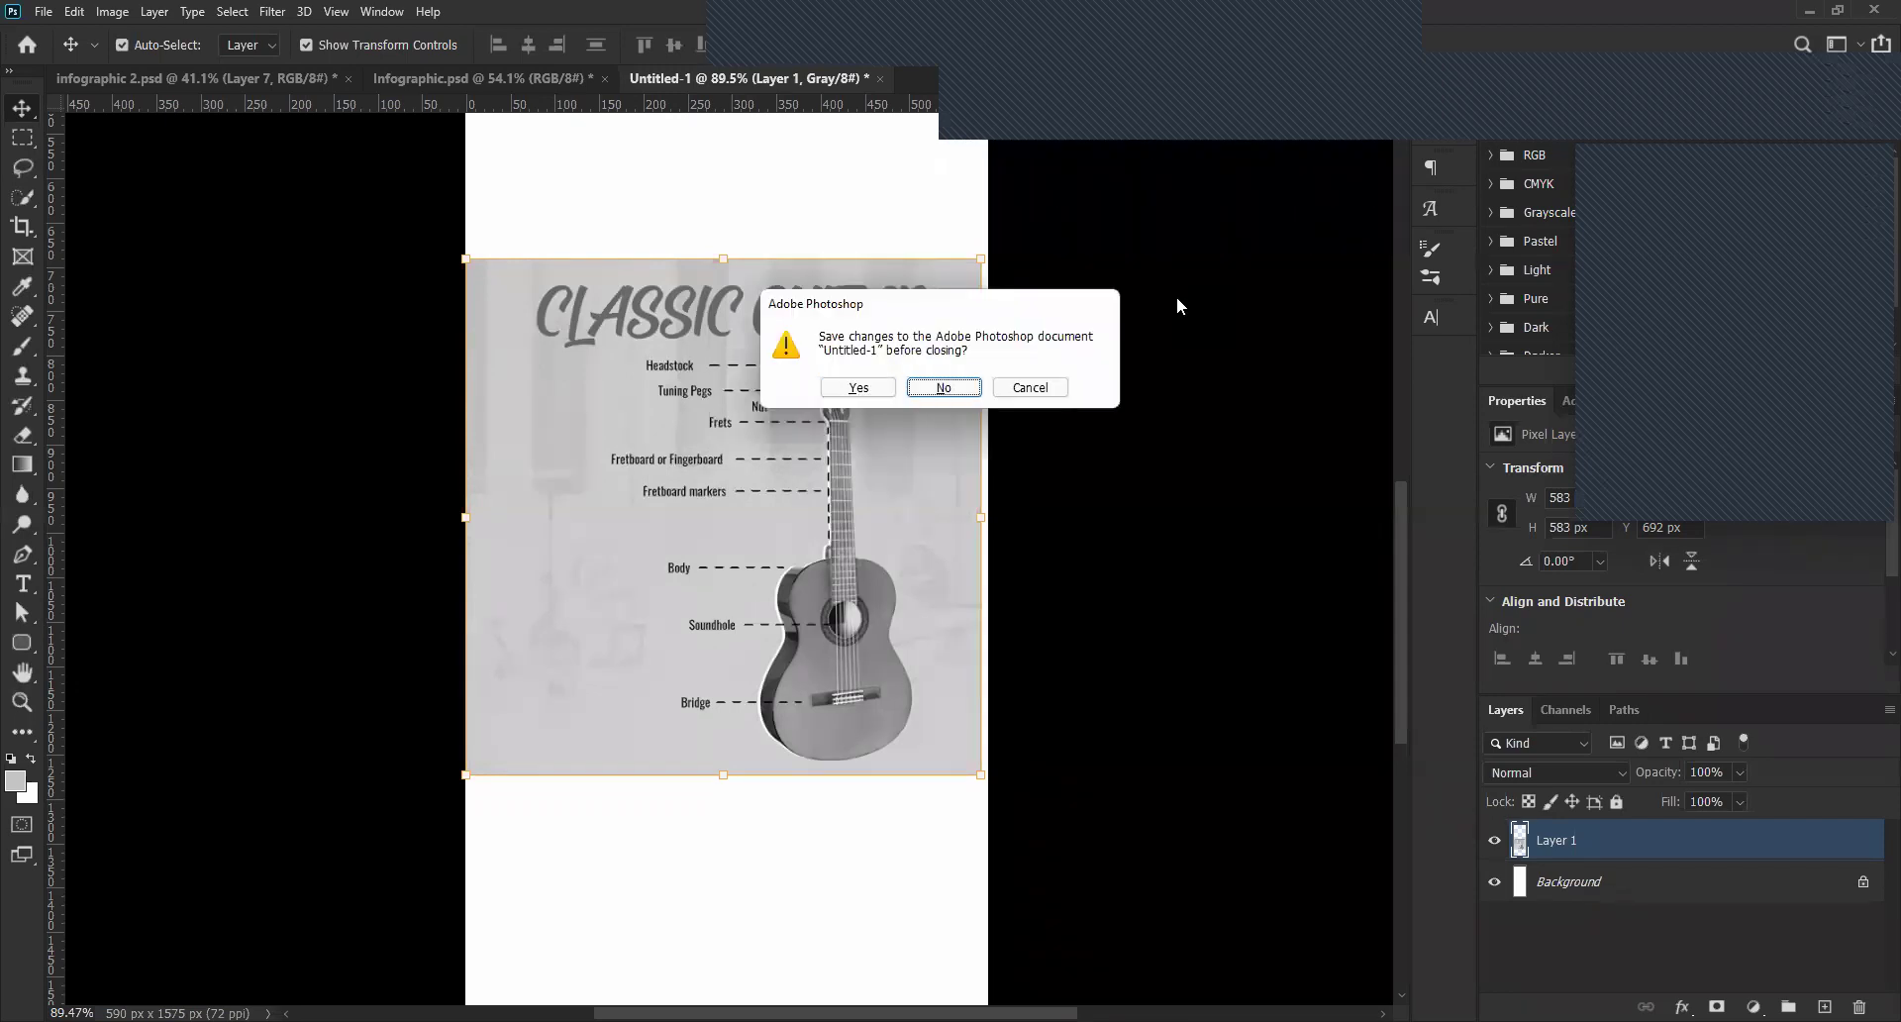
pyautogui.press('Return')
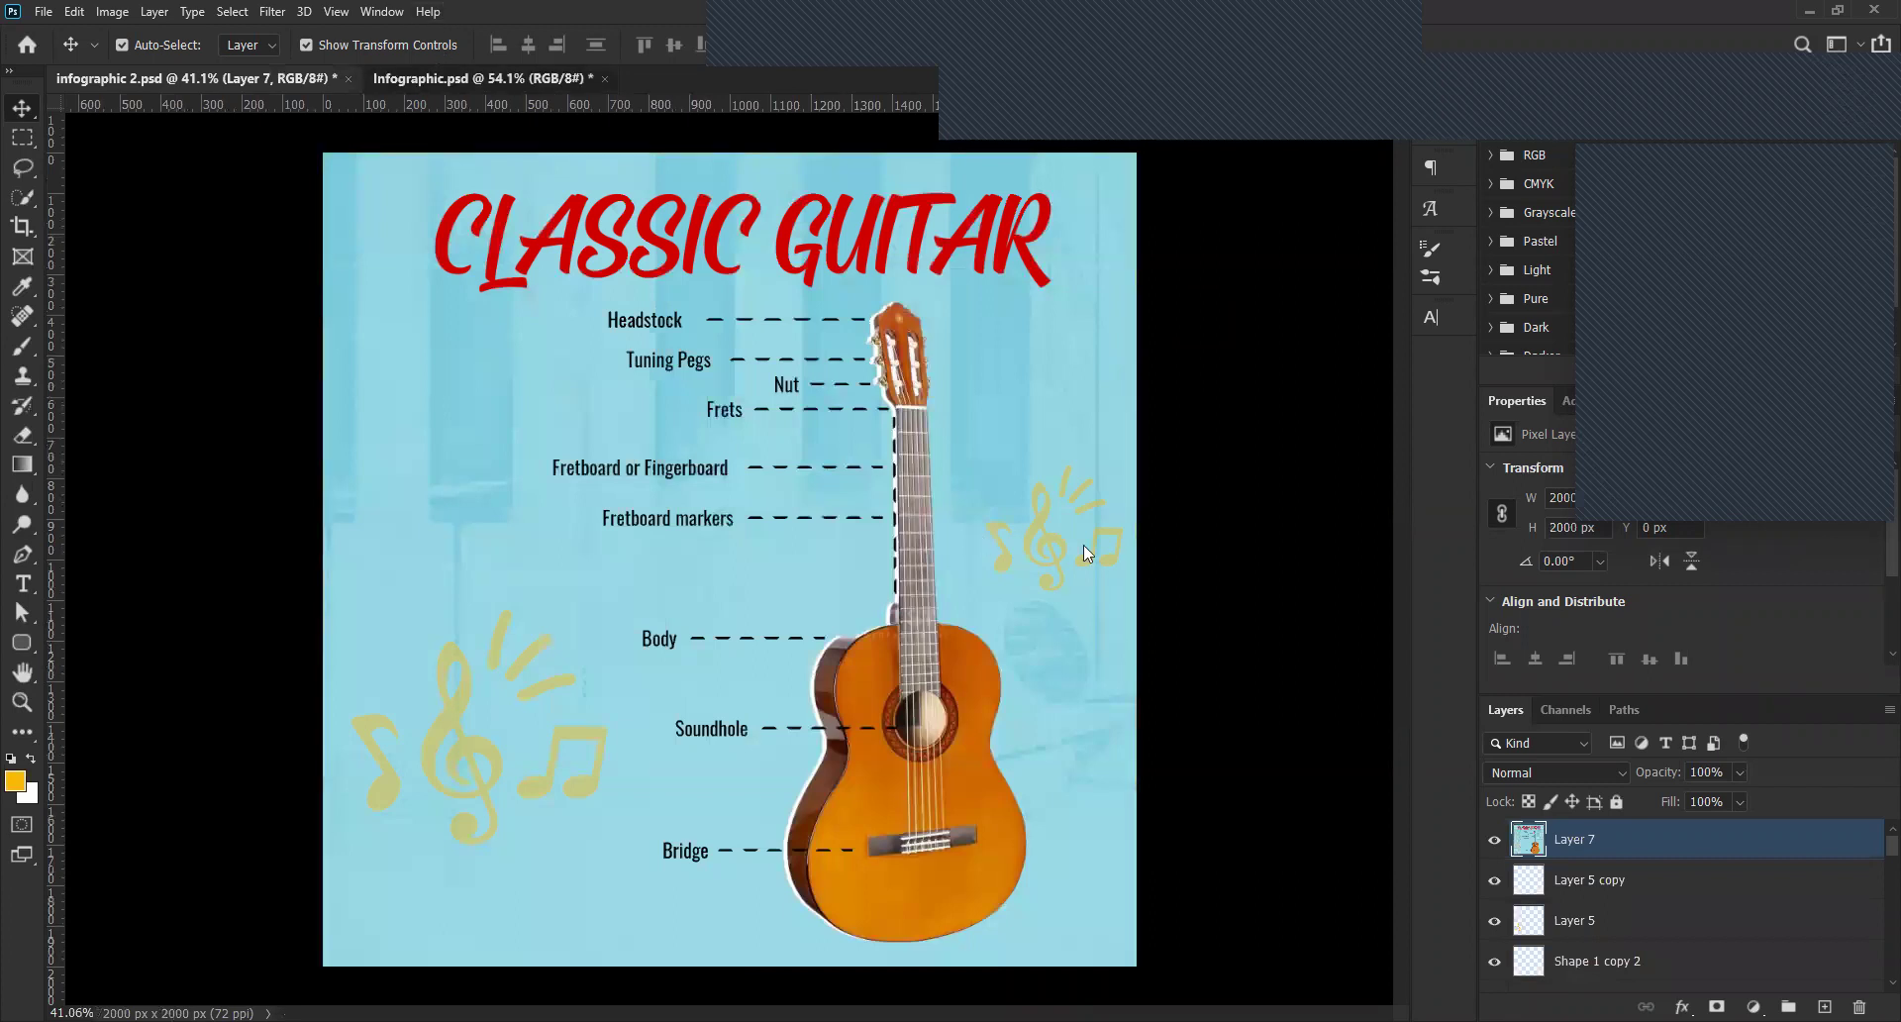
pyautogui.hotkey('ctrl', 'Tab')
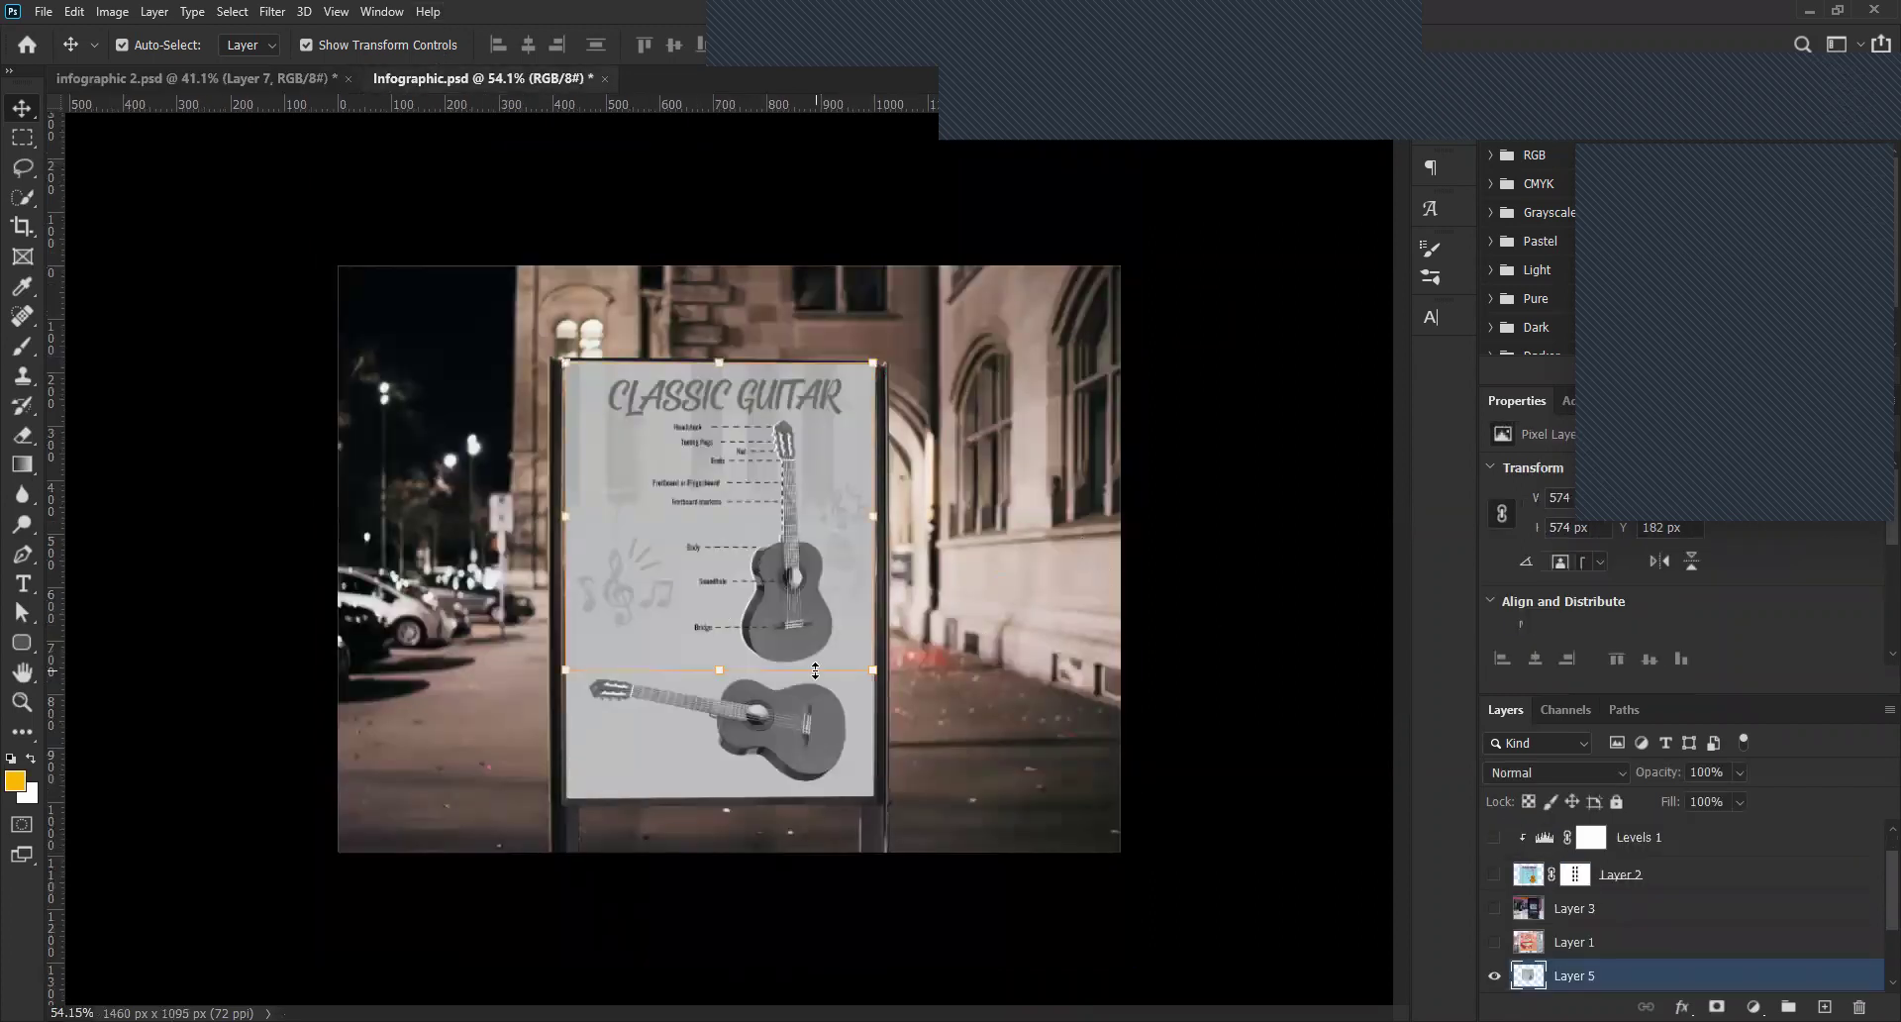
# Move the Levels 1 adjustment directly above Layer 5, make it visible and clipped to that layer, and set its midtone level to 0.56.
pyautogui.scroll(3, 843, 614)
pyautogui.moveTo(844, 614); pyautogui.dragTo(836, 468)
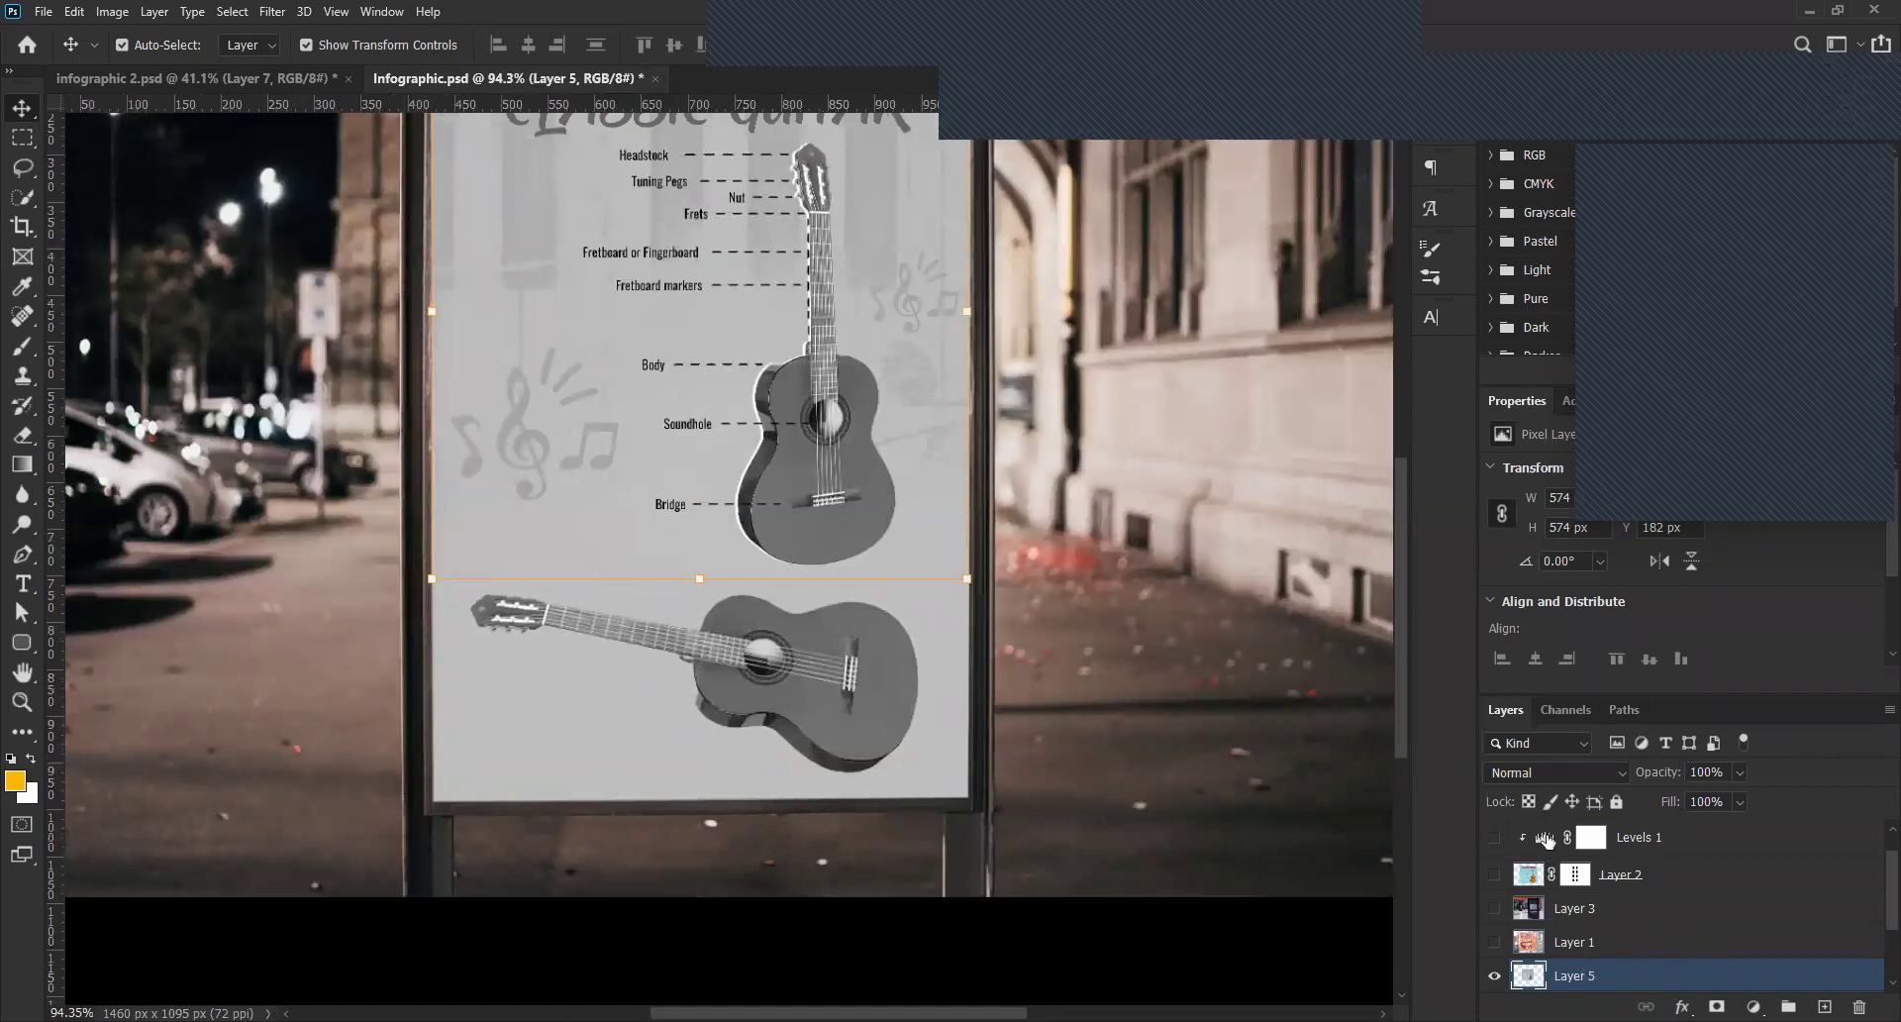
pyautogui.moveTo(1547, 840); pyautogui.dragTo(1540, 956)
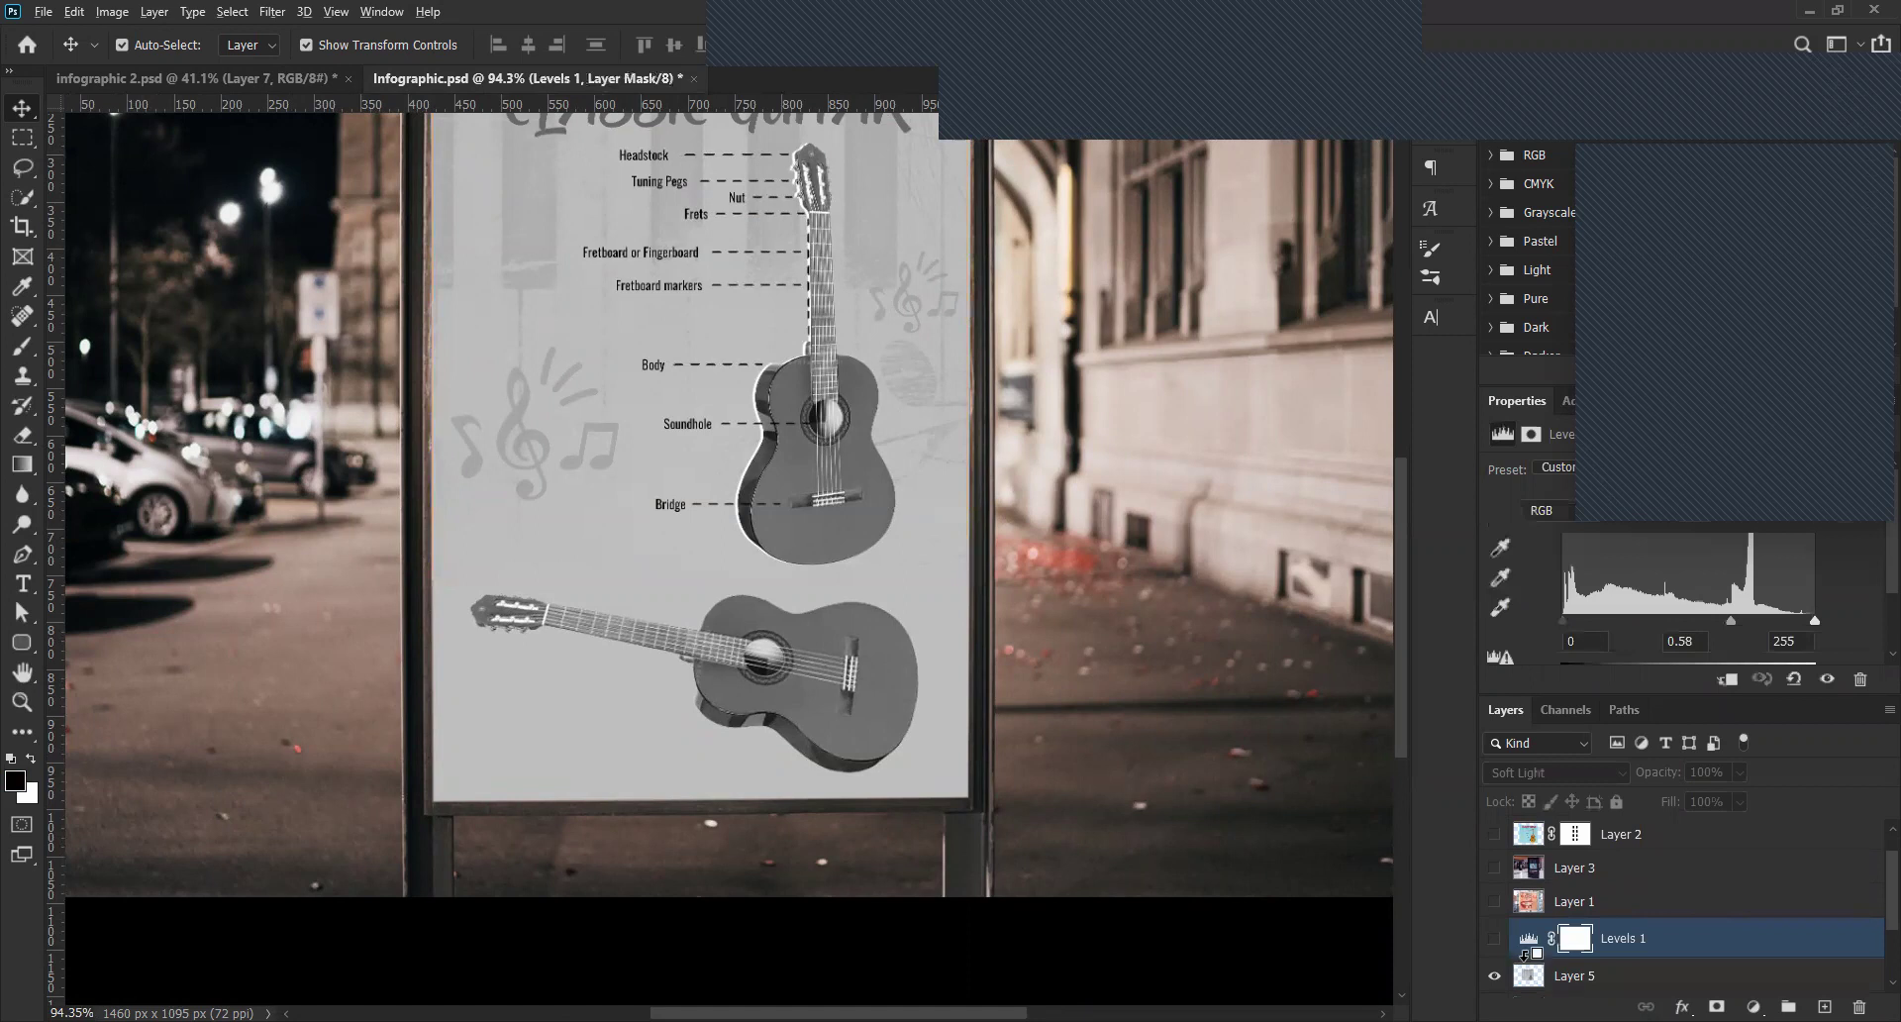
pyautogui.keyDown('alt'); pyautogui.click(1542, 946); pyautogui.keyUp('alt')
pyautogui.click(1544, 938)
pyautogui.scroll(-3, 1299, 671)
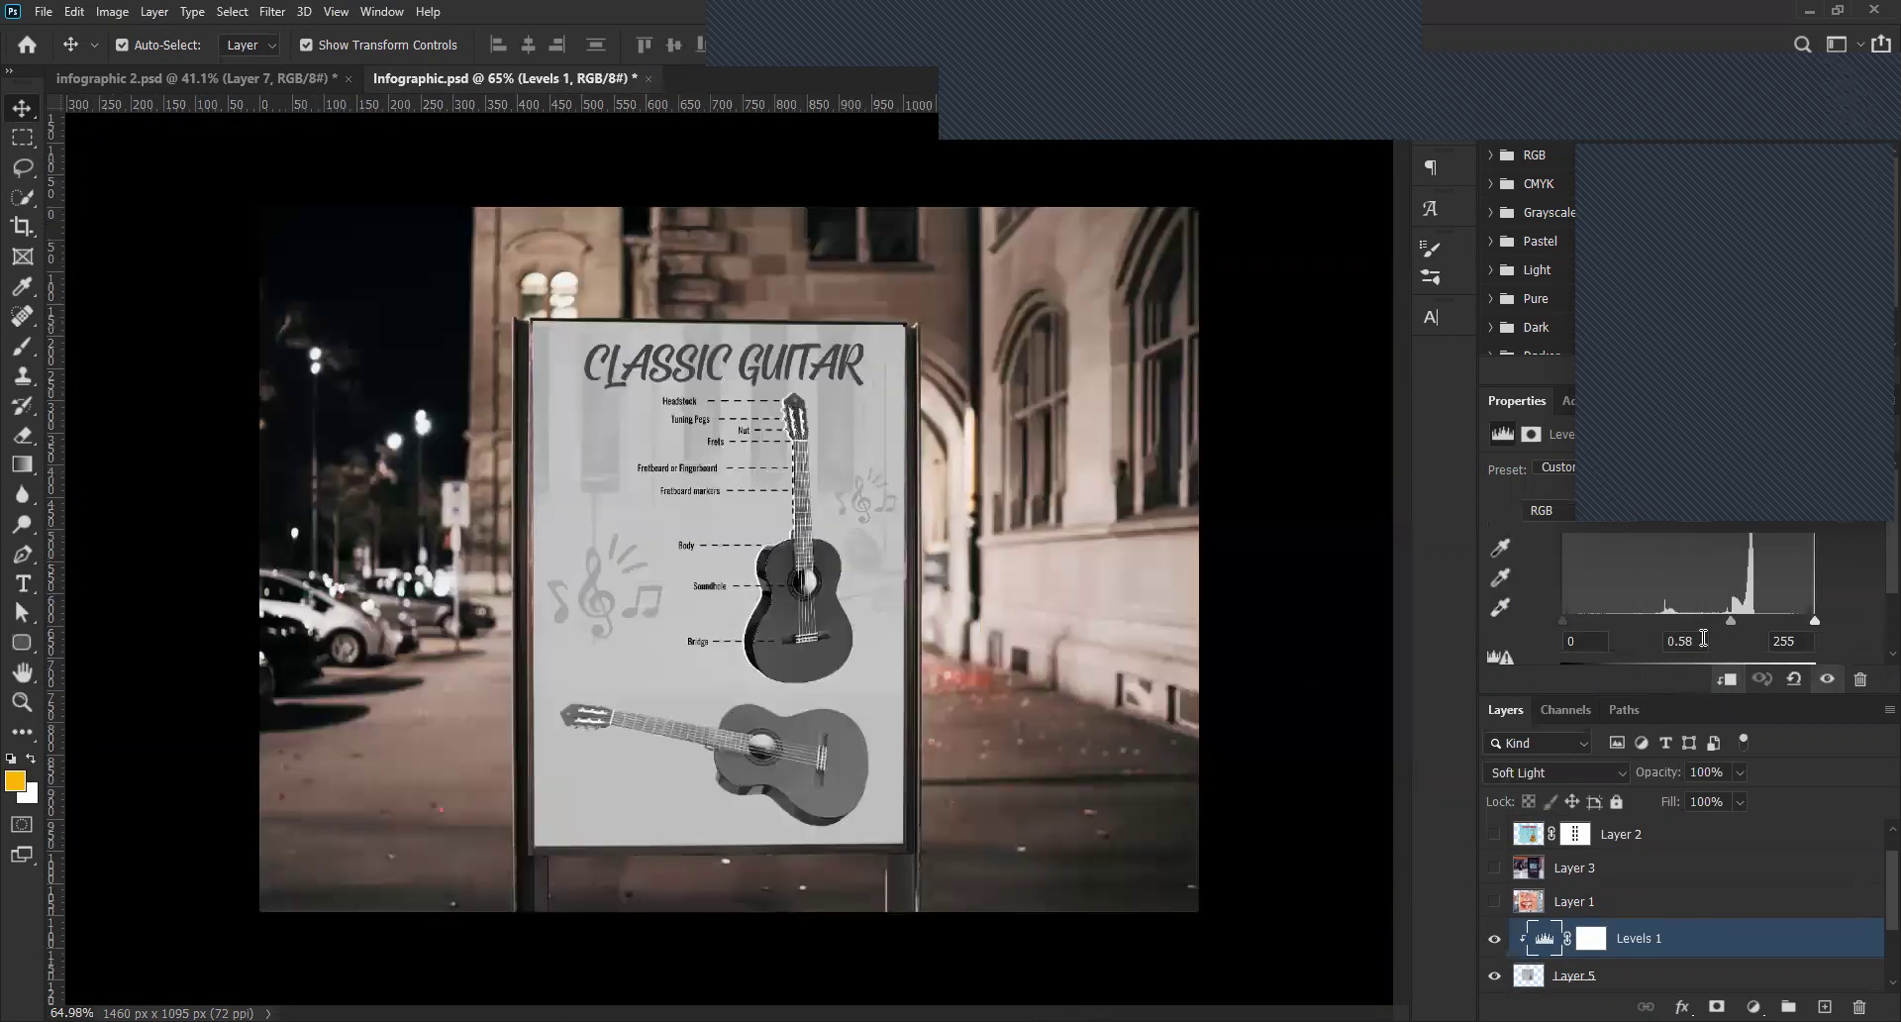
pyautogui.moveTo(1705, 621); pyautogui.dragTo(1736, 622)
# Move Layer 6 between Levels 1 and Layer 5 and release the clipping on both Layer 6 and Levels 1.
pyautogui.scroll(-3, 1584, 974)
pyautogui.scroll(4, 1582, 974)
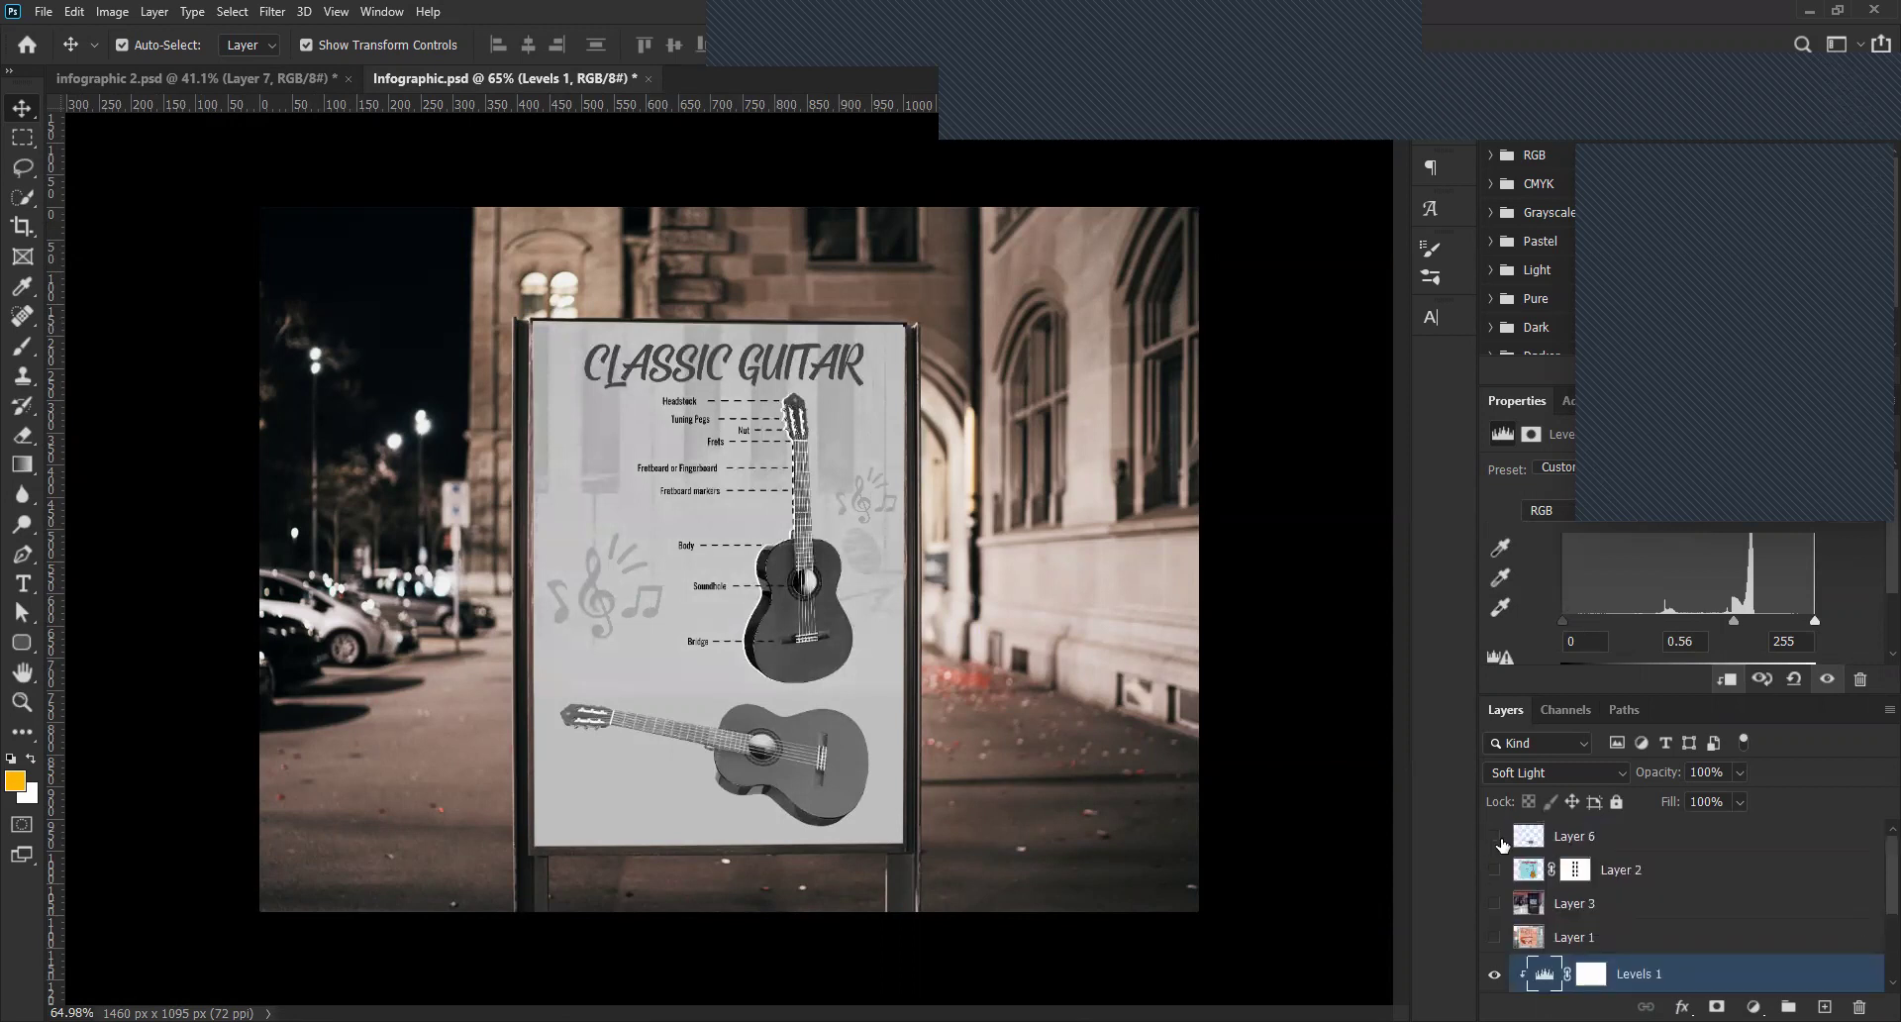
pyautogui.click(1497, 840)
pyautogui.scroll(-1, 1548, 919)
pyautogui.click(1547, 913)
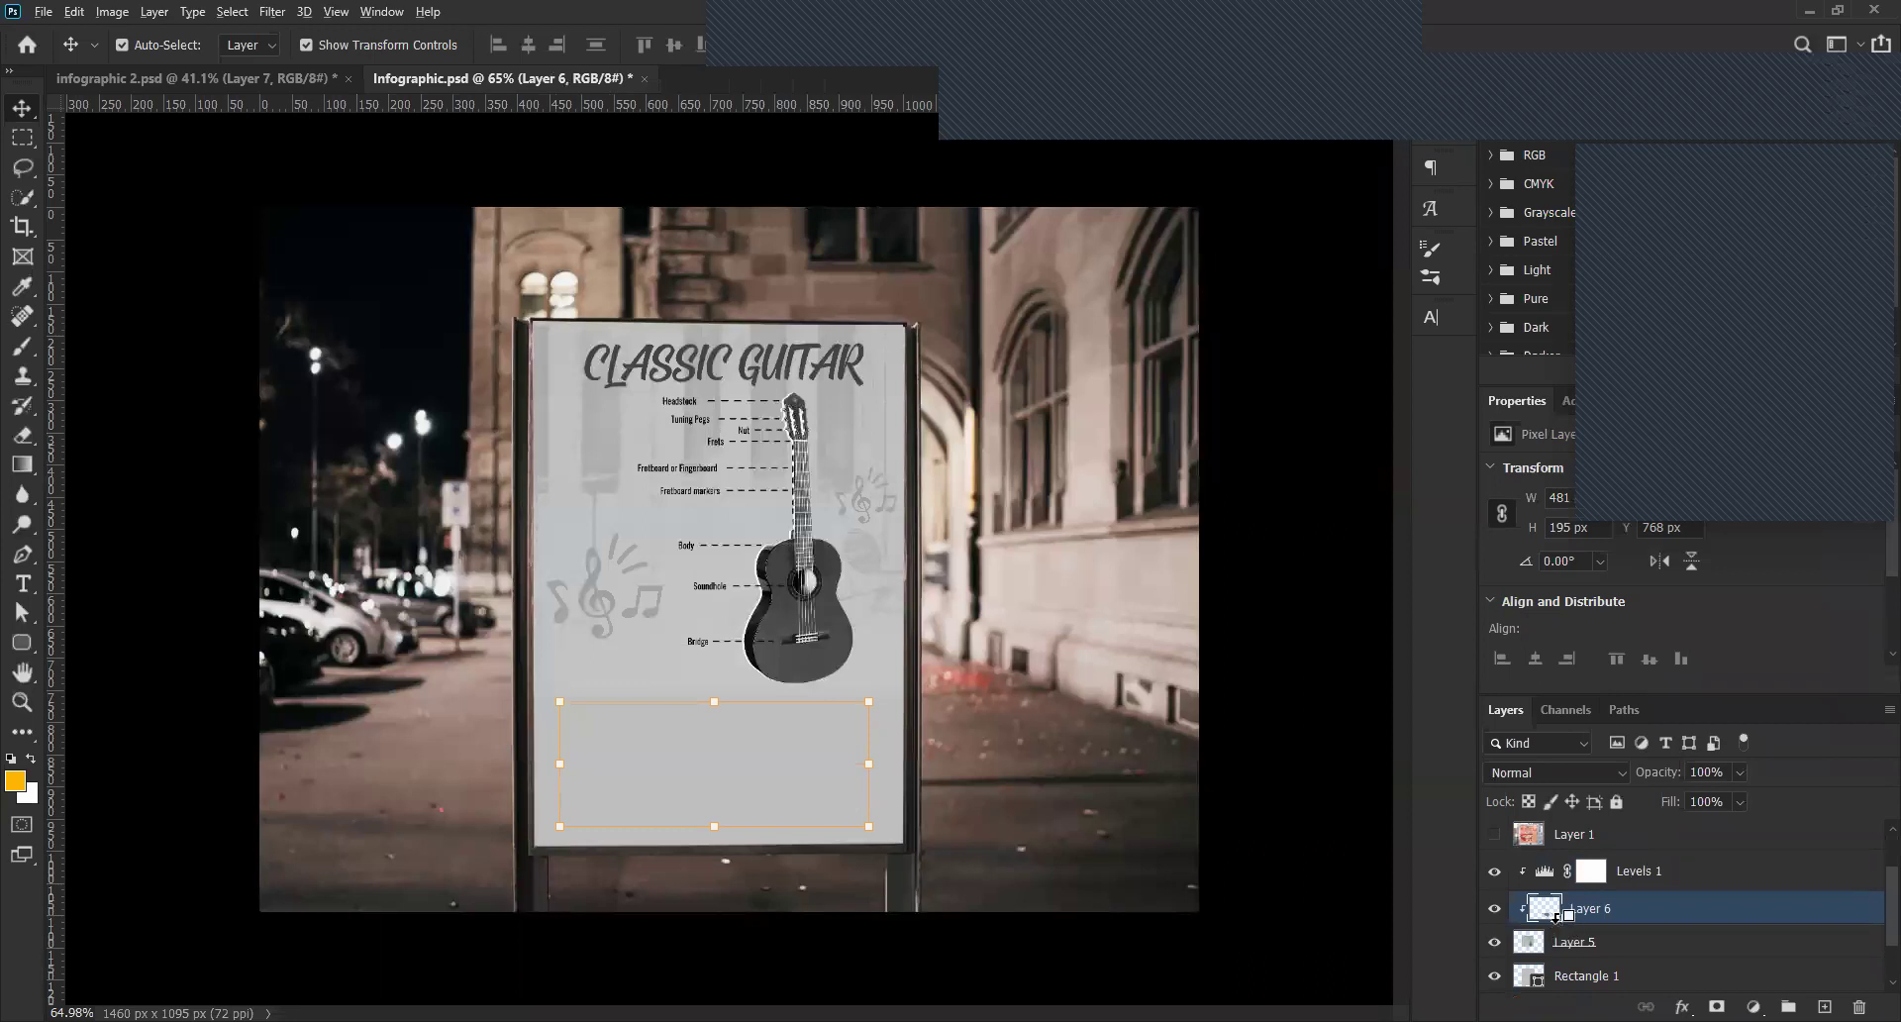
pyautogui.keyDown('alt'); pyautogui.click(1556, 914); pyautogui.keyUp('alt')
pyautogui.click(1297, 835)
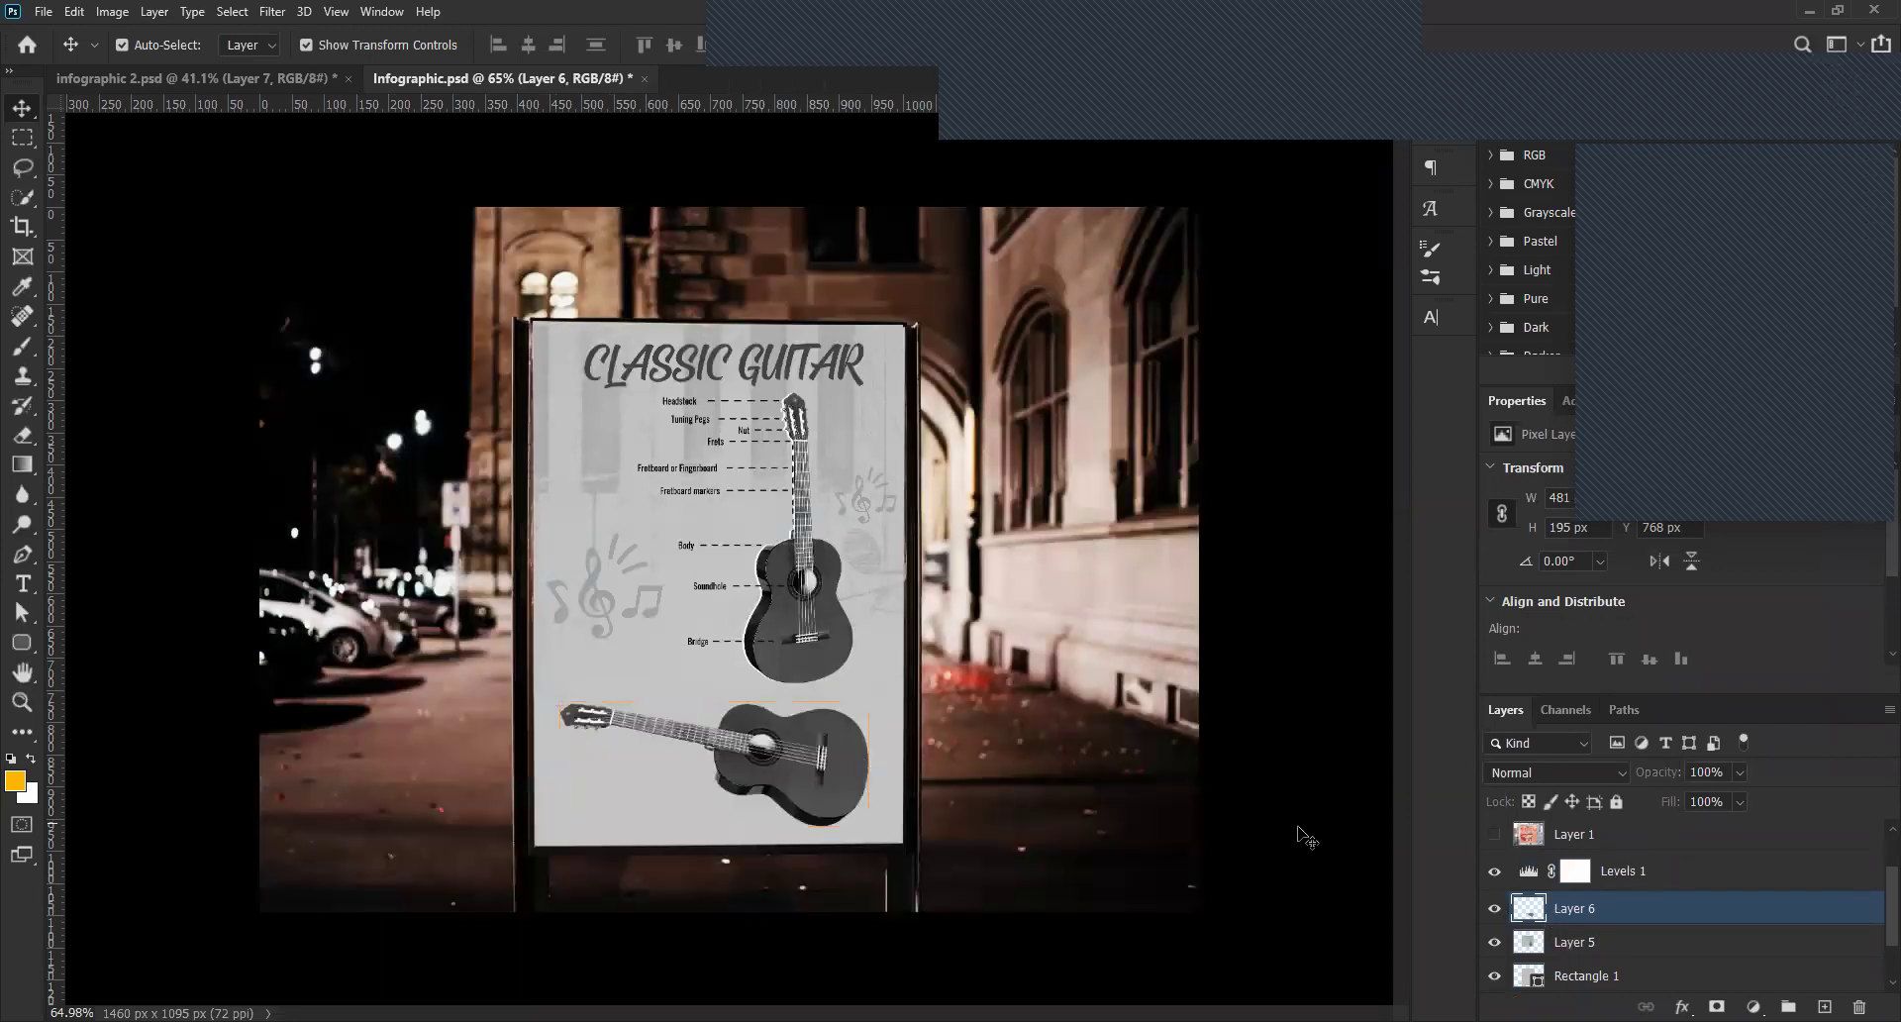
pyautogui.scroll(-2, 746, 624)
pyautogui.scroll(-2, 746, 624)
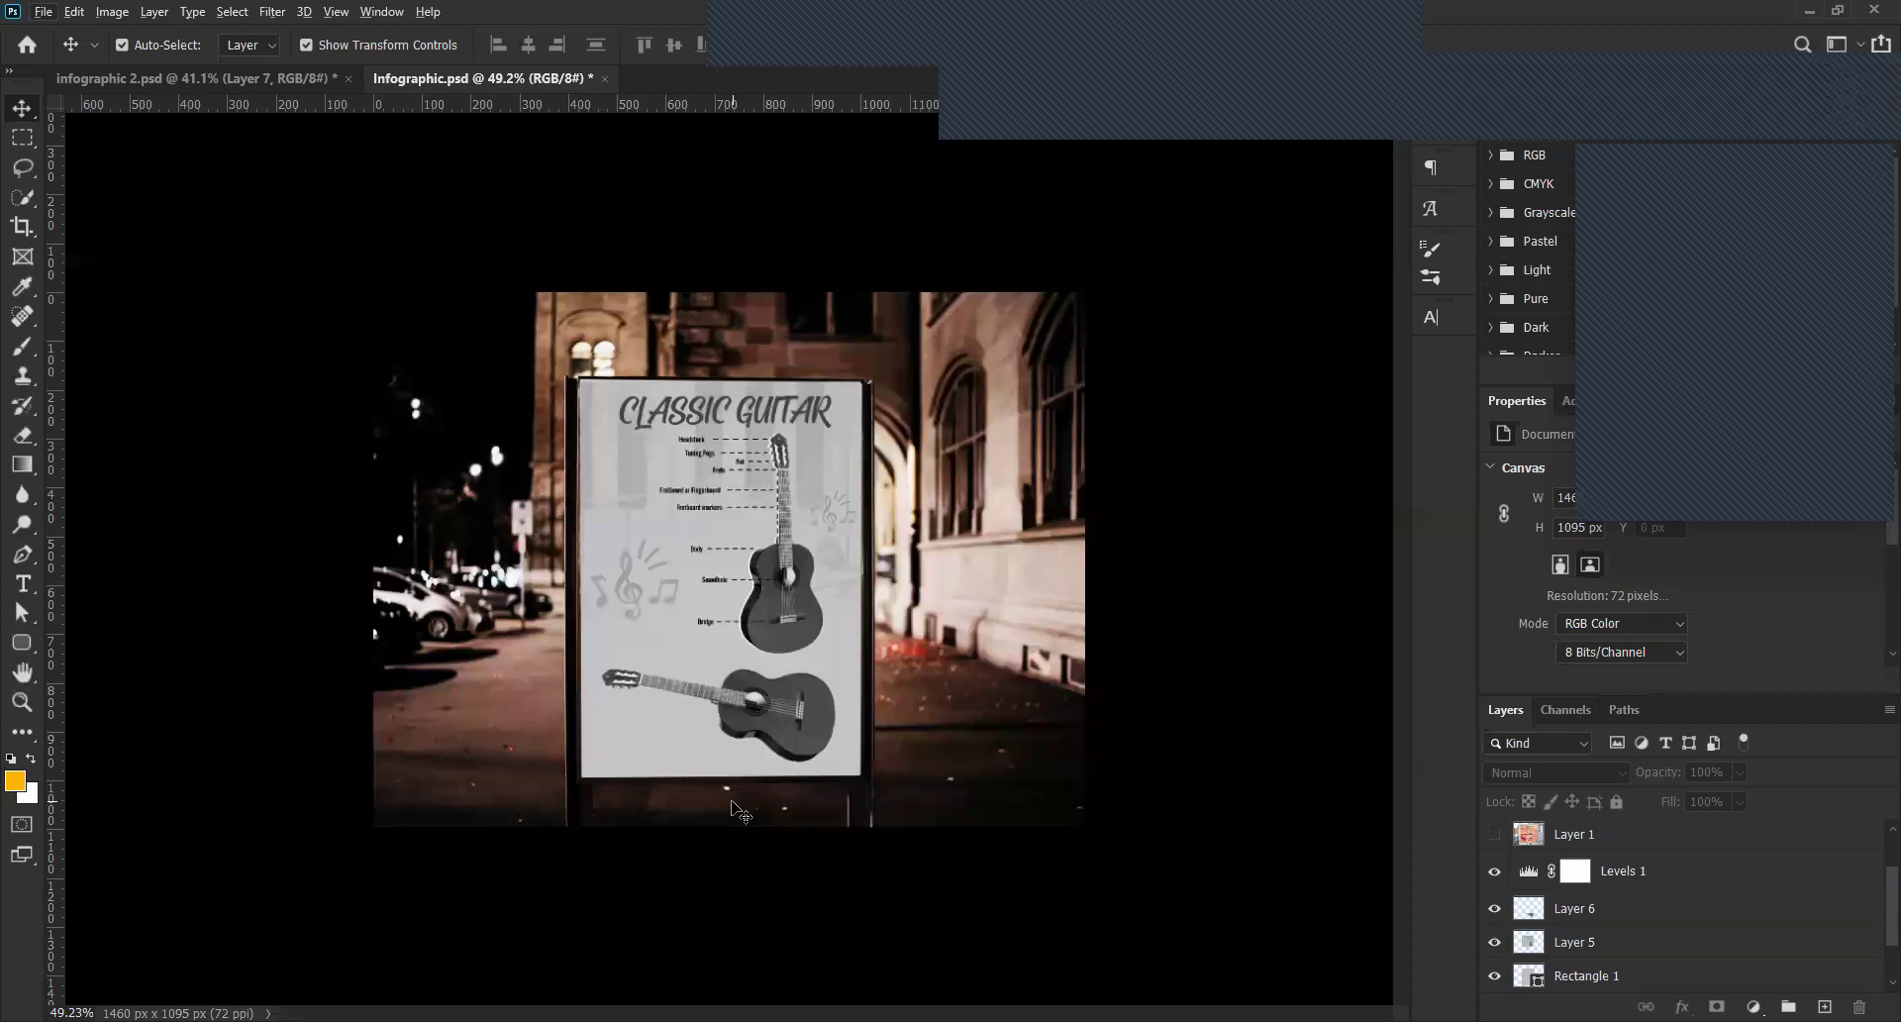
# Toggle the visibility of Layer 5 and Layer 6 to check which part of the poster each one holds.
pyautogui.click(1771, 916)
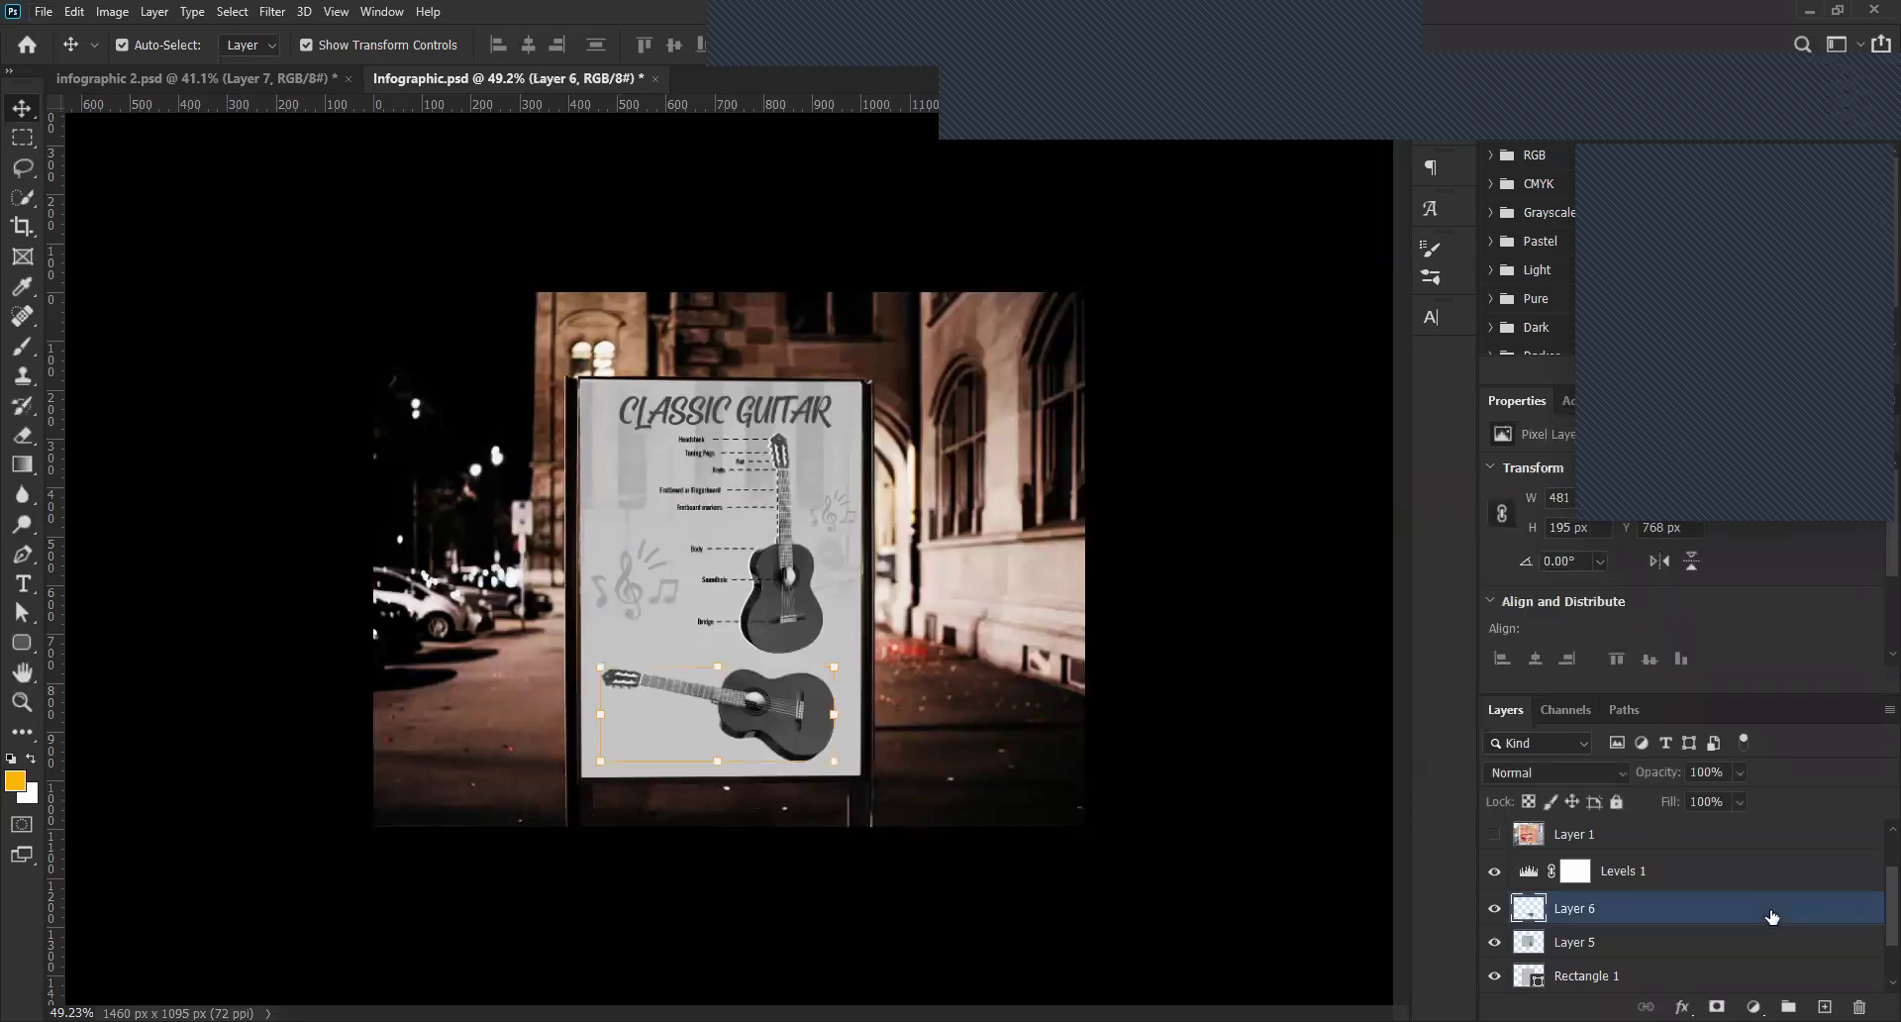
pyautogui.click(1646, 944)
pyautogui.click(1496, 943)
pyautogui.click(1496, 944)
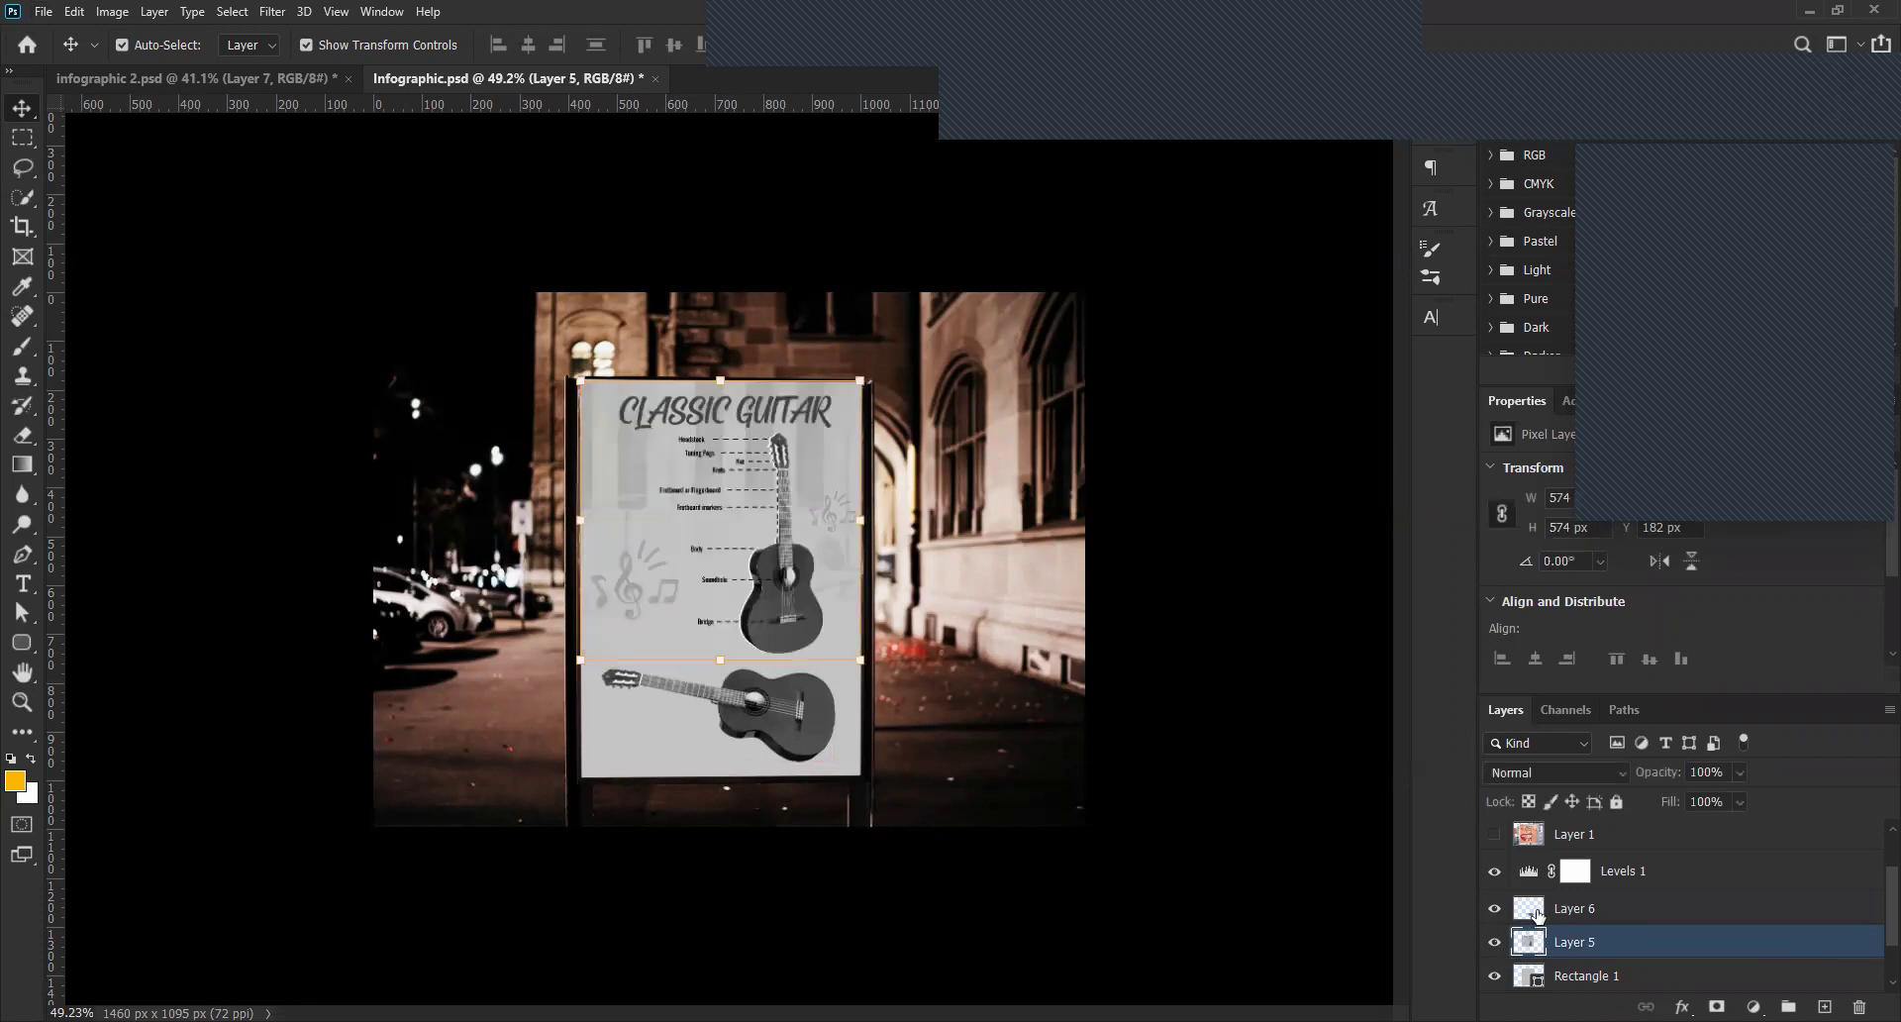
pyautogui.click(1548, 917)
pyautogui.click(1494, 910)
pyautogui.click(1494, 910)
# Apply the Add Noise filter to Layer 5 with an amount of 6.78% and Uniform distribution.
pyautogui.click(1517, 941)
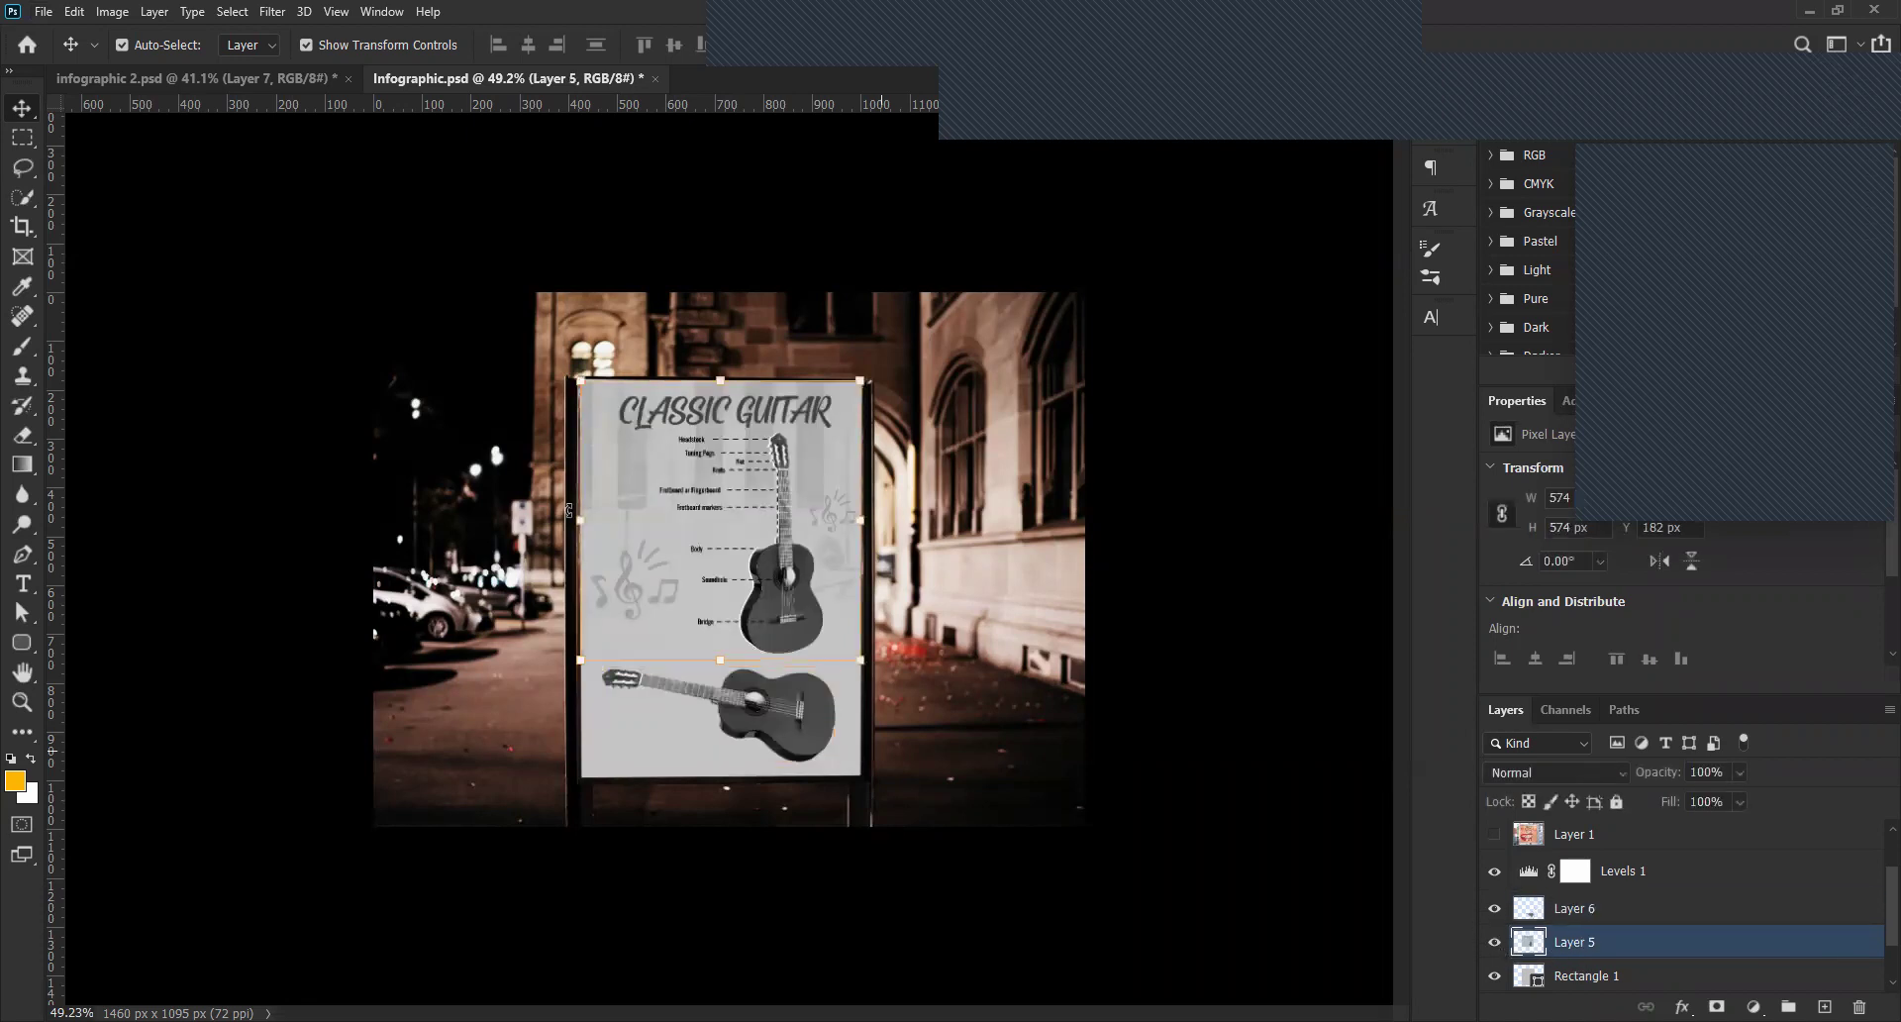
pyautogui.click(269, 12)
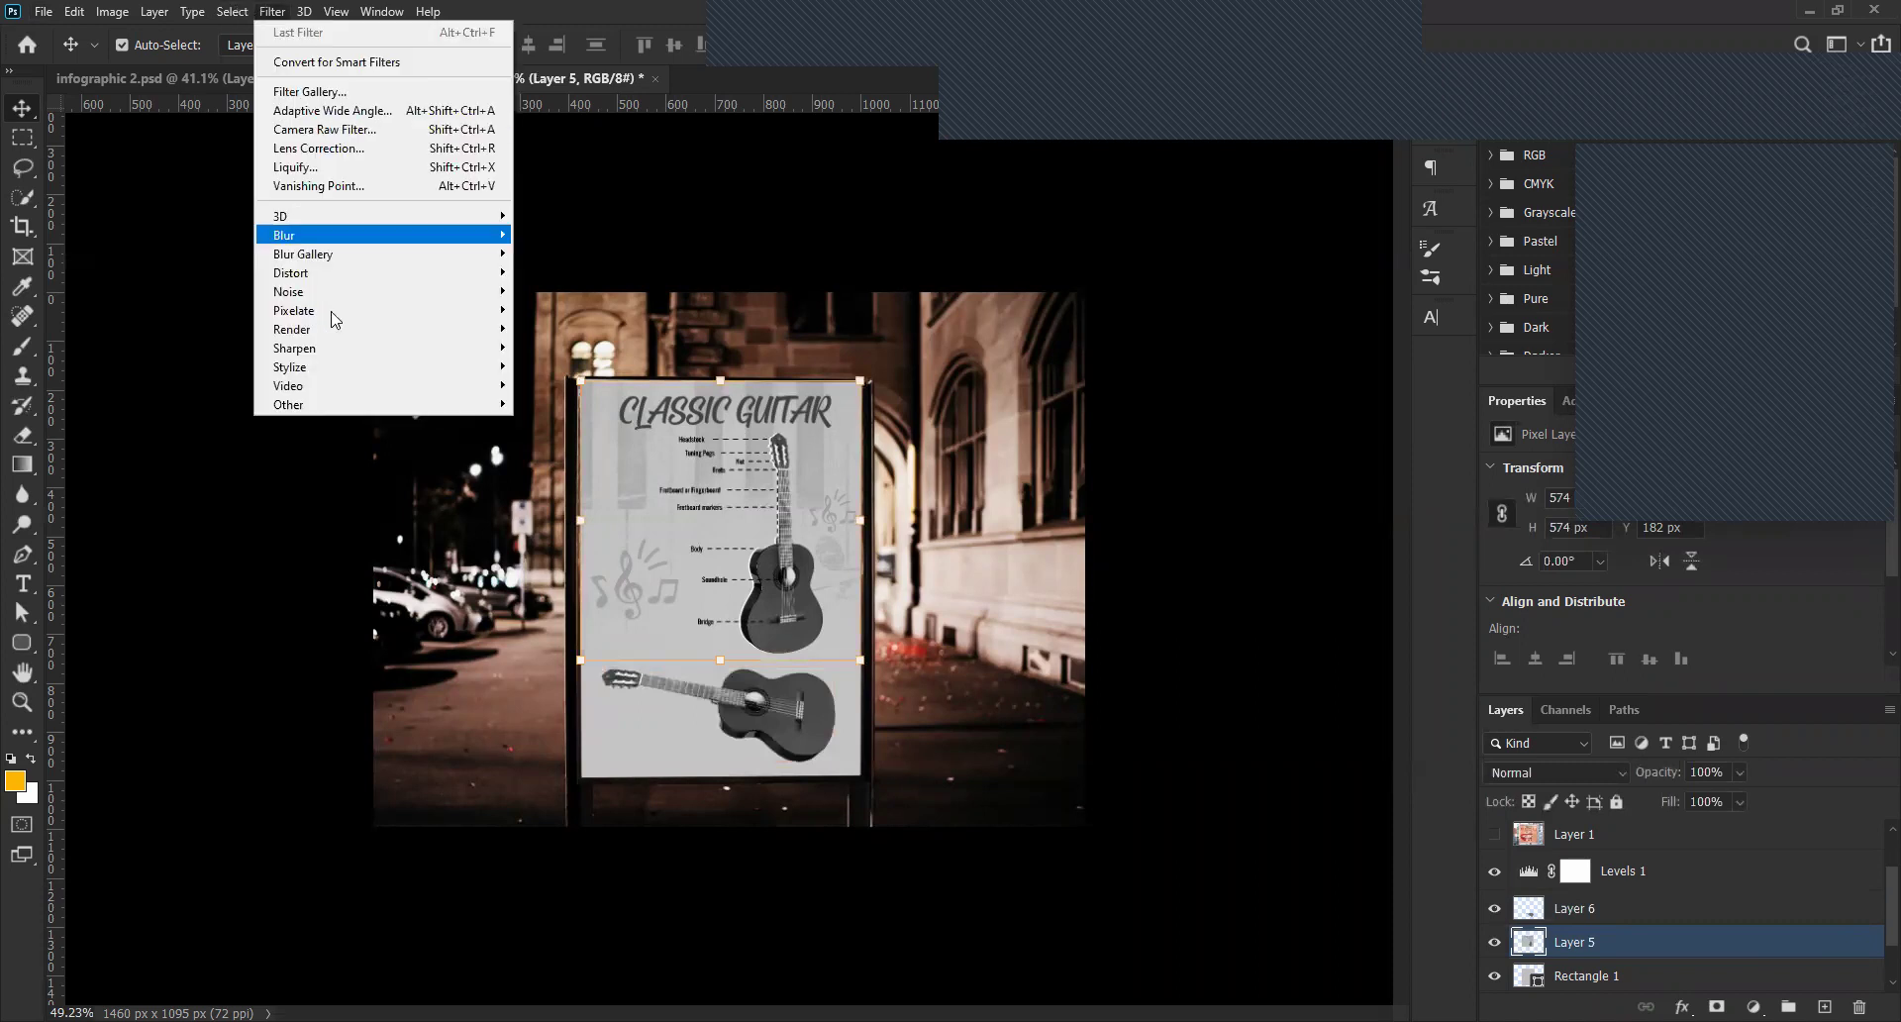
pyautogui.moveTo(374, 337)
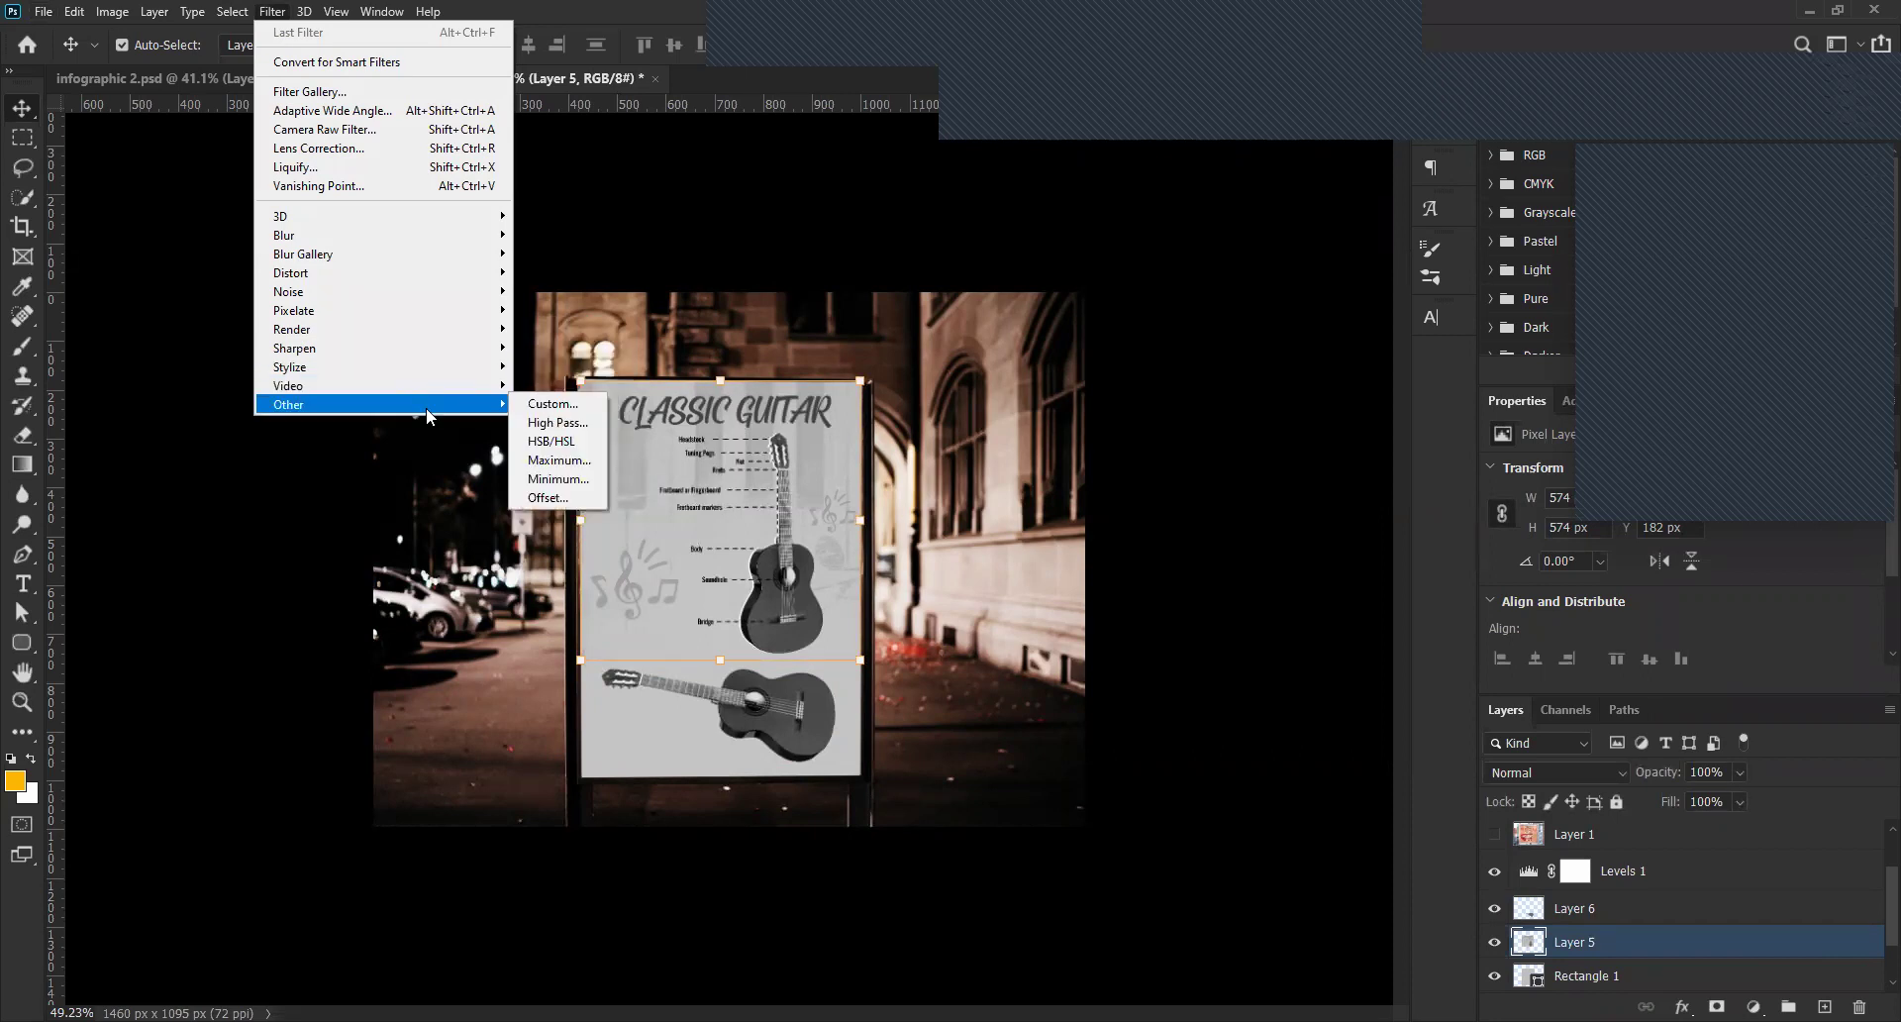
pyautogui.moveTo(439, 304)
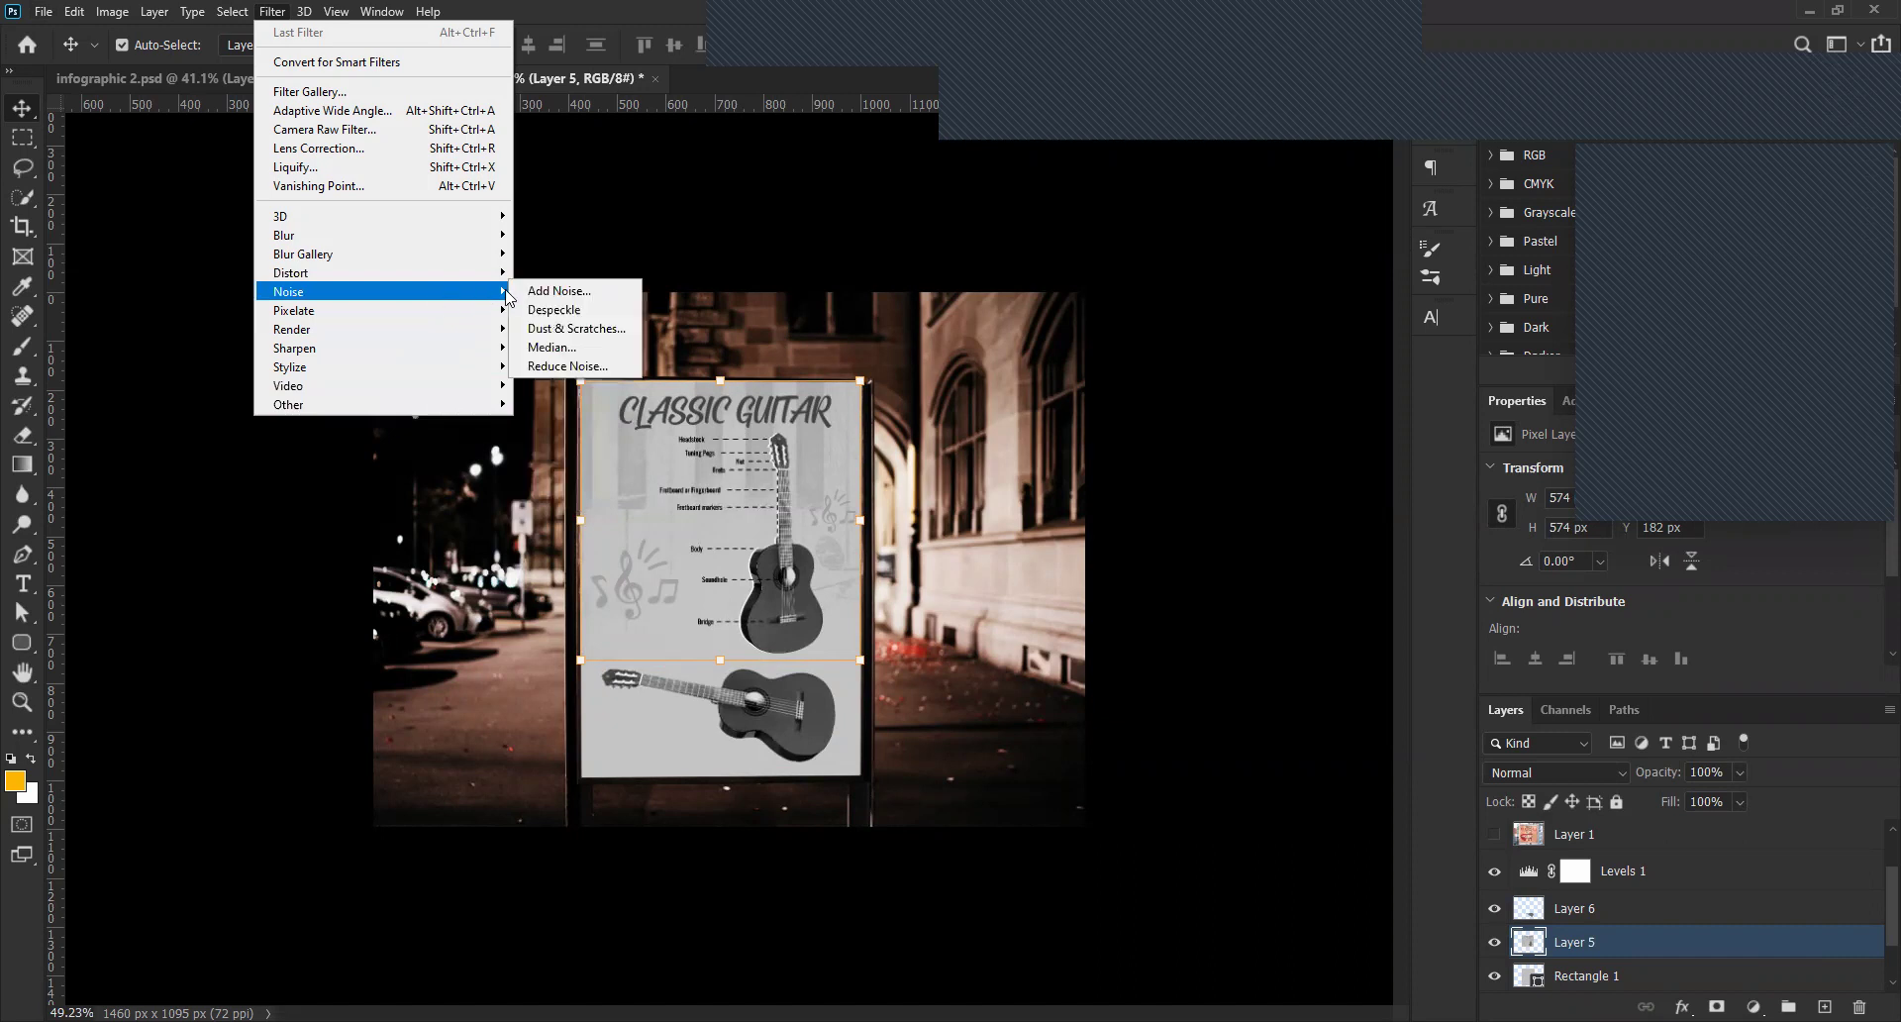
pyautogui.click(559, 291)
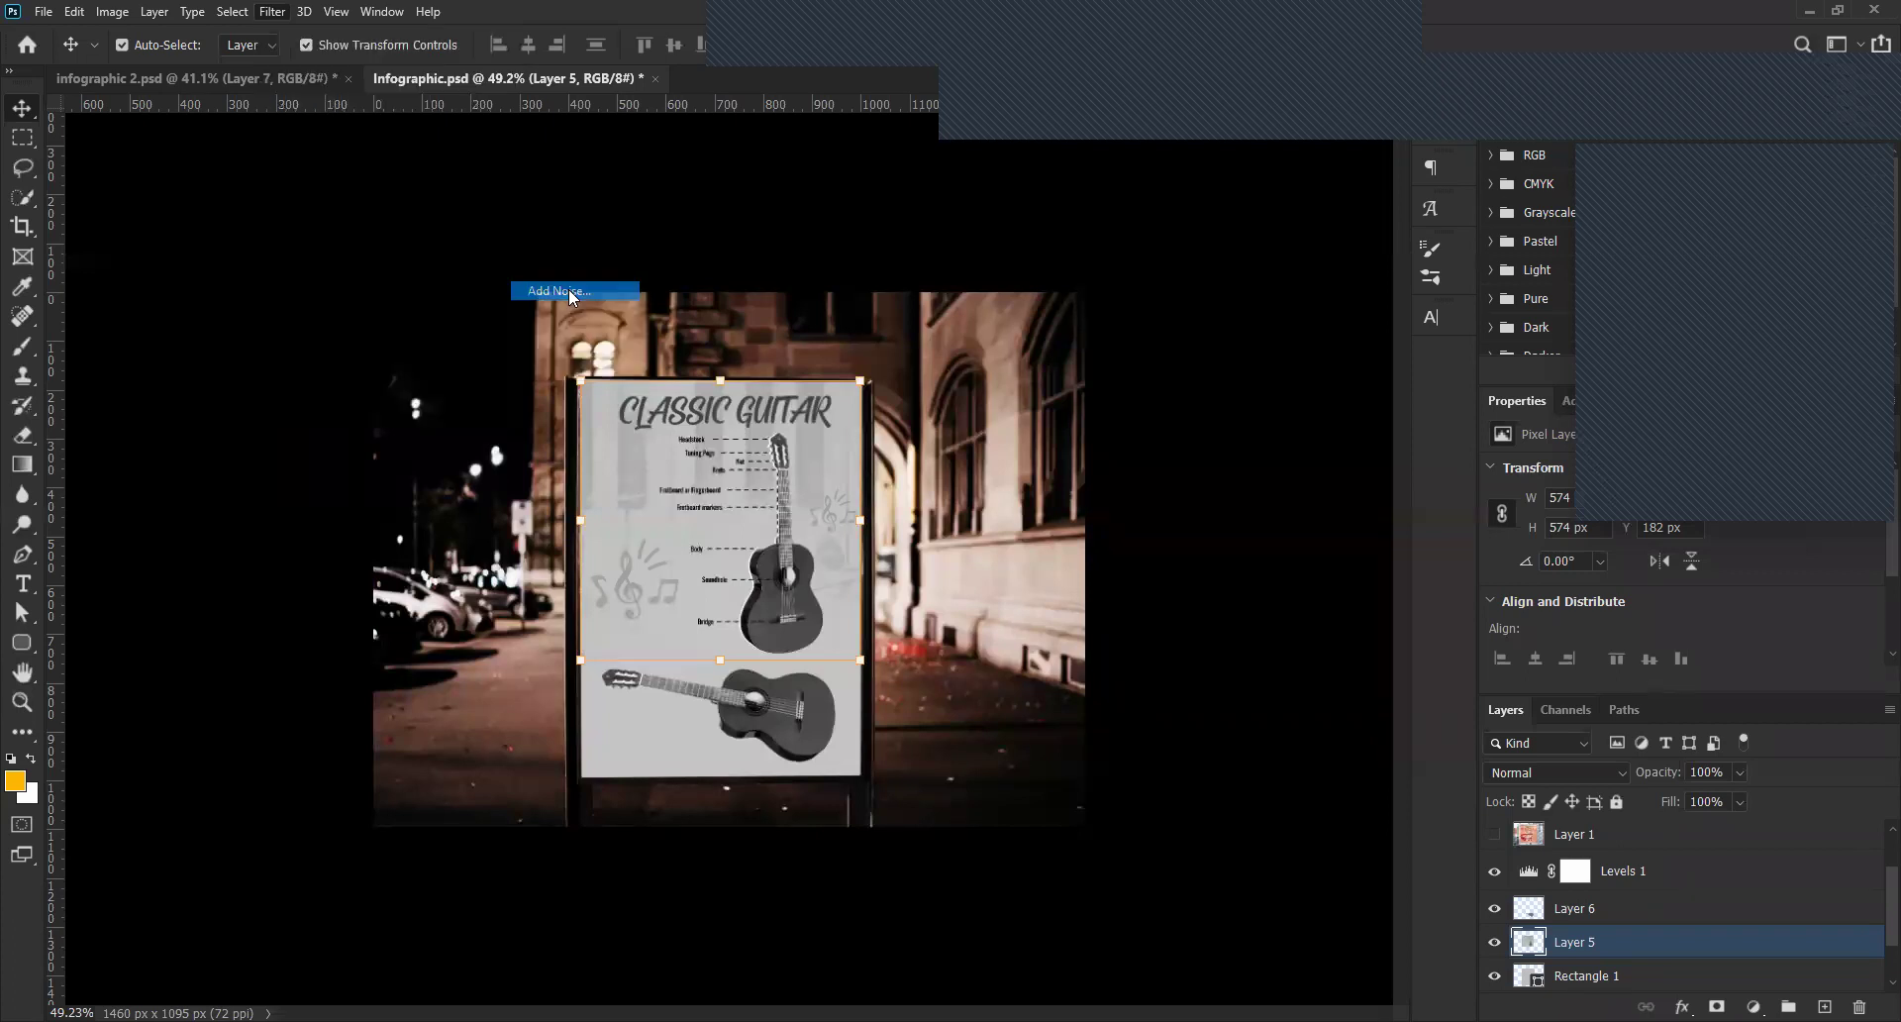
pyautogui.moveTo(917, 310); pyautogui.dragTo(817, 244)
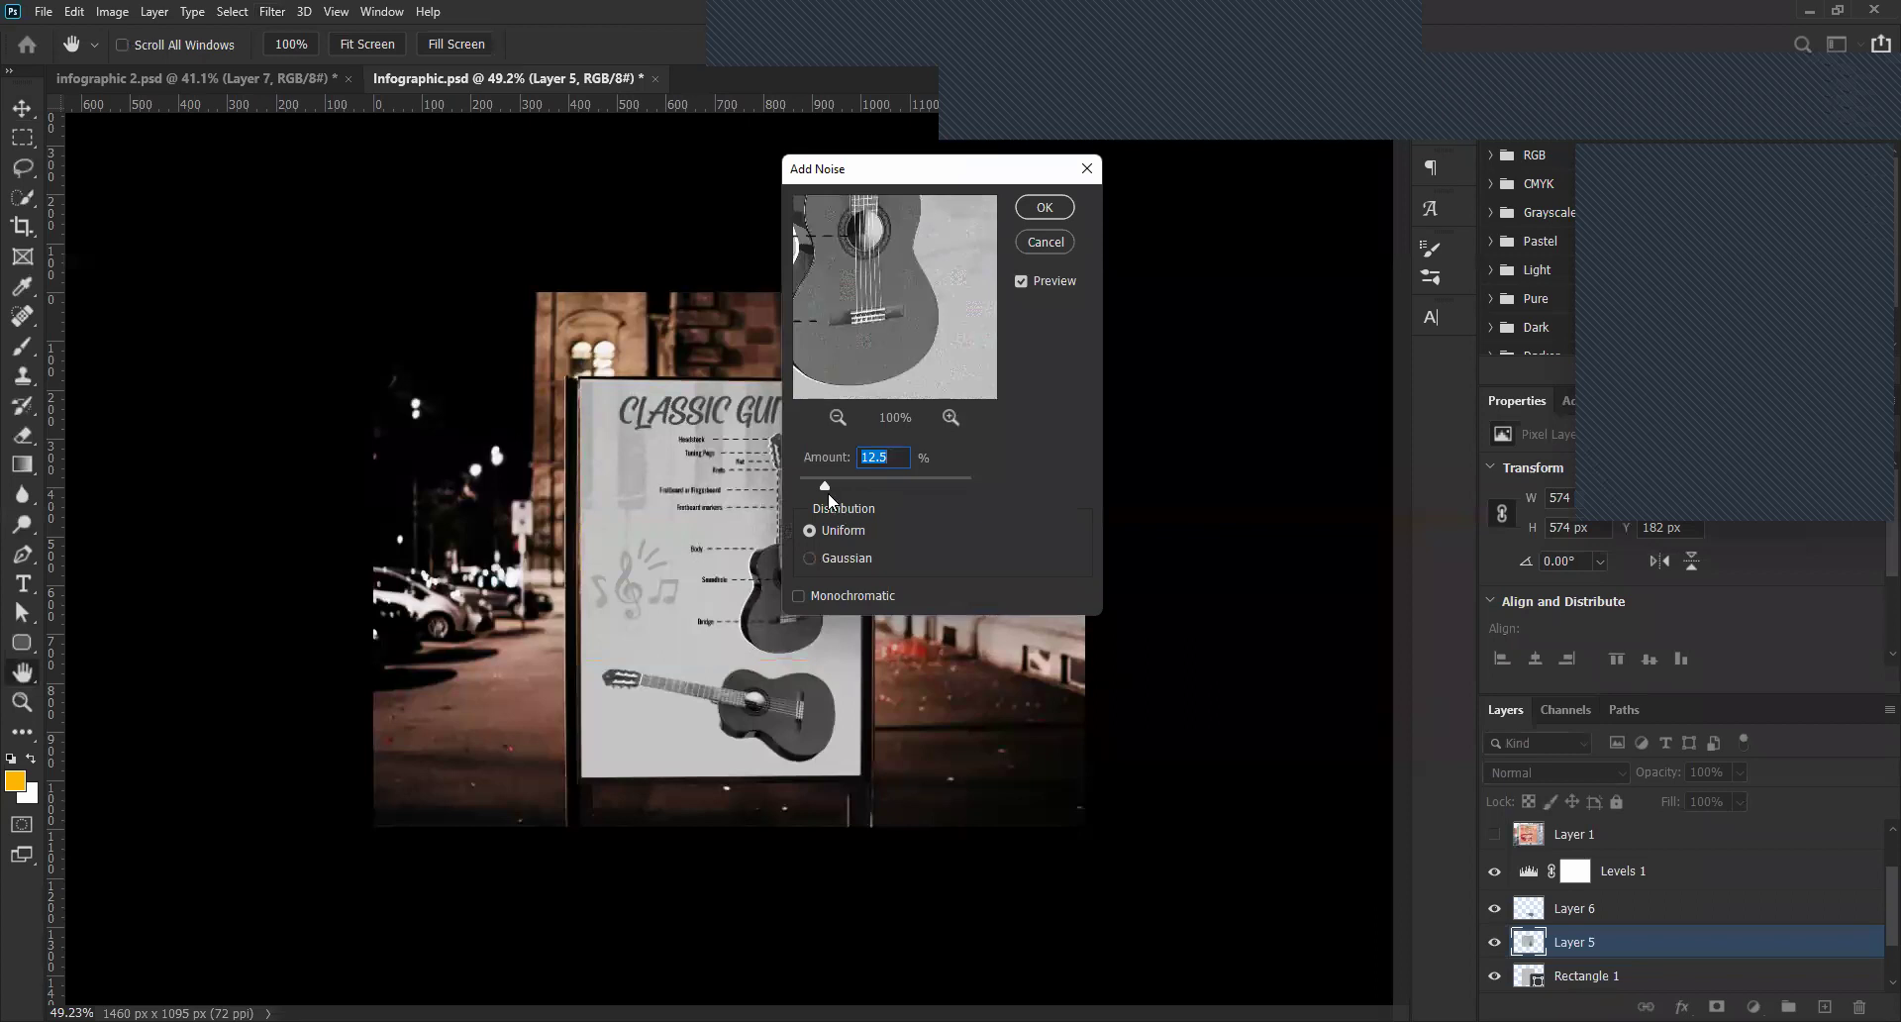
pyautogui.moveTo(823, 483); pyautogui.dragTo(817, 484)
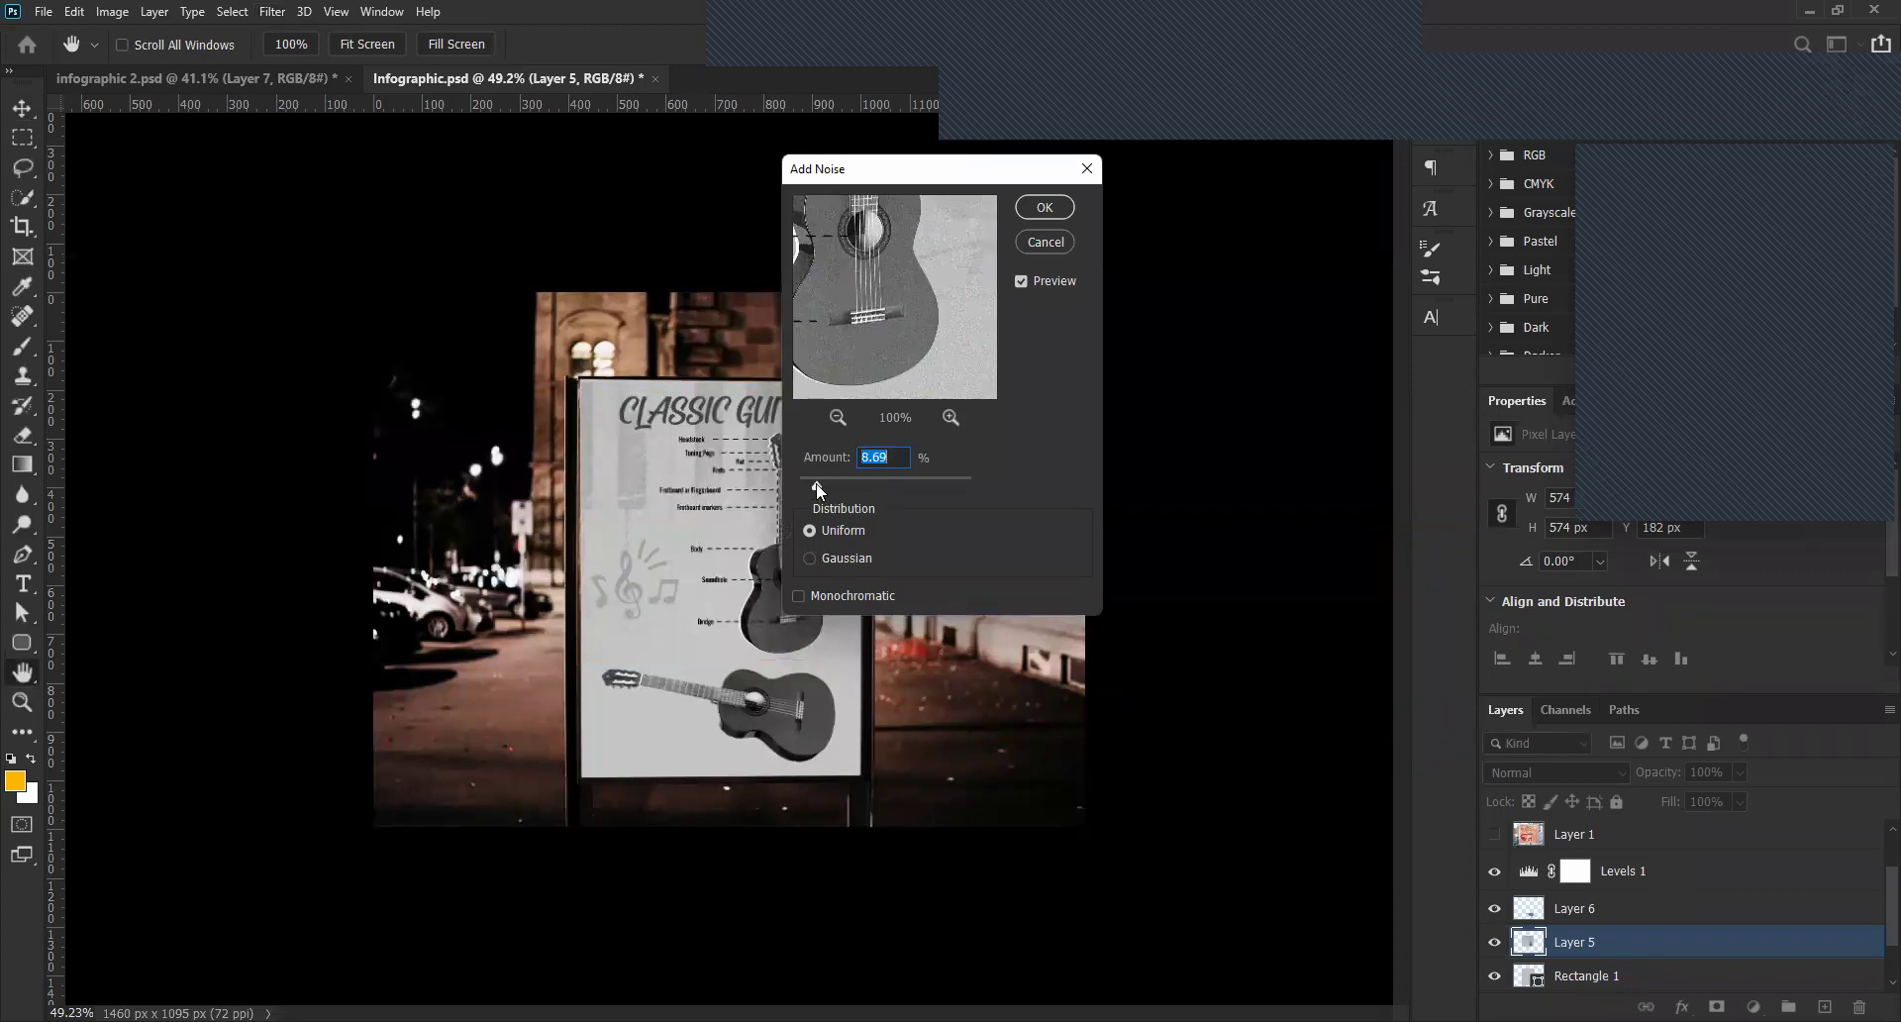
pyautogui.click(949, 418)
pyautogui.click(949, 418)
pyautogui.click(949, 417)
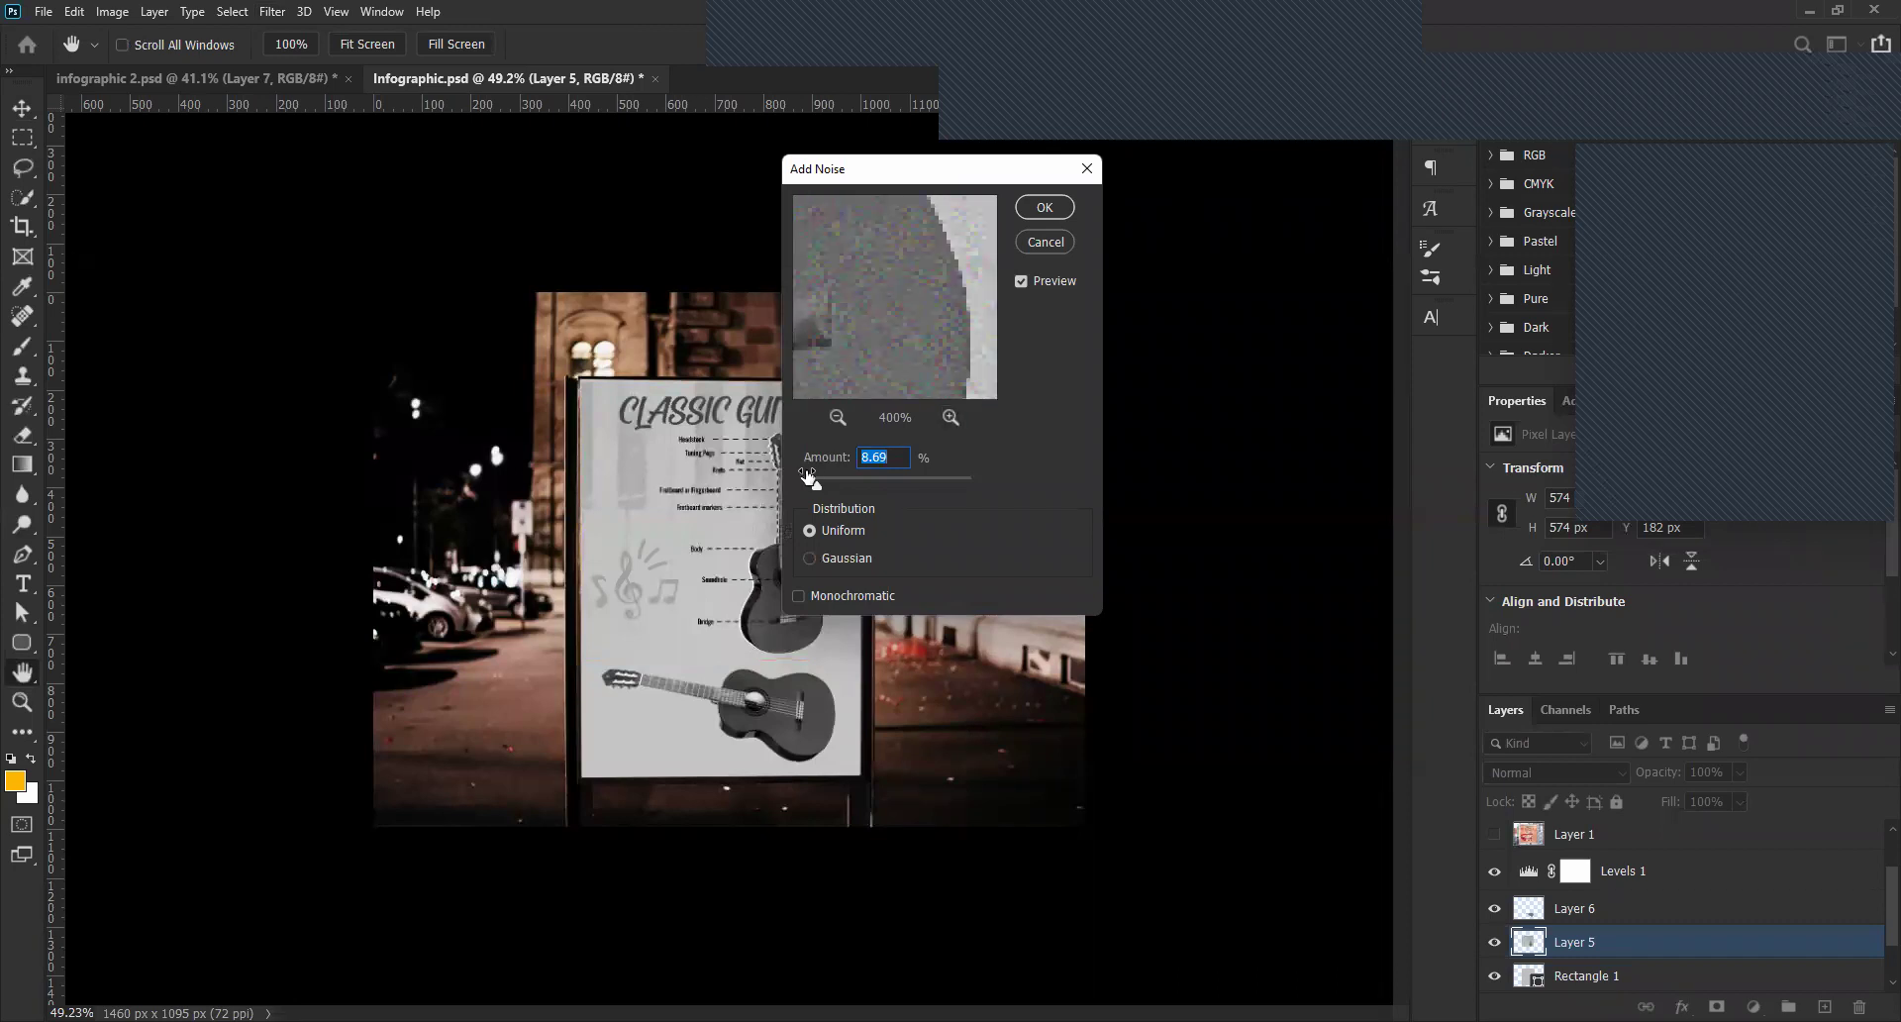
pyautogui.moveTo(813, 485); pyautogui.dragTo(813, 491)
pyautogui.click(855, 559)
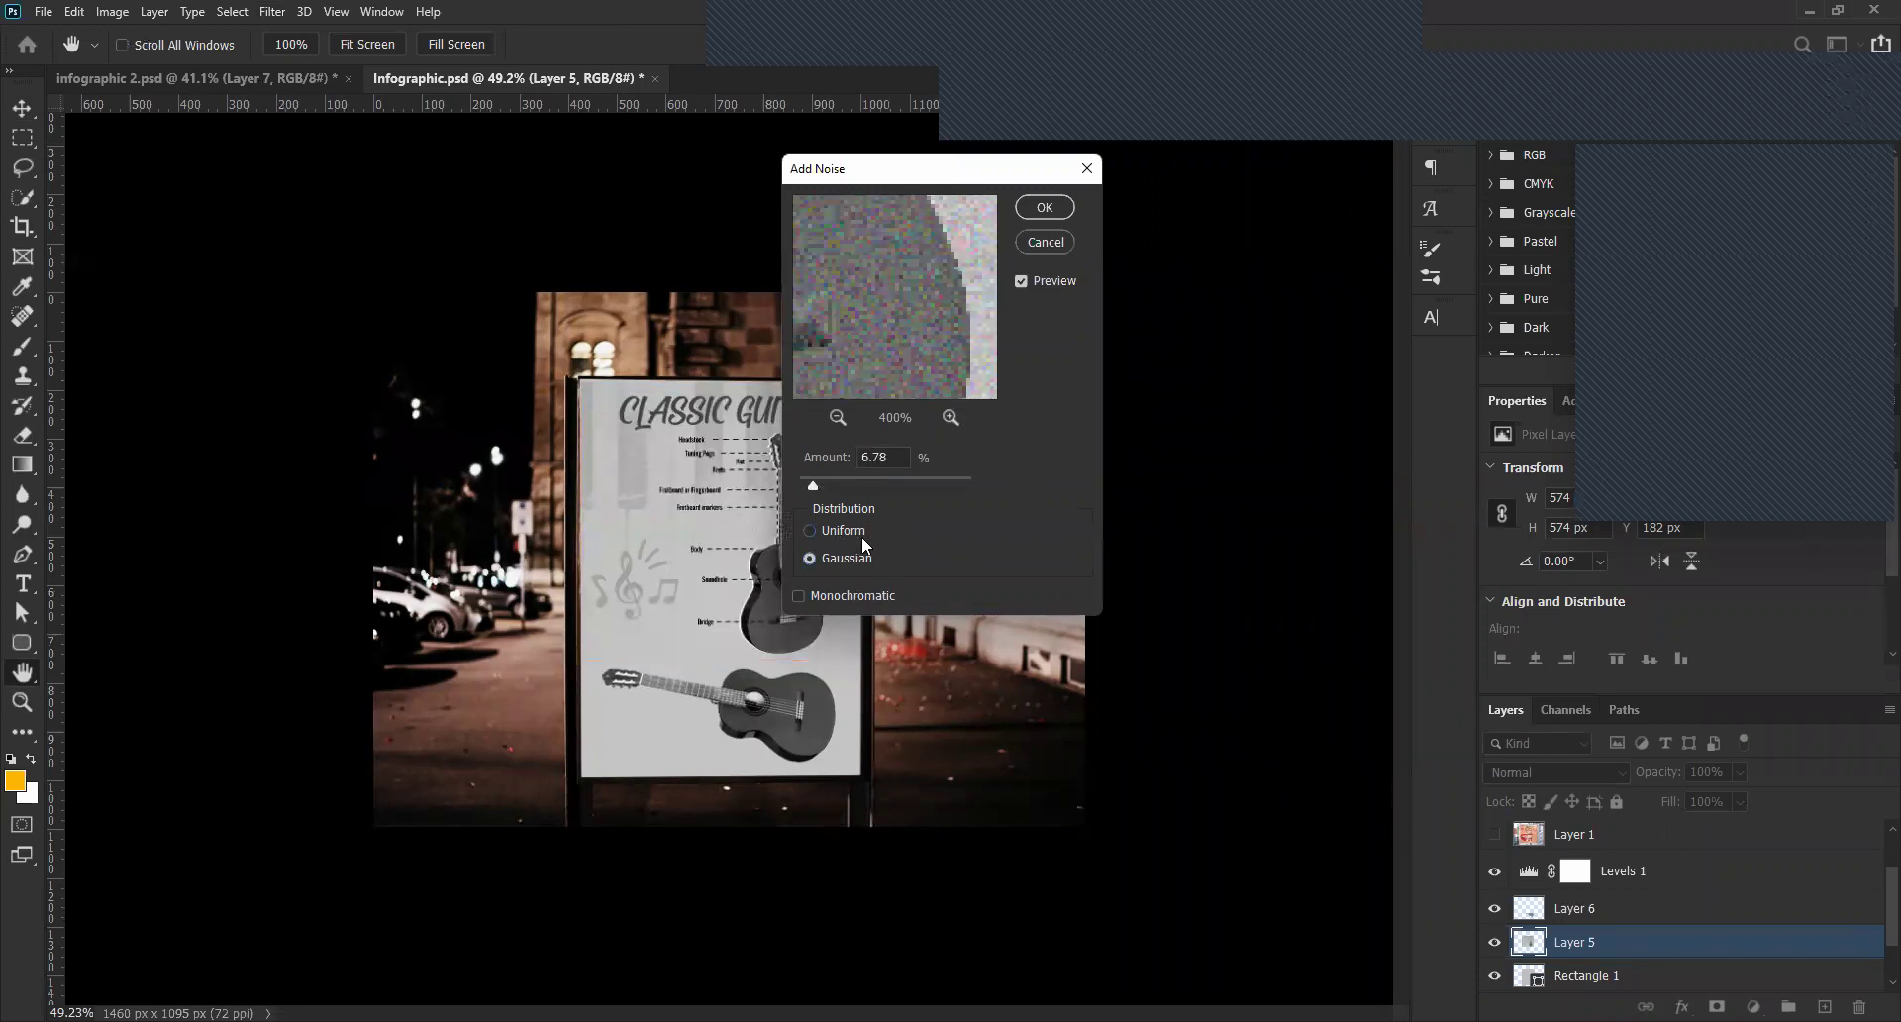
pyautogui.click(836, 533)
pyautogui.click(1038, 210)
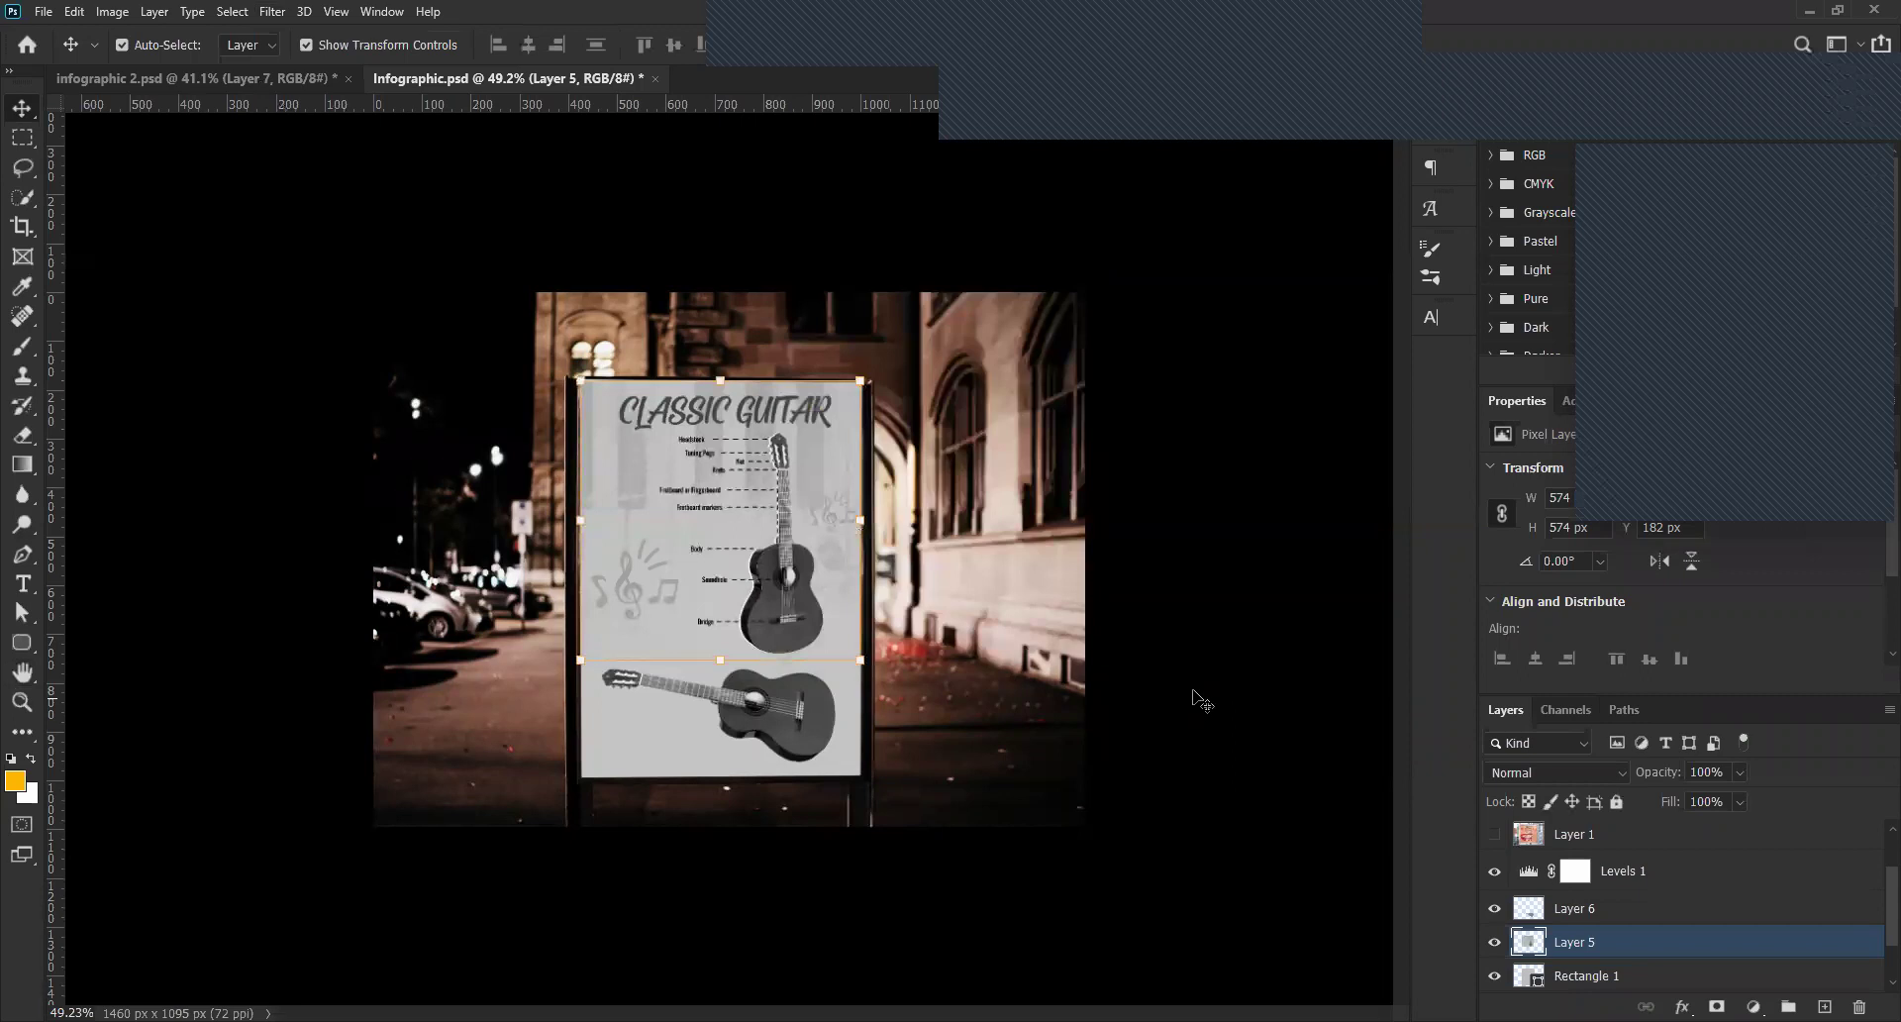
# Repeat the last Add Noise filter on Layer 6, the lower guitar, and deselect the layer.
pyautogui.click(770, 724)
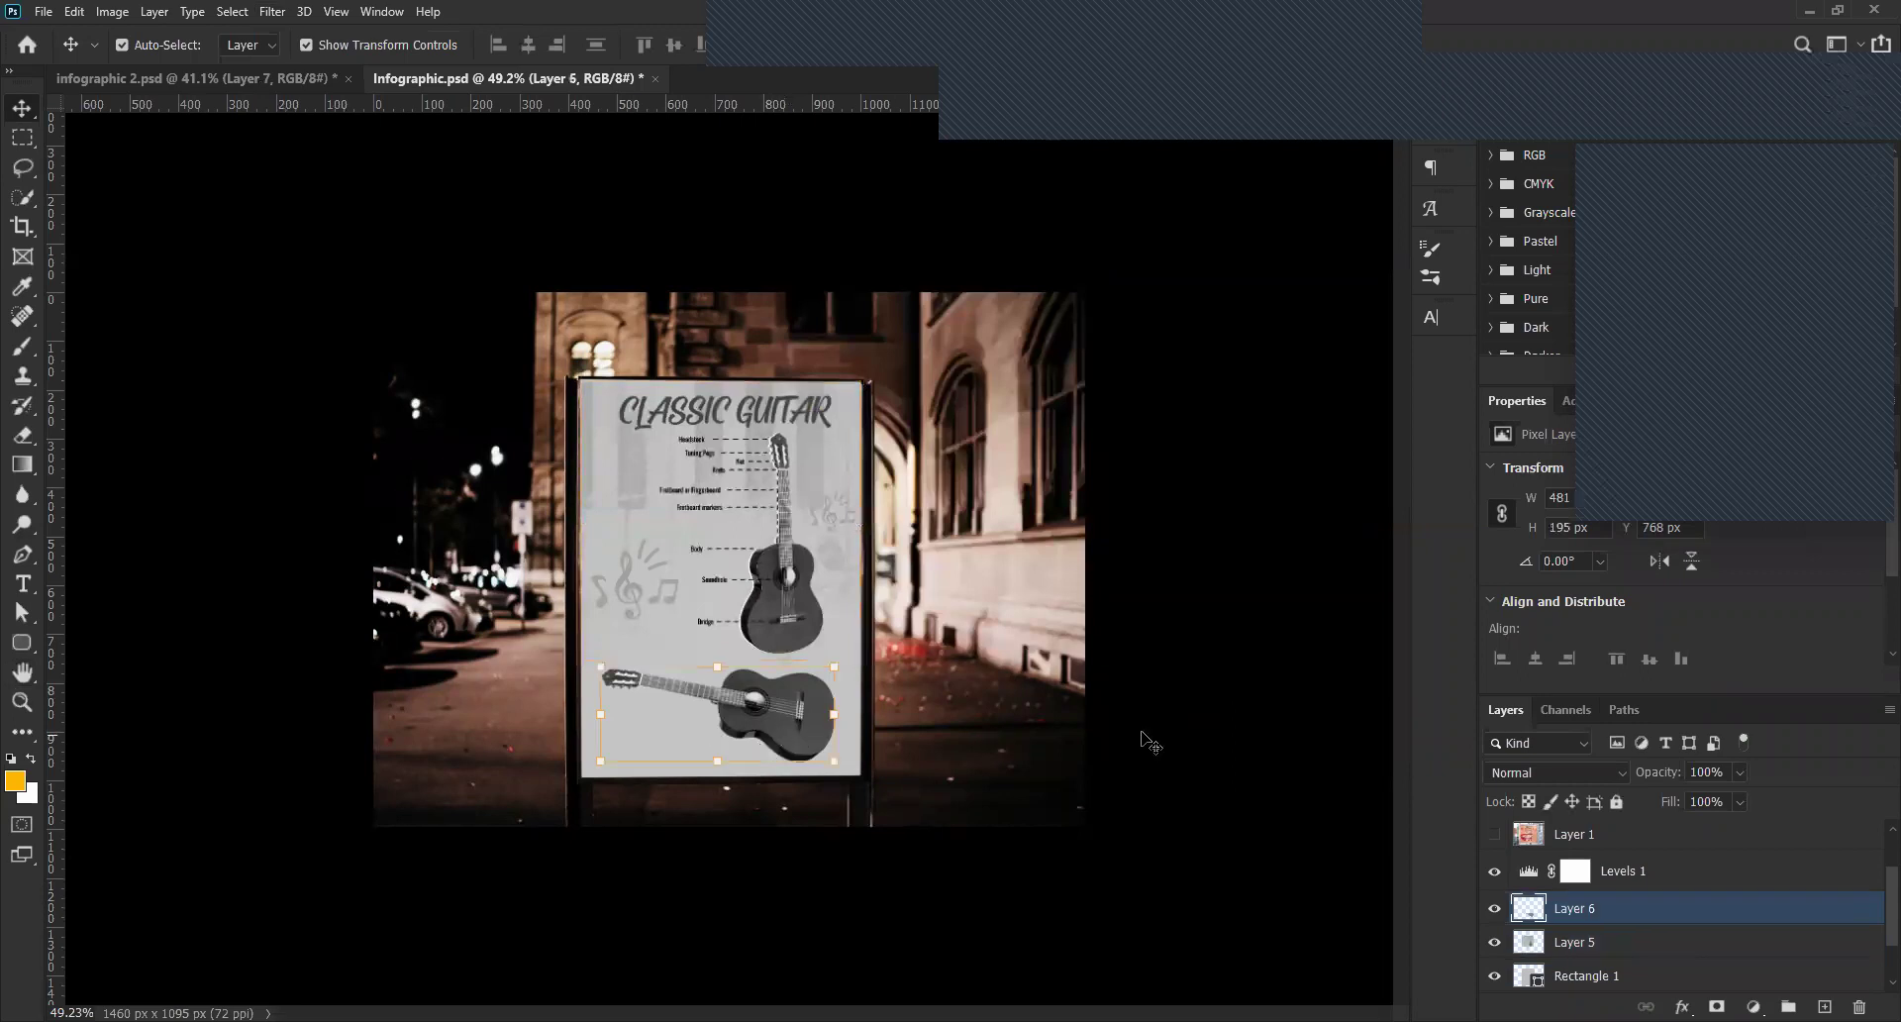
pyautogui.click(275, 10)
pyautogui.click(286, 36)
pyautogui.click(1176, 733)
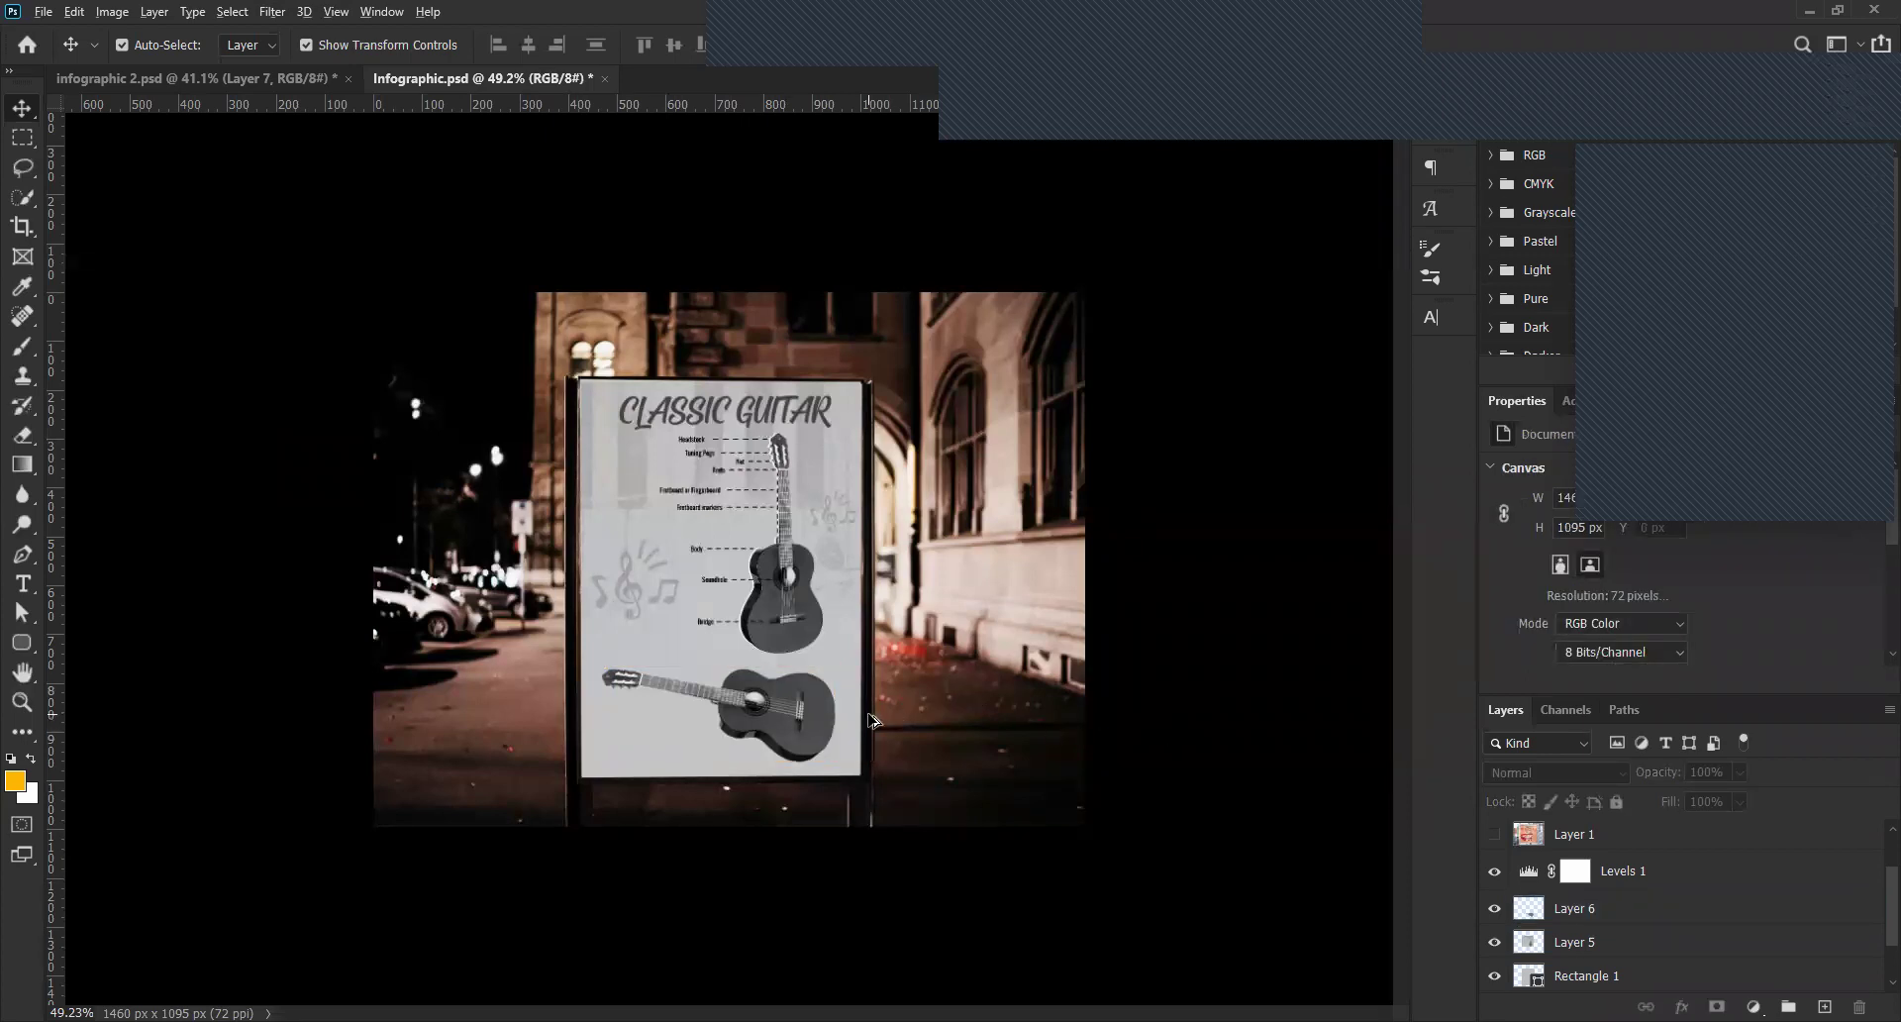
# Examine the noise grain on the poster's two guitars up close.
pyautogui.hotkey('ctrl', '+')
pyautogui.hotkey('ctrl', '+')
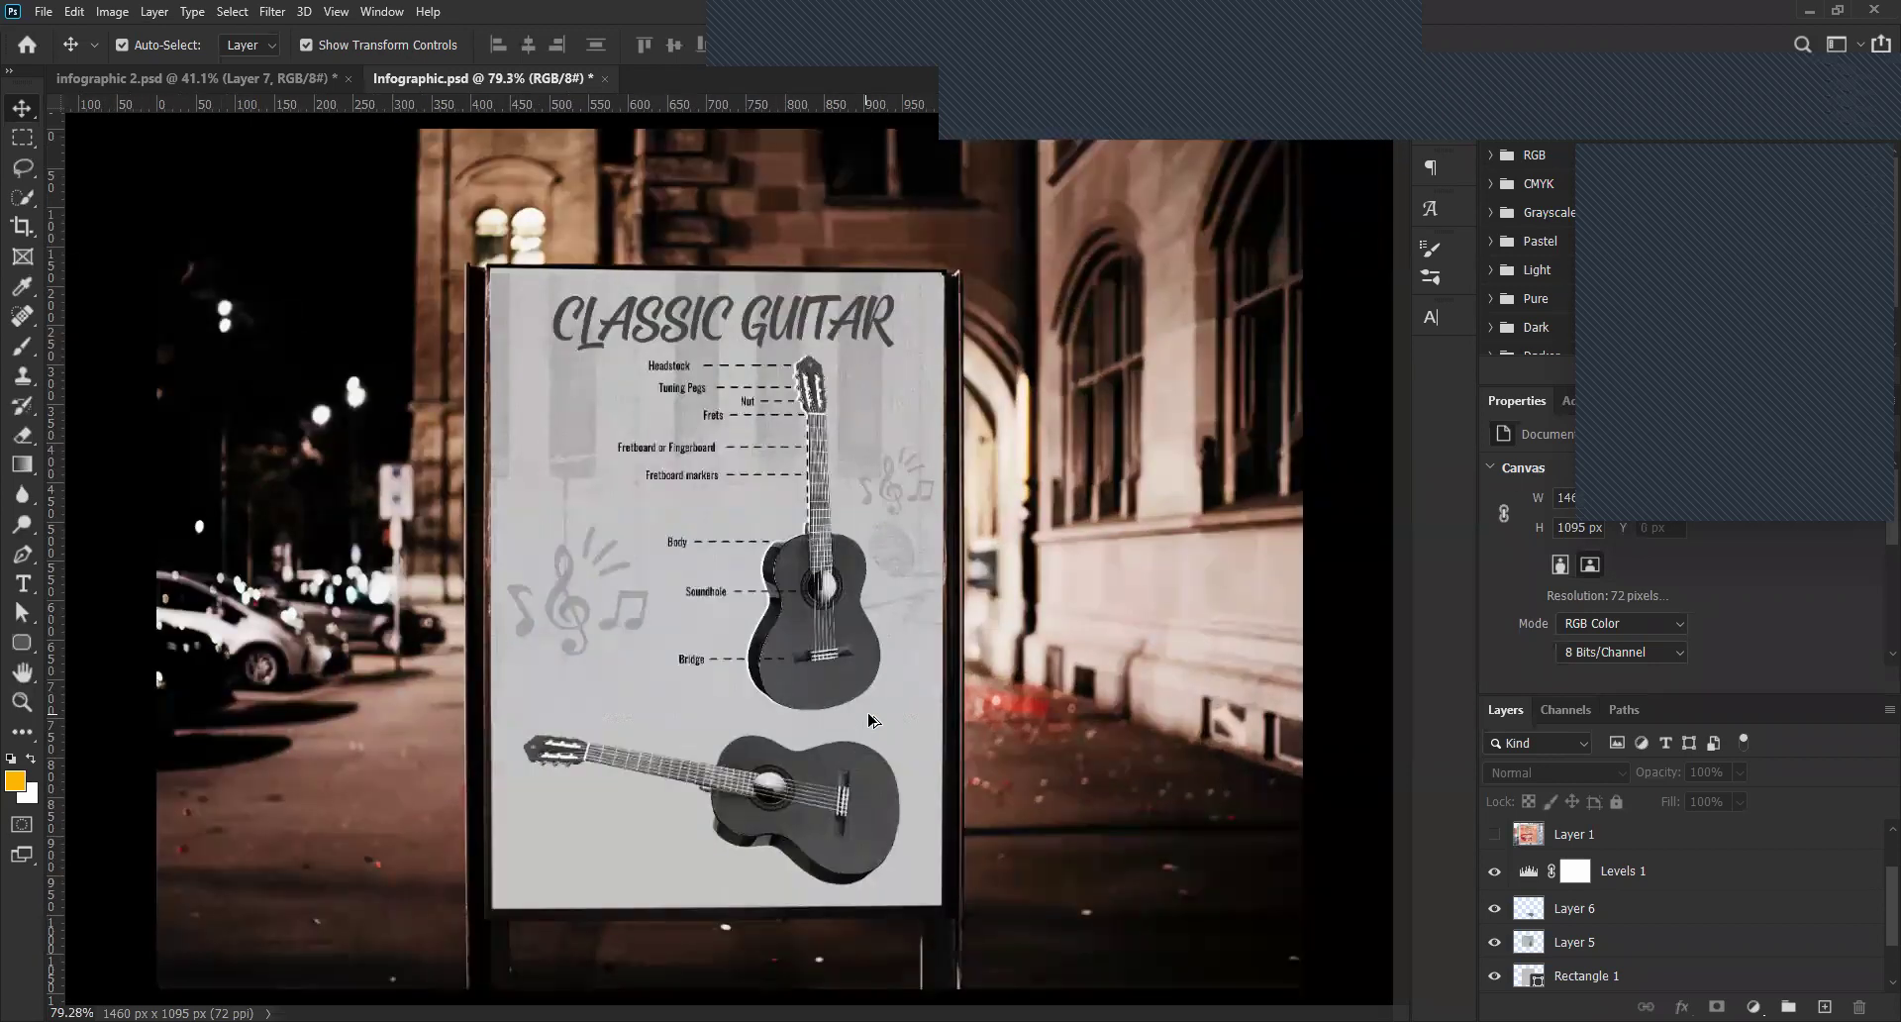
pyautogui.hotkey('ctrl', '+')
pyautogui.scroll(2, 864, 713)
pyautogui.moveTo(864, 713); pyautogui.dragTo(980, 659)
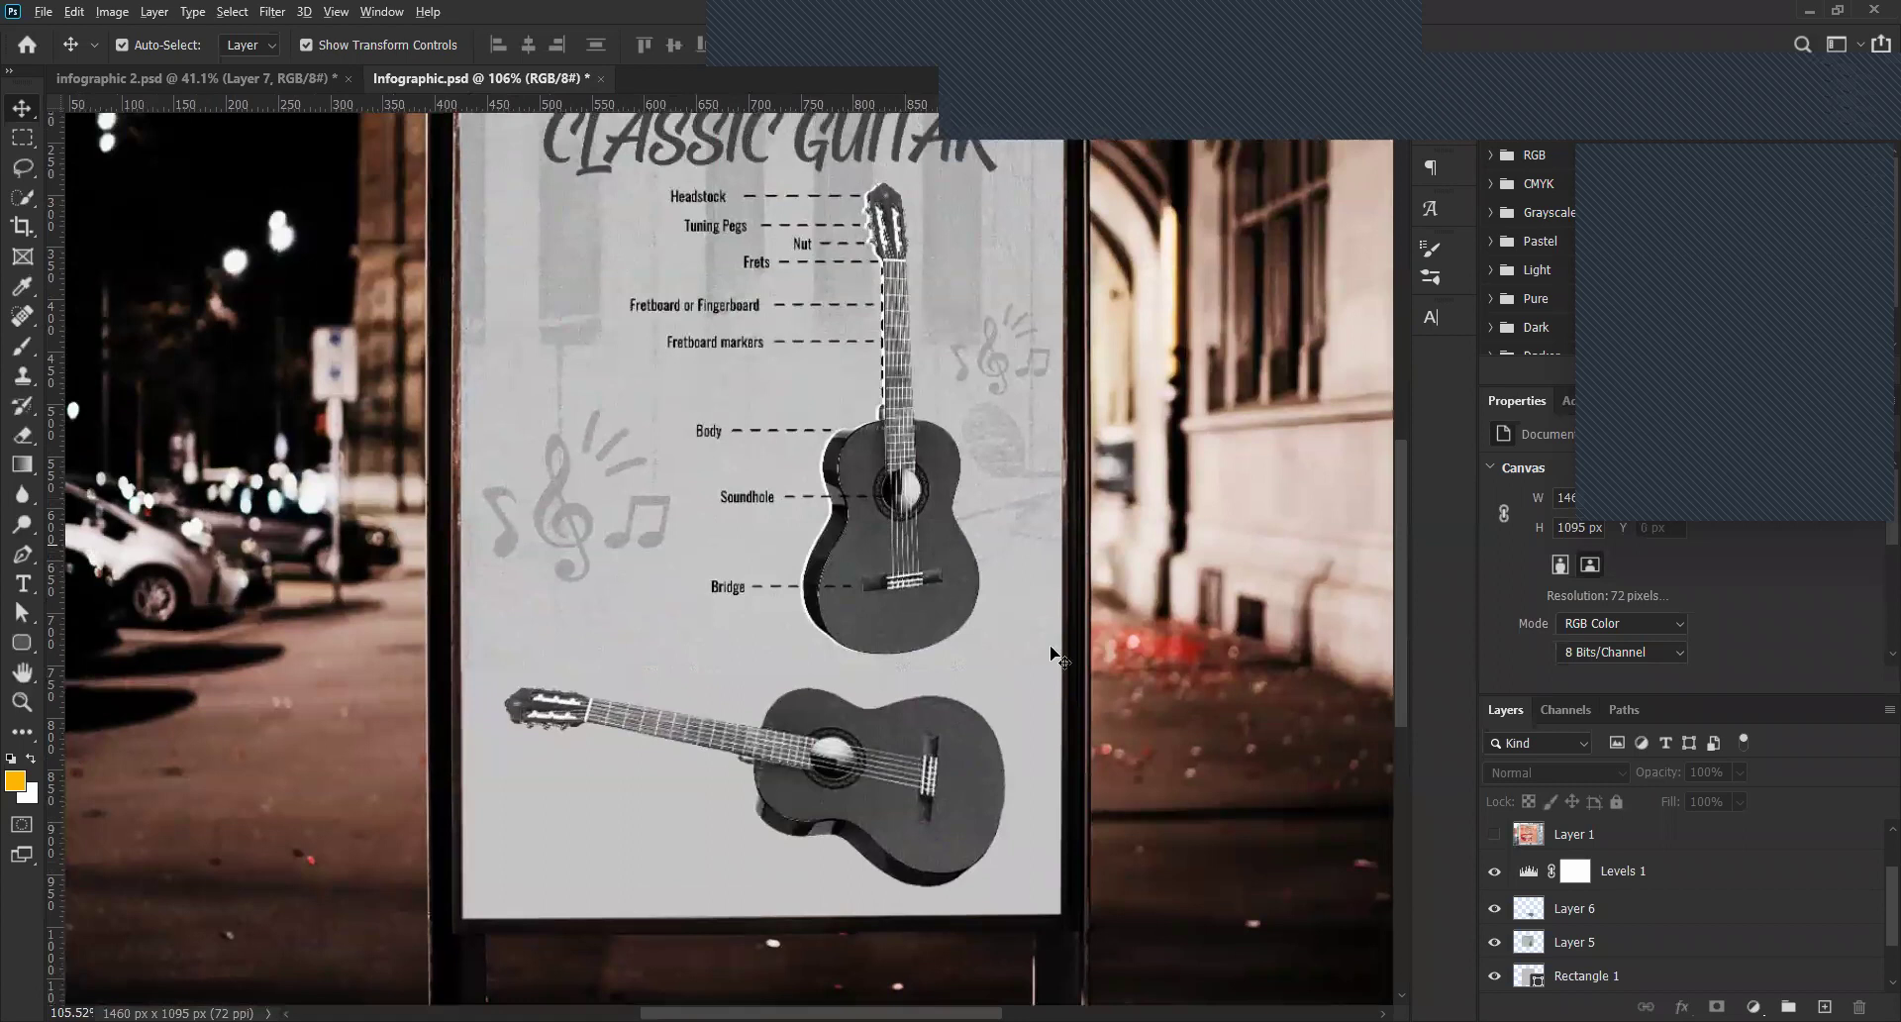
pyautogui.scroll(2, 1052, 650)
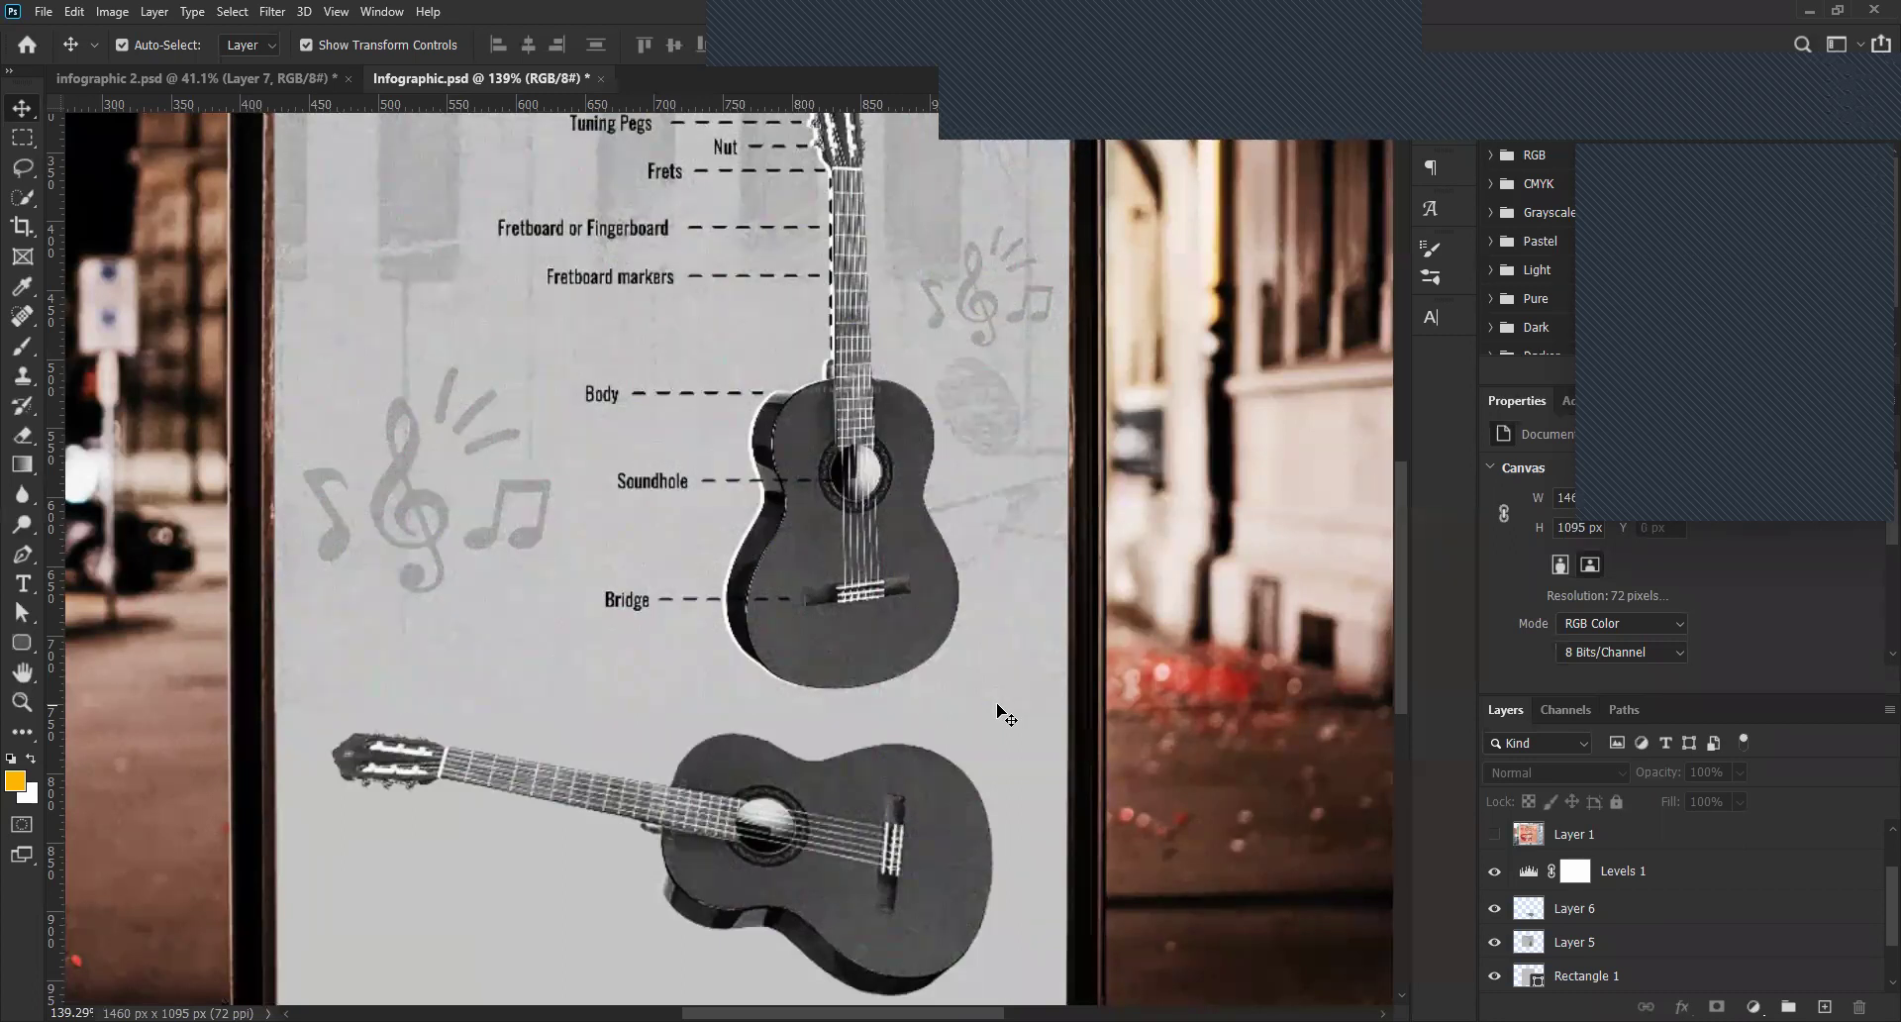
# Stamp all visible layers into a new layer above Levels 1 and toggle its visibility to compare.
pyautogui.scroll(1, 1000, 711)
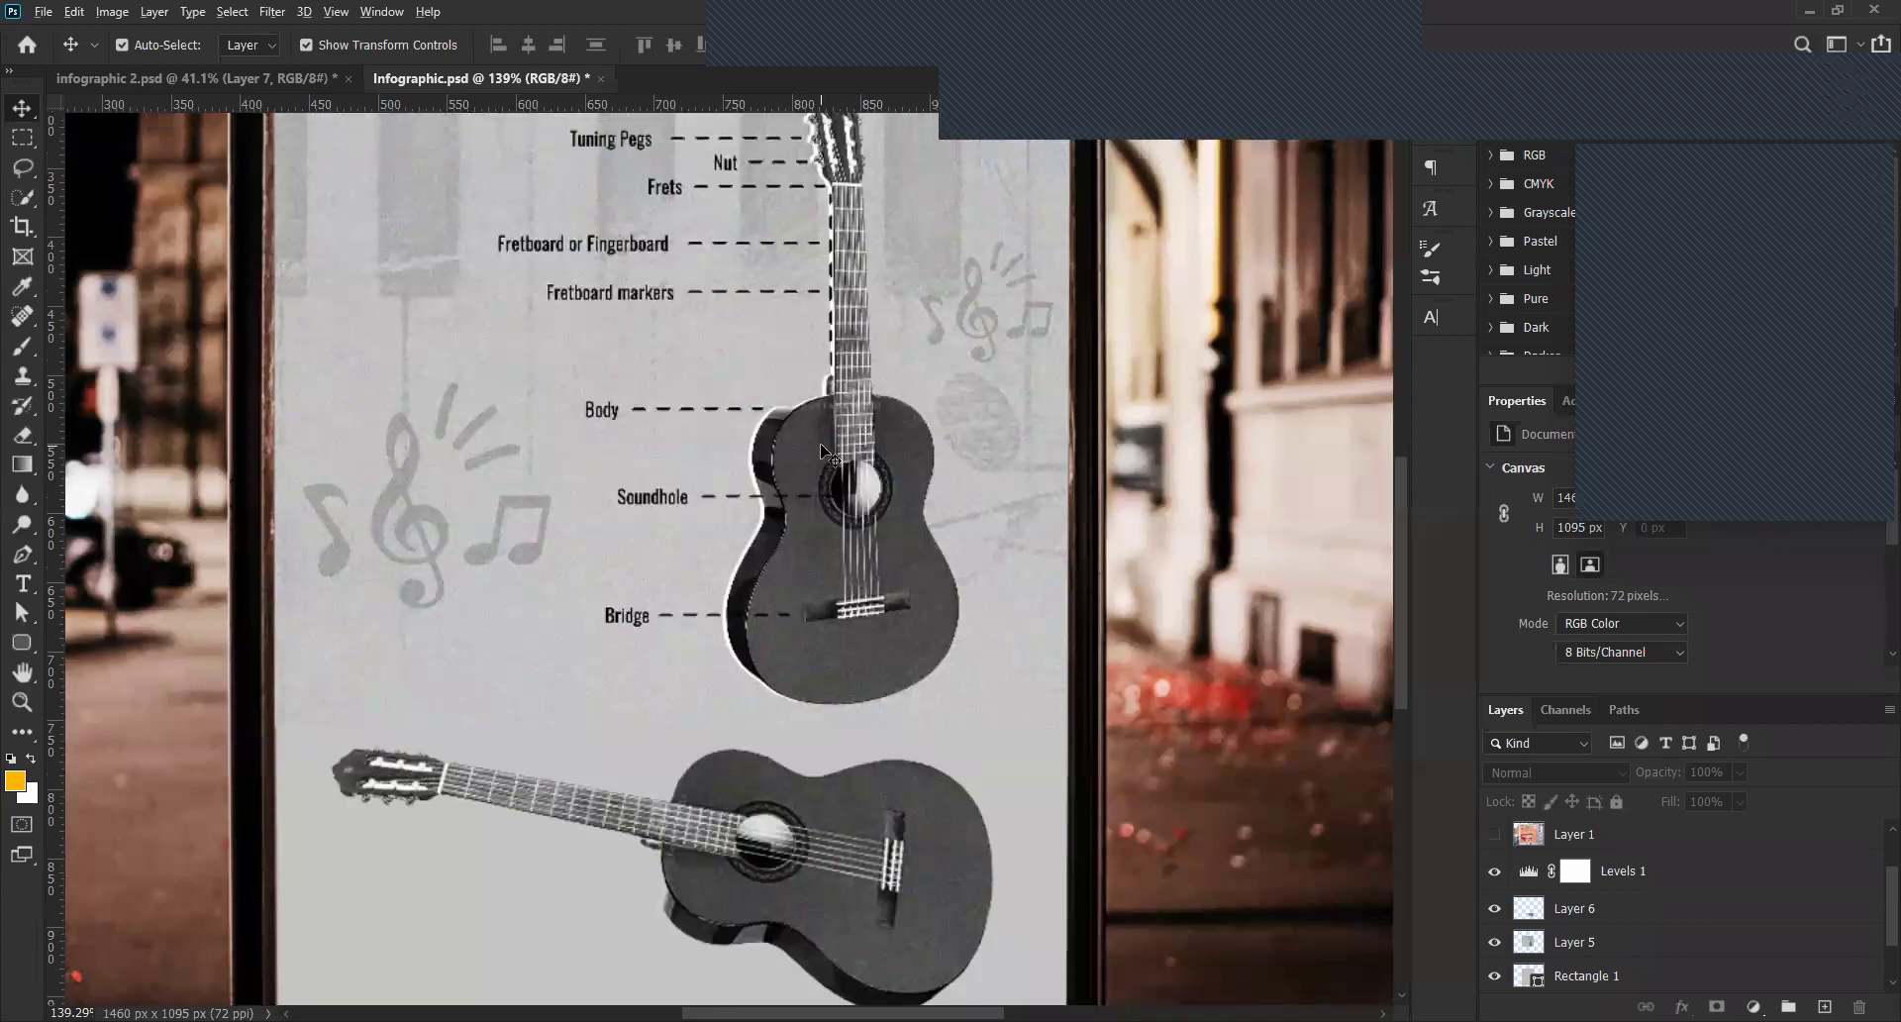
pyautogui.scroll(-5, 858, 375)
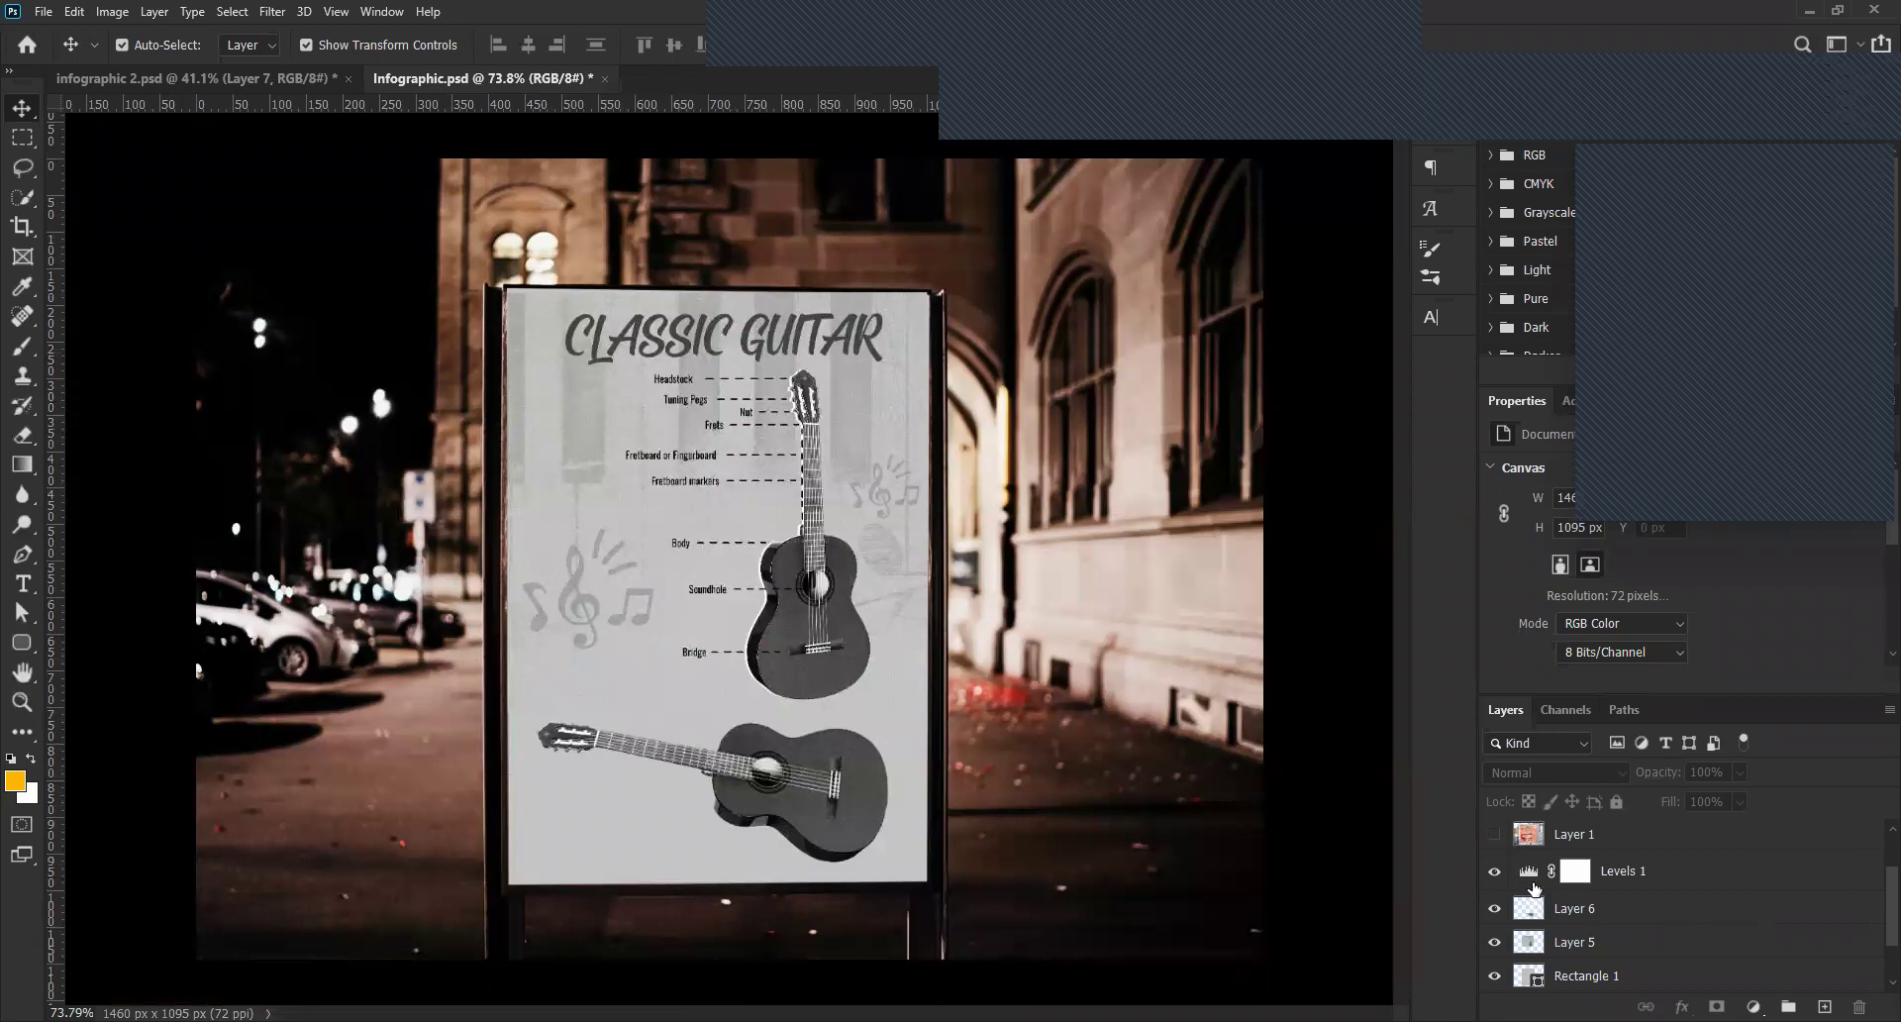
pyautogui.click(1533, 876)
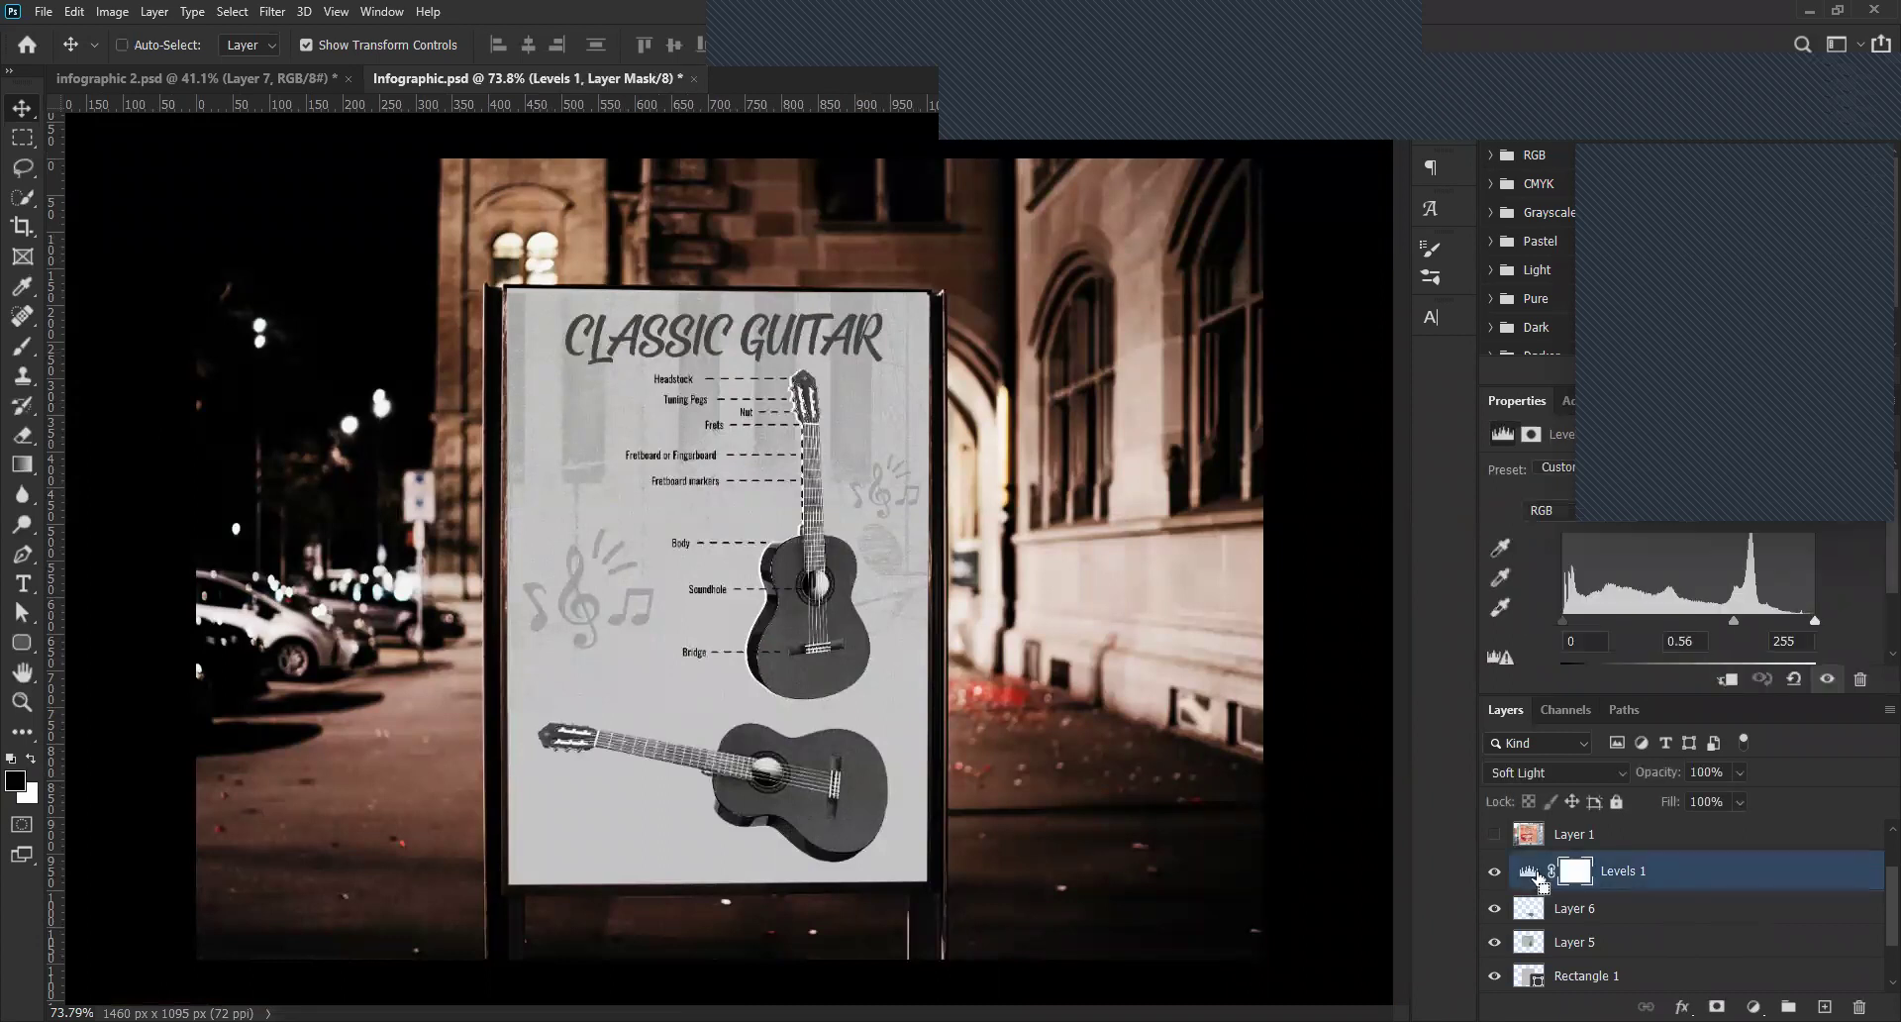
pyautogui.hotkey('ctrl', 'shift', 'alt', 'e')
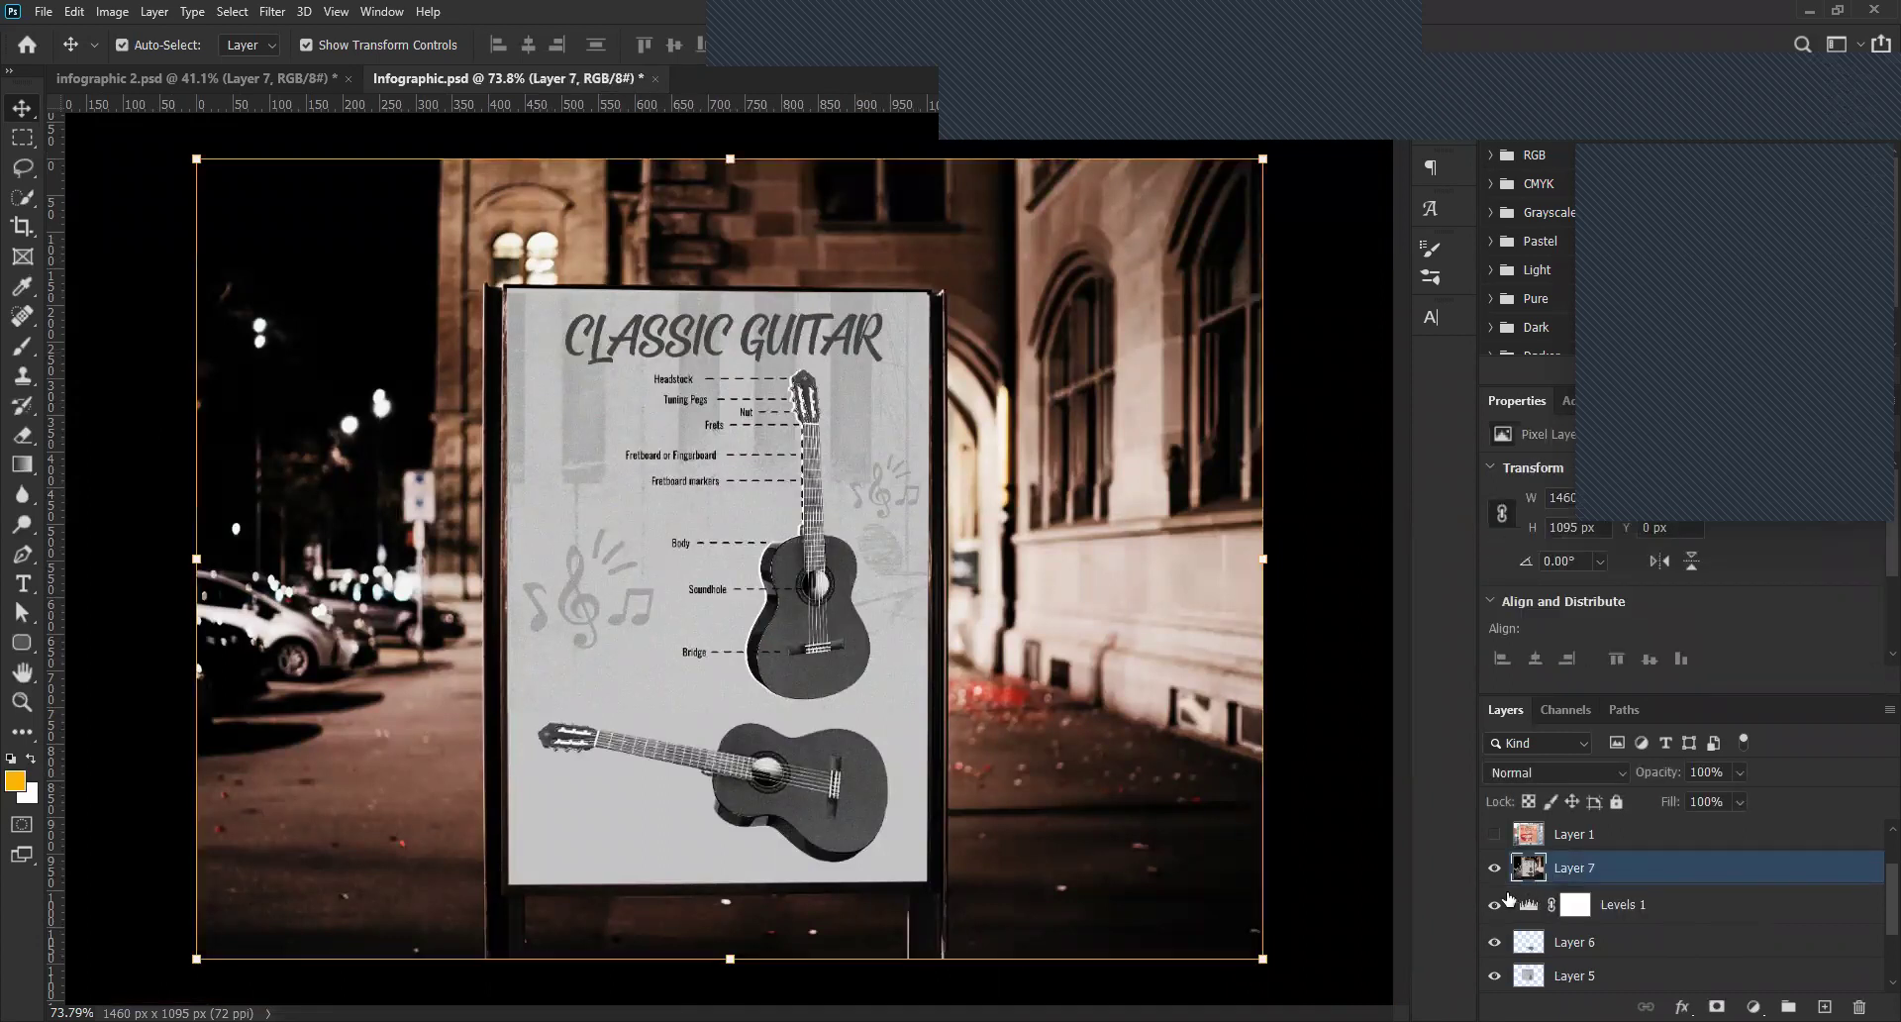
pyautogui.click(1497, 870)
pyautogui.click(1496, 871)
# Group the layers from Levels 1 down to Layer 4.
pyautogui.click(1544, 905)
pyautogui.scroll(-2, 1577, 973)
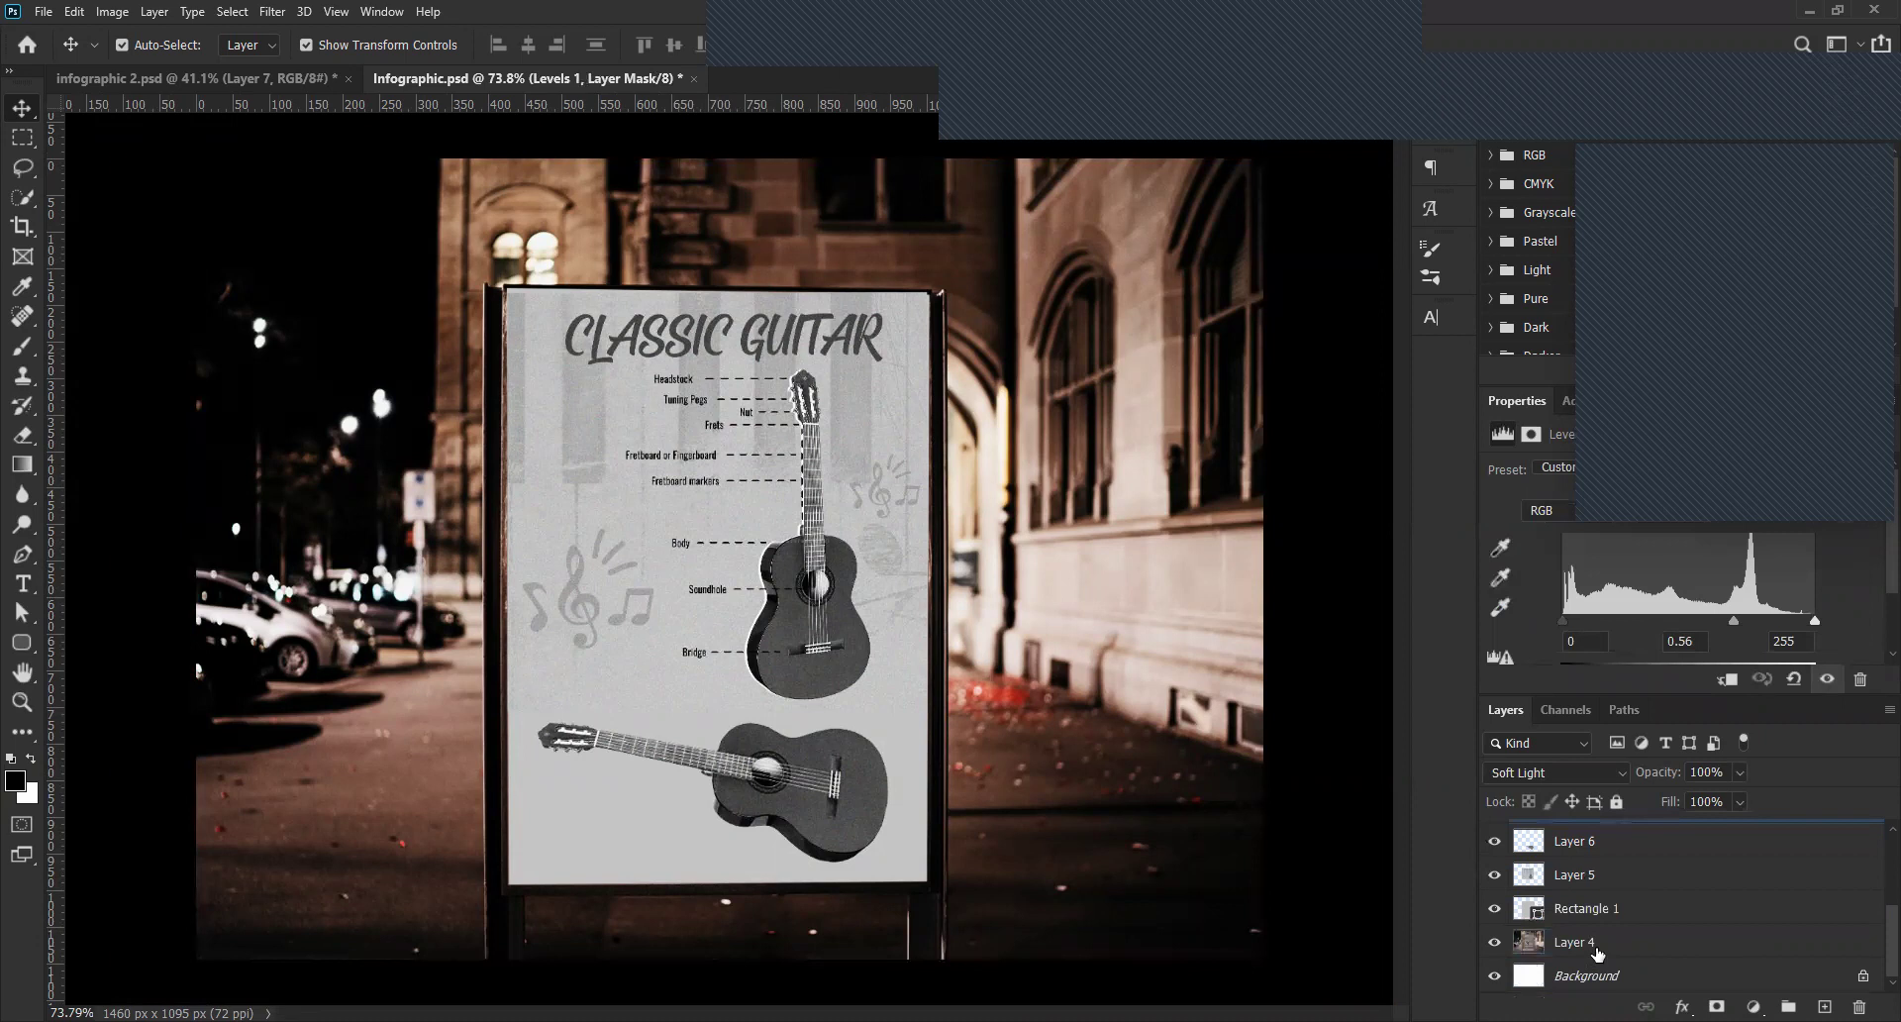
pyautogui.keyDown('shift'); pyautogui.click(1735, 946); pyautogui.keyUp('shift')
pyautogui.hotkey('ctrl', 'g')
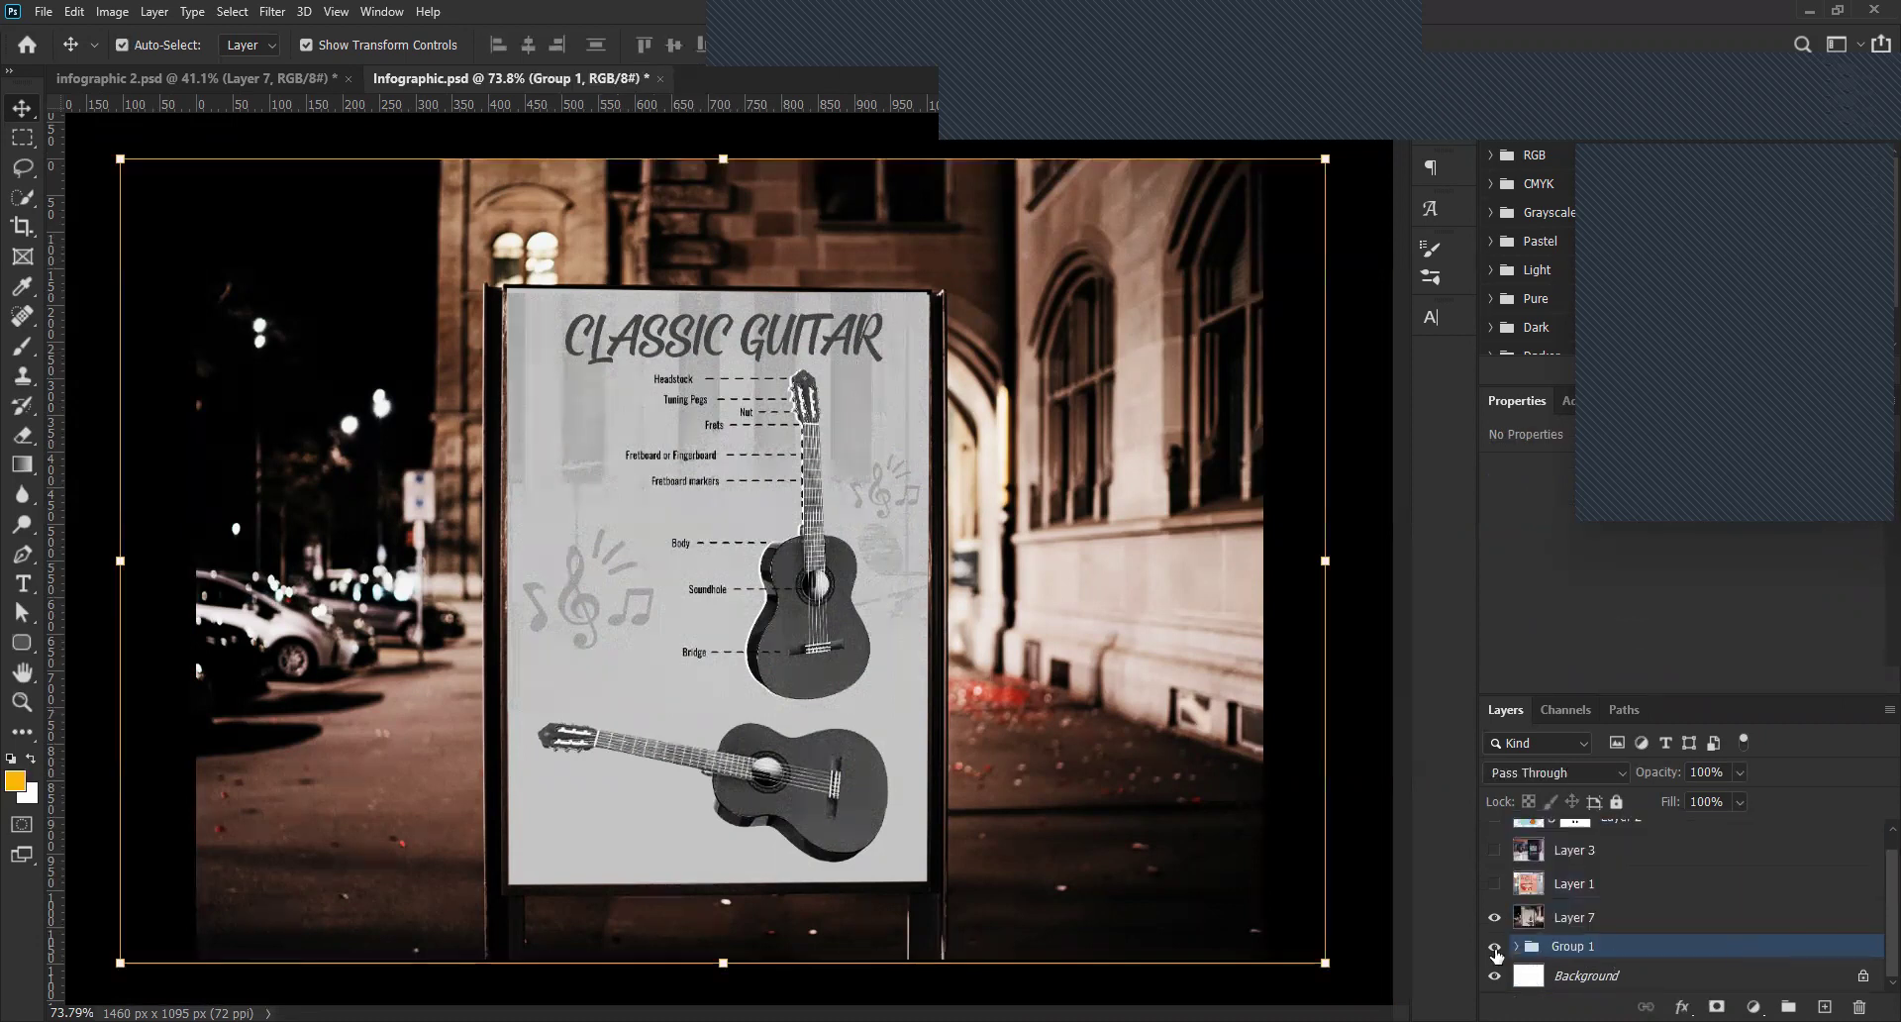
# Hide Layer 7 and Group 1, then show and select Layer 1 with the Gucci wall mural.
pyautogui.click(1495, 917)
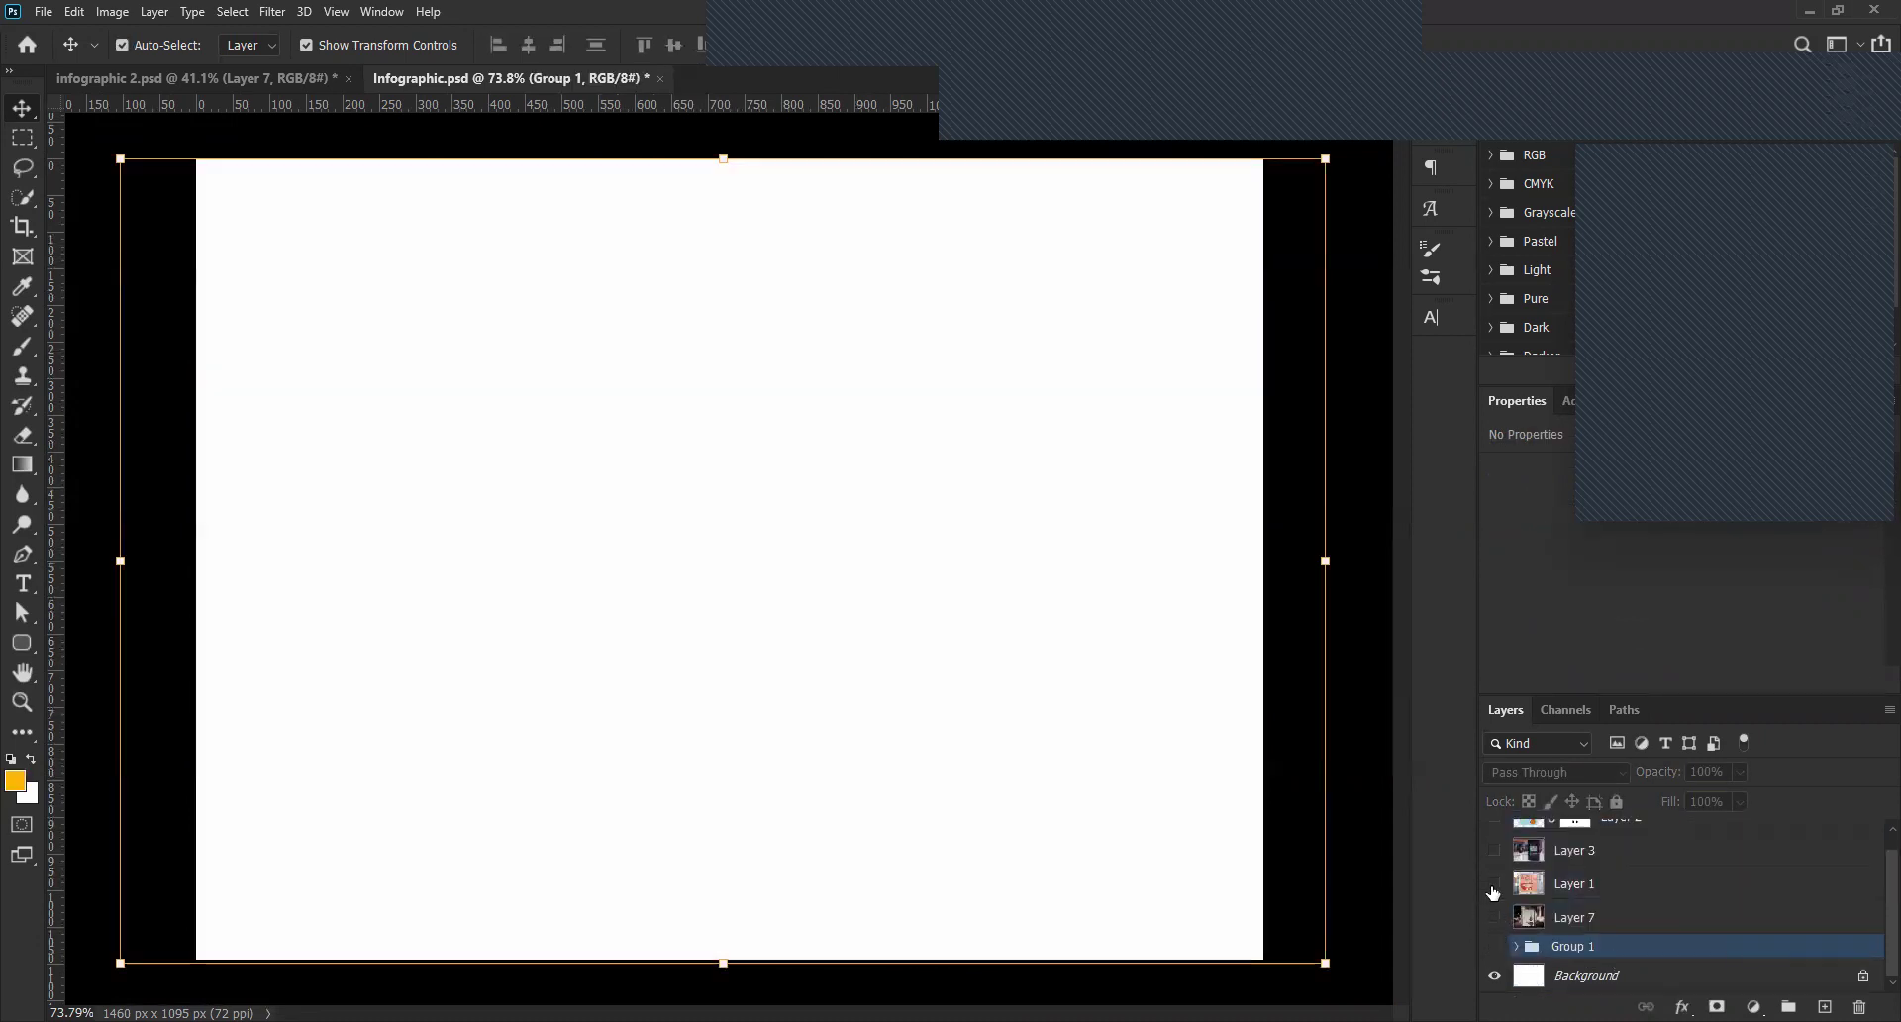
pyautogui.click(1495, 883)
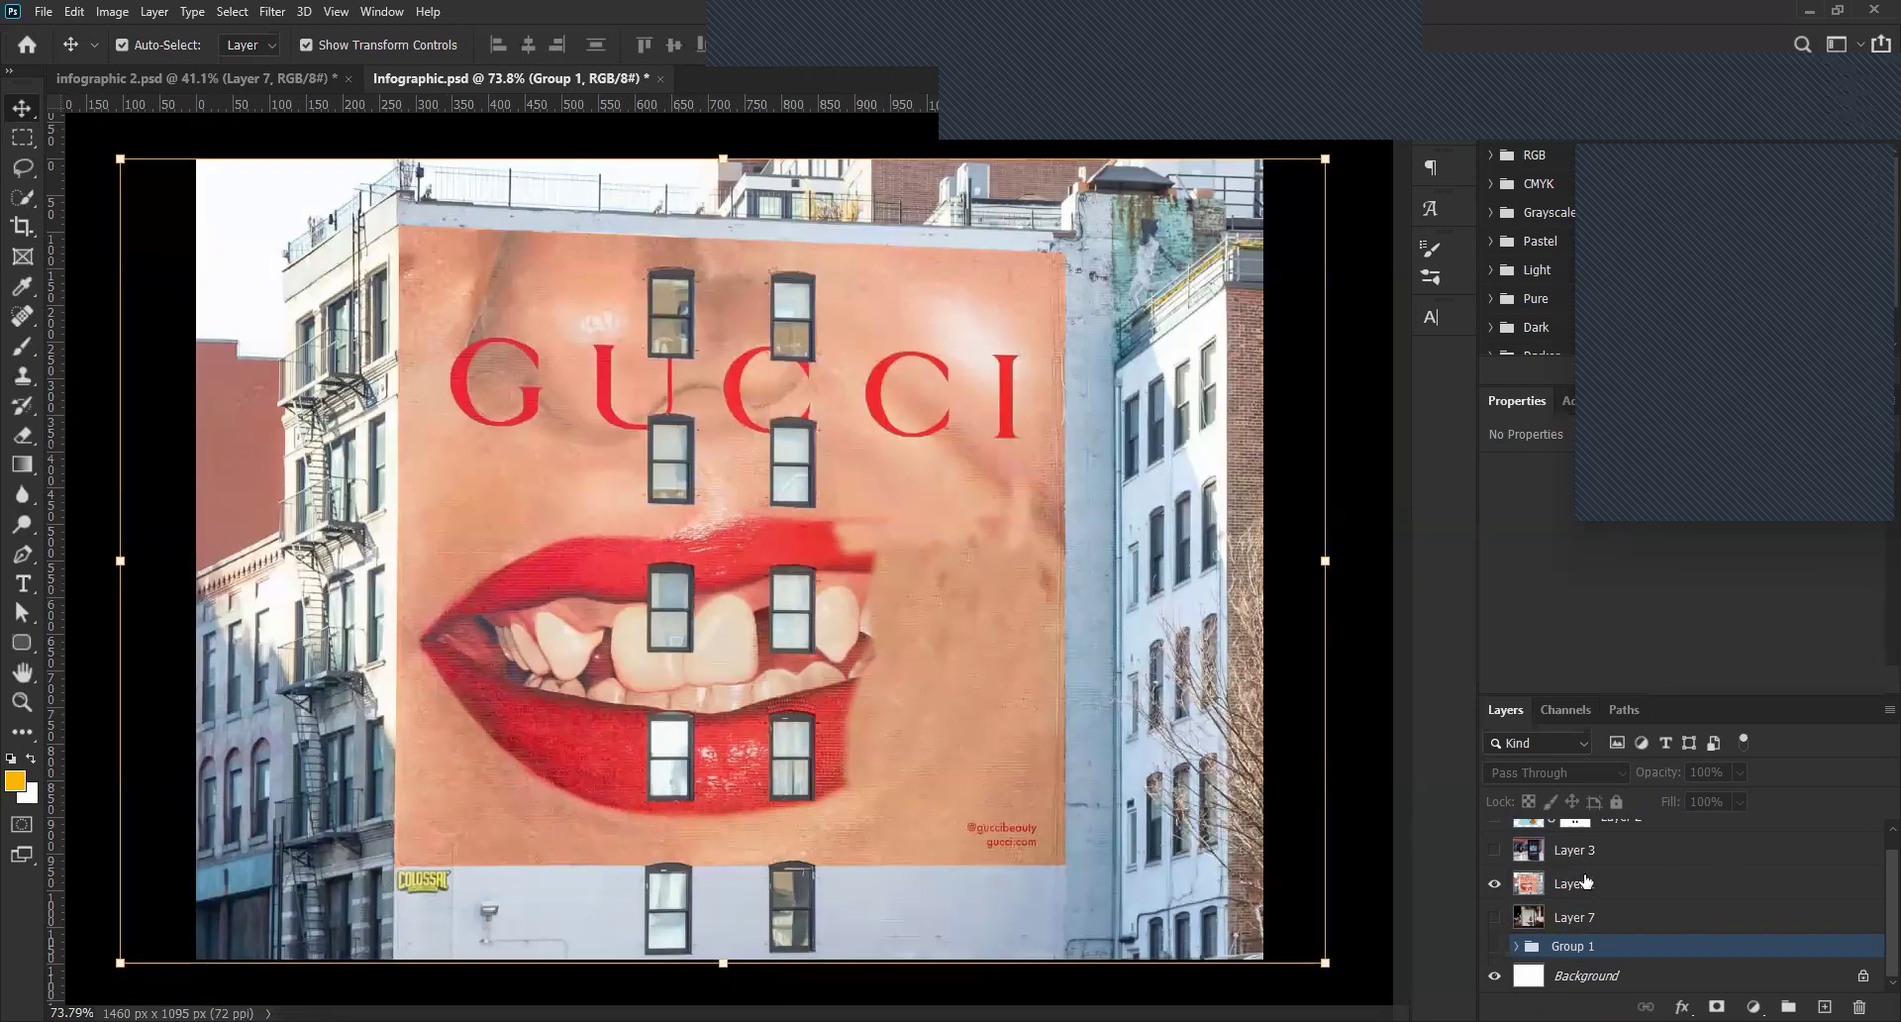
pyautogui.scroll(1, 1585, 881)
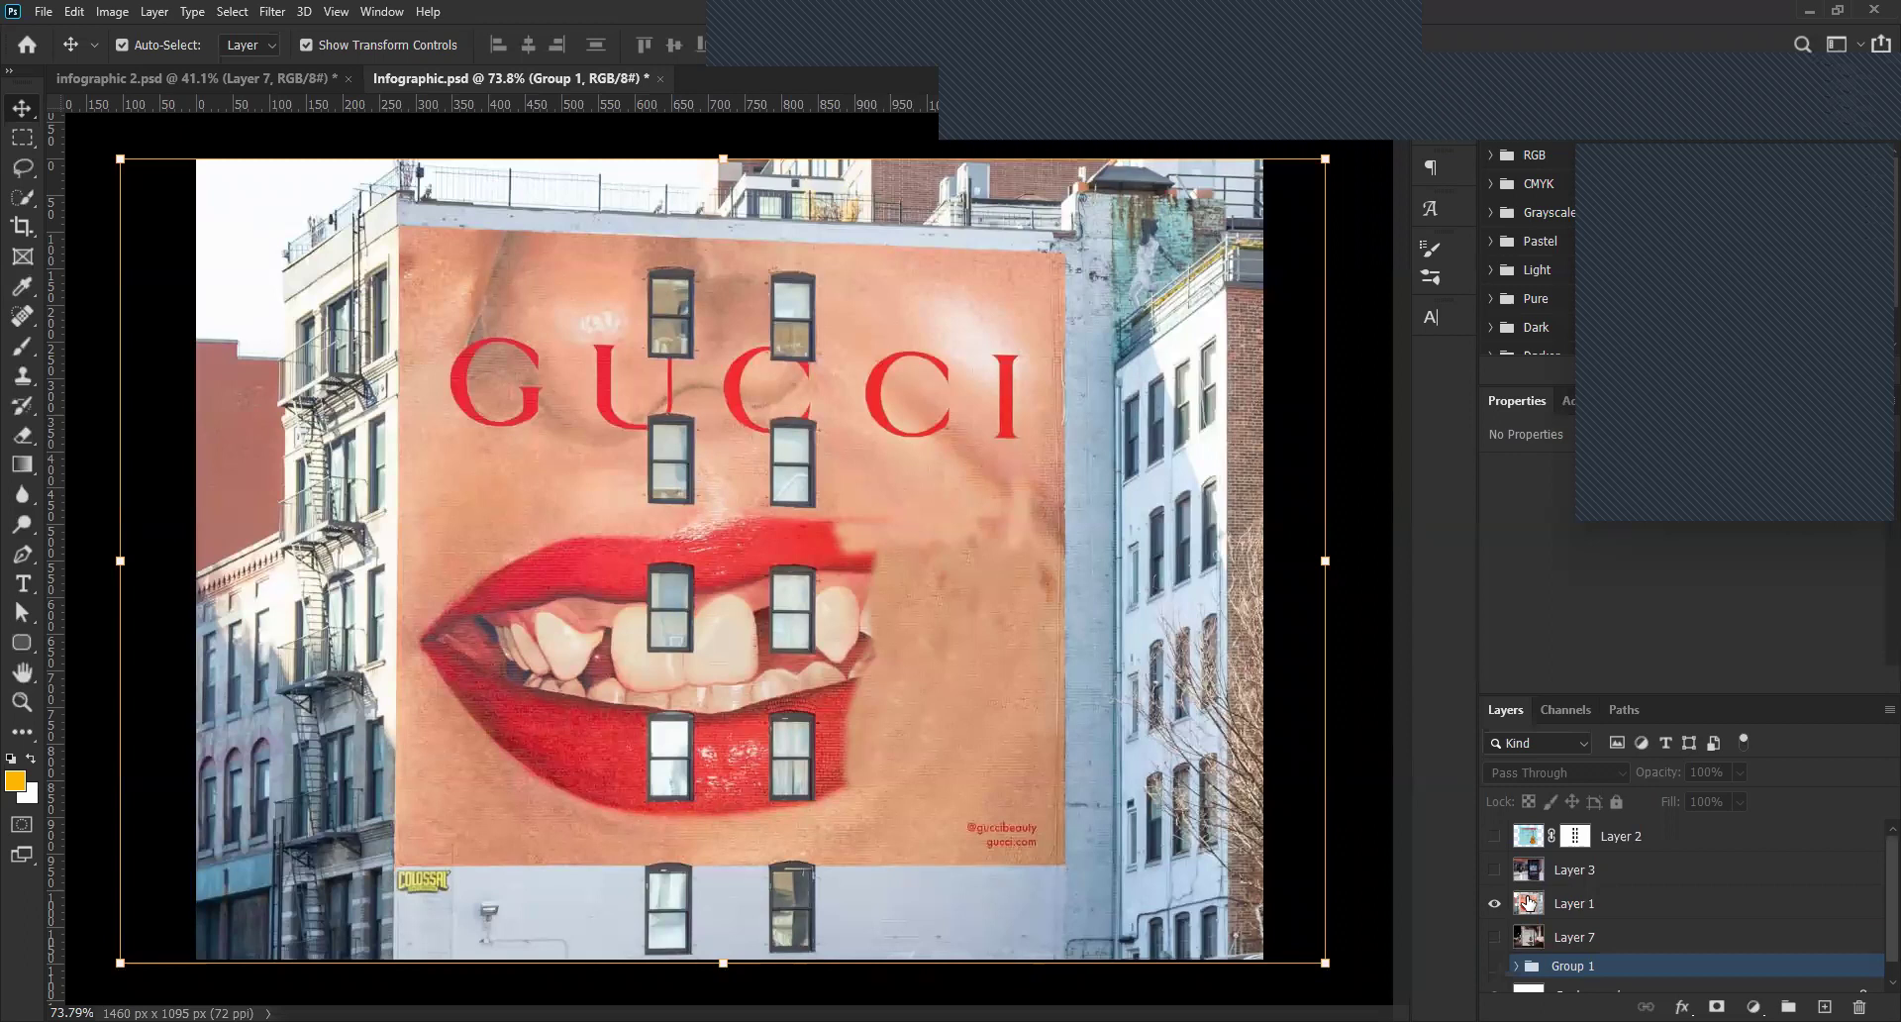
pyautogui.click(1529, 903)
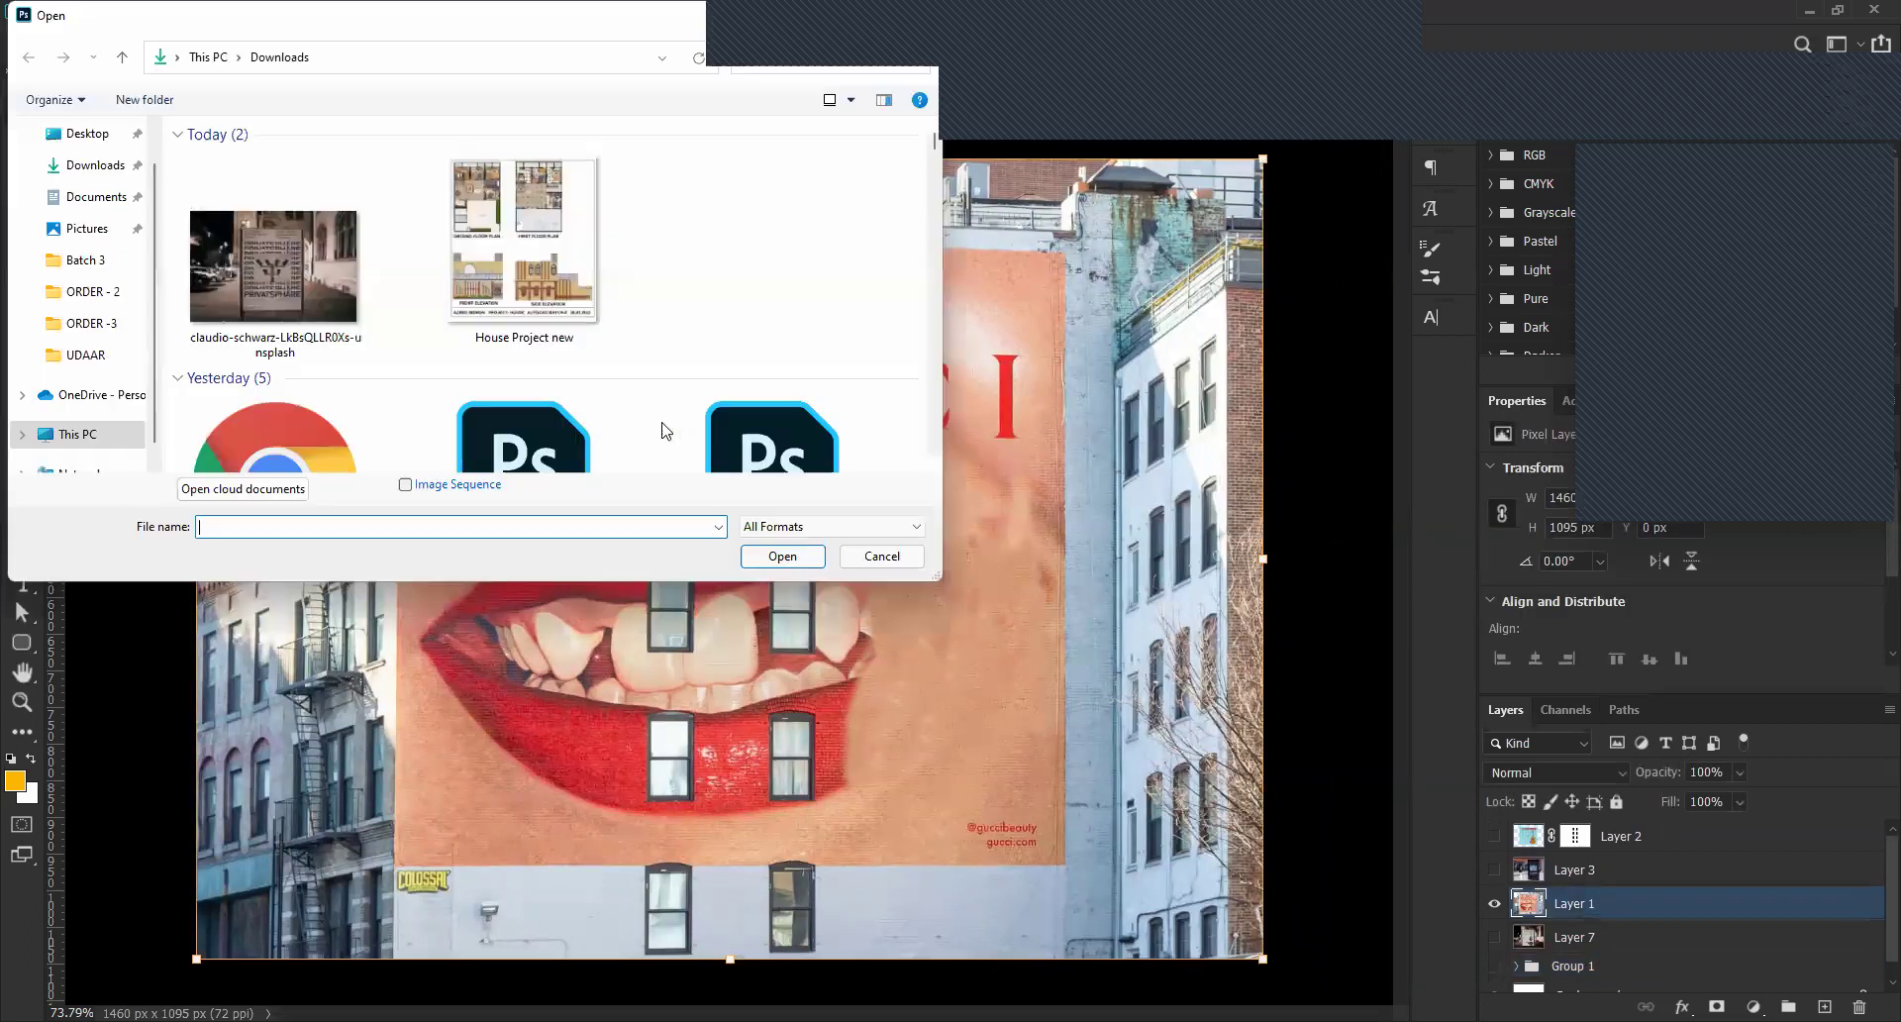
# Open the Elephant image from the Downloads folder.
pyautogui.scroll(-3, 787, 262)
pyautogui.scroll(-6, 787, 262)
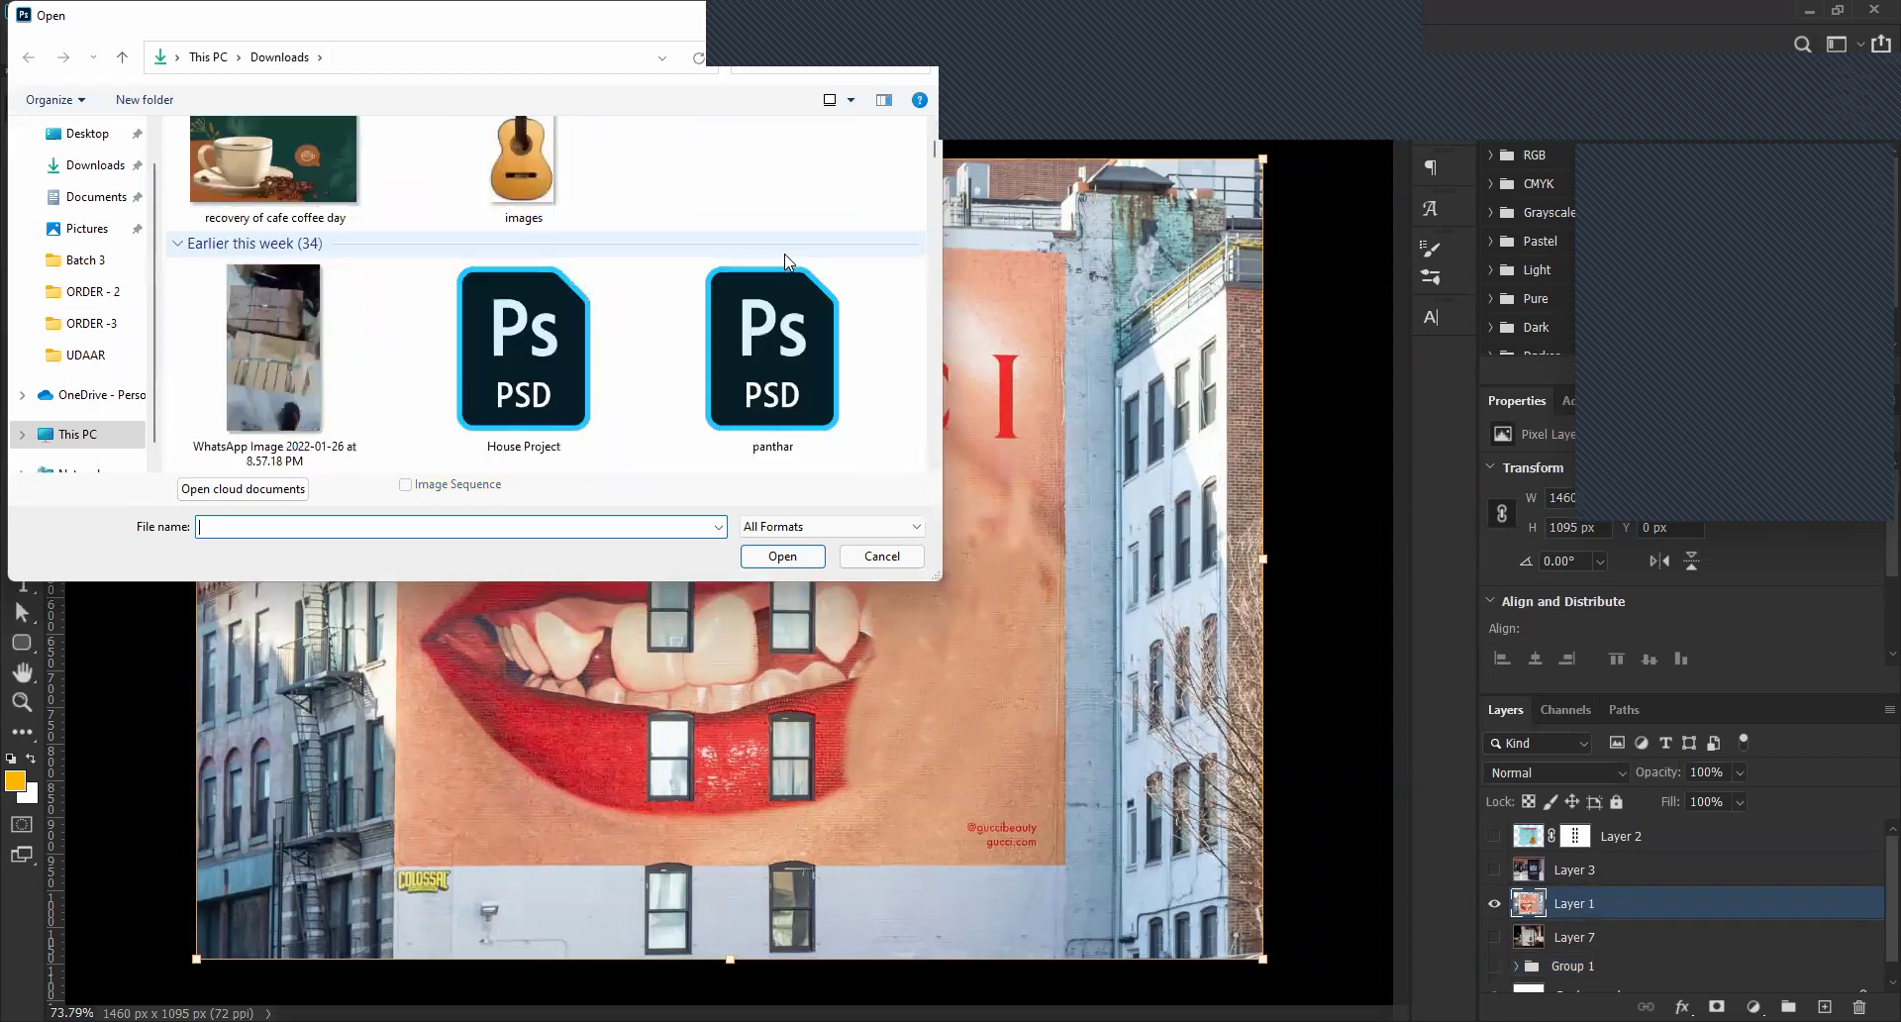
pyautogui.scroll(1, 780, 311)
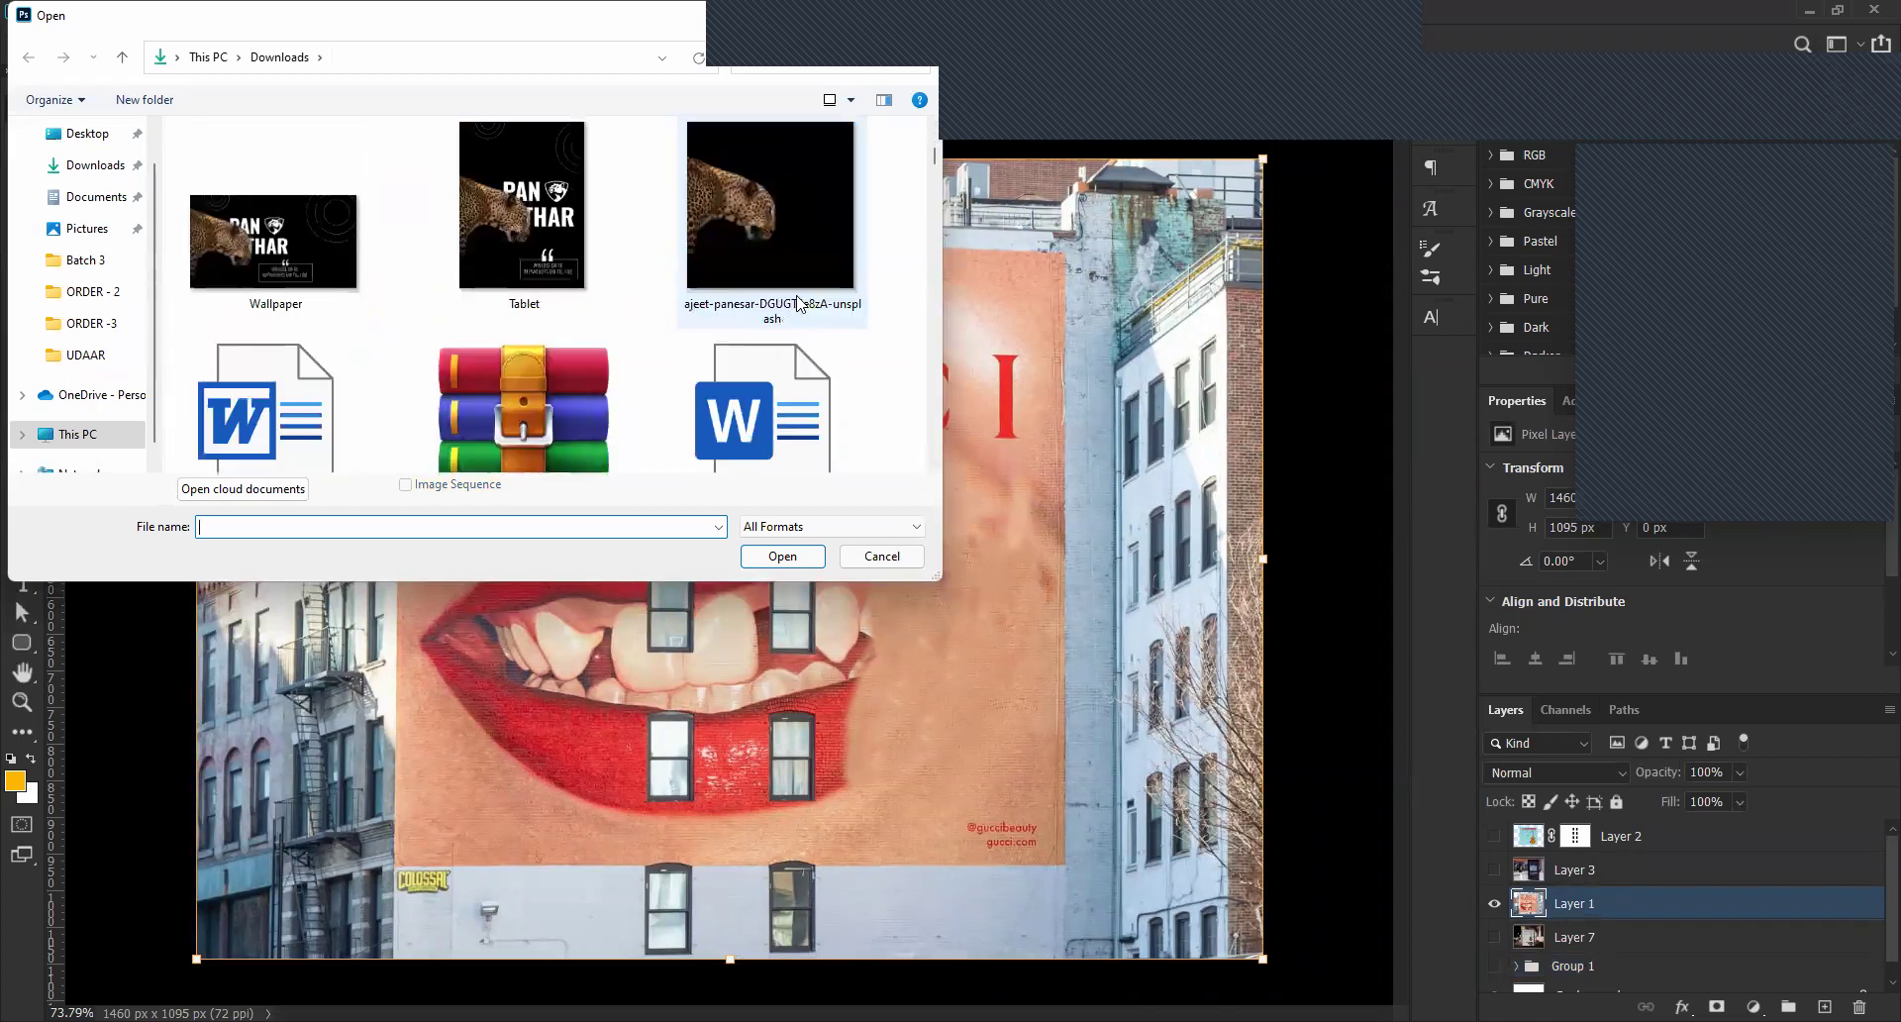
pyautogui.scroll(-5, 793, 307)
pyautogui.scroll(-3, 796, 288)
pyautogui.scroll(1, 796, 287)
pyautogui.scroll(2, 796, 287)
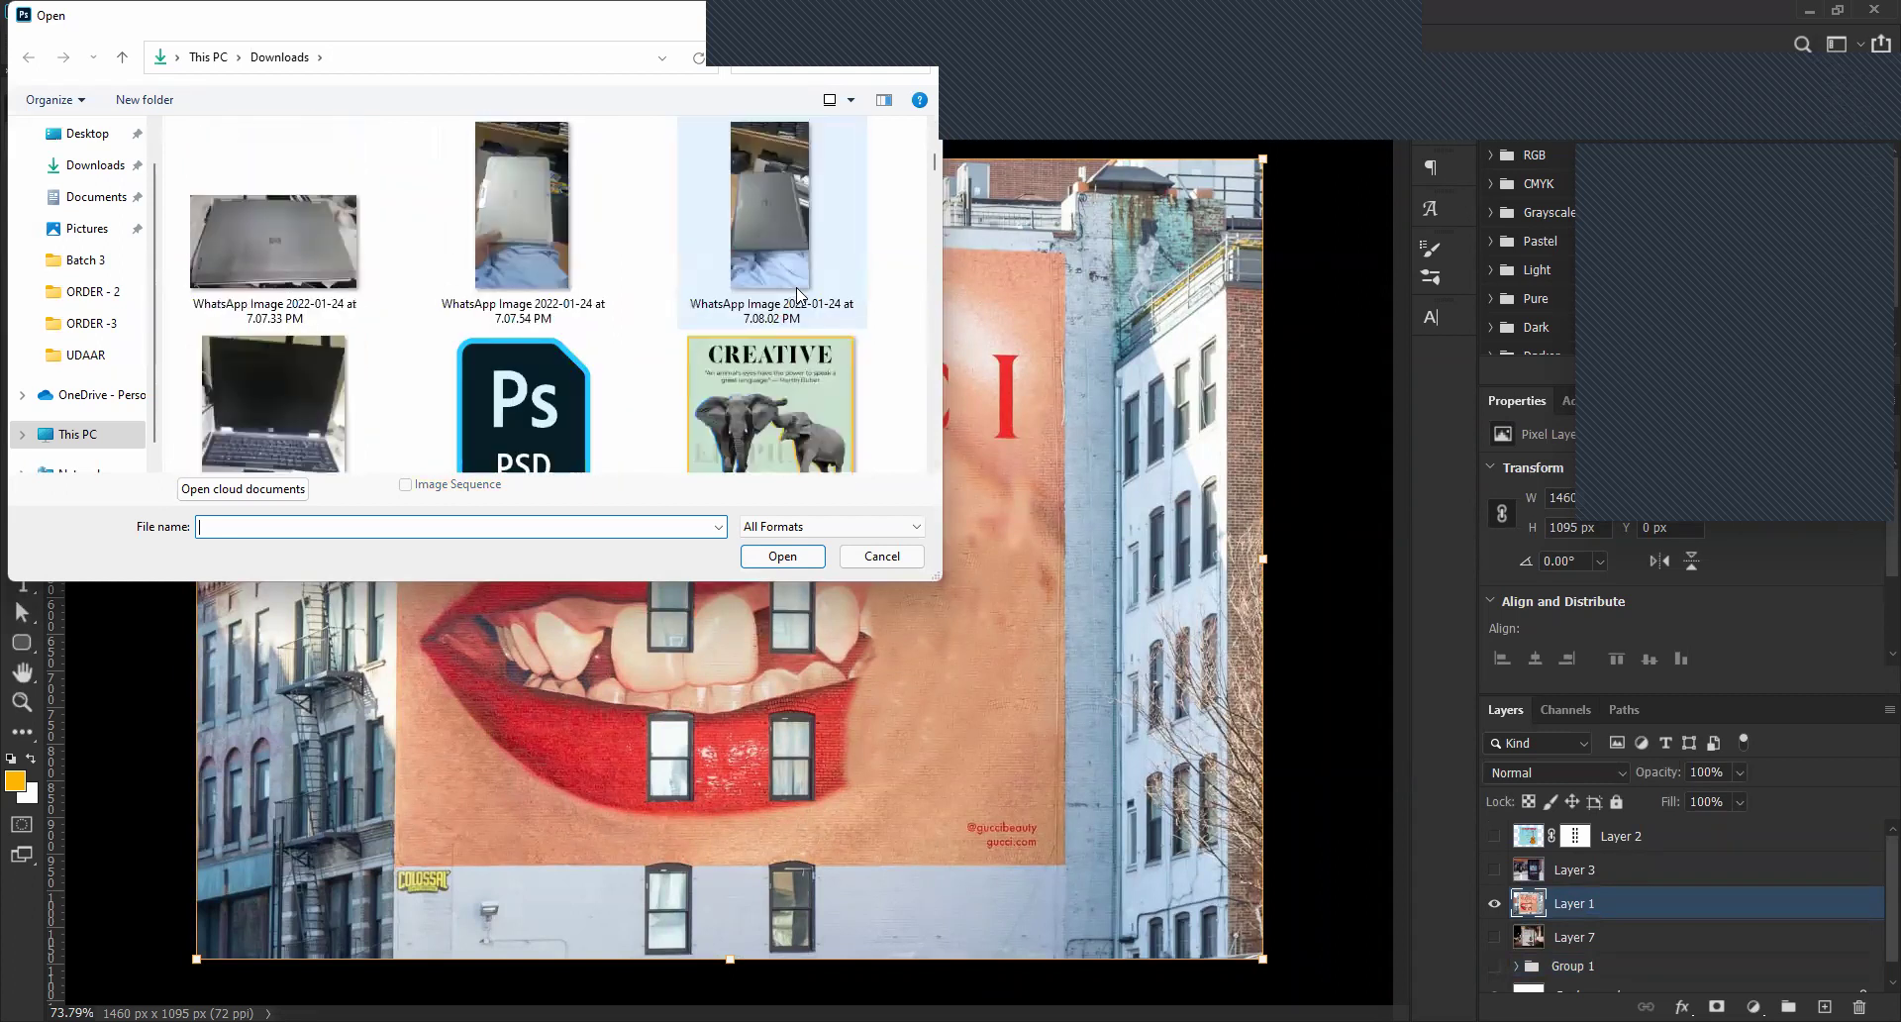
pyautogui.scroll(-4, 798, 295)
pyautogui.click(804, 192)
pyautogui.scroll(1, 788, 174)
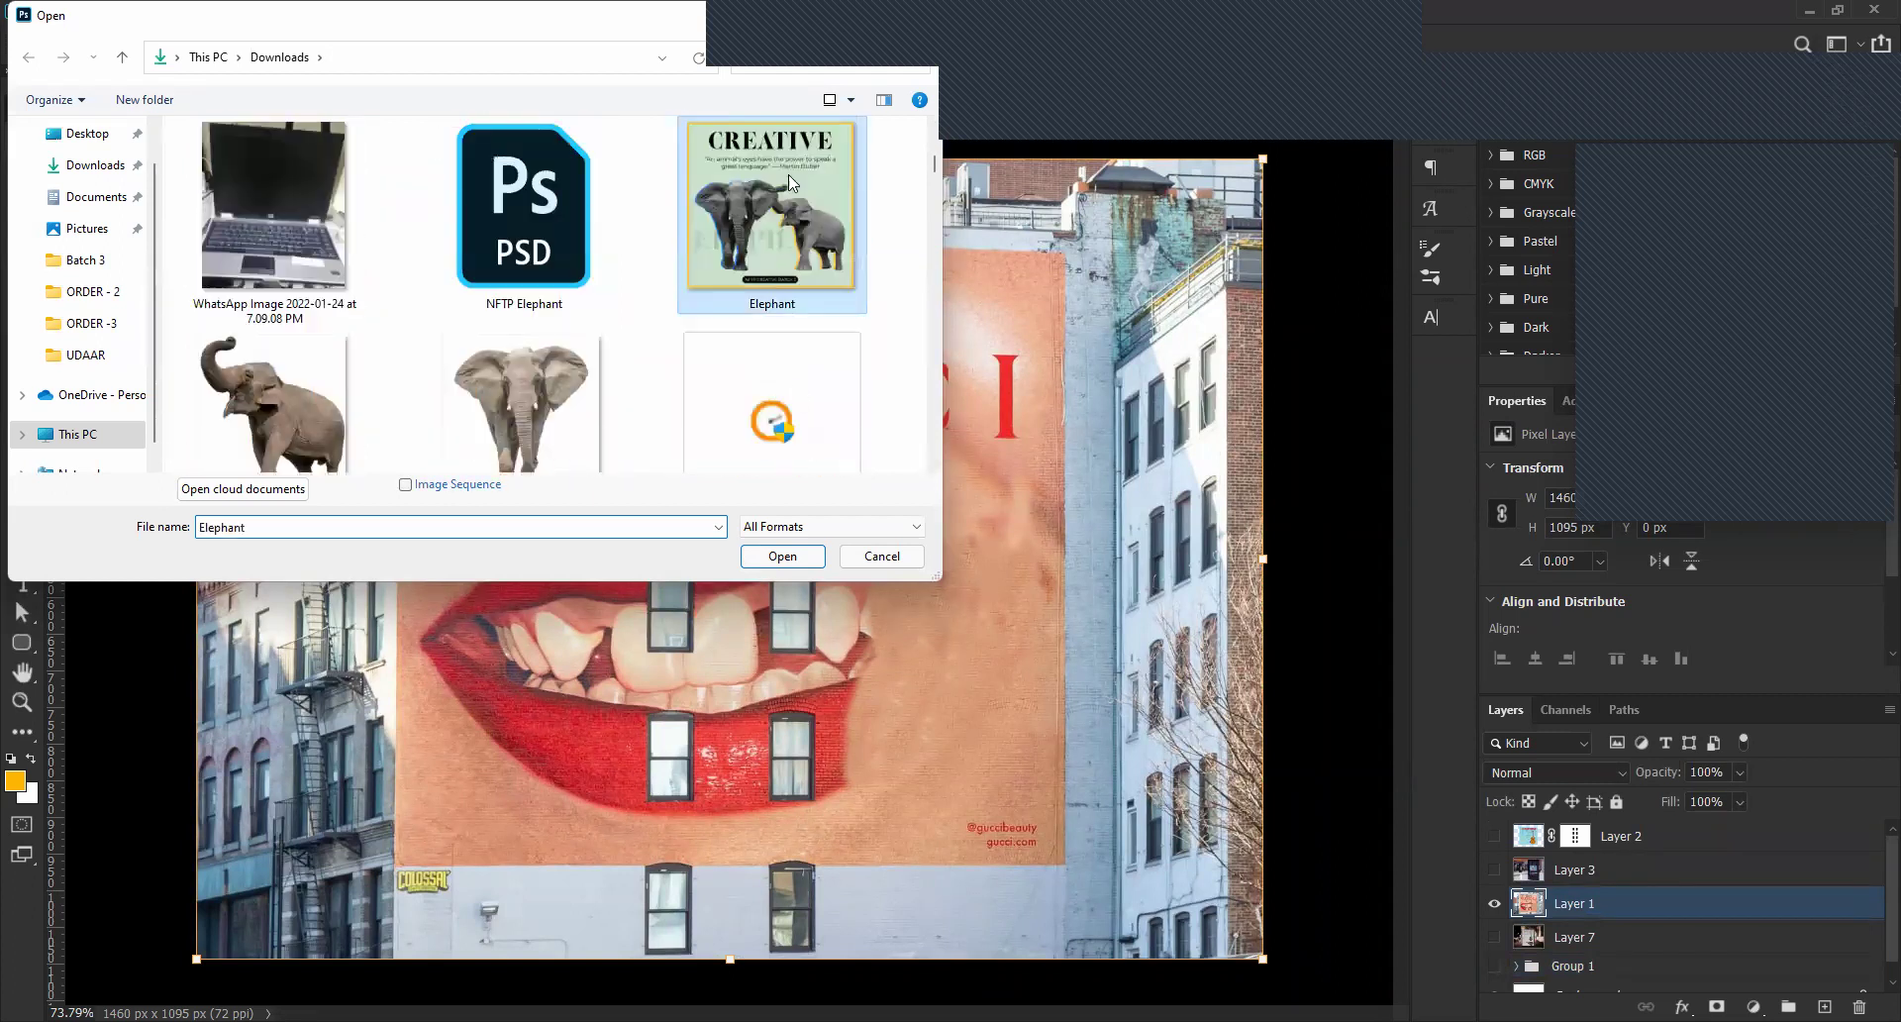
pyautogui.click(782, 556)
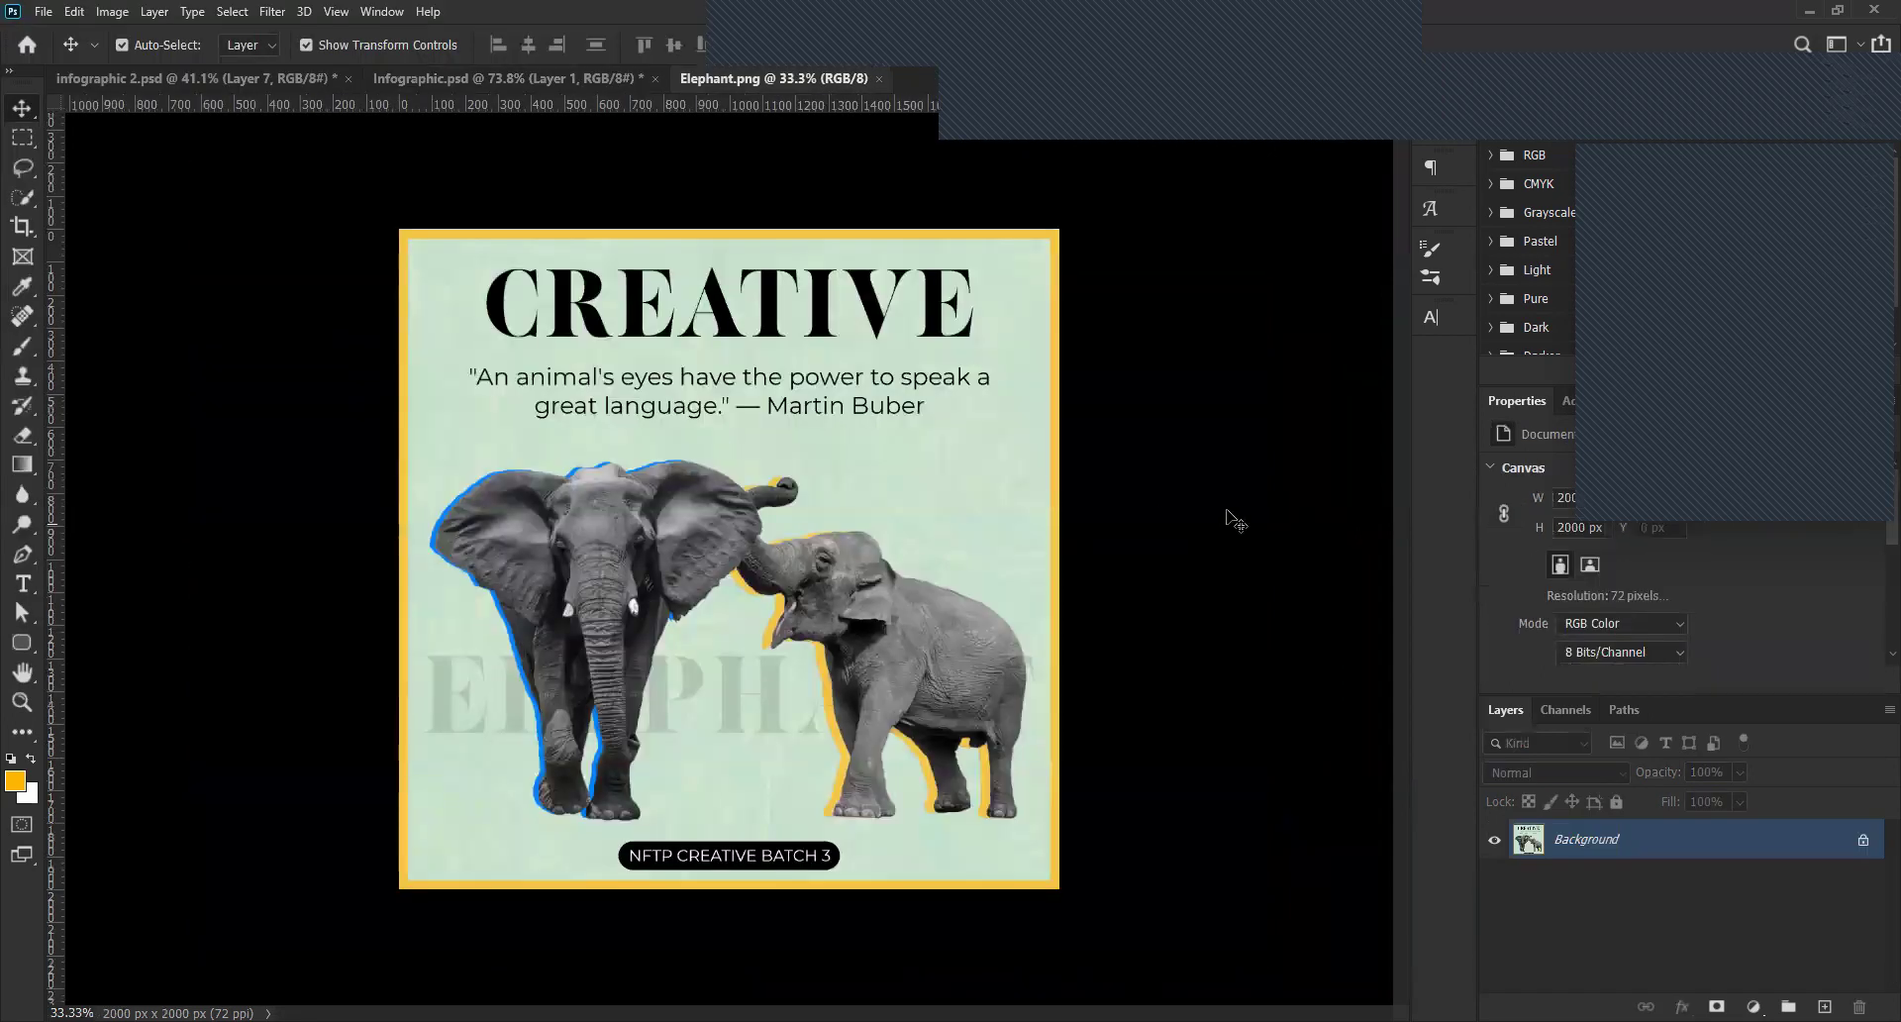
# Unlock the Elephant image's background layer and copy it into Infographic.psd above Layer 1.
pyautogui.click(1863, 842)
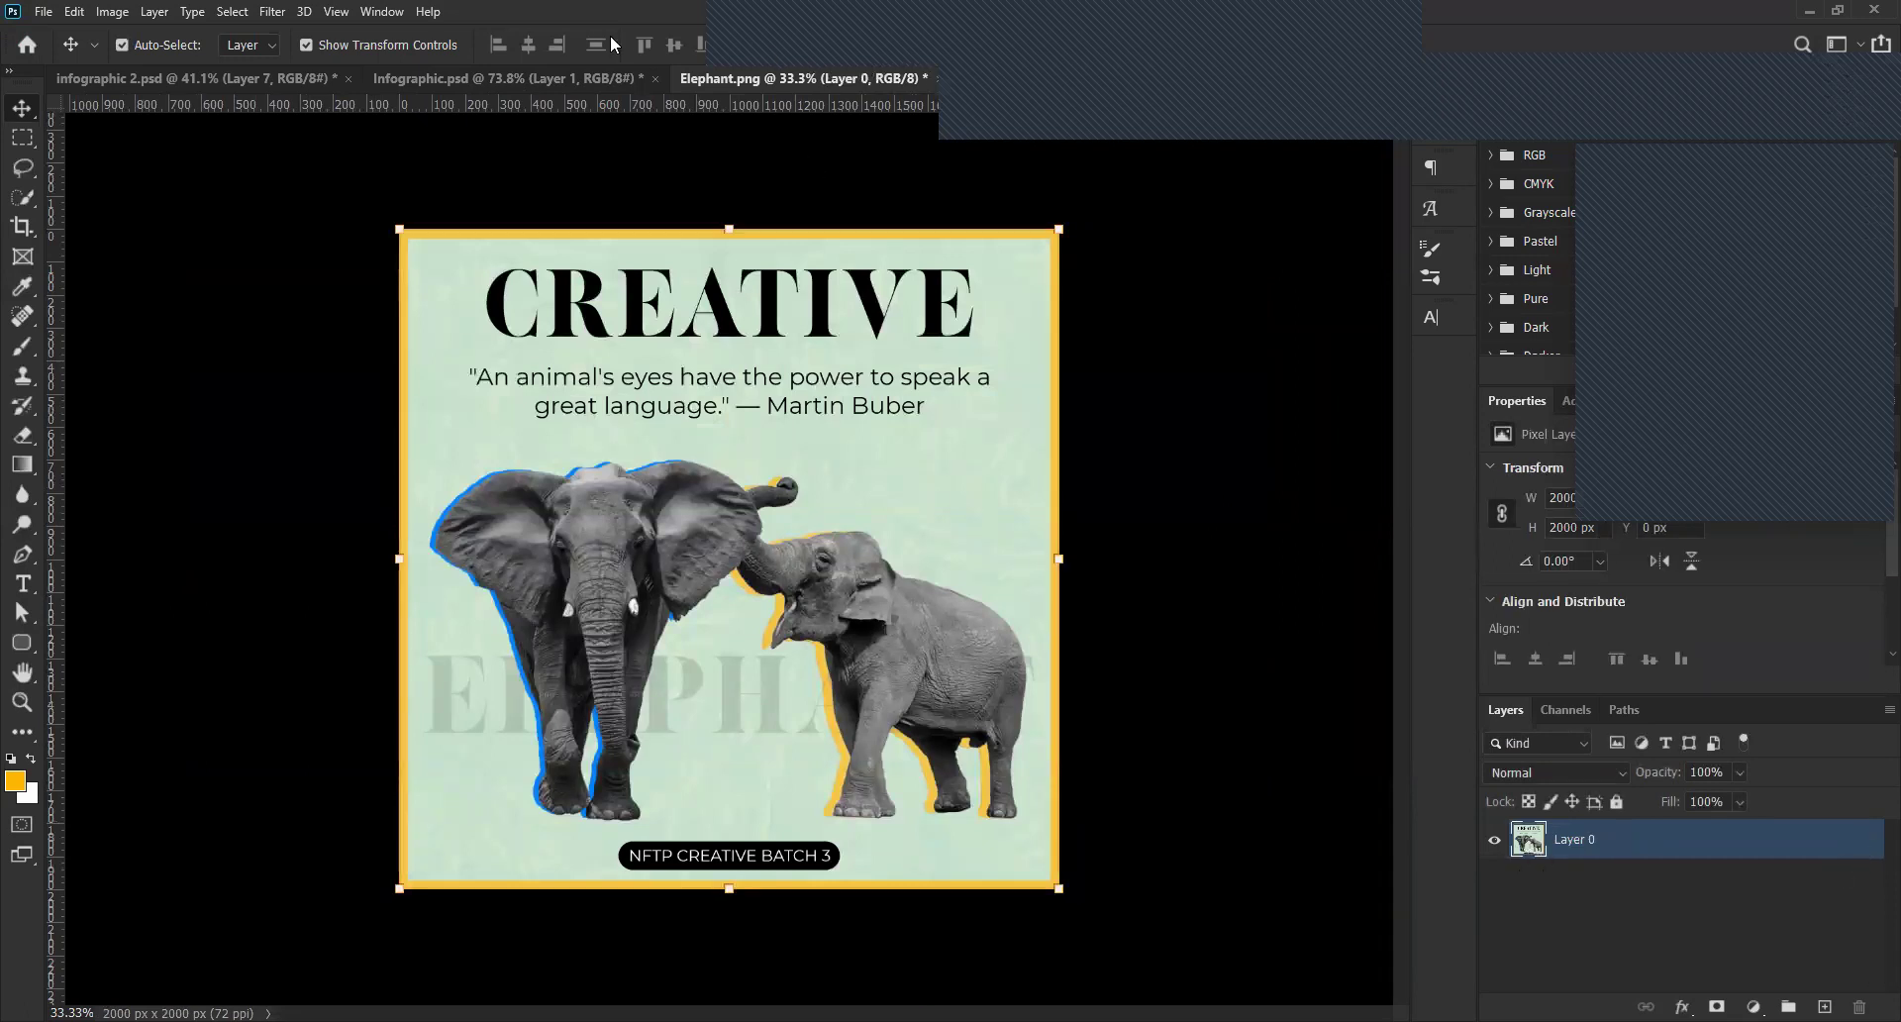
pyautogui.click(589, 75)
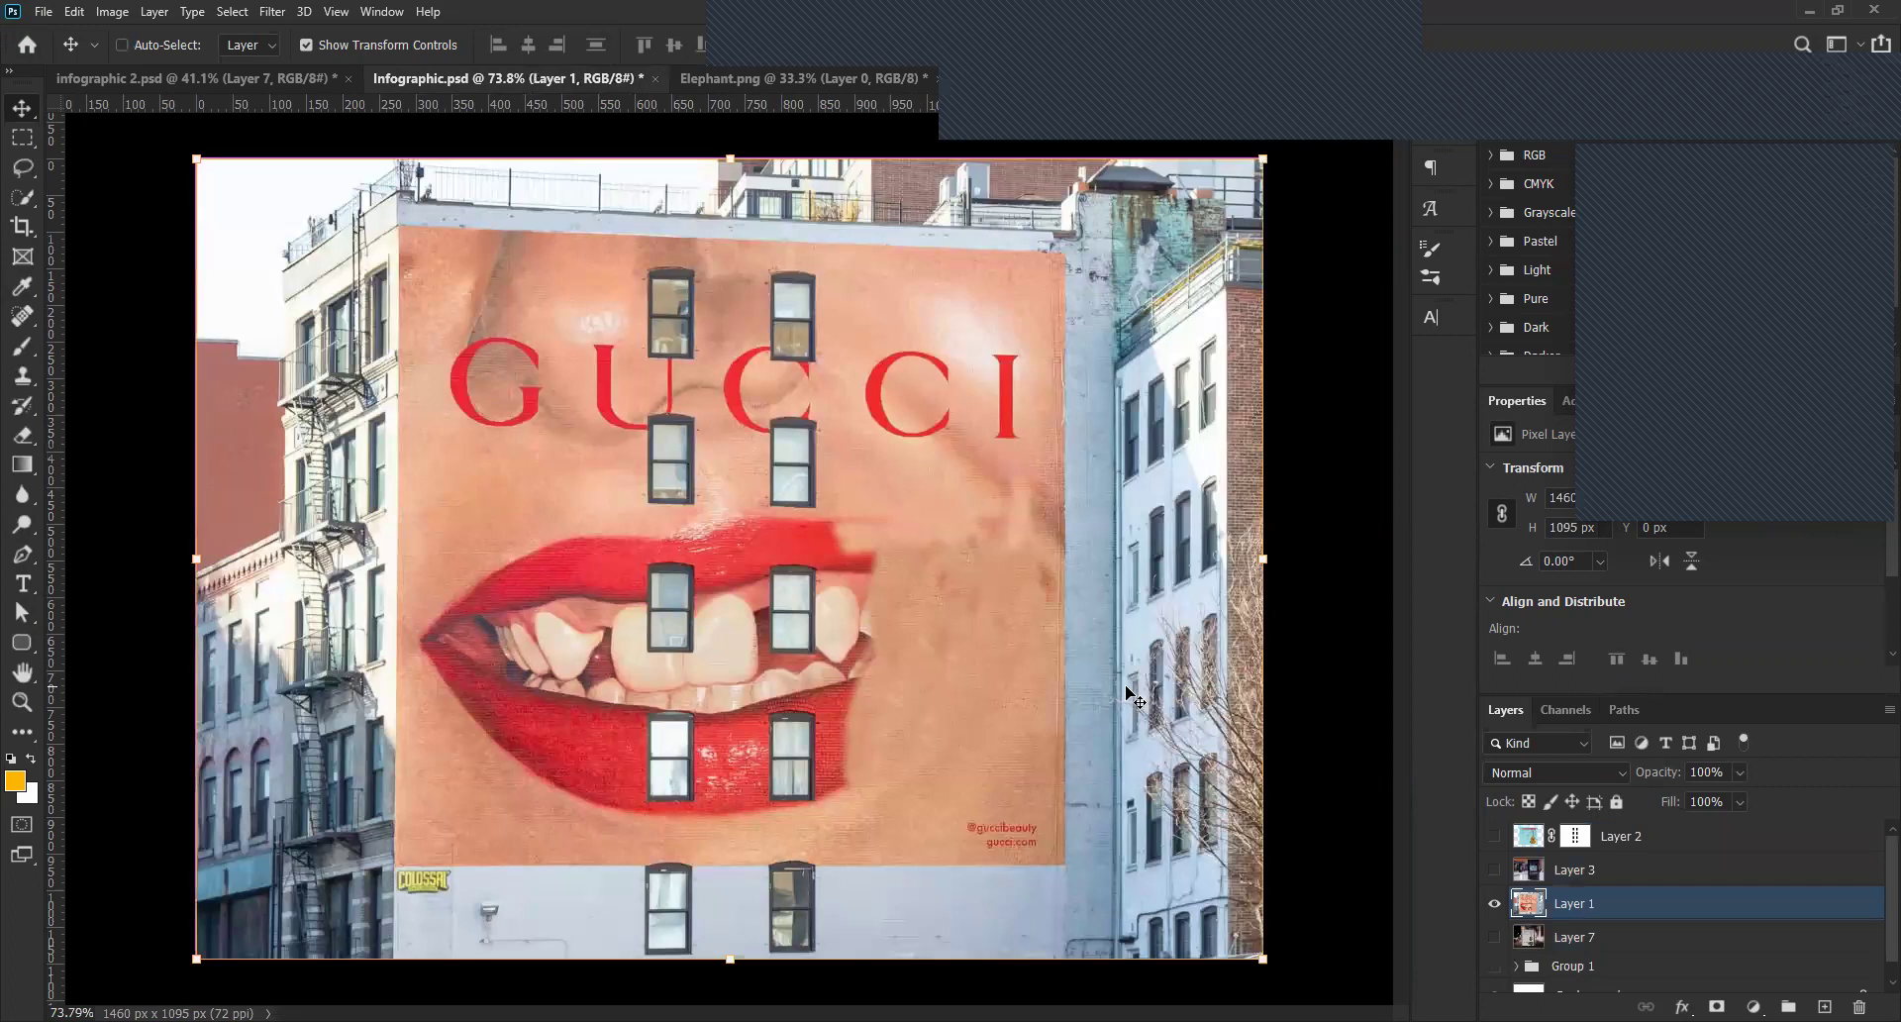
pyautogui.press('ctrl')
pyautogui.scroll(-10, 1133, 696)
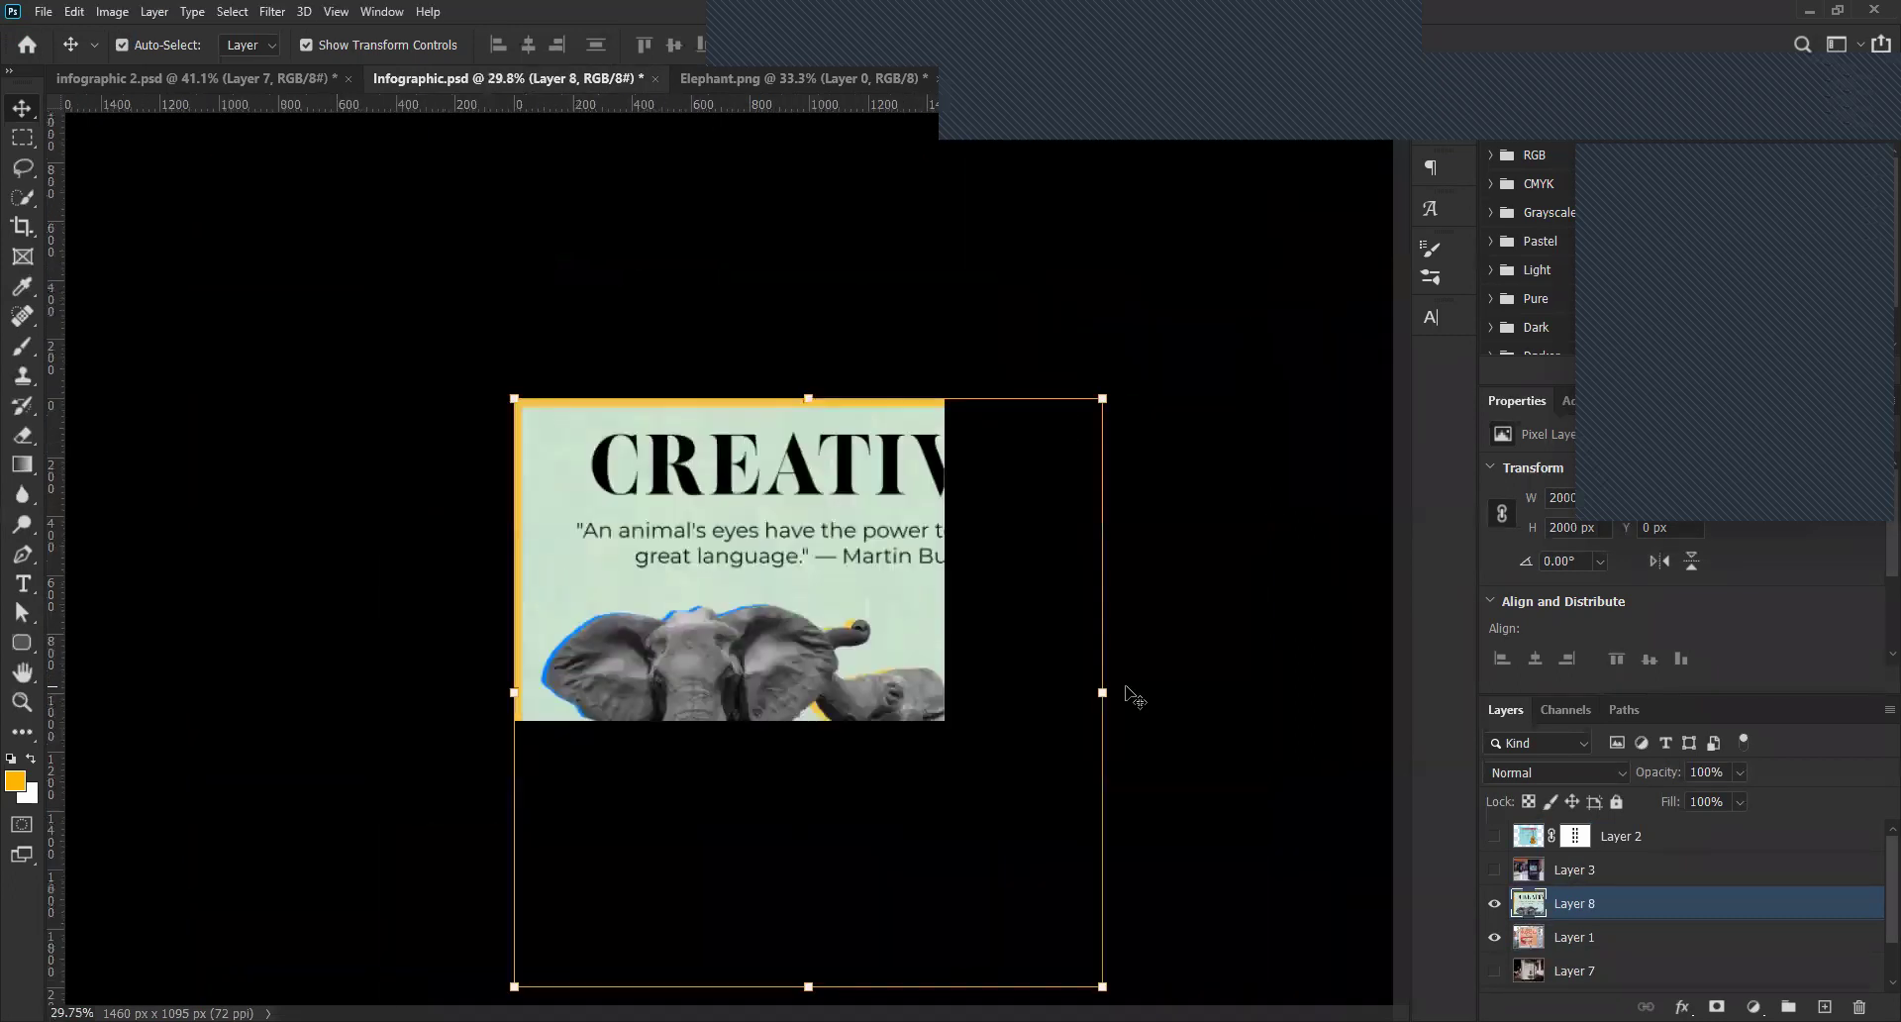
# Scale the elephant poster down to about 39% and move it over the Gucci mural on the building.
pyautogui.moveTo(1071, 948); pyautogui.dragTo(1067, 936)
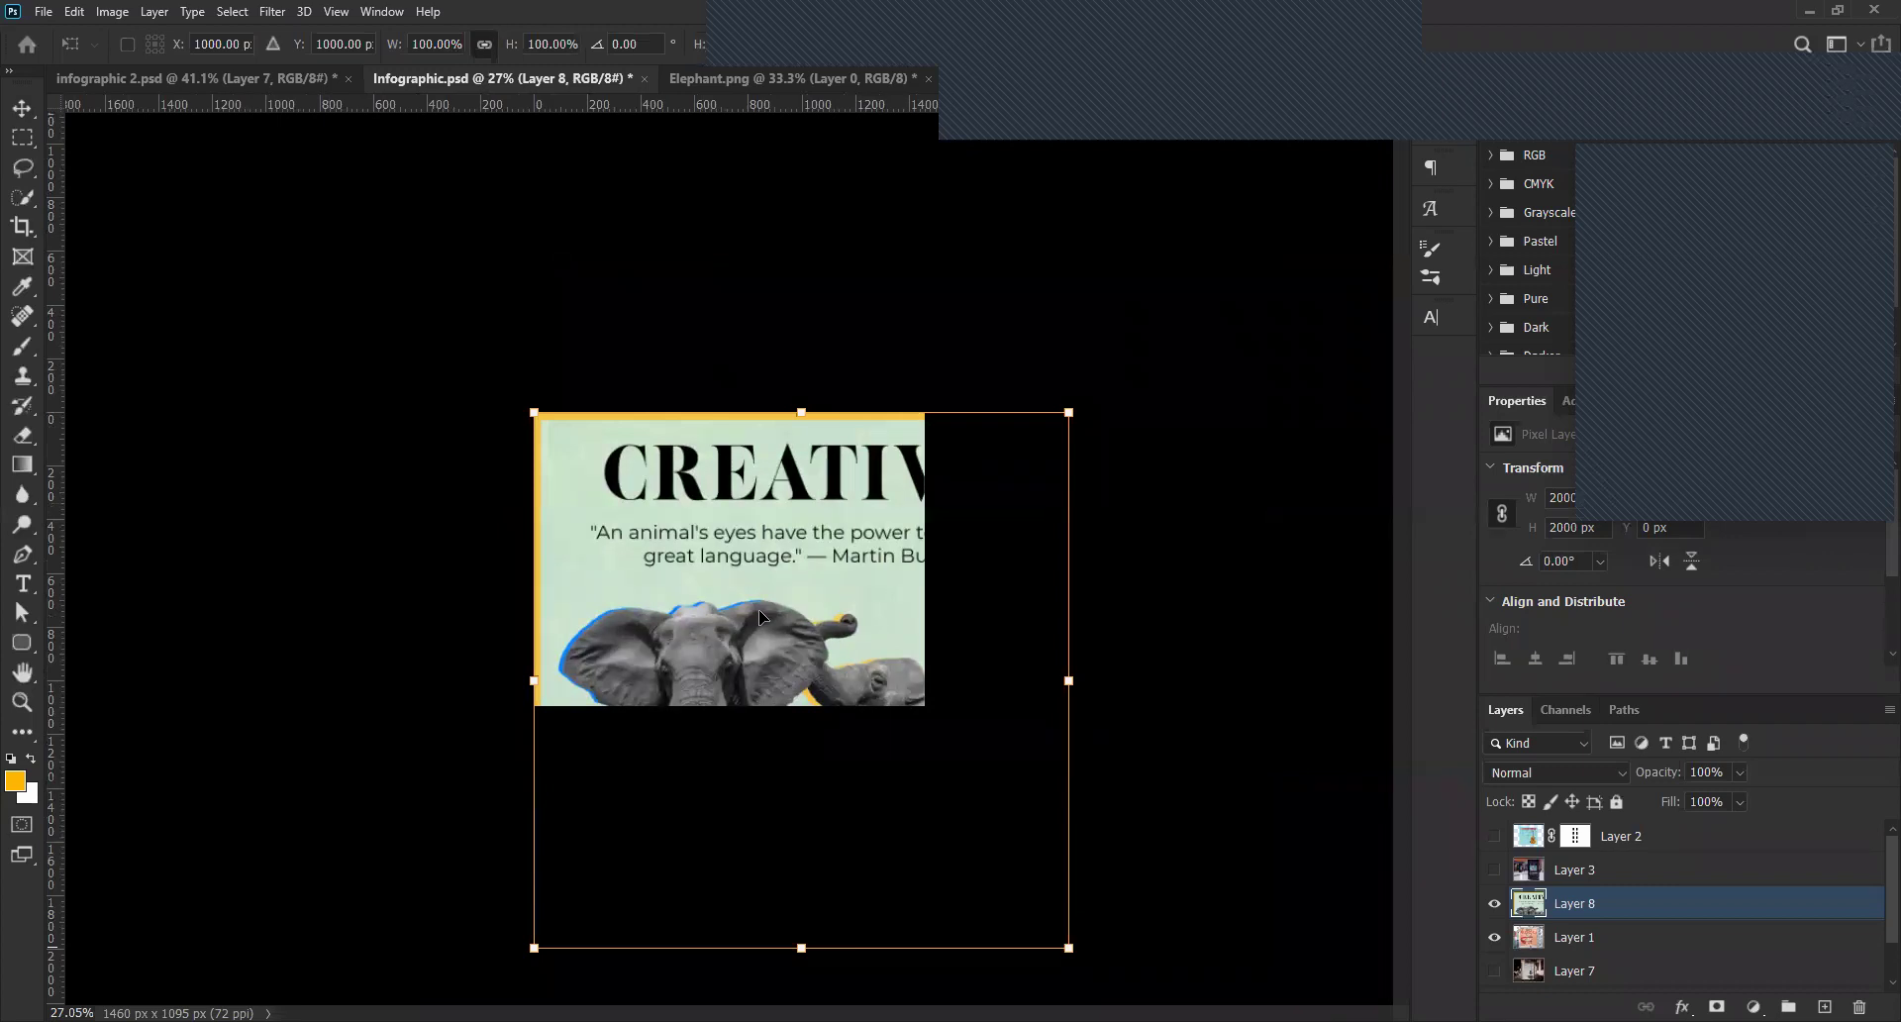
pyautogui.moveTo(1069, 947); pyautogui.dragTo(759, 612)
pyautogui.moveTo(664, 518); pyautogui.dragTo(746, 559)
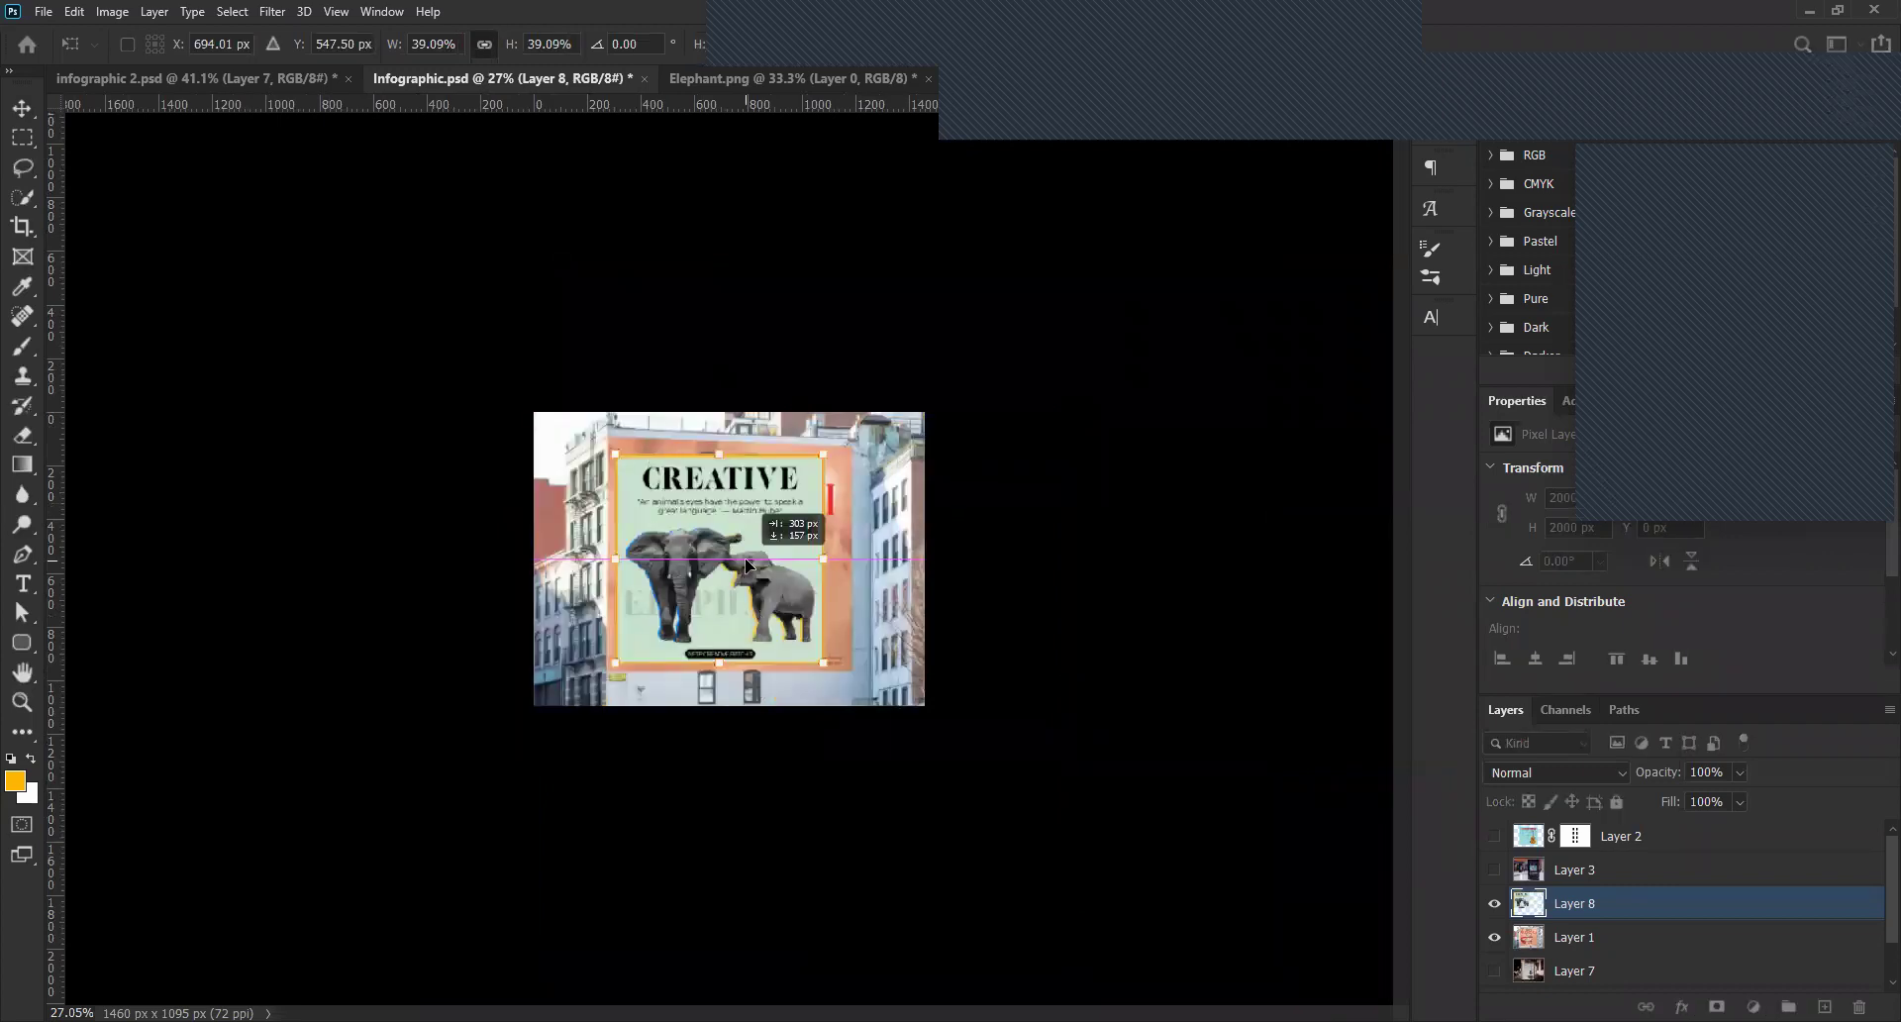
pyautogui.scroll(5, 769, 649)
pyautogui.scroll(7, 770, 650)
pyautogui.press('Return')
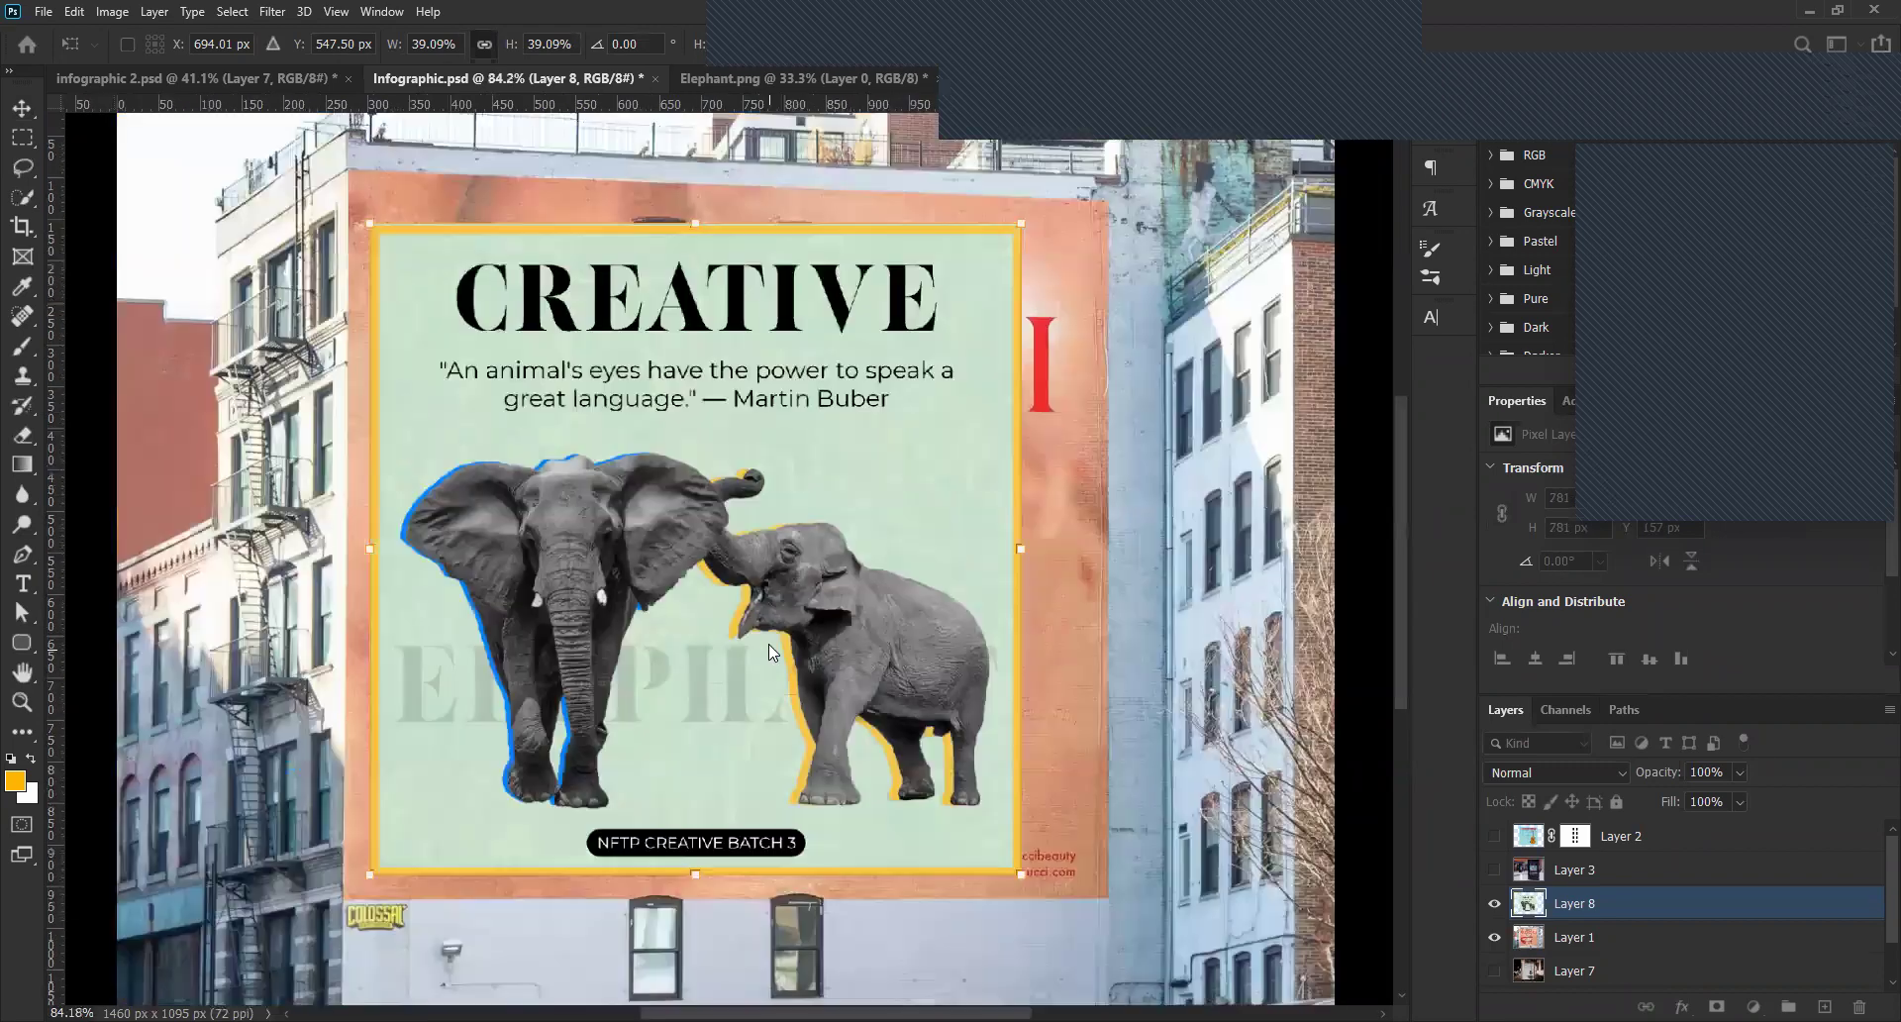
# Align the elephant poster's upper-left corner with the mural's corner and enlarge the poster to about 43.8%.
pyautogui.scroll(4, 412, 347)
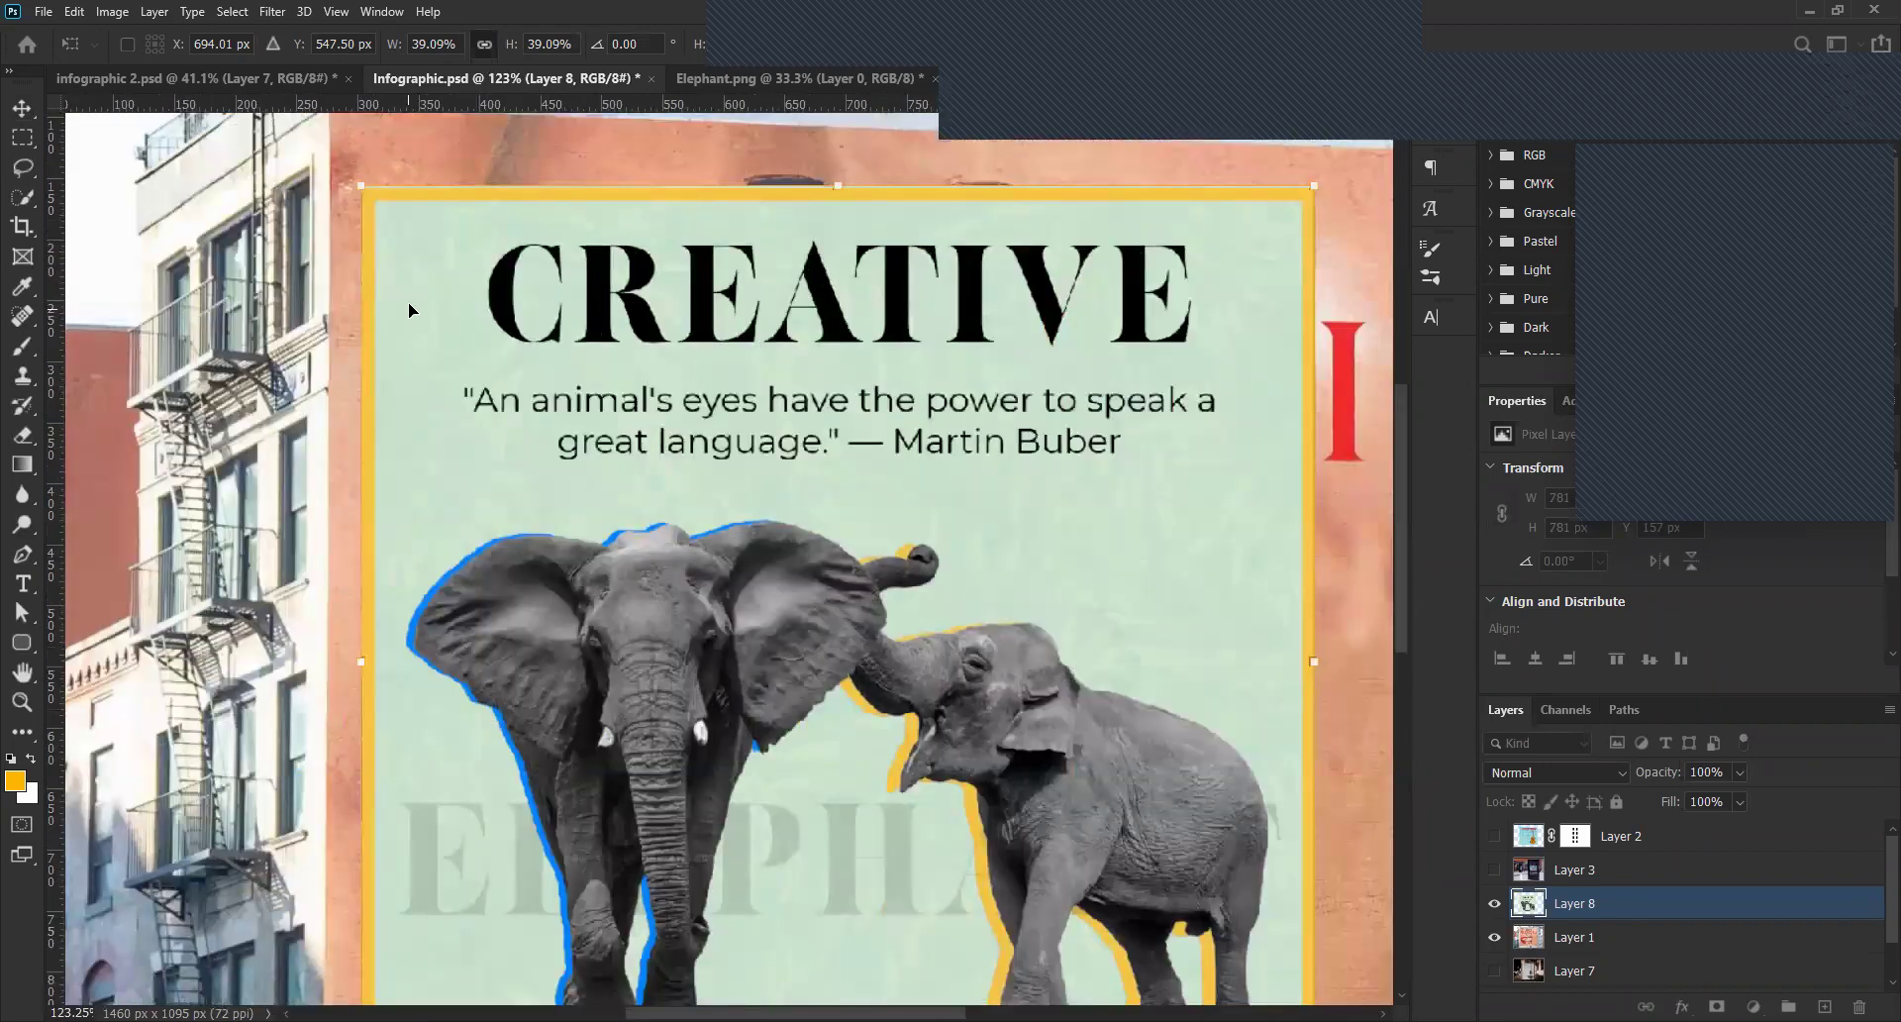
pyautogui.moveTo(408, 302); pyautogui.dragTo(424, 340)
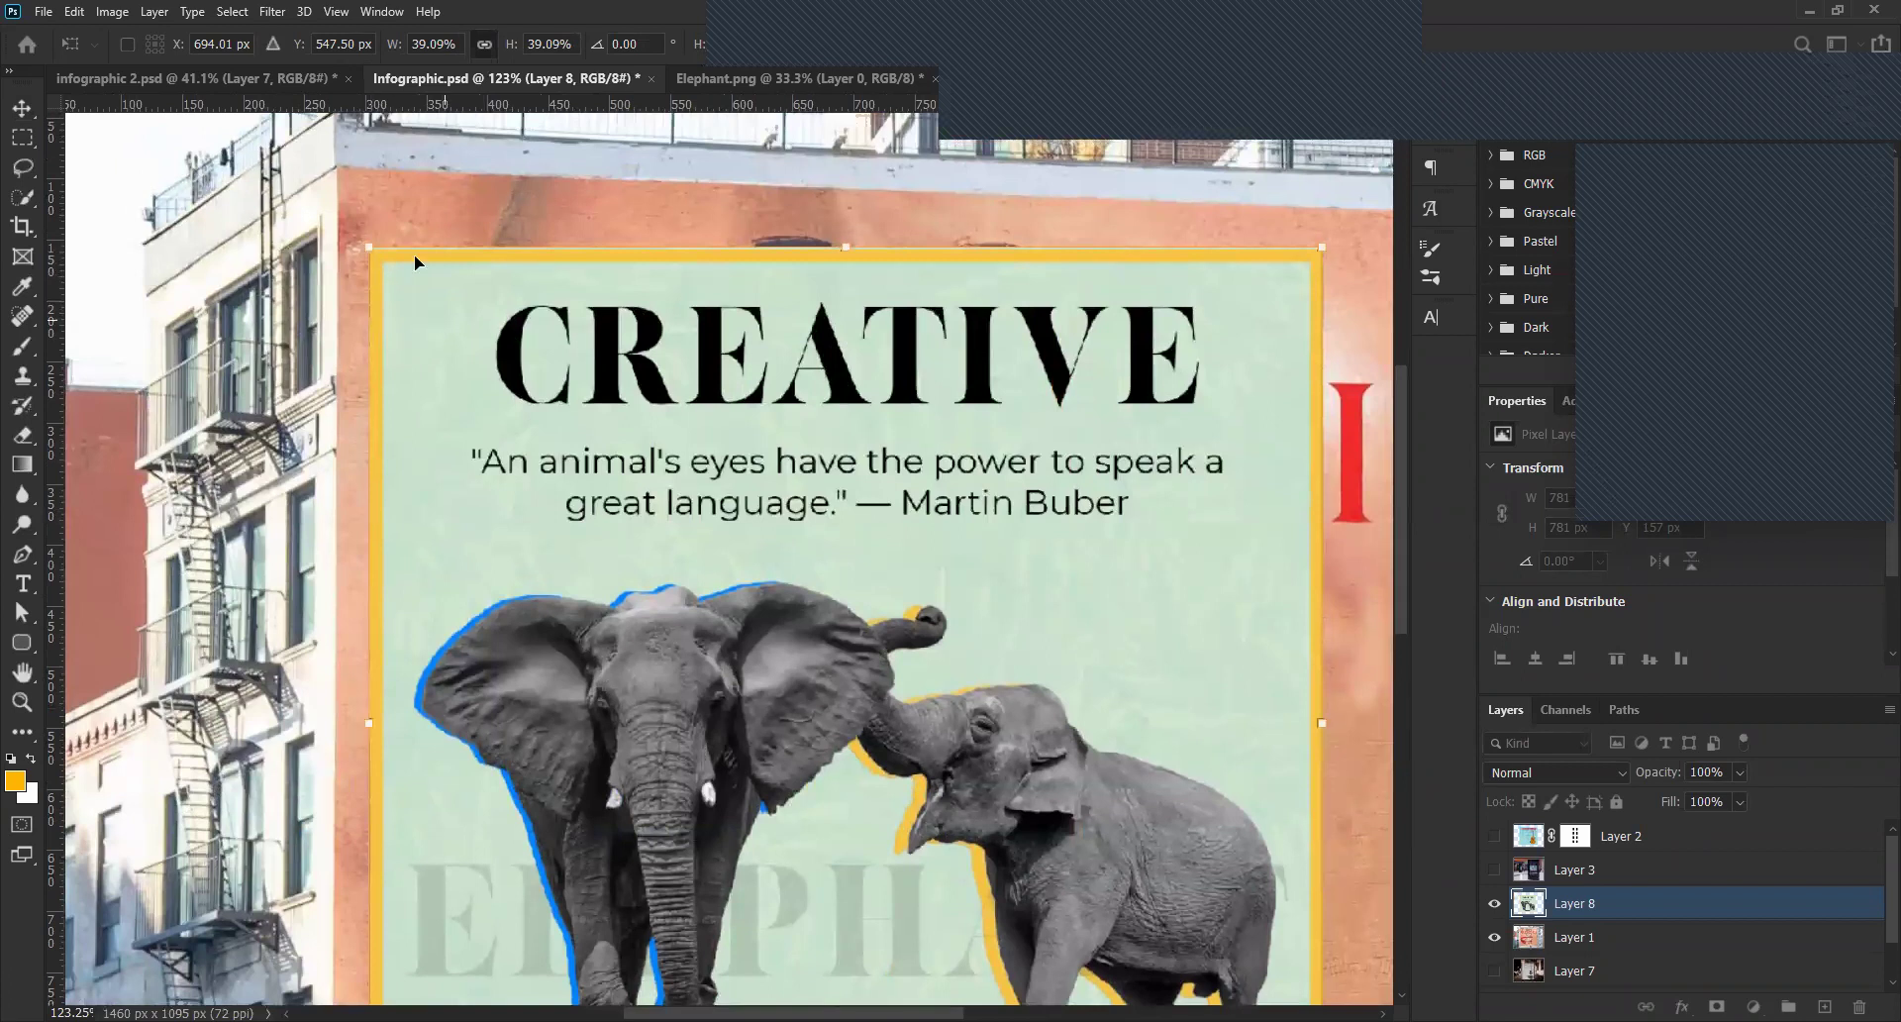
pyautogui.moveTo(852, 456); pyautogui.dragTo(823, 376)
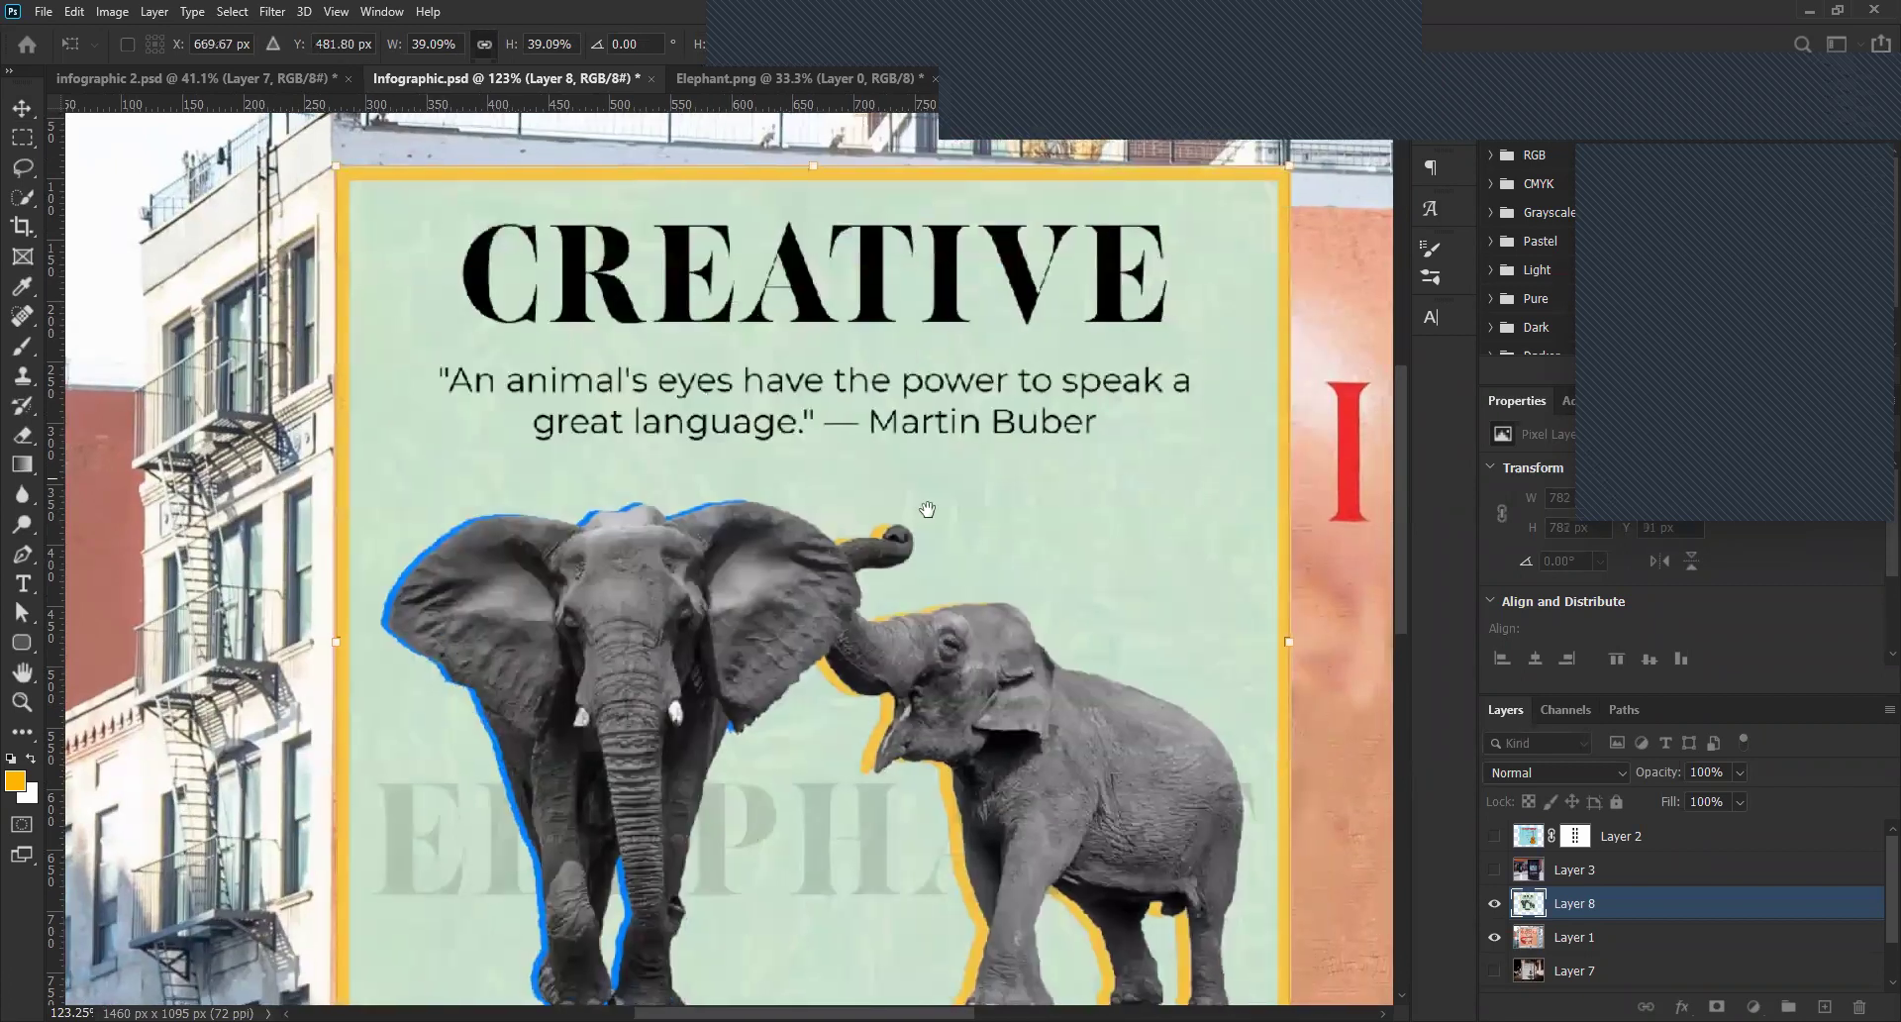
pyautogui.moveTo(975, 553); pyautogui.dragTo(886, 562)
pyautogui.moveTo(1157, 474); pyautogui.dragTo(915, 556)
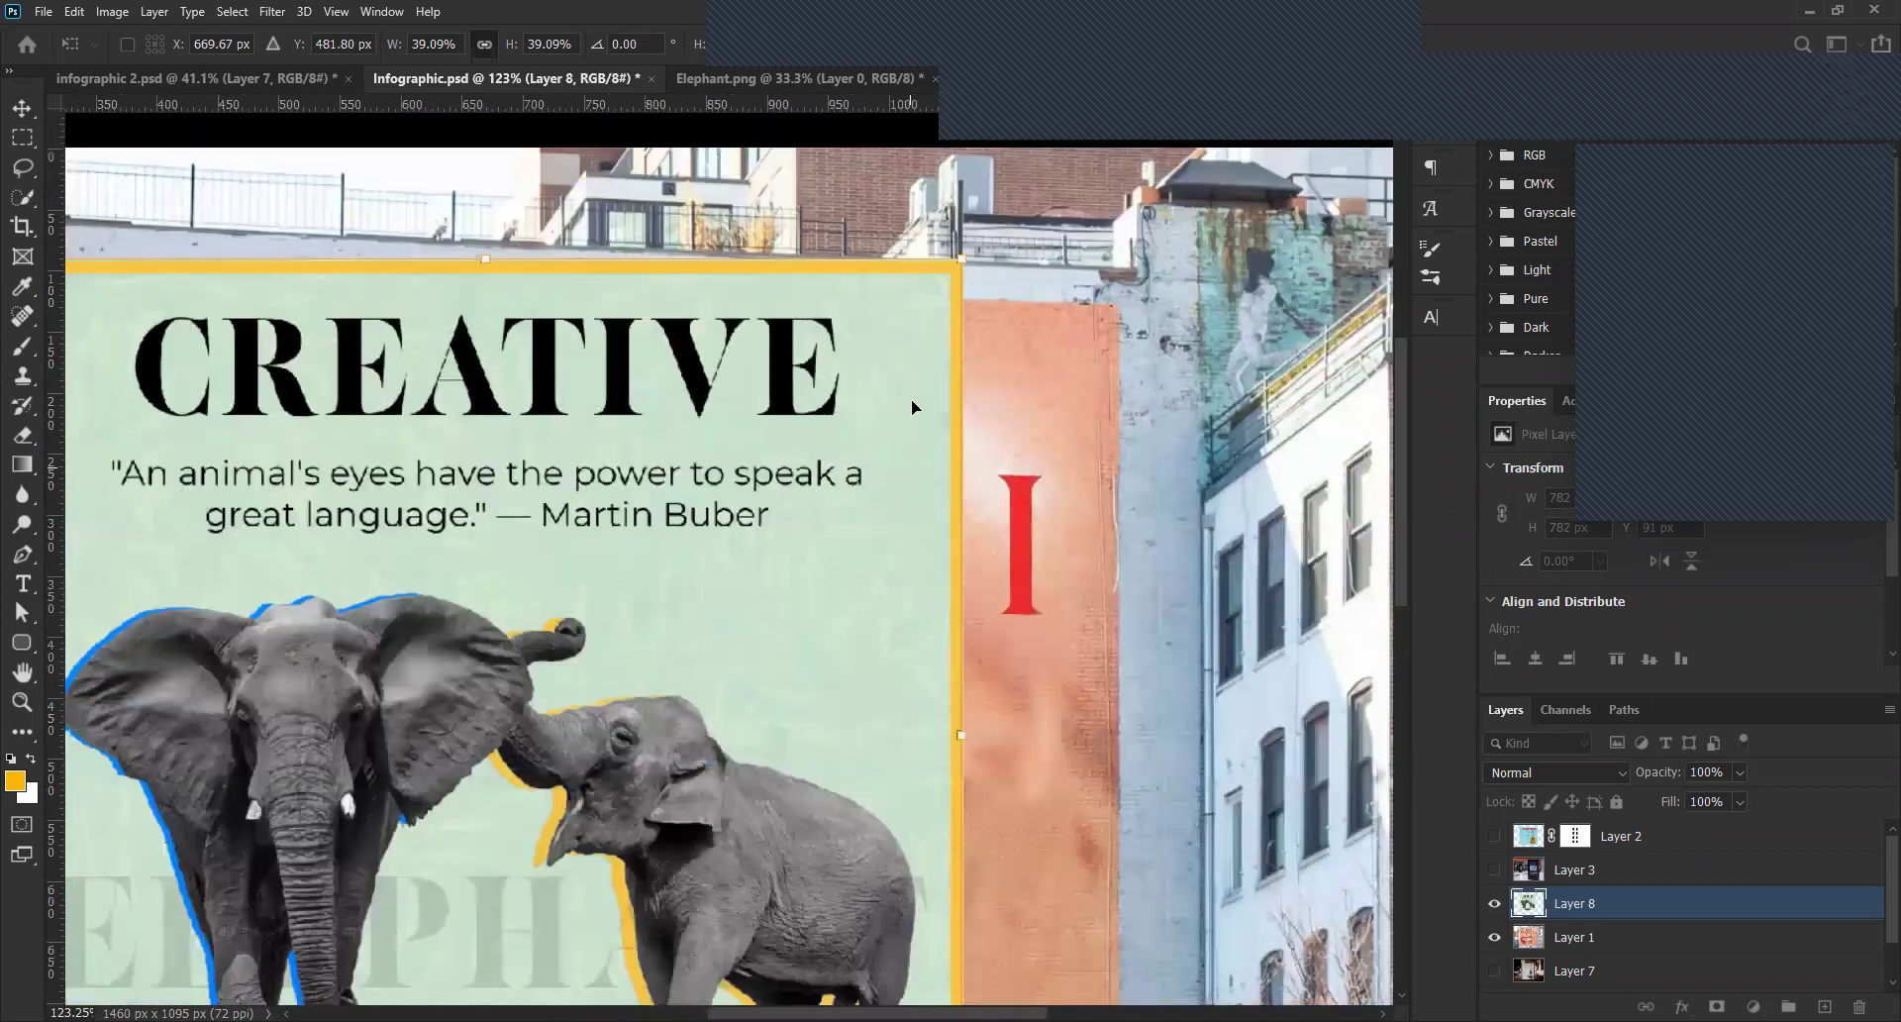
pyautogui.hotkey('ctrl', '0')
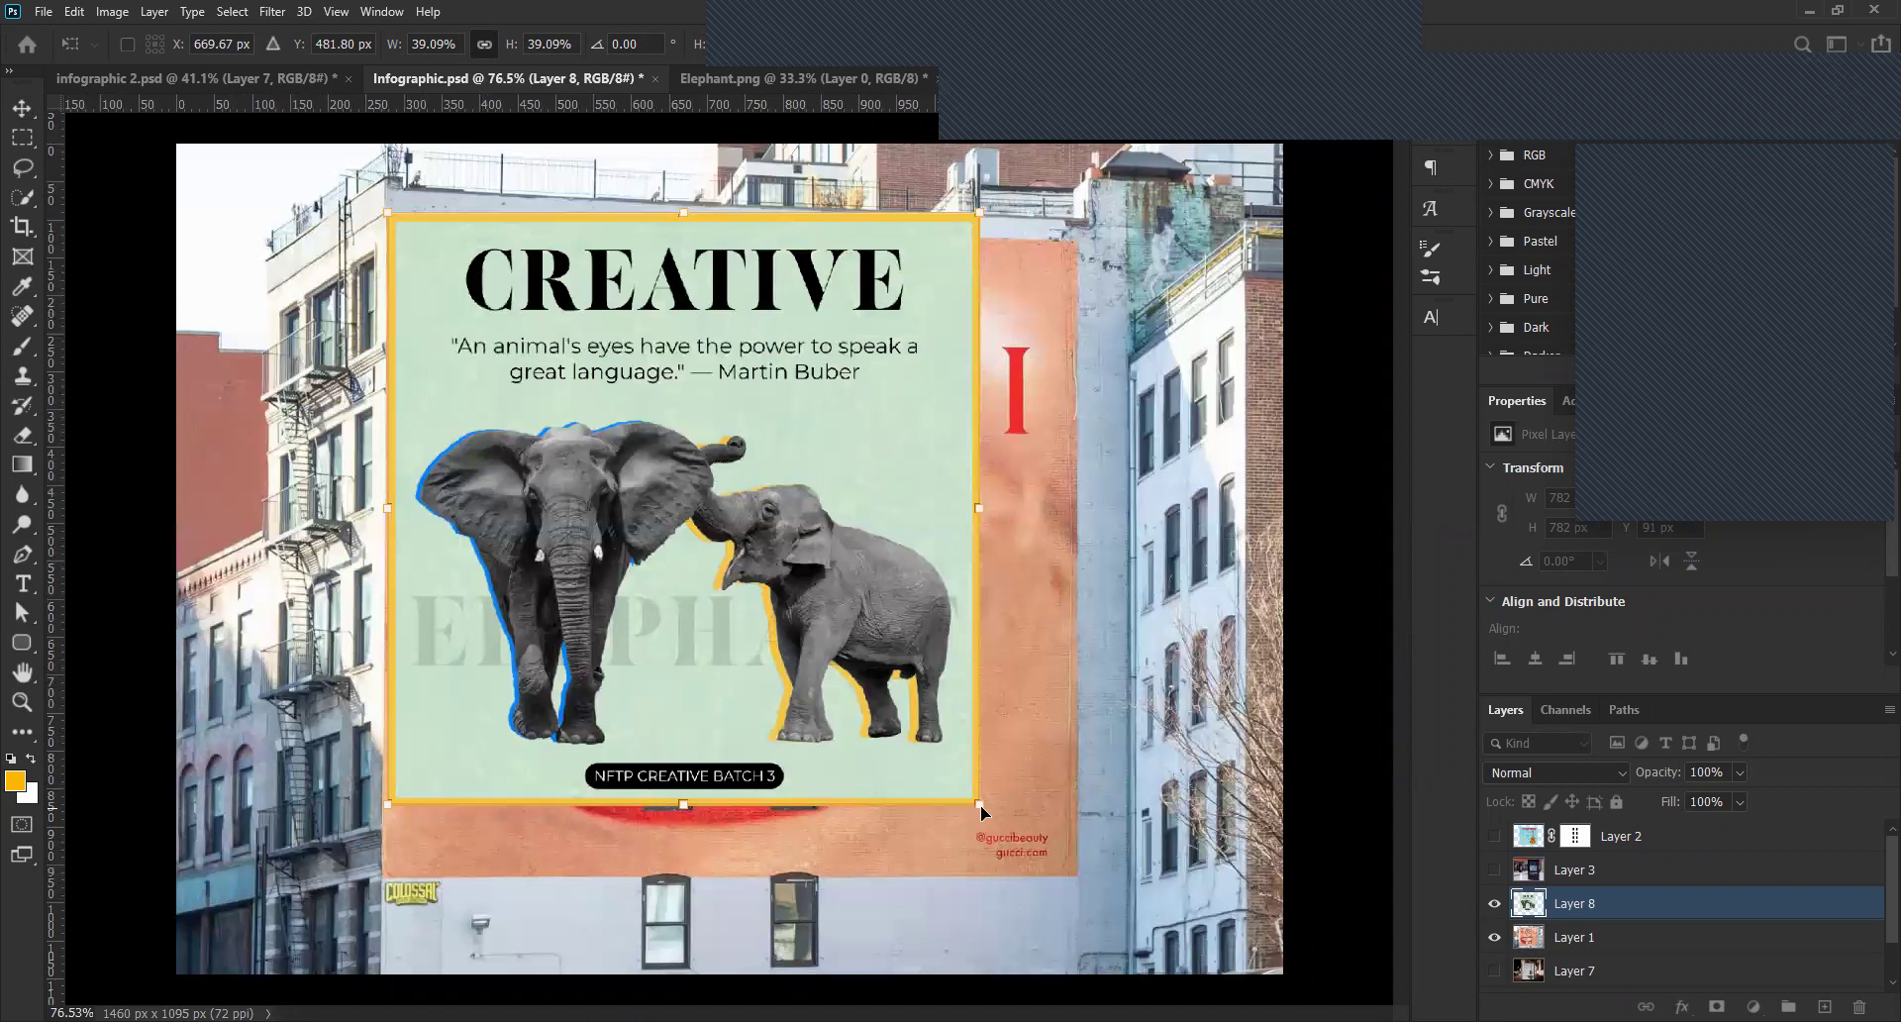
pyautogui.moveTo(980, 805); pyautogui.dragTo(1052, 875)
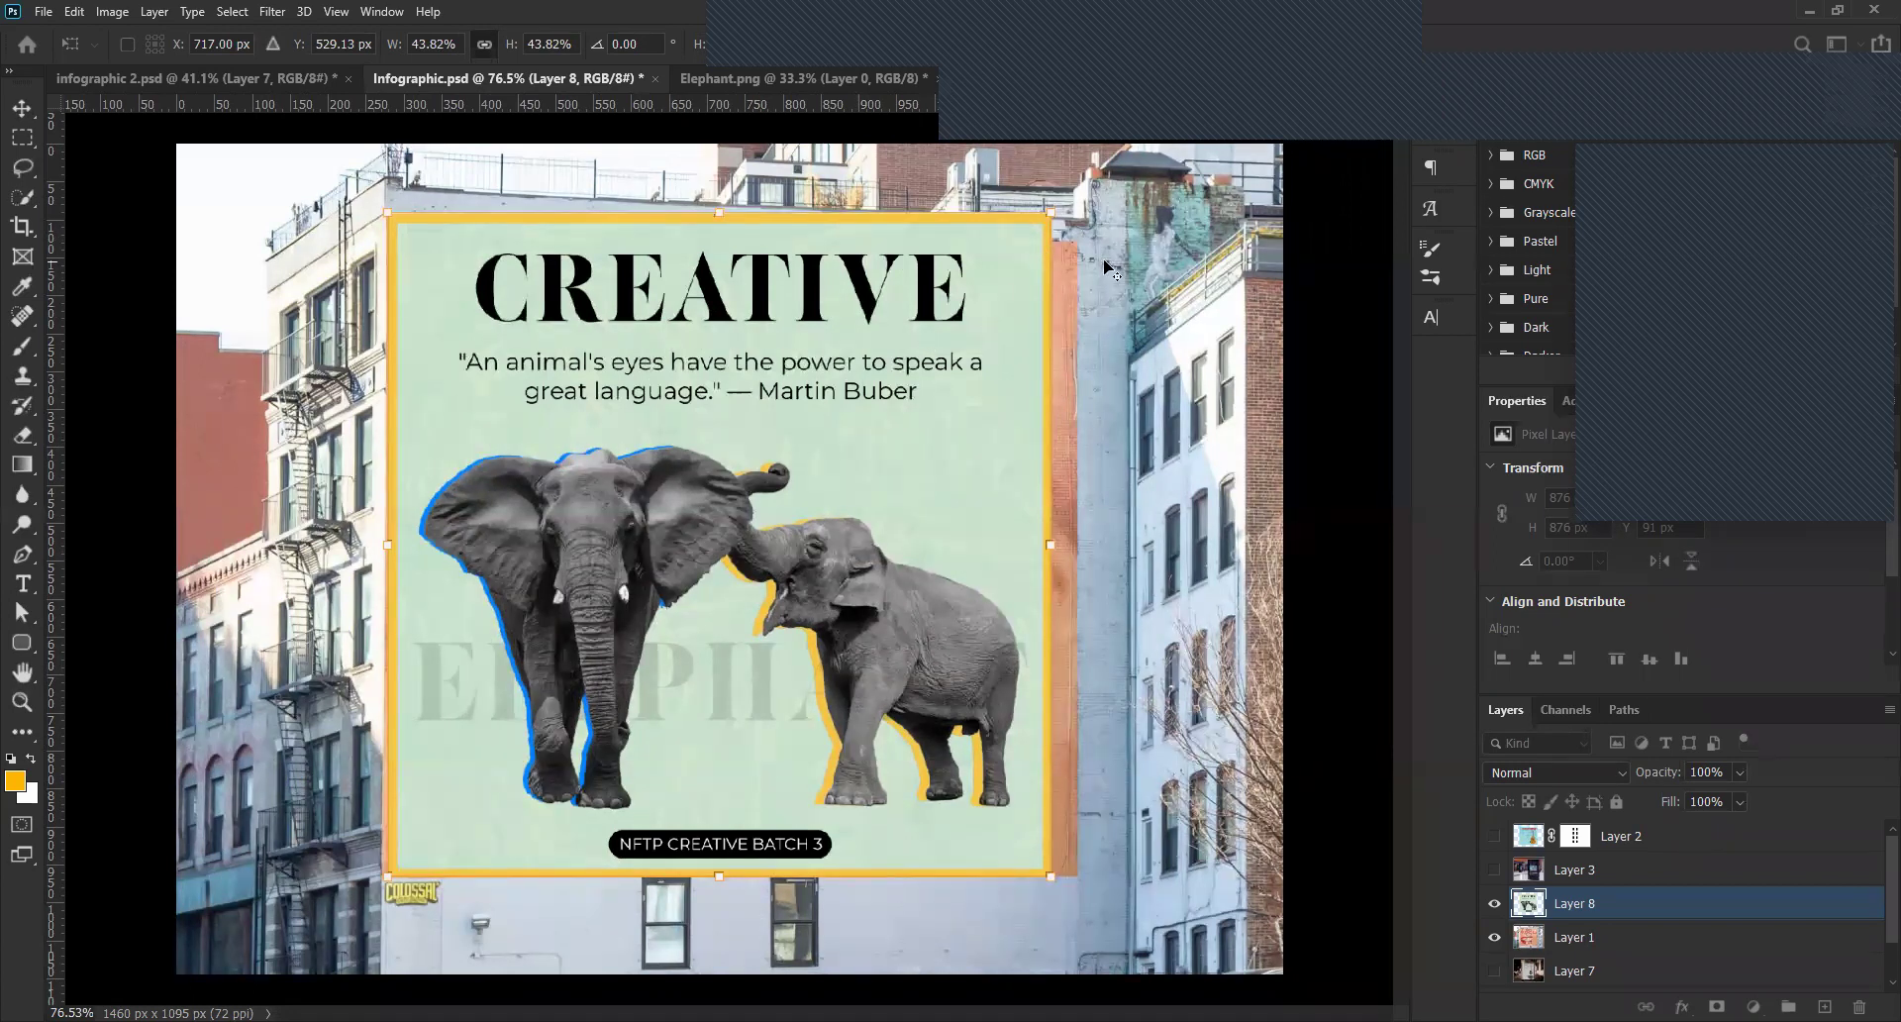
# Distort the elephant poster's upper-right and lower-right corners to meet the mural's right edge.
pyautogui.scroll(3, 1106, 267)
pyautogui.scroll(1, 1010, 216)
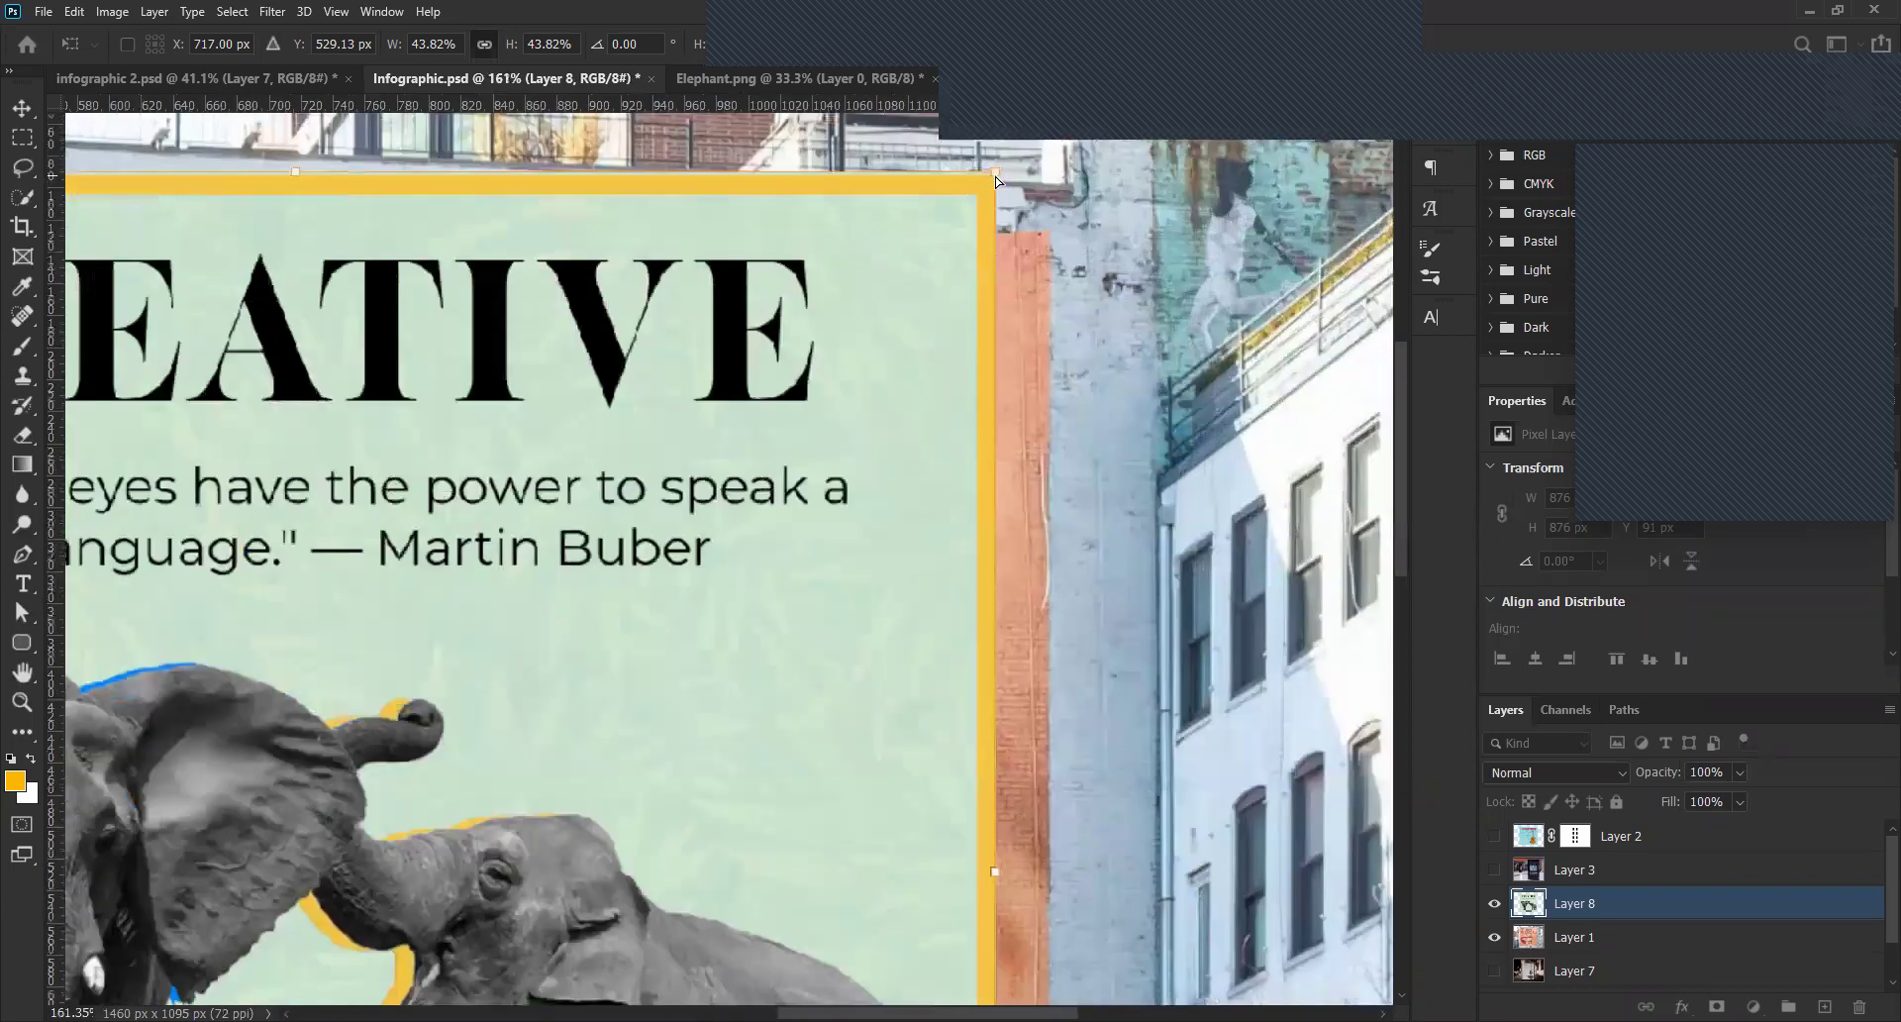
pyautogui.moveTo(1048, 233); pyautogui.dragTo(1044, 236)
pyautogui.moveTo(871, 763); pyautogui.dragTo(802, 398)
pyautogui.moveTo(804, 909); pyautogui.dragTo(715, 555)
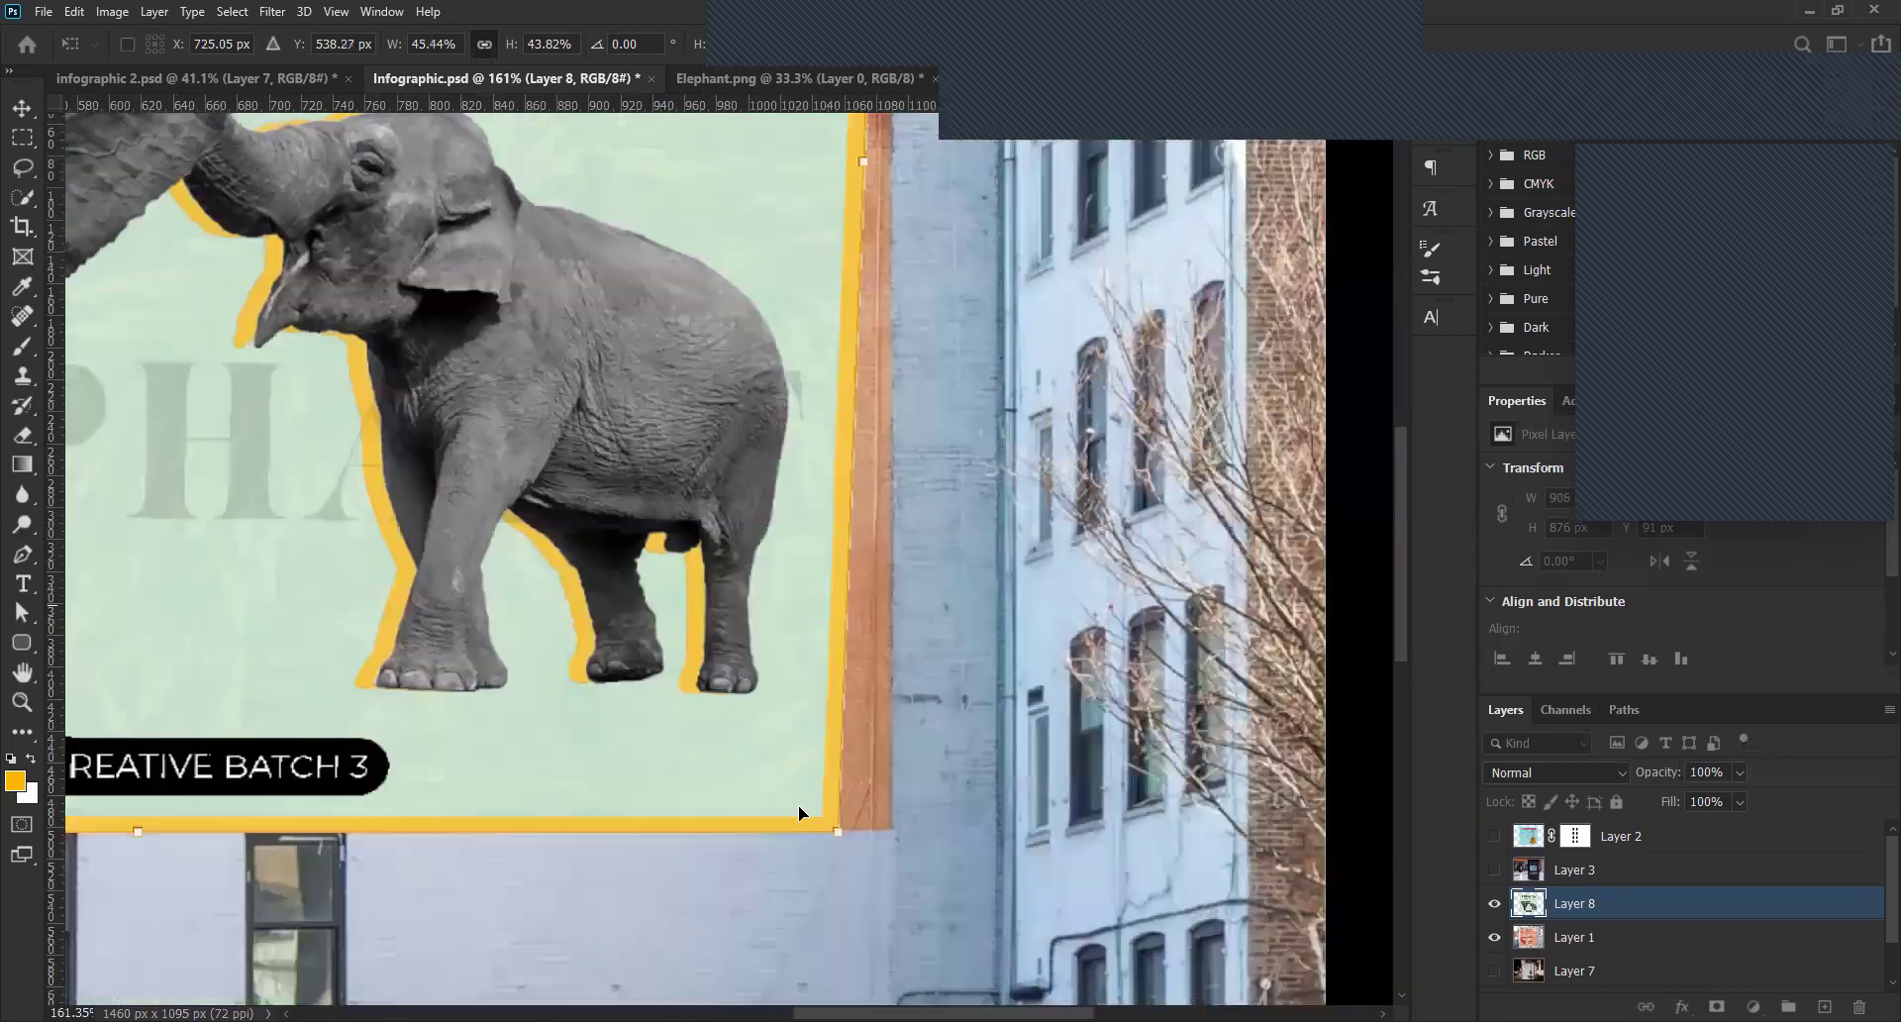
pyautogui.scroll(-2, 798, 805)
pyautogui.moveTo(887, 729); pyautogui.dragTo(889, 723)
# Distort the elephant poster's lower-left corner to meet the mural's corner above the Colossal sign.
pyautogui.moveTo(235, 692); pyautogui.dragTo(756, 684)
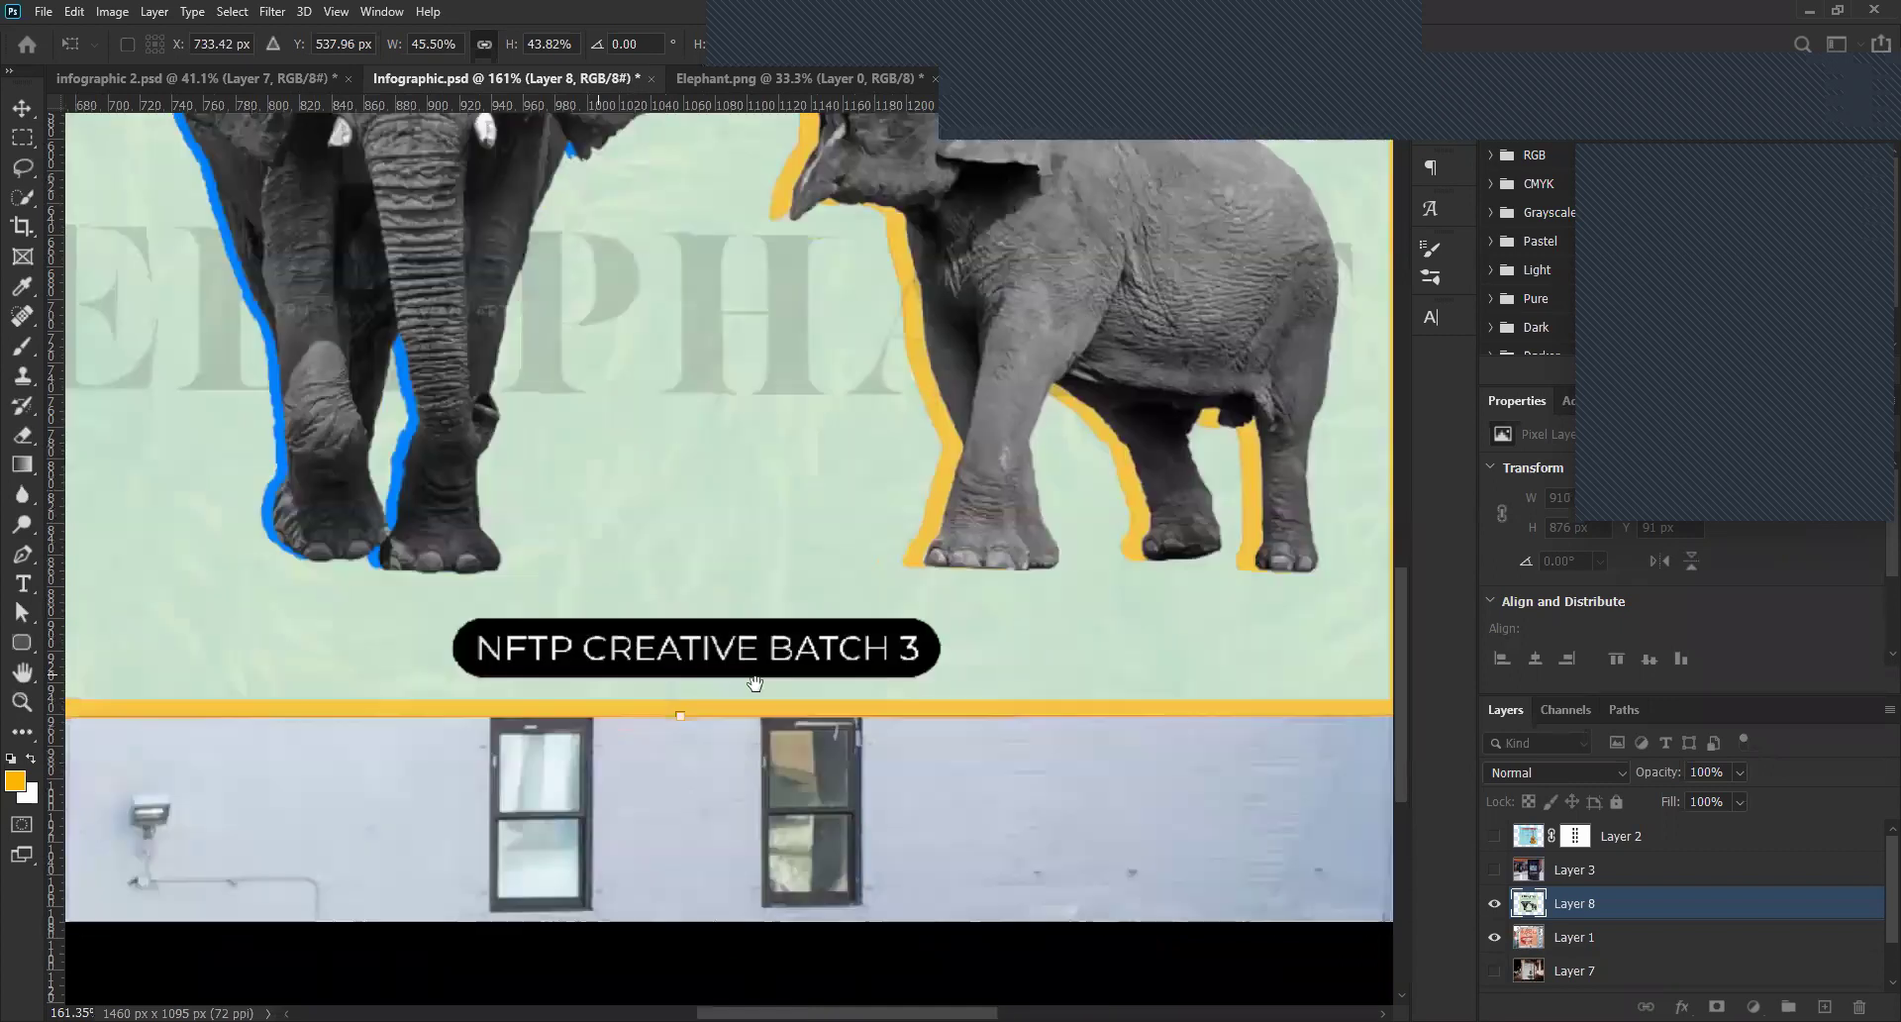
pyautogui.hscroll(-5, 755, 683)
pyautogui.scroll(1, 505, 715)
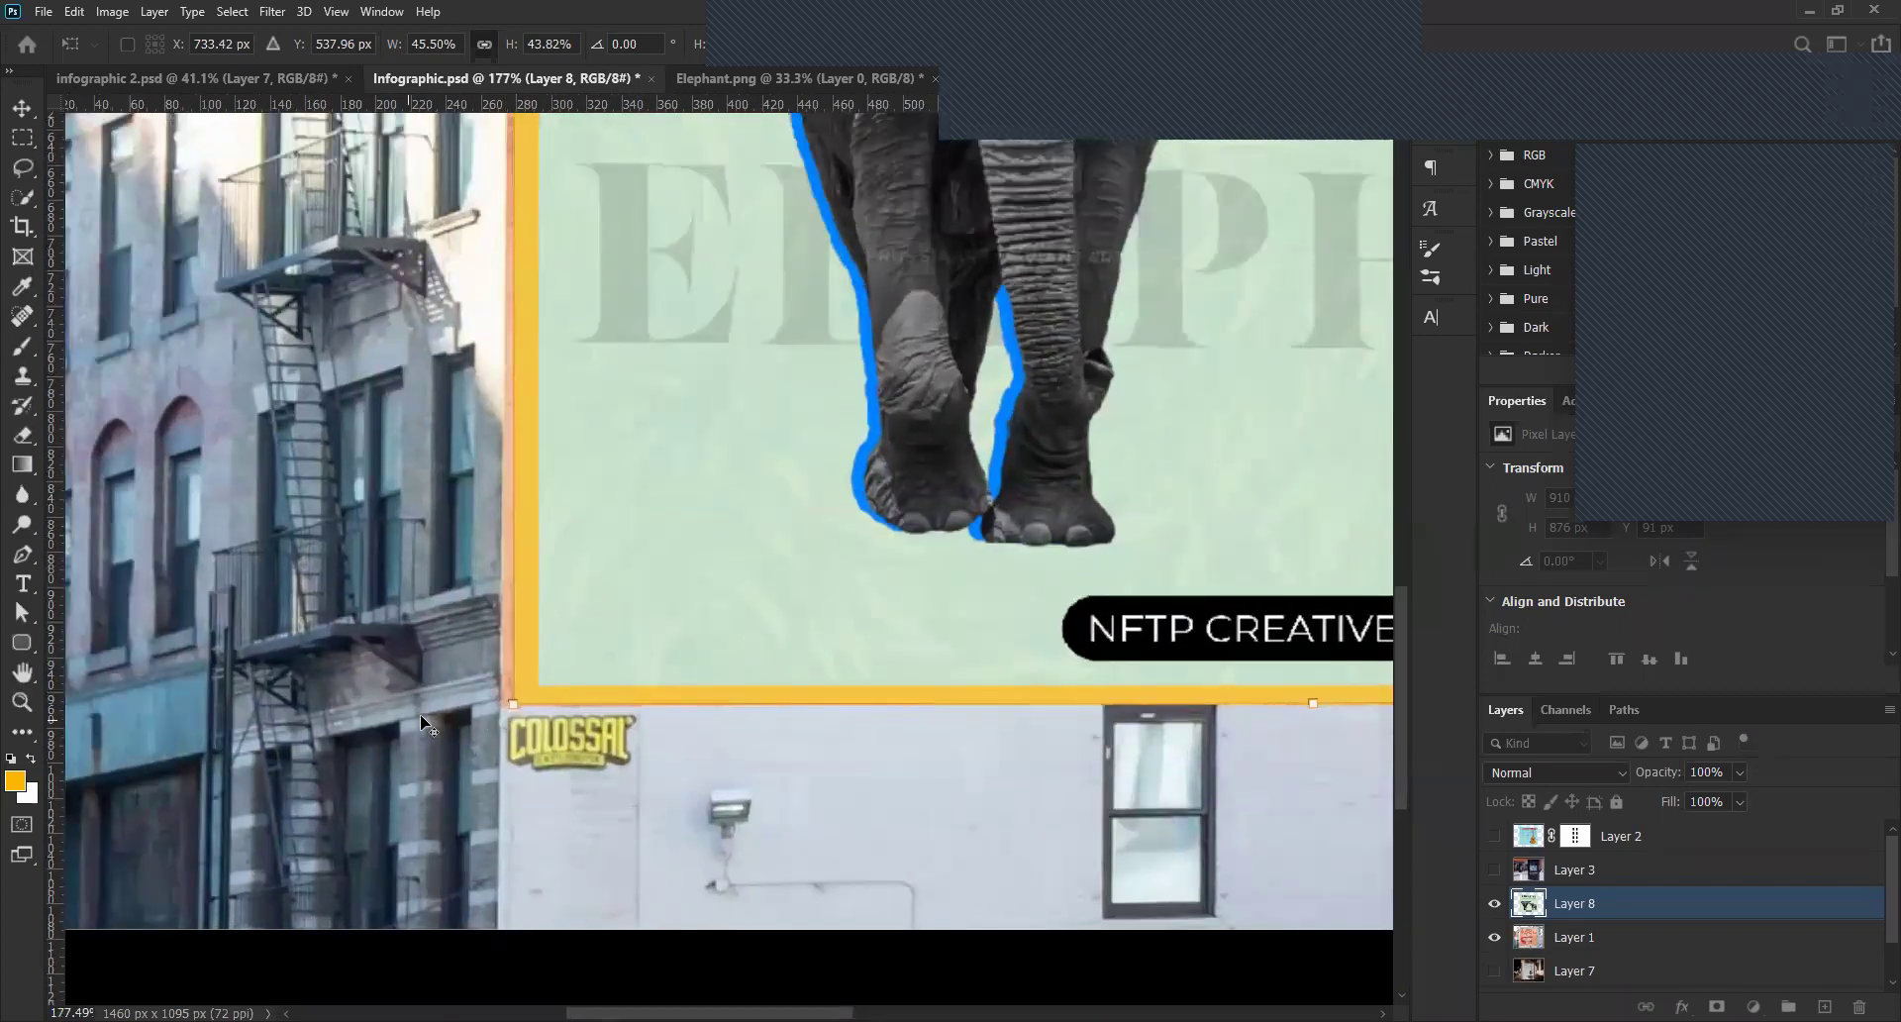
pyautogui.scroll(7, 420, 715)
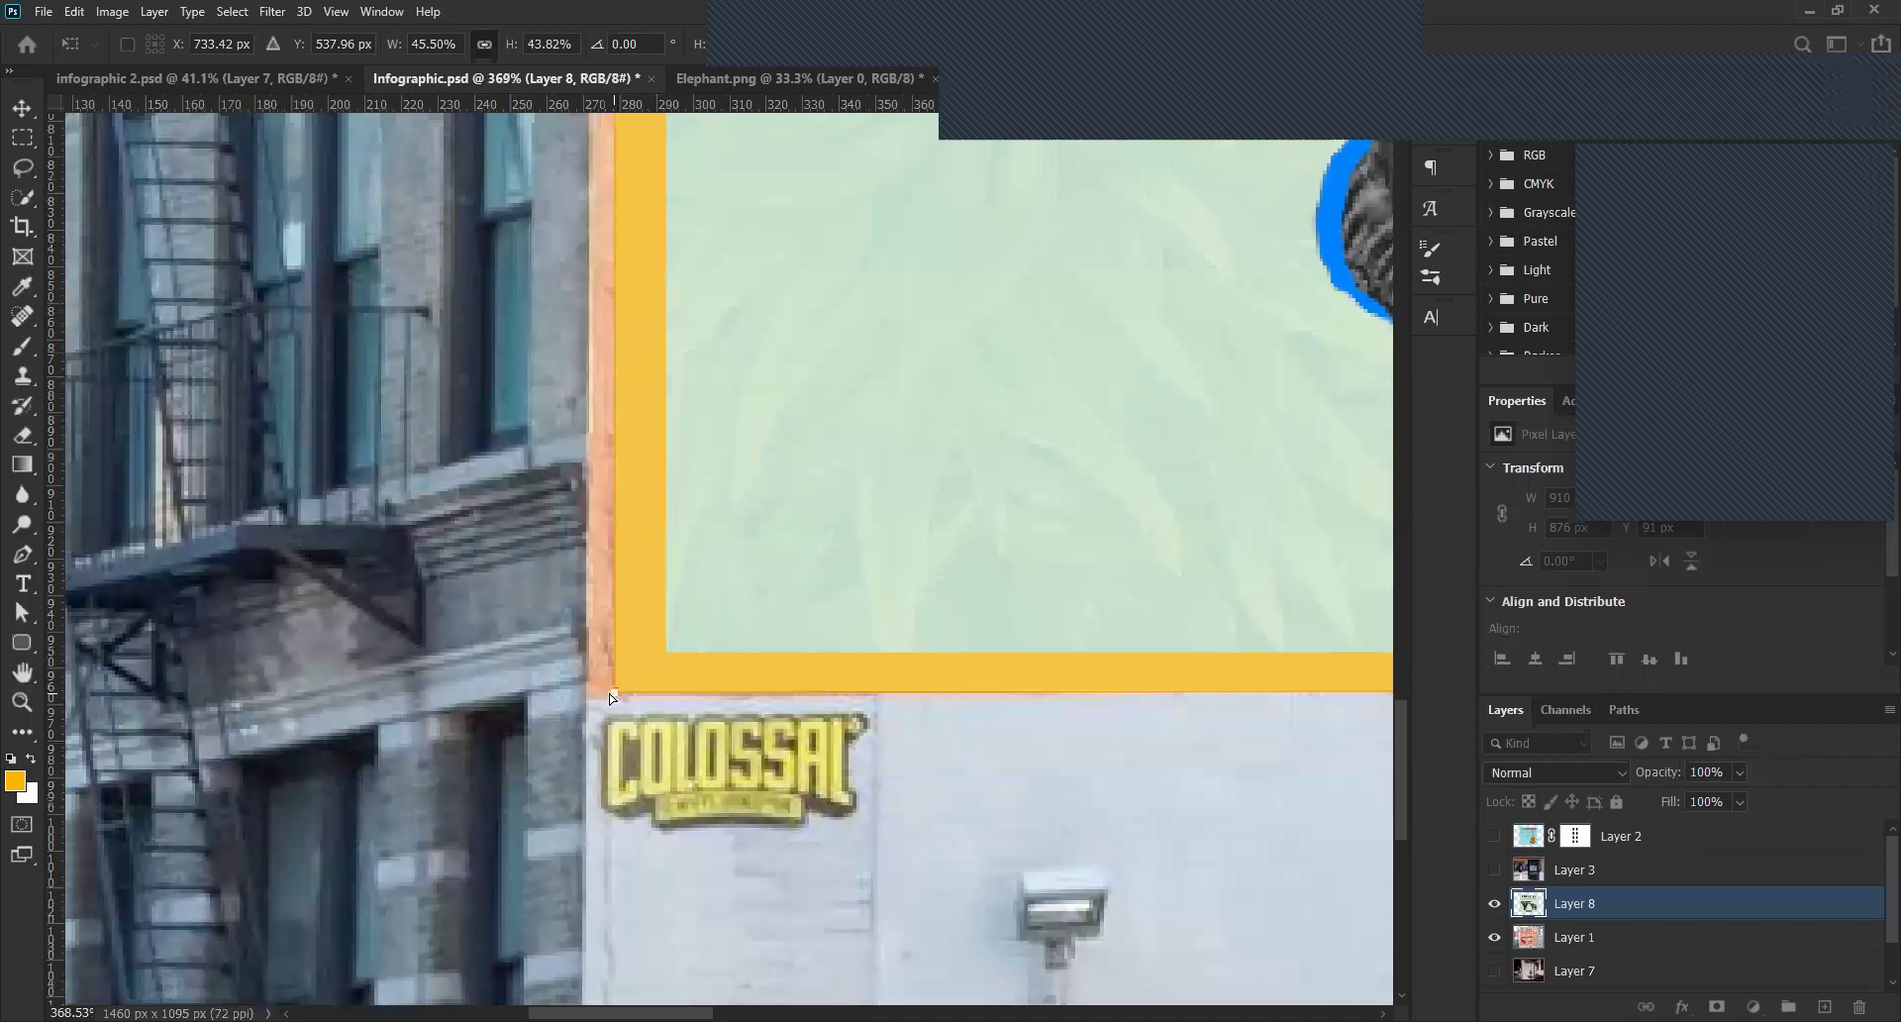
pyautogui.moveTo(615, 693); pyautogui.dragTo(590, 697)
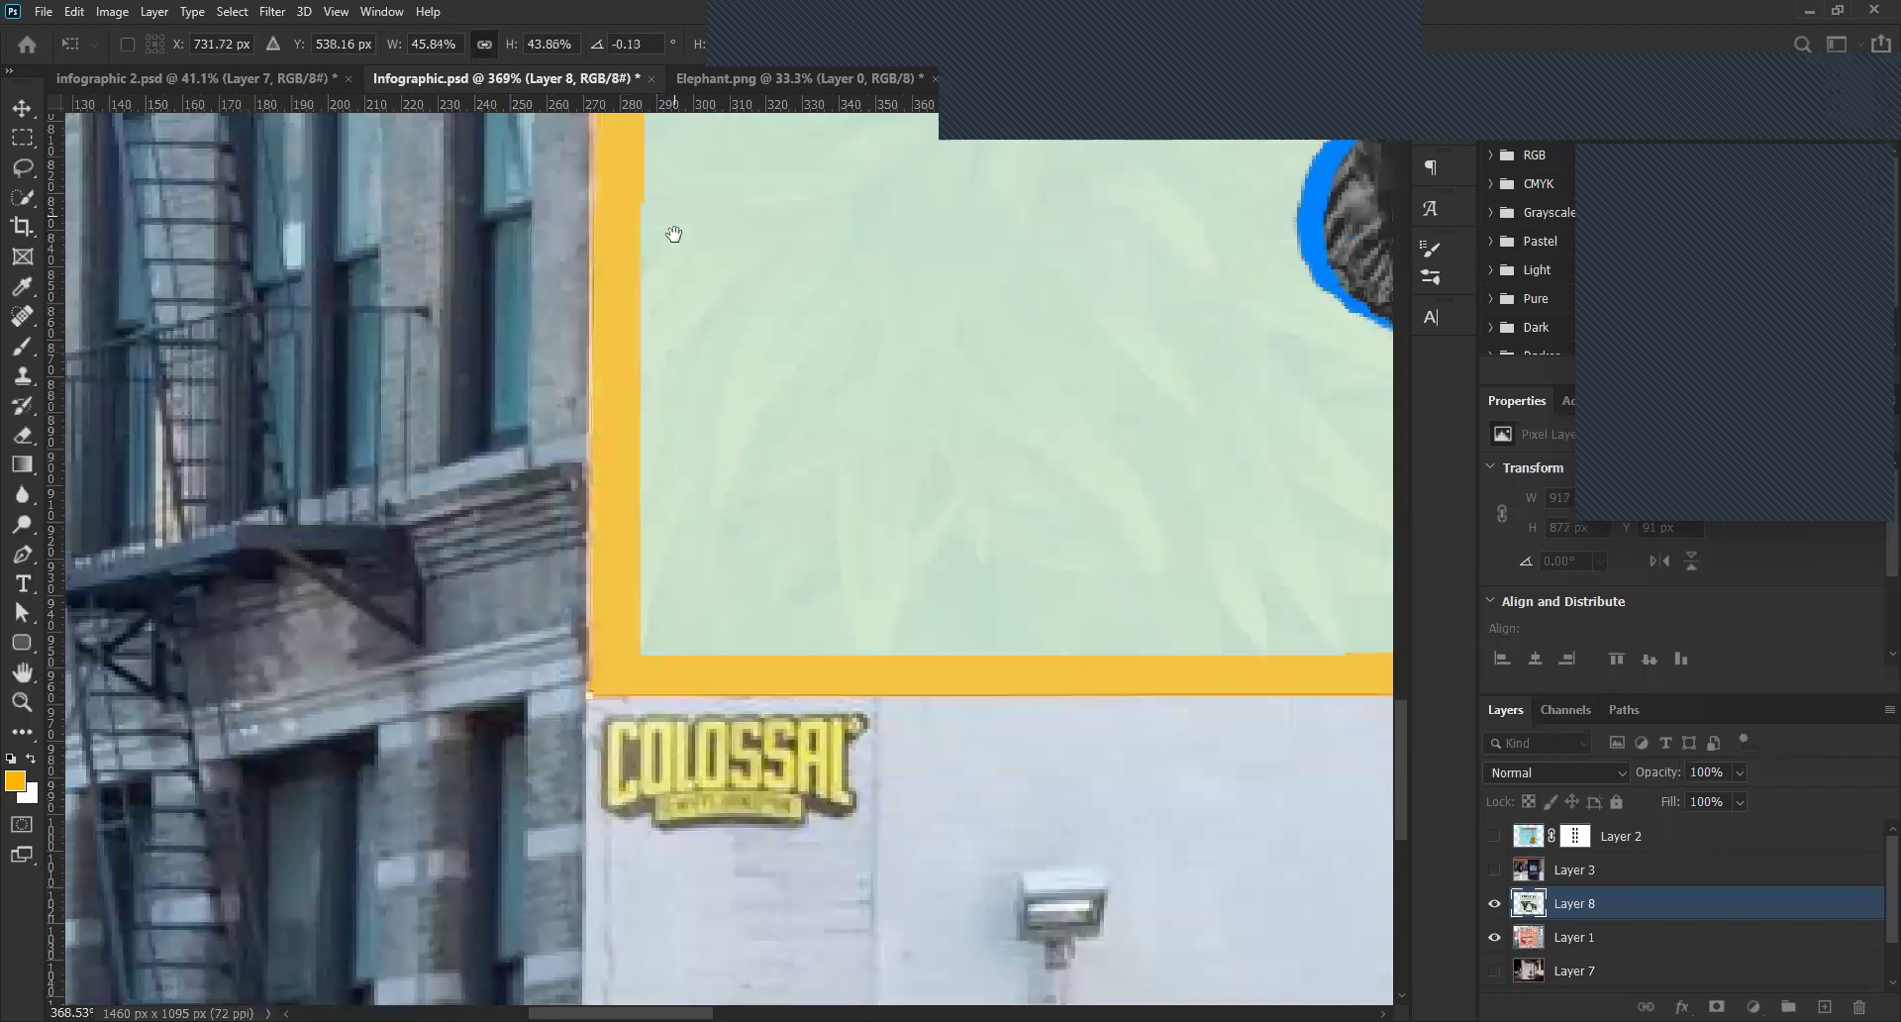
# Fine-tune the elephant poster's upper-left corner to meet the mural's corner under the roof ledge and commit the transform.
pyautogui.moveTo(673, 235); pyautogui.dragTo(720, 705)
pyautogui.moveTo(703, 269); pyautogui.dragTo(748, 705)
pyautogui.scroll(8, 751, 372)
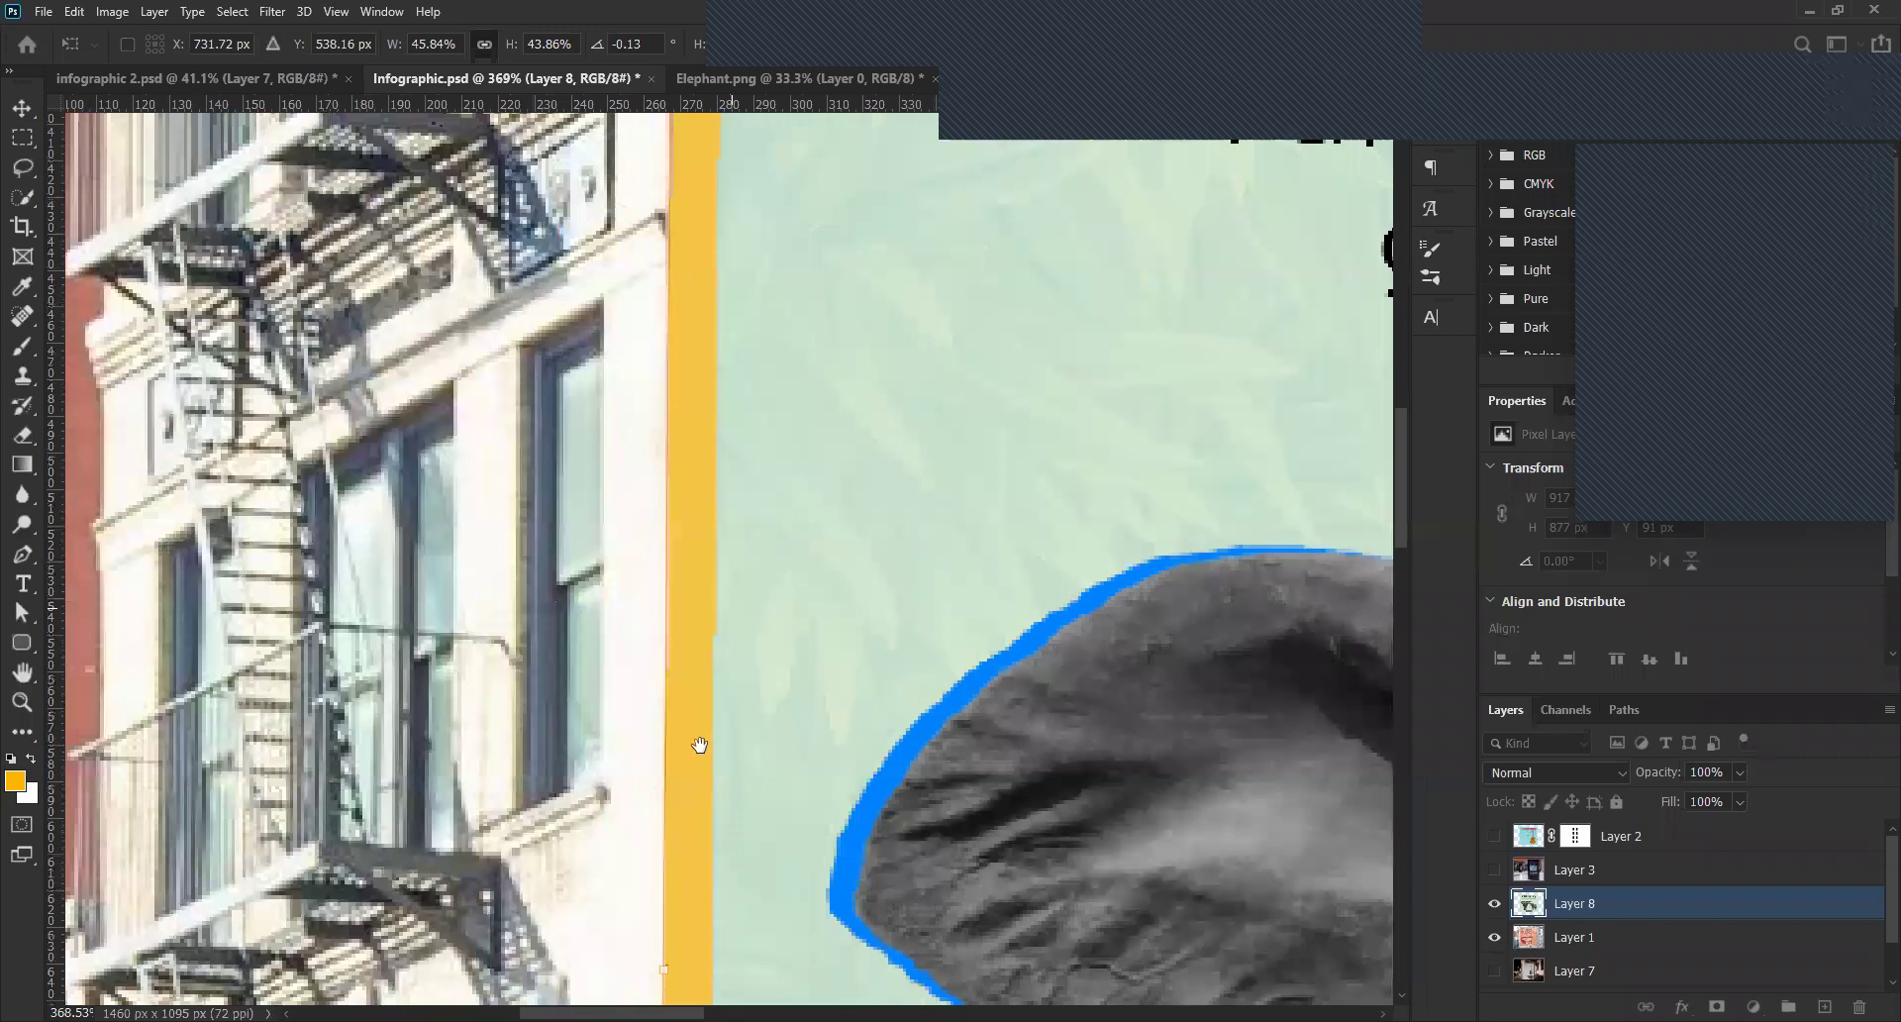
pyautogui.scroll(3, 632, 435)
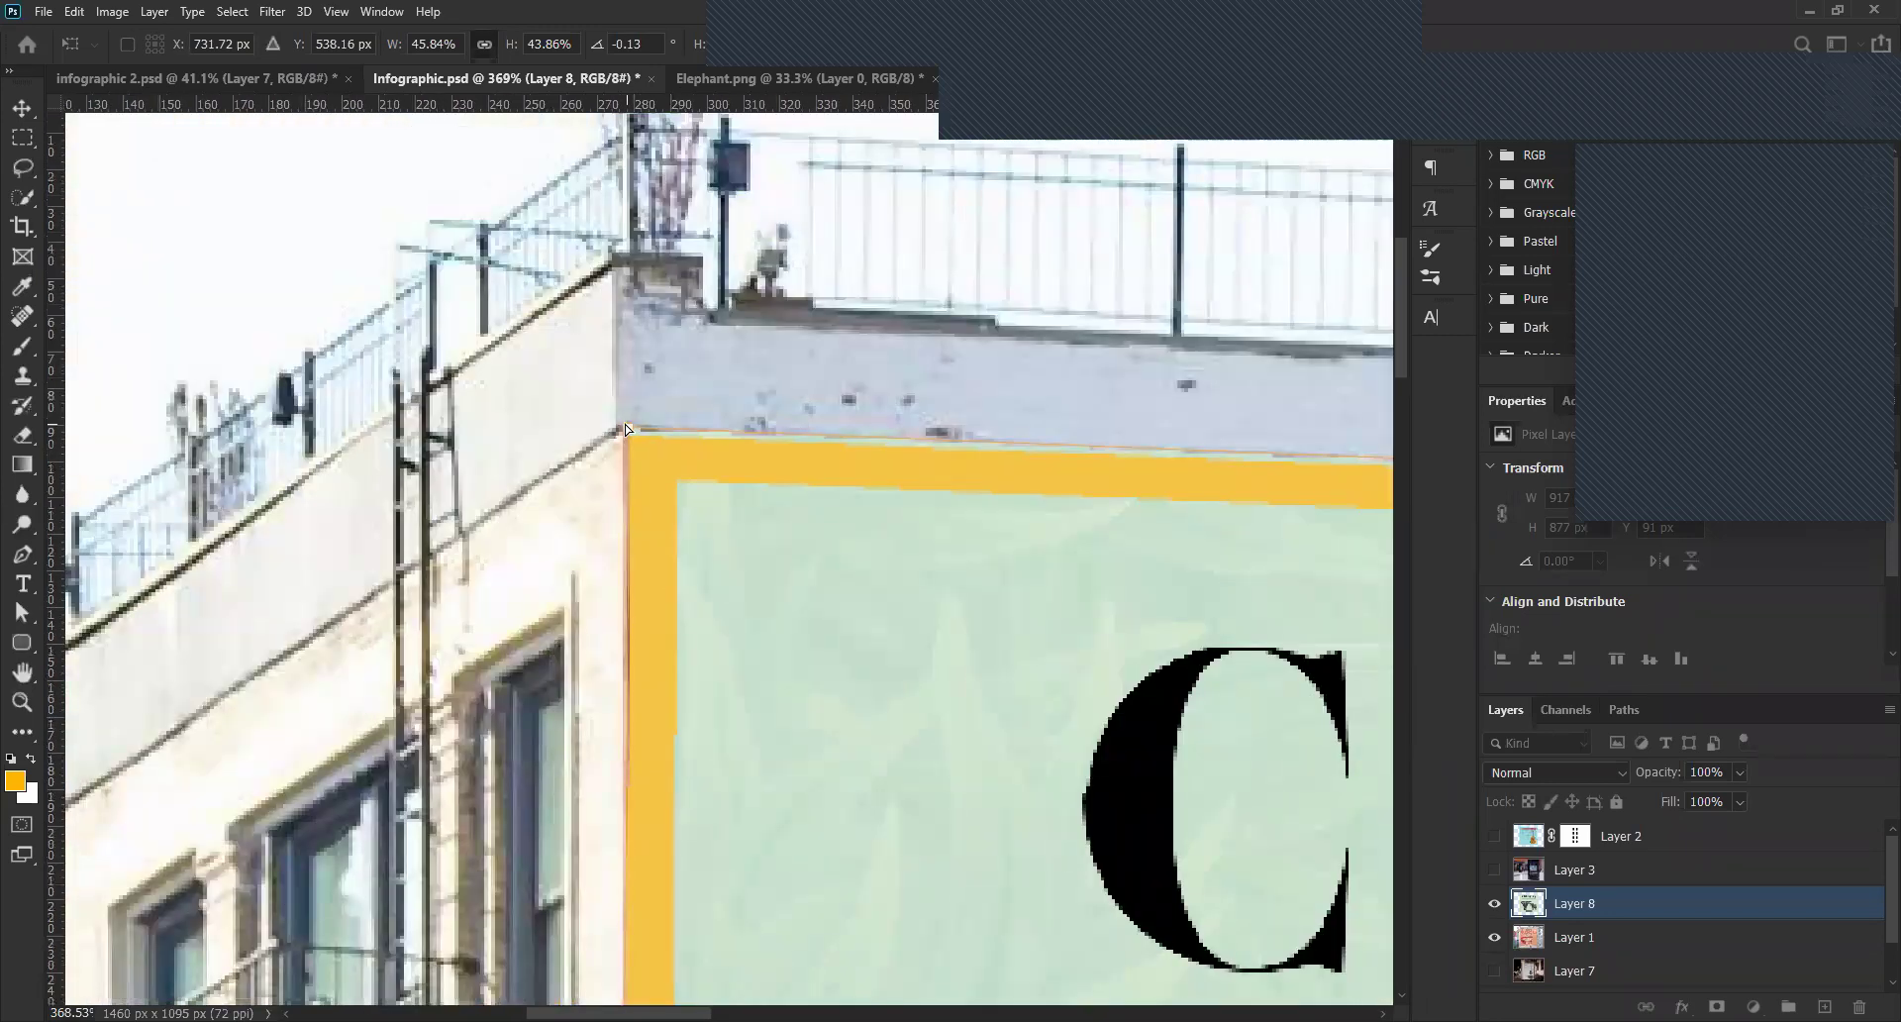
pyautogui.moveTo(623, 423); pyautogui.dragTo(624, 426)
pyautogui.scroll(-2, 888, 574)
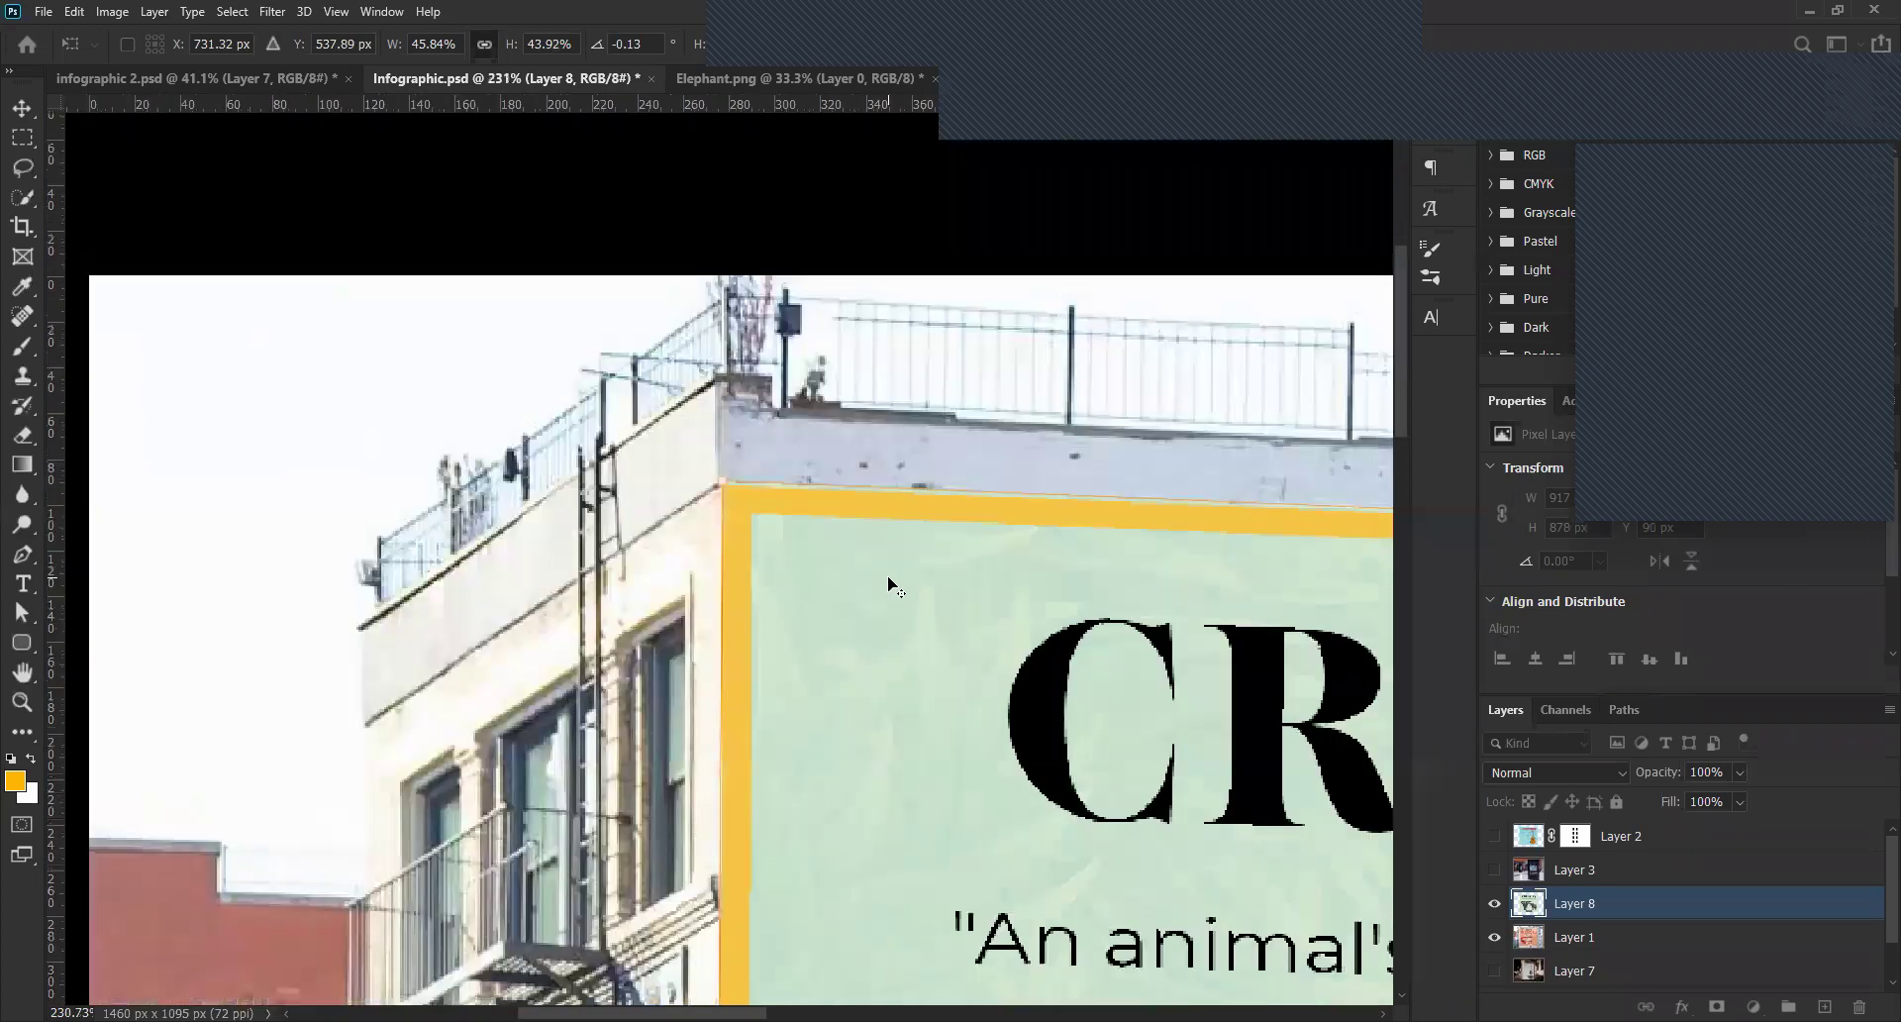
pyautogui.scroll(-4, 888, 574)
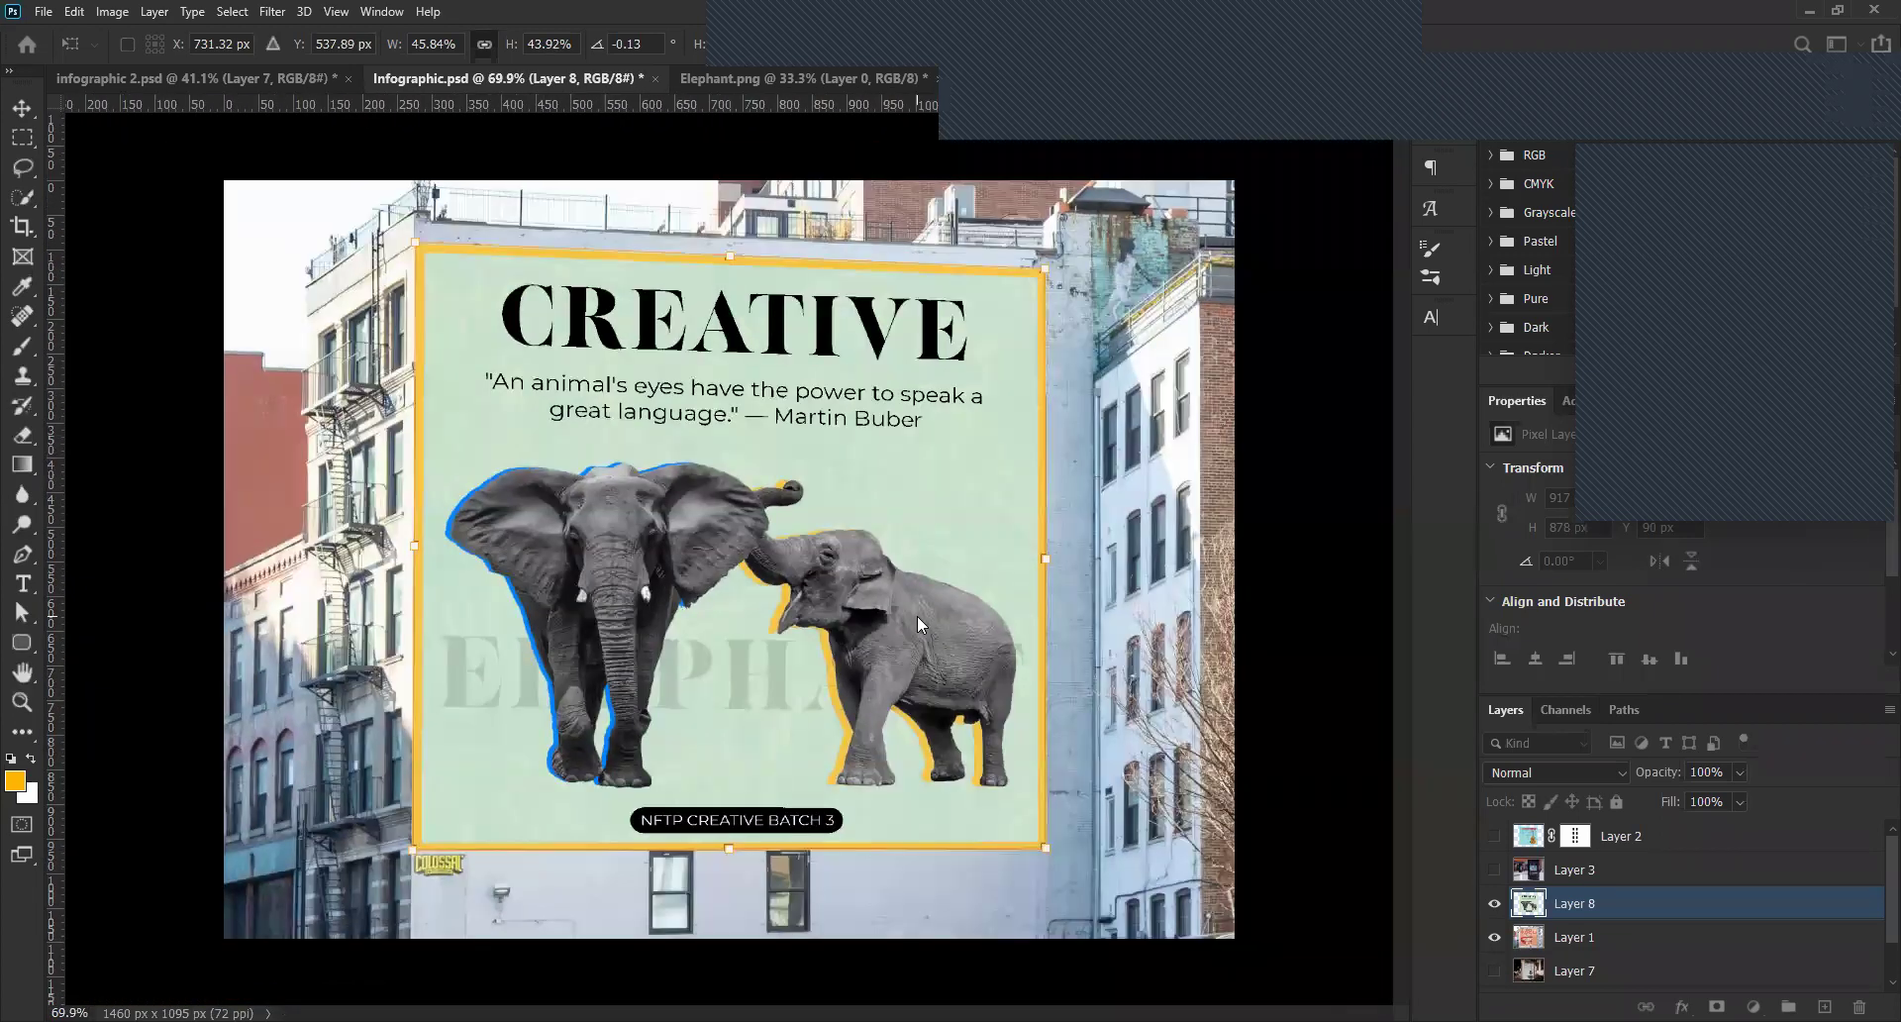
pyautogui.hotkey('alt', 'space')
pyautogui.press('Escape')
pyautogui.press('Return')
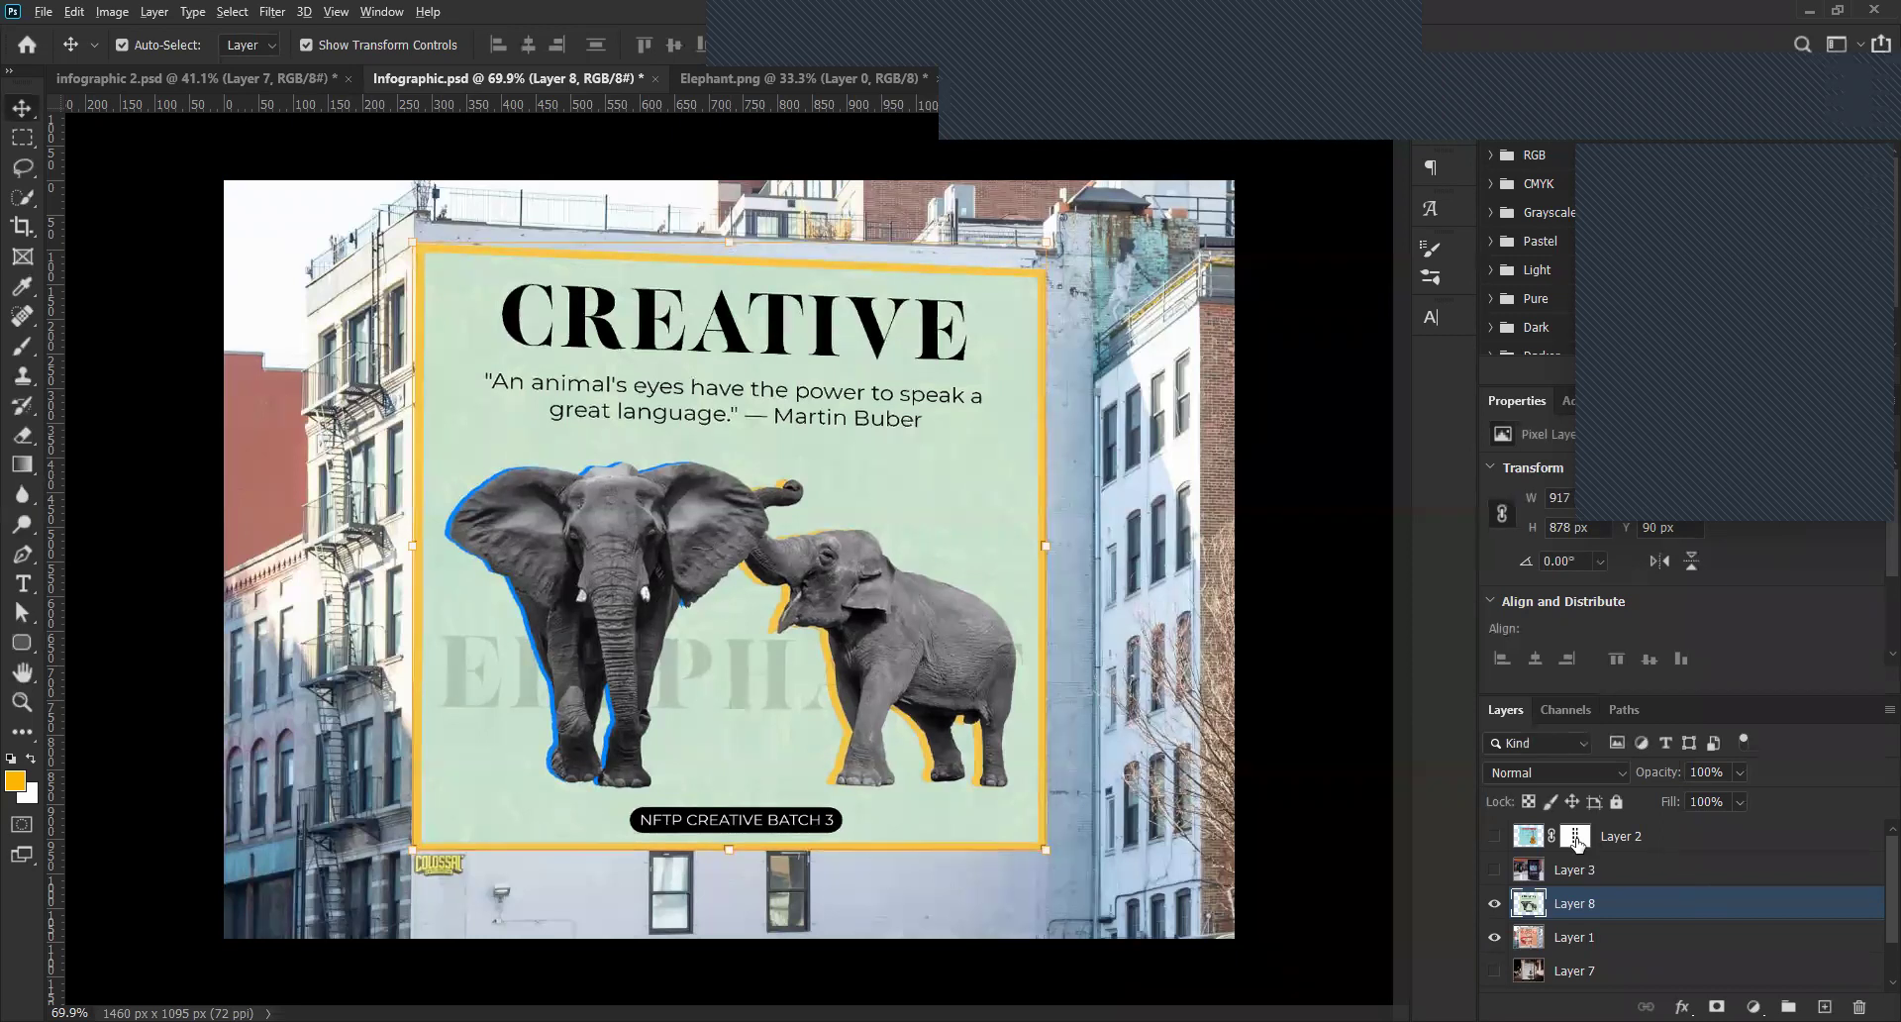
# Copy the window mask from Layer 2 onto Layer 8, and delete Layer 2 and Layer 3.
pyautogui.moveTo(1579, 842); pyautogui.dragTo(1663, 909)
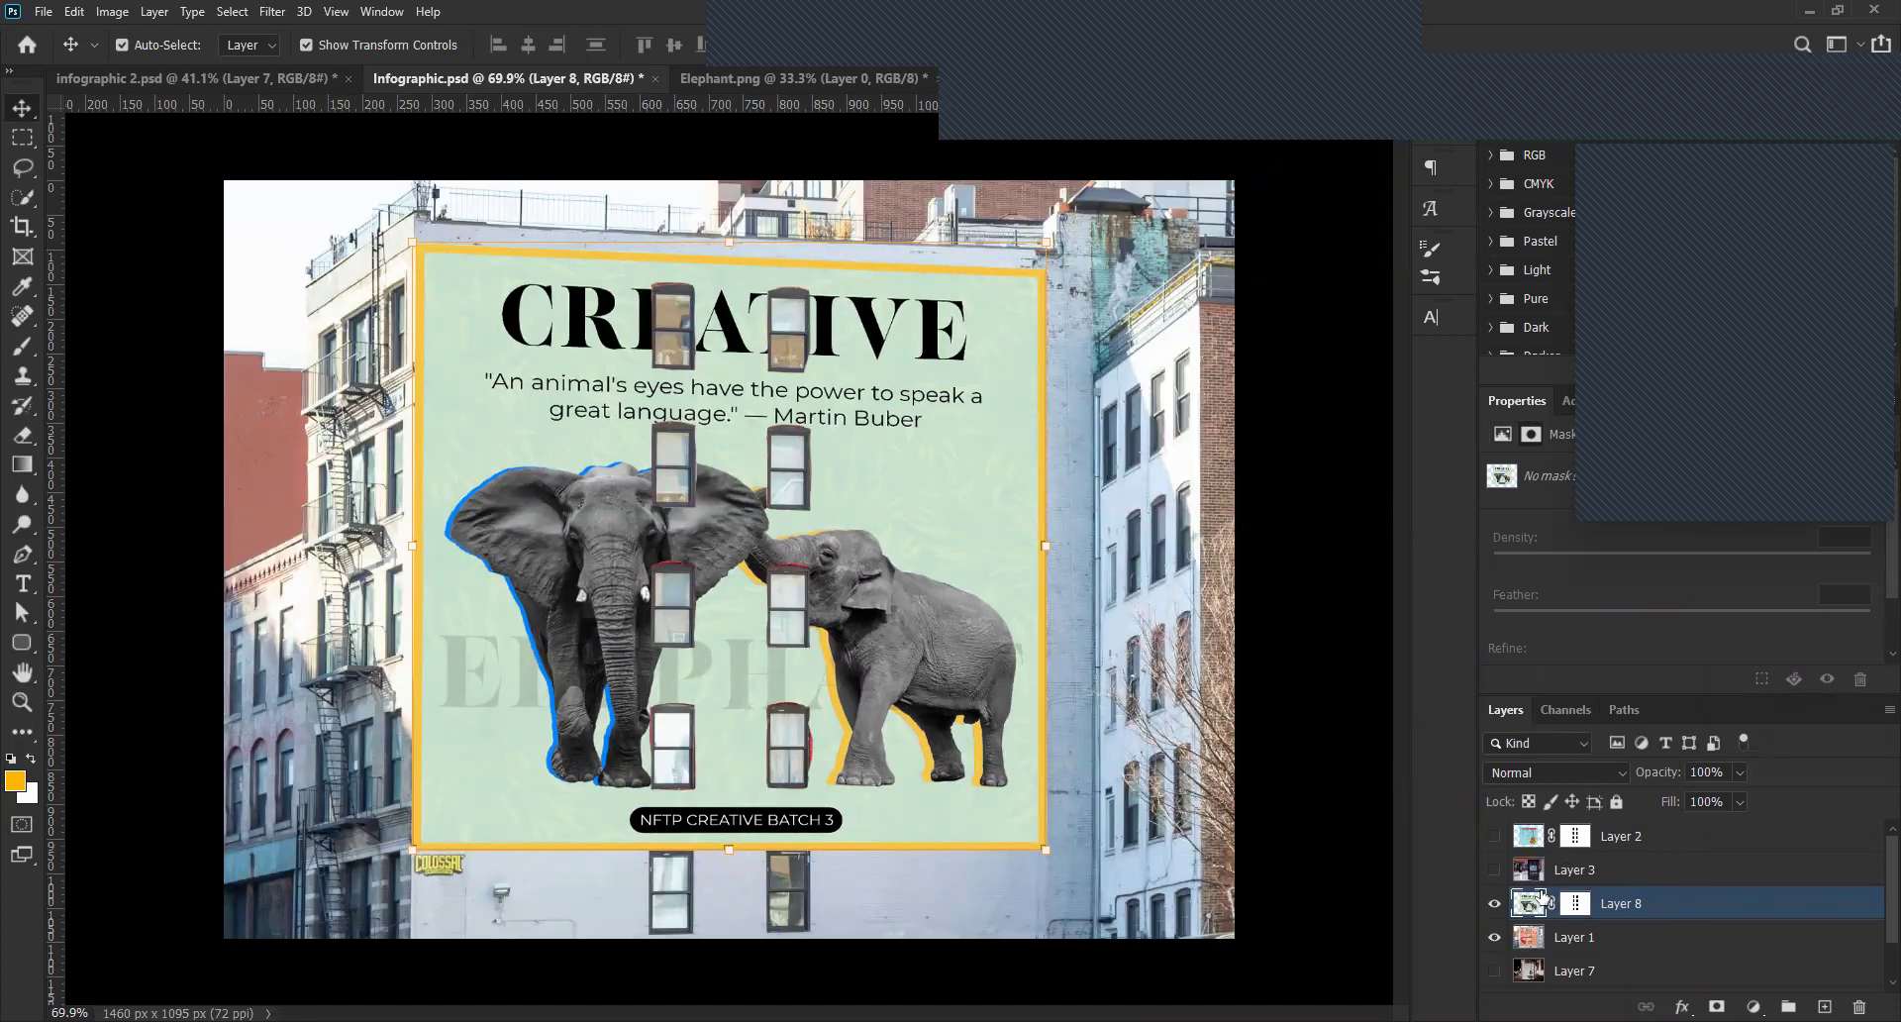
pyautogui.click(1525, 840)
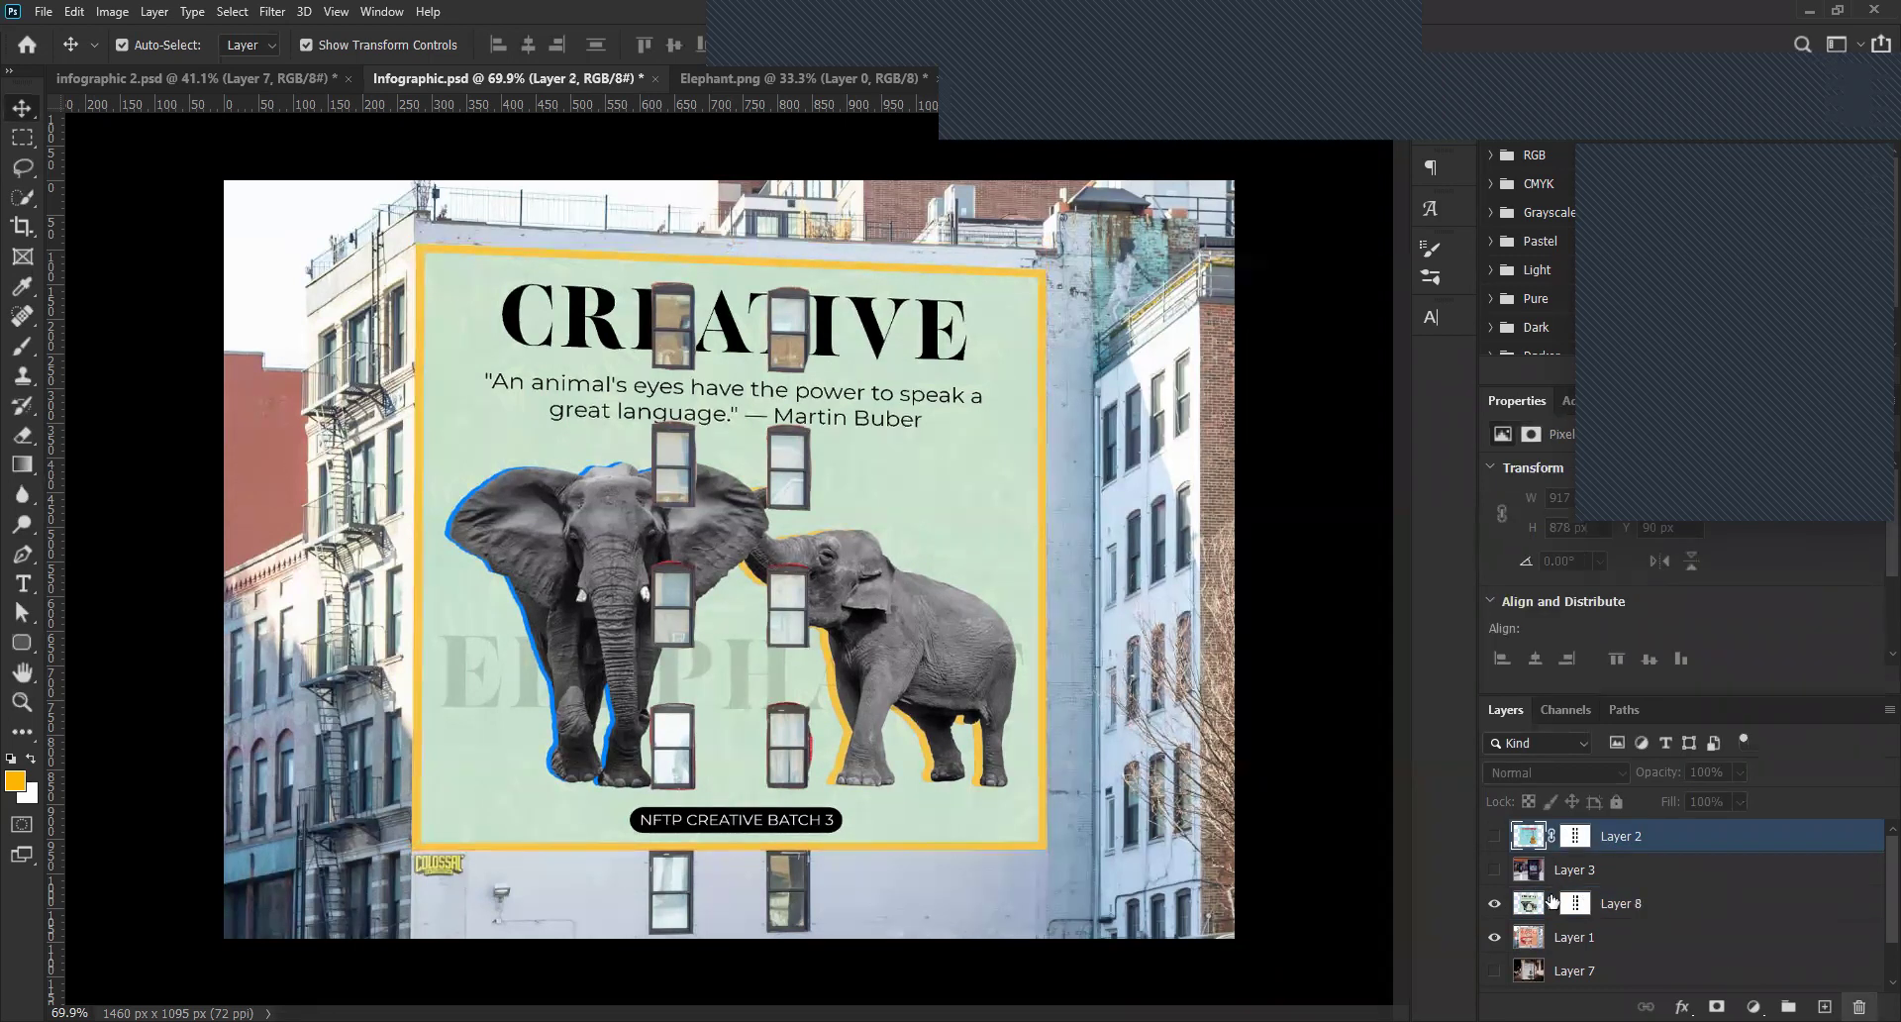
pyautogui.press('Delete')
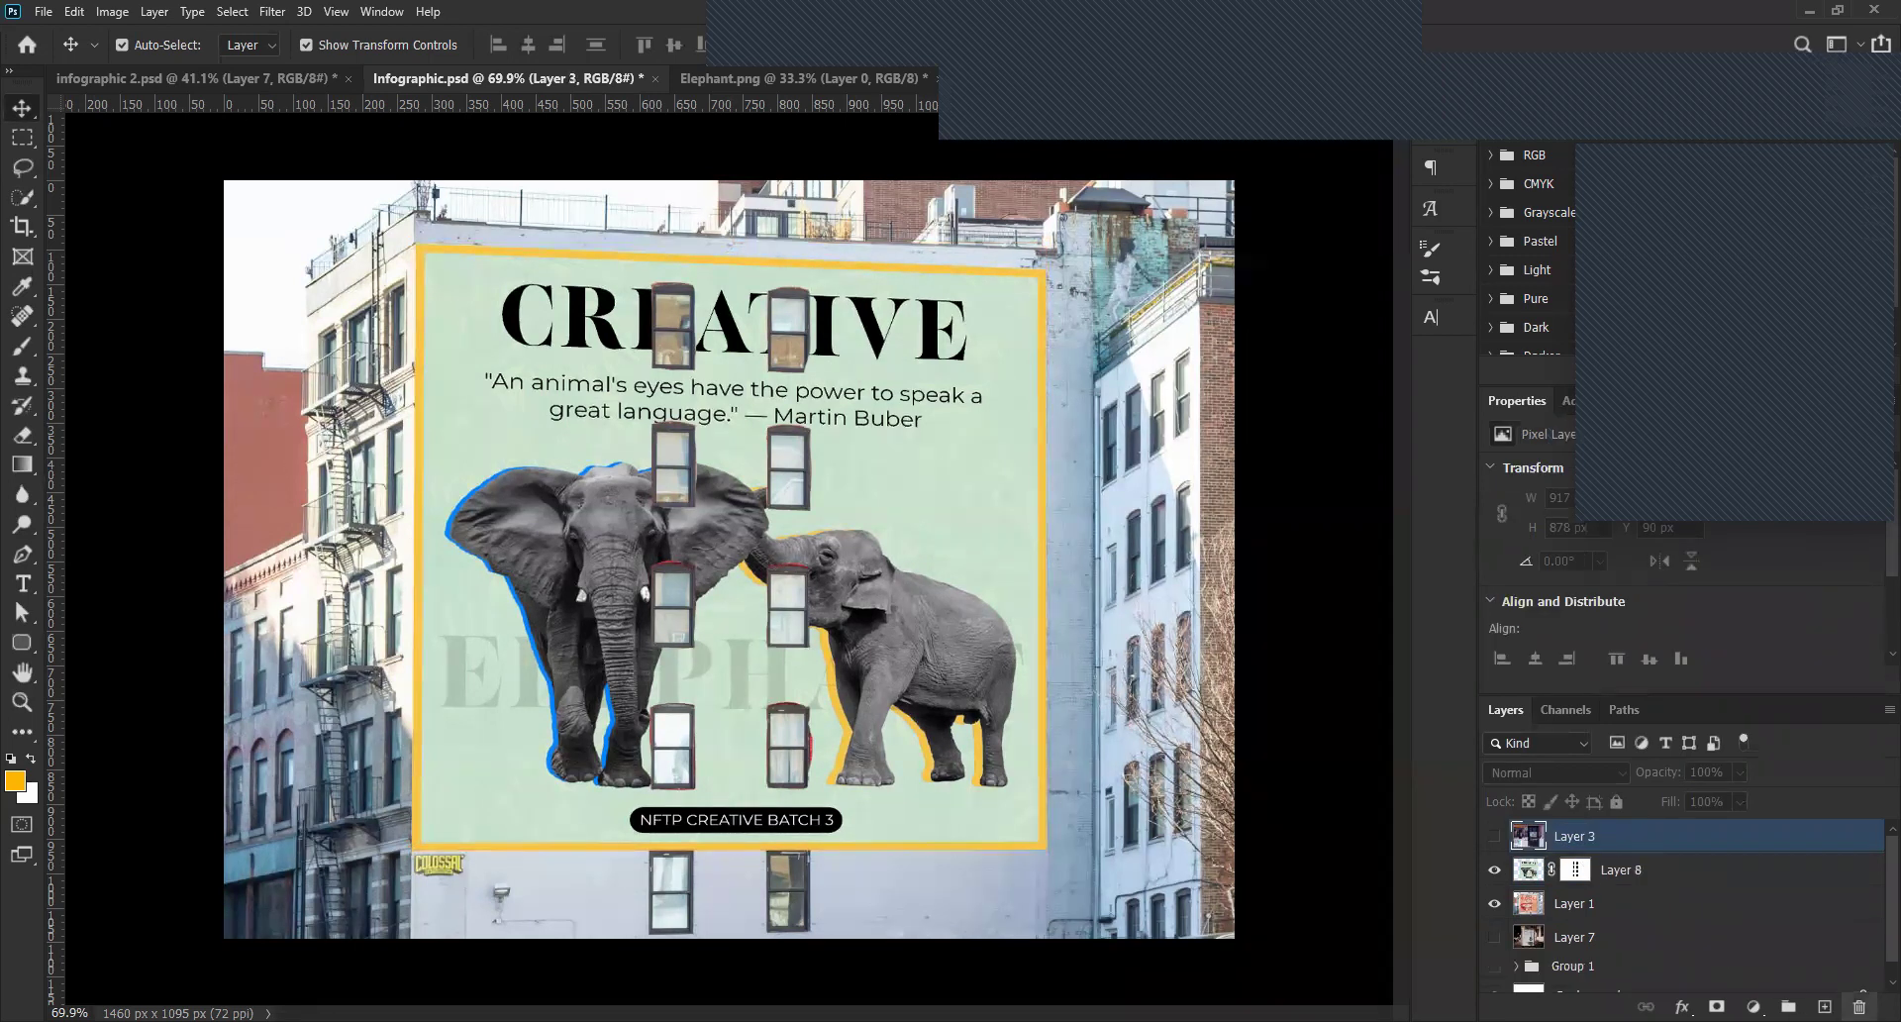
pyautogui.press('Delete')
# Paint white with a 20 px brush on Layer 8's mask to cover the red bulge beside the lower-right window.
pyautogui.hotkey('ctrl', '+')
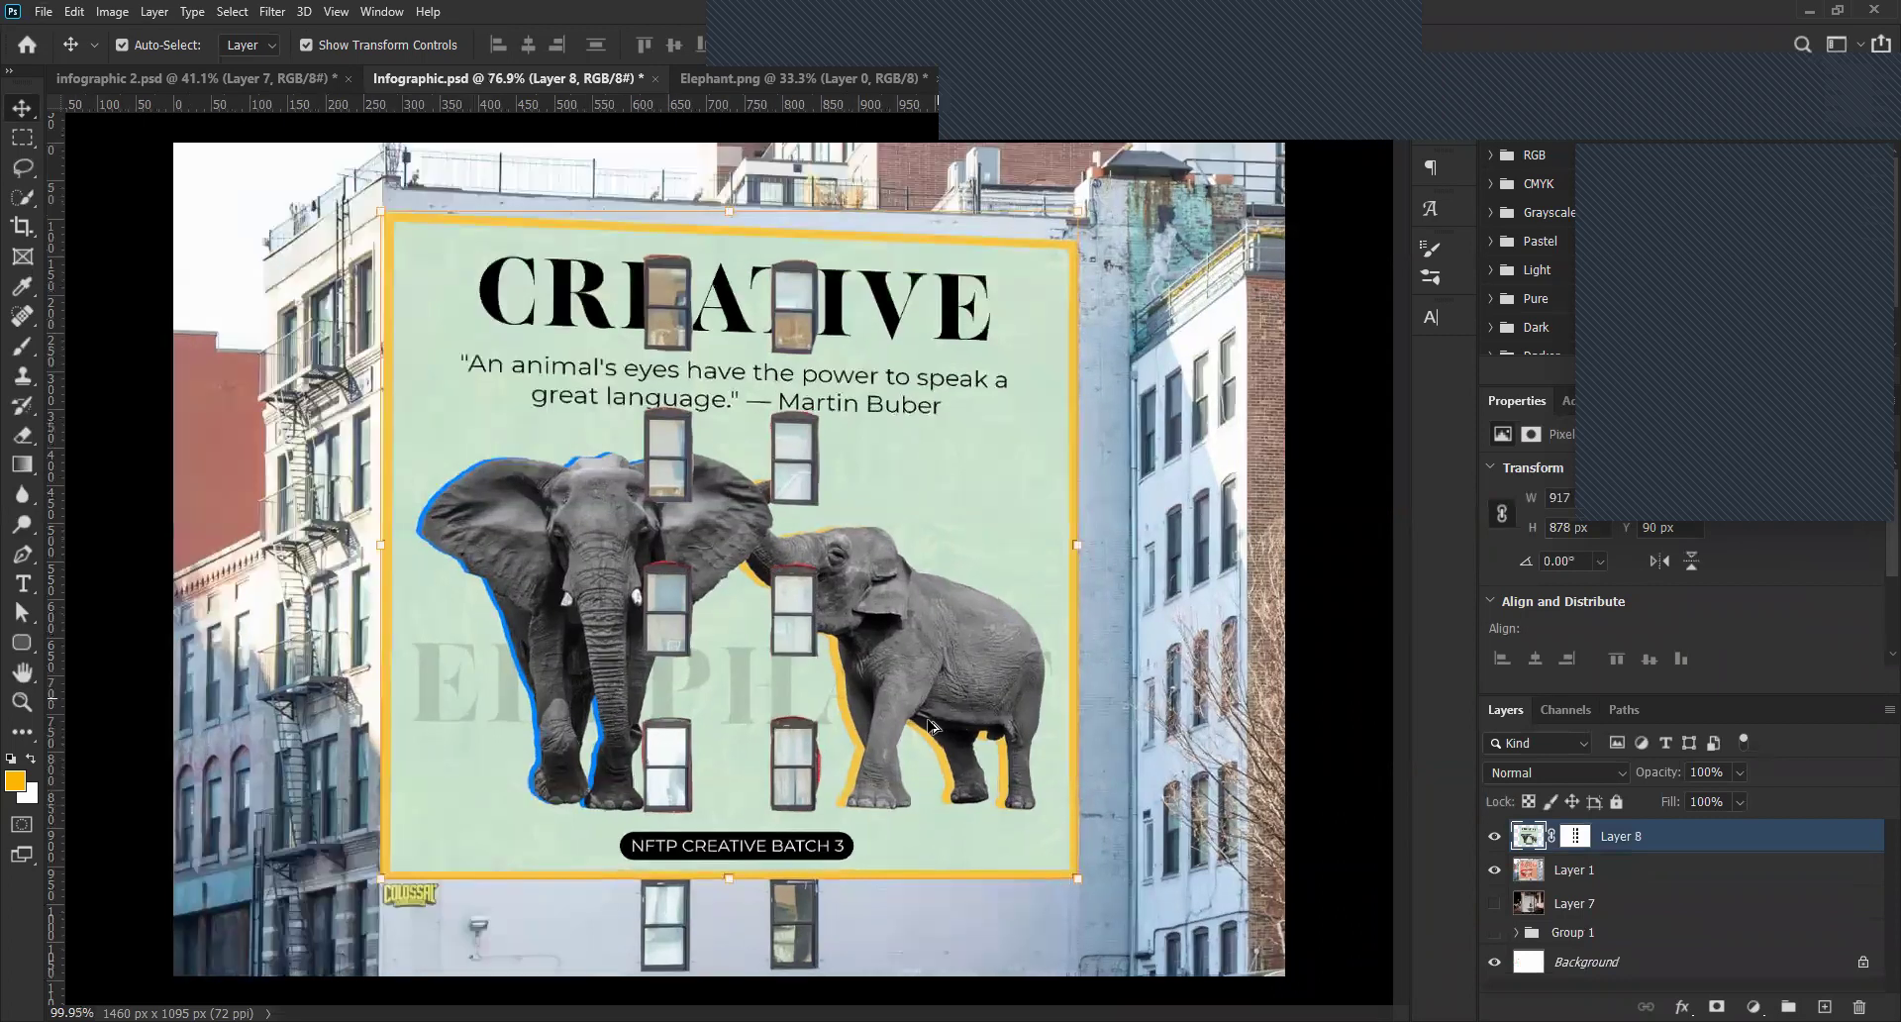
pyautogui.scroll(4, 933, 727)
pyautogui.moveTo(606, 916); pyautogui.dragTo(763, 598)
pyautogui.scroll(2, 764, 598)
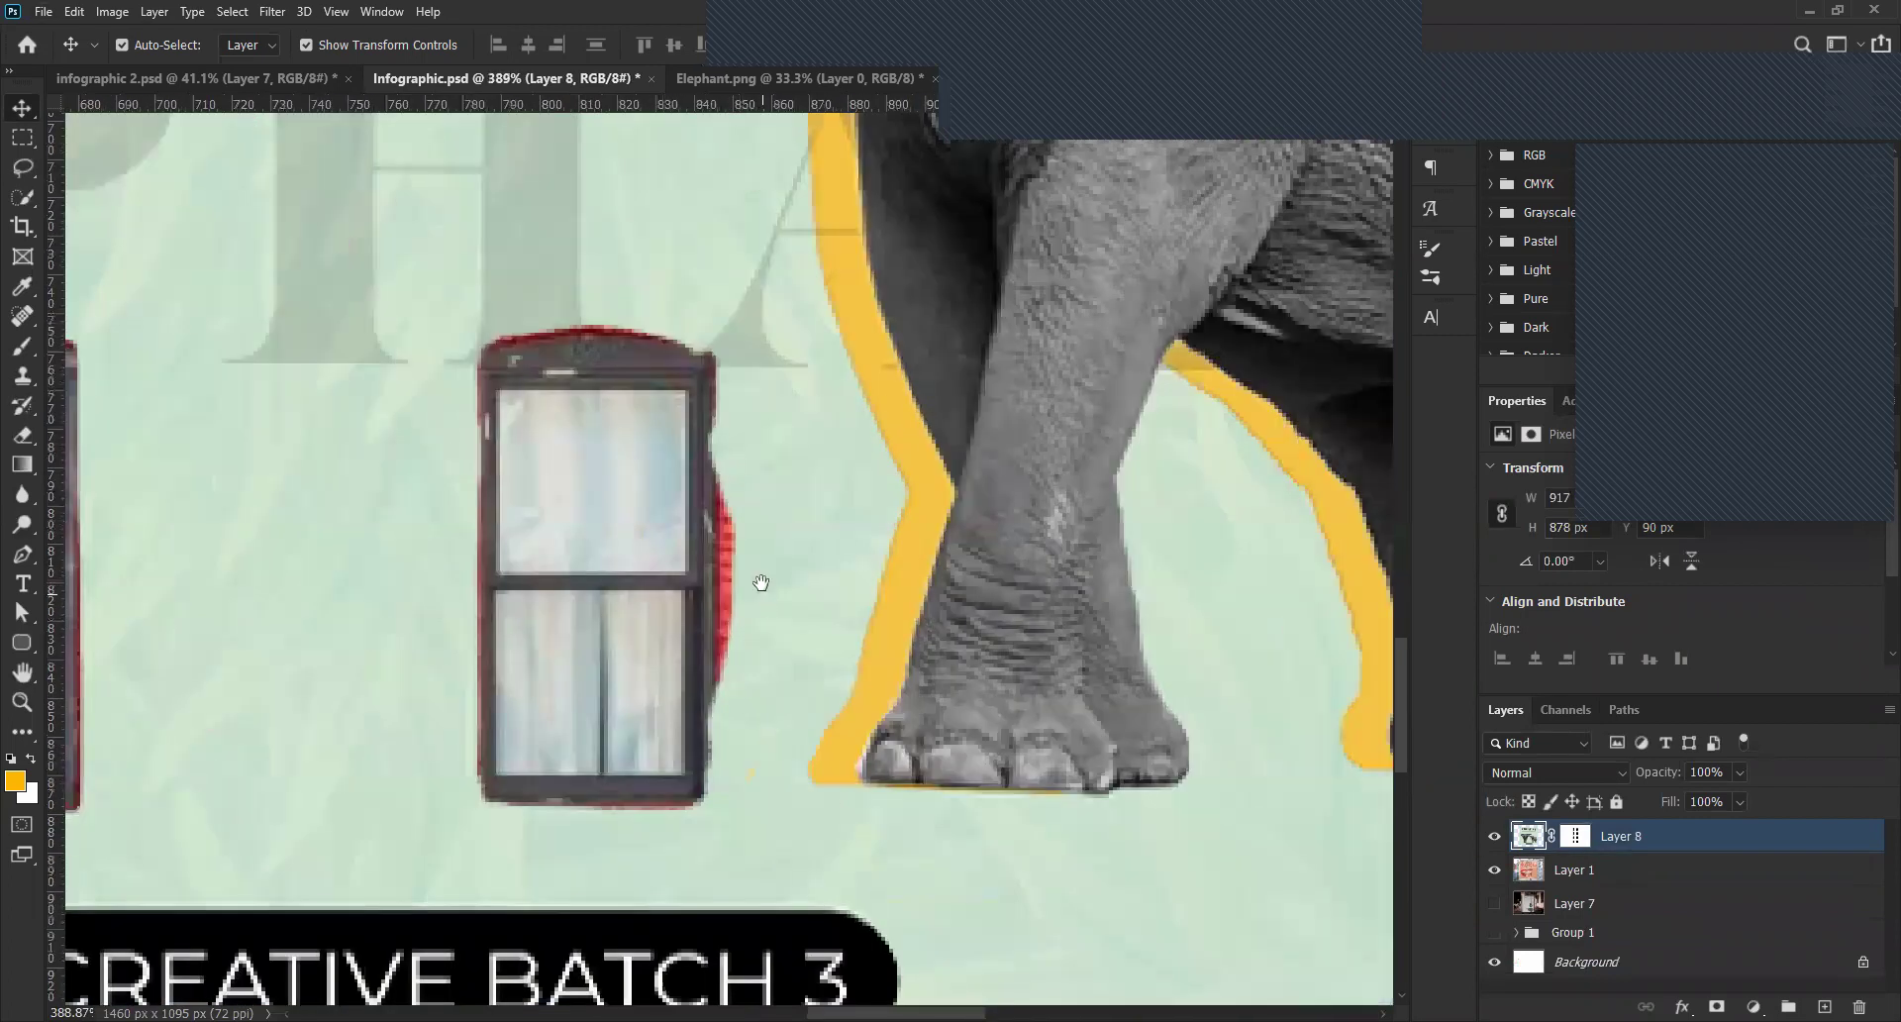
pyautogui.scroll(2, 760, 582)
pyautogui.click(1576, 835)
pyautogui.press('b')
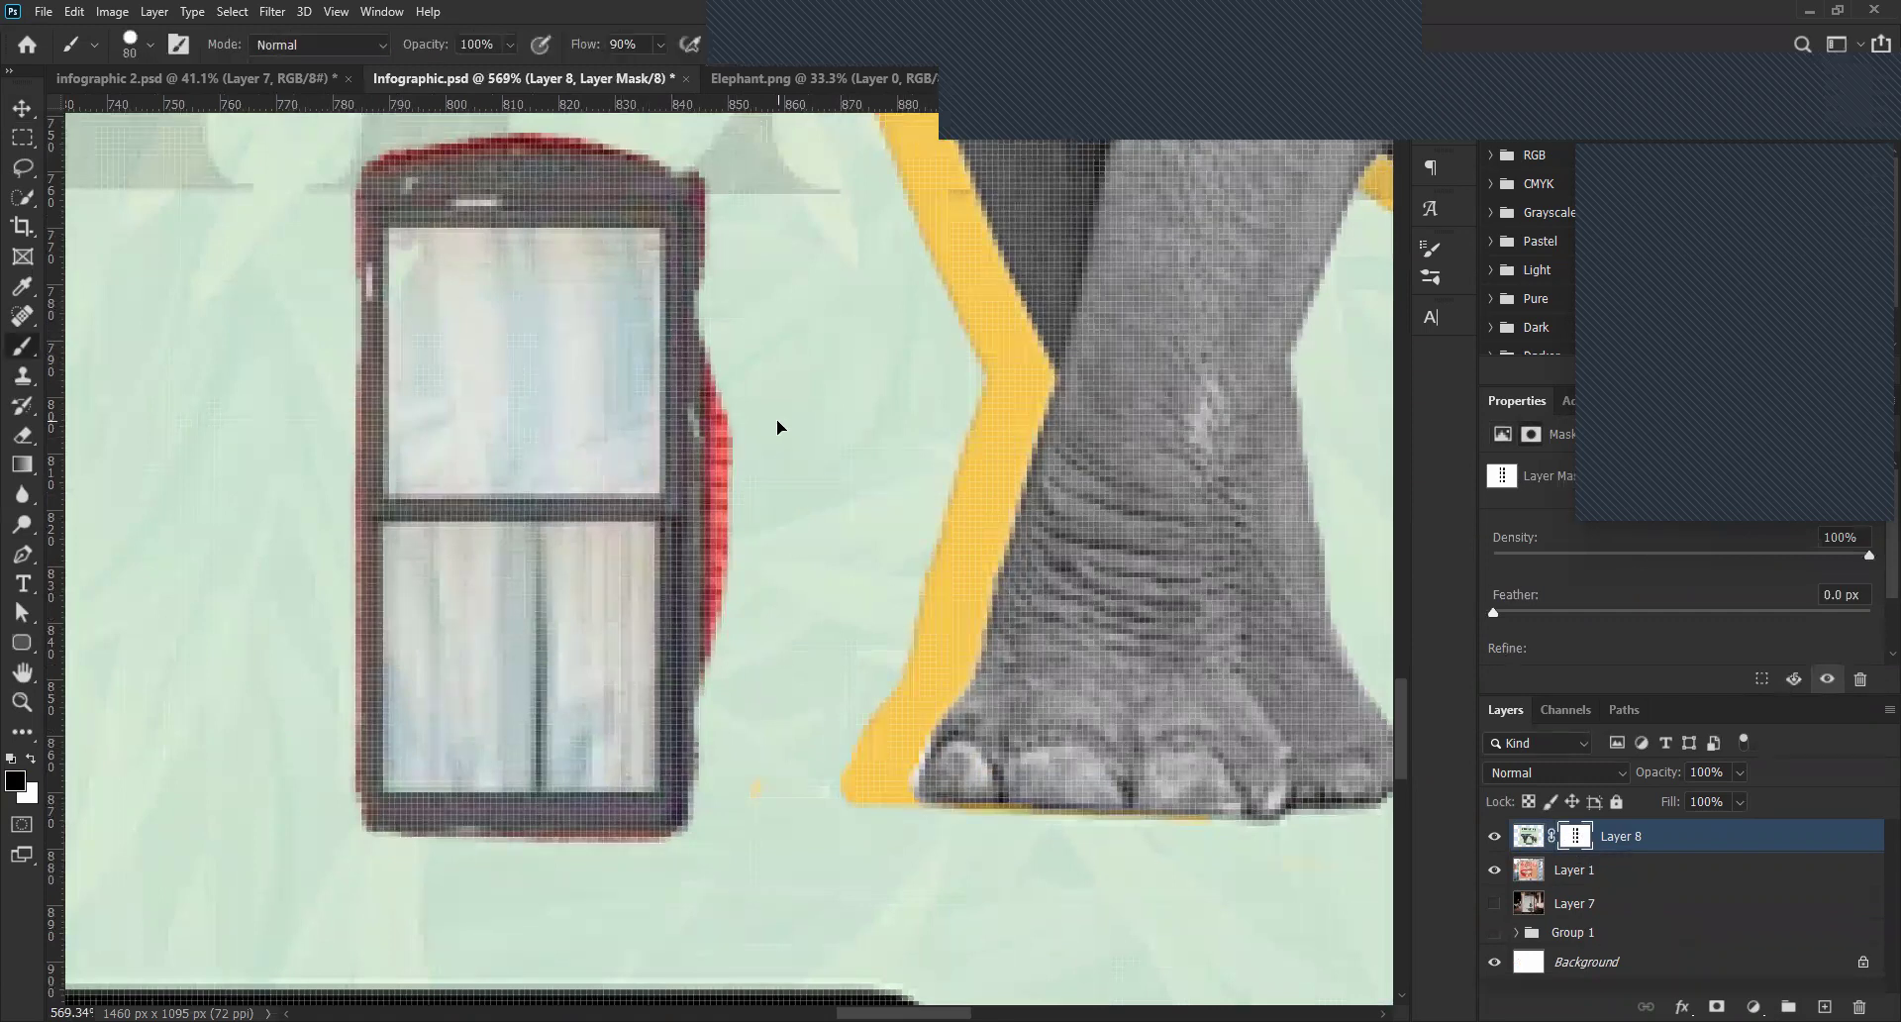
pyautogui.press('[')
pyautogui.press('[')
pyautogui.press('[')
pyautogui.press('x')
pyautogui.moveTo(764, 356); pyautogui.dragTo(780, 752)
pyautogui.moveTo(780, 752); pyautogui.dragTo(778, 849)
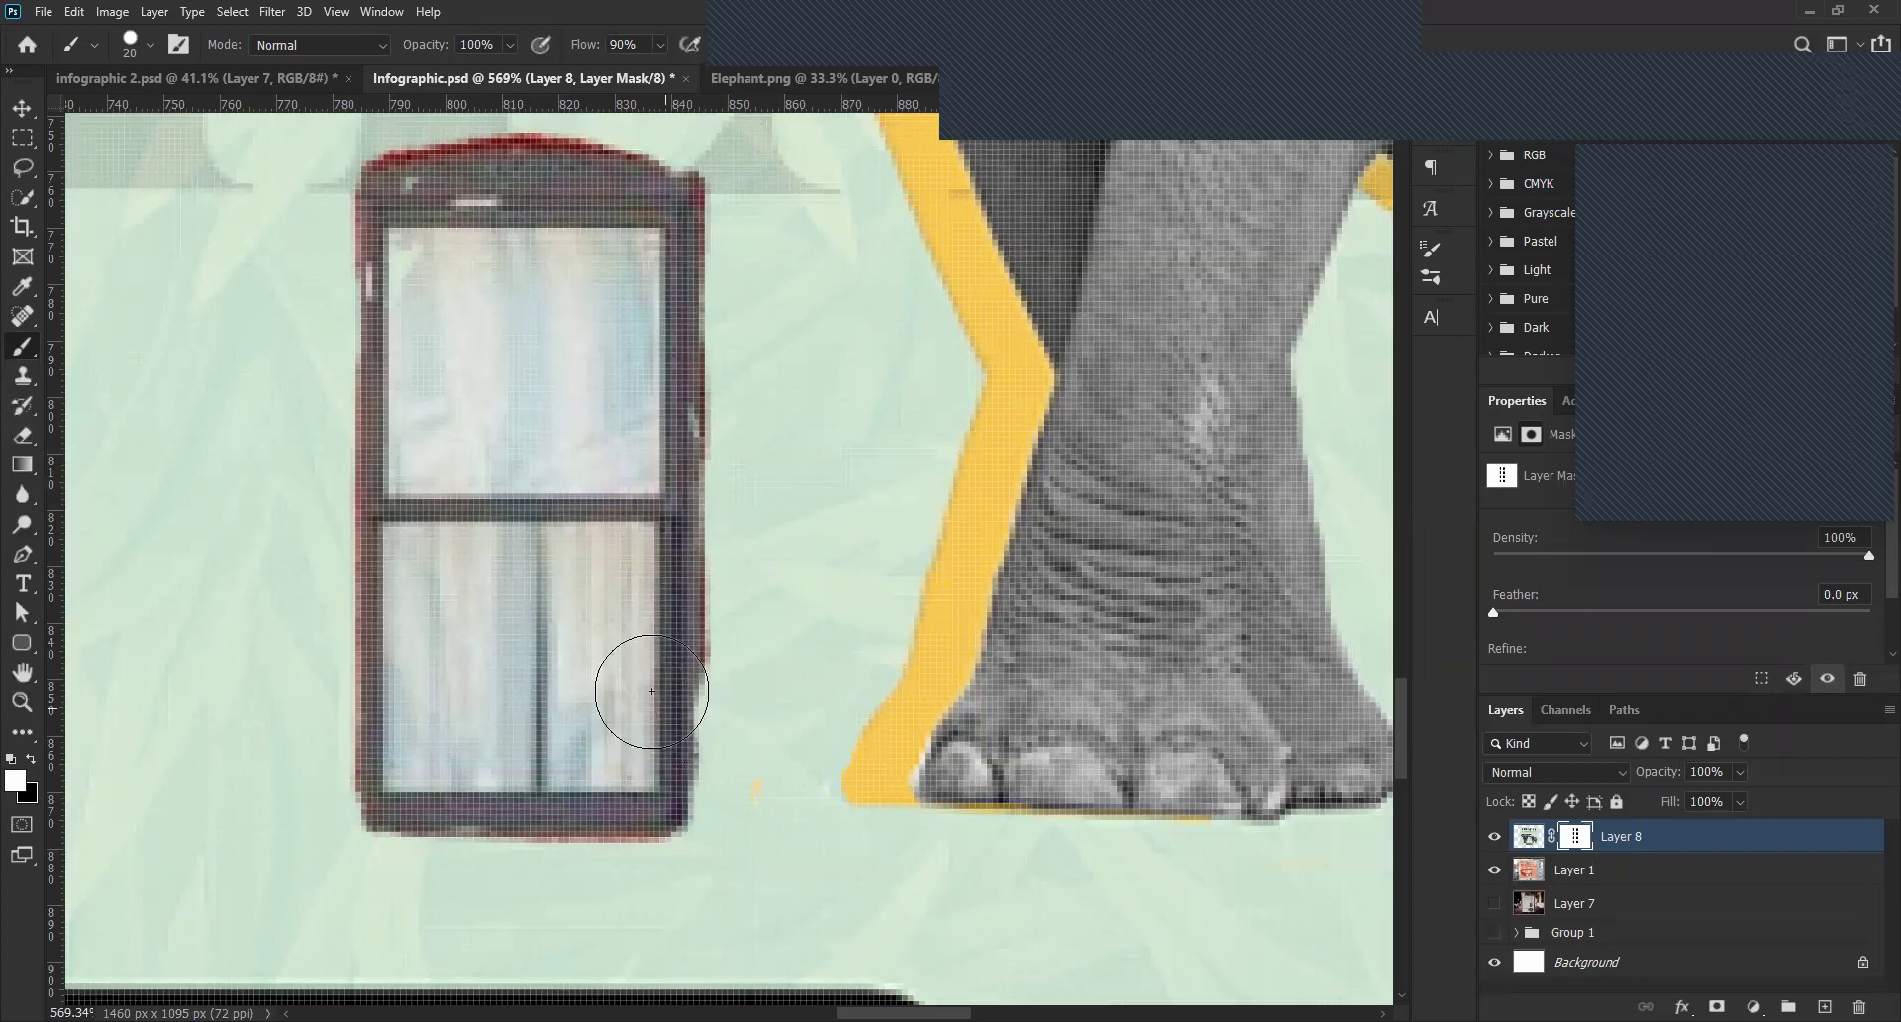
# Paint black on Layer 8's mask to reveal the lower-right window's frame at its two bottom corners.
pyautogui.press('z')
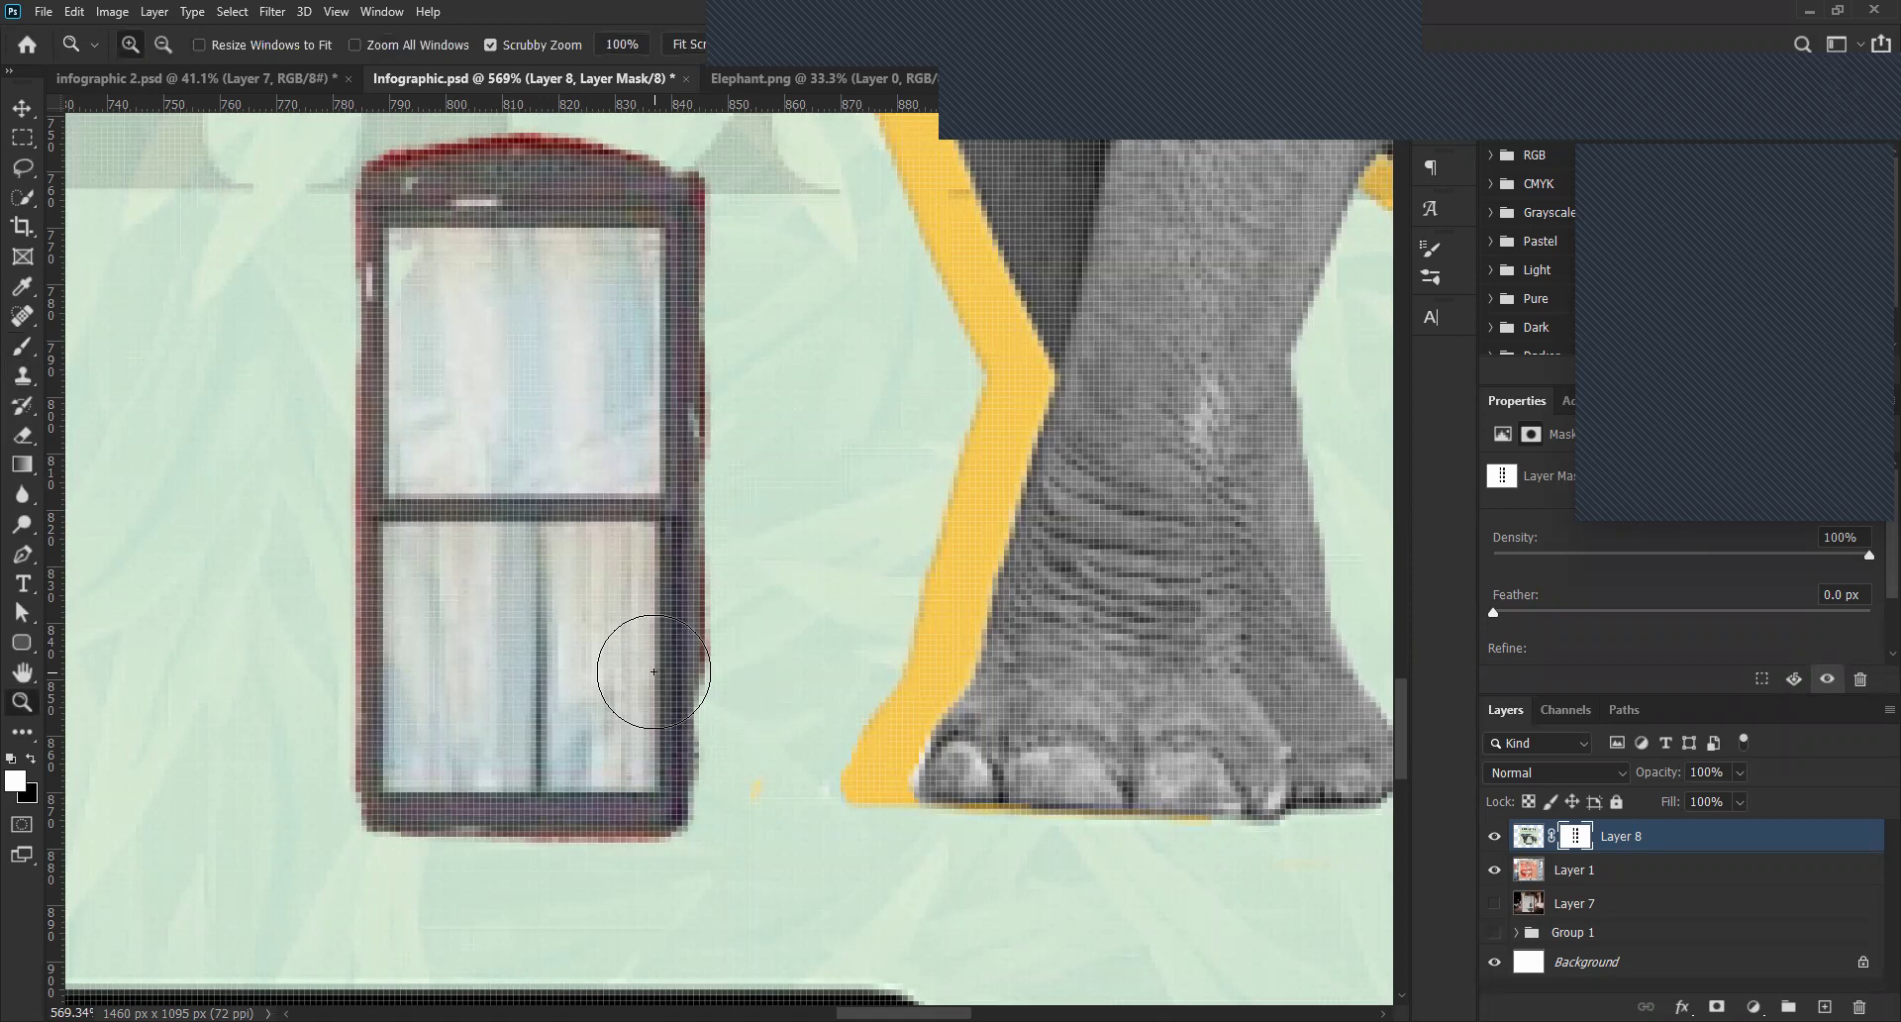
pyautogui.press('b')
pyautogui.press('x')
pyautogui.moveTo(645, 654)
pyautogui.mouseDown()
pyautogui.moveTo(646, 797)
pyautogui.moveTo(630, 786)
pyautogui.mouseUp()
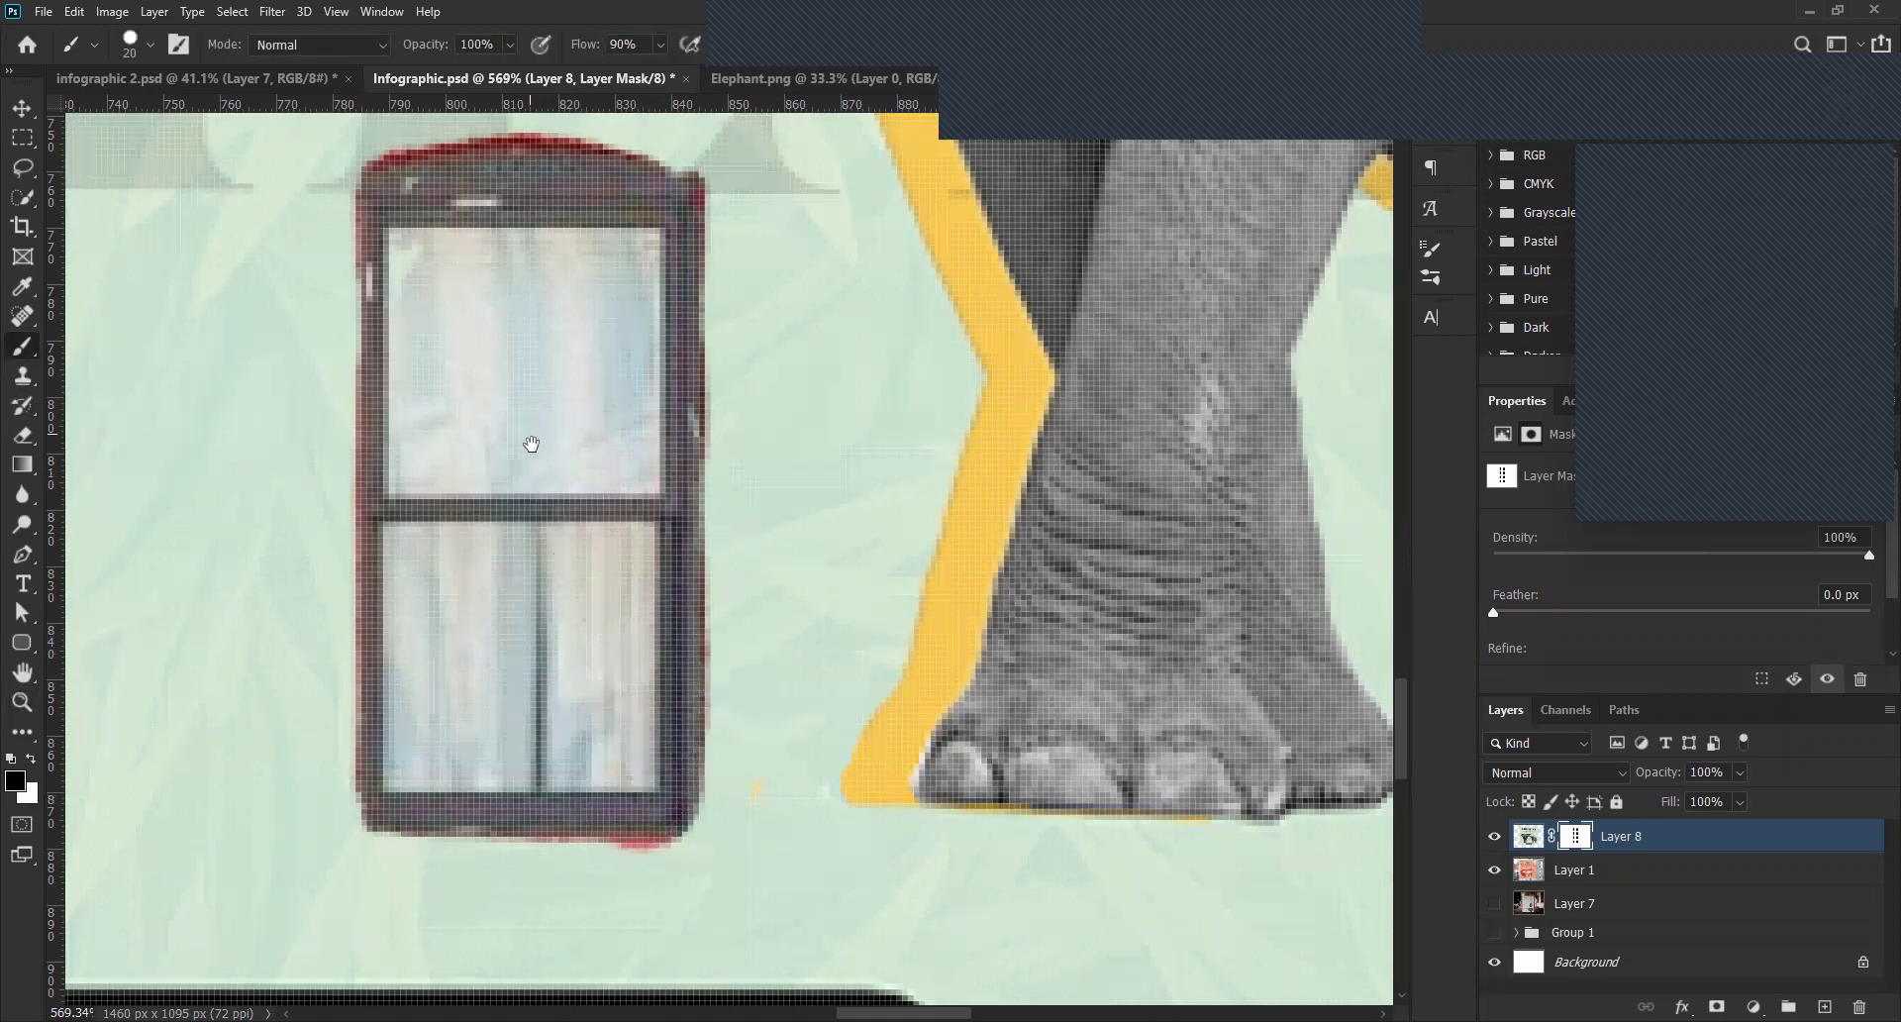
pyautogui.scroll(5, 599, 599)
pyautogui.hscroll(-2, 574, 488)
pyautogui.moveTo(495, 330); pyautogui.dragTo(484, 215)
pyautogui.moveTo(482, 248); pyautogui.dragTo(484, 679)
pyautogui.moveTo(497, 670)
pyautogui.mouseDown()
pyautogui.moveTo(503, 592)
pyautogui.moveTo(480, 679)
pyautogui.moveTo(470, 639)
pyautogui.moveTo(535, 557)
pyautogui.mouseUp()
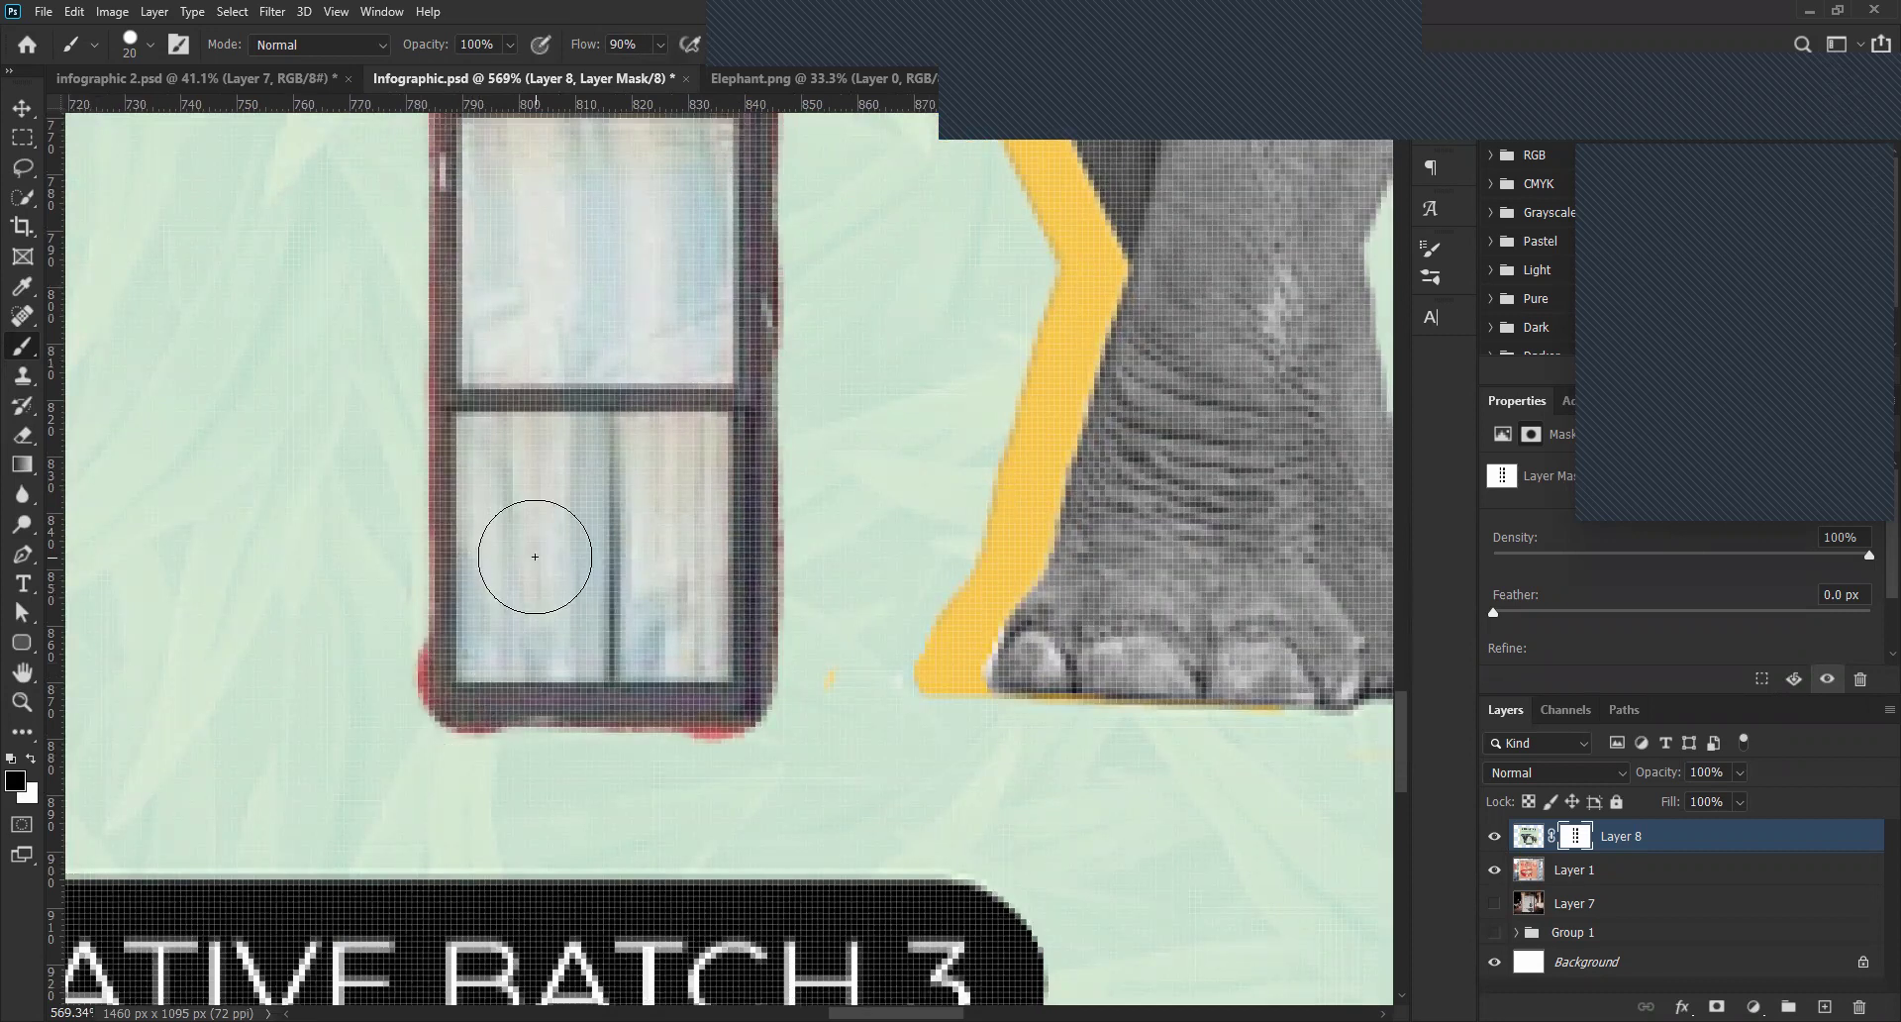
# Paint white on the mask with a 4 px brush to cover the red fringe at the lower-right window's bottom-left corner and bottom edge.
pyautogui.press('[')
pyautogui.press('[')
pyautogui.press('[')
pyautogui.press('[')
pyautogui.press('[')
pyautogui.press('[')
pyautogui.press('[')
pyautogui.press('x')
pyautogui.moveTo(414, 629); pyautogui.dragTo(408, 747)
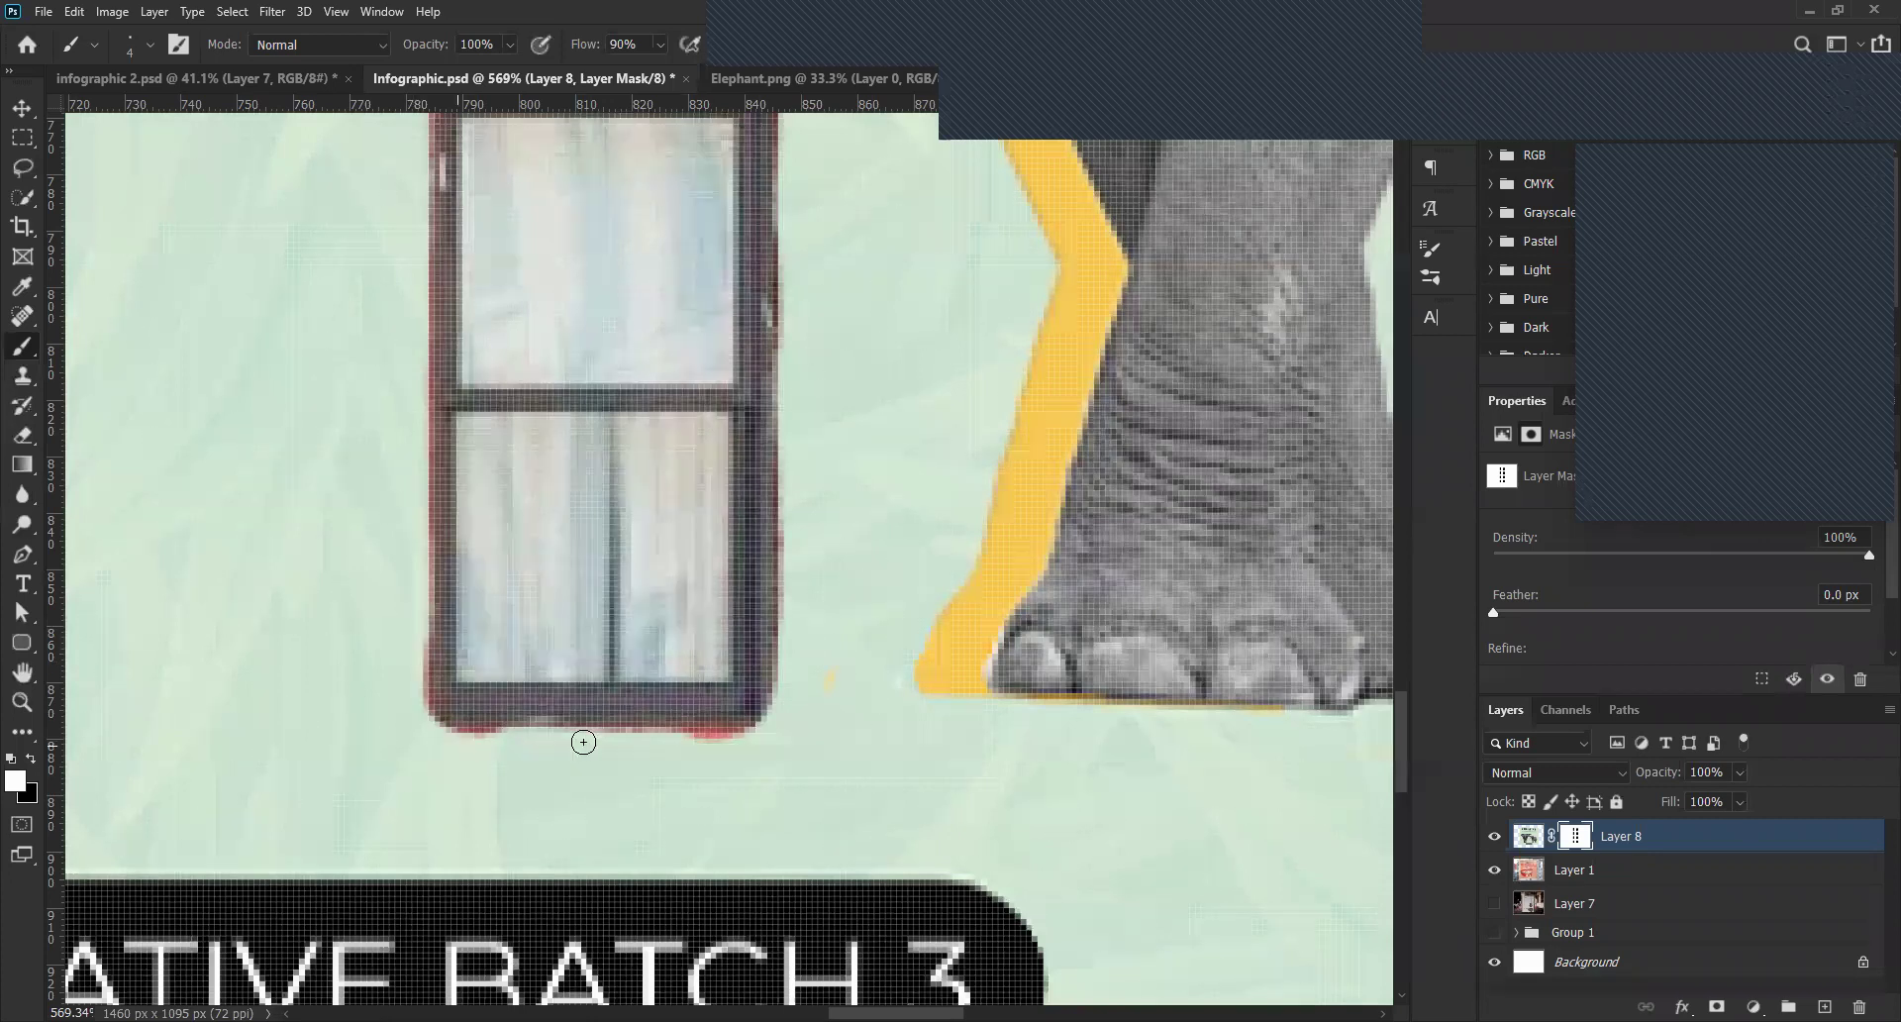
pyautogui.moveTo(752, 741); pyautogui.dragTo(435, 733)
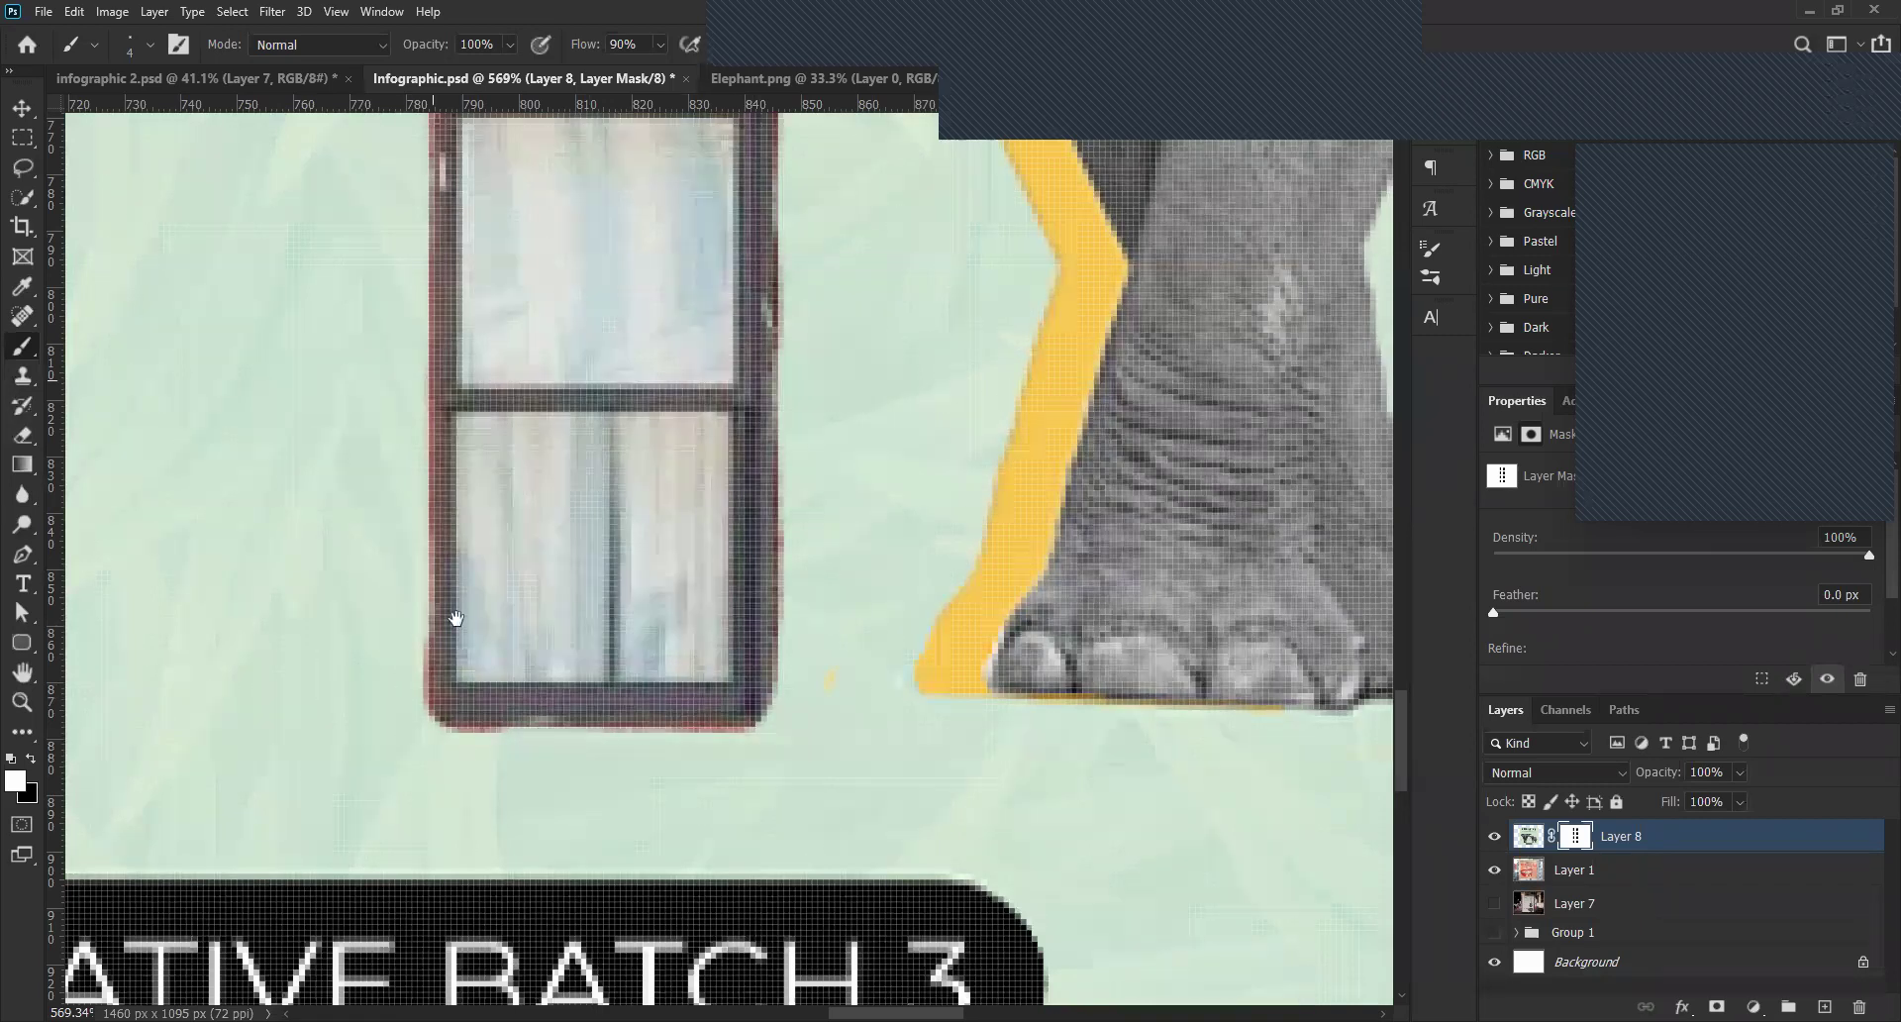
pyautogui.scroll(2, 454, 615)
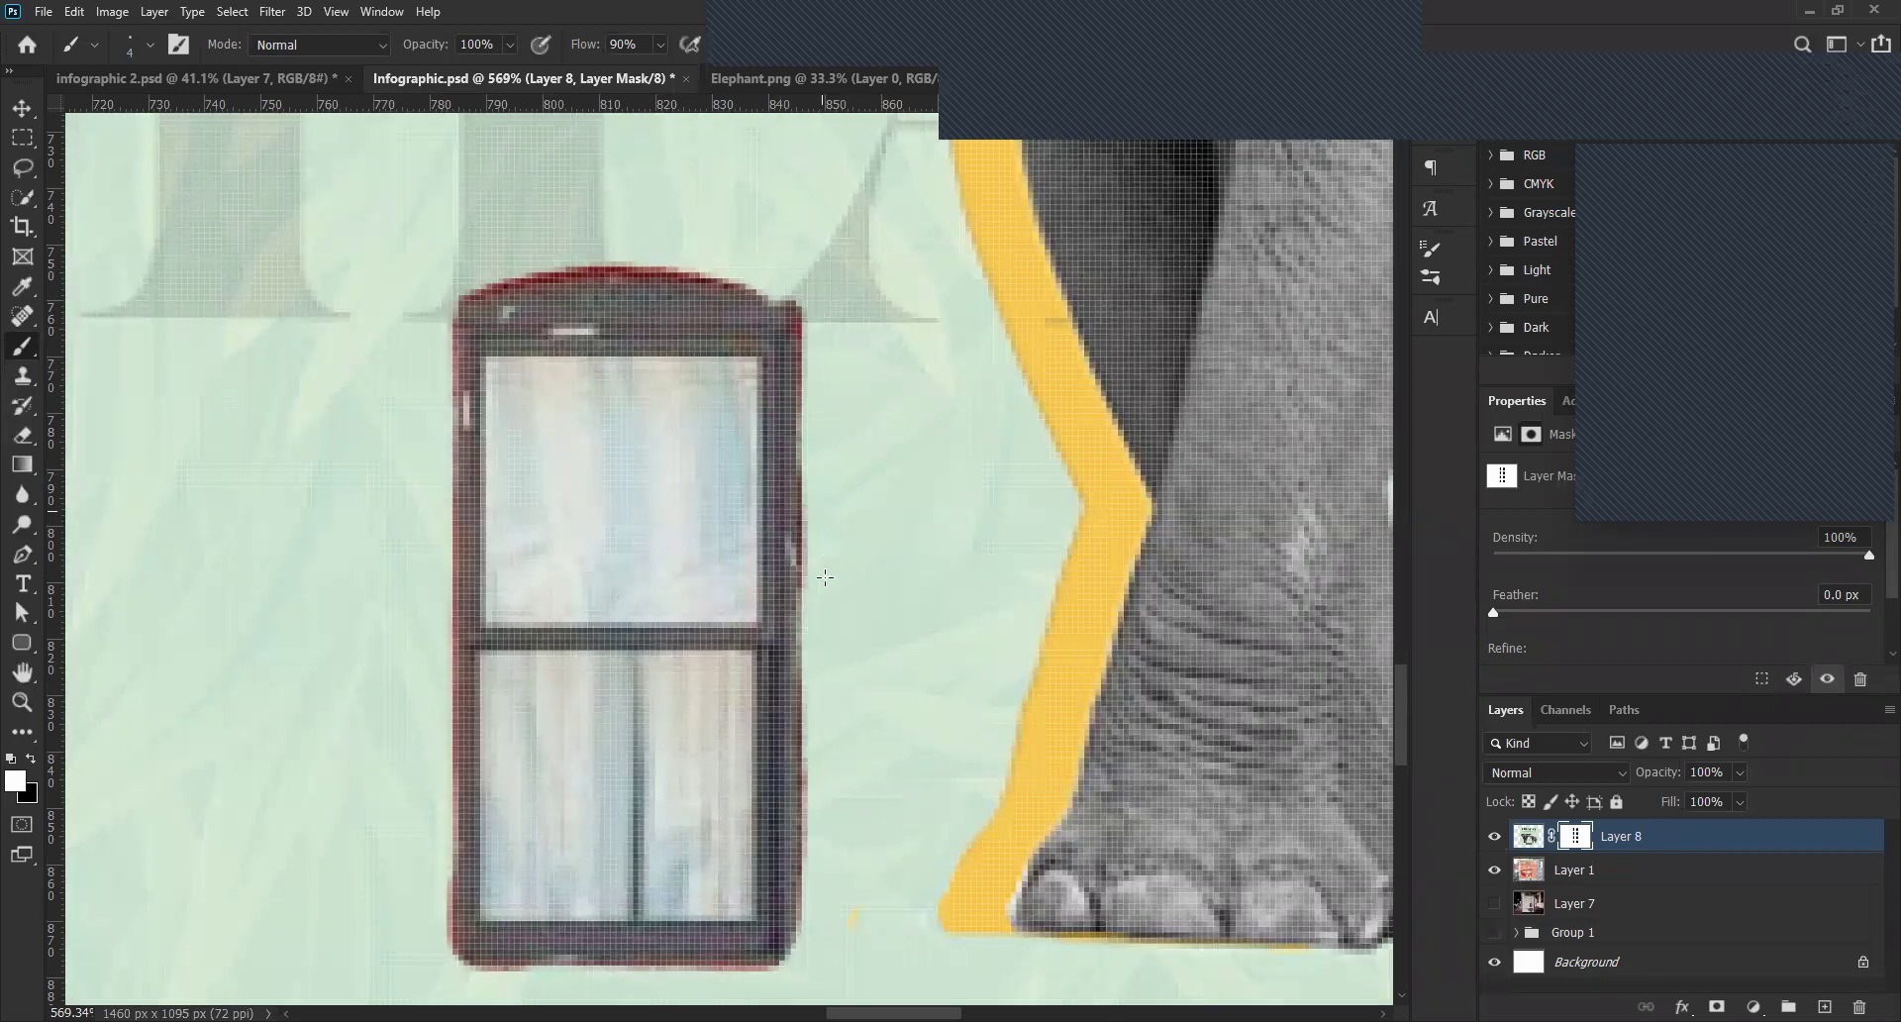
pyautogui.scroll(-5, 760, 376)
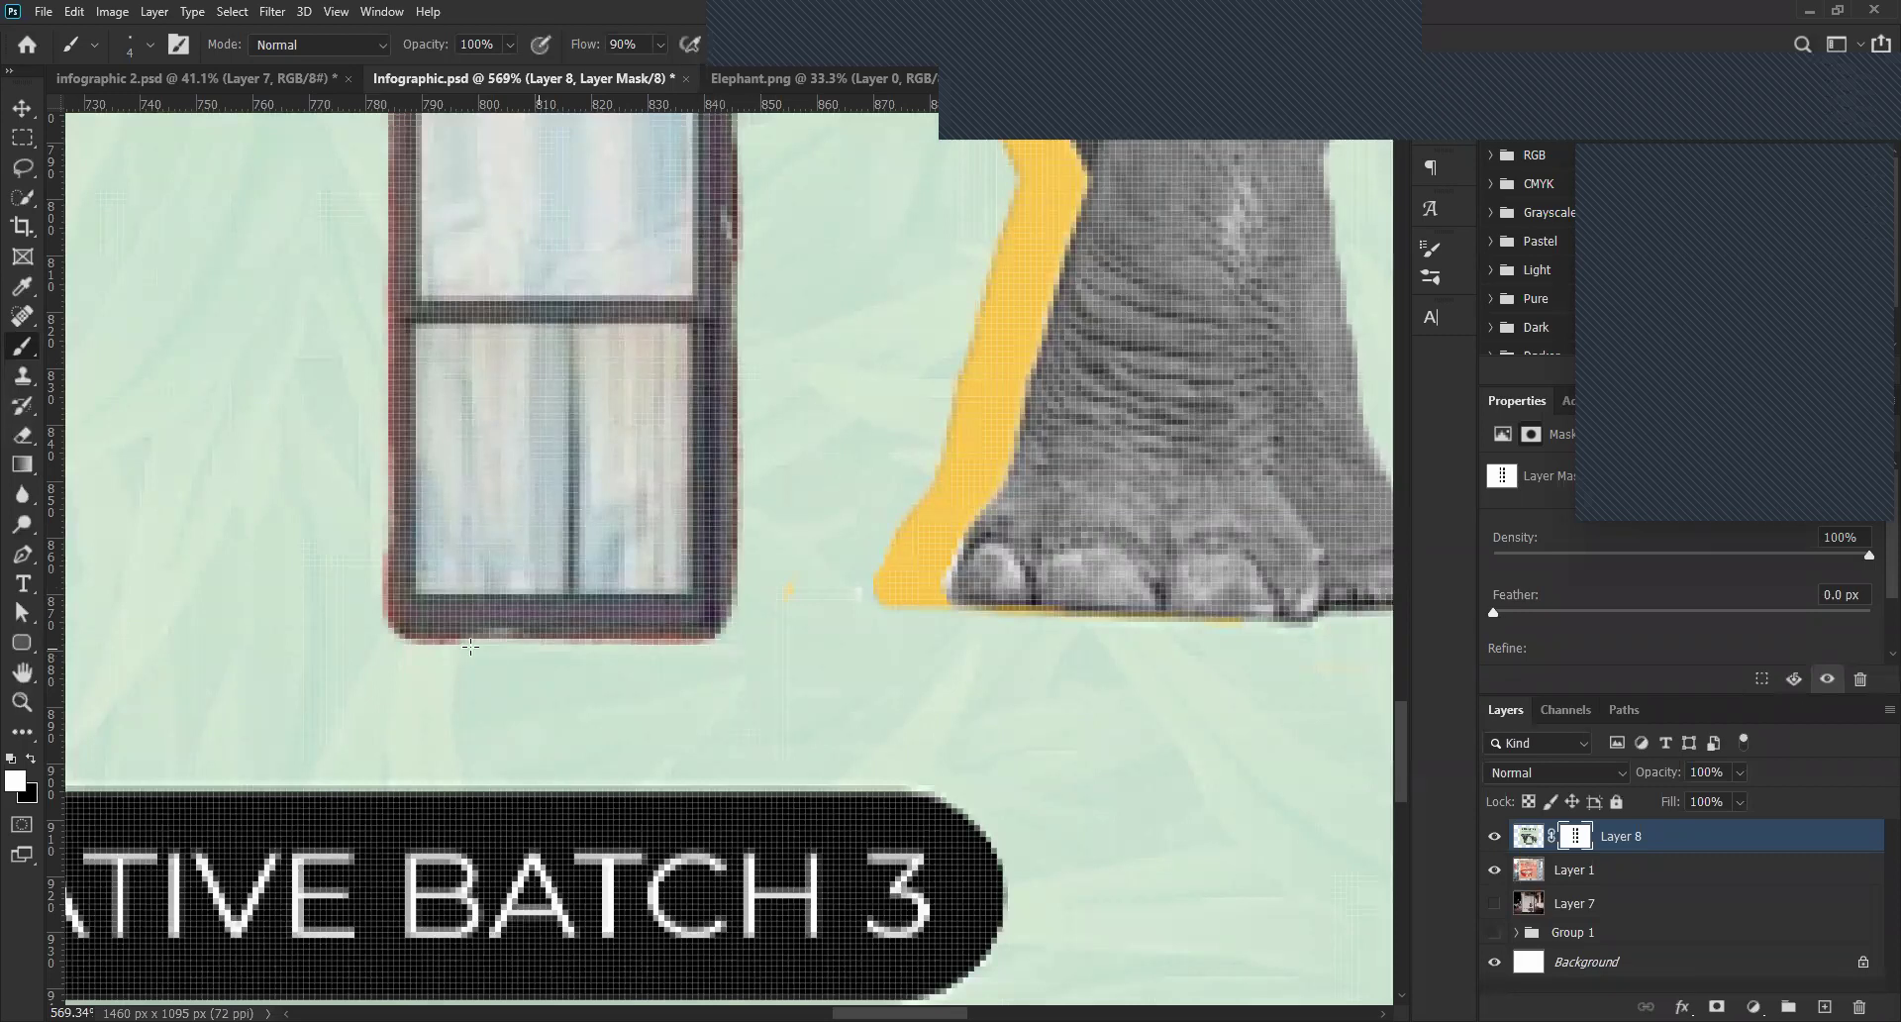
pyautogui.moveTo(417, 651); pyautogui.dragTo(711, 640)
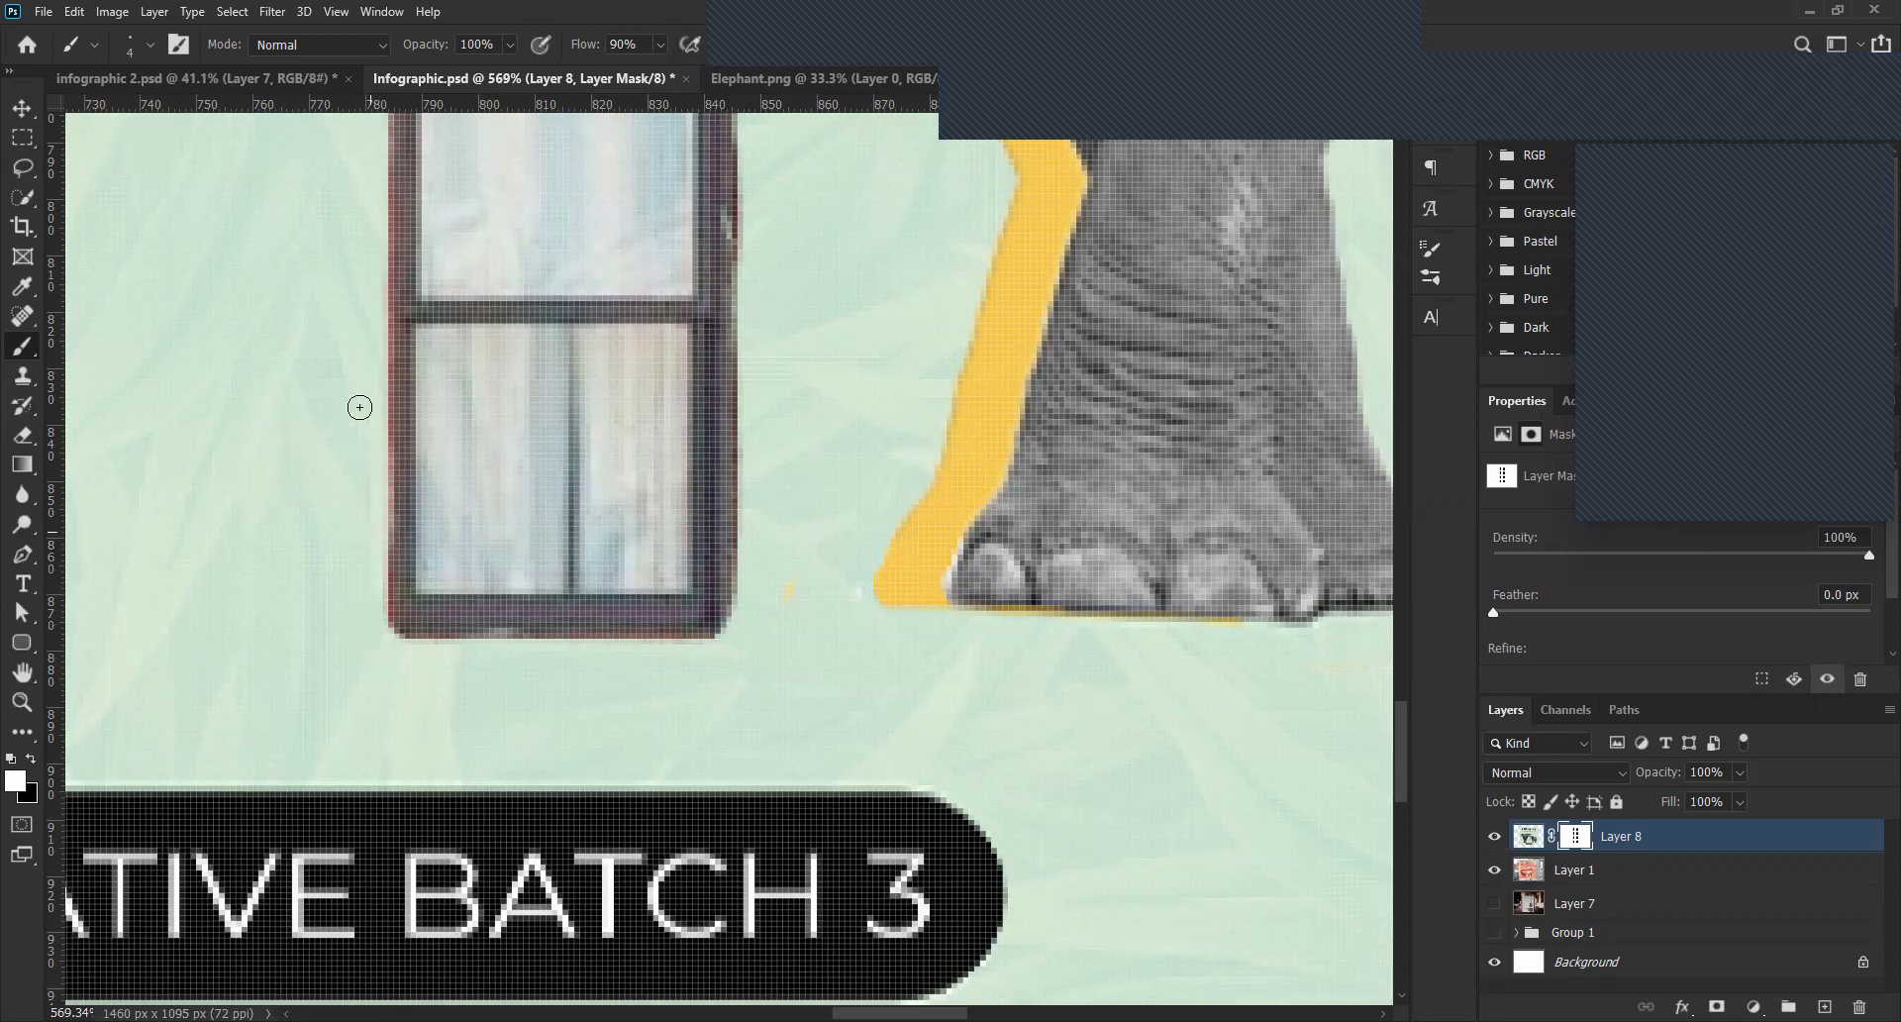
# Paint white on the mask along the lower-right window's arched top to trim its red fringe.
pyautogui.moveTo(377, 262); pyautogui.dragTo(424, 566)
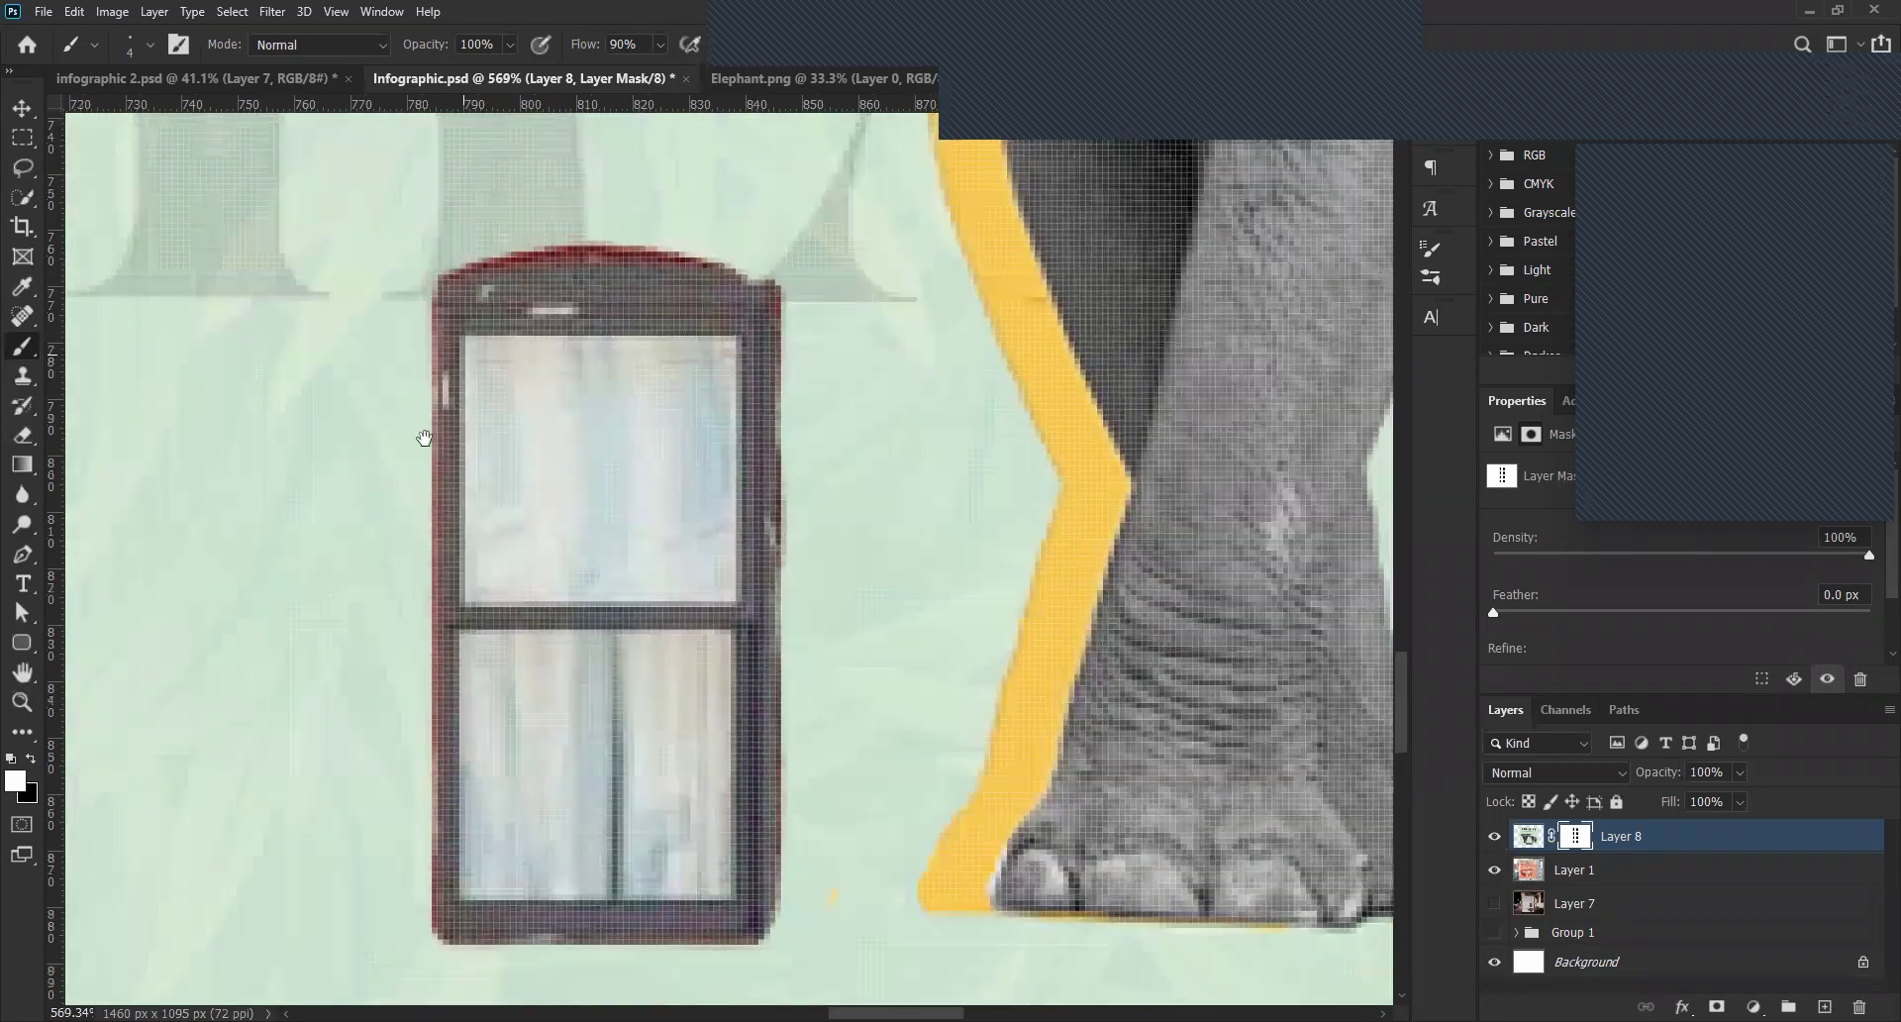
pyautogui.moveTo(425, 283); pyautogui.dragTo(425, 439)
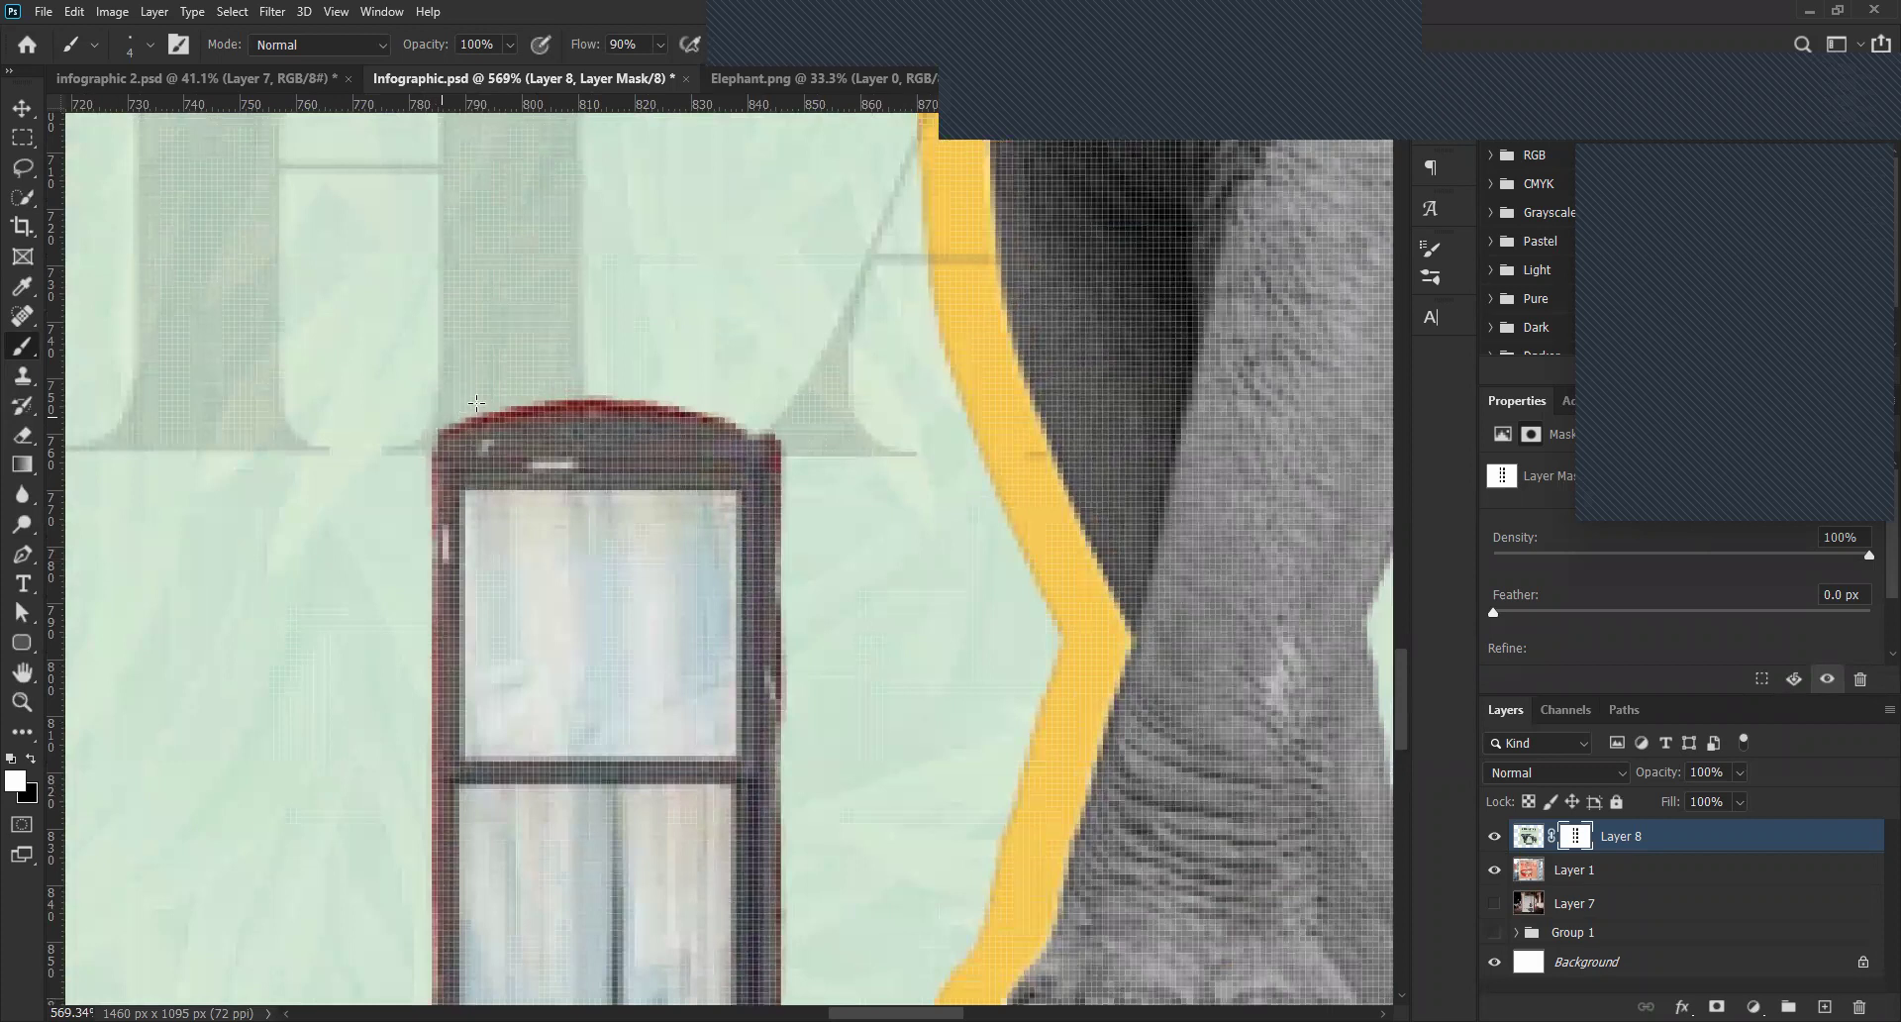
pyautogui.moveTo(582, 389); pyautogui.dragTo(619, 387)
pyautogui.moveTo(676, 397)
pyautogui.mouseDown()
pyautogui.moveTo(527, 393)
pyautogui.moveTo(463, 416)
pyautogui.moveTo(520, 395)
pyautogui.moveTo(736, 413)
pyautogui.moveTo(595, 386)
pyautogui.moveTo(474, 408)
pyautogui.mouseUp()
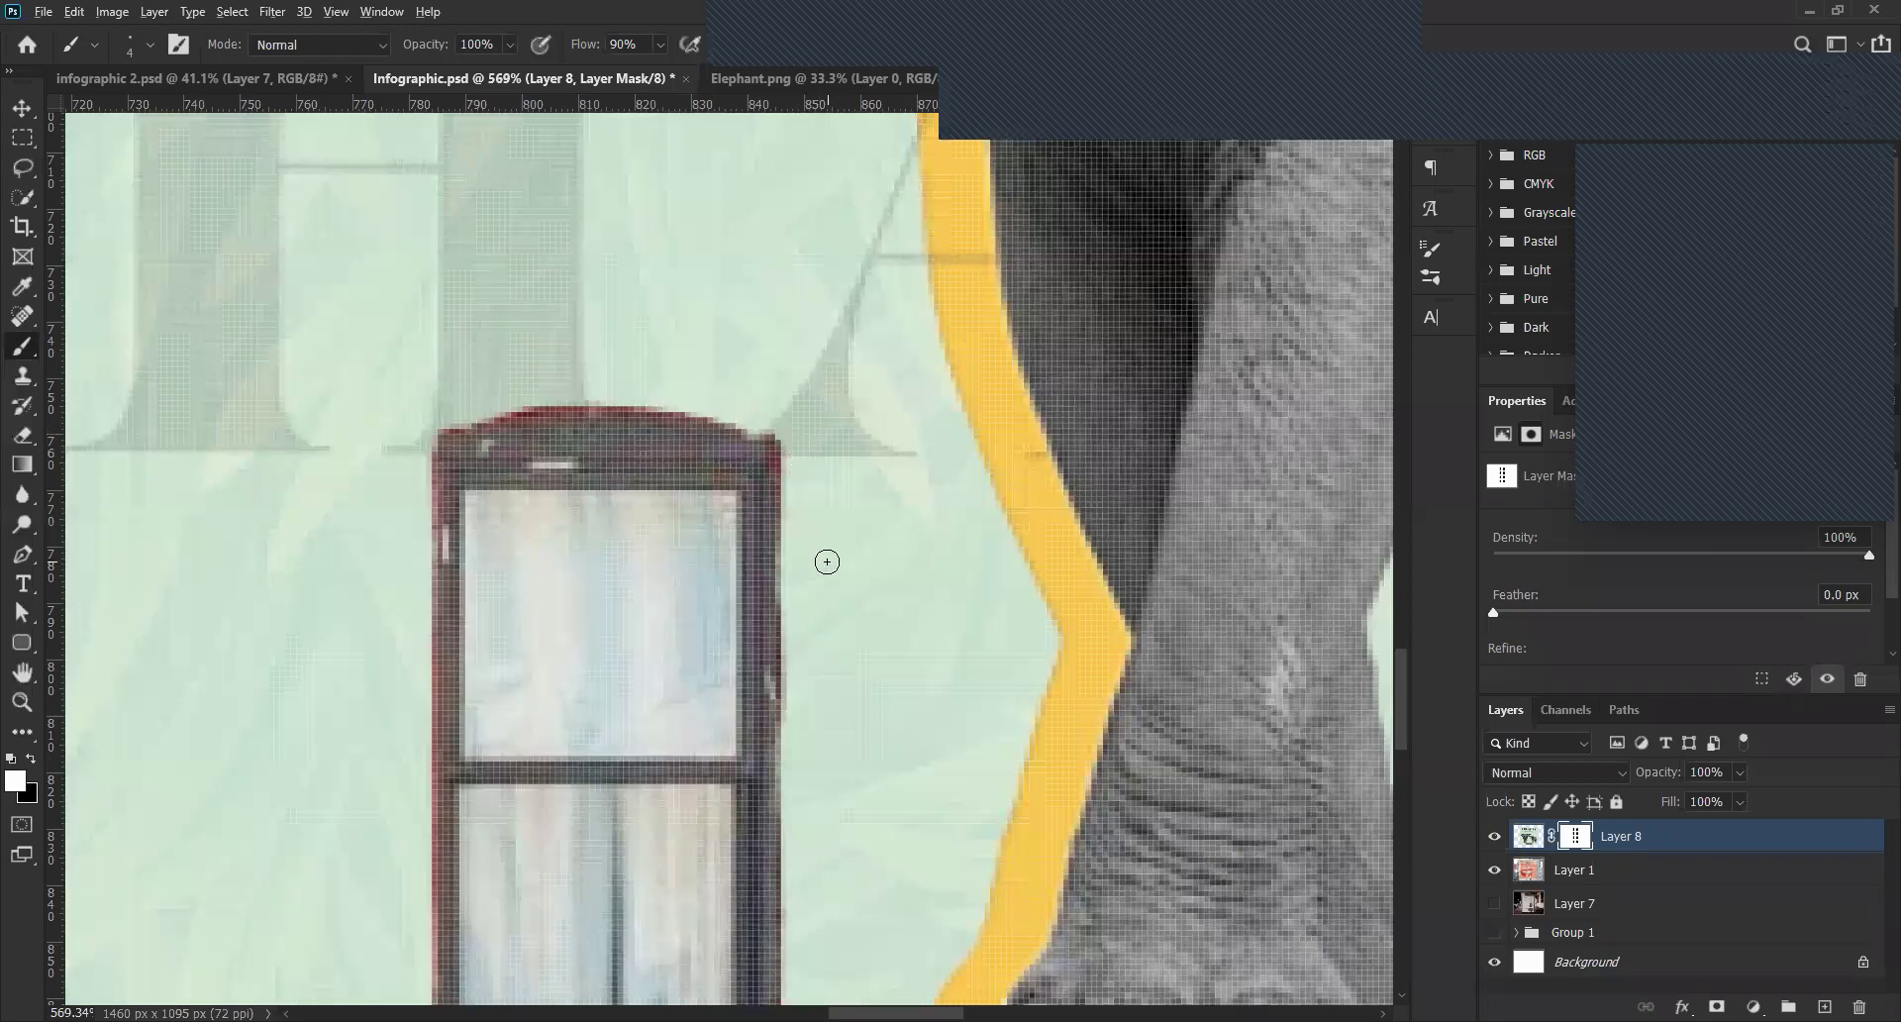
# Paint white on the mask along the right and bottom edges of the lower-left window beside the large elephant's foot.
pyautogui.scroll(-6, 827, 562)
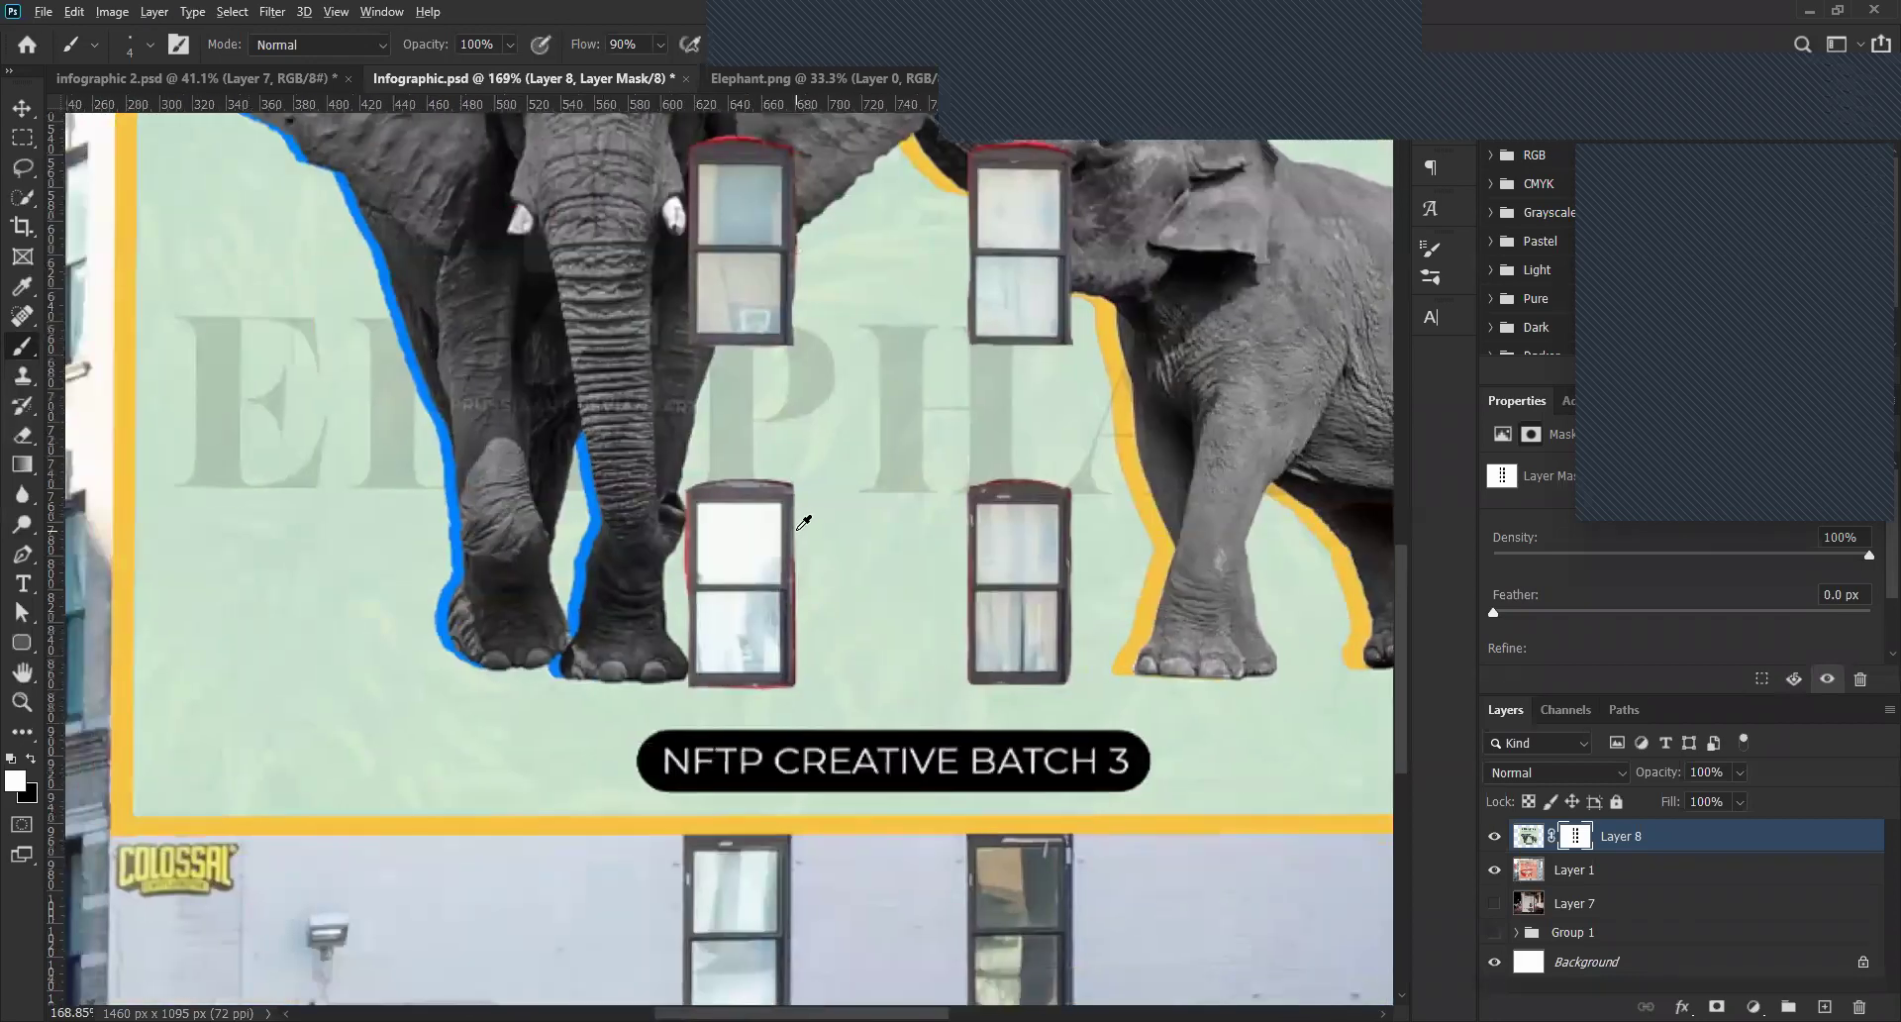
pyautogui.scroll(4, 803, 522)
pyautogui.moveTo(804, 606); pyautogui.dragTo(707, 198)
pyautogui.moveTo(704, 204); pyautogui.dragTo(711, 585)
pyautogui.moveTo(700, 426); pyautogui.dragTo(700, 254)
pyautogui.moveTo(703, 396); pyautogui.dragTo(711, 140)
pyautogui.moveTo(711, 140); pyautogui.dragTo(700, 455)
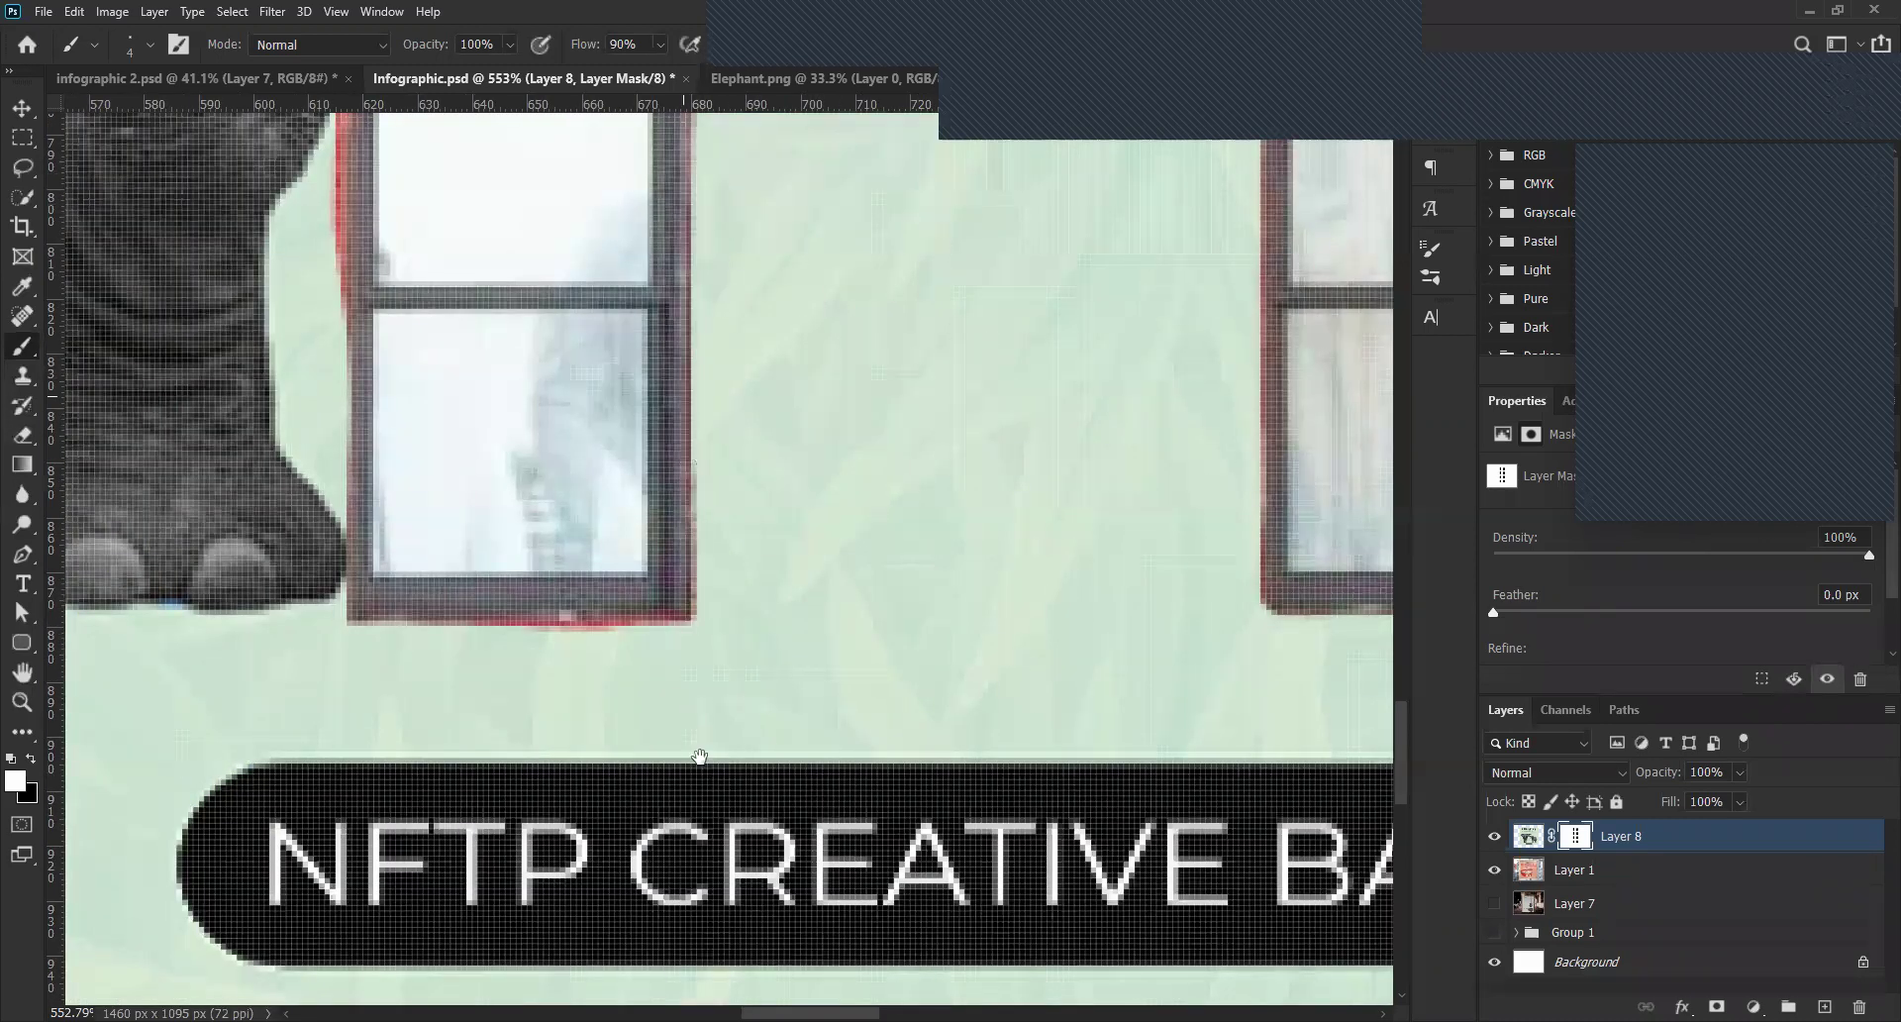
pyautogui.moveTo(323, 624)
pyautogui.mouseDown()
pyautogui.moveTo(923, 621)
pyautogui.moveTo(789, 602)
pyautogui.moveTo(752, 621)
pyautogui.mouseUp()
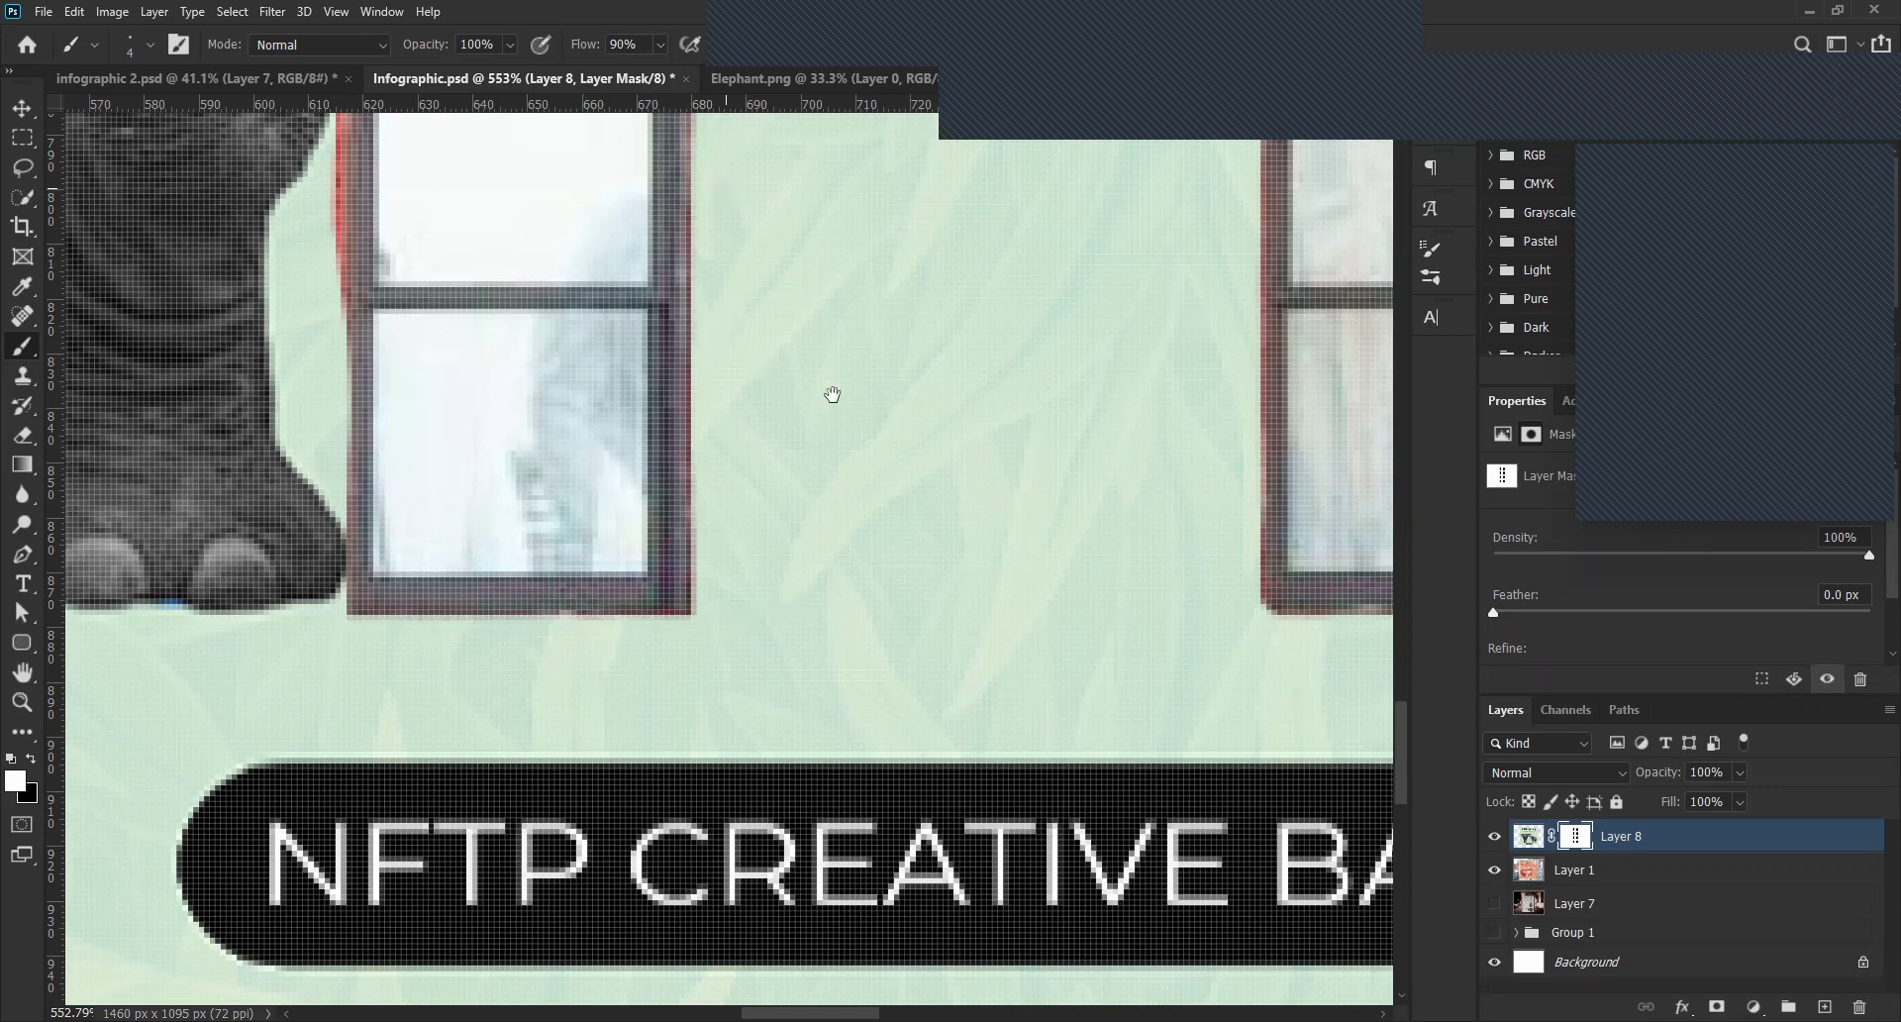
# Paint white on the mask along the lower-left window's left edge and arched top to cover the remaining red fringe.
pyautogui.moveTo(505, 390); pyautogui.dragTo(618, 598)
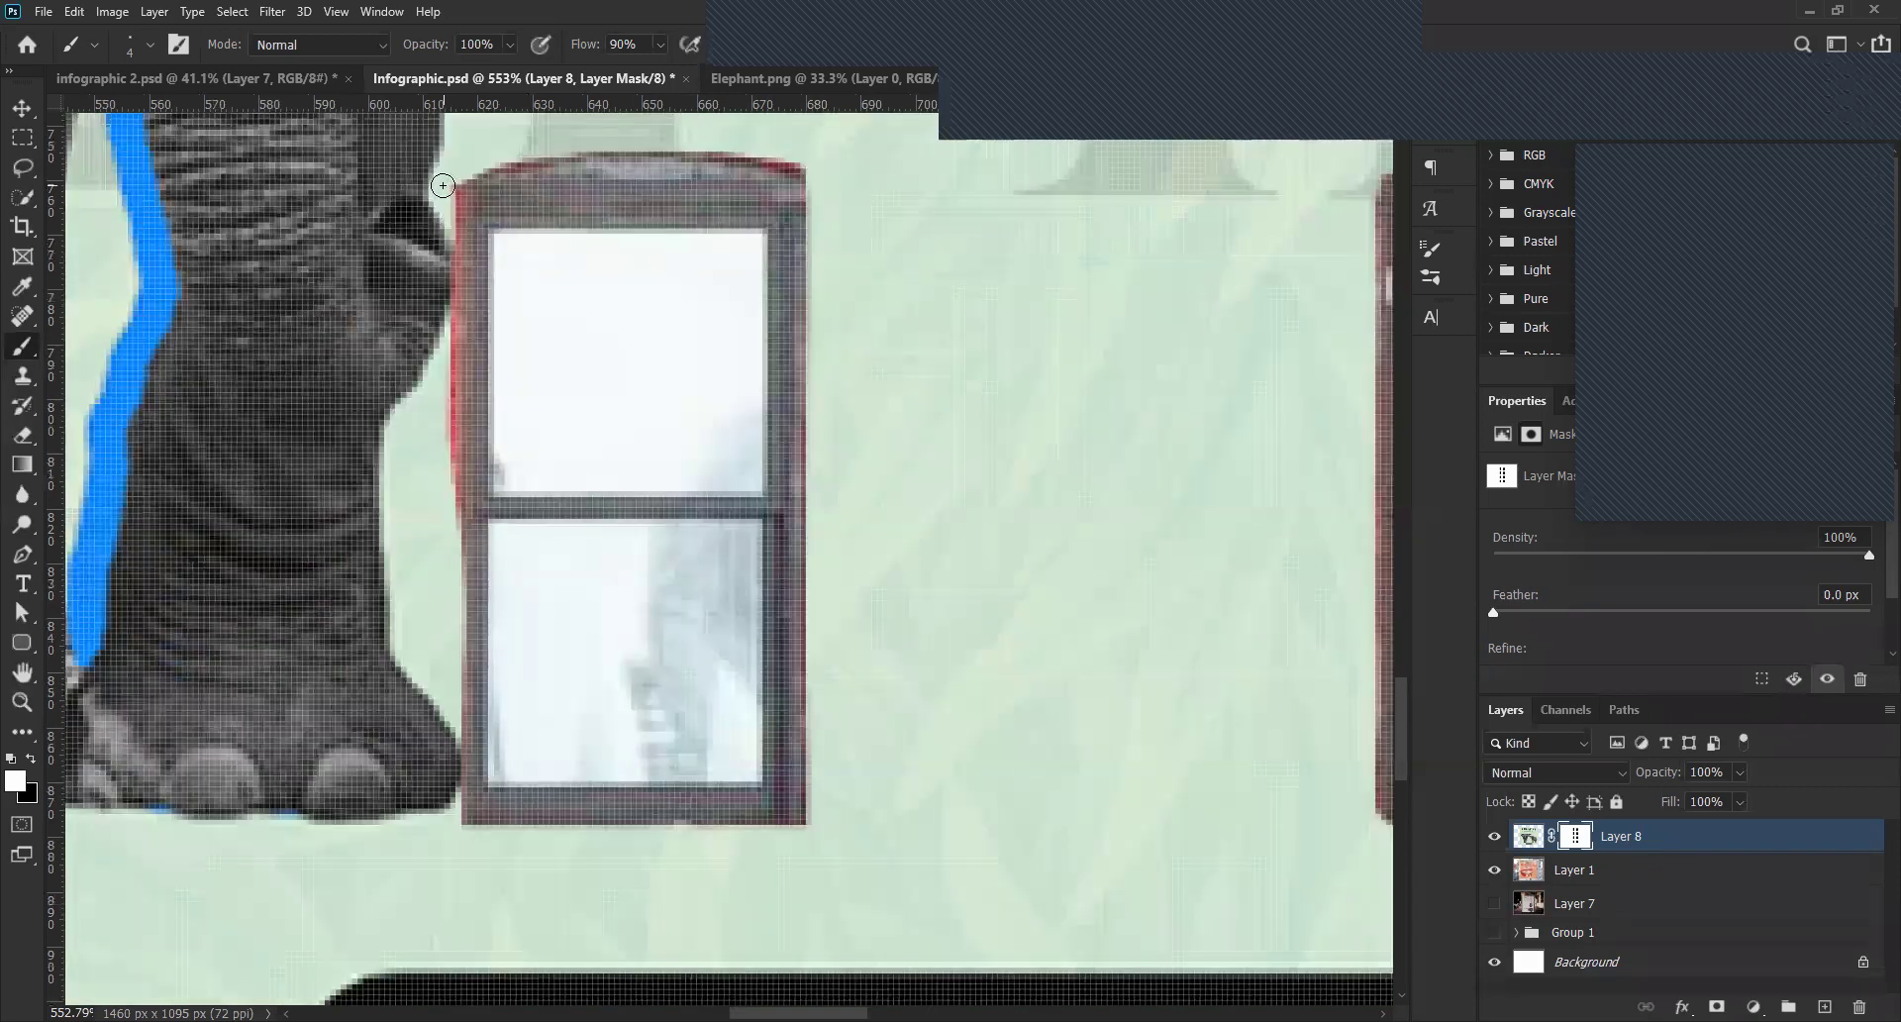
pyautogui.keyDown('shift'); pyautogui.click(443, 186); pyautogui.keyUp('shift')
pyautogui.hotkey('ctrl', 'z')
pyautogui.click(447, 183)
pyautogui.moveTo(448, 215); pyautogui.dragTo(449, 518)
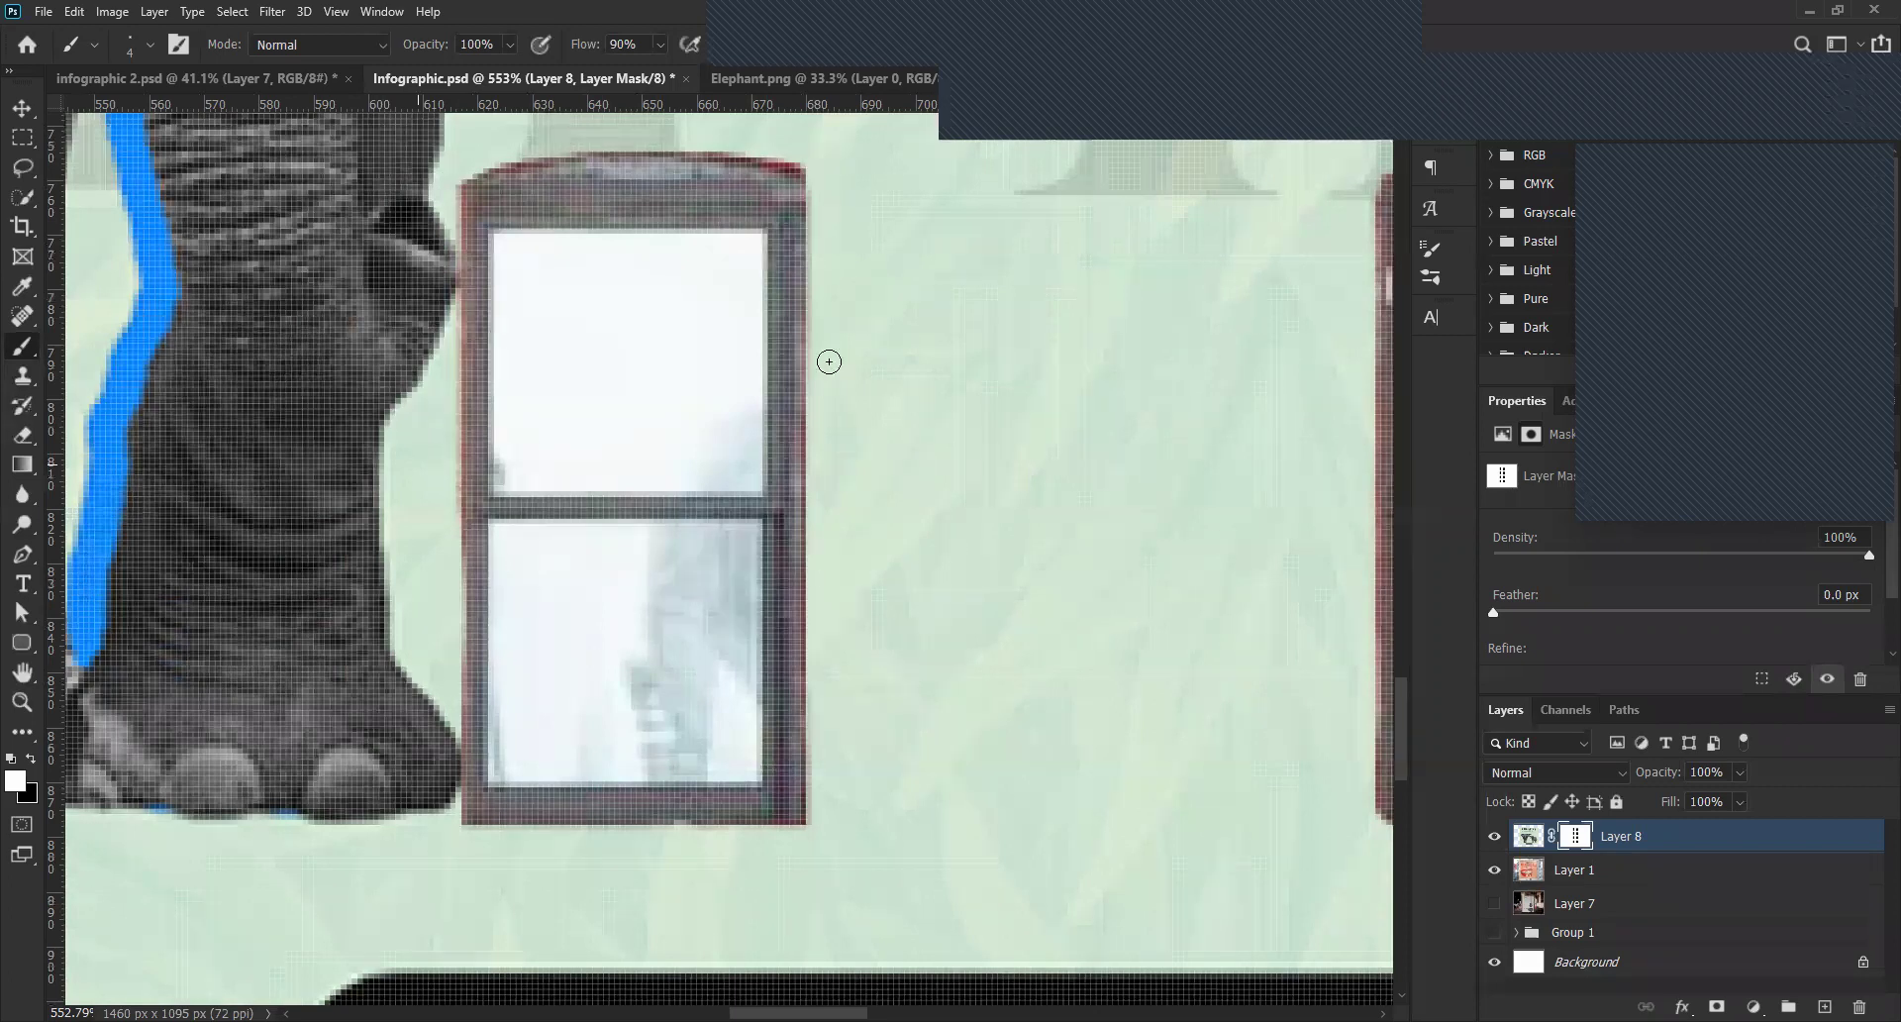
pyautogui.scroll(3, 739, 365)
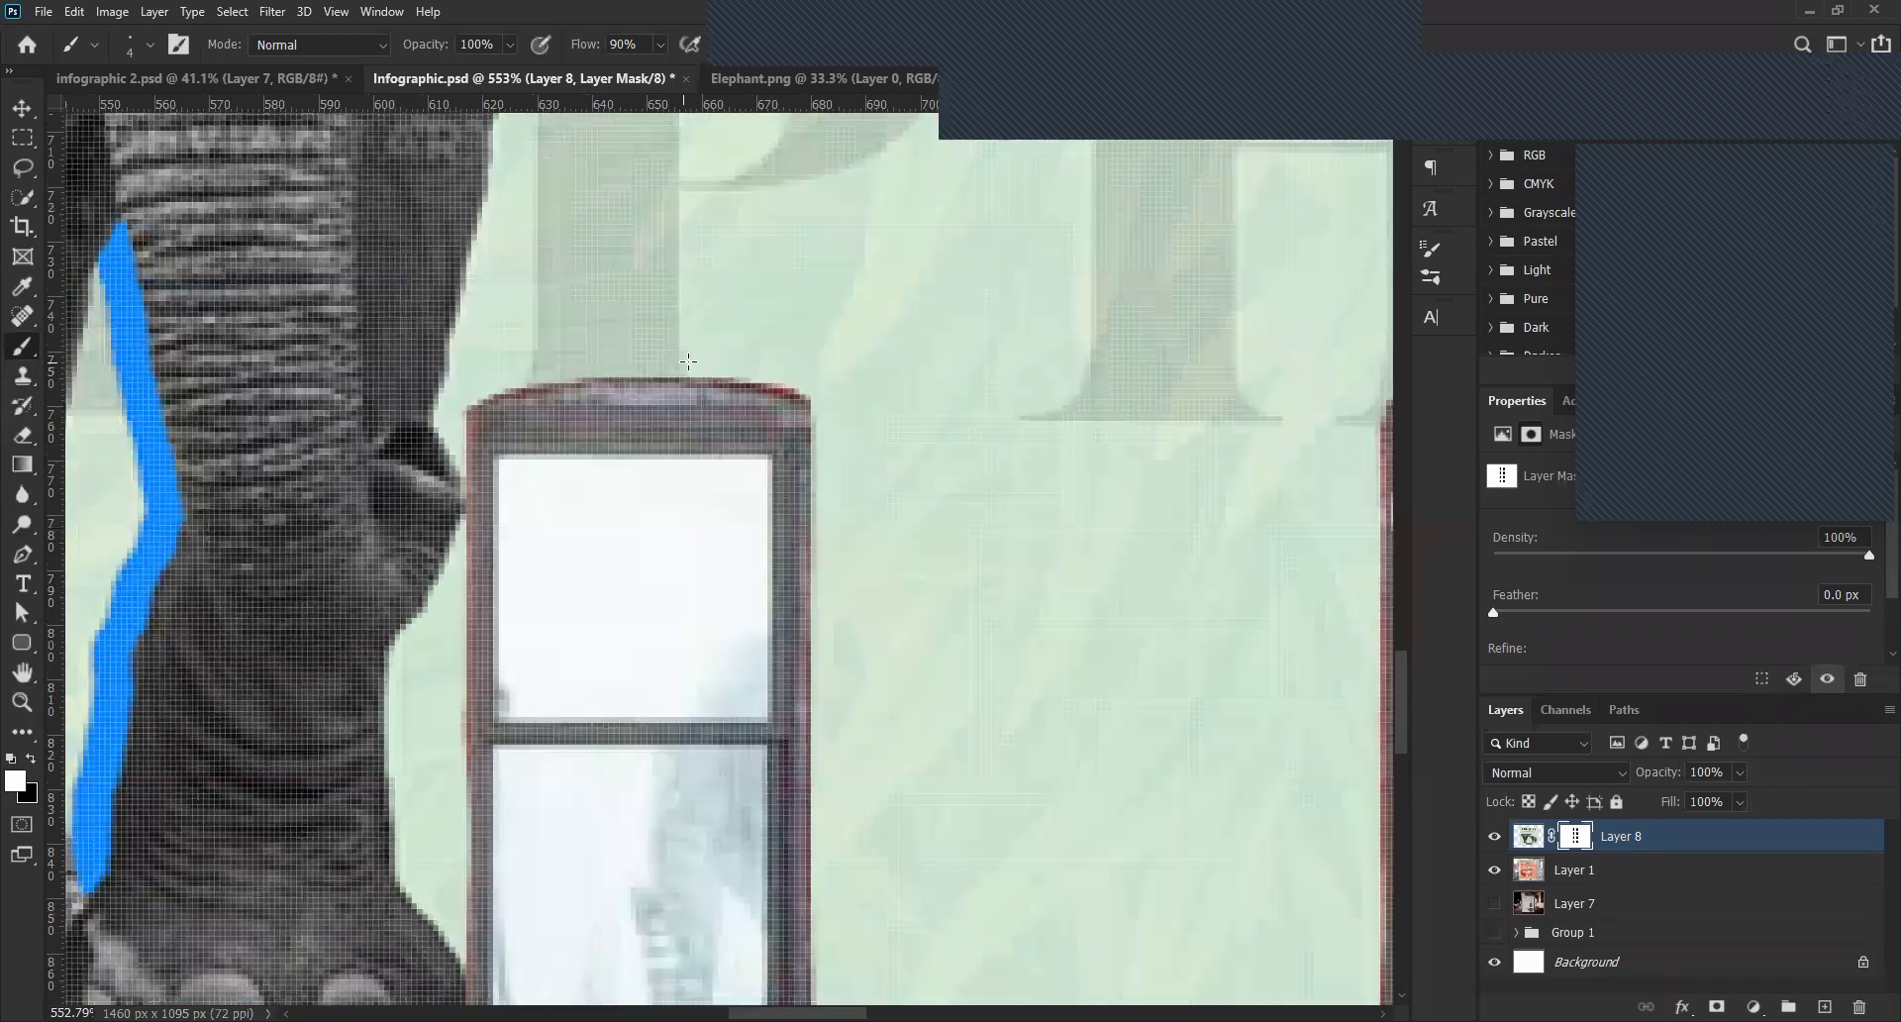
pyautogui.keyDown('shift'); pyautogui.click(832, 403); pyautogui.keyUp('shift')
pyautogui.scroll(-2, 702, 556)
# Paint white on the mask along the right and left edges of the window beside the large elephant's tusk.
pyautogui.press('x')
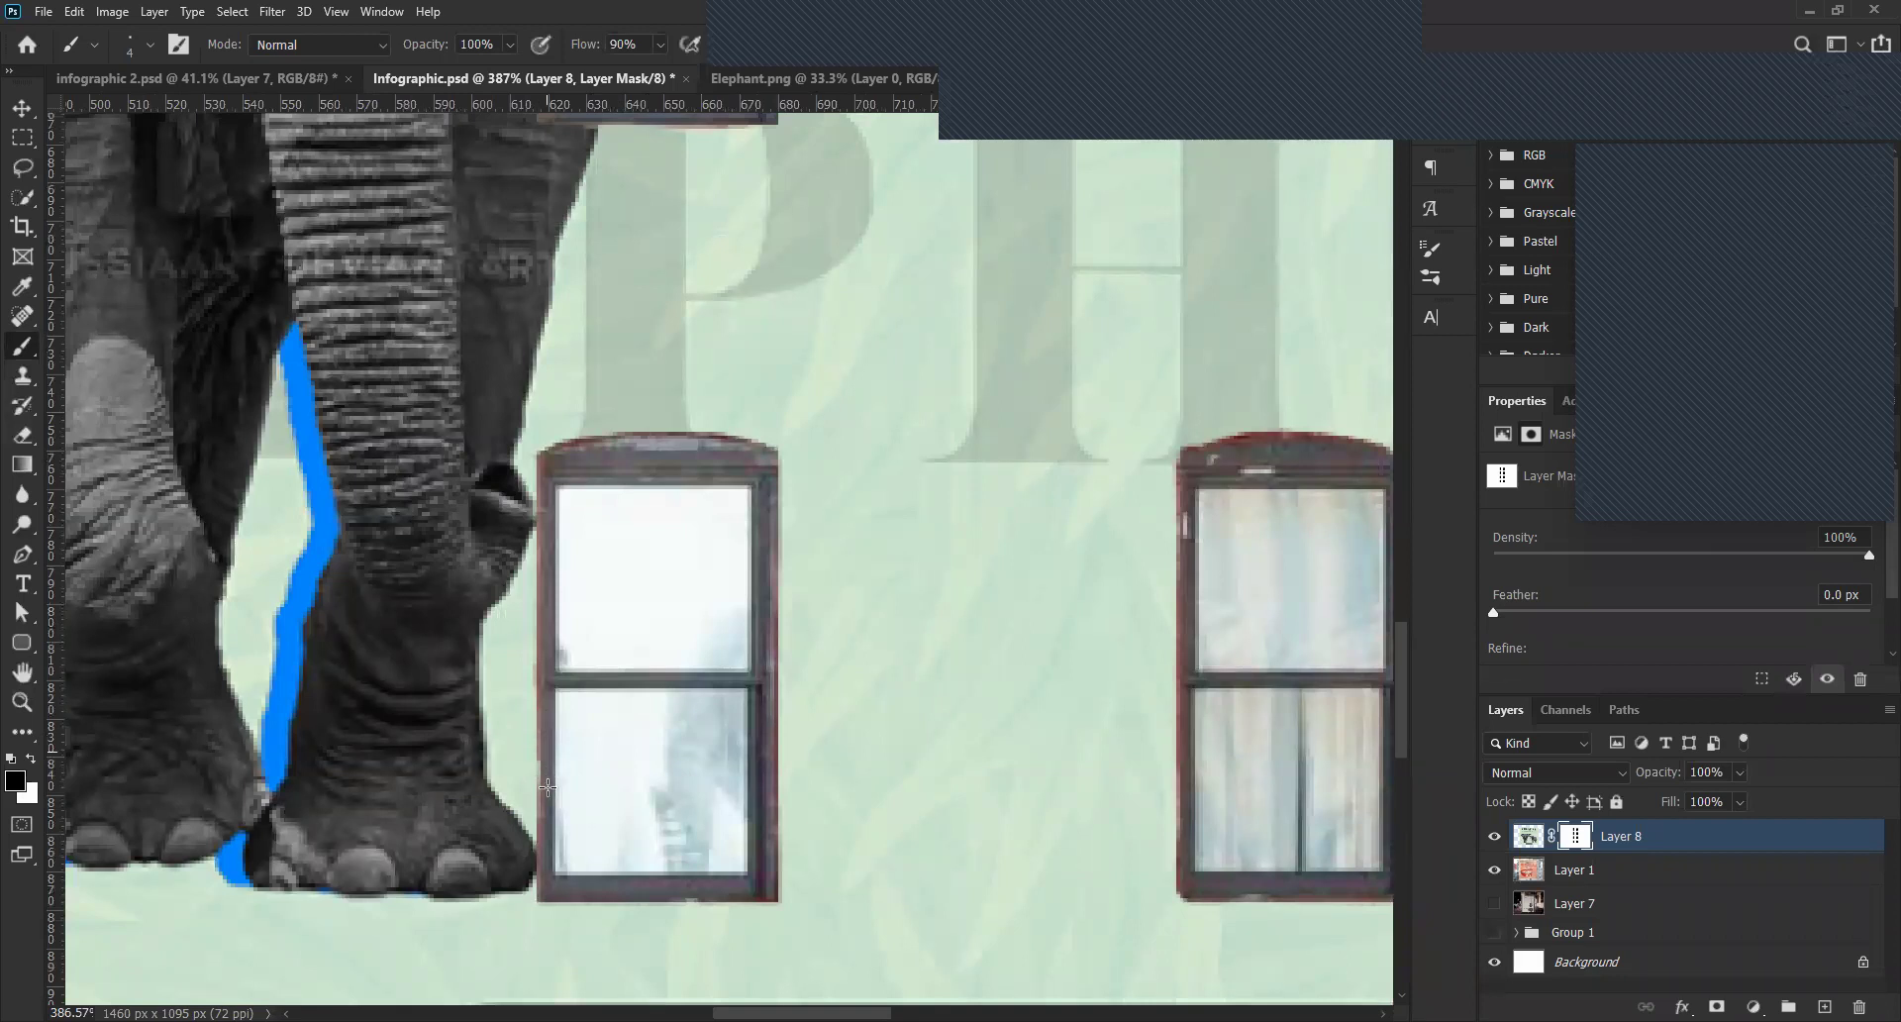
pyautogui.moveTo(640, 538); pyautogui.dragTo(655, 644)
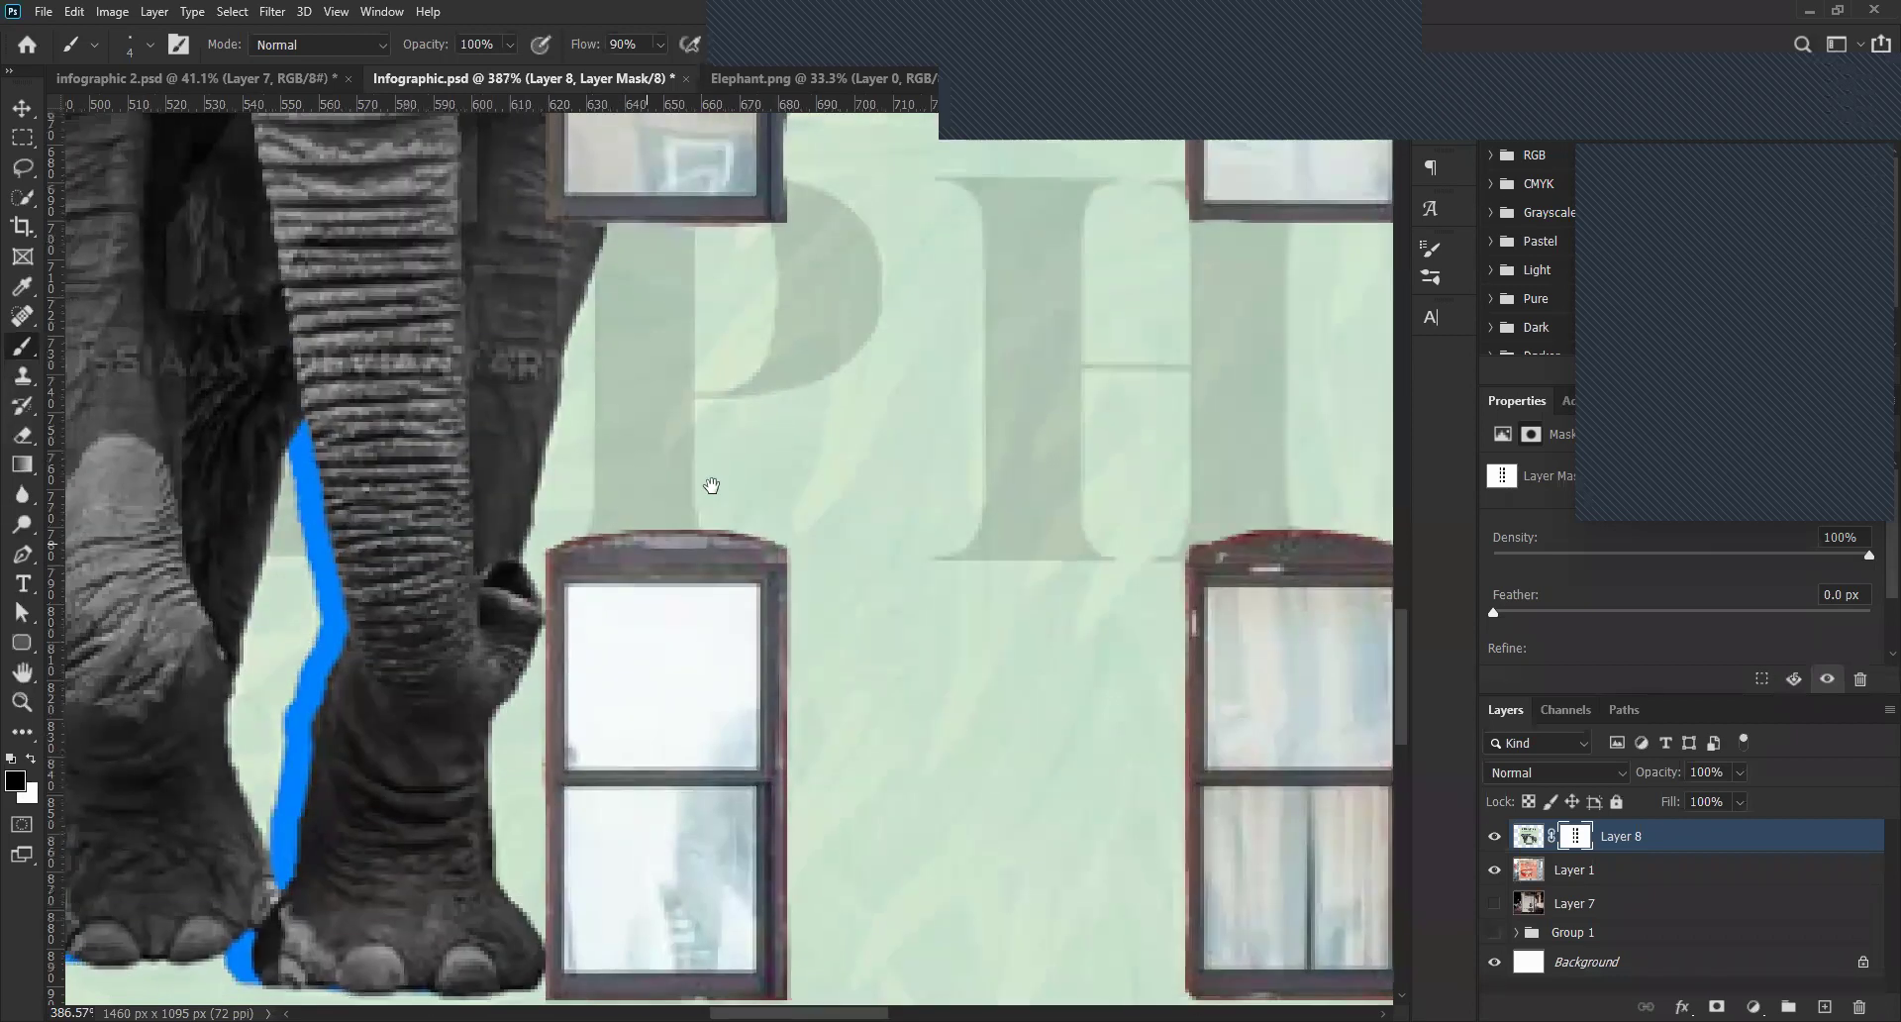
pyautogui.moveTo(517, 923); pyautogui.dragTo(573, 769)
pyautogui.moveTo(655, 390); pyautogui.dragTo(625, 990)
pyautogui.moveTo(702, 267)
pyautogui.mouseDown()
pyautogui.moveTo(639, 323)
pyautogui.moveTo(736, 320)
pyautogui.mouseUp()
pyautogui.press('x')
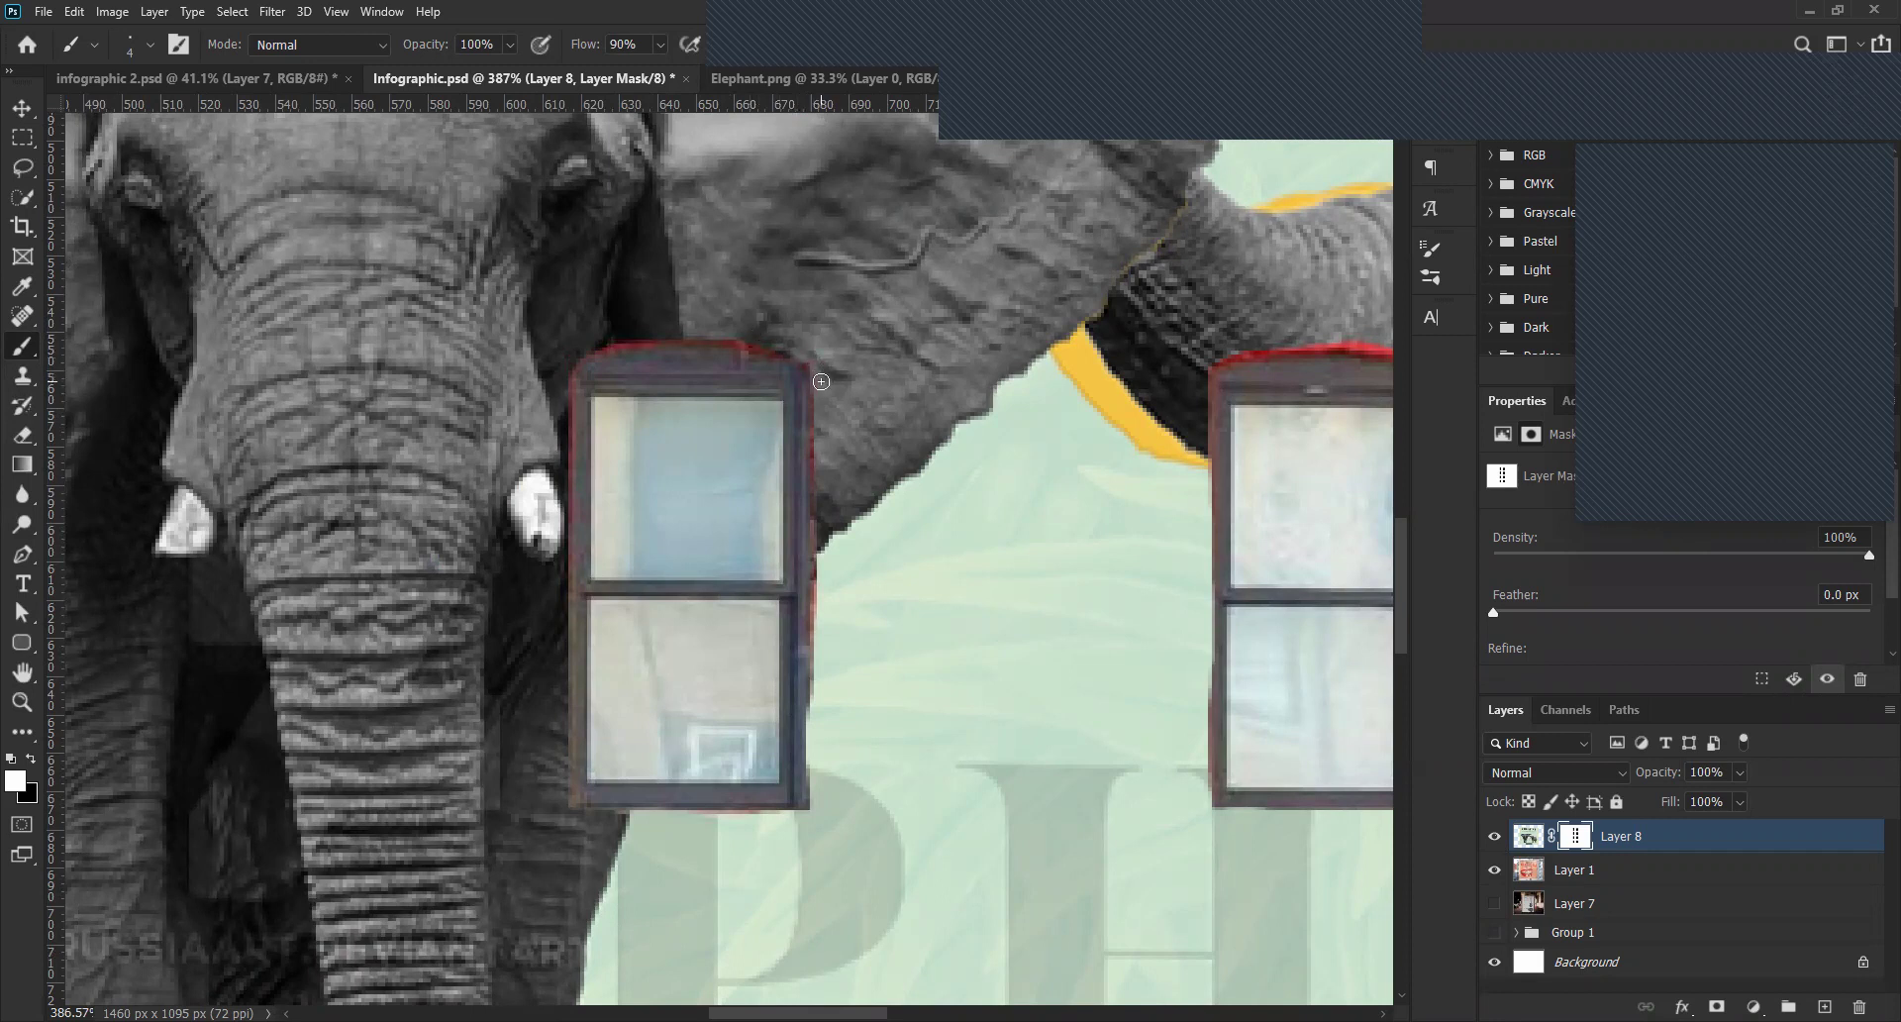
pyautogui.moveTo(818, 555); pyautogui.dragTo(816, 663)
pyautogui.moveTo(825, 551)
pyautogui.mouseDown()
pyautogui.moveTo(794, 742)
pyautogui.moveTo(807, 704)
pyautogui.moveTo(807, 790)
pyautogui.mouseUp()
pyautogui.press('x')
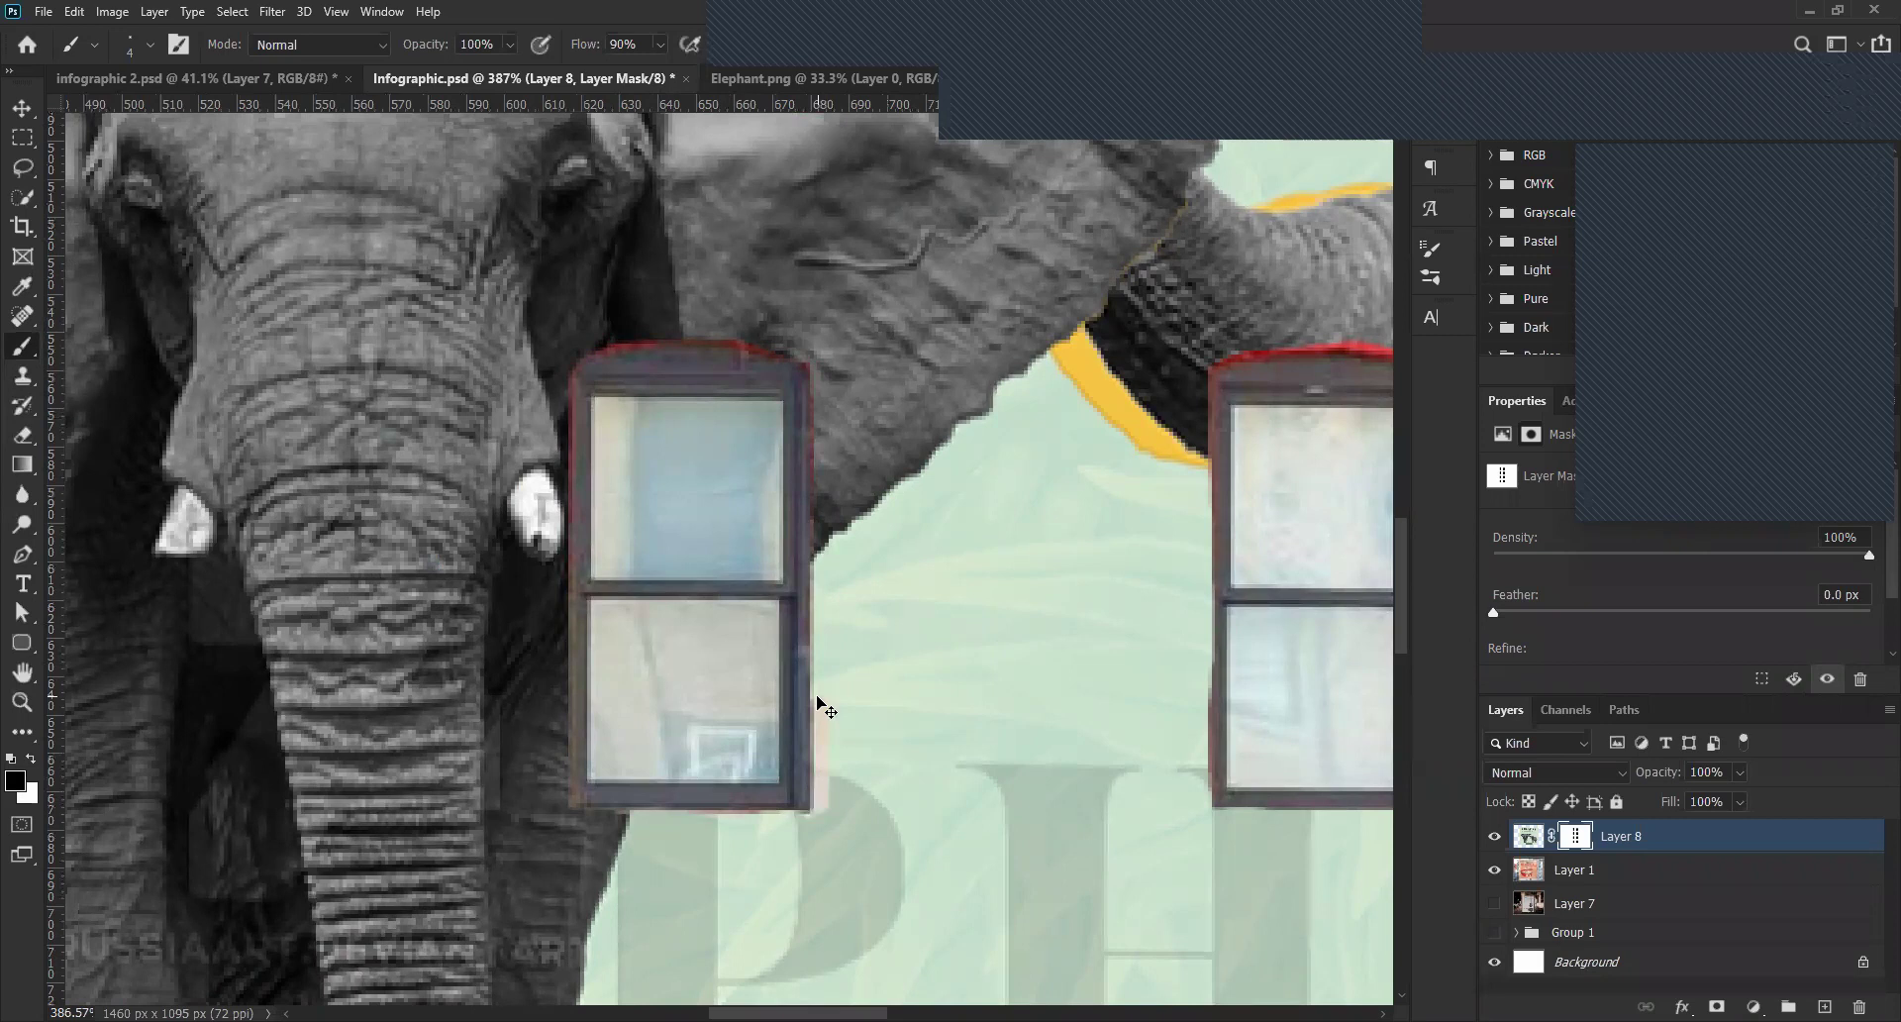
pyautogui.press('x')
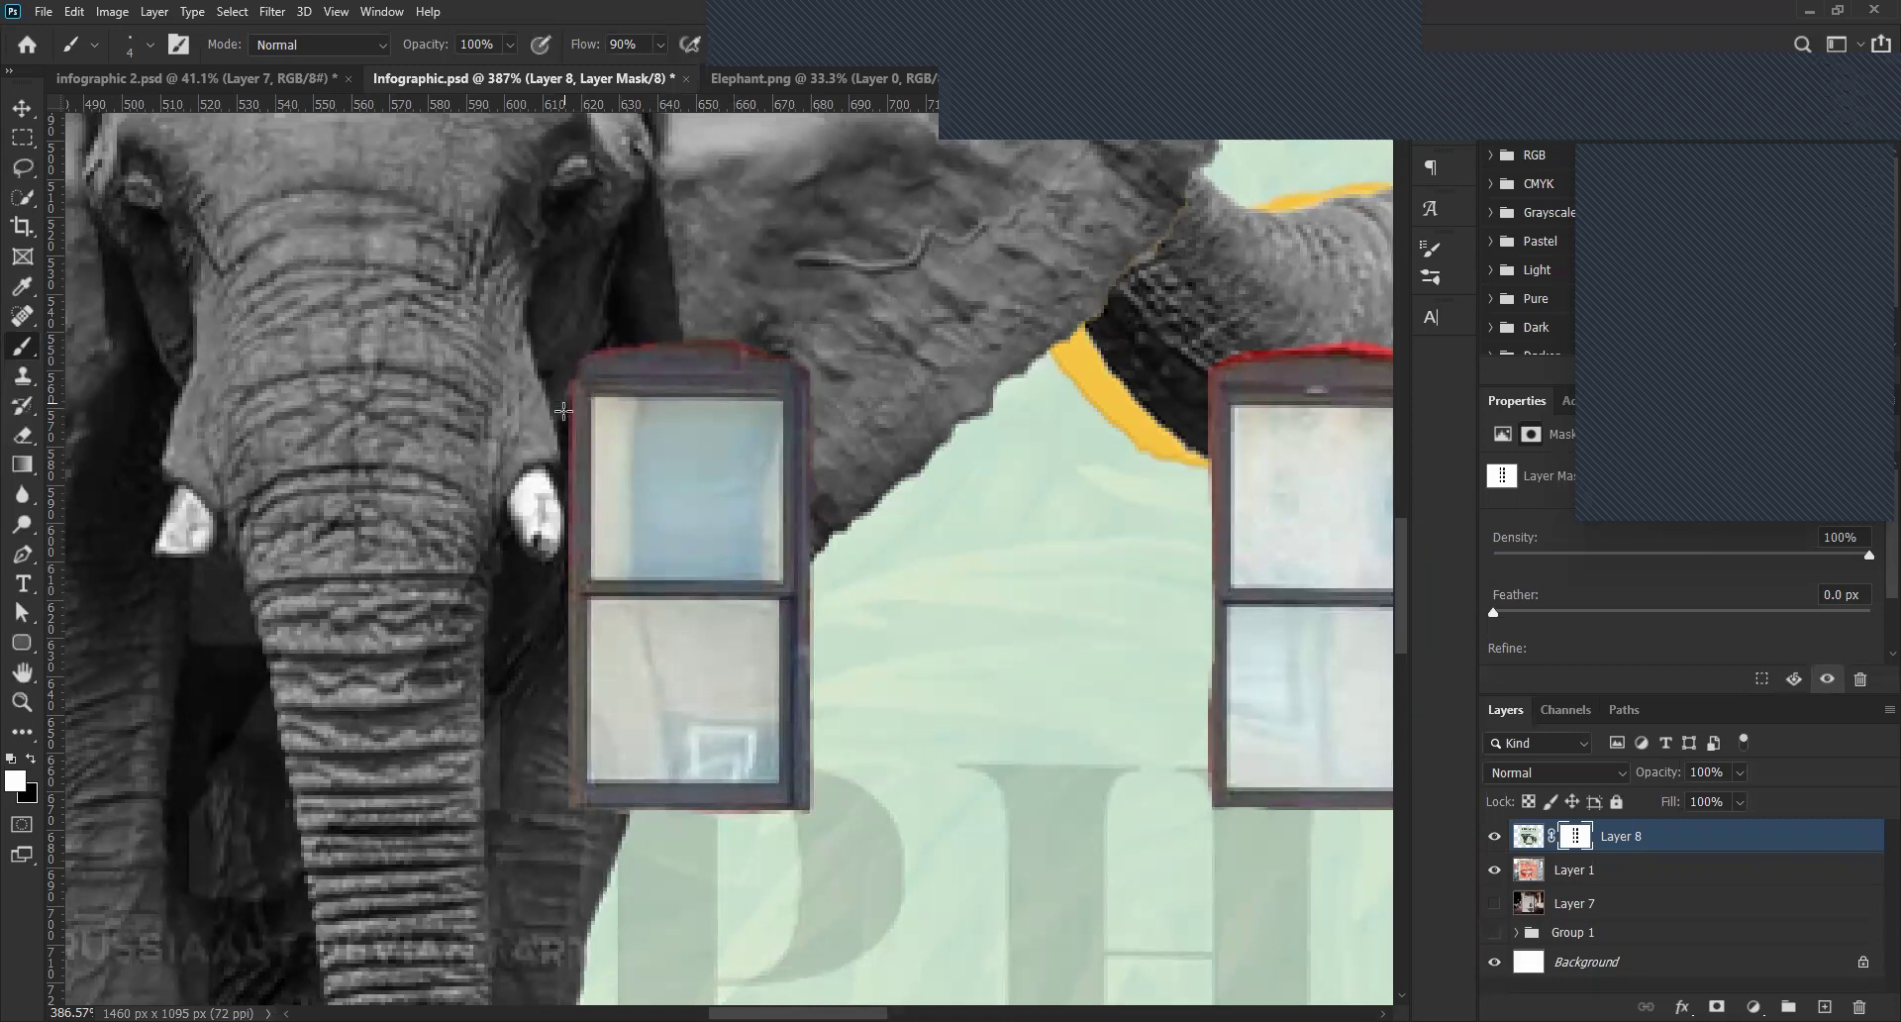
pyautogui.moveTo(564, 388); pyautogui.dragTo(527, 813)
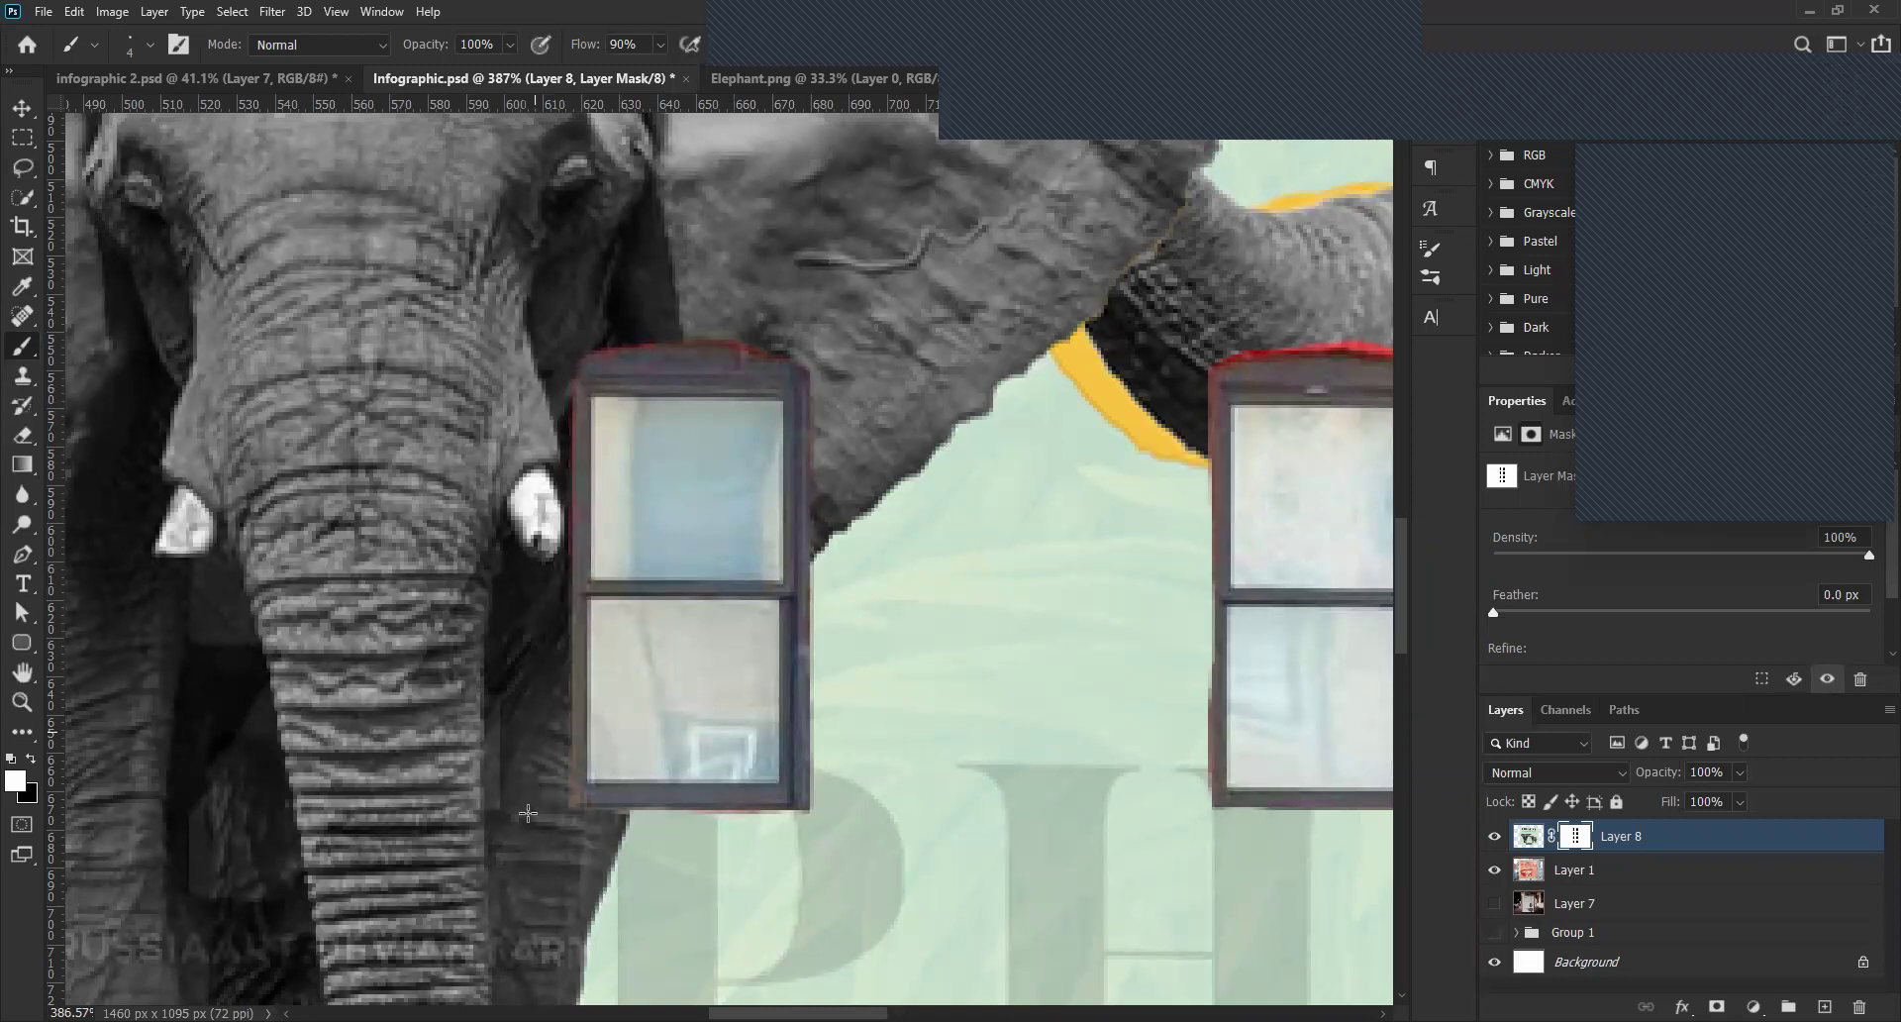
# Paint white on the mask along the arched top of the window beside the large elephant's tusk.
pyautogui.moveTo(583, 340)
pyautogui.mouseDown()
pyautogui.moveTo(791, 350)
pyautogui.moveTo(664, 332)
pyautogui.mouseUp()
pyautogui.scroll(-5, 841, 545)
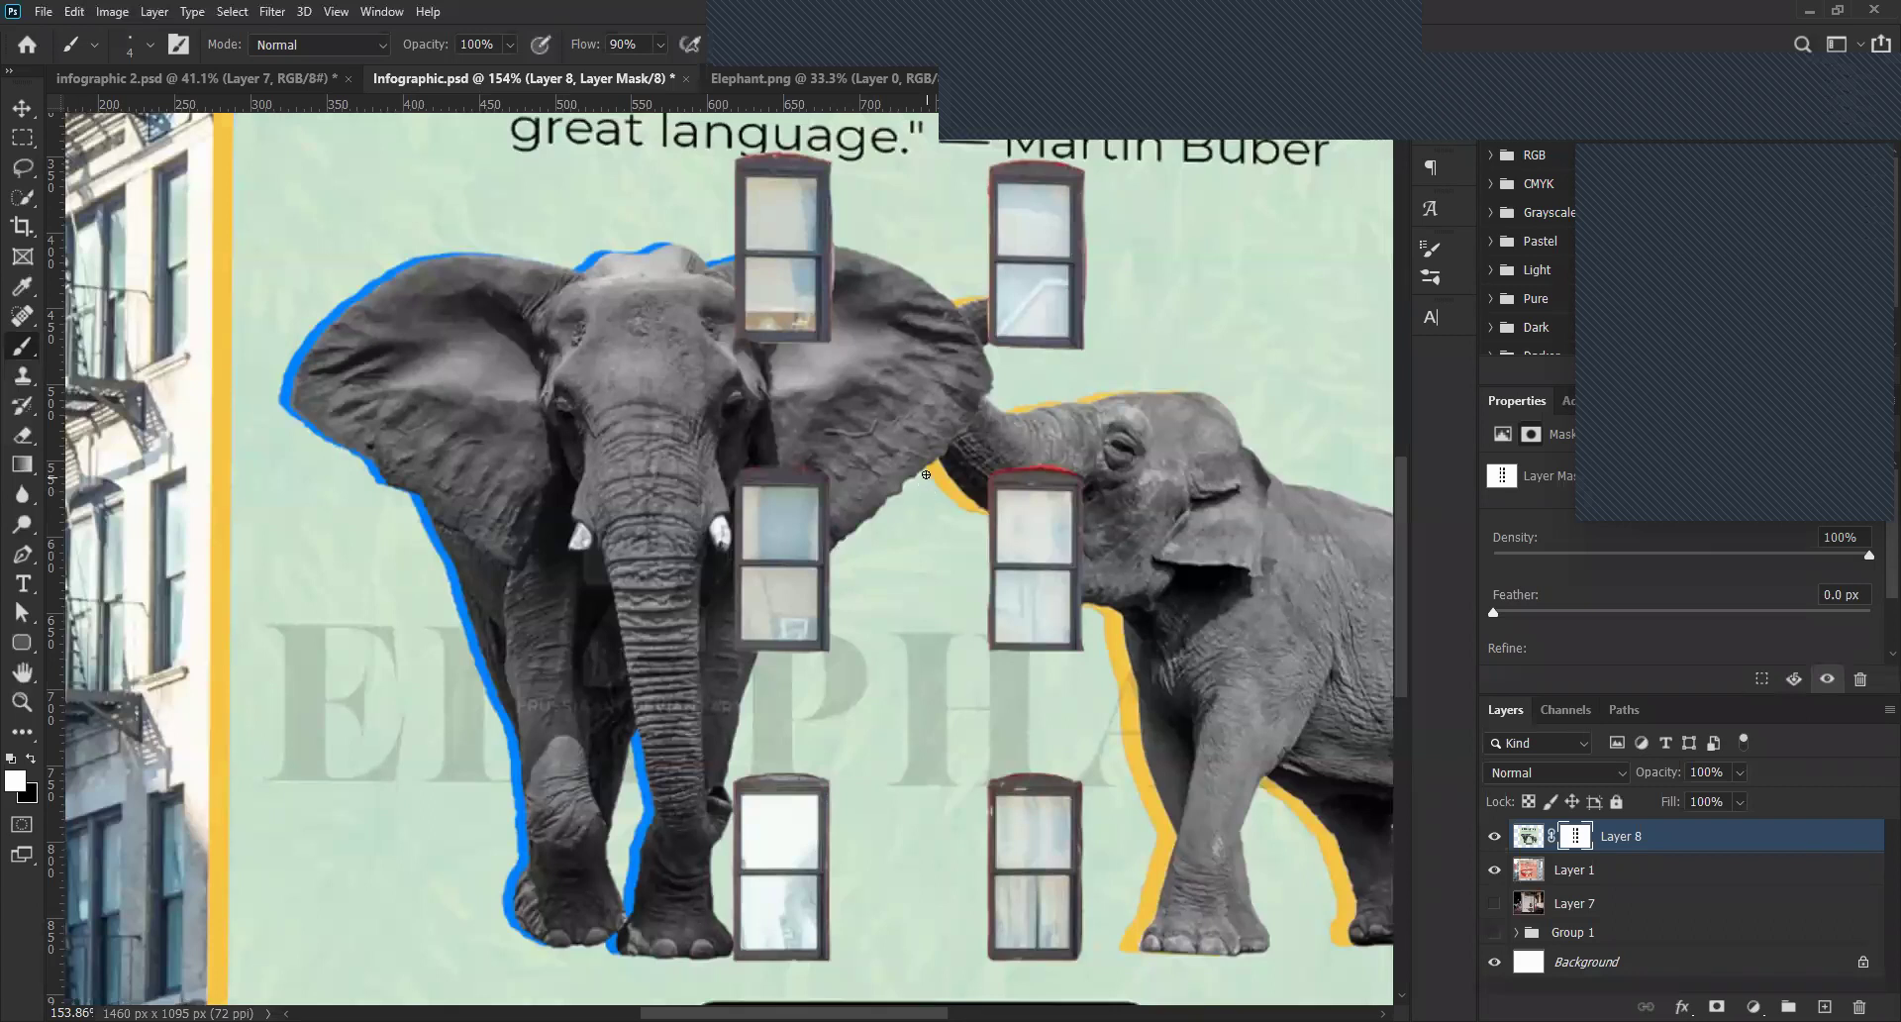
pyautogui.moveTo(878, 471); pyautogui.dragTo(798, 619)
# Paint white on the mask along the right edge, bottom edge and arched top of the window above the large elephant's ear.
pyautogui.scroll(3, 685, 322)
pyautogui.scroll(2, 690, 315)
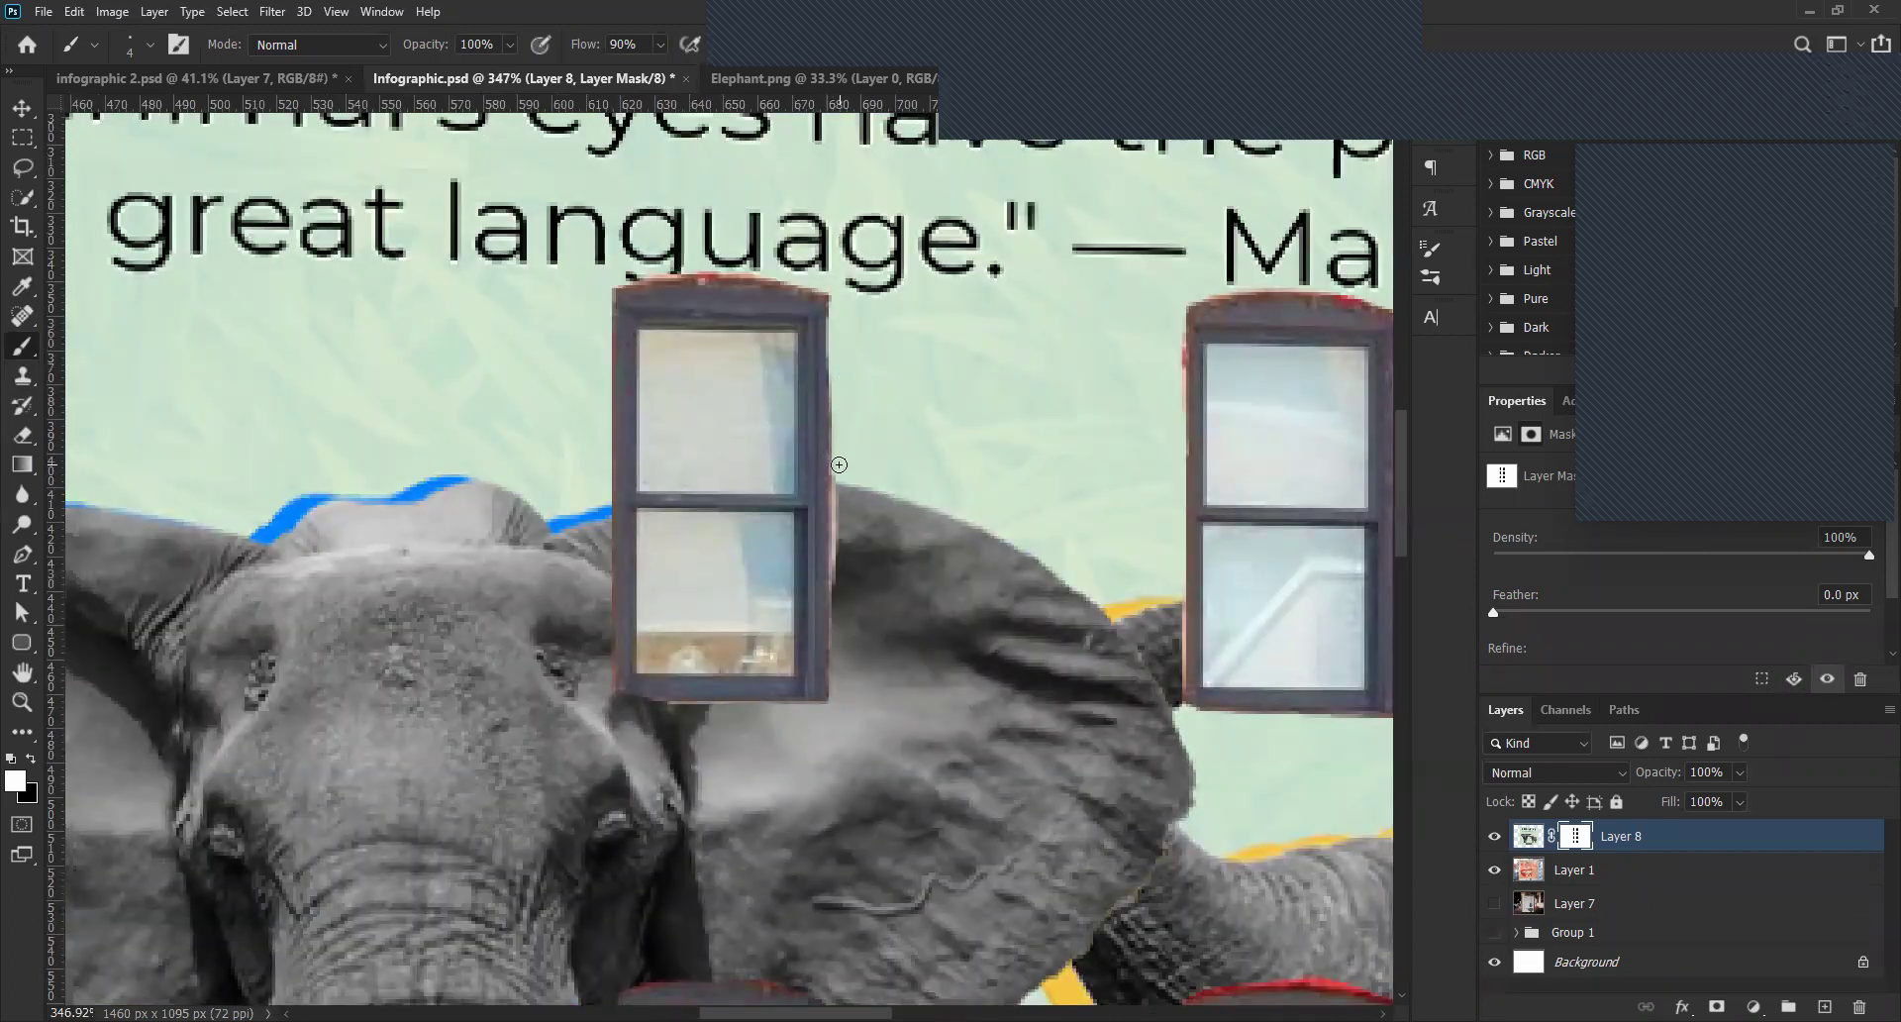
pyautogui.moveTo(841, 468); pyautogui.dragTo(840, 649)
pyautogui.press('x')
pyautogui.press('x')
pyautogui.moveTo(609, 705); pyautogui.dragTo(767, 705)
pyautogui.scroll(2, 688, 373)
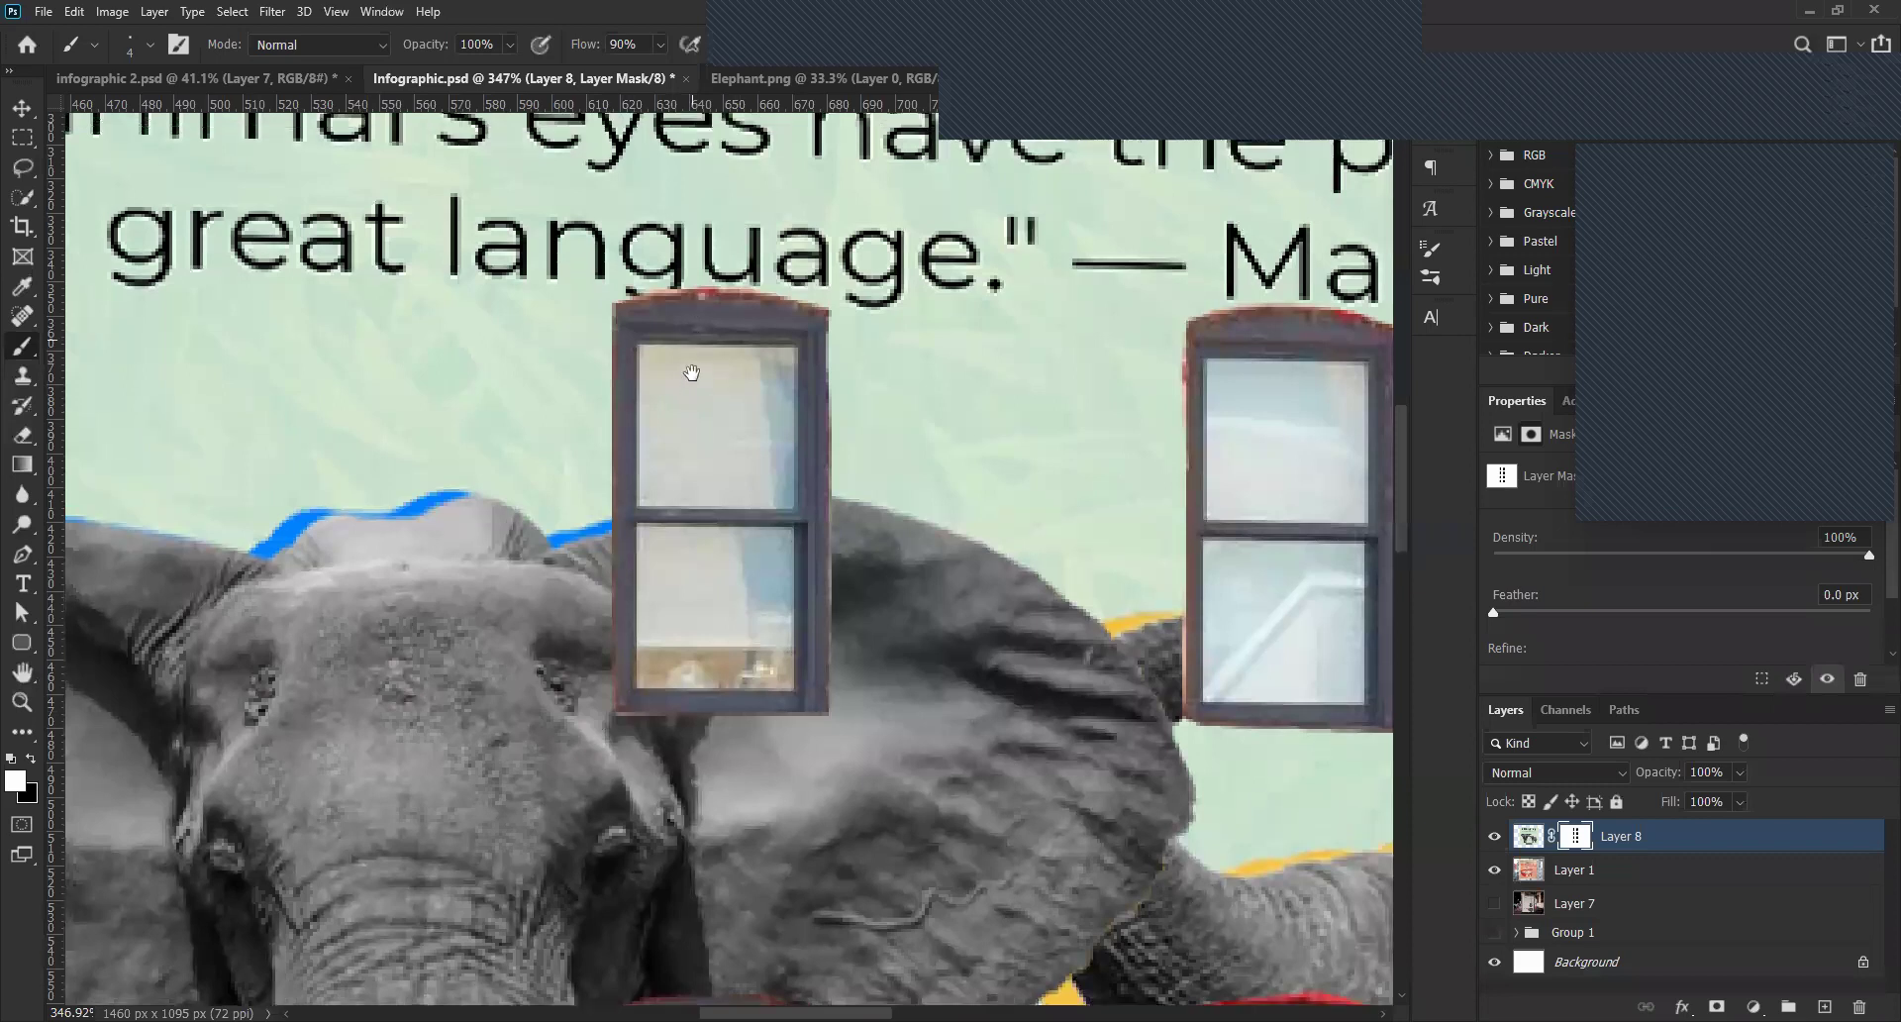
pyautogui.moveTo(631, 313); pyautogui.dragTo(807, 313)
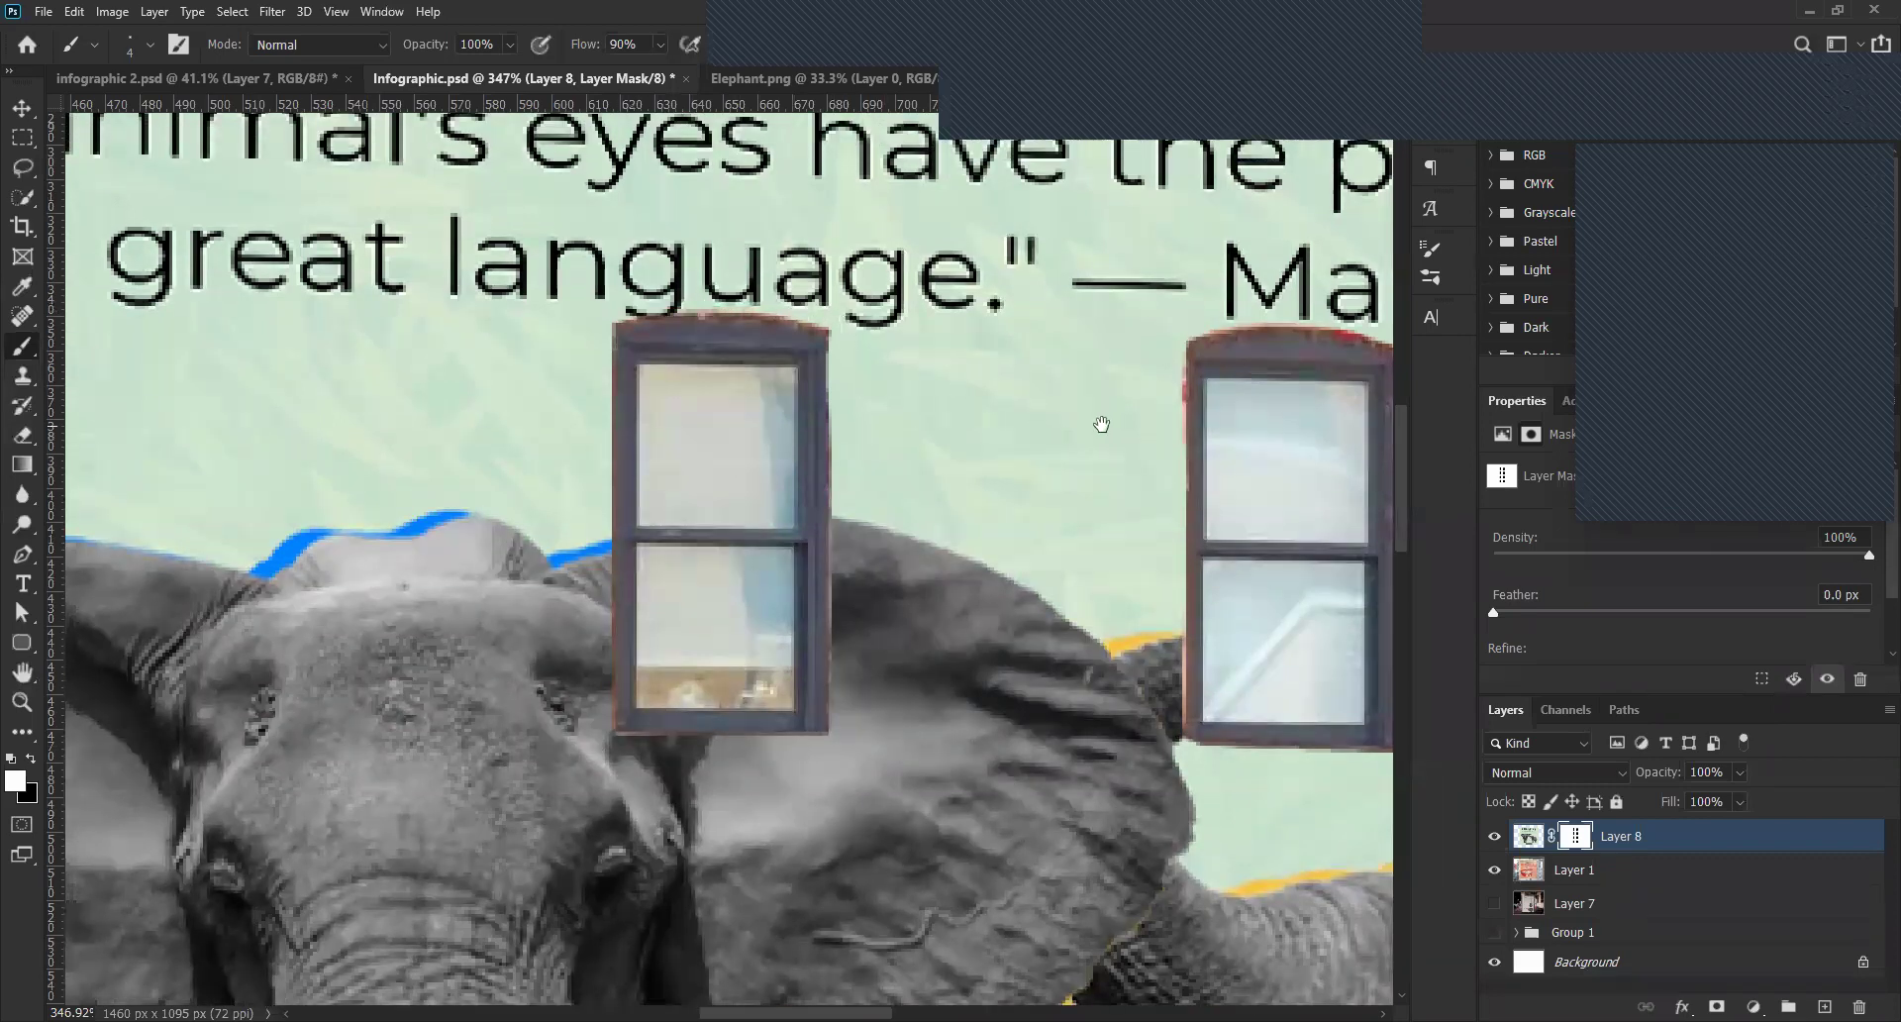
# Paint white on the mask along the left and right edges of the window above the smaller elephant's trunk.
pyautogui.hscroll(5, 1102, 424)
pyautogui.hscroll(3, 772, 344)
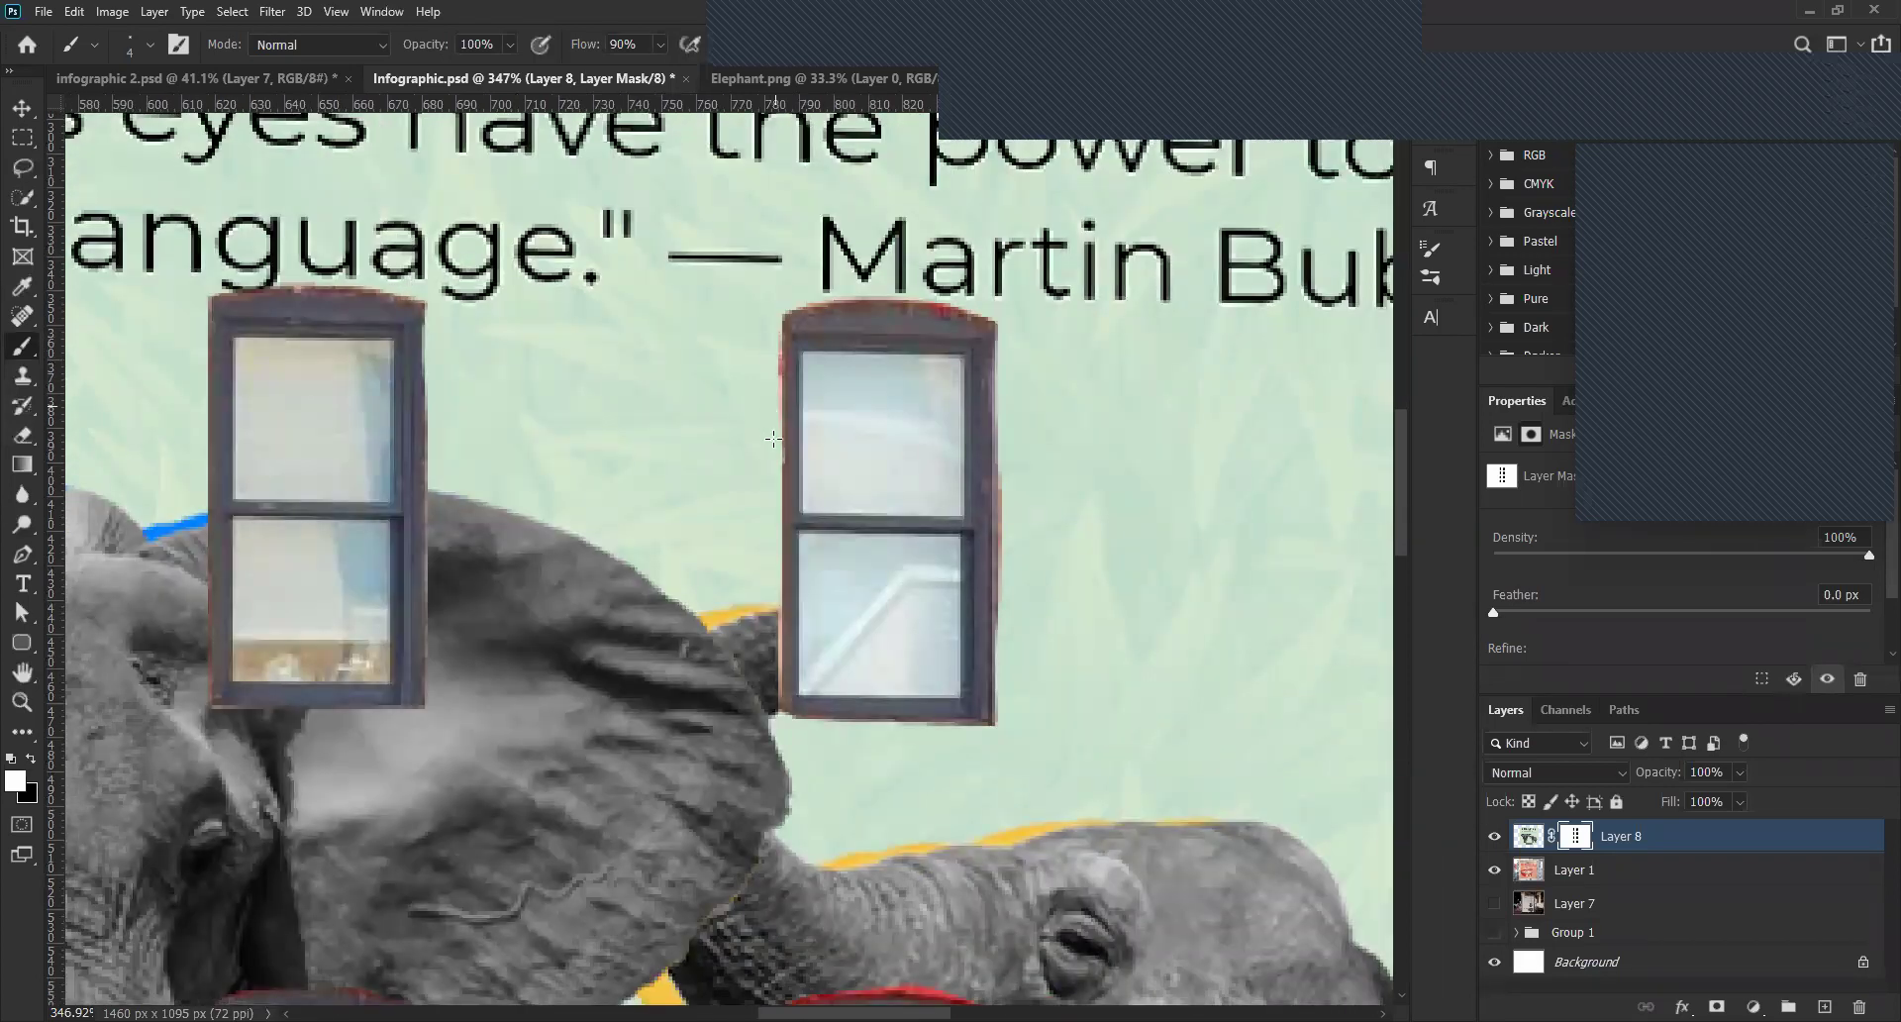
pyautogui.moveTo(764, 549)
pyautogui.mouseDown()
pyautogui.moveTo(767, 684)
pyautogui.moveTo(765, 357)
pyautogui.mouseUp()
pyautogui.moveTo(1006, 515); pyautogui.dragTo(1004, 599)
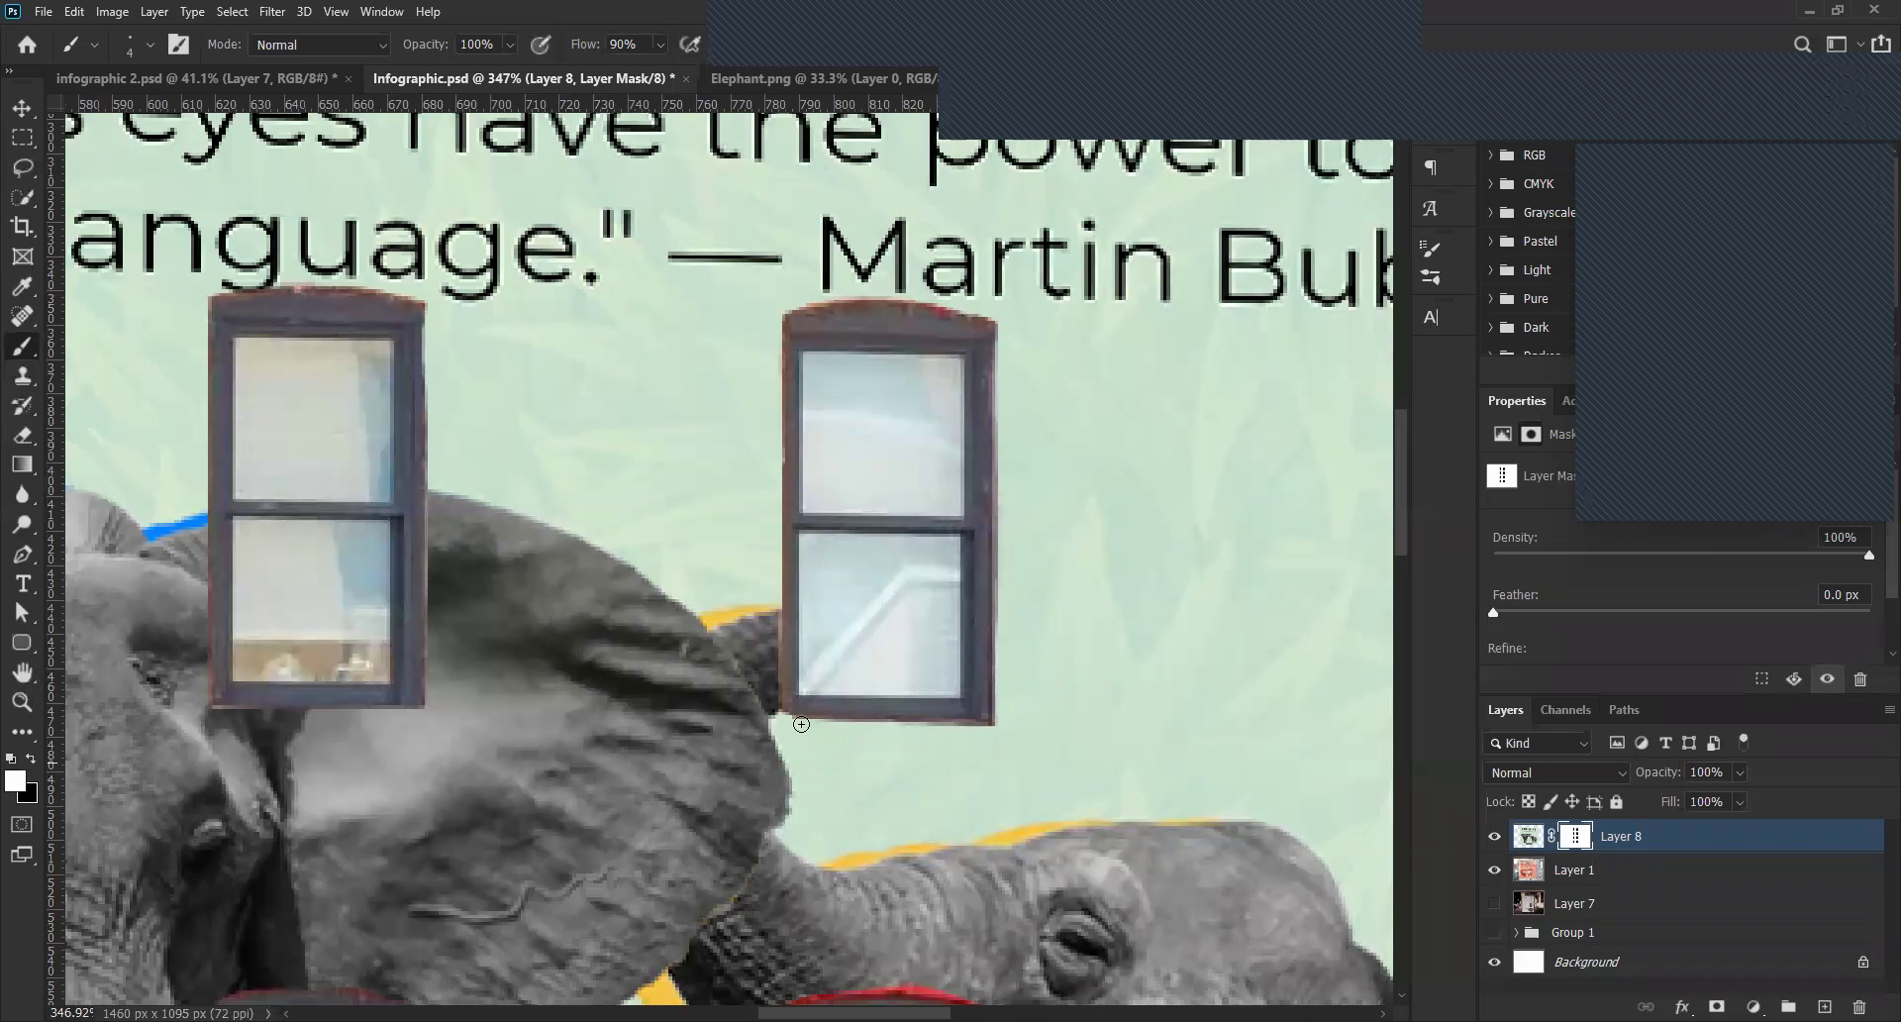
pyautogui.press('x')
# Paint white on the mask along the left edge and arched top of the window beside the smaller elephant's face.
pyautogui.moveTo(1030, 620); pyautogui.dragTo(446, 539)
pyautogui.moveTo(1322, 547); pyautogui.dragTo(662, 536)
pyautogui.scroll(-5, 416, 670)
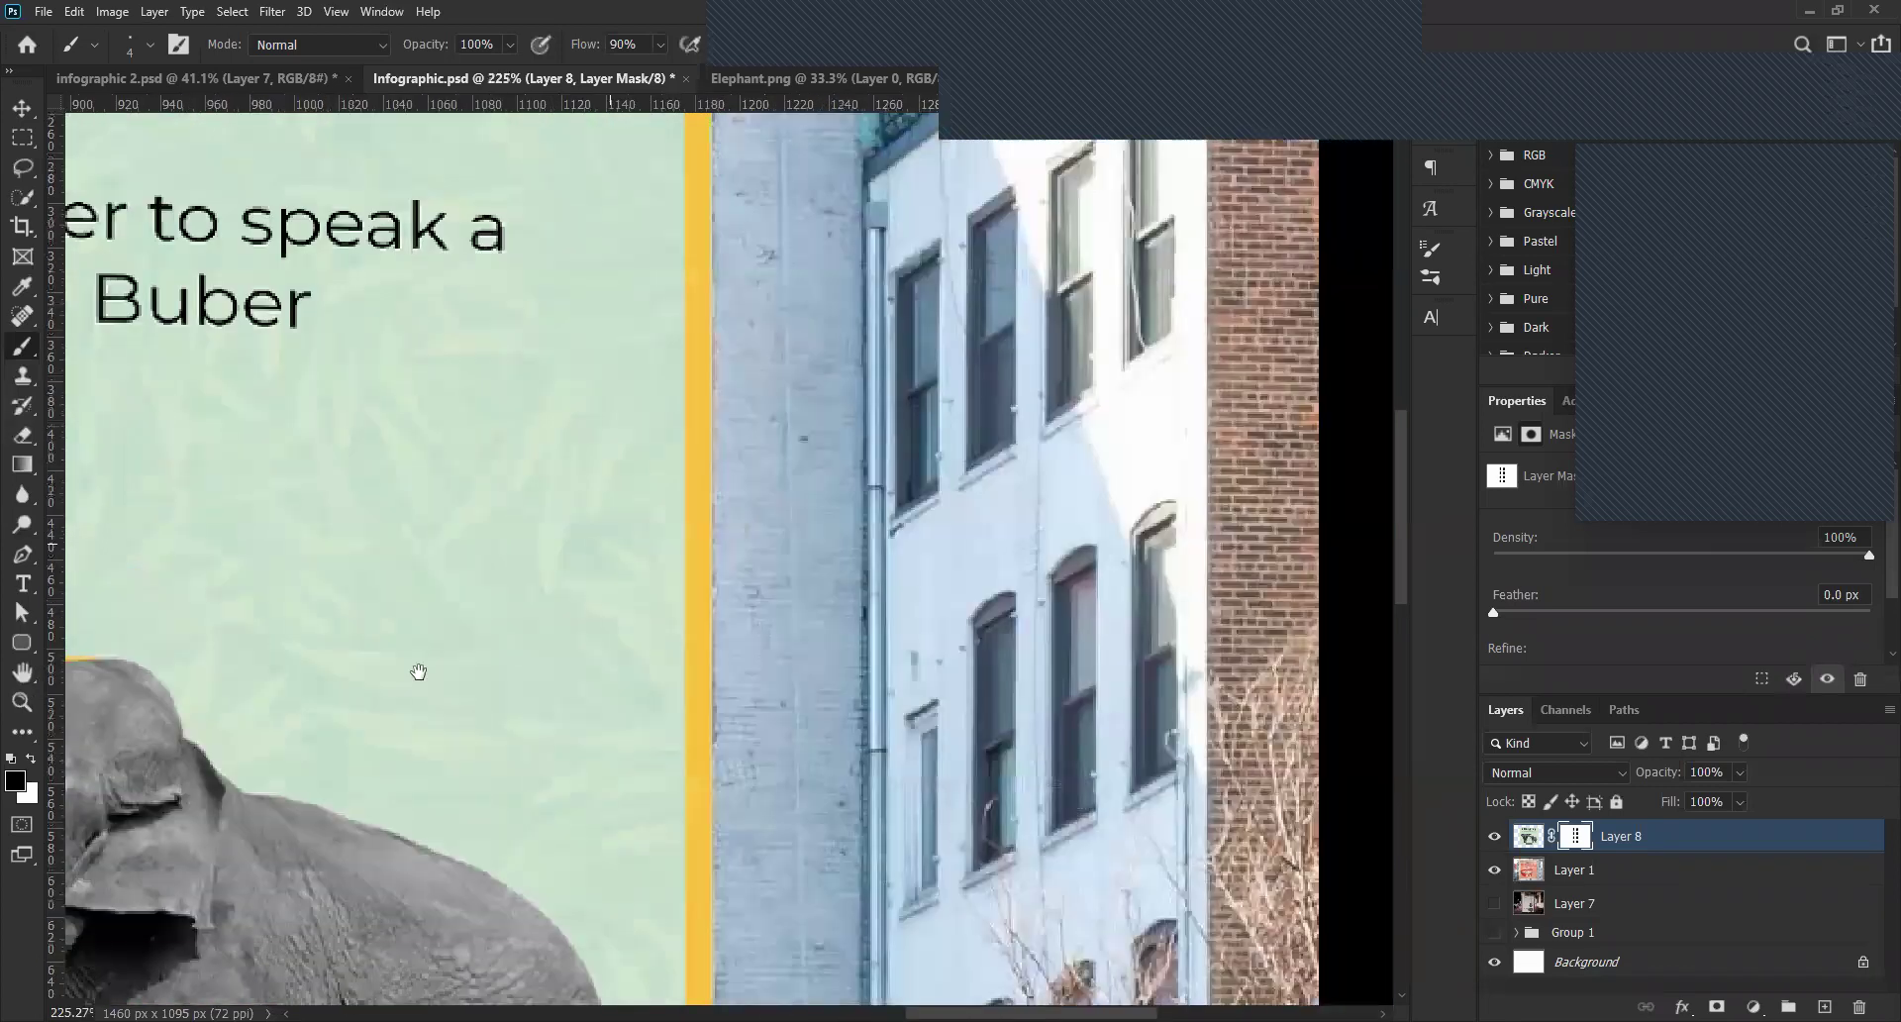
pyautogui.scroll(3, 409, 544)
pyautogui.scroll(3, 429, 483)
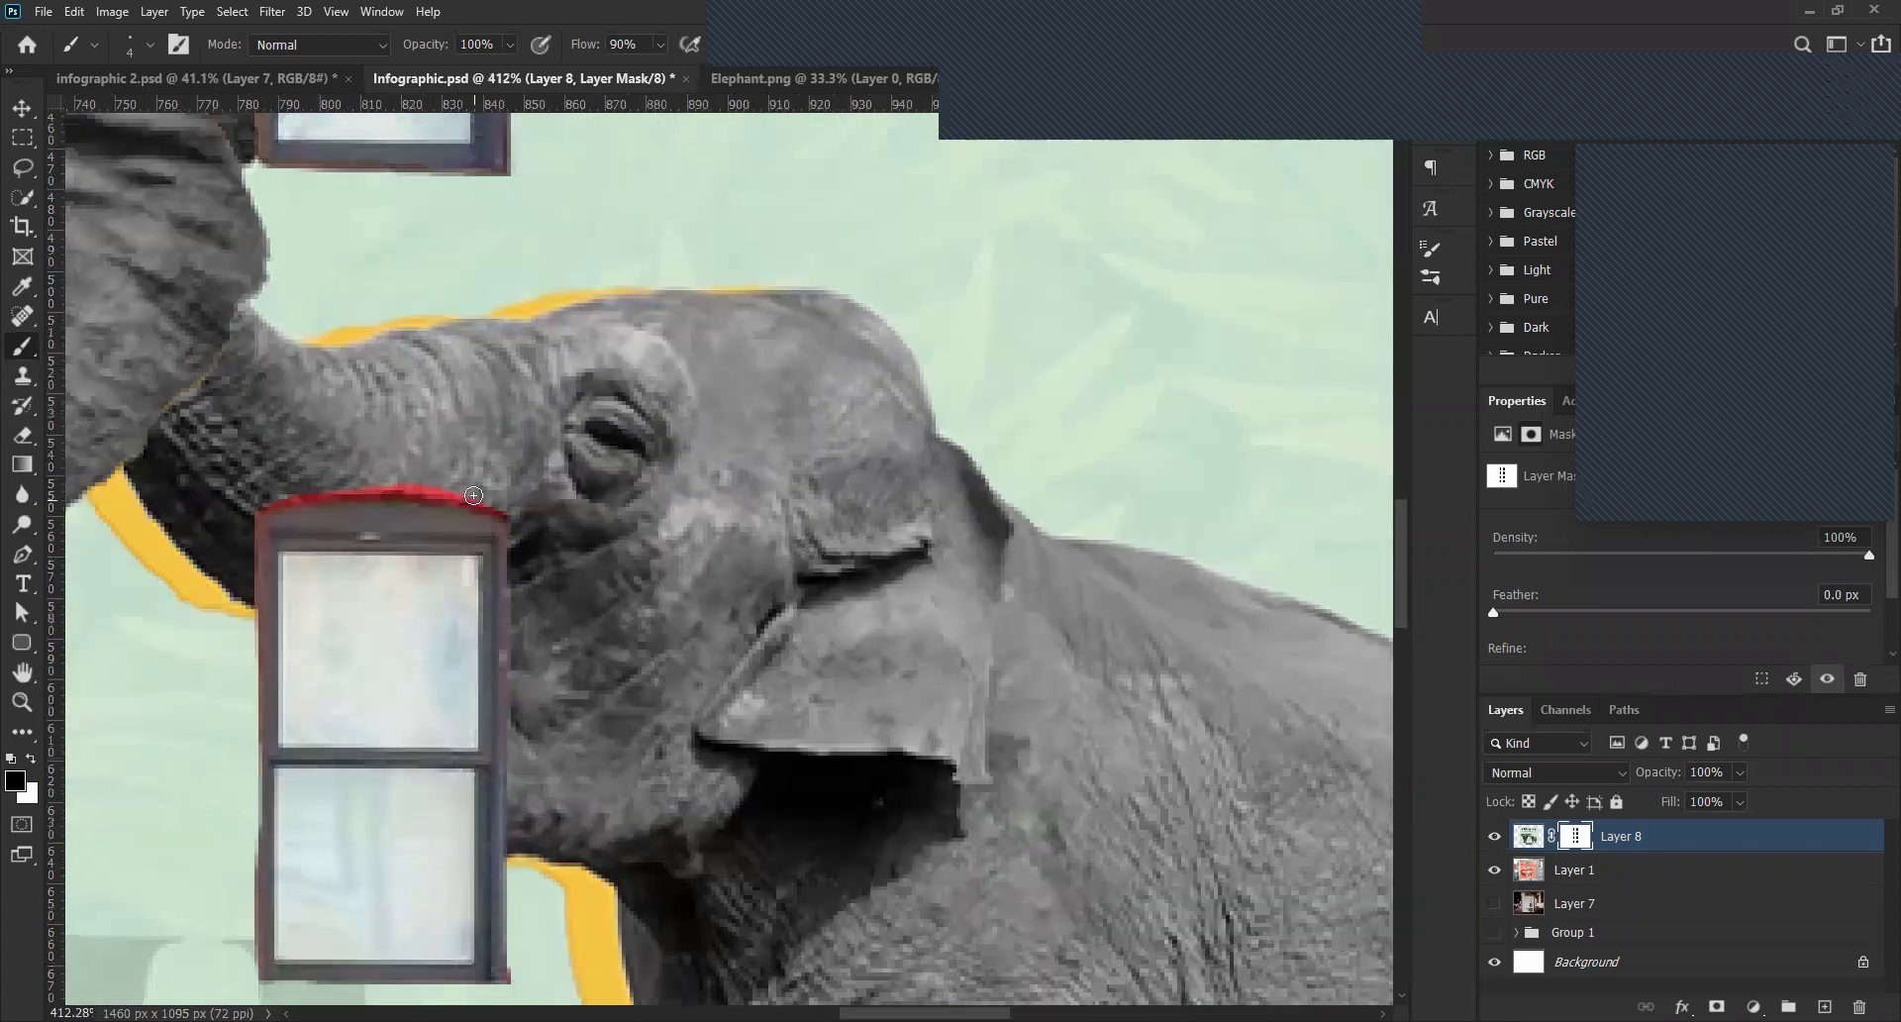
pyautogui.press('x')
pyautogui.moveTo(297, 668); pyautogui.dragTo(316, 478)
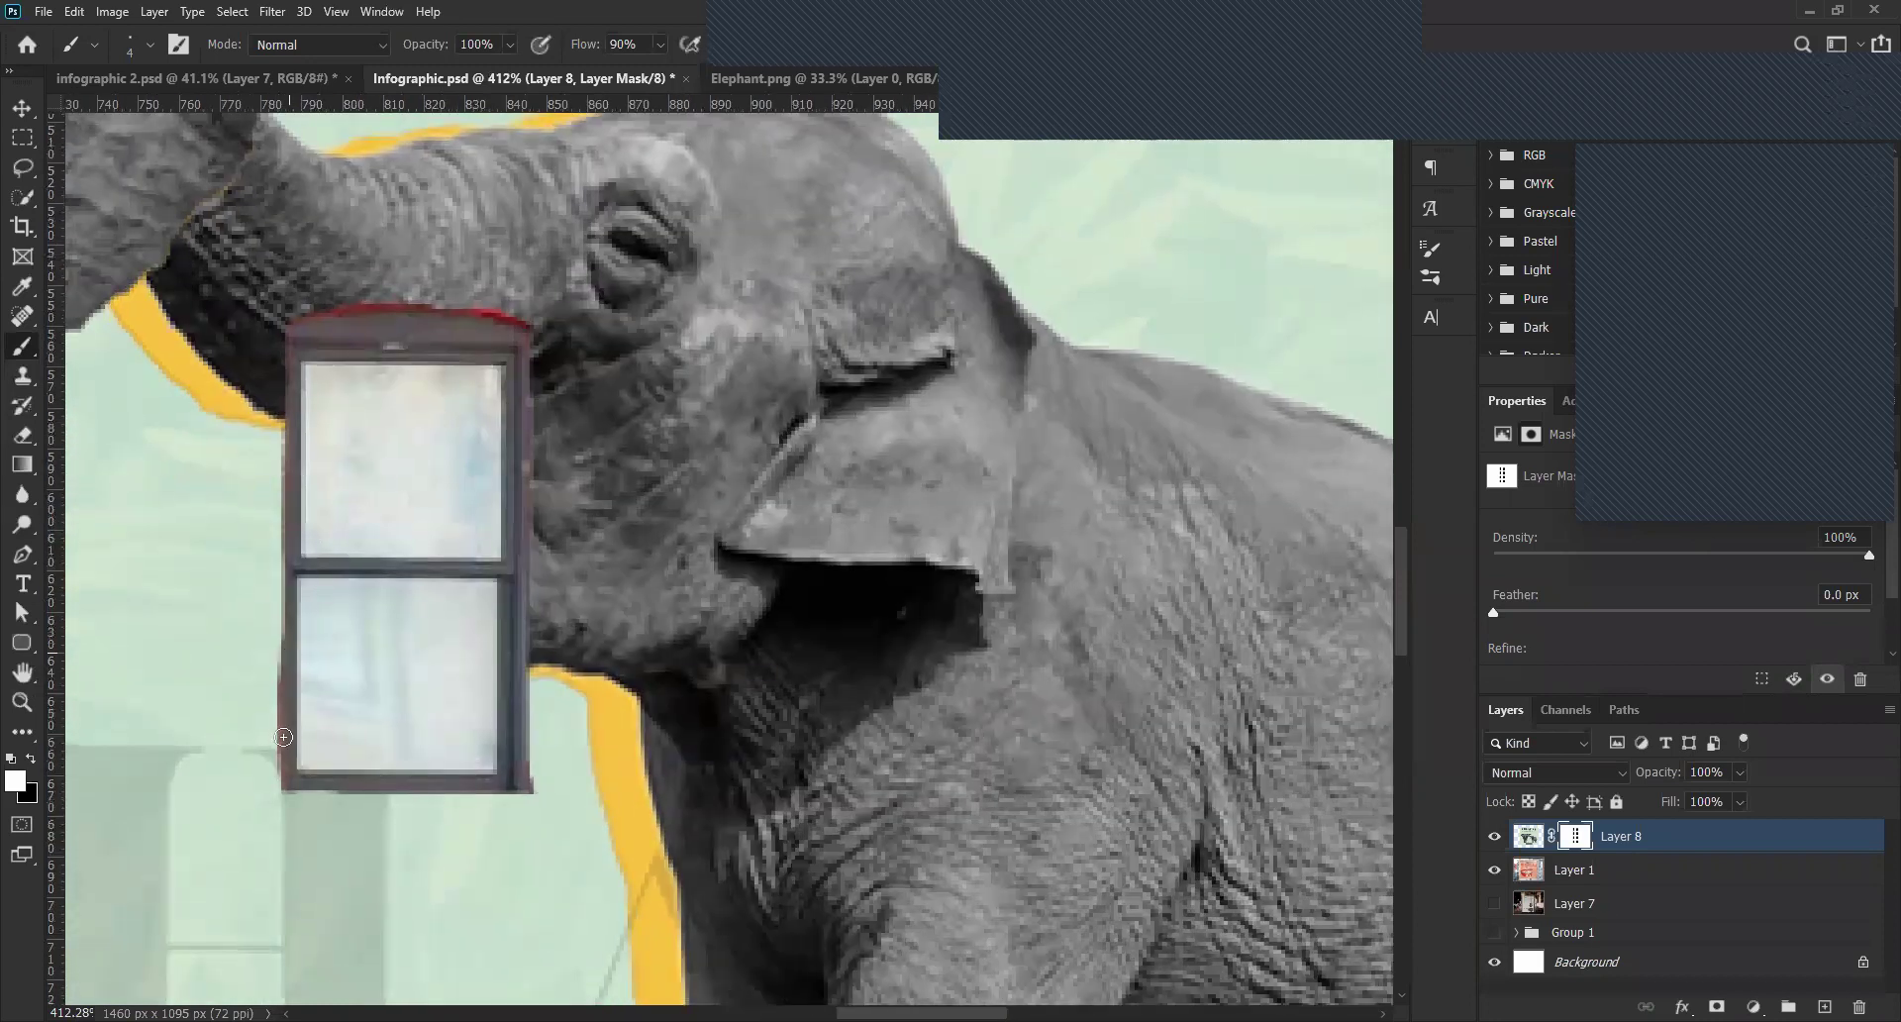
# Paint black on the mask along the sides of the window beside the smaller elephant's face to recover its frame, and trim its arch with white.
pyautogui.press('x')
pyautogui.moveTo(287, 669)
pyautogui.mouseDown()
pyautogui.moveTo(286, 338)
pyautogui.moveTo(269, 317)
pyautogui.moveTo(292, 319)
pyautogui.mouseUp()
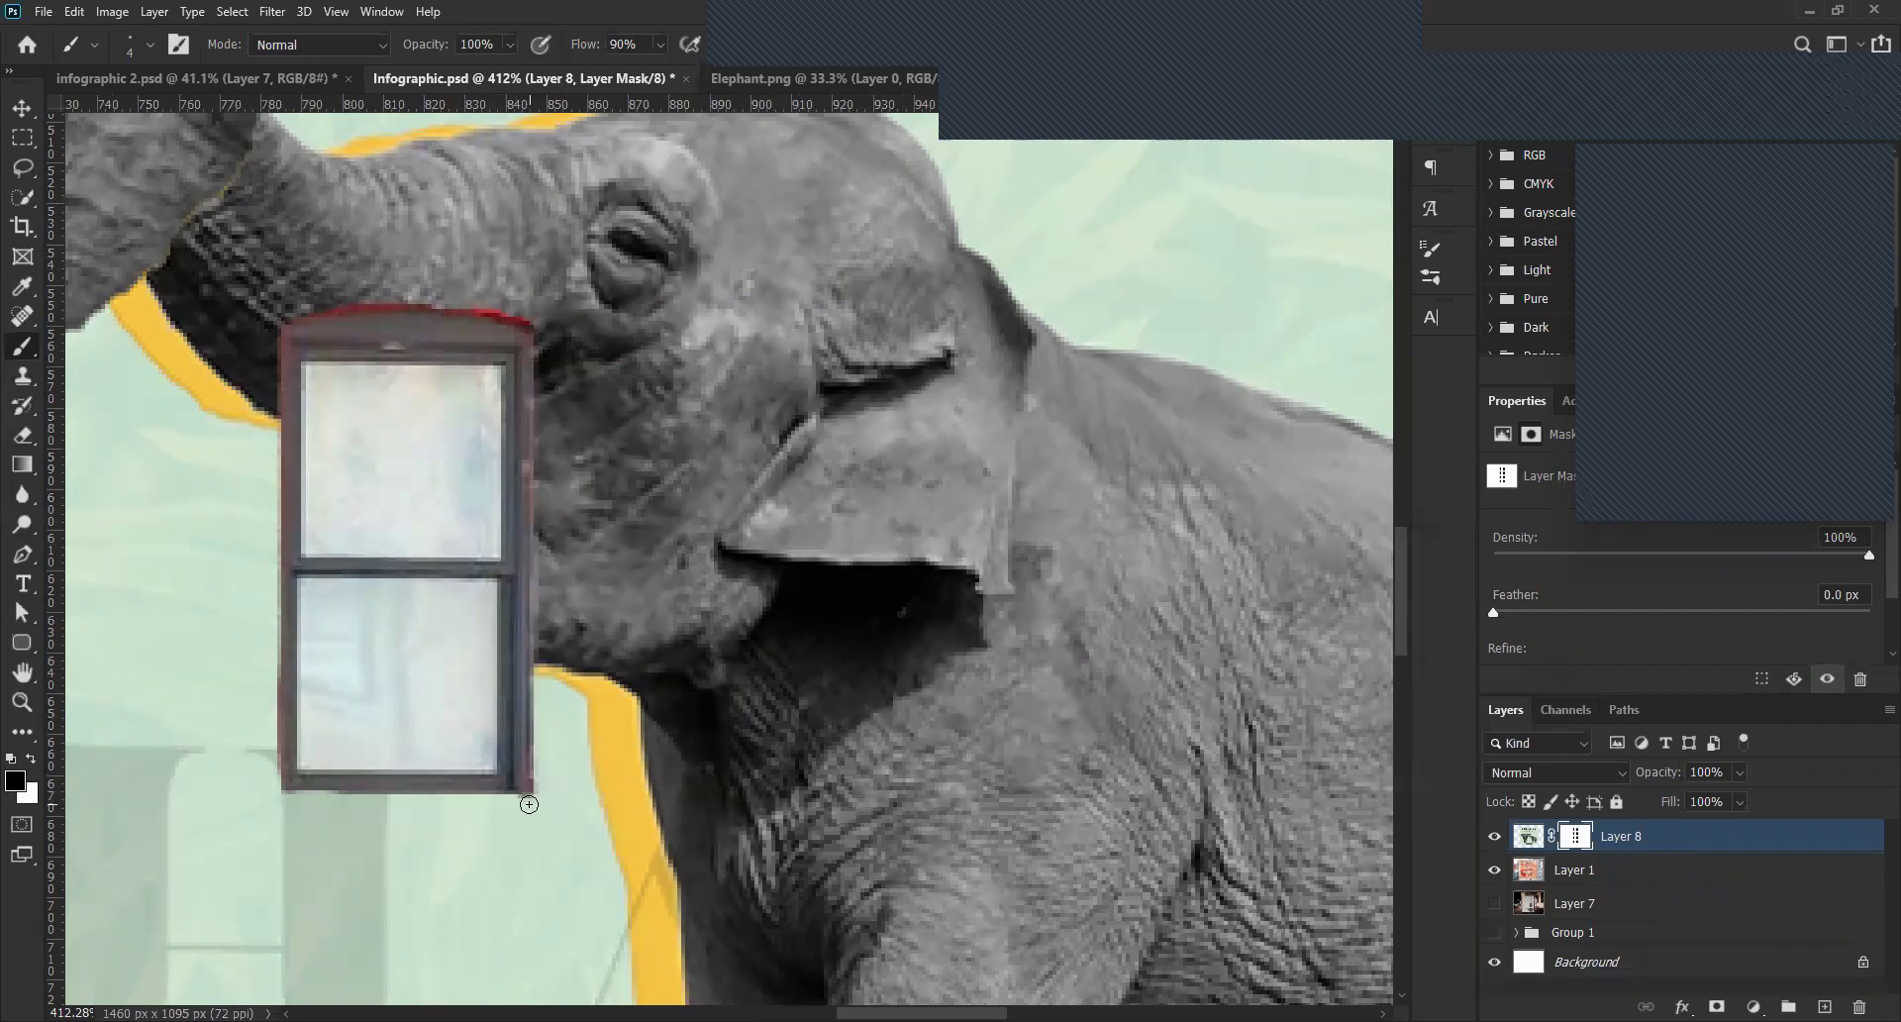
pyautogui.press('x')
pyautogui.hscroll(-1, 87, 807)
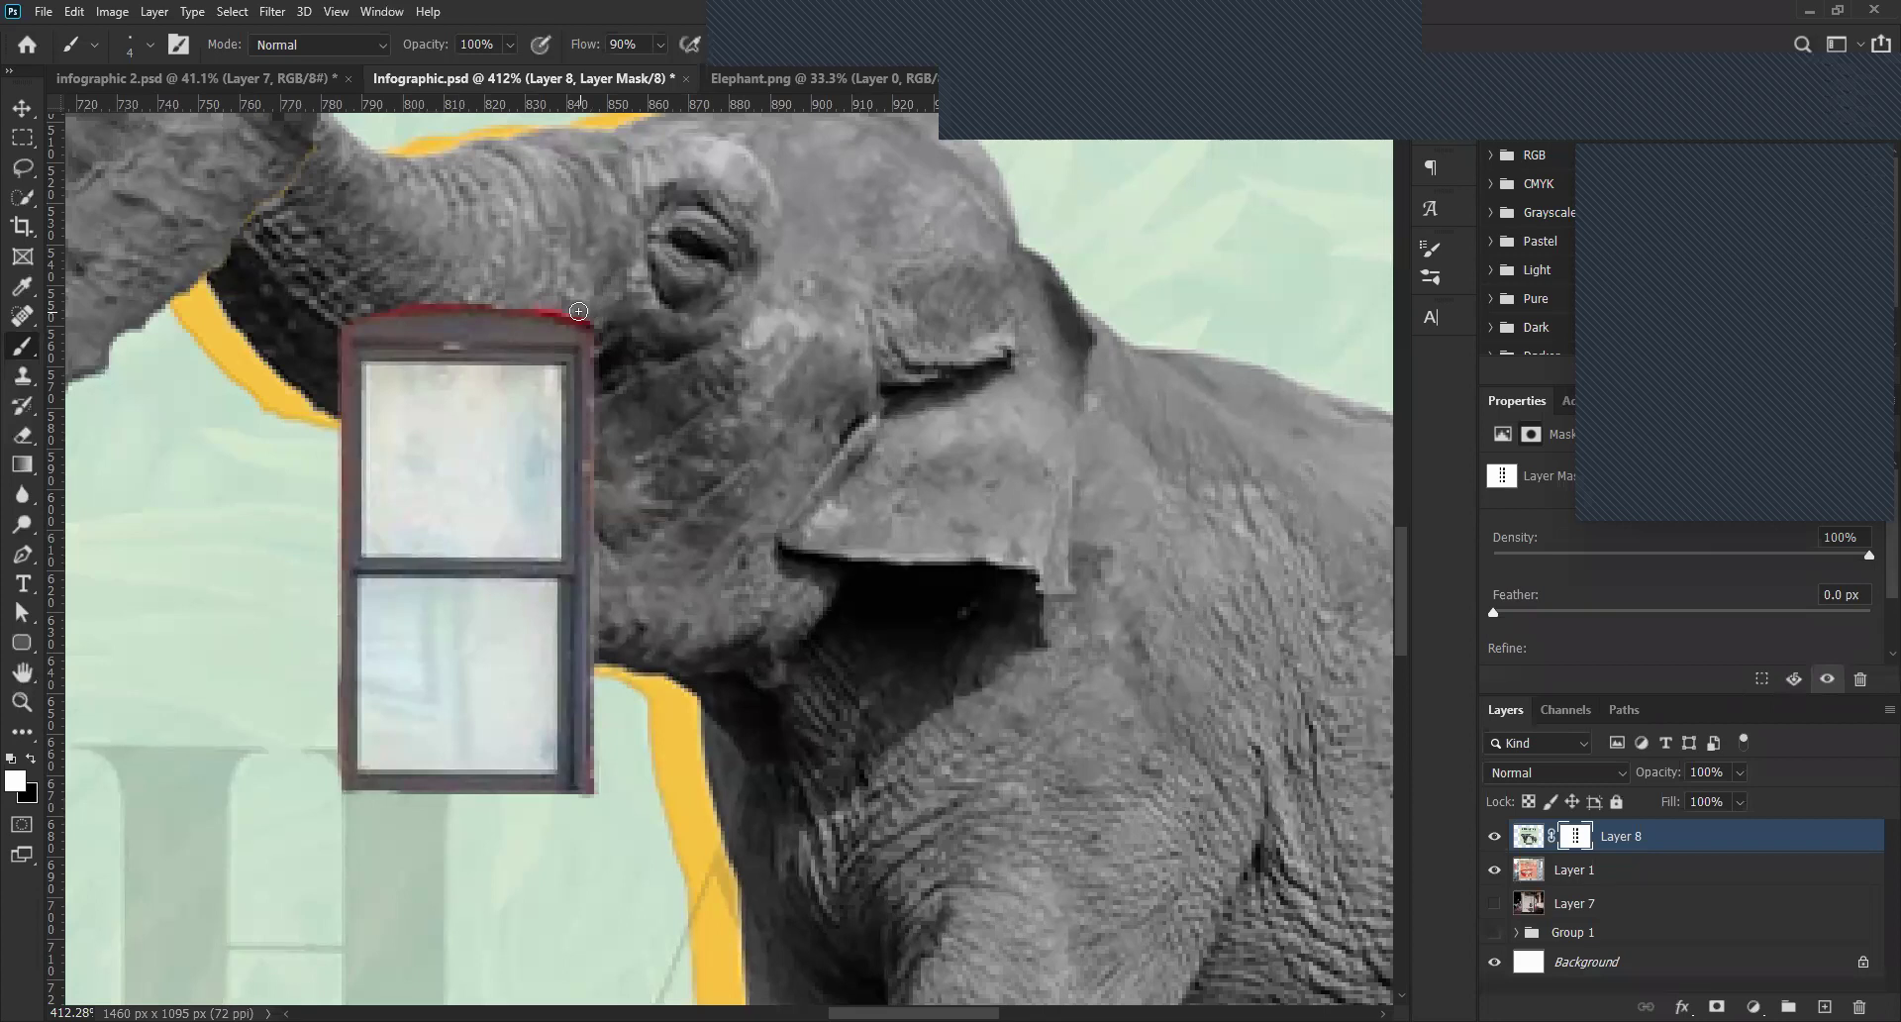
# Examine the whole poster on the building wall to check how its windows and edges blend.
pyautogui.press('v')
pyautogui.scroll(-2, 579, 317)
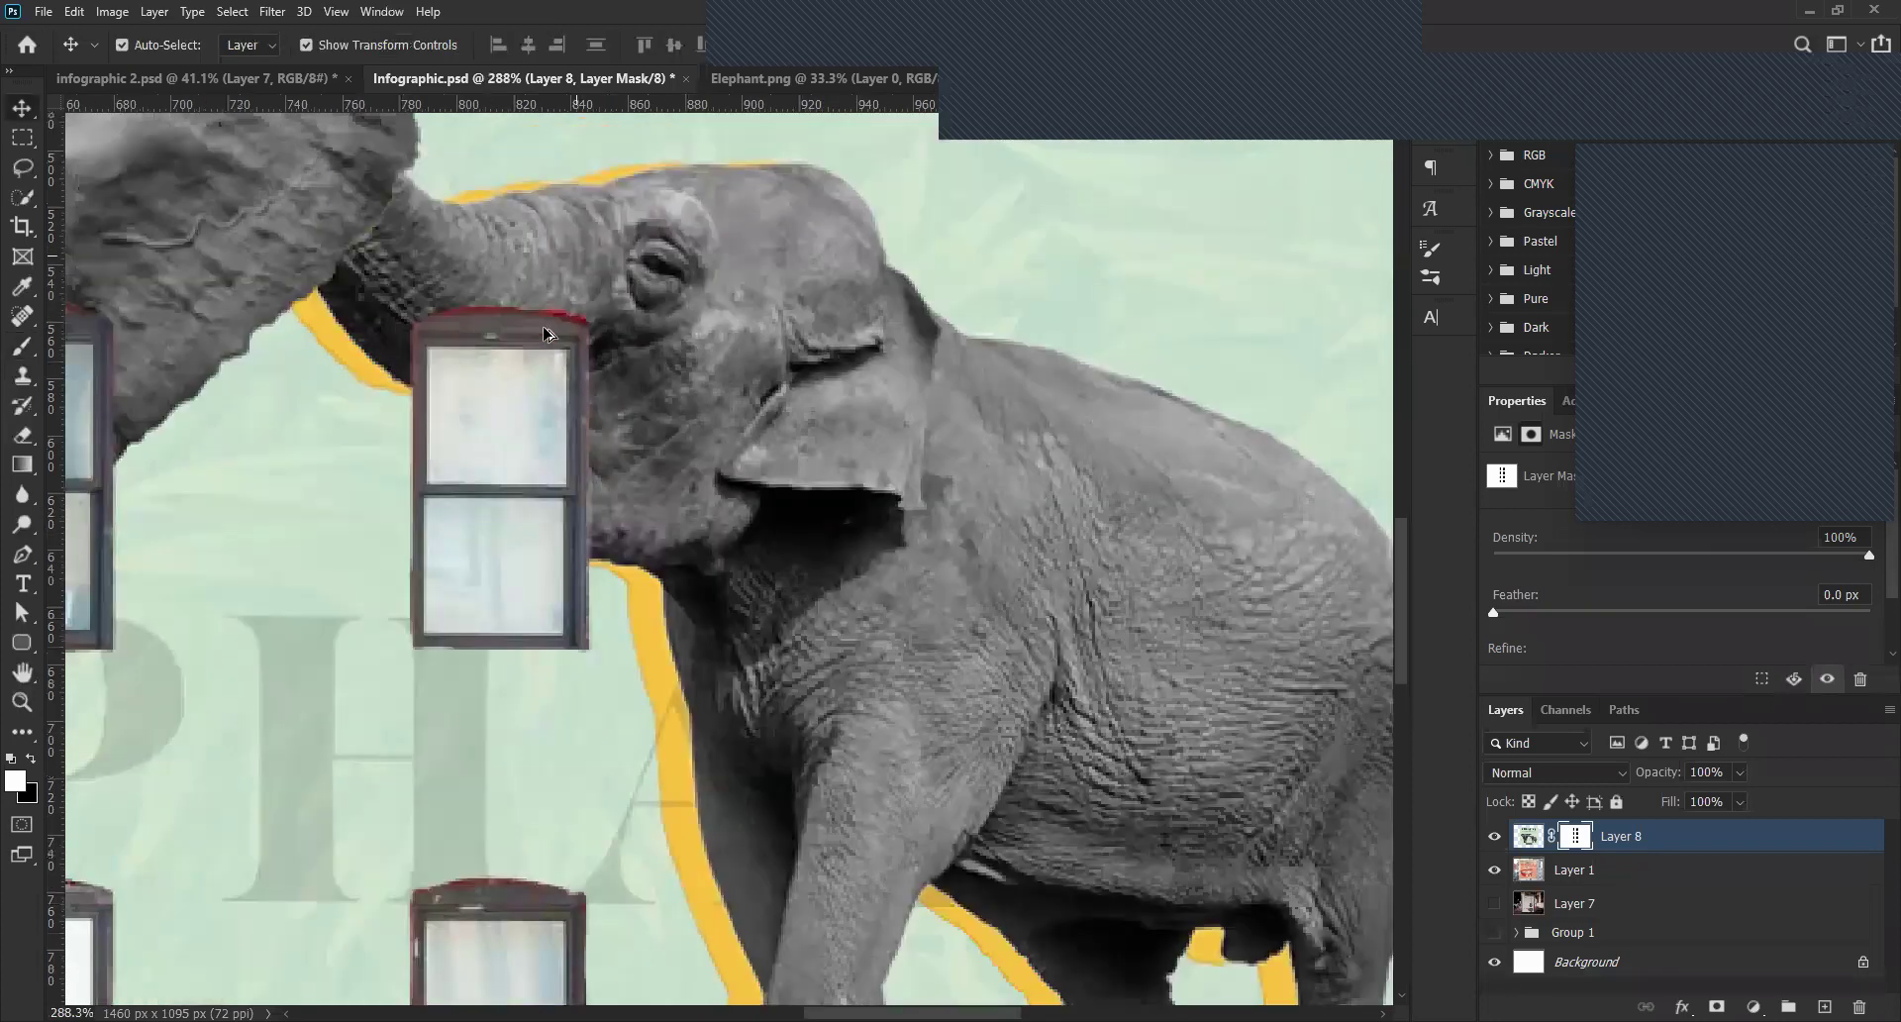
pyautogui.scroll(-5, 574, 317)
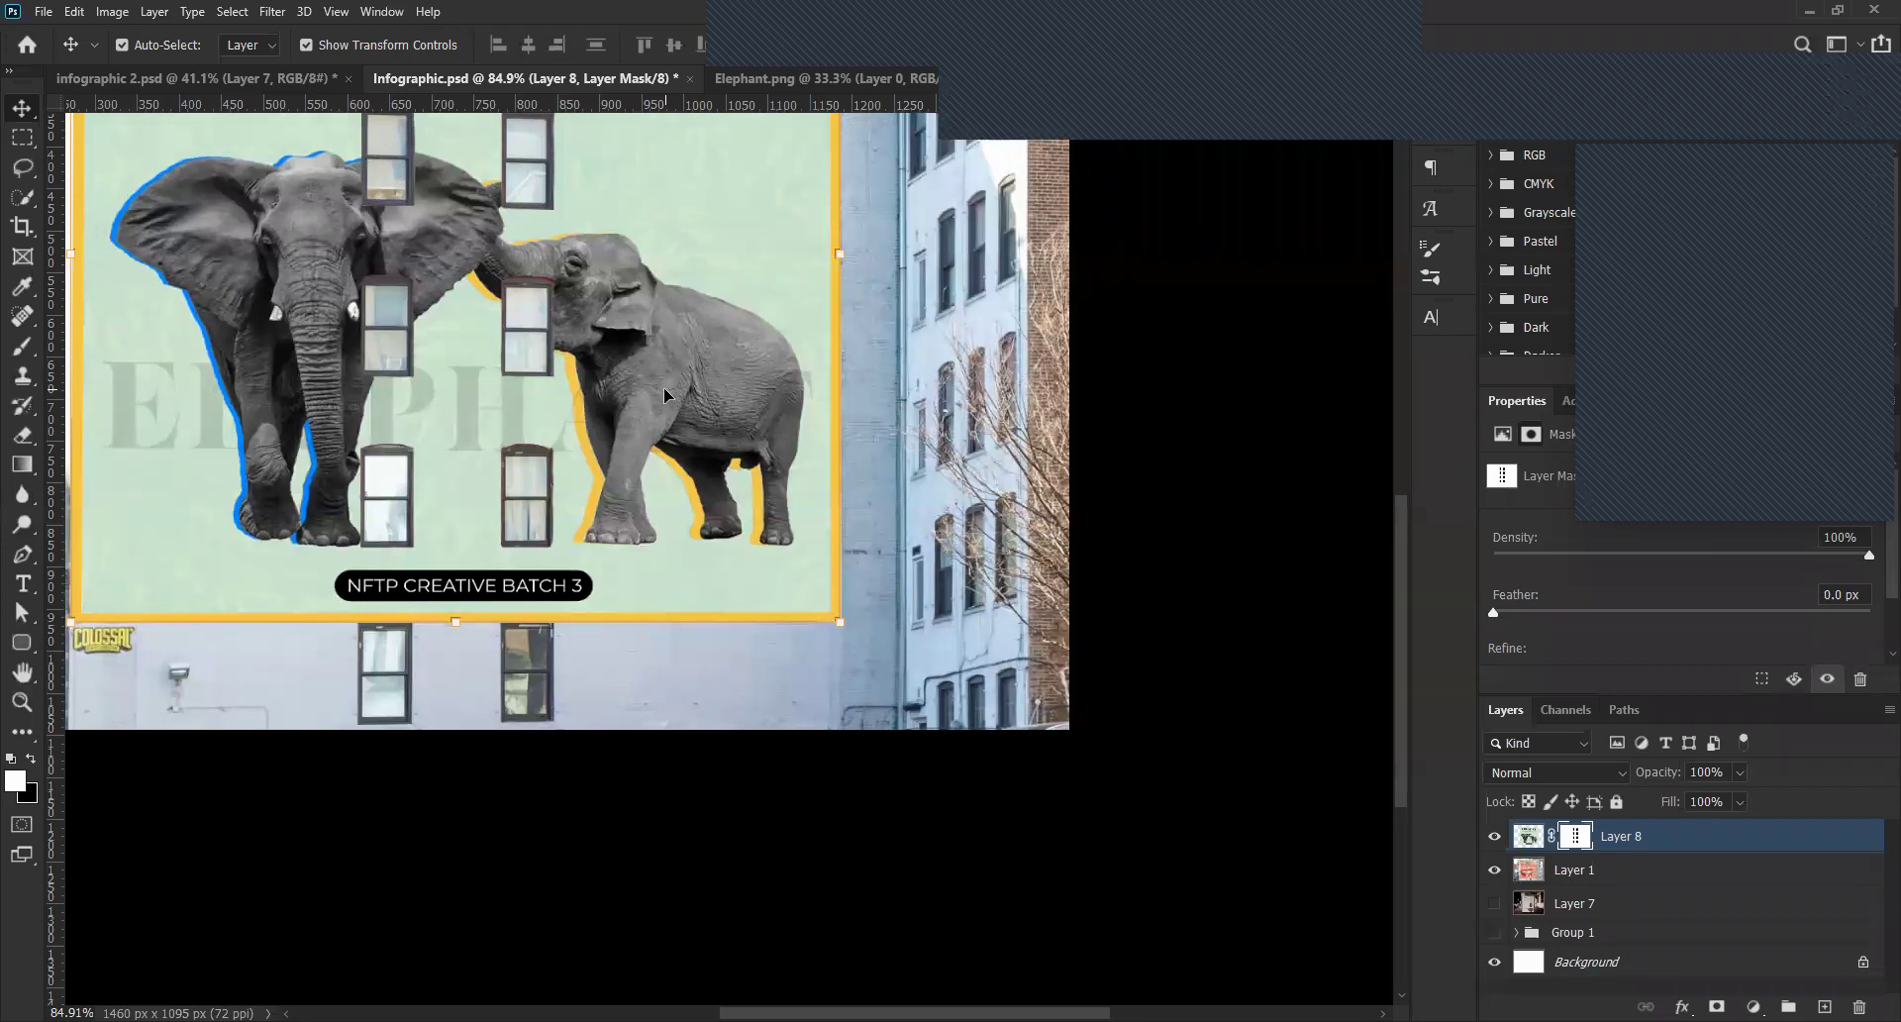
pyautogui.moveTo(877, 628); pyautogui.dragTo(1061, 662)
pyautogui.moveTo(665, 472); pyautogui.dragTo(671, 597)
pyautogui.moveTo(683, 497); pyautogui.dragTo(724, 708)
pyautogui.moveTo(981, 553); pyautogui.dragTo(927, 453)
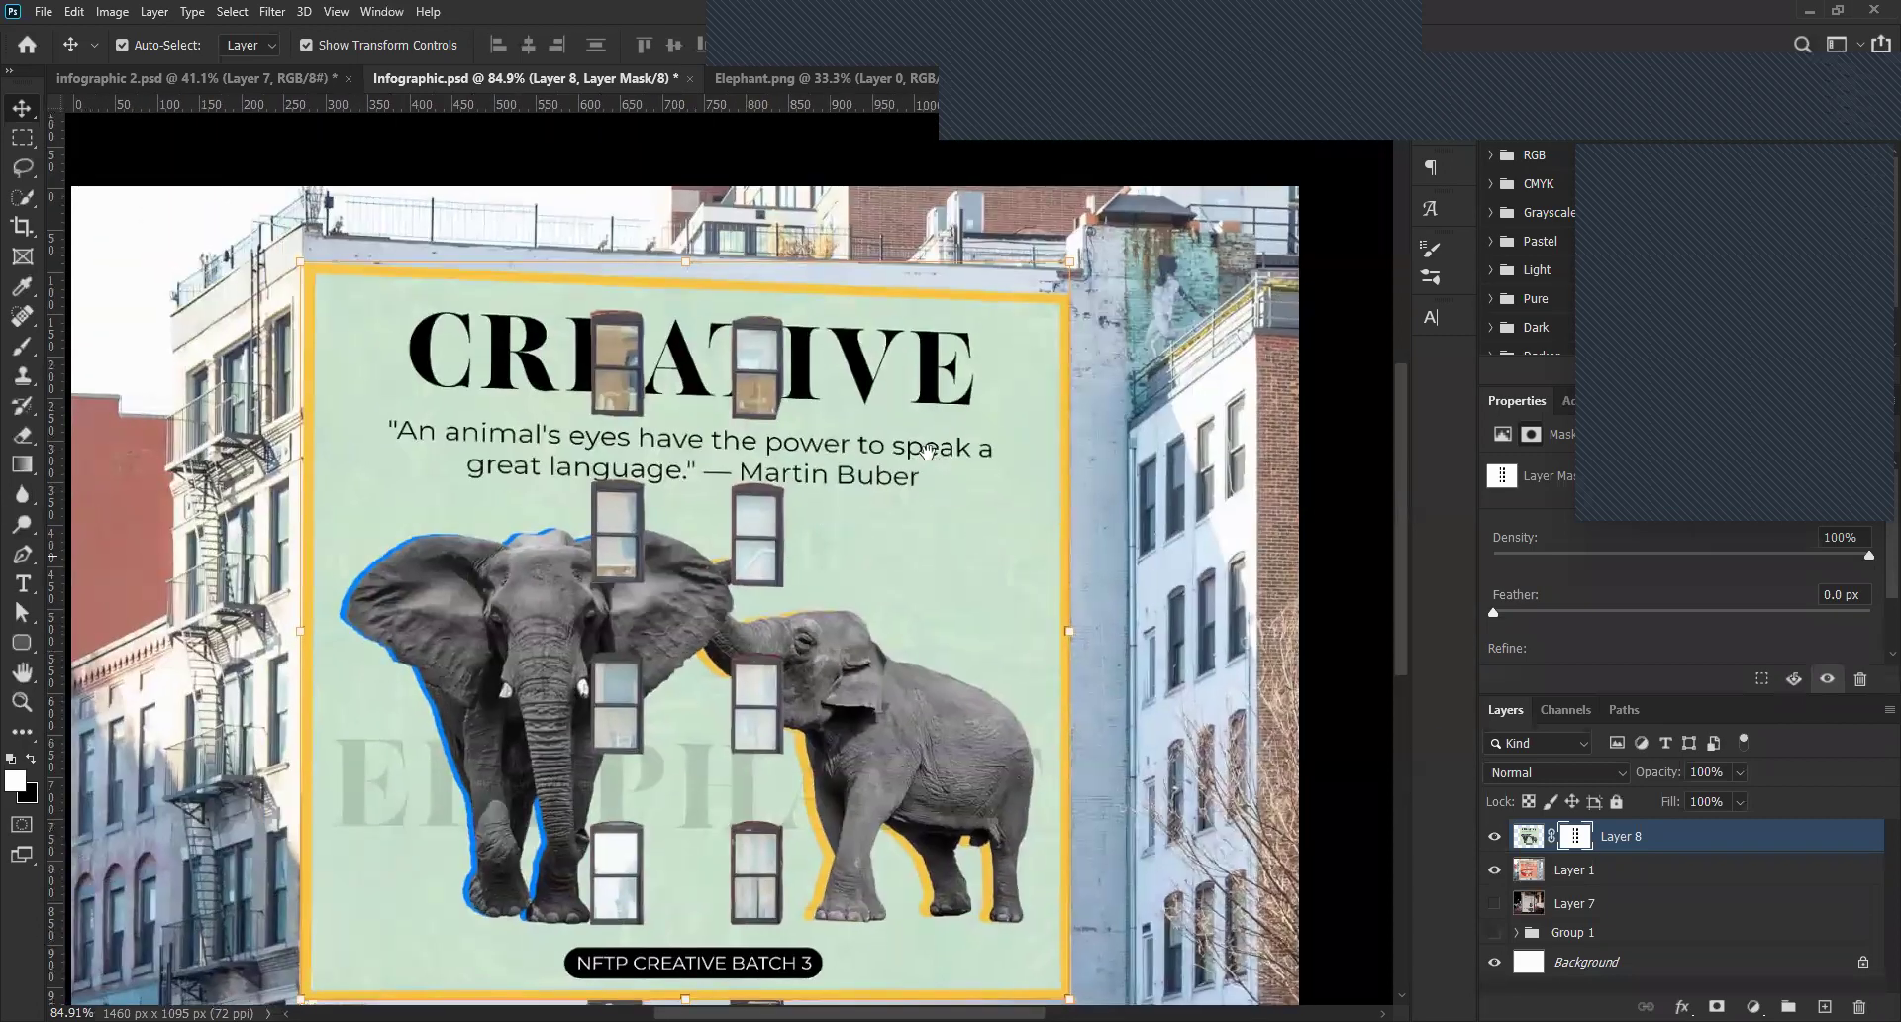
pyautogui.scroll(-5, 798, 543)
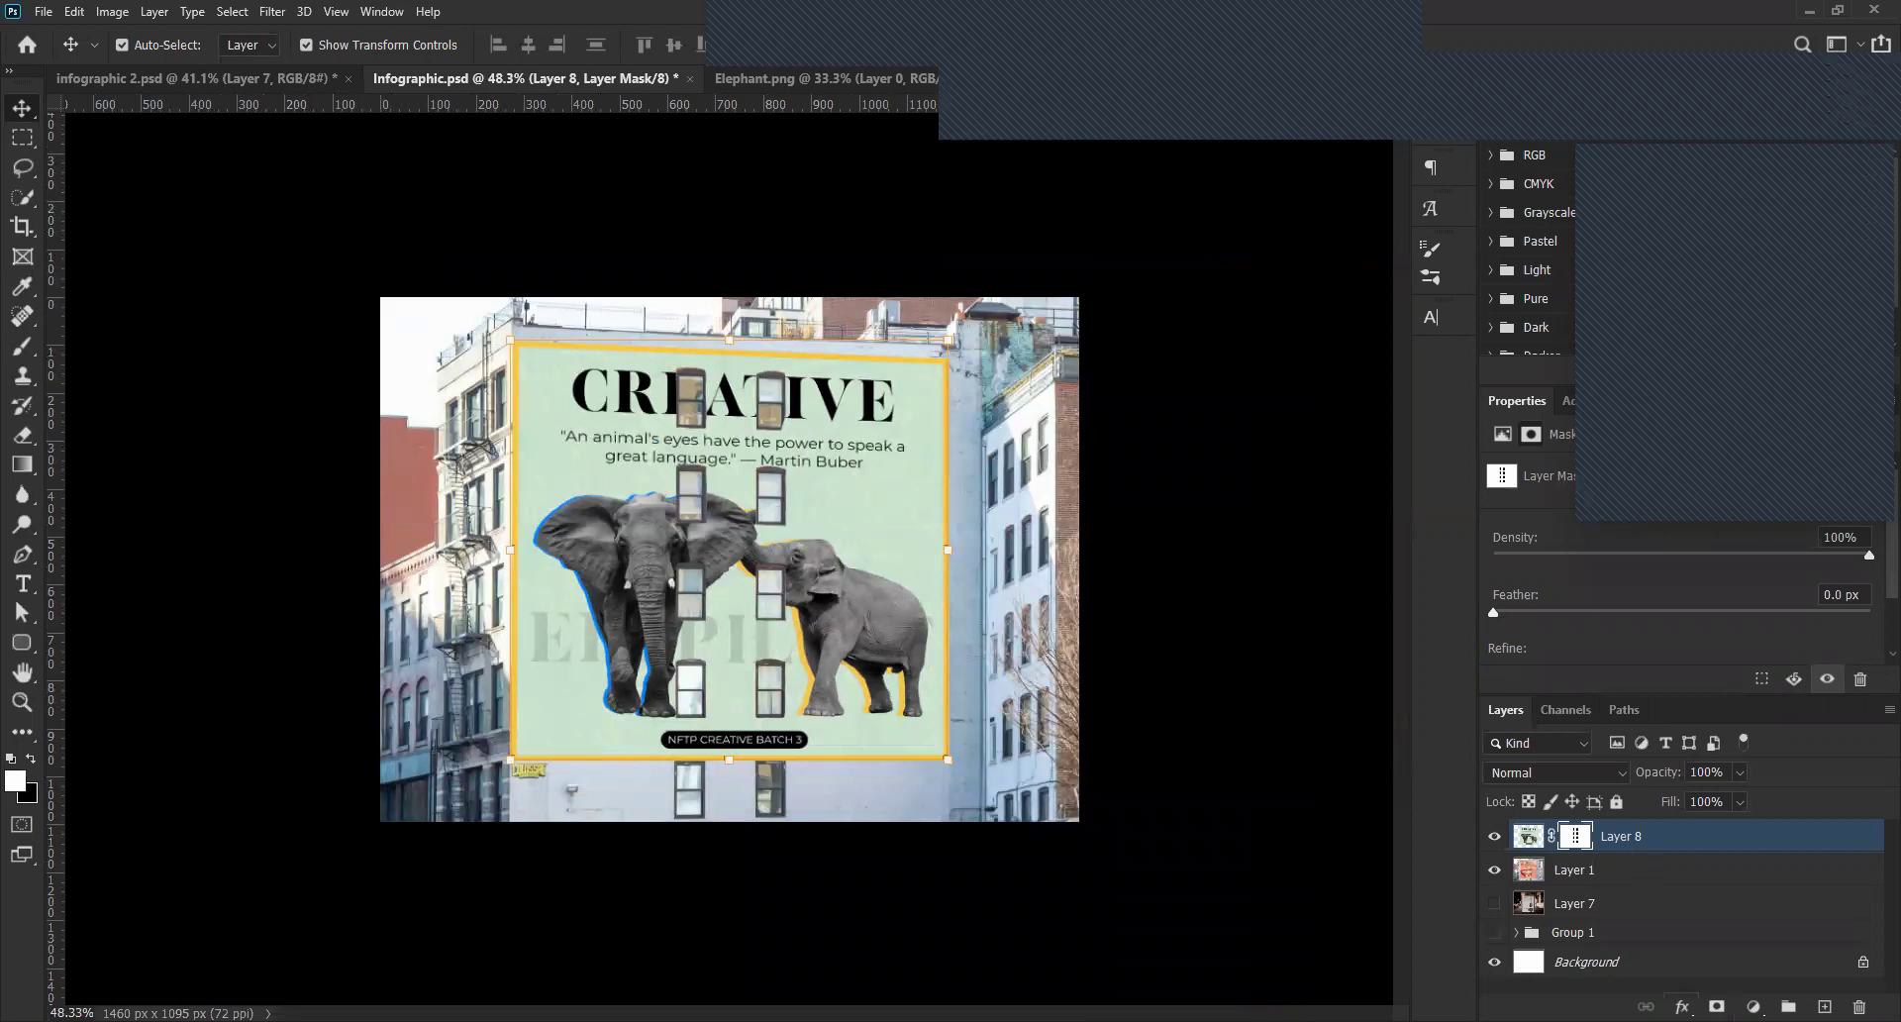
# Add a Levels adjustment clipped to Layer 8 and set its midtone input level to 0.65.
pyautogui.click(1754, 1006)
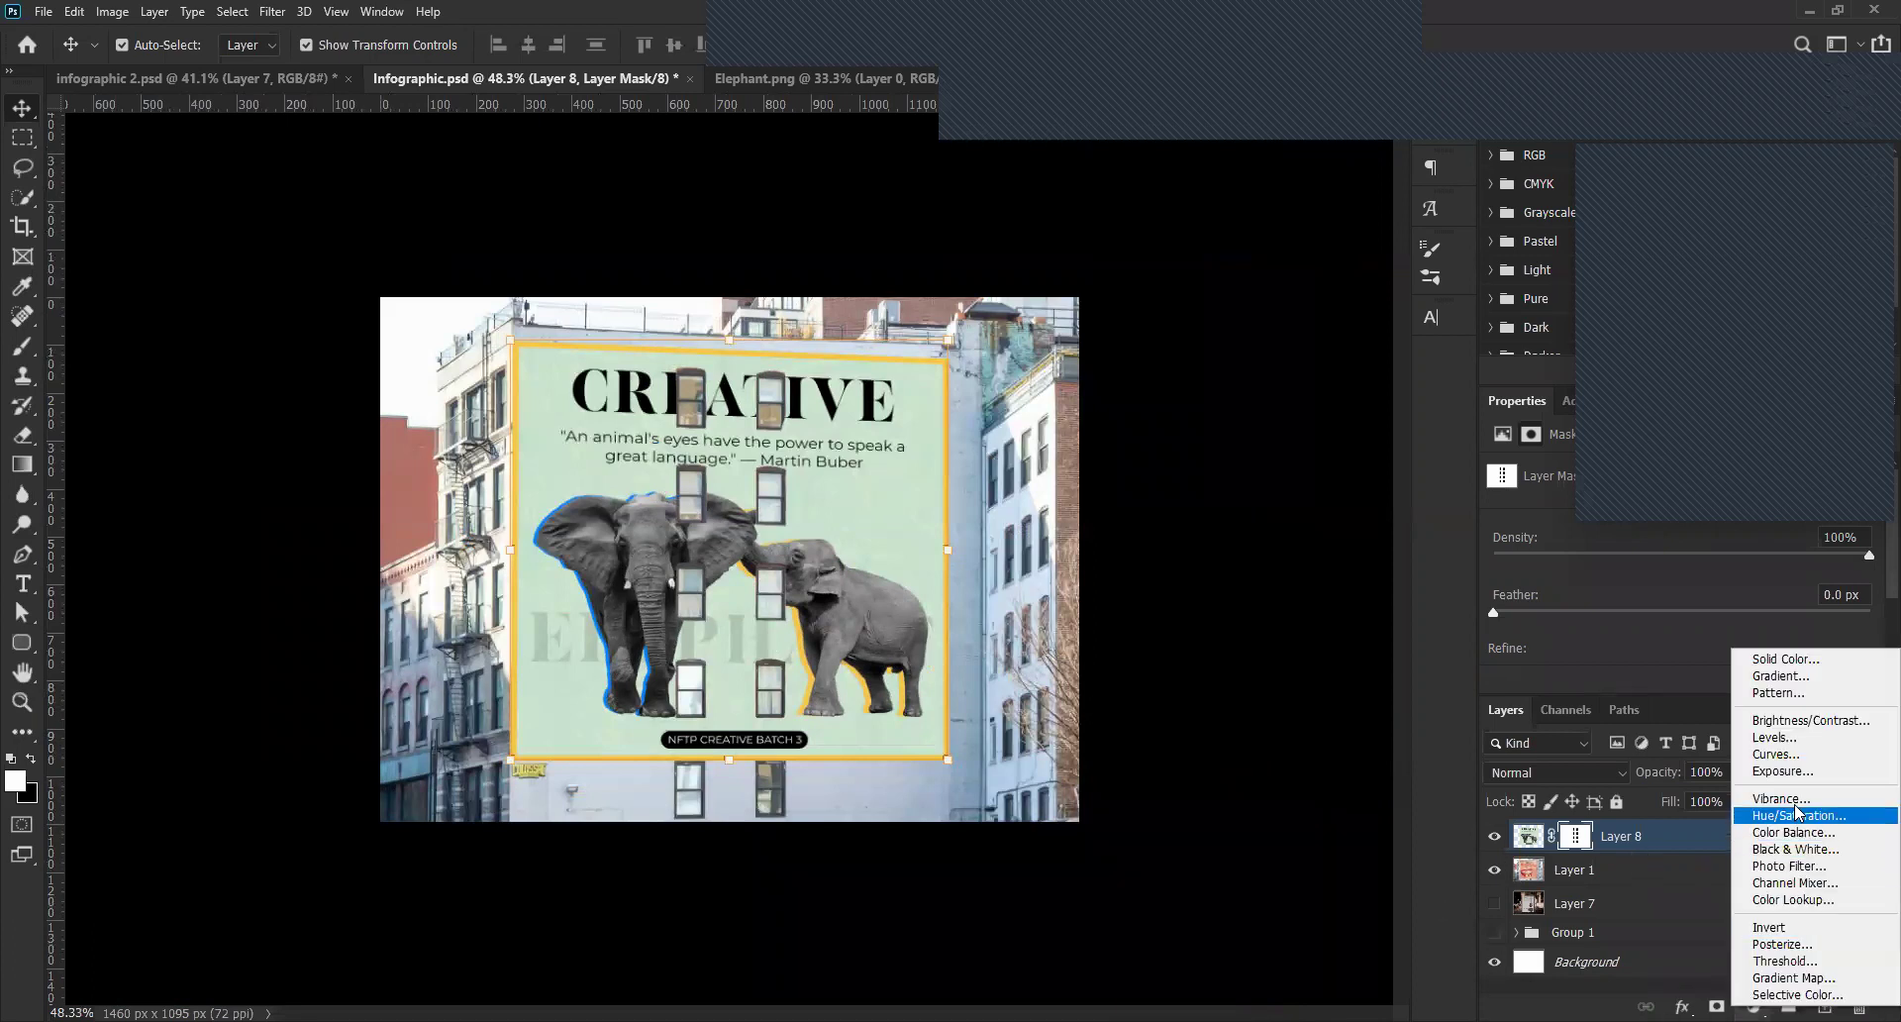
pyautogui.click(1793, 745)
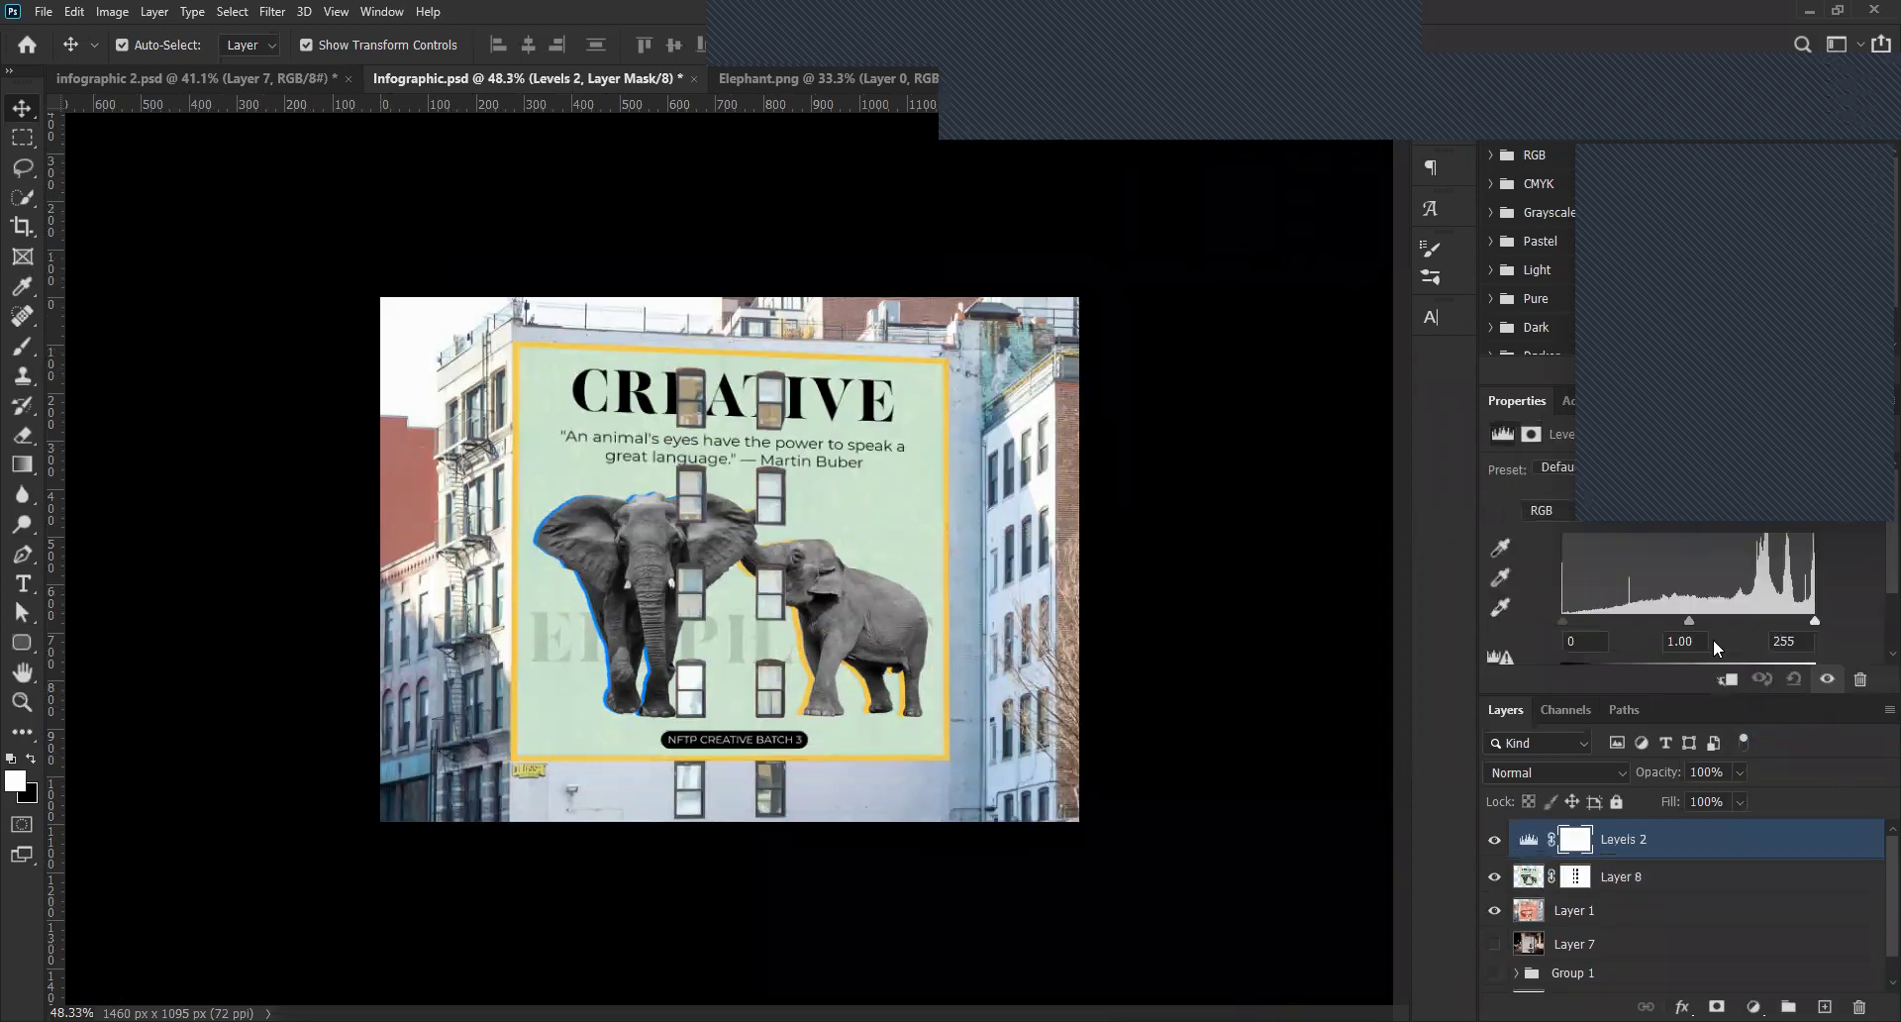
pyautogui.moveTo(1688, 615); pyautogui.dragTo(1720, 615)
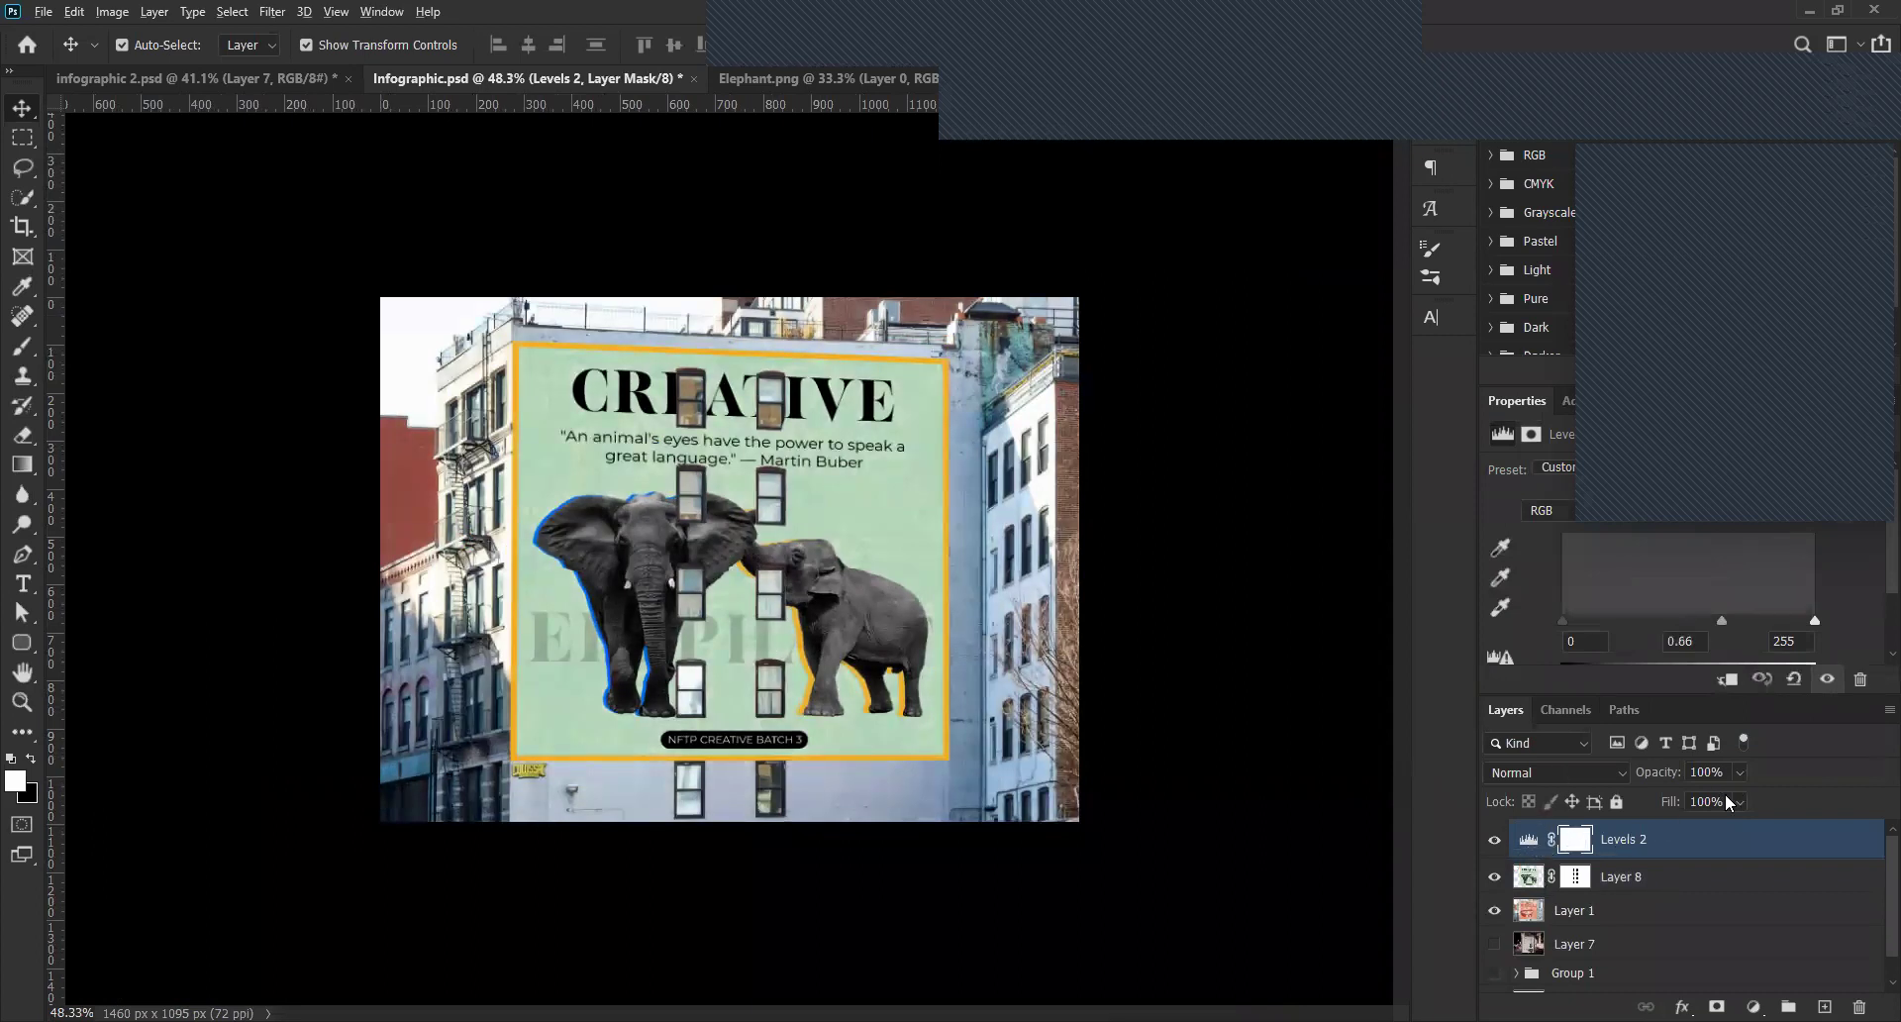
pyautogui.click(1728, 680)
pyautogui.moveTo(1732, 623); pyautogui.dragTo(1718, 622)
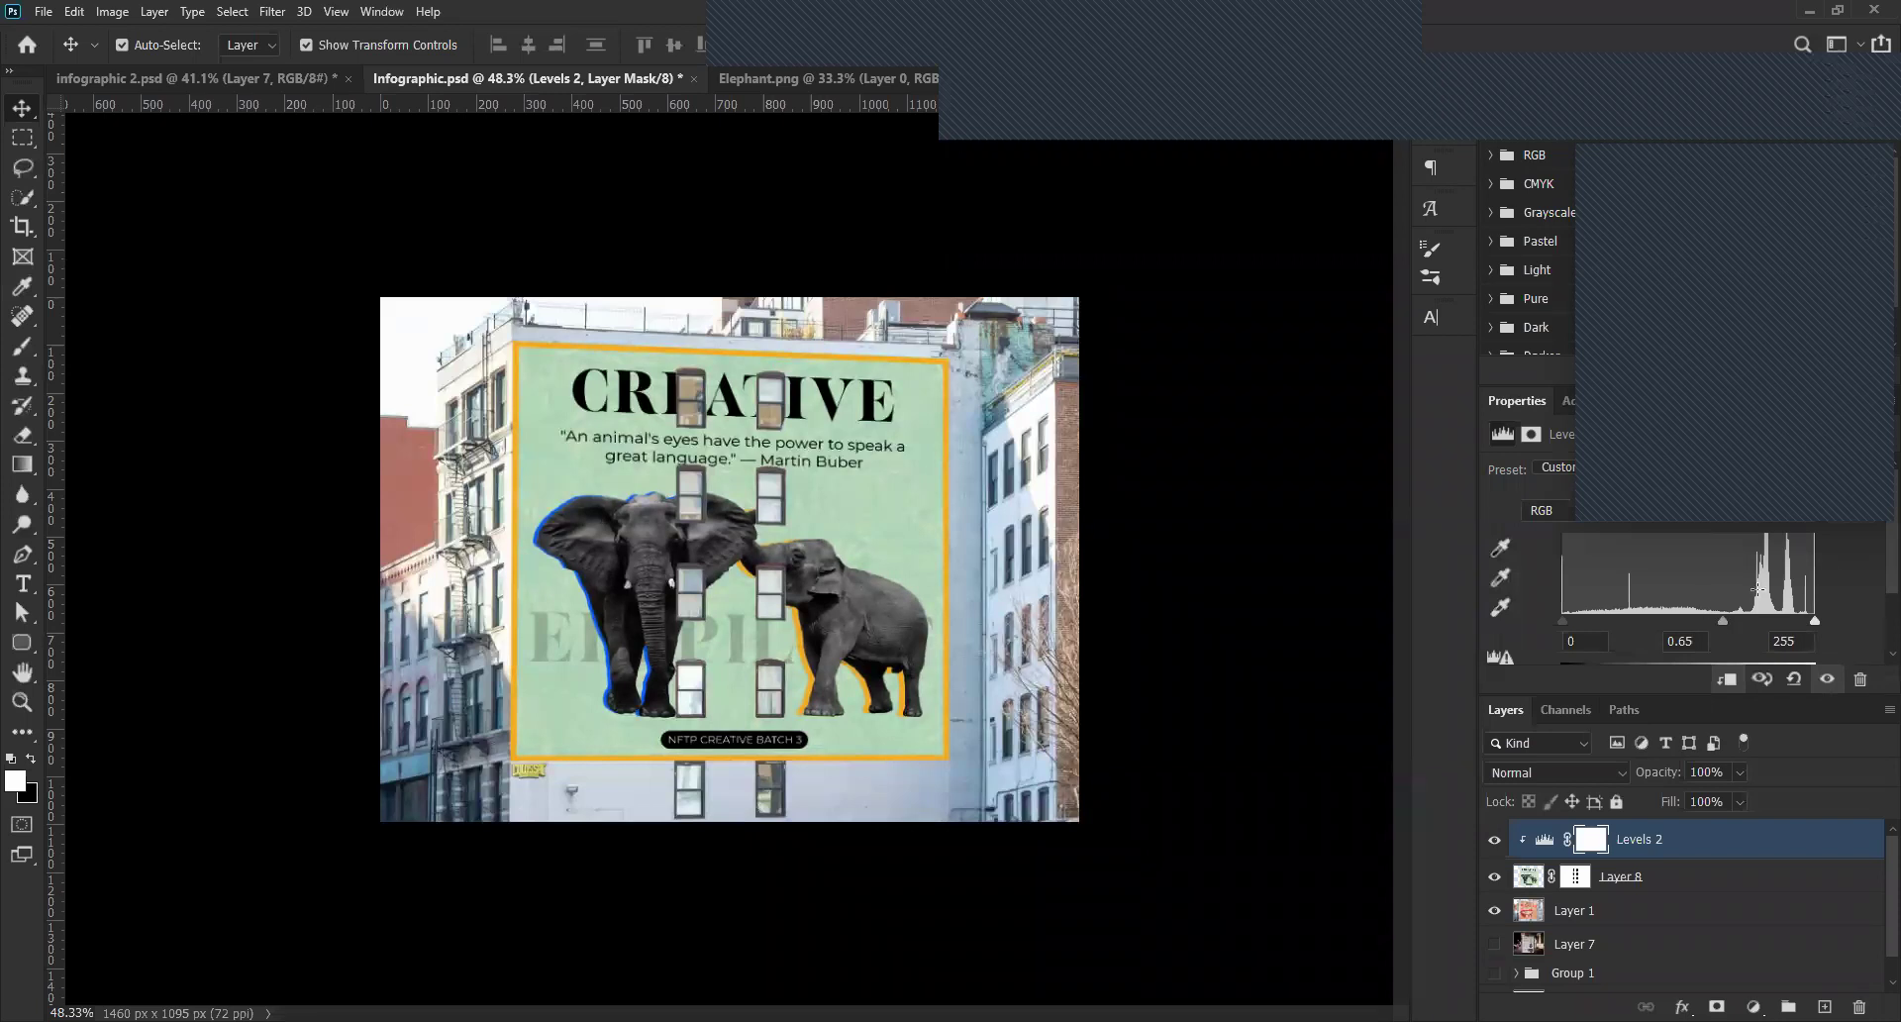
# Lower the Levels adjustment's white output level to 244.
pyautogui.scroll(-3, 1837, 576)
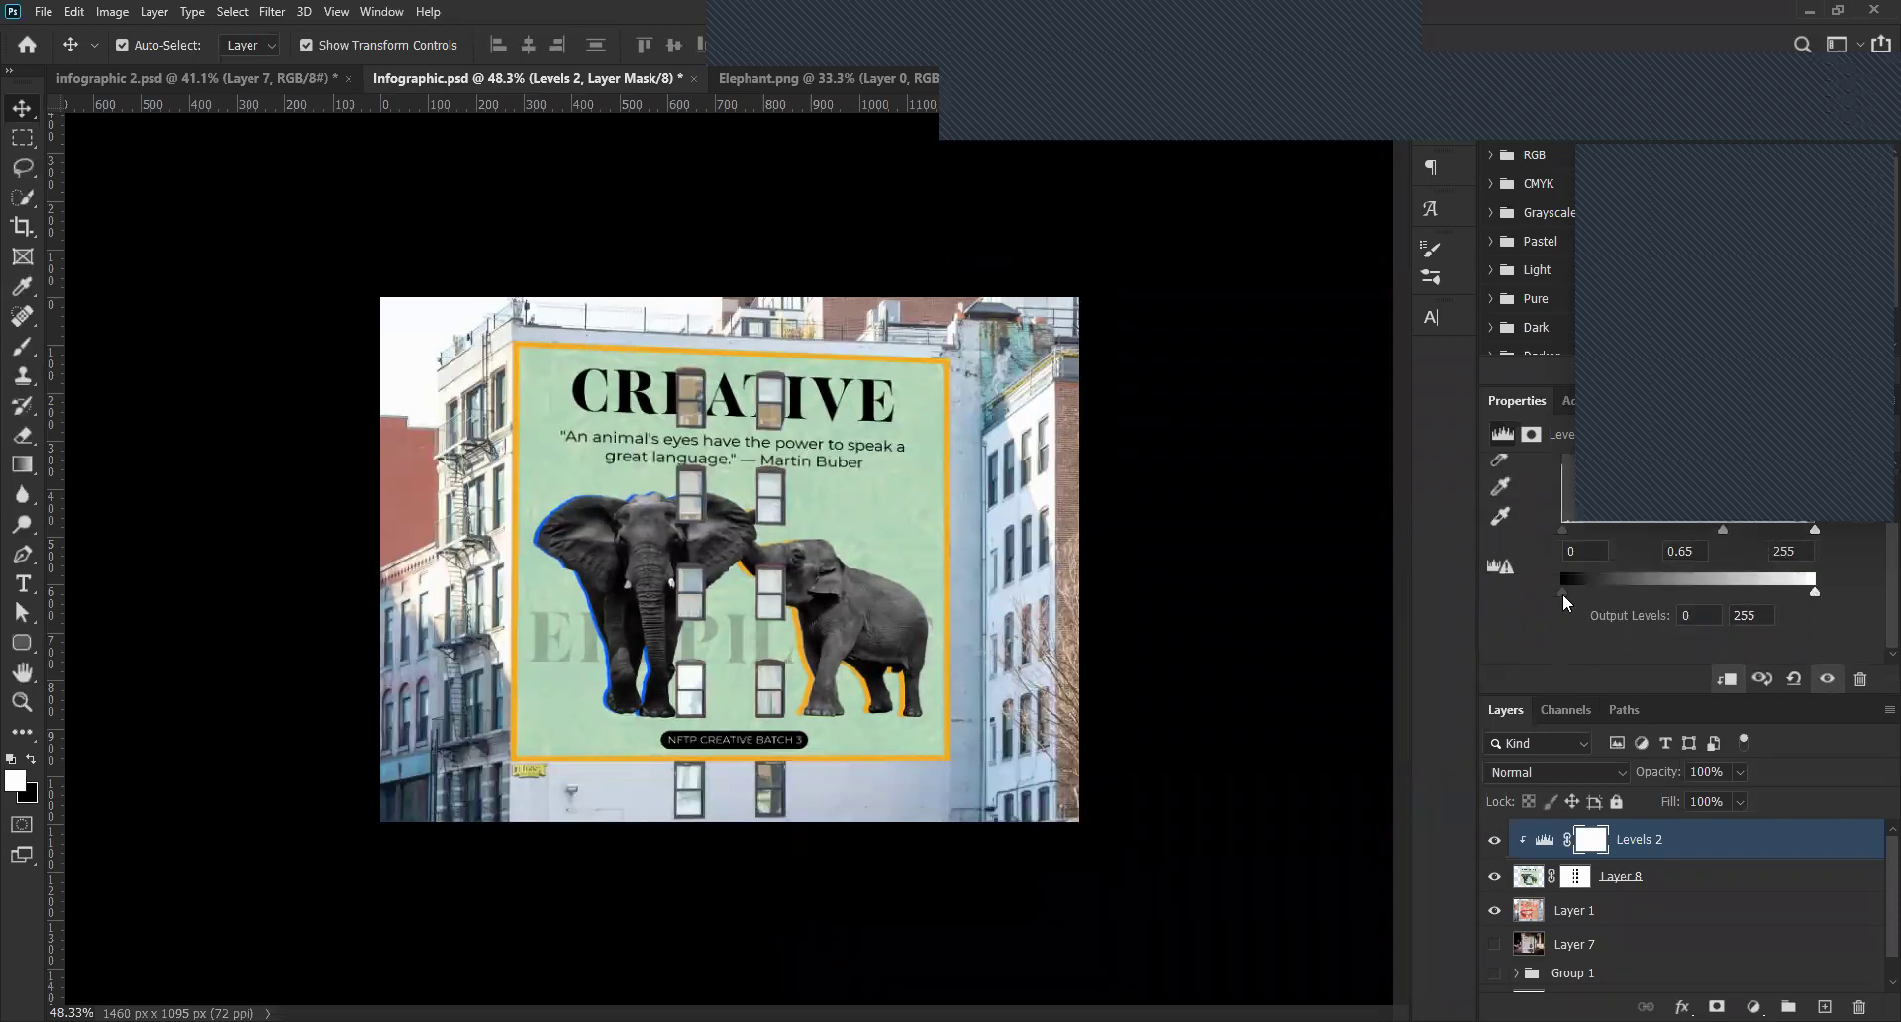
pyautogui.moveTo(1567, 591)
pyautogui.mouseDown()
pyautogui.moveTo(1596, 592)
pyautogui.moveTo(1538, 597)
pyautogui.mouseUp()
pyautogui.moveTo(1820, 597)
pyautogui.mouseDown()
pyautogui.moveTo(1788, 596)
pyautogui.moveTo(1807, 593)
pyautogui.mouseUp()
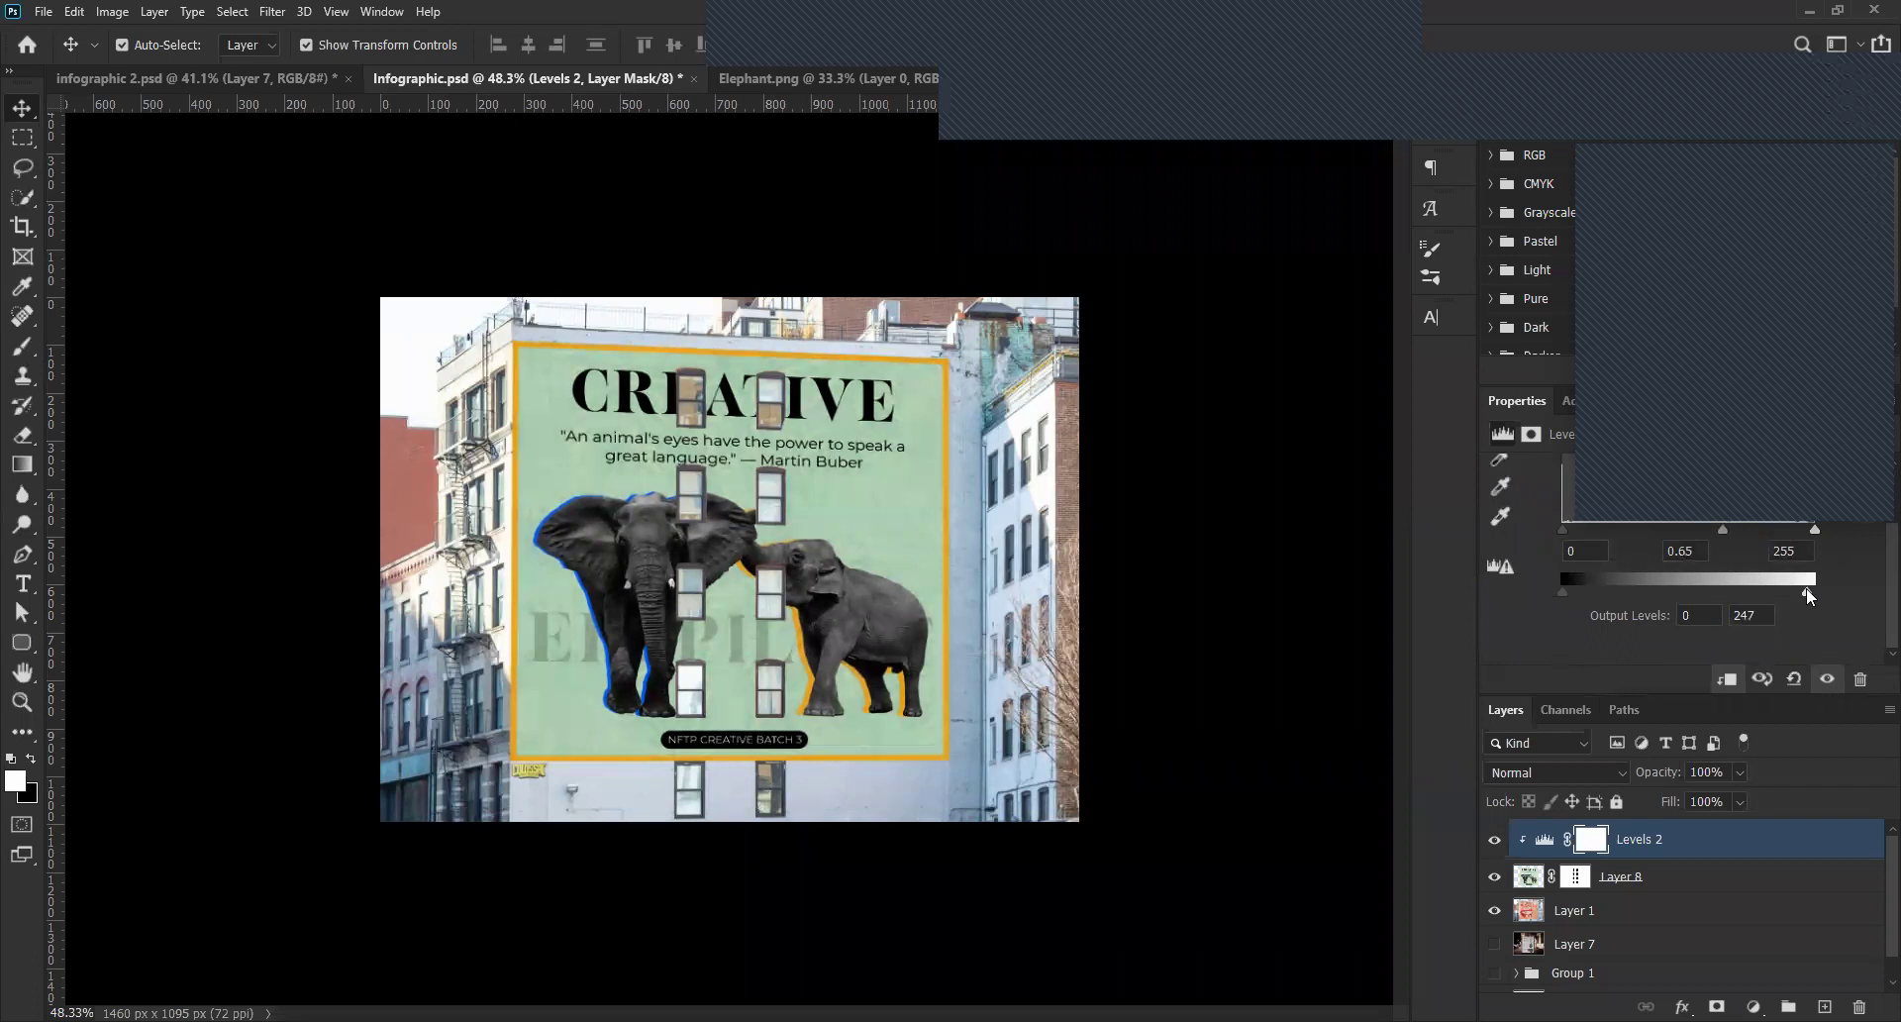
pyautogui.click(1278, 576)
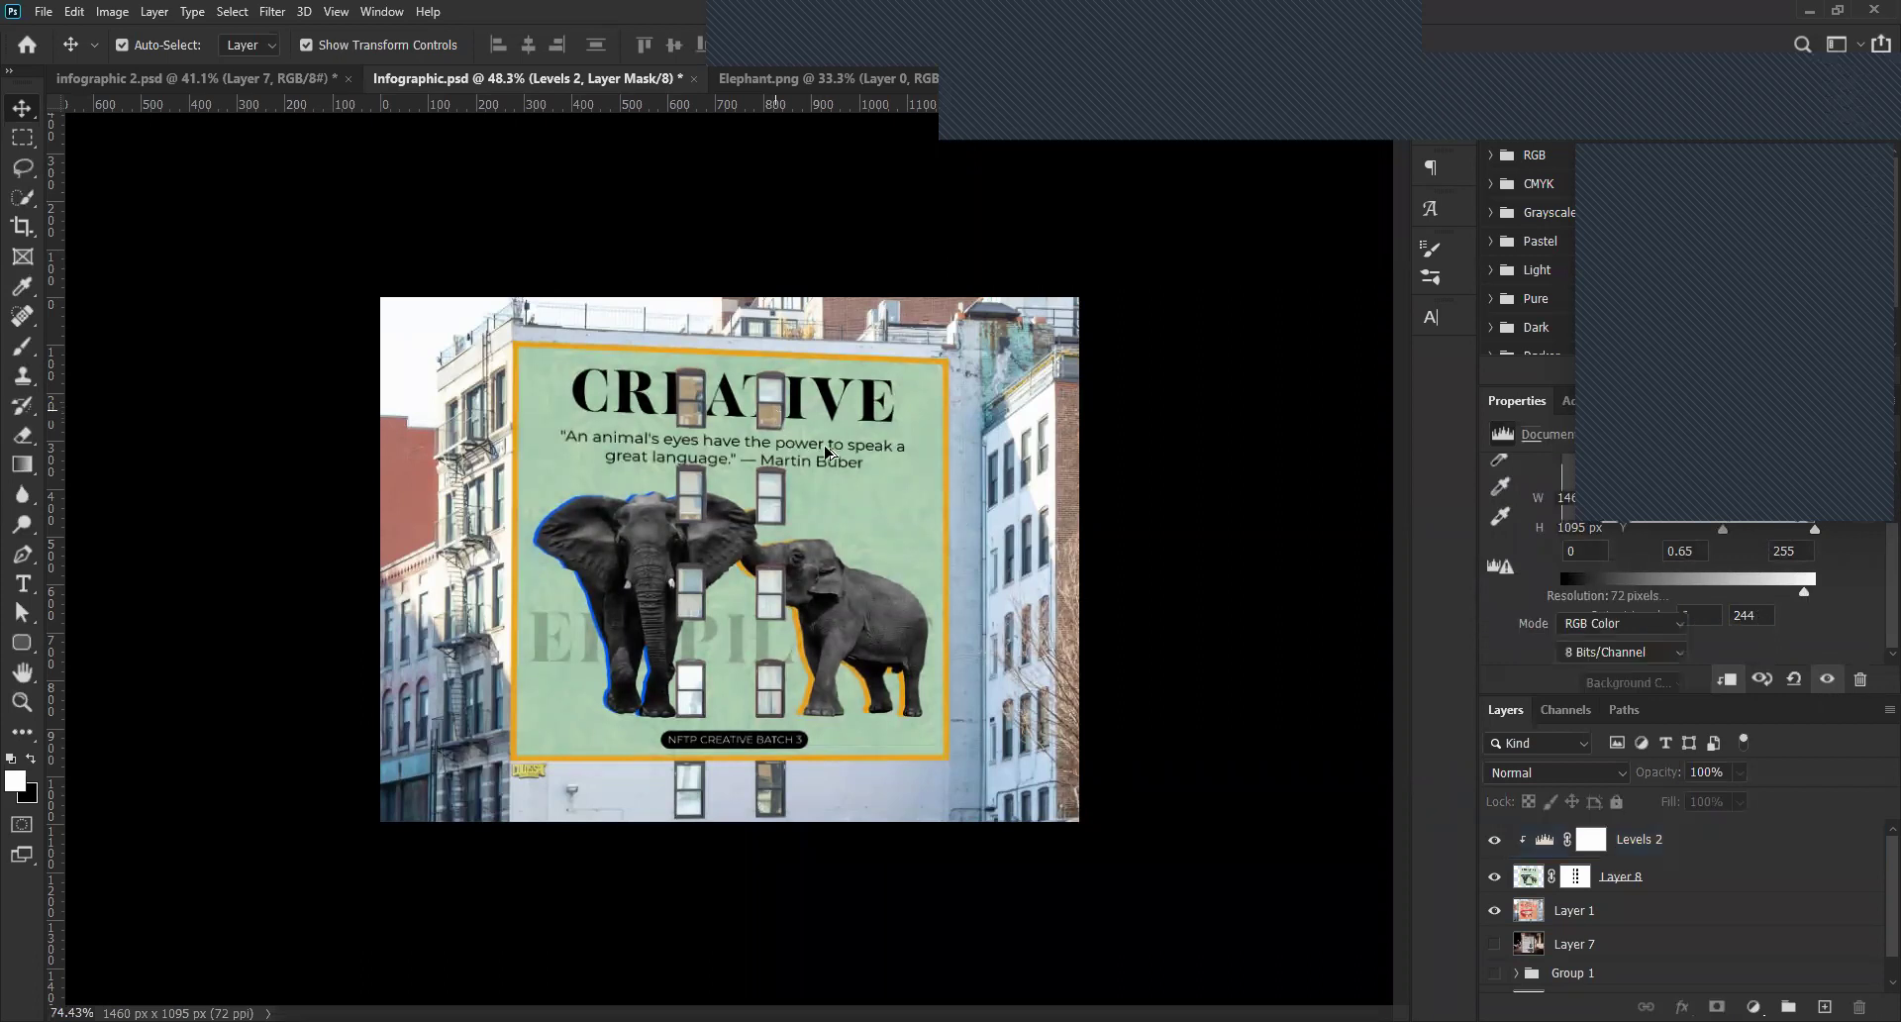
# Paint black on Layer 8's mask along the lower-right edge of the window over the headline's T to restore its missing frame corner.
pyautogui.scroll(8, 851, 535)
pyautogui.scroll(4, 868, 672)
pyautogui.scroll(2, 904, 530)
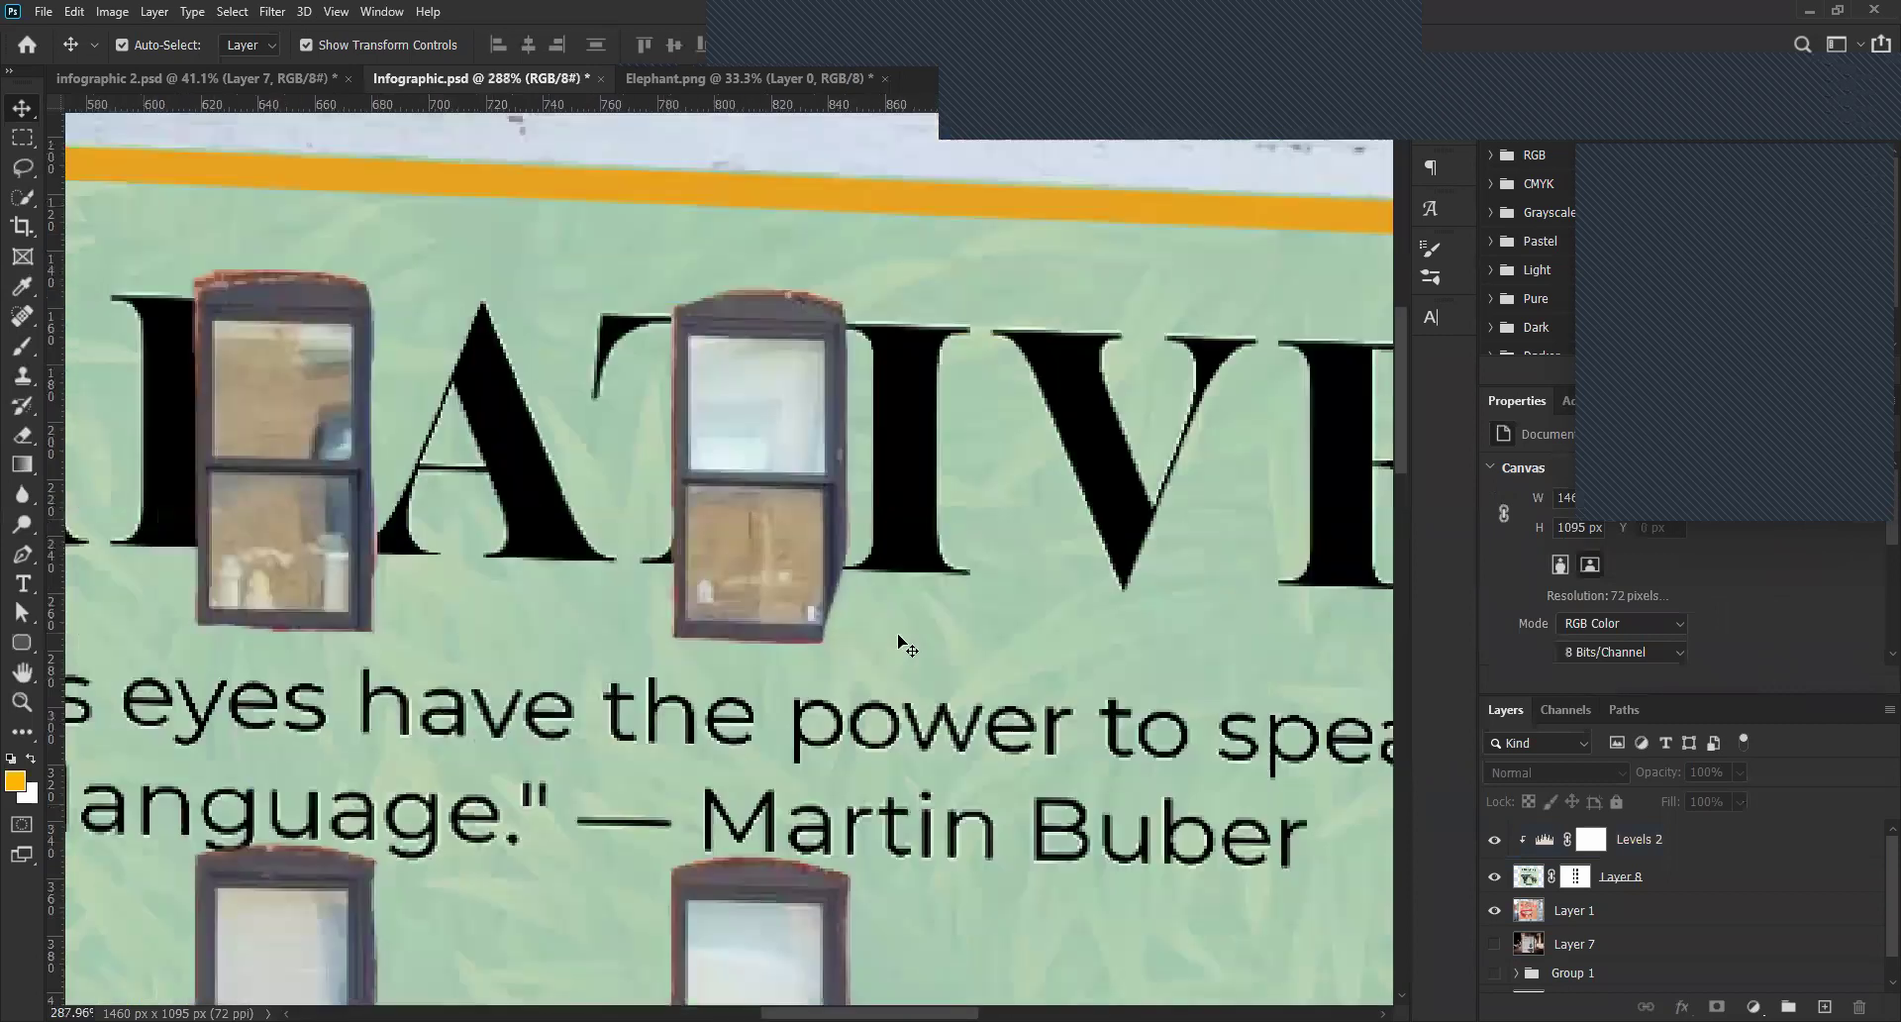
pyautogui.scroll(2, 803, 567)
pyautogui.click(798, 560)
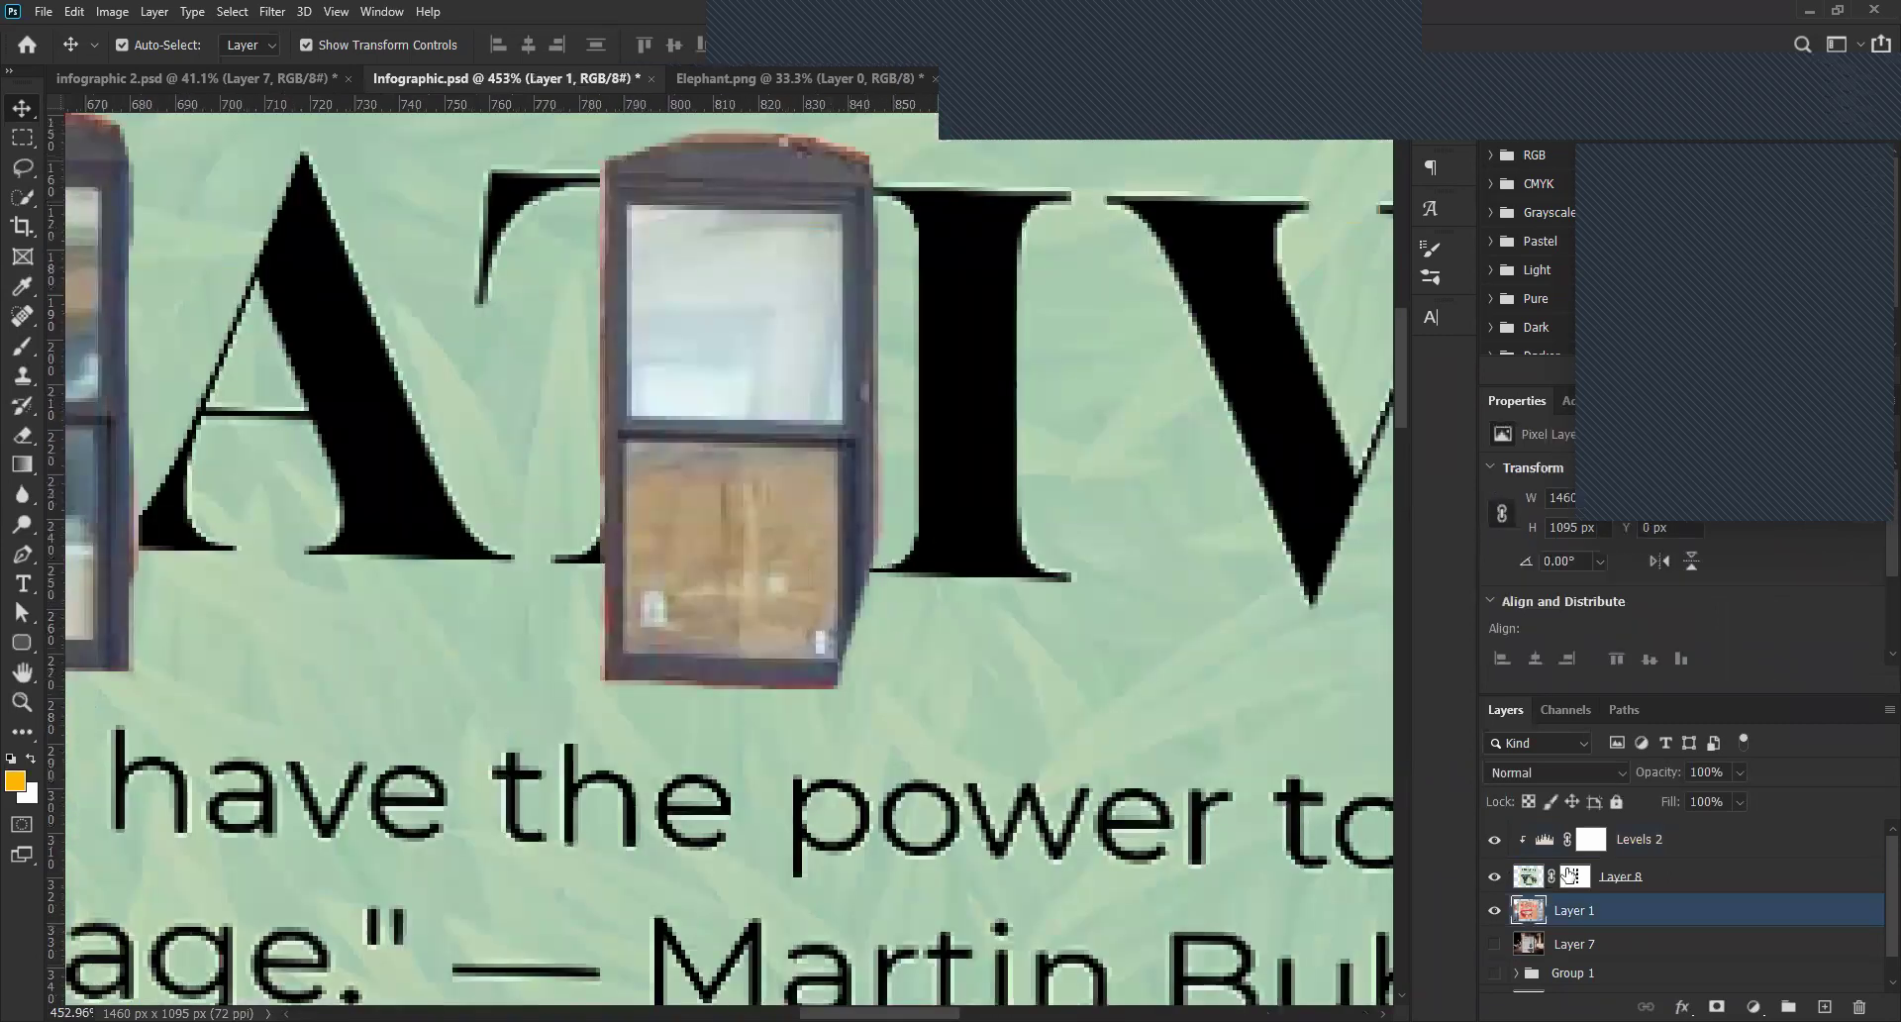
pyautogui.click(1570, 877)
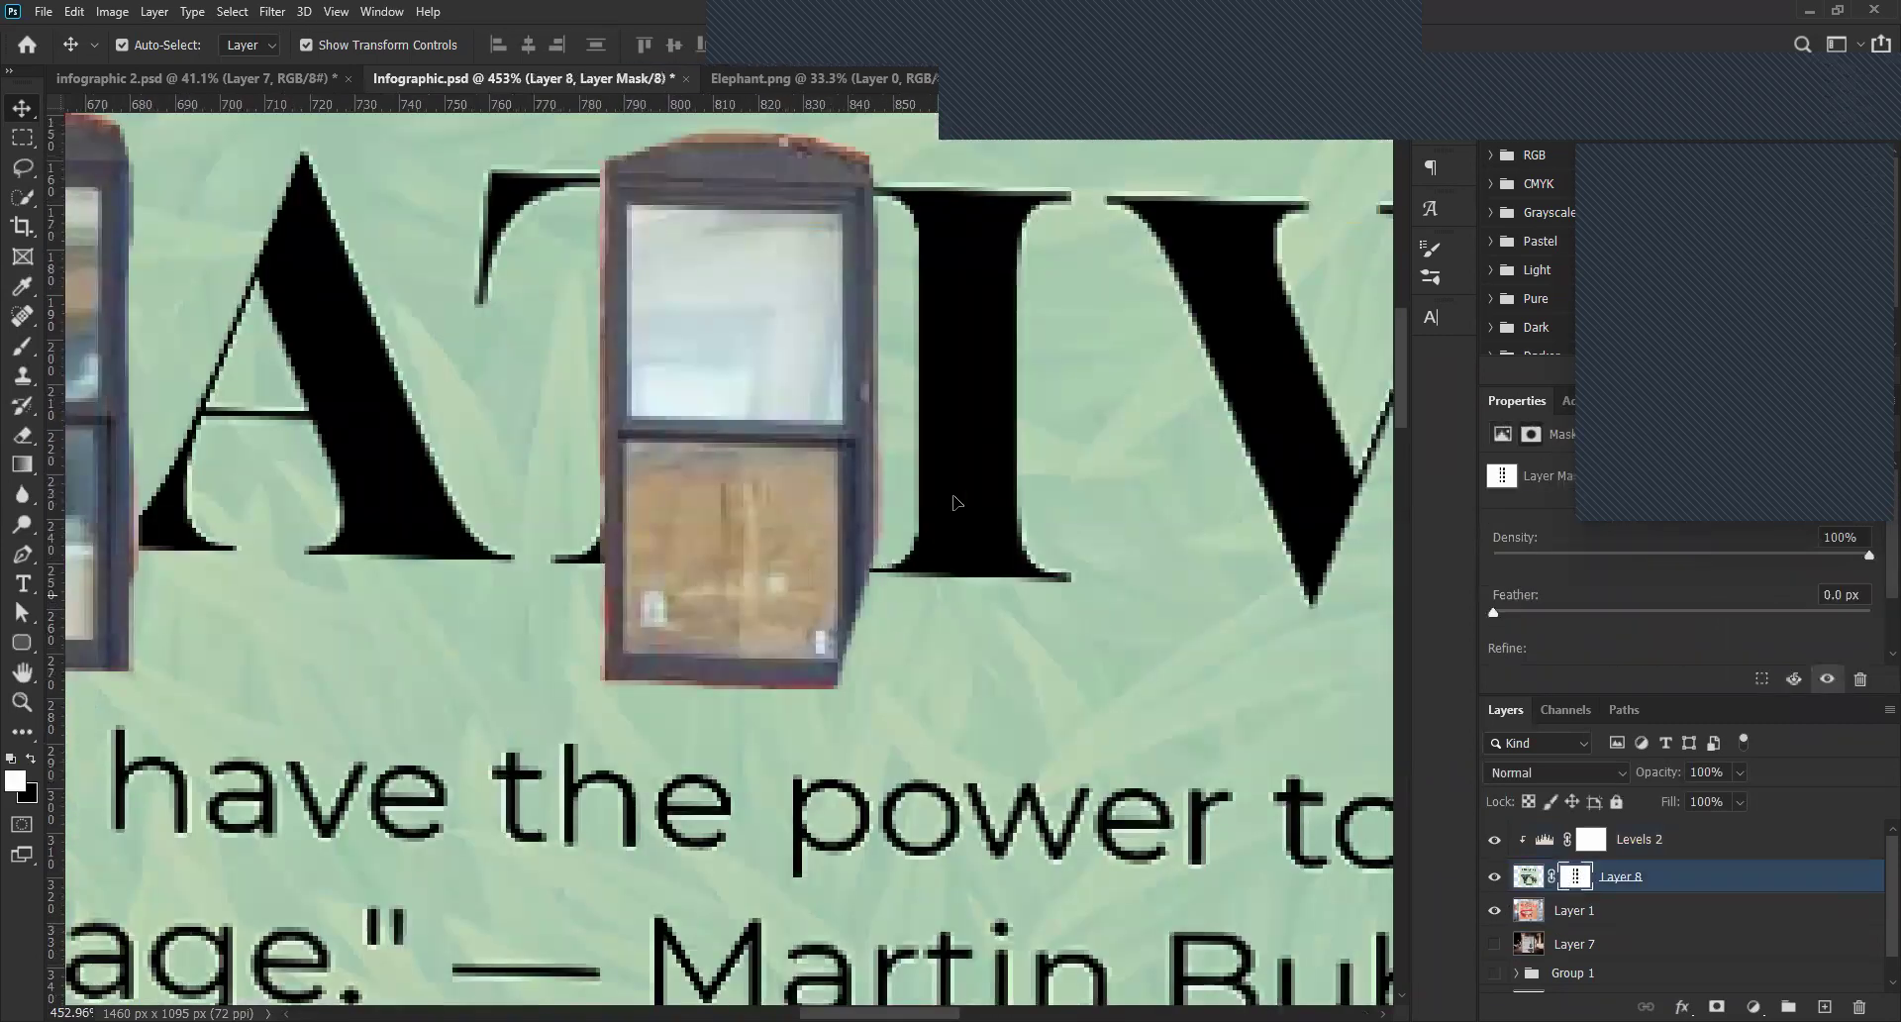
pyautogui.press('b')
pyautogui.moveTo(859, 487); pyautogui.dragTo(853, 635)
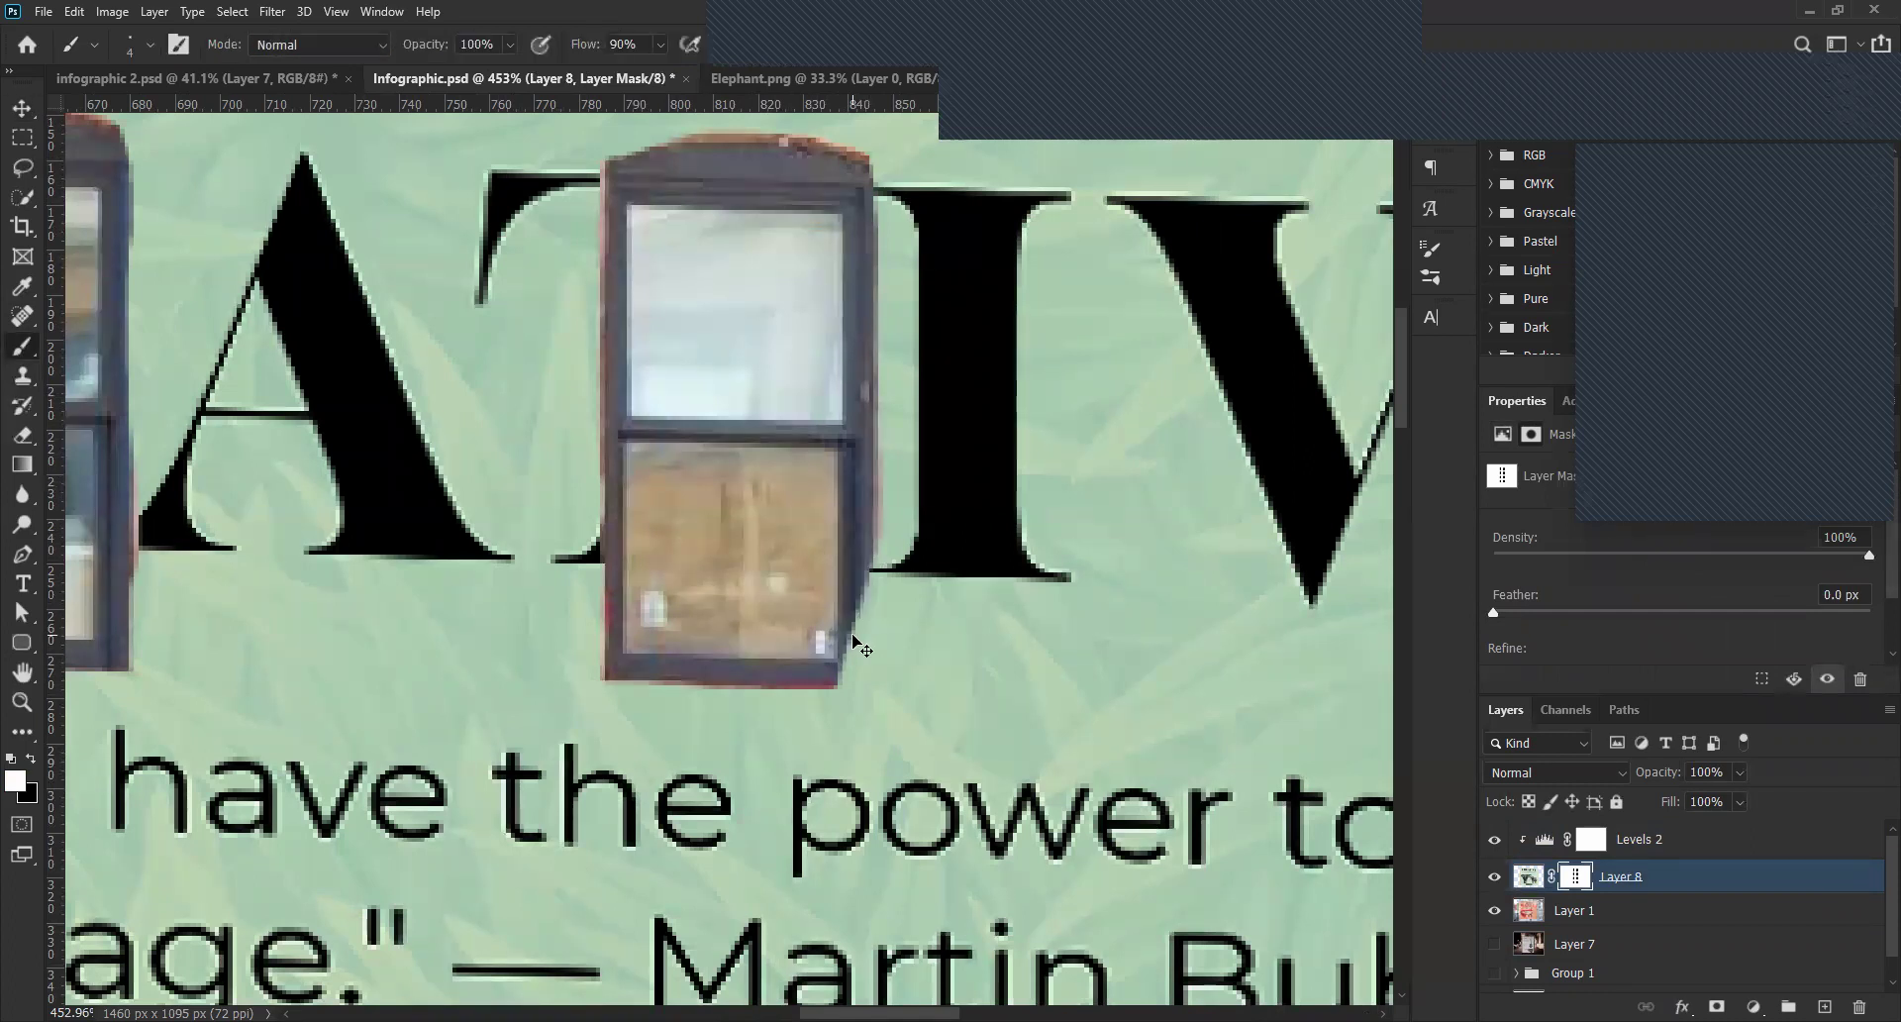
pyautogui.press('x')
pyautogui.moveTo(852, 634)
pyautogui.mouseDown()
pyautogui.moveTo(850, 385)
pyautogui.moveTo(857, 684)
pyautogui.moveTo(815, 677)
pyautogui.moveTo(850, 670)
pyautogui.moveTo(847, 648)
pyautogui.moveTo(859, 675)
pyautogui.moveTo(847, 480)
pyautogui.moveTo(862, 676)
pyautogui.moveTo(845, 222)
pyautogui.mouseUp()
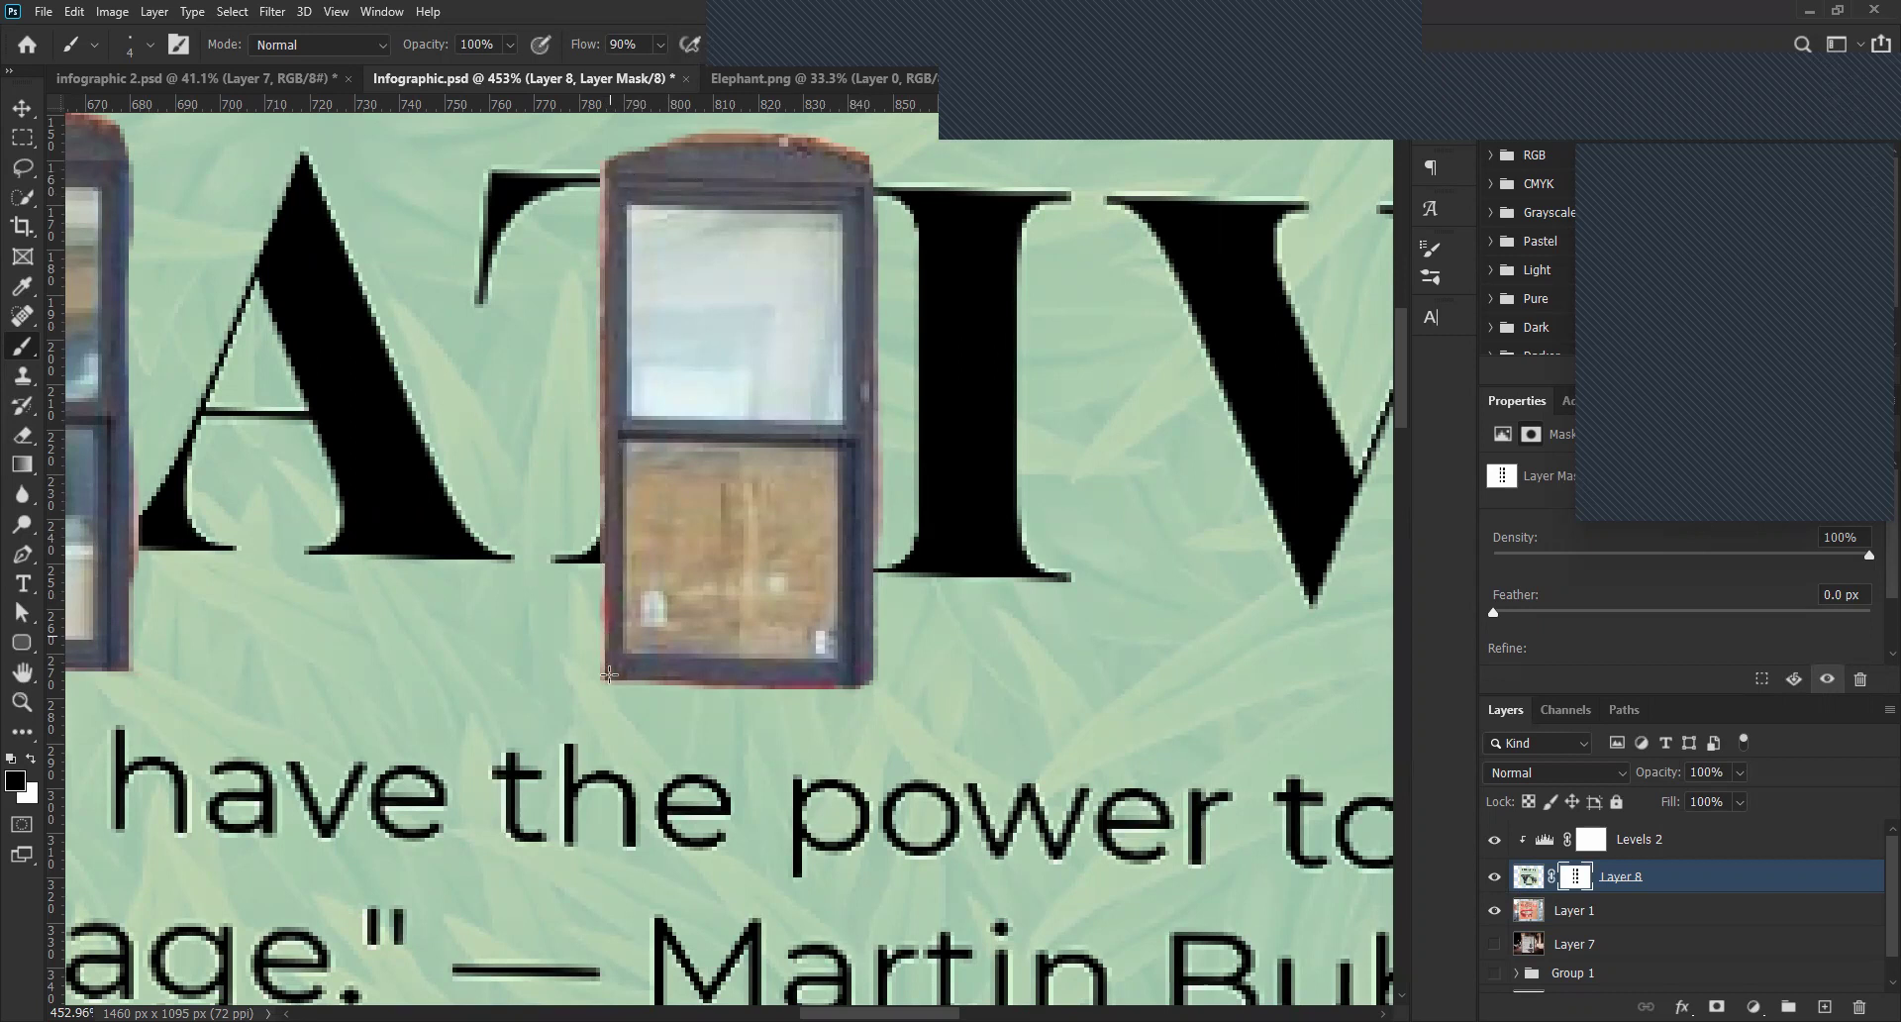
# Paint white on the mask along the arched top of the window over the headline's first E to trim its red fringe.
pyautogui.moveTo(793, 626); pyautogui.dragTo(852, 624)
pyautogui.moveTo(529, 640); pyautogui.dragTo(906, 653)
pyautogui.moveTo(744, 677); pyautogui.dragTo(752, 713)
pyautogui.moveTo(731, 439); pyautogui.dragTo(730, 566)
pyautogui.press('x')
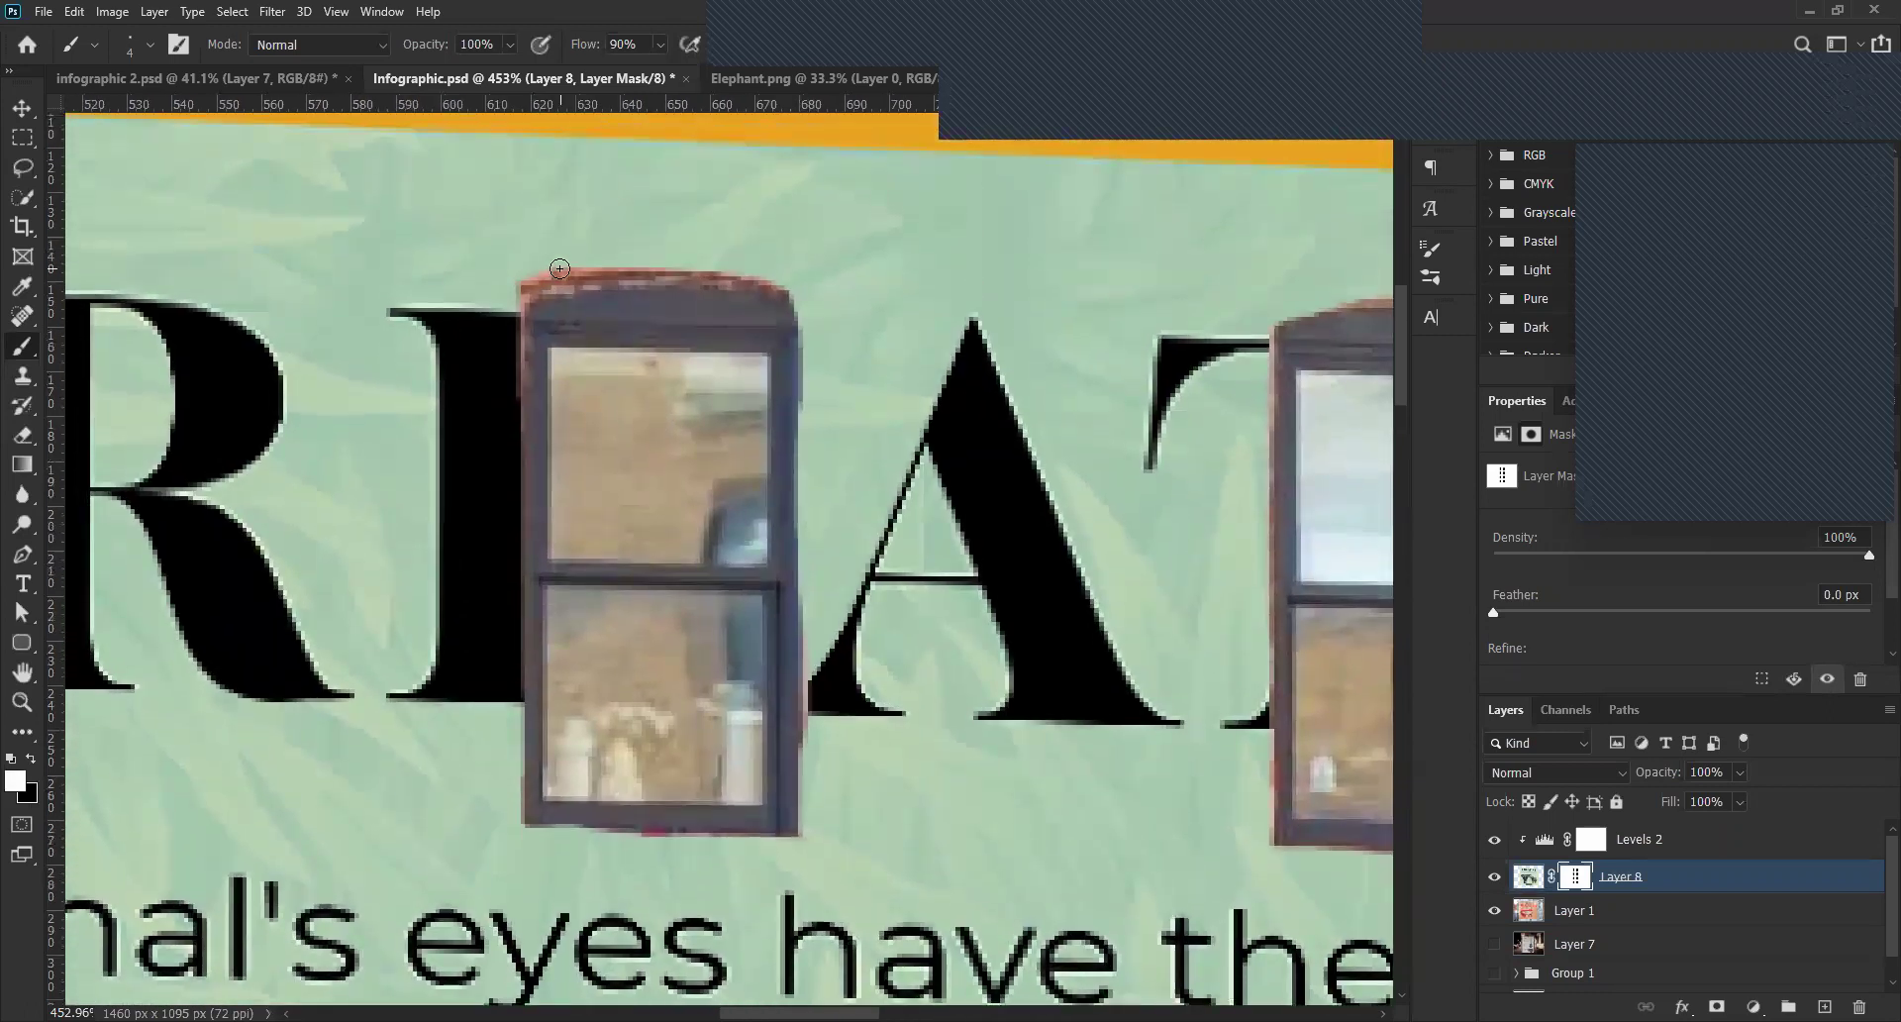
pyautogui.press('x')
pyautogui.moveTo(575, 264)
pyautogui.mouseDown()
pyautogui.moveTo(490, 306)
pyautogui.moveTo(585, 256)
pyautogui.moveTo(518, 290)
pyautogui.moveTo(638, 264)
pyautogui.moveTo(807, 296)
pyautogui.mouseUp()
pyautogui.press('x')
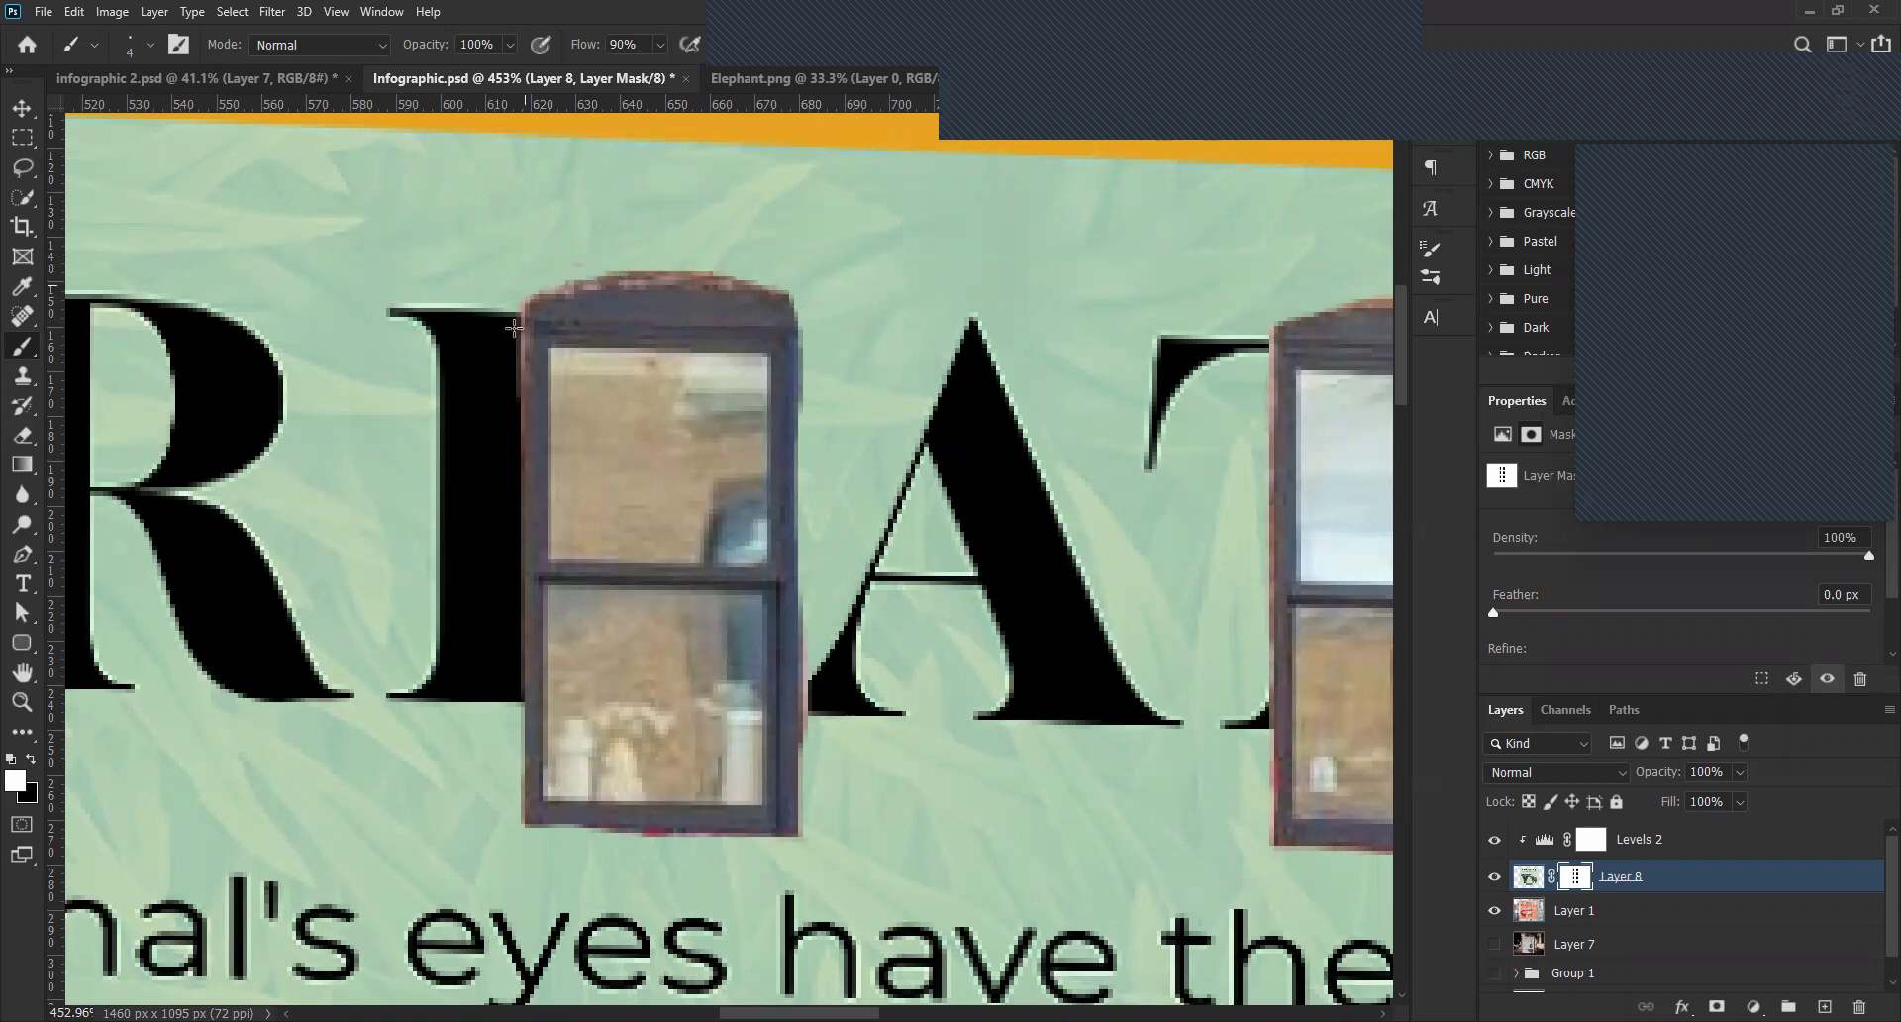
# Paint white on the mask along the left and right edges of the window over the headline's first E.
pyautogui.moveTo(509, 331); pyautogui.dragTo(525, 718)
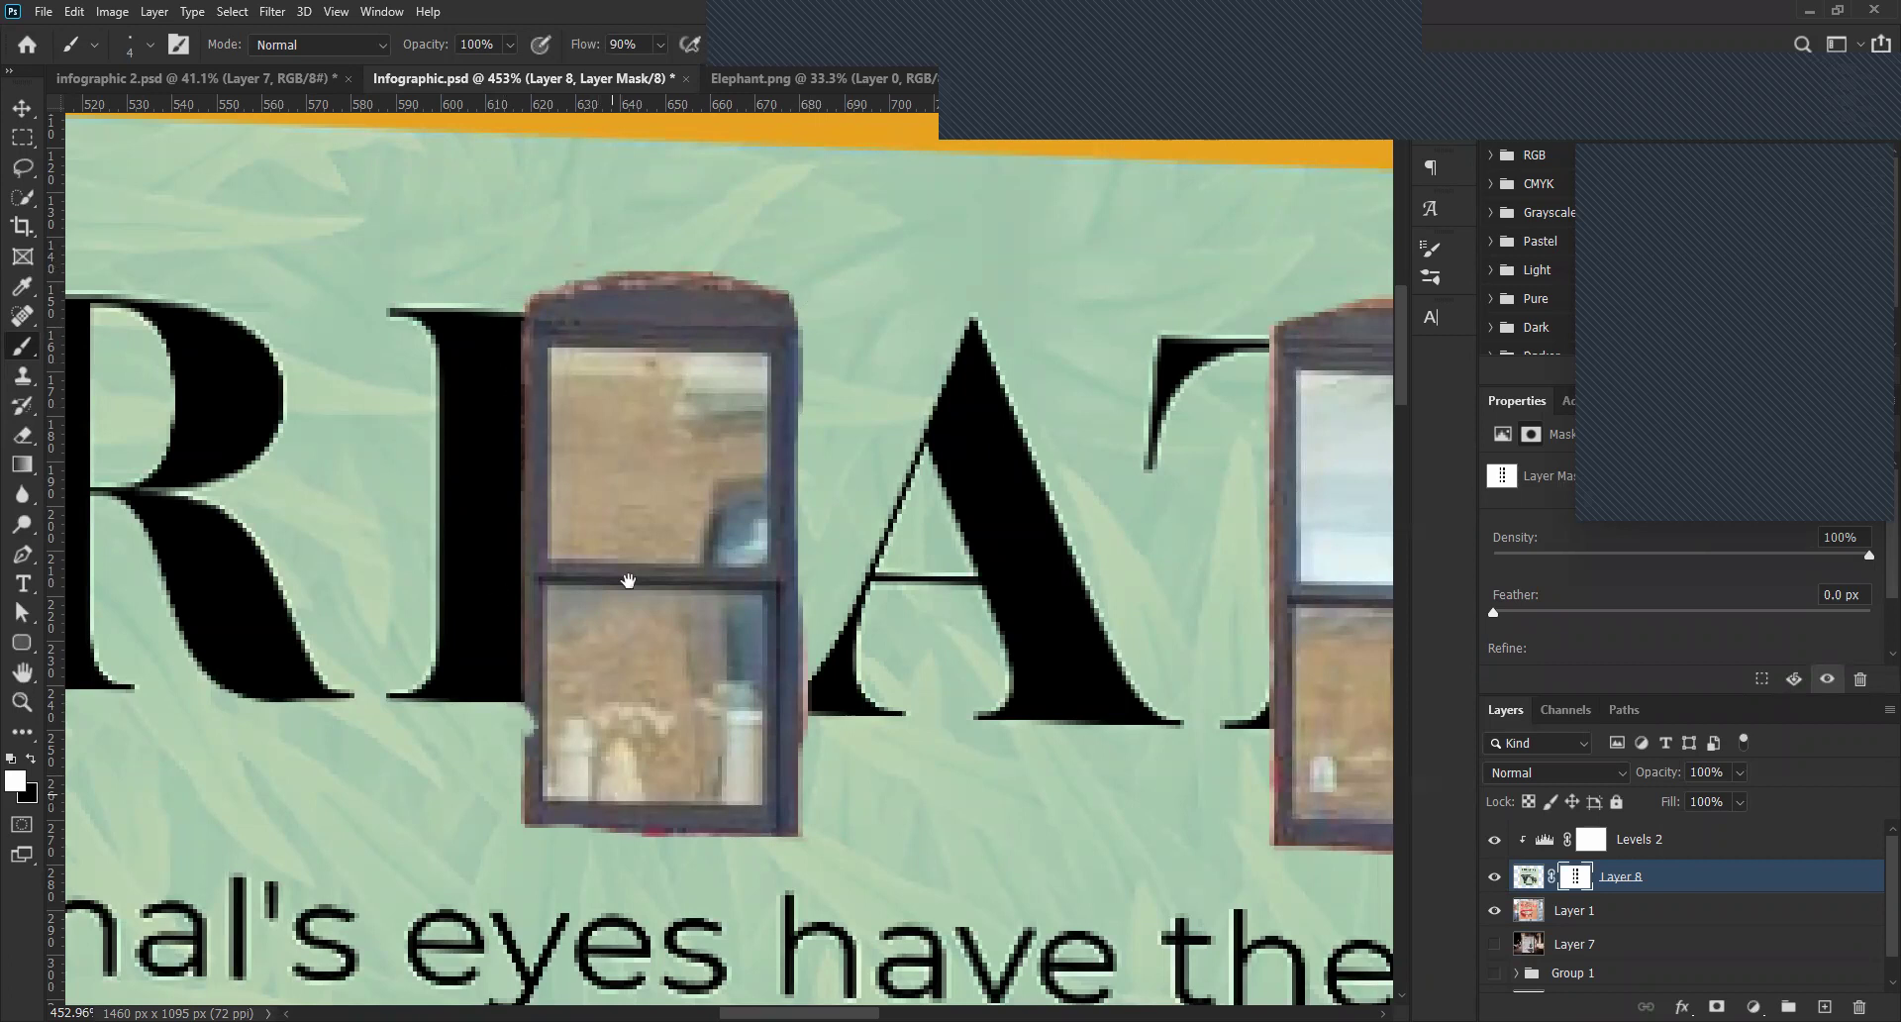
pyautogui.scroll(-3, 628, 580)
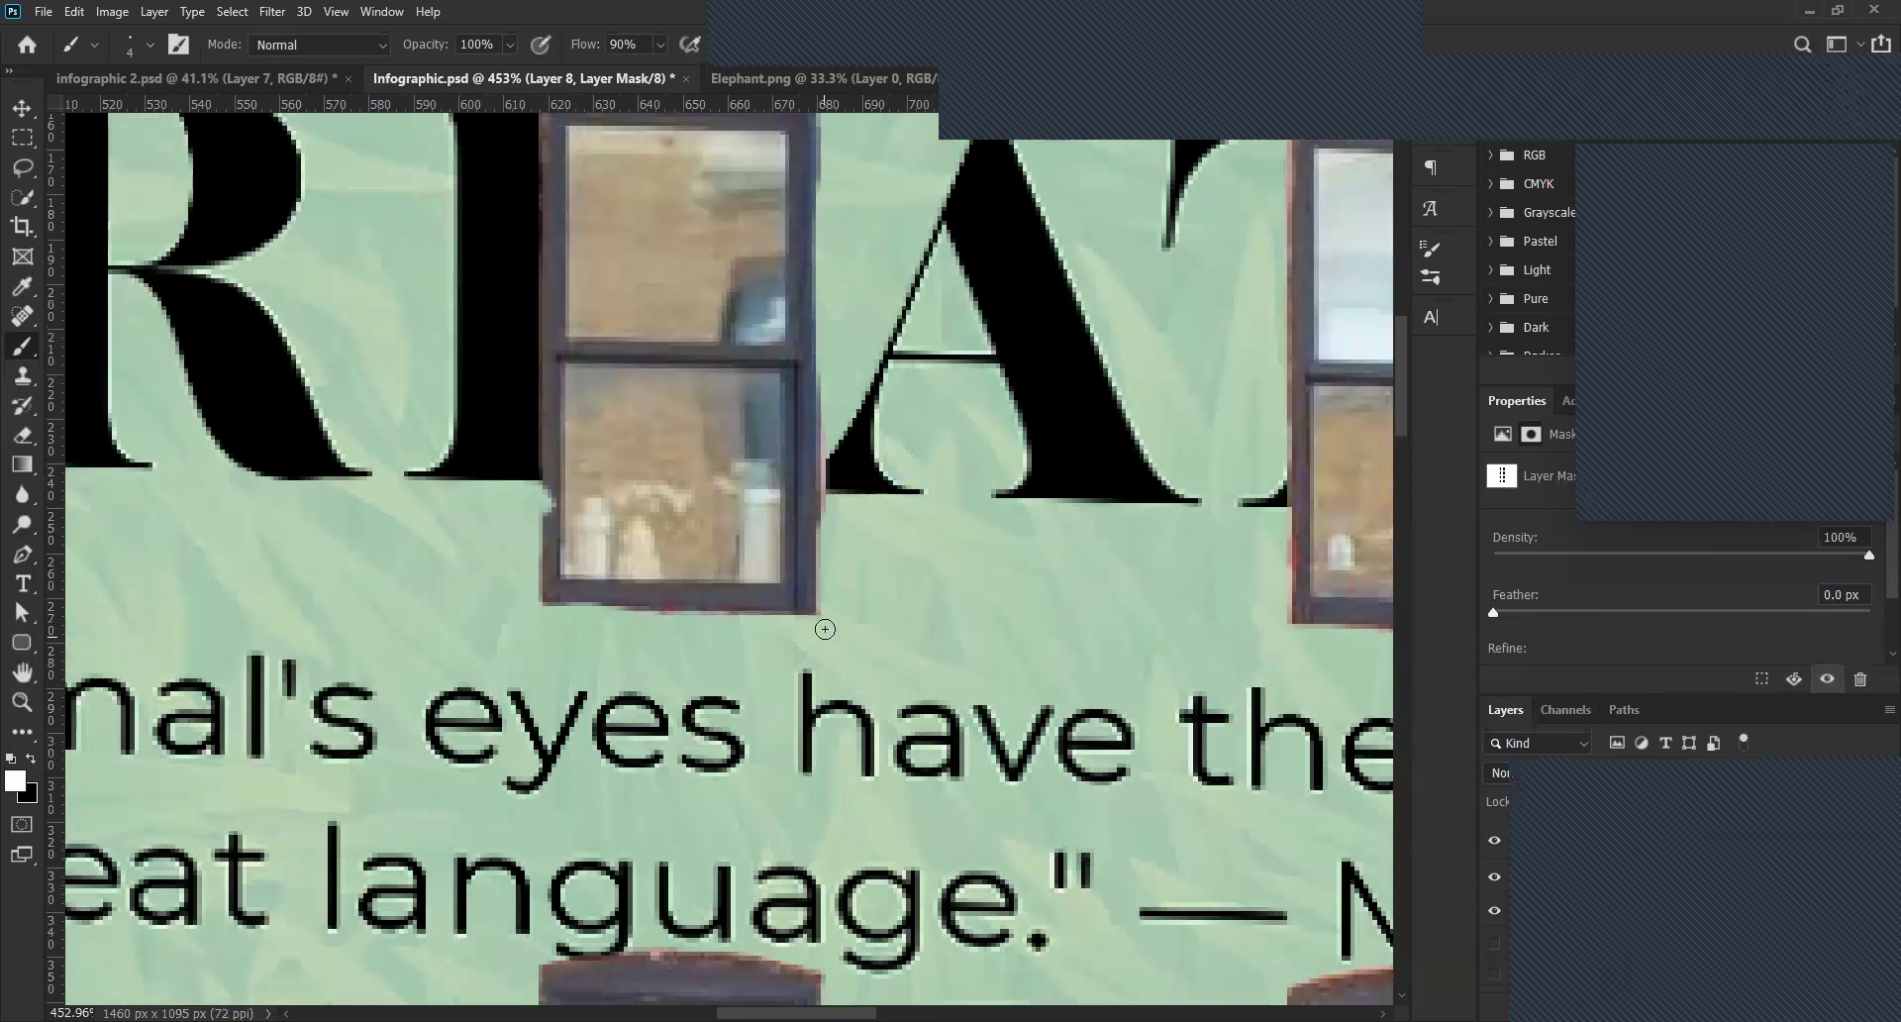
pyautogui.moveTo(832, 464); pyautogui.dragTo(831, 553)
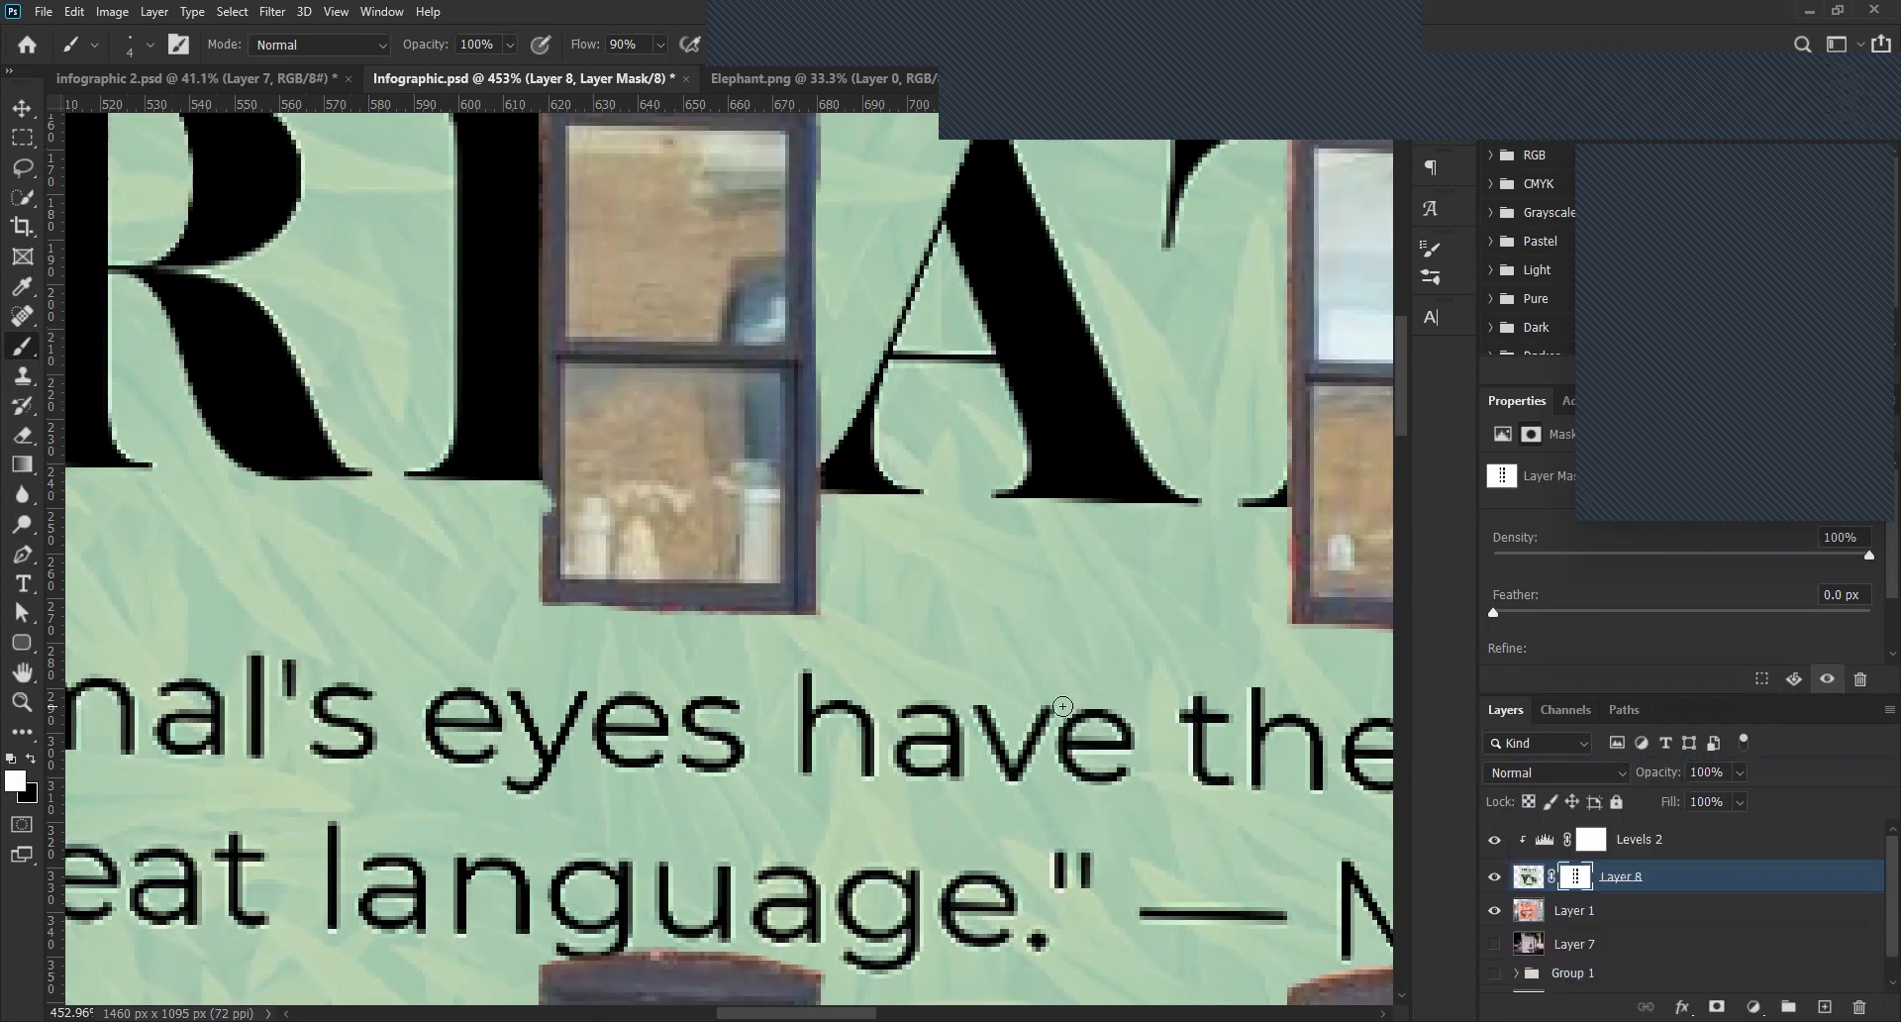
# Paint black on the mask over the notch in that window's lower-left edge to restore the frame, and trim its bottom-left corner with white.
pyautogui.press('v')
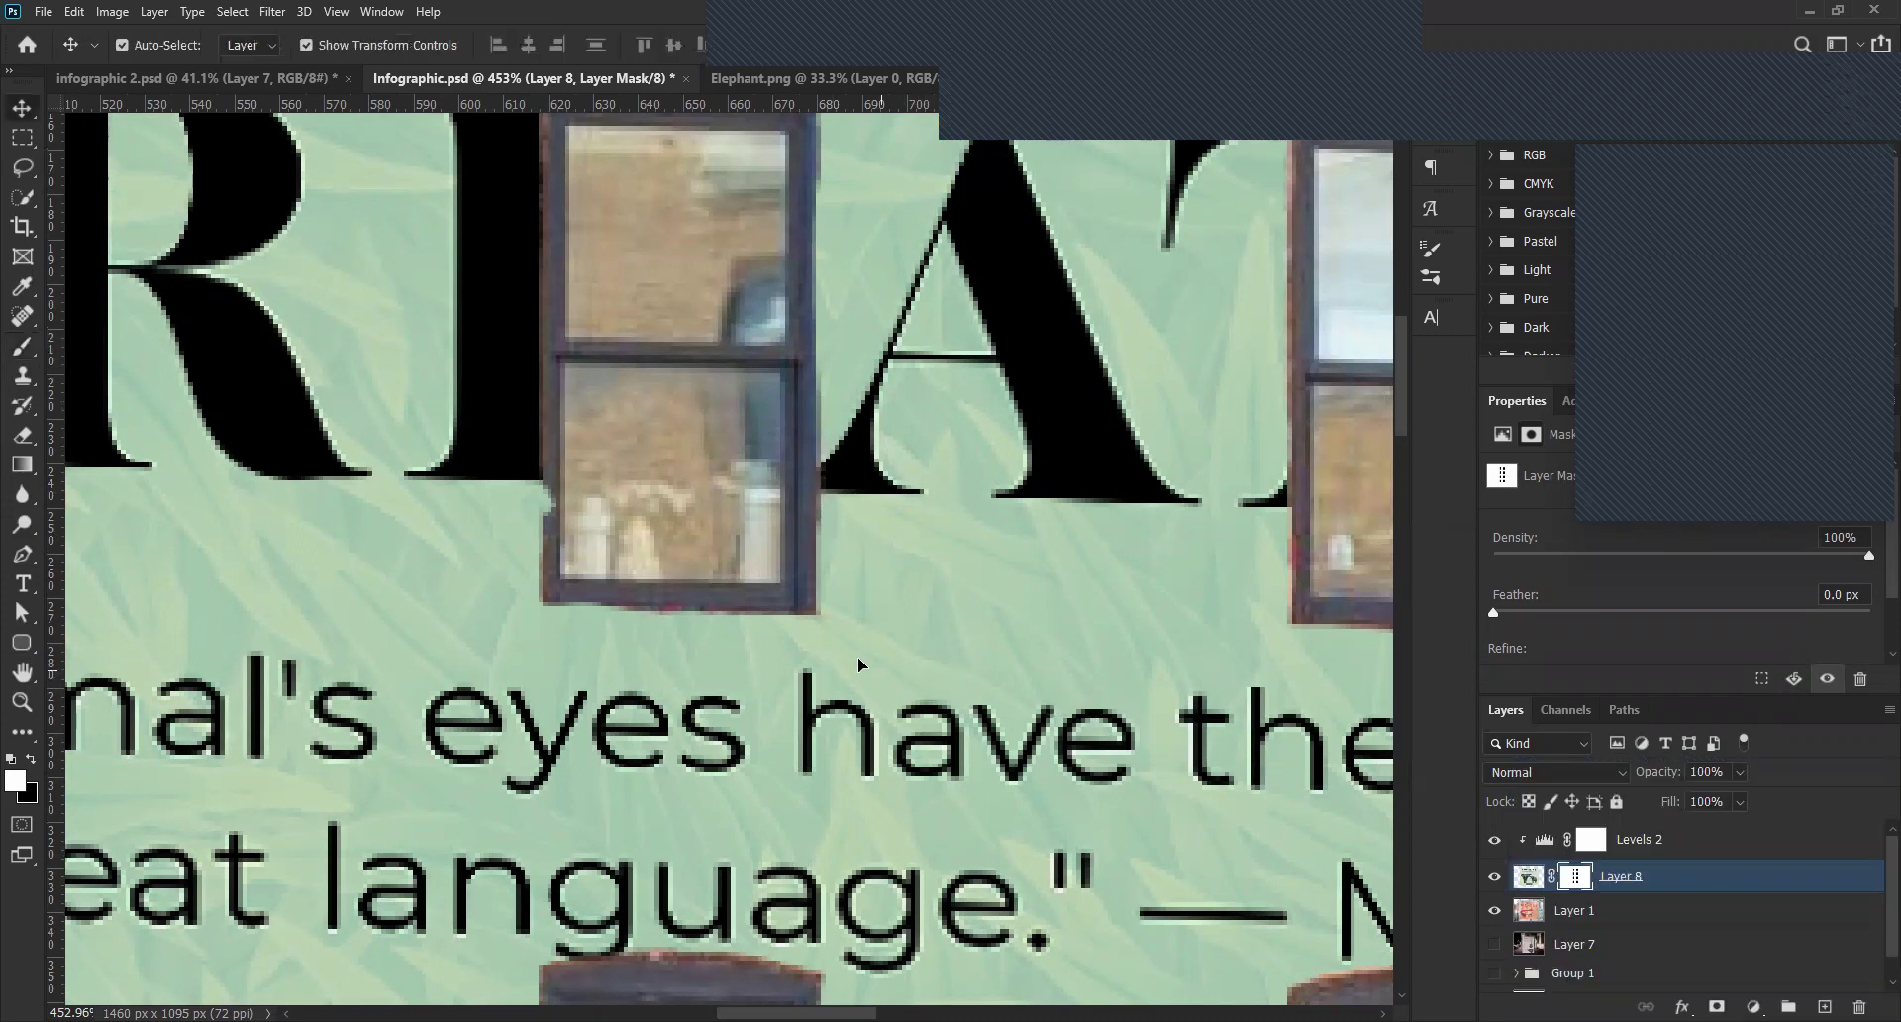
pyautogui.press('x')
pyautogui.press('b')
pyautogui.moveTo(552, 535); pyautogui.dragTo(553, 448)
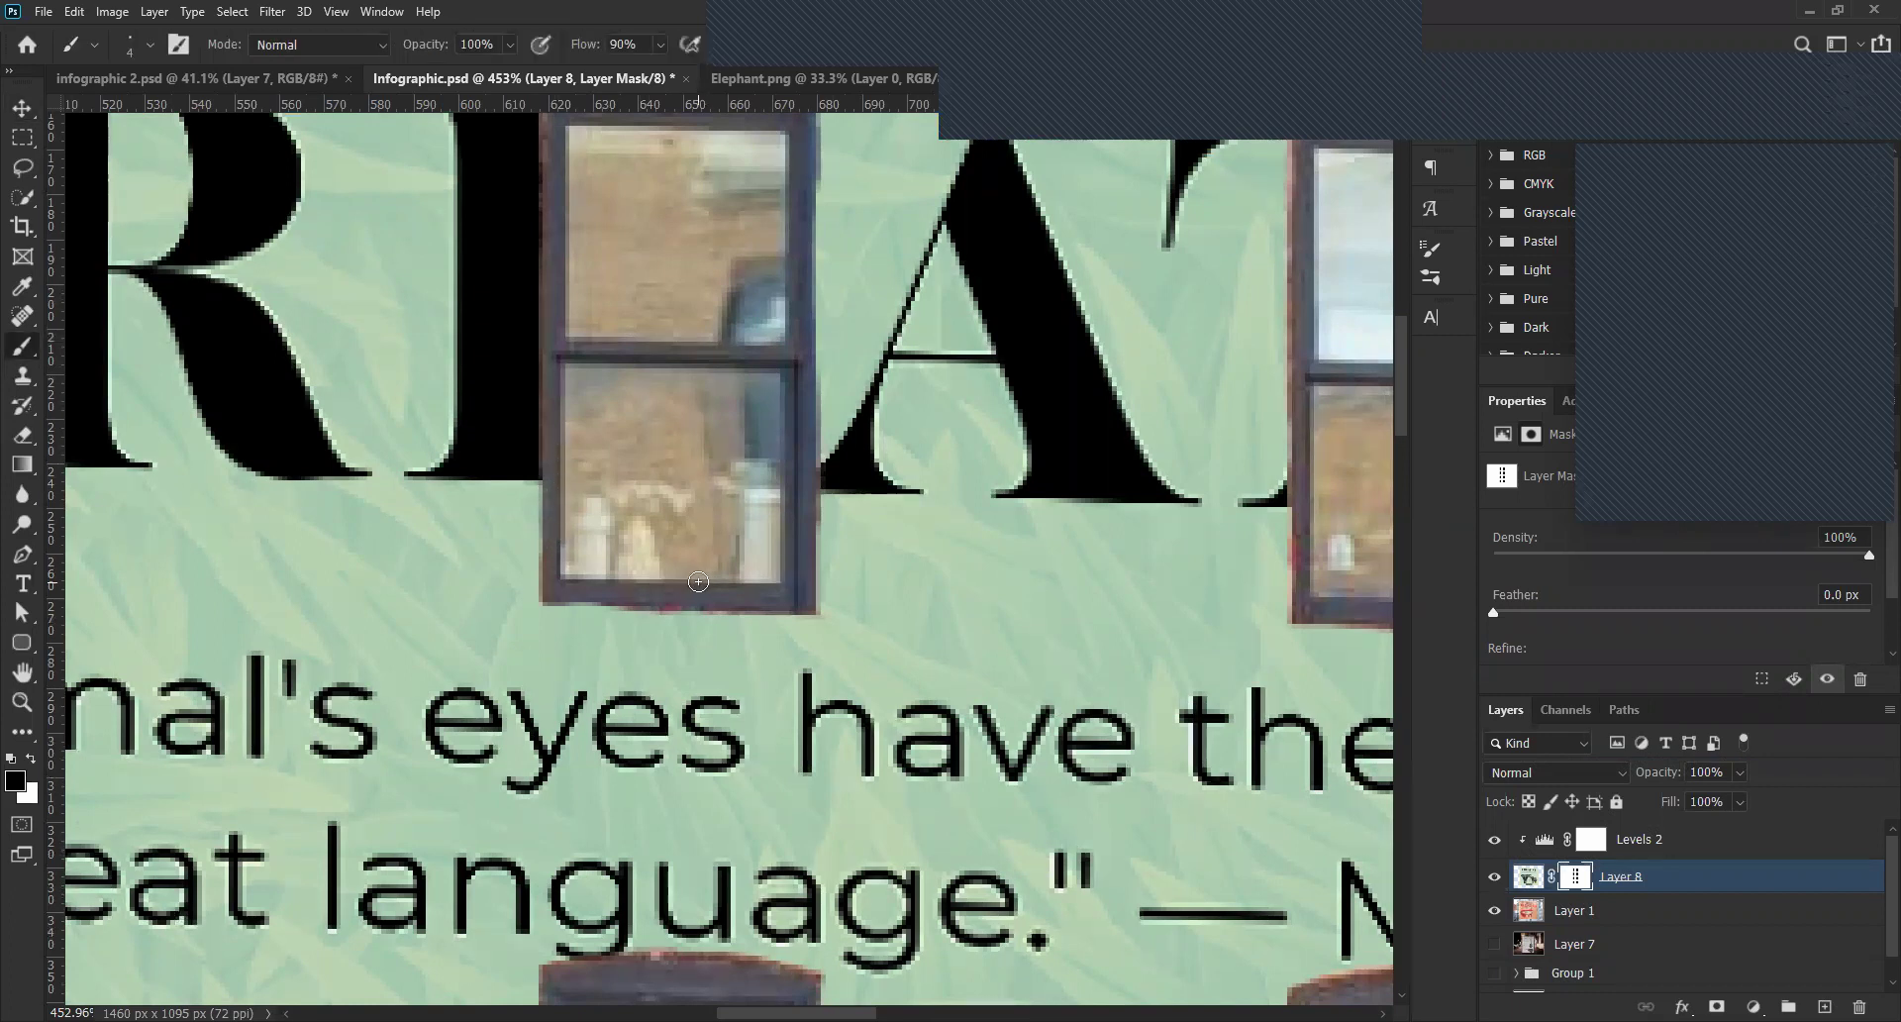
pyautogui.moveTo(640, 598); pyautogui.dragTo(525, 603)
pyautogui.press('x')
pyautogui.moveTo(525, 590); pyautogui.dragTo(556, 628)
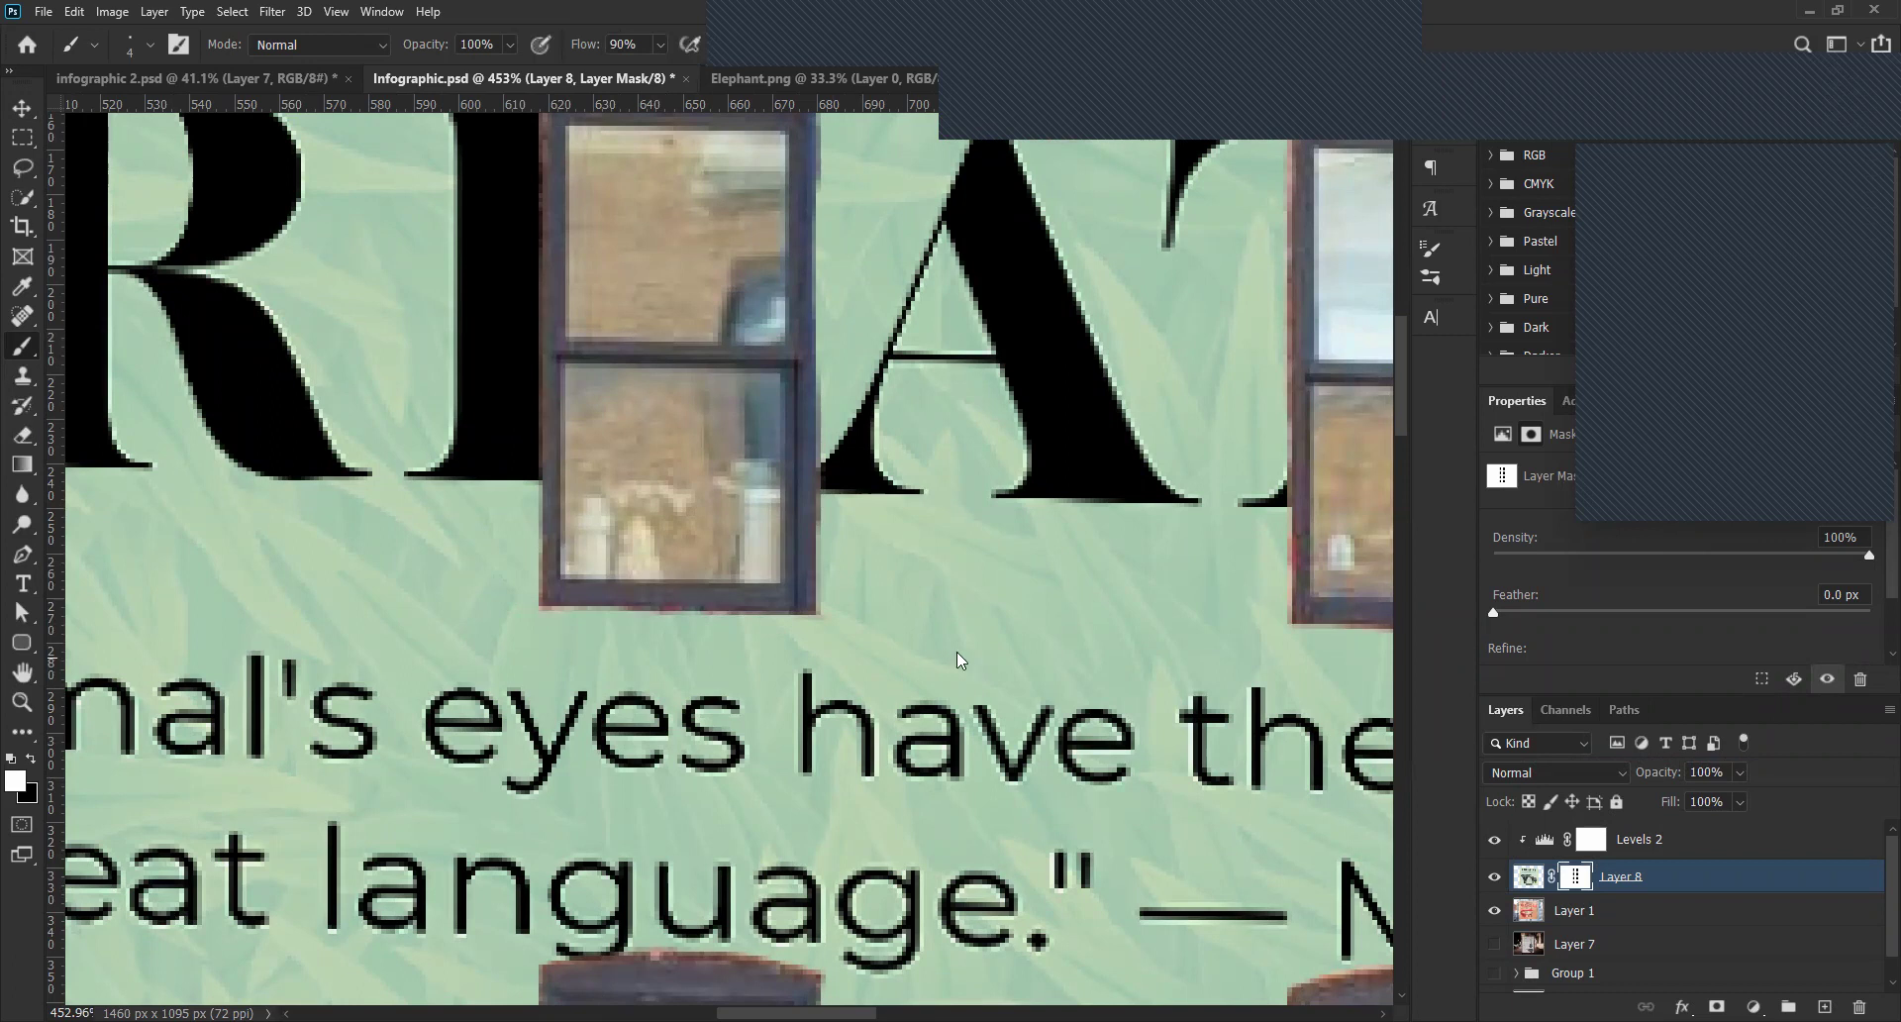
# Examine the poster's window cutouts up close and across the whole wall for leftover red fringes.
pyautogui.scroll(-5, 917, 614)
pyautogui.scroll(-2, 917, 614)
pyautogui.scroll(4, 906, 599)
pyautogui.scroll(-4, 901, 592)
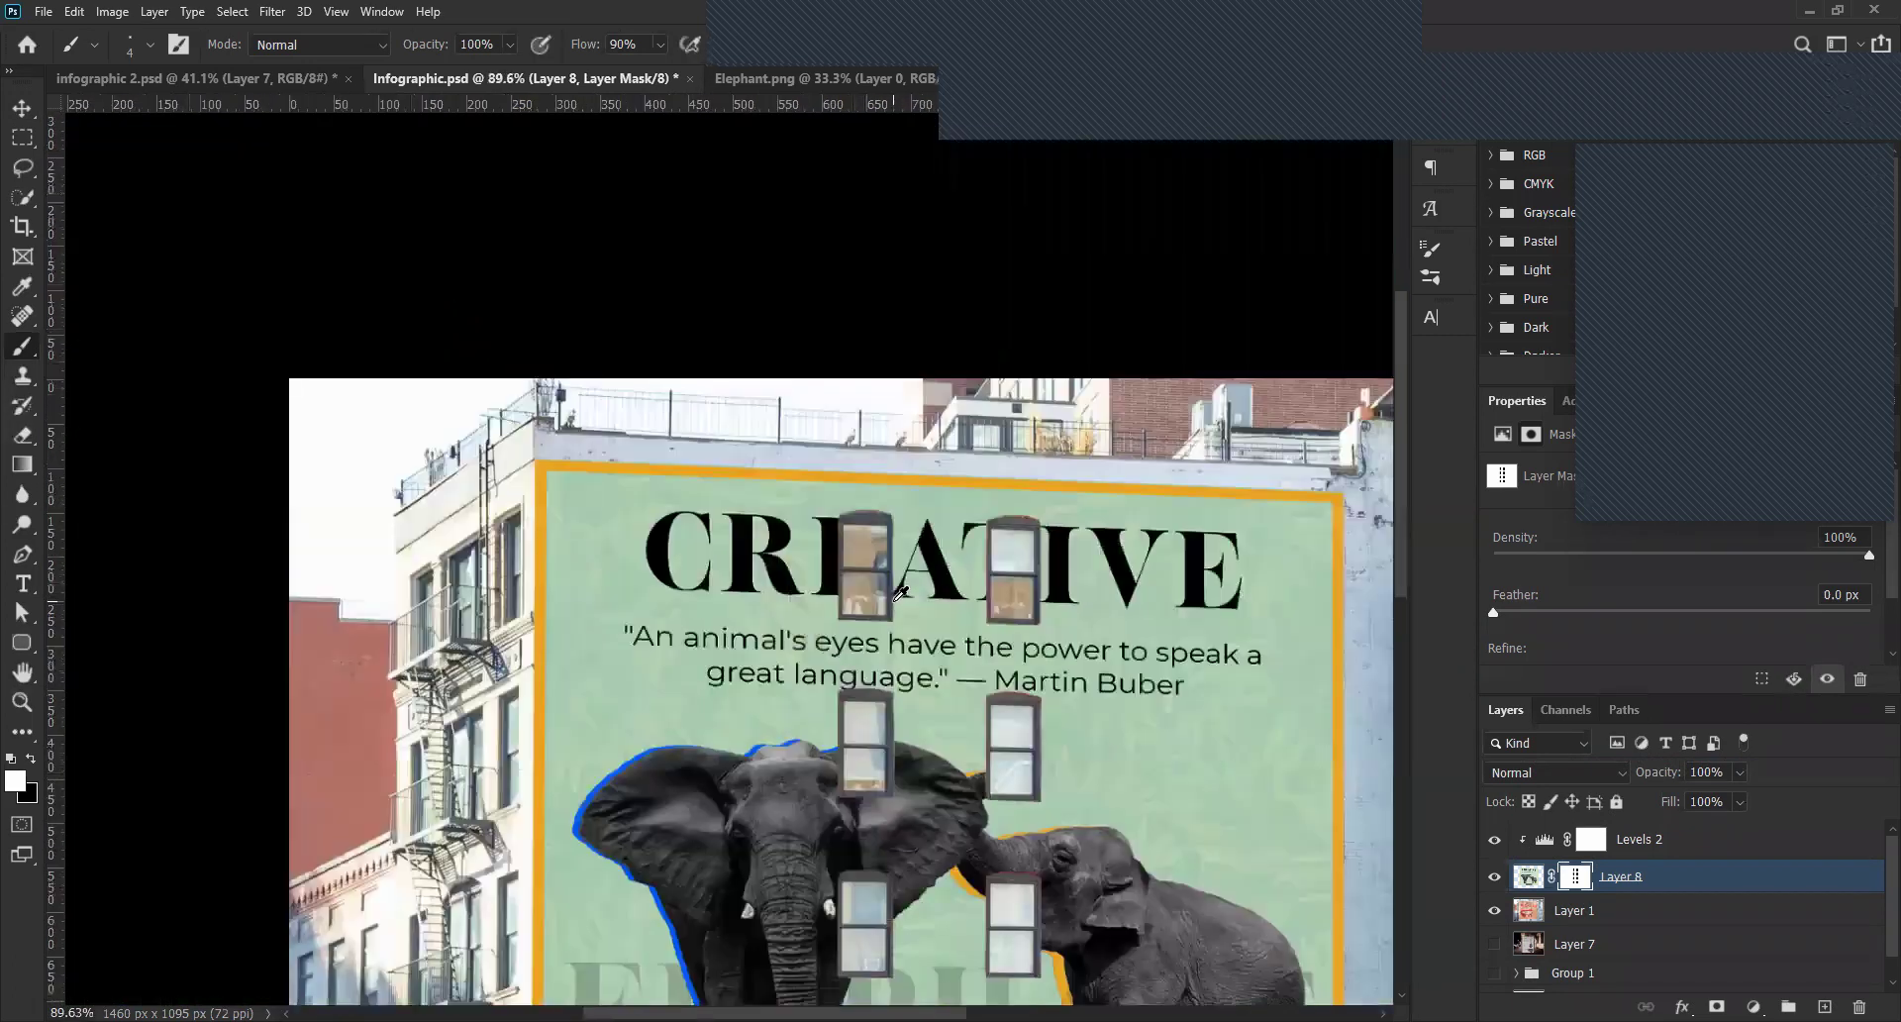
pyautogui.scroll(-2, 905, 612)
pyautogui.scroll(3, 843, 583)
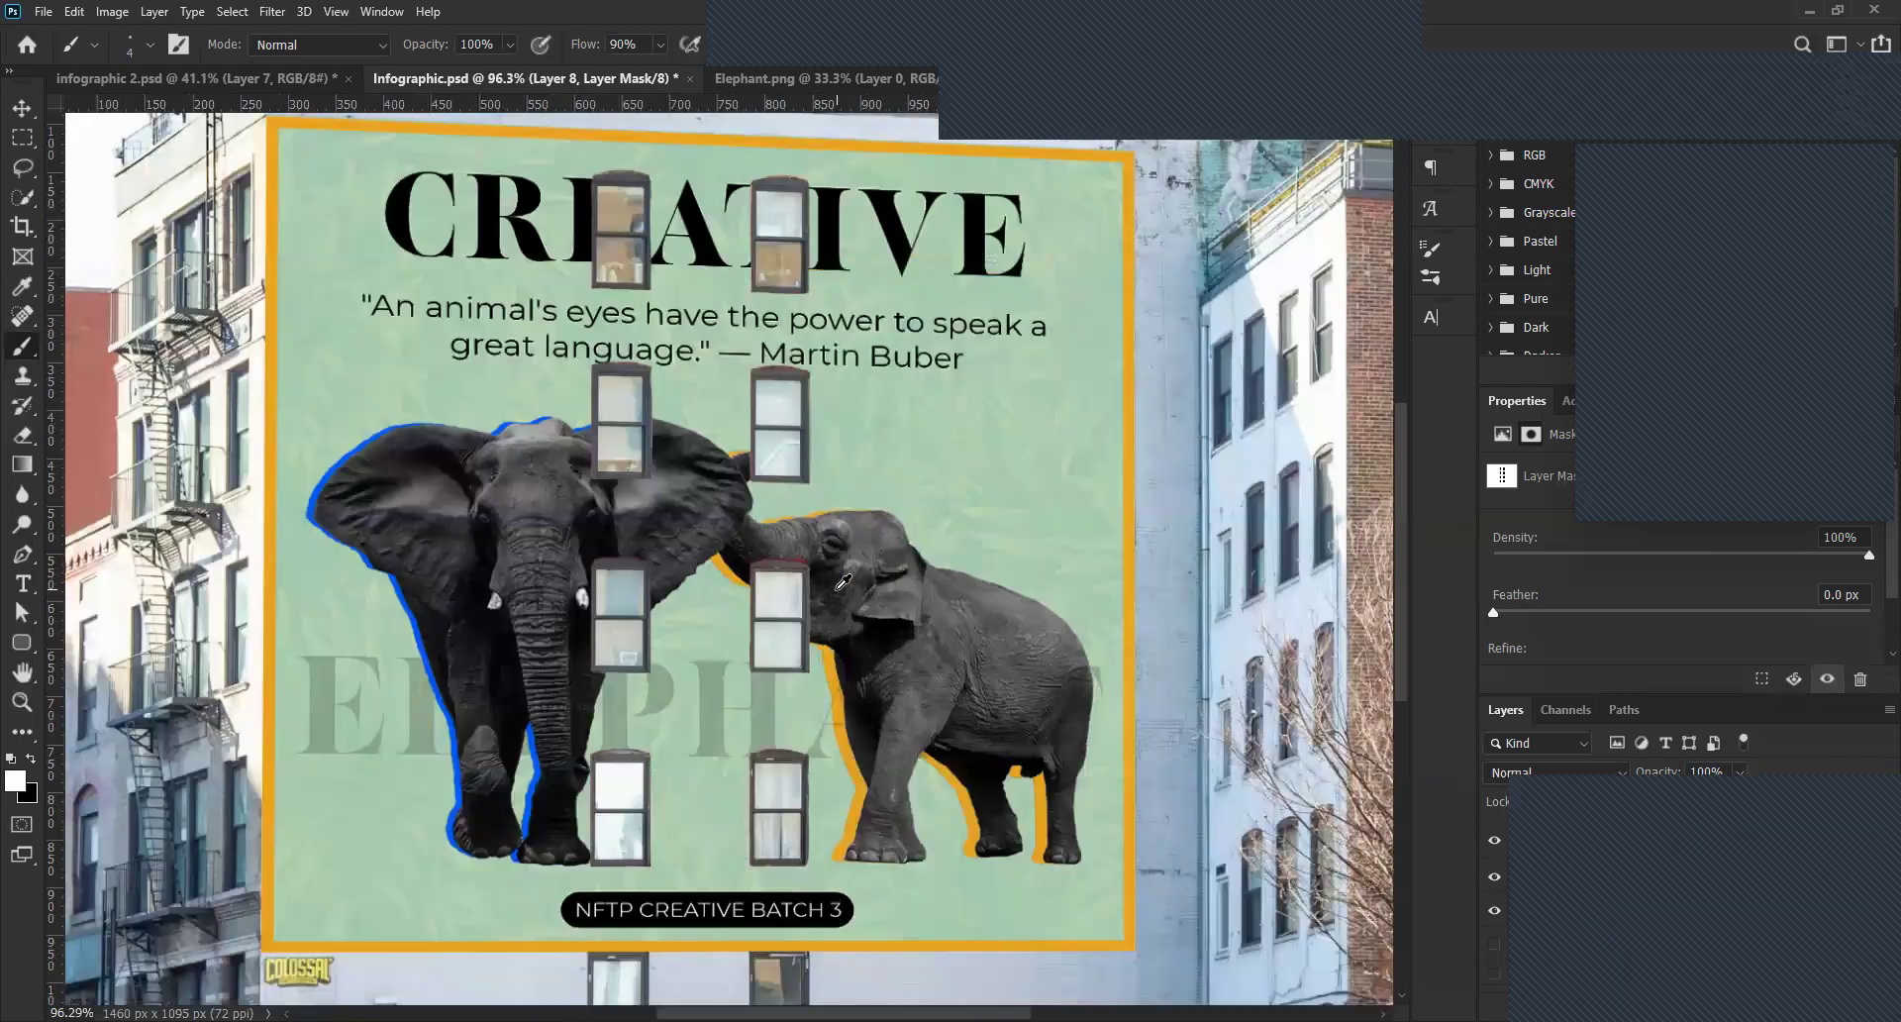
pyautogui.scroll(2, 809, 542)
pyautogui.scroll(2, 812, 579)
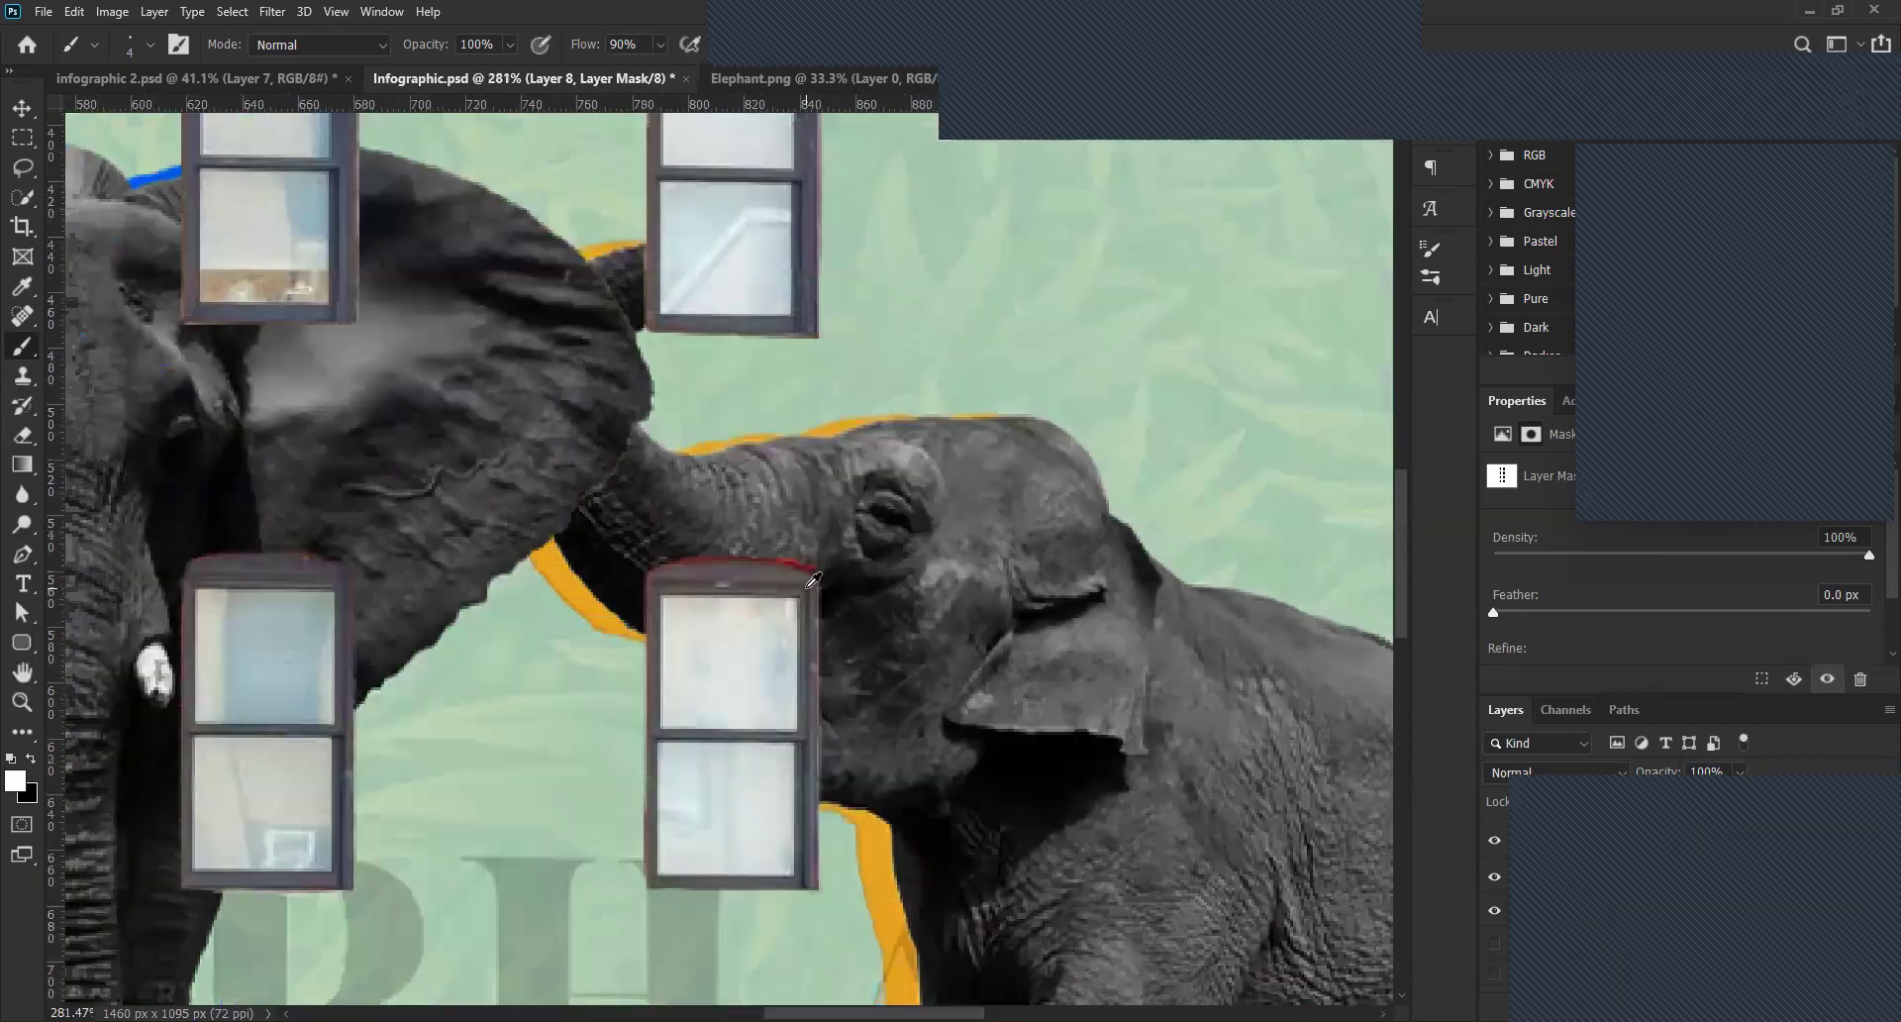
pyautogui.scroll(2, 813, 579)
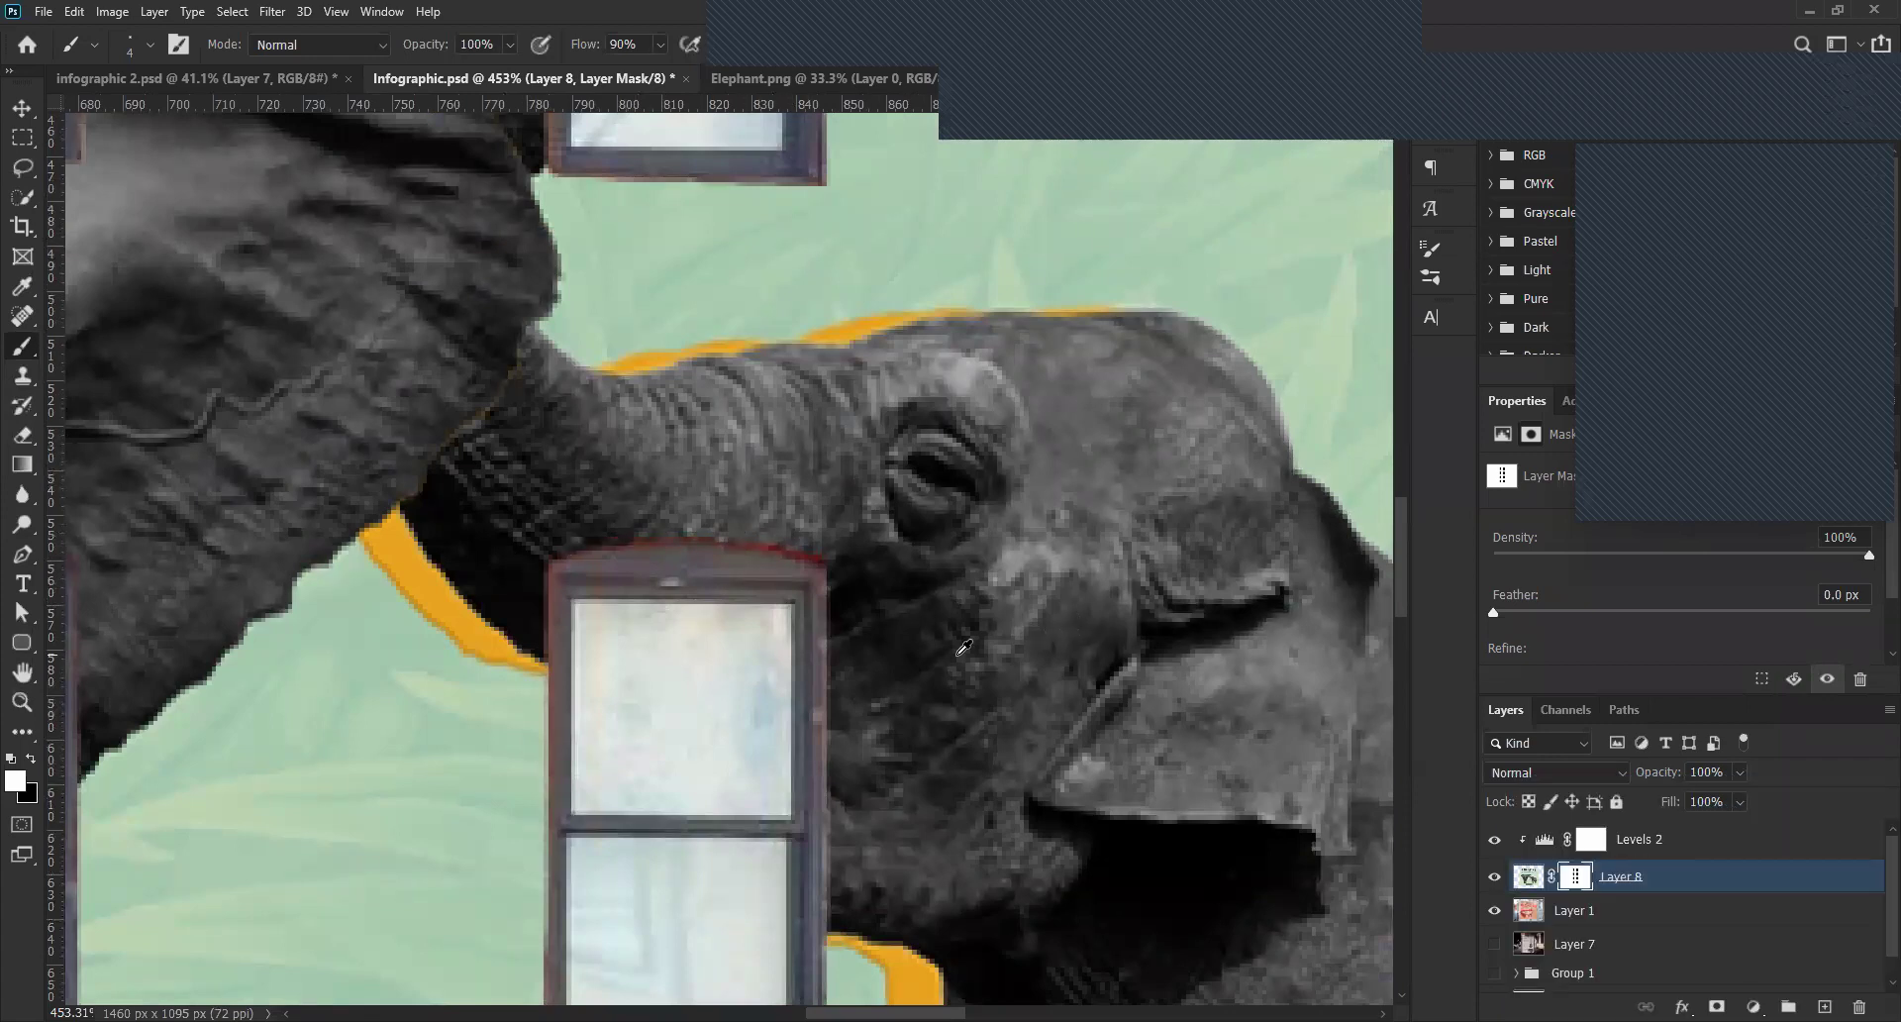
pyautogui.scroll(-3, 963, 648)
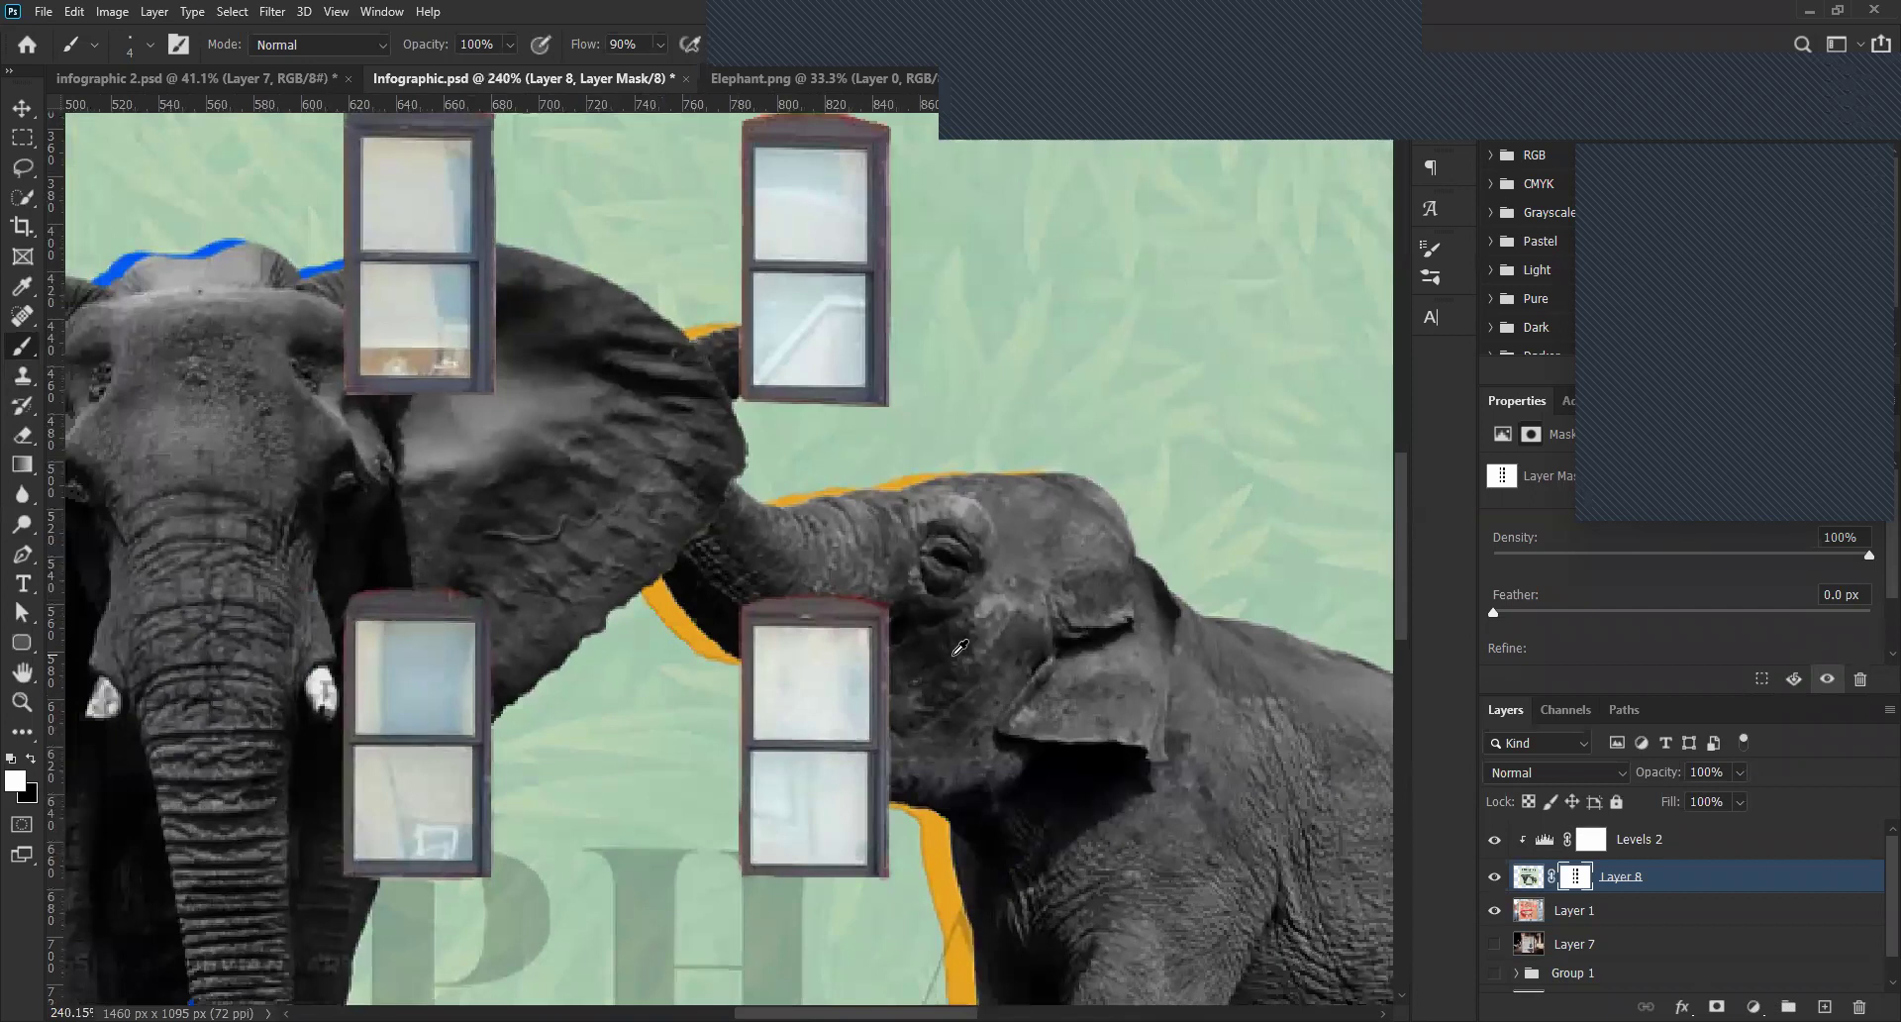
pyautogui.scroll(3, 474, 590)
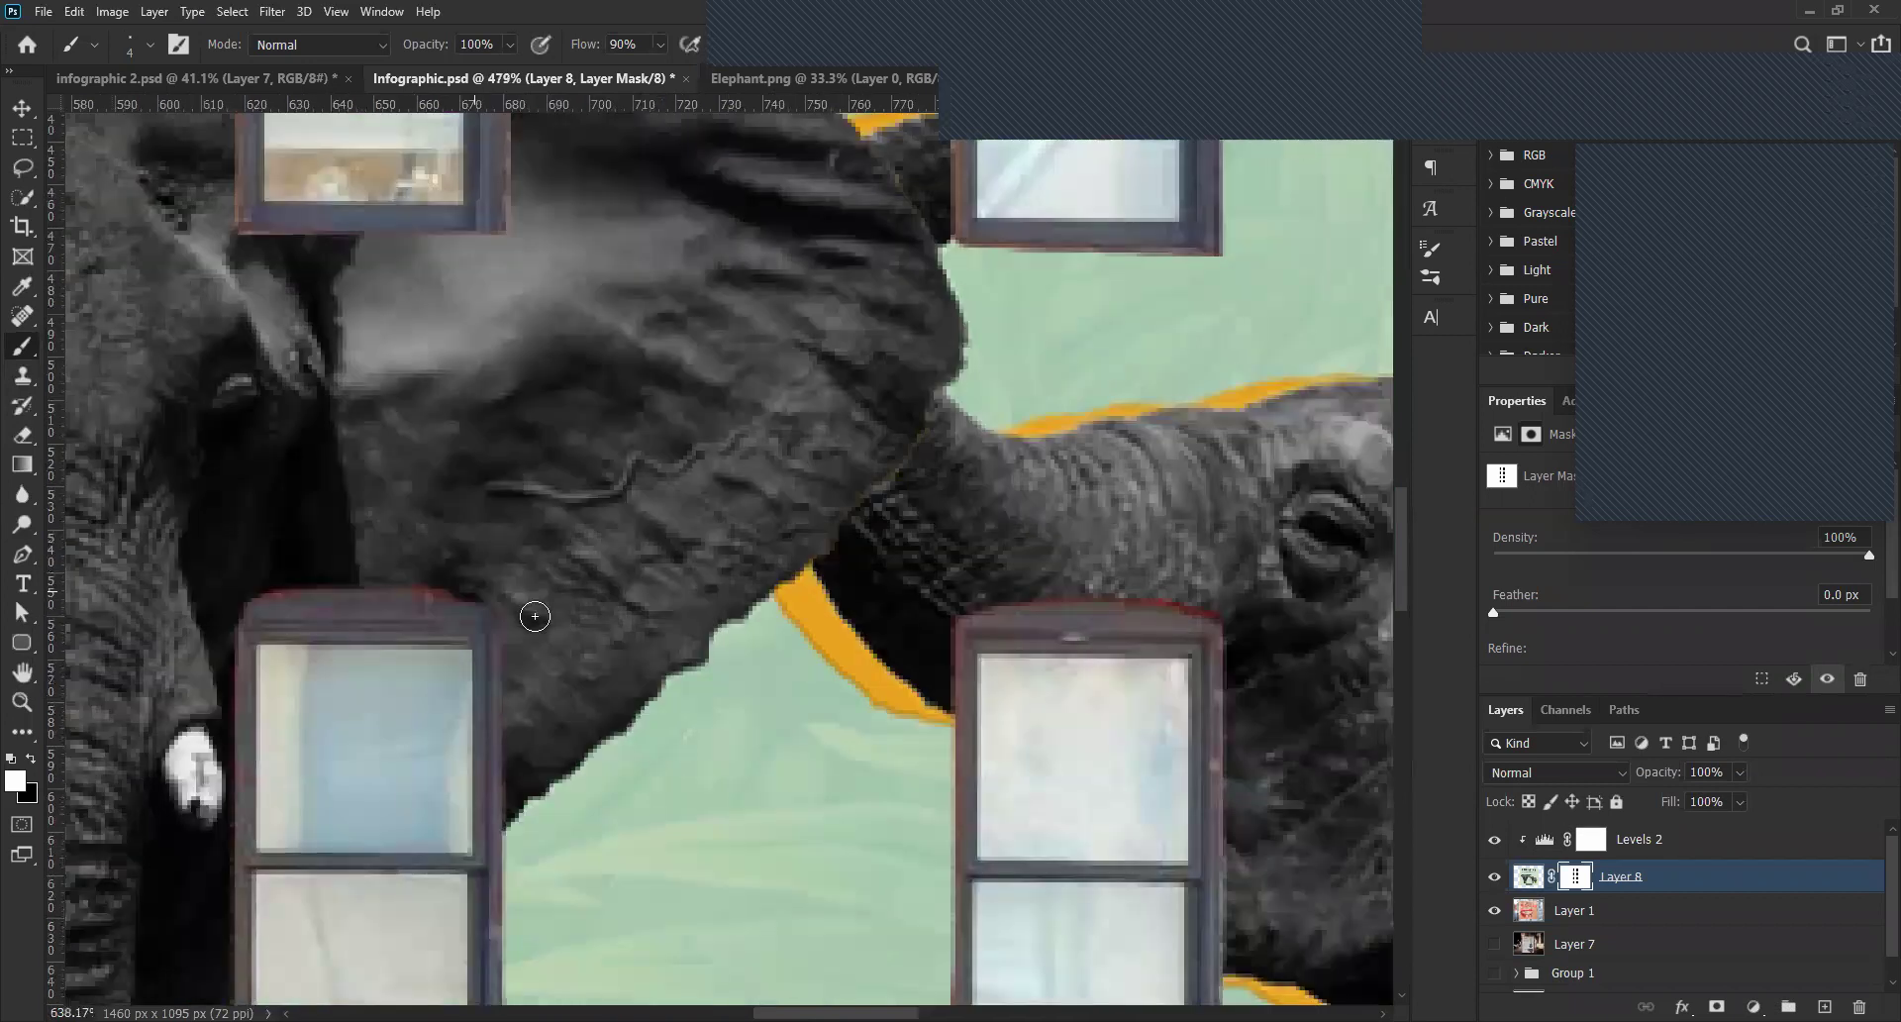
pyautogui.scroll(2, 530, 633)
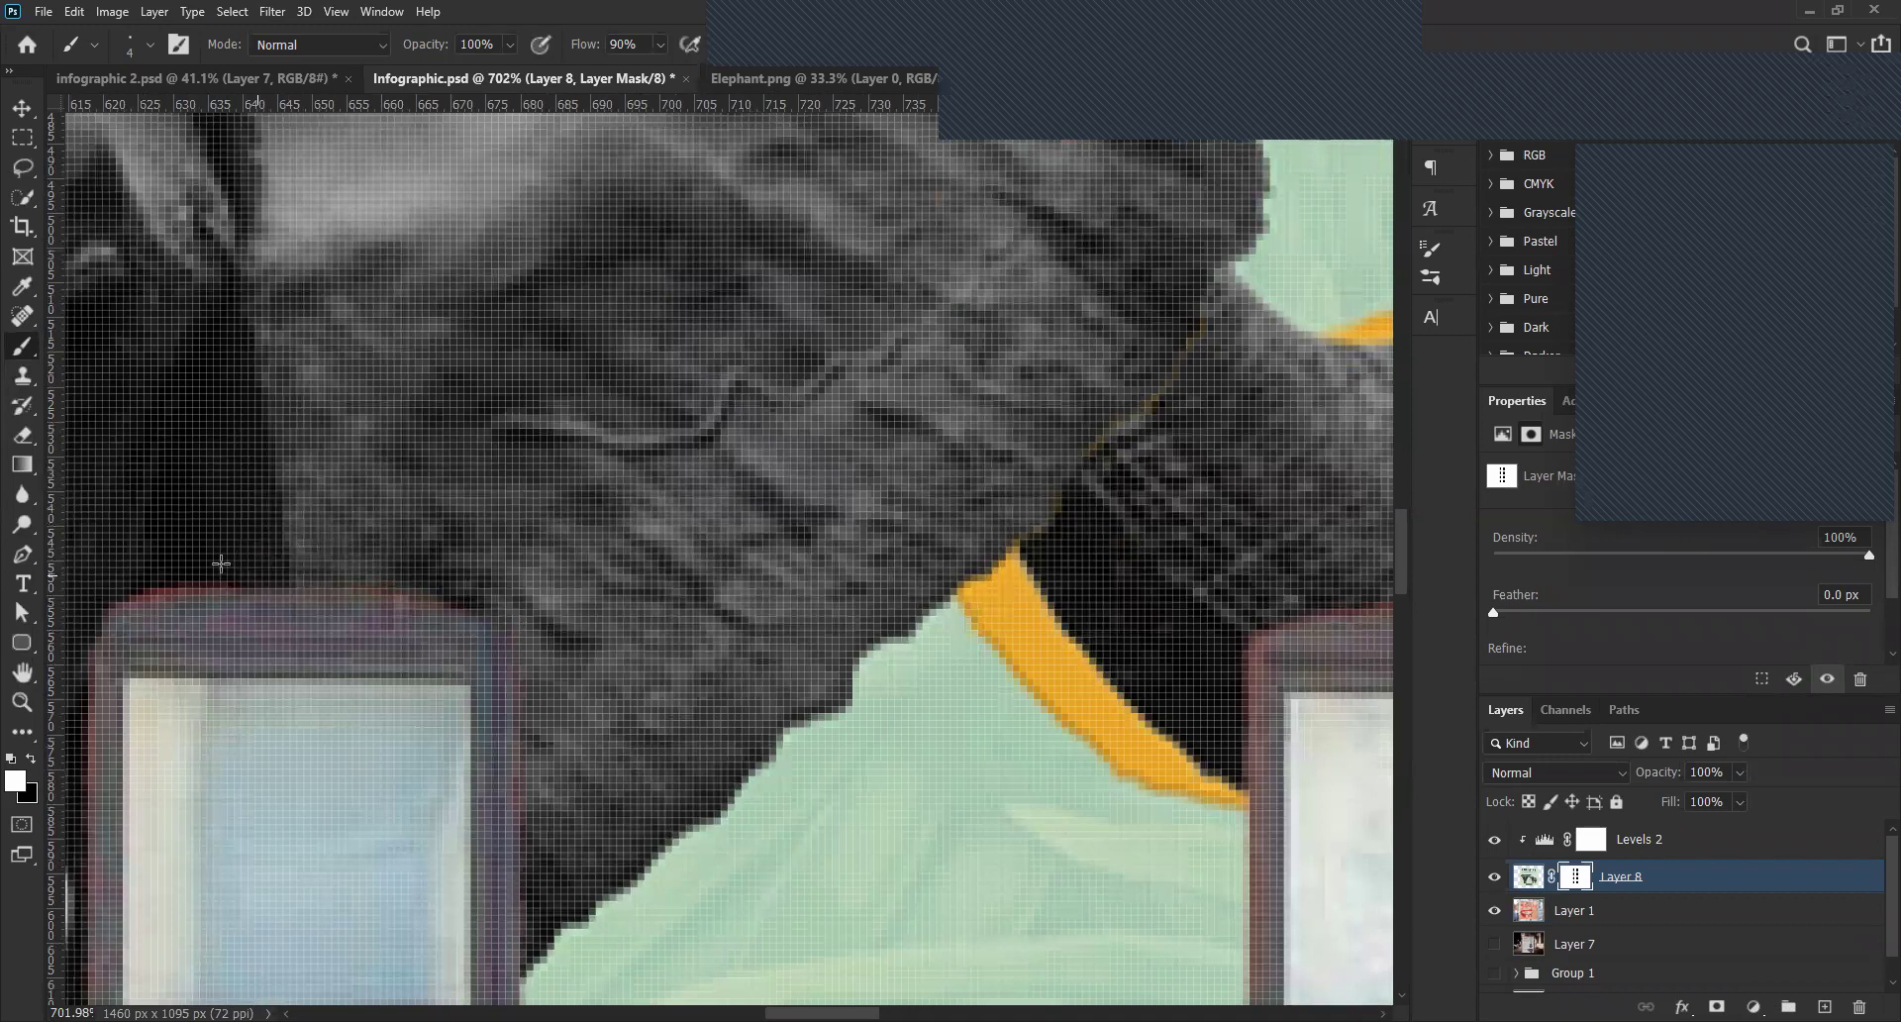
pyautogui.moveTo(690, 478); pyautogui.dragTo(760, 458)
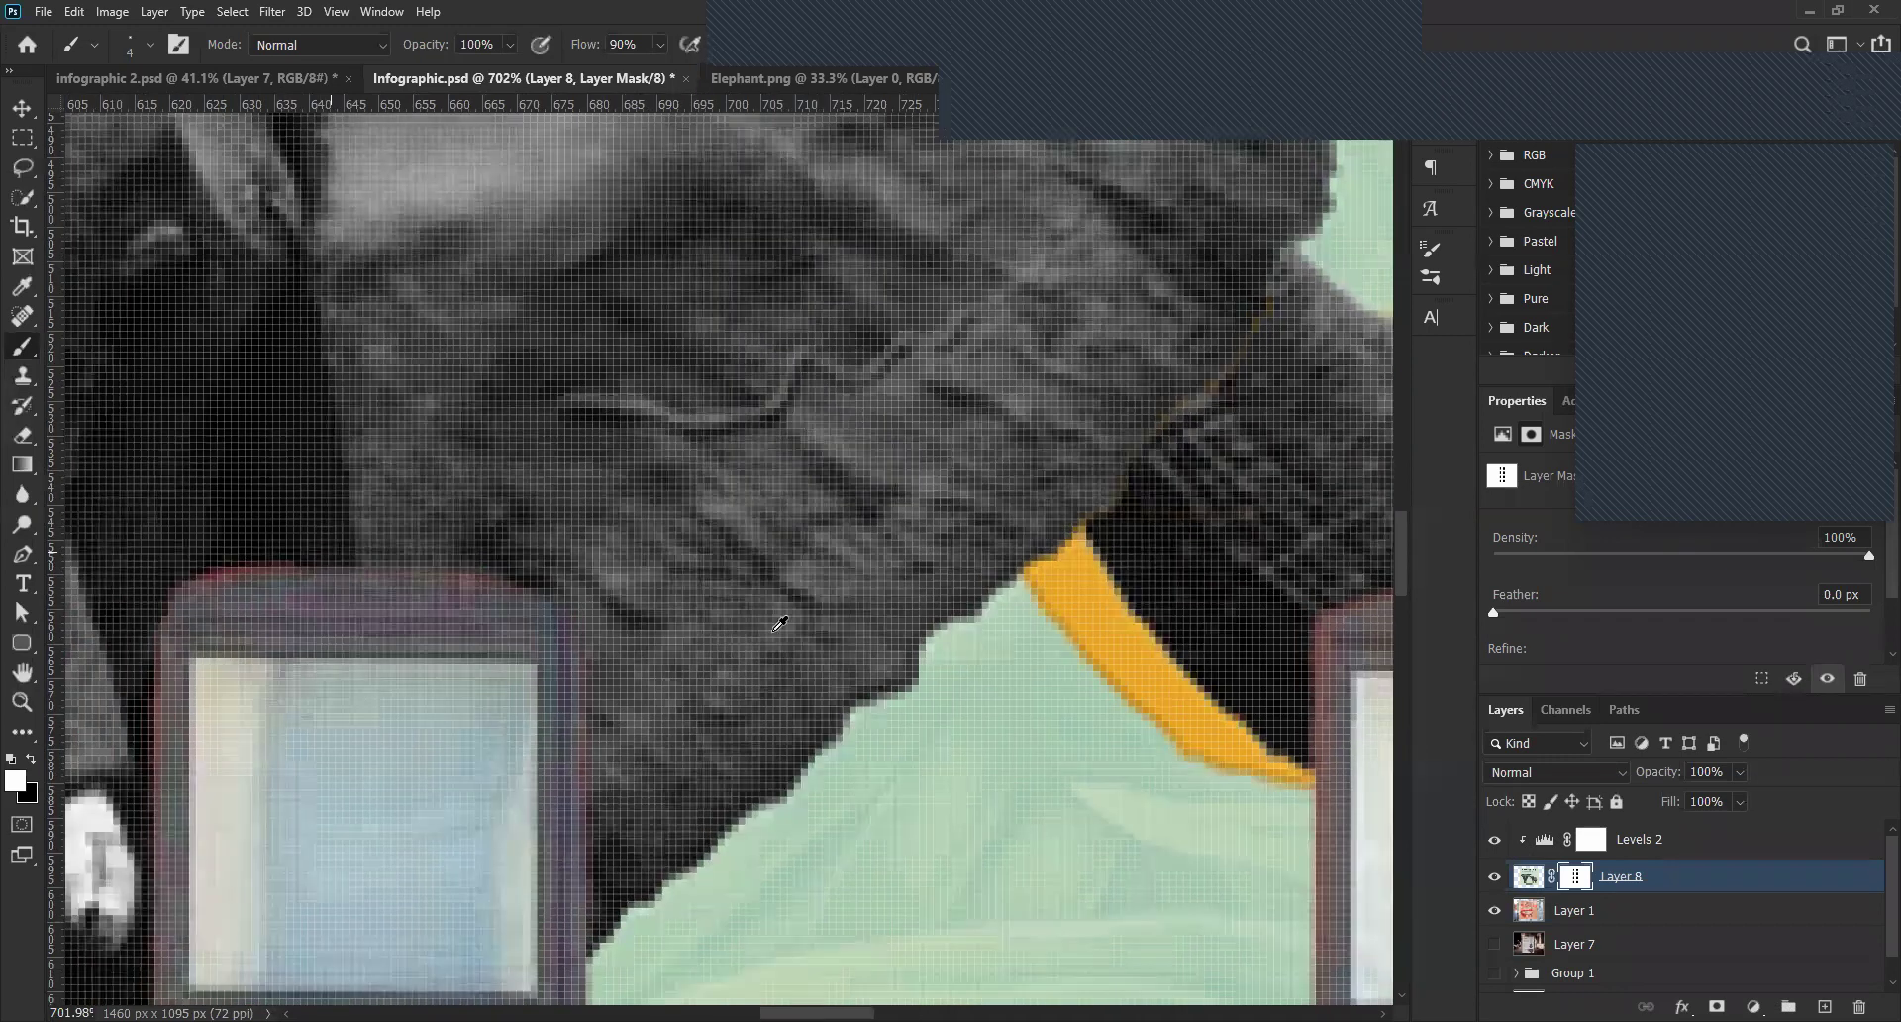
pyautogui.hotkey('ctrl', '0')
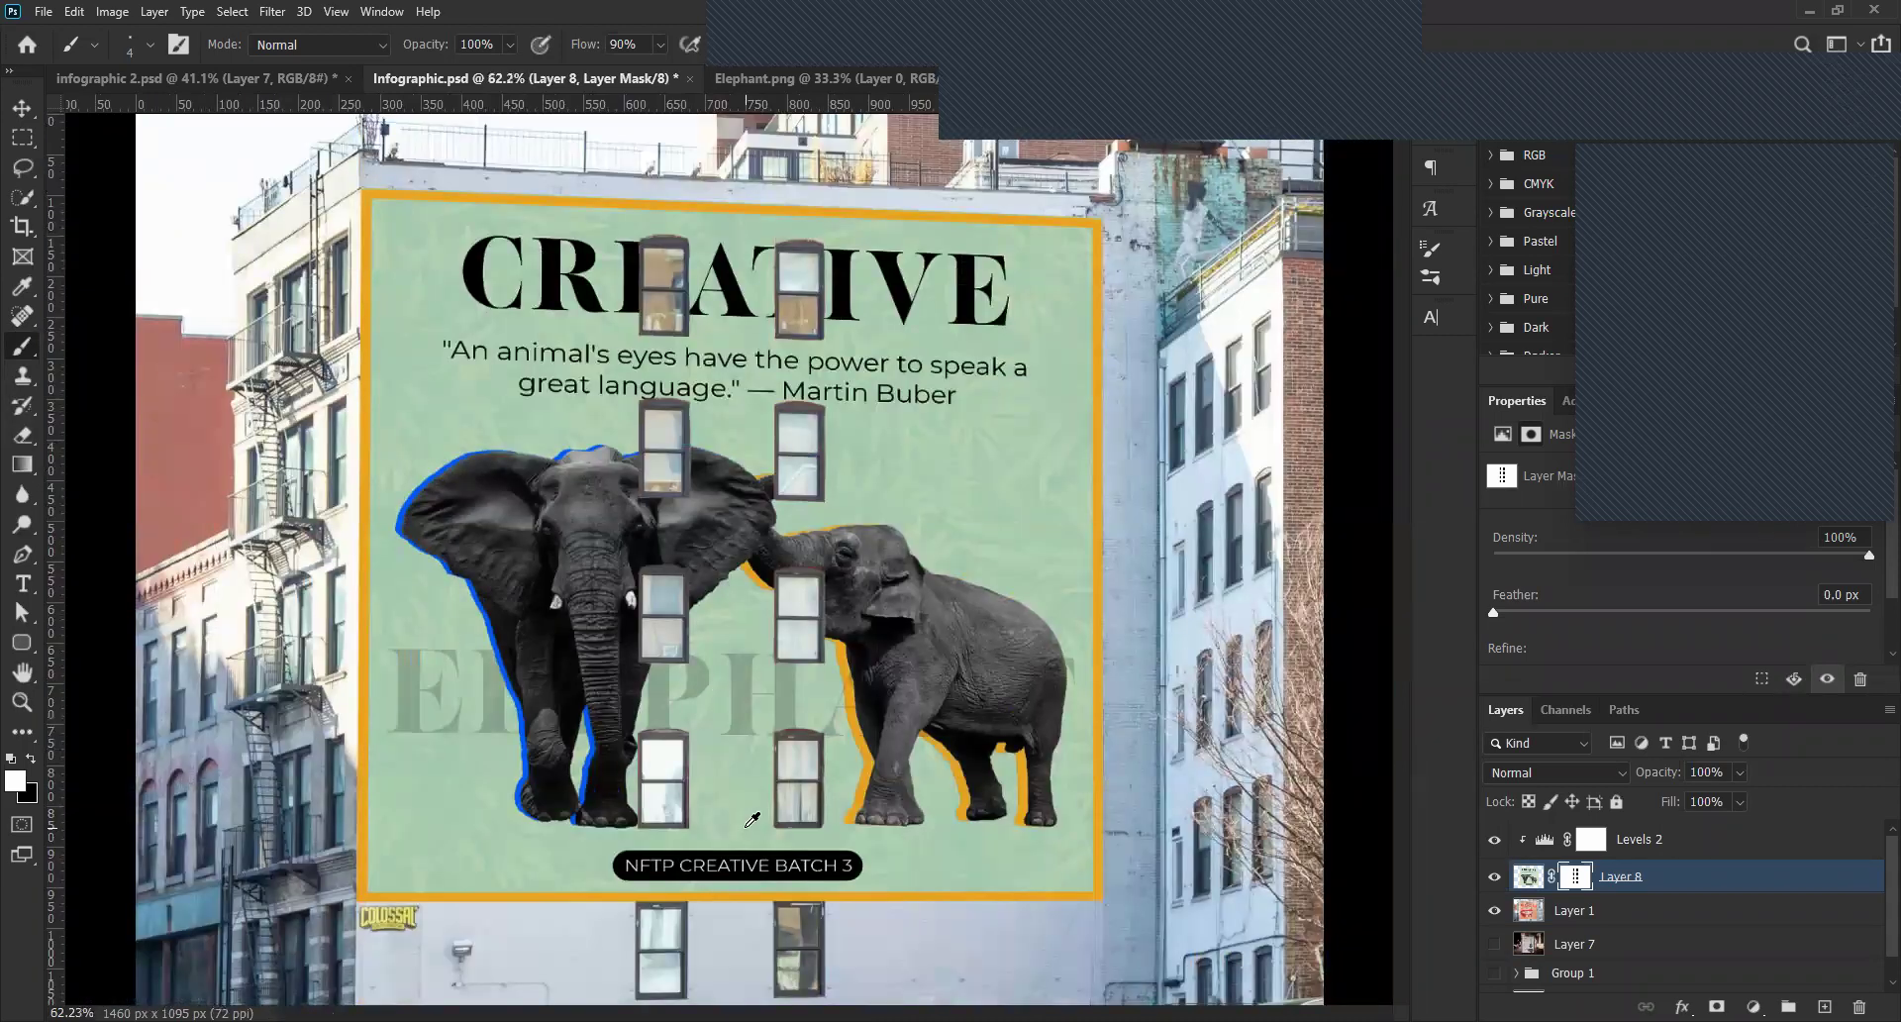
pyautogui.scroll(-2, 928, 646)
pyautogui.press('v')
pyautogui.click(1306, 548)
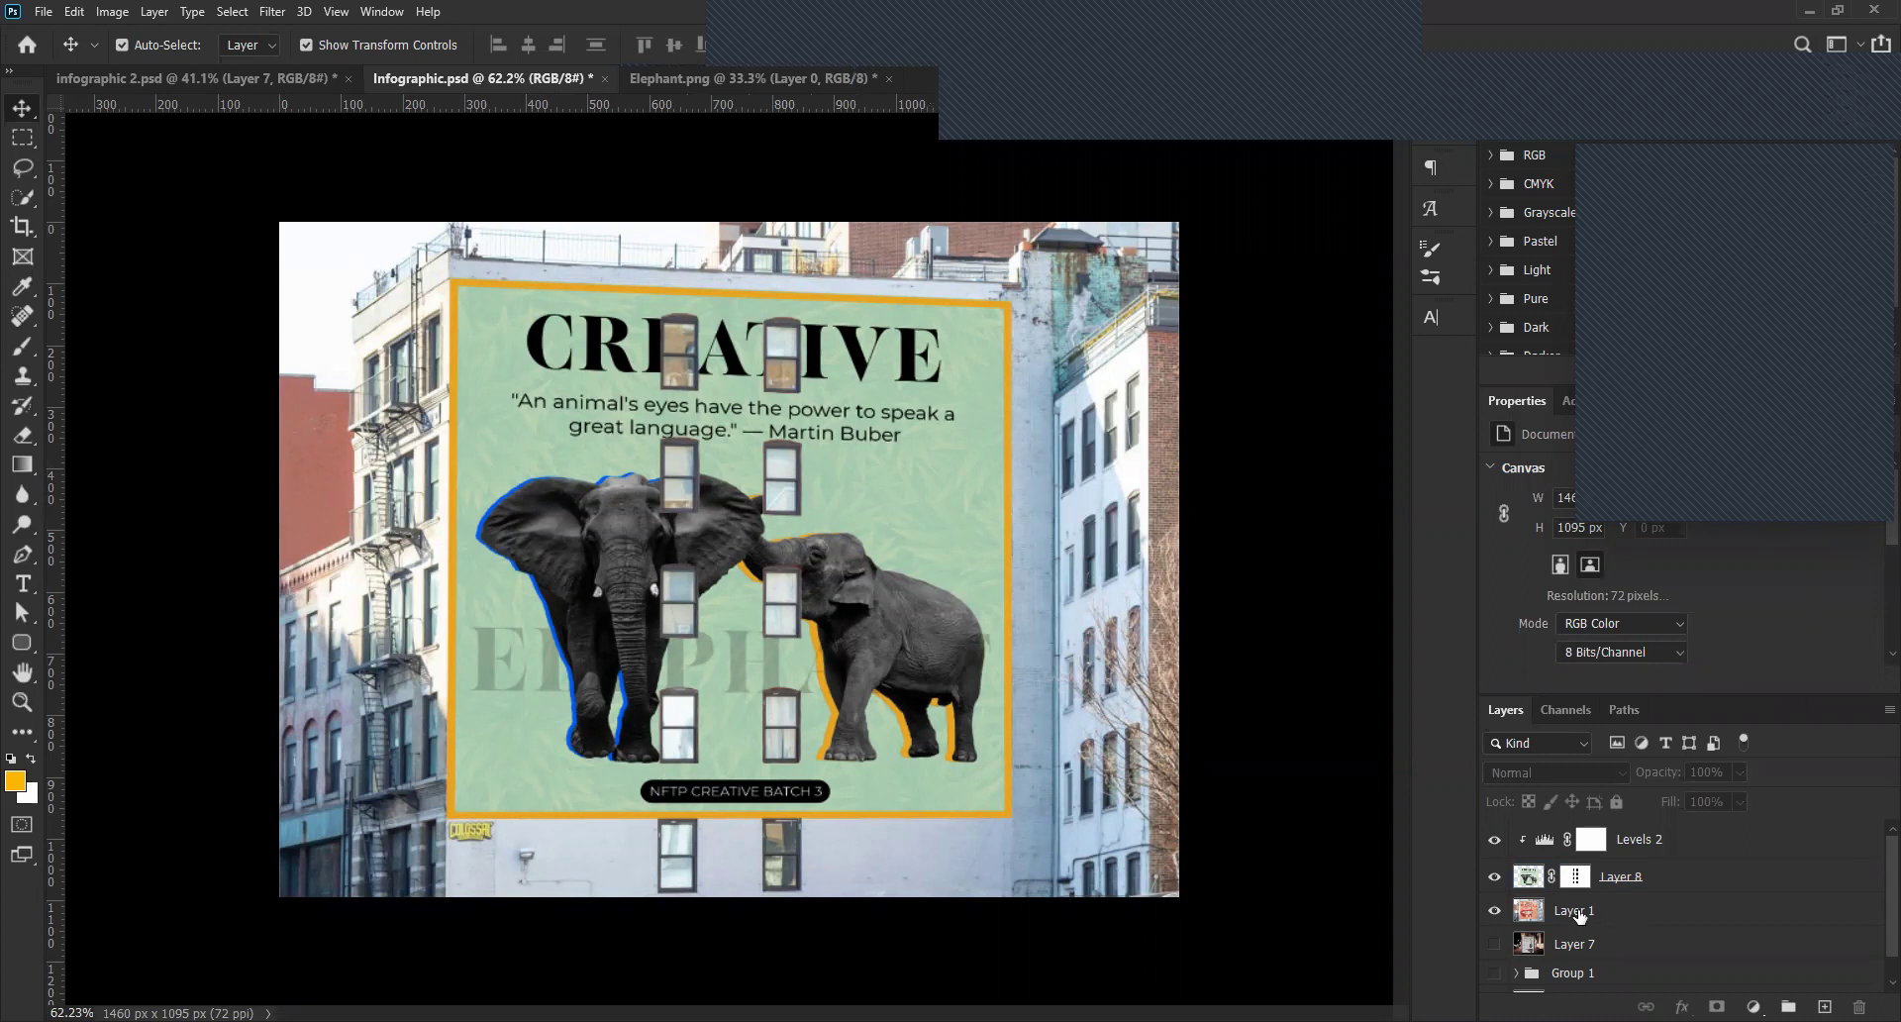
pyautogui.click(1526, 878)
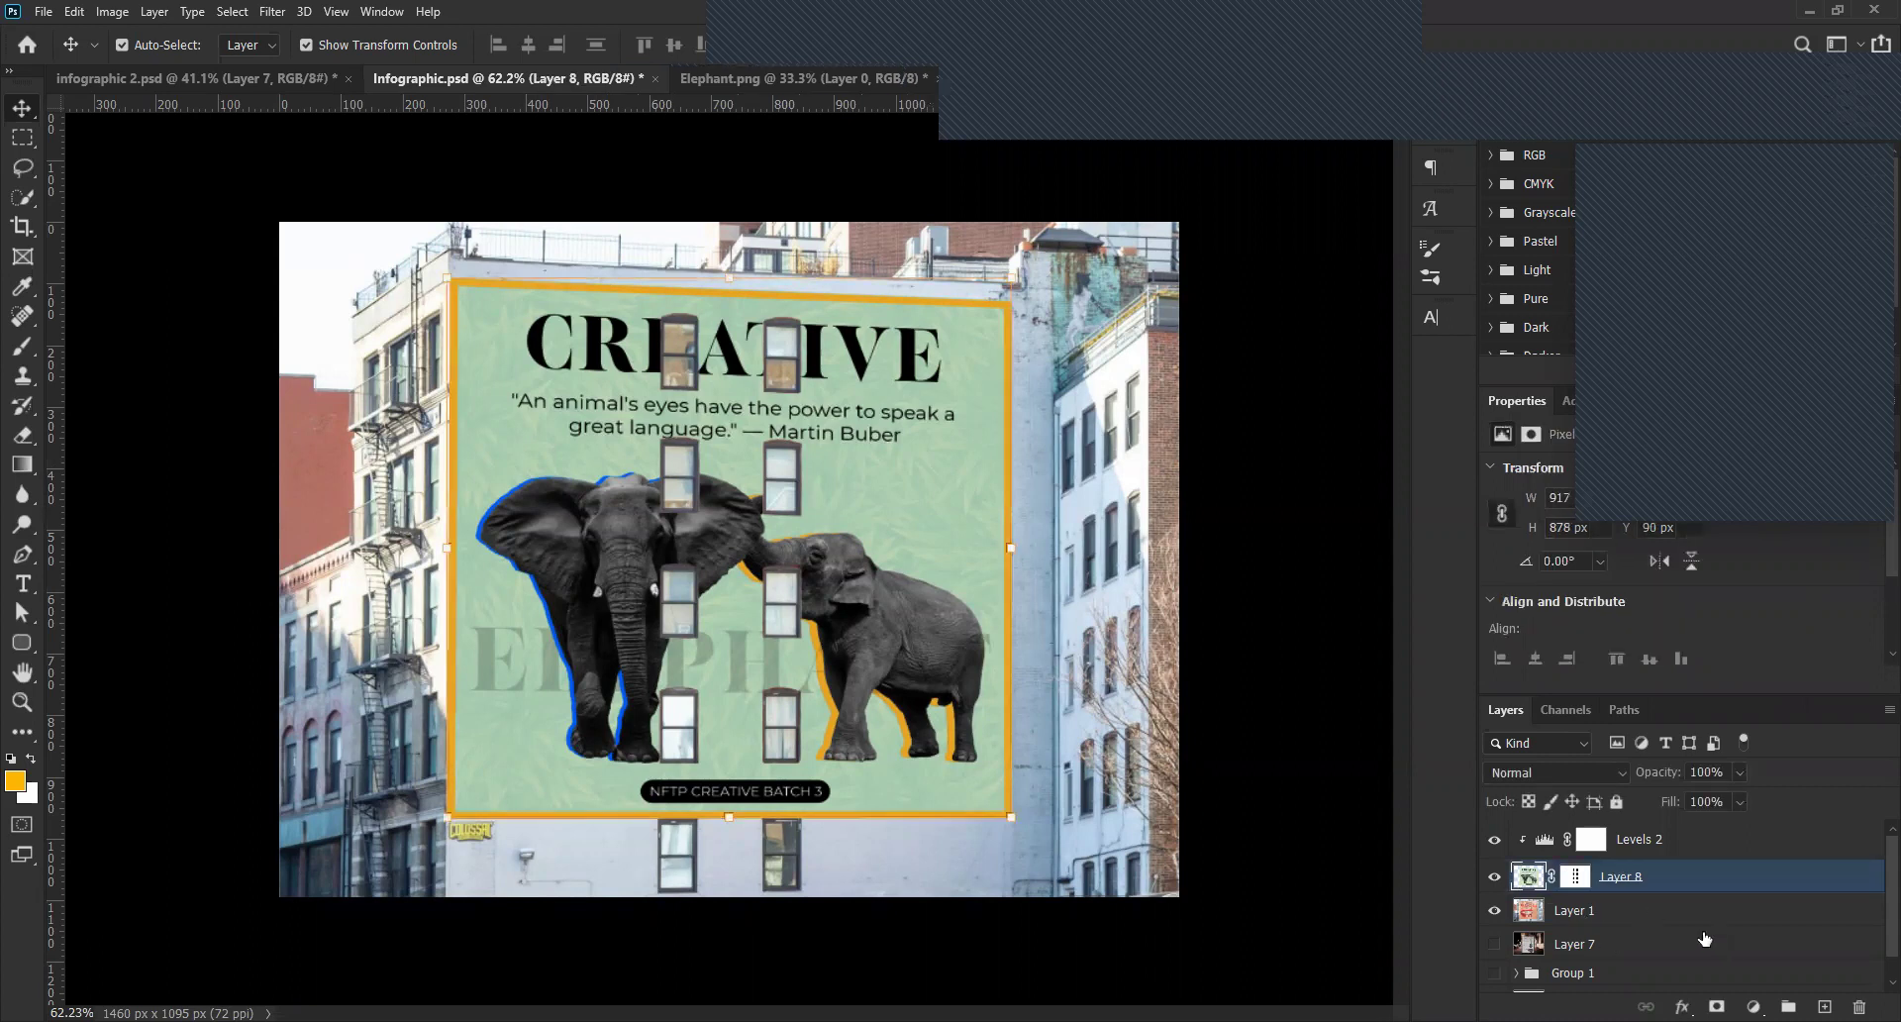
pyautogui.rightClick(1527, 884)
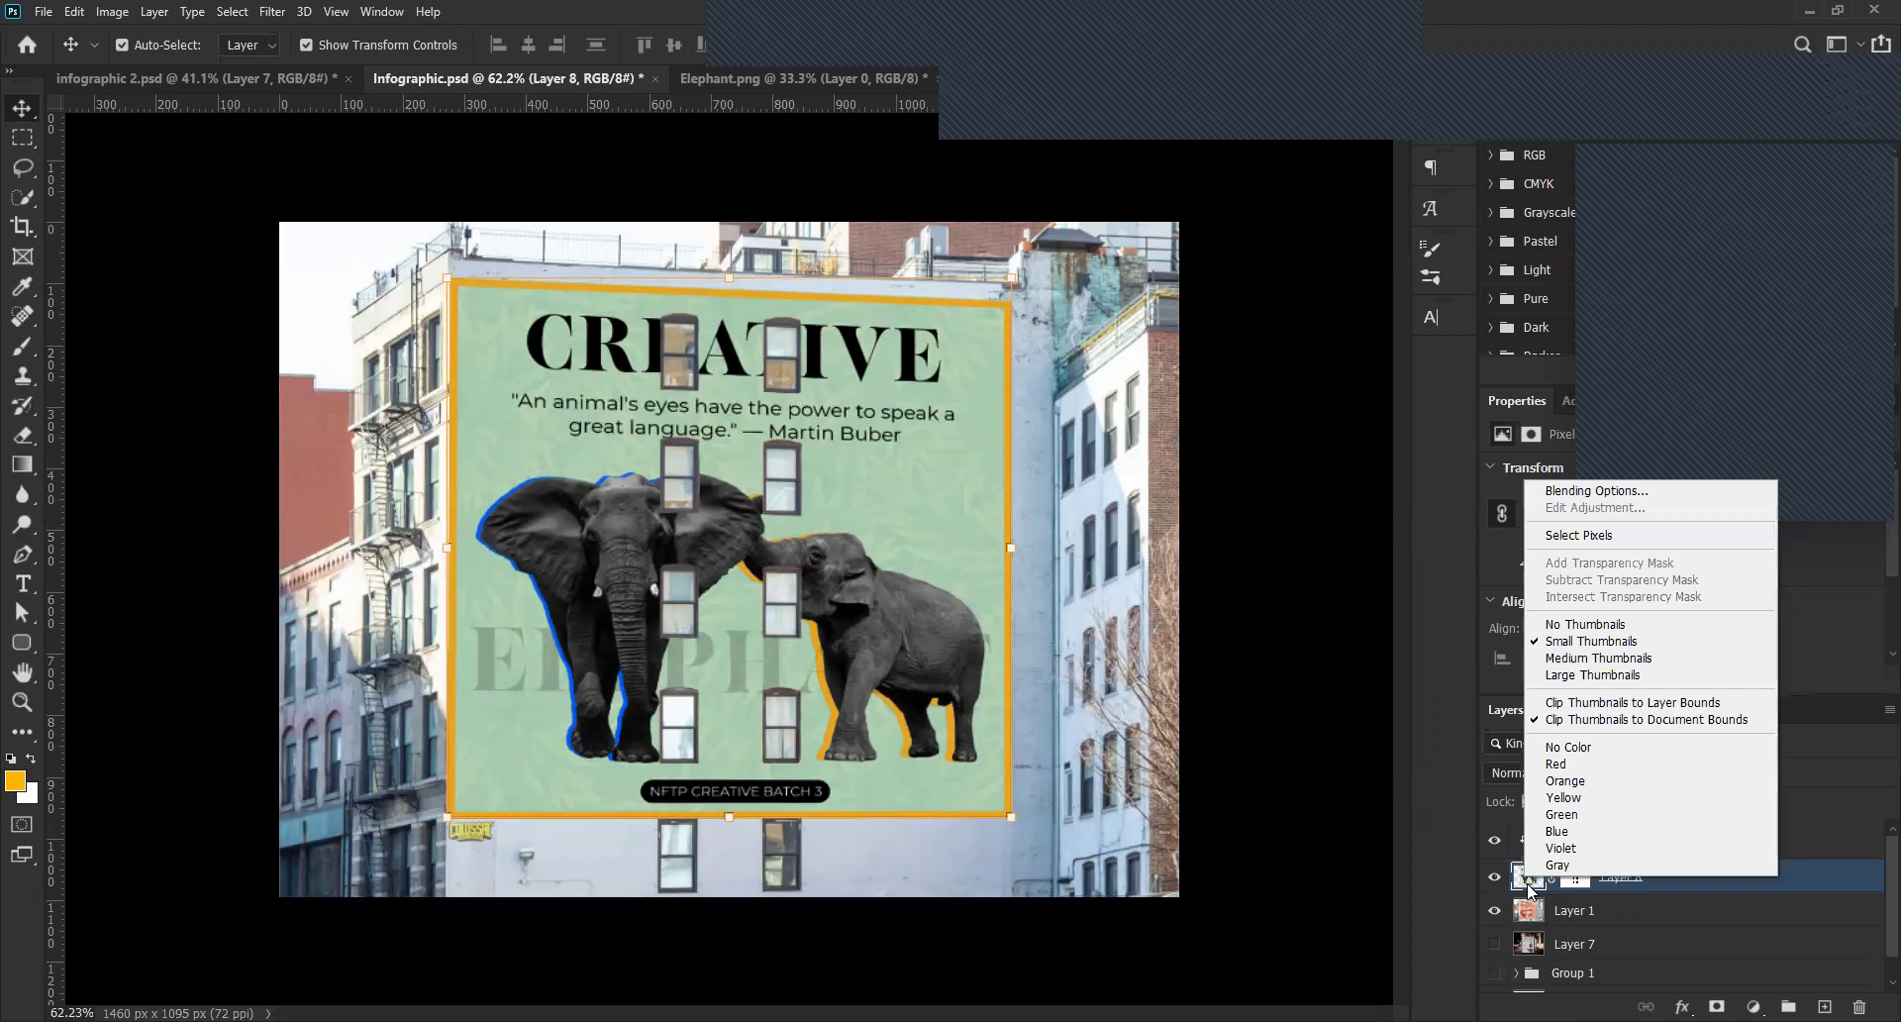
pyautogui.click(1261, 805)
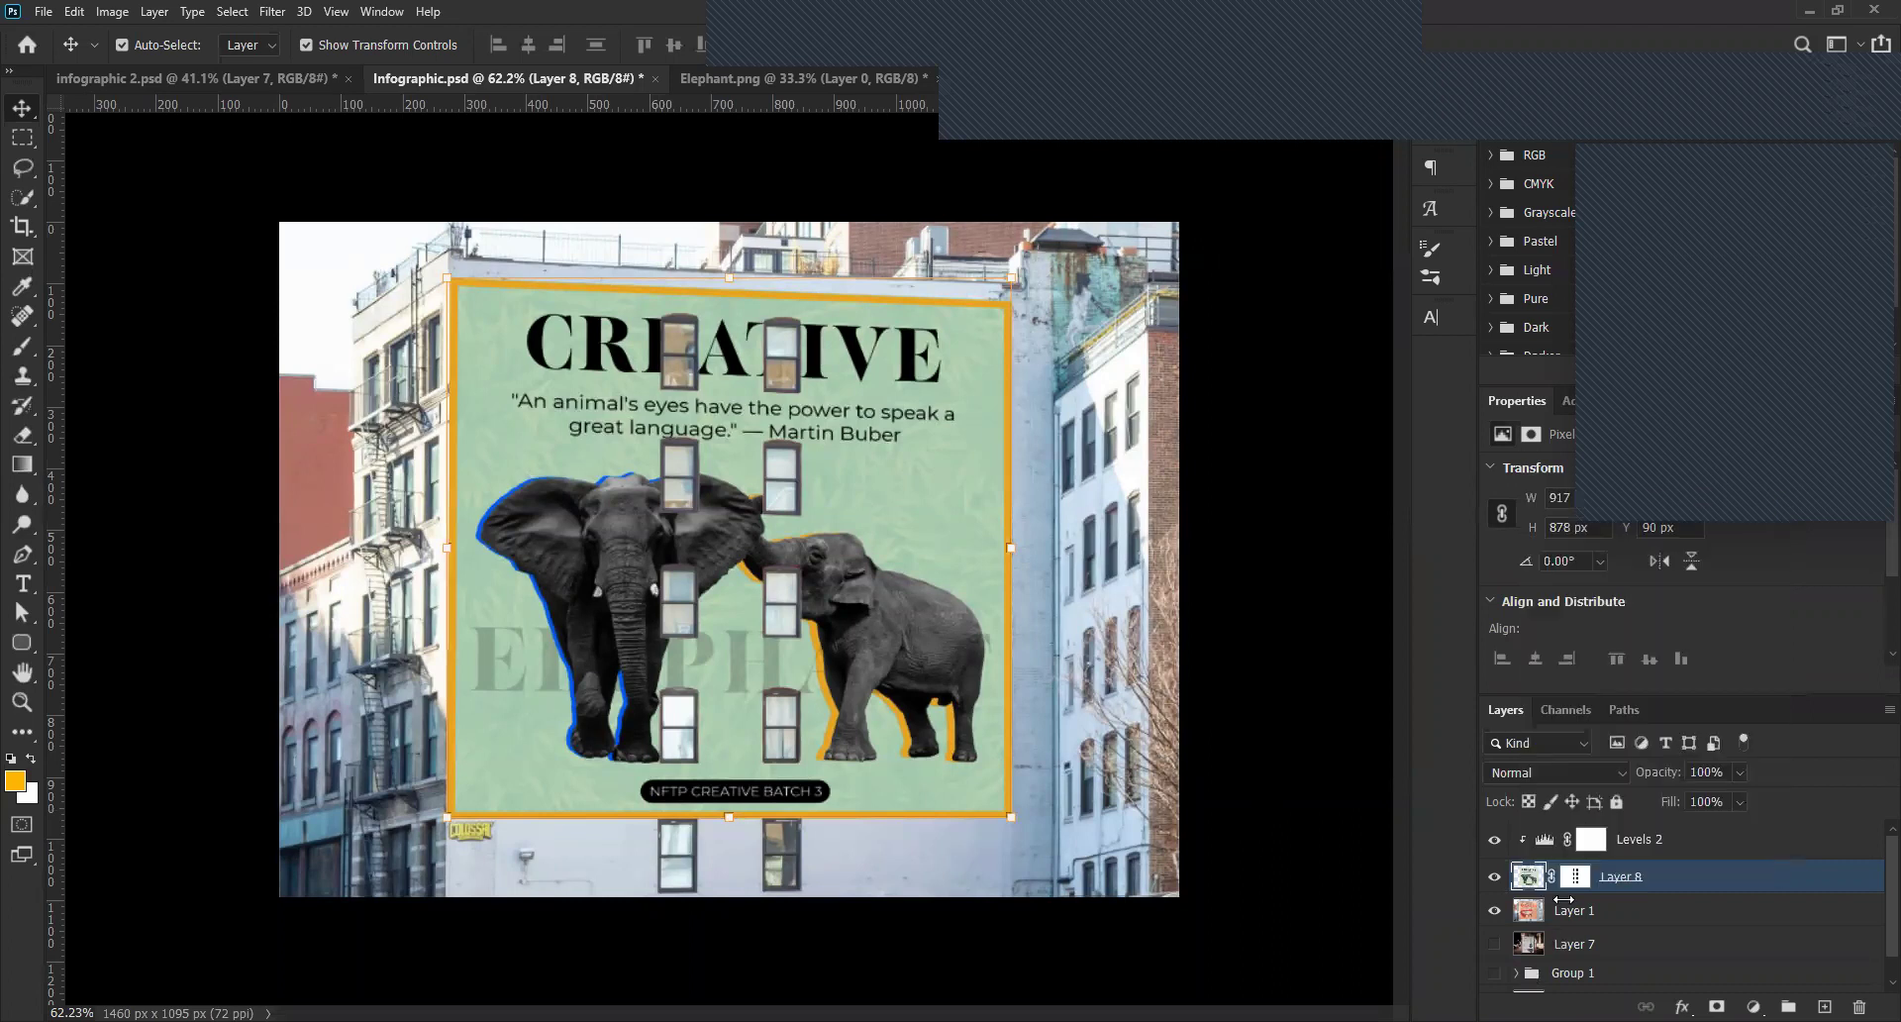
# Try to merge the Levels 2 adjustment directly with Layer 8, and undo the merge.
pyautogui.click(1542, 841)
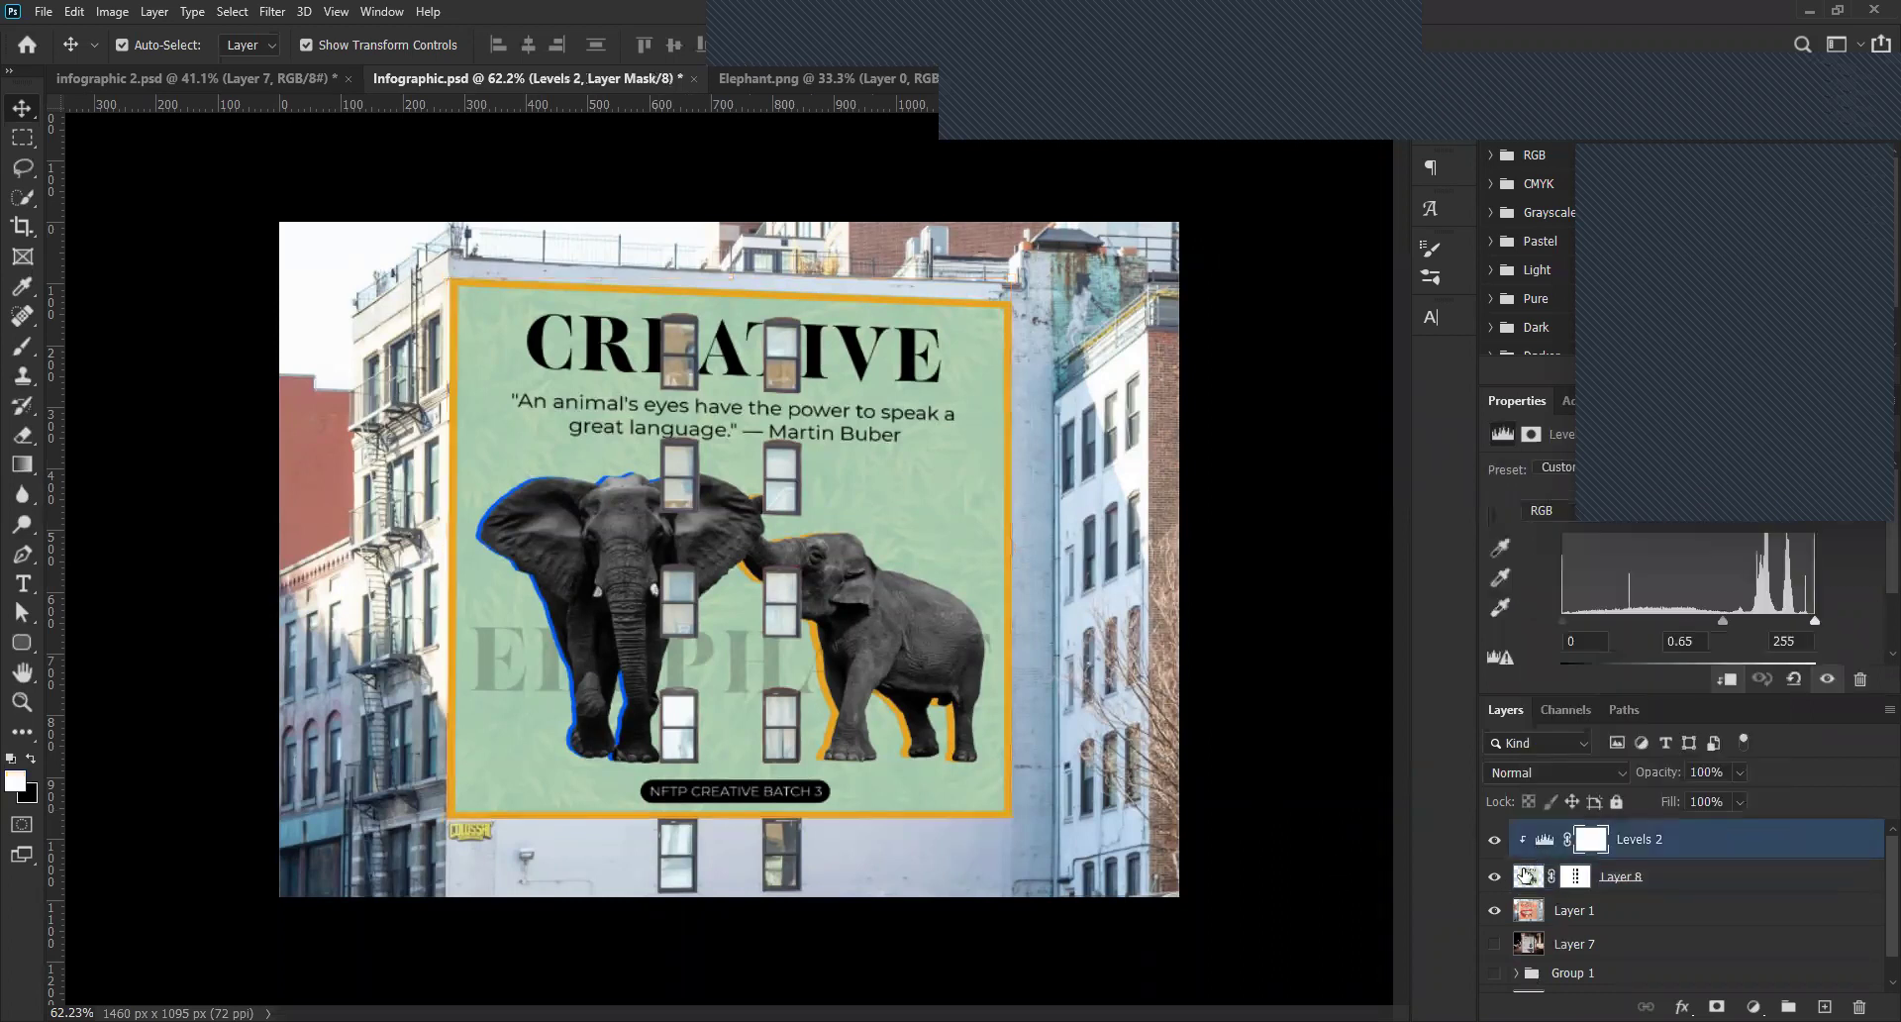
pyautogui.keyDown('shift'); pyautogui.click(1527, 877); pyautogui.keyUp('shift')
pyautogui.hotkey('ctrl', 'e')
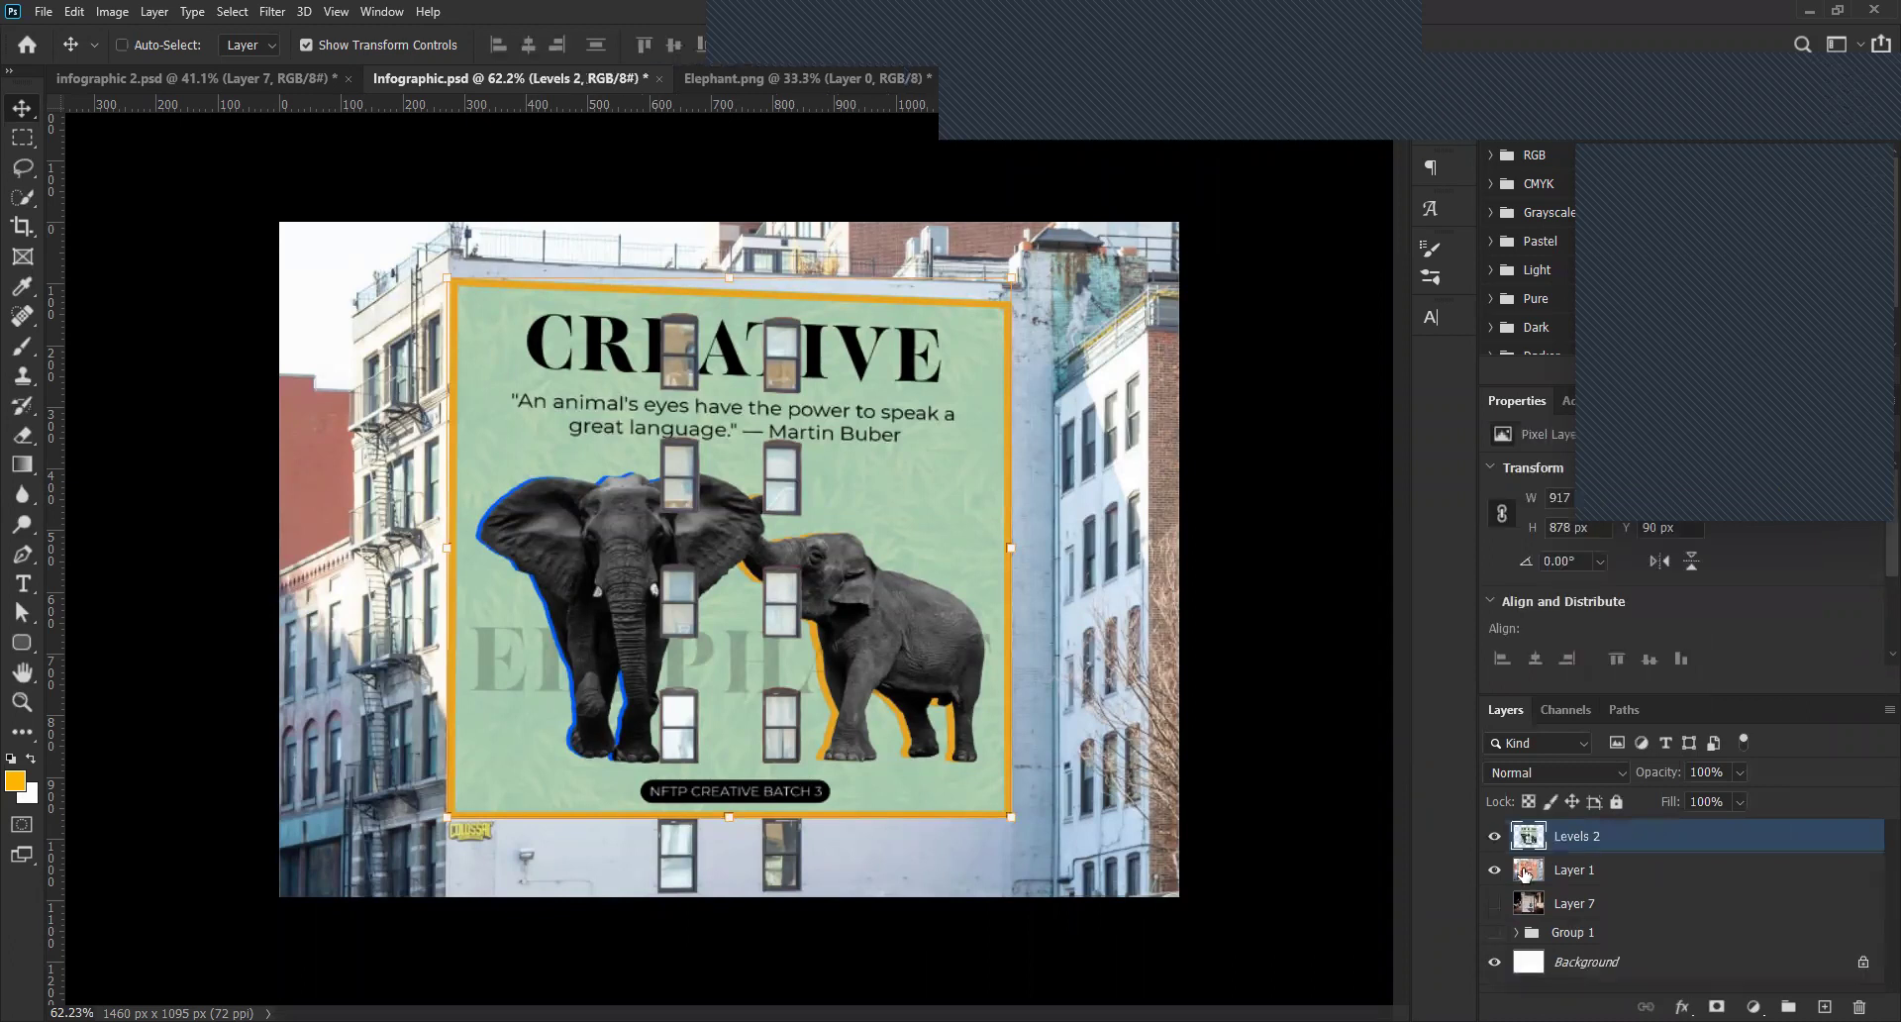
pyautogui.hotkey('ctrl', 'z')
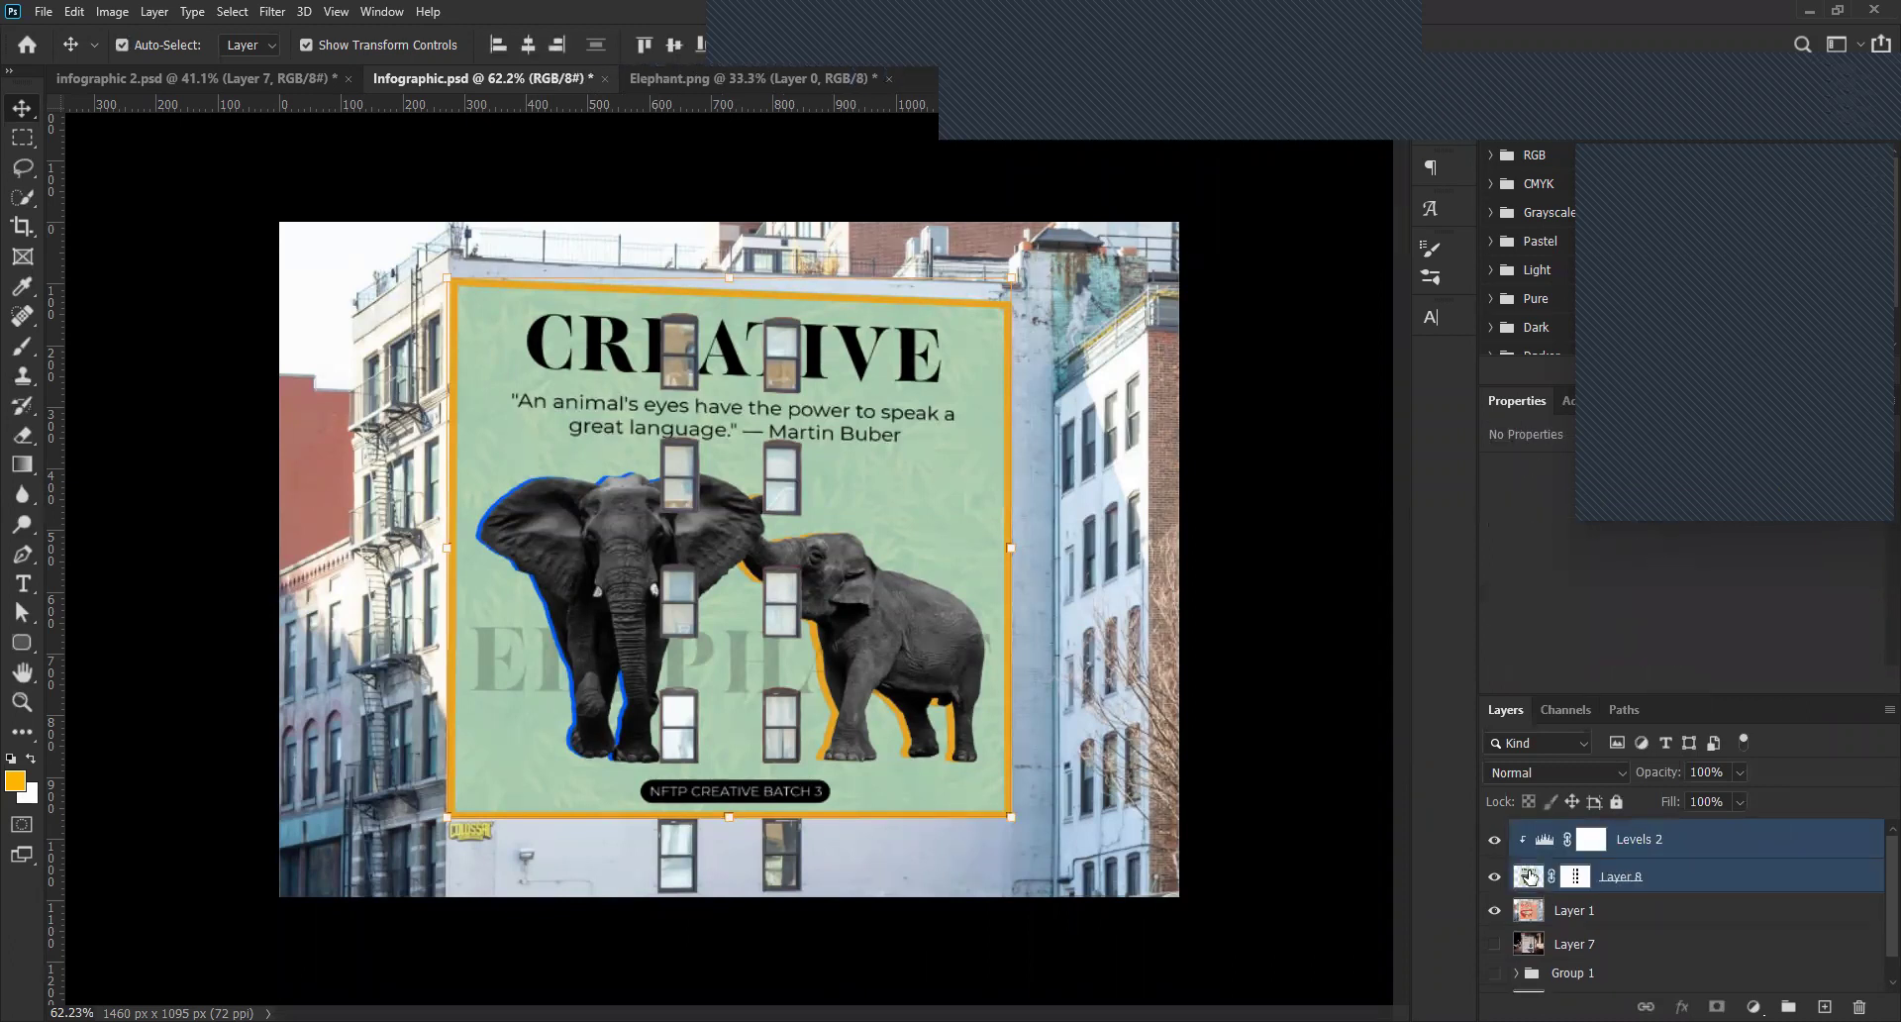
# Duplicate Layer 8 together with its mask and hide the original layer.
pyautogui.click(1527, 876)
pyautogui.hotkey('ctrl', 'j')
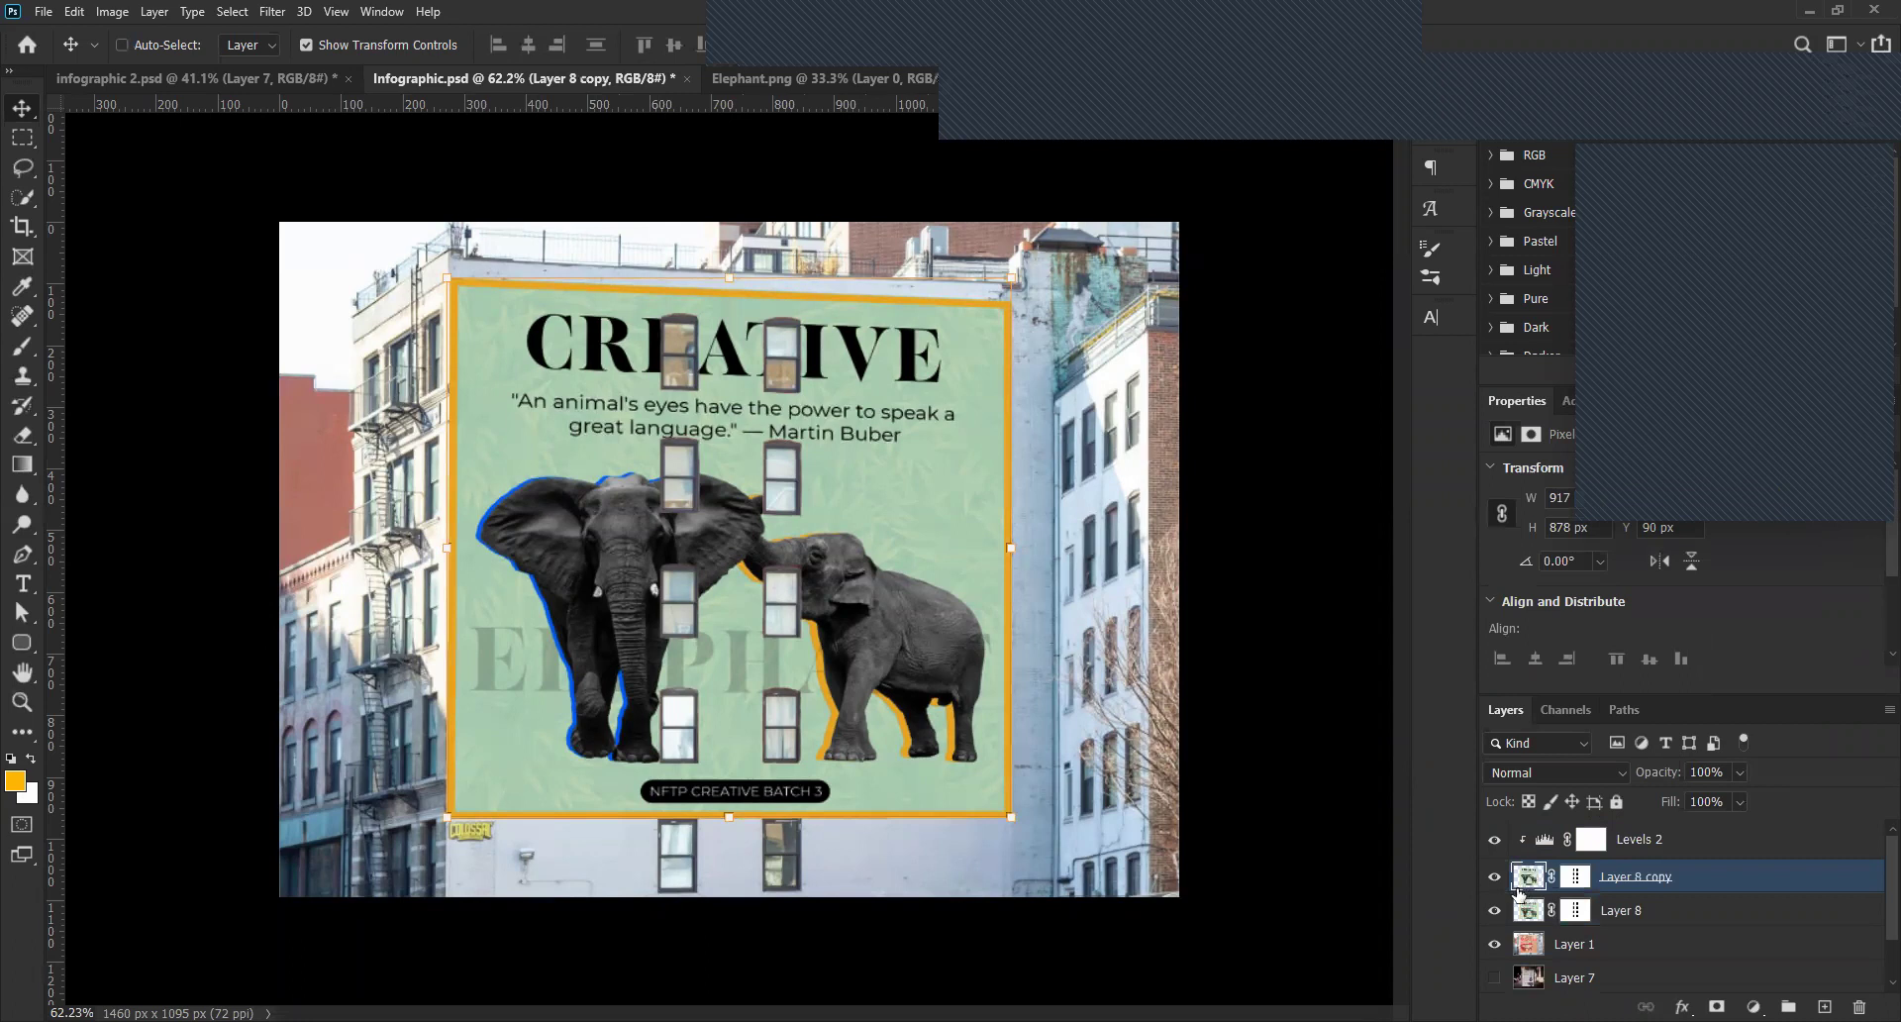
pyautogui.click(1496, 910)
# Merge the Levels 2 adjustment with Layer 8 copy and convert the merged layer to a smart object.
pyautogui.keyDown('shift'); pyautogui.click(1543, 843); pyautogui.keyUp('shift')
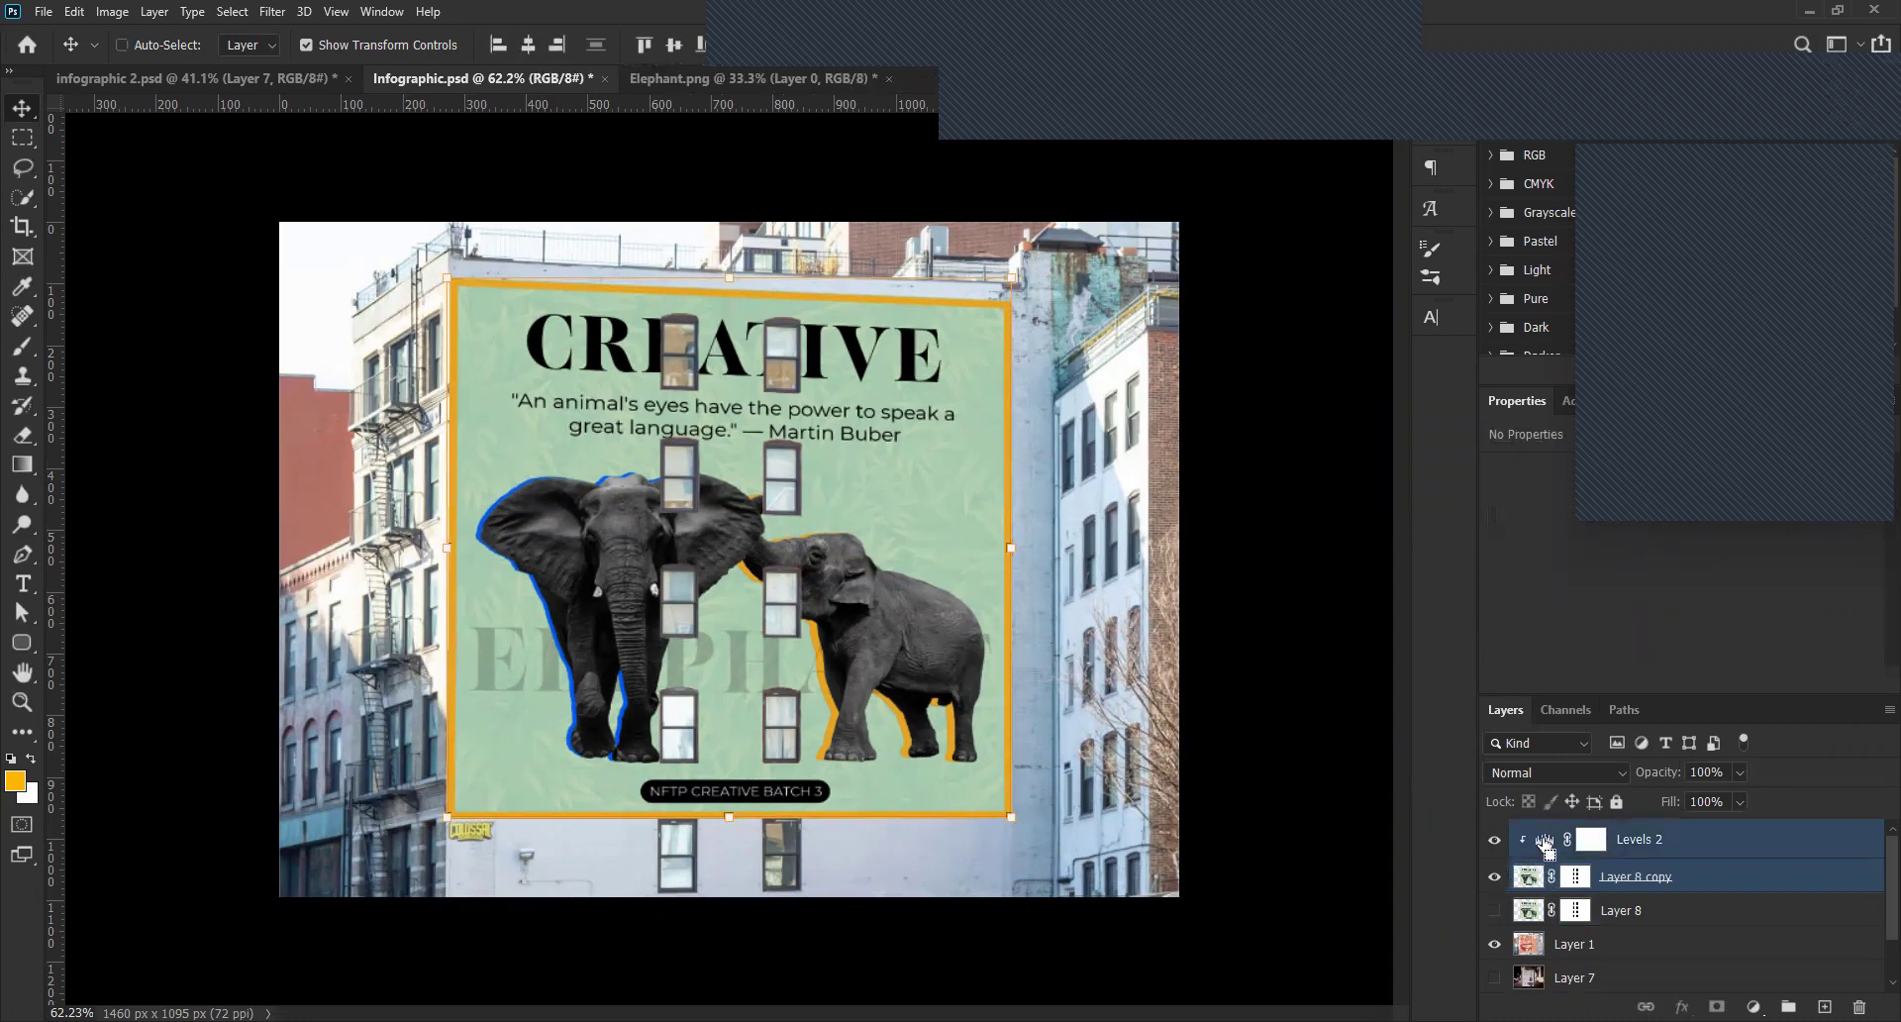
pyautogui.hotkey('ctrl', 'e')
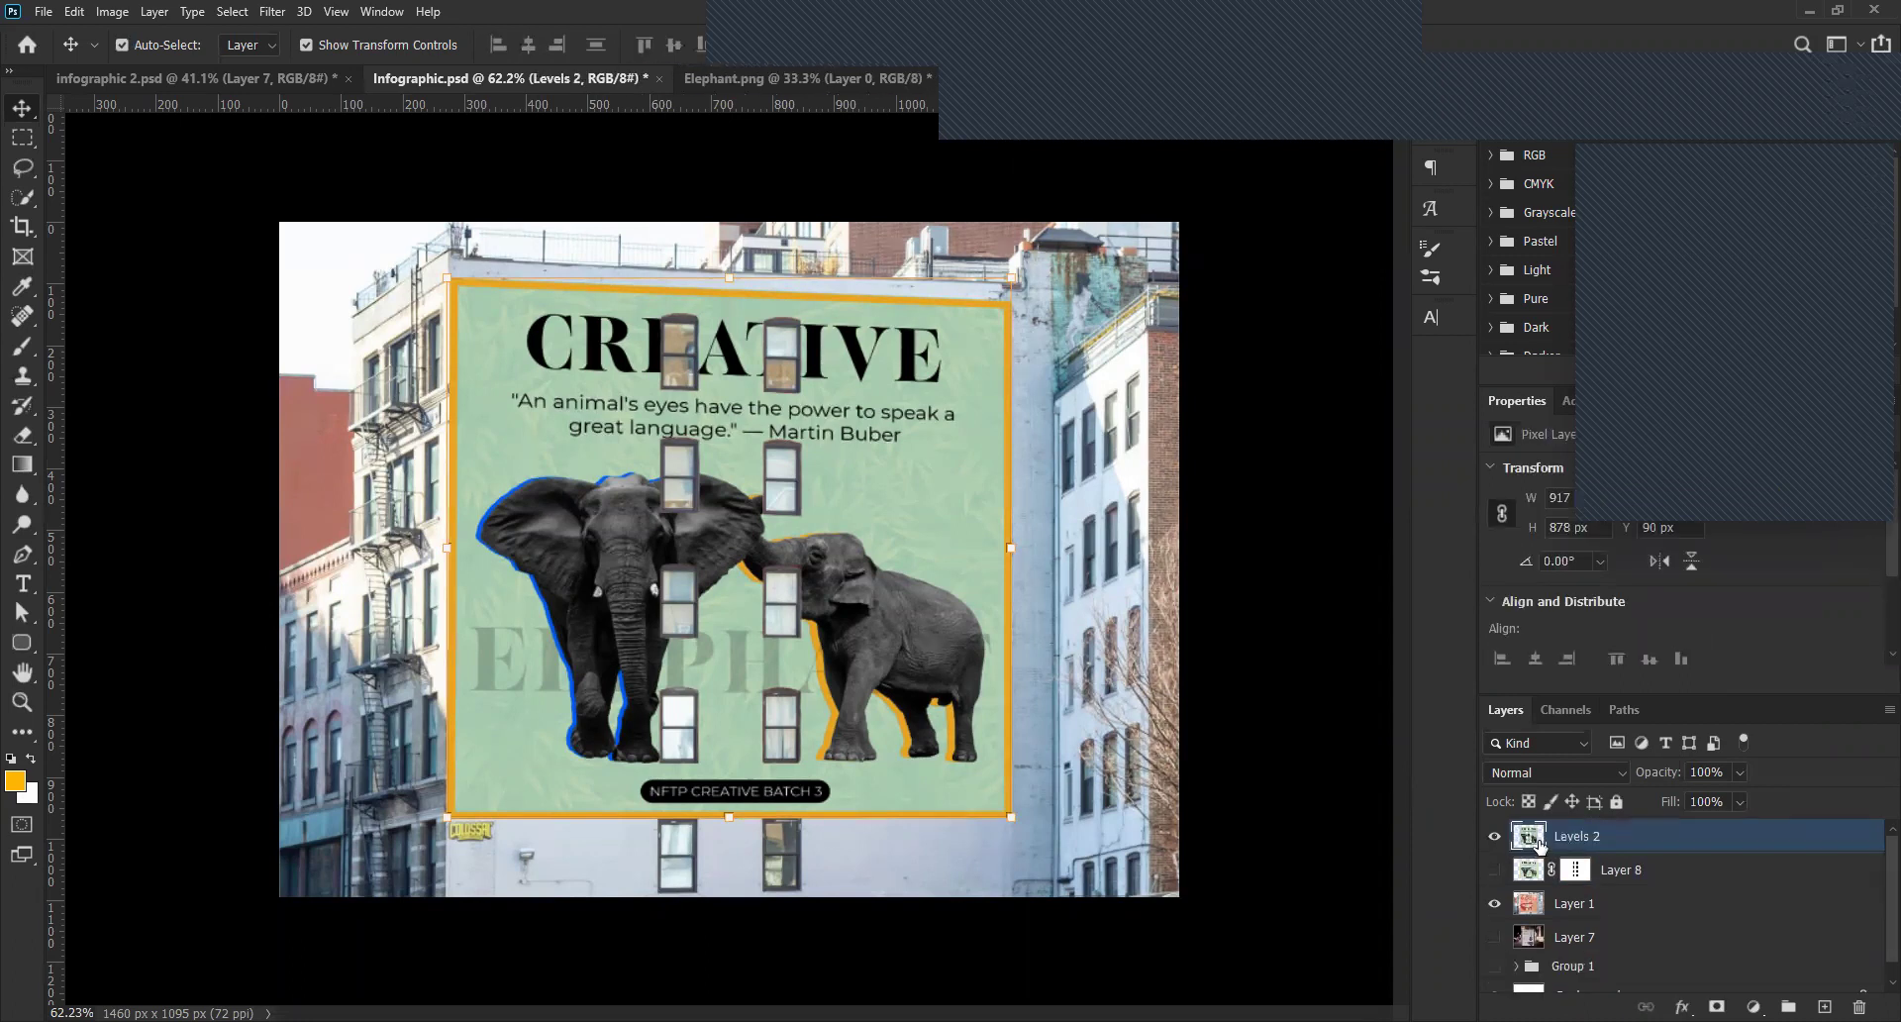
pyautogui.rightClick(1695, 840)
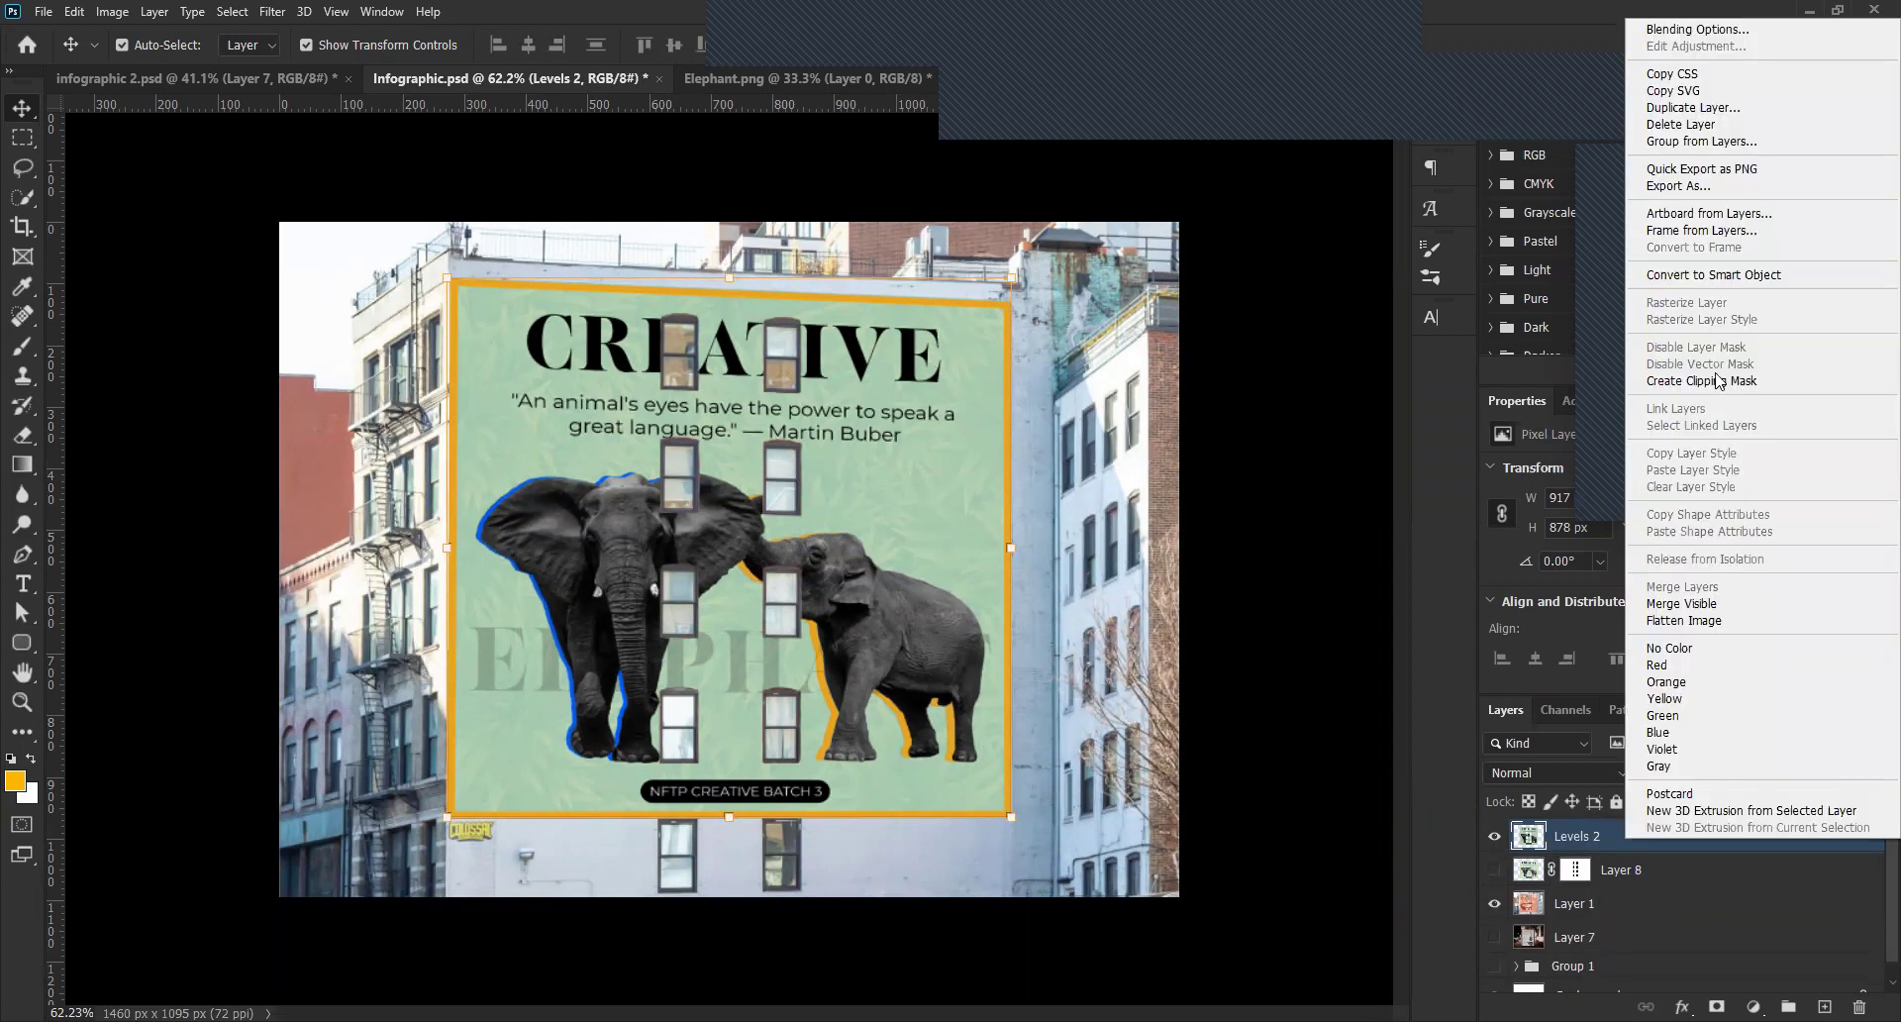
pyautogui.click(1757, 281)
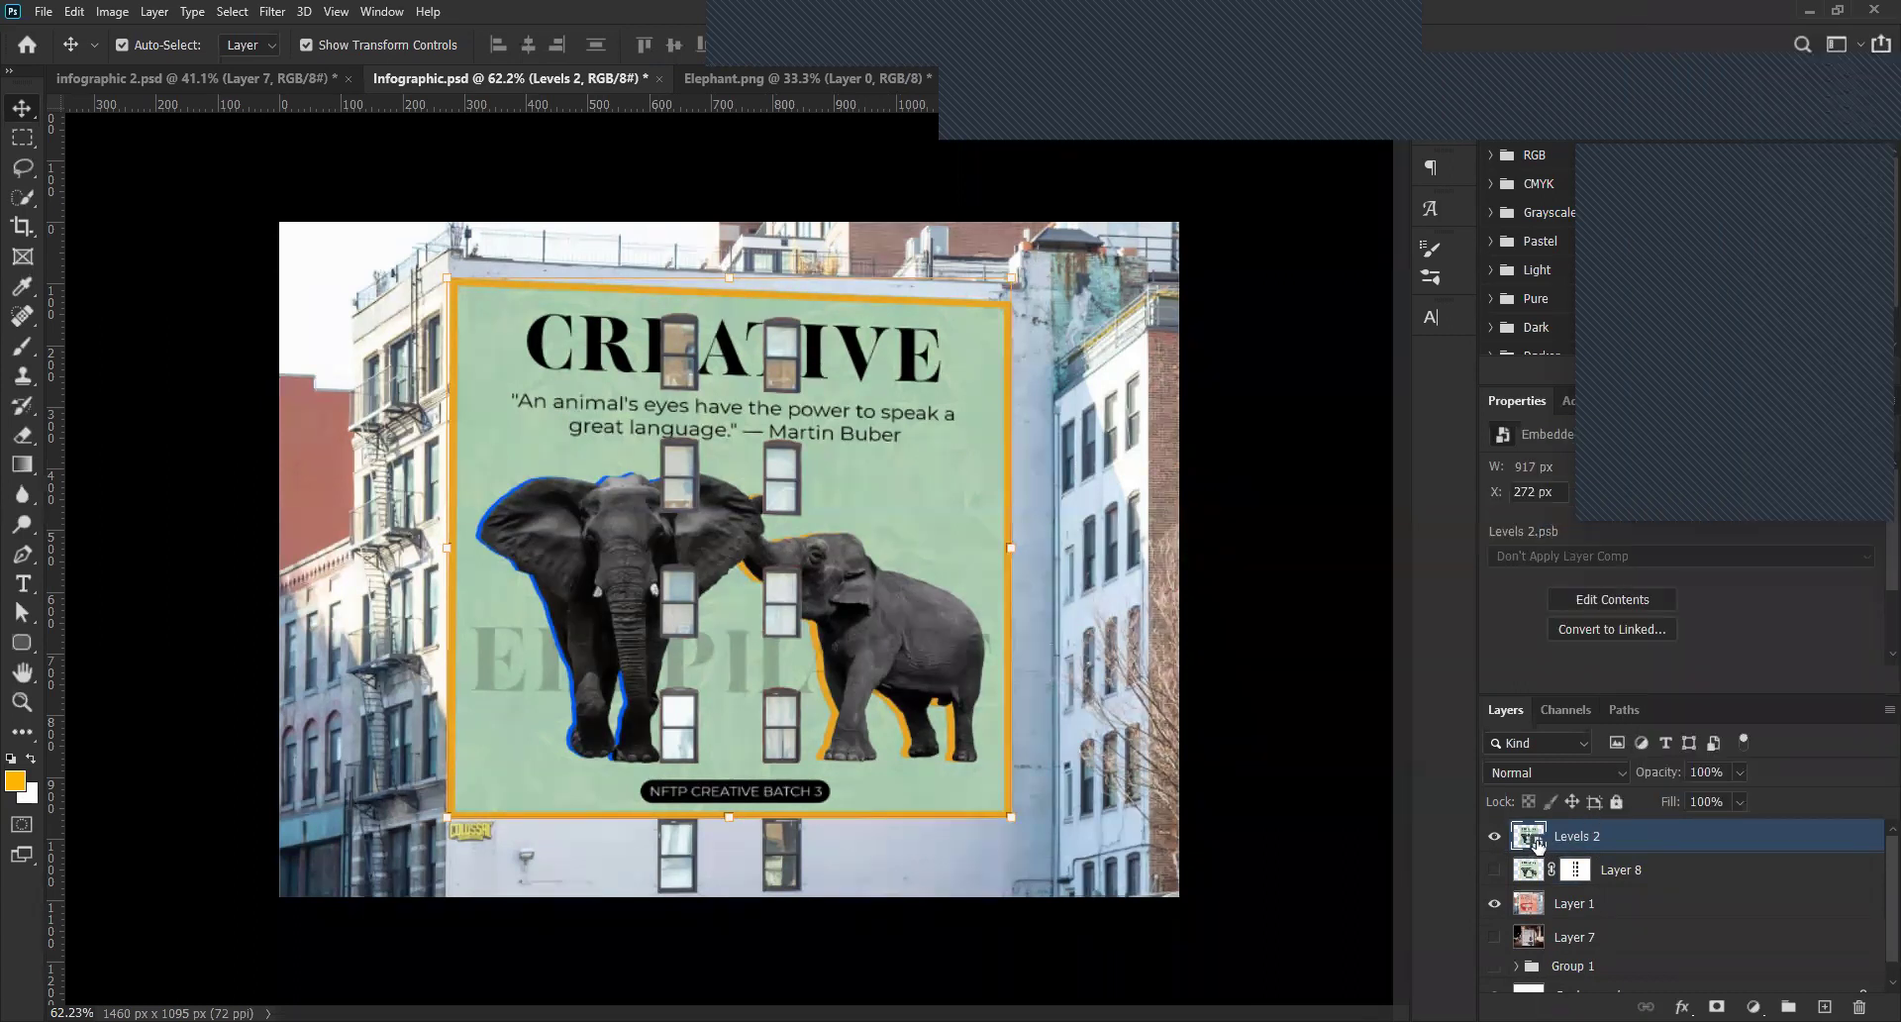
# Open the contents of the Levels 2 smart object, and open the Wallpaper image from the Downloads folder.
pyautogui.doubleClick(1530, 839)
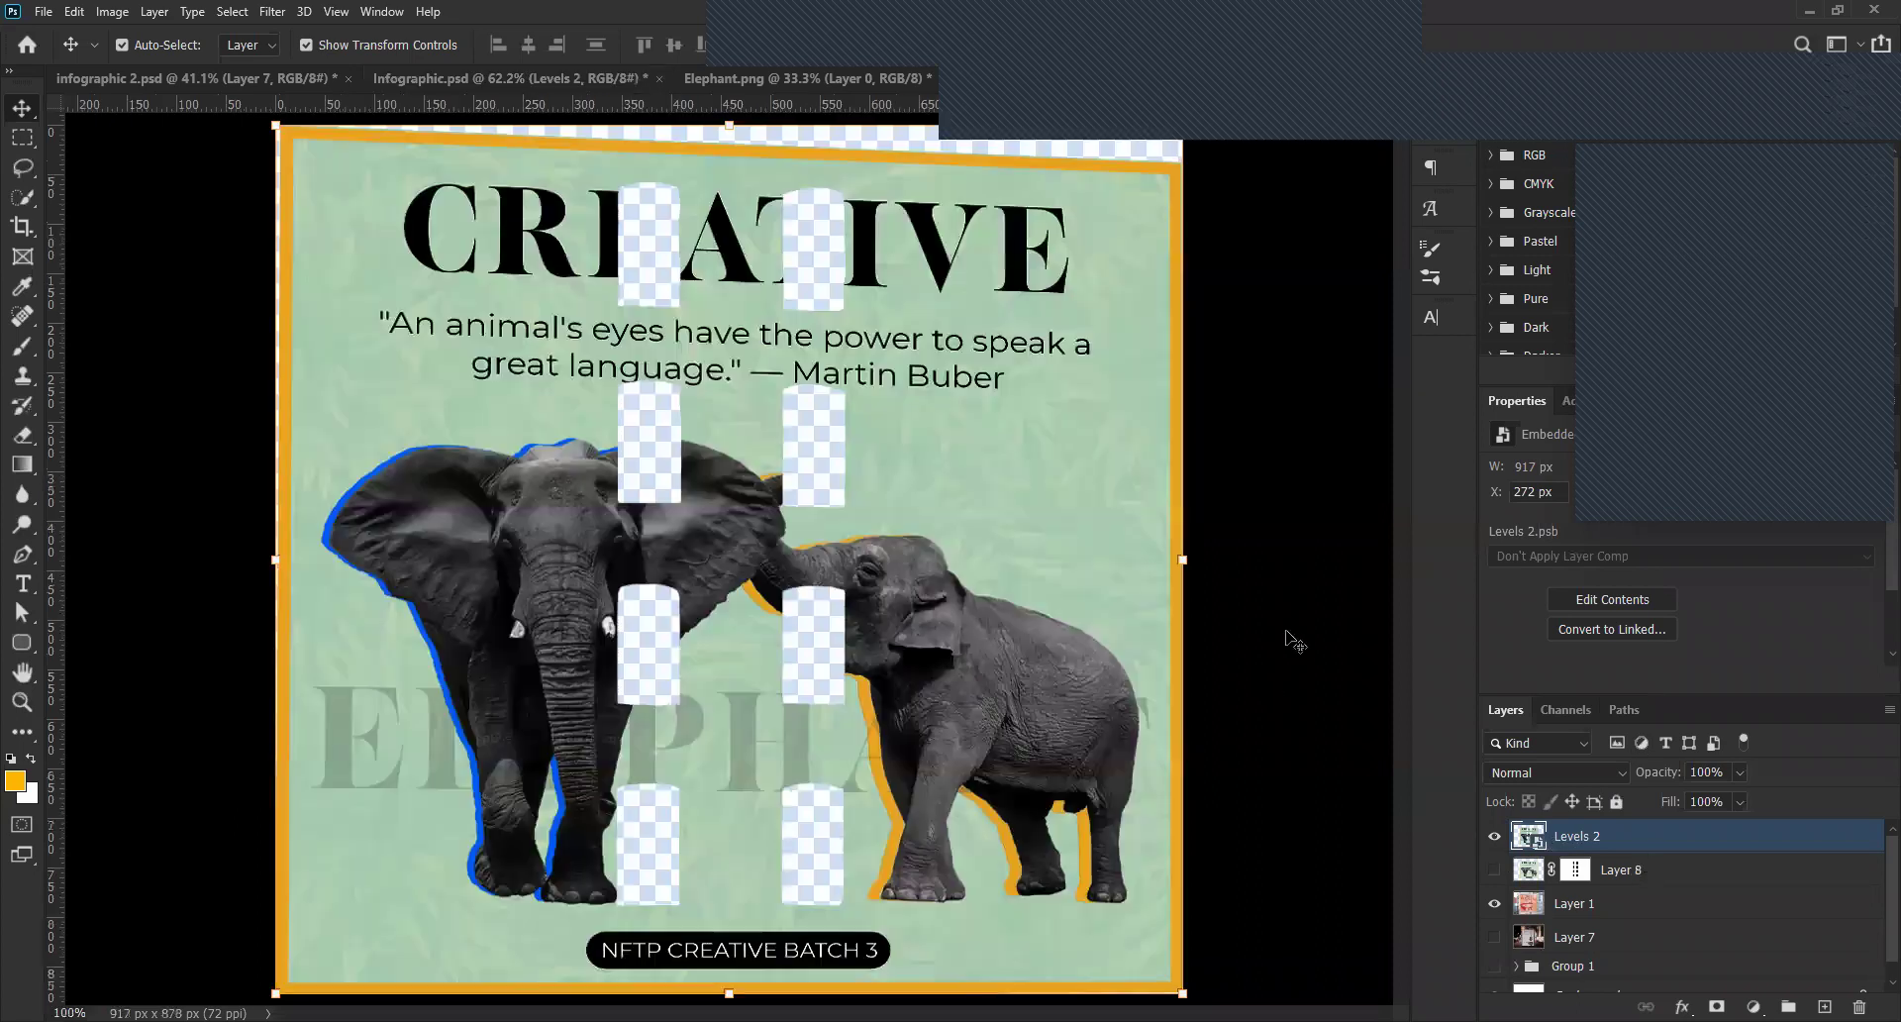
pyautogui.scroll(-2, 1294, 641)
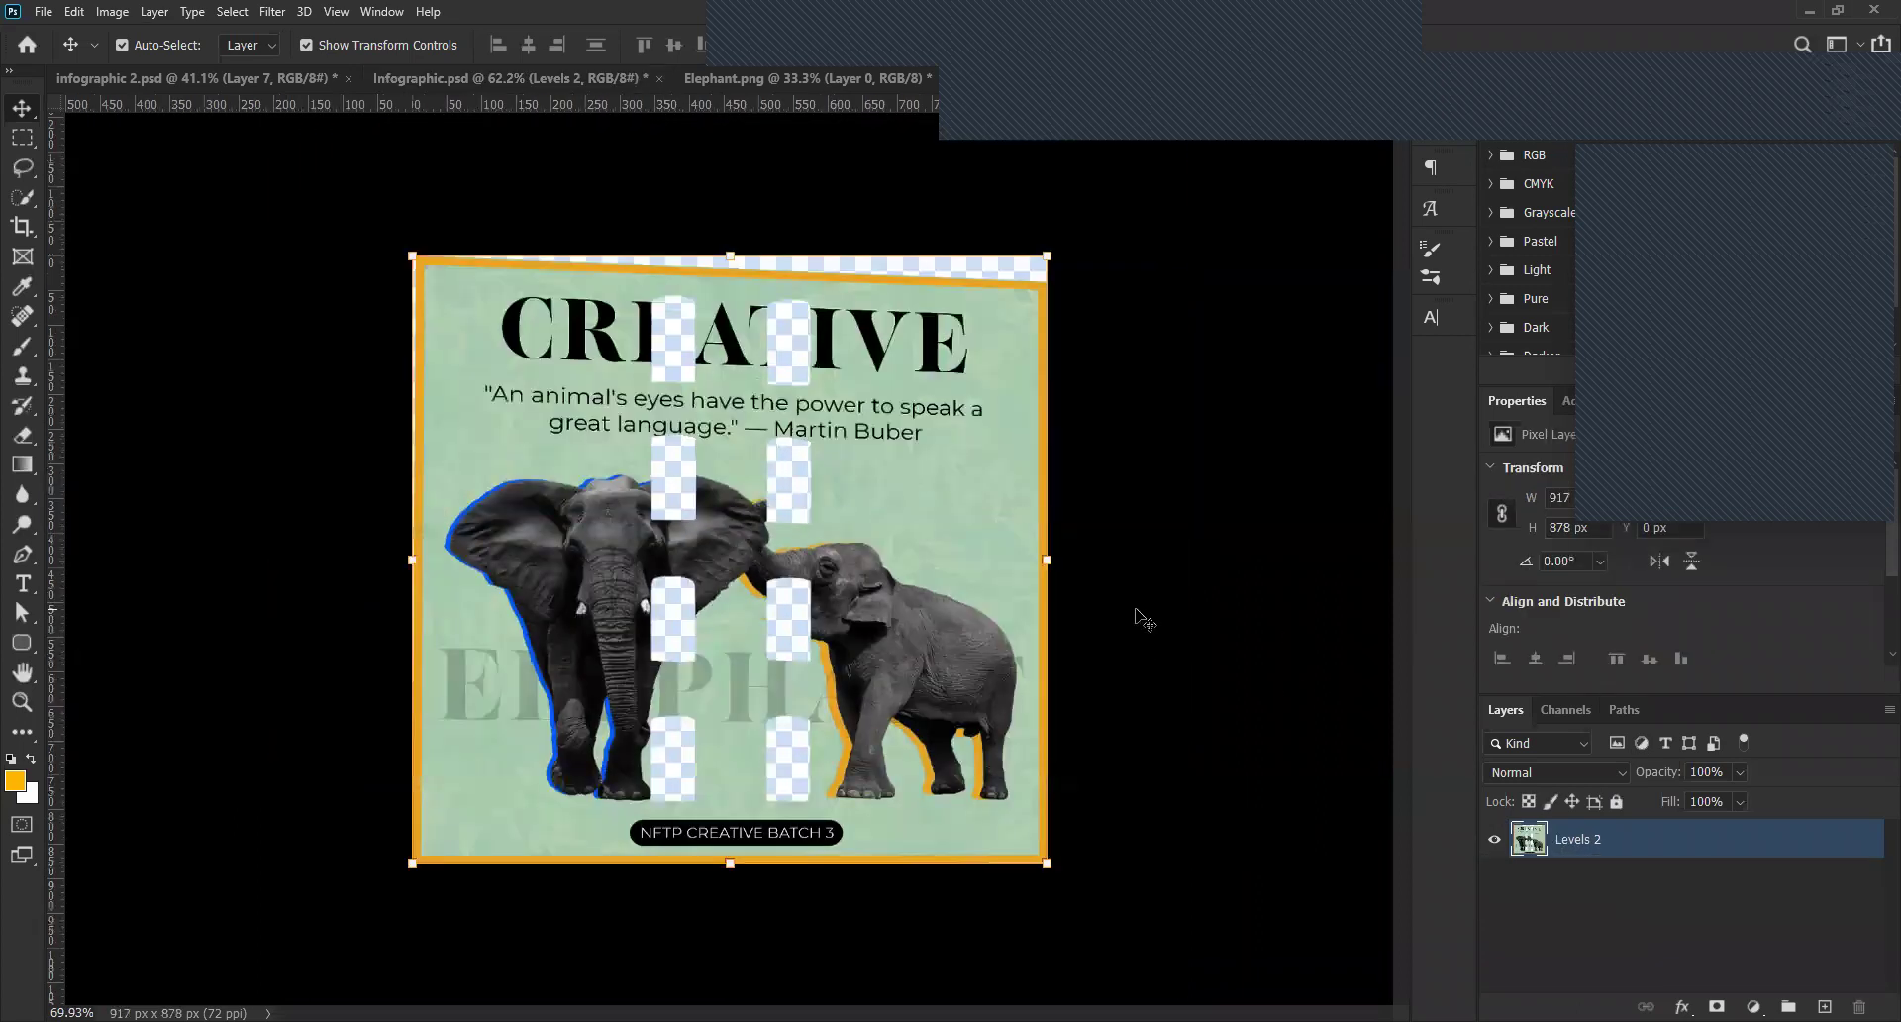
pyautogui.click(41, 13)
pyautogui.click(57, 52)
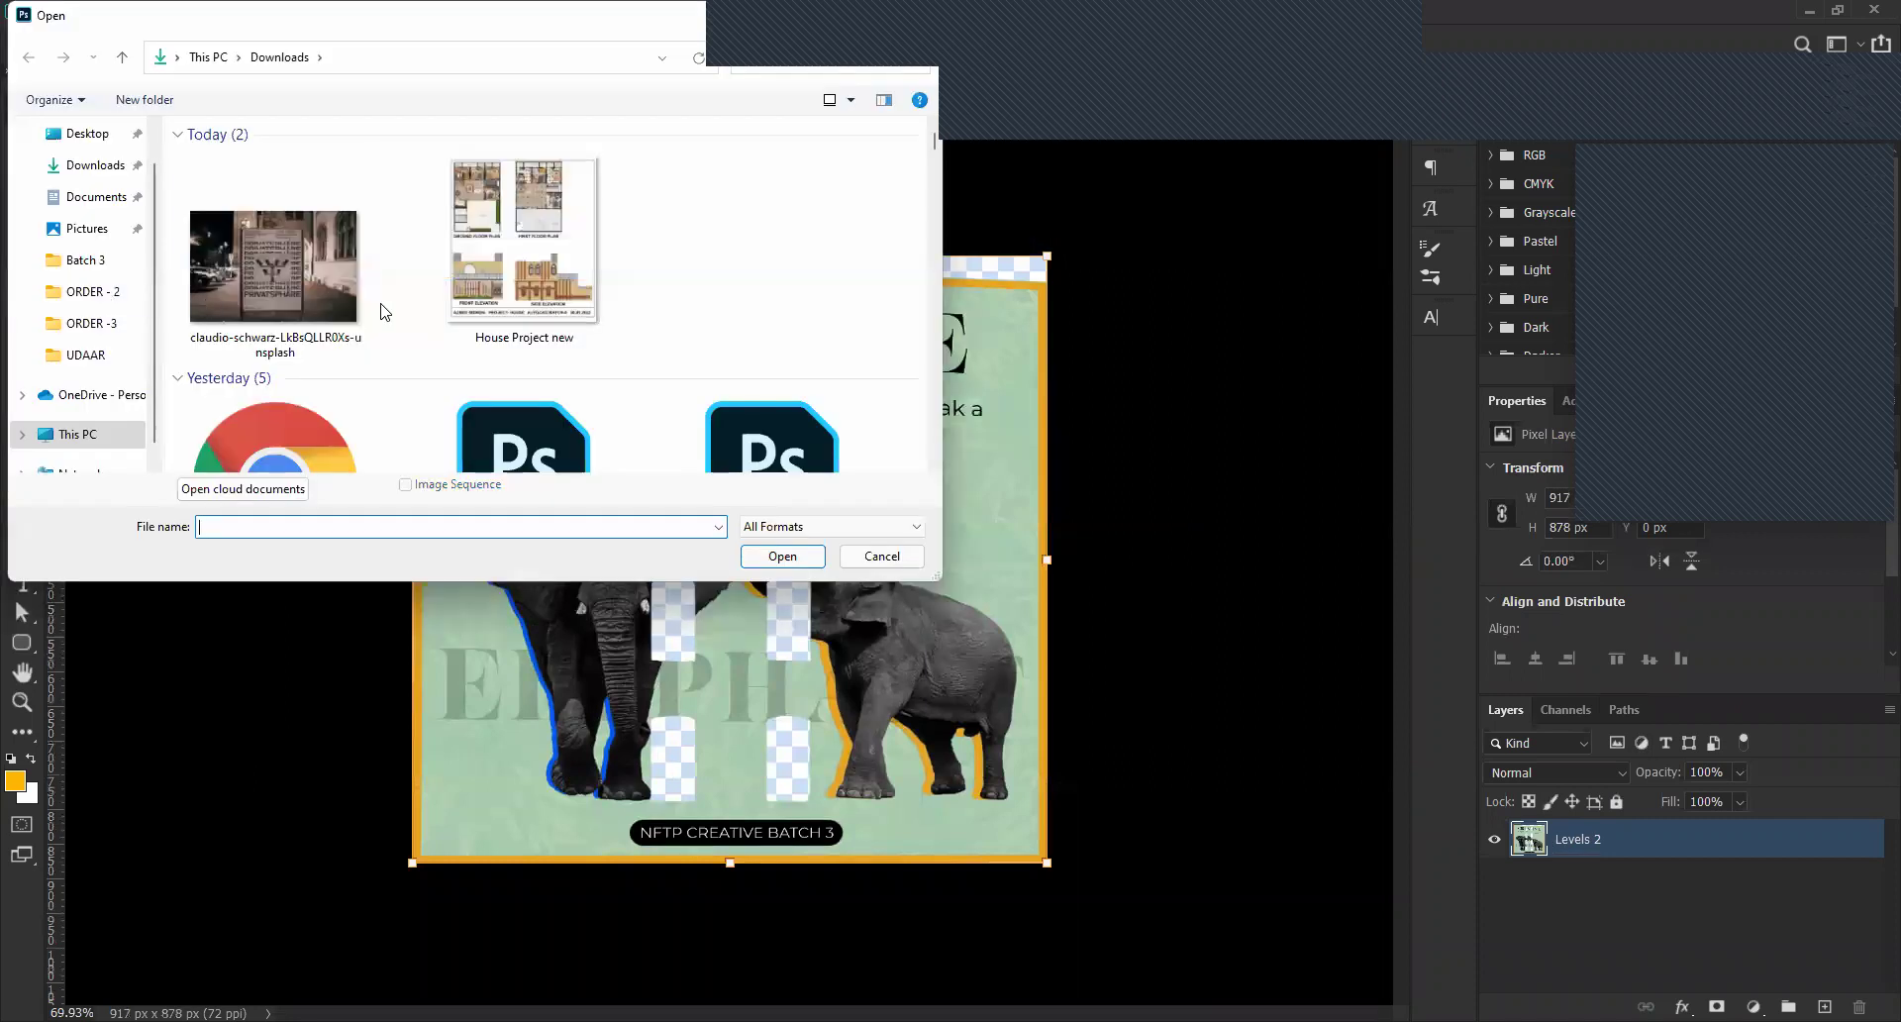
pyautogui.scroll(-5, 385, 285)
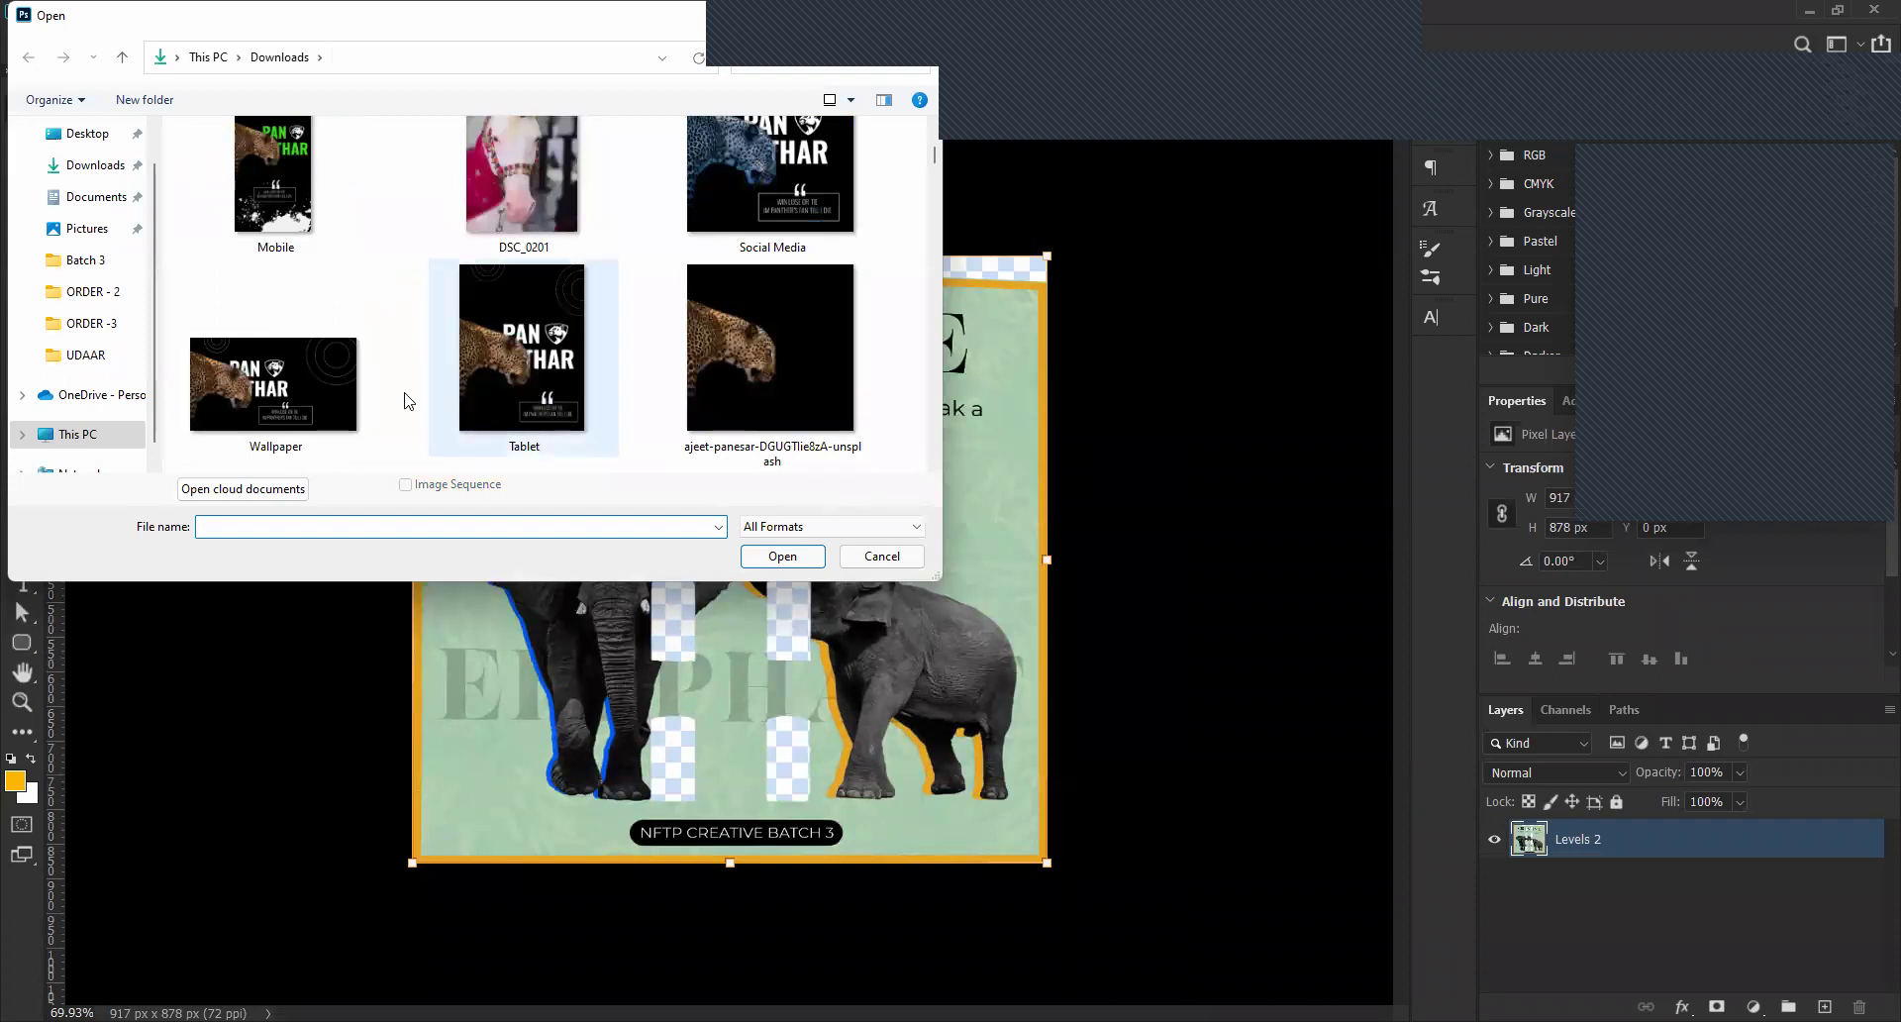
pyautogui.click(267, 390)
pyautogui.doubleClick(267, 389)
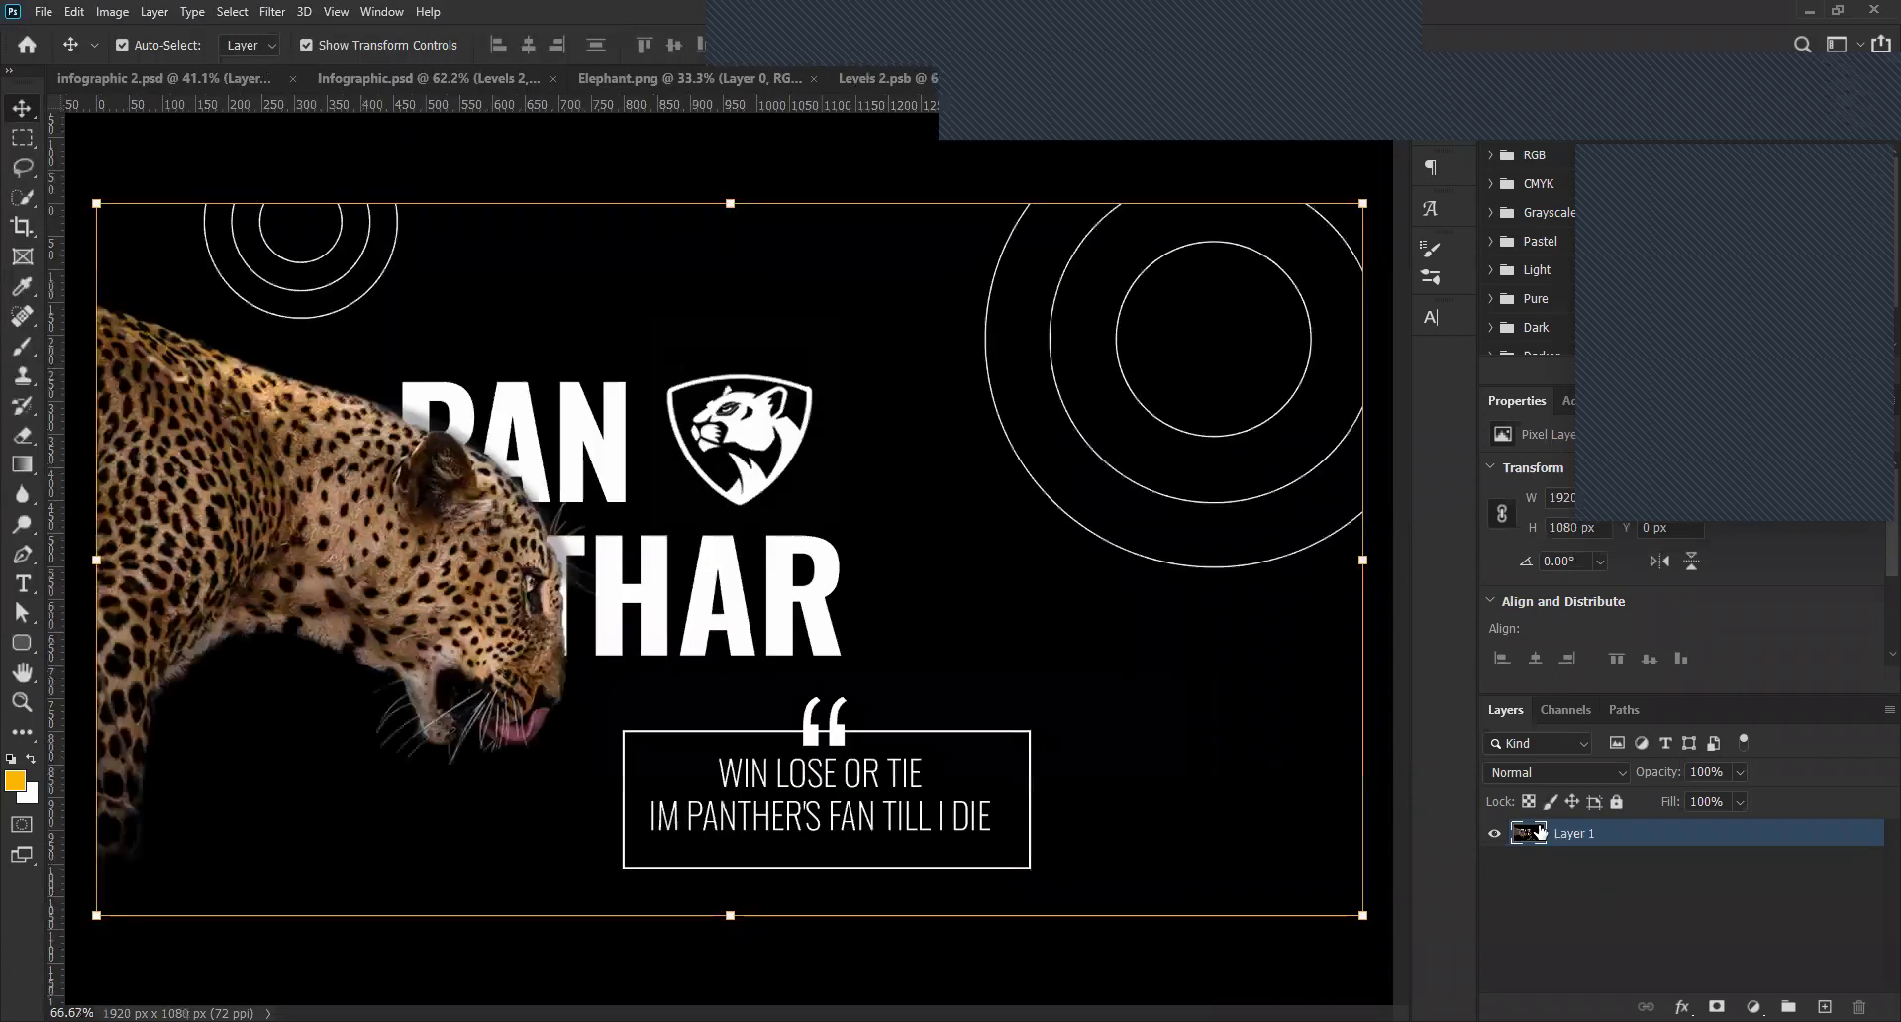
# Copy the panther wallpaper into Levels 2.psb from the canvas's top-left corner and scale it to about 82%.
pyautogui.moveTo(1398, 827); pyautogui.dragTo(947, 638)
pyautogui.scroll(-3, 947, 638)
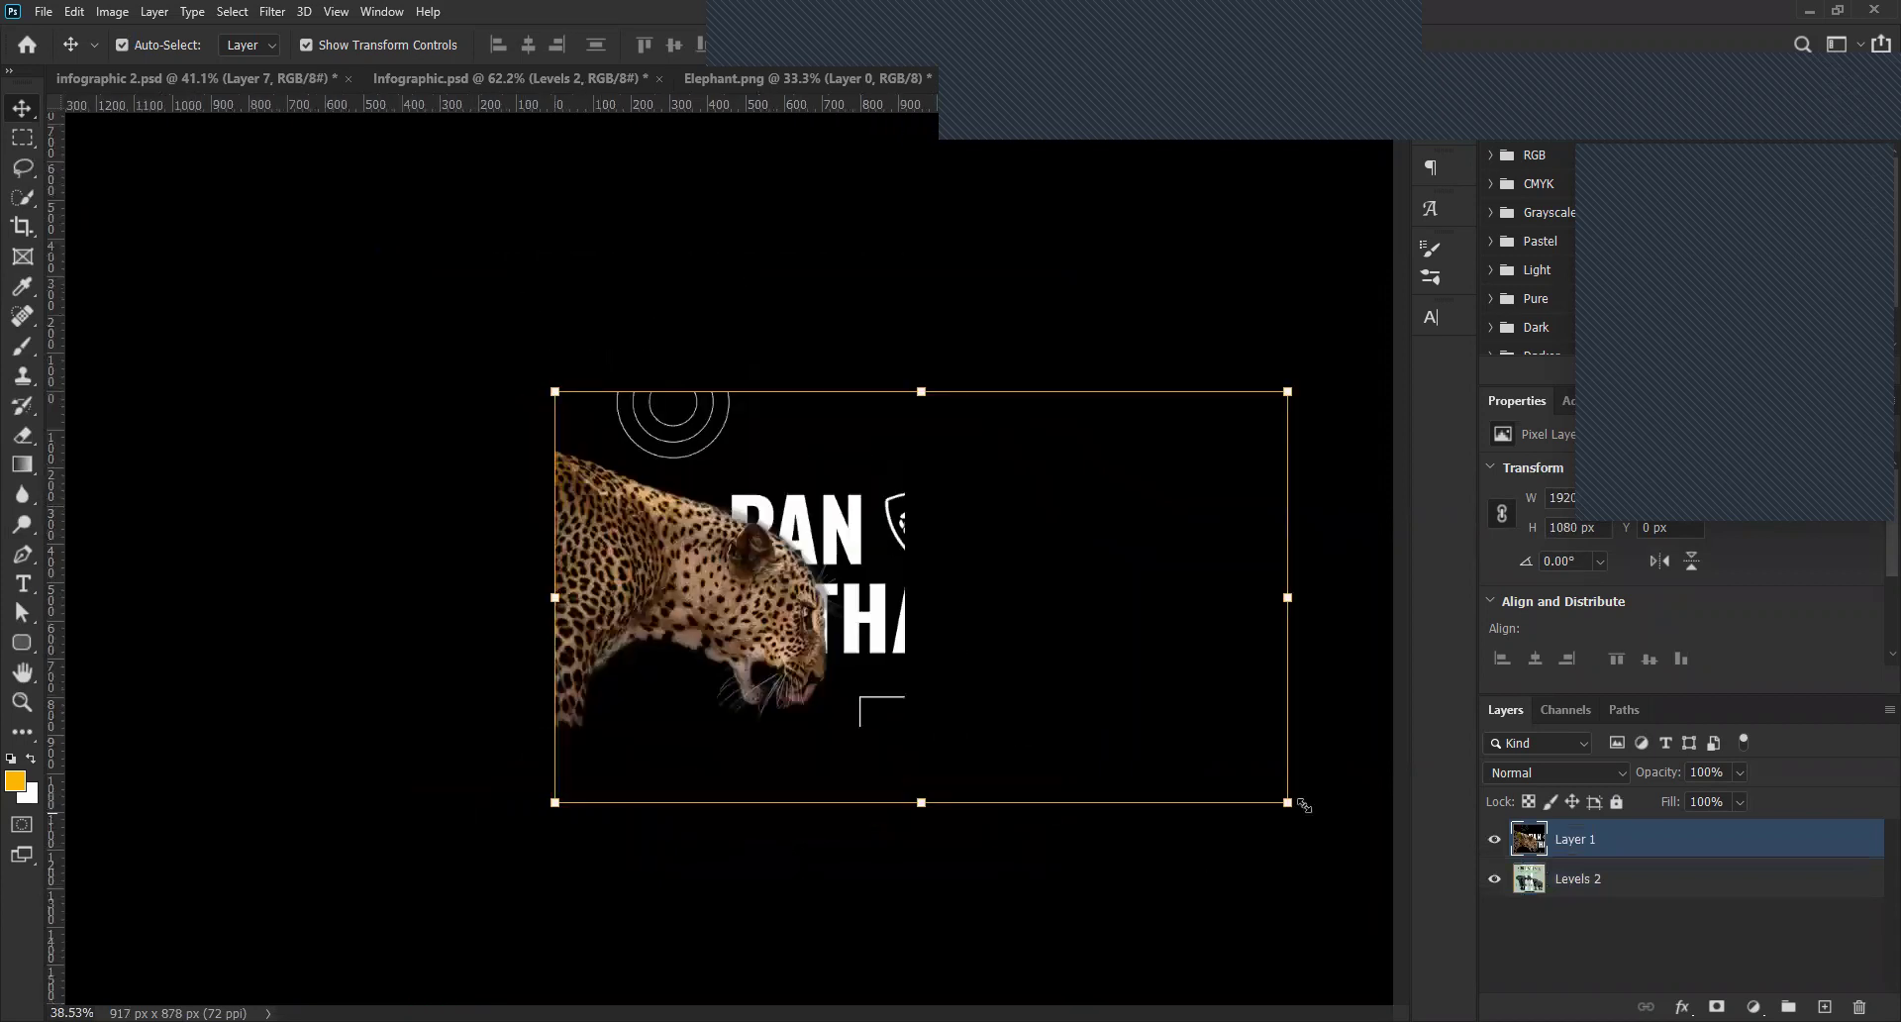
pyautogui.hotkey('ctrl', 't')
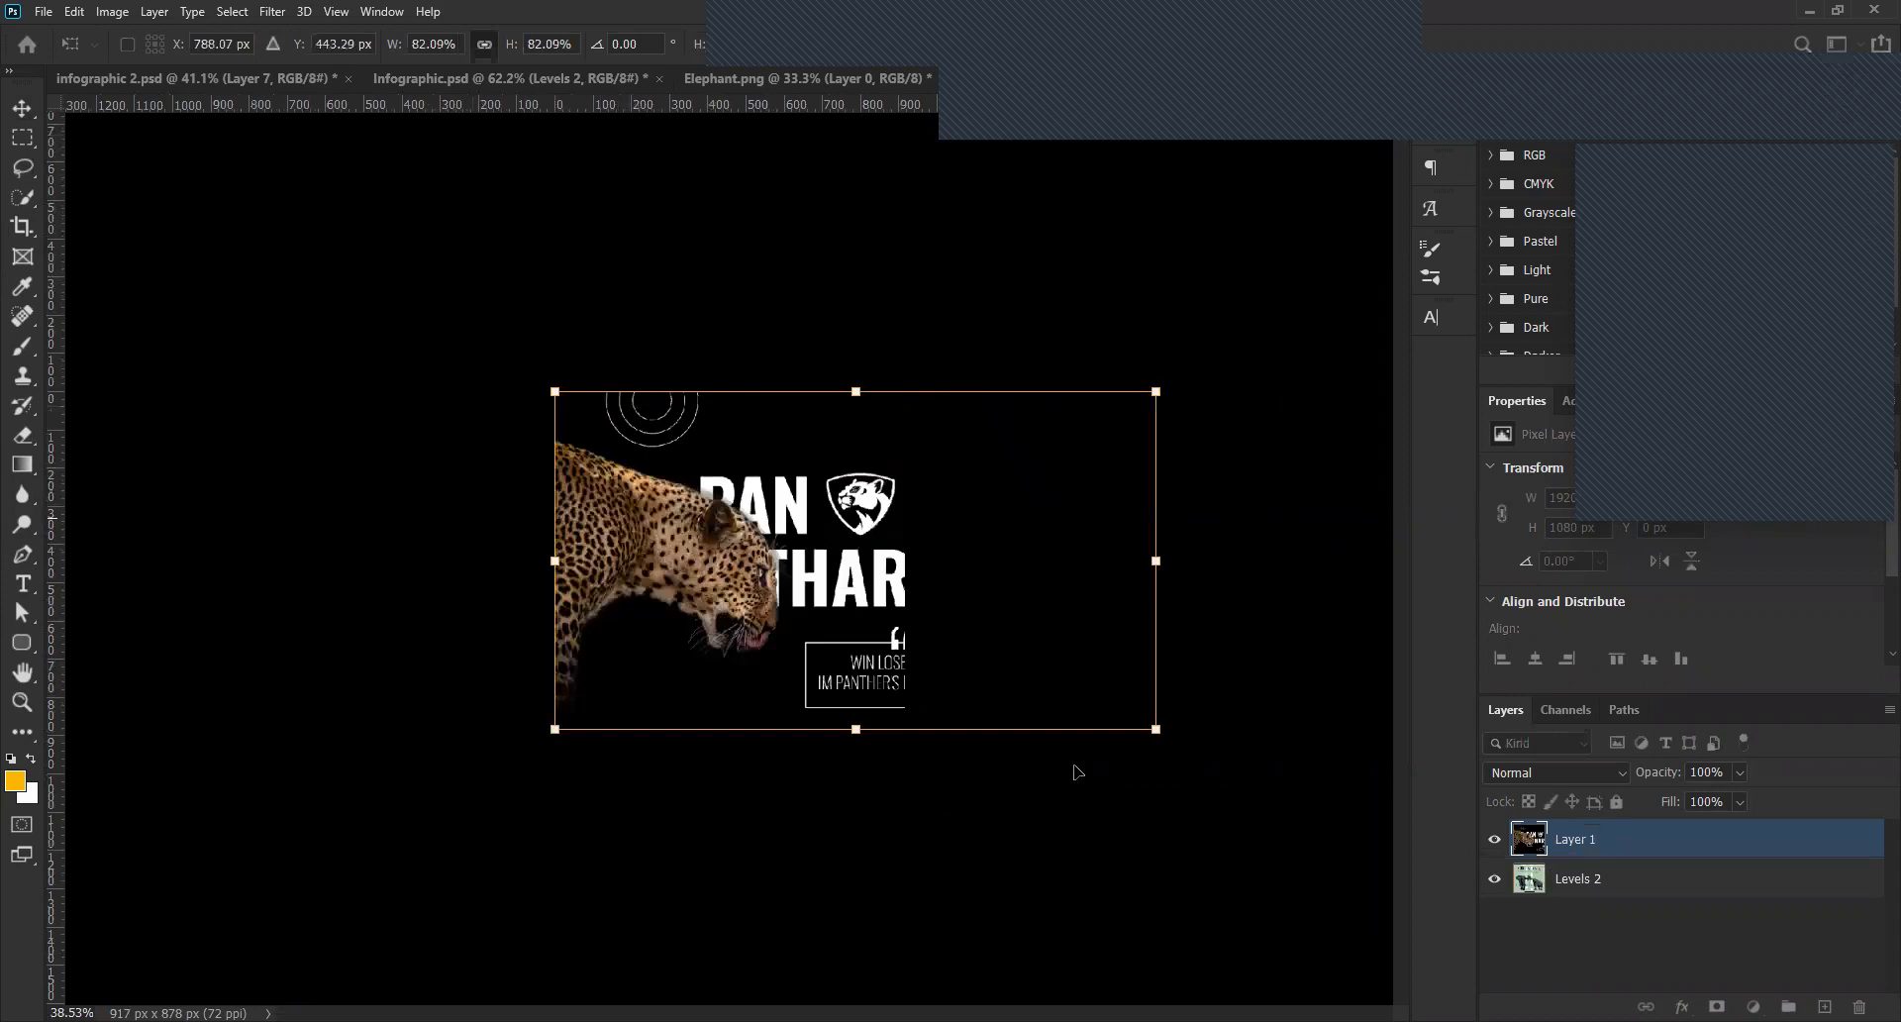
pyautogui.press('Return')
# Save the edited smart object contents and return to Infographic.psd with no layer selected.
pyautogui.hotkey('ctrl', 's')
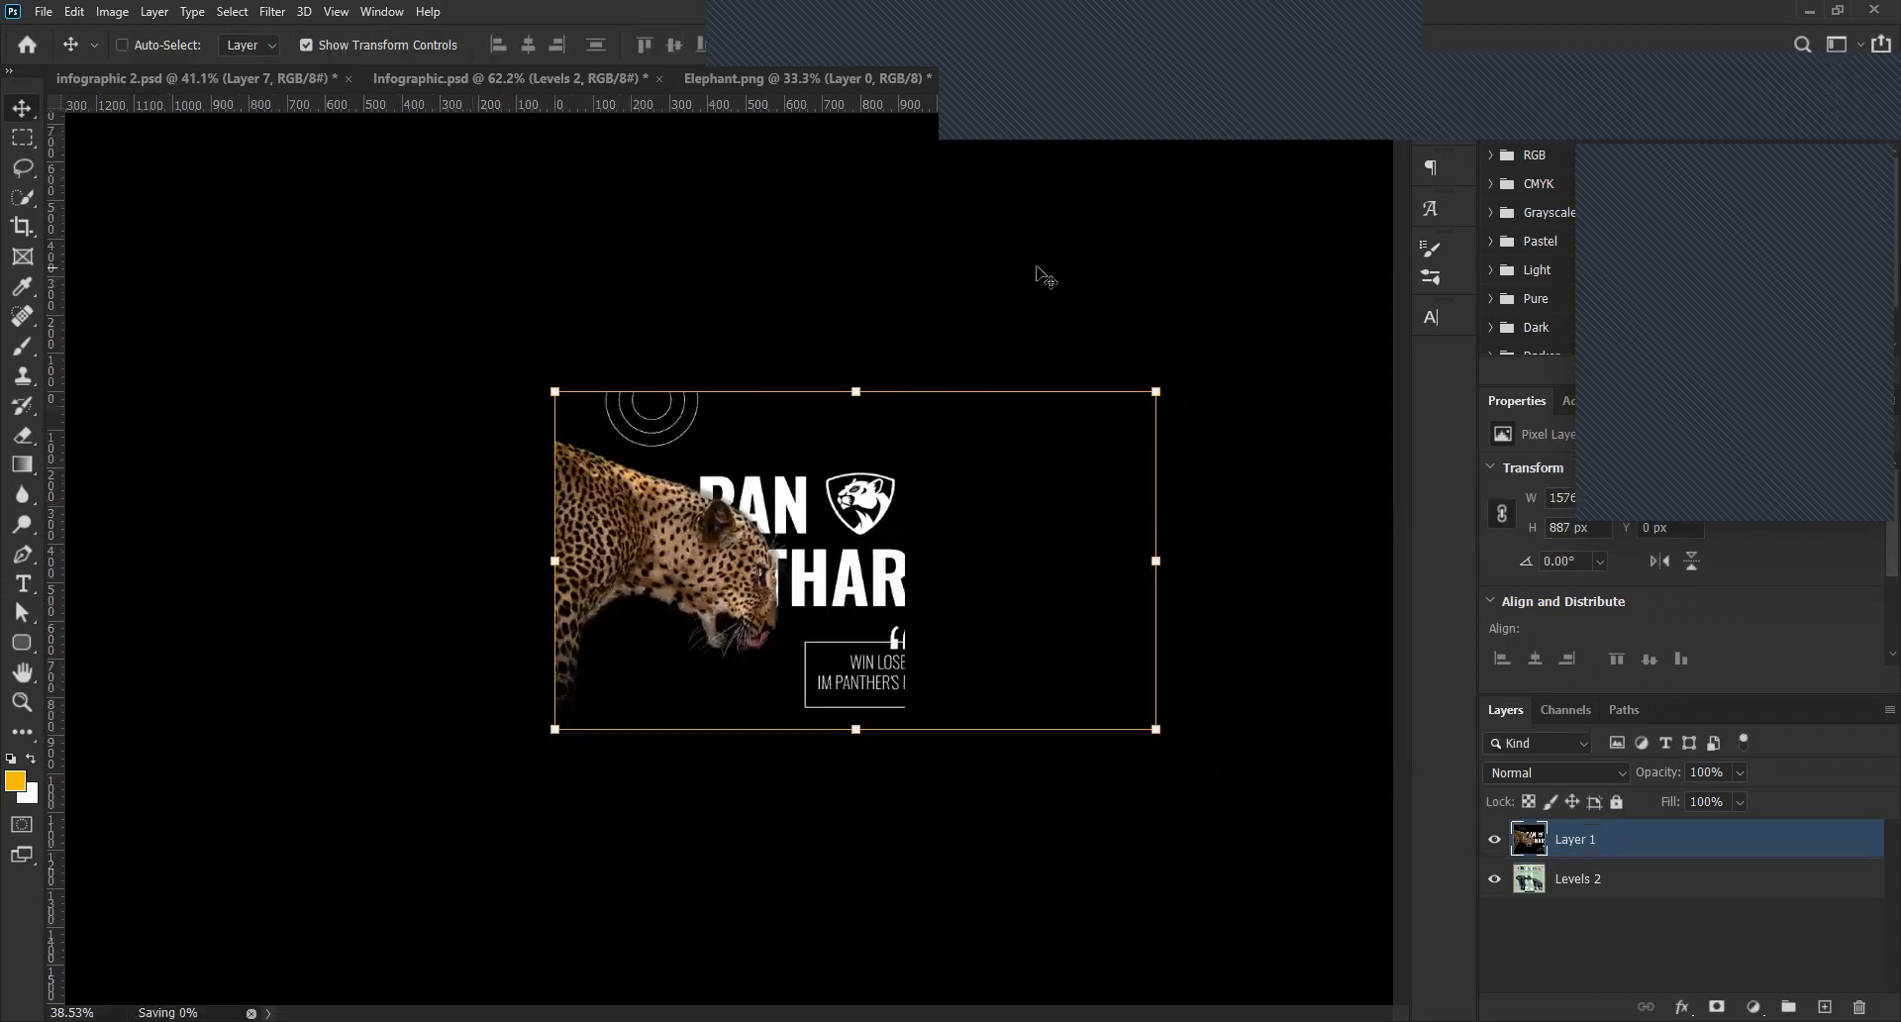
pyautogui.click(806, 79)
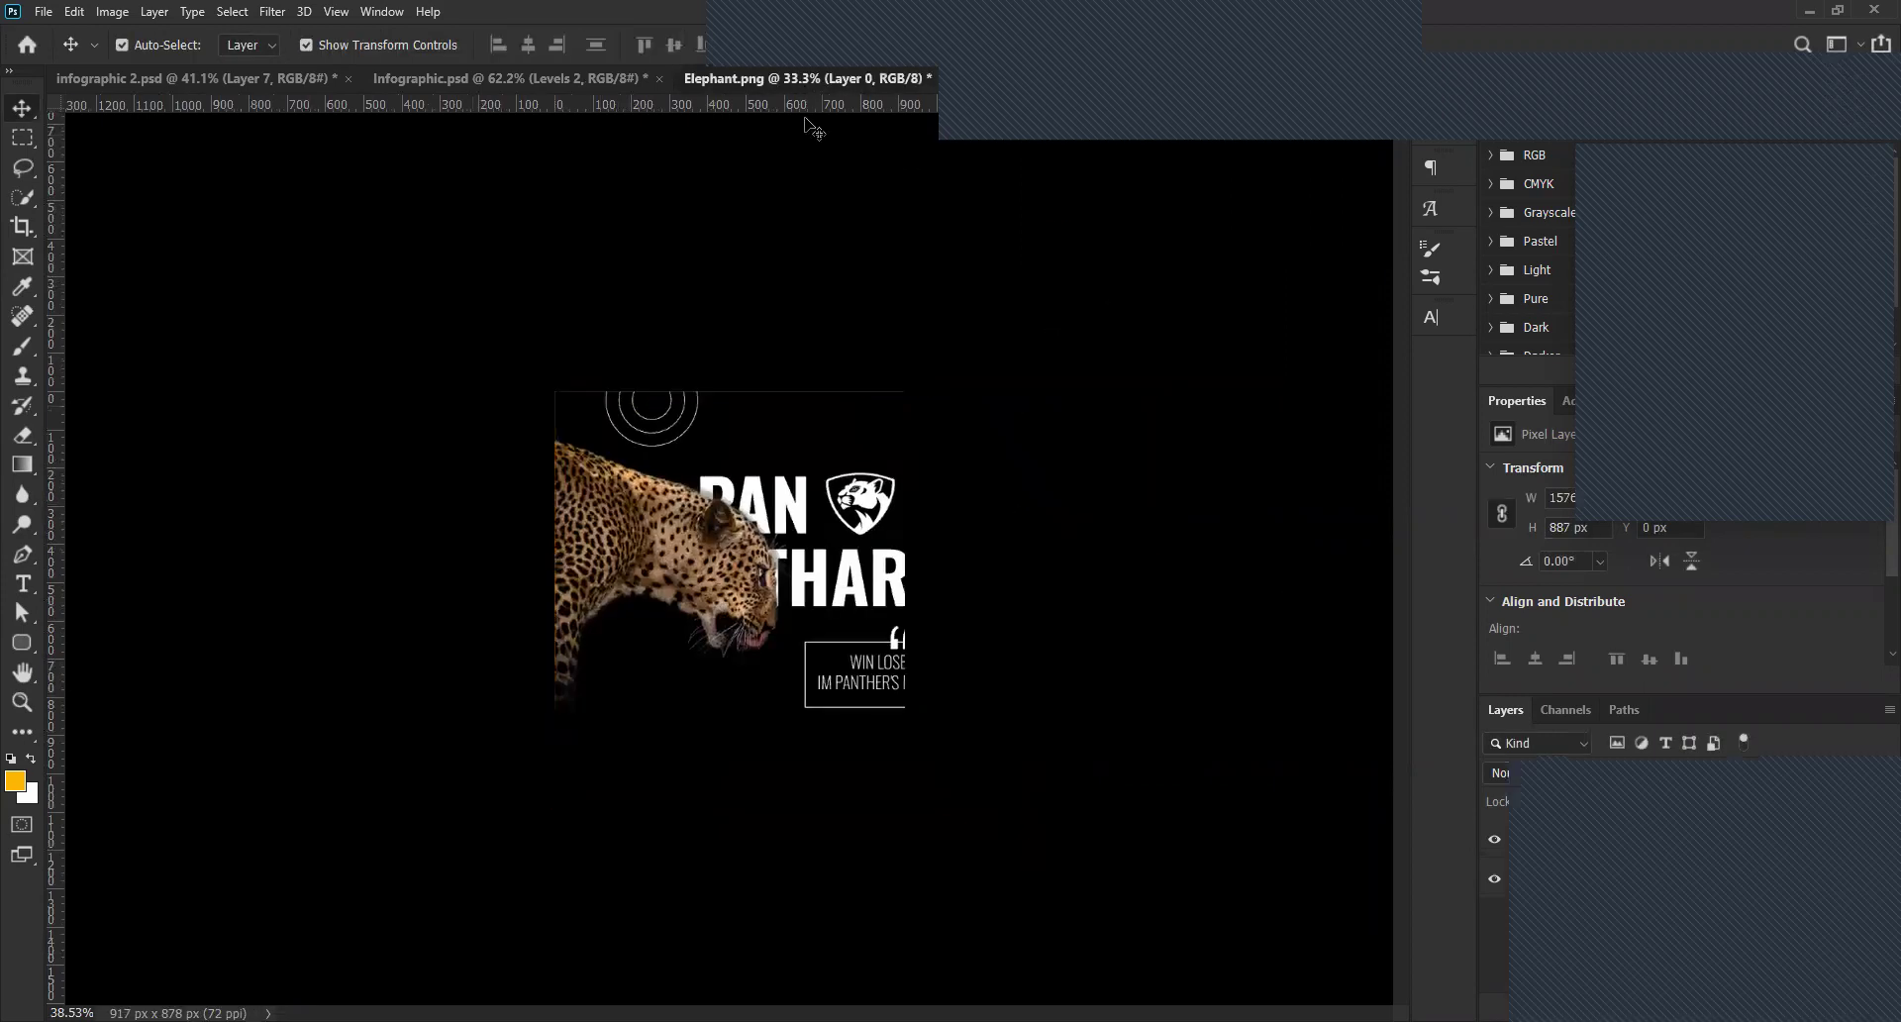
pyautogui.click(570, 80)
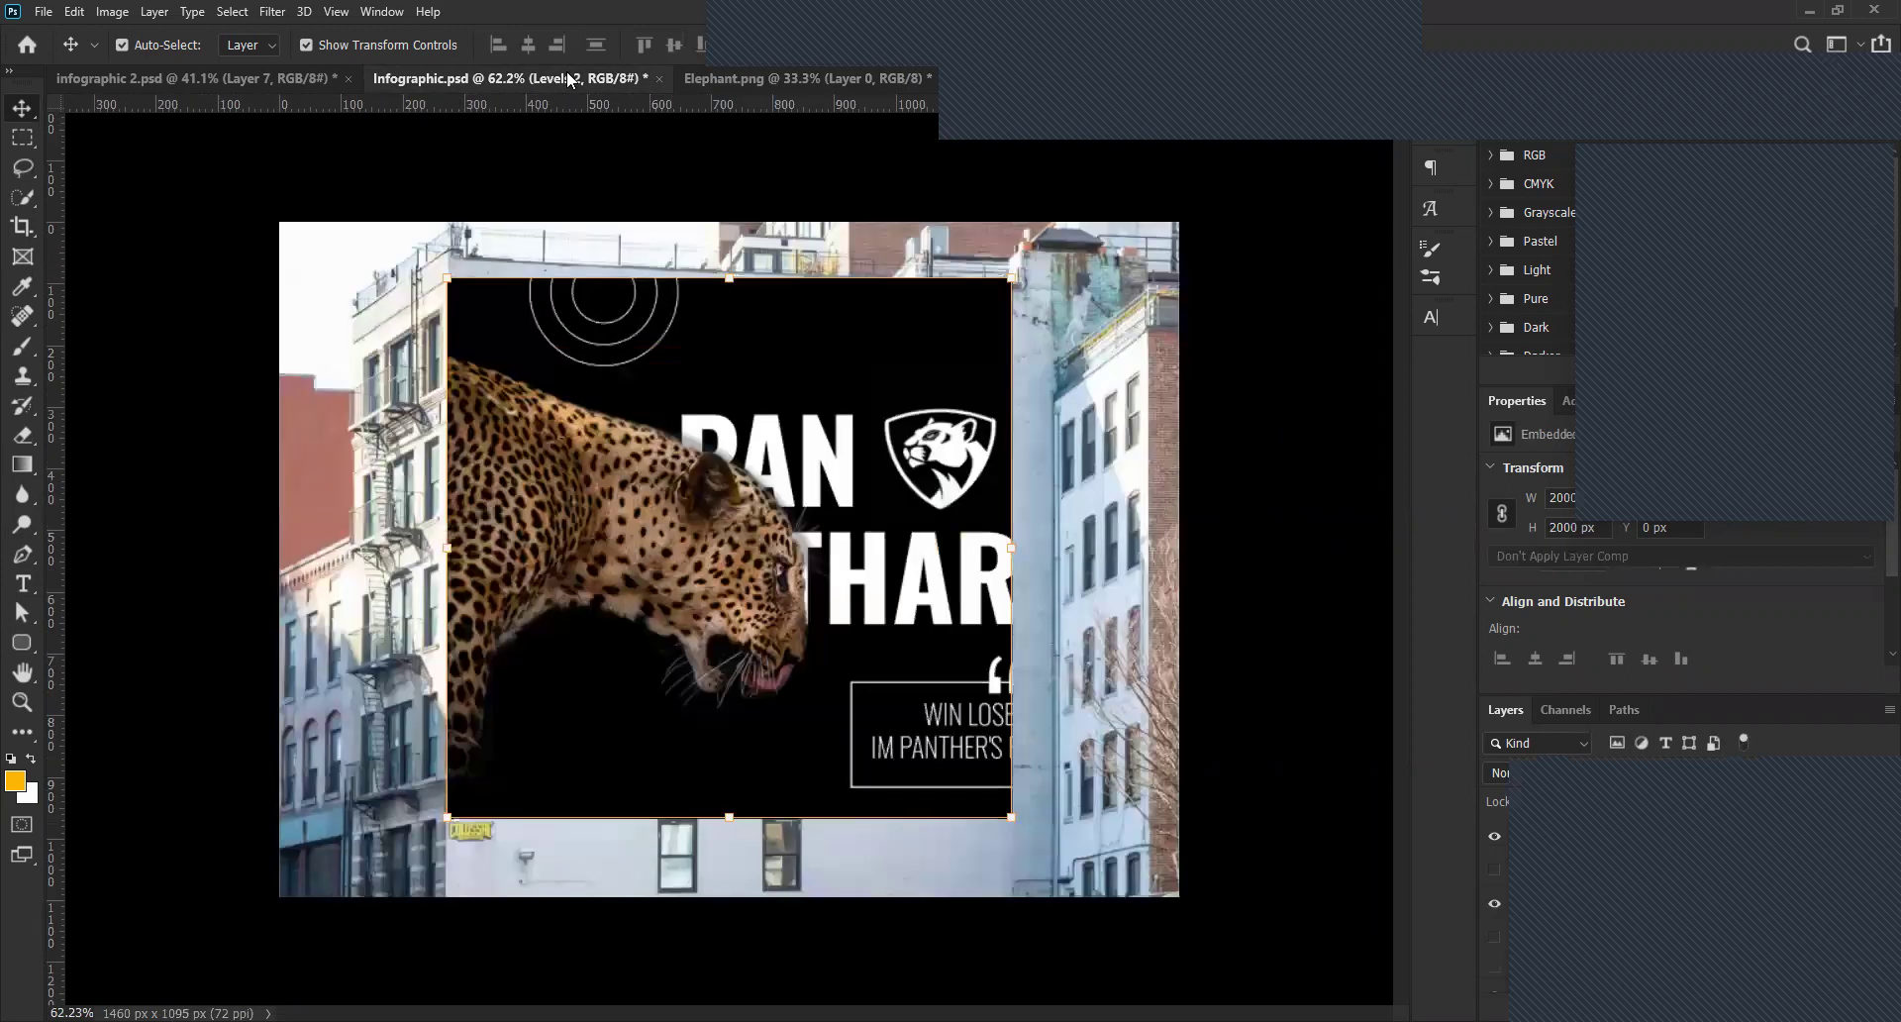
pyautogui.click(1356, 703)
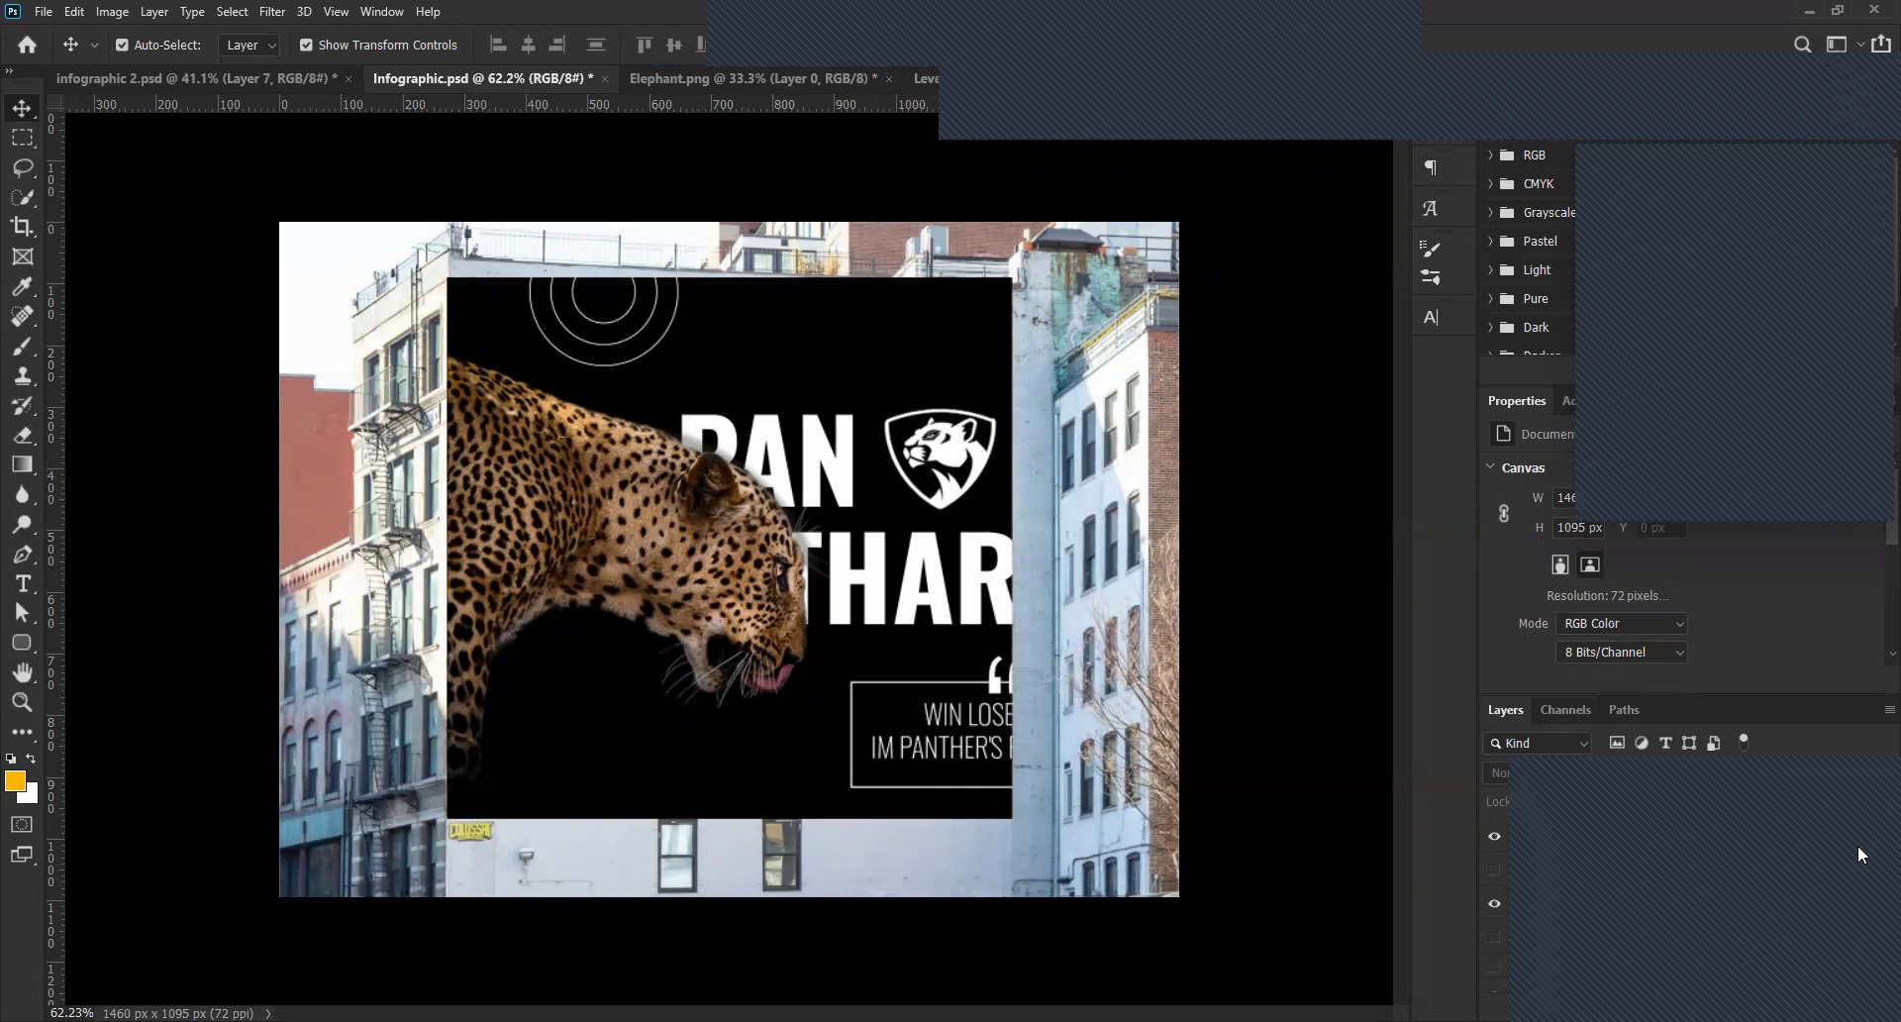
# Try copying Layer 8's window mask onto the Levels 2 smart object, and undo the copy.
pyautogui.click(1575, 867)
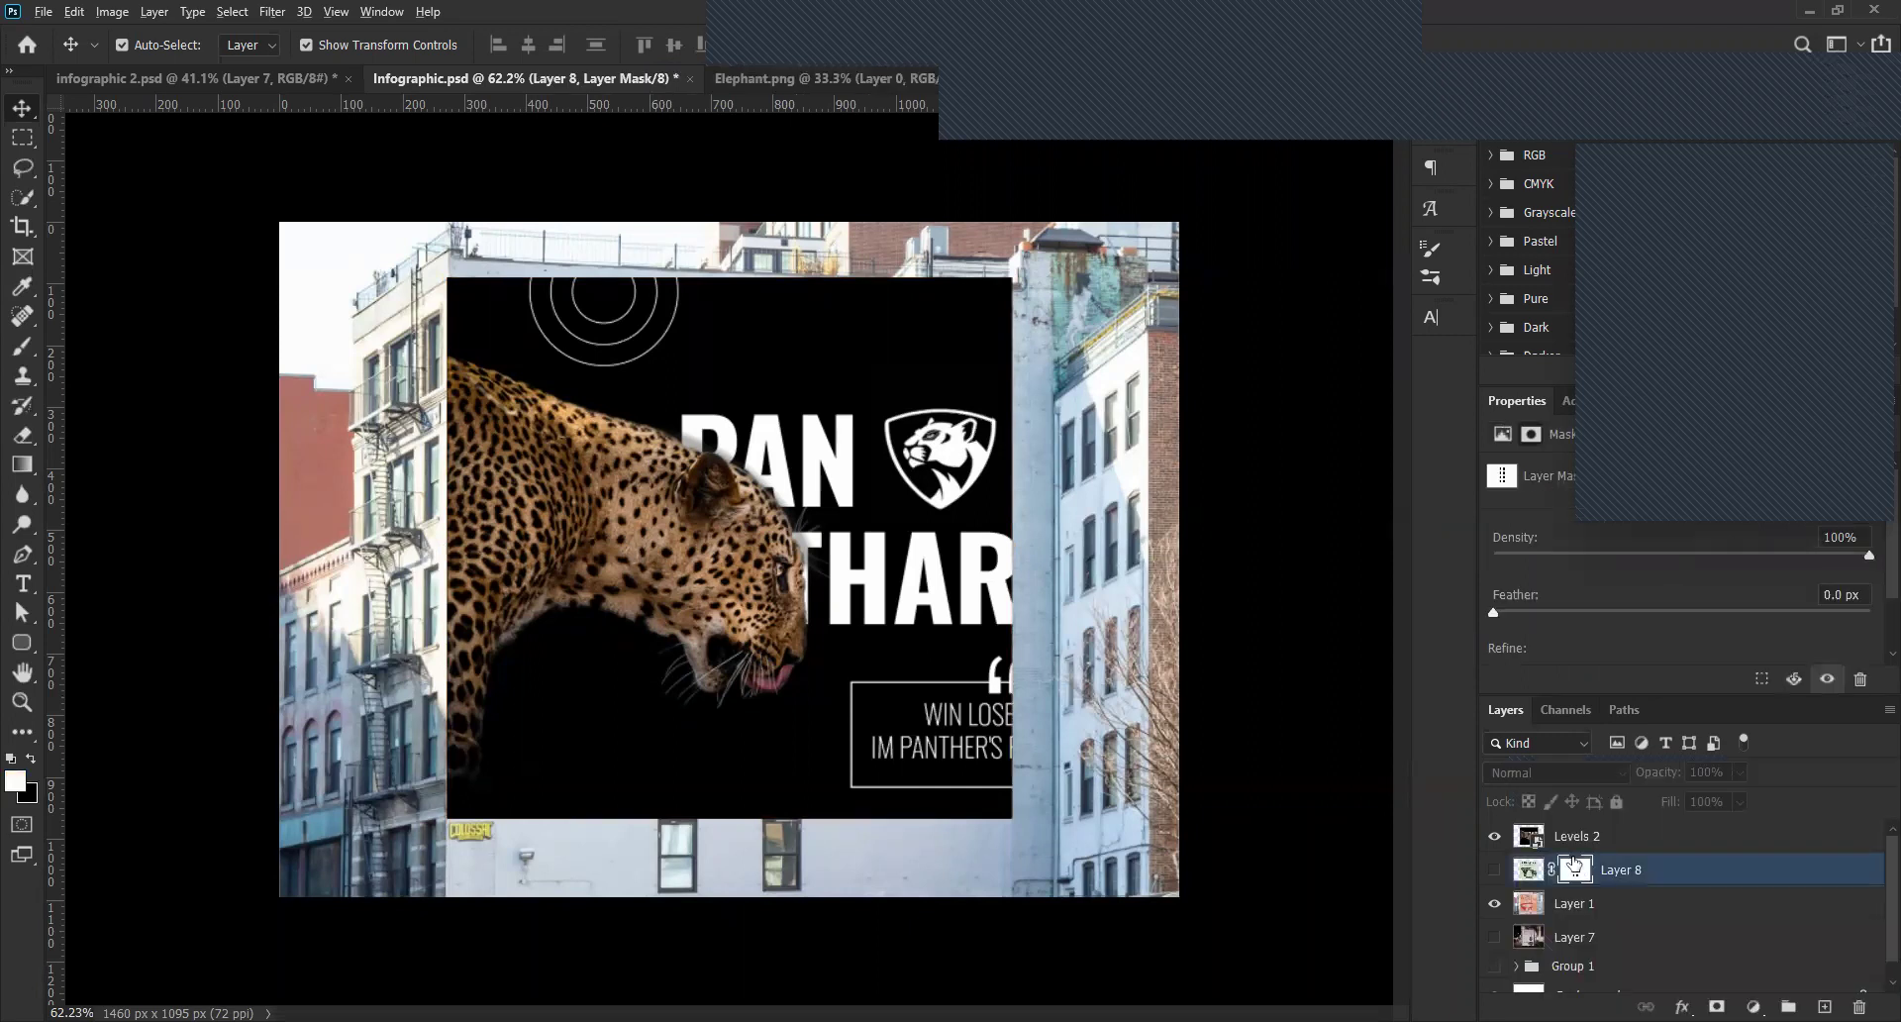
pyautogui.moveTo(1575, 867); pyautogui.dragTo(1574, 836)
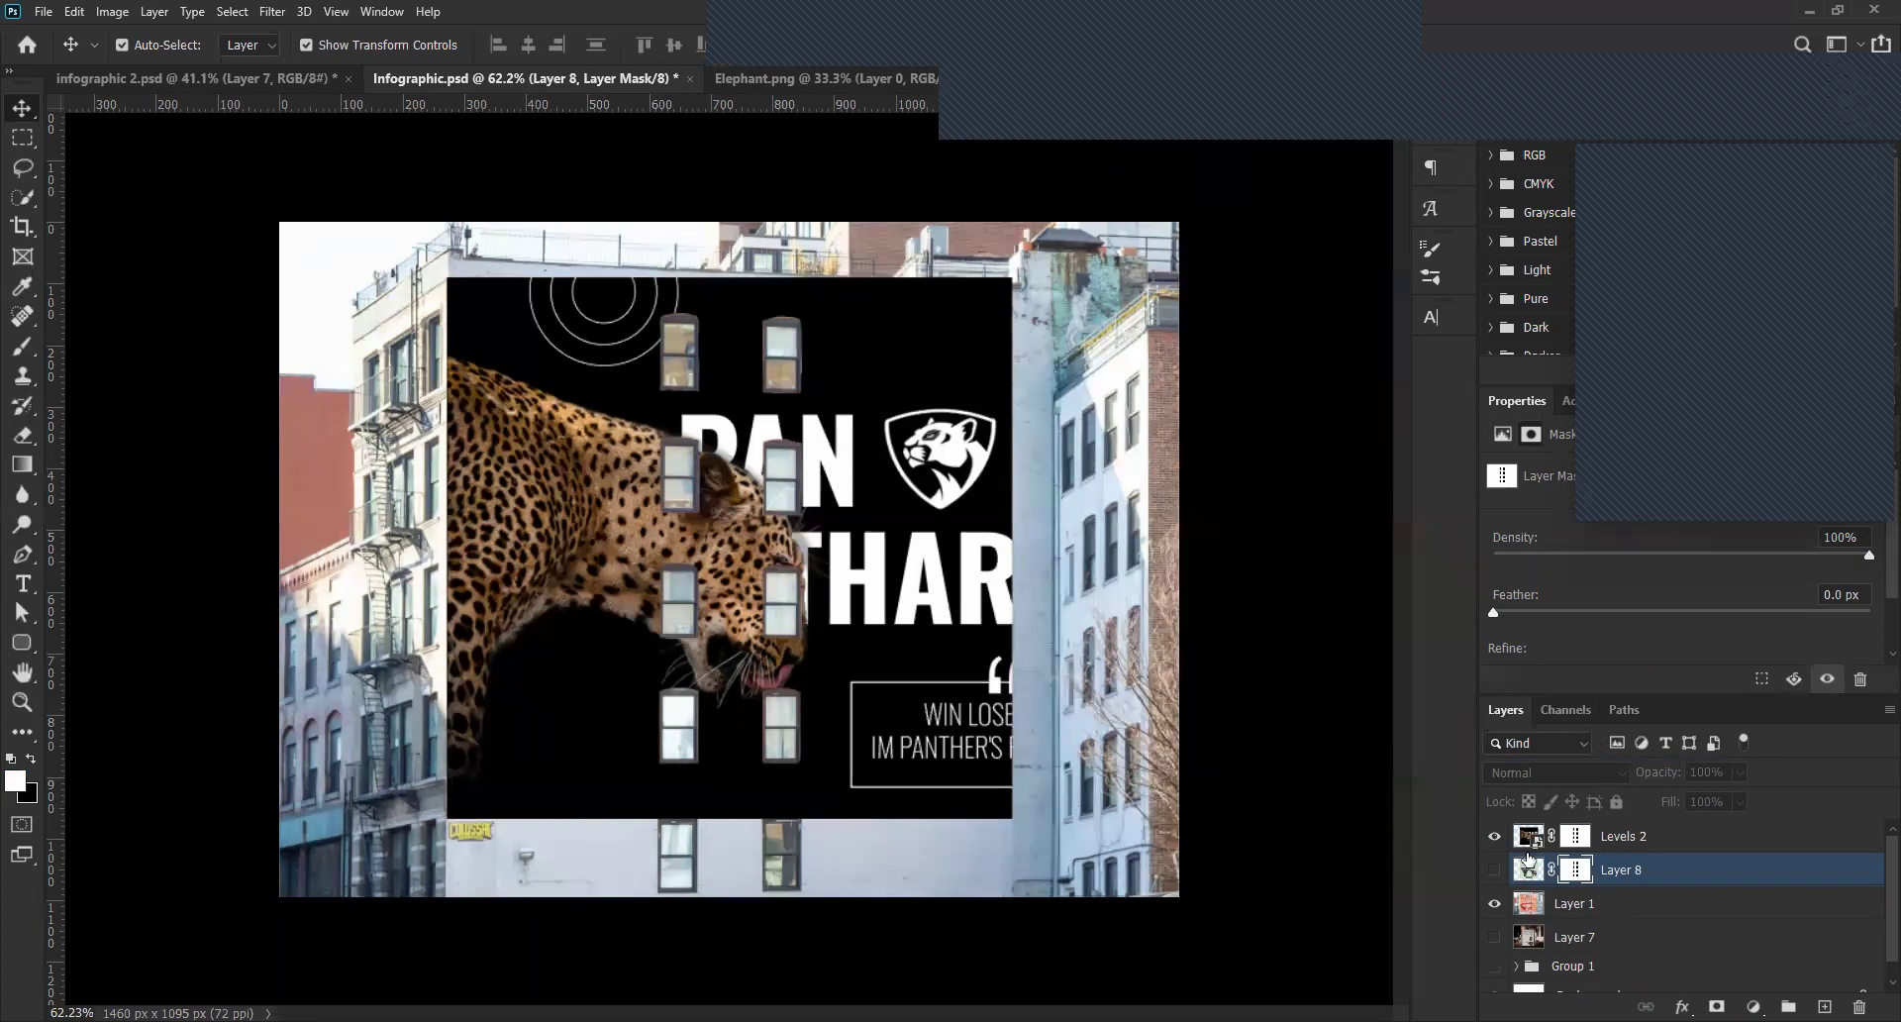
pyautogui.press('ctrl')
pyautogui.hotkey('ctrl', 'z')
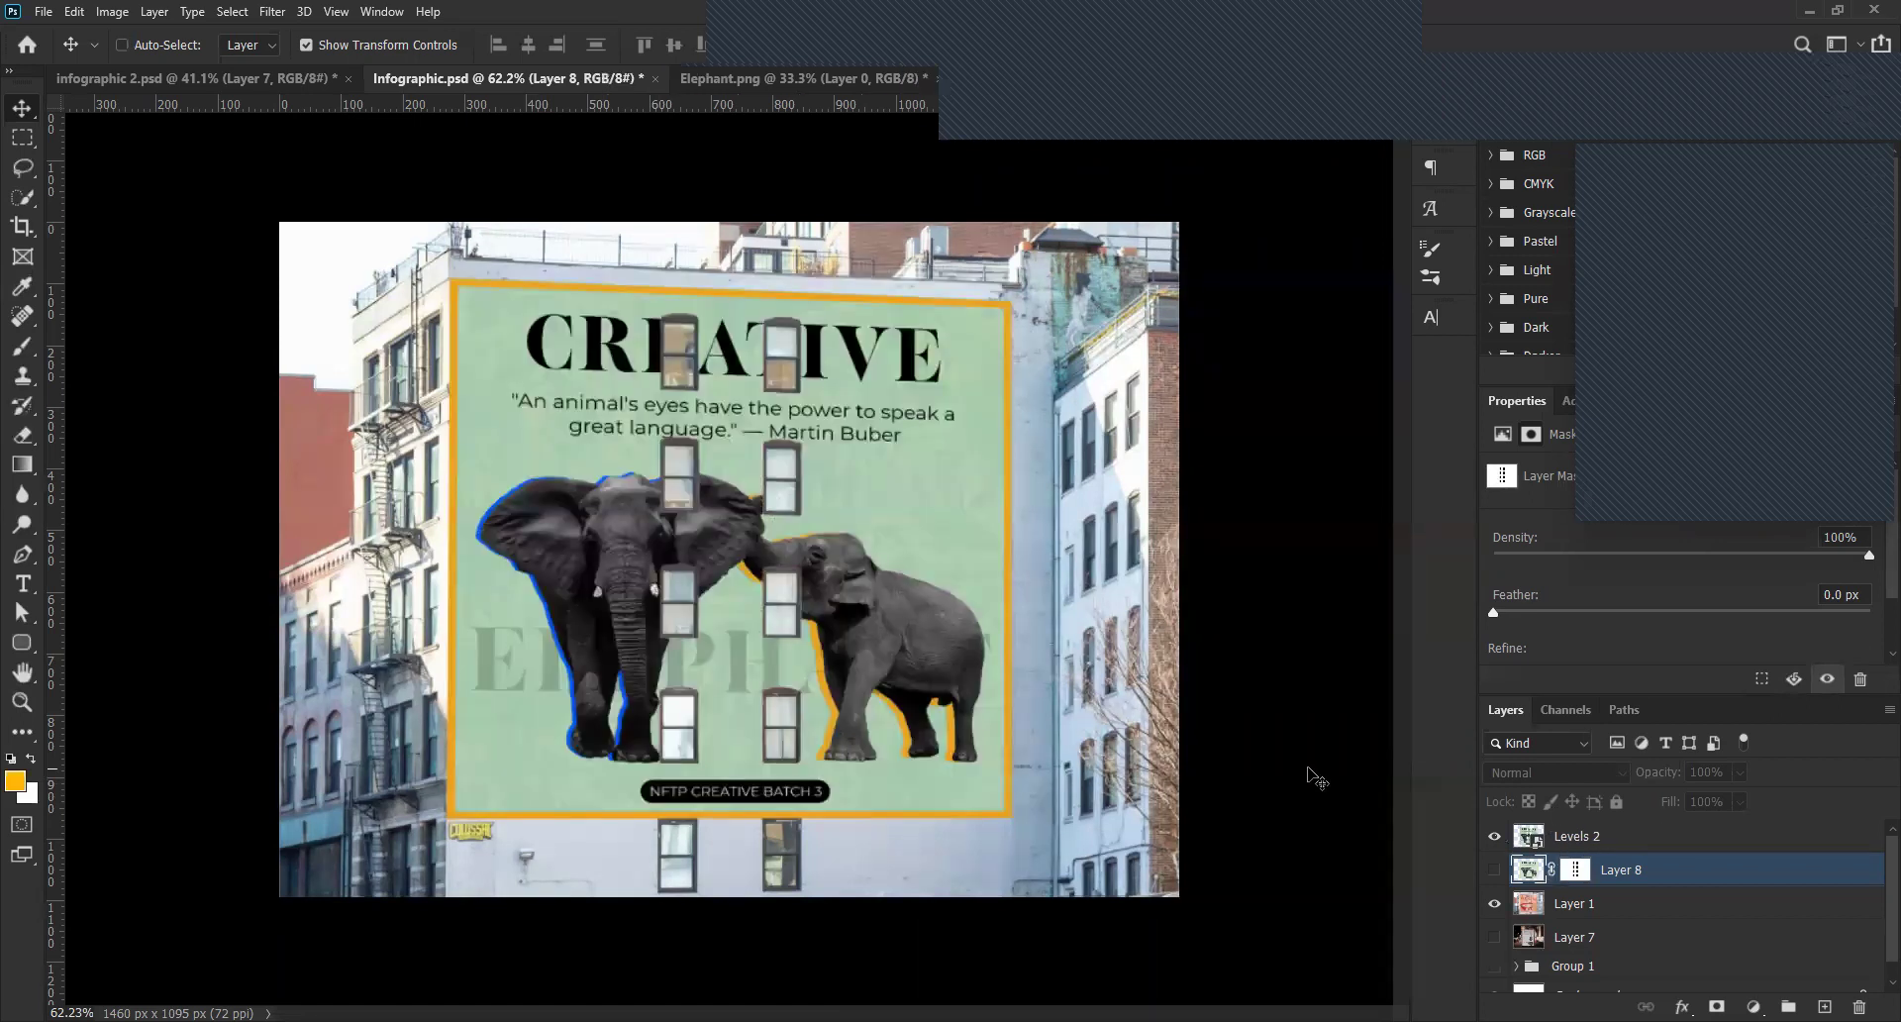
# Undo the panther replacement in Levels 2 and compare the wall with the smart object hidden and shown.
pyautogui.press('ctrl')
pyautogui.click(1496, 904)
pyautogui.click(1496, 904)
pyautogui.click(1495, 837)
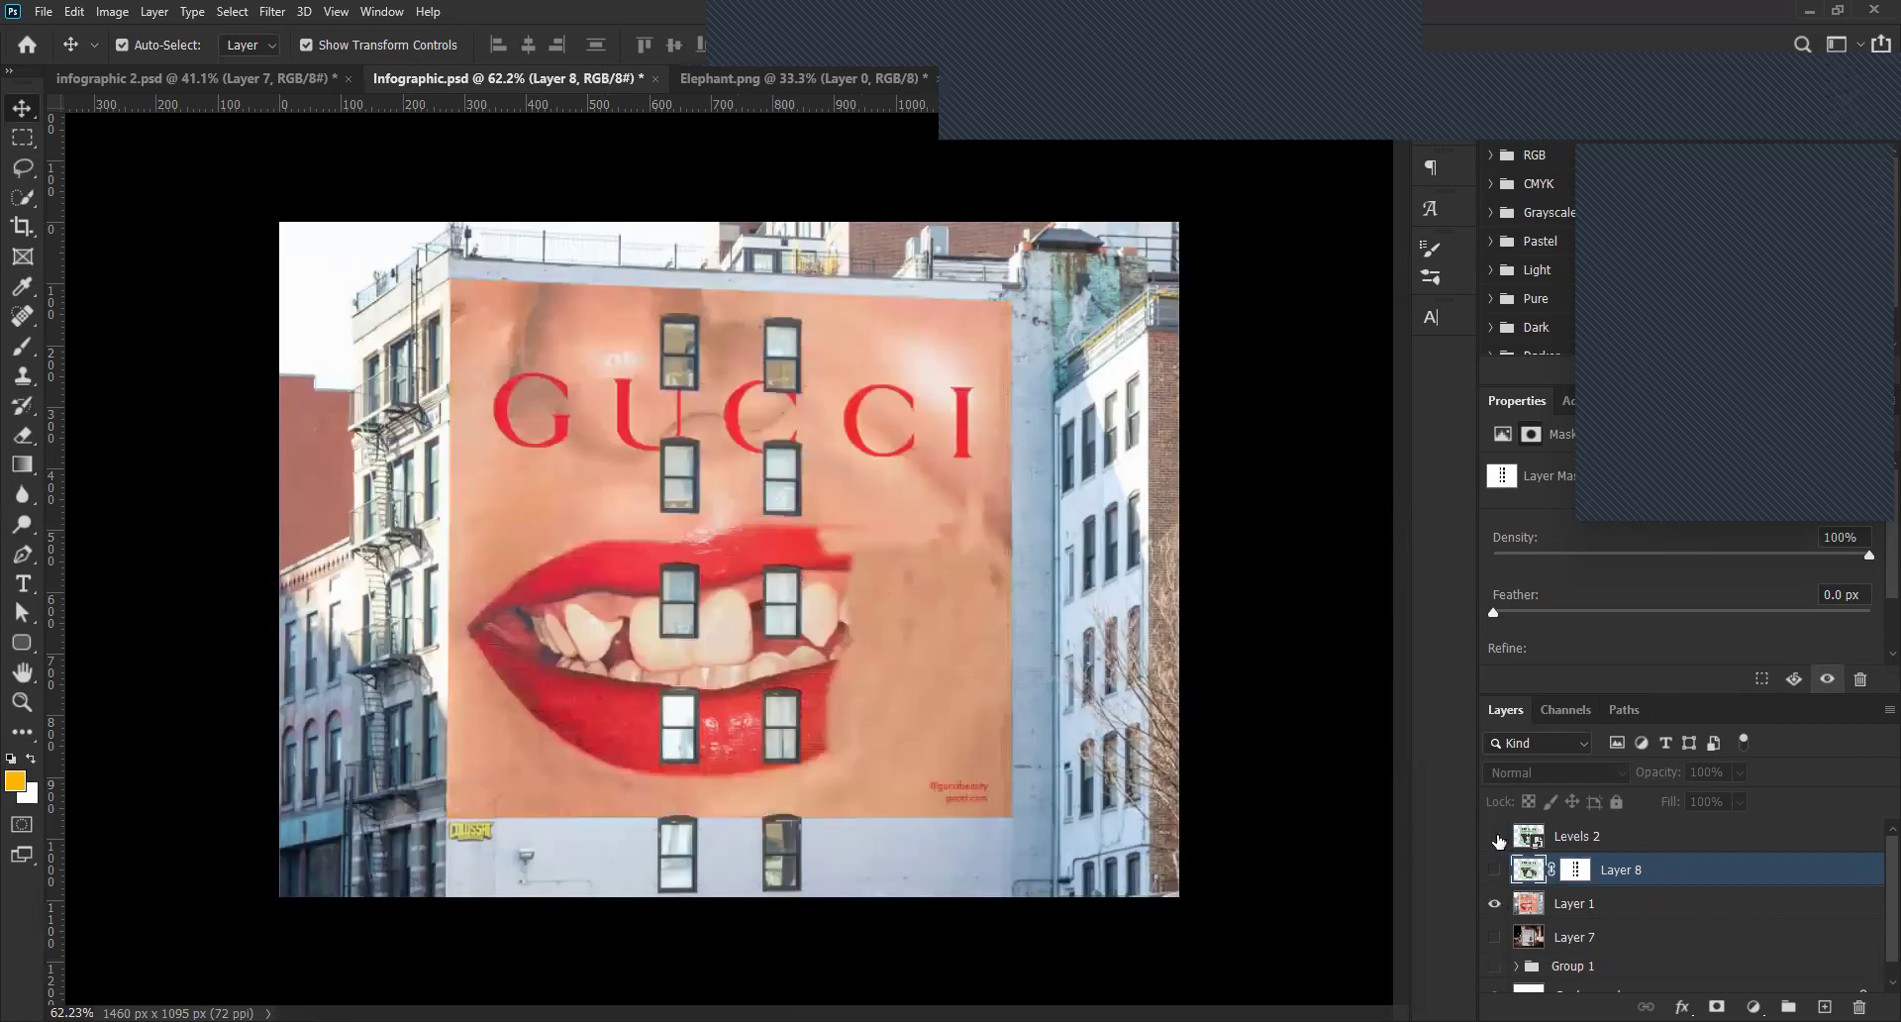
pyautogui.click(1496, 837)
pyautogui.click(1496, 837)
pyautogui.click(1497, 838)
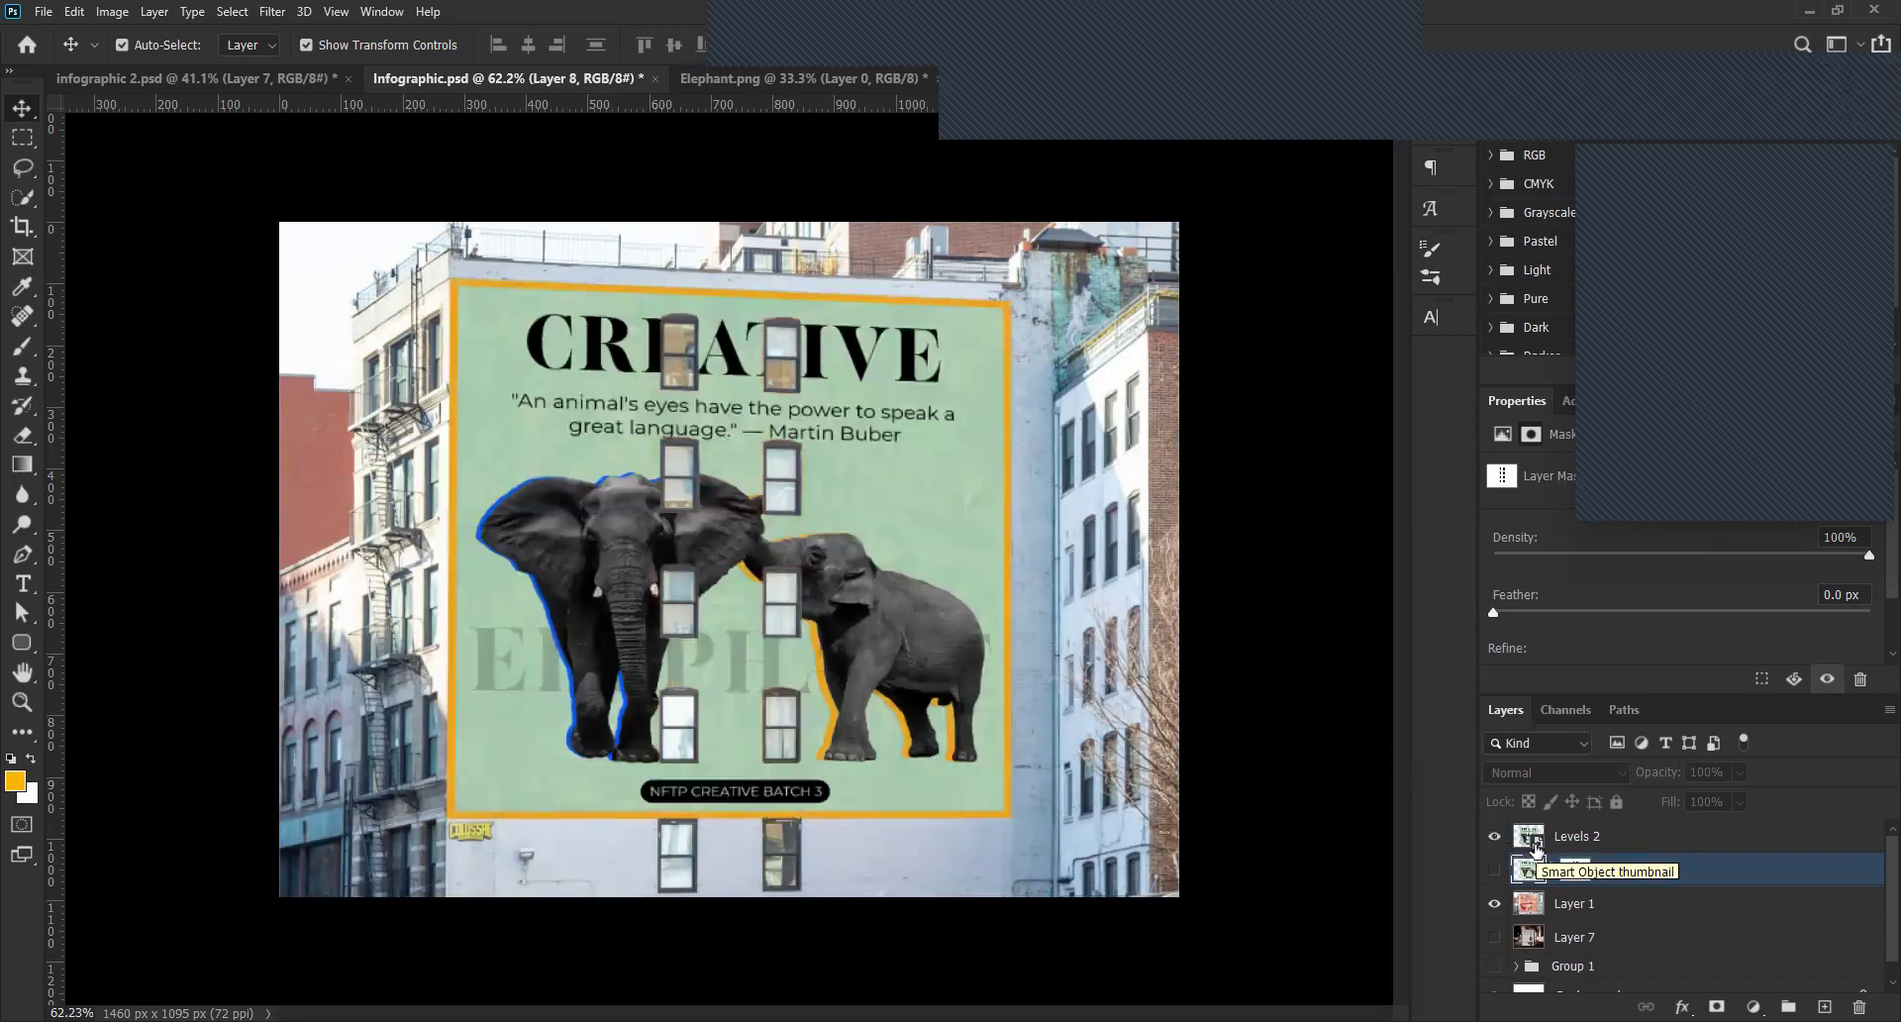
# Open the contents of the Levels 2 smart object again and open the Wallpaper image from the Downloads folder.
pyautogui.click(1531, 840)
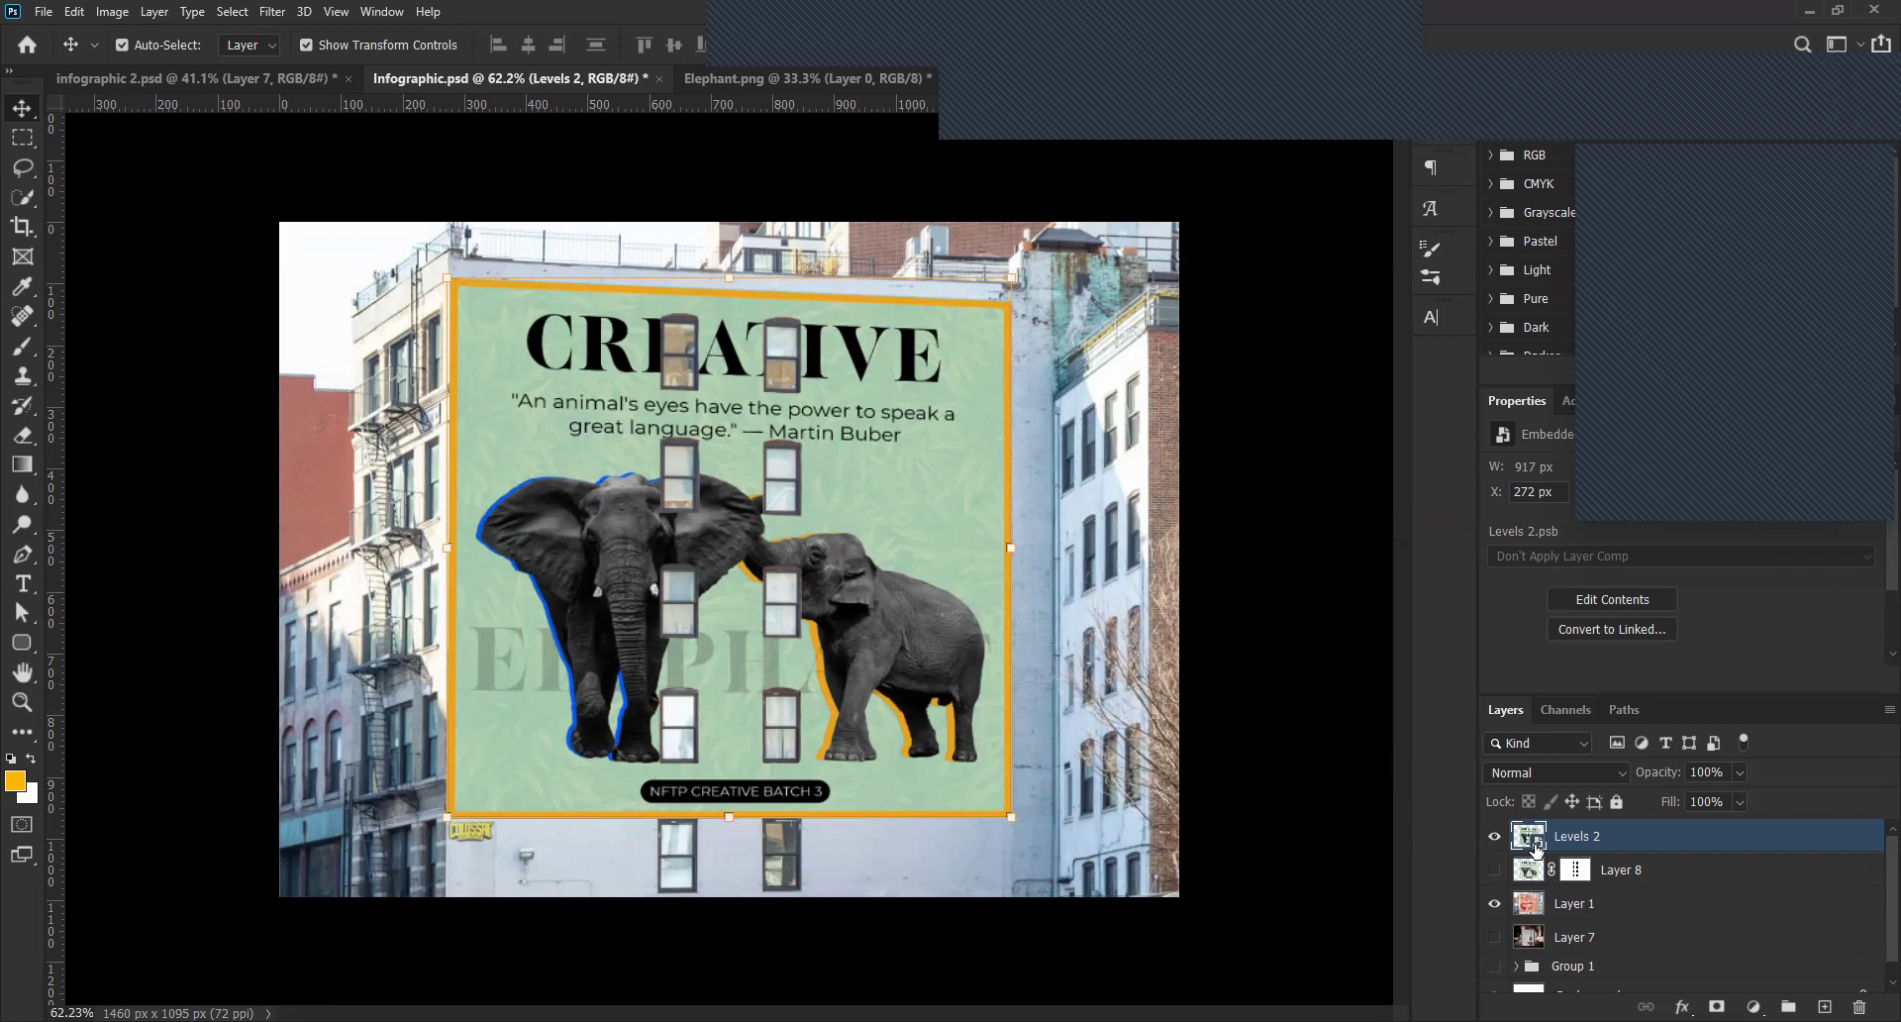
pyautogui.doubleClick(1531, 841)
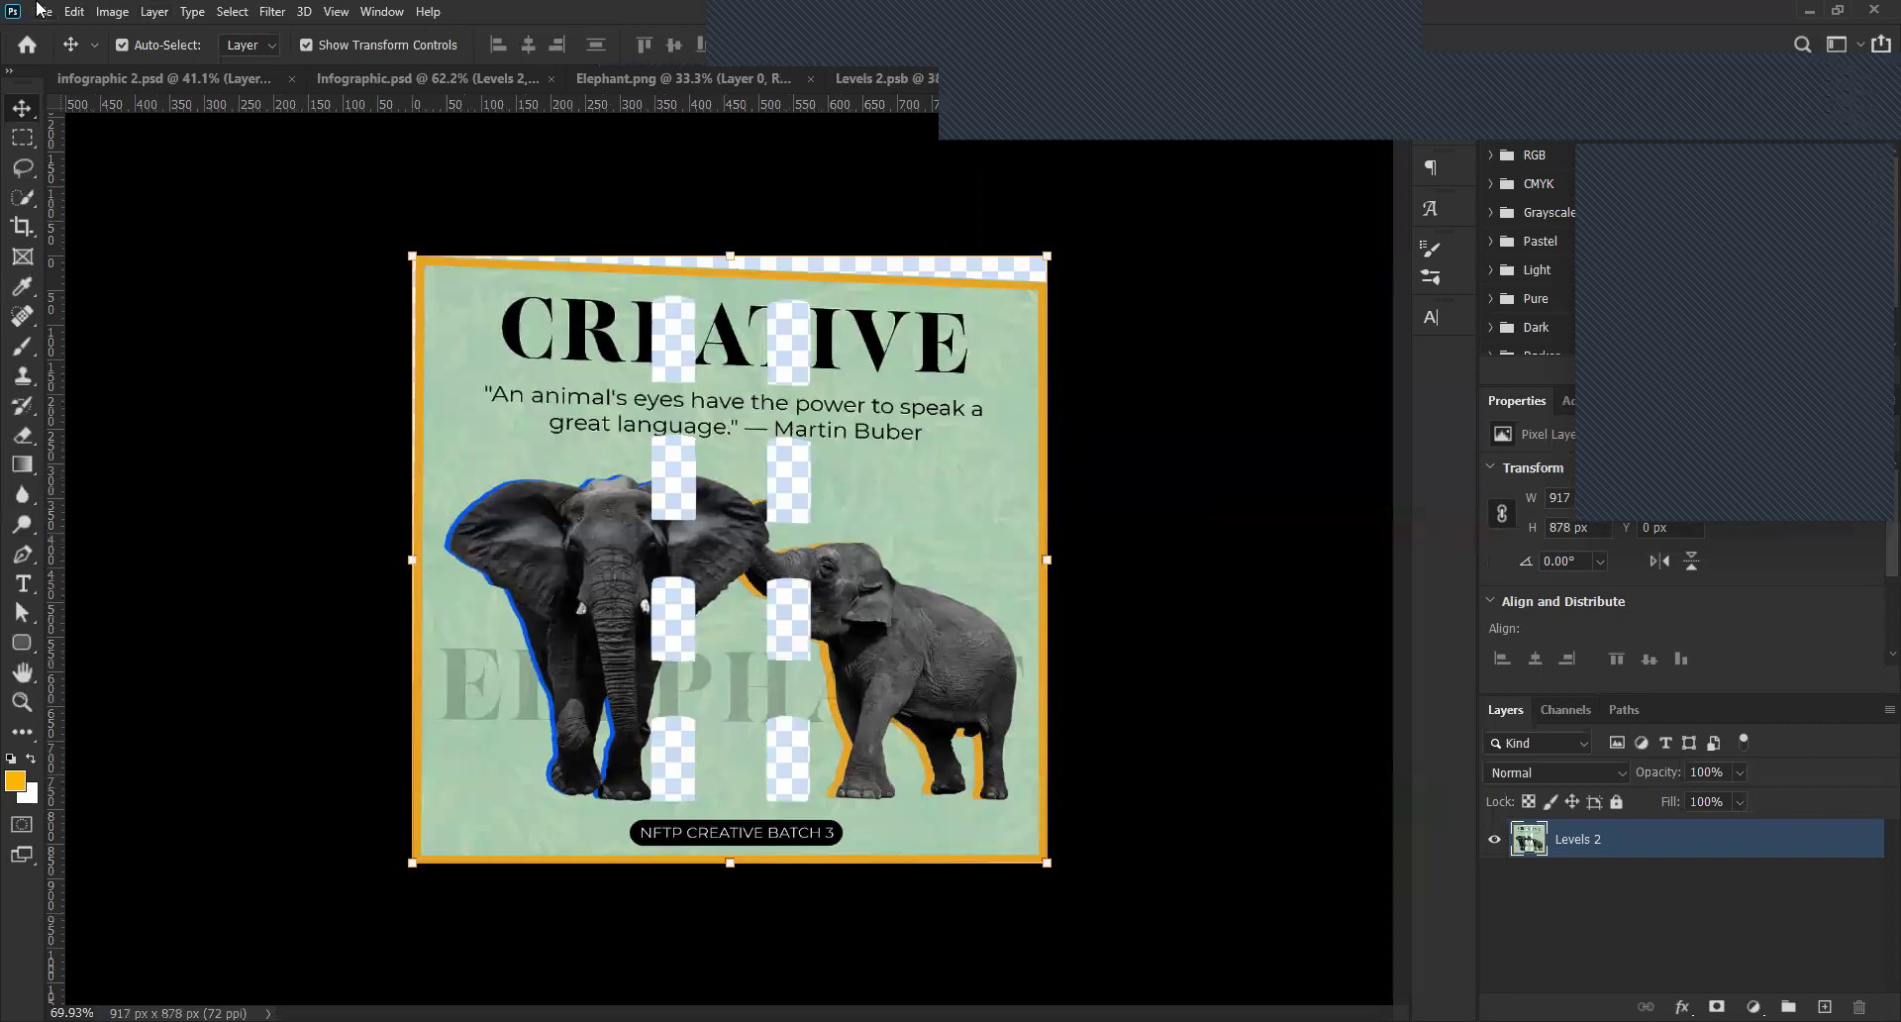
pyautogui.click(40, 10)
pyautogui.click(59, 55)
pyautogui.scroll(-3, 456, 337)
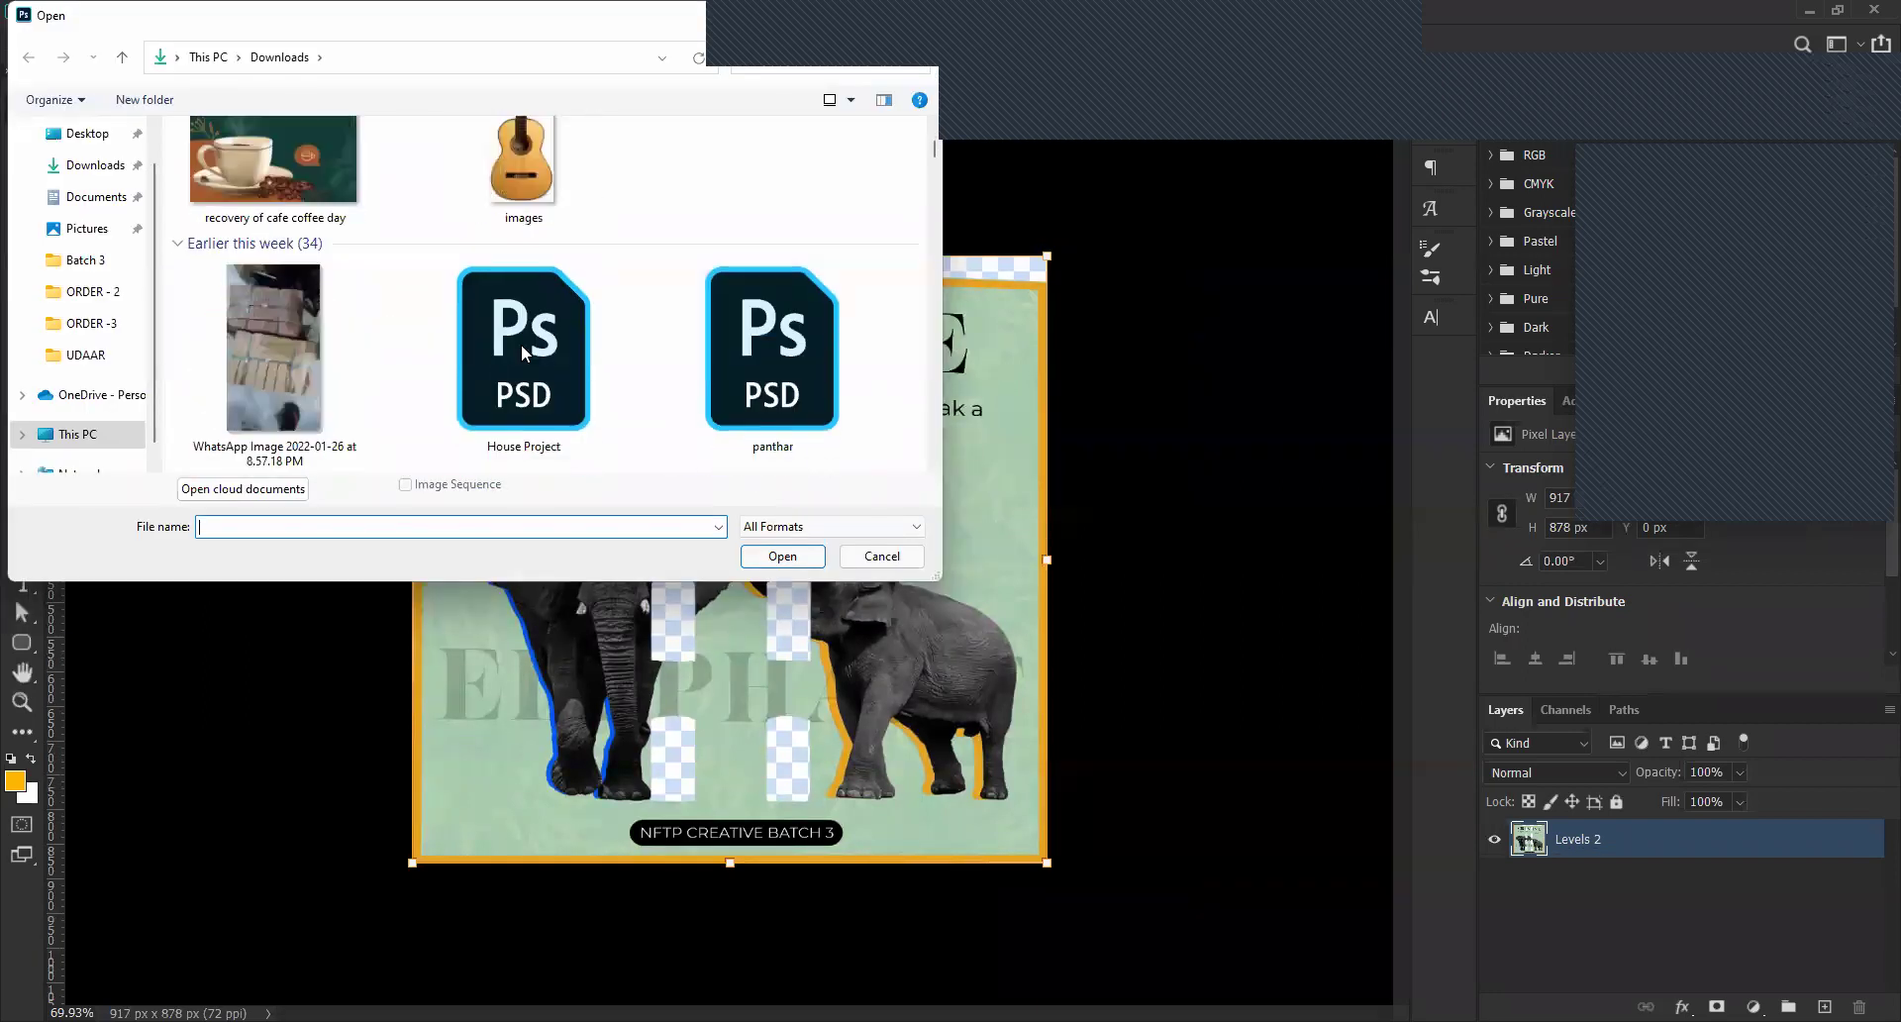
pyautogui.scroll(-5, 503, 353)
pyautogui.click(293, 383)
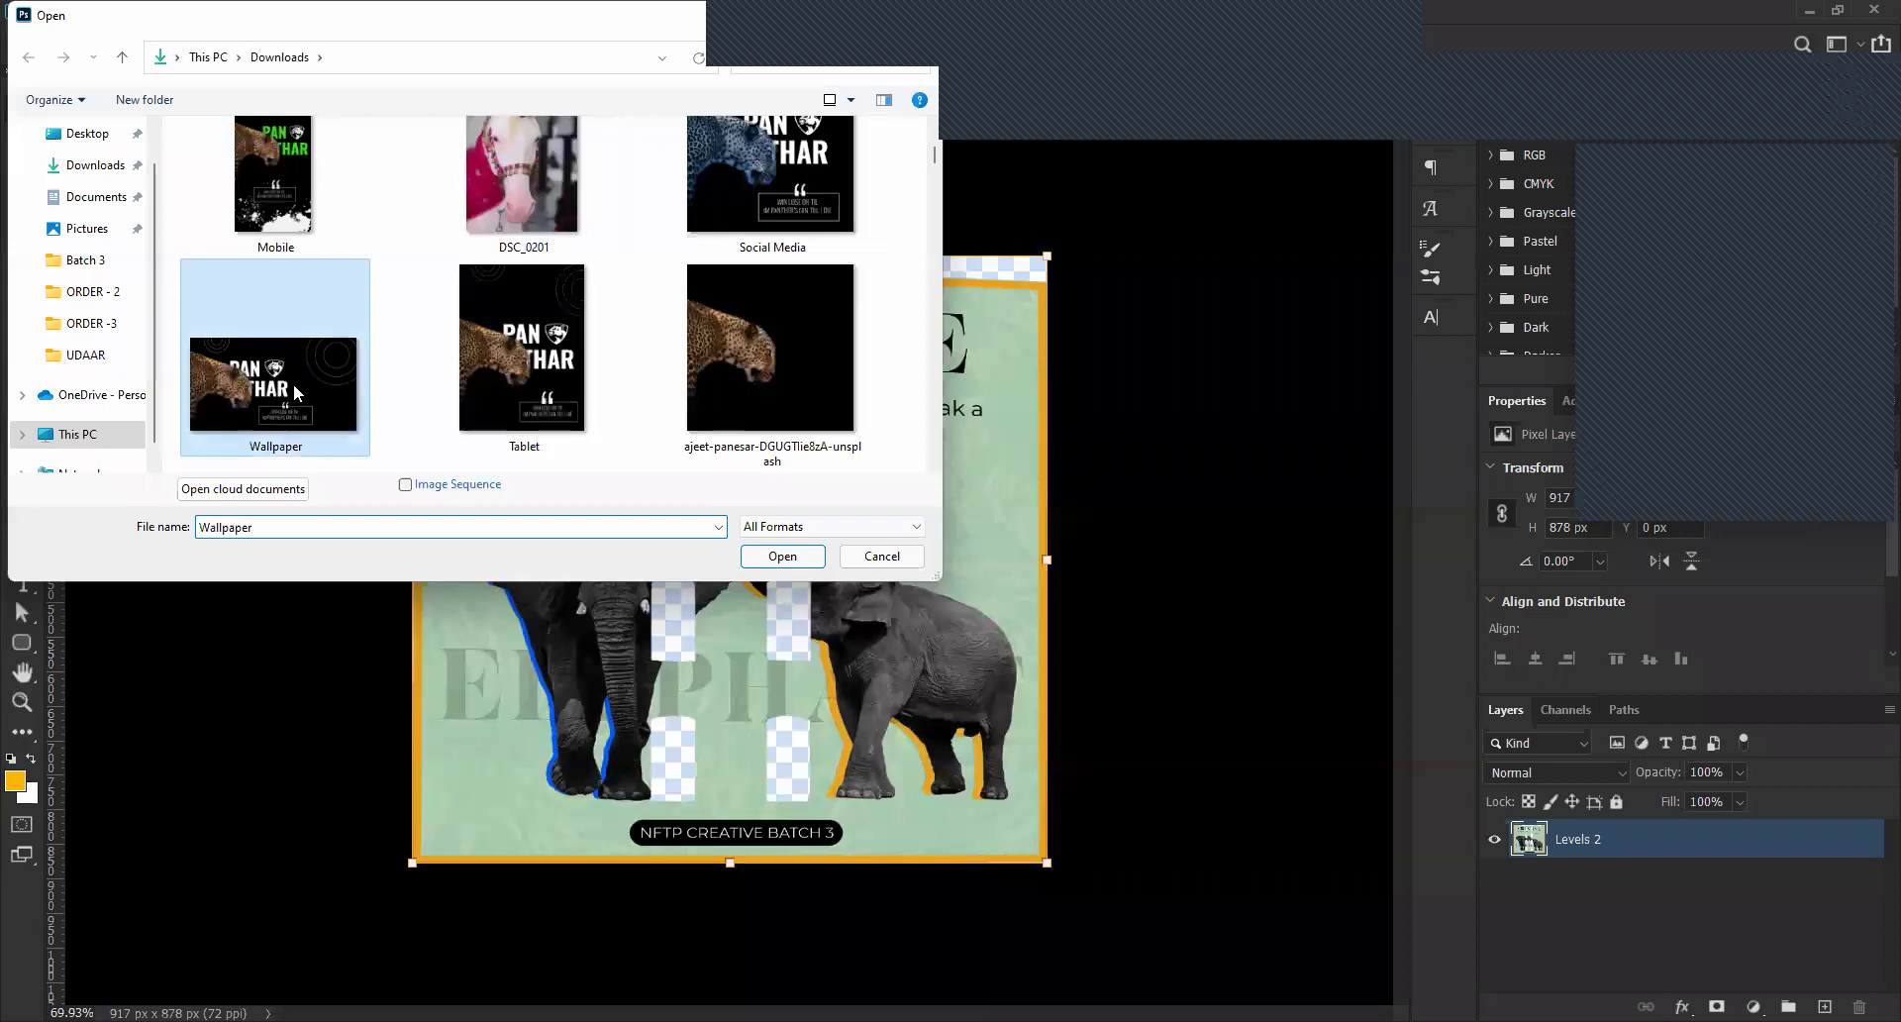
pyautogui.doubleClick(293, 383)
# Copy the panther wallpaper into the smart object contents from the canvas's top-left corner and scale it to about 81%.
pyautogui.keyDown('ctrl'); pyautogui.click(1534, 843); pyautogui.keyUp('ctrl')
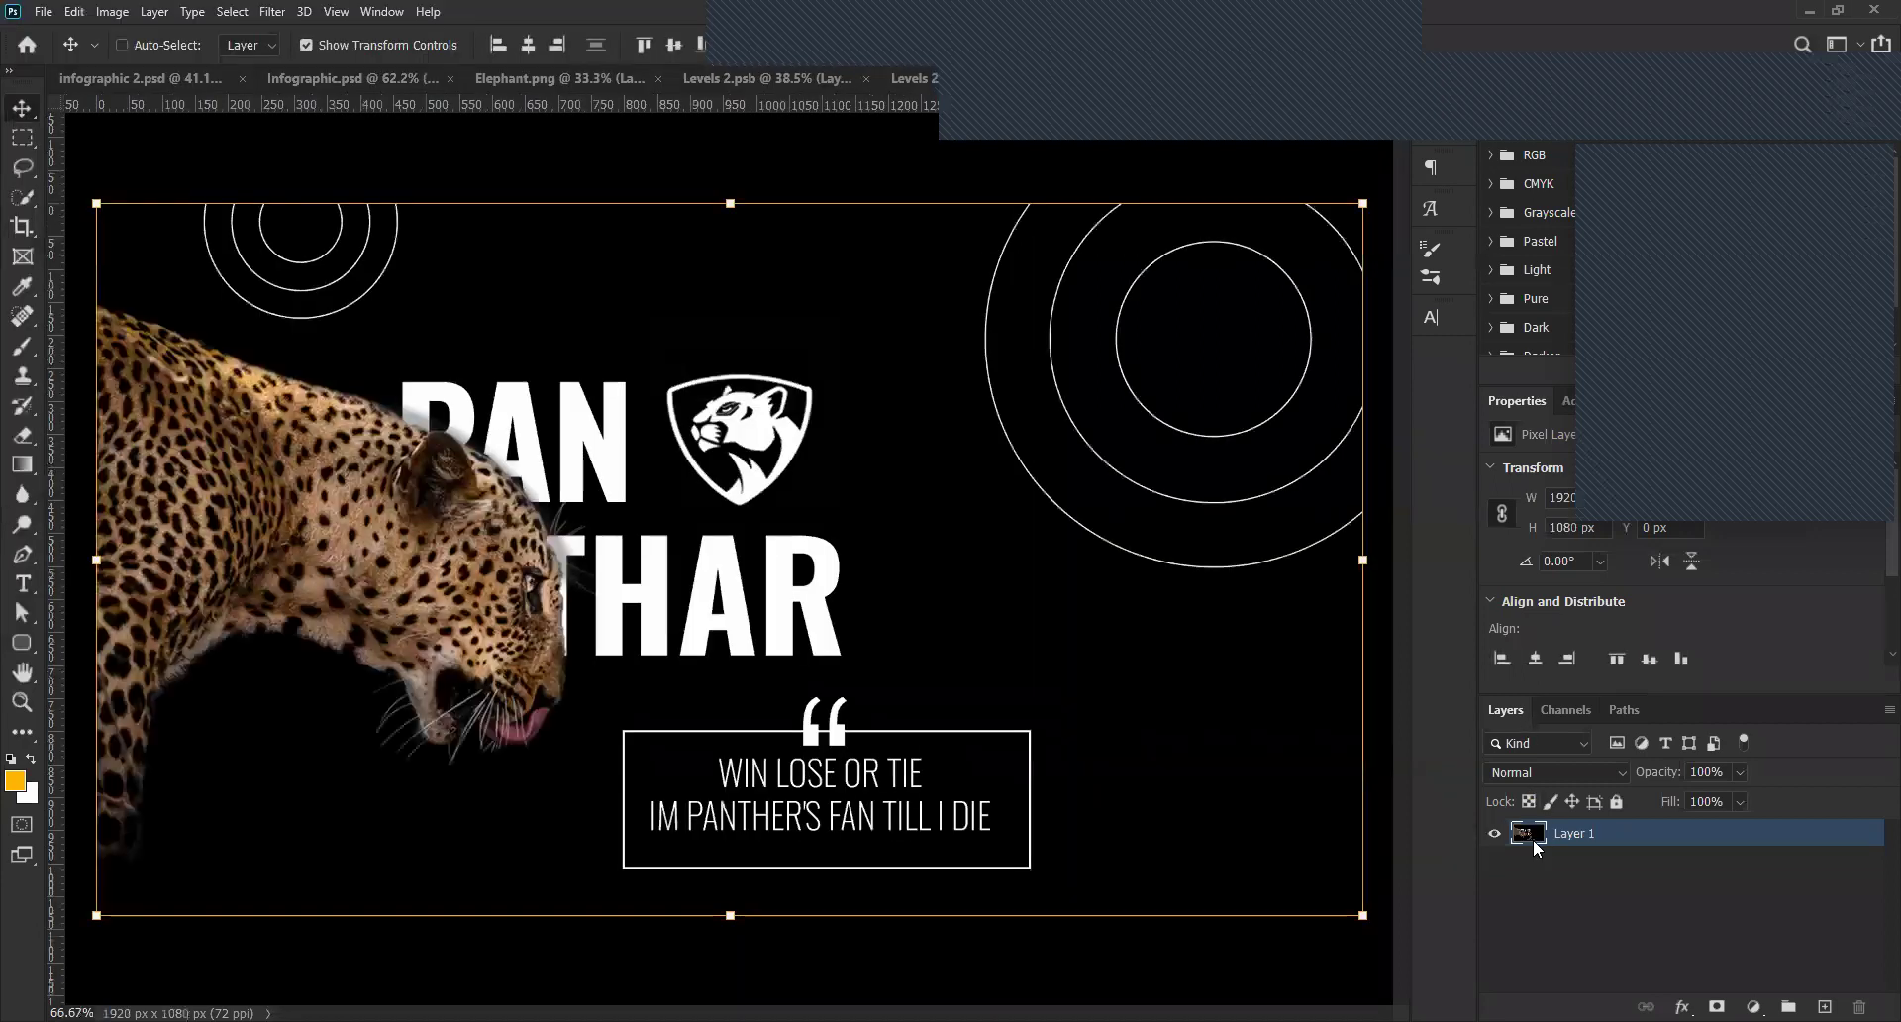
pyautogui.moveTo(1080, 658); pyautogui.dragTo(782, 521)
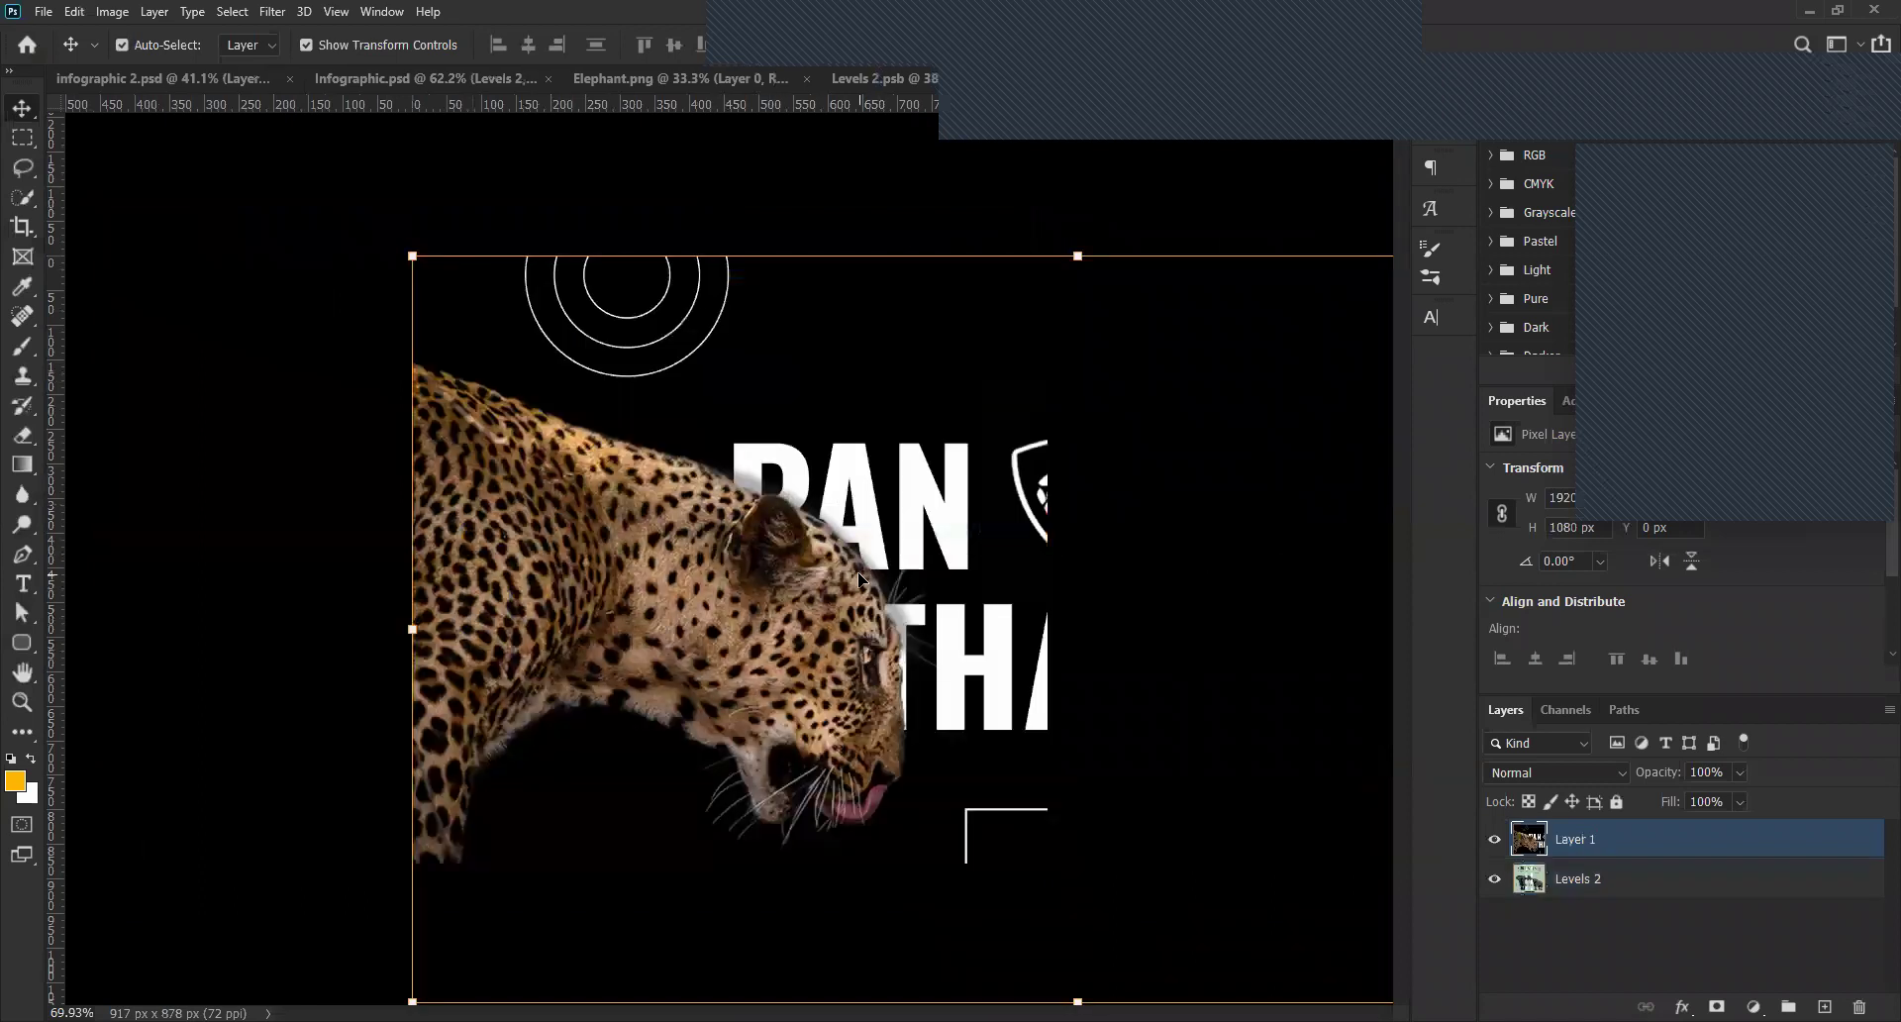
pyautogui.scroll(-4, 859, 580)
pyautogui.click(1270, 800)
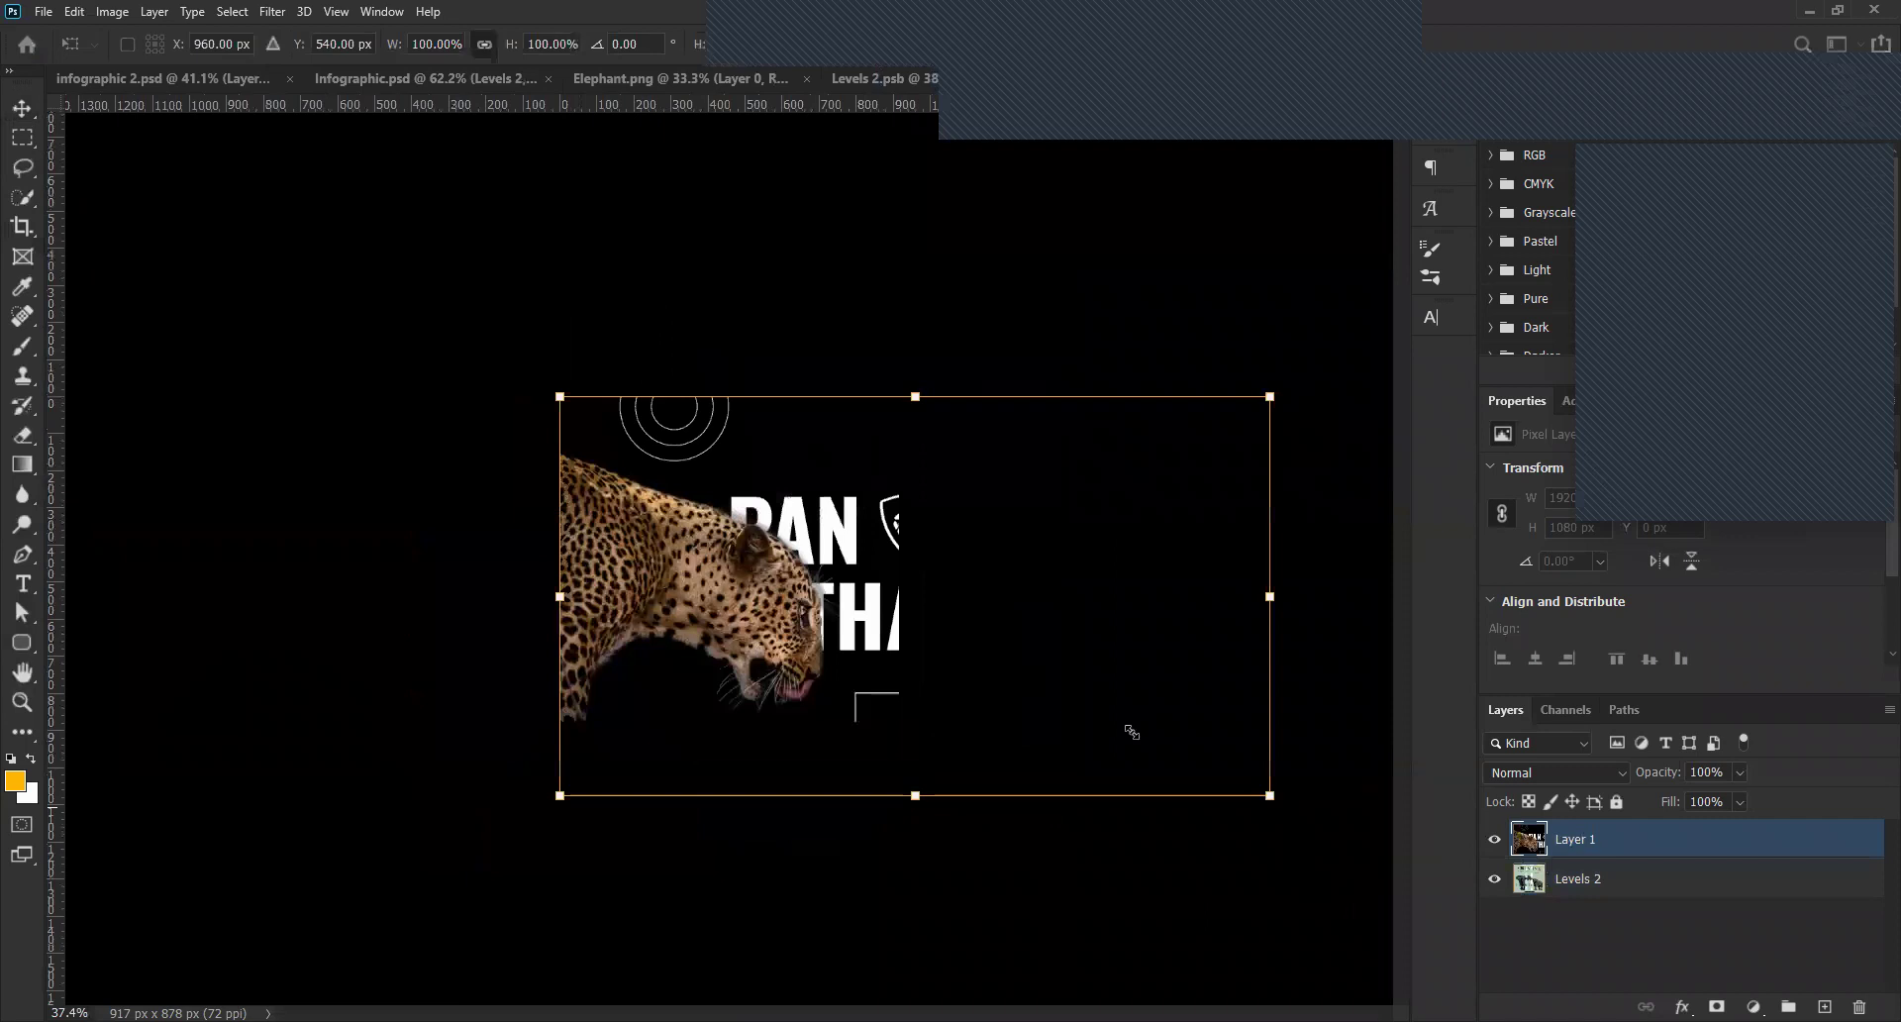
pyautogui.moveTo(1138, 732); pyautogui.dragTo(1138, 730)
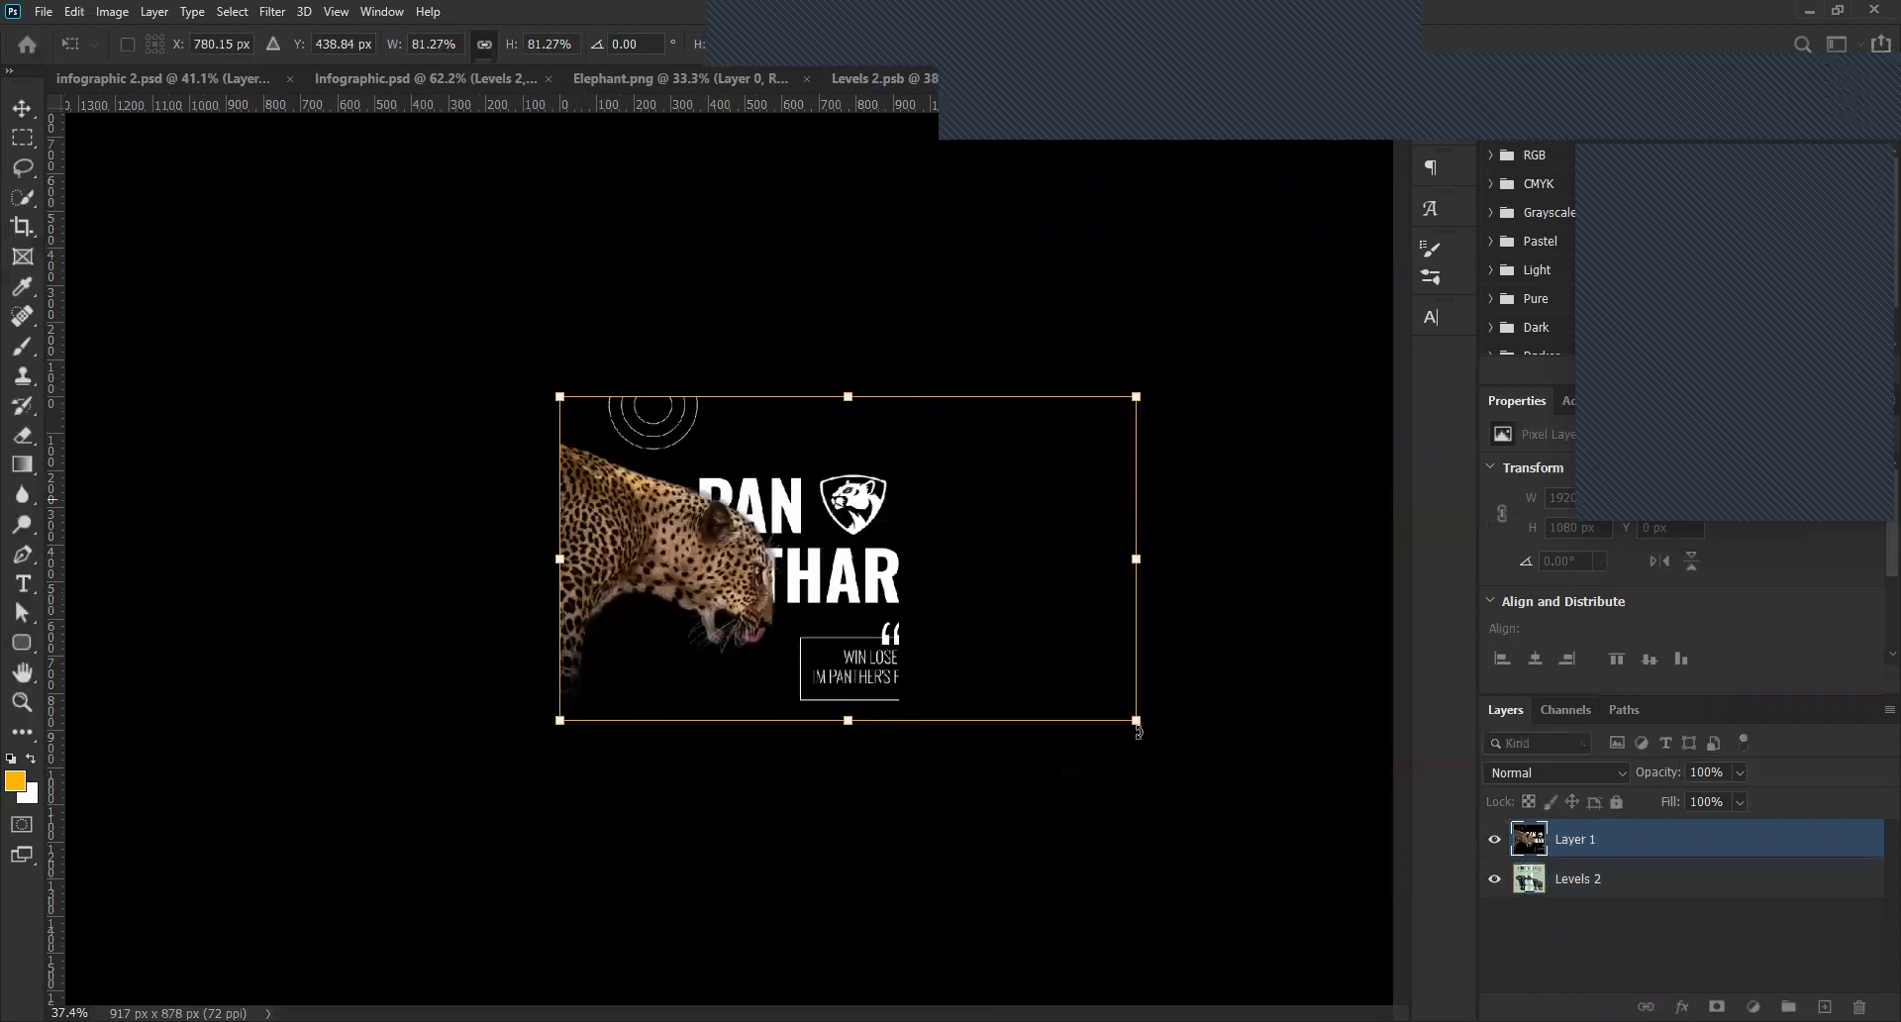
pyautogui.press('Return')
pyautogui.scroll(4, 957, 538)
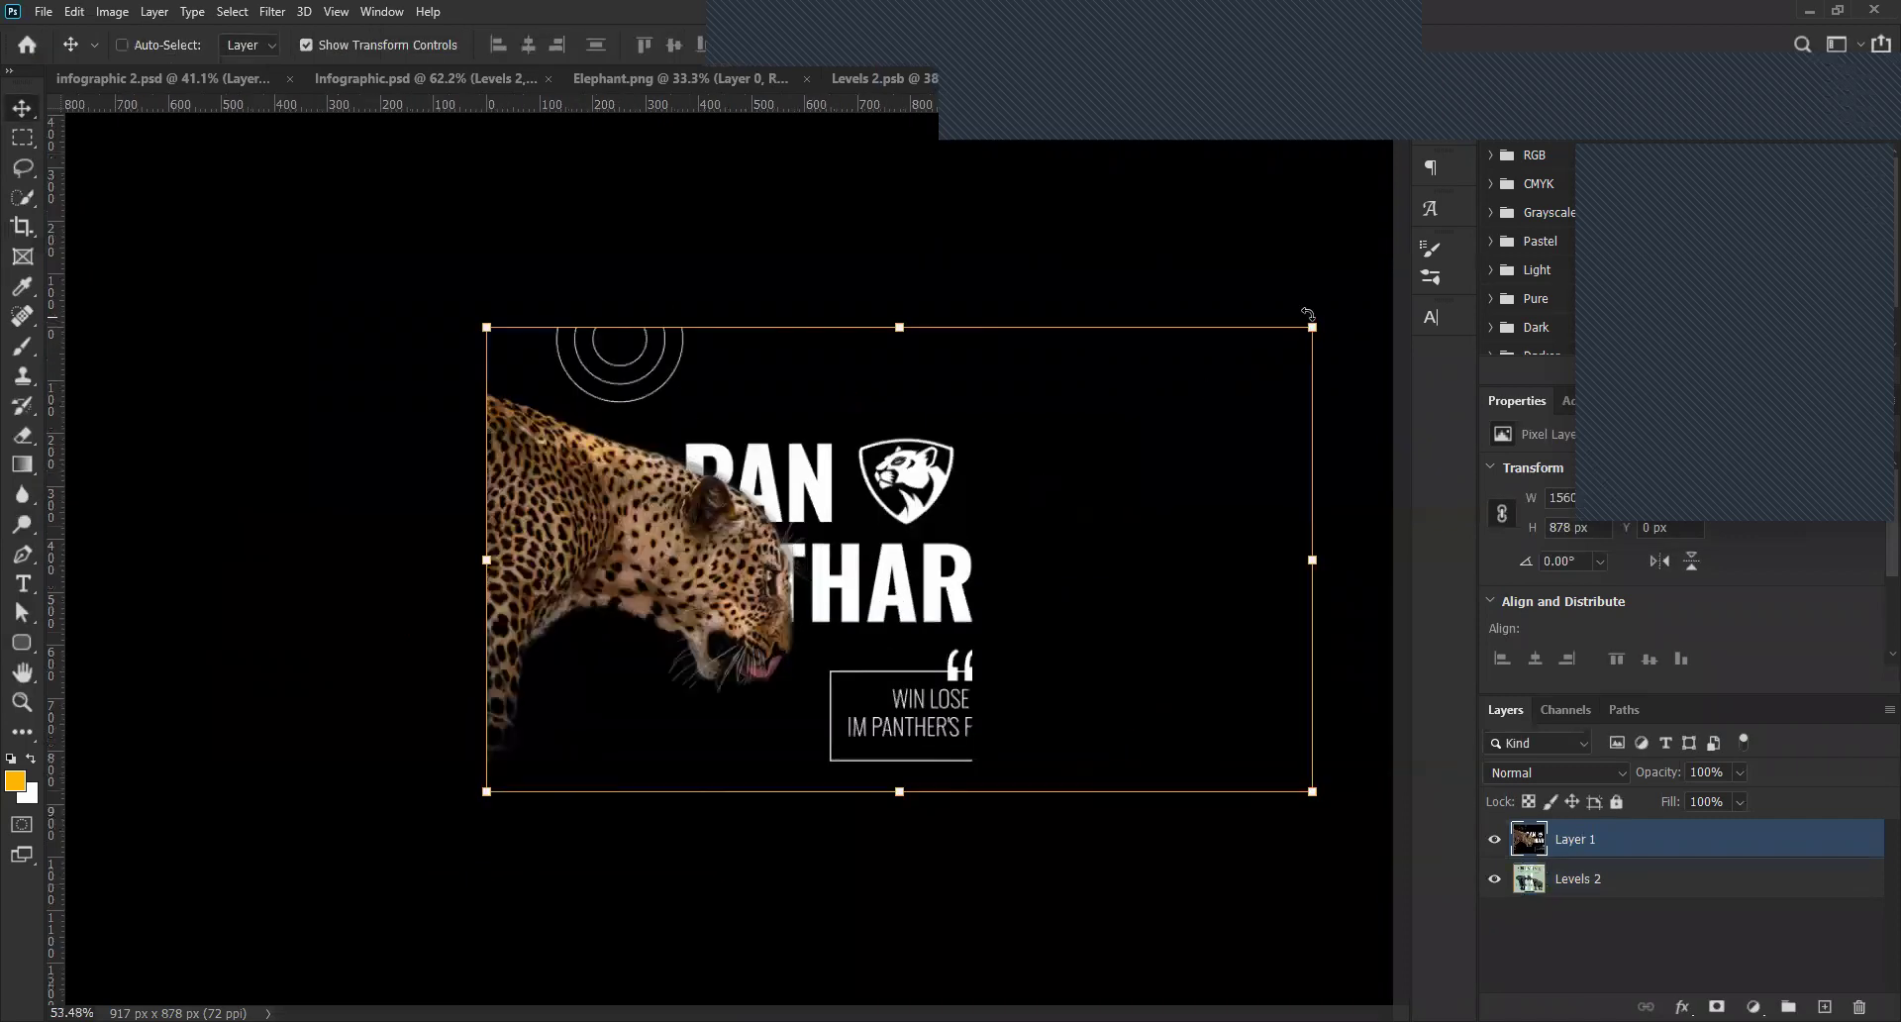
# Distort the panther wallpaper by lowering its top-right corner, check the fit at 49% opacity, and restore the opacity to 100%.
pyautogui.hotkey('ctrl', 't')
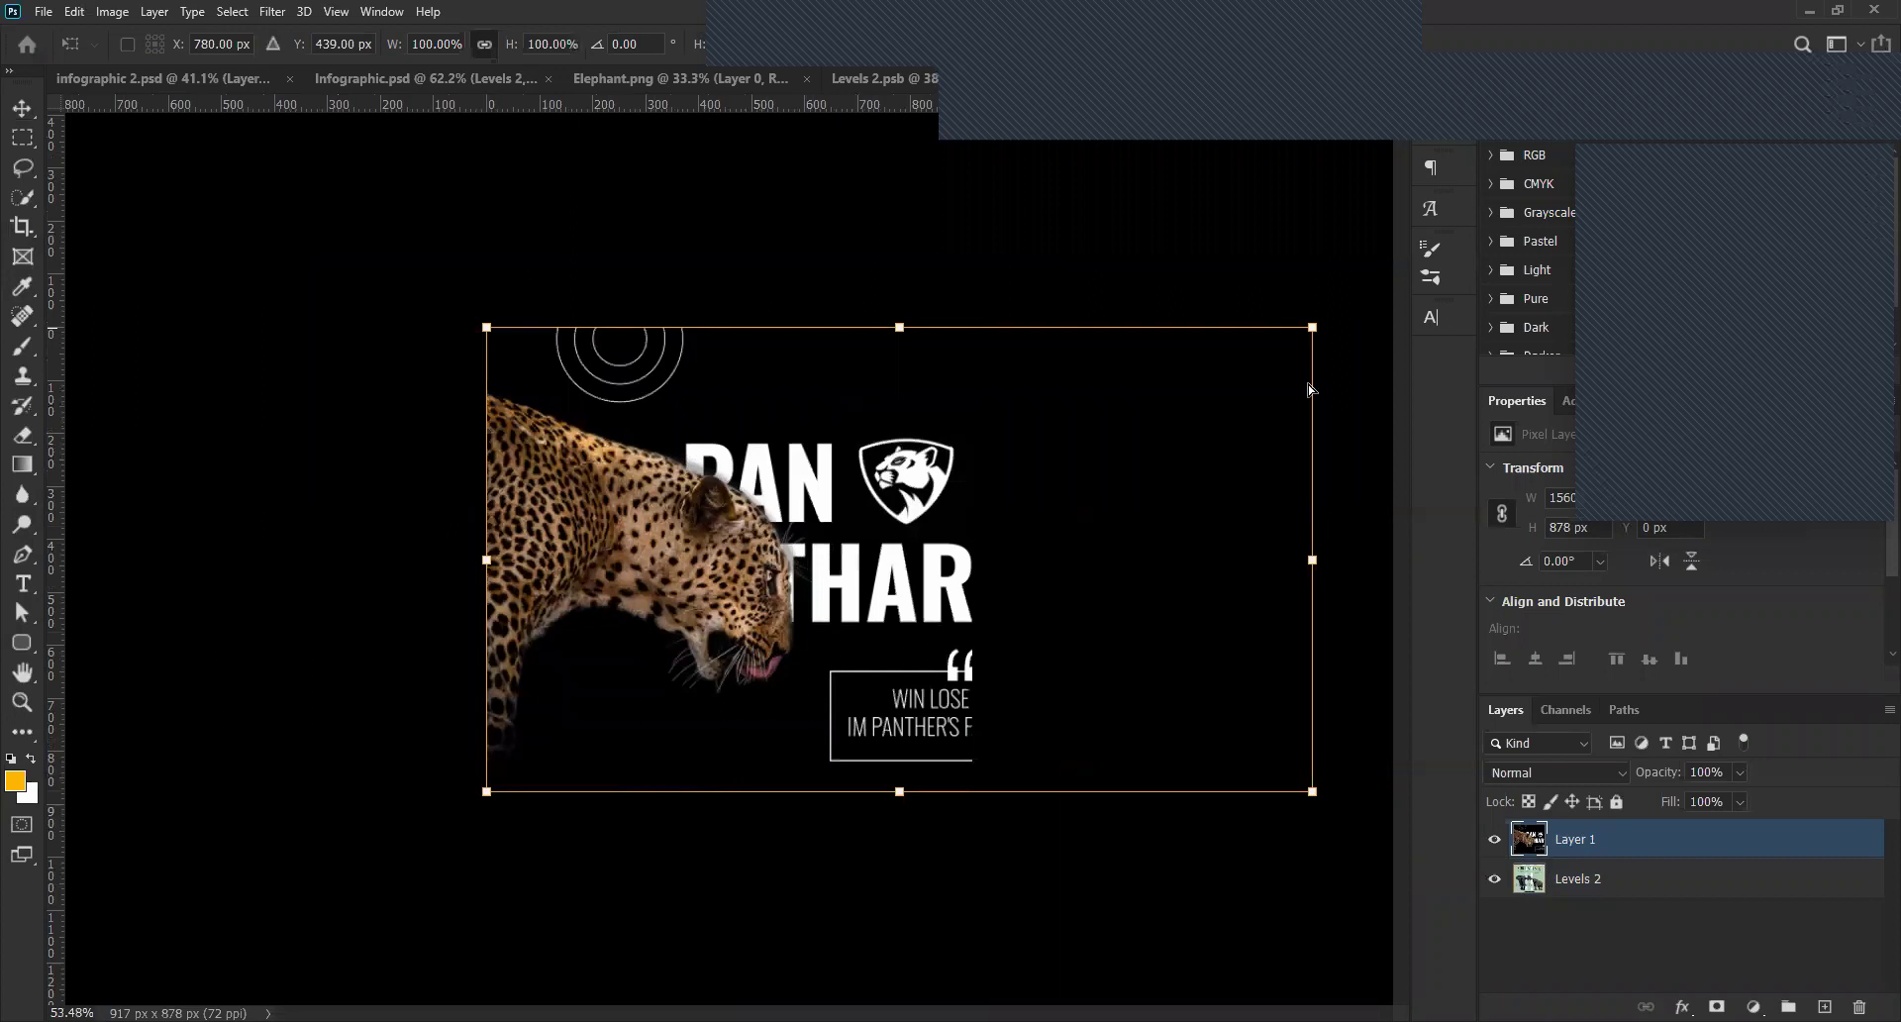
pyautogui.keyDown('ctrl'); pyautogui.moveTo(1309, 367); pyautogui.dragTo(1307, 363); pyautogui.keyUp('ctrl')
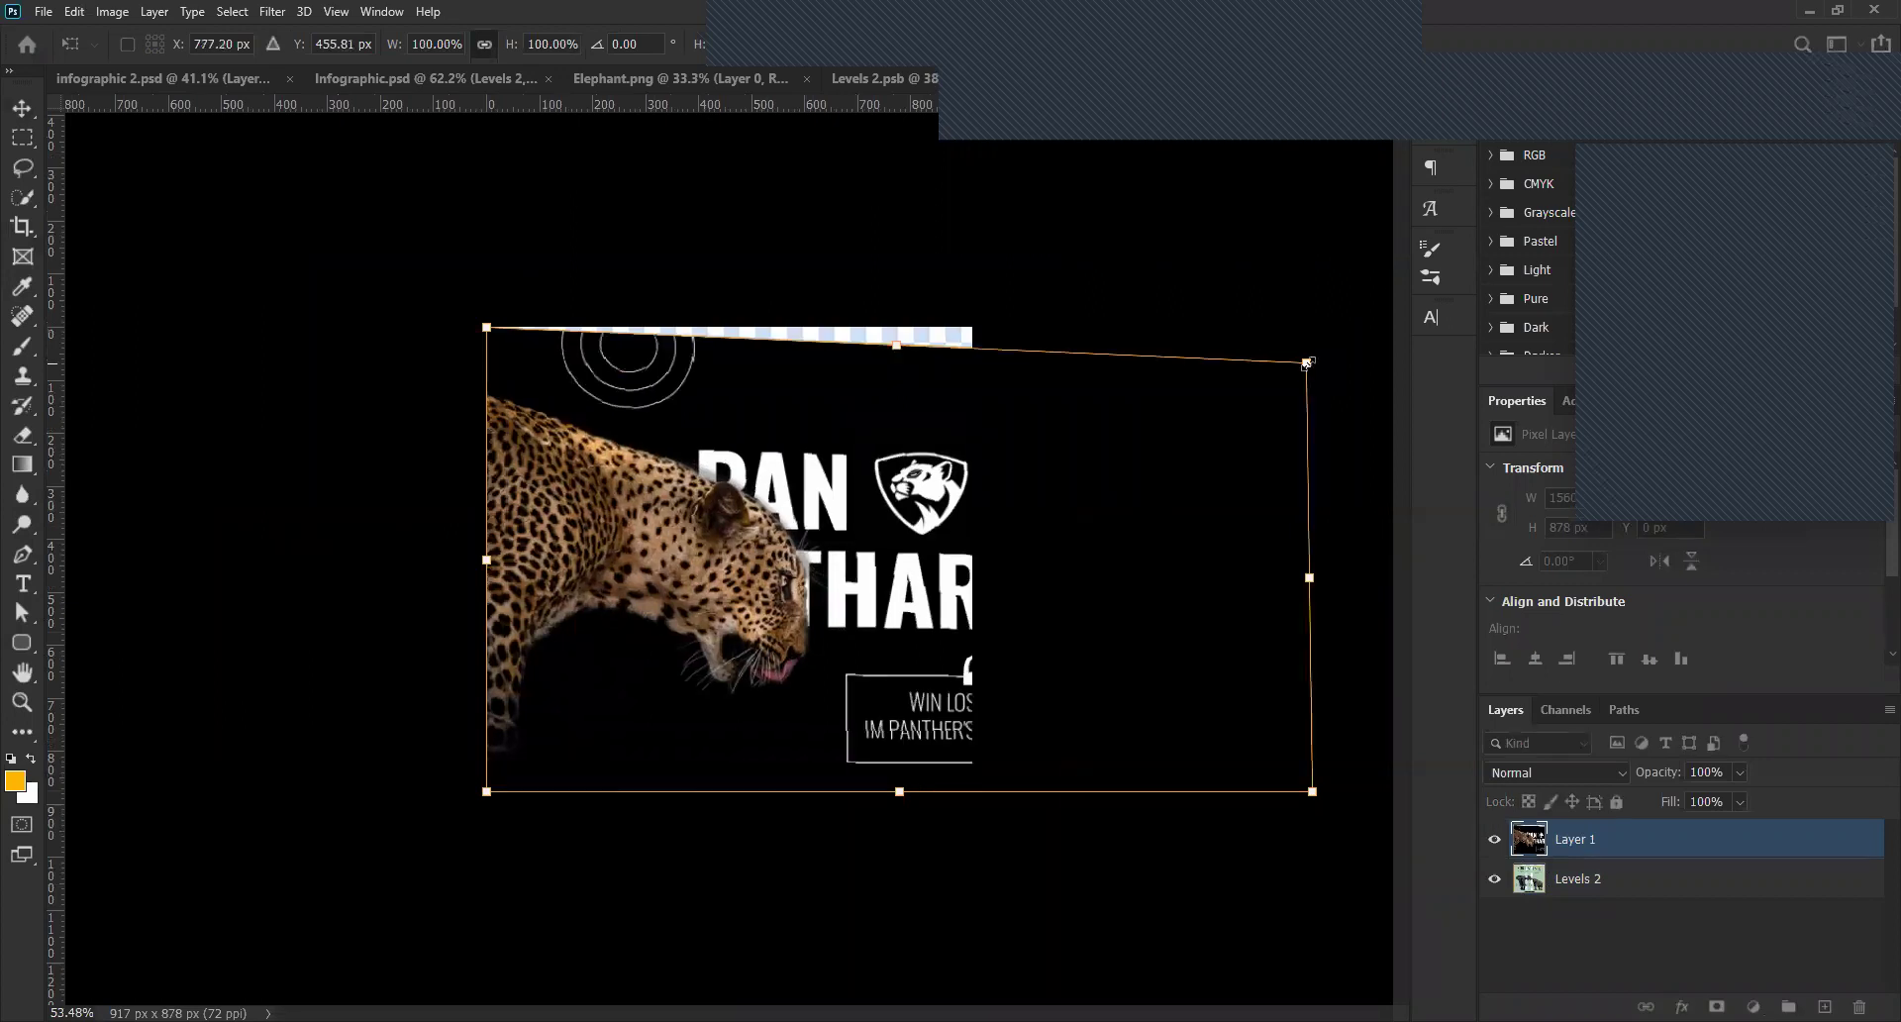
pyautogui.press('Return')
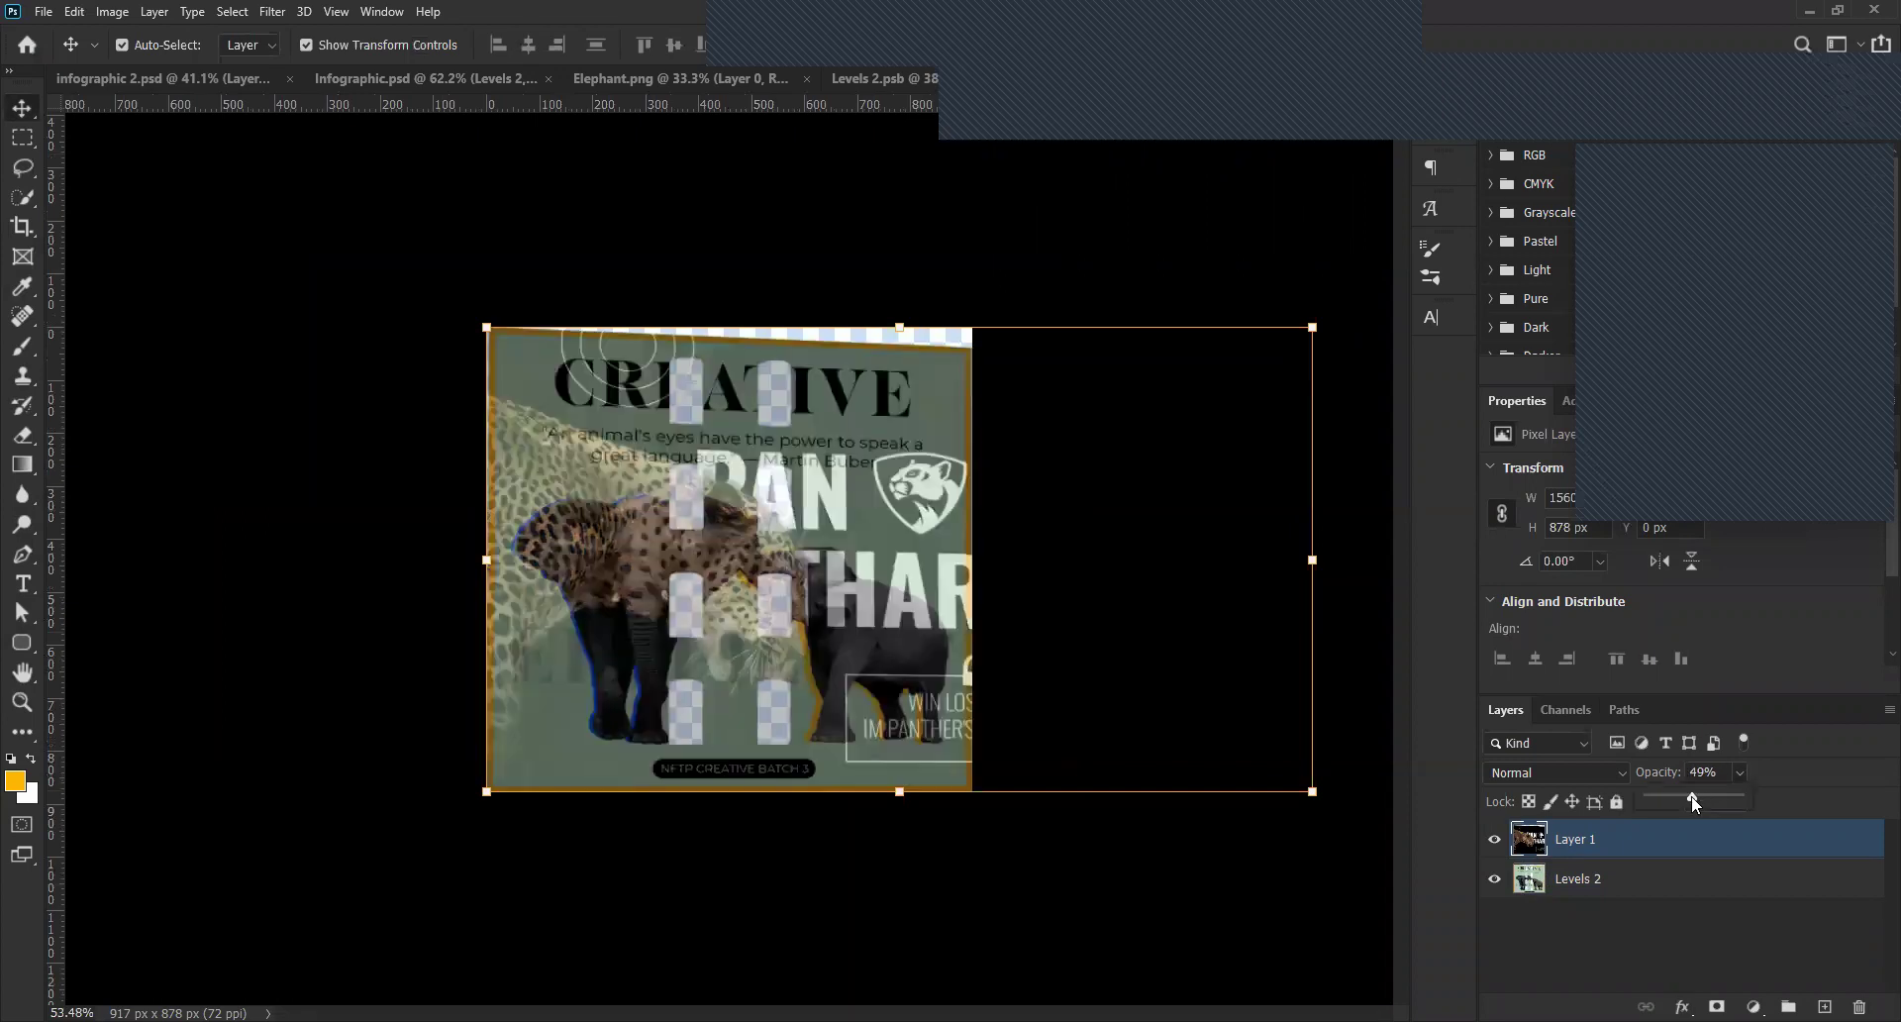
pyautogui.moveTo(1695, 805); pyautogui.dragTo(1866, 807)
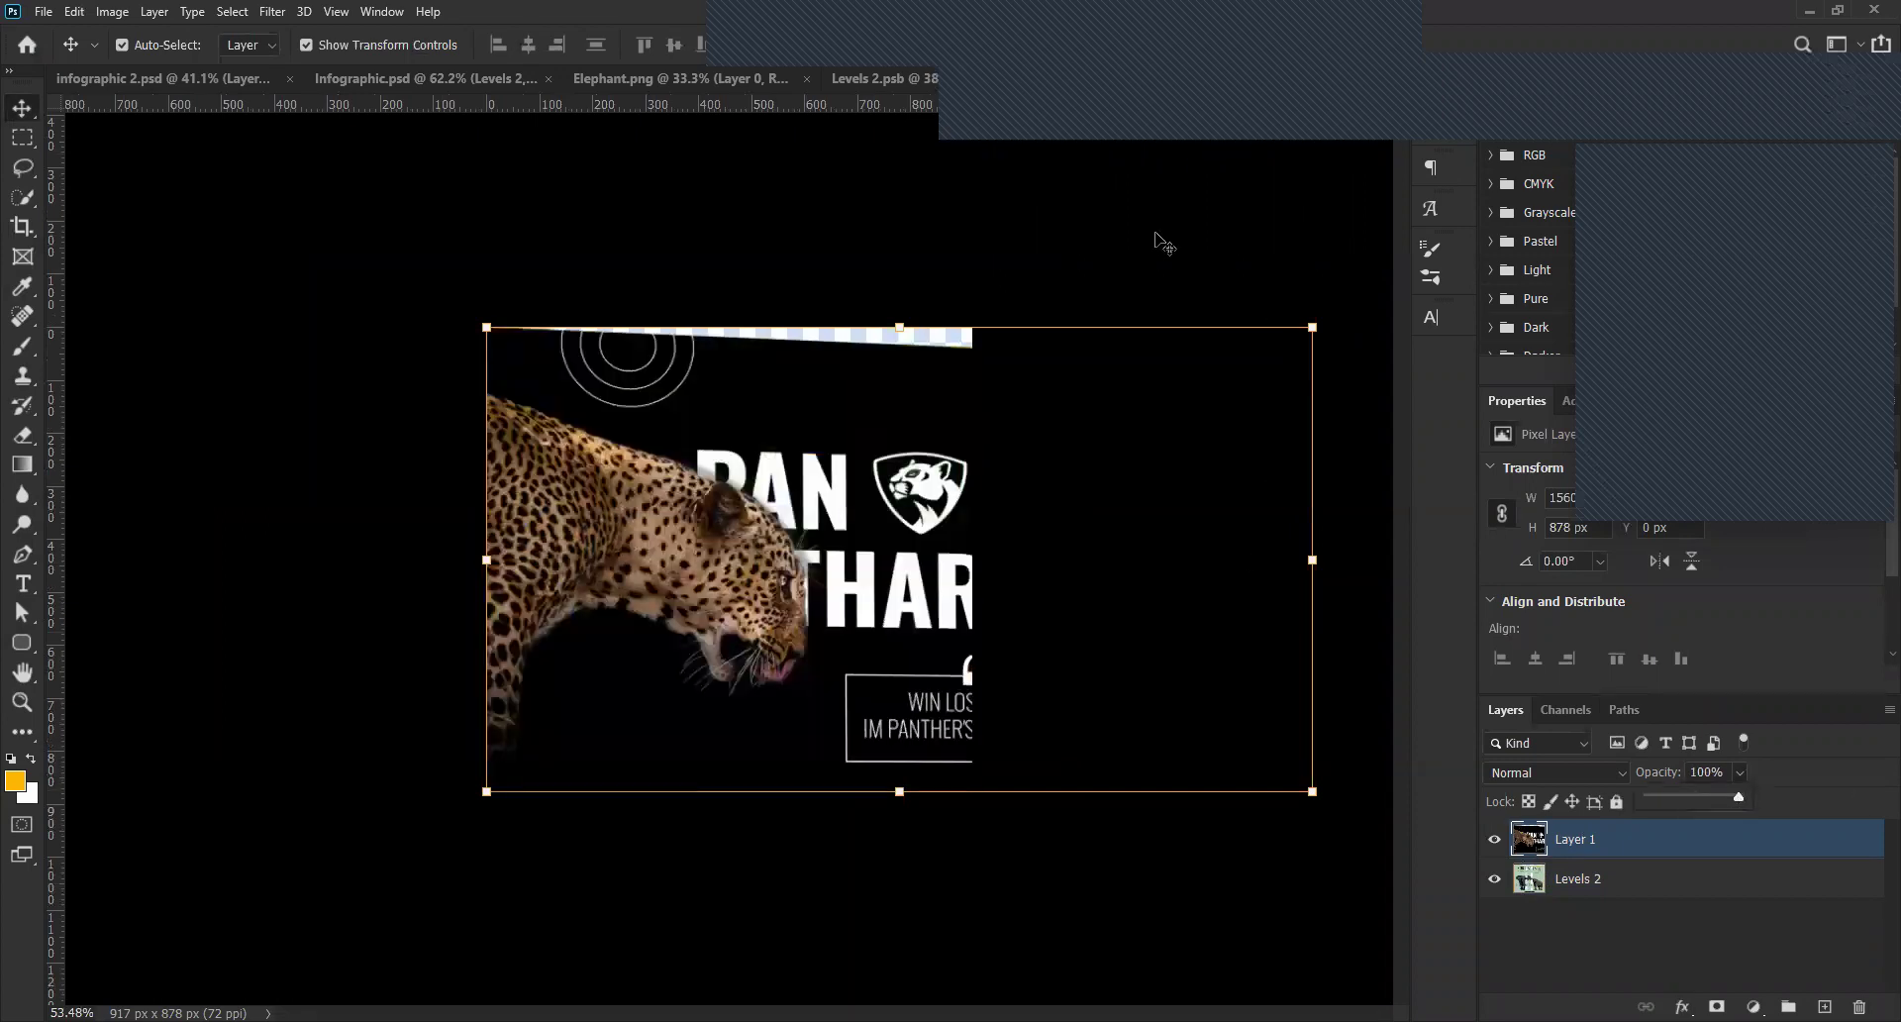
# Save and close the edited smart object contents, and copy Layer 8's window mask onto the panther smart object in Infographic.psd.
pyautogui.keyDown('ctrl'); pyautogui.click(1169, 287); pyautogui.keyUp('ctrl')
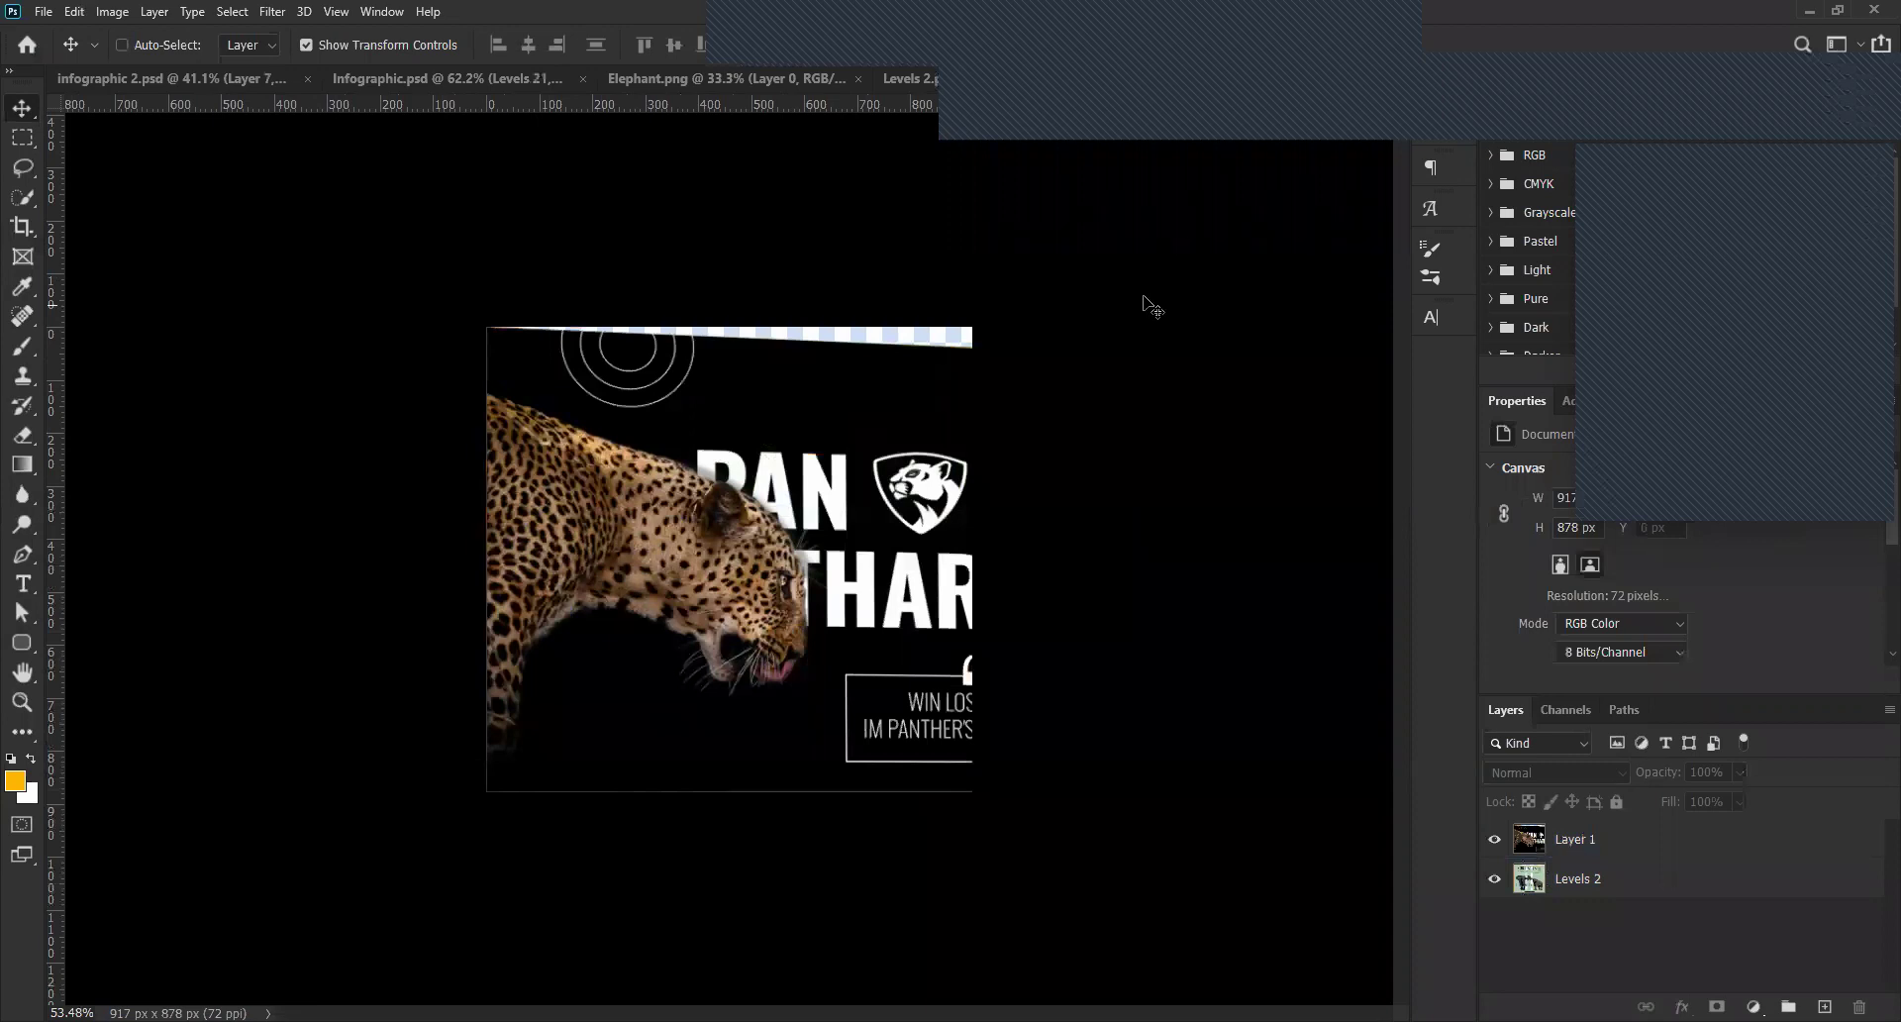
pyautogui.hotkey('ctrl', 'w')
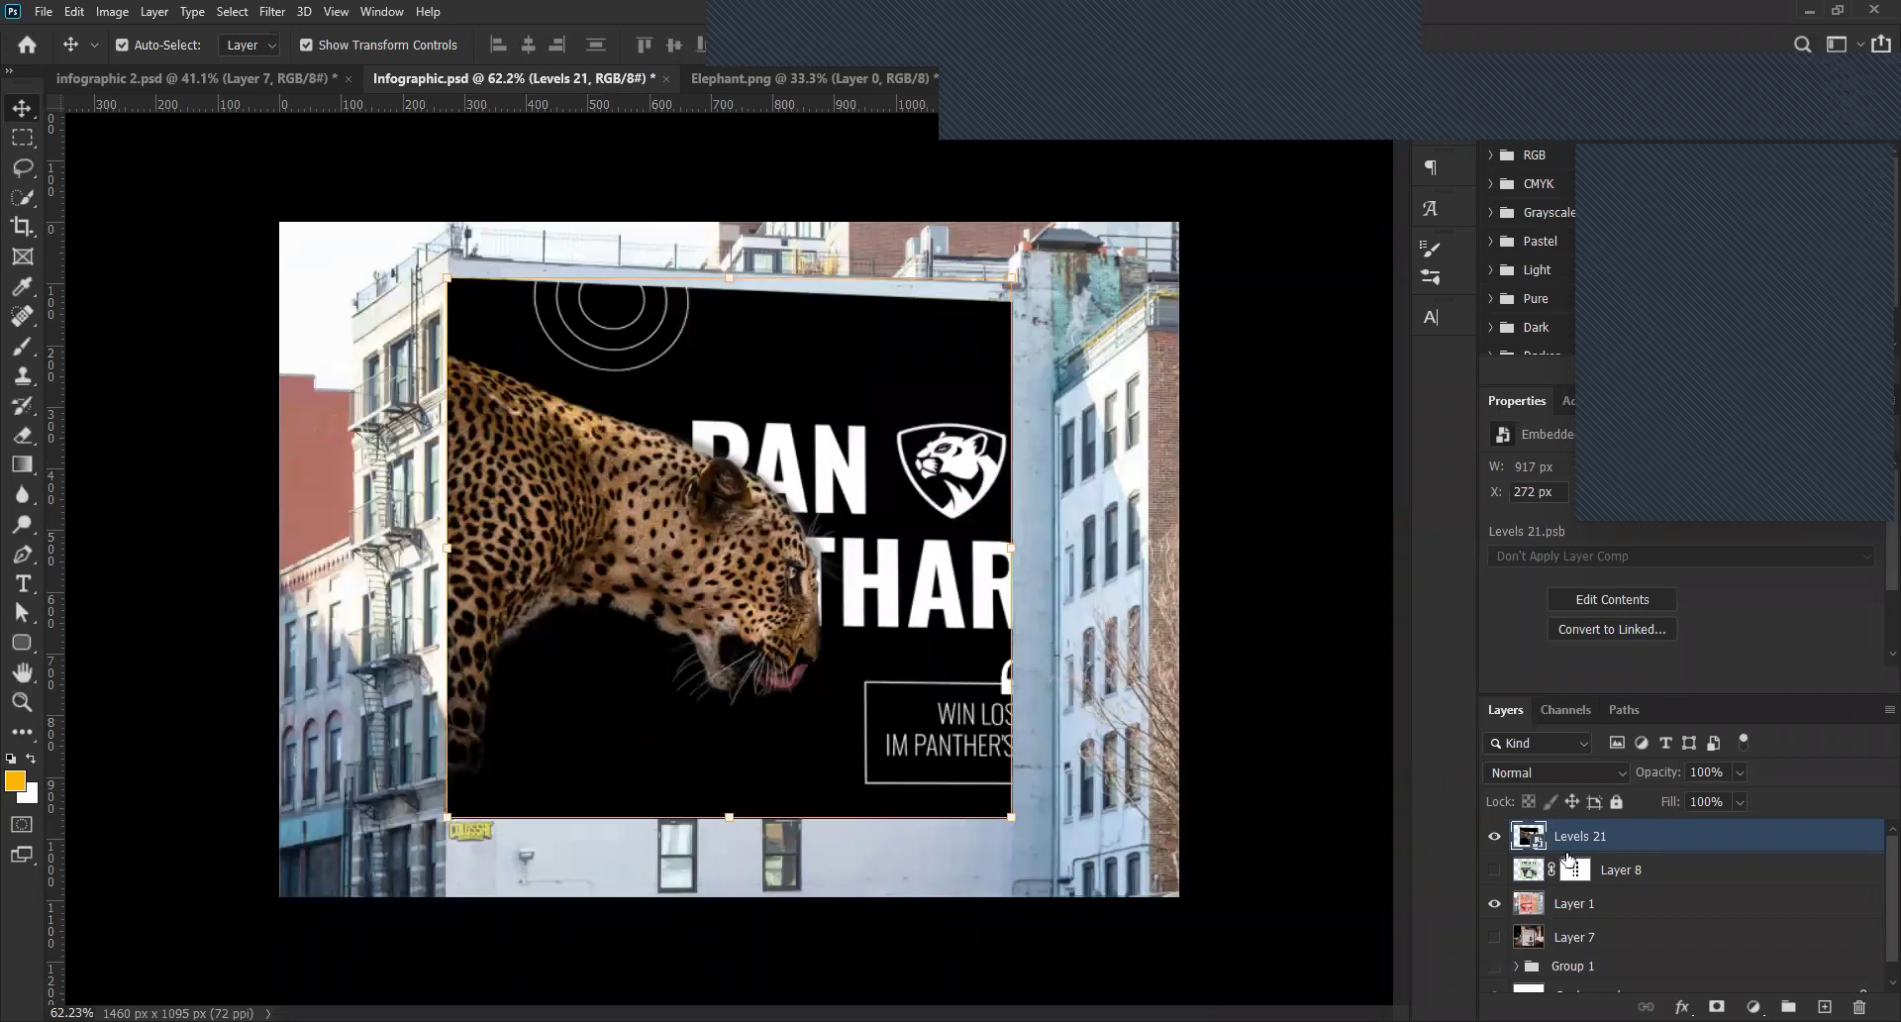
pyautogui.moveTo(1575, 869); pyautogui.dragTo(1575, 837)
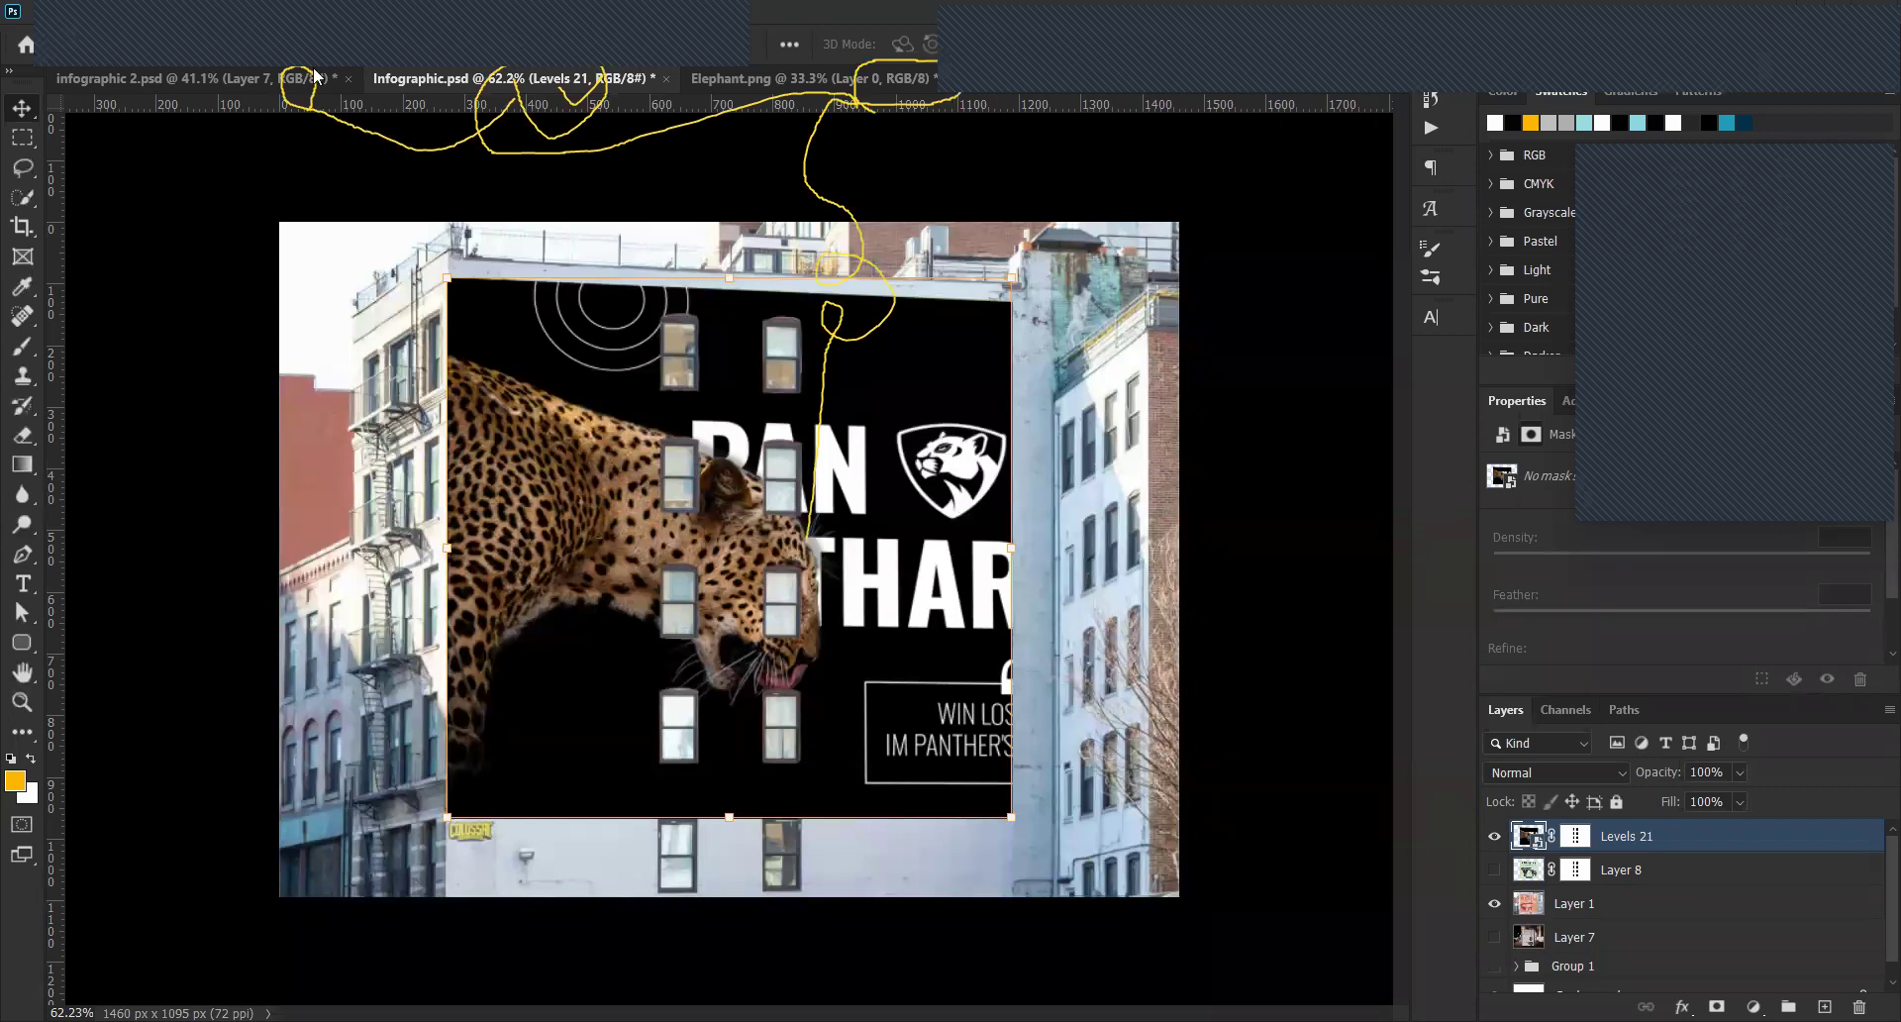
# Undo the mask copy and the panther artwork replacement in Infographic.psd.
pyautogui.hotkey('ctrl', 'z')
pyautogui.hotkey('ctrl', 'z')
pyautogui.hotkey('ctrl', 'z')
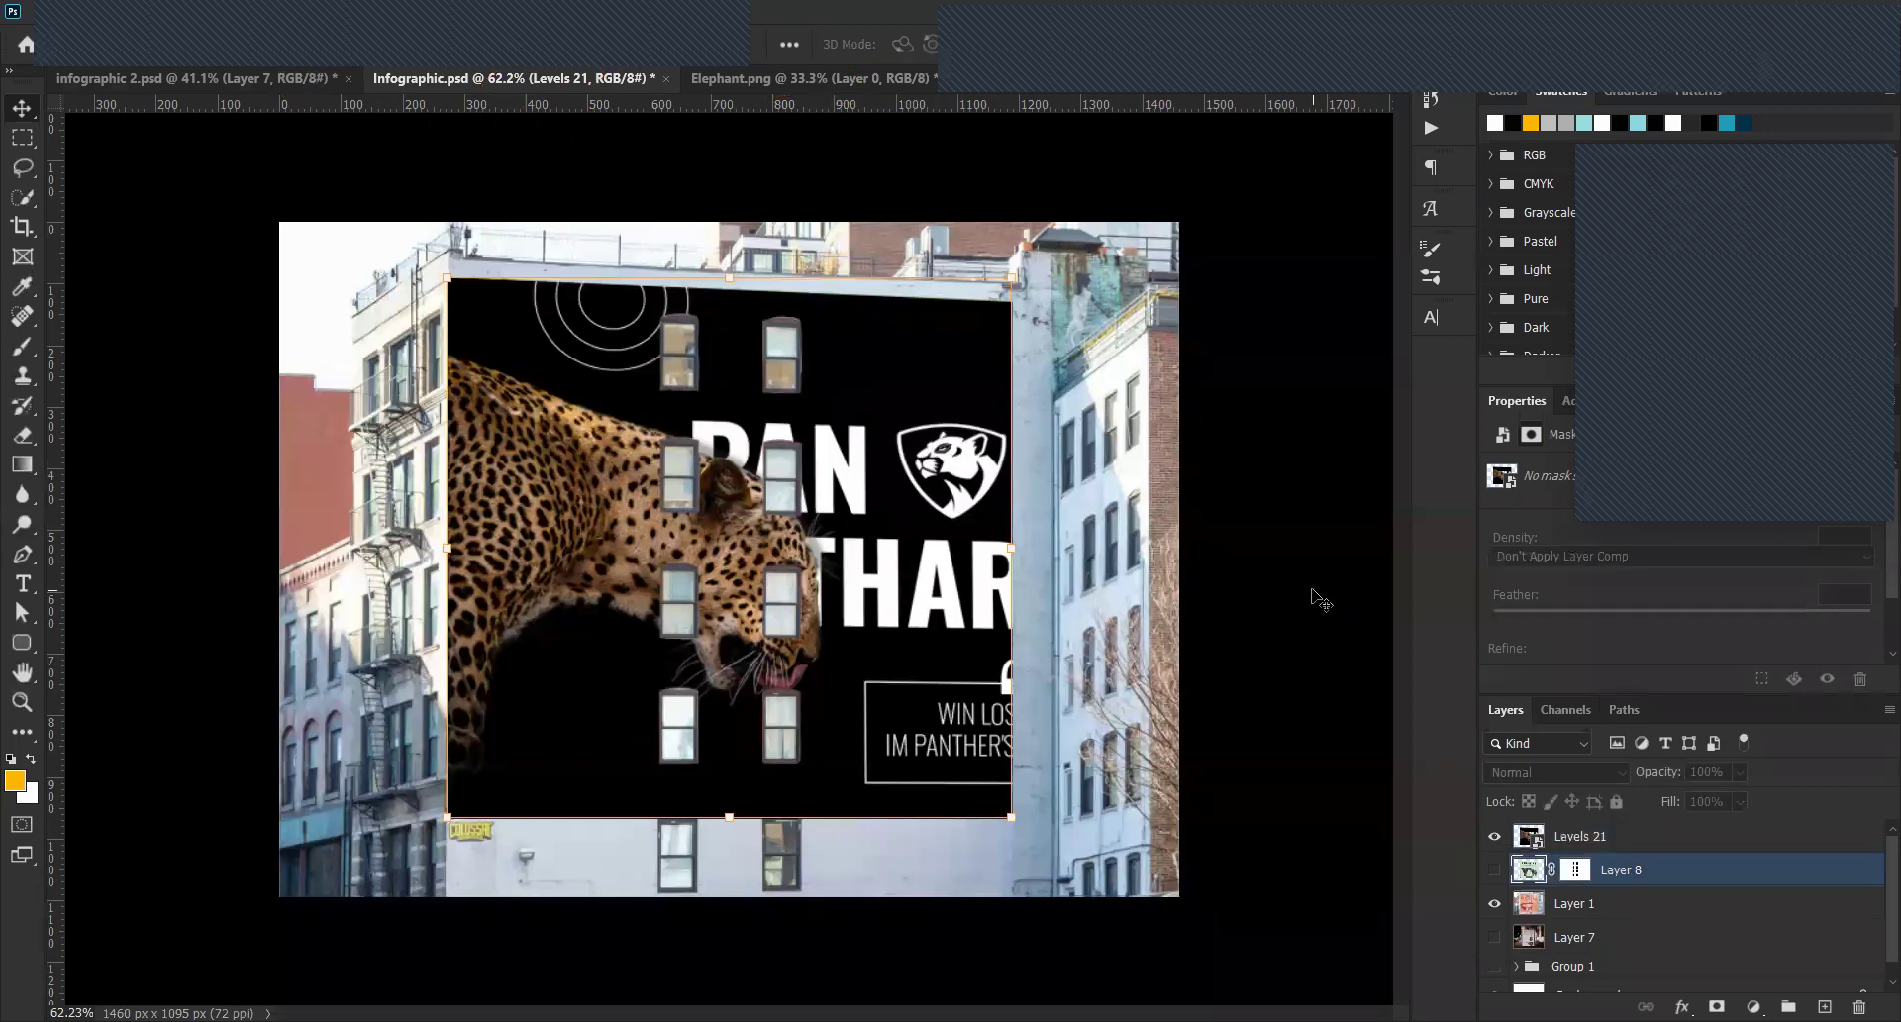
# Delete the Levels 2 smart object, make the masked Layer 8 poster visible, and clear the layer selection.
pyautogui.click(1494, 837)
pyautogui.click(1494, 870)
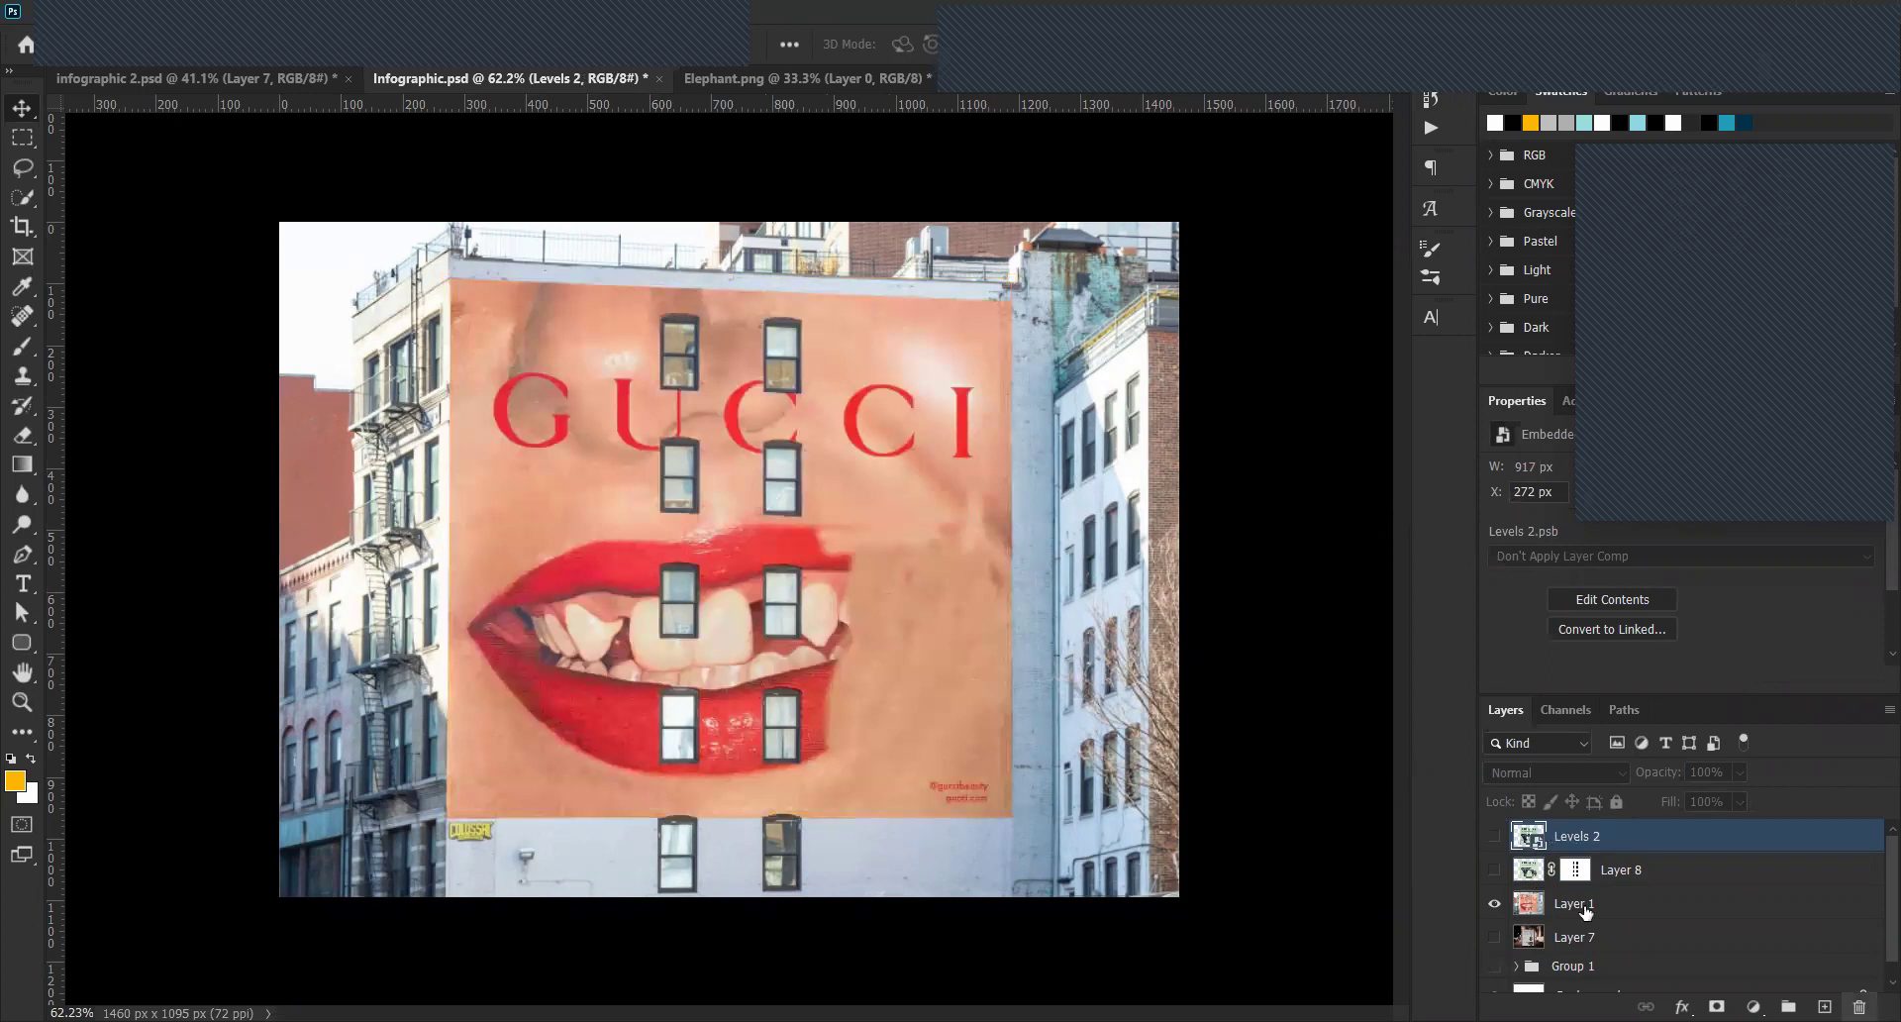
pyautogui.press('Delete')
pyautogui.click(1495, 836)
pyautogui.click(1193, 662)
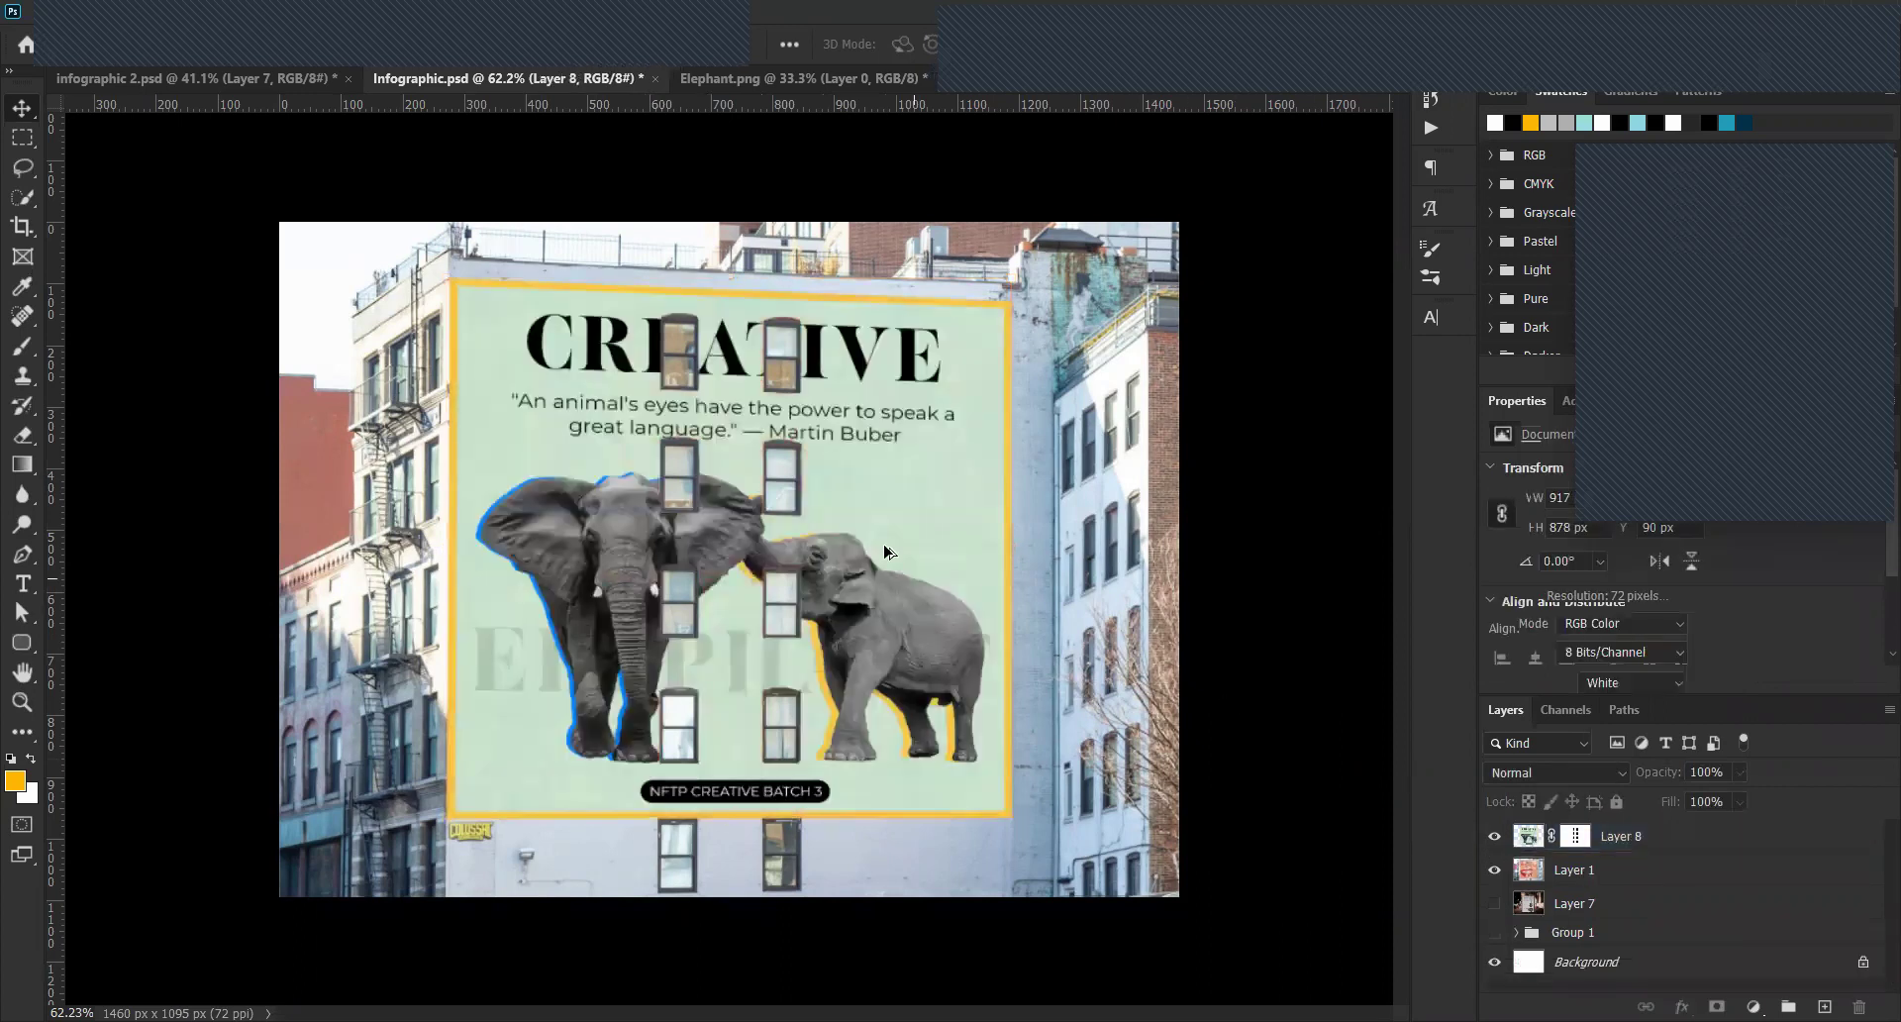
# Add a new empty layer directly above Layer 8.
pyautogui.scroll(3, 904, 534)
pyautogui.scroll(2, 905, 535)
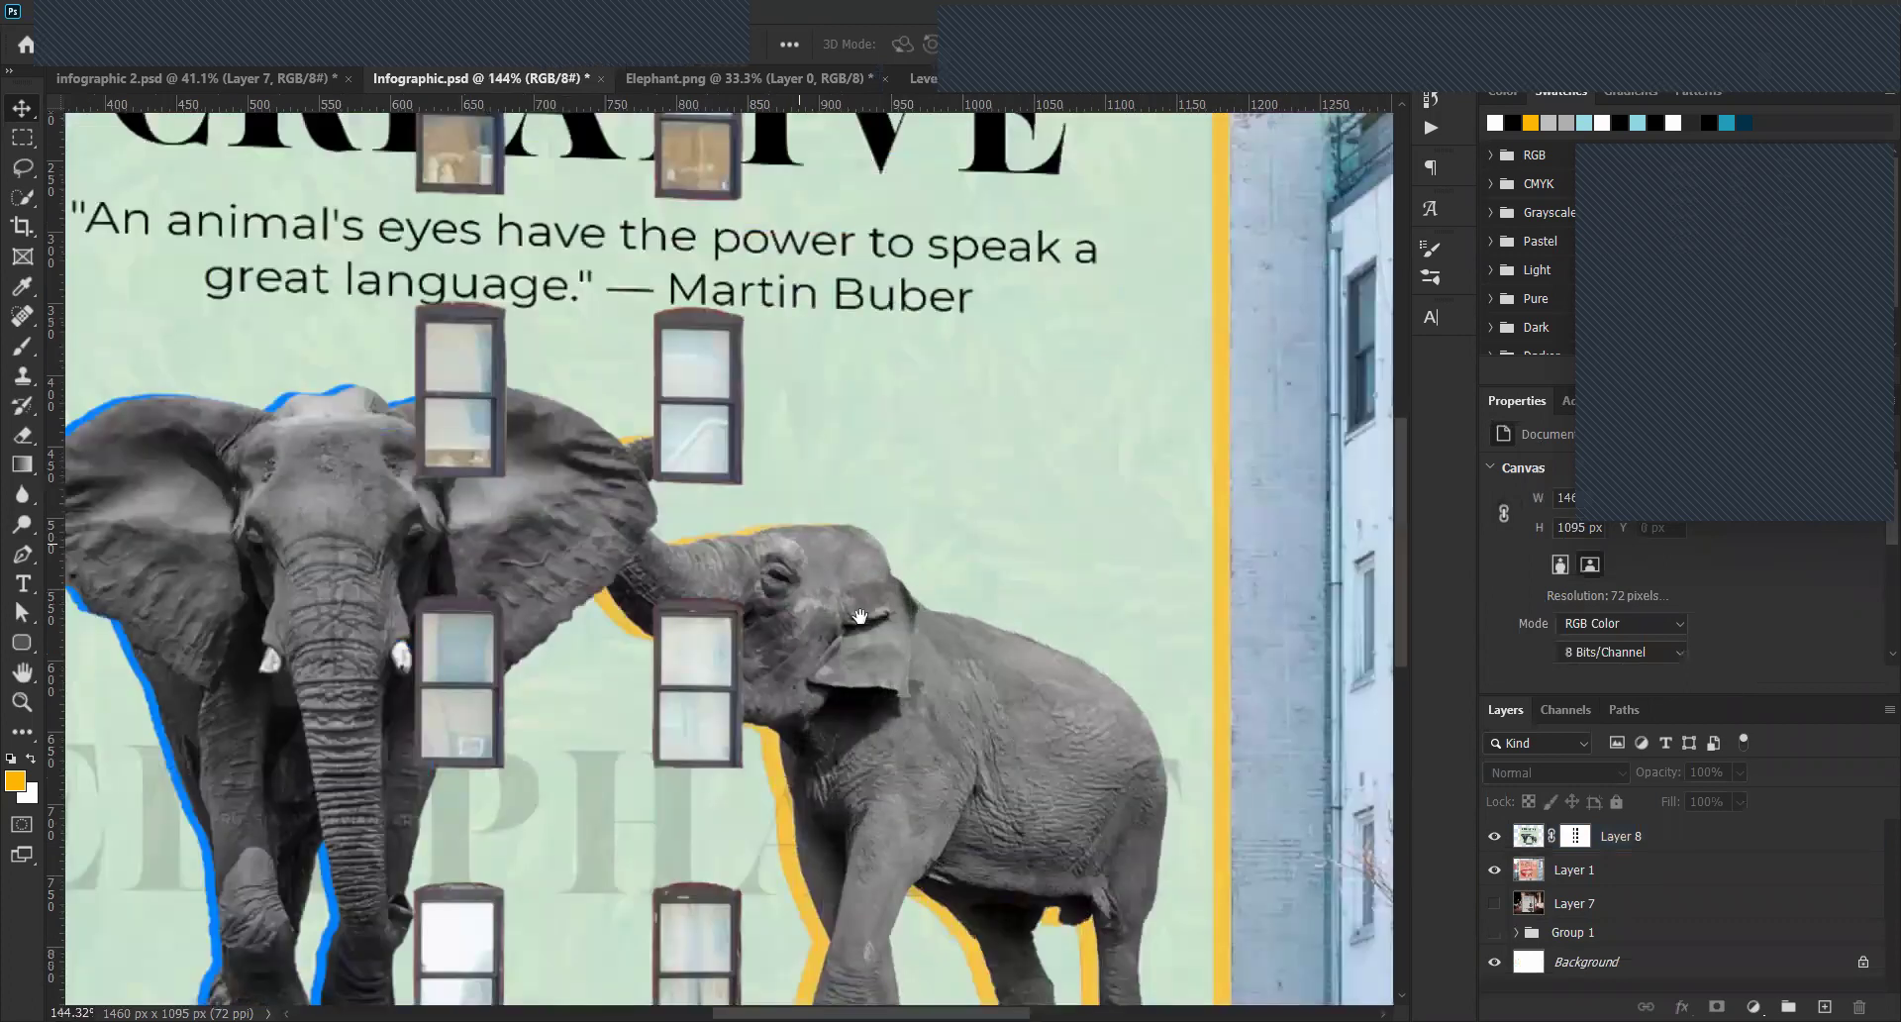
pyautogui.moveTo(835, 553); pyautogui.dragTo(897, 627)
pyautogui.moveTo(969, 537); pyautogui.dragTo(1054, 461)
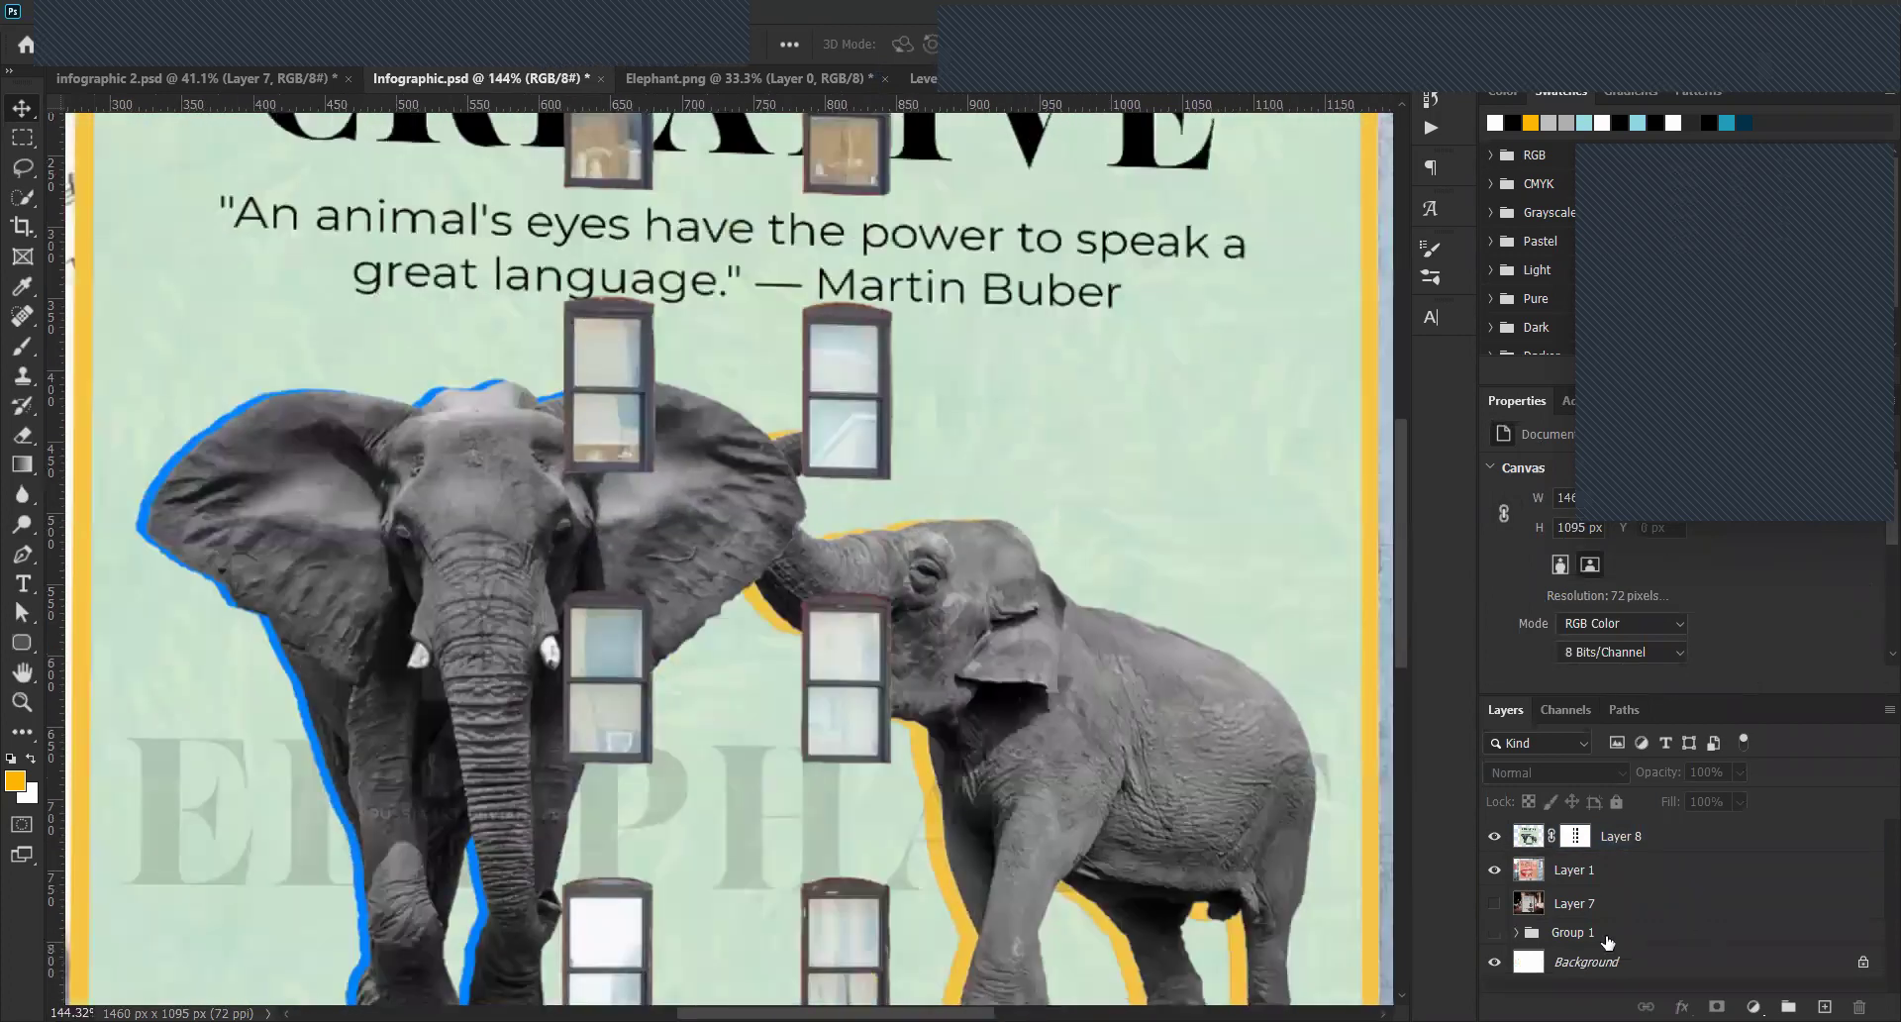
pyautogui.click(1525, 838)
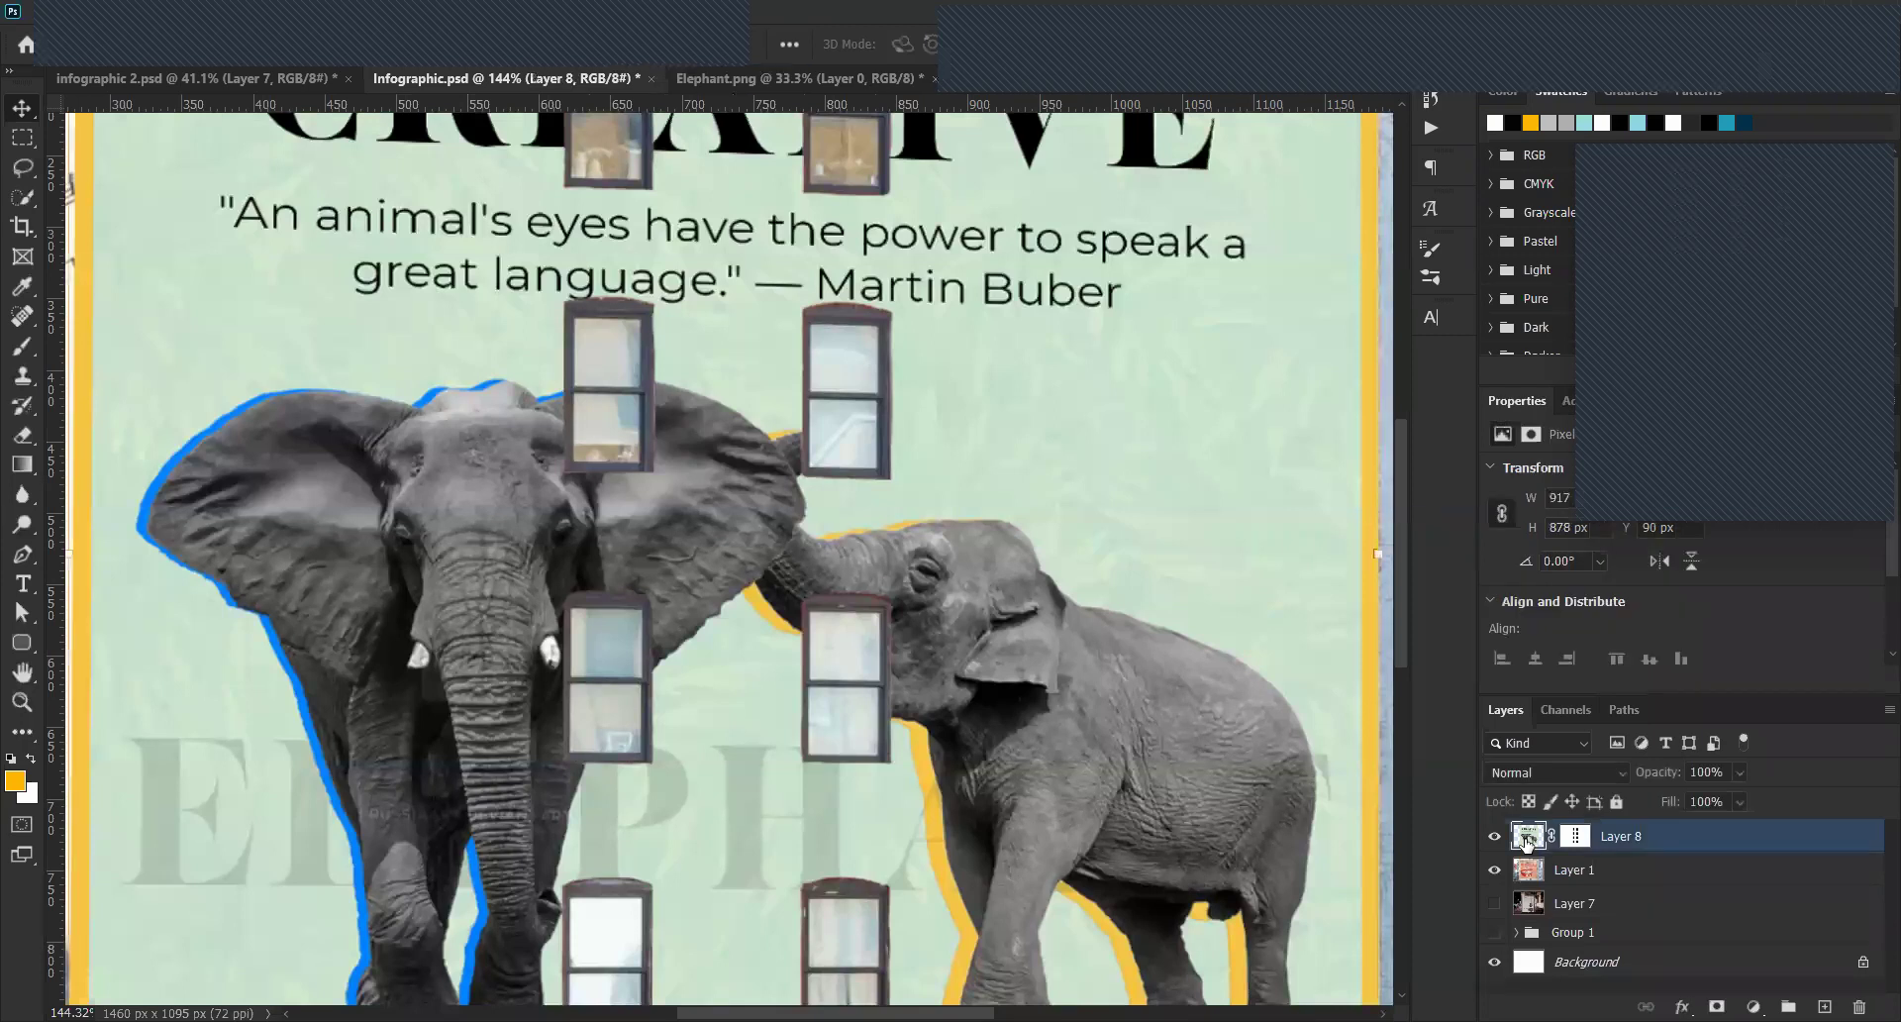
pyautogui.click(1824, 1007)
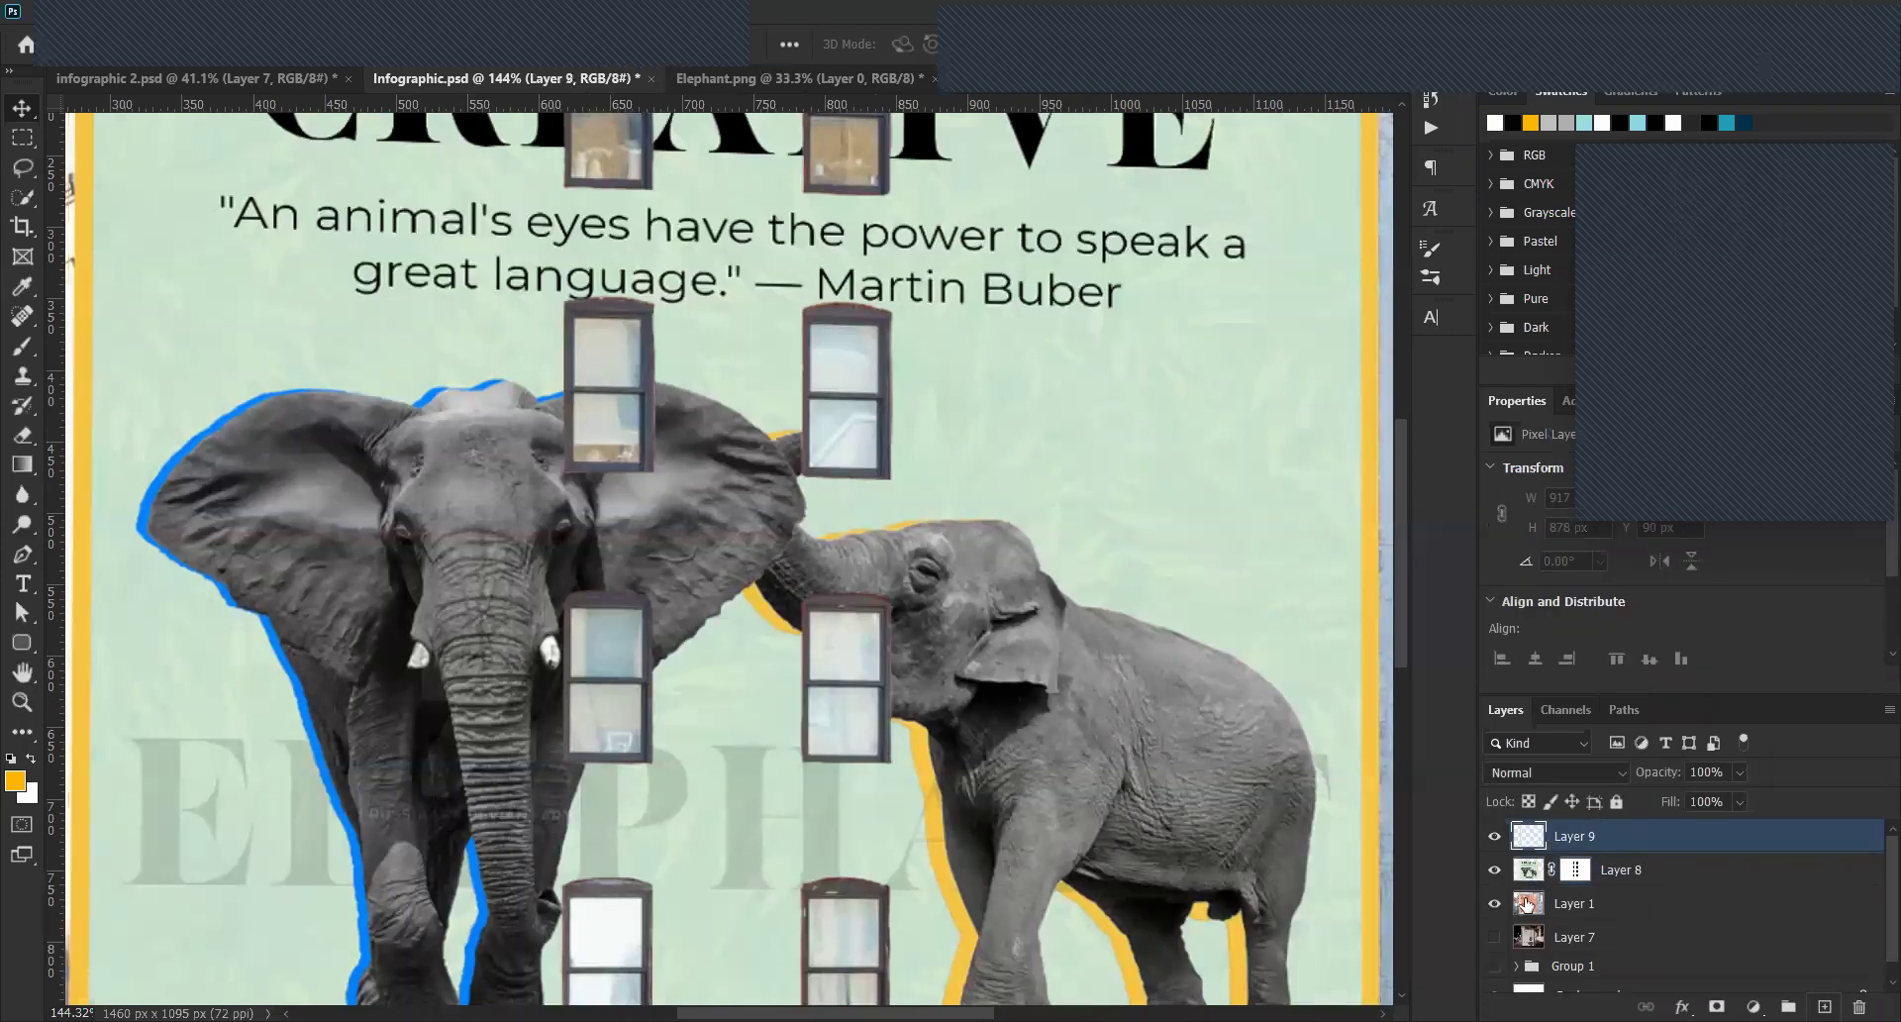
# Select Layer 8 and activate the Clone Stamp tool for retouching around the window on the large elephant's ear.
pyautogui.scroll(2, 637, 537)
pyautogui.scroll(4, 586, 401)
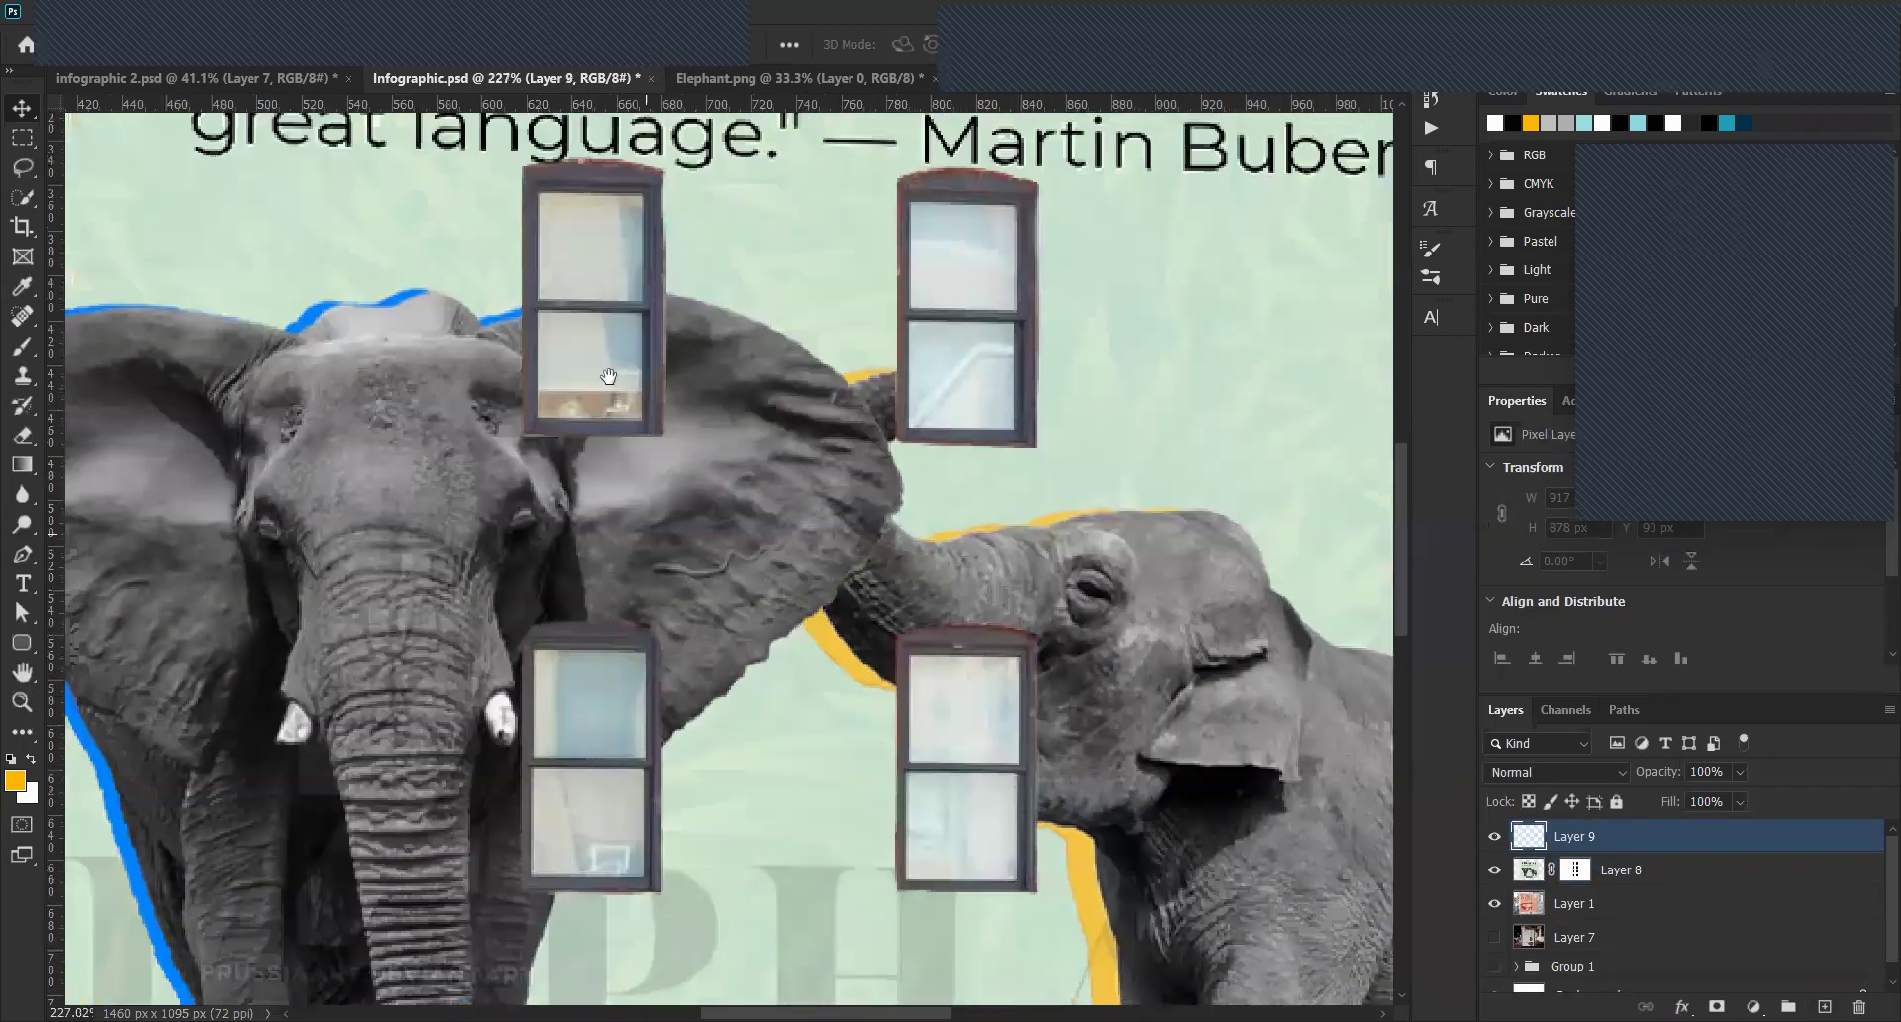
pyautogui.scroll(1, 655, 433)
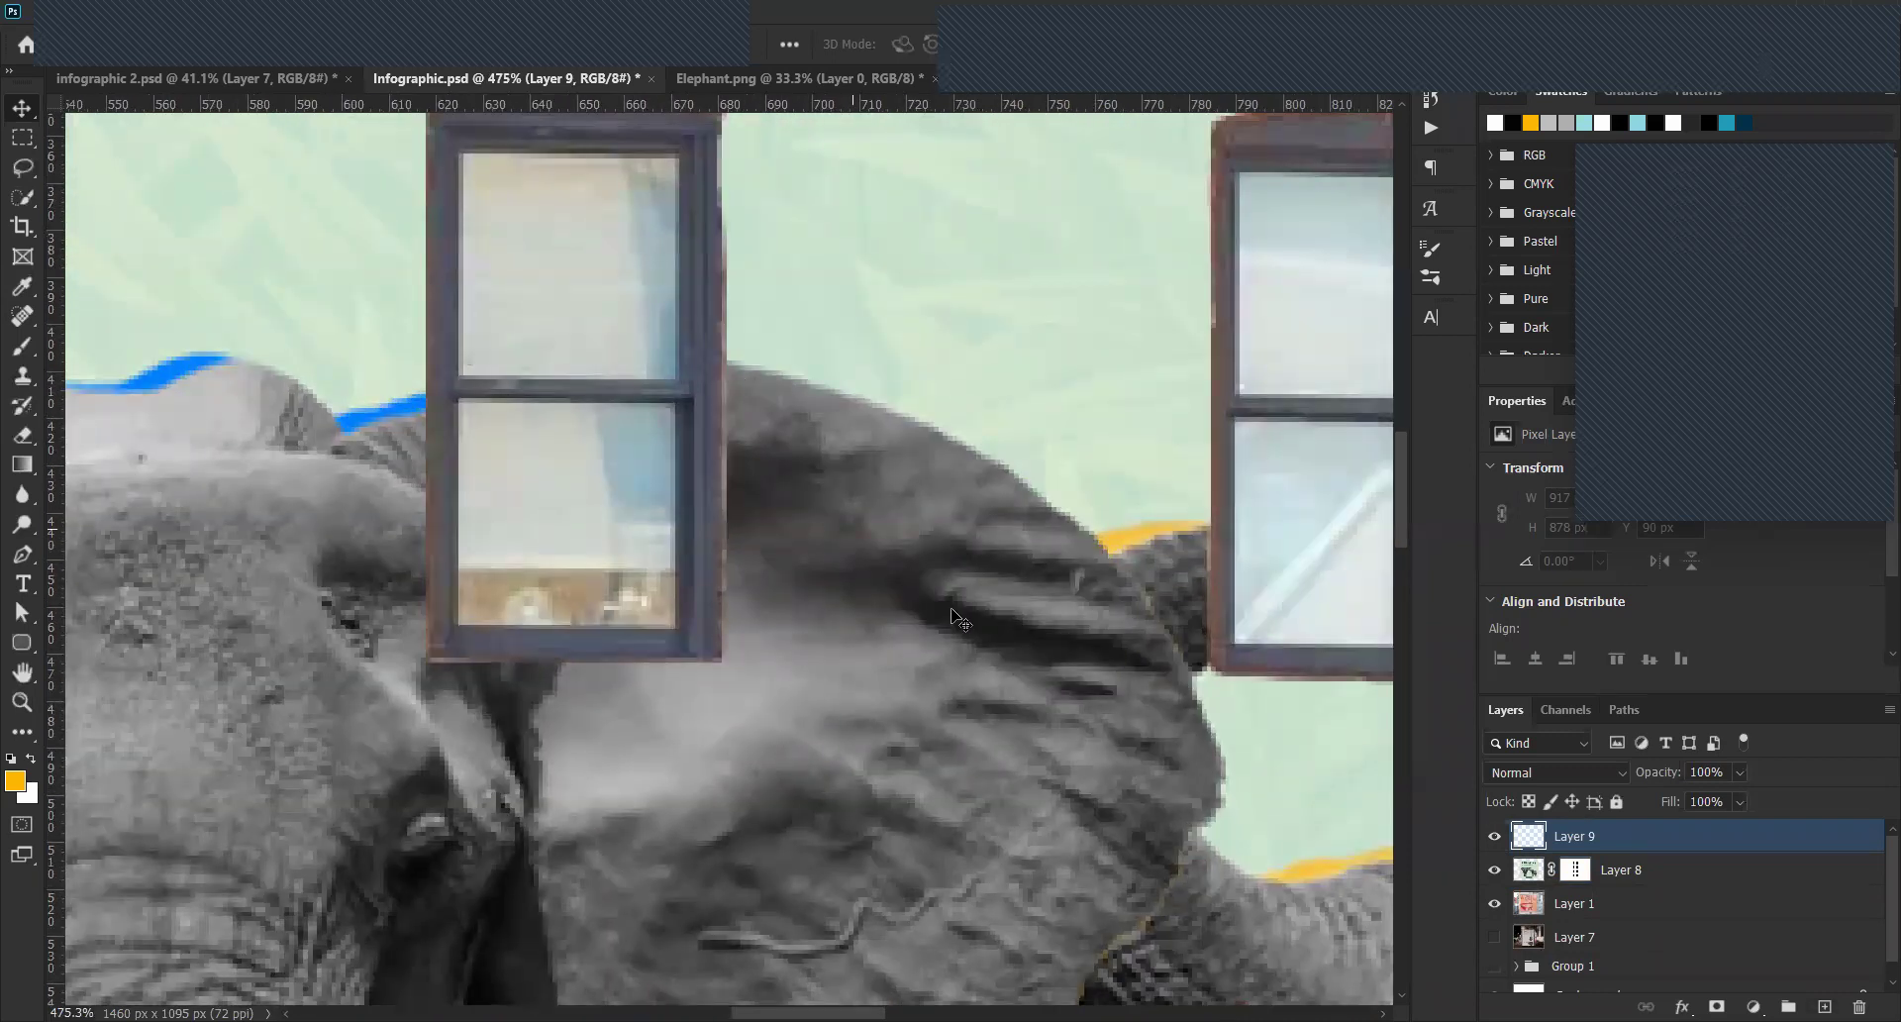
pyautogui.click(1531, 875)
pyautogui.click(21, 377)
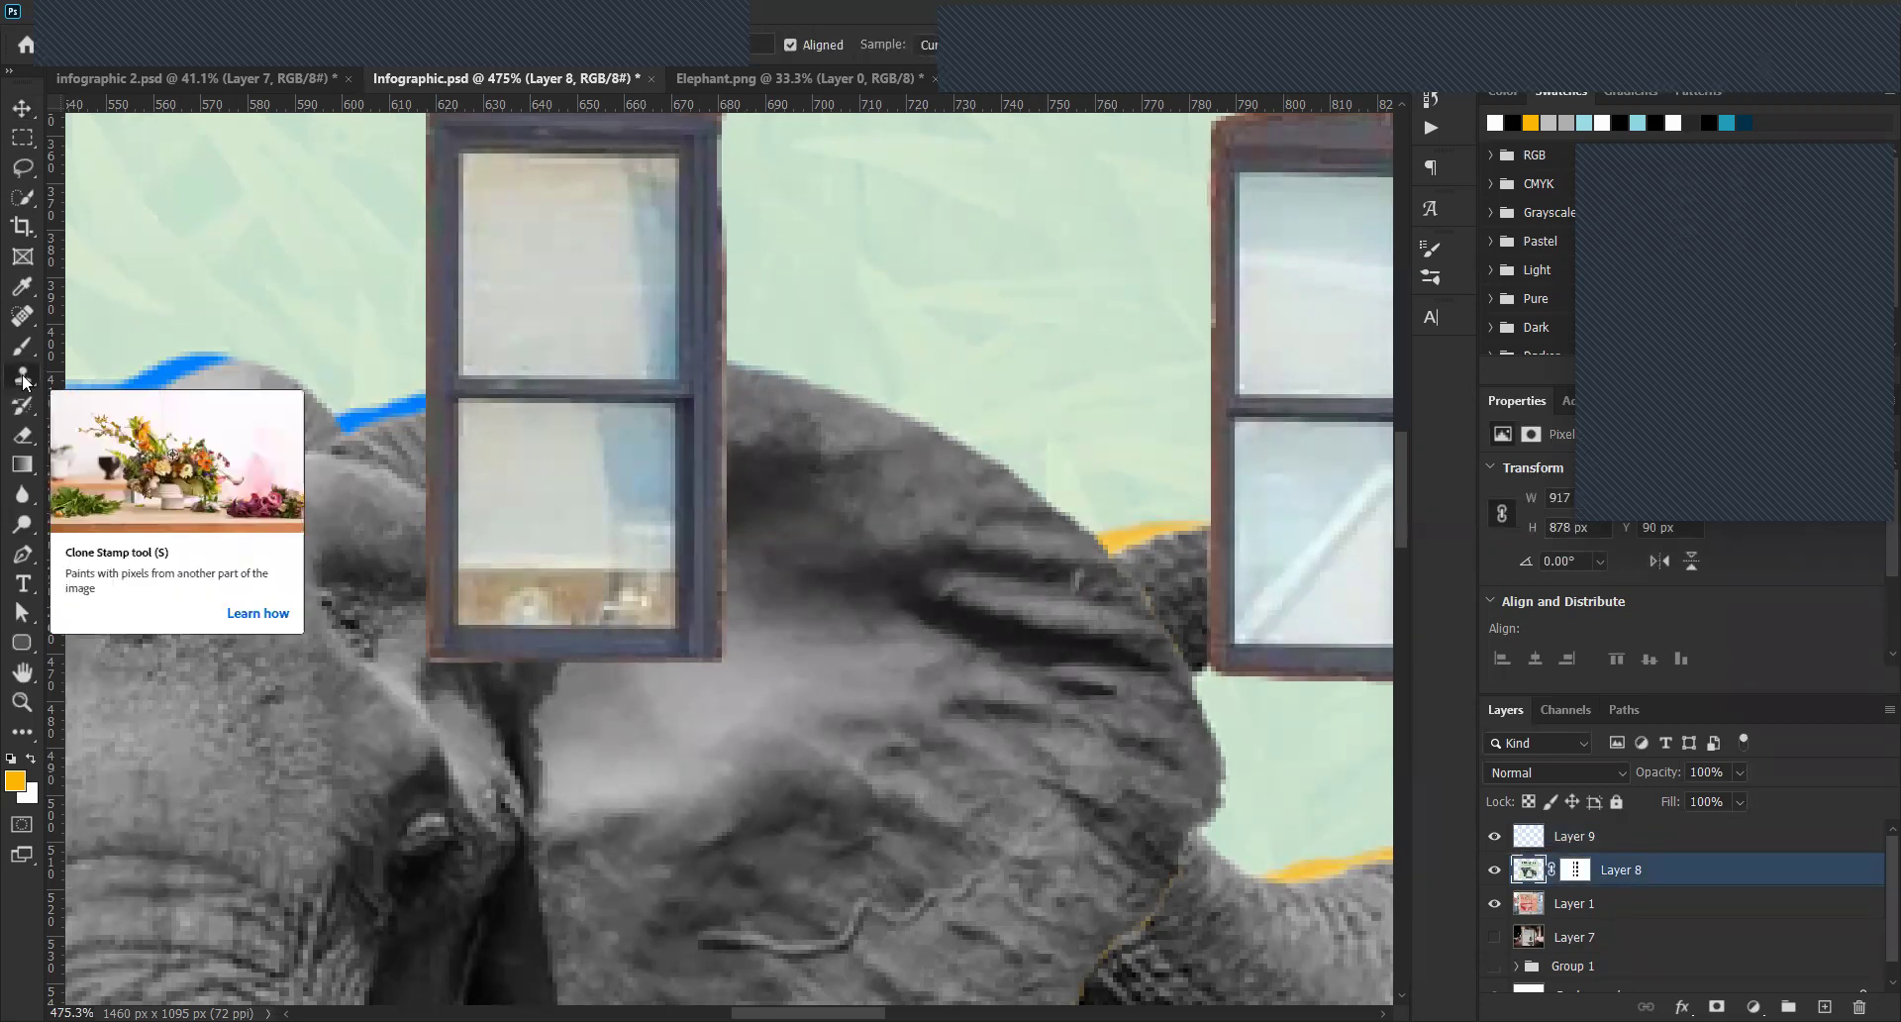
pyautogui.click(85, 386)
pyautogui.press('Return')
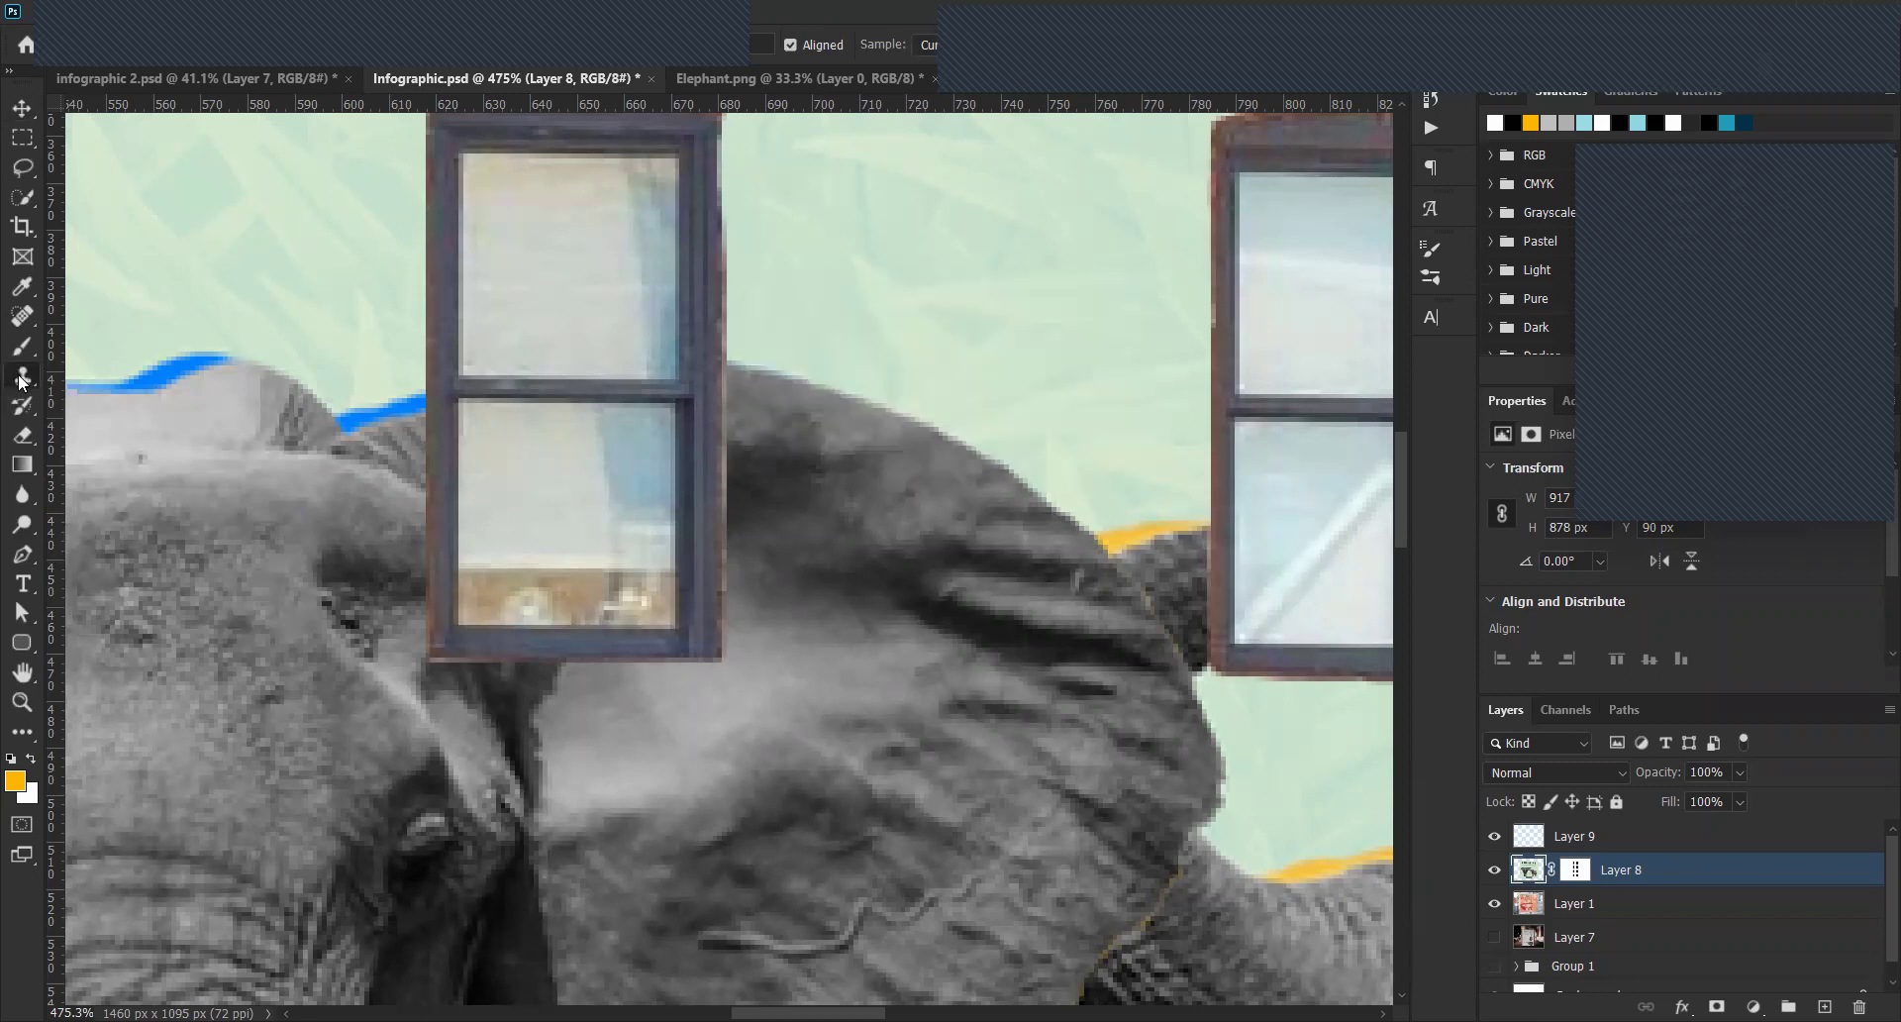
pyautogui.rightClick(22, 375)
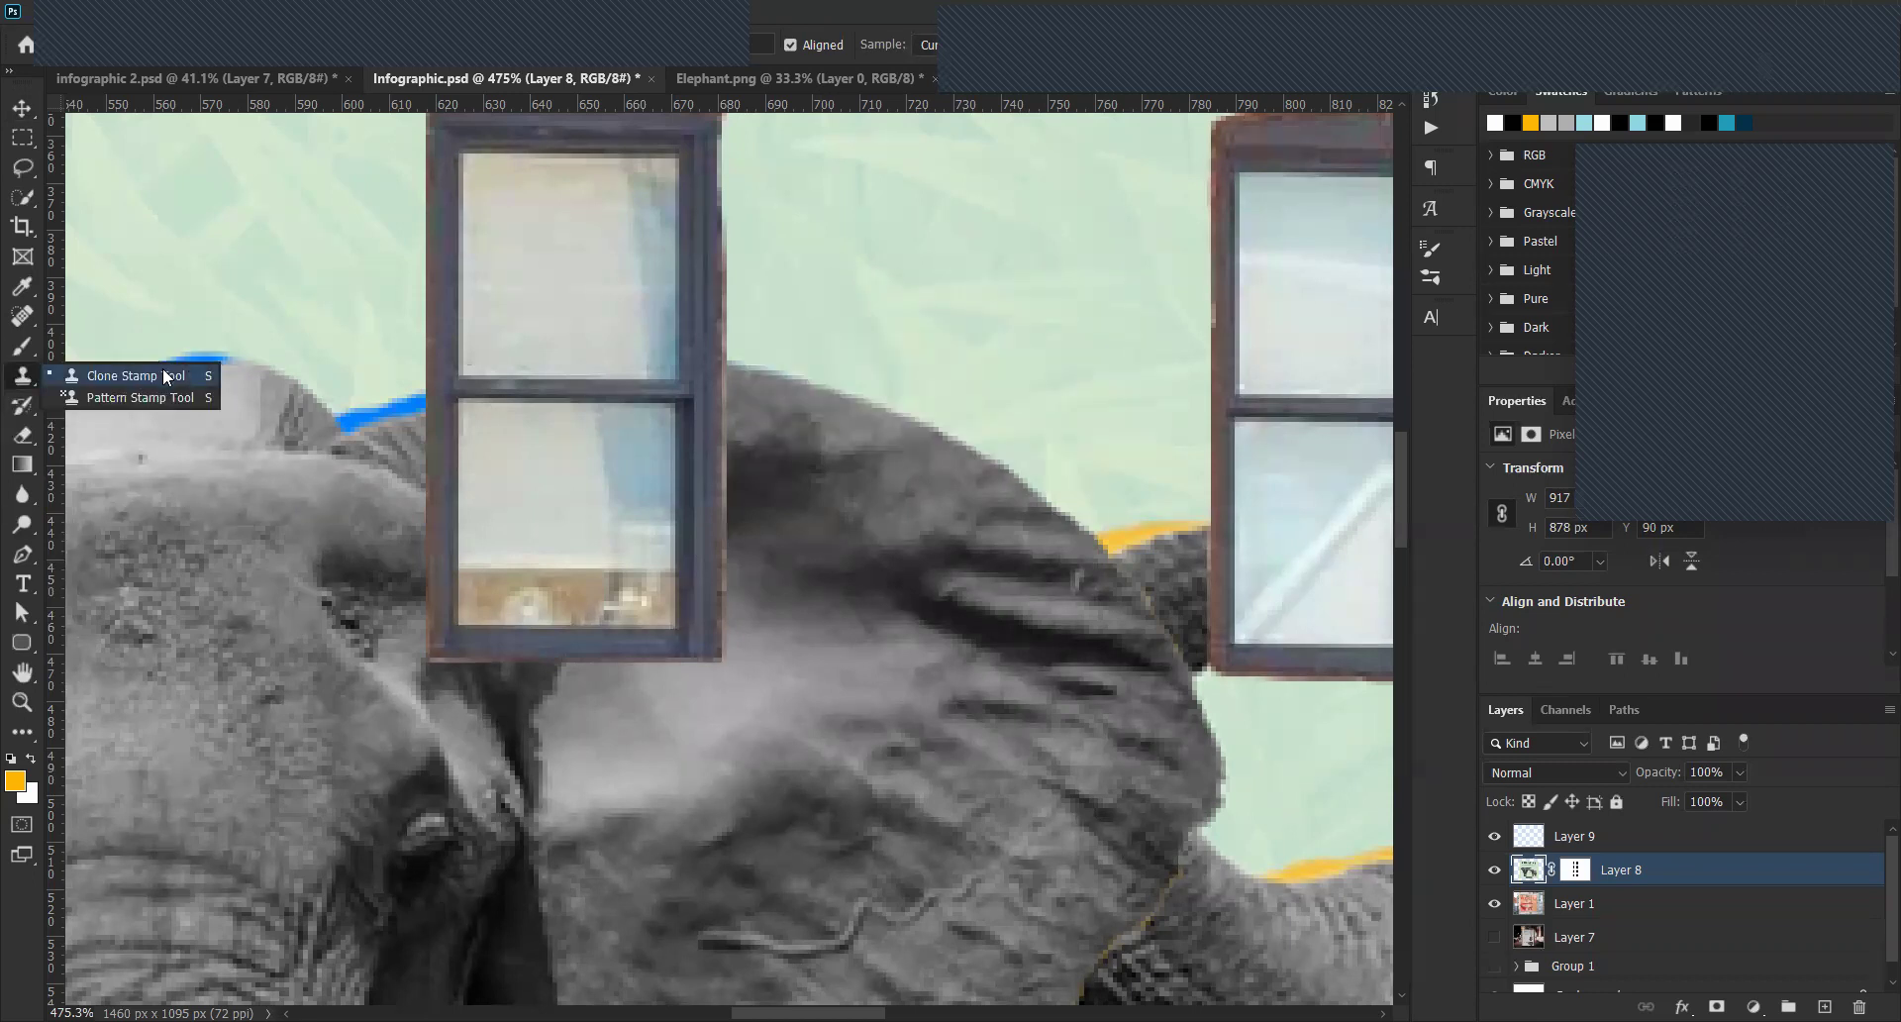
pyautogui.click(163, 374)
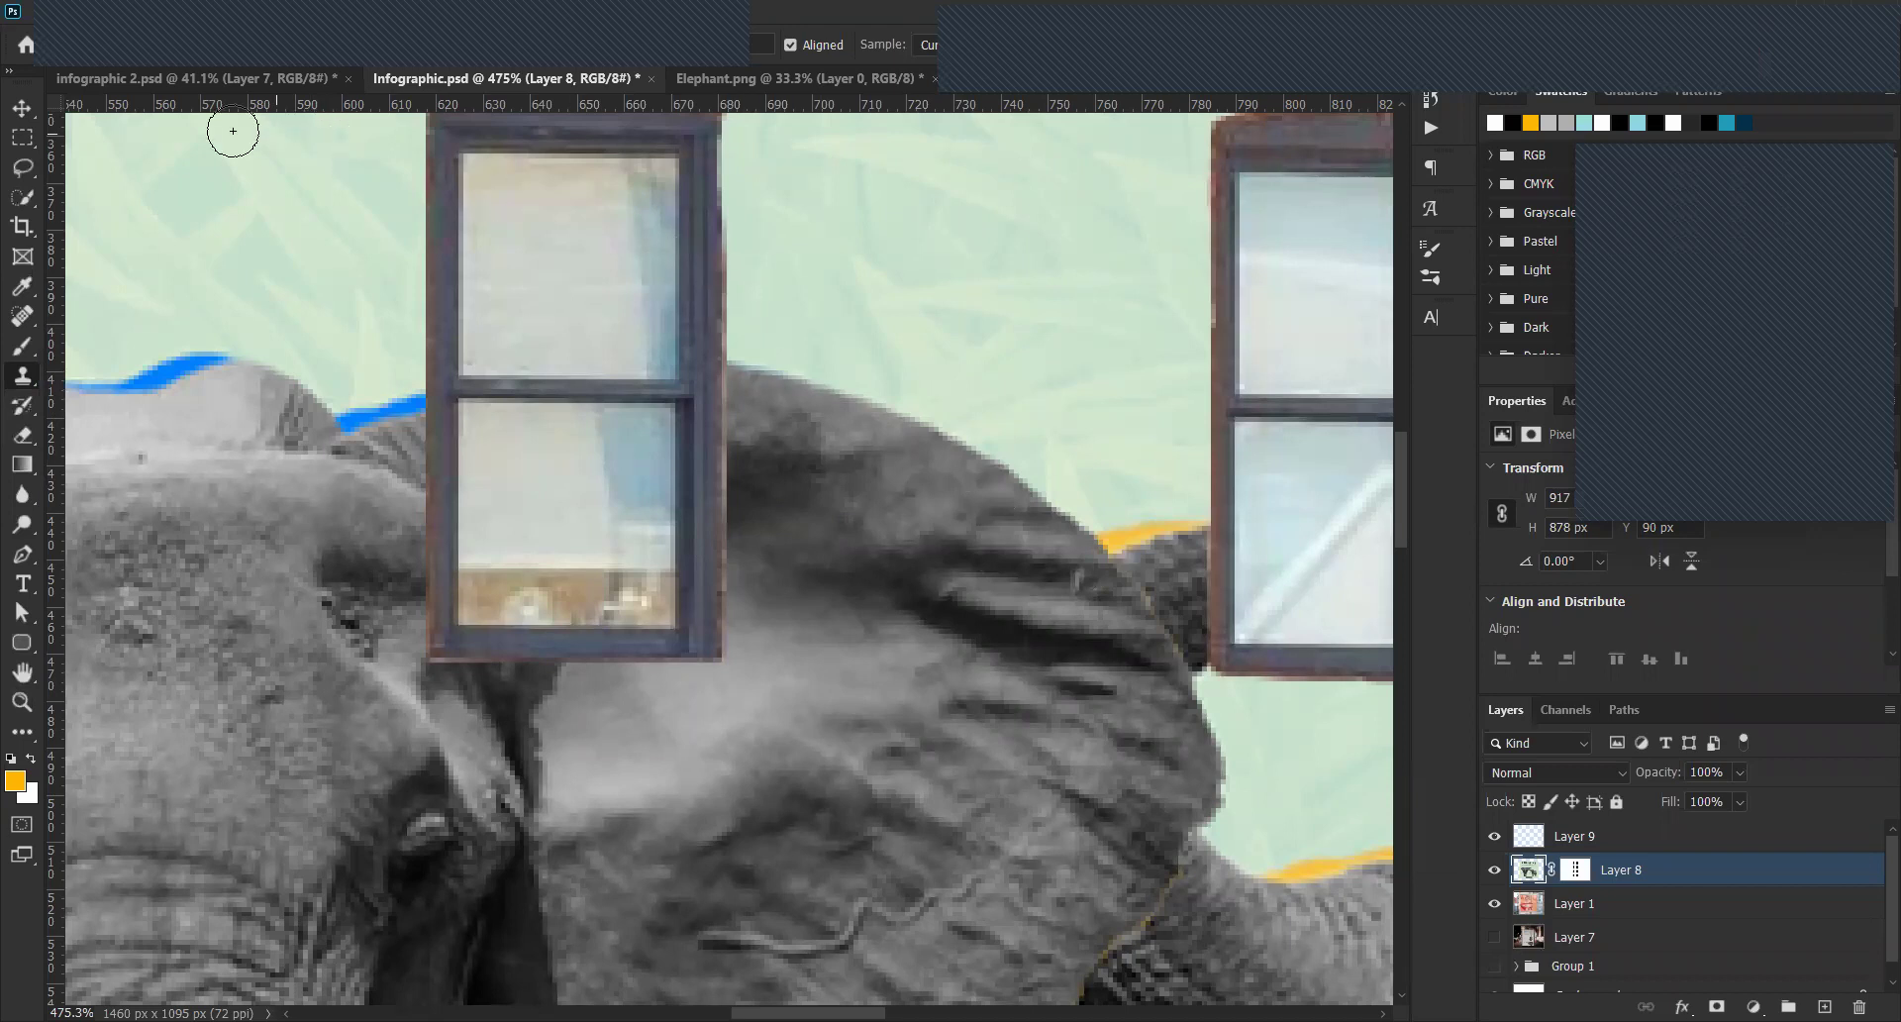
# Set the Clone Stamp brush to the Hard Round preset with 100% hardness.
pyautogui.rightClick(163, 210)
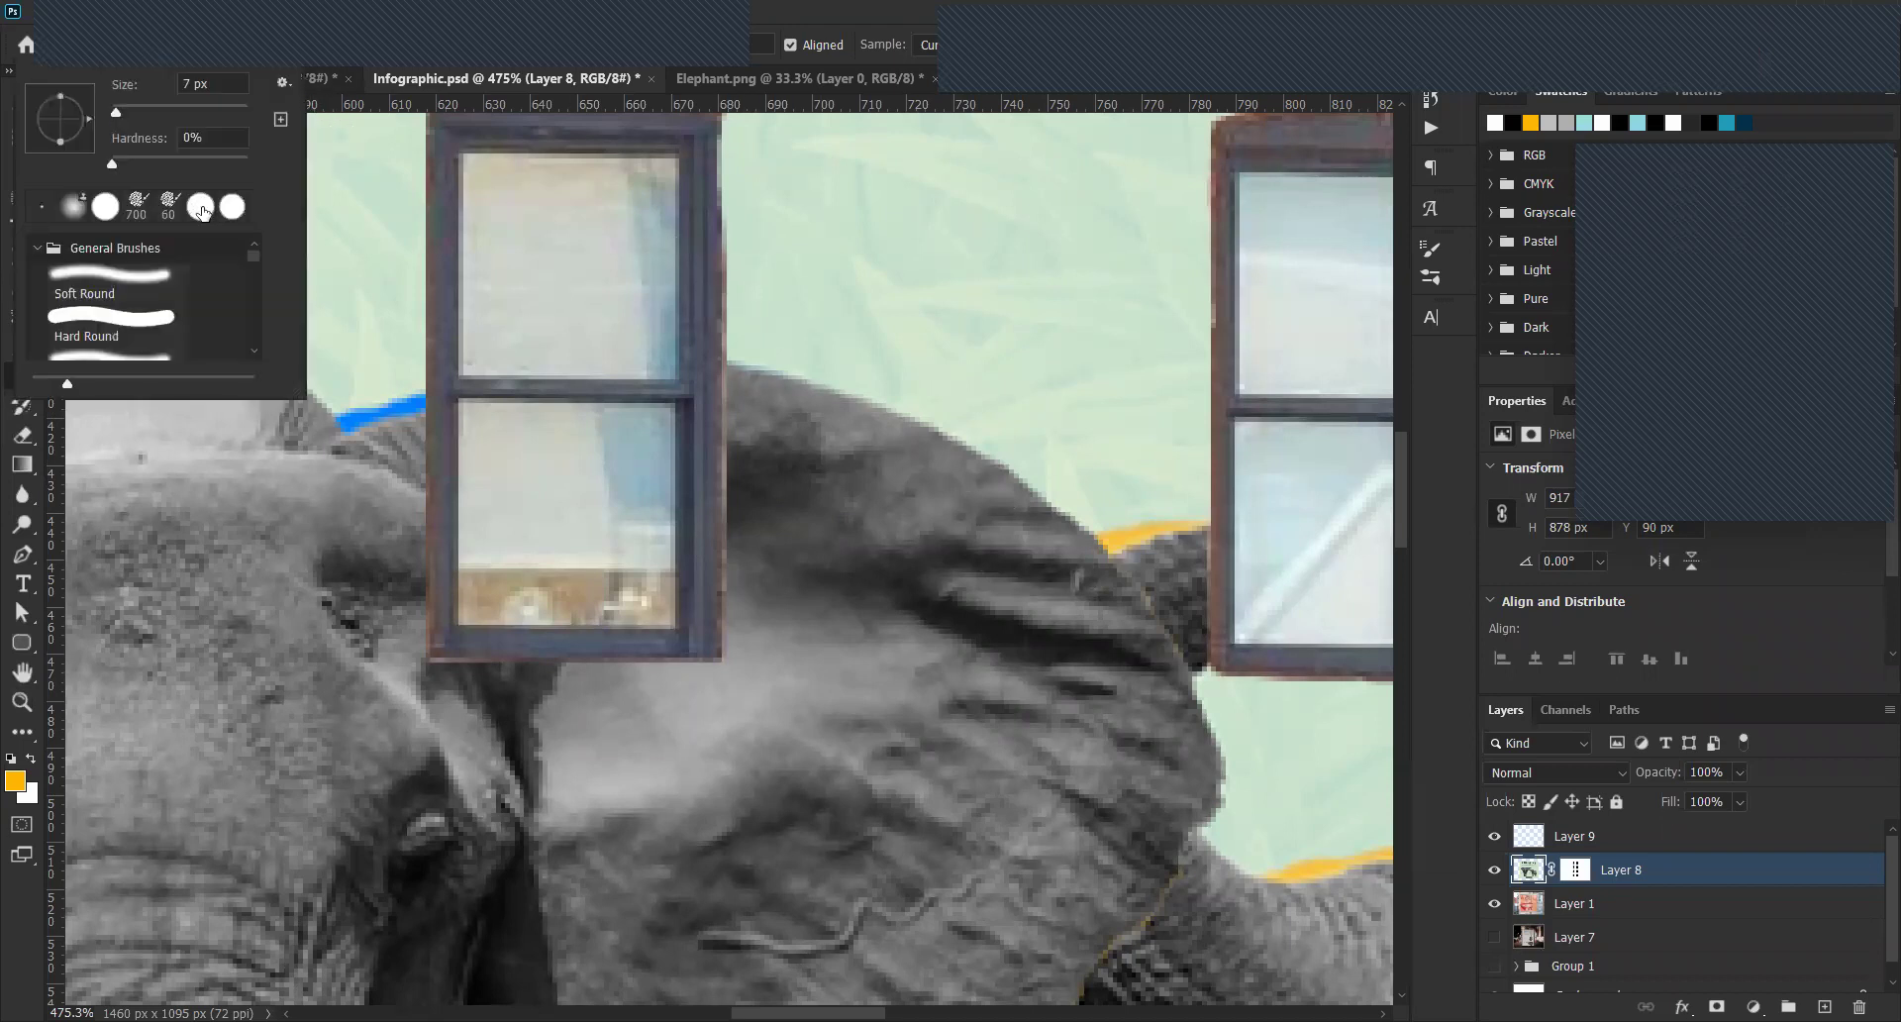
pyautogui.click(139, 332)
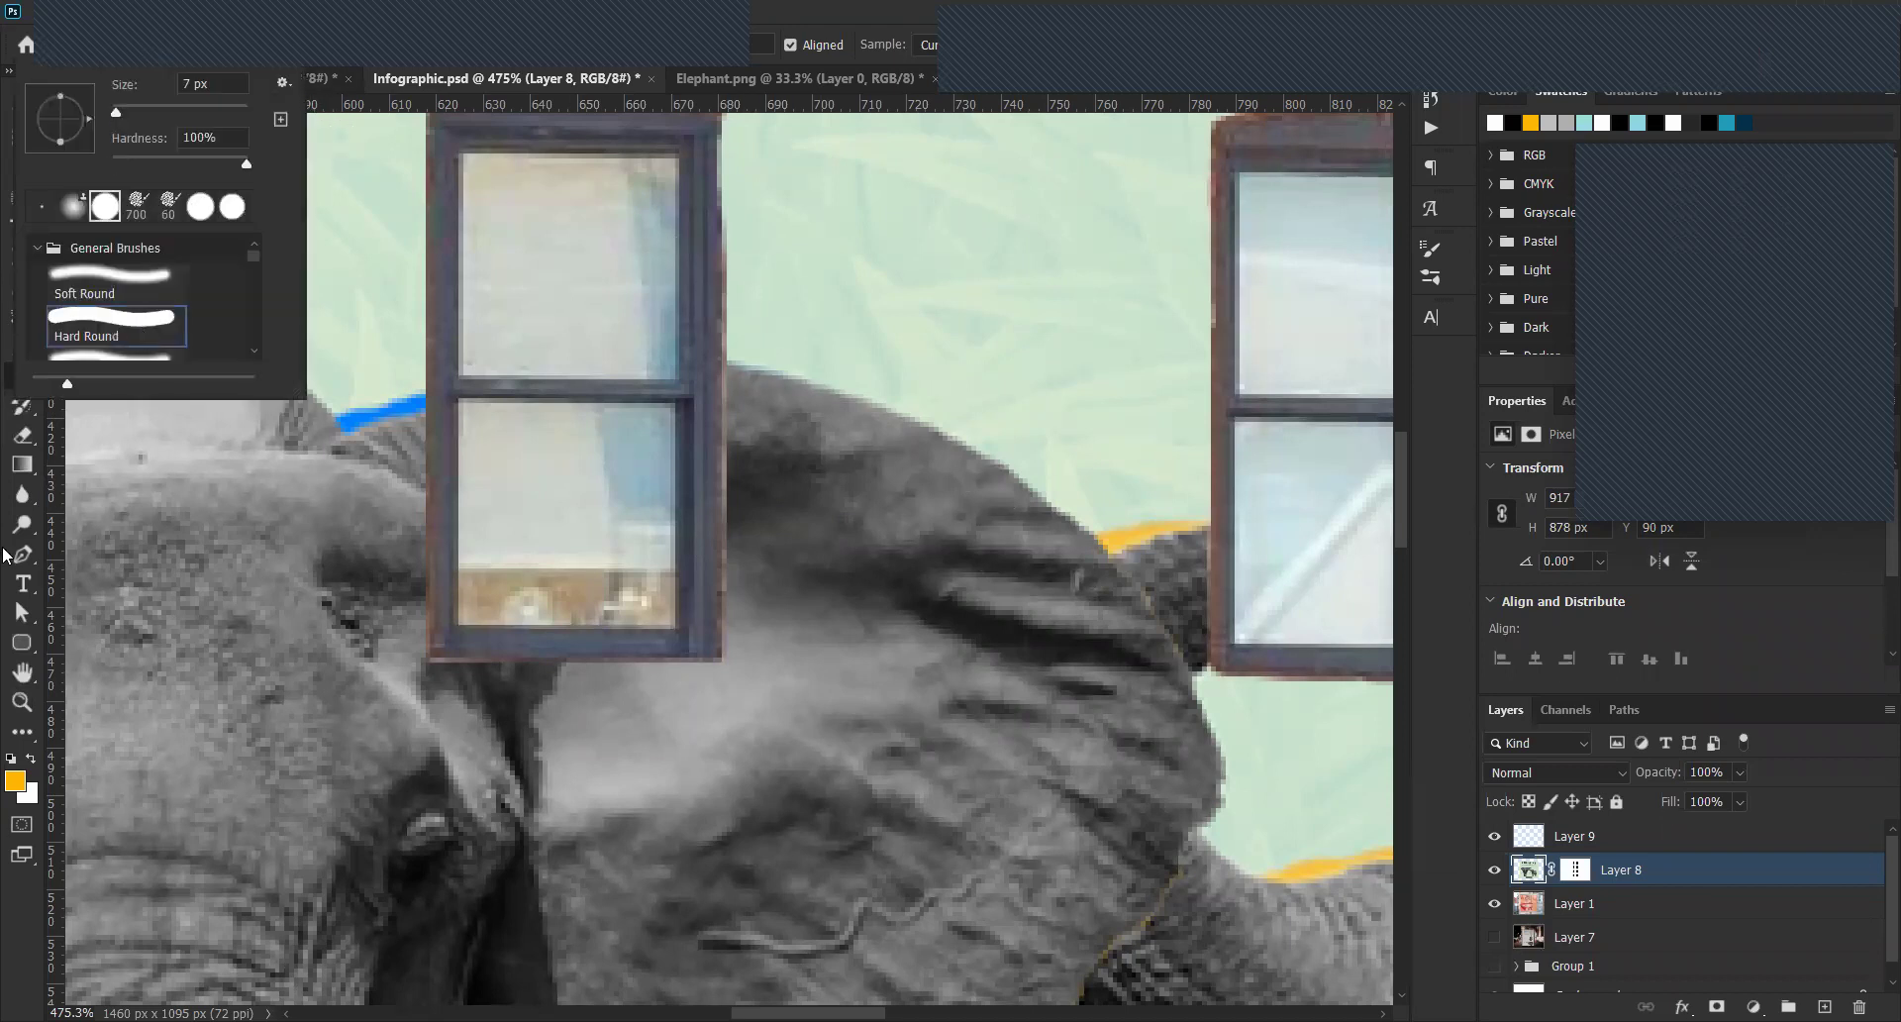
pyautogui.click(988, 10)
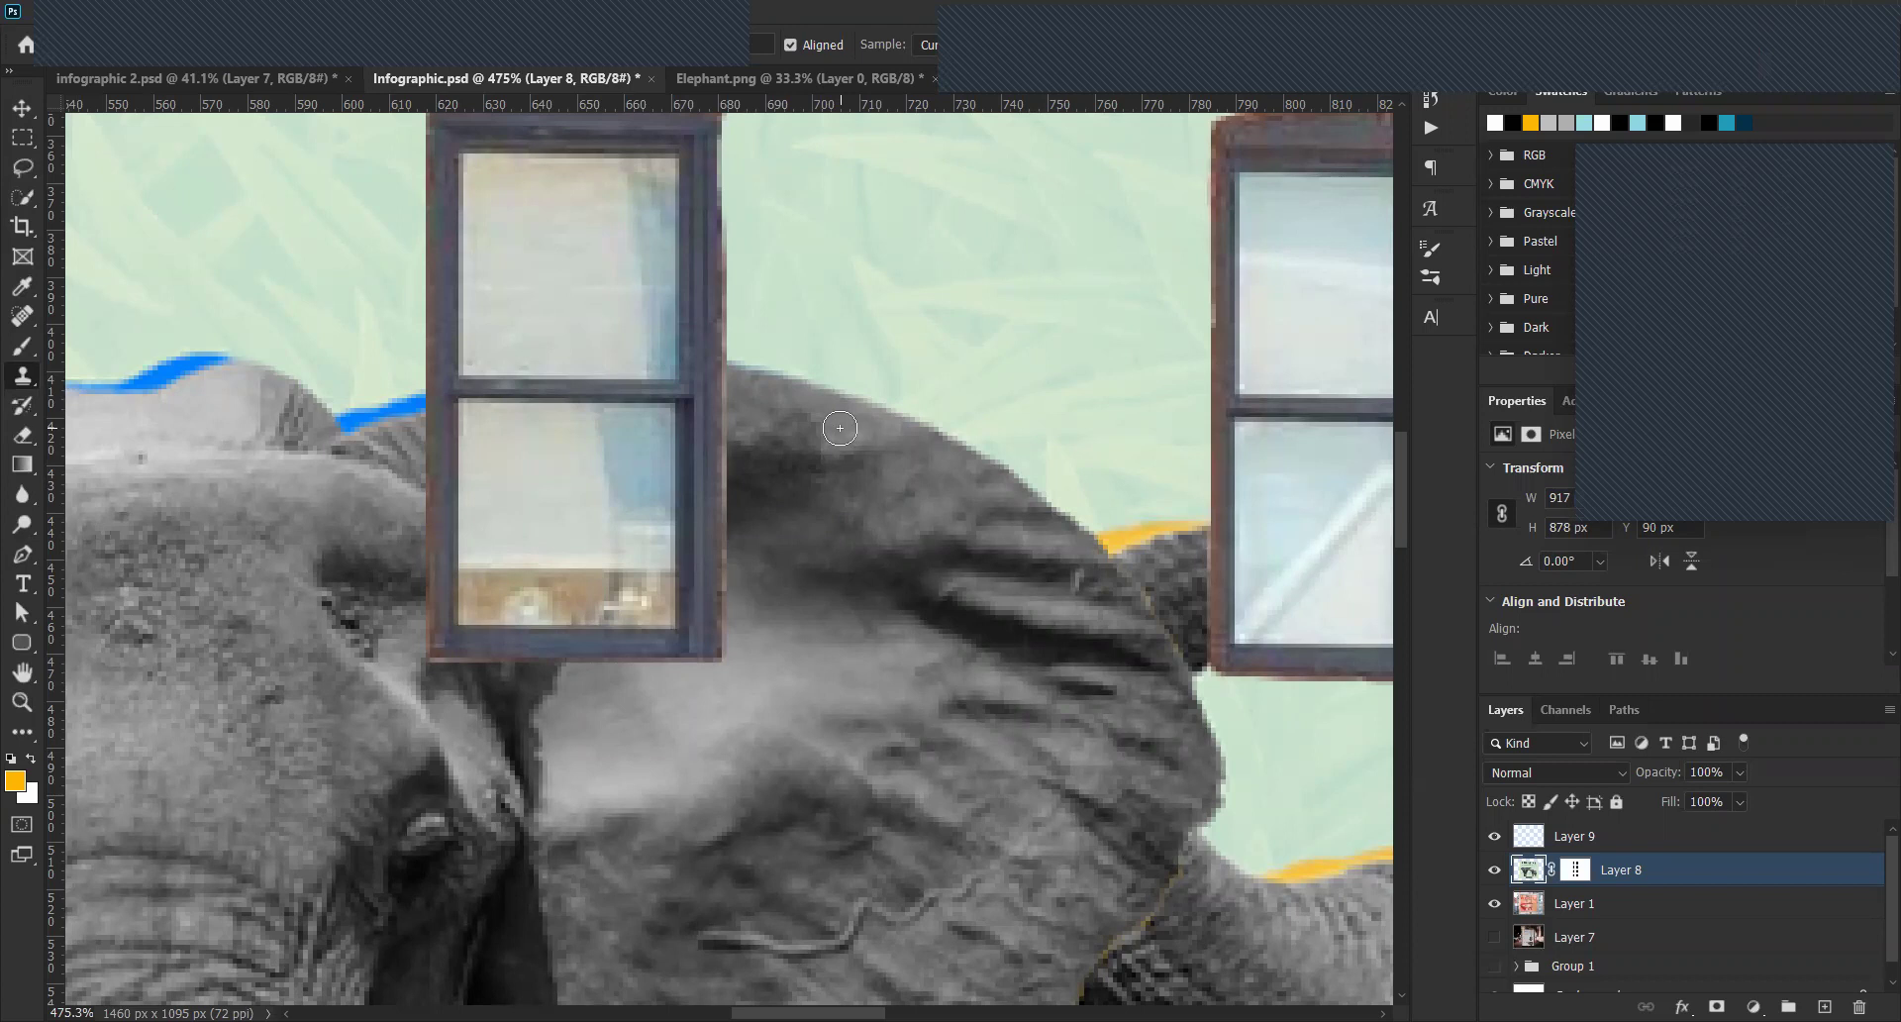
# Sample Layer 8 beside the window and try cloning the ear texture onto Layer 9 over the lower part of its right frame.
pyautogui.keyDown('alt'); pyautogui.click(736, 372); pyautogui.keyUp('alt')
pyautogui.click(1530, 840)
pyautogui.hotkey('ctrl', 'z')
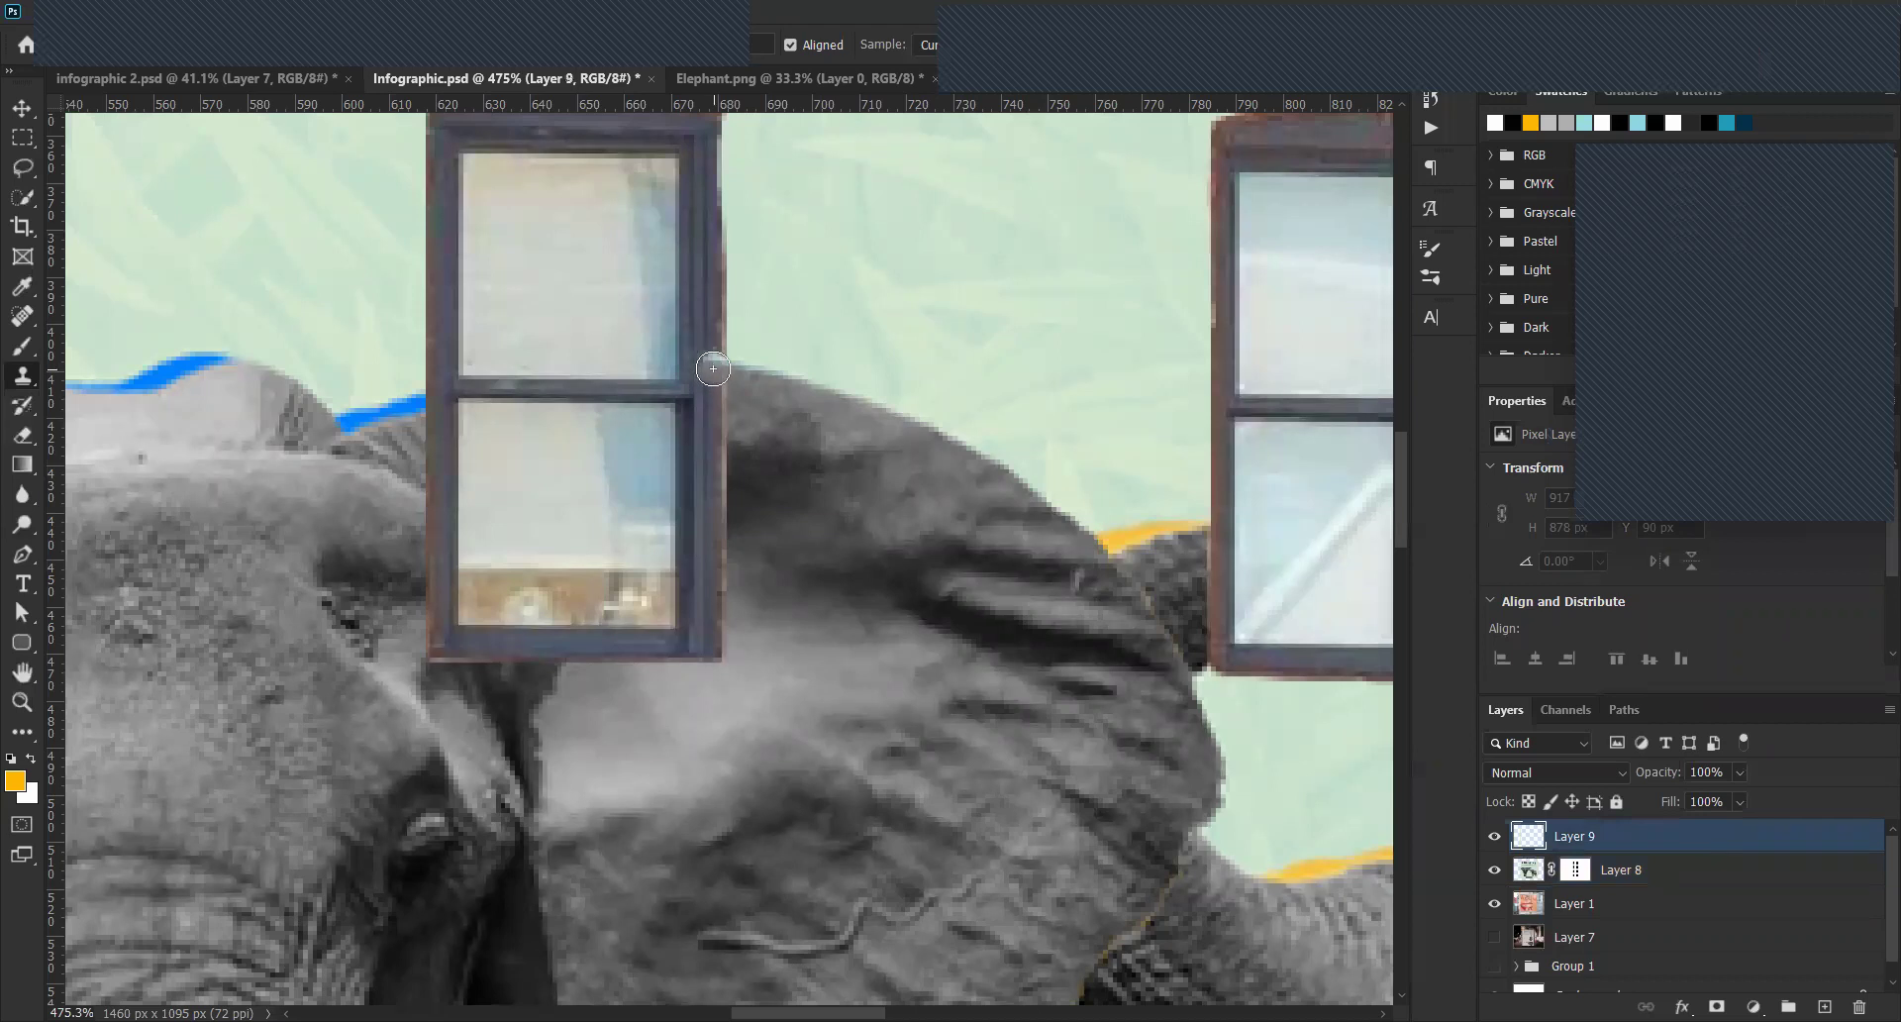
pyautogui.click(714, 370)
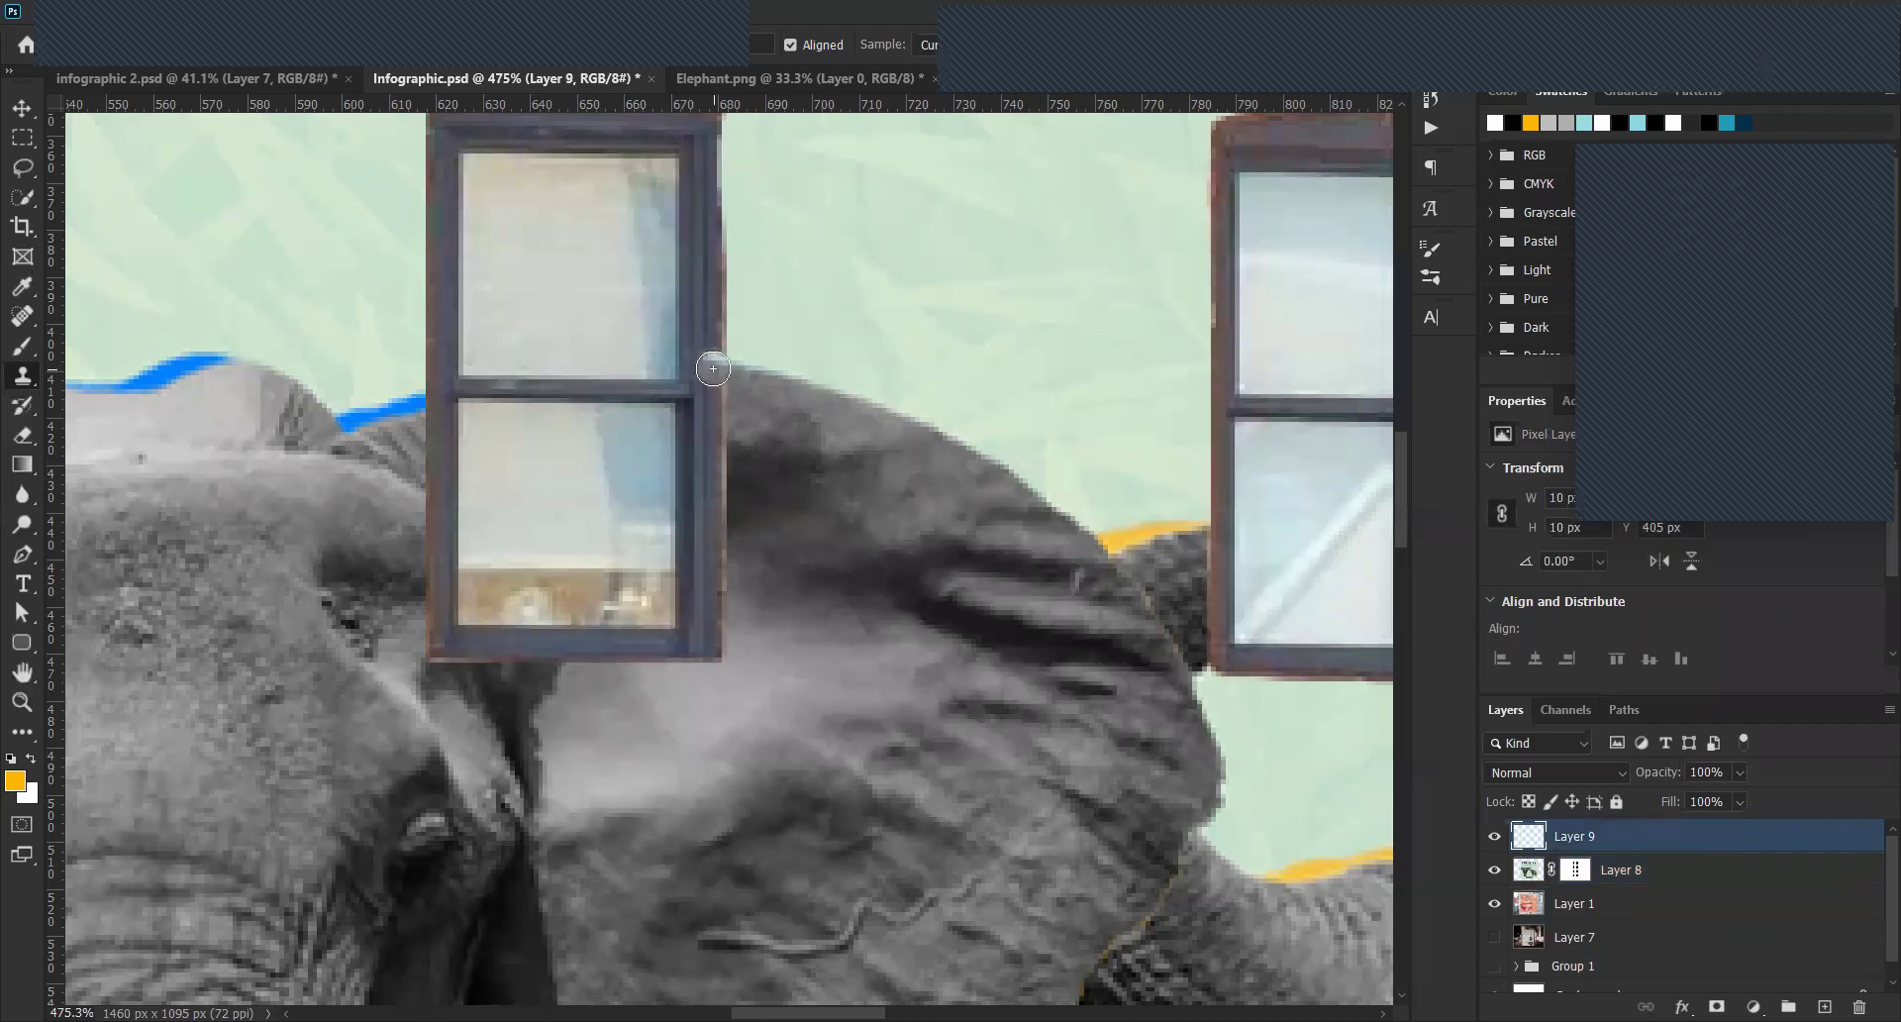
pyautogui.moveTo(713, 369); pyautogui.dragTo(724, 661)
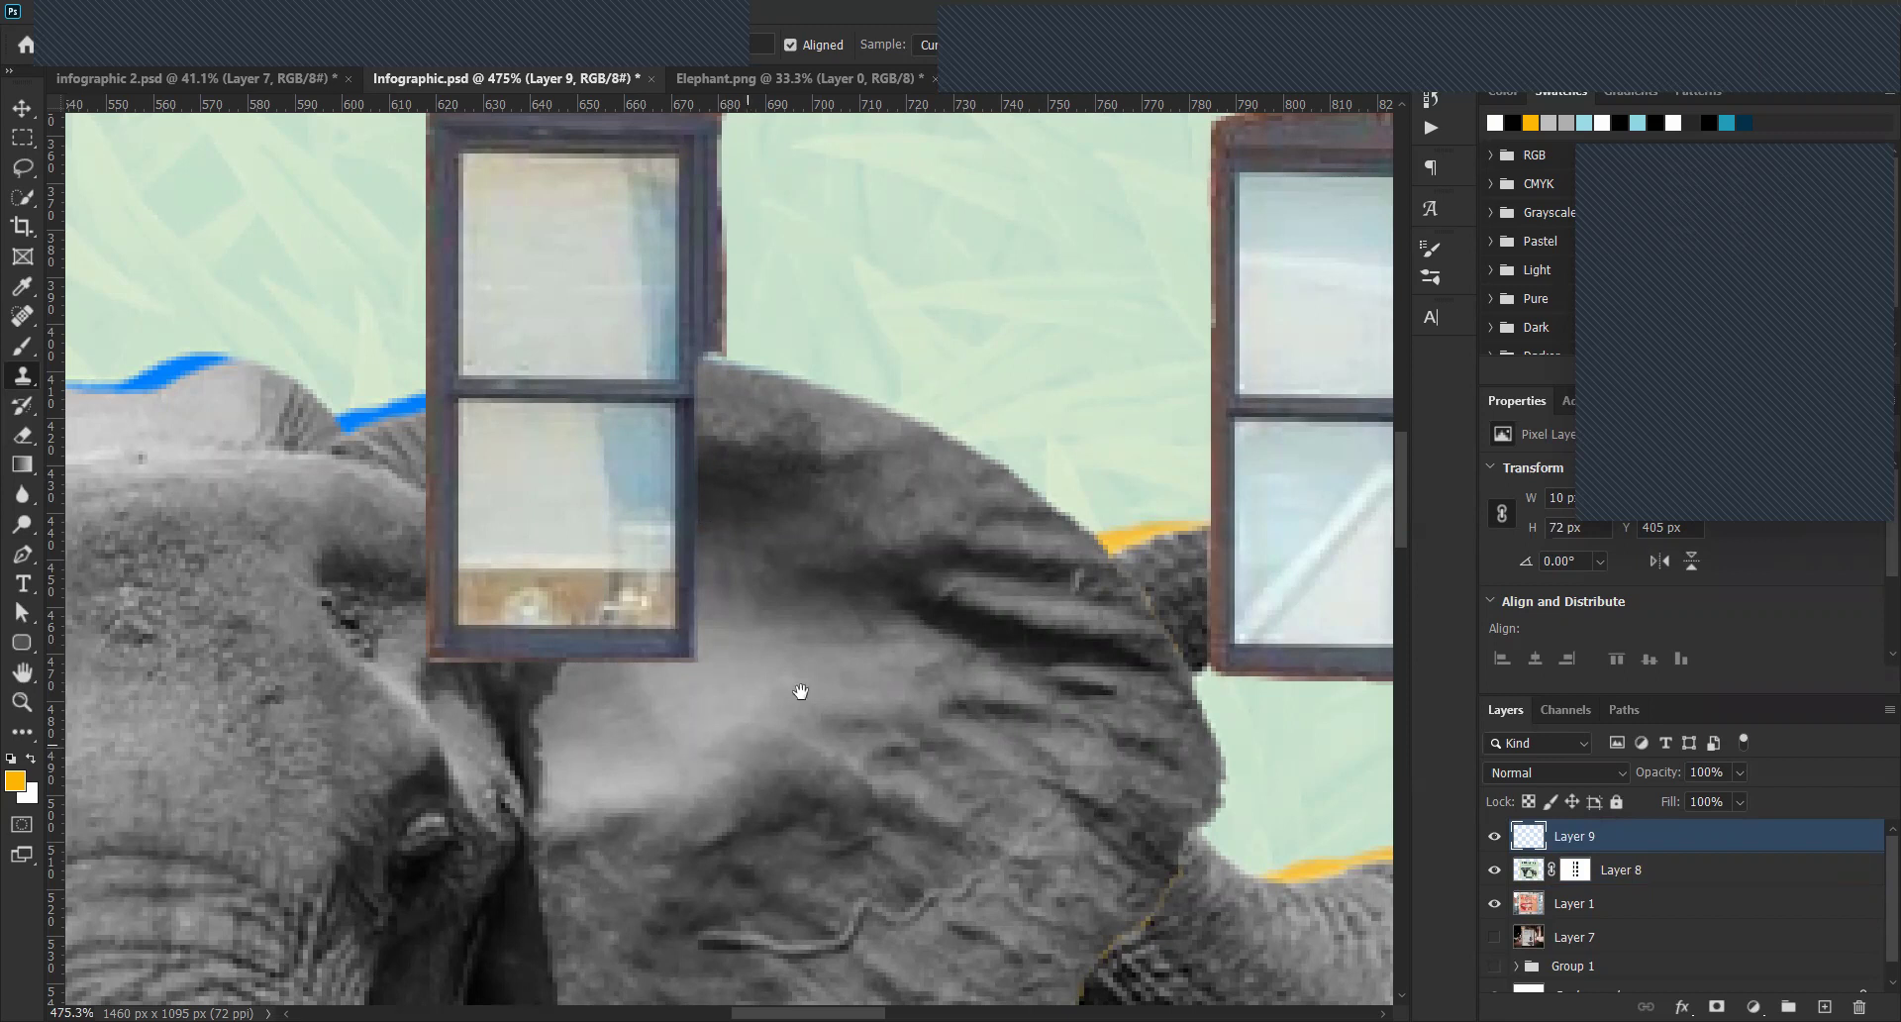
# Try cloning the green poster background over the upper part of the window's right frame, then undo the clone strokes.
pyautogui.moveTo(827, 706); pyautogui.dragTo(921, 612)
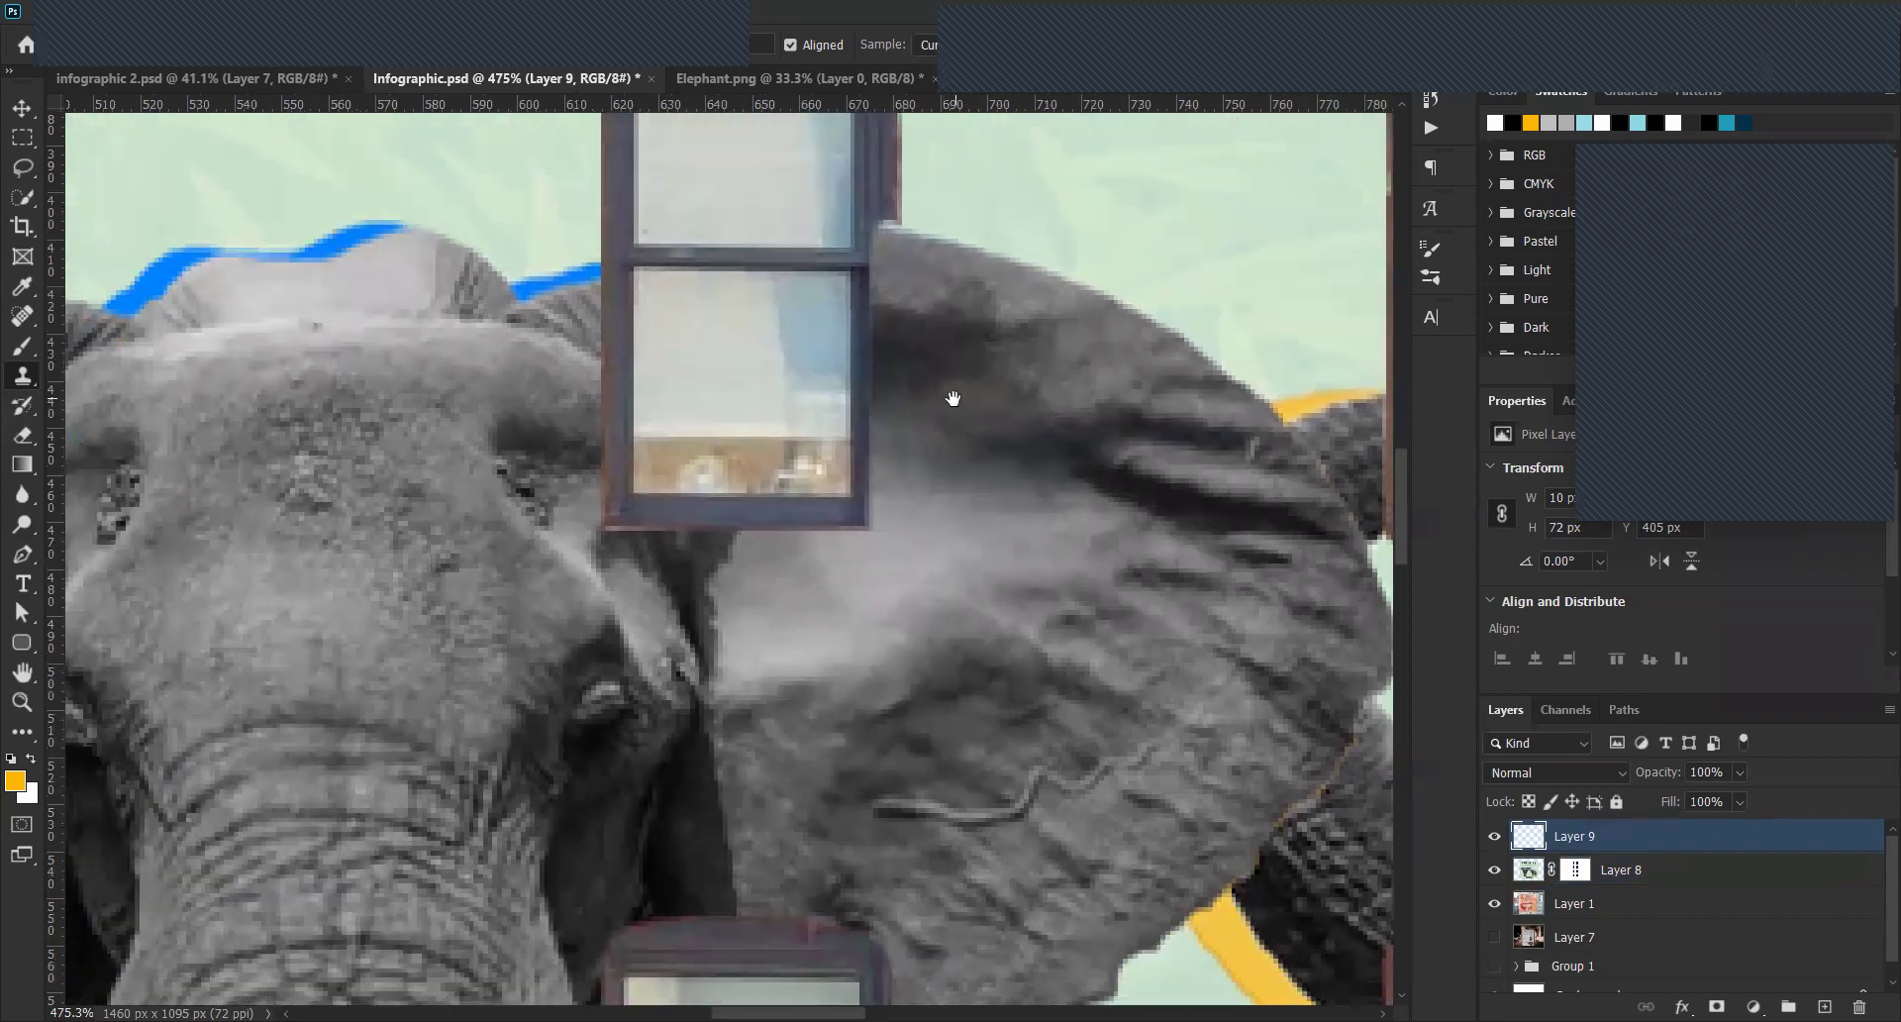
pyautogui.moveTo(946, 487); pyautogui.dragTo(943, 619)
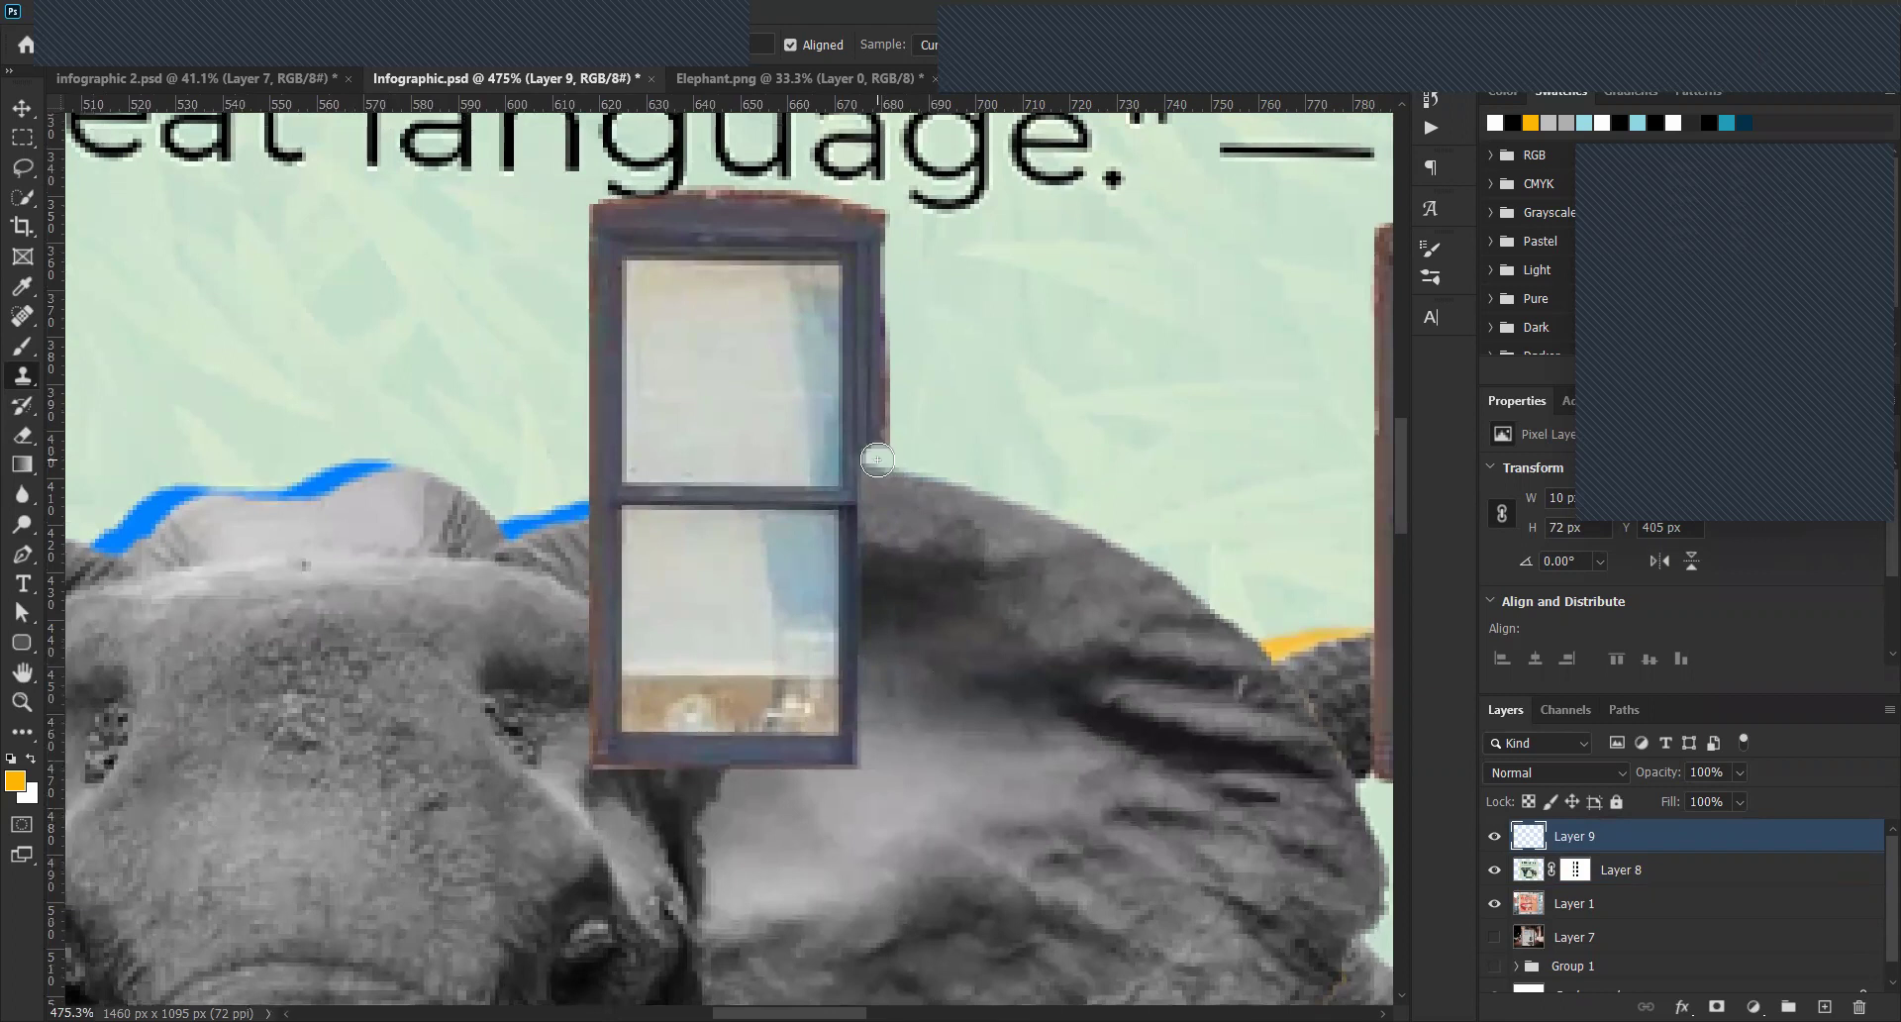
pyautogui.moveTo(875, 458); pyautogui.dragTo(878, 215)
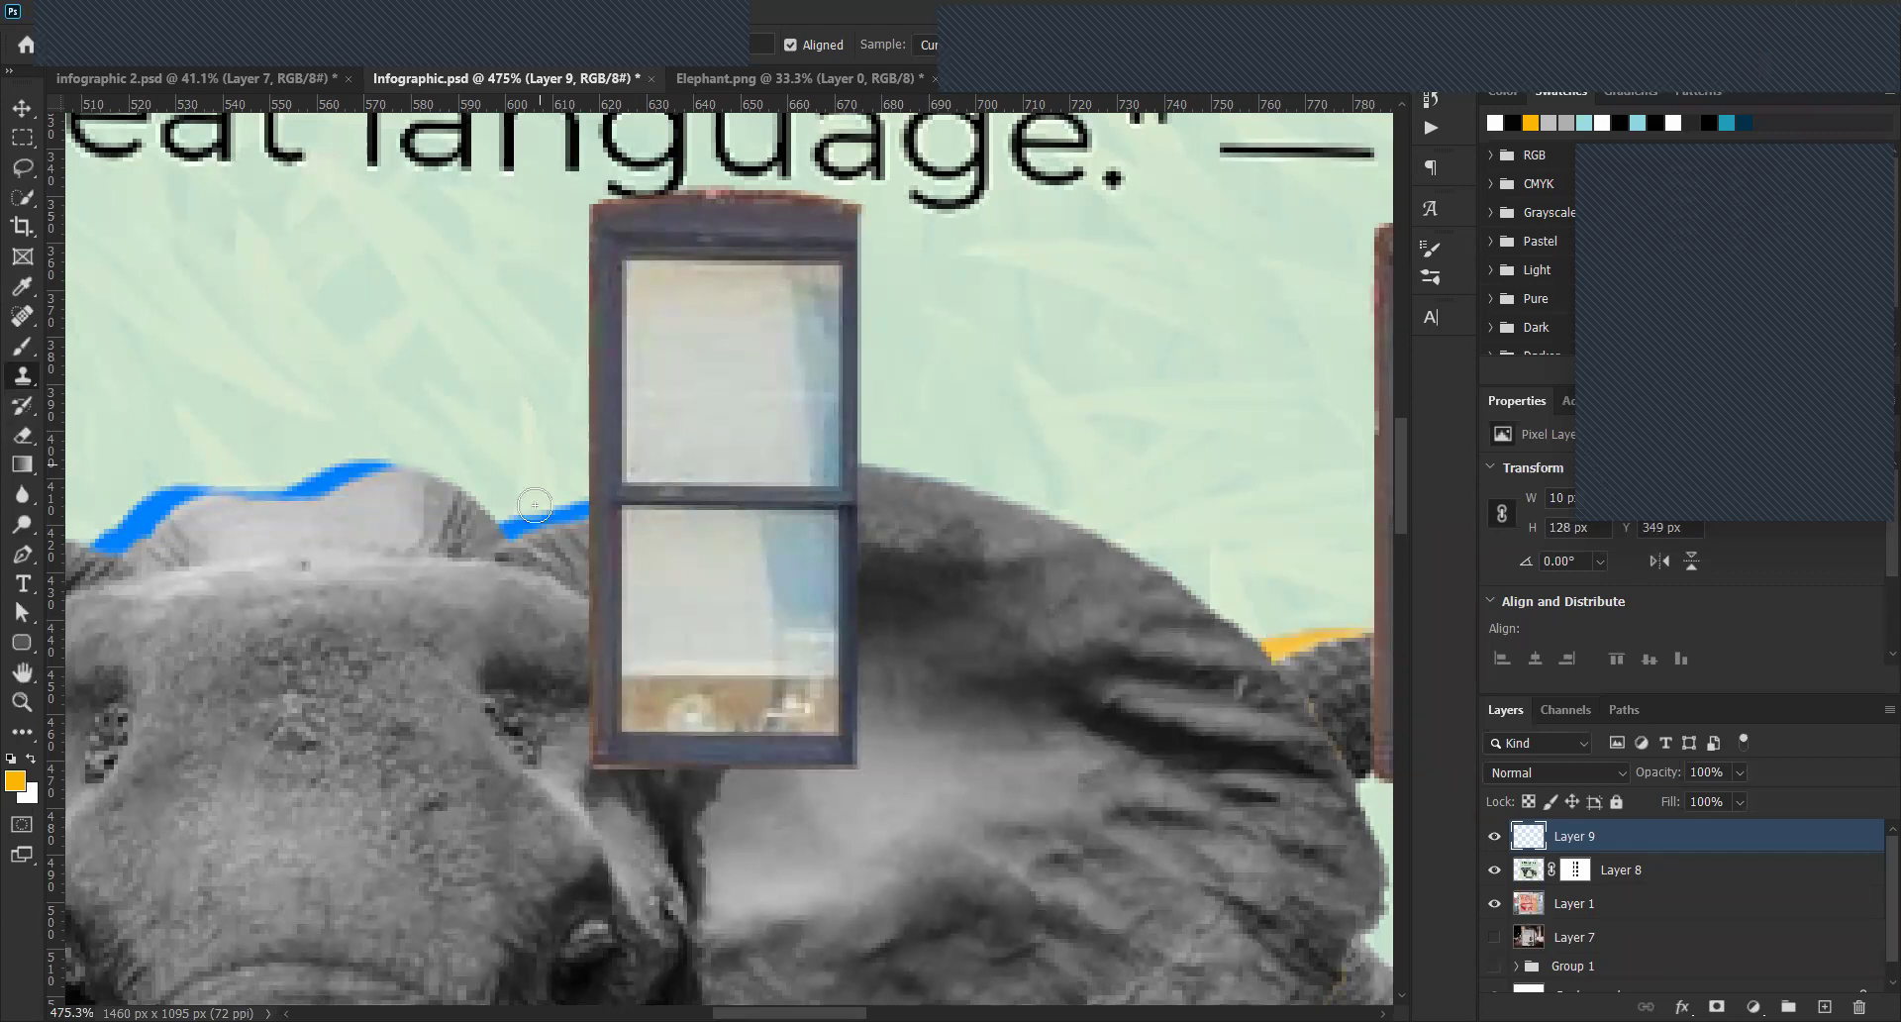
pyautogui.scroll(-3, 967, 500)
pyautogui.hscroll(-1, 968, 500)
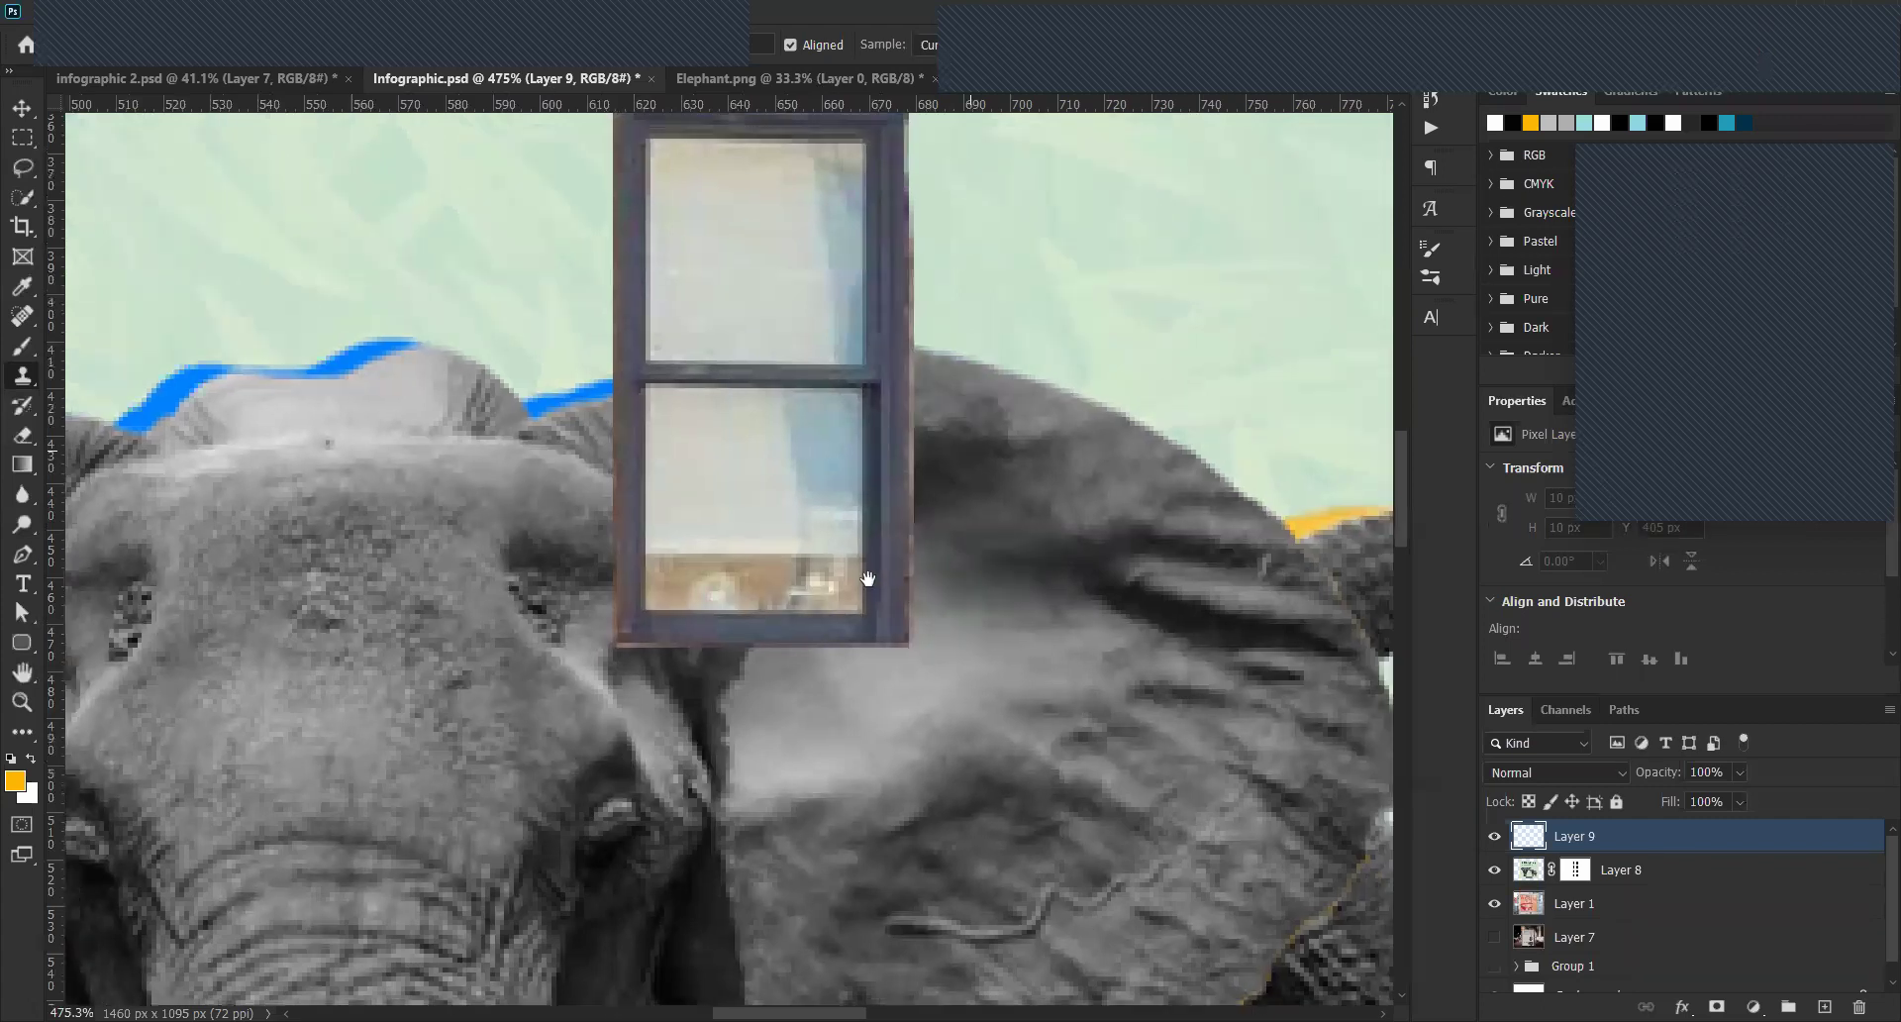
pyautogui.scroll(4, 820, 544)
pyautogui.hscroll(3, 820, 545)
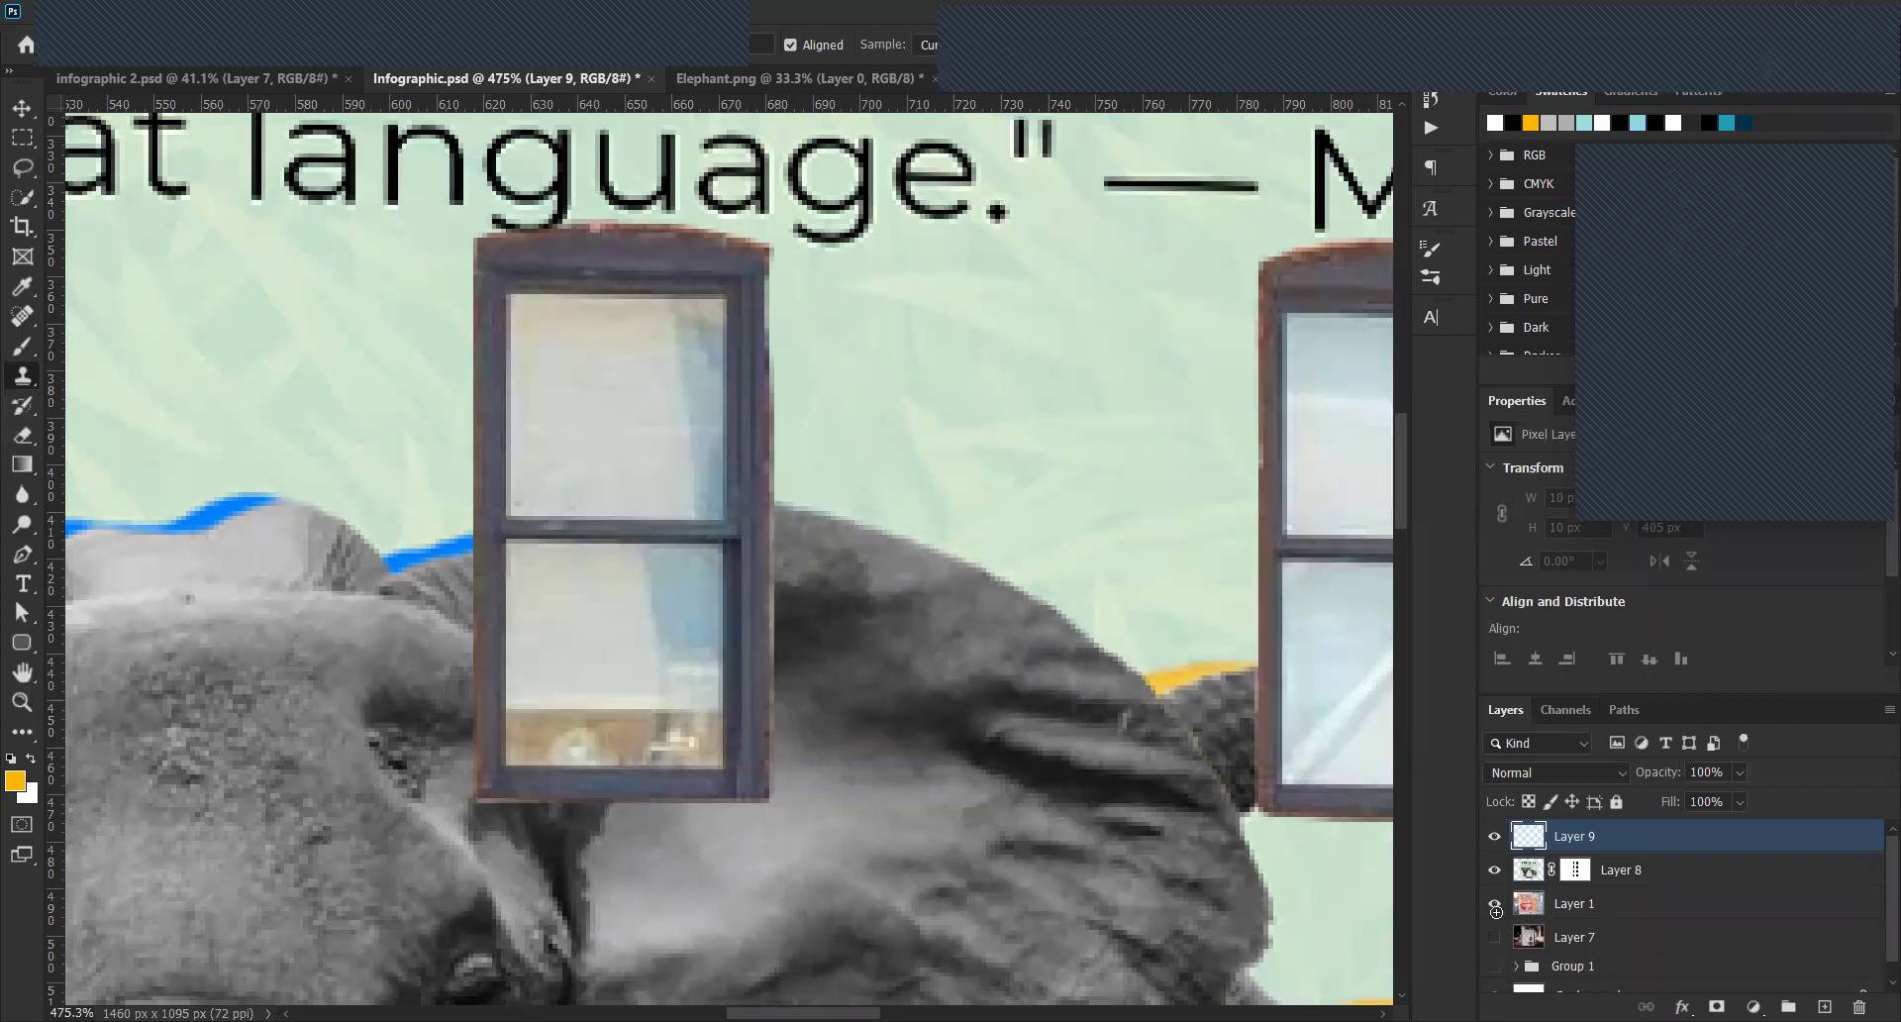
# Resample Layer 8 and clone a thin strip onto Layer 9 along the right and bottom edges of the window over the large elephant's ear.
pyautogui.click(1524, 874)
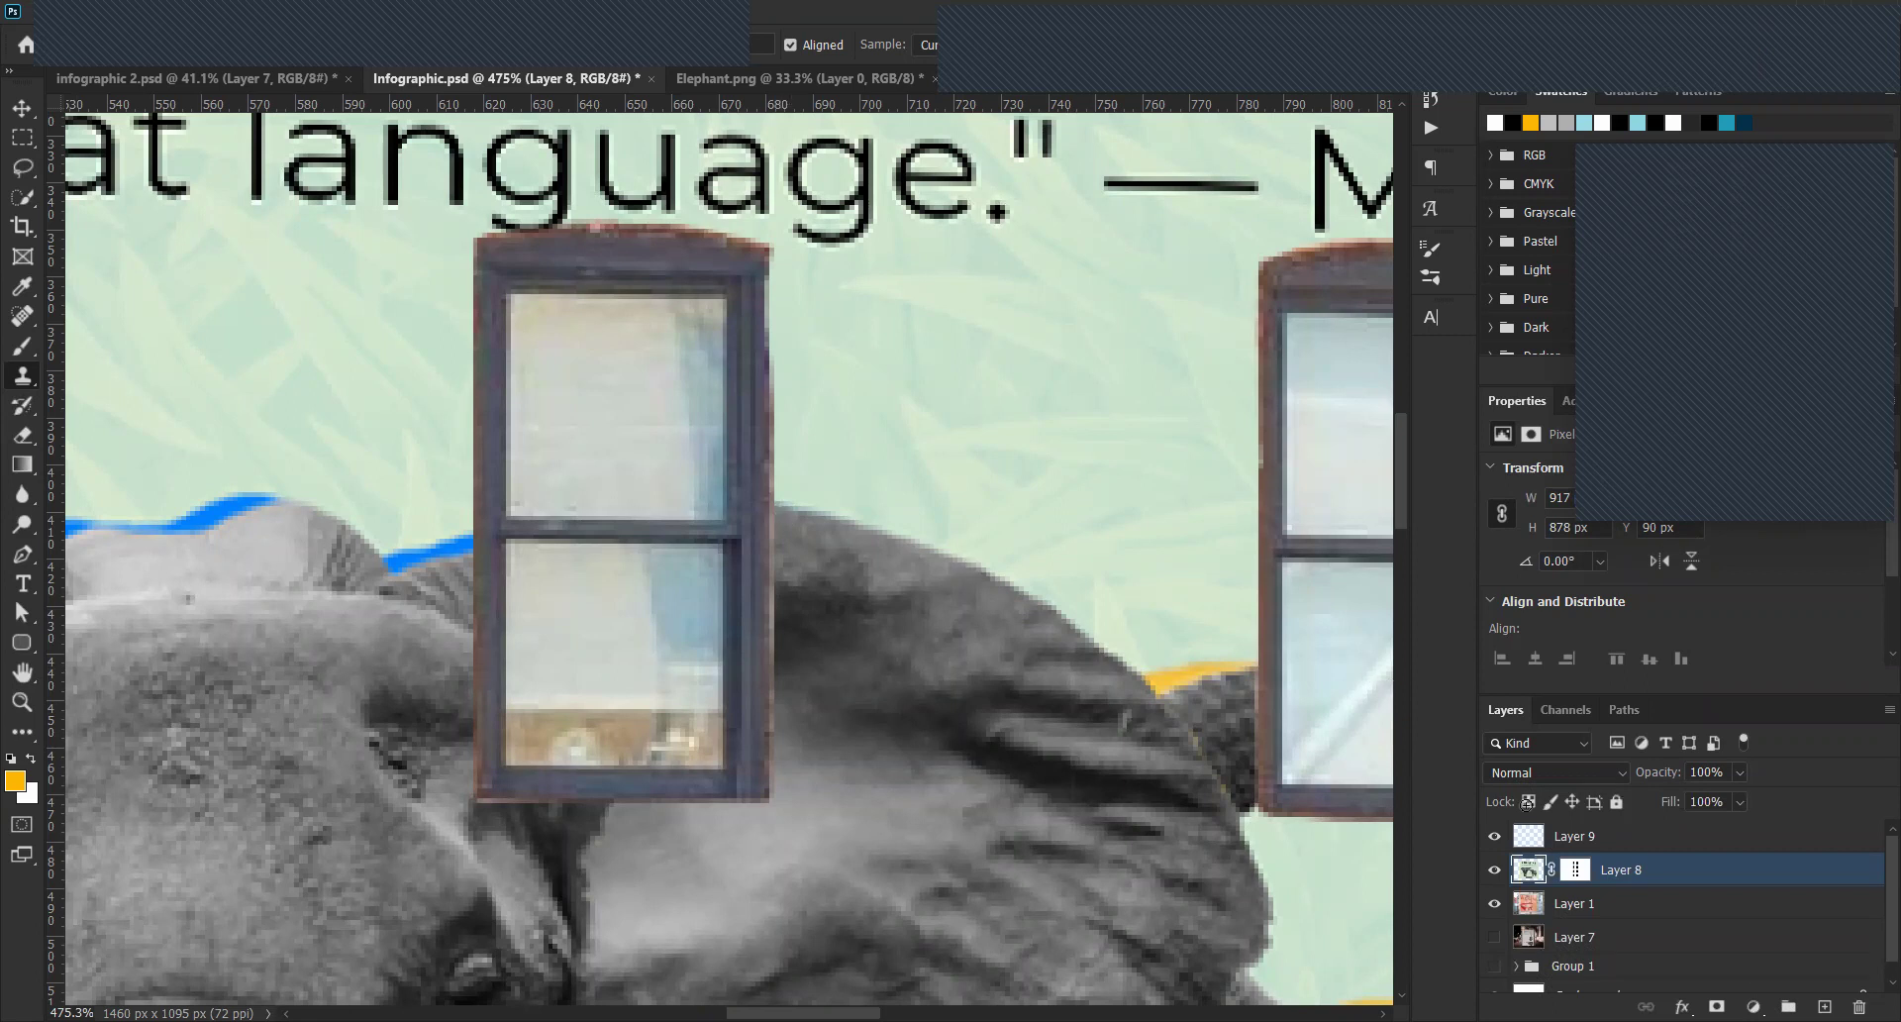
pyautogui.click(1526, 839)
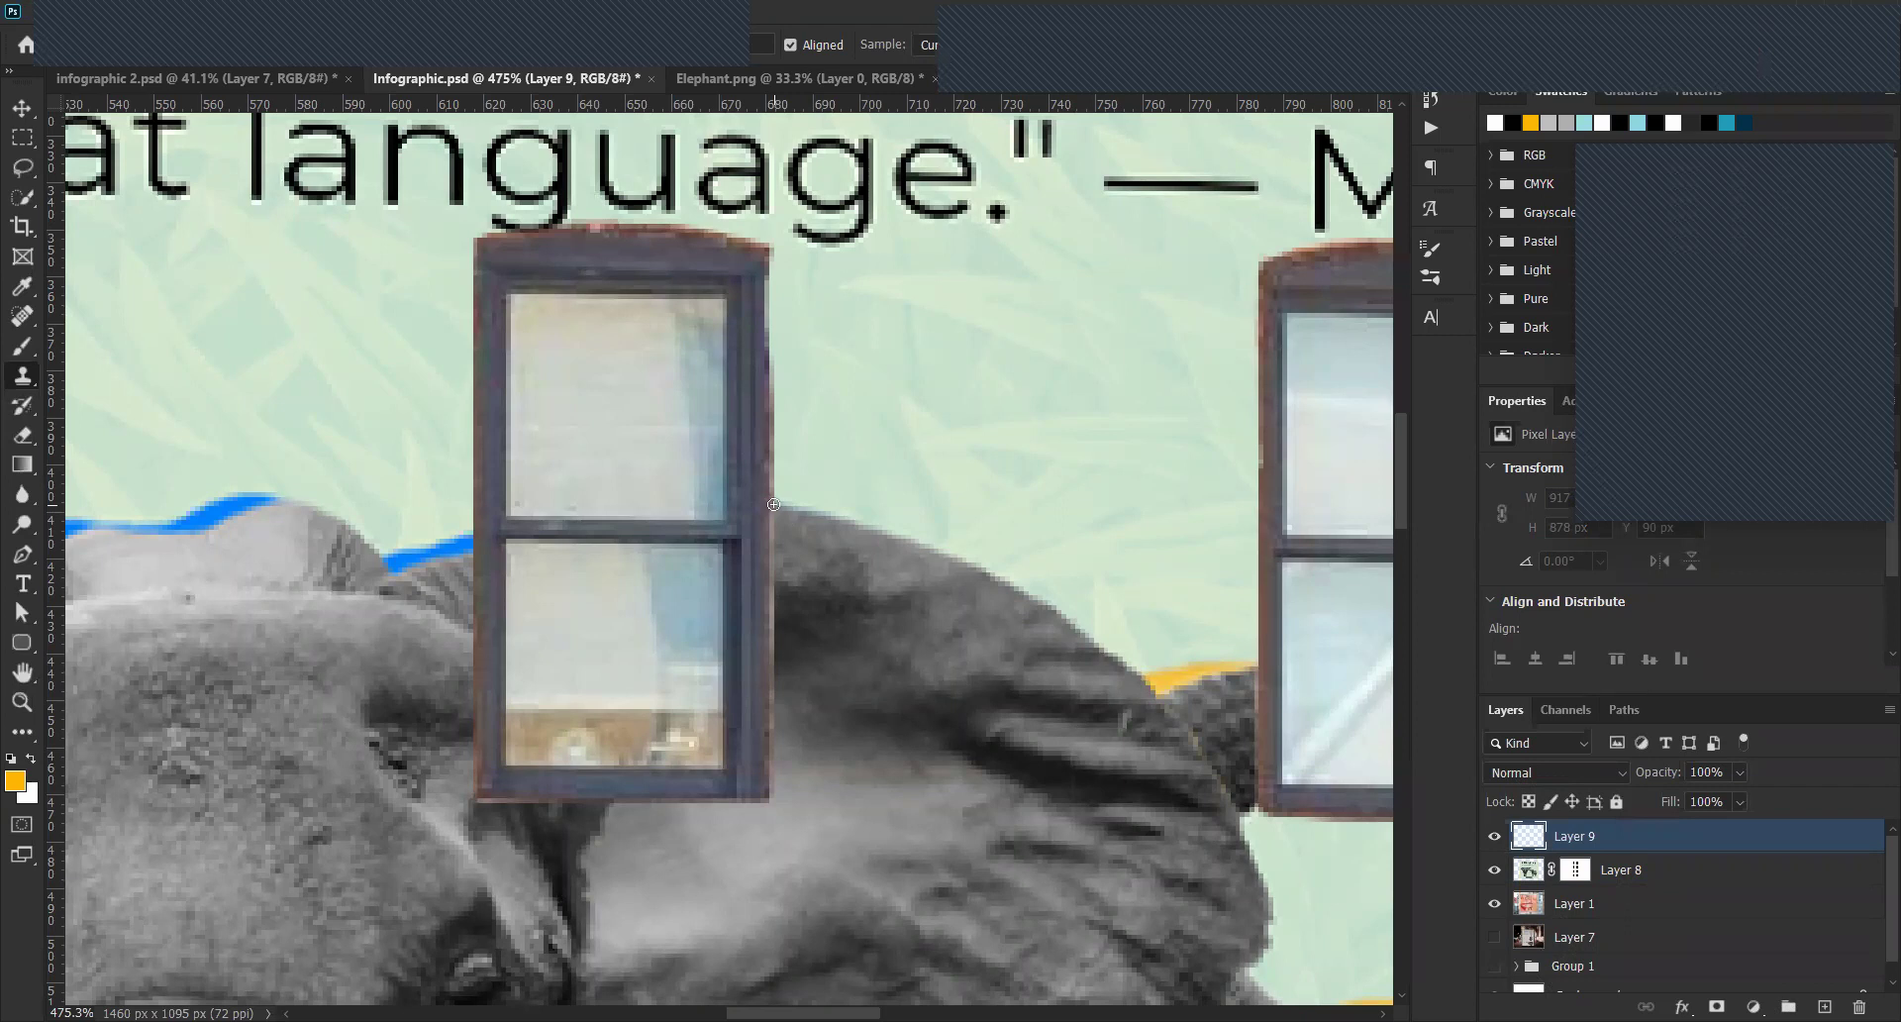
pyautogui.moveTo(773, 504); pyautogui.dragTo(772, 295)
pyautogui.moveTo(770, 360)
pyautogui.mouseDown()
pyautogui.moveTo(770, 813)
pyautogui.moveTo(448, 813)
pyautogui.mouseUp()
pyautogui.moveTo(684, 822)
pyautogui.mouseDown()
pyautogui.moveTo(820, 823)
pyautogui.moveTo(440, 829)
pyautogui.moveTo(453, 772)
pyautogui.mouseUp()
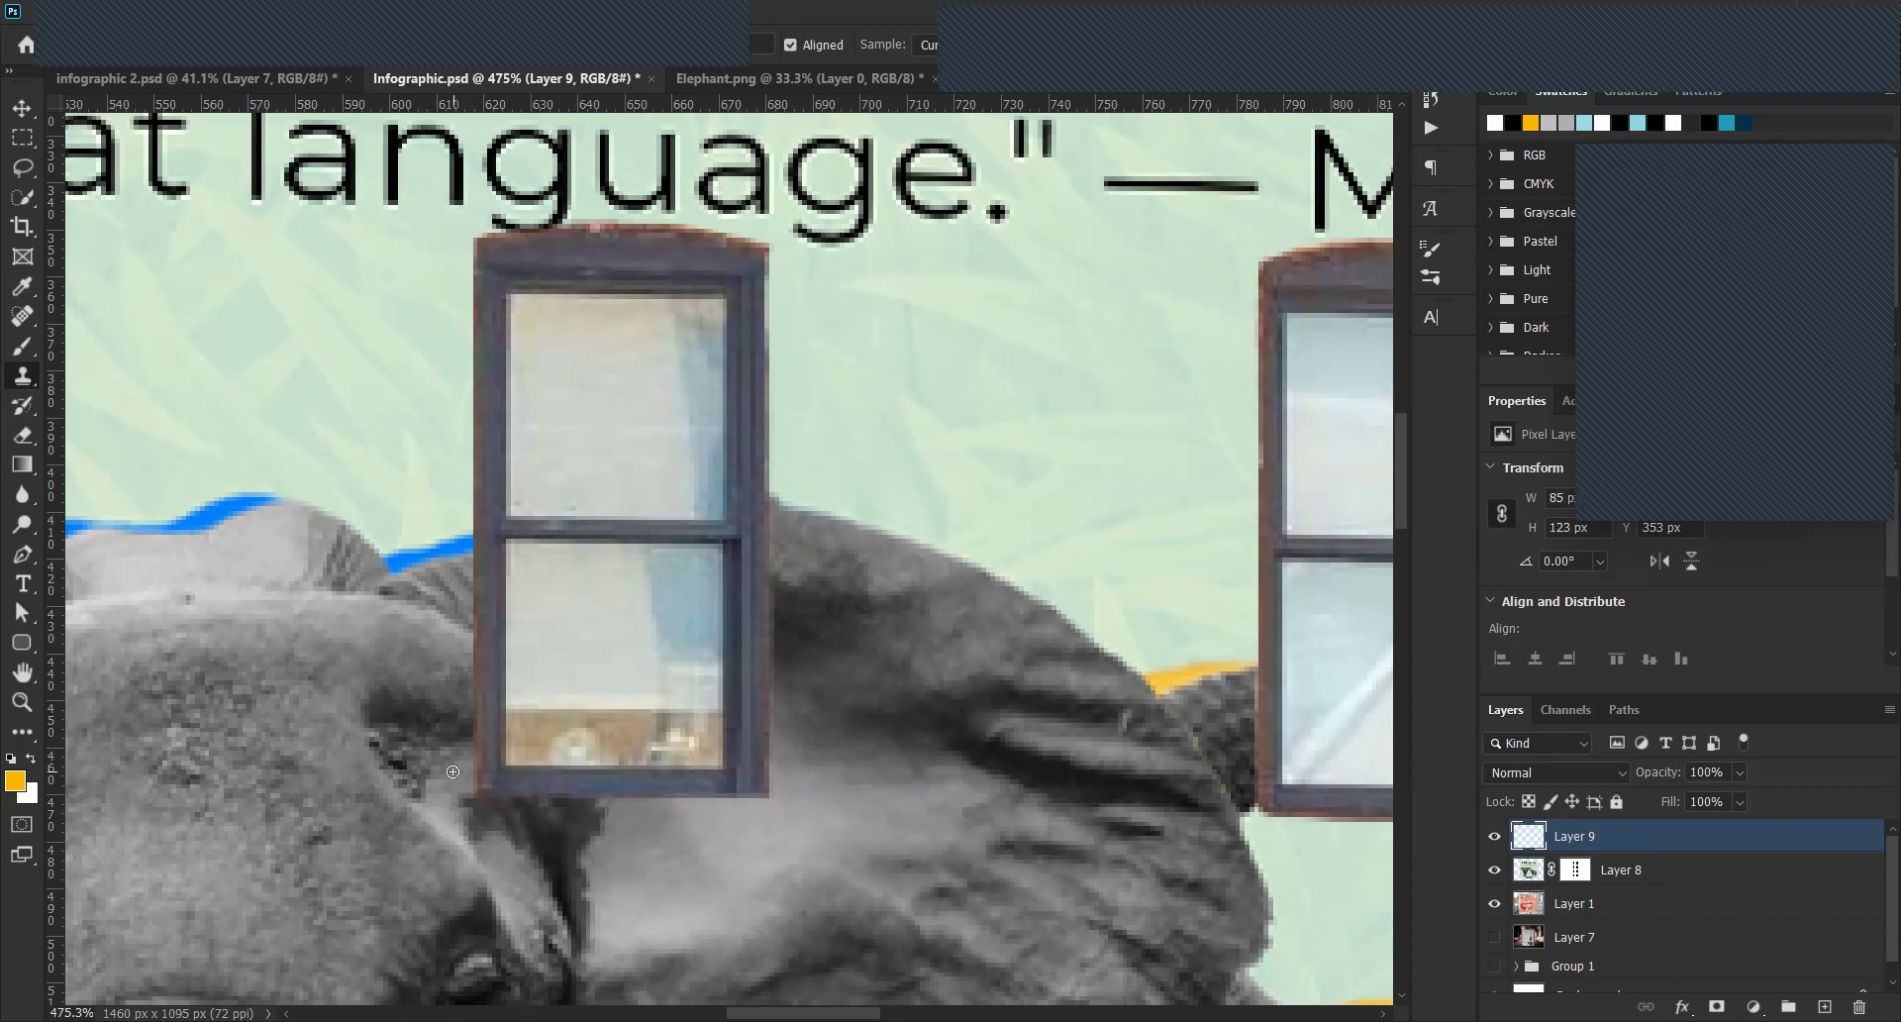
# Resample Layer 8 and clone onto Layer 9 along the same window's left edge, from the top down to the lower-left corner.
pyautogui.click(1531, 873)
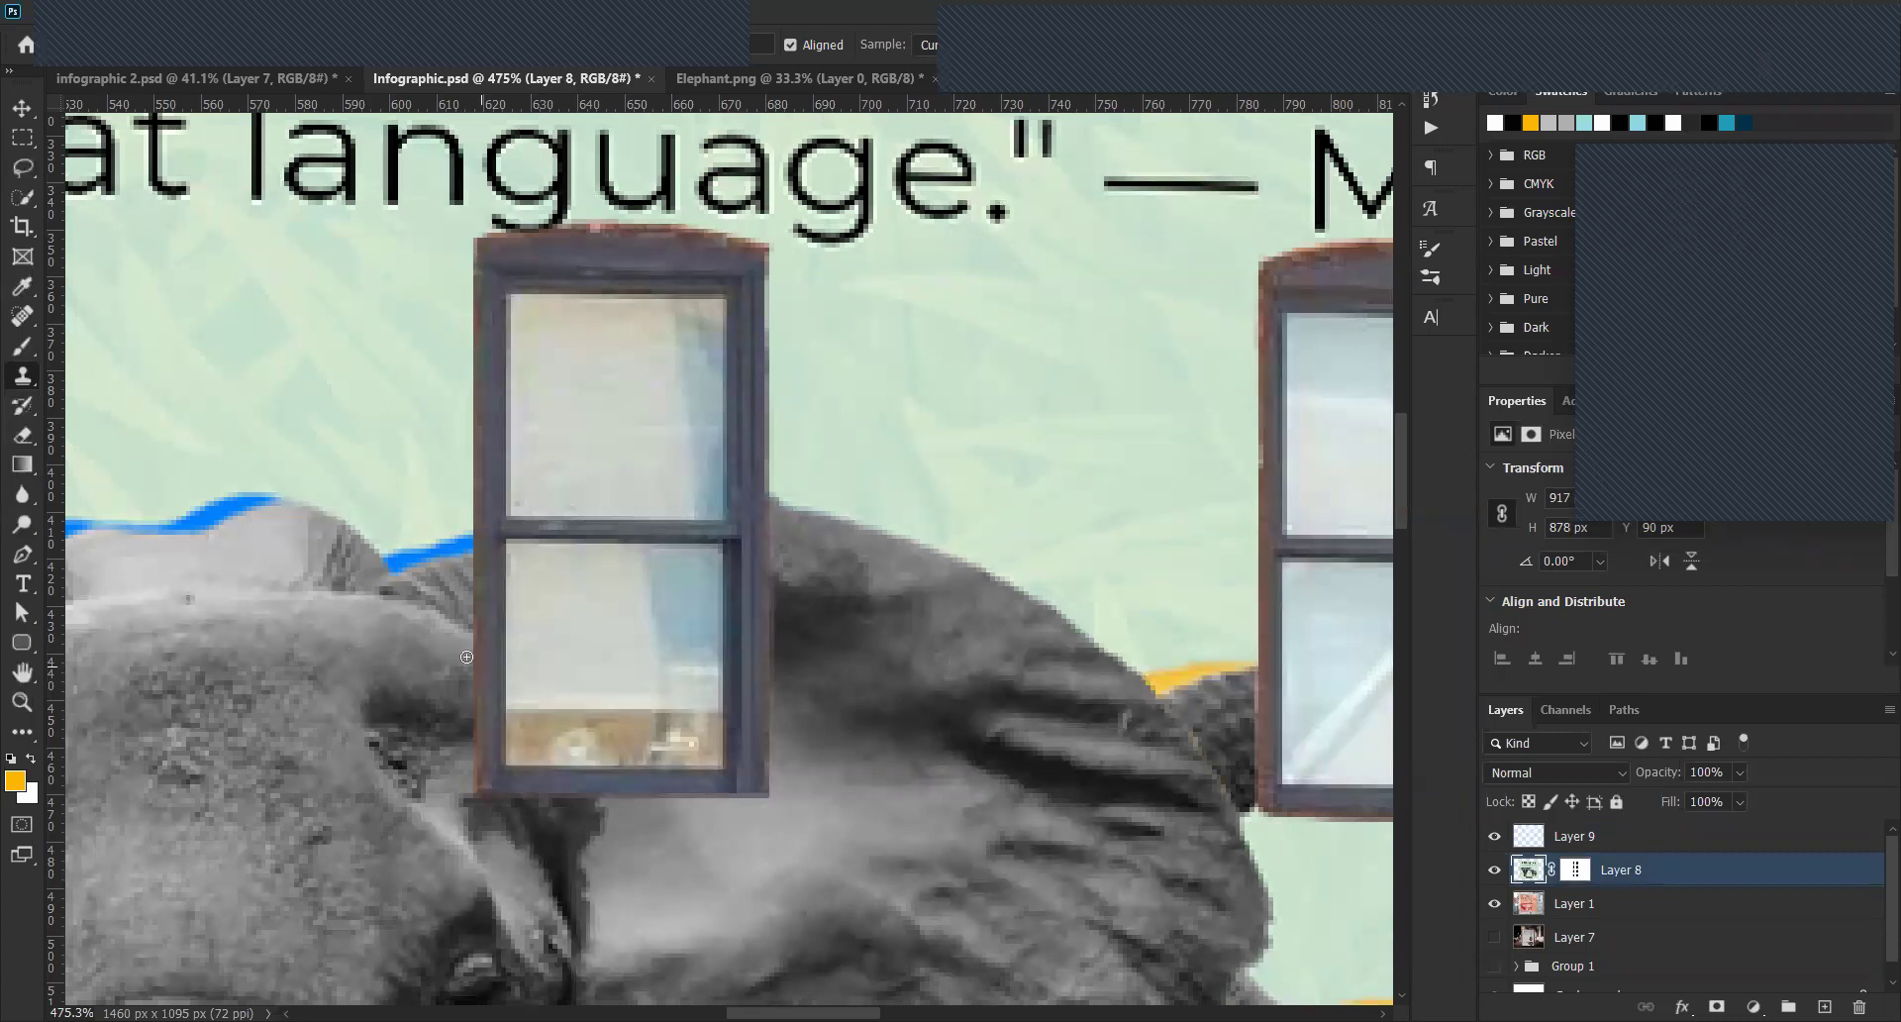
pyautogui.click(1530, 842)
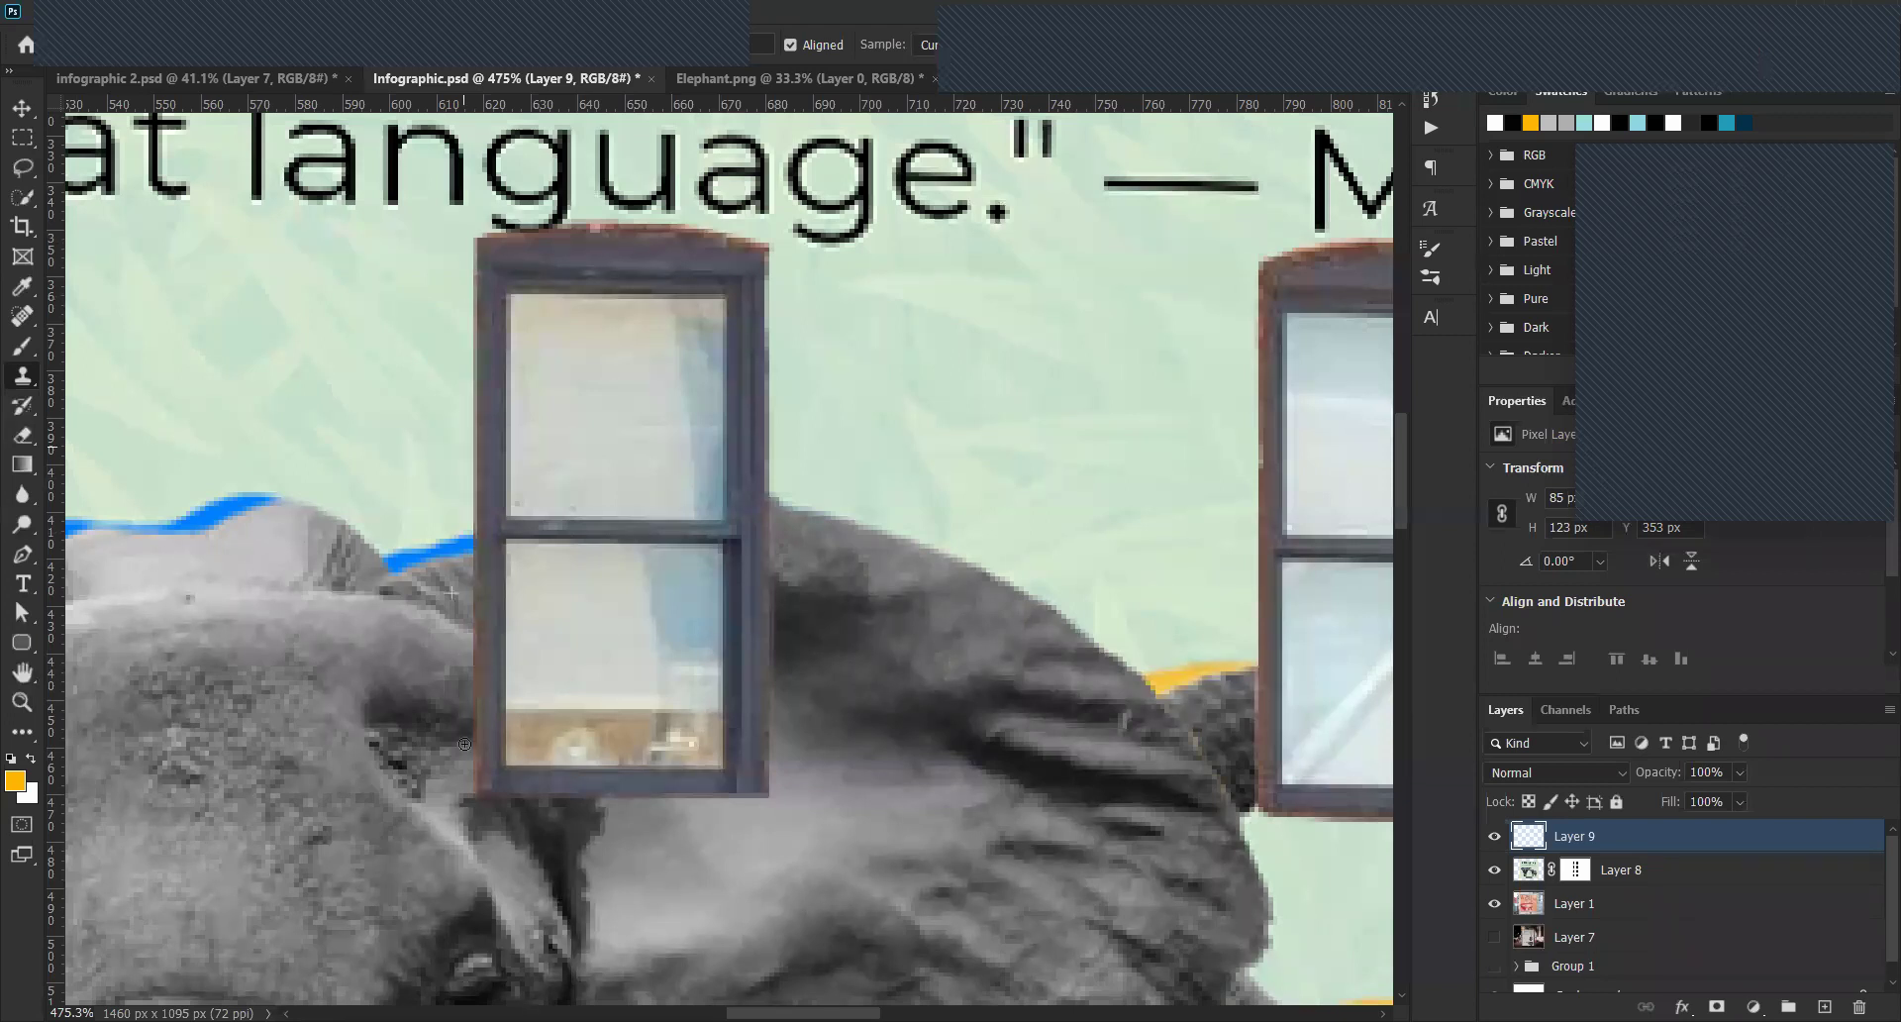
pyautogui.moveTo(464, 743); pyautogui.dragTo(472, 779)
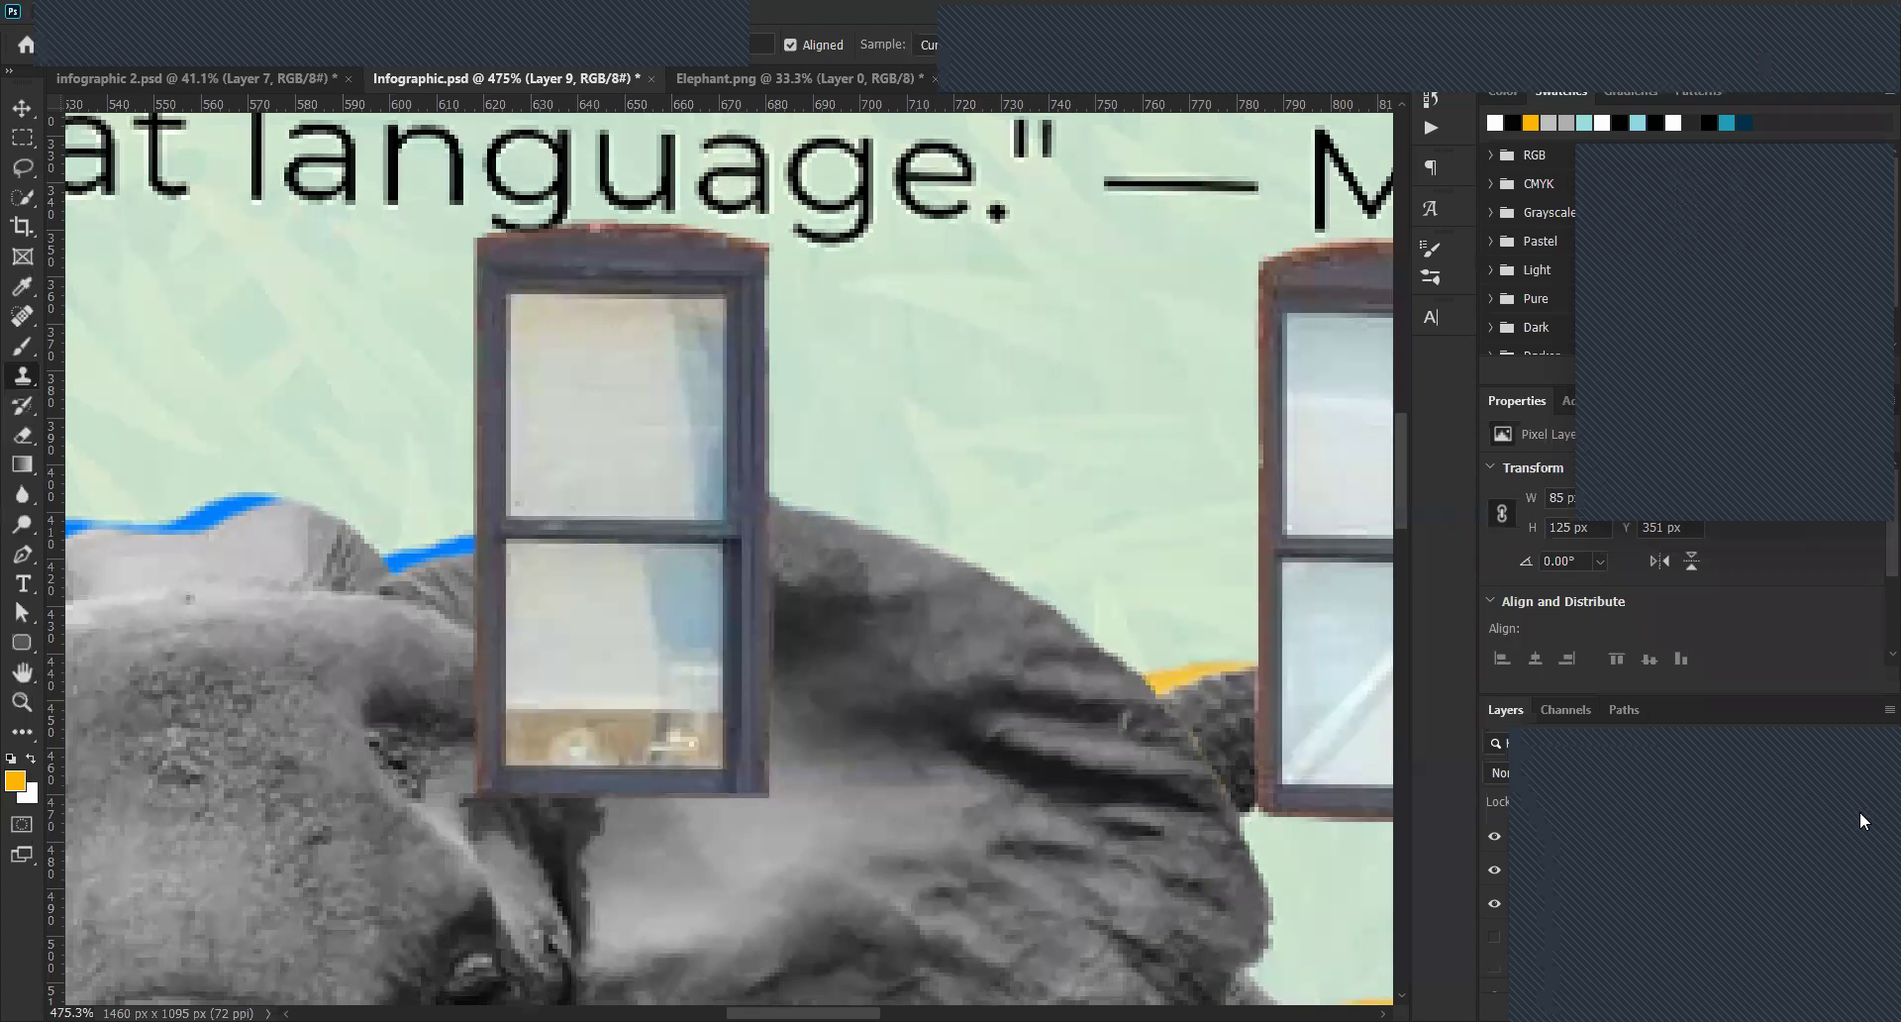
pyautogui.click(1545, 871)
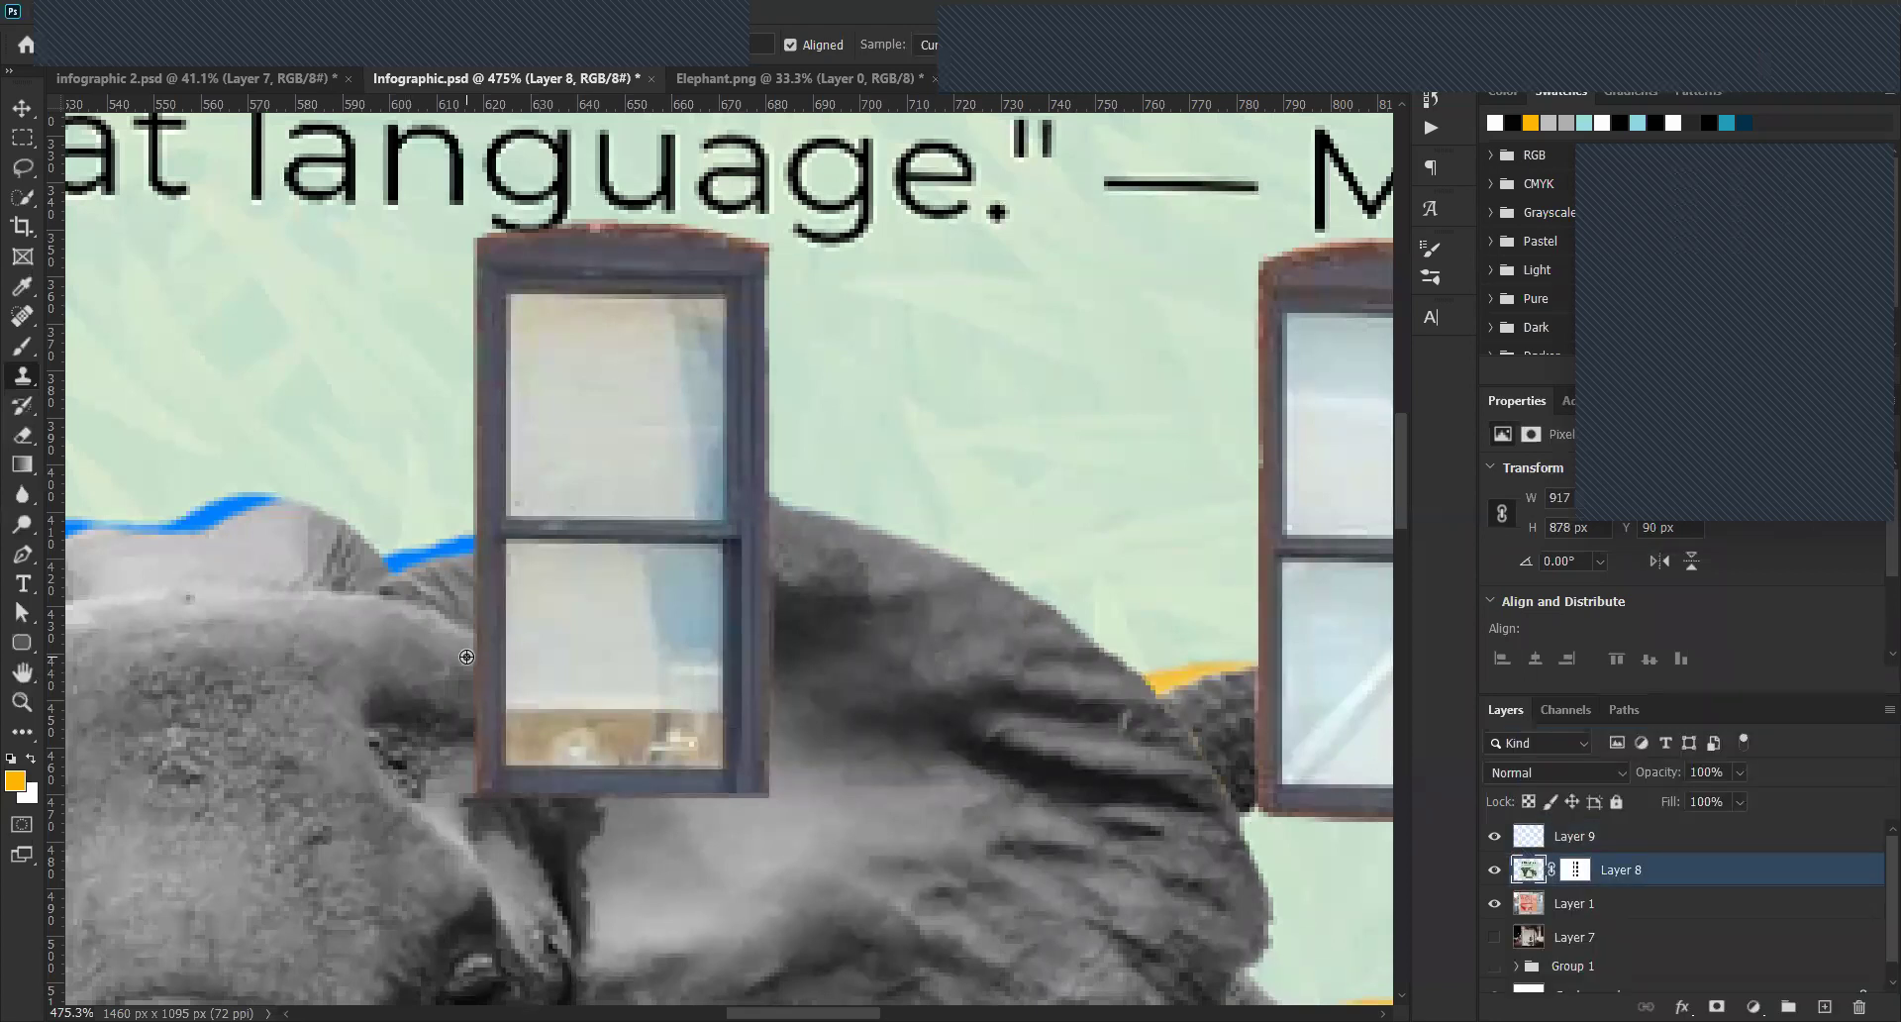
pyautogui.click(1527, 837)
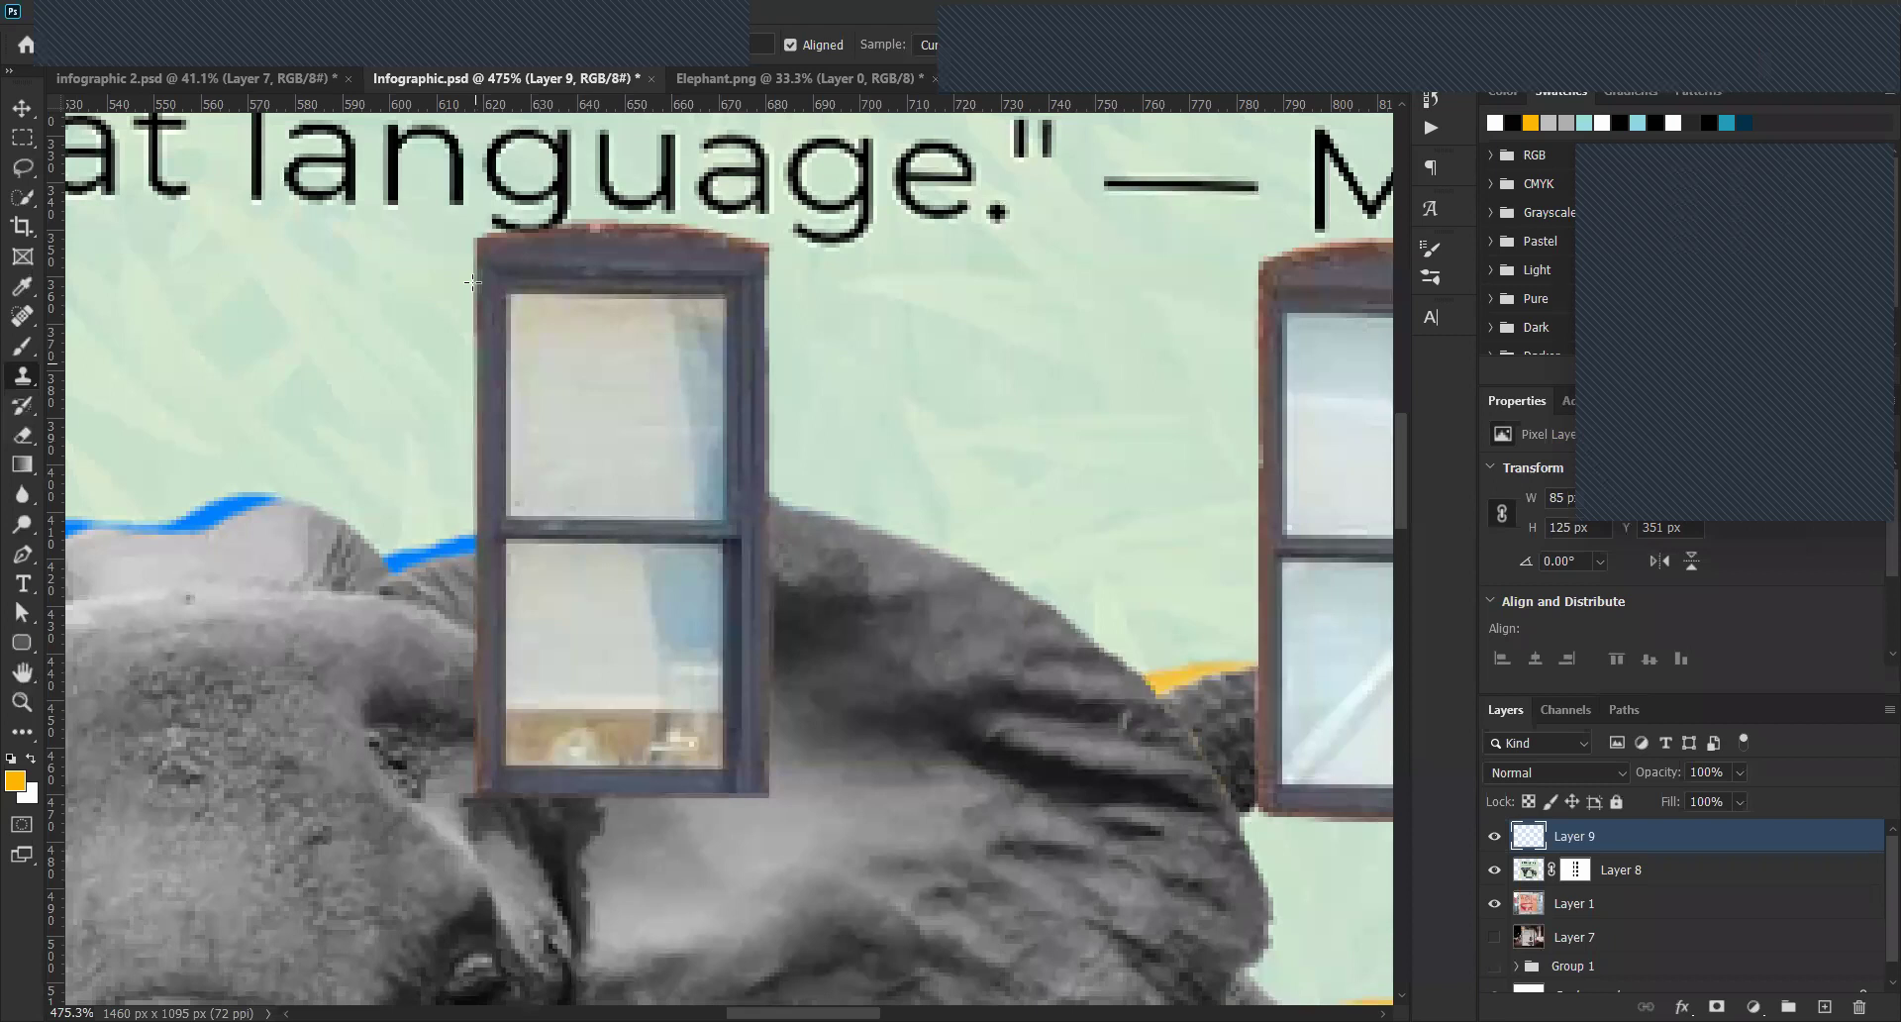
pyautogui.moveTo(471, 273); pyautogui.dragTo(437, 357)
pyautogui.moveTo(458, 471); pyautogui.dragTo(469, 822)
pyautogui.moveTo(465, 683); pyautogui.dragTo(470, 800)
pyautogui.moveTo(468, 685)
pyautogui.mouseDown()
pyautogui.moveTo(476, 815)
pyautogui.moveTo(473, 797)
pyautogui.mouseUp()
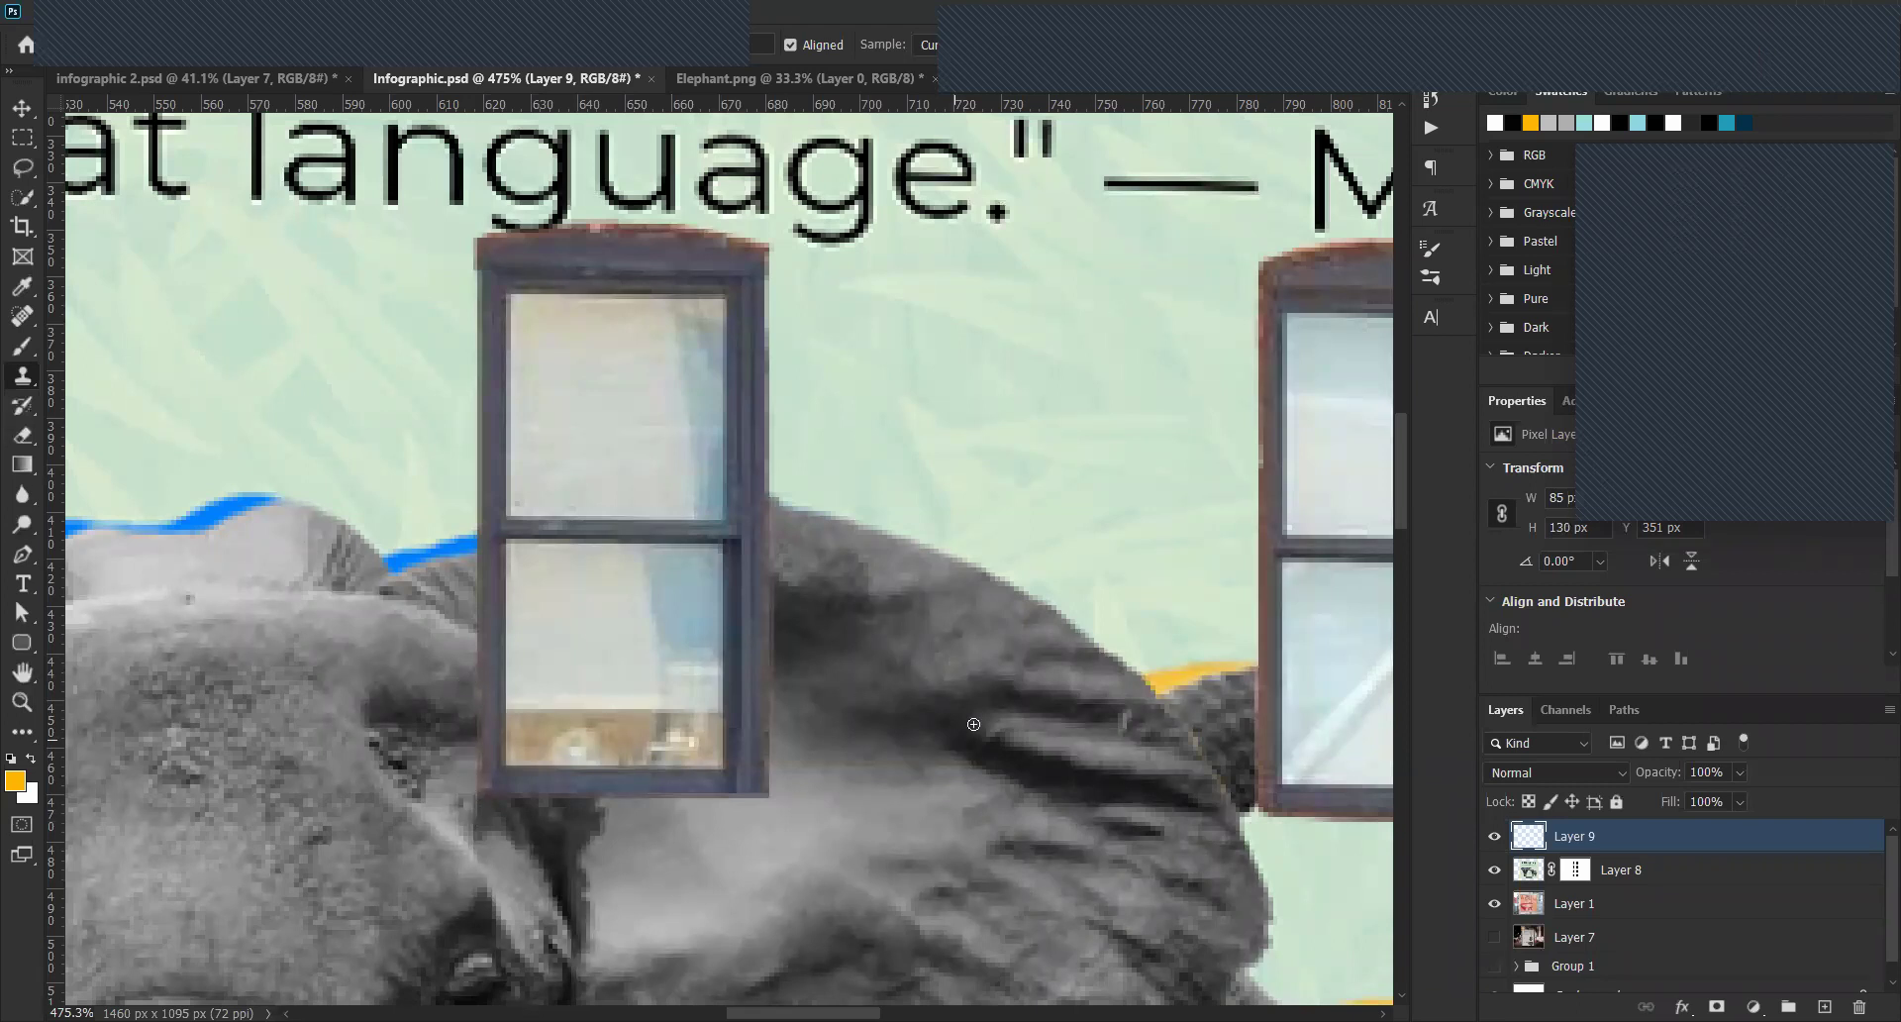
# Sample the green background on Layer 8 and clone it onto Layer 9 over the reddish rim of the window's arched top.
pyautogui.scroll(-2, 768, 485)
pyautogui.moveTo(748, 429); pyautogui.dragTo(763, 603)
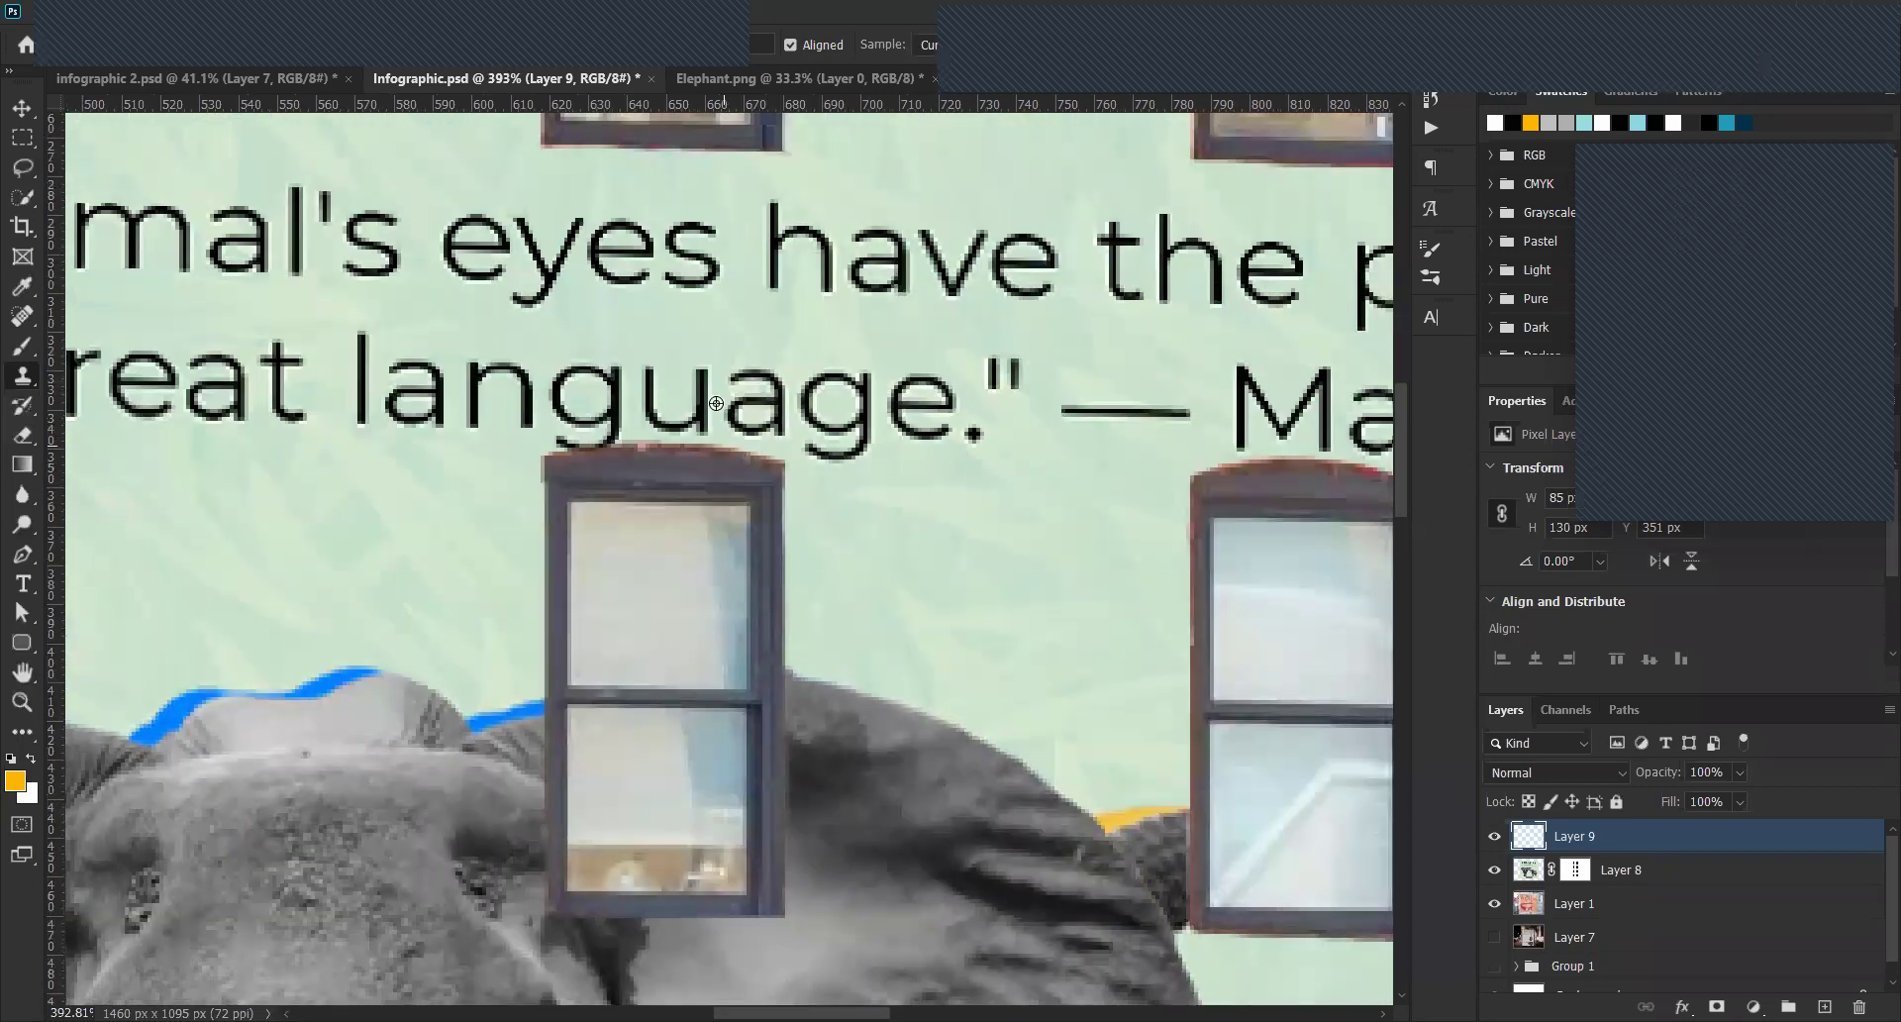
pyautogui.scroll(4, 715, 381)
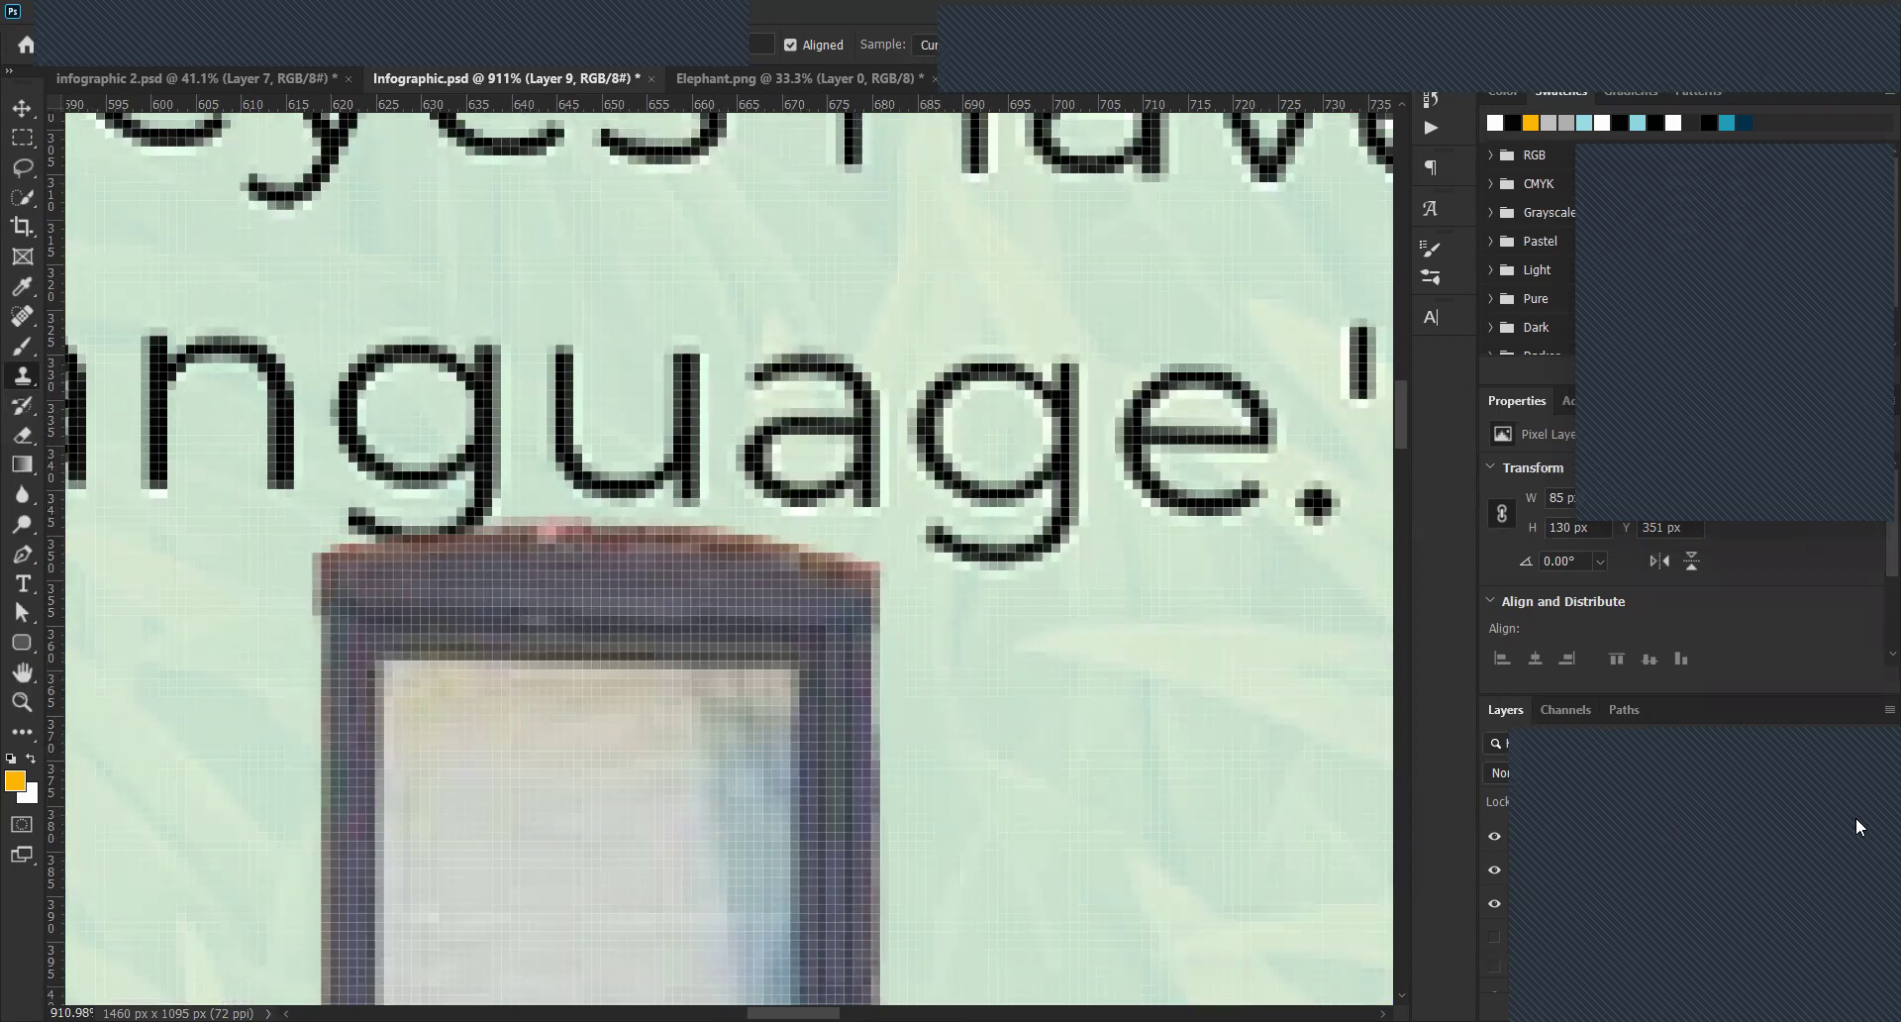
pyautogui.click(1644, 870)
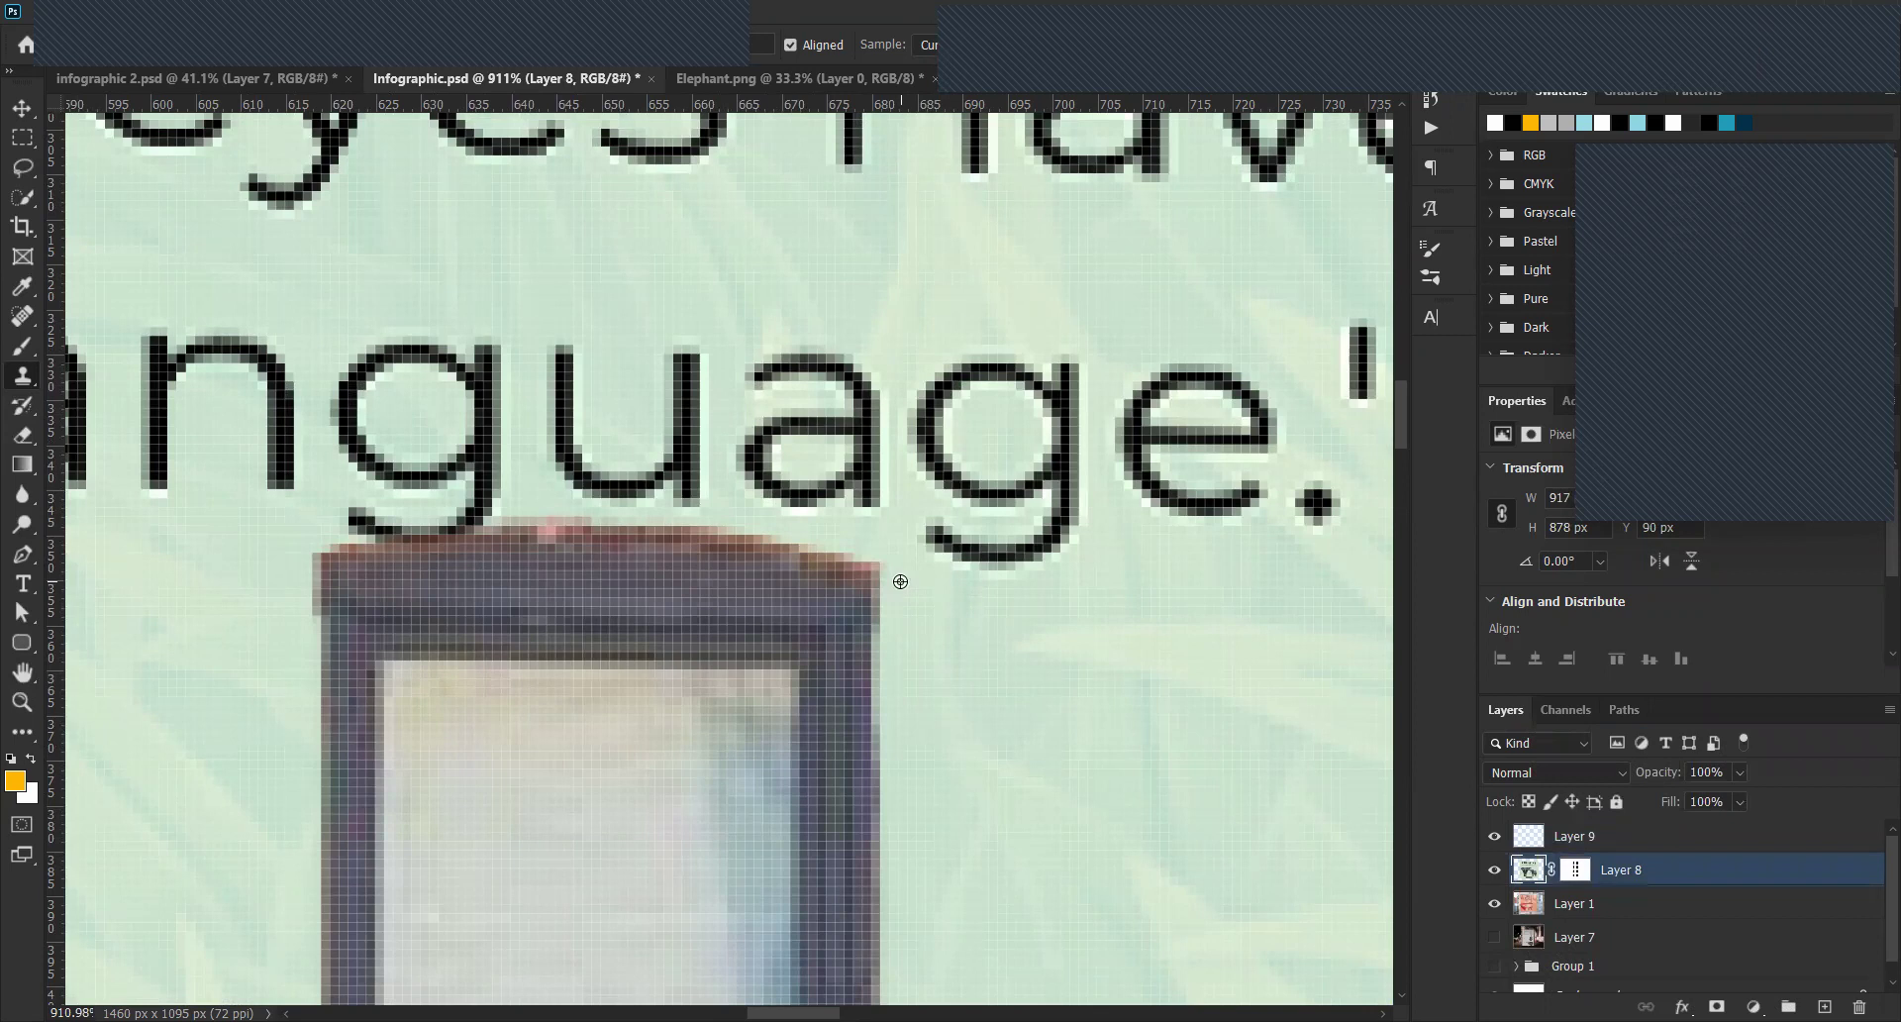
pyautogui.hotkey('alt', ']')
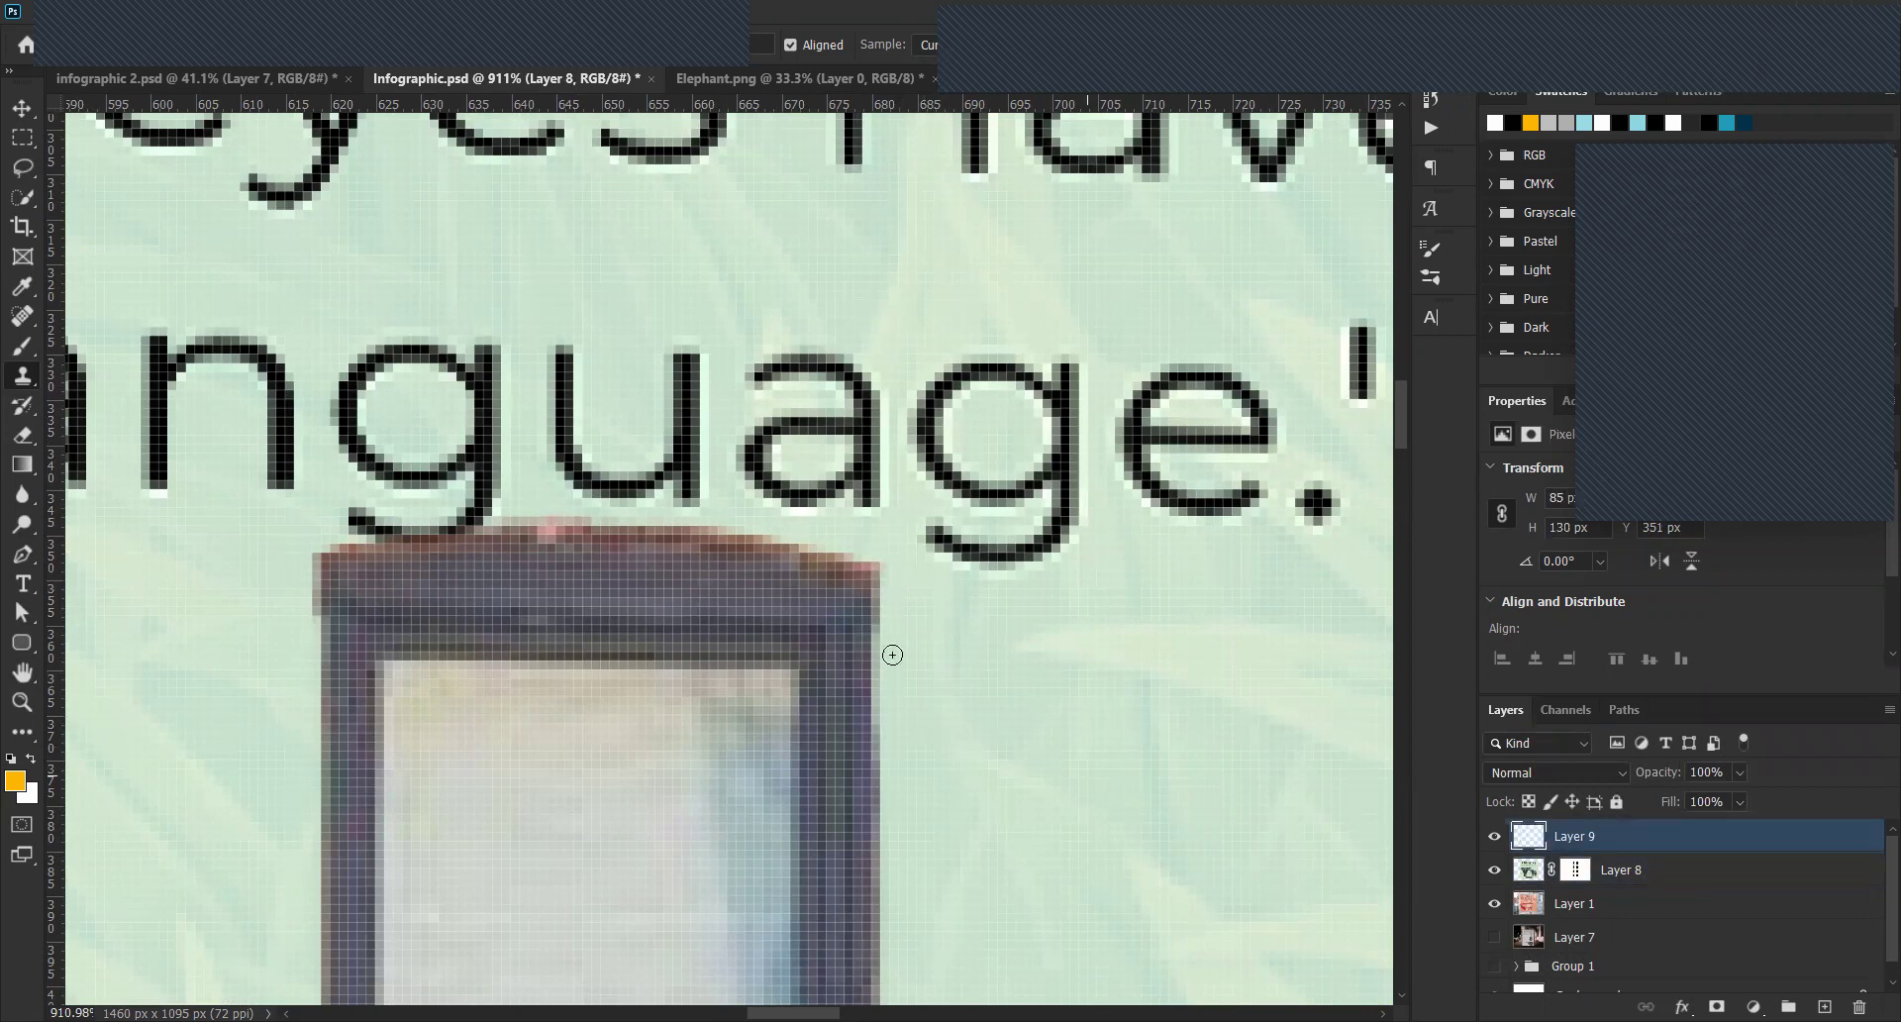
pyautogui.moveTo(889, 584)
pyautogui.mouseDown()
pyautogui.moveTo(788, 549)
pyautogui.moveTo(883, 555)
pyautogui.moveTo(918, 579)
pyautogui.moveTo(578, 522)
pyautogui.moveTo(432, 521)
pyautogui.moveTo(265, 558)
pyautogui.moveTo(360, 524)
pyautogui.moveTo(647, 538)
pyautogui.moveTo(940, 594)
pyautogui.moveTo(801, 551)
pyautogui.moveTo(518, 532)
pyautogui.moveTo(370, 538)
pyautogui.moveTo(278, 579)
pyautogui.mouseUp()
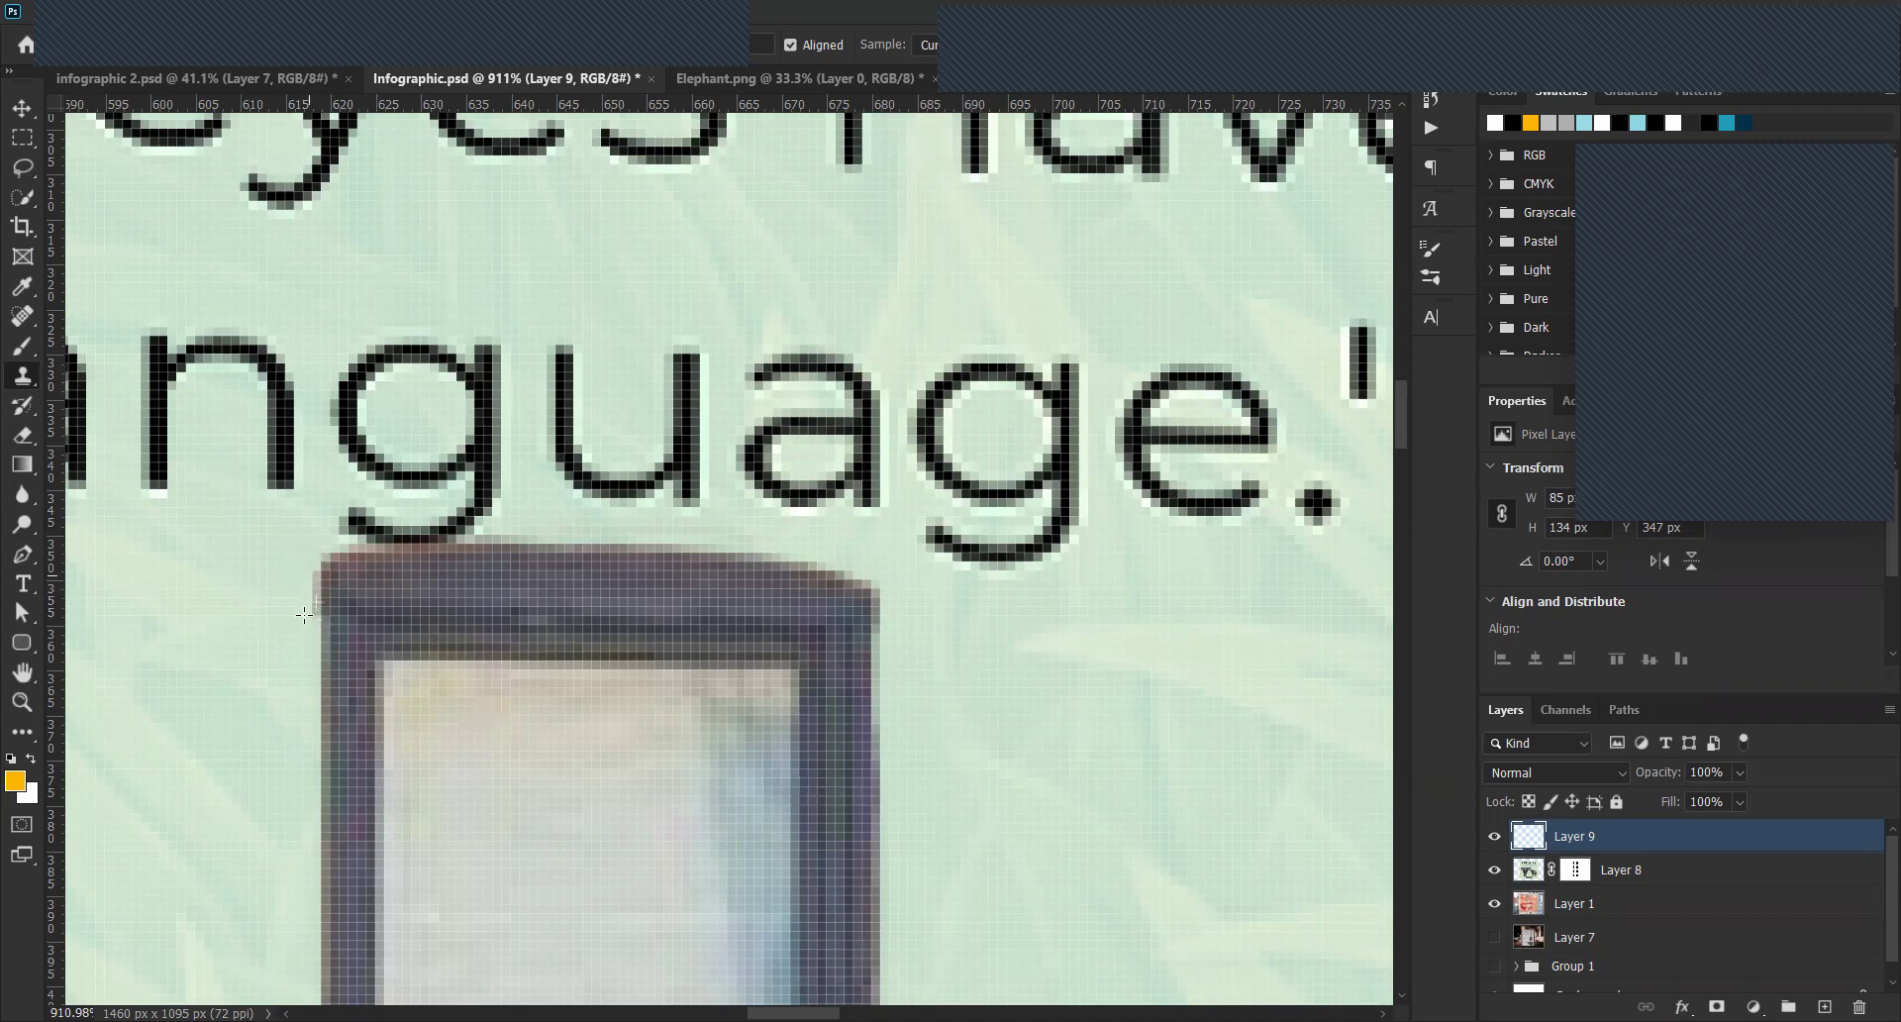
pyautogui.moveTo(327, 560)
pyautogui.mouseDown()
pyautogui.moveTo(314, 589)
pyautogui.moveTo(406, 536)
pyautogui.moveTo(547, 533)
pyautogui.moveTo(337, 533)
pyautogui.mouseUp()
# Try cloning the ear texture from Layer 8 onto Layer 9 down the lower part of the window's right edge.
pyautogui.scroll(-8, 1078, 603)
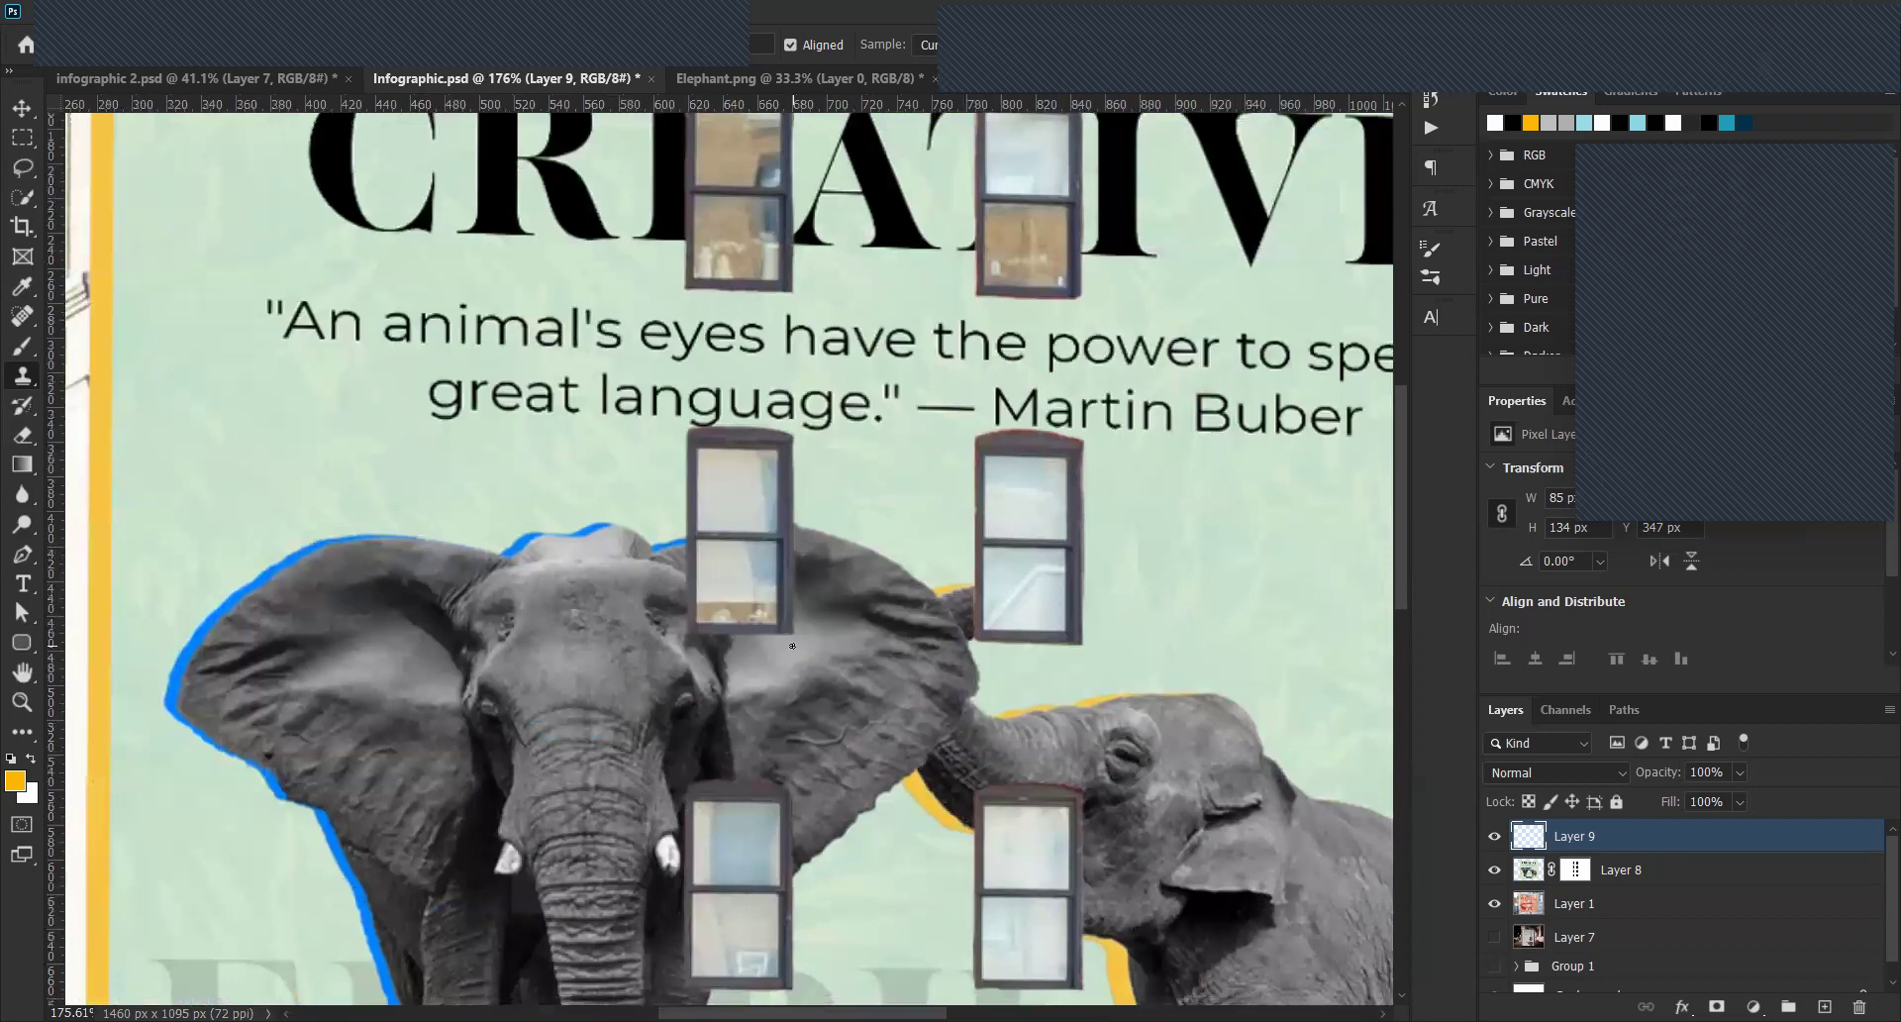
pyautogui.scroll(-4, 792, 645)
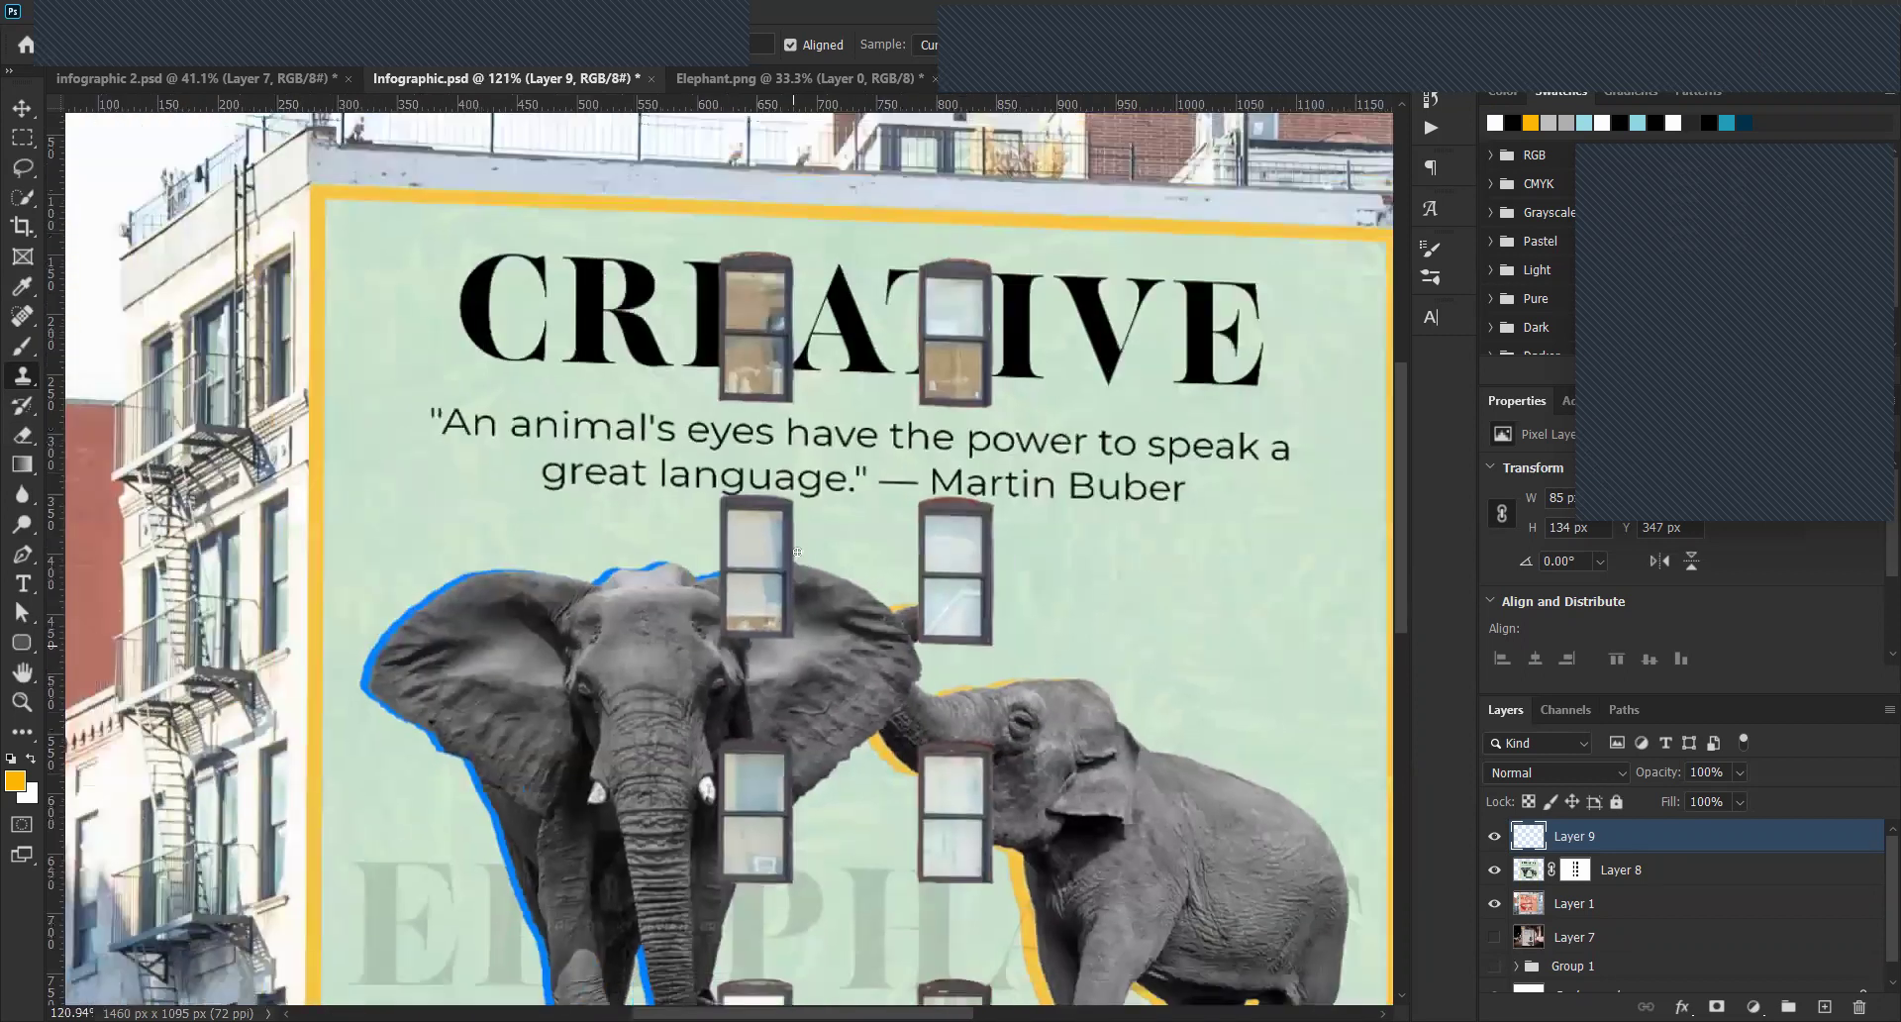
pyautogui.scroll(6, 807, 552)
pyautogui.scroll(1, 807, 552)
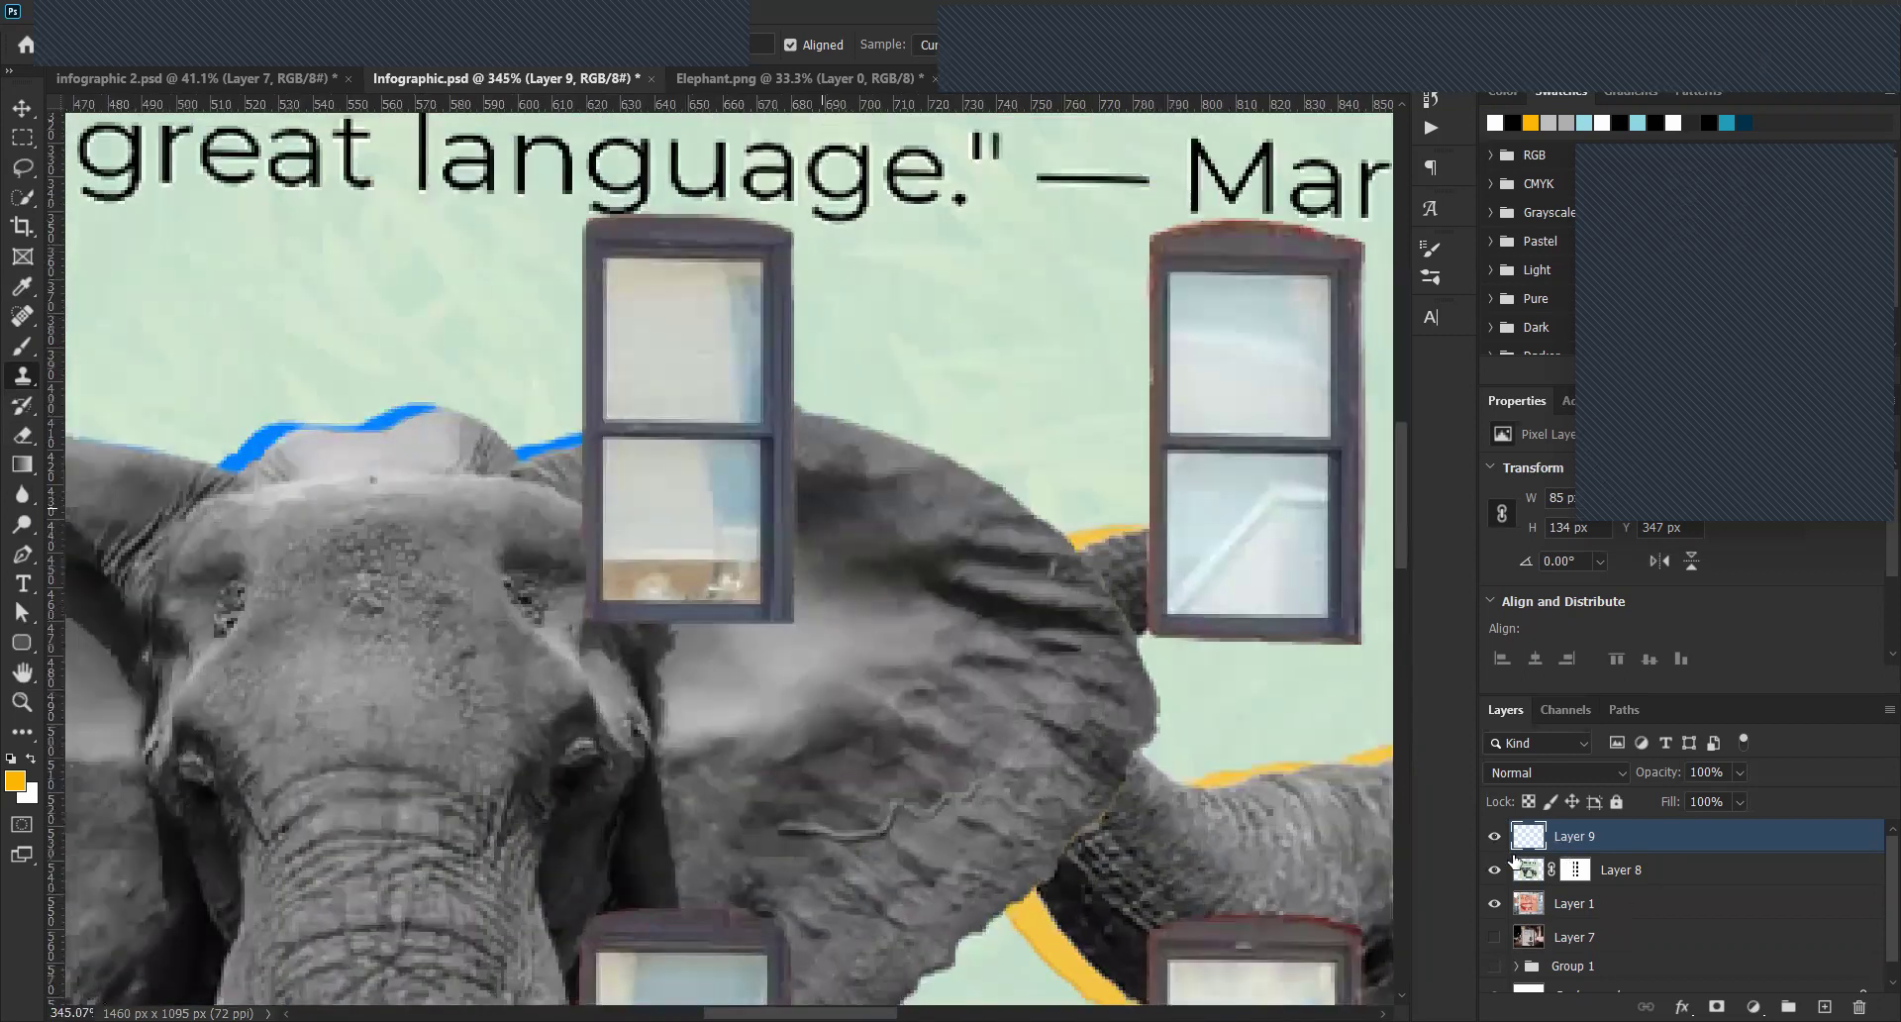
pyautogui.scroll(2, 822, 445)
pyautogui.hotkey('alt', '[')
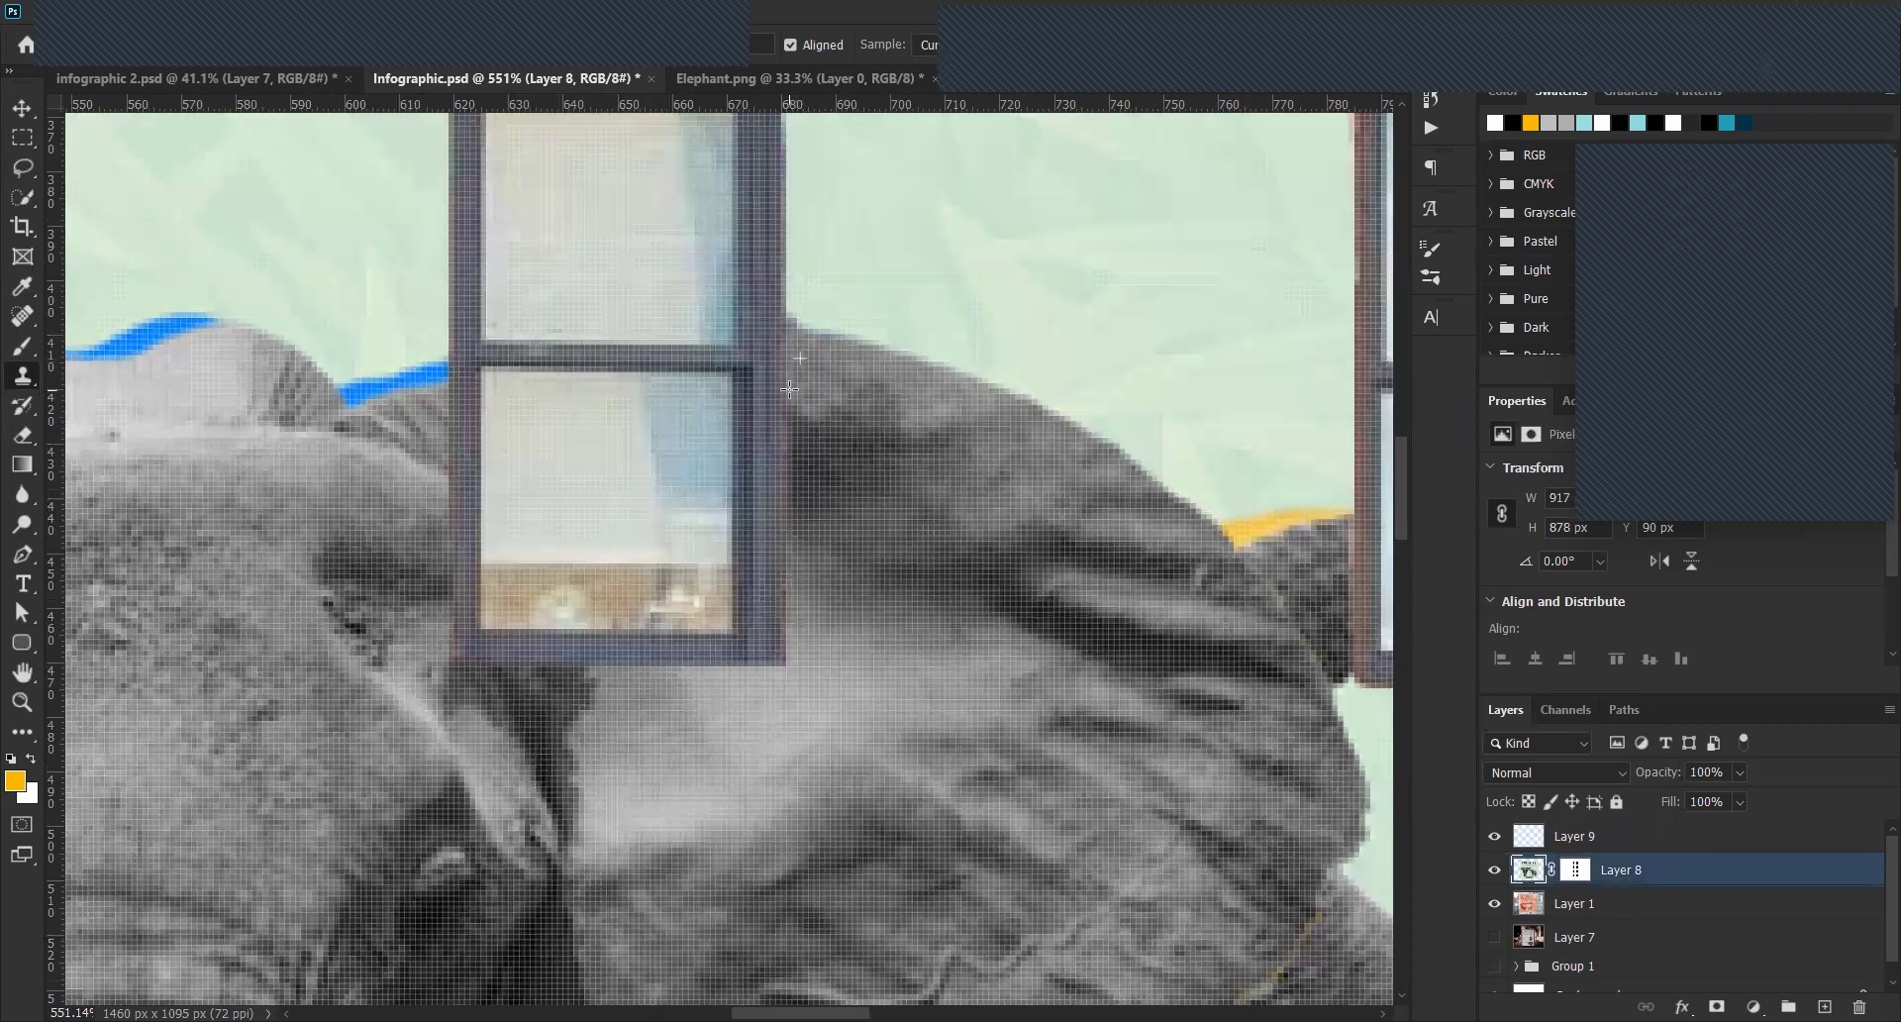
pyautogui.hotkey('alt', ']')
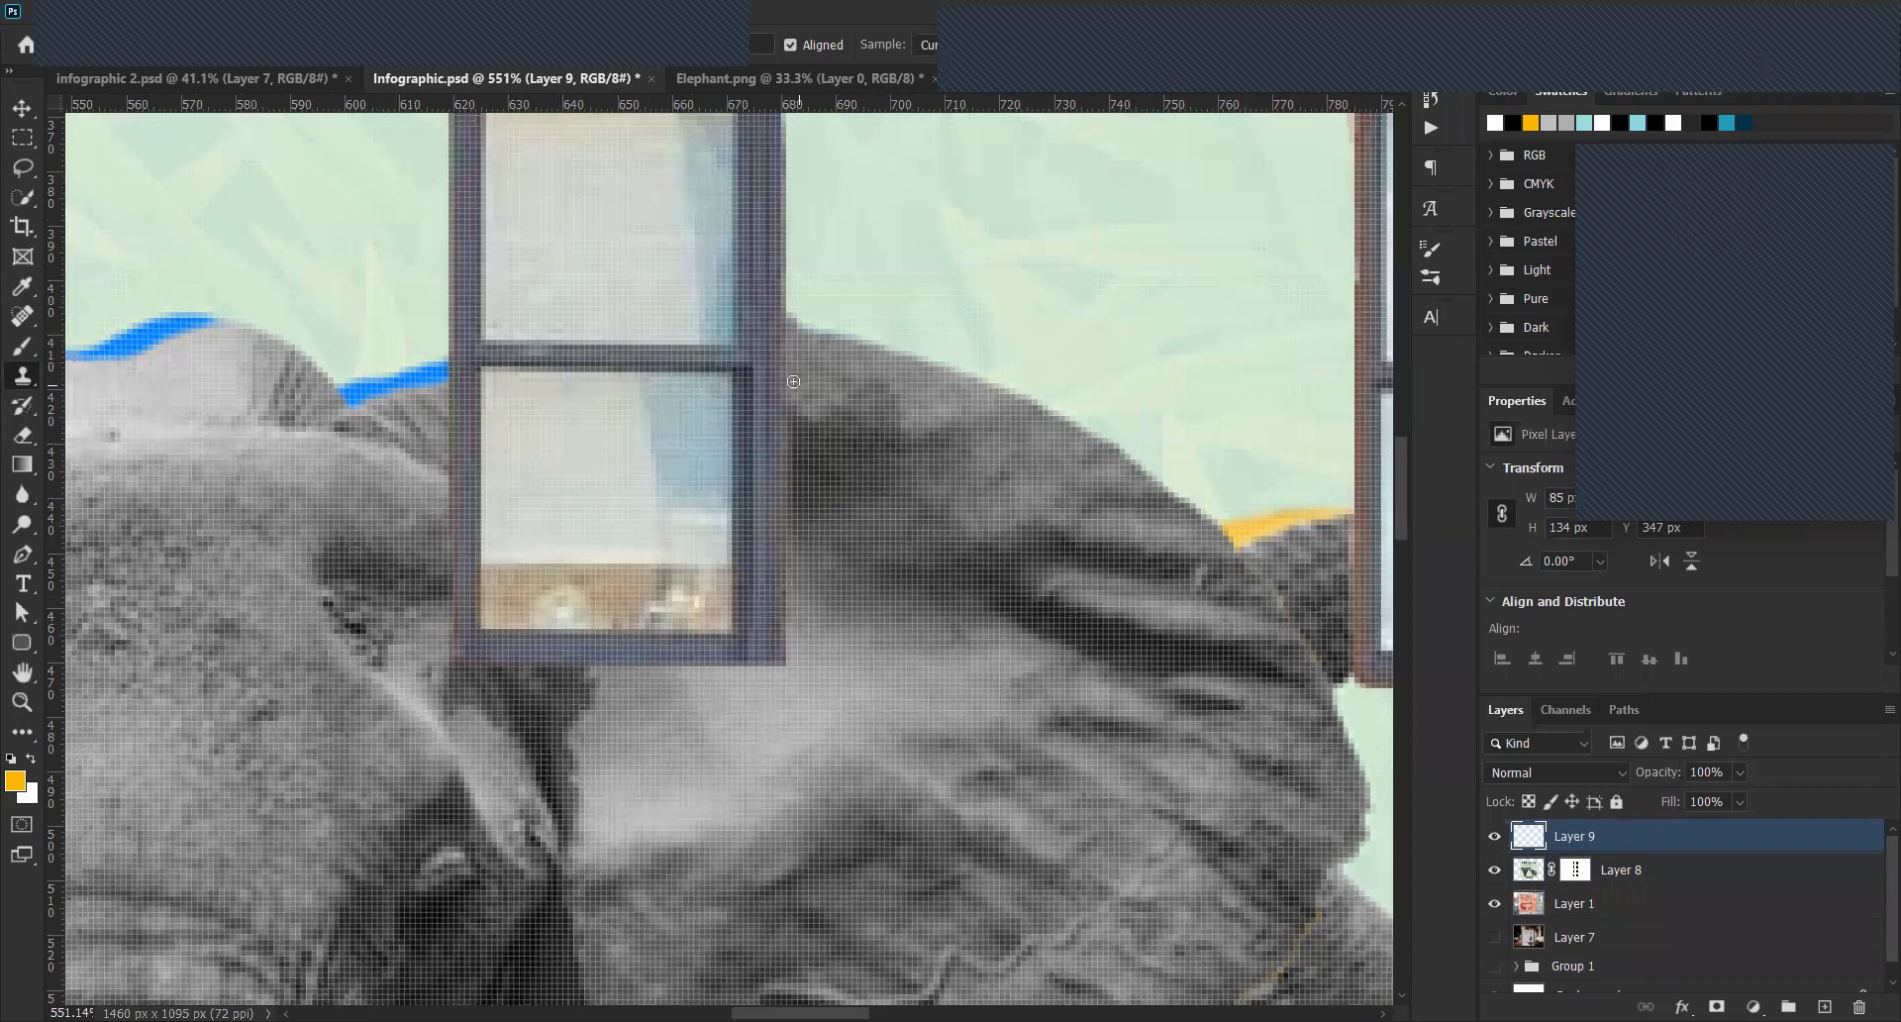
pyautogui.moveTo(790, 378)
pyautogui.mouseDown()
pyautogui.moveTo(783, 699)
pyautogui.moveTo(791, 585)
pyautogui.mouseUp()
# Resample Layer 8 and clone onto Layer 9 to even out the window's full right edge and lower-right corner.
pyautogui.click(1527, 872)
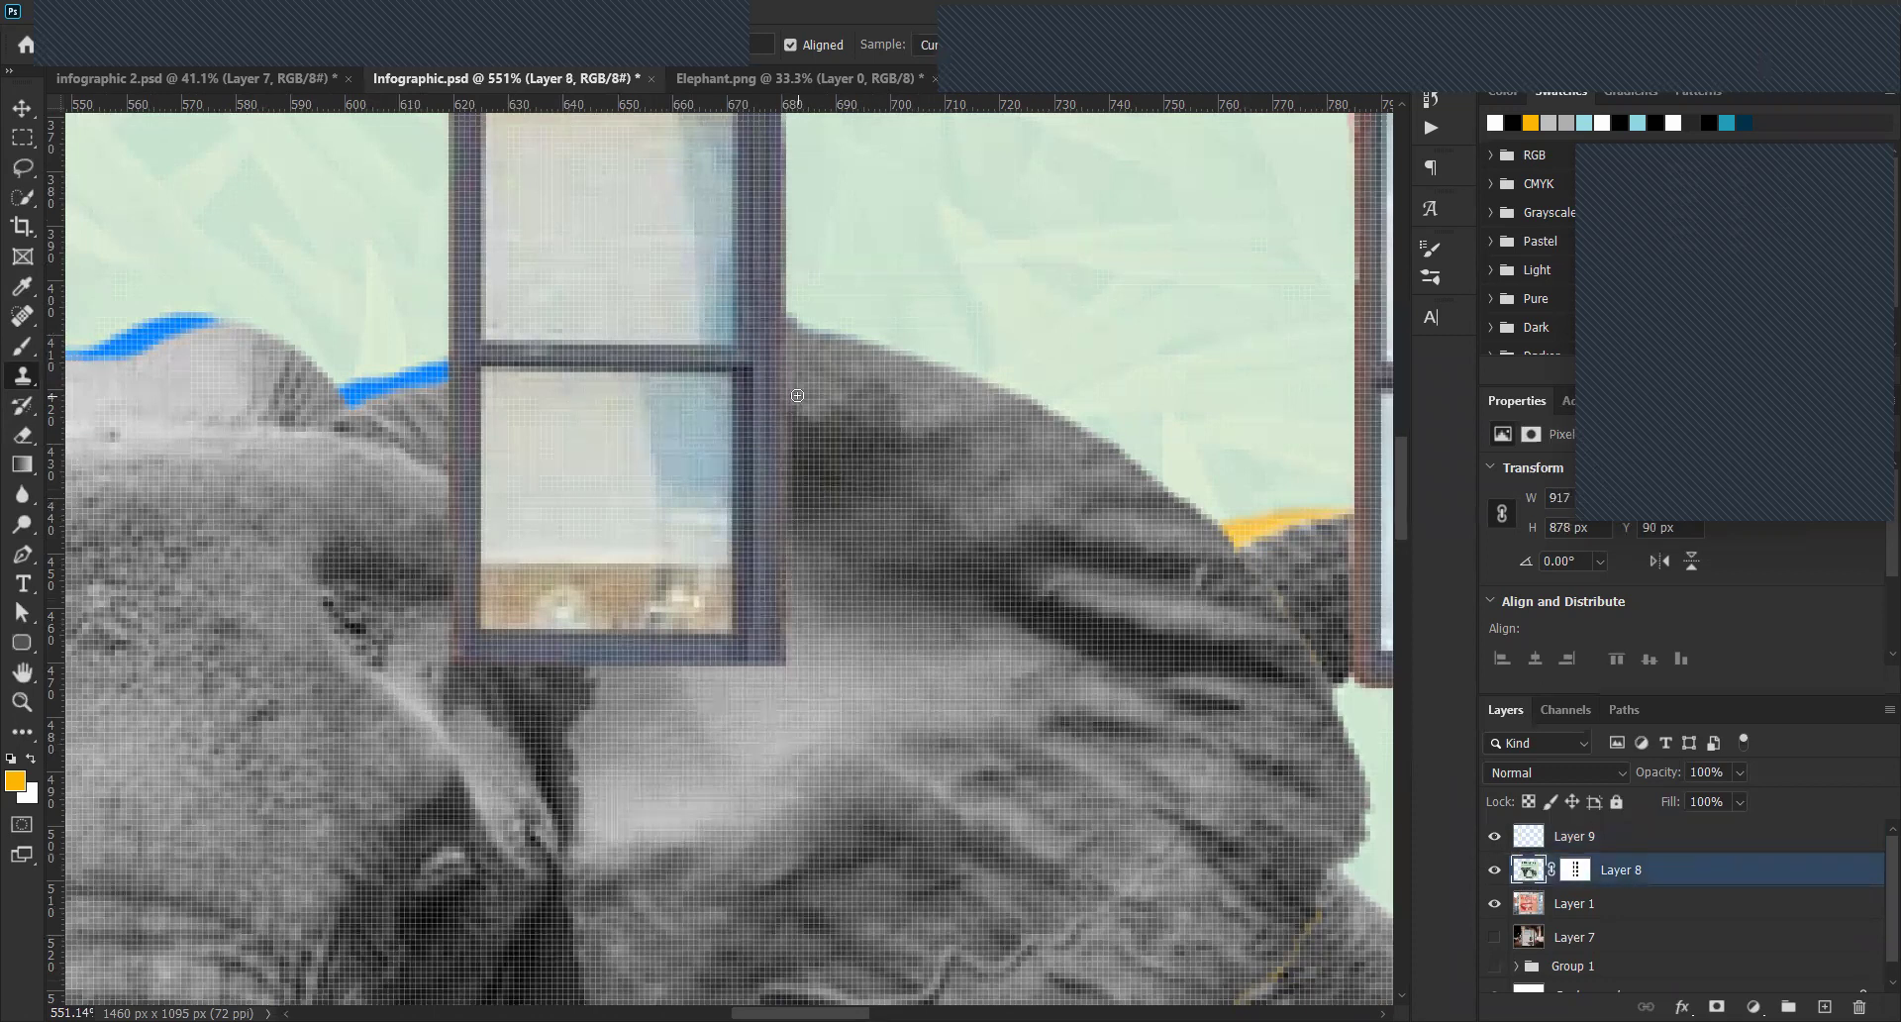
pyautogui.click(1534, 837)
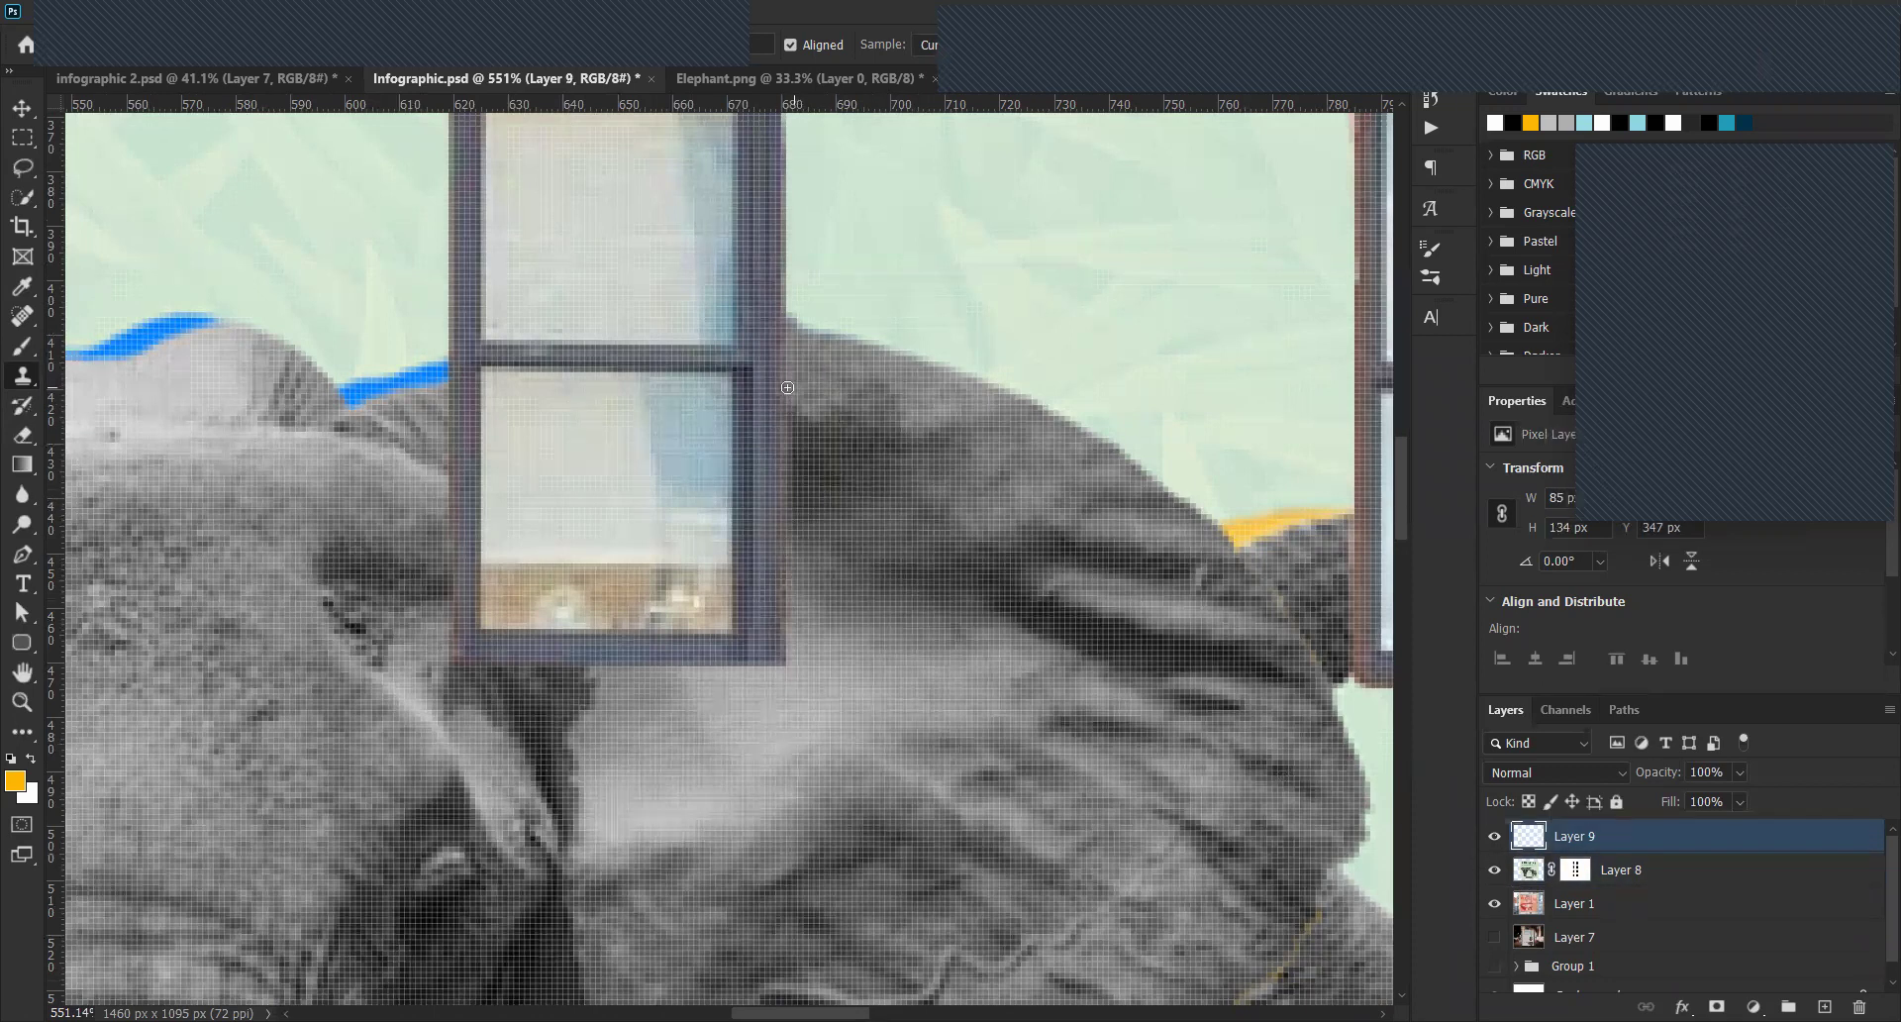
pyautogui.moveTo(787, 476)
pyautogui.mouseDown()
pyautogui.moveTo(779, 663)
pyautogui.moveTo(785, 208)
pyautogui.mouseUp()
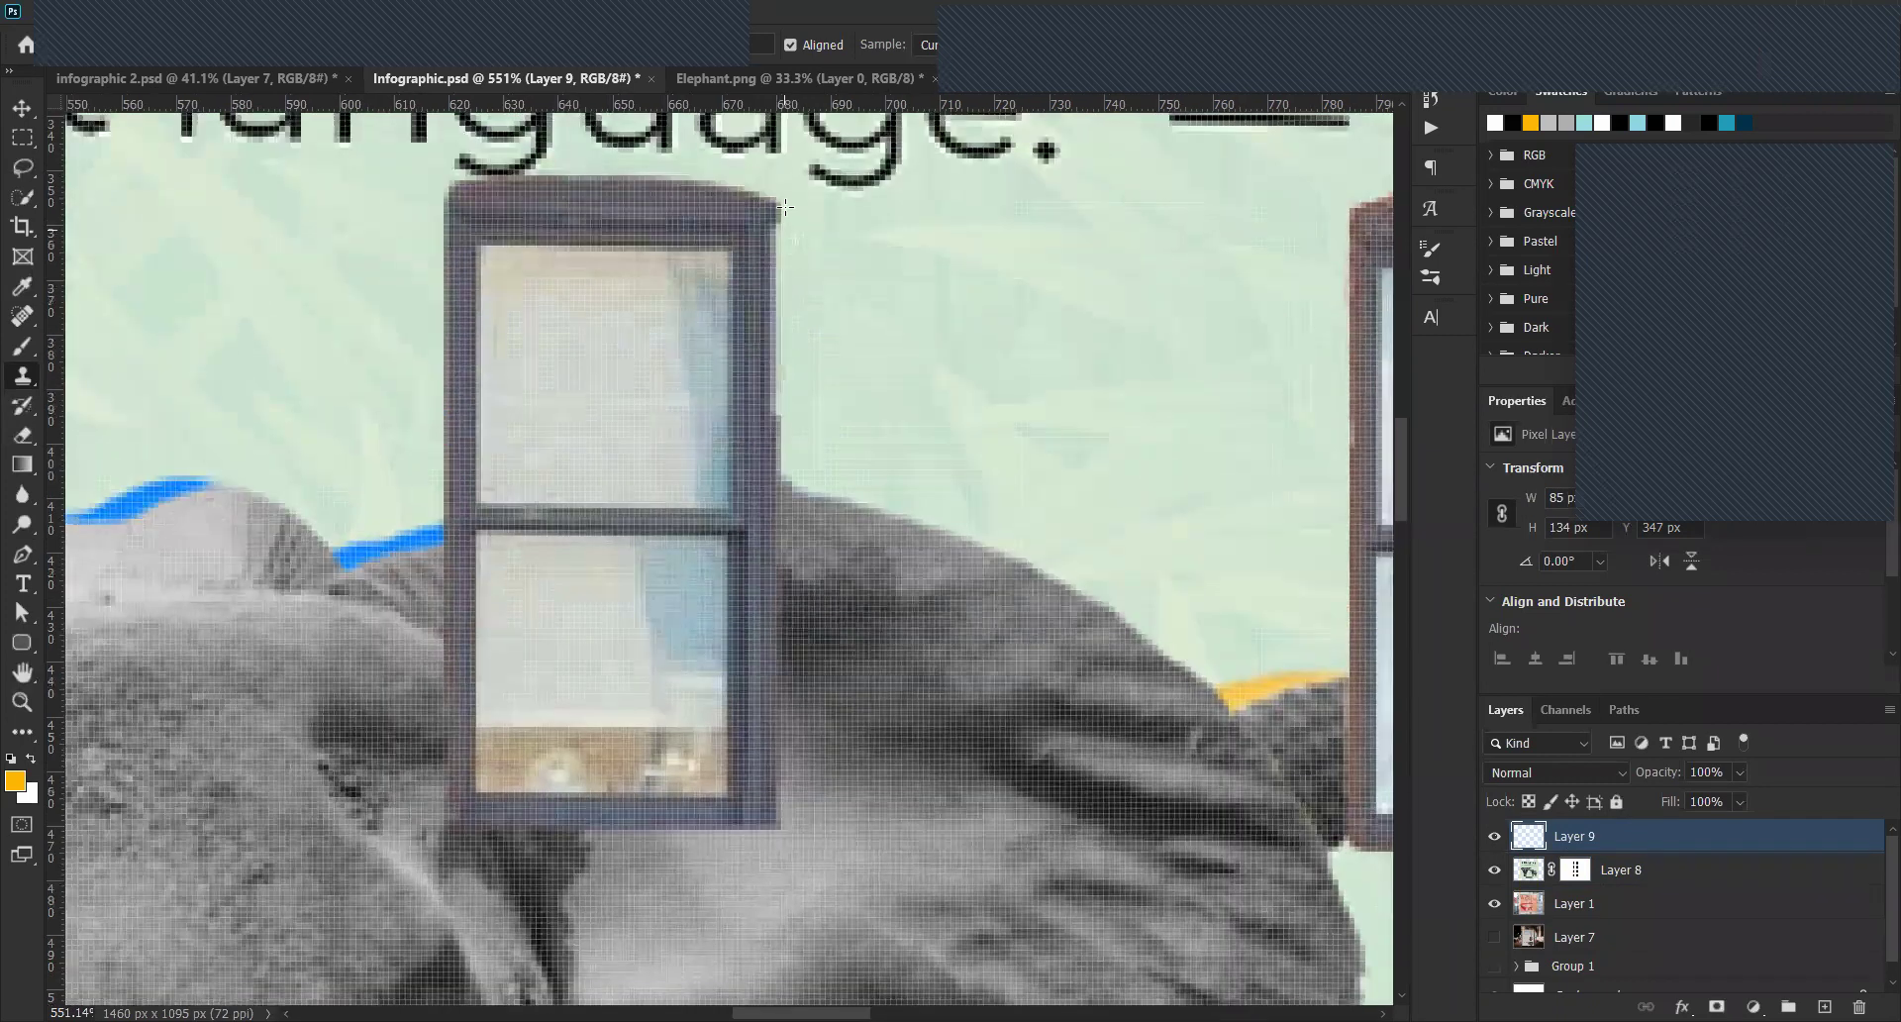
pyautogui.hotkey('ctrl', 'z')
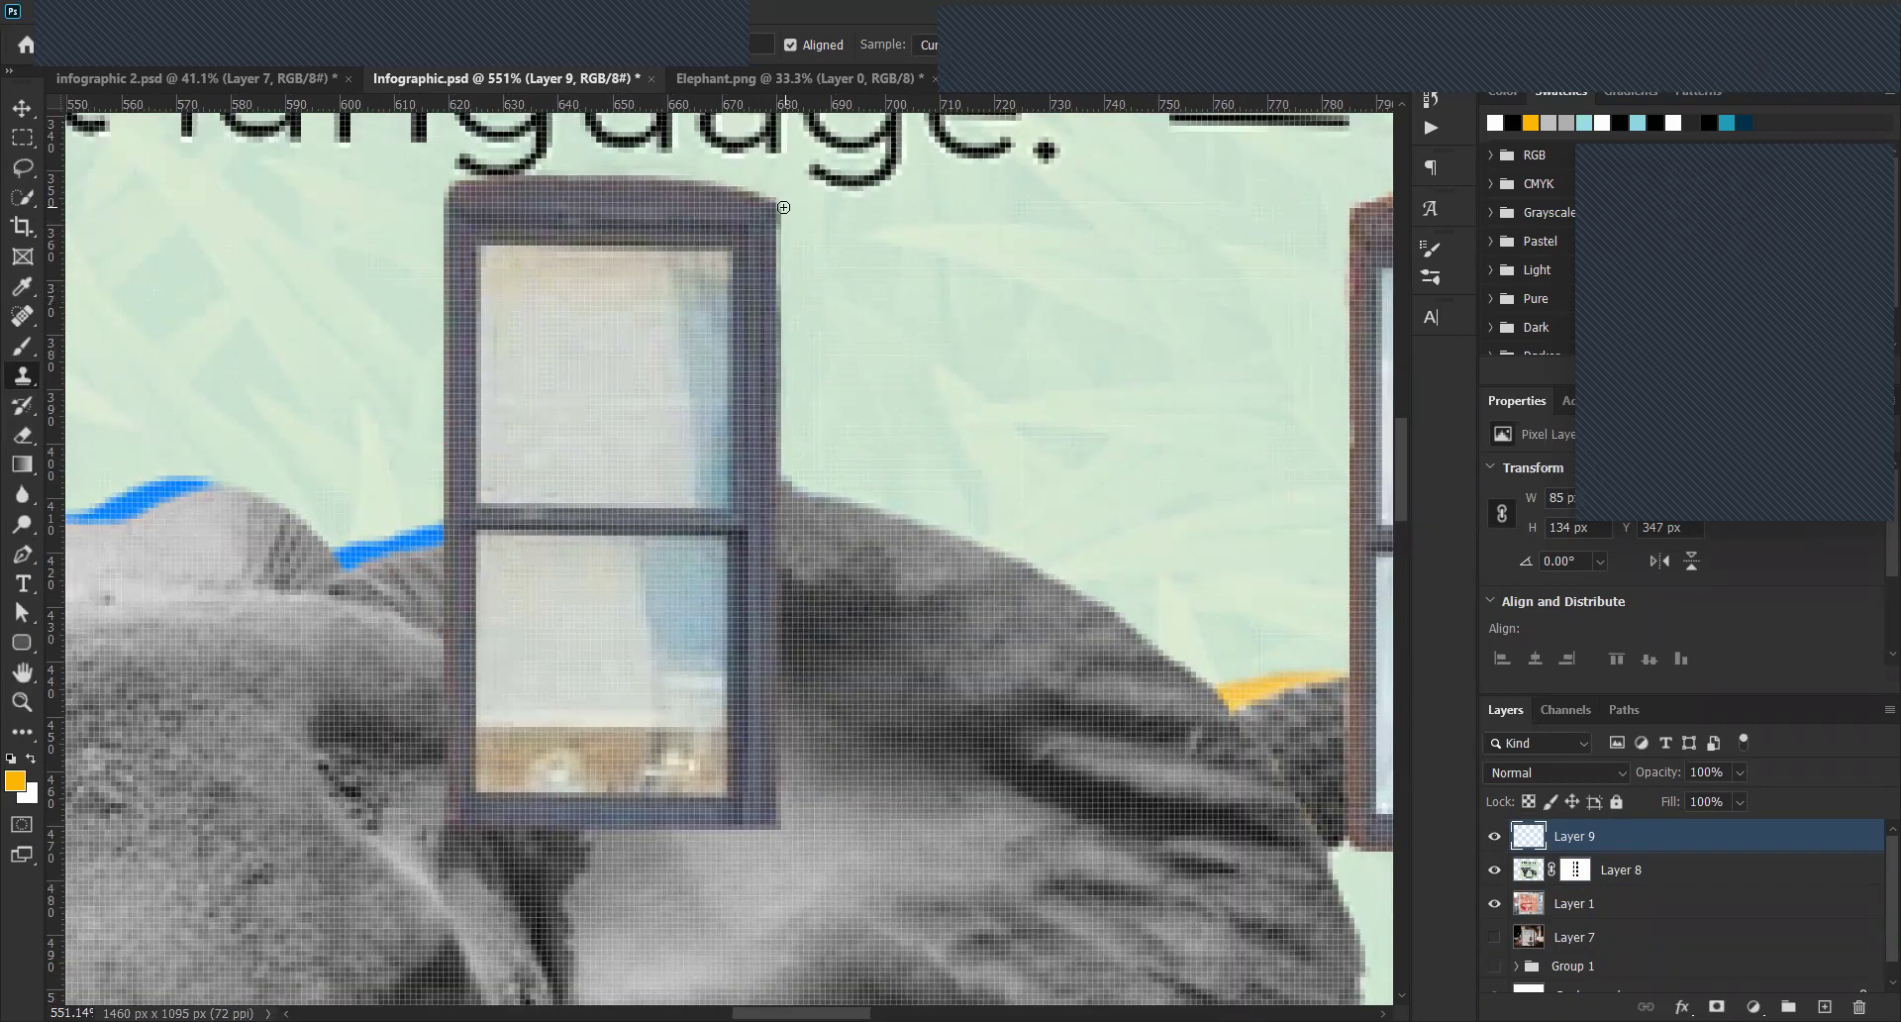
pyautogui.moveTo(782, 226)
pyautogui.mouseDown()
pyautogui.moveTo(781, 842)
pyautogui.moveTo(757, 830)
pyautogui.mouseUp()
pyautogui.moveTo(766, 832); pyautogui.dragTo(783, 820)
pyautogui.keyDown('alt'); pyautogui.click(778, 819); pyautogui.keyUp('alt')
pyautogui.click(780, 799)
pyautogui.moveTo(795, 421); pyautogui.dragTo(833, 255)
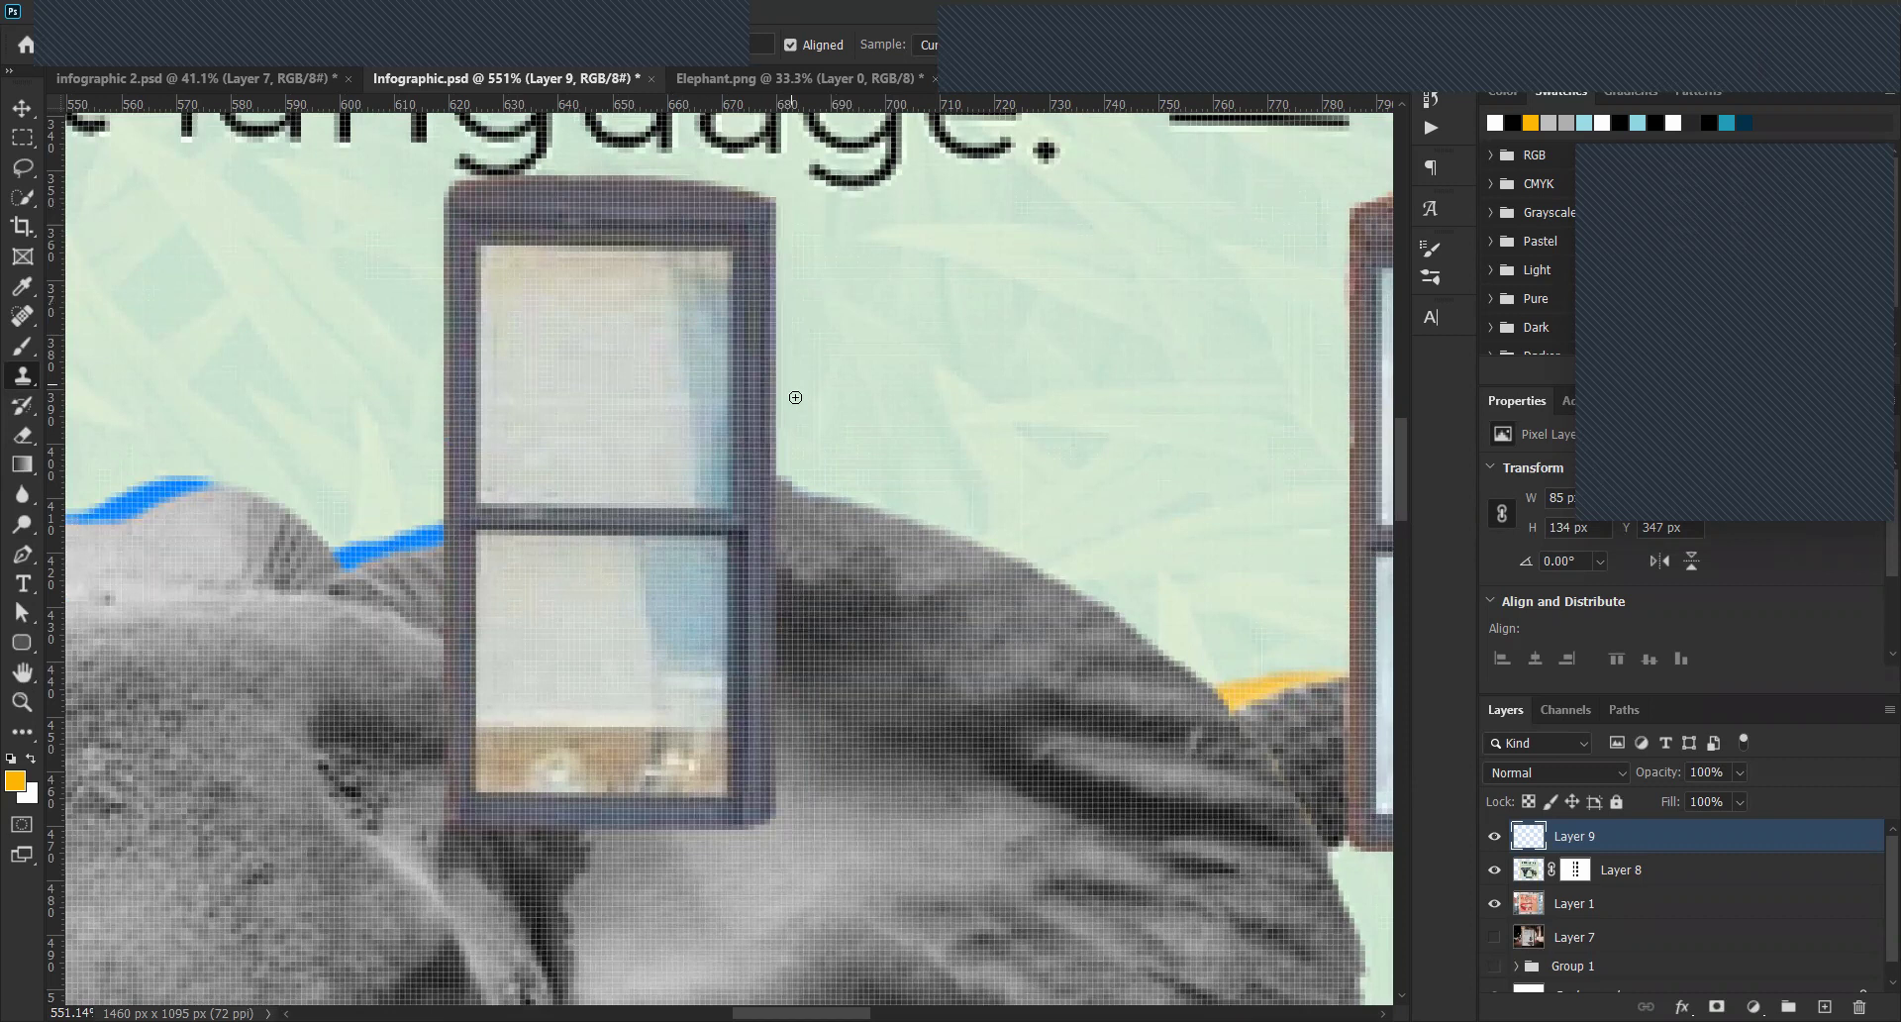
# Select Layer 8 as the source for cloning around the lowest window beside the small elephant's front leg.
pyautogui.scroll(-6, 766, 797)
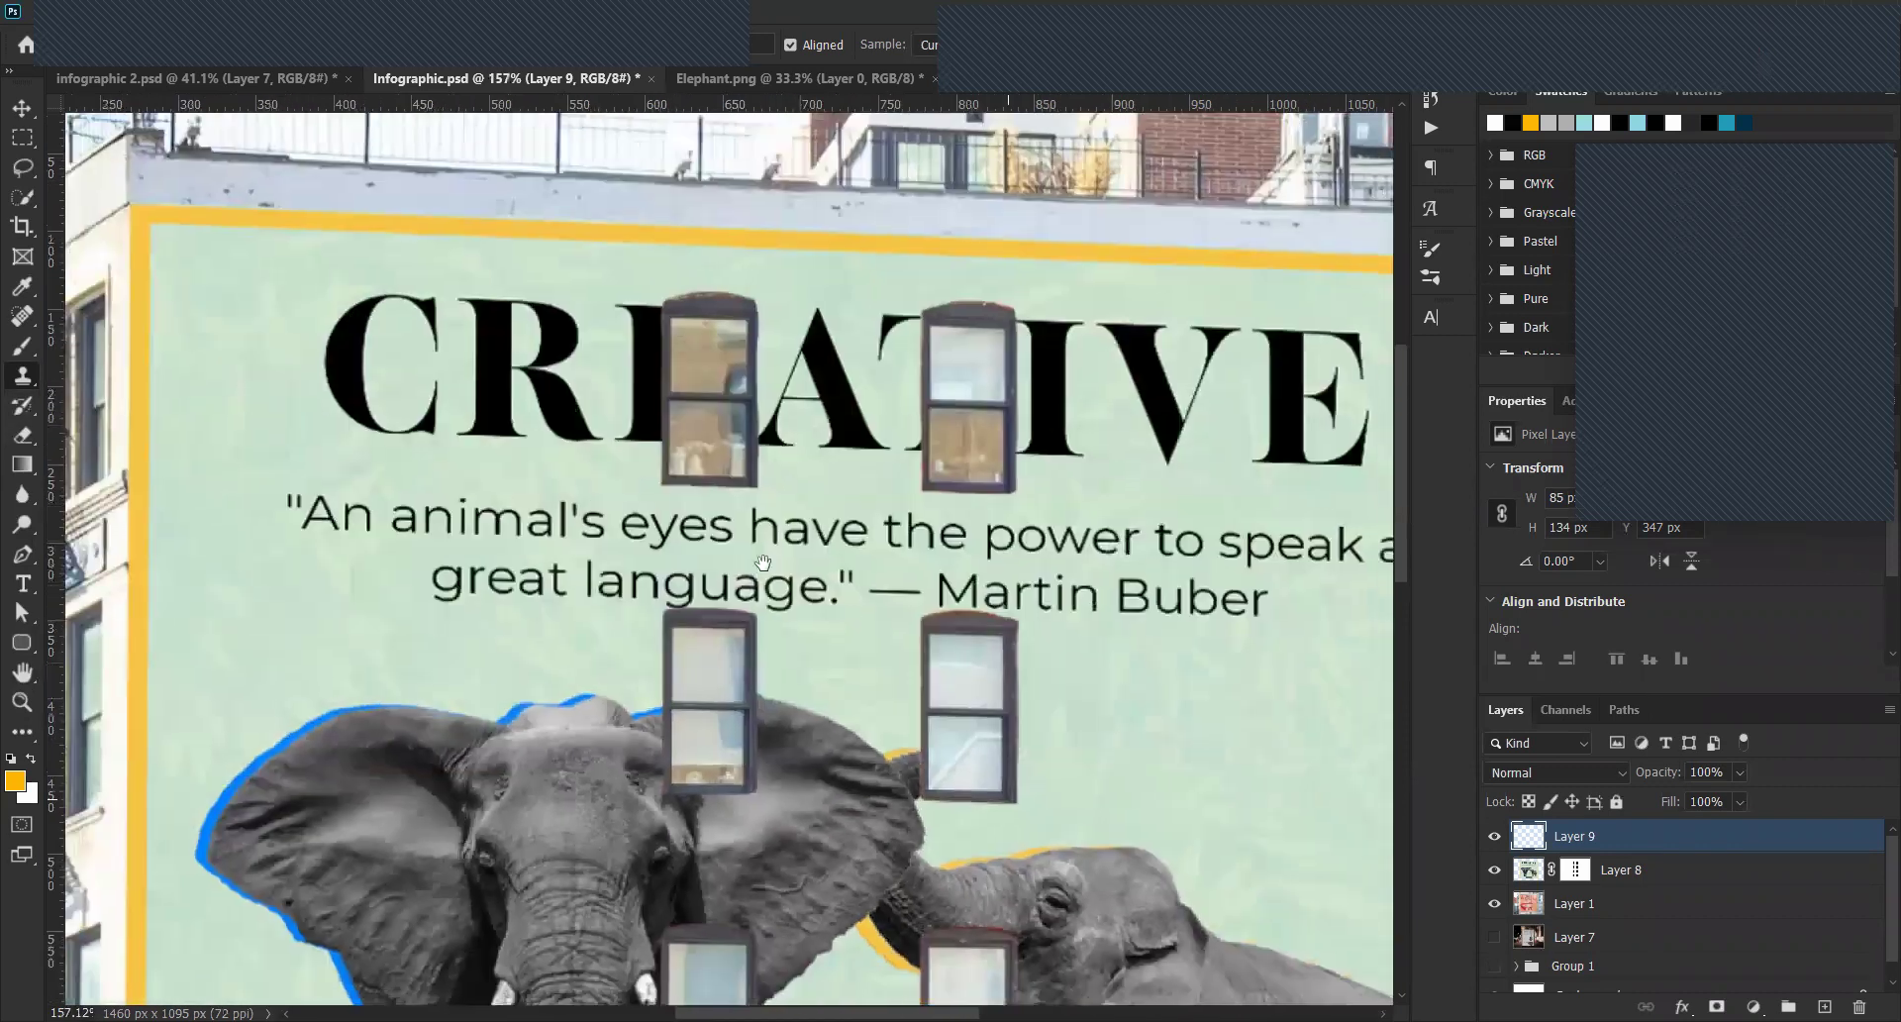
pyautogui.moveTo(1008, 797); pyautogui.dragTo(433, 573)
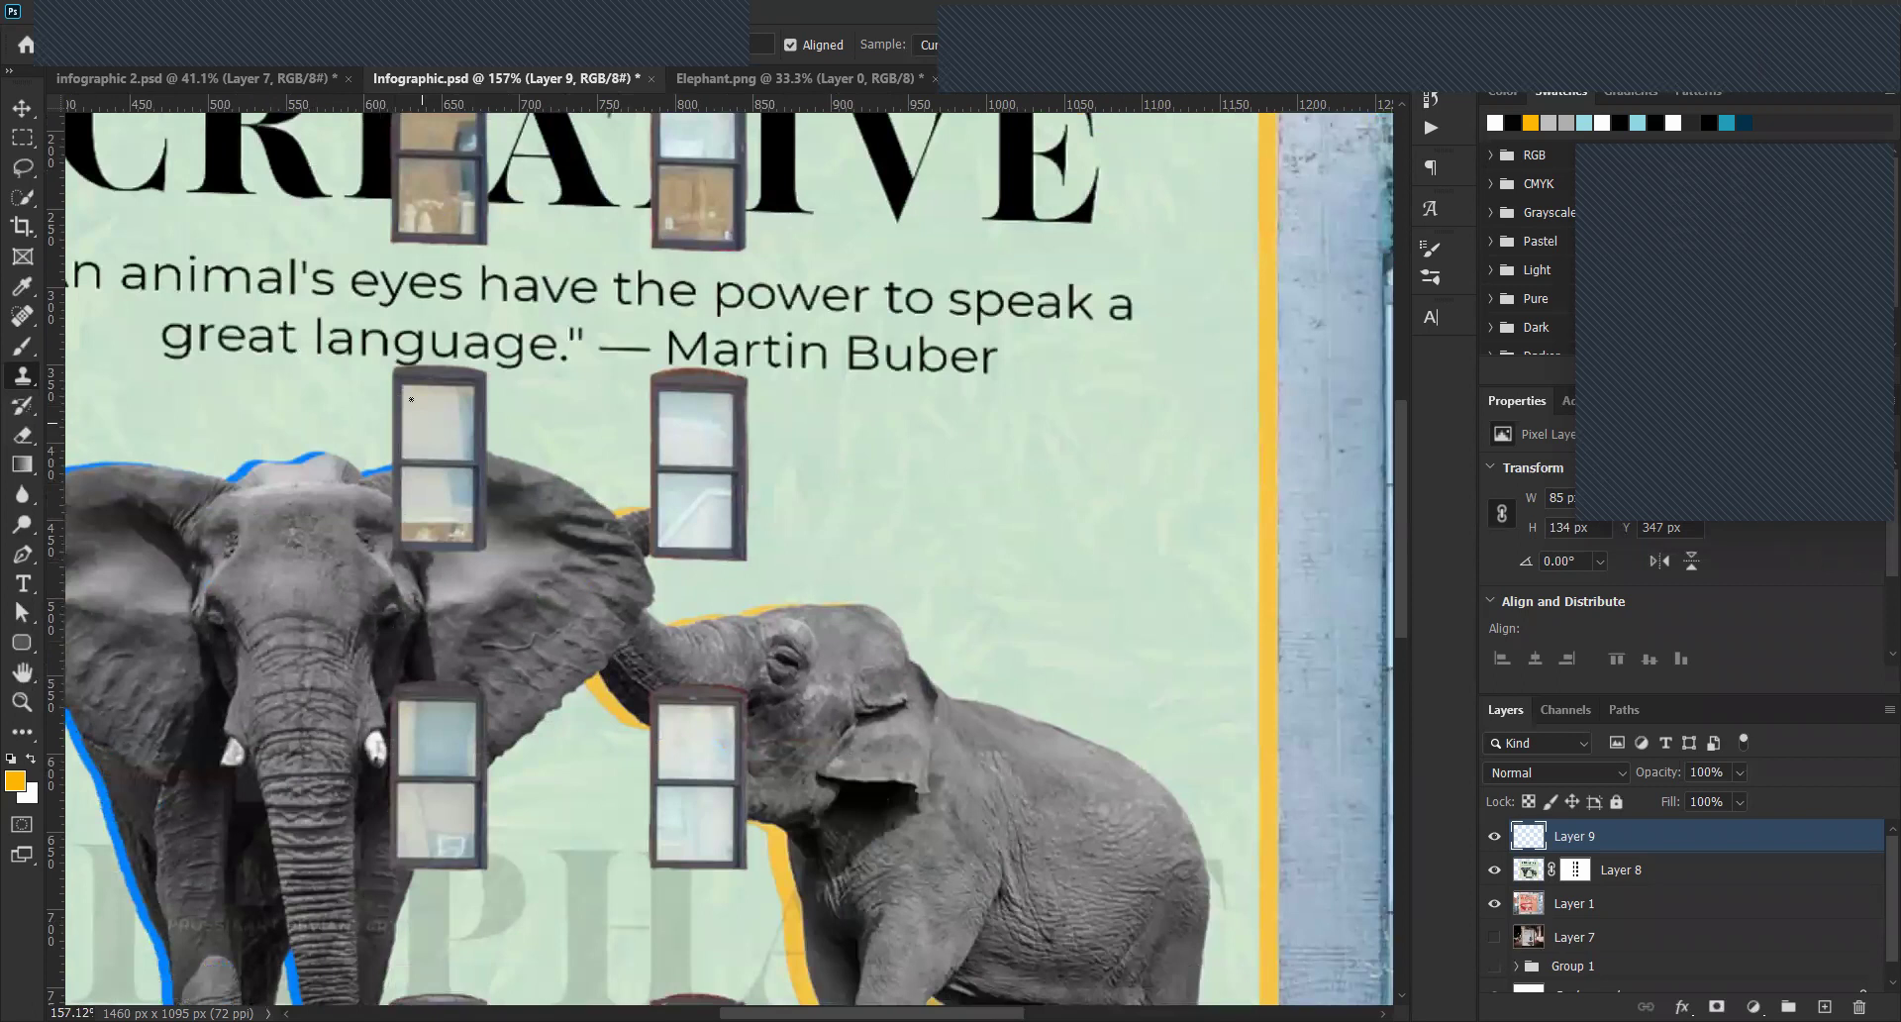
pyautogui.scroll(-6, 912, 488)
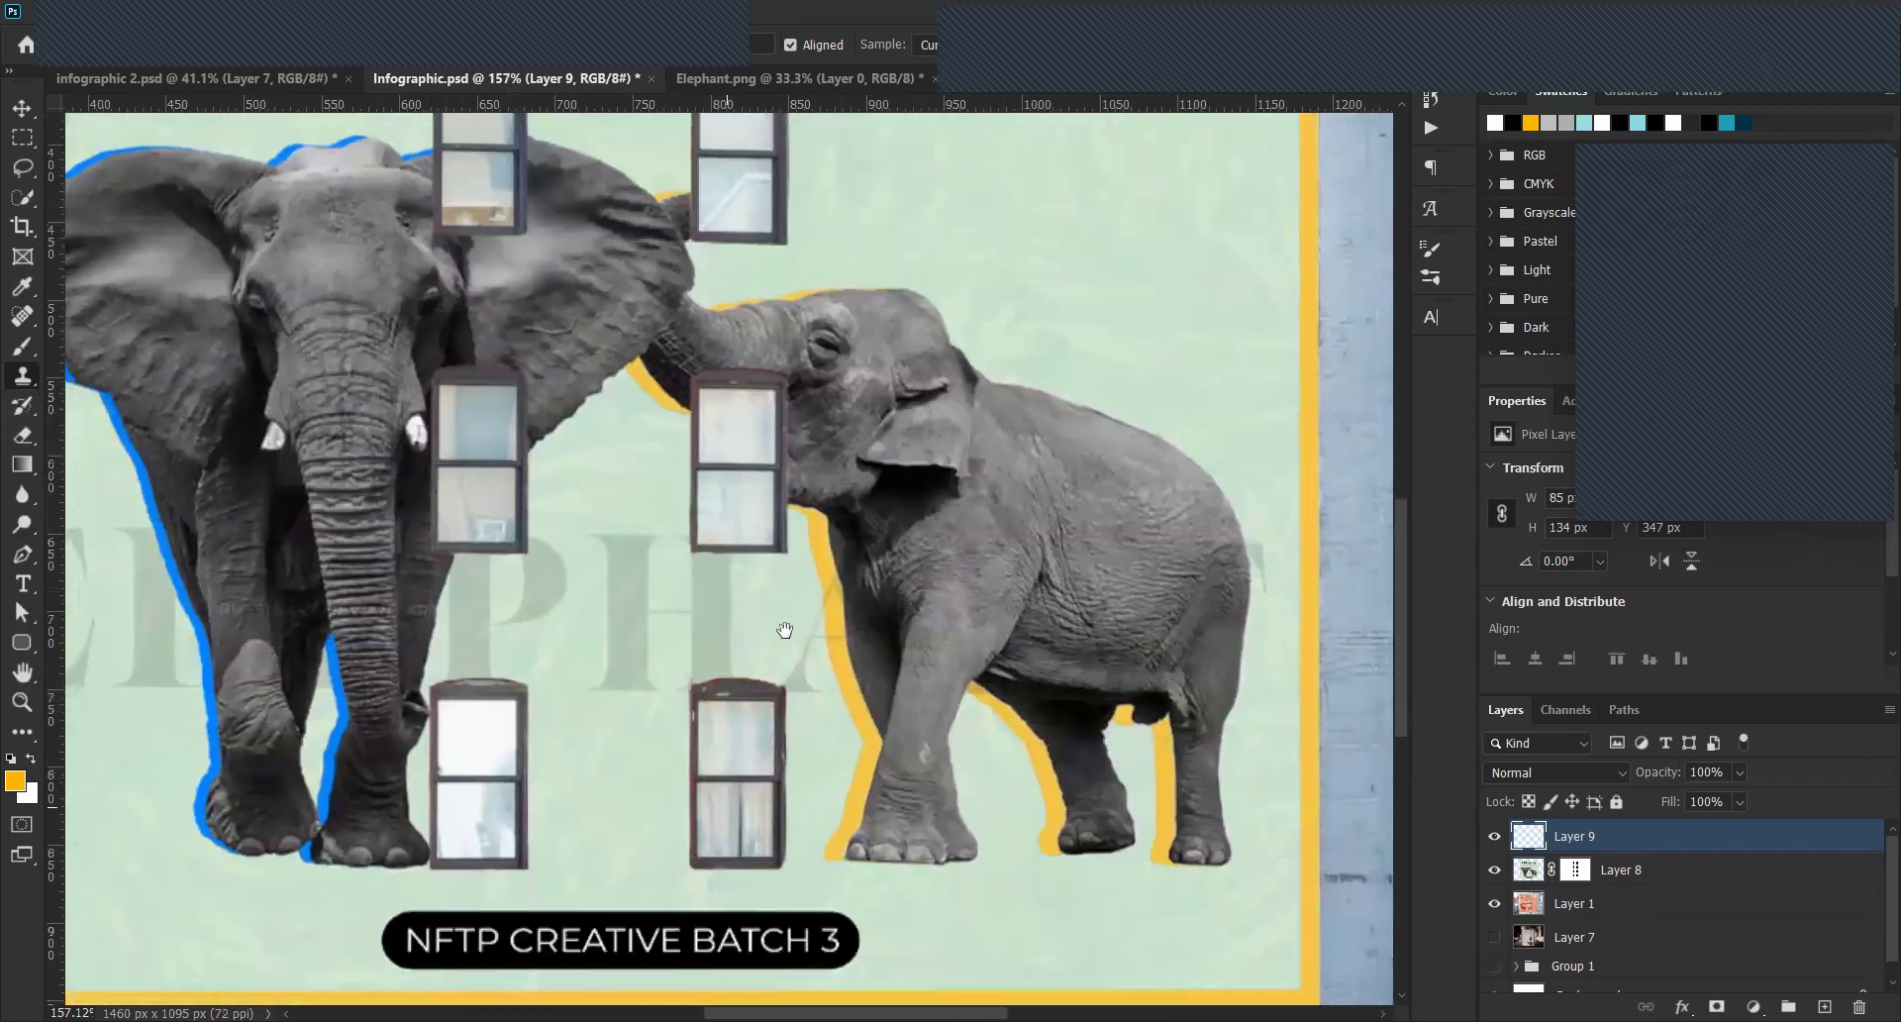
pyautogui.hscroll(-2, 785, 628)
pyautogui.scroll(5, 754, 629)
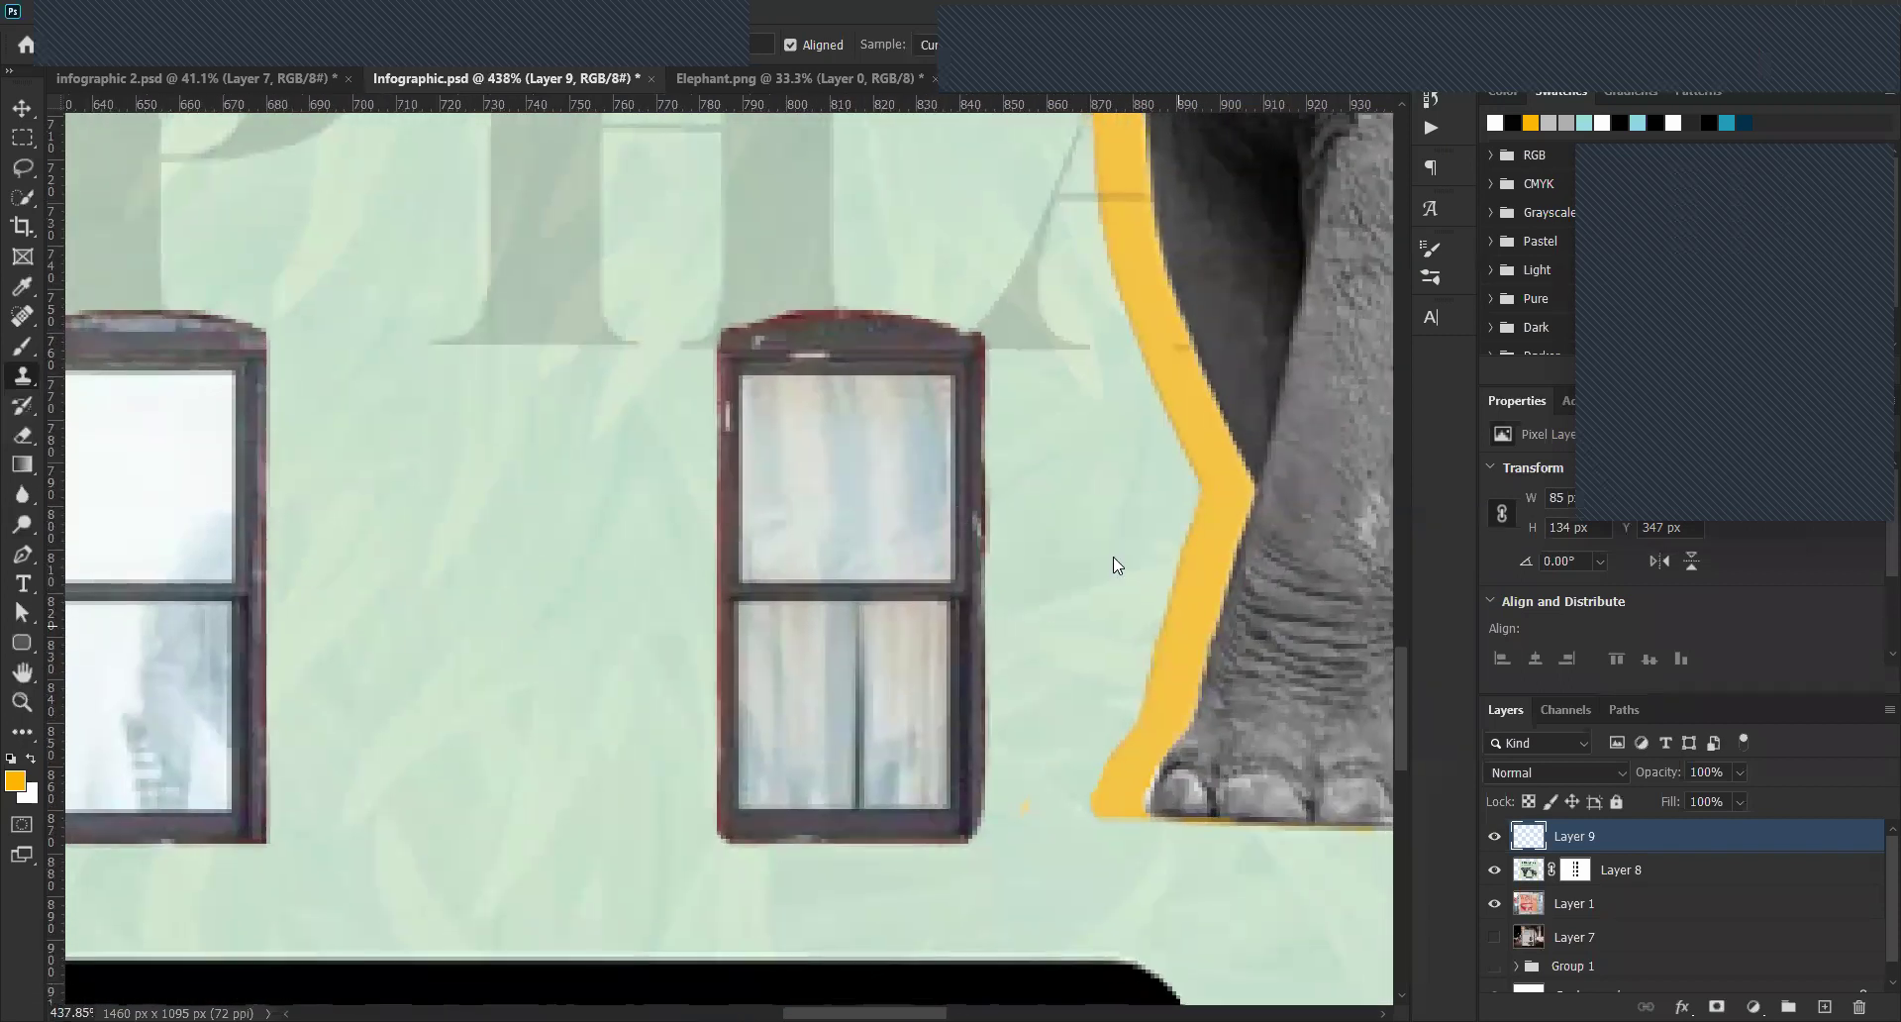
pyautogui.click(1531, 873)
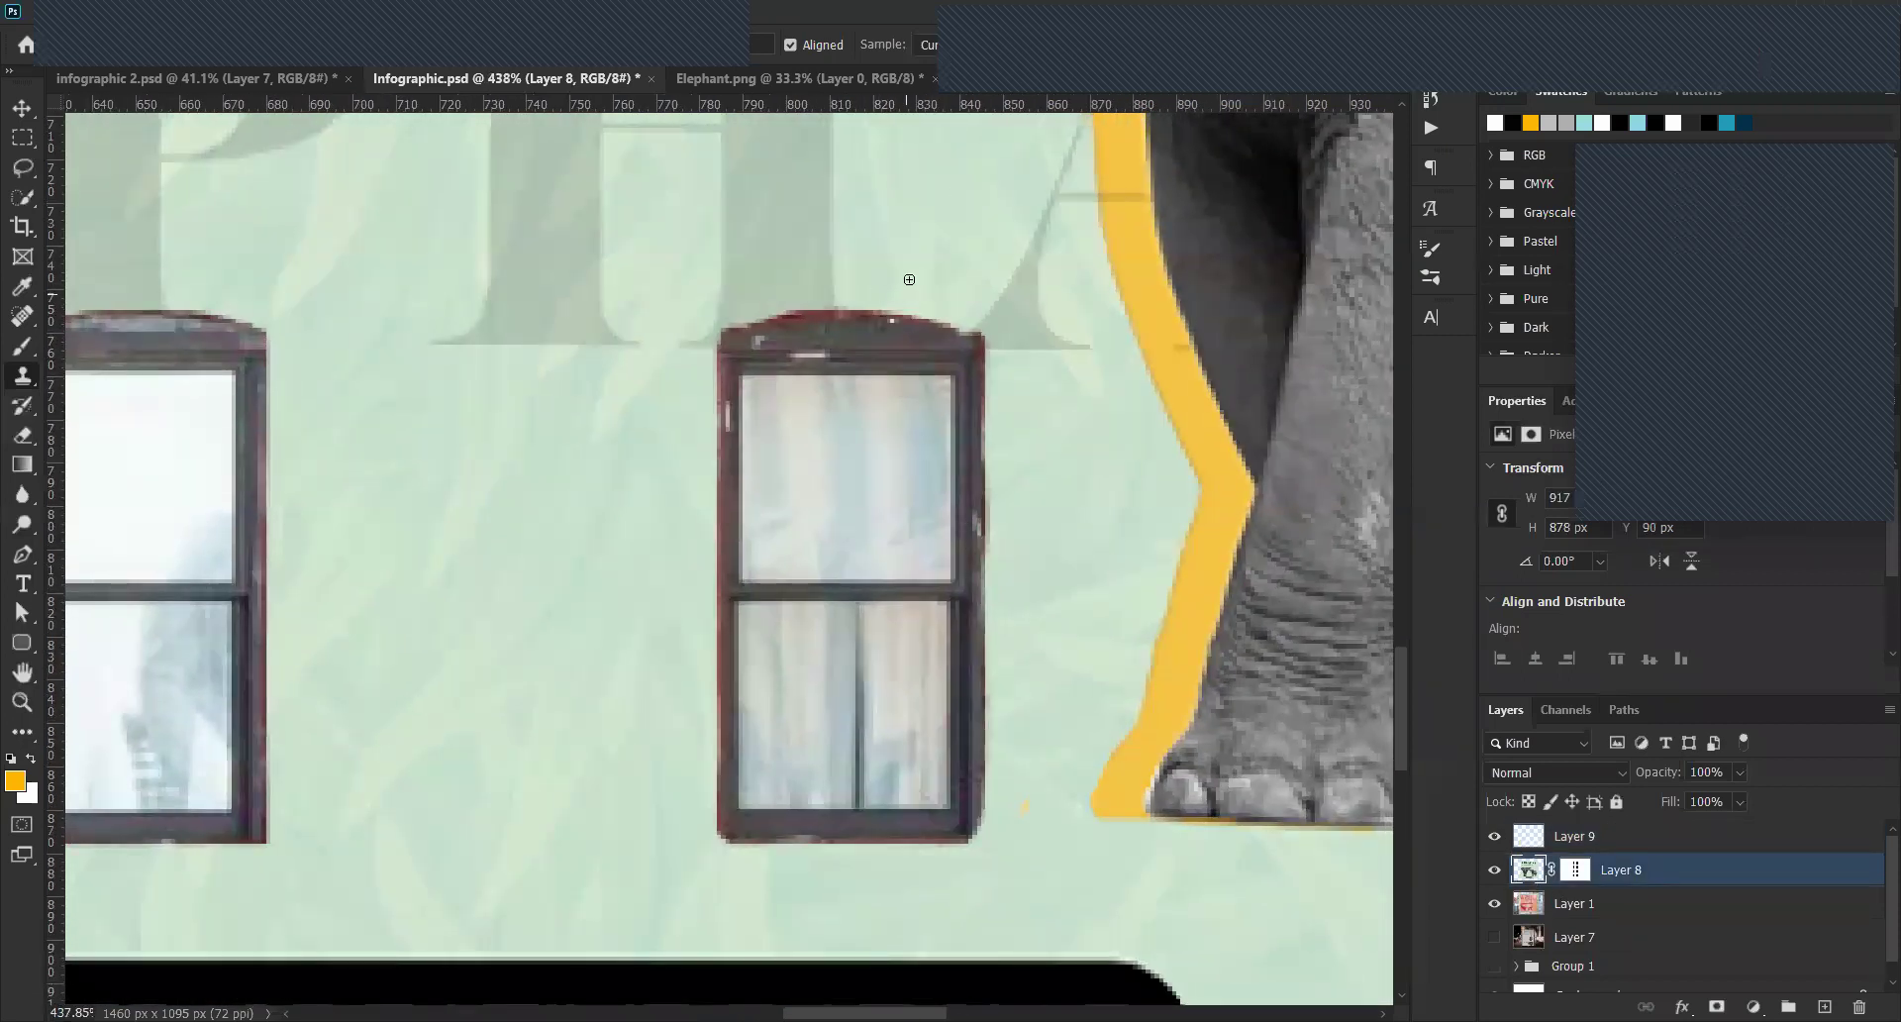
pyautogui.scroll(3, 880, 301)
pyautogui.scroll(-3, 917, 198)
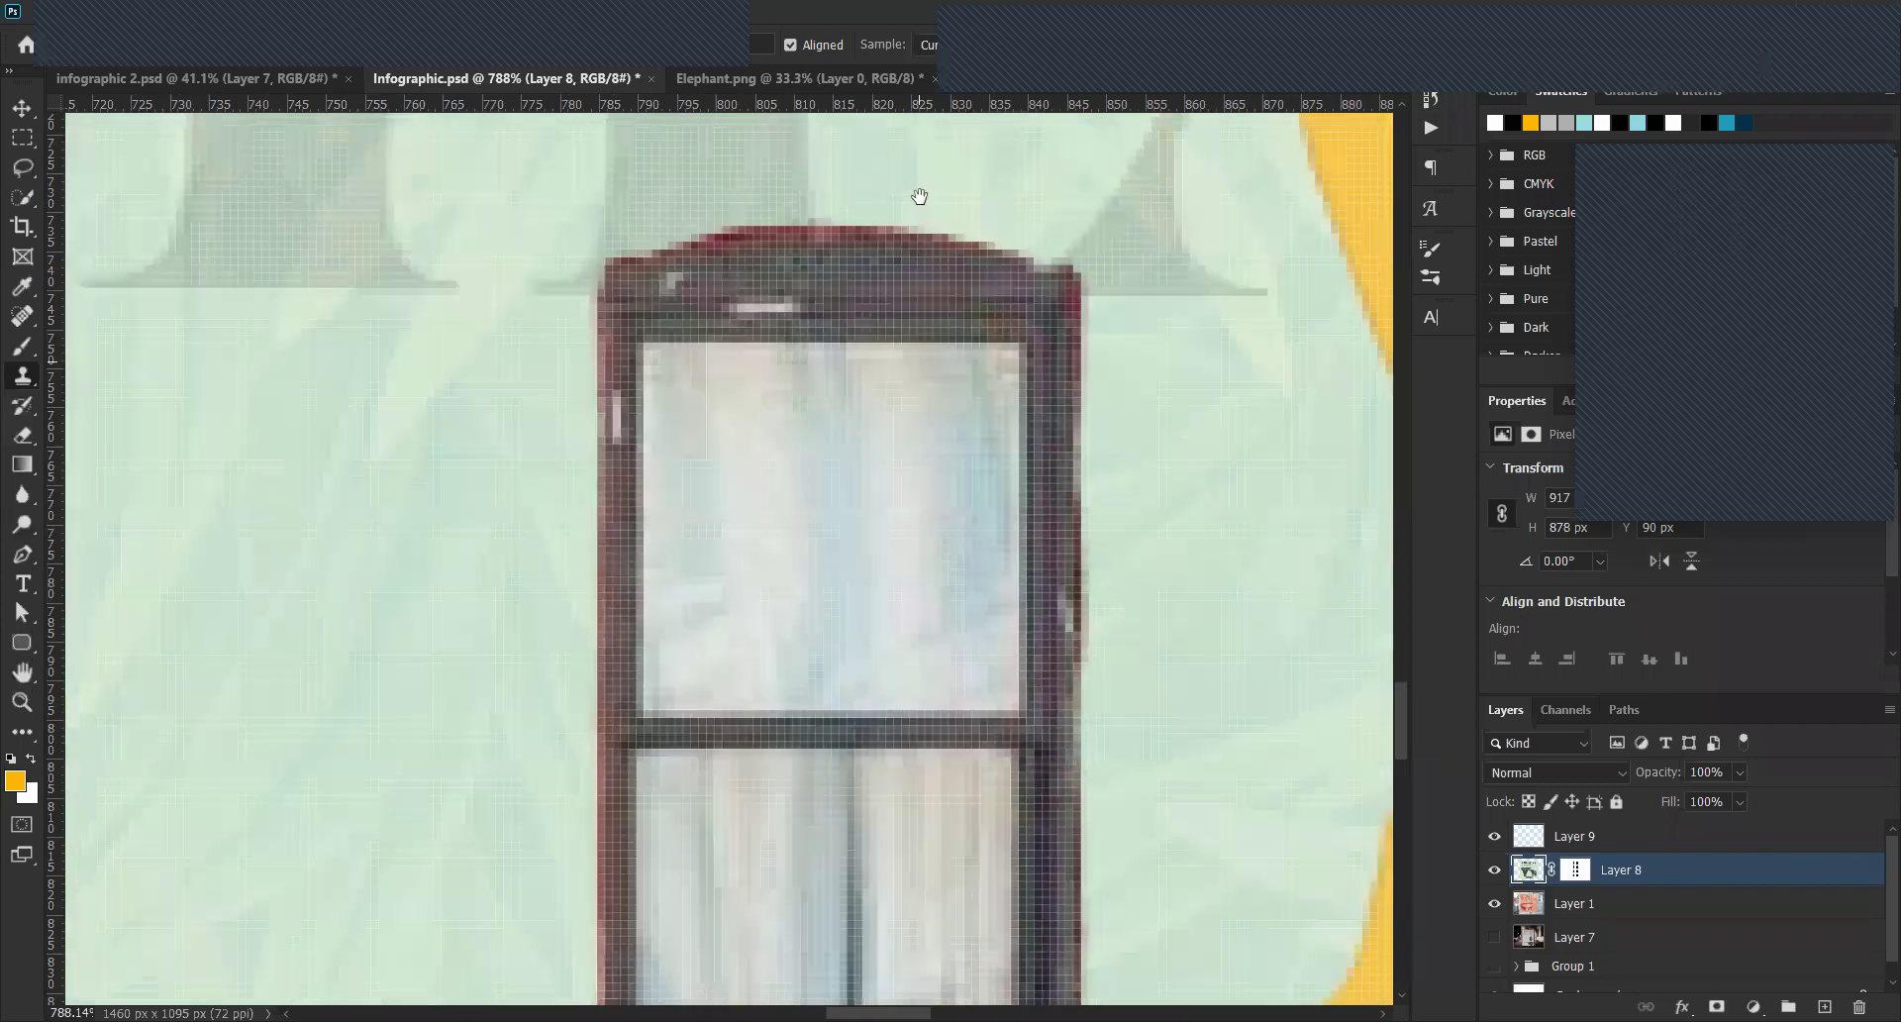
pyautogui.moveTo(840, 292); pyautogui.dragTo(818, 321)
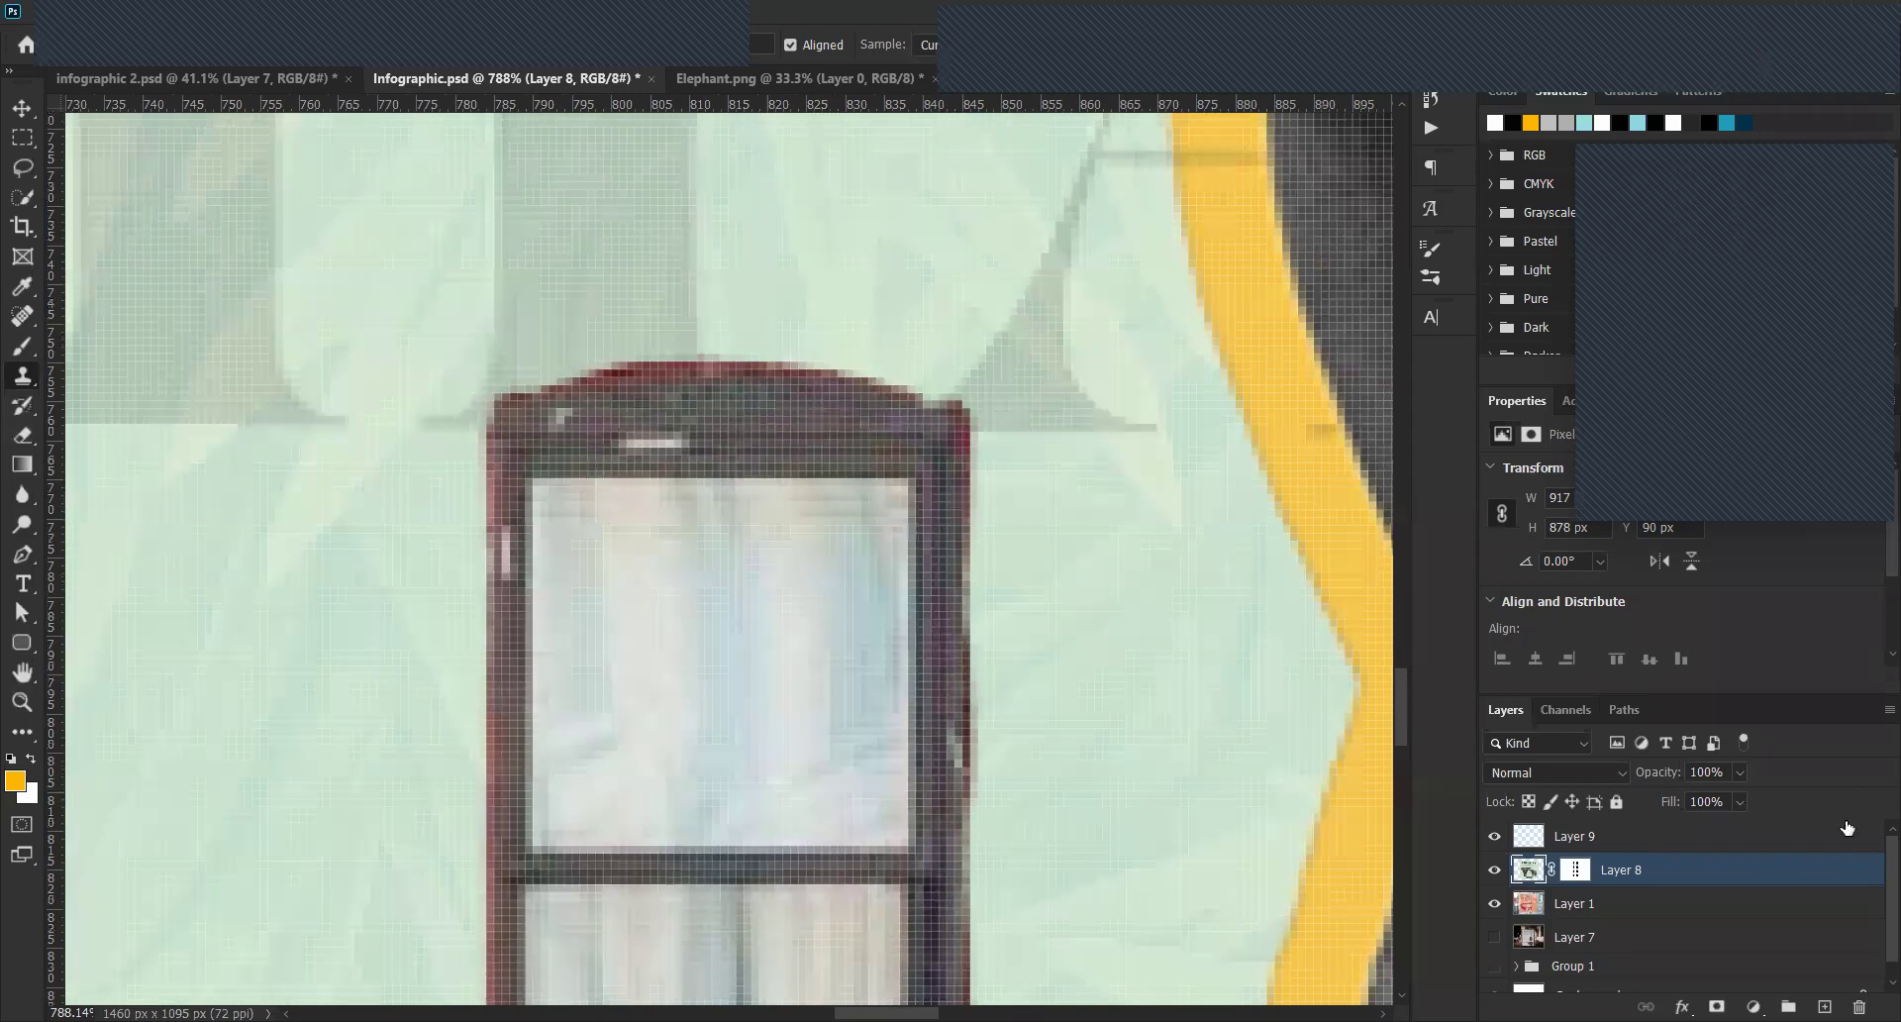
# Clone the green background onto Layer 9 over the reddish rim of the curtained window's arched top and upper-left corner.
pyautogui.click(1530, 835)
pyautogui.moveTo(840, 374)
pyautogui.mouseDown()
pyautogui.moveTo(633, 362)
pyautogui.moveTo(490, 386)
pyautogui.mouseUp()
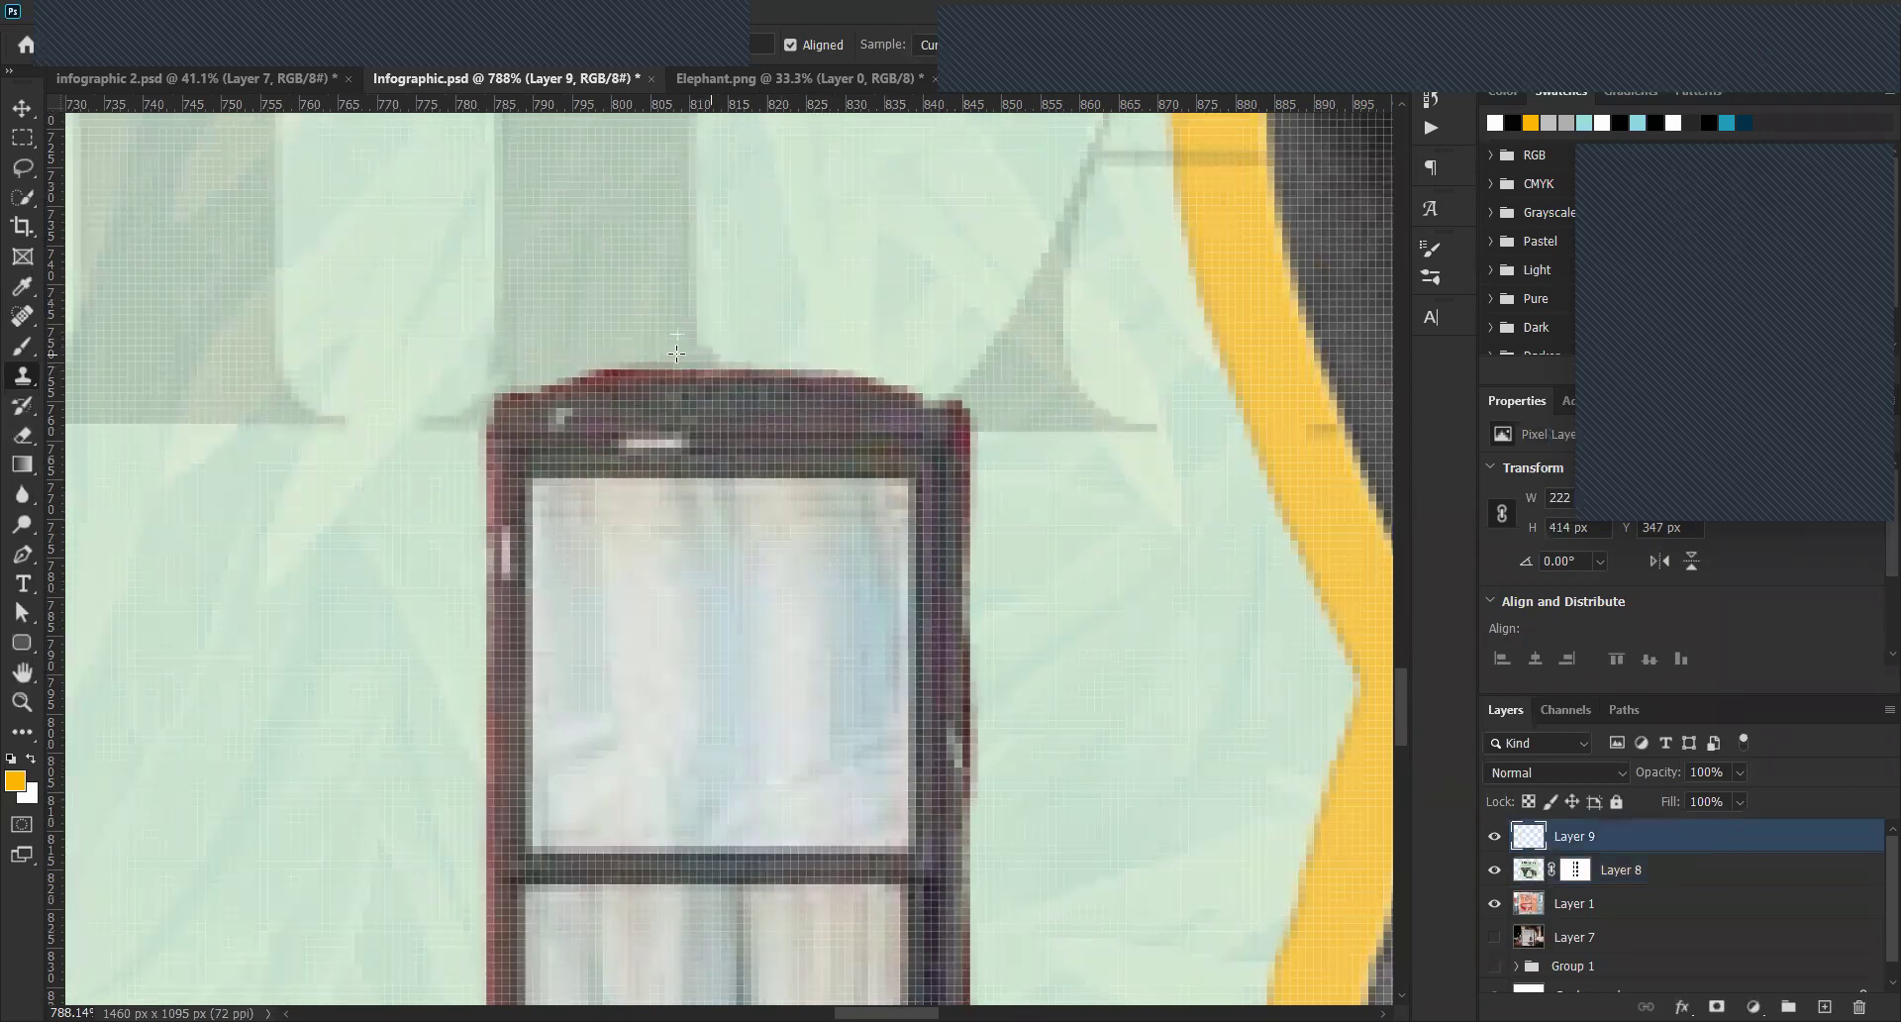
pyautogui.moveTo(650, 364)
pyautogui.mouseDown()
pyautogui.moveTo(815, 369)
pyautogui.moveTo(619, 363)
pyautogui.mouseUp()
pyautogui.moveTo(472, 397)
pyautogui.mouseDown()
pyautogui.moveTo(630, 355)
pyautogui.moveTo(468, 406)
pyautogui.moveTo(833, 381)
pyautogui.moveTo(766, 358)
pyautogui.moveTo(472, 419)
pyautogui.mouseUp()
pyautogui.keyDown('alt'); pyautogui.click(564, 374); pyautogui.keyUp('alt')
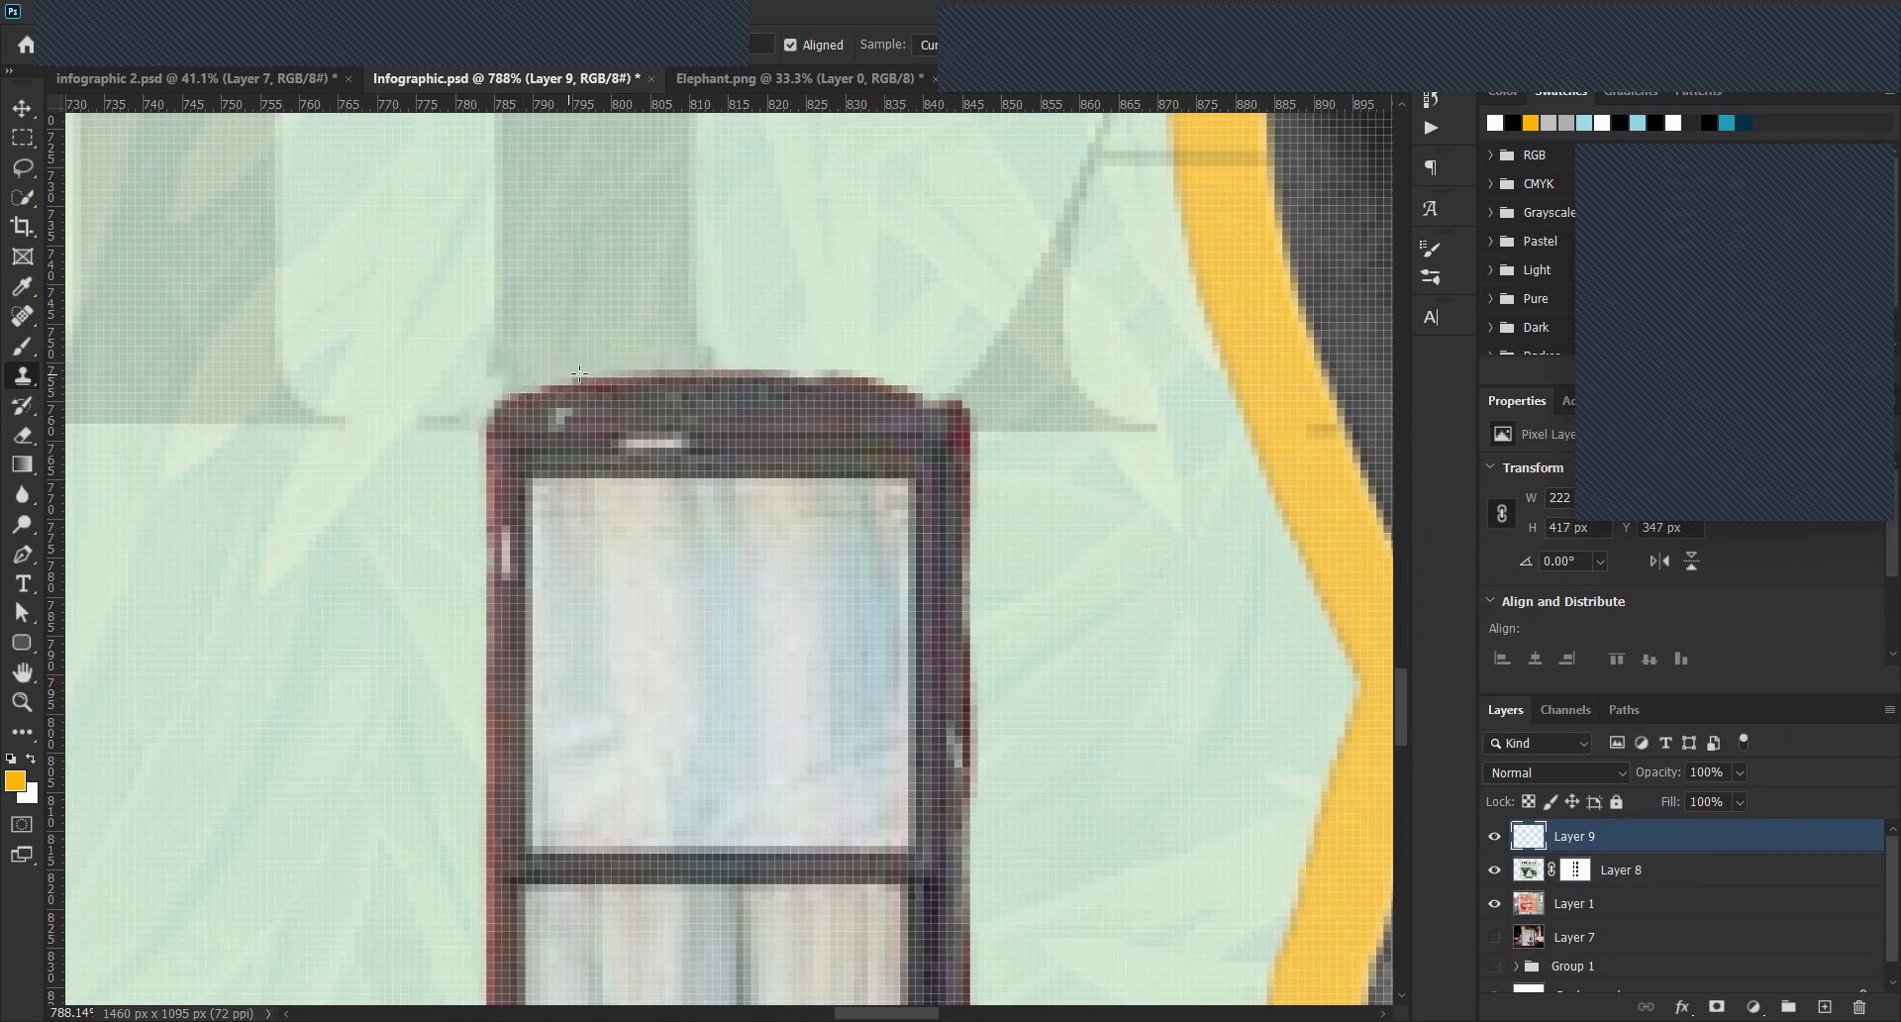
pyautogui.moveTo(676, 363)
pyautogui.mouseDown()
pyautogui.moveTo(906, 375)
pyautogui.moveTo(969, 401)
pyautogui.moveTo(906, 345)
pyautogui.mouseUp()
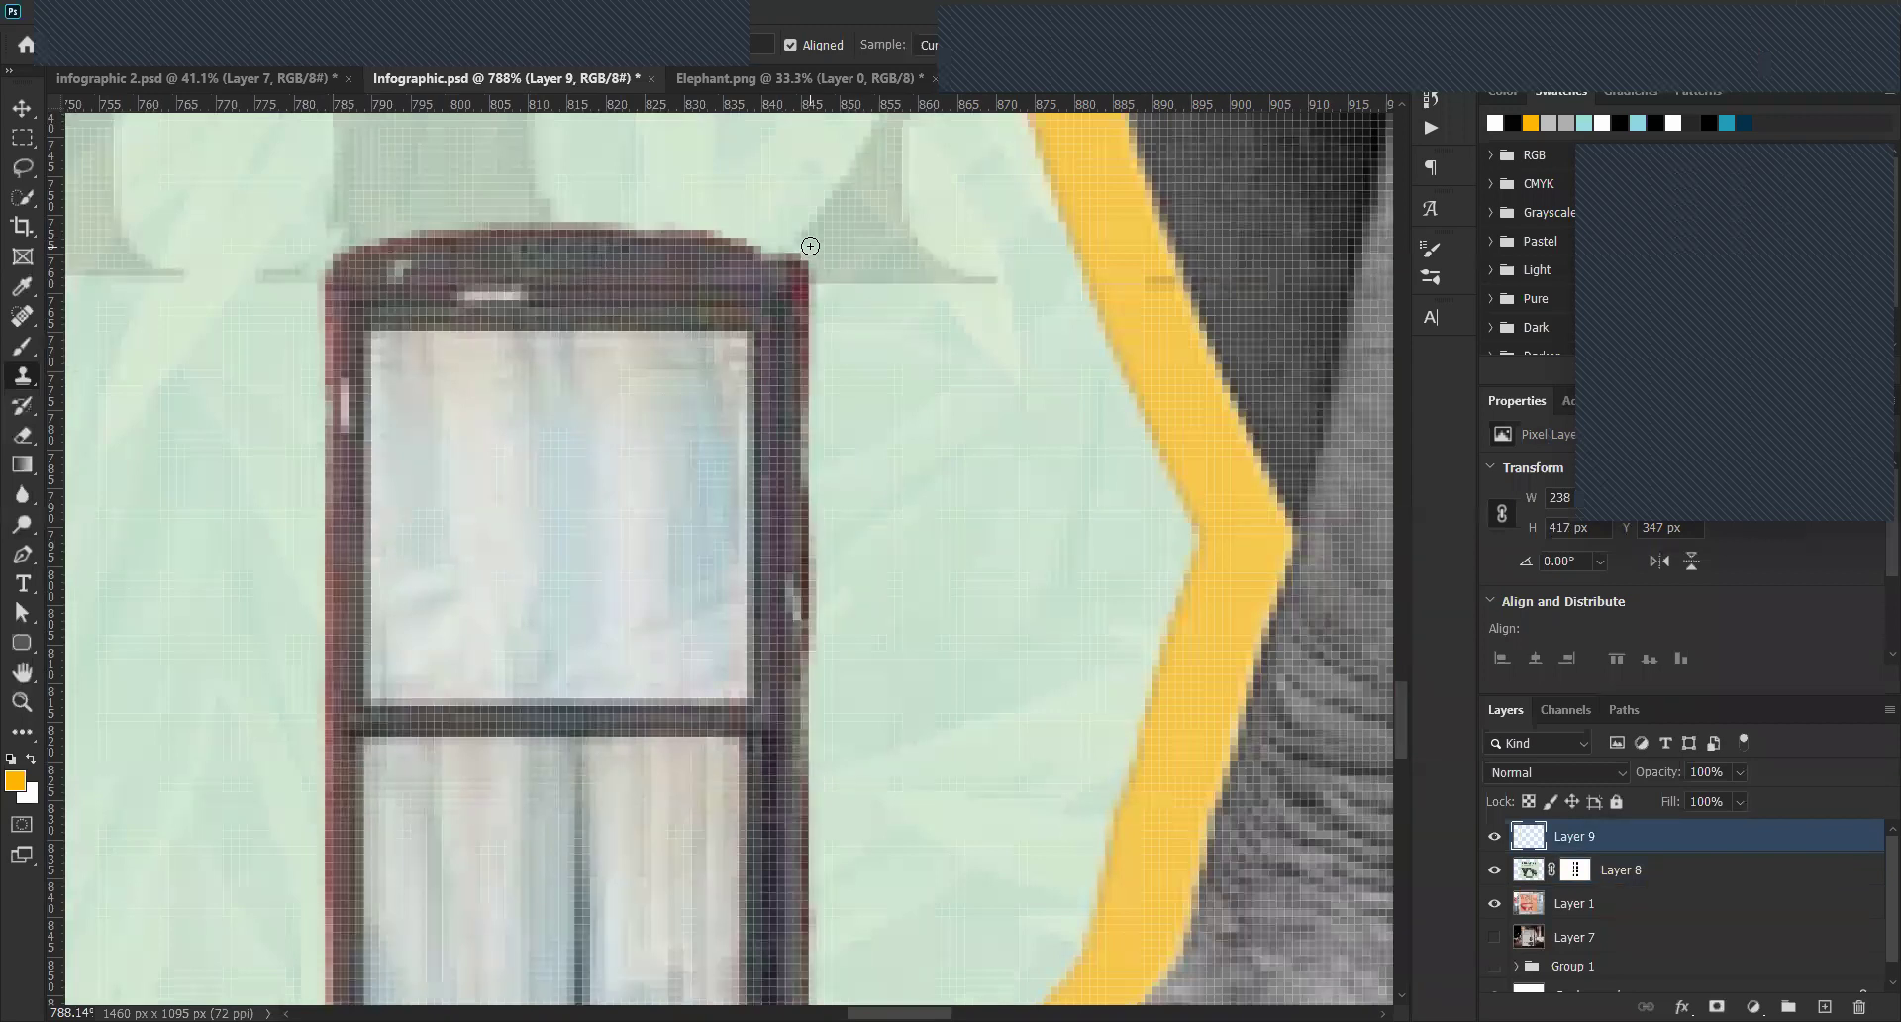
# Clone the green background onto Layer 9 along the curtained window's right edge, evening it out from the upper corner down.
pyautogui.moveTo(809, 256); pyautogui.dragTo(803, 986)
pyautogui.scroll(-4, 804, 950)
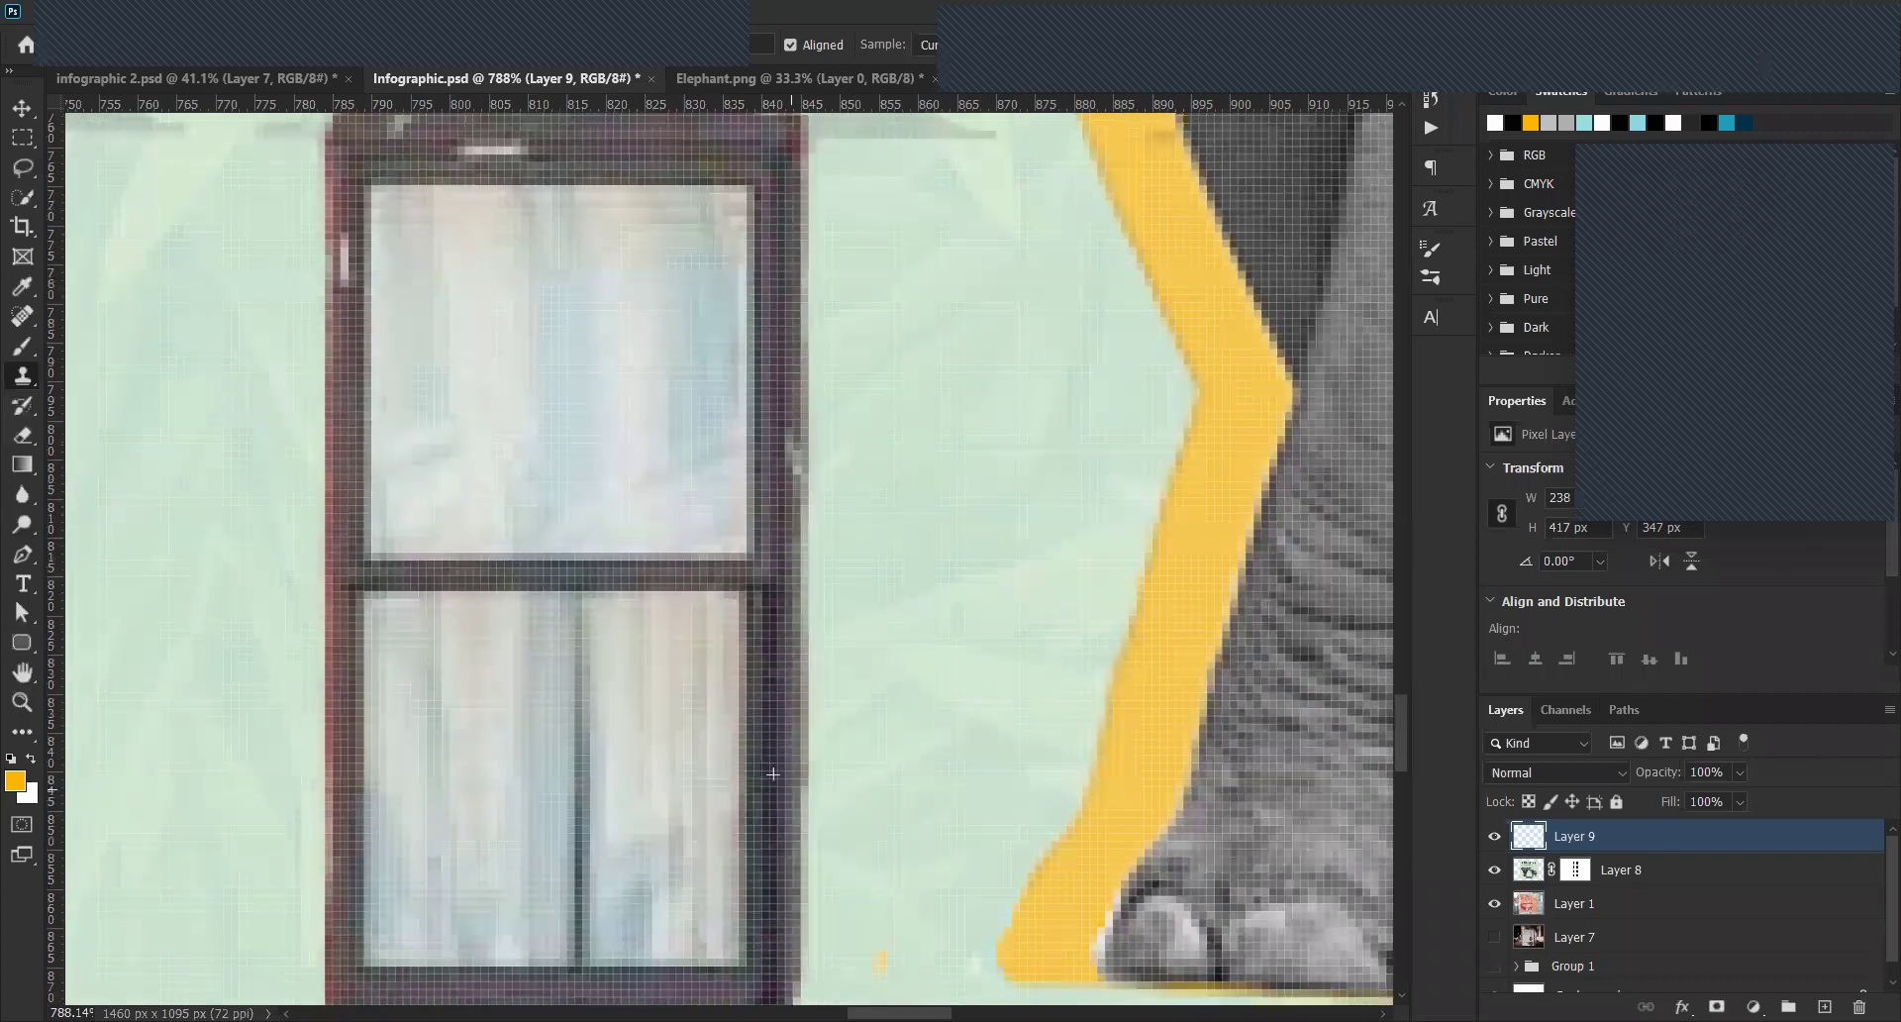
pyautogui.moveTo(803, 607)
pyautogui.mouseDown()
pyautogui.moveTo(817, 215)
pyautogui.moveTo(797, 546)
pyautogui.moveTo(803, 117)
pyautogui.mouseUp()
pyautogui.scroll(5, 825, 124)
pyautogui.moveTo(803, 401)
pyautogui.mouseDown()
pyautogui.moveTo(801, 426)
pyautogui.moveTo(803, 319)
pyautogui.mouseUp()
pyautogui.keyDown('alt'); pyautogui.click(832, 354); pyautogui.keyUp('alt')
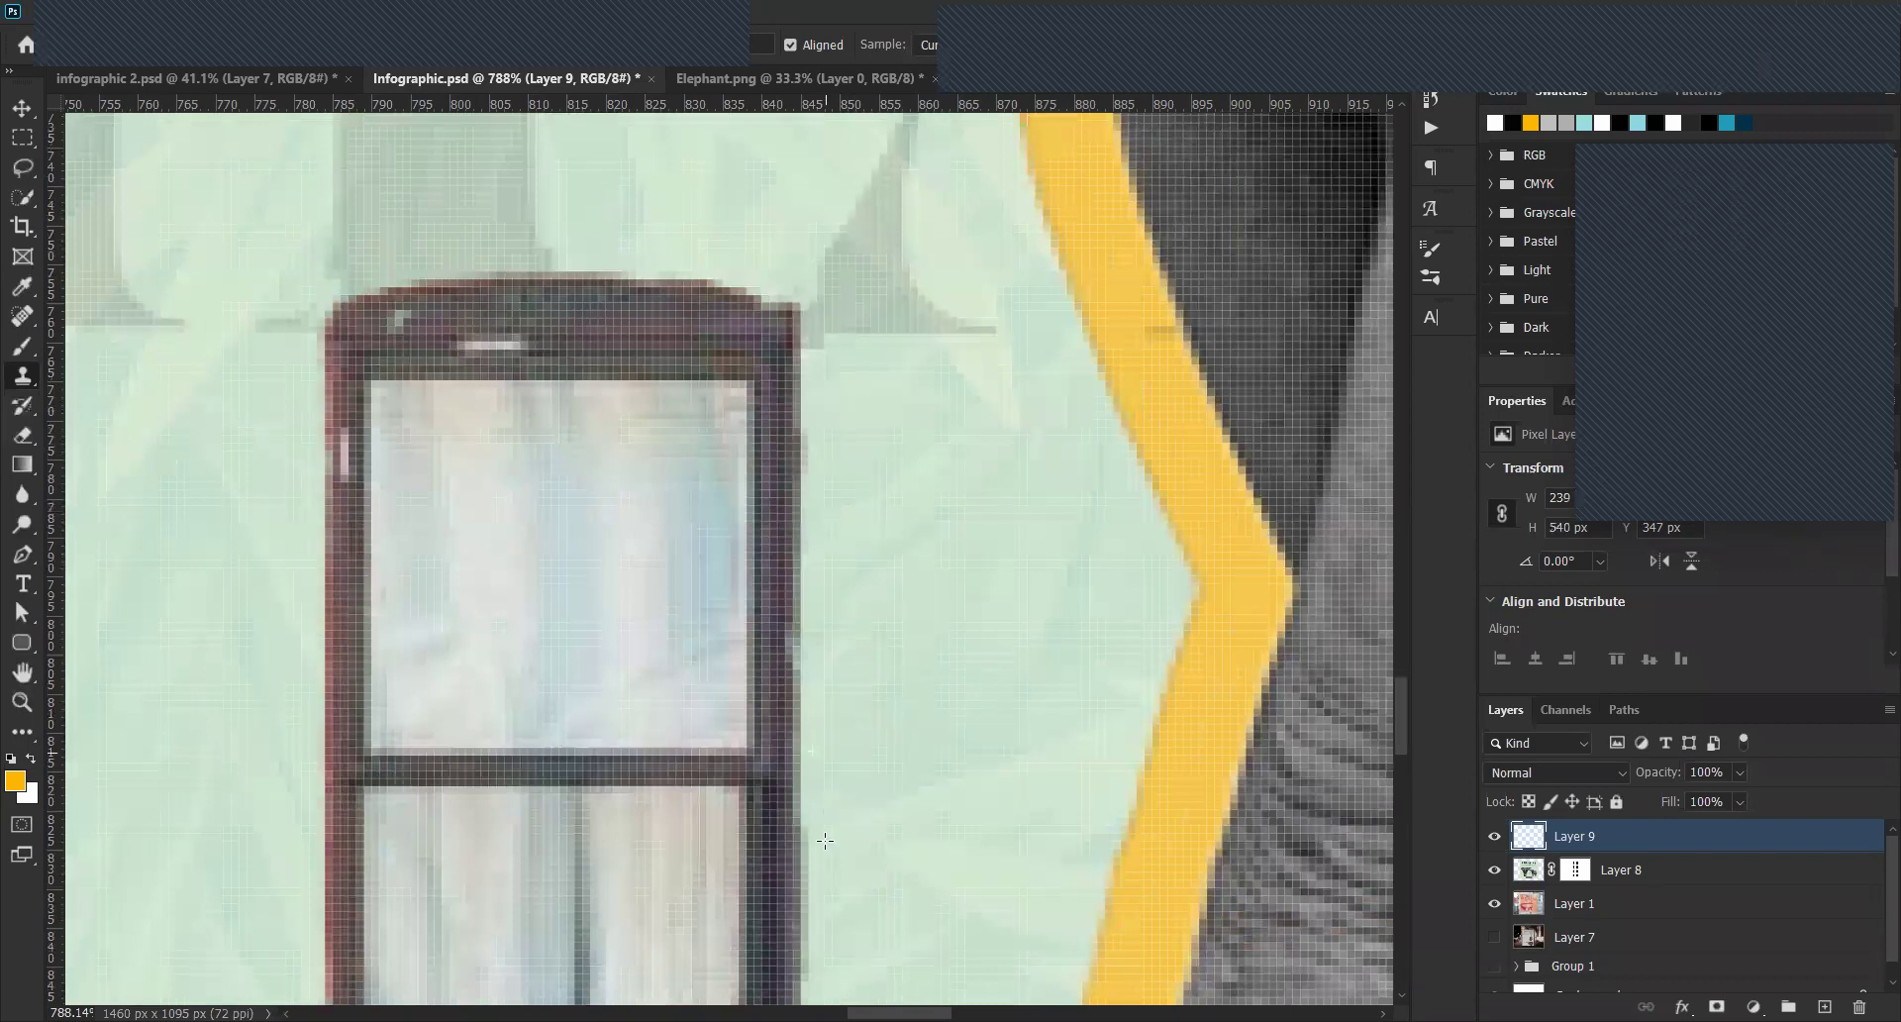
pyautogui.scroll(-8, 864, 445)
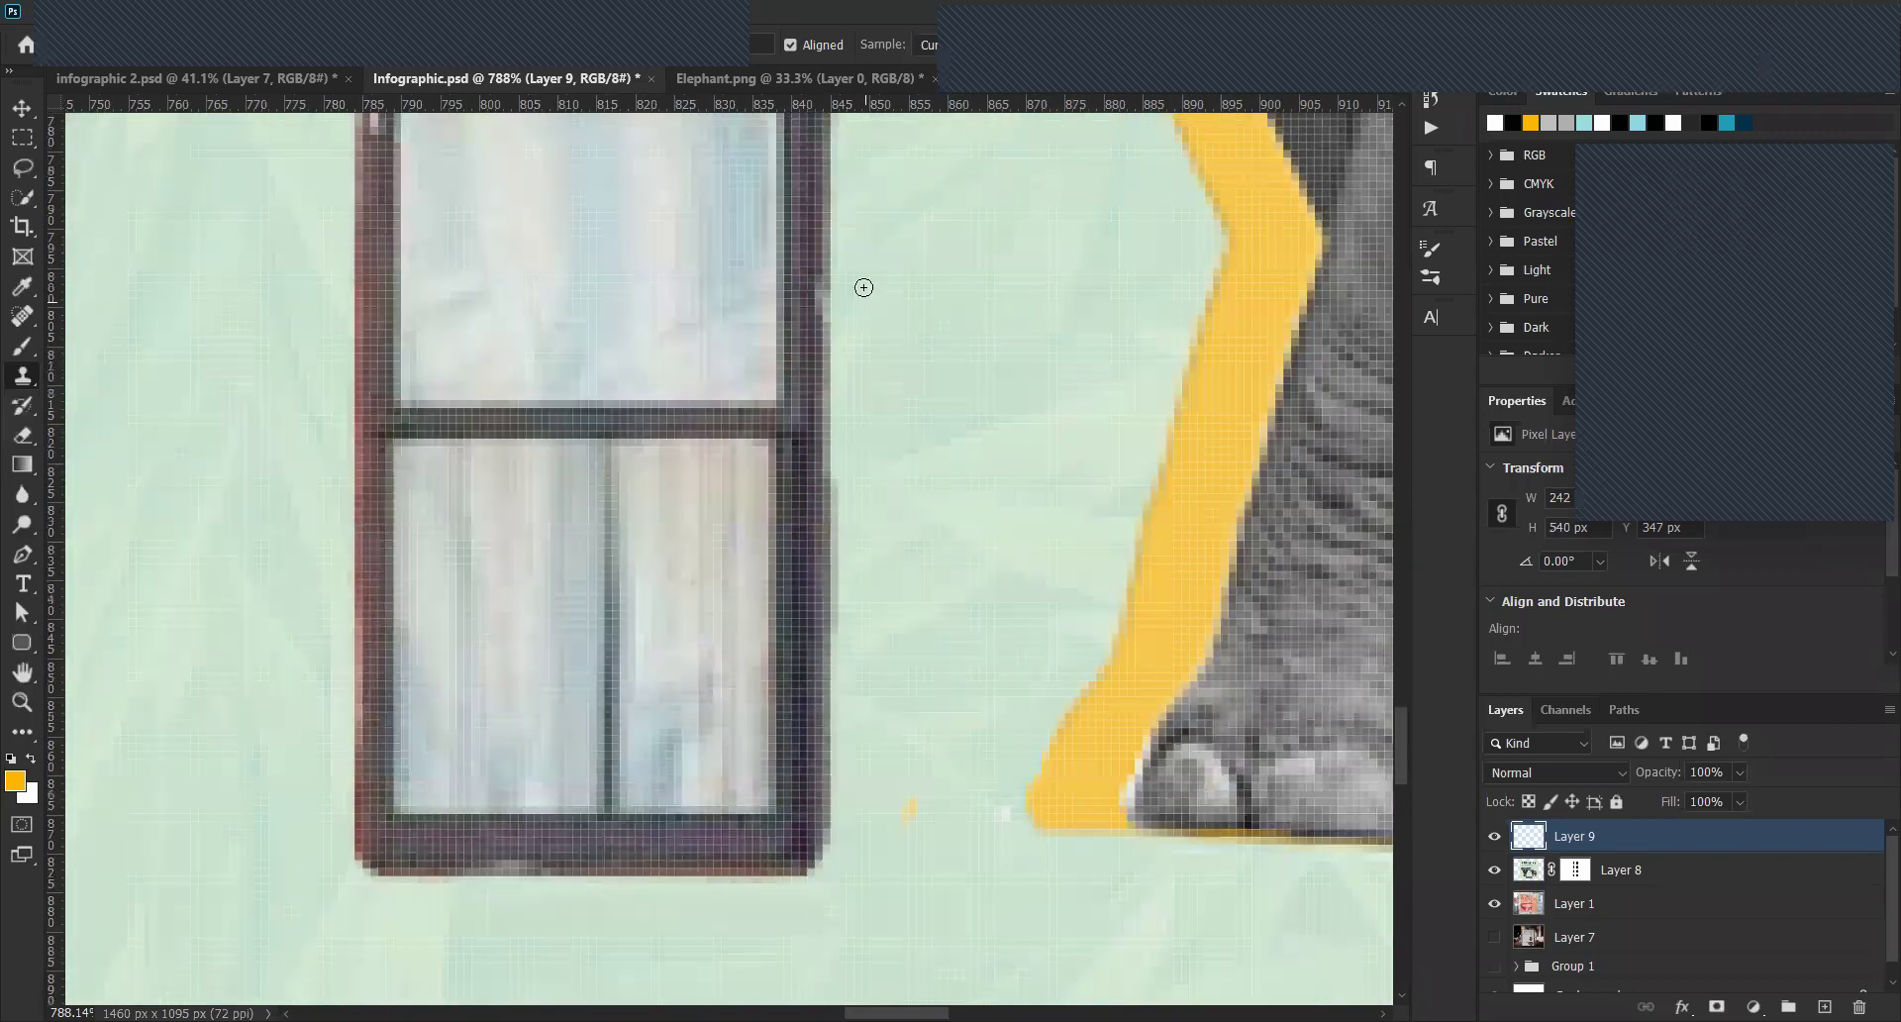
# Resample the green background on Layer 8 and clone it onto Layer 9 down the curtained window's left edge.
pyautogui.click(1529, 874)
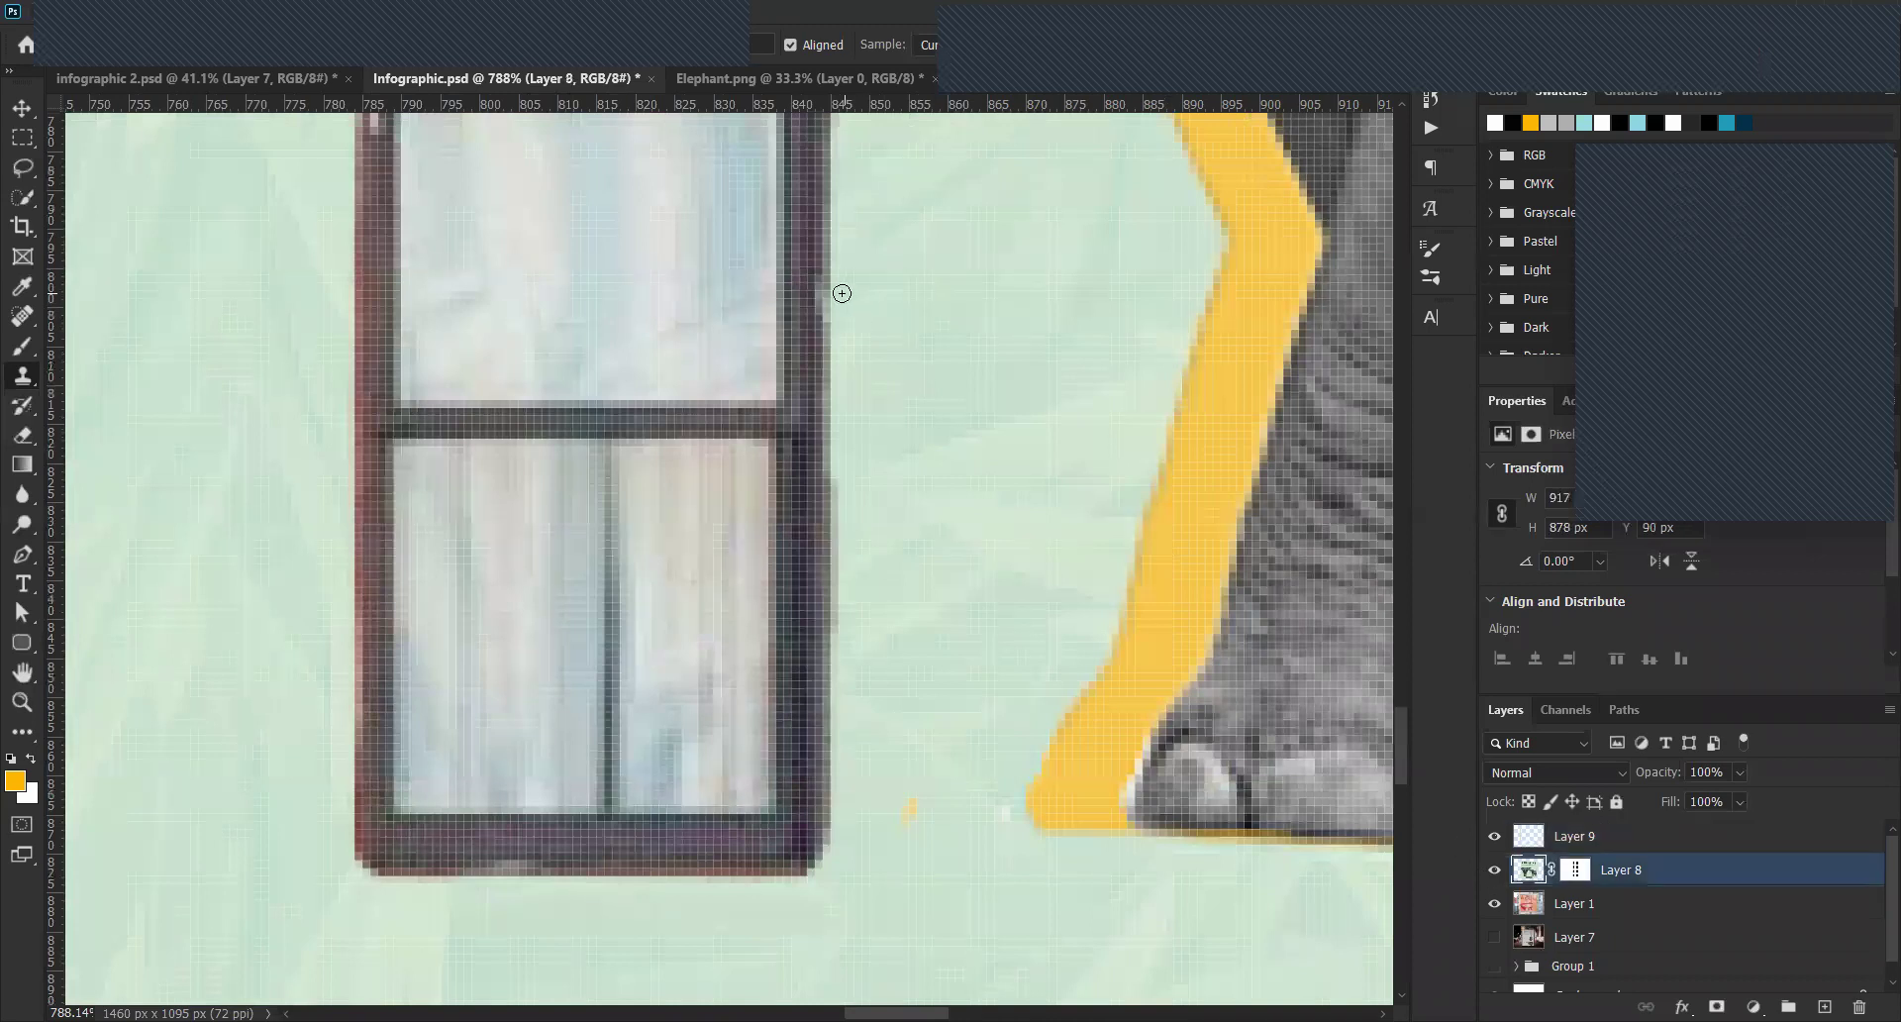
pyautogui.moveTo(751, 680); pyautogui.dragTo(789, 576)
pyautogui.click(474, 626)
pyautogui.moveTo(612, 710)
pyautogui.mouseDown()
pyautogui.moveTo(627, 700)
pyautogui.moveTo(774, 794)
pyautogui.mouseUp()
pyautogui.moveTo(706, 479); pyautogui.dragTo(756, 686)
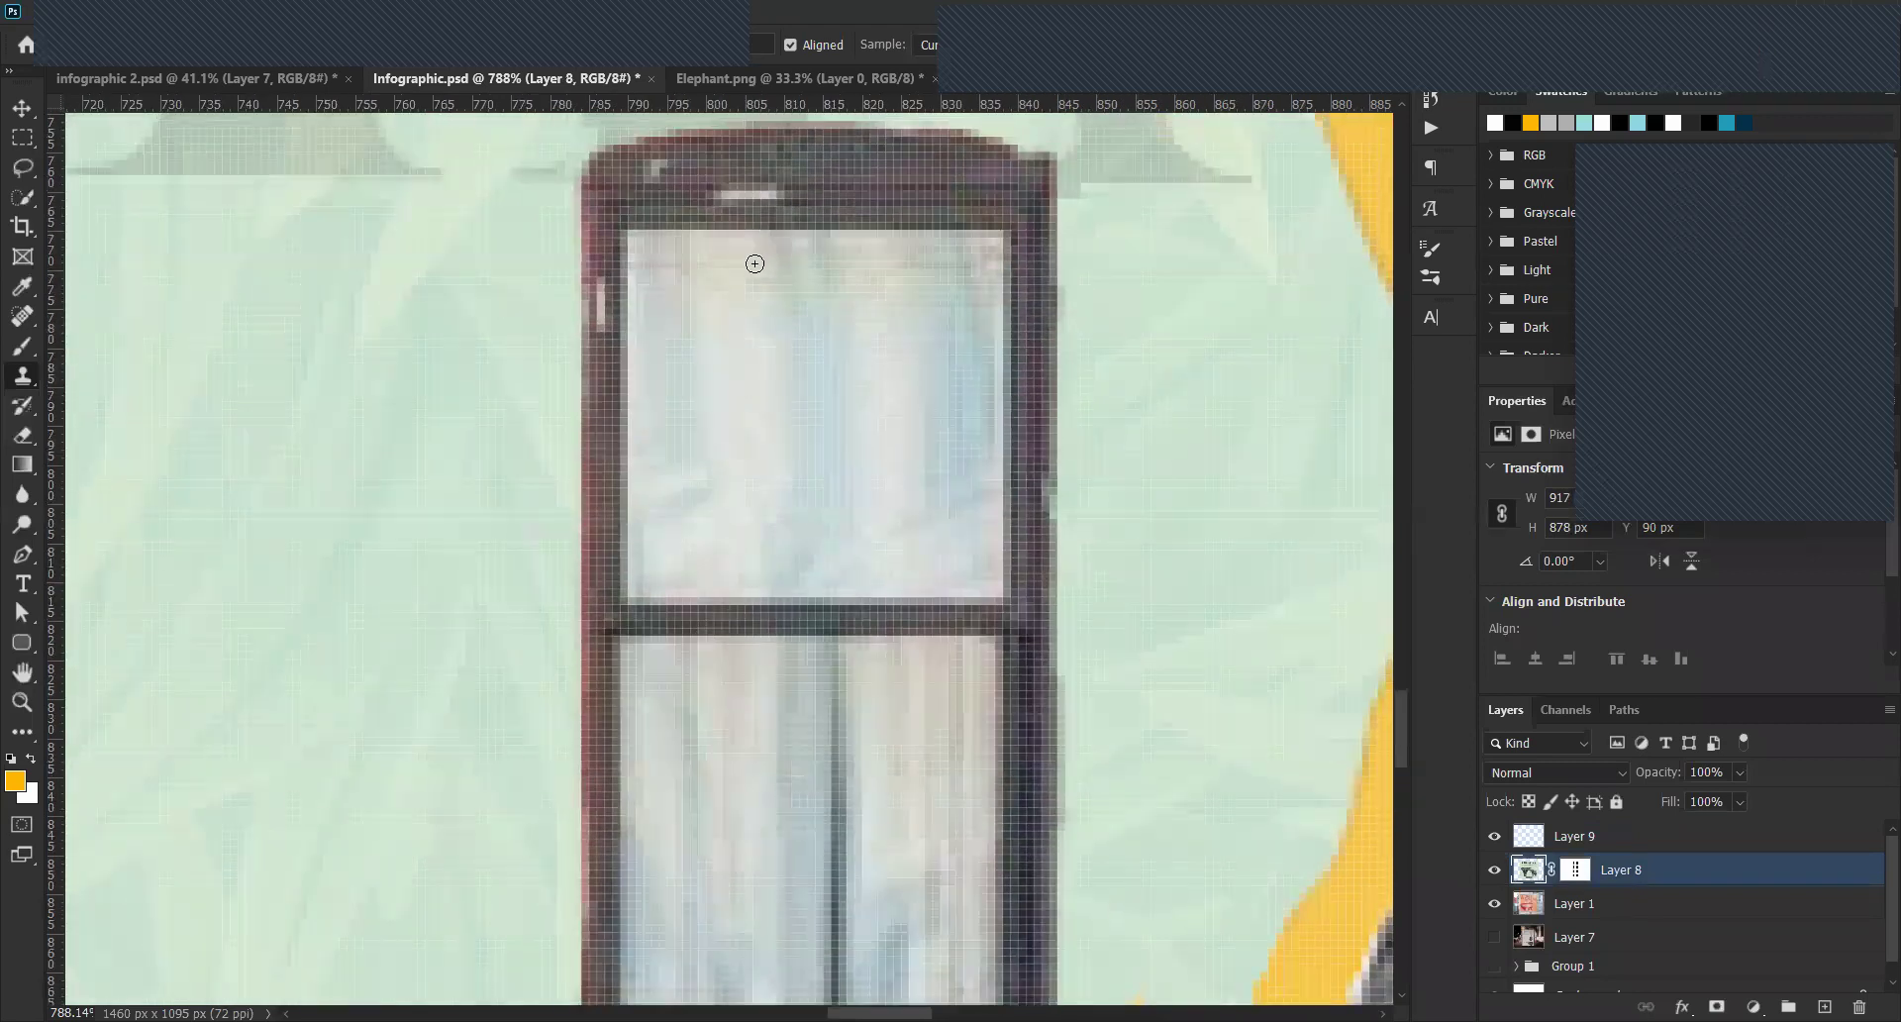
pyautogui.scroll(1, 756, 262)
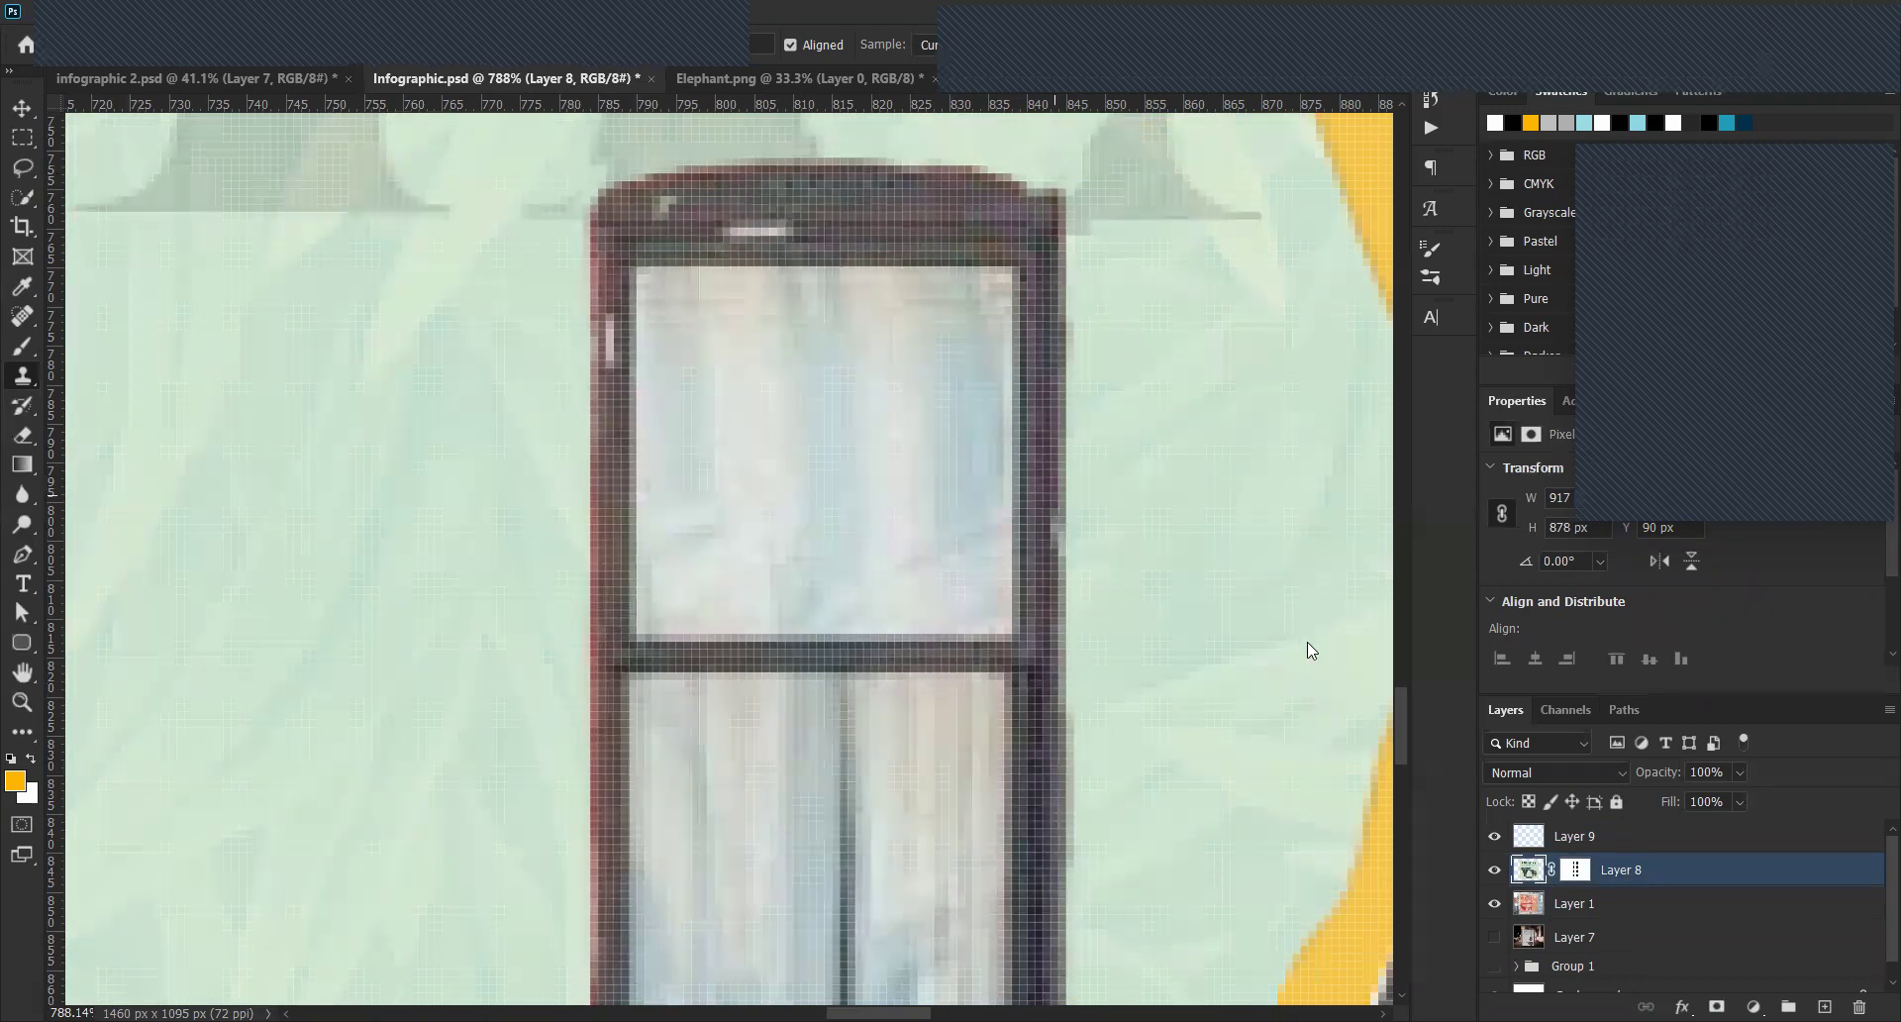
pyautogui.click(1569, 835)
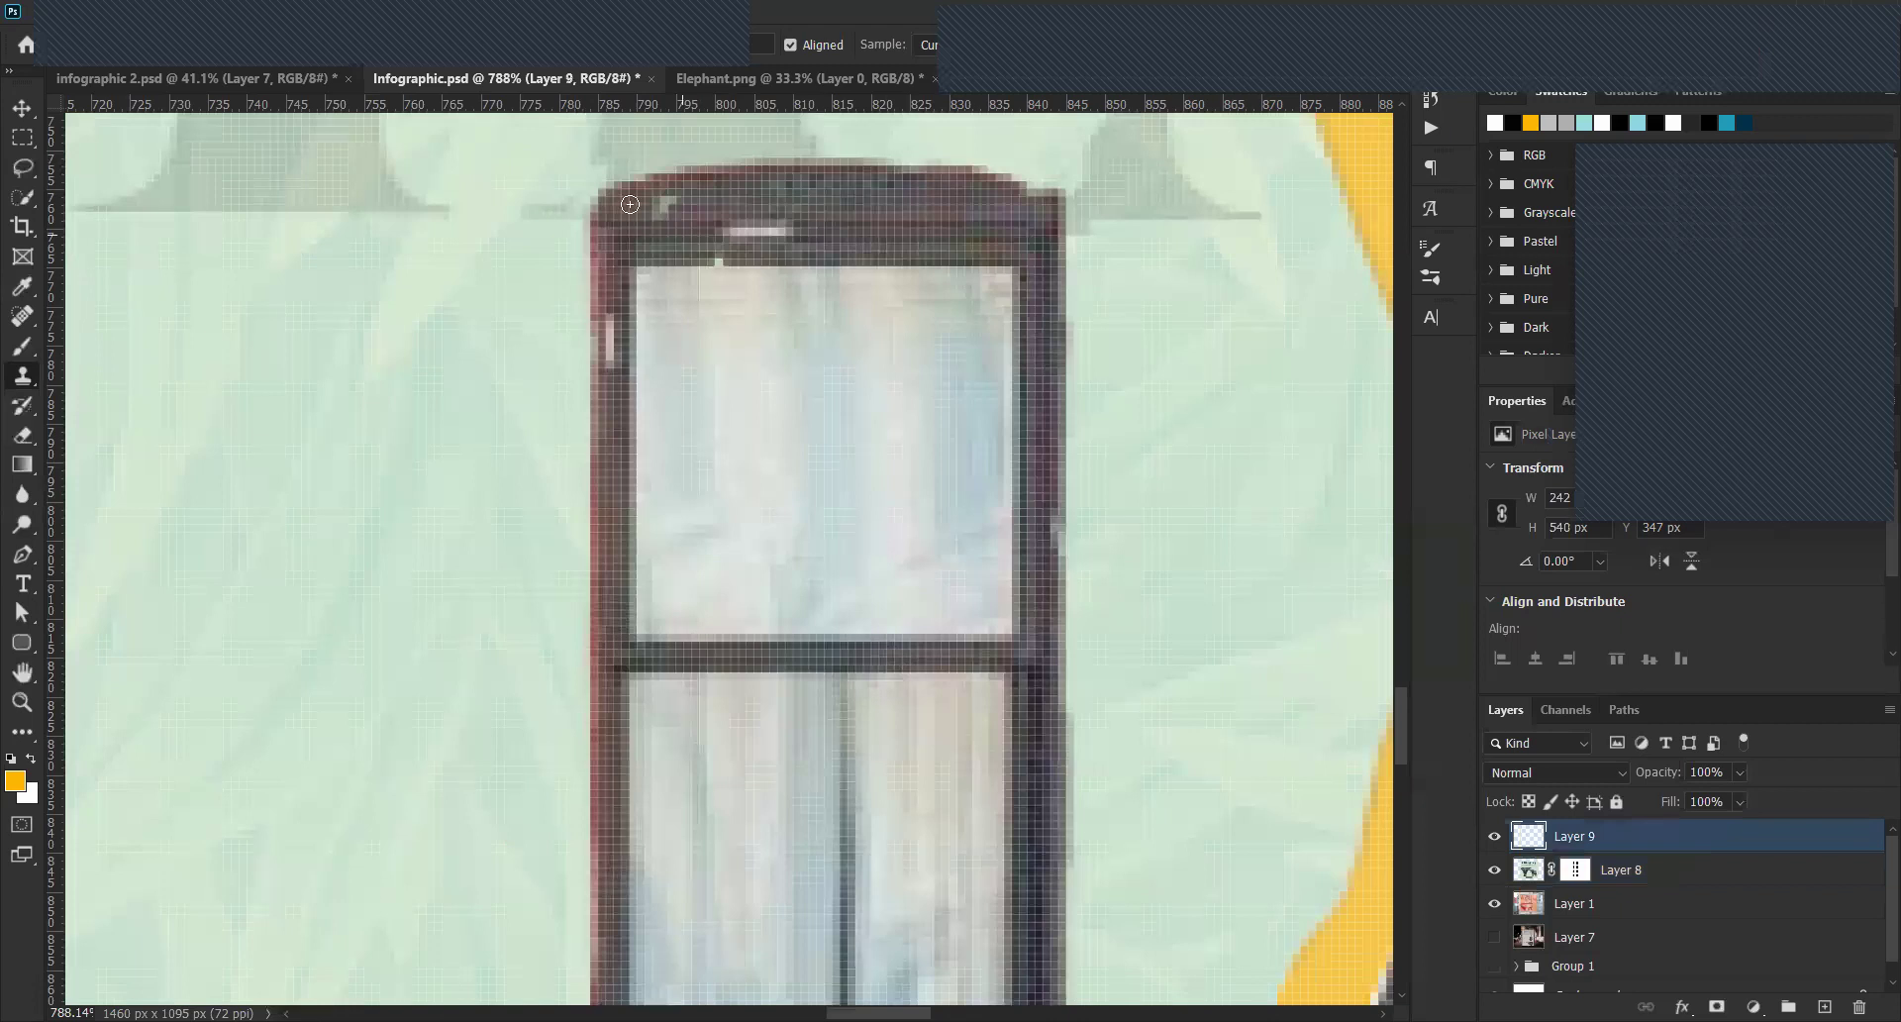
pyautogui.moveTo(578, 185)
pyautogui.mouseDown()
pyautogui.moveTo(597, 252)
pyautogui.moveTo(591, 788)
pyautogui.mouseUp()
pyautogui.scroll(-5, 620, 441)
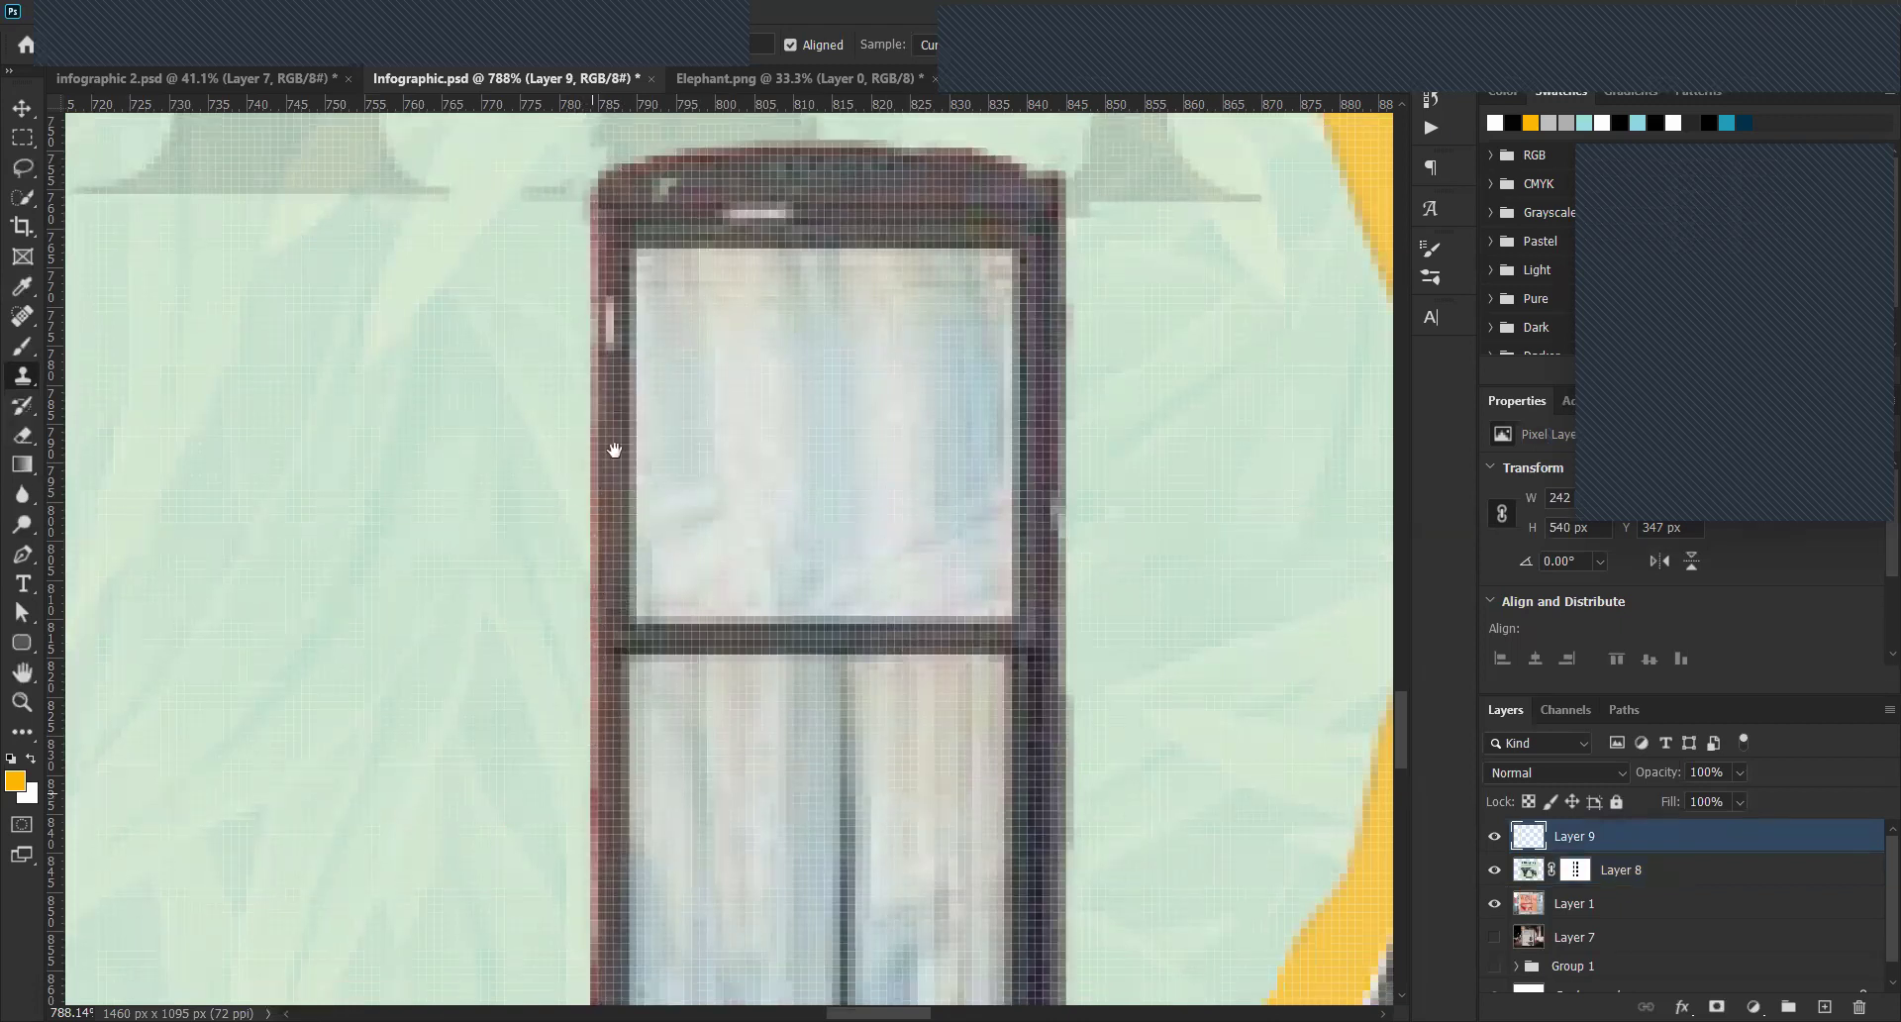
pyautogui.moveTo(610, 408); pyautogui.dragTo(592, 785)
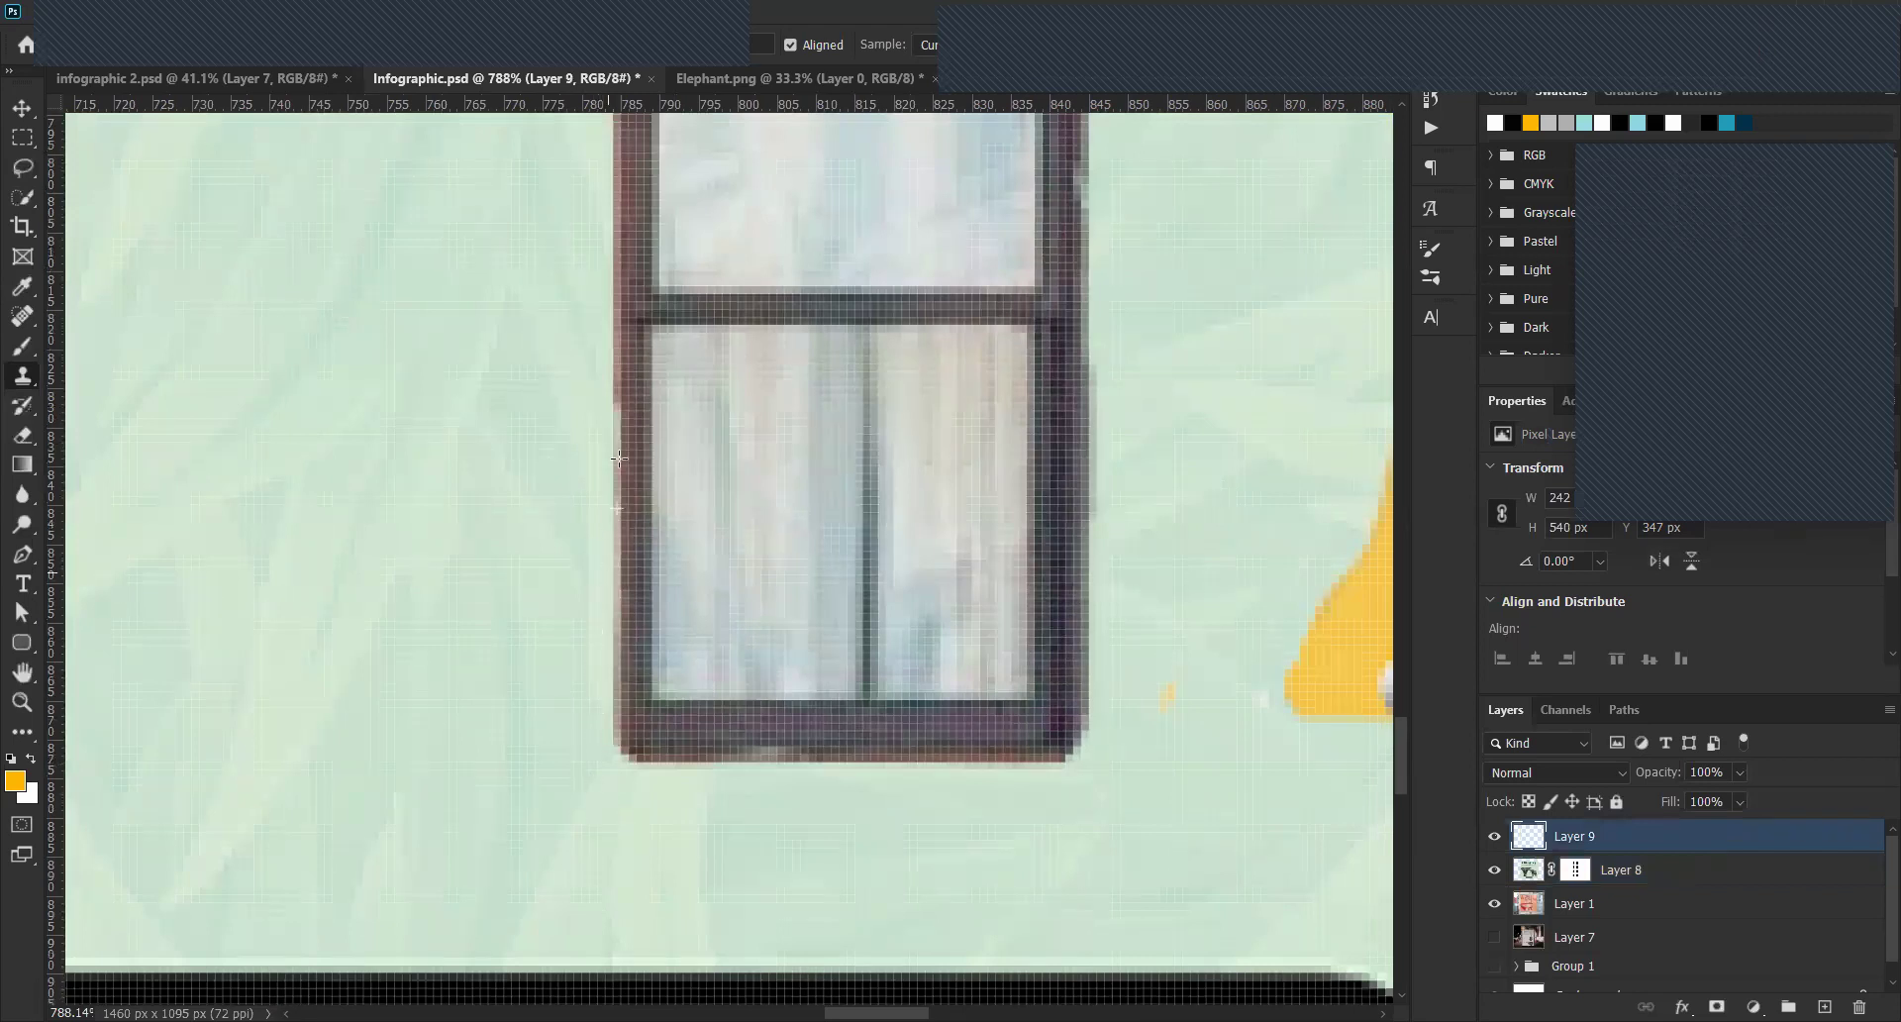
# Touch up the curtained window's left edge on Layer 9 with cloned green background, working up to its upper-left corner.
pyautogui.scroll(3, 624, 396)
pyautogui.moveTo(633, 640); pyautogui.dragTo(645, 159)
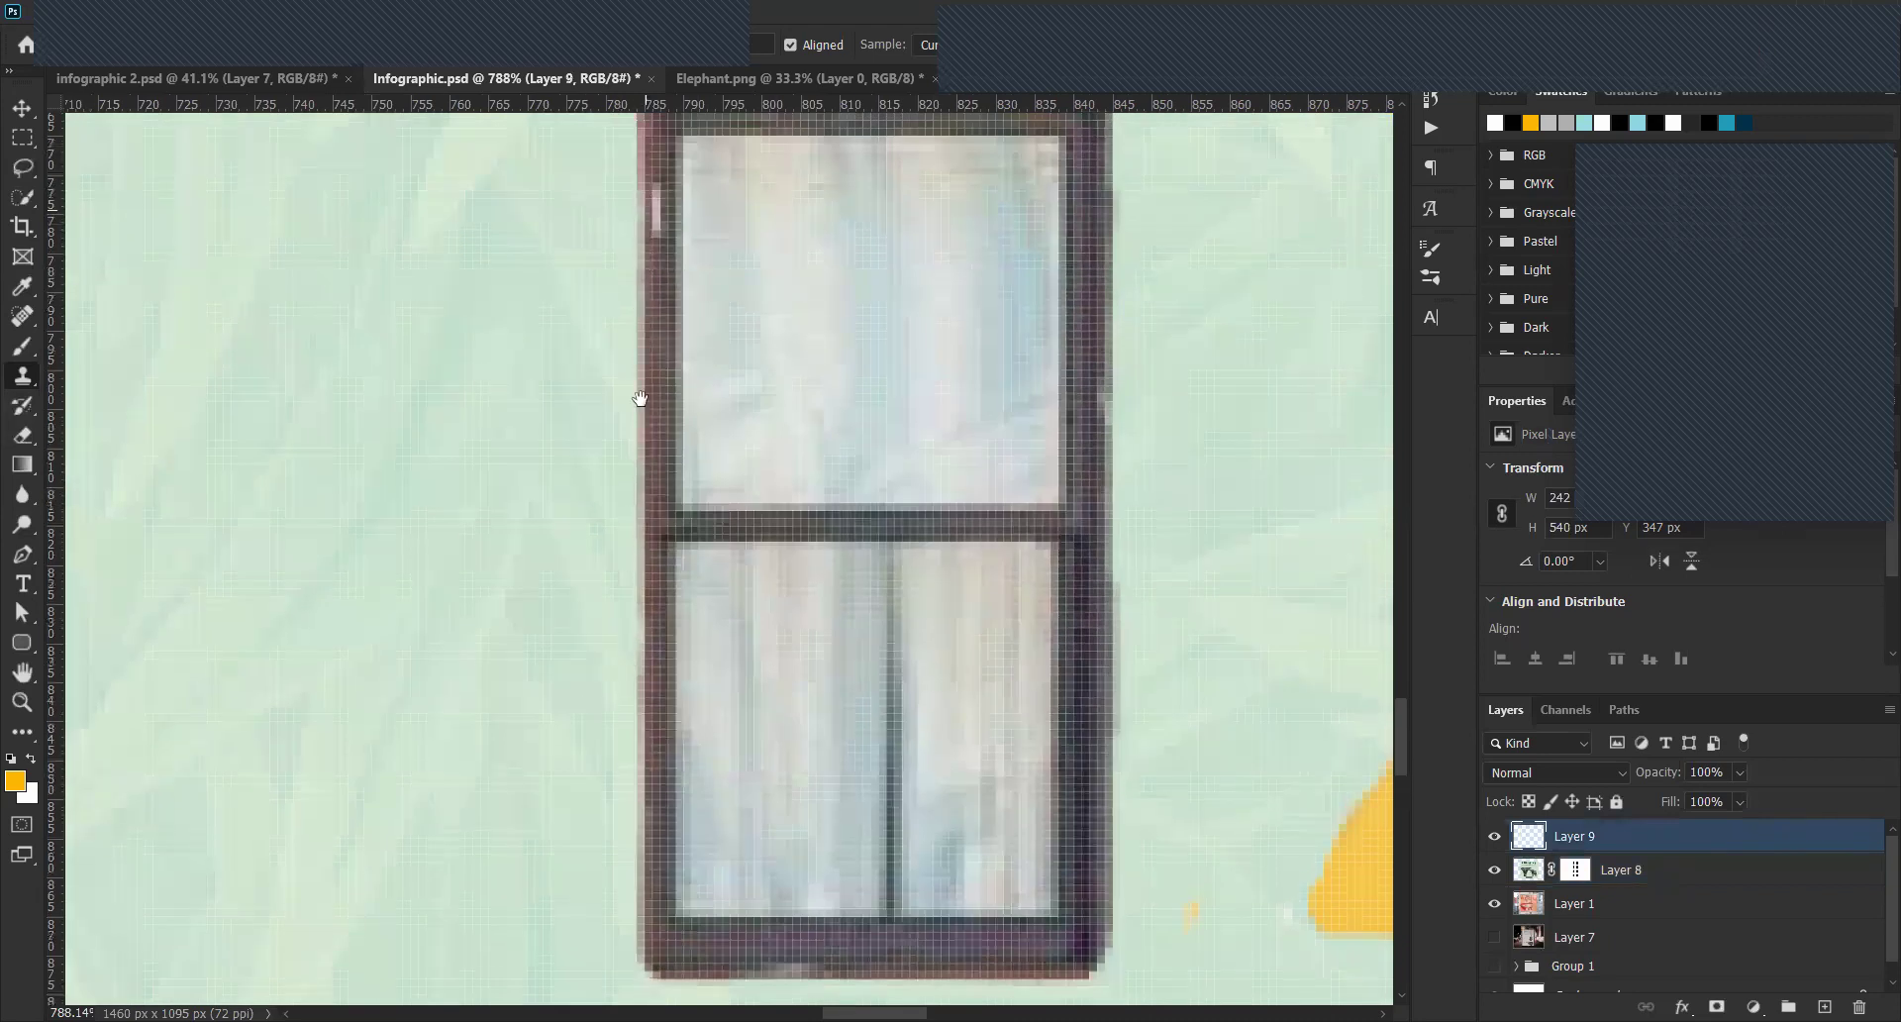
pyautogui.scroll(4, 639, 398)
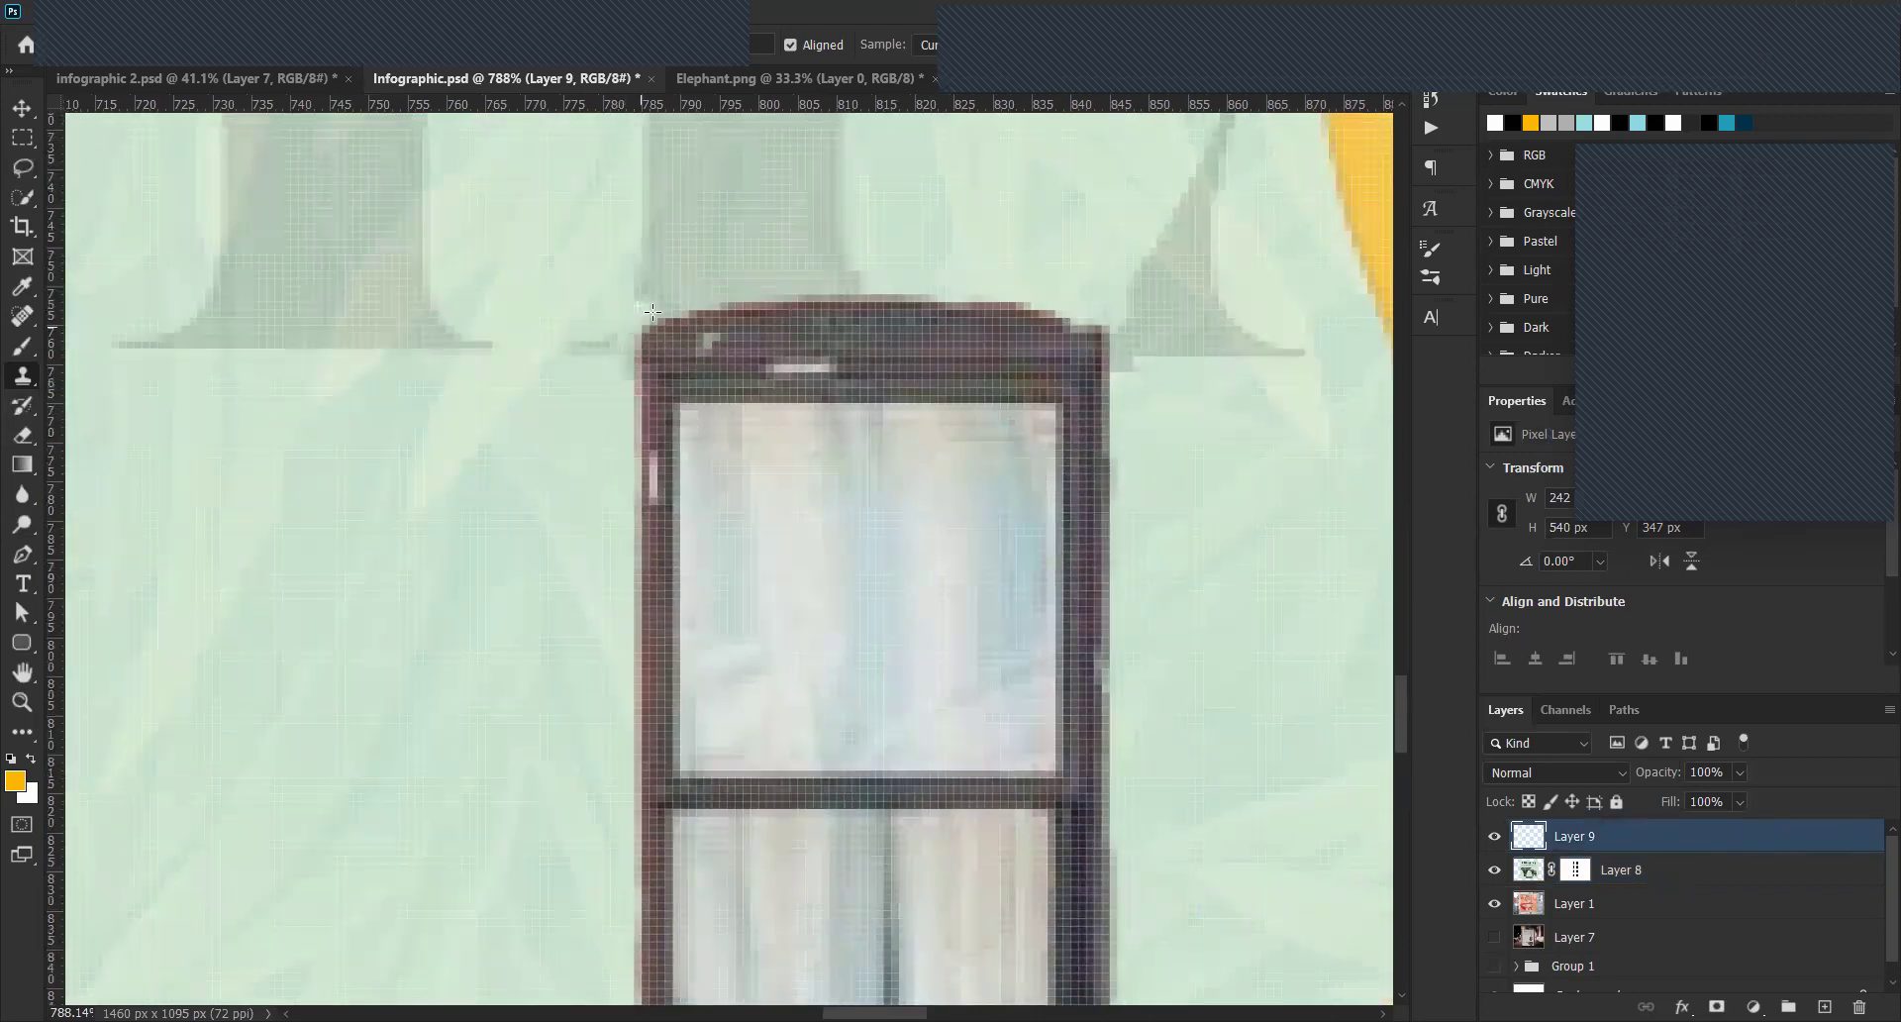
pyautogui.scroll(-5, 1036, 440)
pyautogui.moveTo(880, 705); pyautogui.dragTo(870, 616)
# Sample Layer 8 and clone onto Layer 9 over the right edge of the window beside the large elephant's front foot.
pyautogui.scroll(2, 694, 552)
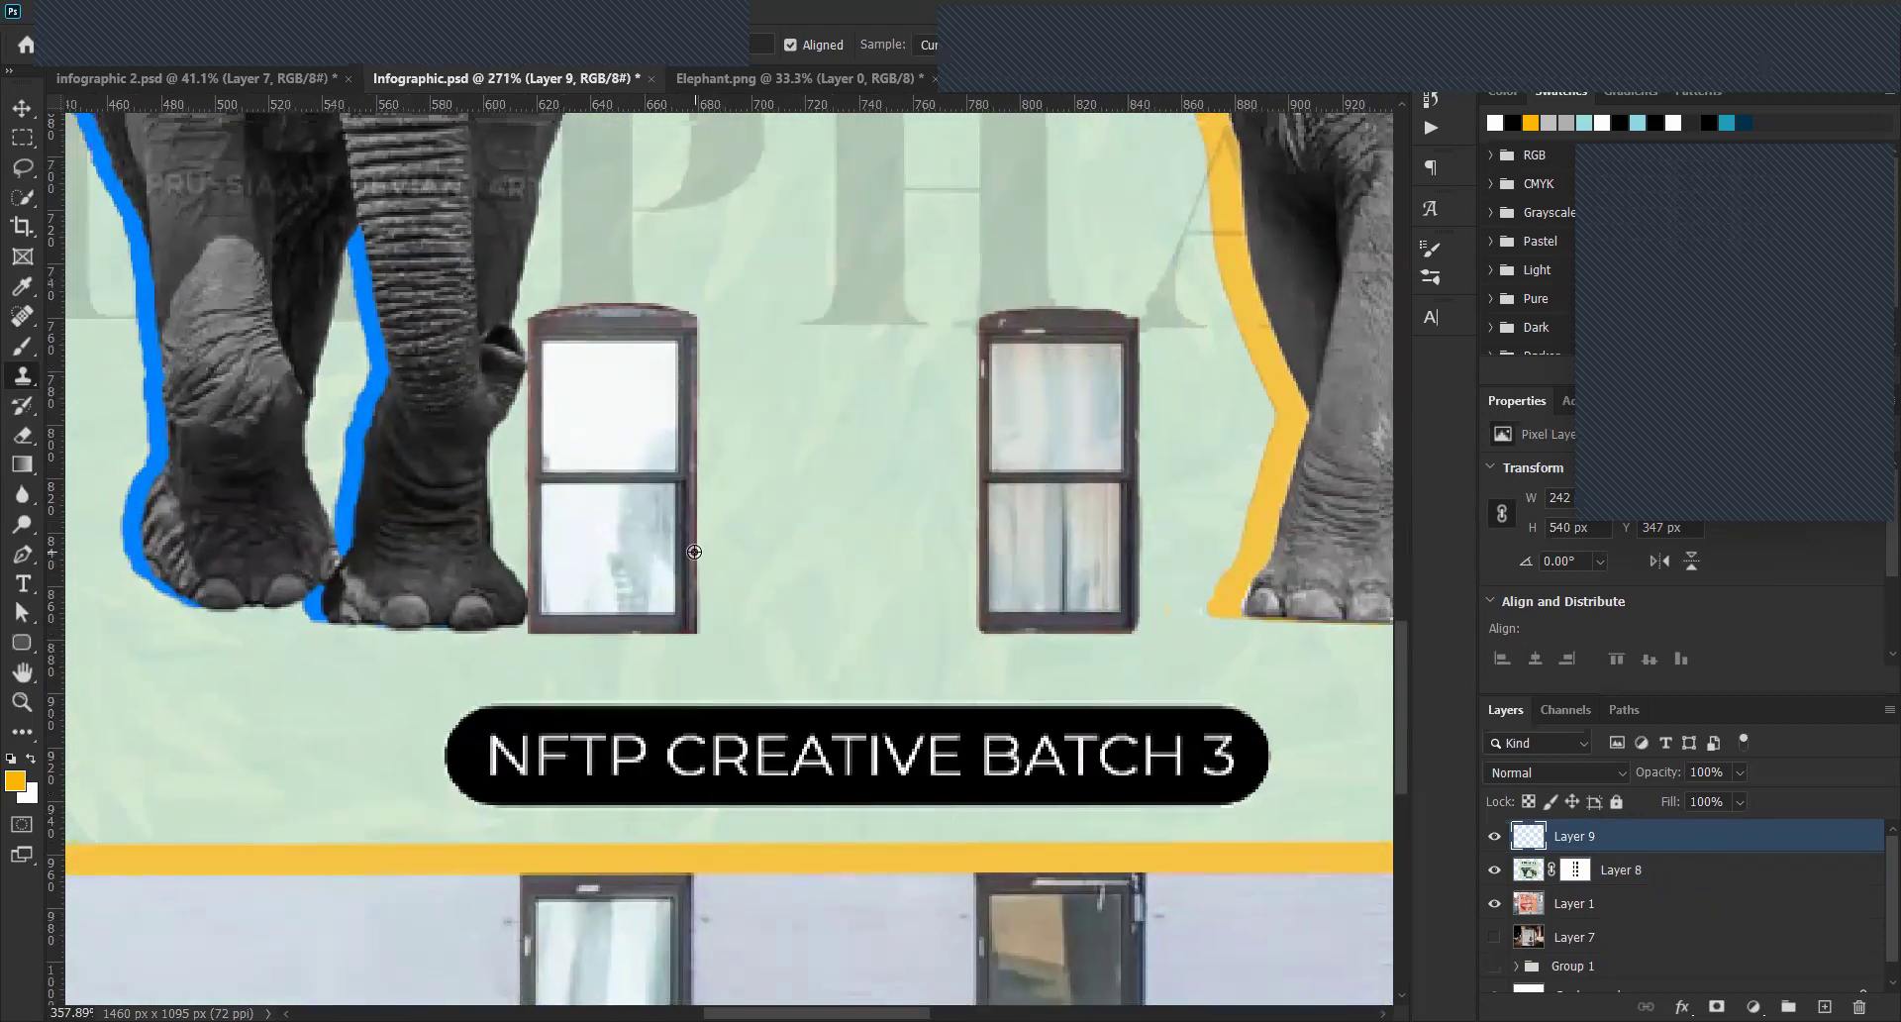
pyautogui.scroll(3, 695, 551)
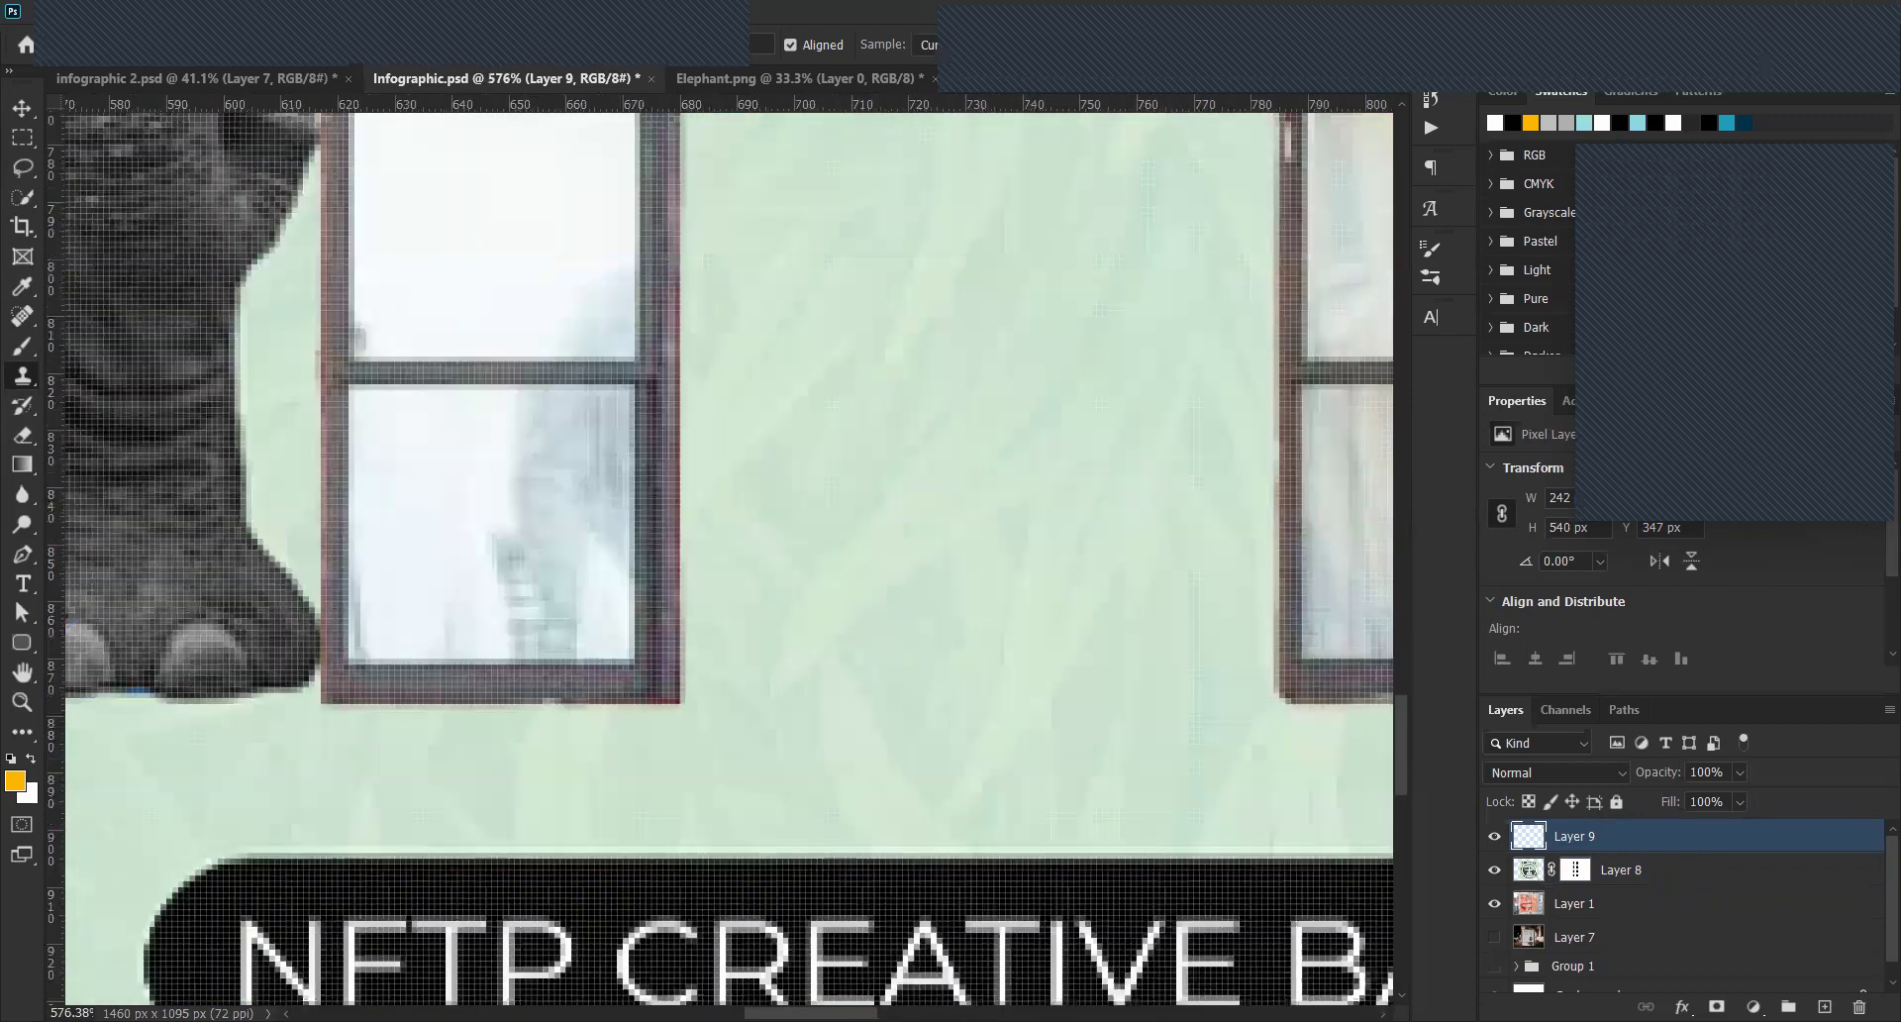
pyautogui.click(1530, 870)
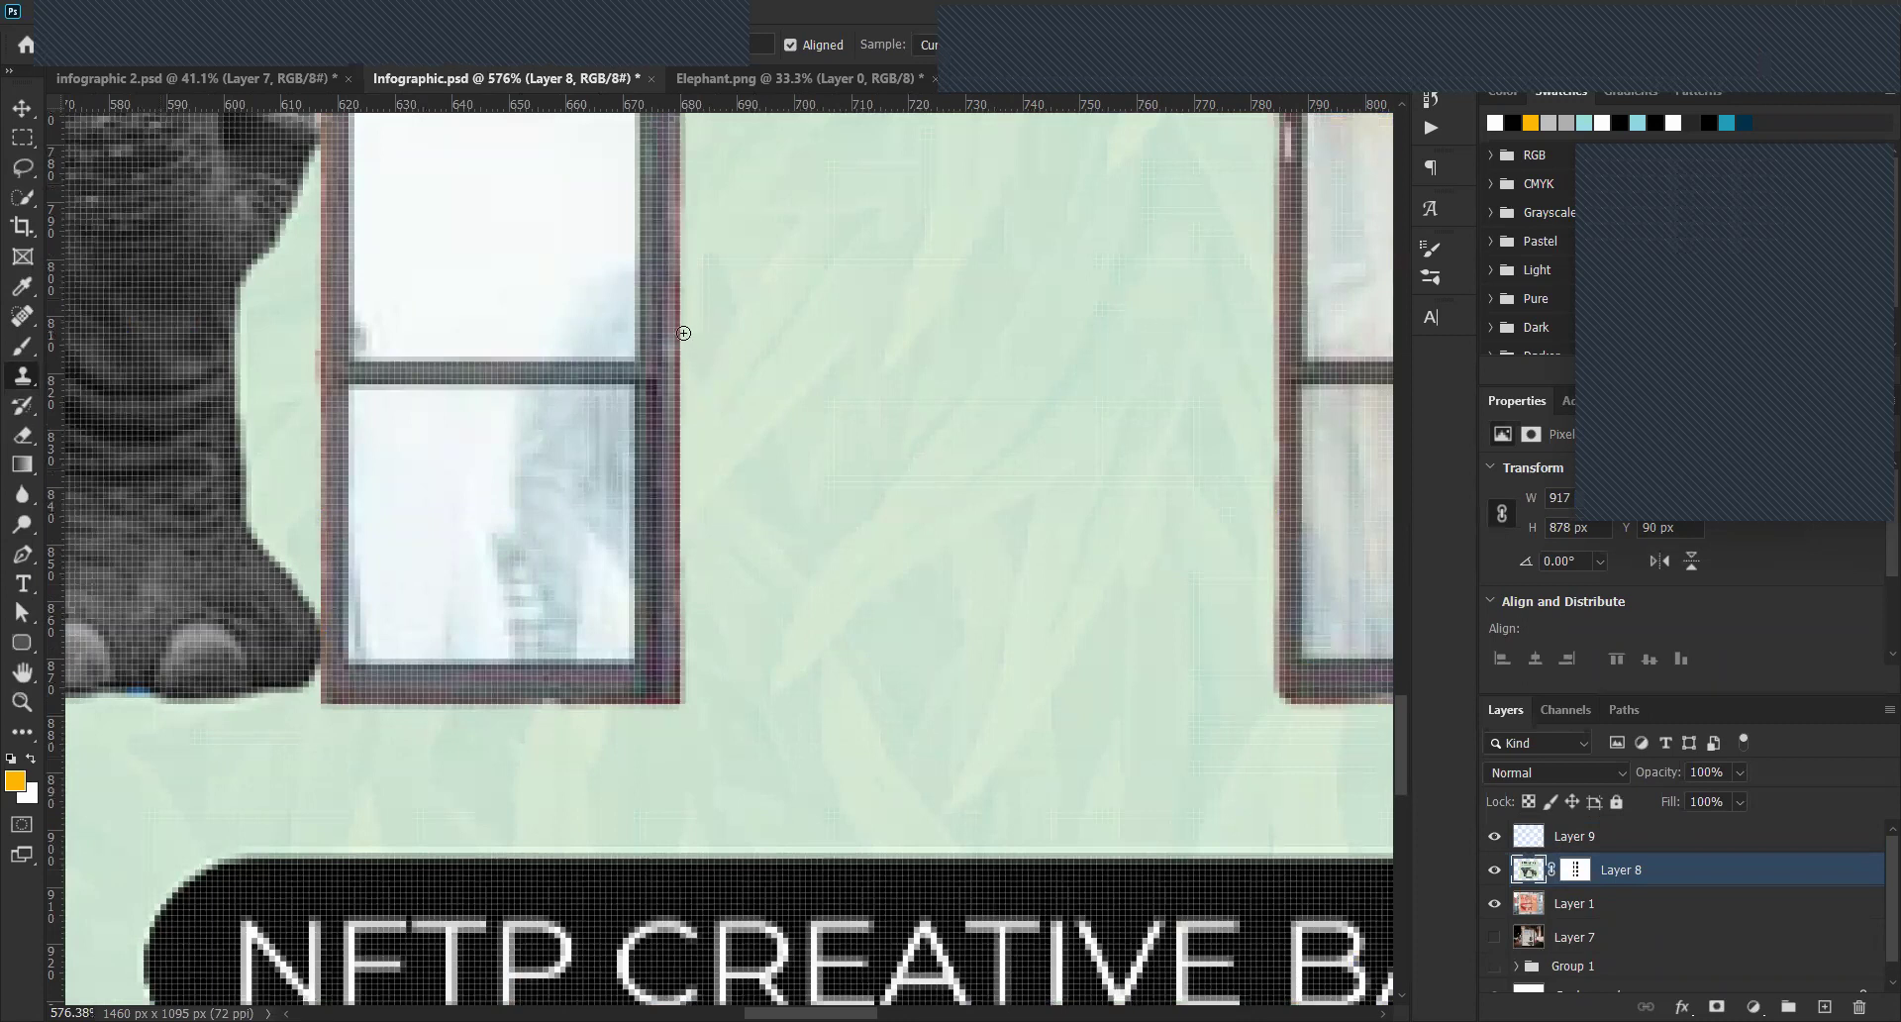
pyautogui.hotkey('alt', ']')
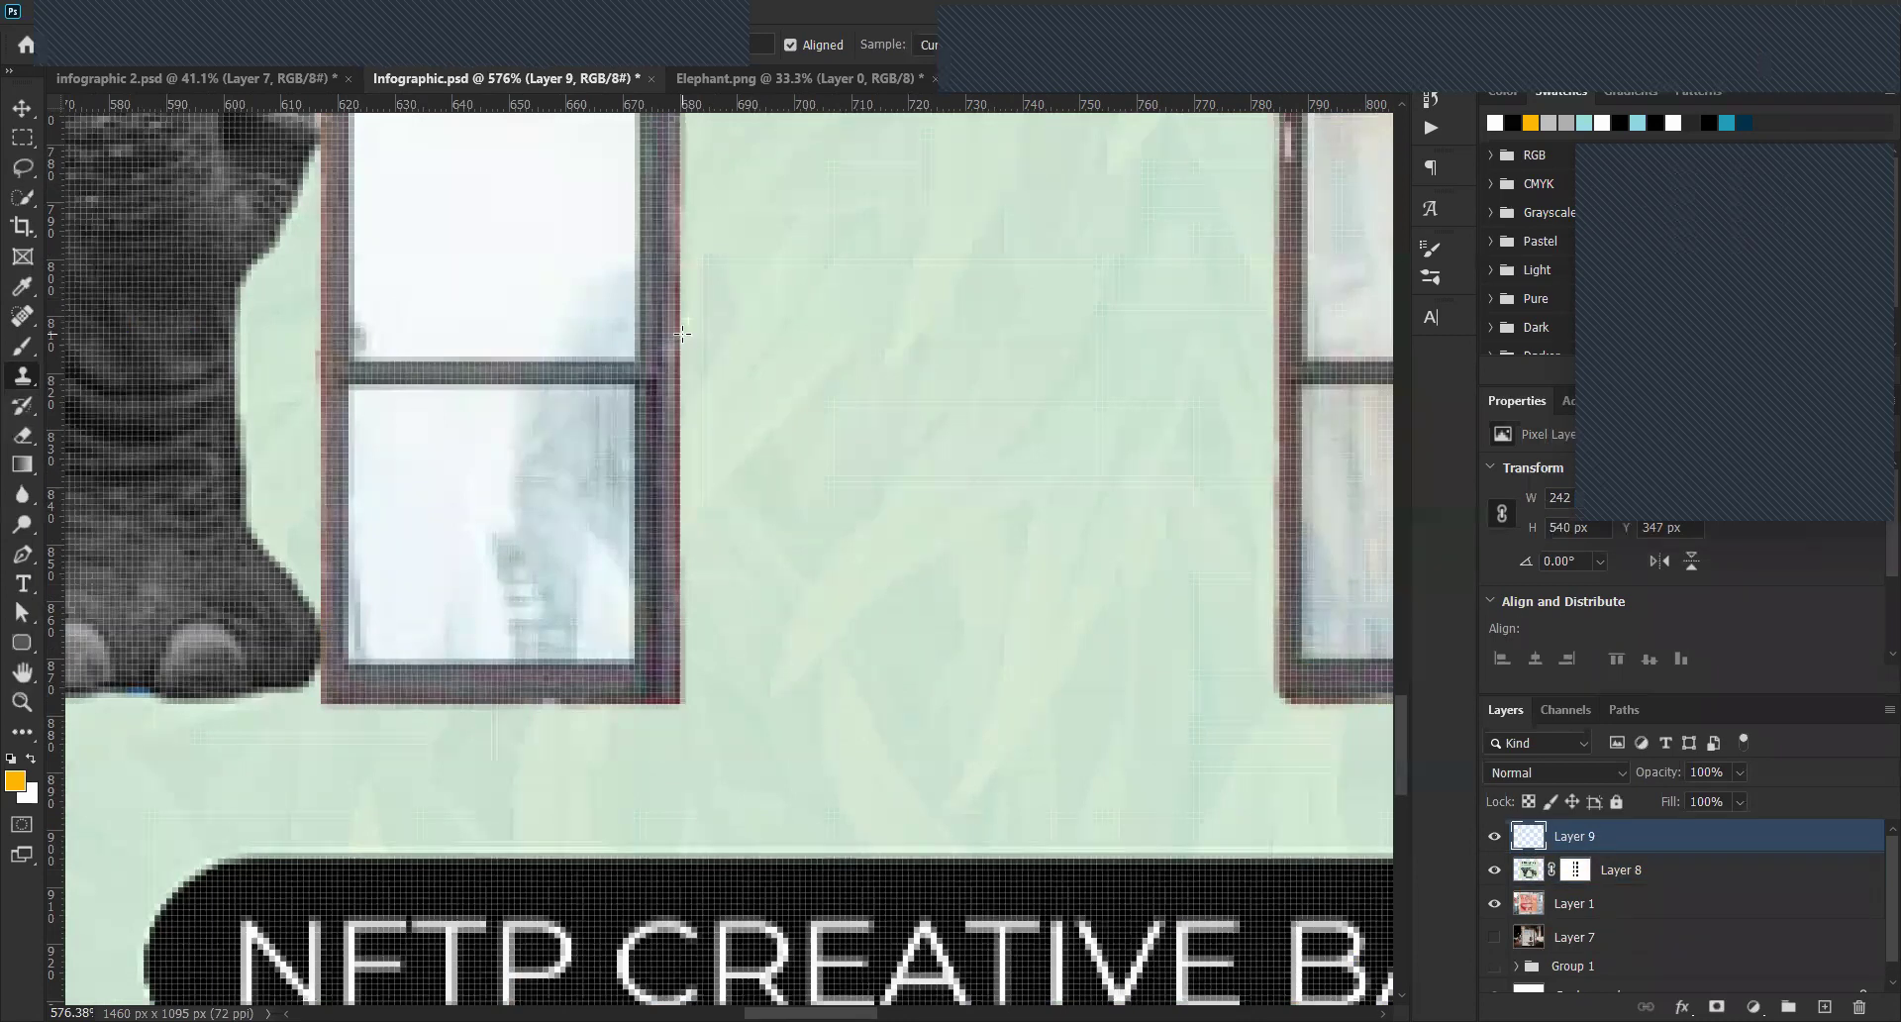
pyautogui.moveTo(683, 334)
pyautogui.mouseDown()
pyautogui.moveTo(677, 693)
pyautogui.moveTo(700, 230)
pyautogui.moveTo(700, 480)
pyautogui.moveTo(692, 450)
pyautogui.mouseUp()
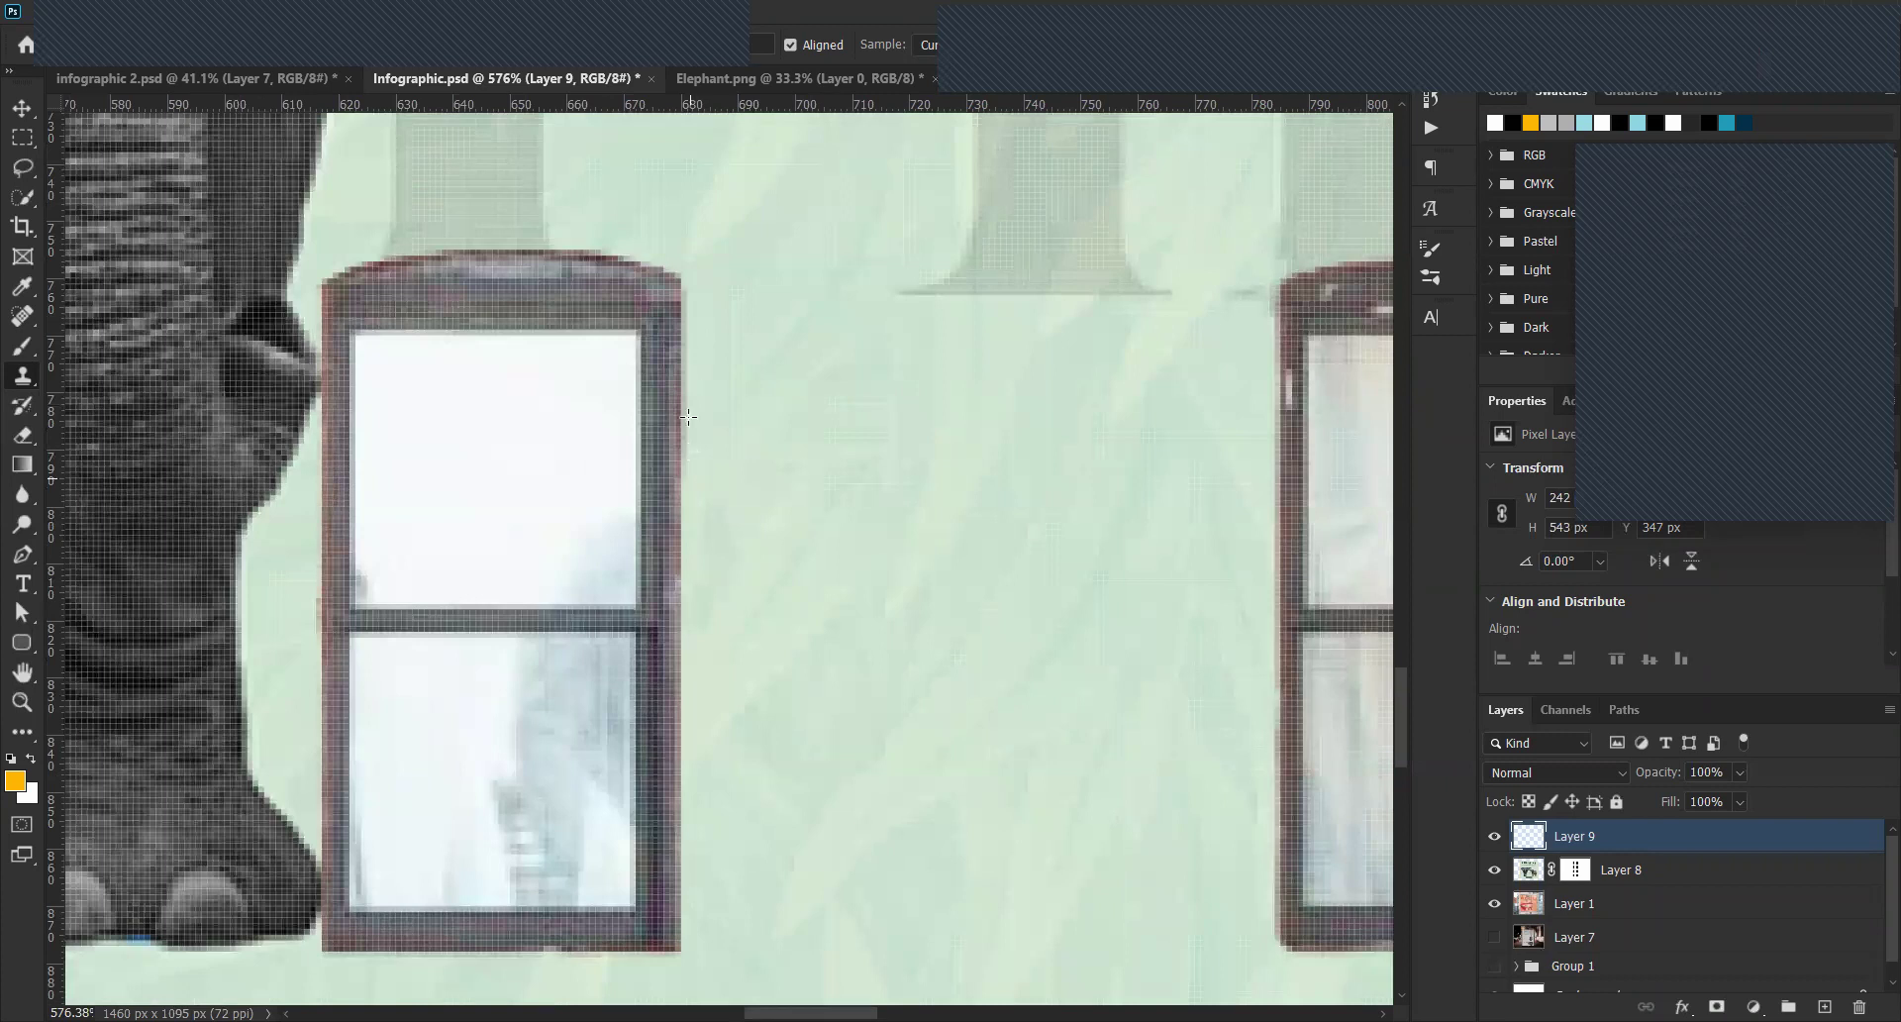
pyautogui.moveTo(696, 285)
pyautogui.mouseDown()
pyautogui.moveTo(721, 306)
pyautogui.moveTo(704, 300)
pyautogui.mouseUp()
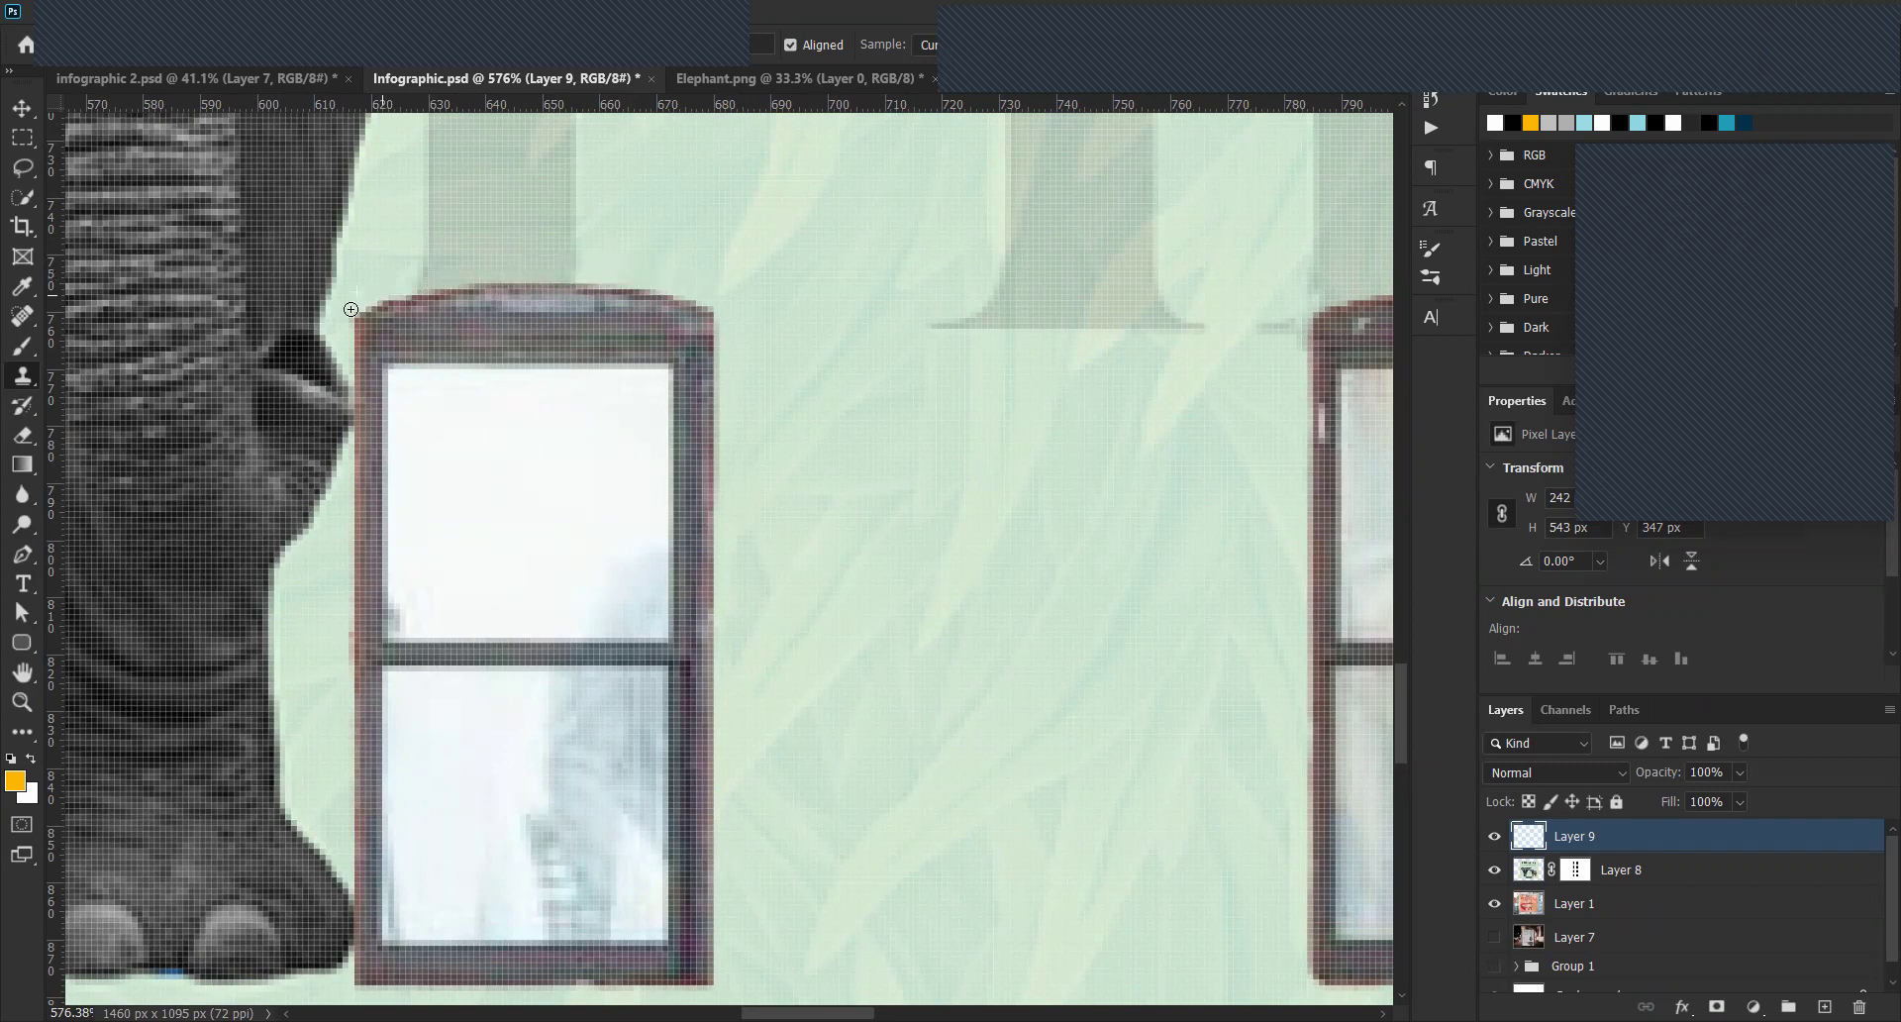
# Clone onto Layer 9 down the left edge of the window beside the large elephant's foot.
pyautogui.moveTo(517, 260); pyautogui.dragTo(697, 91)
pyautogui.keyDown('alt'); pyautogui.click(525, 433); pyautogui.keyUp('alt')
pyautogui.moveTo(519, 469)
pyautogui.mouseDown()
pyautogui.moveTo(514, 588)
pyautogui.moveTo(510, 441)
pyautogui.moveTo(535, 448)
pyautogui.moveTo(514, 839)
pyautogui.mouseUp()
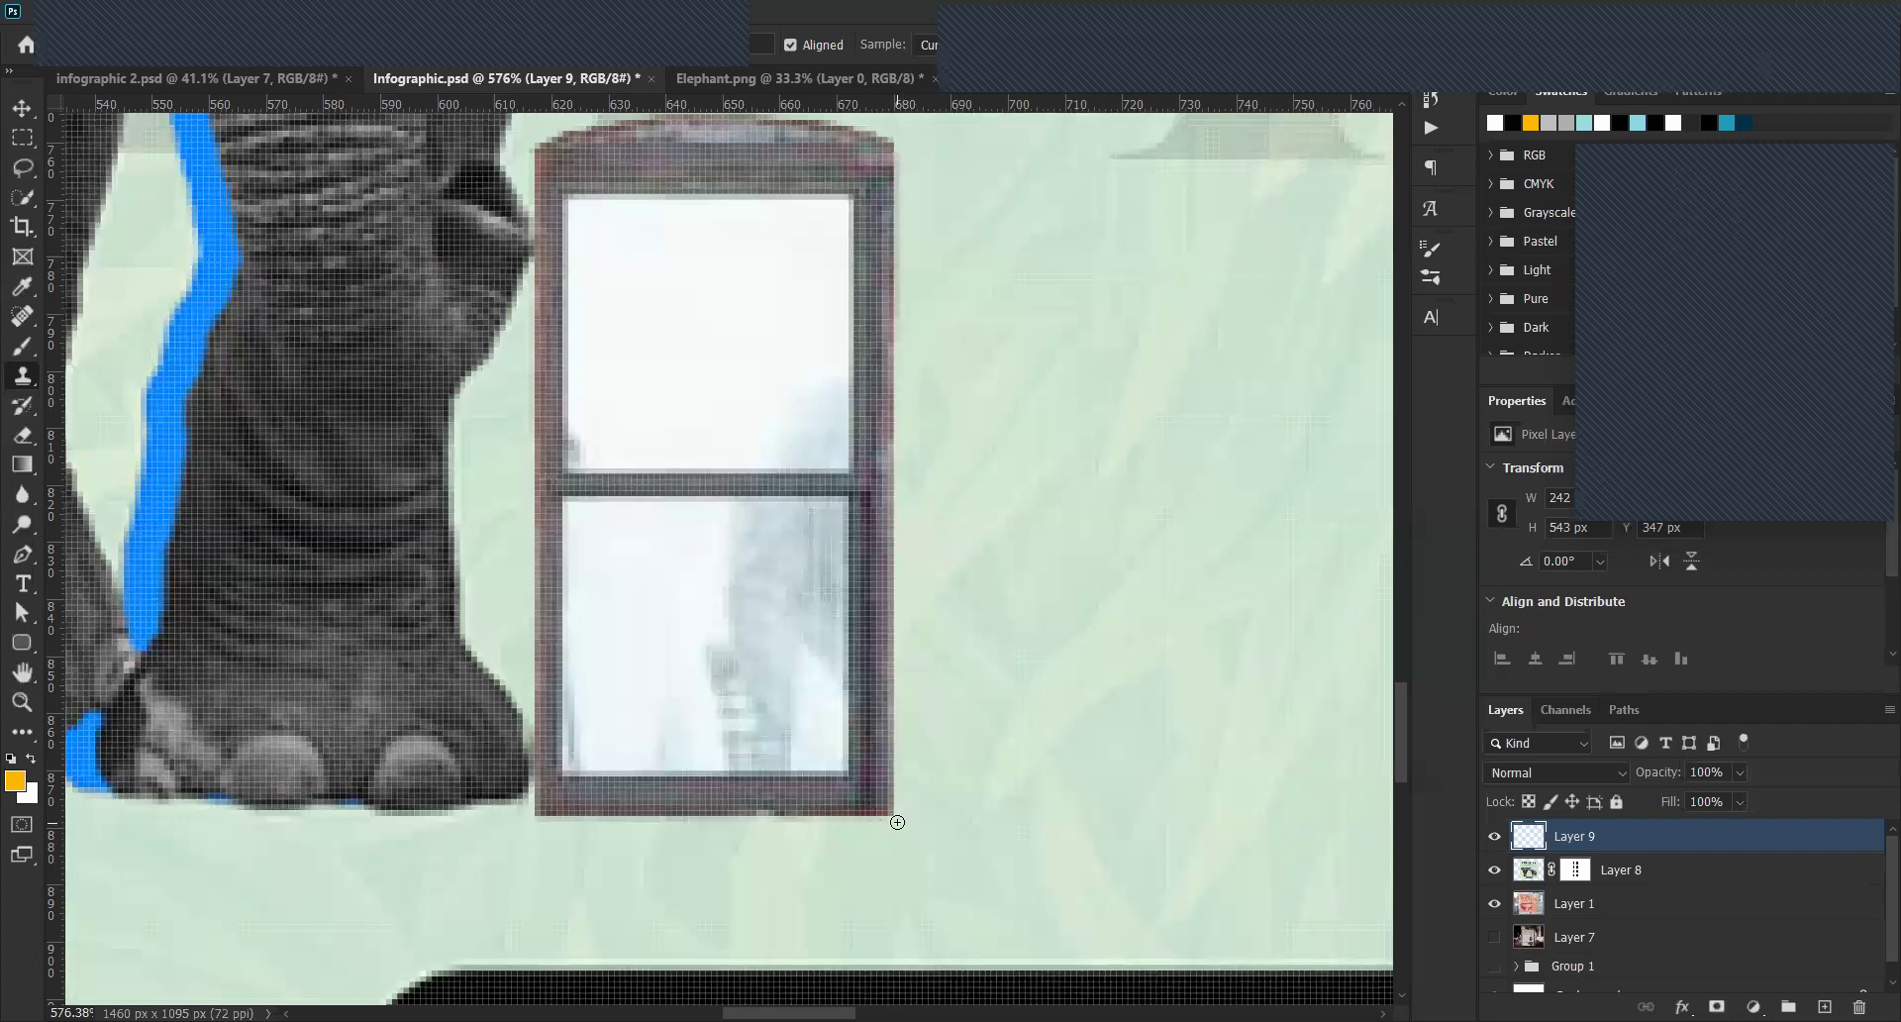
pyautogui.moveTo(898, 818); pyautogui.dragTo(480, 811)
pyautogui.hotkey('ctrl', 'z')
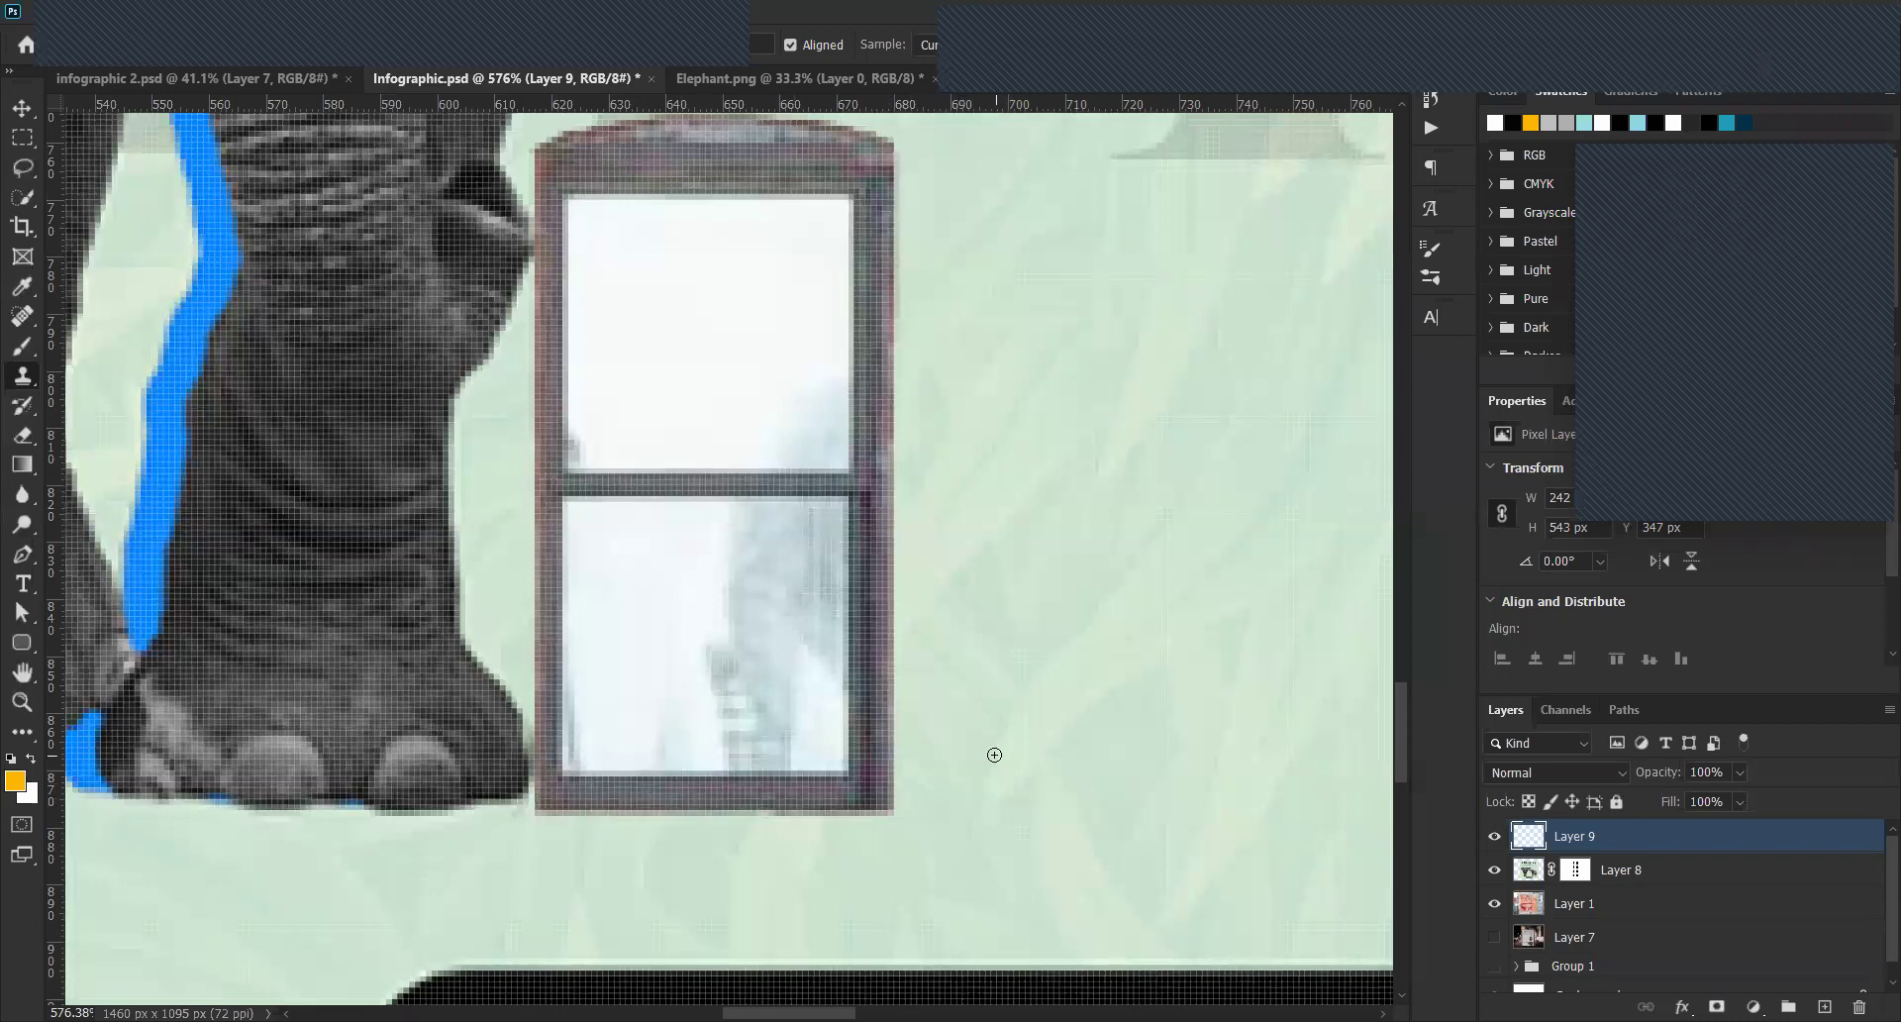
pyautogui.hotkey('ctrl', 'z')
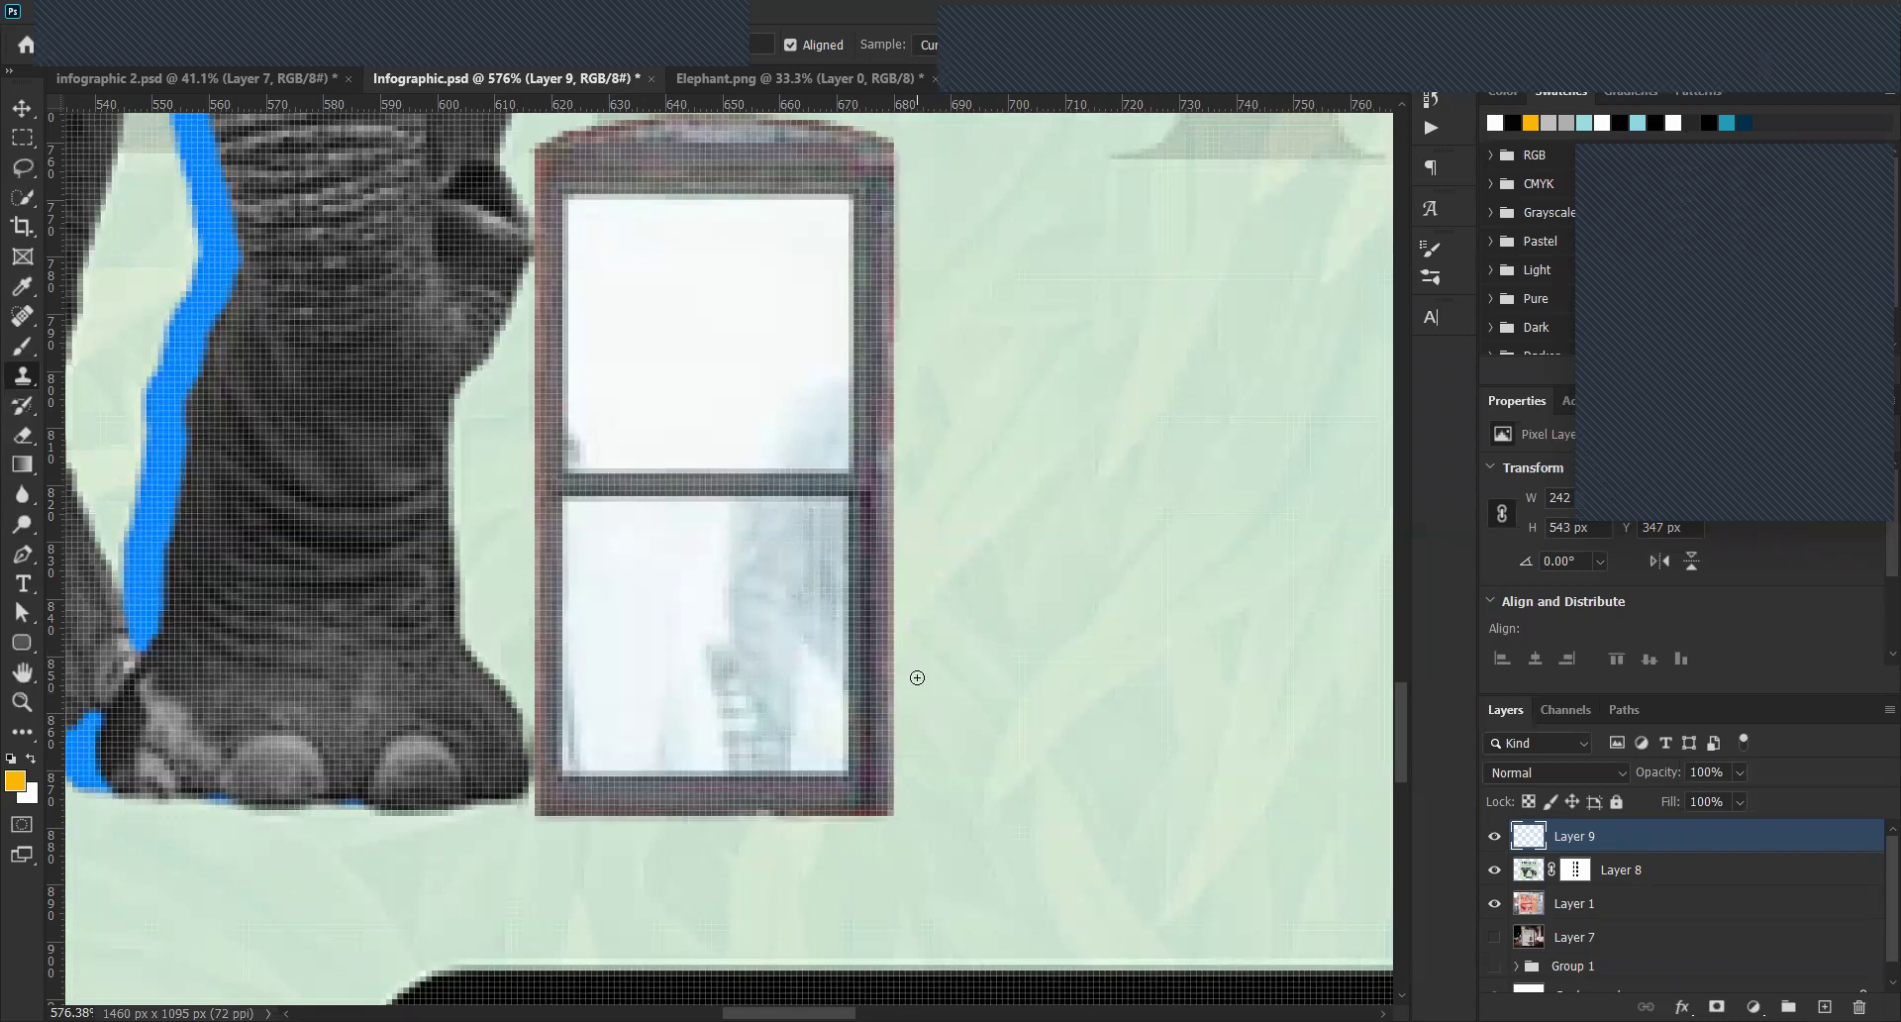
# Clone the green background onto Layer 9 along the bottom edge of the window beside the large elephant's foot.
pyautogui.moveTo(901, 816)
pyautogui.mouseDown()
pyautogui.moveTo(530, 817)
pyautogui.moveTo(908, 805)
pyautogui.mouseUp()
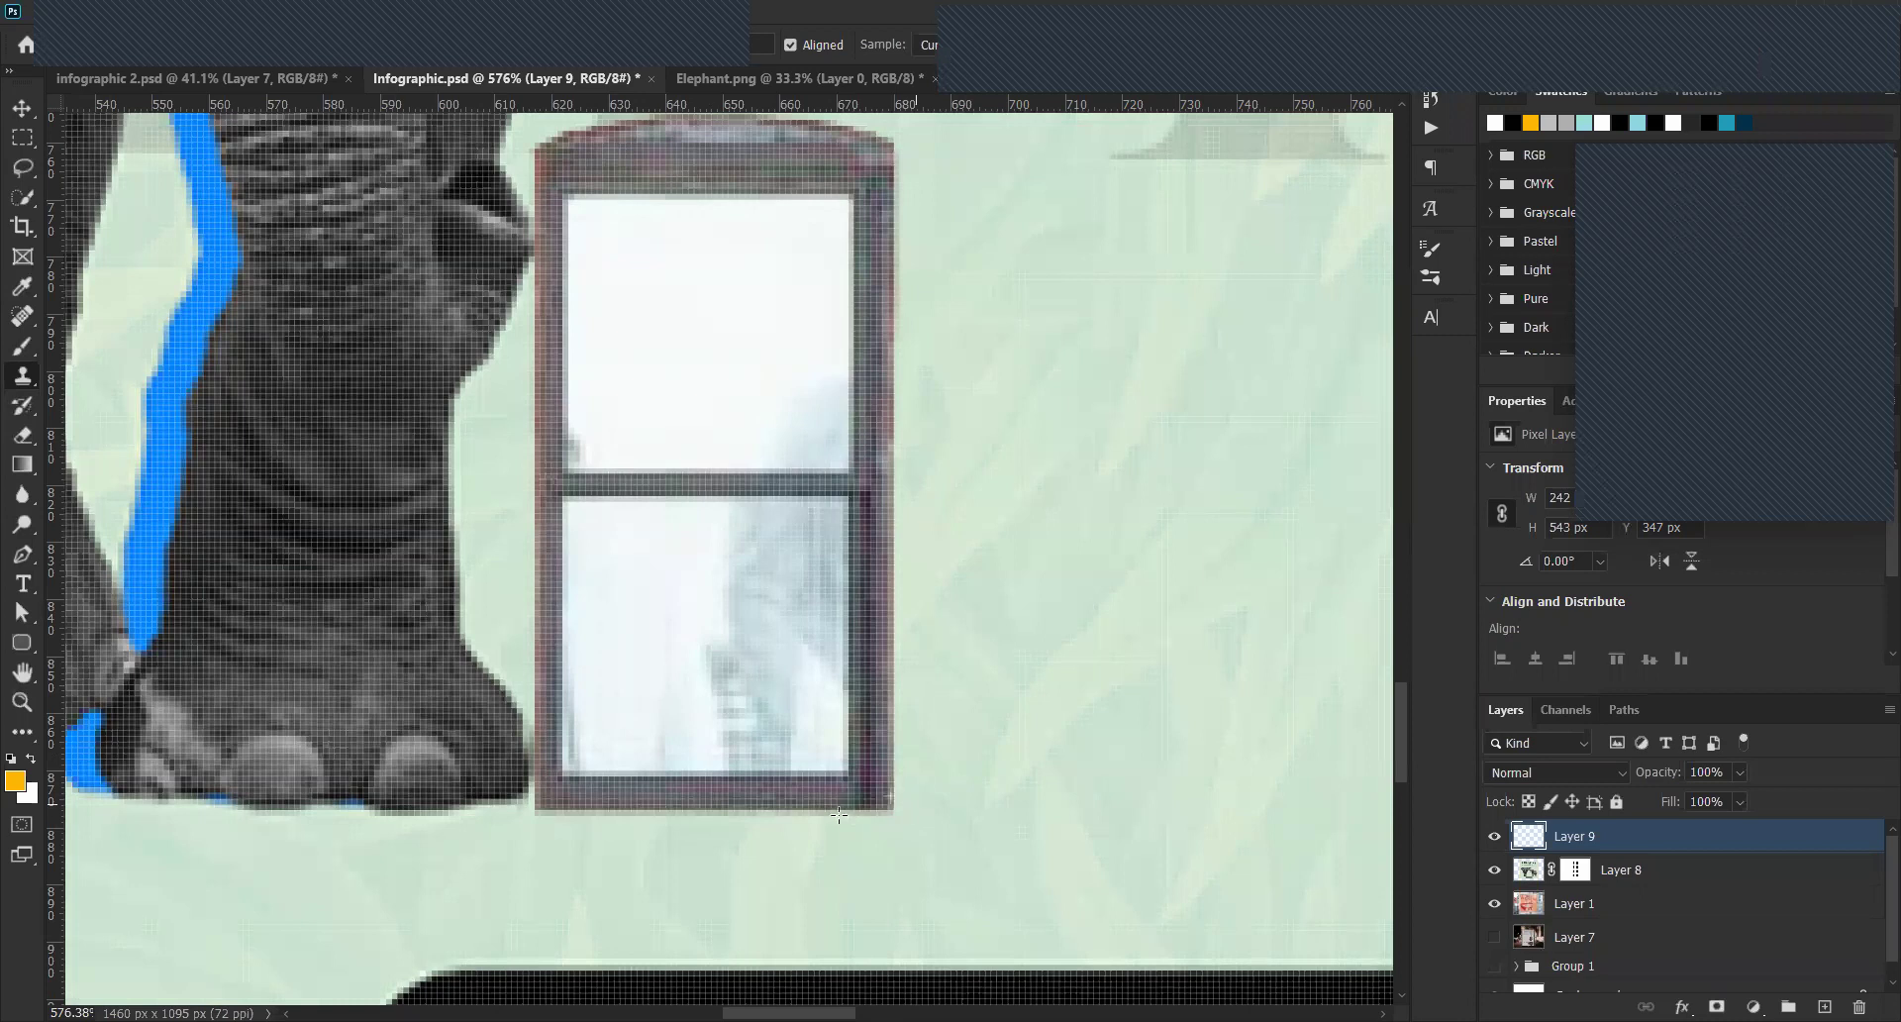
pyautogui.scroll(-5, 1041, 641)
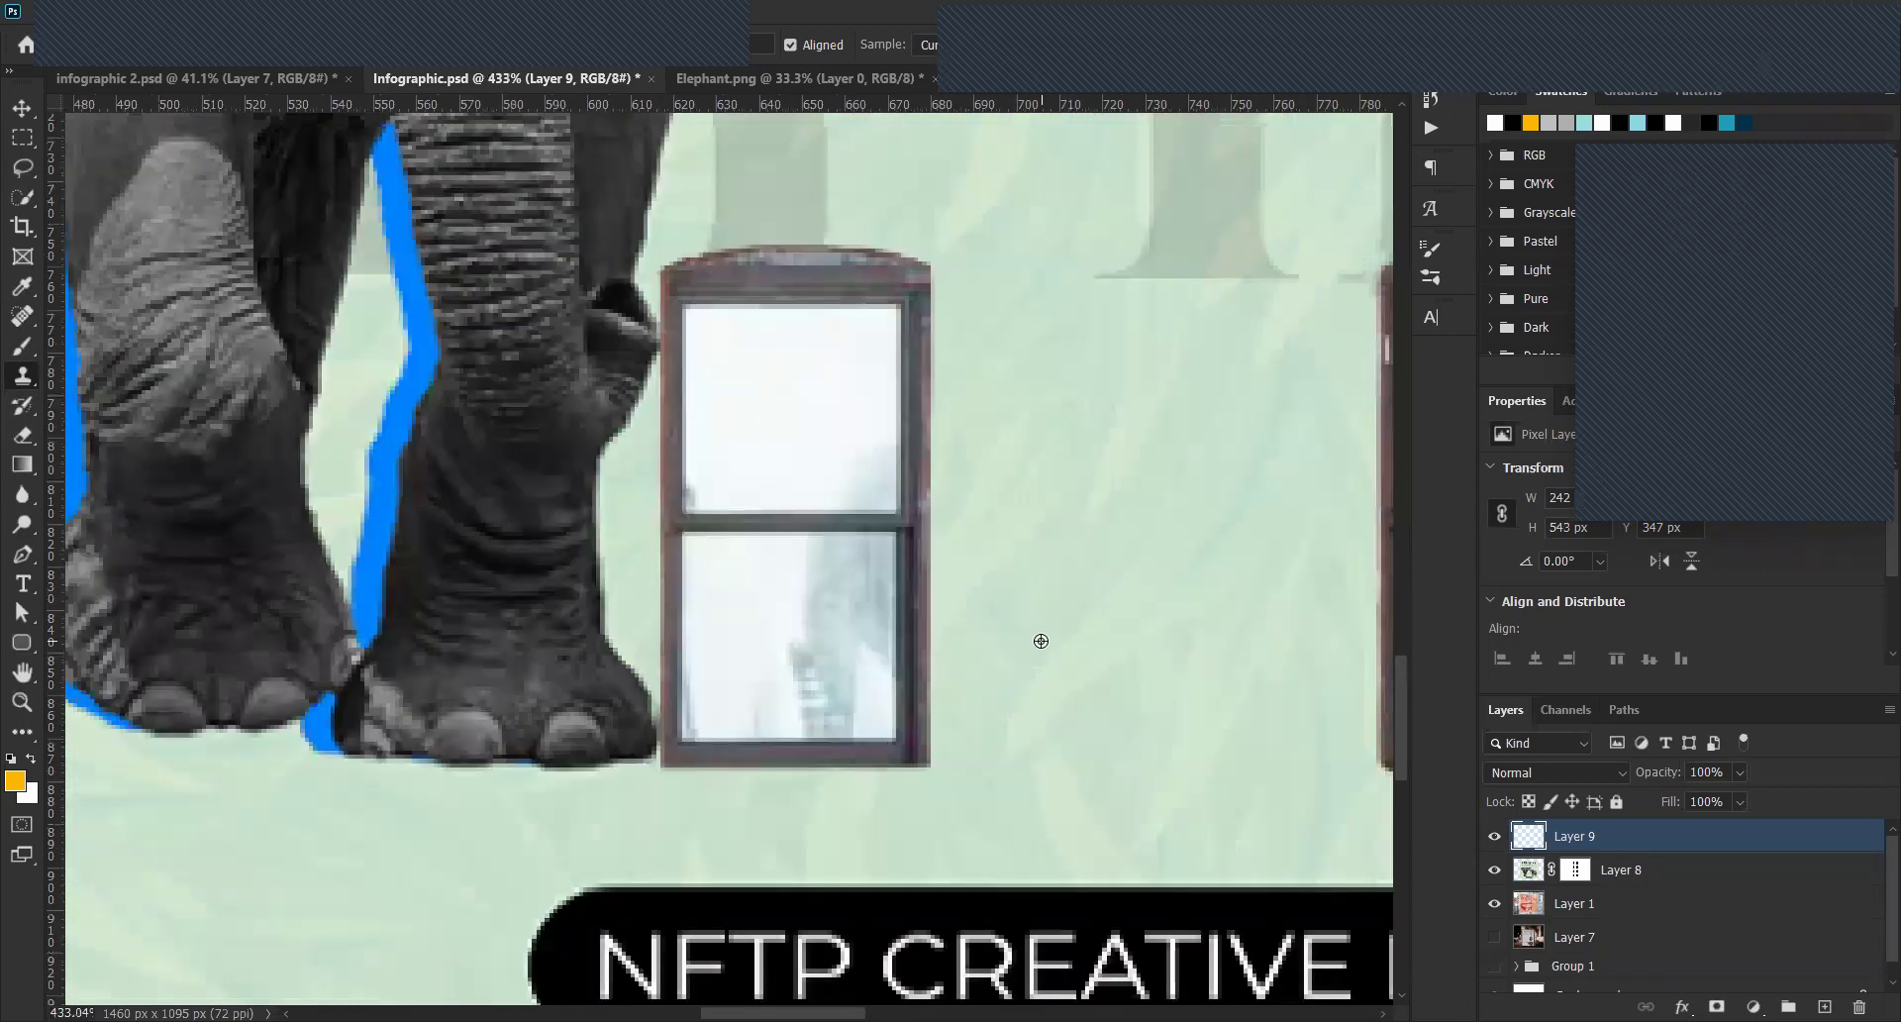
pyautogui.scroll(-2, 1059, 593)
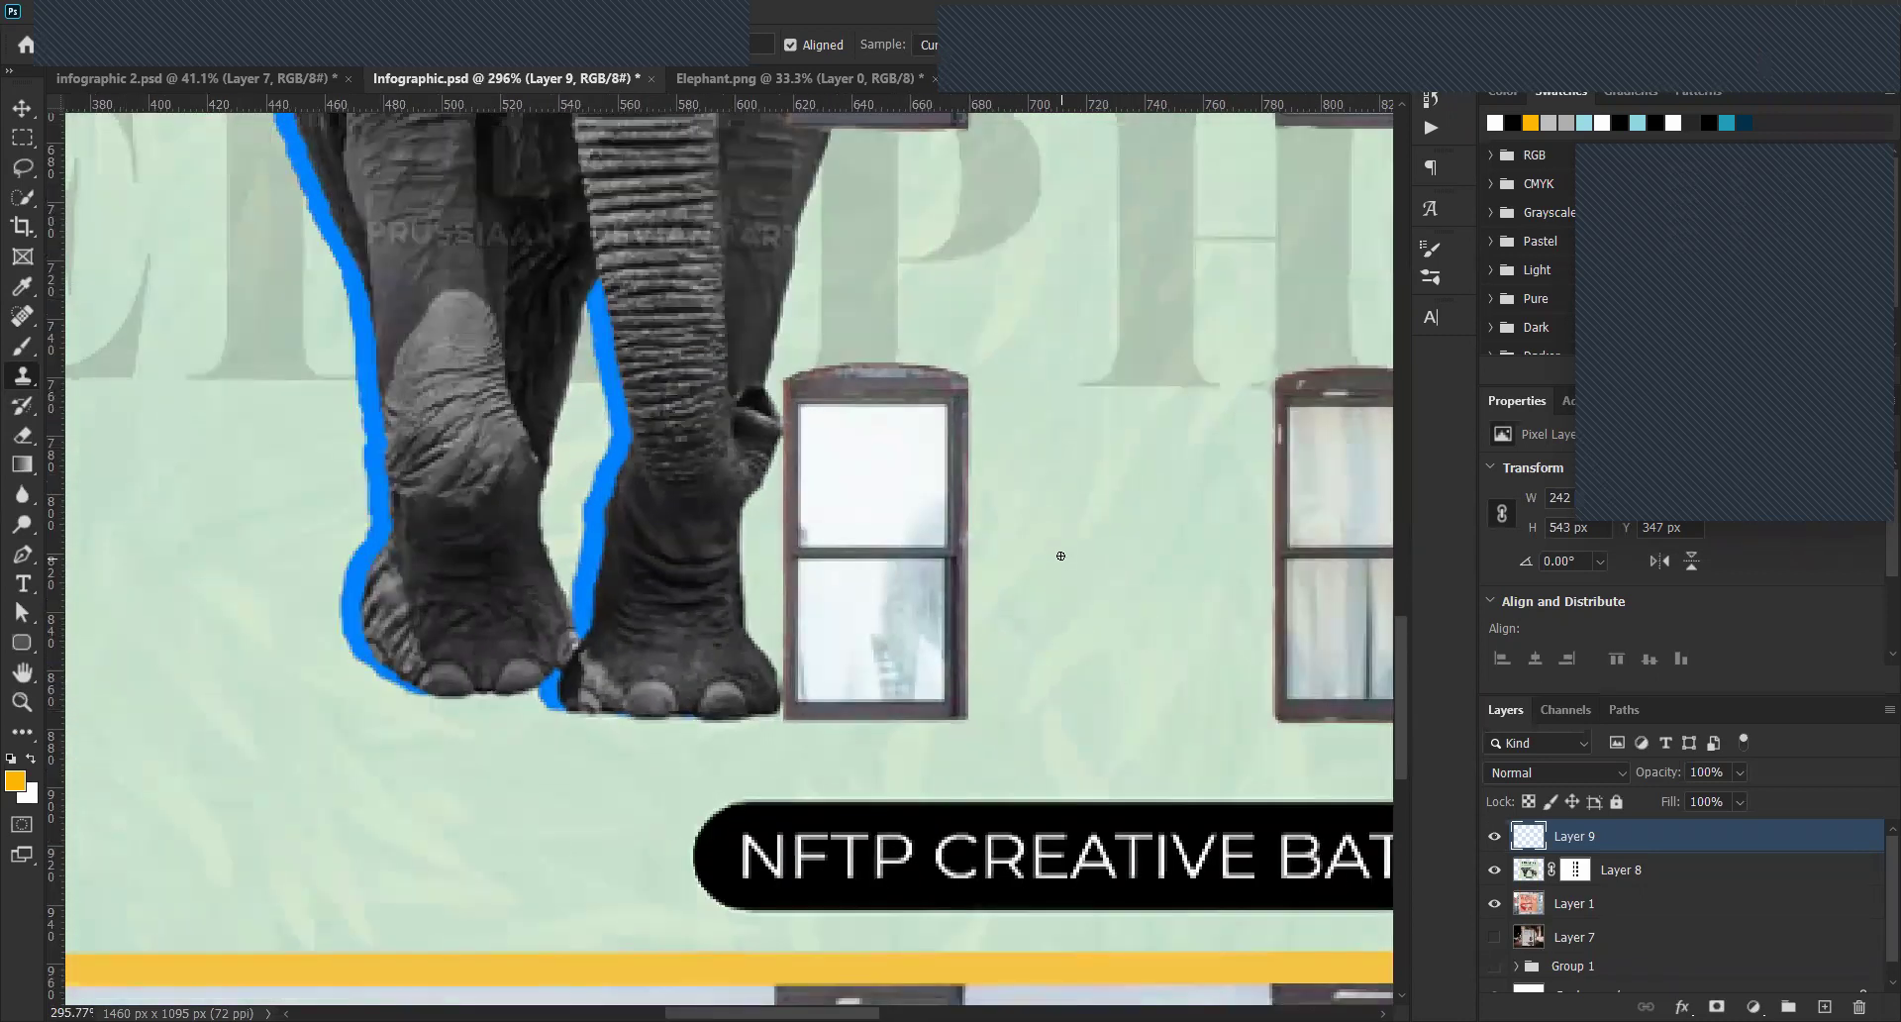
# Sample the elephant skin on Layer 8 and clone it onto Layer 9 over the arched top of the window below the small elephant's trunk.
pyautogui.moveTo(901, 396); pyautogui.dragTo(838, 517)
pyautogui.moveTo(868, 362); pyautogui.dragTo(763, 556)
pyautogui.moveTo(819, 493); pyautogui.dragTo(784, 615)
pyautogui.moveTo(949, 503); pyautogui.dragTo(763, 596)
pyautogui.scroll(5, 942, 507)
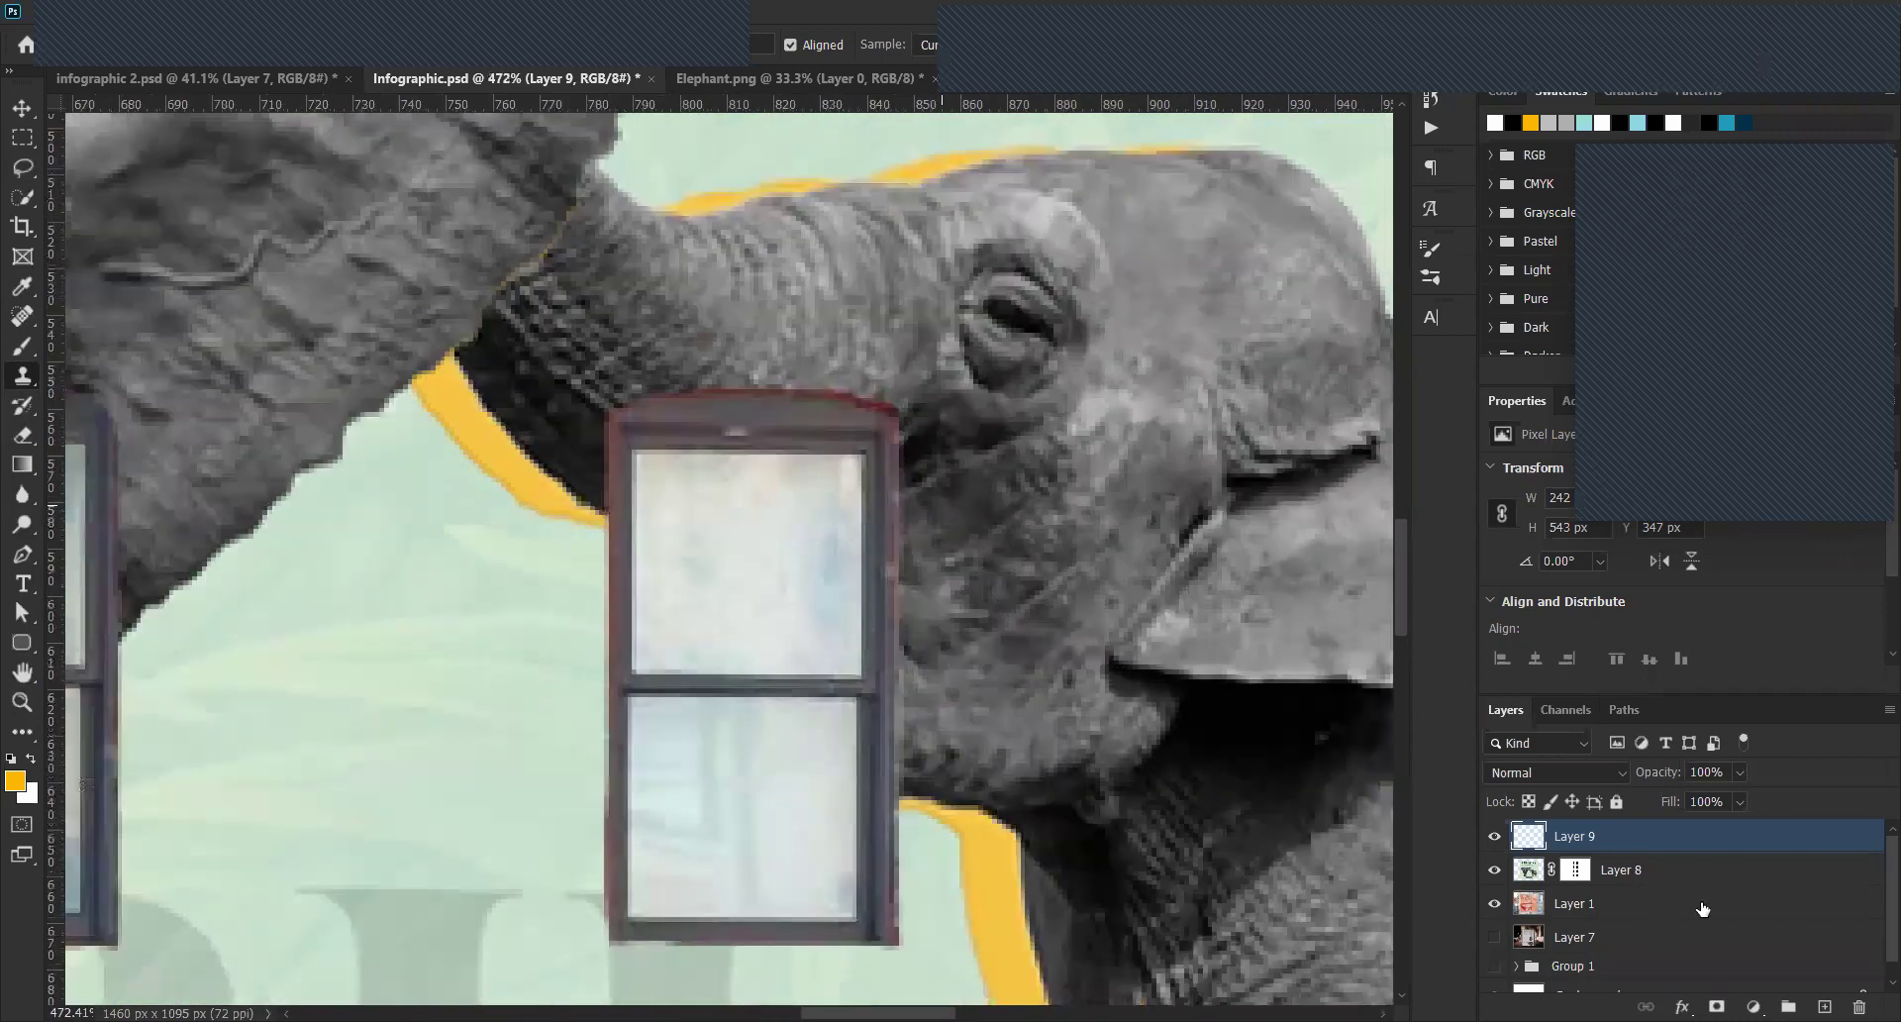
pyautogui.scroll(2, 951, 509)
pyautogui.hotkey('alt', '[')
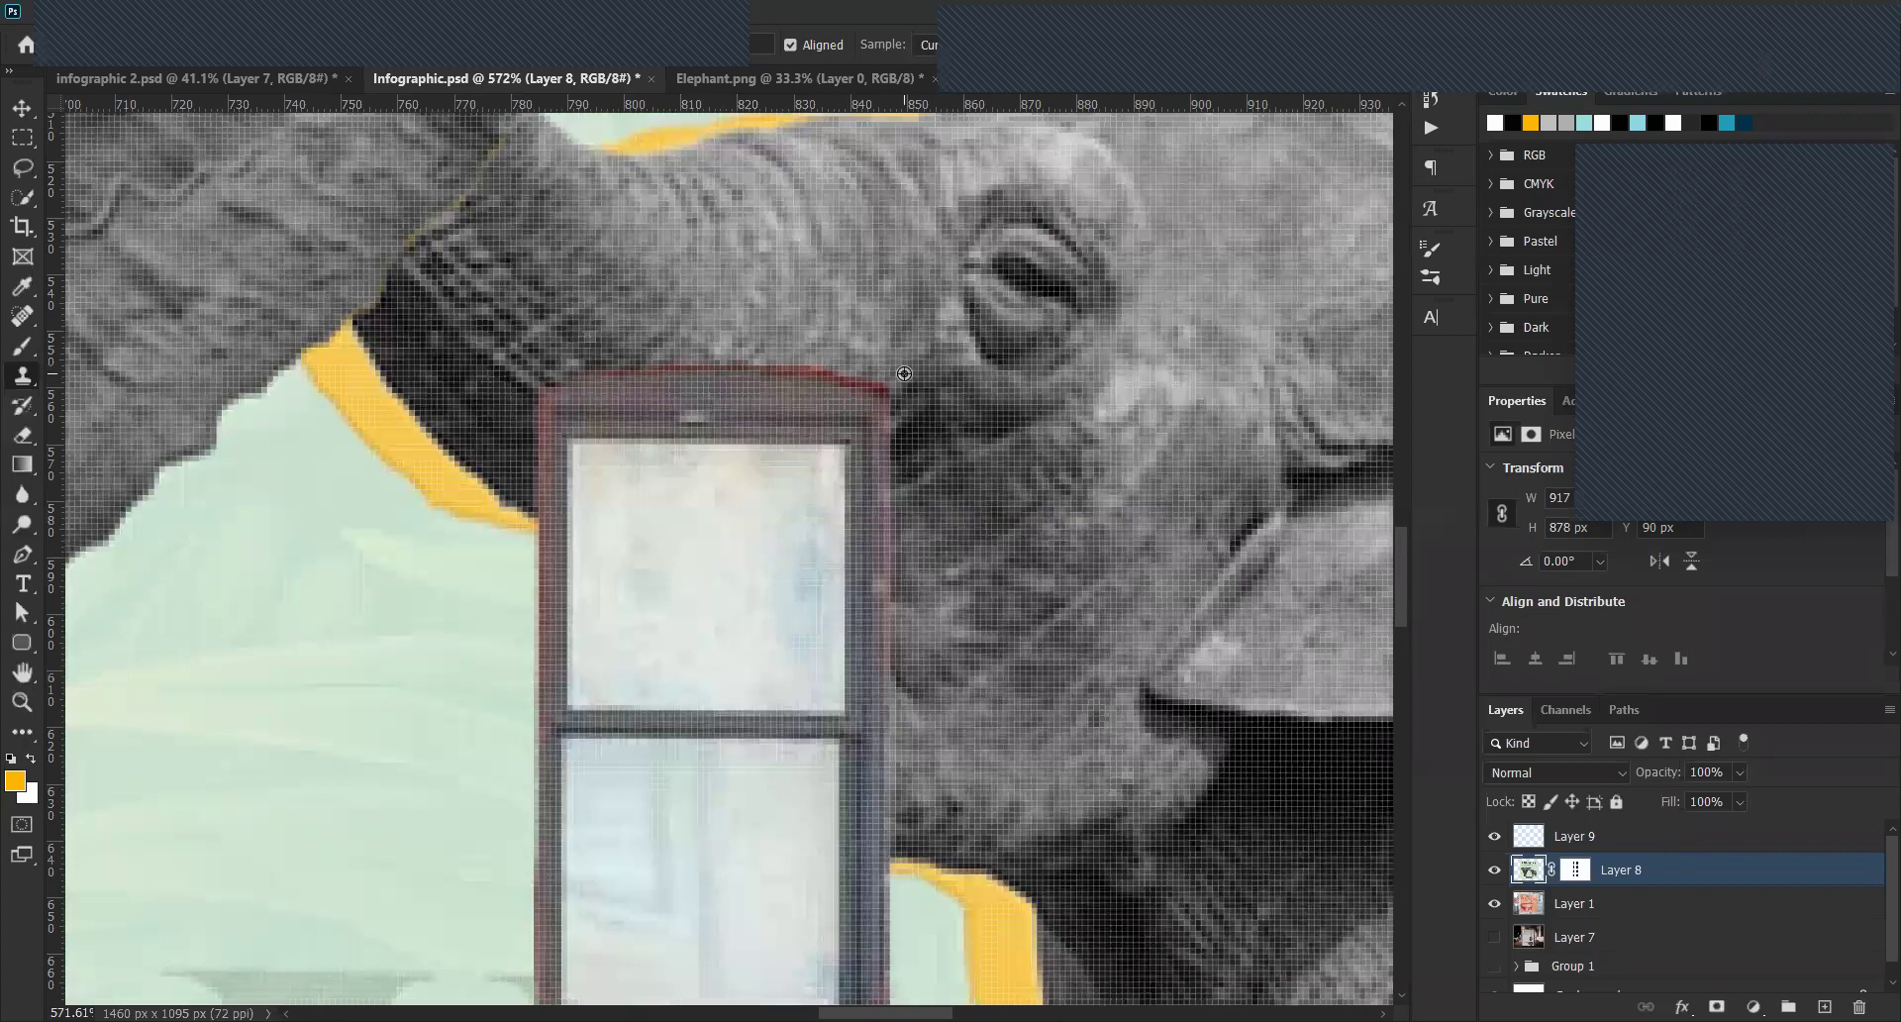
pyautogui.click(1526, 840)
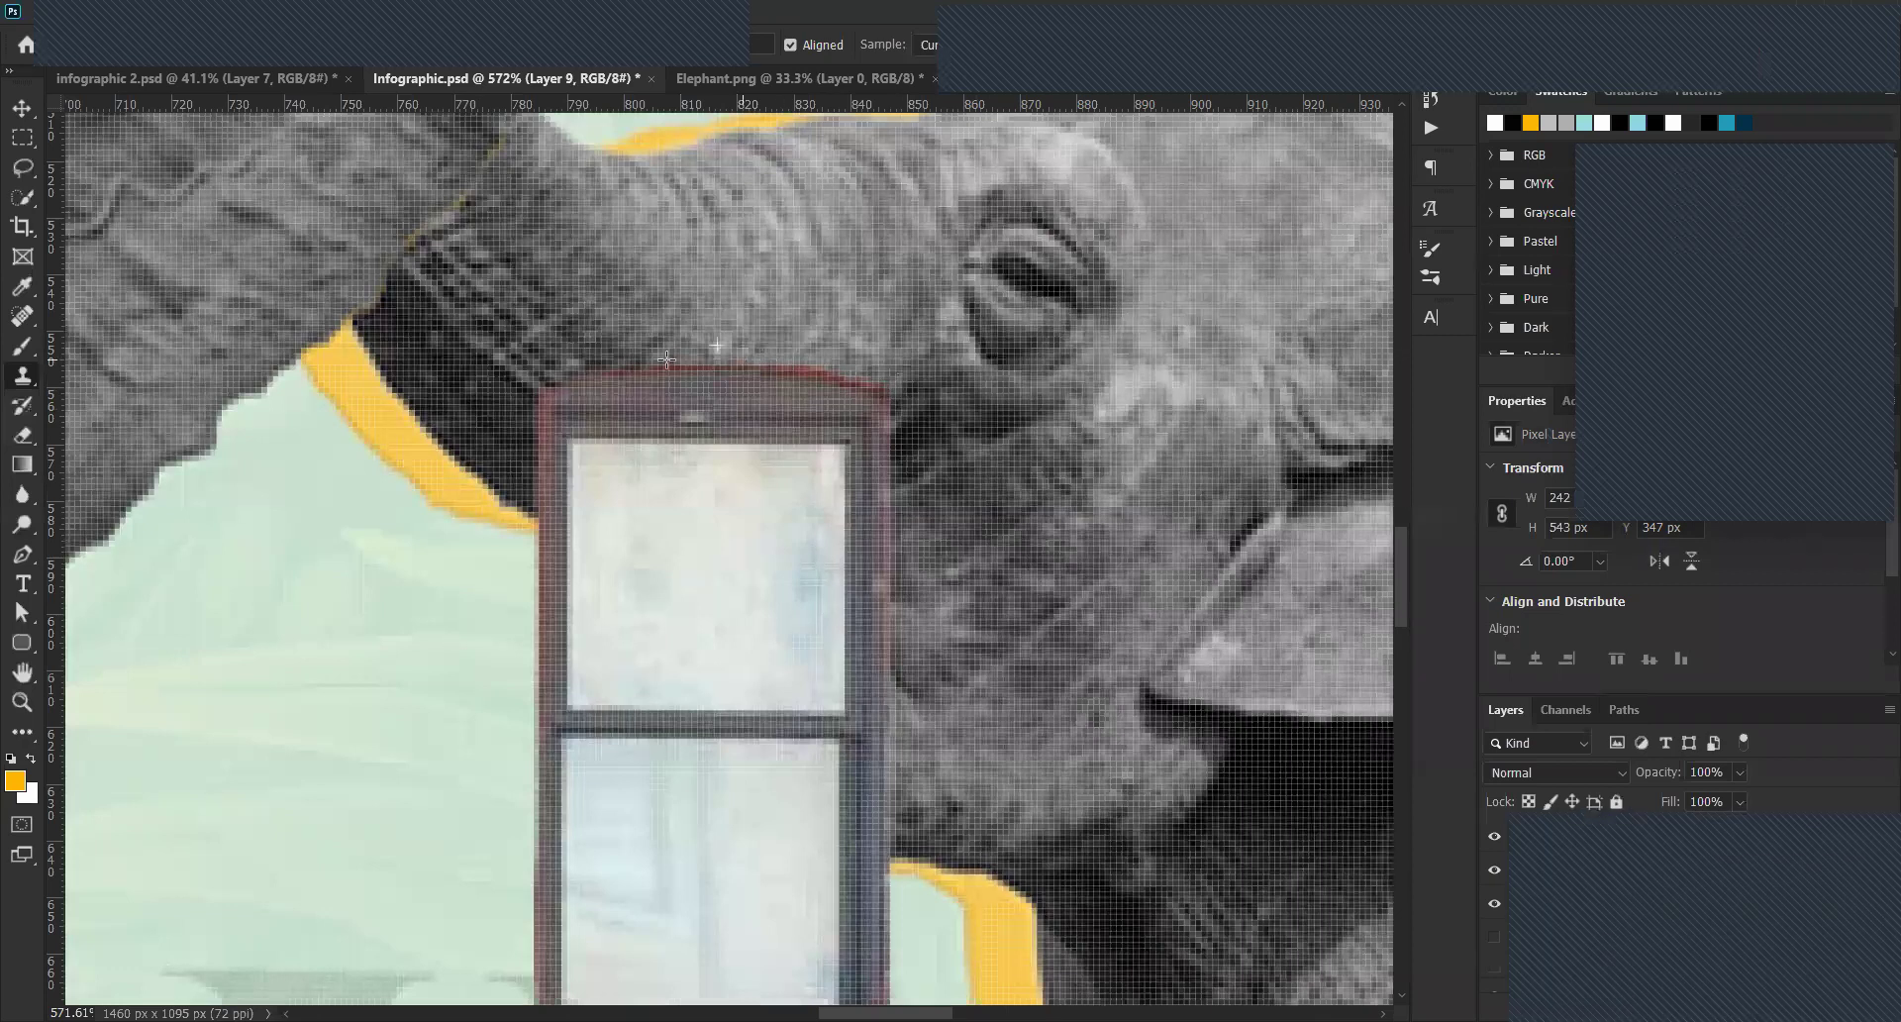
pyautogui.moveTo(580, 376)
pyautogui.mouseDown()
pyautogui.moveTo(772, 360)
pyautogui.moveTo(900, 395)
pyautogui.moveTo(767, 364)
pyautogui.moveTo(534, 391)
pyautogui.mouseUp()
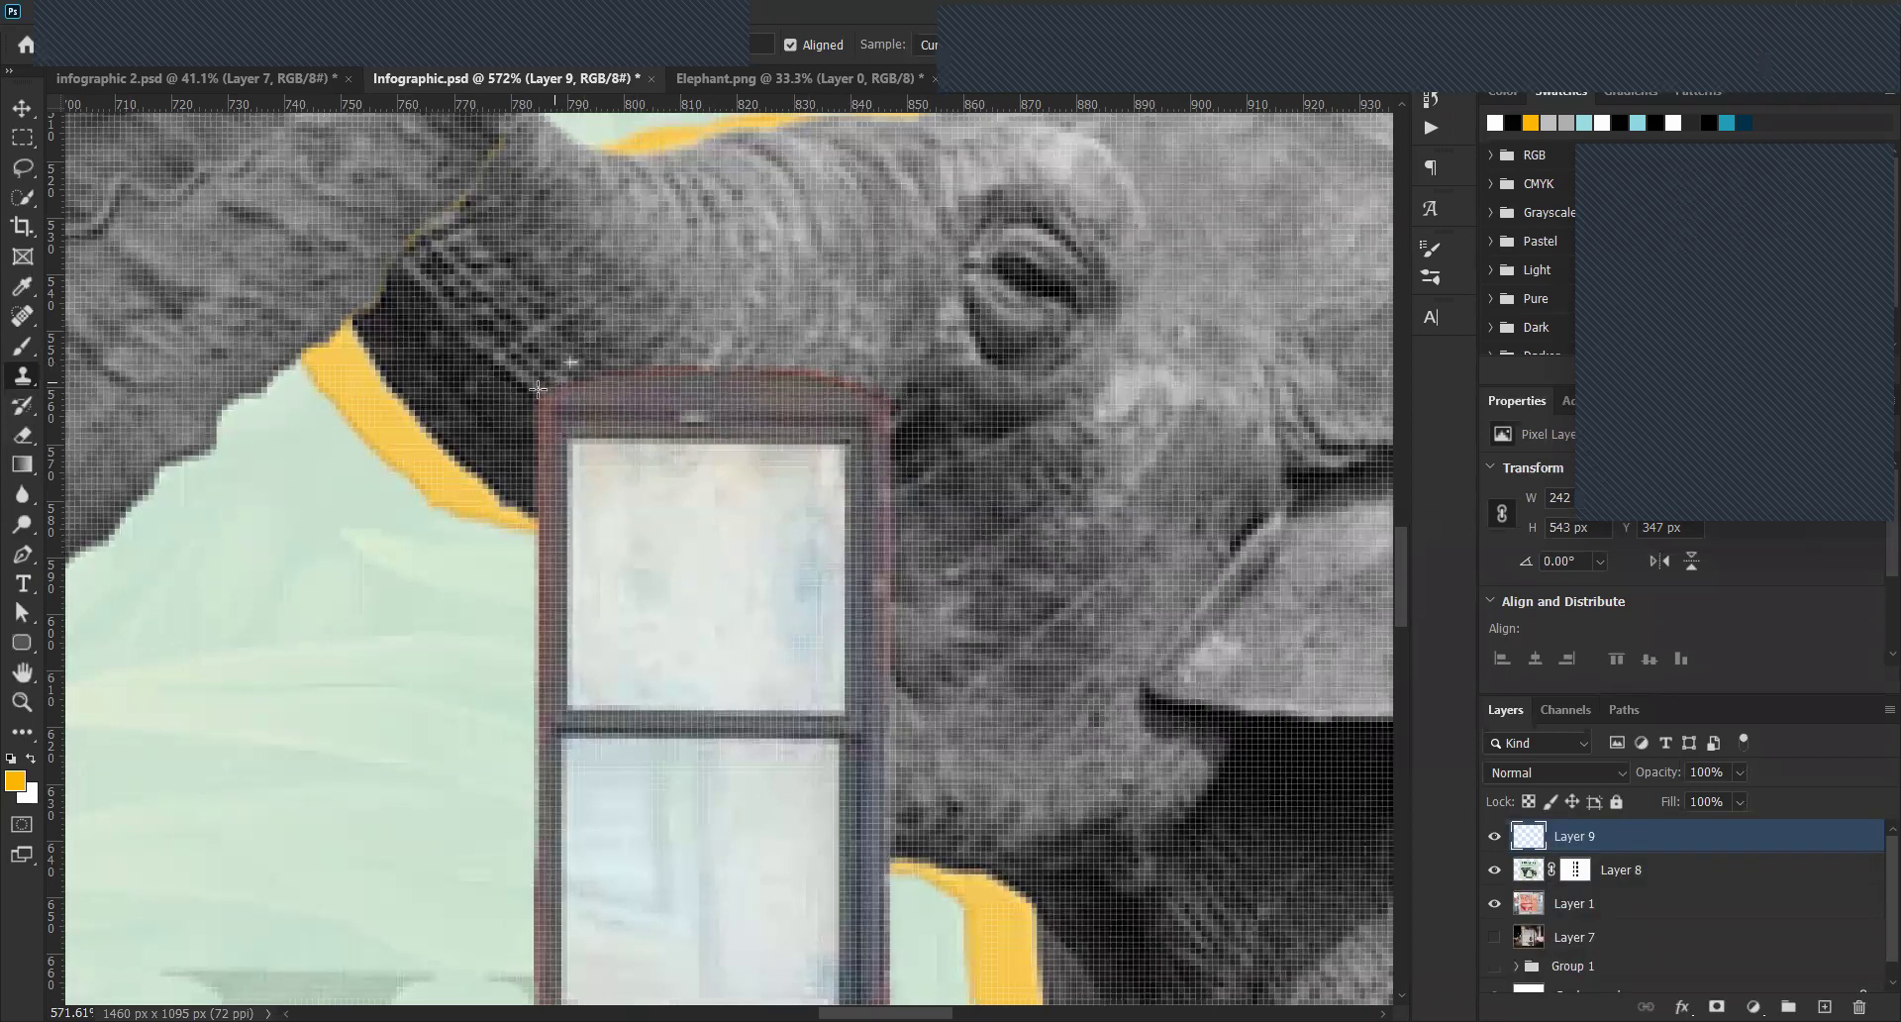
pyautogui.moveTo(699, 366); pyautogui.dragTo(896, 401)
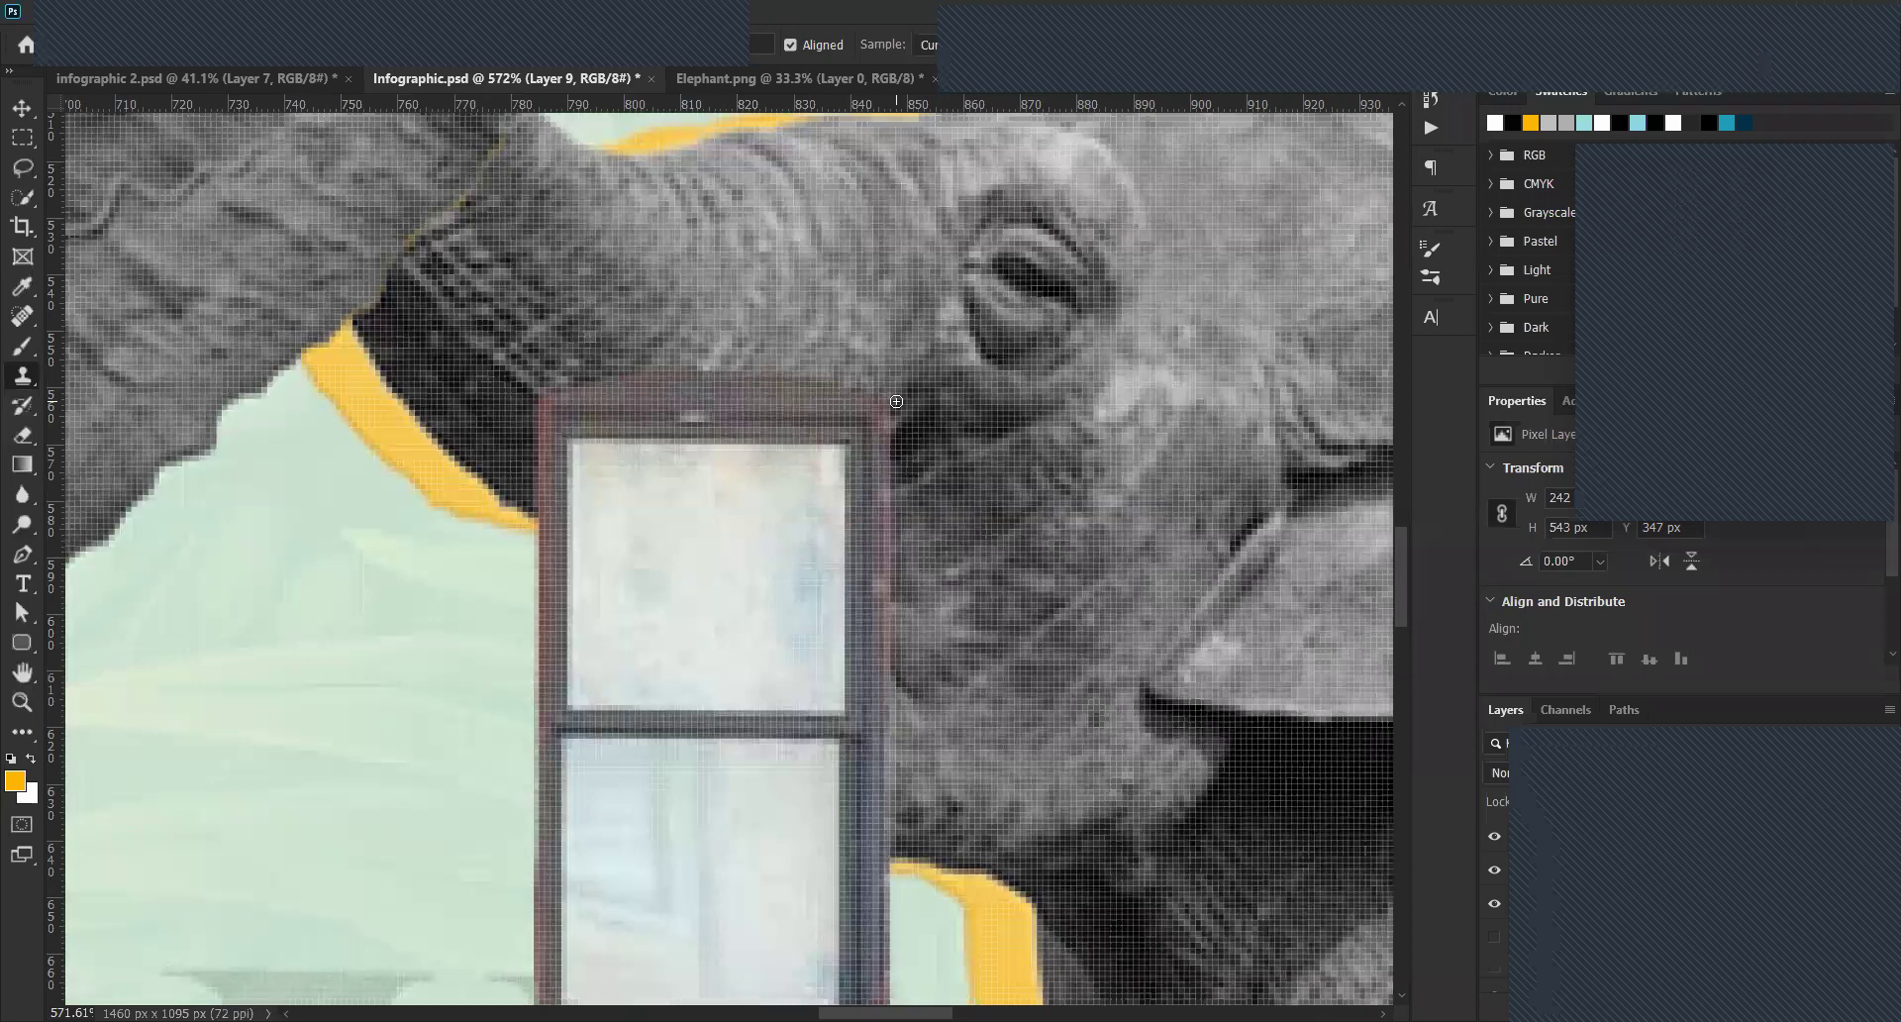
# Clone onto Layer 9 along the right edge of the window beside the small elephant's face, resampling Layer 8 for the lower part.
pyautogui.moveTo(896, 401)
pyautogui.mouseDown()
pyautogui.moveTo(901, 641)
pyautogui.moveTo(894, 96)
pyautogui.mouseUp()
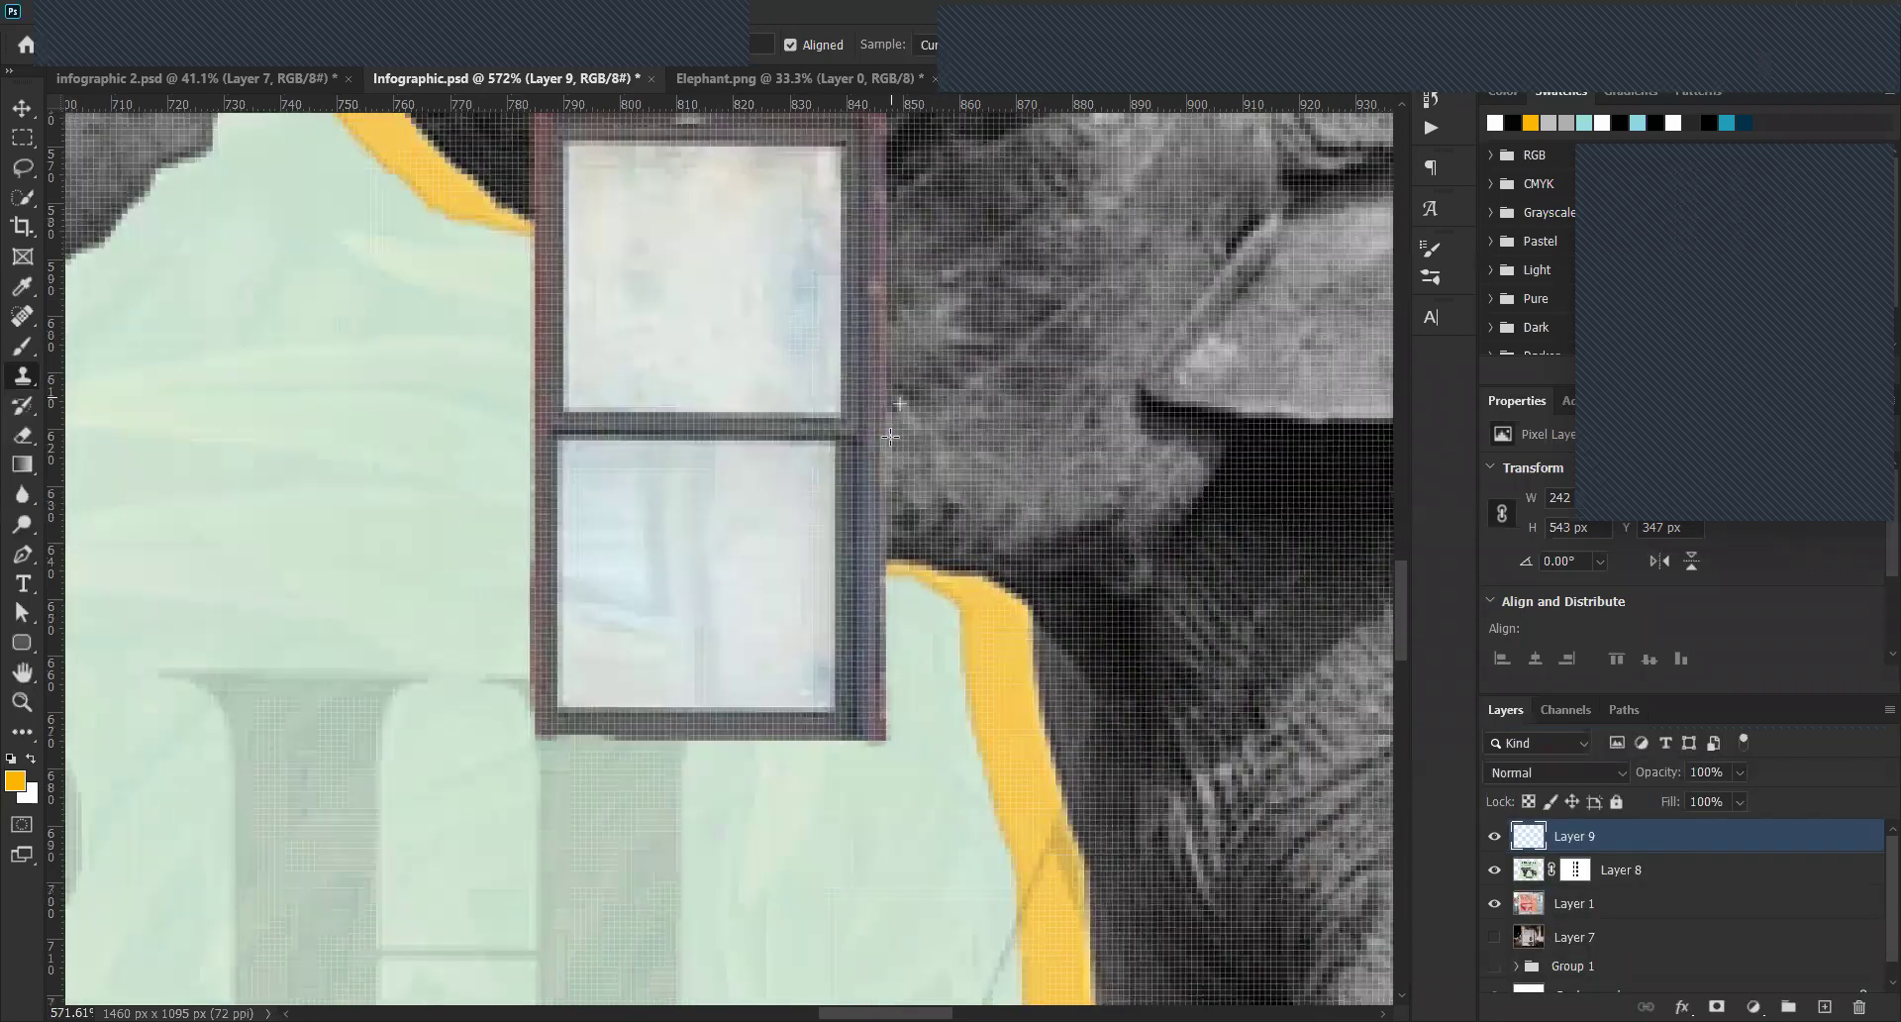
pyautogui.moveTo(890, 593); pyautogui.dragTo(885, 752)
pyautogui.click(1526, 870)
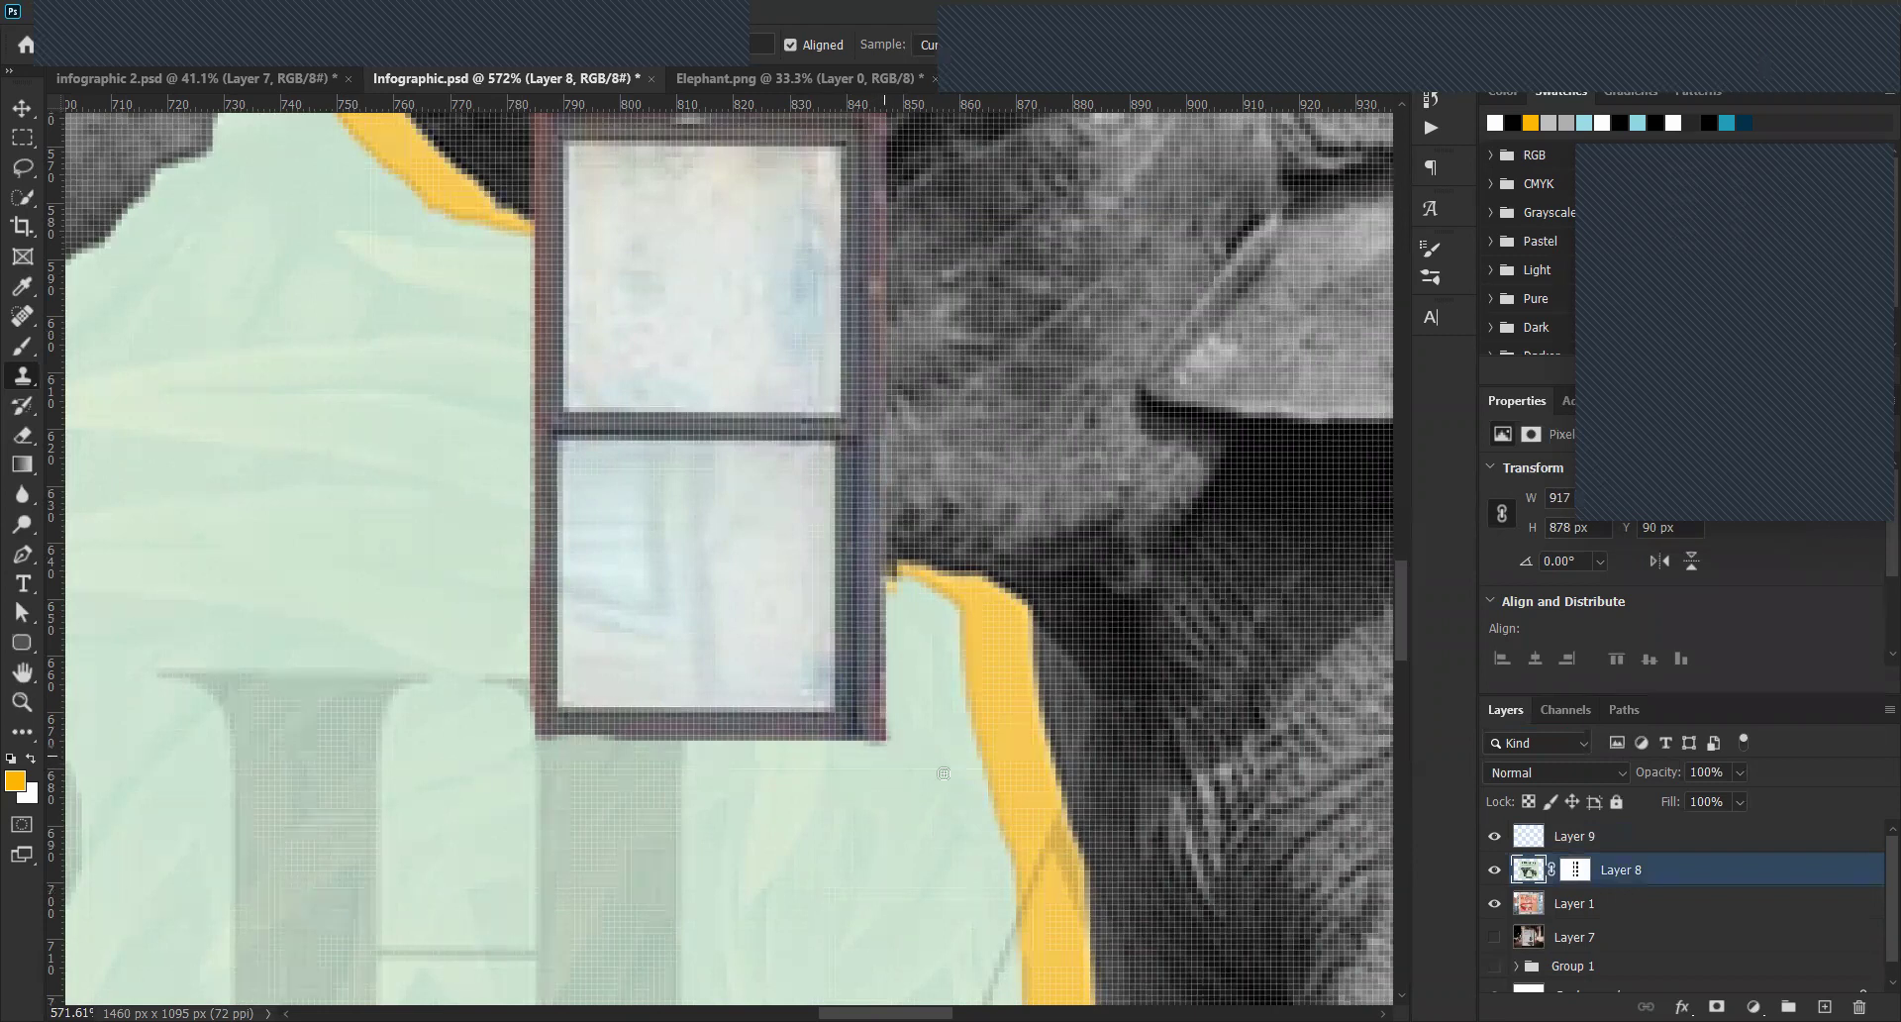
pyautogui.click(1525, 844)
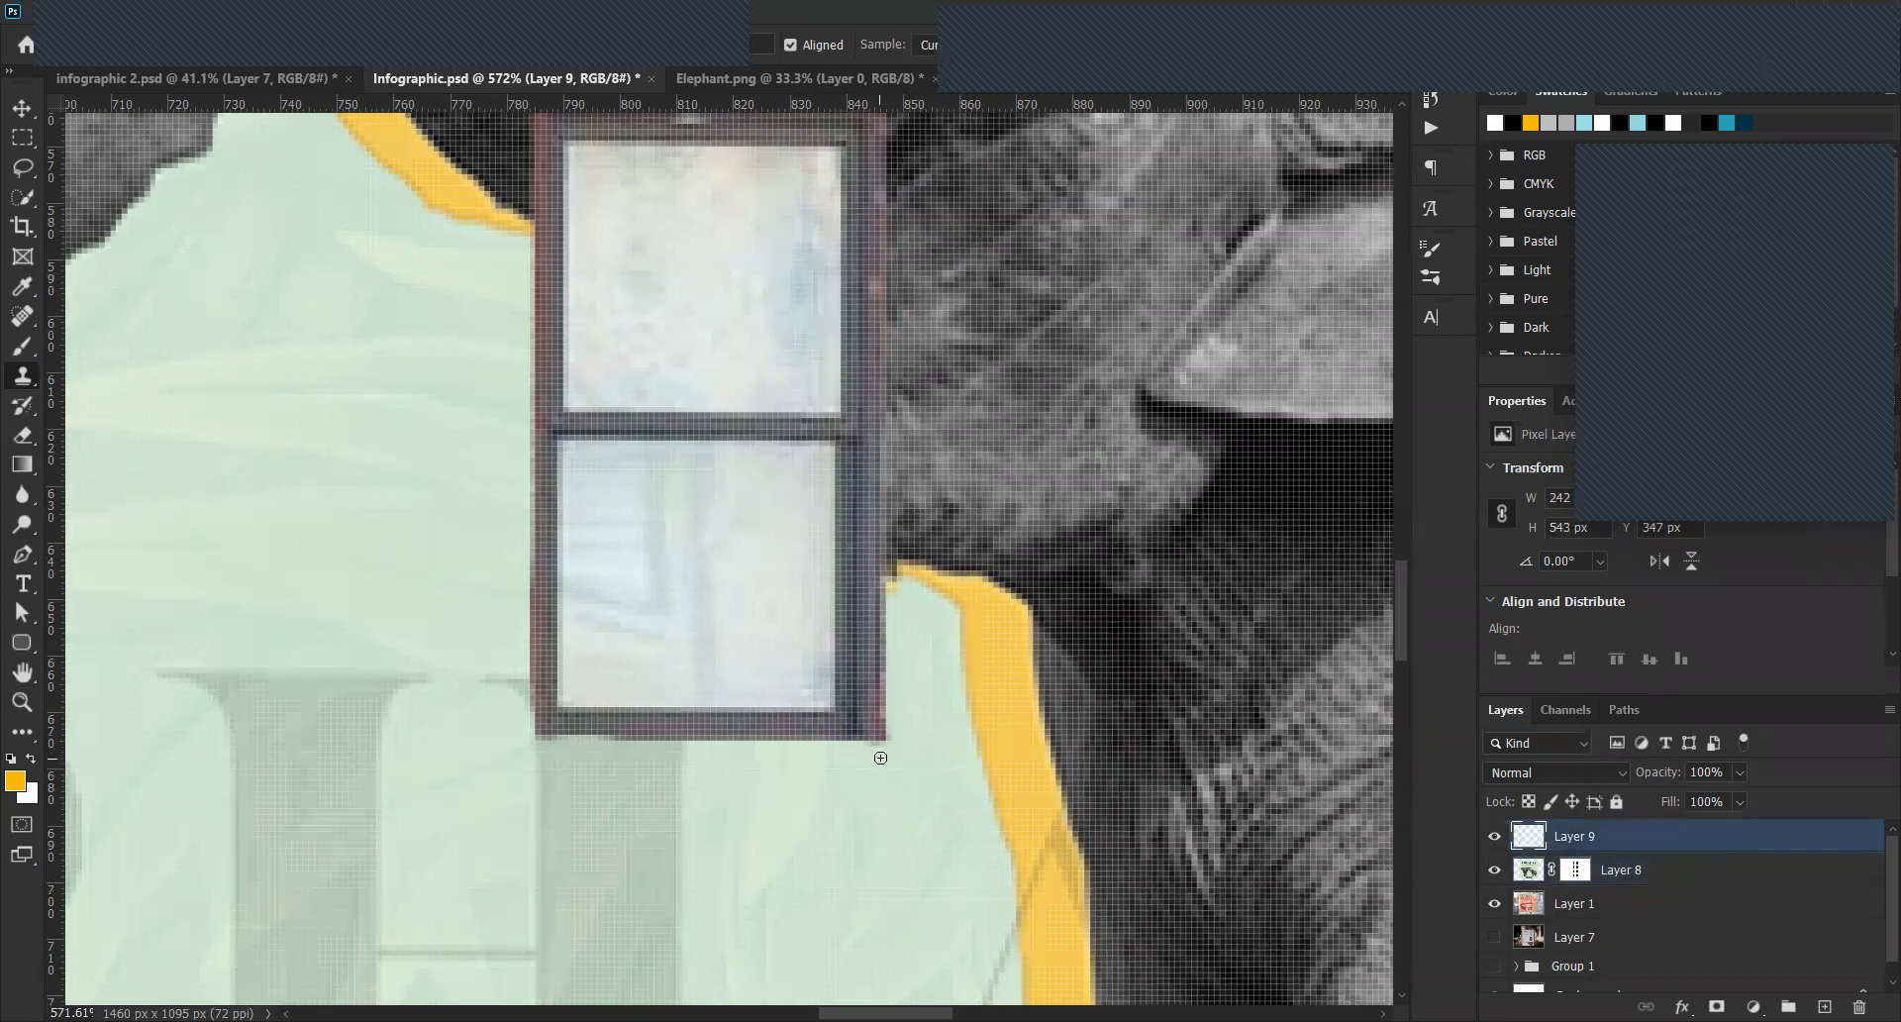
pyautogui.moveTo(886, 655); pyautogui.dragTo(883, 127)
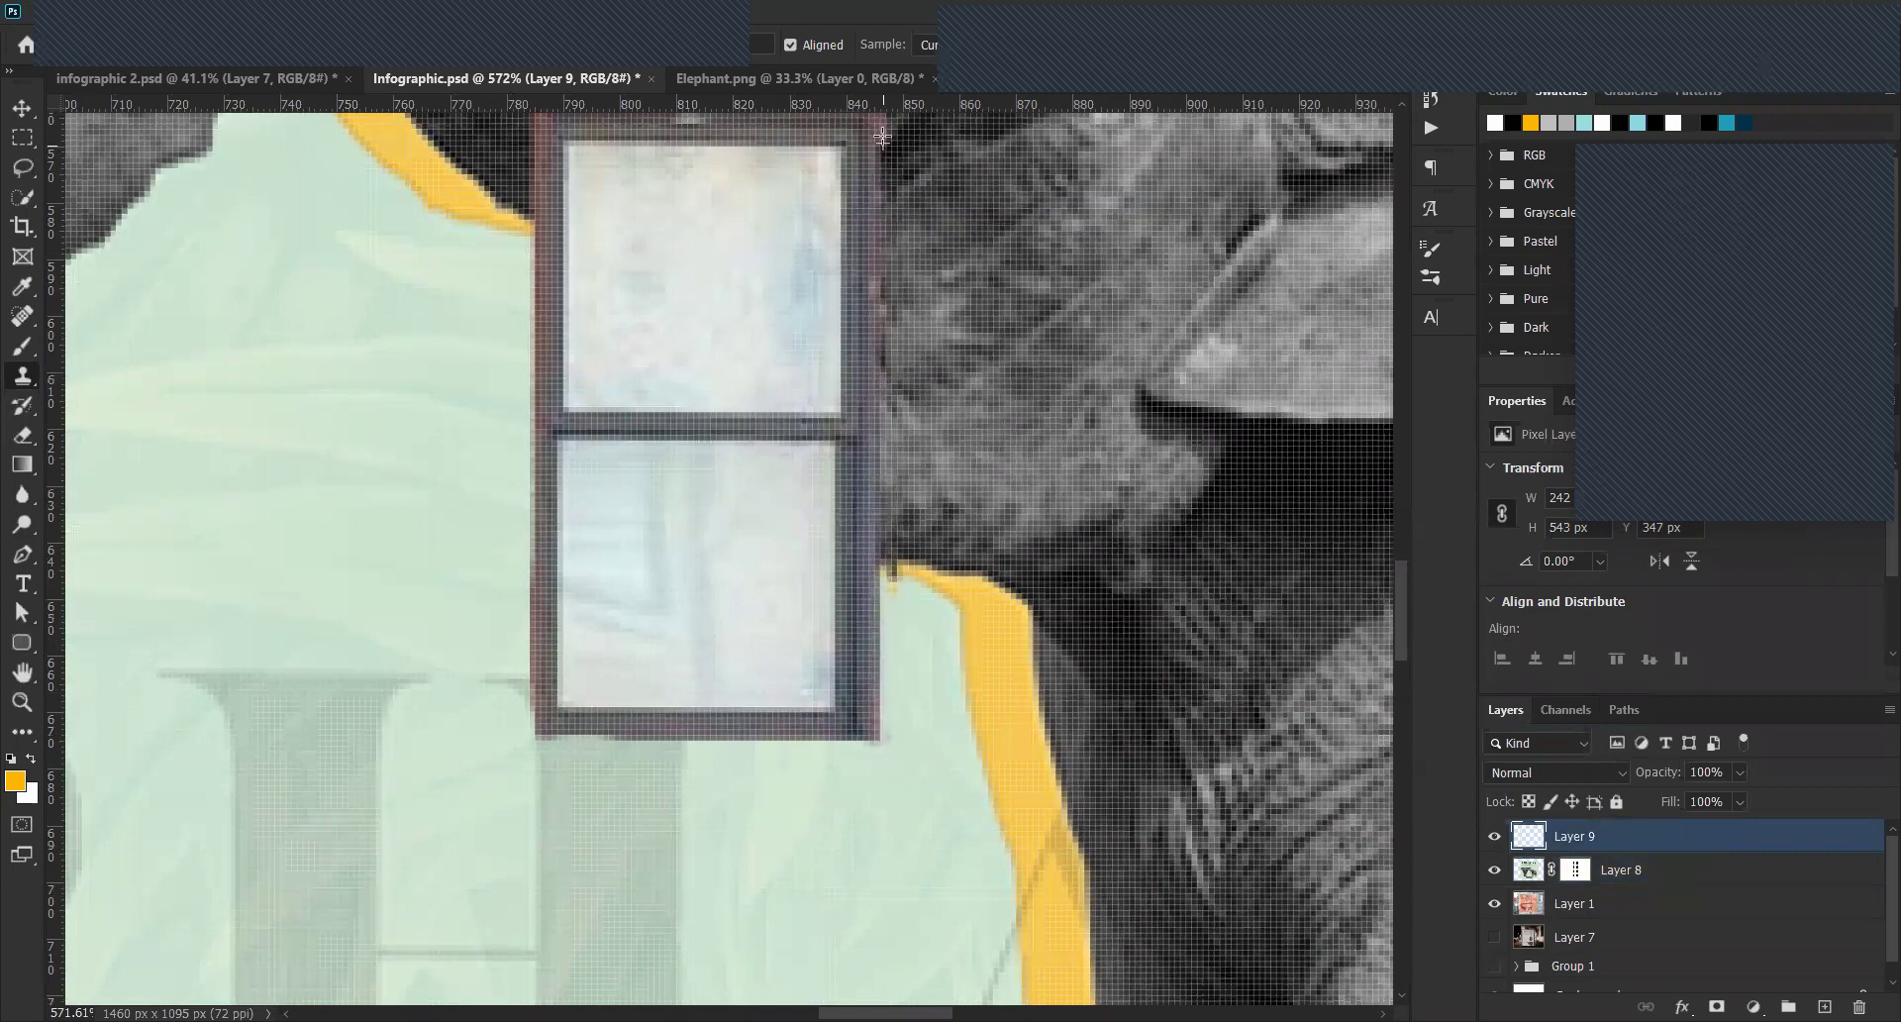
# Finish cloning the lower right edge of the window beside the small elephant's face, then resample Layer 8 and clone its bottom edge on Layer 9.
pyautogui.moveTo(888, 743); pyautogui.dragTo(892, 581)
pyautogui.moveTo(890, 695); pyautogui.dragTo(898, 619)
pyautogui.moveTo(783, 761); pyautogui.dragTo(928, 817)
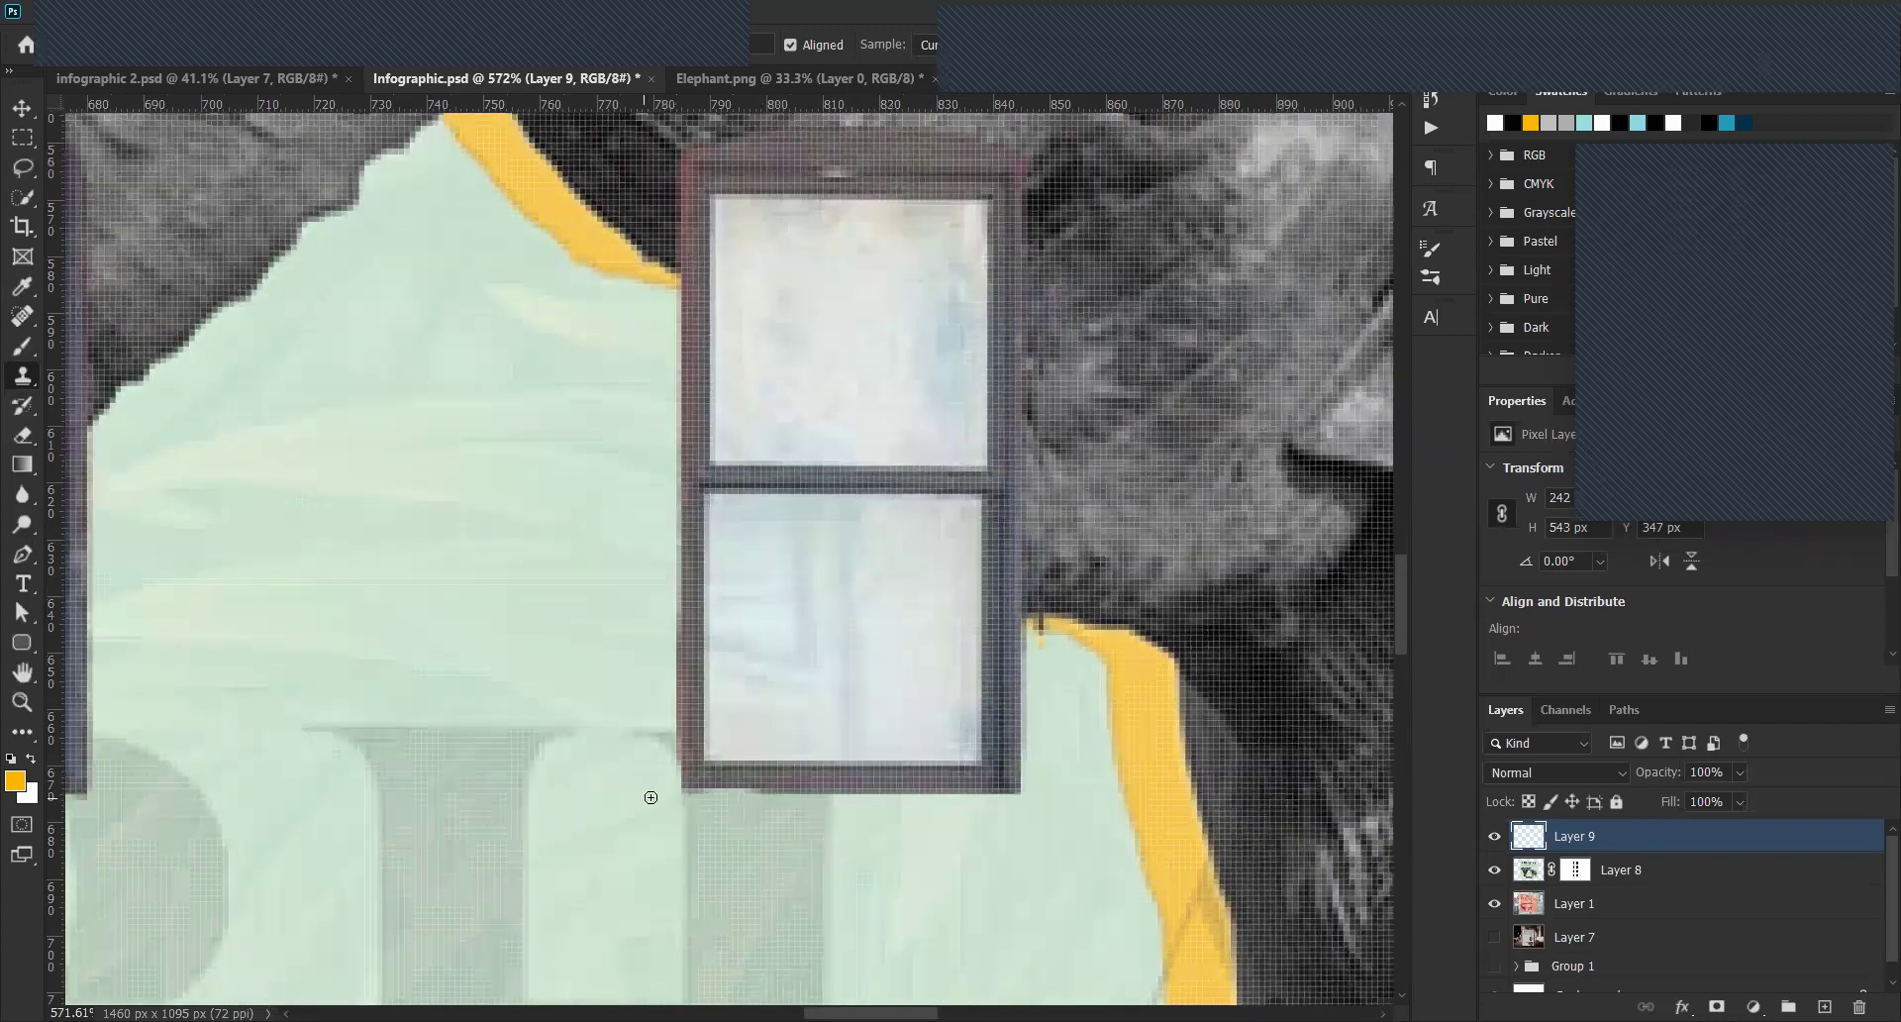
pyautogui.click(1515, 874)
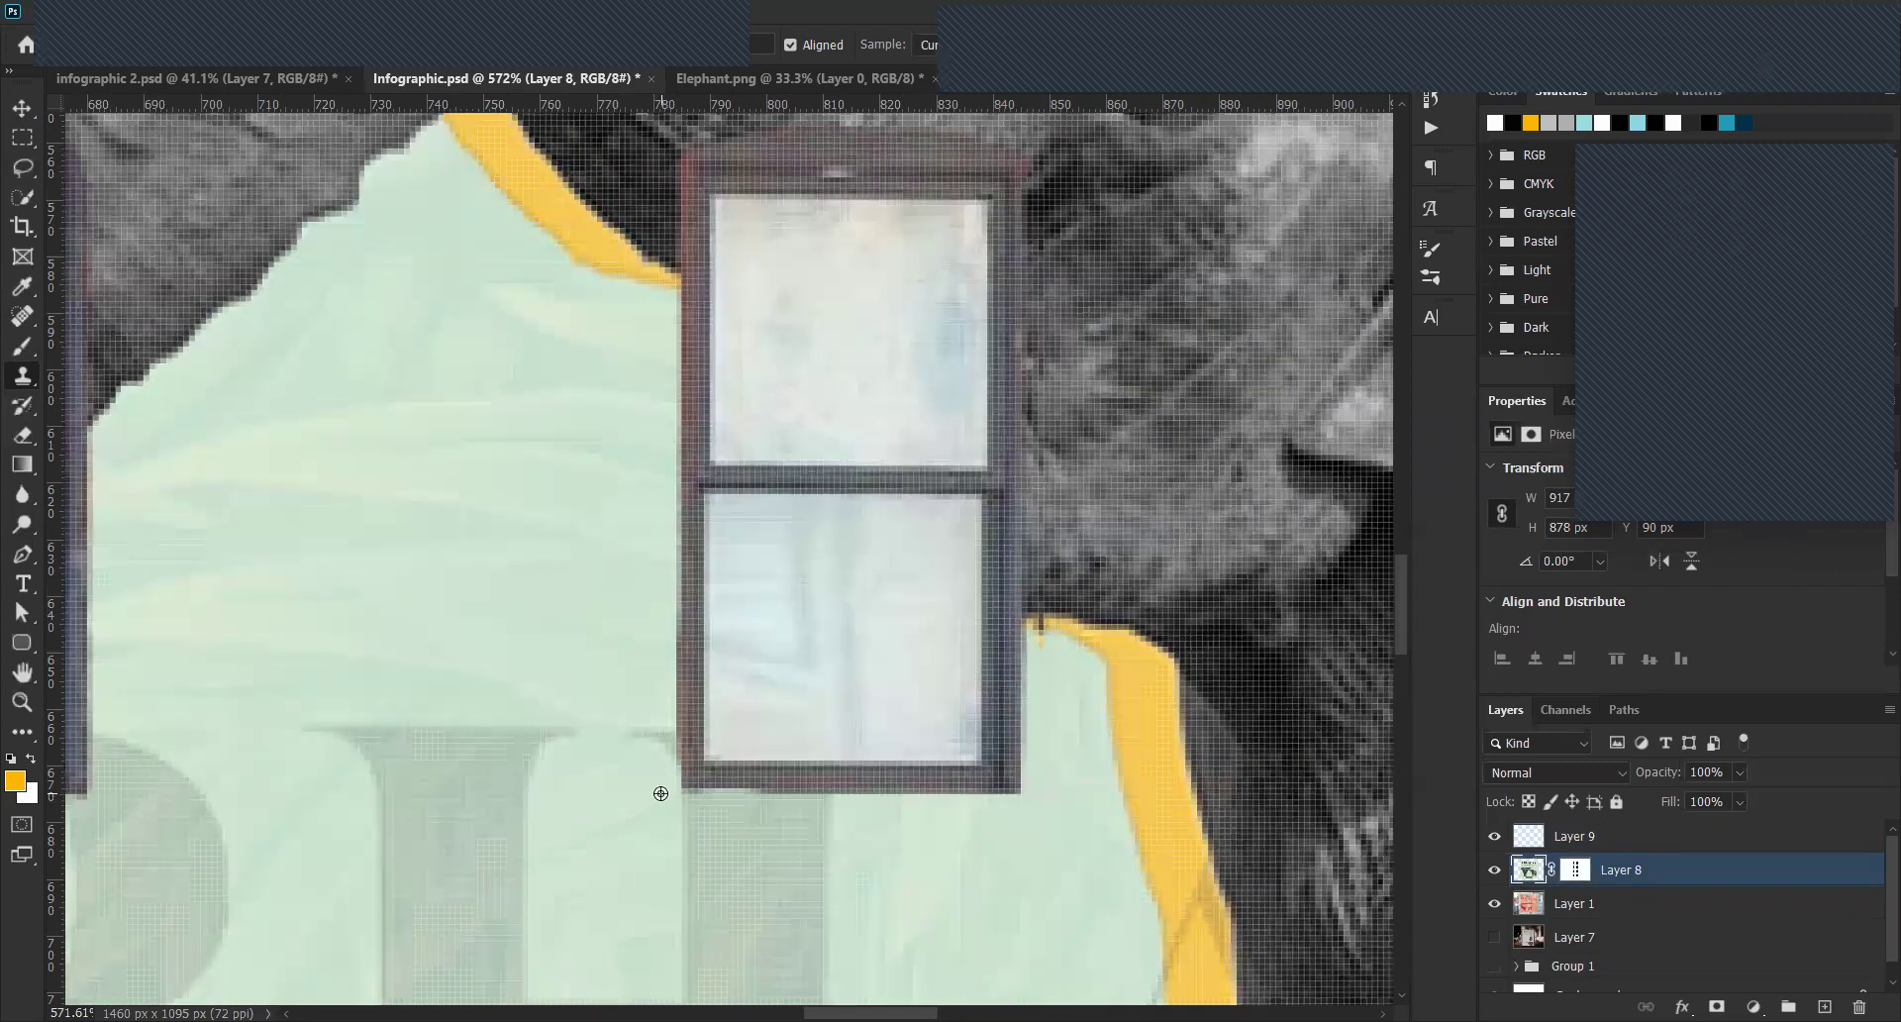
pyautogui.click(1528, 840)
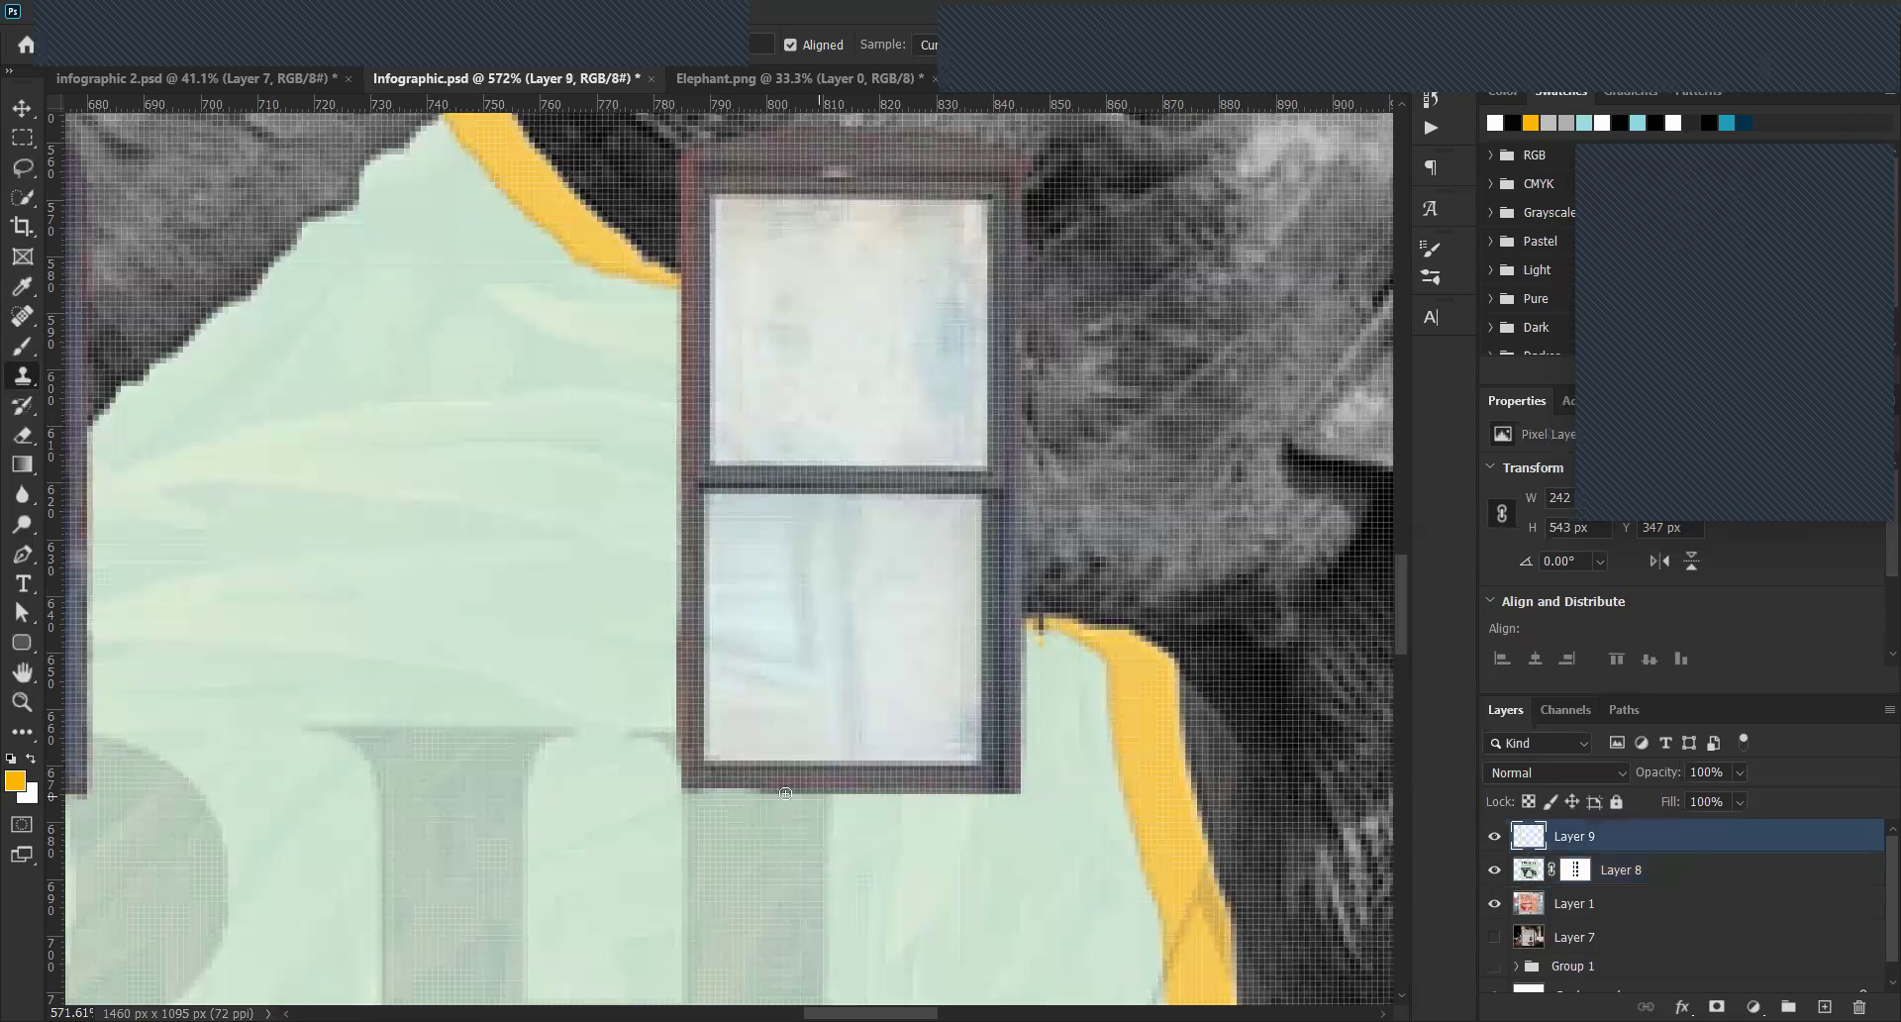
pyautogui.moveTo(671, 794); pyautogui.dragTo(1066, 806)
pyautogui.moveTo(756, 811)
pyautogui.mouseDown()
pyautogui.moveTo(623, 809)
pyautogui.moveTo(1104, 817)
pyautogui.moveTo(599, 789)
pyautogui.mouseUp()
# Resample Layer 8 and clone onto Layer 9 down the left edge of the window beside the small elephant's face.
pyautogui.moveTo(666, 701); pyautogui.dragTo(737, 779)
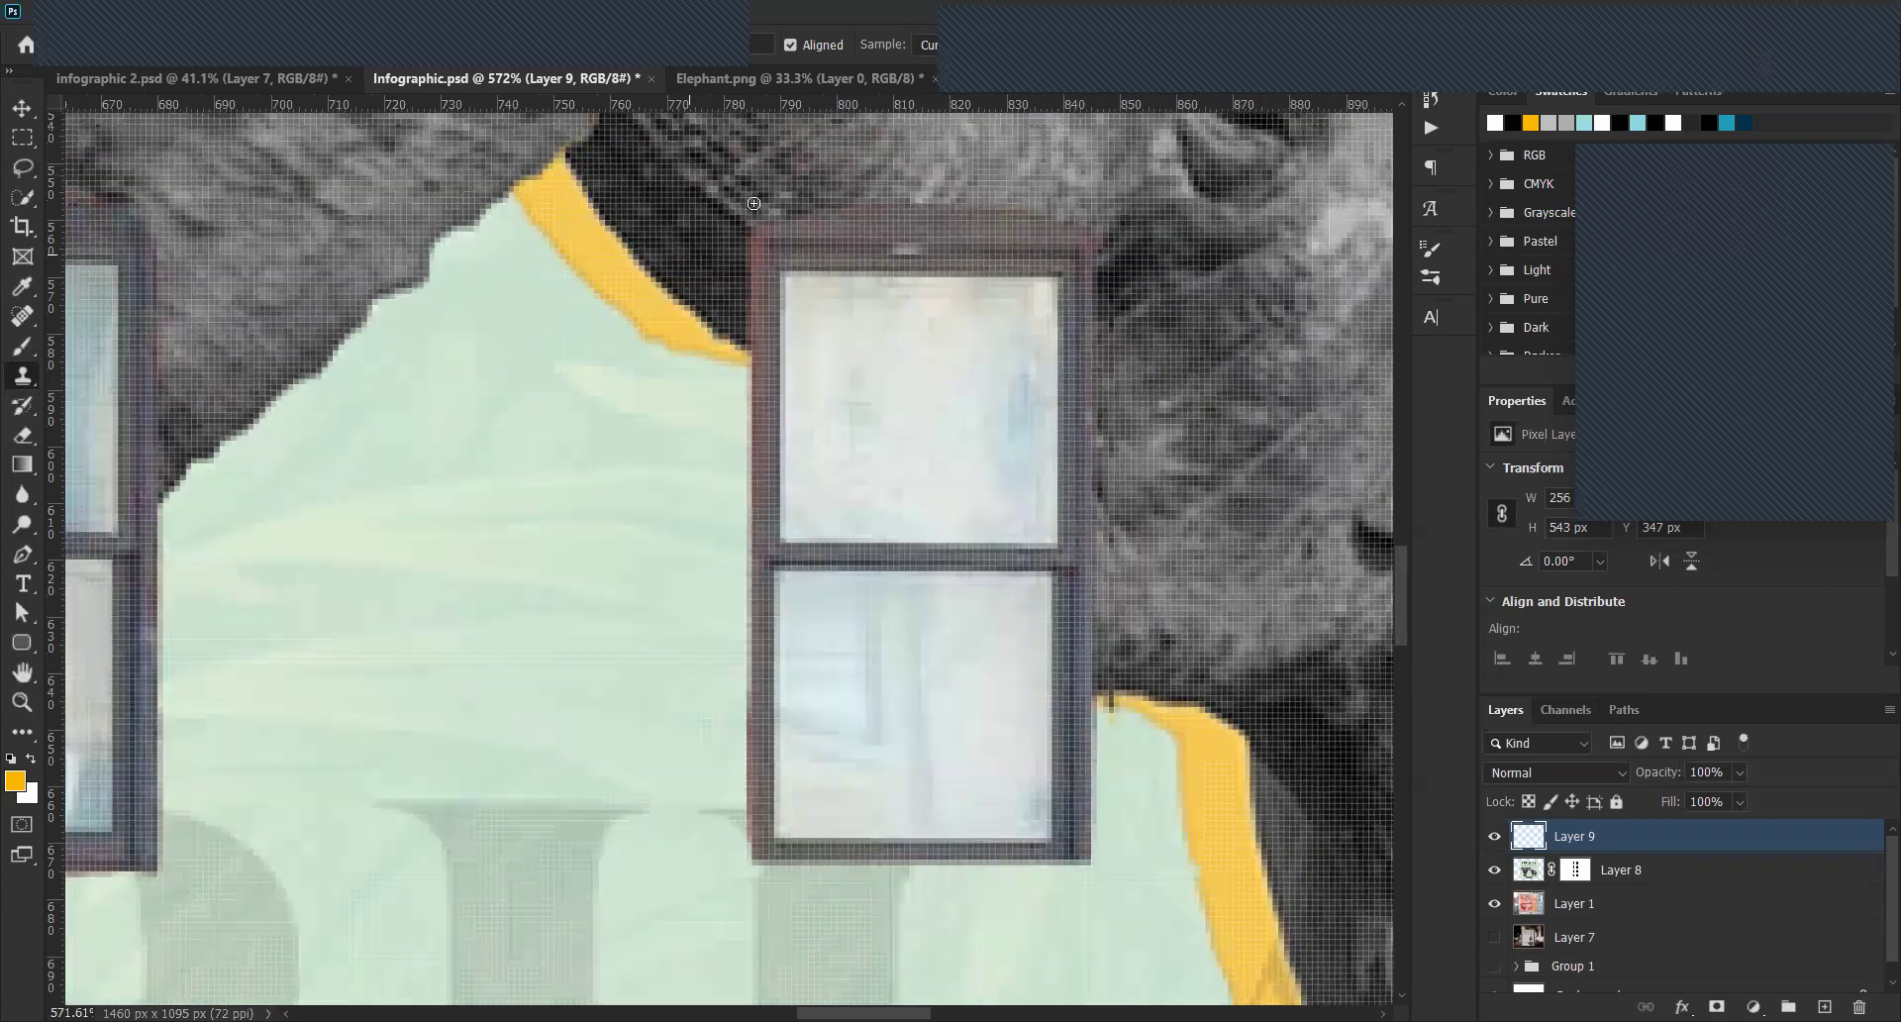
pyautogui.click(1530, 869)
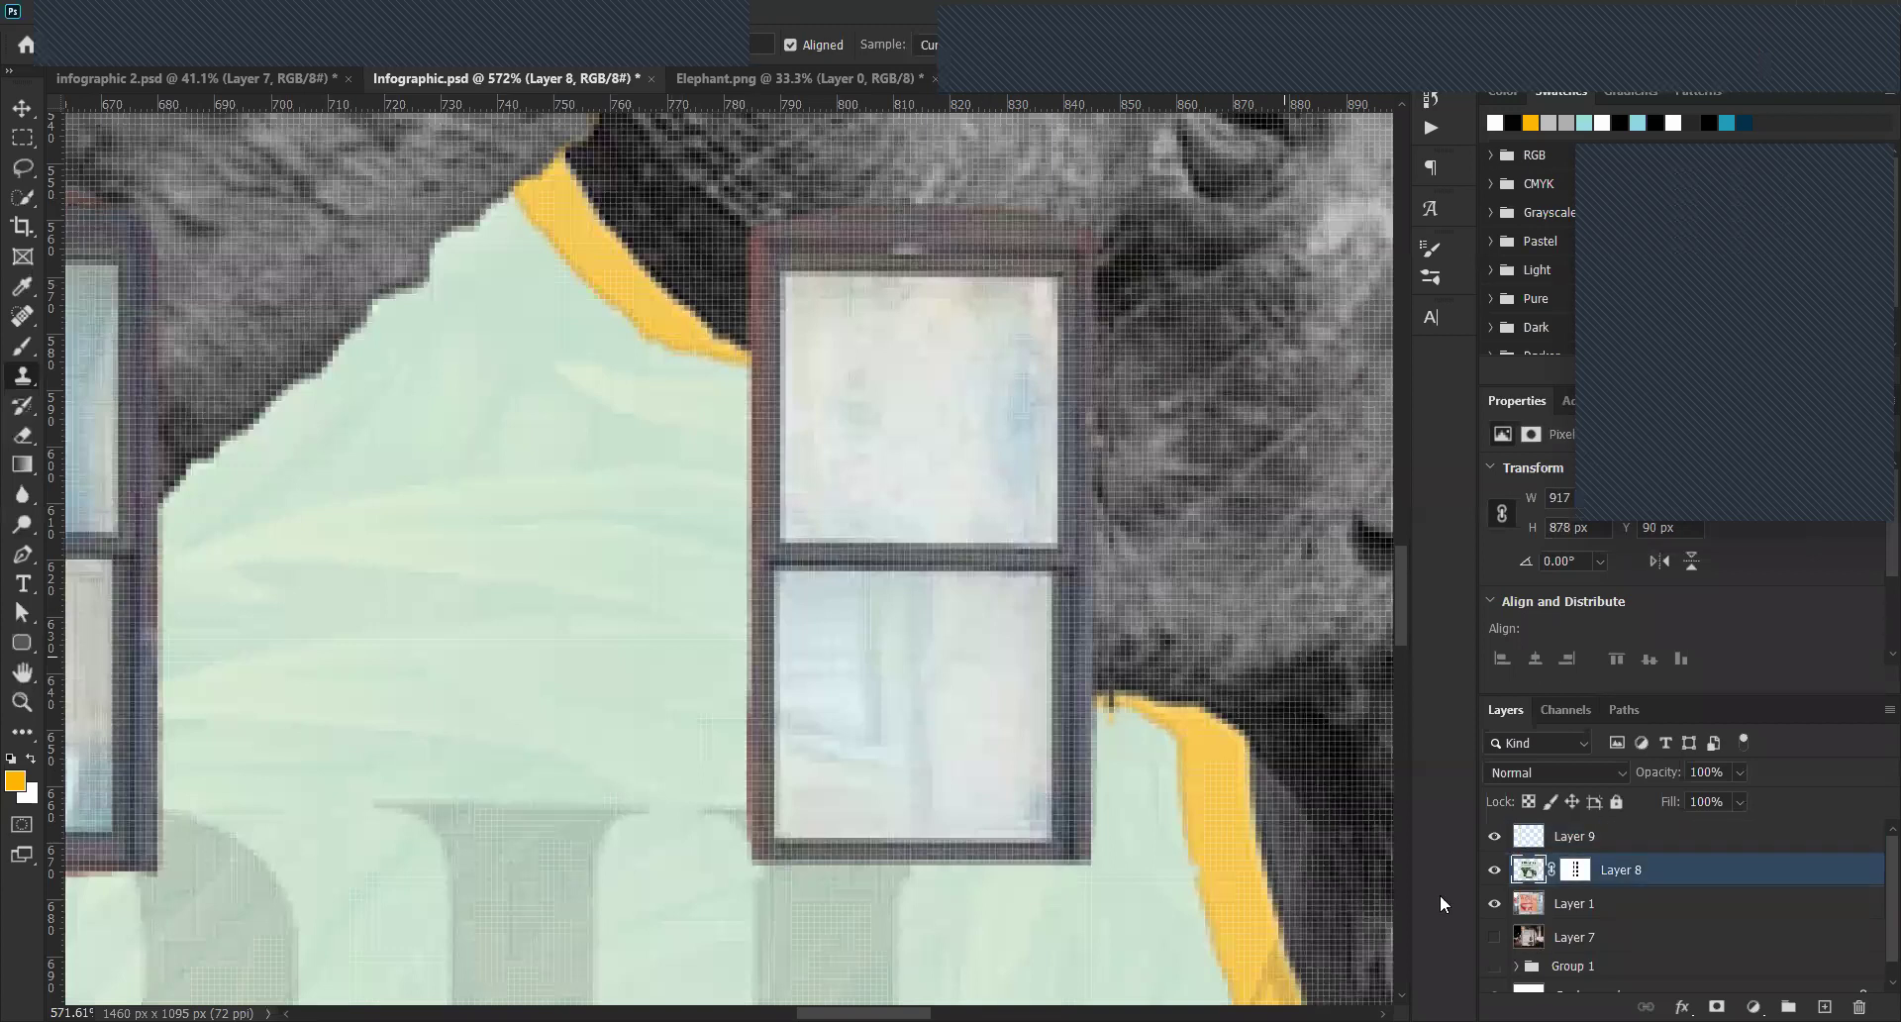
pyautogui.click(1528, 836)
pyautogui.moveTo(757, 212)
pyautogui.mouseDown()
pyautogui.moveTo(751, 674)
pyautogui.moveTo(722, 892)
pyautogui.mouseUp()
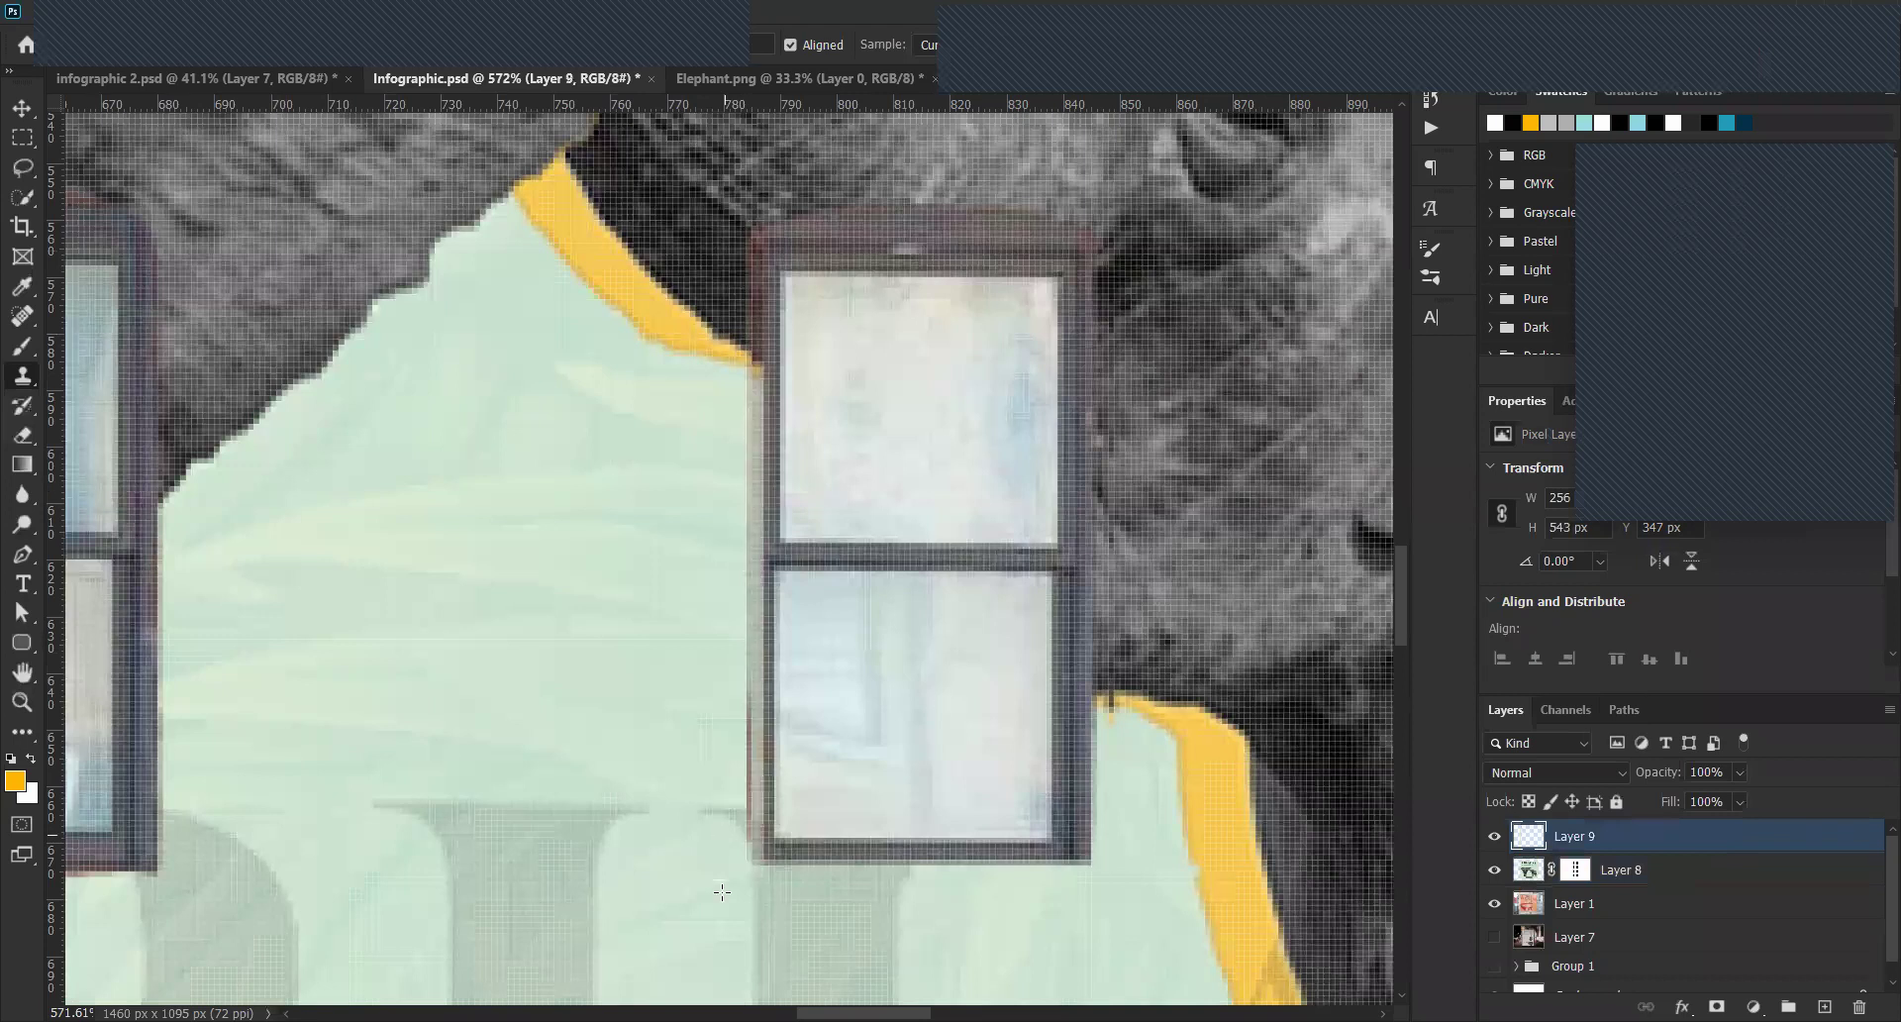
pyautogui.hotkey('ctrl', 'z')
pyautogui.moveTo(749, 219)
pyautogui.mouseDown()
pyautogui.moveTo(737, 920)
pyautogui.moveTo(729, 445)
pyautogui.moveTo(762, 171)
pyautogui.mouseUp()
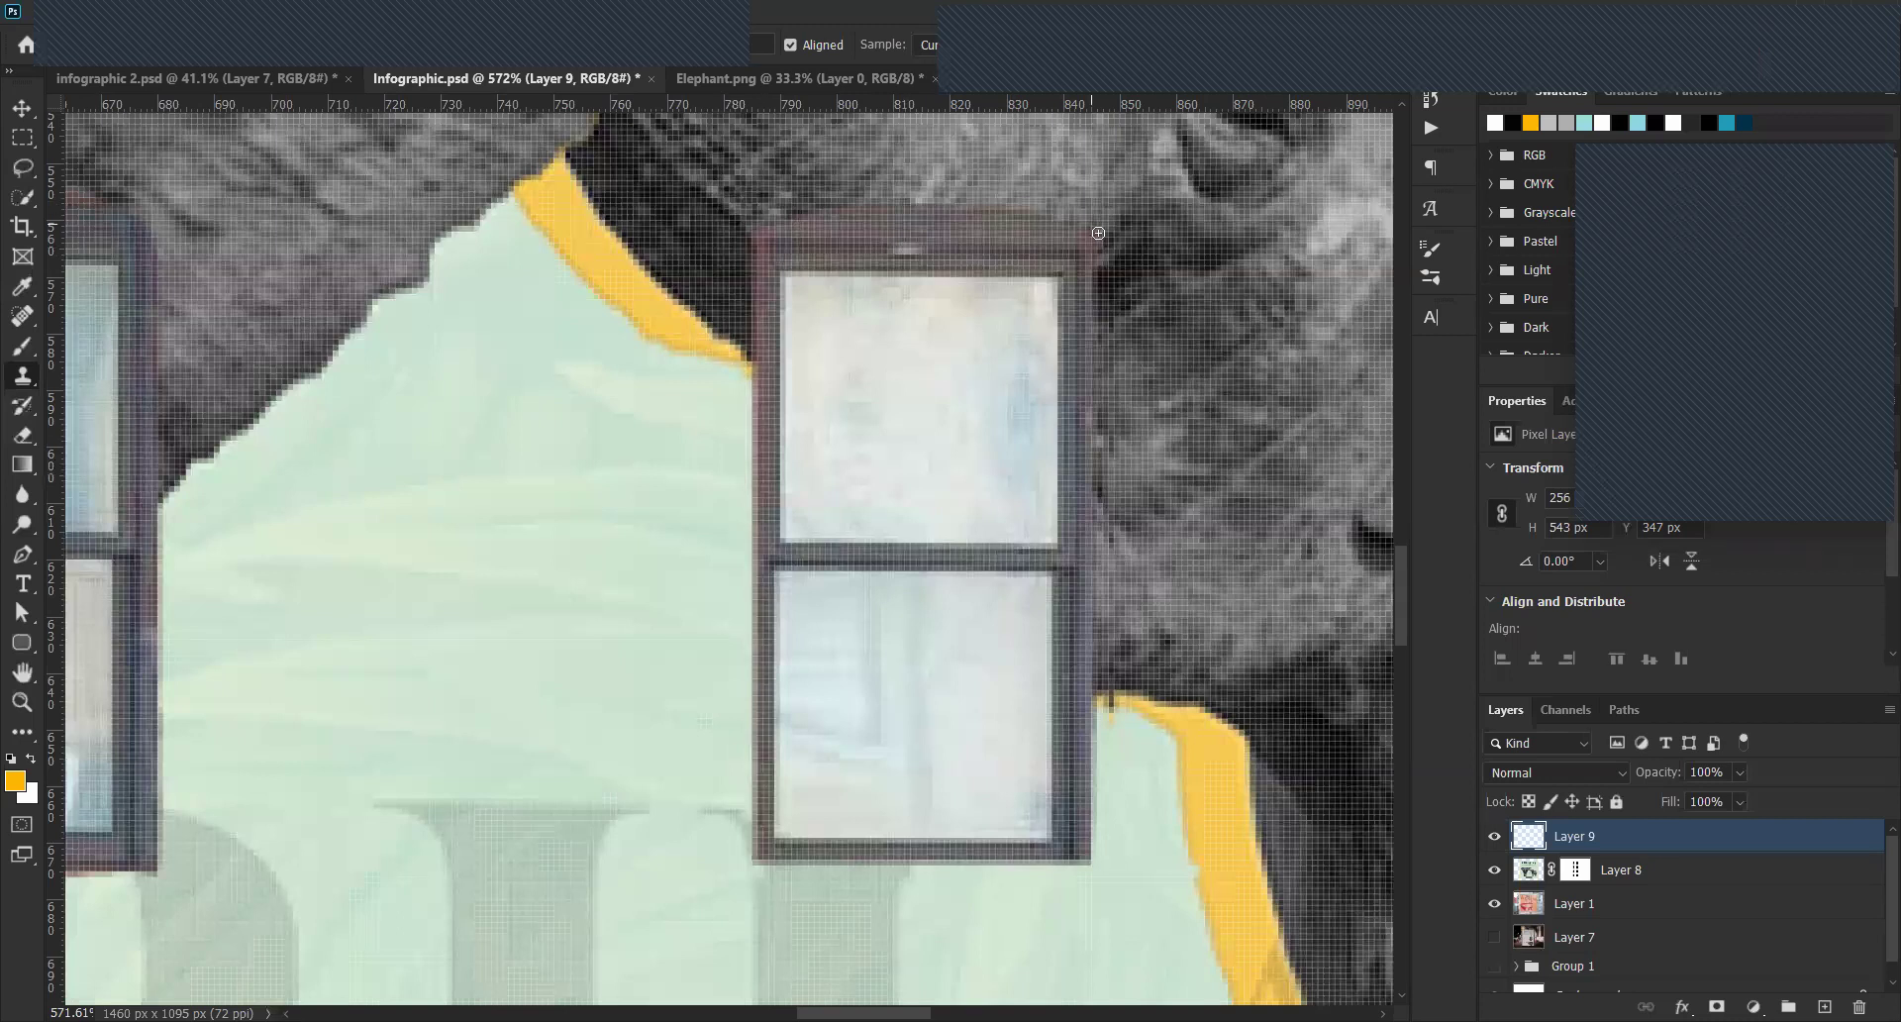
# Sample the green background on Layer 8 and clone it onto Layer 9 along the arched top of the window covering the first E of CREATIVE.
pyautogui.scroll(-5, 821, 503)
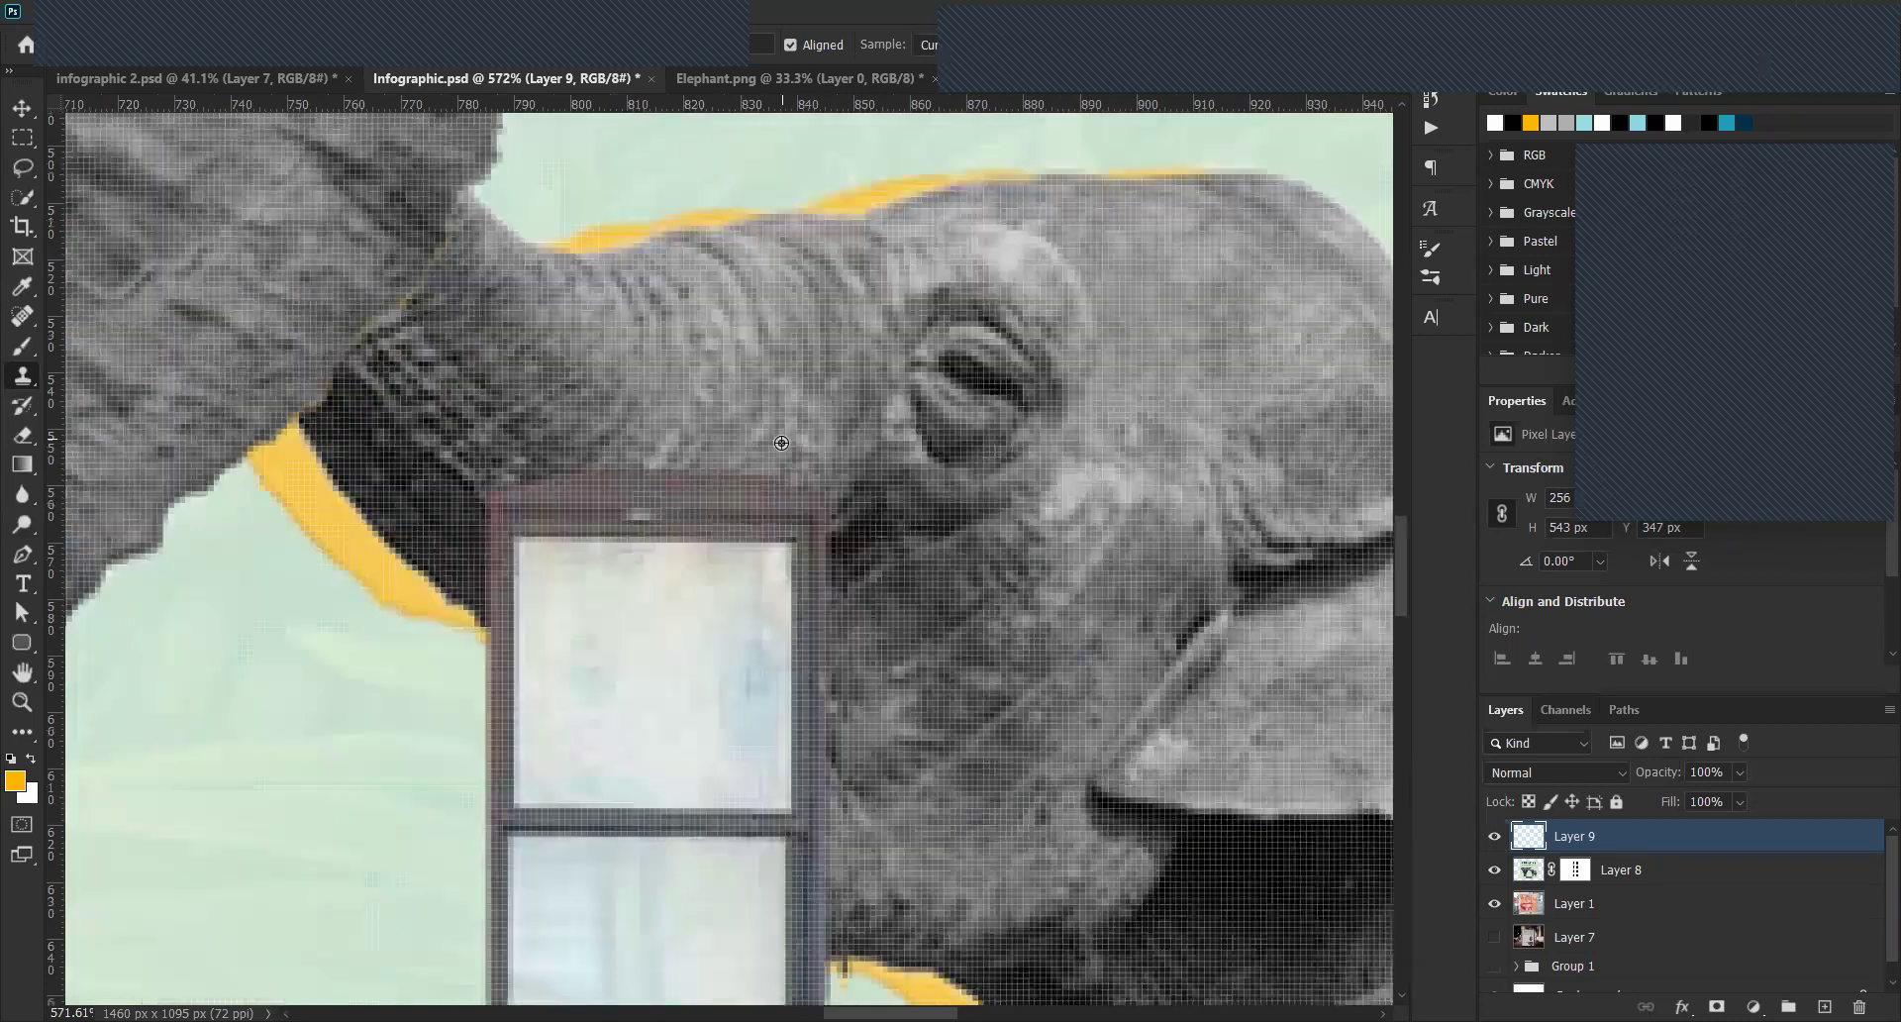
pyautogui.moveTo(876, 452); pyautogui.dragTo(1038, 387)
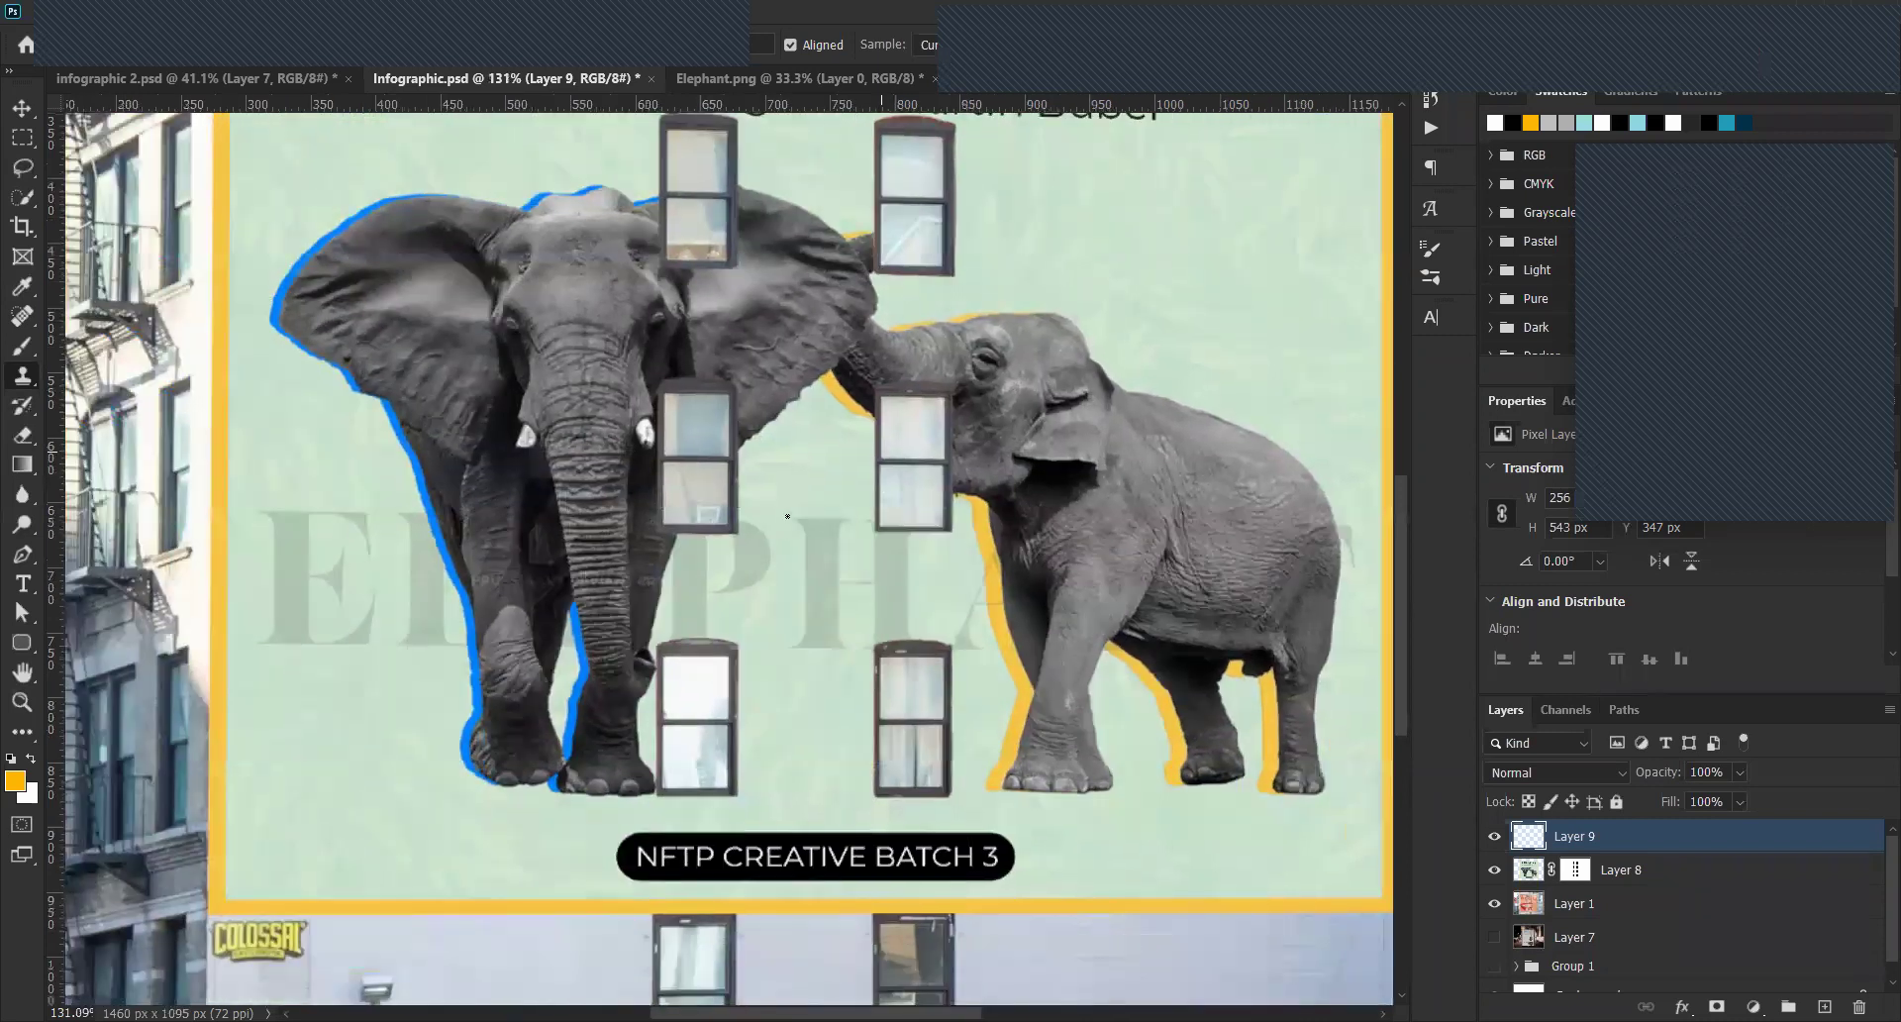
pyautogui.scroll(3, 774, 570)
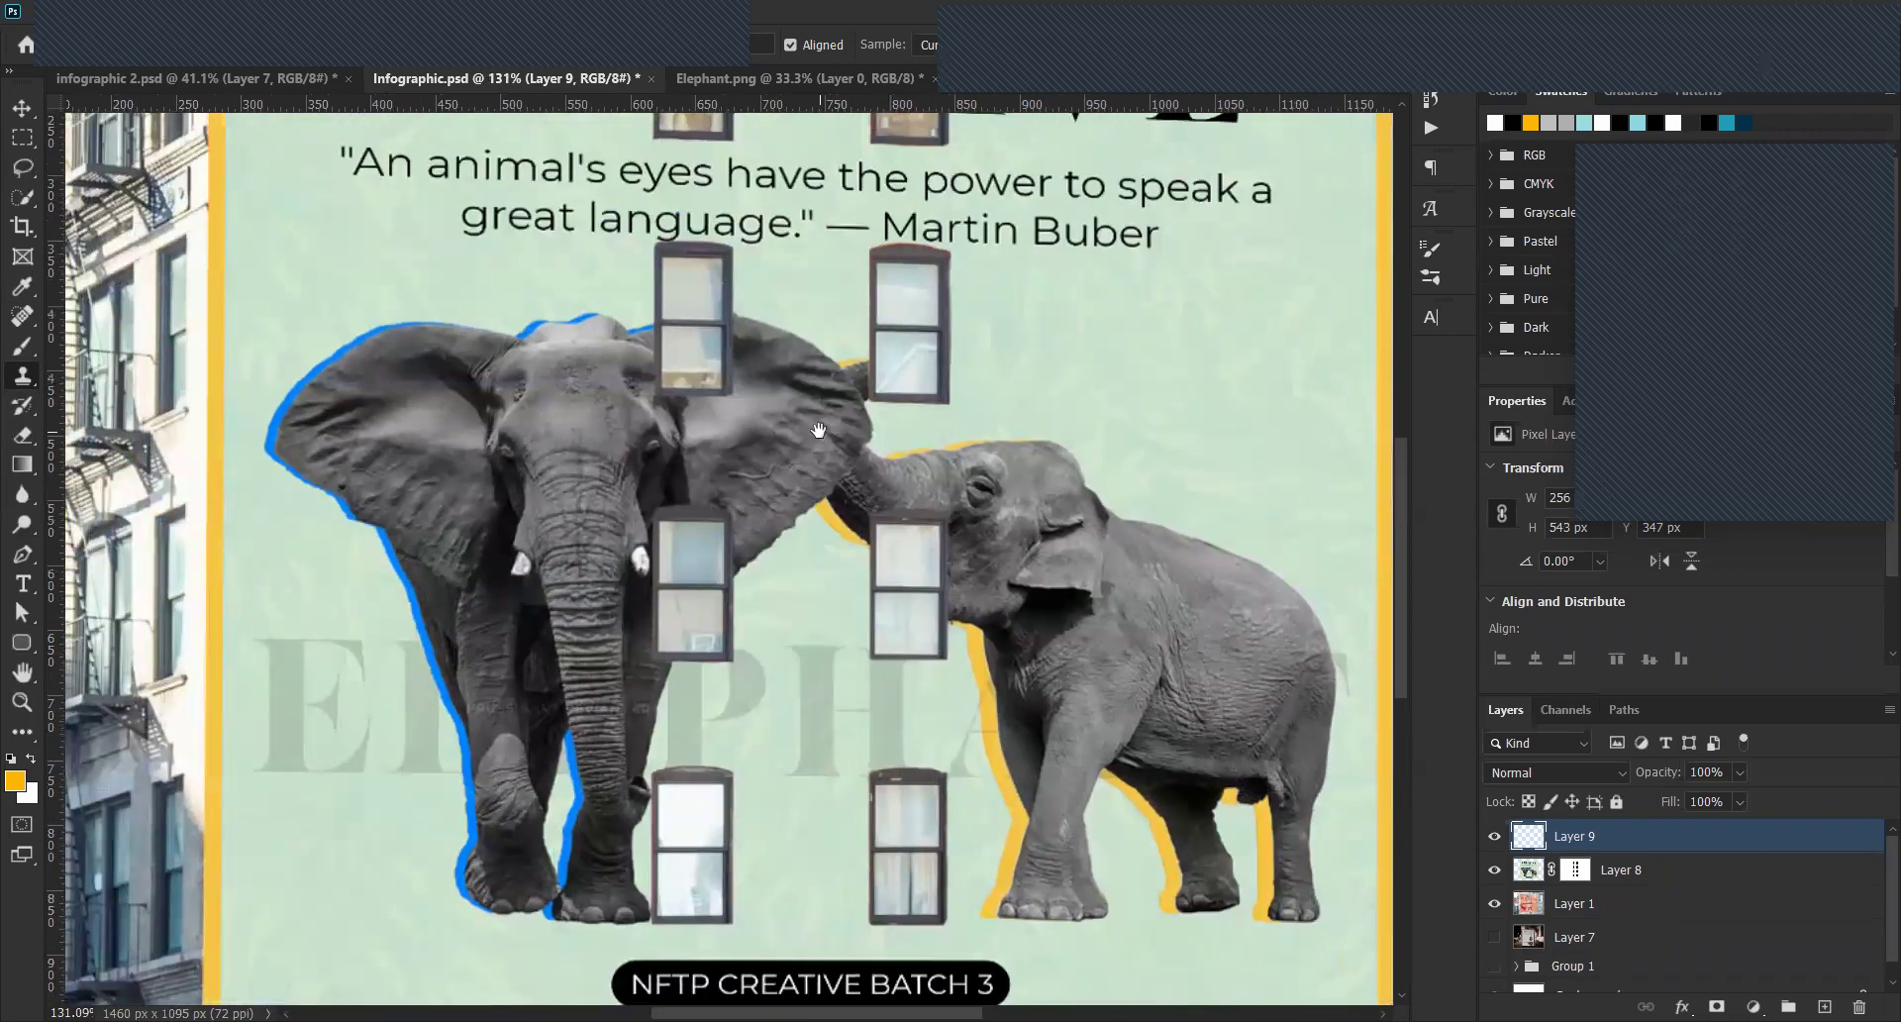
pyautogui.scroll(1, 807, 435)
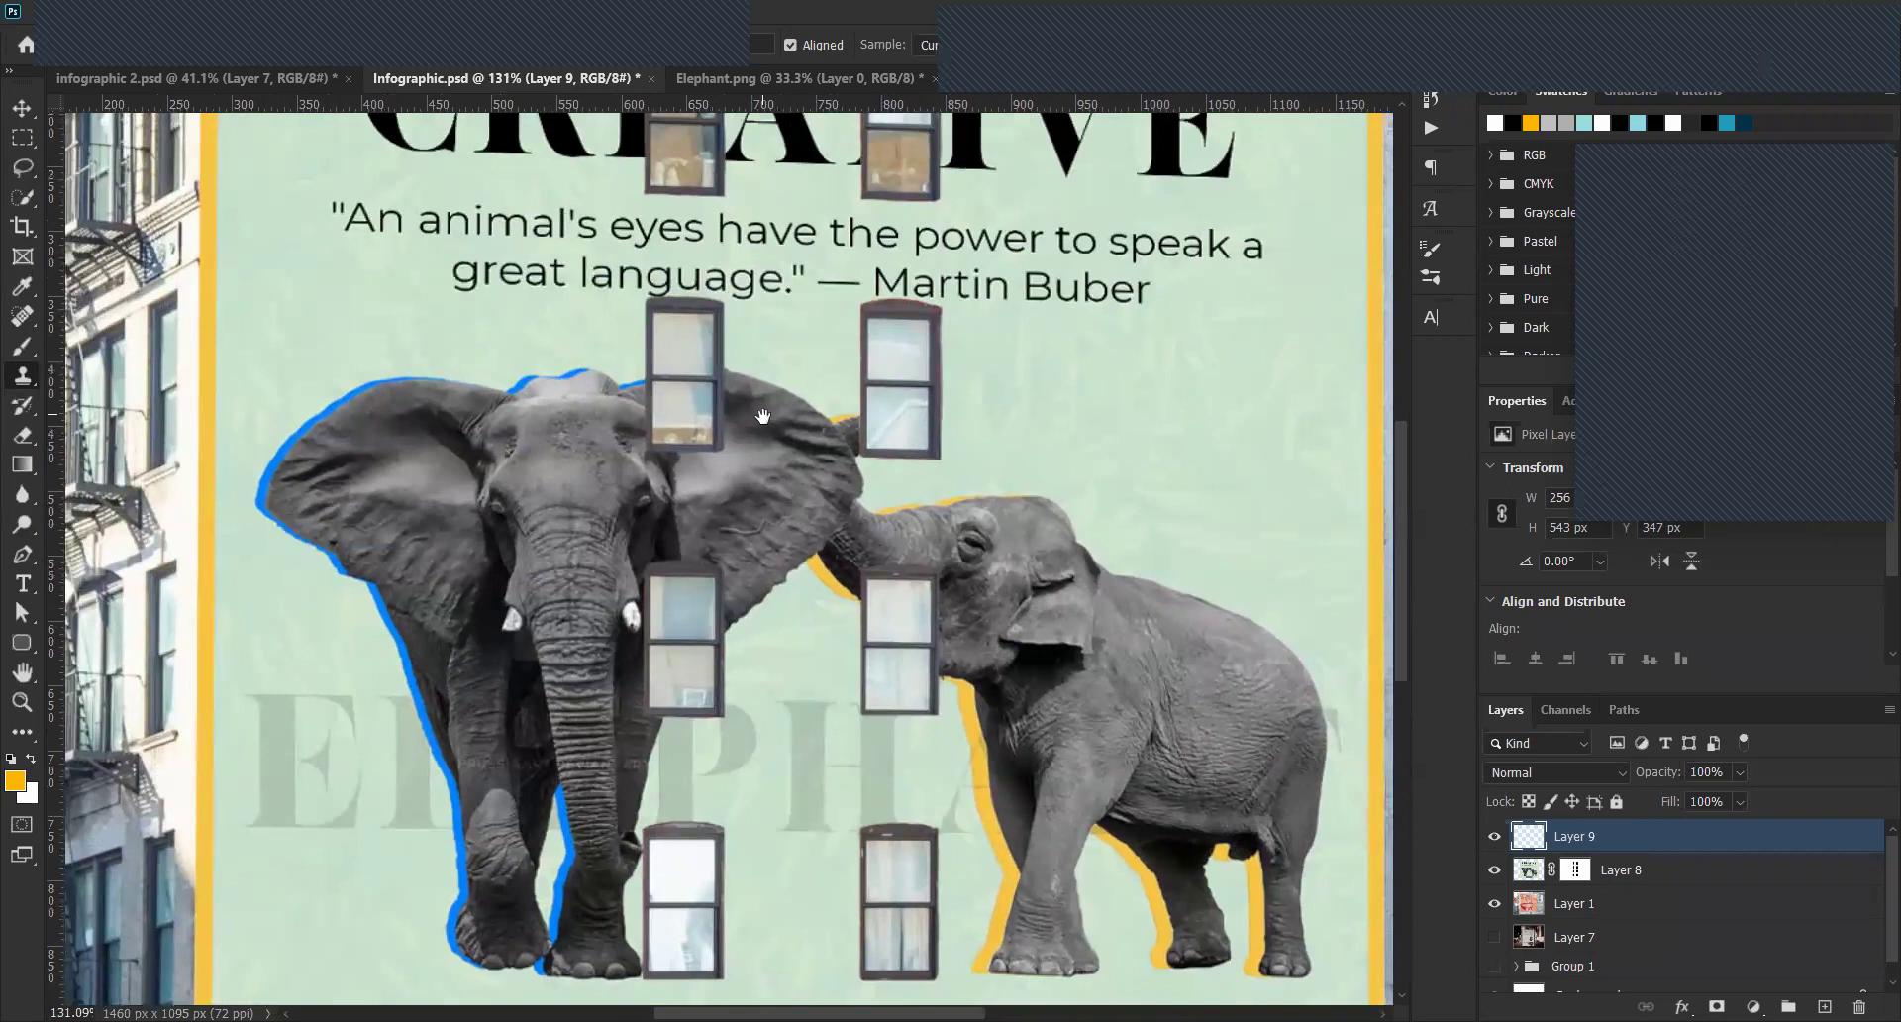
pyautogui.scroll(3, 748, 480)
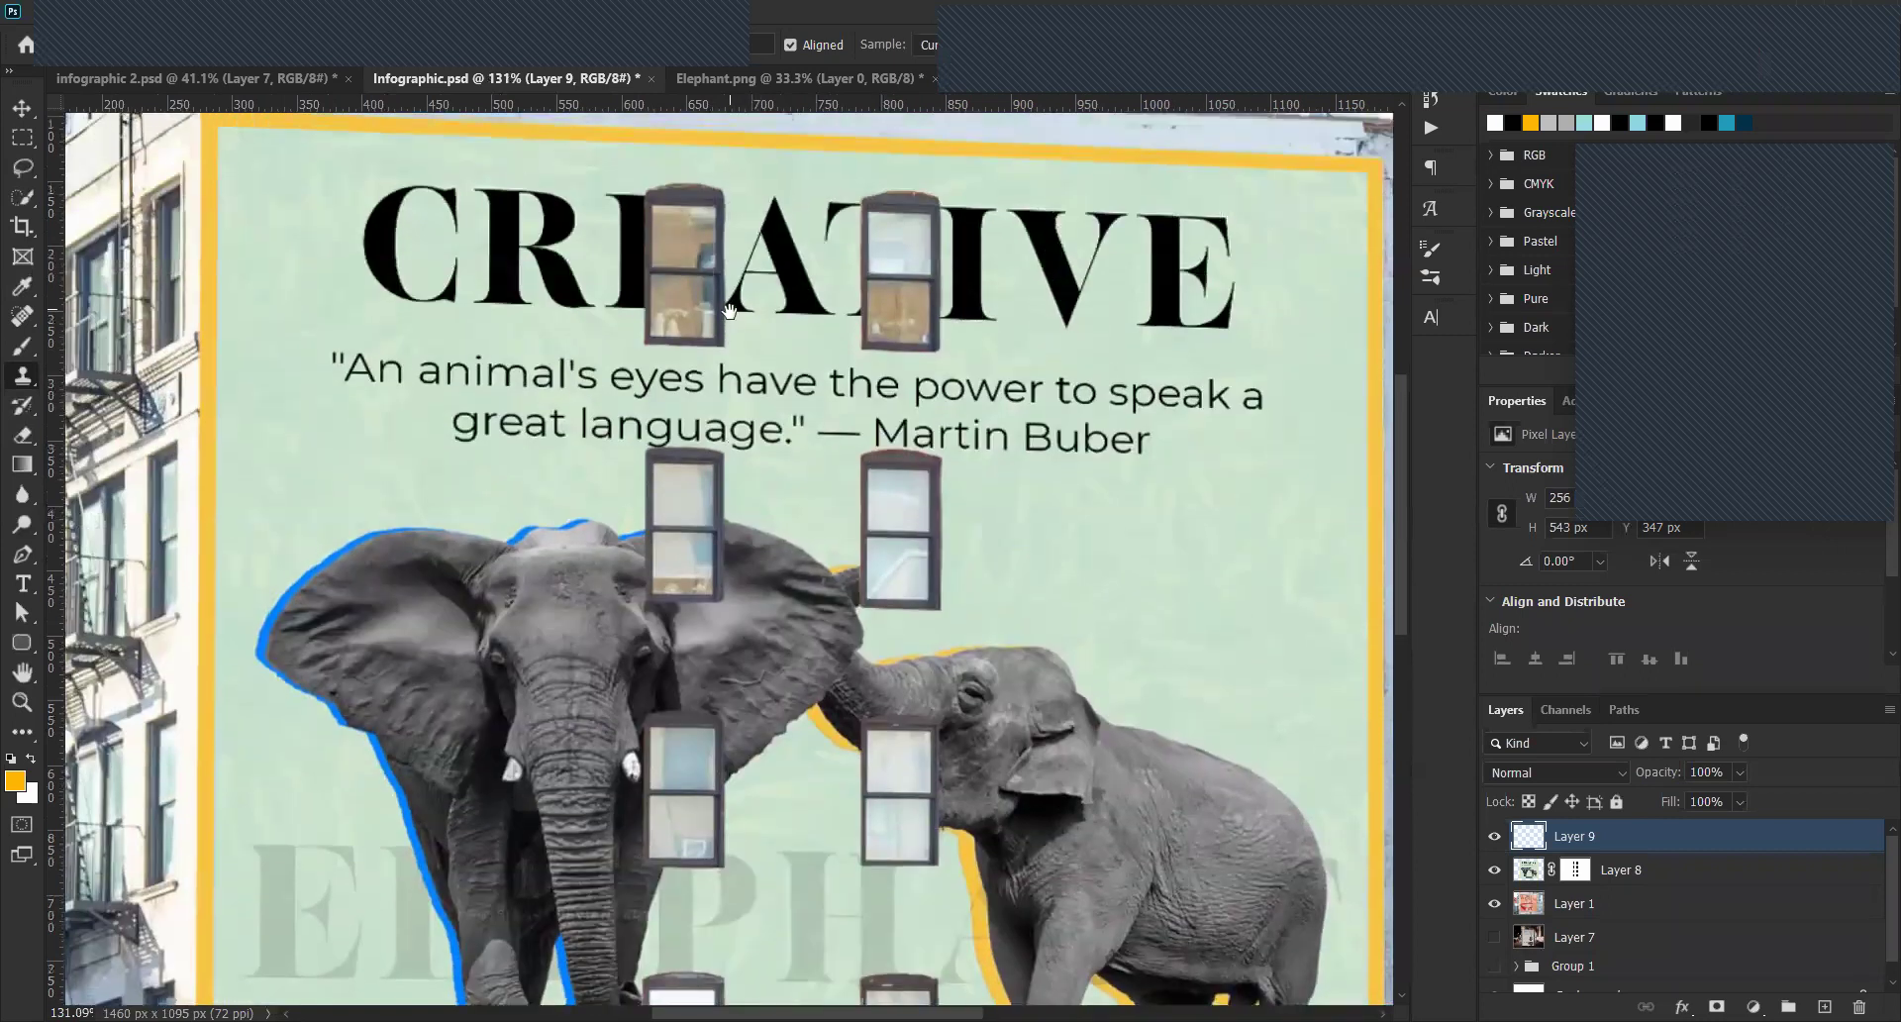
pyautogui.scroll(3, 729, 311)
pyautogui.scroll(5, 719, 408)
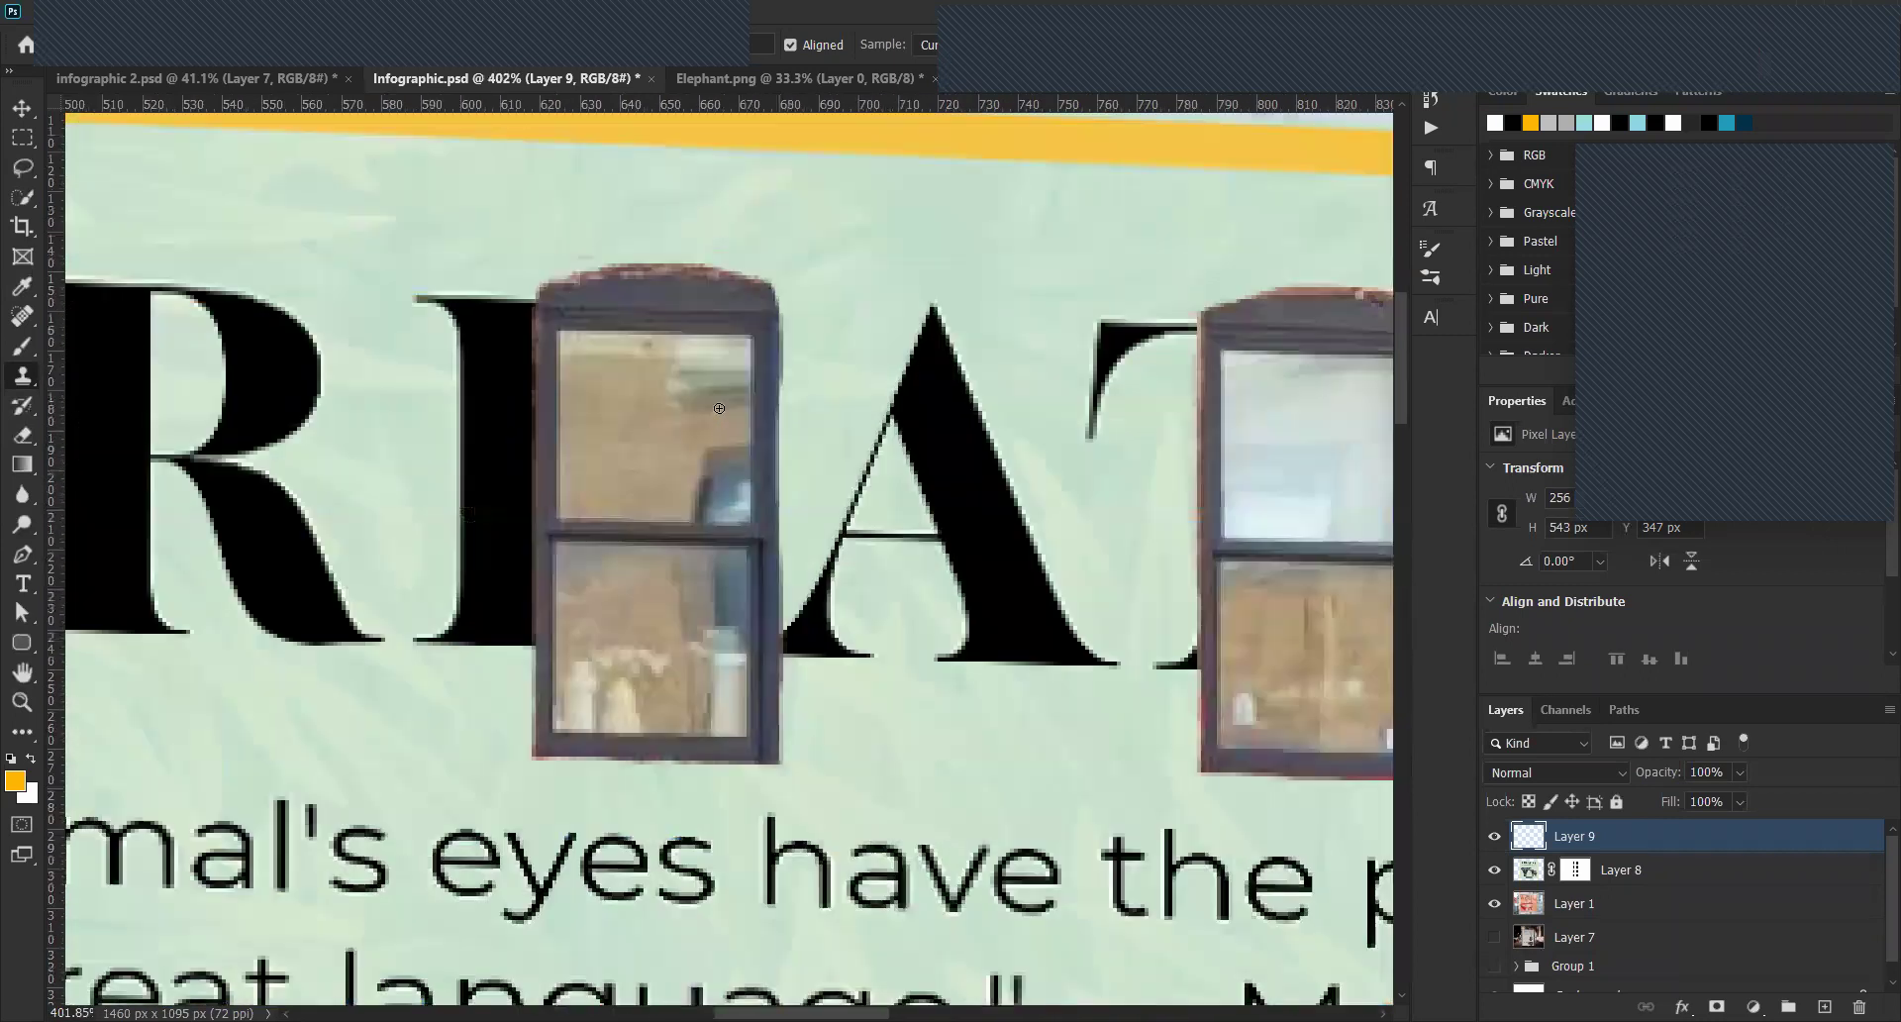
pyautogui.scroll(1, 782, 392)
pyautogui.hscroll(-1, 782, 392)
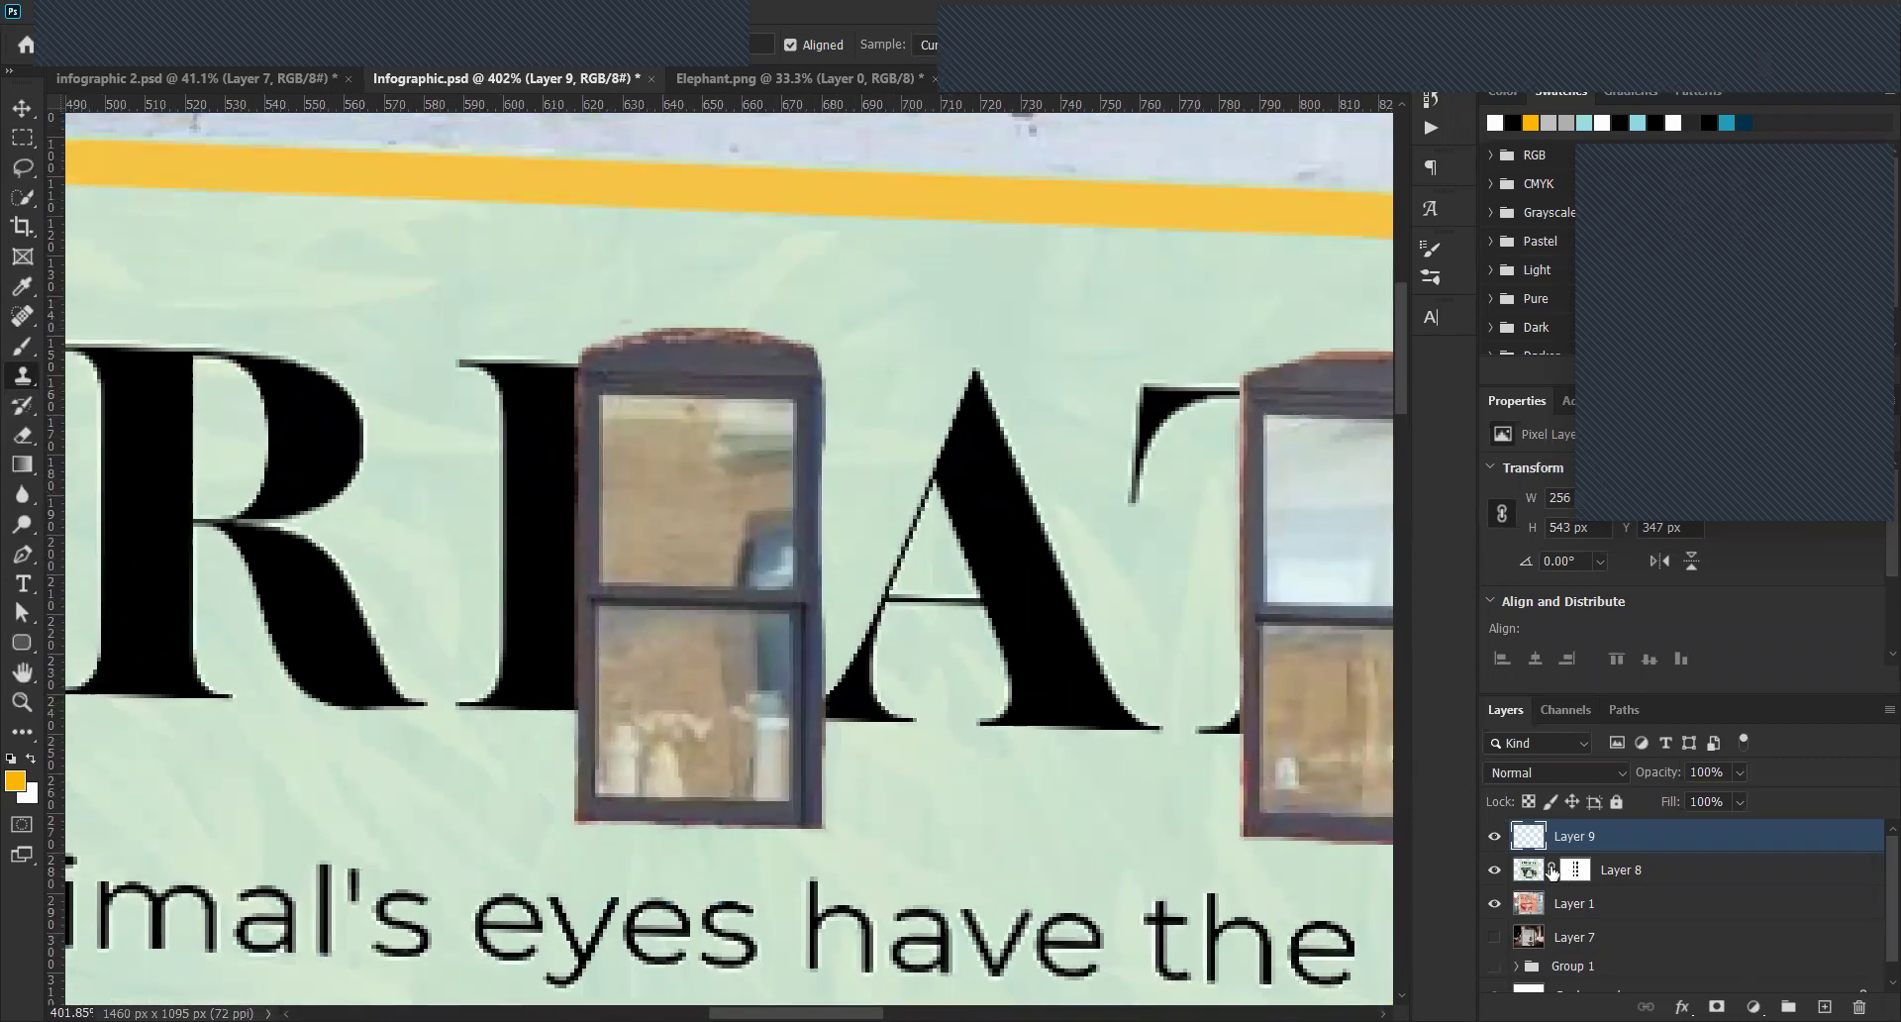
pyautogui.click(1531, 872)
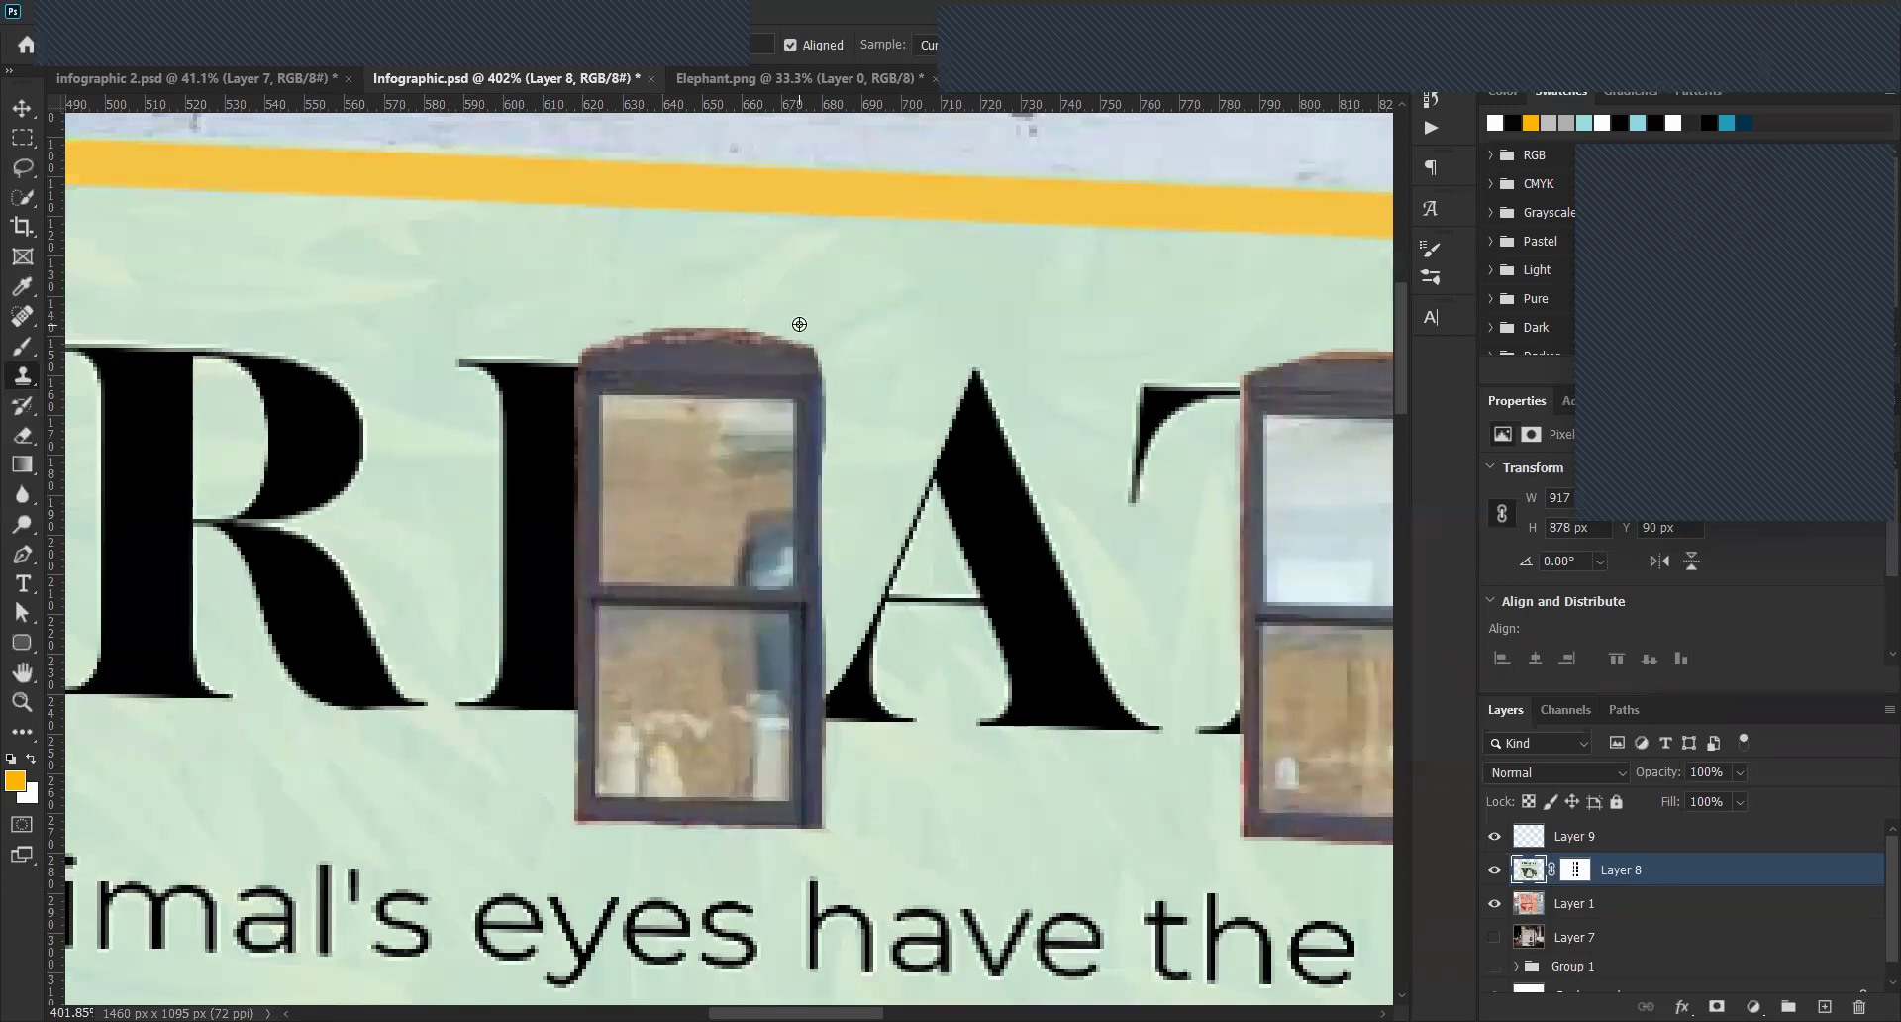
pyautogui.click(1529, 830)
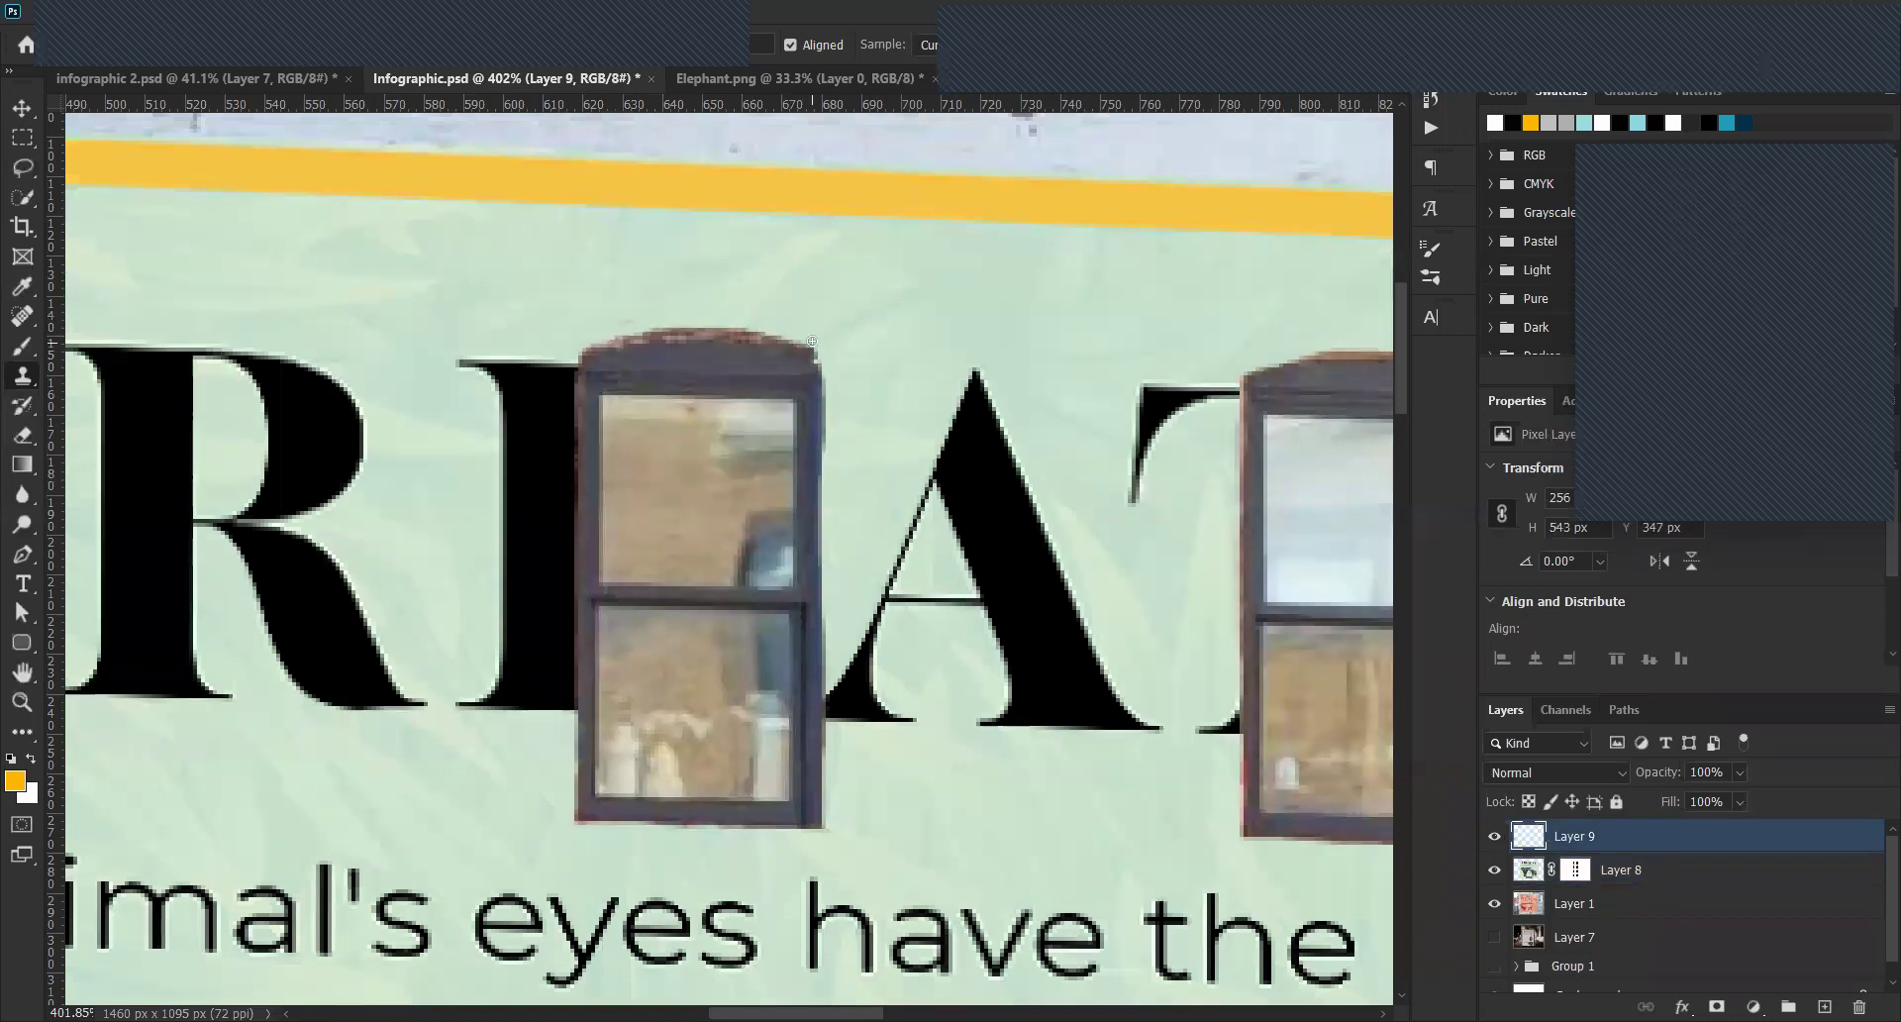
pyautogui.moveTo(794, 340); pyautogui.dragTo(599, 337)
pyautogui.hotkey('ctrl', 'z')
pyautogui.moveTo(706, 328); pyautogui.dragTo(615, 331)
pyautogui.moveTo(796, 325)
pyautogui.mouseDown()
pyautogui.moveTo(595, 336)
pyautogui.moveTo(704, 328)
pyautogui.moveTo(601, 335)
pyautogui.moveTo(660, 318)
pyautogui.moveTo(611, 340)
pyautogui.mouseUp()
pyautogui.moveTo(822, 355); pyautogui.dragTo(597, 336)
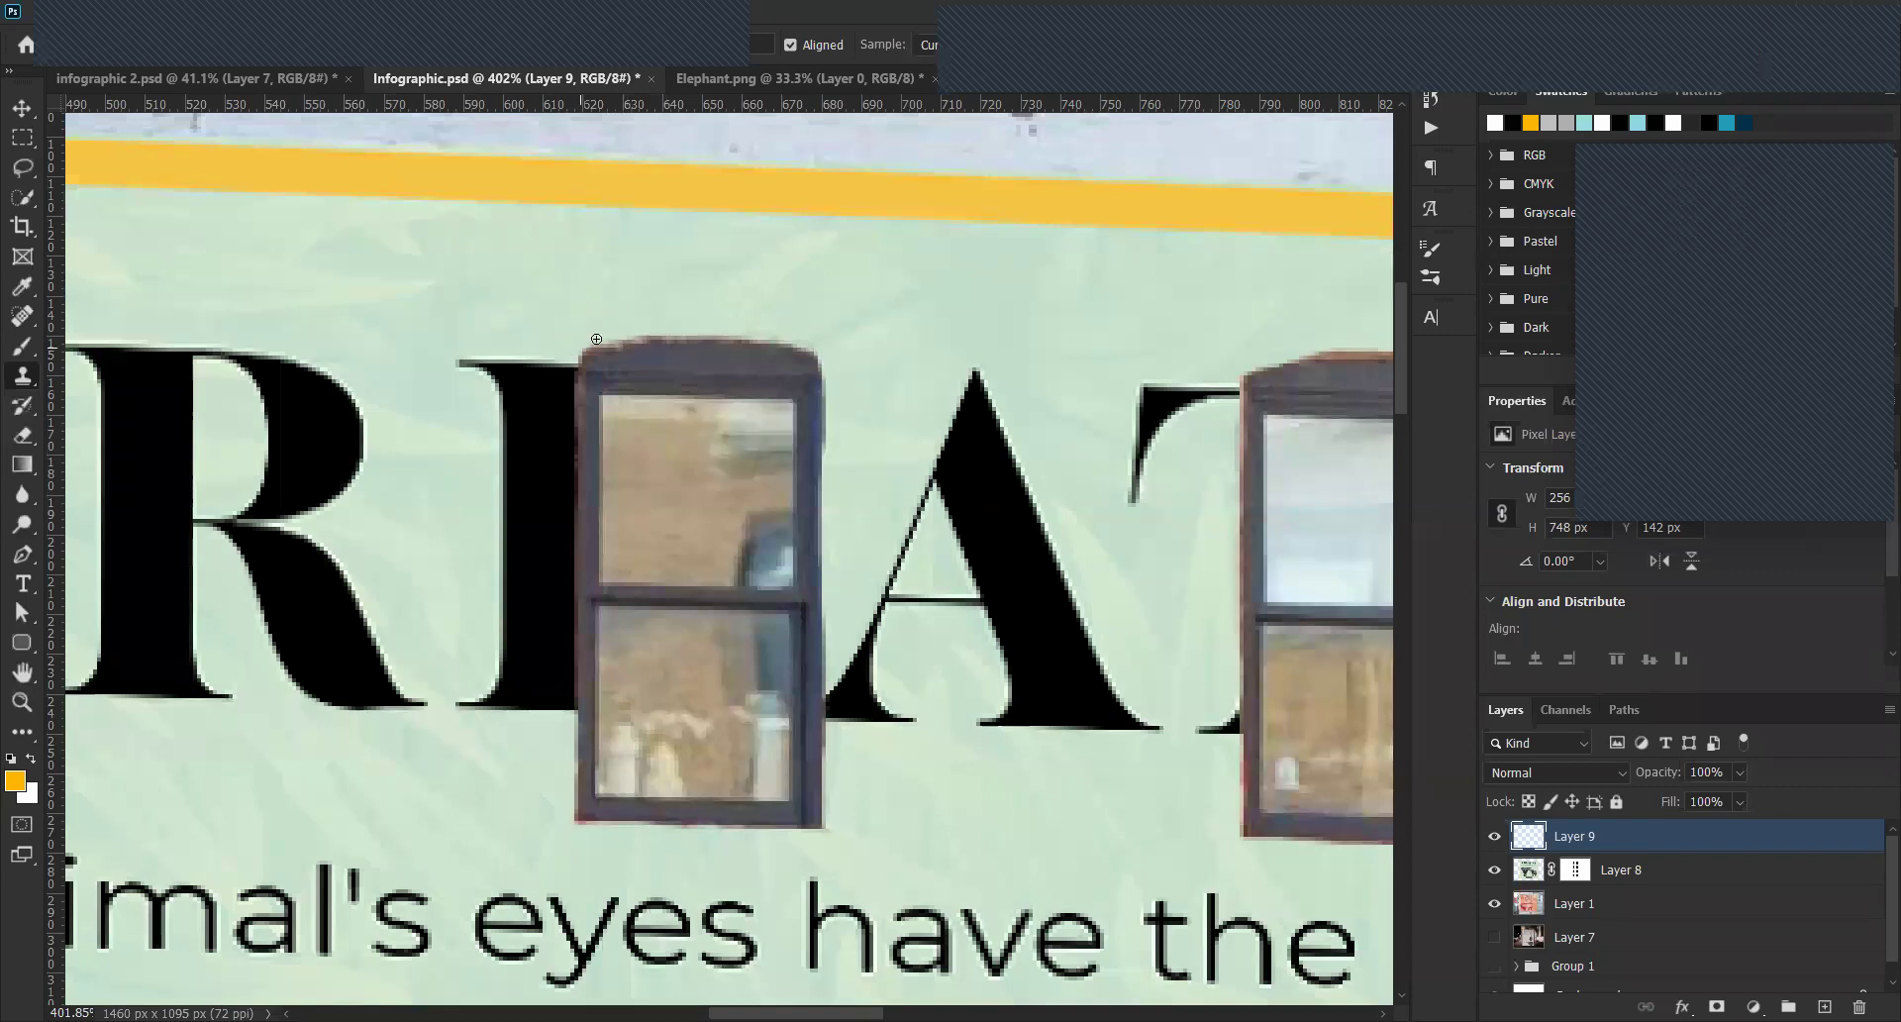
# Clone onto Layer 9 down the left edge of the window covering the first E of CREATIVE, undoing the last stroke.
pyautogui.moveTo(585, 350); pyautogui.dragTo(570, 477)
pyautogui.moveTo(577, 393)
pyautogui.mouseDown()
pyautogui.moveTo(579, 856)
pyautogui.moveTo(576, 829)
pyautogui.moveTo(832, 833)
pyautogui.moveTo(831, 726)
pyautogui.mouseUp()
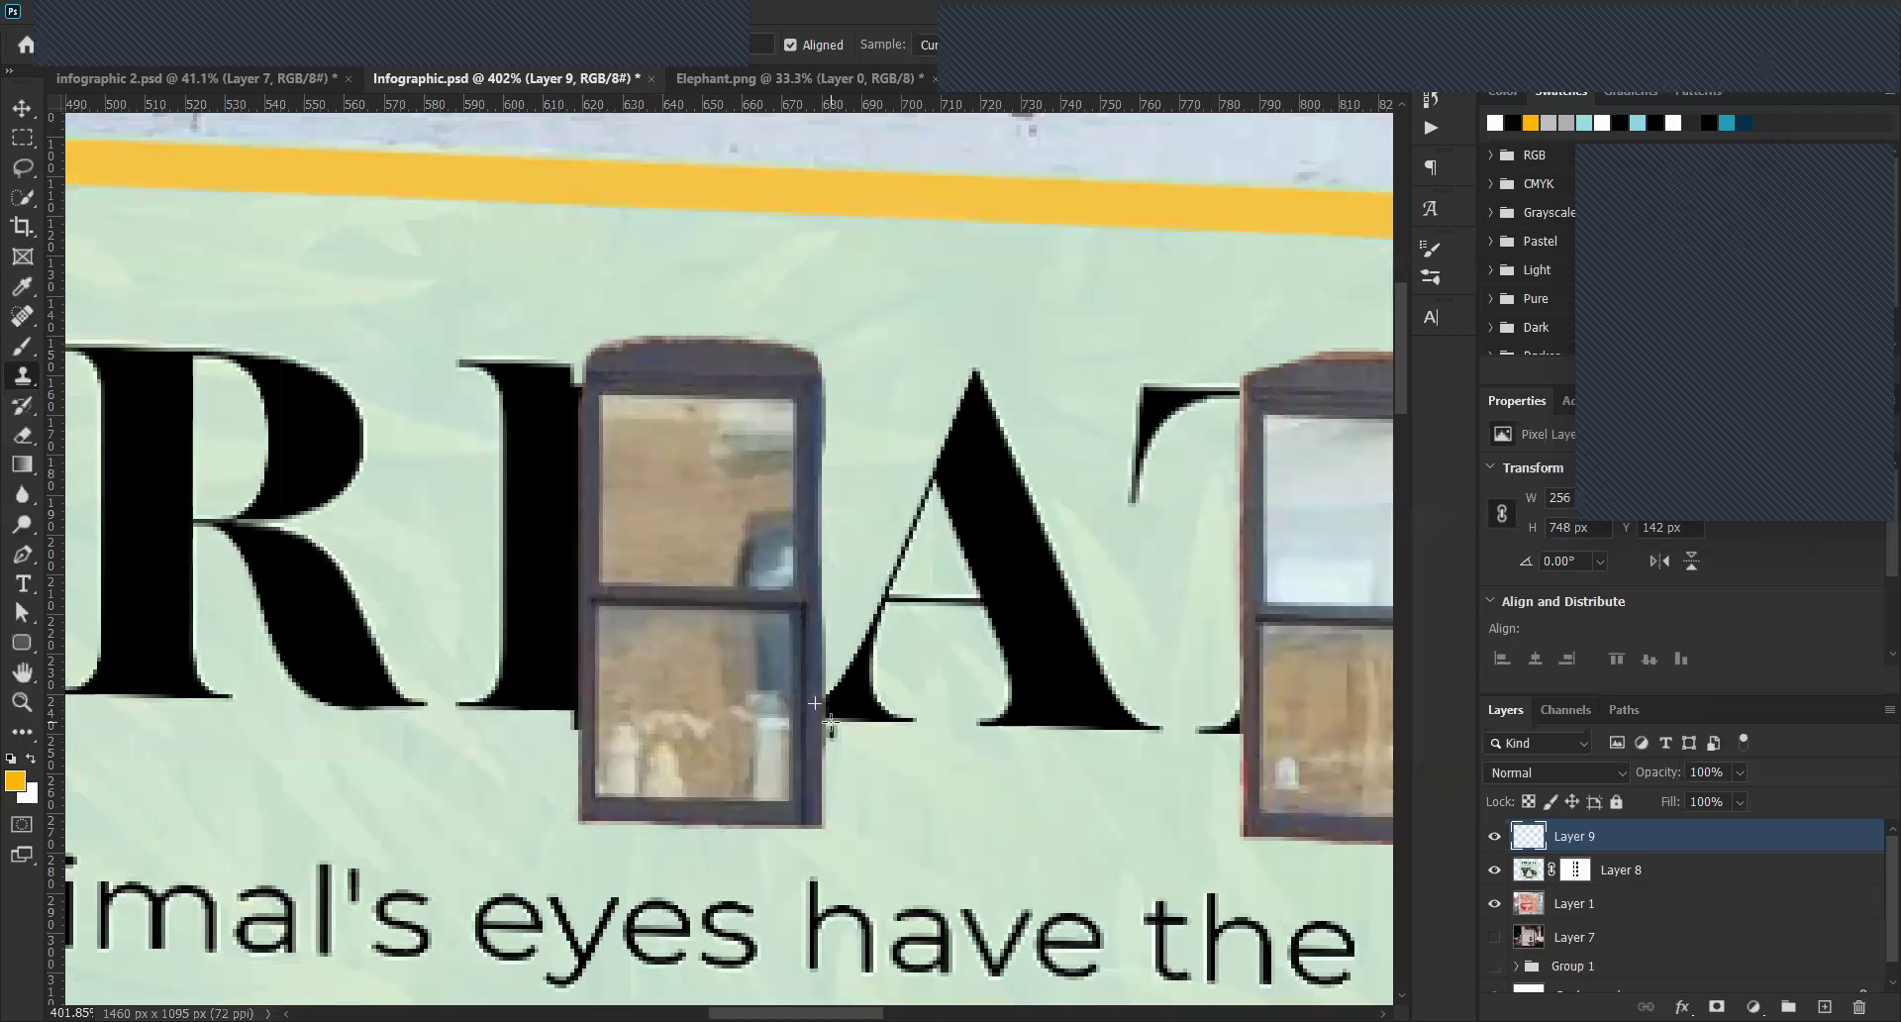
pyautogui.hotkey('ctrl', 'z')
# Resample Layer 8 and clone onto Layer 9 down the right edge of the window between the first E and A of CREATIVE.
pyautogui.click(1530, 868)
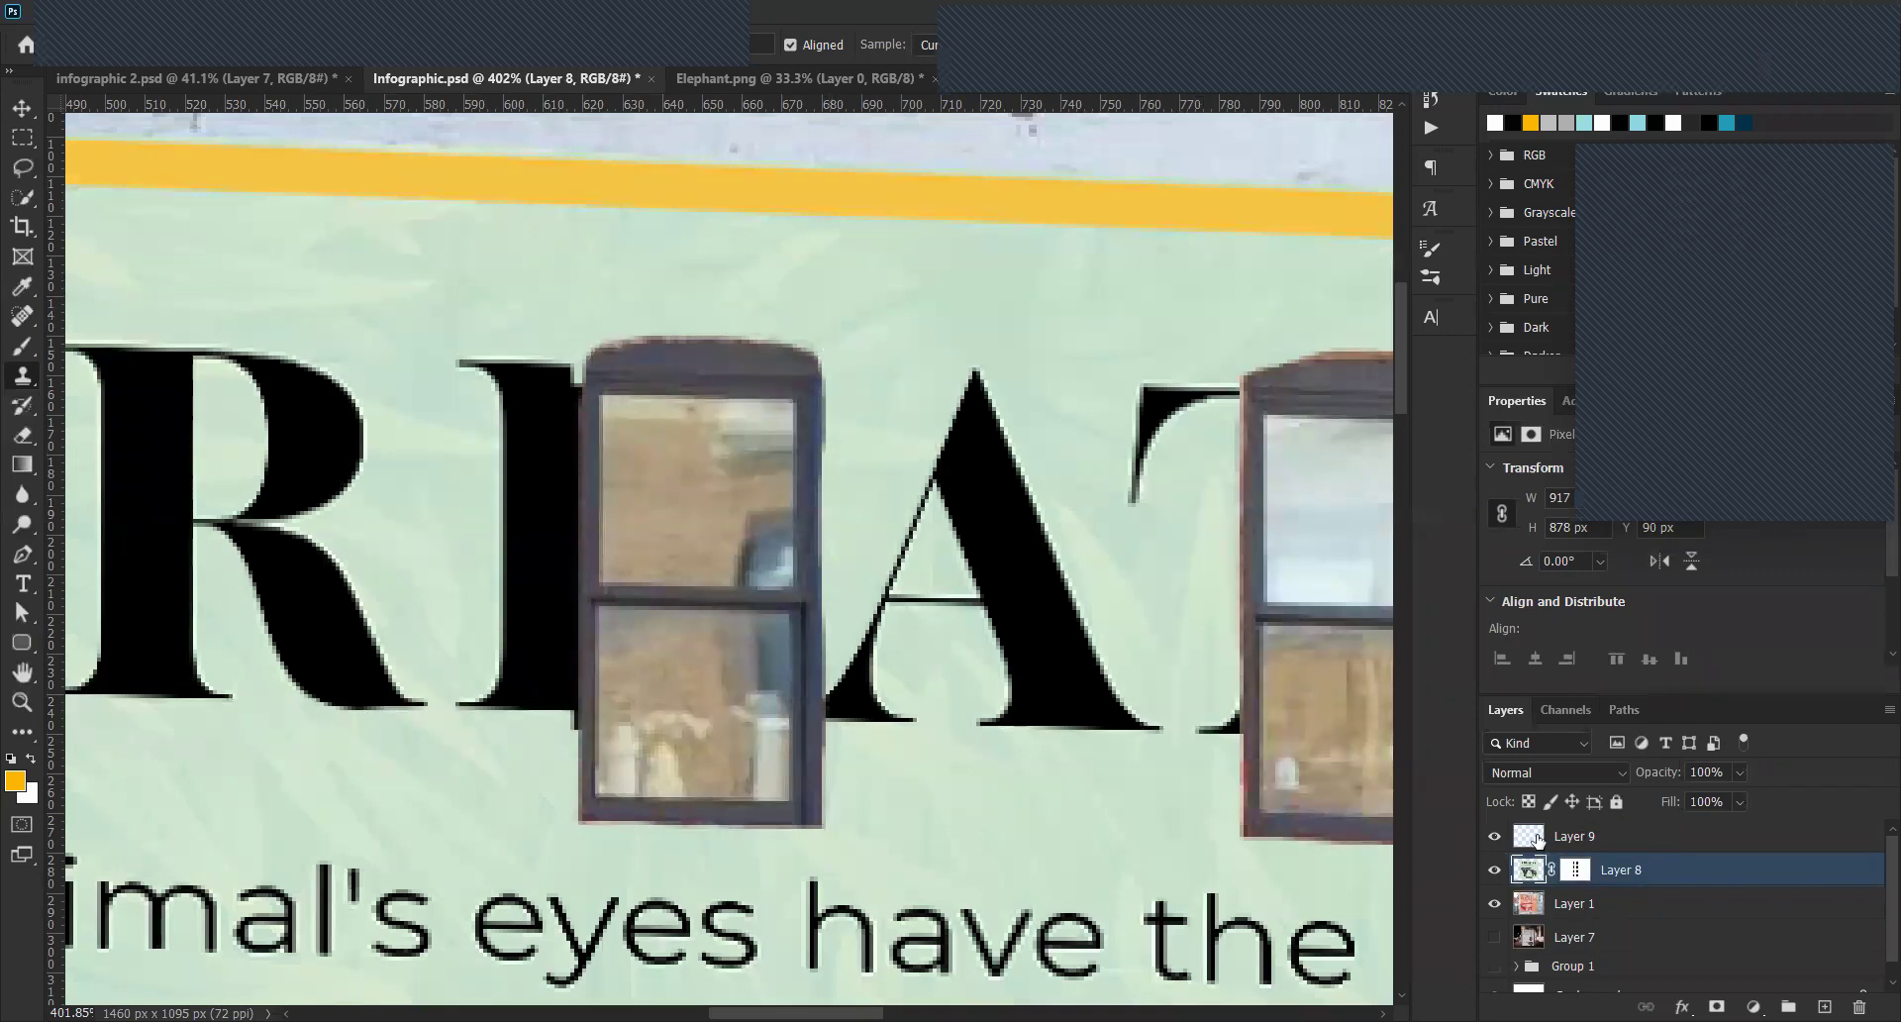
pyautogui.click(1537, 839)
pyautogui.moveTo(828, 401); pyautogui.dragTo(828, 486)
pyautogui.moveTo(821, 673); pyautogui.dragTo(822, 823)
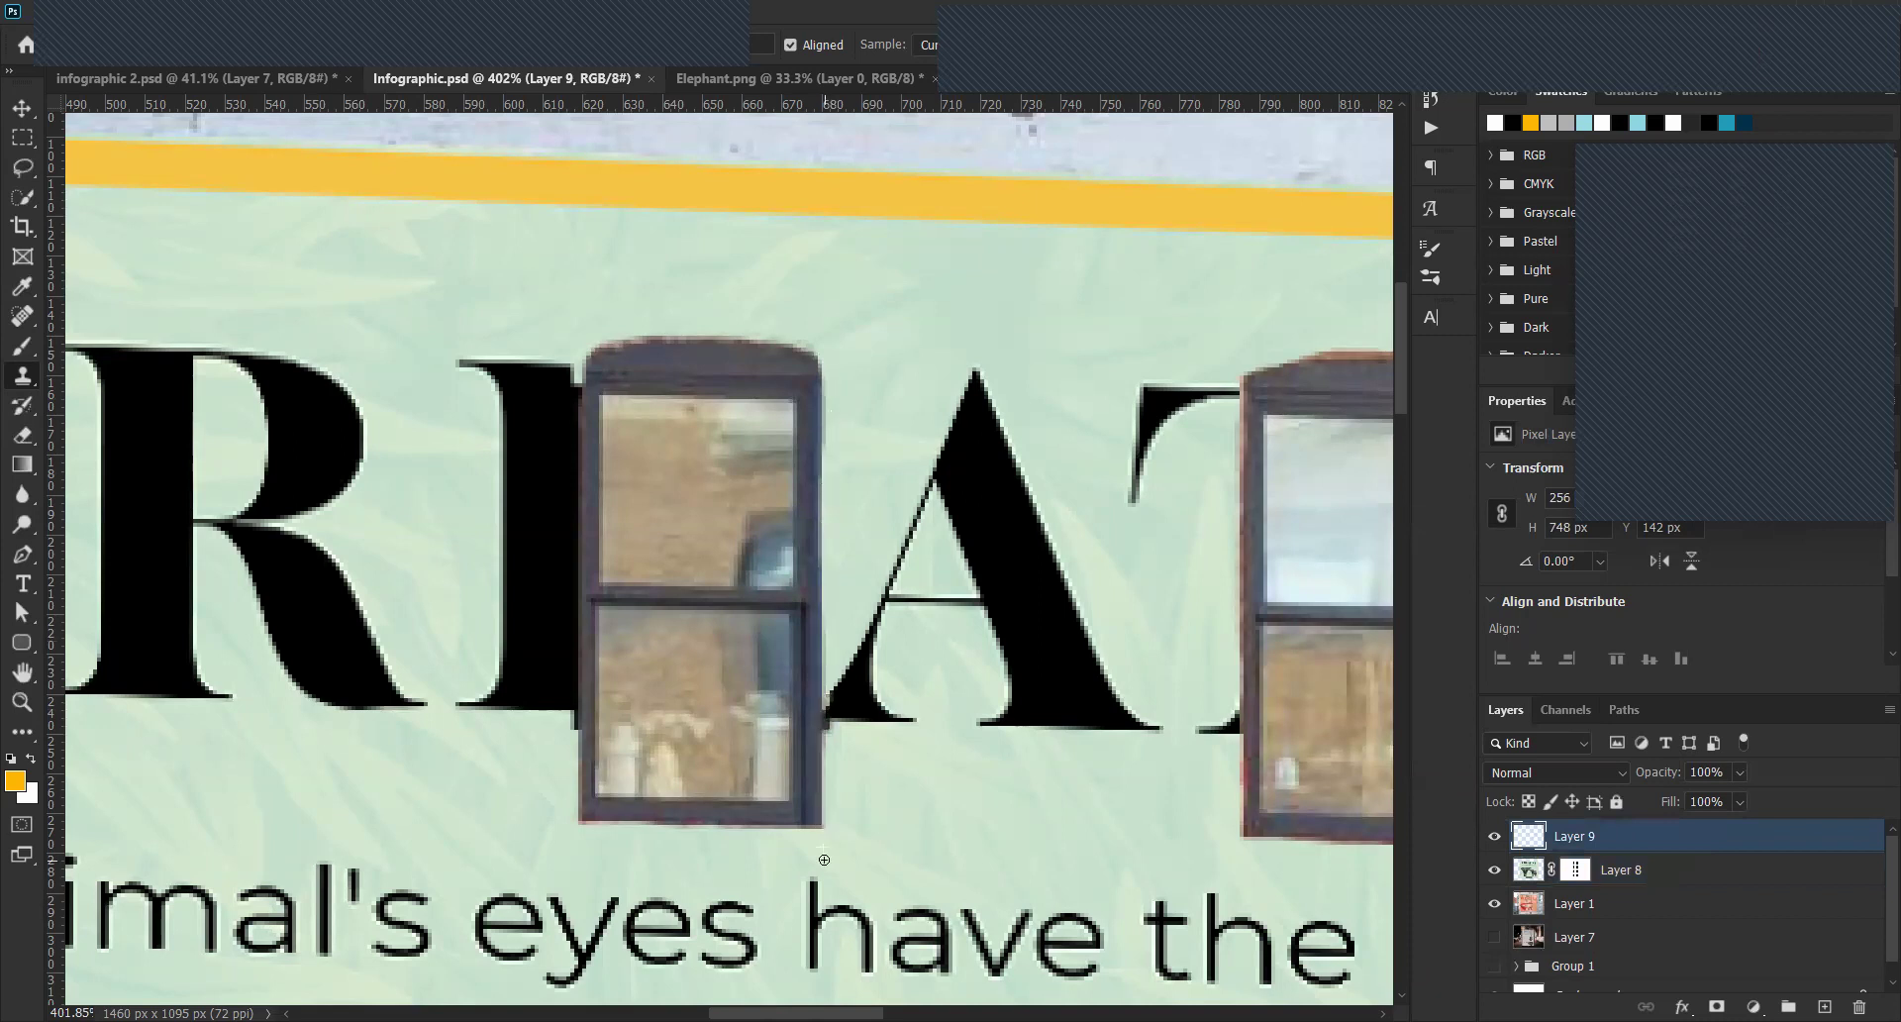
# Clone the green background from Layer 8 onto Layer 9 along the bottom edge of the same window and touch up its arched top.
pyautogui.moveTo(675, 852); pyautogui.dragTo(738, 818)
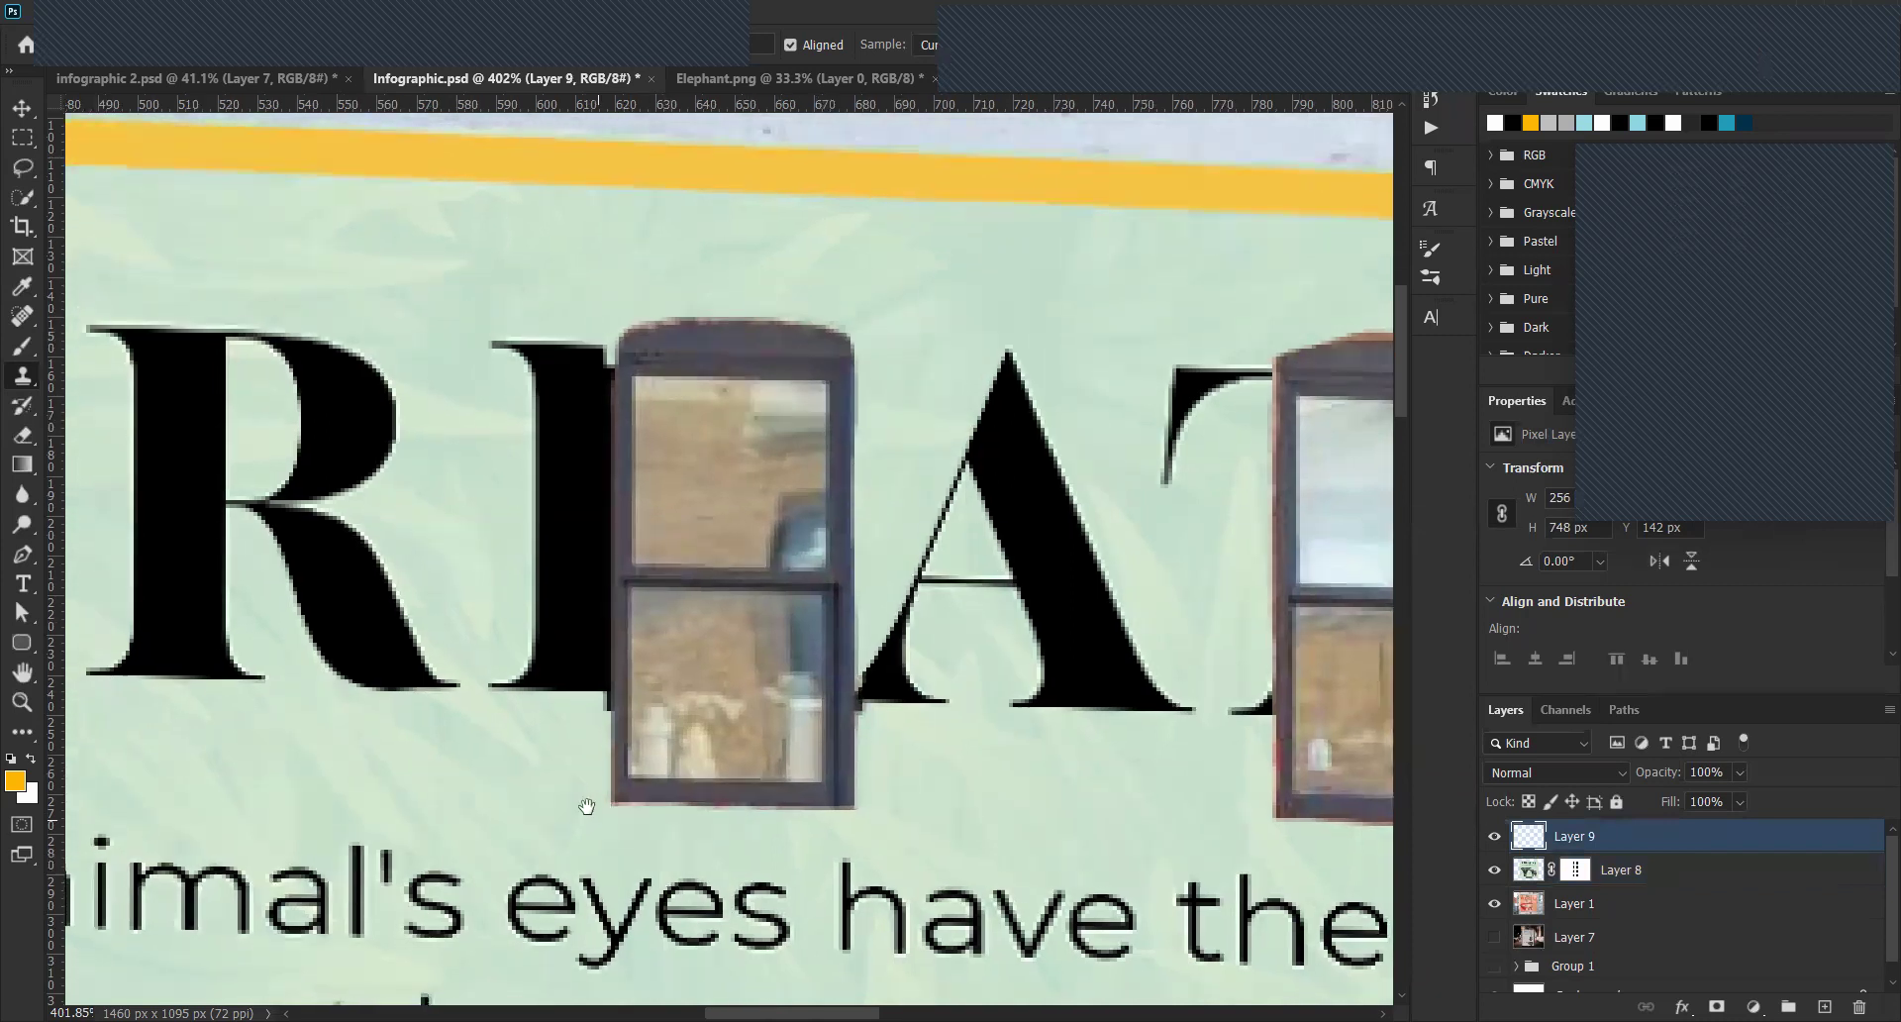
pyautogui.click(1540, 869)
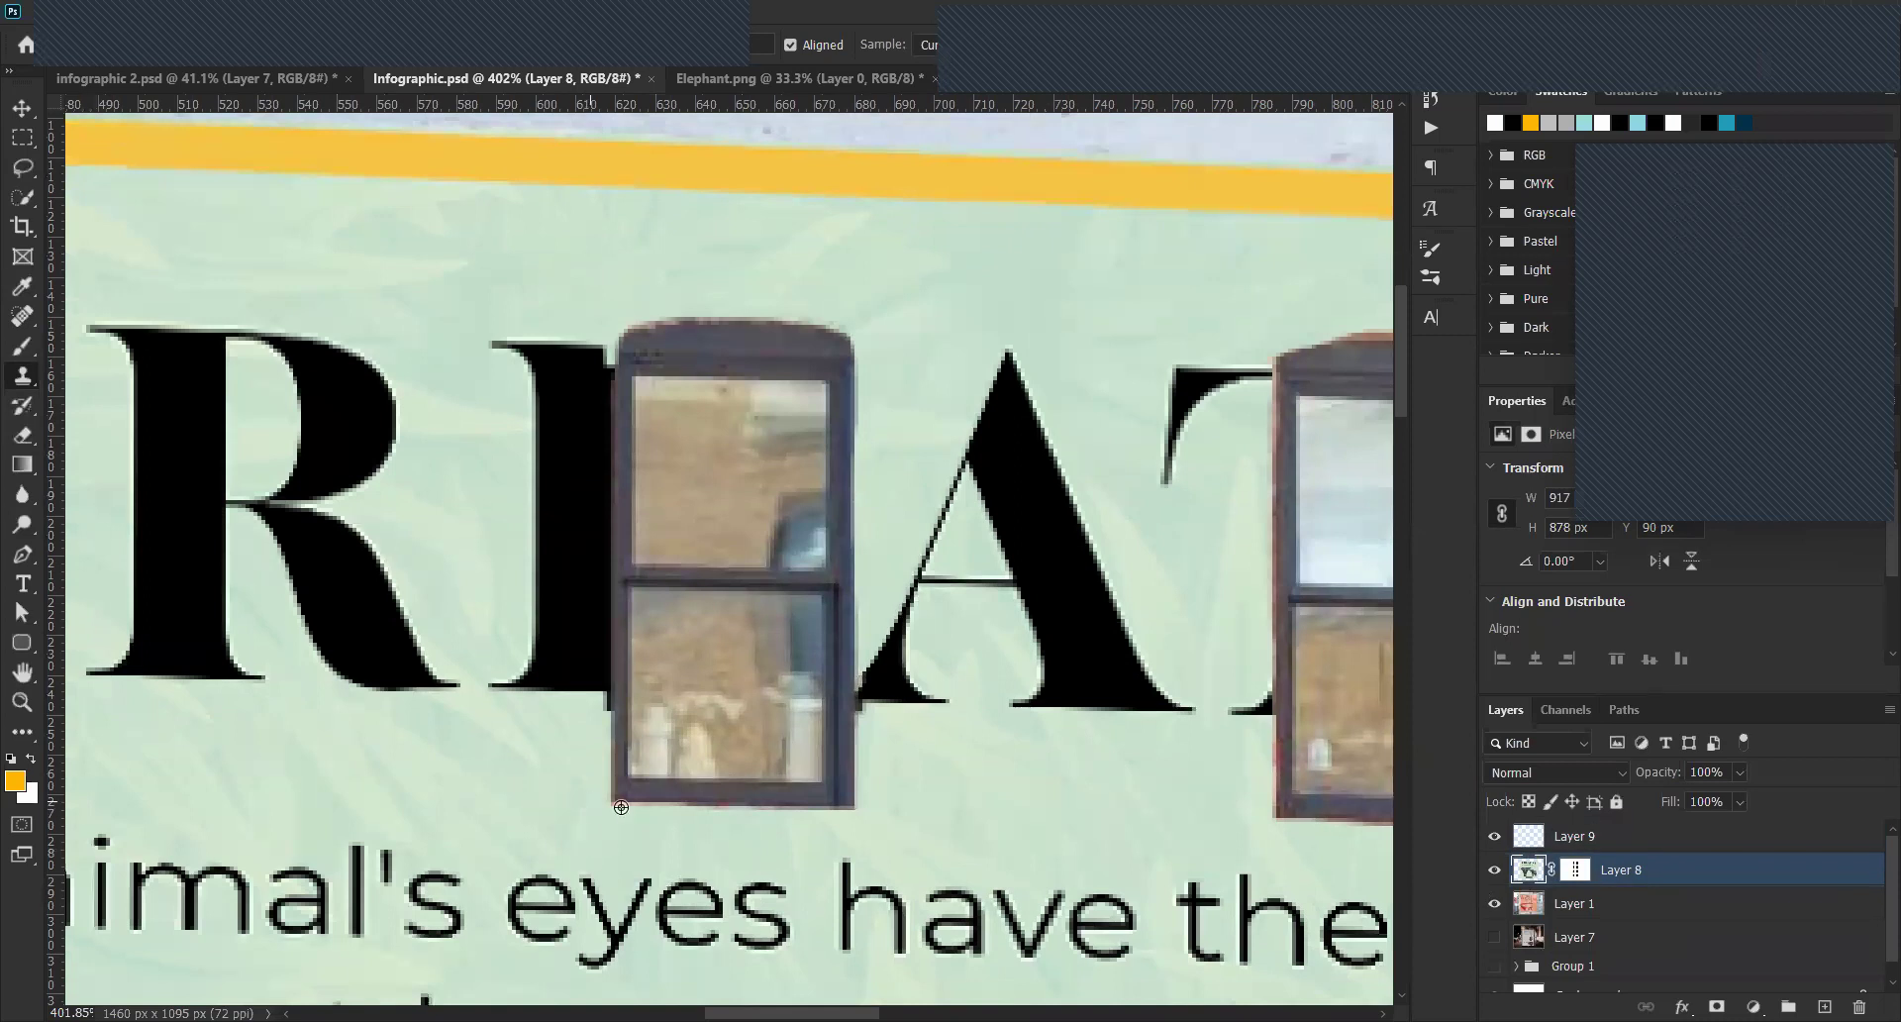
pyautogui.click(1530, 843)
pyautogui.moveTo(610, 804)
pyautogui.mouseDown()
pyautogui.moveTo(912, 815)
pyautogui.moveTo(537, 807)
pyautogui.moveTo(607, 808)
pyautogui.mouseUp()
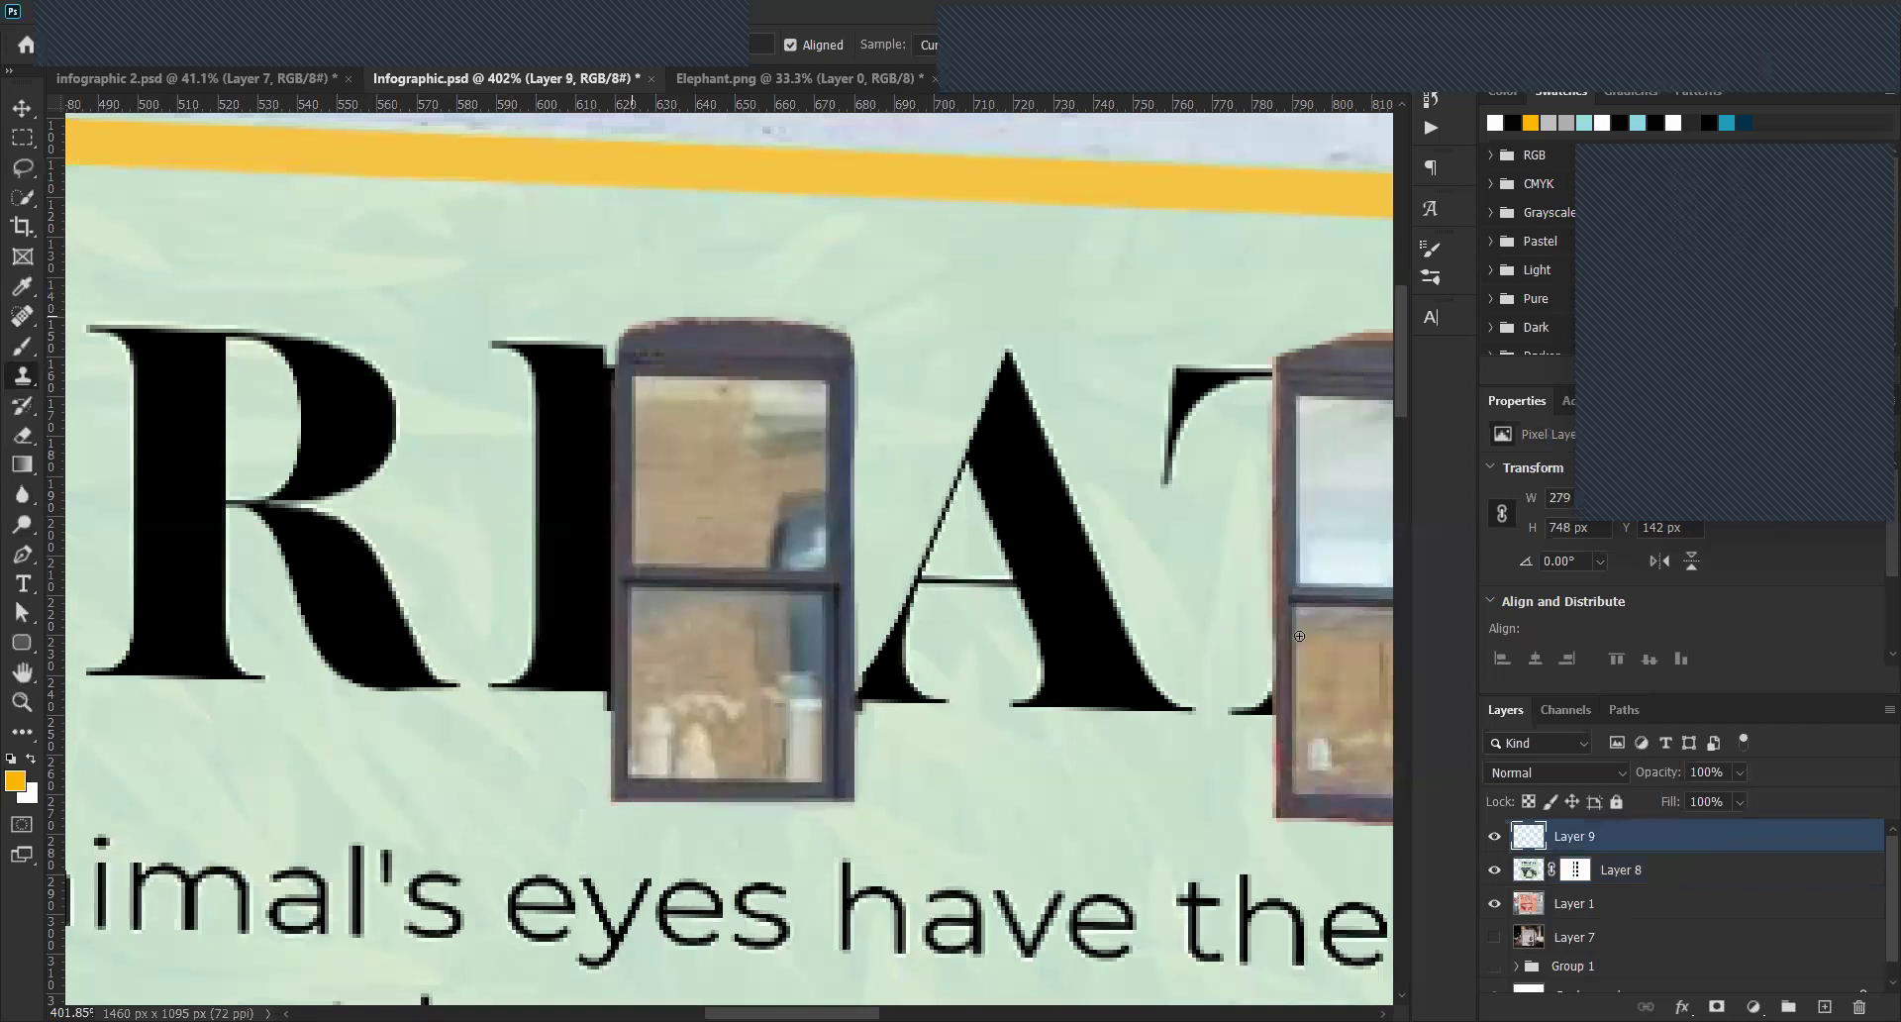
pyautogui.click(1533, 863)
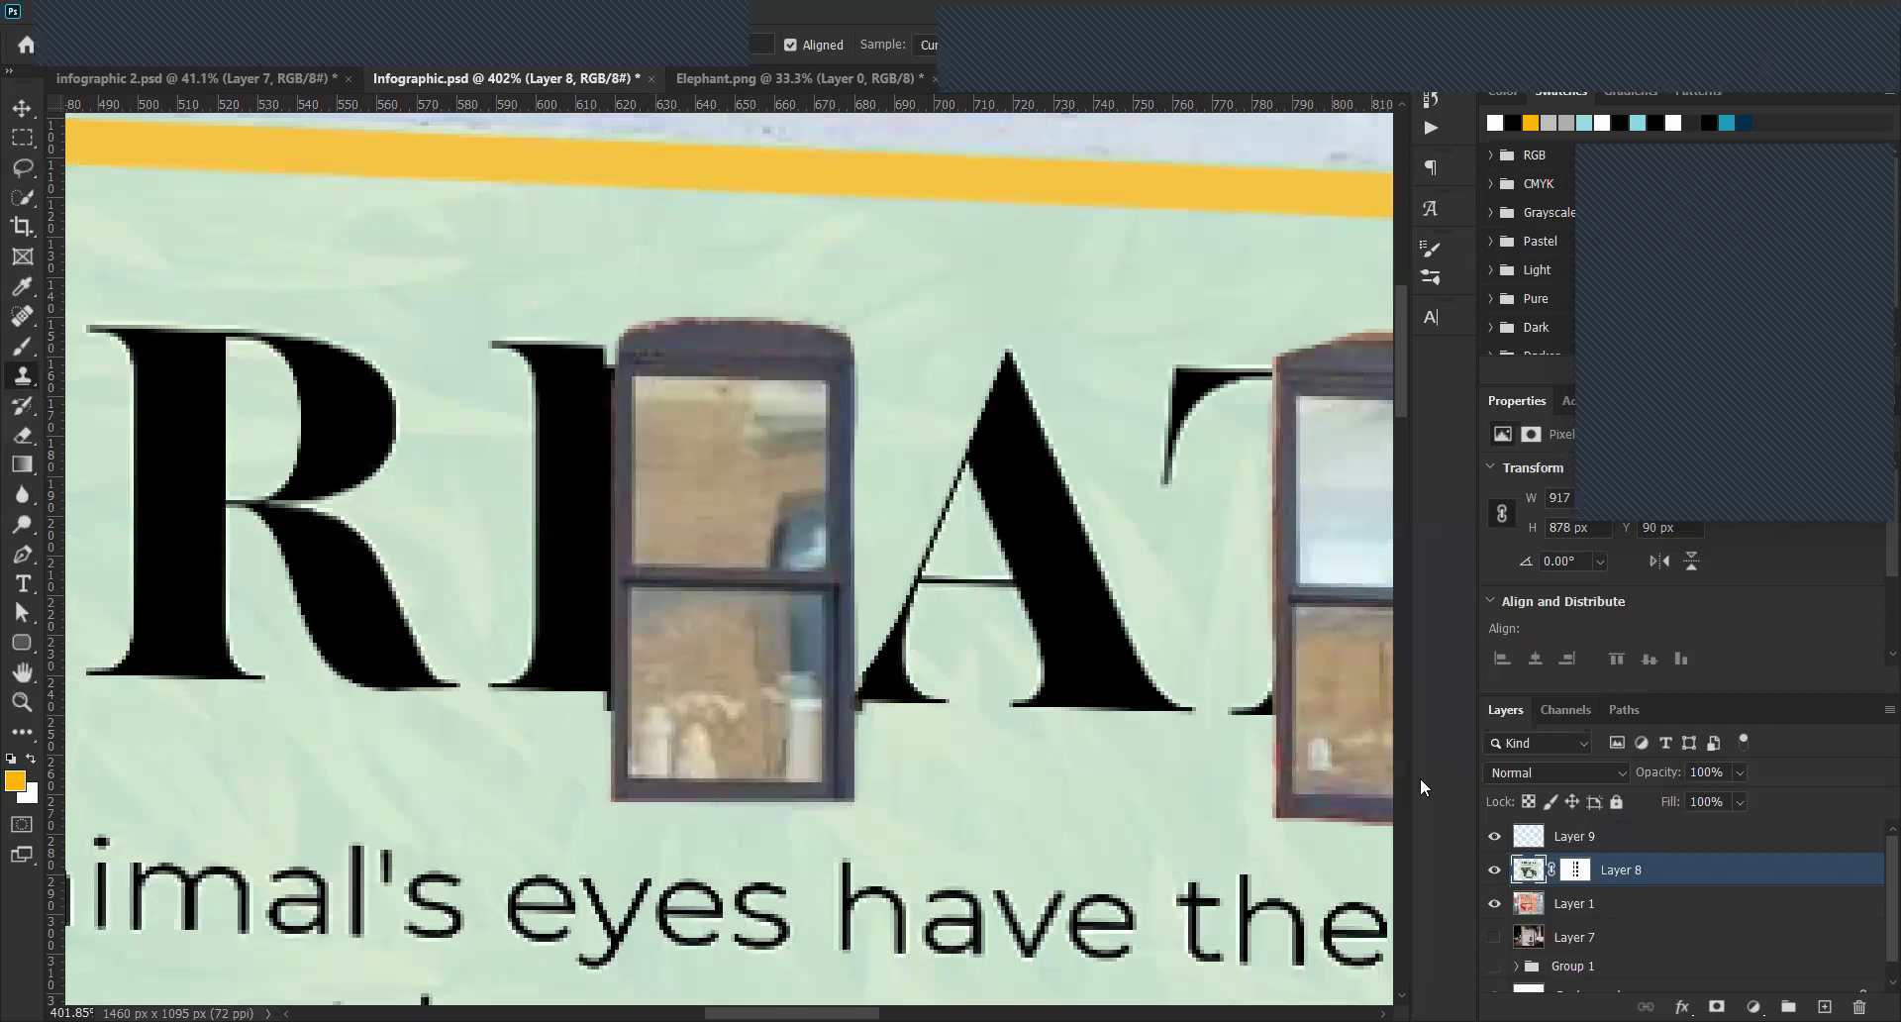
pyautogui.click(1545, 837)
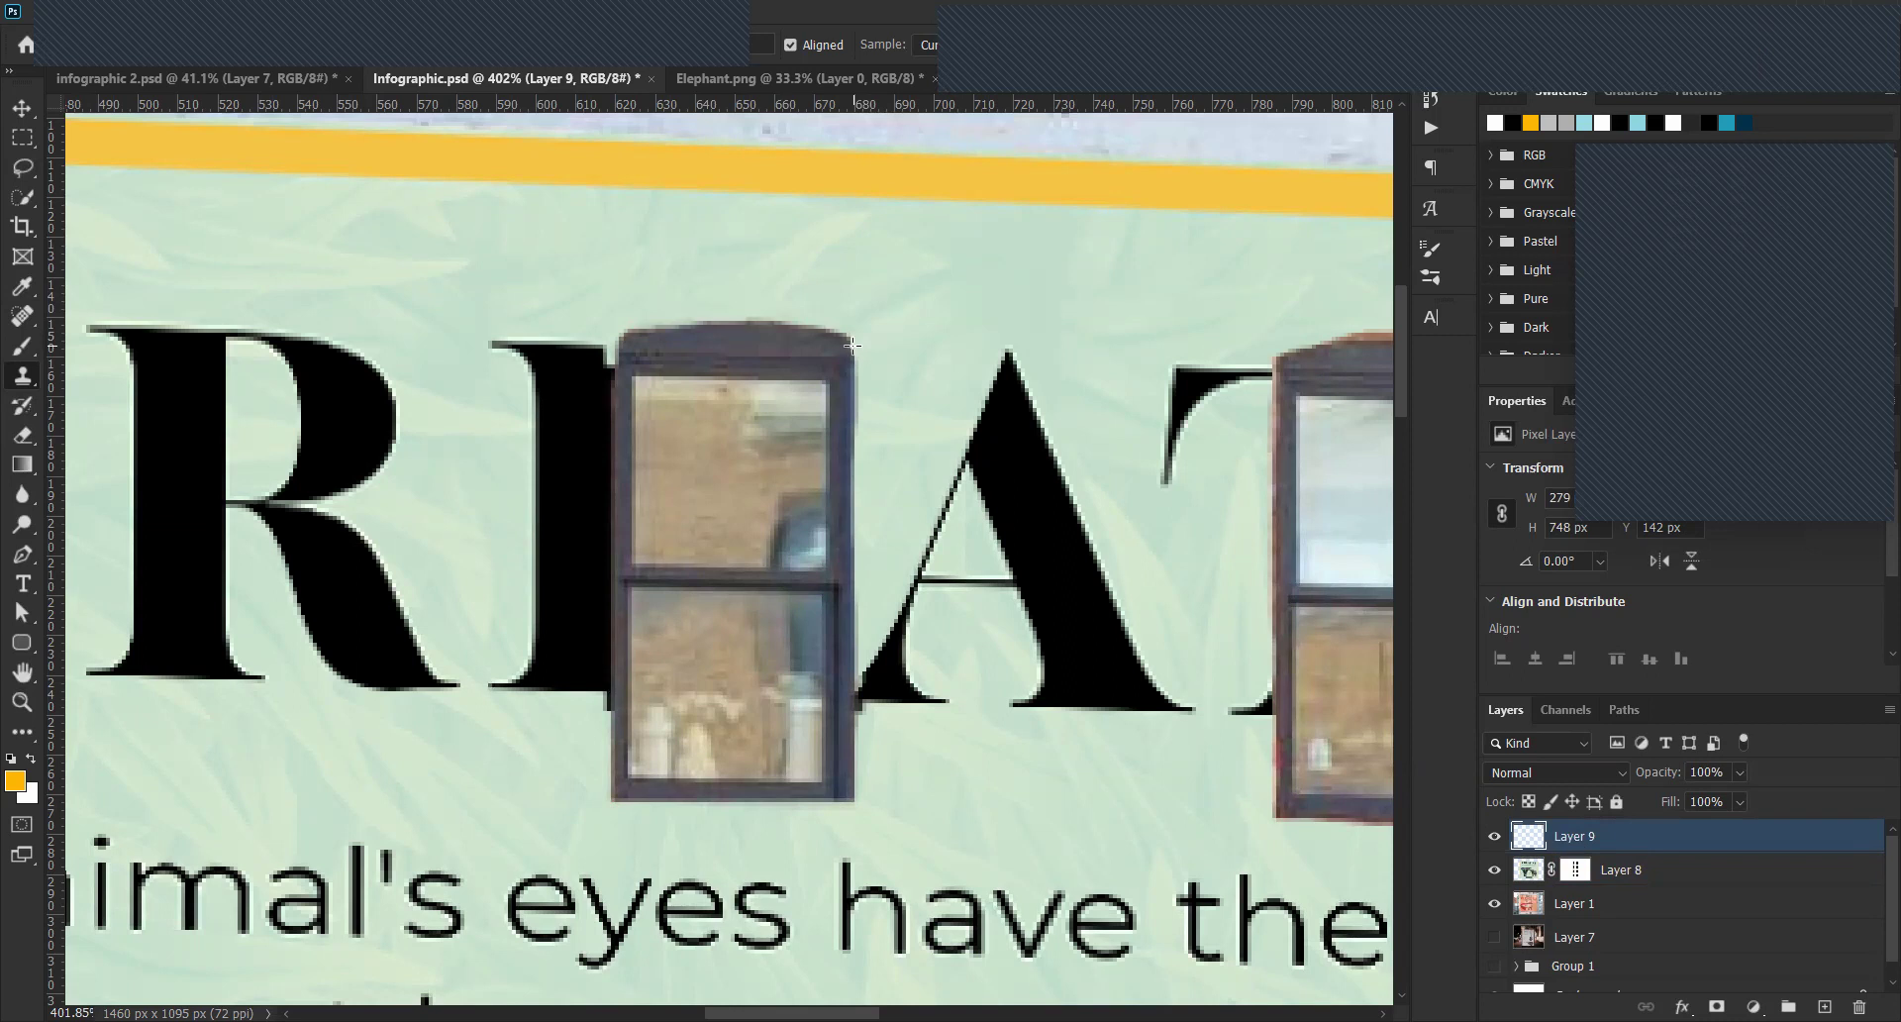
# Sample the green background on Layer 8 and clone it onto Layer 9 over the arched top of the window covering the T of CREATIVE.
pyautogui.moveTo(951, 478); pyautogui.dragTo(759, 433)
pyautogui.moveTo(998, 373); pyautogui.dragTo(789, 340)
pyautogui.moveTo(1078, 296); pyautogui.dragTo(925, 417)
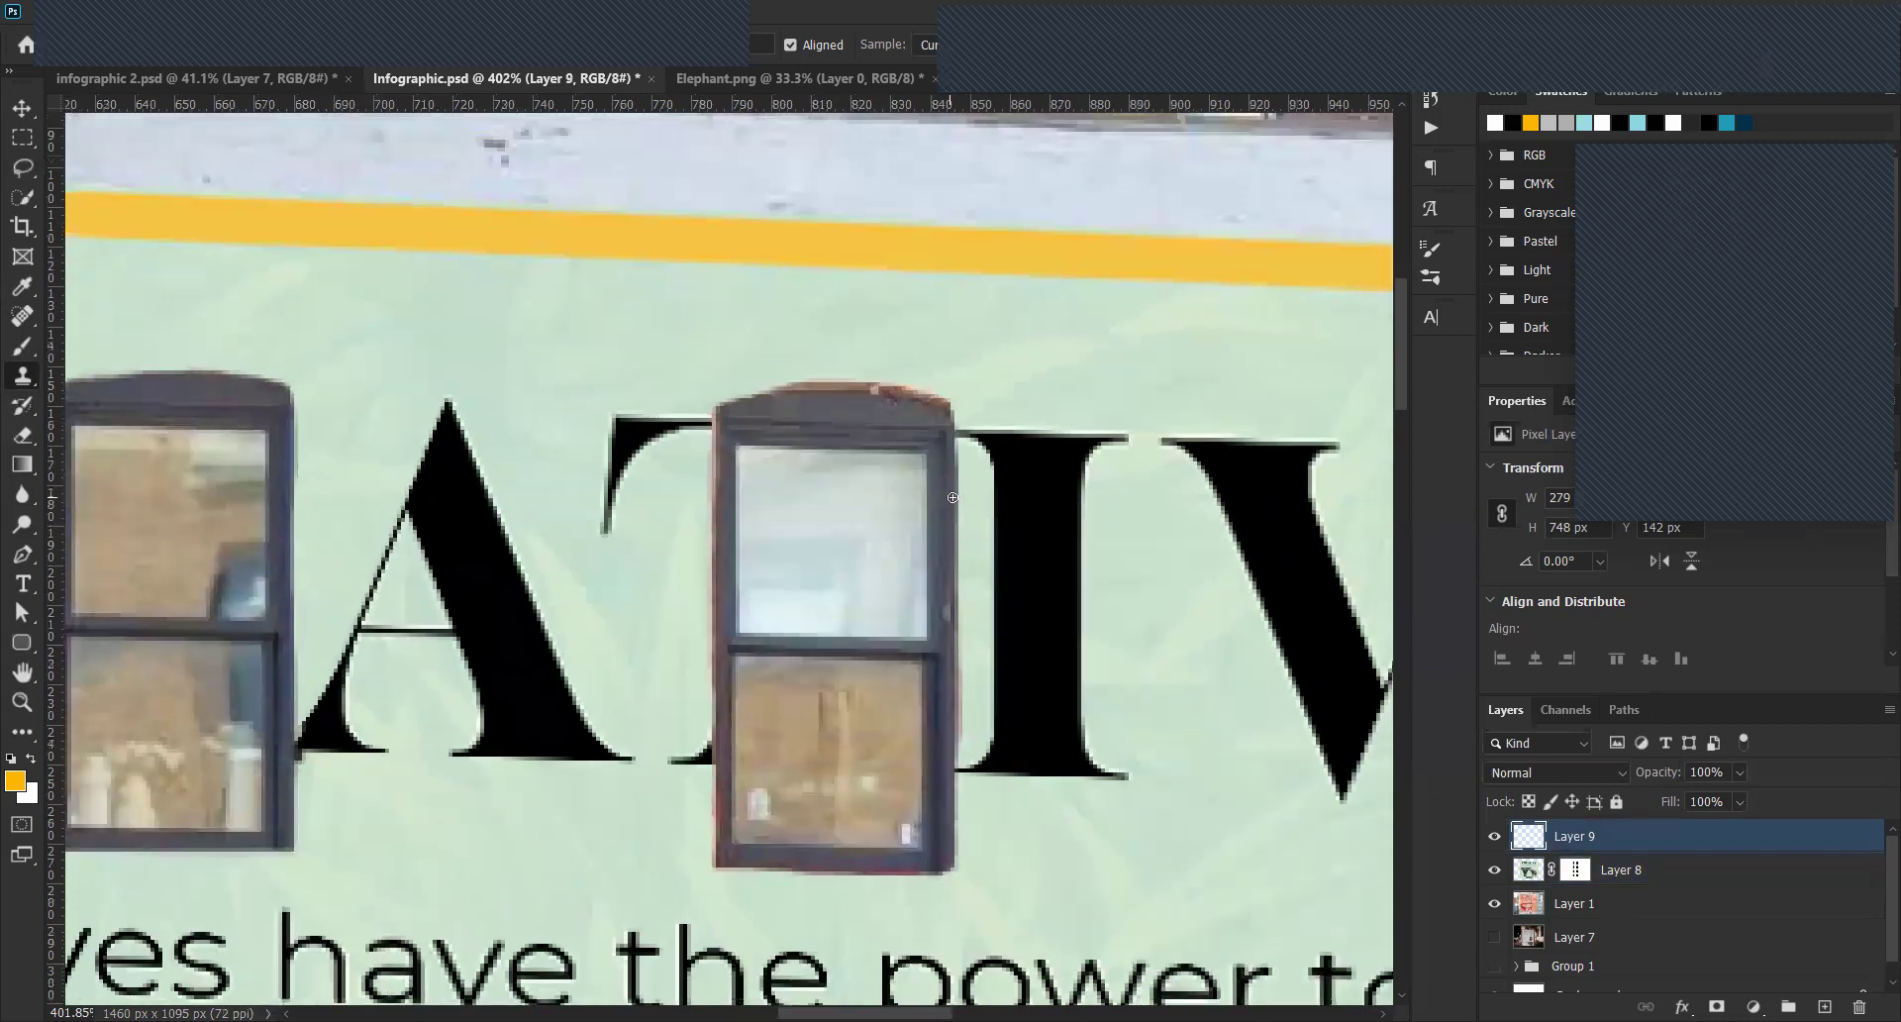
pyautogui.click(1528, 873)
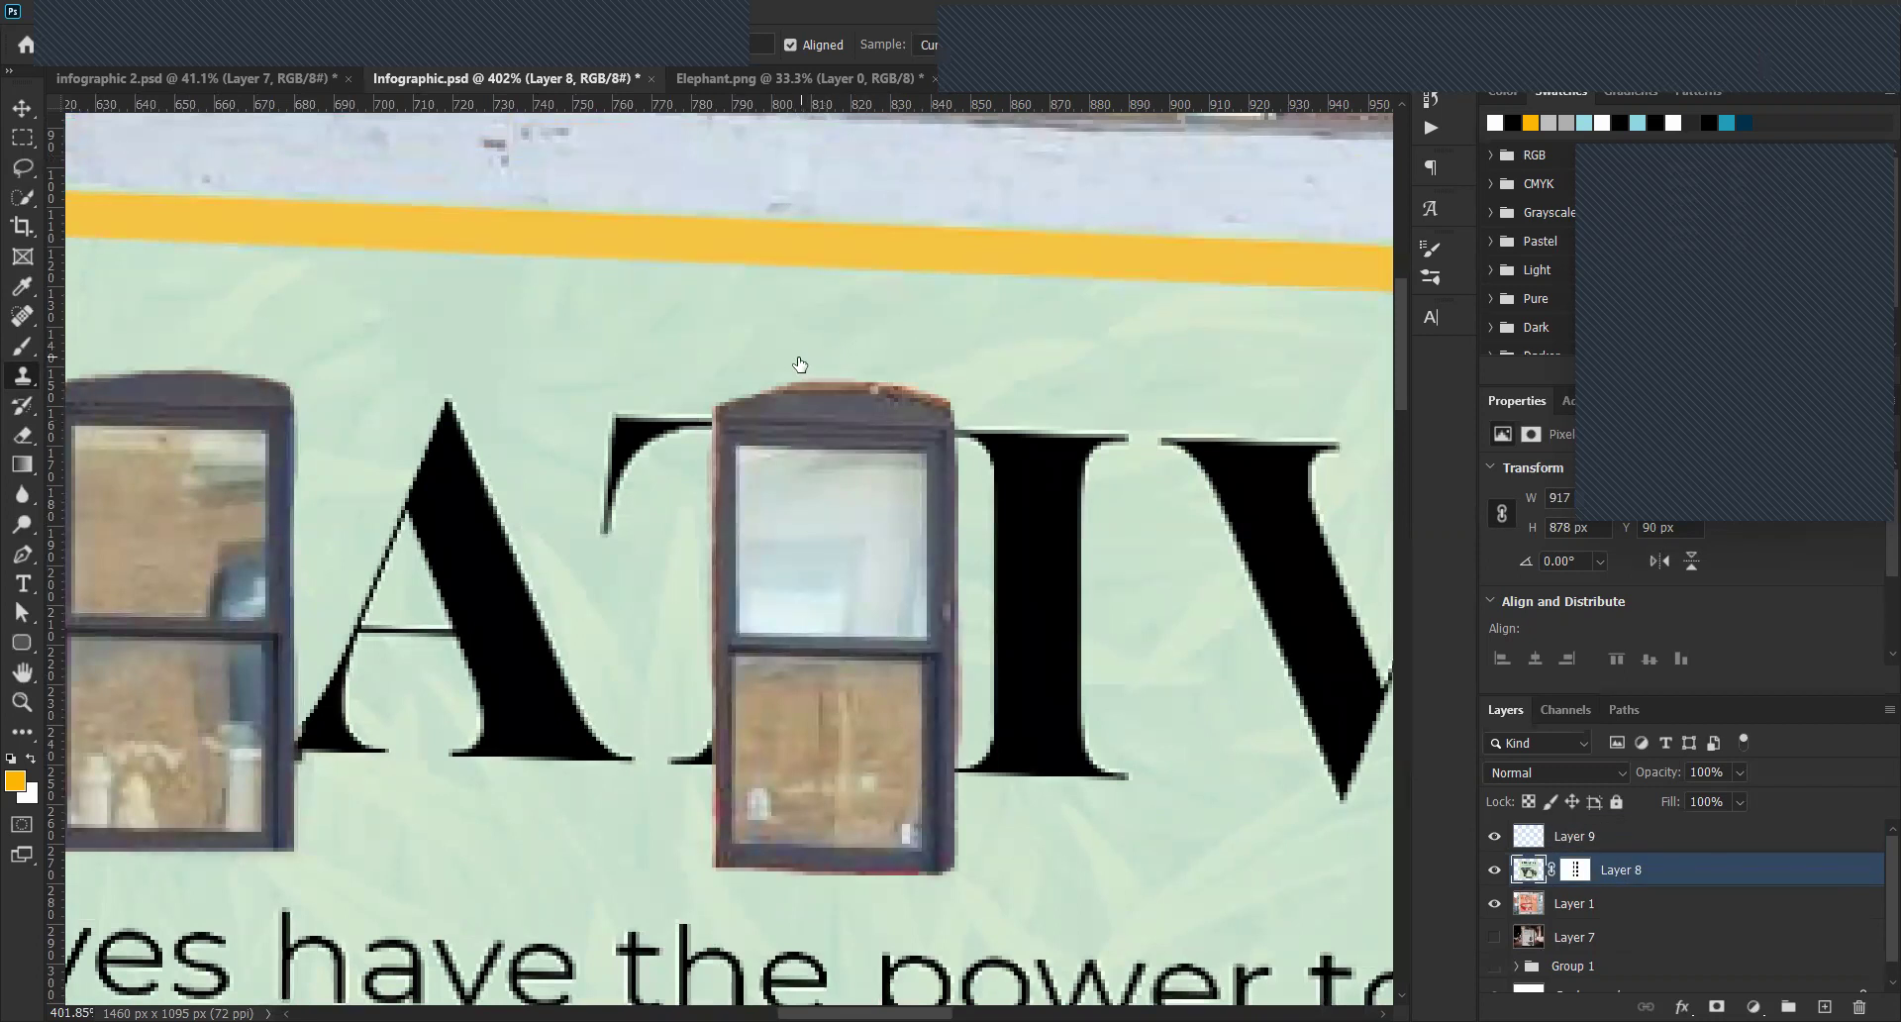
pyautogui.moveTo(798, 336); pyautogui.dragTo(789, 303)
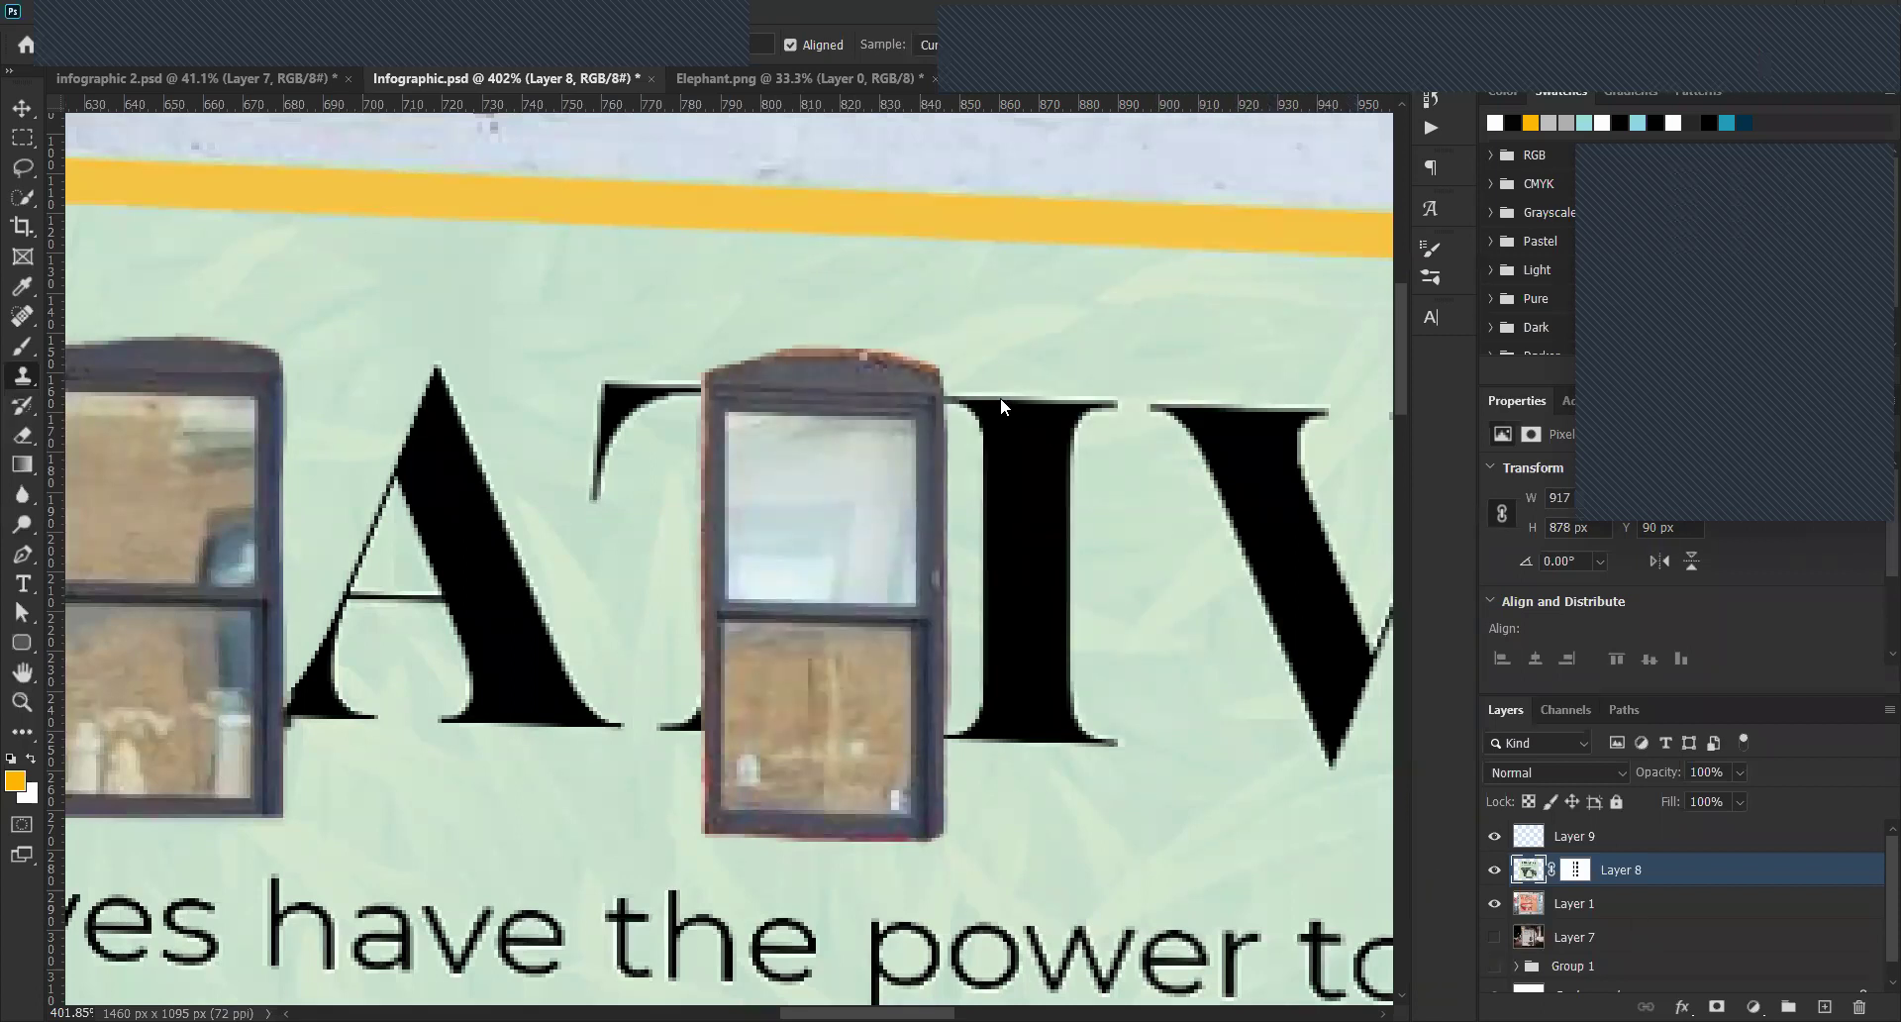
pyautogui.click(22, 112)
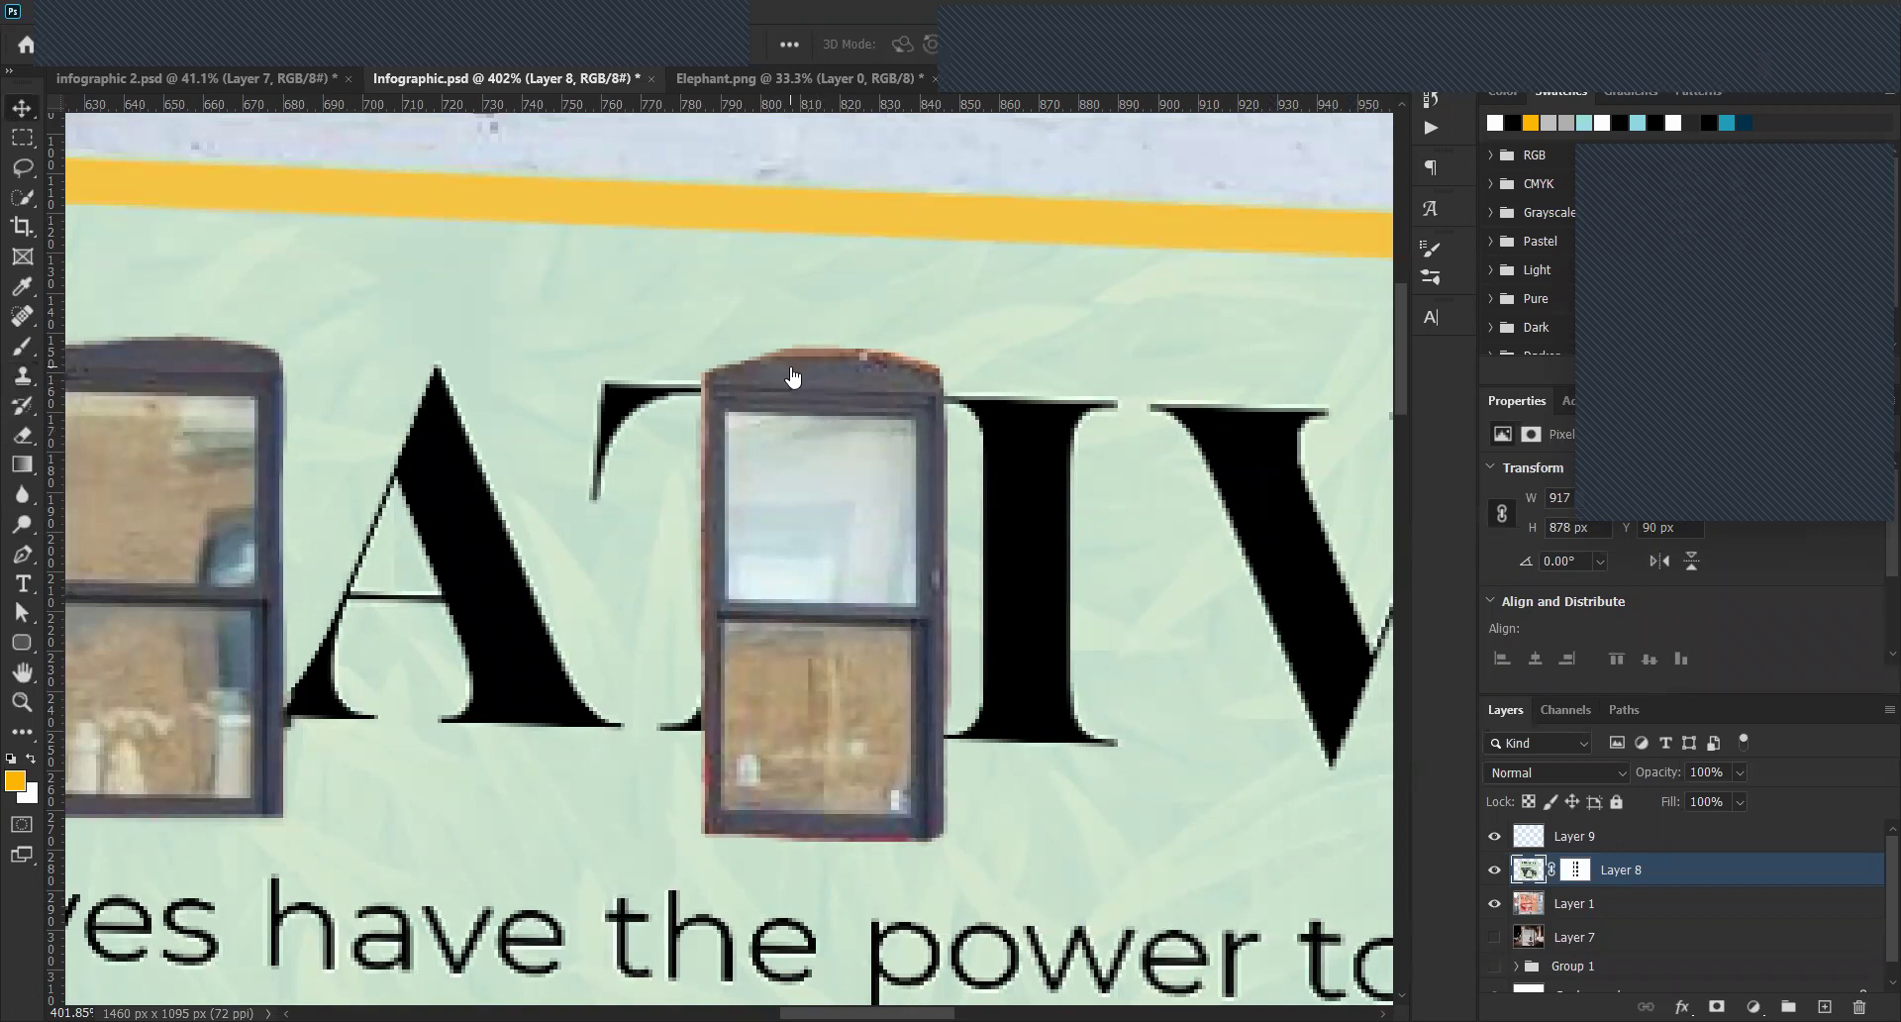
pyautogui.press('s')
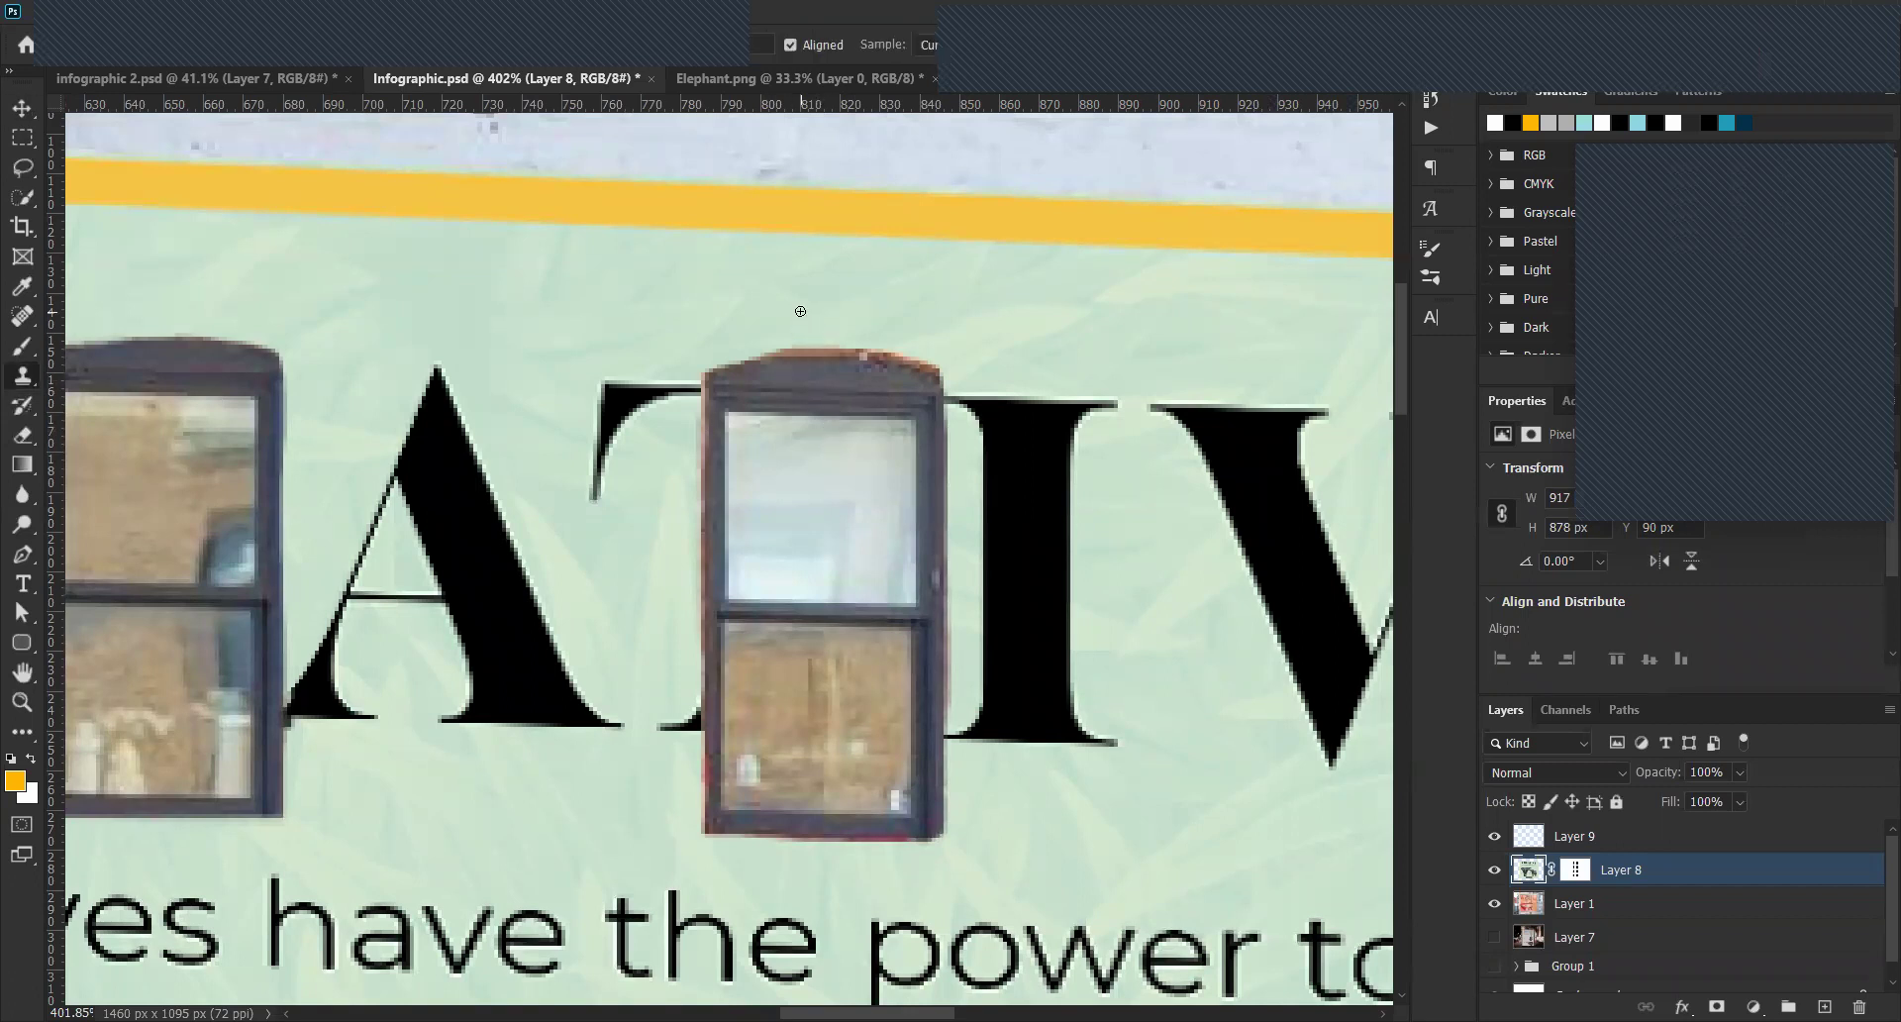
pyautogui.click(1543, 834)
pyautogui.moveTo(760, 347)
pyautogui.mouseDown()
pyautogui.moveTo(940, 374)
pyautogui.moveTo(746, 350)
pyautogui.moveTo(948, 373)
pyautogui.moveTo(777, 355)
pyautogui.moveTo(706, 369)
pyautogui.mouseUp()
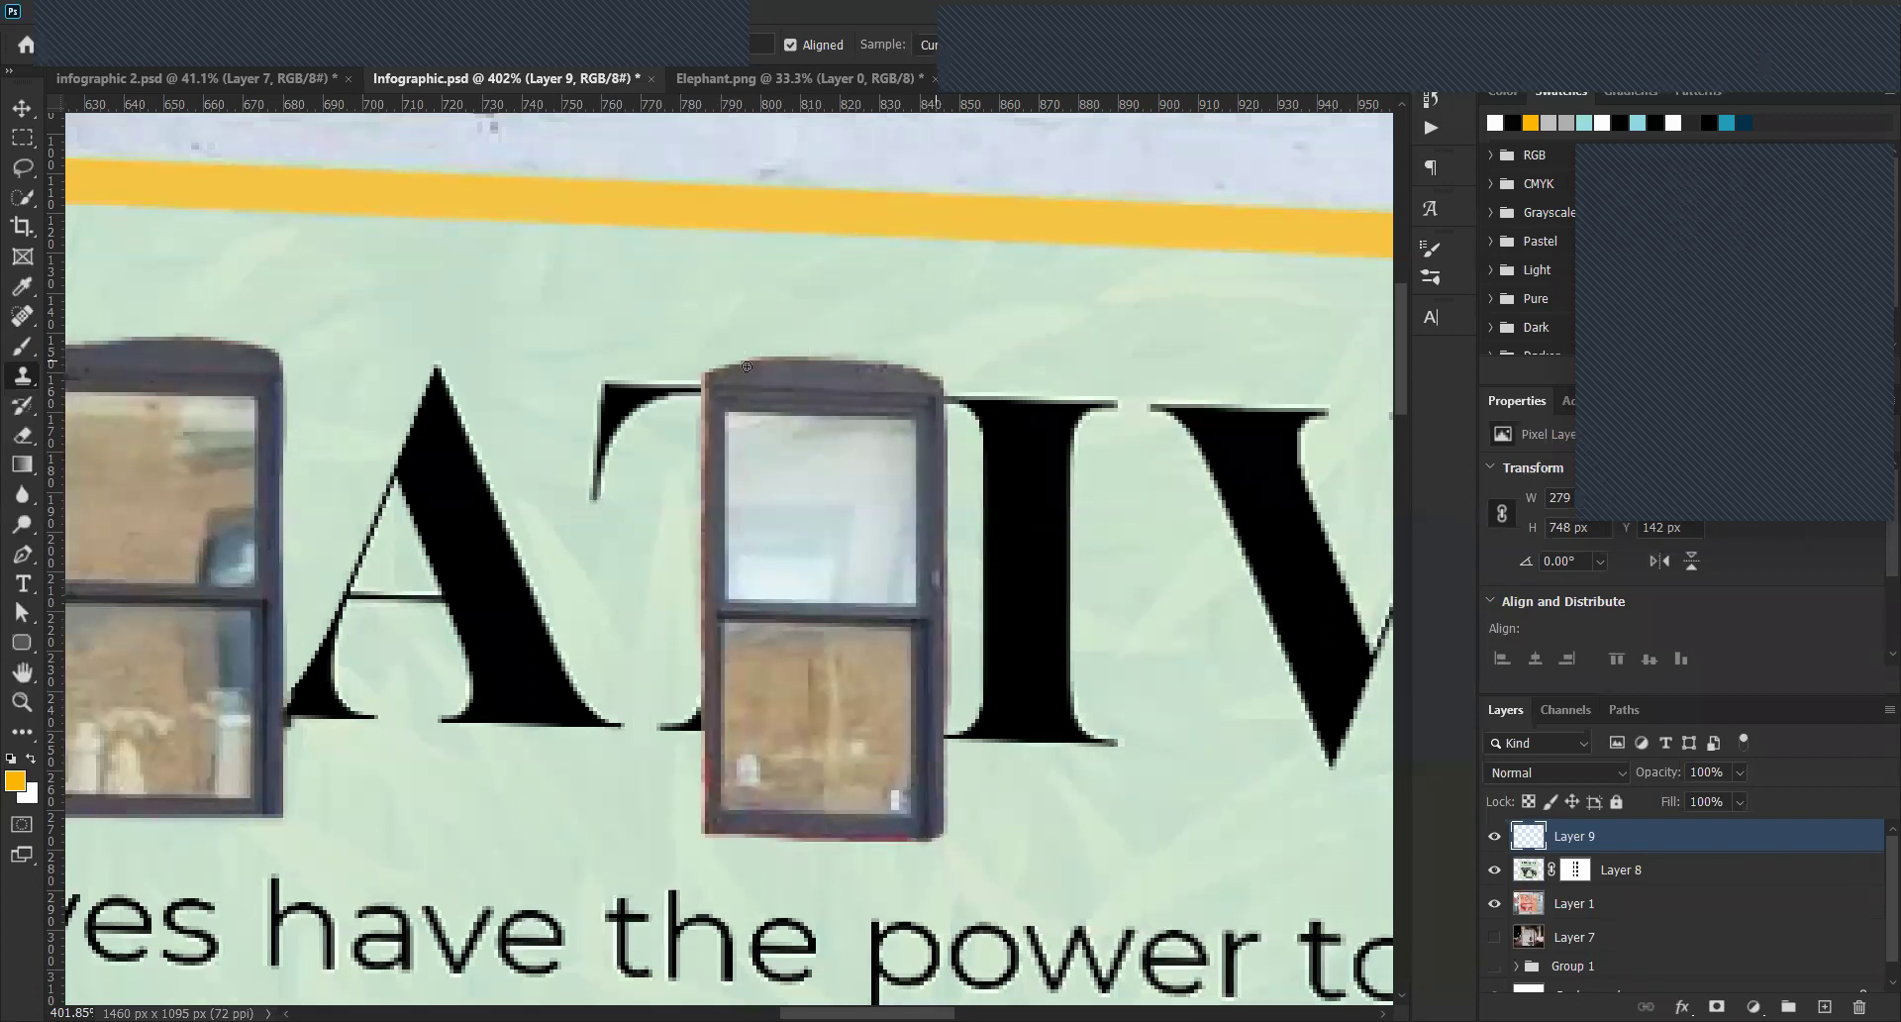
pyautogui.moveTo(702, 369); pyautogui.dragTo(700, 385)
# Try to clone from Layer 8 onto Layer 9 down the left edge of the window covering the T of CREATIVE.
pyautogui.click(1528, 870)
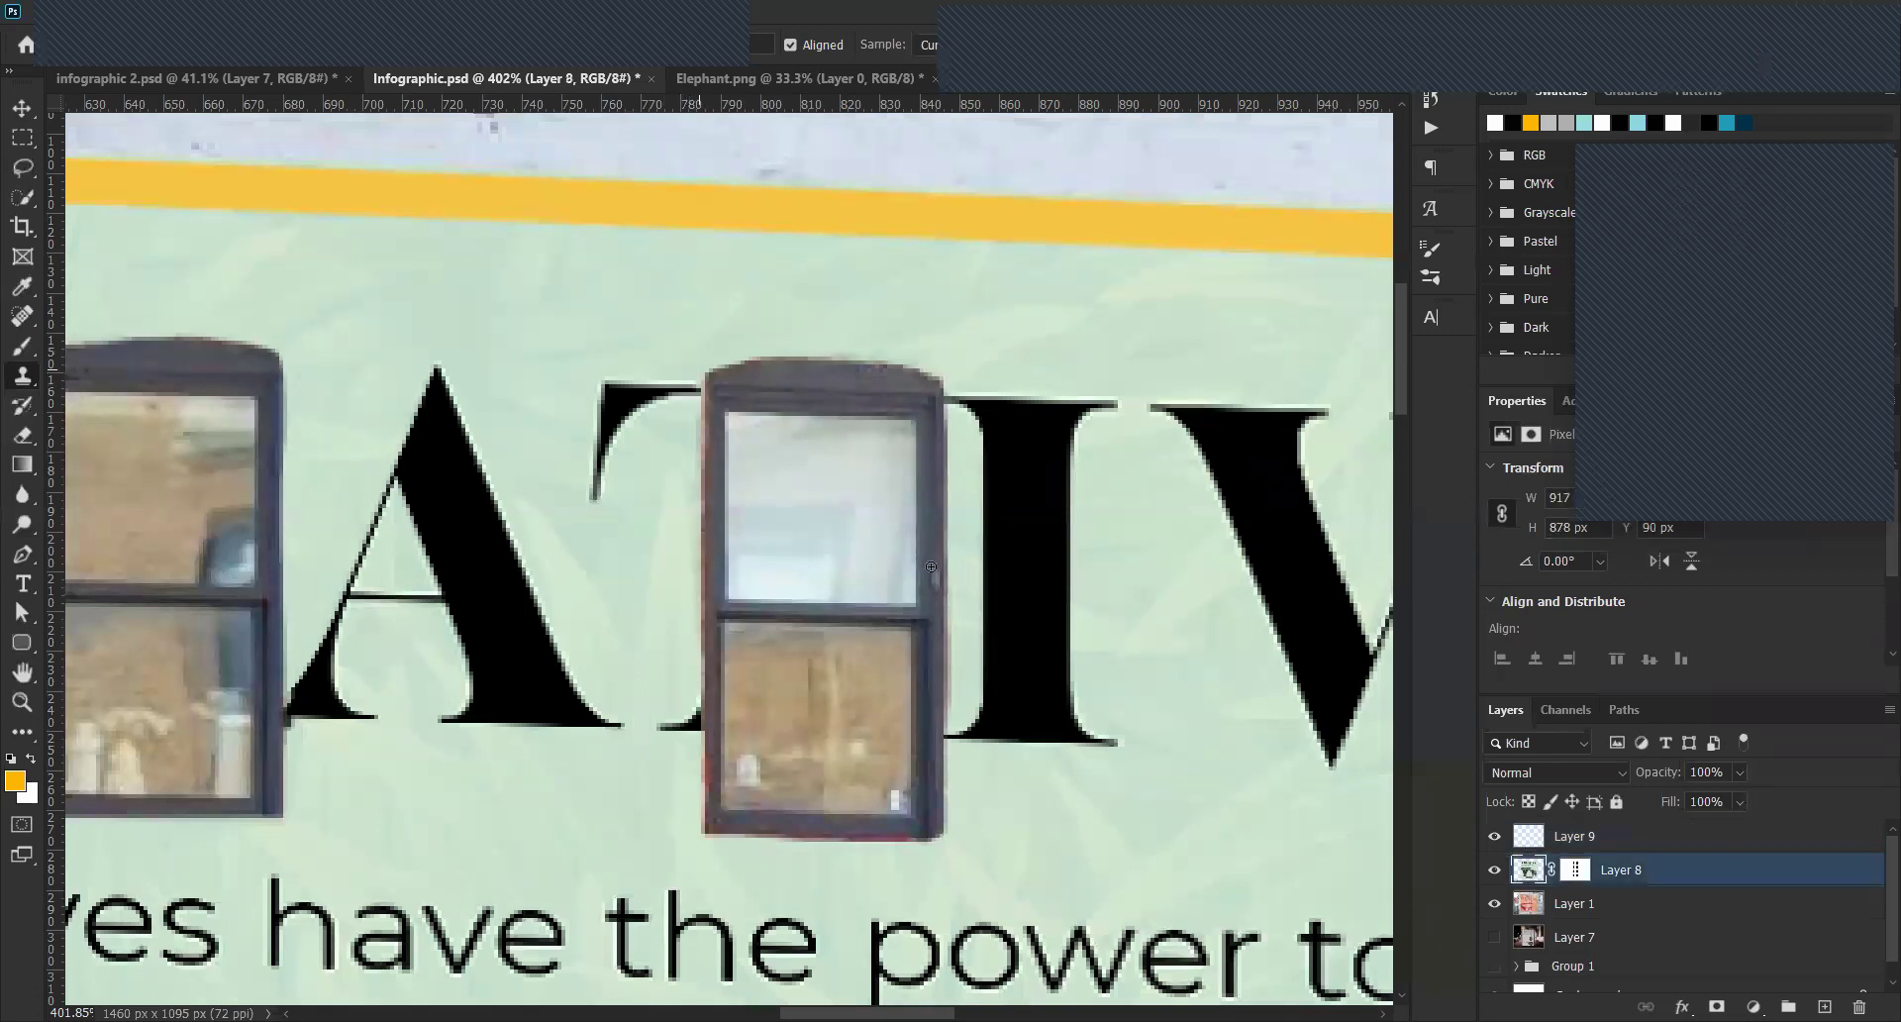
pyautogui.click(1530, 836)
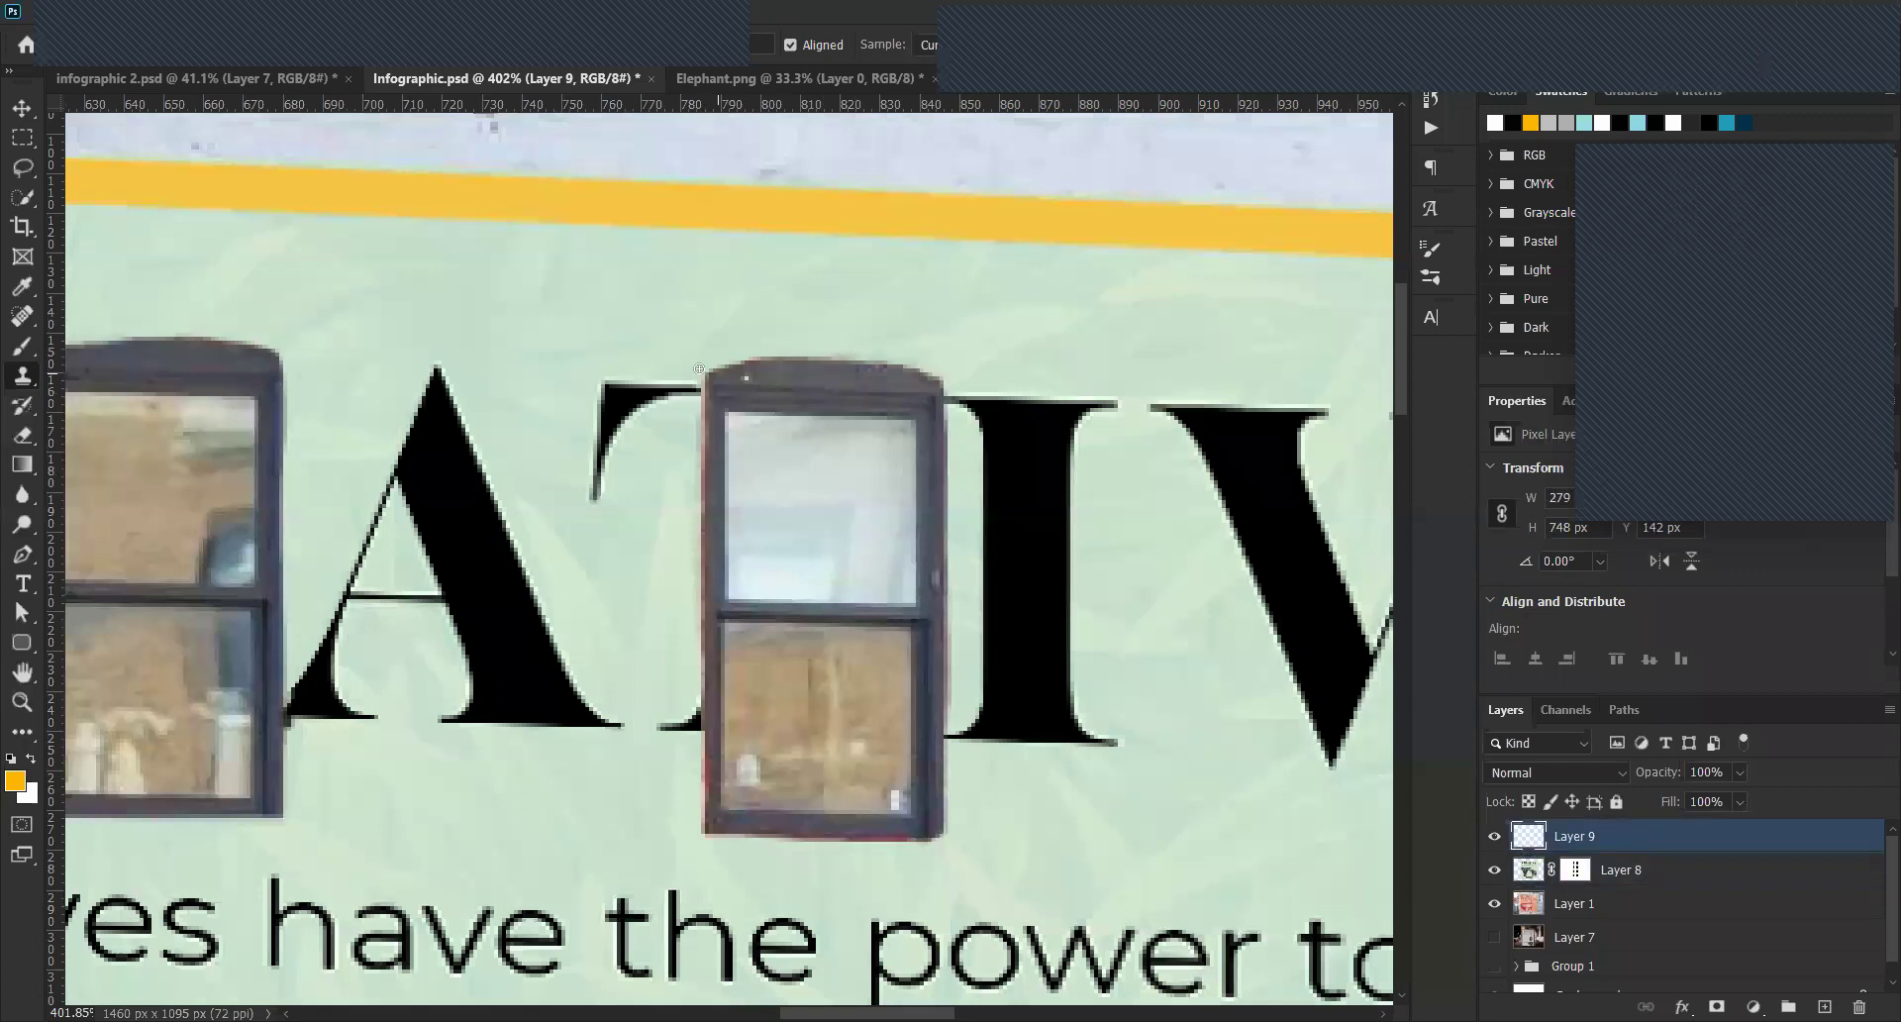
pyautogui.moveTo(699, 396); pyautogui.dragTo(701, 849)
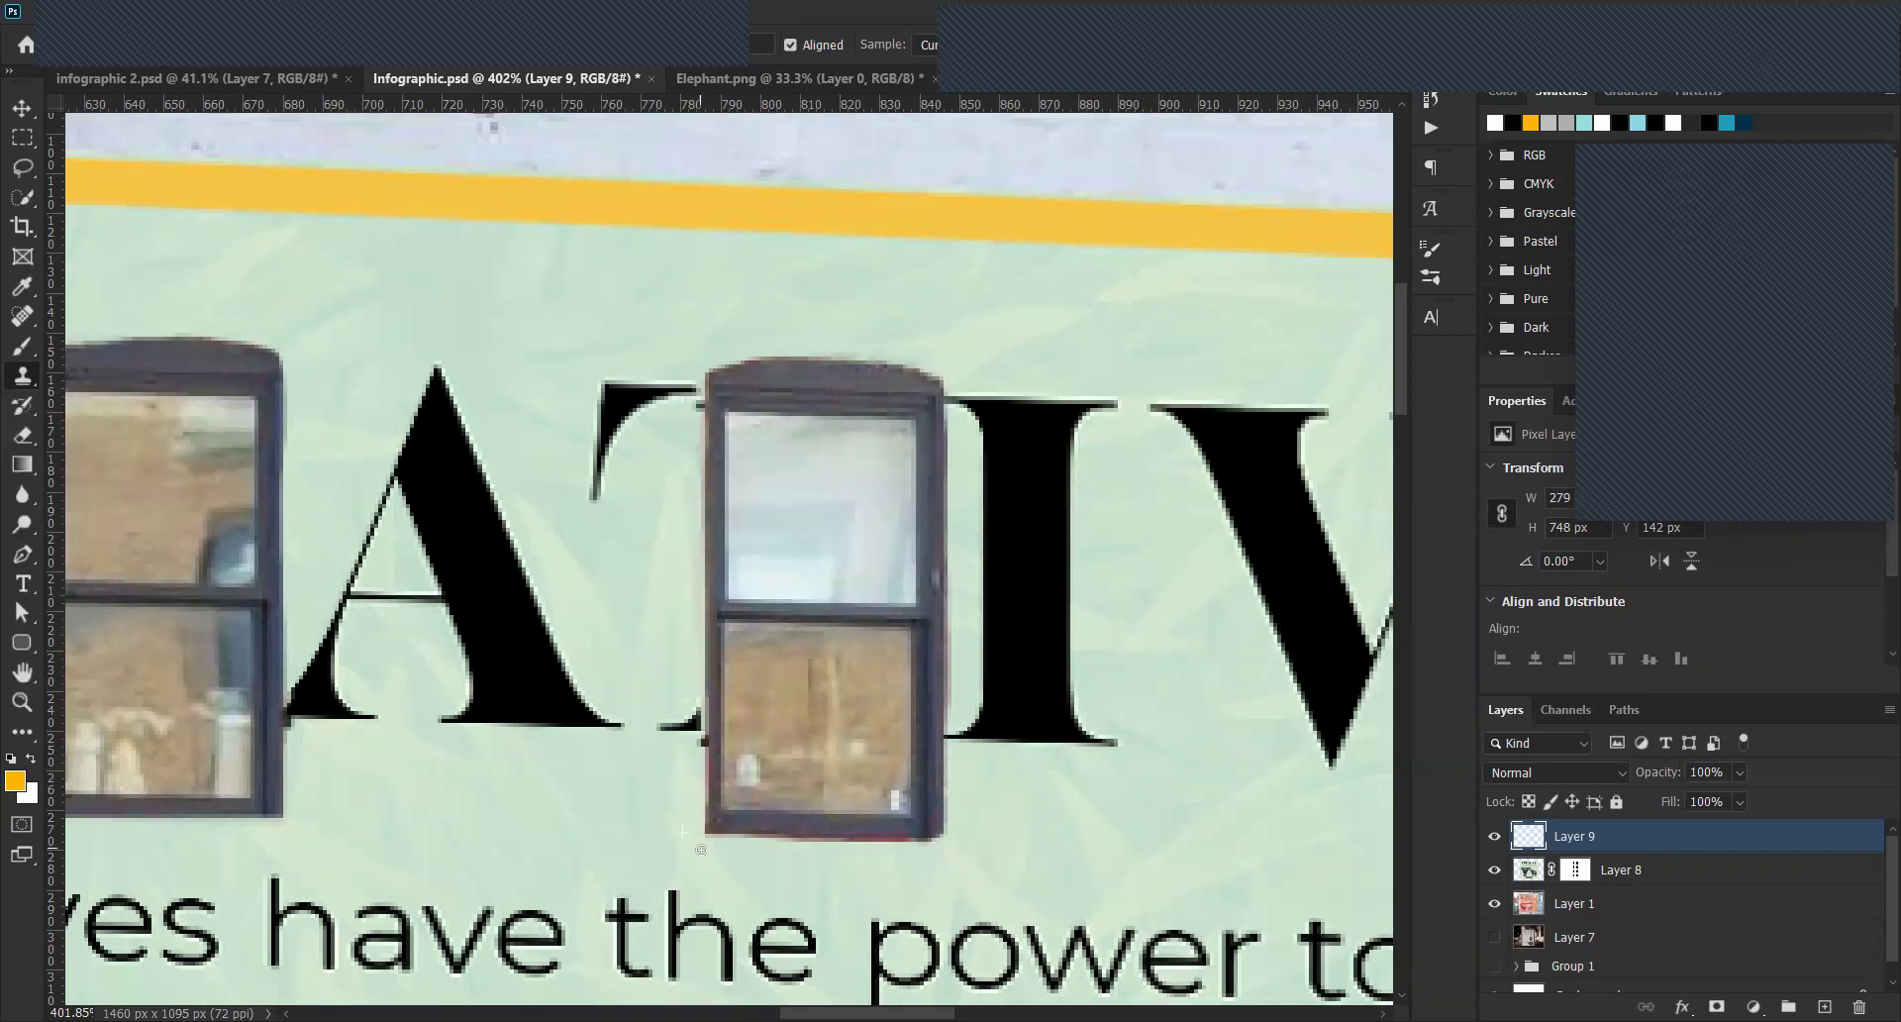
pyautogui.hotkey('ctrl', 'z')
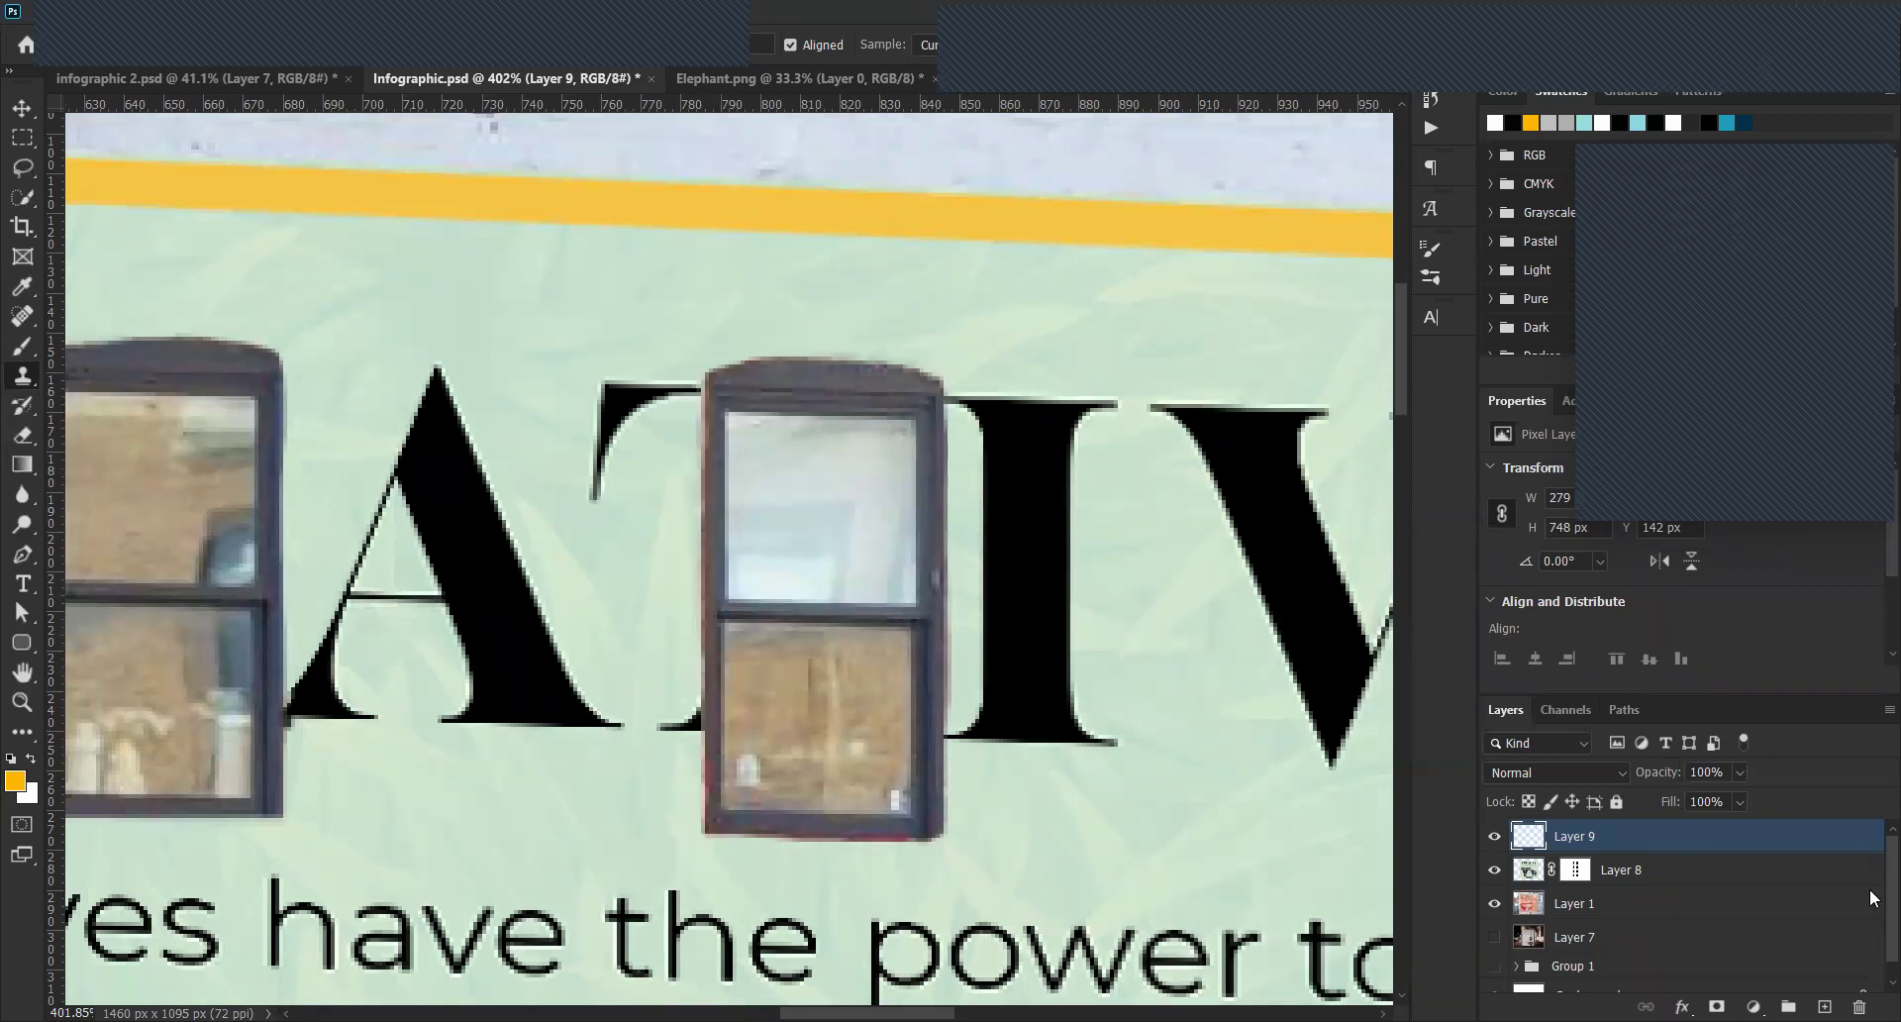
# Resample Layer 8 and clone onto Layer 9 down the left edge of the window covering the T of CREATIVE.
pyautogui.click(1538, 871)
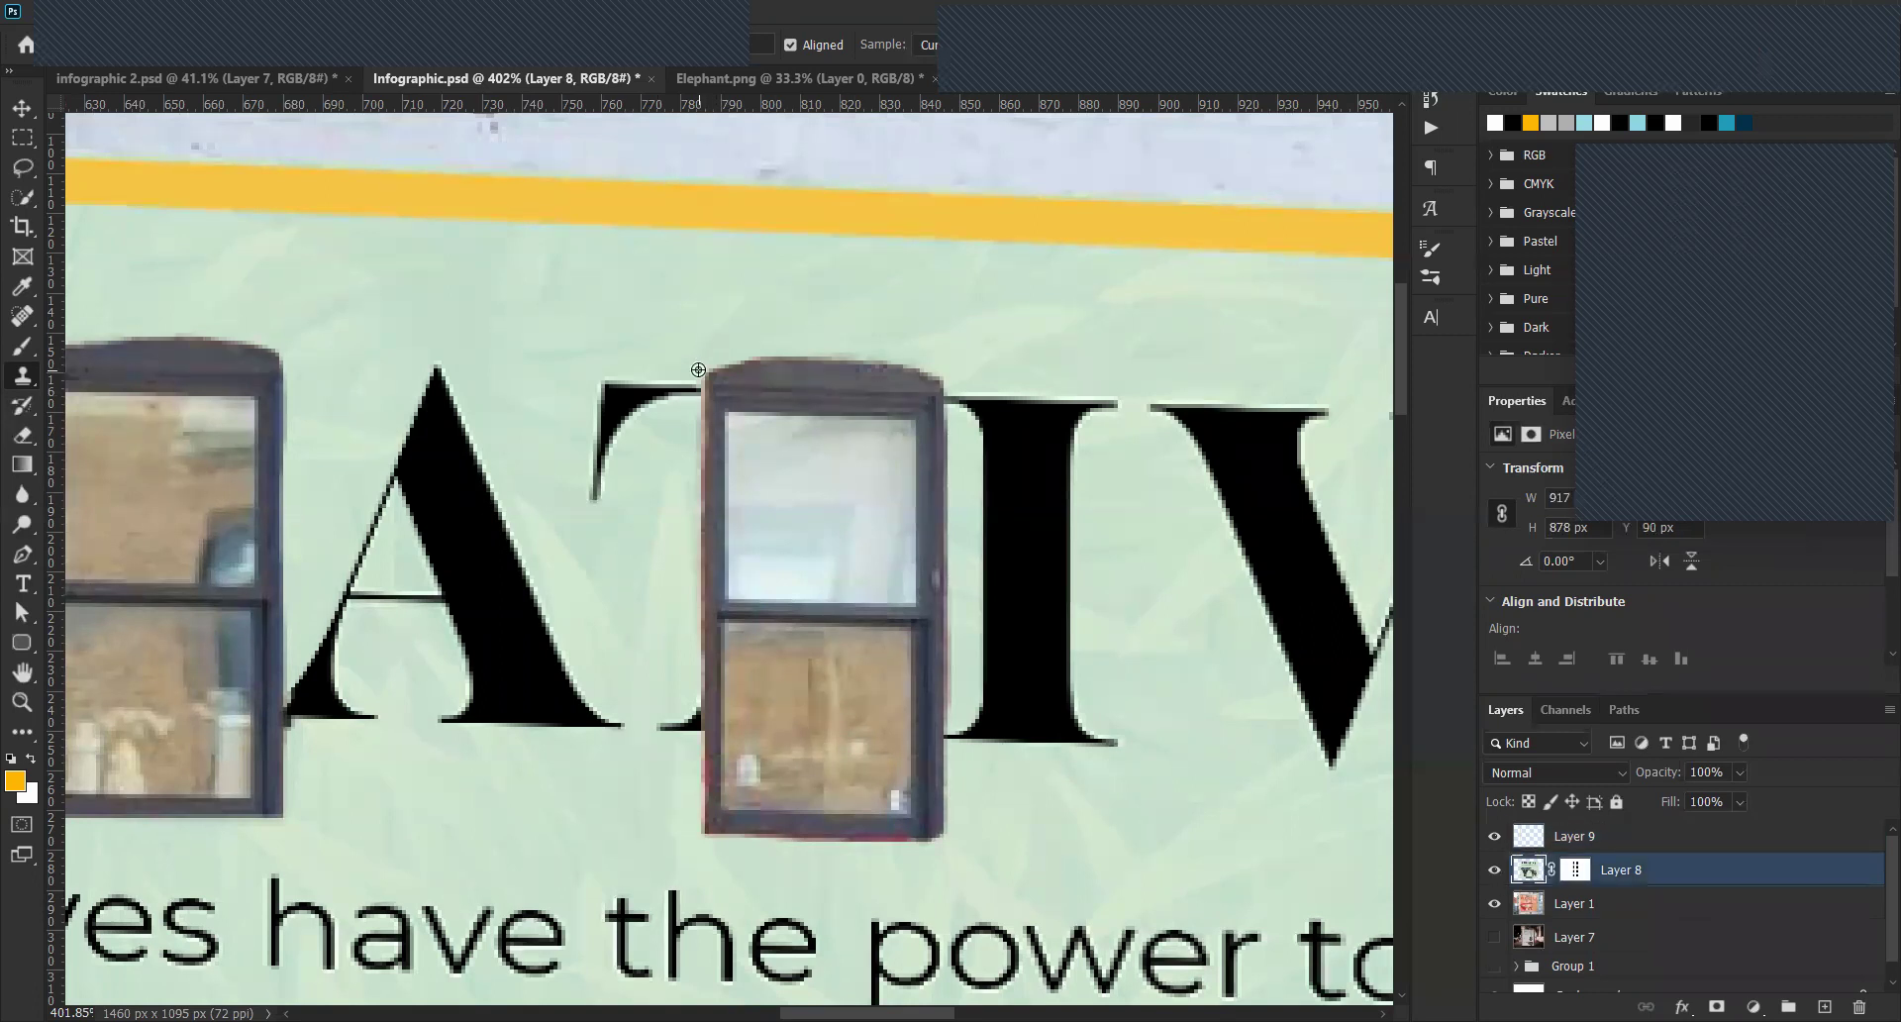
pyautogui.click(1549, 836)
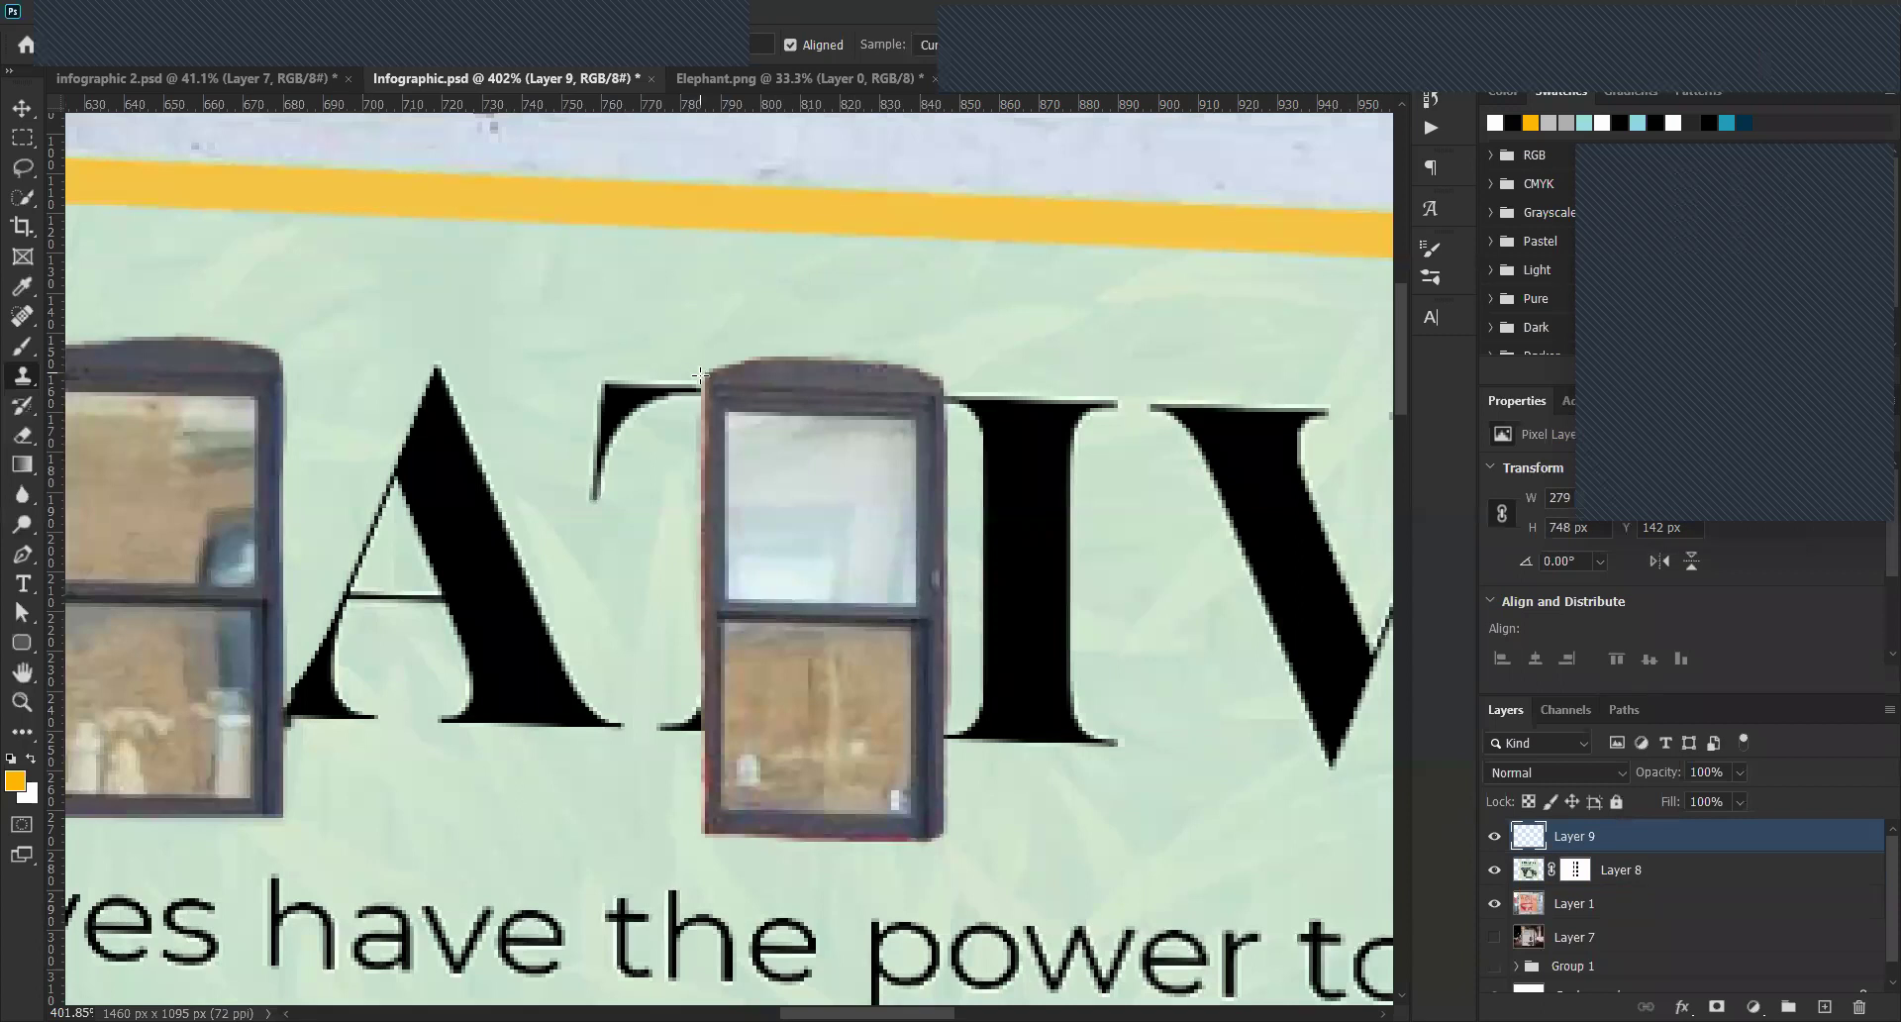
pyautogui.moveTo(700, 378); pyautogui.dragTo(693, 822)
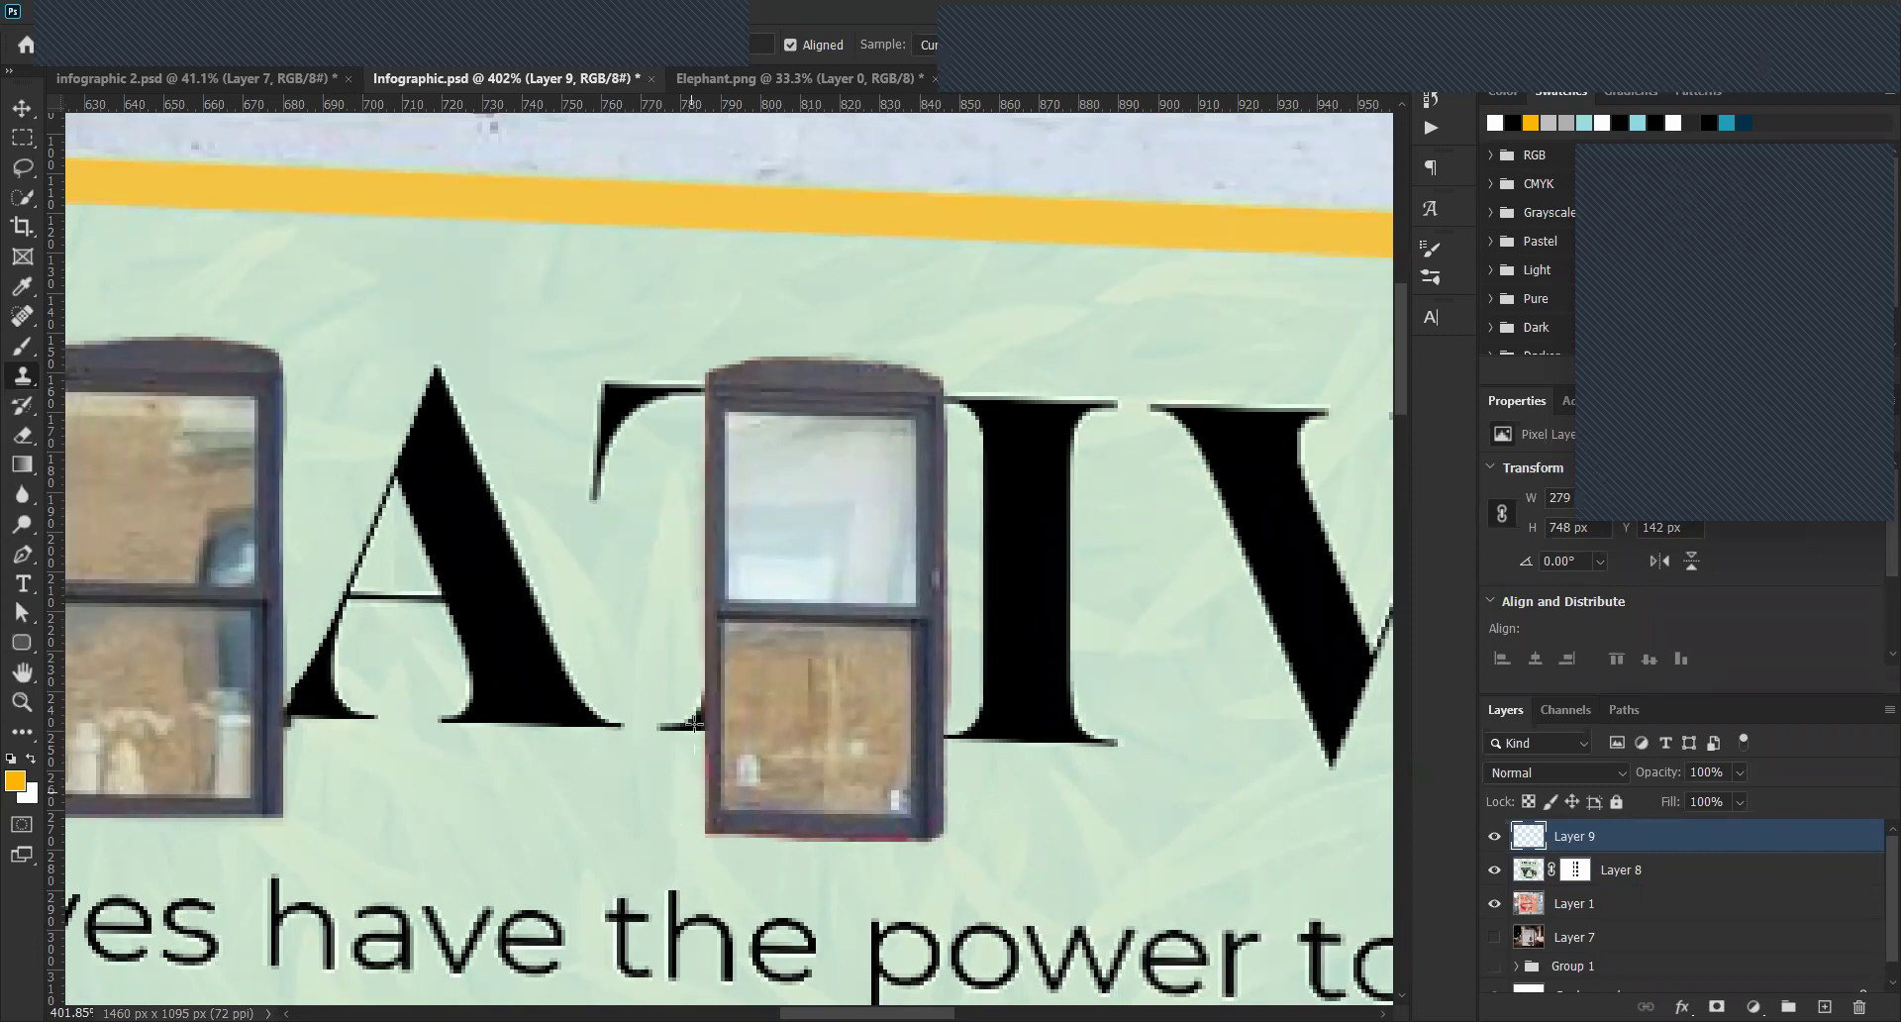
# Clone the green background onto Layer 9 along the bottom edge of the window covering the T of CREATIVE.
pyautogui.moveTo(694, 755)
pyautogui.mouseDown()
pyautogui.moveTo(693, 826)
pyautogui.moveTo(969, 843)
pyautogui.moveTo(857, 844)
pyautogui.mouseUp()
pyautogui.keyDown('alt'); pyautogui.click(702, 844); pyautogui.keyUp('alt')
pyautogui.keyDown('alt'); pyautogui.click(893, 849); pyautogui.keyUp('alt')
pyautogui.keyDown('alt'); pyautogui.click(705, 844); pyautogui.keyUp('alt')
pyautogui.keyDown('alt'); pyautogui.click(990, 837); pyautogui.keyUp('alt')
pyautogui.keyDown('alt'); pyautogui.click(1098, 840); pyautogui.keyUp('alt')
pyautogui.keyDown('alt'); pyautogui.click(629, 826); pyautogui.keyUp('alt')
pyautogui.moveTo(714, 834); pyautogui.dragTo(733, 836)
# Clone the green background onto Layer 9 along the right edge of the window covering the T of CREATIVE.
pyautogui.moveTo(967, 723); pyautogui.dragTo(915, 701)
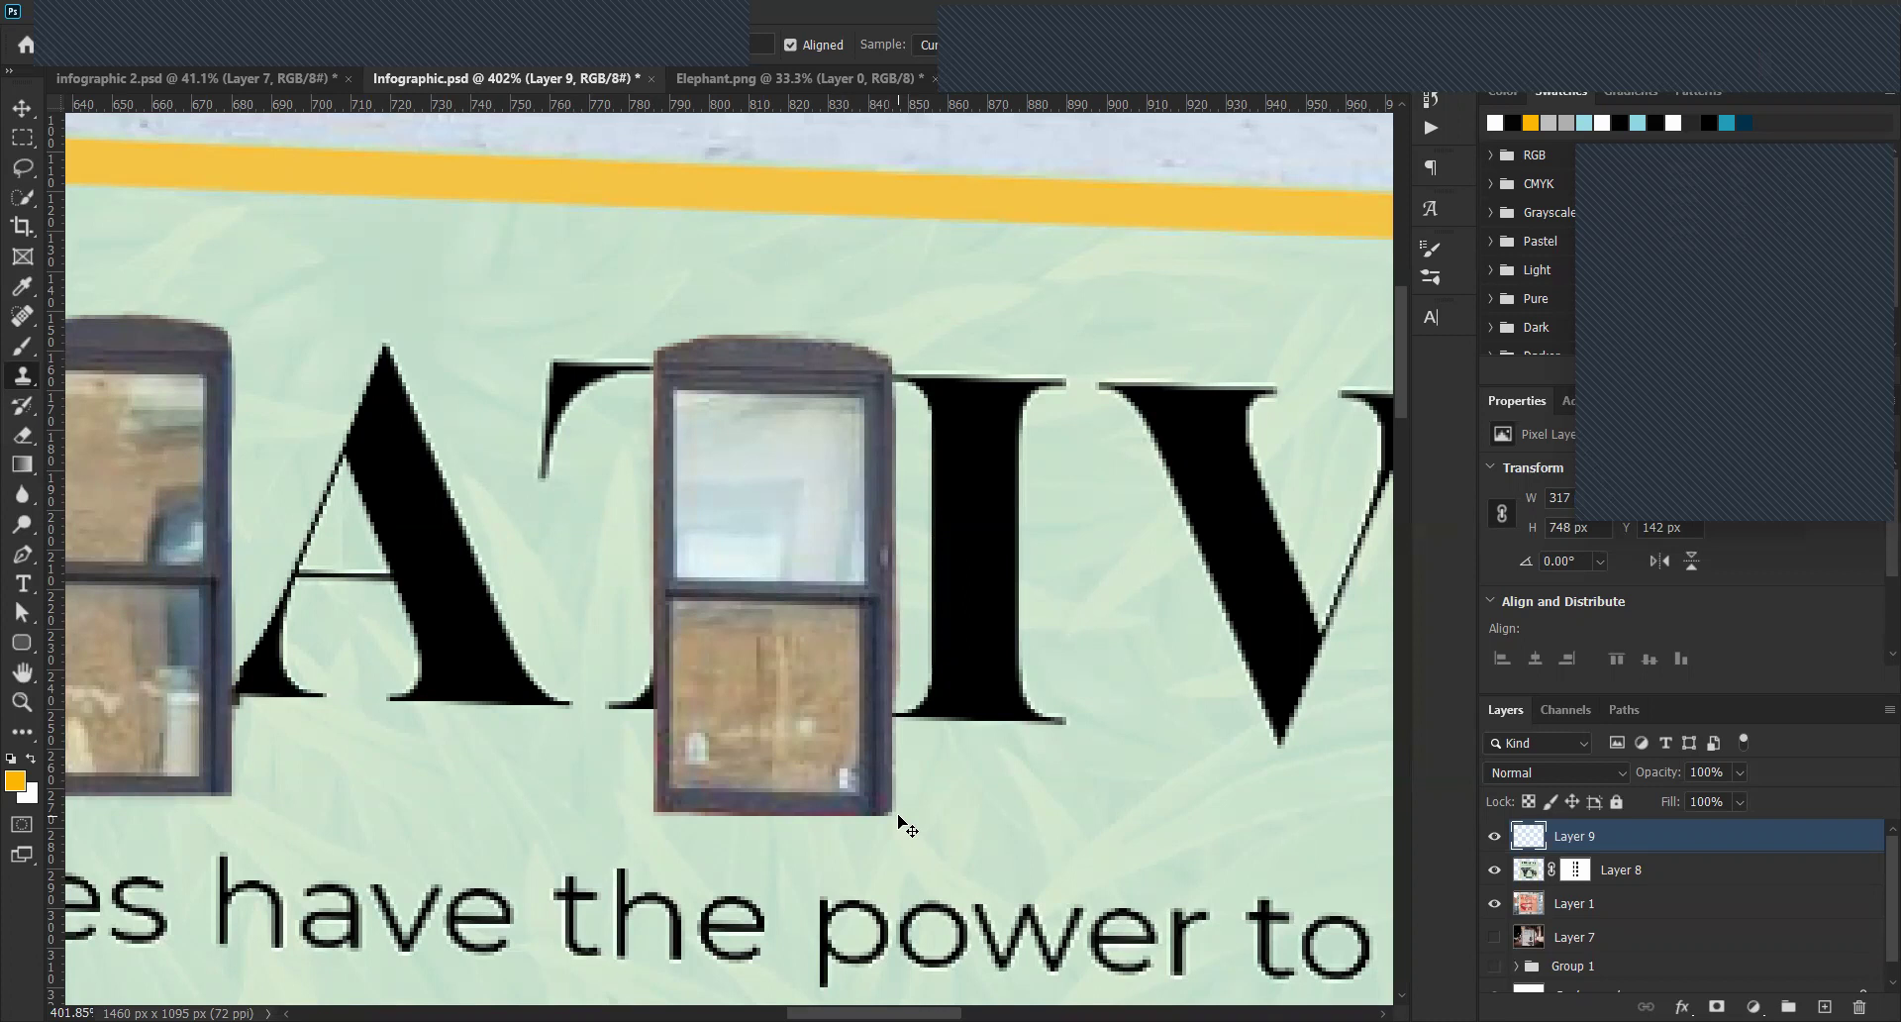
pyautogui.moveTo(901, 802)
pyautogui.mouseDown()
pyautogui.moveTo(900, 356)
pyautogui.moveTo(884, 752)
pyautogui.moveTo(894, 410)
pyautogui.mouseUp()
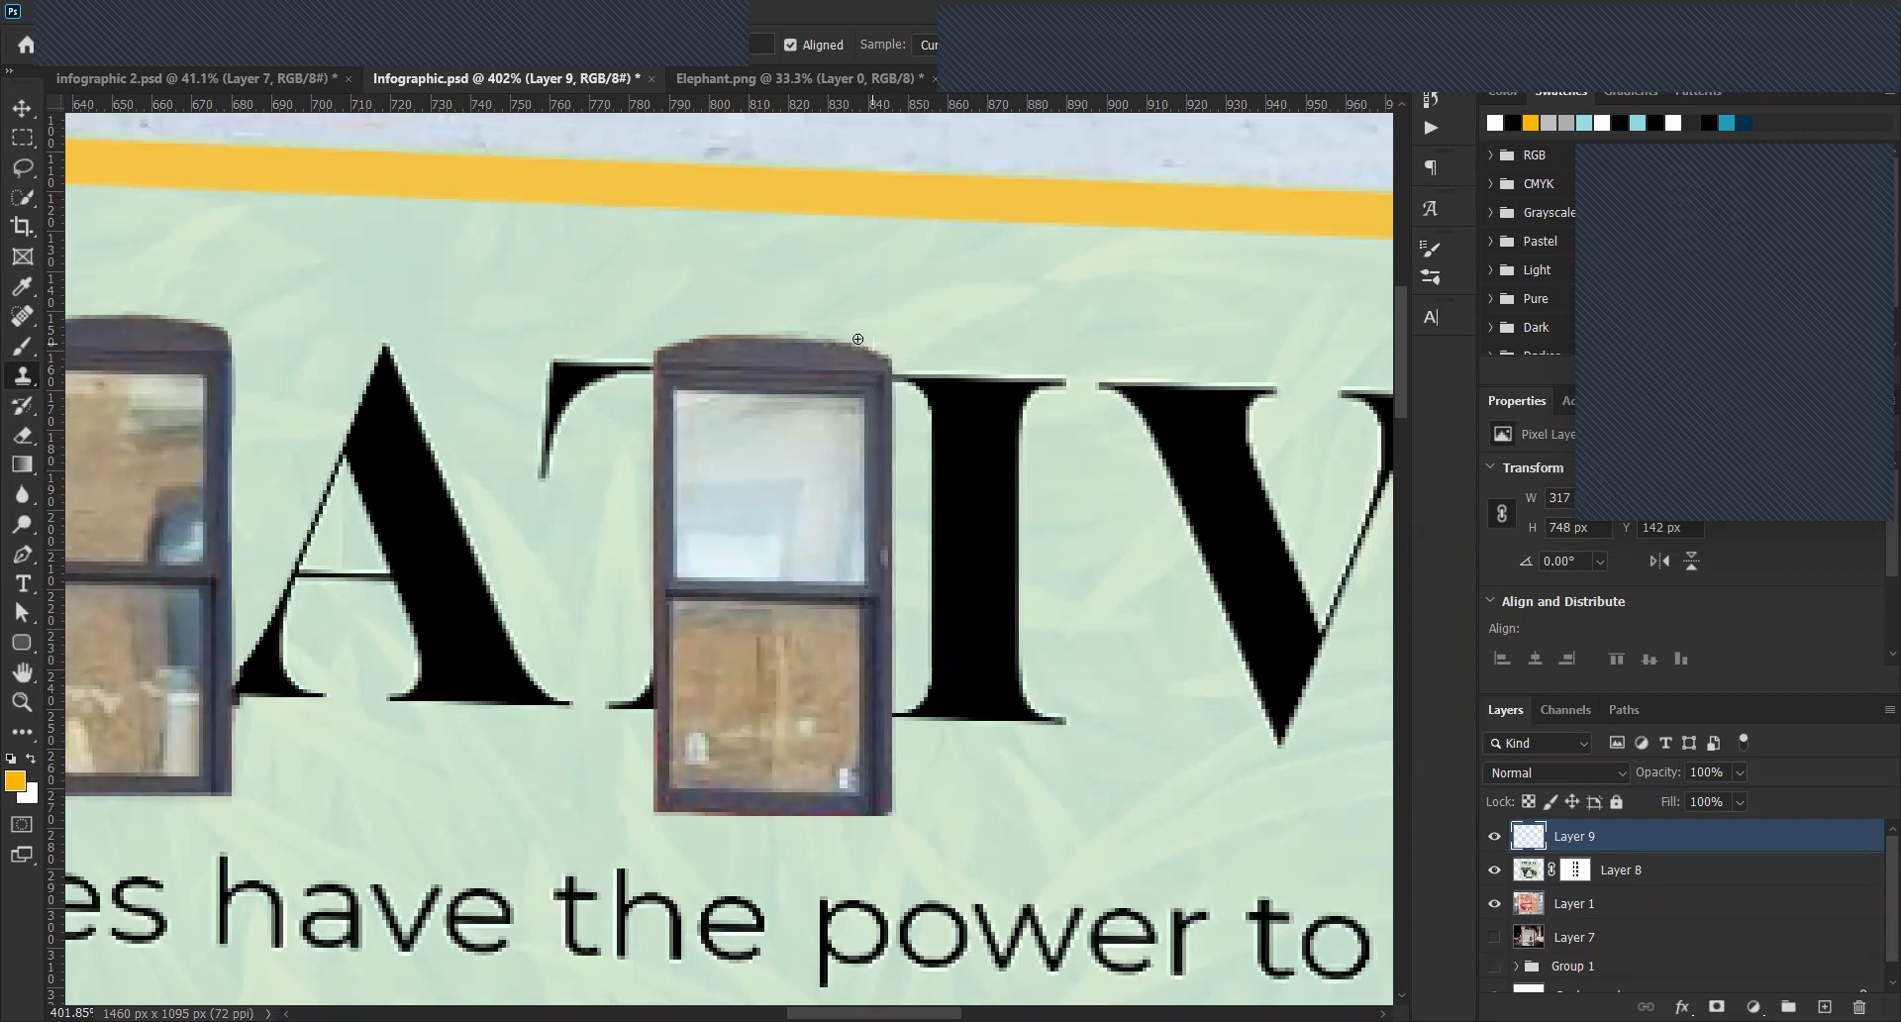
pyautogui.moveTo(867, 389); pyautogui.dragTo(482, 277)
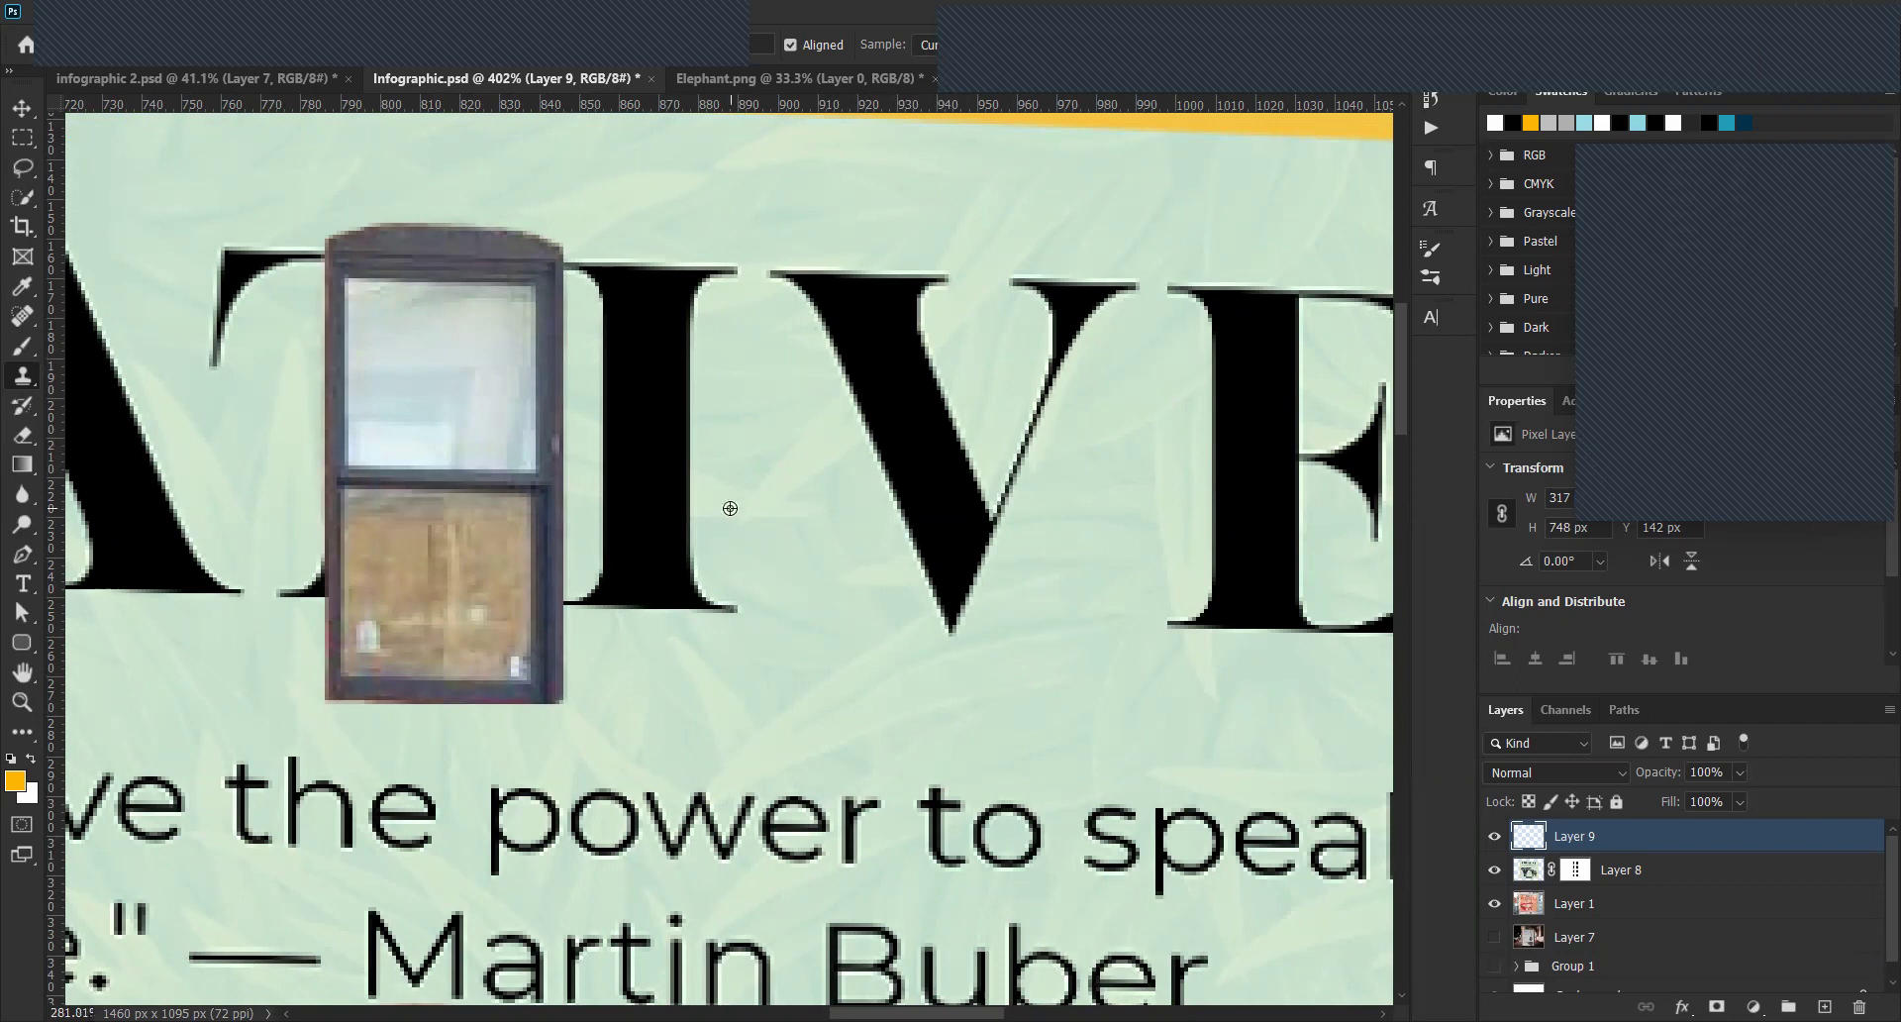
# Sample Layer 8 and clone onto Layer 9 over the right and bottom edges of the window below "Martin".
pyautogui.scroll(-4, 853, 548)
pyautogui.scroll(-2, 619, 732)
pyautogui.moveTo(616, 733); pyautogui.dragTo(785, 288)
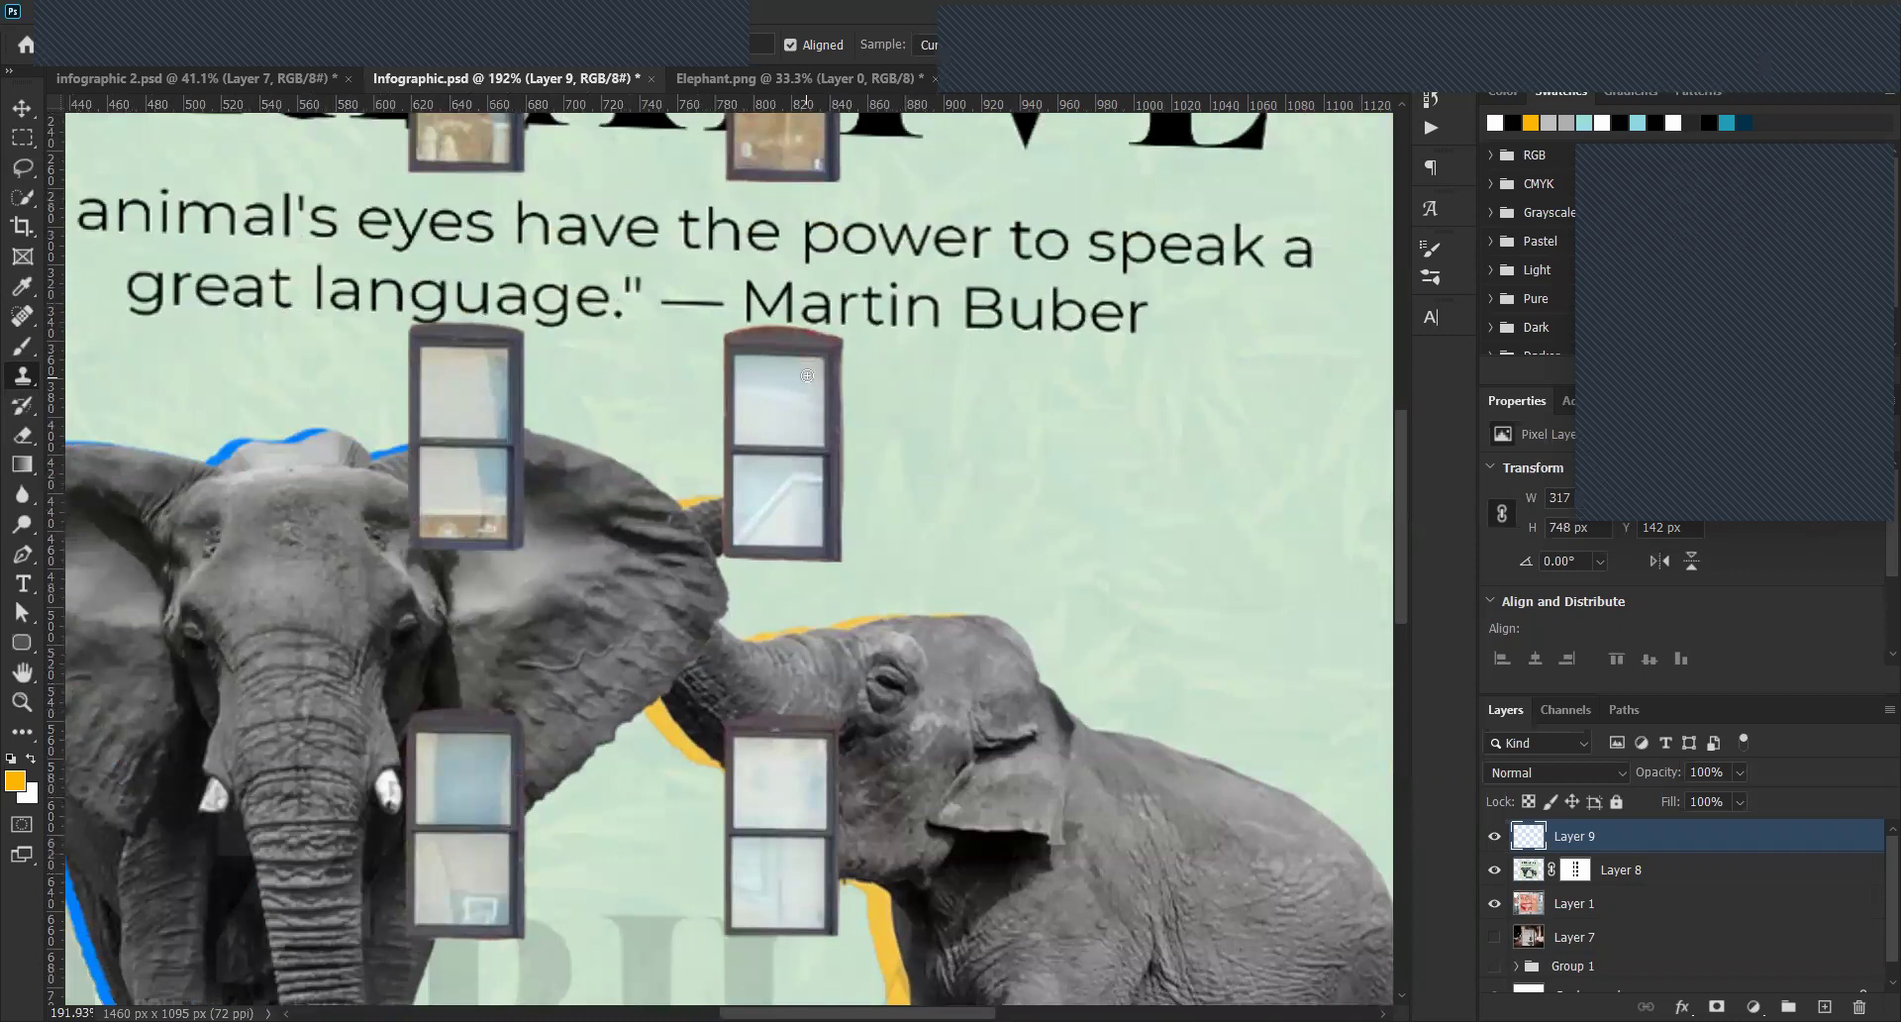
pyautogui.scroll(5, 807, 377)
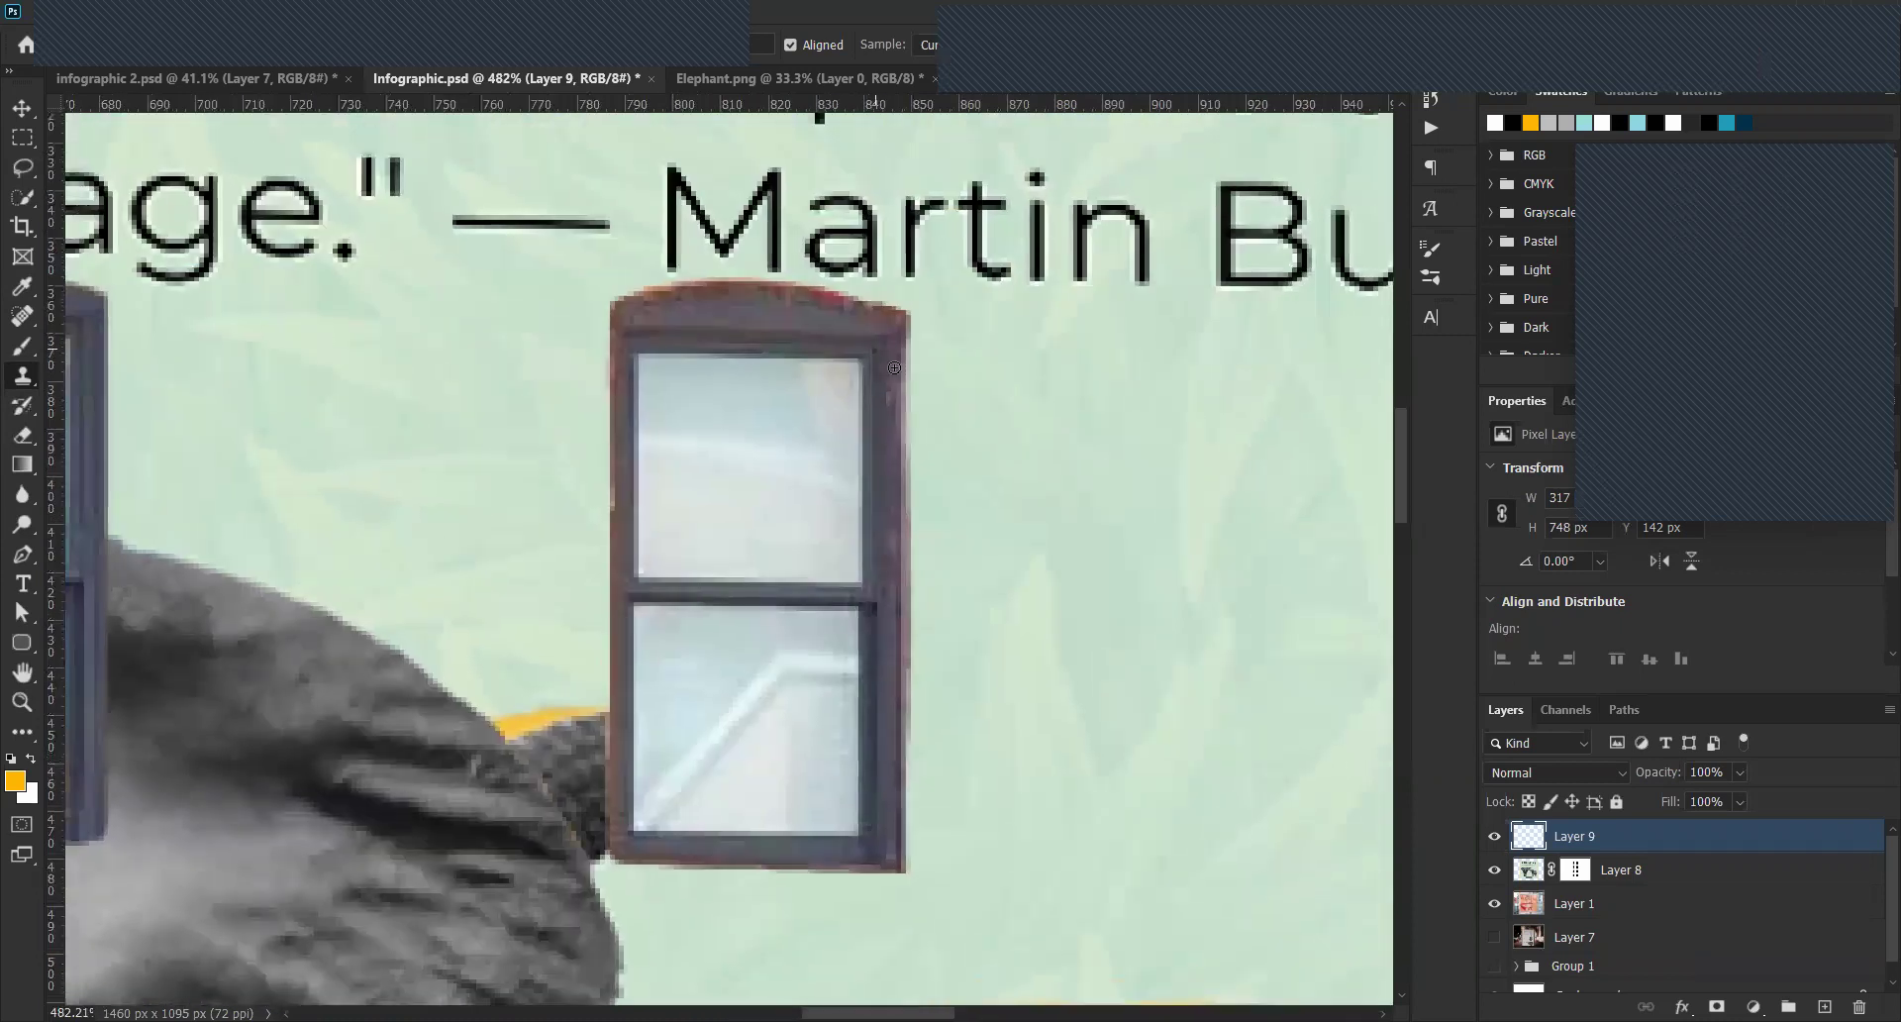
pyautogui.click(1531, 872)
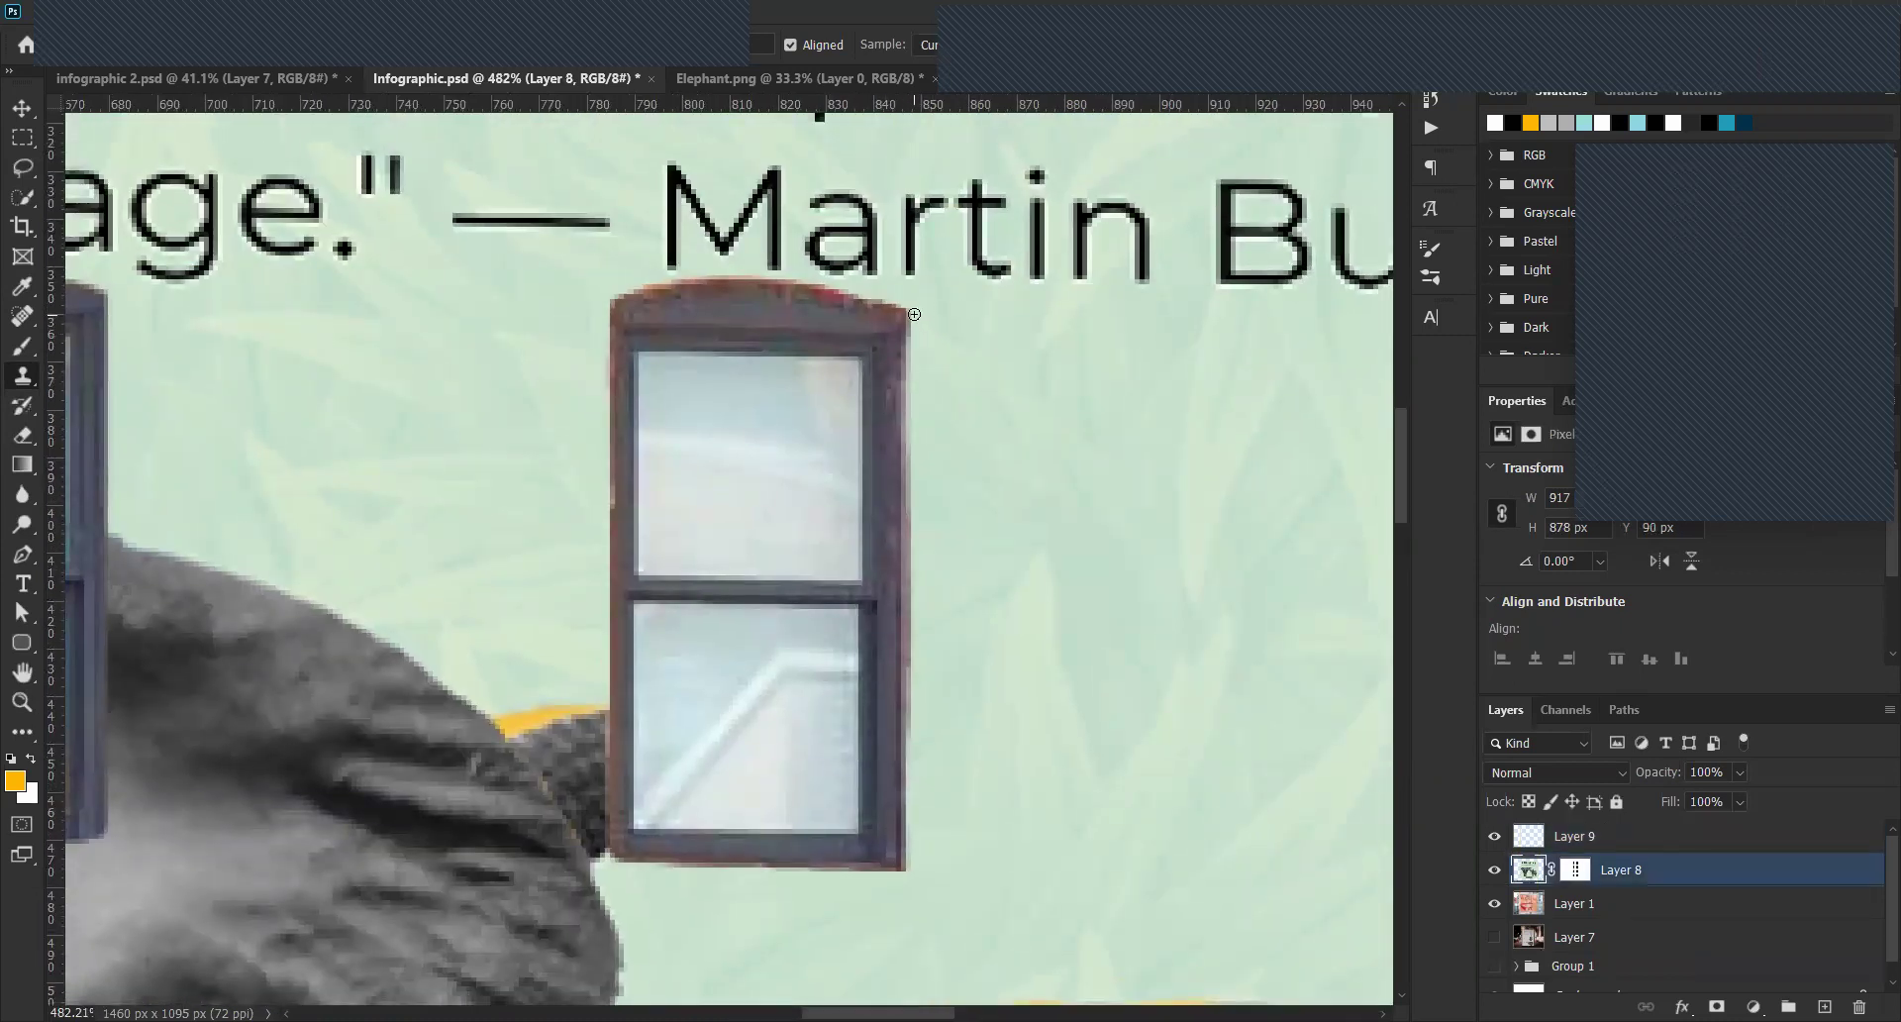
pyautogui.hotkey('alt', ']')
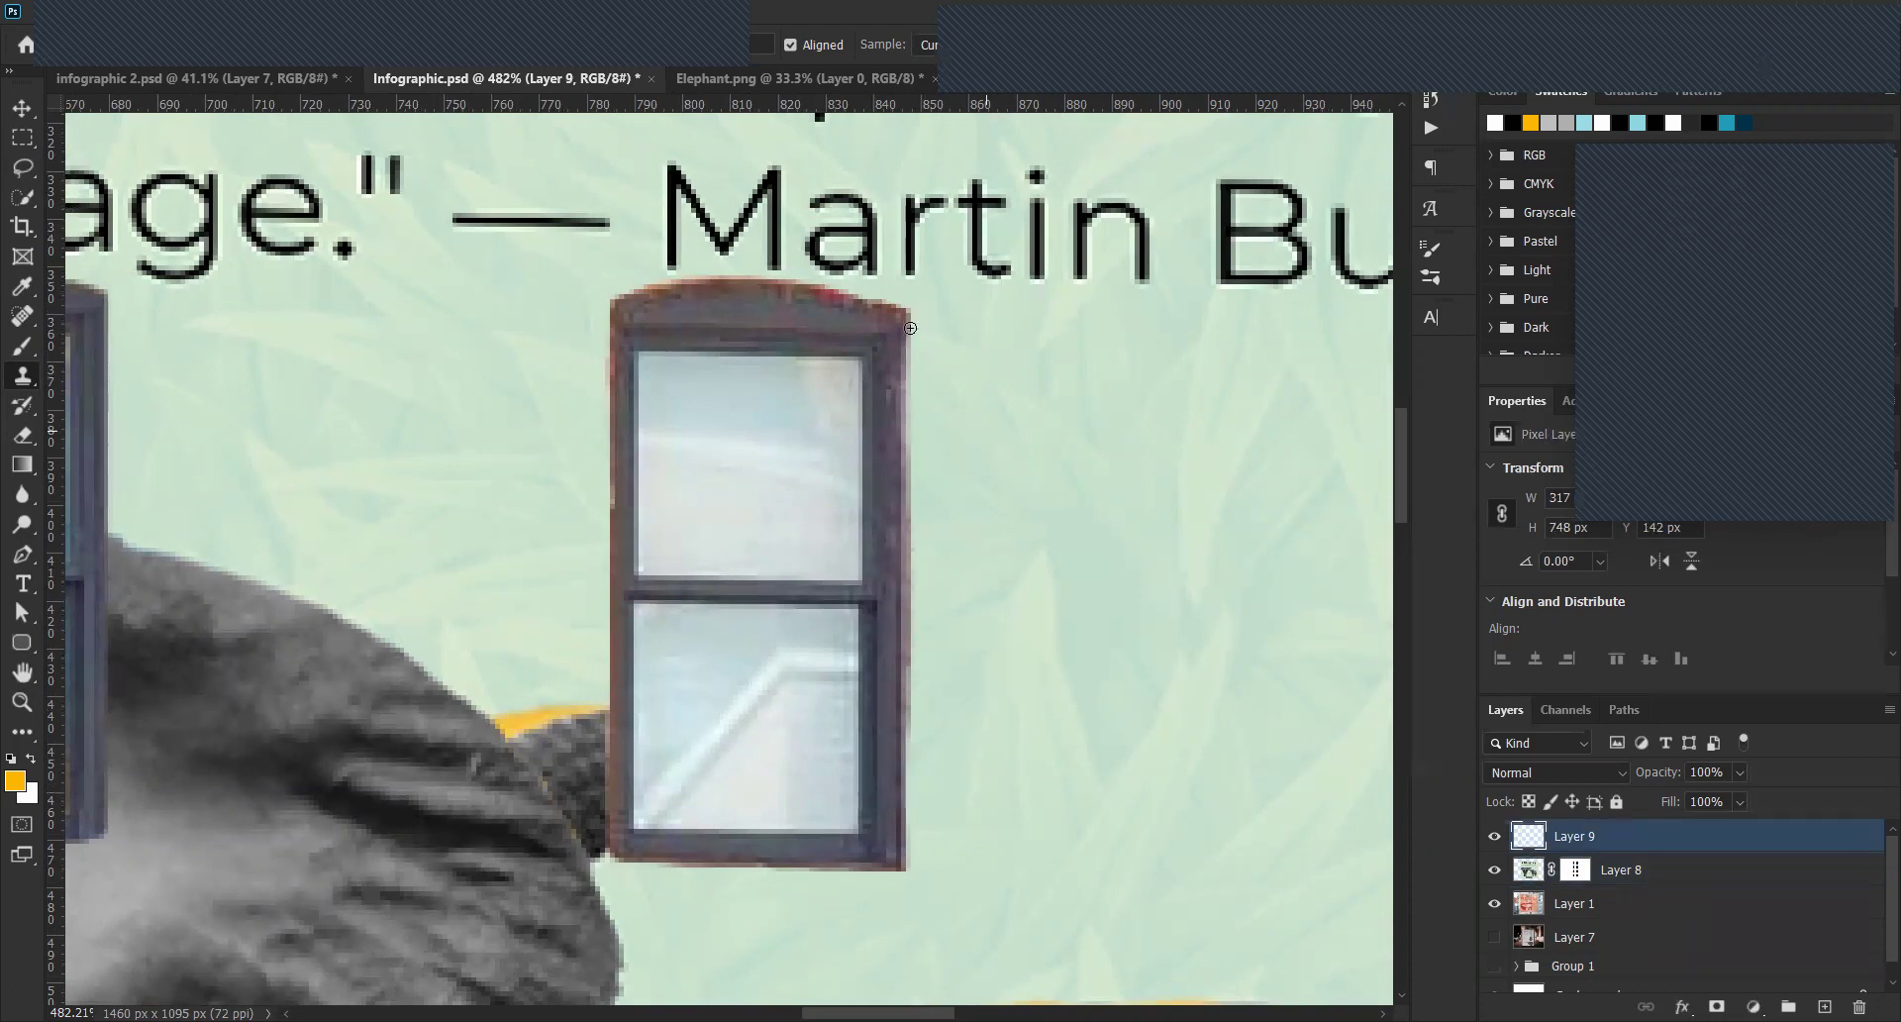
pyautogui.moveTo(904, 408); pyautogui.dragTo(887, 882)
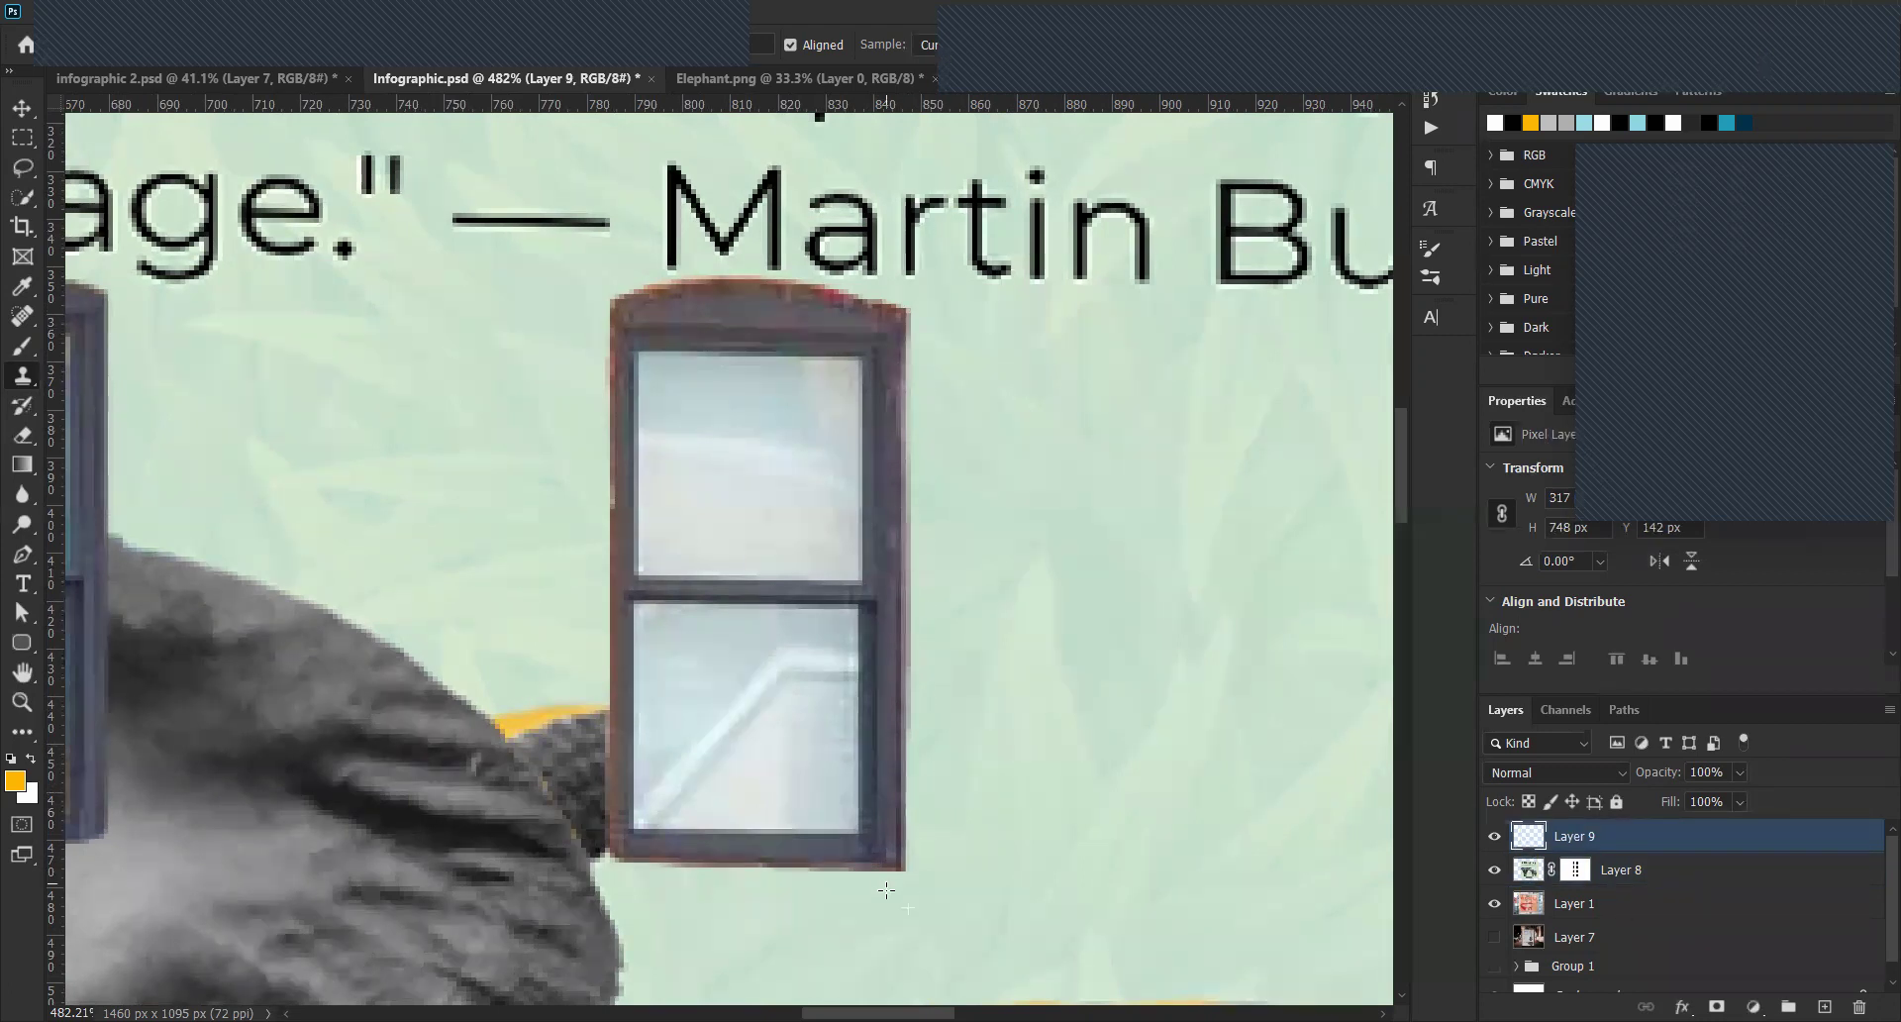
pyautogui.moveTo(910, 872)
pyautogui.mouseDown()
pyautogui.moveTo(606, 866)
pyautogui.moveTo(976, 876)
pyautogui.moveTo(536, 873)
pyautogui.moveTo(606, 857)
pyautogui.moveTo(606, 830)
pyautogui.moveTo(616, 869)
pyautogui.mouseUp()
# Resample Layer 8 and clone onto Layer 9 down the left edge and along the bottom of the window below "Martin".
pyautogui.click(1528, 869)
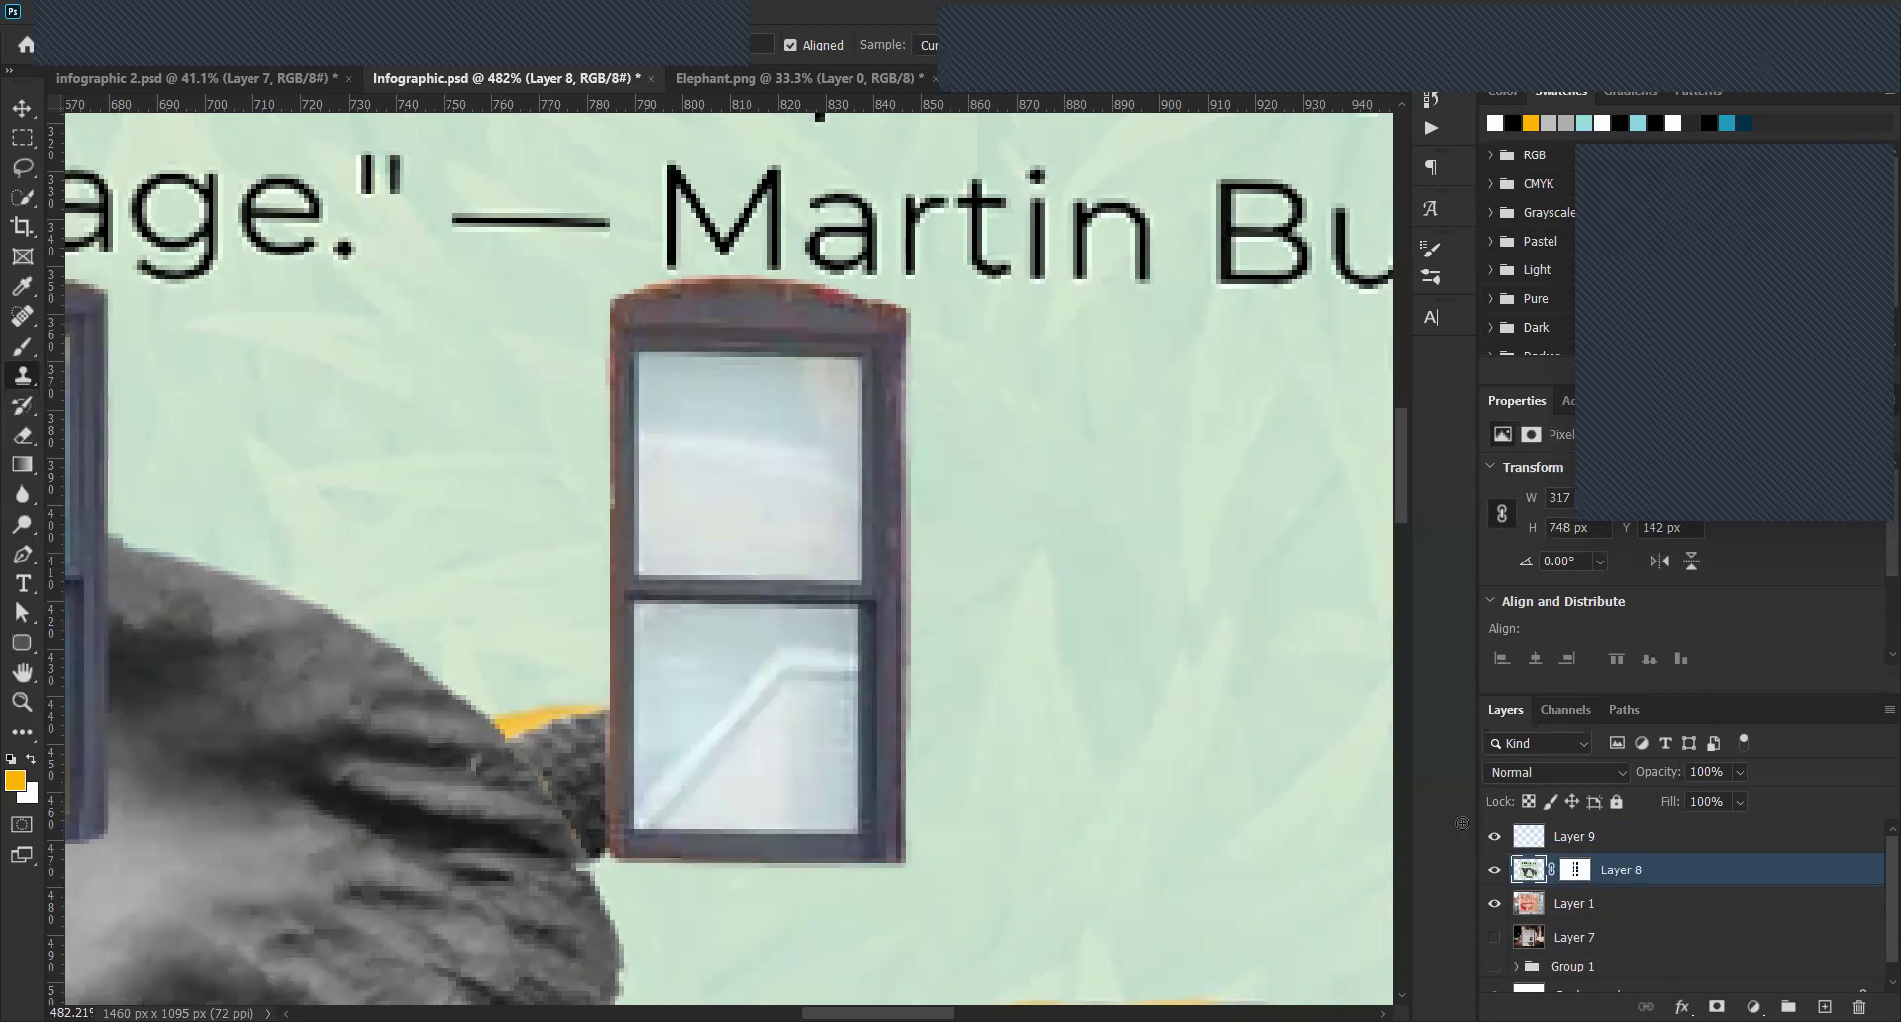
pyautogui.click(1530, 838)
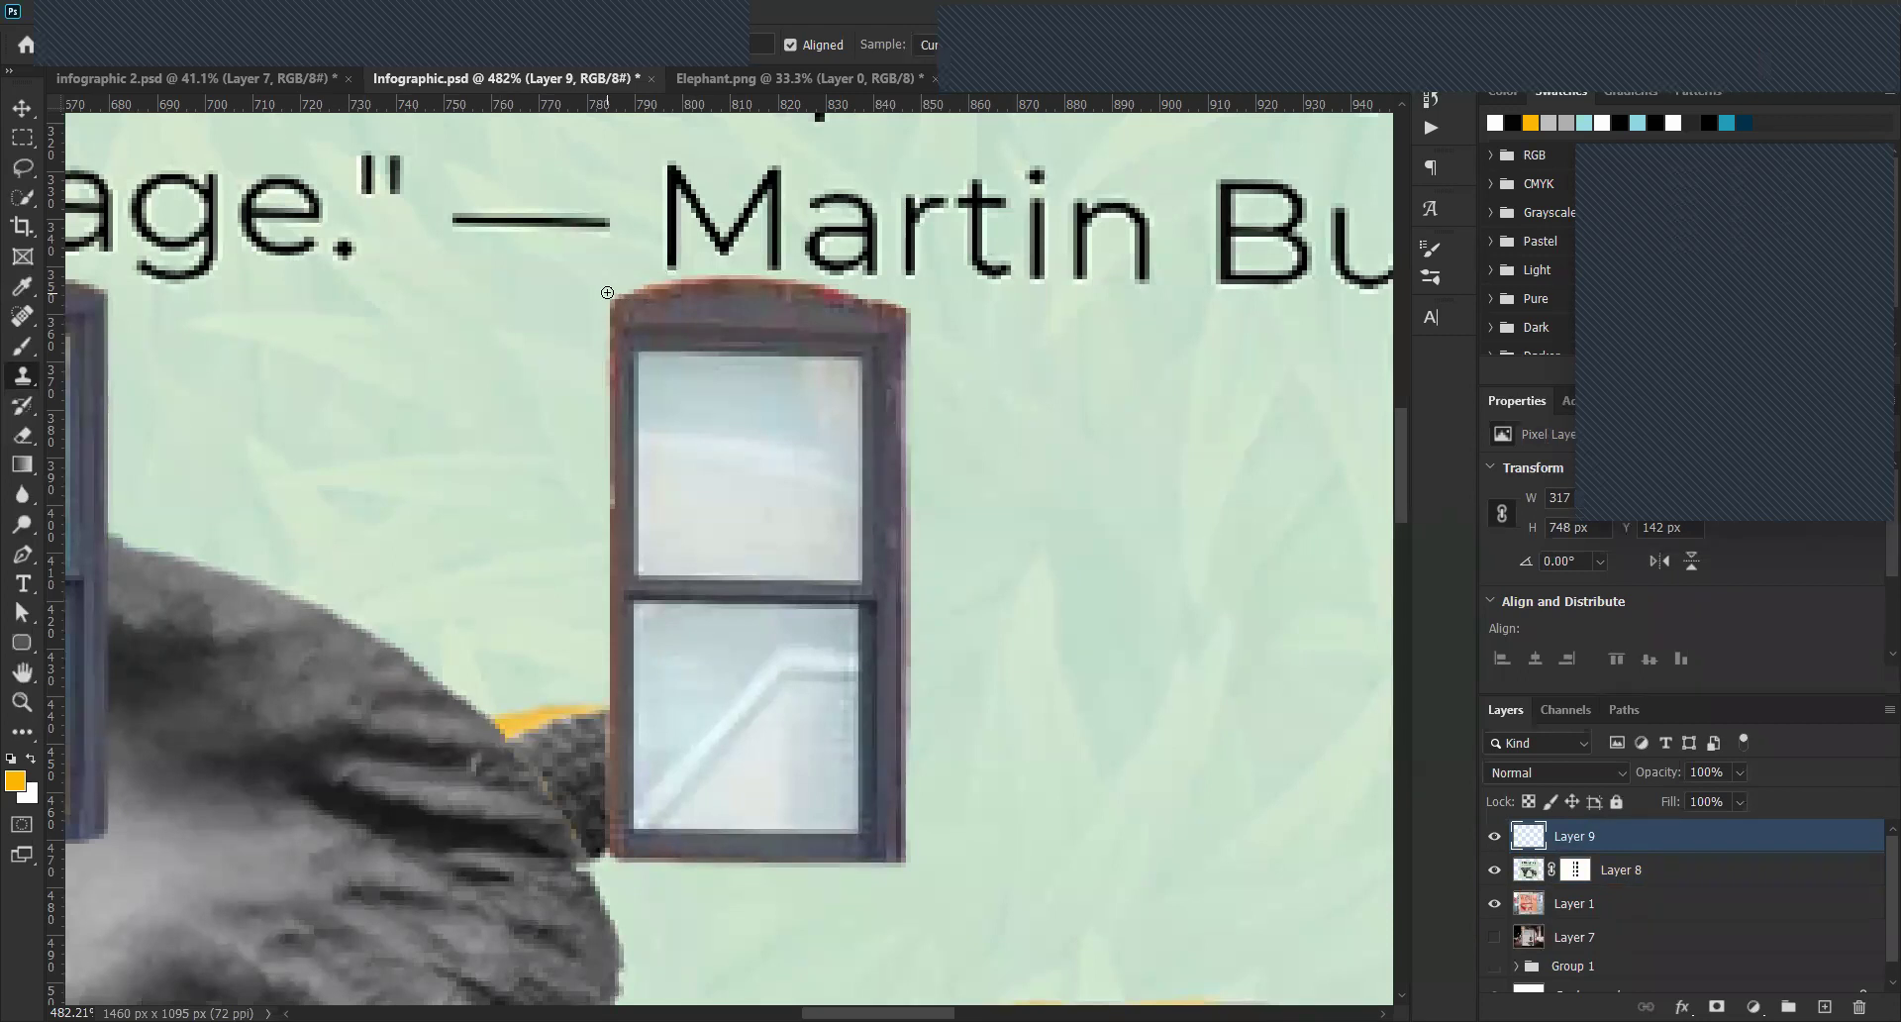
pyautogui.moveTo(607, 366)
pyautogui.mouseDown()
pyautogui.moveTo(599, 684)
pyautogui.moveTo(650, 298)
pyautogui.moveTo(631, 692)
pyautogui.moveTo(631, 264)
pyautogui.moveTo(597, 847)
pyautogui.moveTo(615, 866)
pyautogui.moveTo(606, 848)
pyautogui.moveTo(633, 863)
pyautogui.moveTo(613, 863)
pyautogui.moveTo(926, 868)
pyautogui.mouseUp()
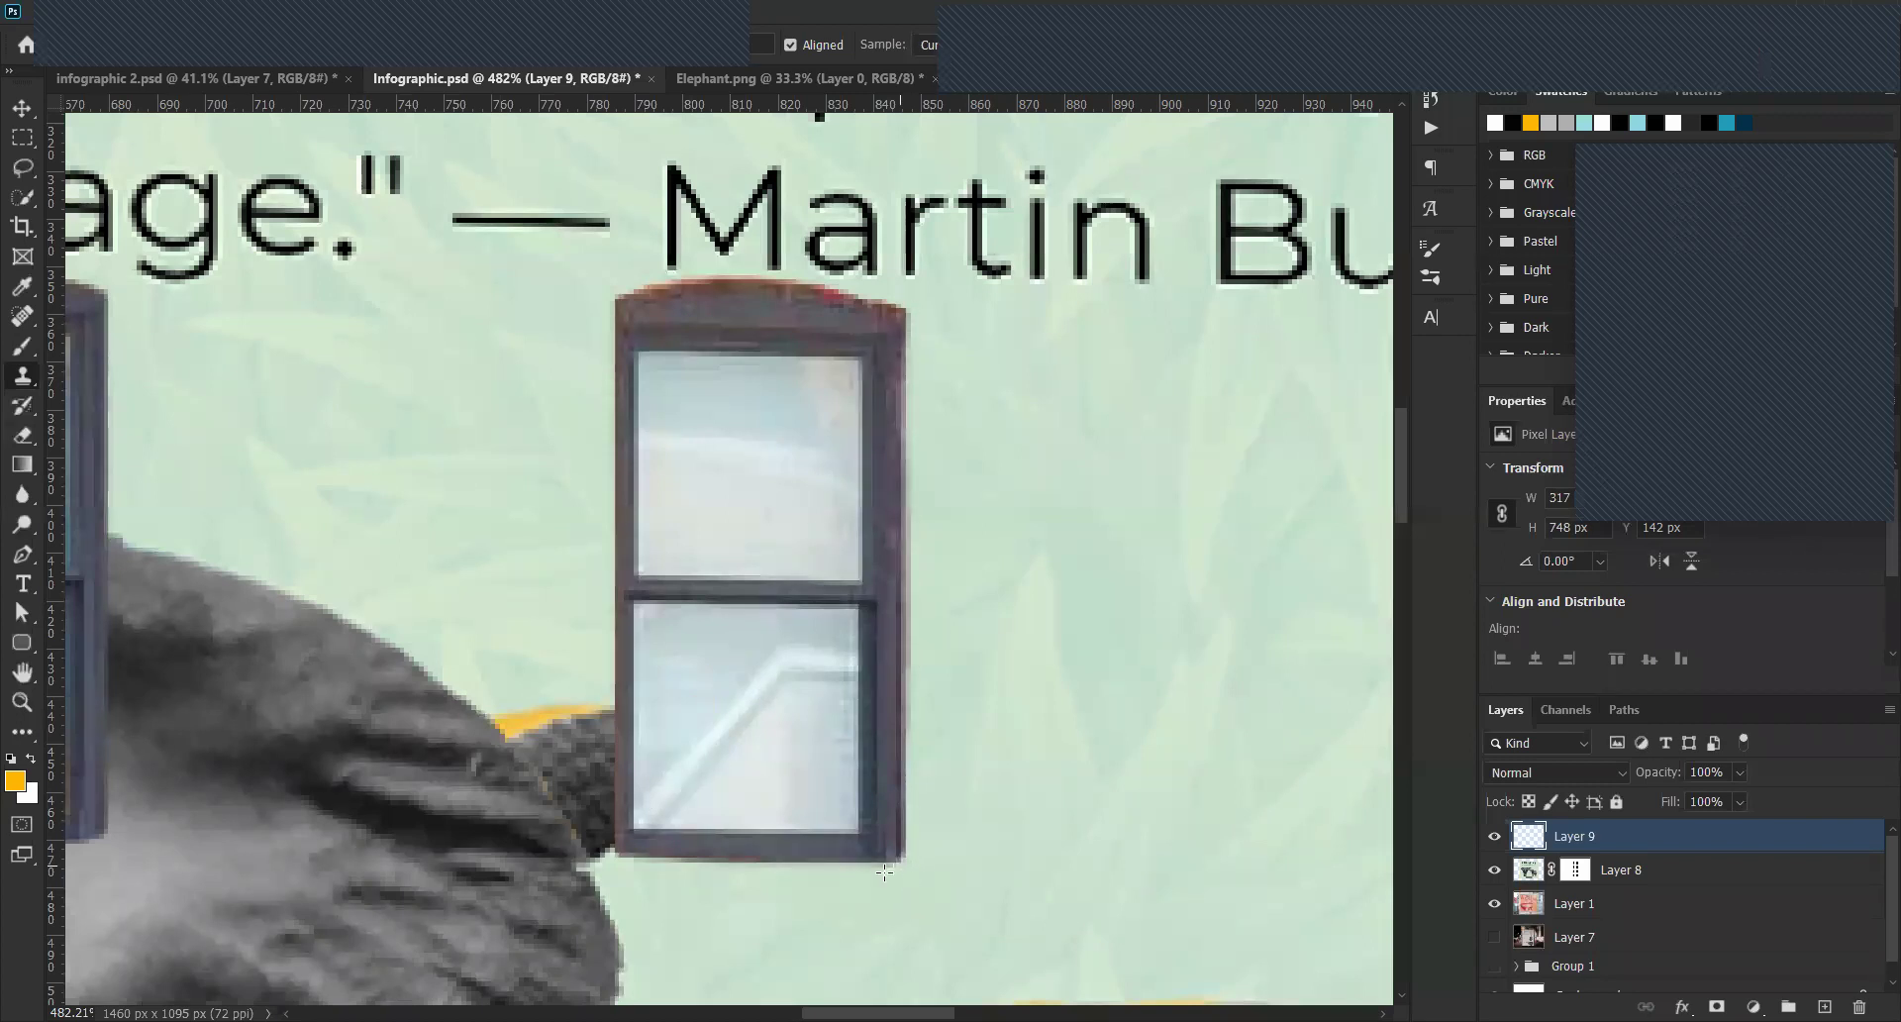
# Clone the green background onto Layer 9 over the red rim on the arched top of the window below "Martin".
pyautogui.moveTo(909, 302); pyautogui.dragTo(929, 408)
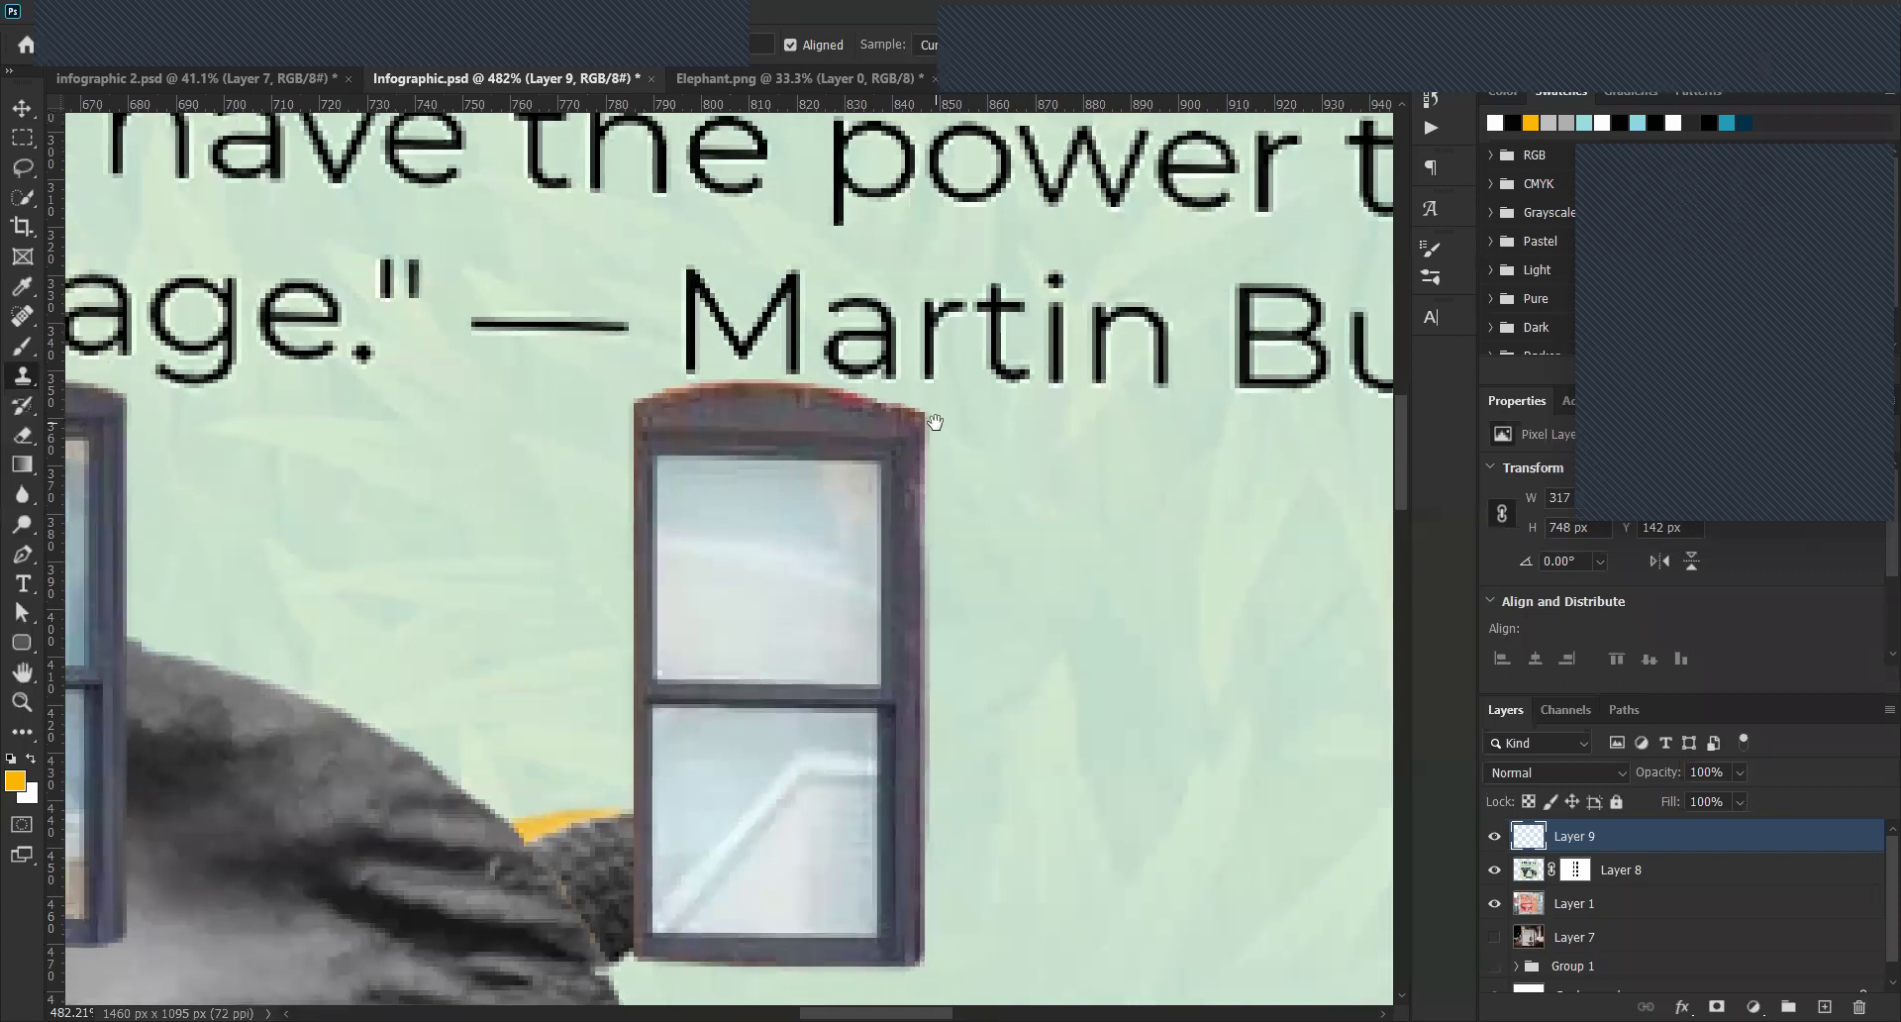
pyautogui.moveTo(758, 386); pyautogui.dragTo(606, 416)
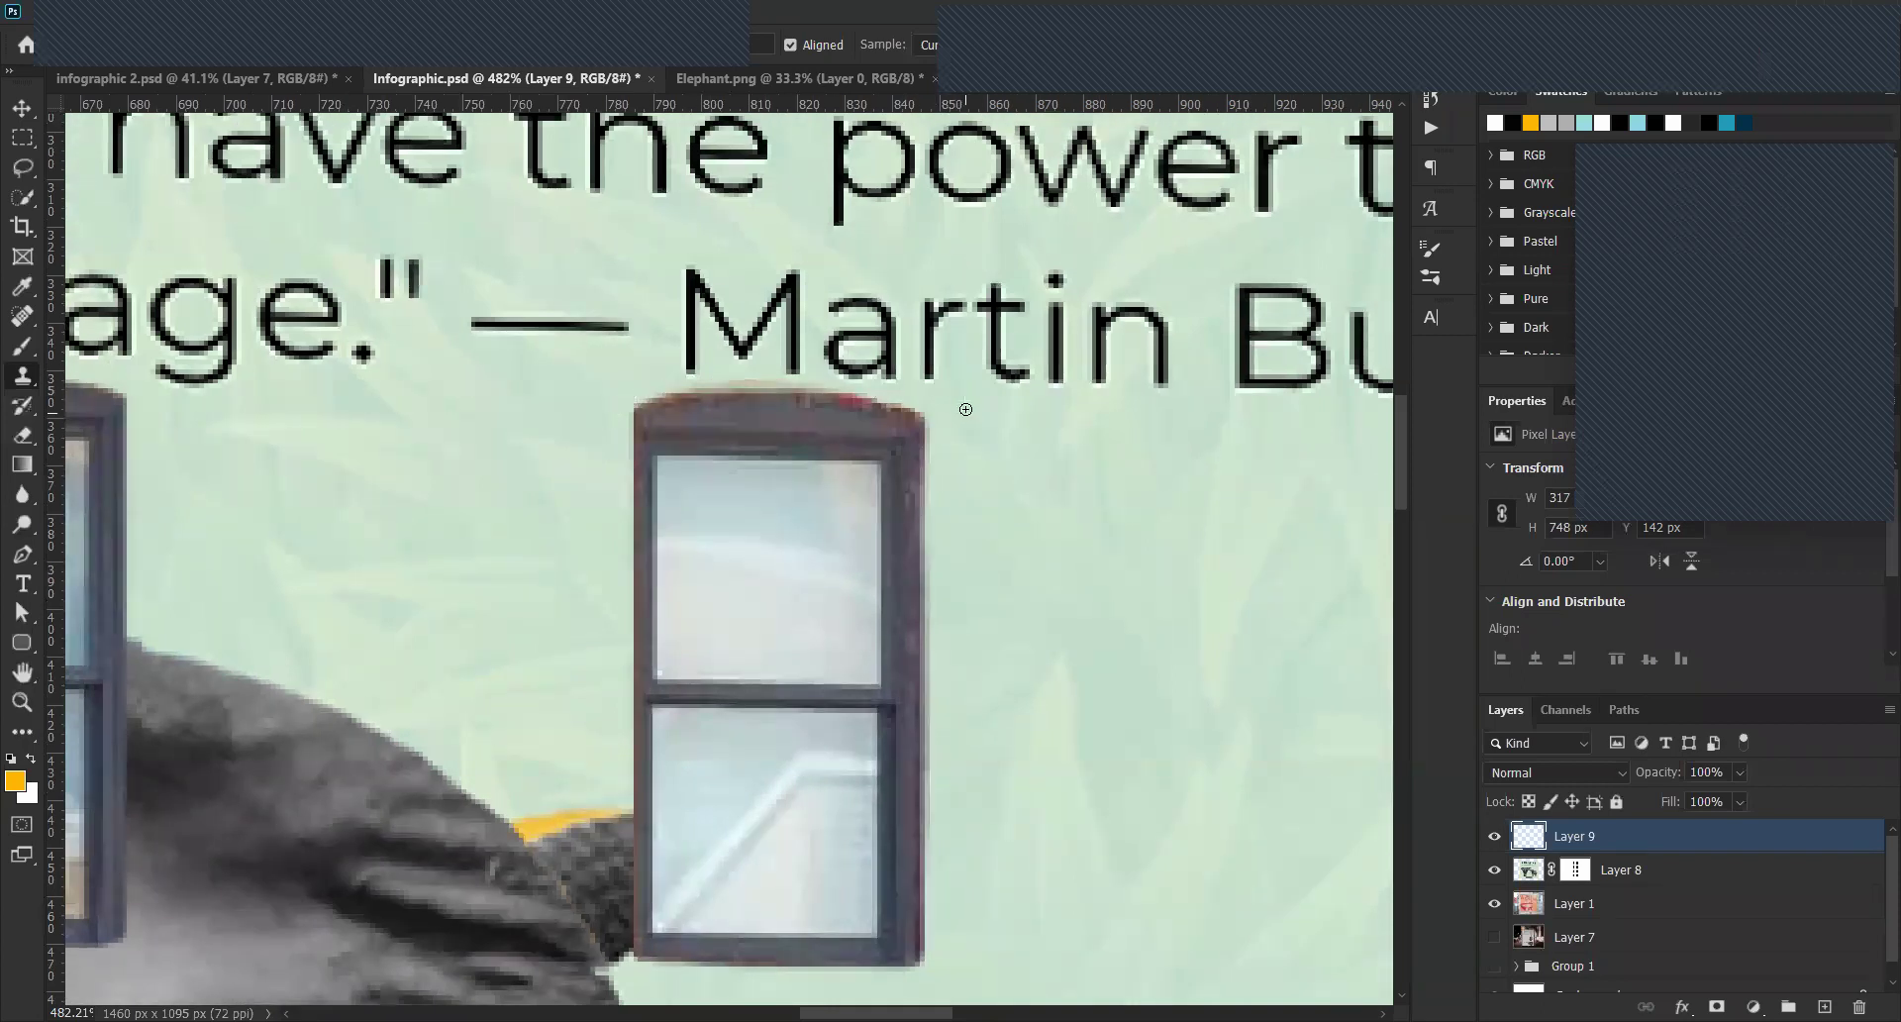
pyautogui.moveTo(929, 416)
pyautogui.mouseDown()
pyautogui.moveTo(722, 391)
pyautogui.moveTo(574, 422)
pyautogui.mouseUp()
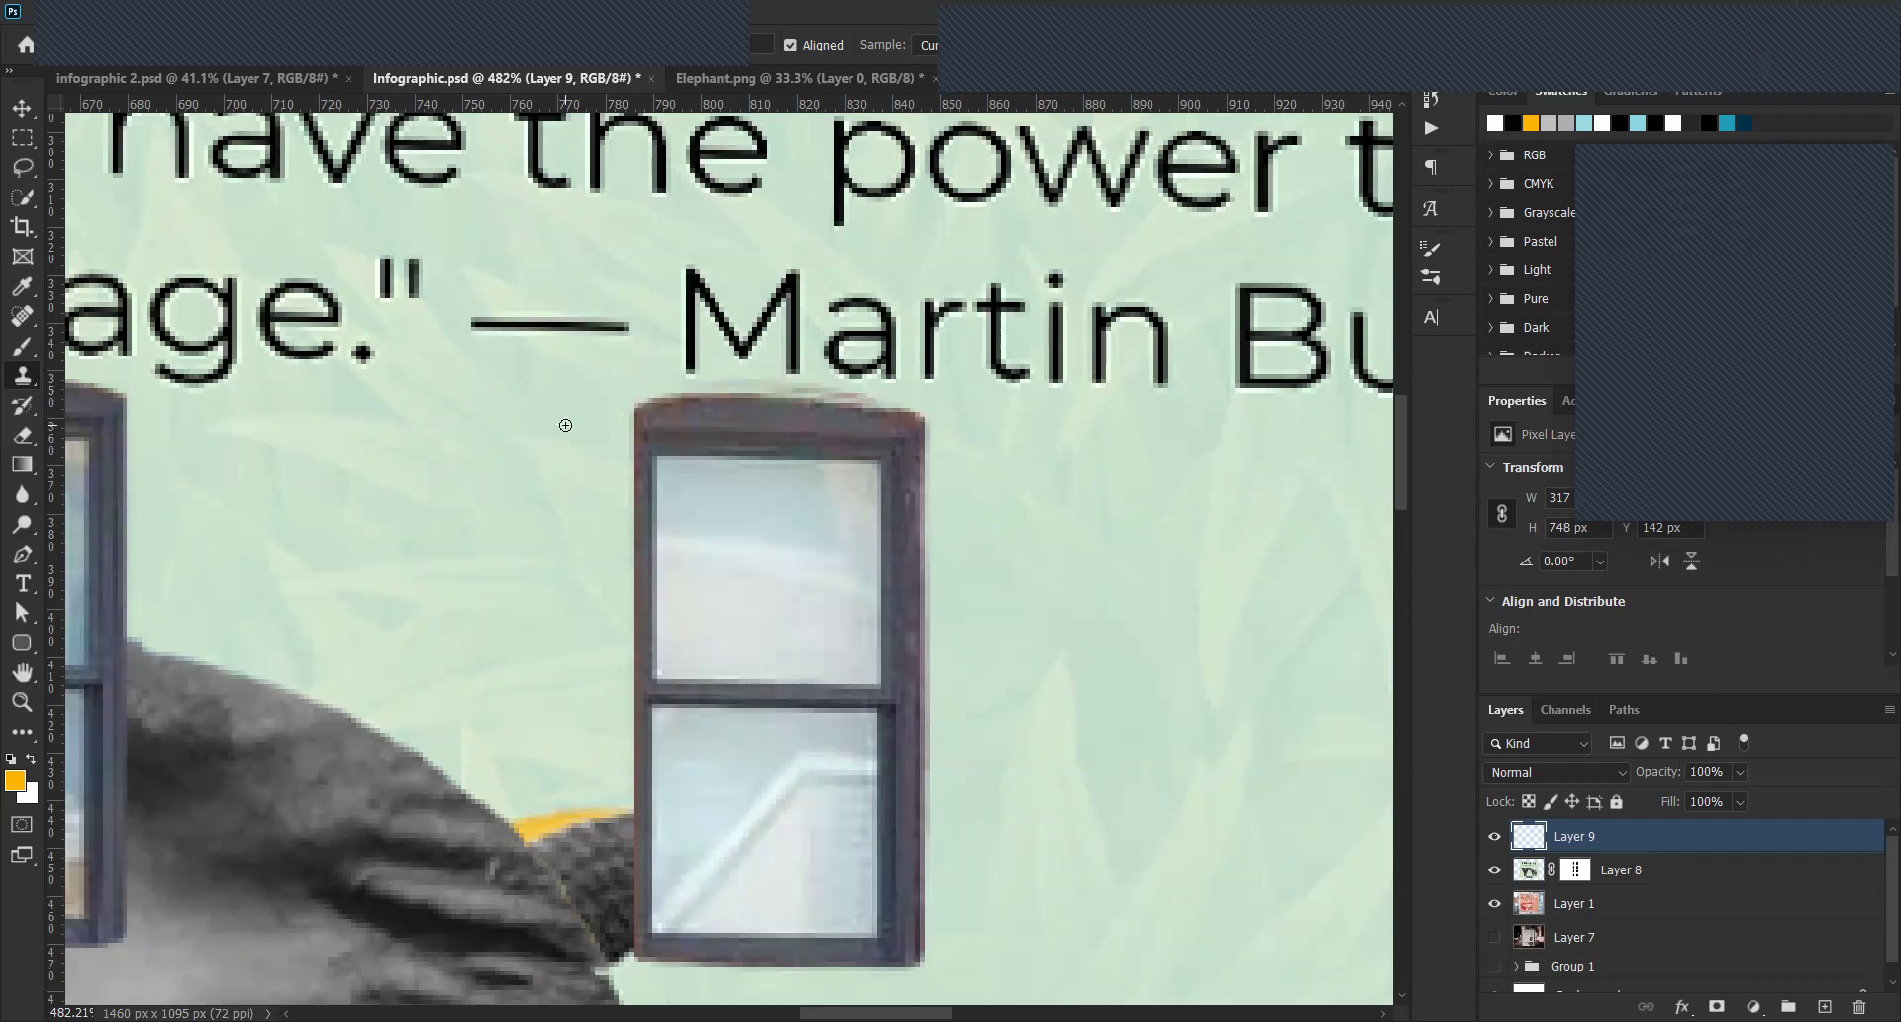
pyautogui.moveTo(699, 383)
pyautogui.mouseDown()
pyautogui.moveTo(973, 410)
pyautogui.moveTo(605, 405)
pyautogui.moveTo(916, 398)
pyautogui.mouseUp()
pyautogui.moveTo(674, 394); pyautogui.dragTo(930, 399)
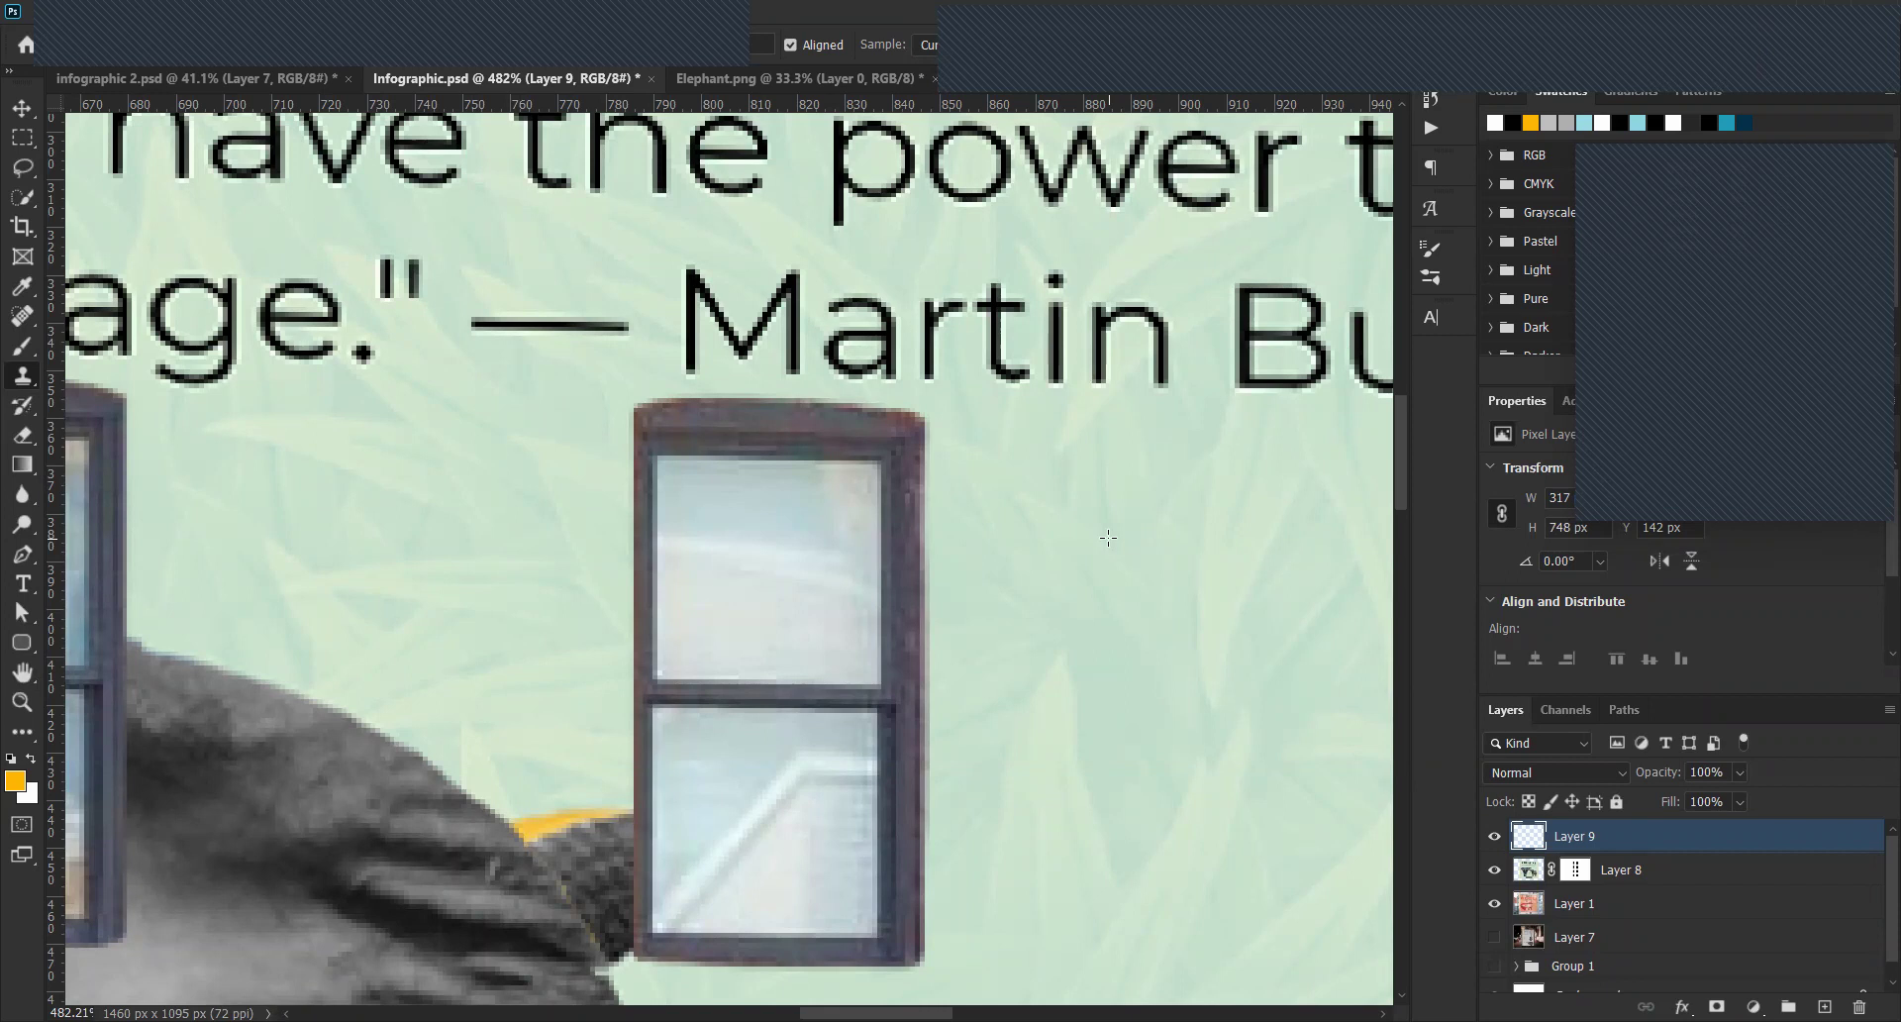
# Examine the cleaned window edges and the whole wall mockup with the Move tool active and no layer selected.
pyautogui.keyDown('alt'); pyautogui.scroll(-2, 1108, 537); pyautogui.keyUp('alt')
pyautogui.keyDown('alt'); pyautogui.scroll(-2, 621, 514); pyautogui.keyUp('alt')
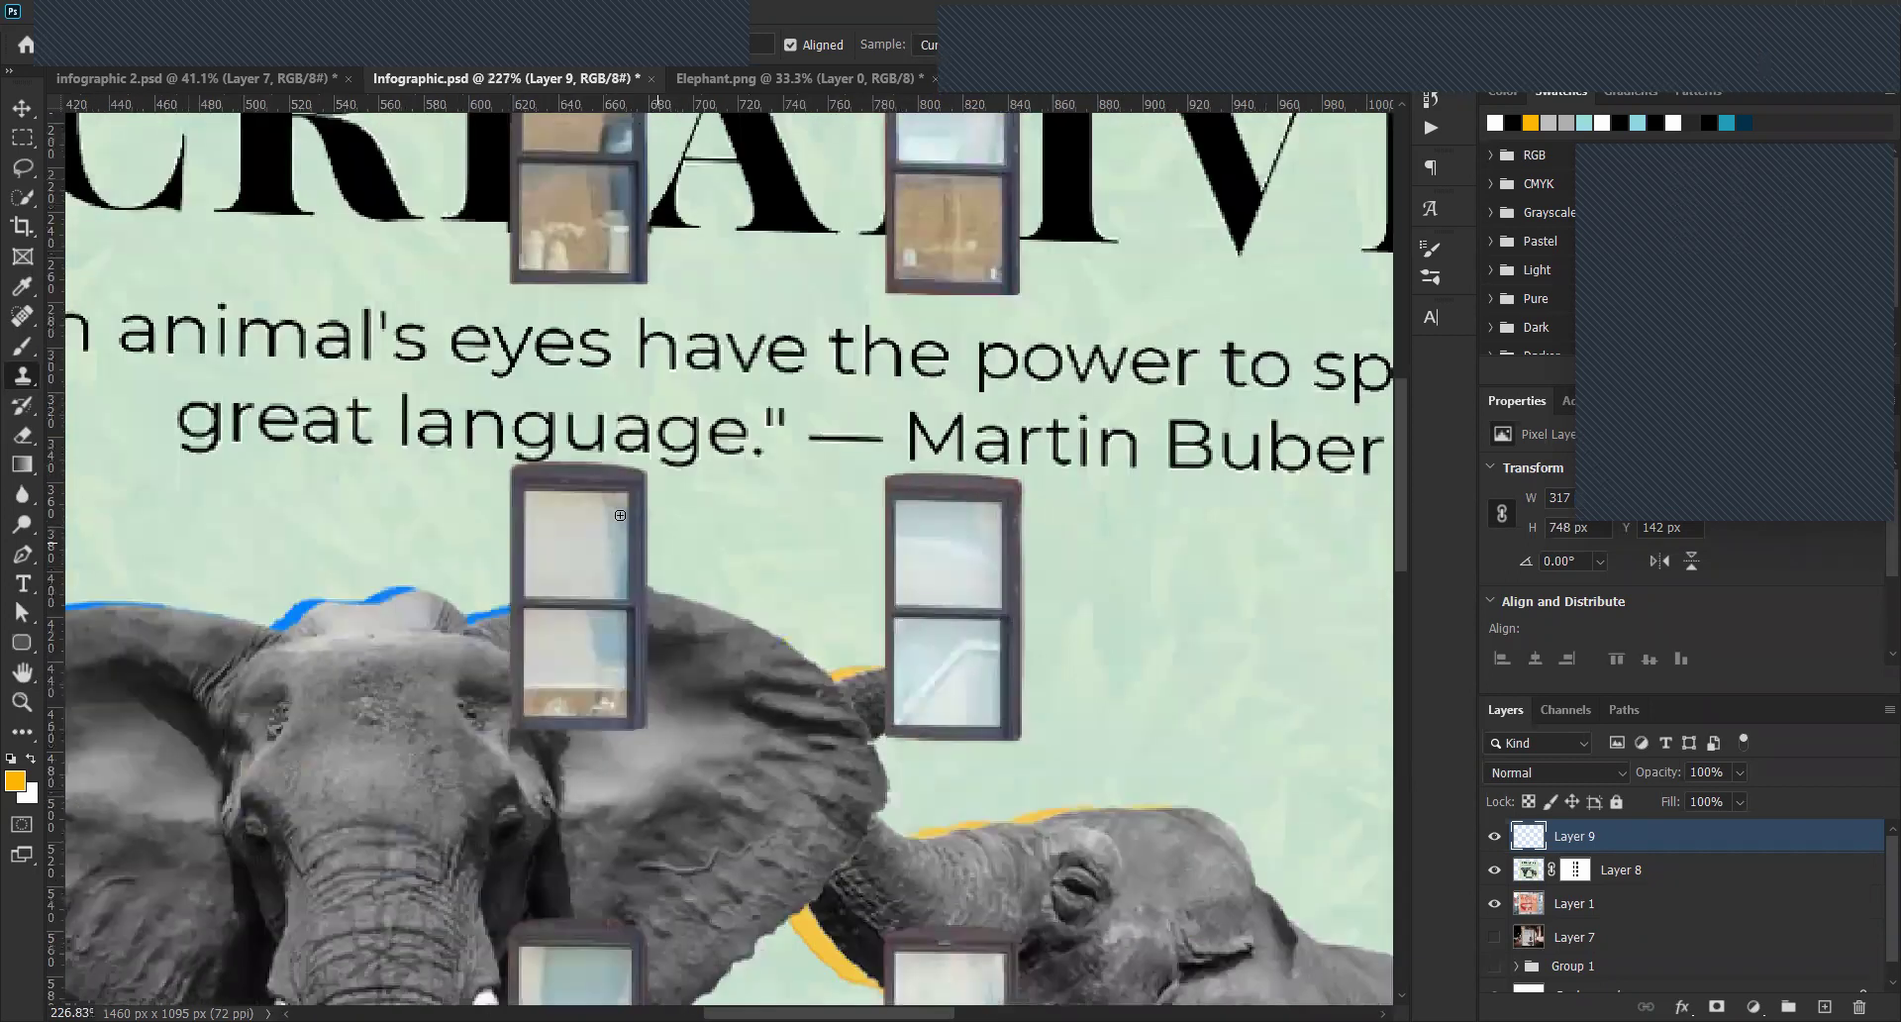
pyautogui.keyDown('alt'); pyautogui.scroll(4, 621, 514); pyautogui.keyUp('alt')
pyautogui.keyDown('alt'); pyautogui.scroll(-4, 621, 514); pyautogui.keyUp('alt')
pyautogui.moveTo(720, 624); pyautogui.dragTo(684, 511)
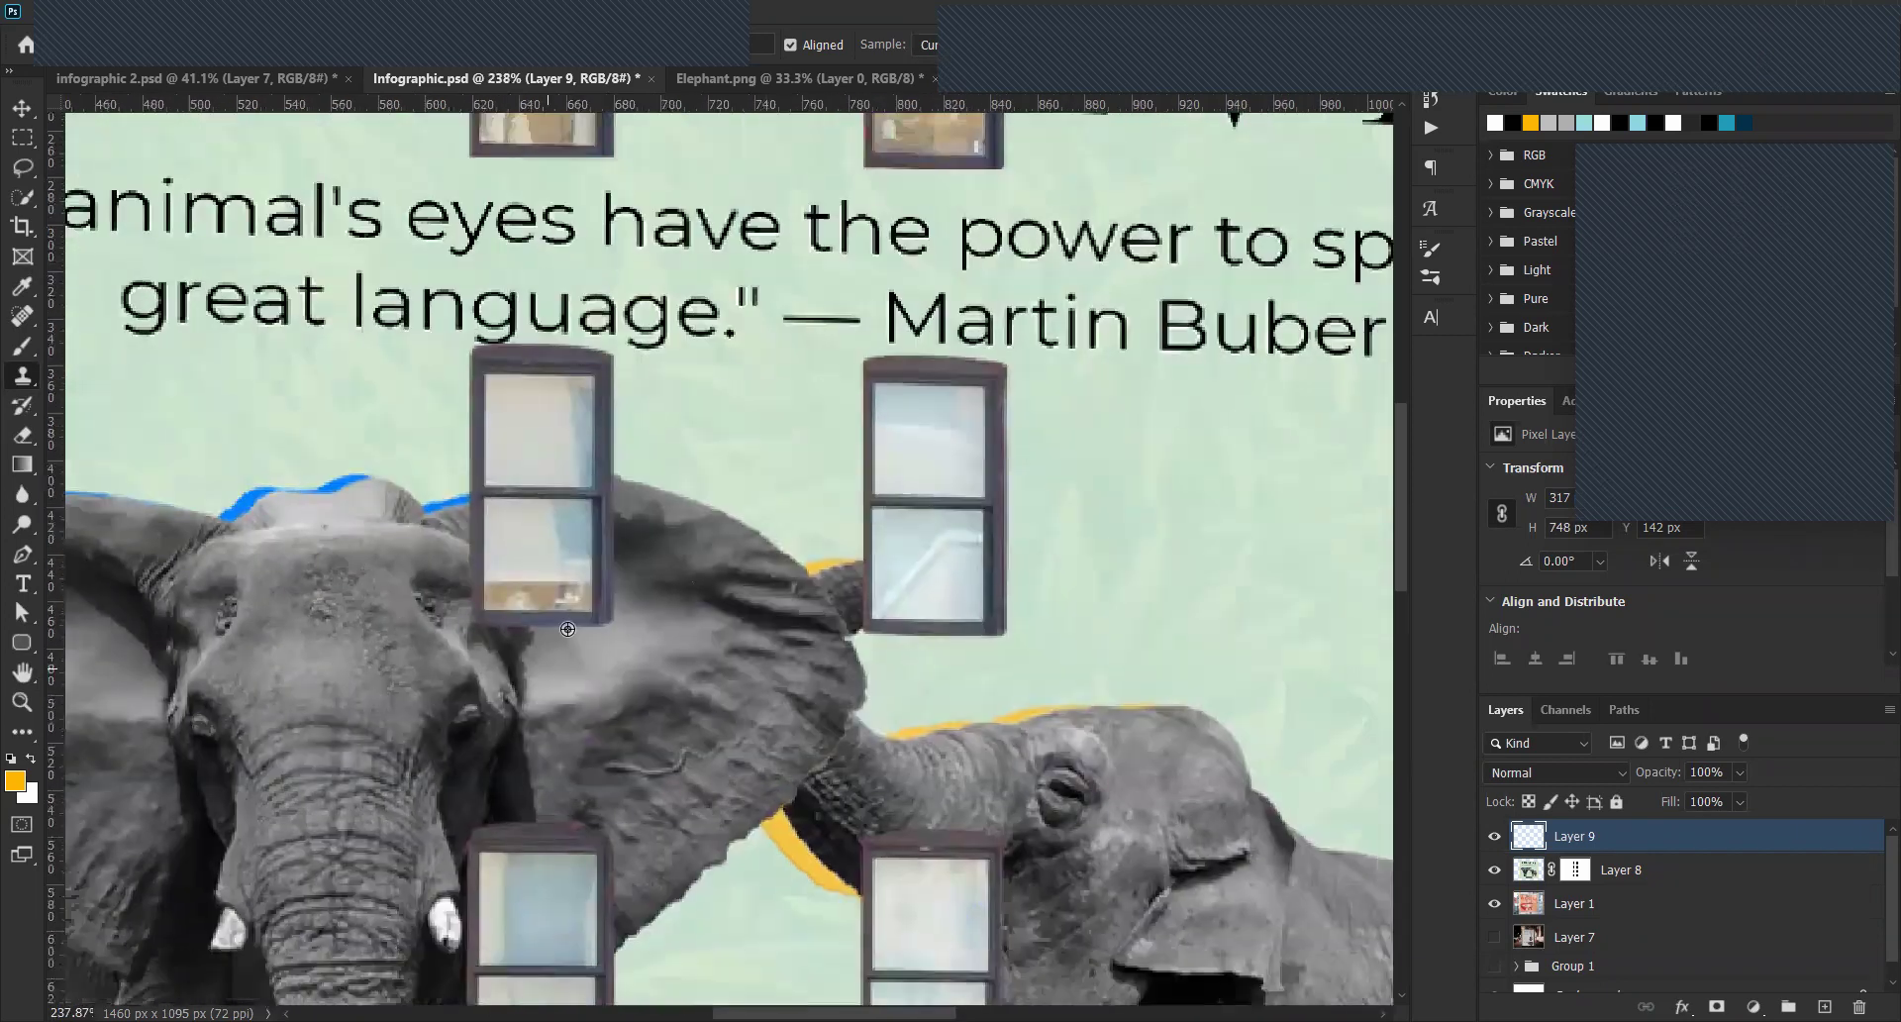
pyautogui.keyDown('alt'); pyautogui.scroll(-2, 771, 616); pyautogui.keyUp('alt')
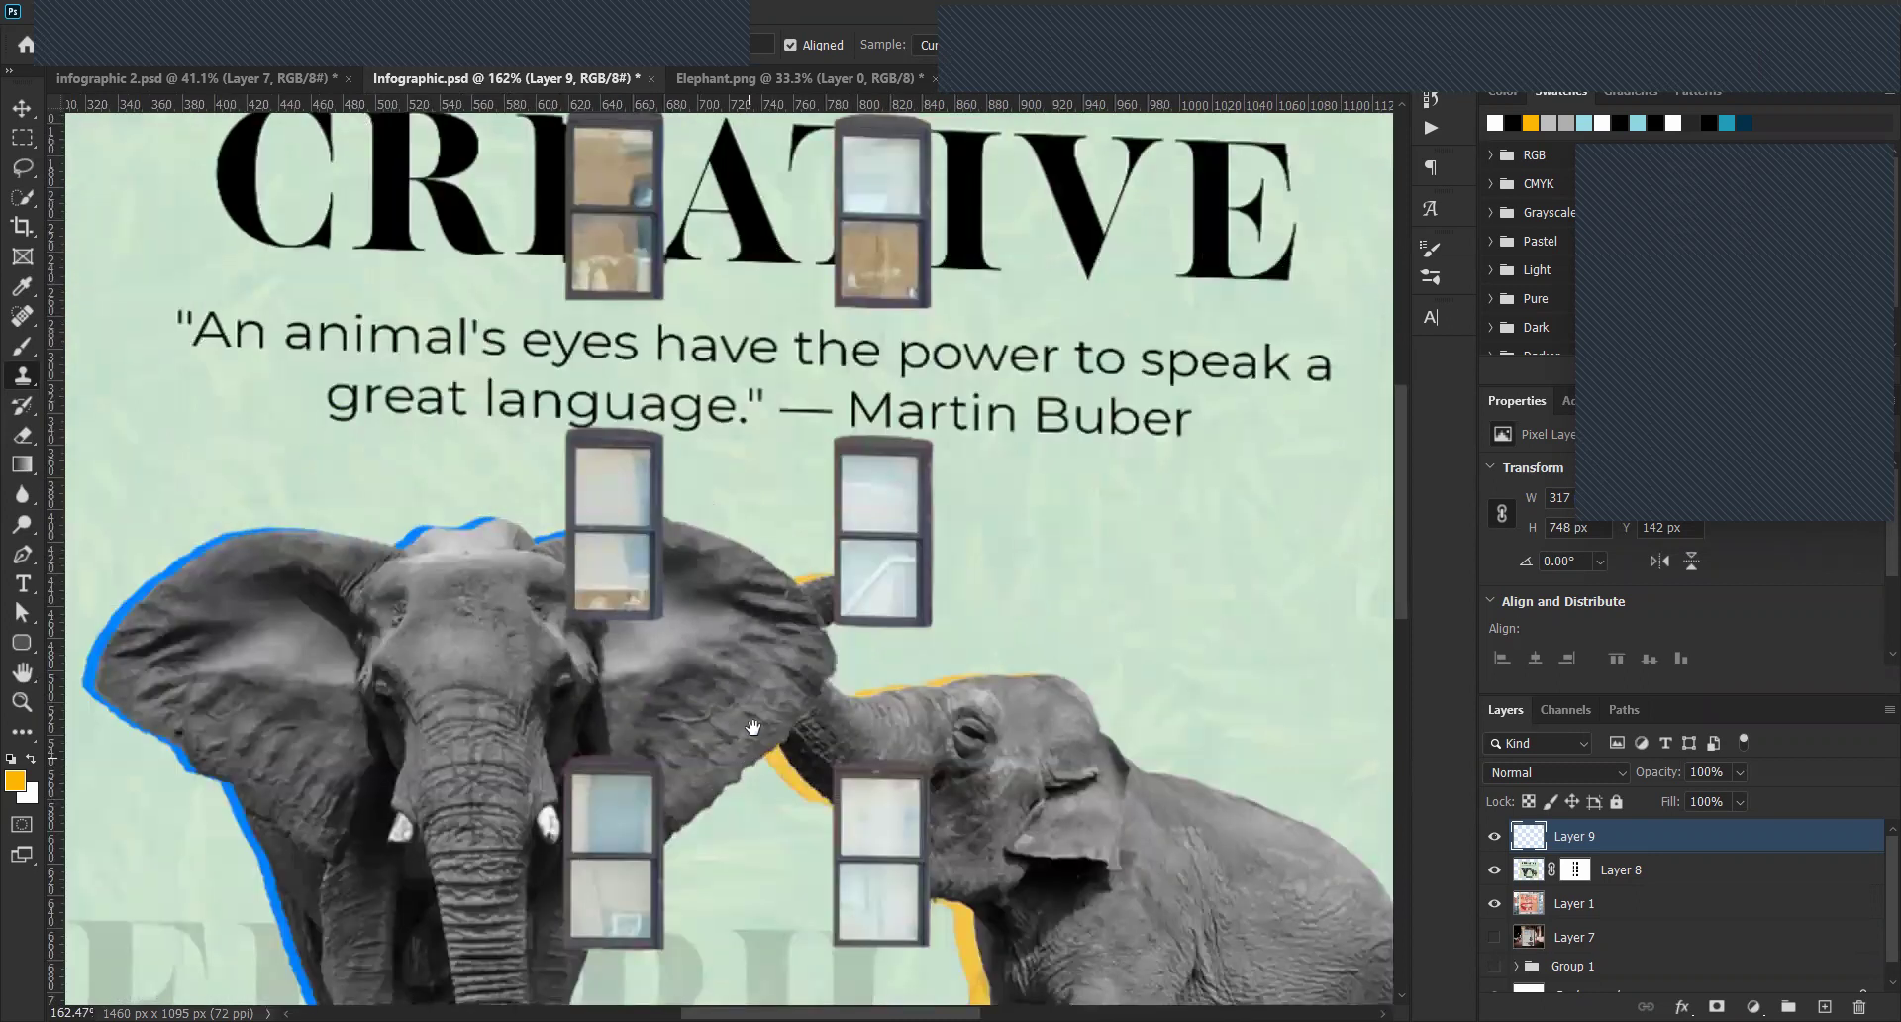
pyautogui.scroll(-2, 764, 689)
pyautogui.keyDown('alt'); pyautogui.scroll(-2, 762, 686); pyautogui.keyUp('alt')
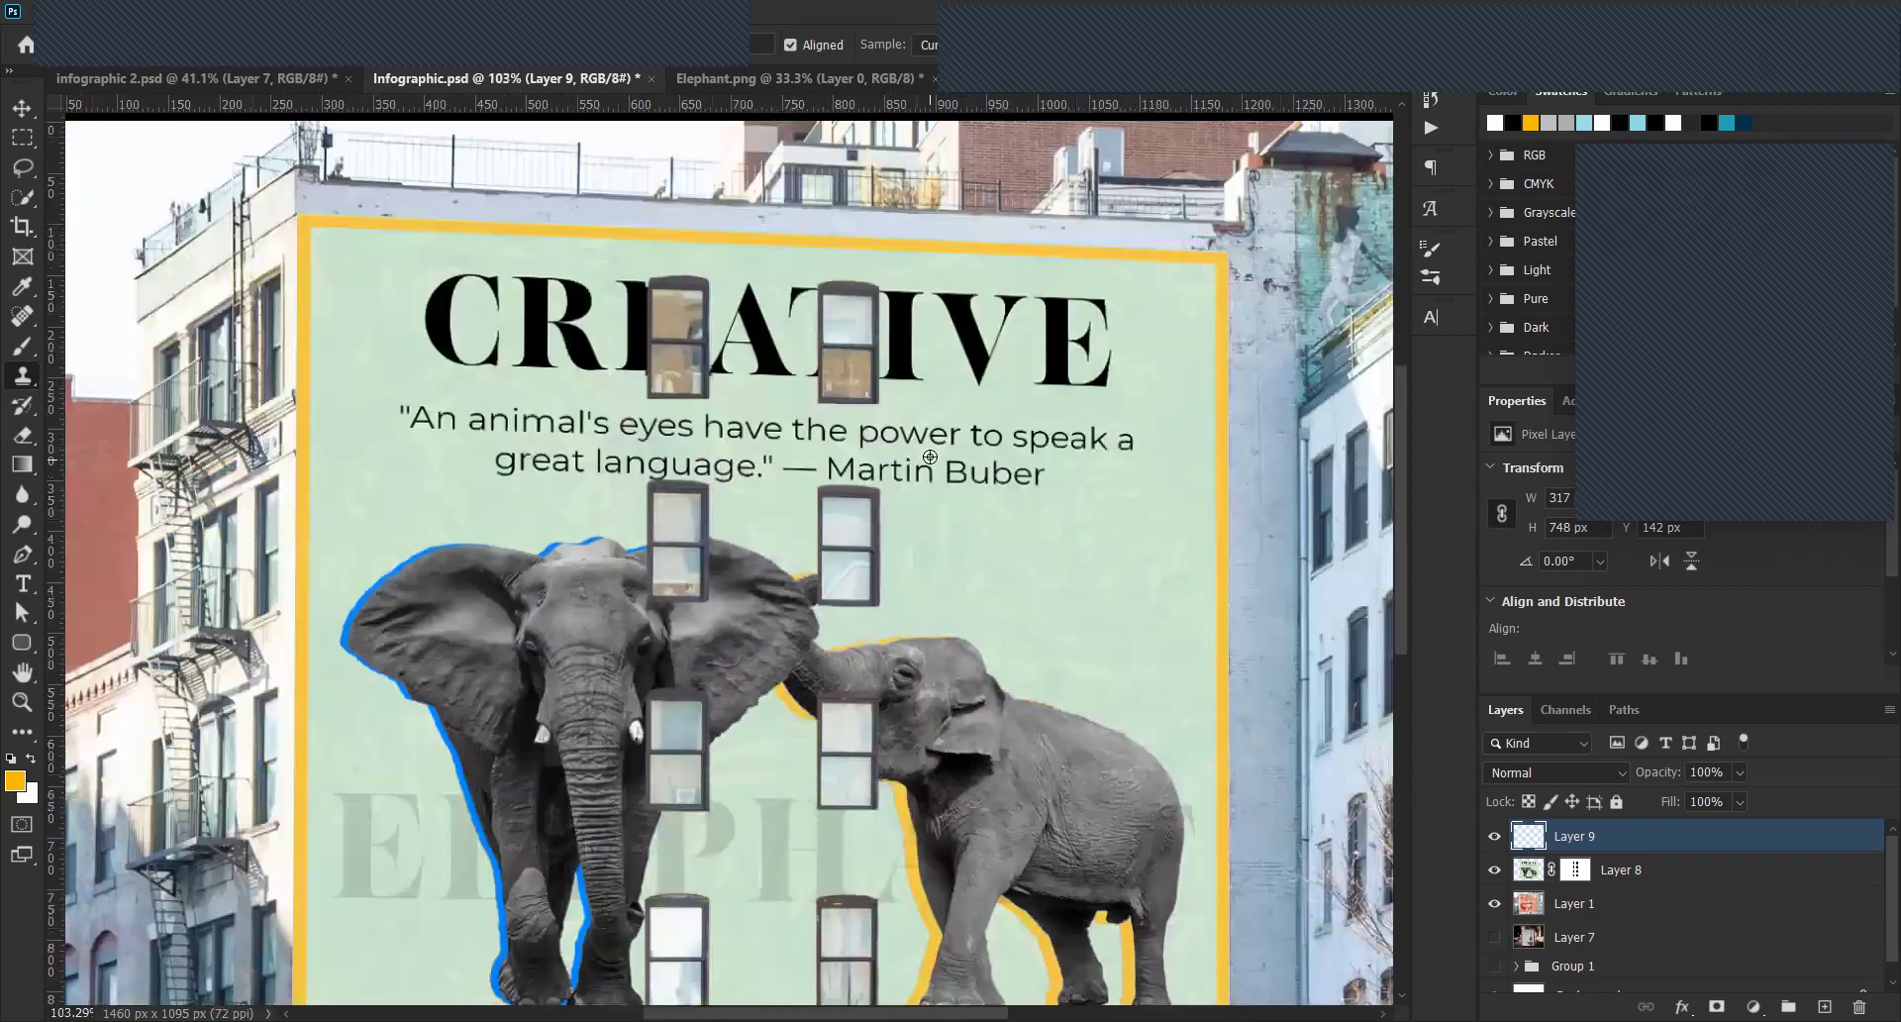
pyautogui.keyDown('alt'); pyautogui.scroll(-1, 955, 443); pyautogui.keyUp('alt')
pyautogui.scroll(-2, 931, 495)
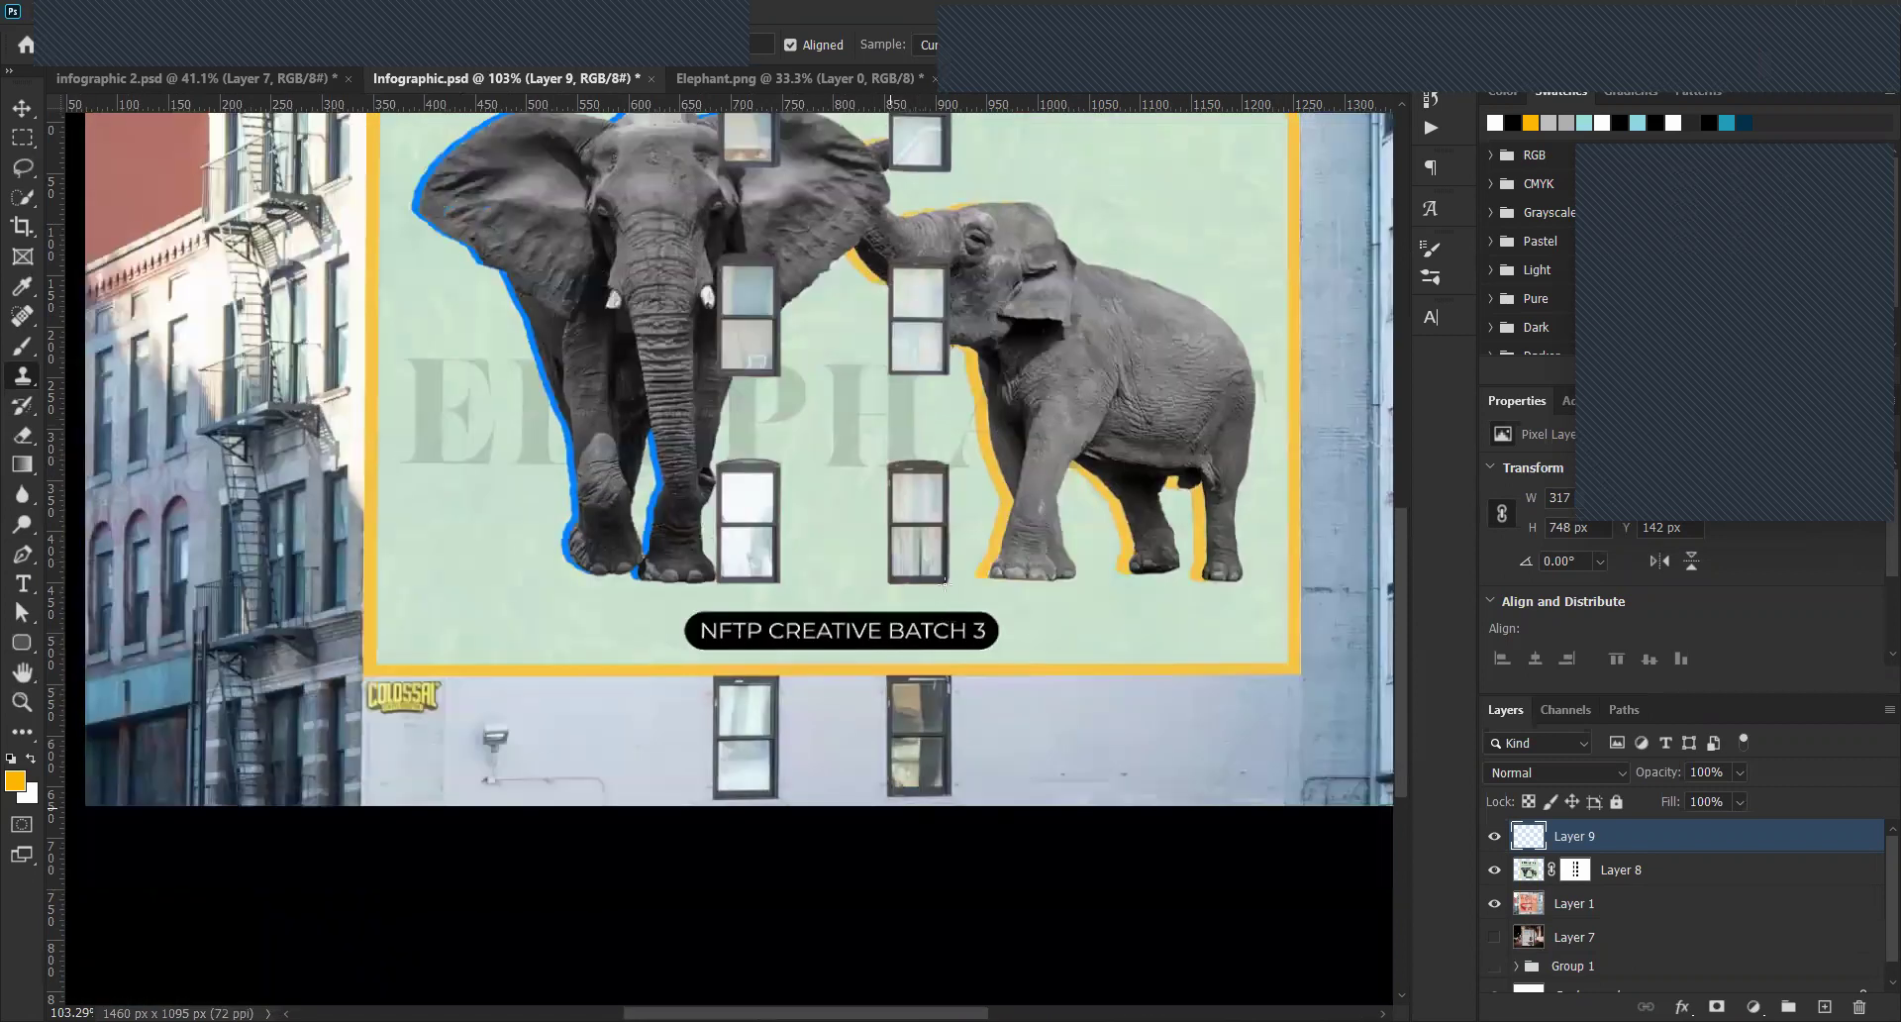
pyautogui.keyDown('alt'); pyautogui.scroll(-1, 920, 526); pyautogui.keyUp('alt')
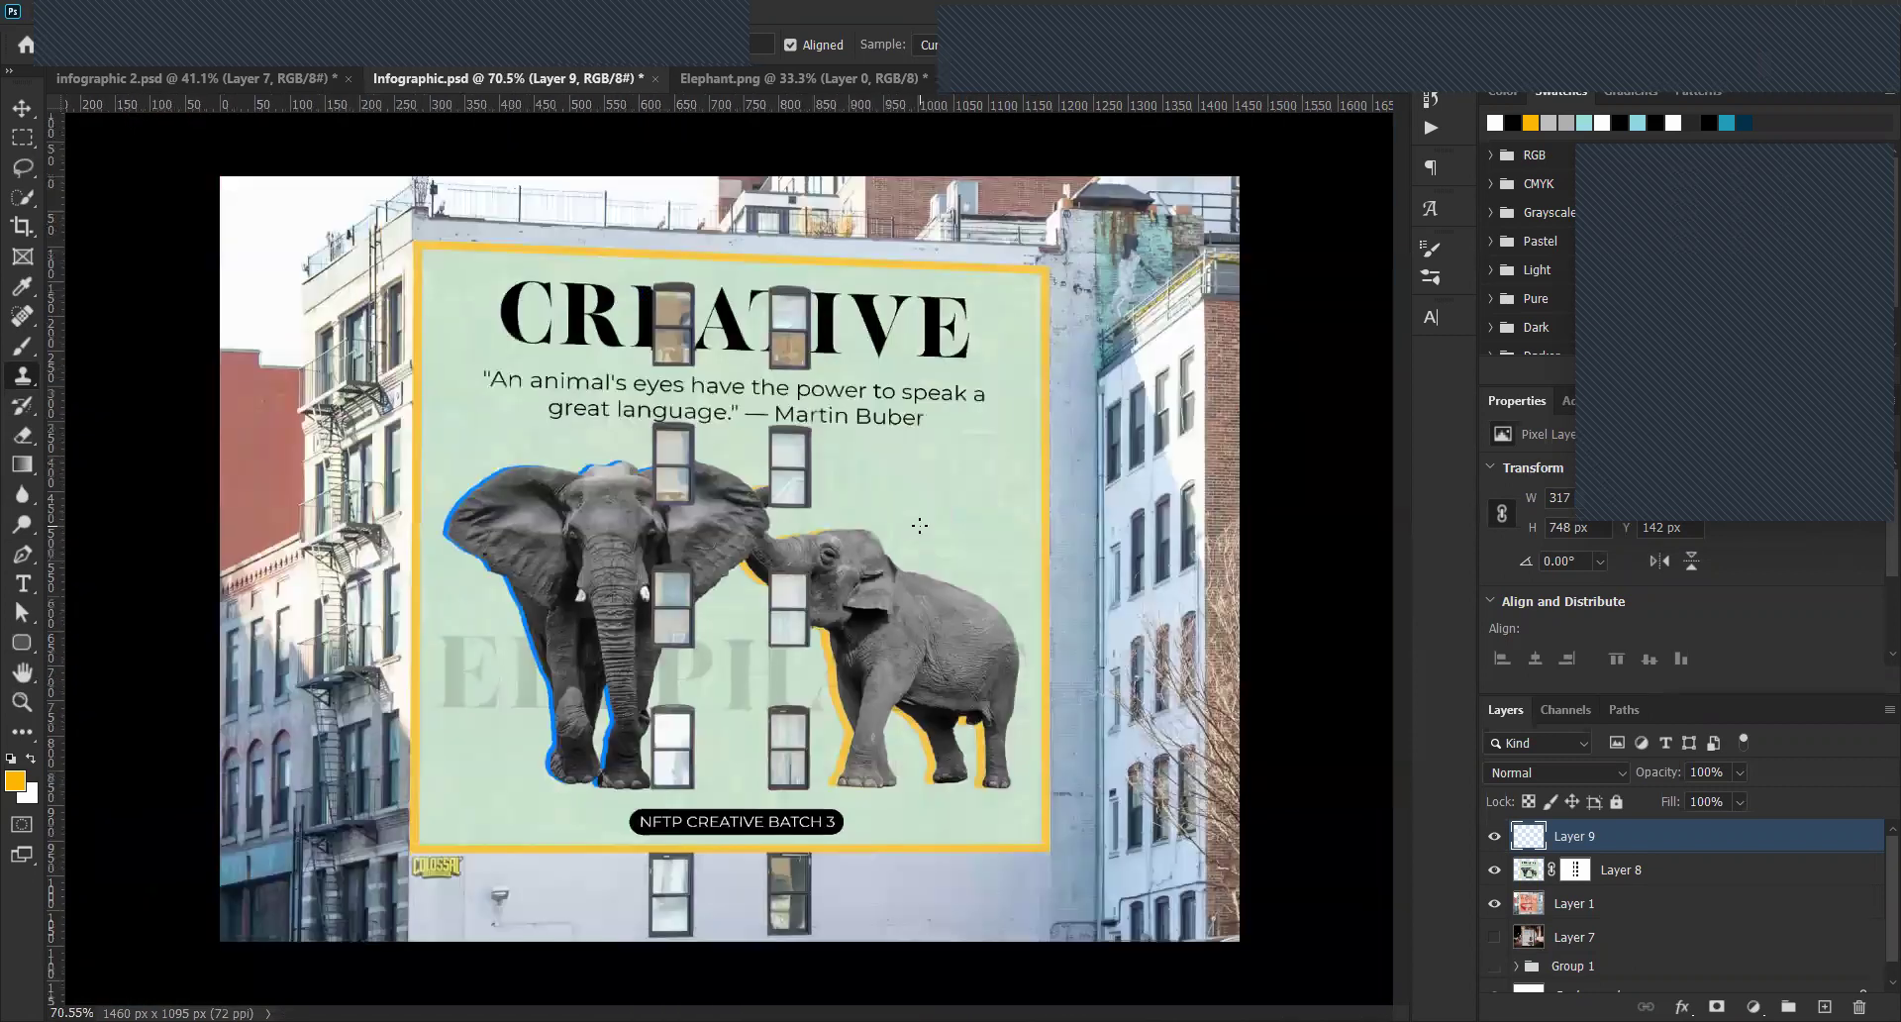
pyautogui.keyDown('alt'); pyautogui.scroll(-1, 920, 526); pyautogui.keyUp('alt')
pyautogui.press('v')
pyautogui.keyDown('alt'); pyautogui.scroll(2, 878, 517); pyautogui.keyUp('alt')
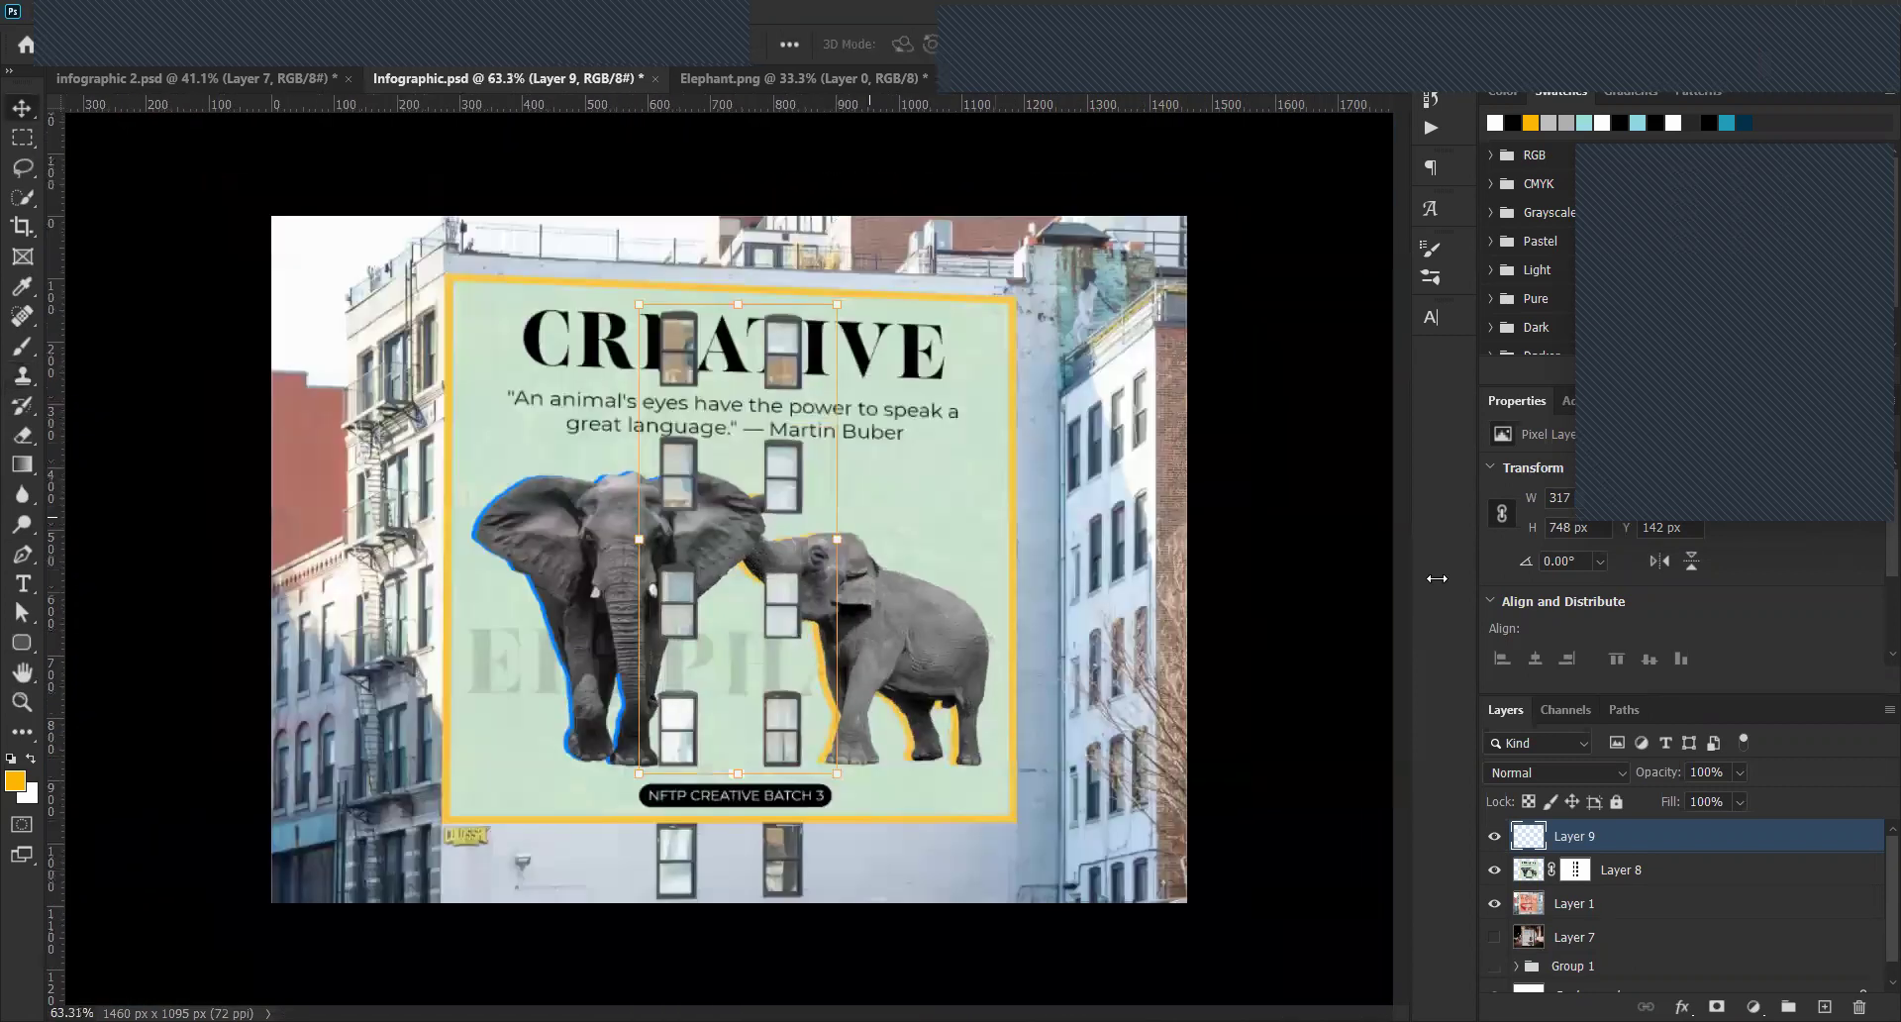
pyautogui.click(1247, 484)
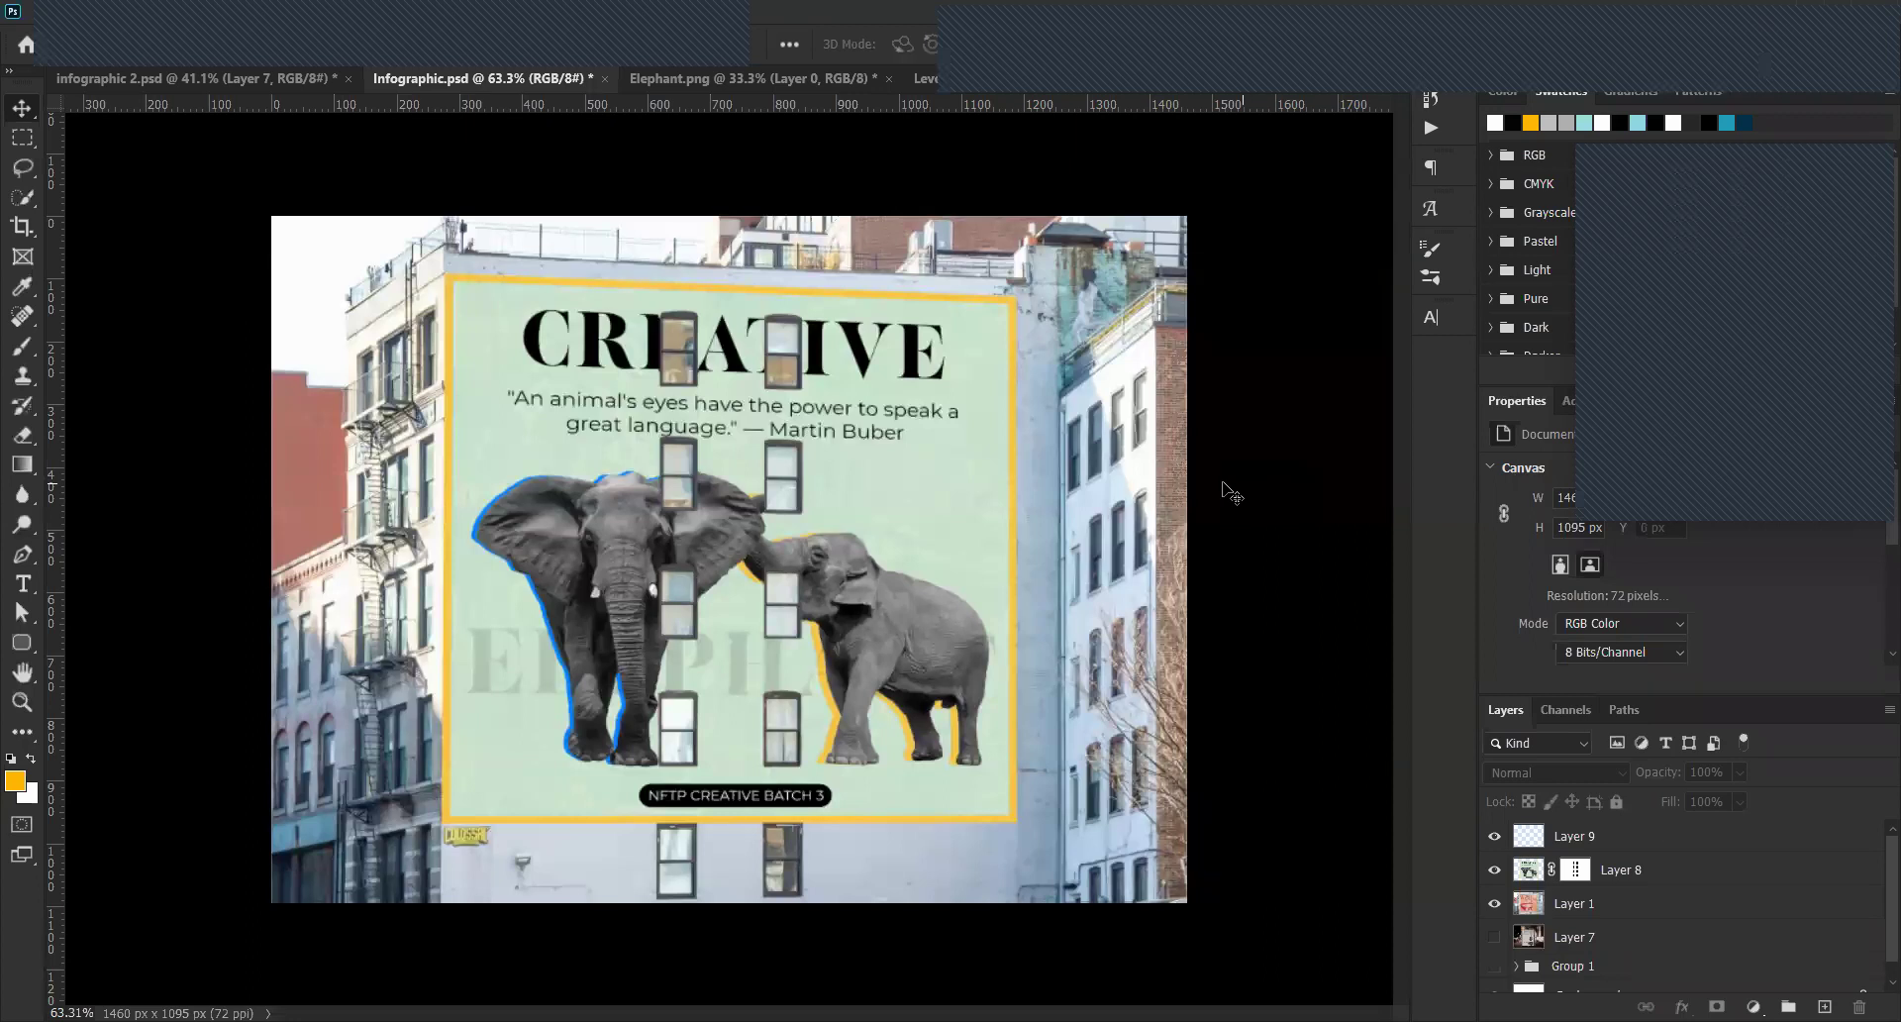
# Hide Layer 8 and examine the brick texture of the original wall mural underneath it.
pyautogui.click(1609, 872)
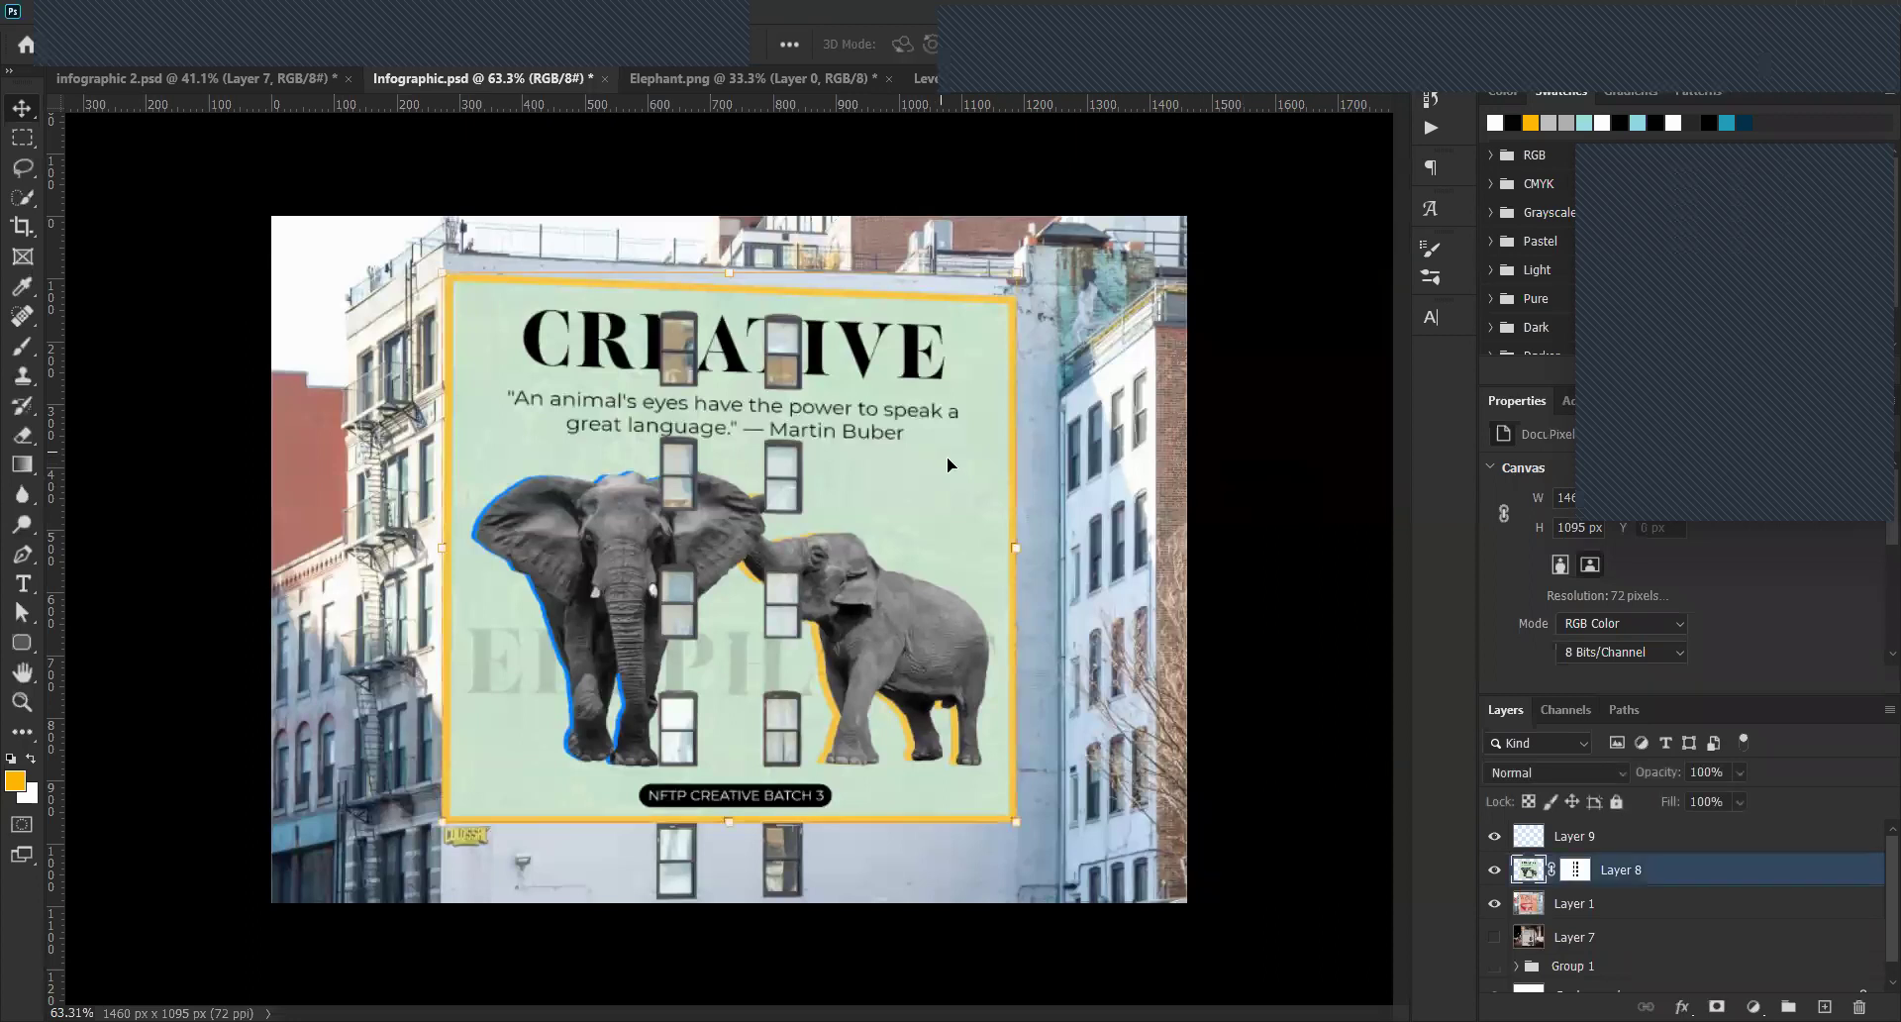
pyautogui.click(1495, 869)
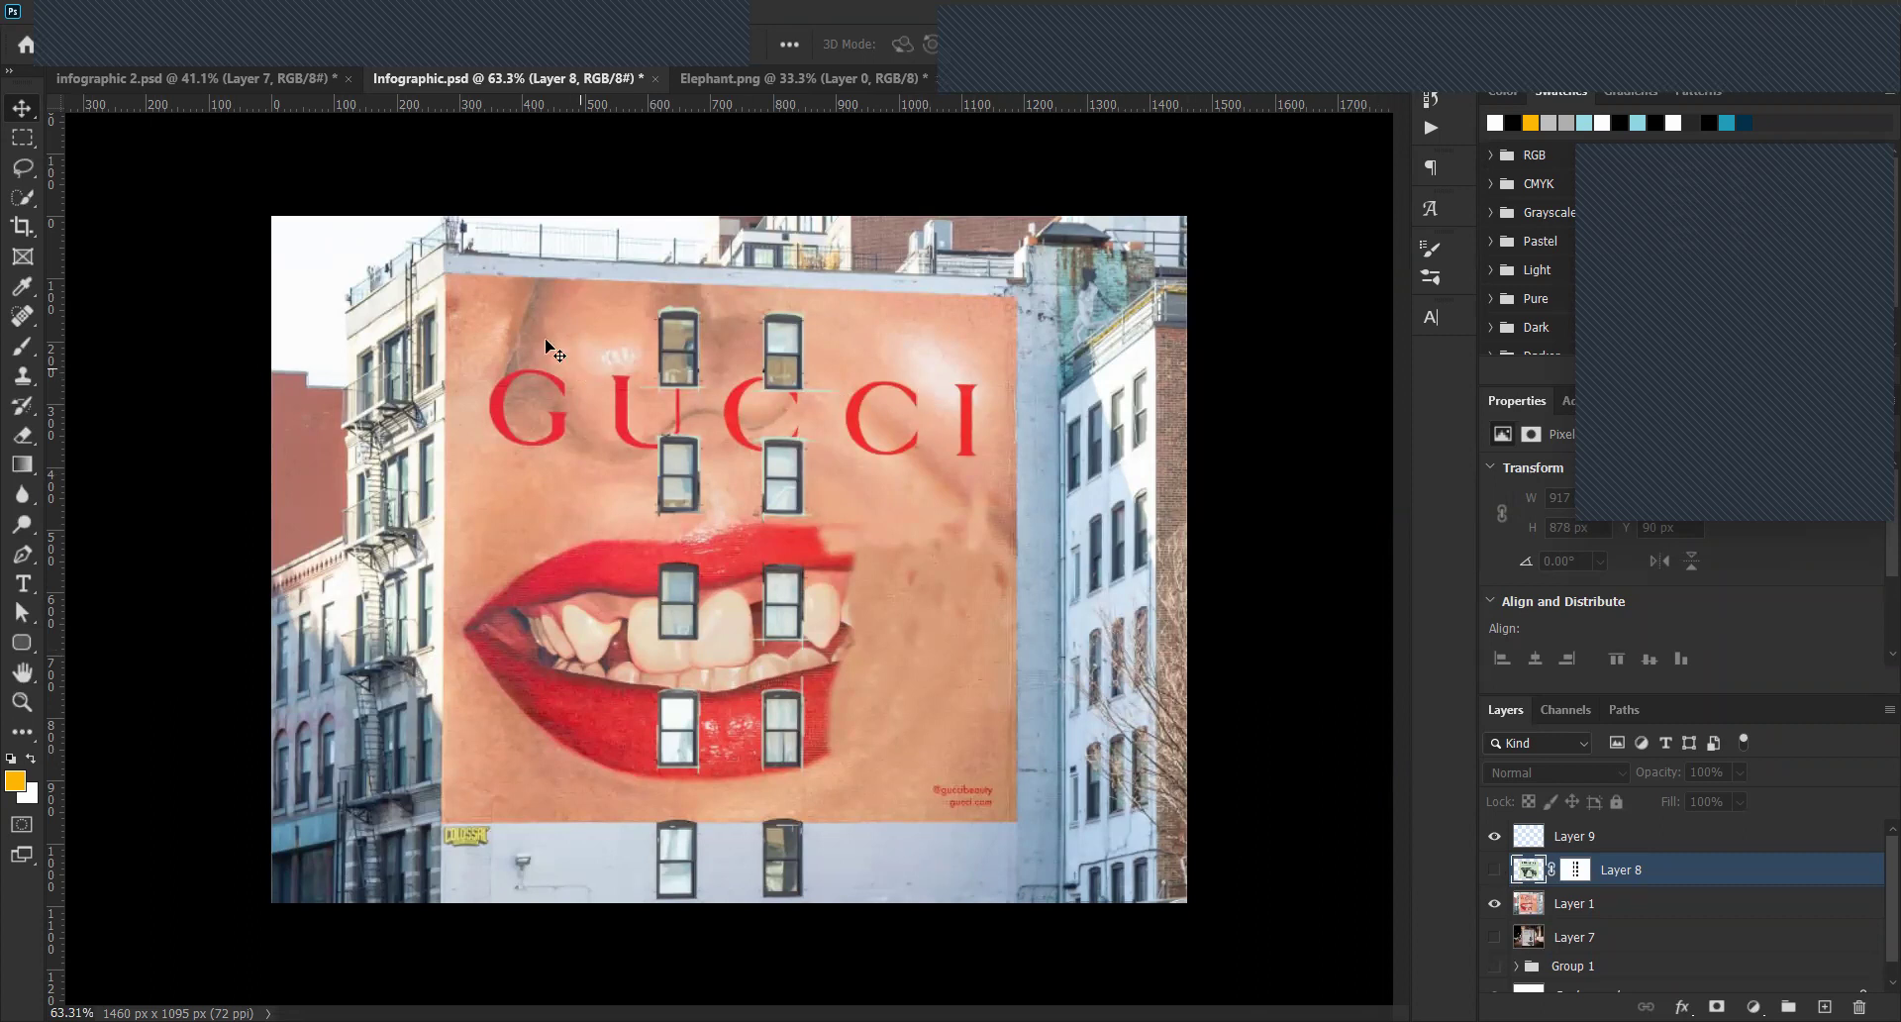
pyautogui.scroll(6, 485, 294)
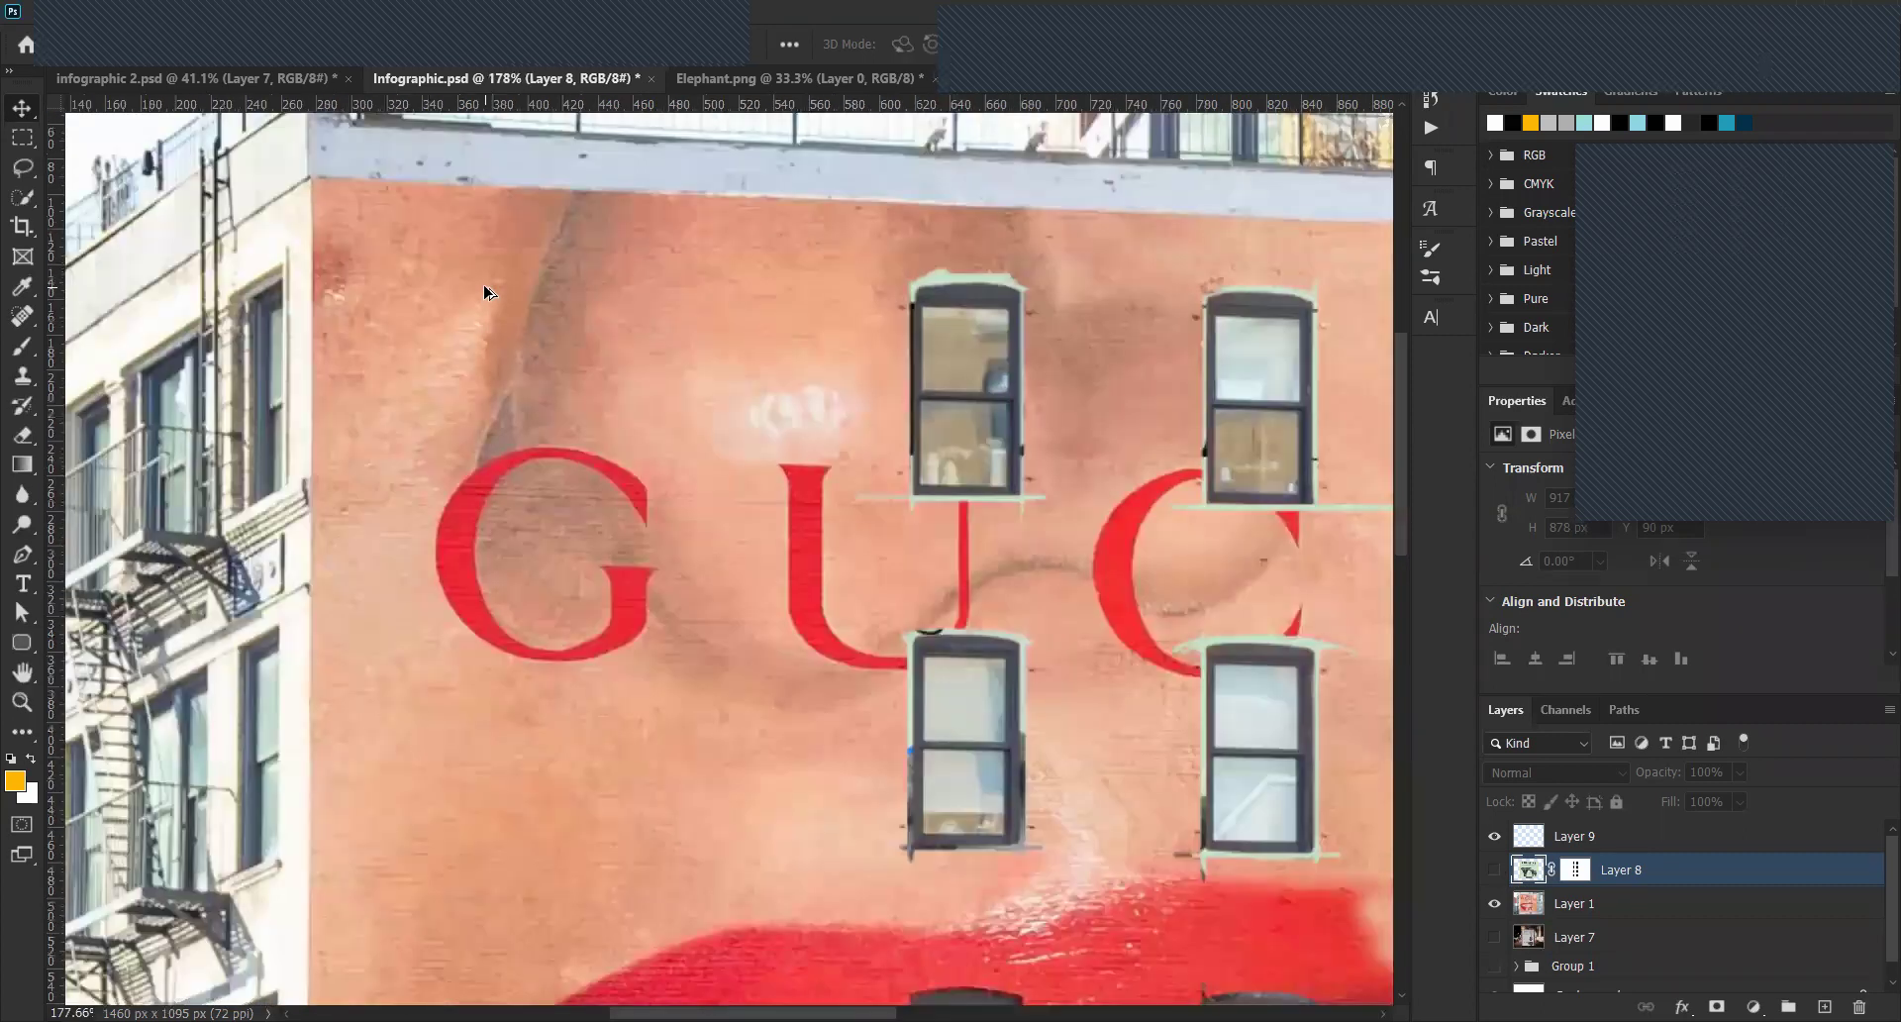
pyautogui.hotkey('ctrl', '0')
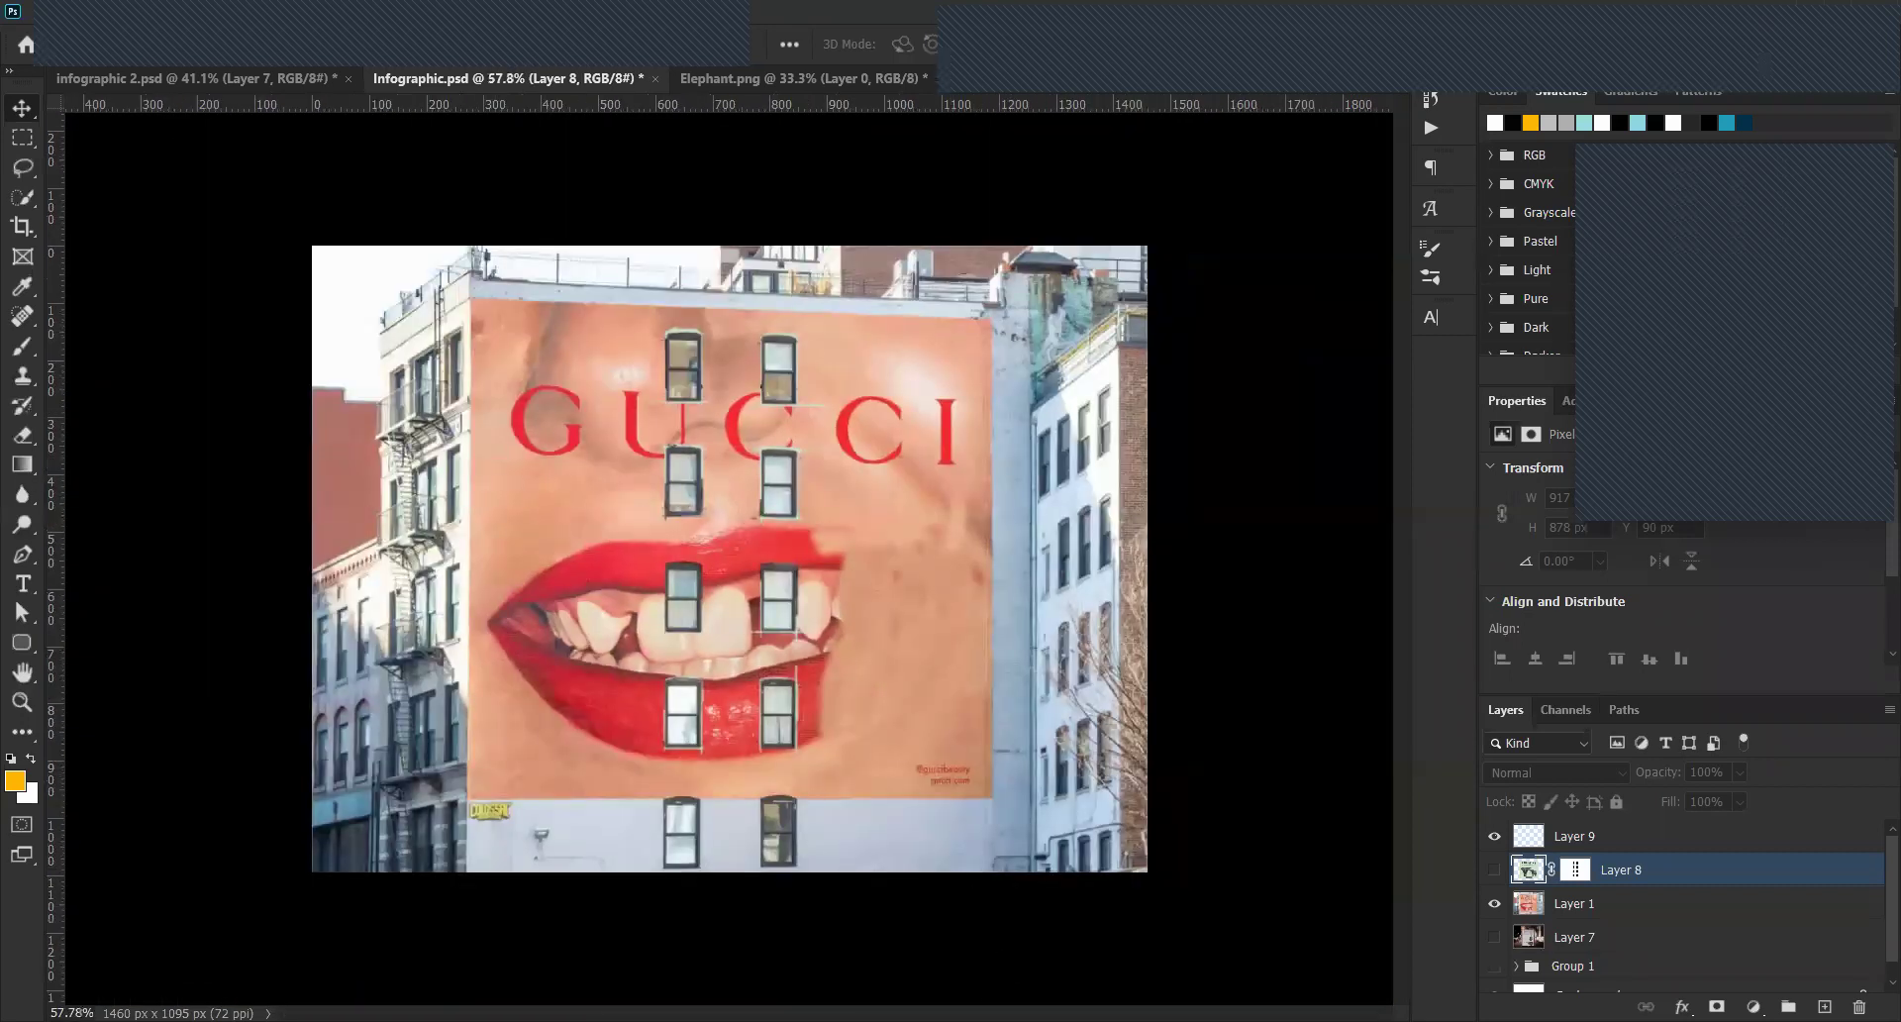
# Switch to Chrome, search Google Images for "bricks texture" and open the Unsplash brick texture page.
pyautogui.hotkey('alt', 'Tab')
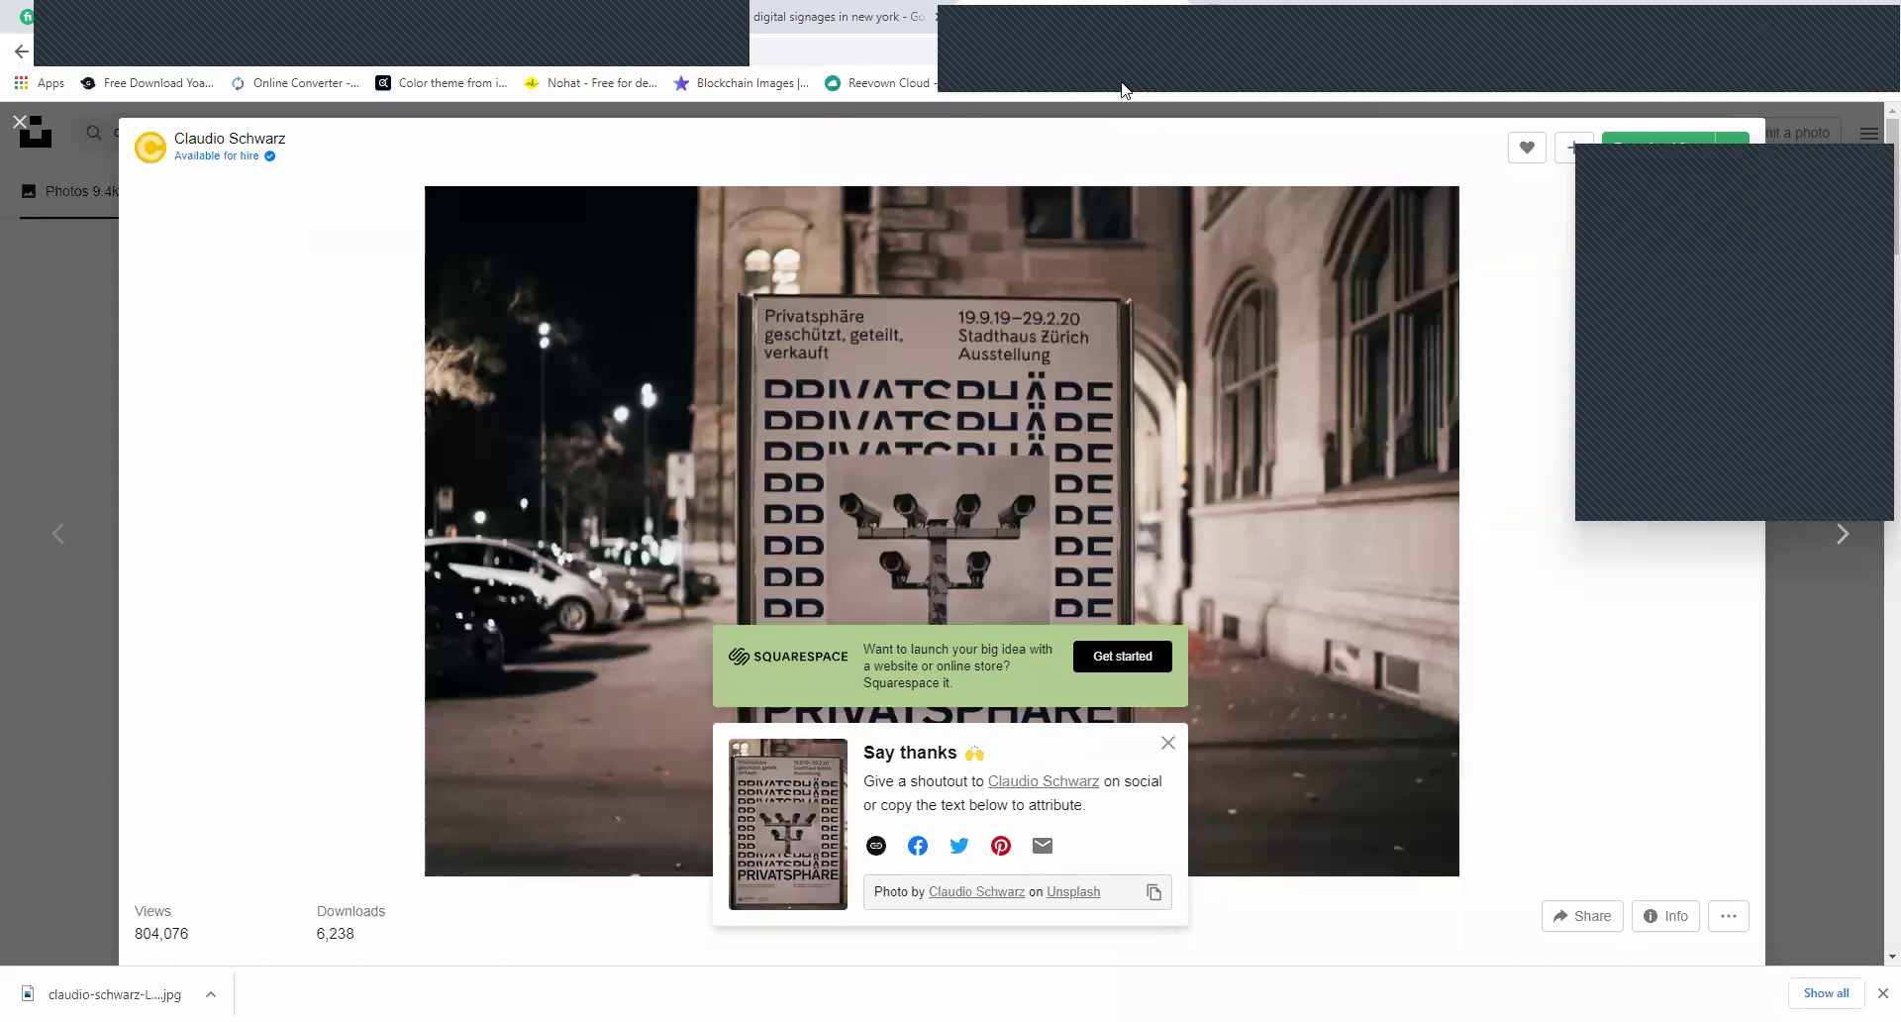
pyautogui.click(1212, 10)
pyautogui.write('برڳطڪس')
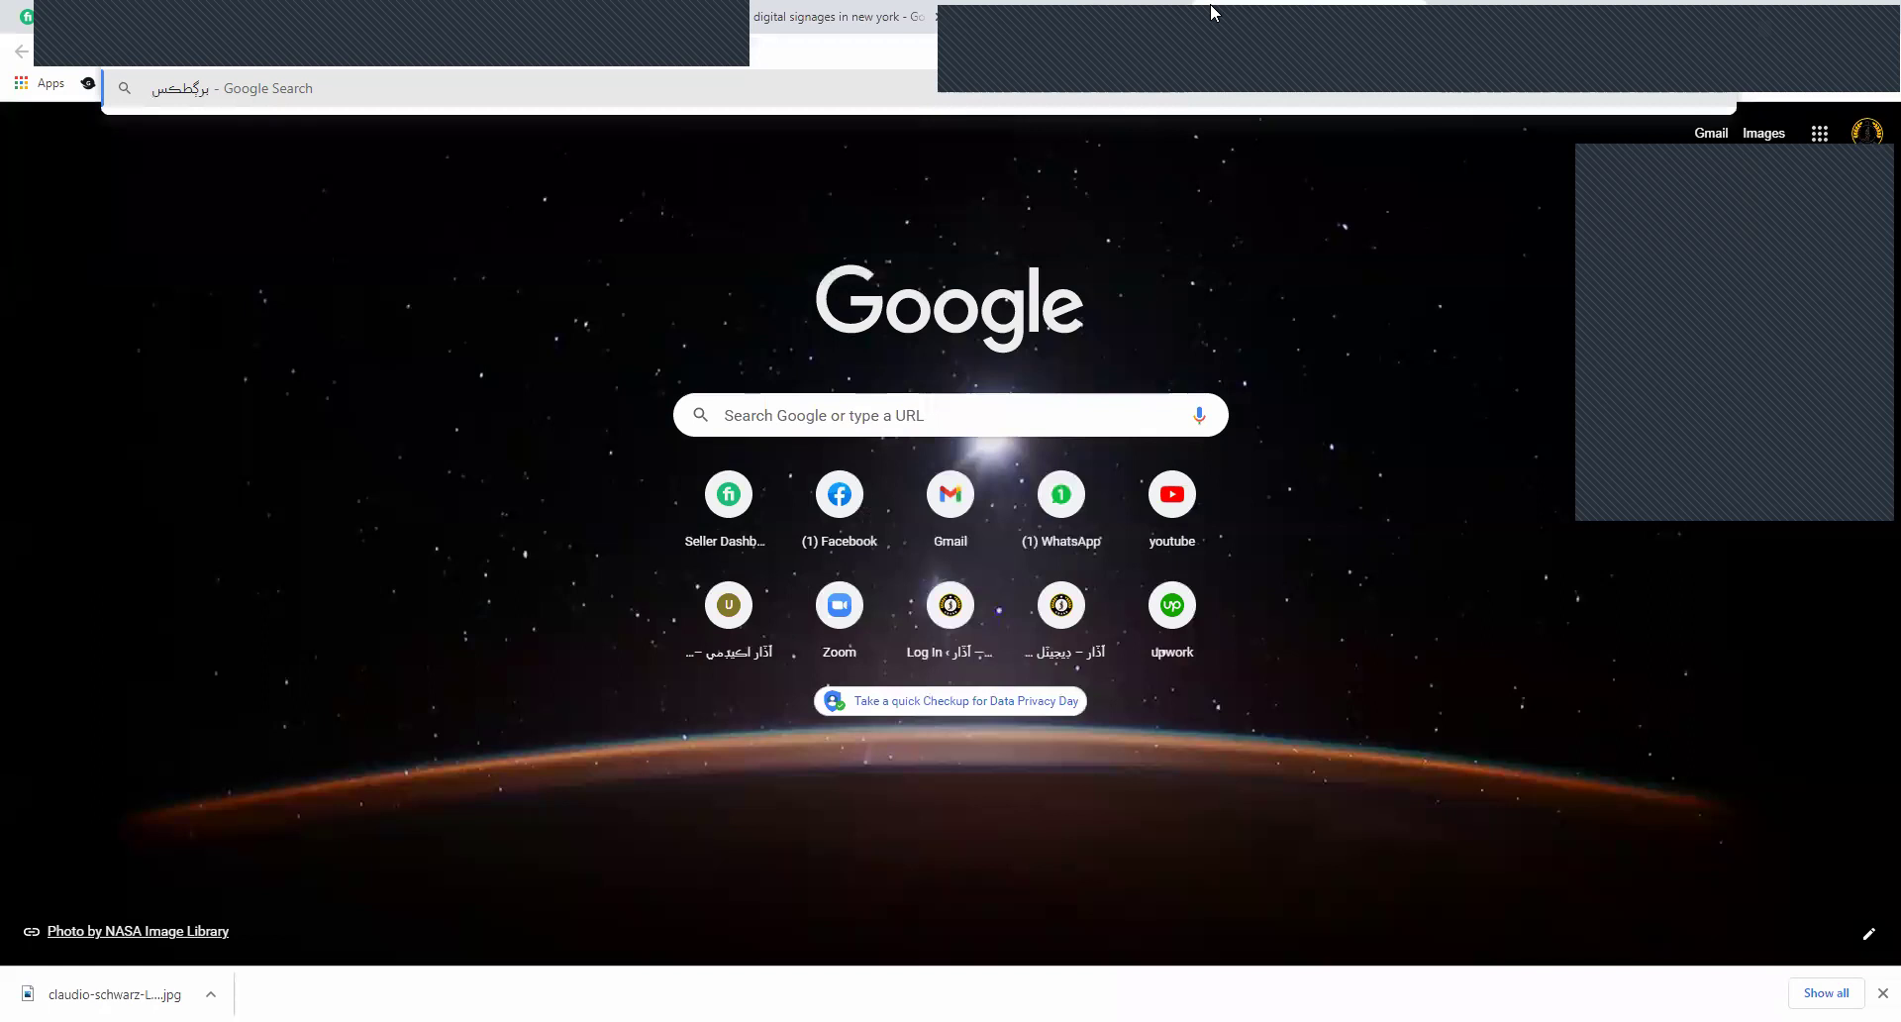
pyautogui.hotkey('ctrl', 'a')
pyautogui.write('bricks texture')
pyautogui.press('Return')
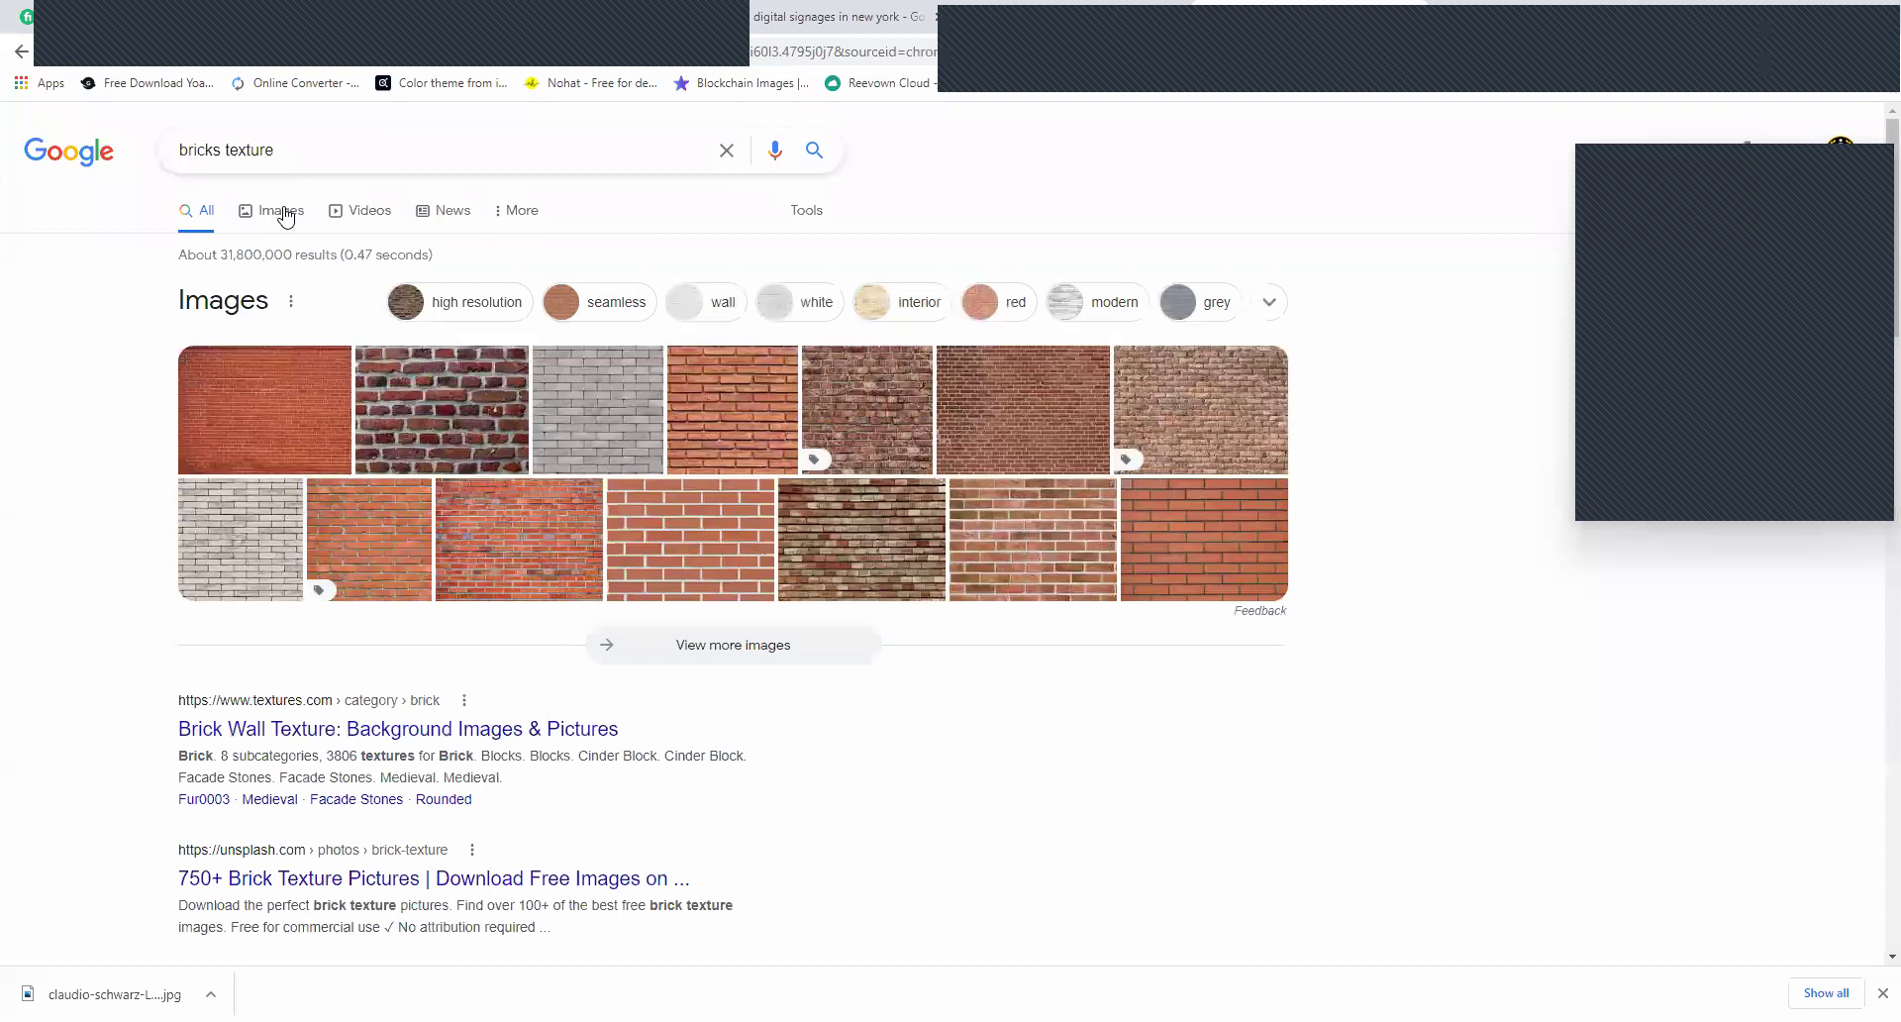
pyautogui.click(285, 212)
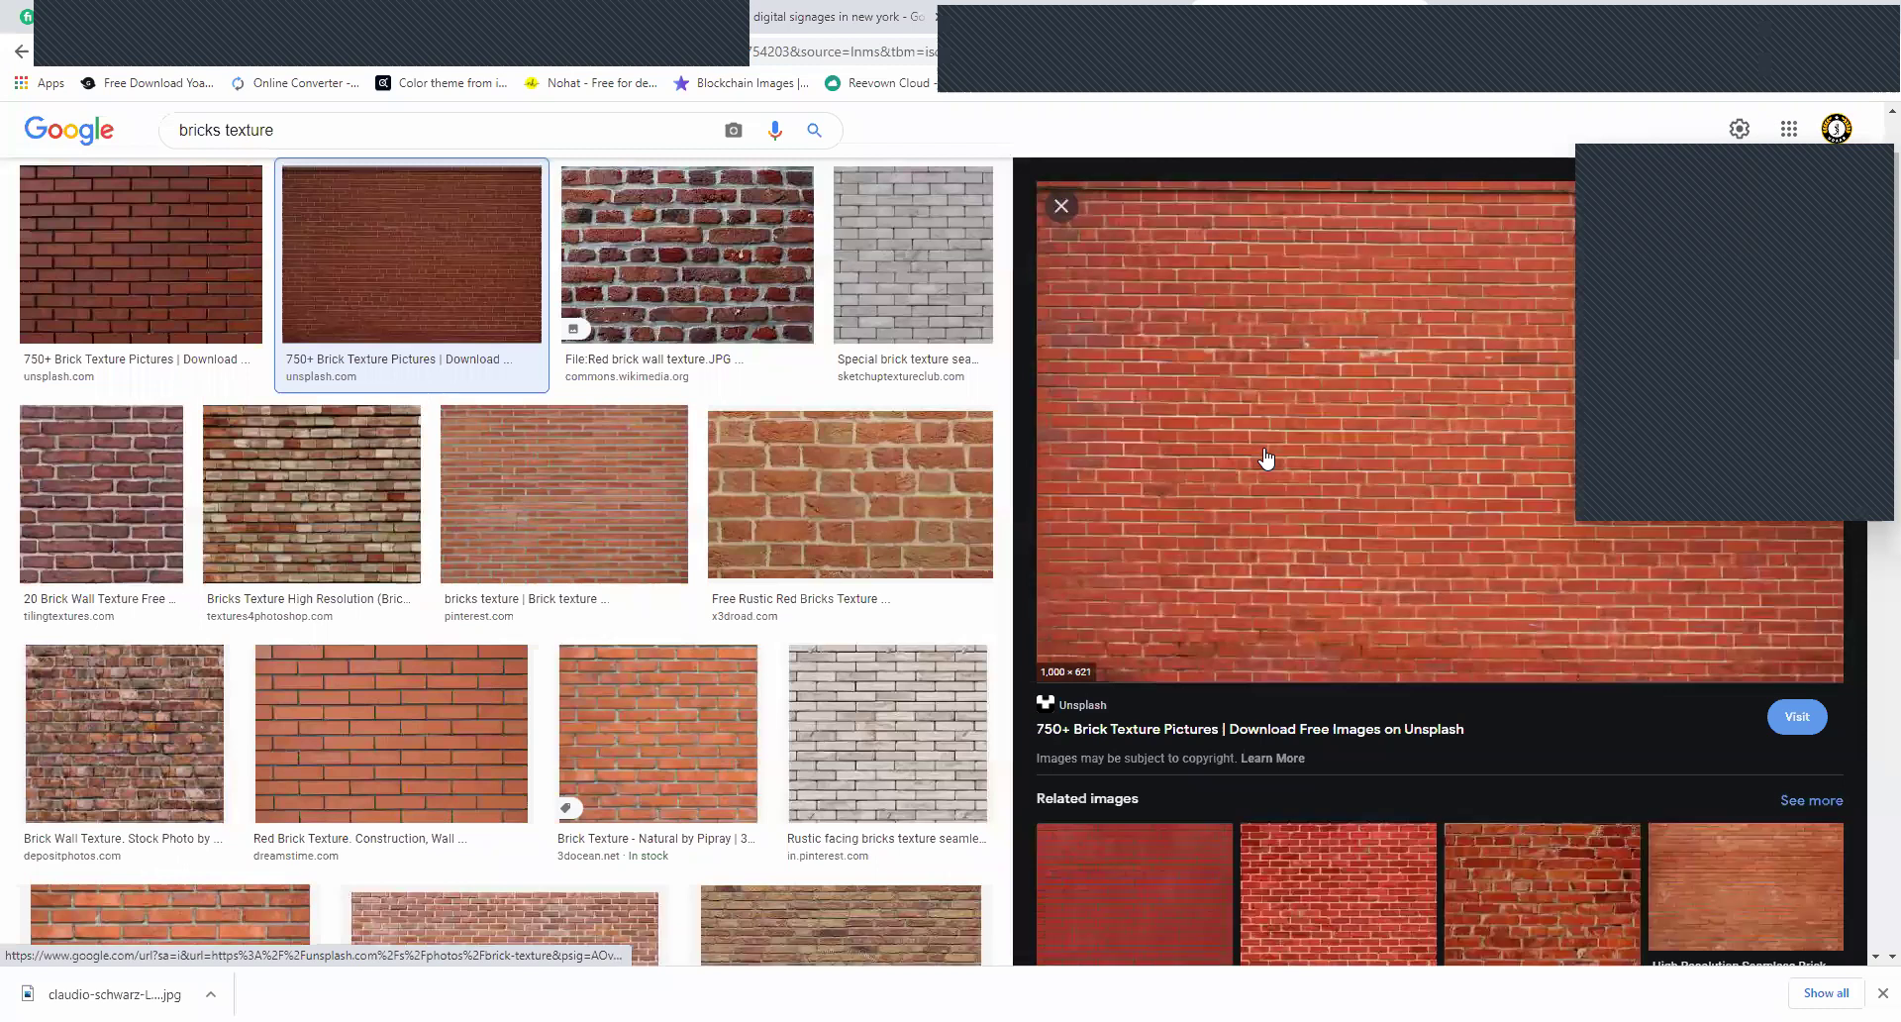
pyautogui.click(1266, 457)
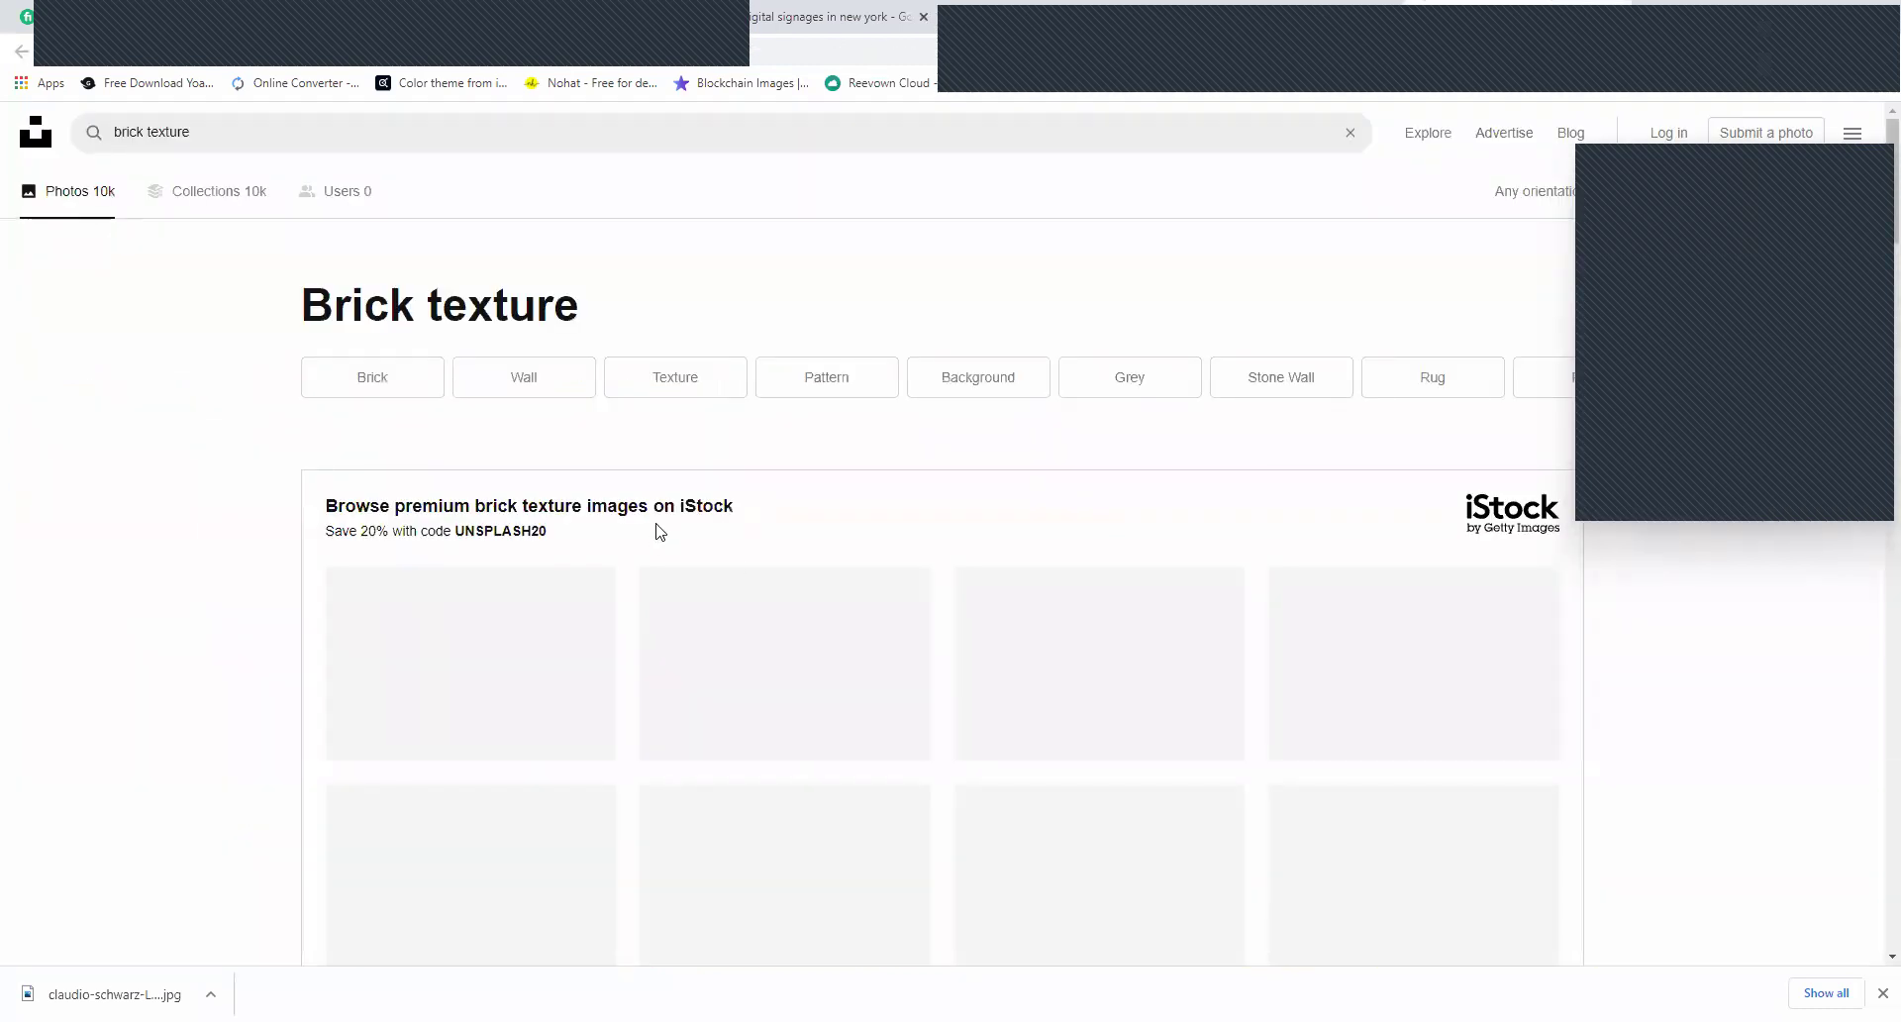
# Download the red brick wall photo from the Unsplash brick texture results at its full size.
pyautogui.scroll(-3, 658, 530)
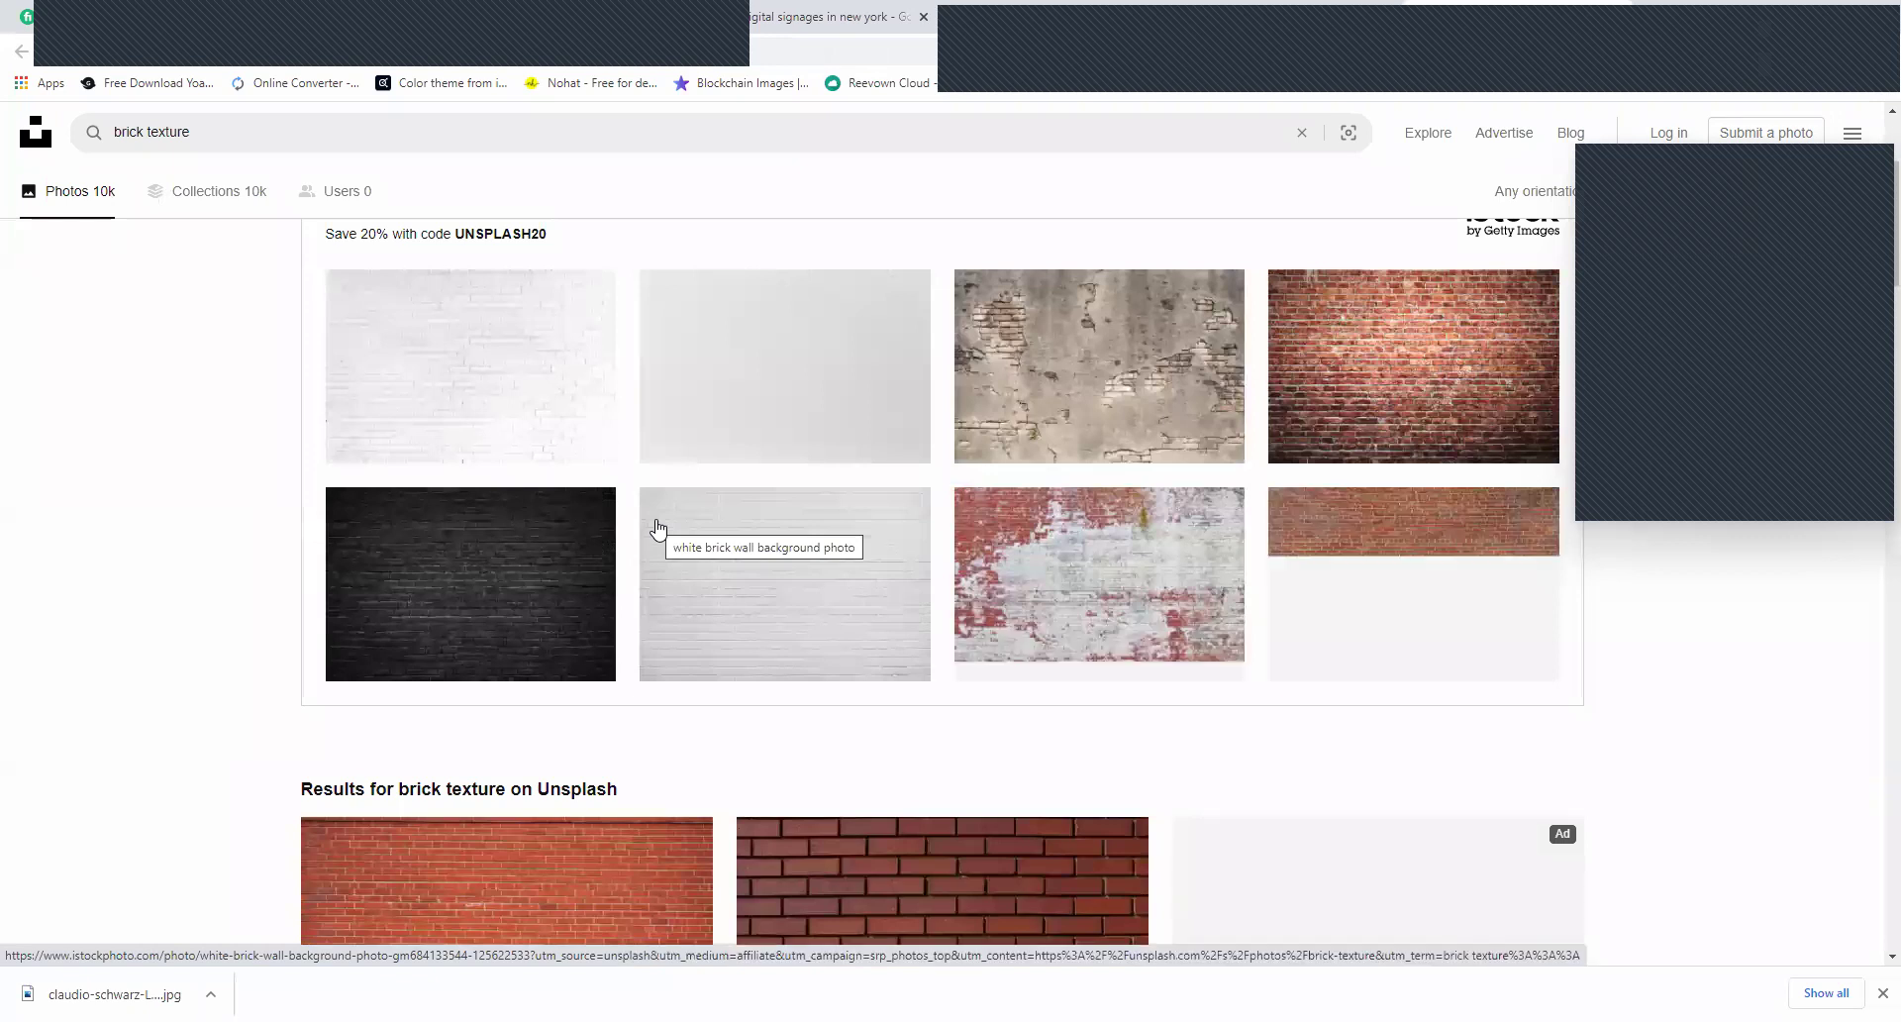
pyautogui.click(657, 522)
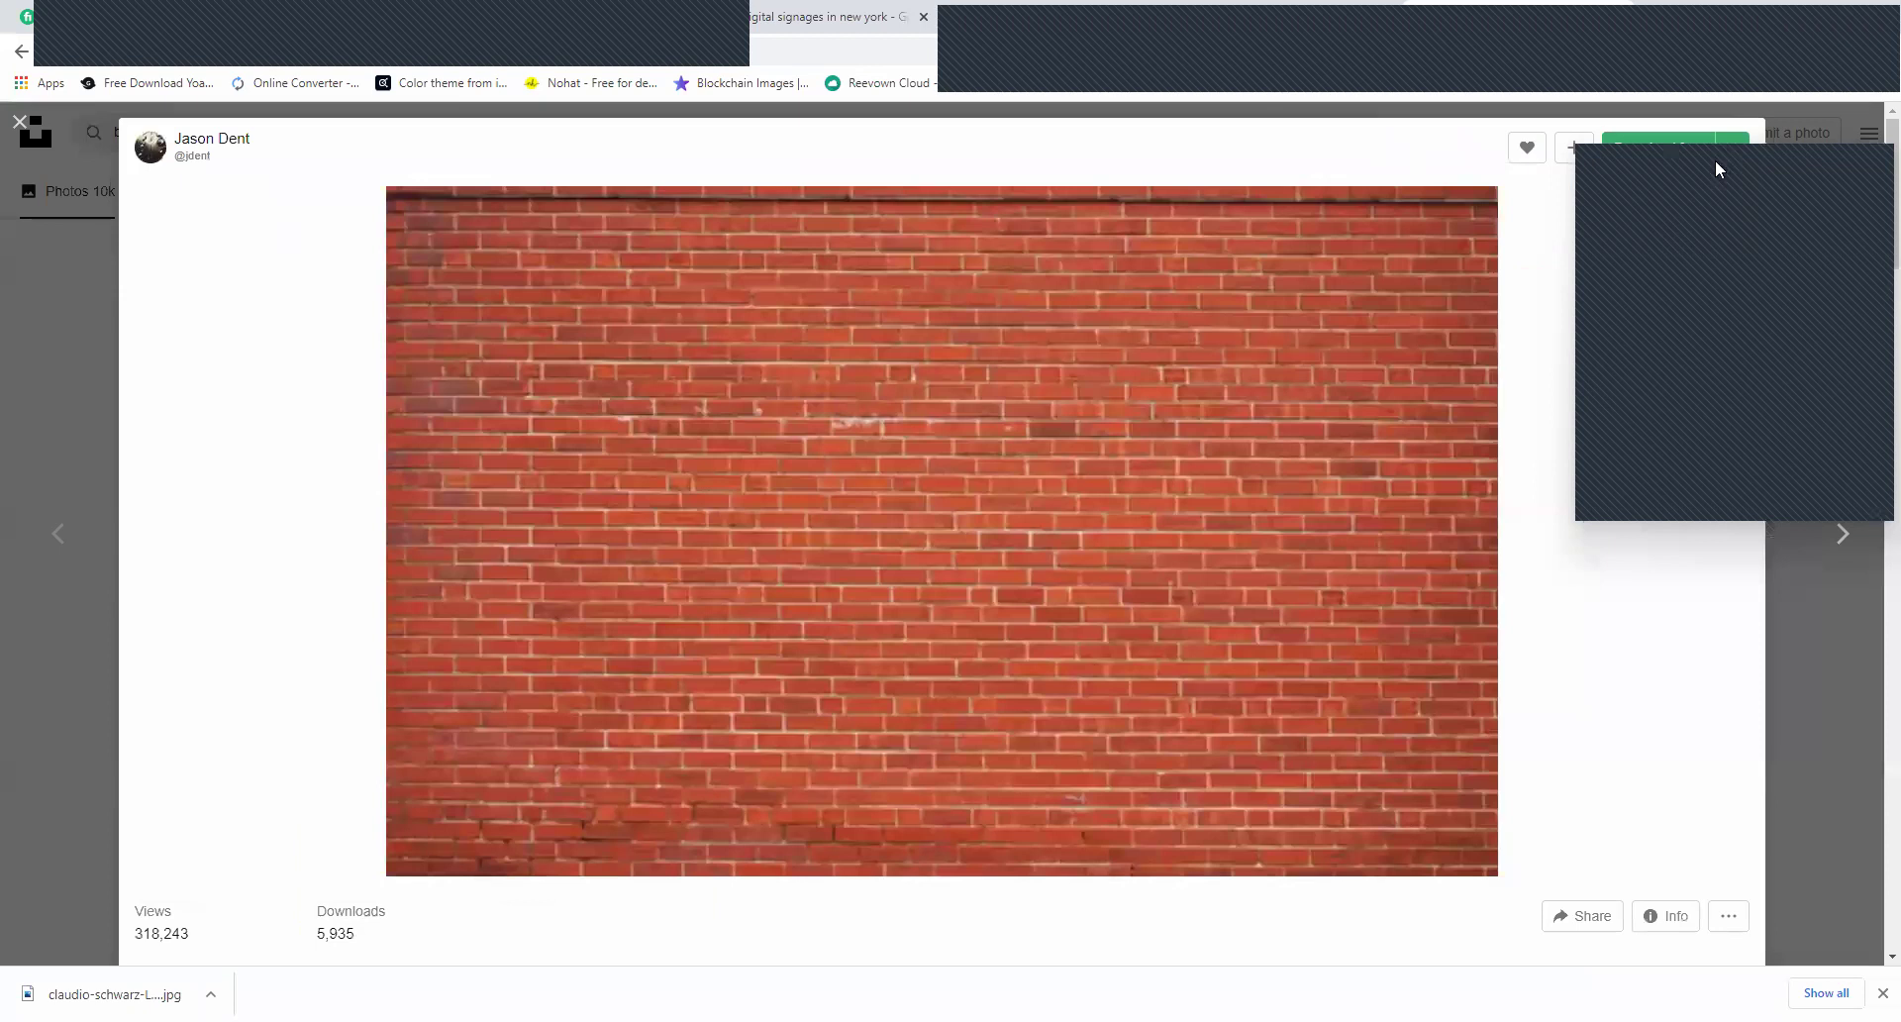
pyautogui.click(1719, 158)
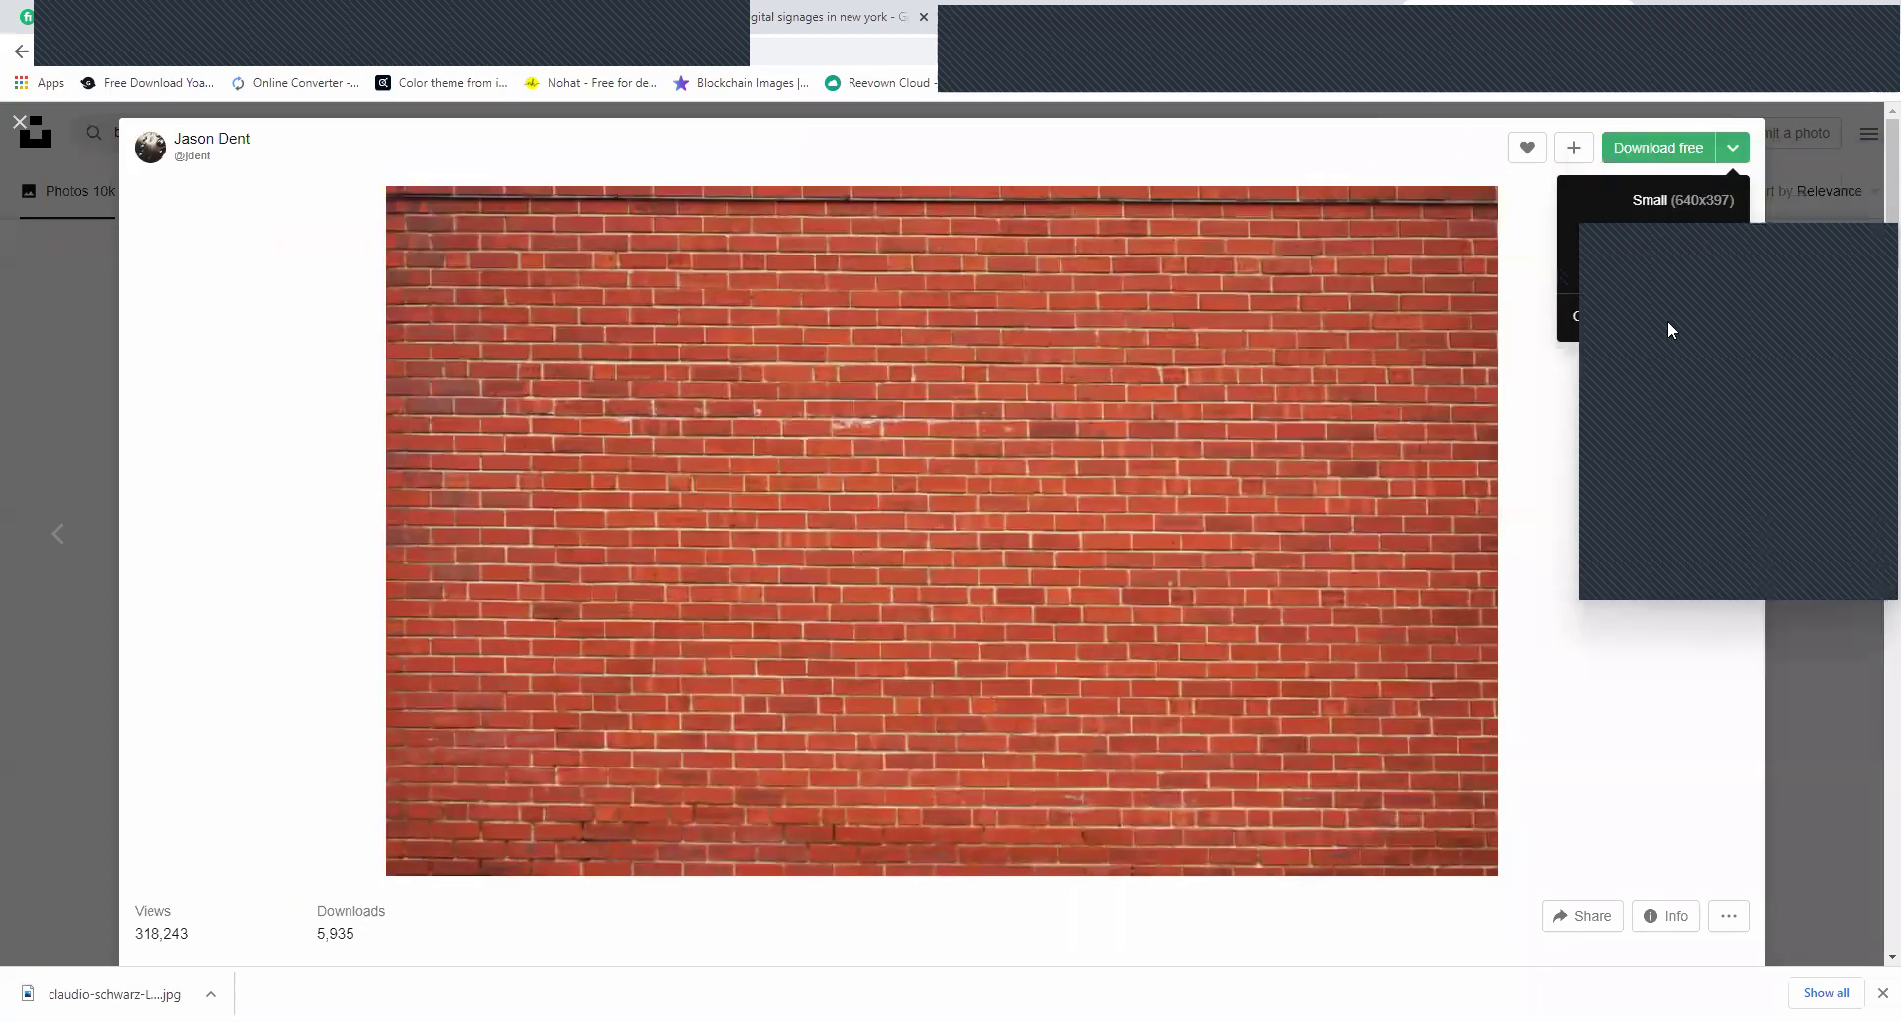
pyautogui.click(1664, 308)
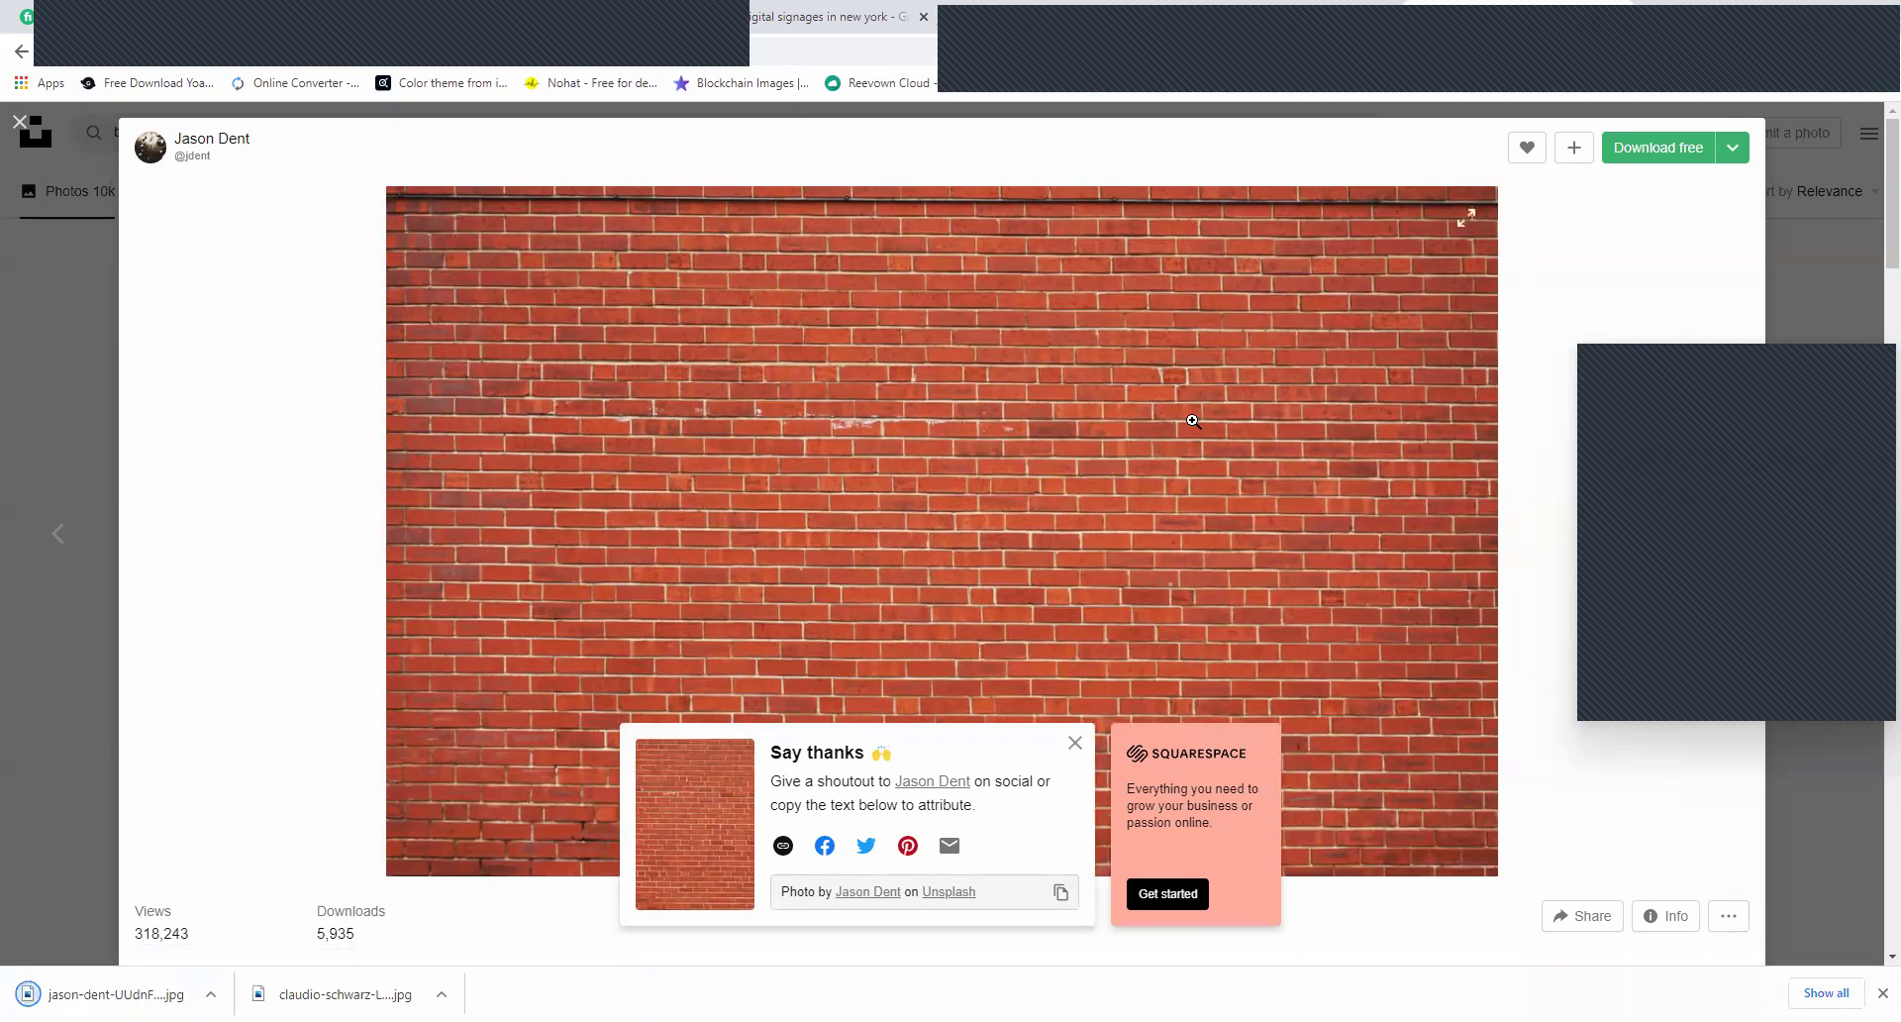
# Switch to Photoshop and open the downloaded red brick wall photo as a new document.
pyautogui.hotkey('alt', 'Tab')
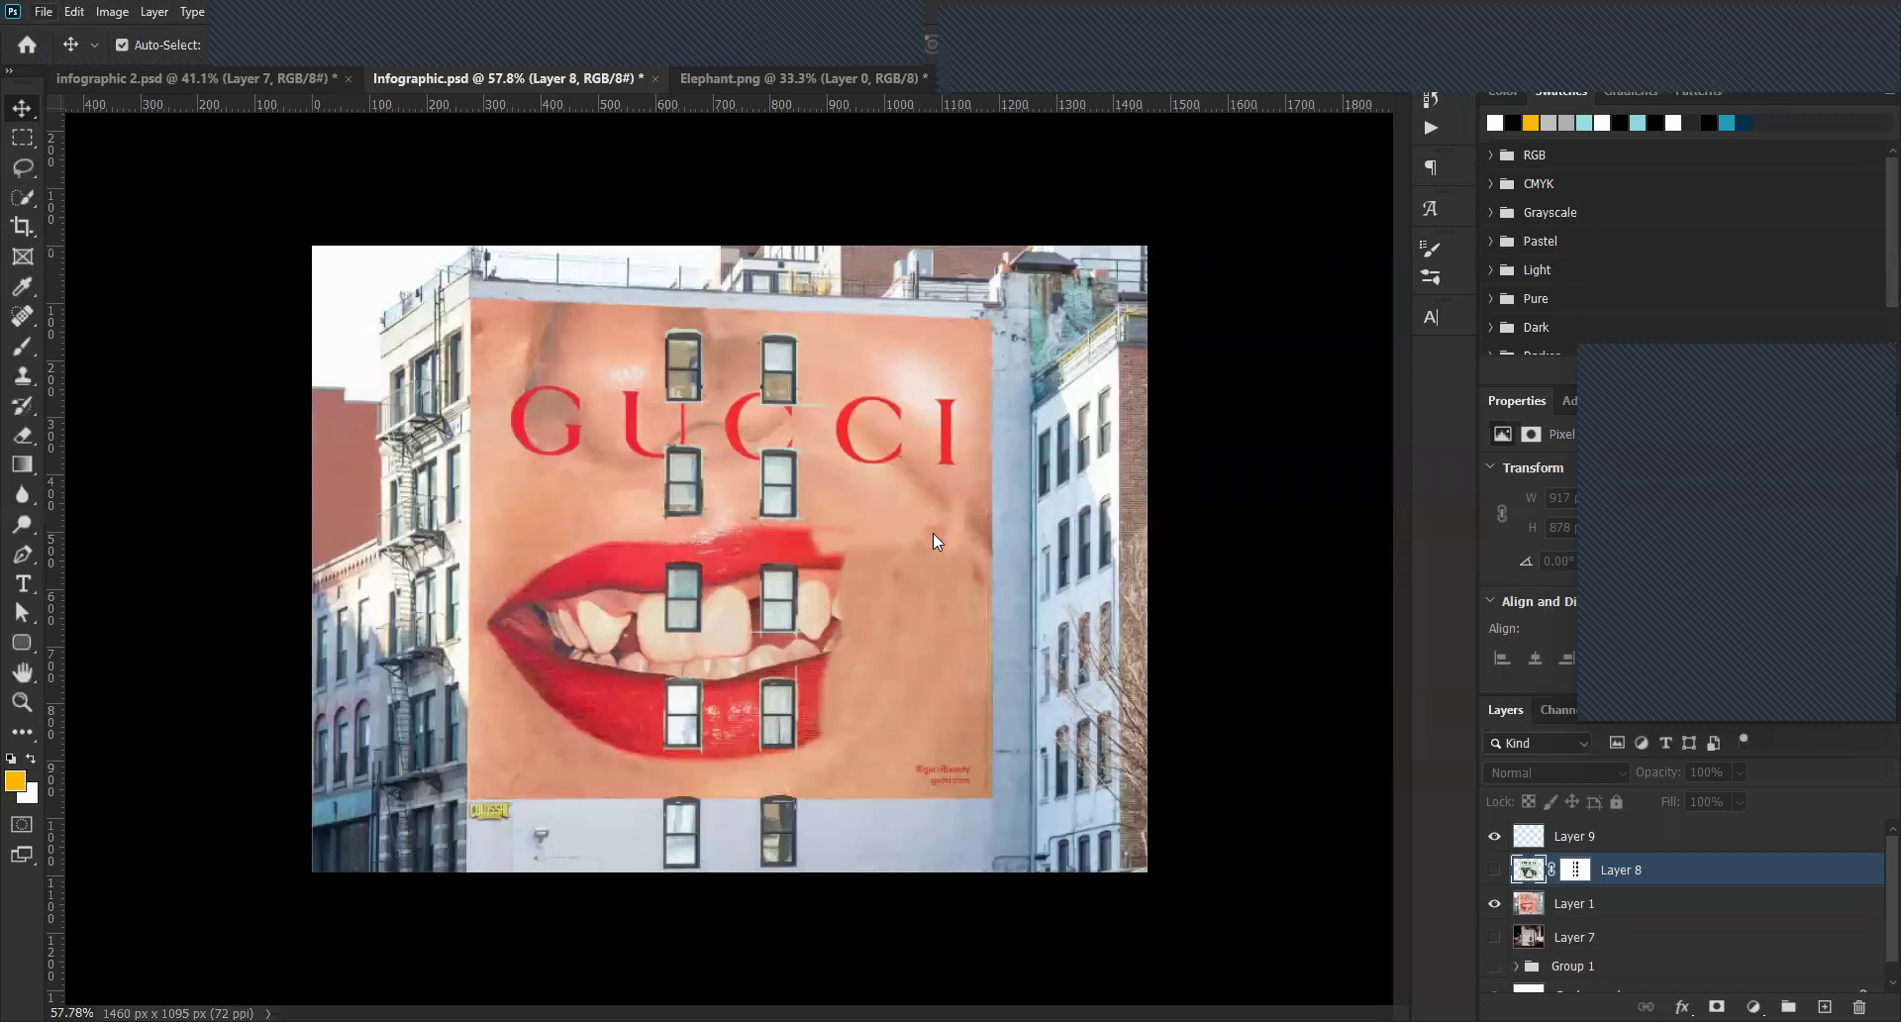
pyautogui.hotkey('ctrl', 'o')
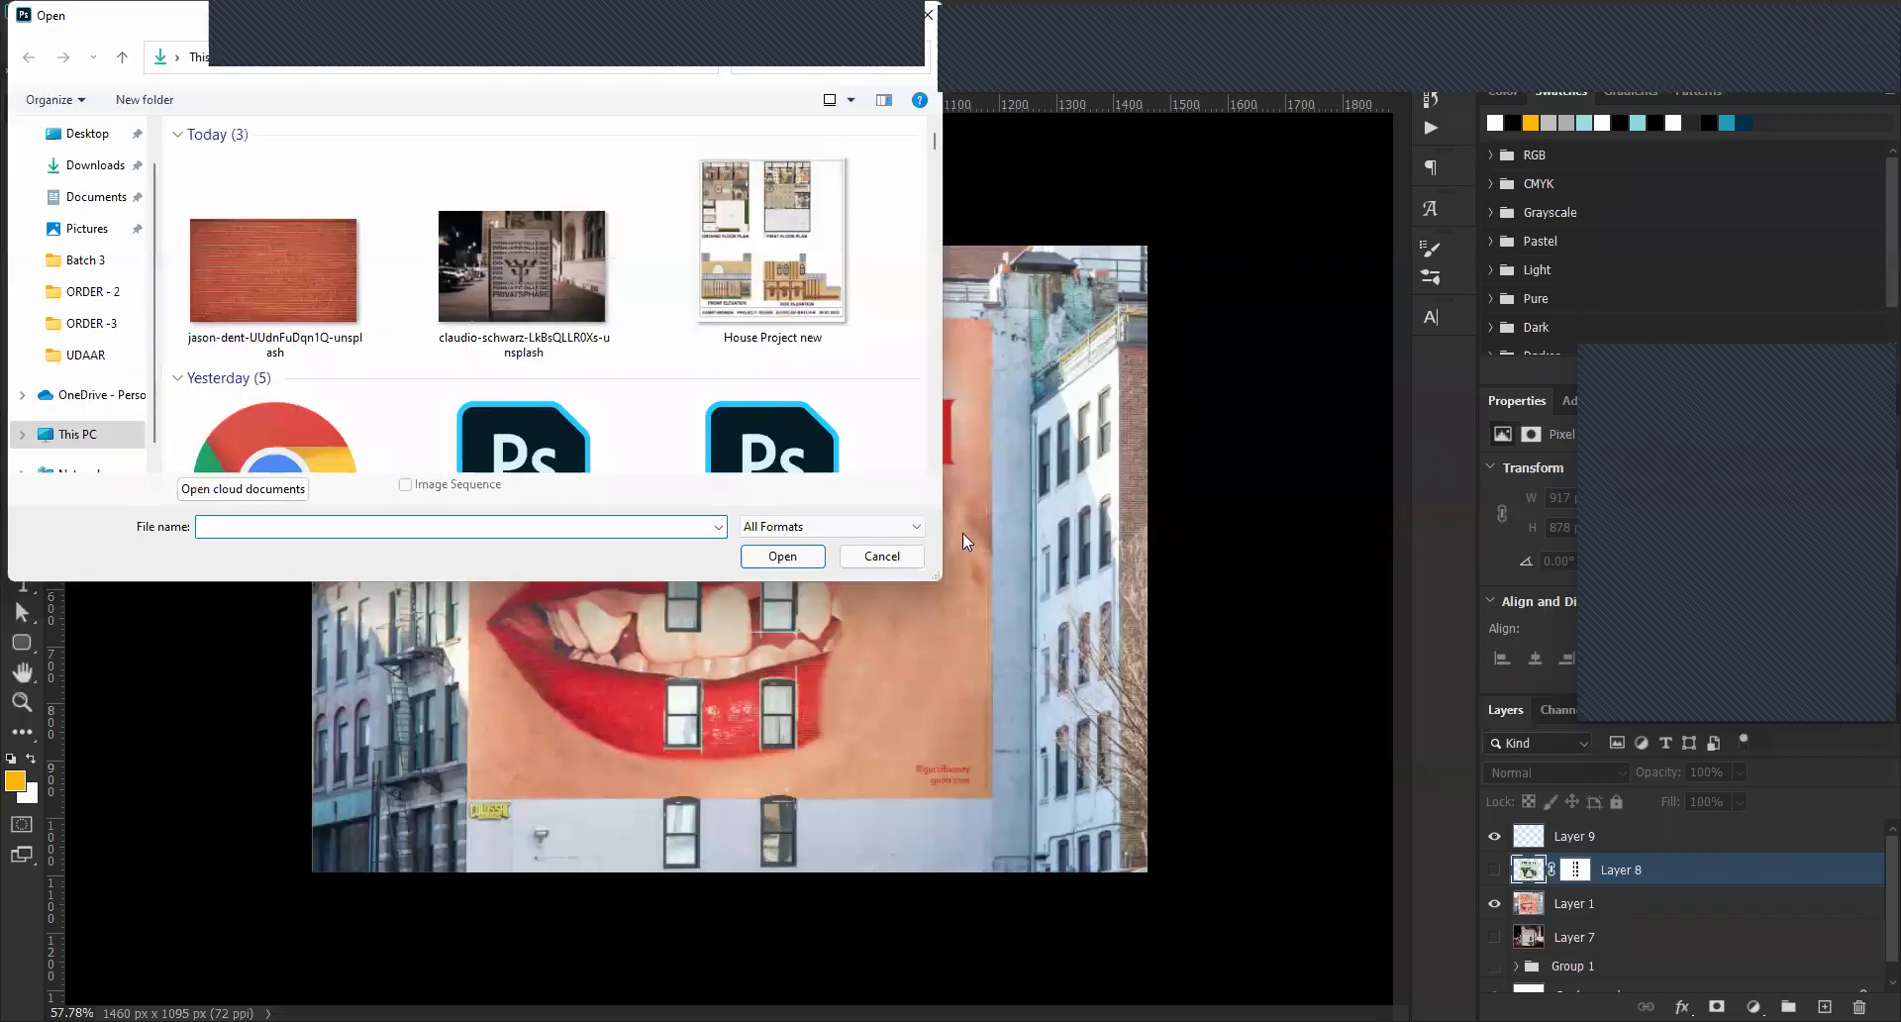
pyautogui.click(267, 270)
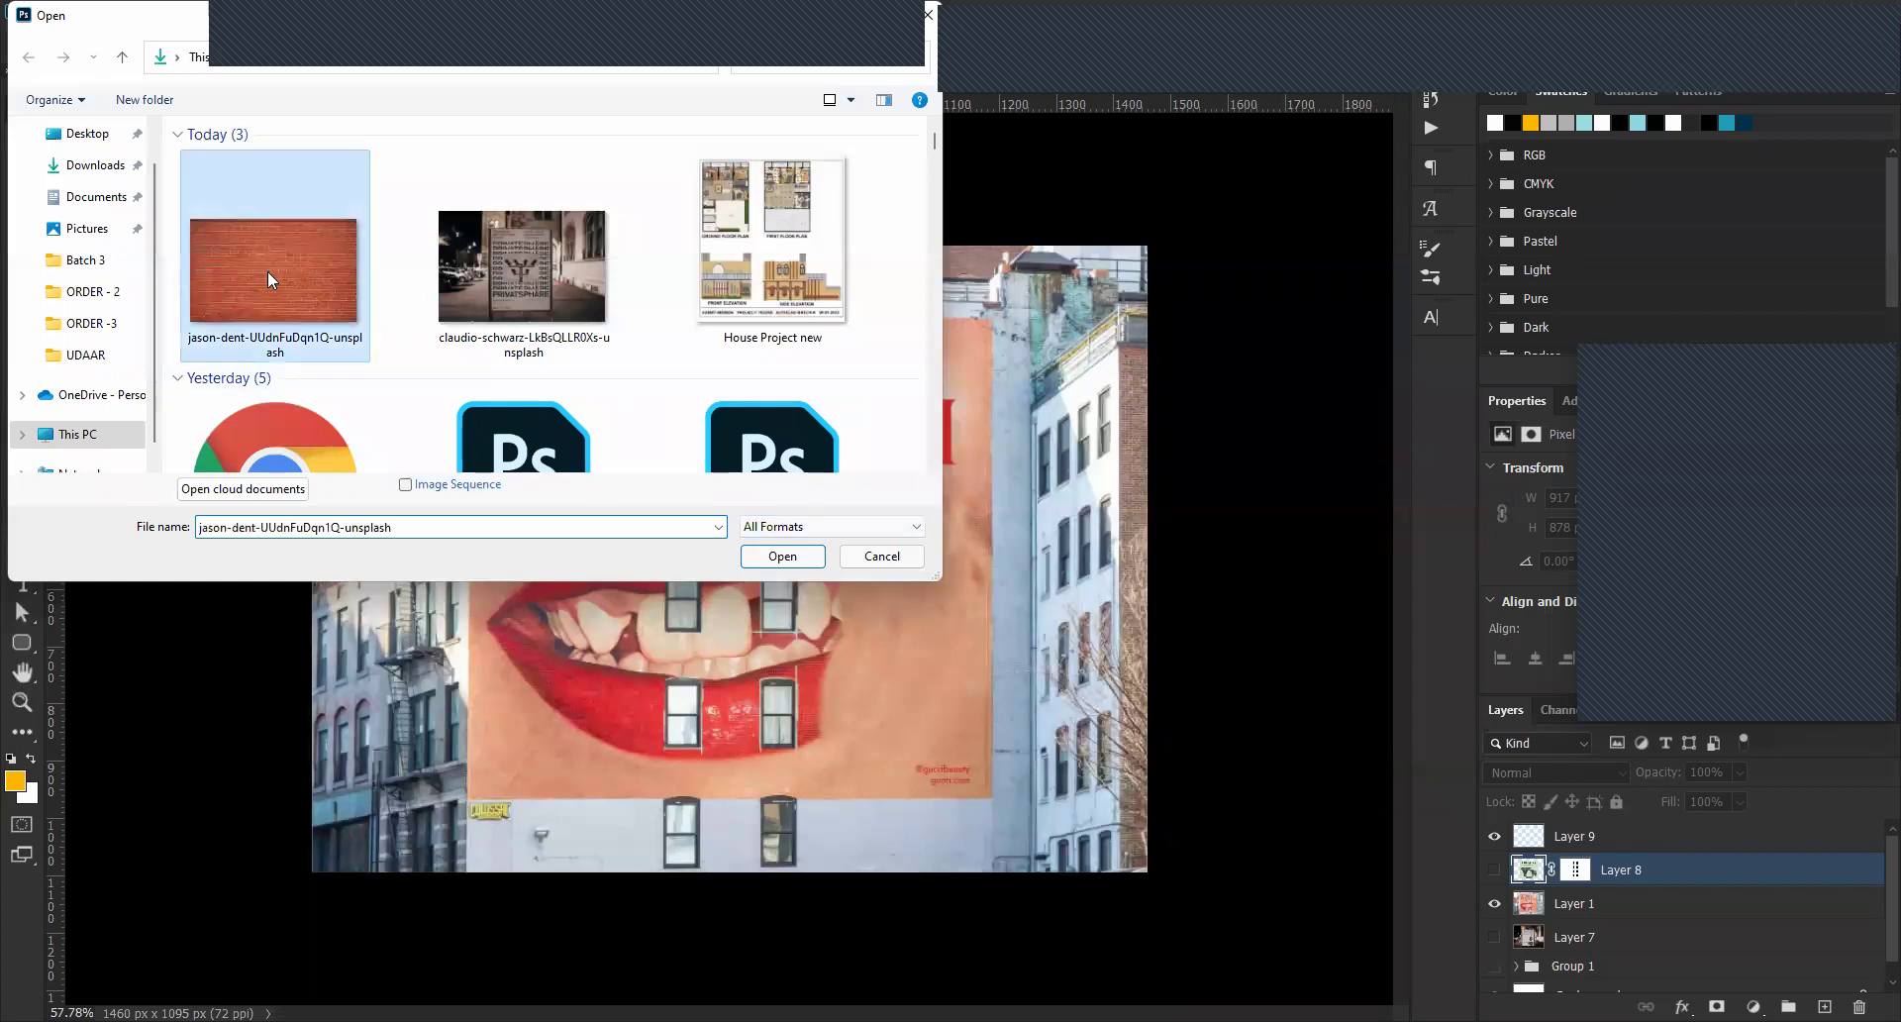
pyautogui.doubleClick(268, 271)
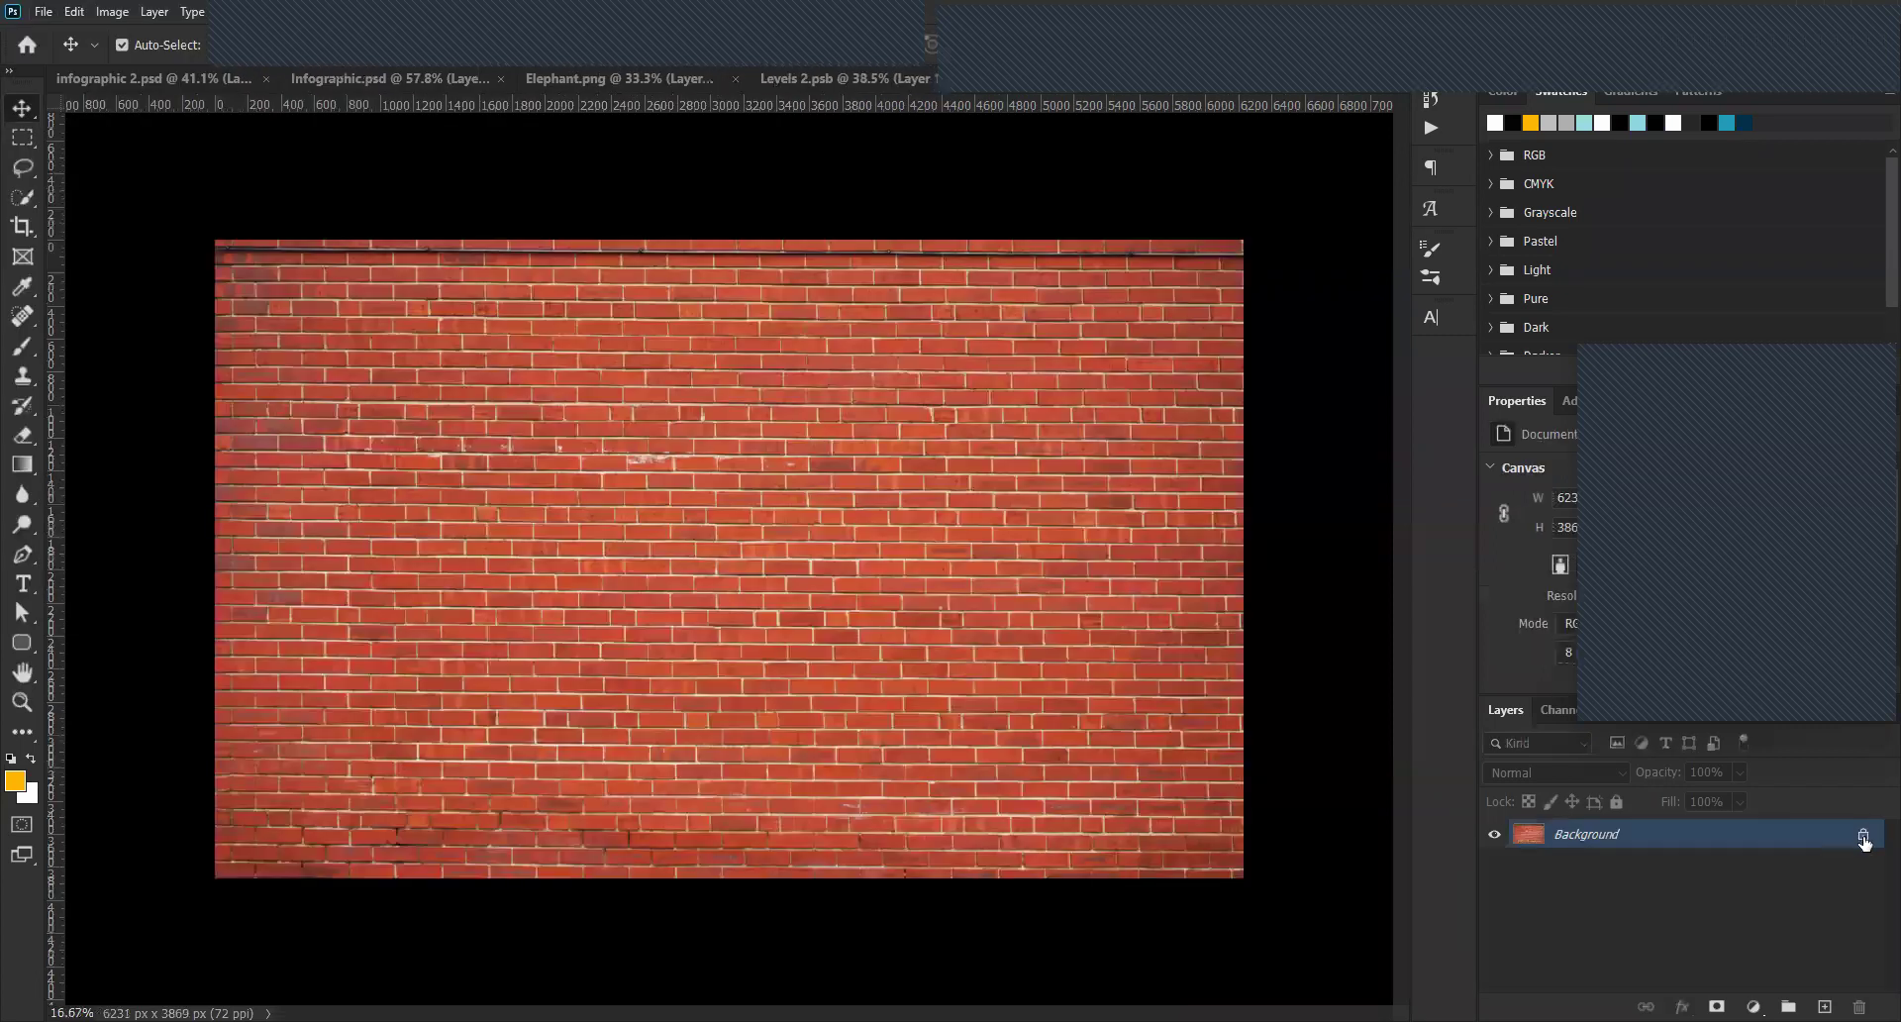
# Unlock and copy the brick image, close its document without saving, and paste it into Infographic.psd above Layer 8.
pyautogui.click(1863, 837)
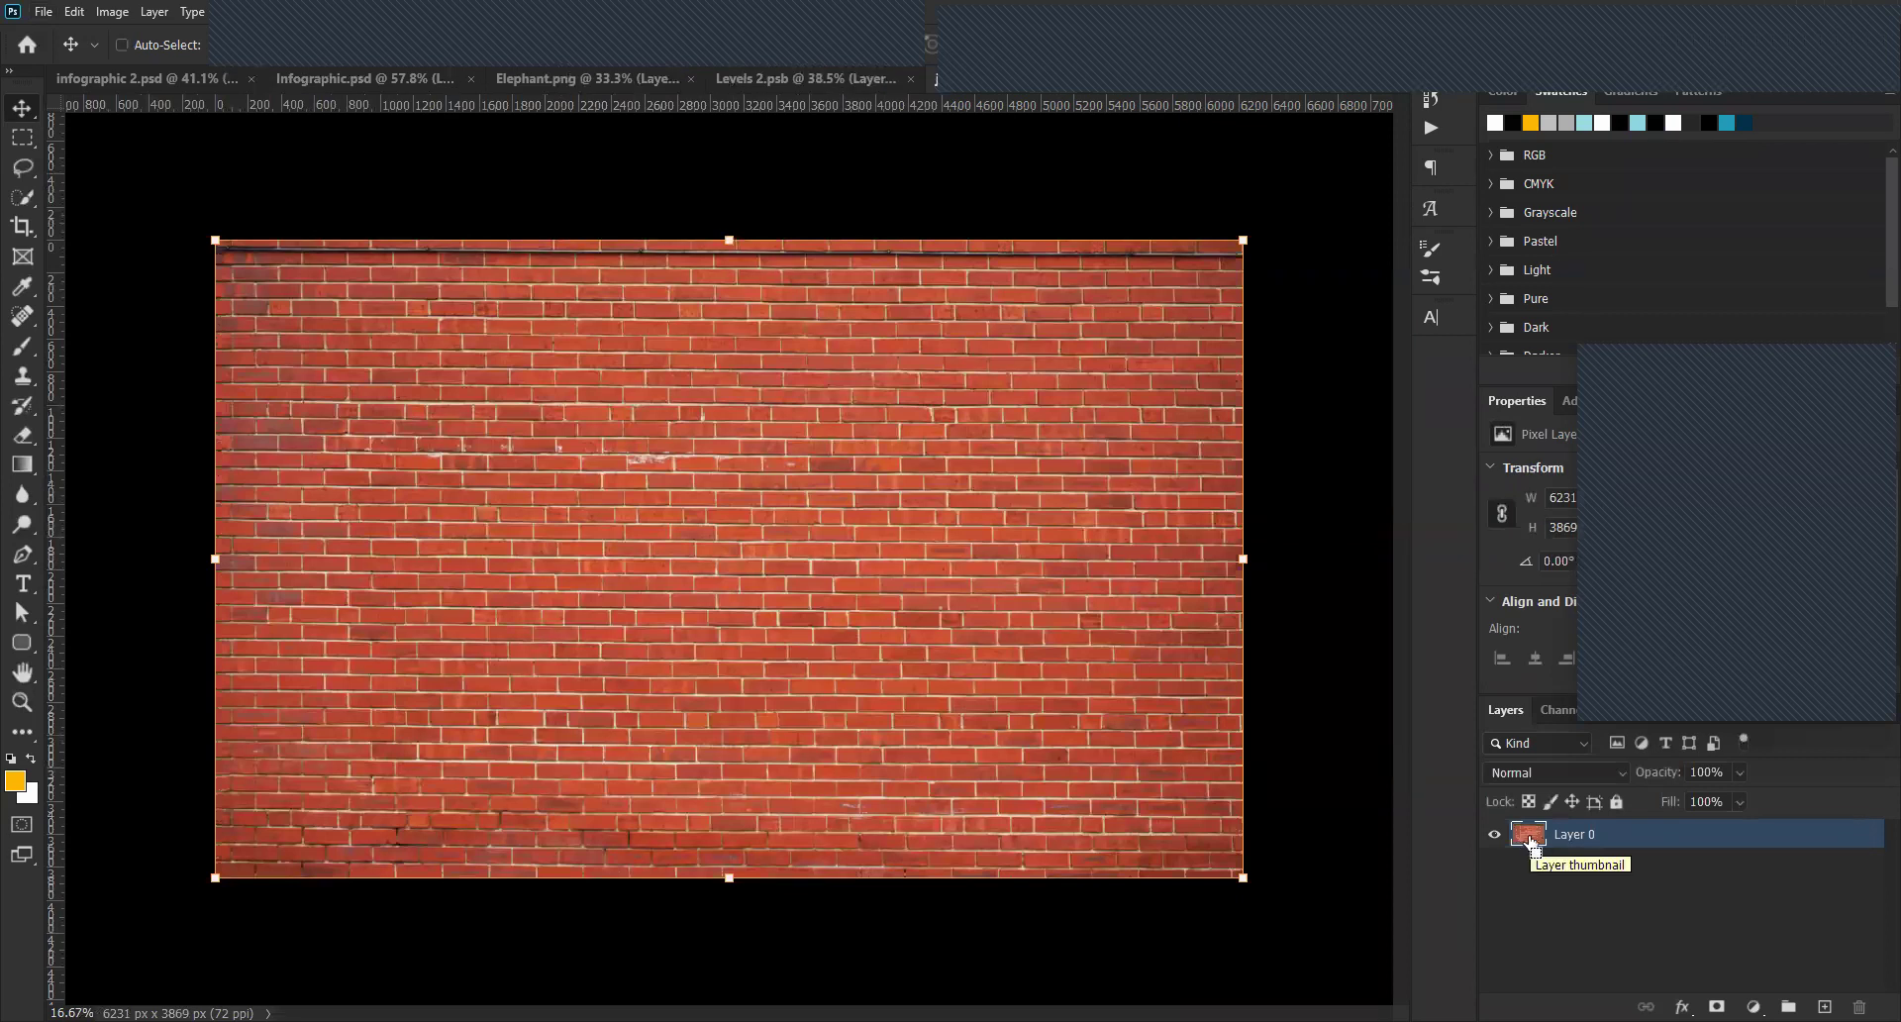
pyautogui.hotkey('ctrl', 'w')
pyautogui.click(949, 396)
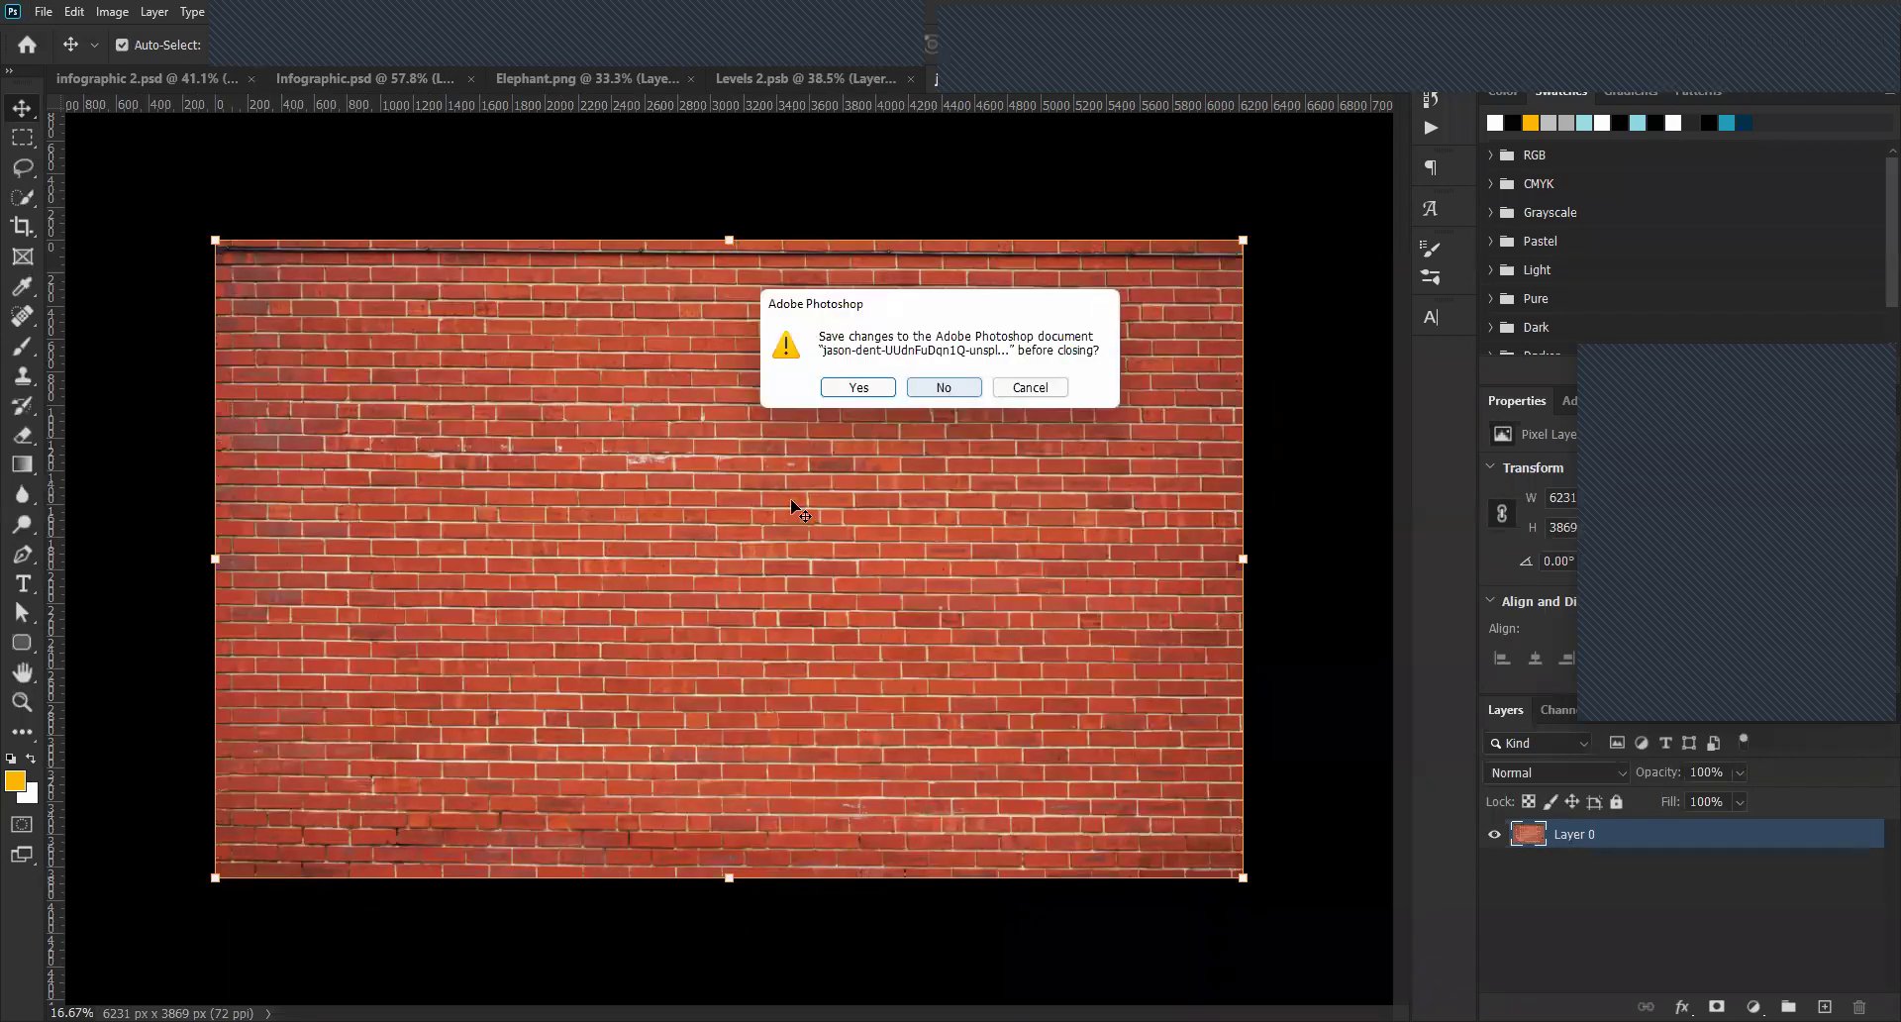
pyautogui.hotkey('ctrl', 'v')
pyautogui.scroll(-8, 1023, 793)
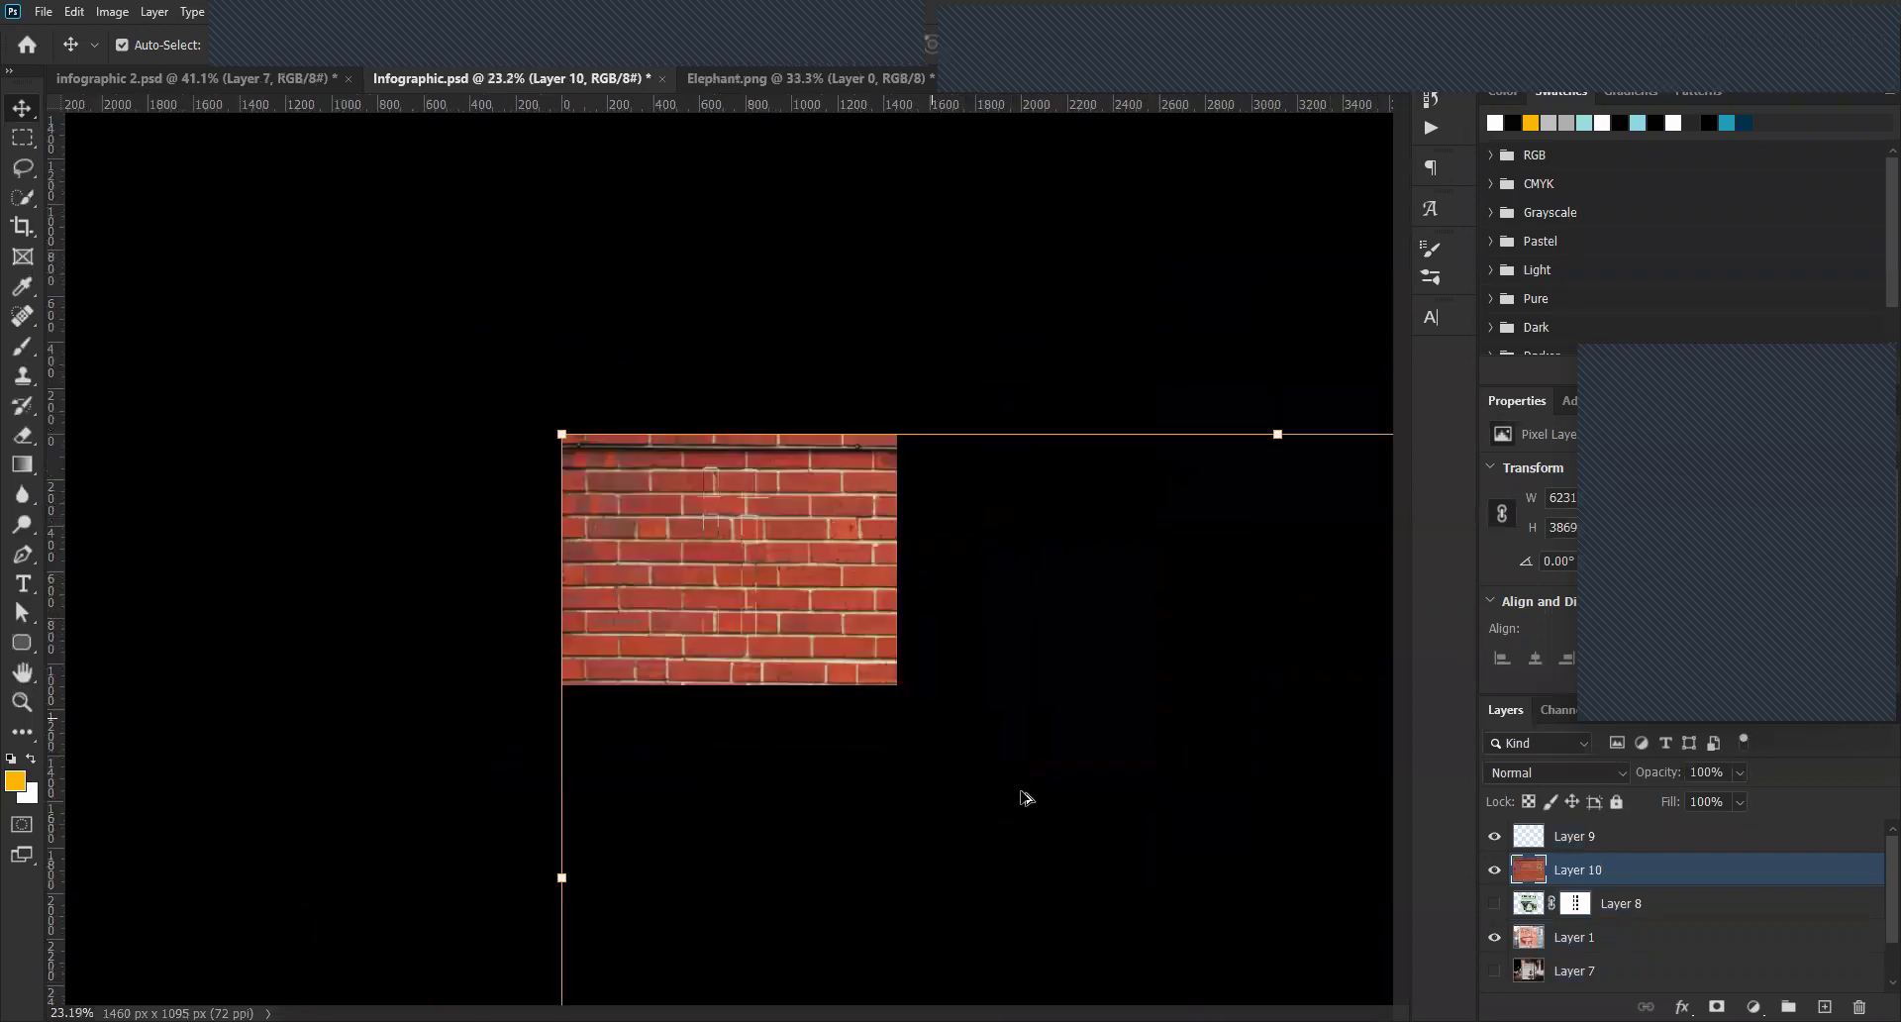
# Scale and position the pasted brick layer so it covers the mural wall from its upper-left corner down to the image's bottom edge.
pyautogui.hotkey('ctrl', 't')
pyautogui.moveTo(793, 624); pyautogui.dragTo(787, 581)
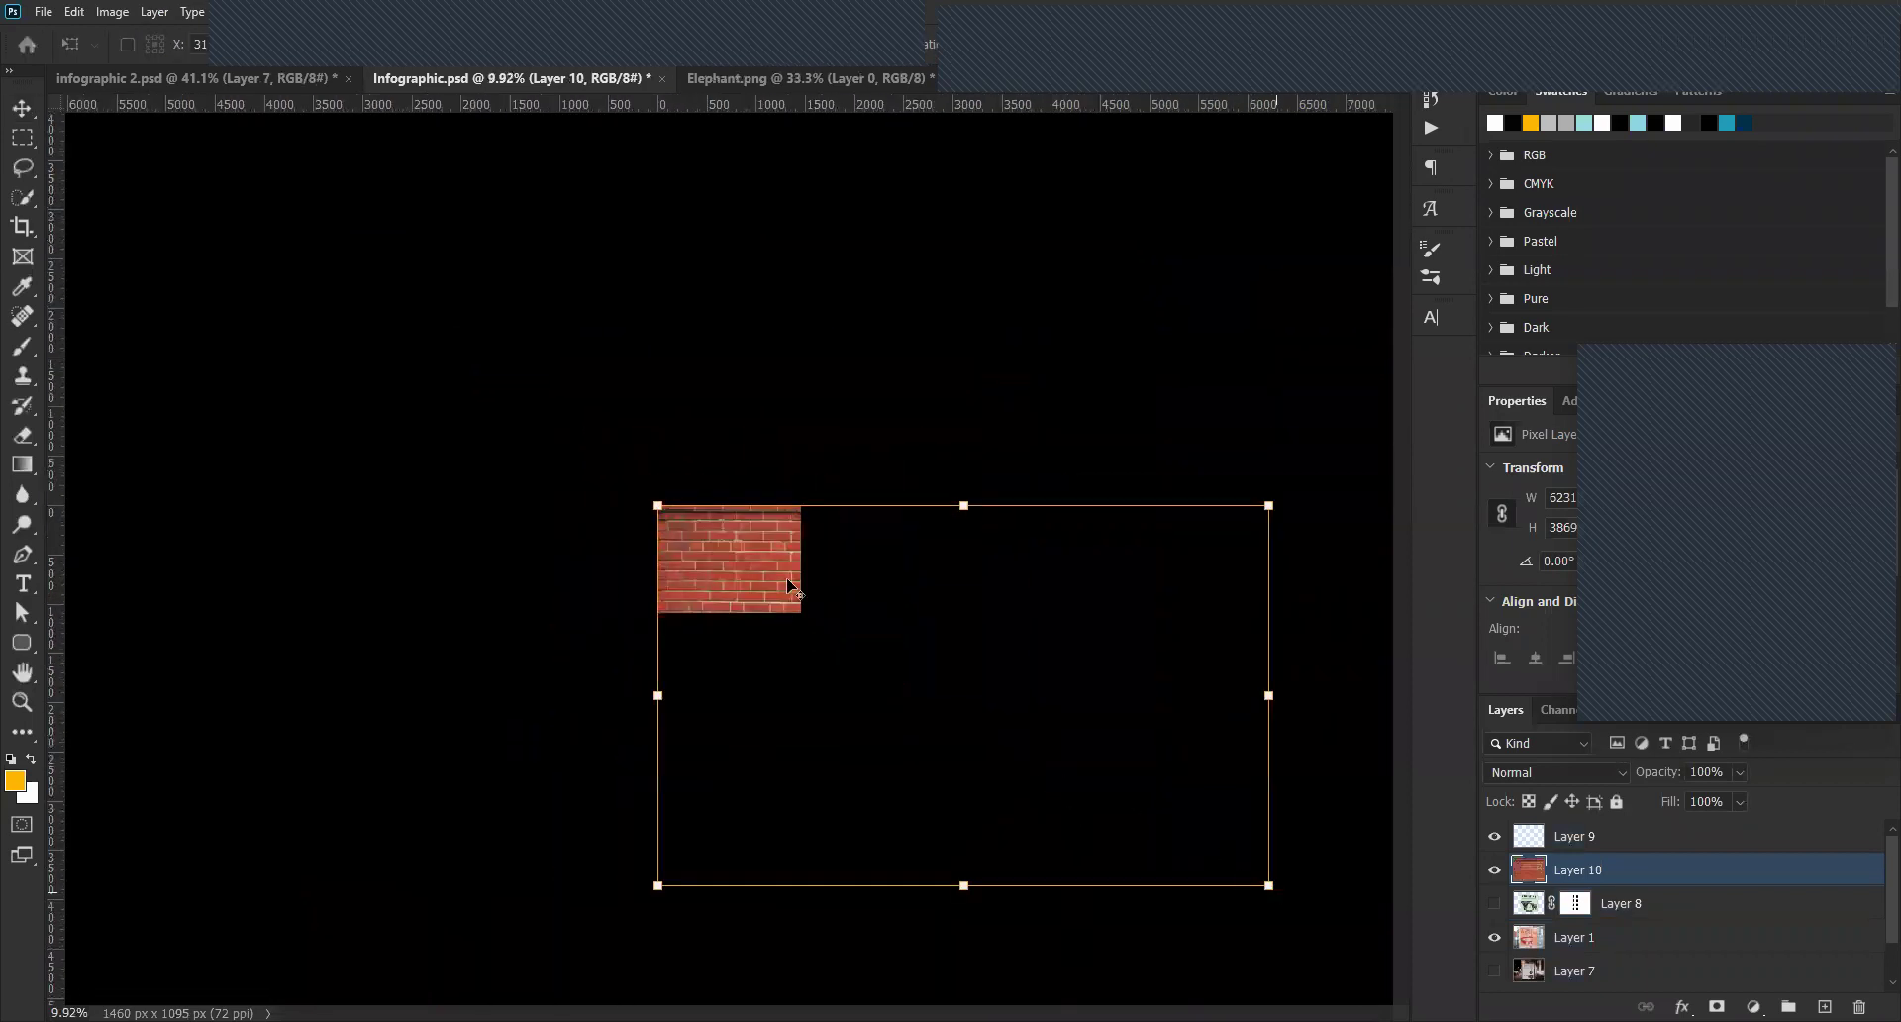
pyautogui.scroll(8, 787, 581)
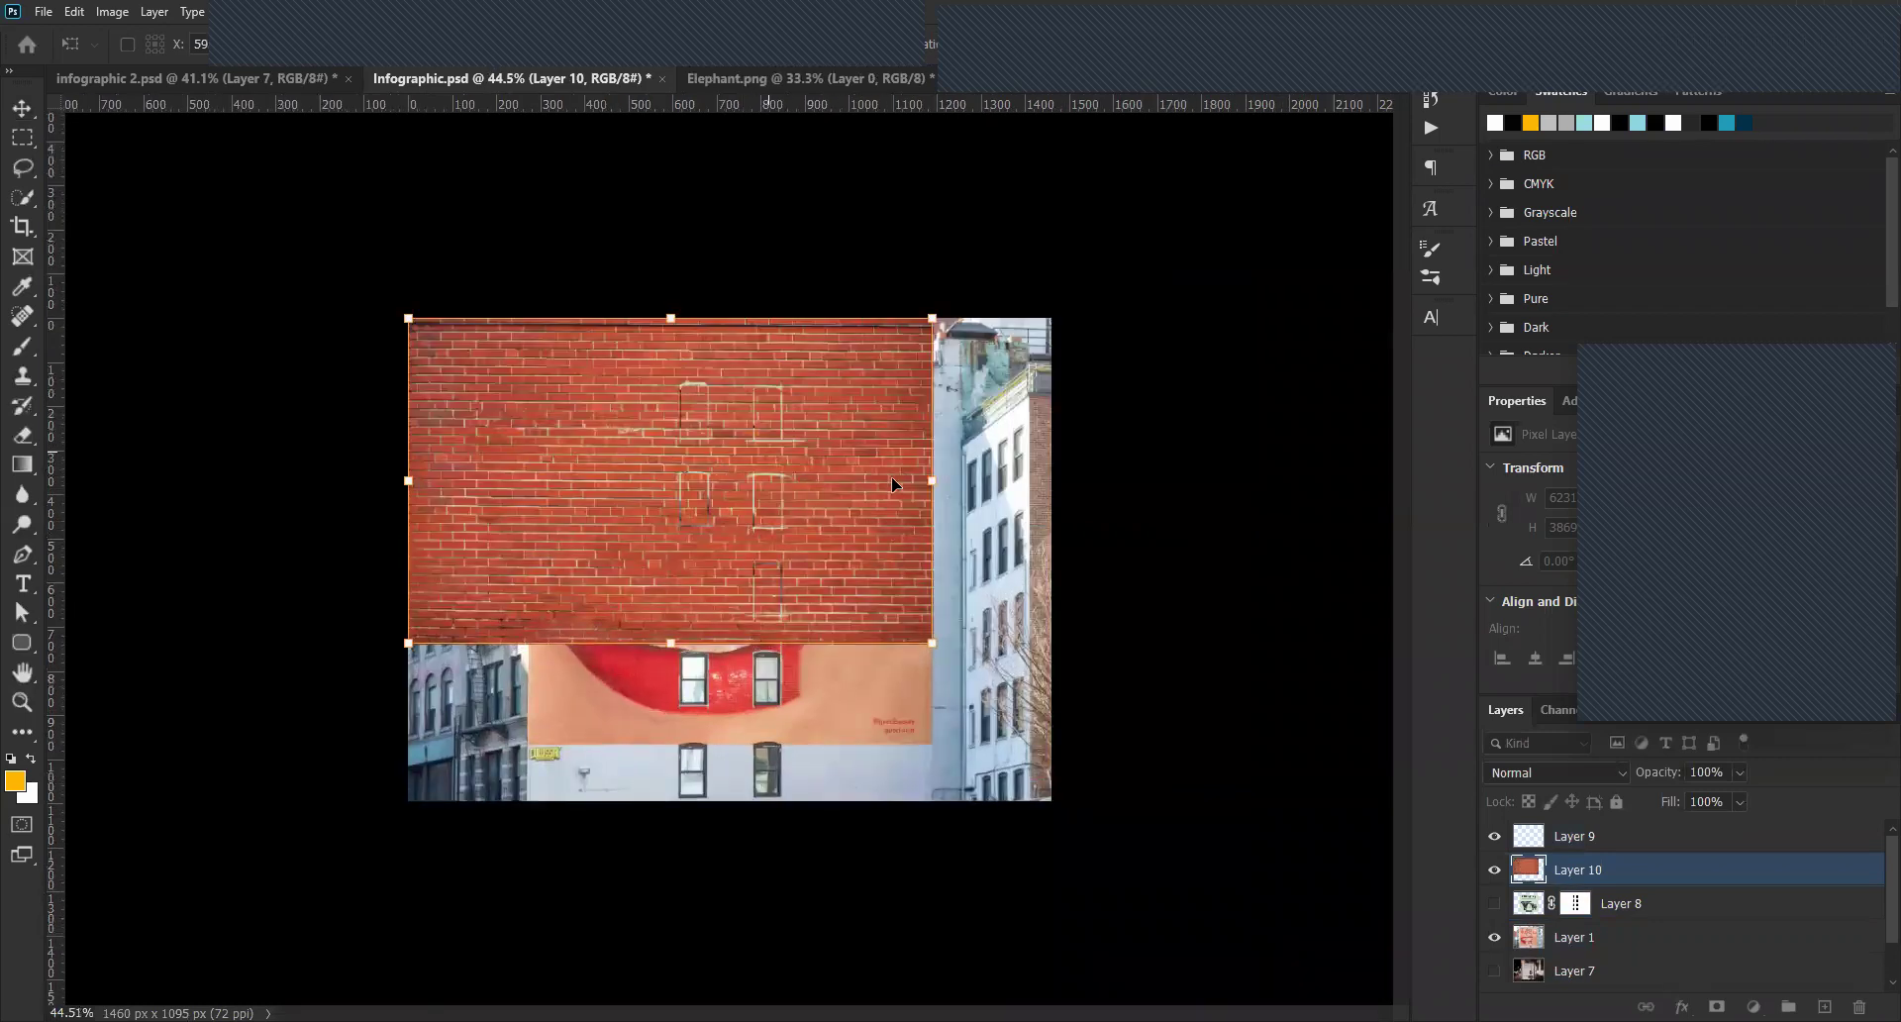
pyautogui.moveTo(892, 484); pyautogui.dragTo(1011, 510)
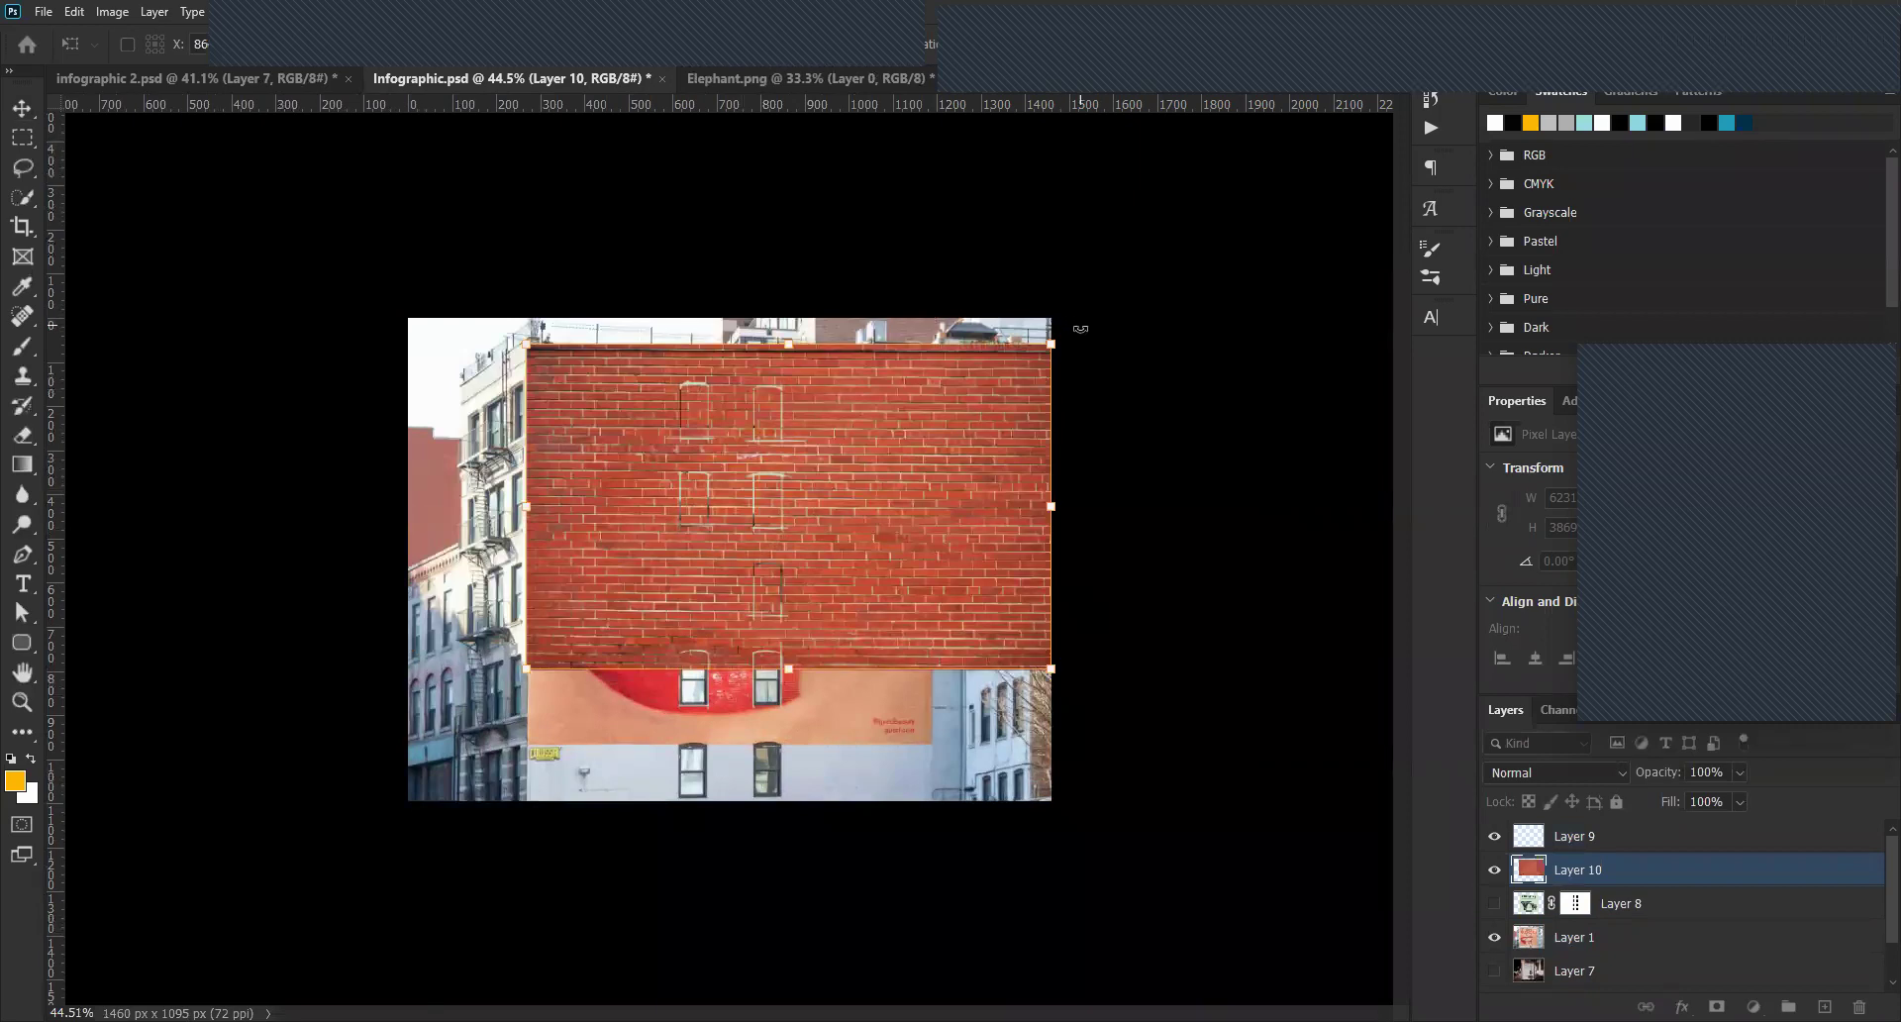
pyautogui.moveTo(1081, 329); pyautogui.dragTo(844, 614)
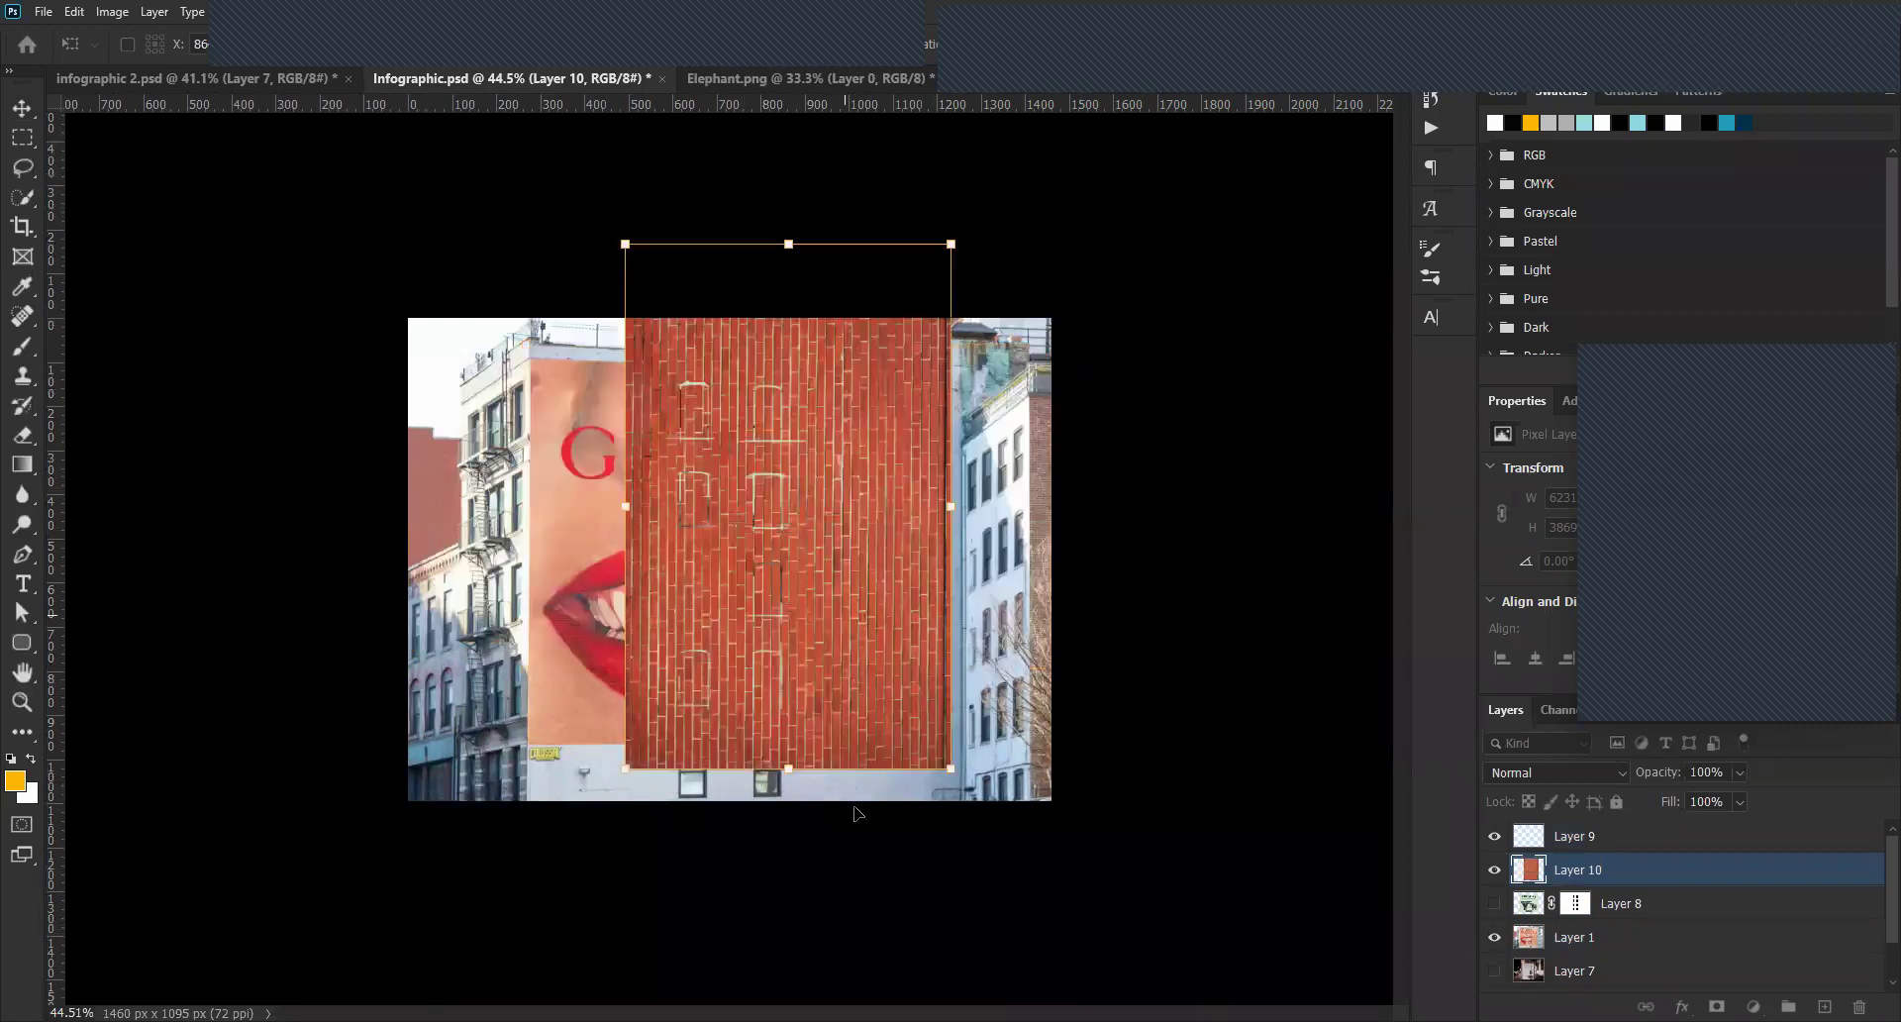
pyautogui.hotkey('ctrl', 'z')
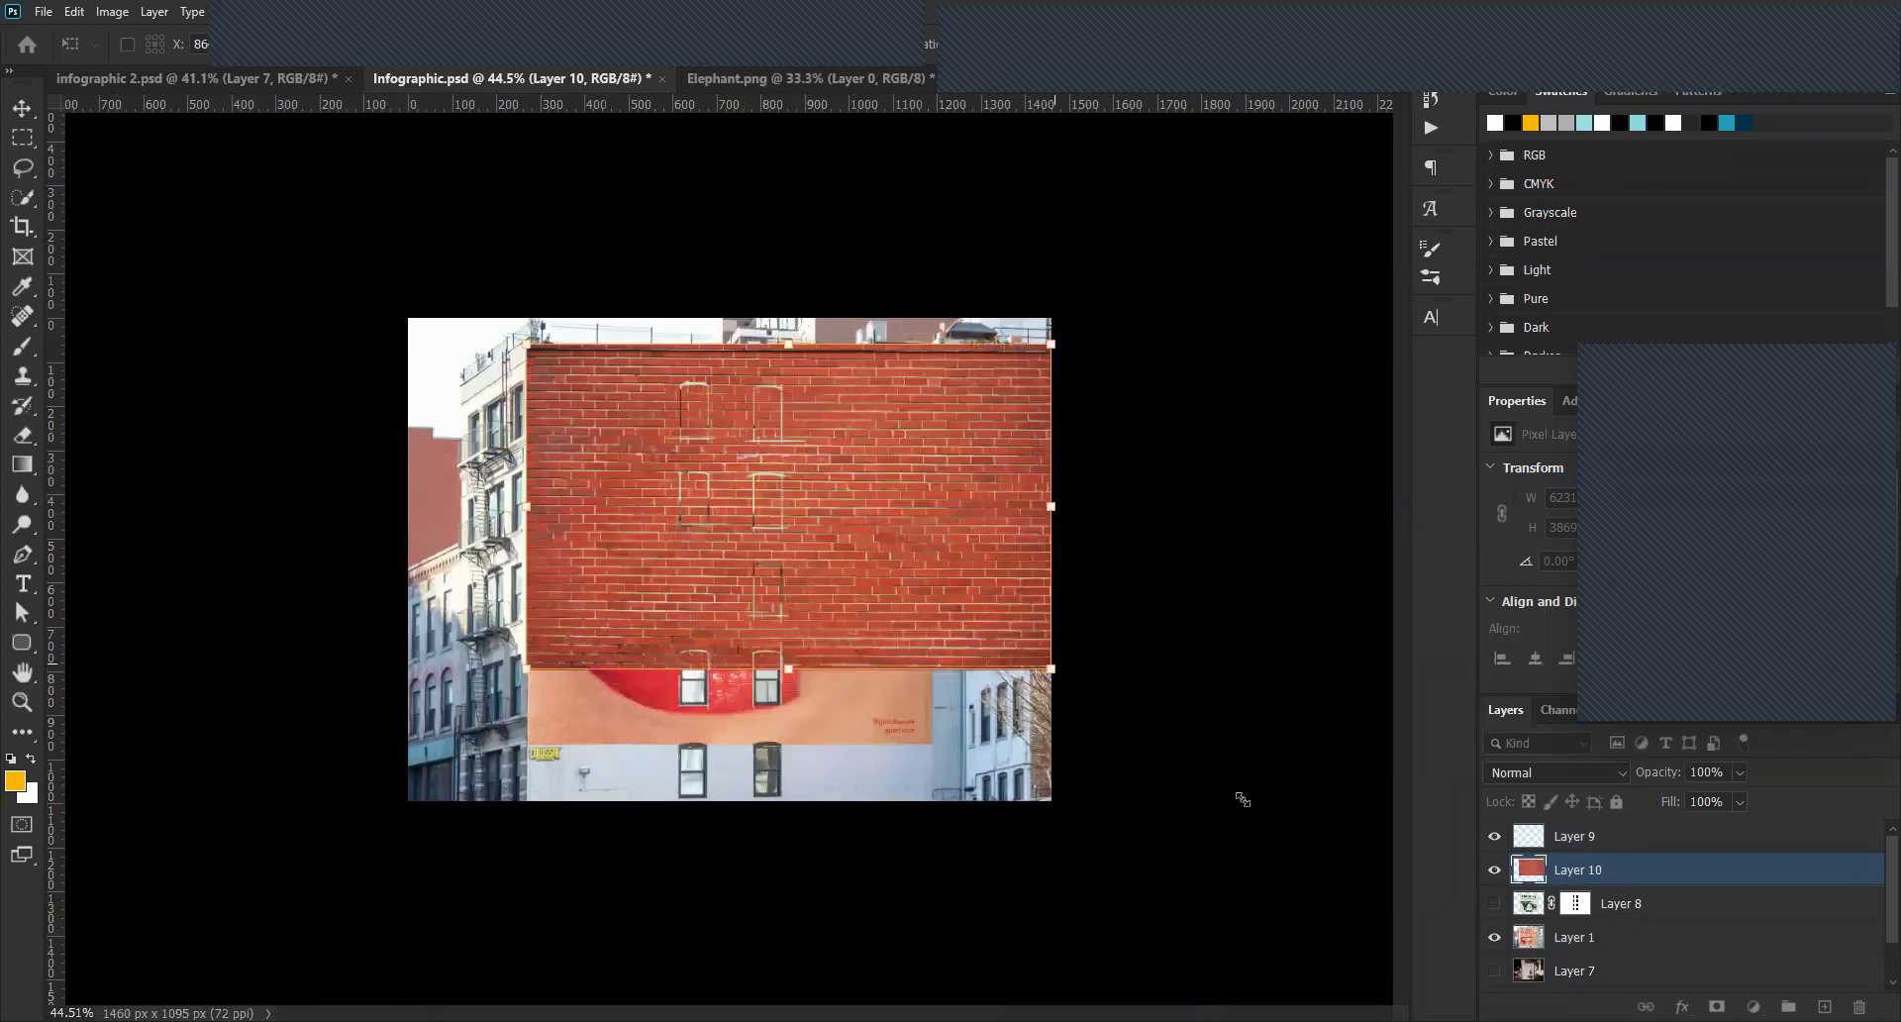
pyautogui.moveTo(1243, 800); pyautogui.dragTo(1262, 806)
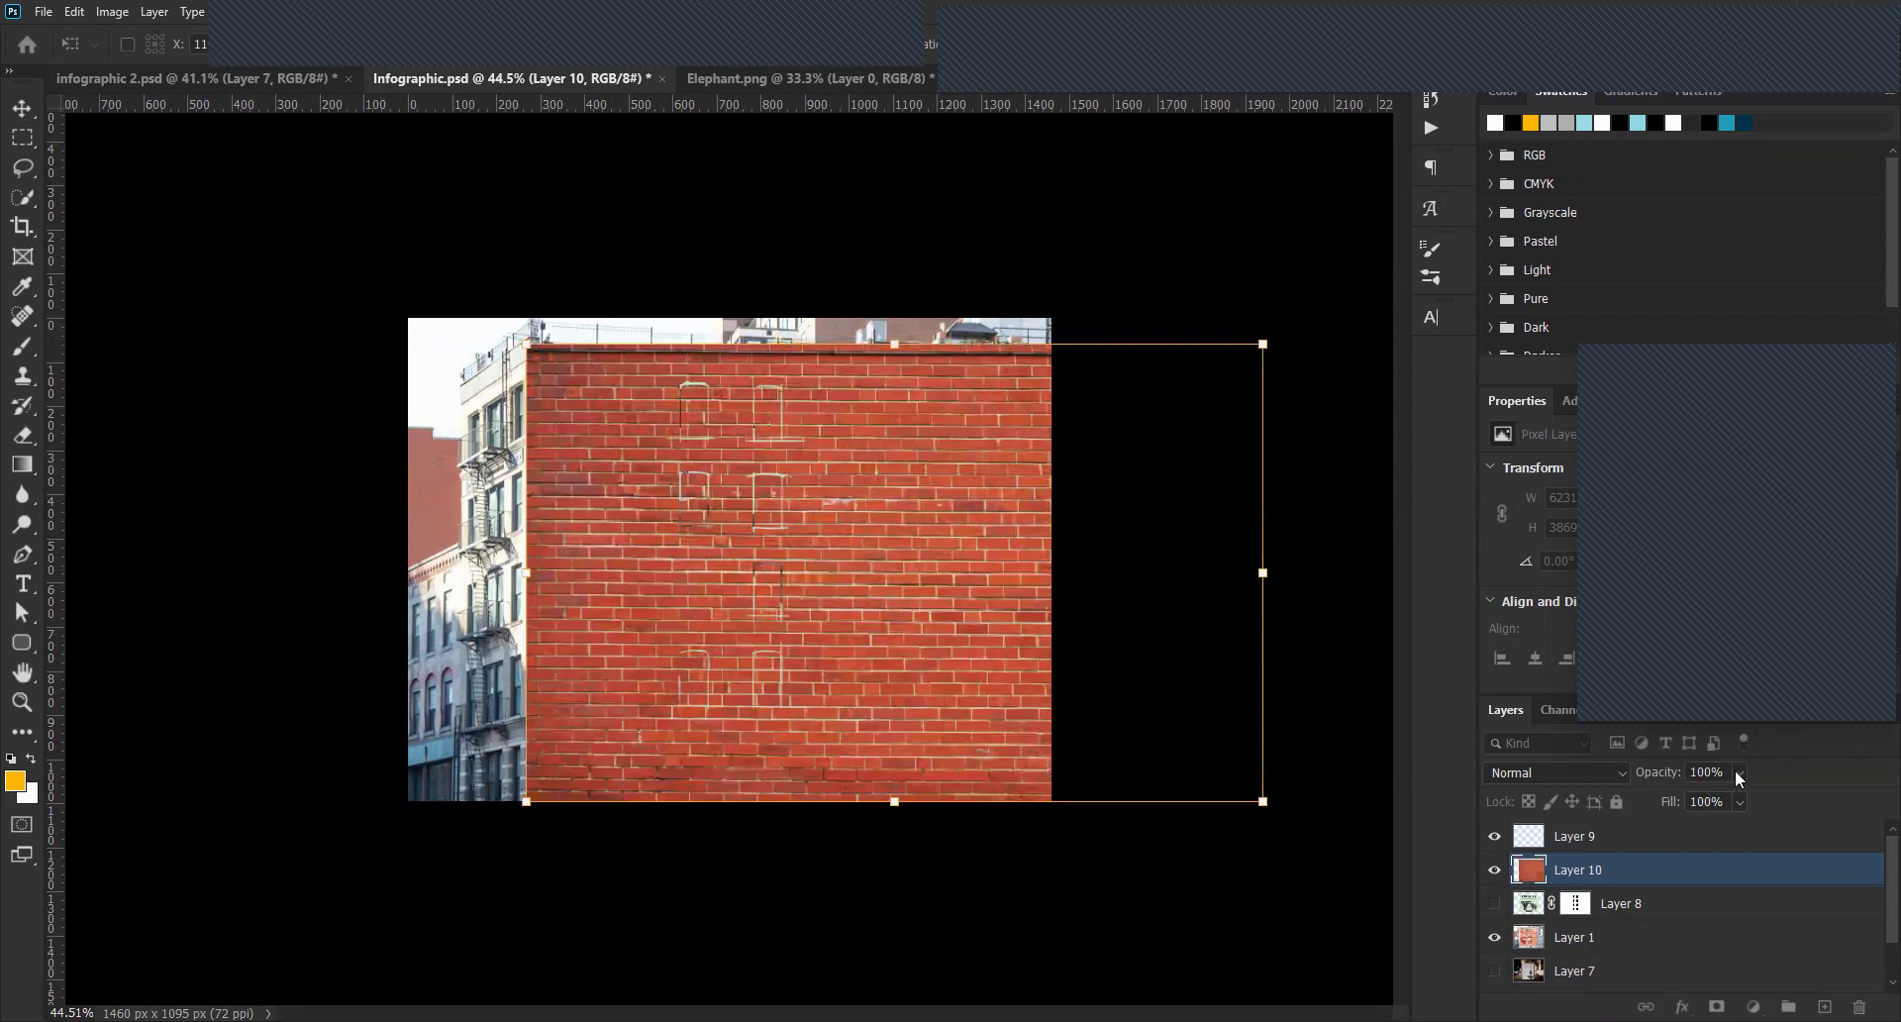
# Compare the brick layer with the mural wall at 26% layer opacity and restore the opacity to 100%.
pyautogui.click(1738, 773)
pyautogui.moveTo(1679, 802); pyautogui.dragTo(1685, 798)
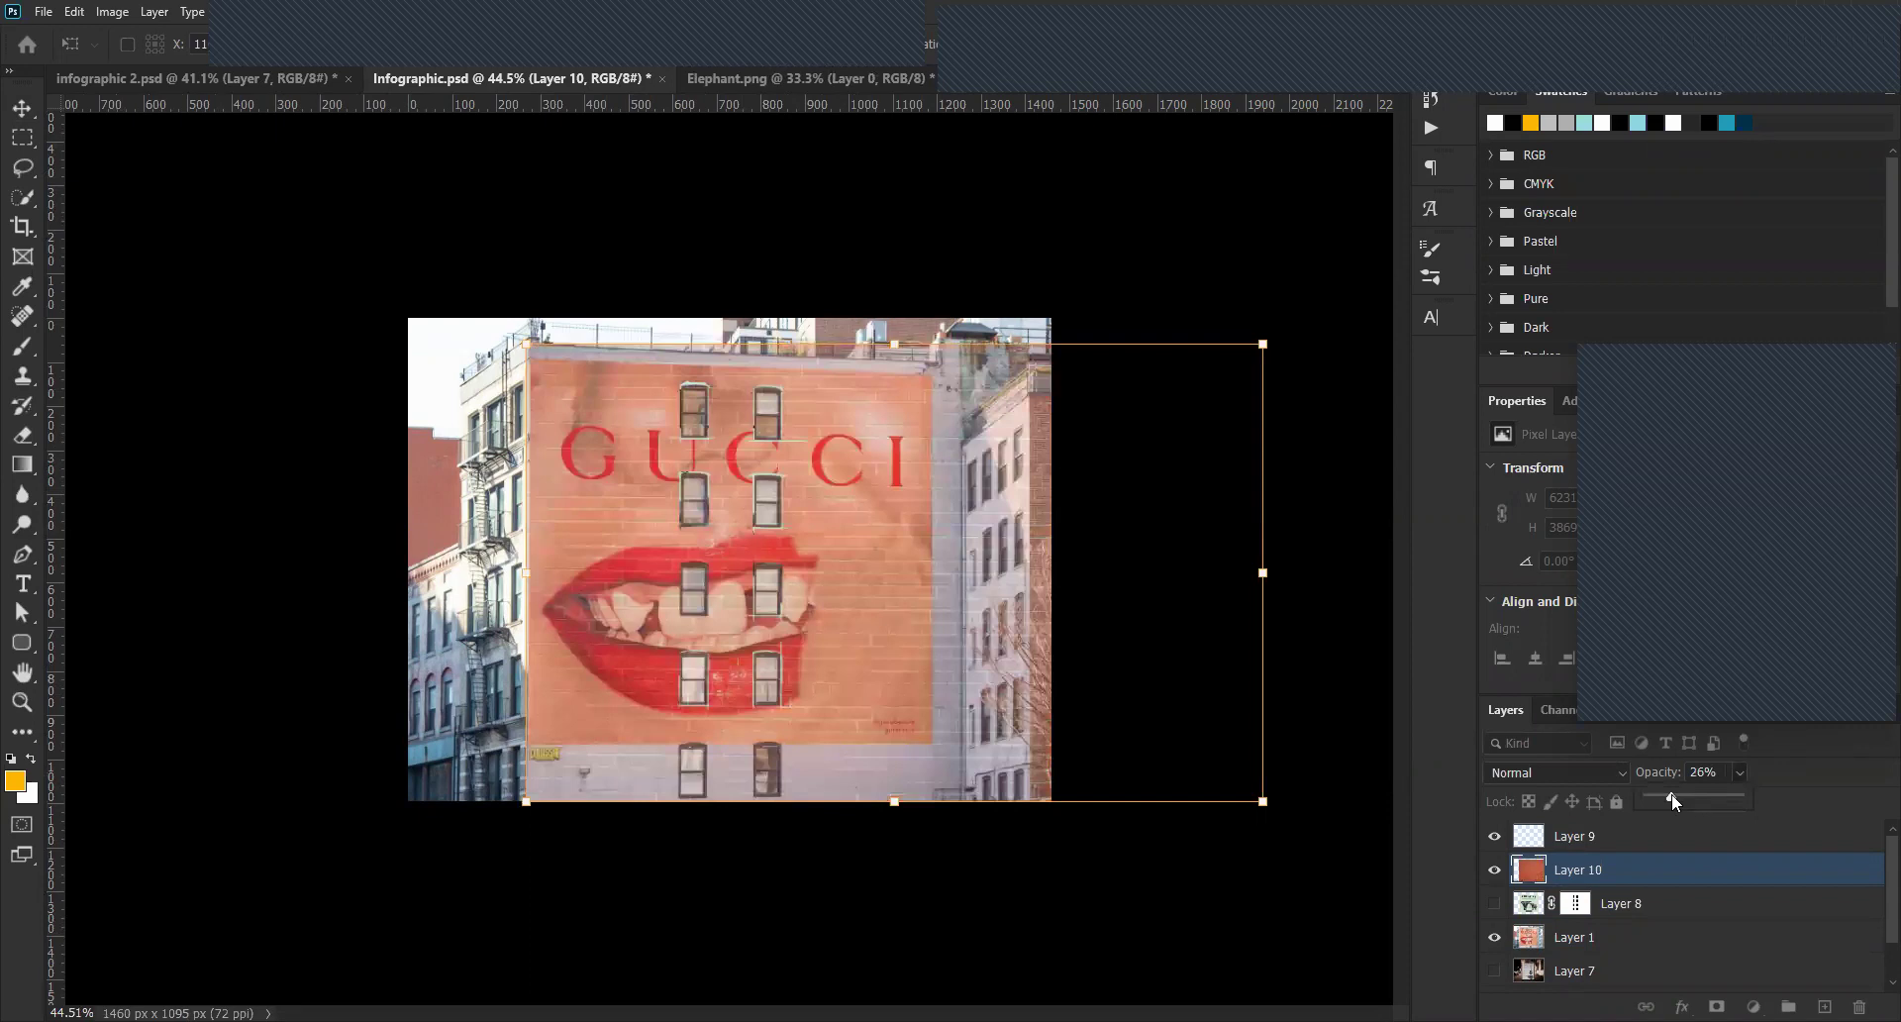
pyautogui.scroll(7, 1060, 726)
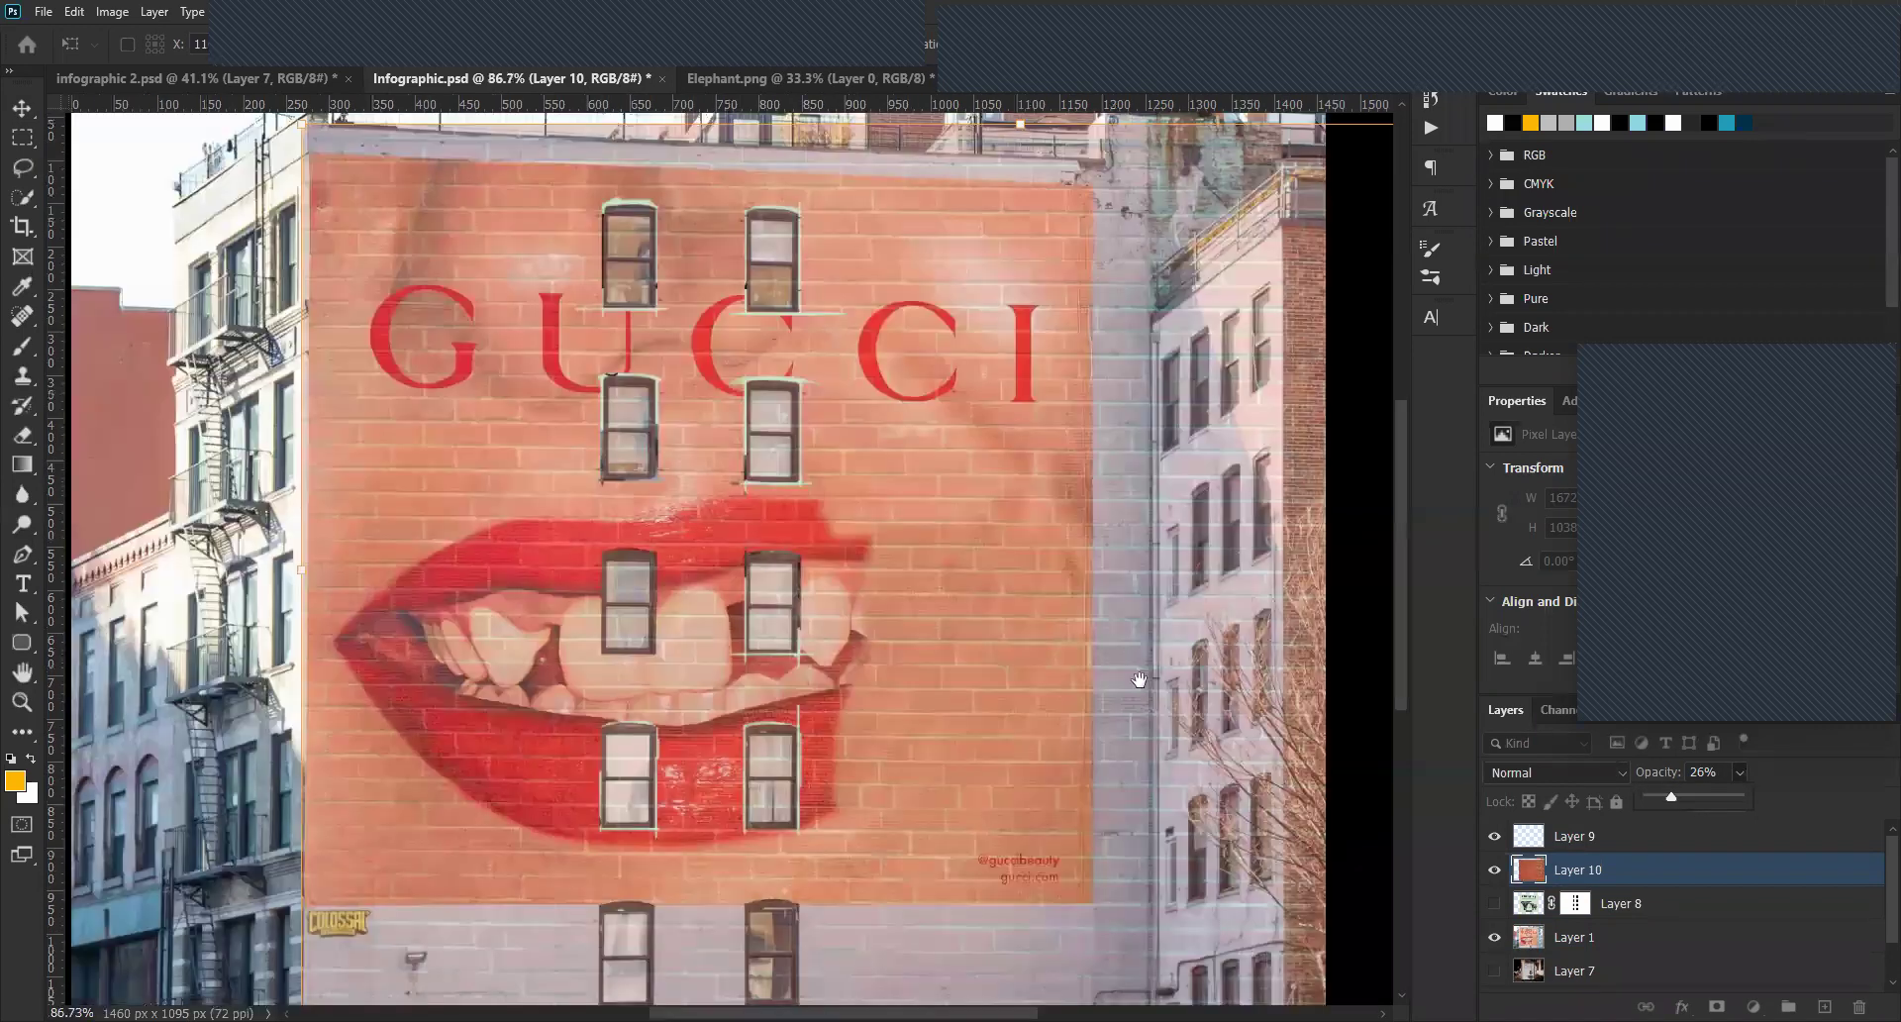
pyautogui.moveTo(1139, 681); pyautogui.dragTo(942, 731)
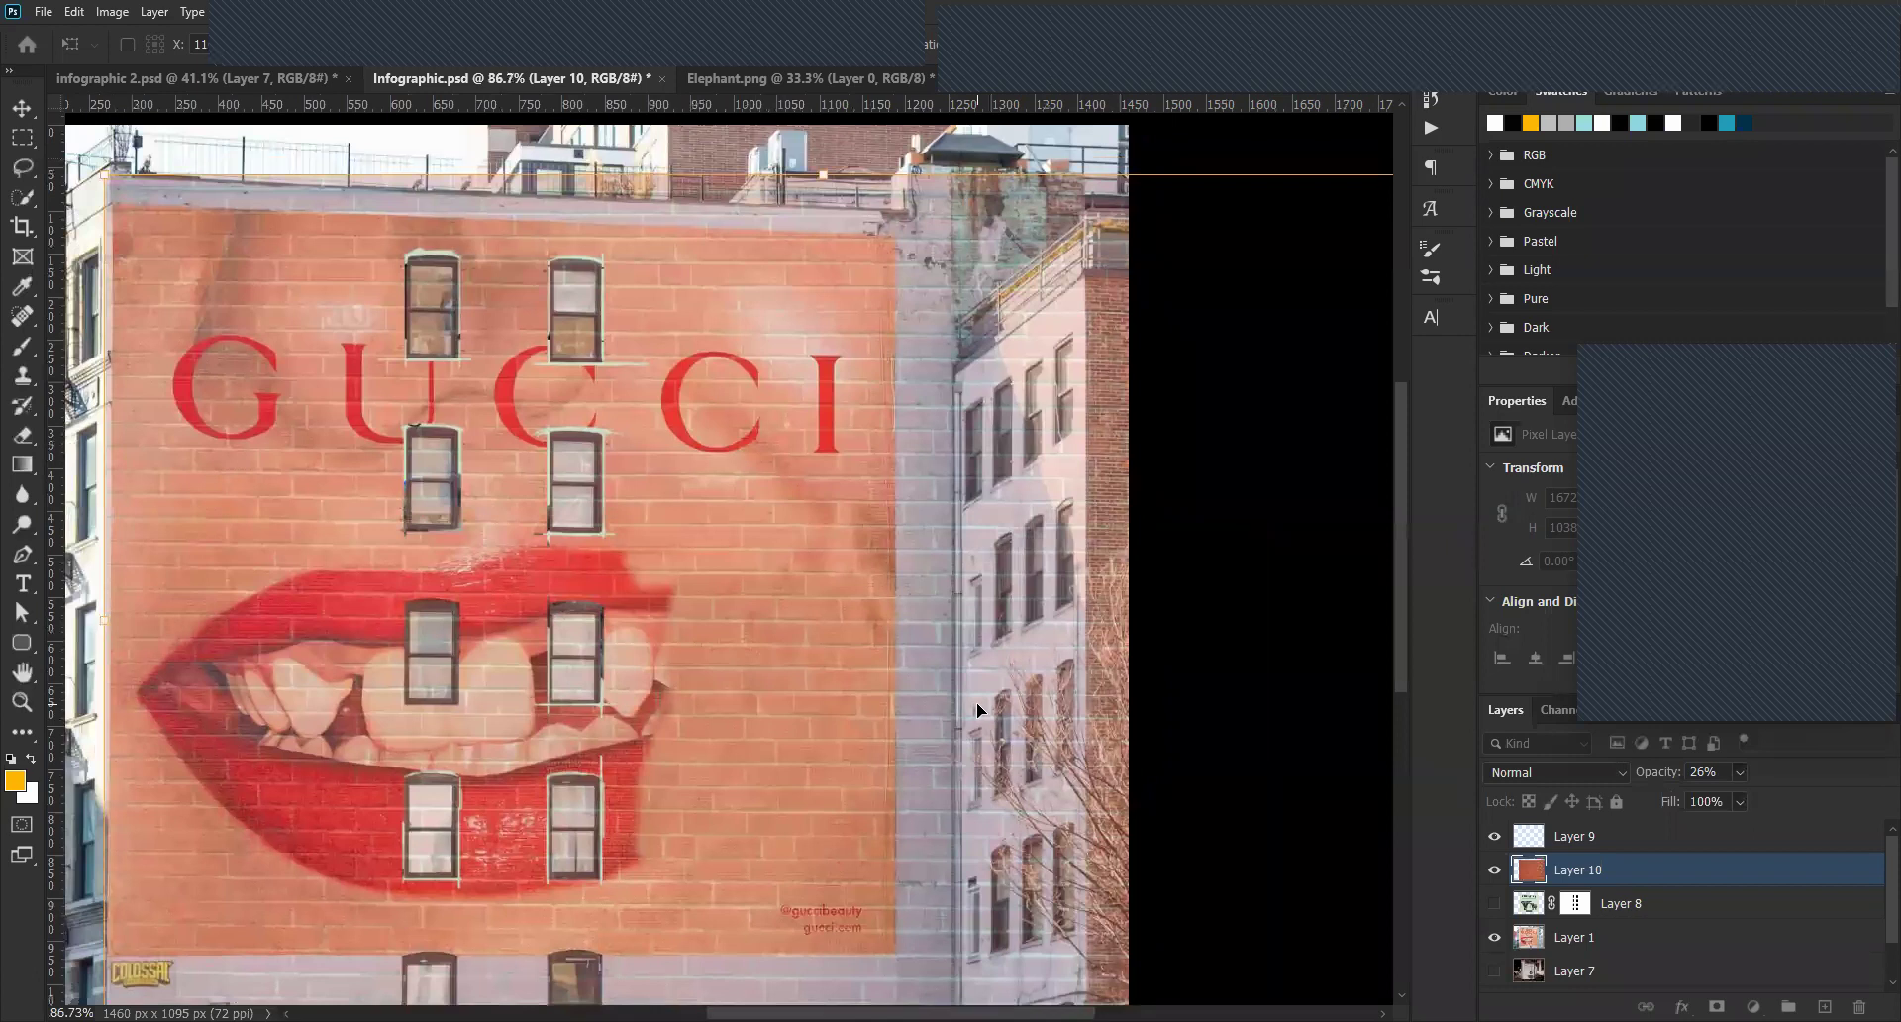
pyautogui.scroll(-3, 976, 705)
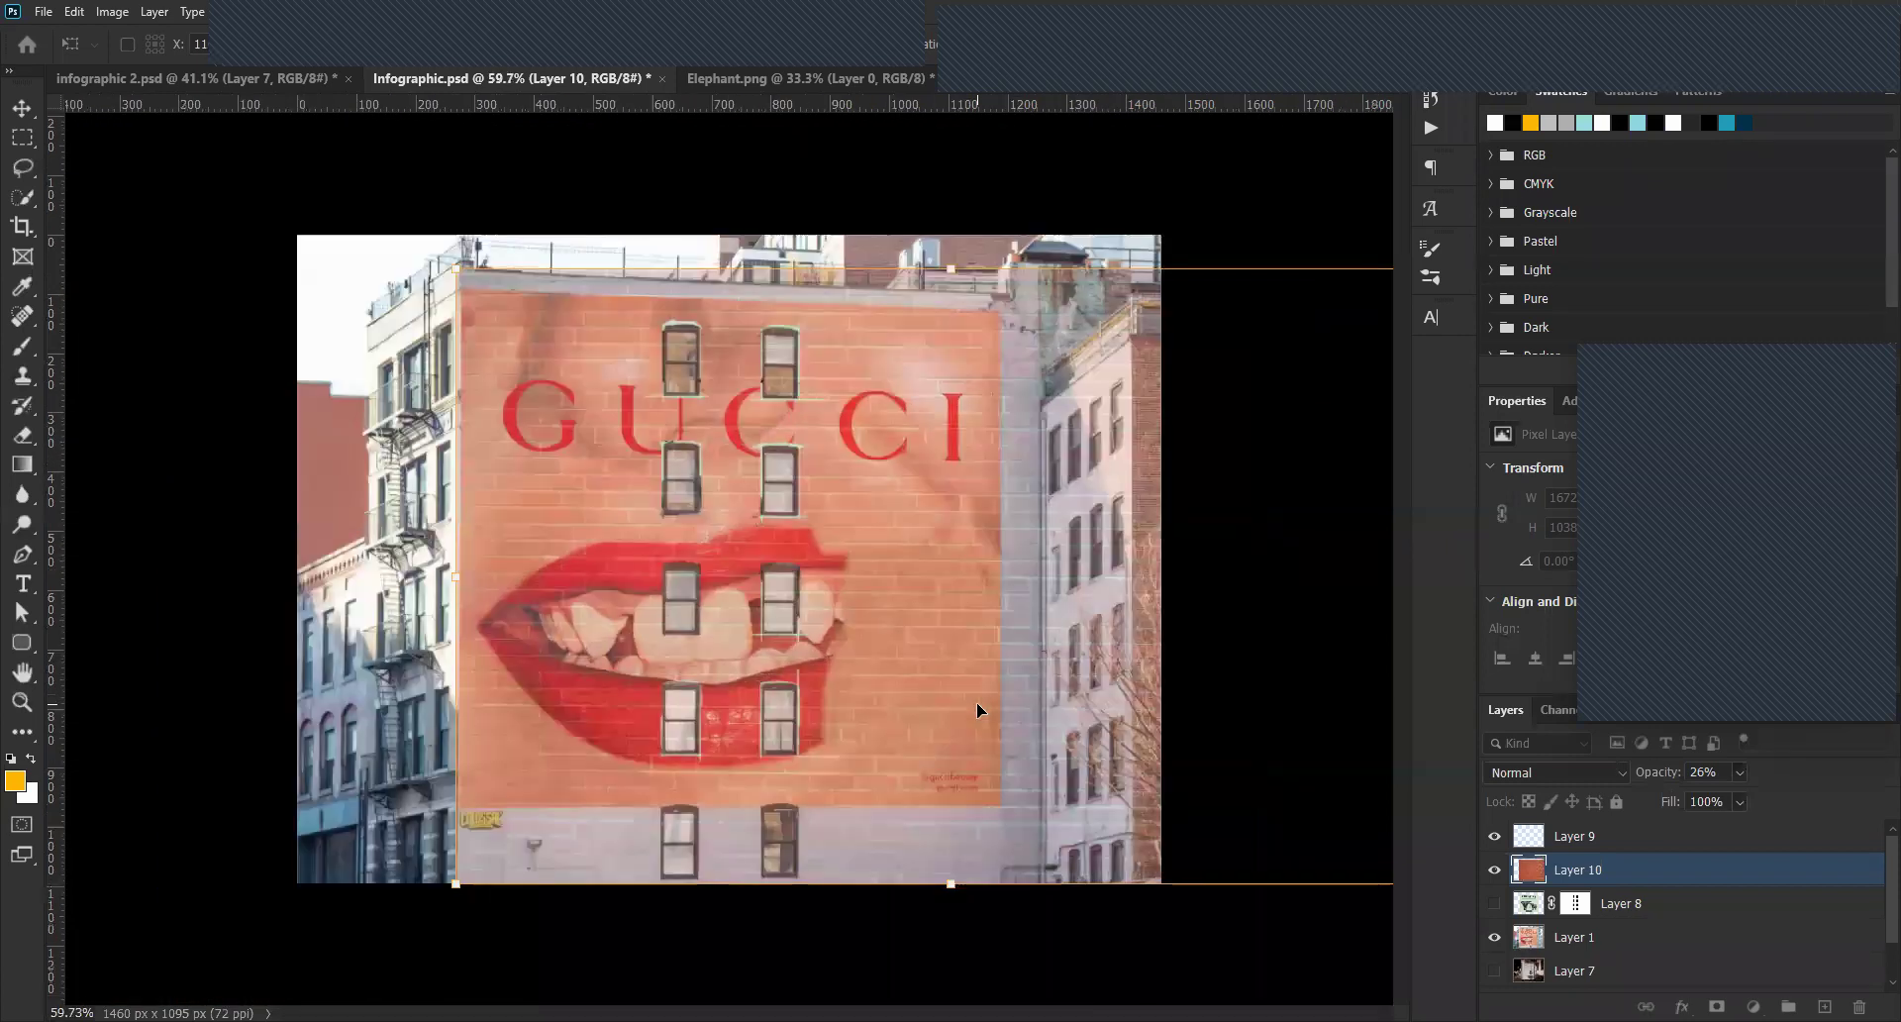
pyautogui.scroll(1, 976, 705)
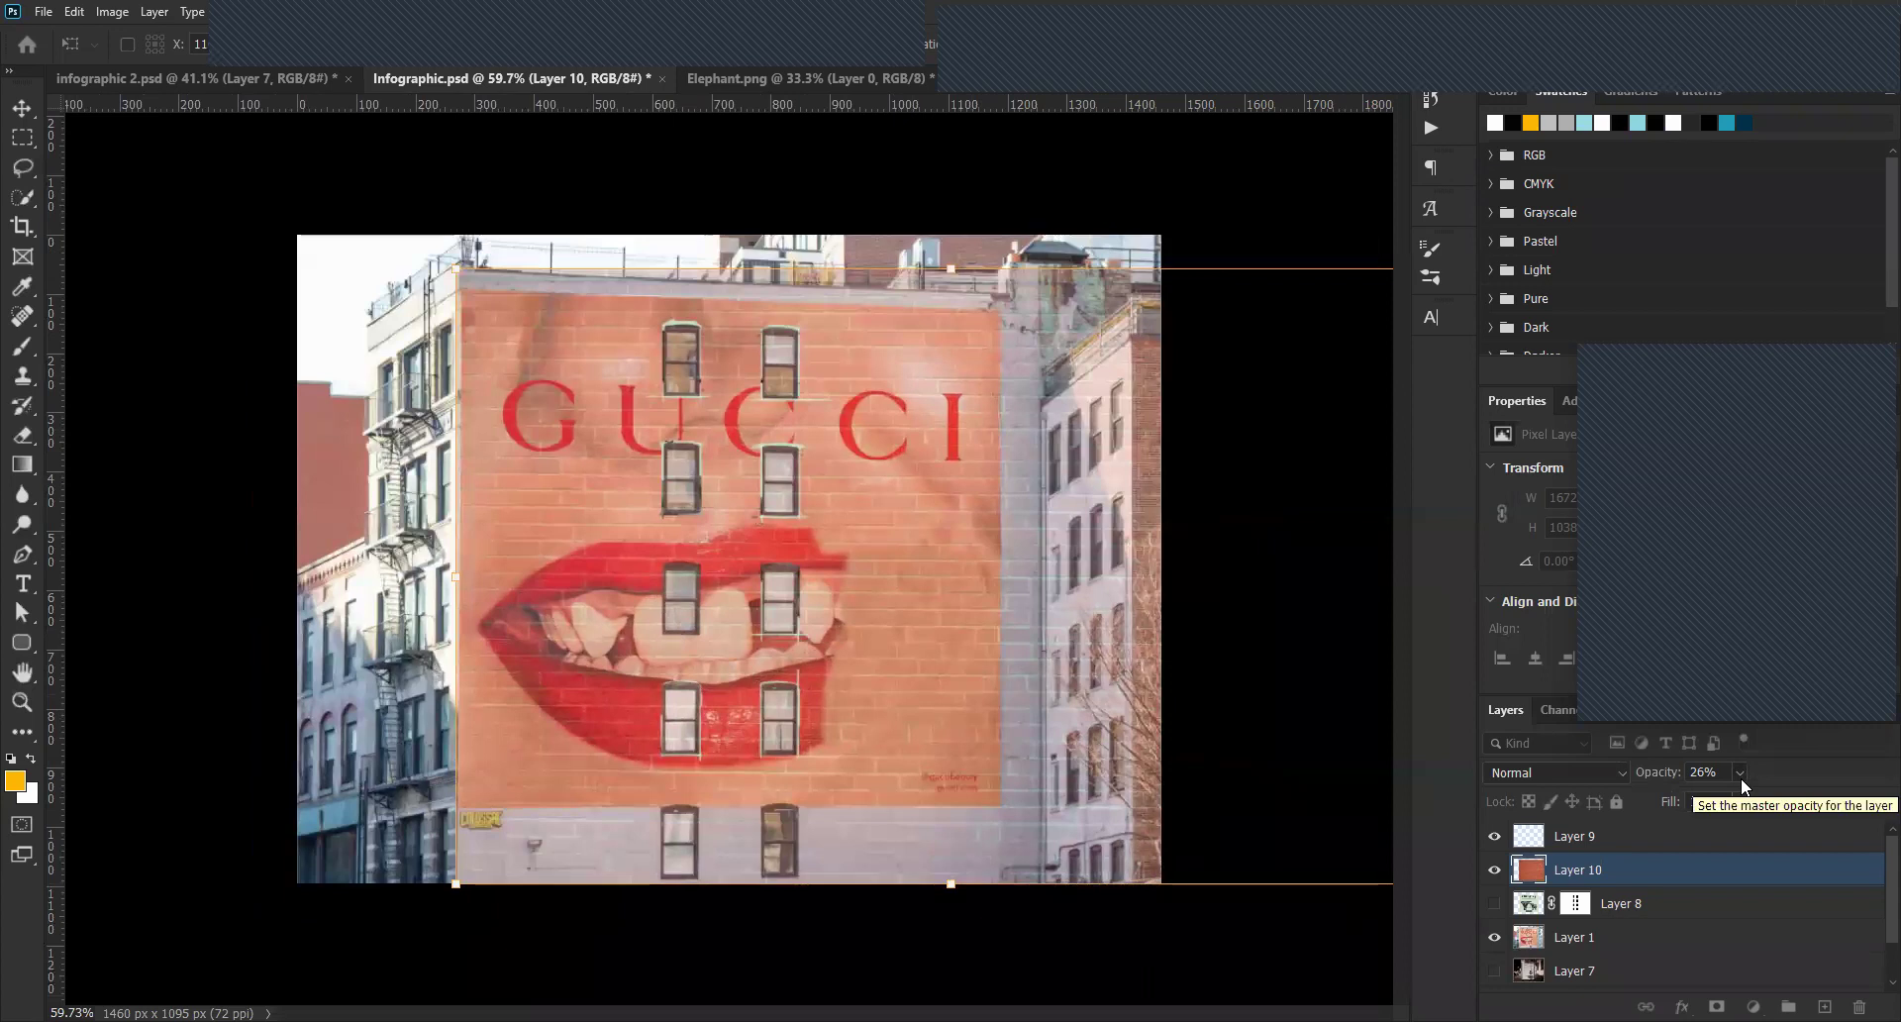
pyautogui.click(1740, 772)
pyautogui.moveTo(1736, 796); pyautogui.dragTo(1869, 805)
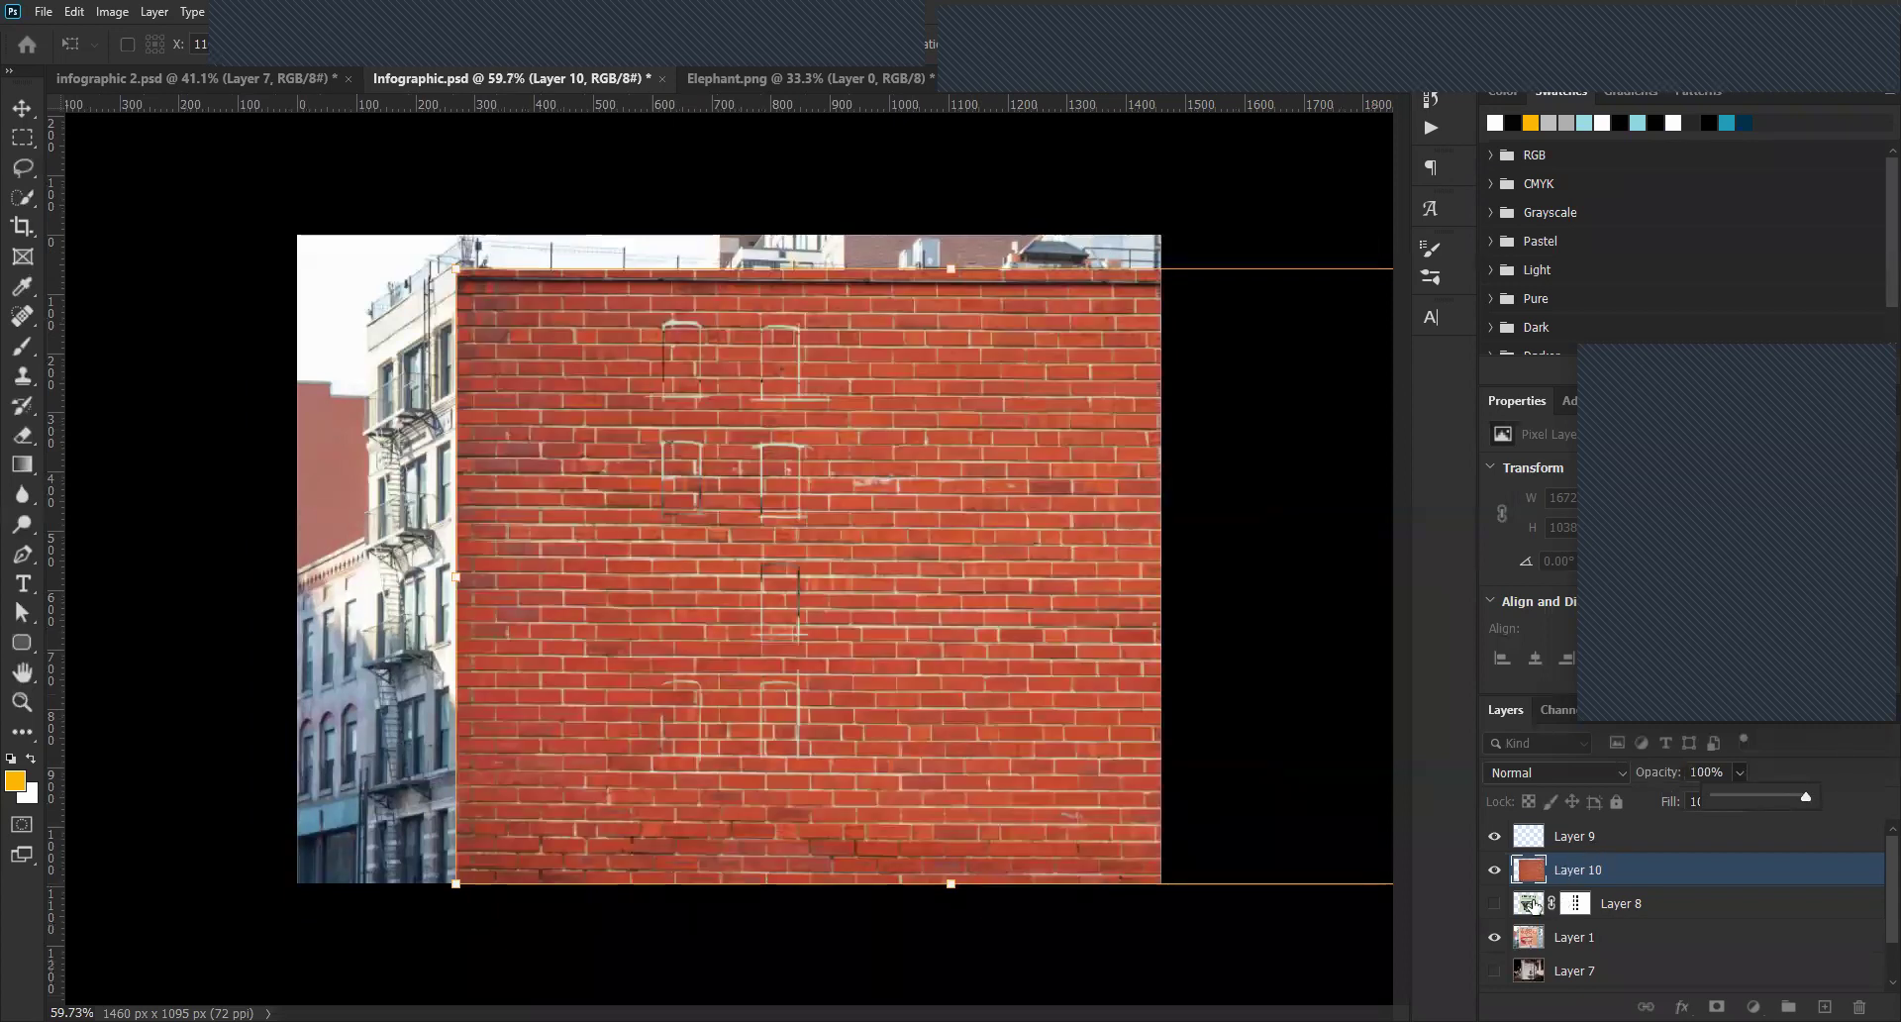
# Show the poster on Layer 8 above brick Layer 10 and set its blend mode to Multiply.
pyautogui.click(1530, 903)
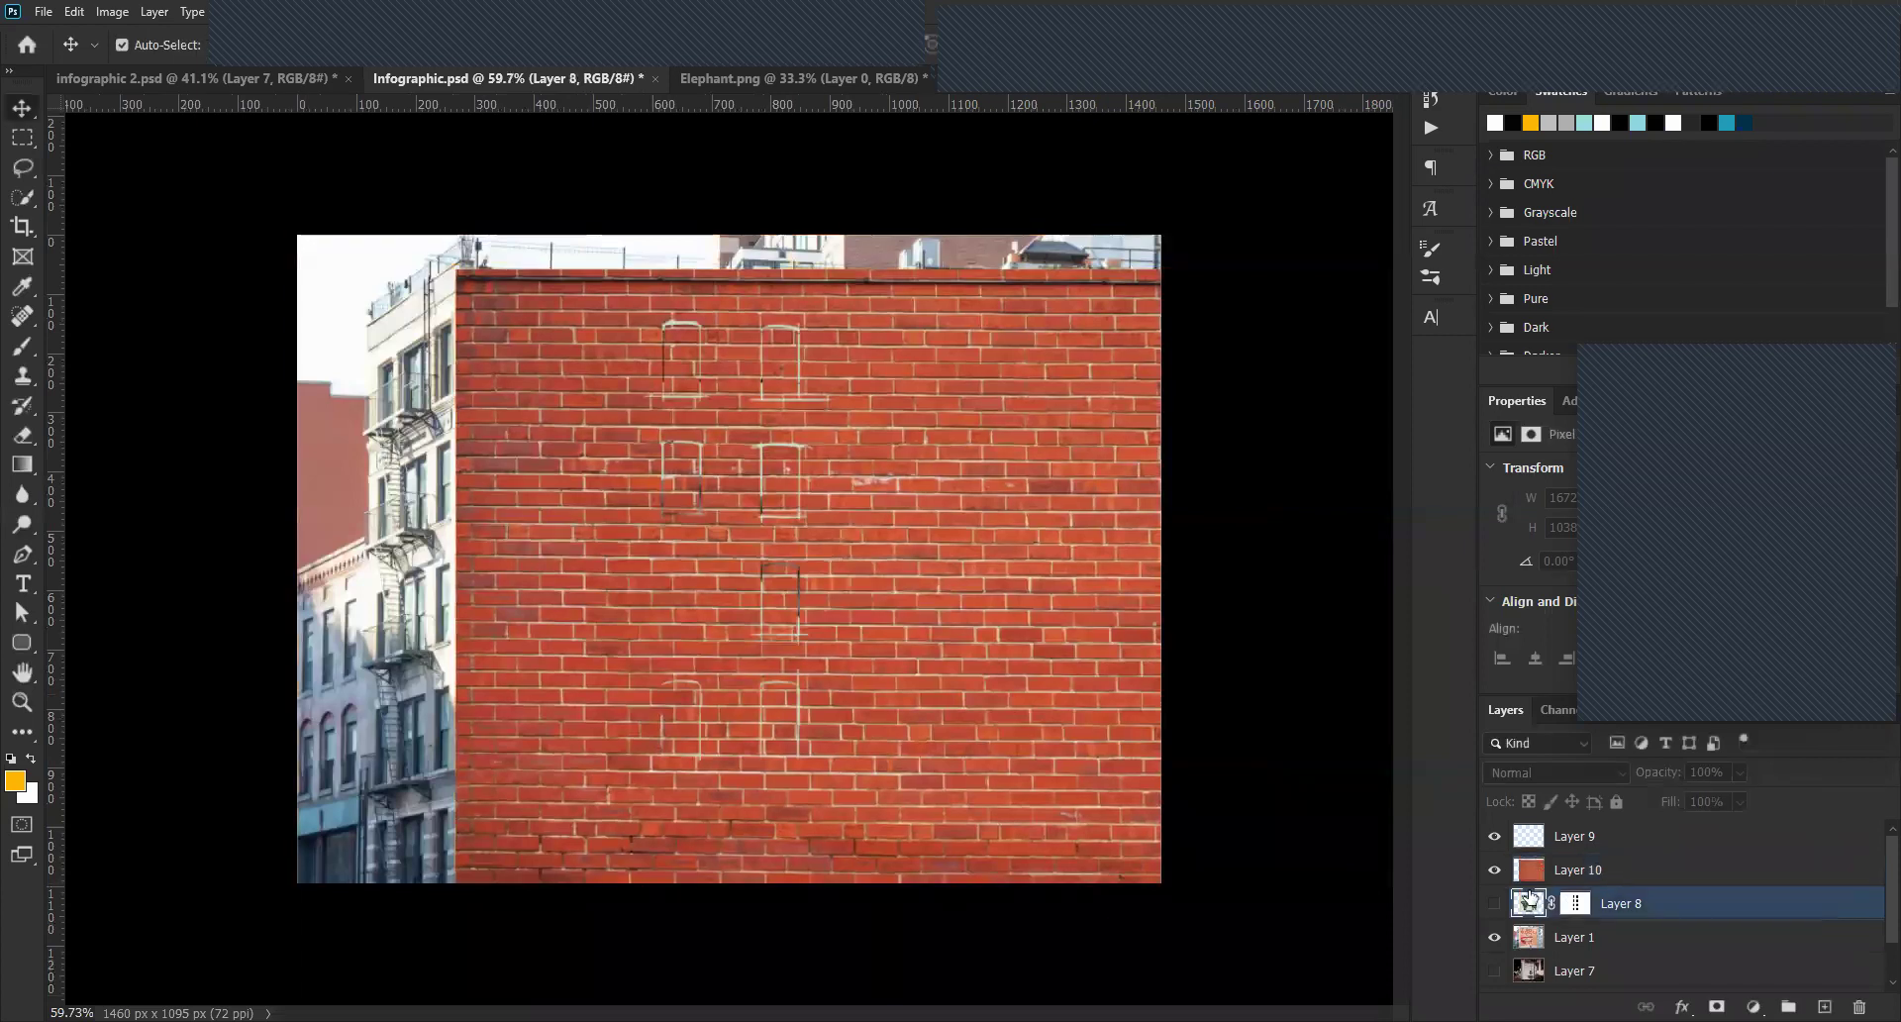
pyautogui.hotkey('ctrl', 't')
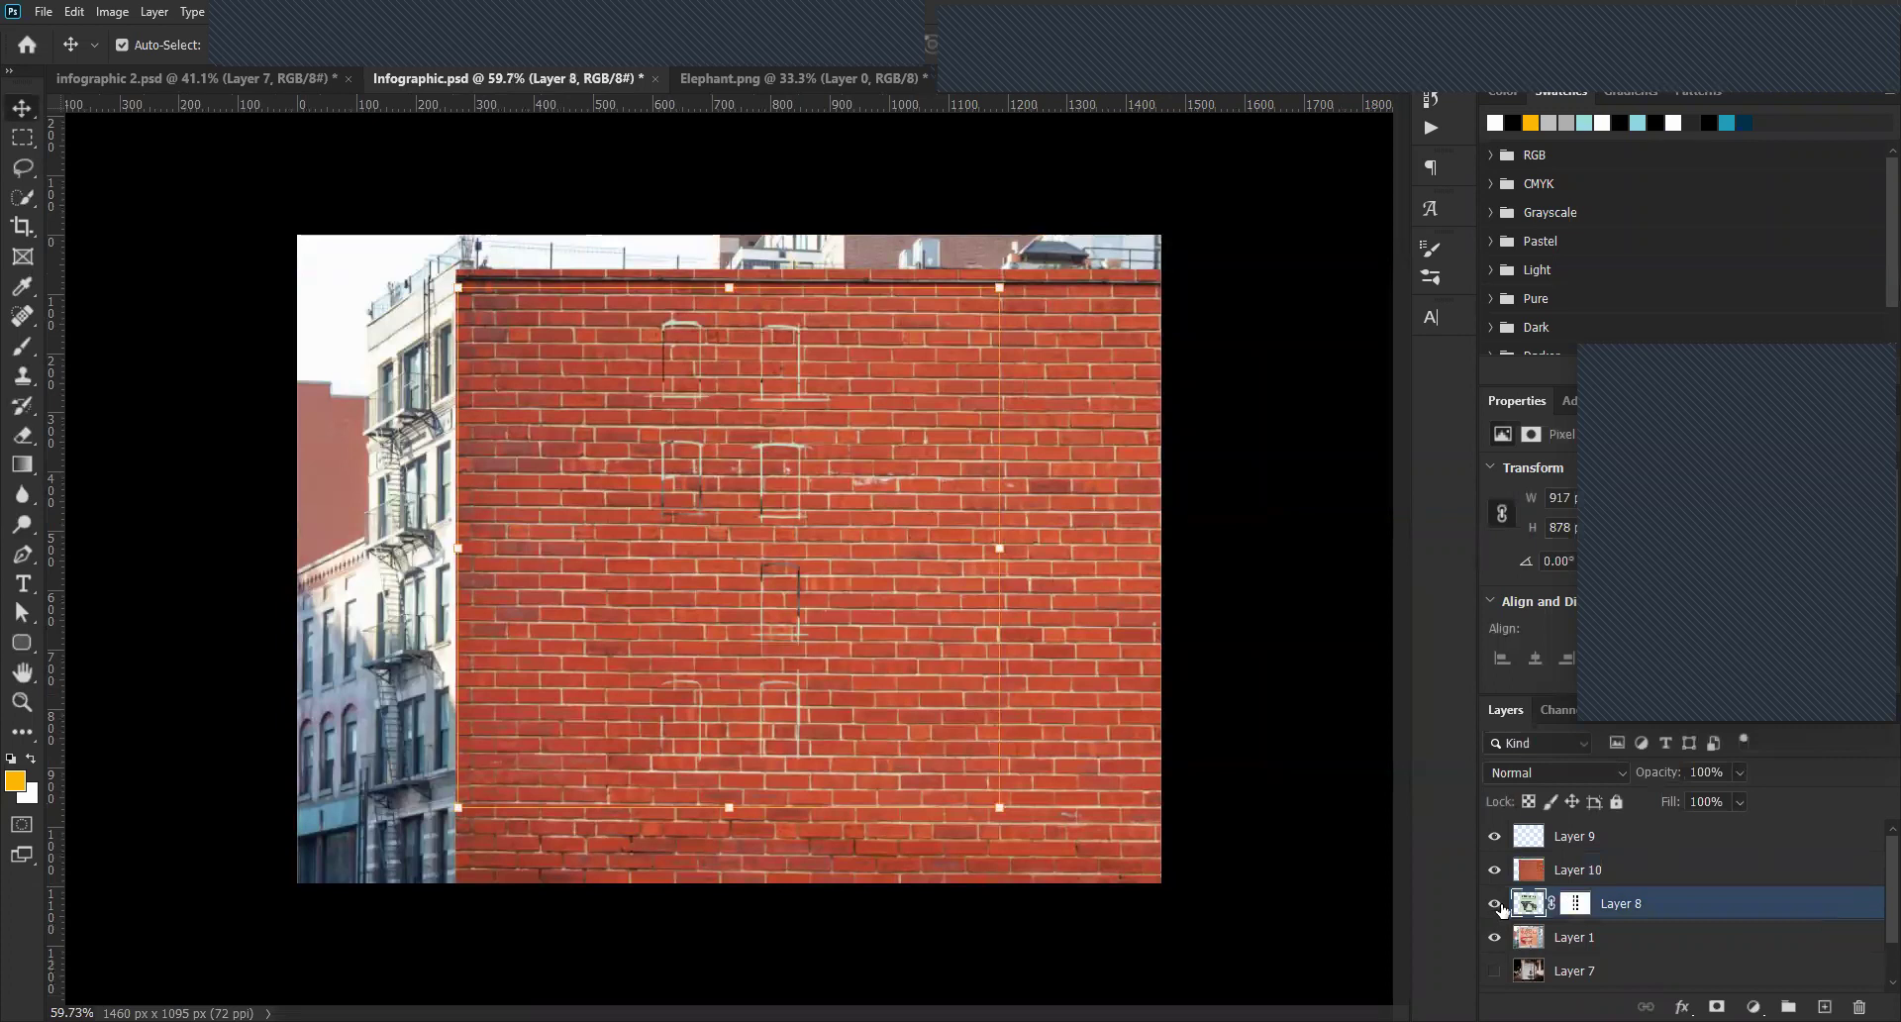
pyautogui.moveTo(1532, 857); pyautogui.dragTo(1543, 887)
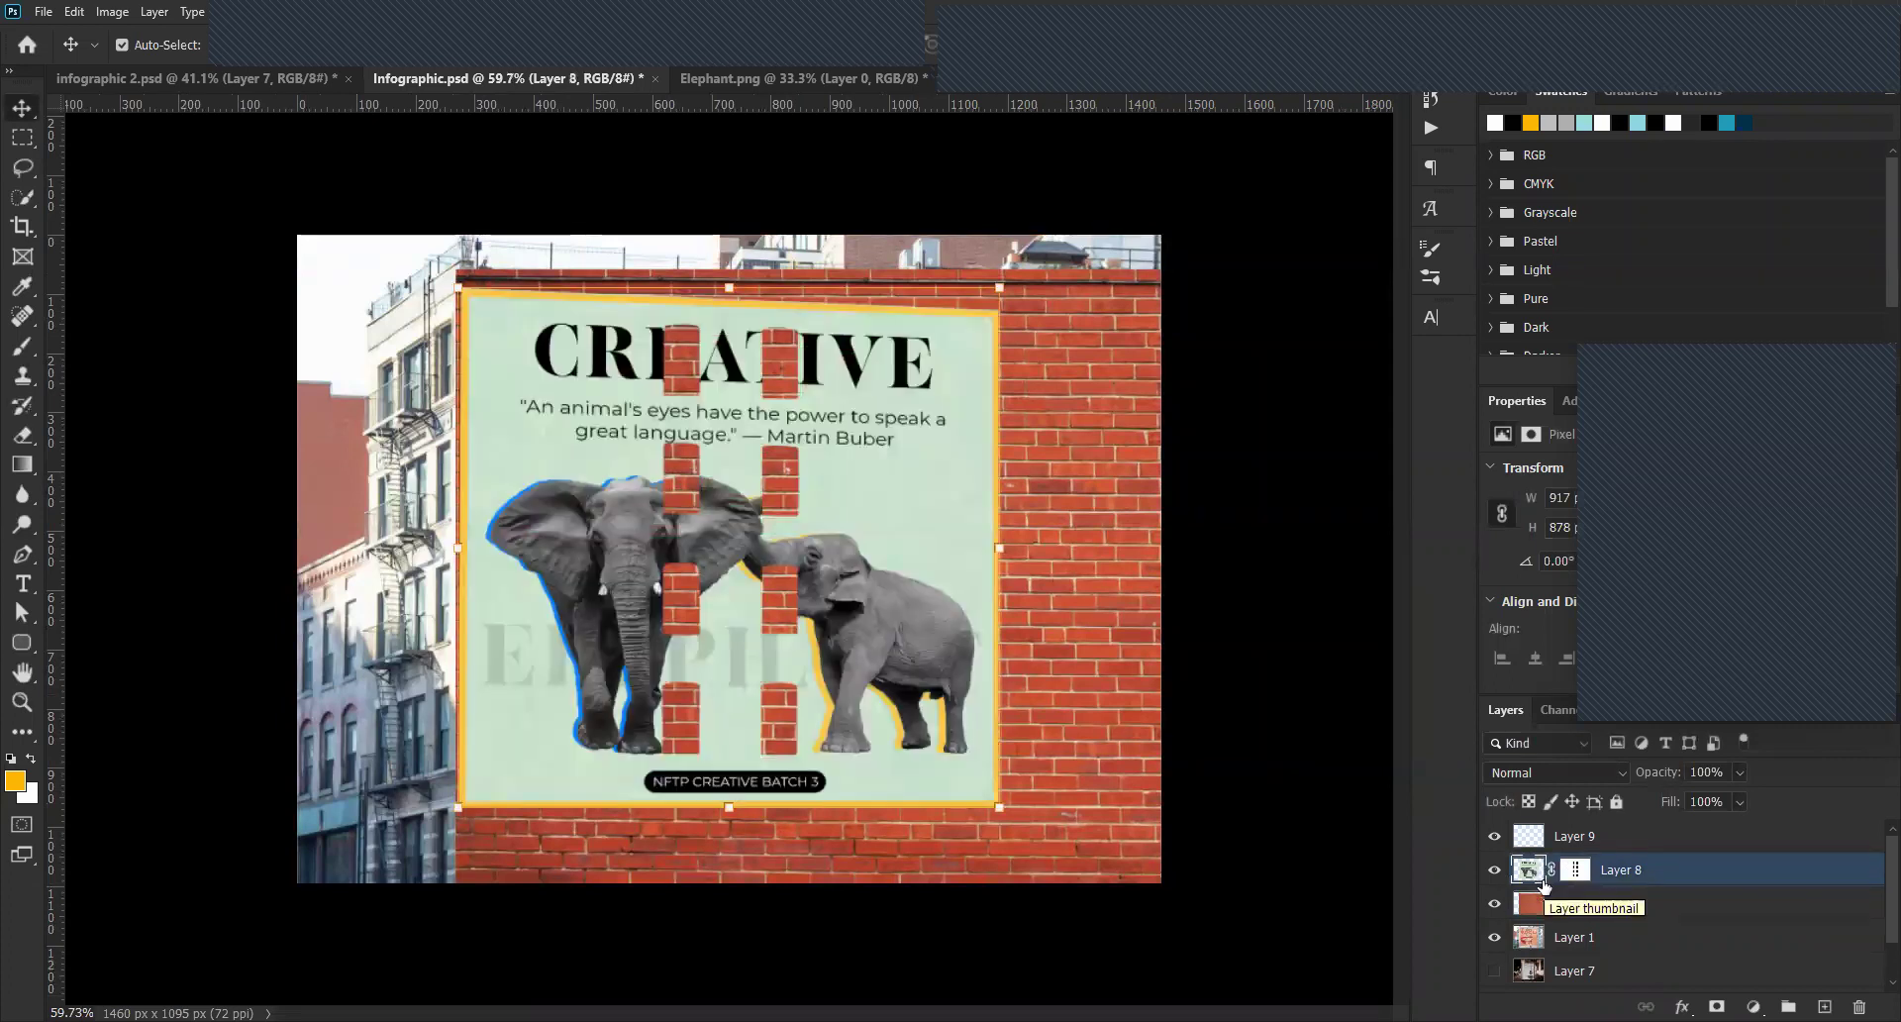
pyautogui.click(1622, 771)
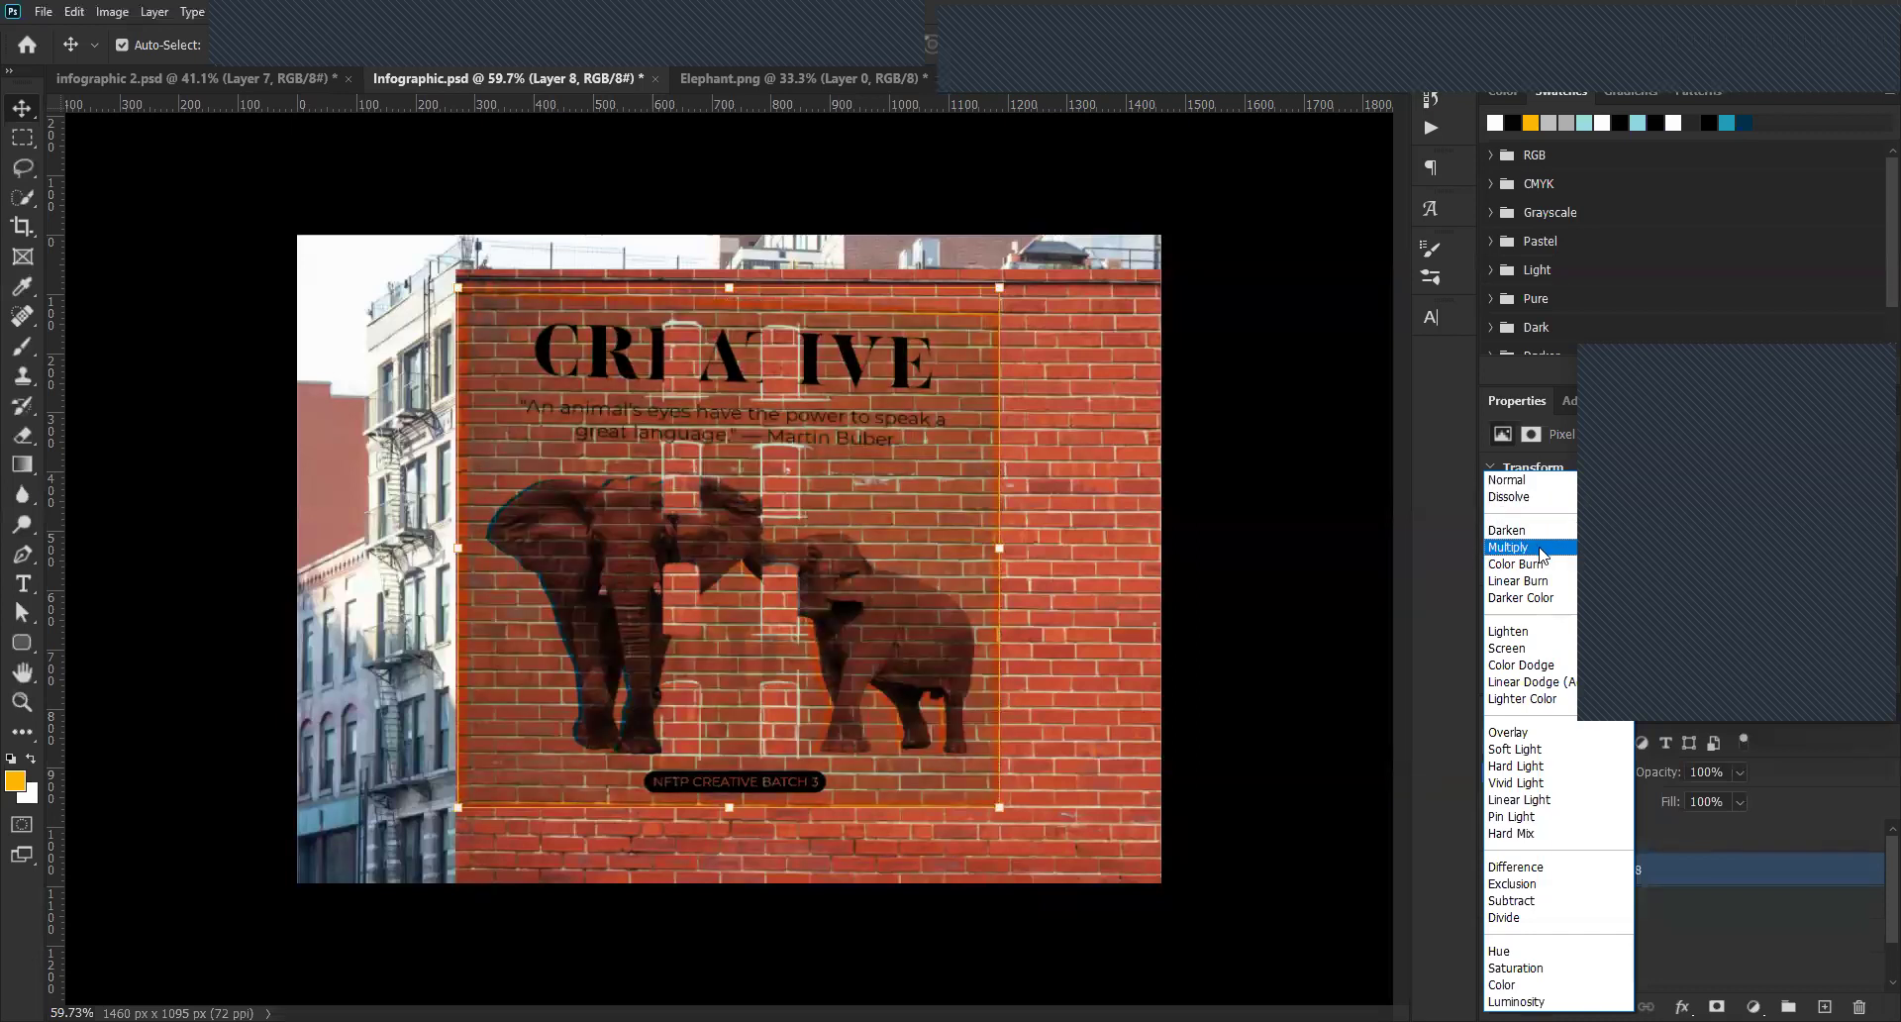
pyautogui.click(1534, 548)
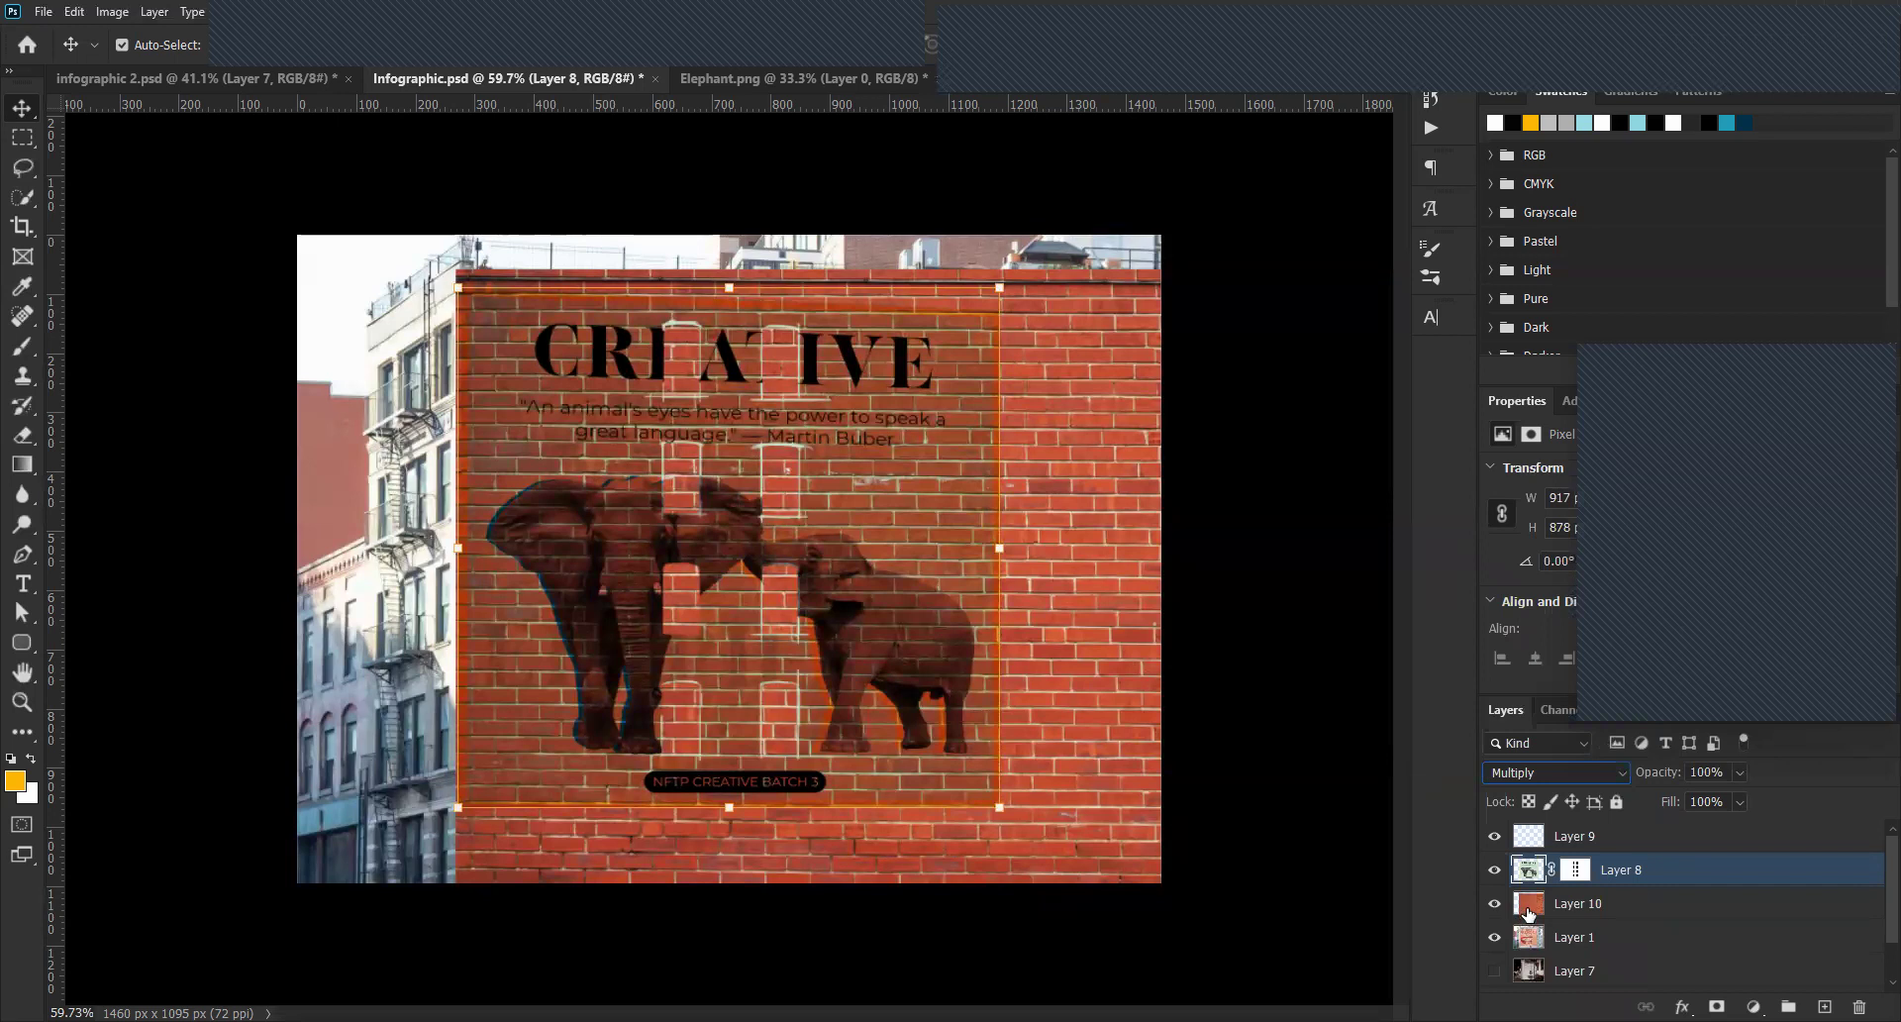
# Try the Multiply blend mode and a copy of Layer 8's window mask on brick Layer 10.
pyautogui.click(1528, 906)
pyautogui.click(1610, 777)
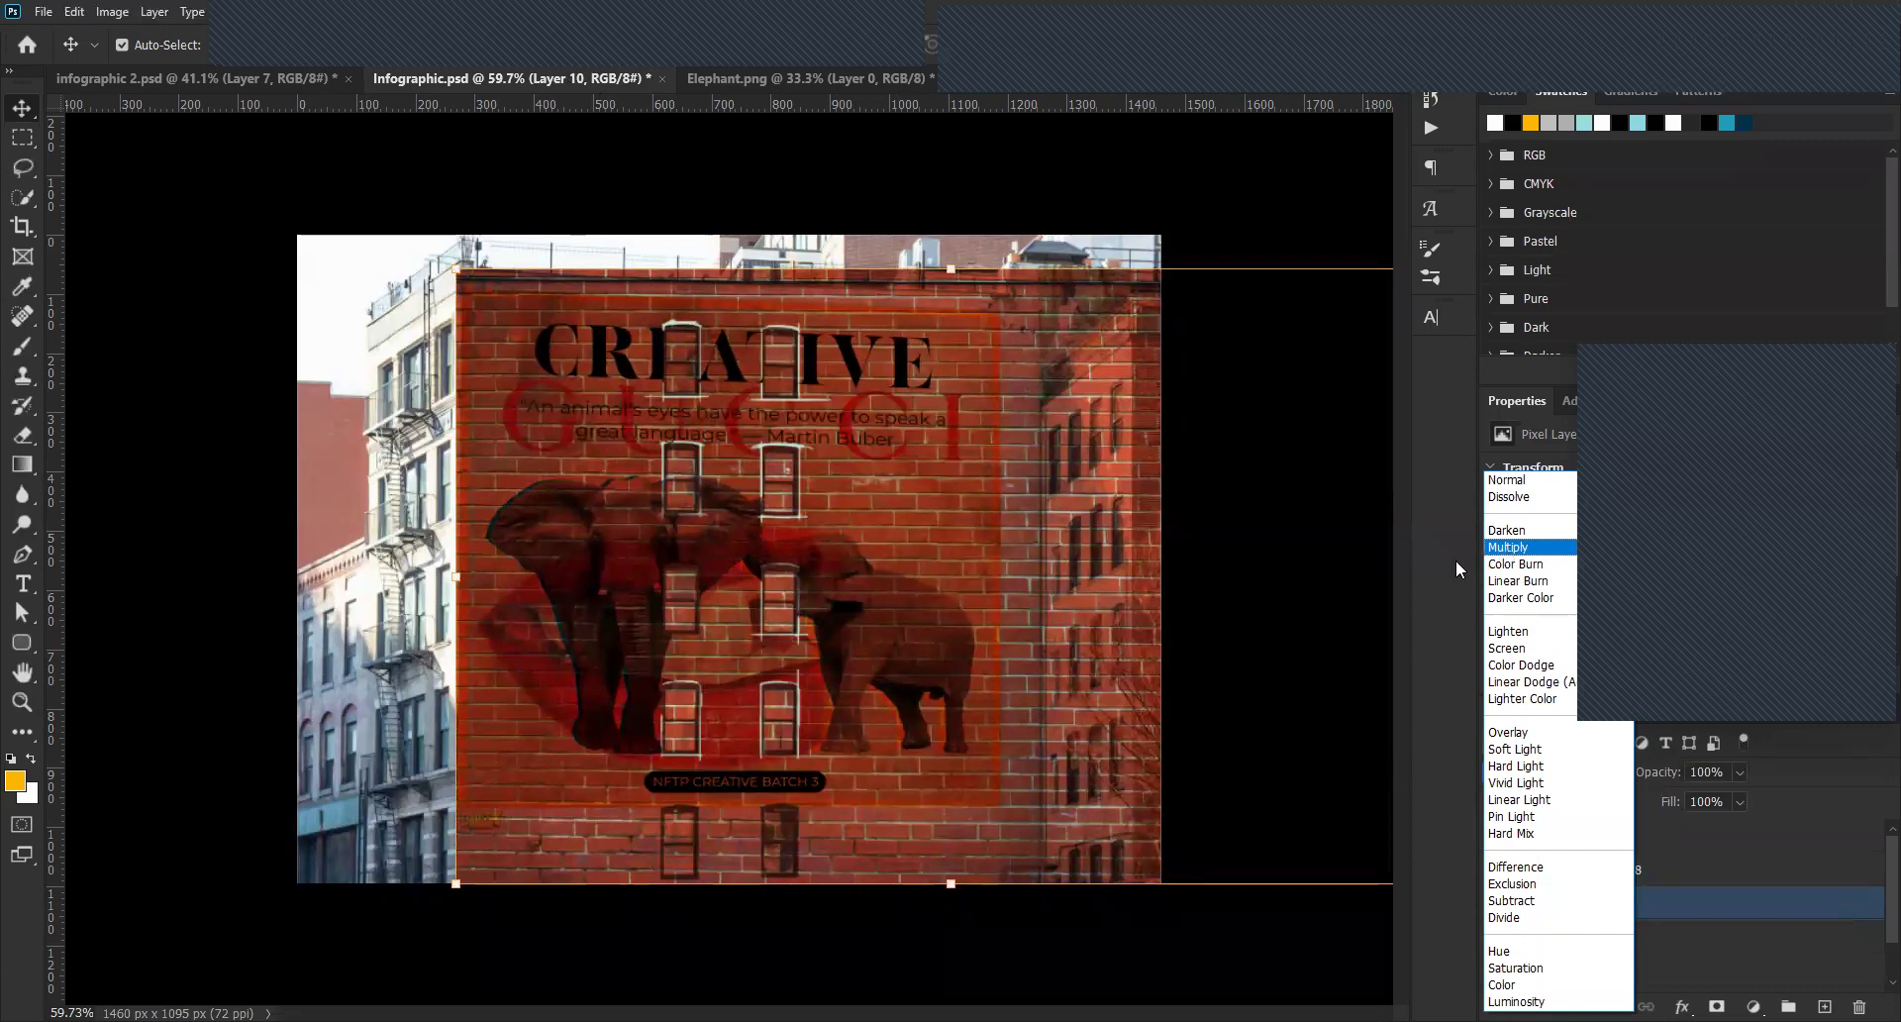
pyautogui.click(1750, 908)
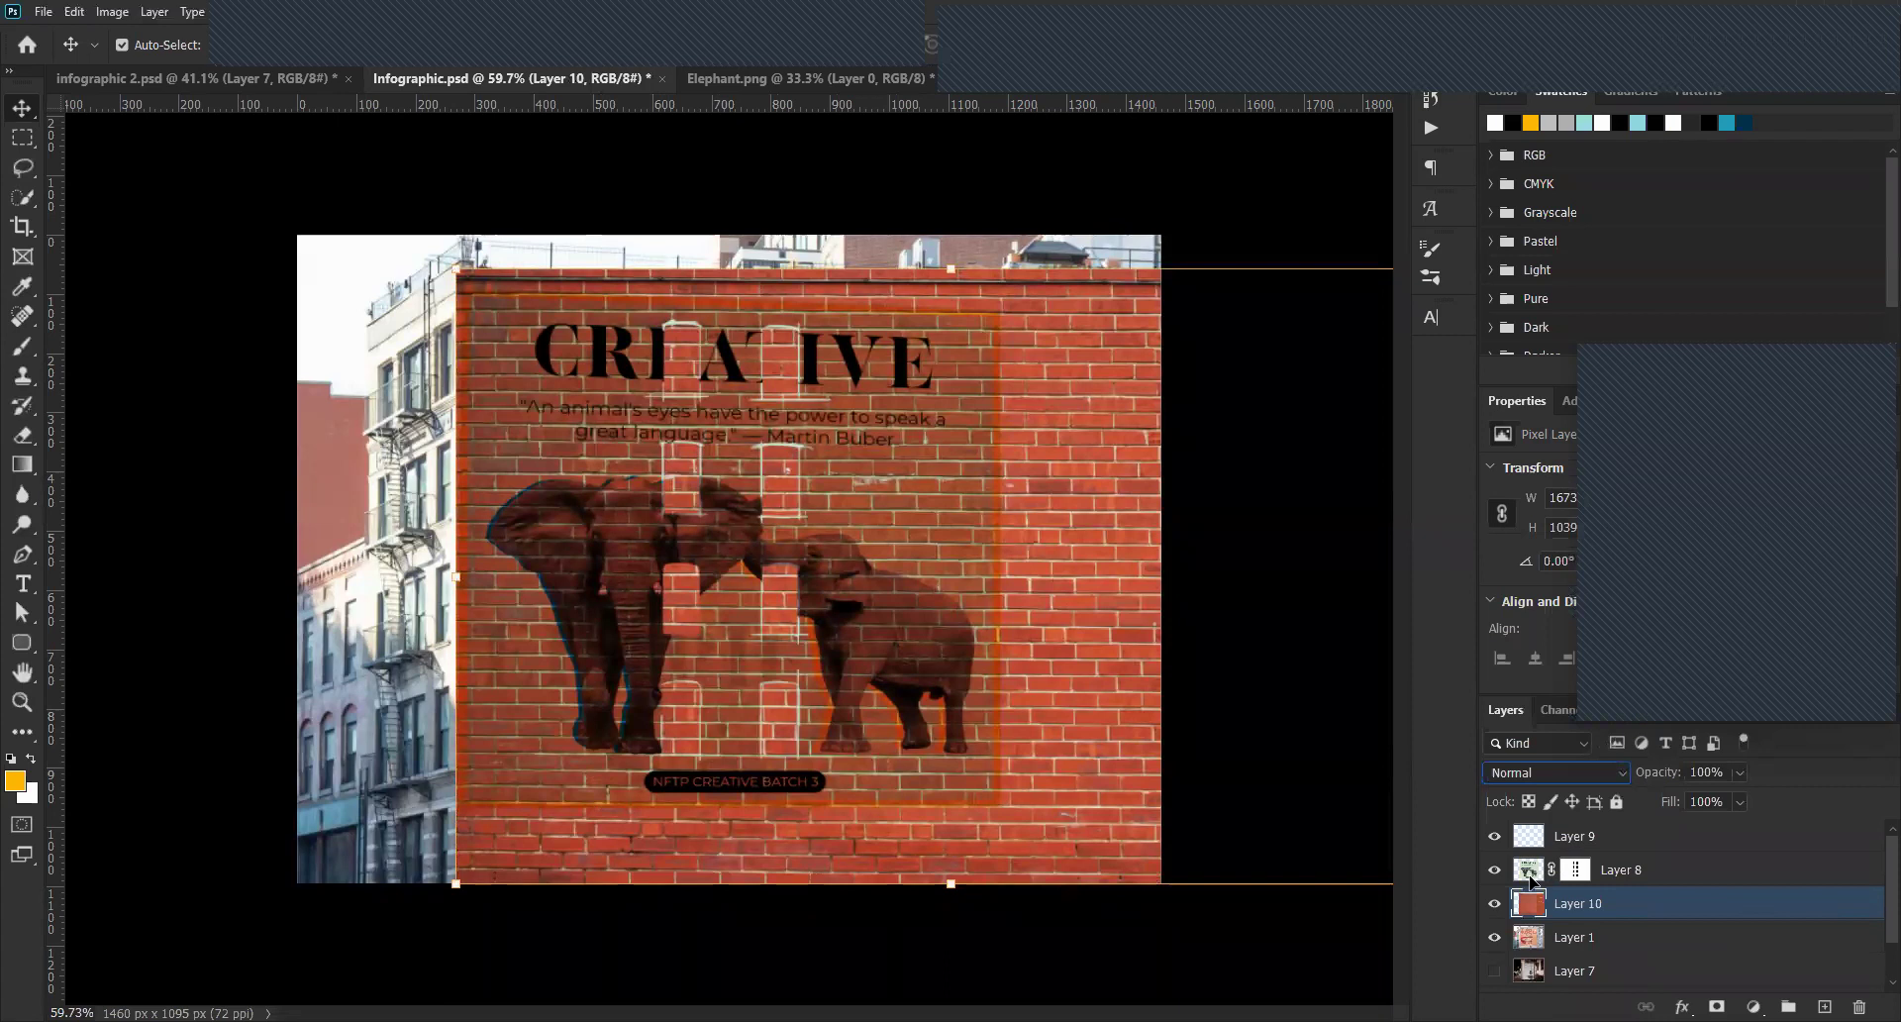
pyautogui.moveTo(1581, 871); pyautogui.dragTo(1625, 912)
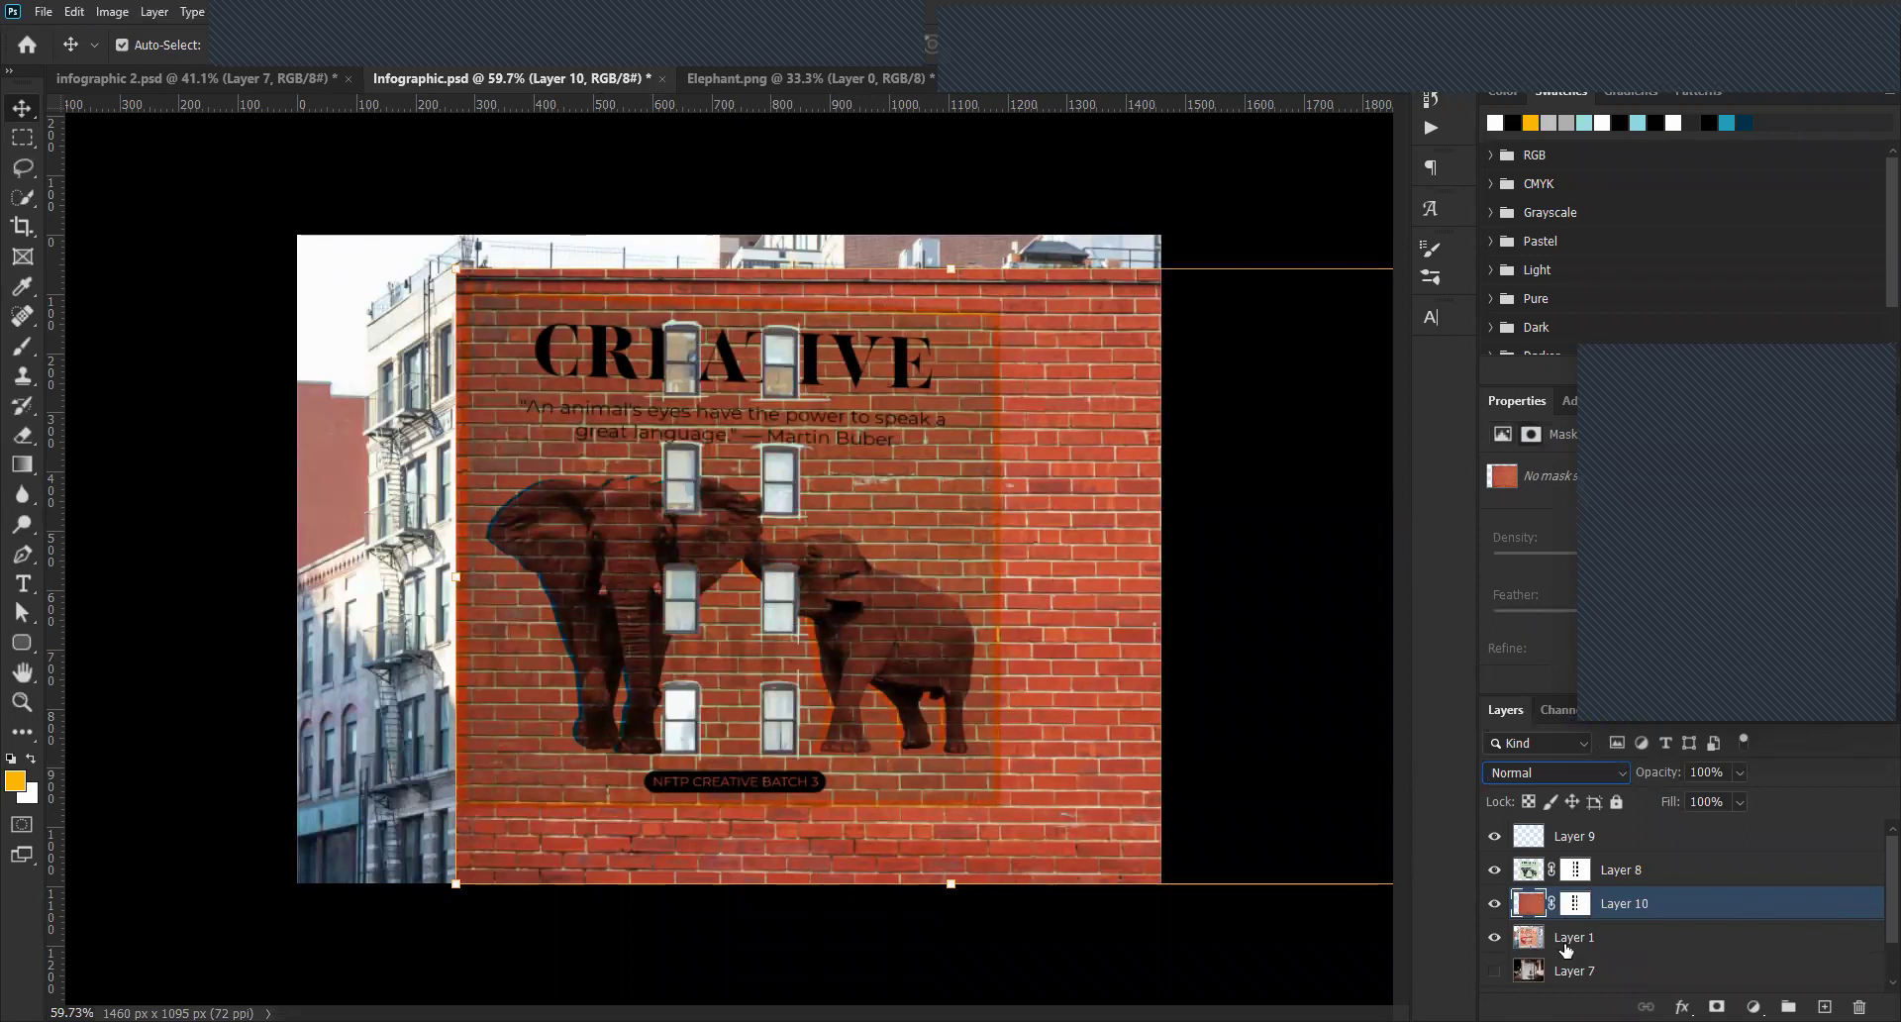
pyautogui.hotkey('ctrl', 'z')
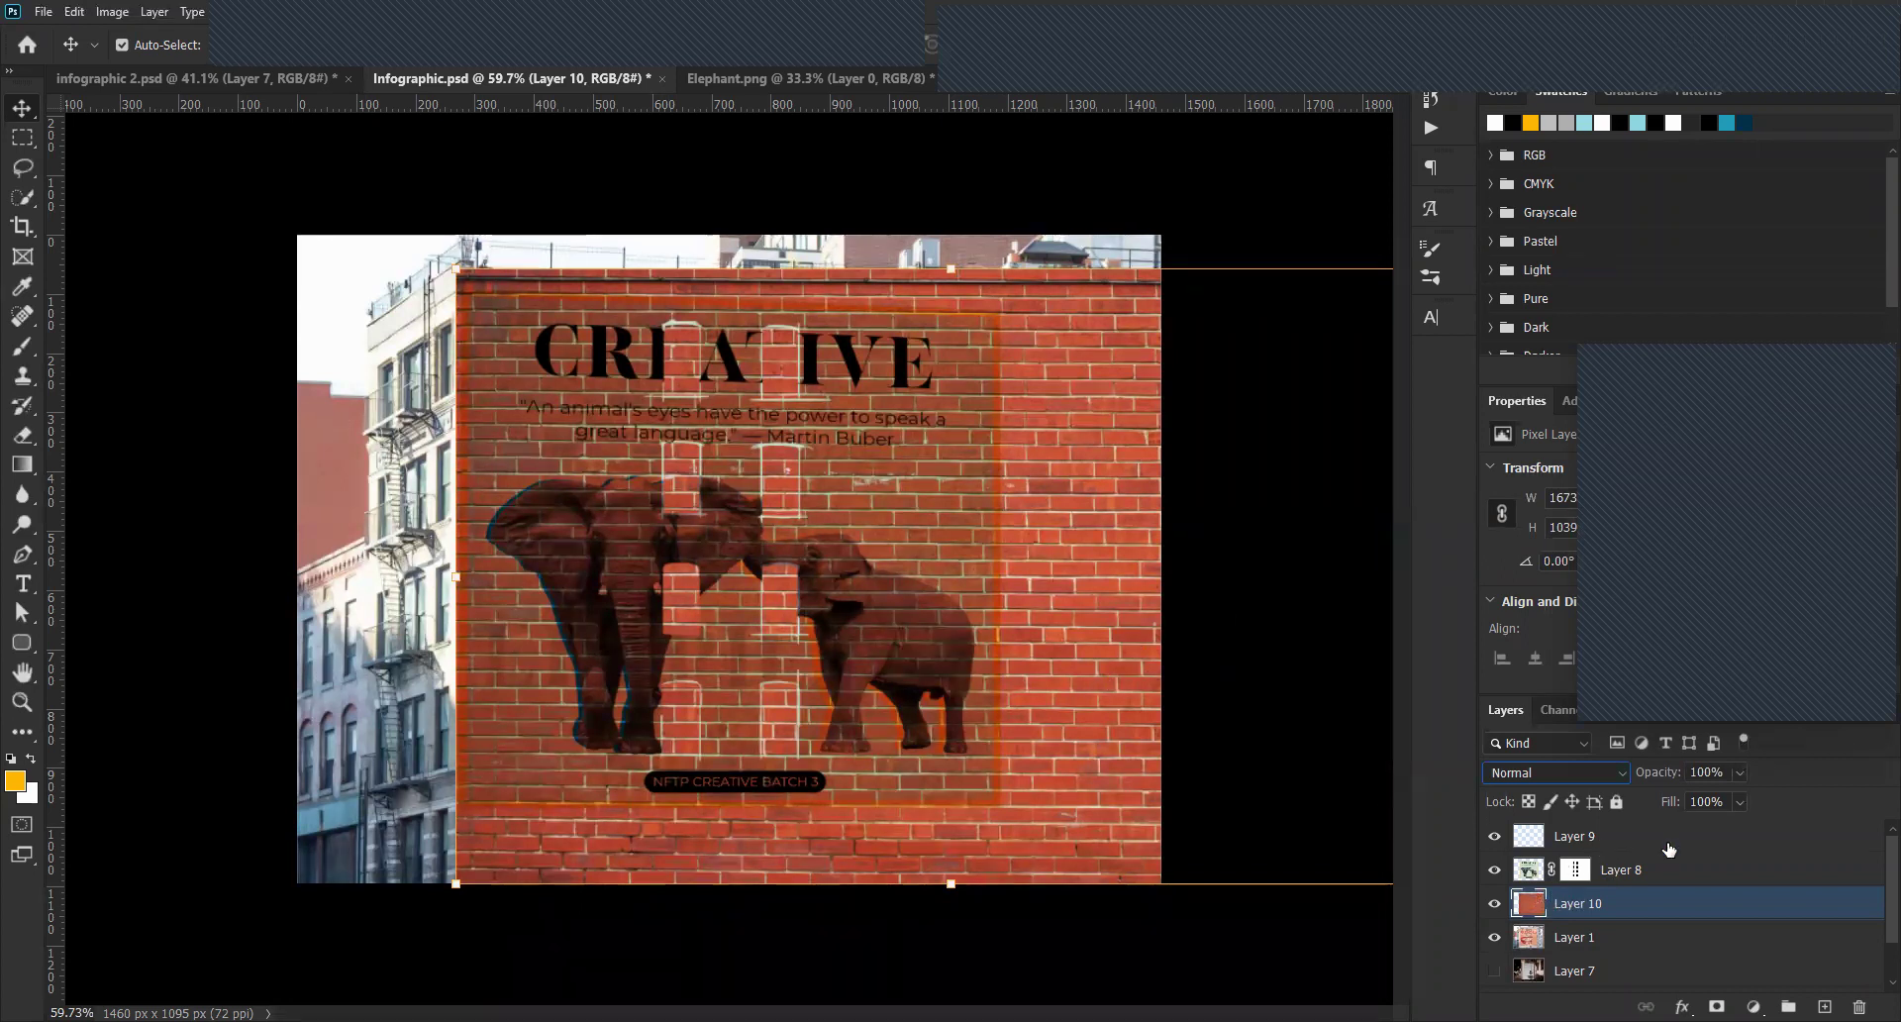
# Hide Layer 8, compare brick Layer 10 with the mural at 37% opacity, and restore Layer 10 to 100%.
pyautogui.click(1741, 777)
pyautogui.moveTo(1742, 797); pyautogui.dragTo(1683, 797)
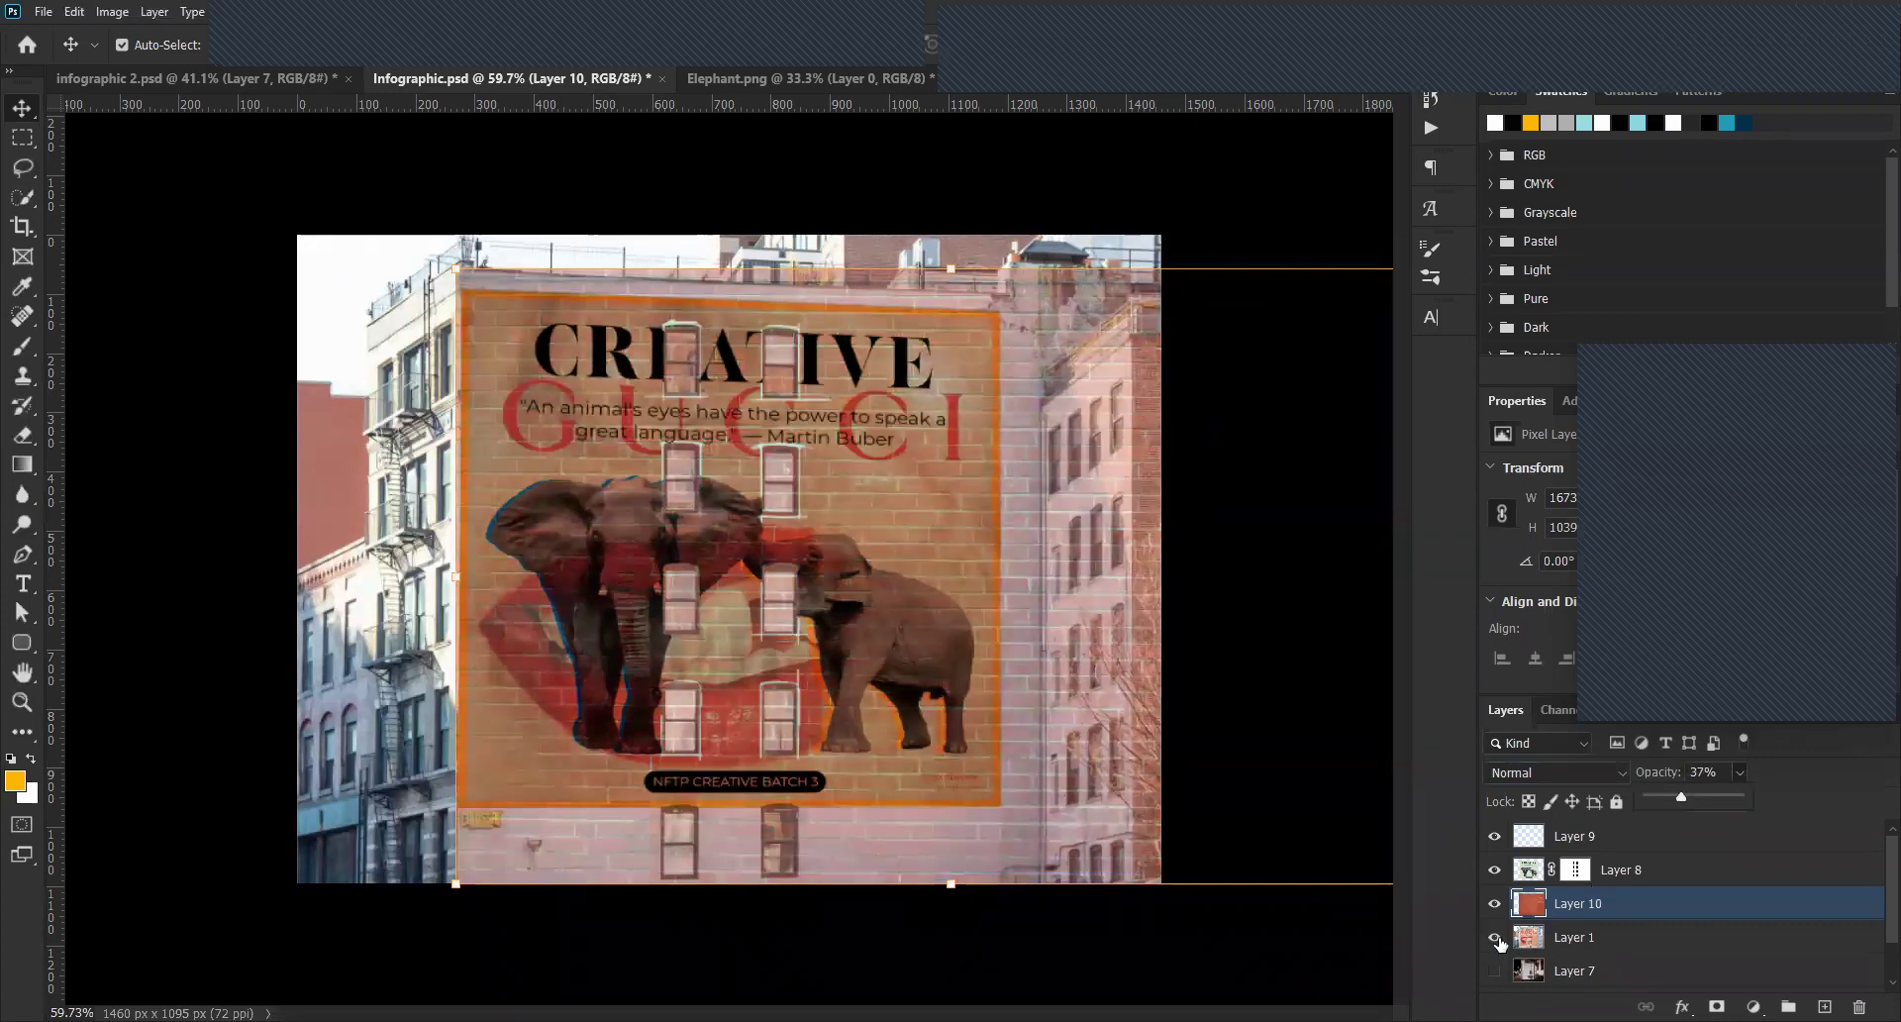
pyautogui.click(1500, 939)
pyautogui.click(1495, 870)
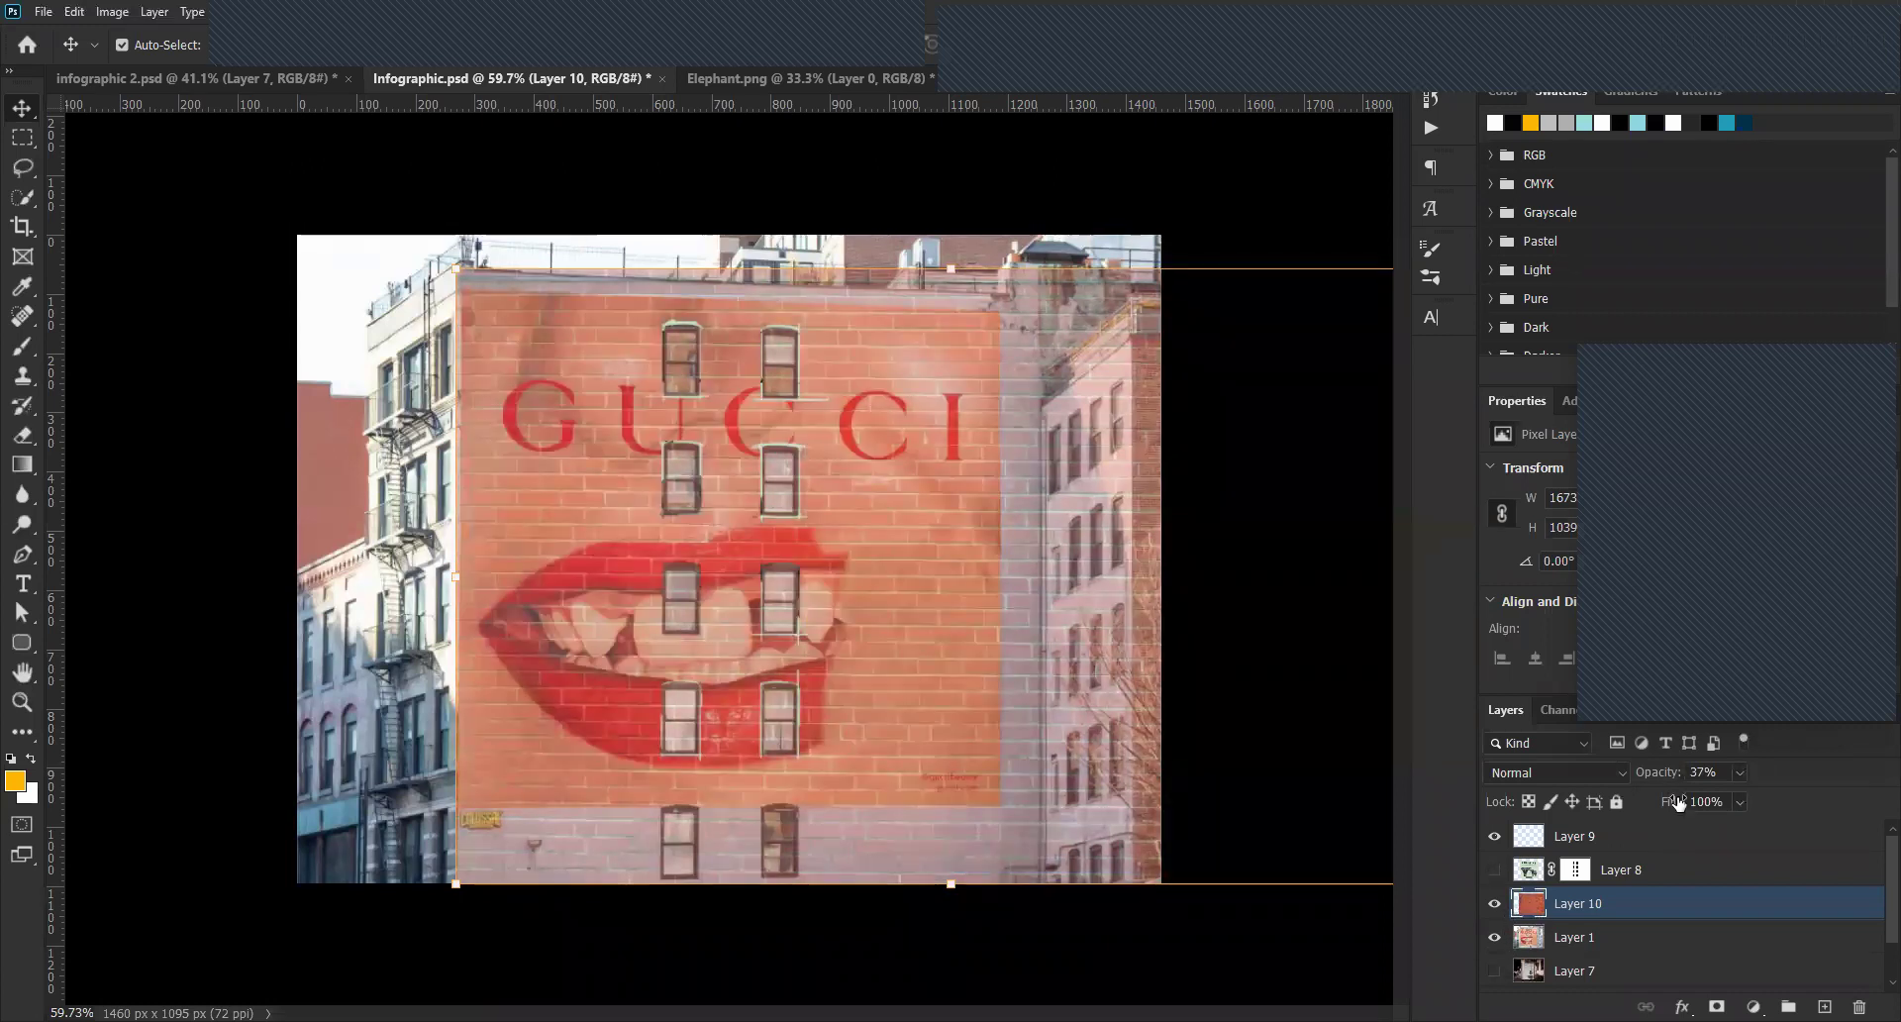
pyautogui.moveTo(1775, 801)
pyautogui.mouseDown()
pyautogui.moveTo(1812, 799)
pyautogui.moveTo(1764, 798)
pyautogui.mouseUp()
pyautogui.moveTo(1755, 798); pyautogui.dragTo(1804, 804)
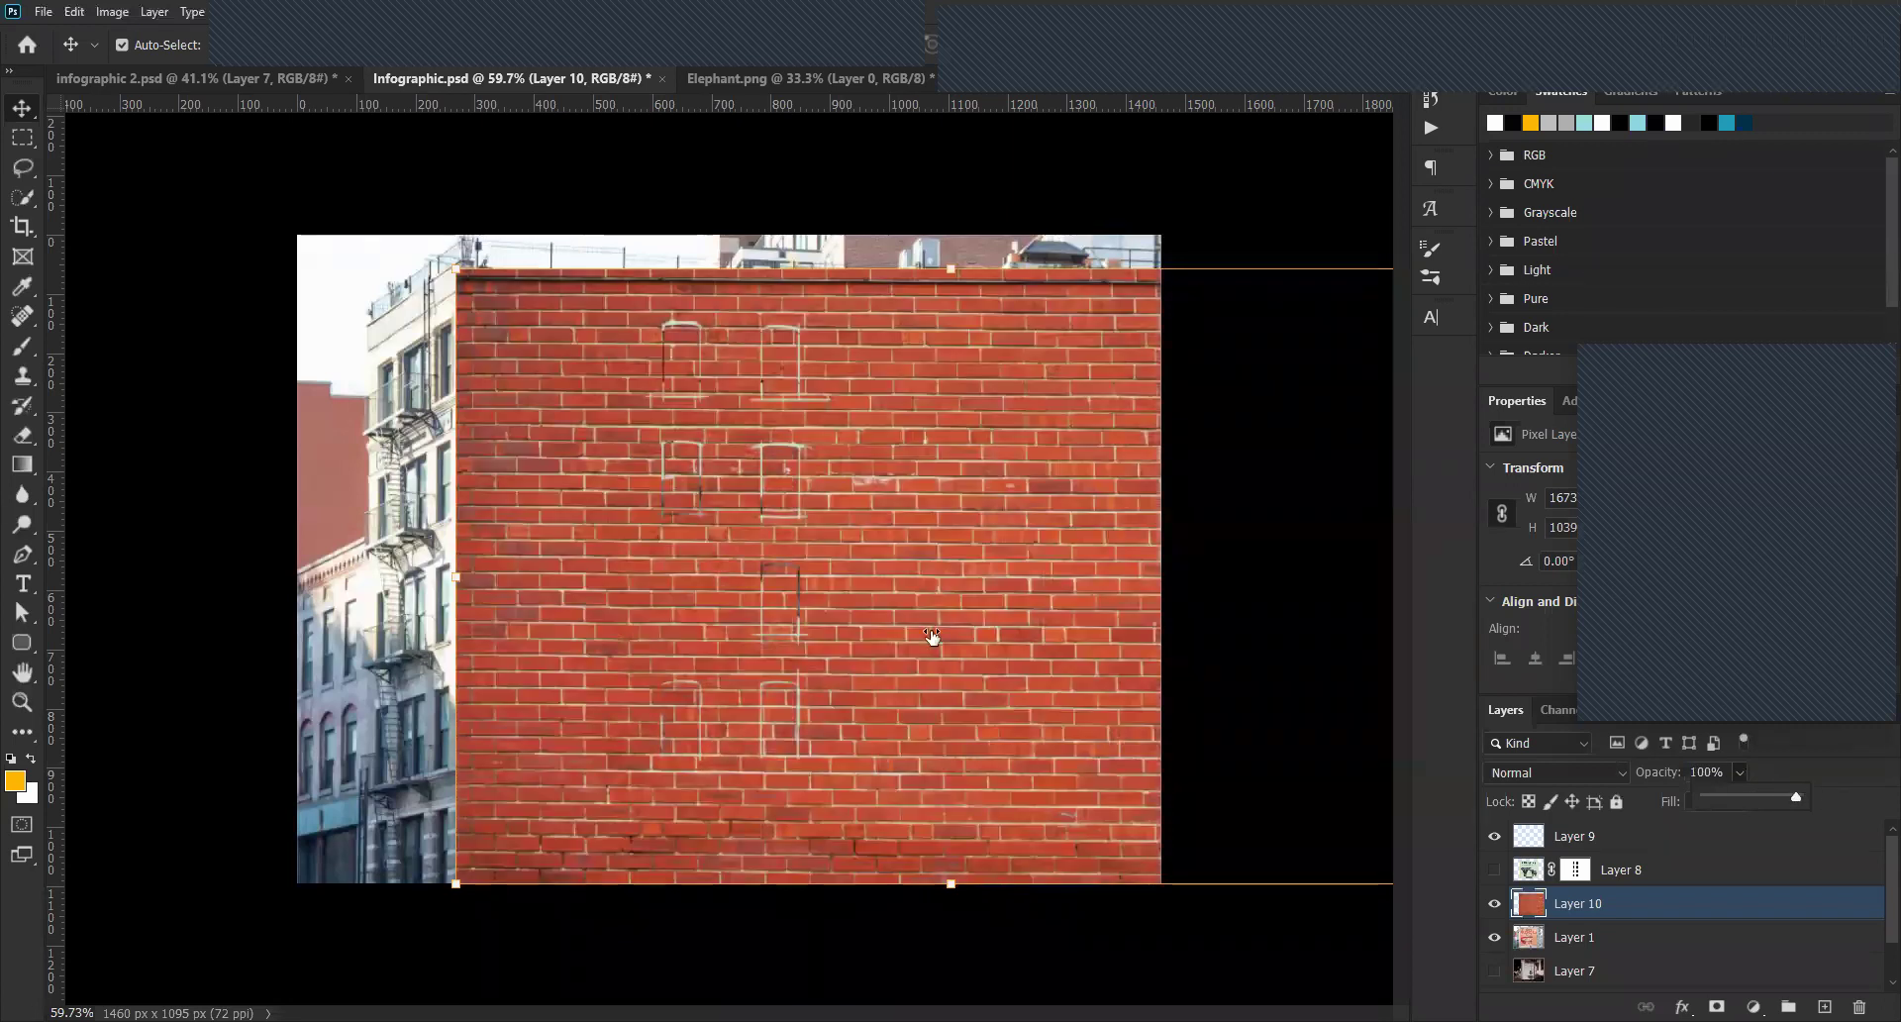
# Toggle Layer 9's cloned window edges to compare the brick wall with and without them, leaving the layer hidden.
pyautogui.click(1496, 837)
pyautogui.click(1495, 836)
pyautogui.click(1496, 838)
pyautogui.click(1496, 839)
pyautogui.click(1497, 839)
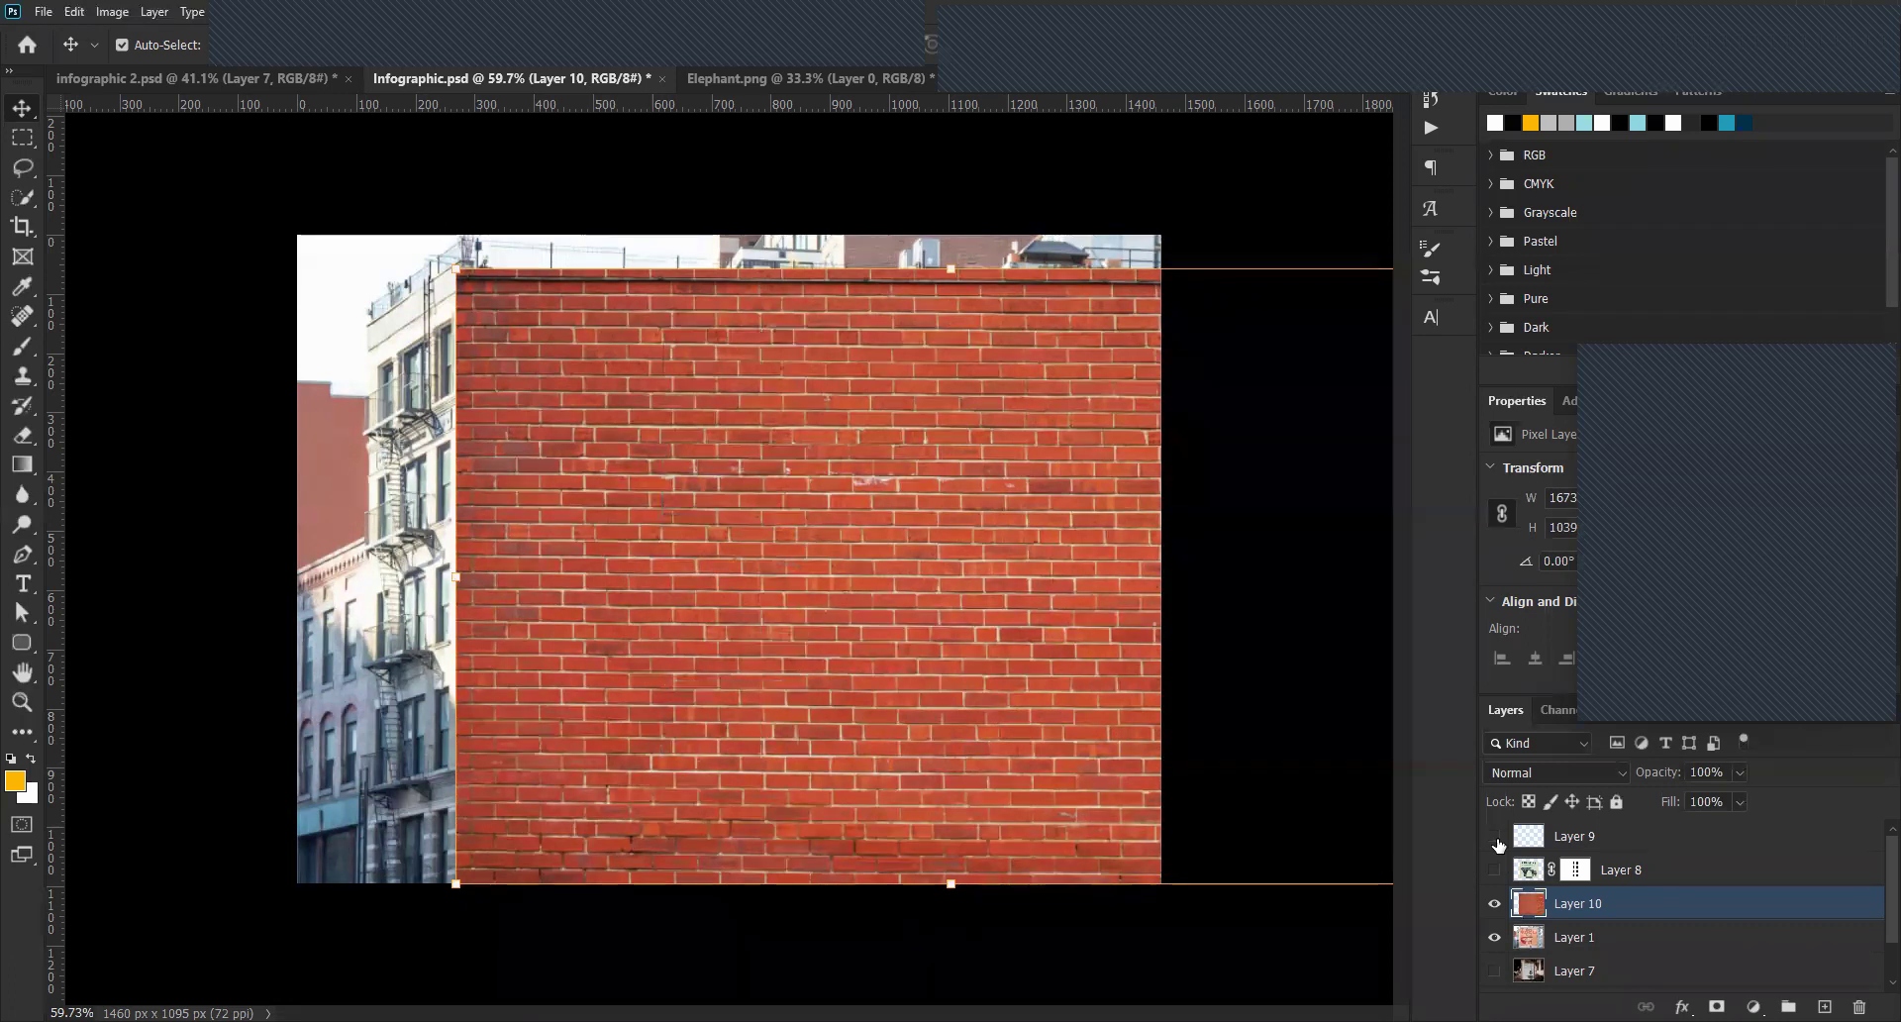
# Lower Layer 10's opacity to 62% and scale the brick texture slightly to fit the wall's outline.
pyautogui.moveTo(1741, 781); pyautogui.dragTo(1705, 787)
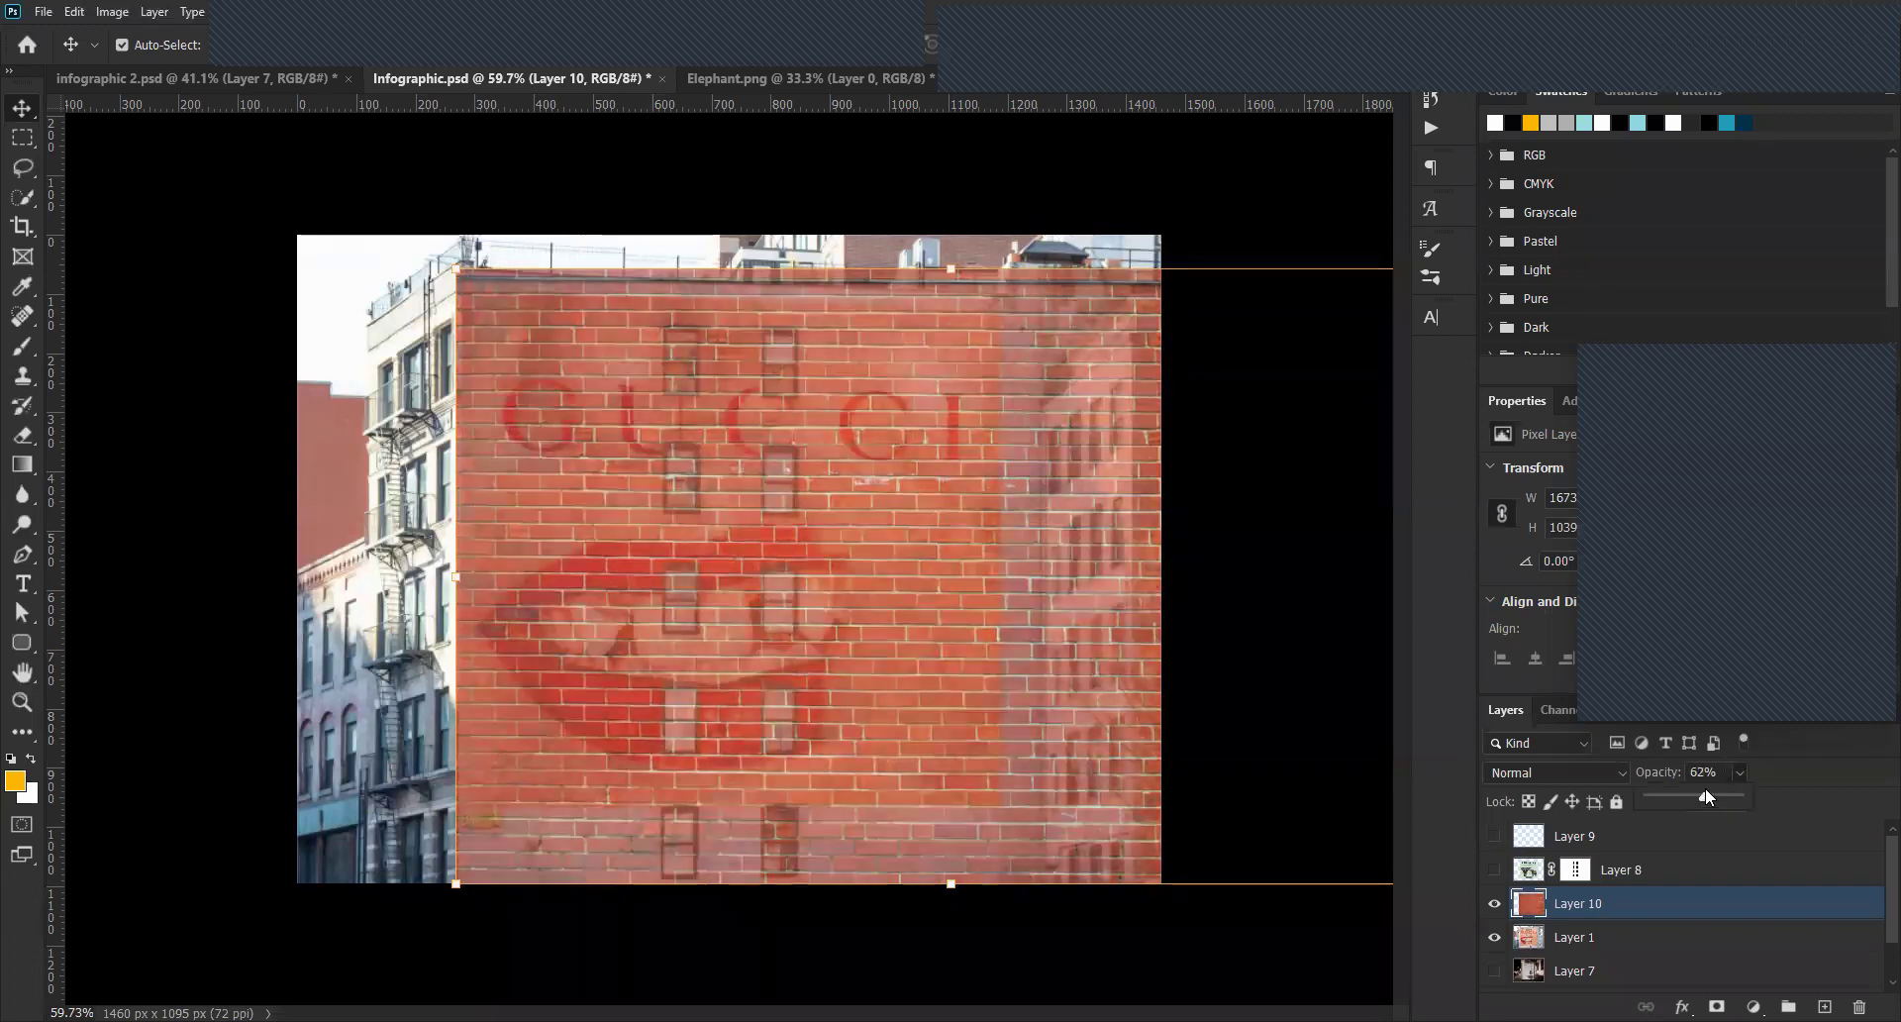
pyautogui.keyDown('ctrl'); pyautogui.click(599, 405); pyautogui.keyUp('ctrl')
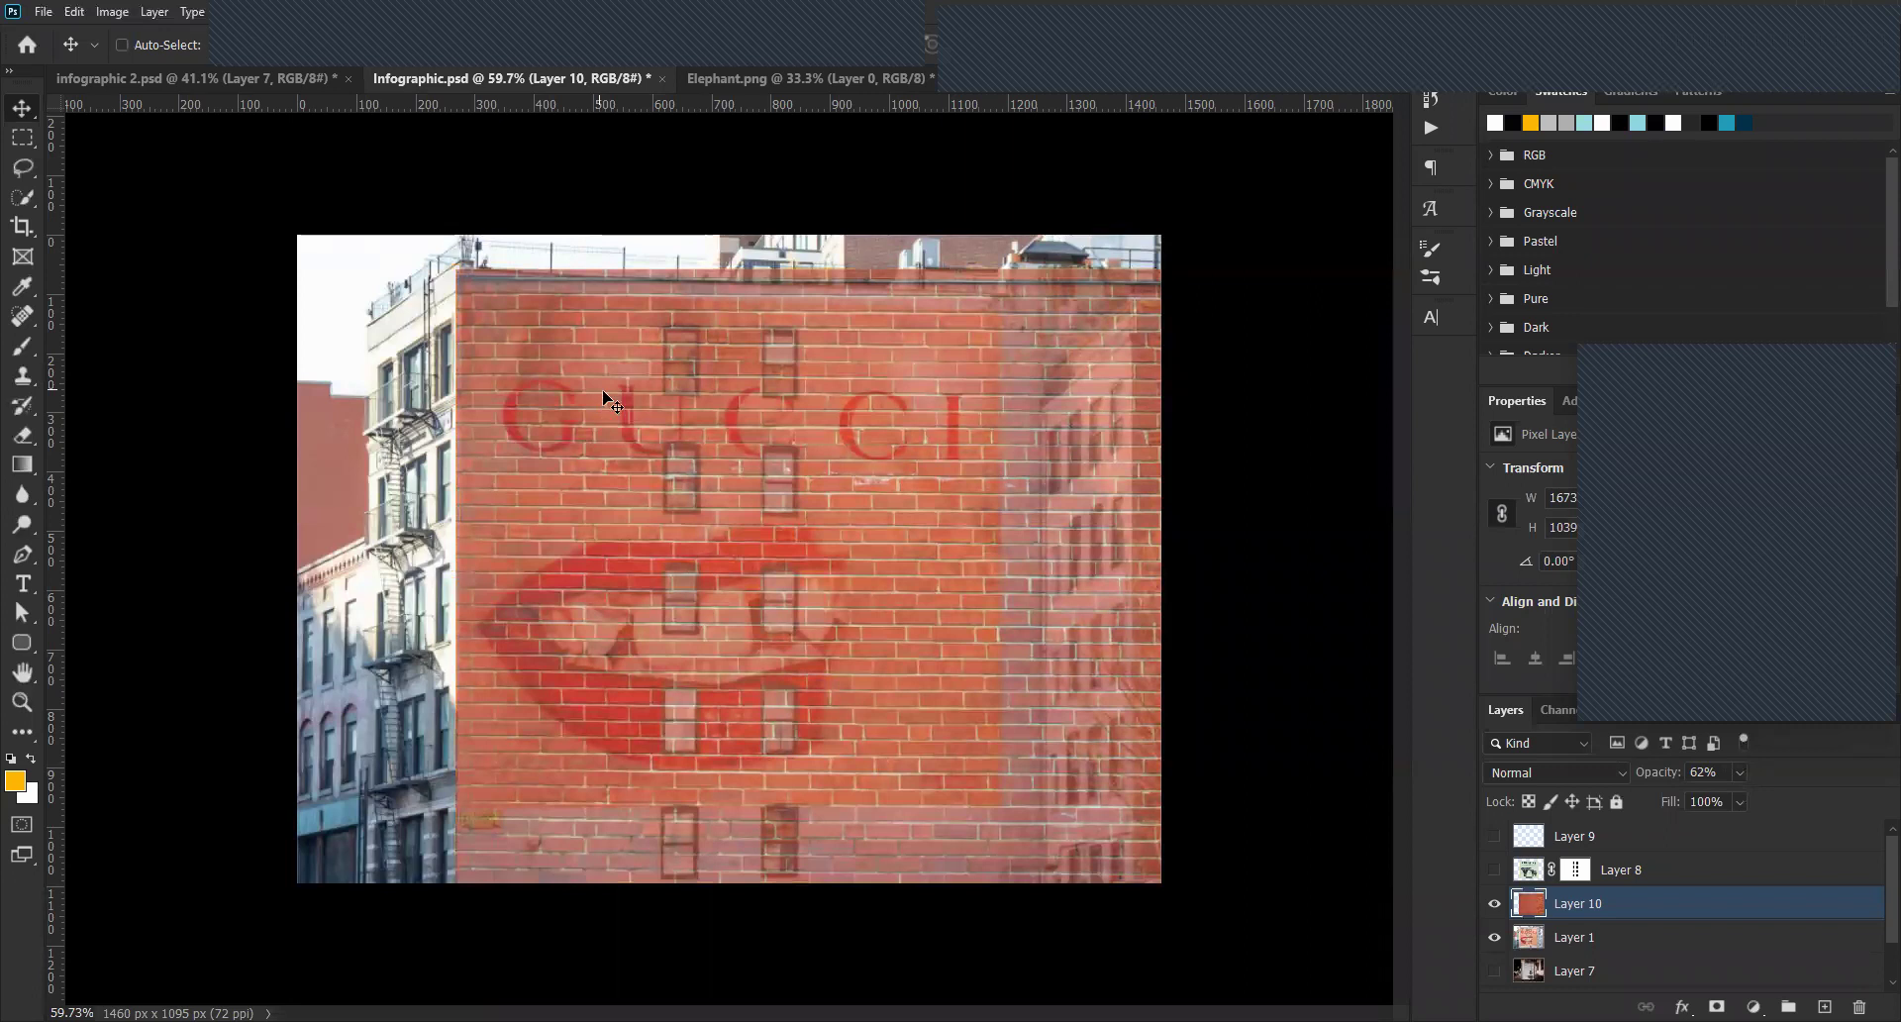
pyautogui.press('ctrl')
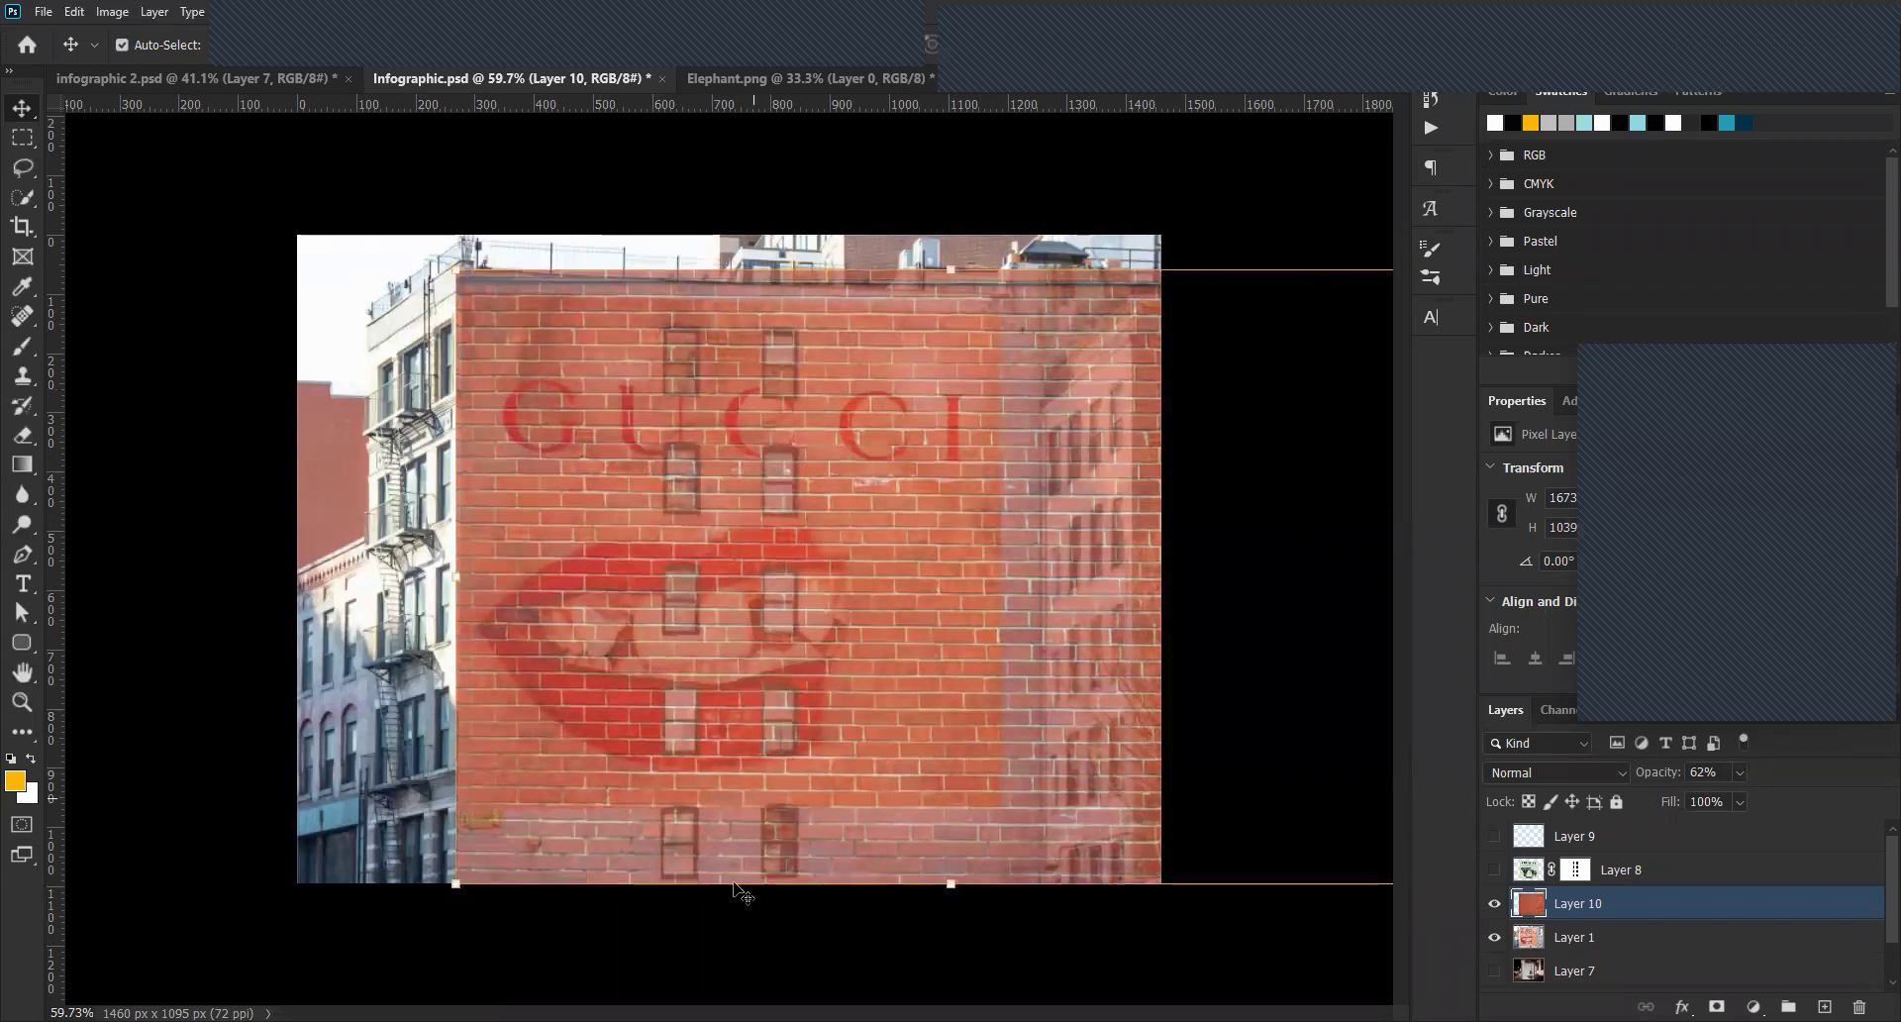
pyautogui.hotkey('ctrl', 't')
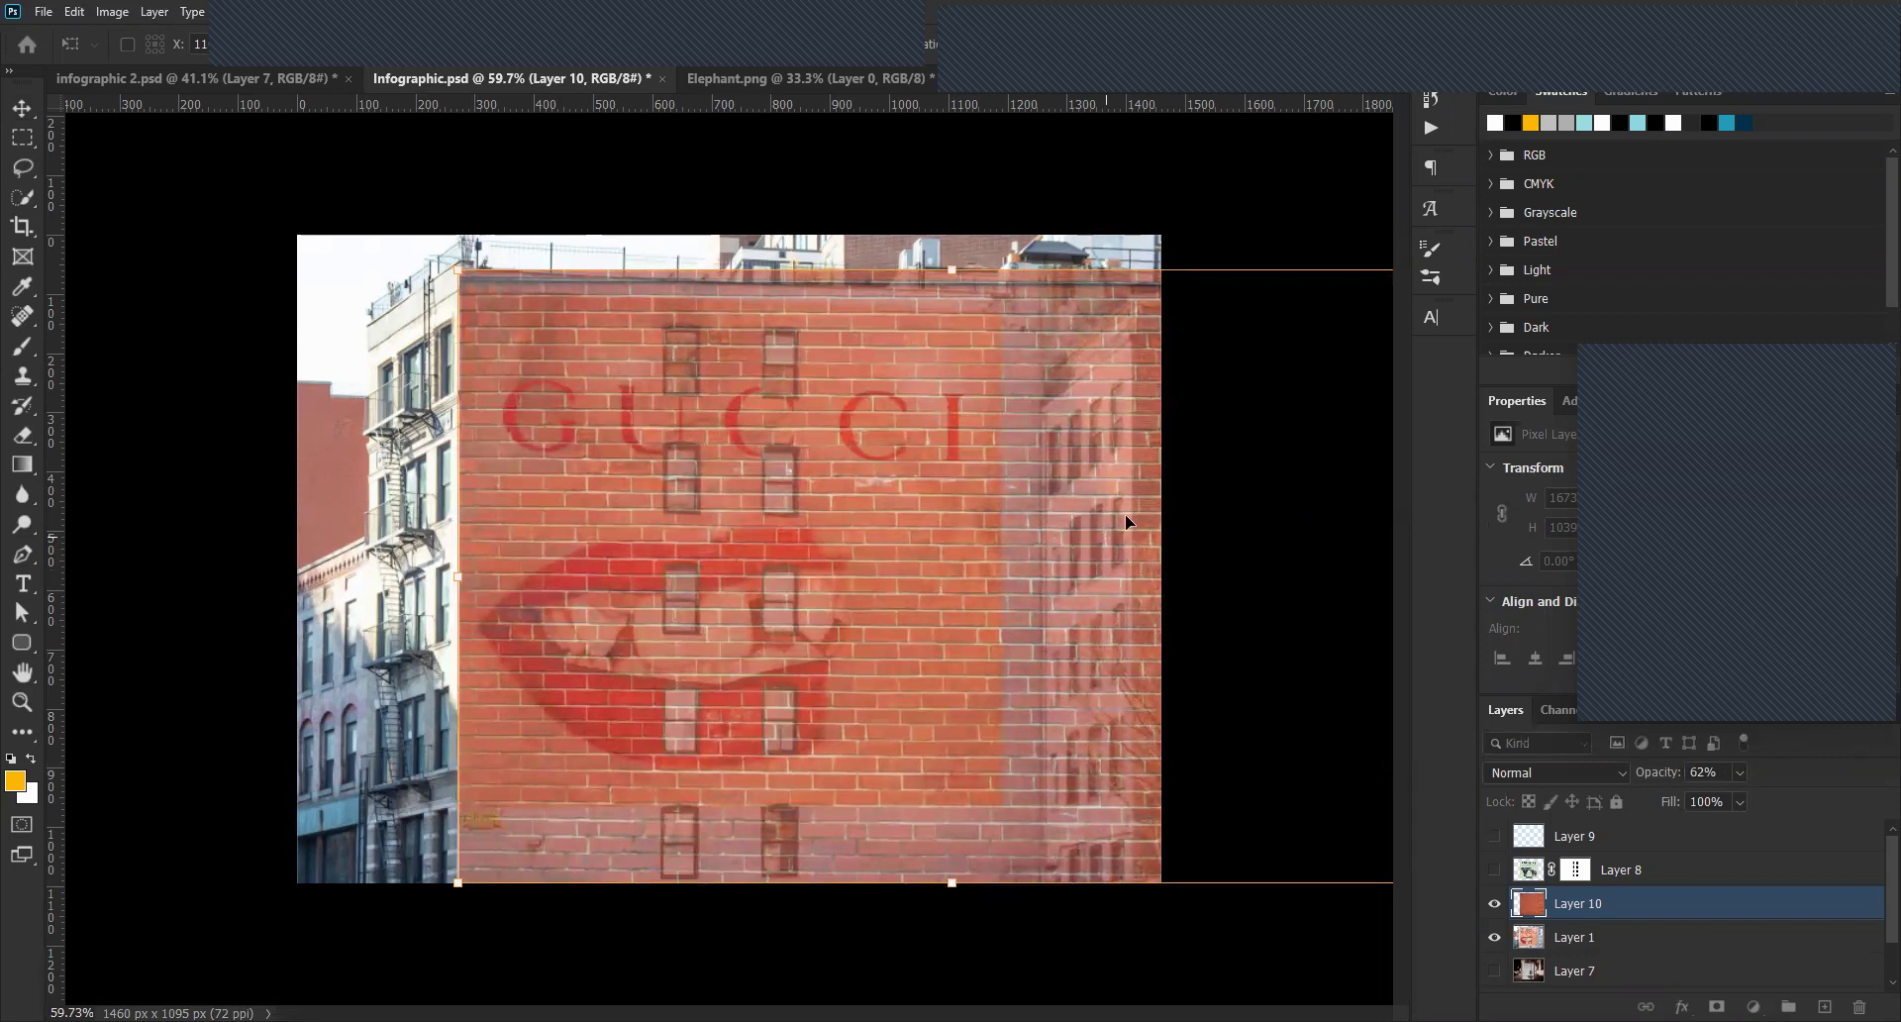
# Marquee-select the neighbouring white building beside the wall and hide that area of Layer 10 with a layer mask.
pyautogui.click(25, 167)
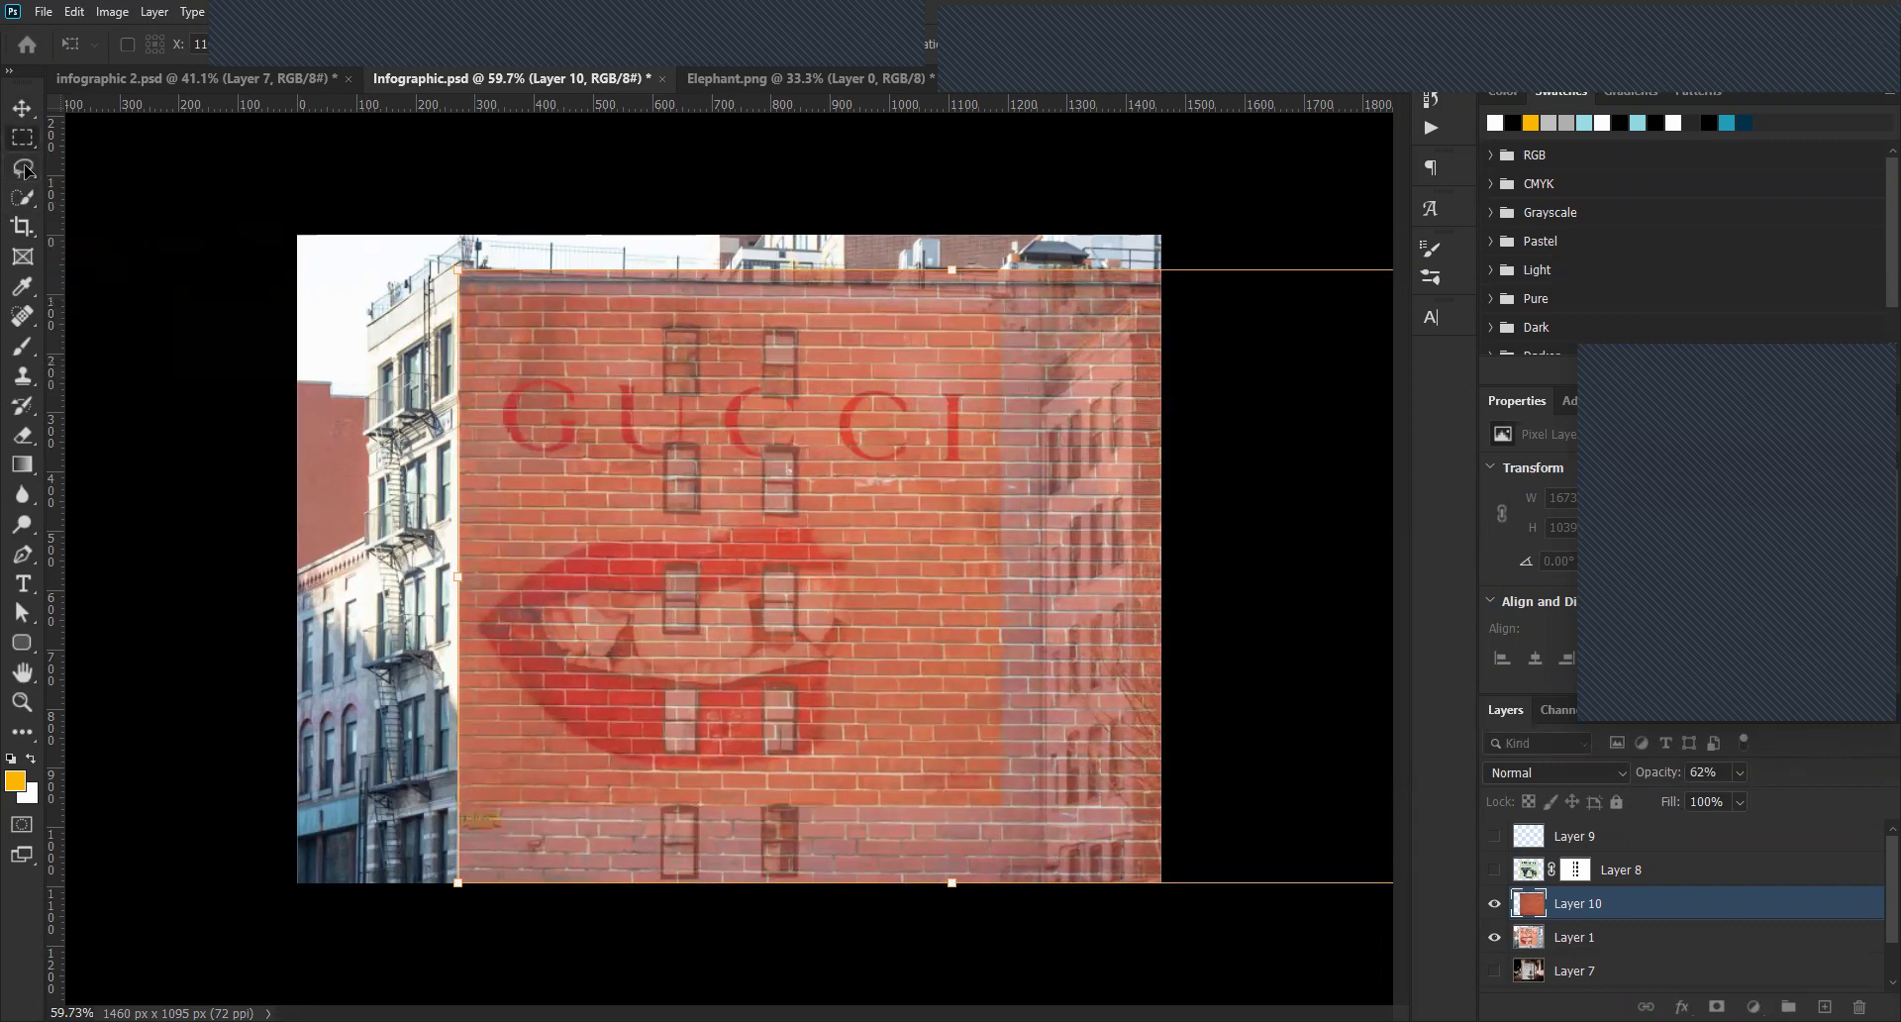
pyautogui.click(22, 138)
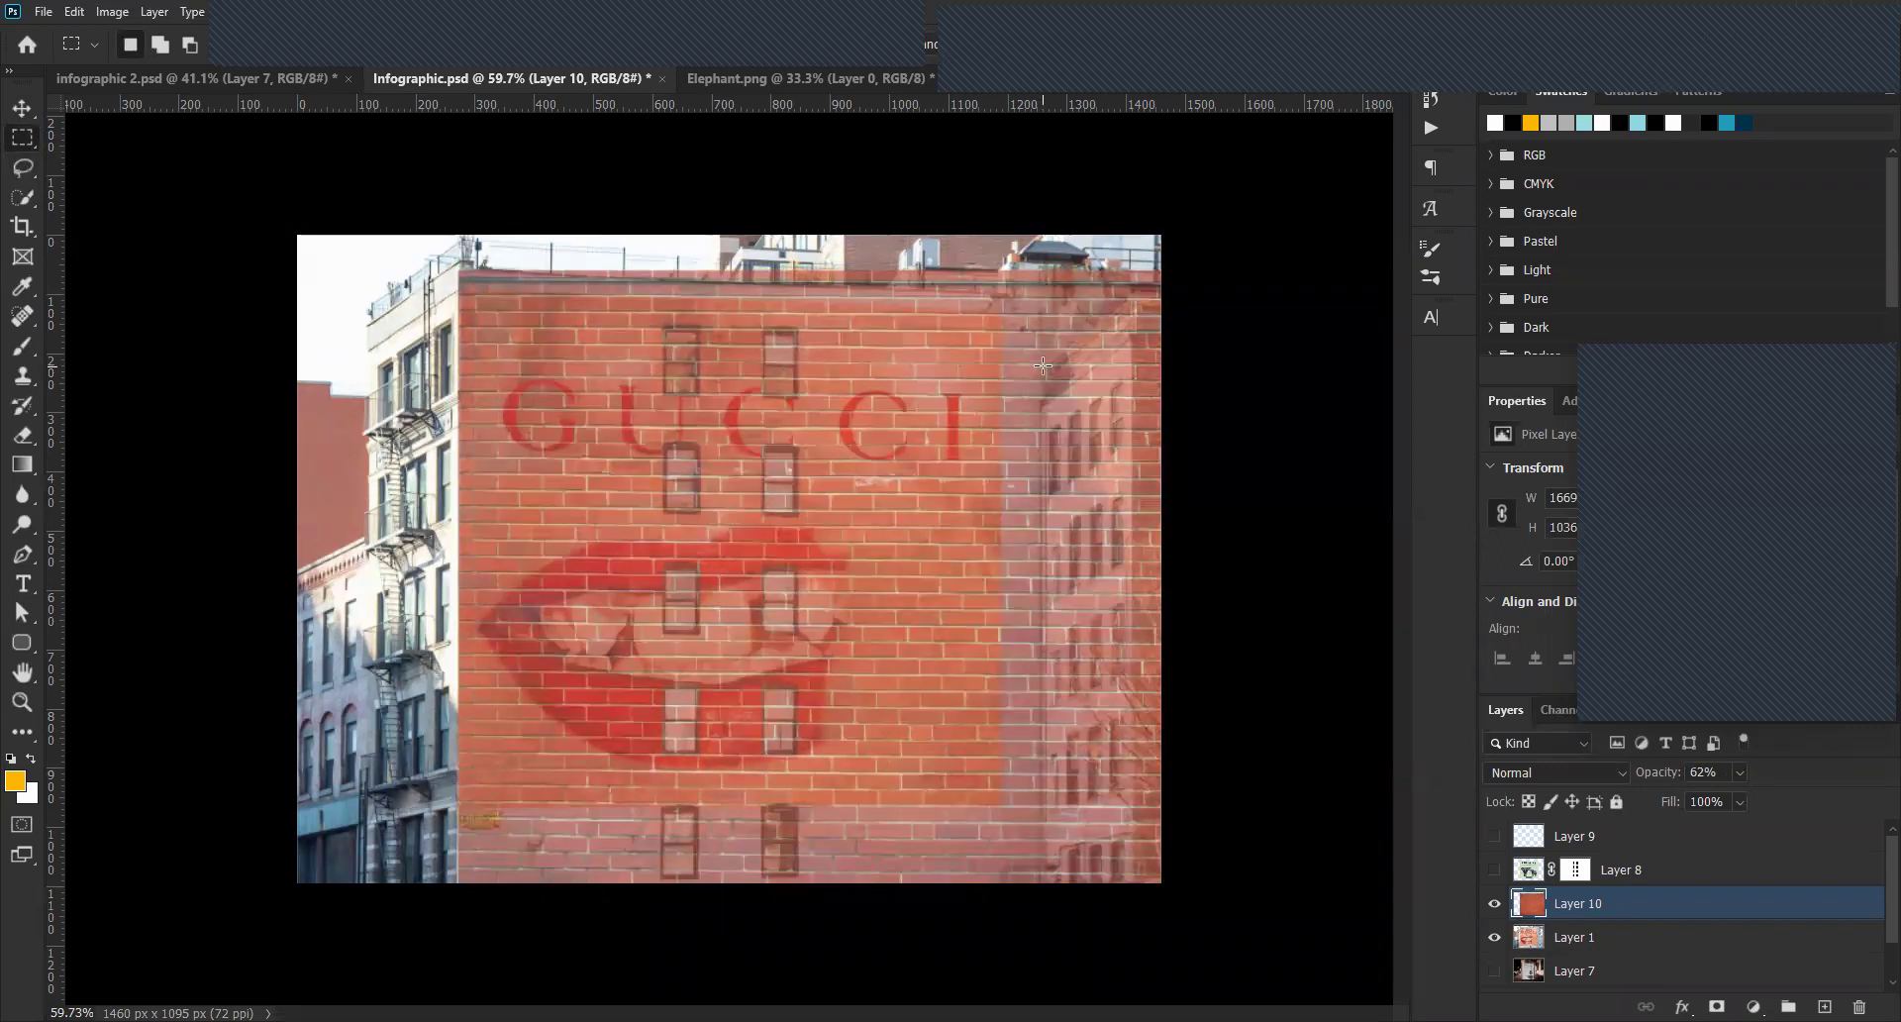
pyautogui.moveTo(1043, 366); pyautogui.dragTo(1245, 902)
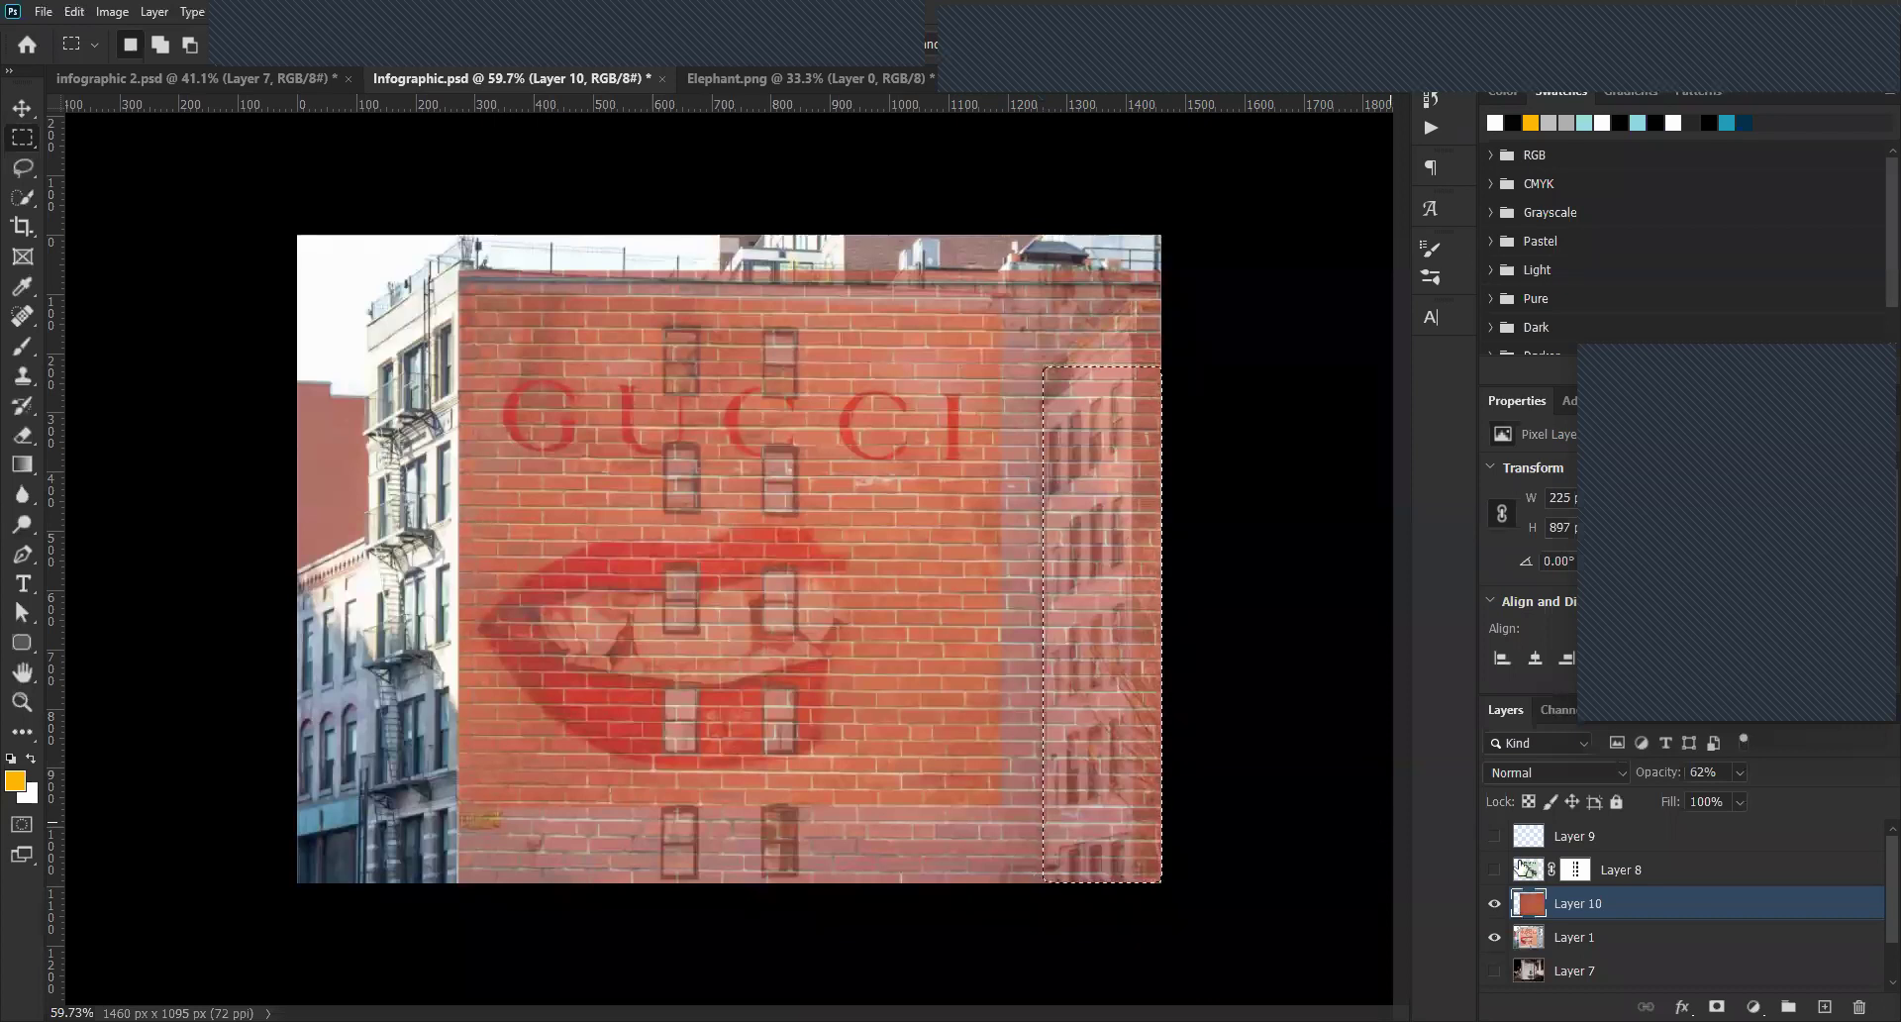
pyautogui.press('Delete')
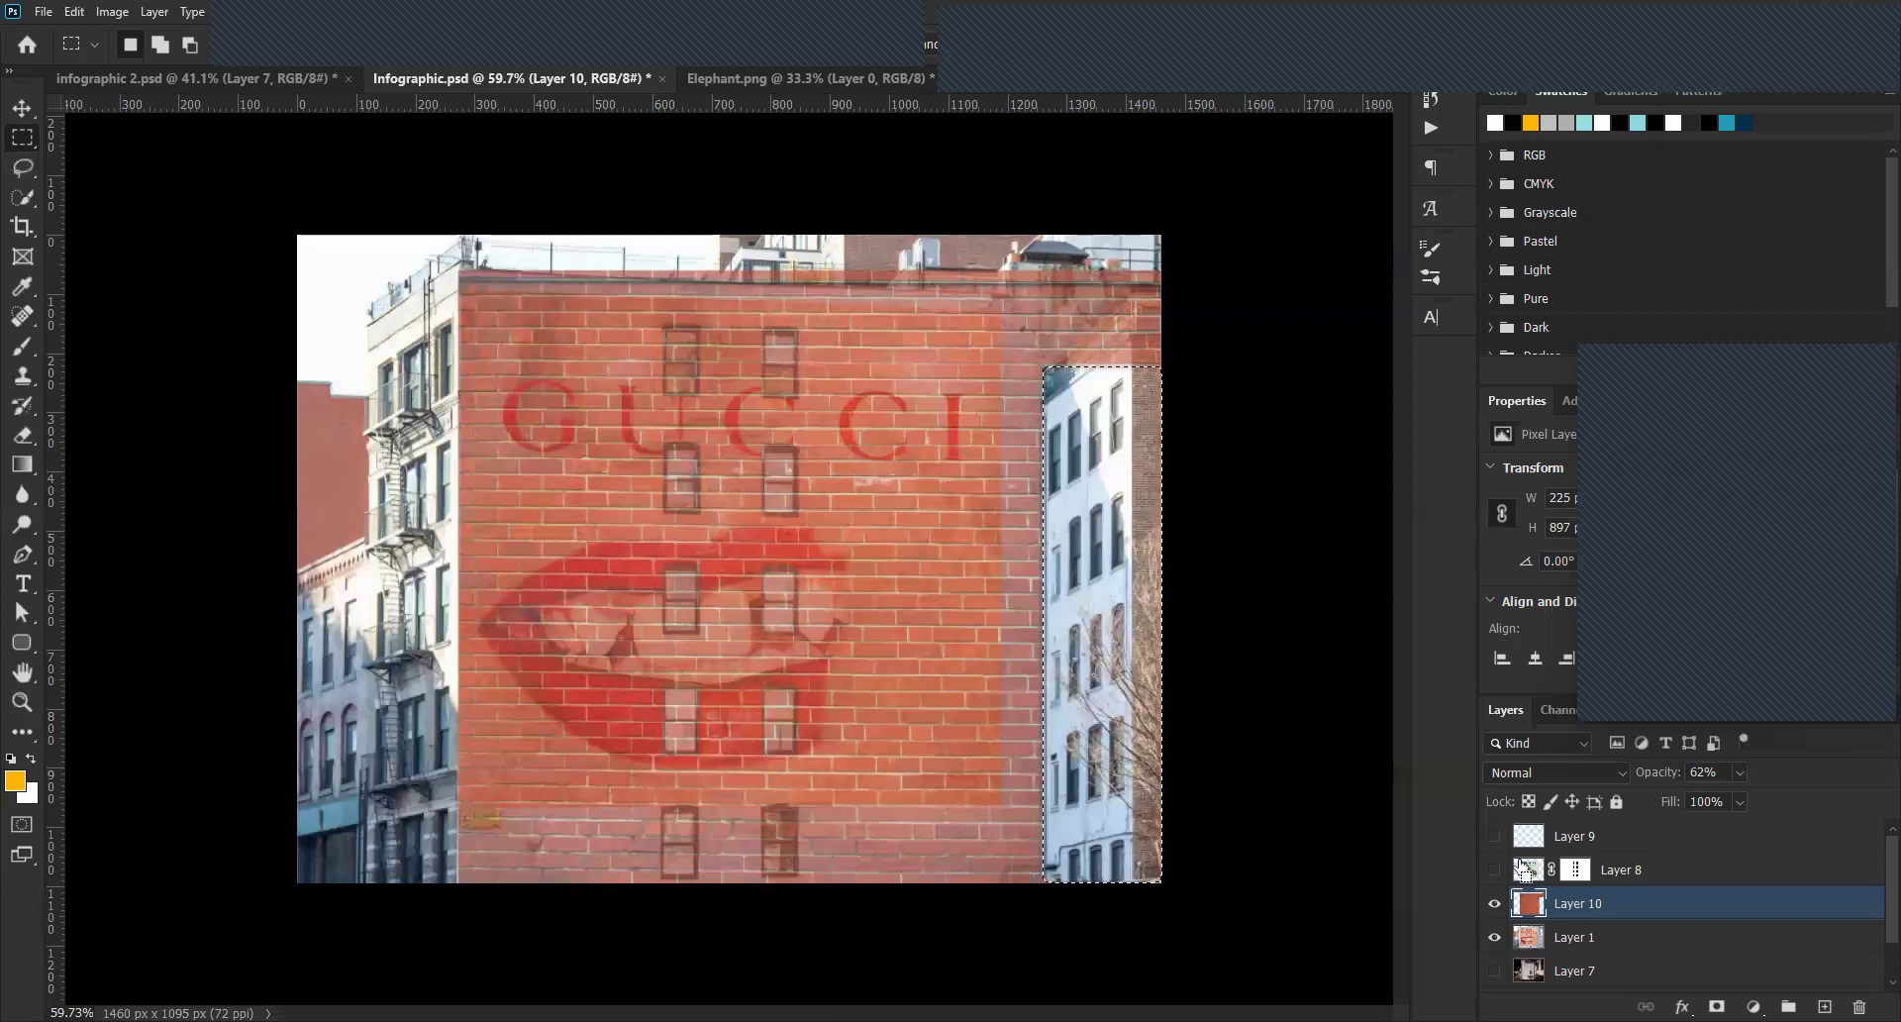
pyautogui.hotkey('ctrl', 'z')
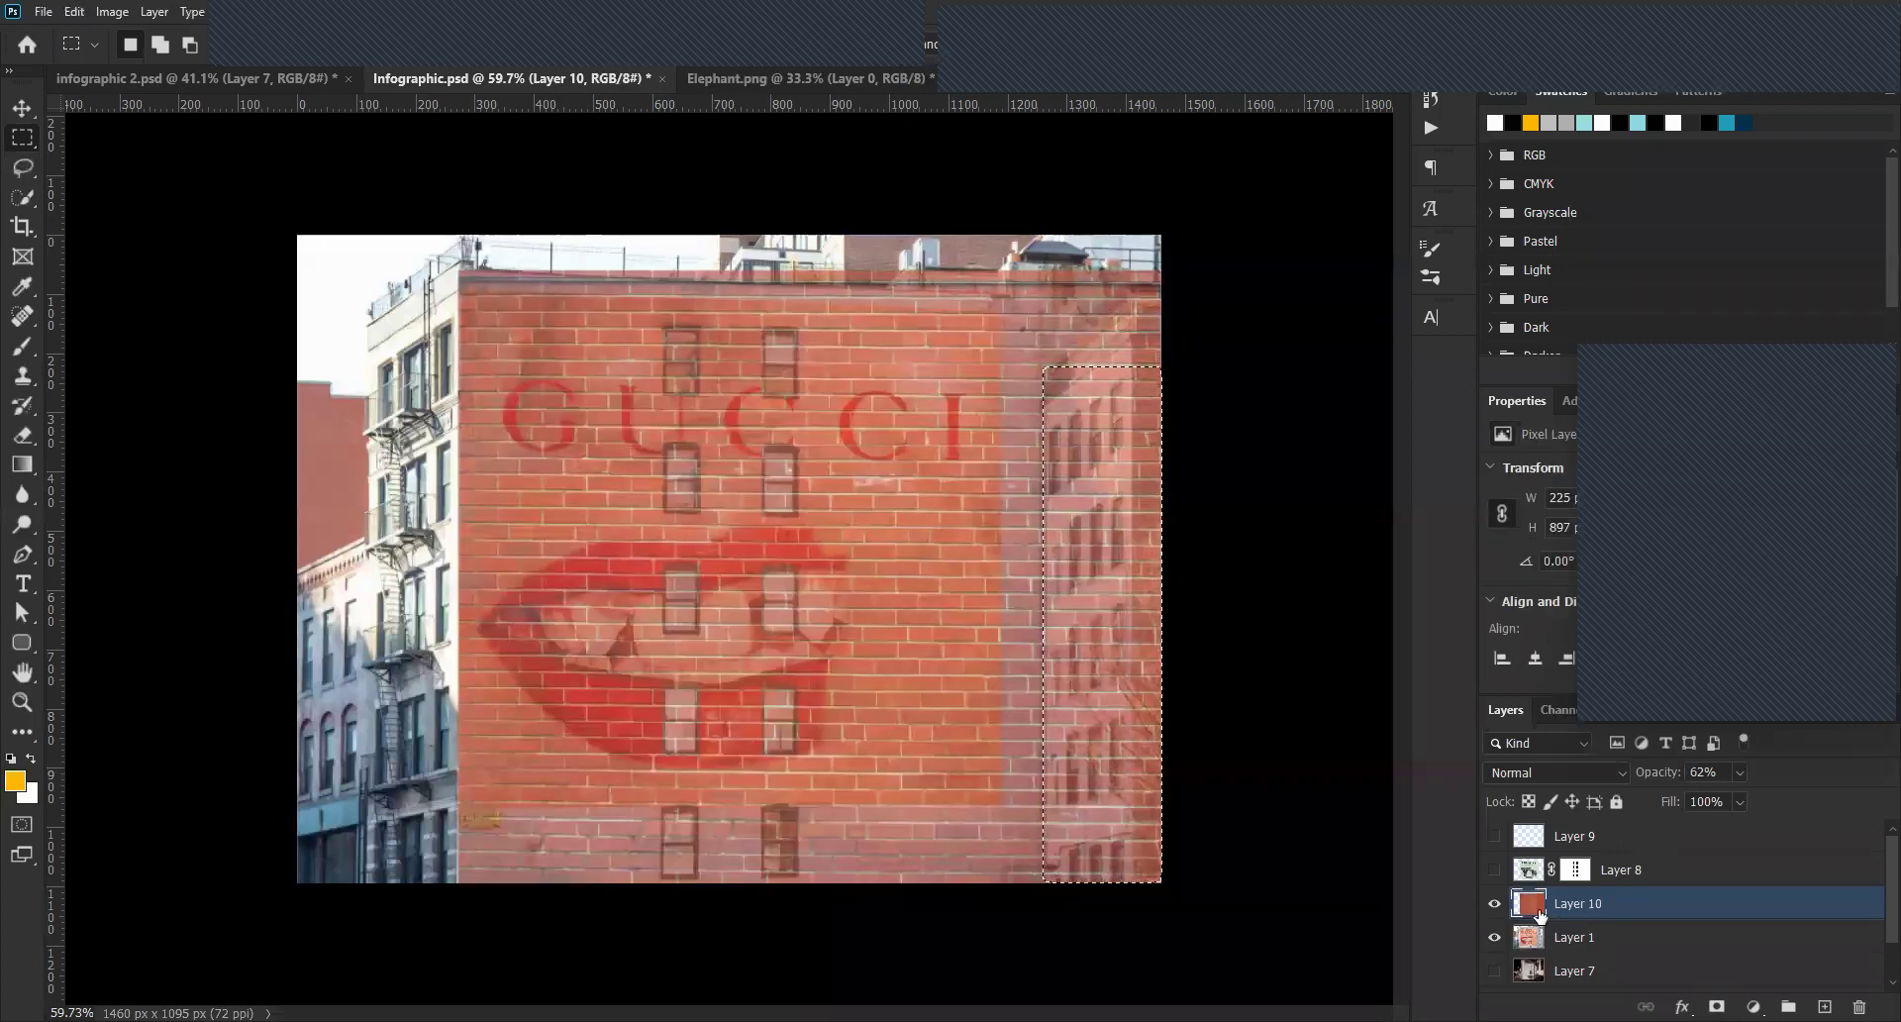
pyautogui.hotkey('ctrl', 'shift', 'i')
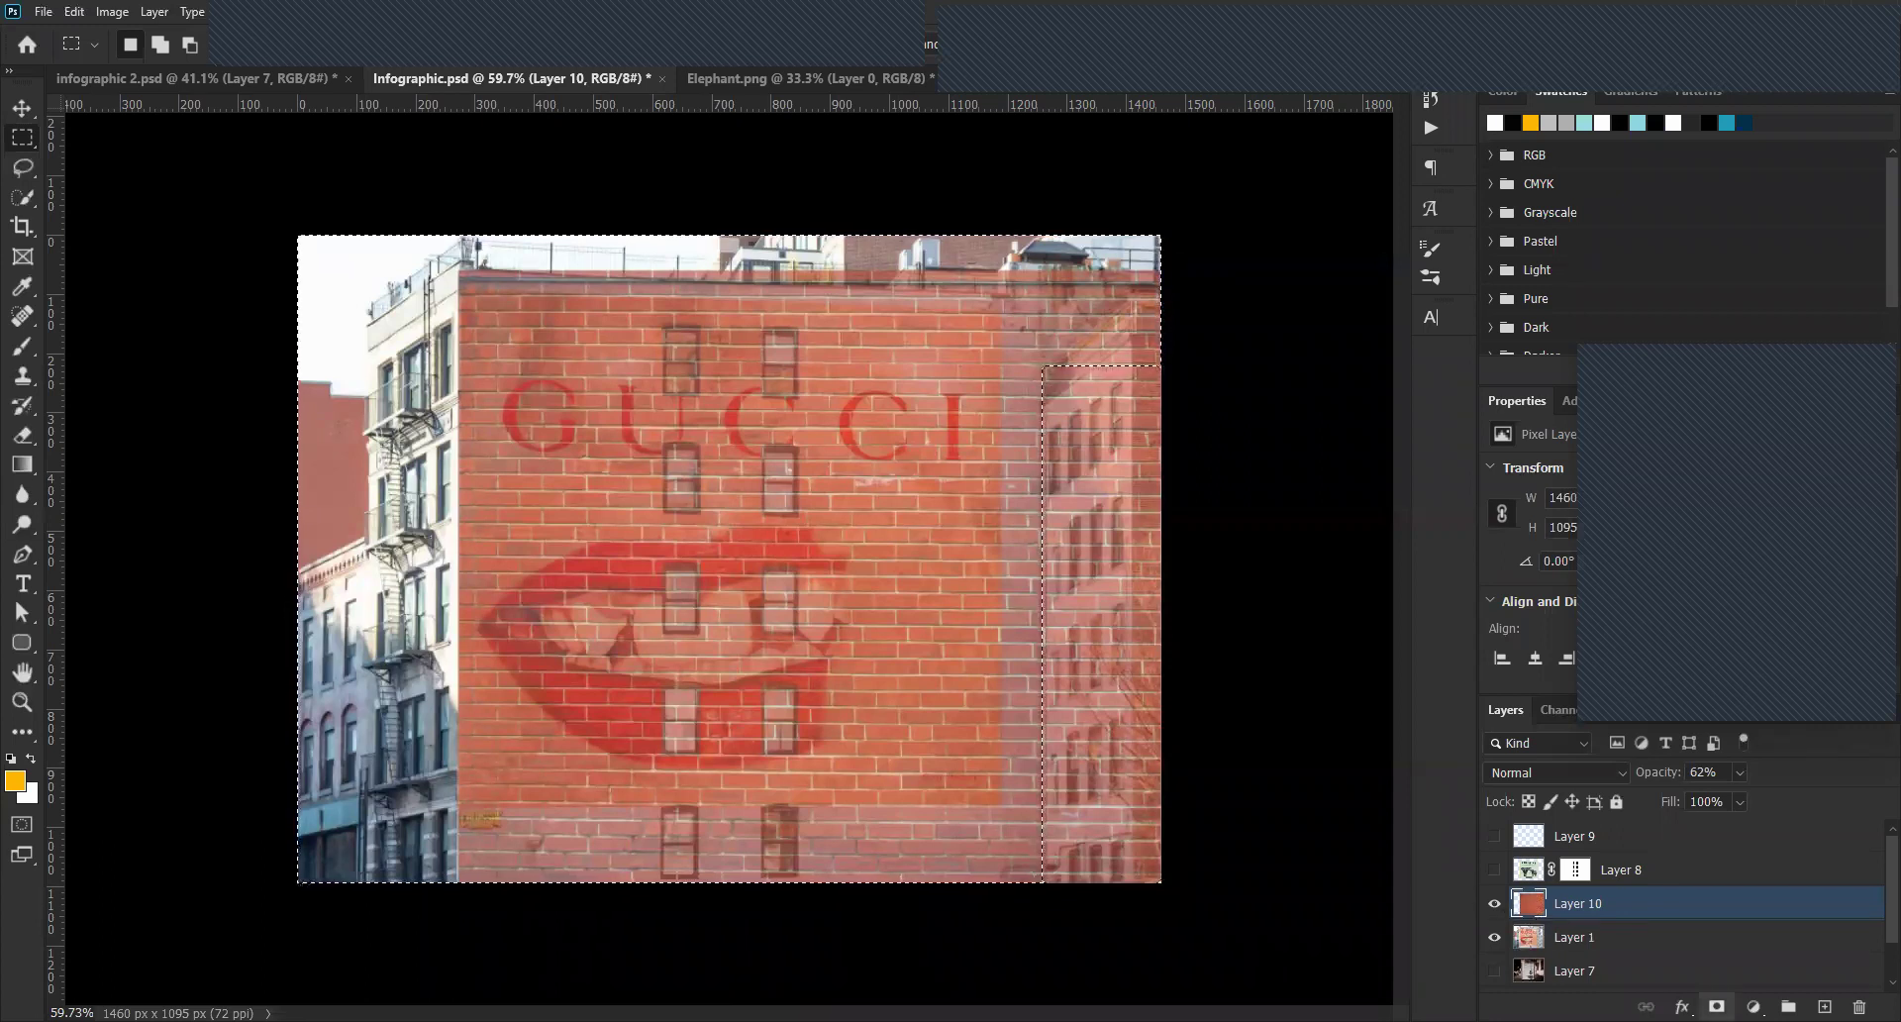
pyautogui.click(1717, 1006)
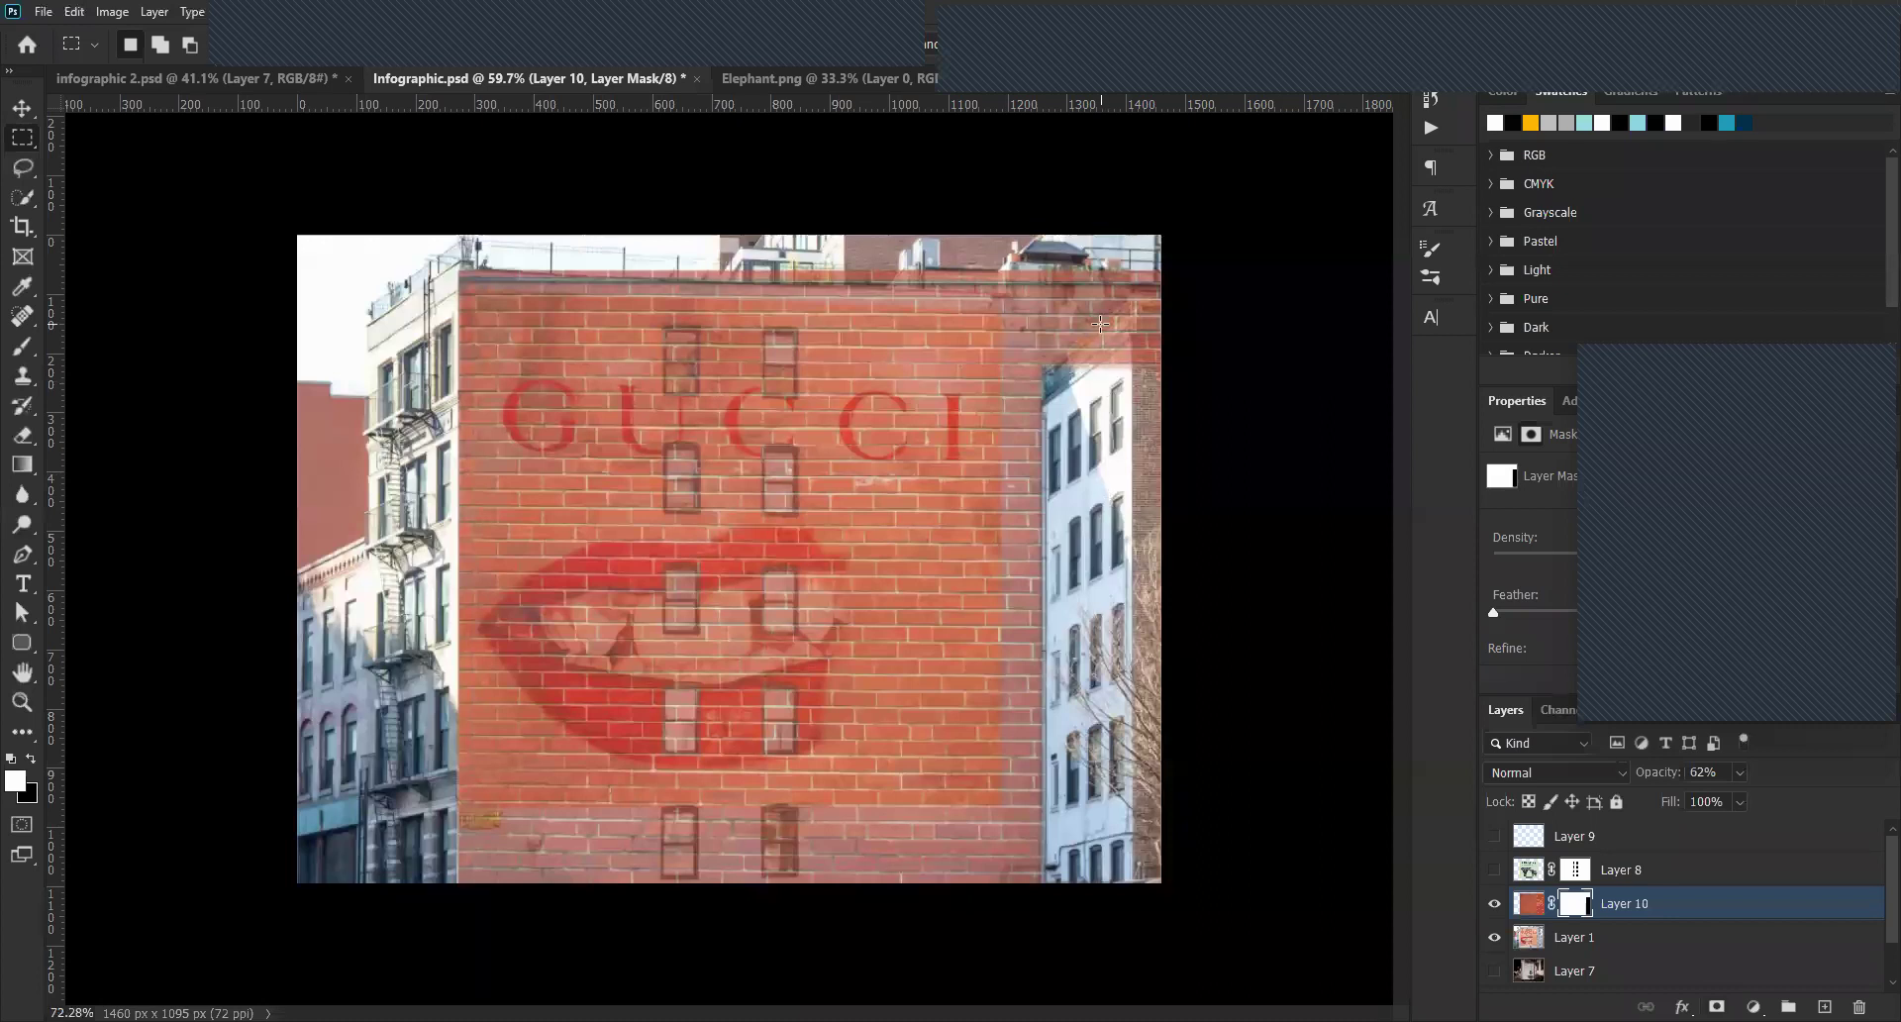
# Paint black on Layer 10's mask with a 45 px brush to uncover the white building's roofline and railing.
pyautogui.scroll(2, 1104, 322)
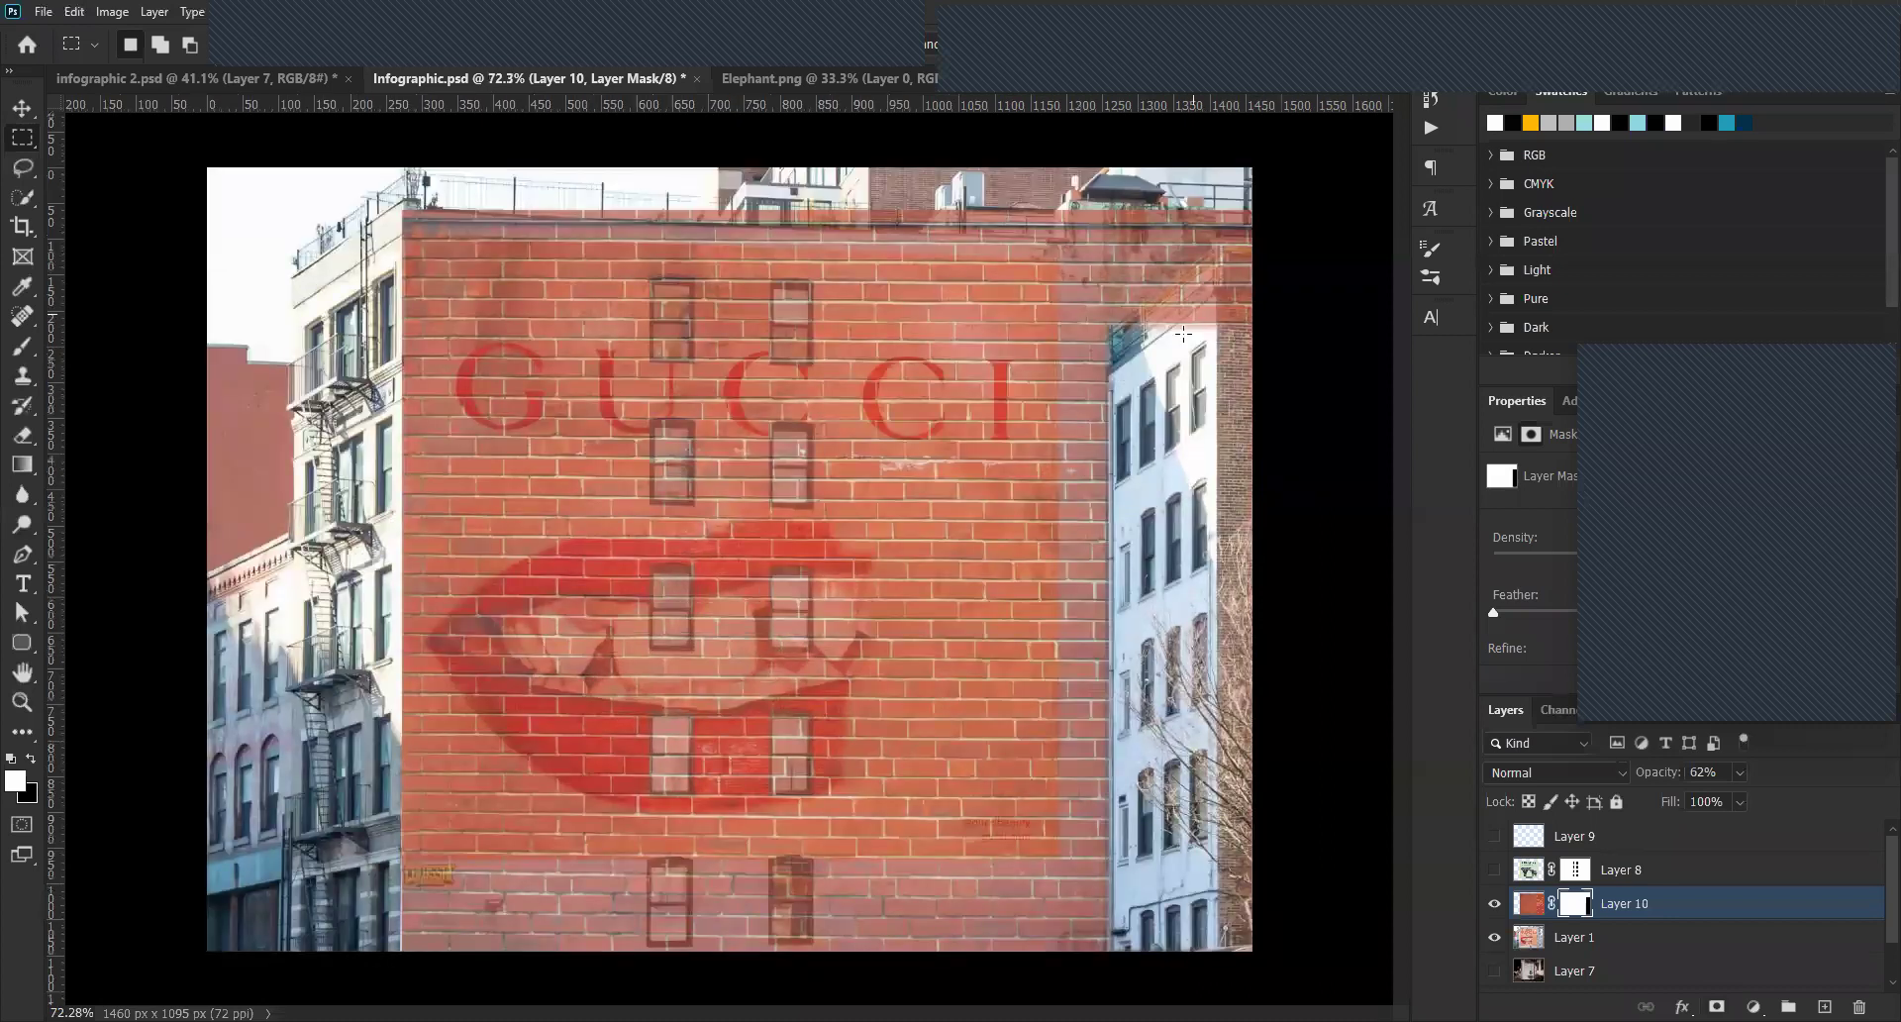
pyautogui.scroll(8, 1183, 333)
pyautogui.moveTo(1168, 332); pyautogui.dragTo(817, 514)
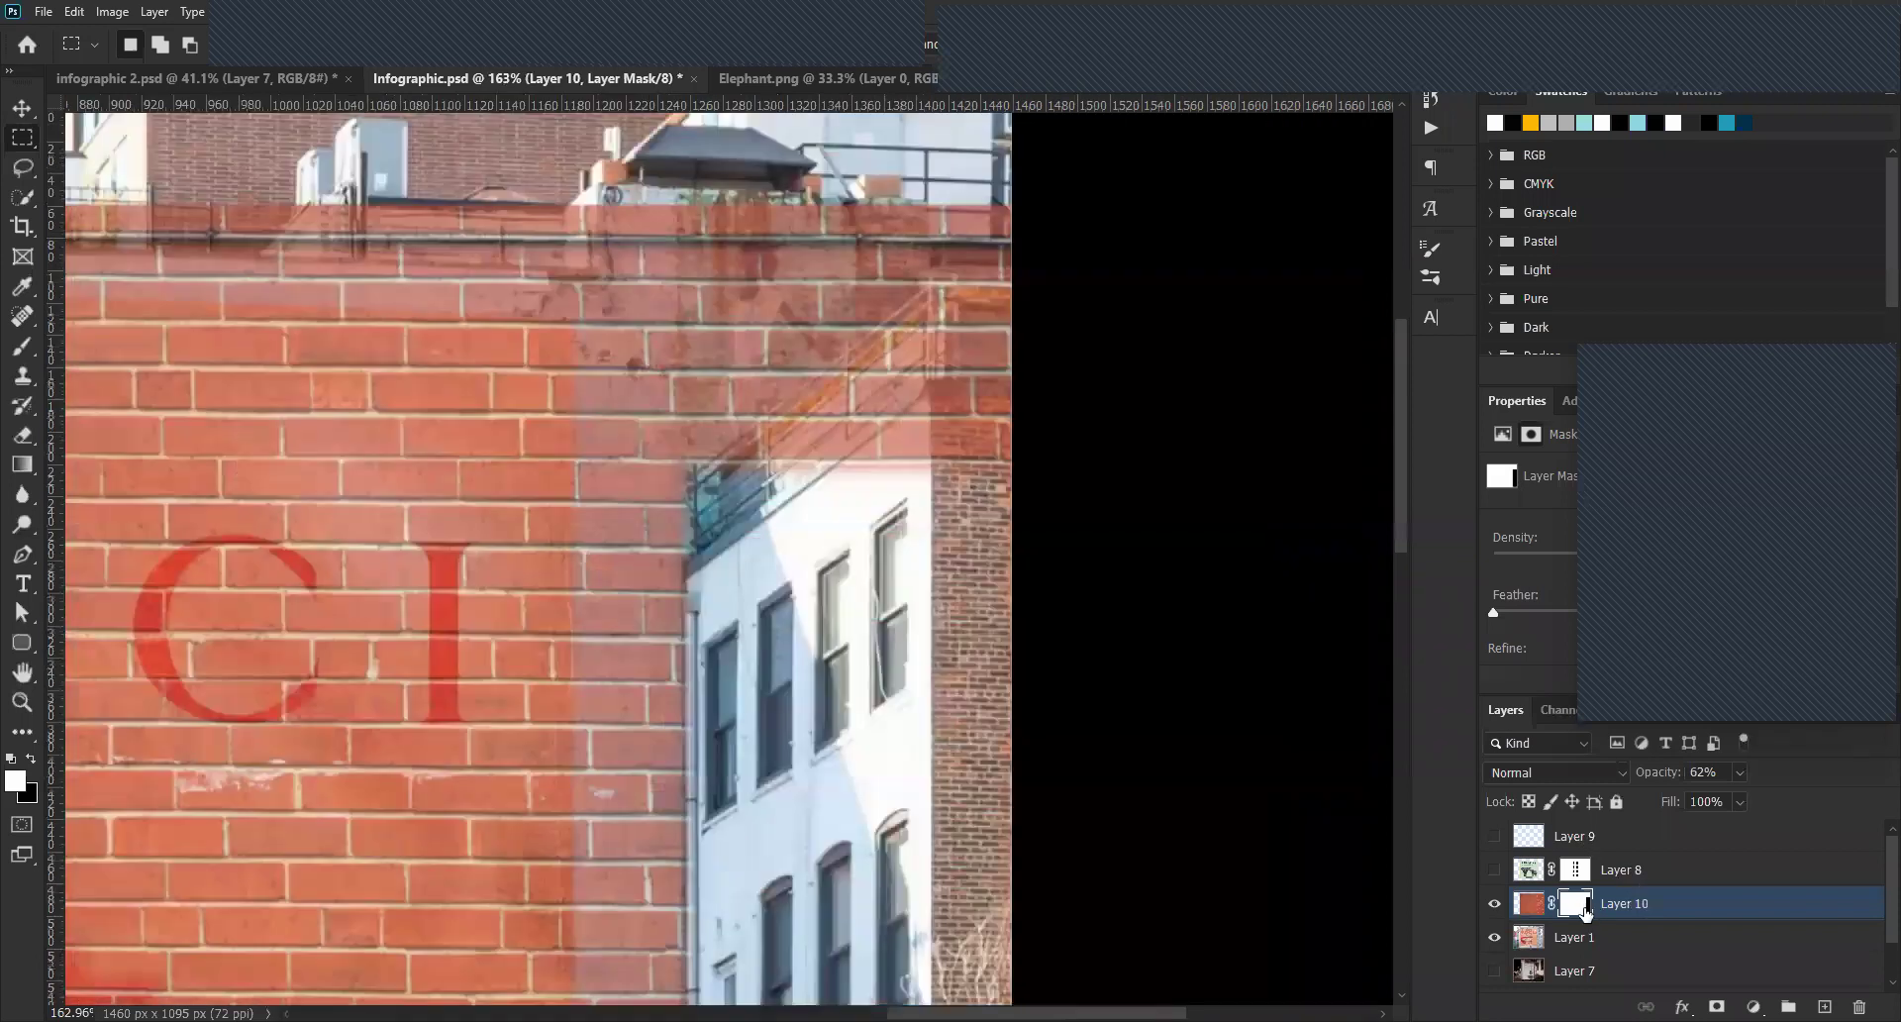
pyautogui.press('b')
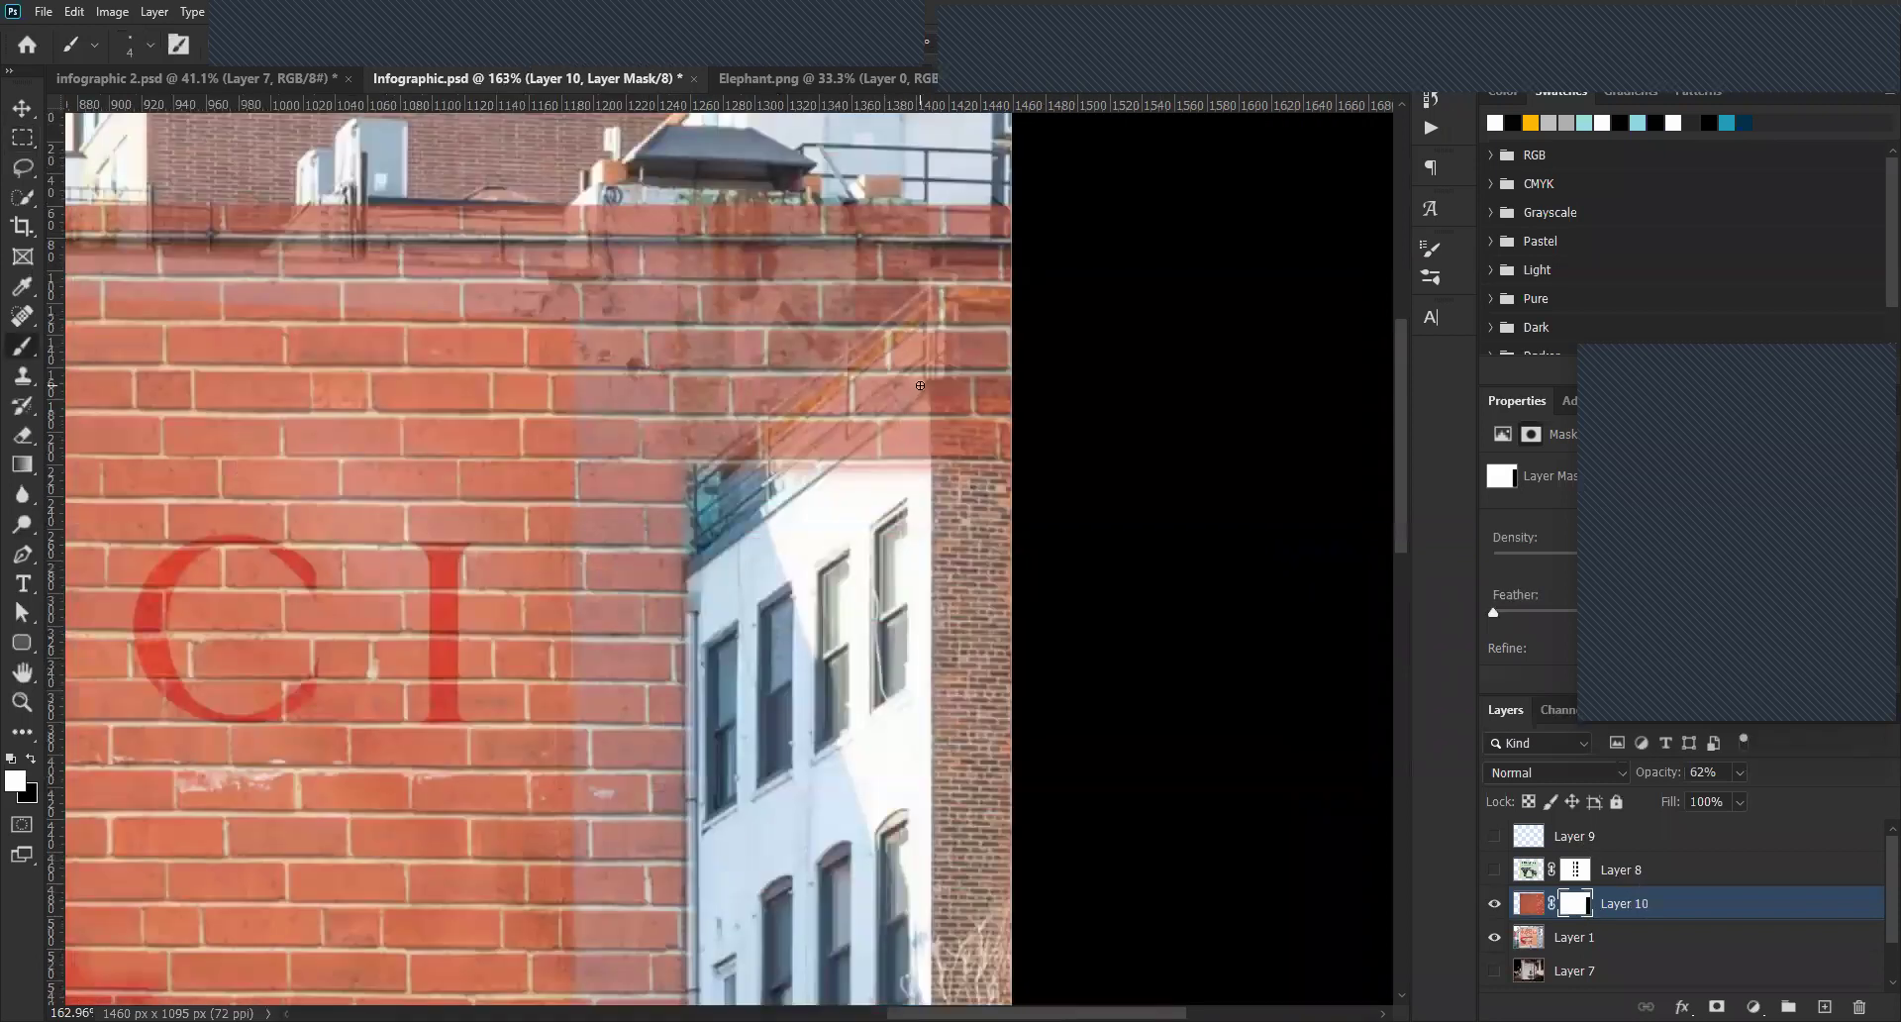
pyautogui.press(']')
pyautogui.press(']')
pyautogui.press(']')
pyautogui.press(']')
pyautogui.press(']')
pyautogui.press(']')
pyautogui.press(']')
pyautogui.press(']')
pyautogui.press(']')
pyautogui.press(']')
pyautogui.press(']')
pyautogui.press(']')
pyautogui.press(']')
pyautogui.moveTo(804, 474); pyautogui.dragTo(830, 470)
pyautogui.press('x')
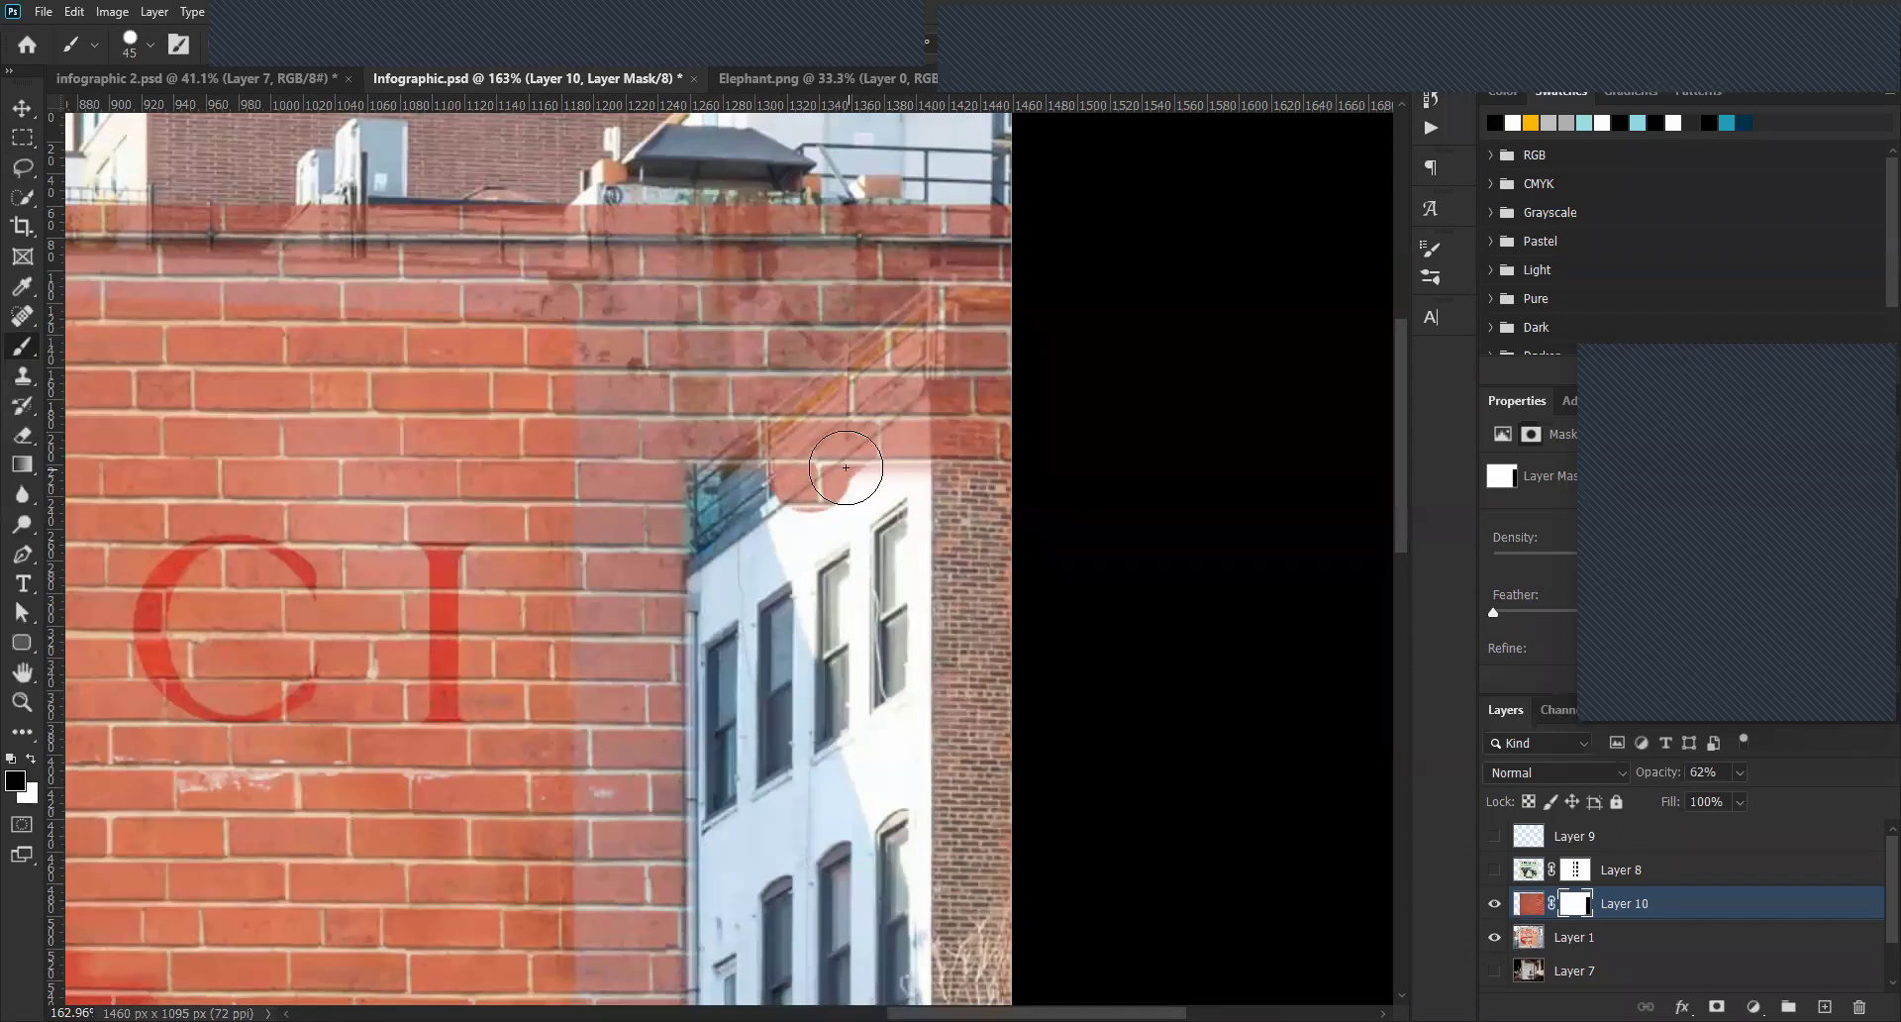
pyautogui.moveTo(980, 421)
pyautogui.mouseDown()
pyautogui.moveTo(742, 495)
pyautogui.moveTo(753, 477)
pyautogui.moveTo(733, 465)
pyautogui.moveTo(1000, 317)
pyautogui.moveTo(870, 383)
pyautogui.mouseUp()
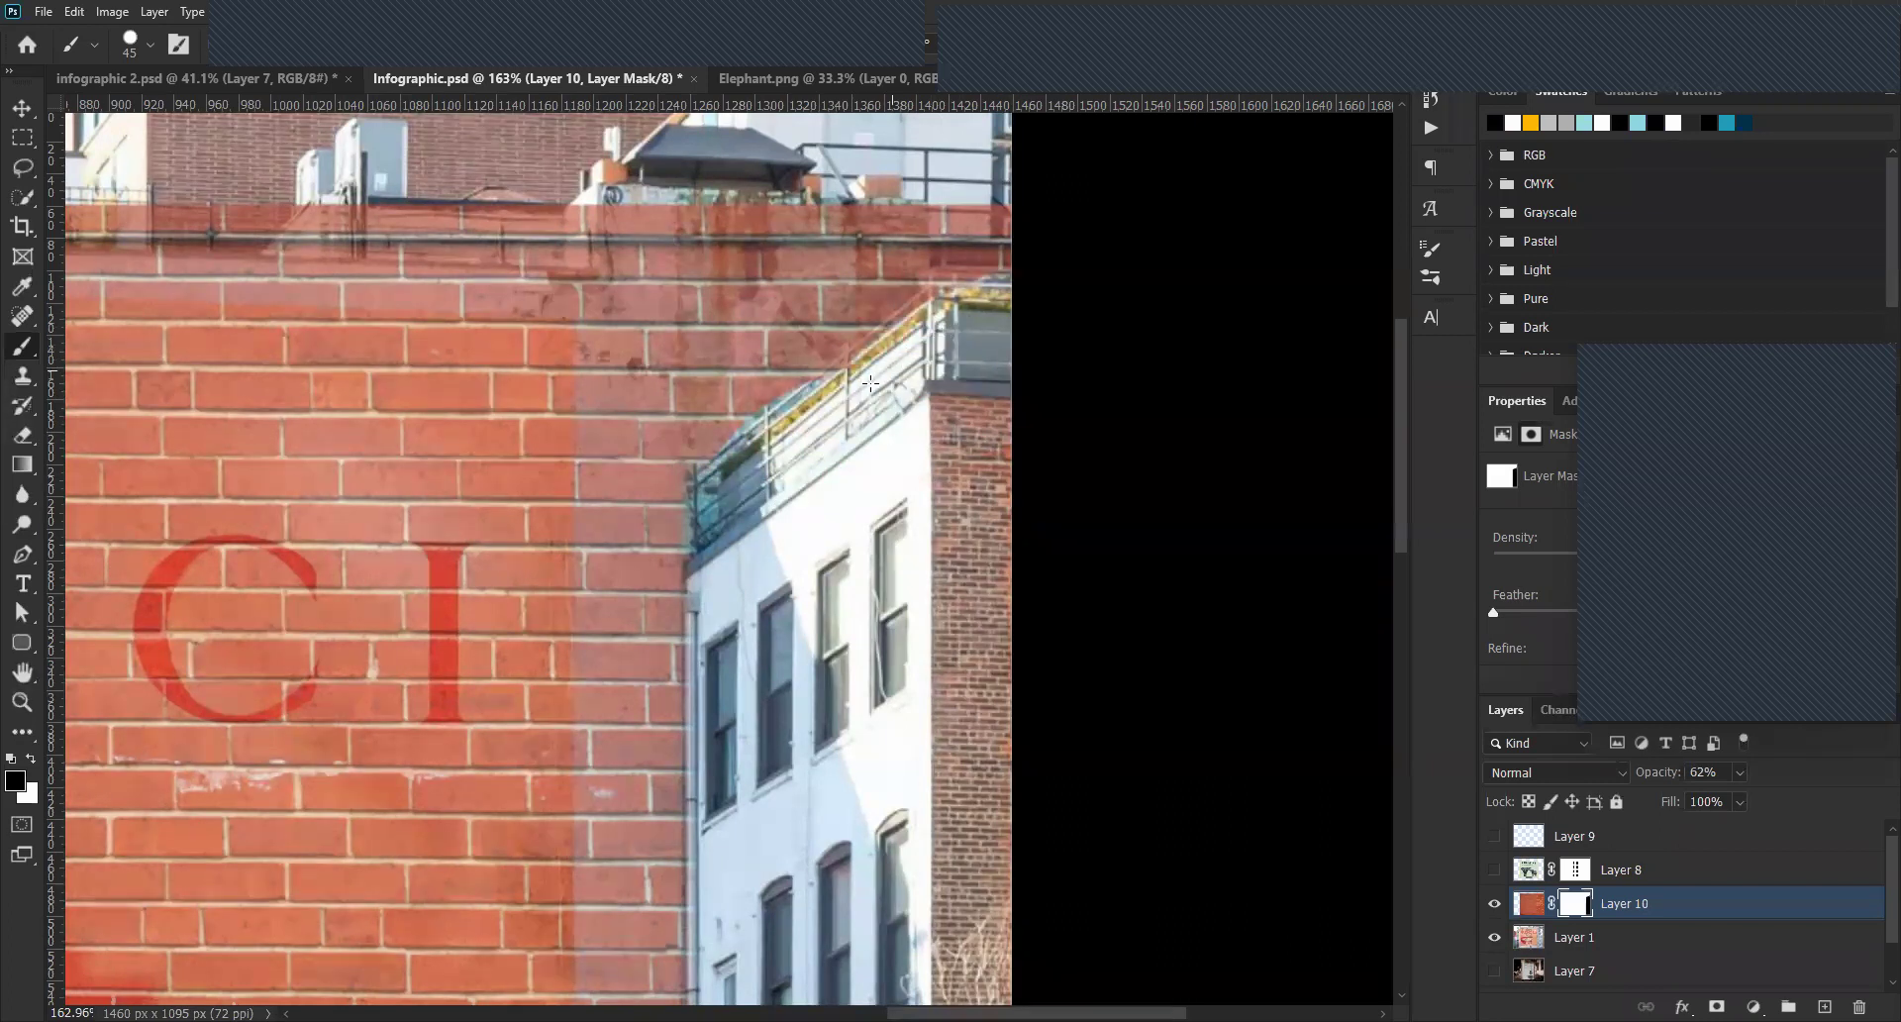
# Paint the brick away from the teal wall and rooftops behind the white building on Layer 10's mask.
pyautogui.moveTo(733, 469); pyautogui.dragTo(713, 222)
pyautogui.moveTo(712, 425)
pyautogui.mouseDown()
pyautogui.moveTo(740, 202)
pyautogui.moveTo(785, 238)
pyautogui.moveTo(813, 307)
pyautogui.moveTo(862, 194)
pyautogui.moveTo(1013, 310)
pyautogui.moveTo(912, 325)
pyautogui.moveTo(876, 310)
pyautogui.moveTo(851, 346)
pyautogui.moveTo(881, 373)
pyautogui.mouseUp()
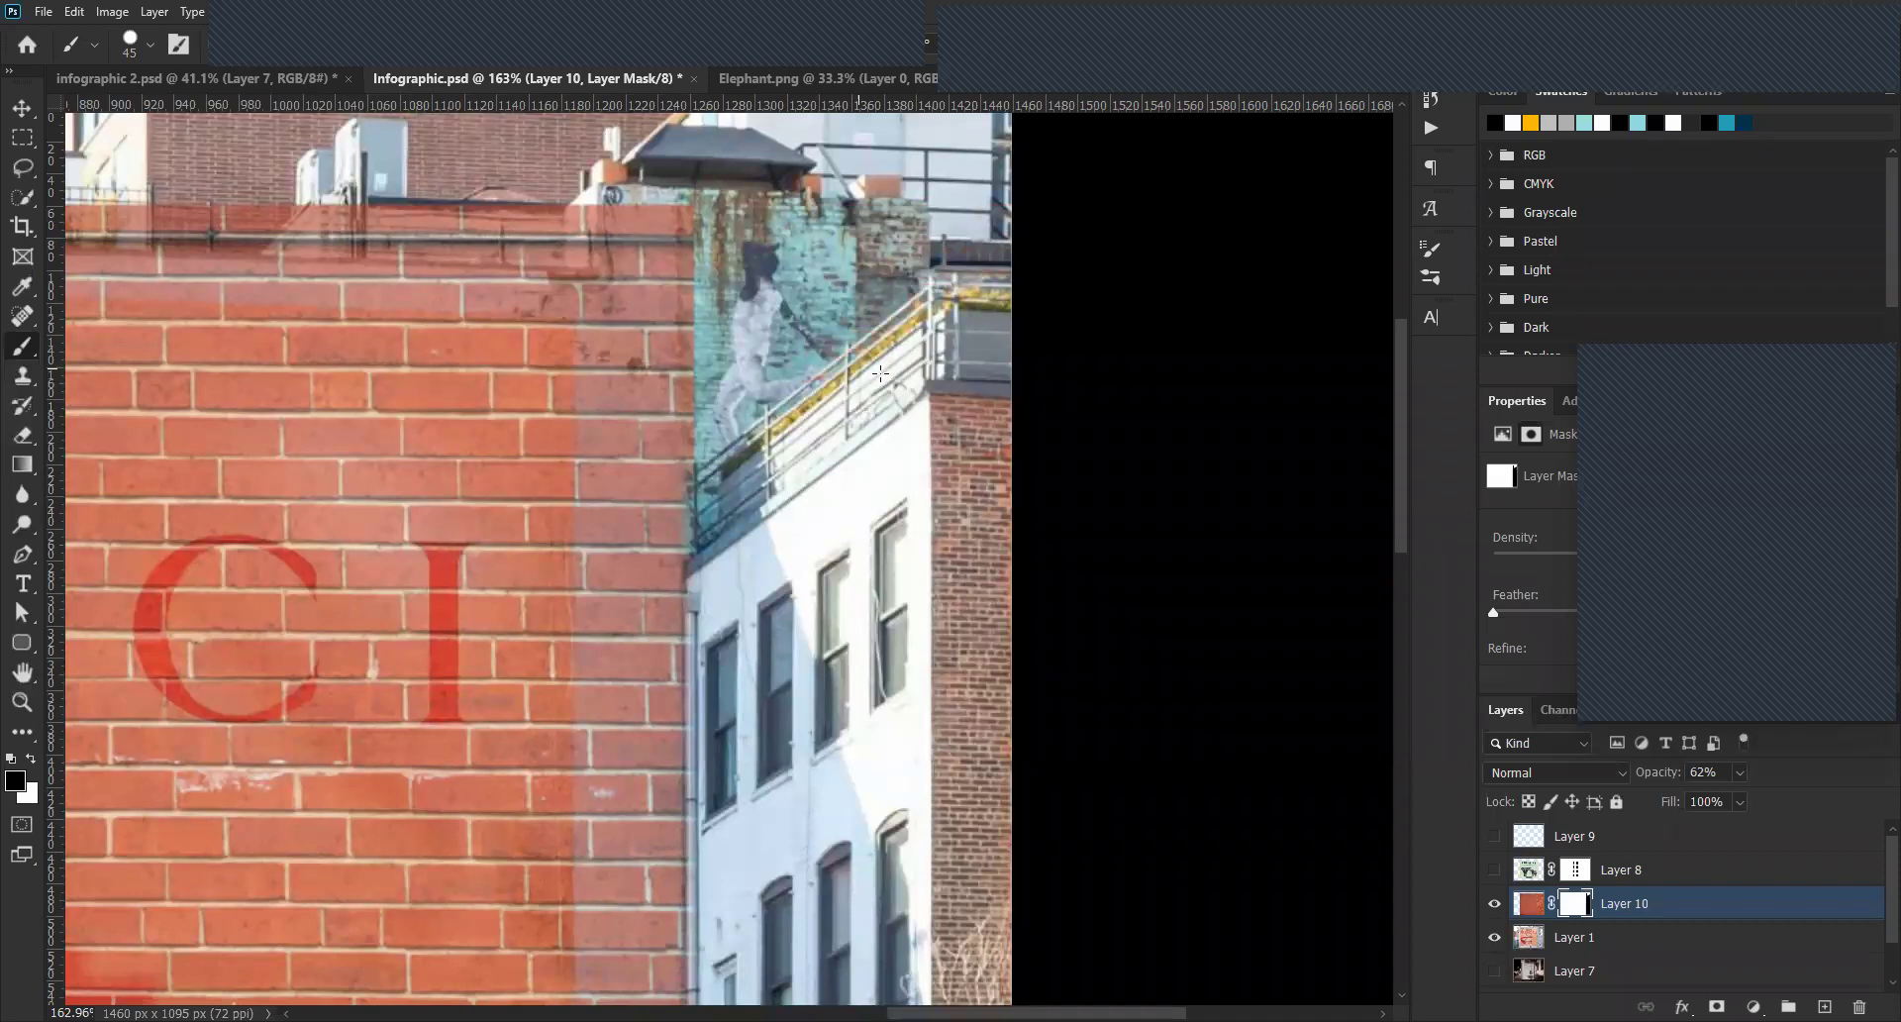
pyautogui.moveTo(981, 451)
pyautogui.mouseDown()
pyautogui.moveTo(947, 307)
pyautogui.moveTo(946, 334)
pyautogui.mouseUp()
pyautogui.moveTo(911, 802); pyautogui.dragTo(892, 381)
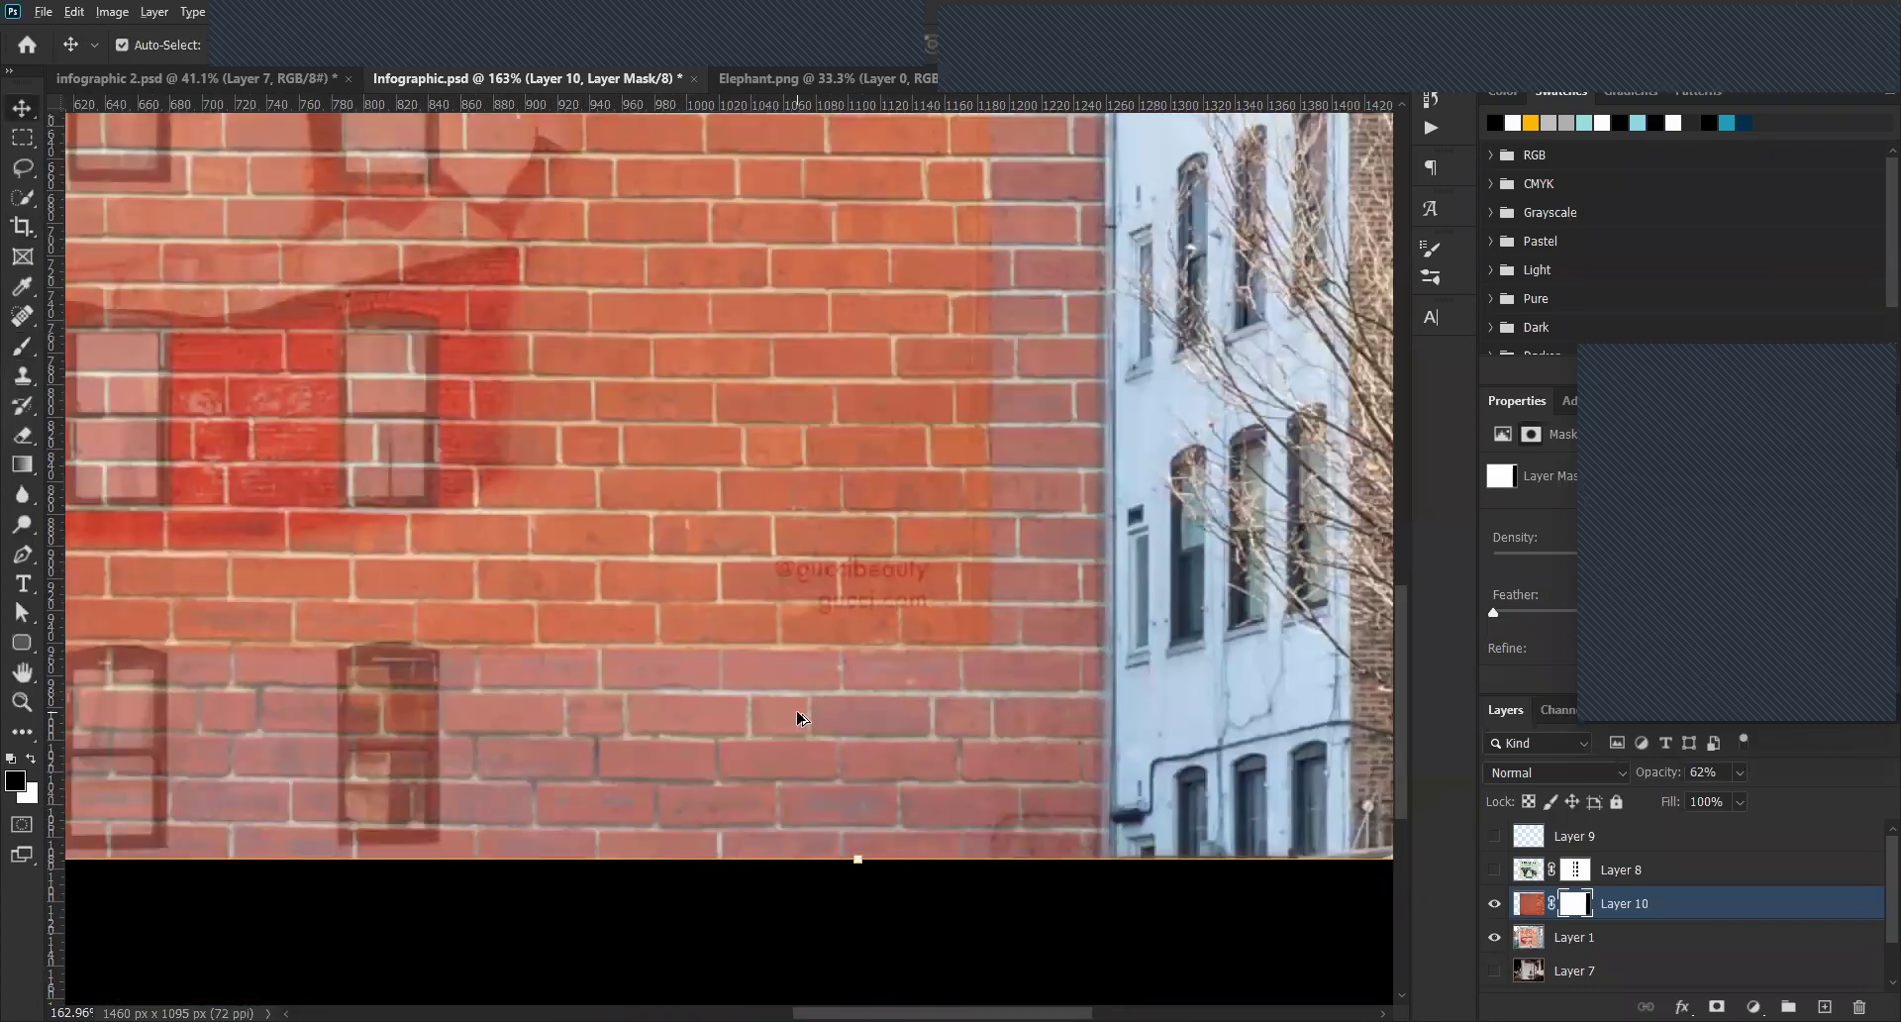
# Transform Layer 10 so the brick texture's upper-left corner meets the wall's corner.
pyautogui.scroll(-3, 802, 719)
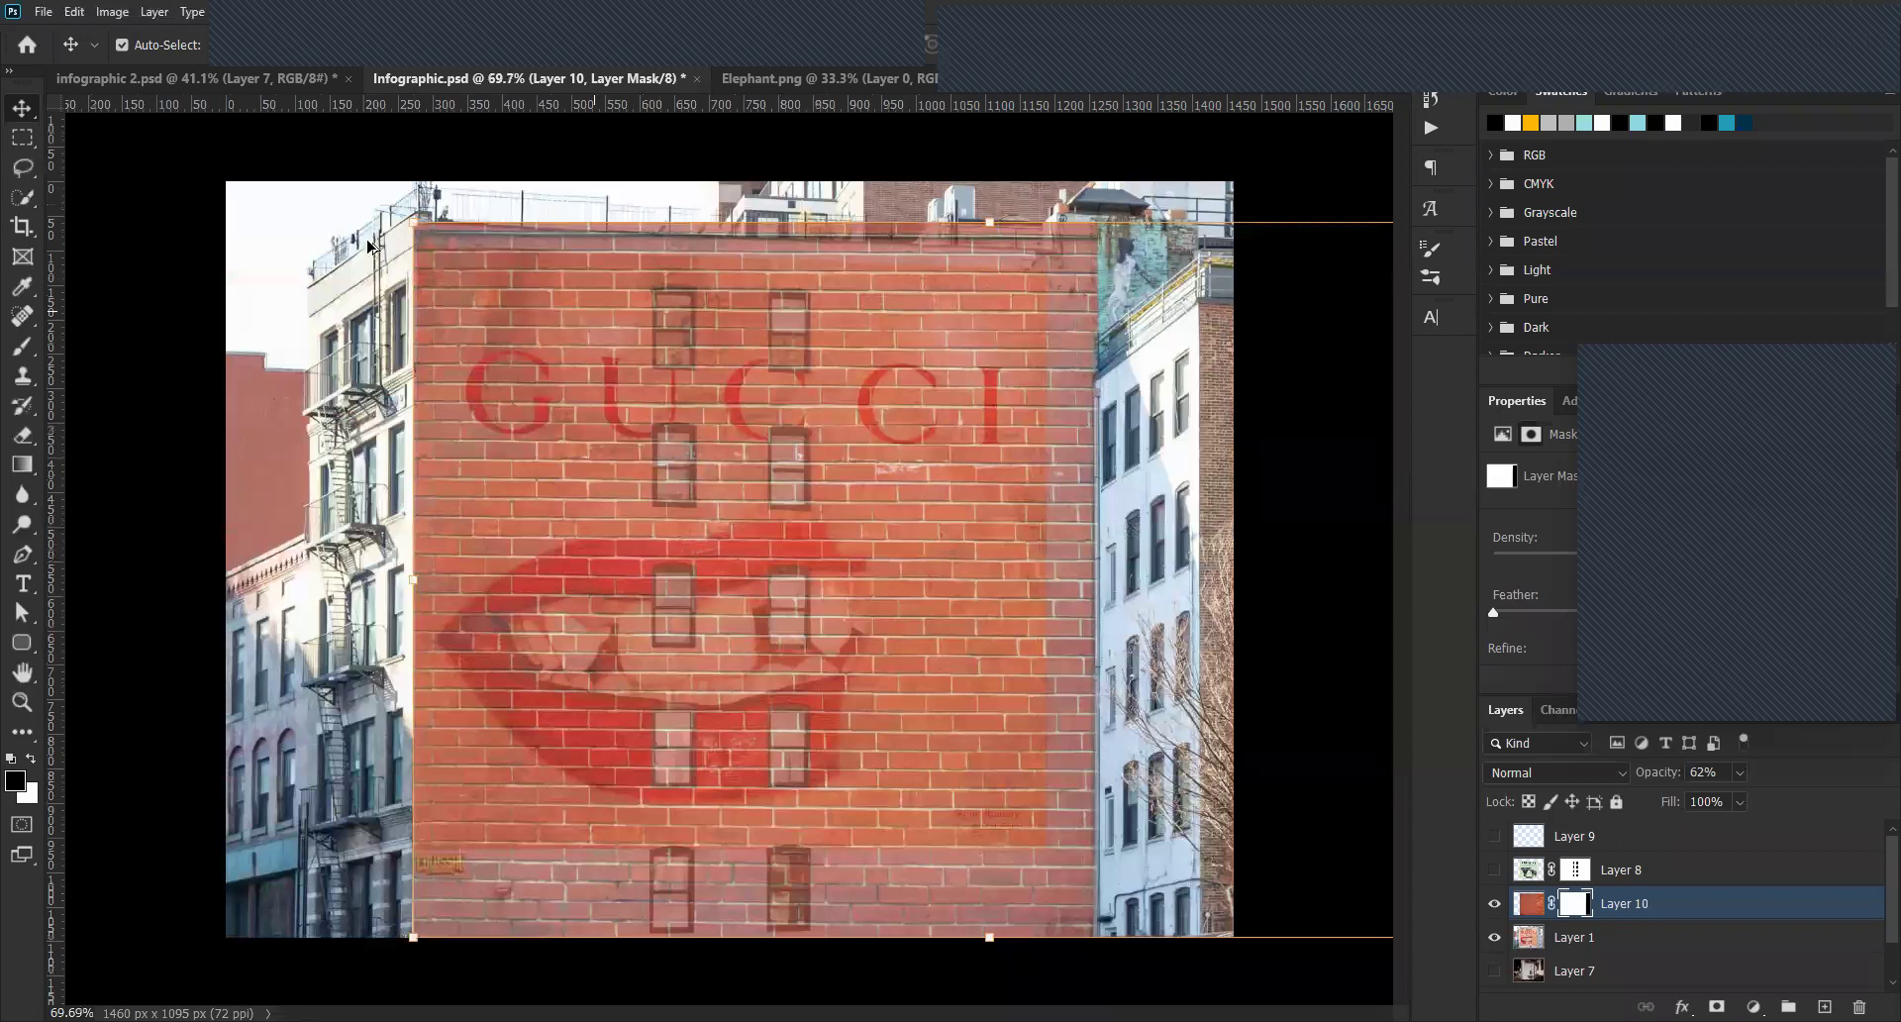
pyautogui.scroll(3, 412, 250)
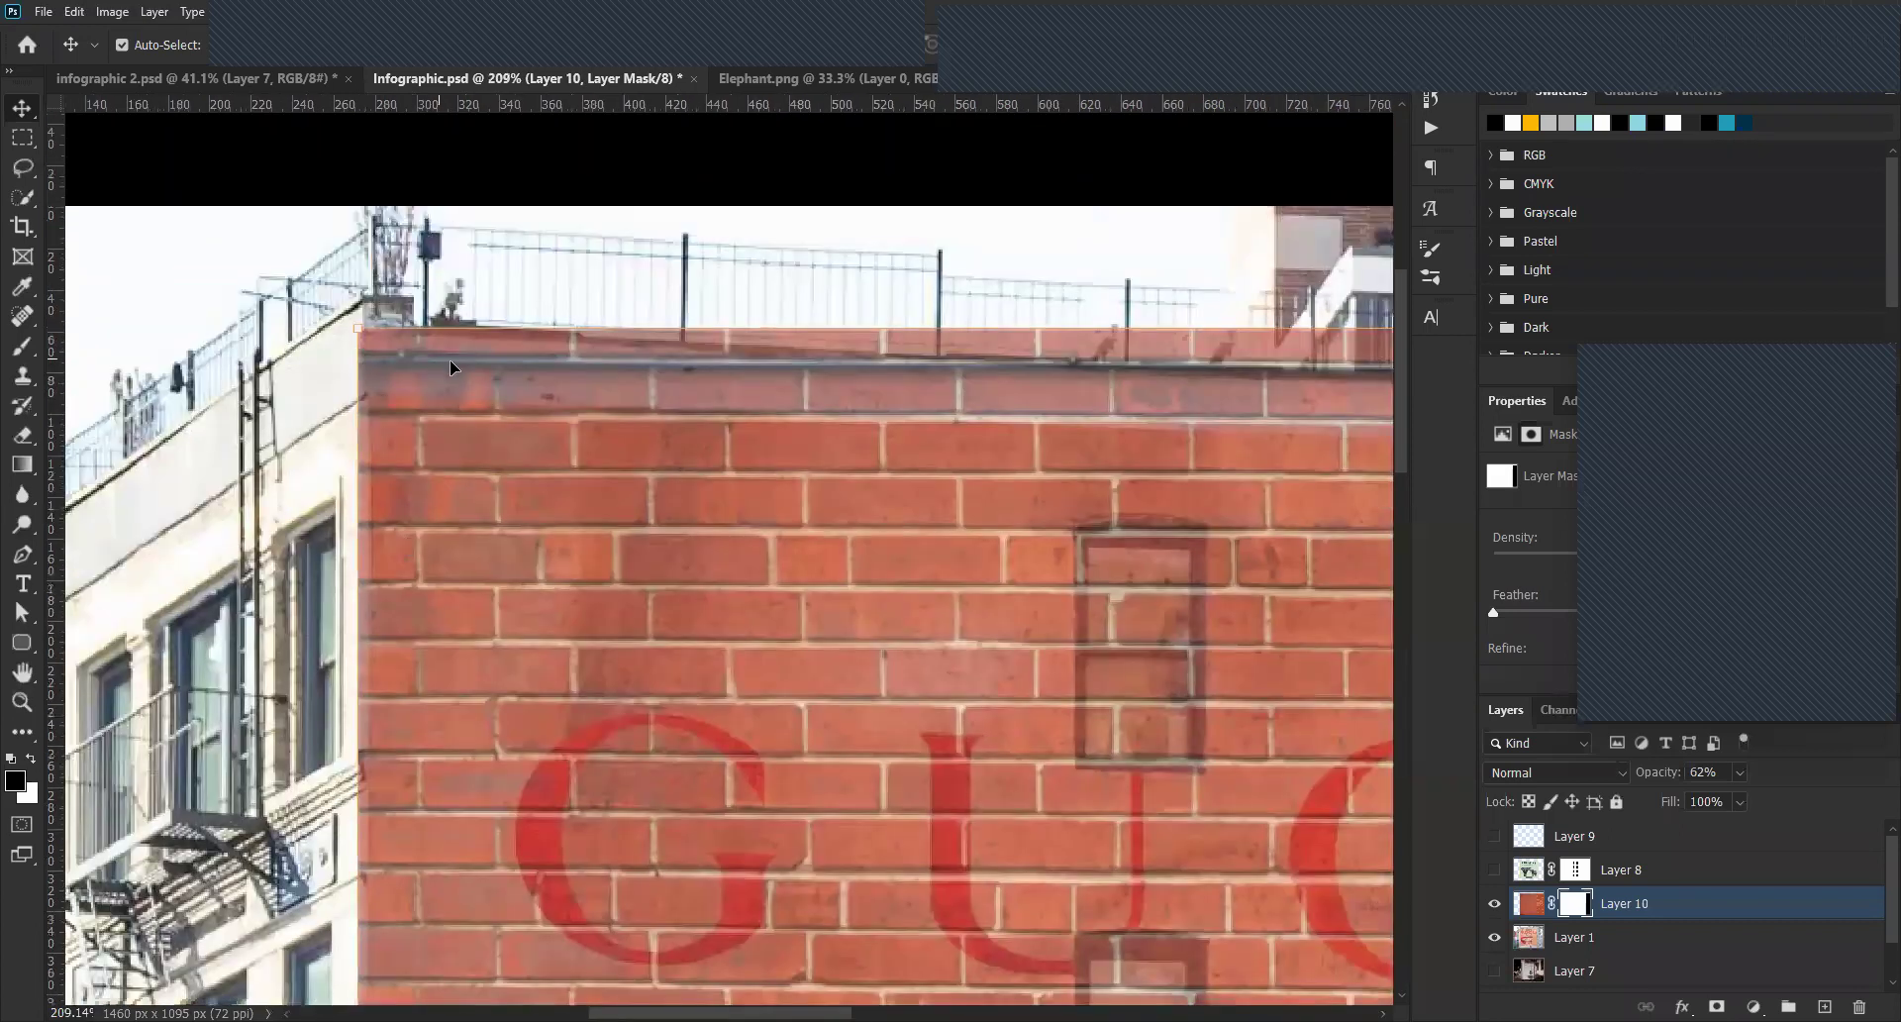
pyautogui.press('ctrl')
pyautogui.hotkey('ctrl', 't')
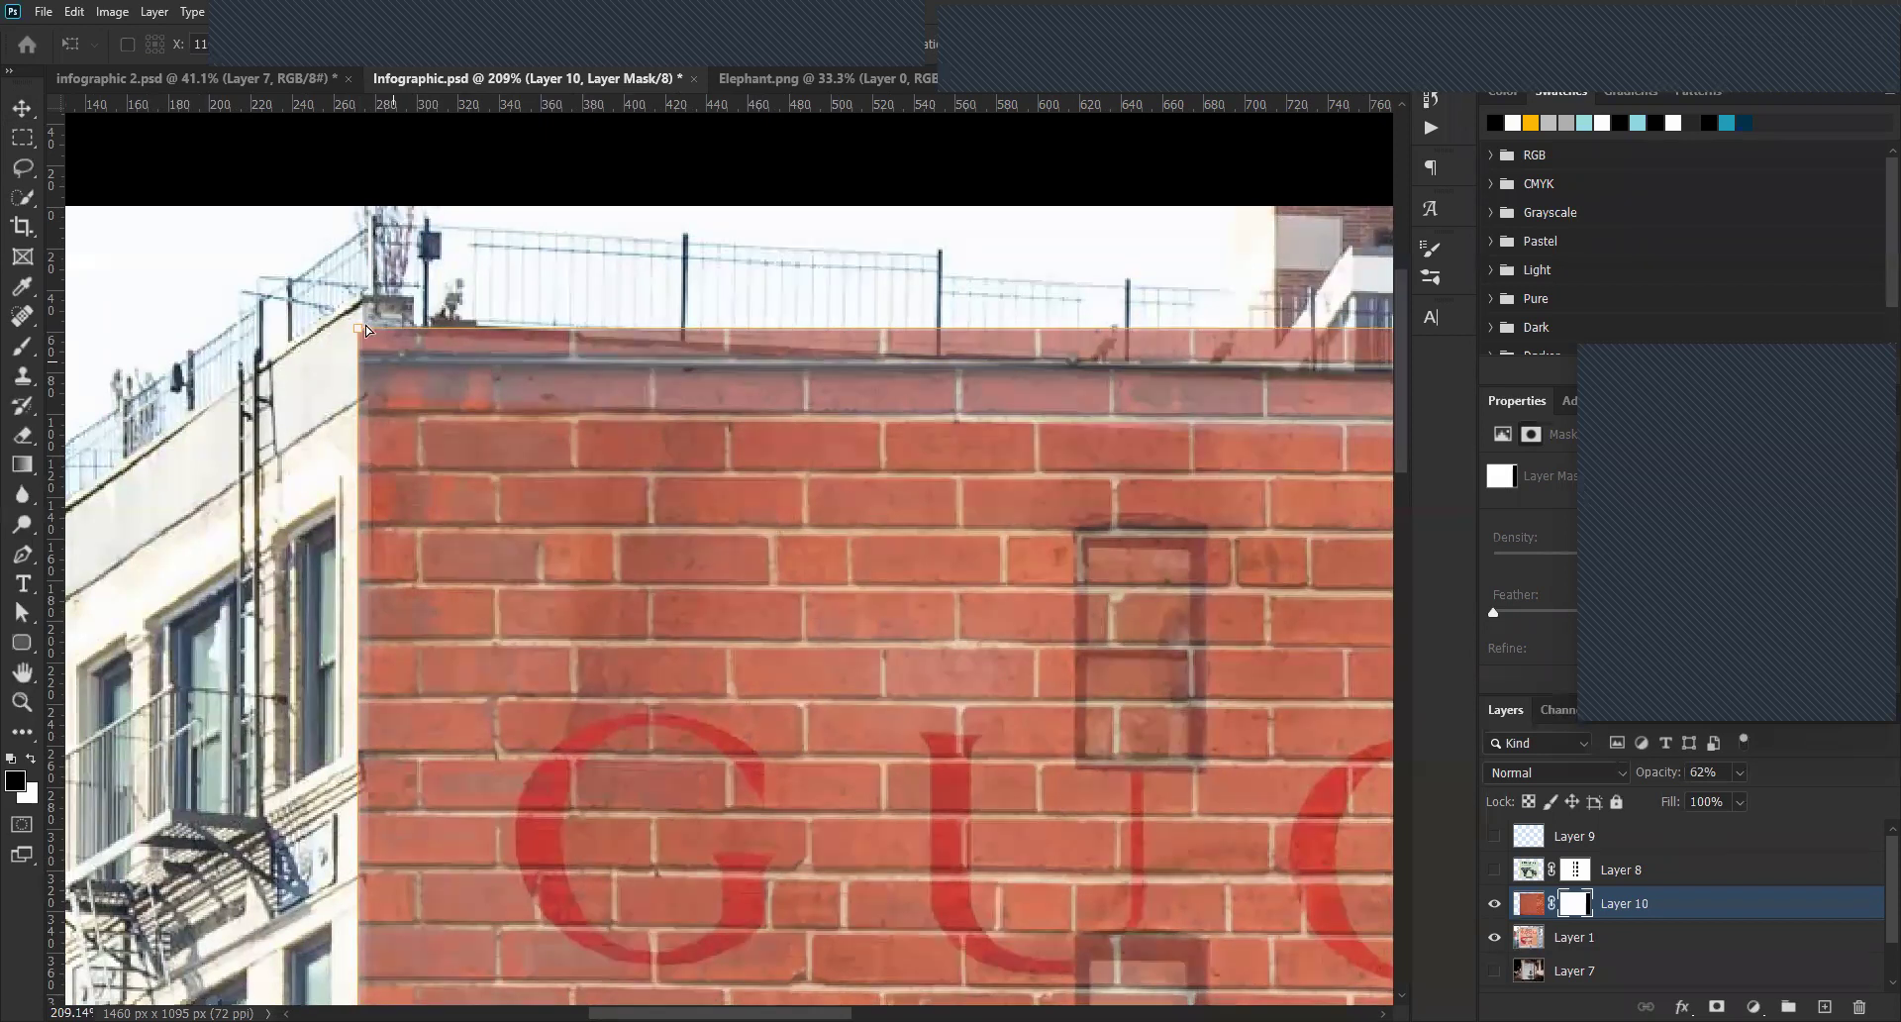
pyautogui.moveTo(365, 324); pyautogui.dragTo(371, 325)
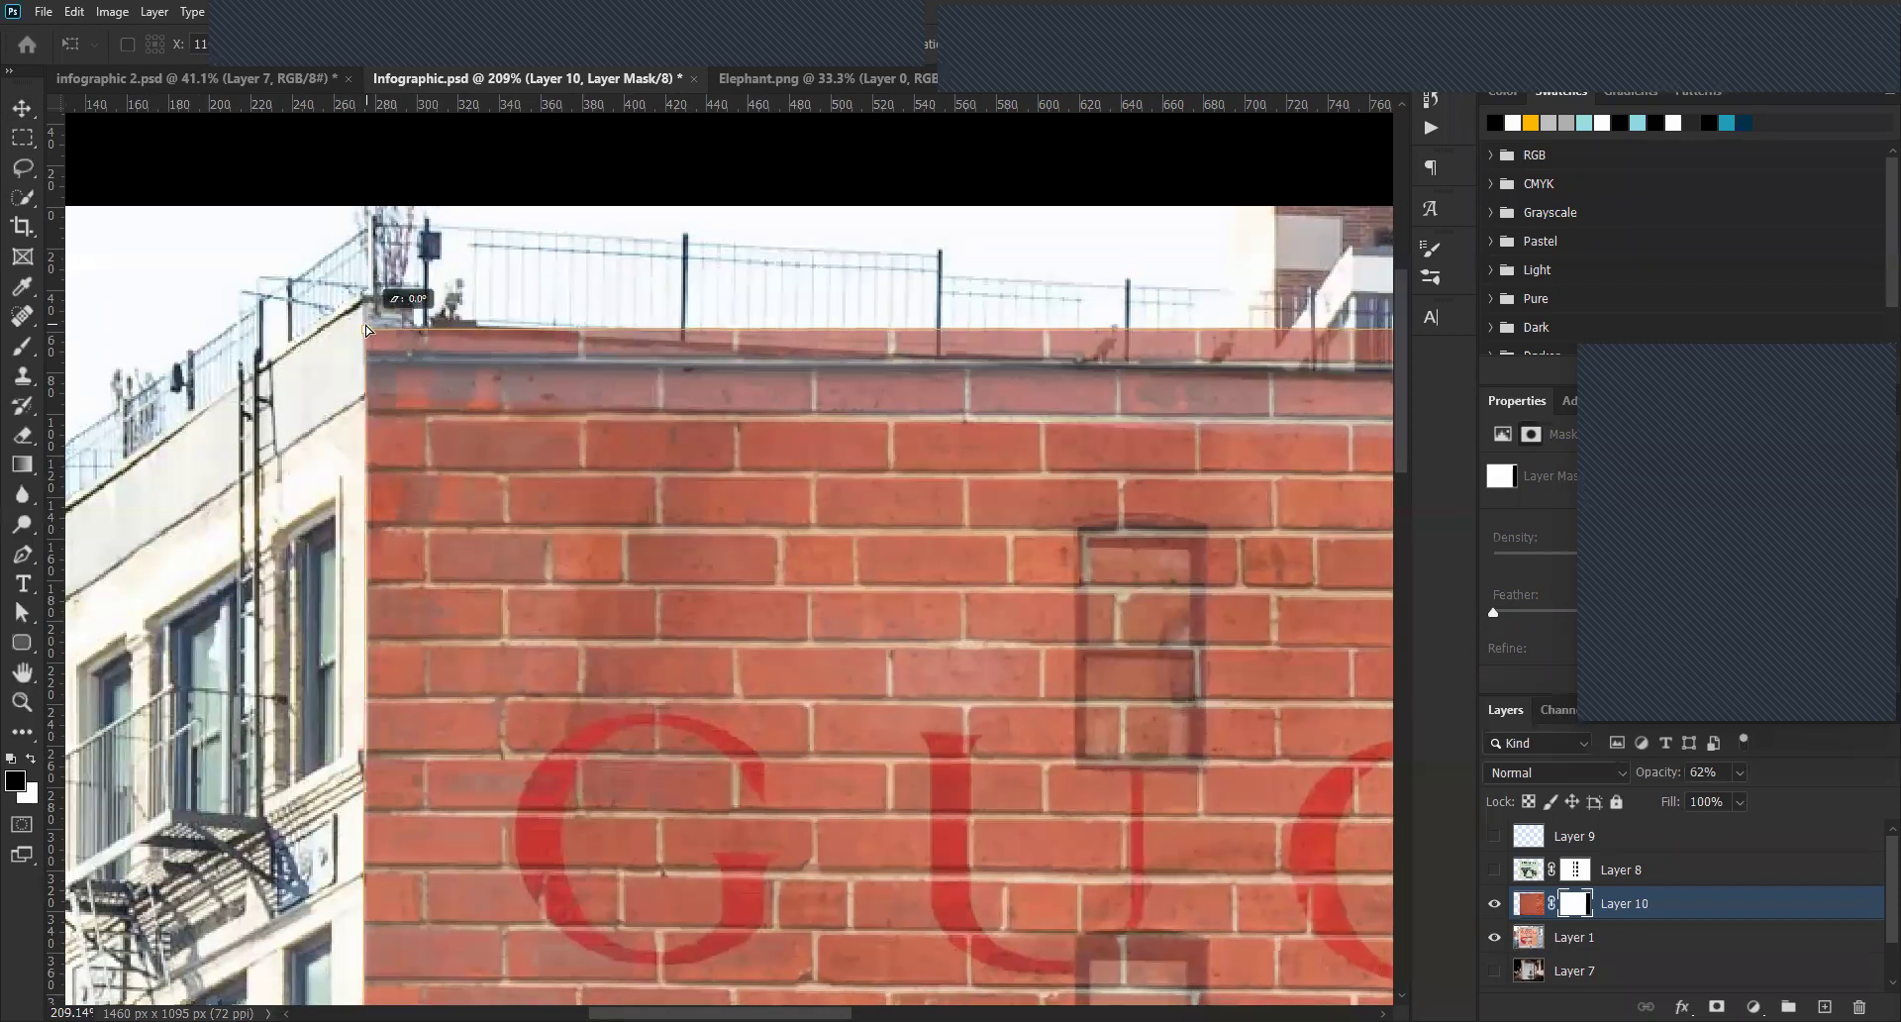
# Pull the brick texture's lower-left corner onto the wall's edge and apply the transform.
pyautogui.scroll(-10, 543, 513)
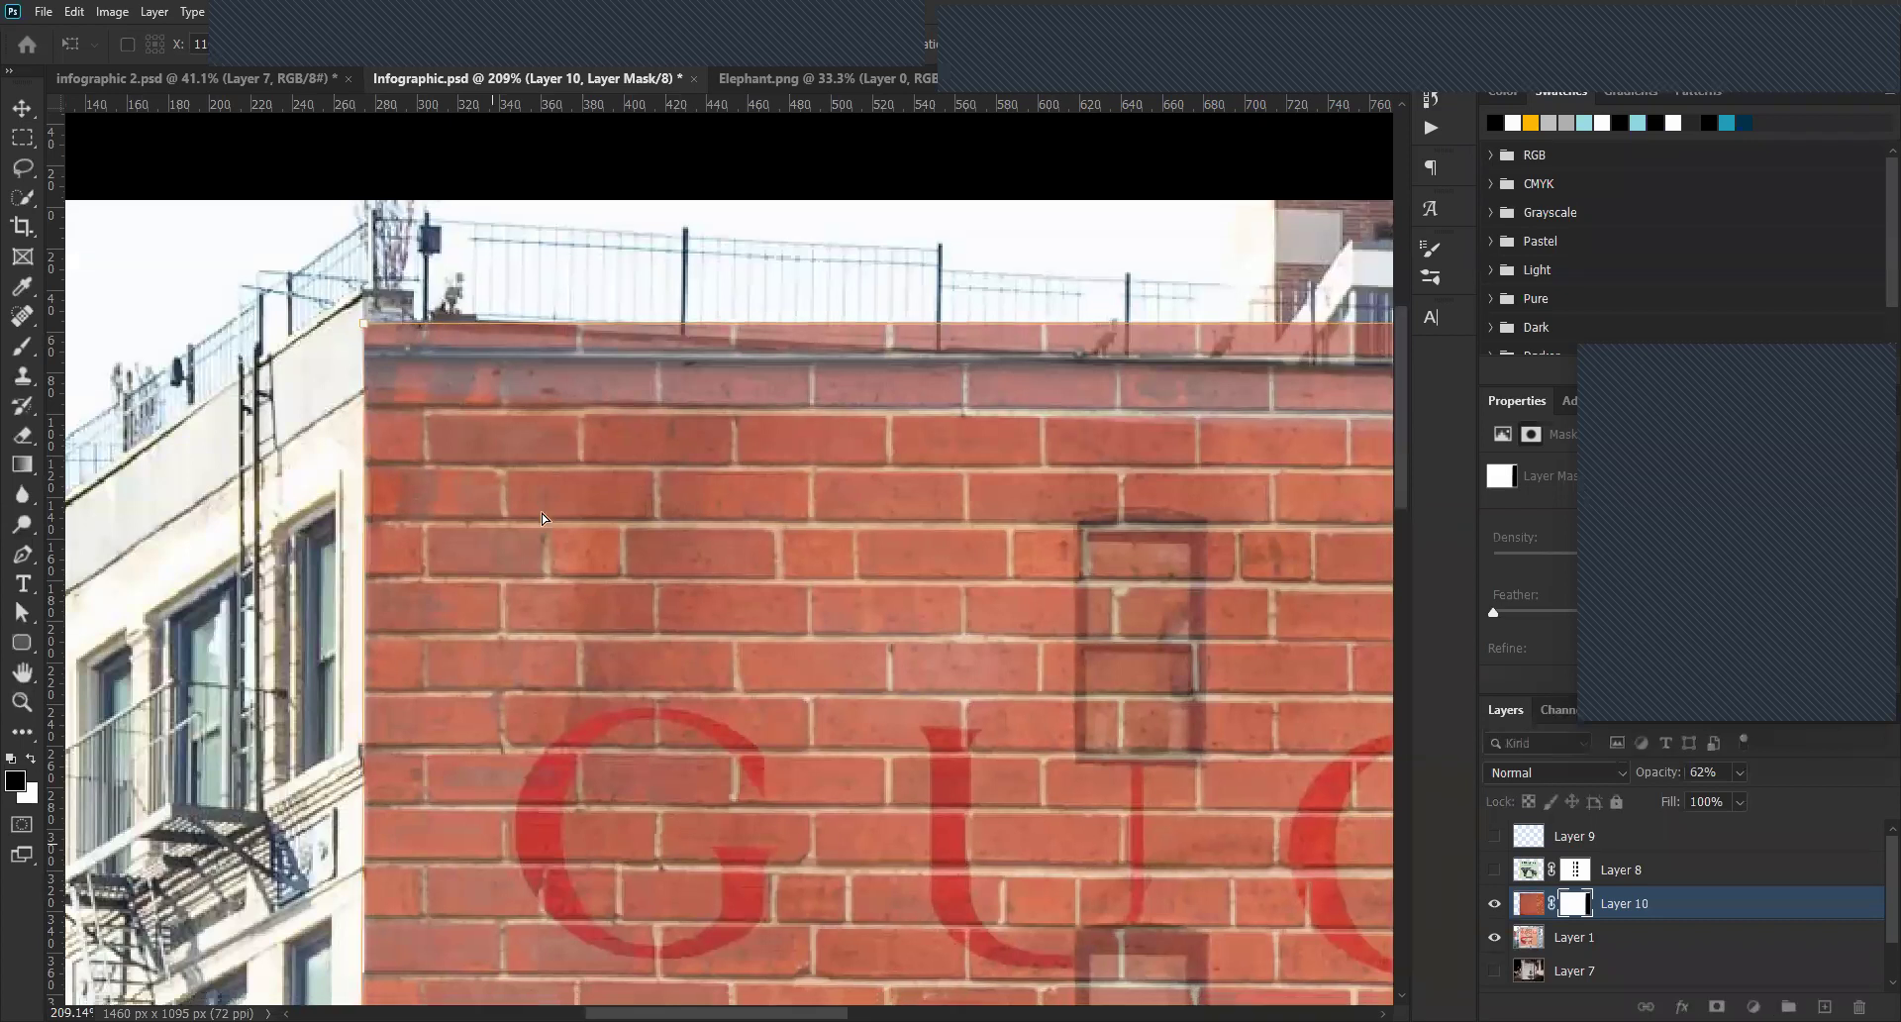
pyautogui.hscroll(-2, 555, 467)
pyautogui.scroll(-10, 500, 496)
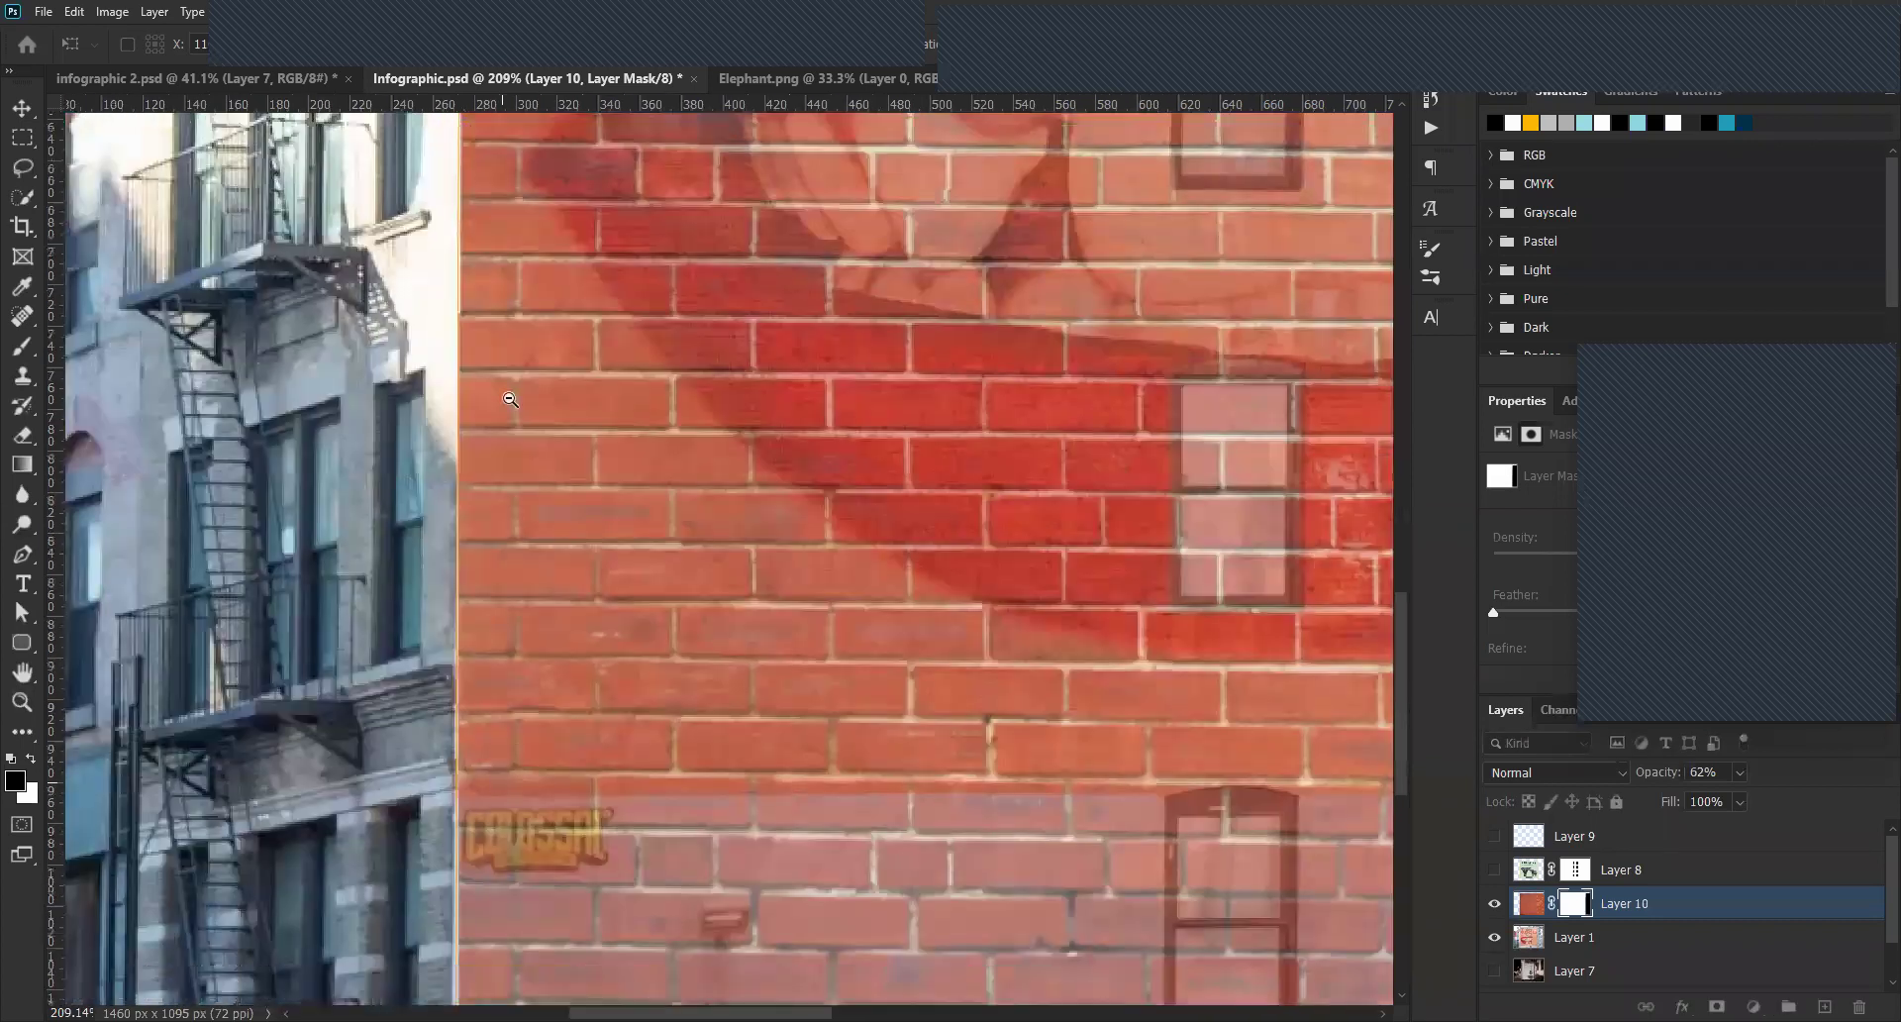
pyautogui.scroll(1, 500, 619)
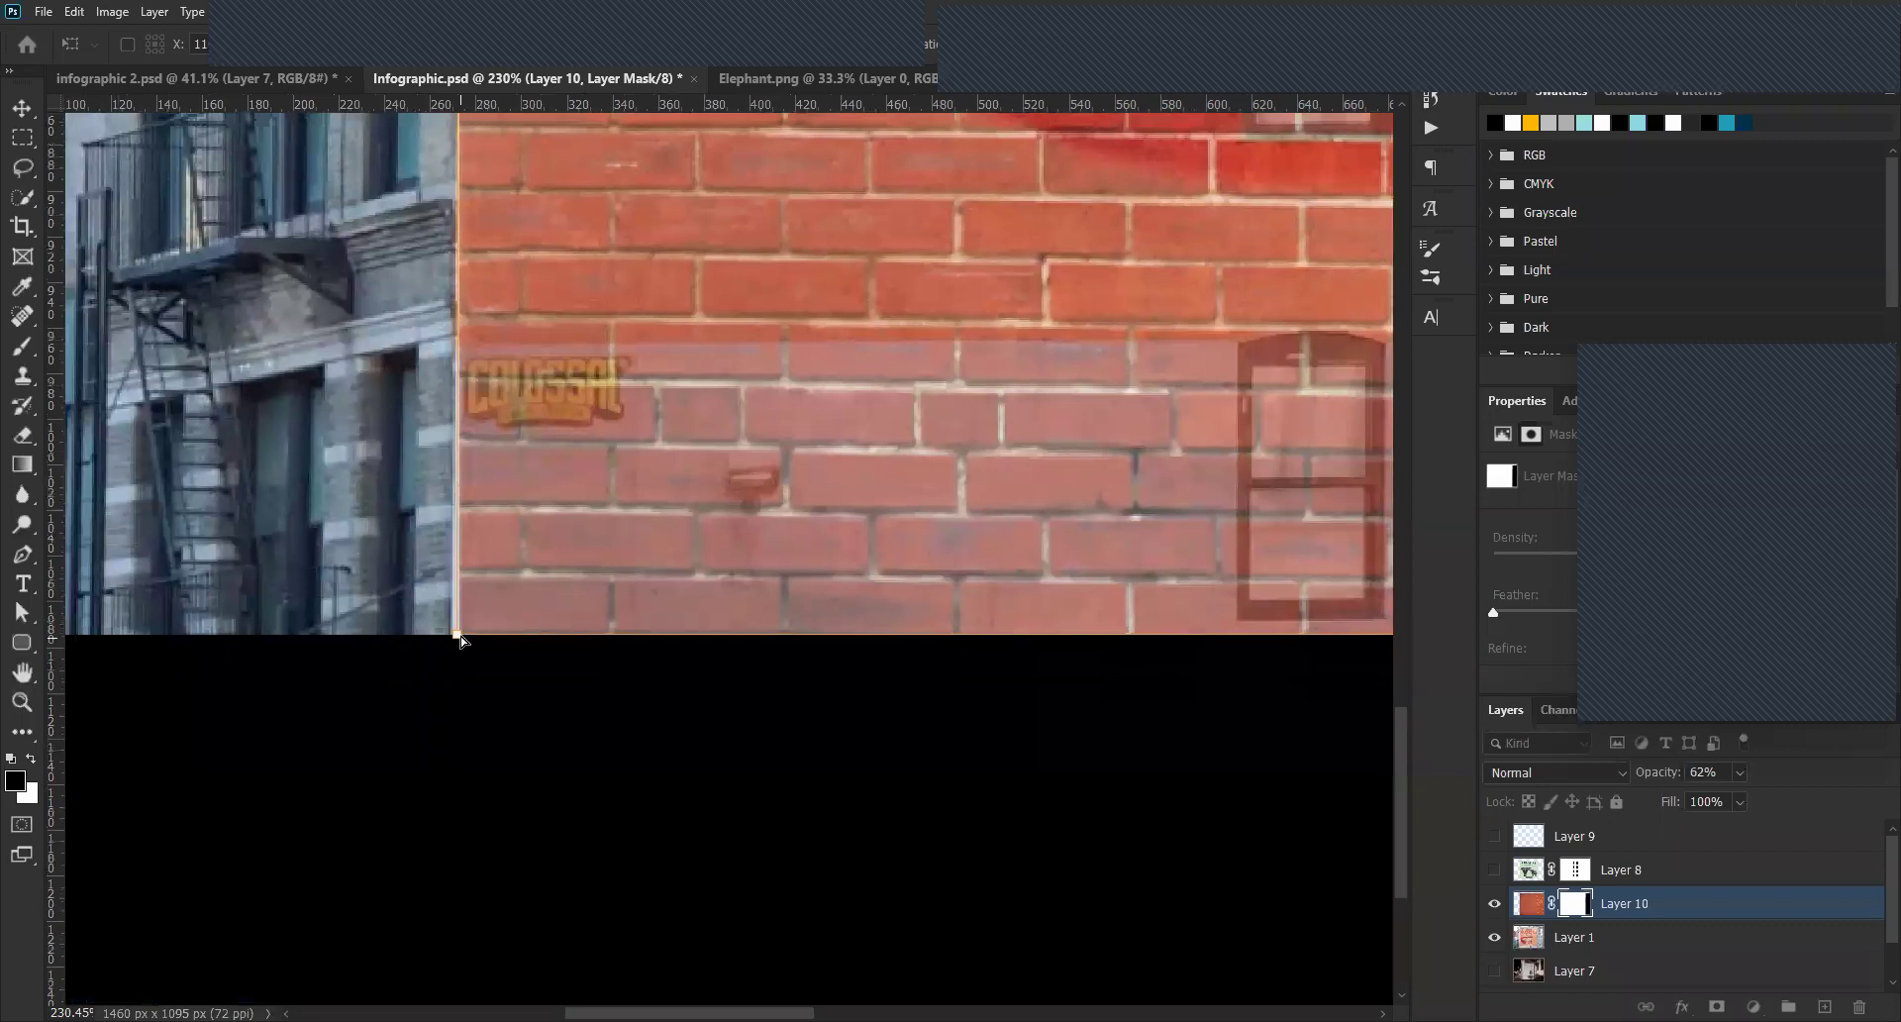
pyautogui.moveTo(456, 639); pyautogui.dragTo(455, 634)
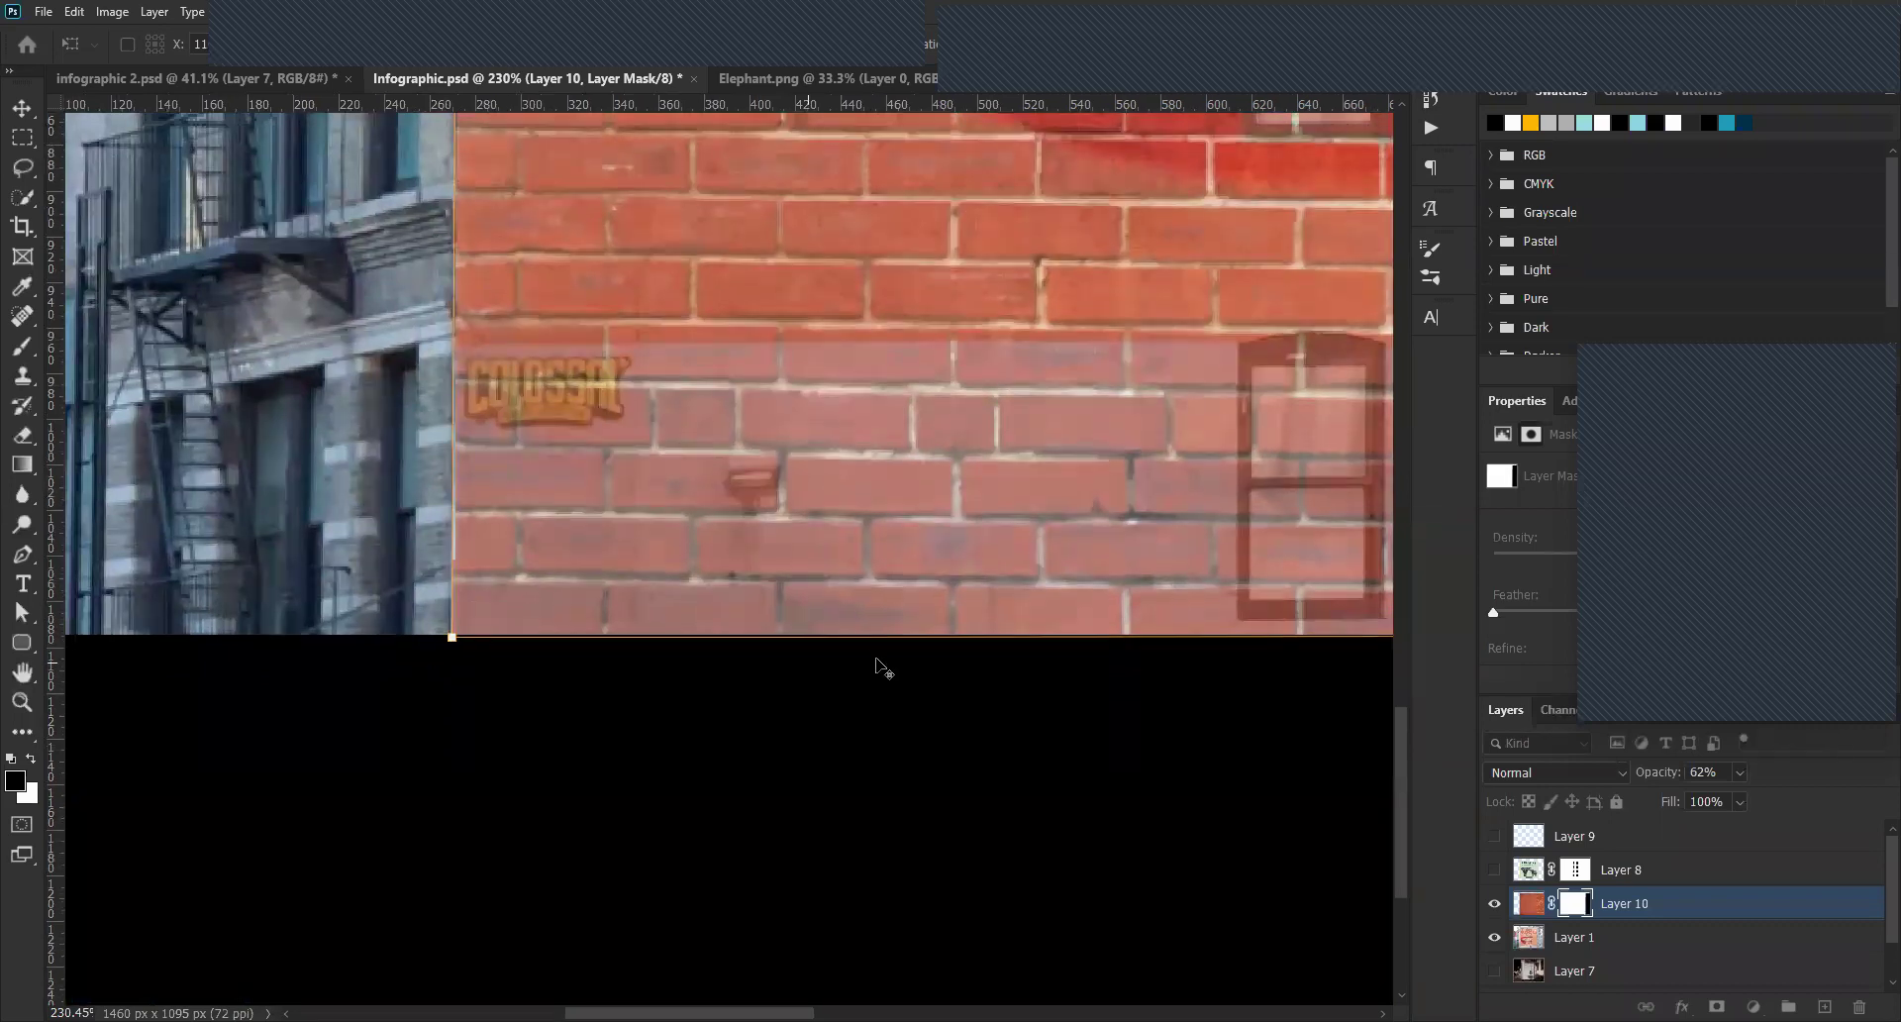
pyautogui.scroll(-3, 876, 666)
pyautogui.scroll(-3, 990, 687)
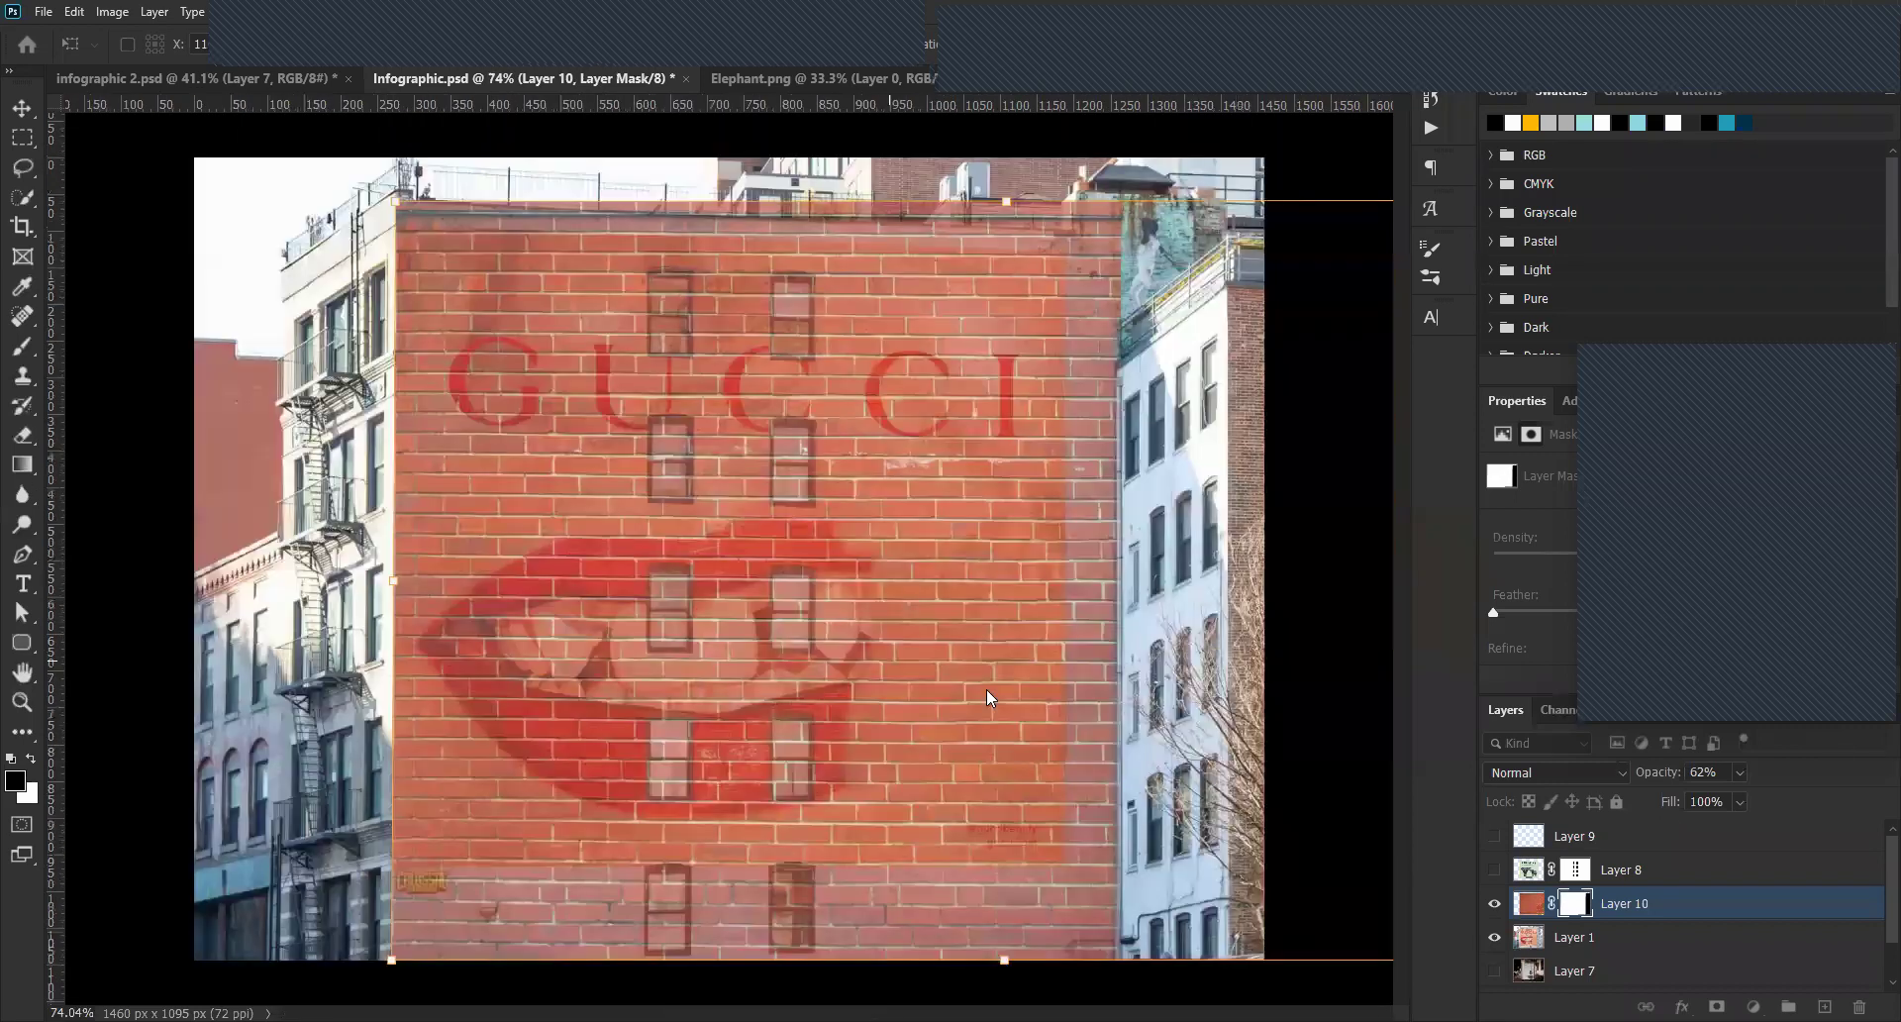
pyautogui.press('Return')
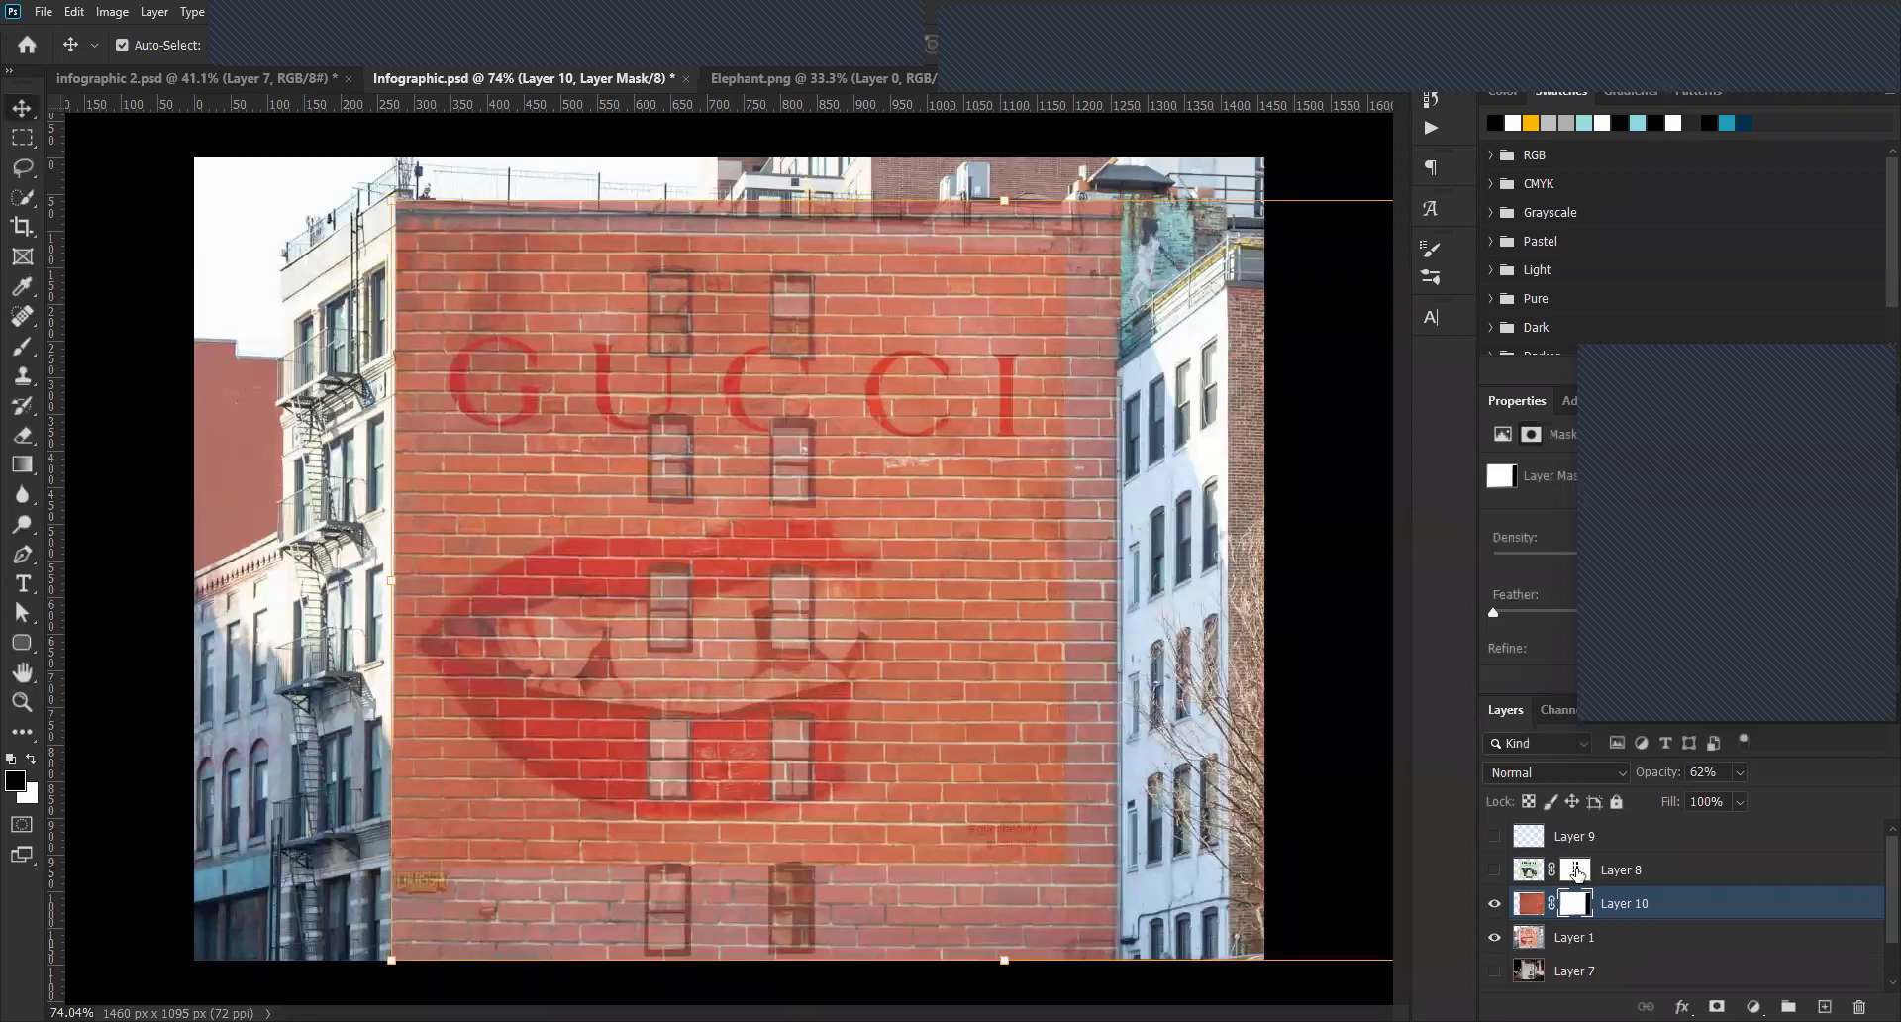
# Load Layer 8's window mask as a selection and make Layer 10's mask the active target.
pyautogui.moveTo(1580, 872); pyautogui.dragTo(1576, 903)
pyautogui.click(941, 388)
pyautogui.click(1575, 872)
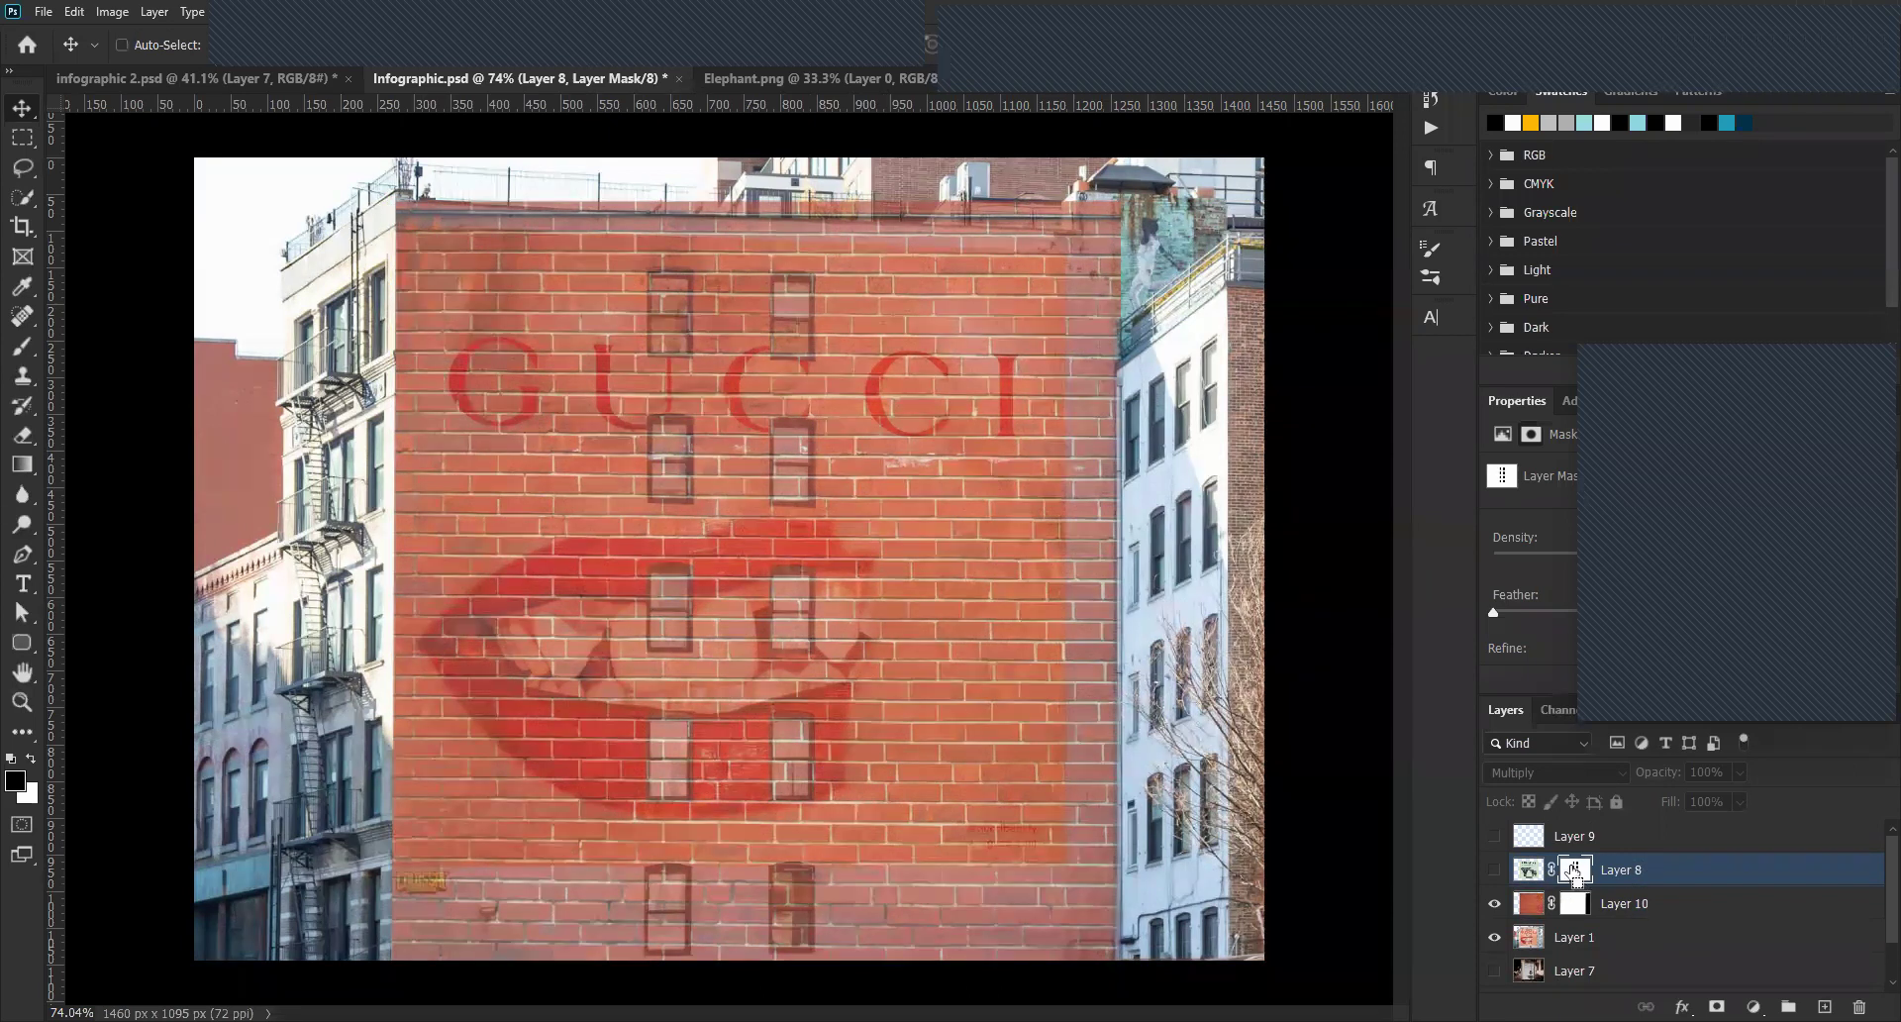
pyautogui.keyDown('ctrl'); pyautogui.click(1578, 881); pyautogui.keyUp('ctrl')
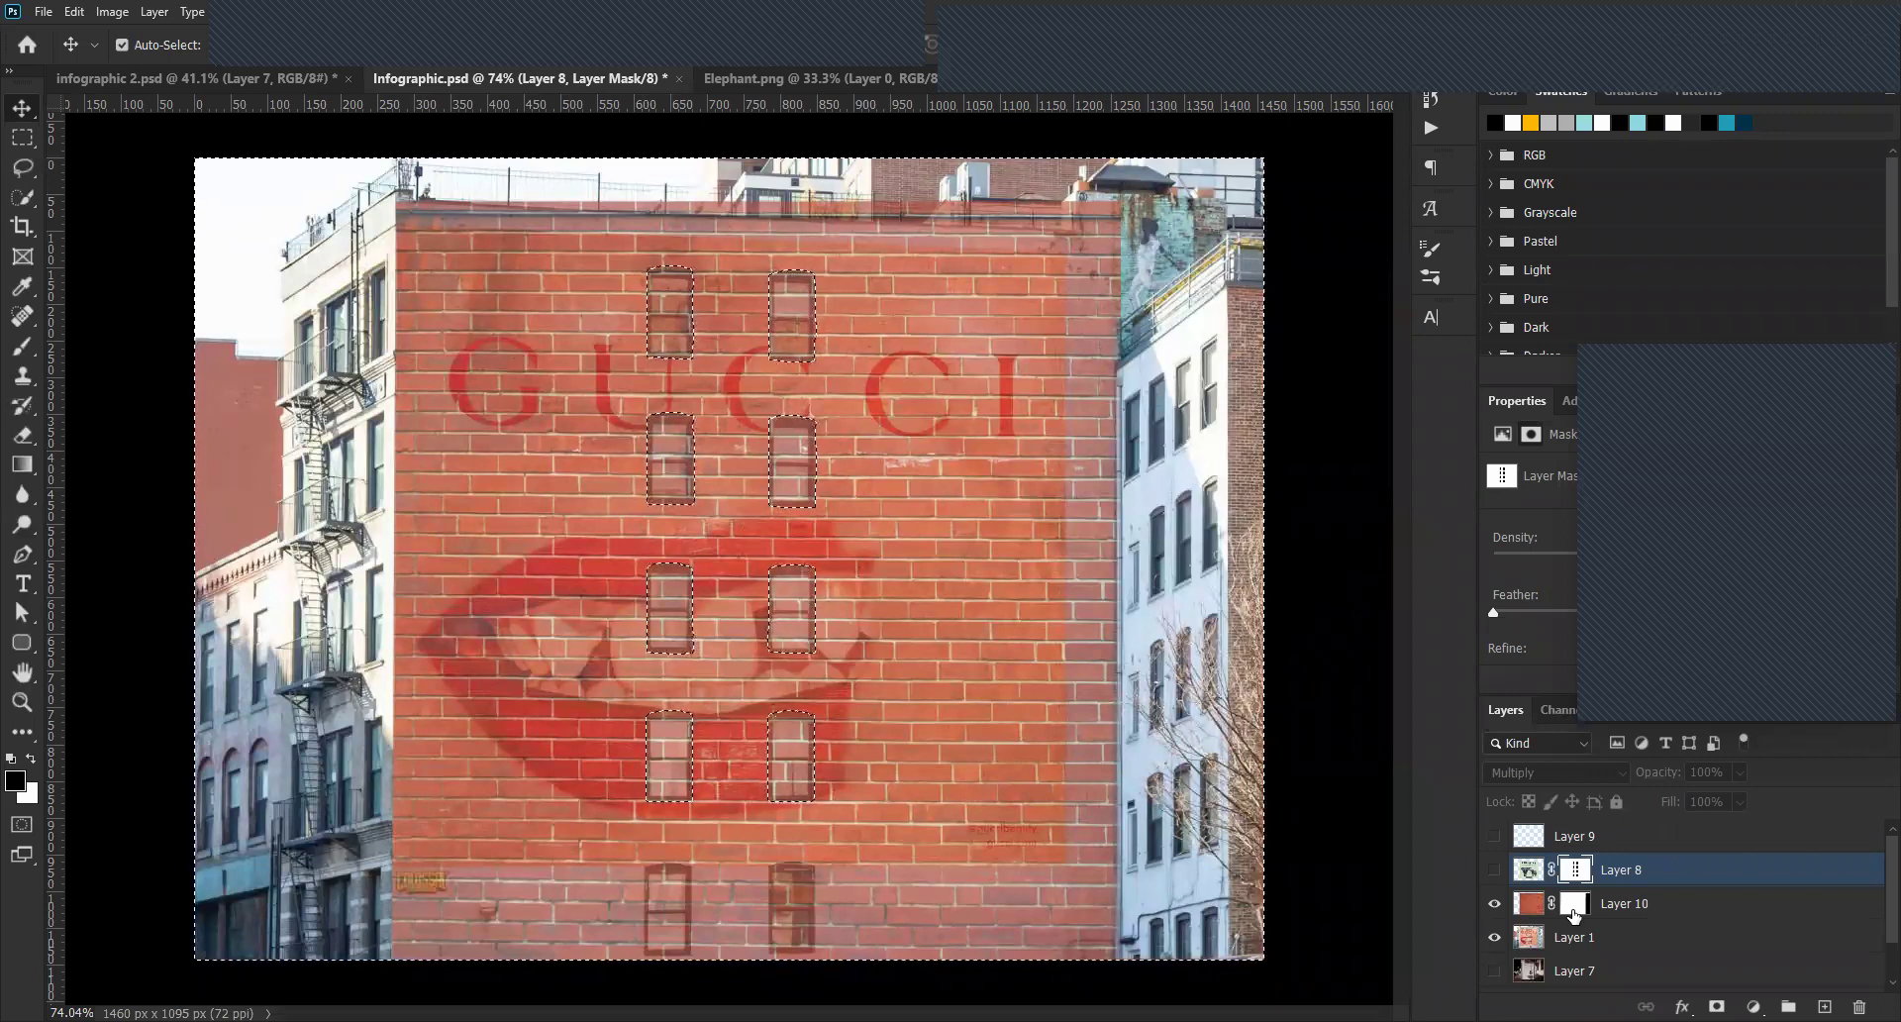
pyautogui.click(1573, 911)
# Try to fill and invert Layer 10's mask within the window selection, and undo the mask changes.
pyautogui.press('x')
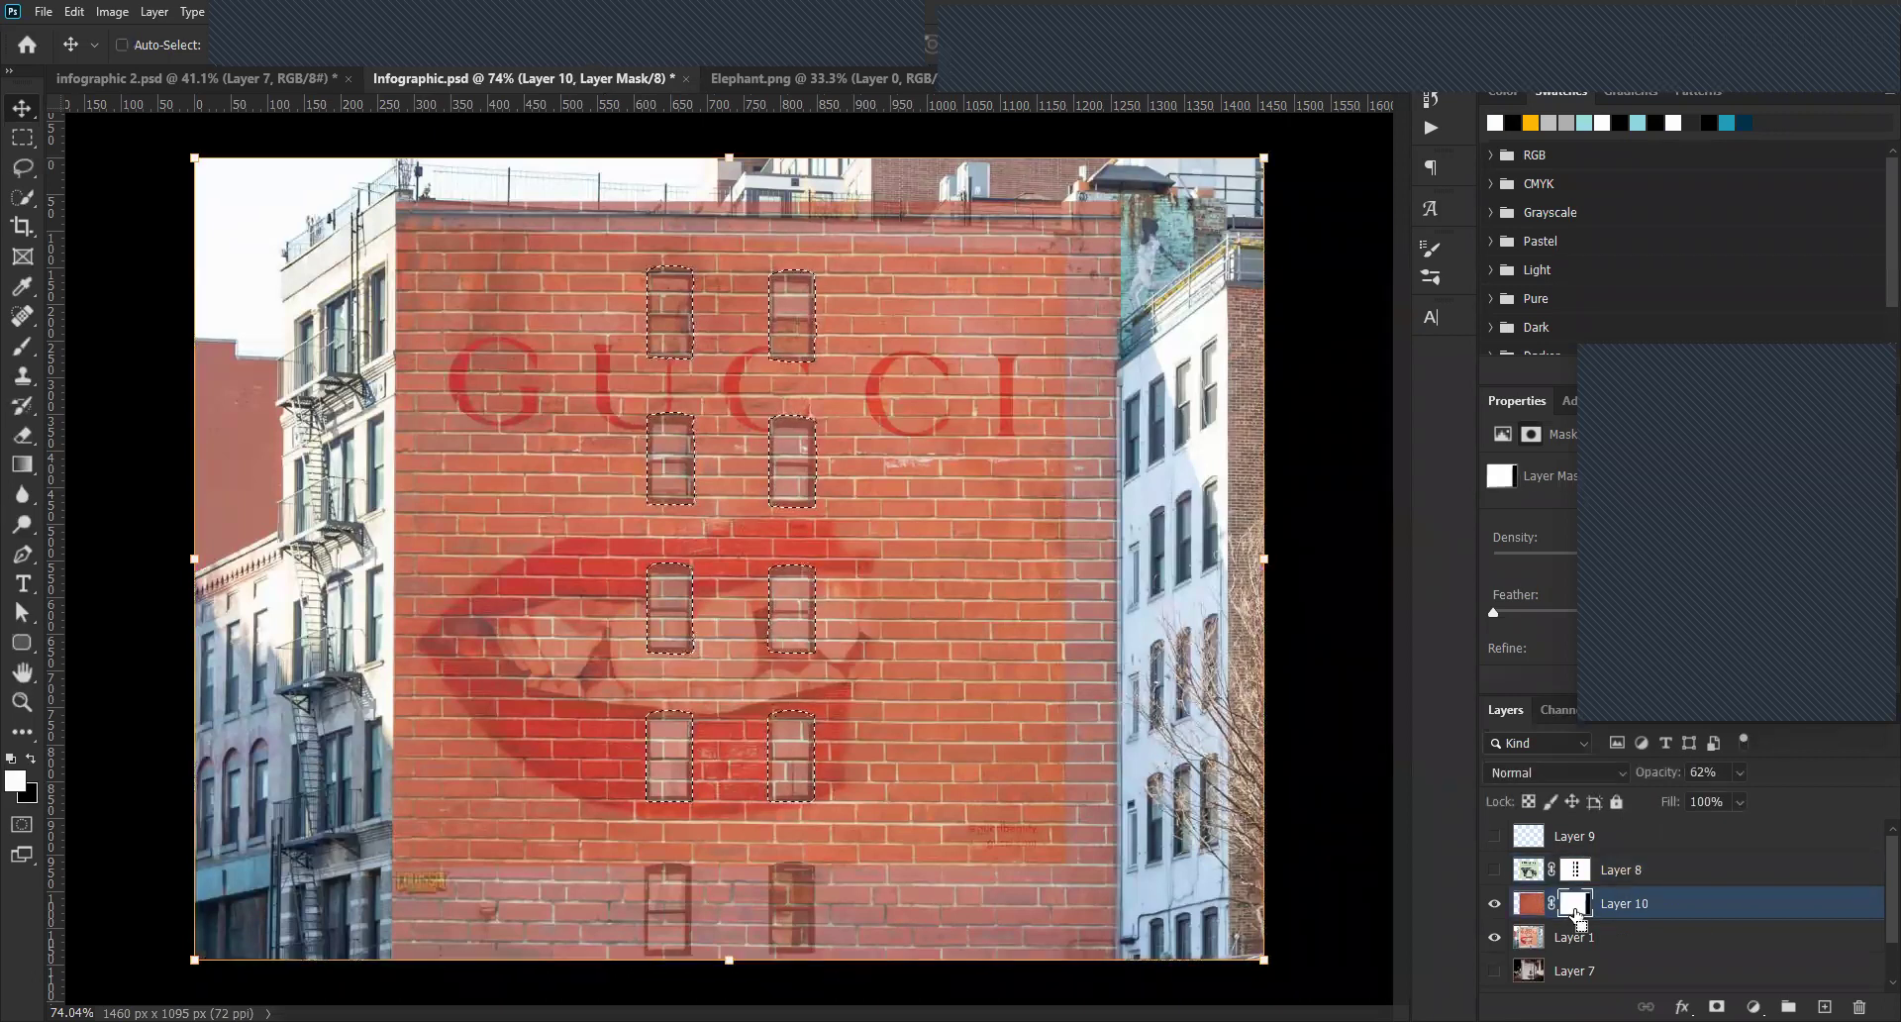
pyautogui.hotkey('ctrl', 'BackSpace')
pyautogui.press('ctrl')
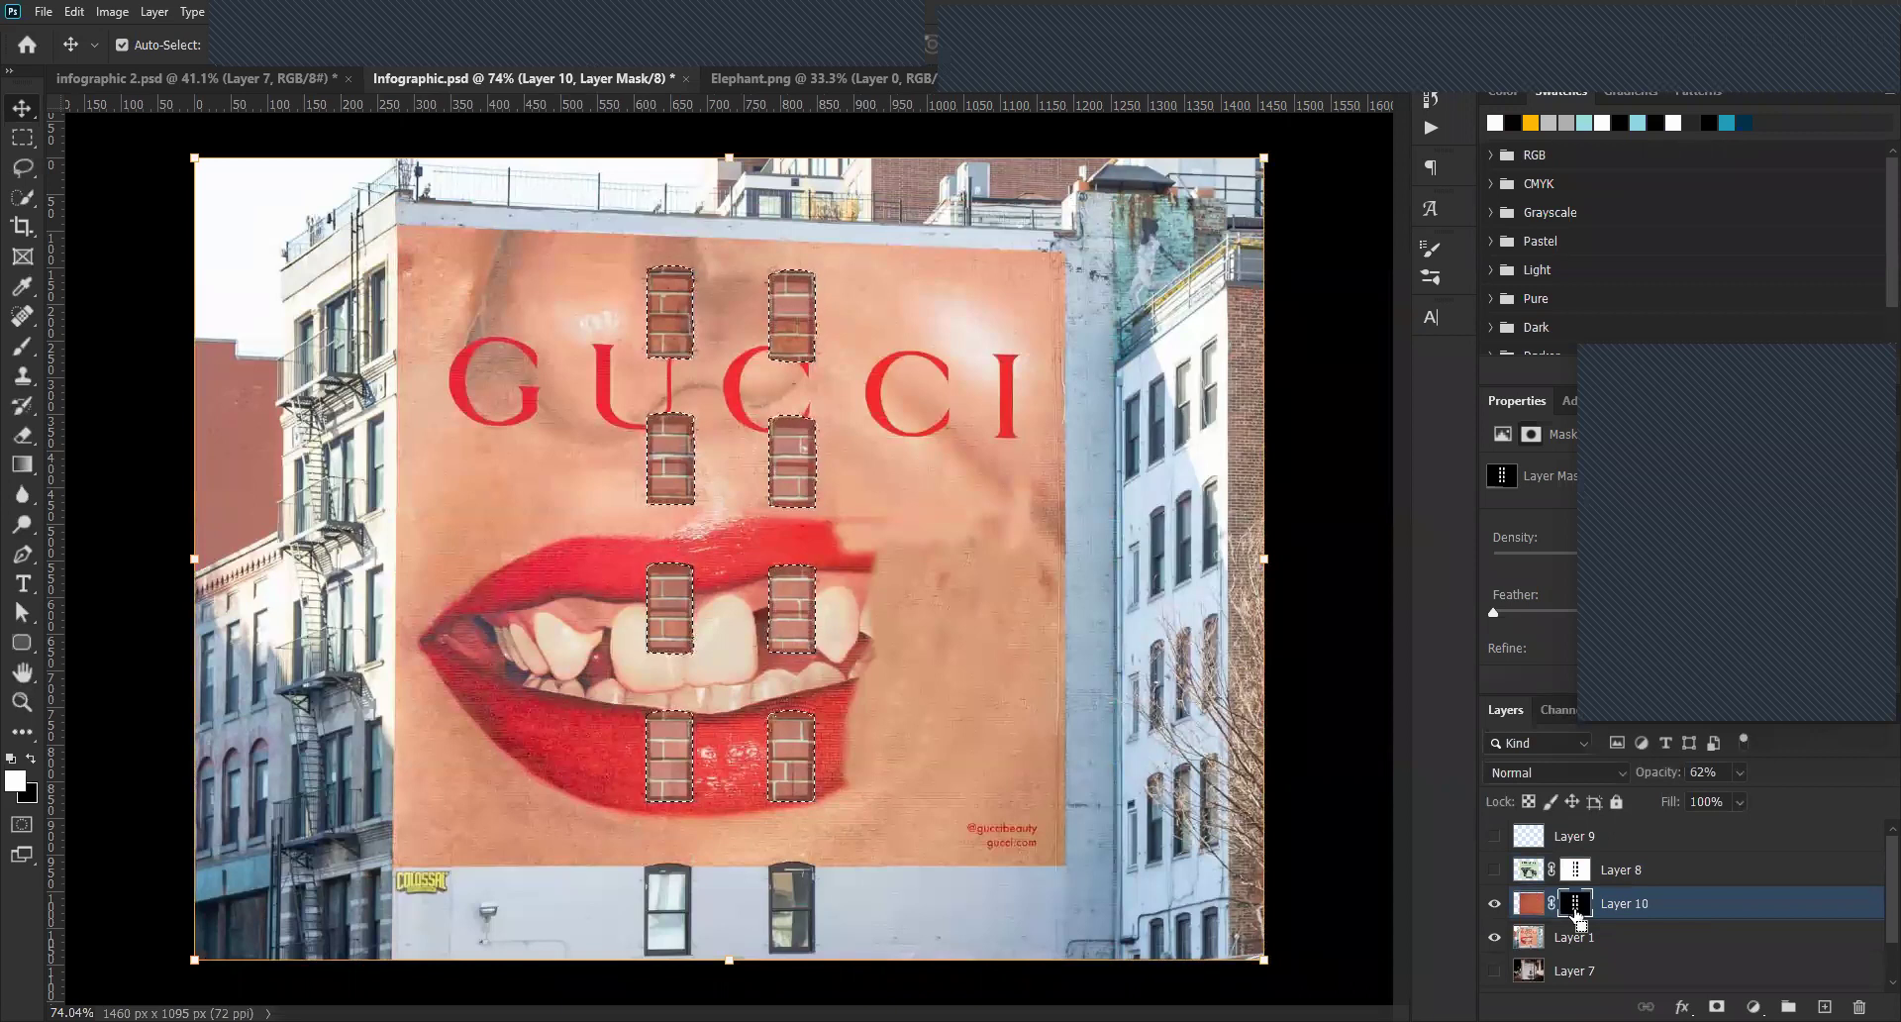
pyautogui.hotkey('ctrl', 'i')
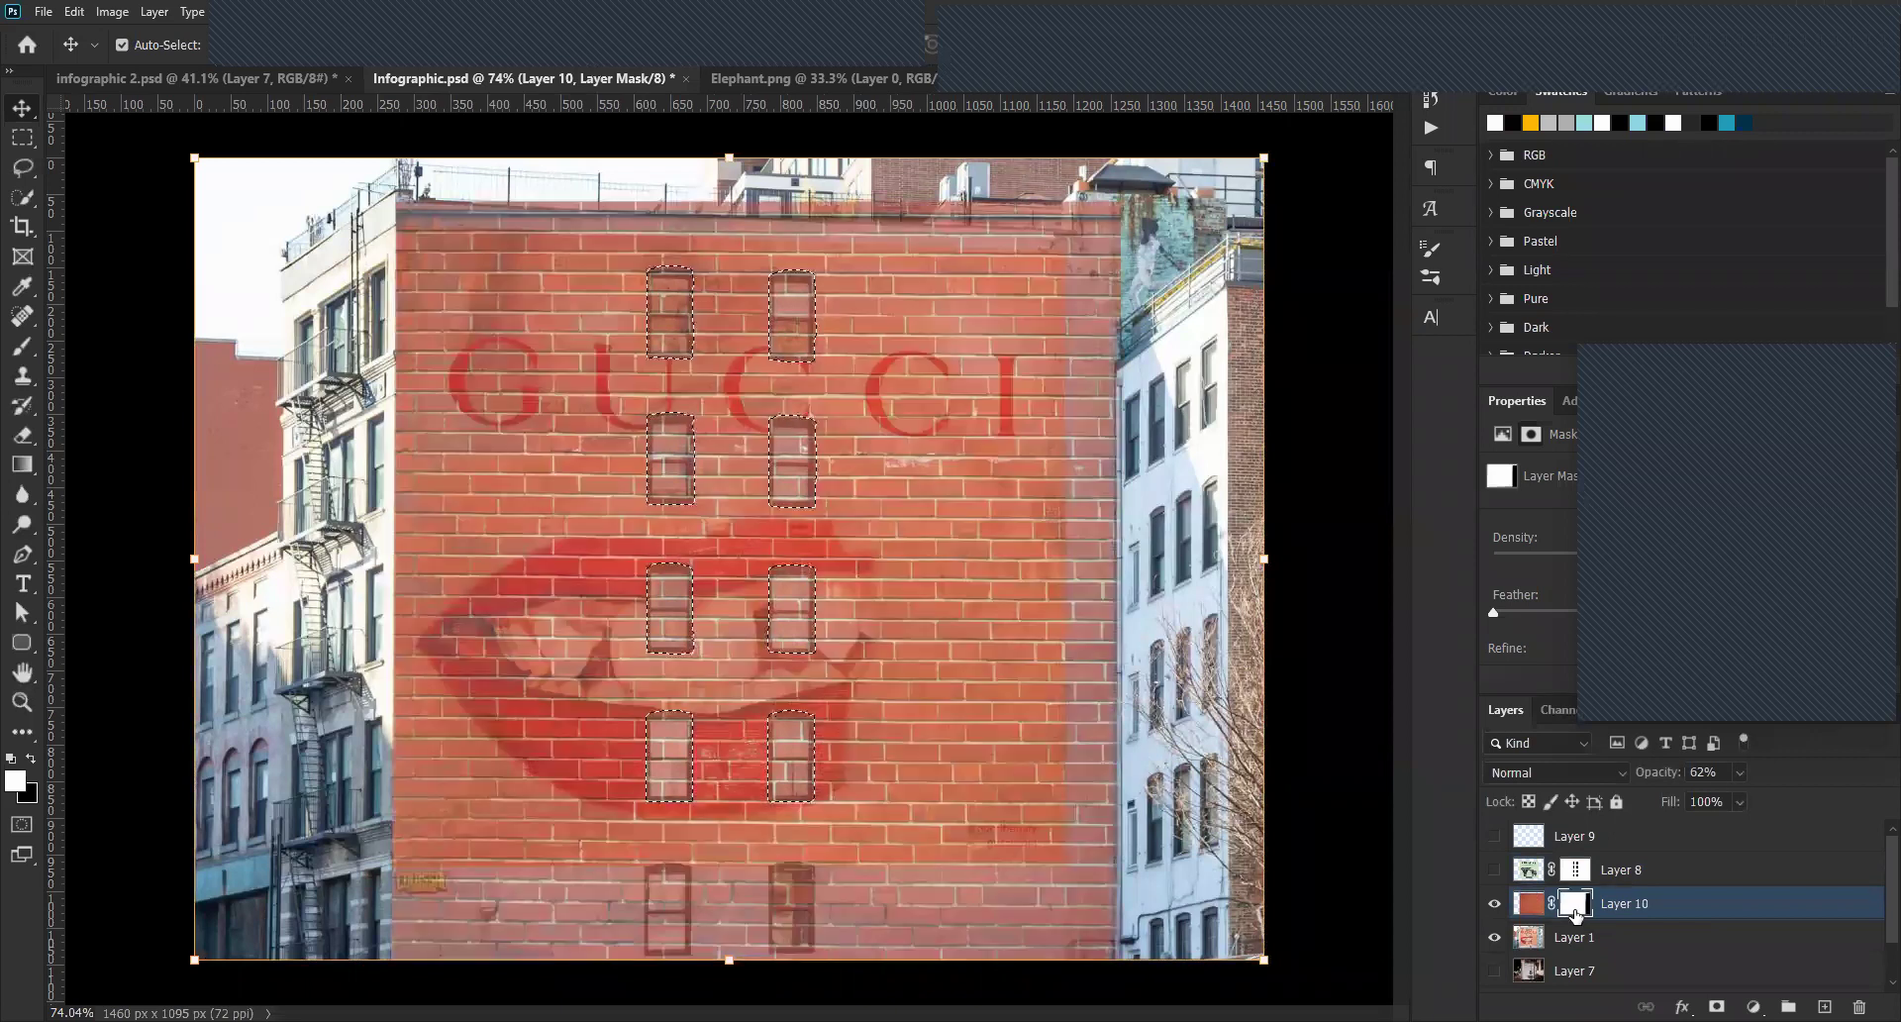
pyautogui.press('x')
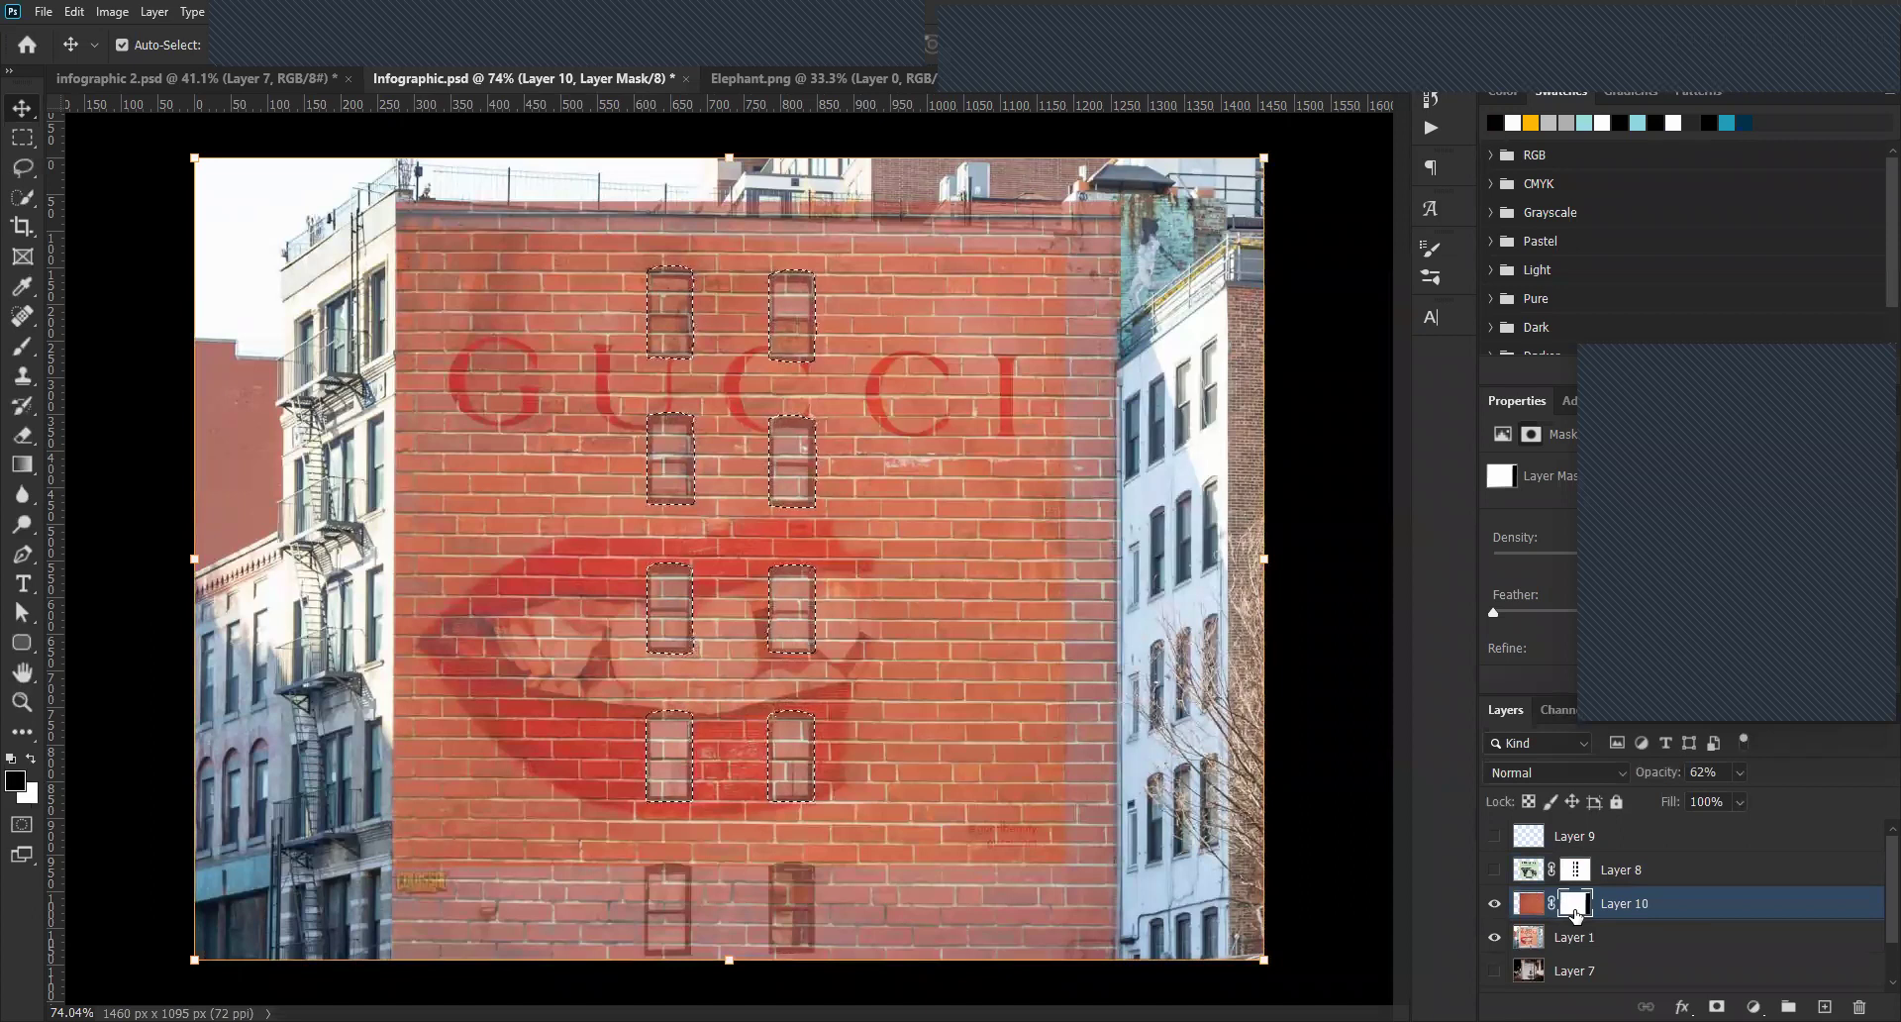
pyautogui.hotkey('ctrl', 'z')
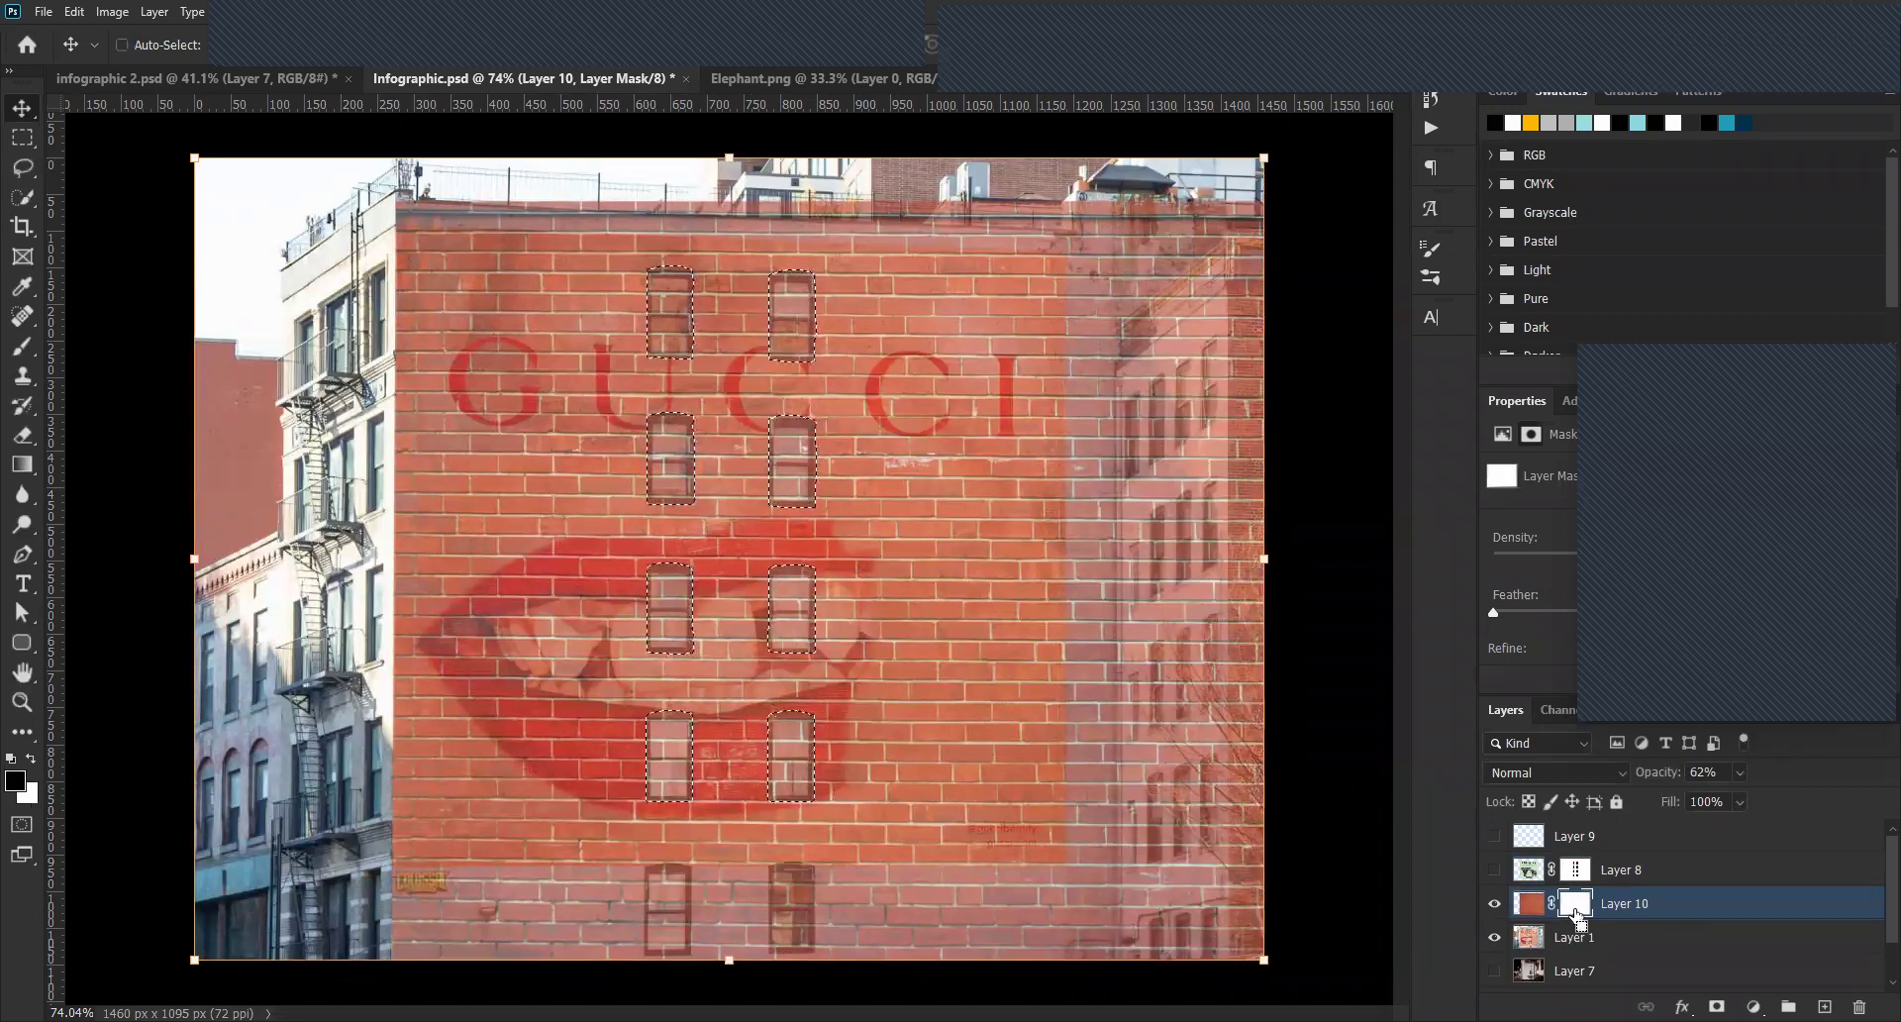
pyautogui.hotkey('ctrl', 'shift', 'z')
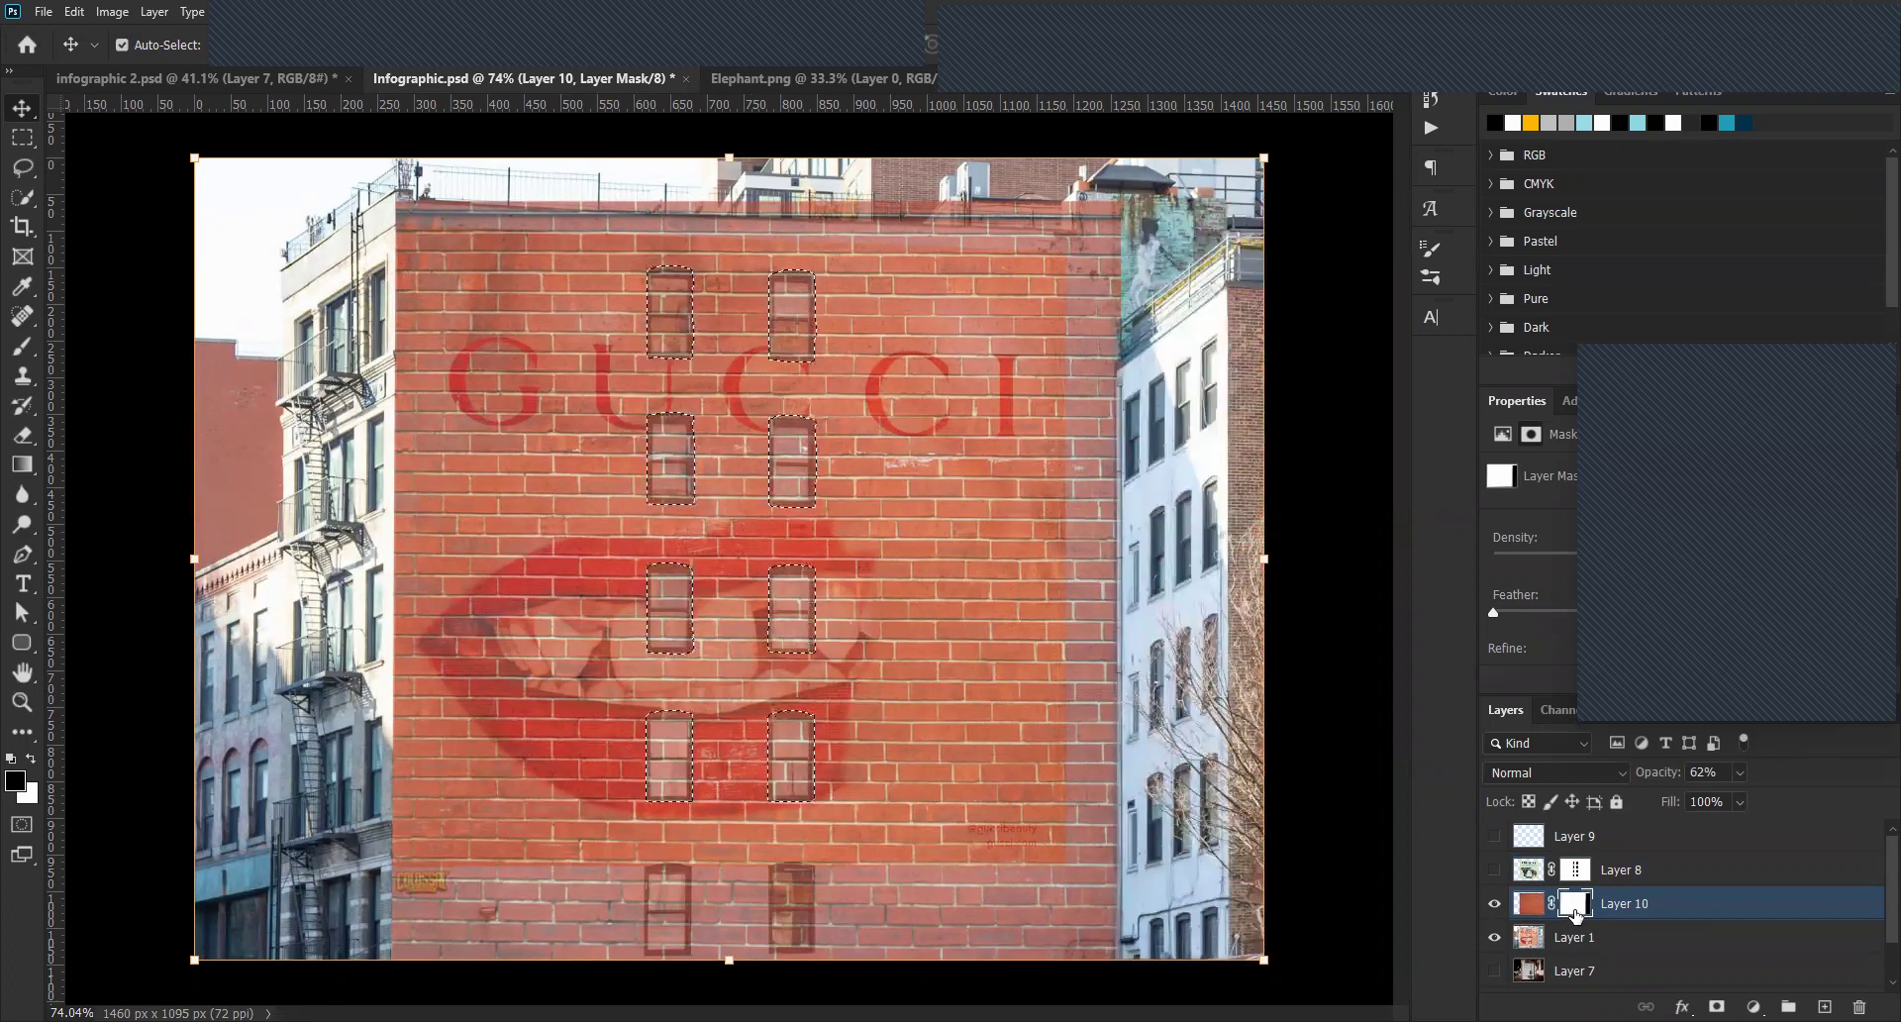
# Try to brush black on Layer 10's mask around the selected windows, and paint the brick back in white.
pyautogui.press('b')
pyautogui.hotkey('ctrl', 'shift', 'i')
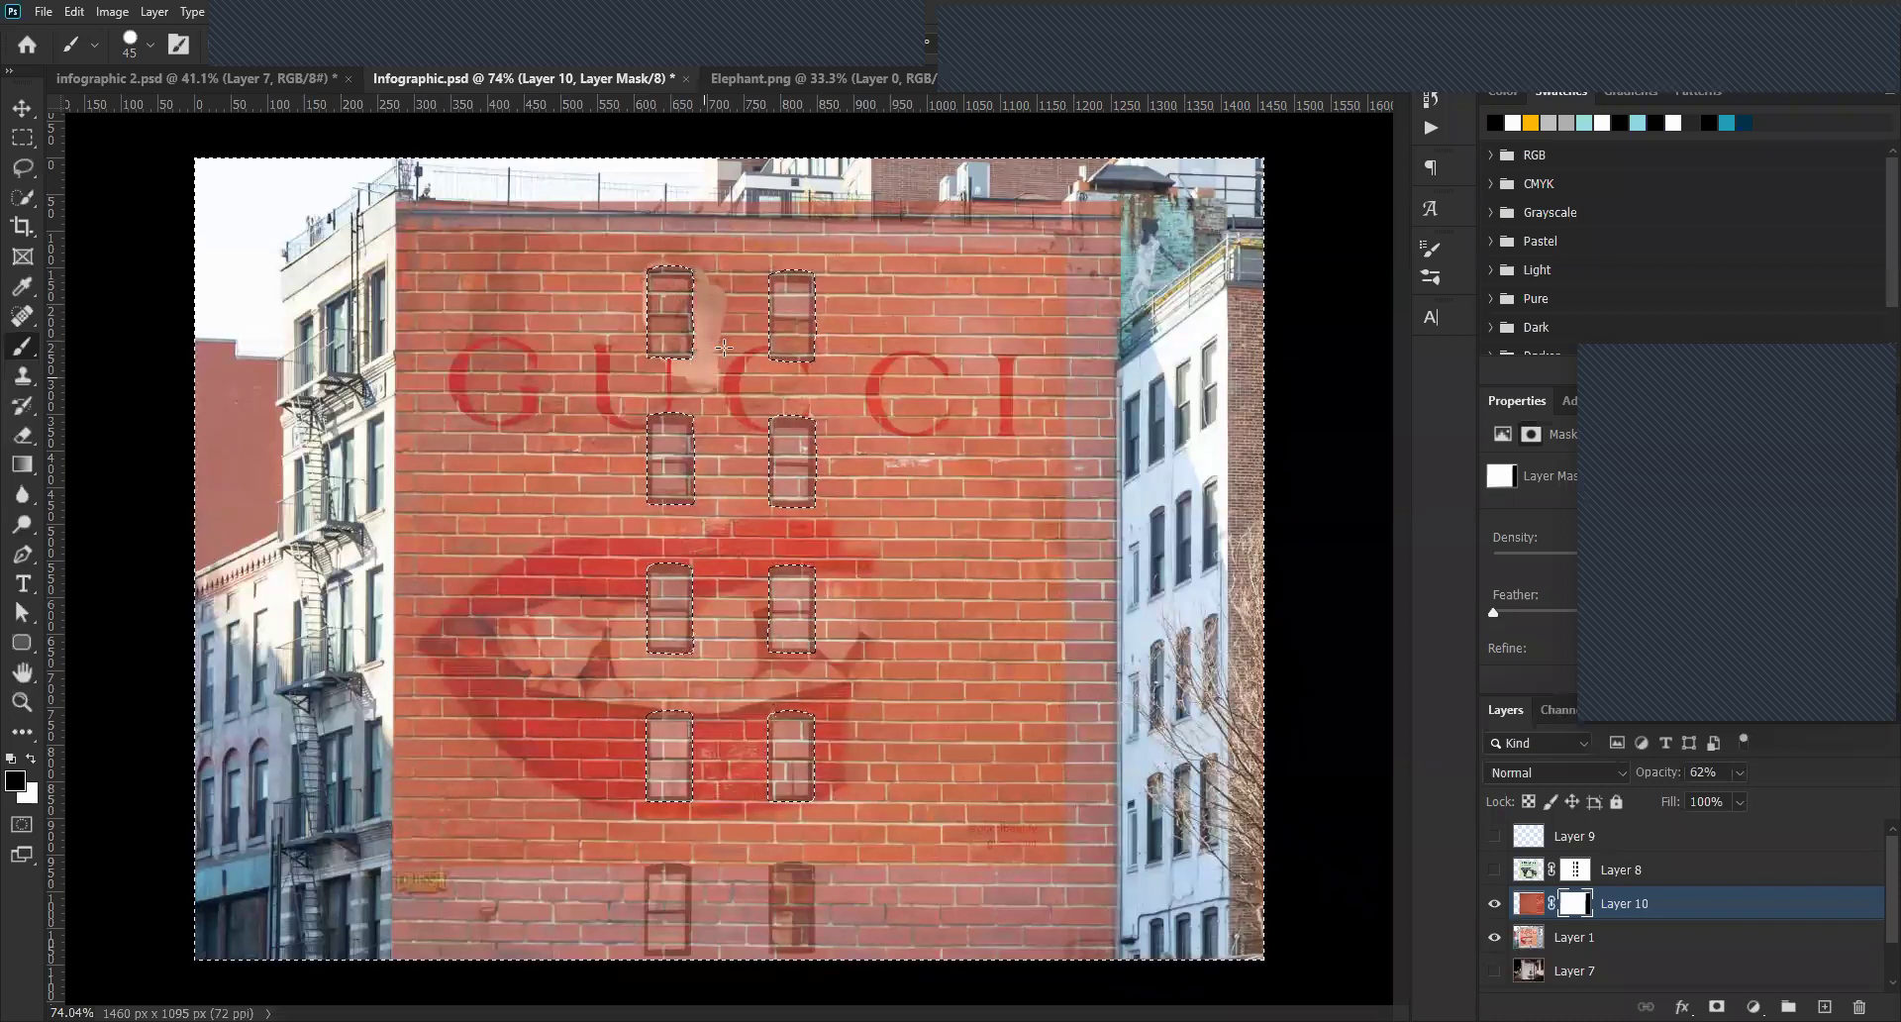
pyautogui.moveTo(799, 475)
pyautogui.mouseDown()
pyautogui.moveTo(793, 502)
pyautogui.moveTo(779, 461)
pyautogui.moveTo(780, 495)
pyautogui.mouseUp()
pyautogui.press('x')
pyautogui.moveTo(782, 363)
pyautogui.mouseDown()
pyautogui.moveTo(806, 567)
pyautogui.moveTo(790, 269)
pyautogui.moveTo(759, 326)
pyautogui.moveTo(721, 346)
pyautogui.moveTo(679, 272)
pyautogui.moveTo(652, 347)
pyautogui.moveTo(668, 306)
pyautogui.moveTo(756, 273)
pyautogui.moveTo(804, 307)
pyautogui.moveTo(771, 410)
pyautogui.moveTo(790, 497)
pyautogui.mouseUp()
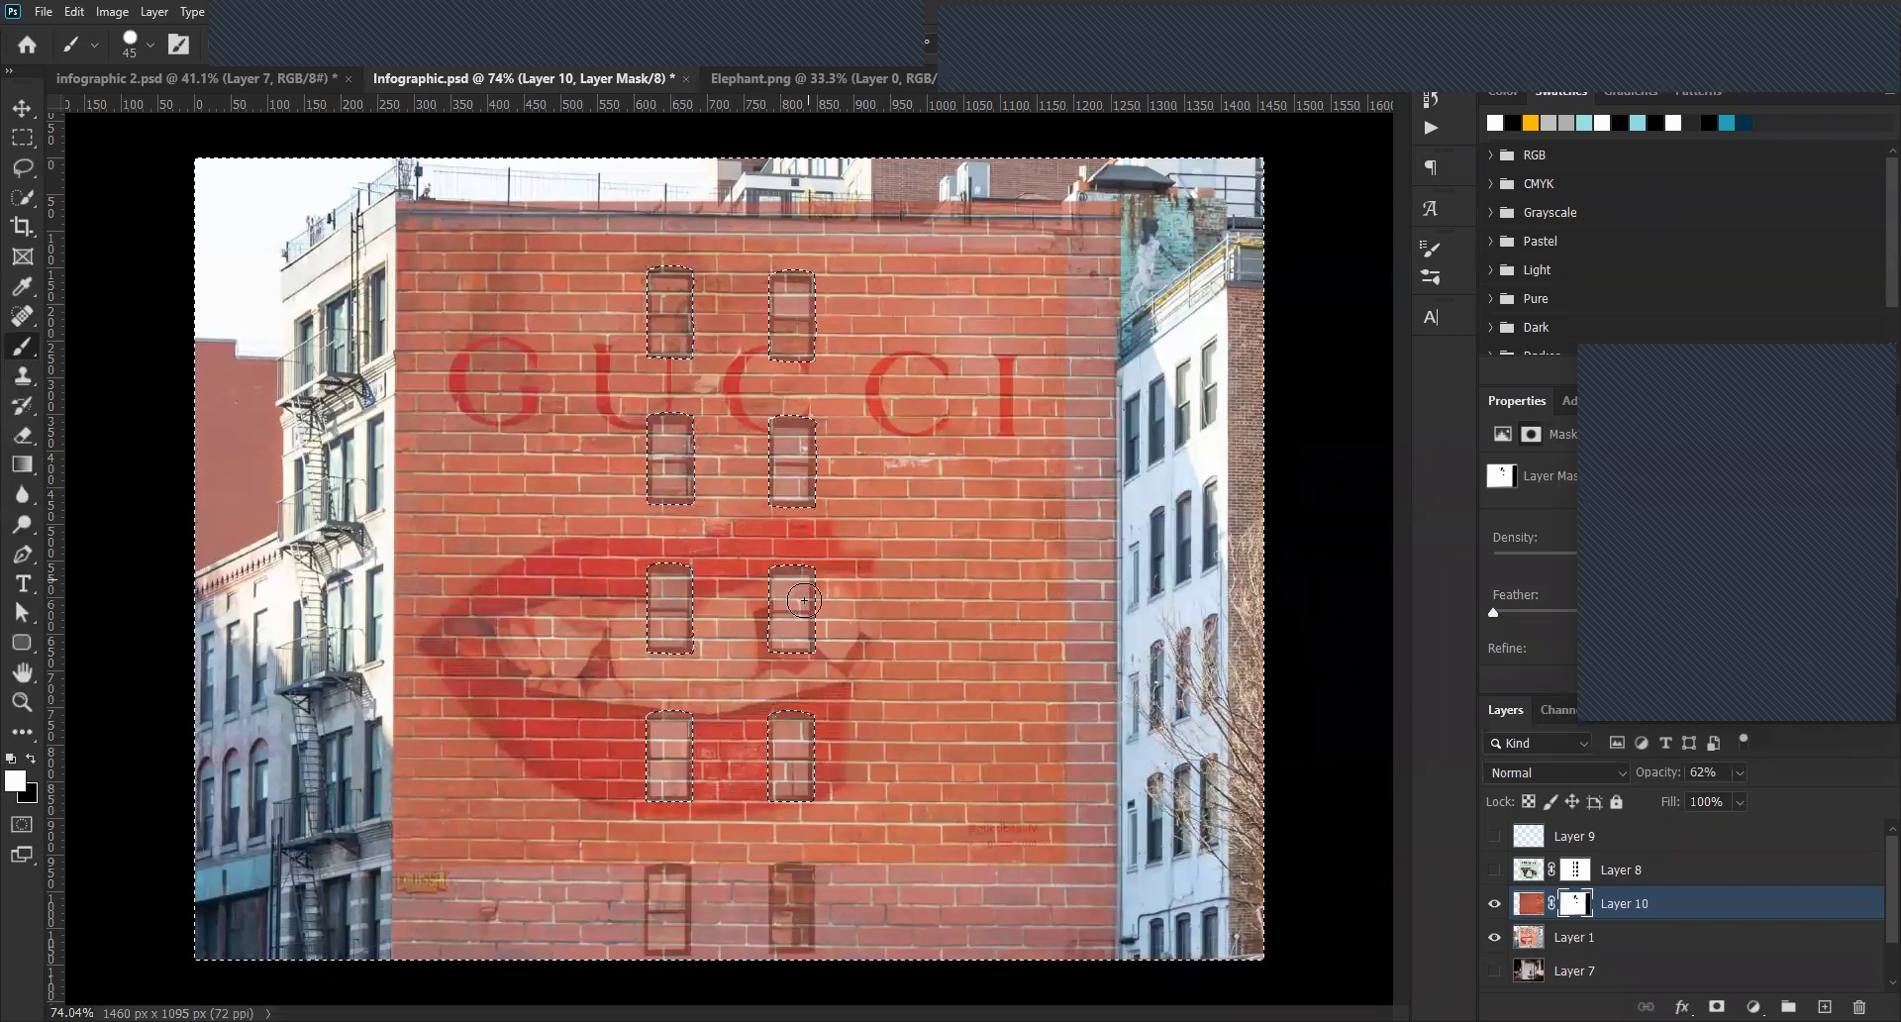
pyautogui.moveTo(709, 938)
pyautogui.mouseDown()
pyautogui.moveTo(642, 858)
pyautogui.moveTo(676, 947)
pyautogui.moveTo(690, 645)
pyautogui.moveTo(643, 777)
pyautogui.moveTo(863, 574)
pyautogui.mouseUp()
# Set Layer 10's opacity to 100% and make its layer mask the active target.
pyautogui.press('v')
pyautogui.click(1741, 769)
pyautogui.moveTo(1736, 797); pyautogui.dragTo(1835, 822)
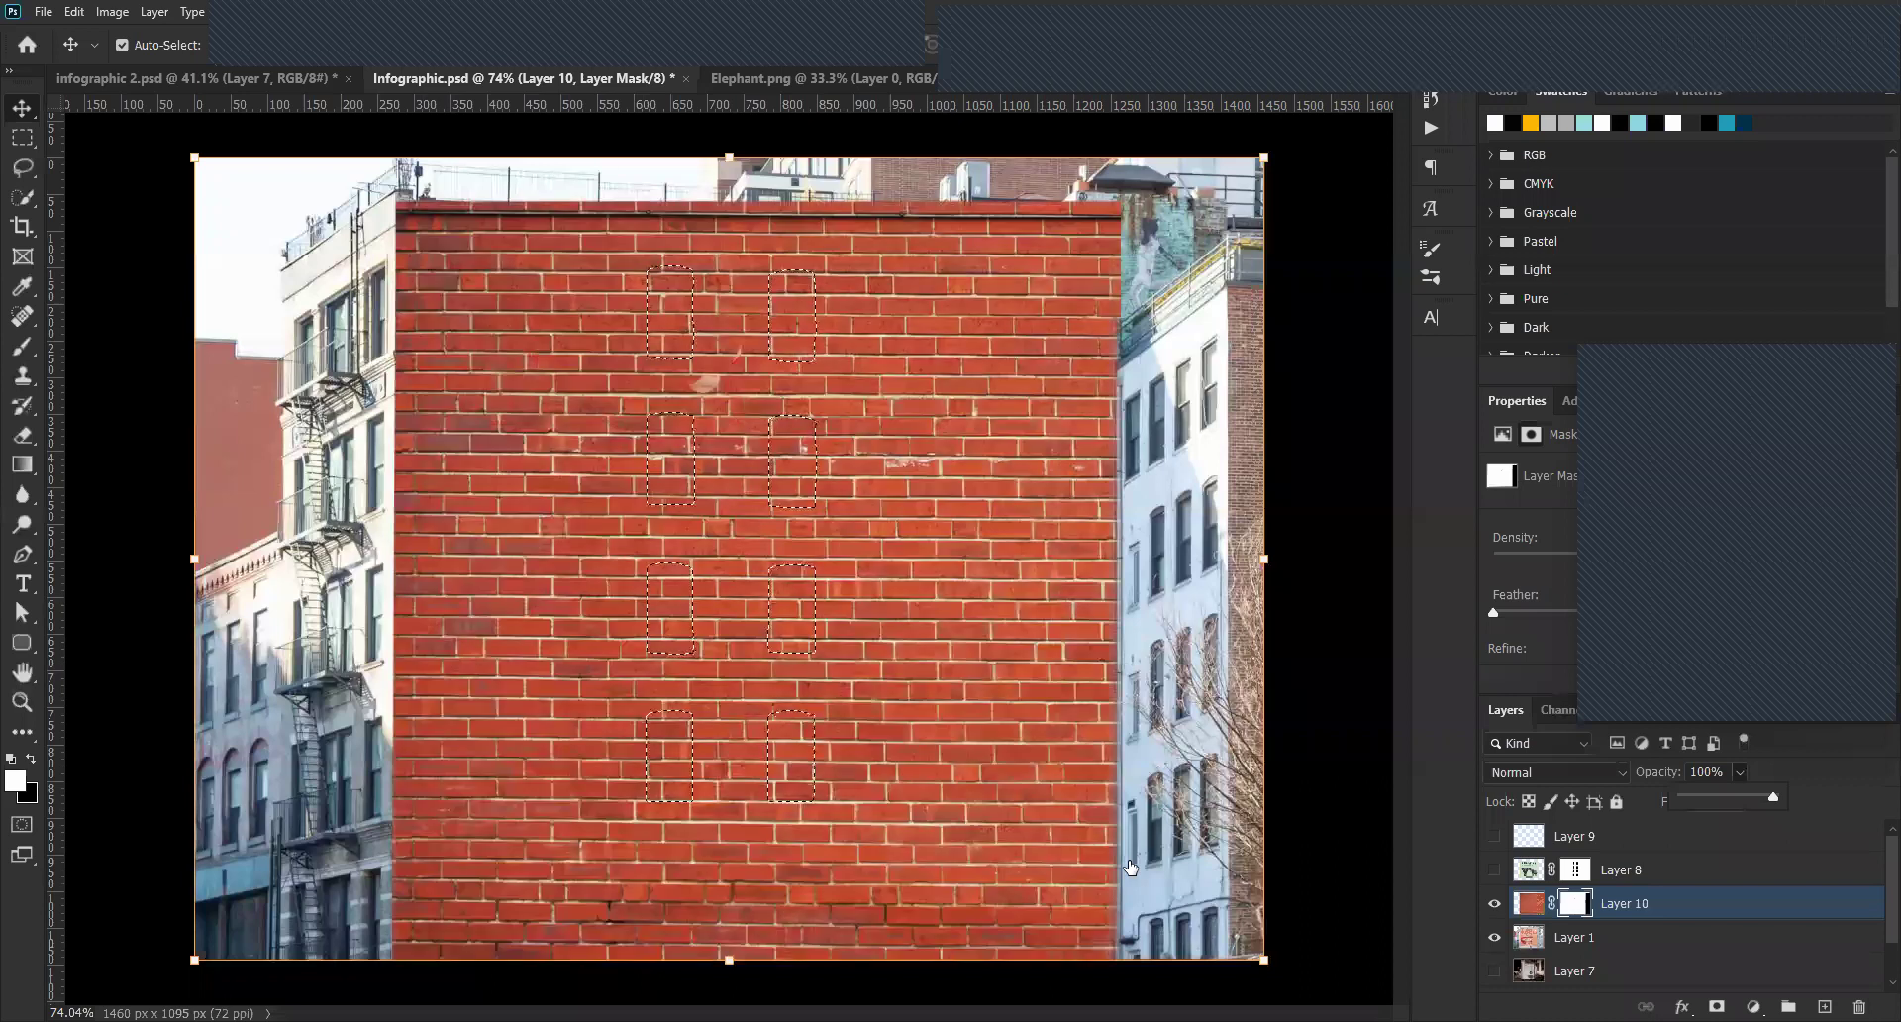
pyautogui.click(1586, 904)
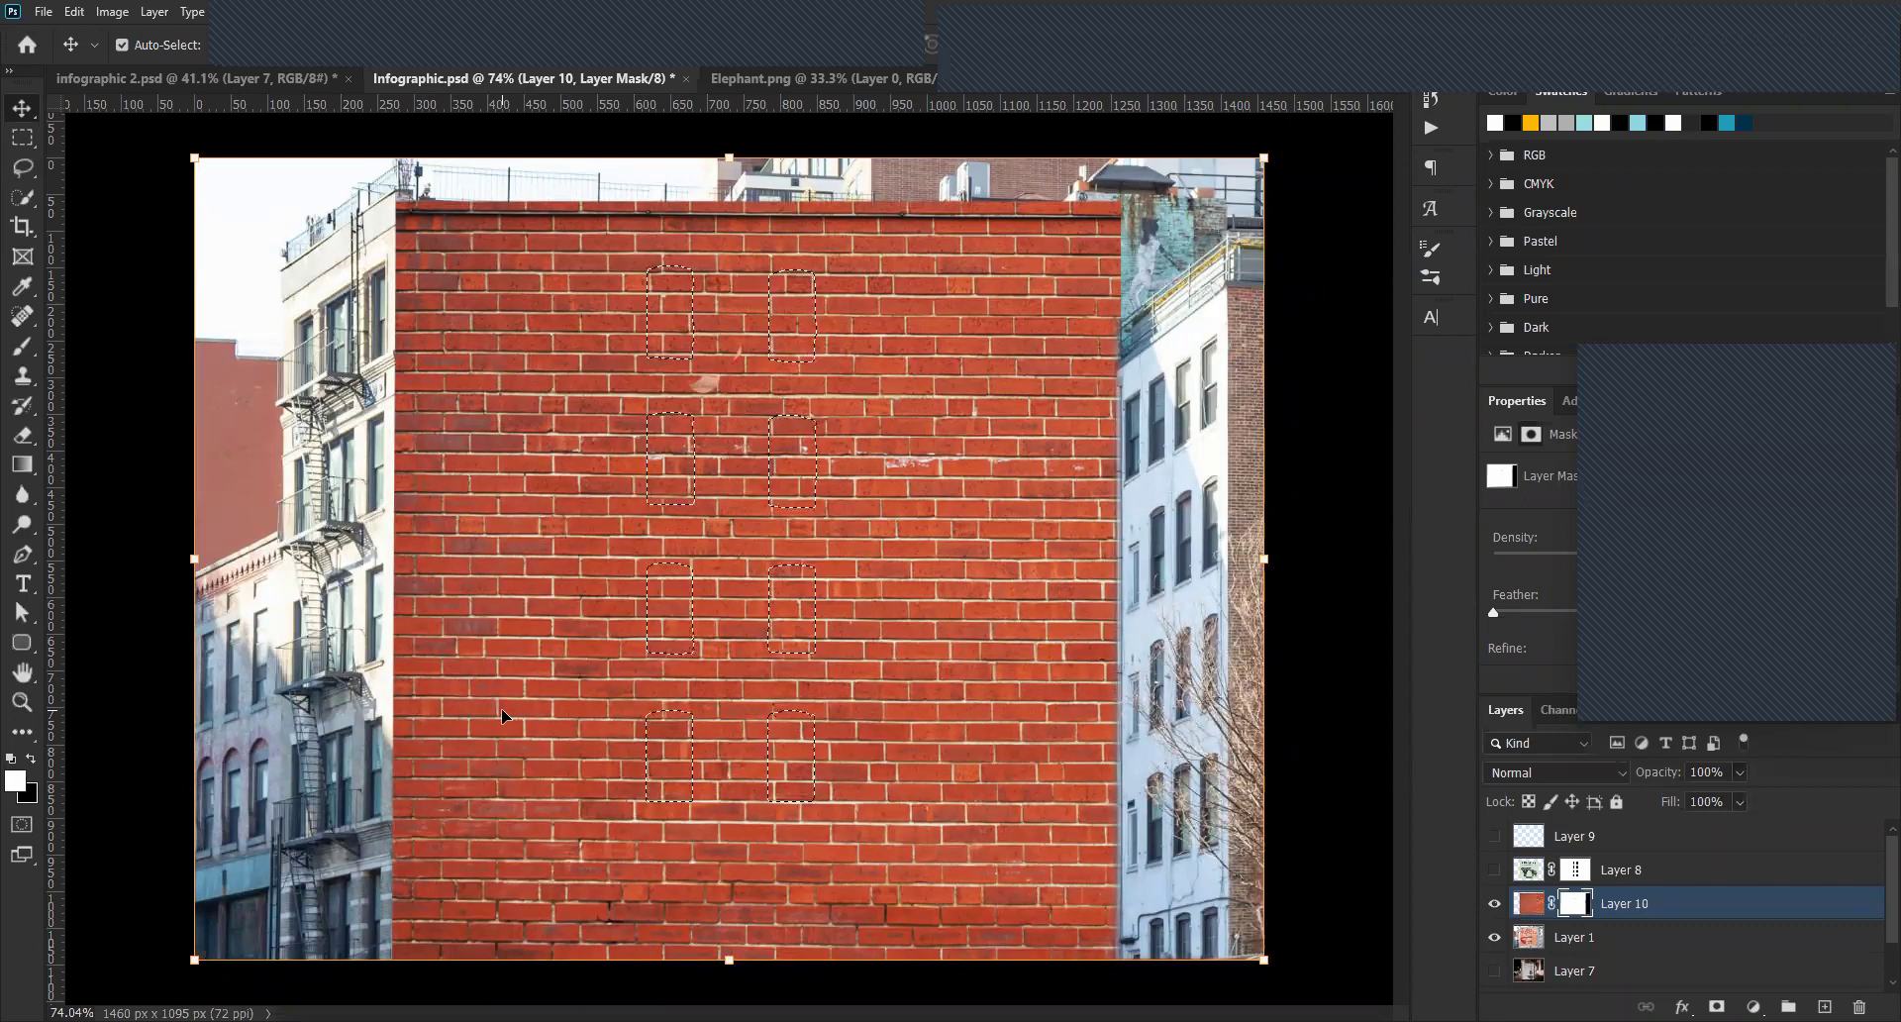
# Try to brush the brick away around the middle windows on Layer 10's mask, and undo the strokes.
pyautogui.press('w')
pyautogui.press('b')
pyautogui.press('x')
pyautogui.moveTo(657, 422)
pyautogui.mouseDown()
pyautogui.moveTo(654, 594)
pyautogui.moveTo(683, 525)
pyautogui.moveTo(797, 485)
pyautogui.mouseUp()
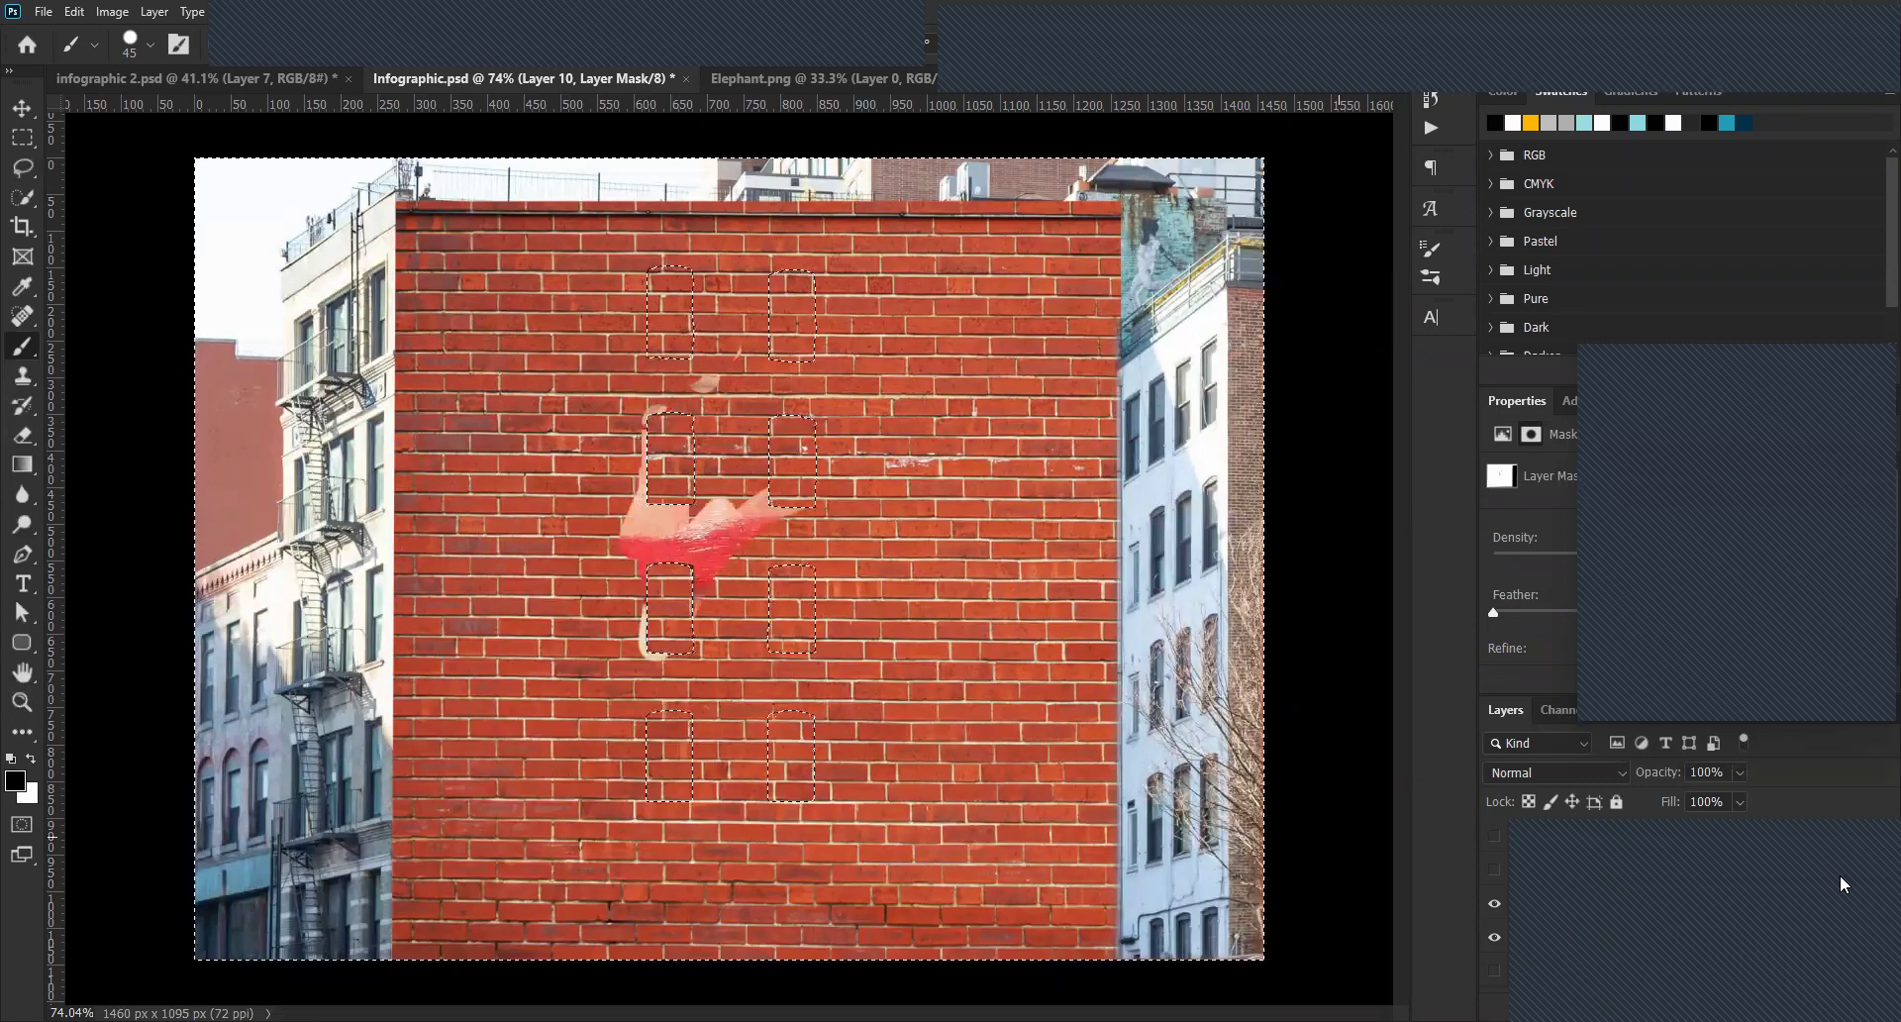
pyautogui.hotkey('ctrl', 'z')
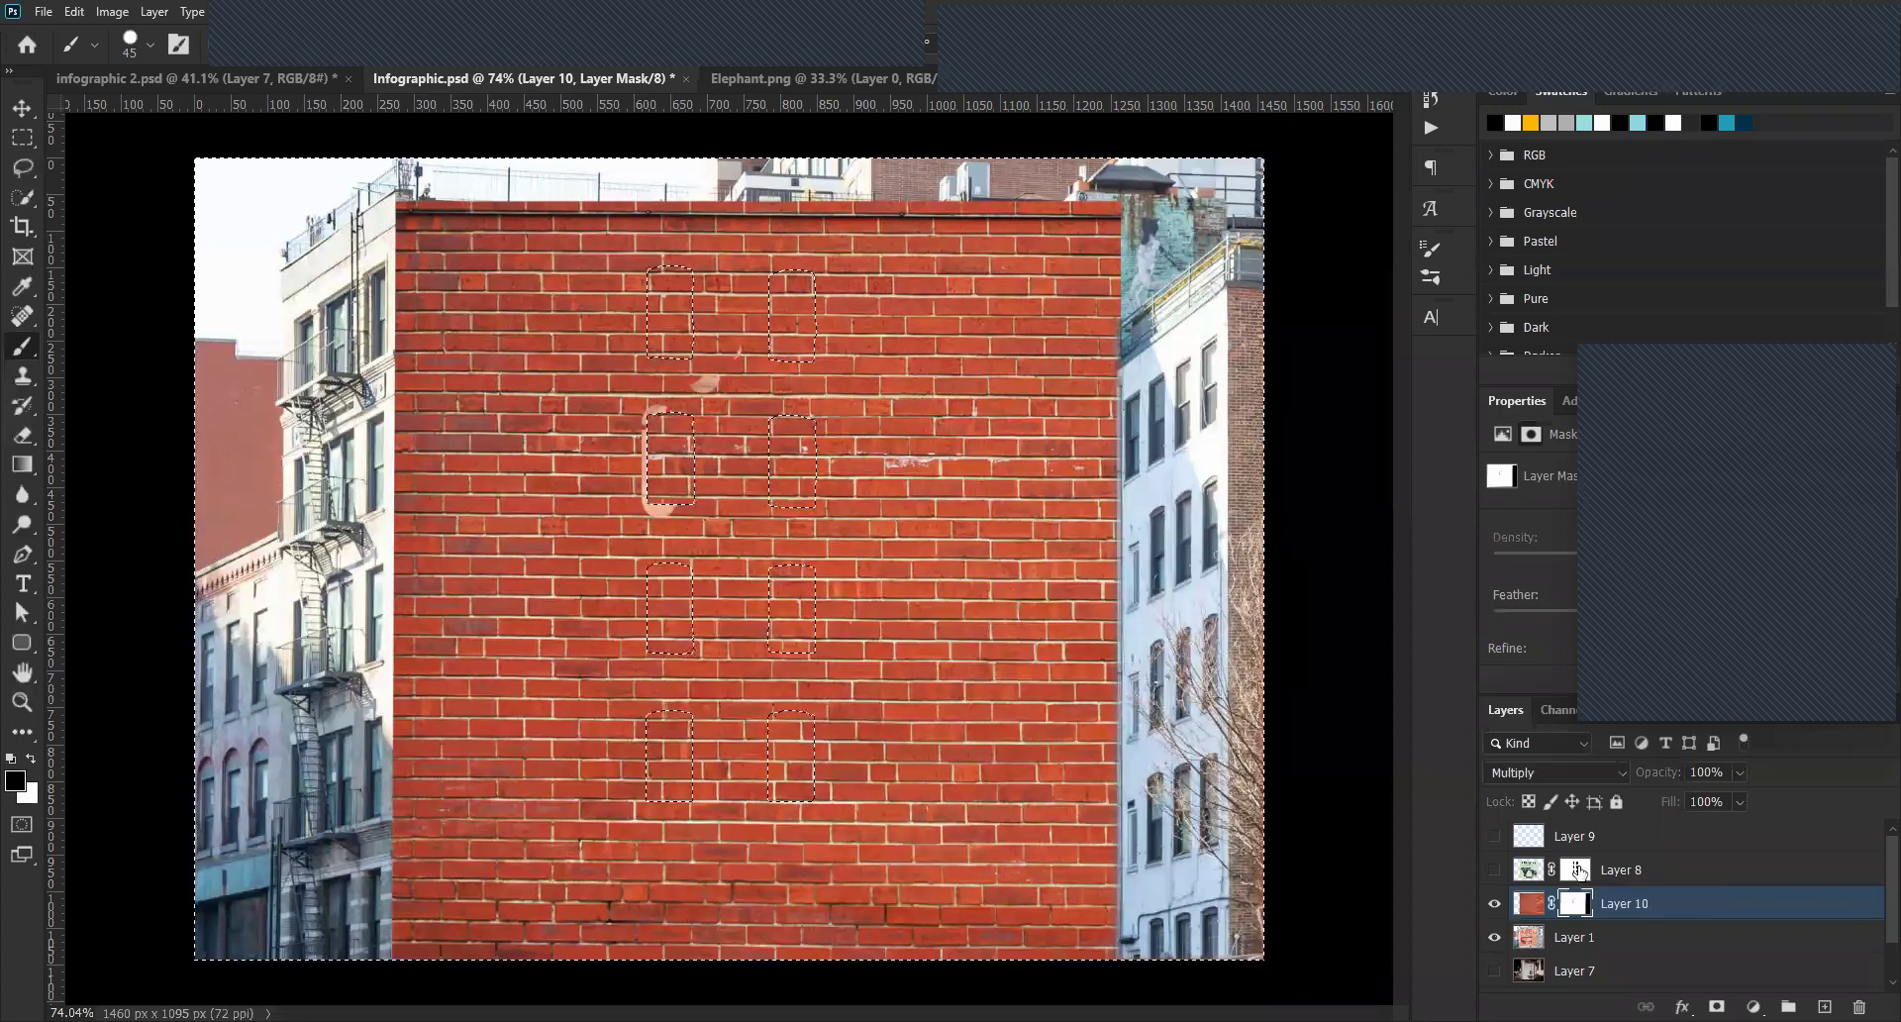
# View Layer 10's mask on its own to inspect it, return to the image and clear the selection.
pyautogui.click(1577, 870)
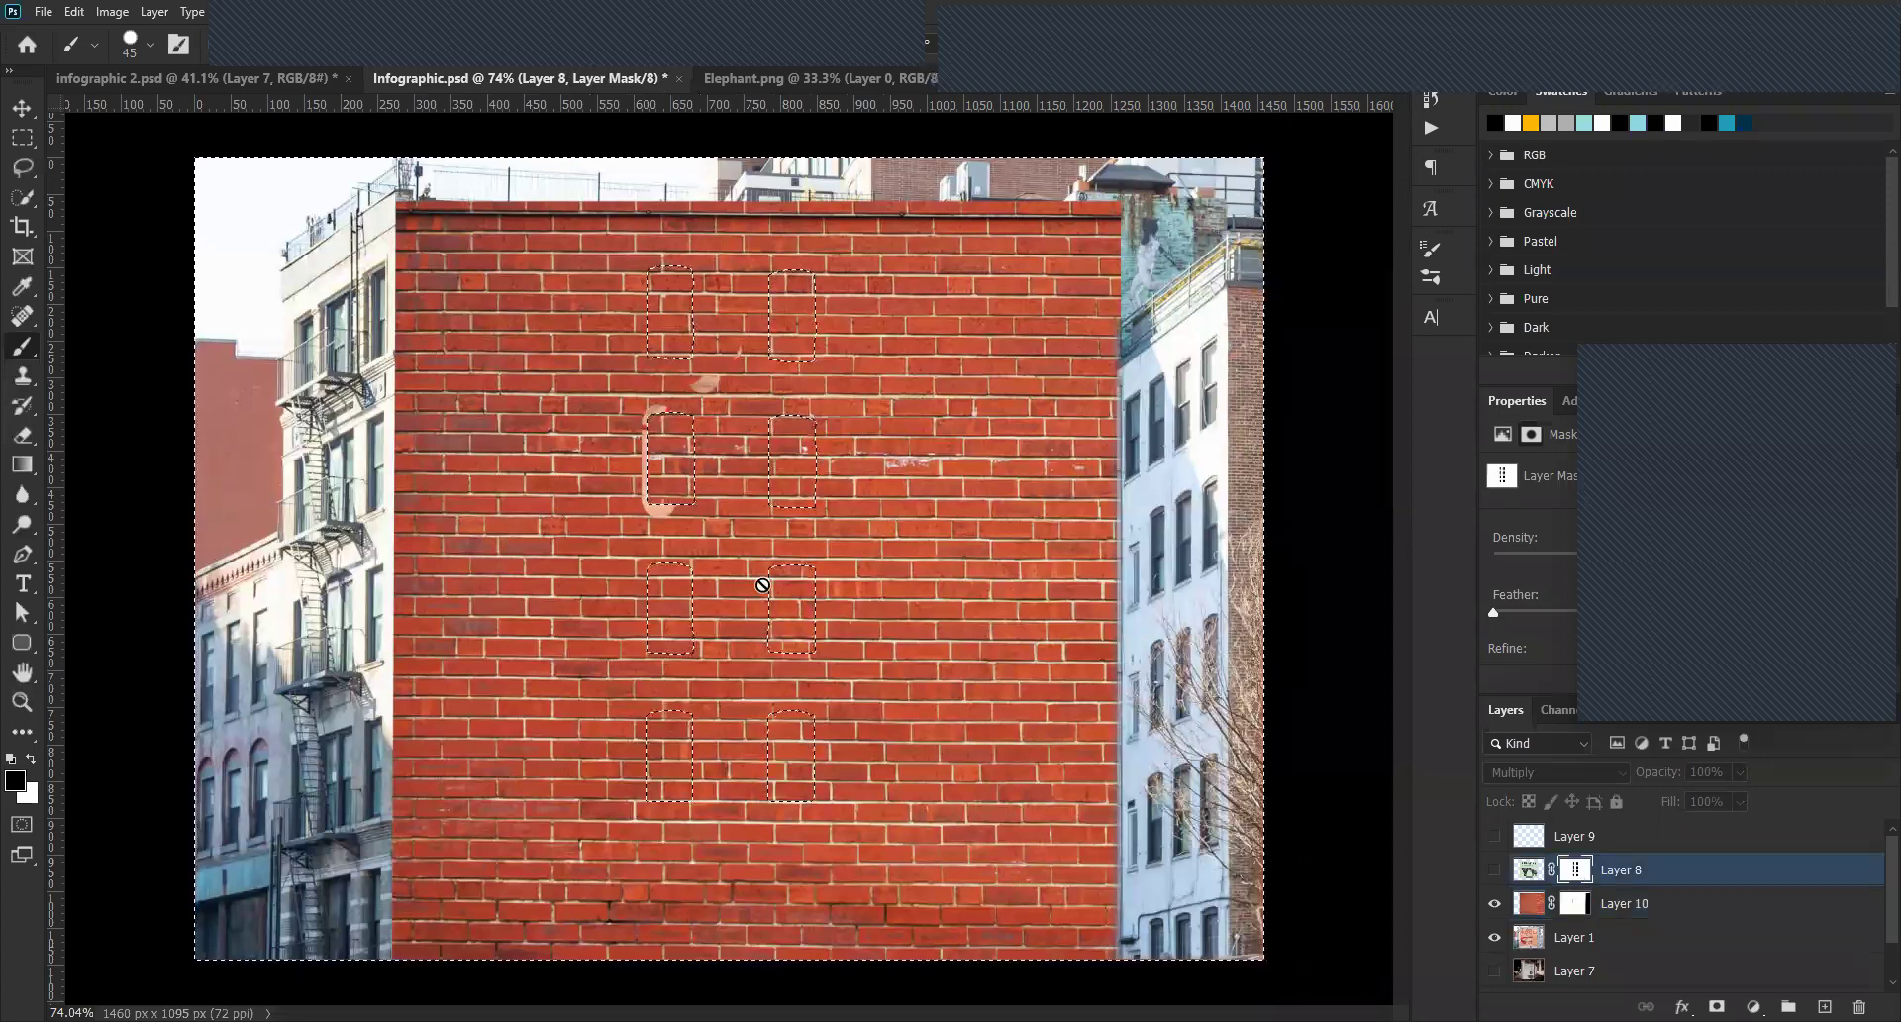
pyautogui.hotkey('ctrl', '2')
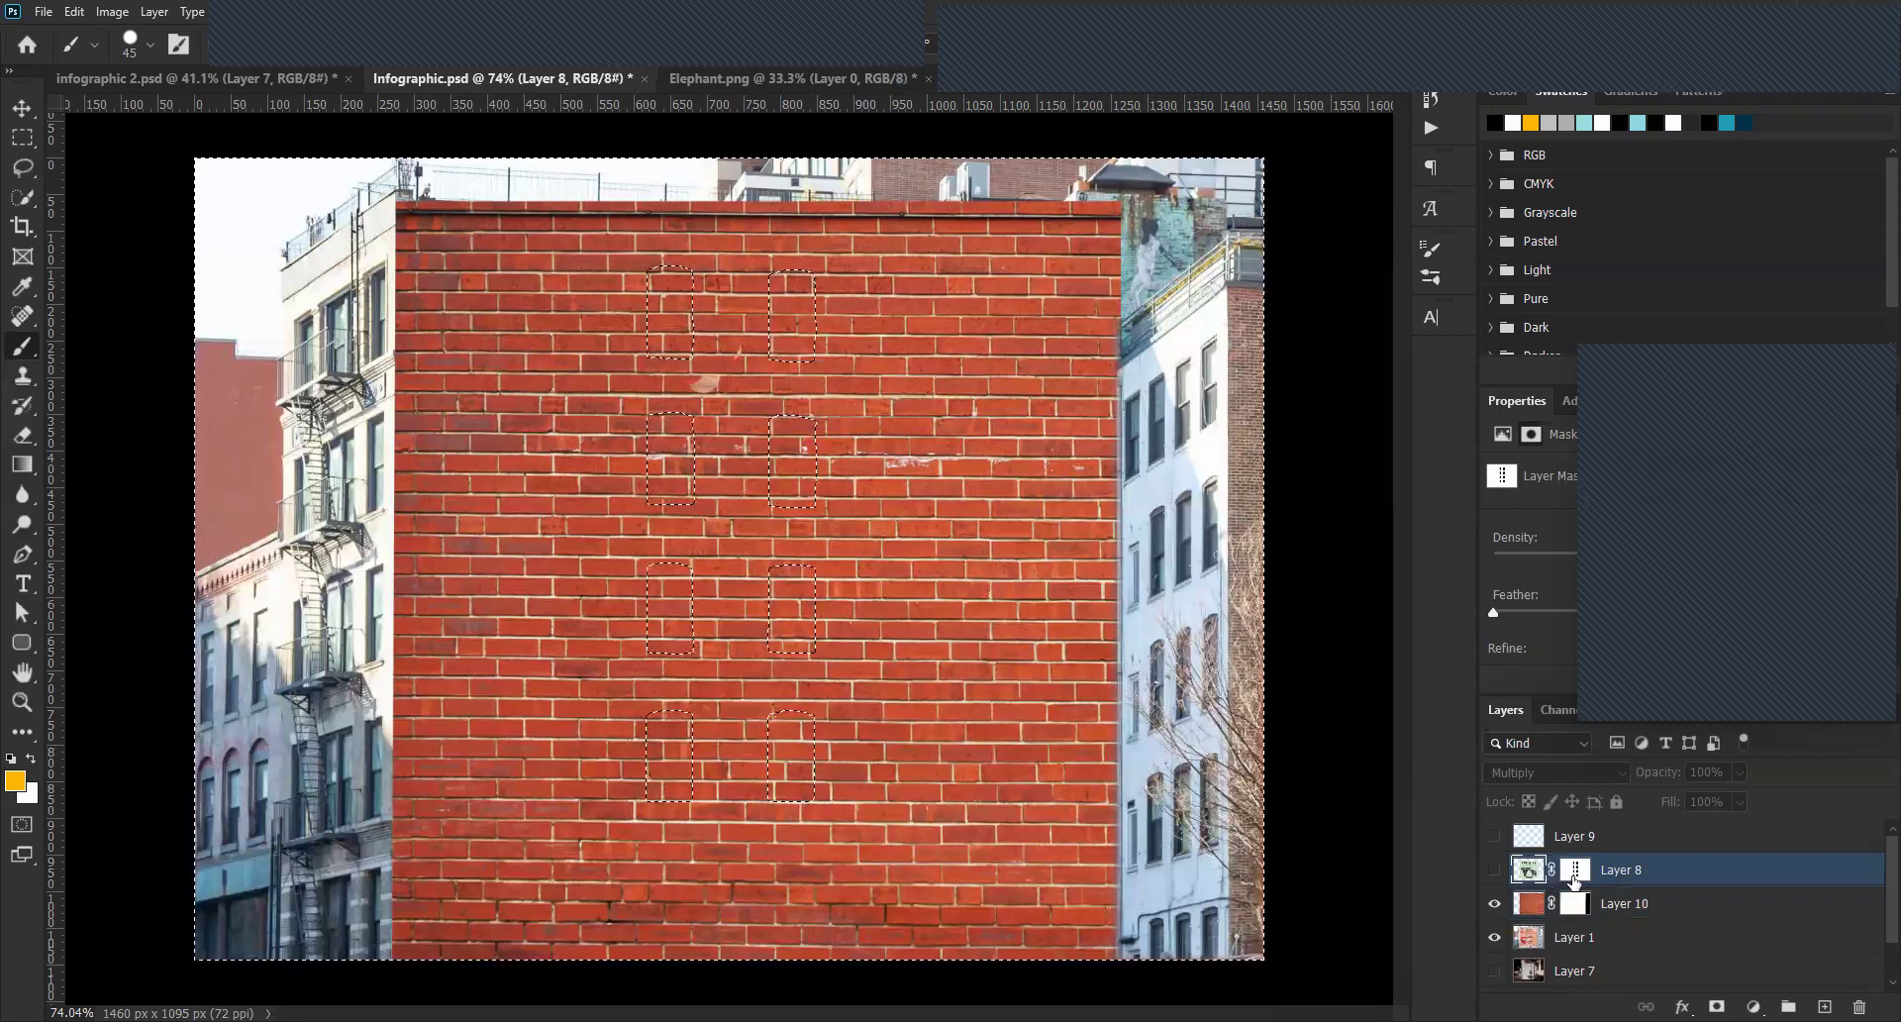
pyautogui.click(1577, 913)
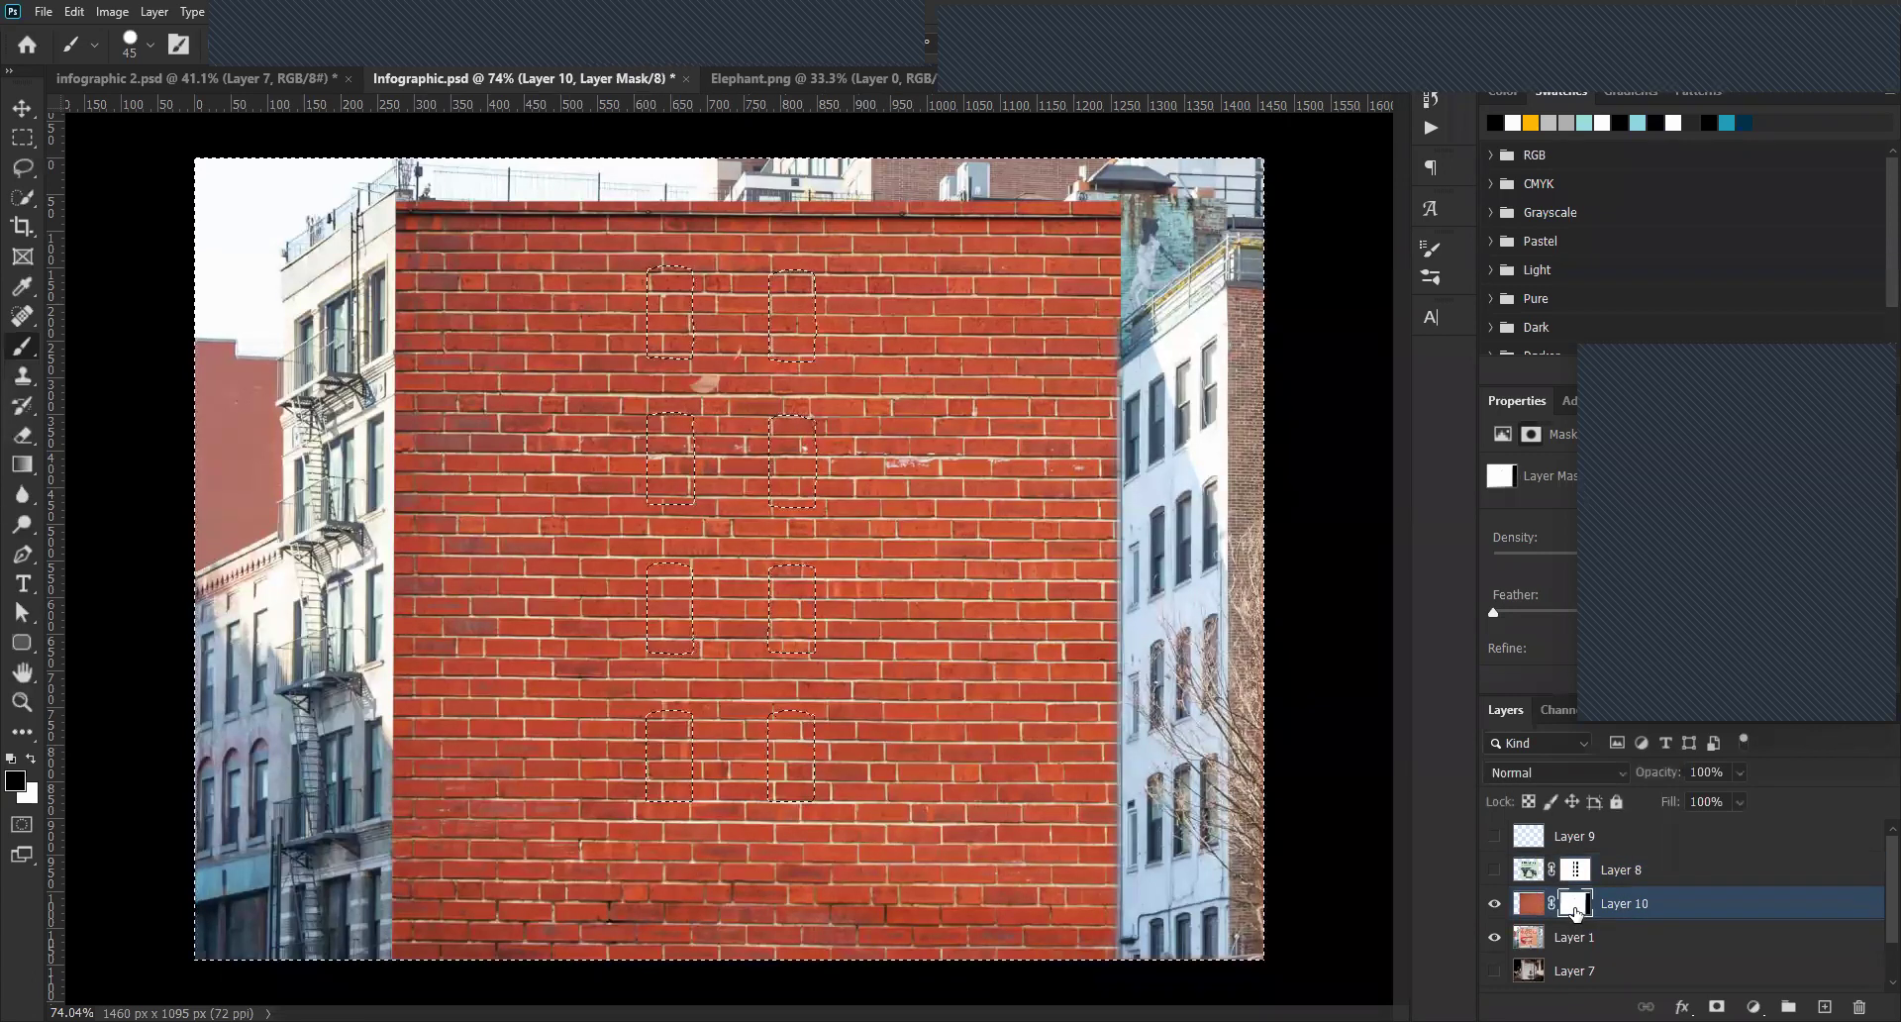
pyautogui.keyDown('alt'); pyautogui.click(1577, 907); pyautogui.keyUp('alt')
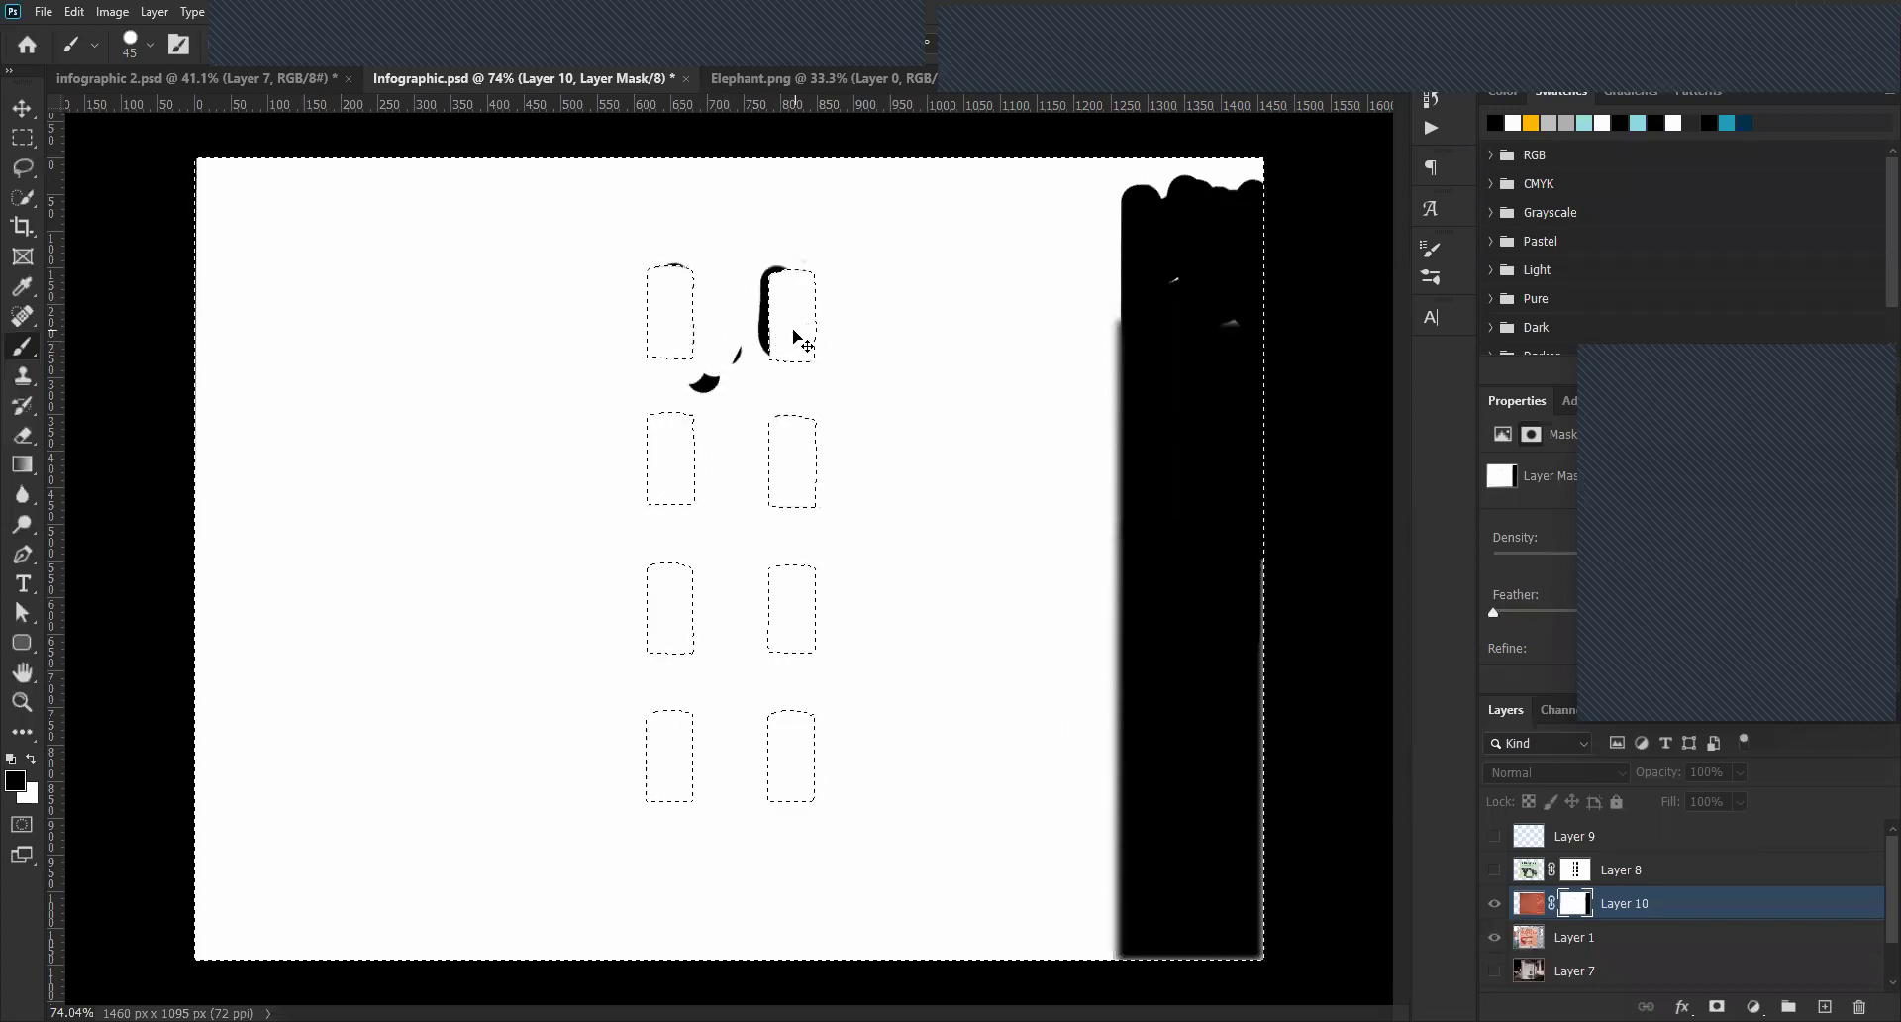
pyautogui.keyDown('alt'); pyautogui.click(1582, 907); pyautogui.keyUp('alt')
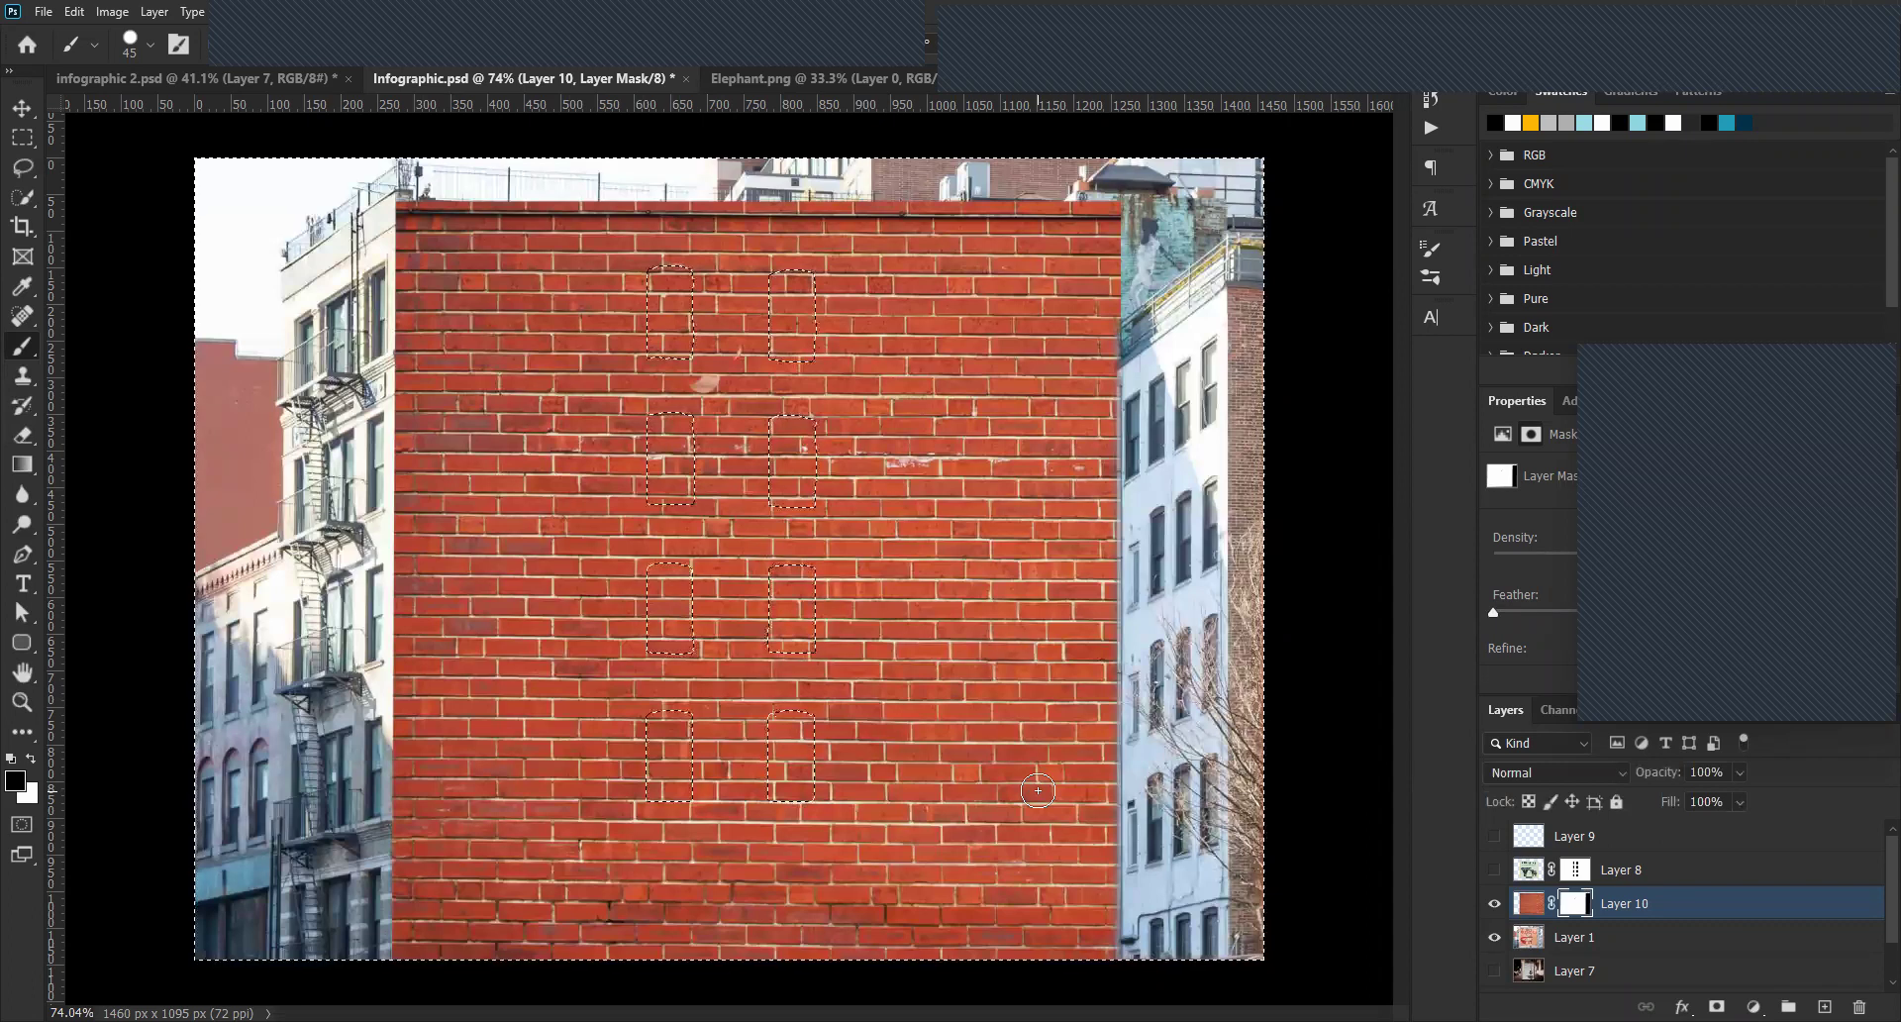
pyautogui.hotkey('ctrl', 'd')
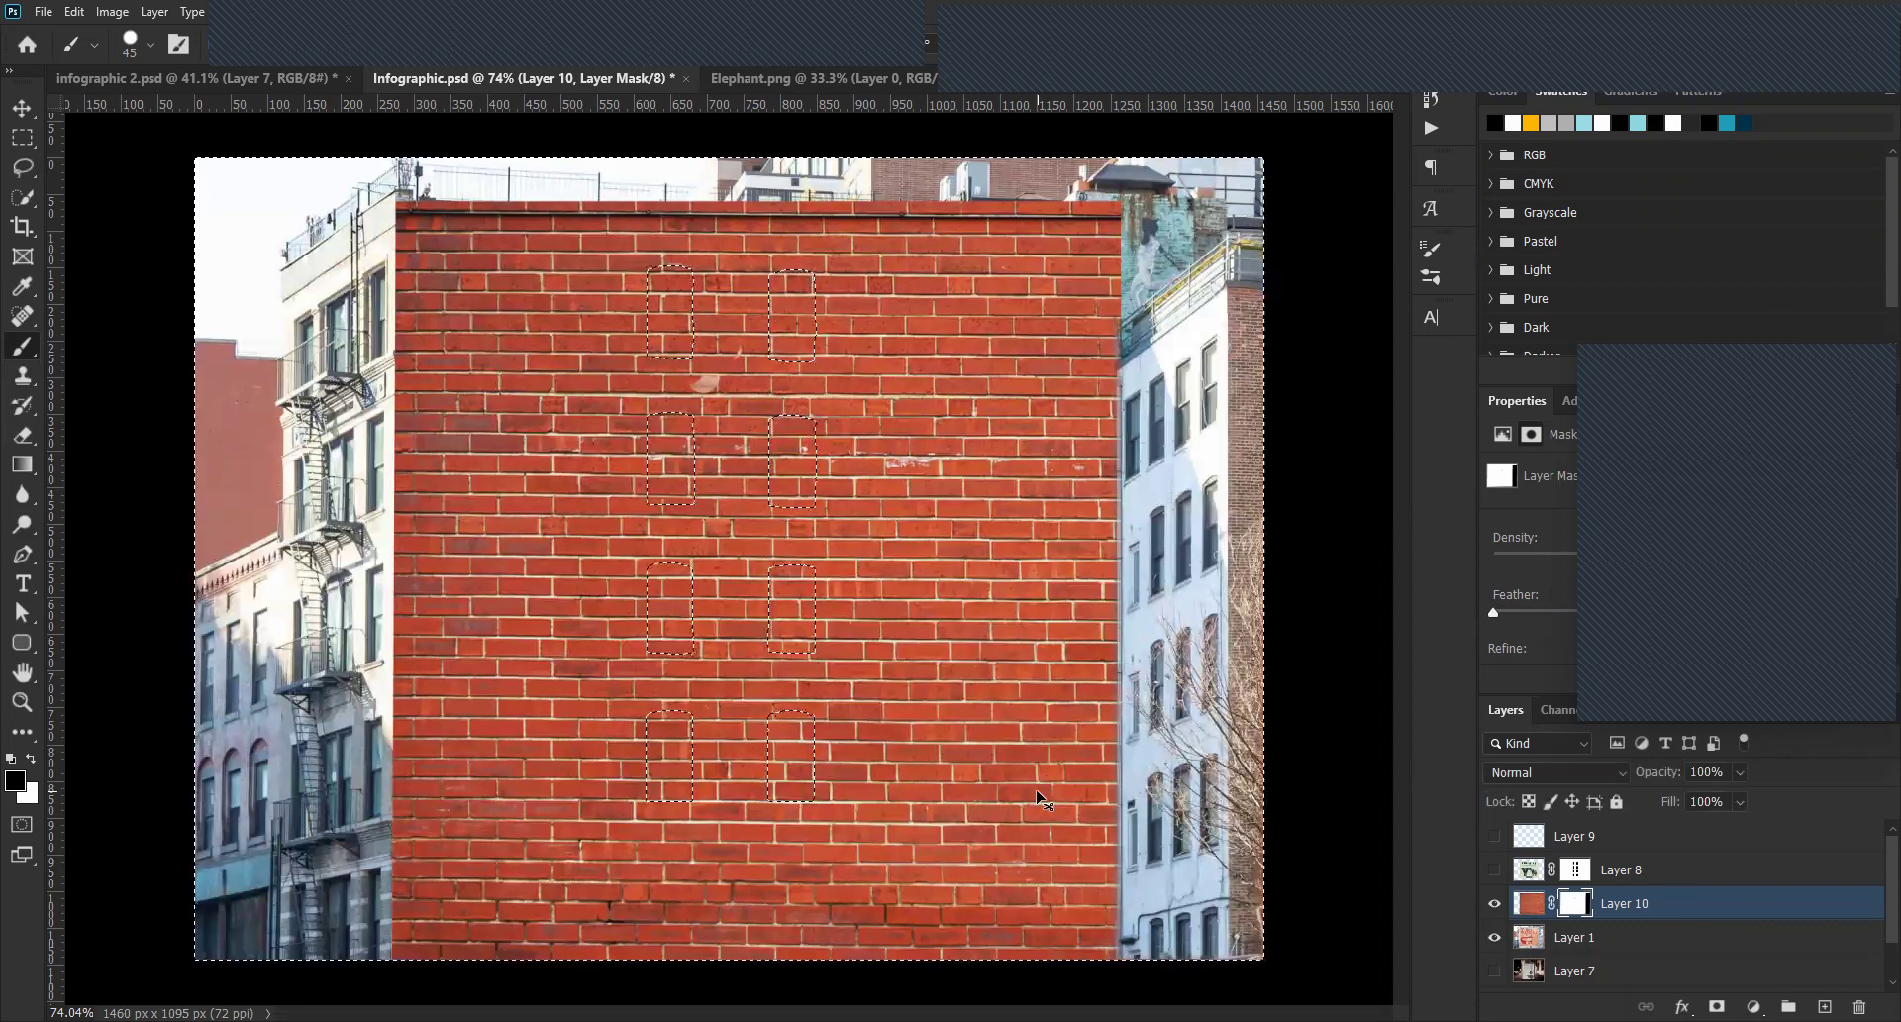
# Clean up Layer 10's mask, painting stray black marks white around the windows and light specks black over the neighbouring building.
pyautogui.keyDown('alt'); pyautogui.click(1586, 907); pyautogui.keyUp('alt')
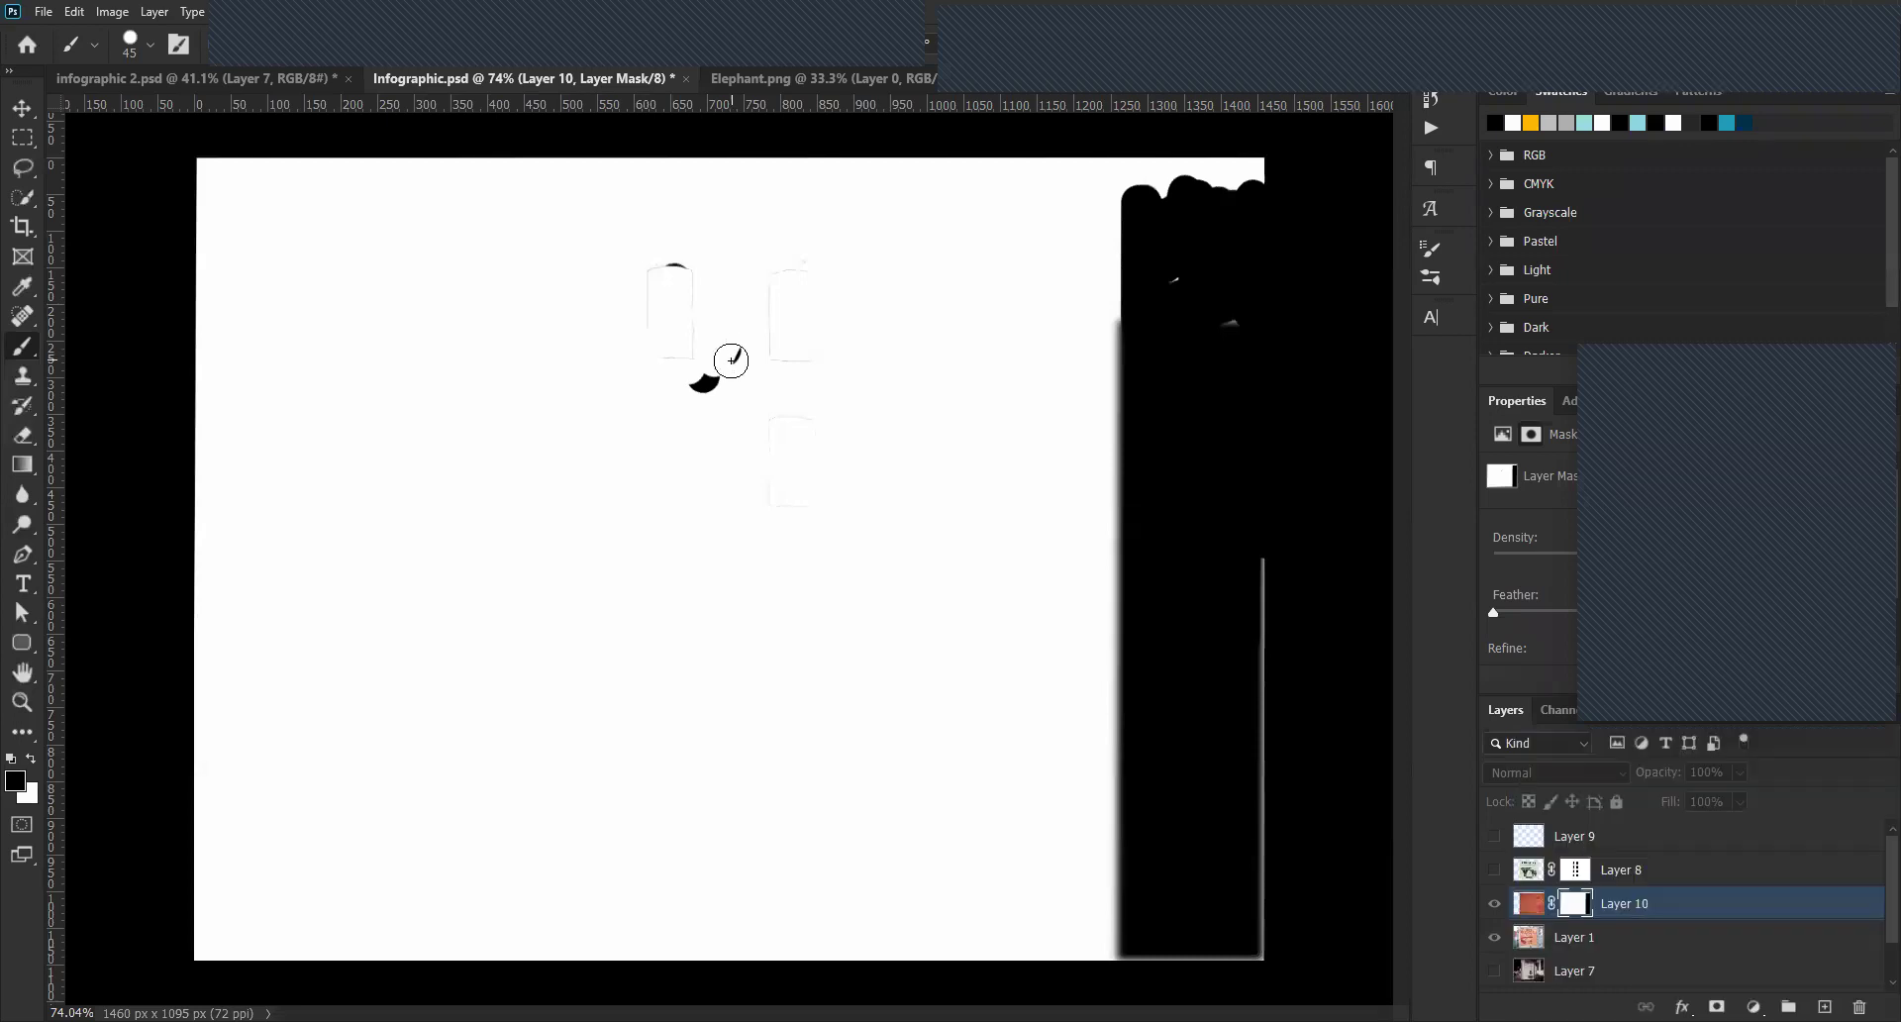
pyautogui.press('x')
pyautogui.click(705, 383)
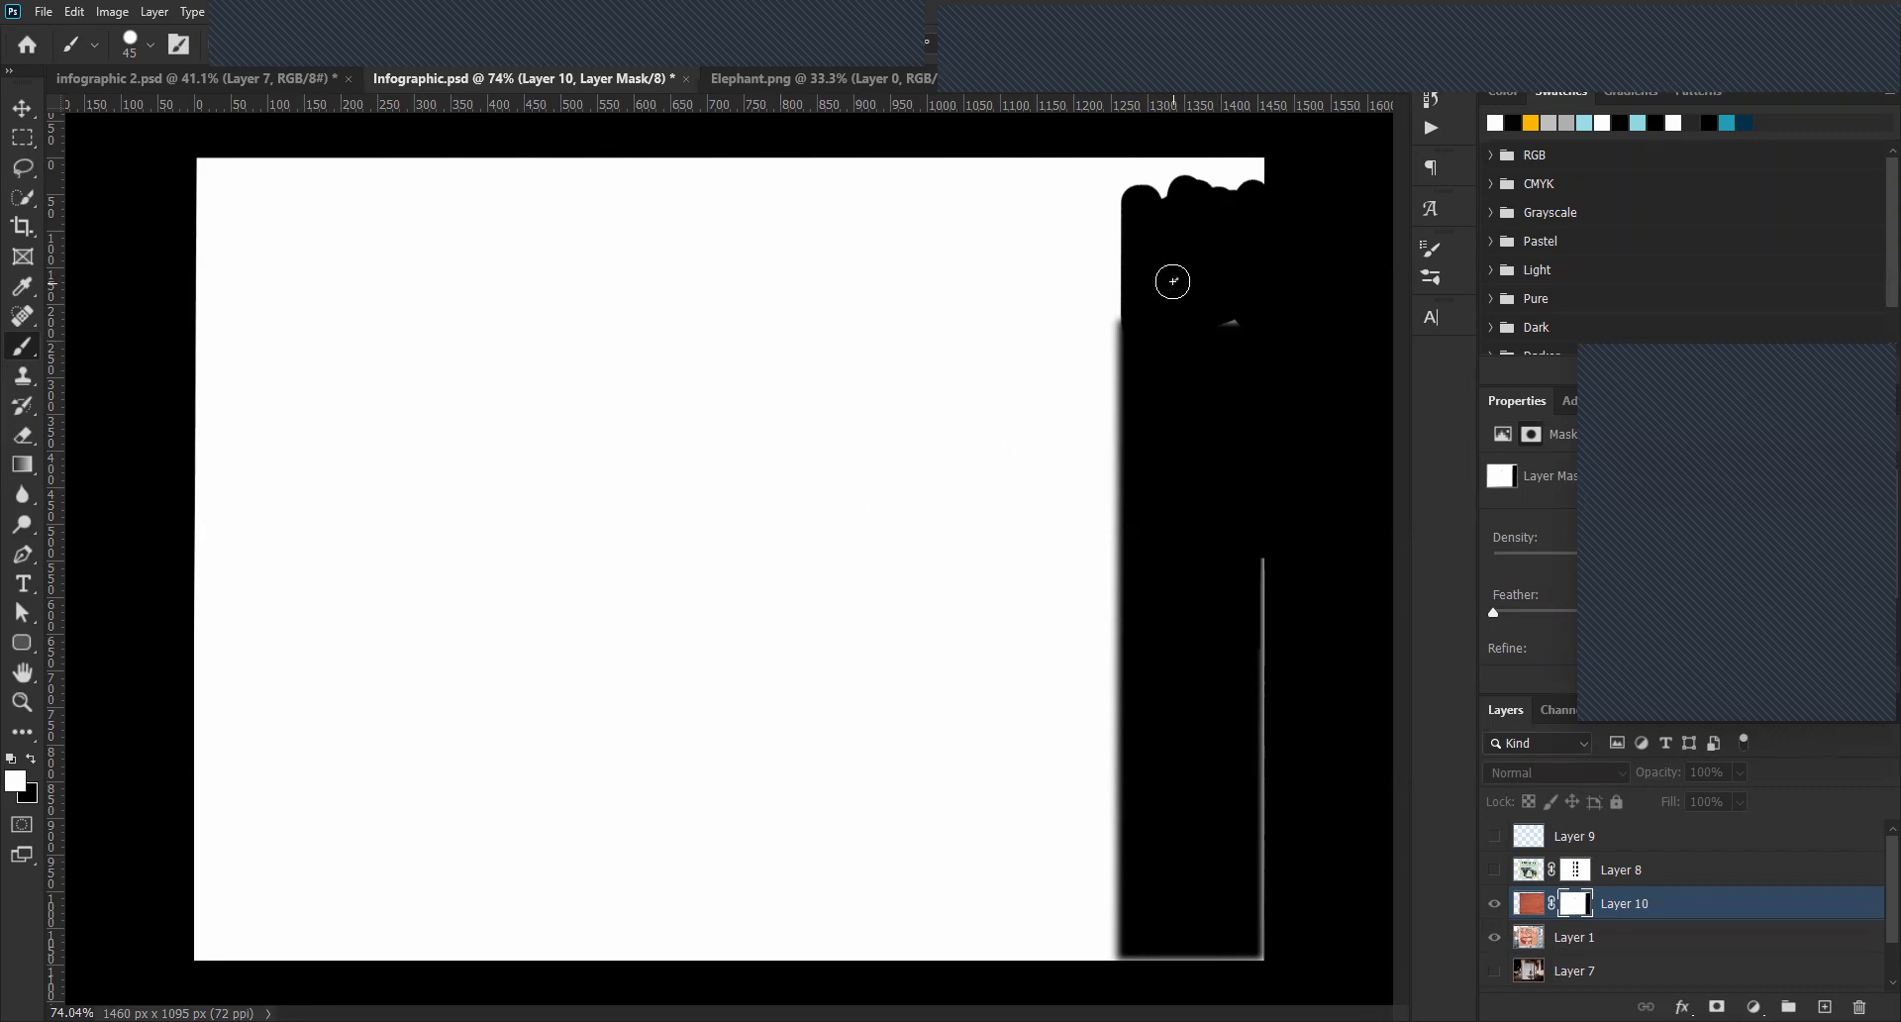
pyautogui.press('x')
pyautogui.moveTo(1175, 280); pyautogui.dragTo(1162, 318)
pyautogui.moveTo(1258, 515)
pyautogui.mouseDown()
pyautogui.moveTo(1269, 985)
pyautogui.moveTo(1251, 958)
pyautogui.moveTo(1139, 965)
pyautogui.mouseUp()
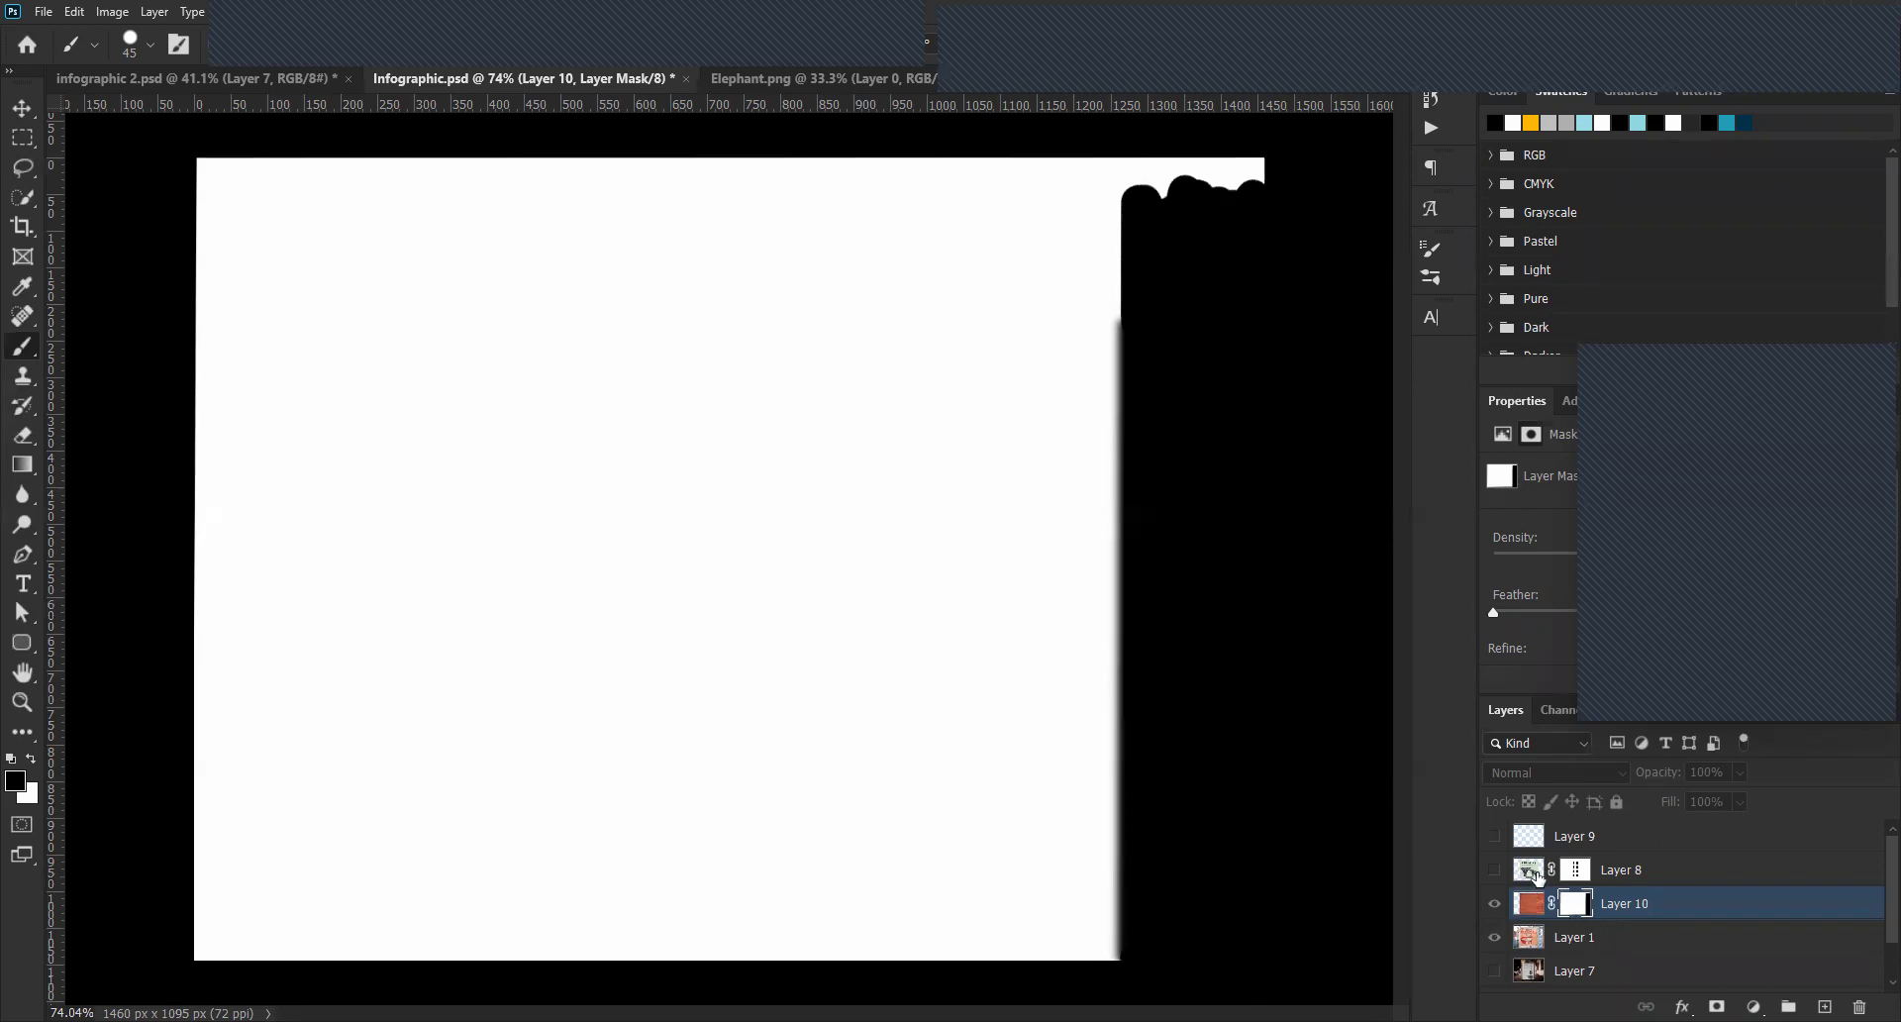
pyautogui.press('\\')
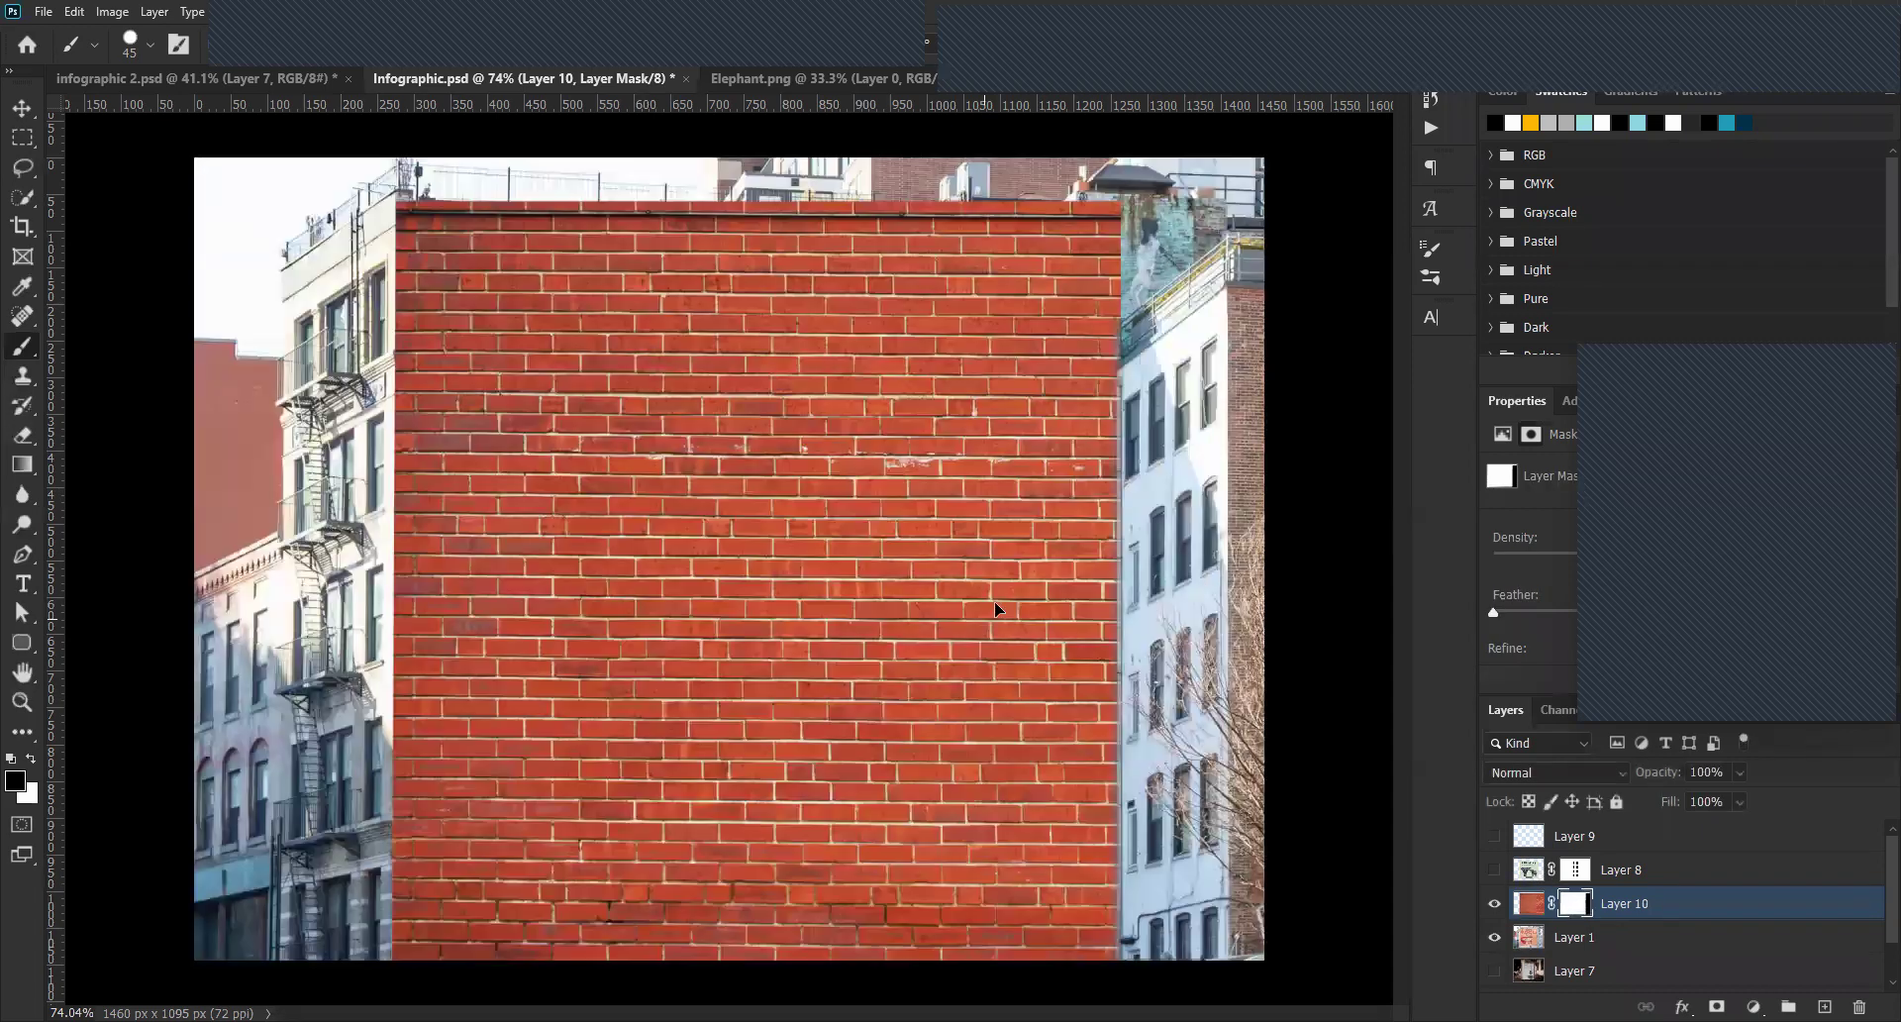
# Load Layer 8's window mask as a selection and activate the Brush tool.
pyautogui.press('v')
pyautogui.click(1582, 872)
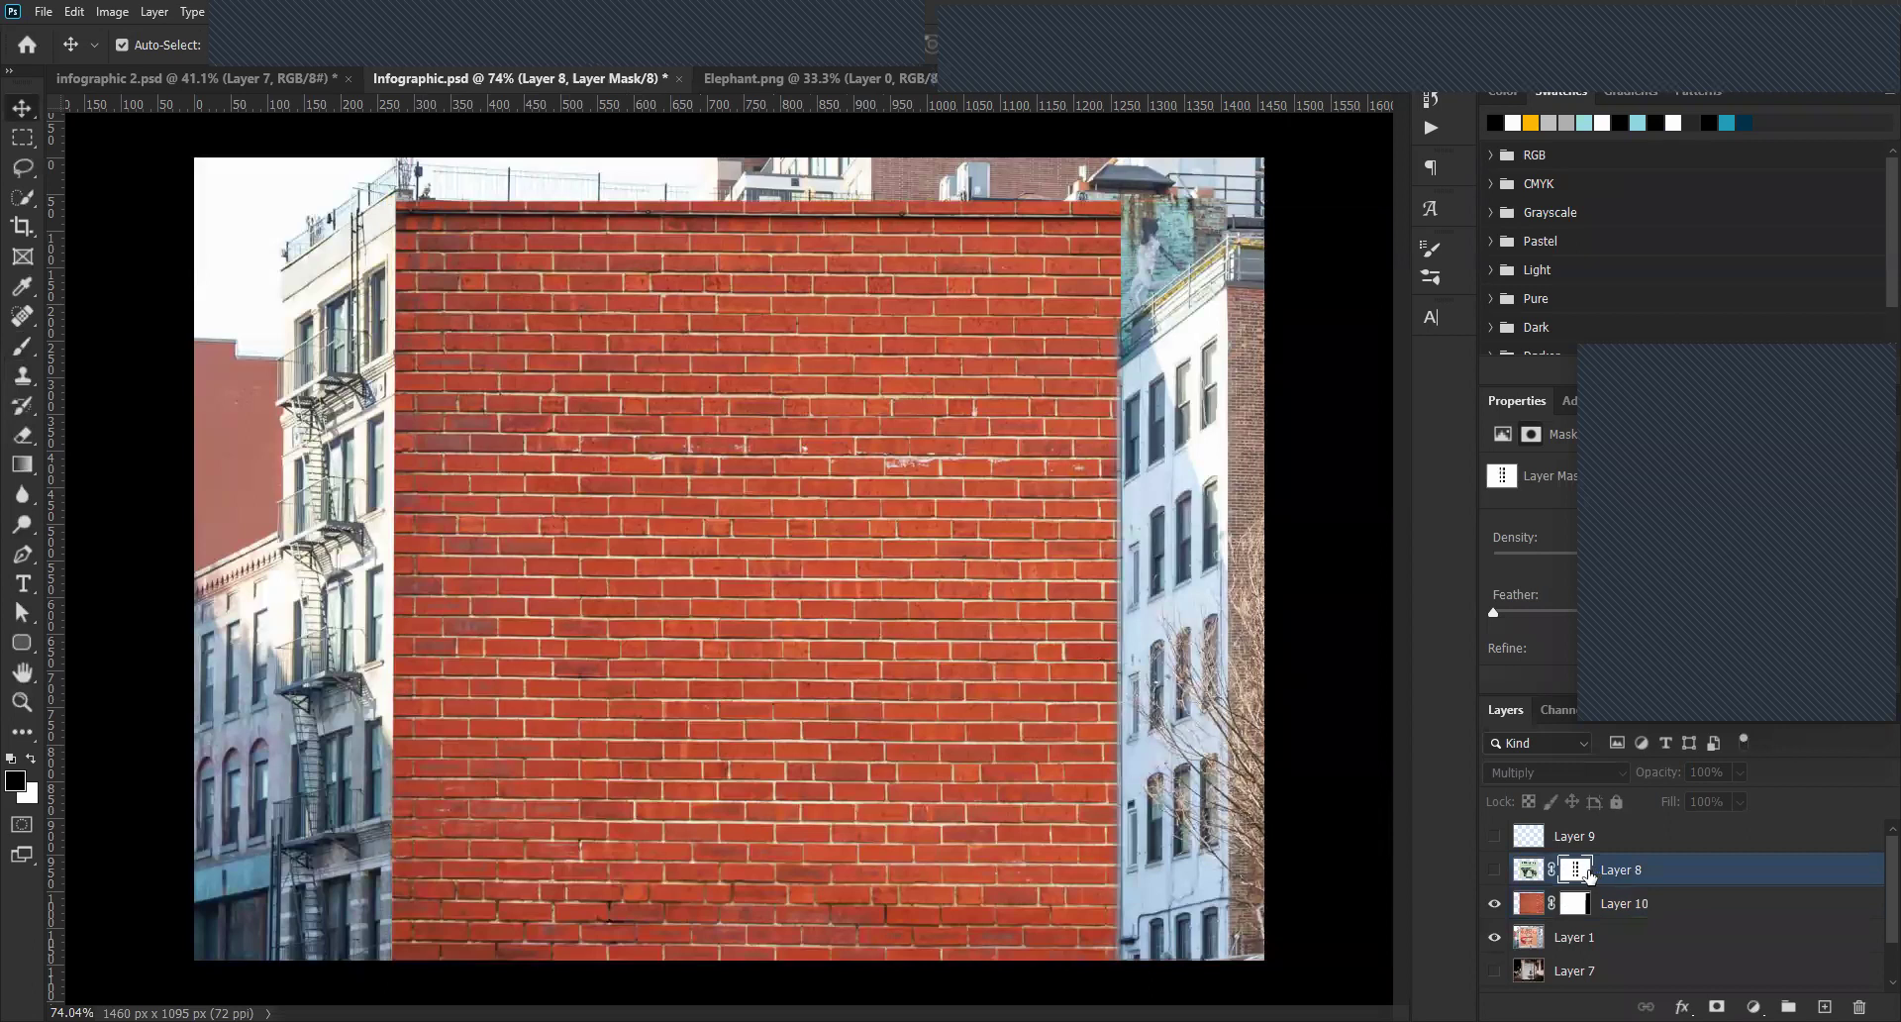
pyautogui.keyDown('ctrl'); pyautogui.click(1579, 871); pyautogui.keyUp('ctrl')
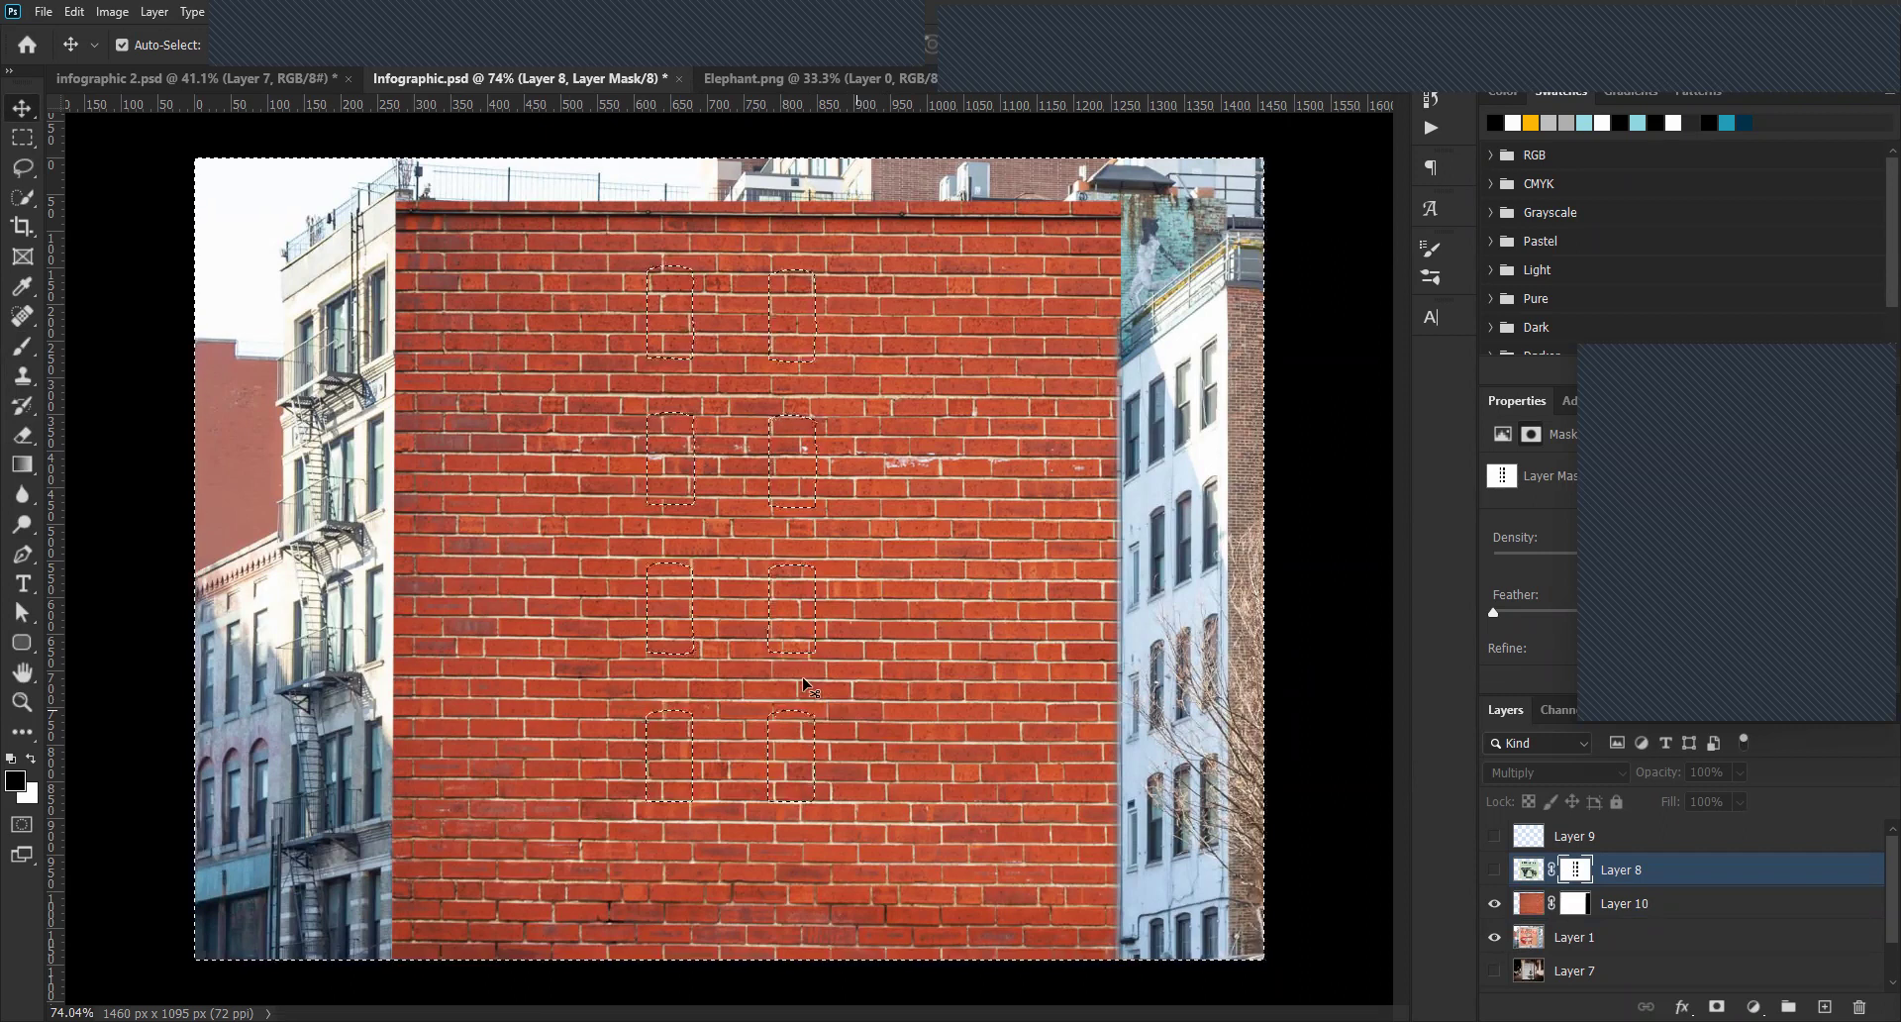
pyautogui.press('b')
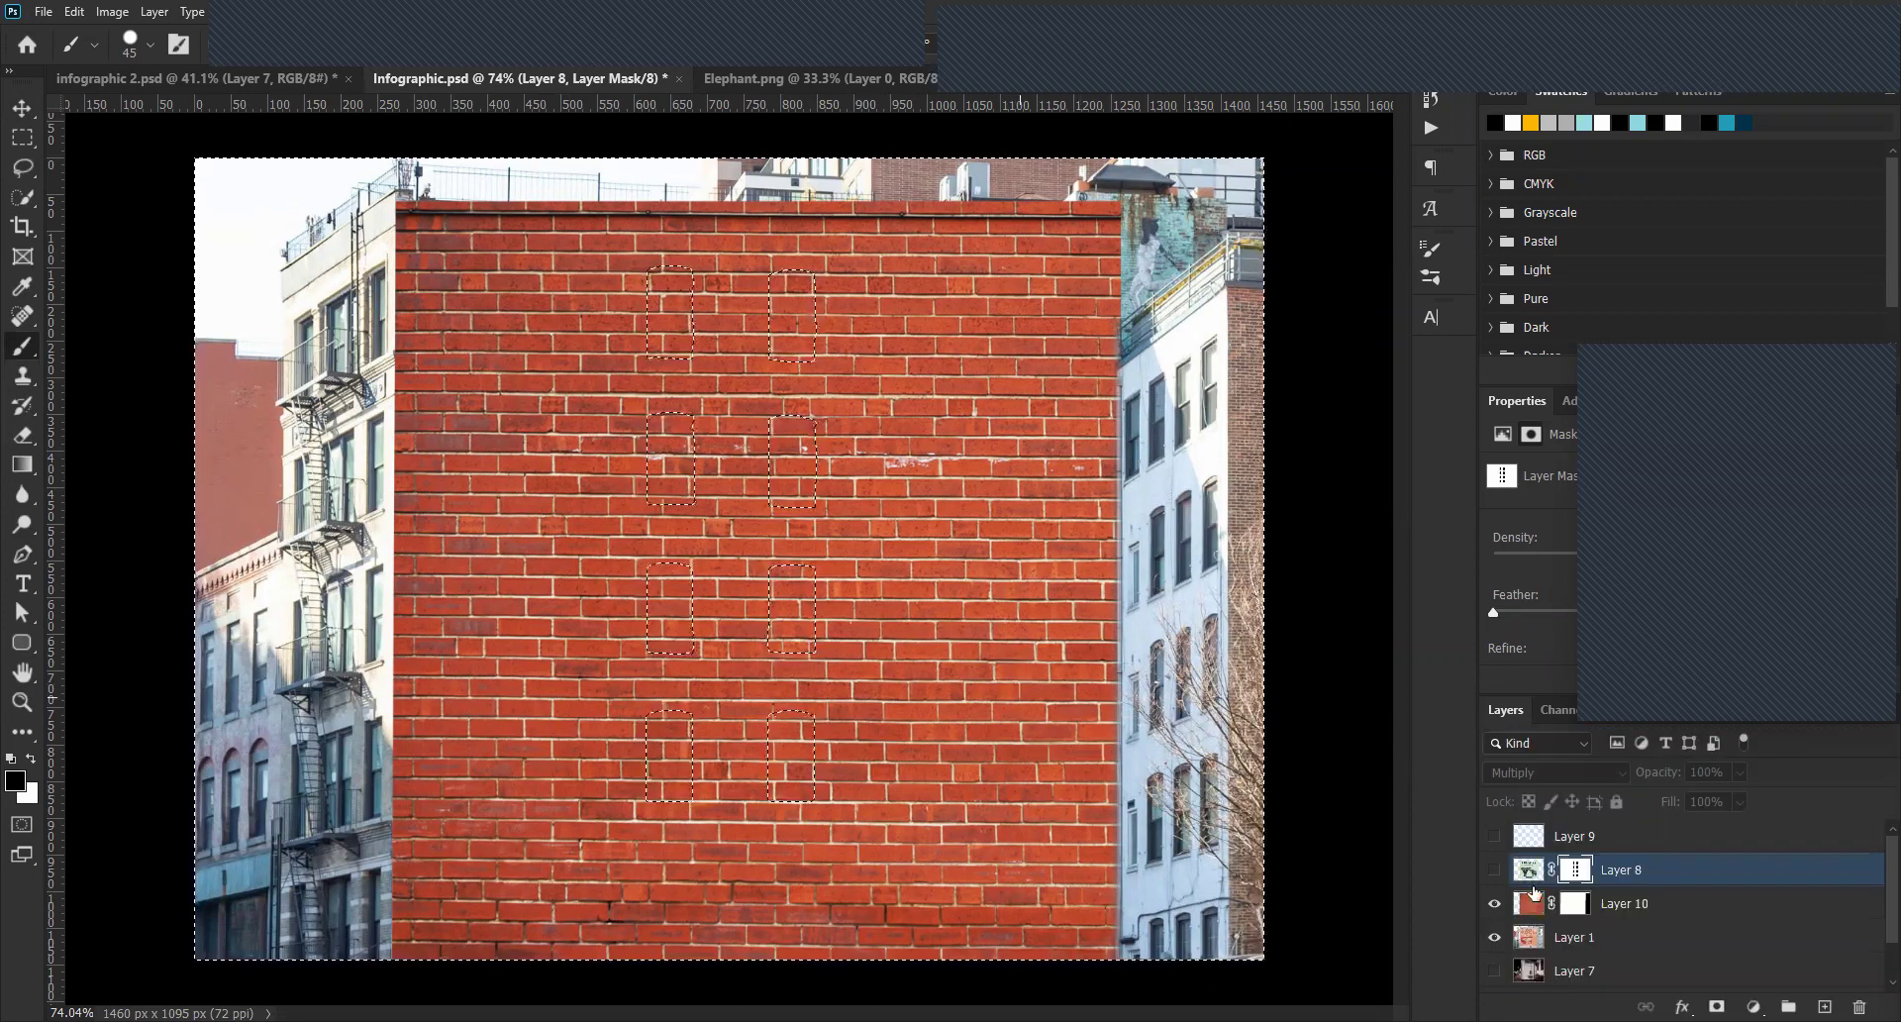
# Show Layer 8 to check the poster's window cutouts against the brick, hide it again and deselect.
pyautogui.click(1494, 870)
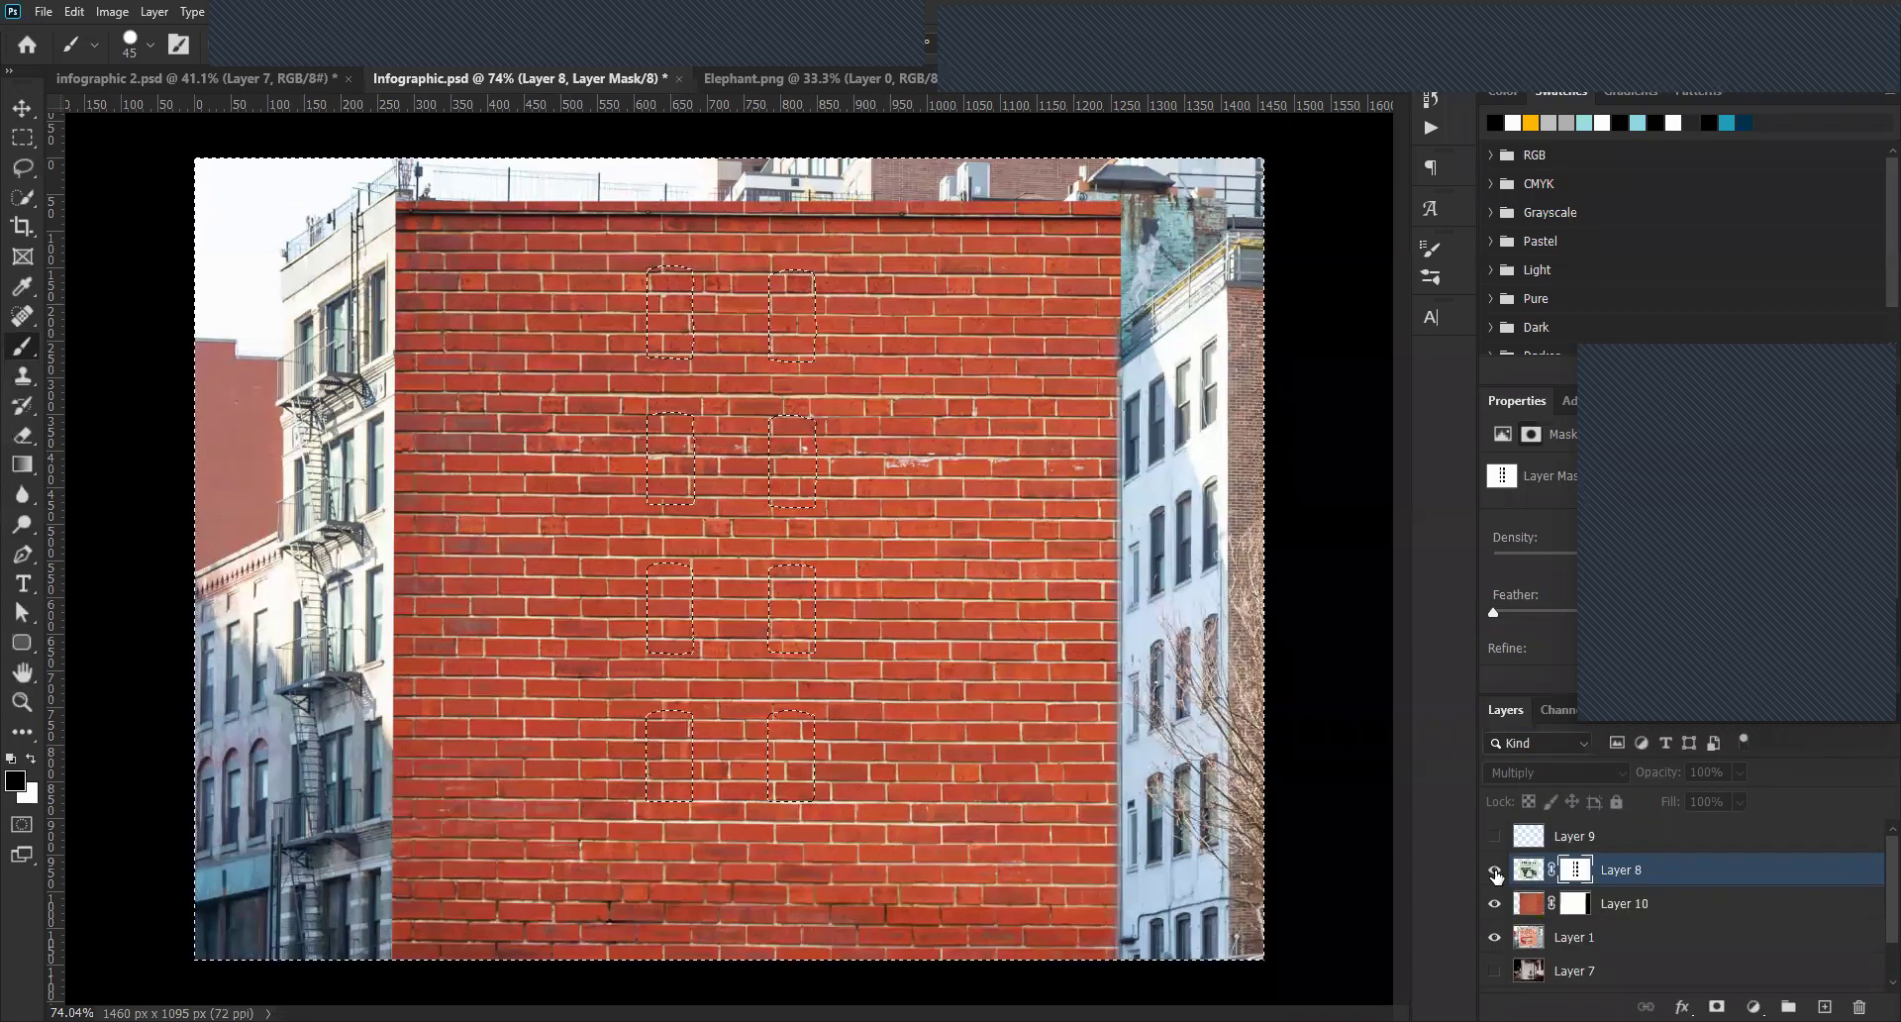
pyautogui.moveTo(785, 424)
pyautogui.mouseDown()
pyautogui.moveTo(792, 582)
pyautogui.moveTo(803, 419)
pyautogui.moveTo(812, 544)
pyautogui.moveTo(807, 424)
pyautogui.mouseUp()
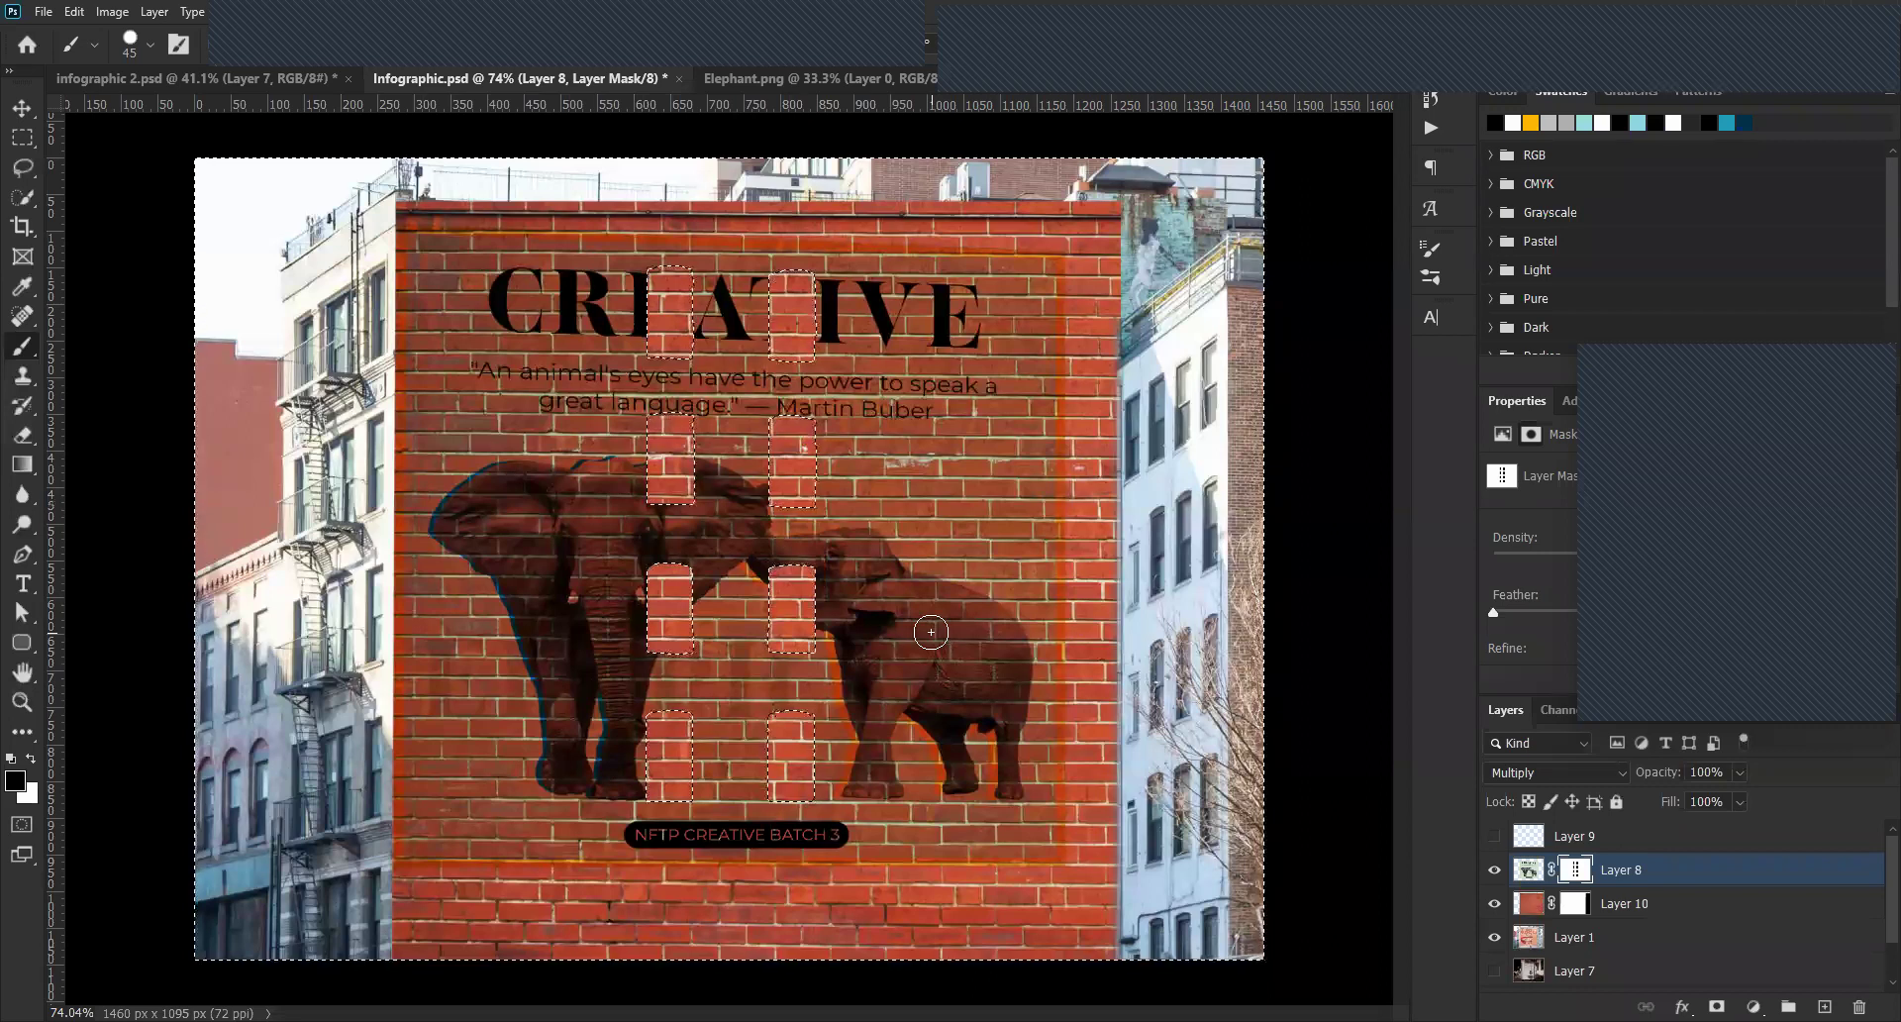
pyautogui.click(1495, 872)
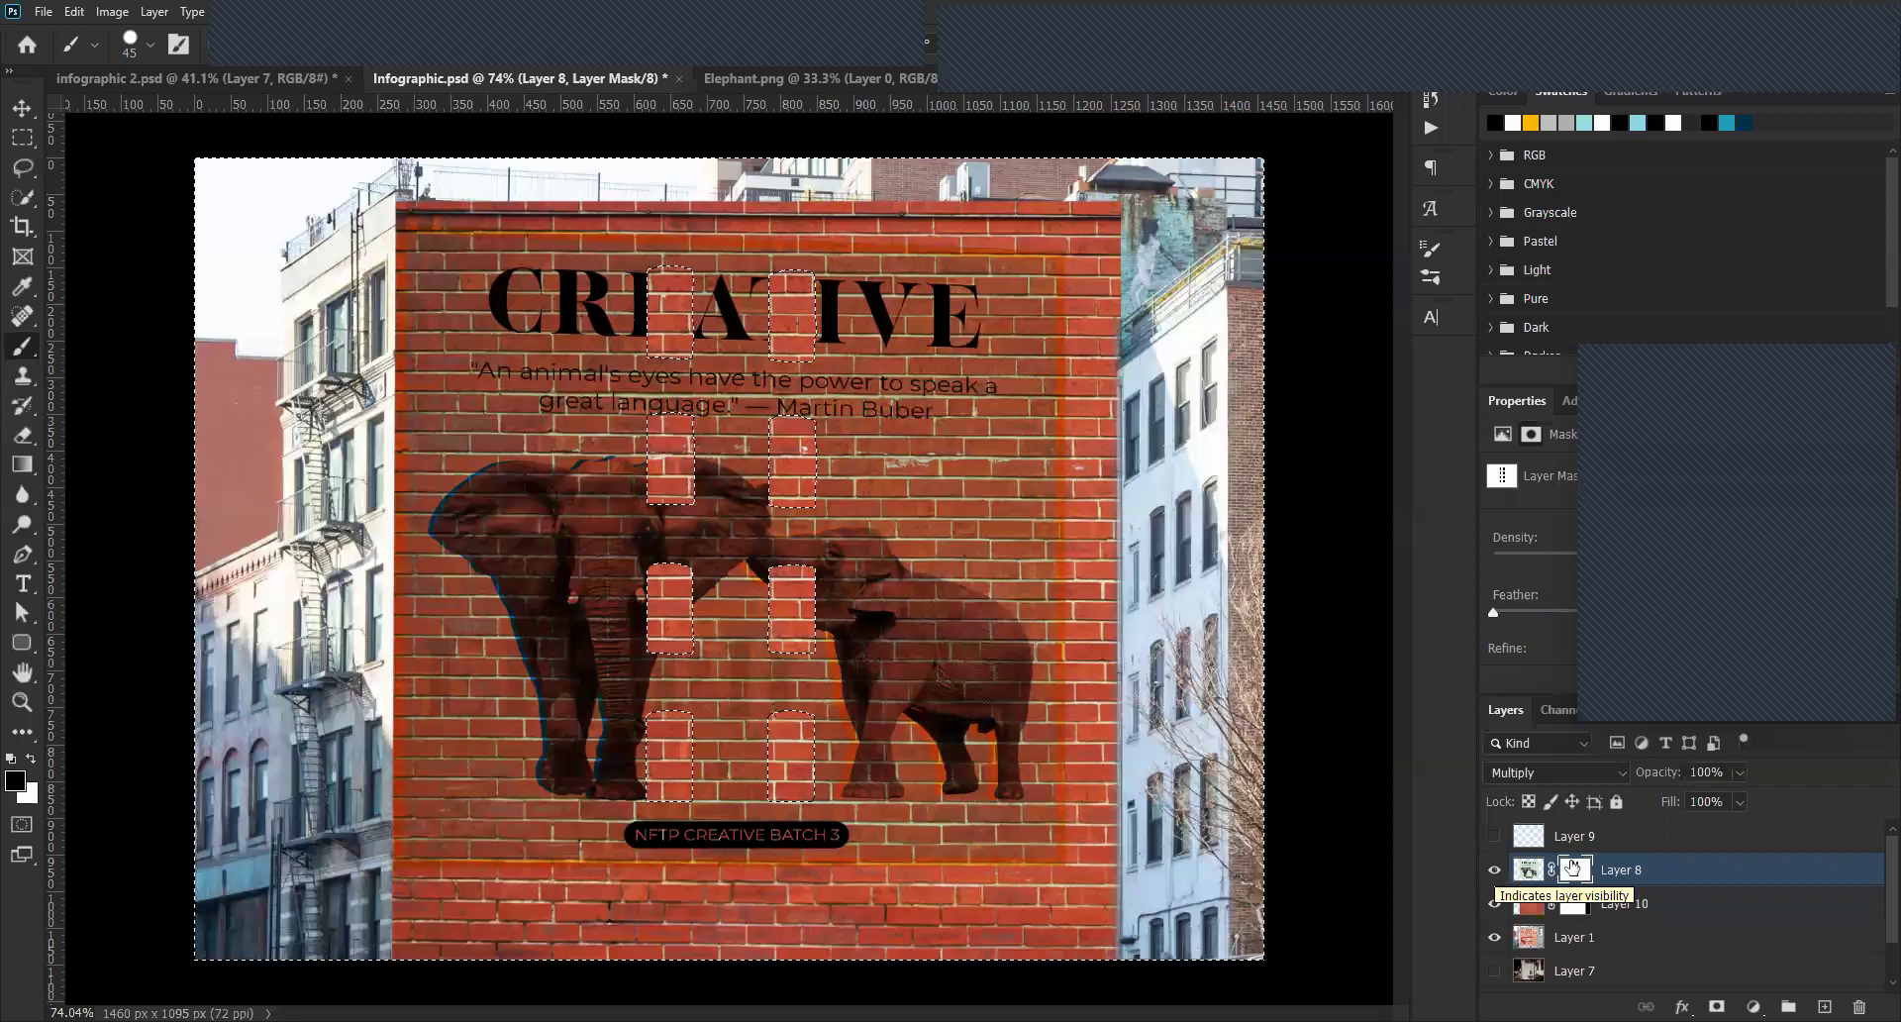
pyautogui.click(1572, 905)
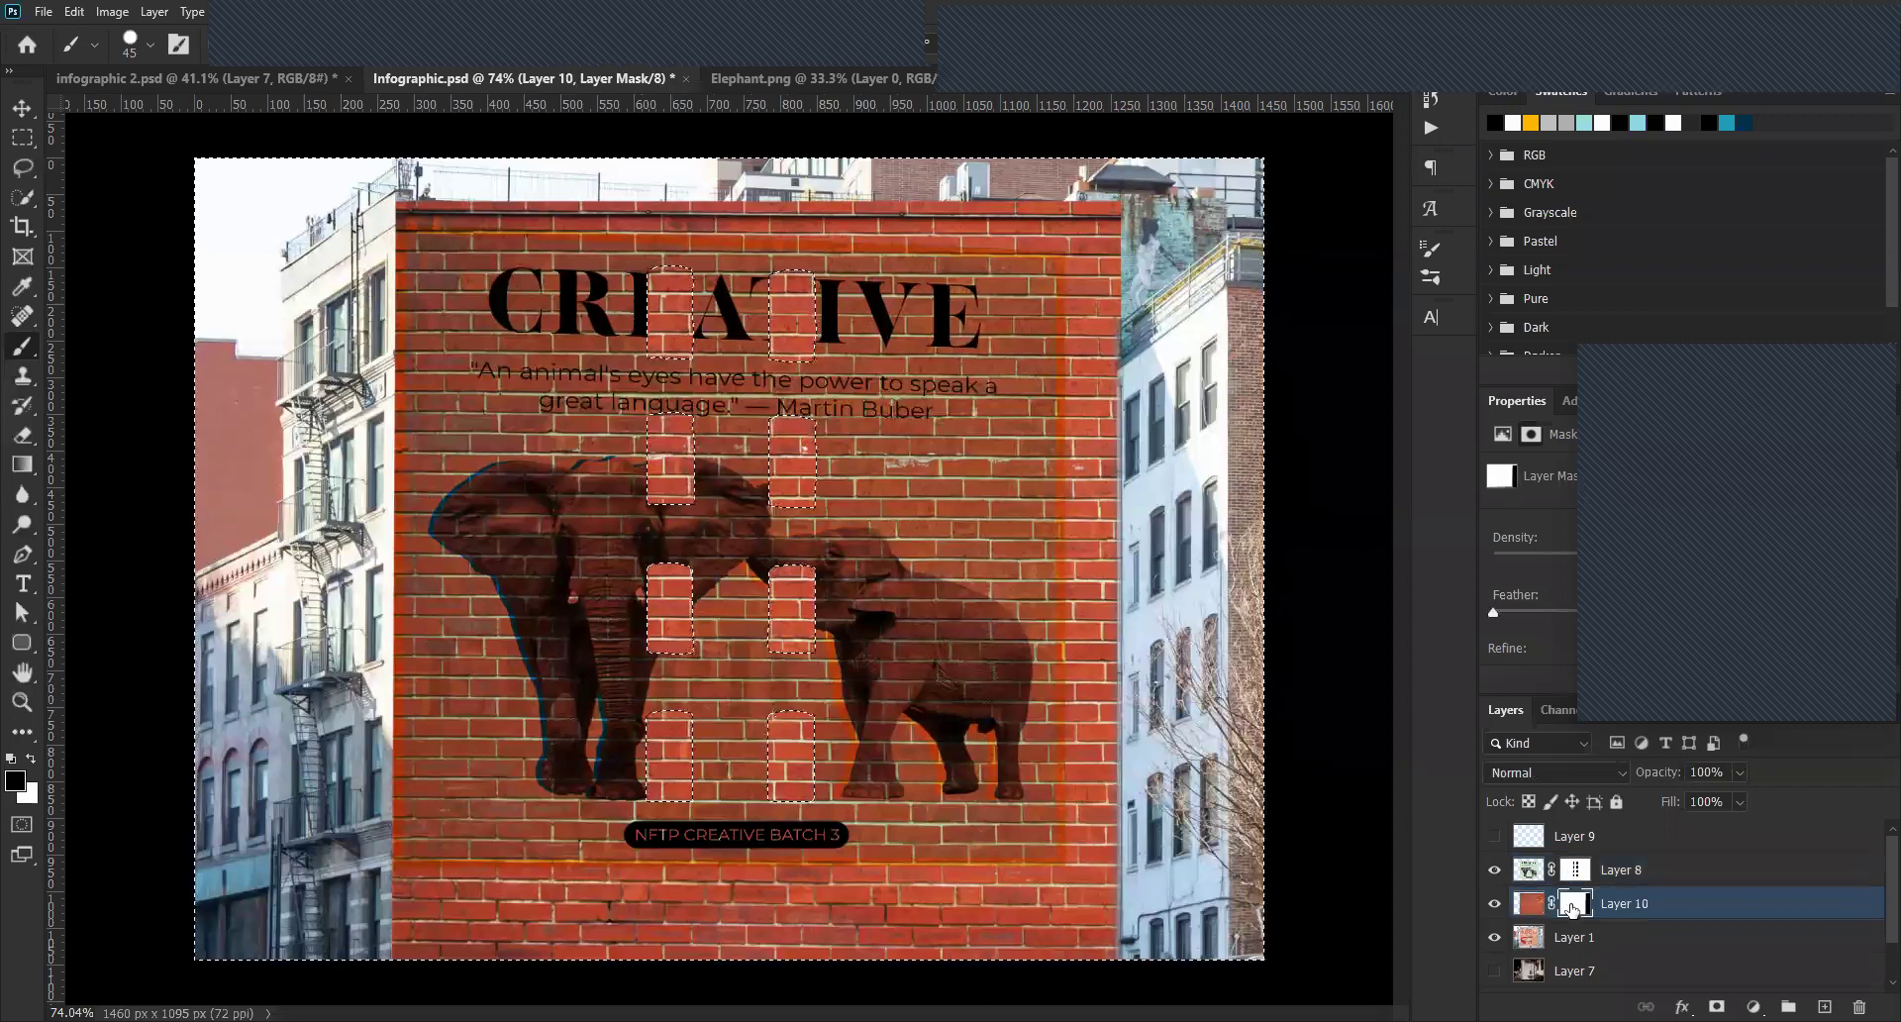
pyautogui.click(1494, 869)
pyautogui.hotkey('ctrl', 'd')
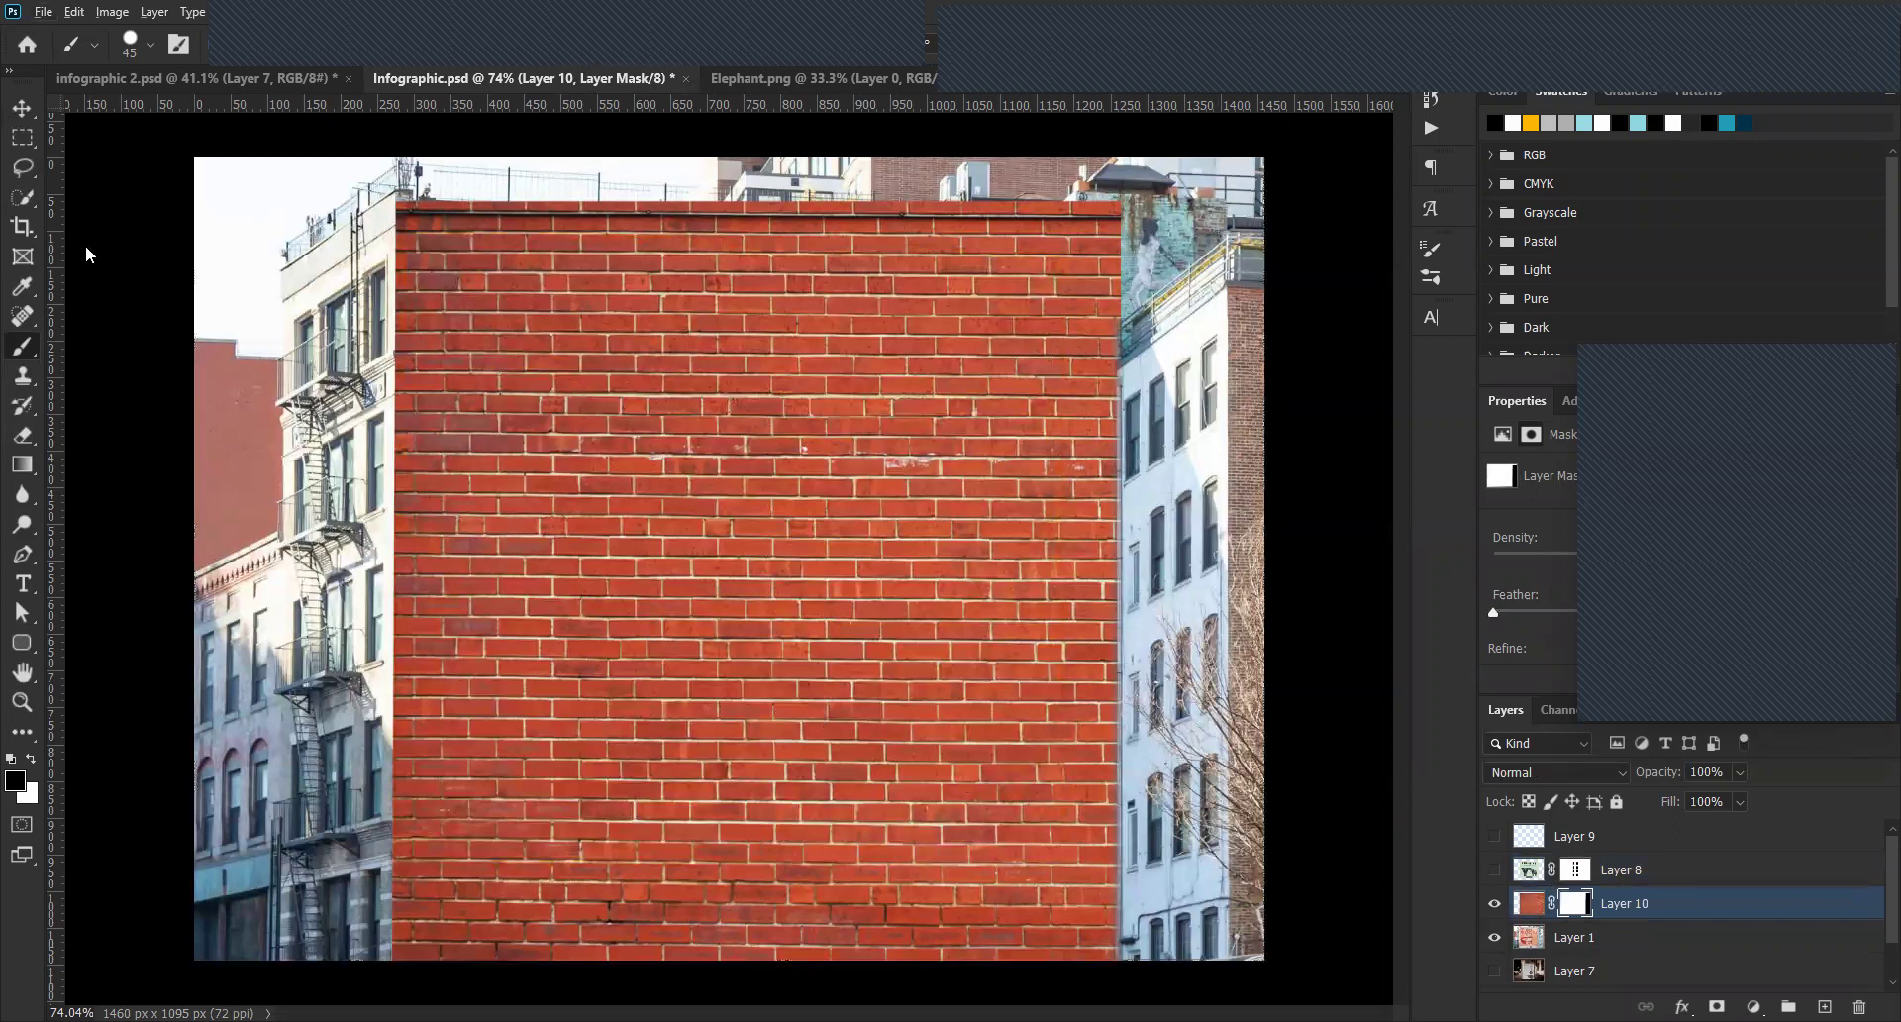
# Select a rectangle on the lower brick wall and brush yellow and white inside it on a new layer above Layer 9.
pyautogui.press('m')
pyautogui.moveTo(872, 837); pyautogui.dragTo(465, 495)
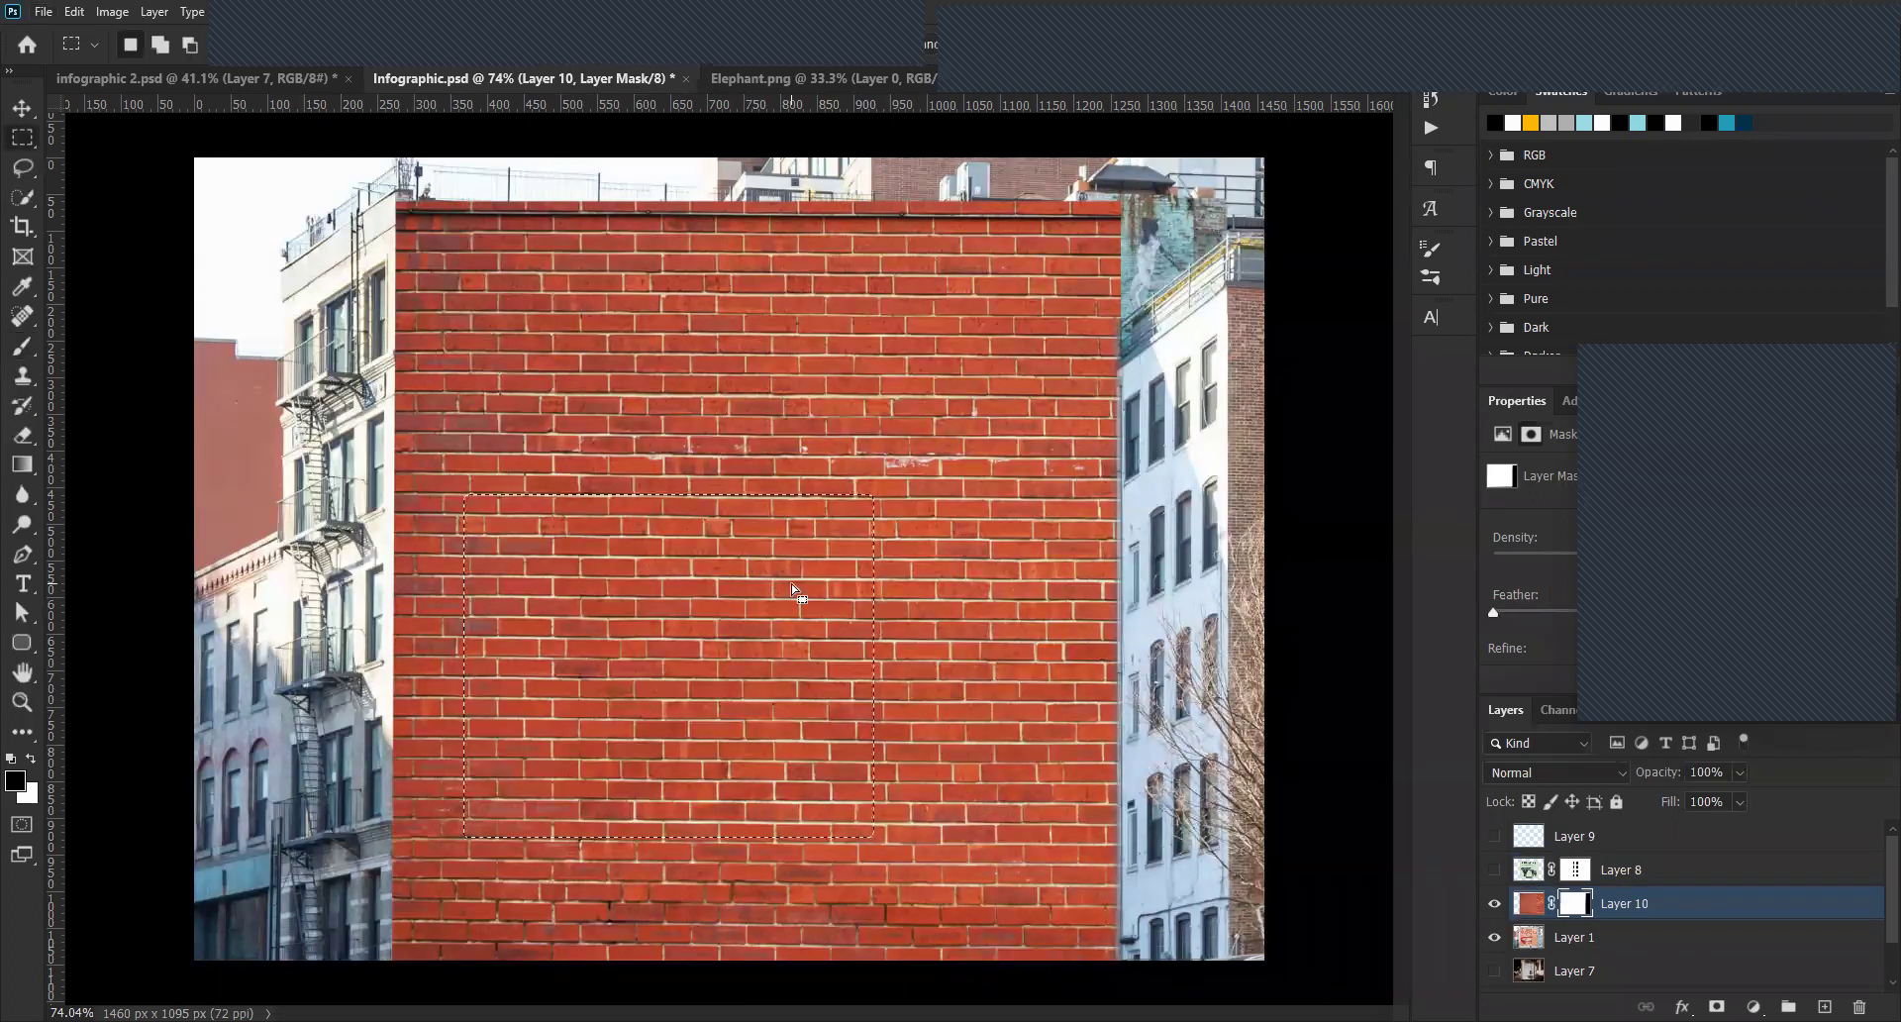
pyautogui.click(1574, 836)
pyautogui.hotkey('ctrl', 'shift', 'alt', 'n')
pyautogui.press('b')
pyautogui.moveTo(656, 515)
pyautogui.mouseDown()
pyautogui.moveTo(521, 566)
pyautogui.moveTo(484, 417)
pyautogui.moveTo(520, 433)
pyautogui.moveTo(581, 418)
pyautogui.moveTo(471, 697)
pyautogui.moveTo(461, 590)
pyautogui.moveTo(656, 537)
pyautogui.moveTo(472, 762)
pyautogui.moveTo(747, 563)
pyautogui.moveTo(673, 533)
pyautogui.moveTo(420, 535)
pyautogui.moveTo(629, 554)
pyautogui.moveTo(417, 805)
pyautogui.moveTo(386, 982)
pyautogui.moveTo(545, 963)
pyautogui.moveTo(339, 836)
pyautogui.moveTo(712, 563)
pyautogui.moveTo(799, 544)
pyautogui.moveTo(935, 582)
pyautogui.moveTo(817, 536)
pyautogui.moveTo(725, 693)
pyautogui.mouseUp()
pyautogui.press('x')
pyautogui.moveTo(798, 518)
pyautogui.mouseDown()
pyautogui.moveTo(505, 802)
pyautogui.moveTo(460, 527)
pyautogui.mouseUp()
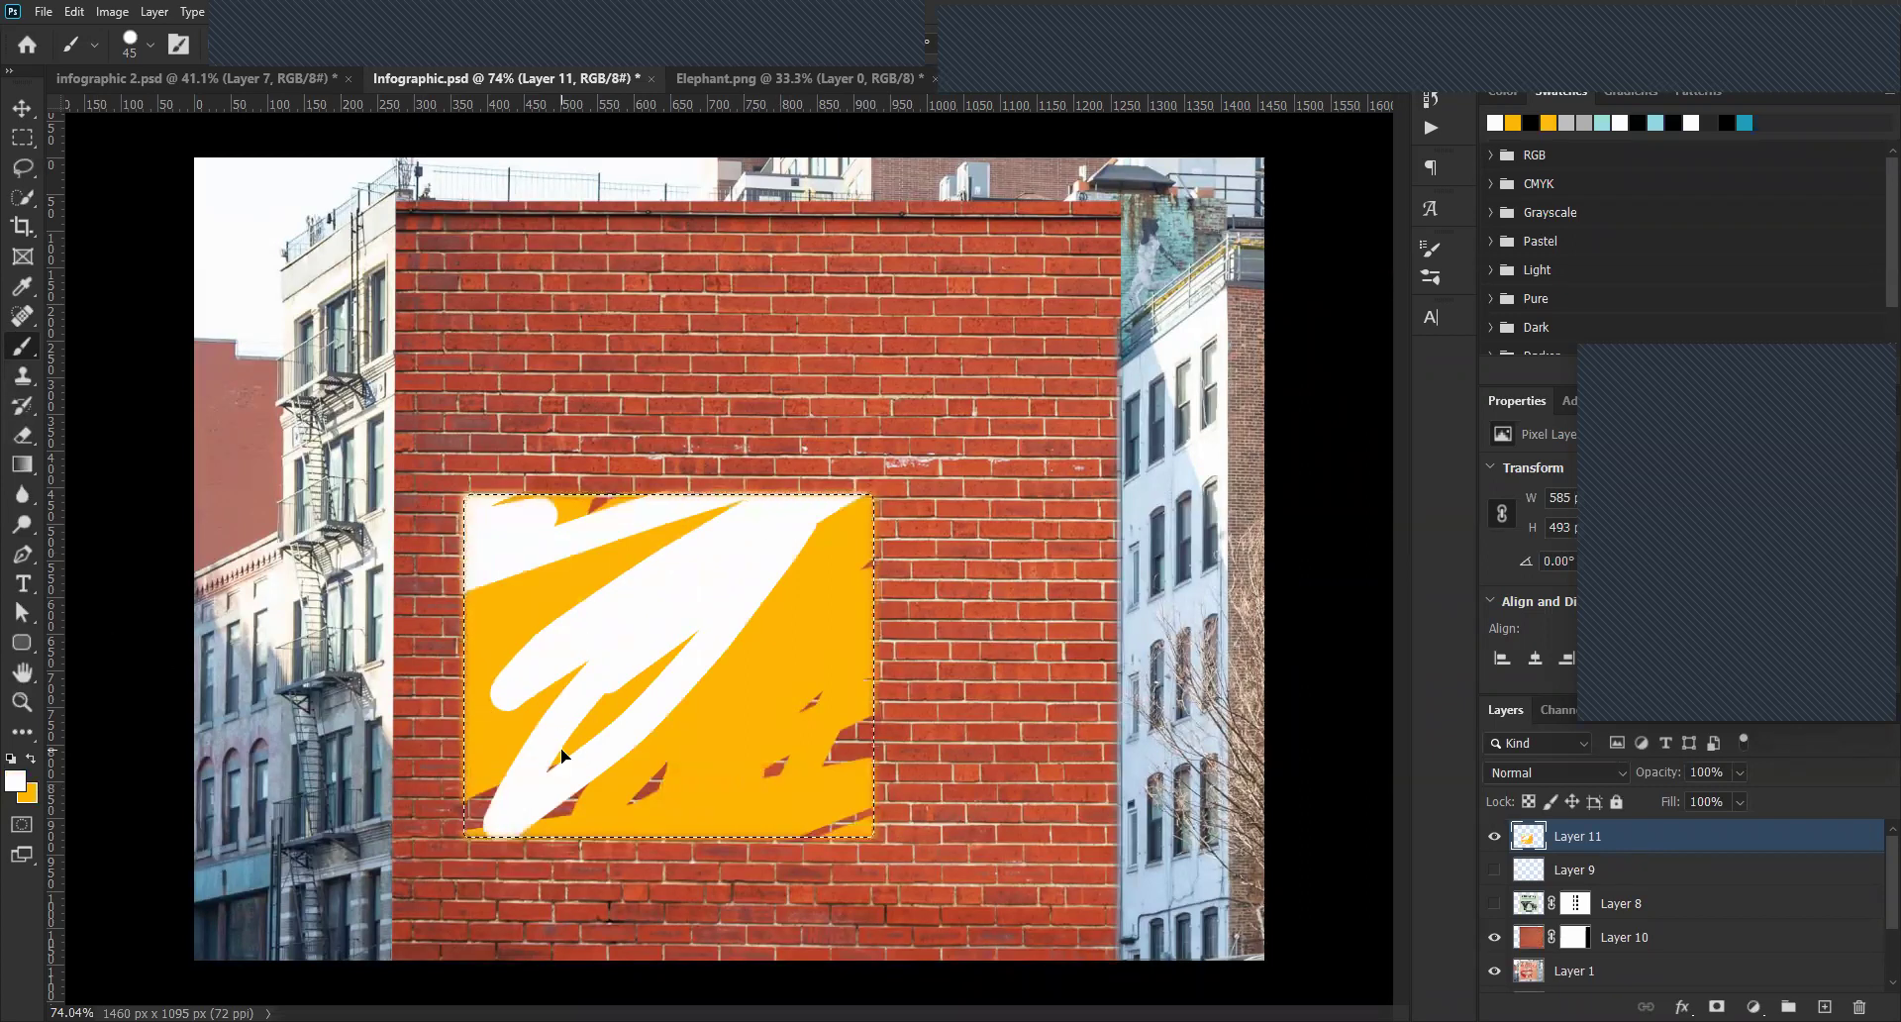
# Delete the painted test layer and make Layer 8's mask the active target.
pyautogui.press('v')
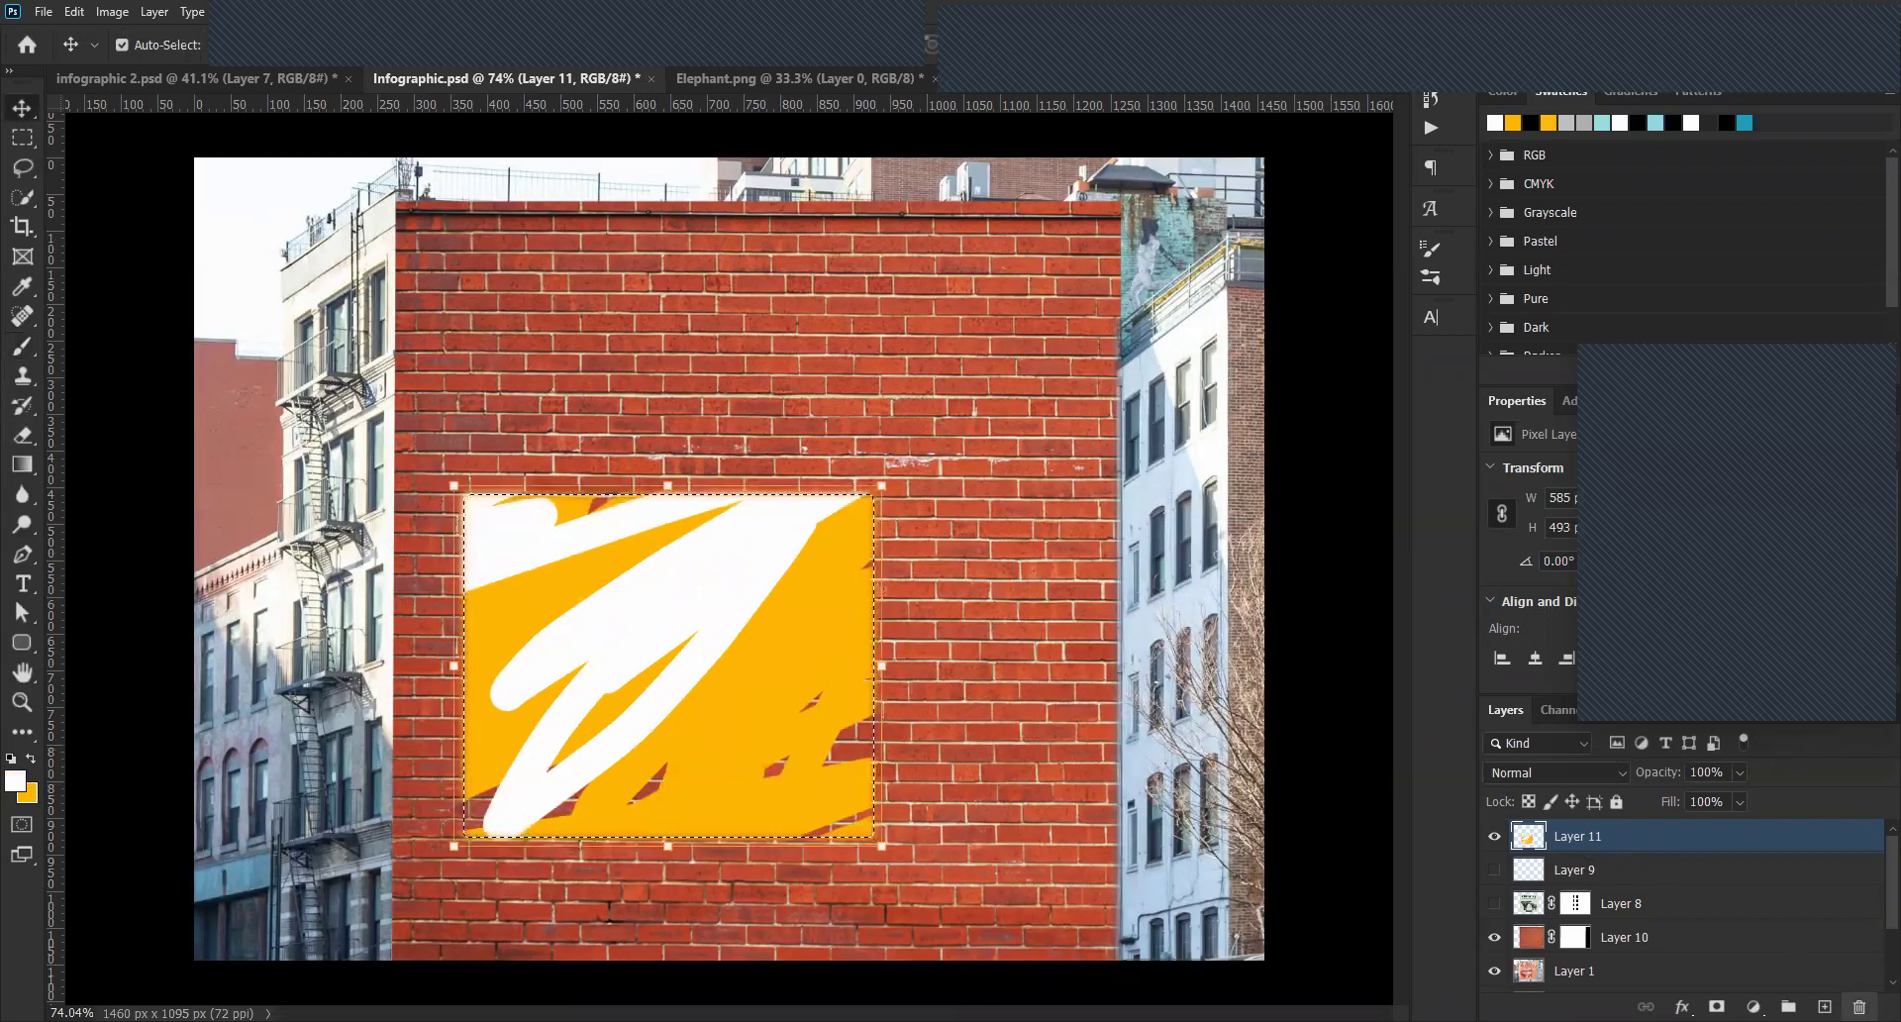
pyautogui.press('Delete')
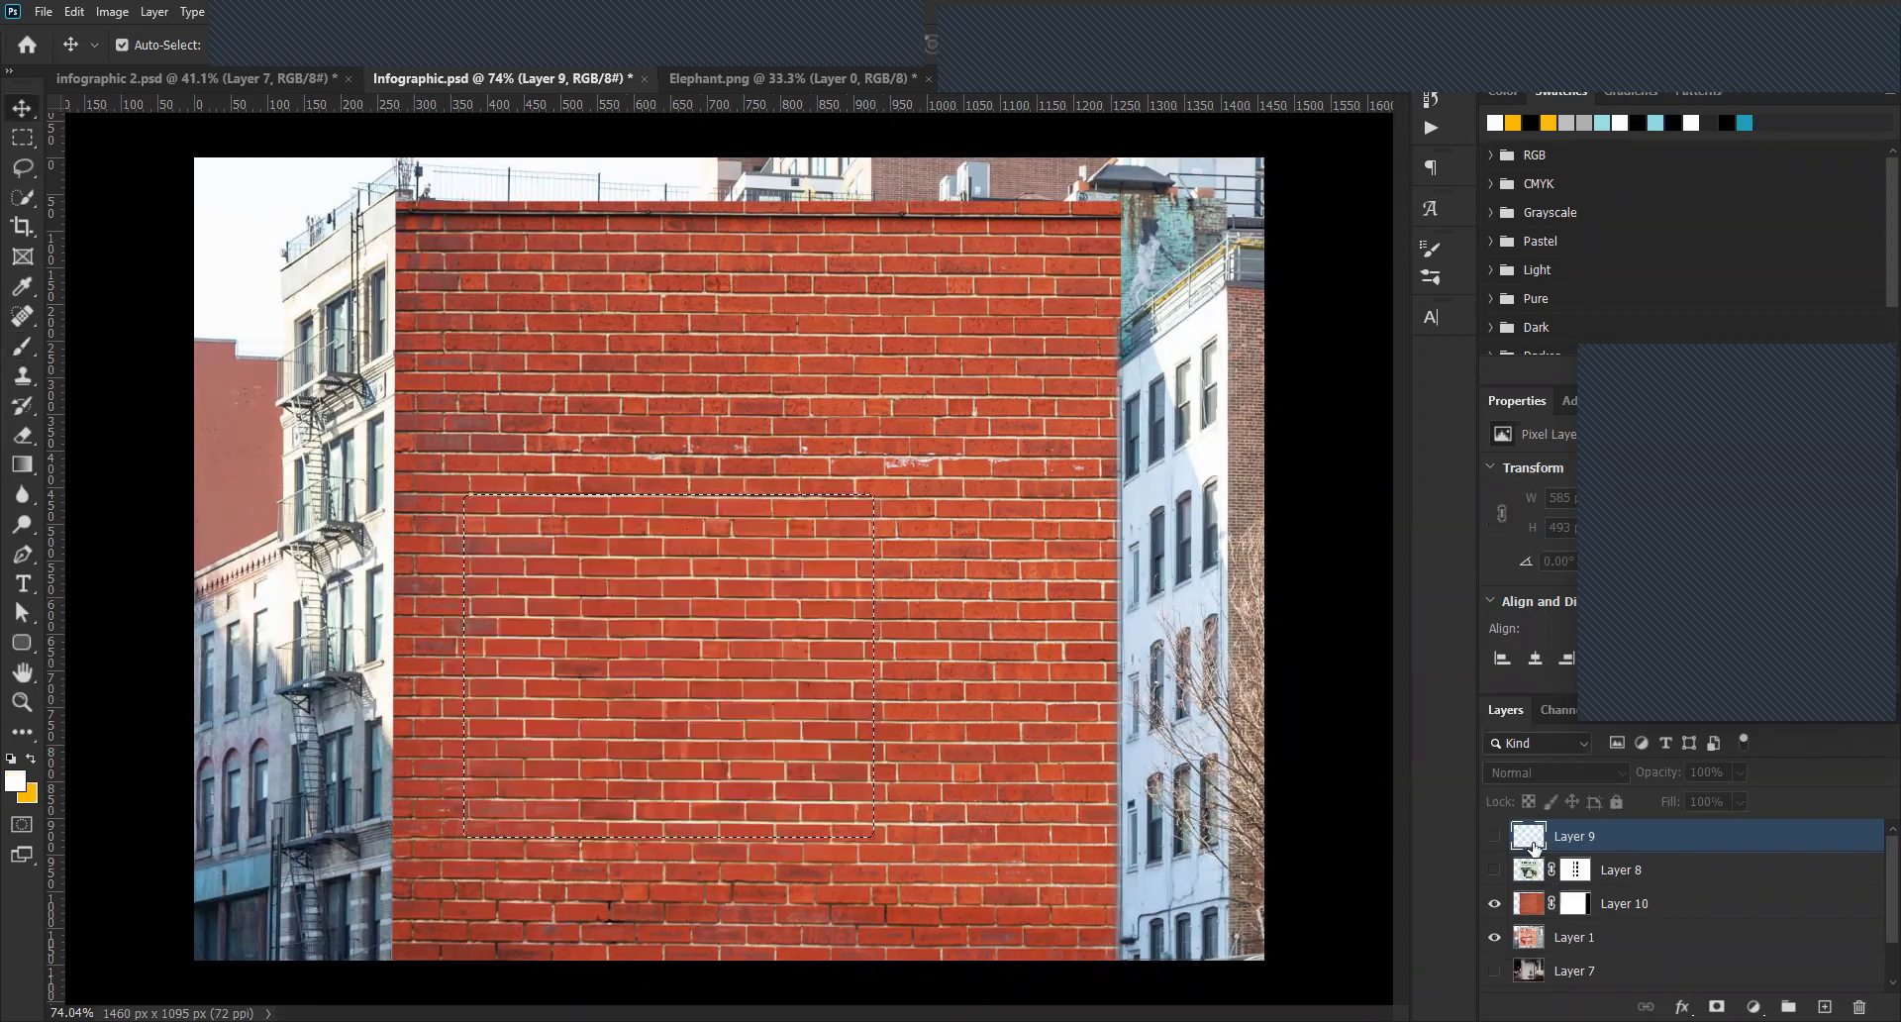
pyautogui.click(1566, 871)
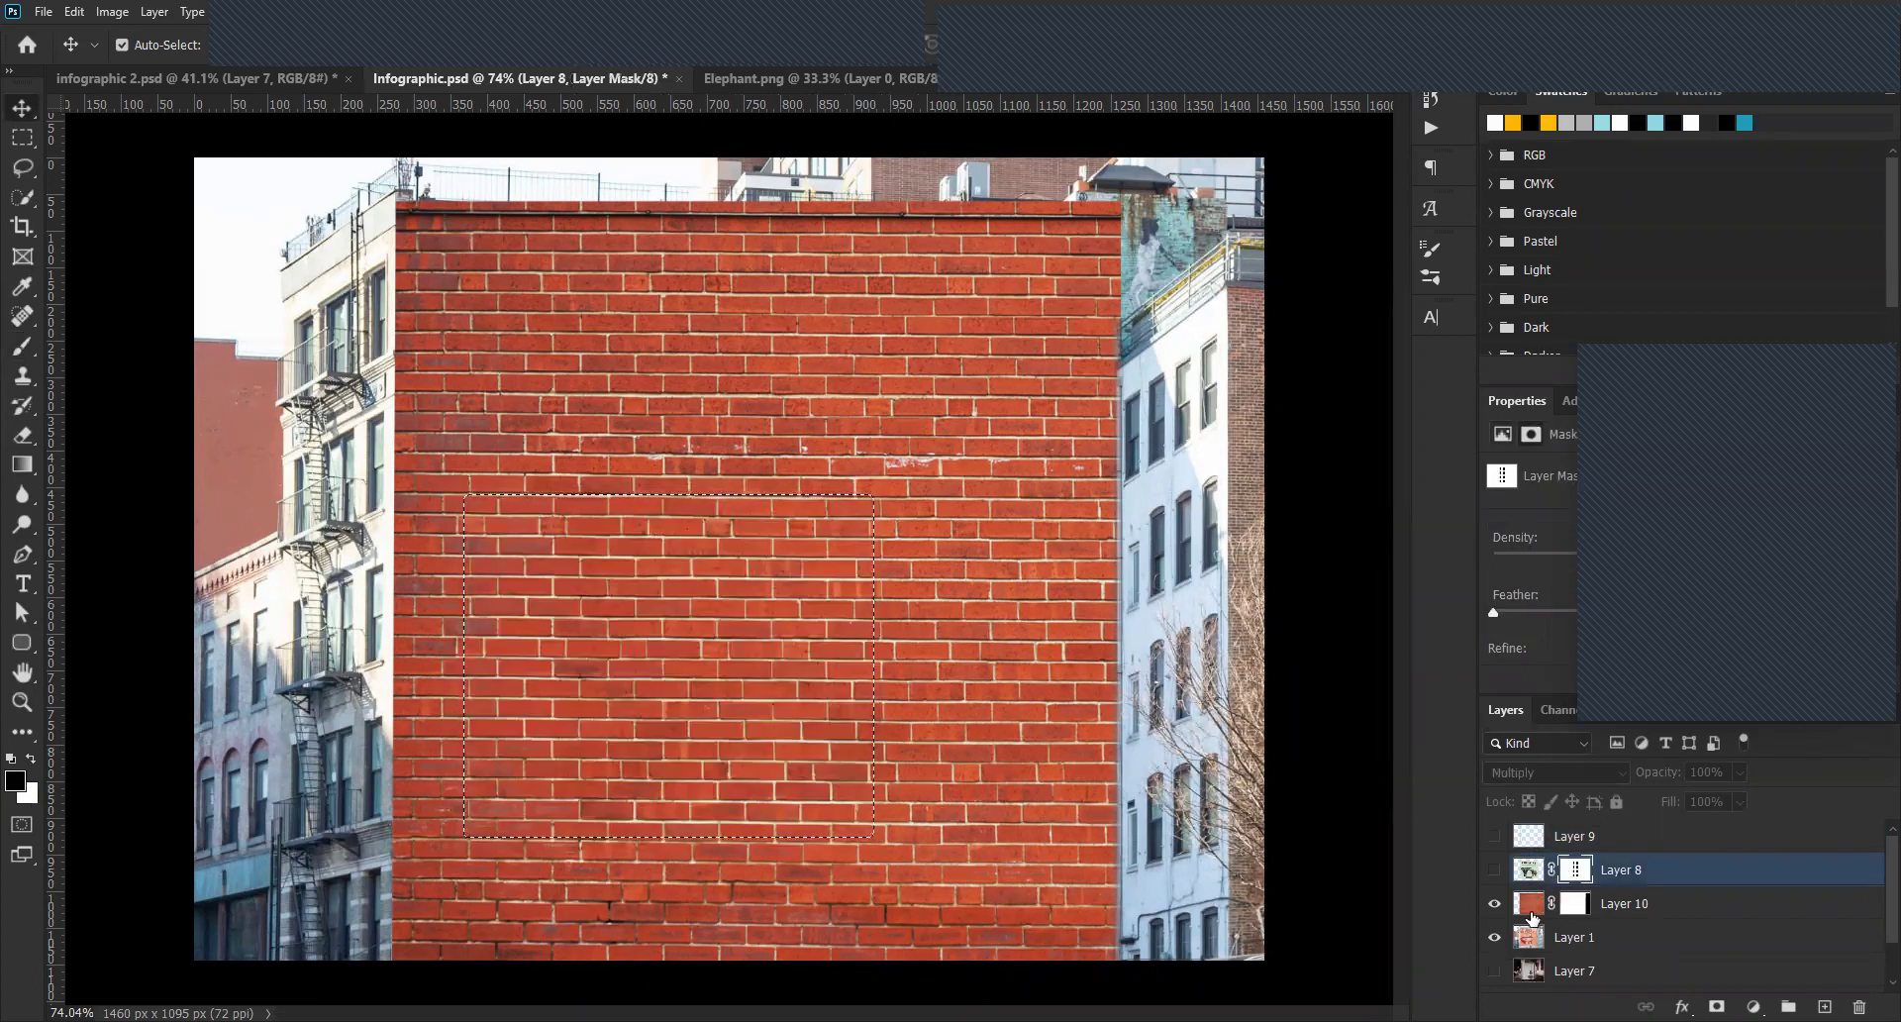
# Move Layer 10 above Layer 9, load Layer 8's window mask as a selection and get ready to brush on Layer 10's mask.
pyautogui.click(1531, 905)
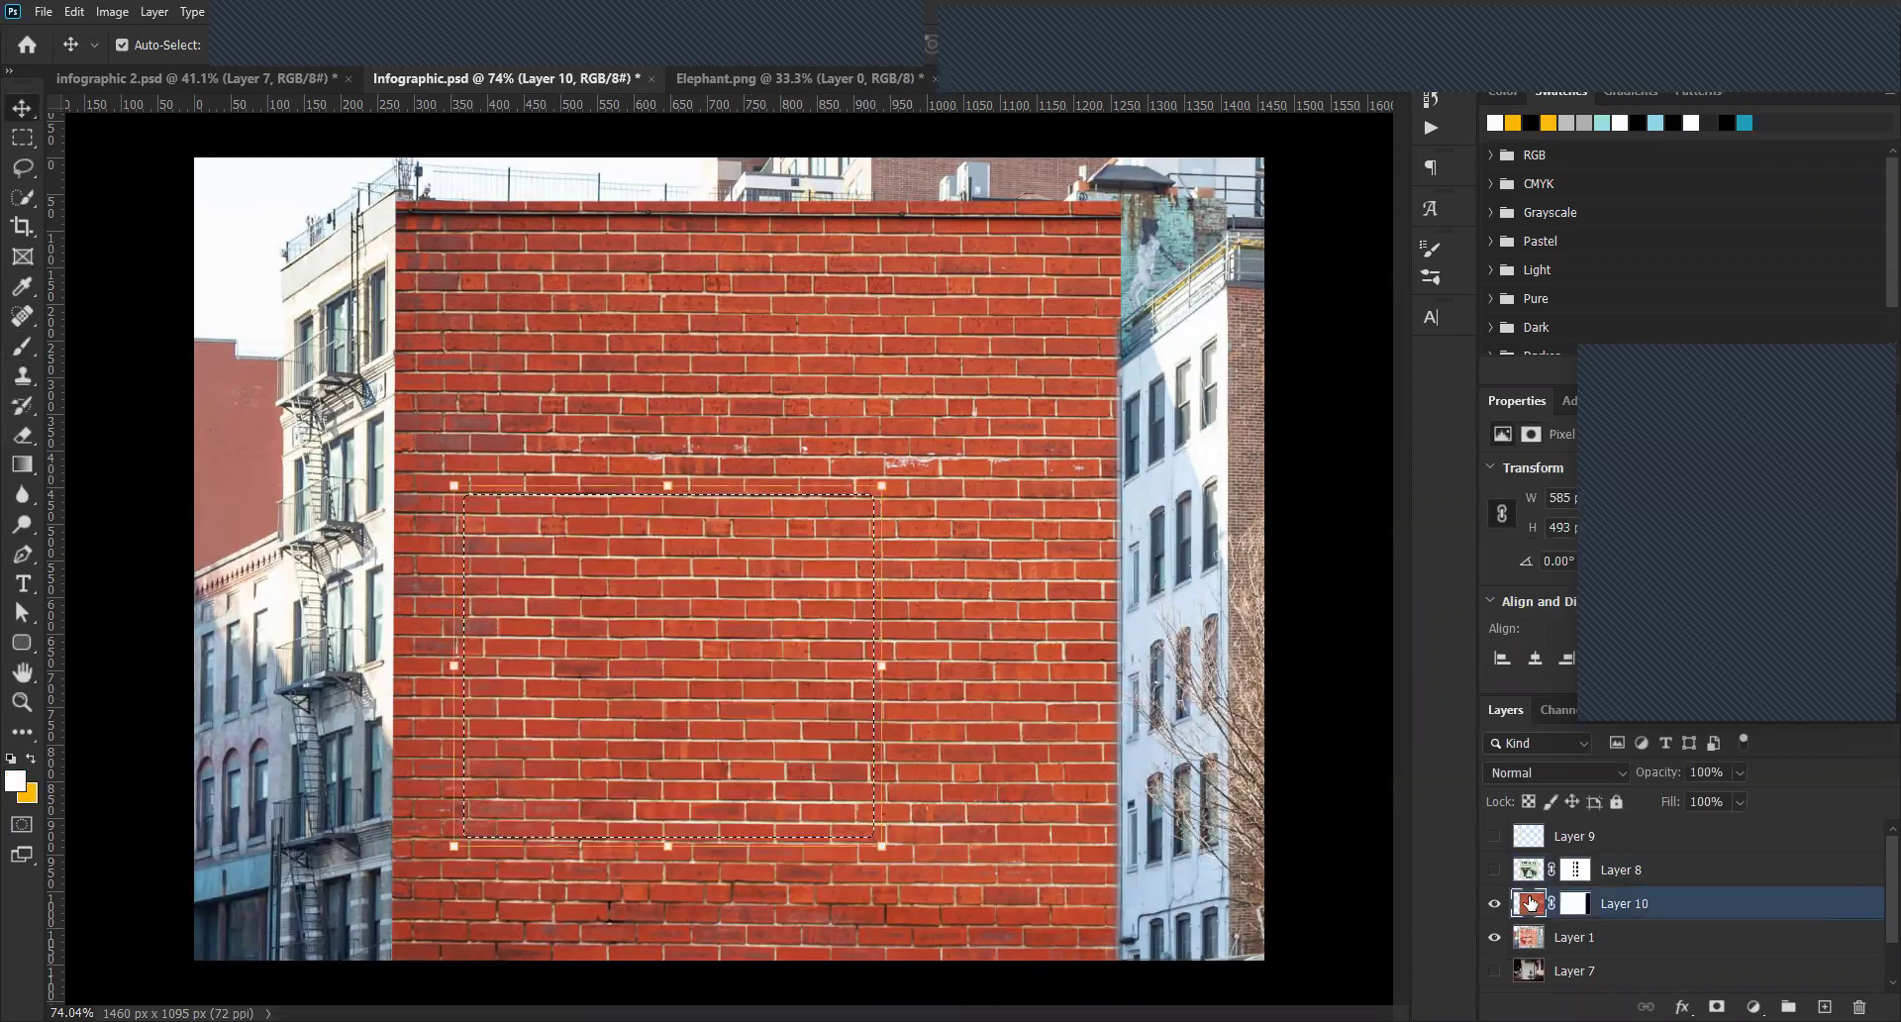
pyautogui.moveTo(1521, 820); pyautogui.dragTo(1532, 838)
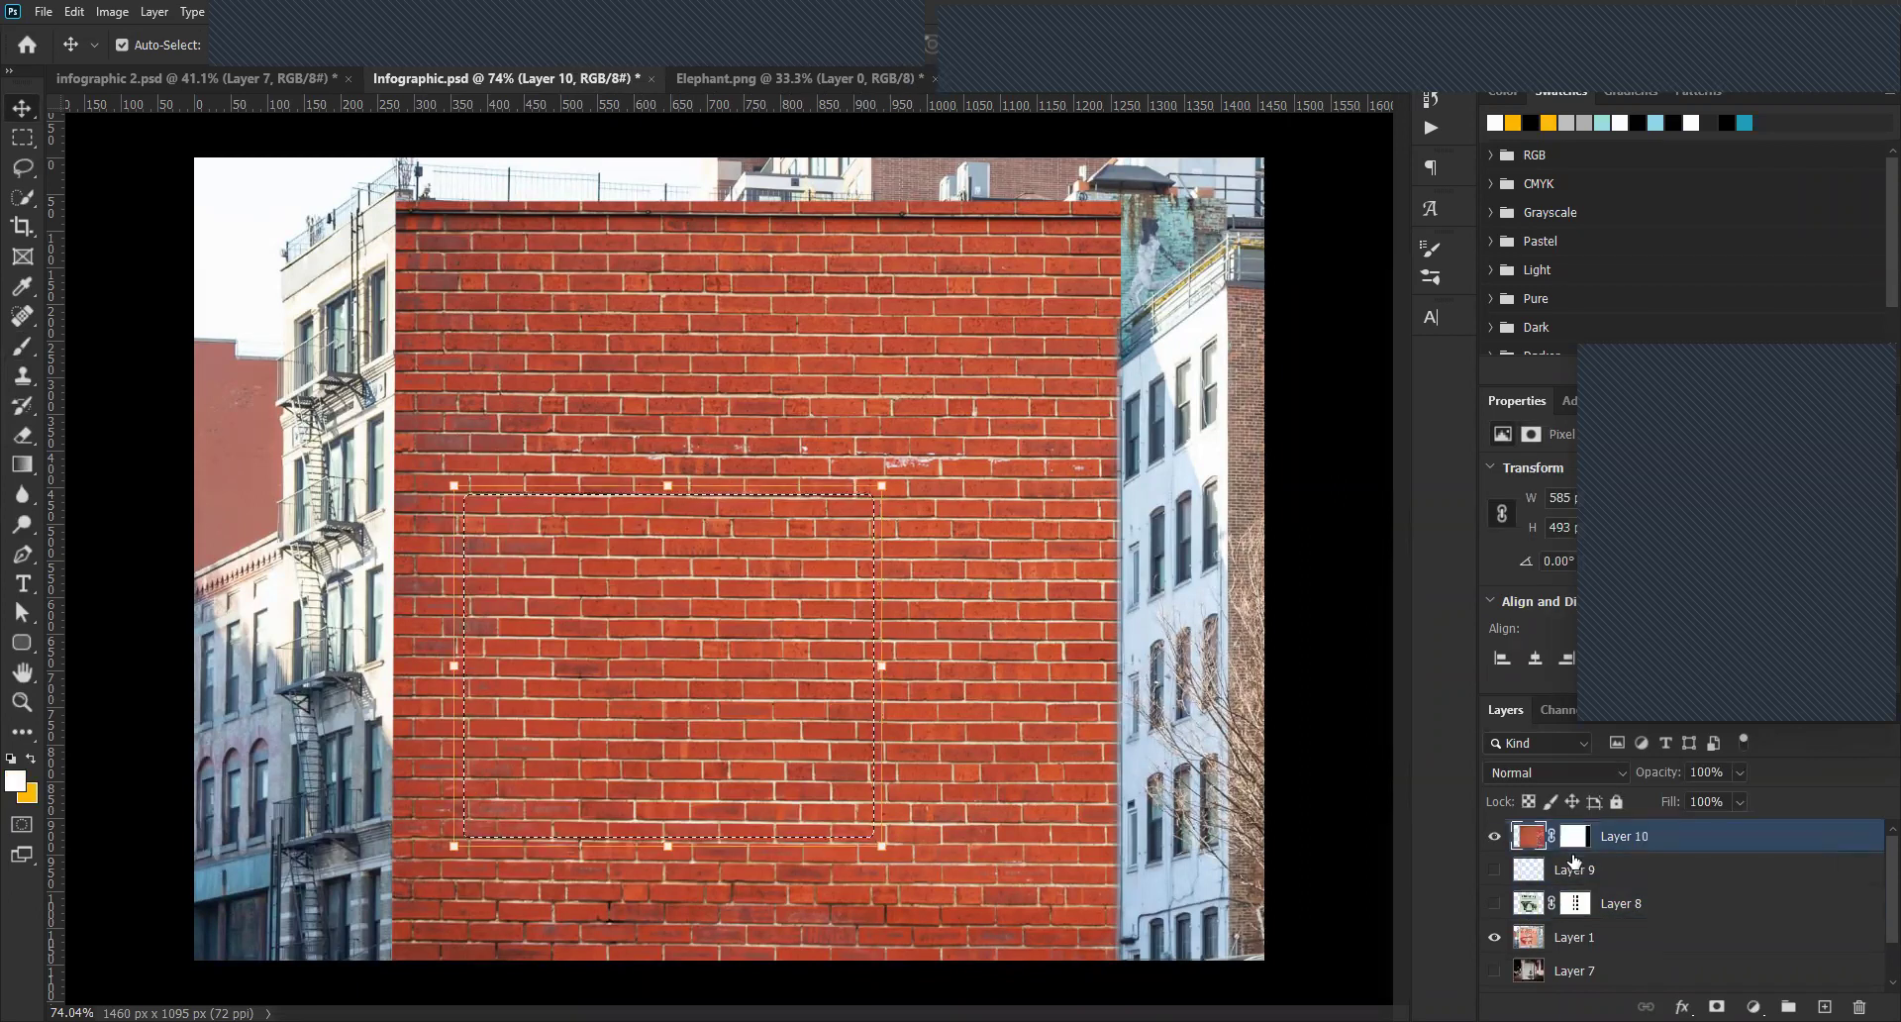
pyautogui.keyDown('ctrl'); pyautogui.click(1575, 904); pyautogui.keyUp('ctrl')
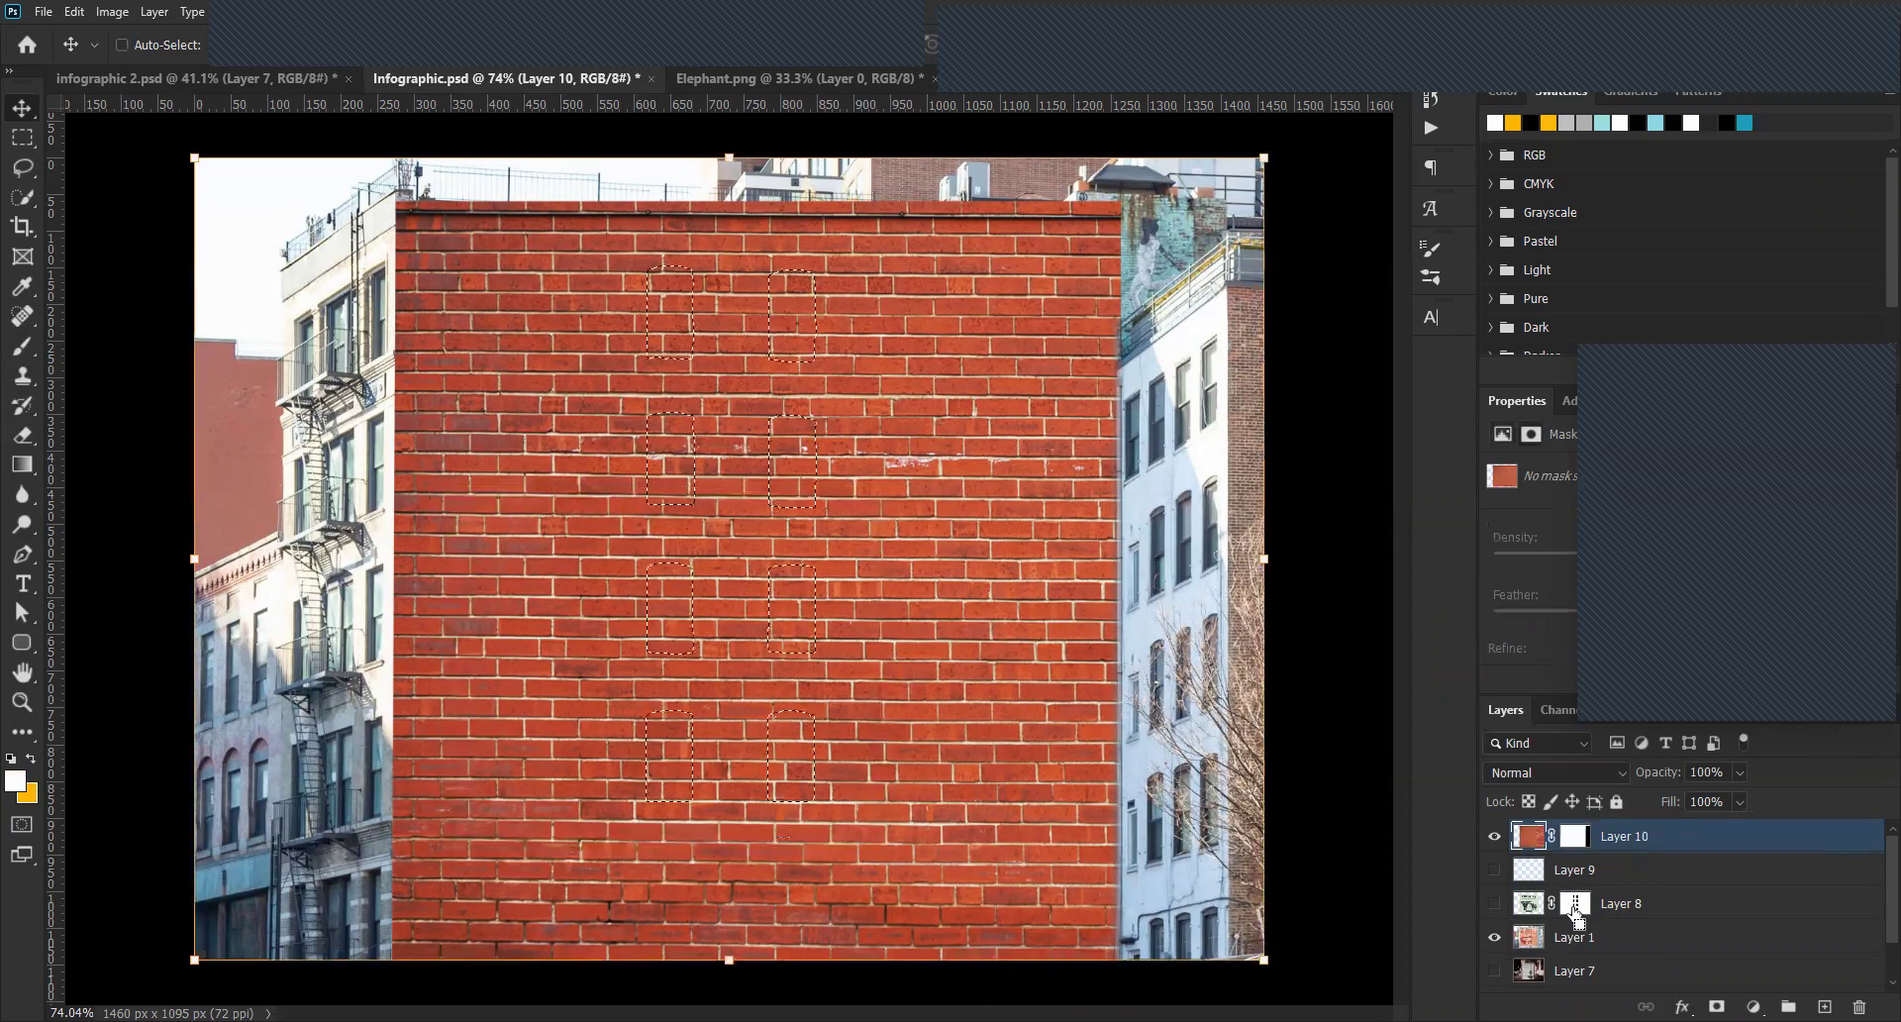
pyautogui.click(1575, 906)
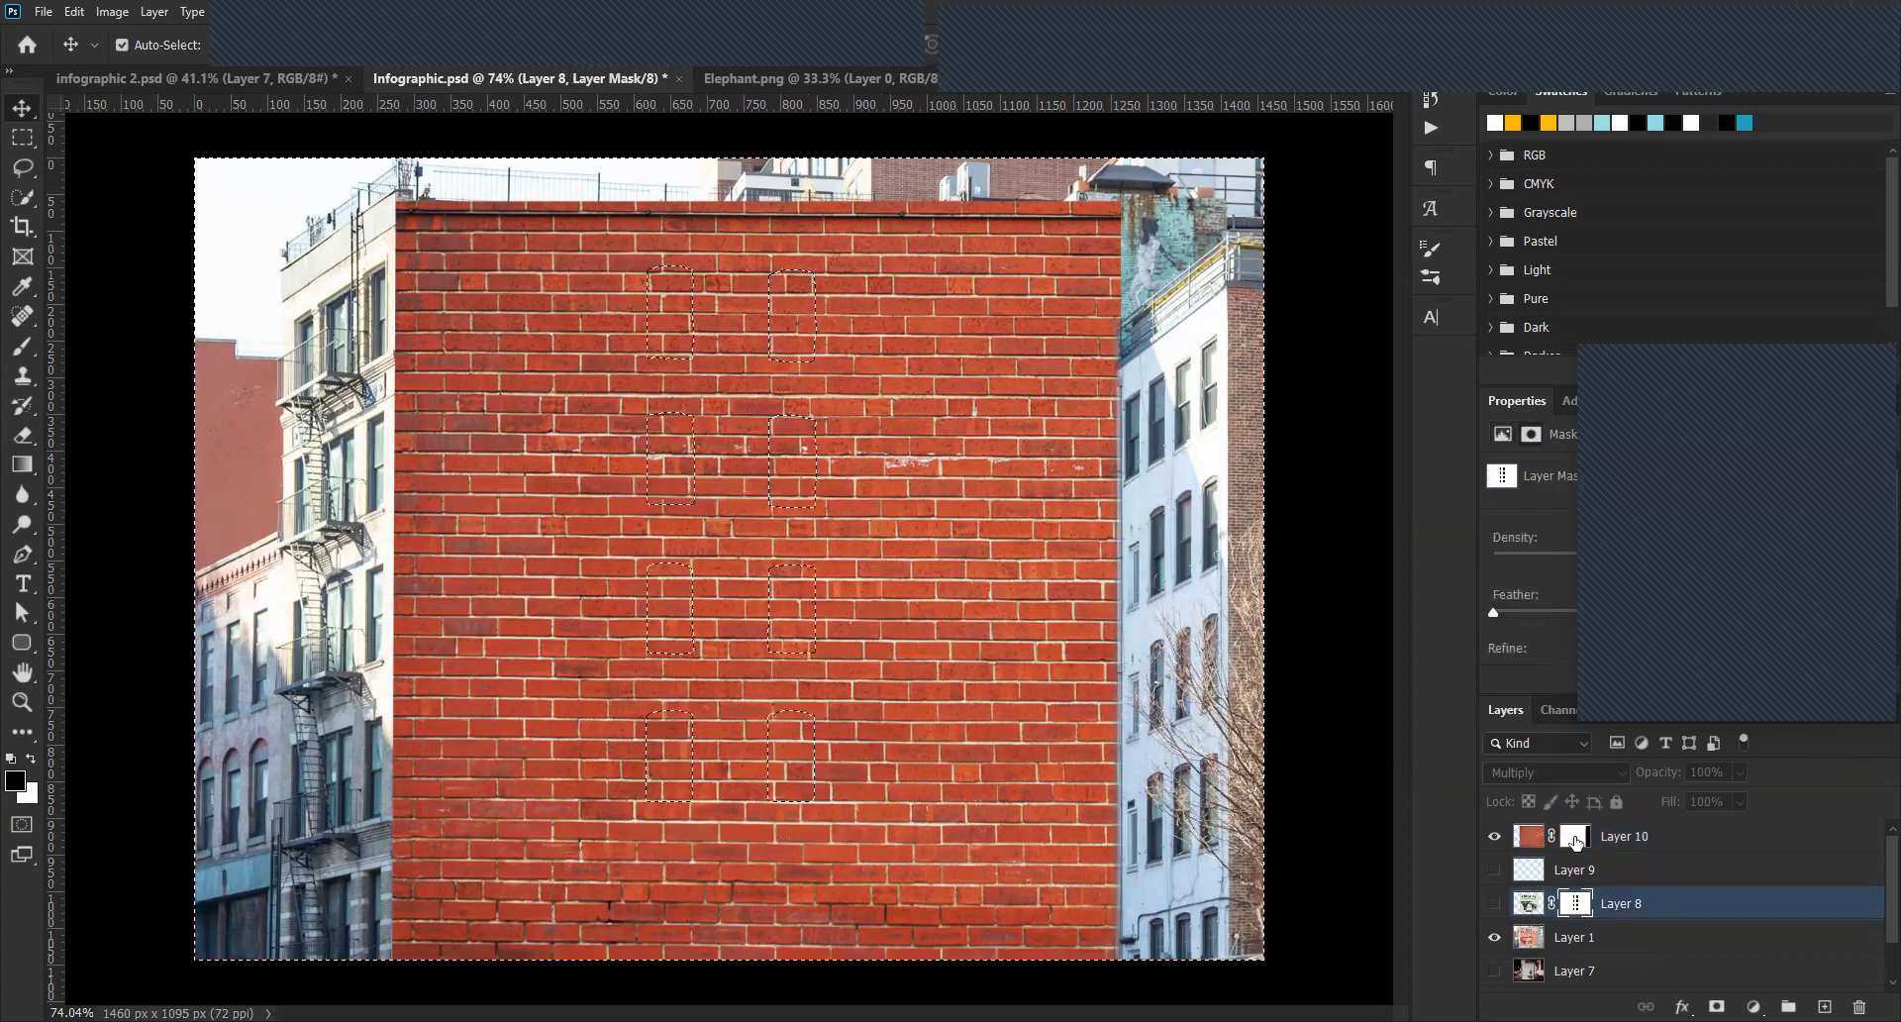
pyautogui.click(1575, 840)
pyautogui.press('b')
pyautogui.moveTo(805, 570)
pyautogui.mouseDown()
pyautogui.moveTo(800, 651)
pyautogui.moveTo(781, 503)
pyautogui.moveTo(763, 713)
pyautogui.moveTo(769, 506)
pyautogui.moveTo(771, 750)
pyautogui.moveTo(784, 597)
pyautogui.mouseUp()
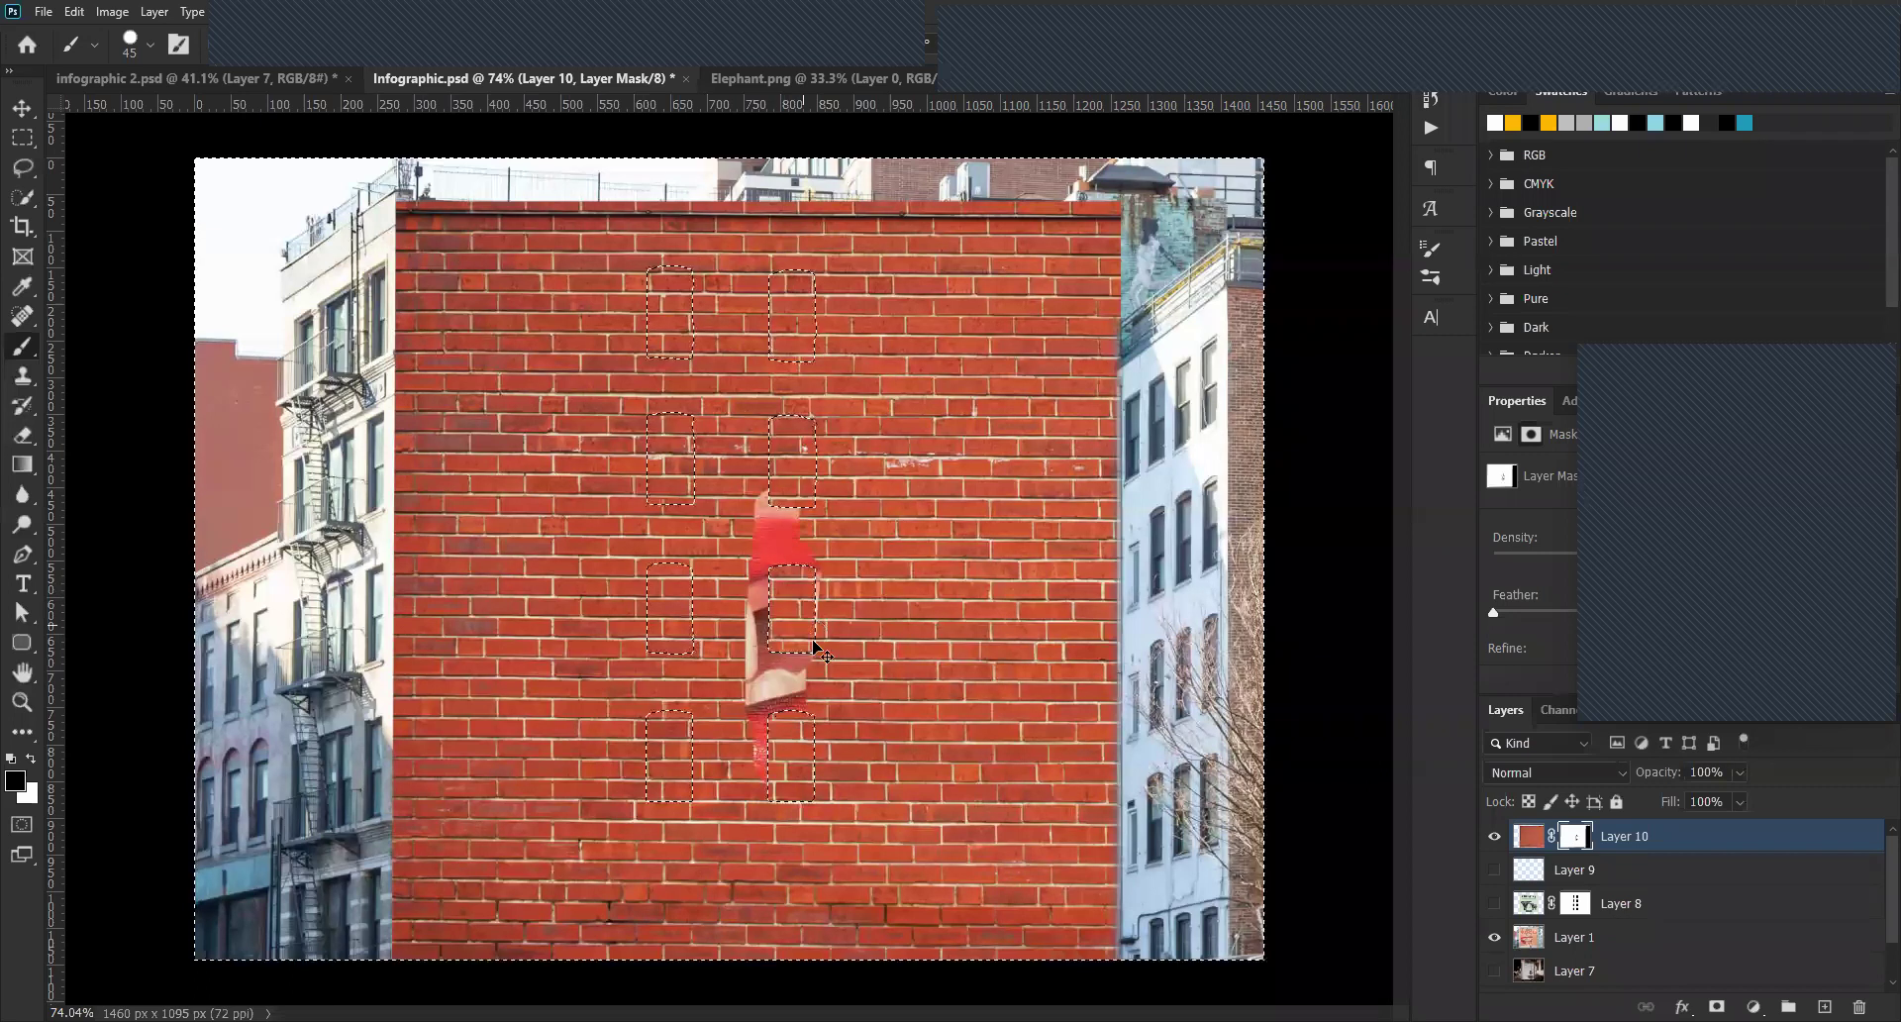
pyautogui.hotkey('ctrl', 'z')
pyautogui.hotkey('ctrl', 'z')
# Invert the selection and paint the eight windows black on Layer 10's mask.
pyautogui.hotkey('ctrl', 'shift', 'i')
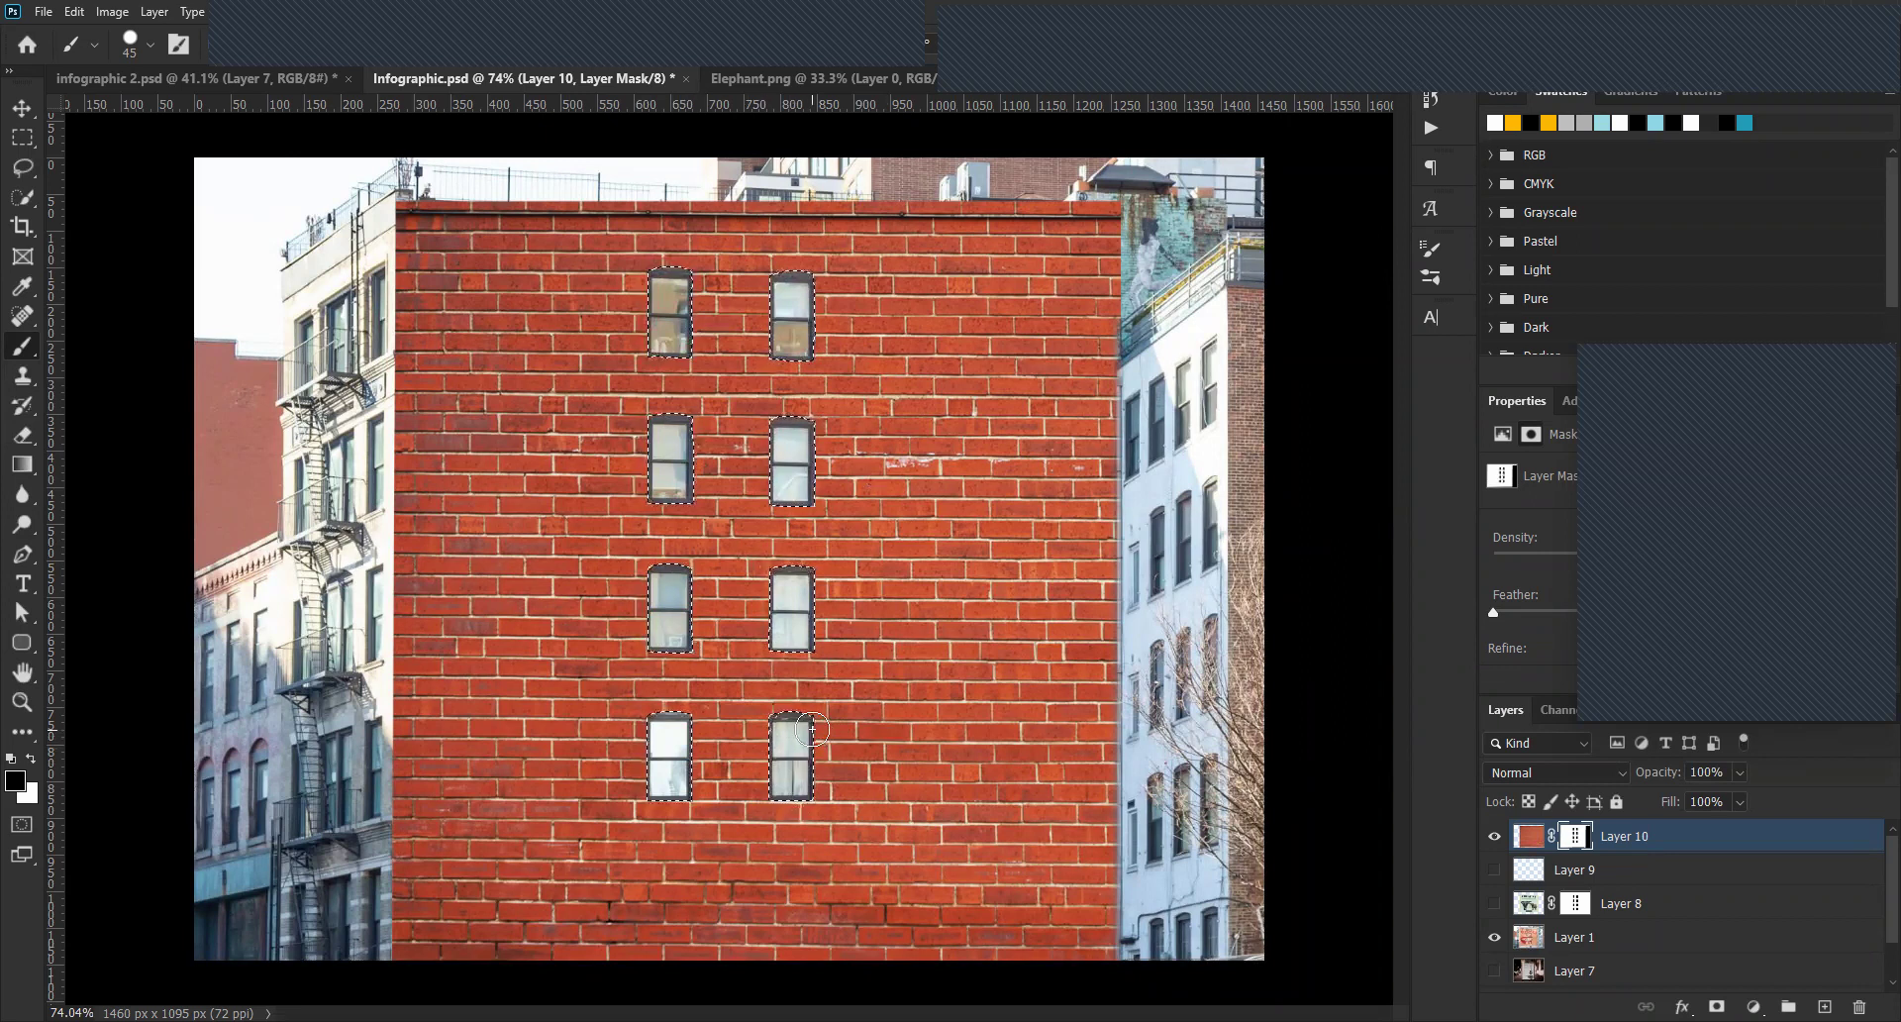
pyautogui.press('v')
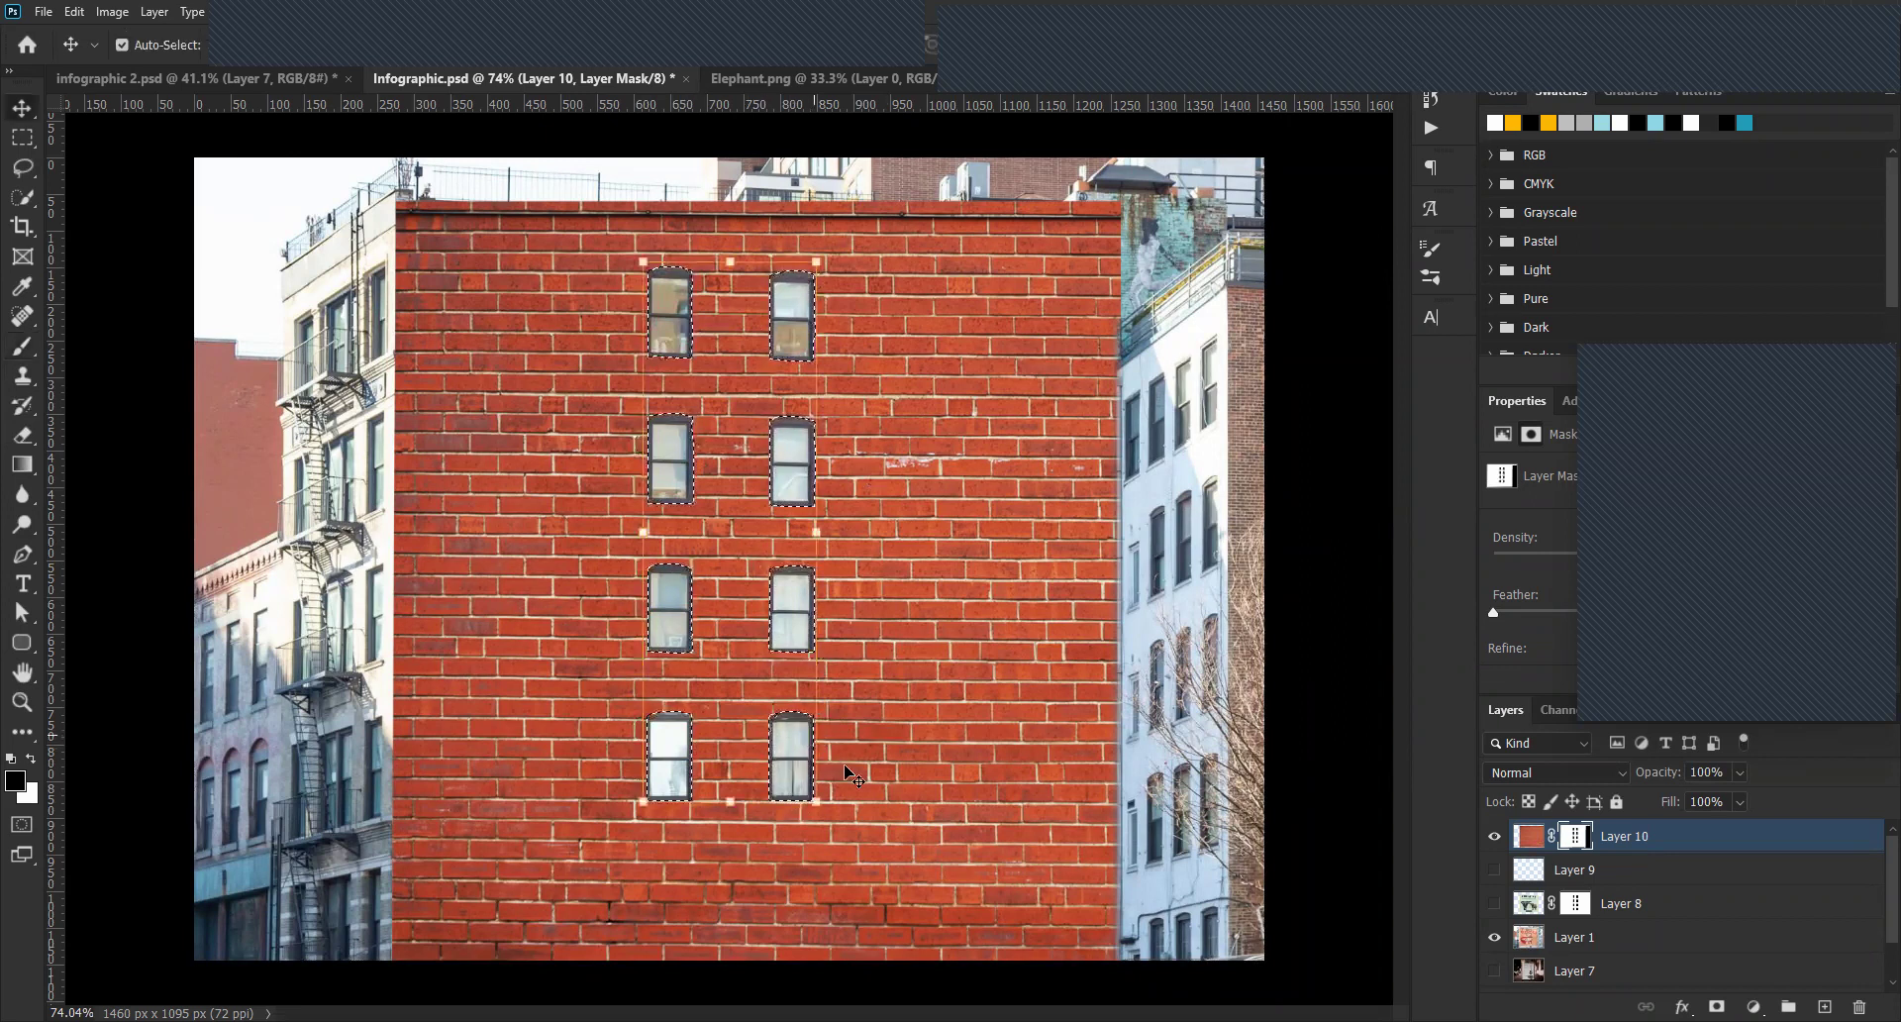
# Show Layer 8, move it above Layer 10 and deselect.
pyautogui.click(1504, 909)
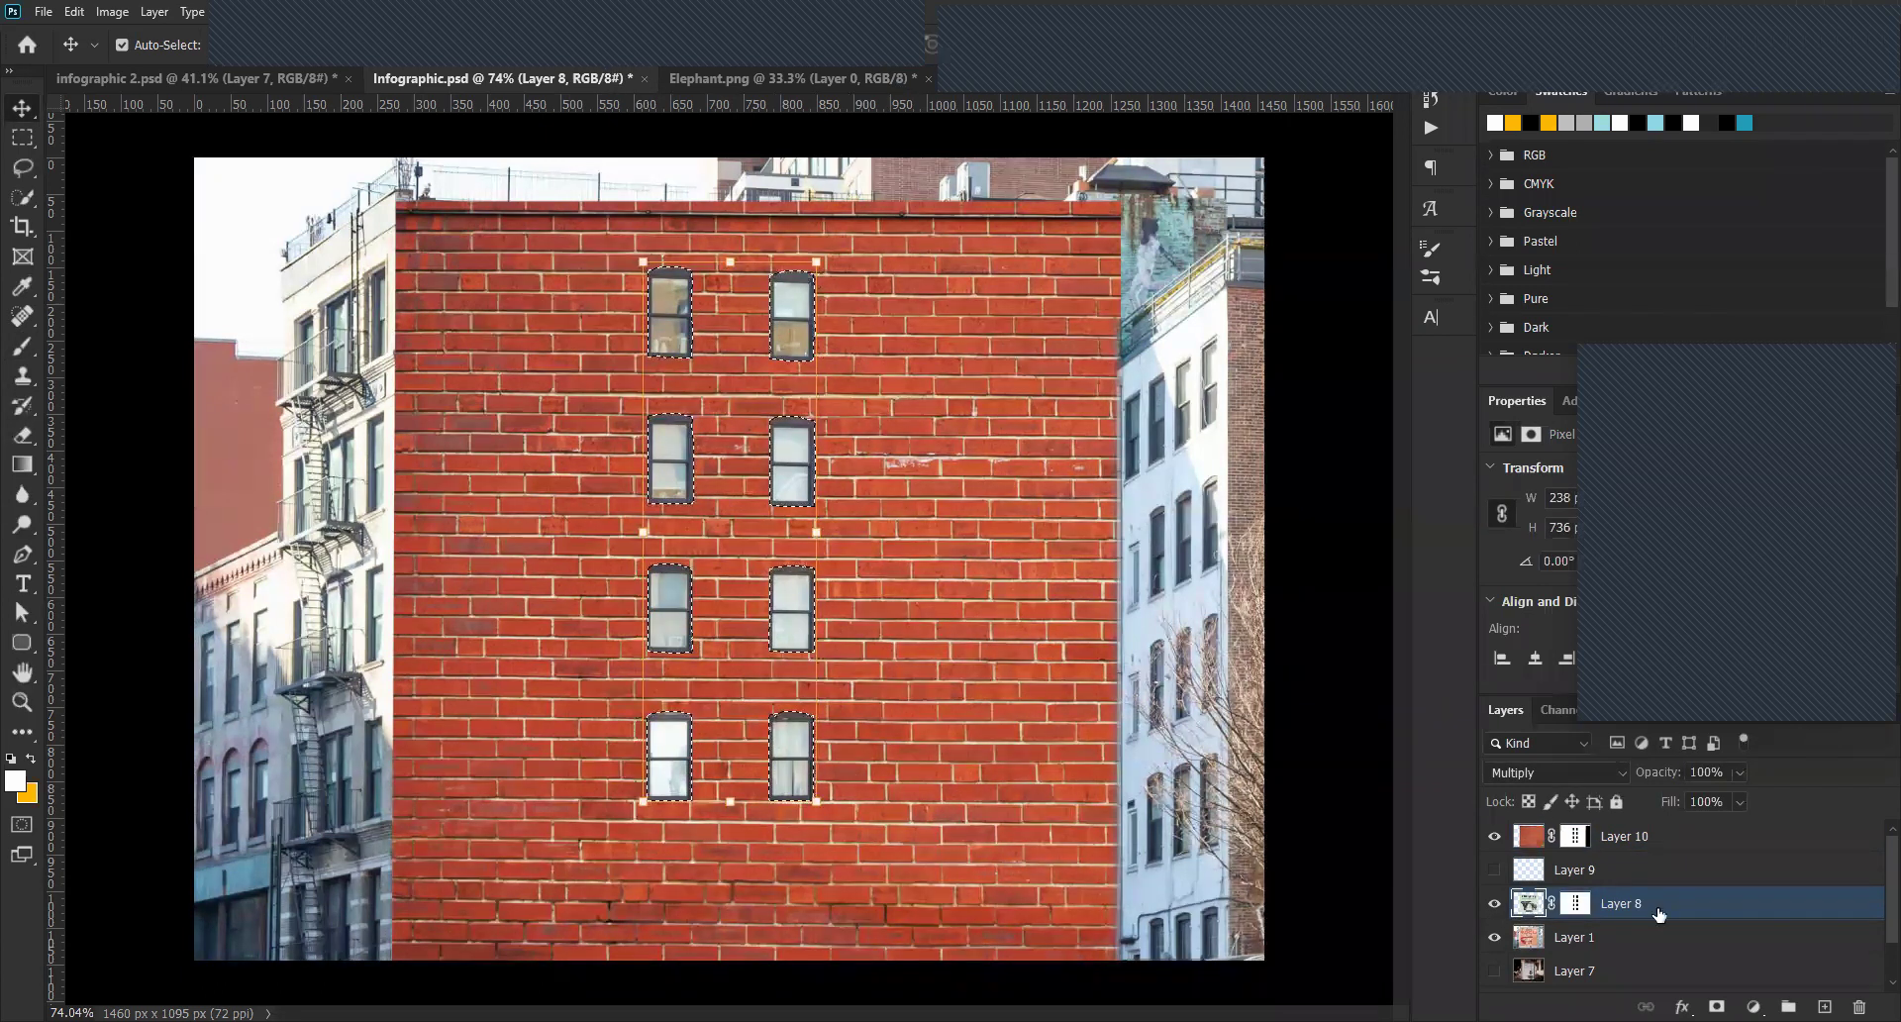
pyautogui.hotkey('ctrl', ']')
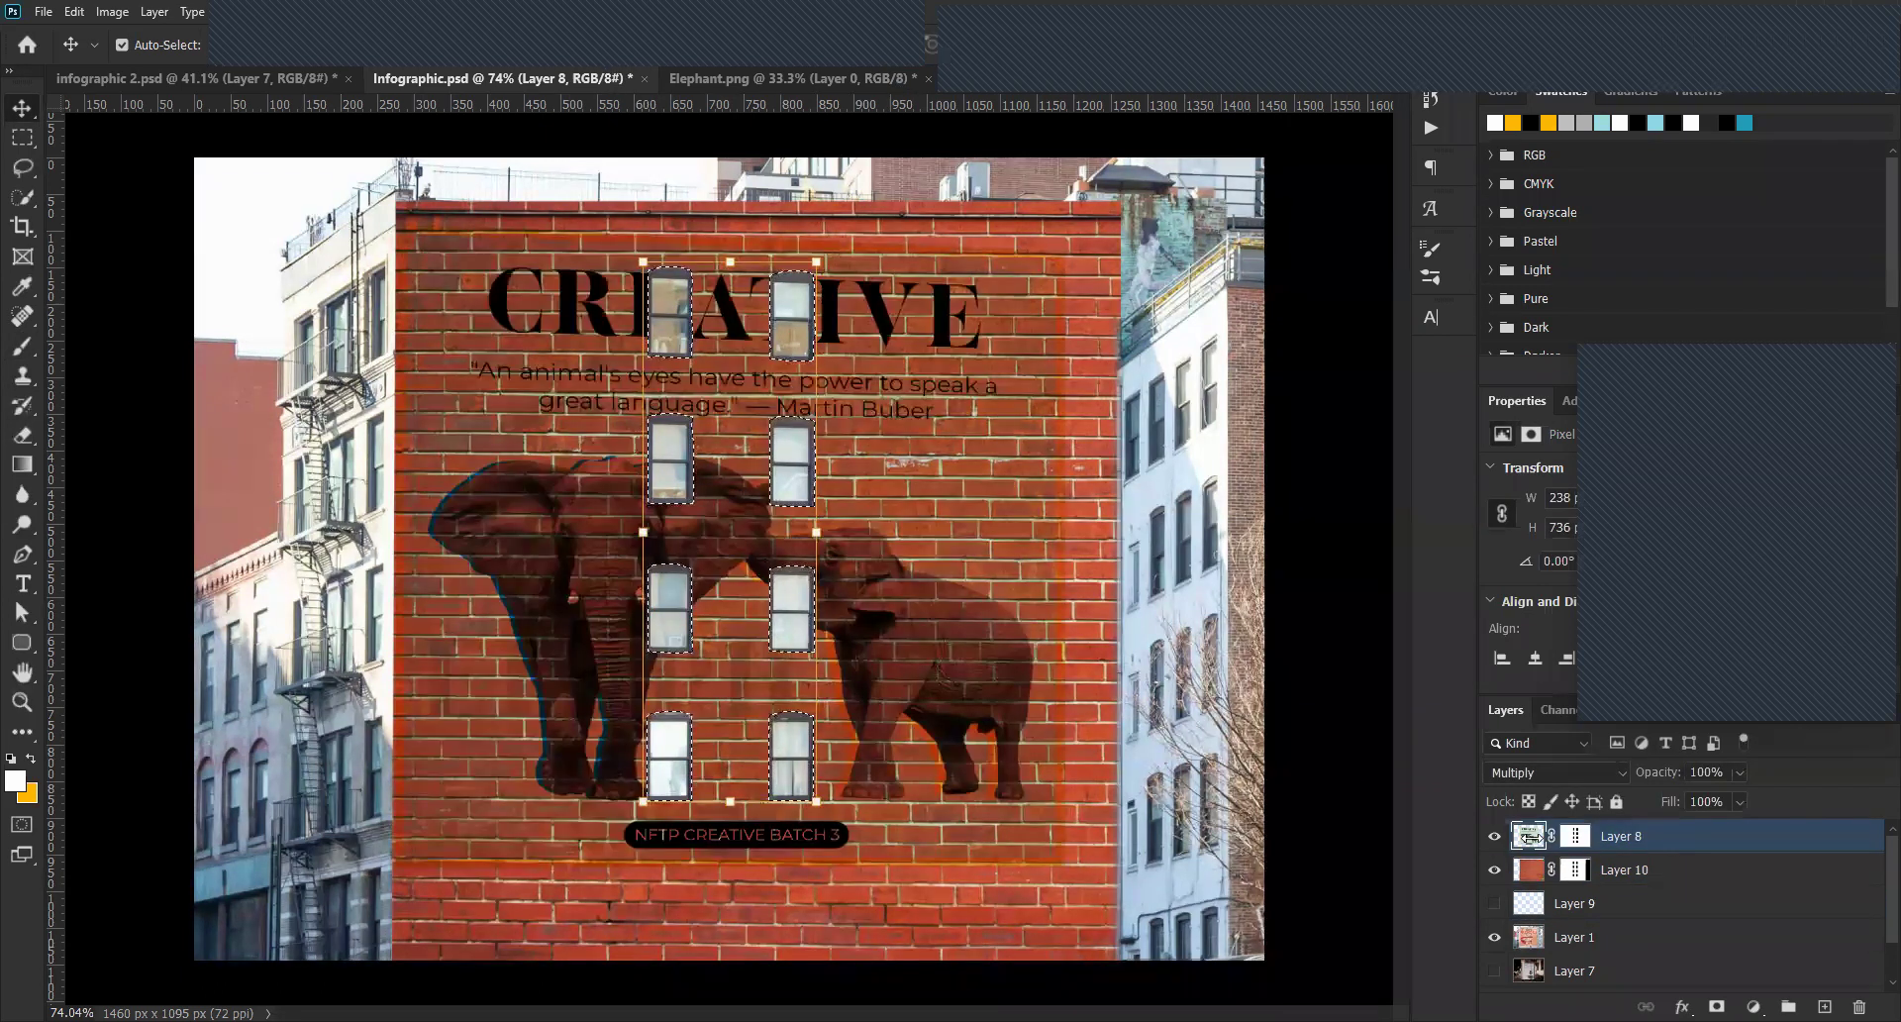
pyautogui.hotkey('ctrl', 'd')
pyautogui.hotkey('alt', '[')
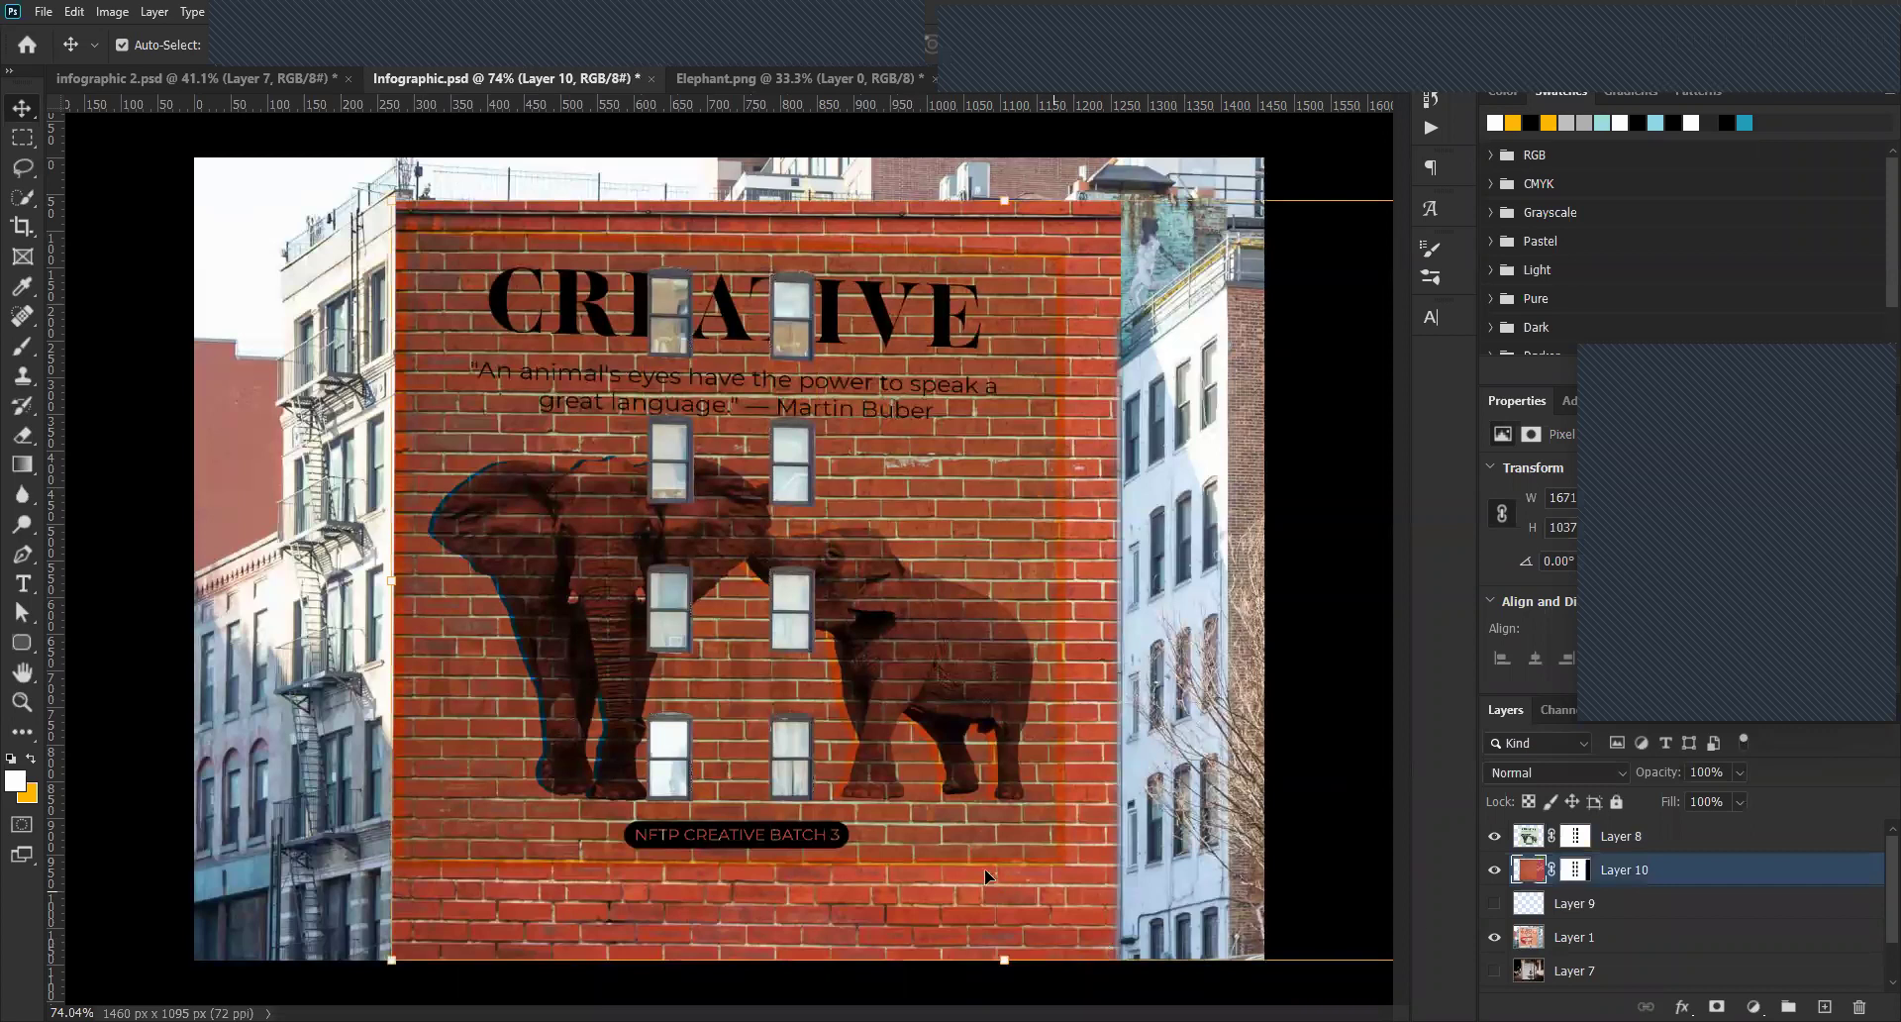
pyautogui.hotkey('alt', ']')
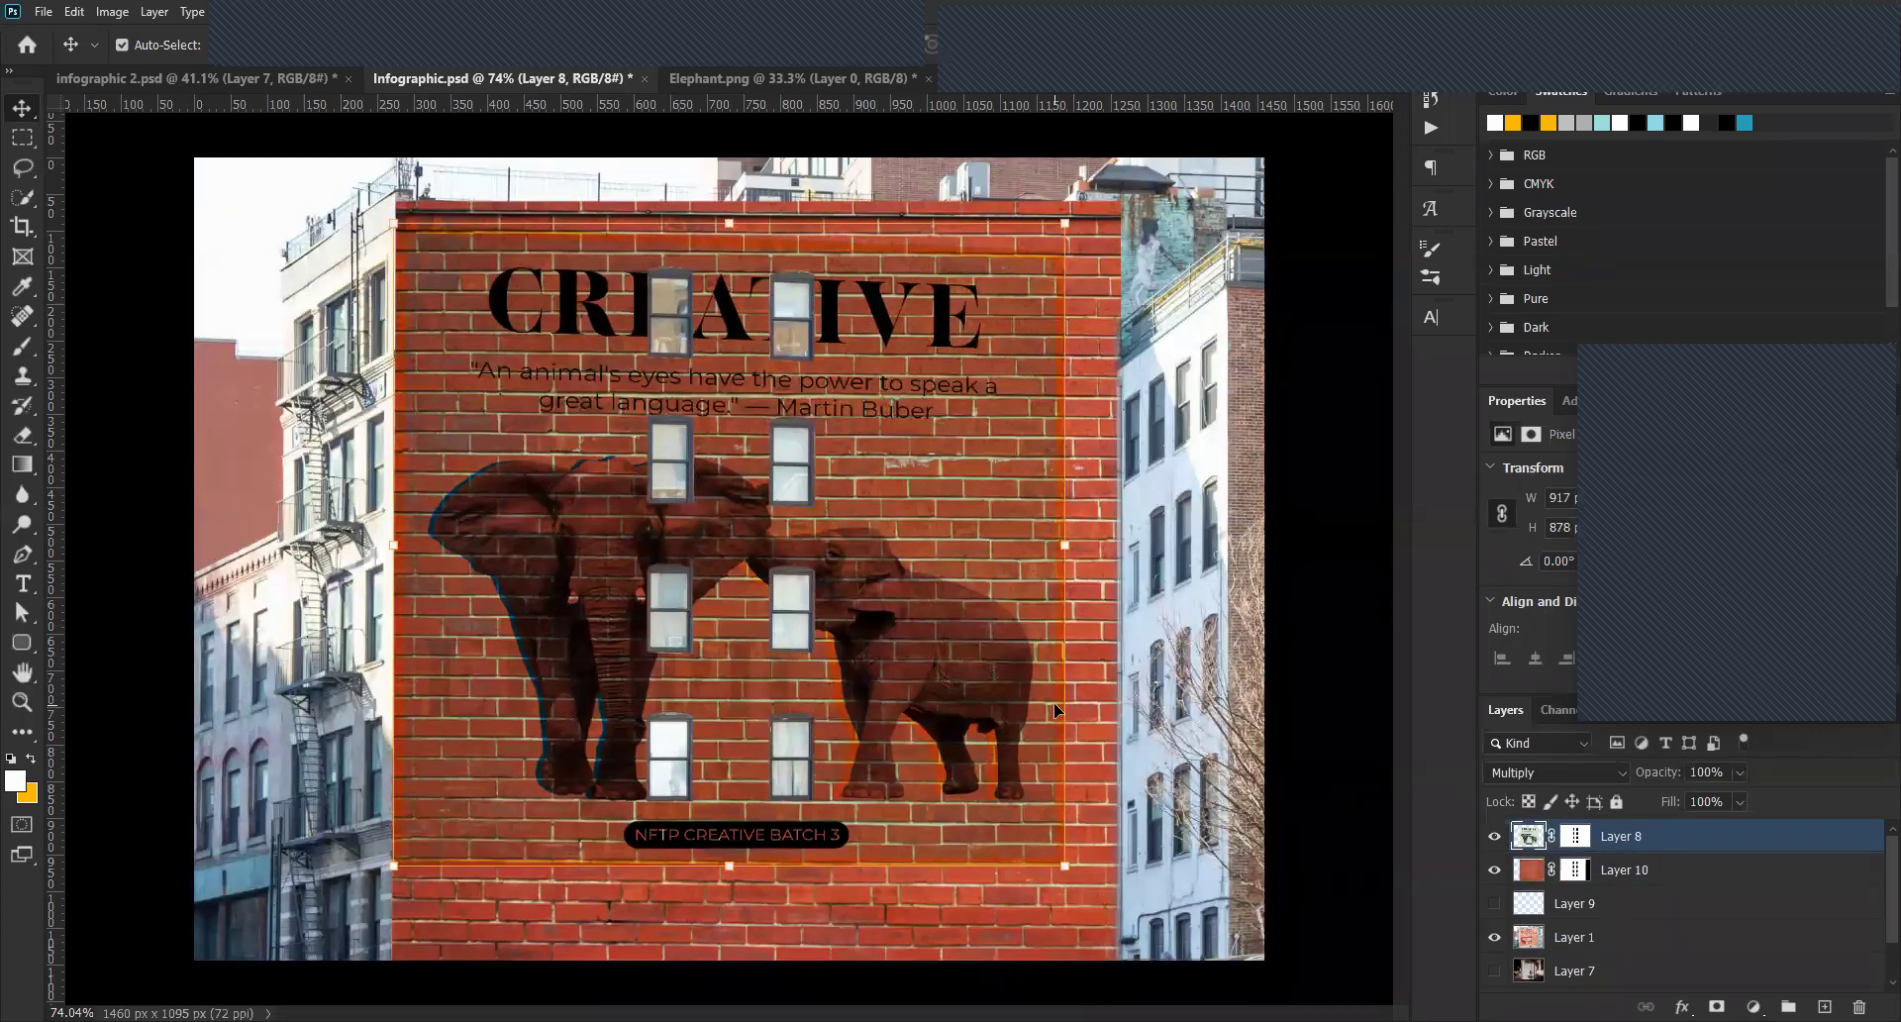
# Hide Layers 8 and 10 to examine the original mural's edges on the wall, and show Layer 10 again.
pyautogui.scroll(-3, 1054, 703)
pyautogui.scroll(2, 1059, 710)
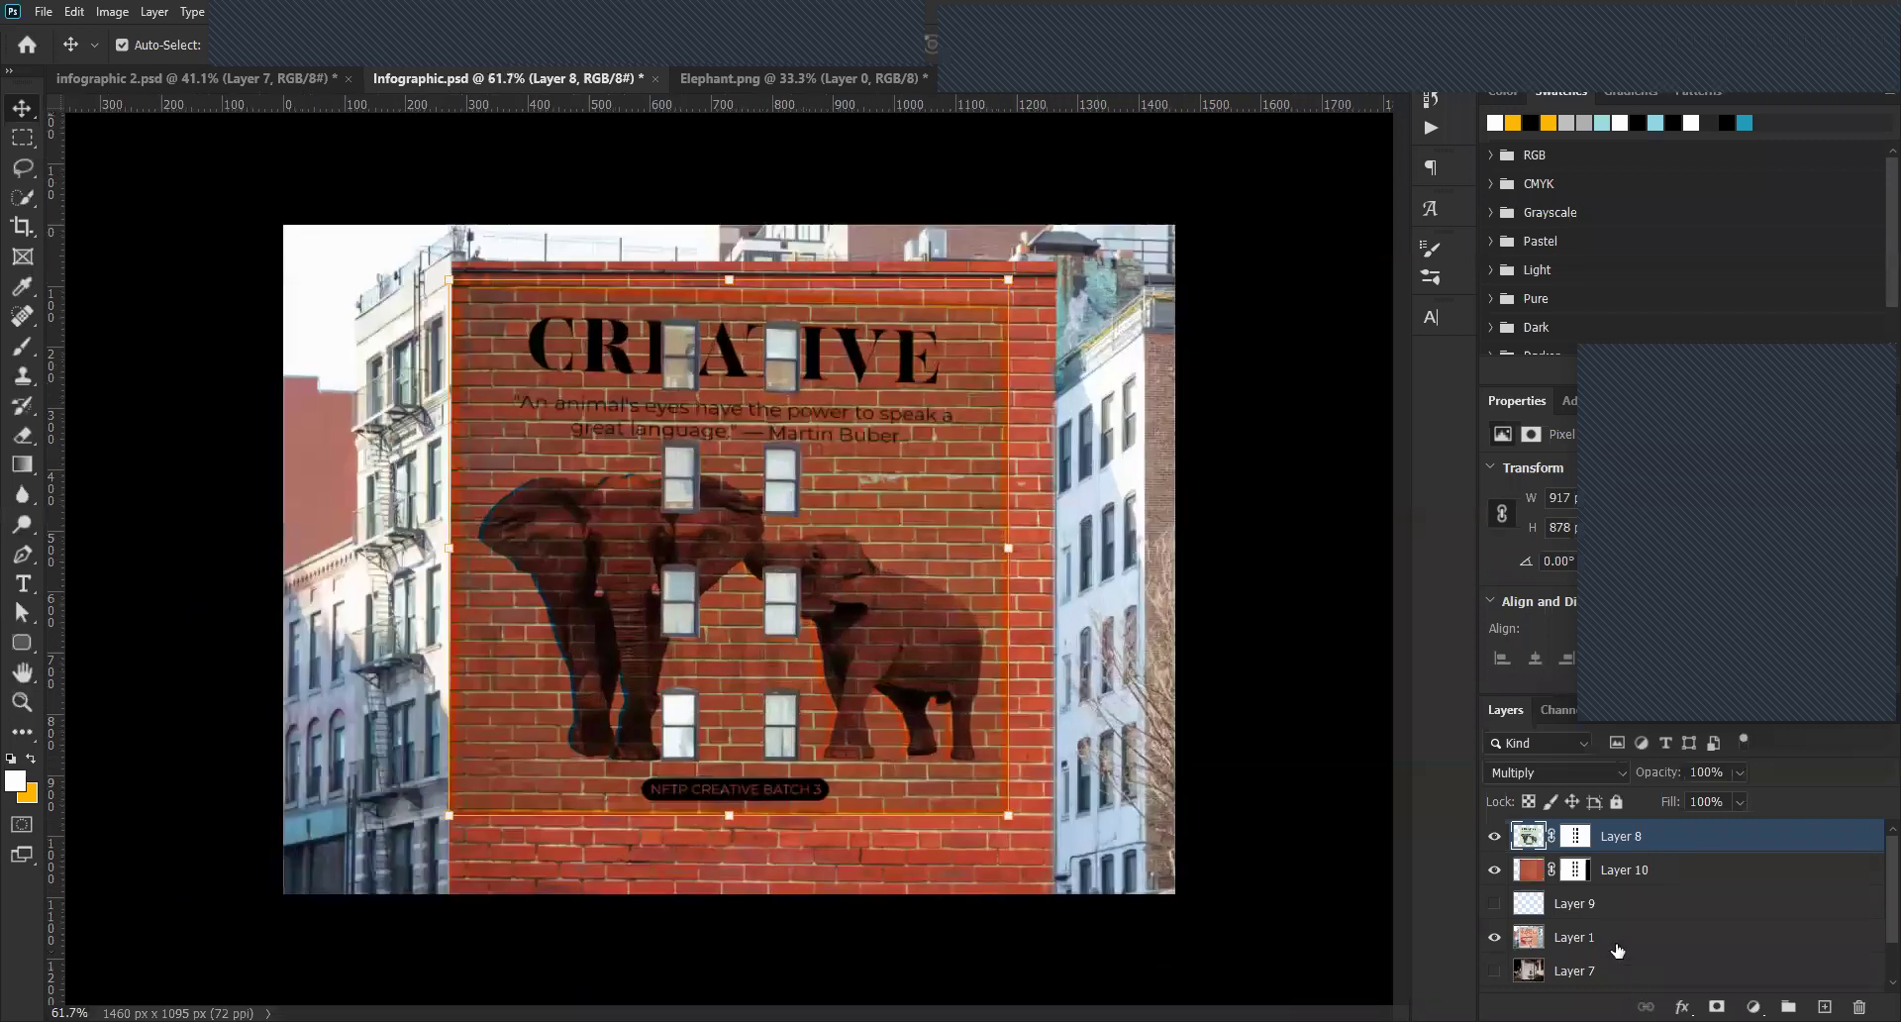
pyautogui.moveTo(1497, 843); pyautogui.dragTo(1498, 890)
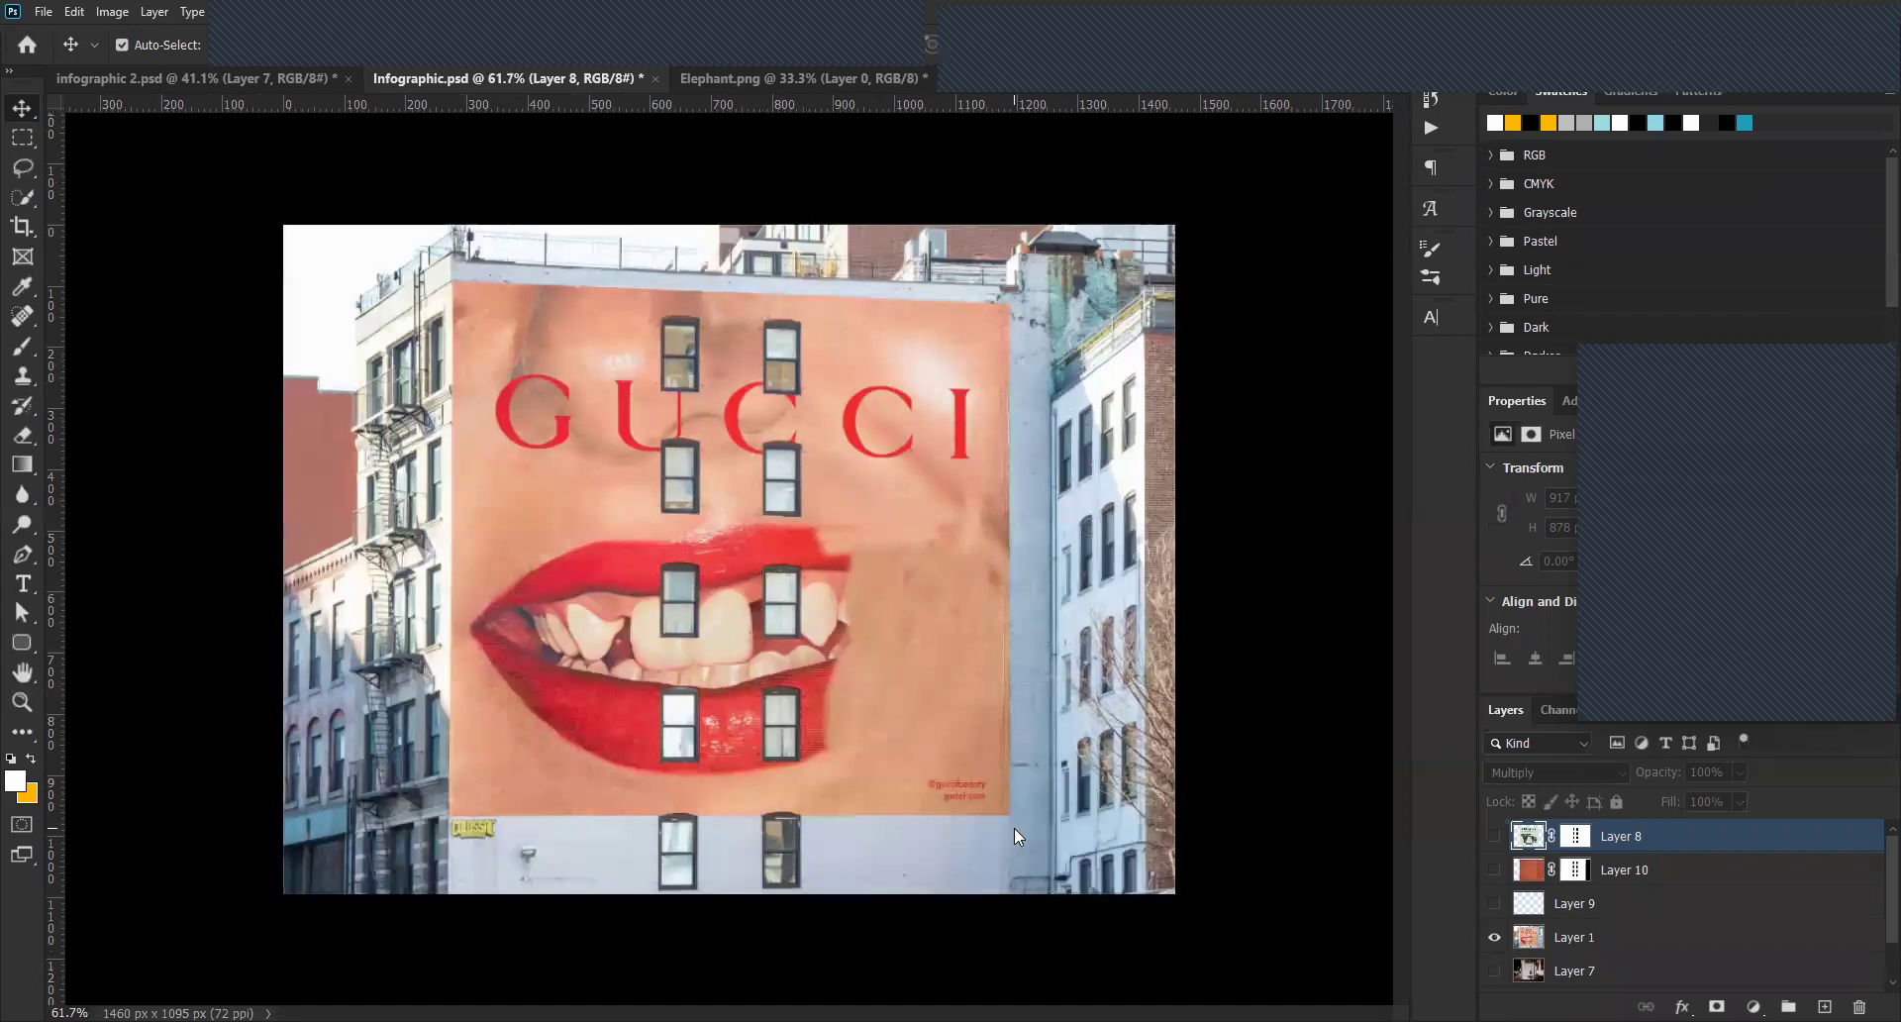
pyautogui.scroll(3, 1050, 792)
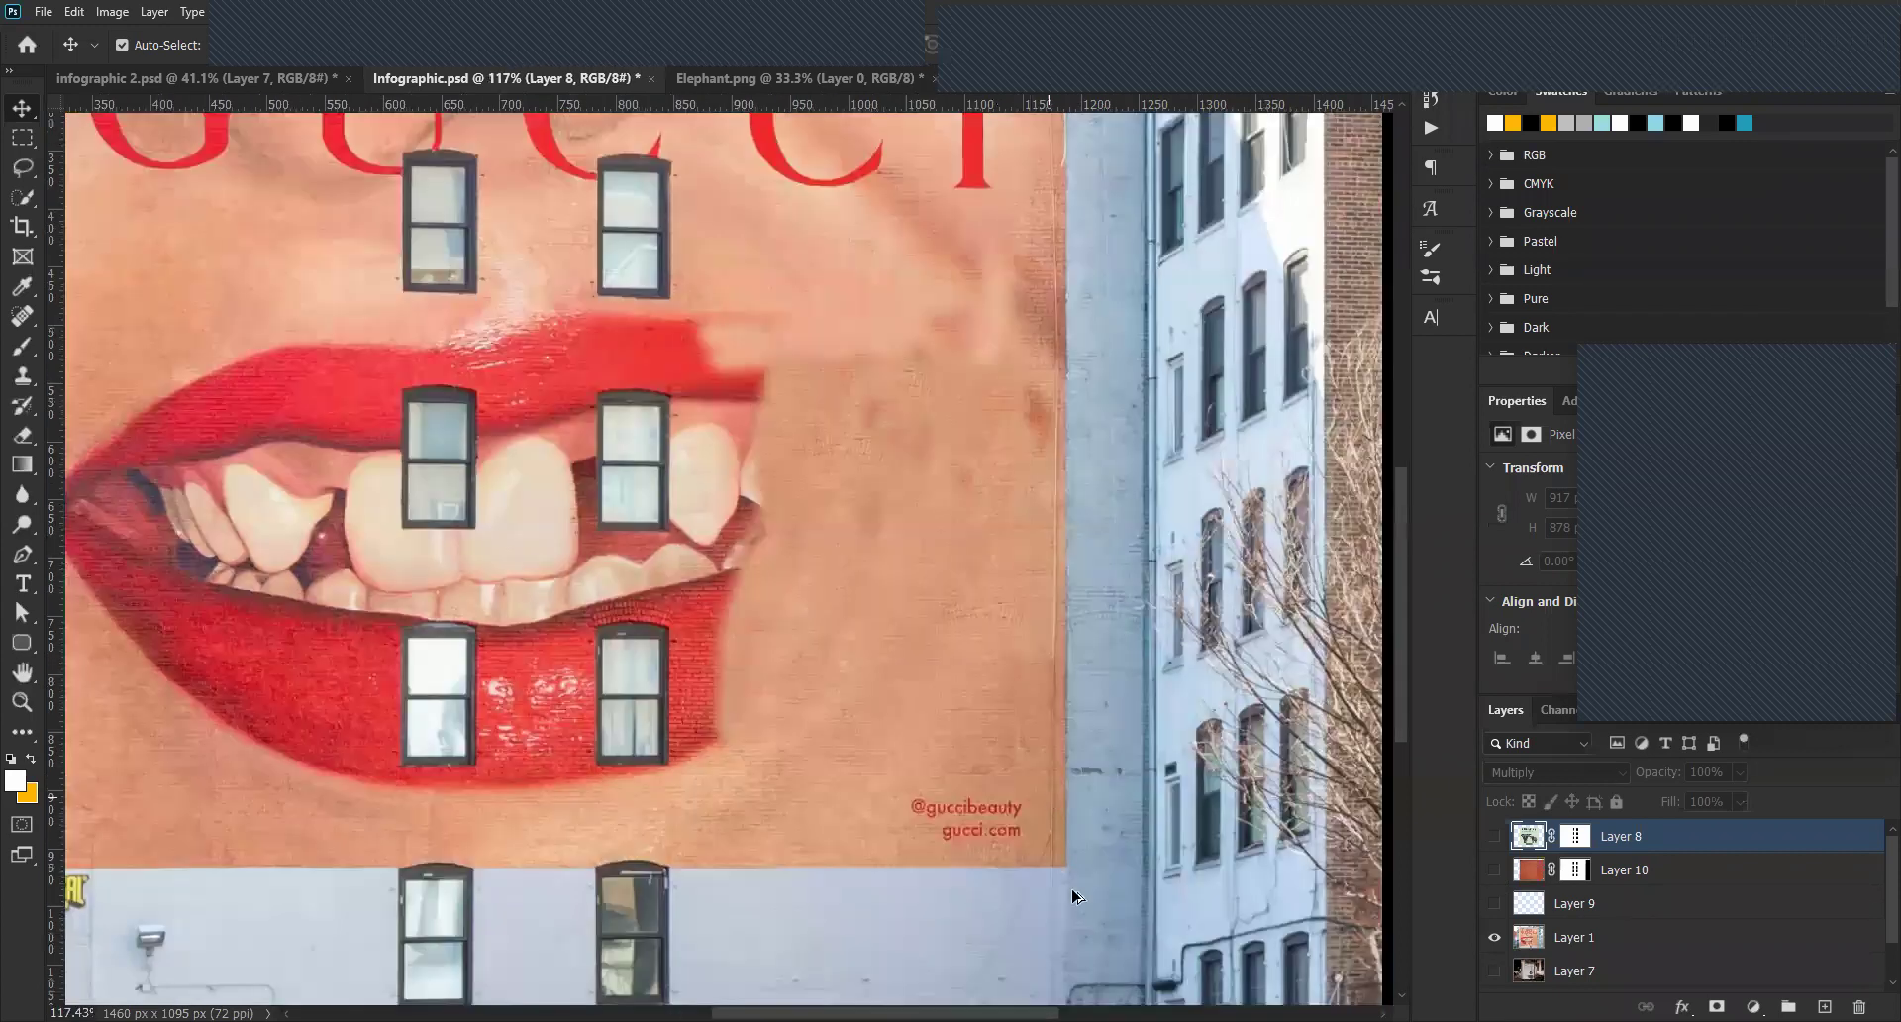
pyautogui.scroll(1, 1050, 795)
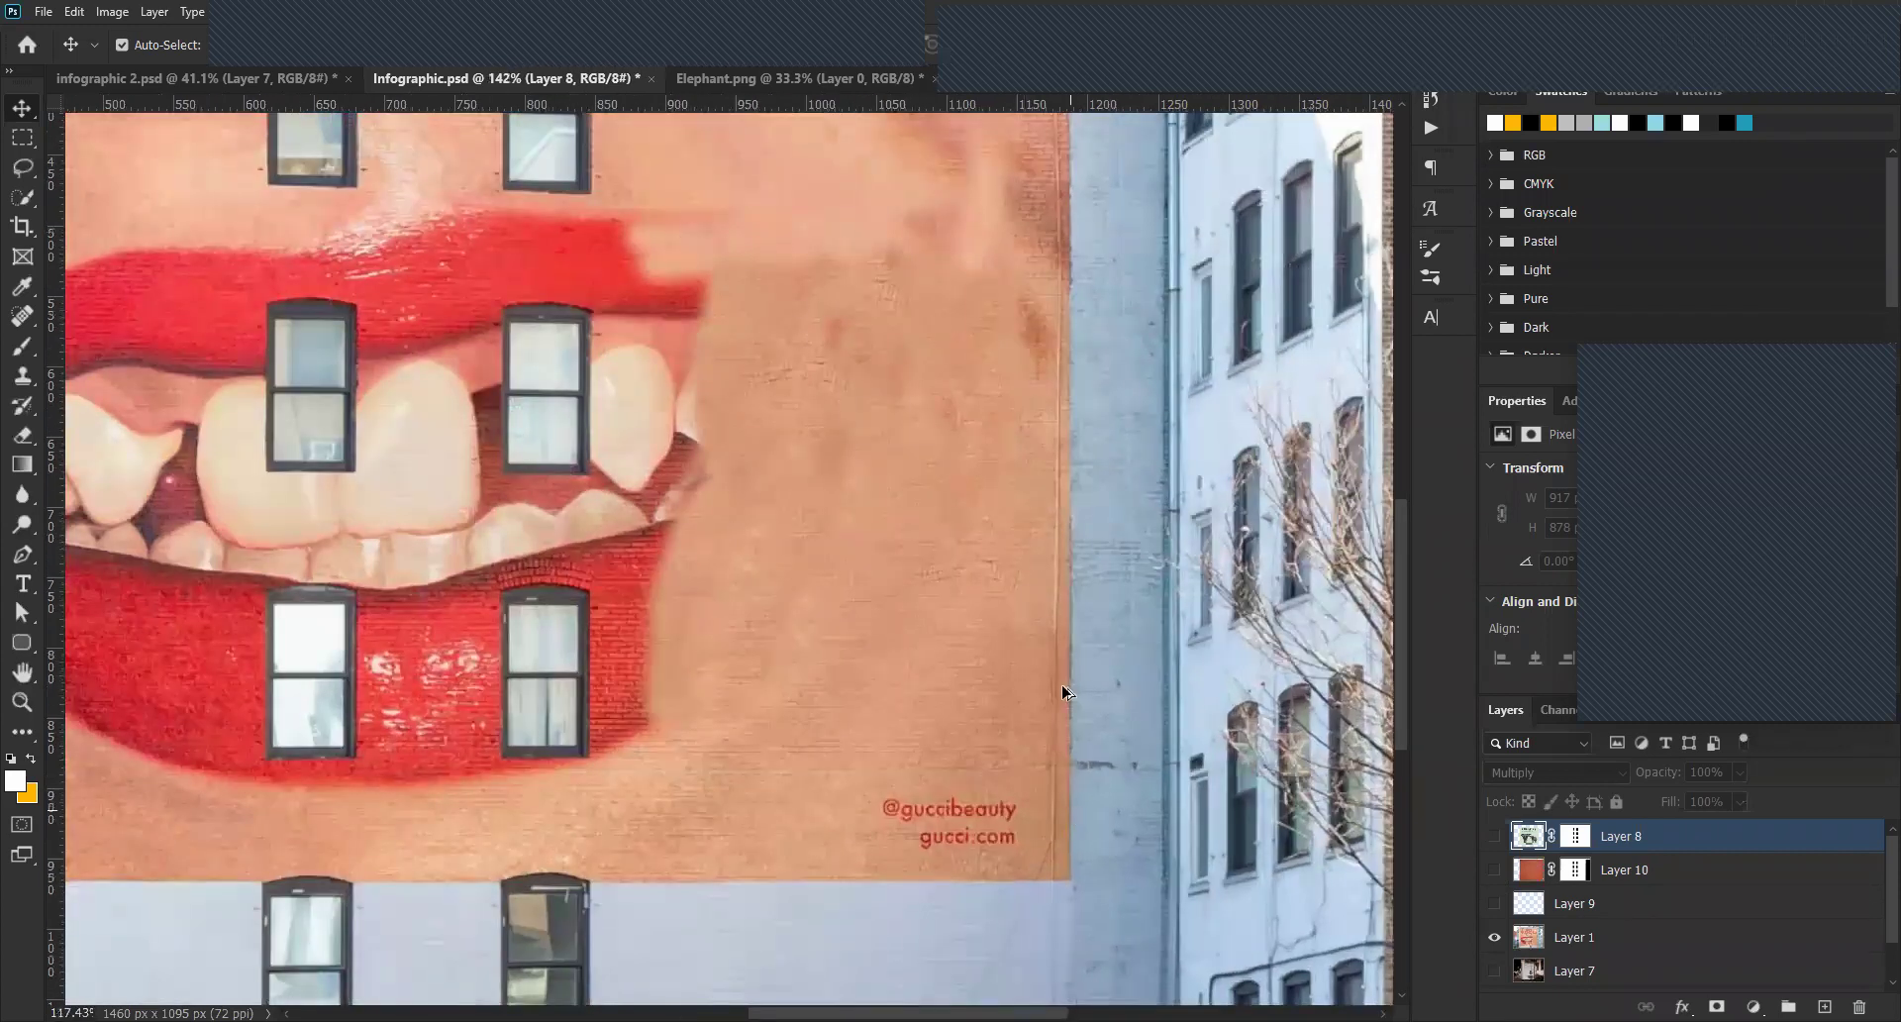
pyautogui.scroll(-5, 1064, 691)
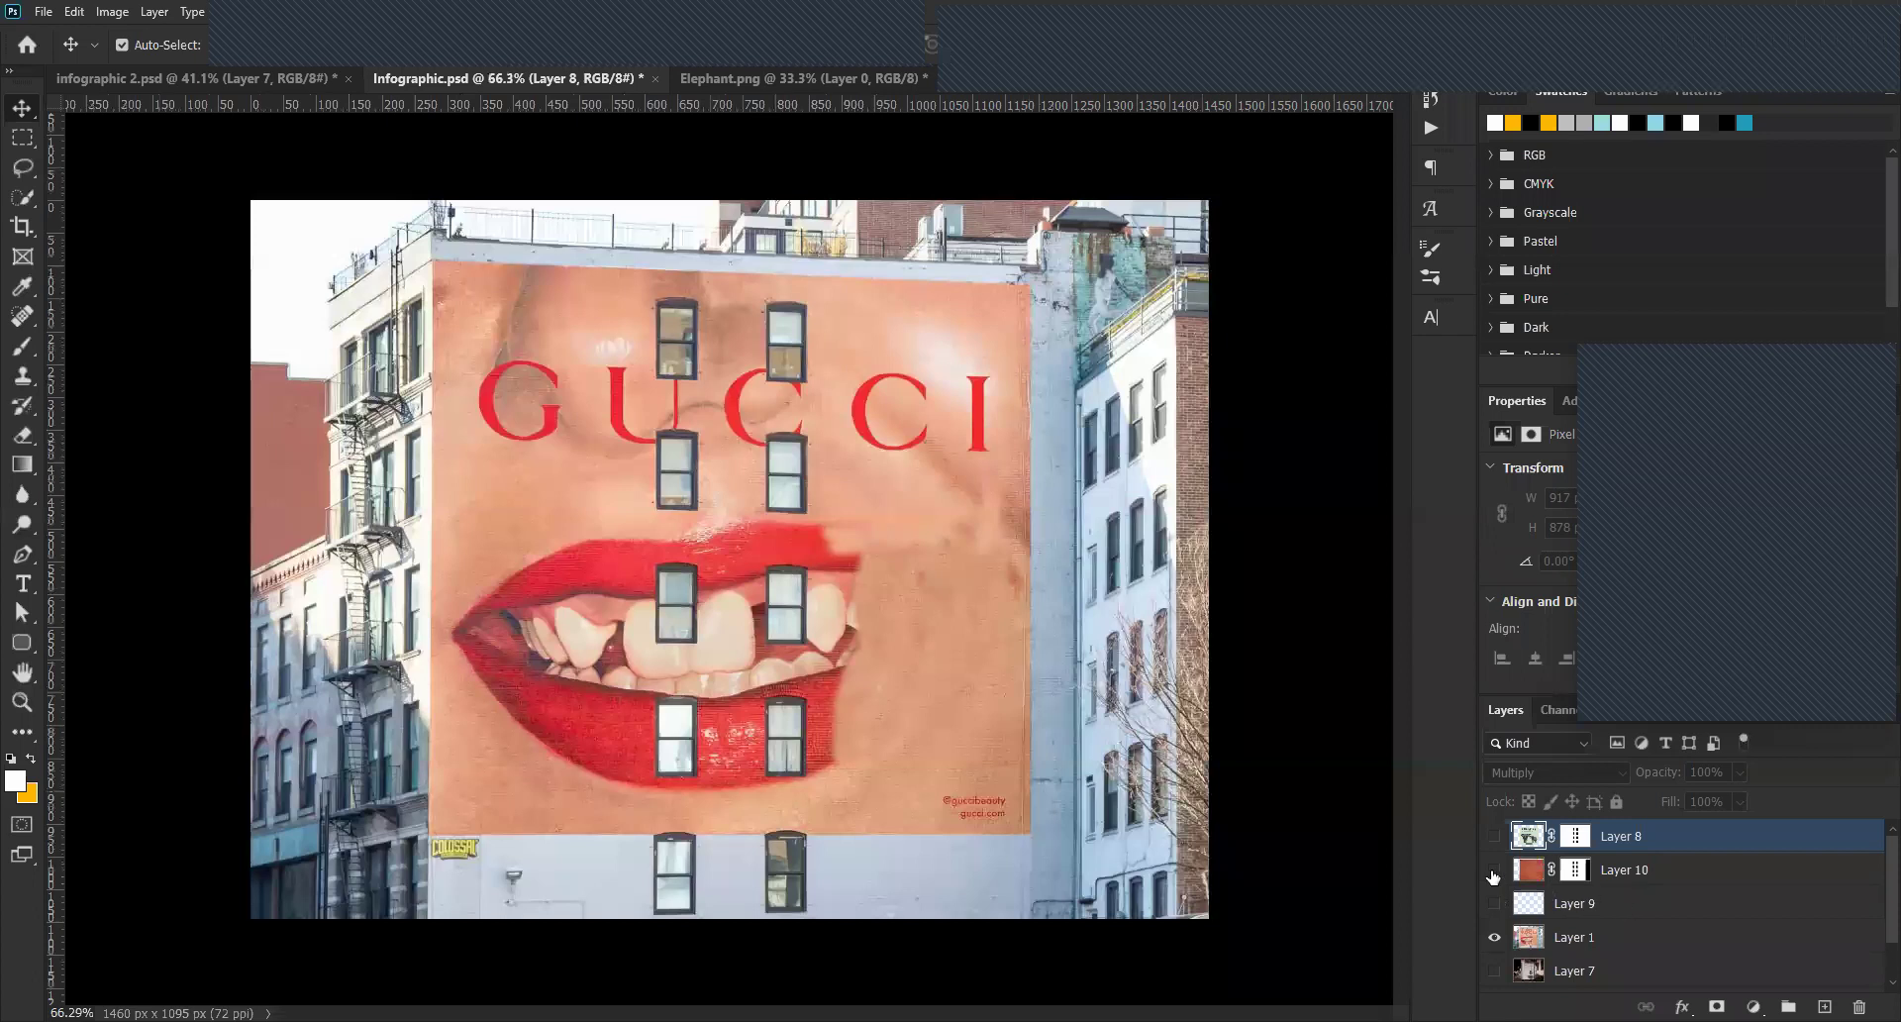
pyautogui.click(1493, 871)
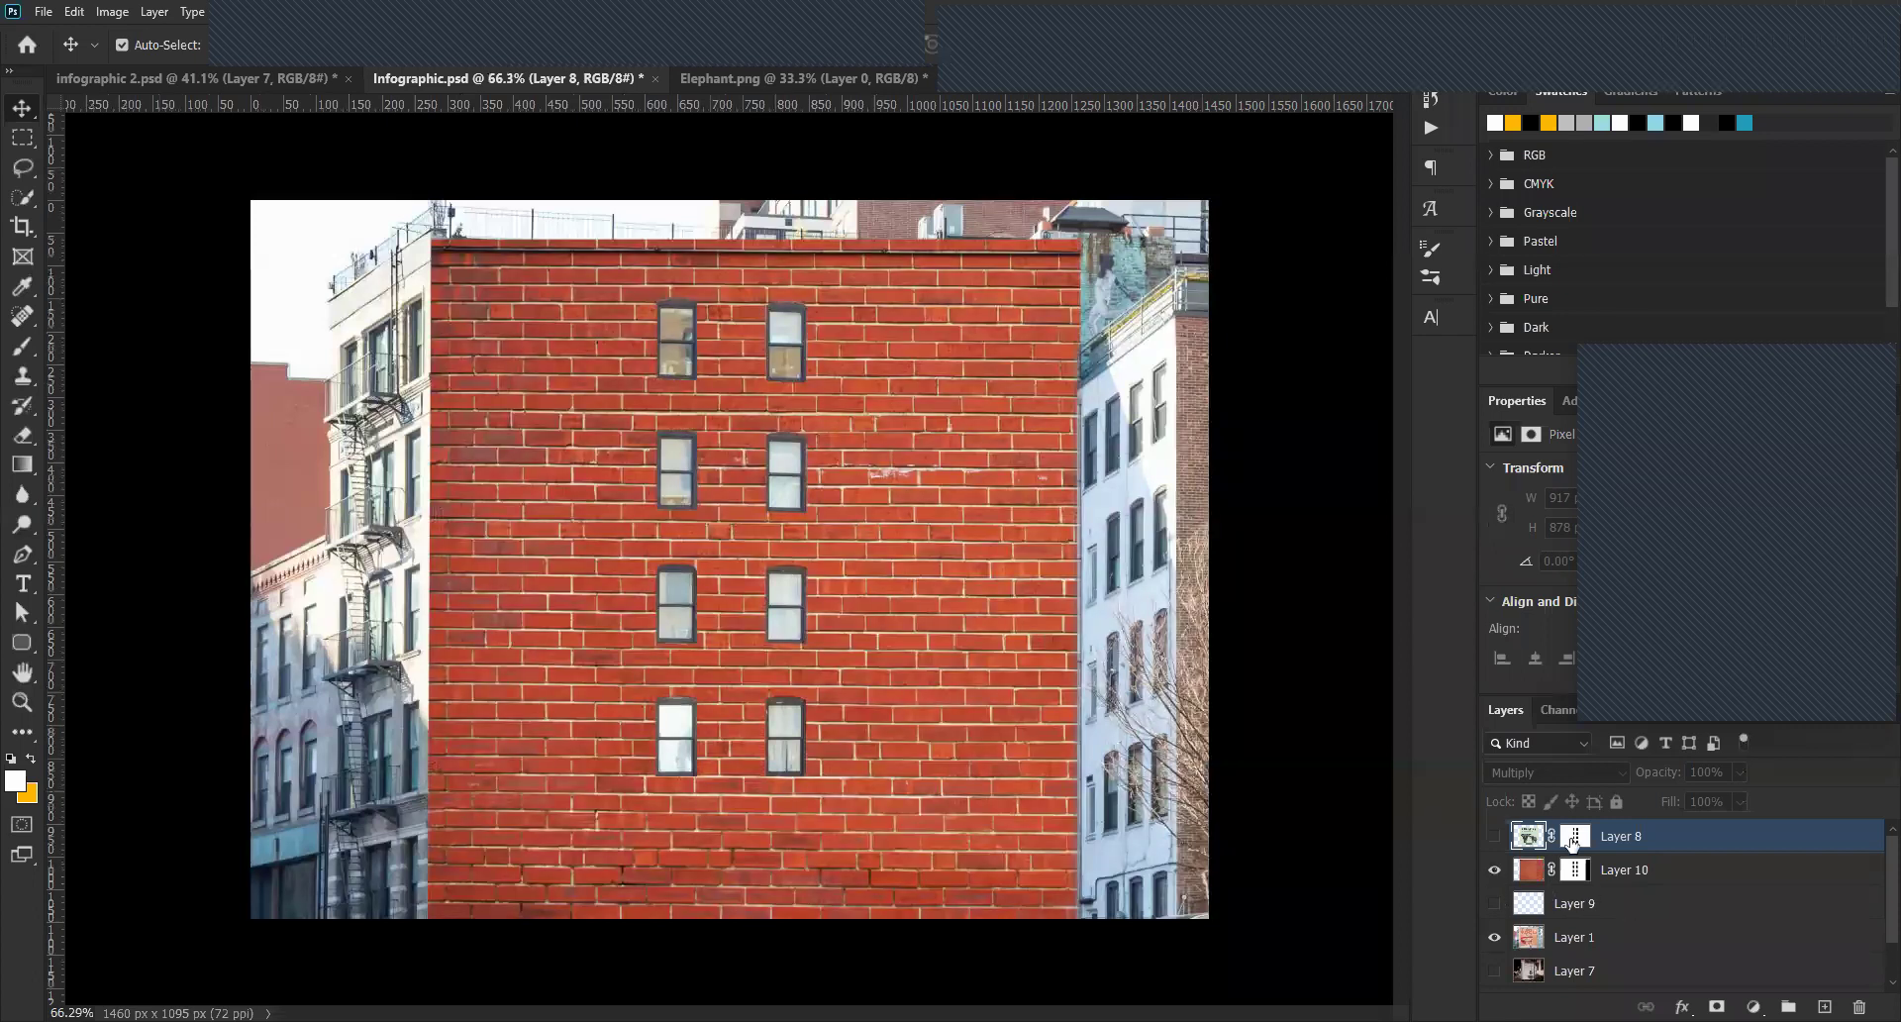
# Set Layer 10's opacity to 52% and show Layer 8 over it.
pyautogui.click(1525, 874)
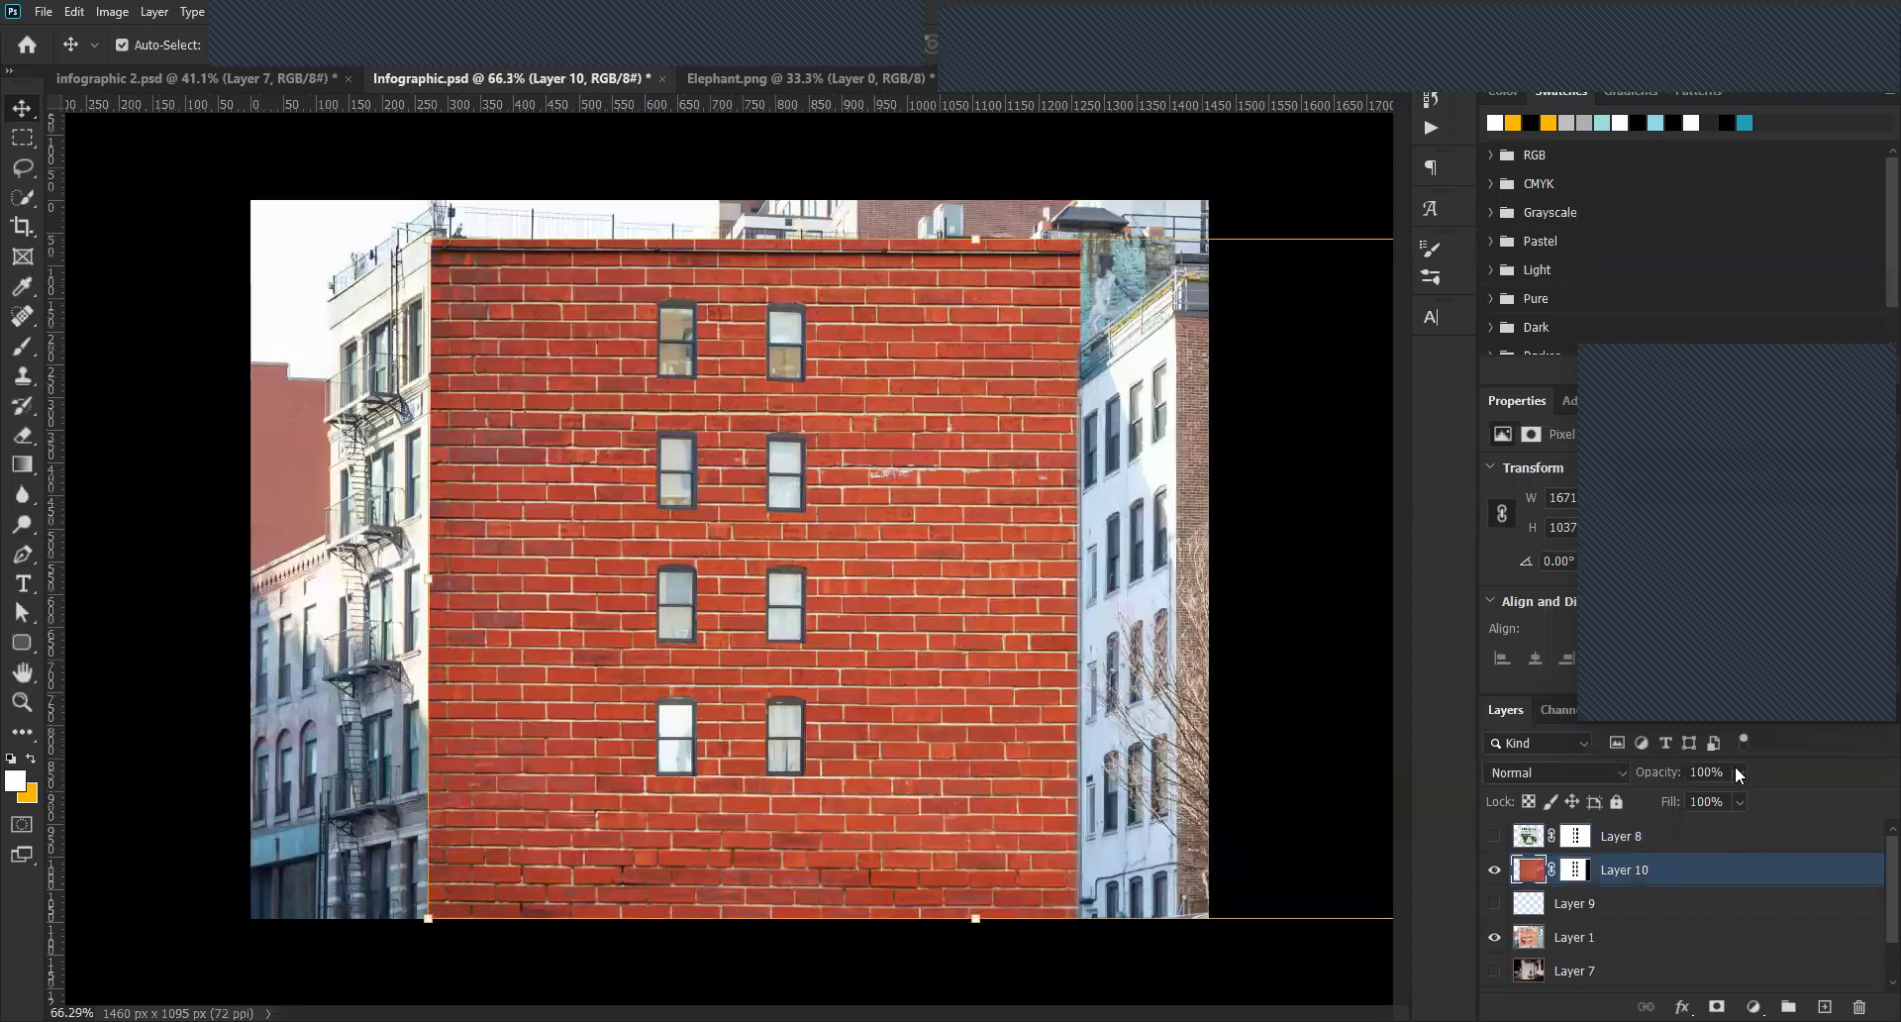
pyautogui.moveTo(1698, 796); pyautogui.dragTo(1693, 795)
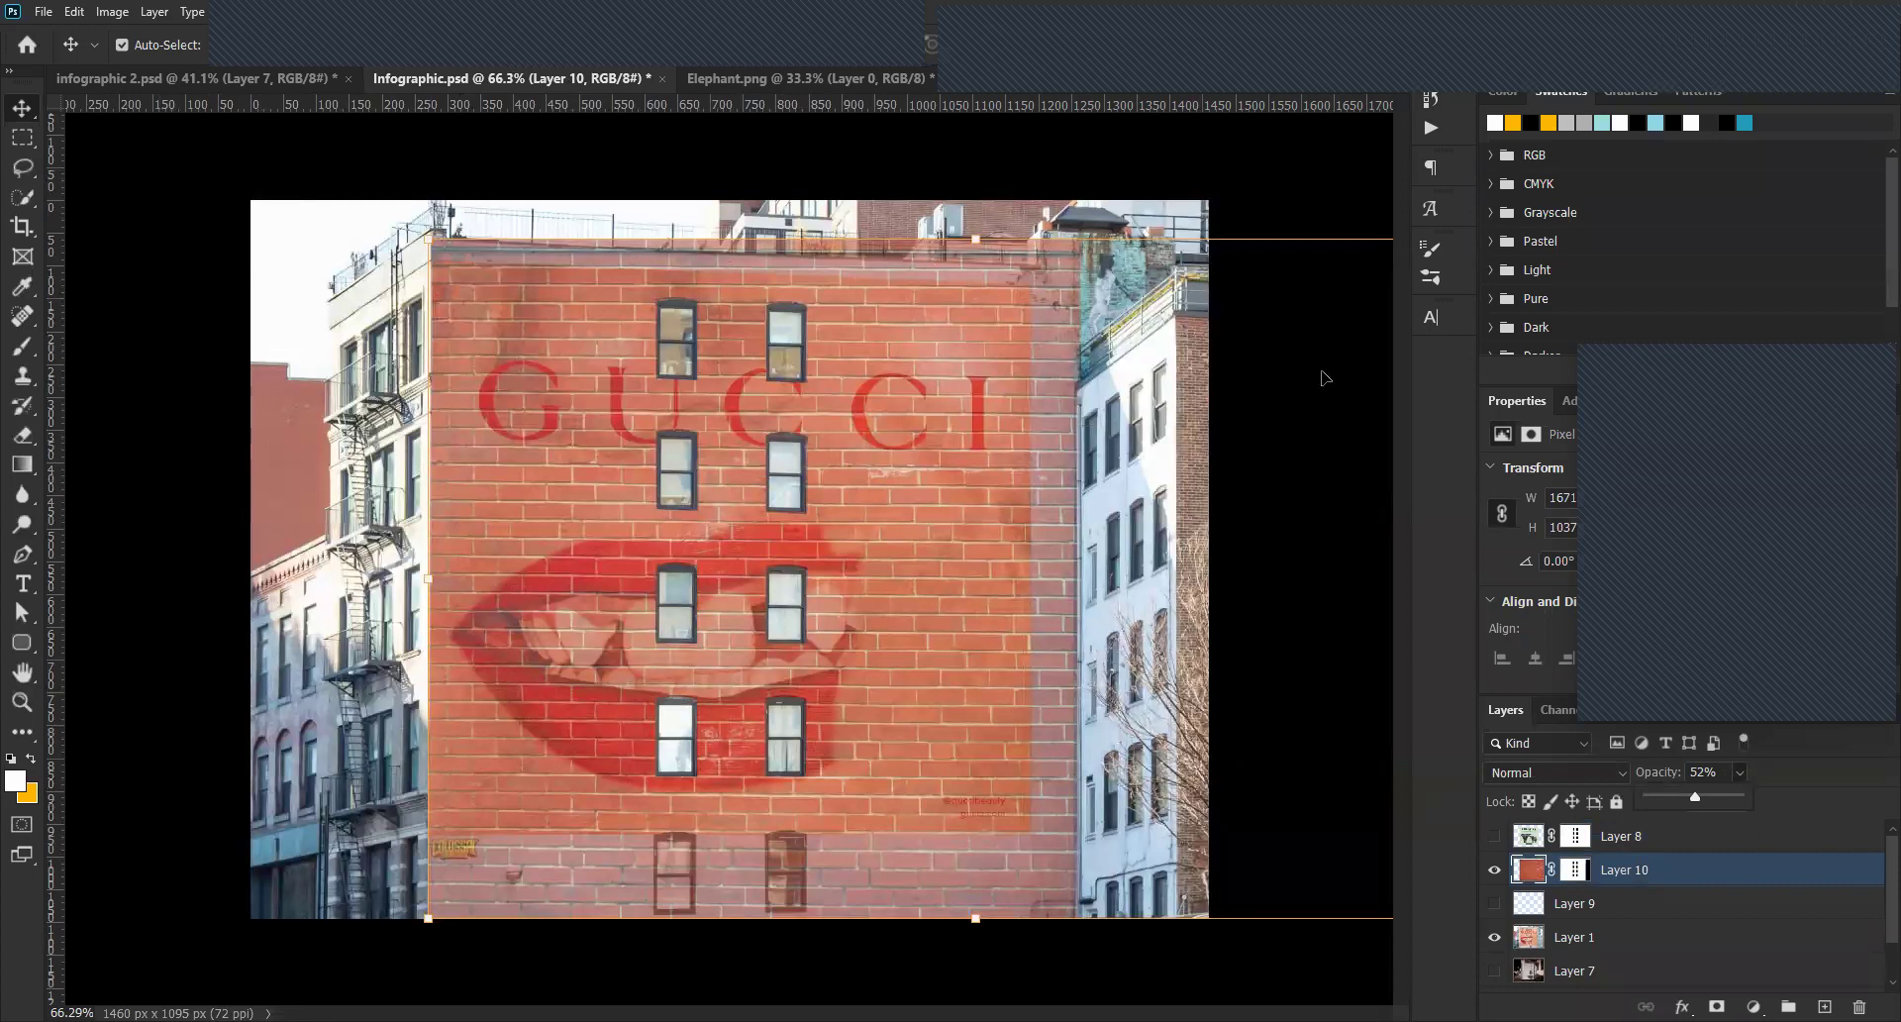
pyautogui.click(1495, 836)
# Select everything outside the poster using Layer 8's outline and activate Layer 10's mask for brushing.
pyautogui.keyDown('ctrl'); pyautogui.click(1528, 843); pyautogui.keyUp('ctrl')
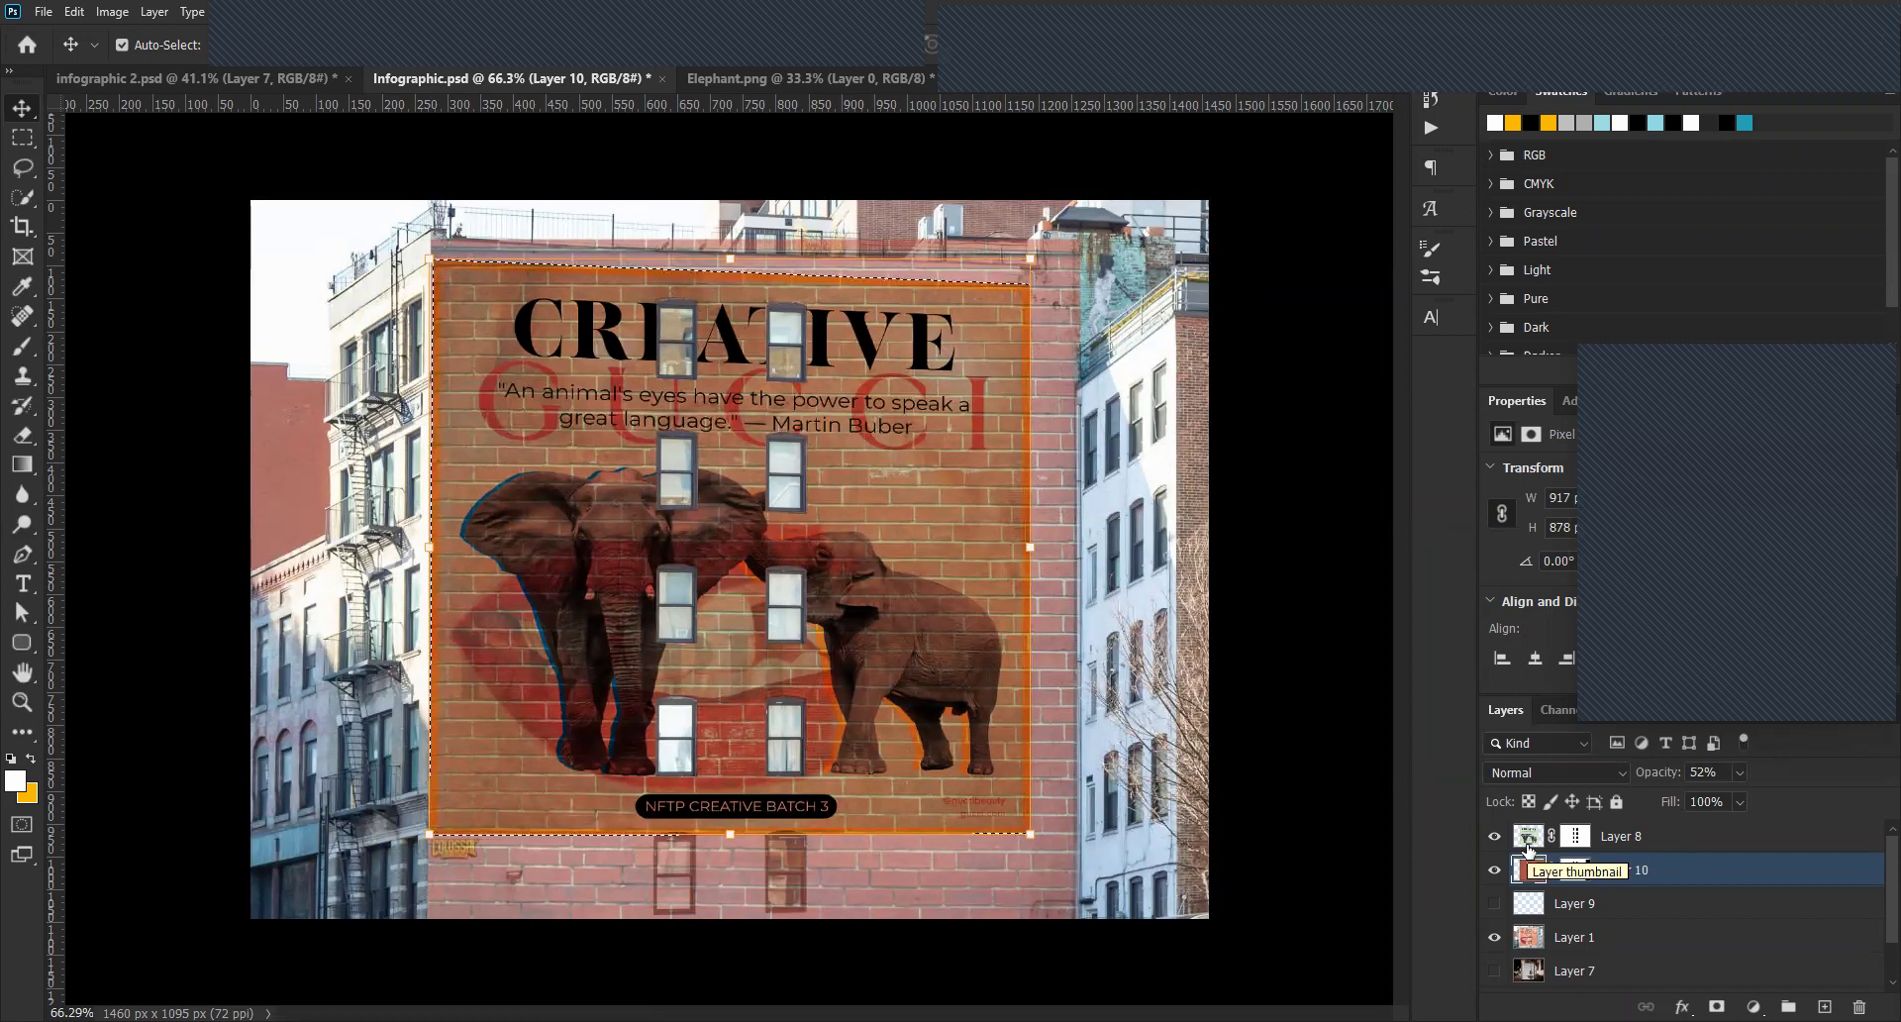
pyautogui.press('ctrl')
pyautogui.hotkey('ctrl', 'z')
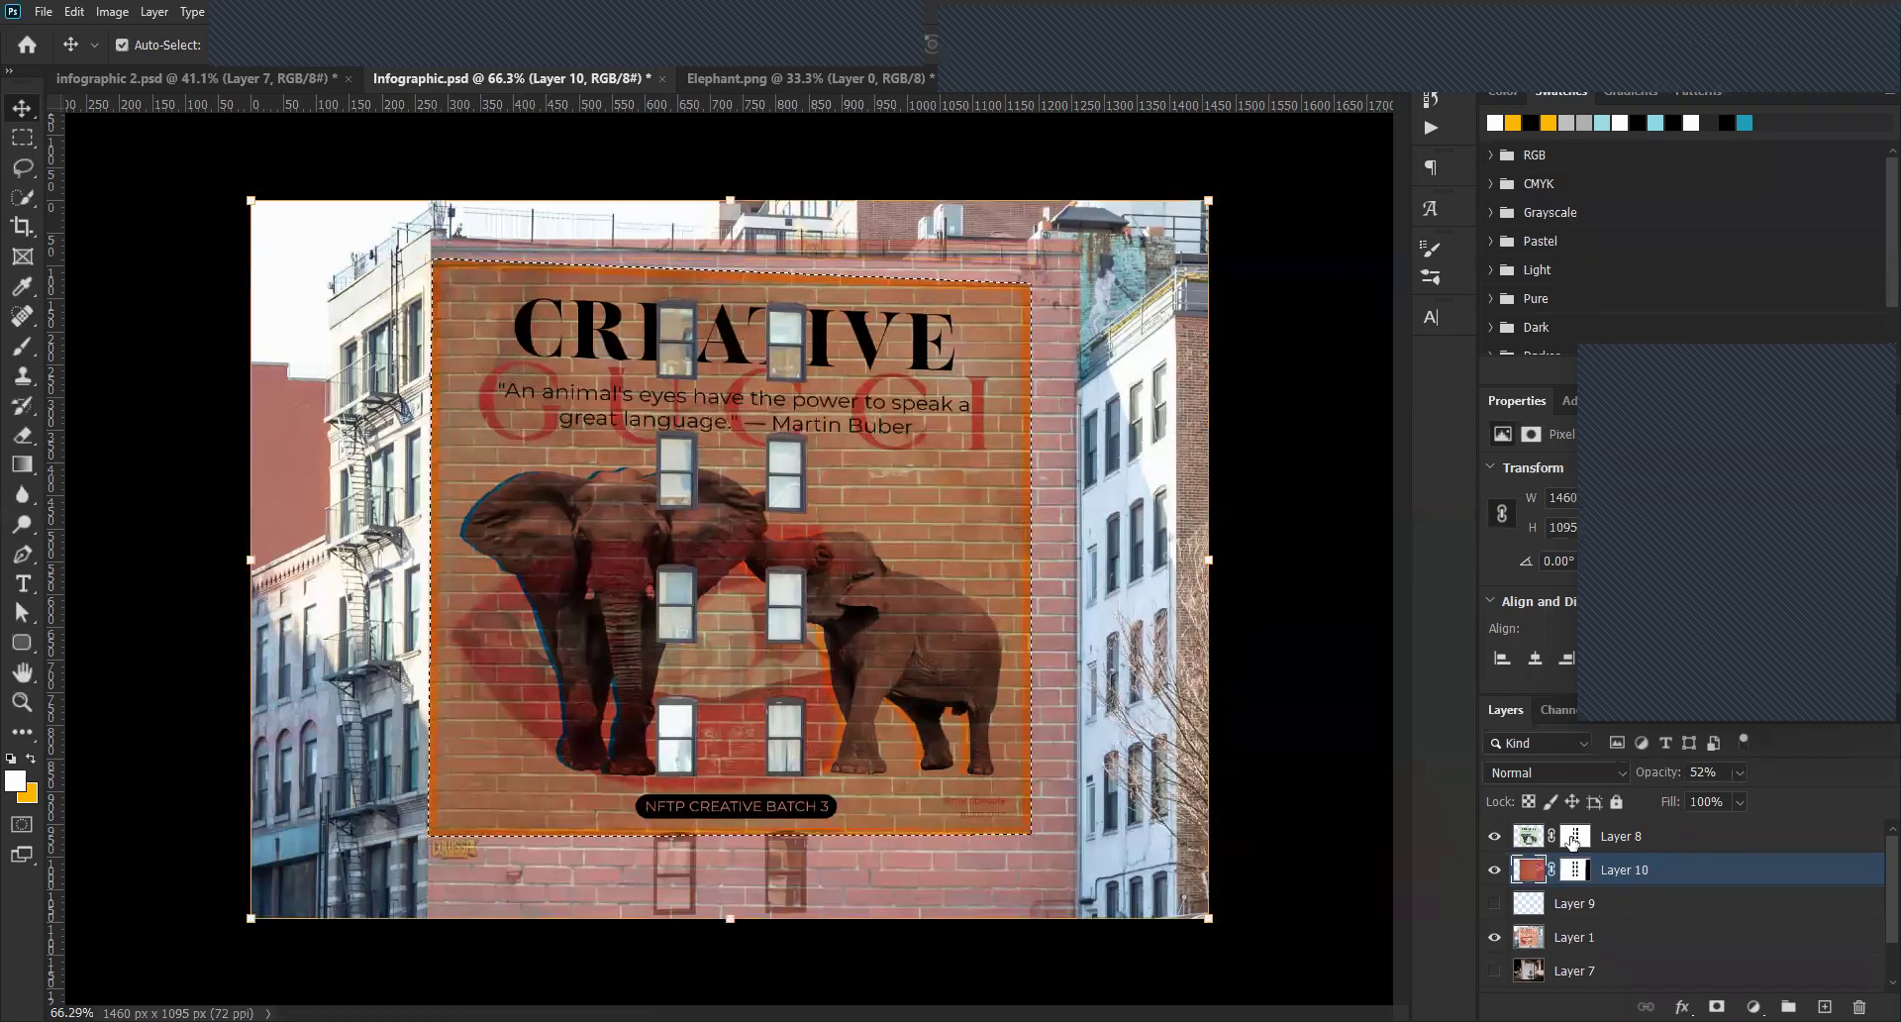
pyautogui.click(1572, 857)
pyautogui.press('b')
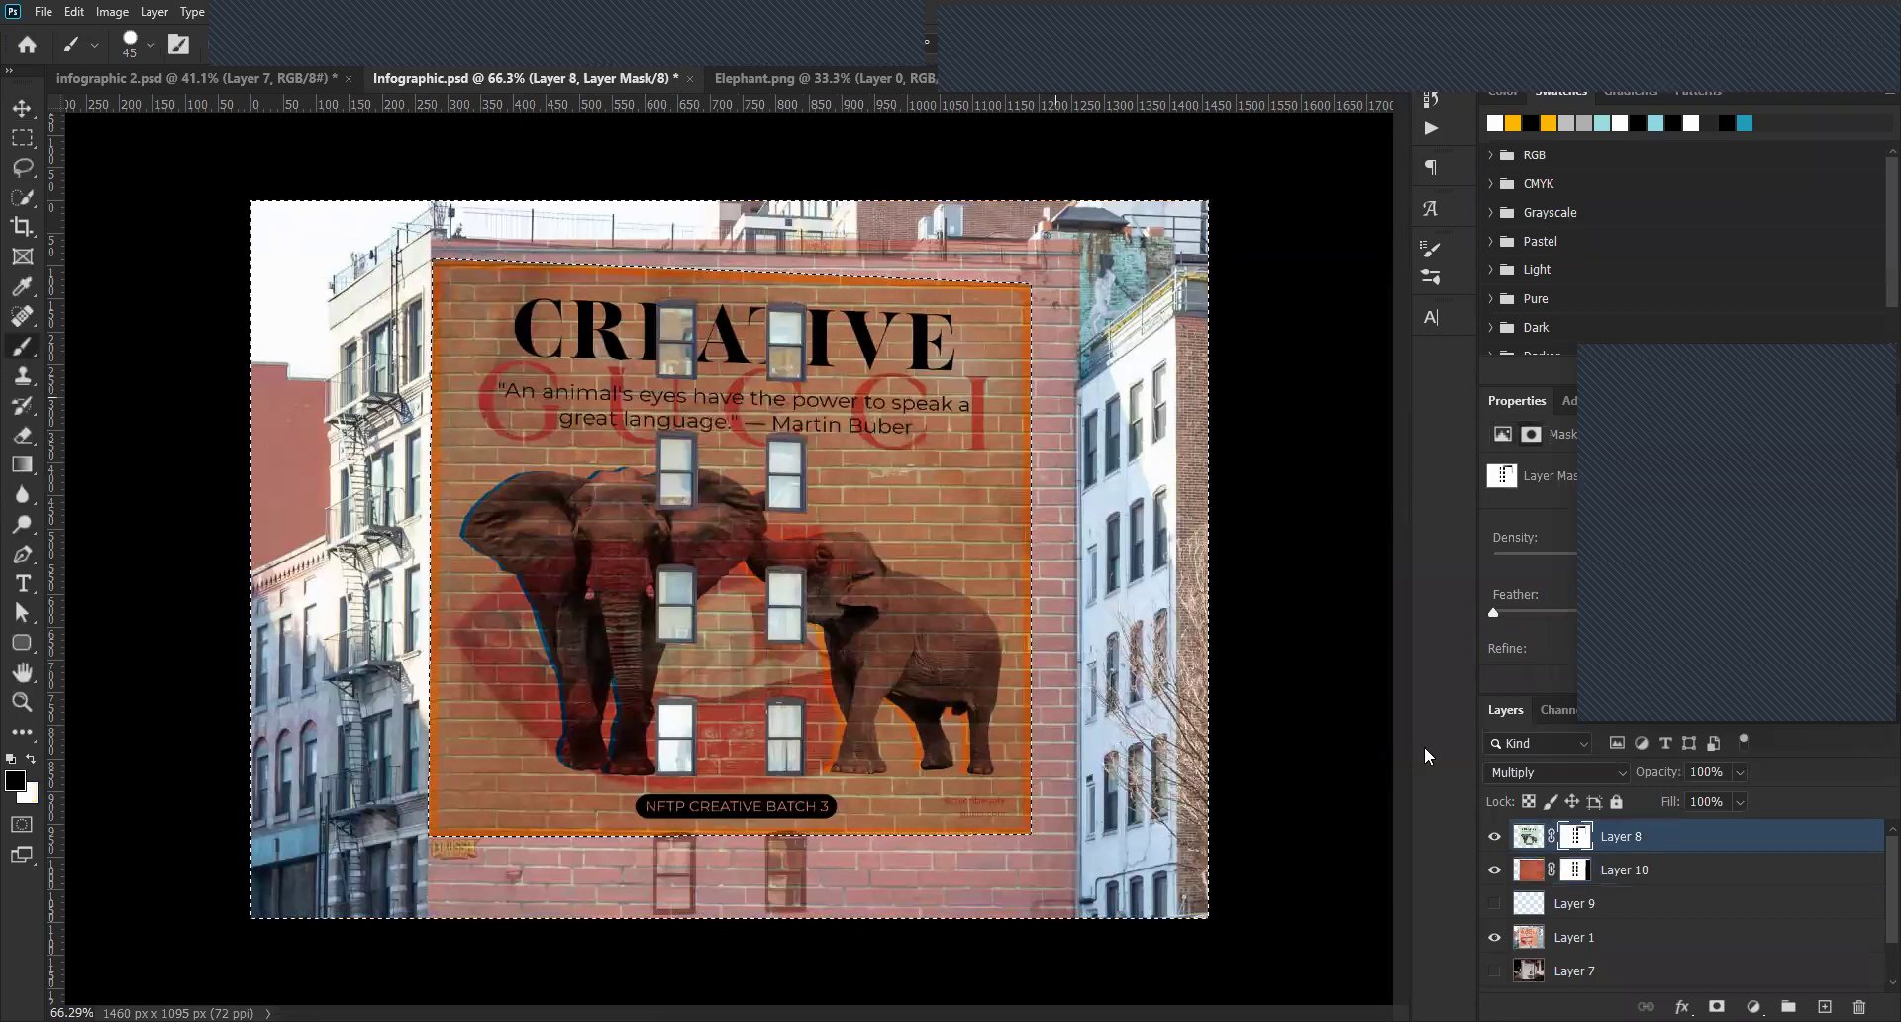
pyautogui.click(1575, 869)
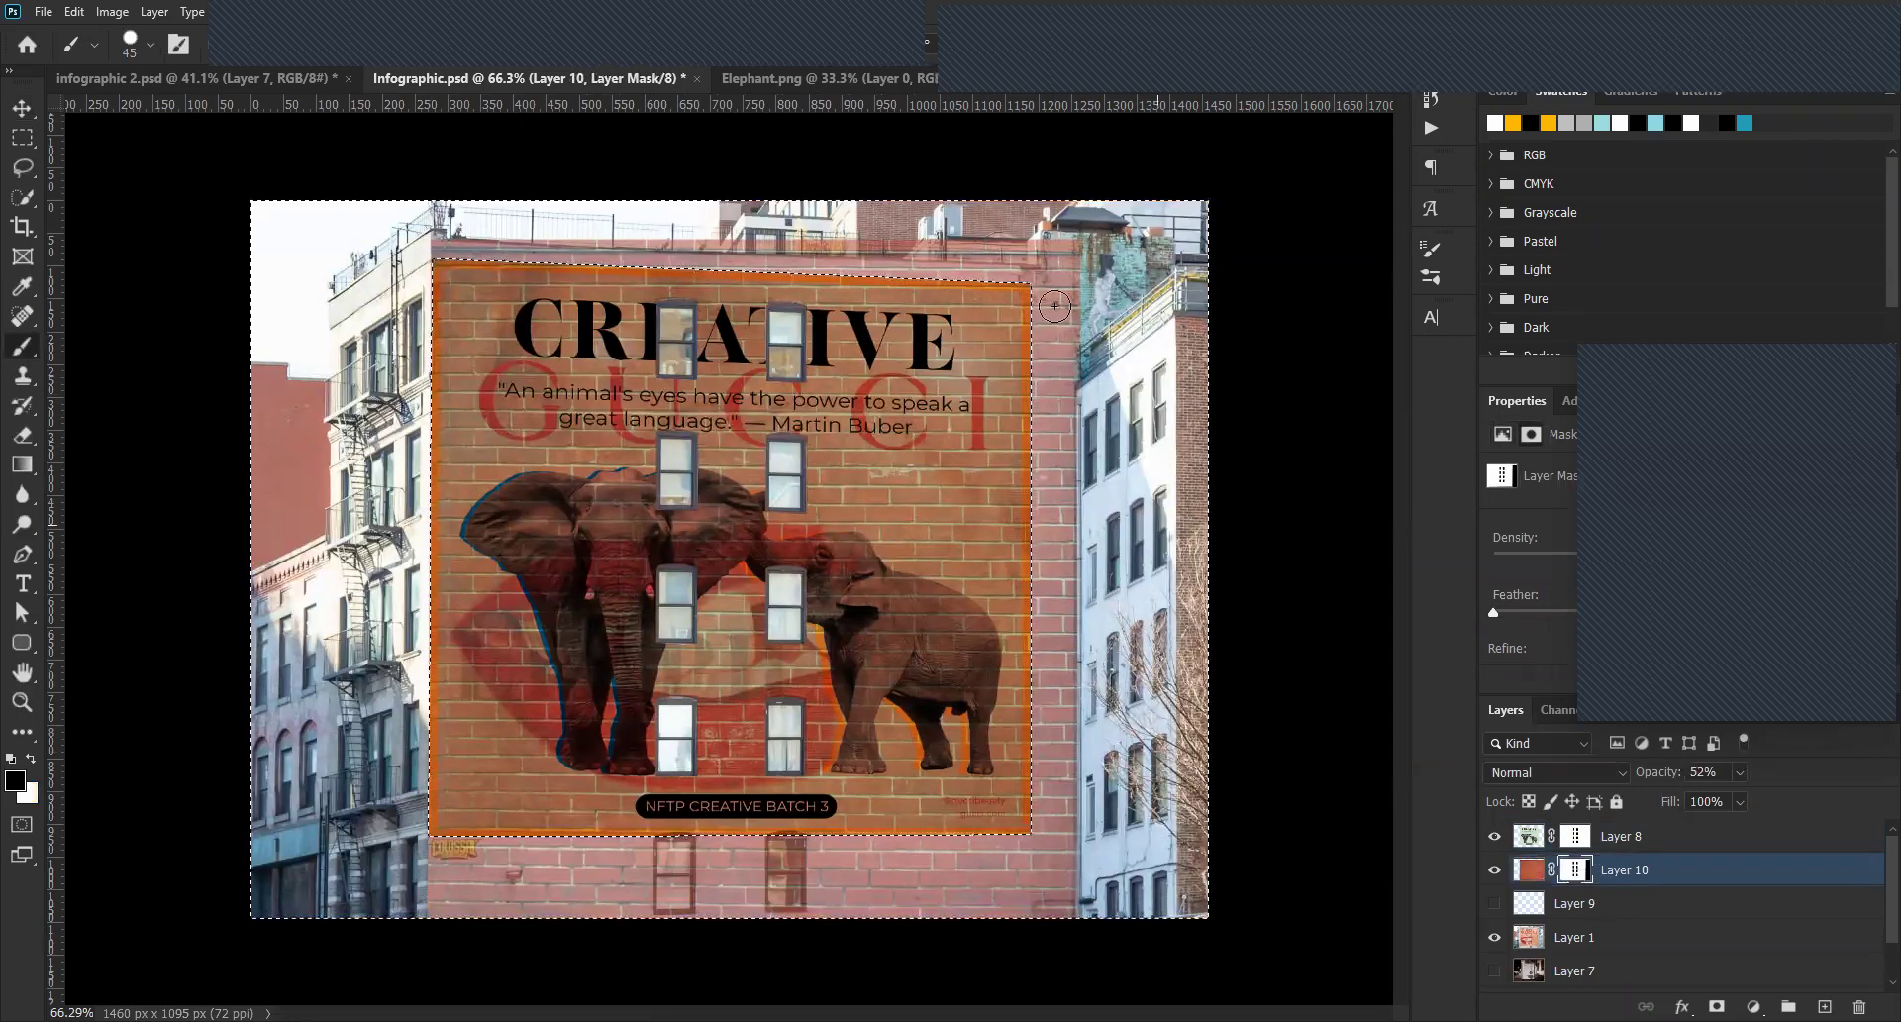
# Paint black on Layer 10's mask to hide the brick around the poster, and clear the selection.
pyautogui.moveTo(1051, 266)
pyautogui.mouseDown()
pyautogui.moveTo(1049, 374)
pyautogui.moveTo(1050, 258)
pyautogui.moveTo(728, 280)
pyautogui.moveTo(760, 268)
pyautogui.moveTo(1072, 435)
pyautogui.moveTo(1066, 224)
pyautogui.moveTo(1045, 703)
pyautogui.moveTo(1051, 382)
pyautogui.moveTo(1055, 407)
pyautogui.moveTo(1025, 694)
pyautogui.moveTo(985, 286)
pyautogui.moveTo(1019, 700)
pyautogui.moveTo(1055, 543)
pyautogui.moveTo(1135, 711)
pyautogui.moveTo(1098, 734)
pyautogui.moveTo(1036, 664)
pyautogui.moveTo(1053, 750)
pyautogui.moveTo(1059, 725)
pyautogui.moveTo(1017, 838)
pyautogui.moveTo(1066, 915)
pyautogui.moveTo(967, 897)
pyautogui.moveTo(1117, 886)
pyautogui.moveTo(775, 887)
pyautogui.moveTo(931, 856)
pyautogui.moveTo(171, 879)
pyautogui.moveTo(371, 886)
pyautogui.moveTo(174, 836)
pyautogui.moveTo(883, 852)
pyautogui.moveTo(871, 901)
pyautogui.moveTo(946, 886)
pyautogui.moveTo(915, 872)
pyautogui.moveTo(915, 892)
pyautogui.moveTo(1019, 915)
pyautogui.moveTo(451, 908)
pyautogui.mouseUp()
pyautogui.hotkey('ctrl', 'd')
pyautogui.press('v')
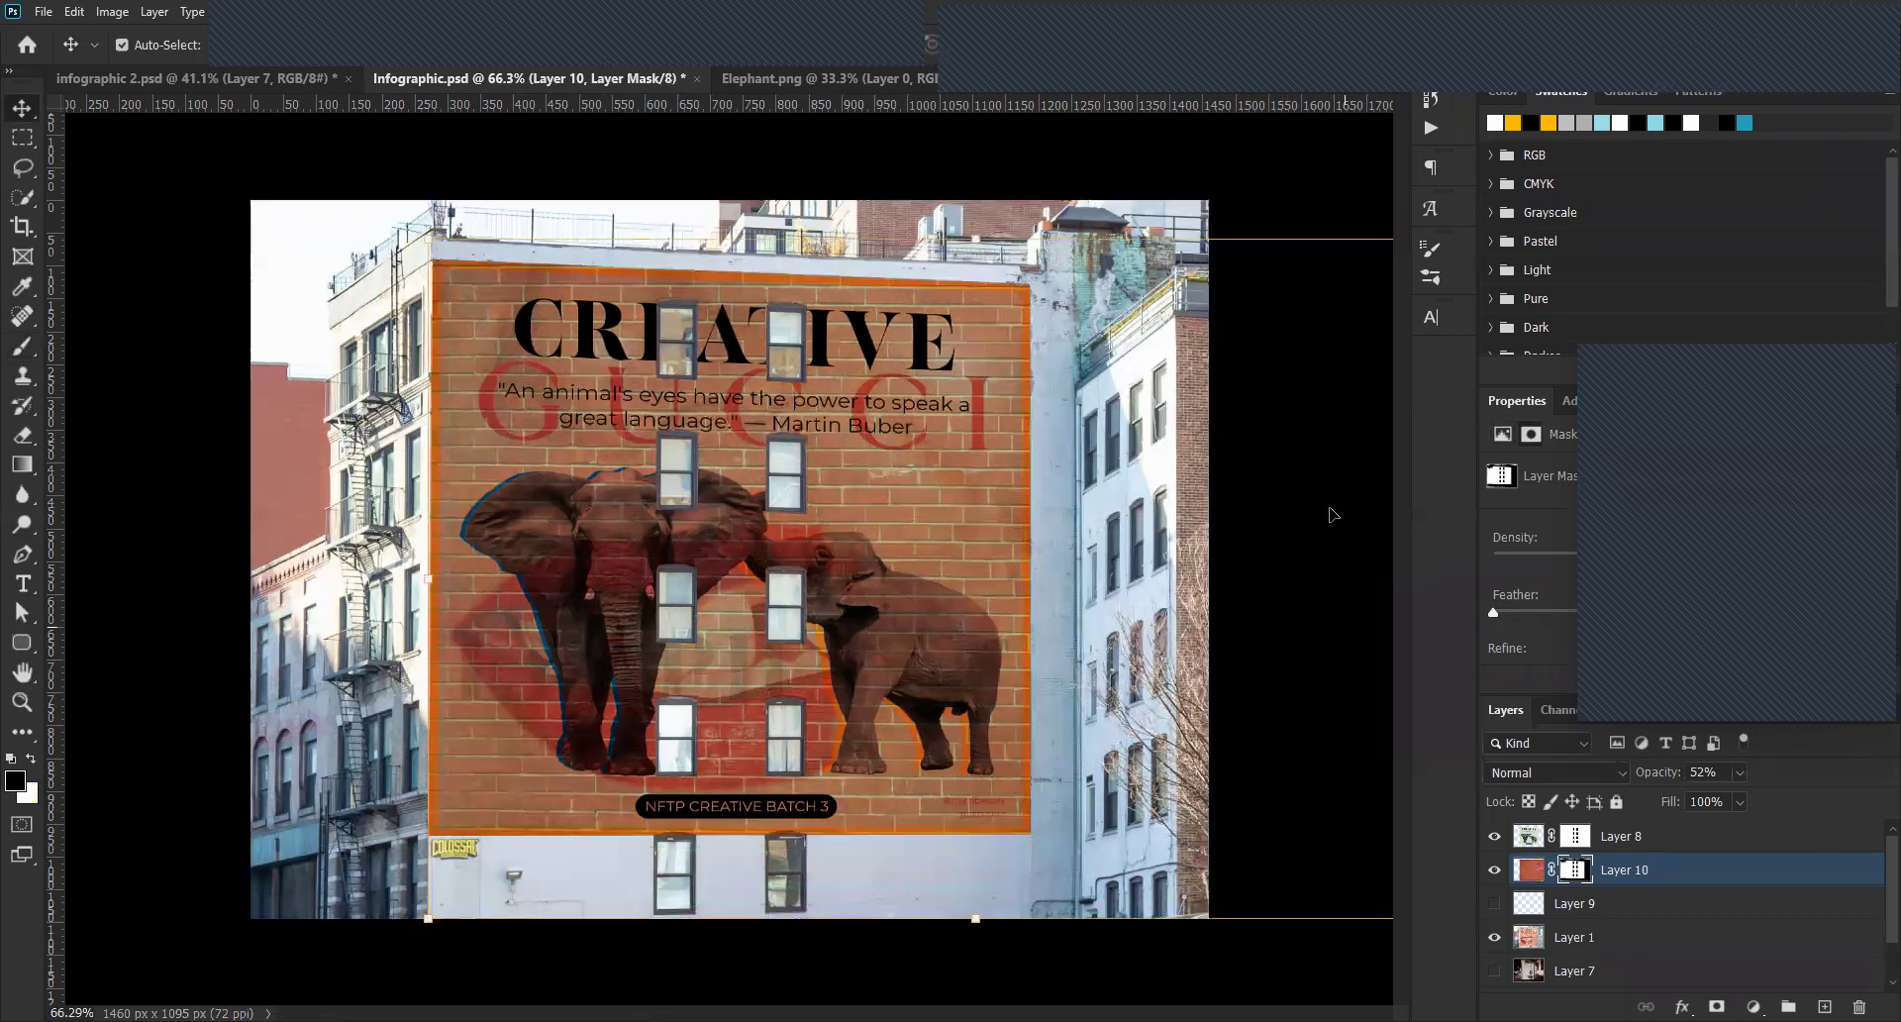
pyautogui.click(1307, 198)
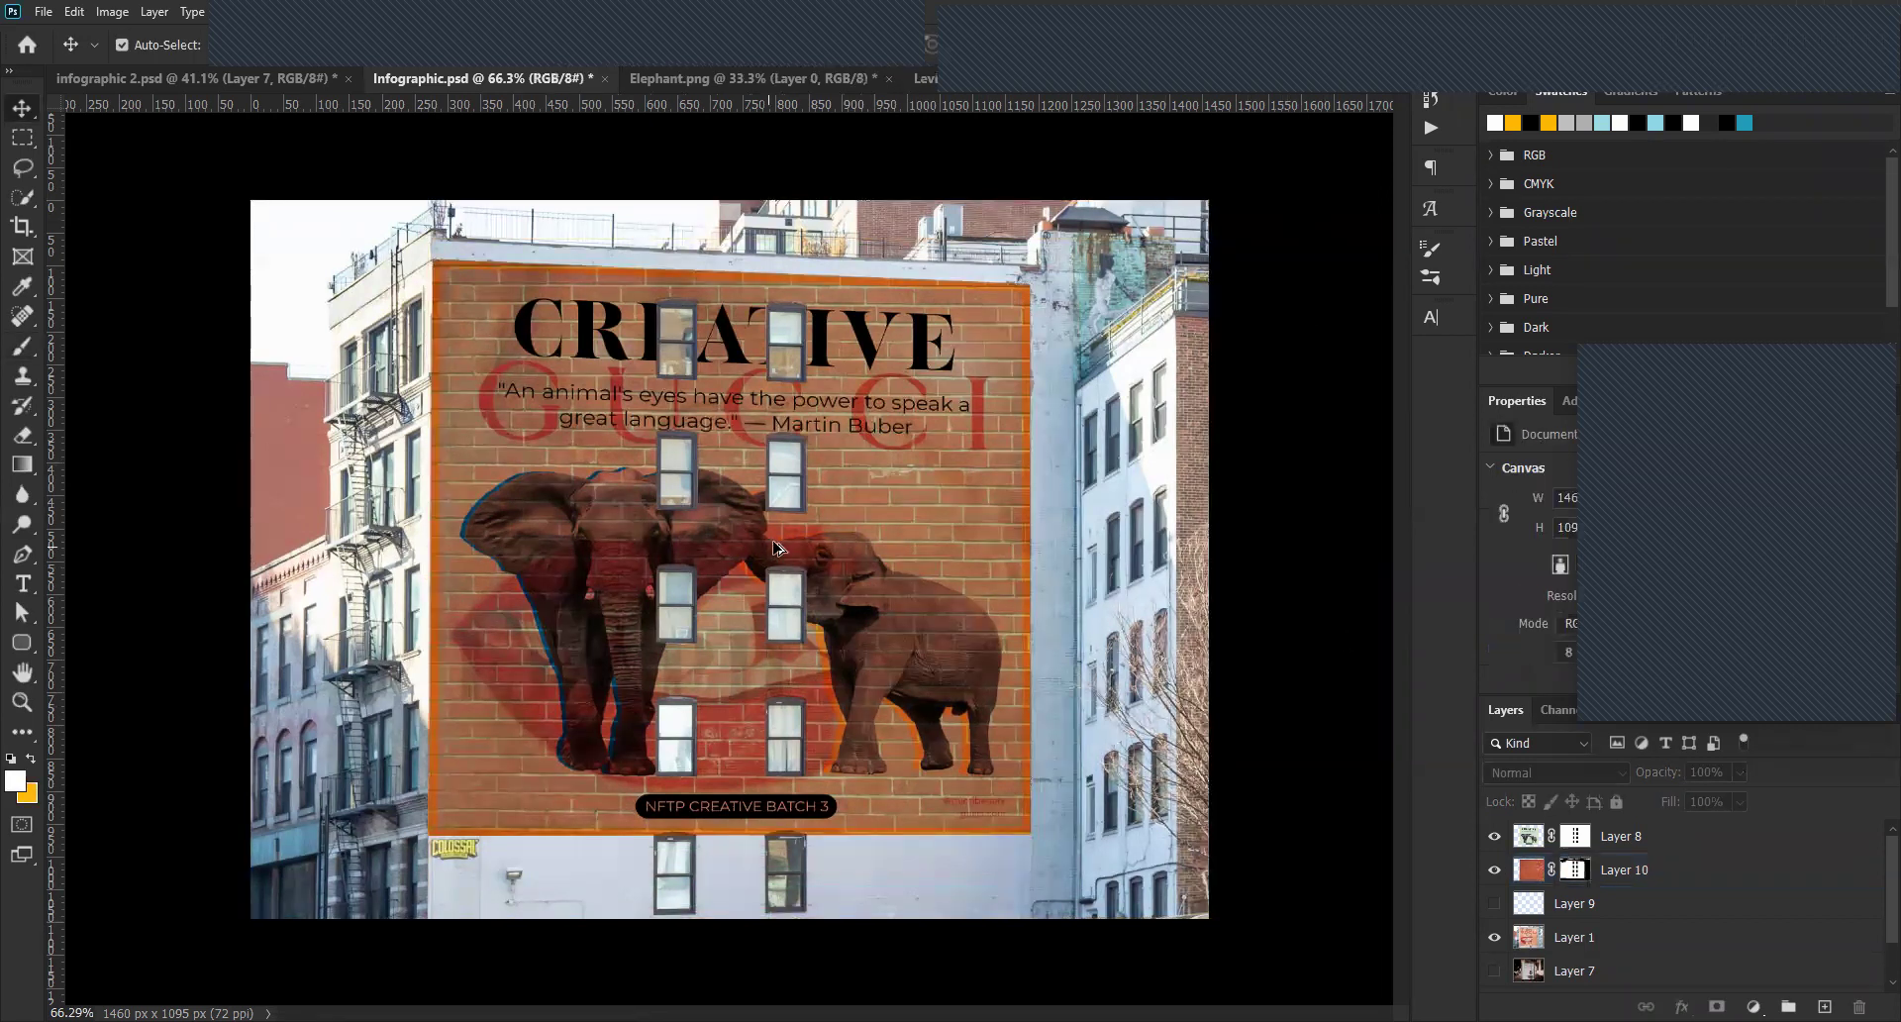
# Set Layer 10's opacity to 100%.
pyautogui.scroll(-2, 778, 547)
pyautogui.scroll(2, 777, 547)
pyautogui.click(1530, 870)
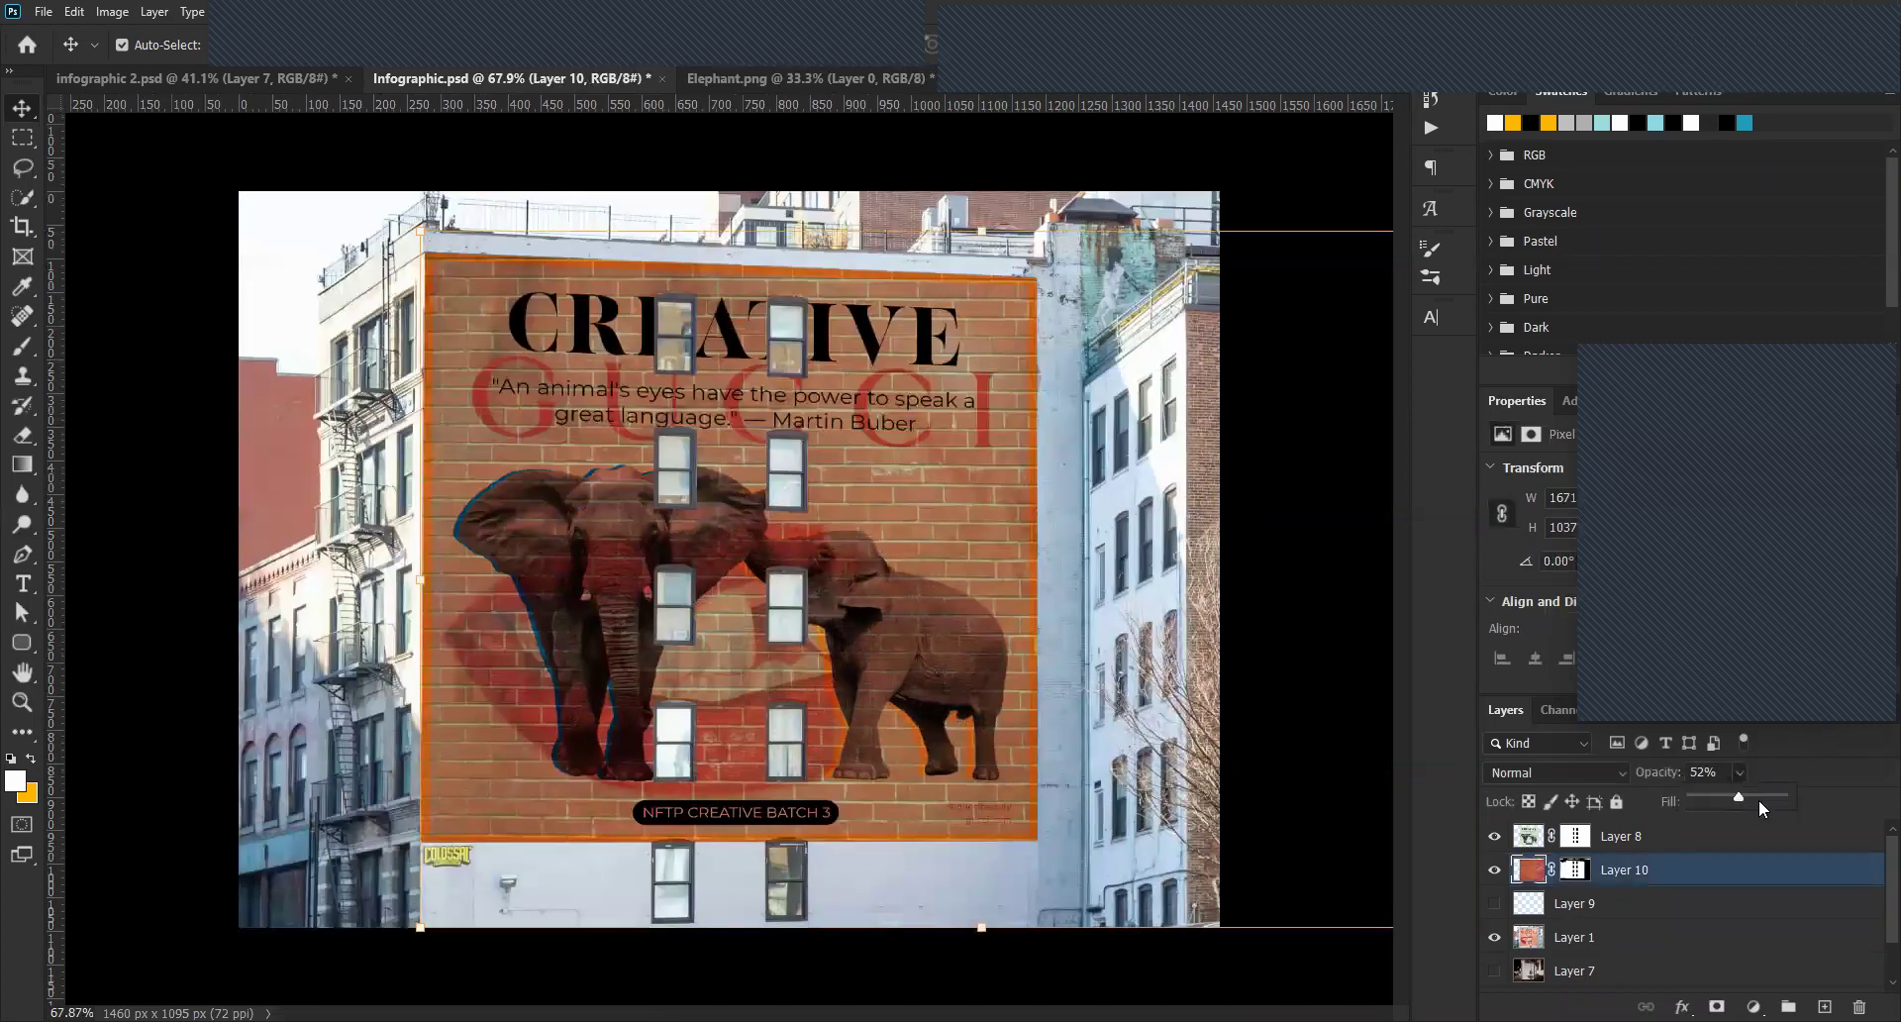
pyautogui.moveTo(1738, 798); pyautogui.dragTo(1818, 799)
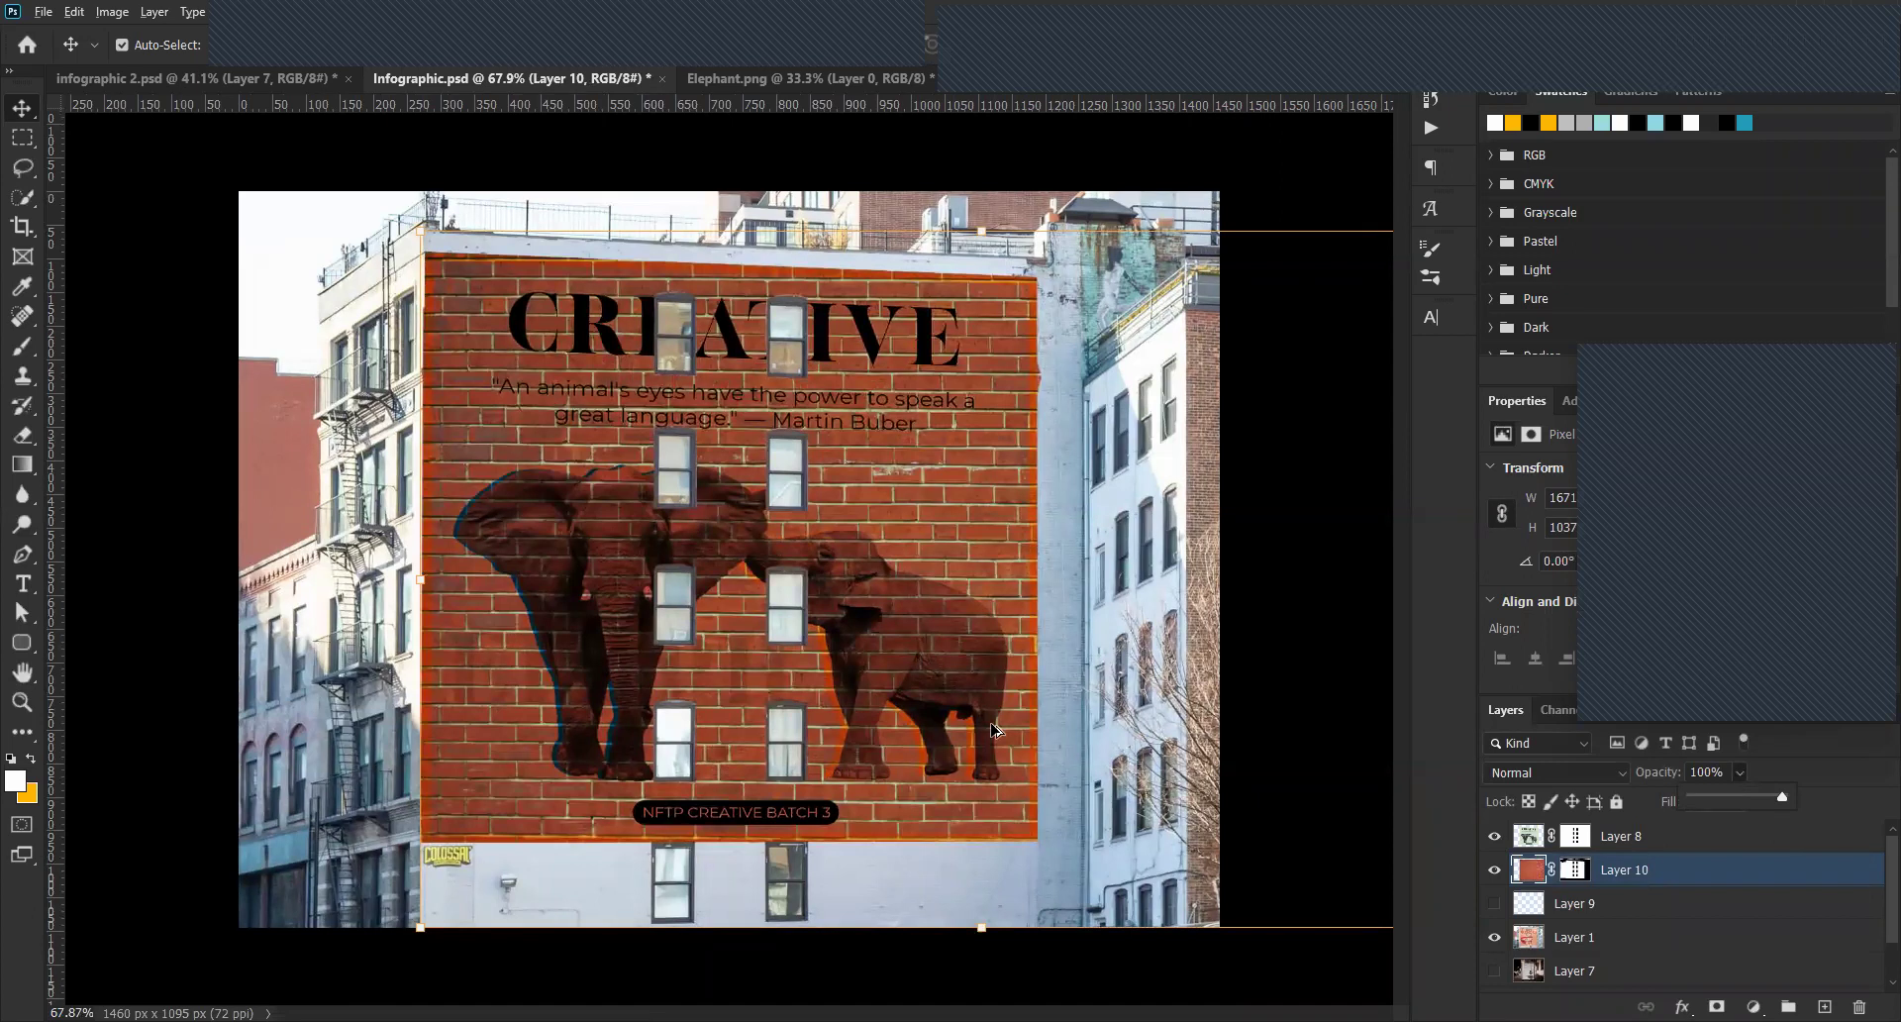
pyautogui.scroll(-2, 996, 730)
pyautogui.scroll(1, 996, 730)
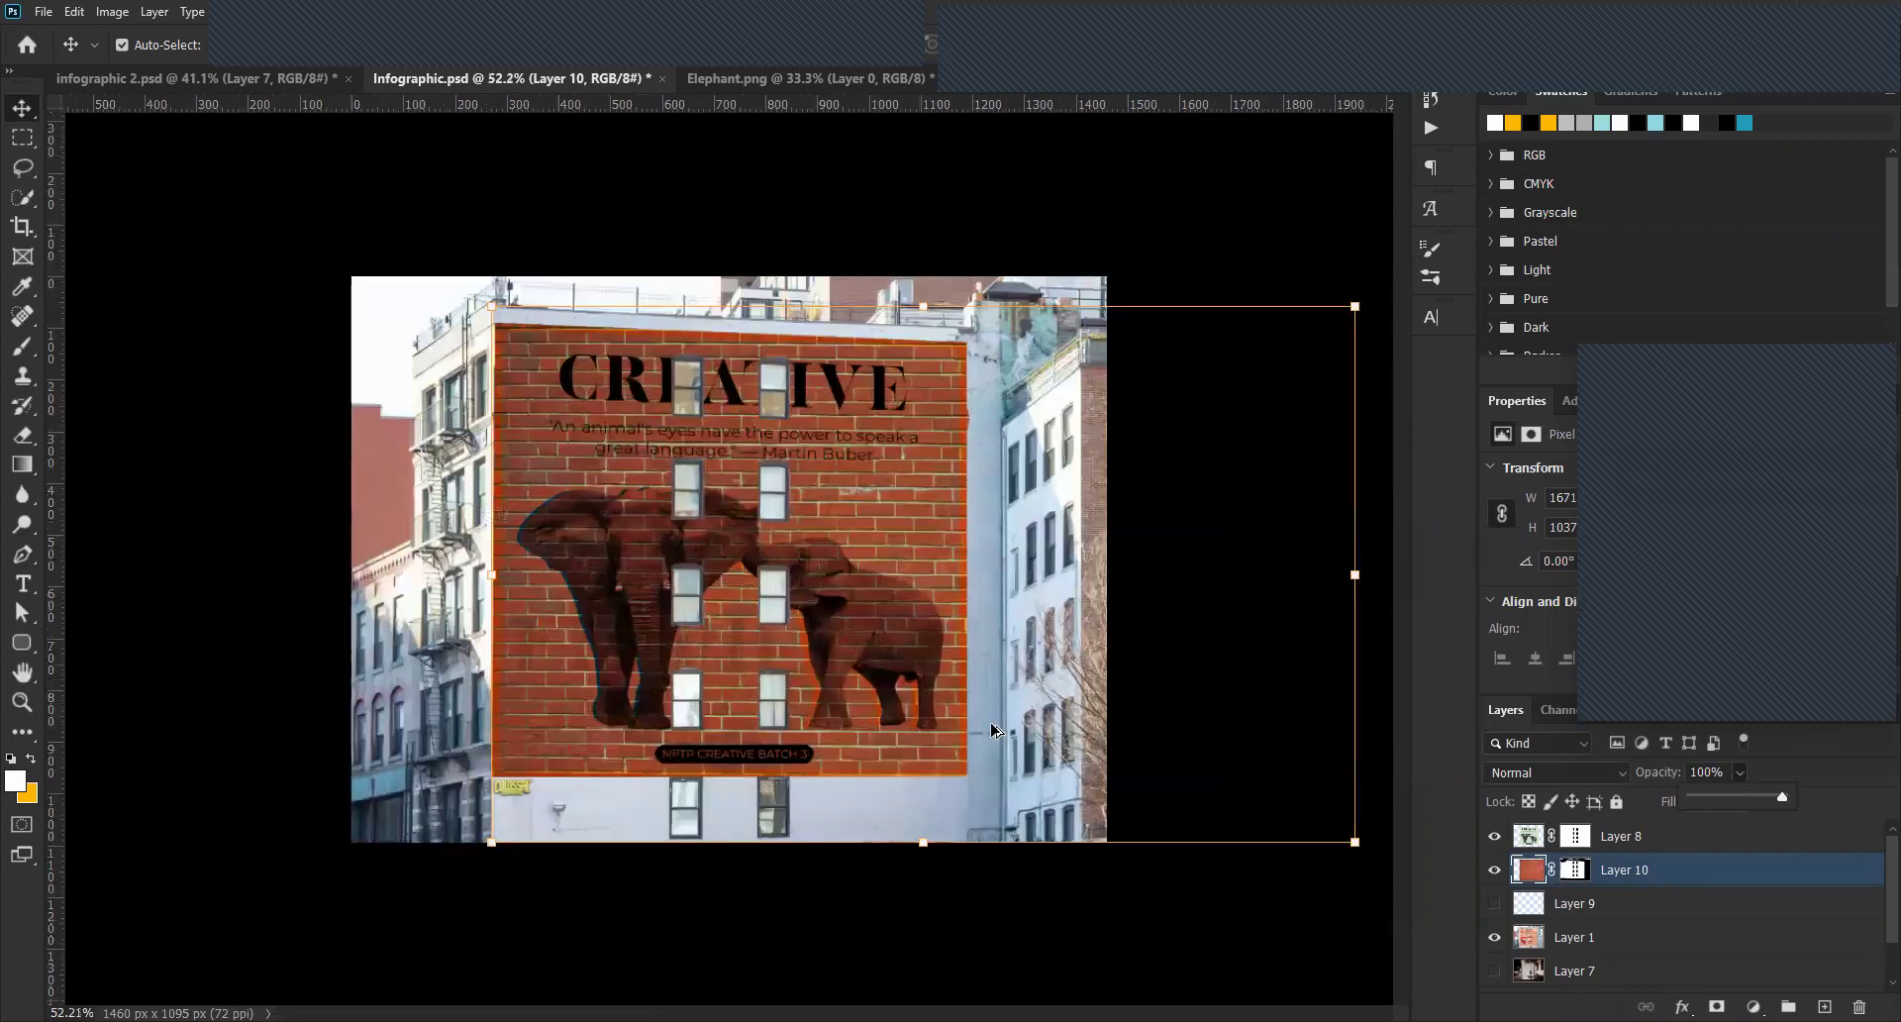
pyautogui.click(986, 230)
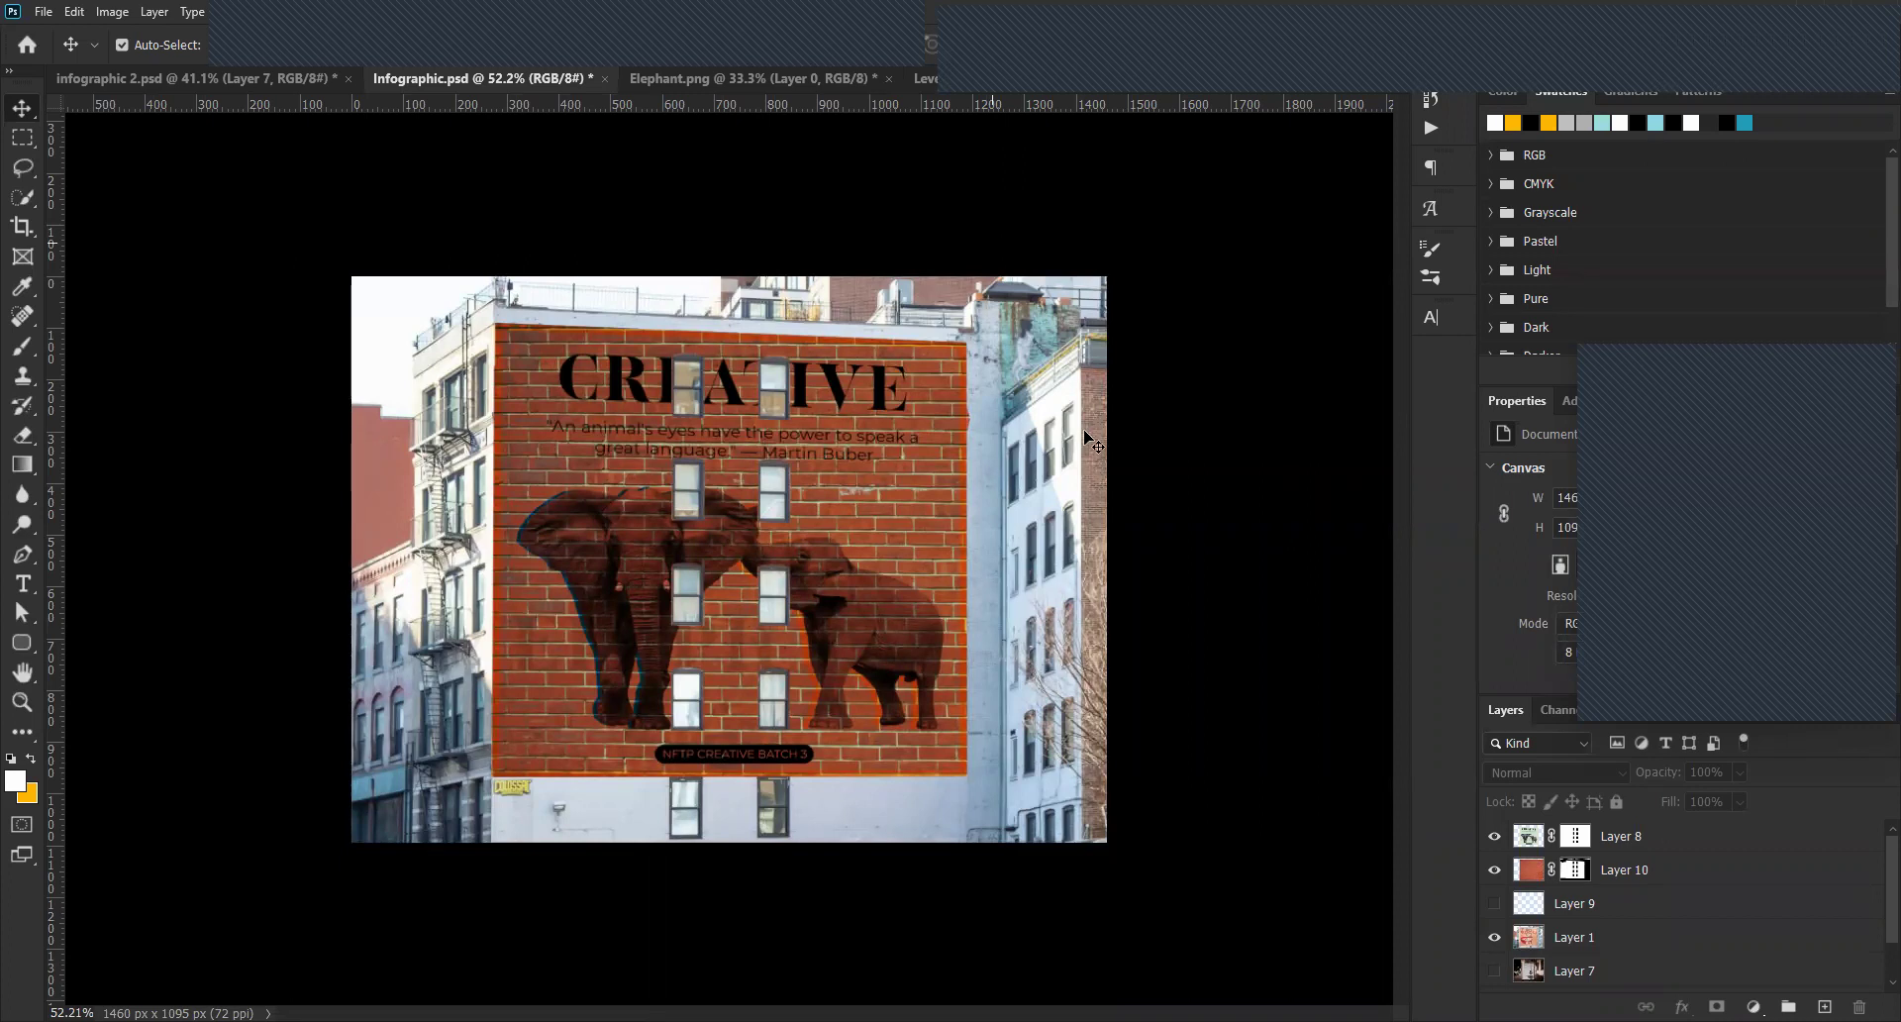
# Desaturate the brick texture on Layer 10.
pyautogui.click(1617, 869)
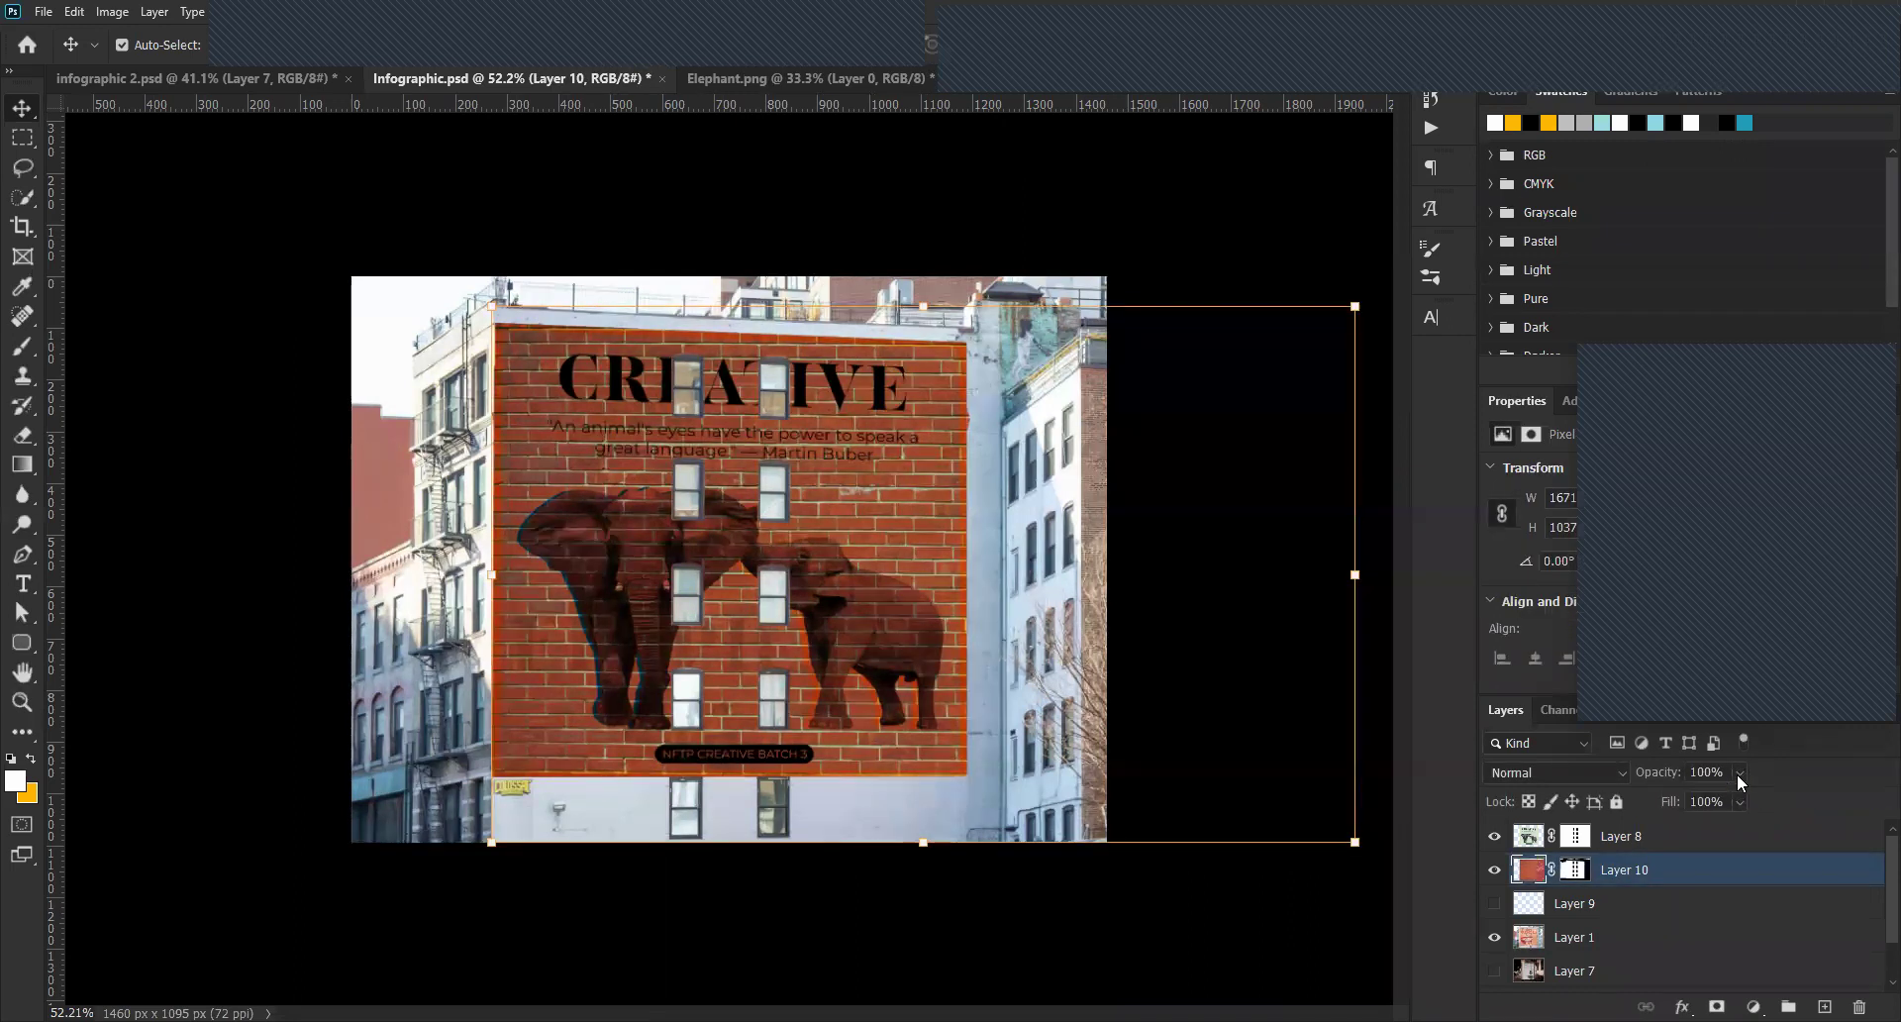
pyautogui.click(1528, 845)
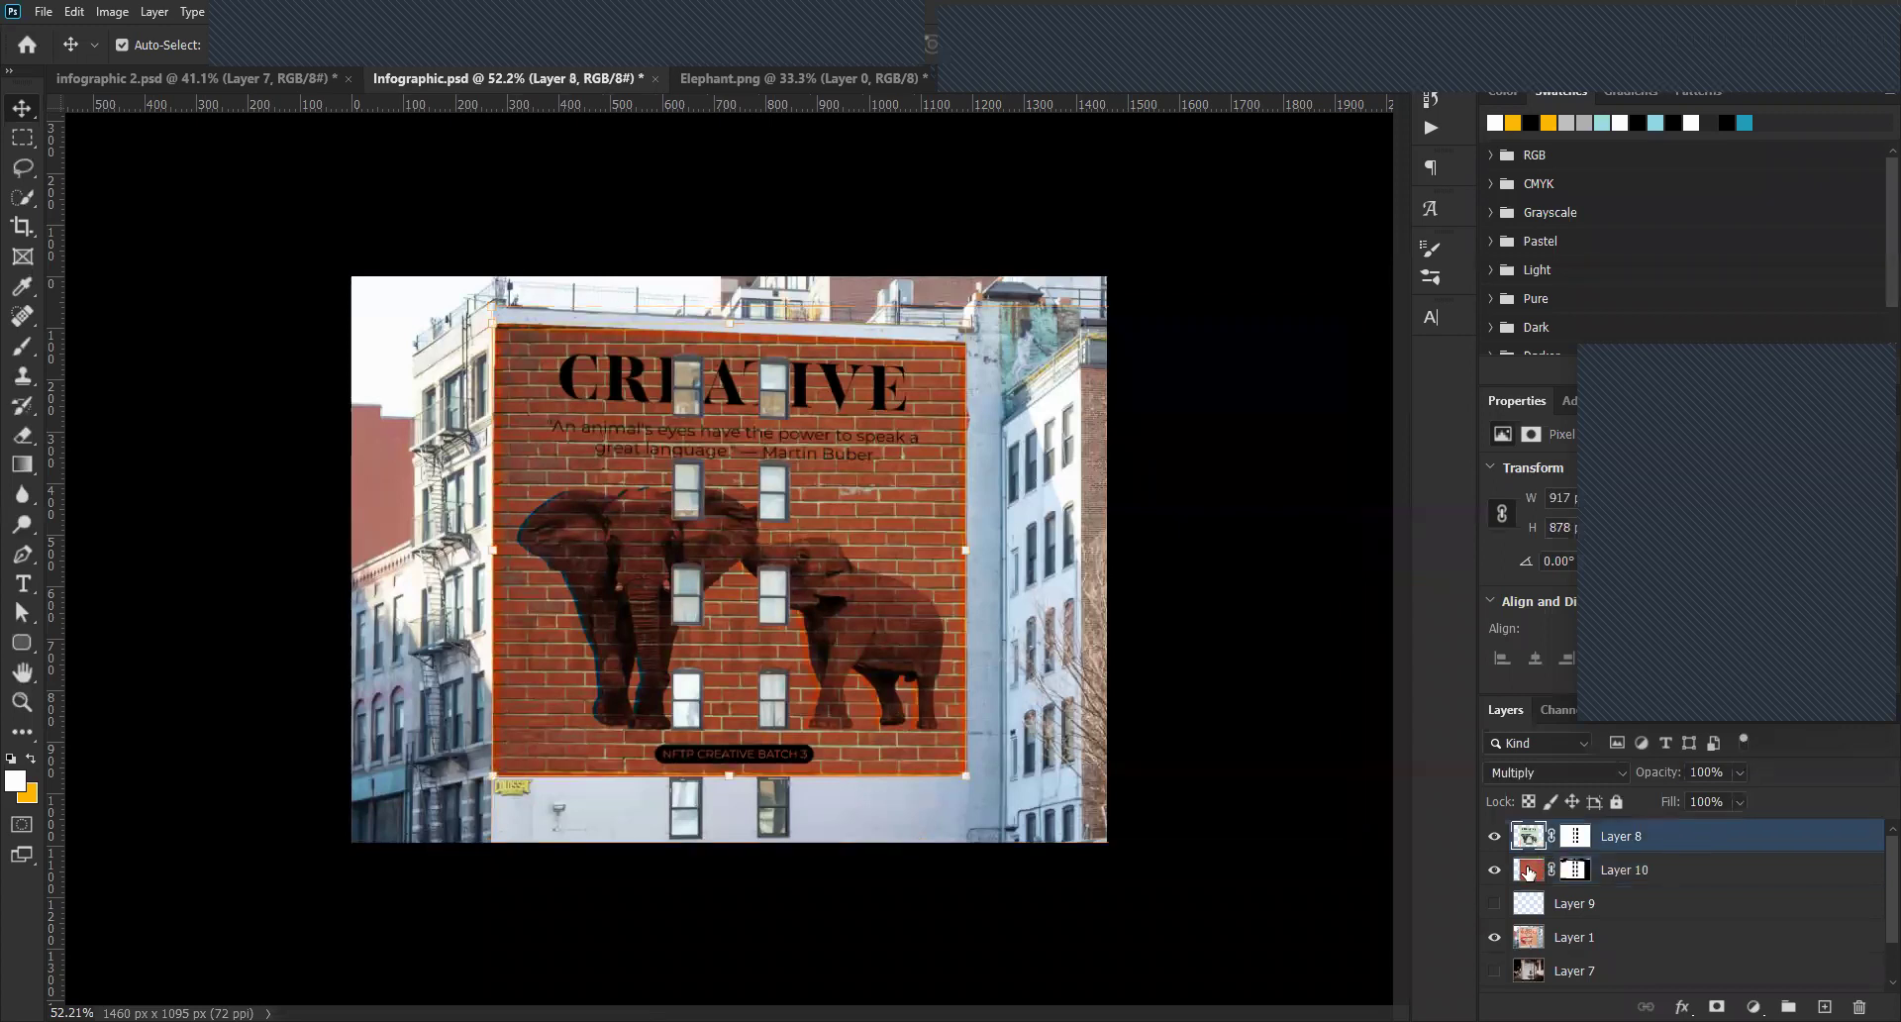
pyautogui.click(1529, 868)
pyautogui.click(1529, 845)
pyautogui.click(1528, 868)
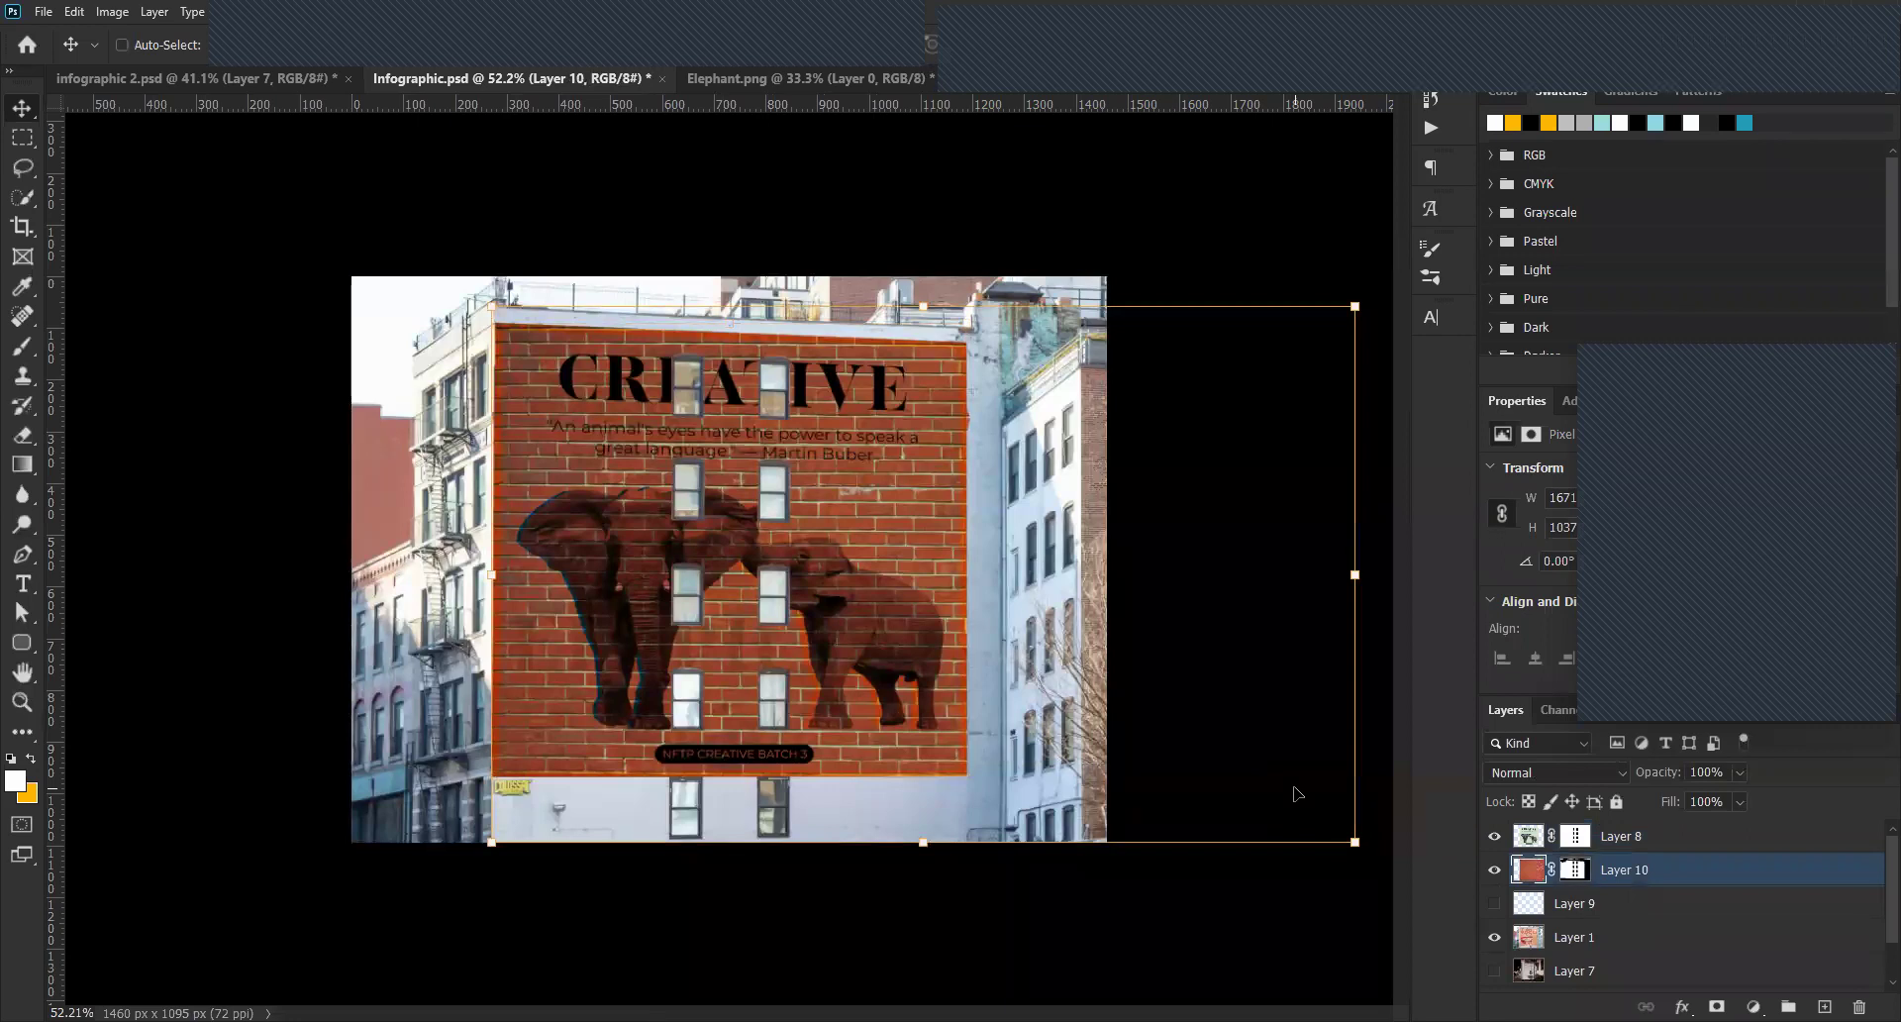
pyautogui.hotkey('ctrl', 'shift', 'u')
pyautogui.press('ctrl')
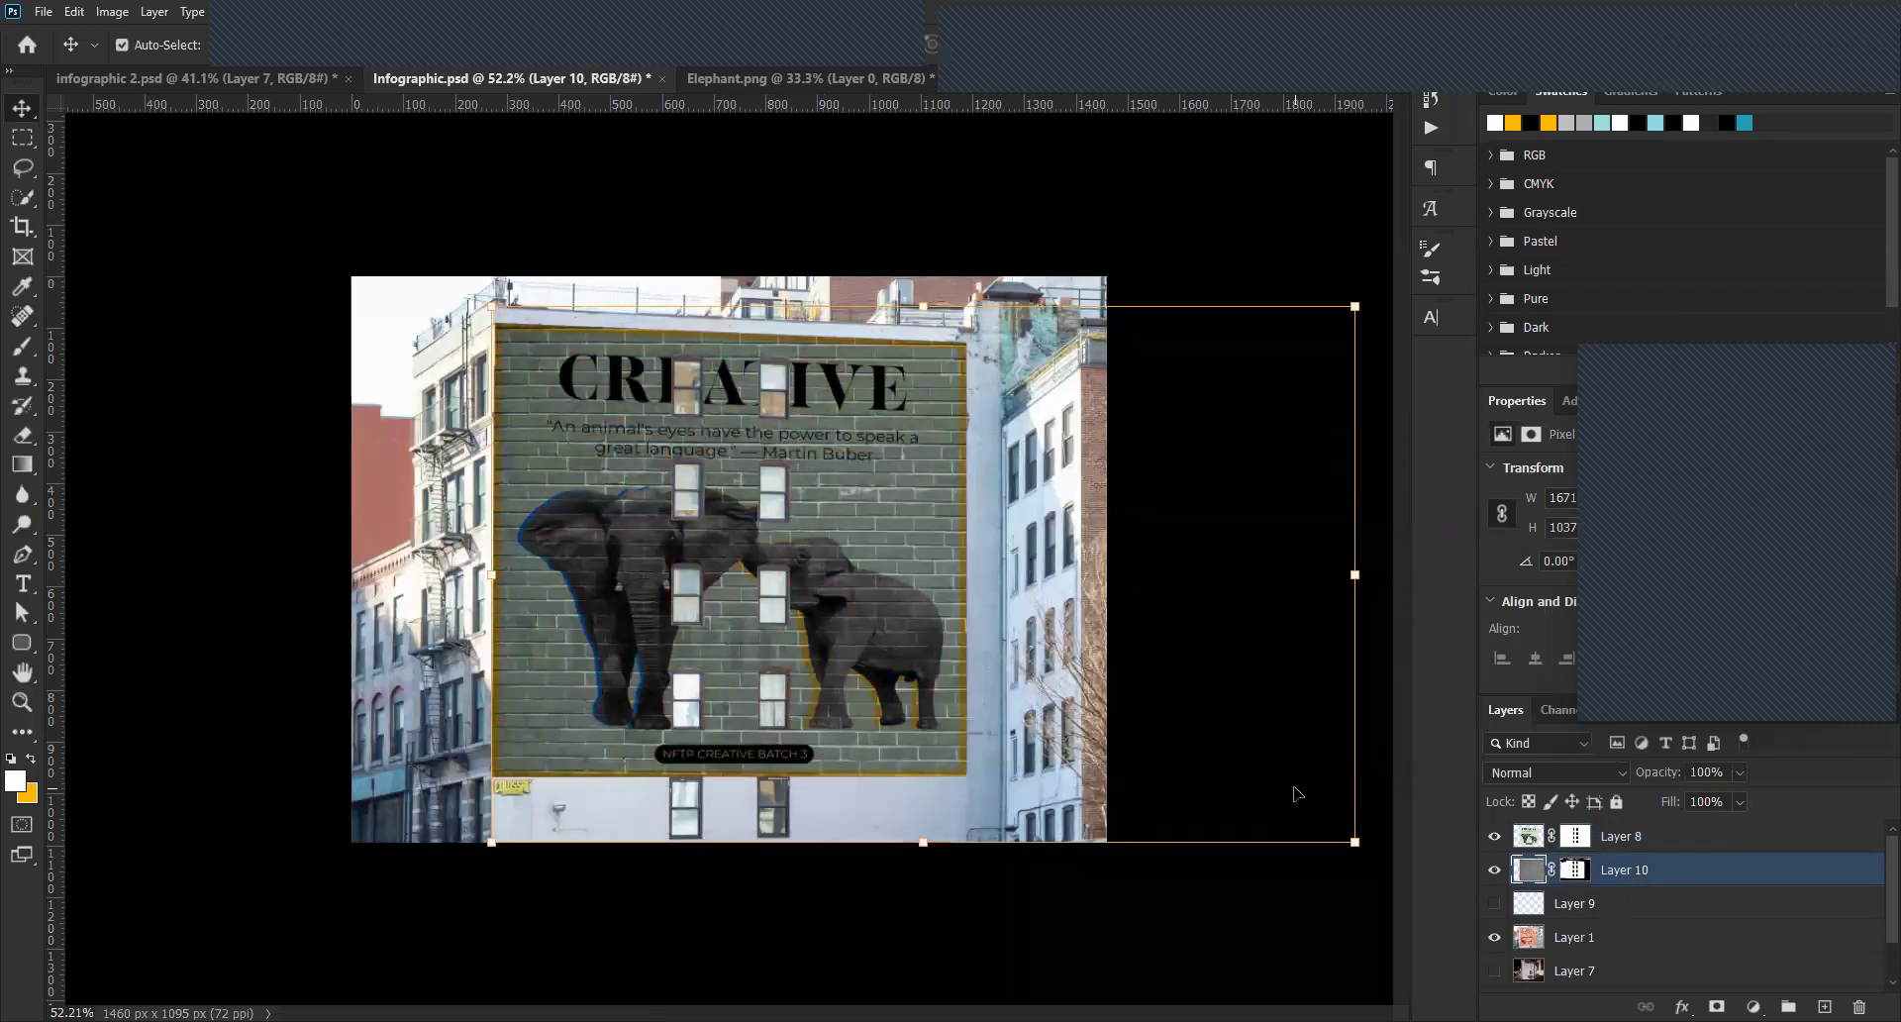
# Preview the Overlay blend mode on Layer 10's brick texture.
pyautogui.click(1575, 774)
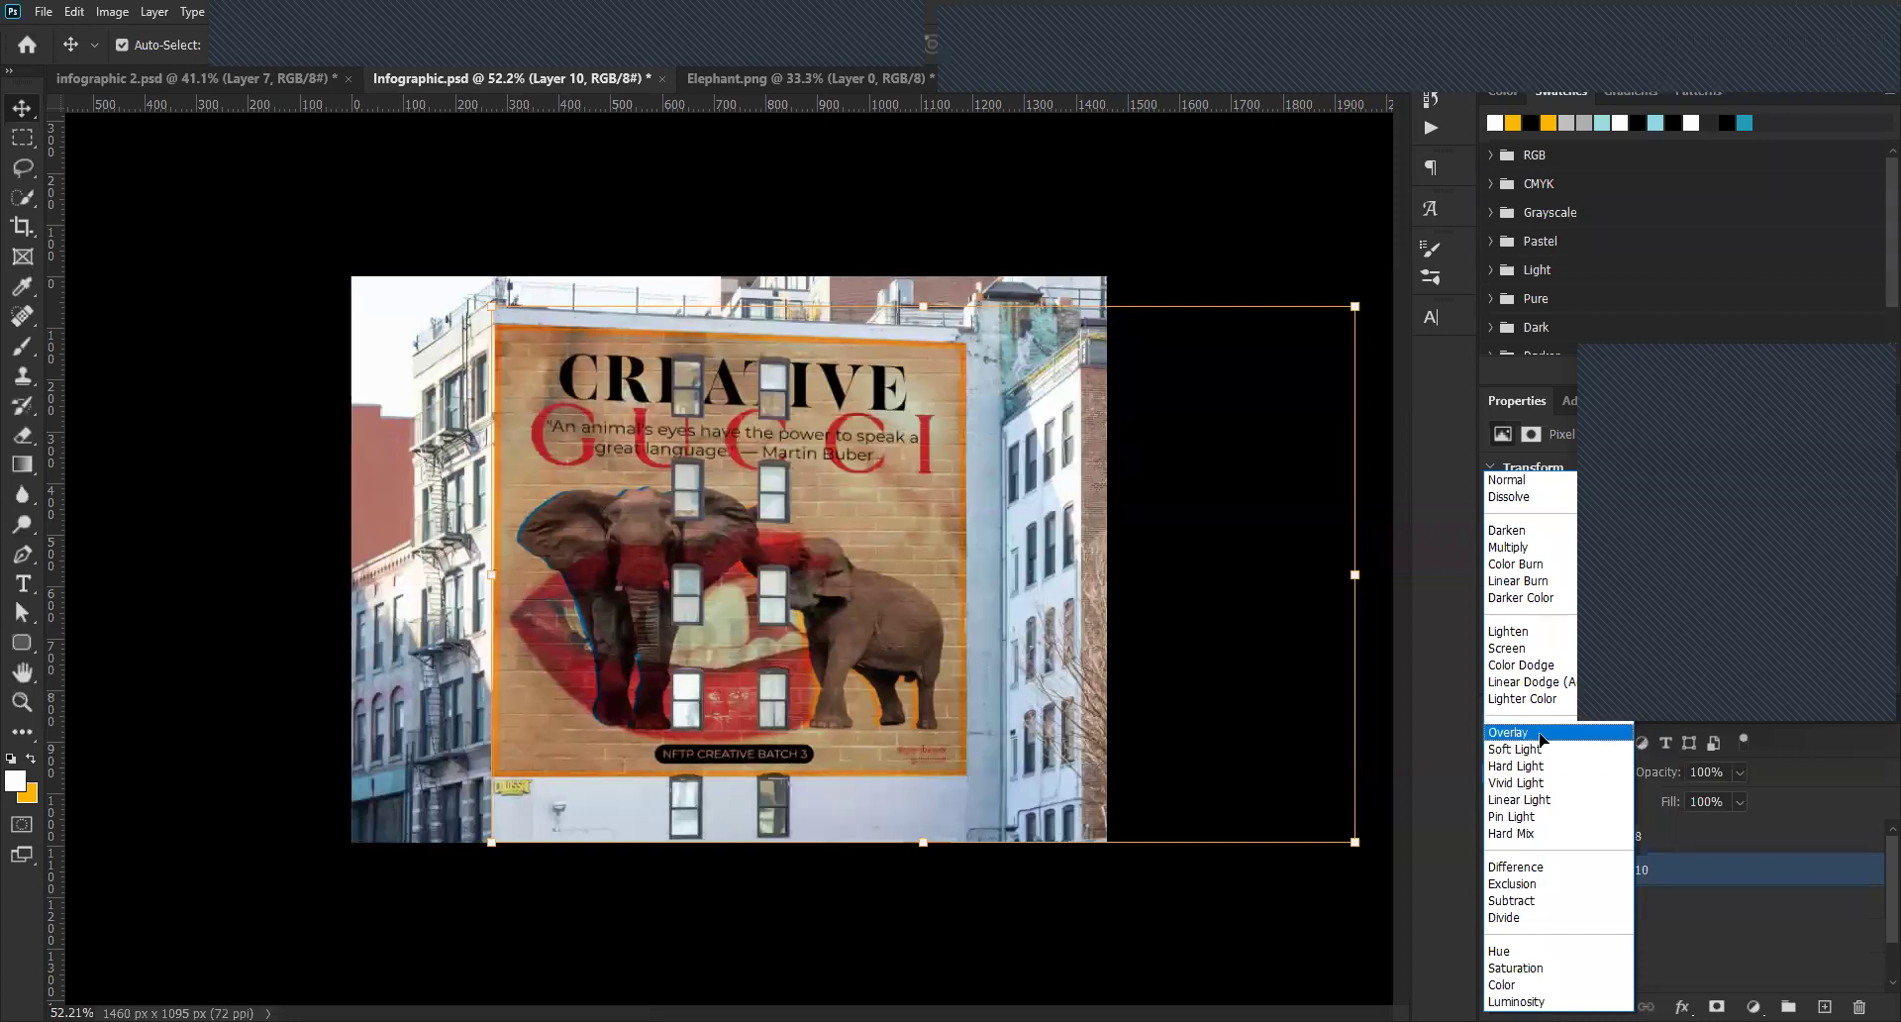
pyautogui.click(1800, 758)
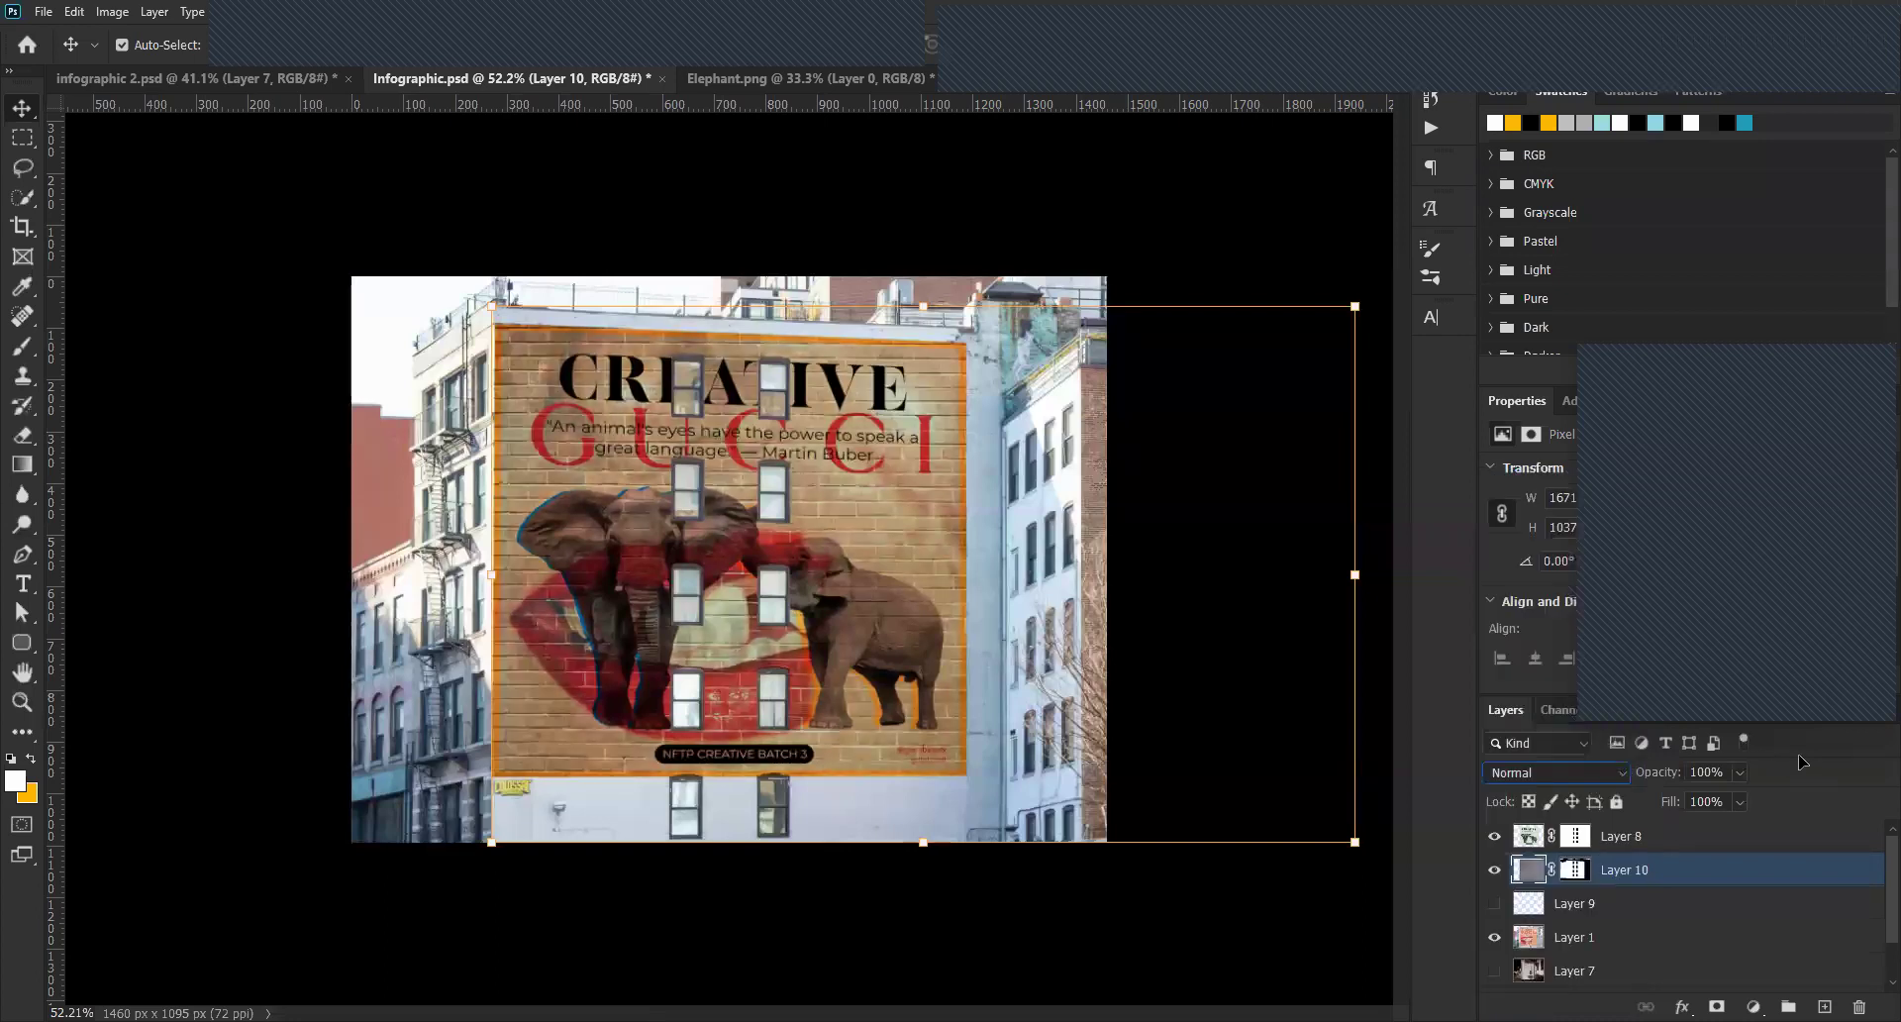
# Set the blend mode of Layer 8's poster to Overlay and deselect the layer.
pyautogui.click(1528, 837)
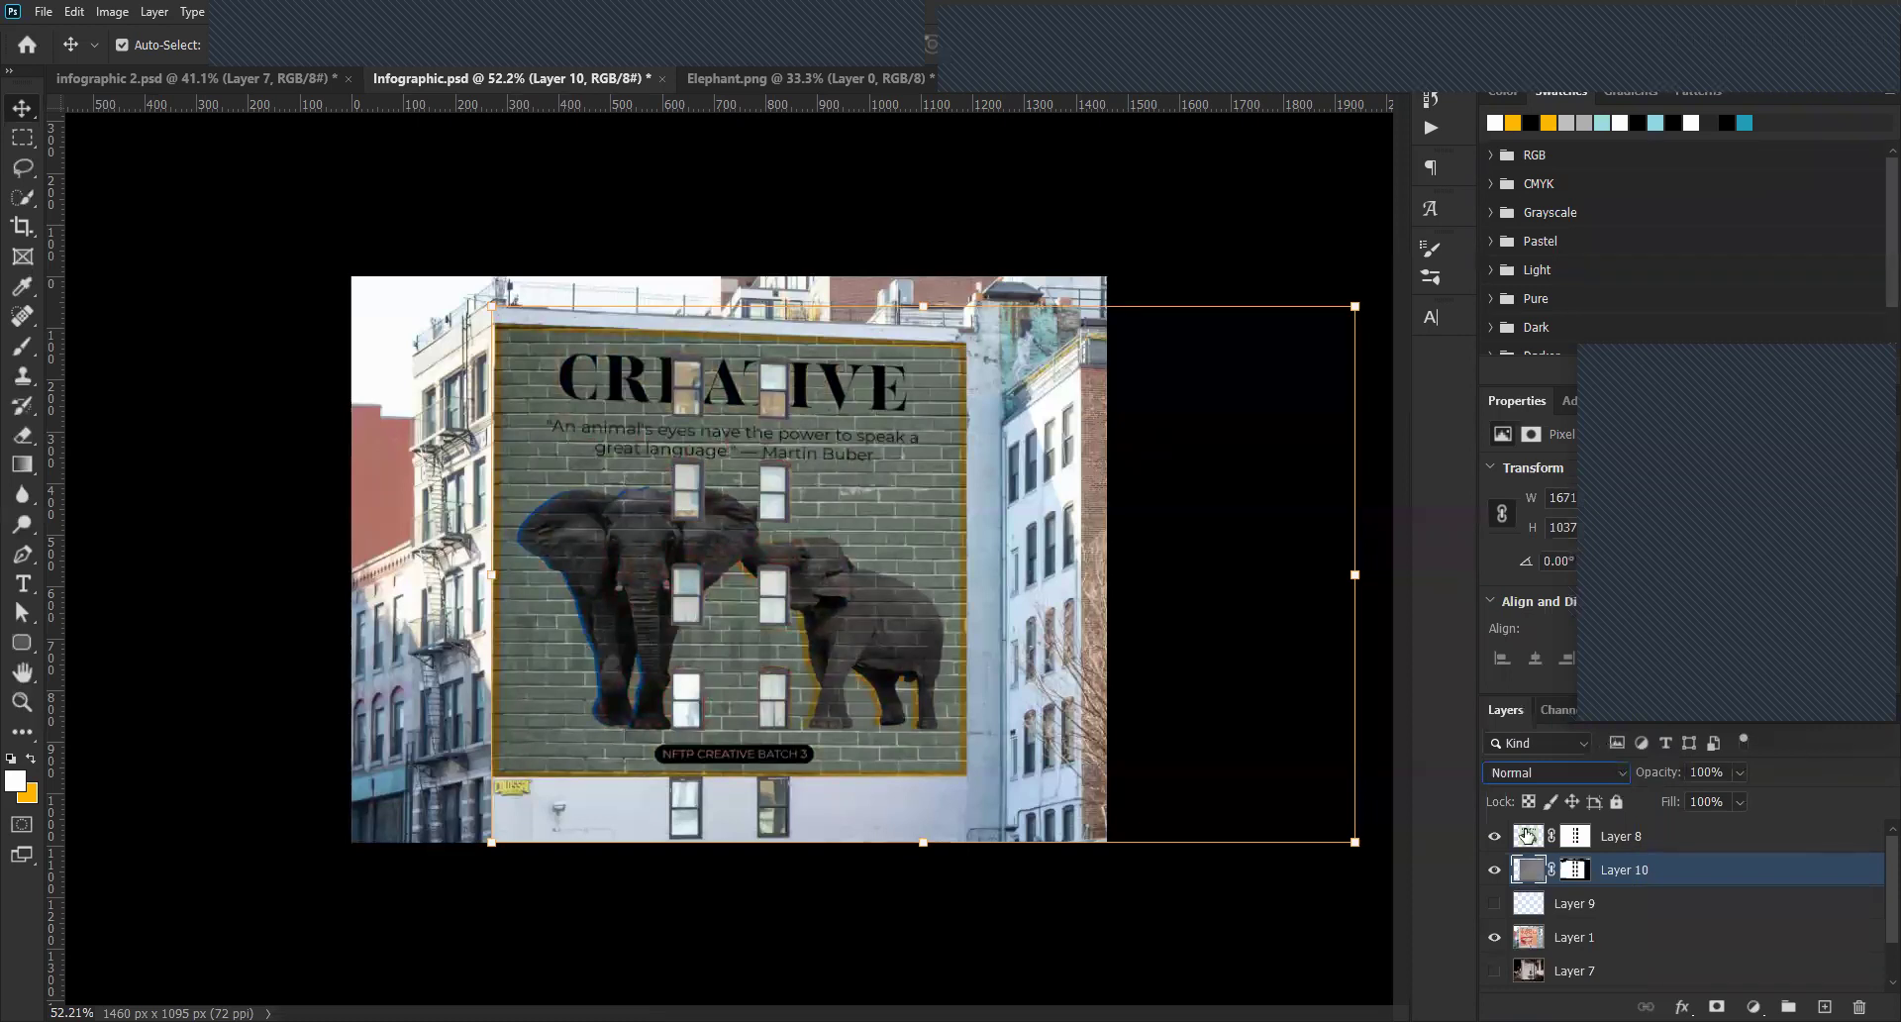
pyautogui.click(1567, 770)
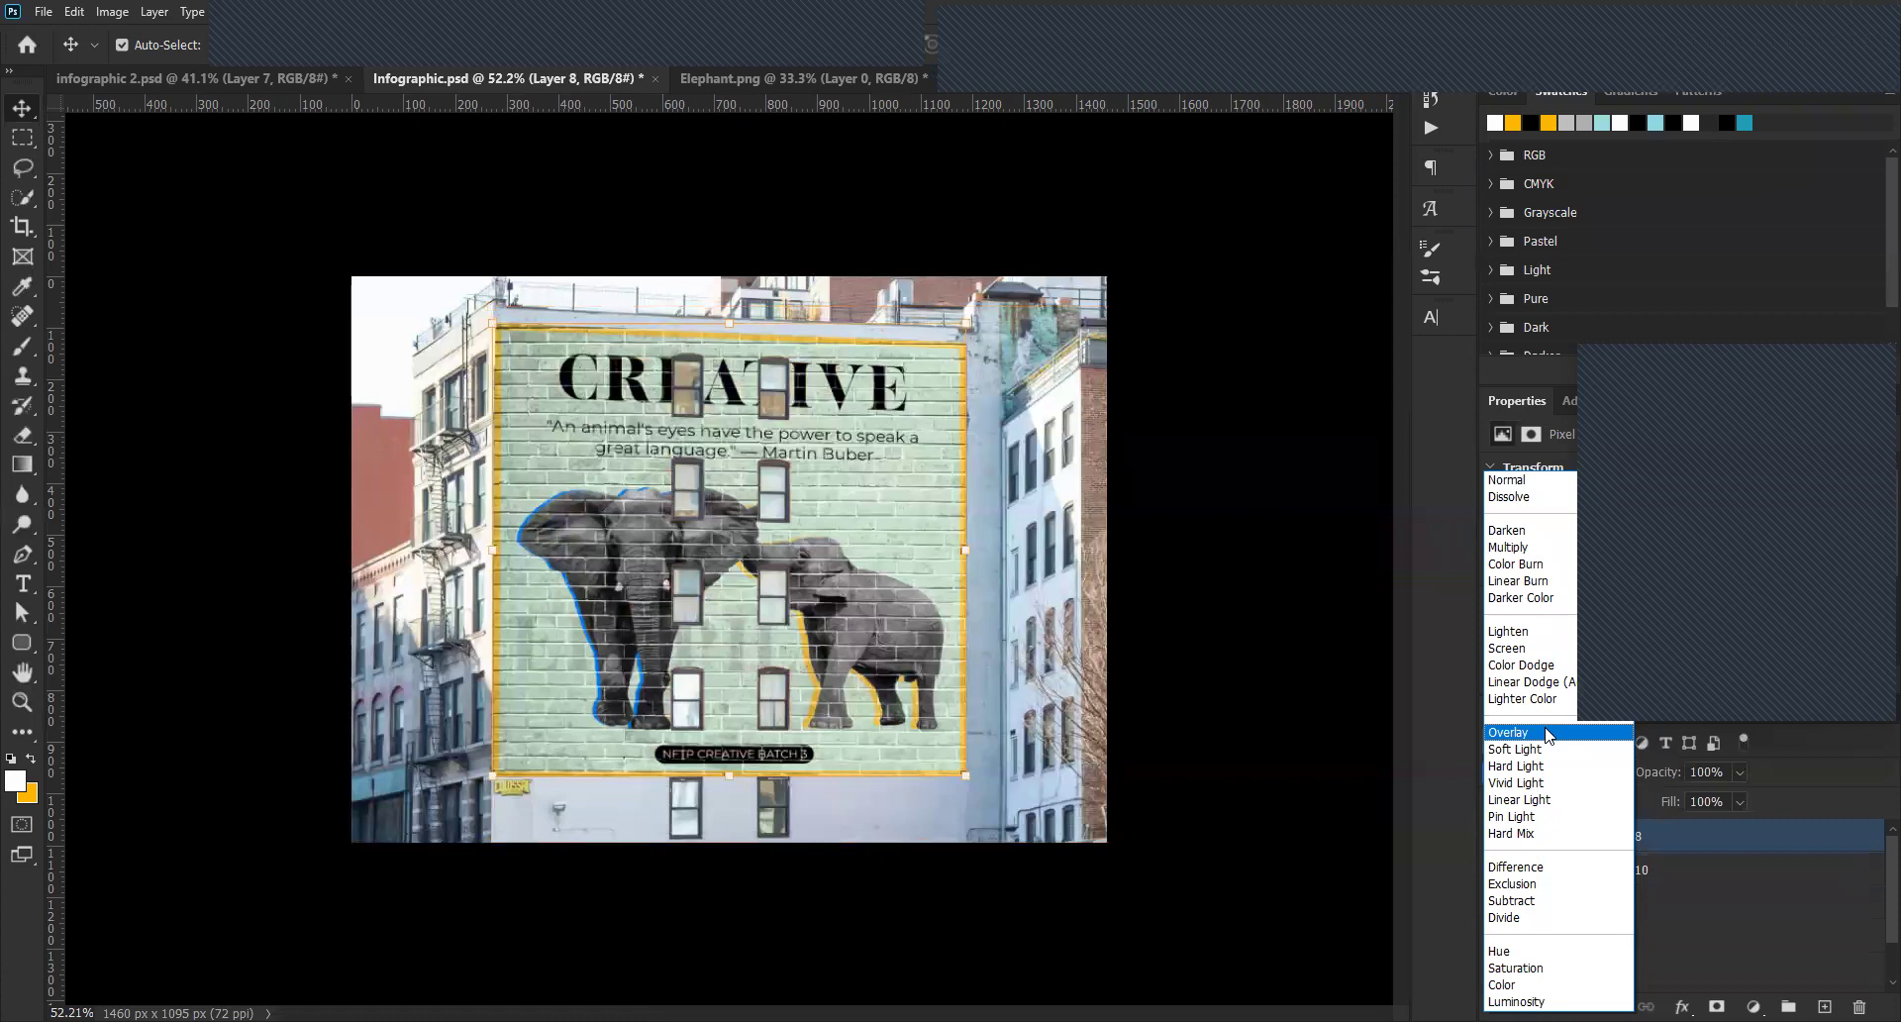
pyautogui.click(1550, 733)
pyautogui.click(1281, 683)
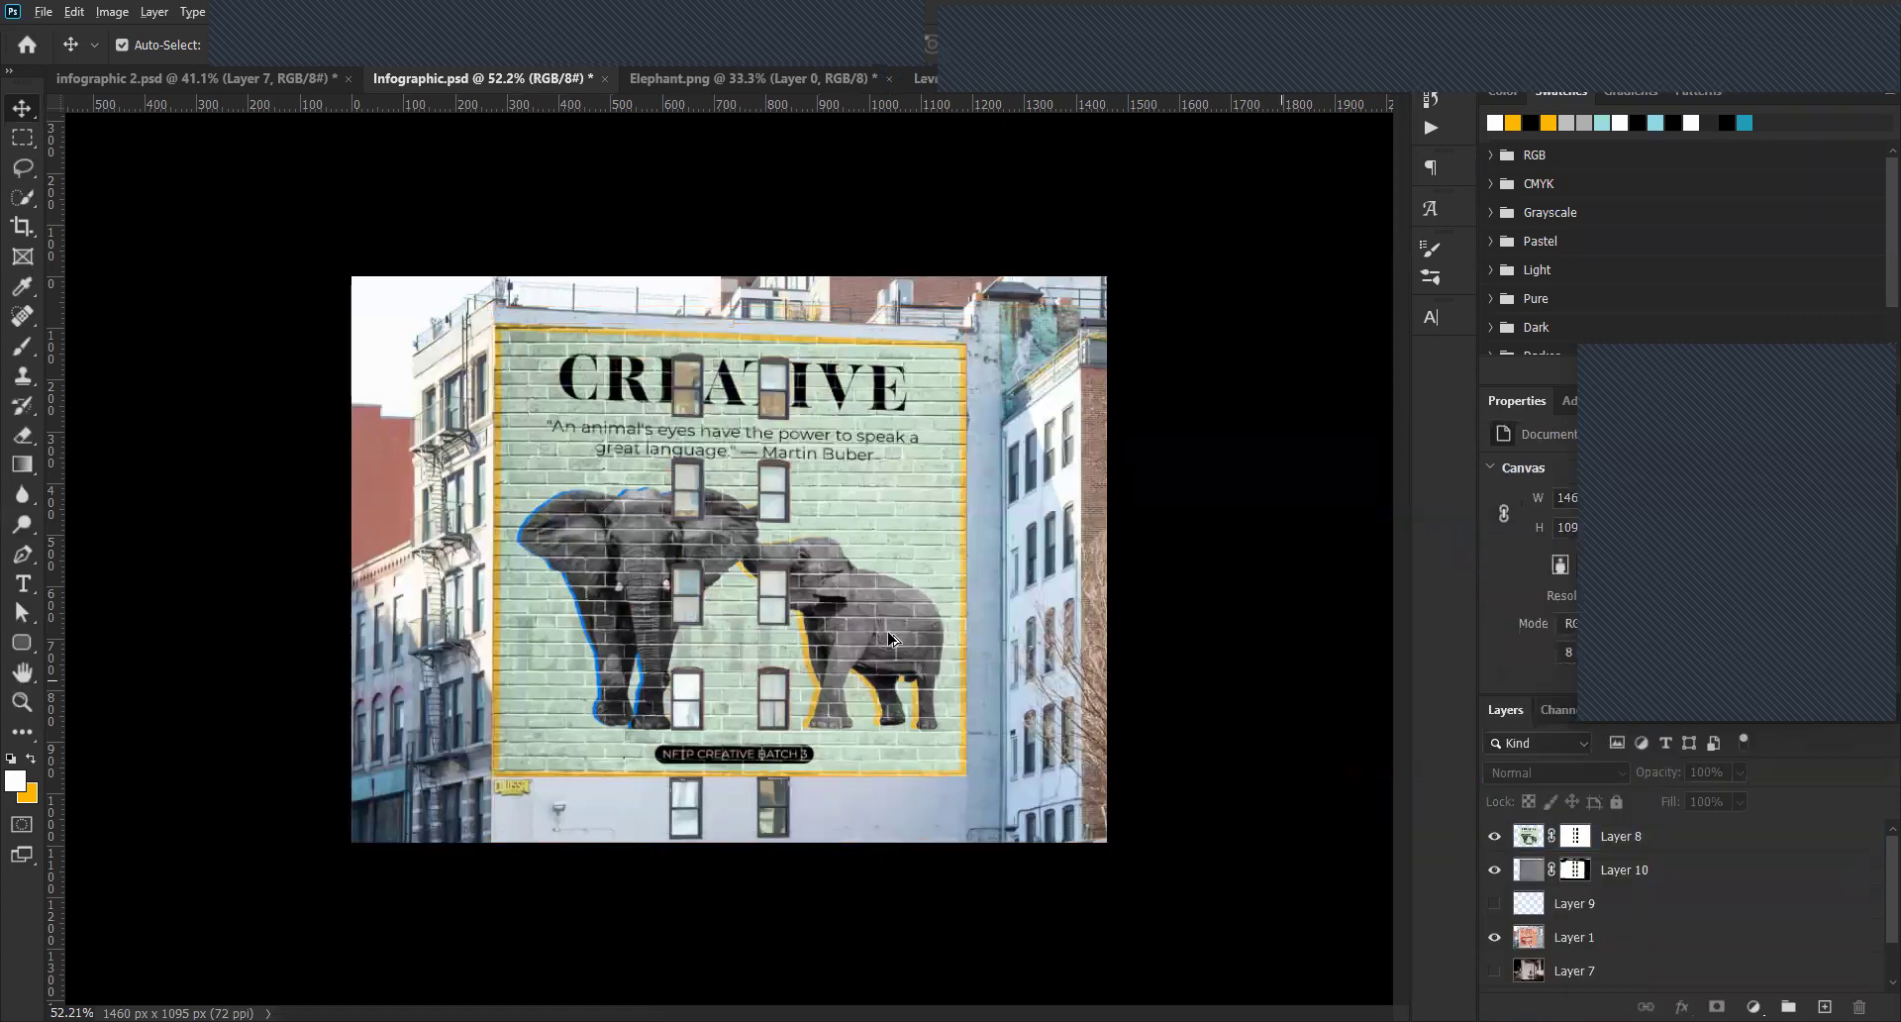
# Examine the poster blended with the brick texture up close, around the elephants, title, windows and lower edge.
pyautogui.hotkey('ctrl', '+')
pyautogui.scroll(2, 857, 595)
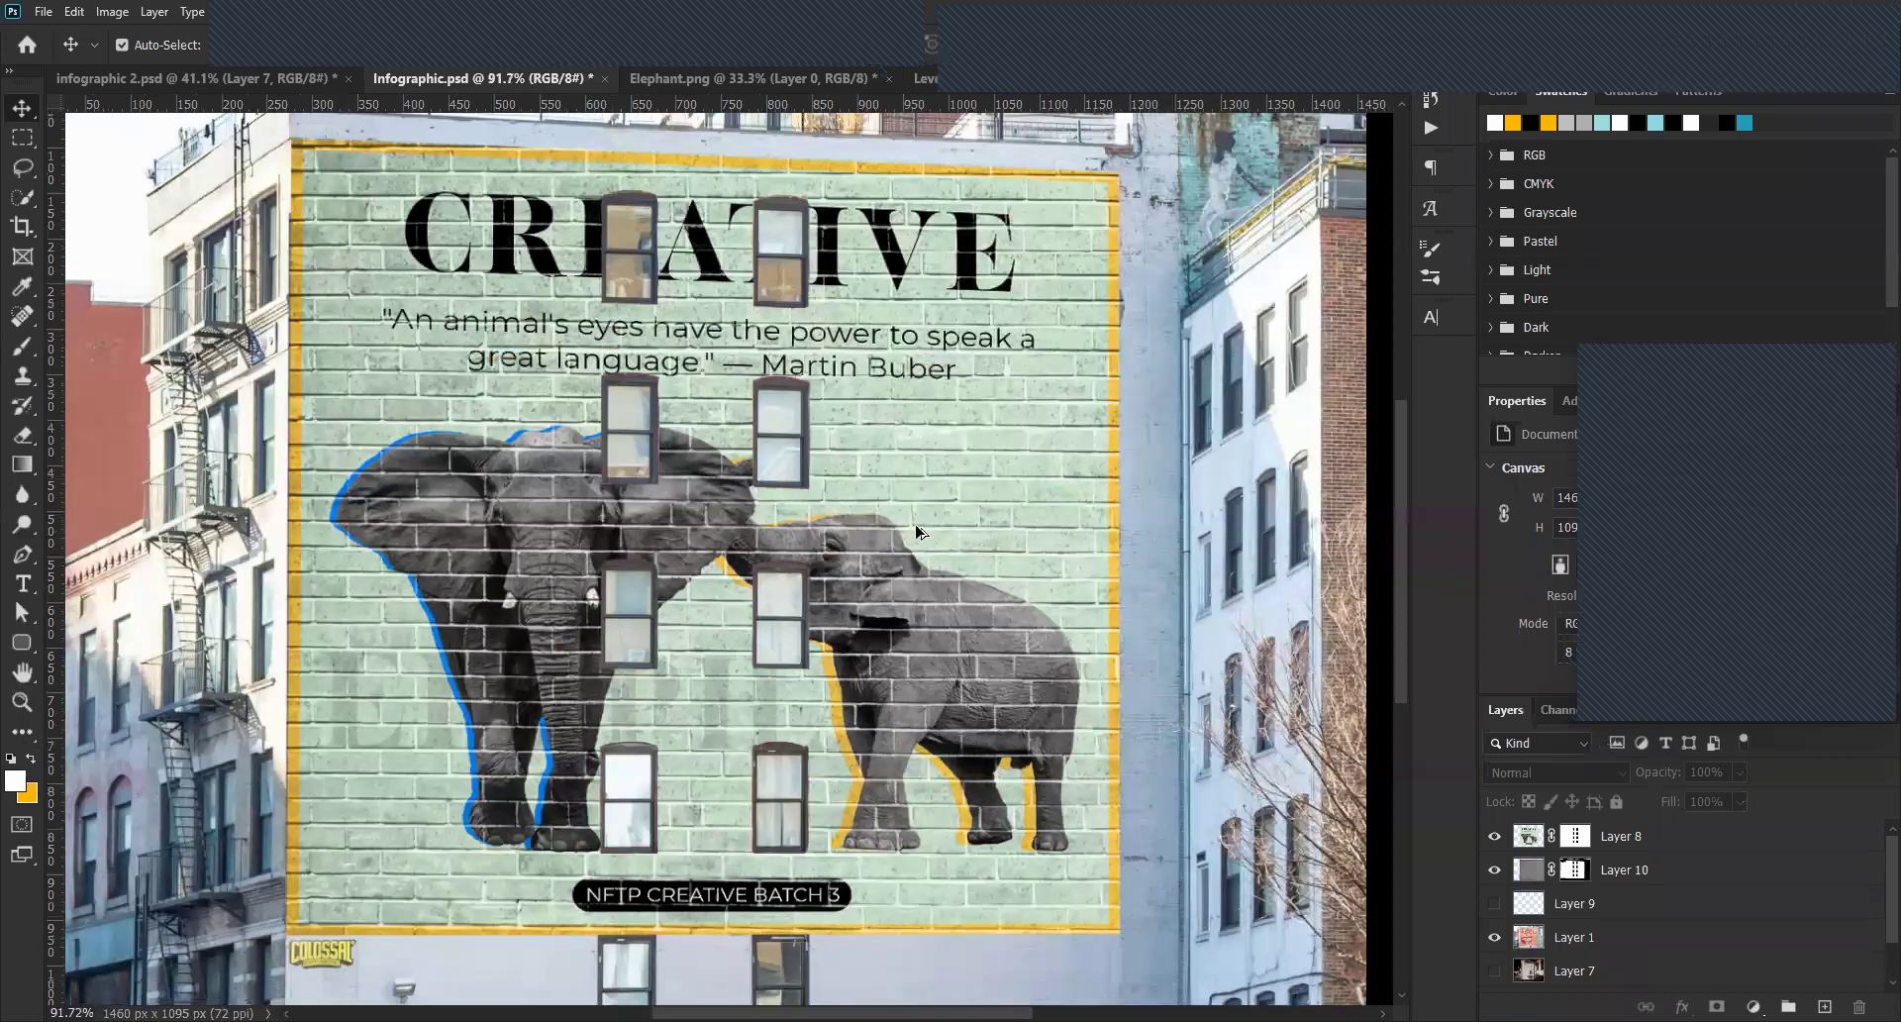
pyautogui.scroll(2, 948, 601)
pyautogui.moveTo(947, 601); pyautogui.dragTo(971, 458)
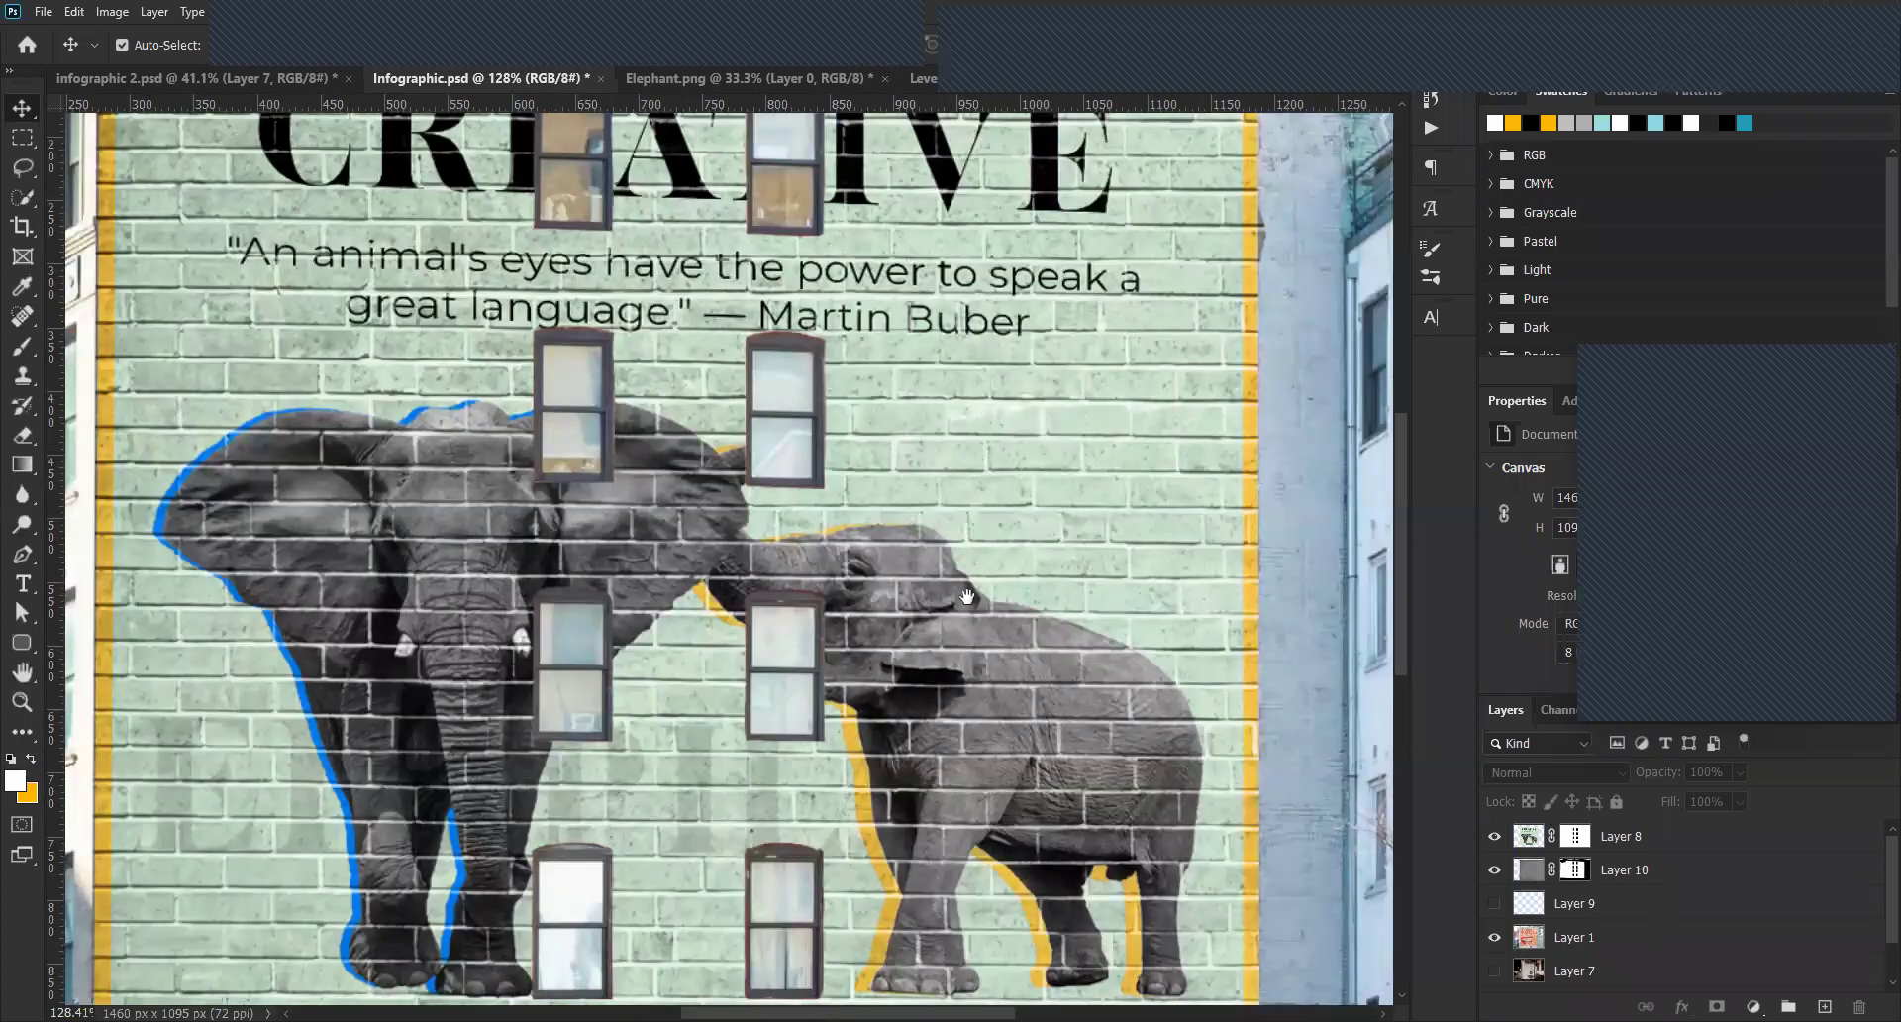
pyautogui.moveTo(609, 642); pyautogui.dragTo(746, 815)
pyautogui.scroll(2, 947, 401)
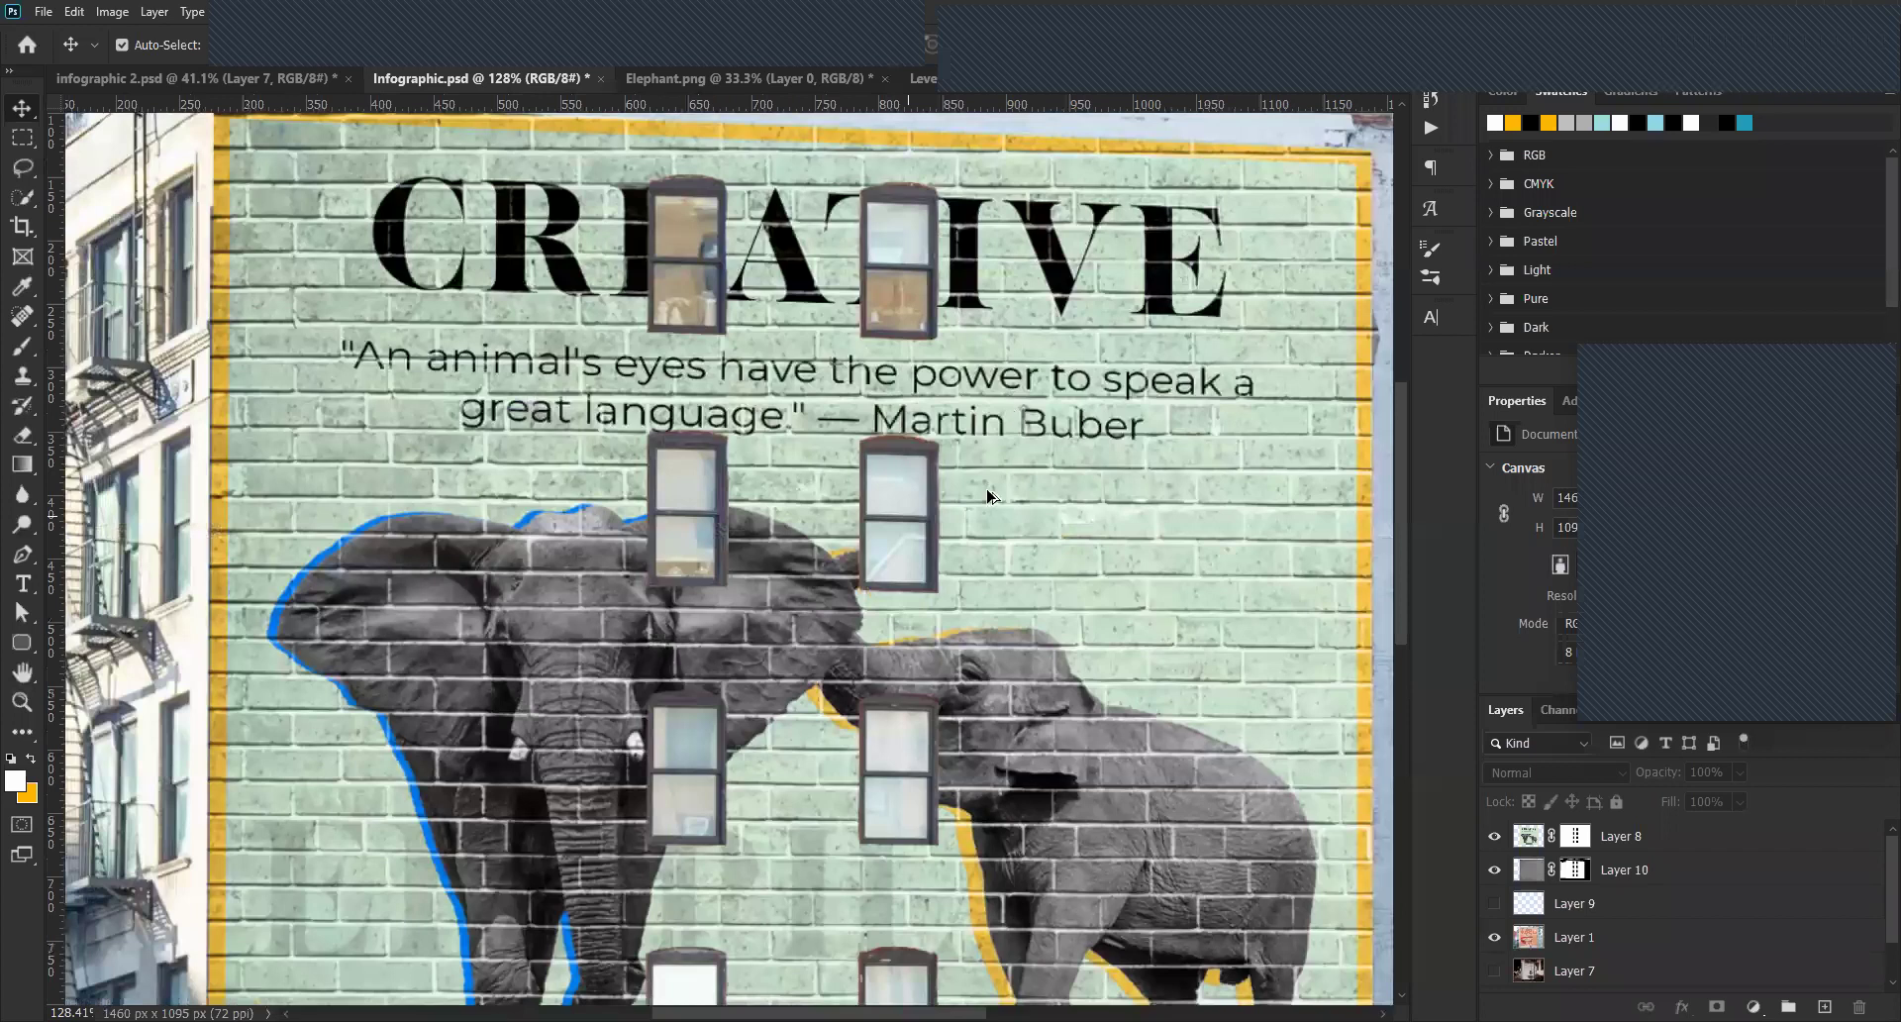
pyautogui.scroll(-5, 988, 493)
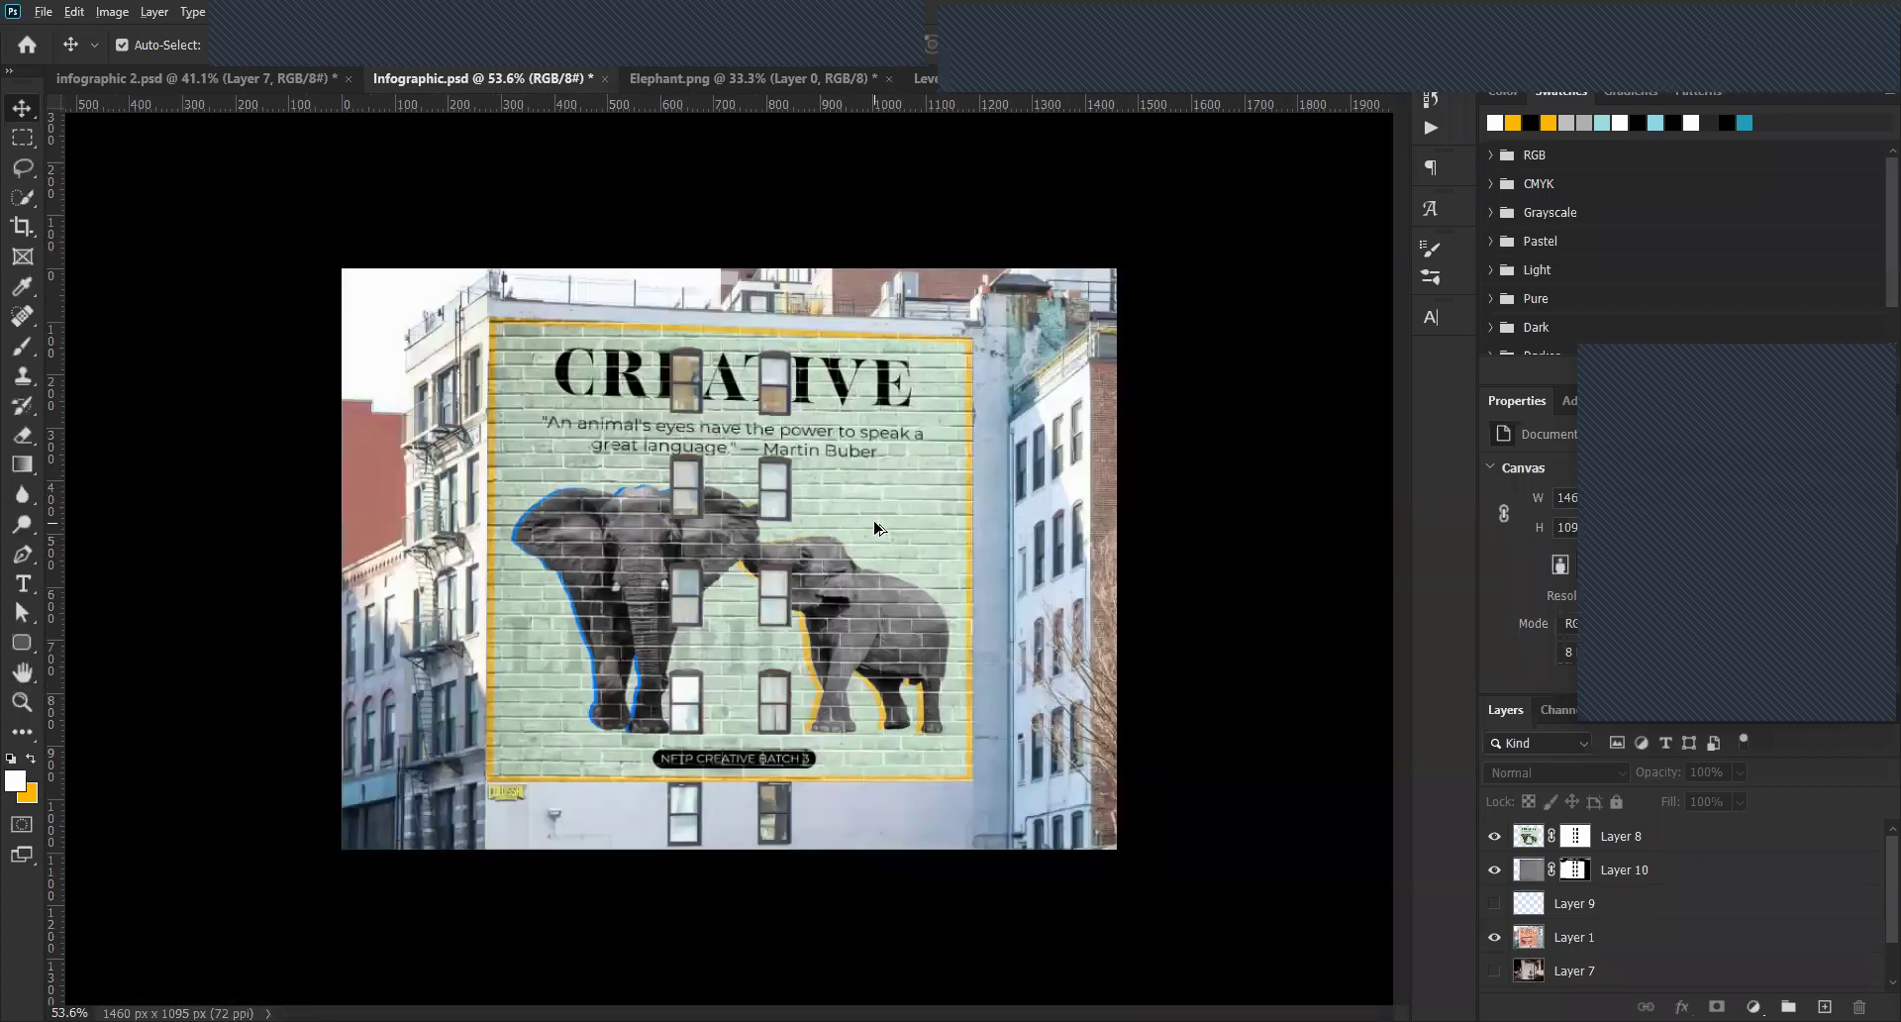
pyautogui.scroll(1, 874, 525)
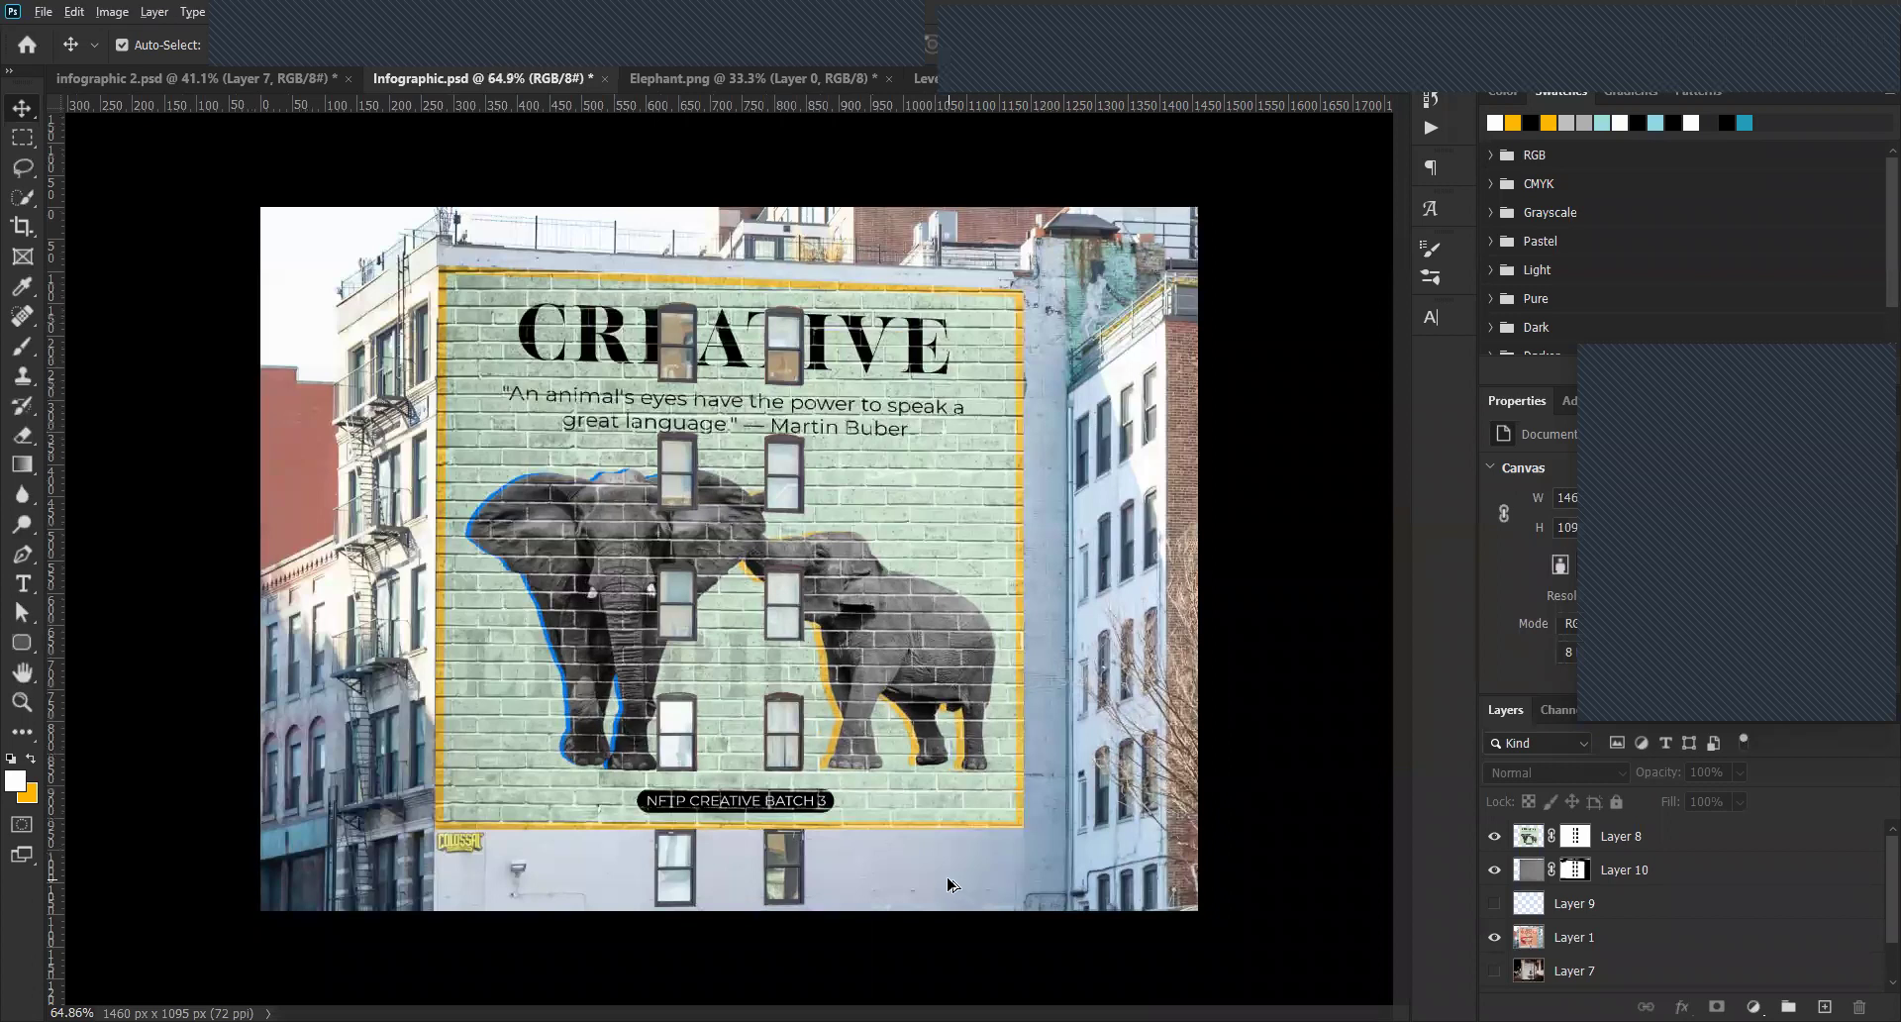
pyautogui.scroll(3, 921, 822)
pyautogui.scroll(2, 931, 629)
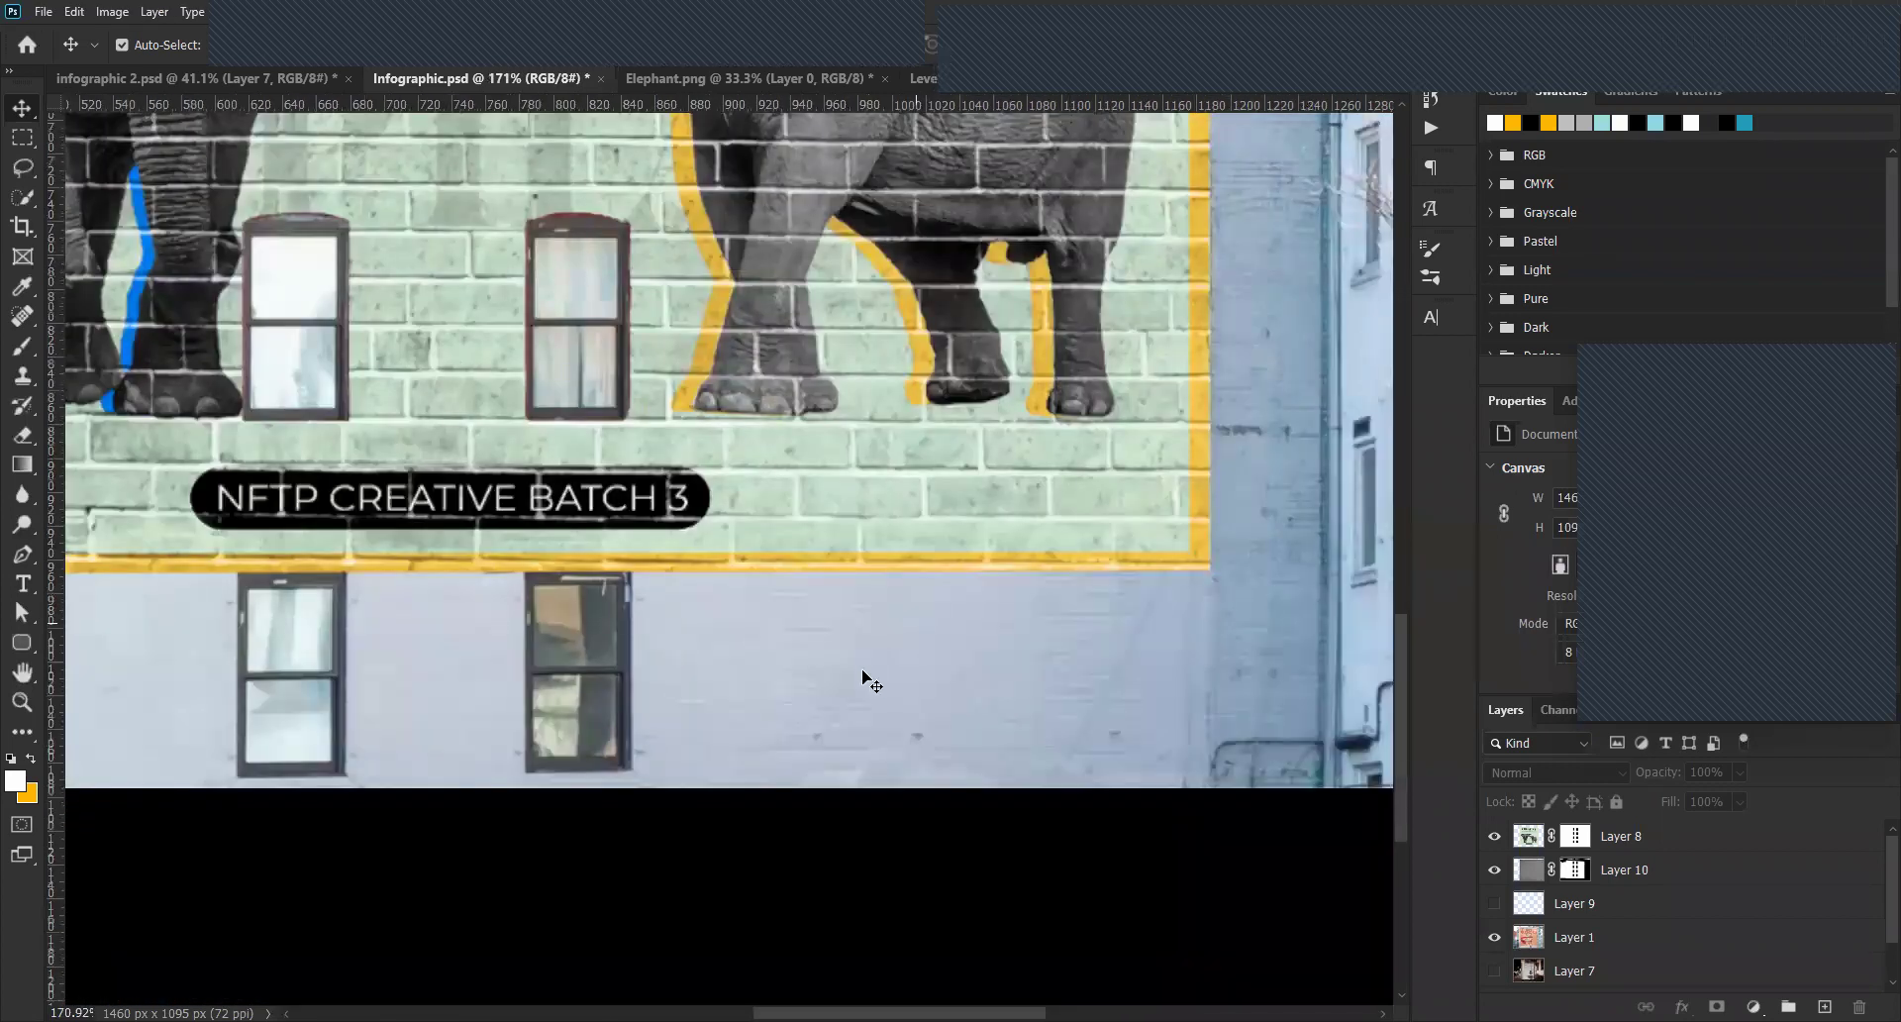
pyautogui.scroll(-1, 867, 677)
pyautogui.scroll(-1, 868, 677)
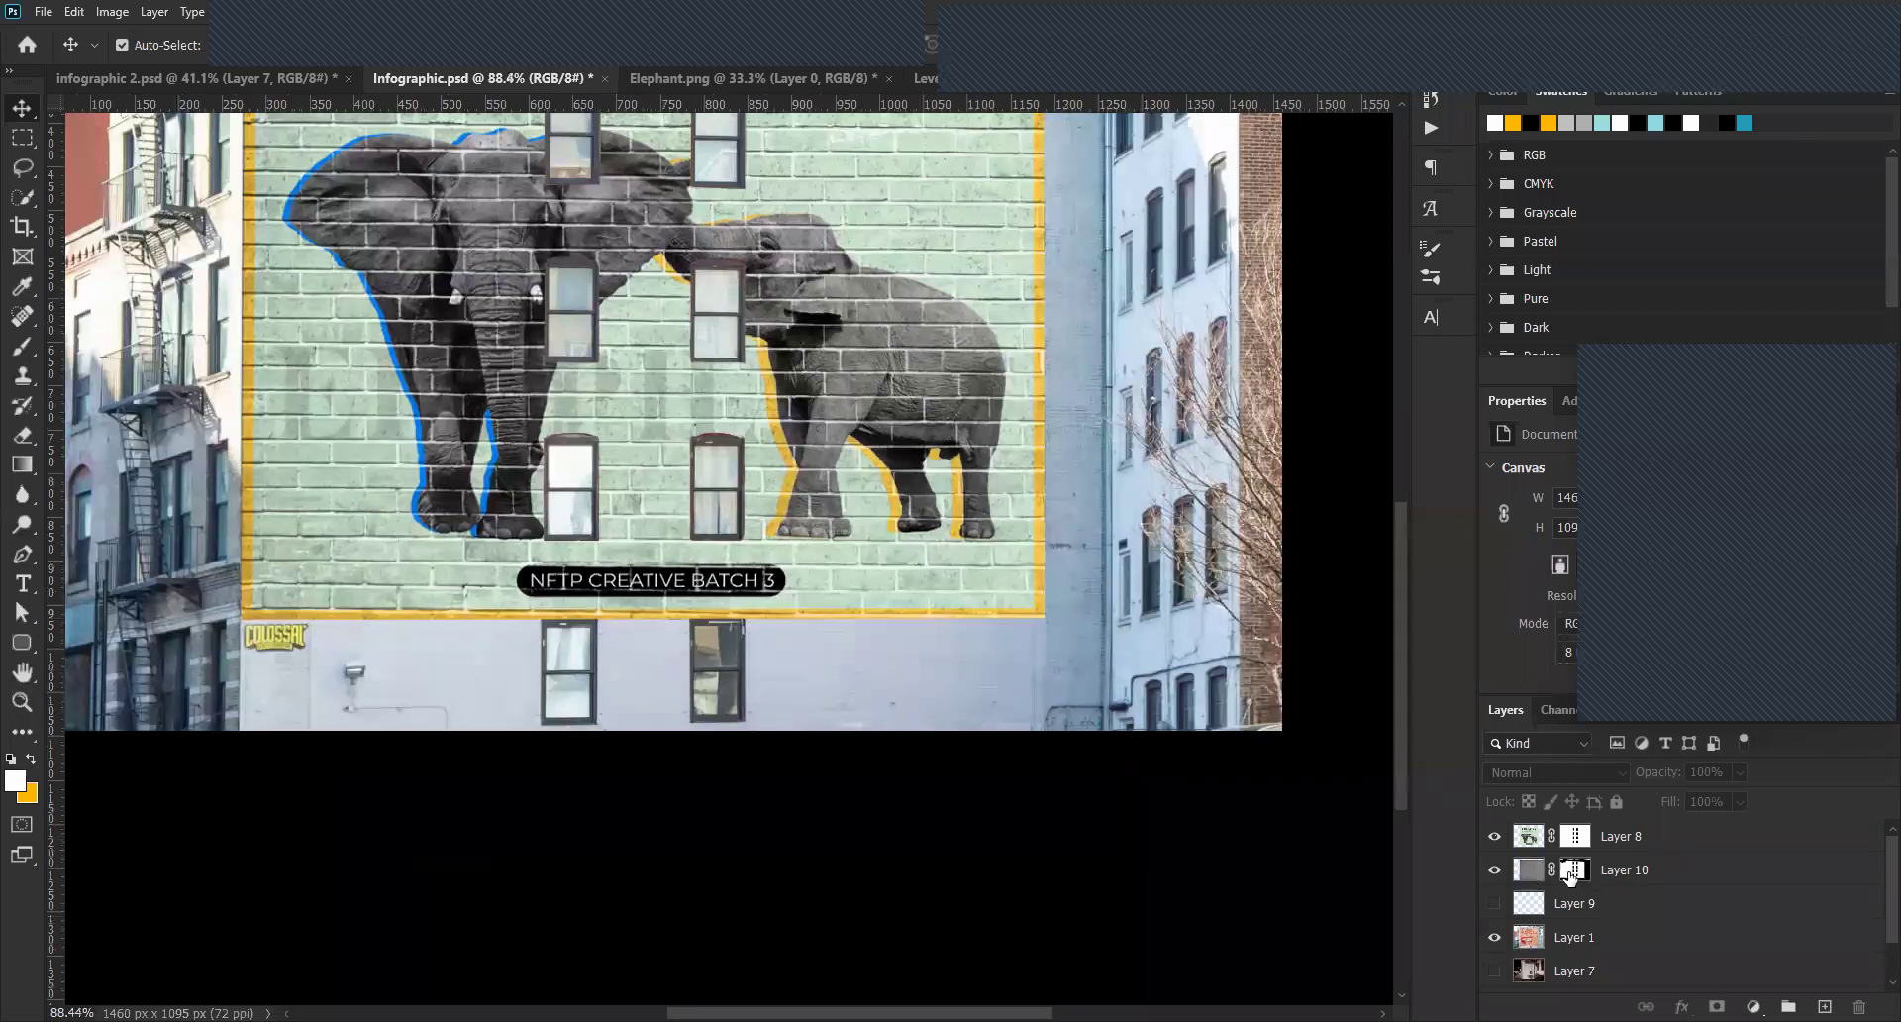
# Paint black on Layer 10's mask with a size 45 brush to hide stray brick on the wall below the poster's lower-right corner.
pyautogui.click(1570, 878)
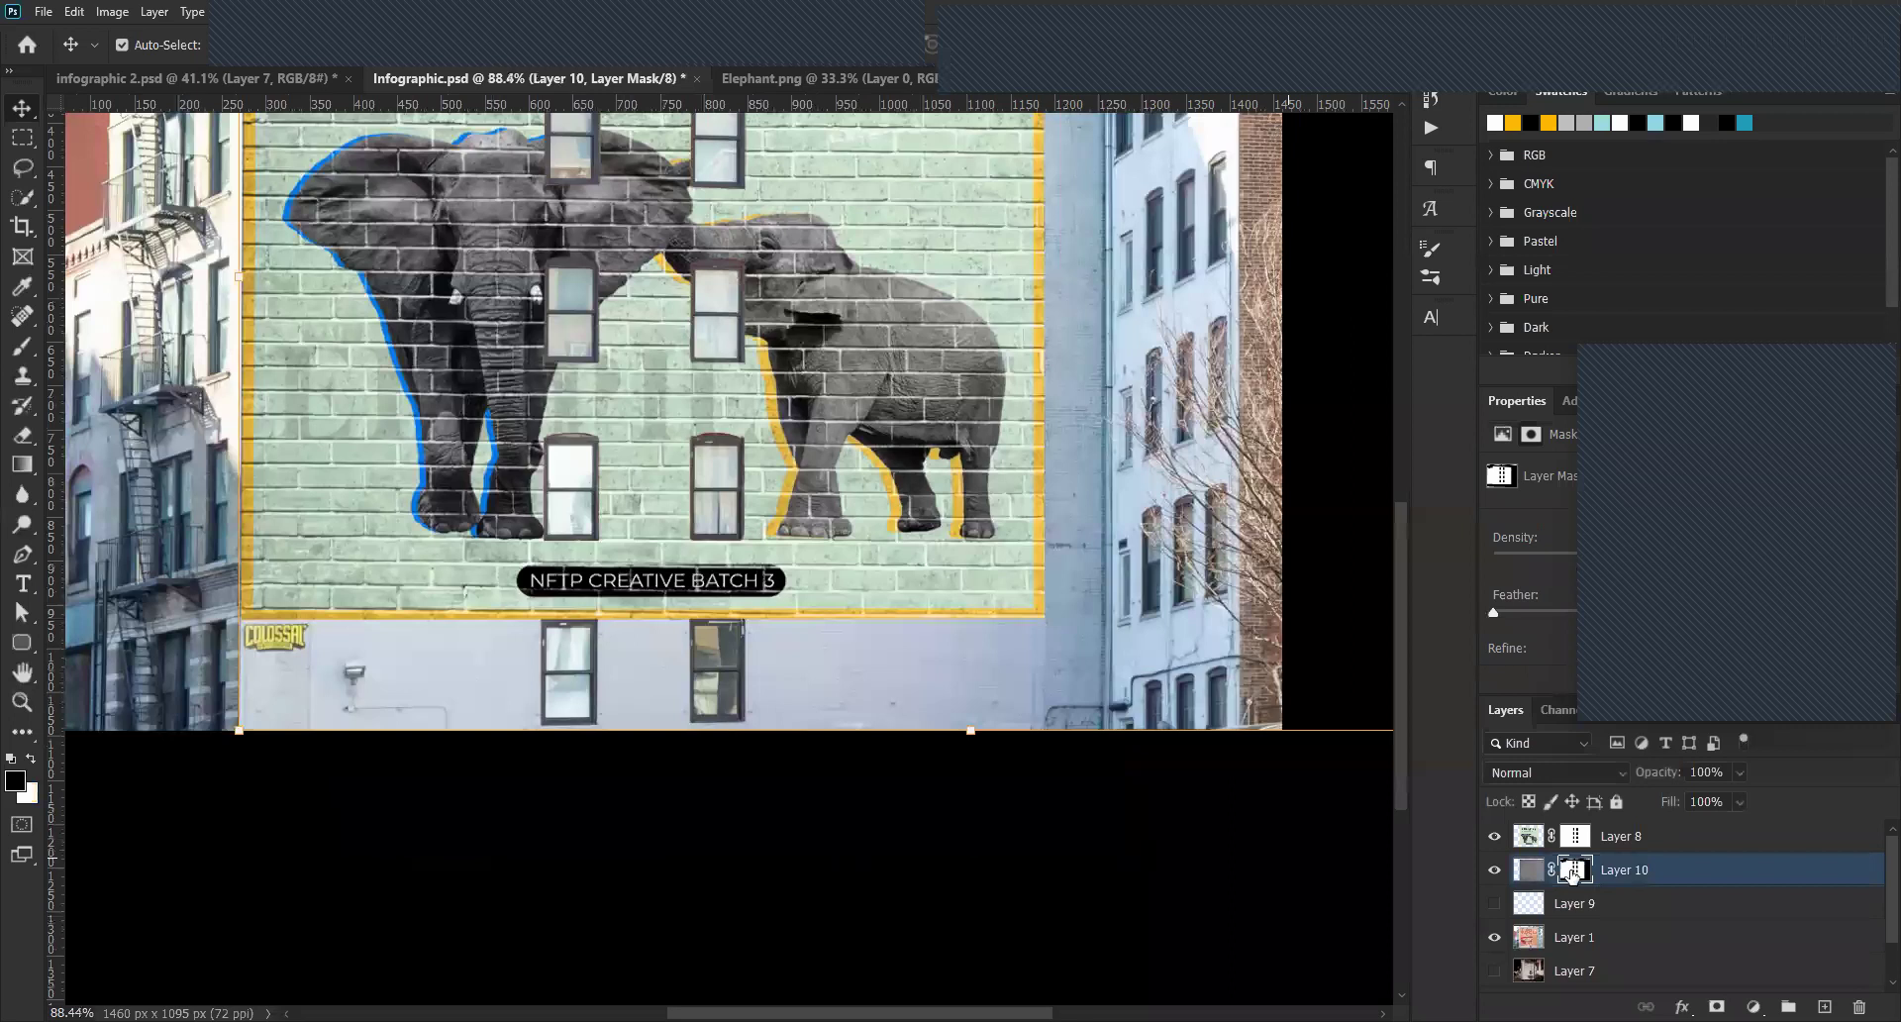
pyautogui.keyDown('ctrl'); pyautogui.click(1573, 876); pyautogui.keyUp('ctrl')
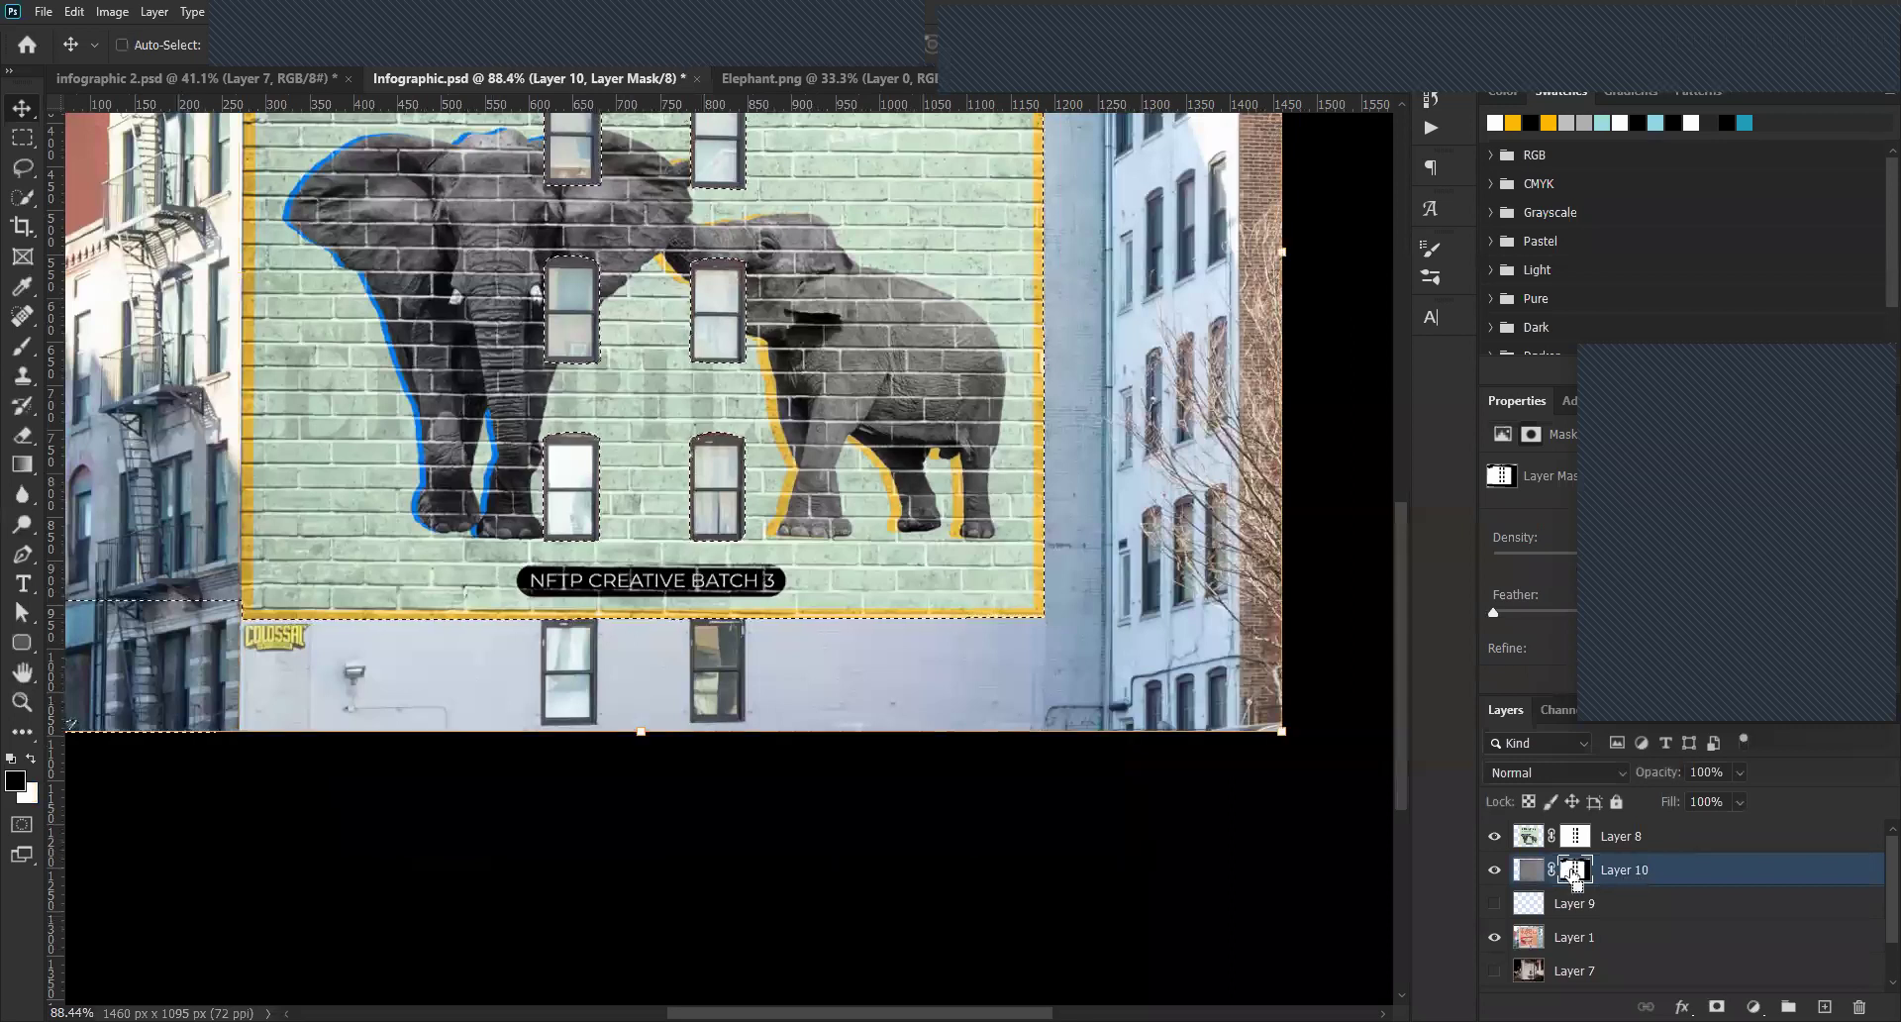
pyautogui.hotkey('ctrl', 'd')
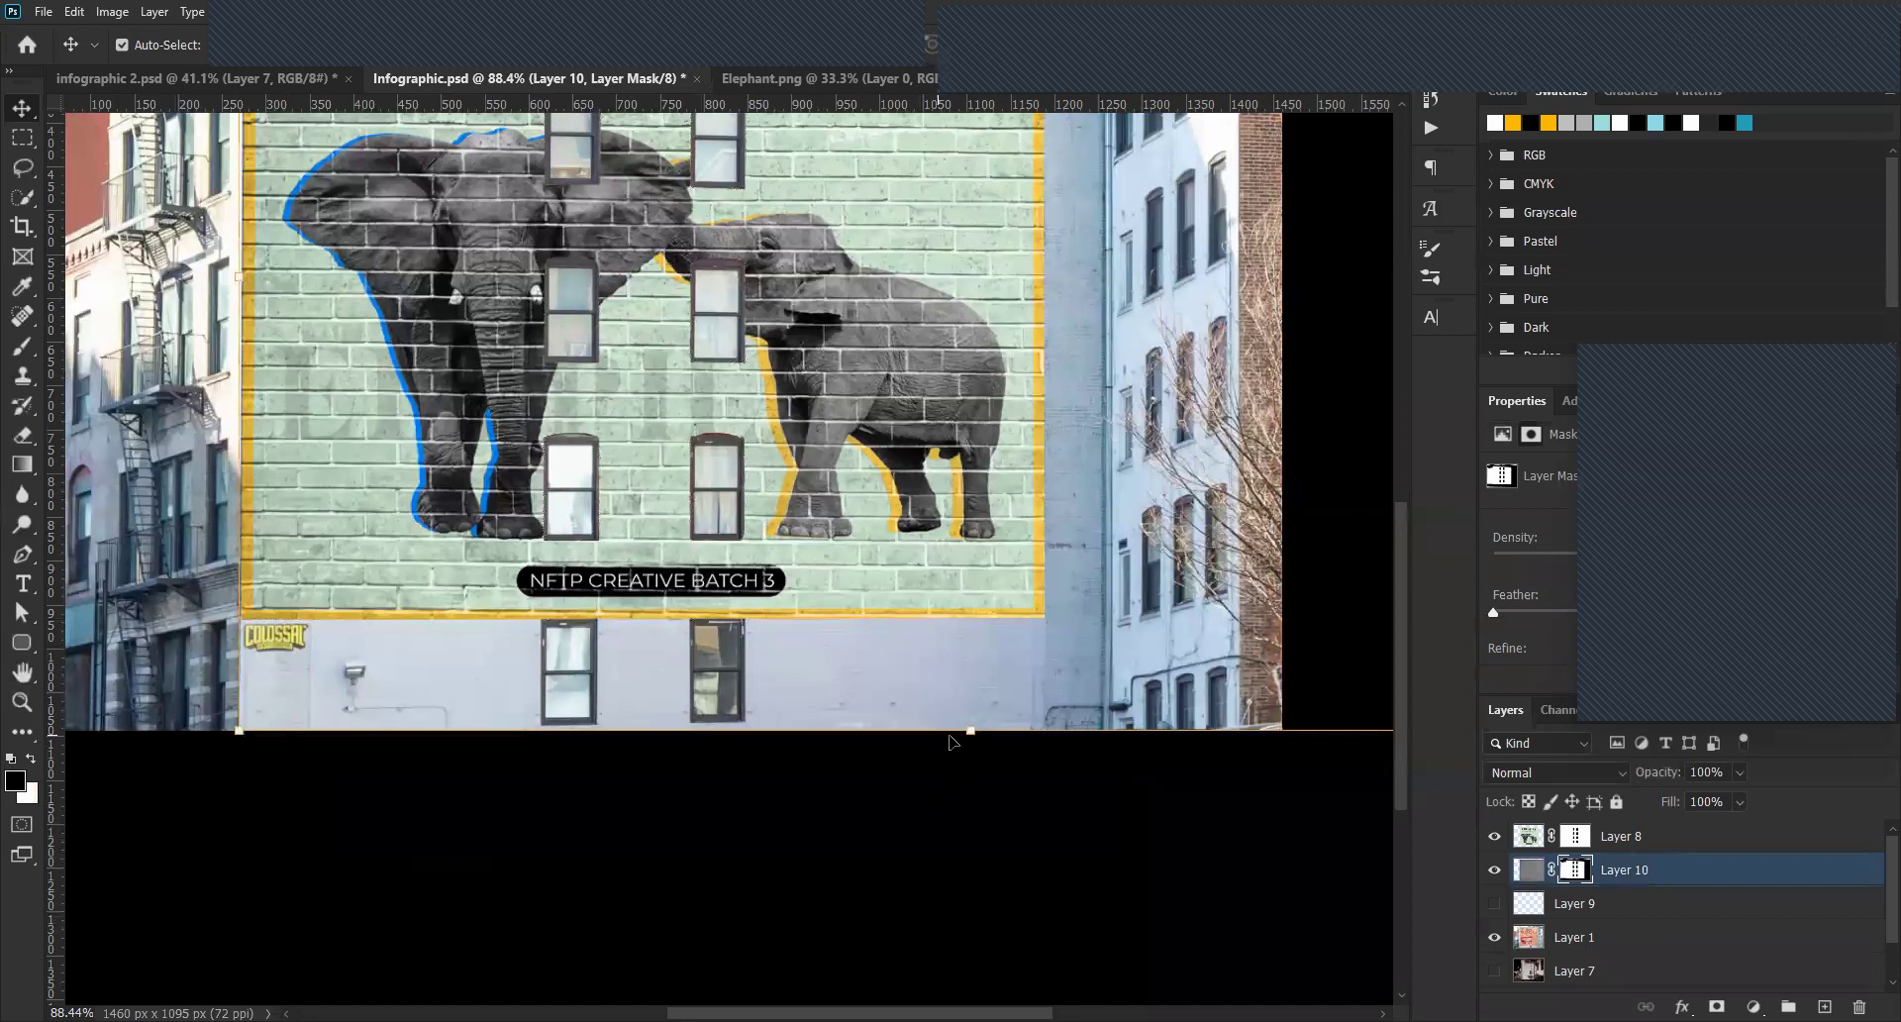
pyautogui.click(997, 682)
pyautogui.press('b')
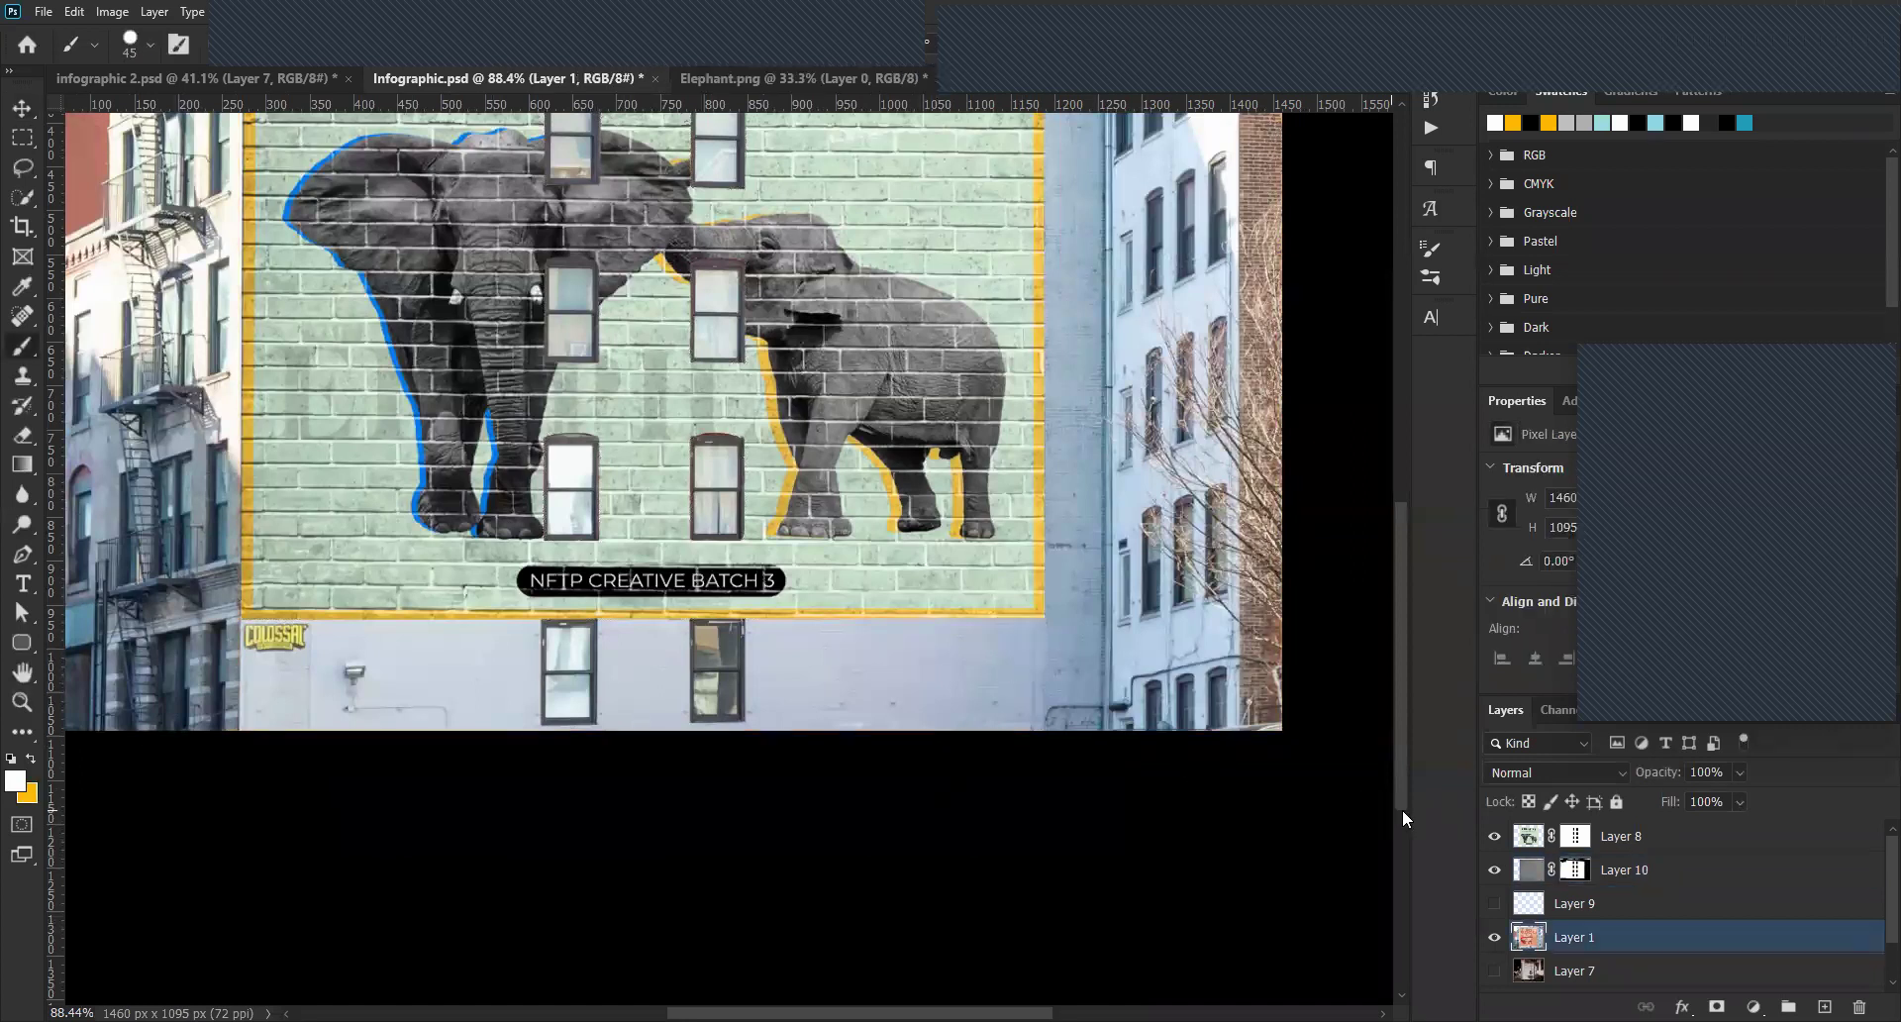
pyautogui.click(1575, 870)
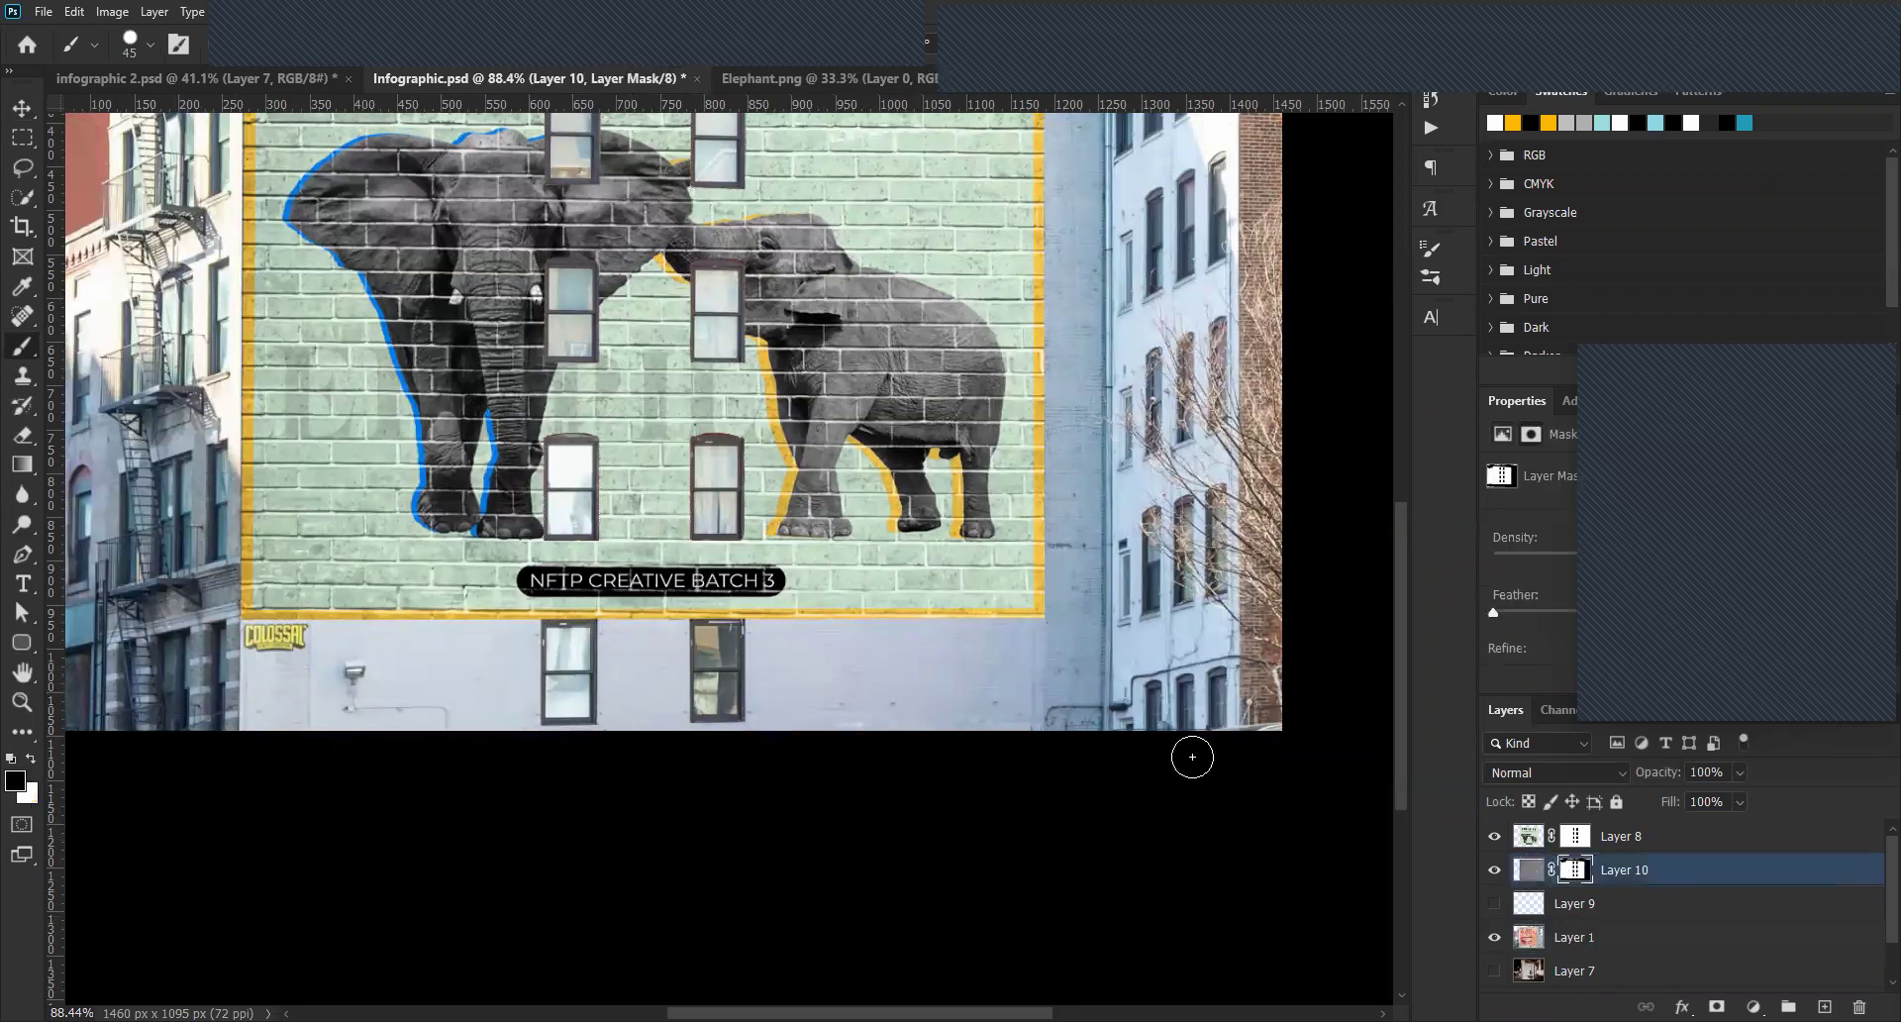
pyautogui.moveTo(1024, 656); pyautogui.dragTo(1024, 697)
# Inspect the whole mockup and the poster's edges and corners for leftover brick texture.
pyautogui.scroll(-4, 990, 668)
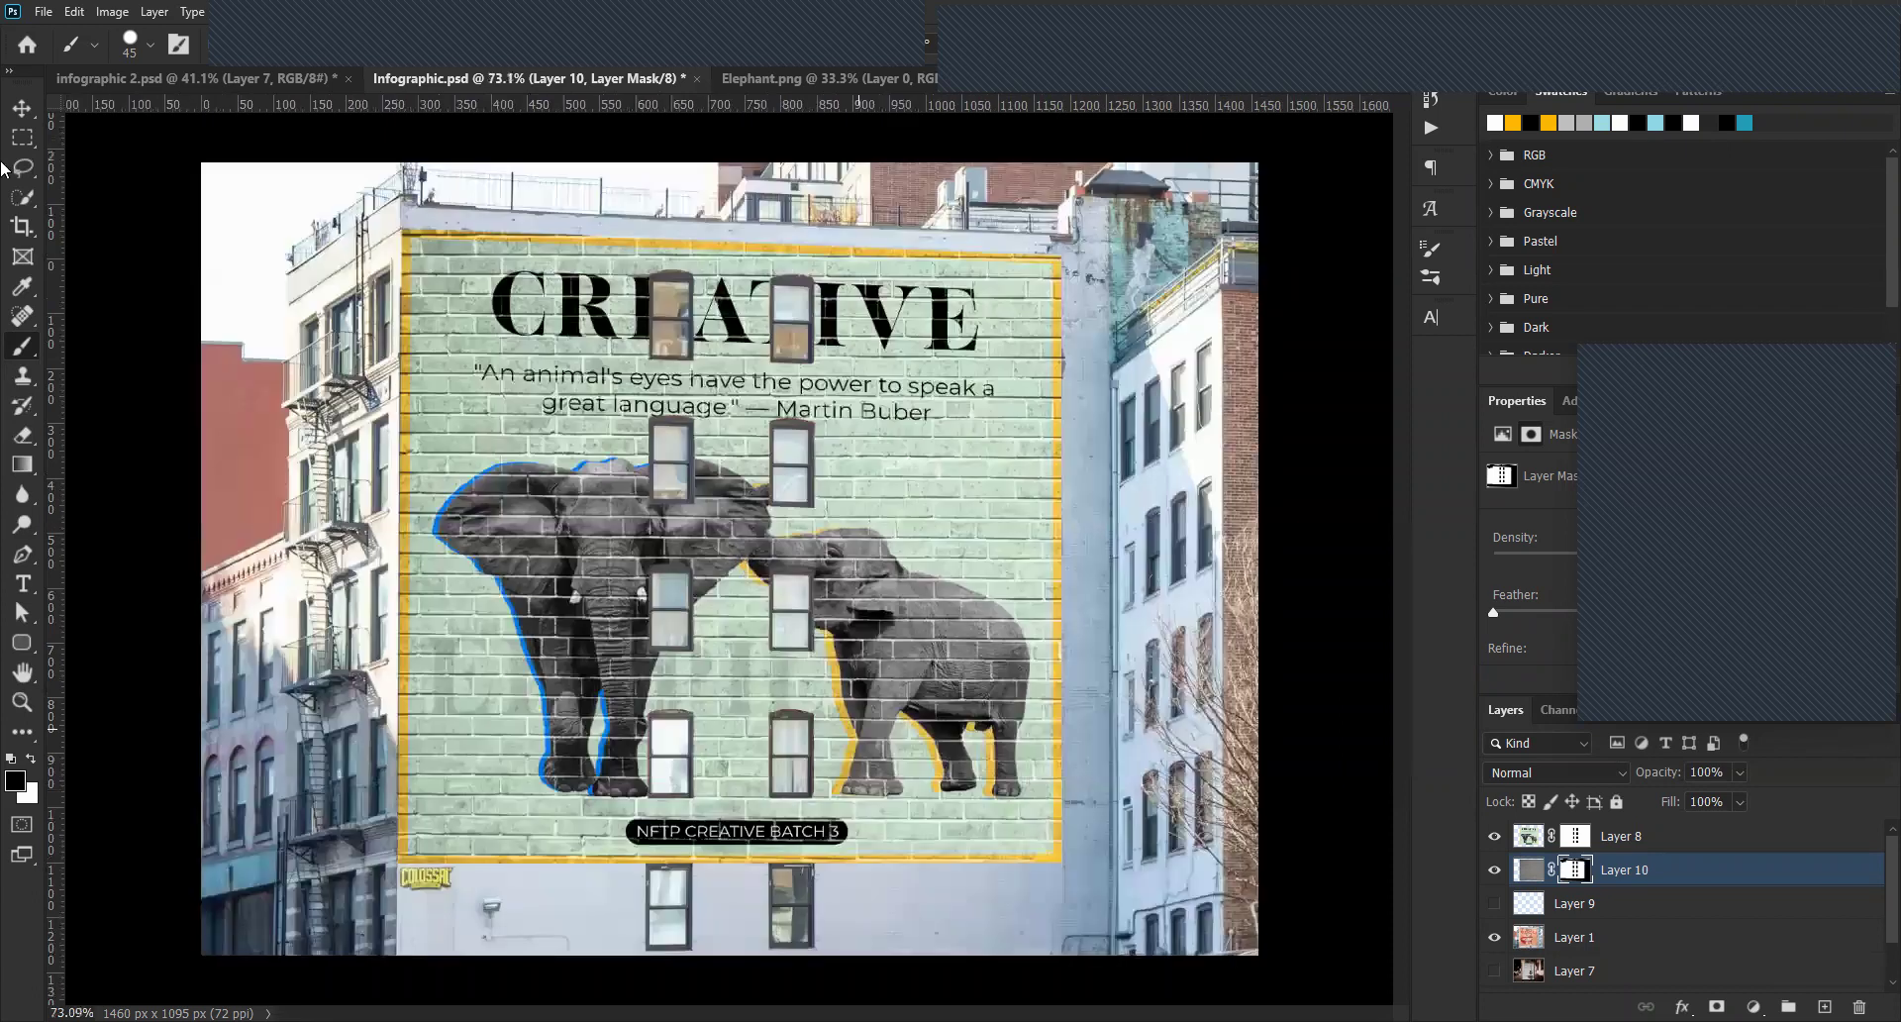
pyautogui.hotkey('ctrl', '+')
pyautogui.click(21, 107)
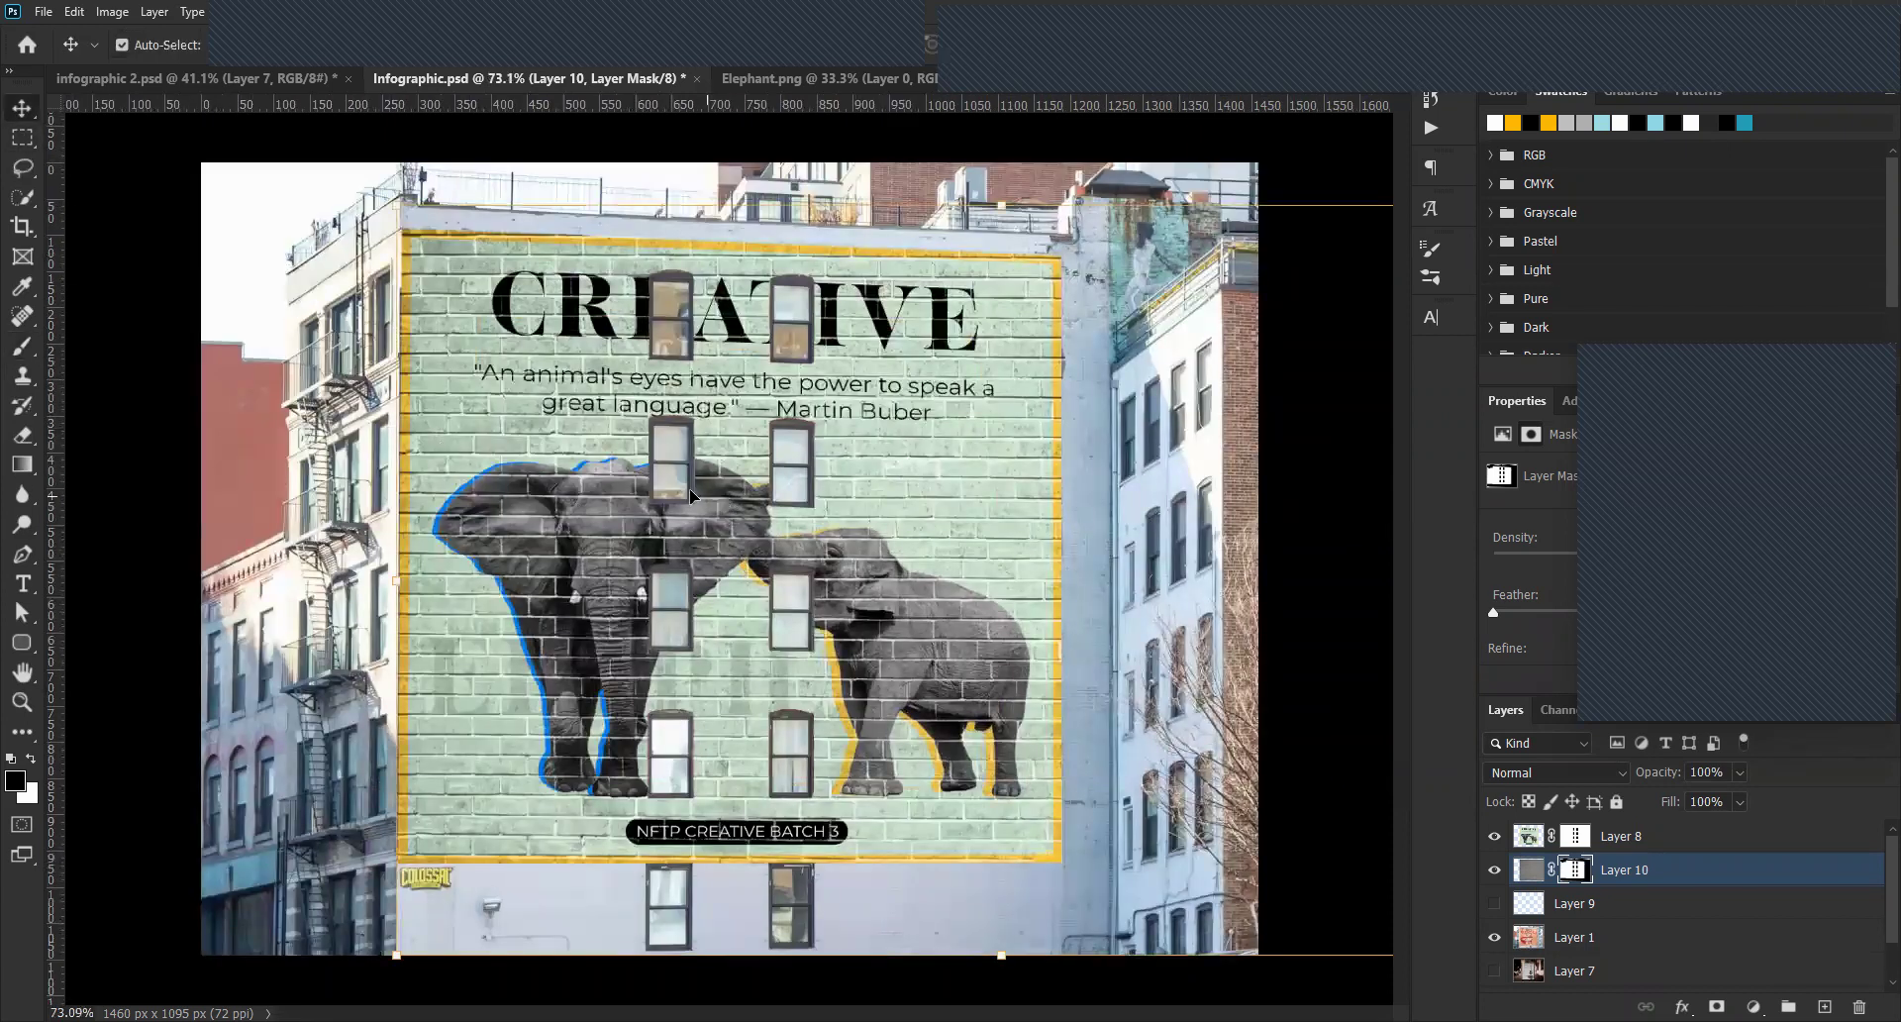
pyautogui.hotkey('ctrl', '-')
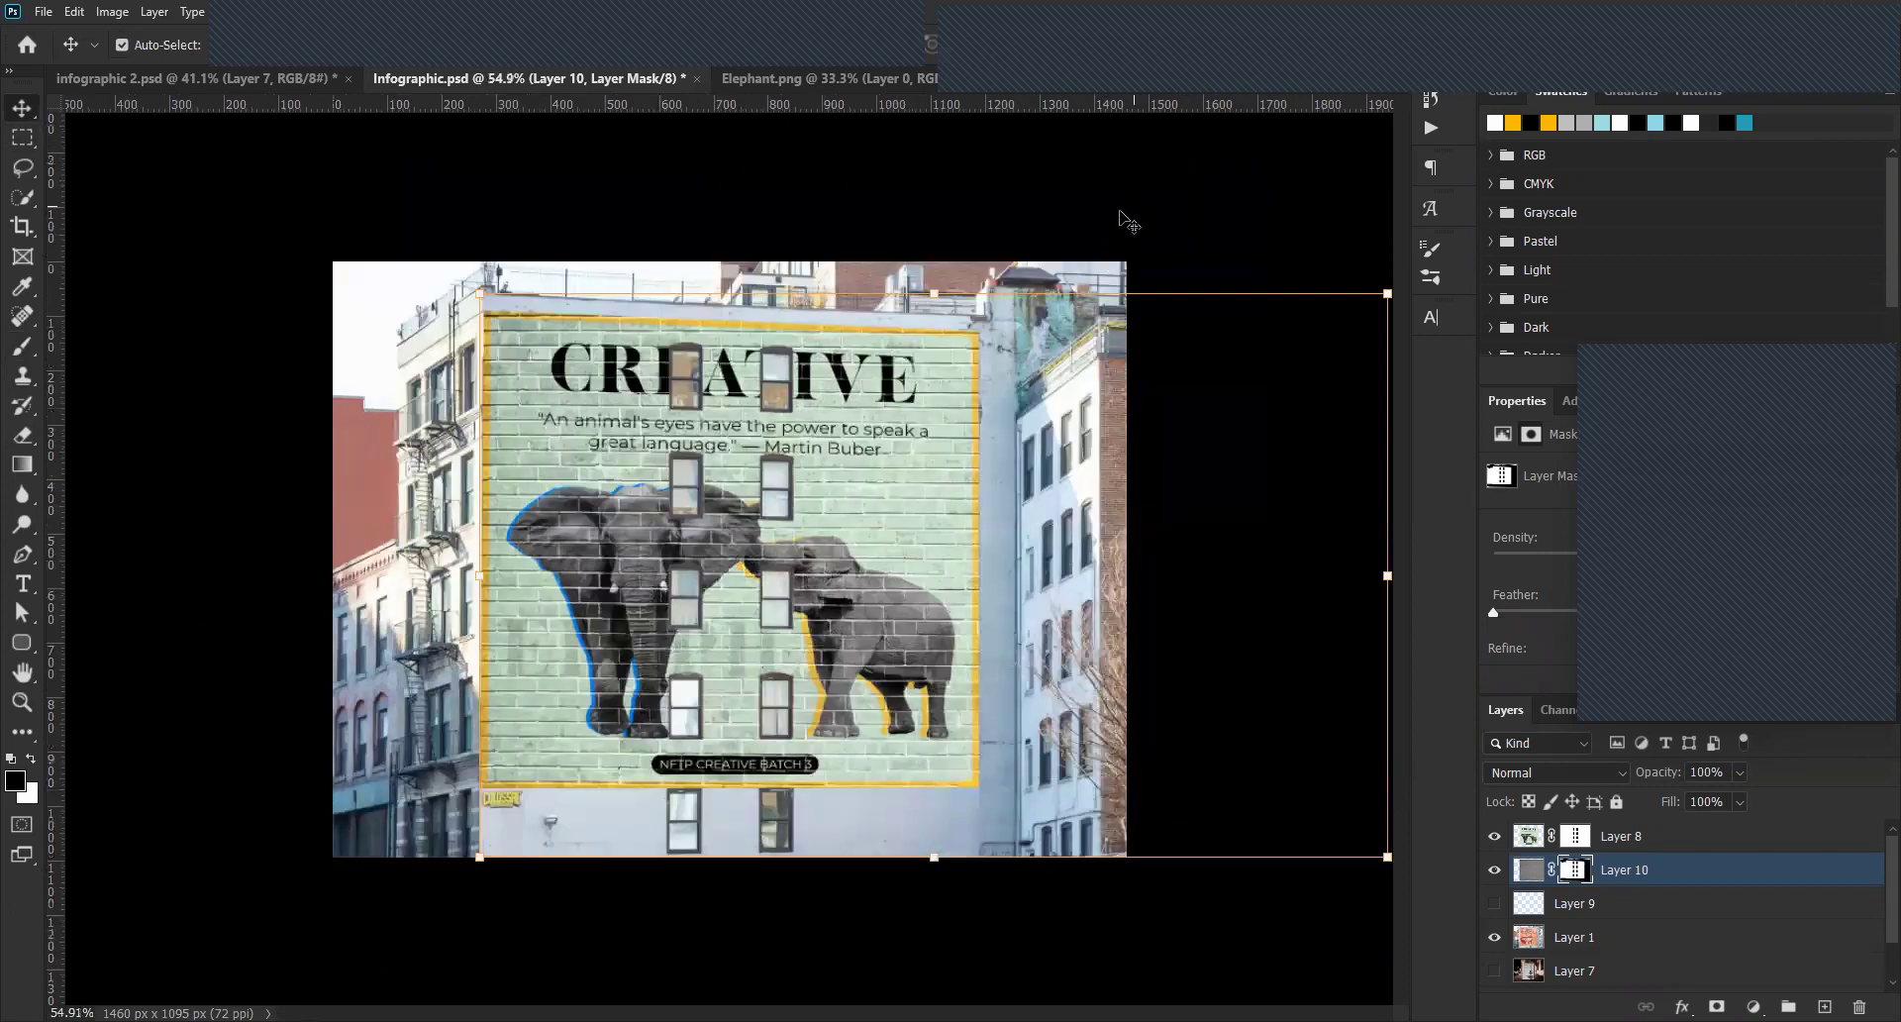
pyautogui.click(1126, 216)
pyautogui.hotkey('ctrl', '+')
pyautogui.hotkey('ctrl', '+')
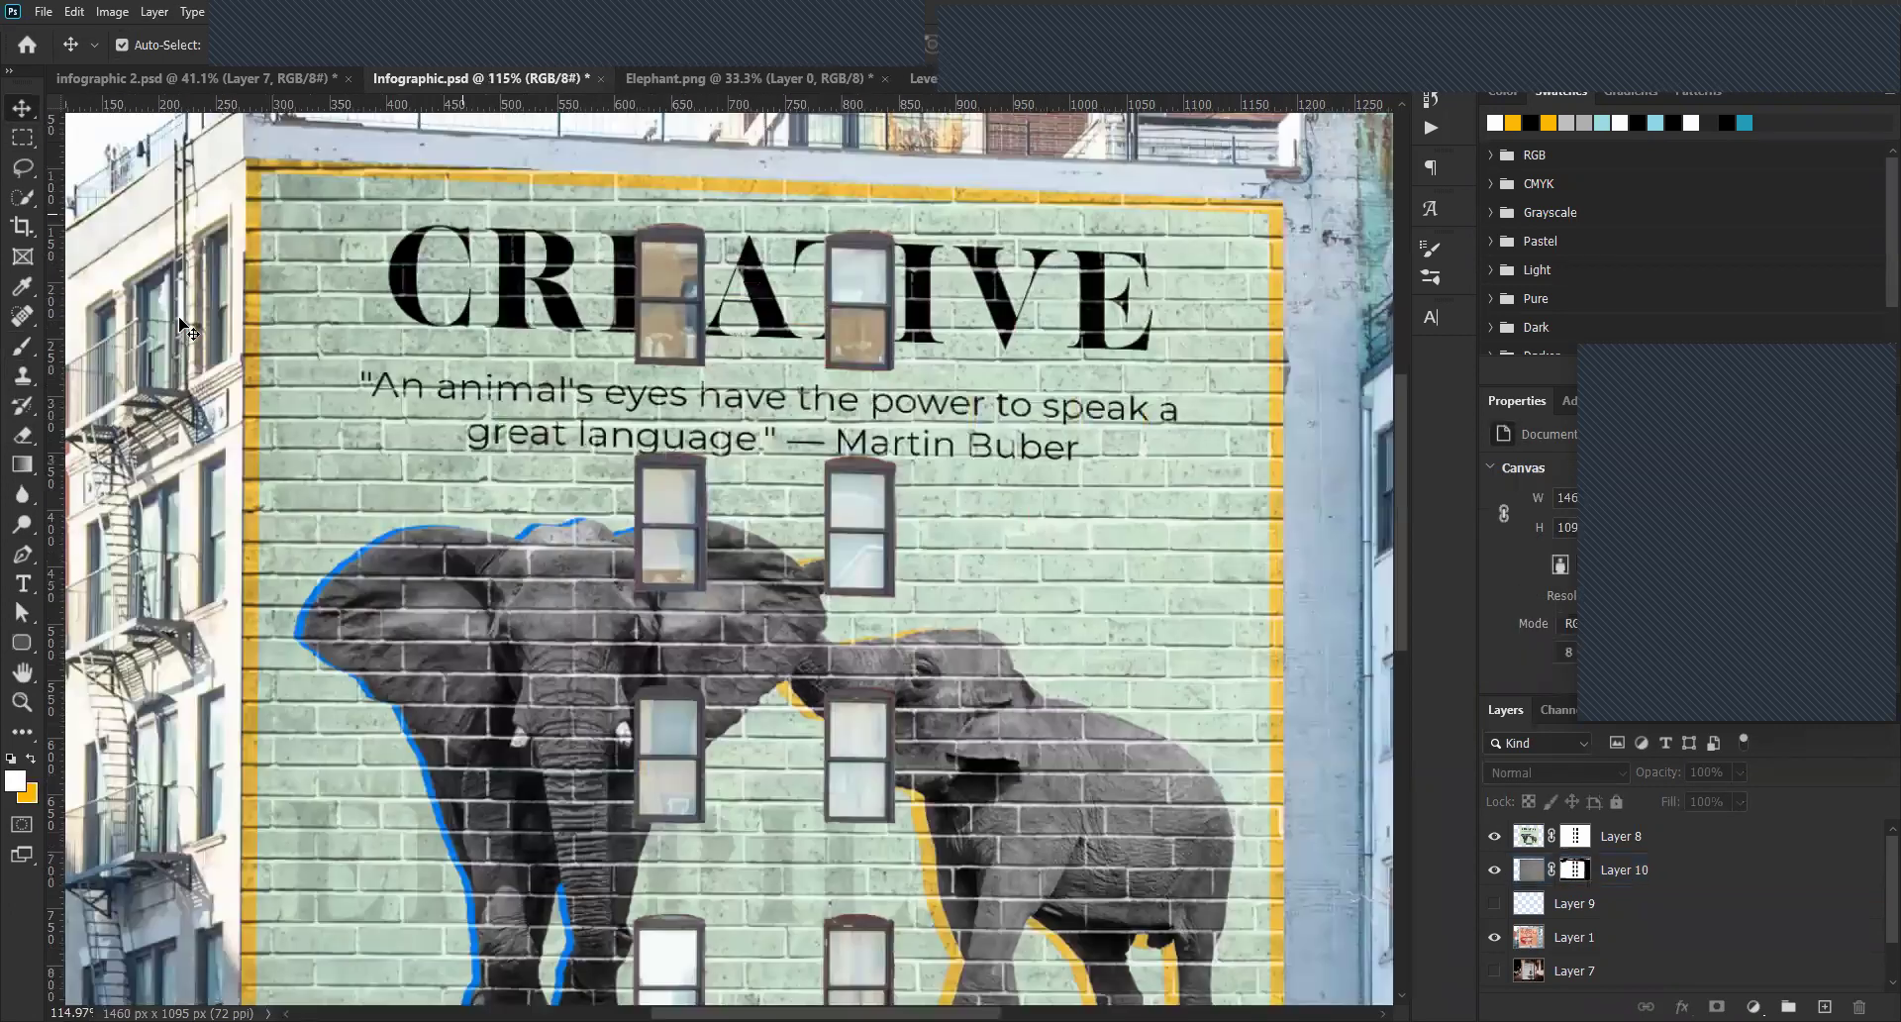
pyautogui.scroll(2, 327, 347)
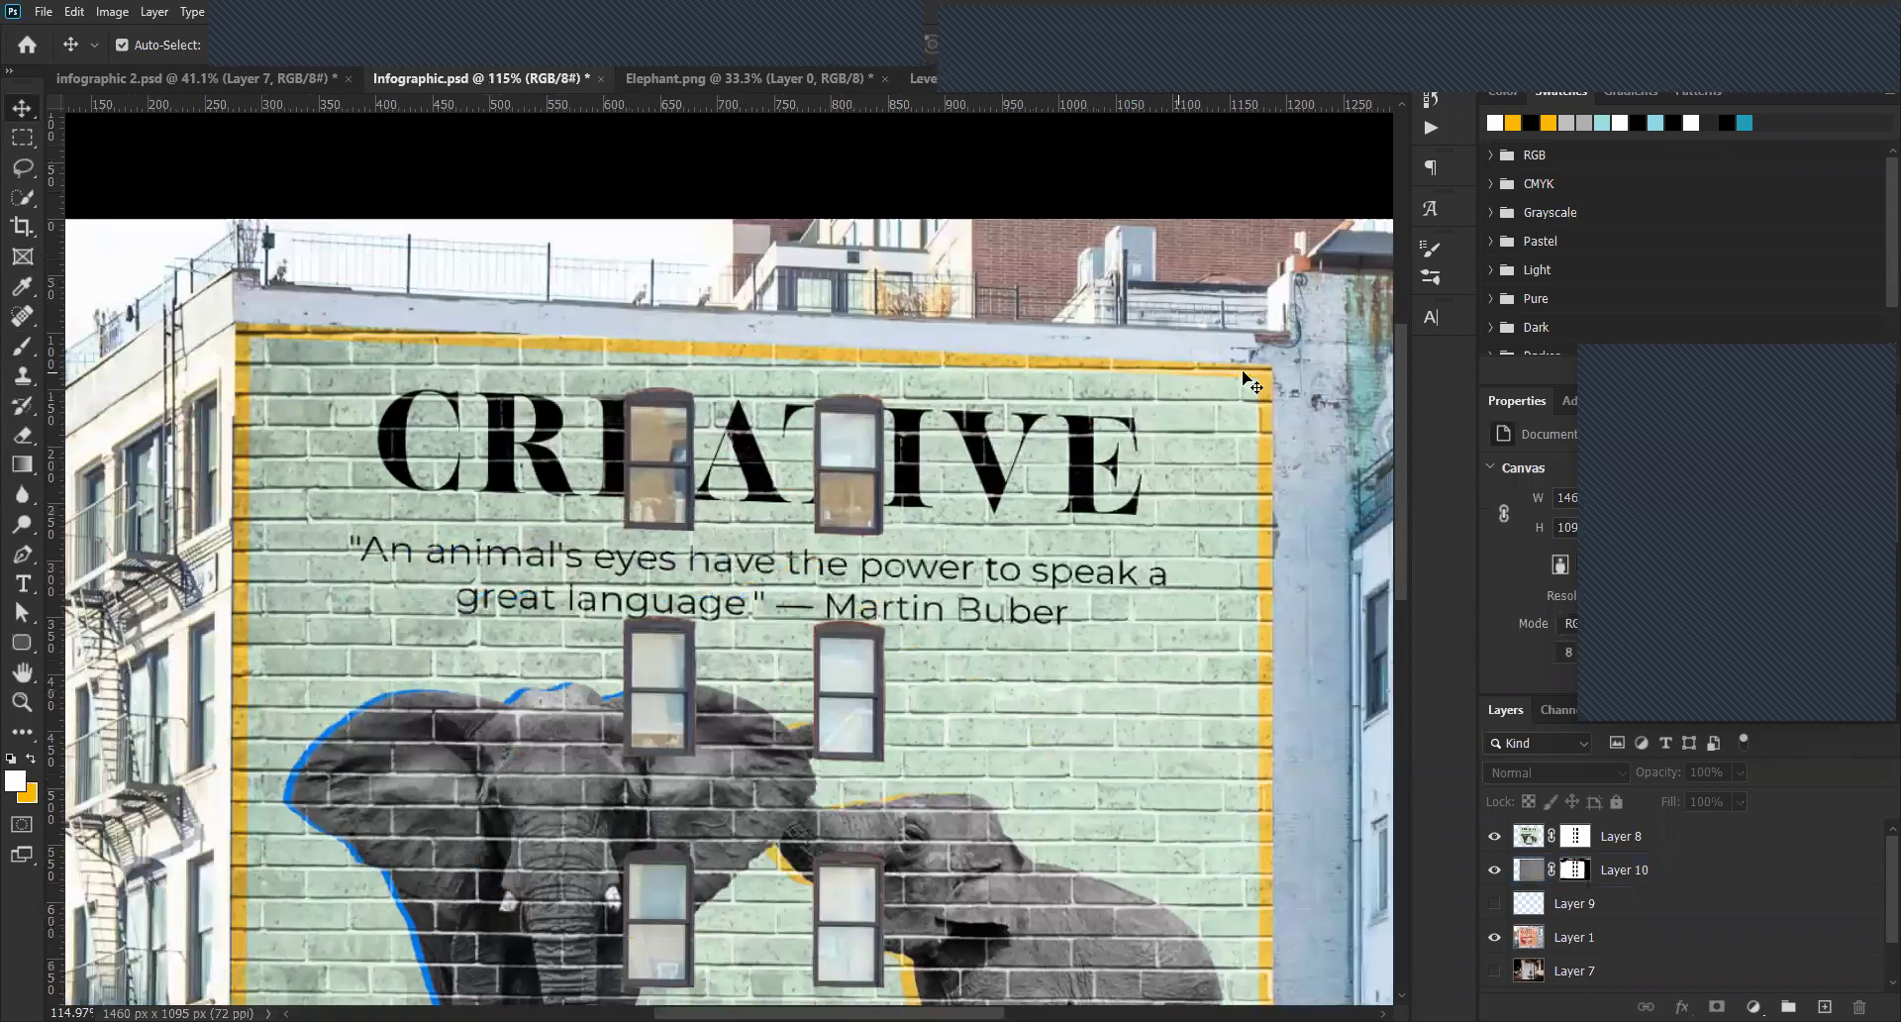
pyautogui.scroll(-3, 966, 427)
pyautogui.hscroll(5, 967, 426)
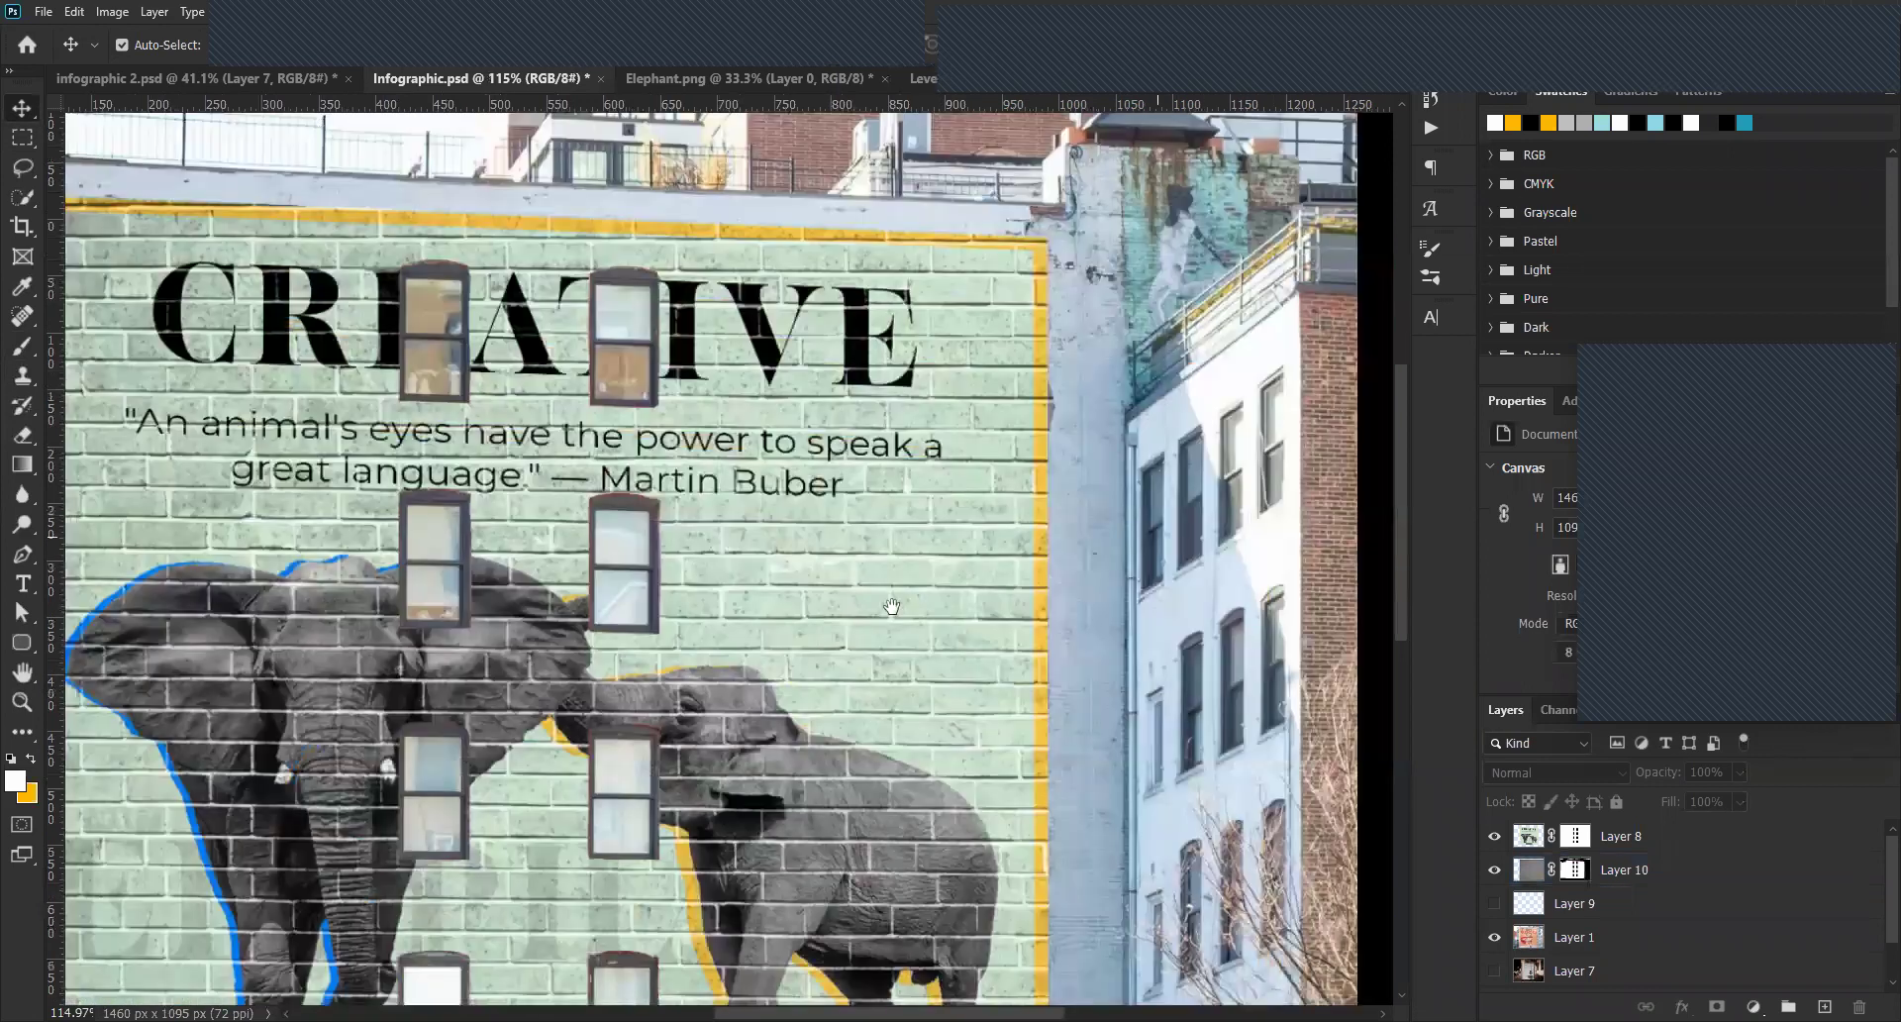
pyautogui.scroll(-7, 828, 819)
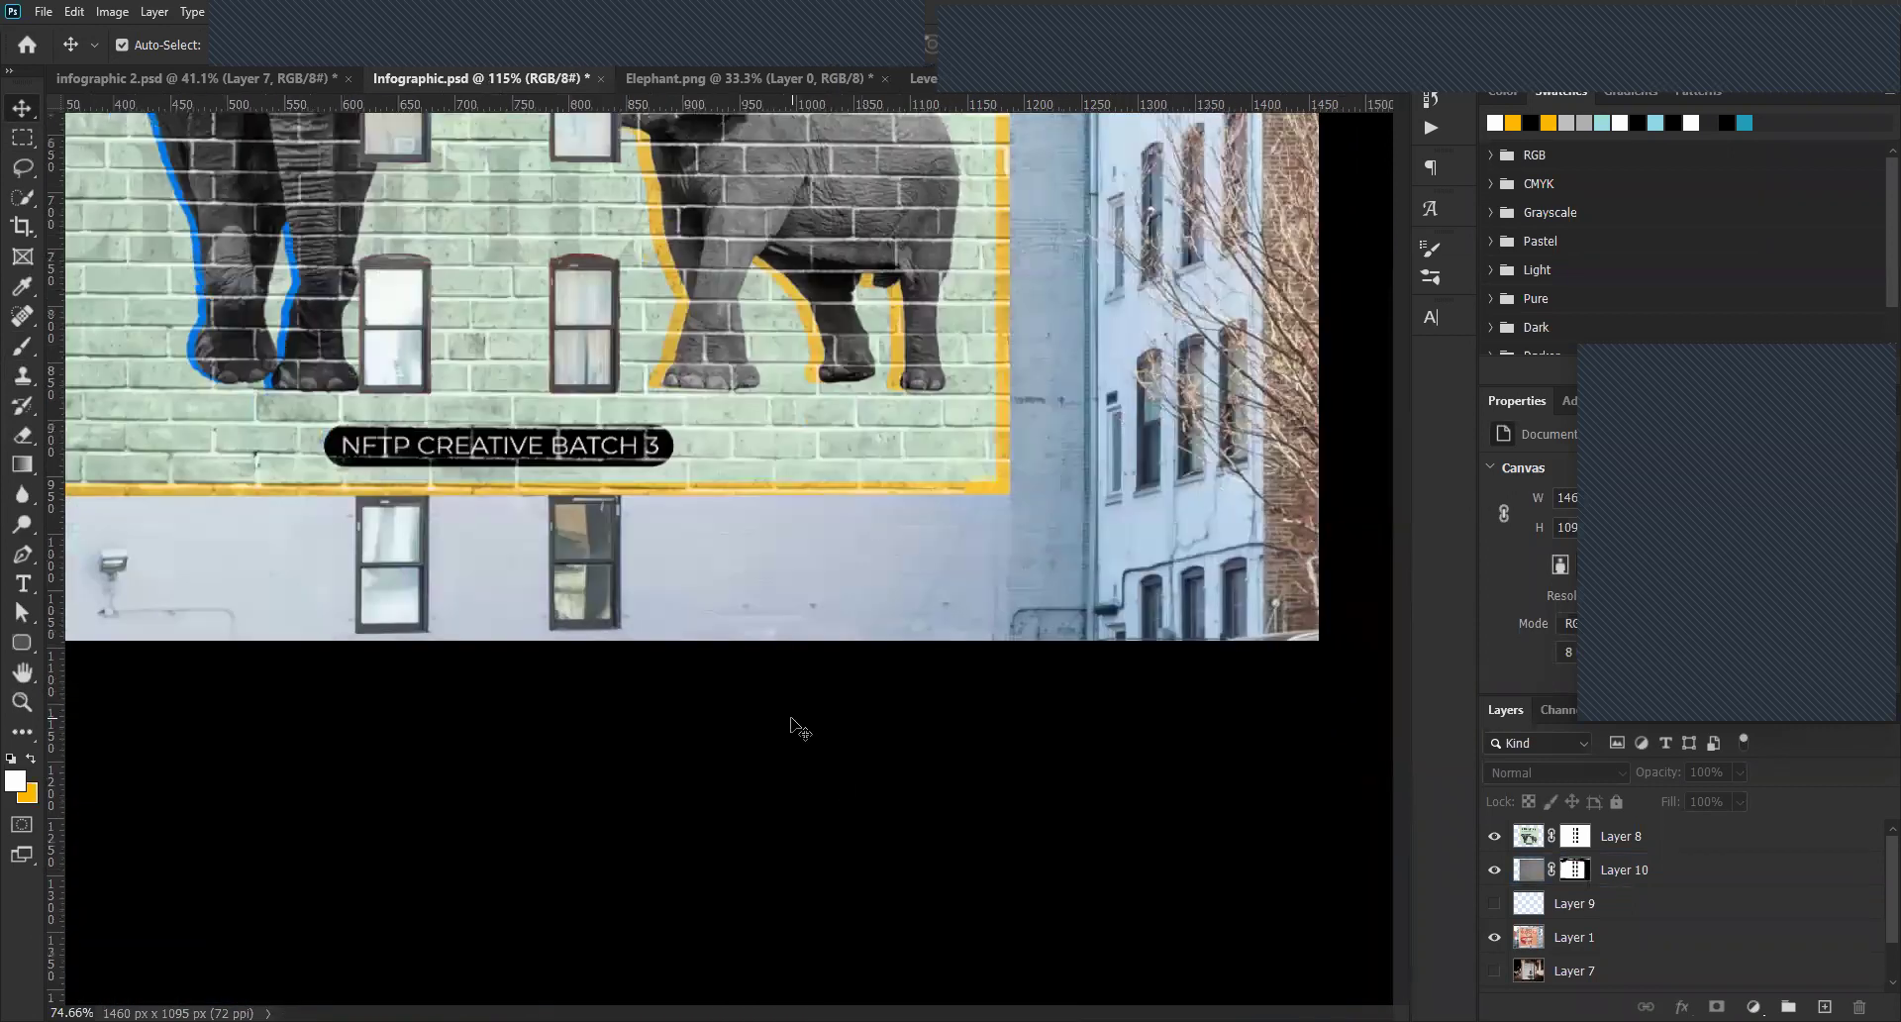
pyautogui.scroll(-3, 792, 726)
pyautogui.scroll(-2, 792, 726)
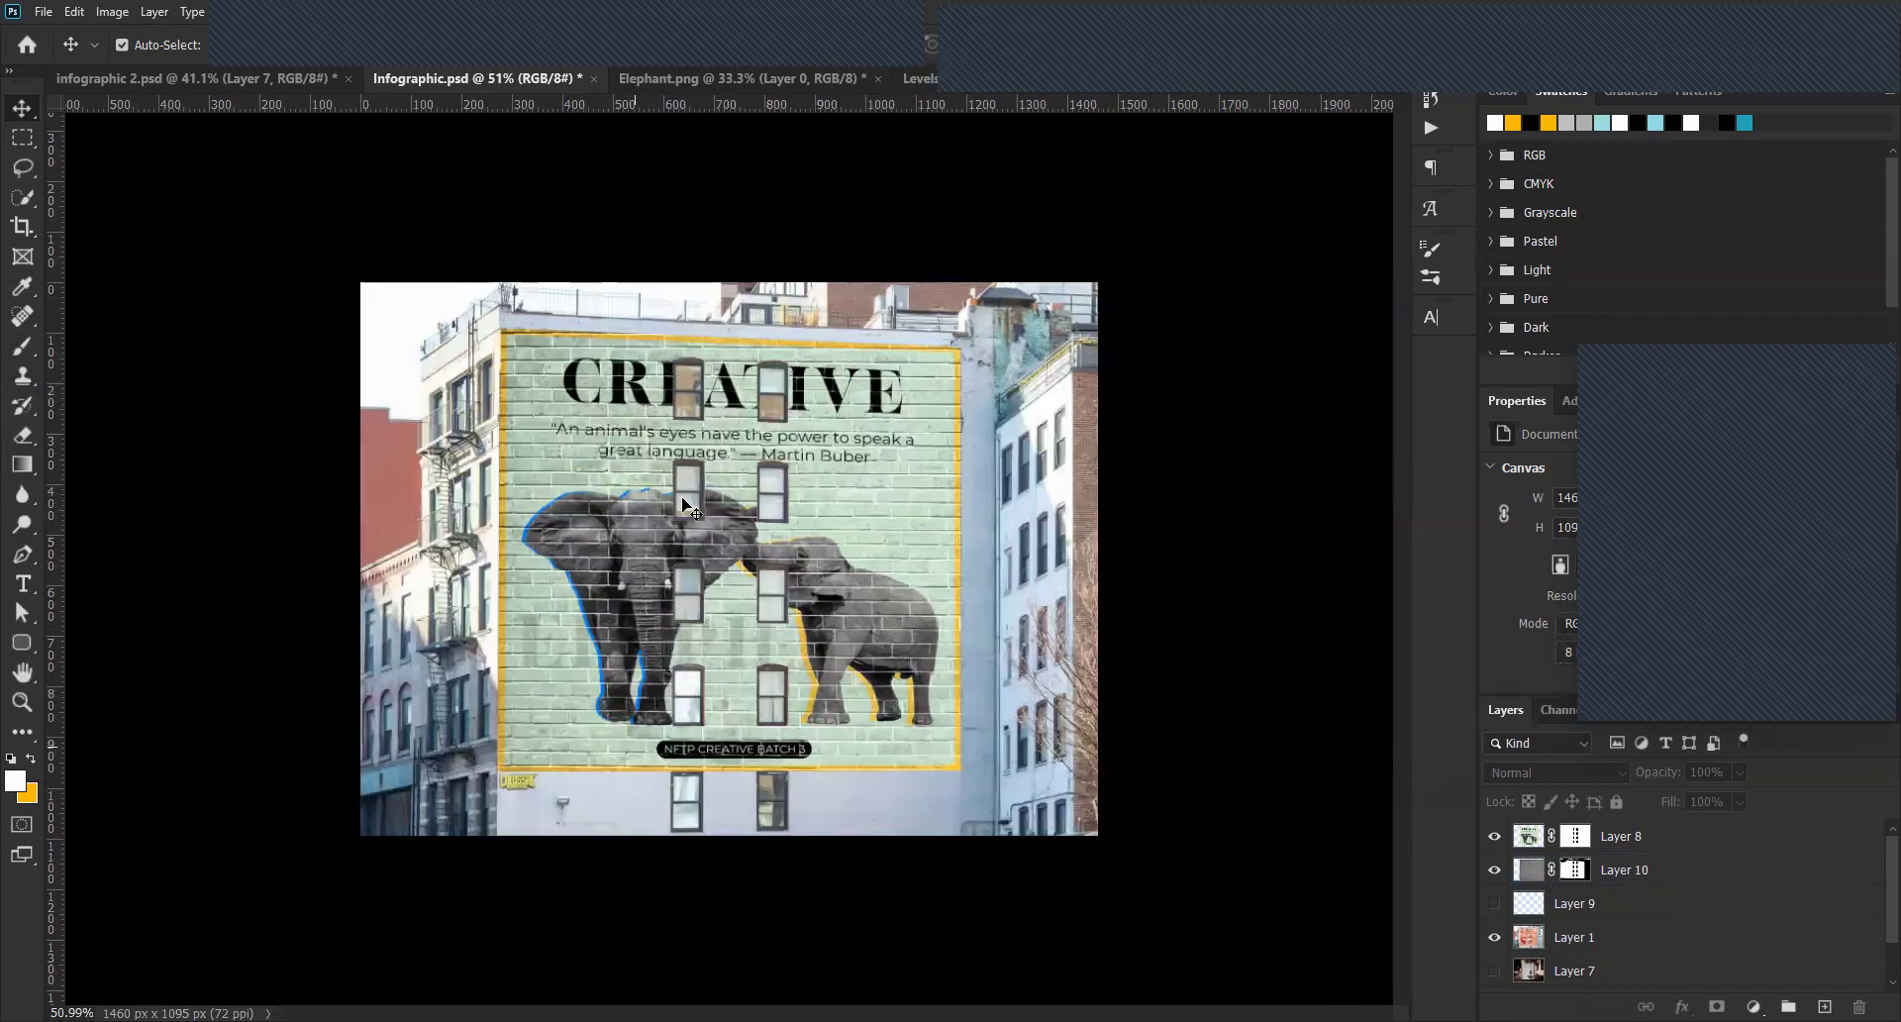
# Add a Brightness/Contrast adjustment above Layer 8 with brightness -57 and contrast 4.
pyautogui.click(1517, 847)
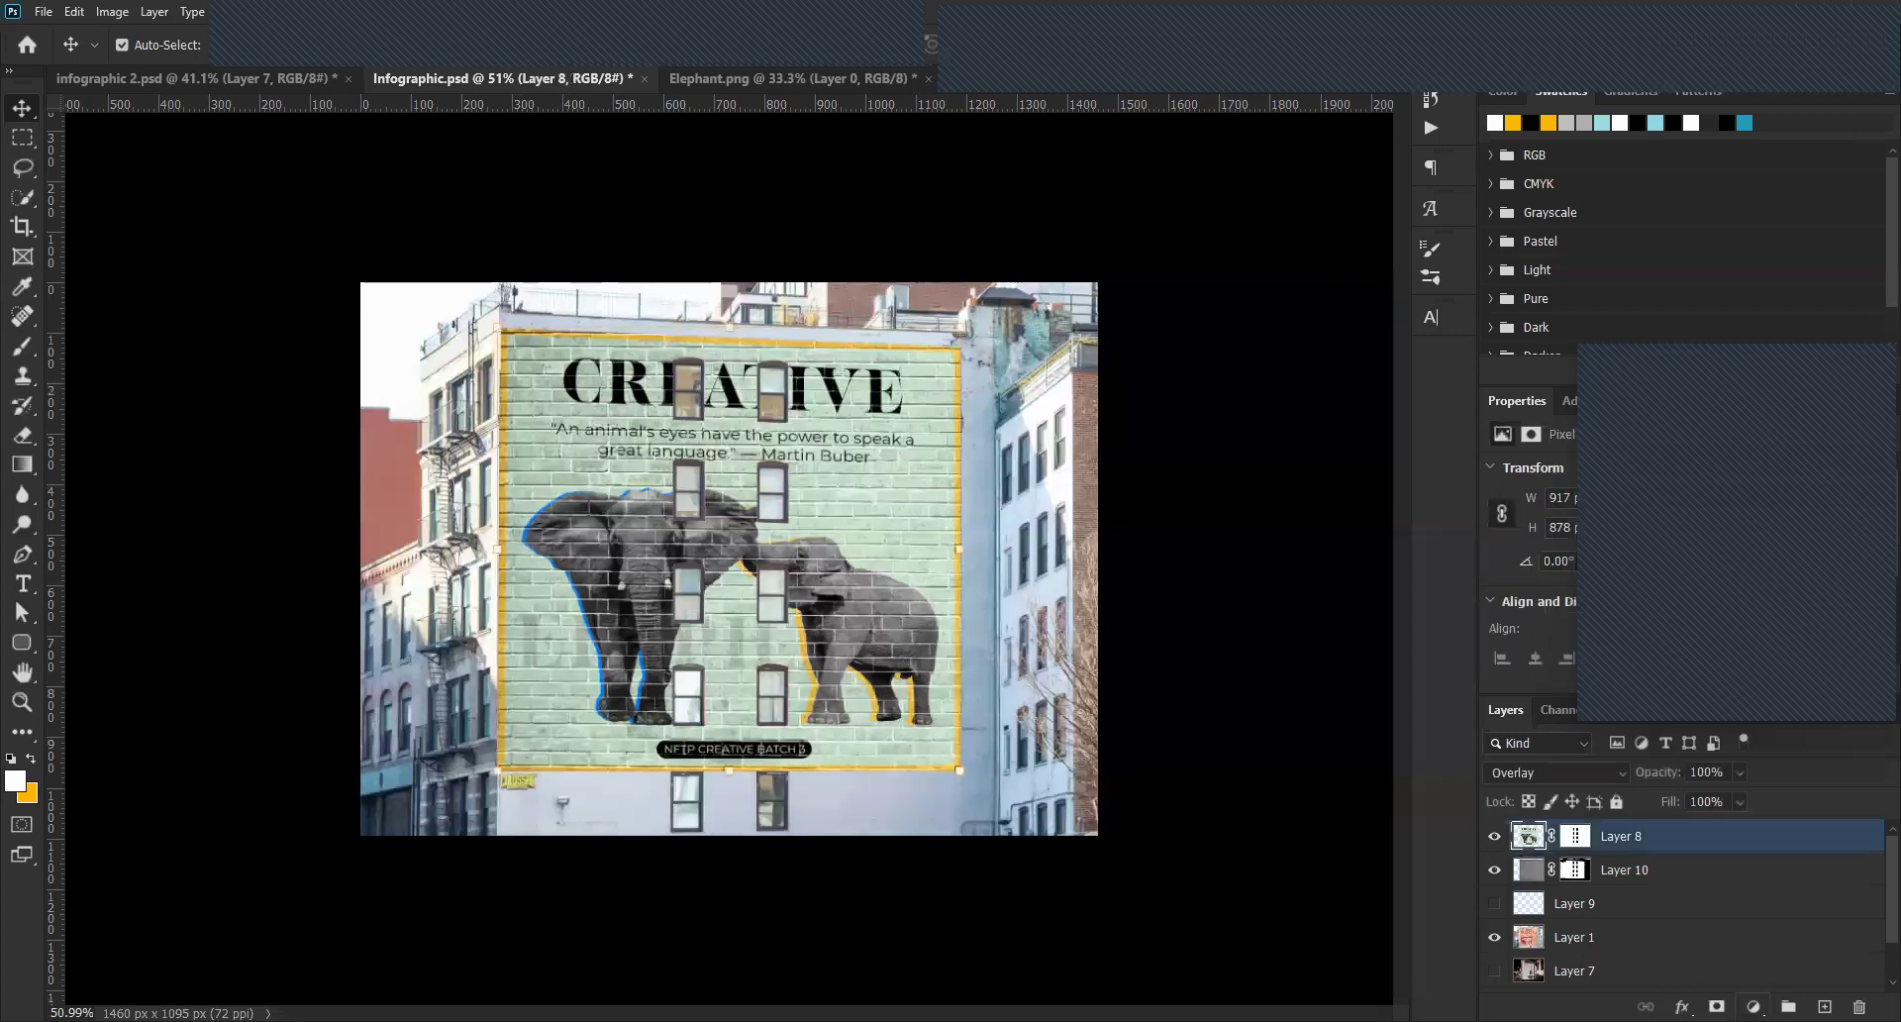
pyautogui.click(1753, 1006)
pyautogui.click(1785, 723)
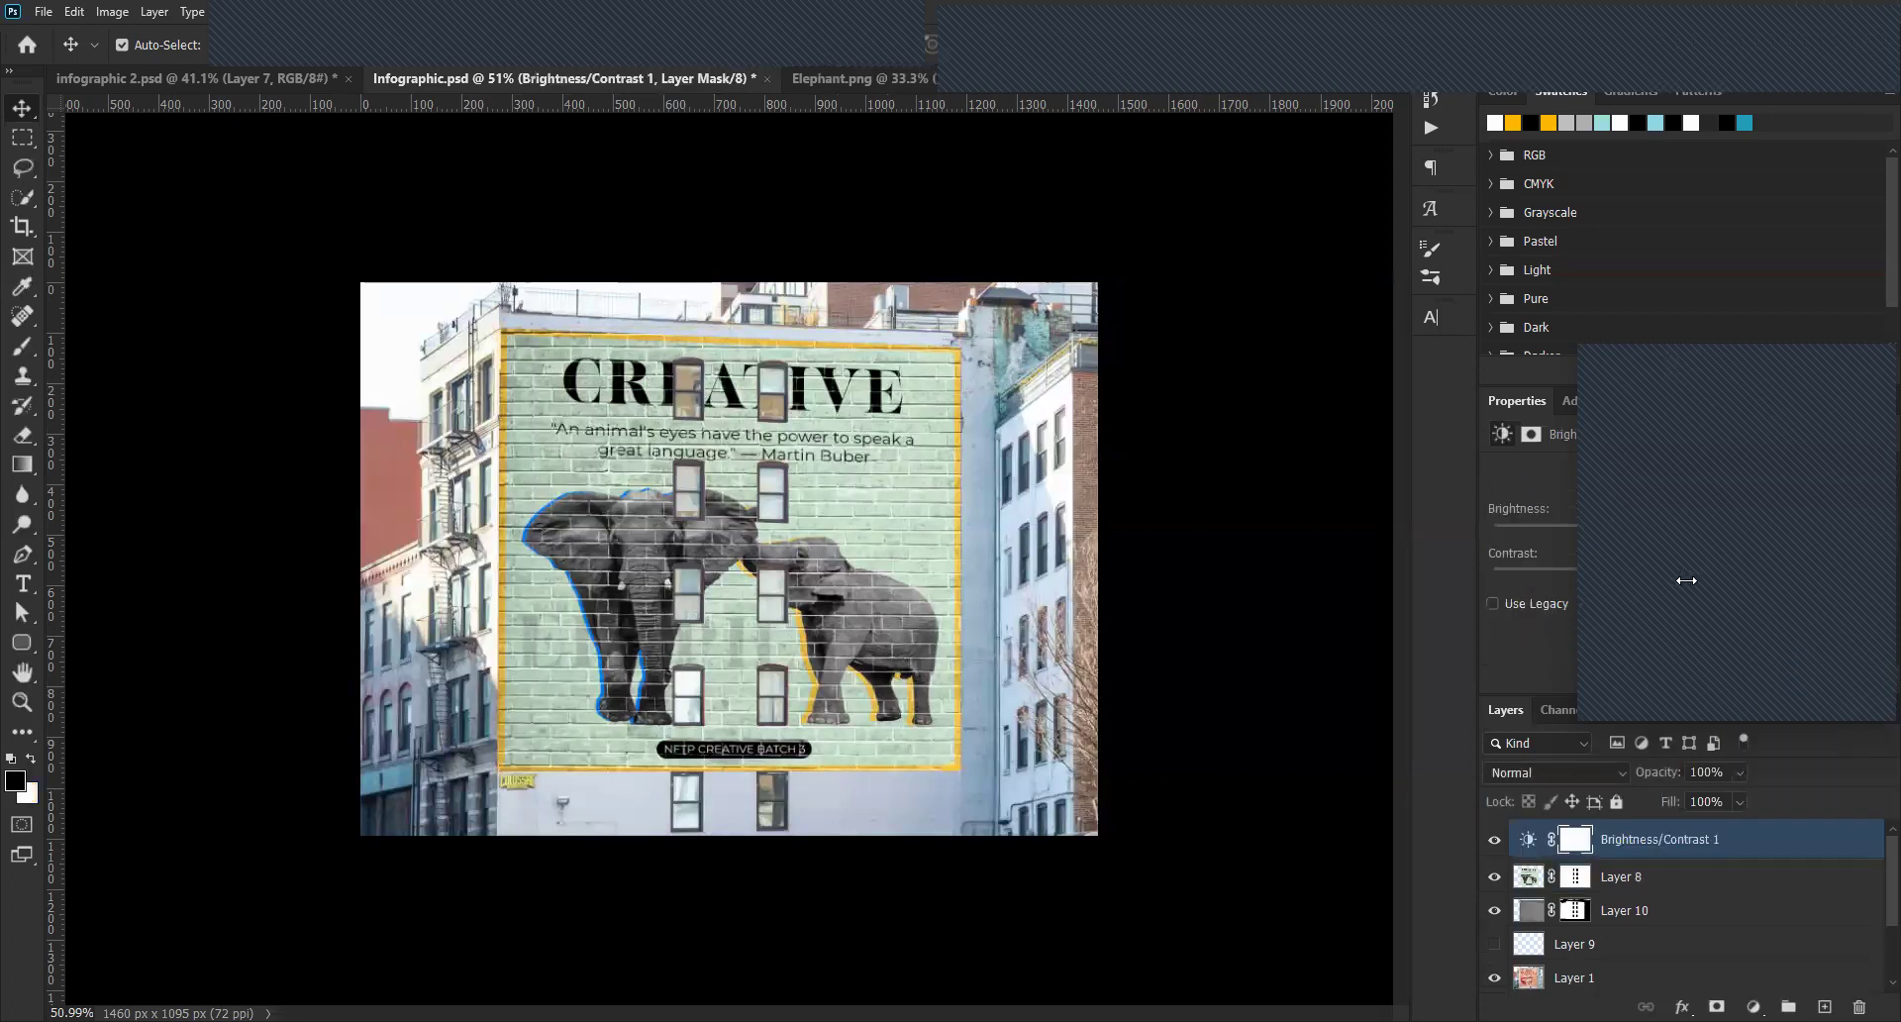
pyautogui.moveTo(1684, 579); pyautogui.dragTo(1623, 537)
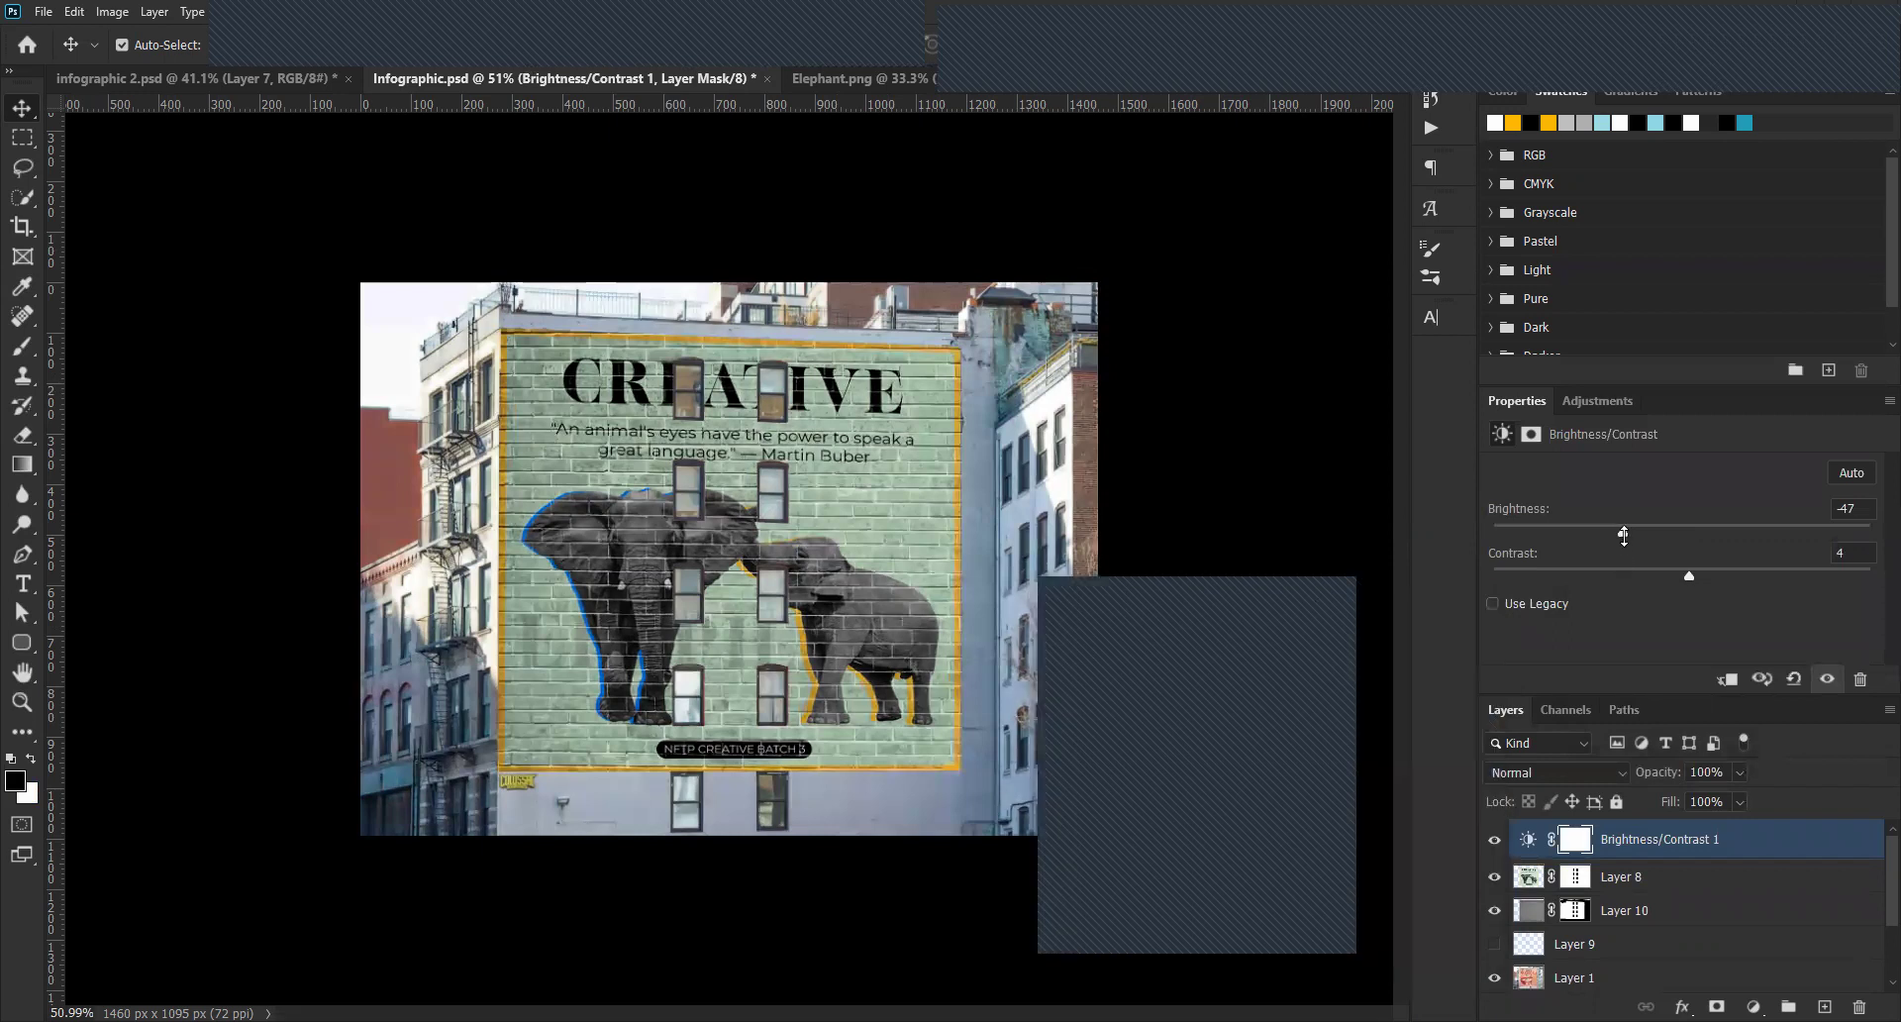
pyautogui.moveTo(1623, 535)
pyautogui.mouseDown()
pyautogui.moveTo(1590, 539)
pyautogui.moveTo(1610, 547)
pyautogui.mouseUp()
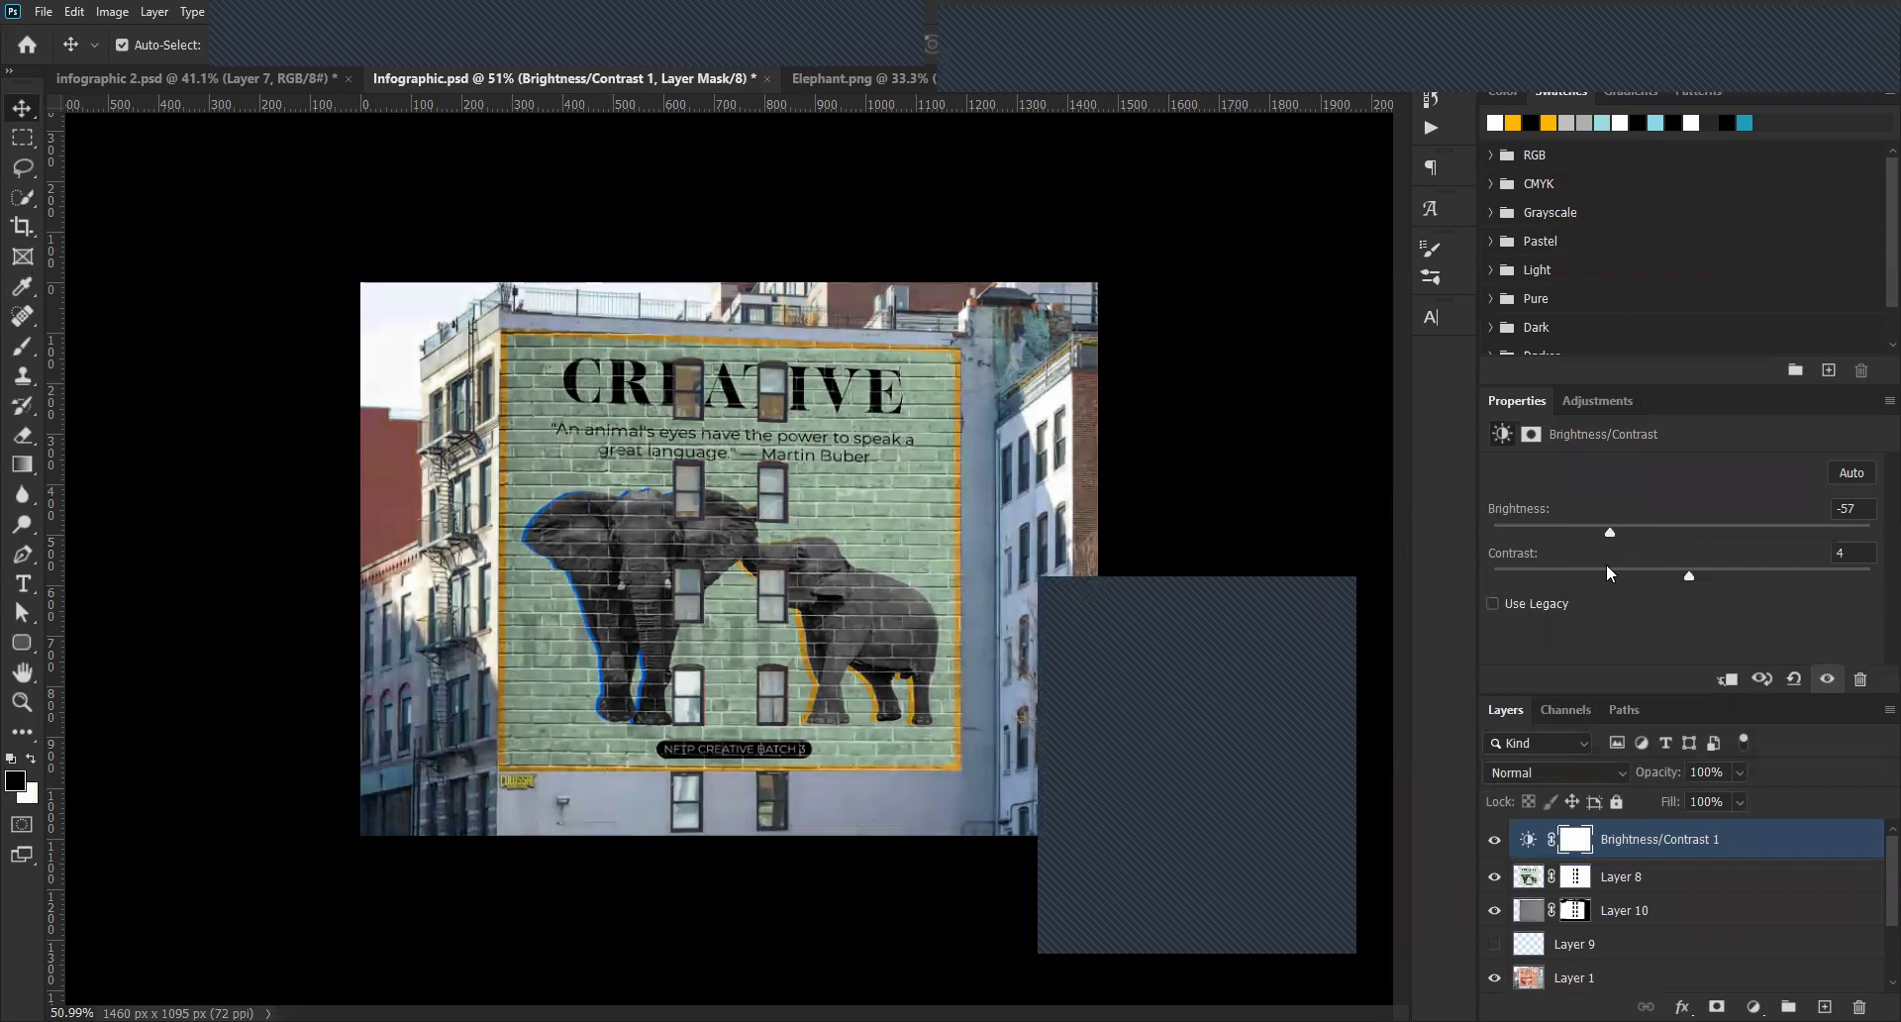
# Clip the Brightness/Contrast adjustment to Layer 8 and set its brightness to -55.
pyautogui.keyDown('alt'); pyautogui.click(1542, 856); pyautogui.keyUp('alt')
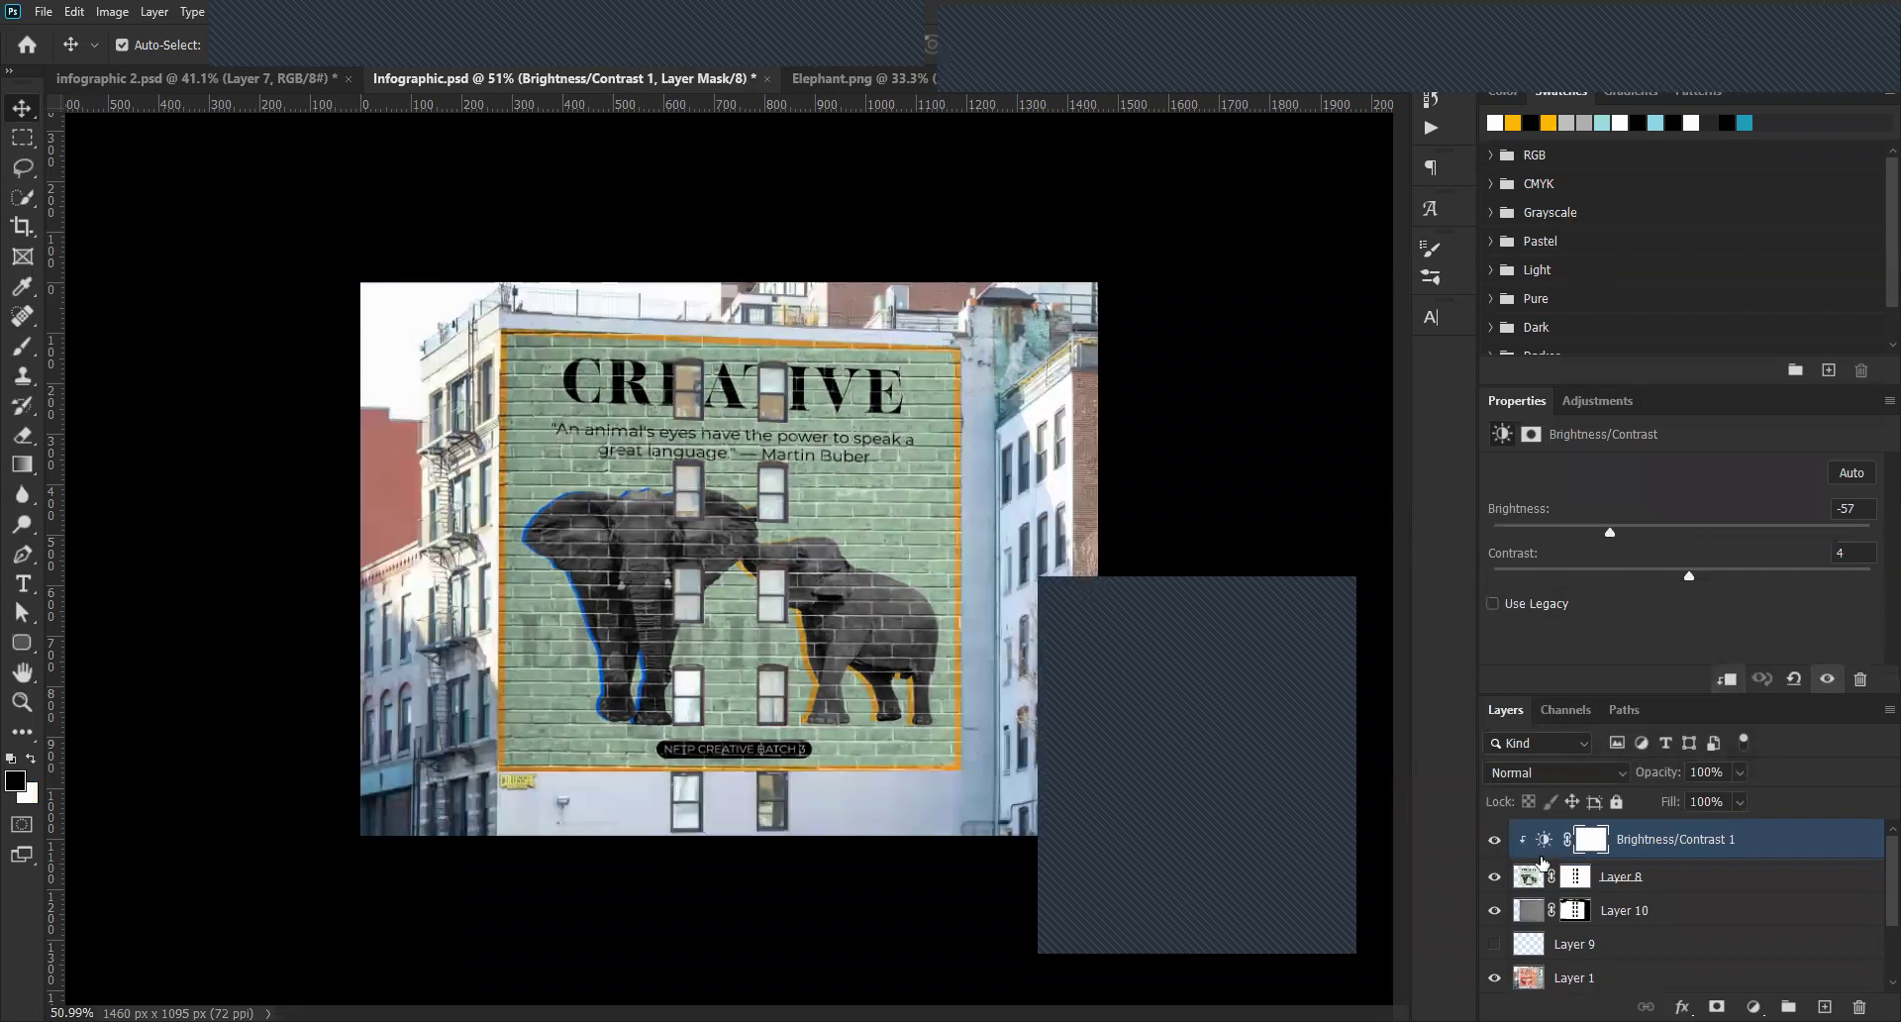
pyautogui.moveTo(1610, 531)
pyautogui.mouseDown()
pyautogui.moveTo(1576, 535)
pyautogui.moveTo(1601, 542)
pyautogui.mouseUp()
pyautogui.moveTo(1604, 532); pyautogui.dragTo(1614, 538)
# Add a Photo Filter adjustment above the other layers with the pale yellow colour fcffca and 93% density.
pyautogui.click(1753, 1006)
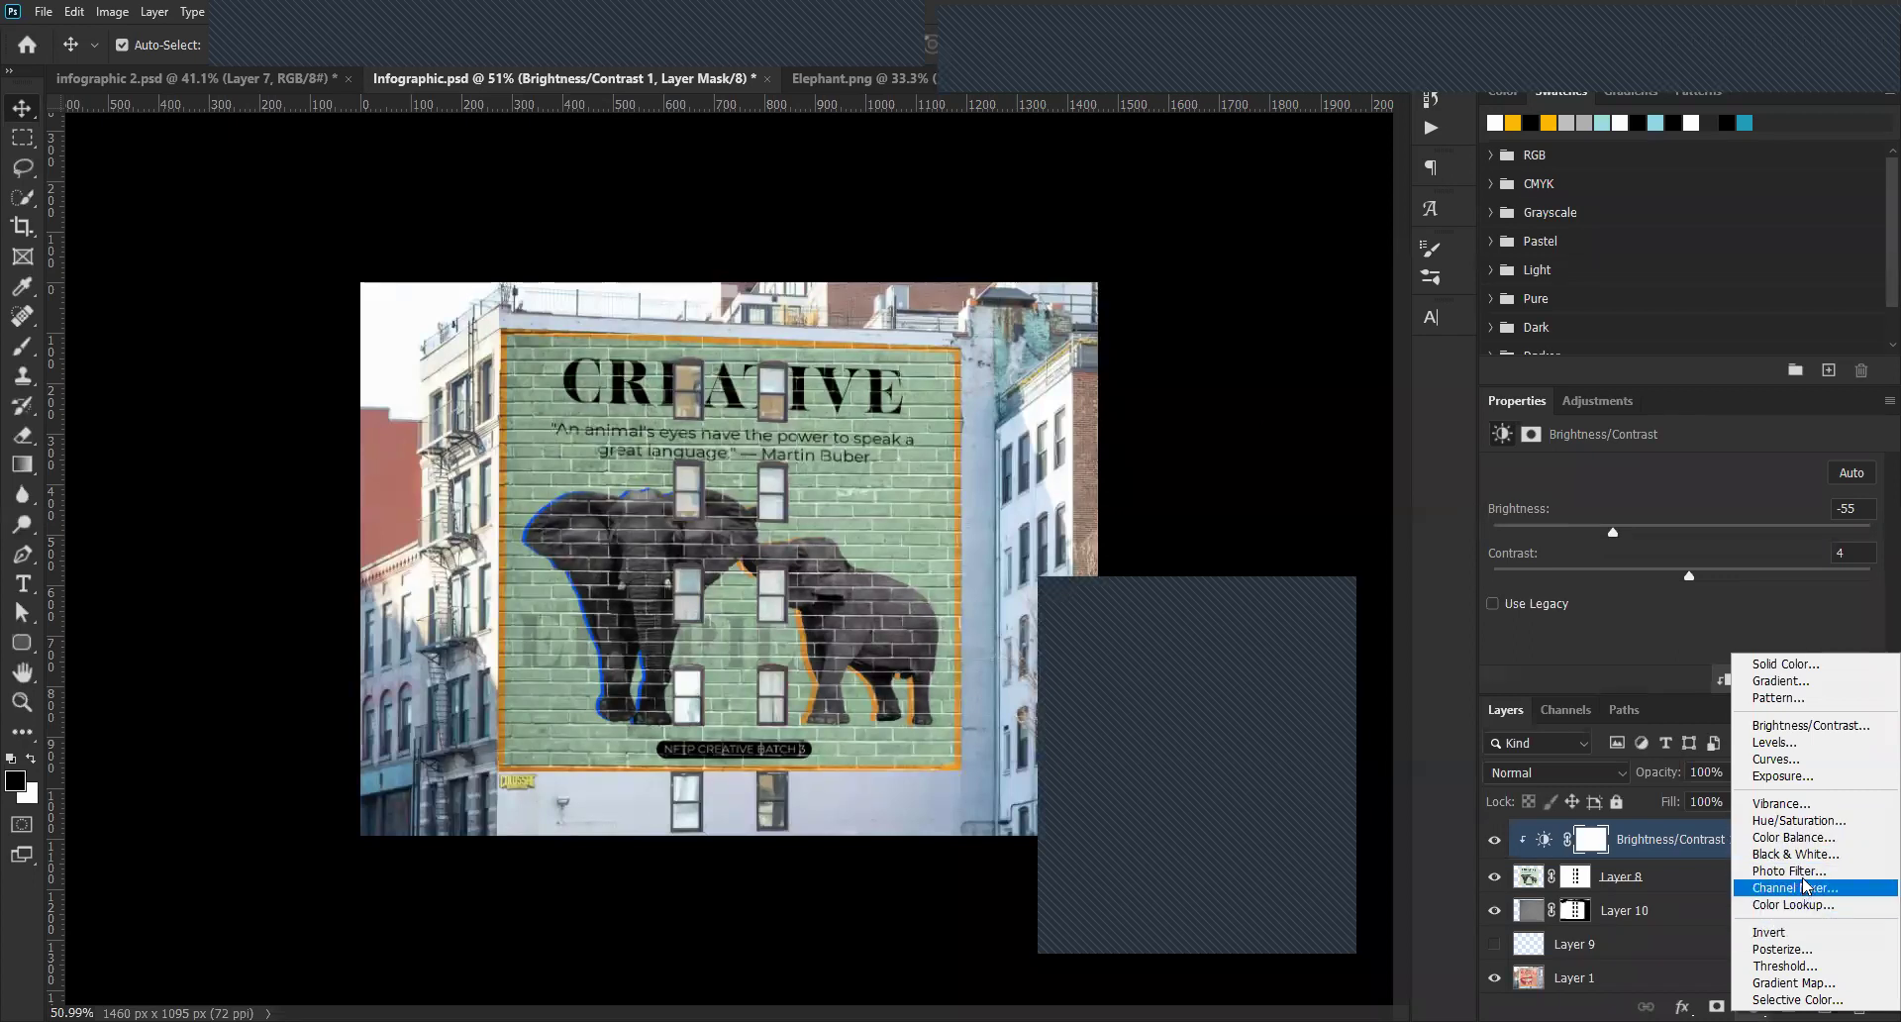
pyautogui.click(1789, 870)
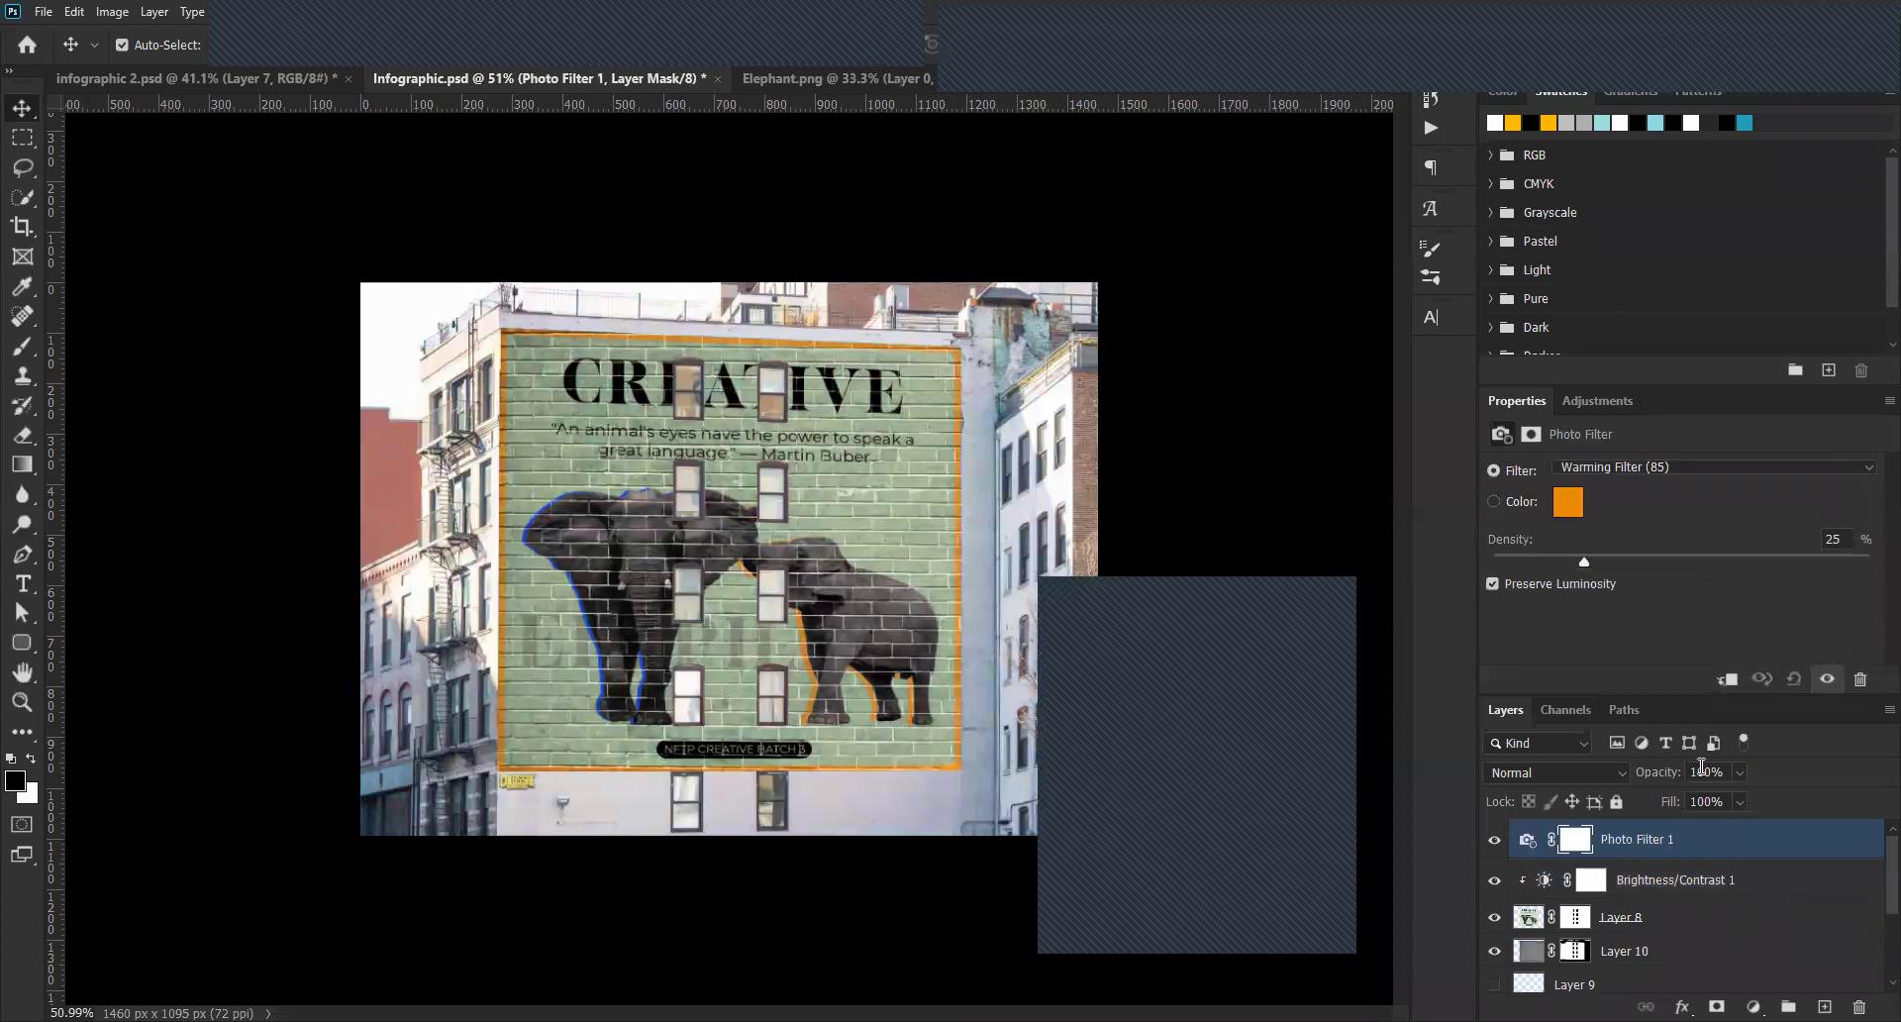
pyautogui.click(1572, 510)
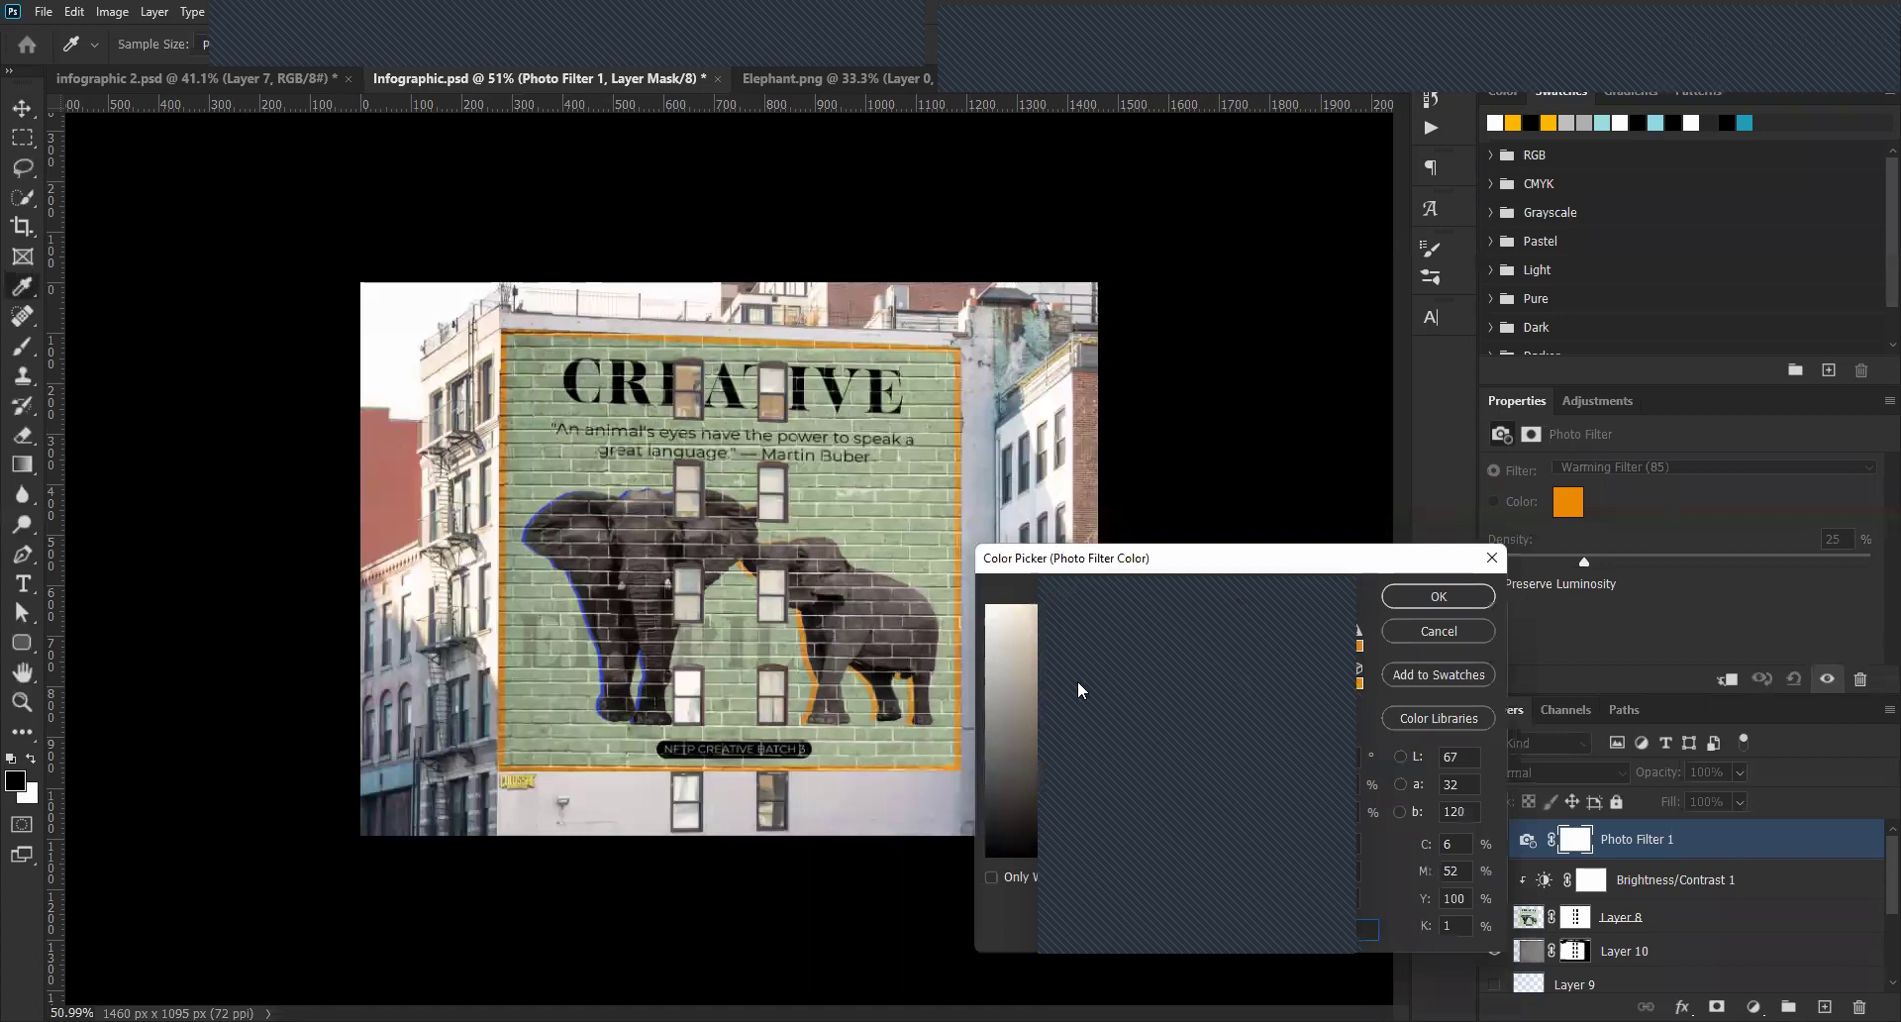
pyautogui.moveTo(1260, 842); pyautogui.dragTo(1254, 813)
pyautogui.moveTo(1069, 620)
pyautogui.mouseDown()
pyautogui.moveTo(1030, 599)
pyautogui.moveTo(1069, 594)
pyautogui.moveTo(1037, 565)
pyautogui.mouseUp()
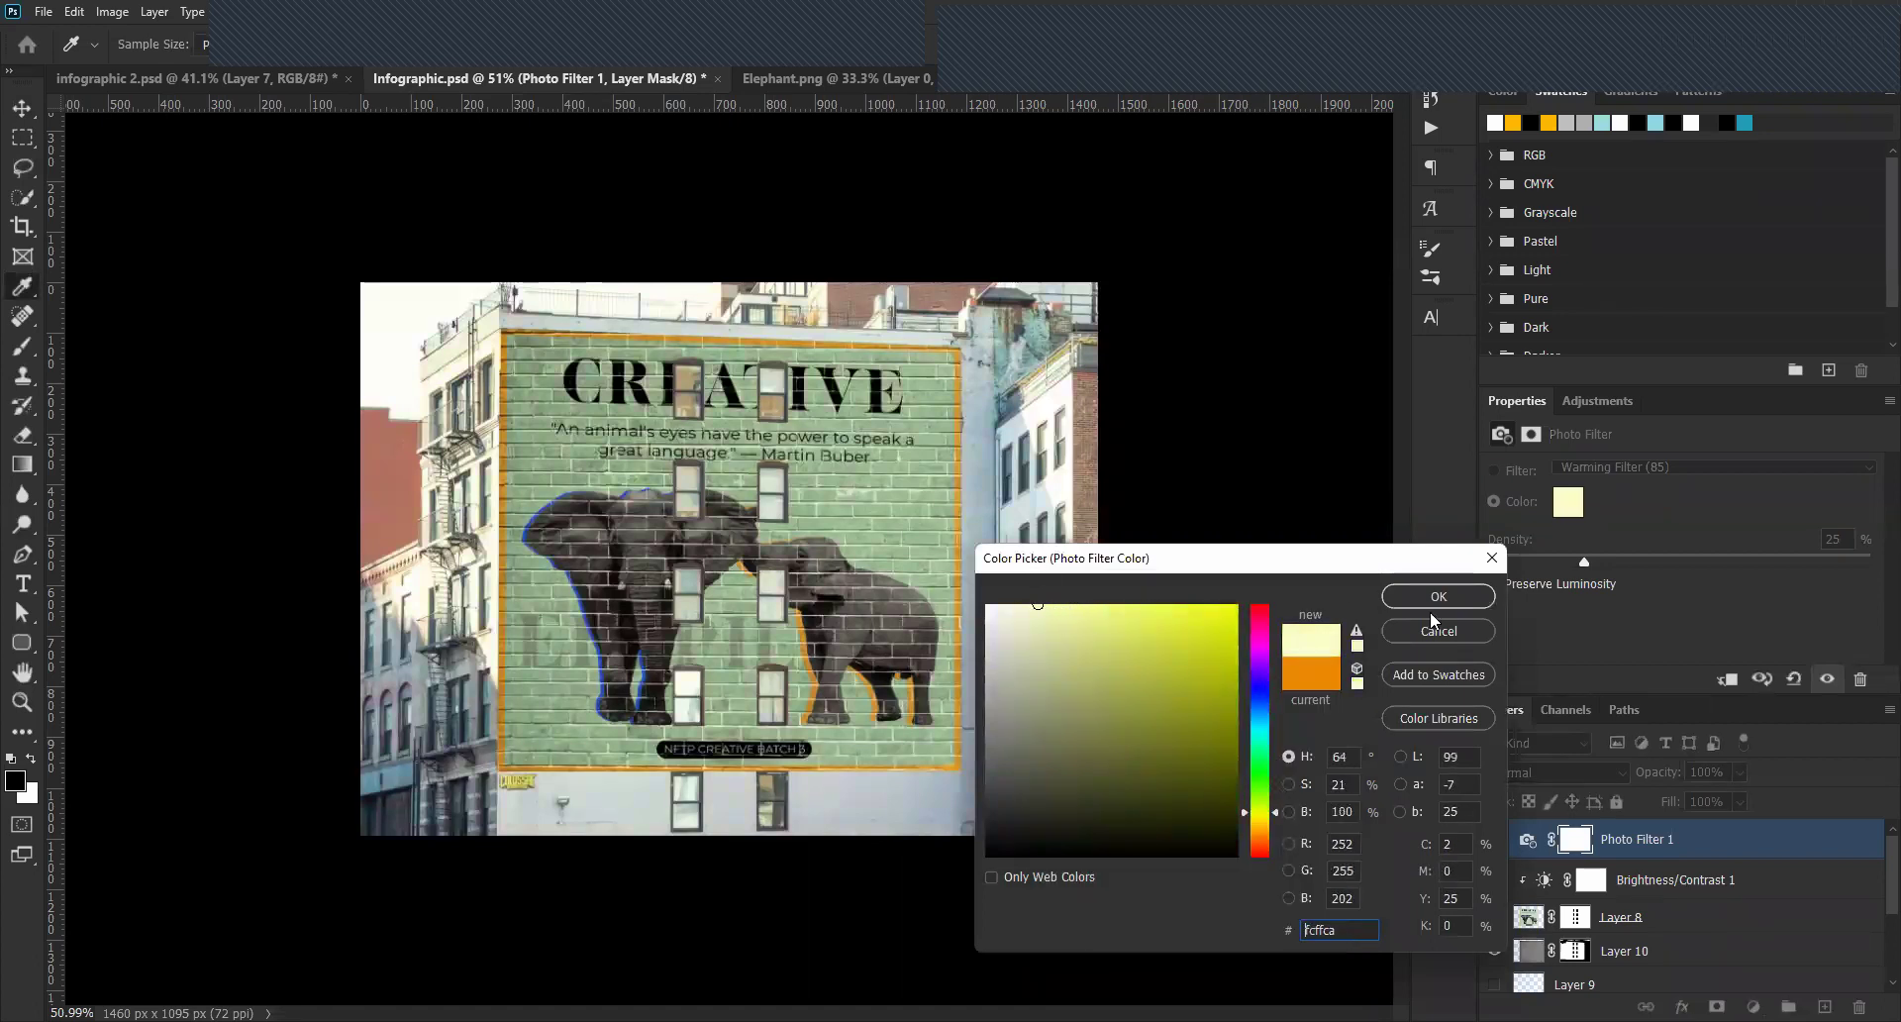
pyautogui.click(1453, 599)
pyautogui.moveTo(1586, 560); pyautogui.dragTo(1657, 565)
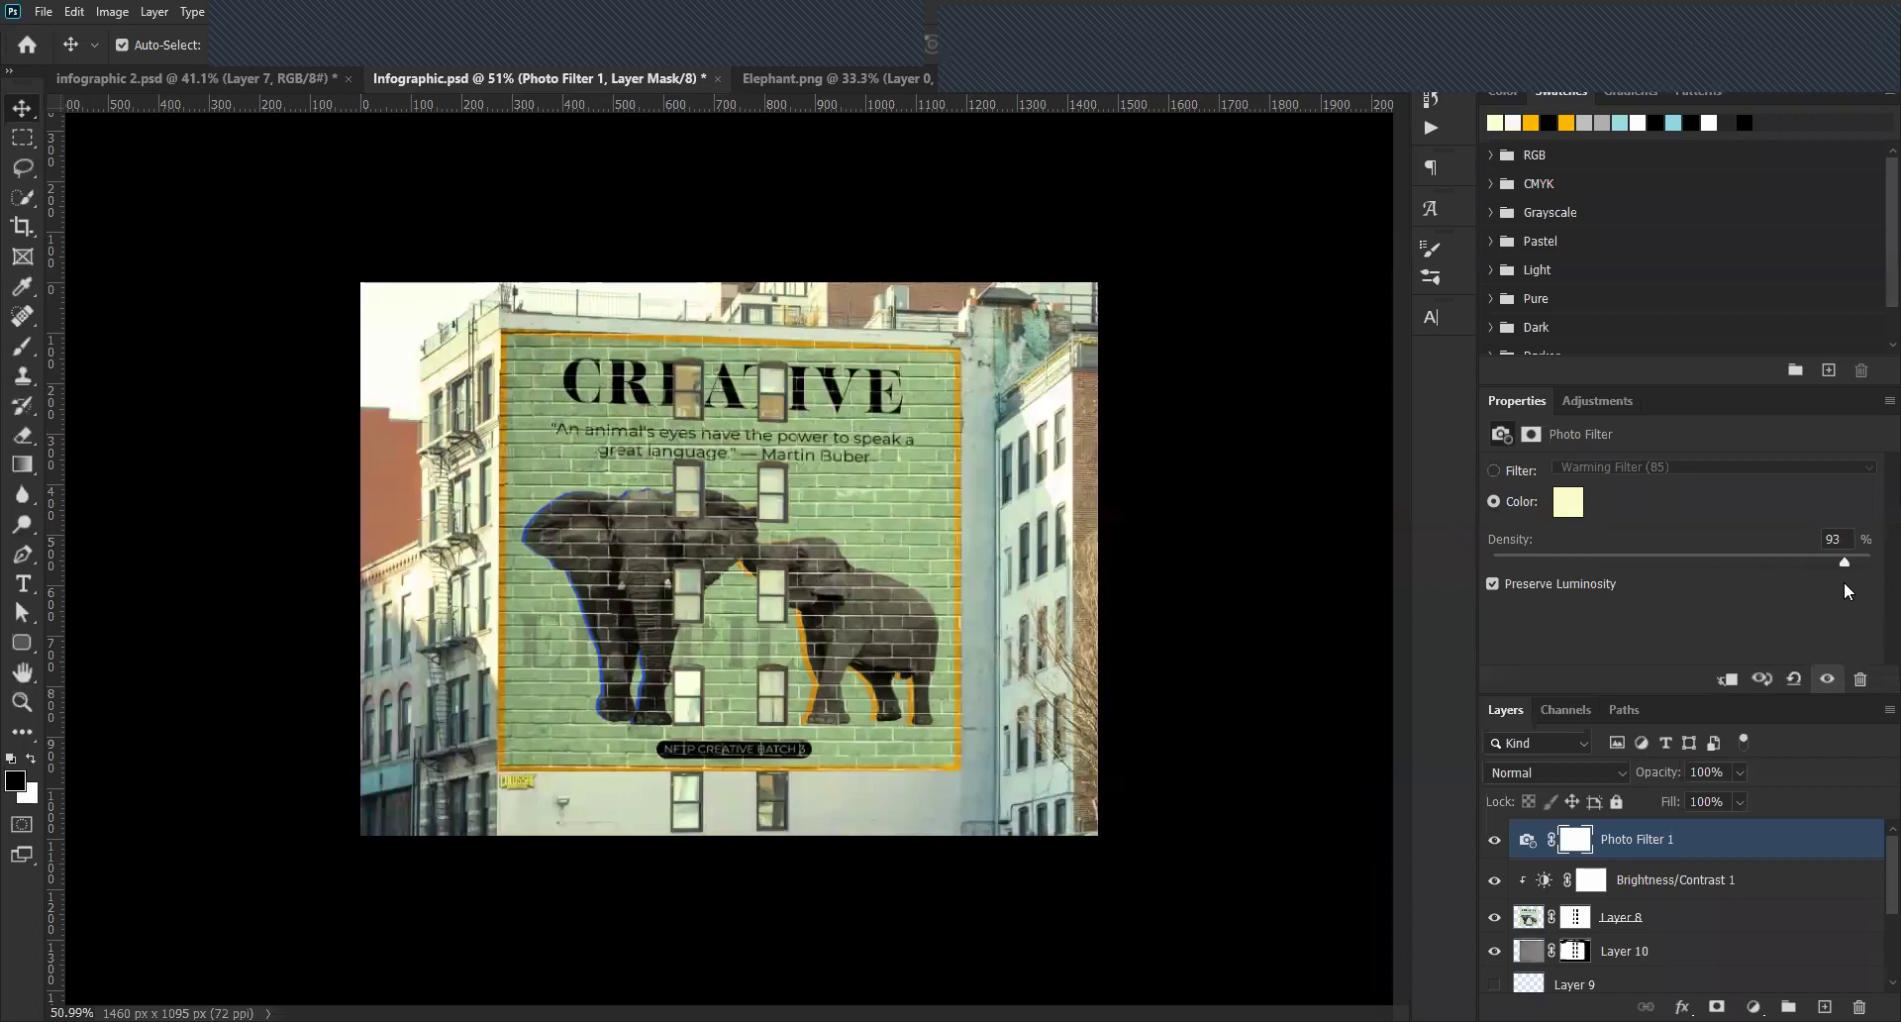
# Set the Photo Filter colour to the yellow-green cad062 after trying the blue 63bed1.
pyautogui.click(1567, 507)
pyautogui.click(1119, 622)
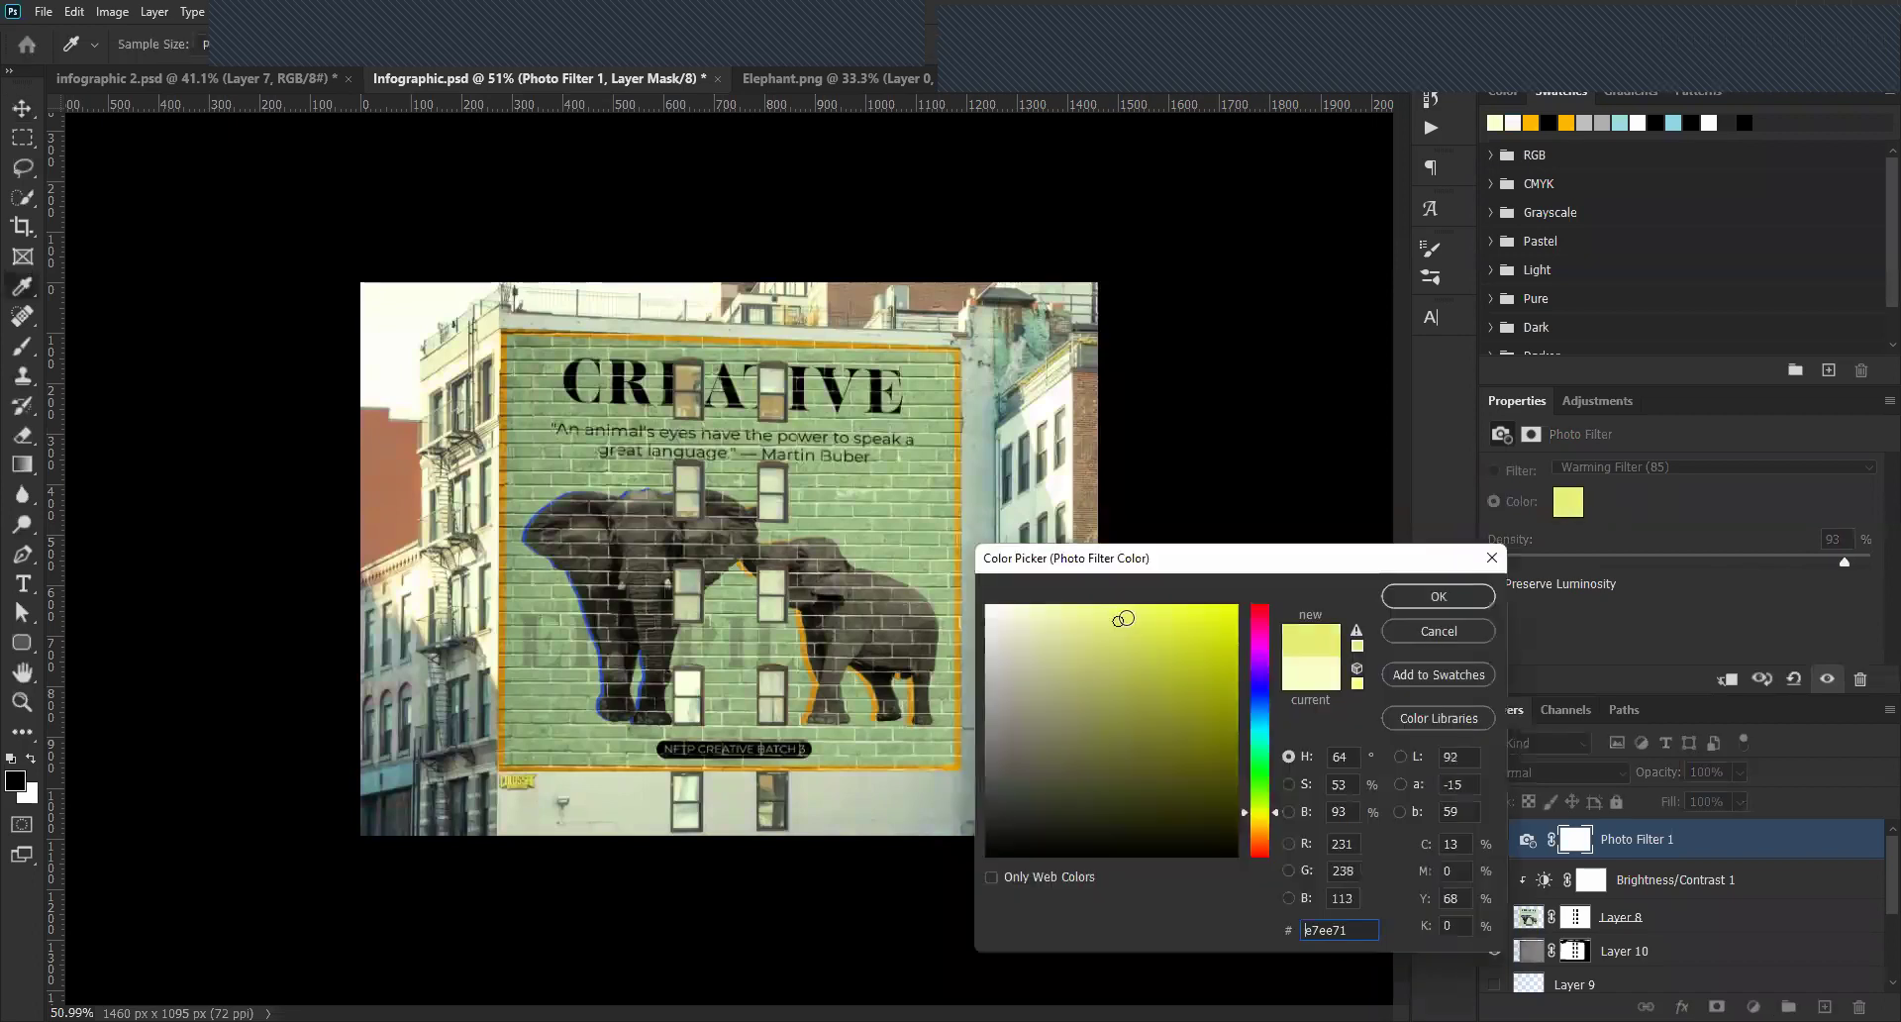
pyautogui.click(1262, 711)
pyautogui.click(1266, 720)
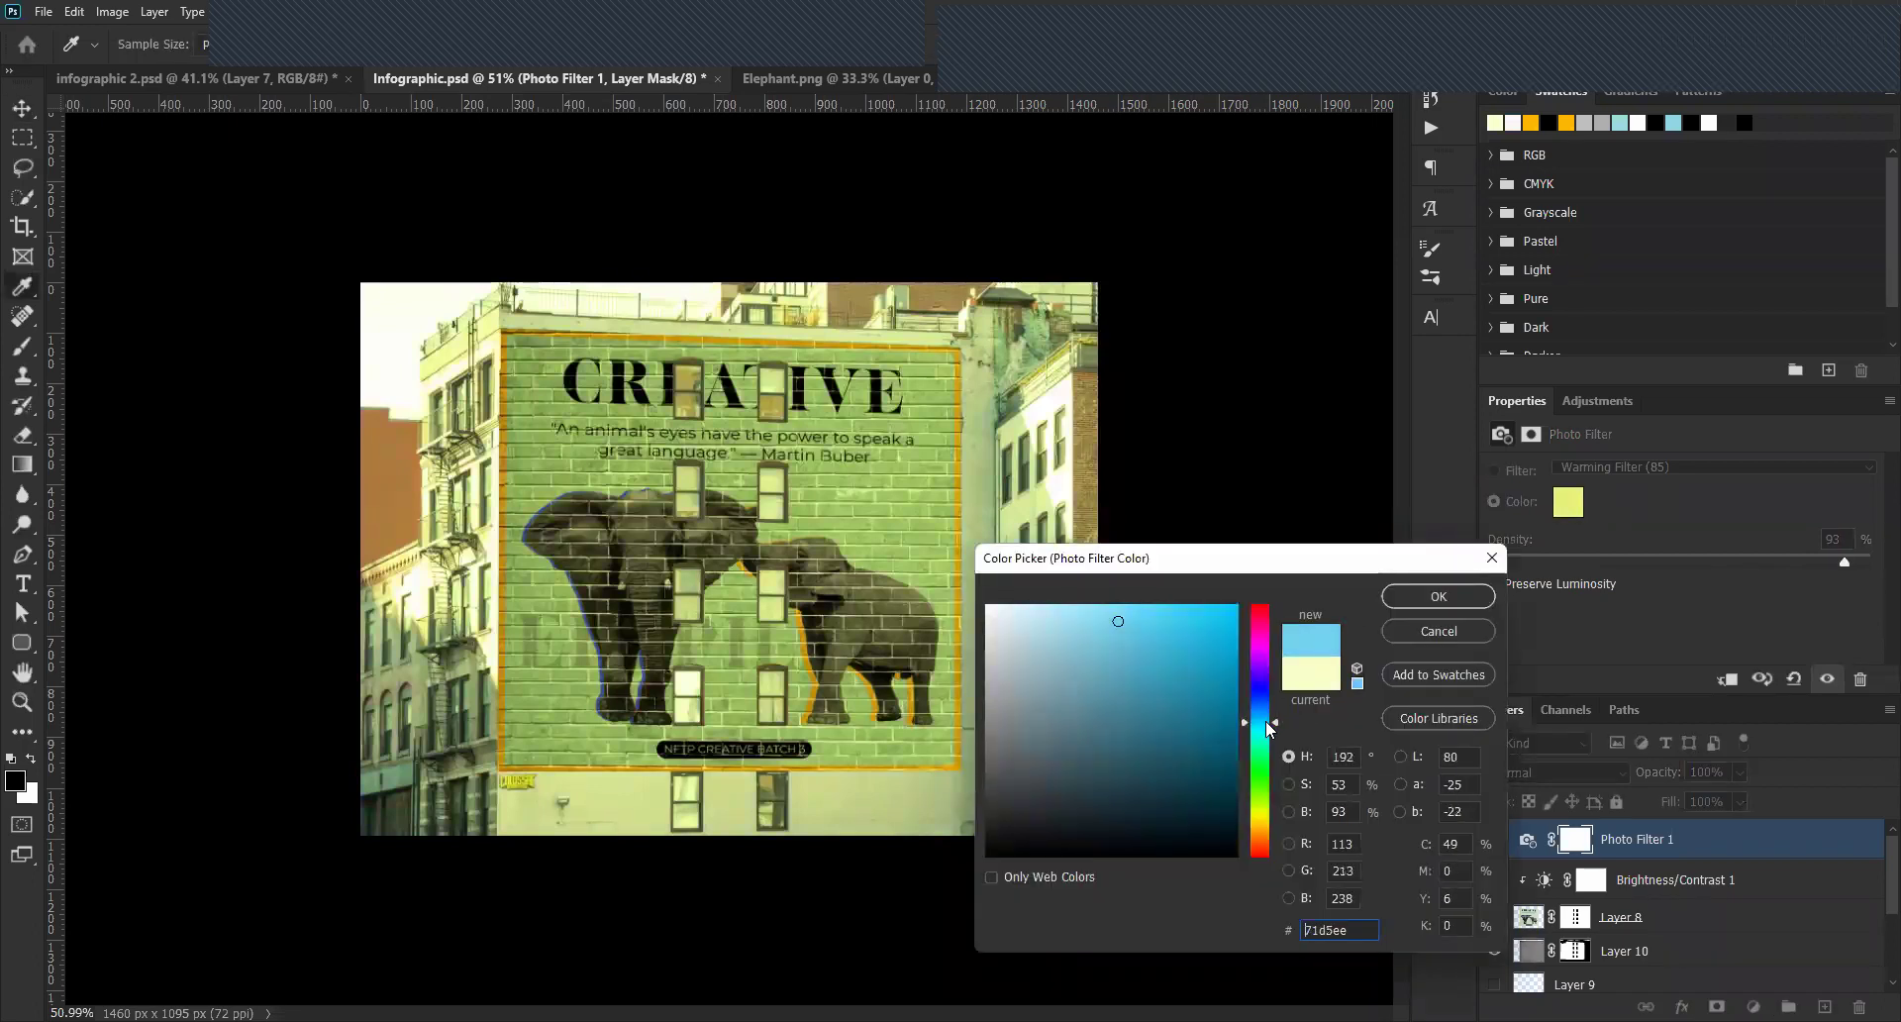
pyautogui.click(1096, 635)
pyautogui.click(1119, 650)
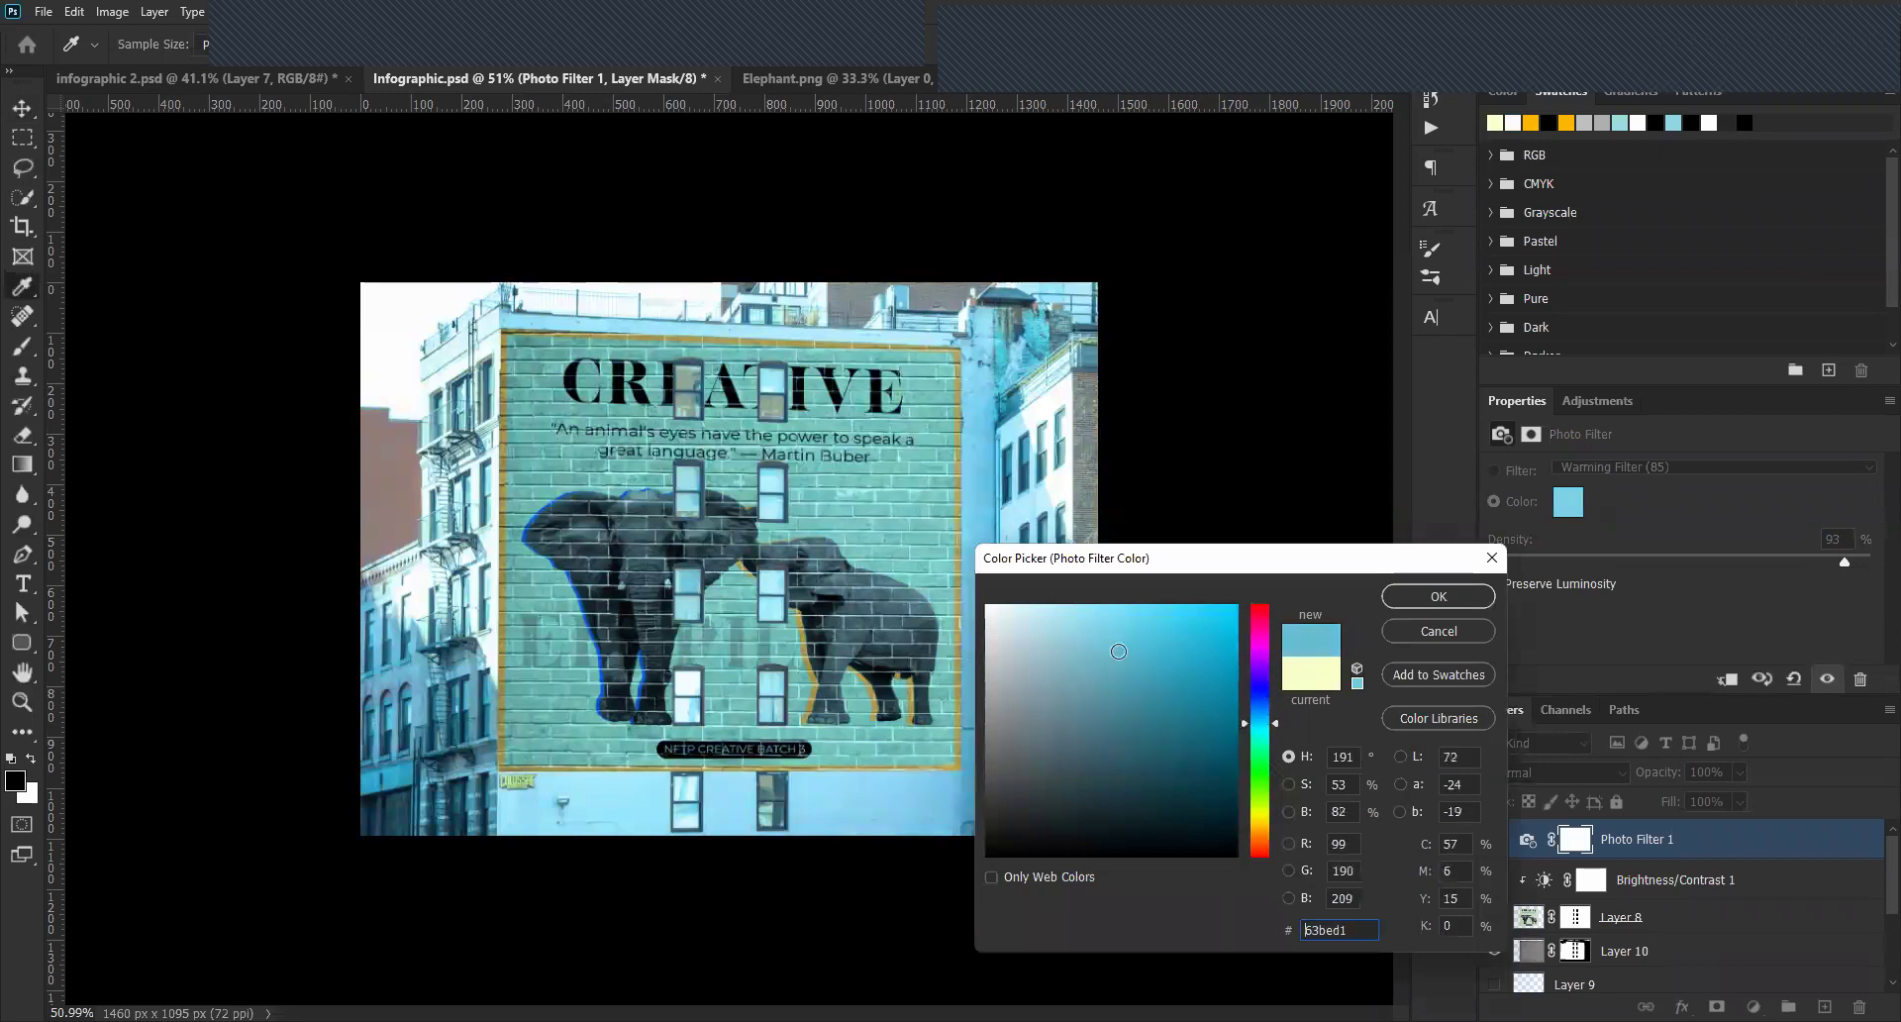
pyautogui.click(1396, 597)
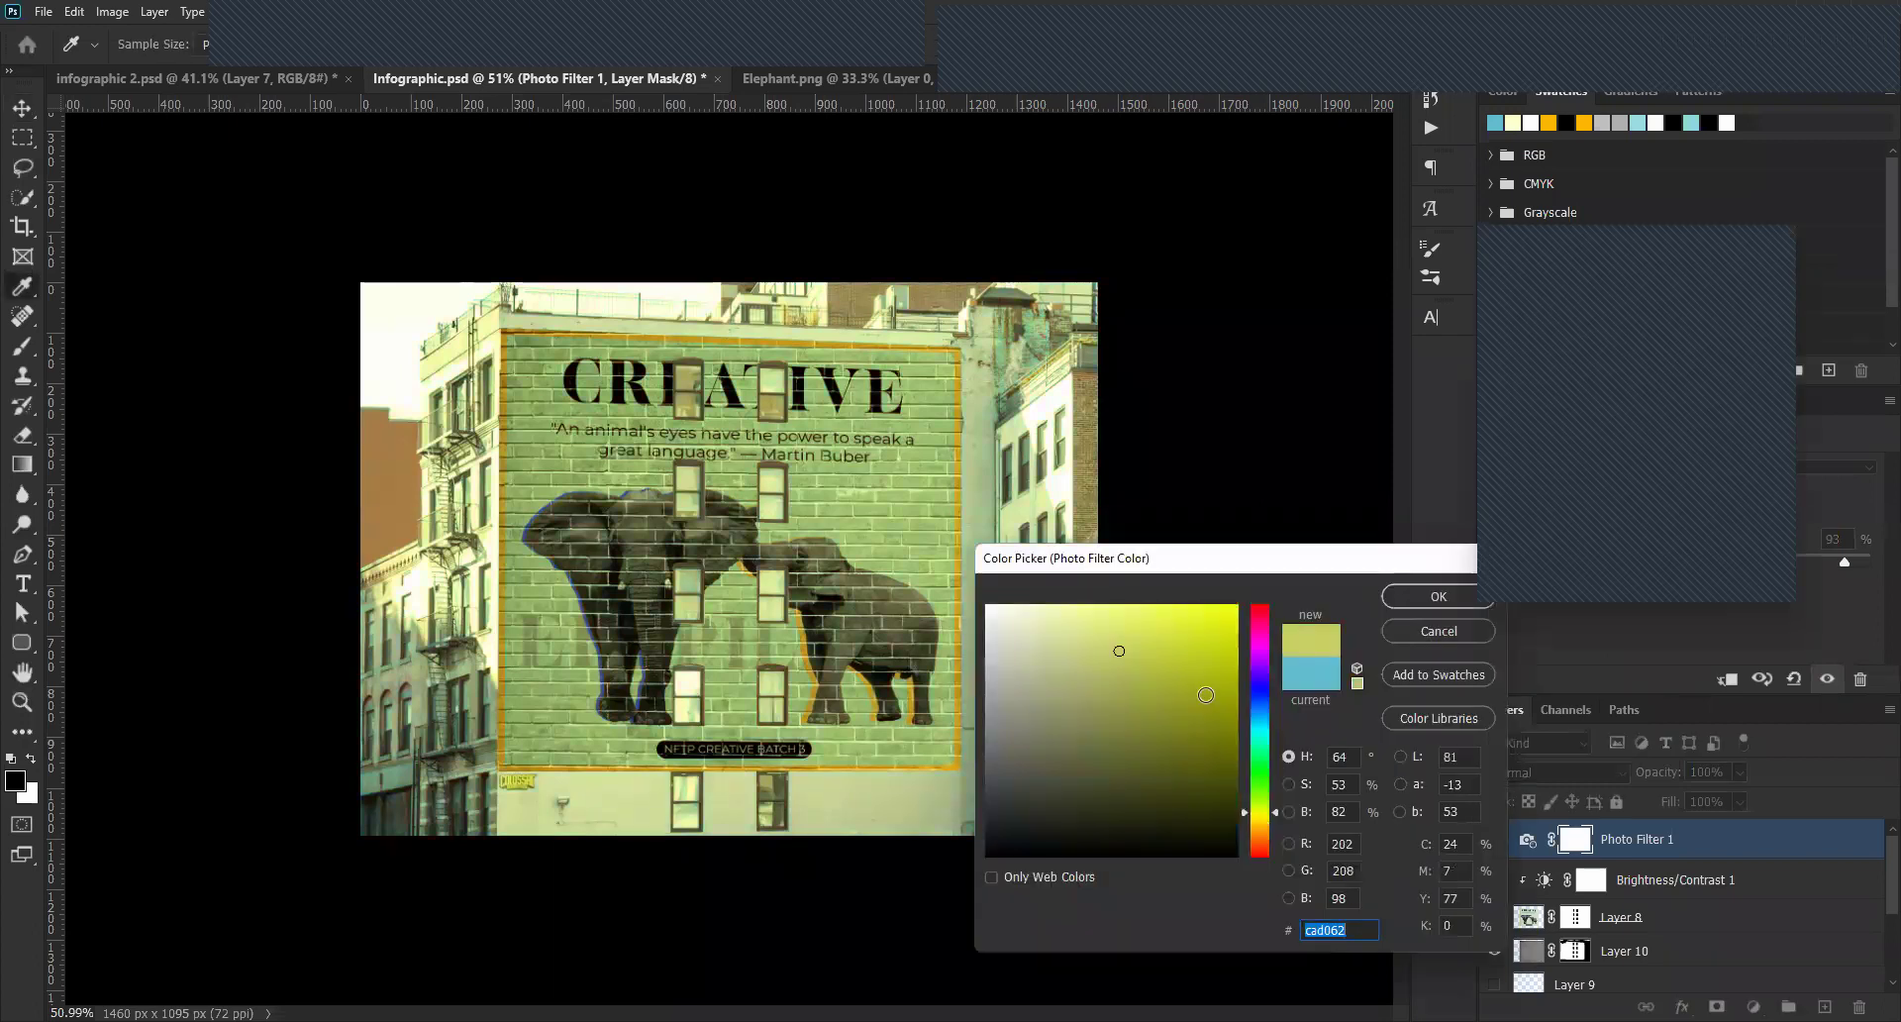
pyautogui.click(1410, 590)
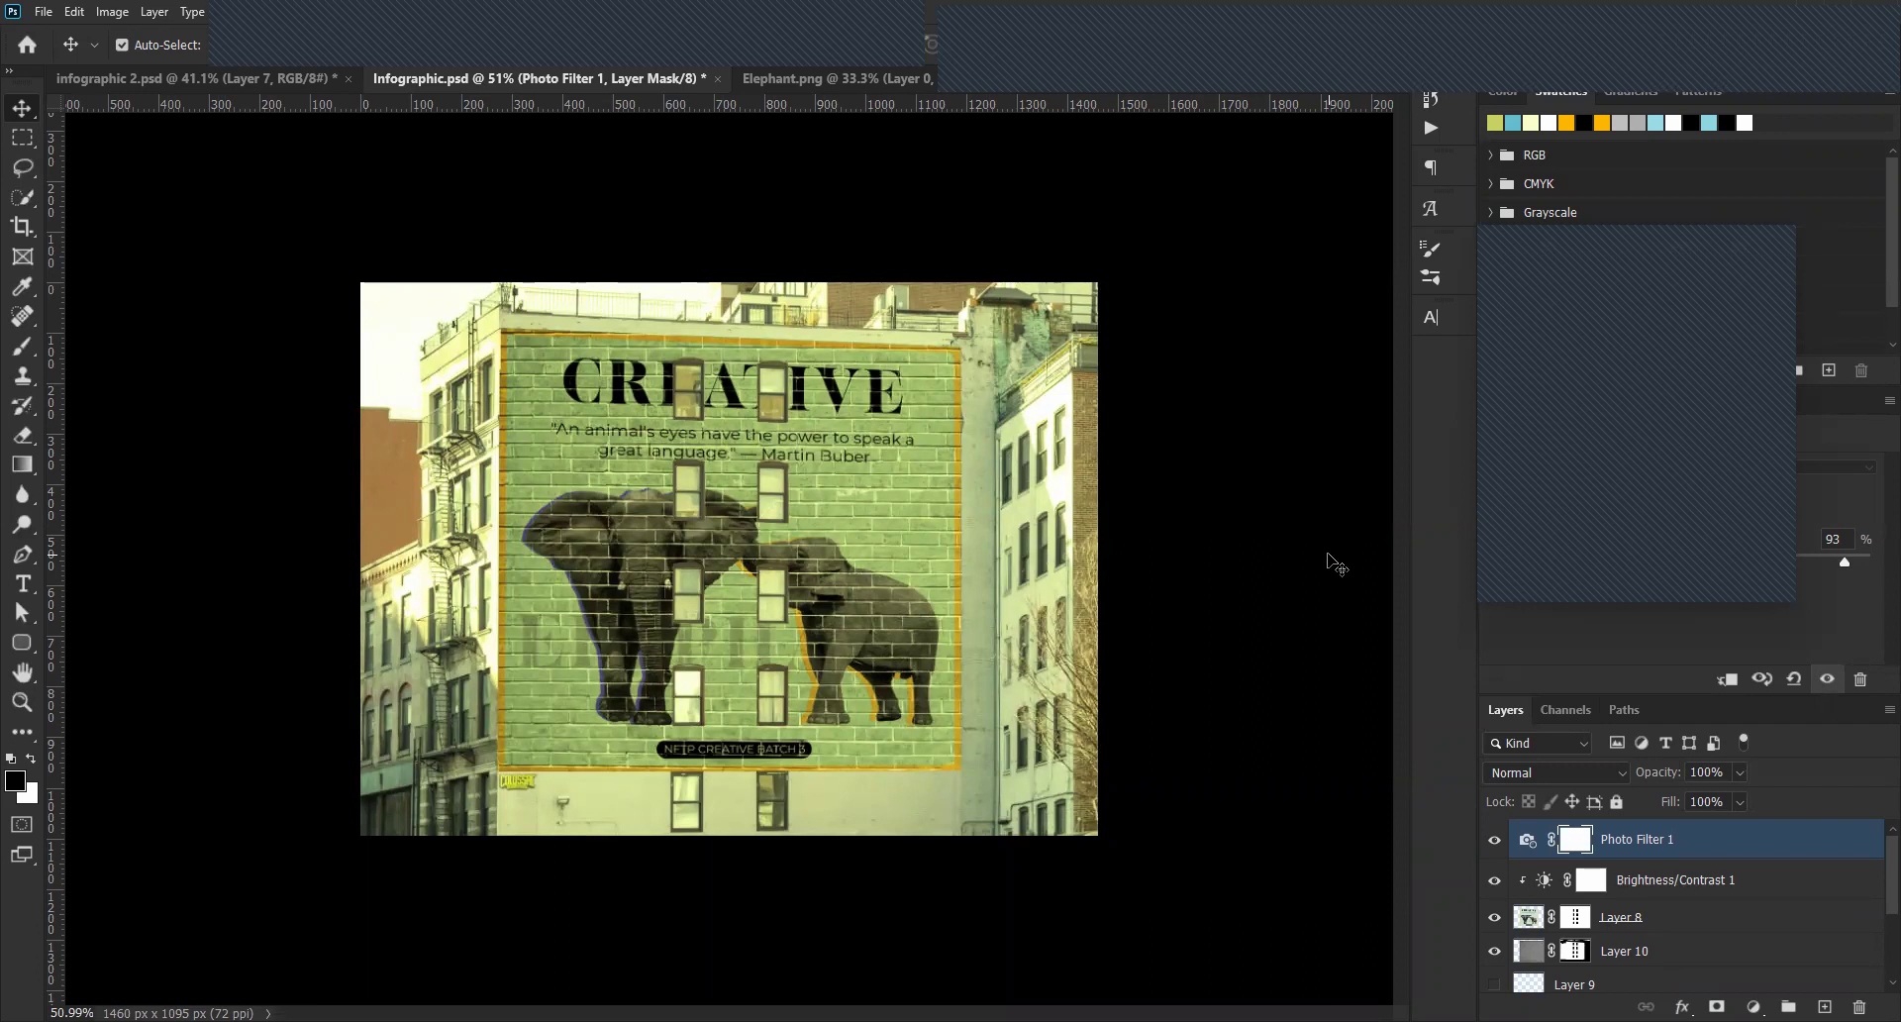
# Look through the open Elephant.png poster and the panther poster document.
pyautogui.click(833, 81)
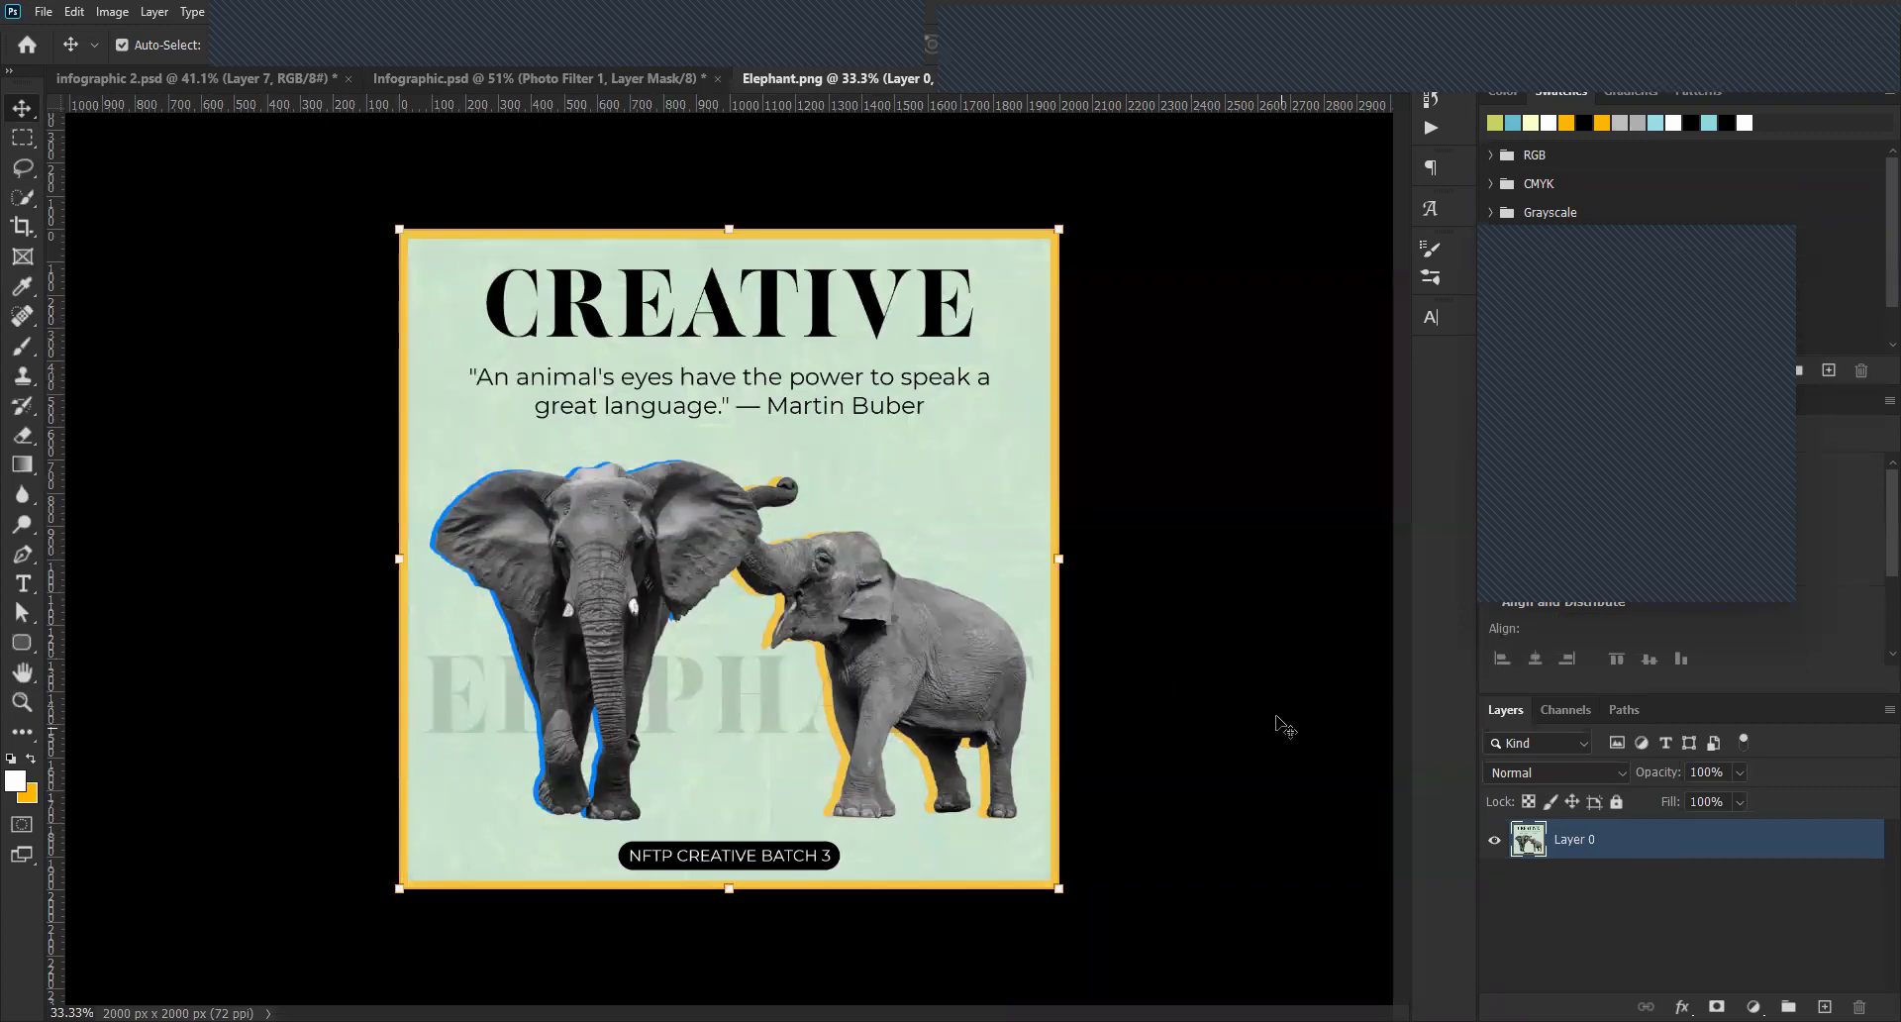
pyautogui.click(1105, 79)
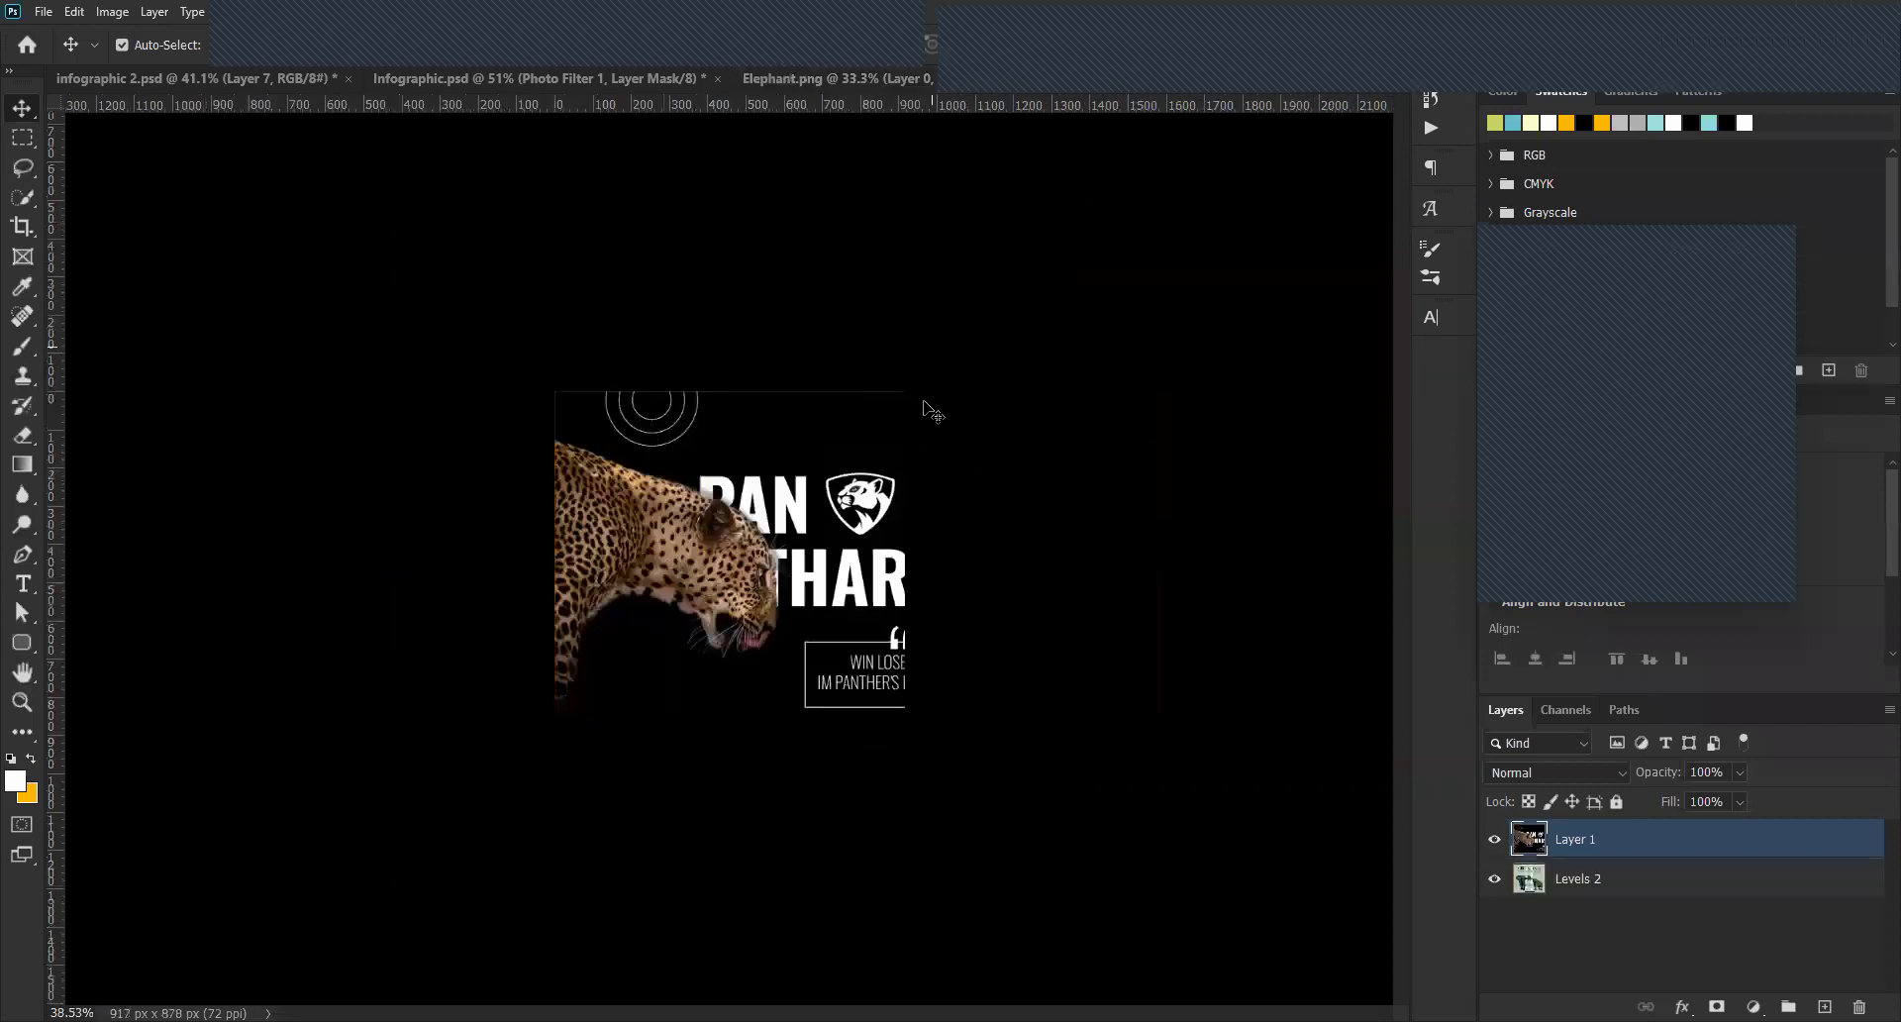
pyautogui.click(691, 572)
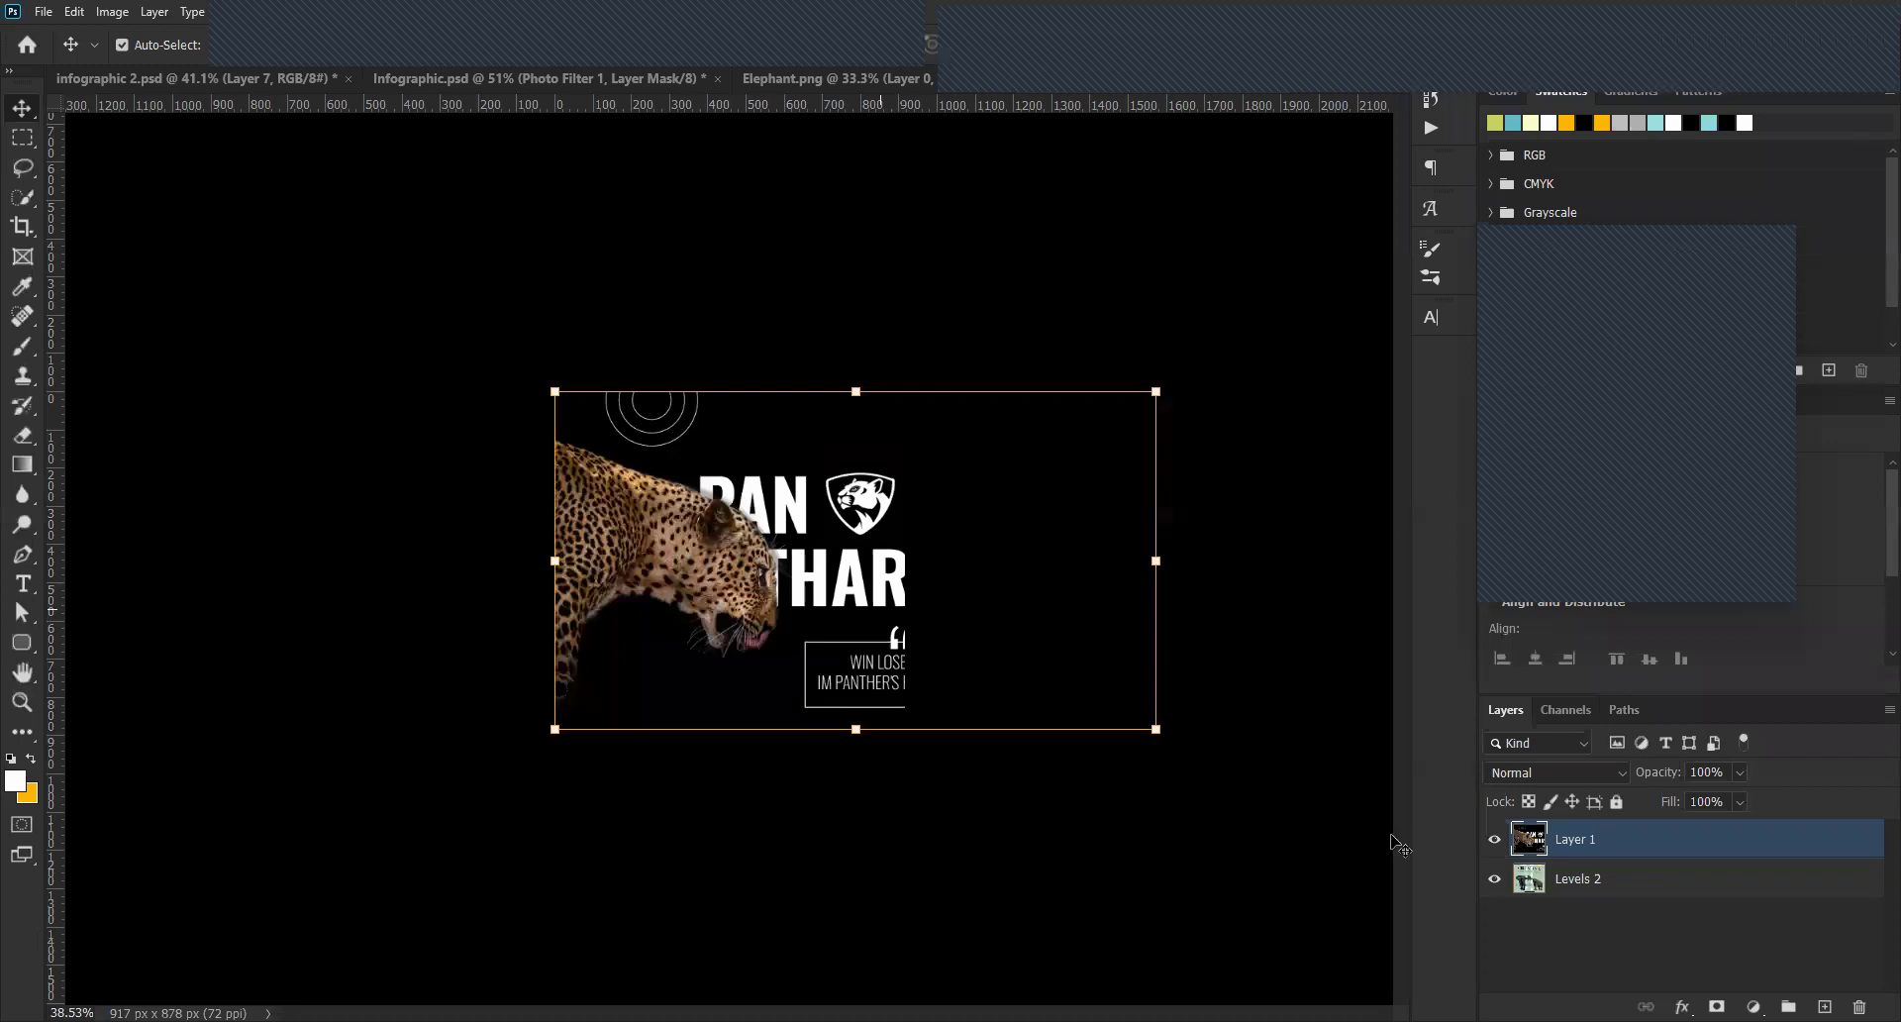
pyautogui.click(1237, 593)
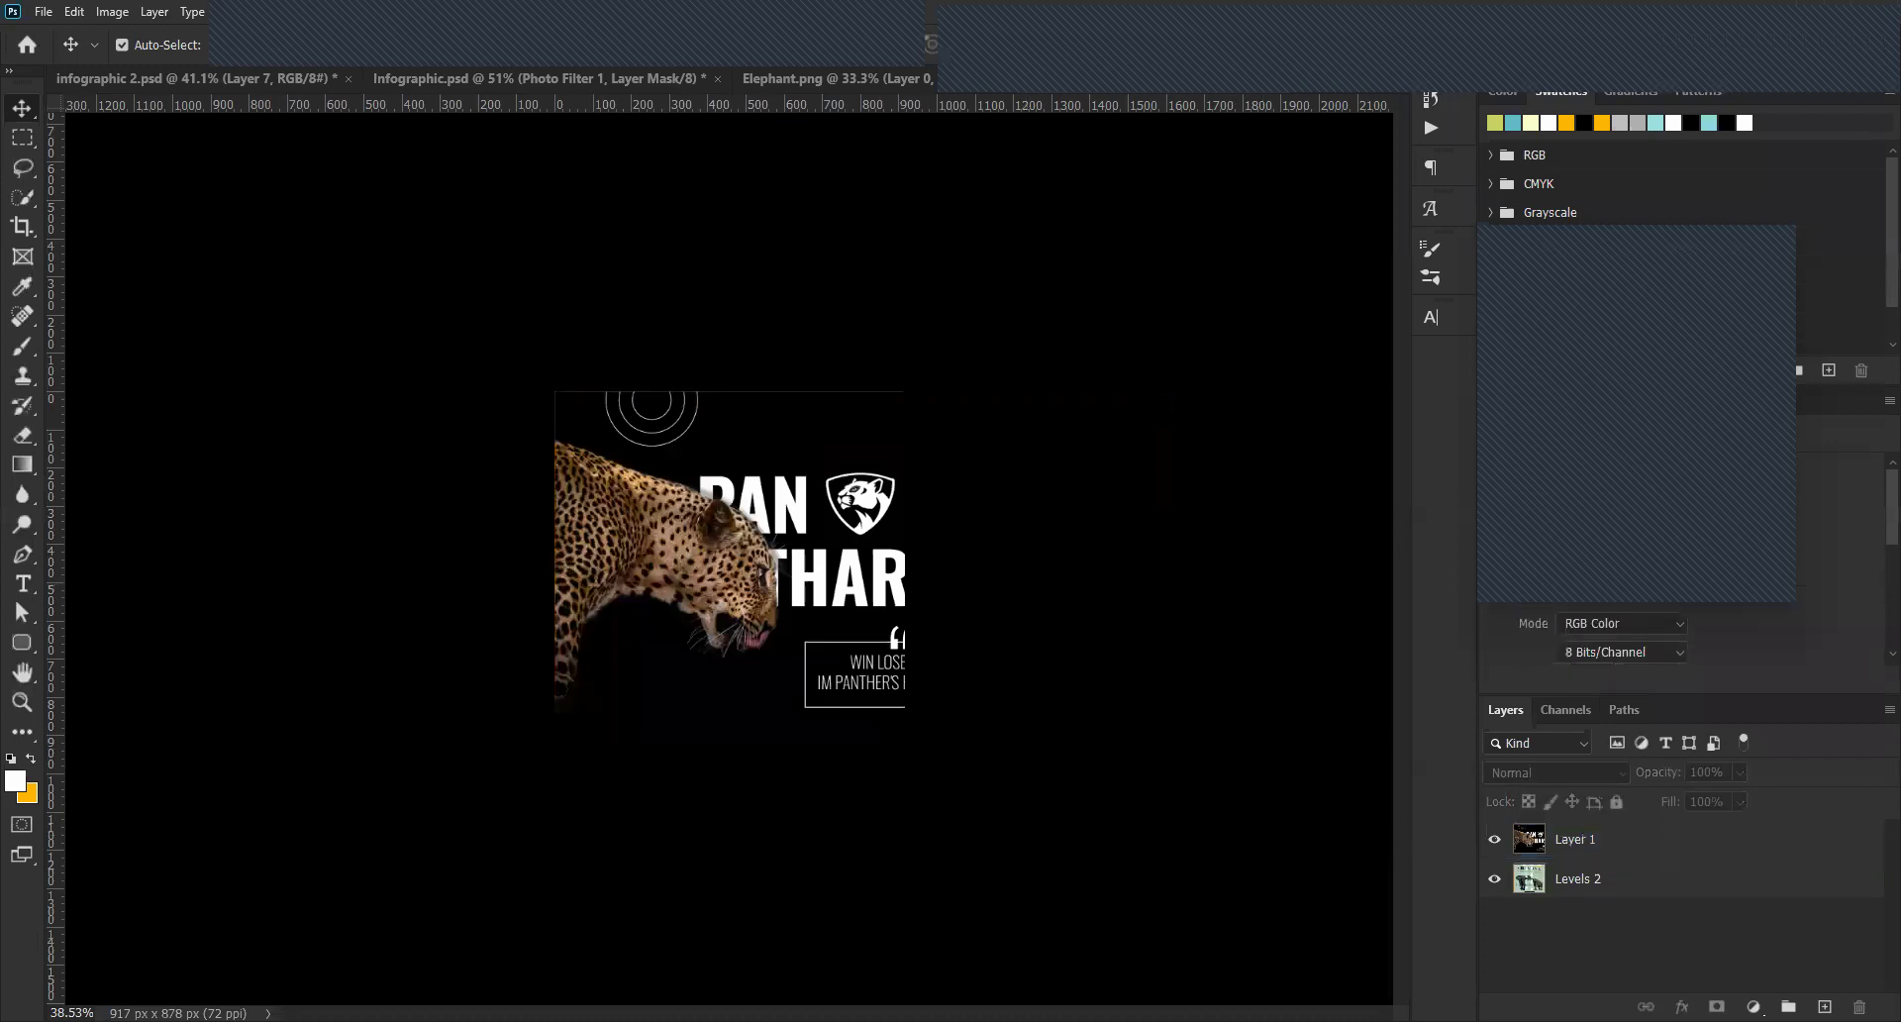
# Switch to Unsplash in the browser and search its photos for ships, dismissing the thank-you notice.
pyautogui.hotkey('alt', 'Tab')
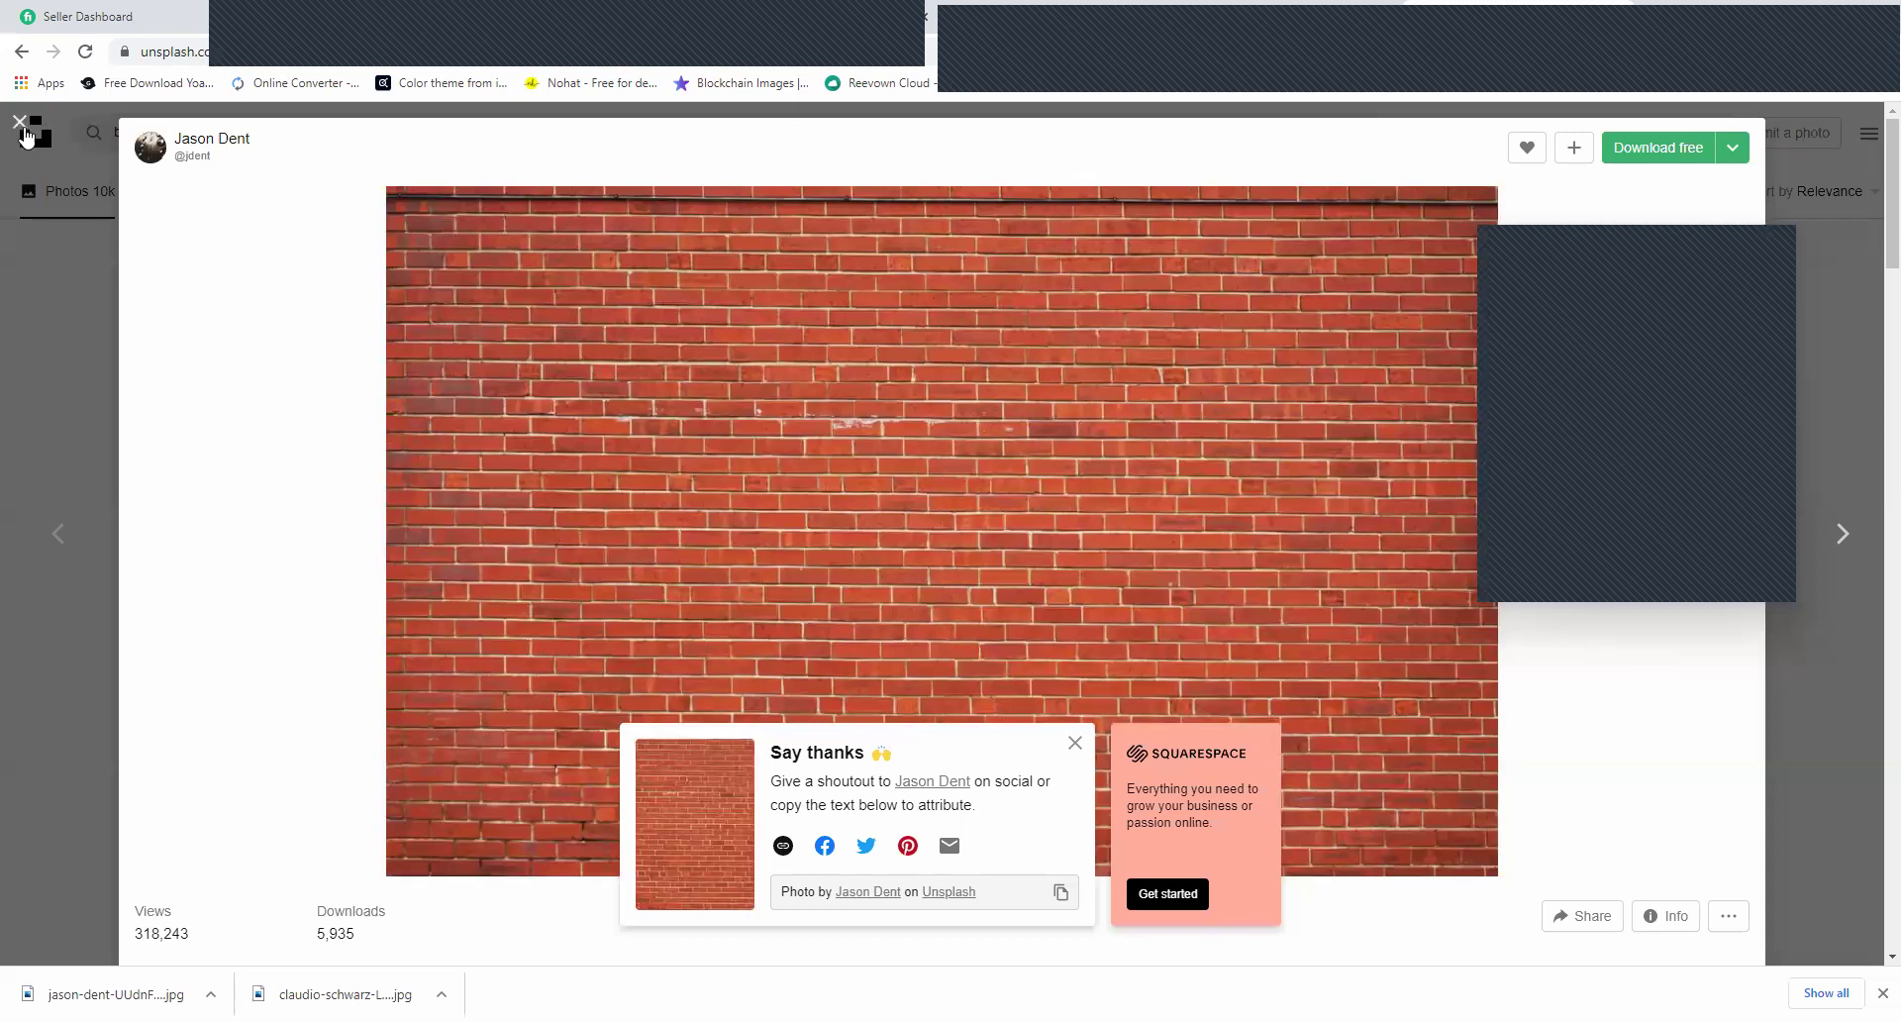
pyautogui.press('Escape')
pyautogui.tripleClick(766, 135)
pyautogui.write('ships')
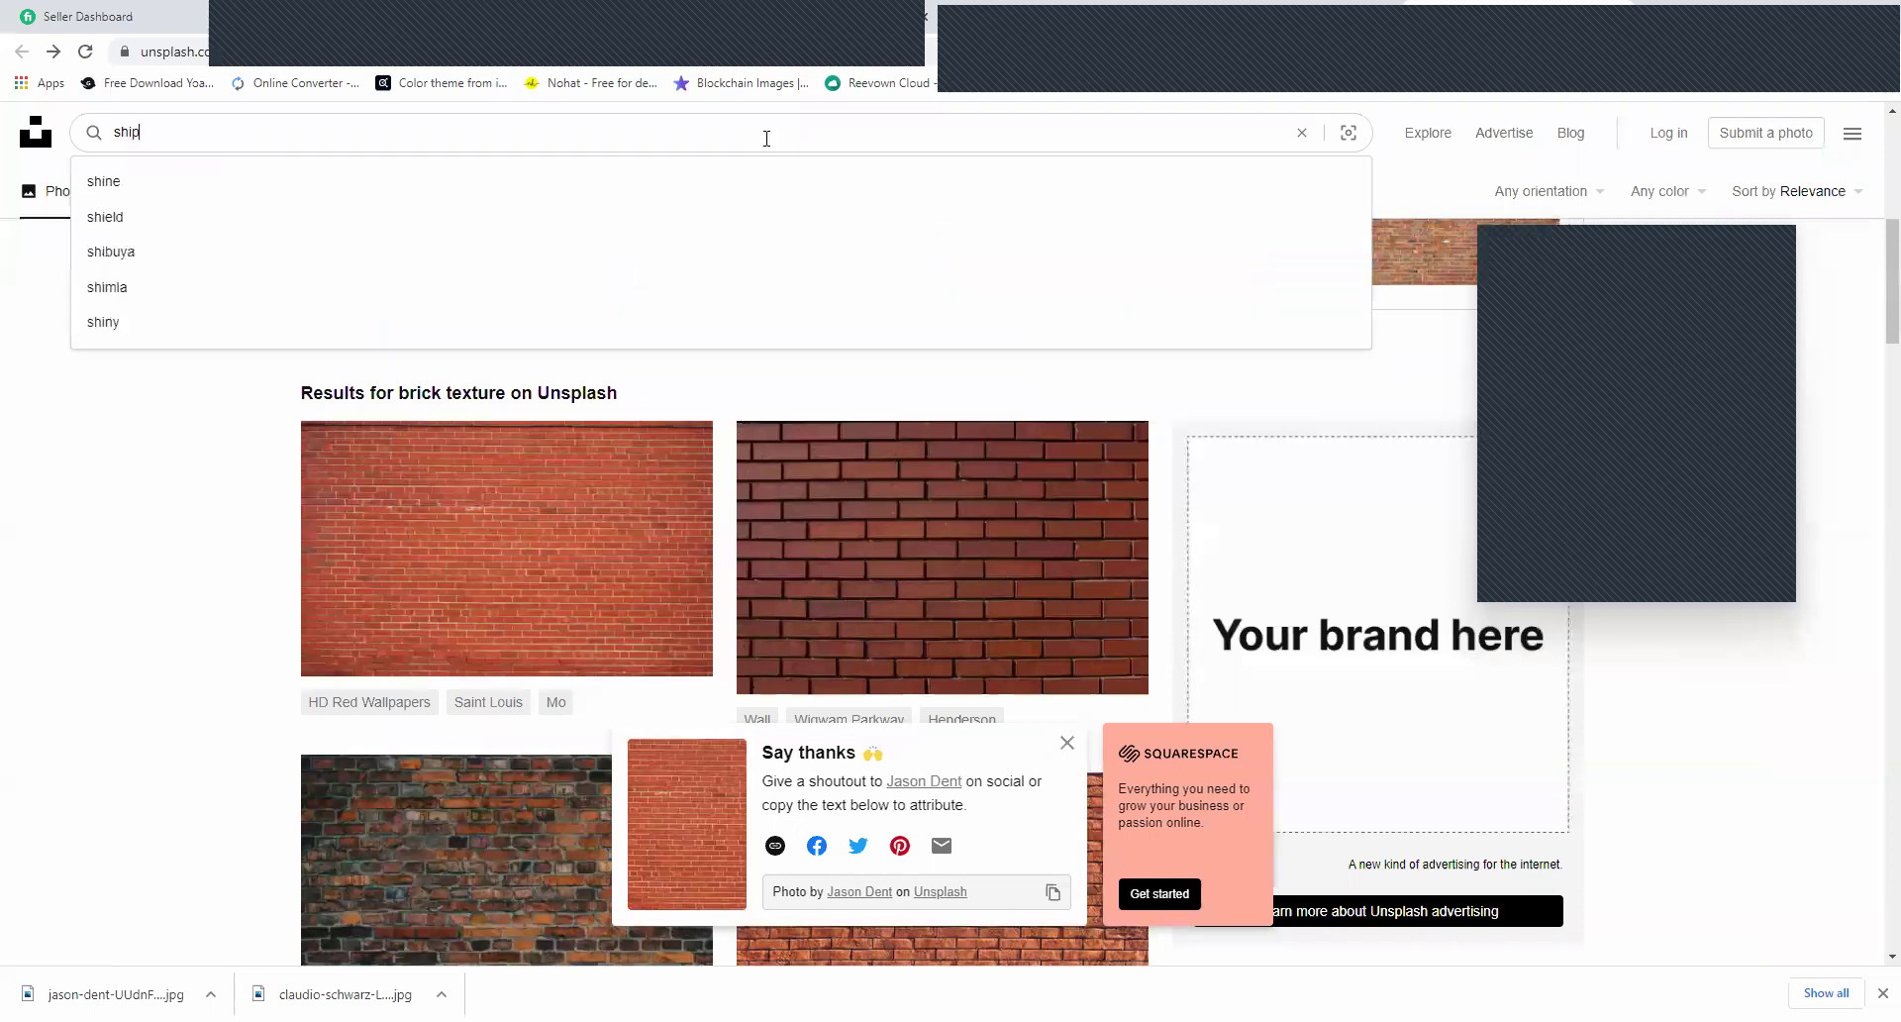
pyautogui.press('Return')
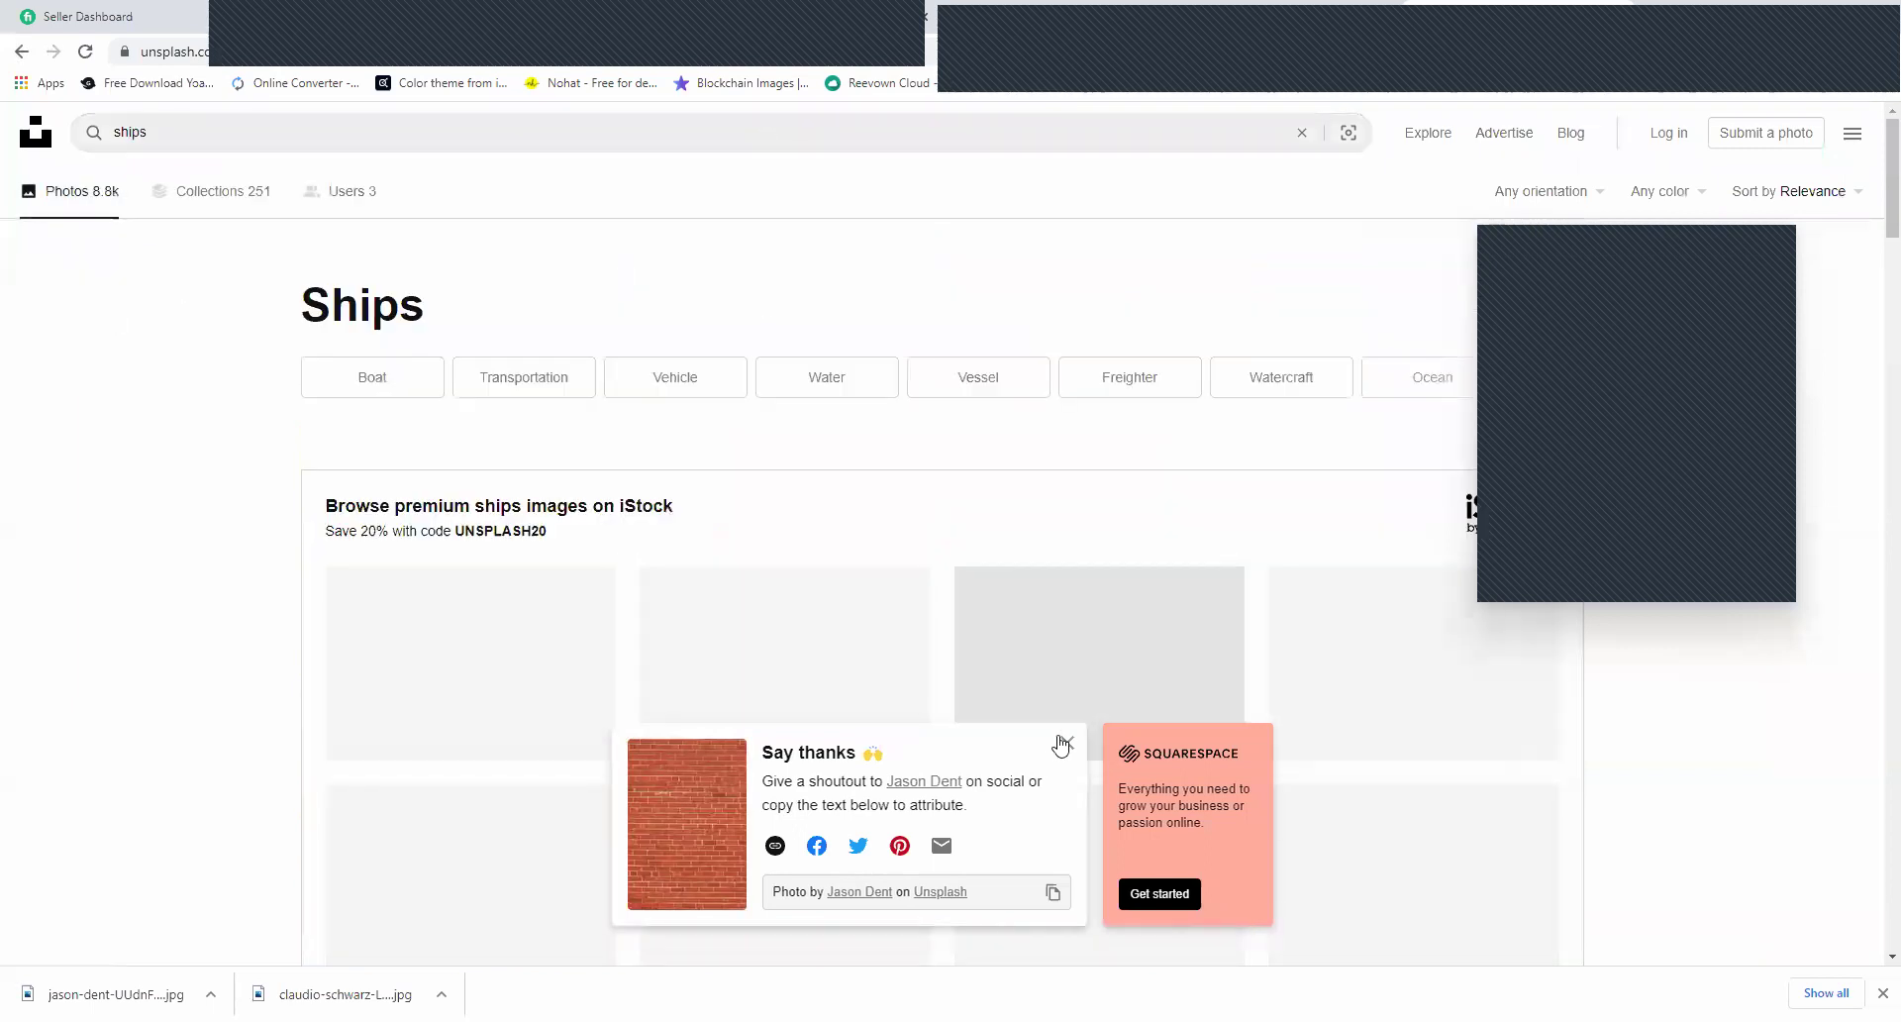
pyautogui.click(1066, 742)
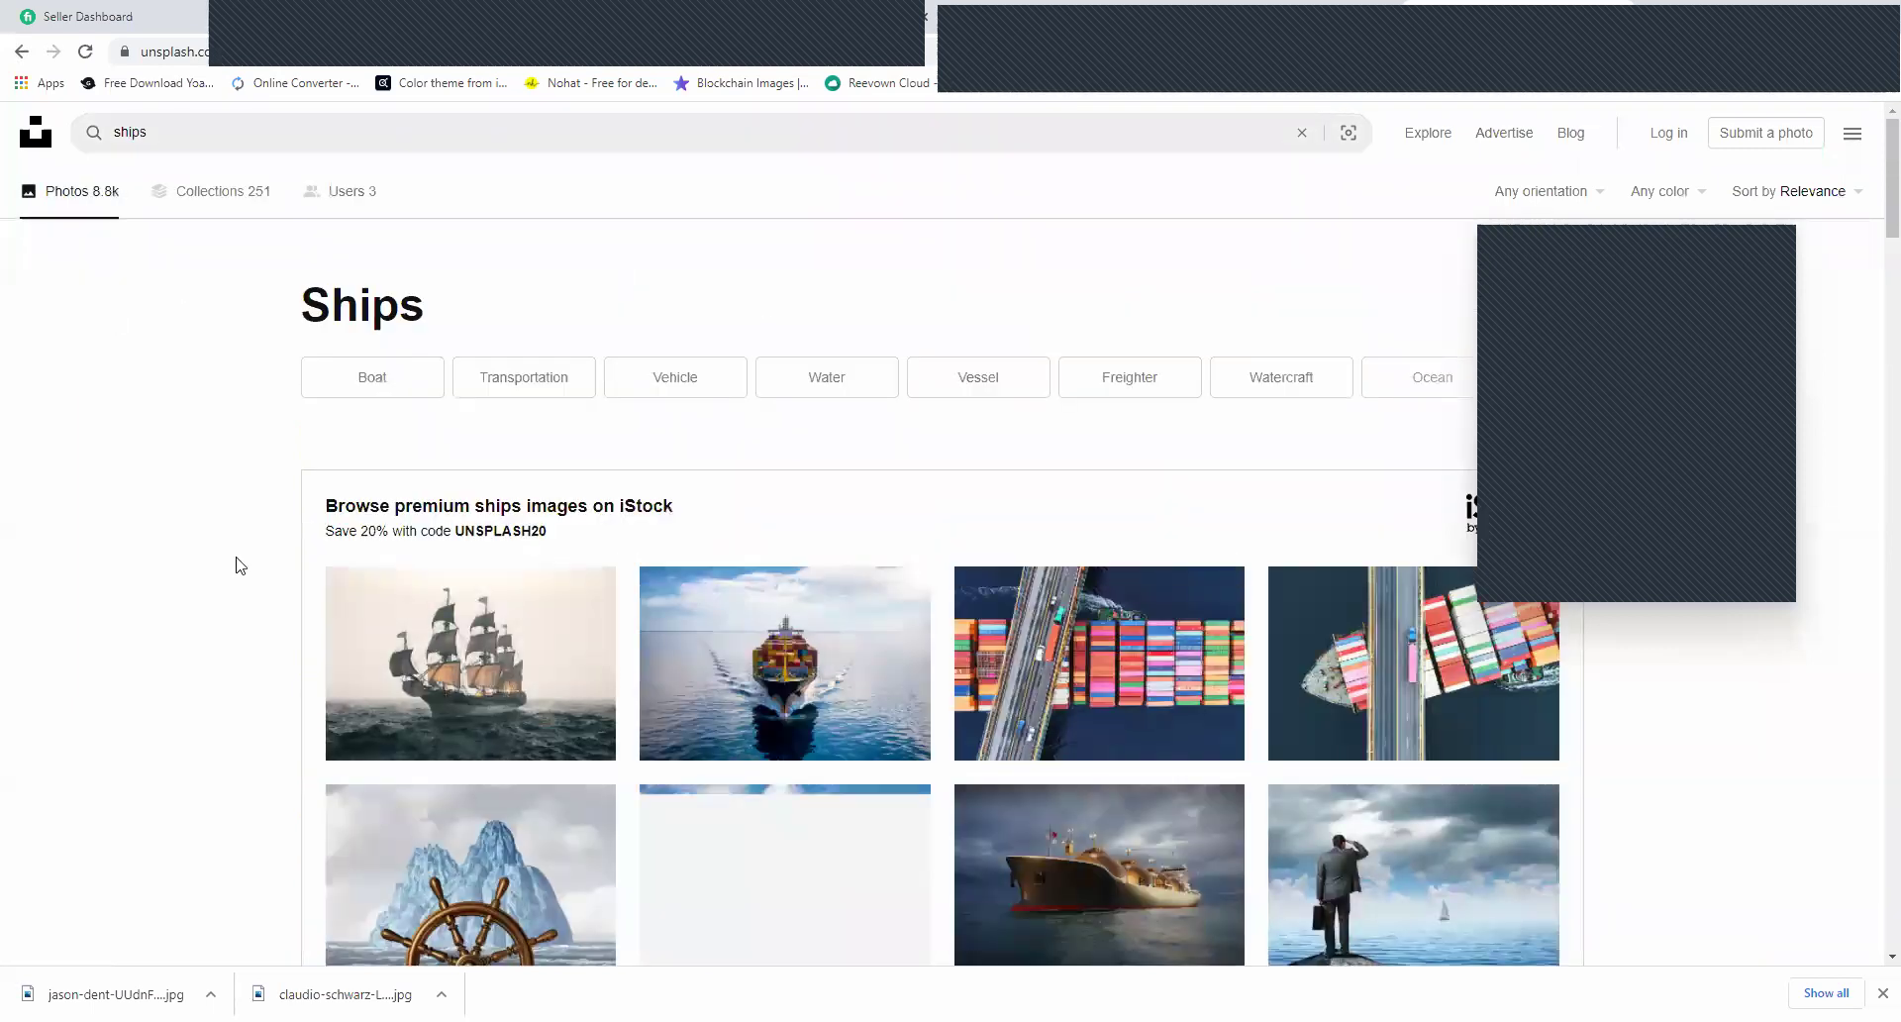
# Browse the ships results, view the aerial oil tanker photo on iStock and return to the Unsplash results.
pyautogui.scroll(-2, 237, 565)
pyautogui.scroll(-10, 236, 565)
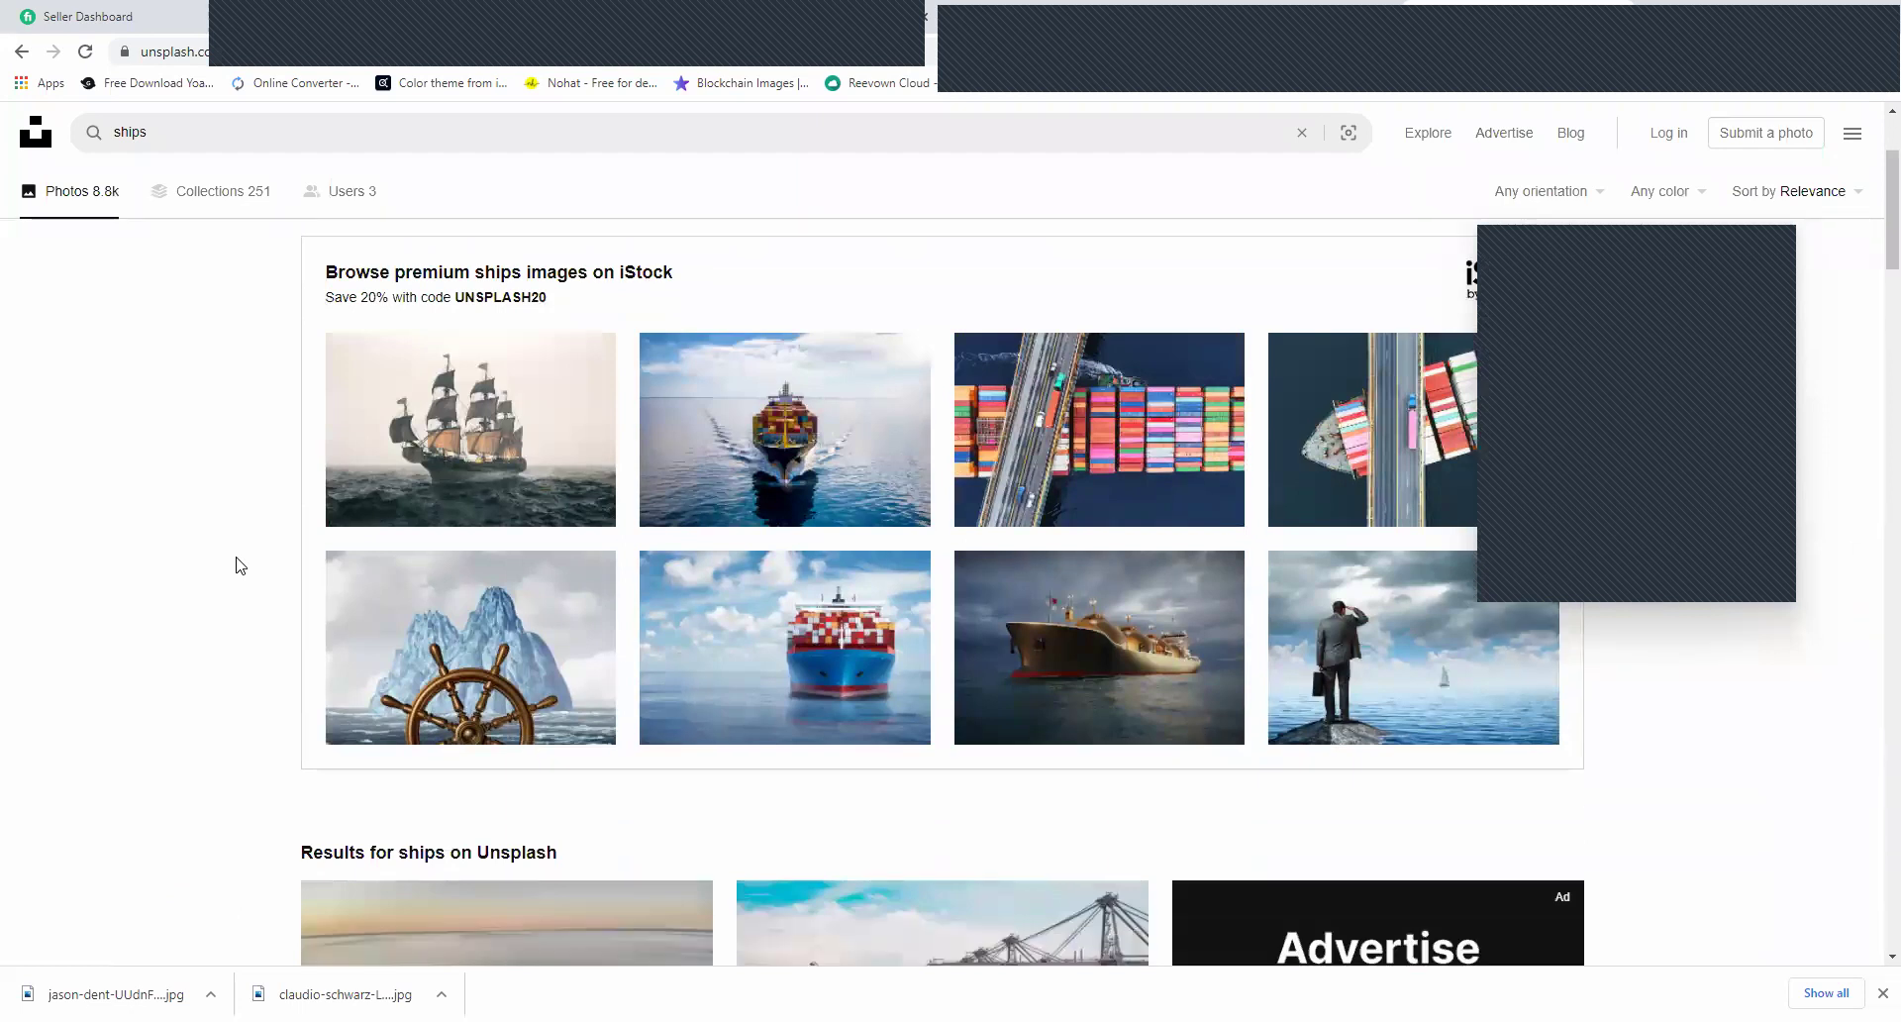
pyautogui.scroll(-15, 236, 566)
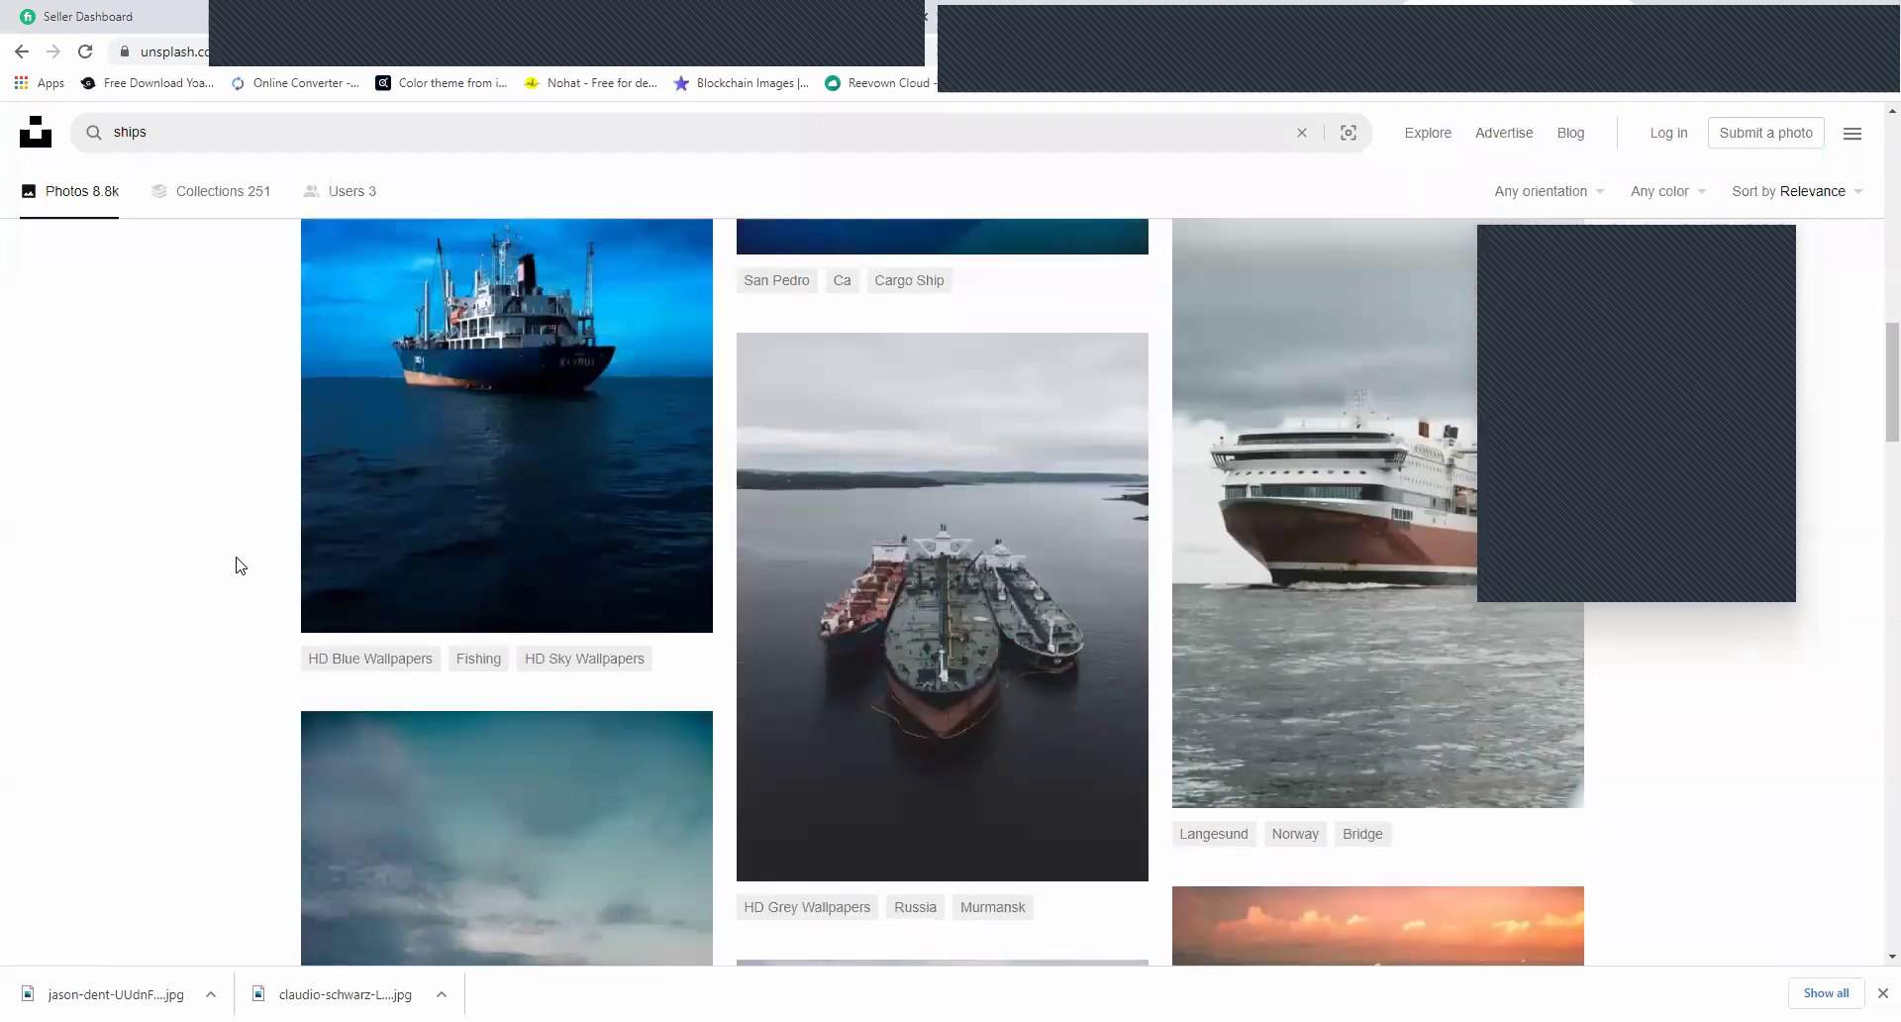
pyautogui.scroll(-8, 237, 566)
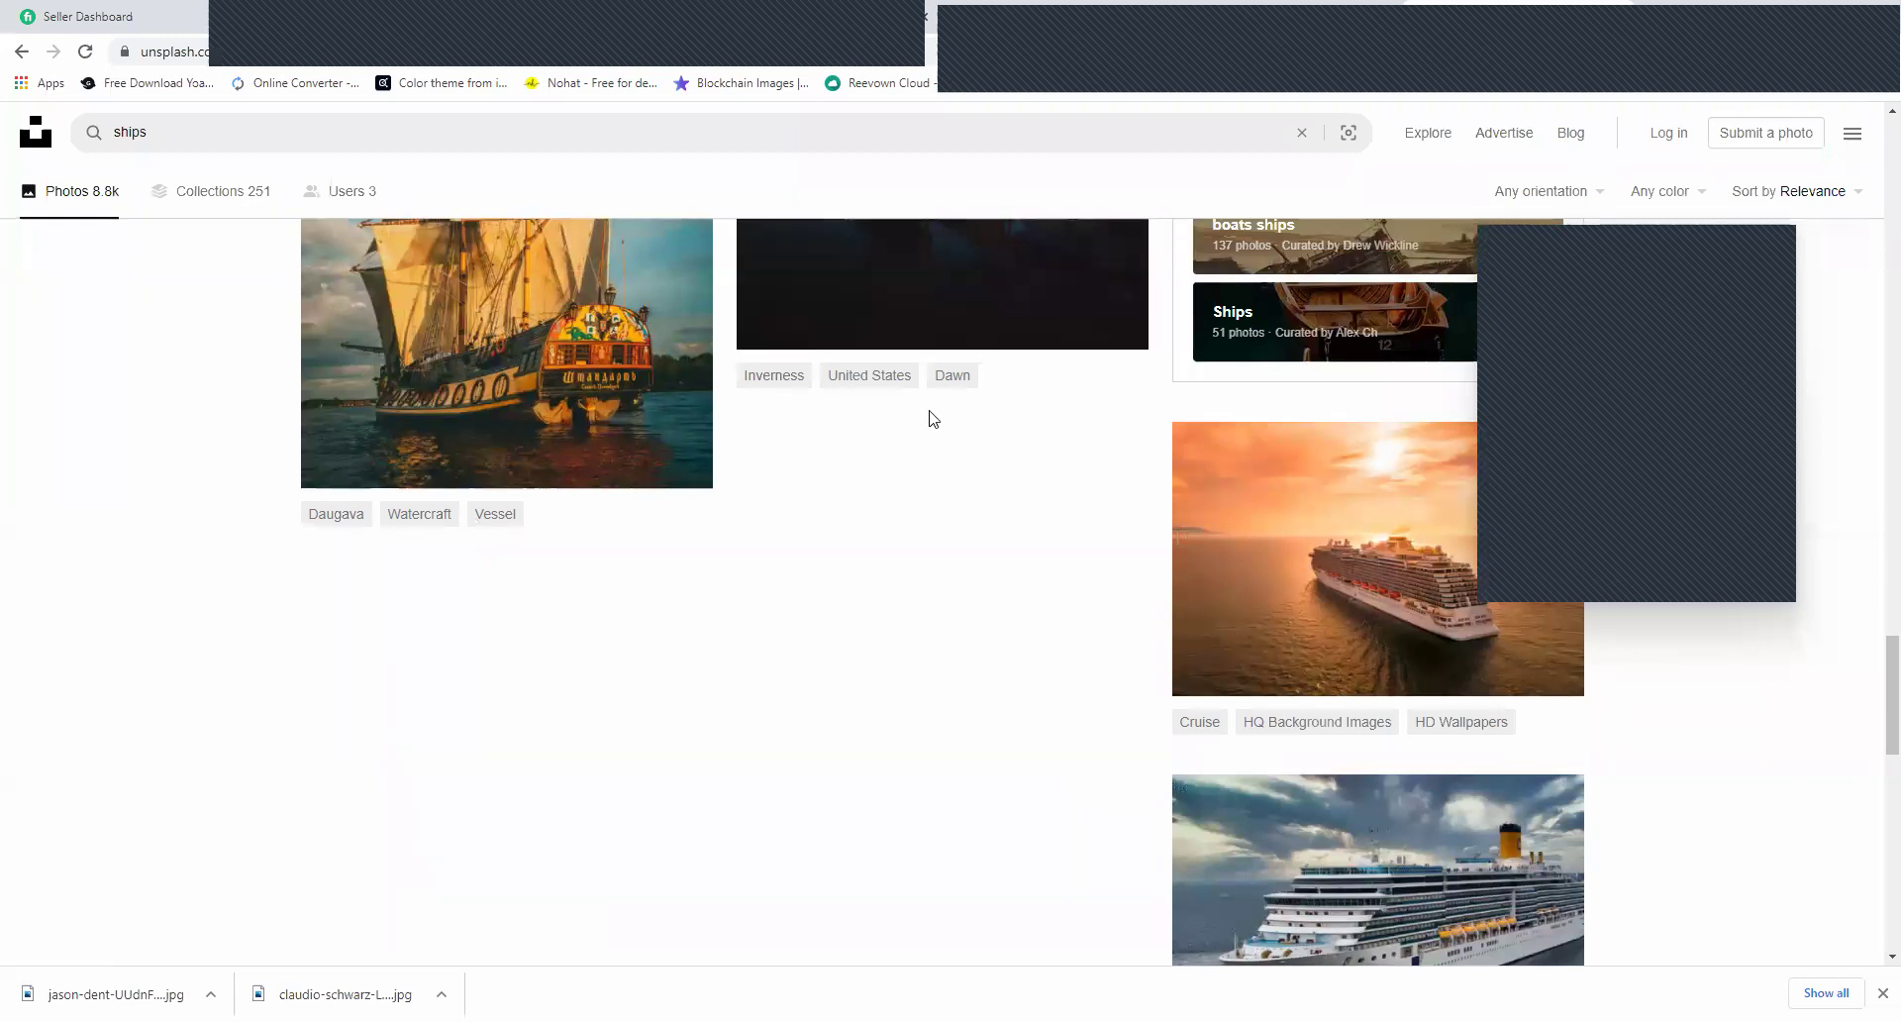
pyautogui.scroll(-5, 1020, 461)
pyautogui.scroll(-4, 1020, 451)
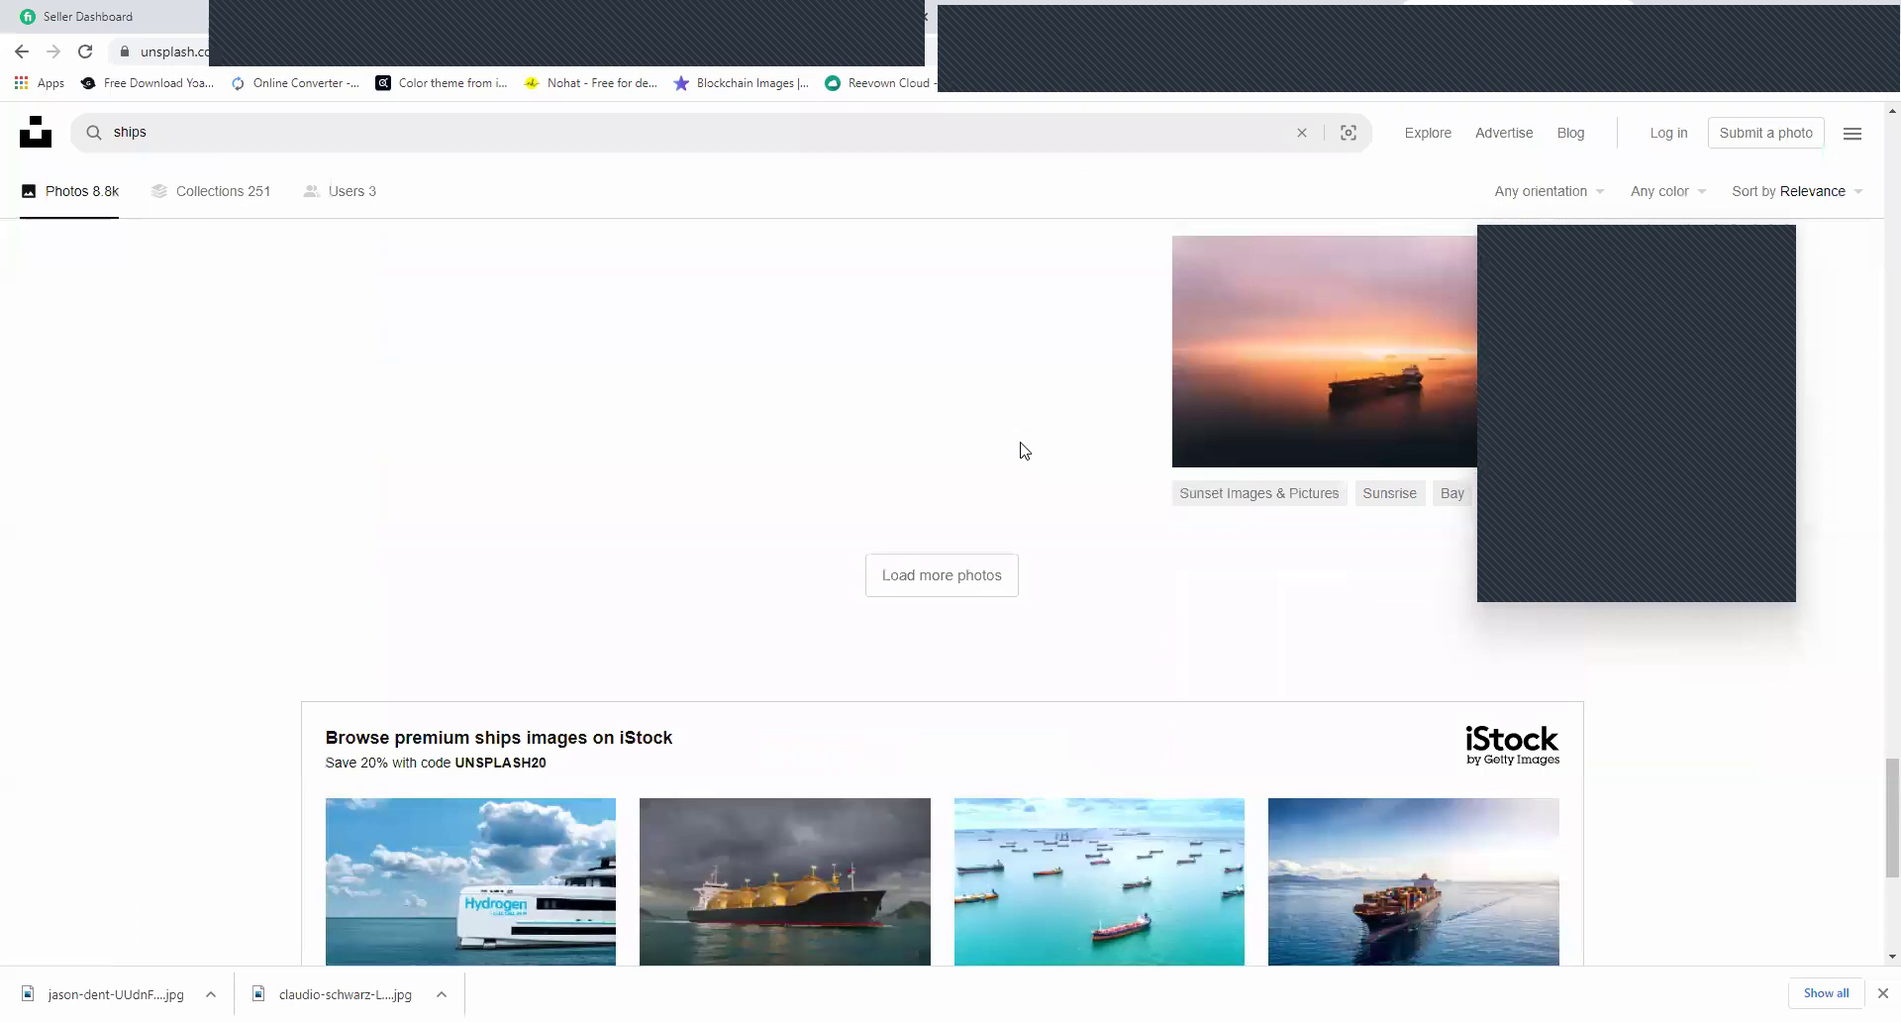
pyautogui.scroll(-2, 1099, 757)
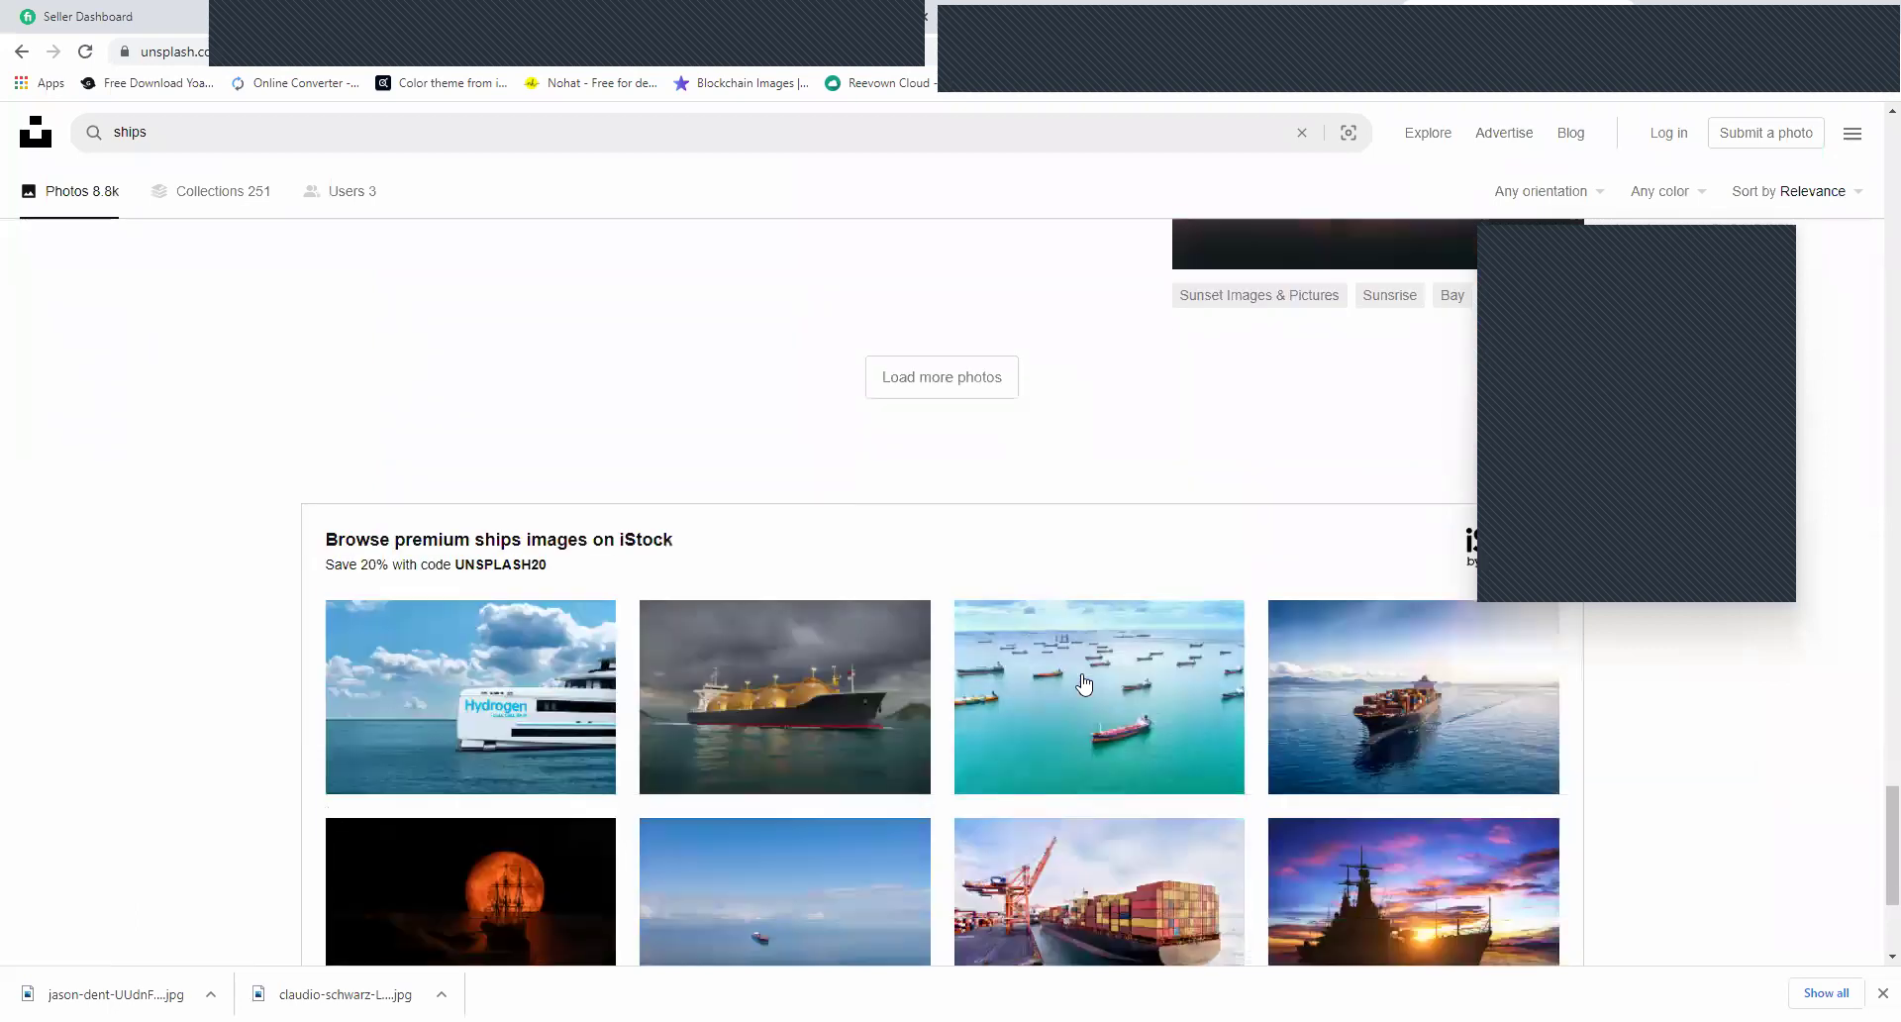
pyautogui.click(1084, 682)
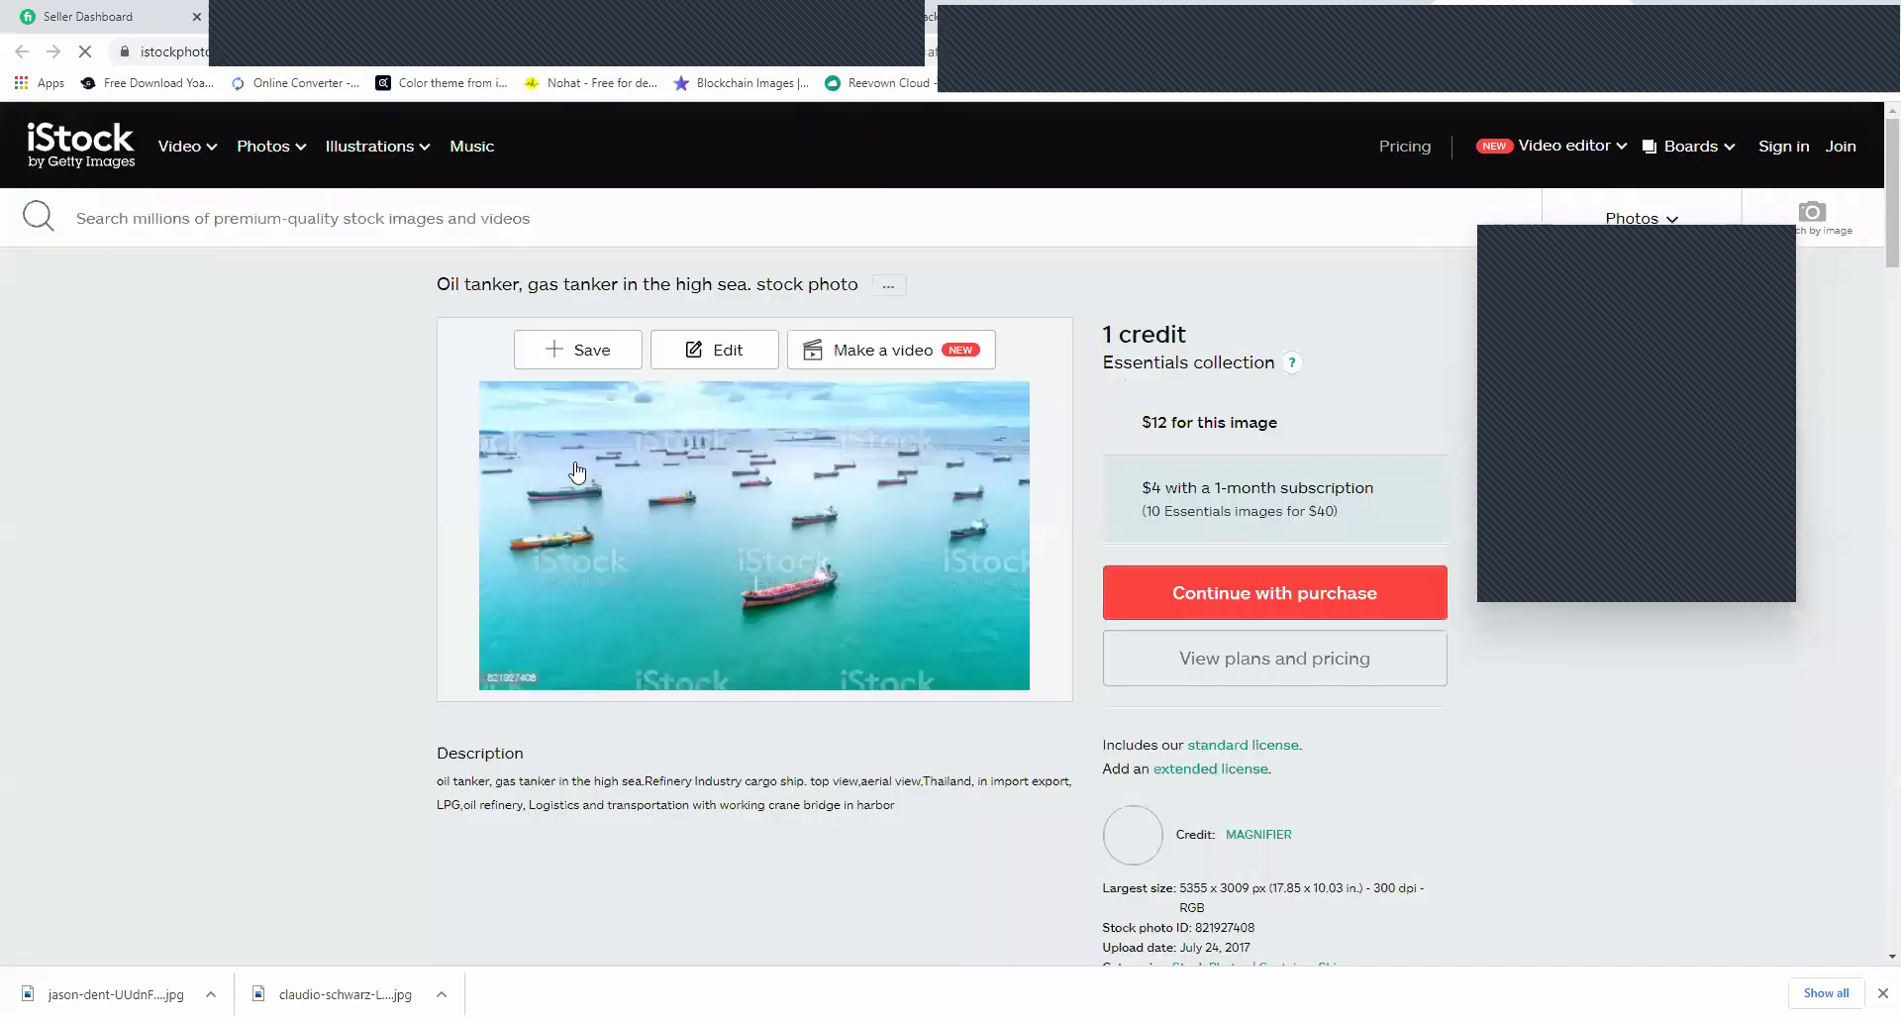
pyautogui.hotkey('alt', 'Left')
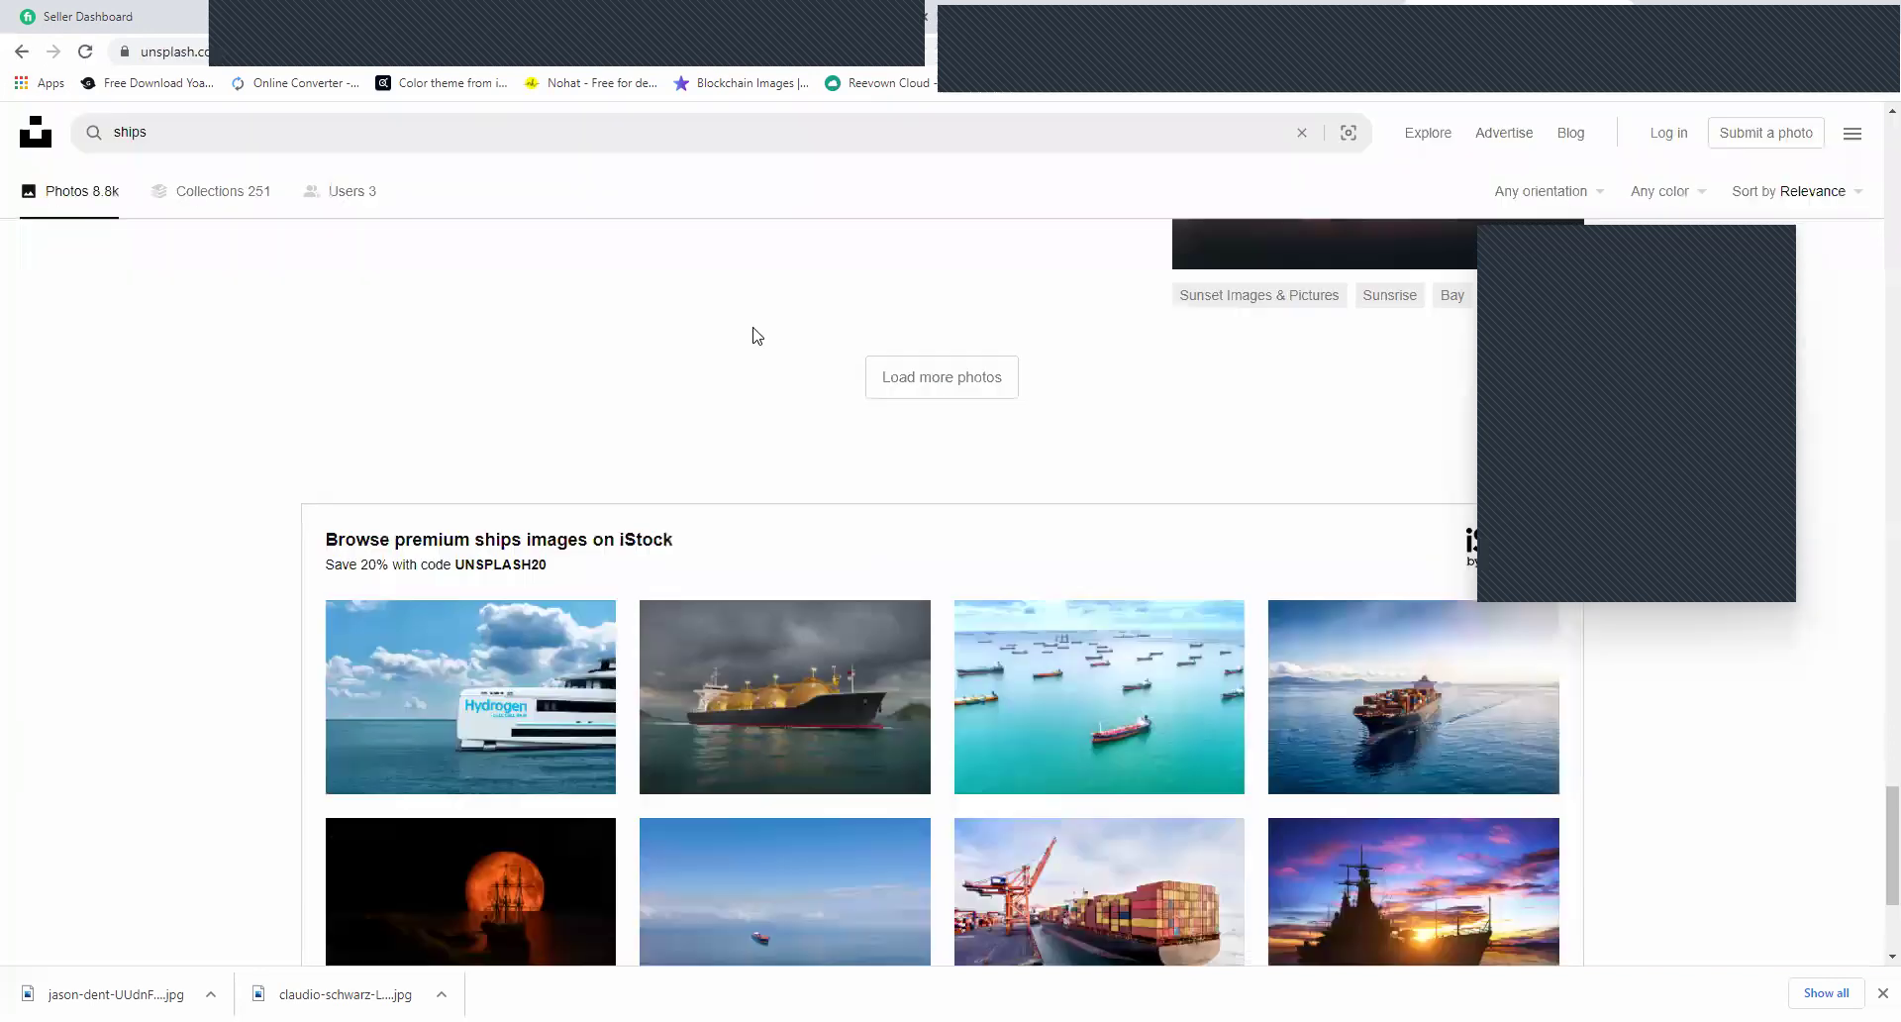
# Replace the Unsplash photo search with boats.
pyautogui.scroll(7, 753, 331)
pyautogui.click(600, 144)
pyautogui.hotkey('ctrl', 'a')
pyautogui.write('boa')
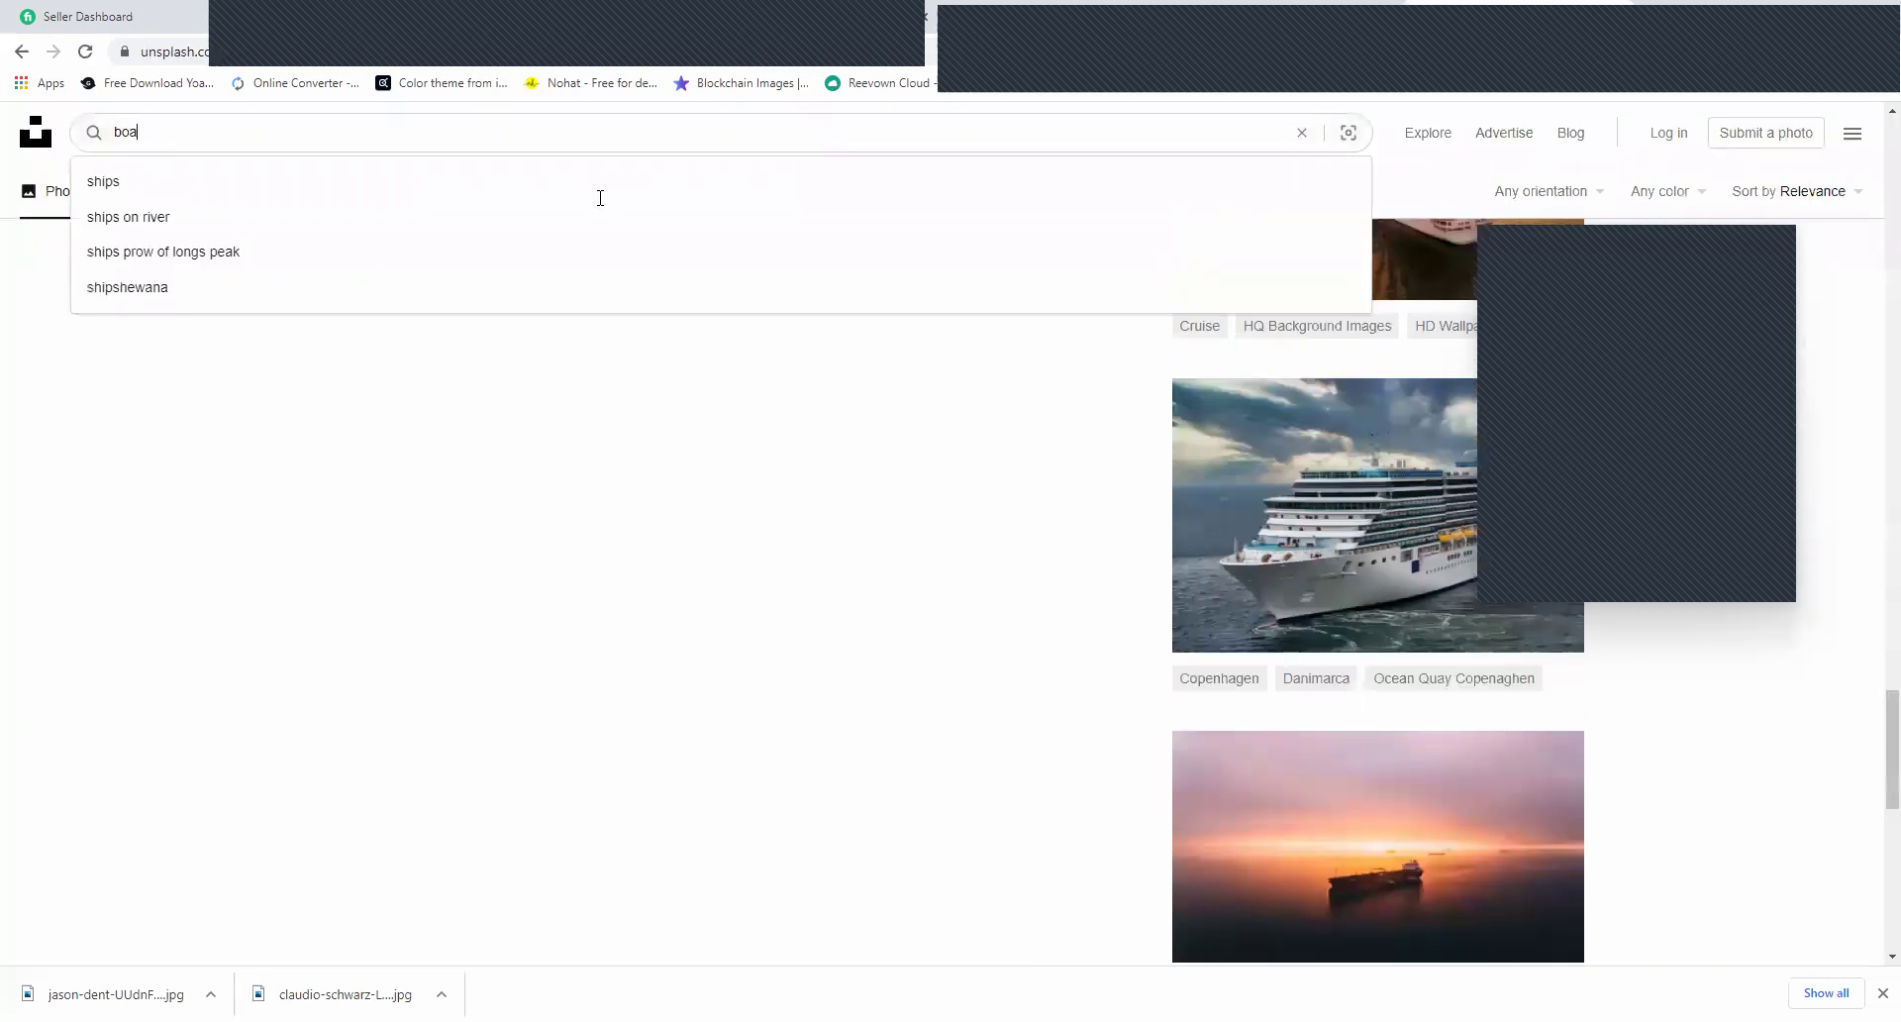
pyautogui.write('ts')
pyautogui.press('Return')
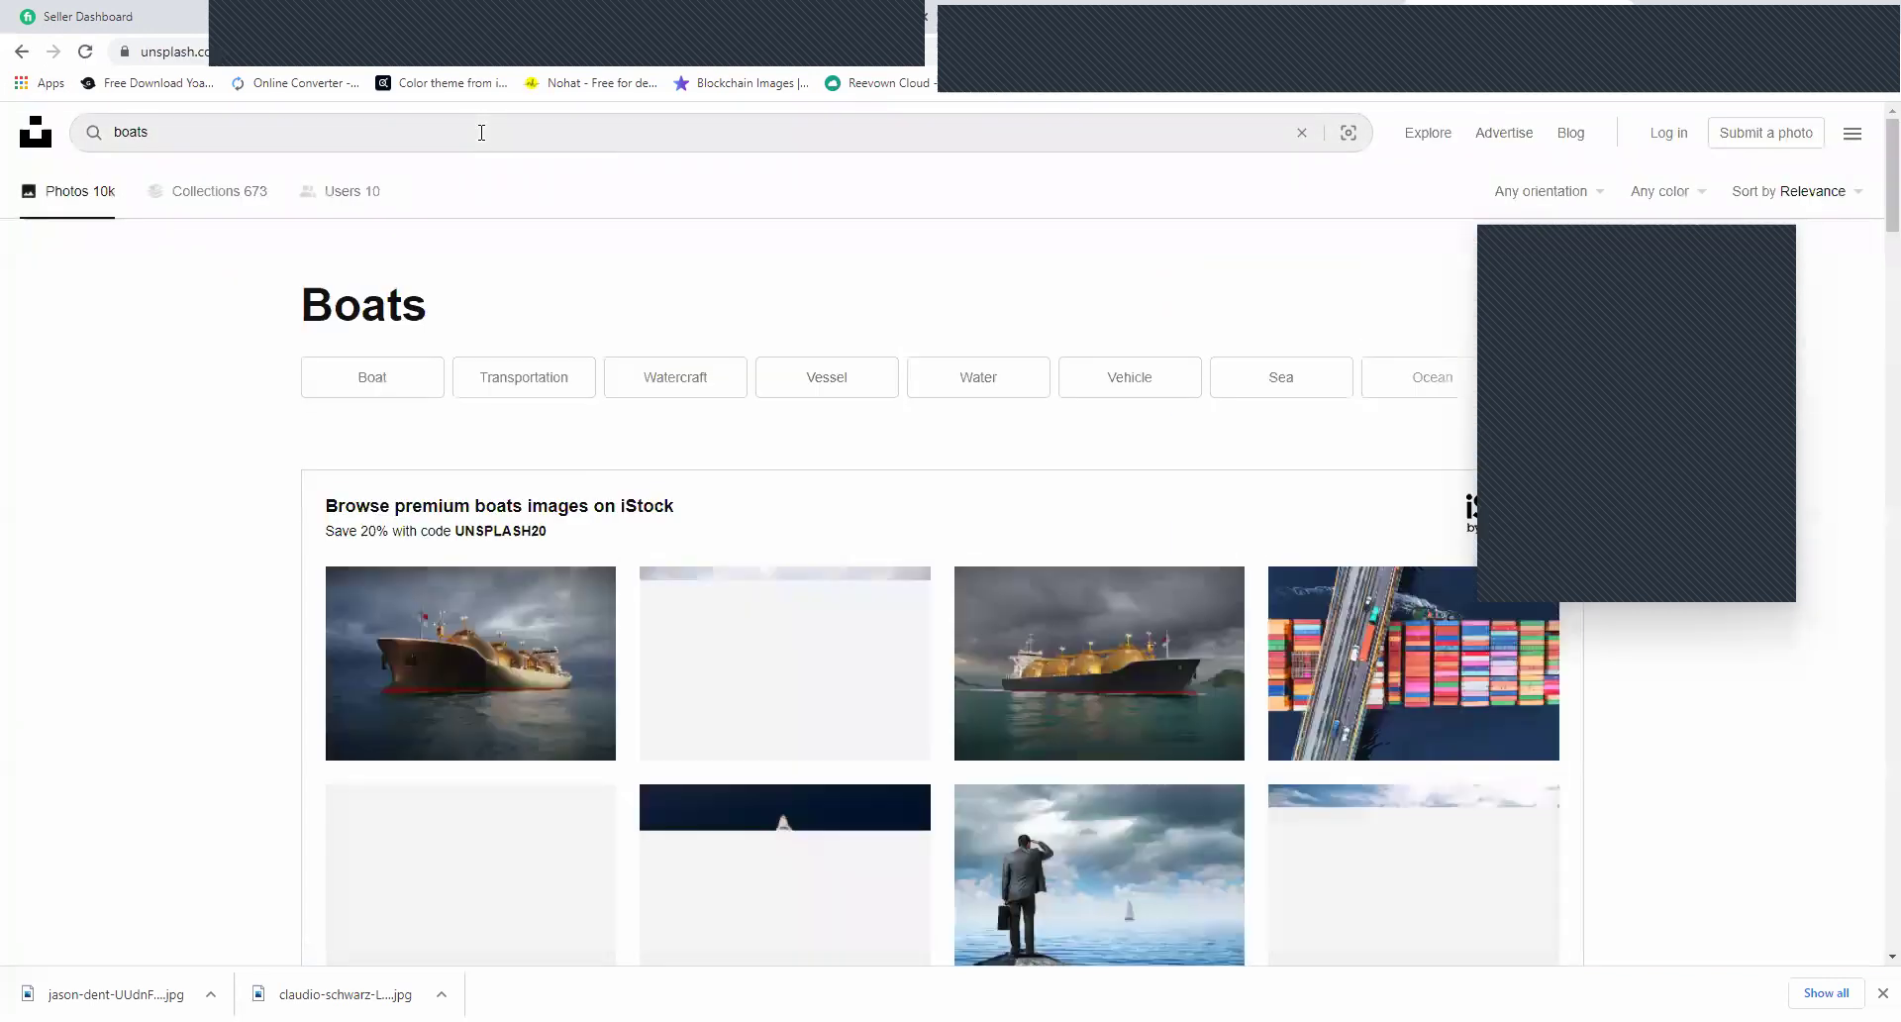
# Find the portrait photo of blue boats on misty water among the results and copy the image.
pyautogui.scroll(-2, 897, 596)
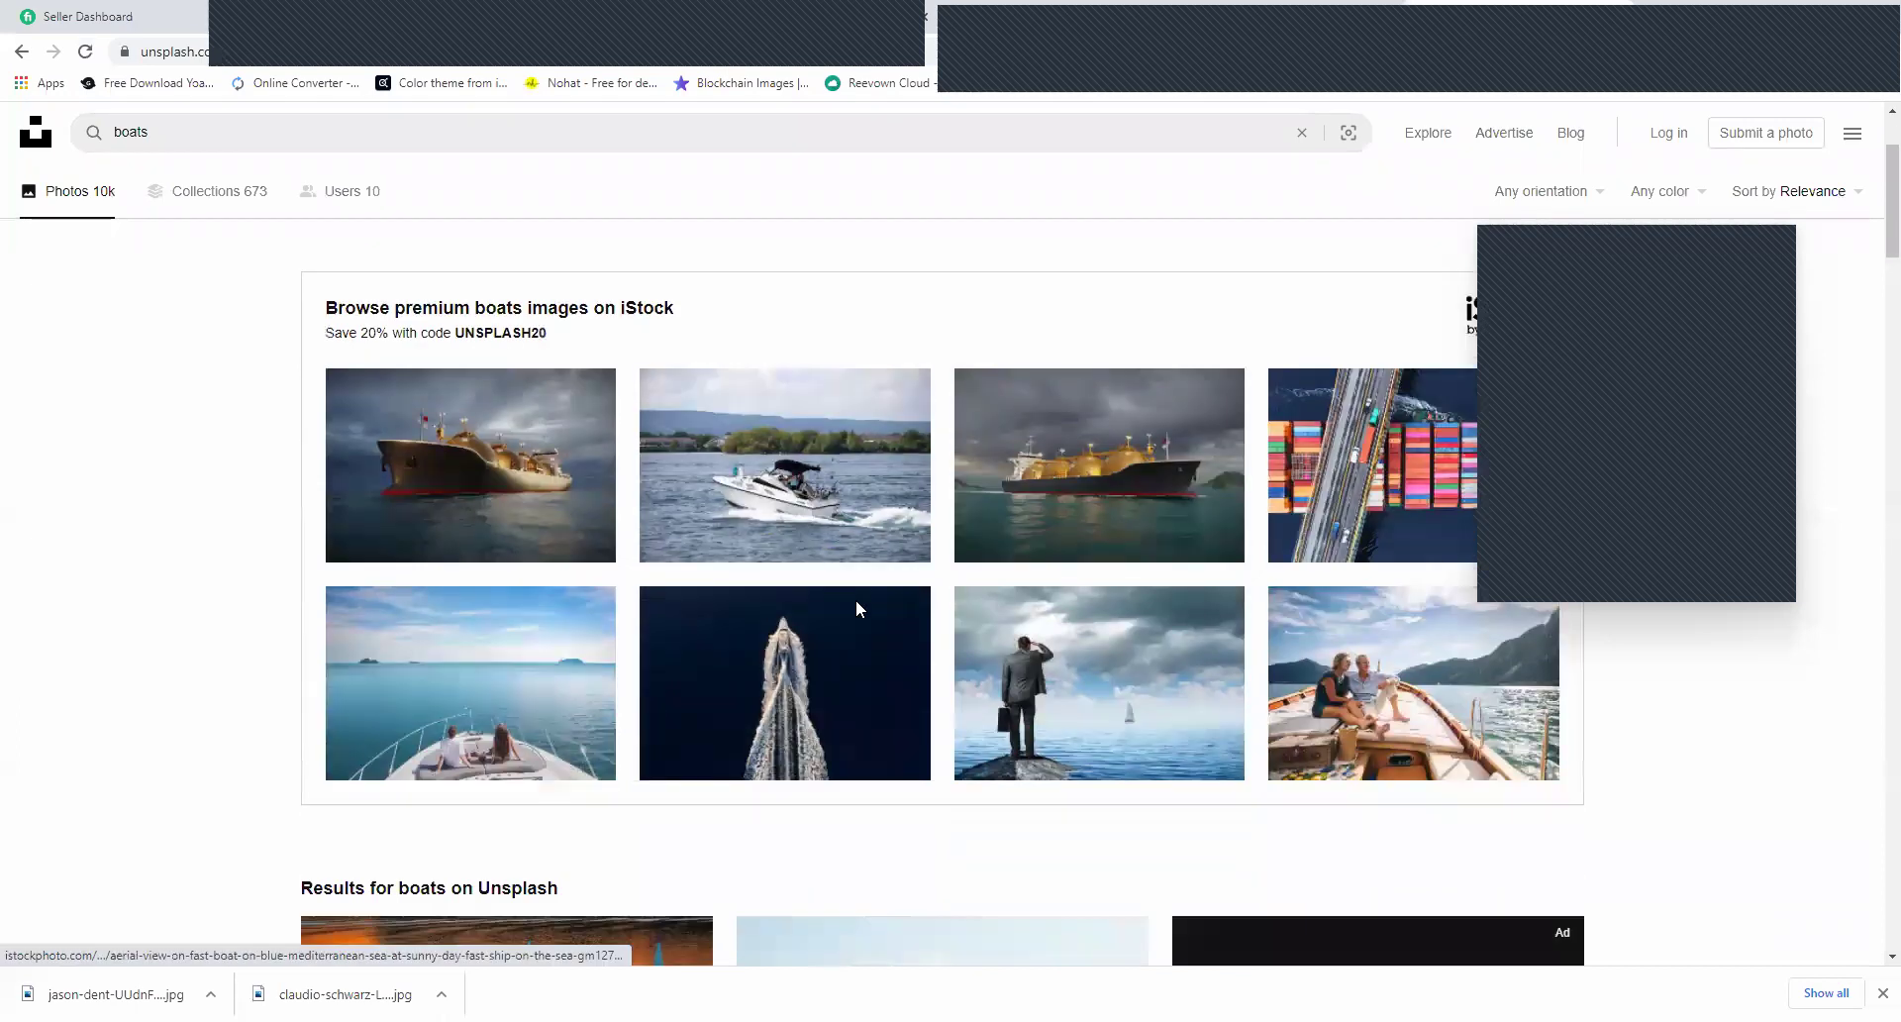
pyautogui.scroll(-10, 858, 602)
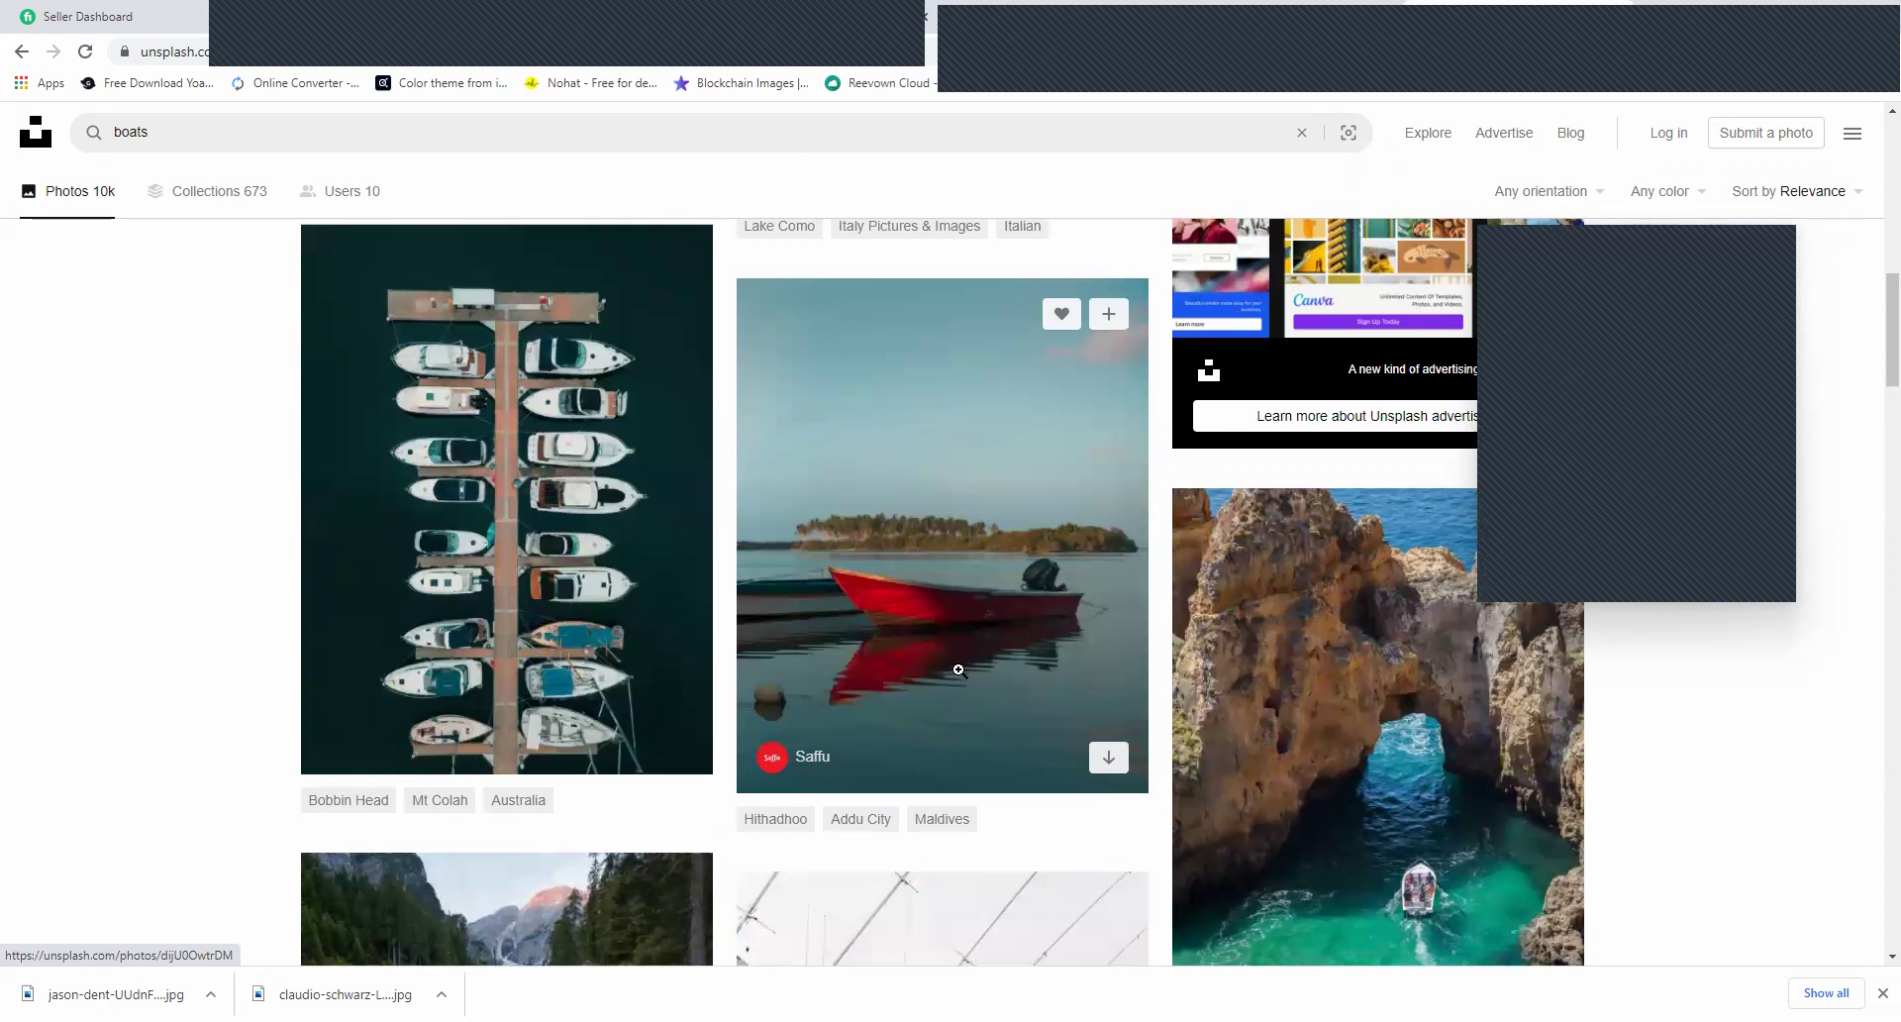
pyautogui.scroll(-7, 959, 669)
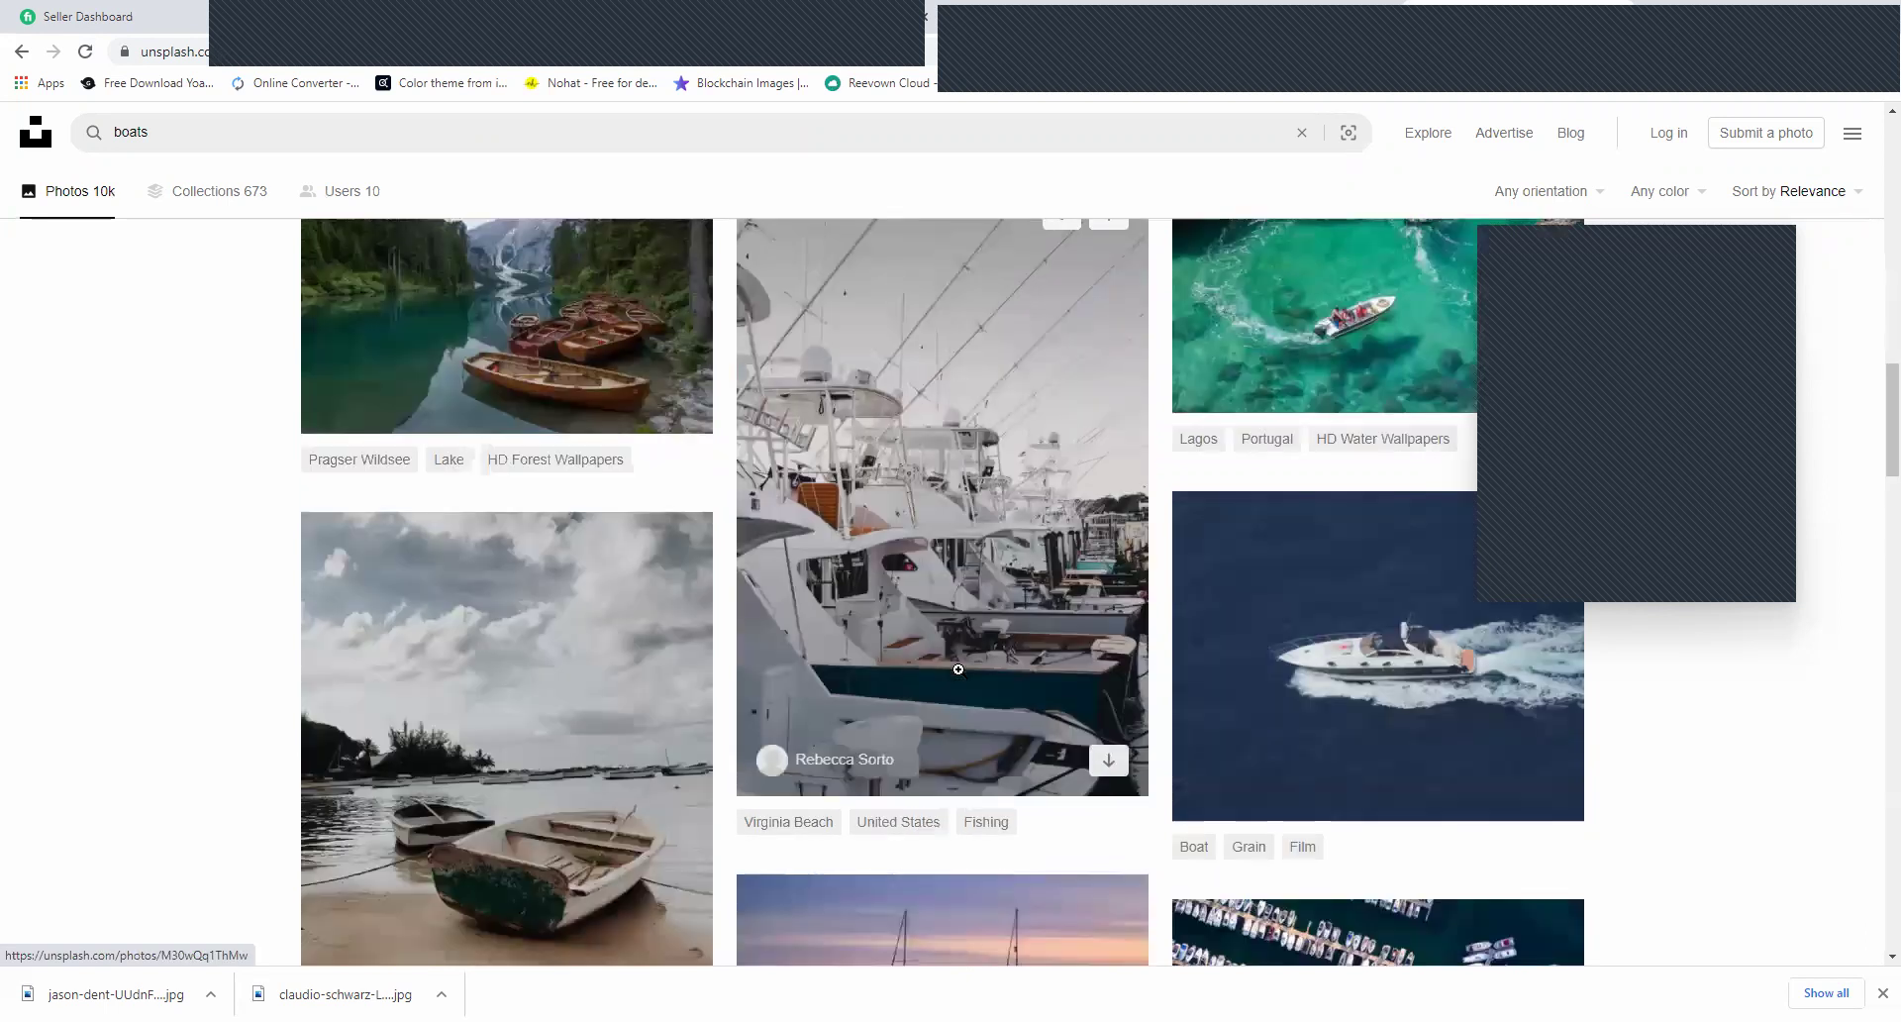
pyautogui.scroll(-4, 959, 669)
pyautogui.scroll(-1, 959, 679)
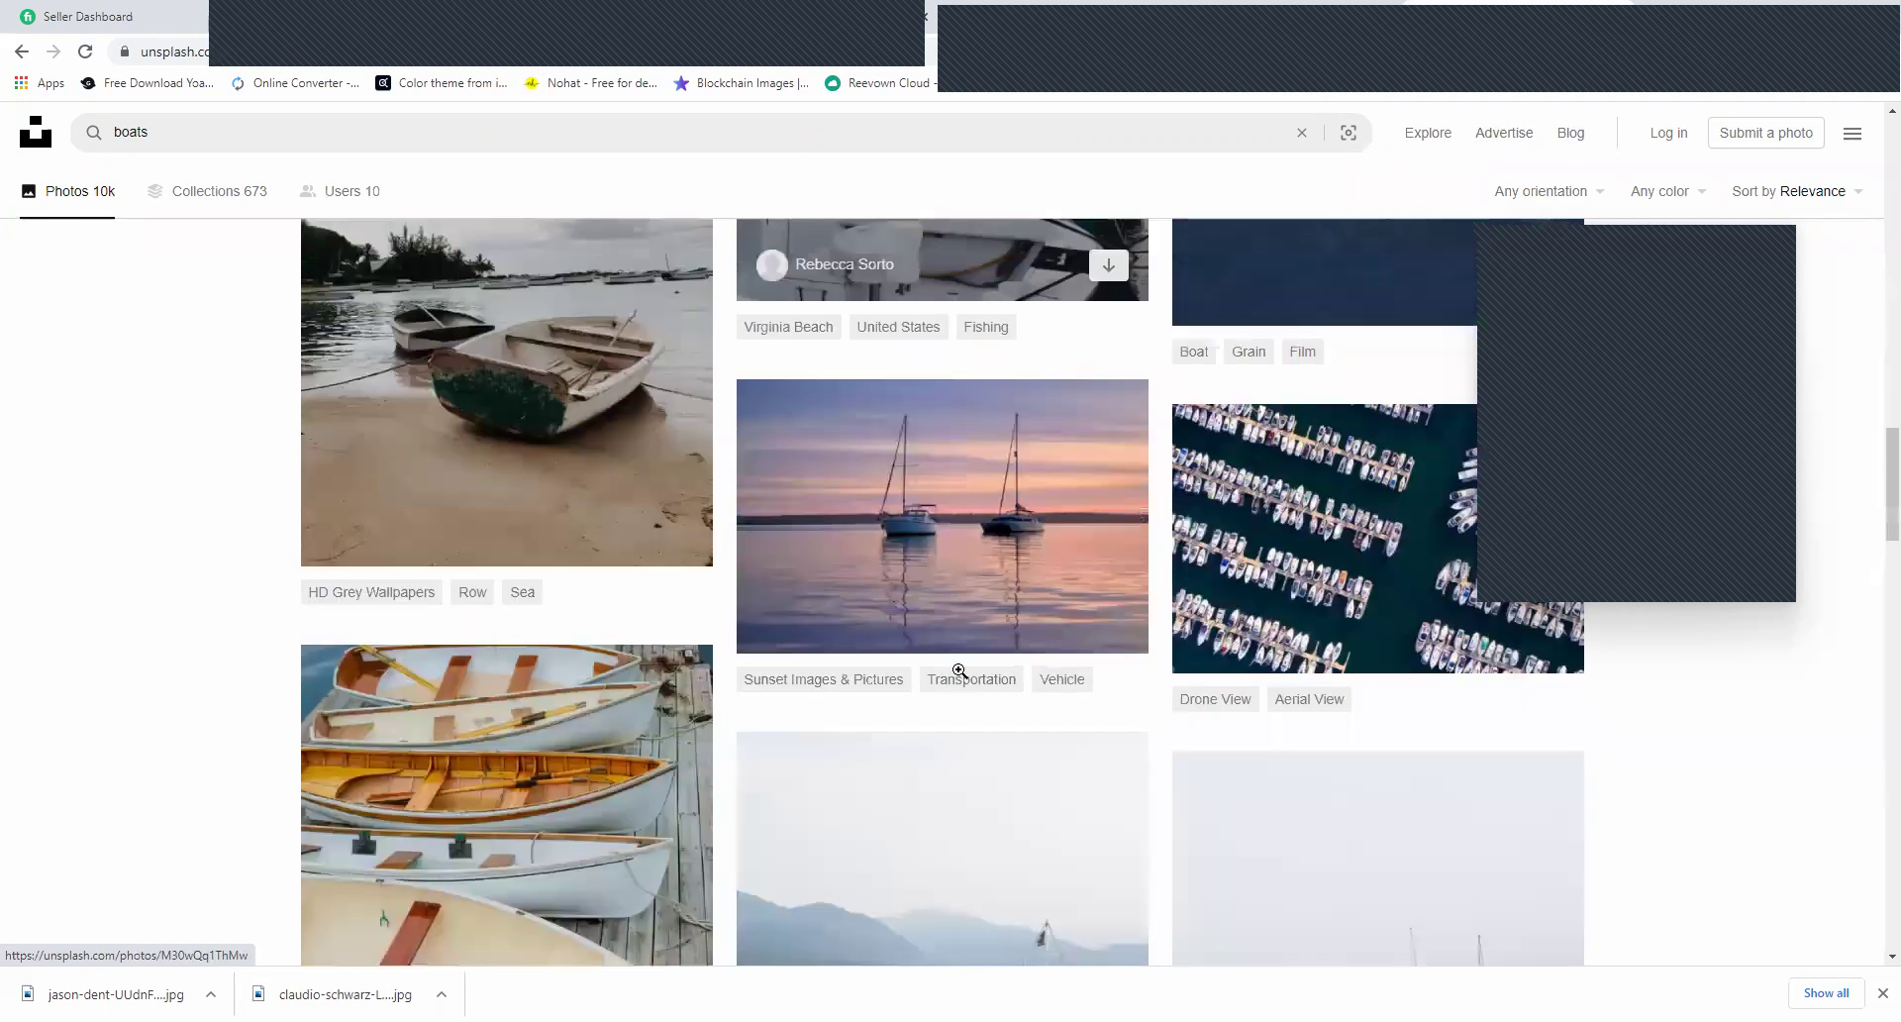
pyautogui.click(1303, 763)
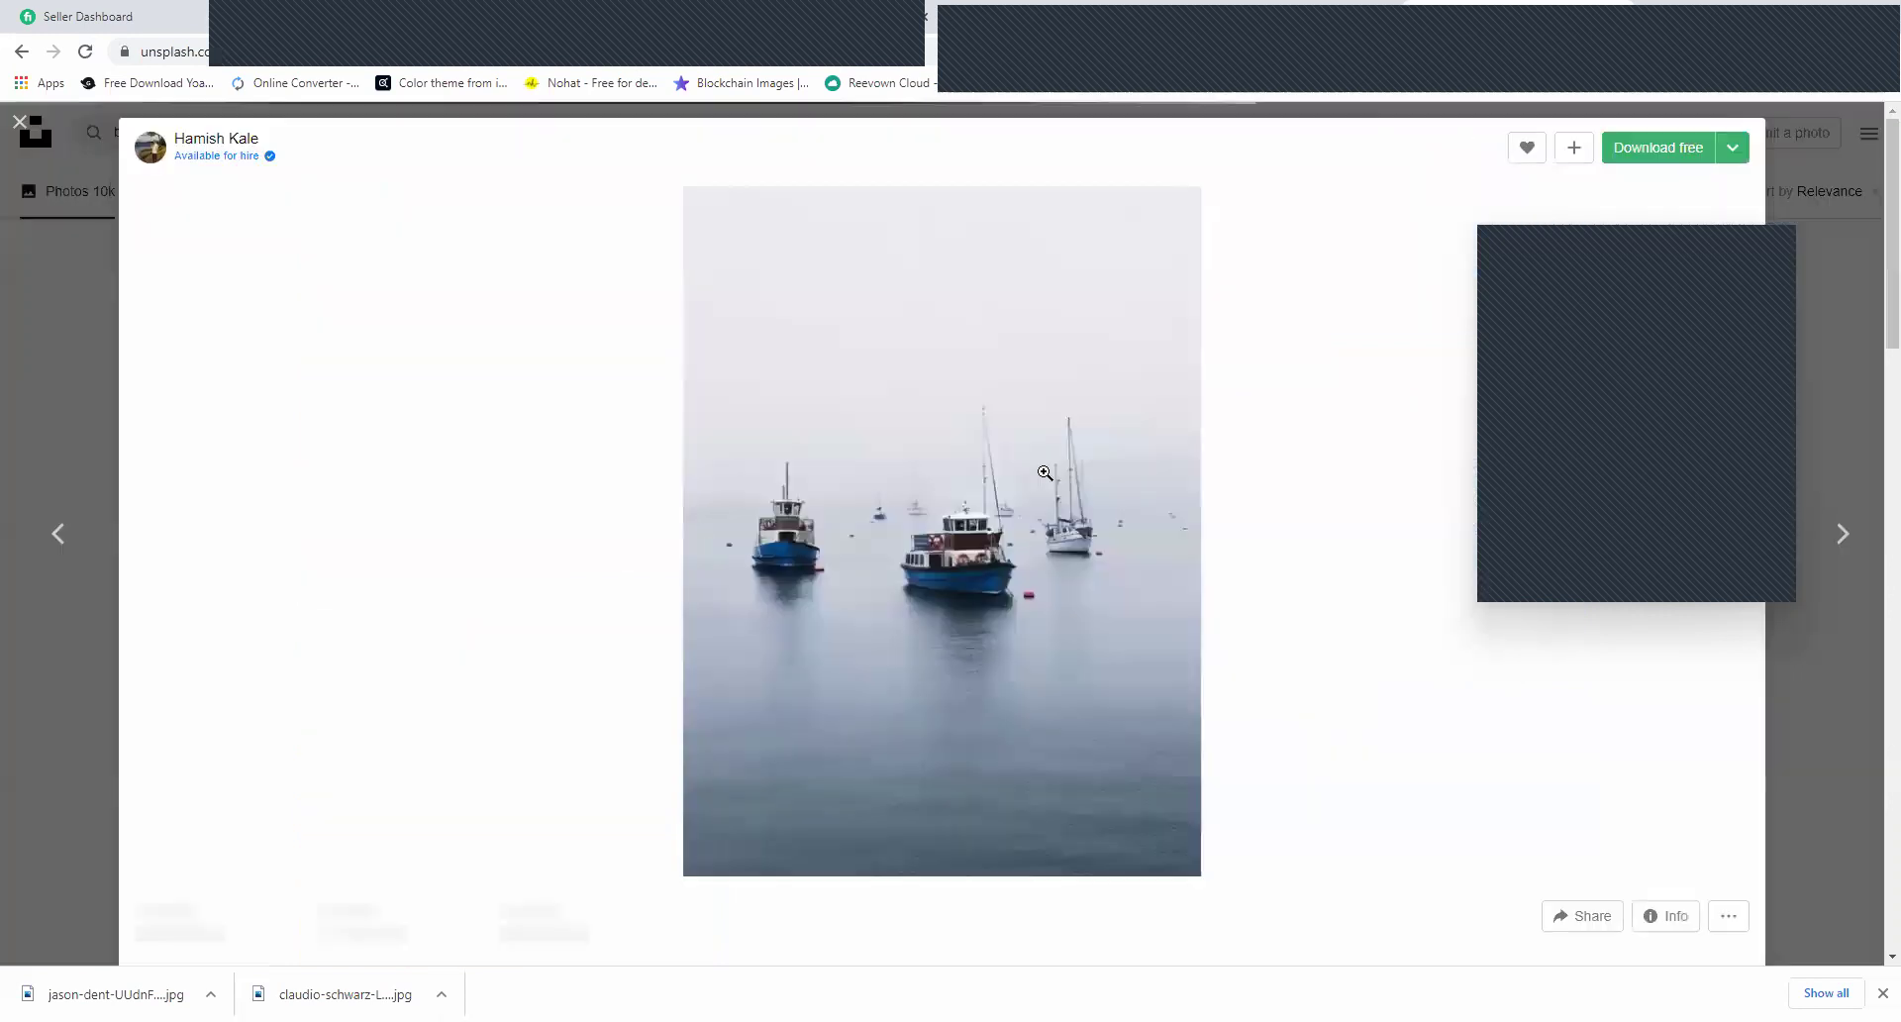
pyautogui.rightClick(1068, 483)
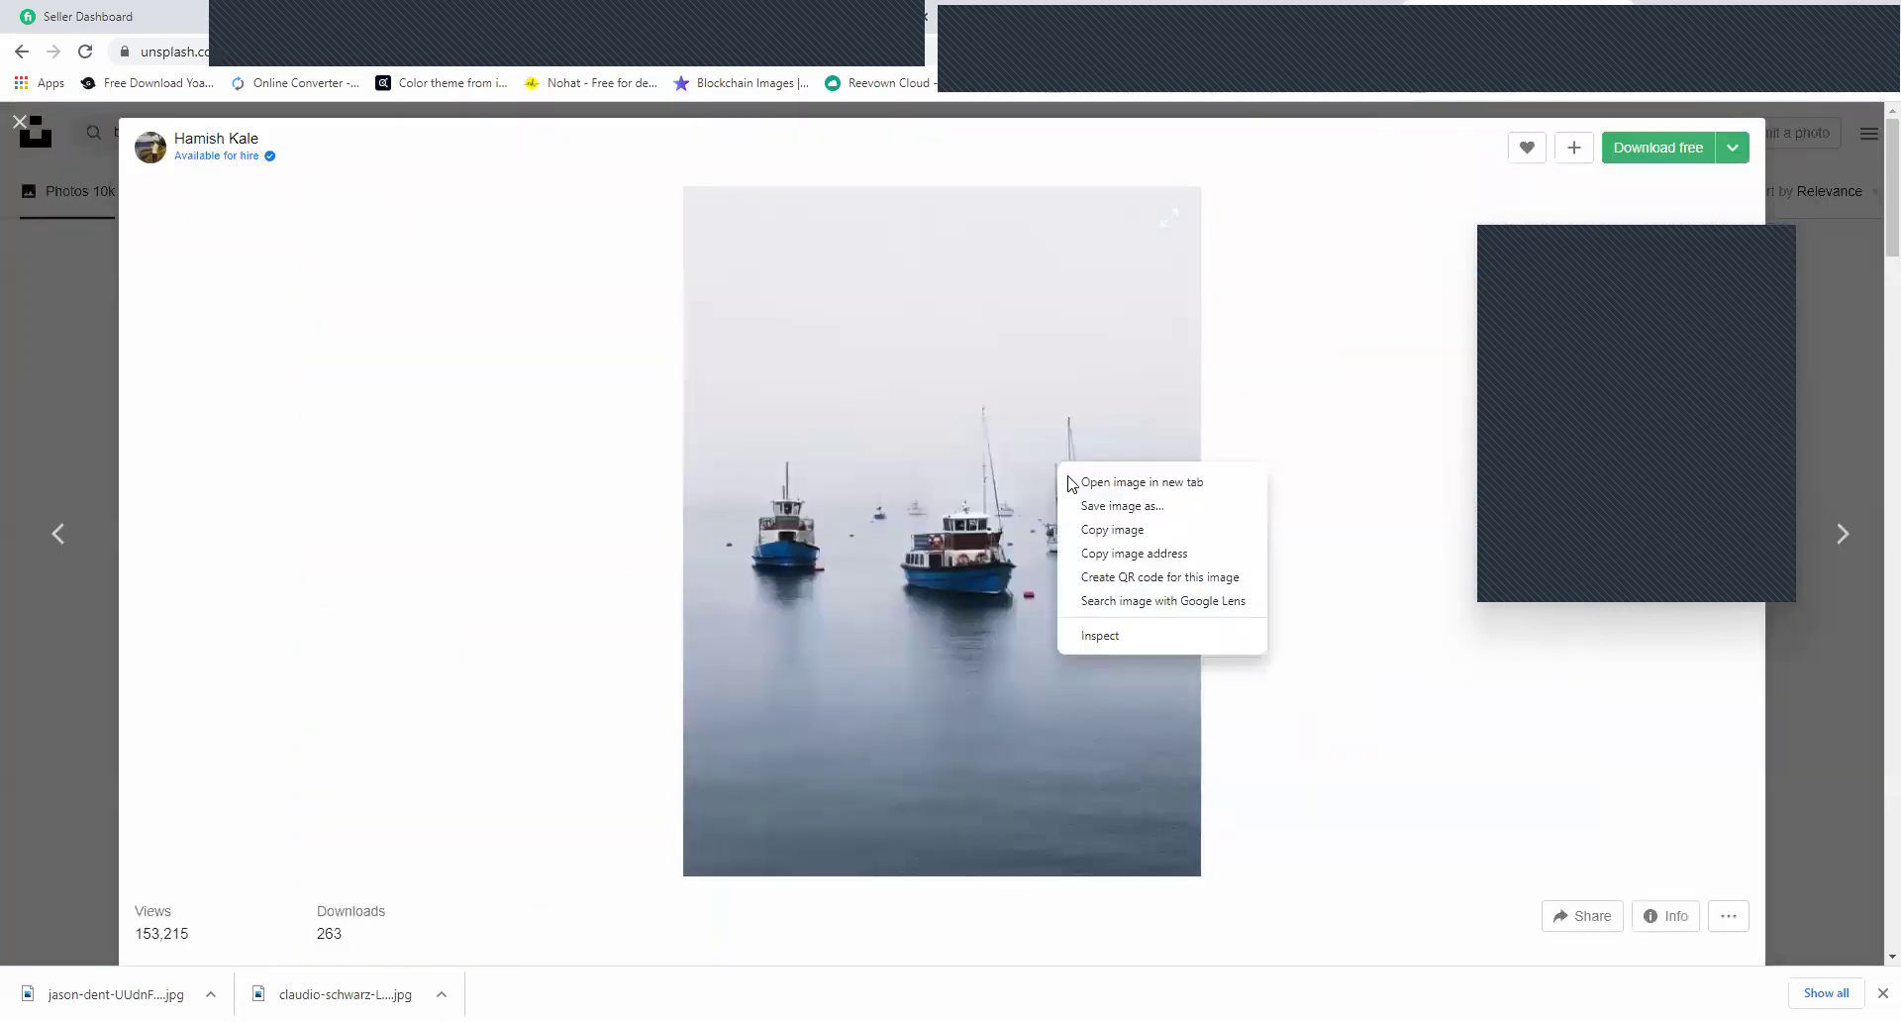
pyautogui.click(1099, 529)
# Switch back to Photoshop and paste the boats photo into a new 735 x 980 px document at 72 ppi.
pyautogui.hotkey('alt', 'Tab')
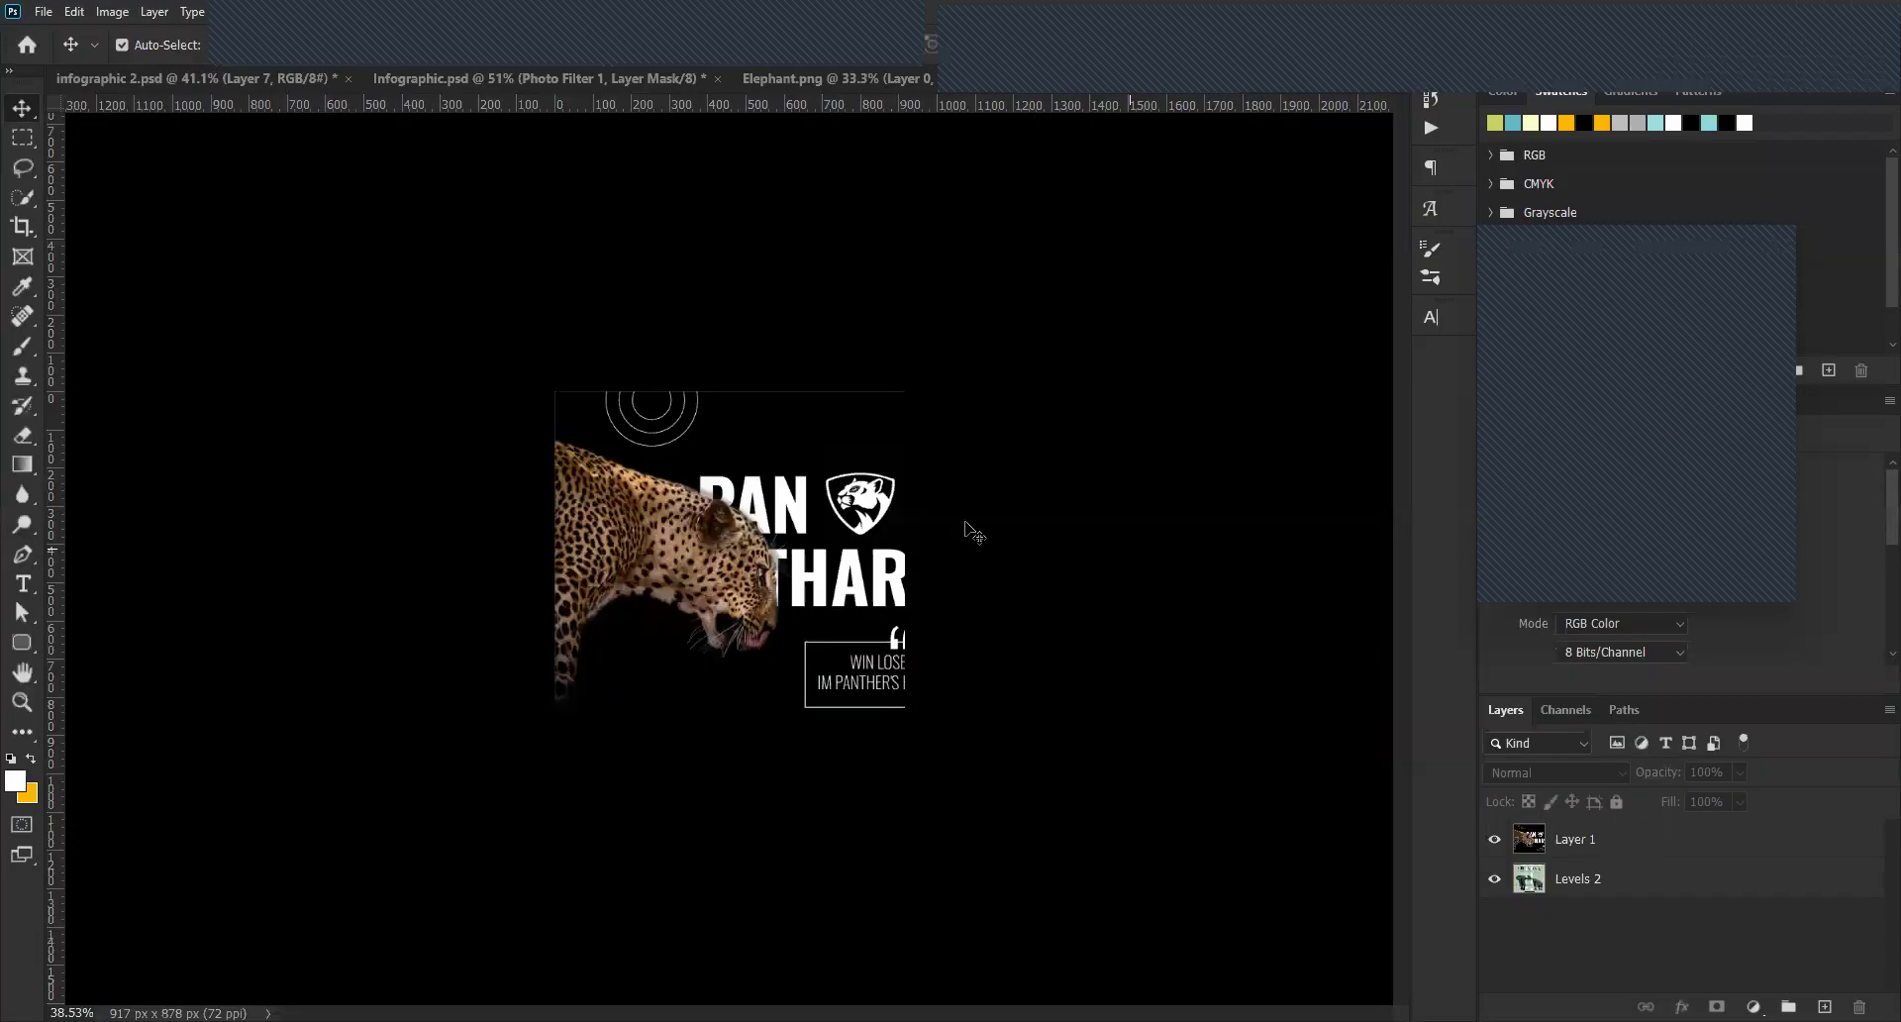
pyautogui.click(46, 18)
pyautogui.click(72, 31)
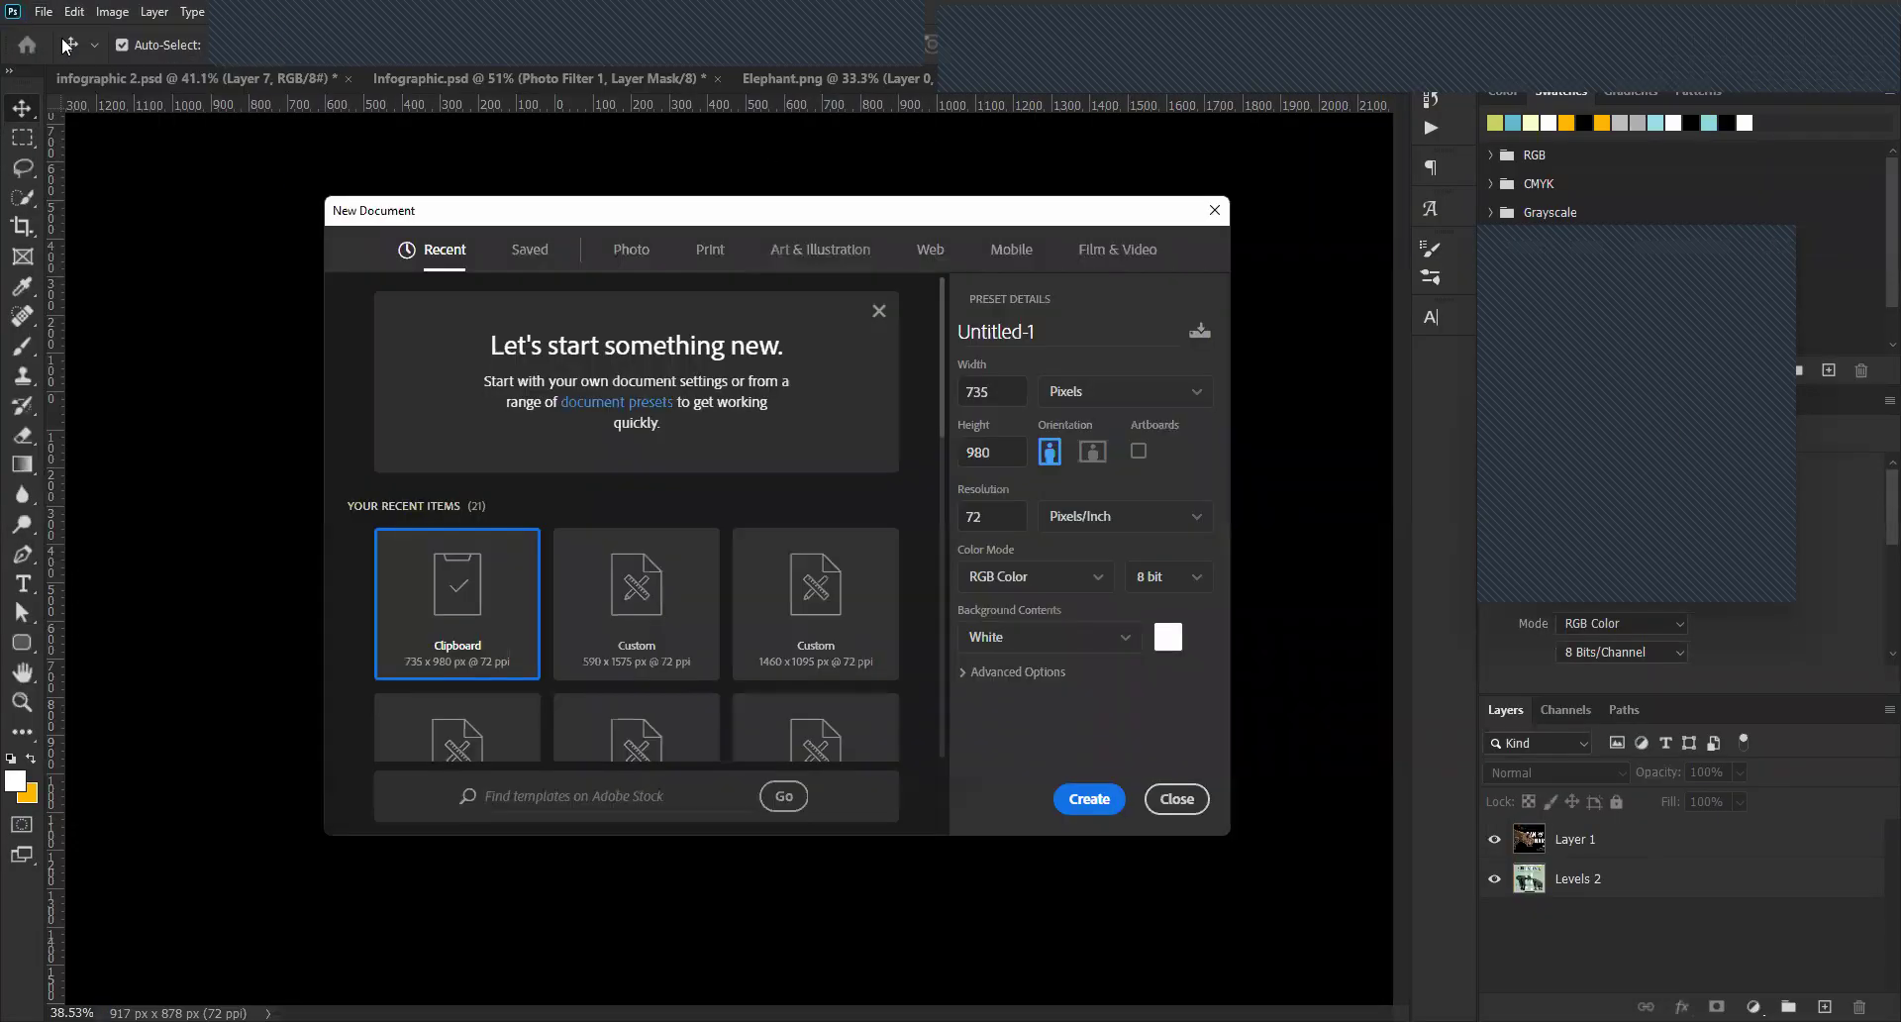
pyautogui.press('Return')
pyautogui.hotkey('ctrl', 'v')
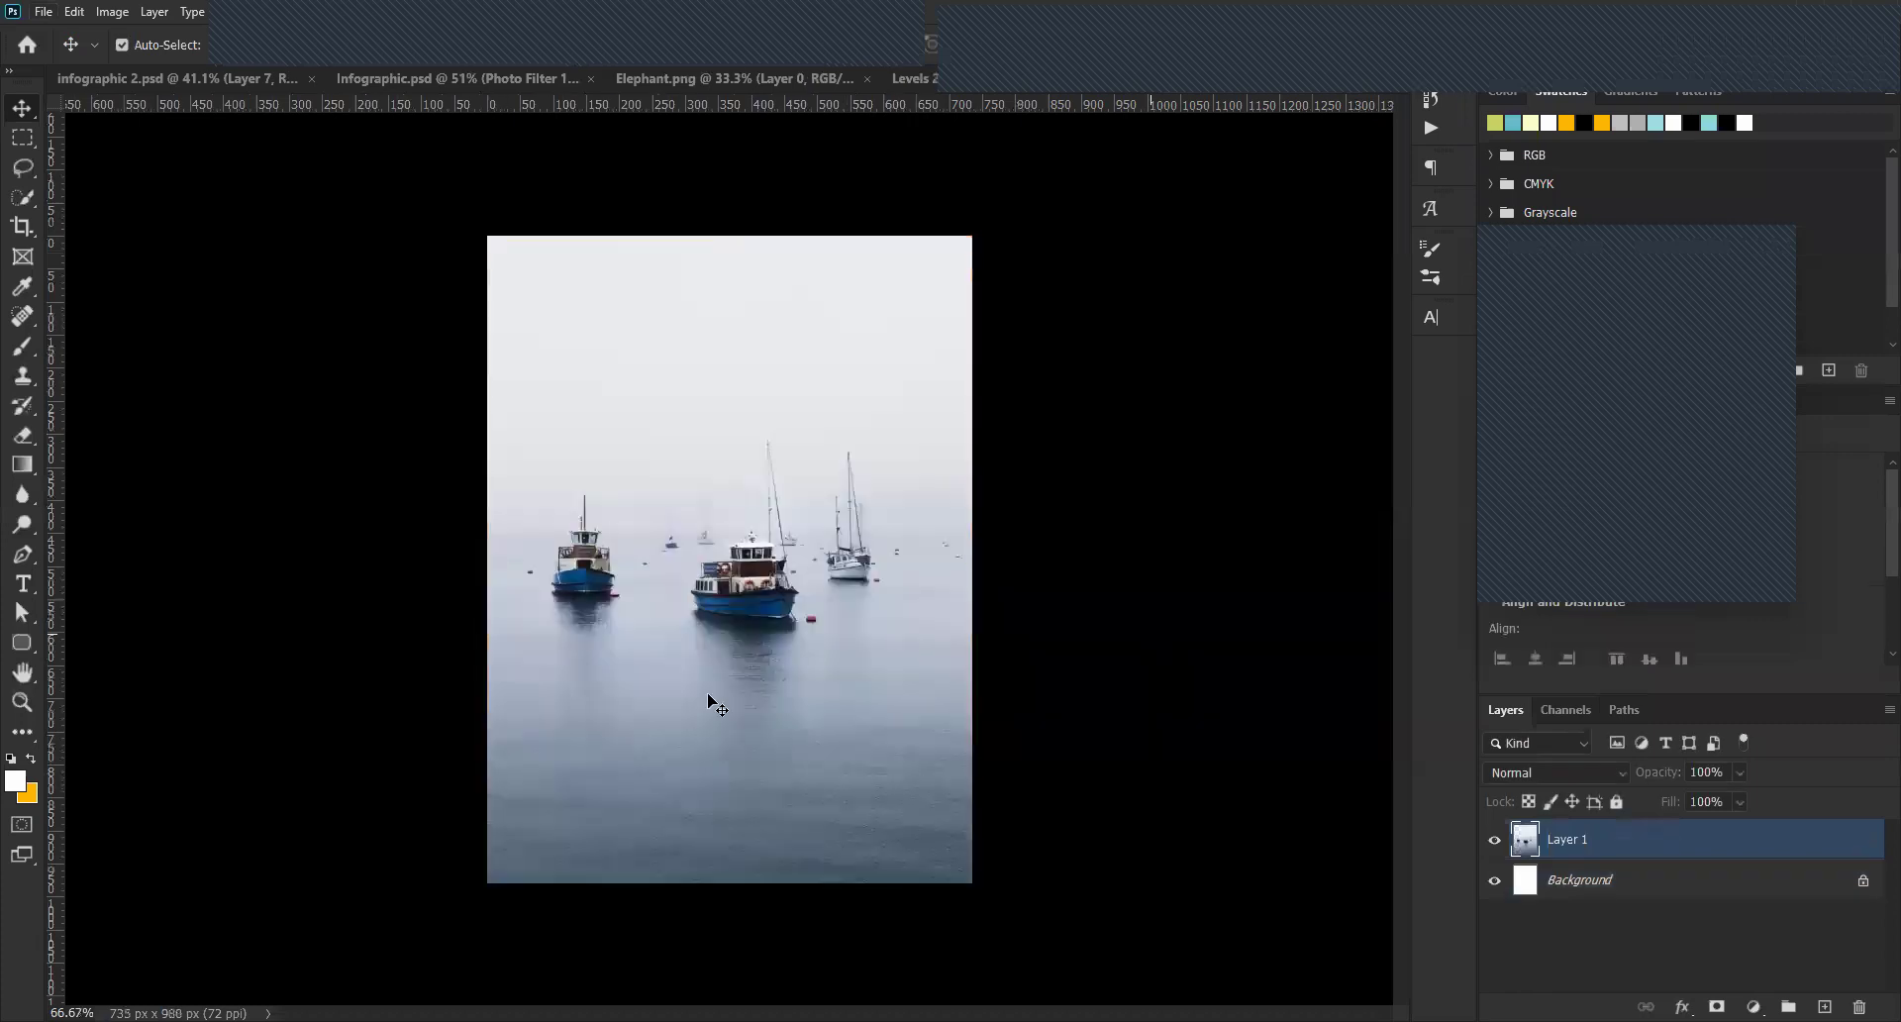
# Choose the Clone Stamp Tool and set its brush size to 25.
pyautogui.scroll(3, 718, 706)
pyautogui.hotkey('ctrl', 't')
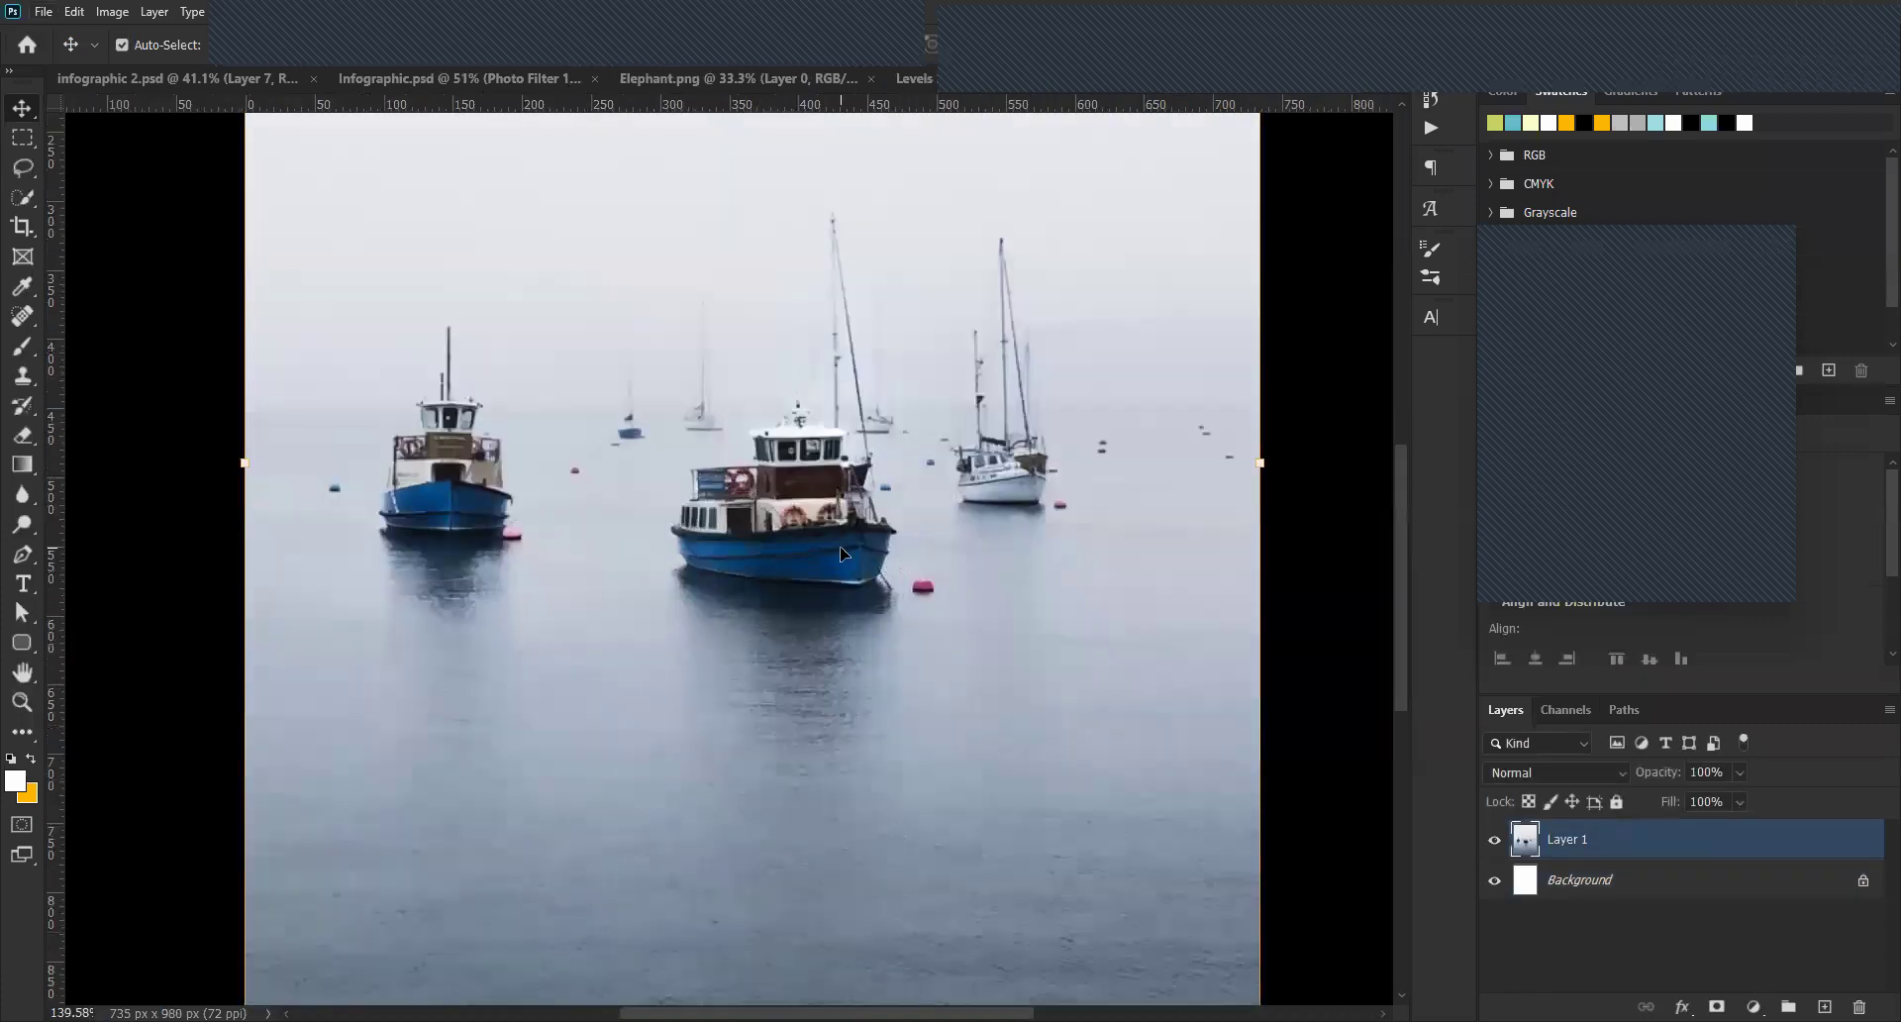
pyautogui.press('s')
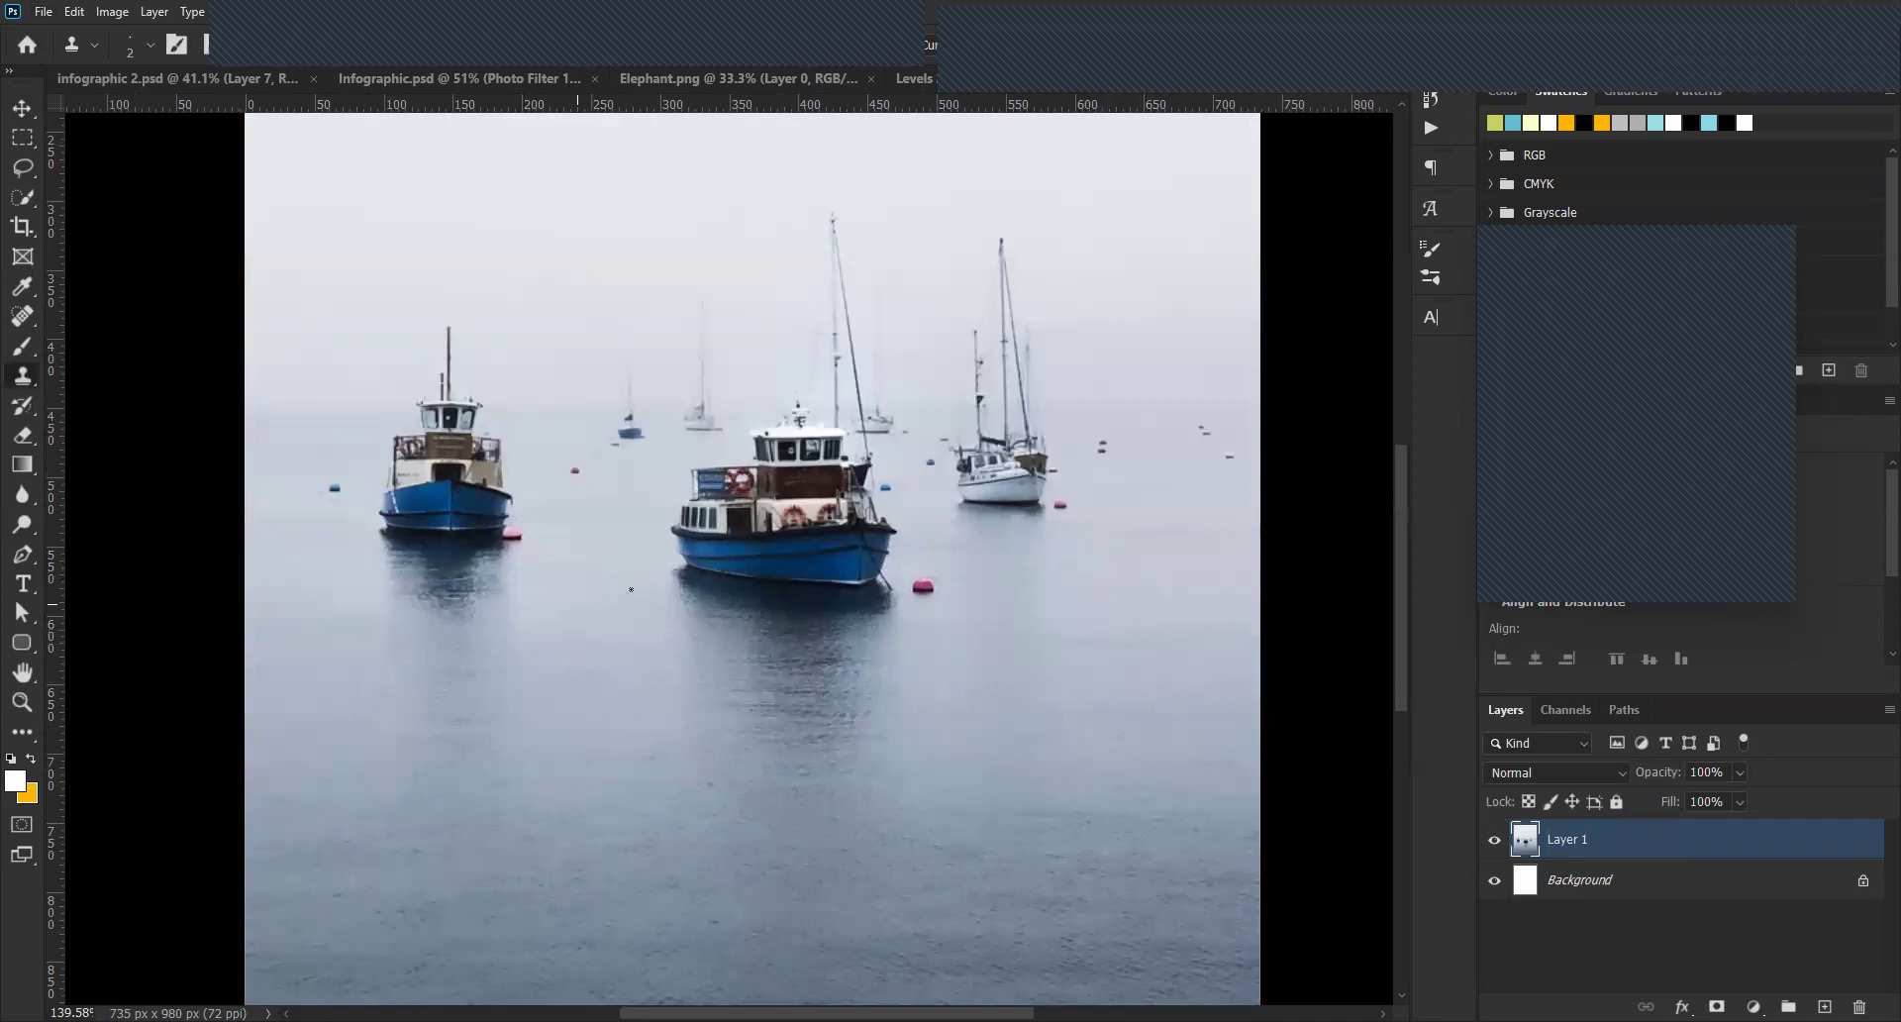
pyautogui.press(']')
pyautogui.press(']')
pyautogui.press(']')
pyautogui.press(']')
pyautogui.press(']')
pyautogui.press(']')
pyautogui.press(']')
pyautogui.press(']')
pyautogui.press(']')
pyautogui.press(']')
pyautogui.press(']')
pyautogui.press(']')
pyautogui.press(']')
pyautogui.press(']')
pyautogui.press('[')
pyautogui.press('[')
pyautogui.press('[')
pyautogui.press('[')
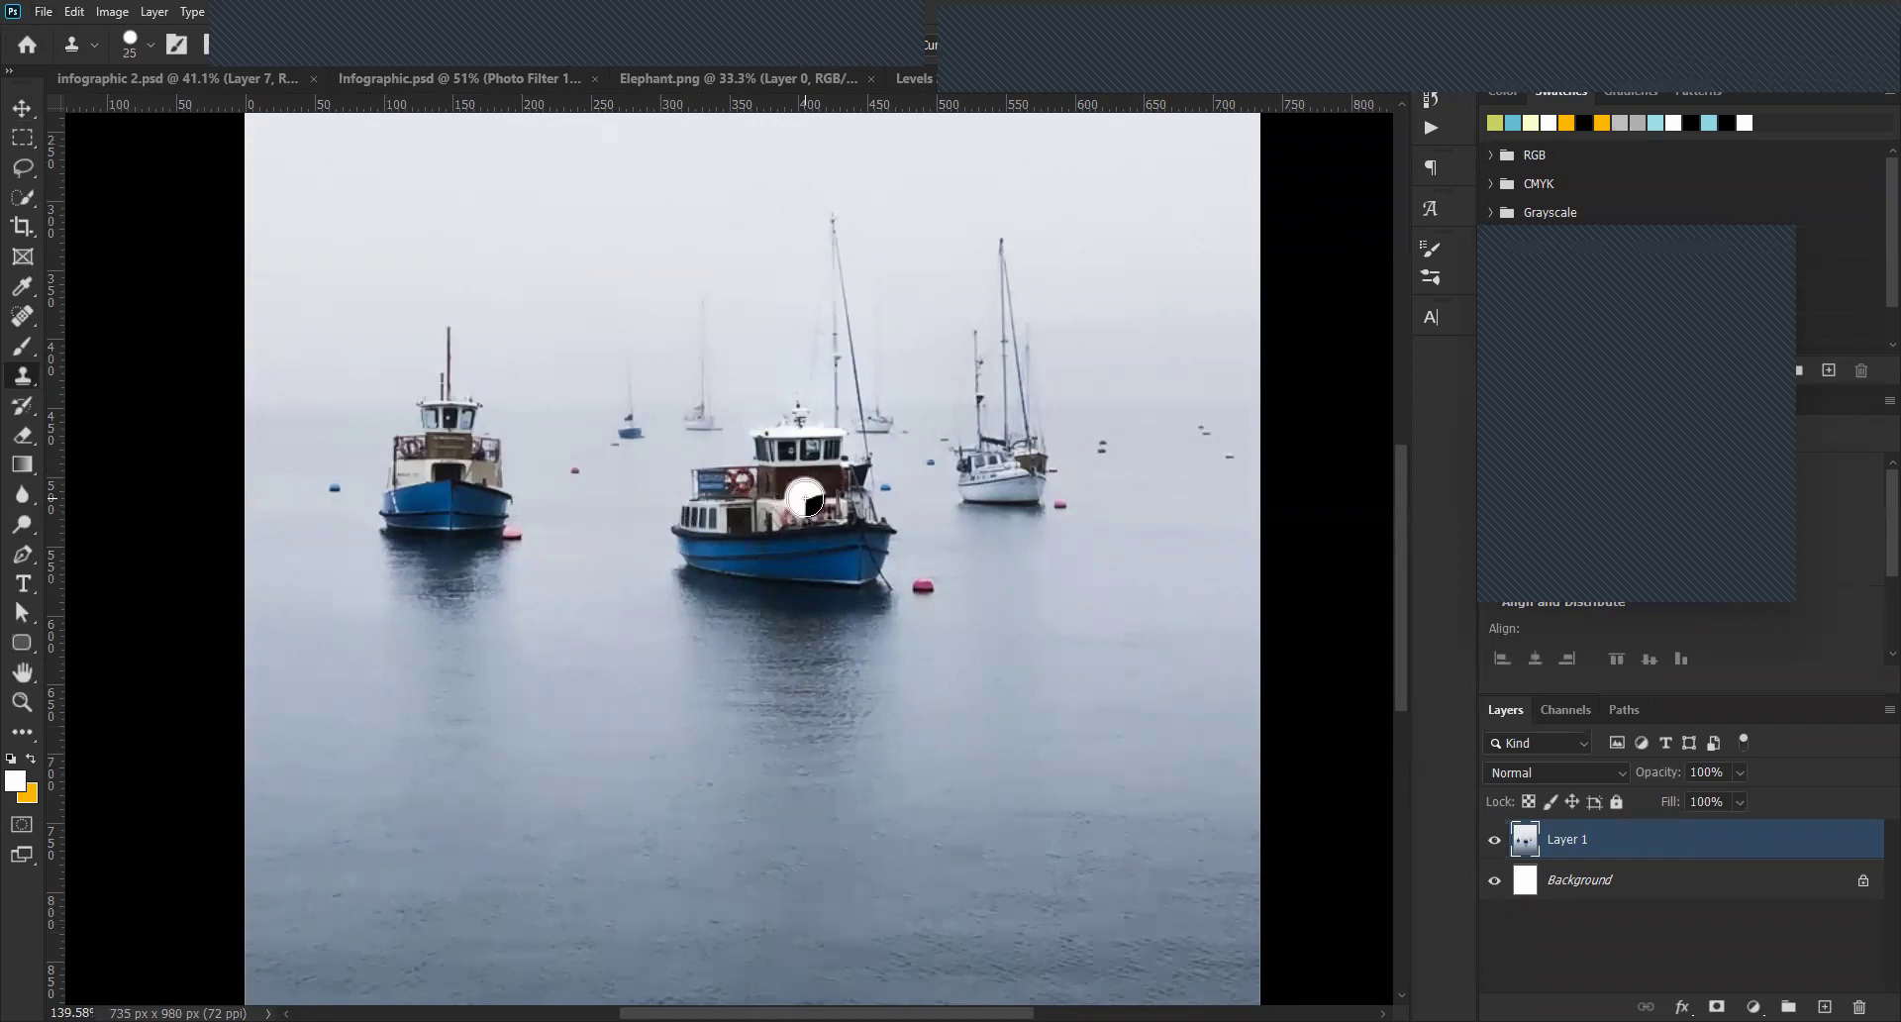
pyautogui.rightClick(27, 377)
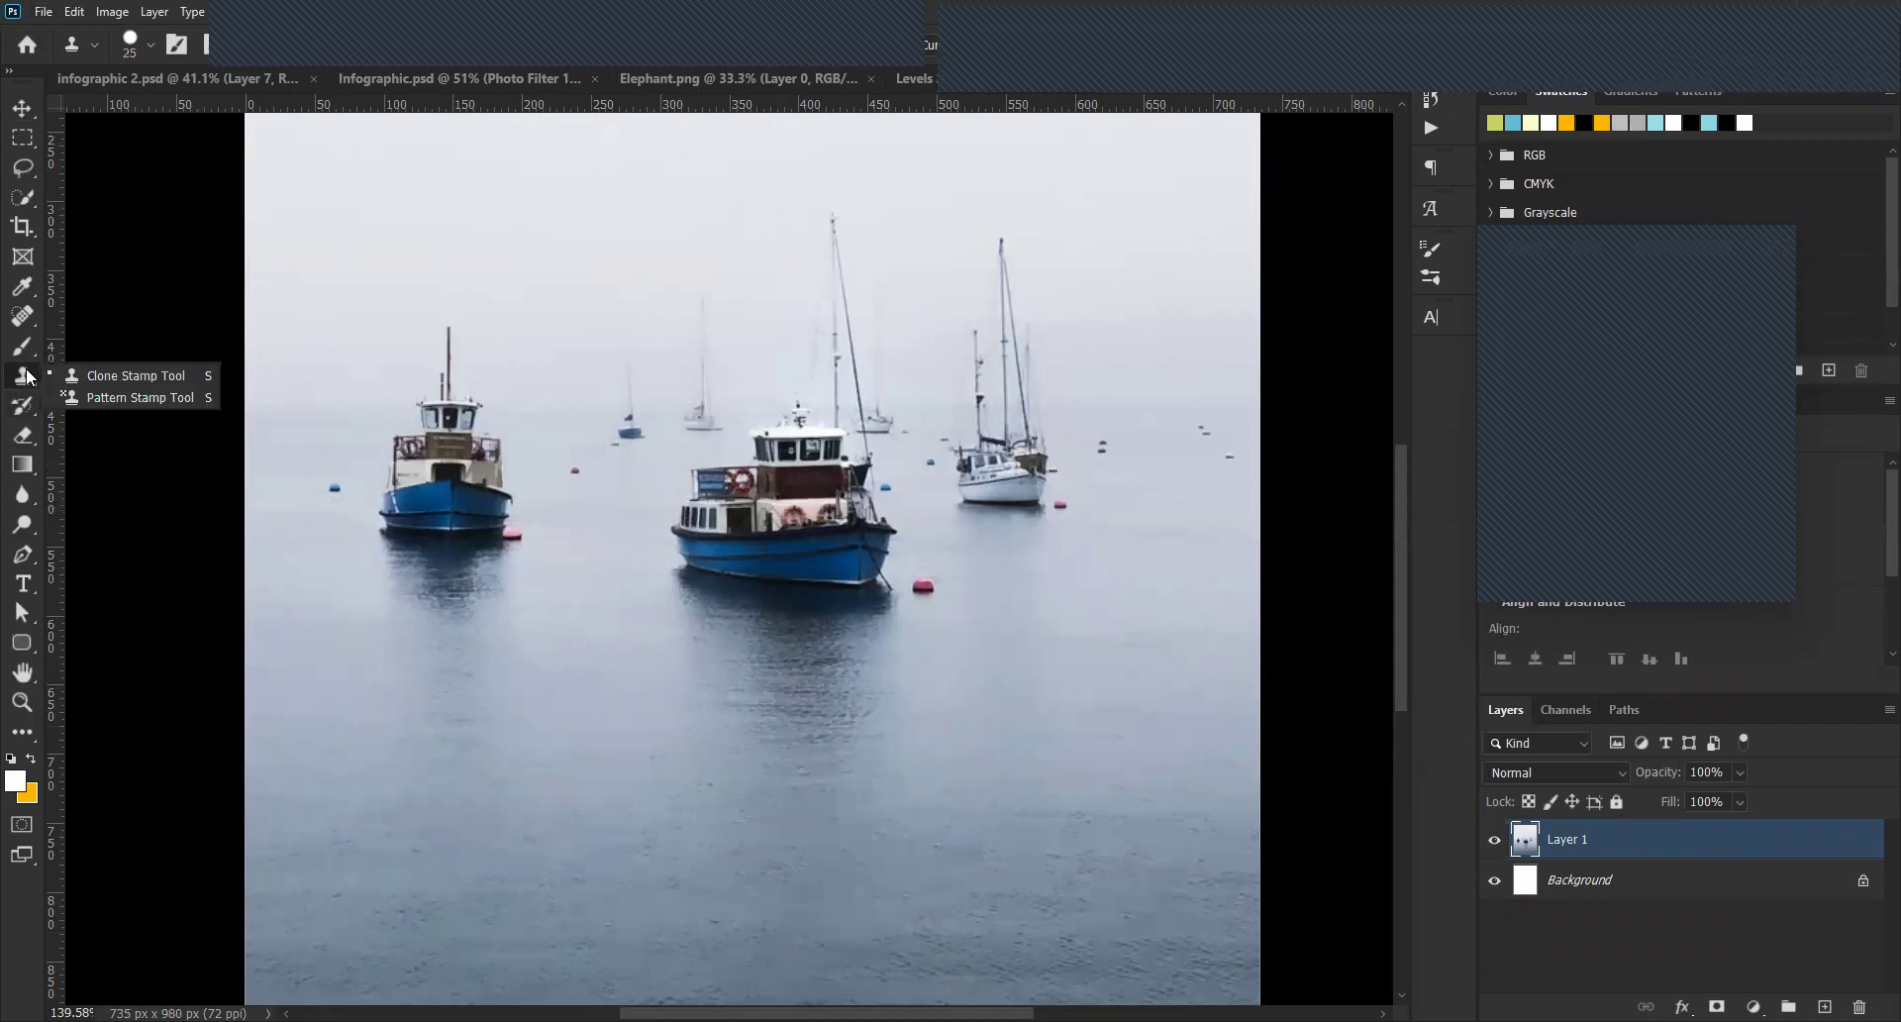
pyautogui.click(87, 375)
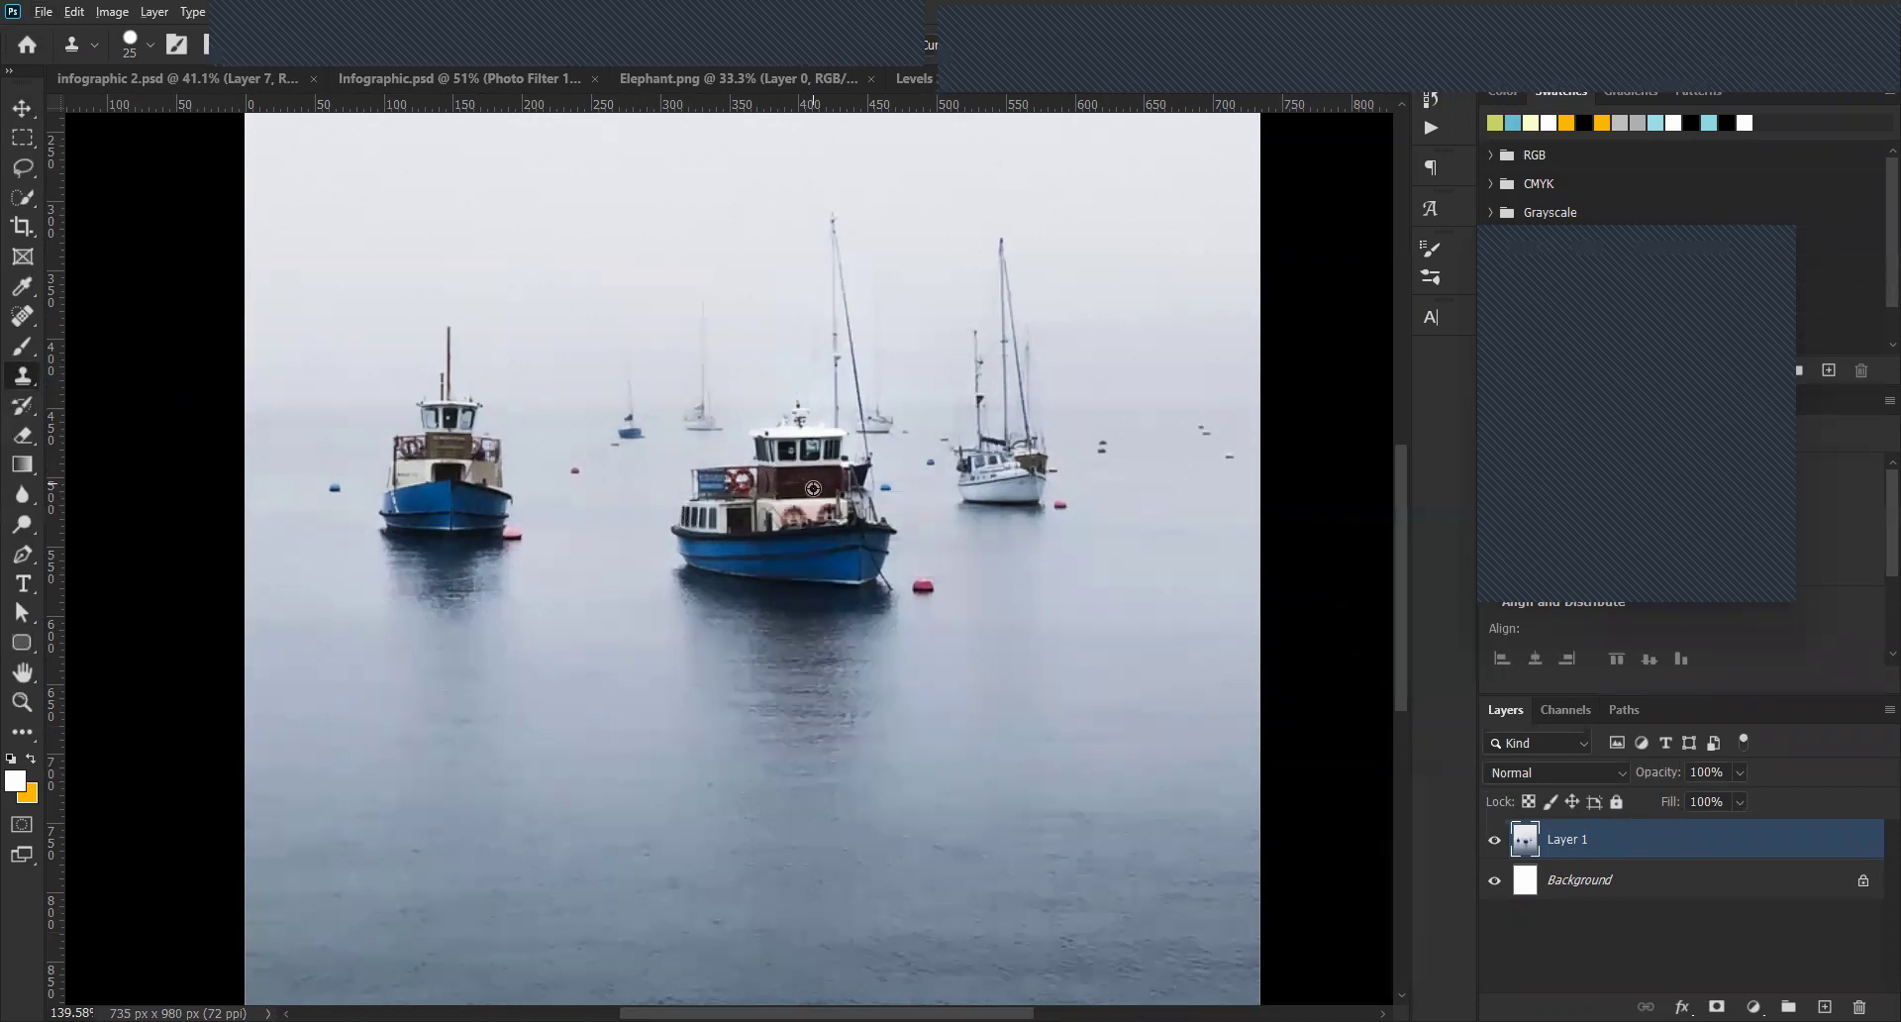
# Try cloning the middle blue boat onto the water below it directly on Layer 1, then undo the cloning.
pyautogui.keyDown('alt'); pyautogui.click(813, 482); pyautogui.keyUp('alt')
pyautogui.moveTo(940, 742)
pyautogui.mouseDown()
pyautogui.moveTo(886, 717)
pyautogui.moveTo(954, 707)
pyautogui.moveTo(1007, 756)
pyautogui.moveTo(954, 725)
pyautogui.moveTo(969, 693)
pyautogui.moveTo(831, 698)
pyautogui.moveTo(870, 656)
pyautogui.moveTo(829, 665)
pyautogui.mouseUp()
pyautogui.moveTo(762, 621)
pyautogui.mouseDown()
pyautogui.moveTo(739, 670)
pyautogui.moveTo(959, 702)
pyautogui.moveTo(865, 783)
pyautogui.moveTo(830, 720)
pyautogui.moveTo(801, 758)
pyautogui.mouseUp()
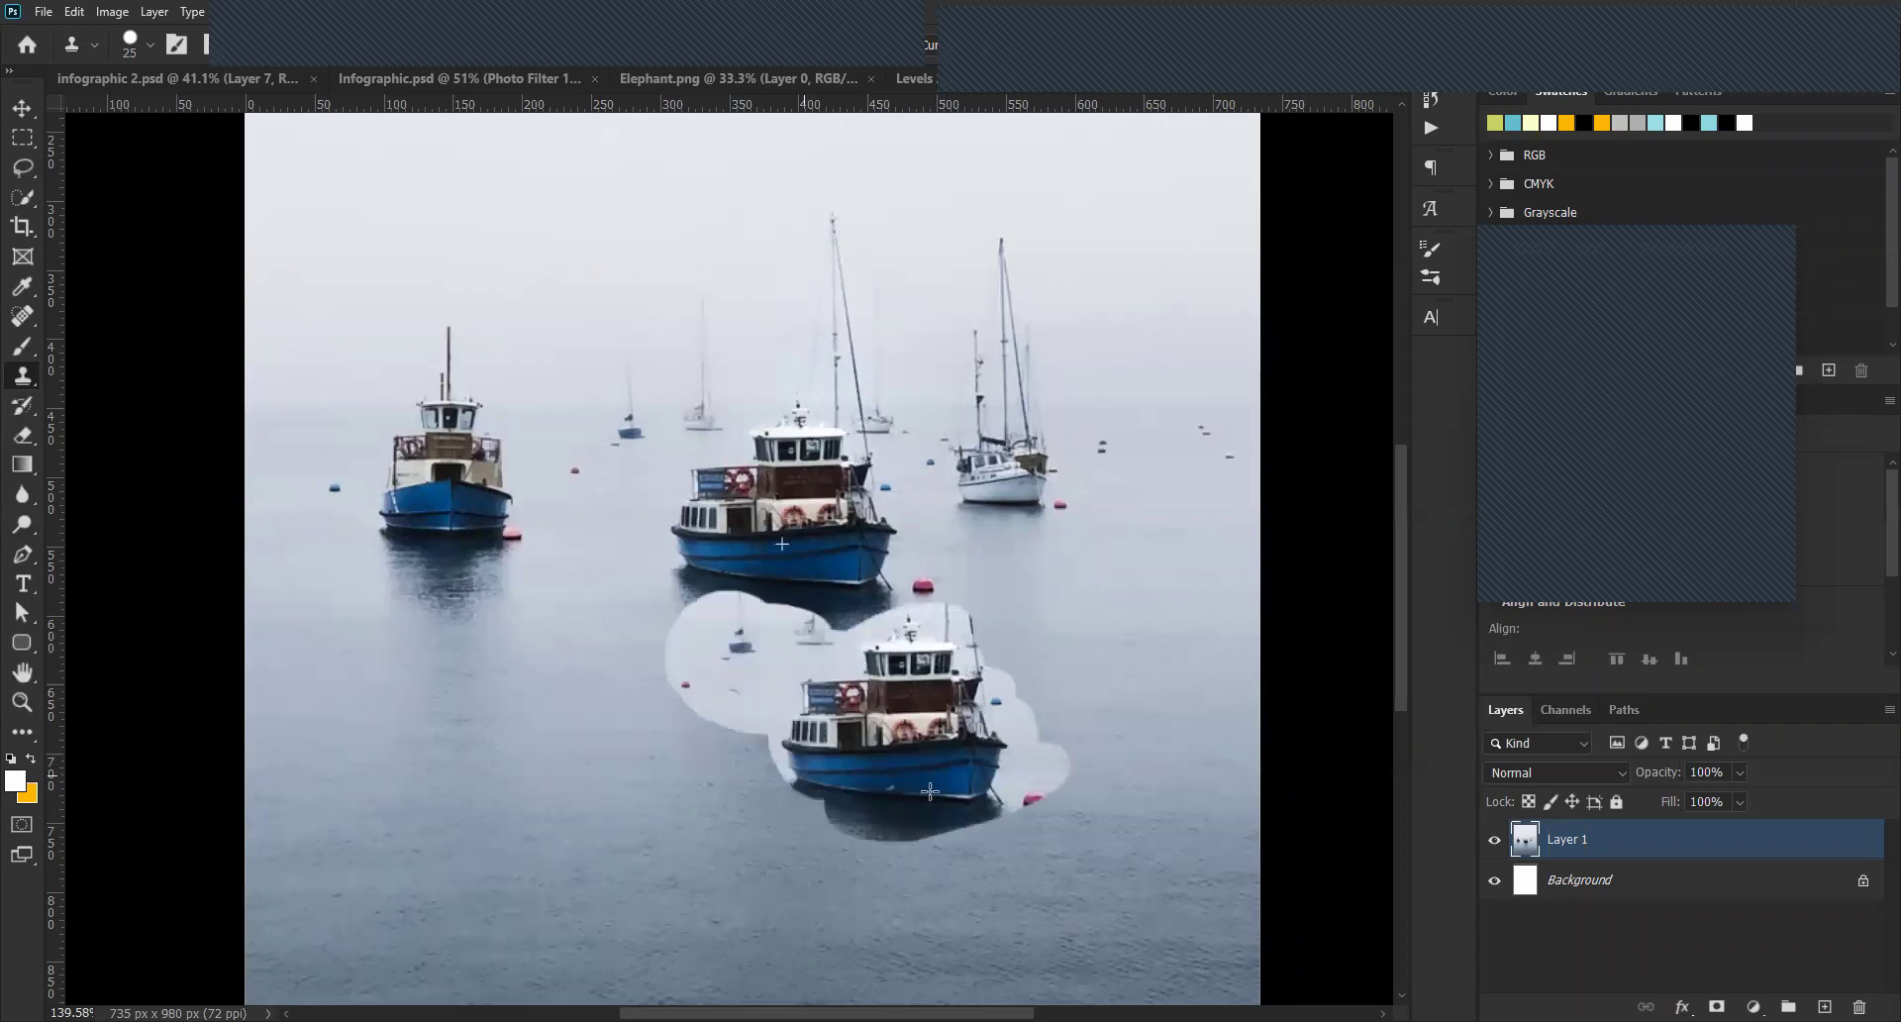
pyautogui.moveTo(959, 676)
pyautogui.mouseDown()
pyautogui.moveTo(985, 616)
pyautogui.moveTo(975, 638)
pyautogui.moveTo(955, 554)
pyautogui.moveTo(971, 638)
pyautogui.mouseUp()
pyautogui.moveTo(909, 740)
pyautogui.mouseDown()
pyautogui.moveTo(974, 804)
pyautogui.moveTo(932, 855)
pyautogui.moveTo(912, 801)
pyautogui.moveTo(942, 779)
pyautogui.moveTo(845, 785)
pyautogui.moveTo(791, 753)
pyautogui.moveTo(799, 723)
pyautogui.moveTo(811, 794)
pyautogui.moveTo(977, 777)
pyautogui.moveTo(1024, 817)
pyautogui.moveTo(1007, 853)
pyautogui.moveTo(1038, 738)
pyautogui.moveTo(981, 872)
pyautogui.moveTo(934, 873)
pyautogui.moveTo(834, 741)
pyautogui.mouseUp()
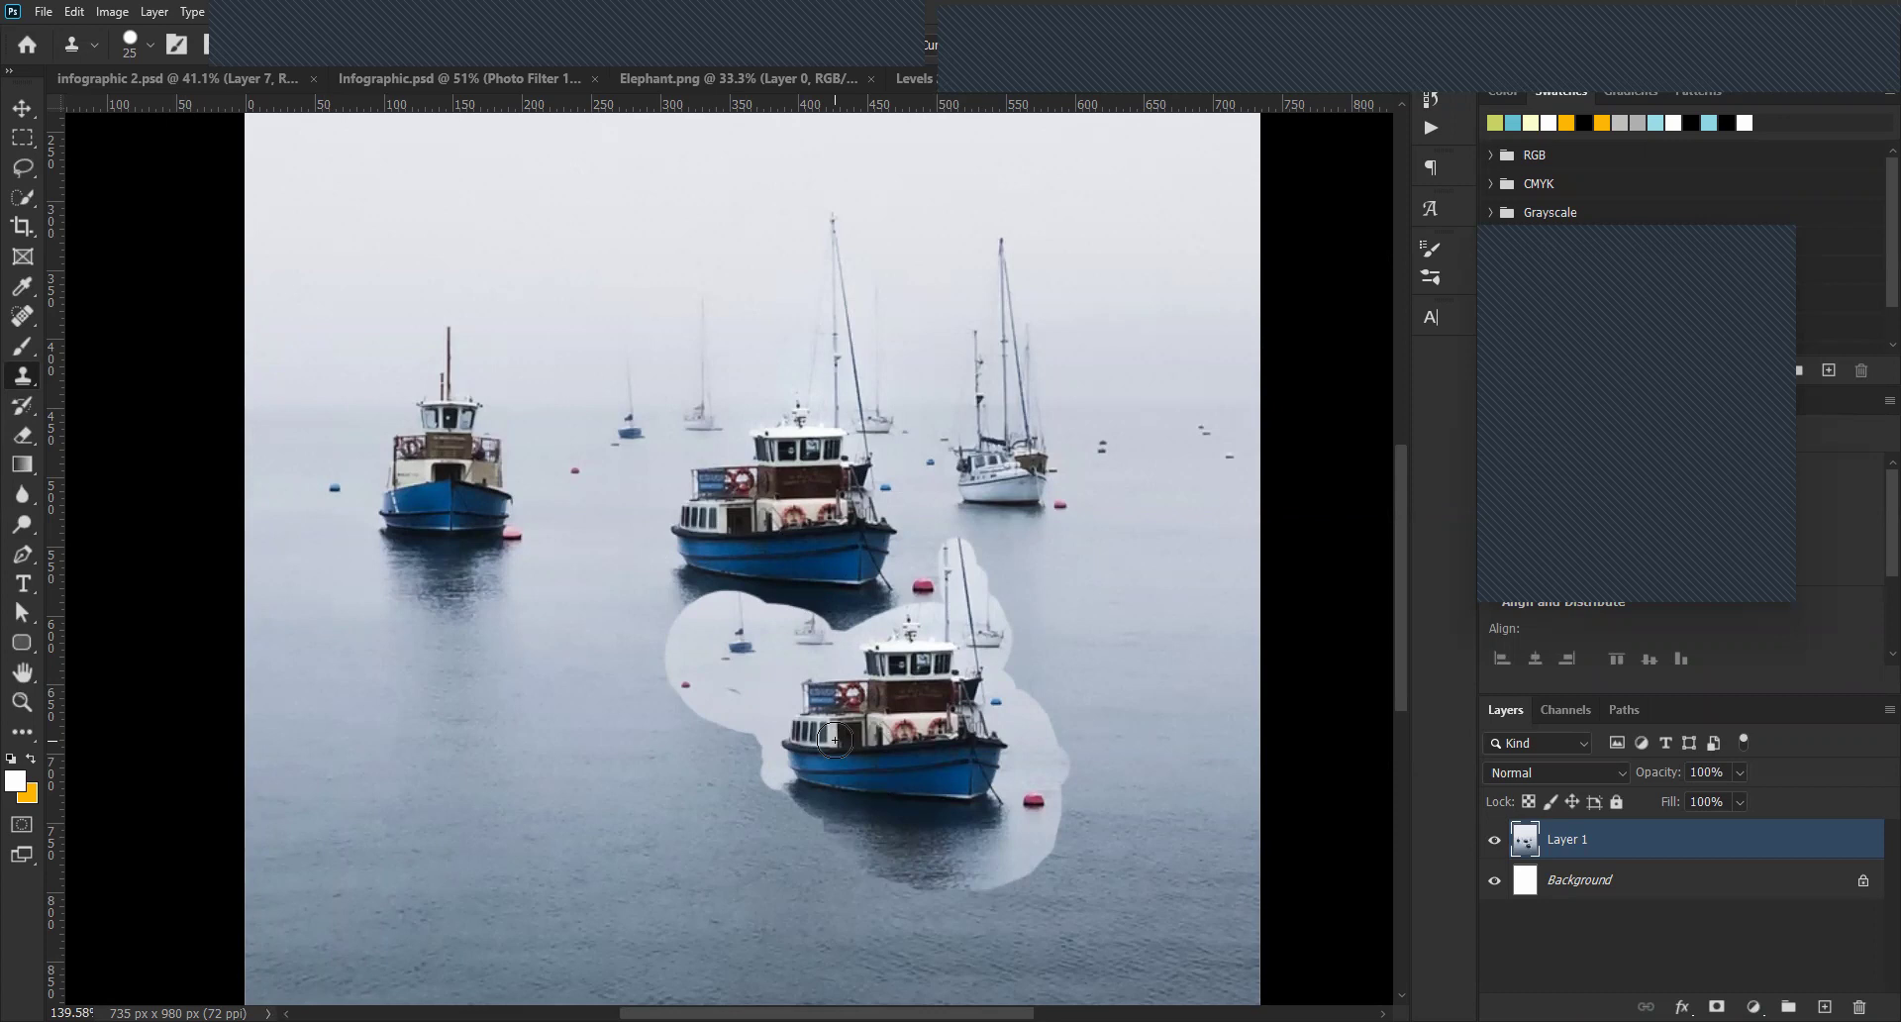
pyautogui.moveTo(835, 740); pyautogui.dragTo(835, 741)
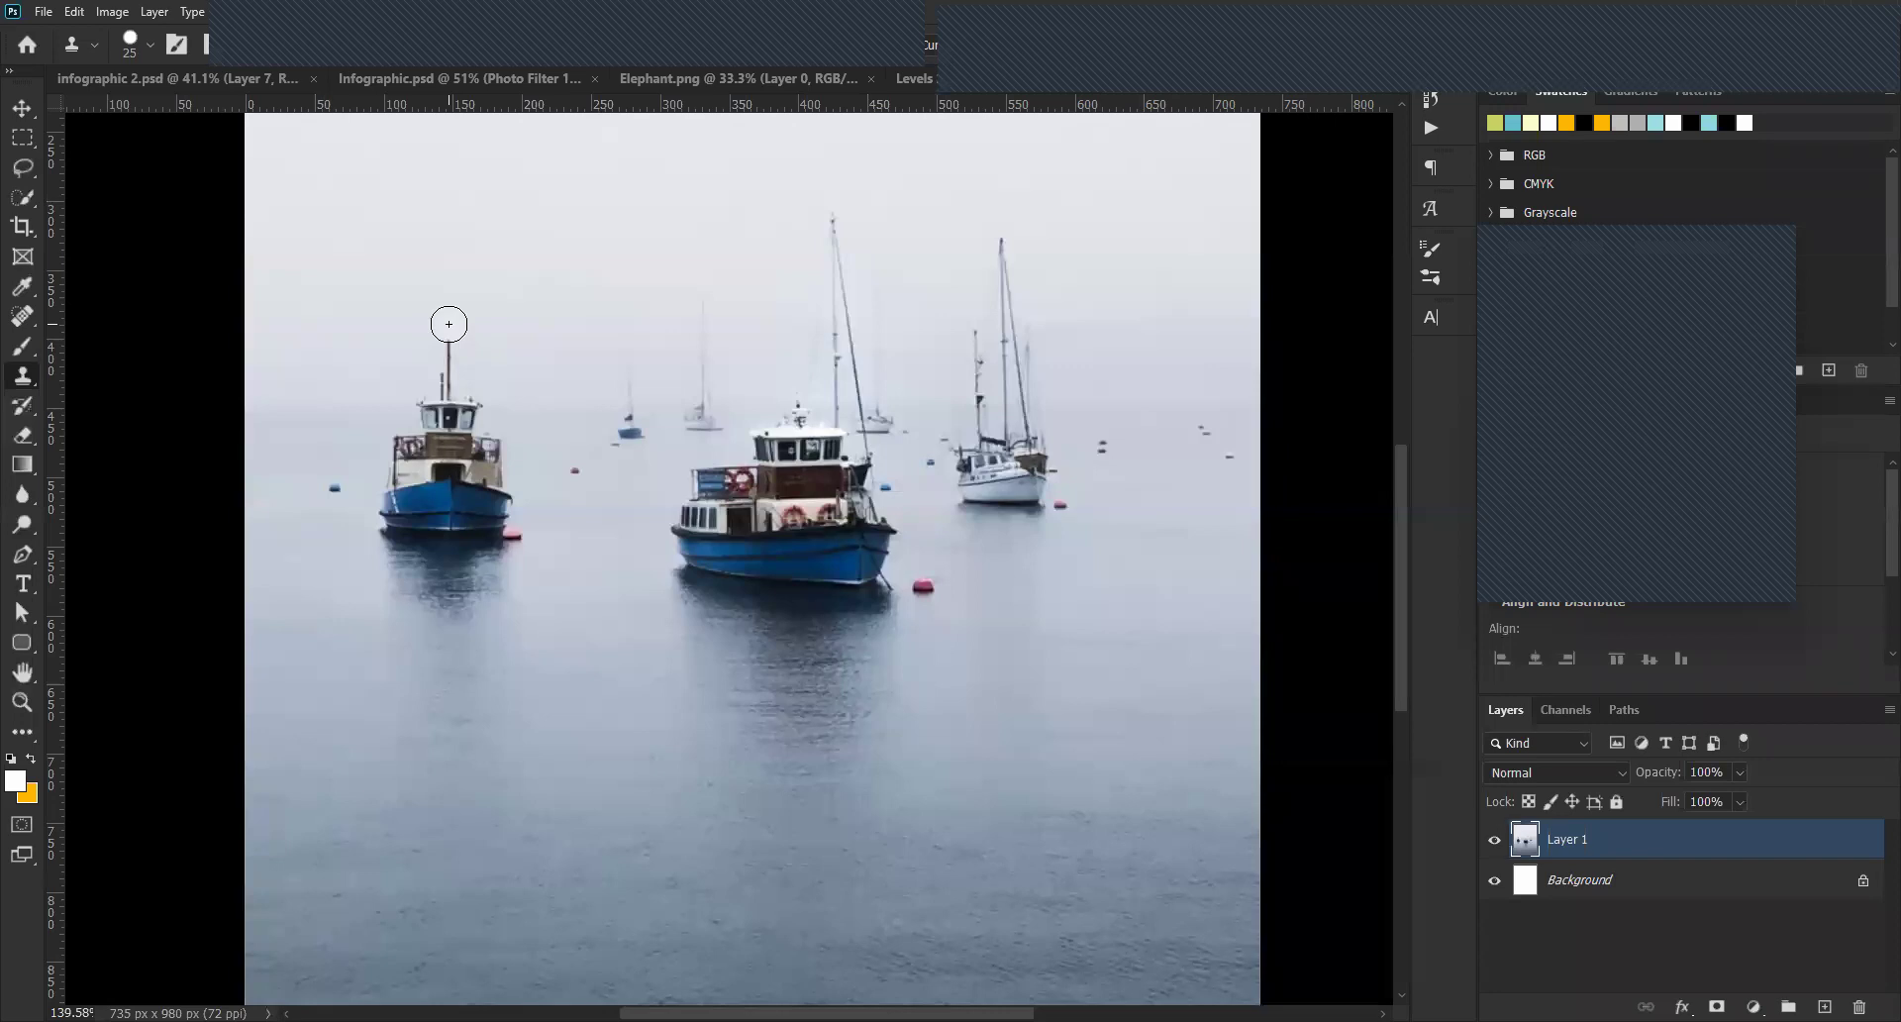
# Add a new layer above Layer 1, try cloning the left blue boat onto it in the water below, and undo the painted clone.
pyautogui.click(449, 324)
pyautogui.click(1825, 1007)
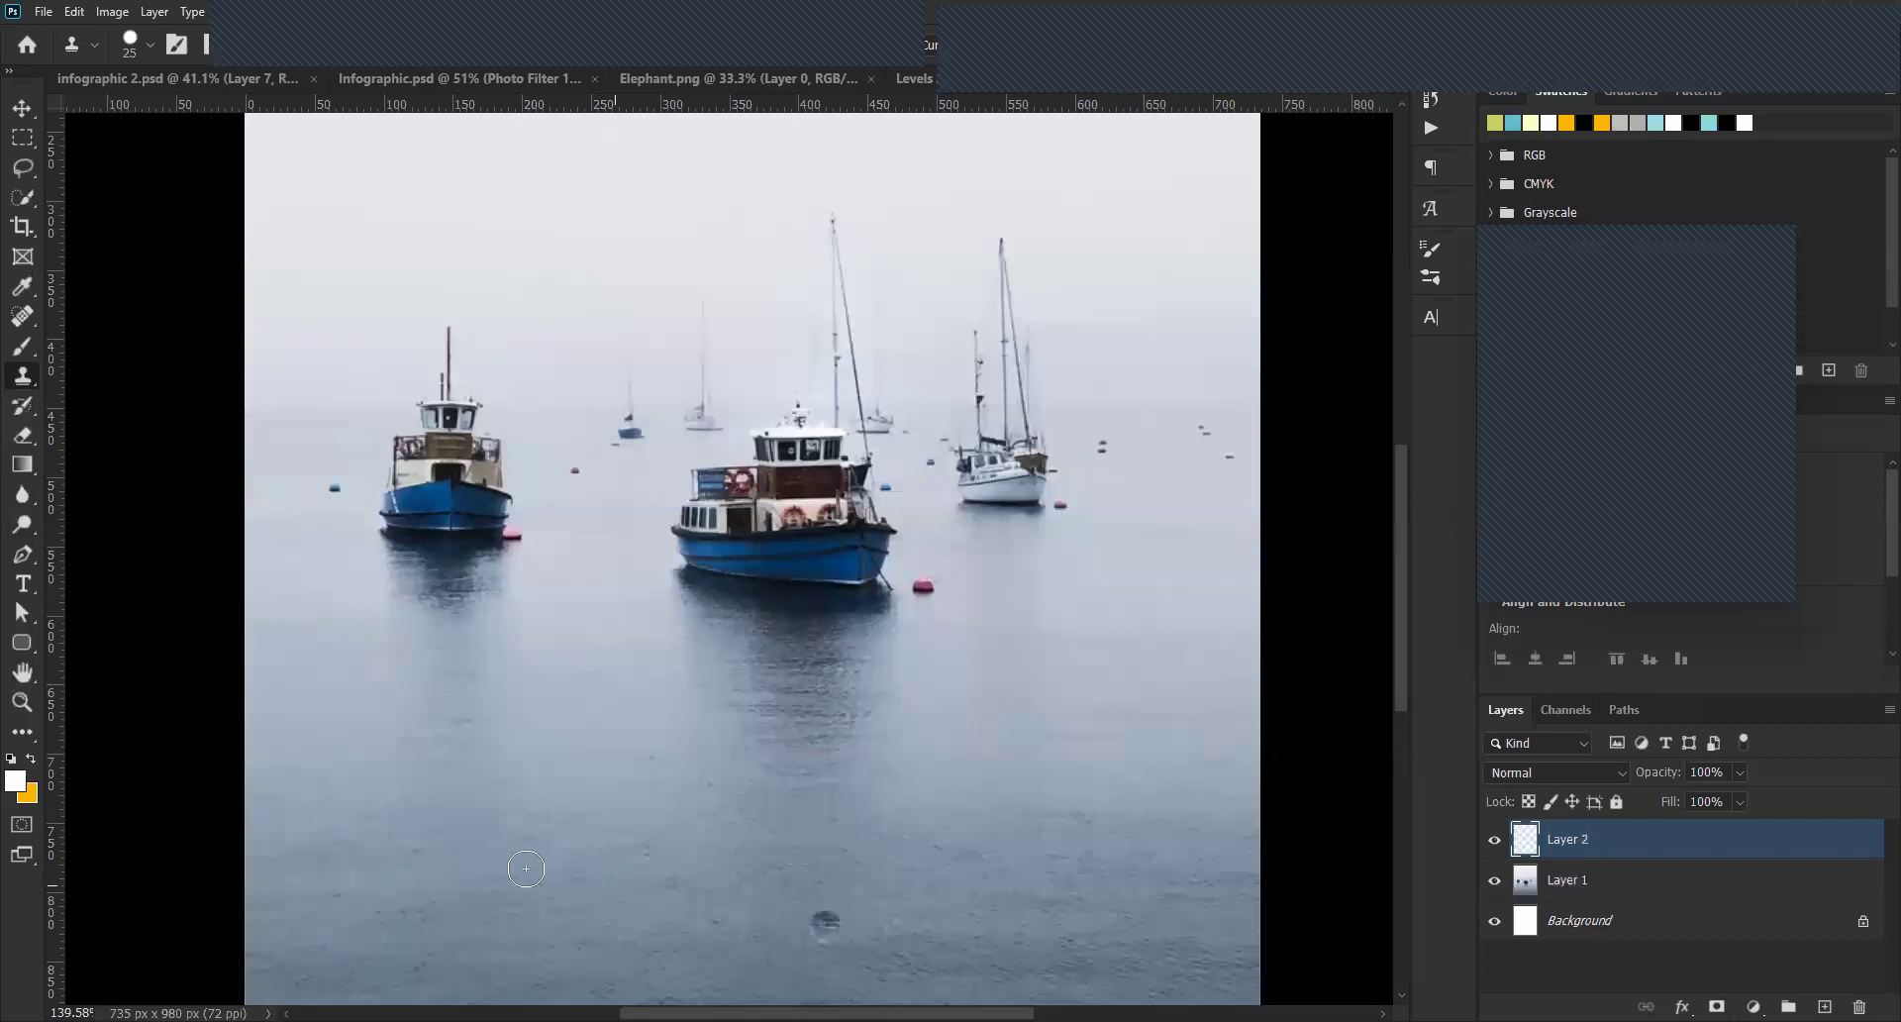
pyautogui.moveTo(637, 922)
pyautogui.mouseDown()
pyautogui.moveTo(657, 887)
pyautogui.moveTo(623, 896)
pyautogui.moveTo(655, 921)
pyautogui.moveTo(639, 898)
pyautogui.moveTo(638, 915)
pyautogui.moveTo(591, 900)
pyautogui.moveTo(629, 861)
pyautogui.moveTo(633, 917)
pyautogui.moveTo(589, 794)
pyautogui.moveTo(603, 829)
pyautogui.moveTo(607, 724)
pyautogui.moveTo(614, 785)
pyautogui.moveTo(630, 706)
pyautogui.moveTo(668, 727)
pyautogui.moveTo(639, 702)
pyautogui.moveTo(643, 676)
pyautogui.moveTo(655, 819)
pyautogui.moveTo(682, 748)
pyautogui.moveTo(714, 871)
pyautogui.moveTo(593, 770)
pyautogui.moveTo(597, 825)
pyautogui.moveTo(622, 793)
pyautogui.mouseUp()
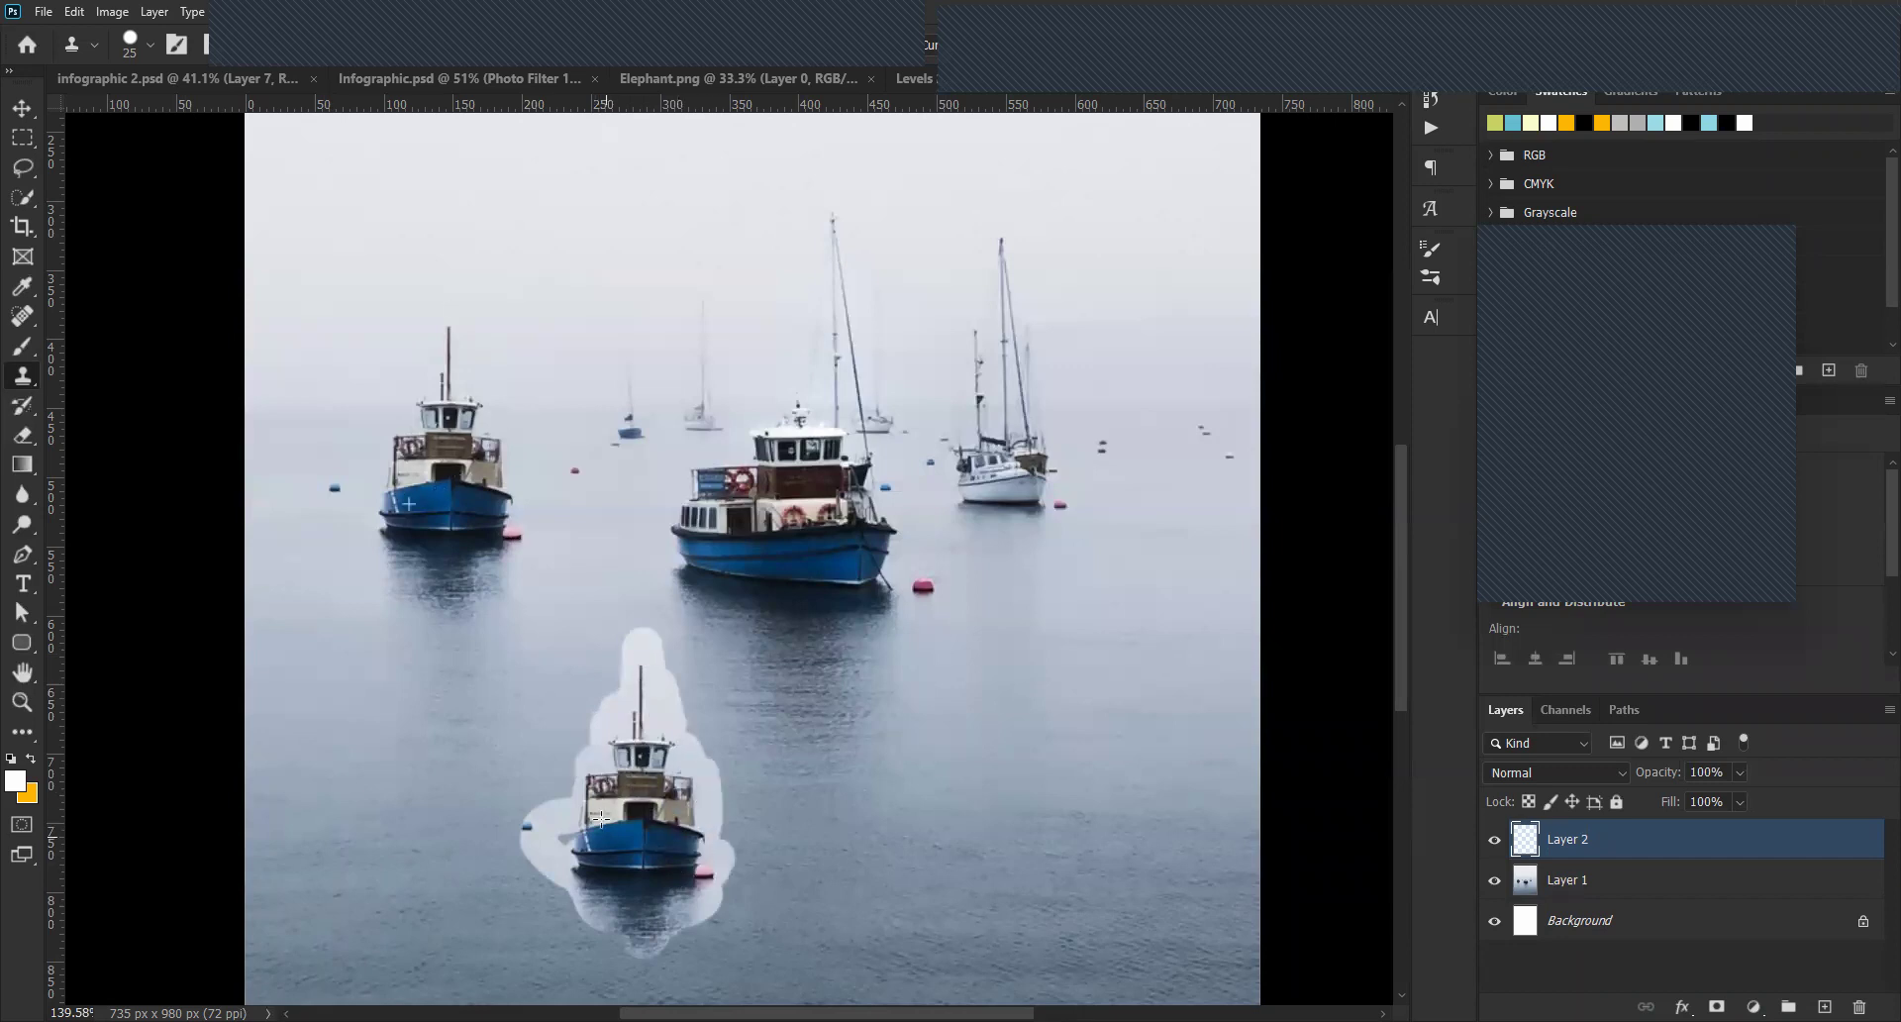
pyautogui.hotkey('ctrl', 'z')
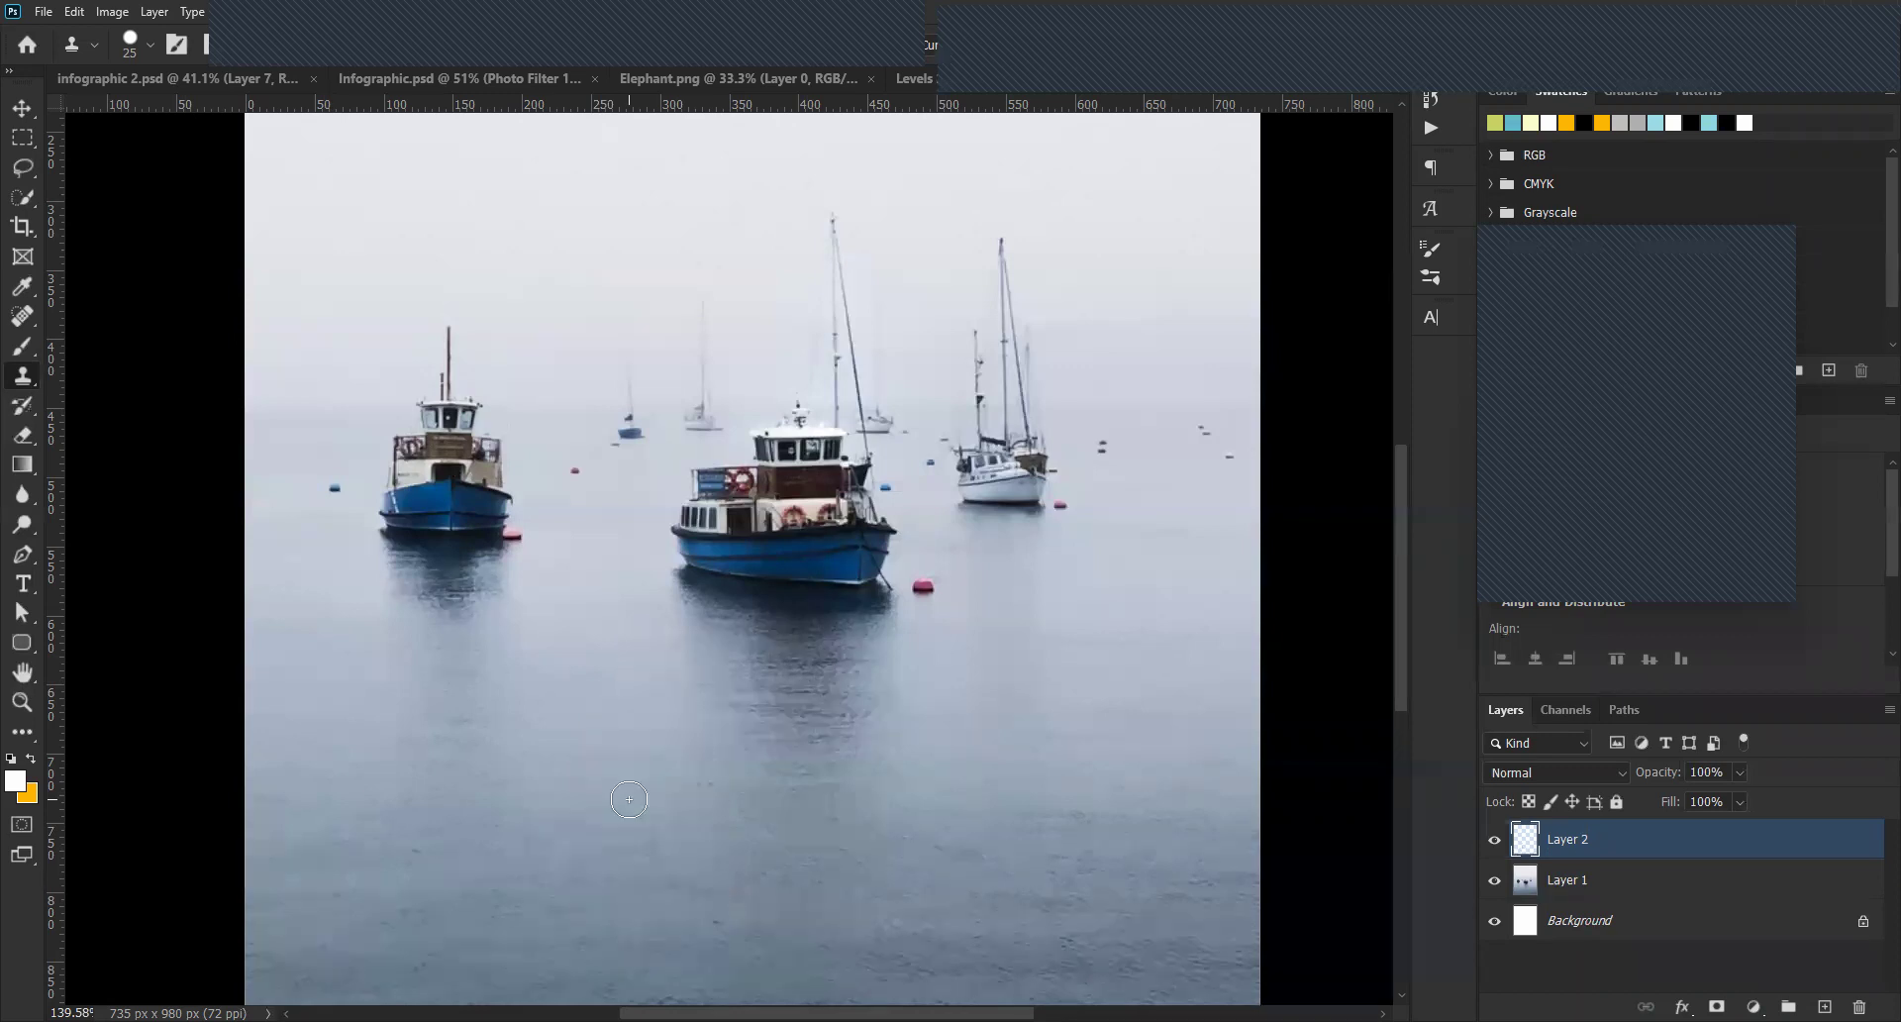
# Enlarge the clone brush to 200, sample the left blue boat on Layer 1 and stamp it onto Layer 2 in the water below.
pyautogui.press(']')
pyautogui.press(']')
pyautogui.press(']')
pyautogui.press(']')
pyautogui.press(']')
pyautogui.press(']')
pyautogui.press(']')
pyautogui.press(']')
pyautogui.press(']')
pyautogui.press(']')
pyautogui.press(']')
pyautogui.press(']')
pyautogui.press(']')
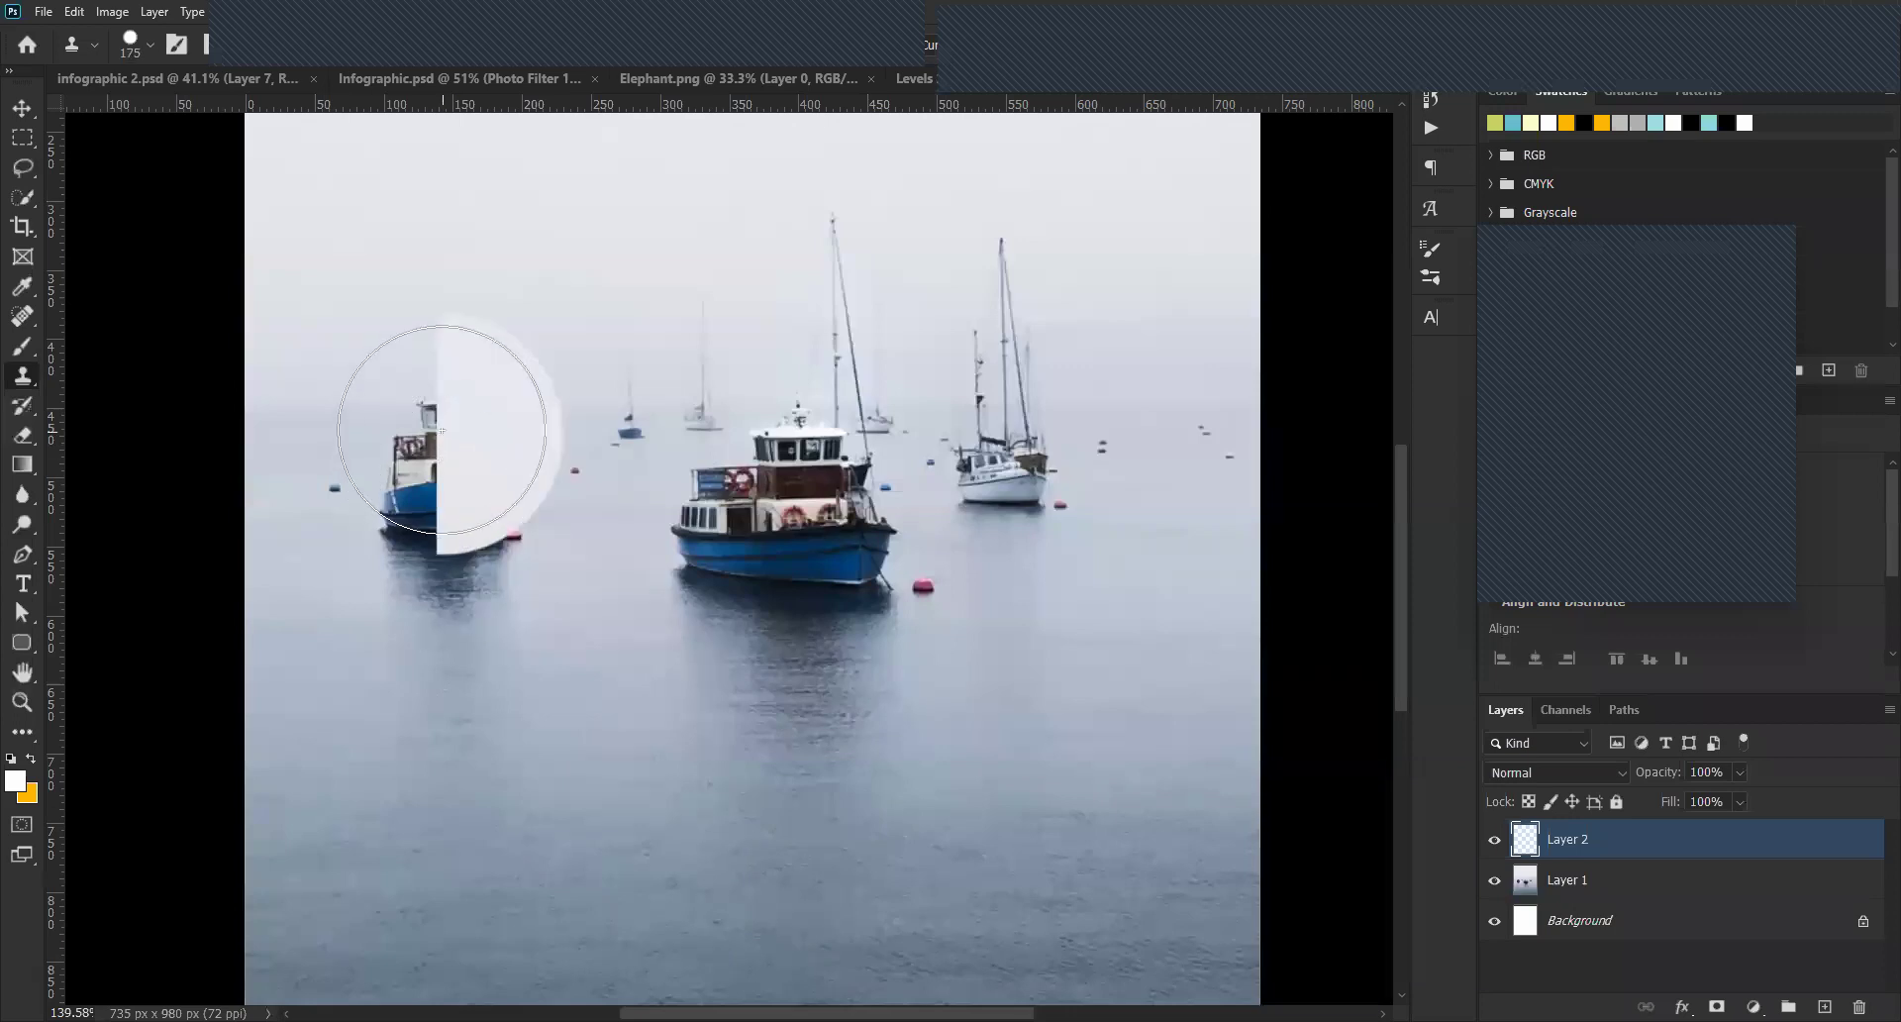
pyautogui.press(']')
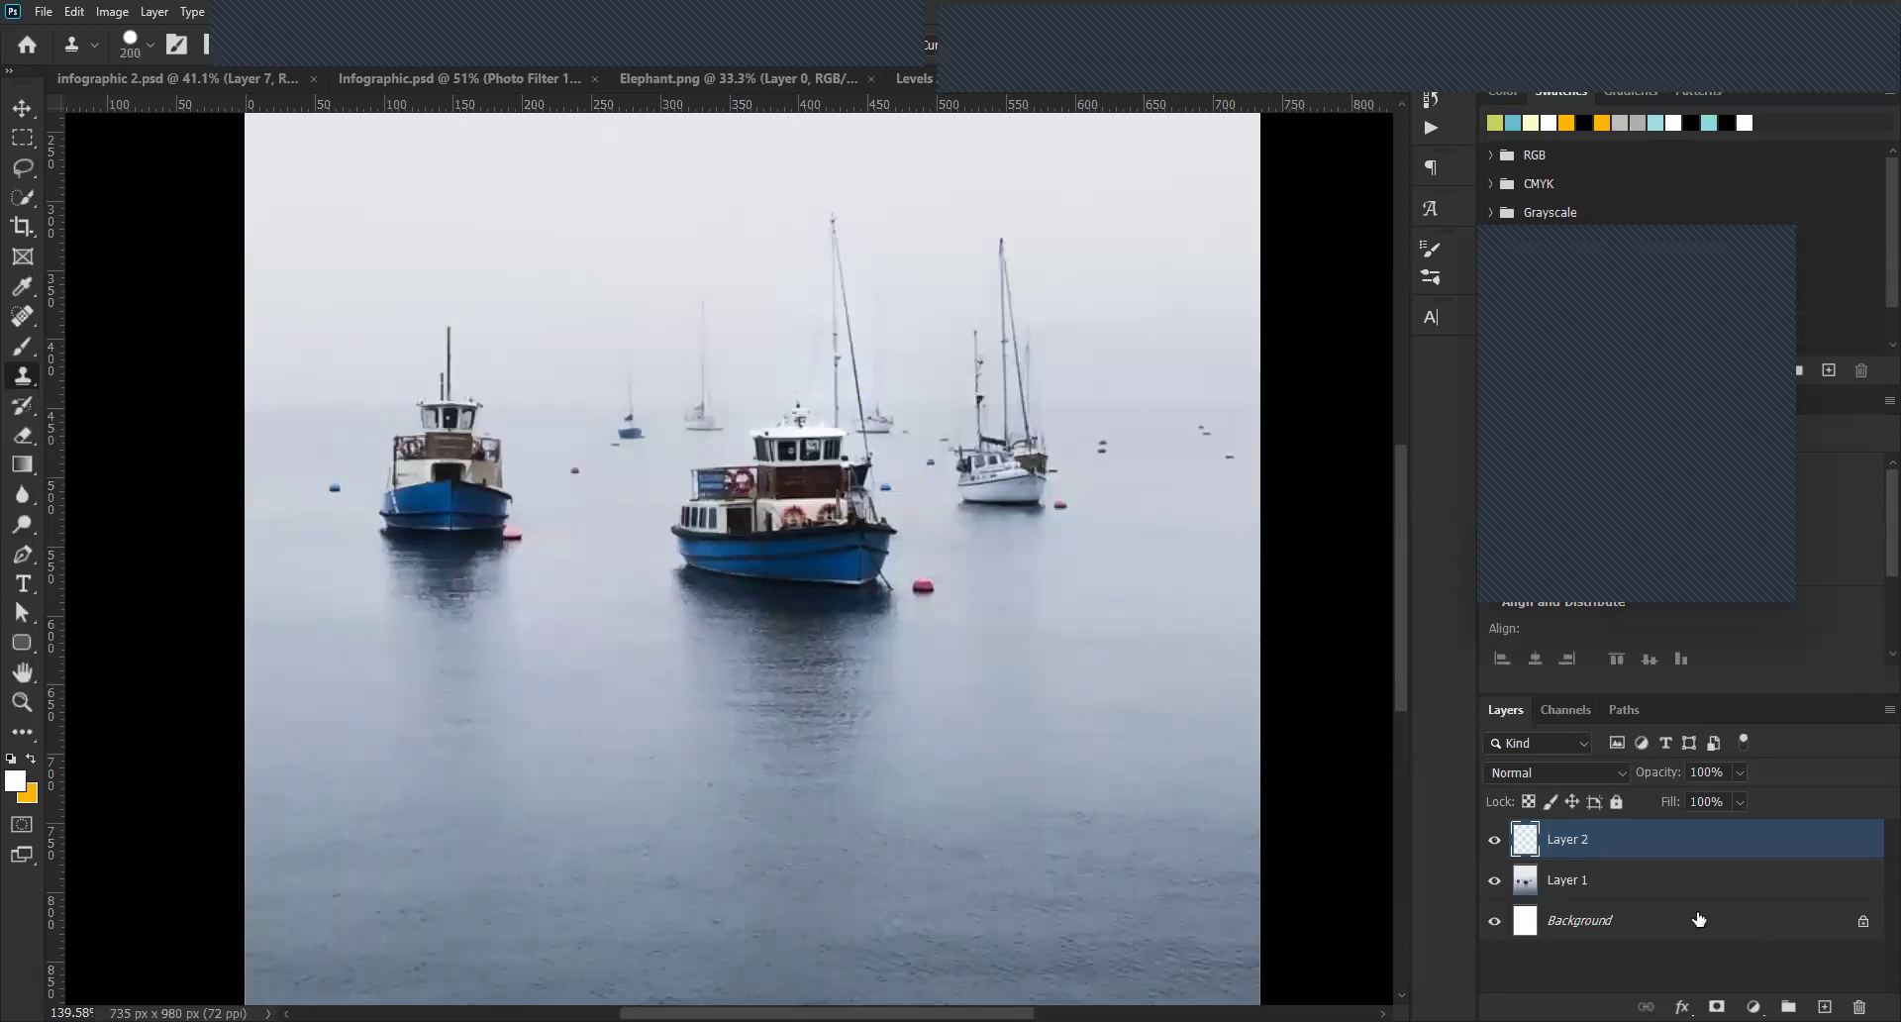
pyautogui.click(1530, 883)
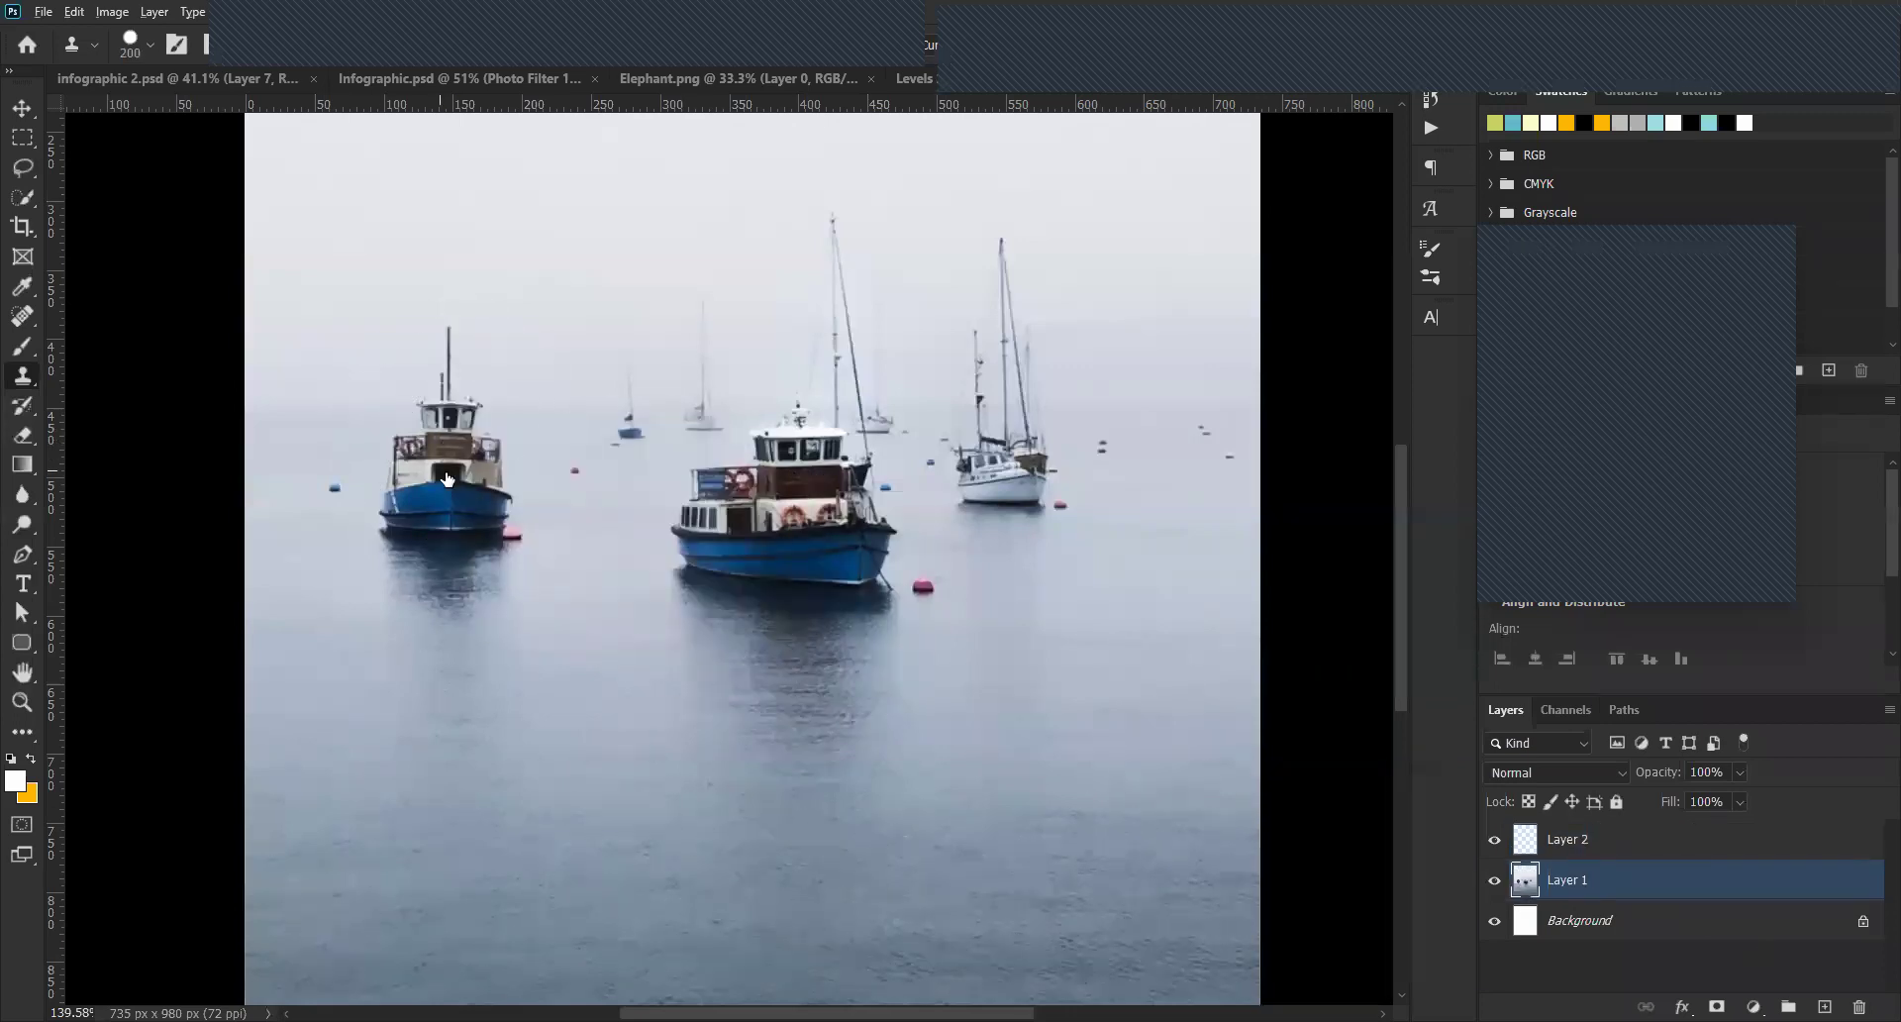
pyautogui.click(1564, 840)
pyautogui.click(597, 807)
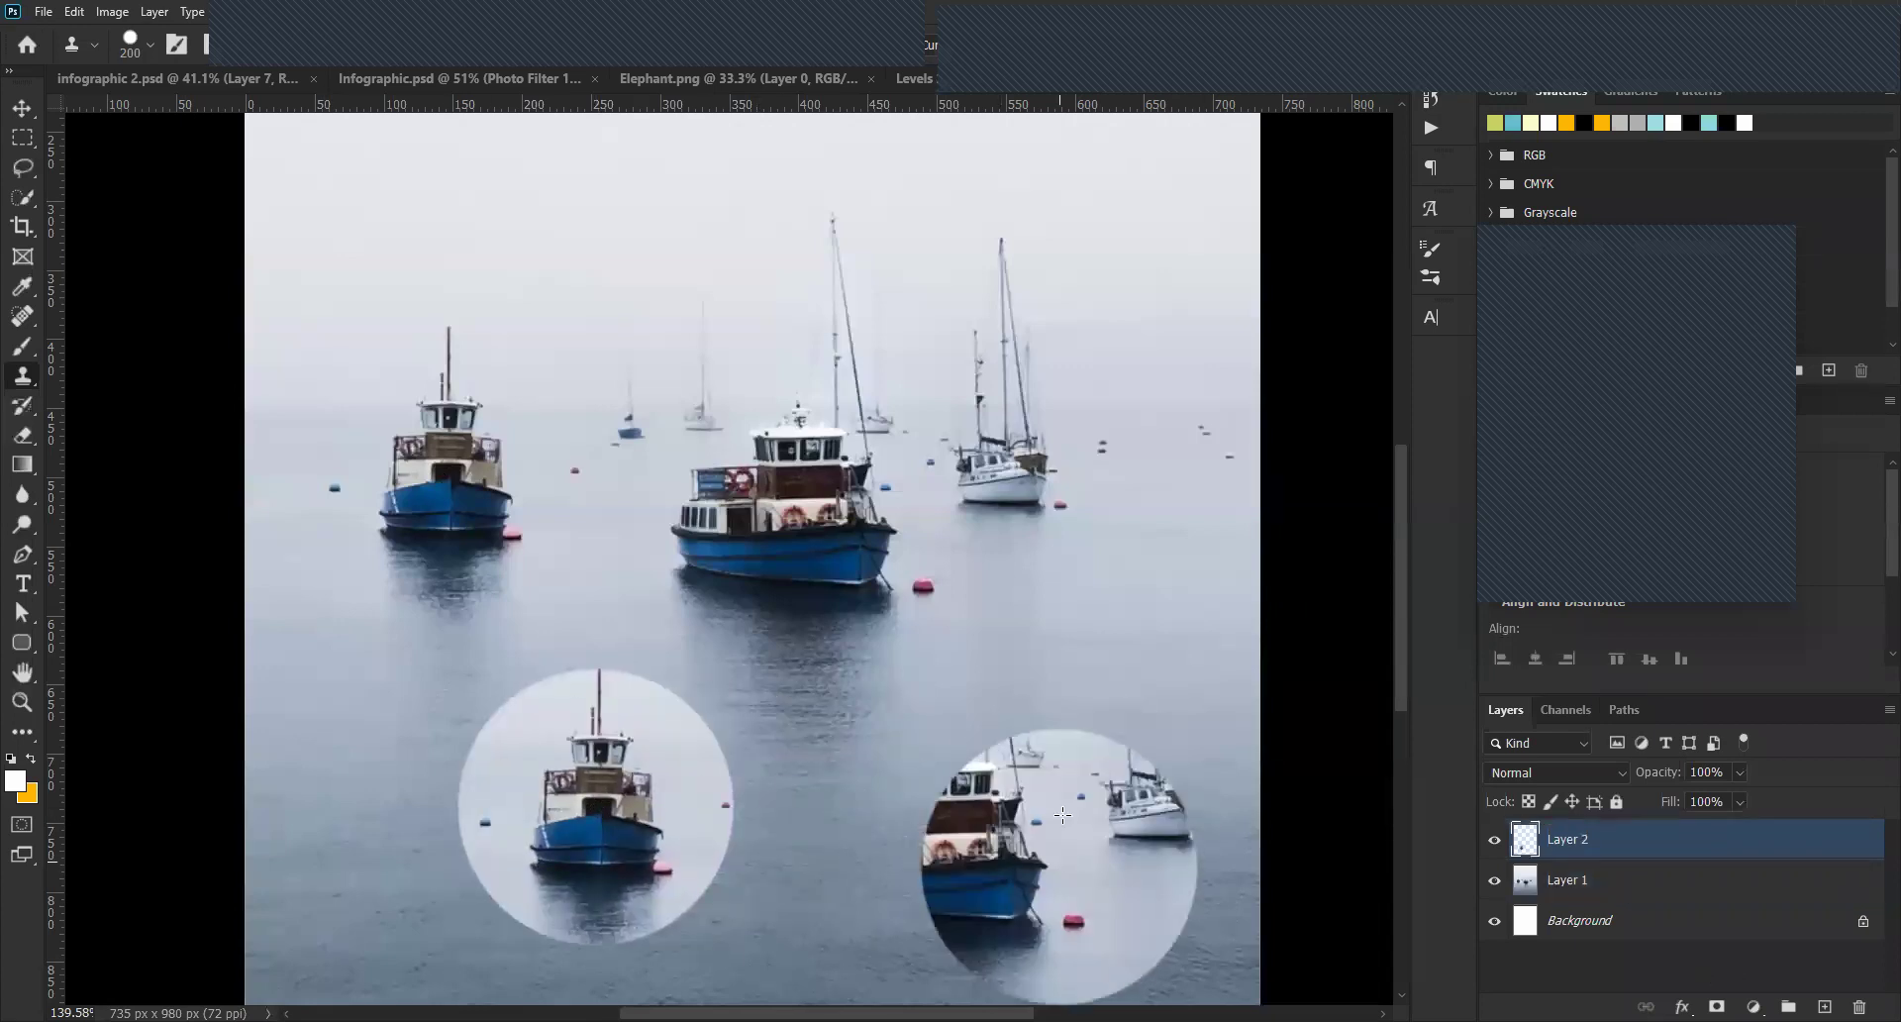
# Try stamping the middle blue boat onto Layer 2 beside the first cloned boat, correcting its source and placement.
pyautogui.click(1063, 815)
pyautogui.hotkey('ctrl', 'z')
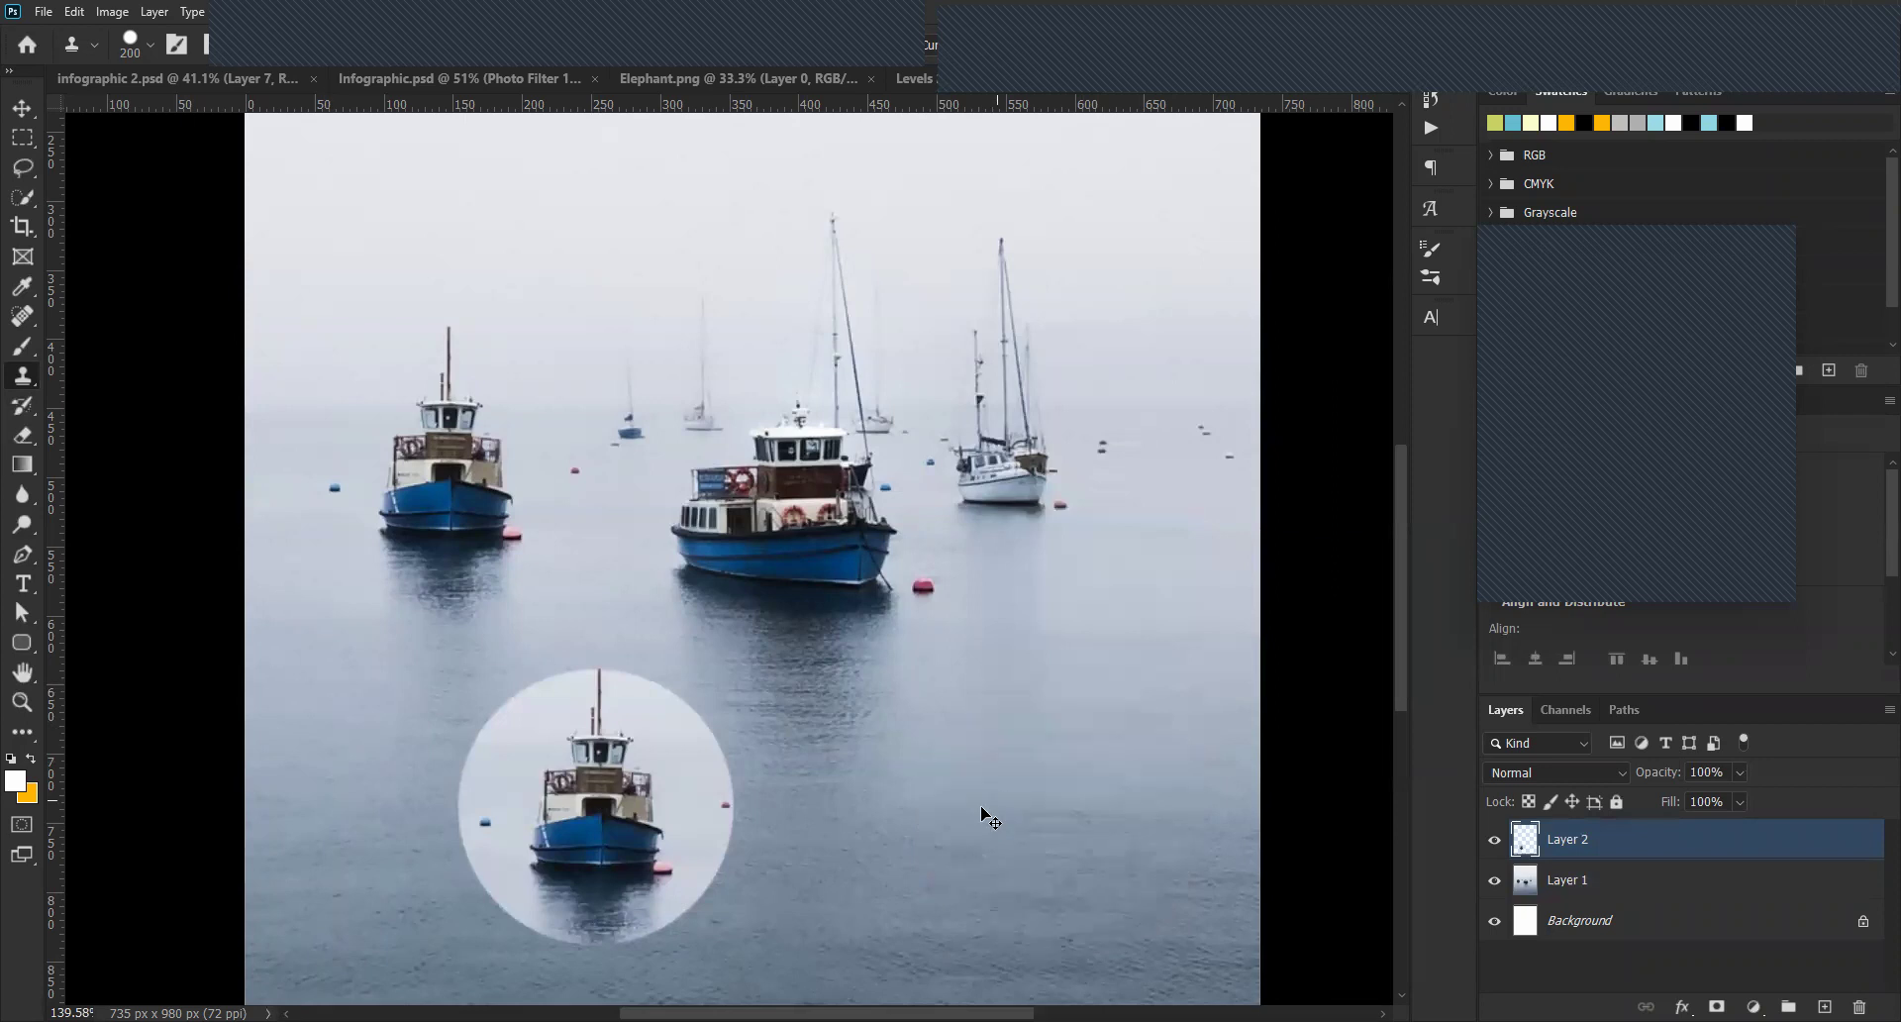
pyautogui.click(934, 825)
pyautogui.click(934, 825)
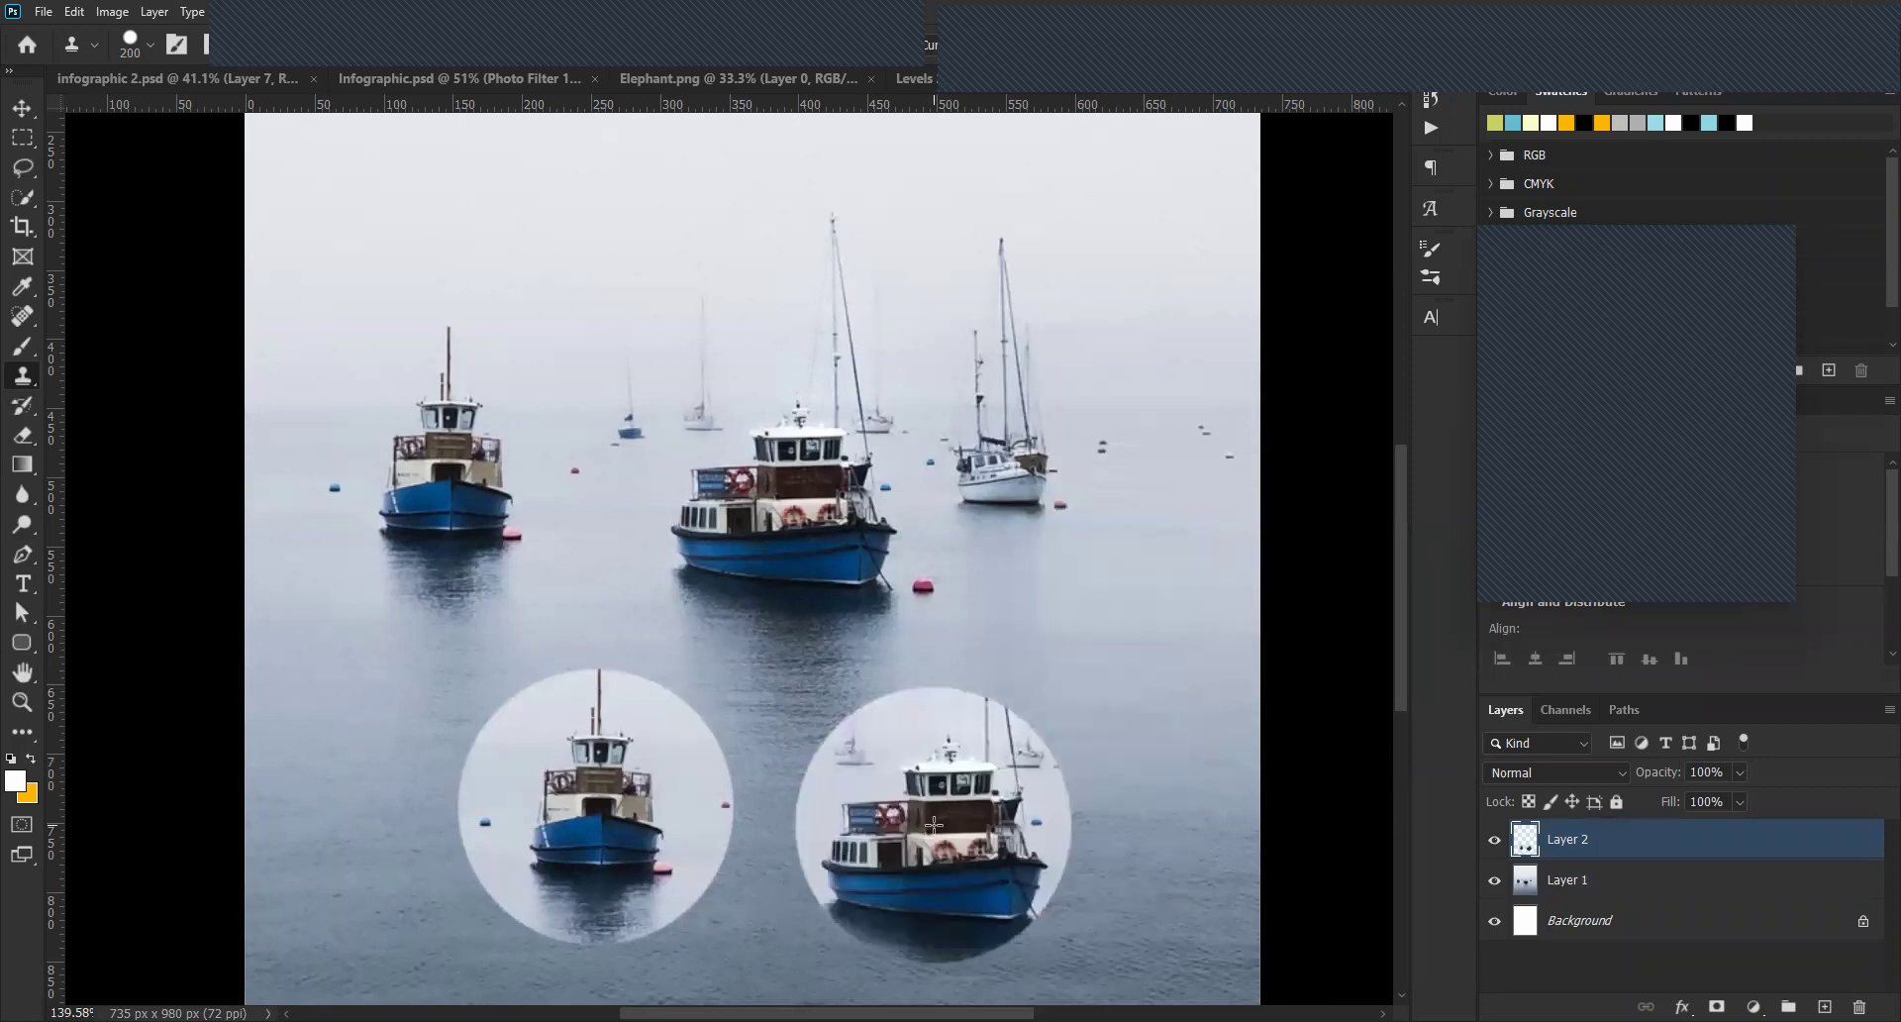
pyautogui.hotkey('ctrl', 'z')
pyautogui.hotkey('ctrl', 'shift', 'z')
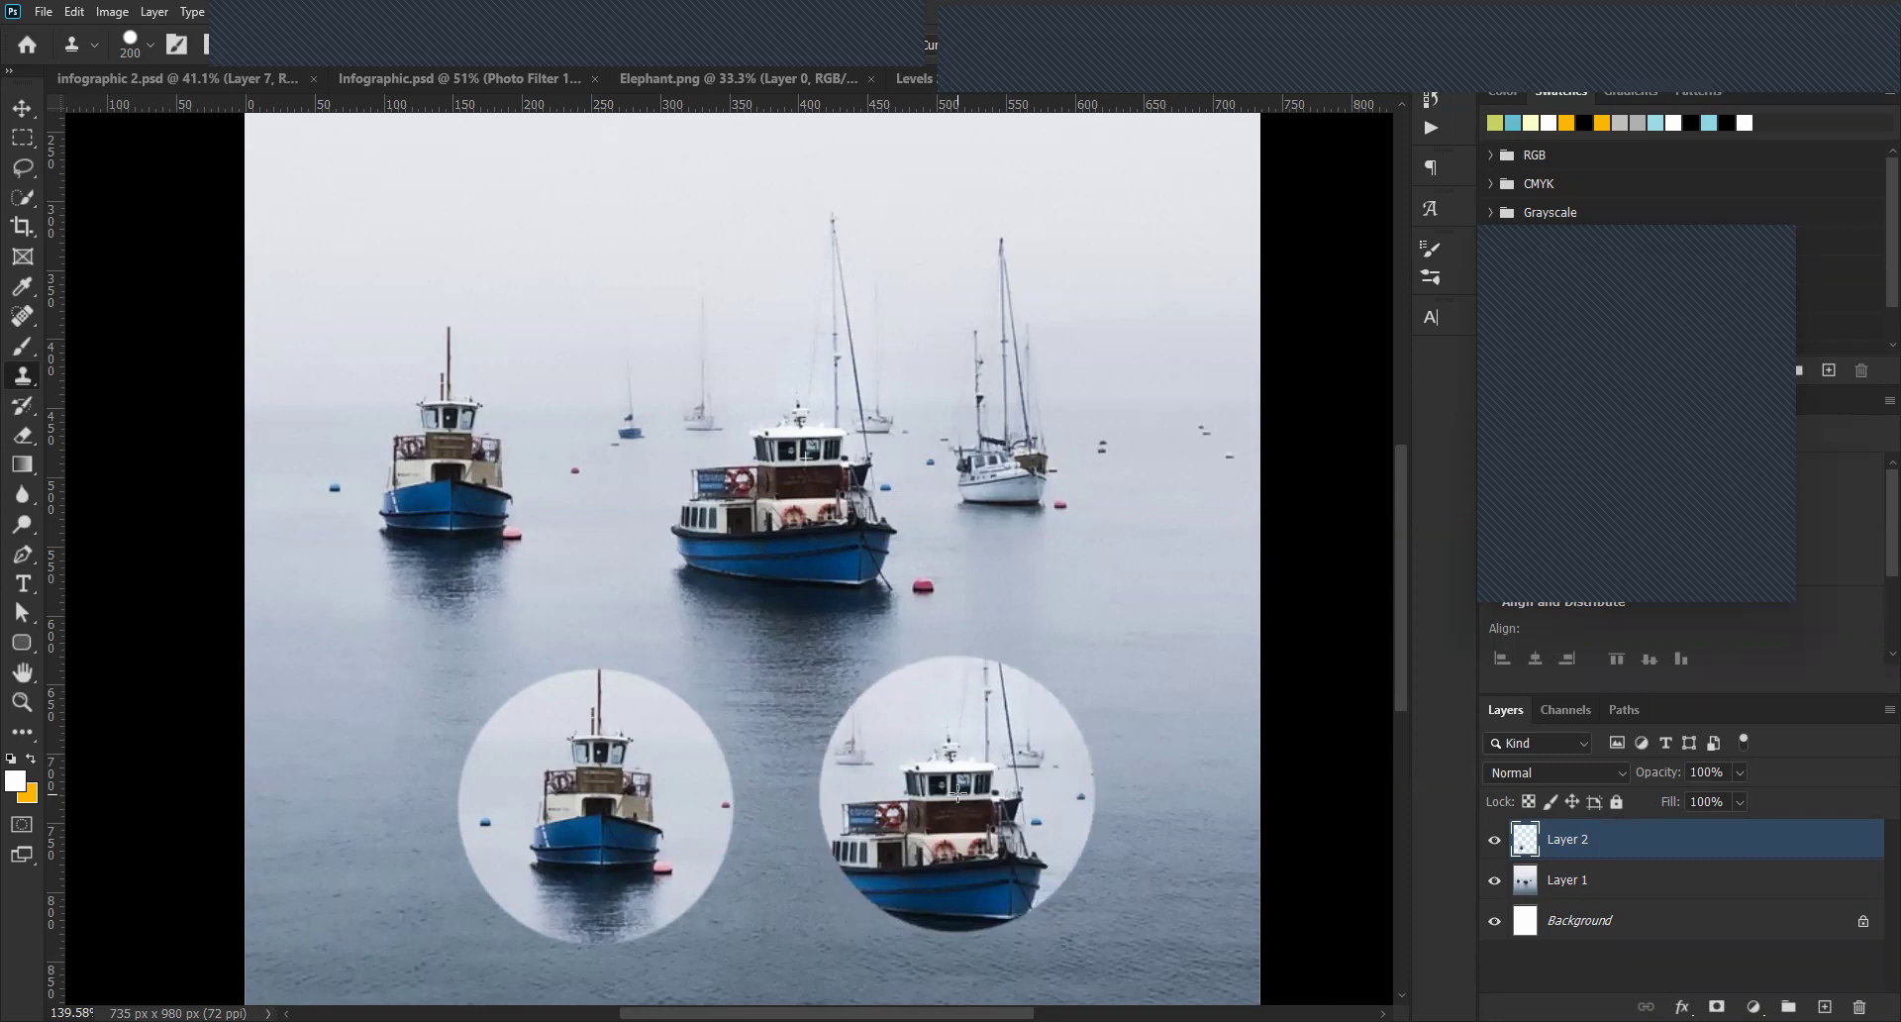
pyautogui.moveTo(957, 794)
pyautogui.mouseDown()
pyautogui.moveTo(997, 796)
pyautogui.moveTo(940, 798)
pyautogui.moveTo(993, 812)
pyautogui.moveTo(970, 777)
pyautogui.moveTo(955, 819)
pyautogui.mouseUp()
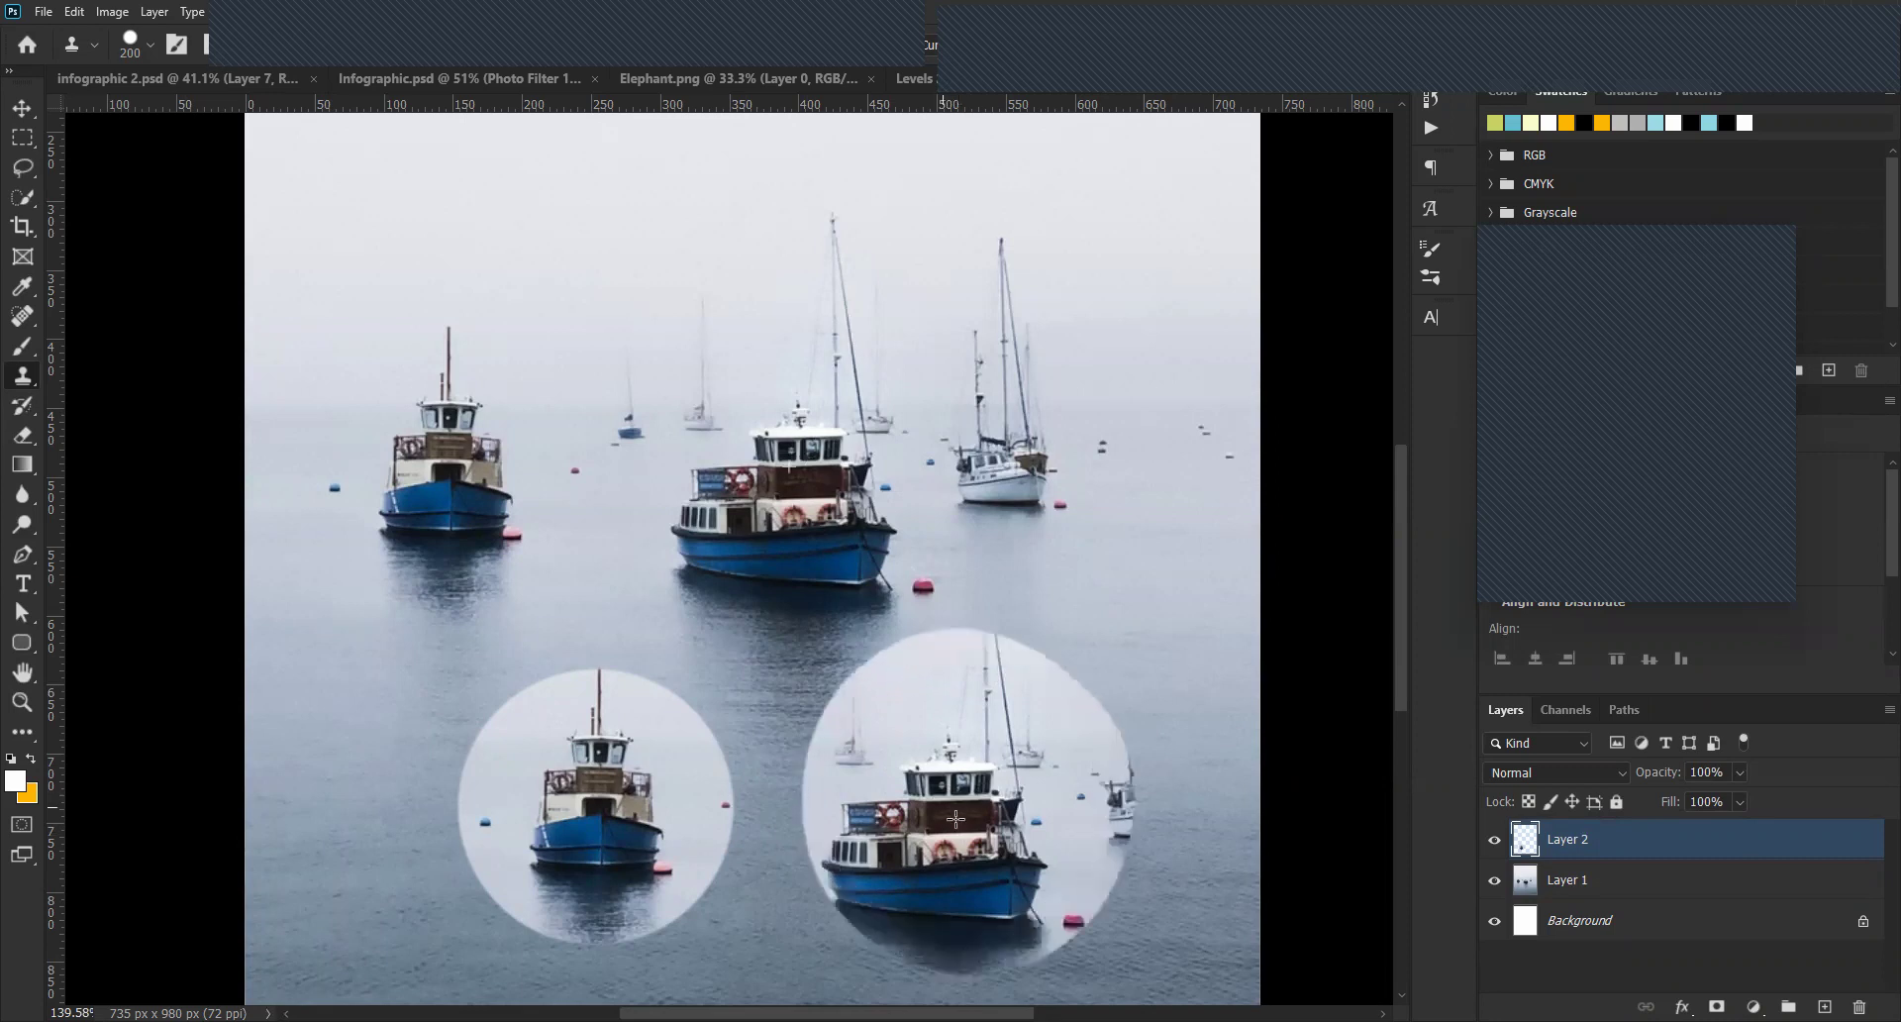
# Try extending the middle boat's clone around its hull and up over its mast, then undo that whole clone.
pyautogui.press(']')
pyautogui.press(']')
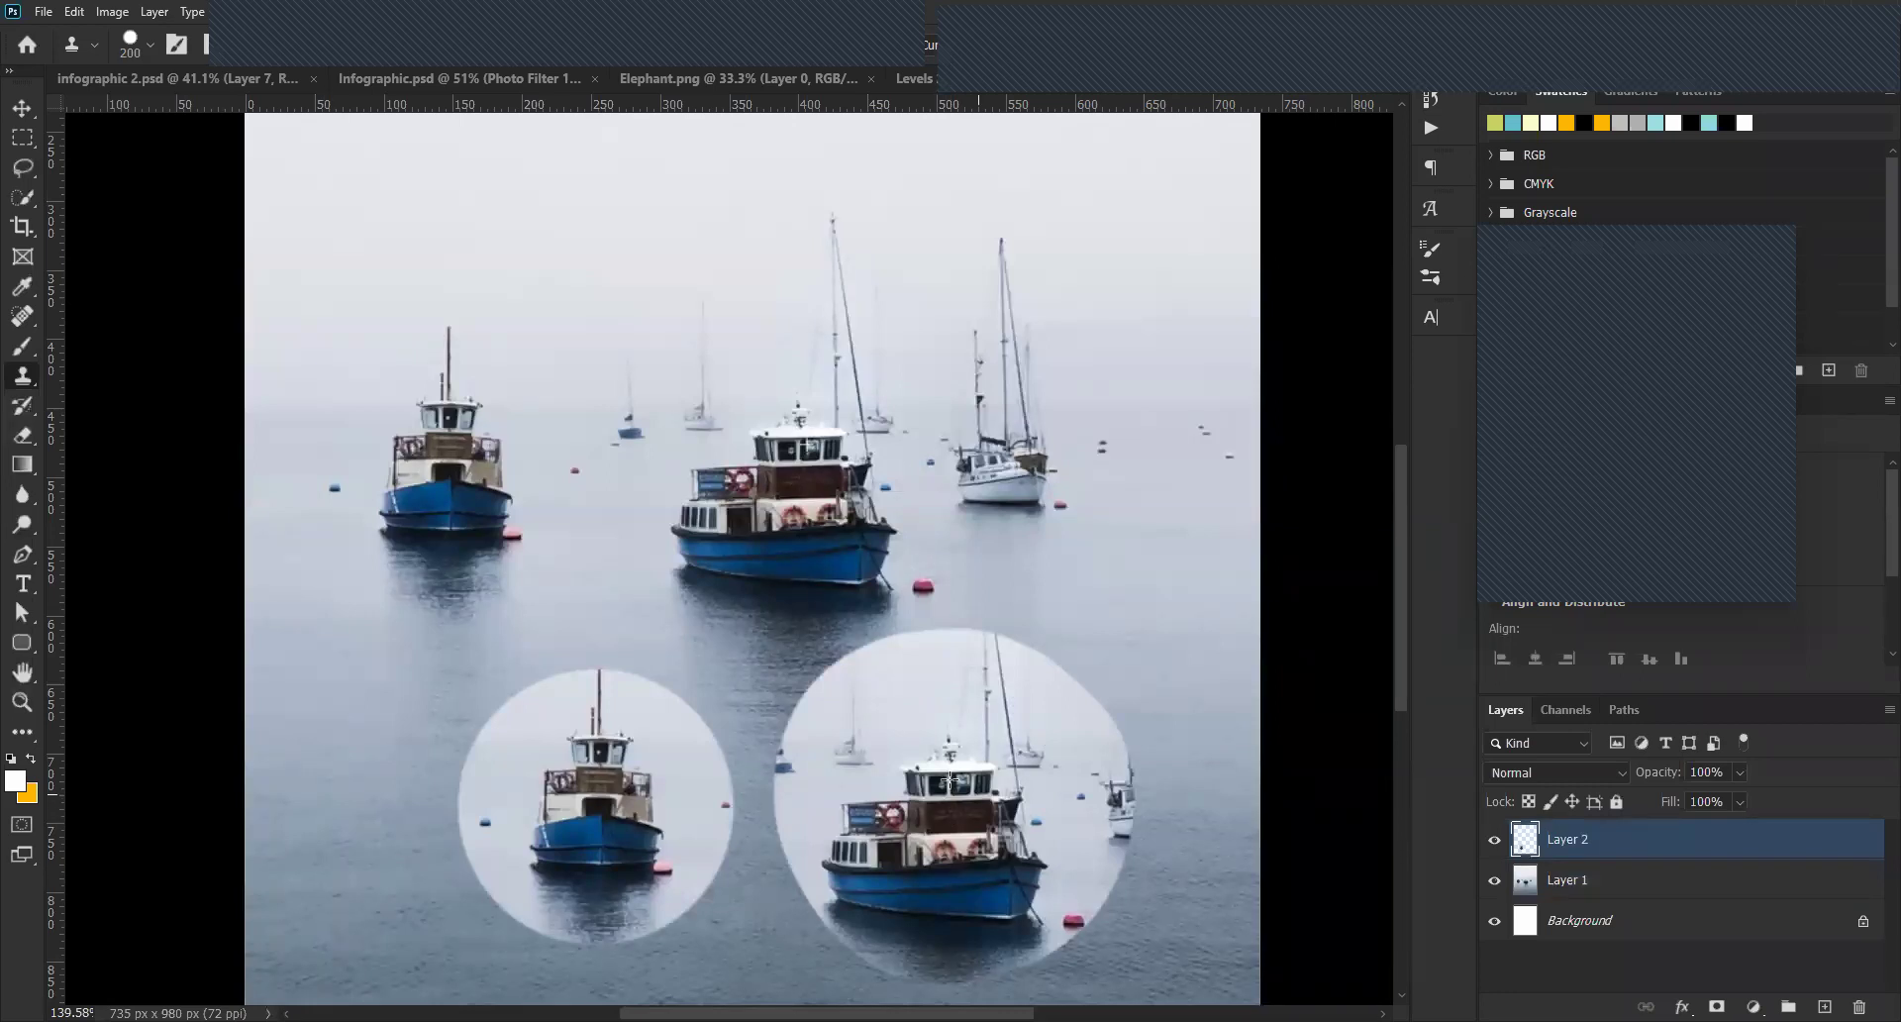
pyautogui.moveTo(945, 760); pyautogui.dragTo(965, 827)
pyautogui.moveTo(952, 806)
pyautogui.mouseDown()
pyautogui.moveTo(951, 785)
pyautogui.moveTo(983, 783)
pyautogui.moveTo(948, 781)
pyautogui.moveTo(965, 830)
pyautogui.moveTo(991, 812)
pyautogui.moveTo(949, 806)
pyautogui.mouseUp()
pyautogui.moveTo(949, 806)
pyautogui.mouseDown()
pyautogui.moveTo(958, 847)
pyautogui.moveTo(938, 785)
pyautogui.moveTo(950, 843)
pyautogui.moveTo(969, 776)
pyautogui.moveTo(957, 853)
pyautogui.moveTo(973, 781)
pyautogui.moveTo(946, 820)
pyautogui.moveTo(969, 788)
pyautogui.moveTo(976, 838)
pyautogui.moveTo(993, 824)
pyautogui.moveTo(973, 698)
pyautogui.mouseUp()
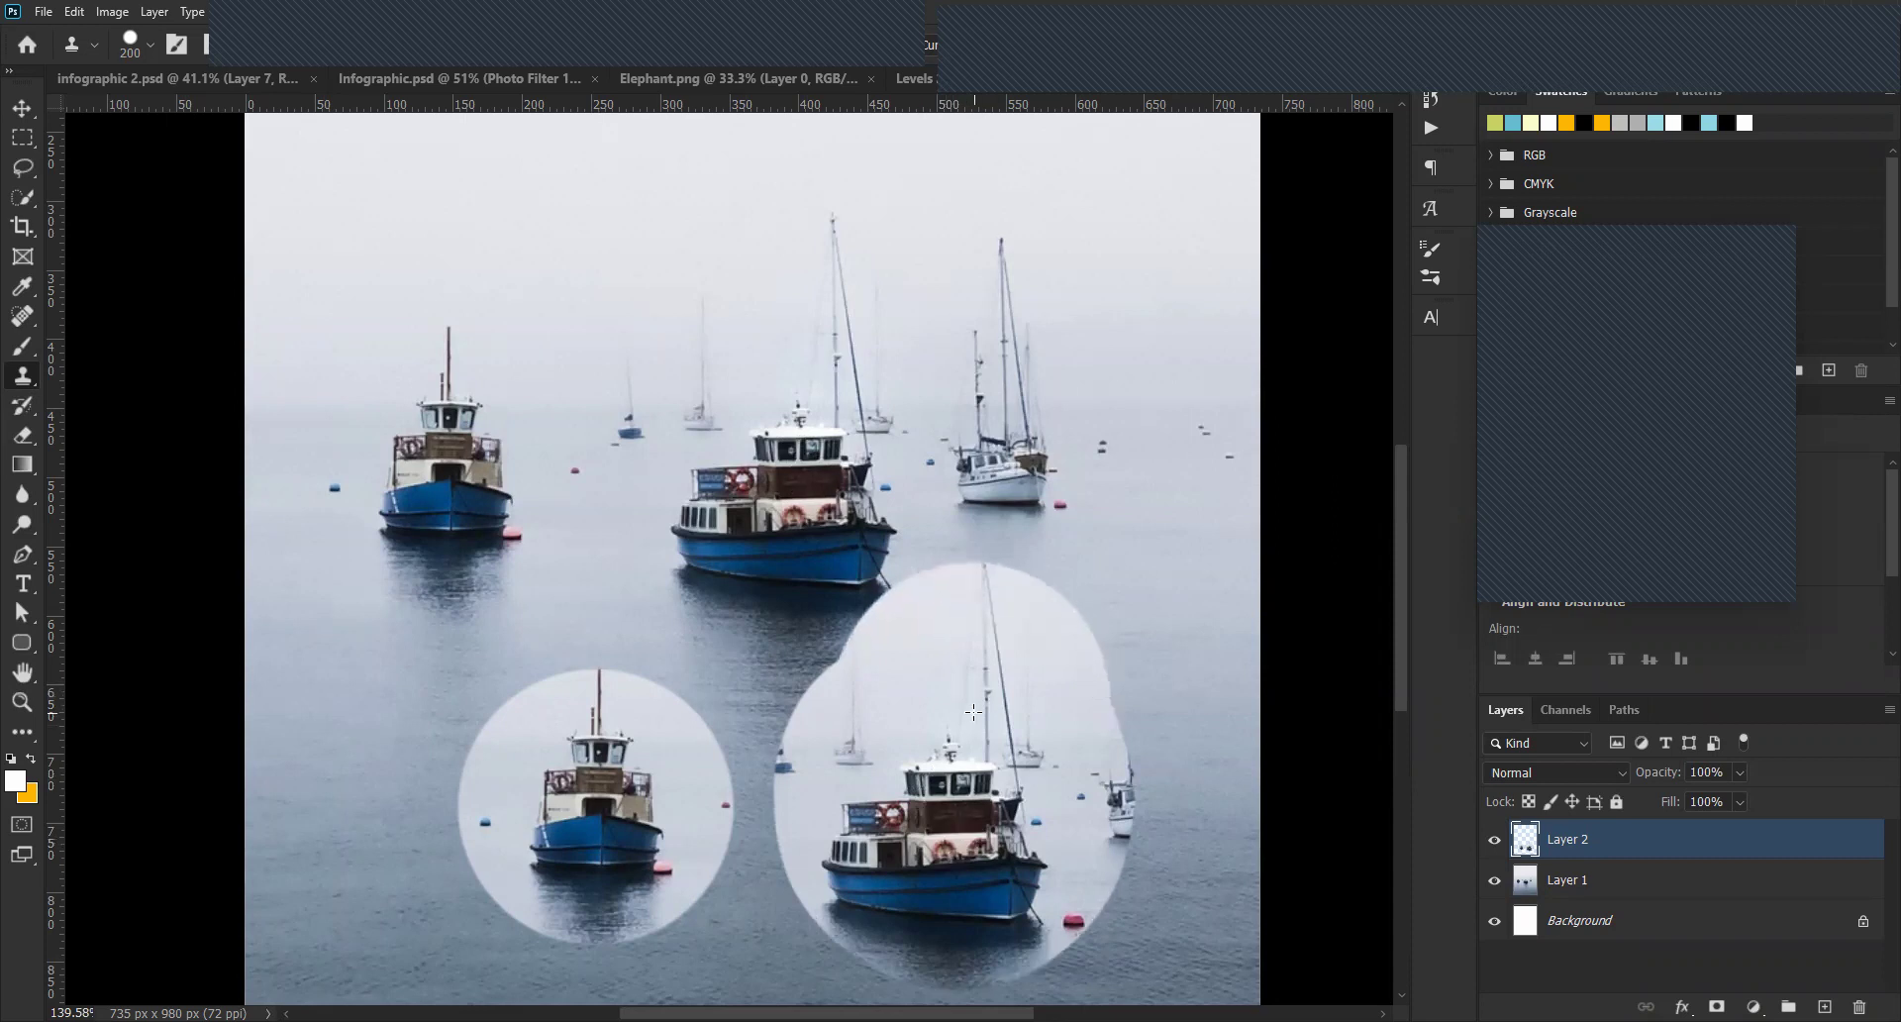
pyautogui.hotkey('ctrl', 'z')
pyautogui.press('v')
pyautogui.hotkey('ctrl', 'z')
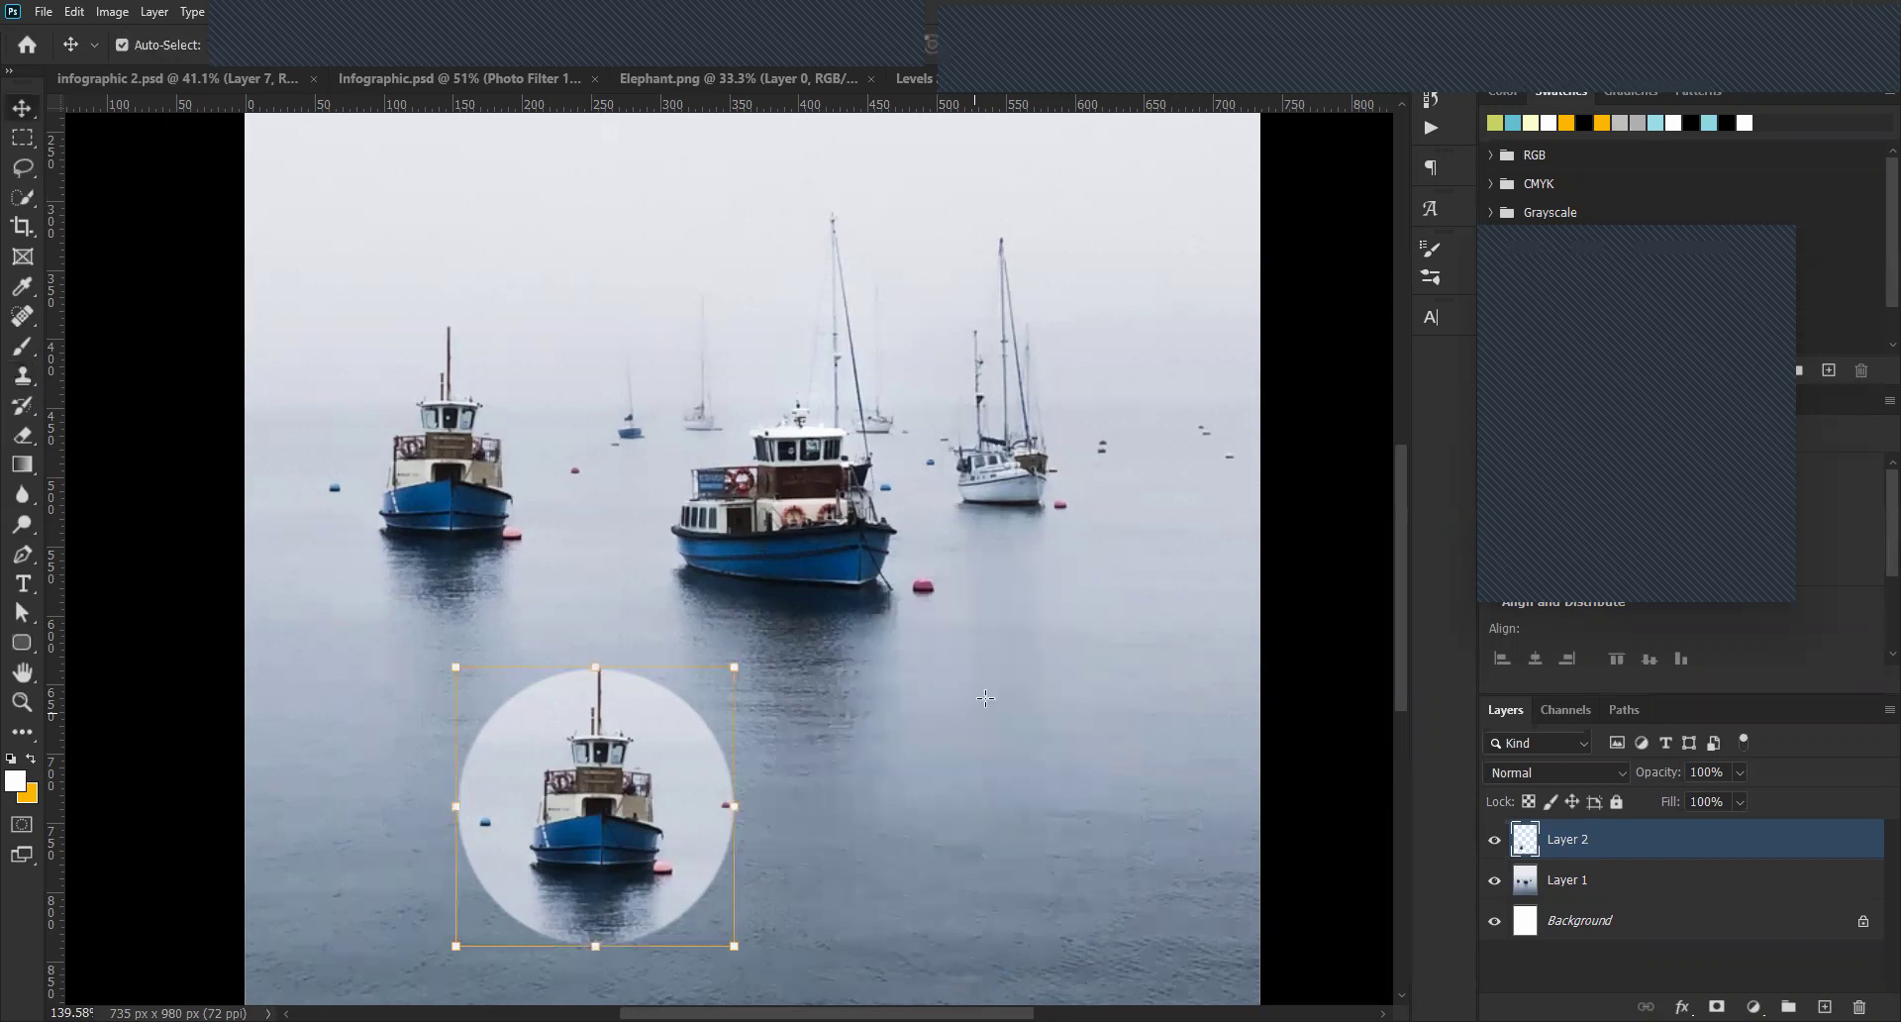
# Enlarge the cloned boat on Layer 2 about its centre with Free Transform.
pyautogui.scroll(-1, 907, 718)
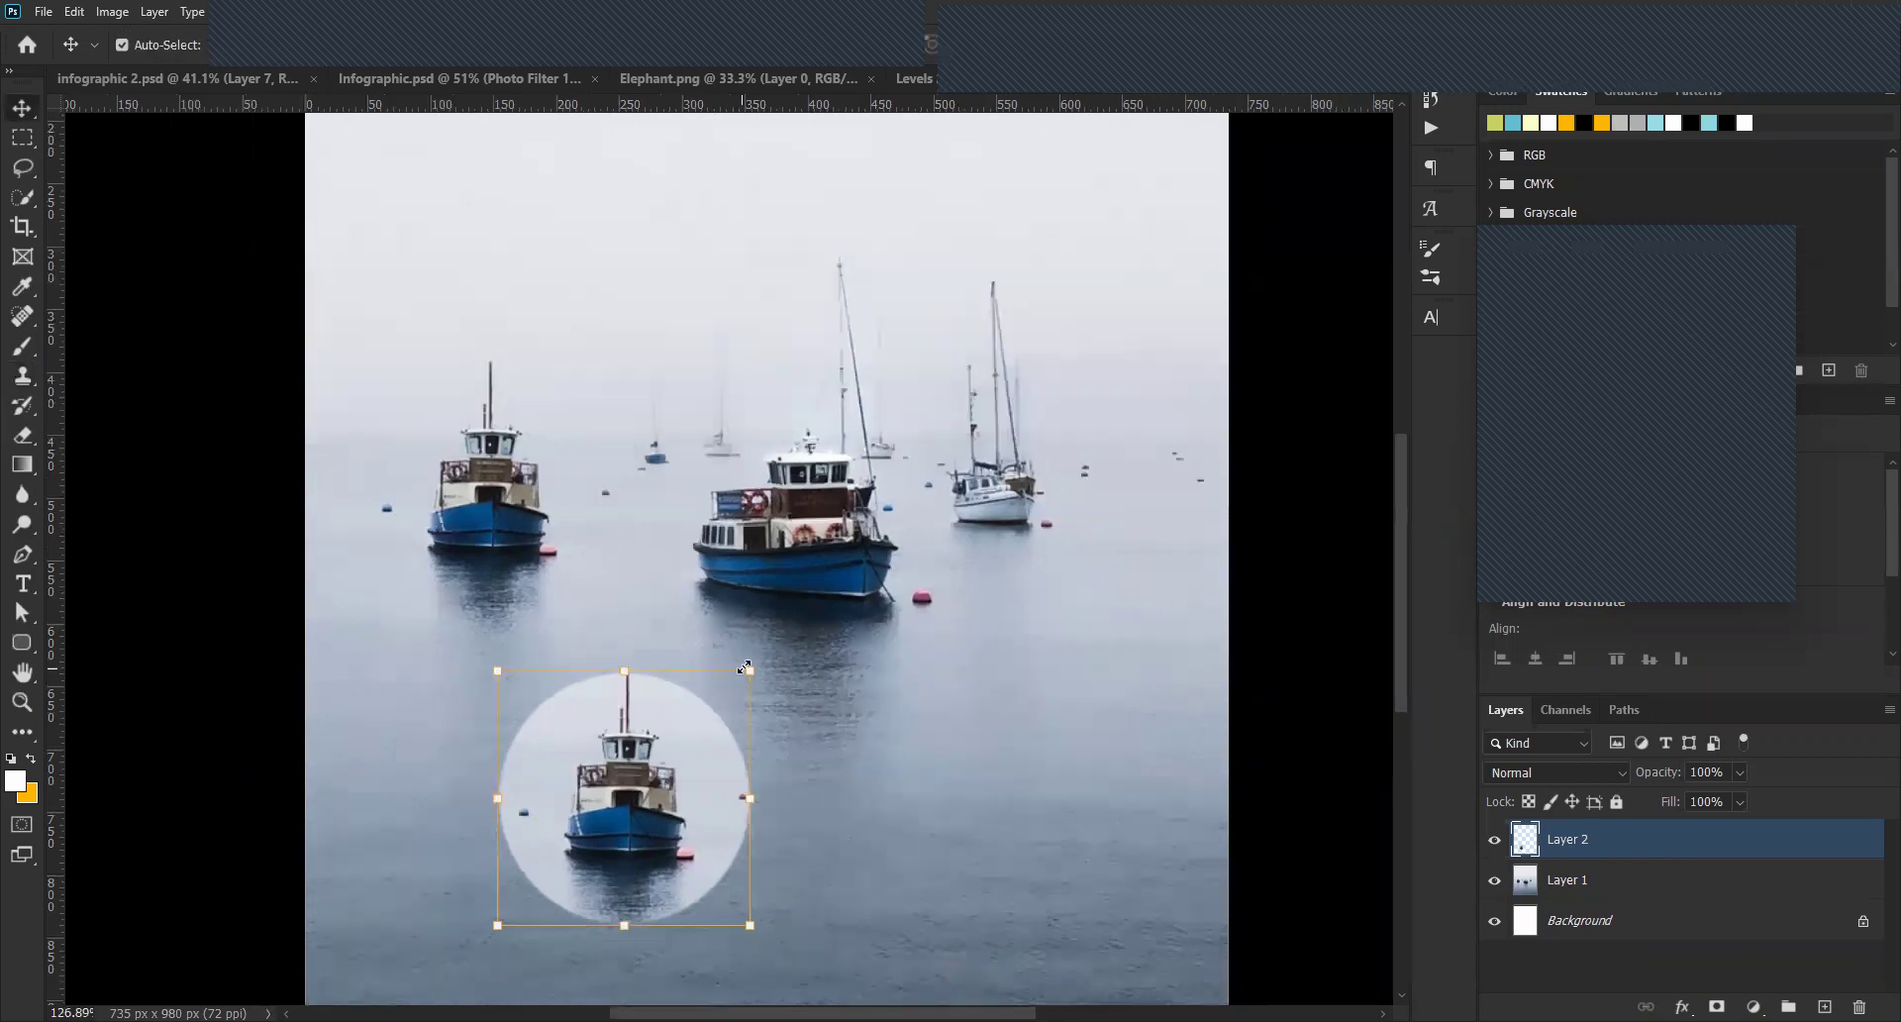
pyautogui.hotkey('ctrl', 't')
pyautogui.moveTo(837, 578); pyautogui.dragTo(839, 581)
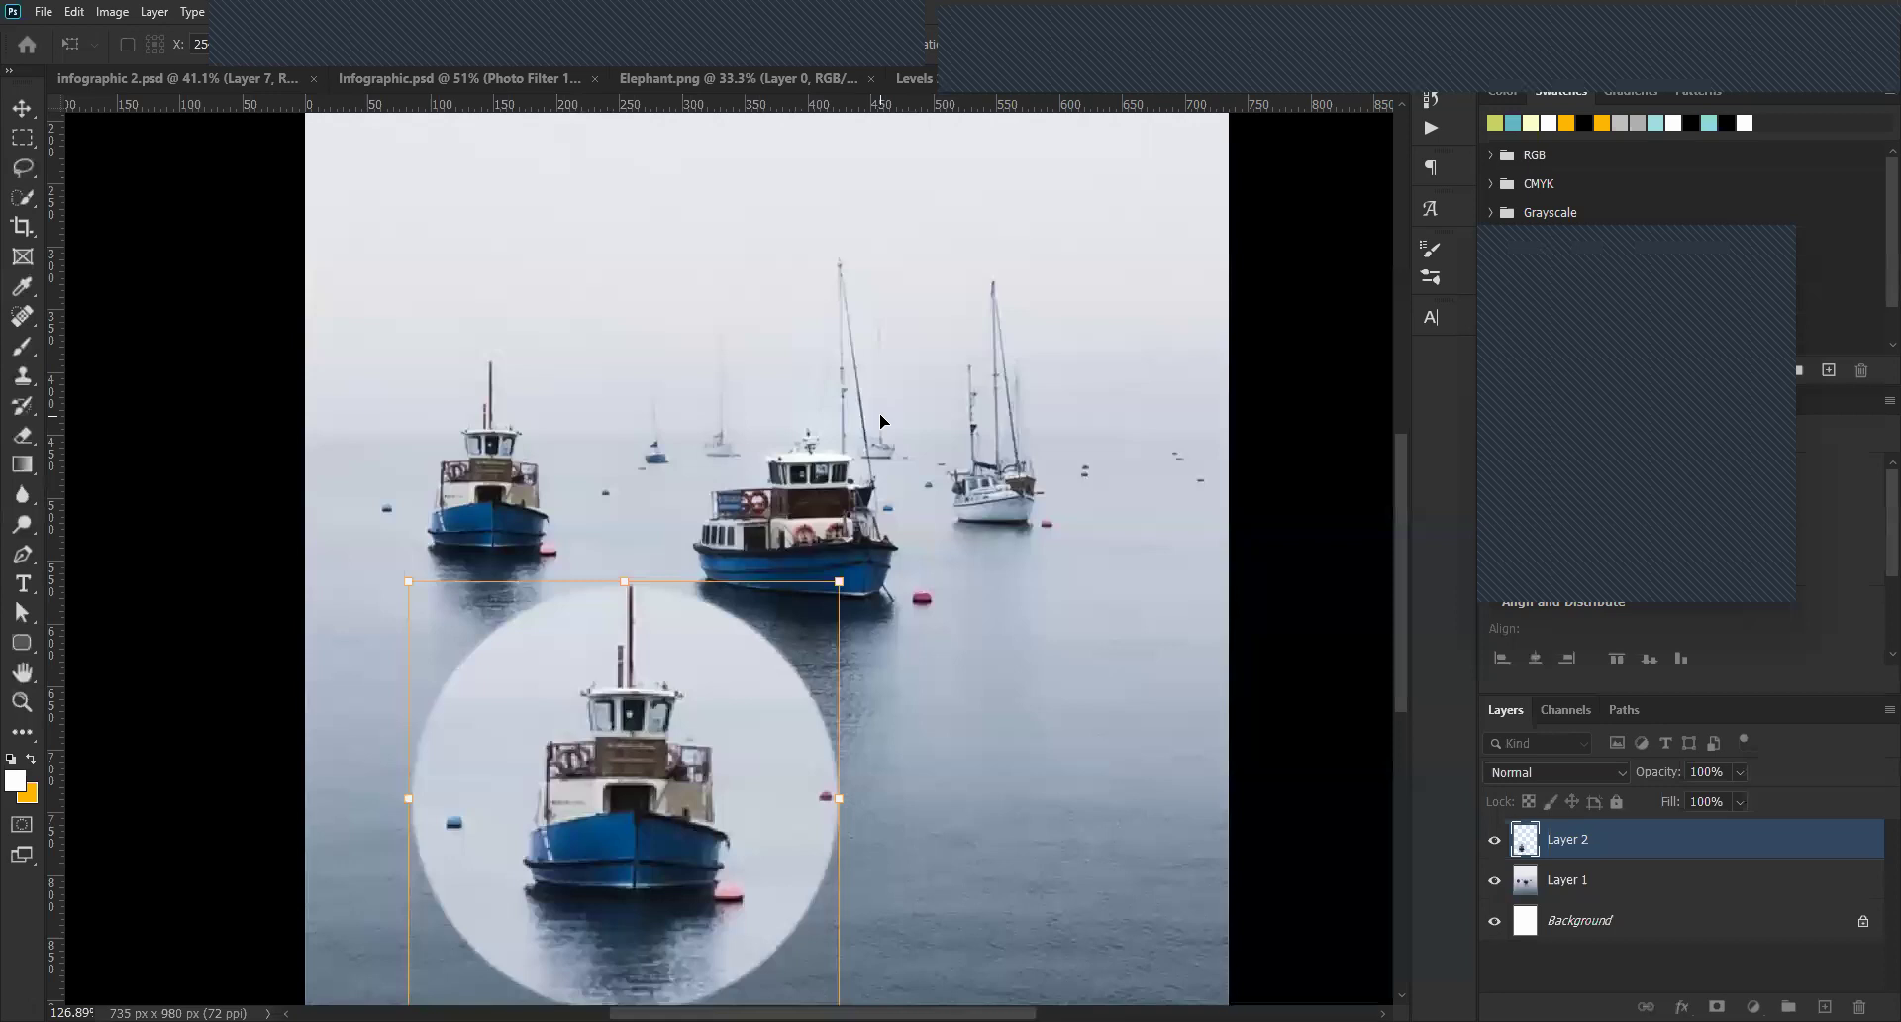
pyautogui.press('Return')
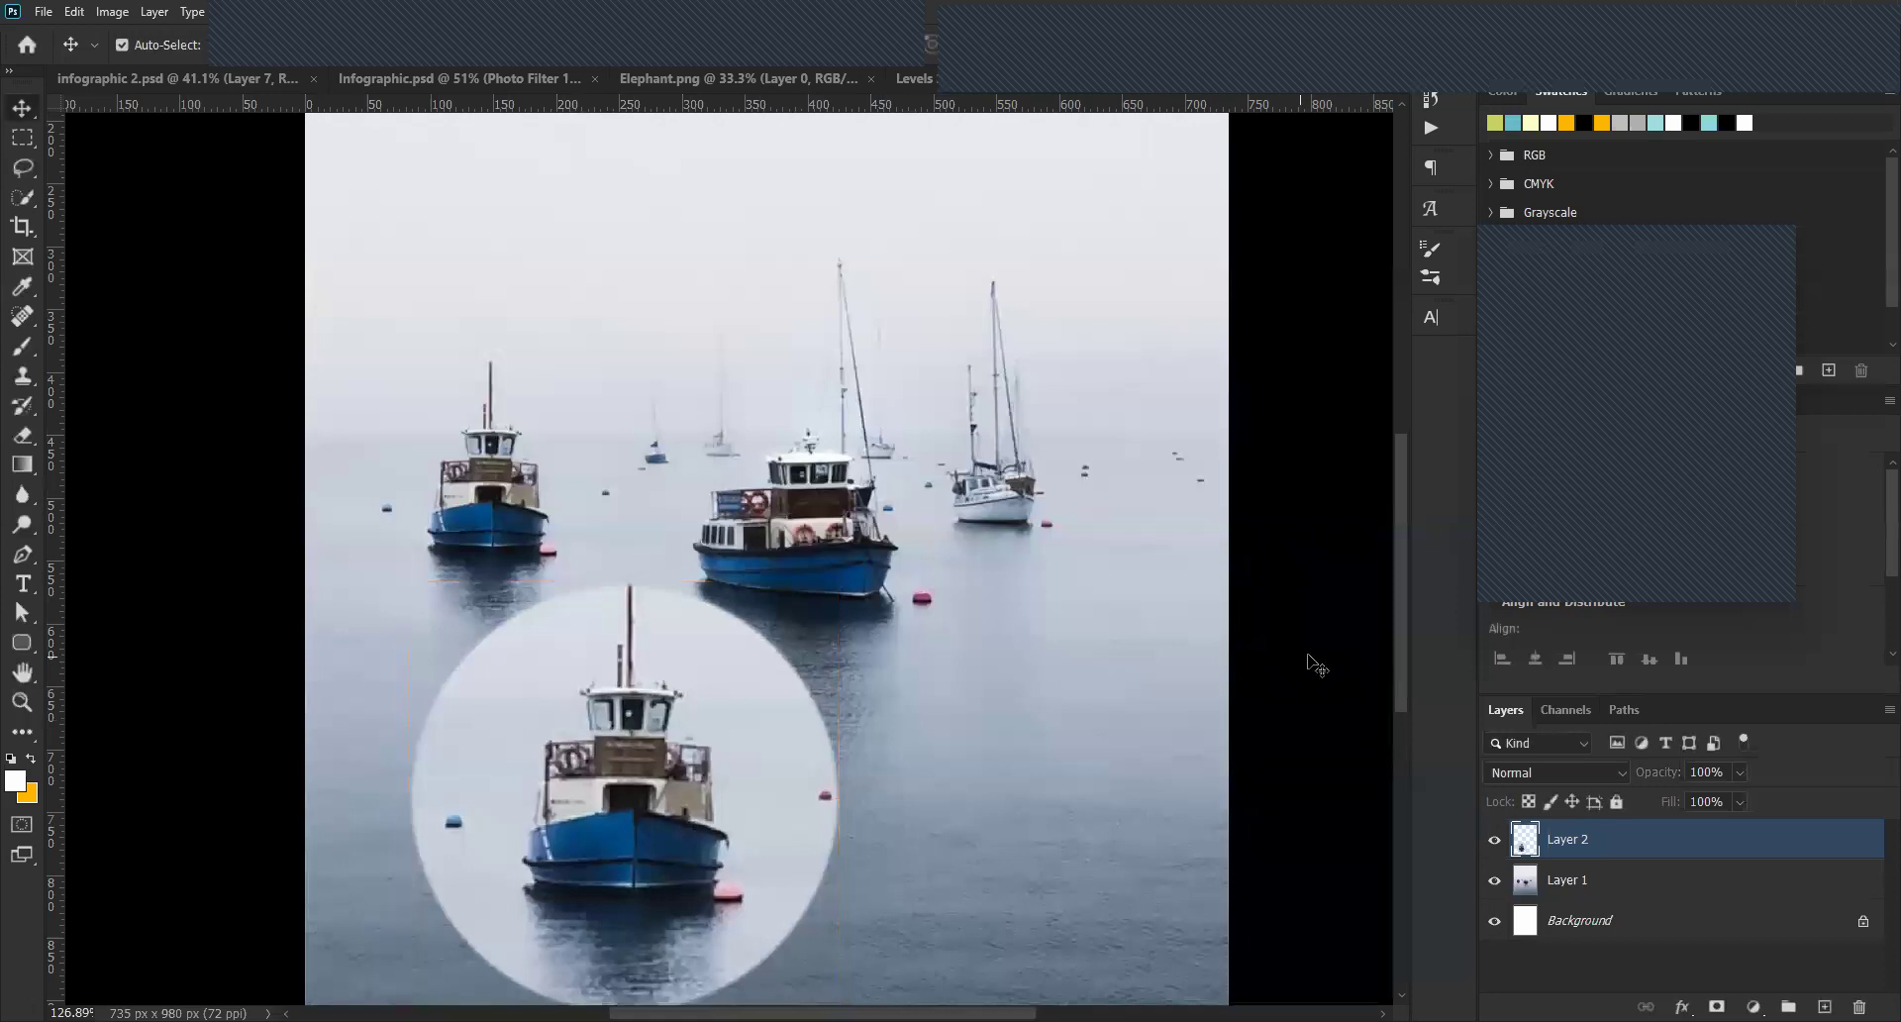
pyautogui.press('s')
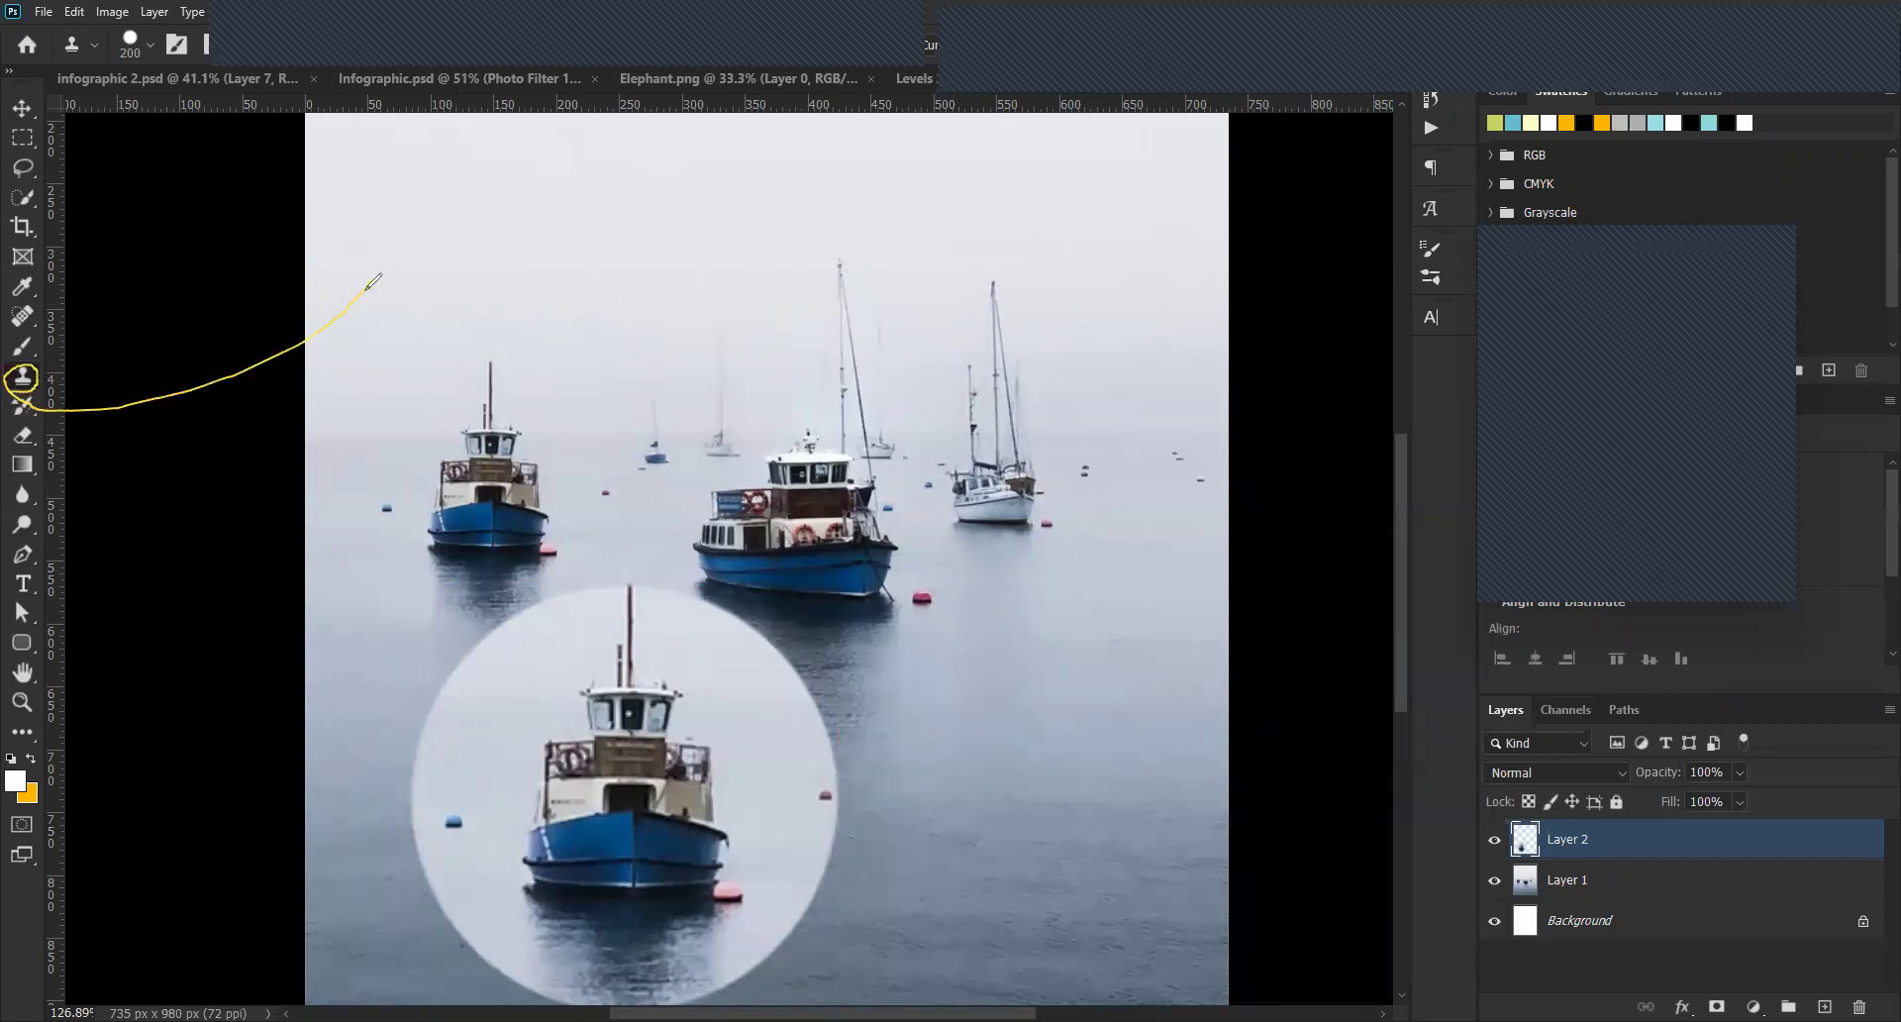
pyautogui.moveTo(324, 328)
pyautogui.mouseDown()
pyautogui.moveTo(261, 405)
pyautogui.moveTo(153, 376)
pyautogui.moveTo(168, 338)
pyautogui.moveTo(89, 420)
pyautogui.mouseUp()
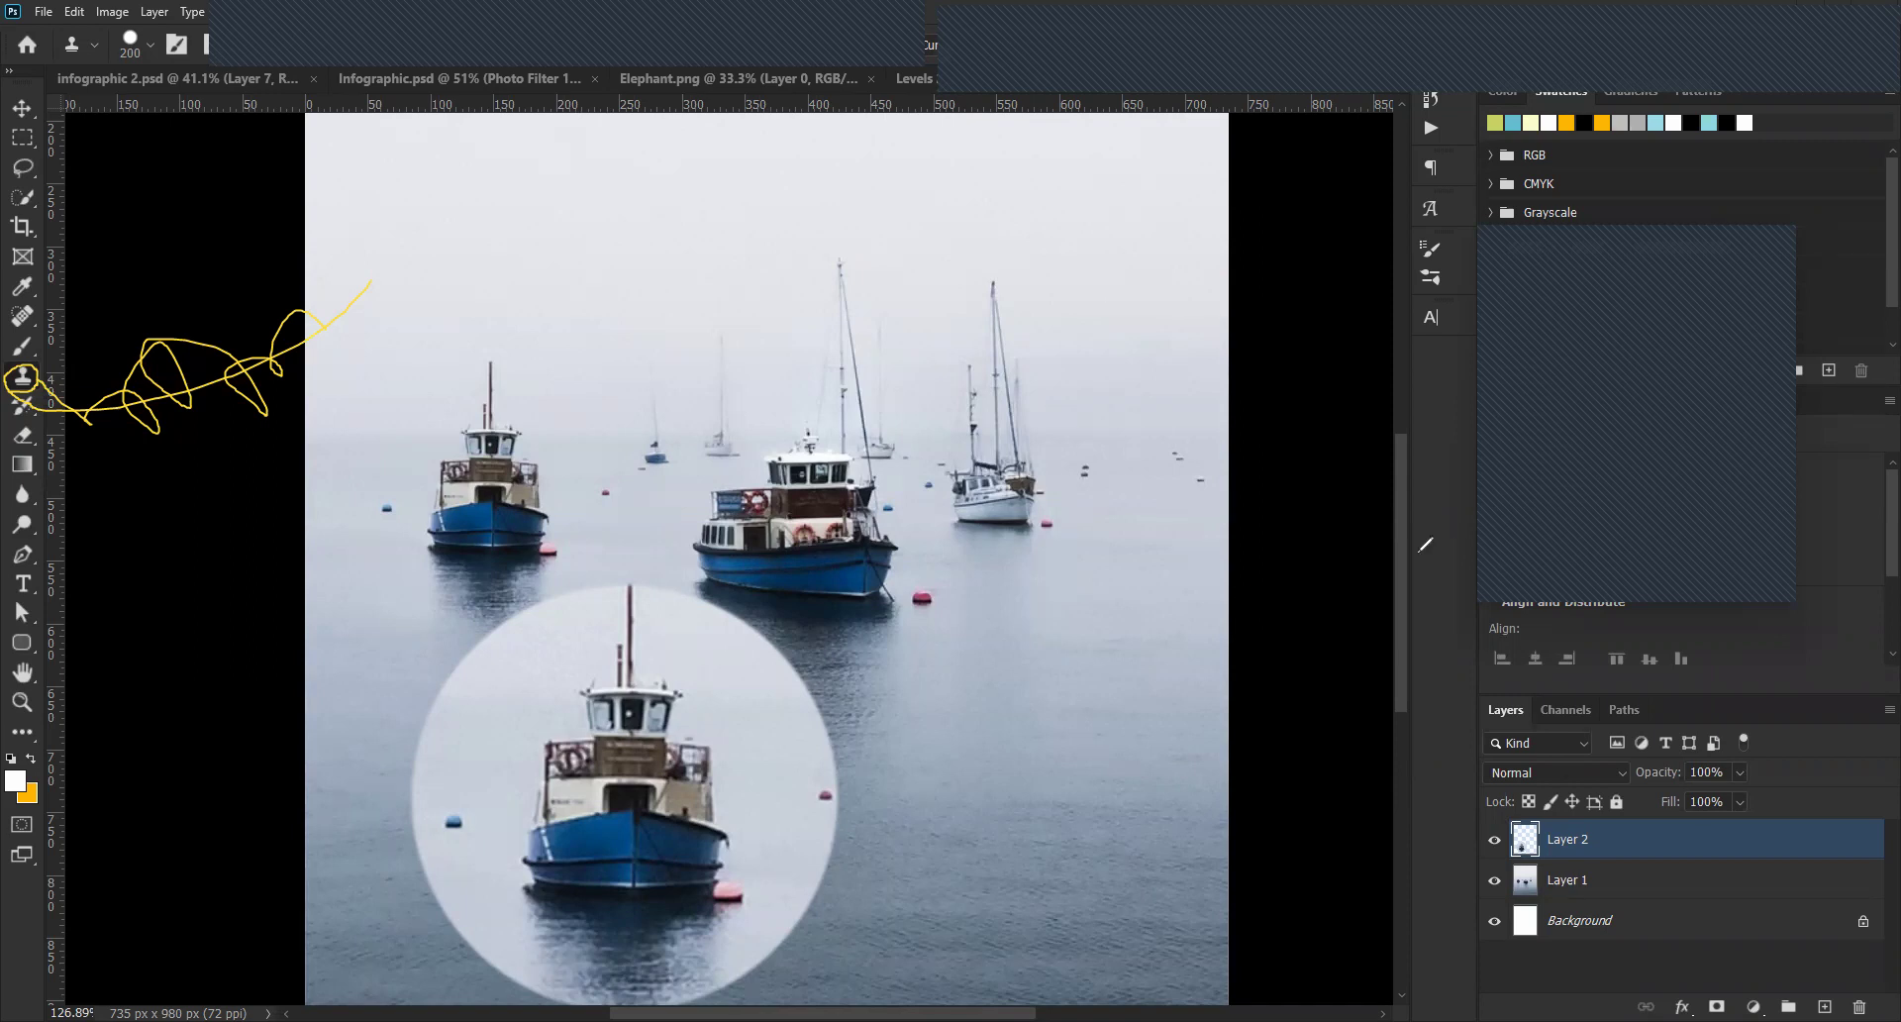
pyautogui.click(802, 64)
pyautogui.click(802, 80)
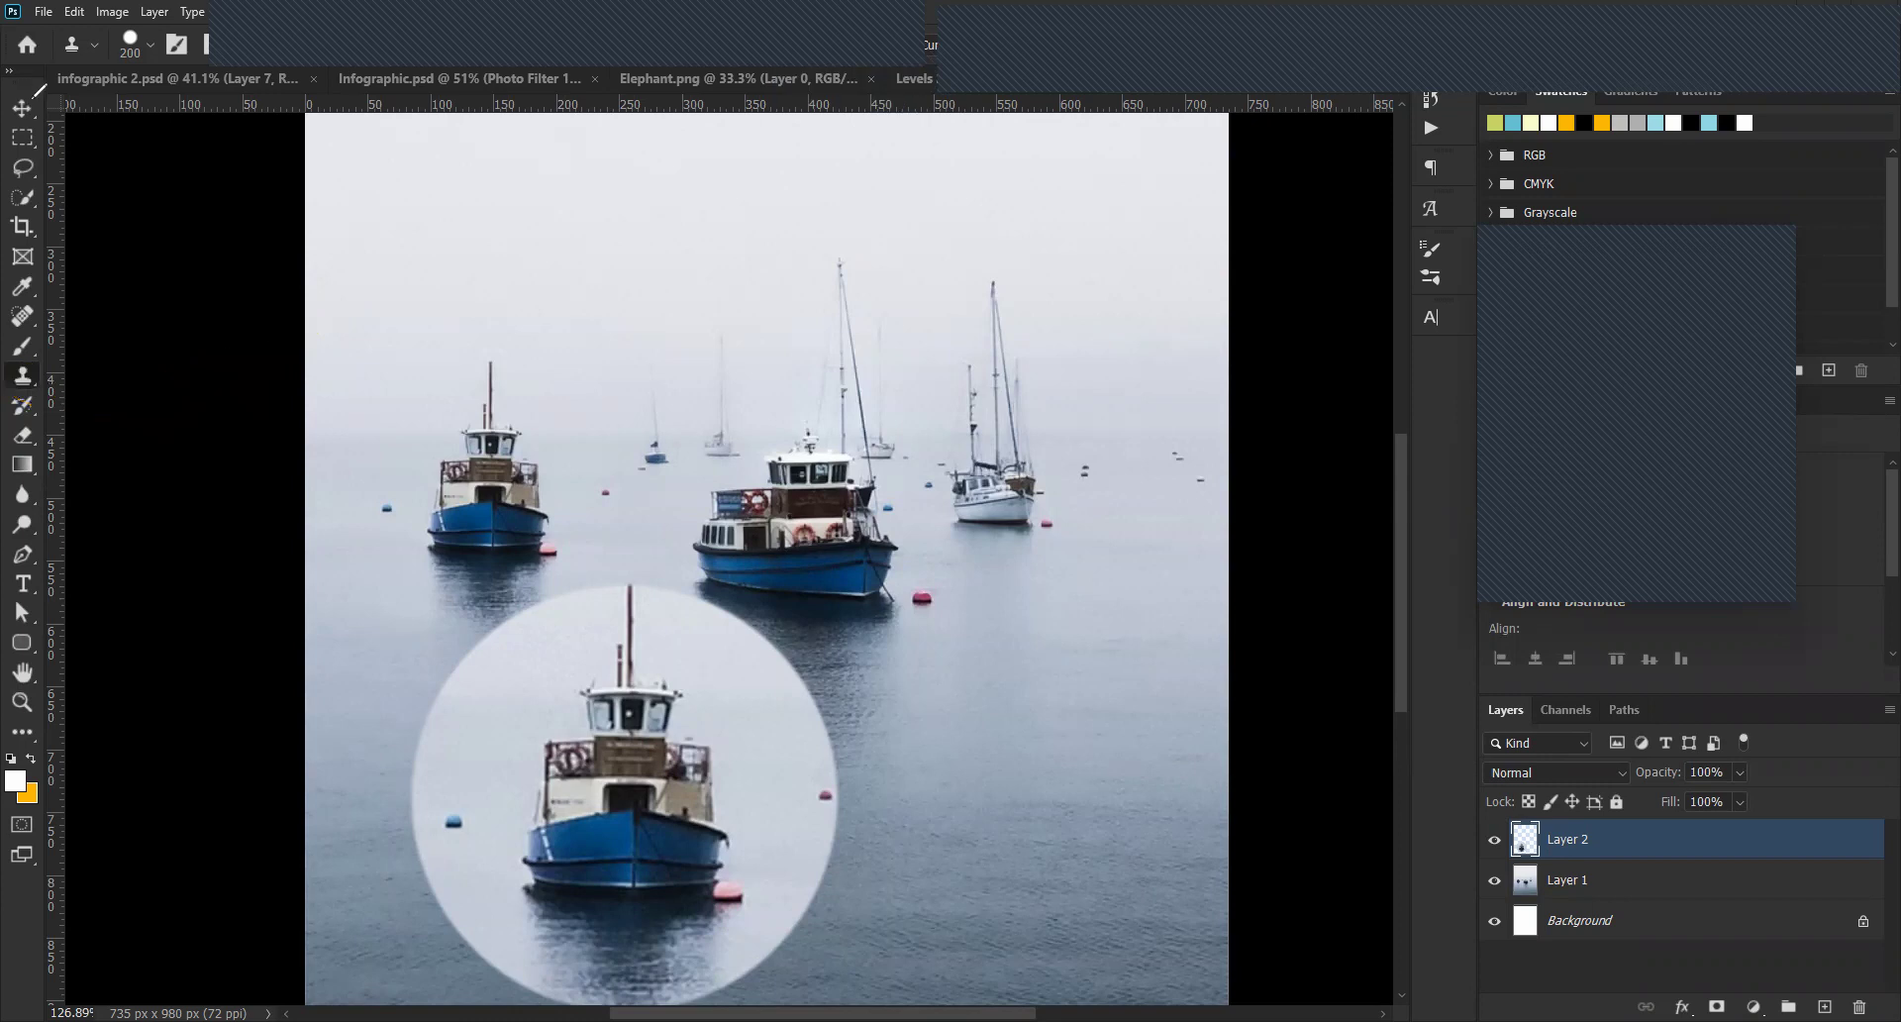
pyautogui.click(913, 79)
pyautogui.click(794, 85)
# Review the wall mockup in Infographic.psd and the poster in Elephant.png.
pyautogui.click(447, 78)
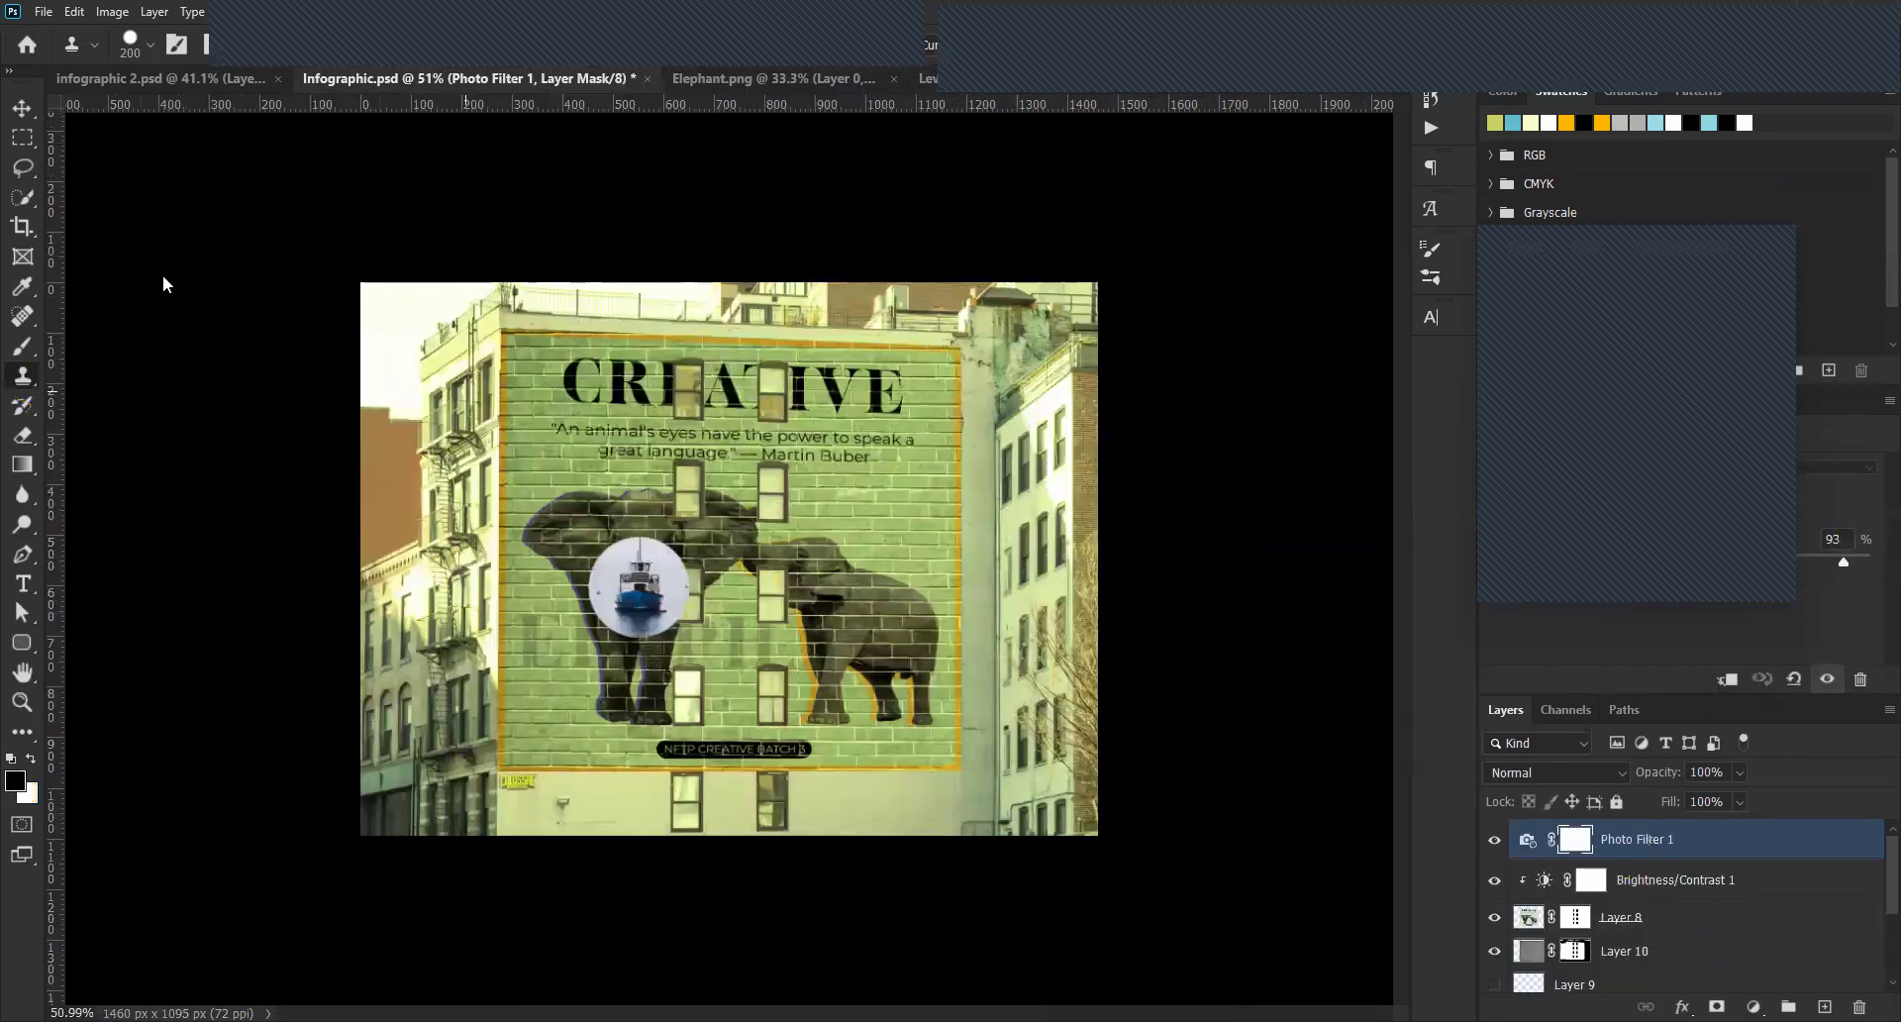
pyautogui.click(24, 109)
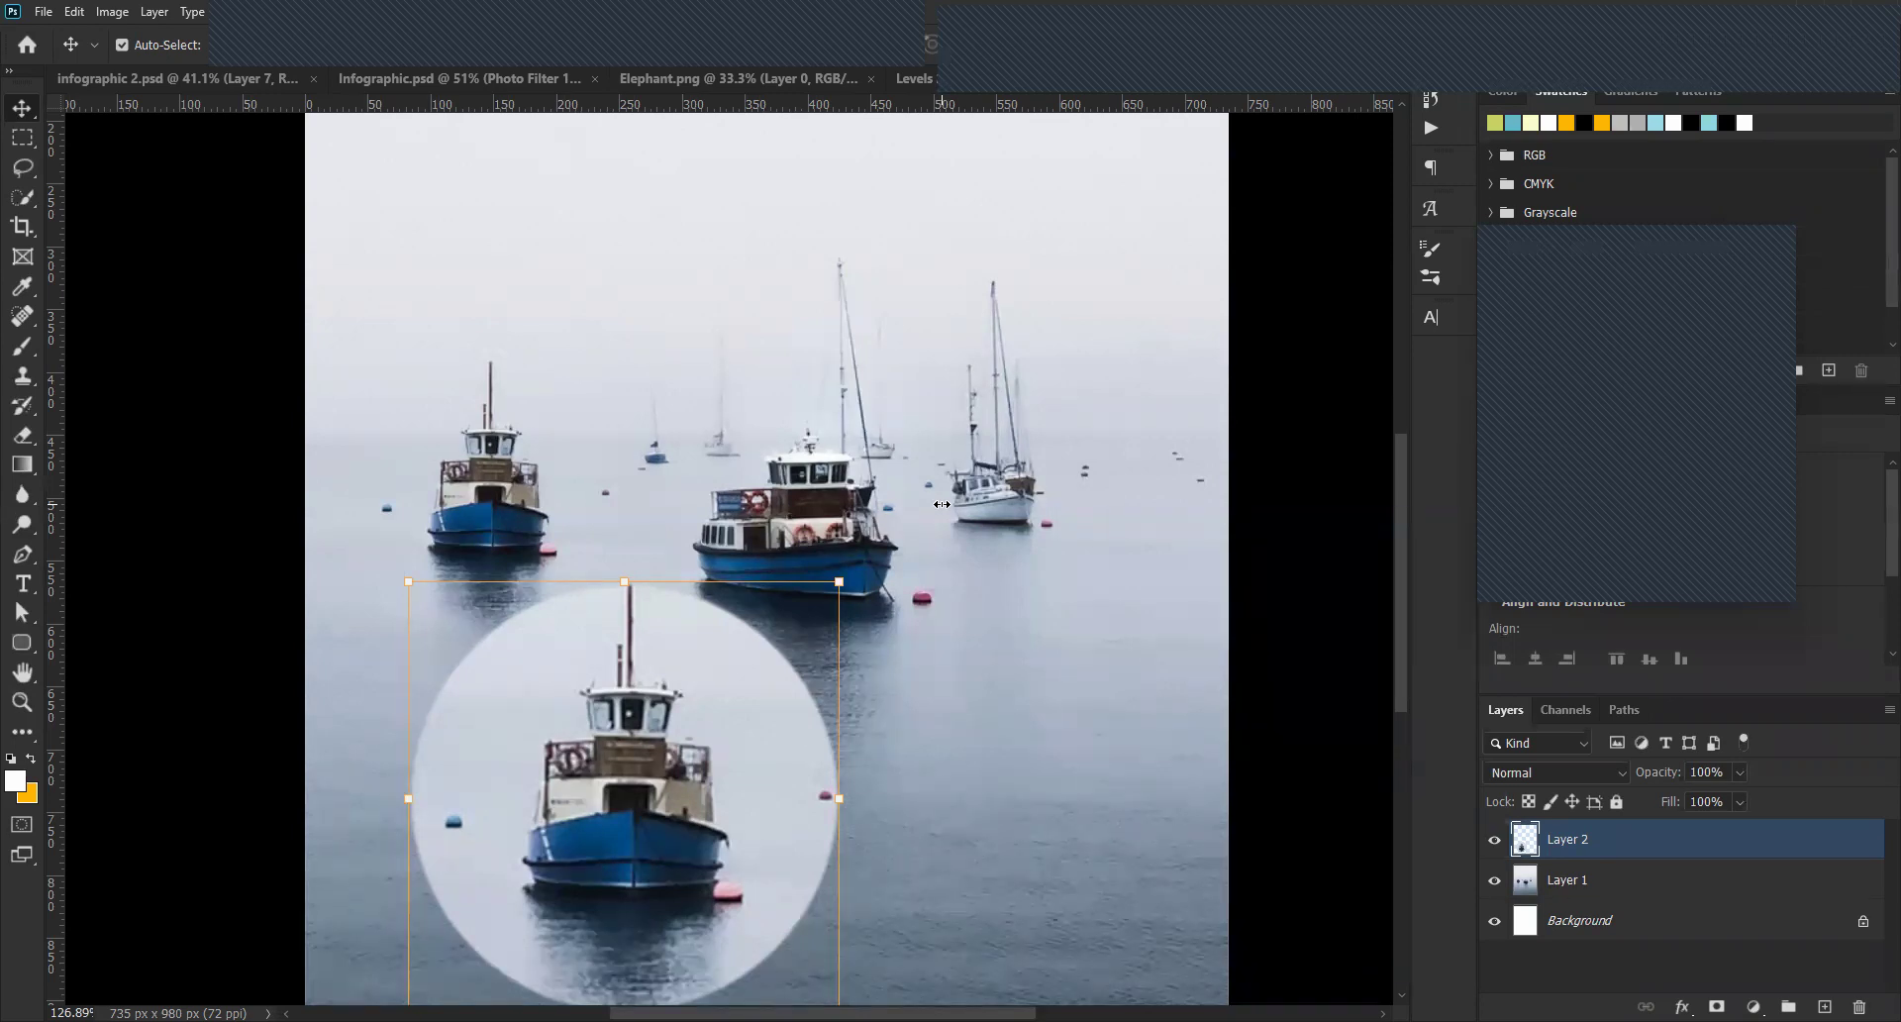
pyautogui.click(782, 79)
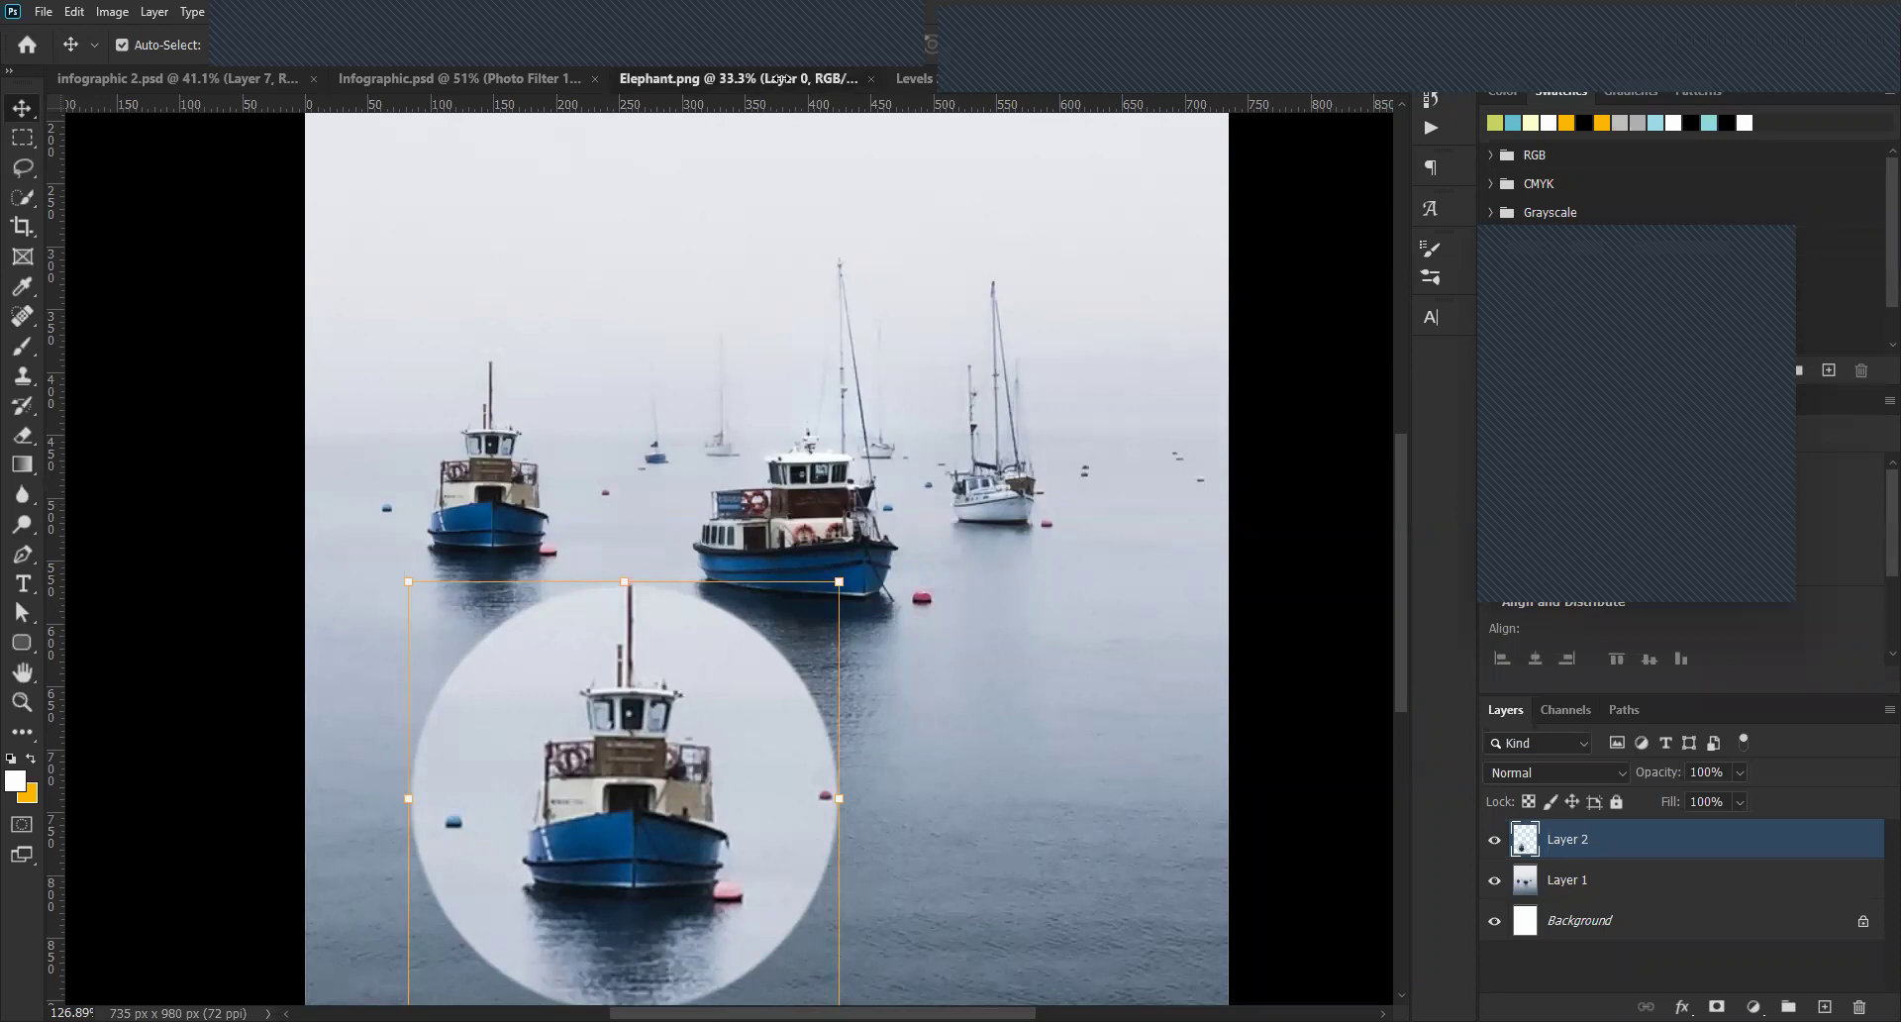
pyautogui.click(495, 79)
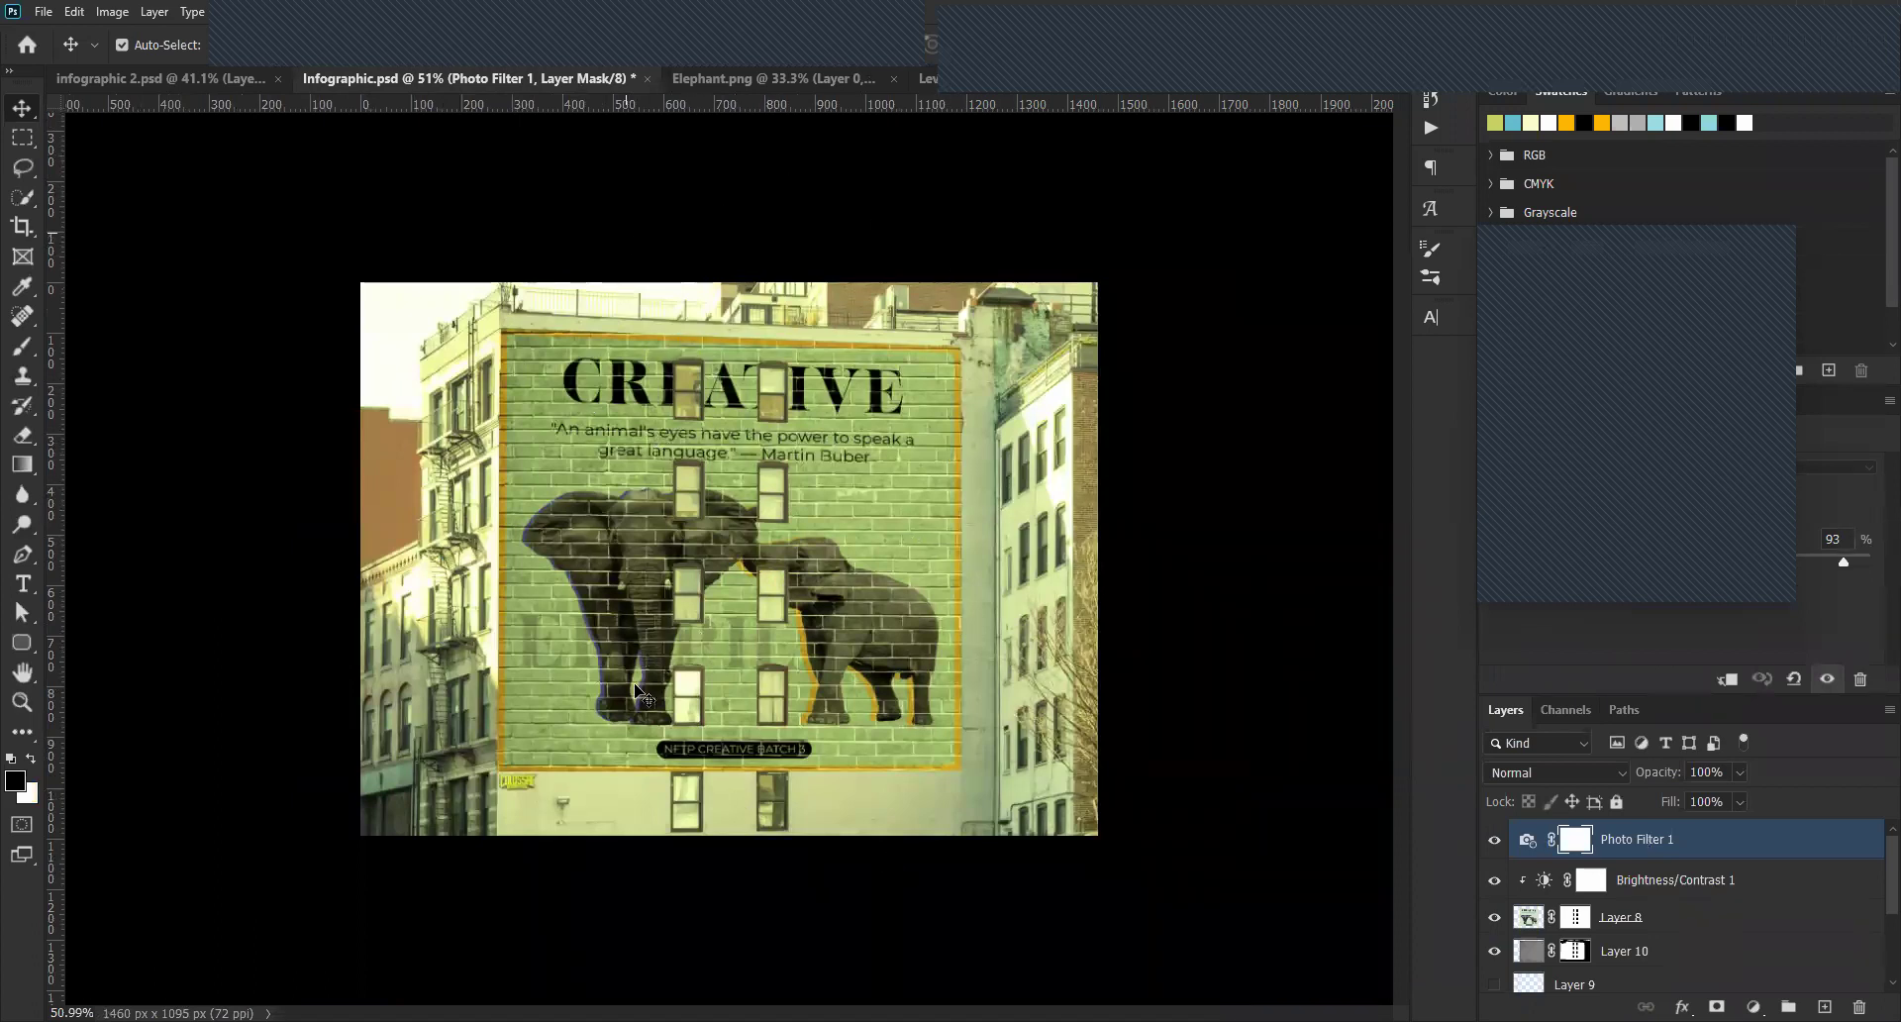
pyautogui.hotkey('ctrl', 'Tab')
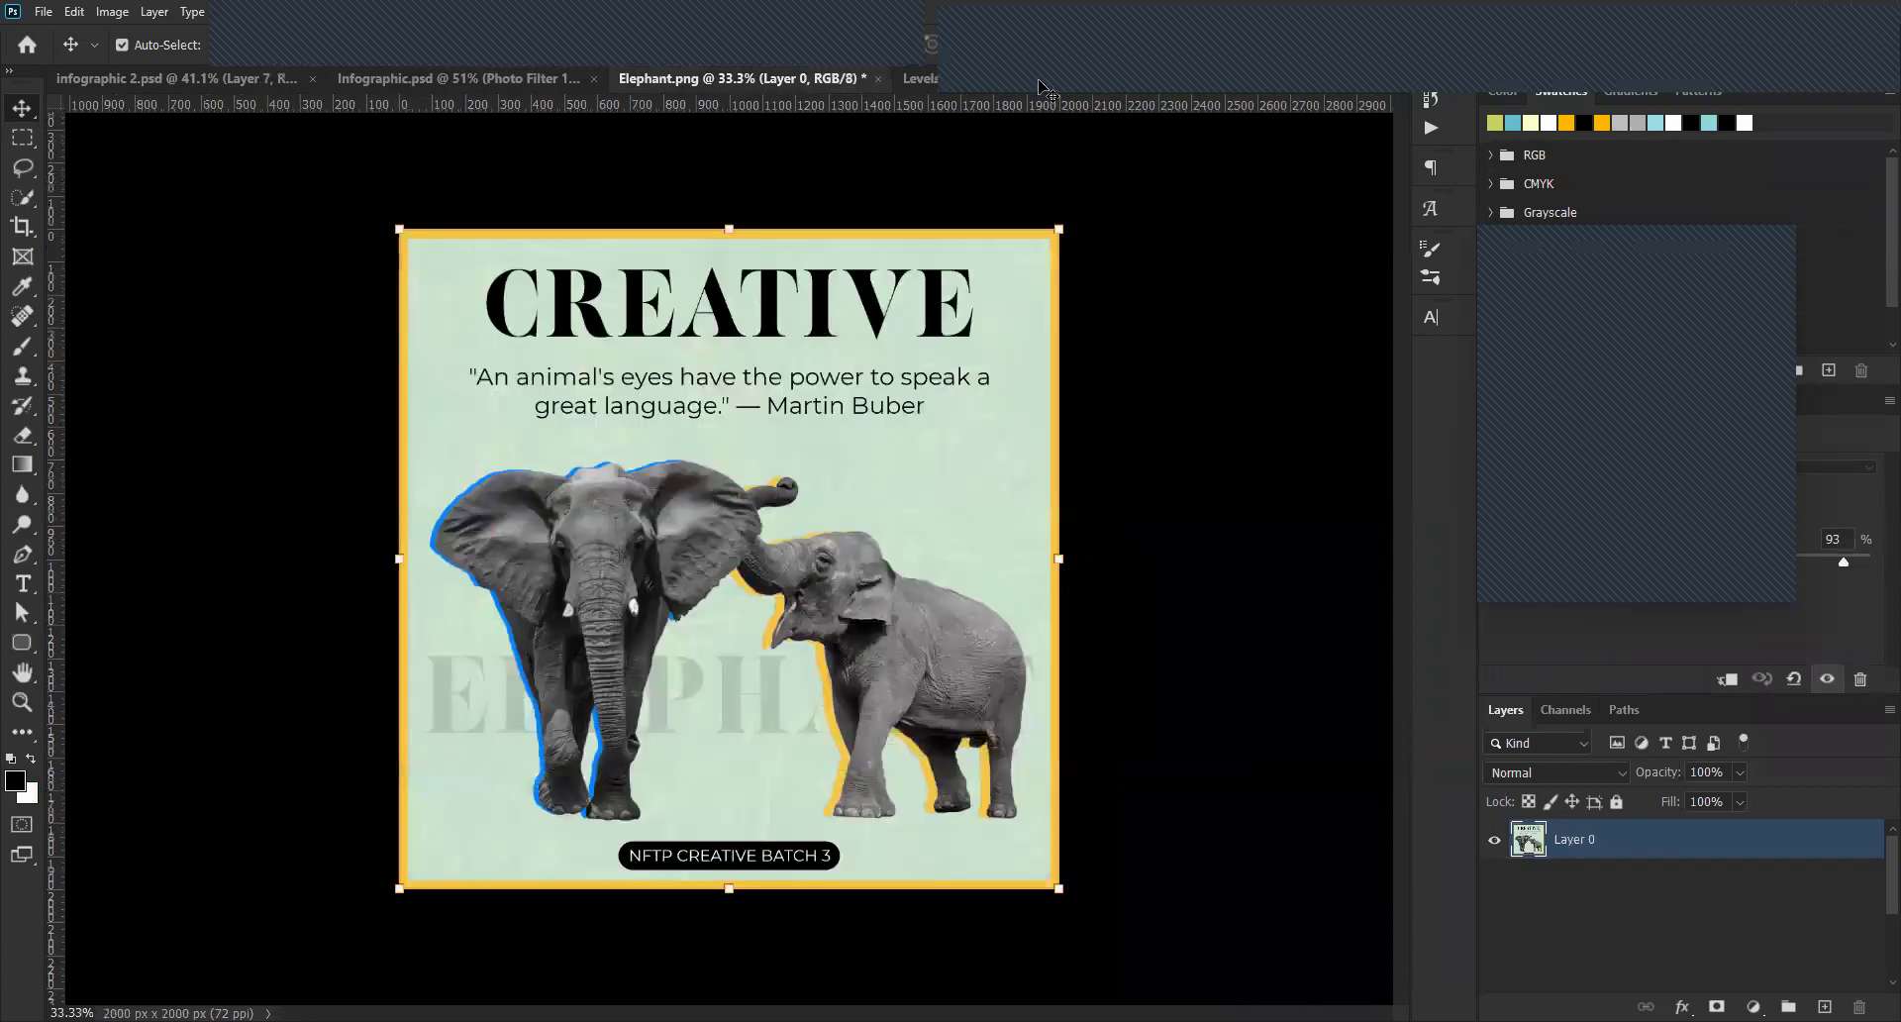
# Return to the boats document and move the enlarged cloned boat on Layer 2 slightly down and to the left.
pyautogui.hotkey('ctrl', 'Tab')
pyautogui.hotkey('ctrl', 'Tab')
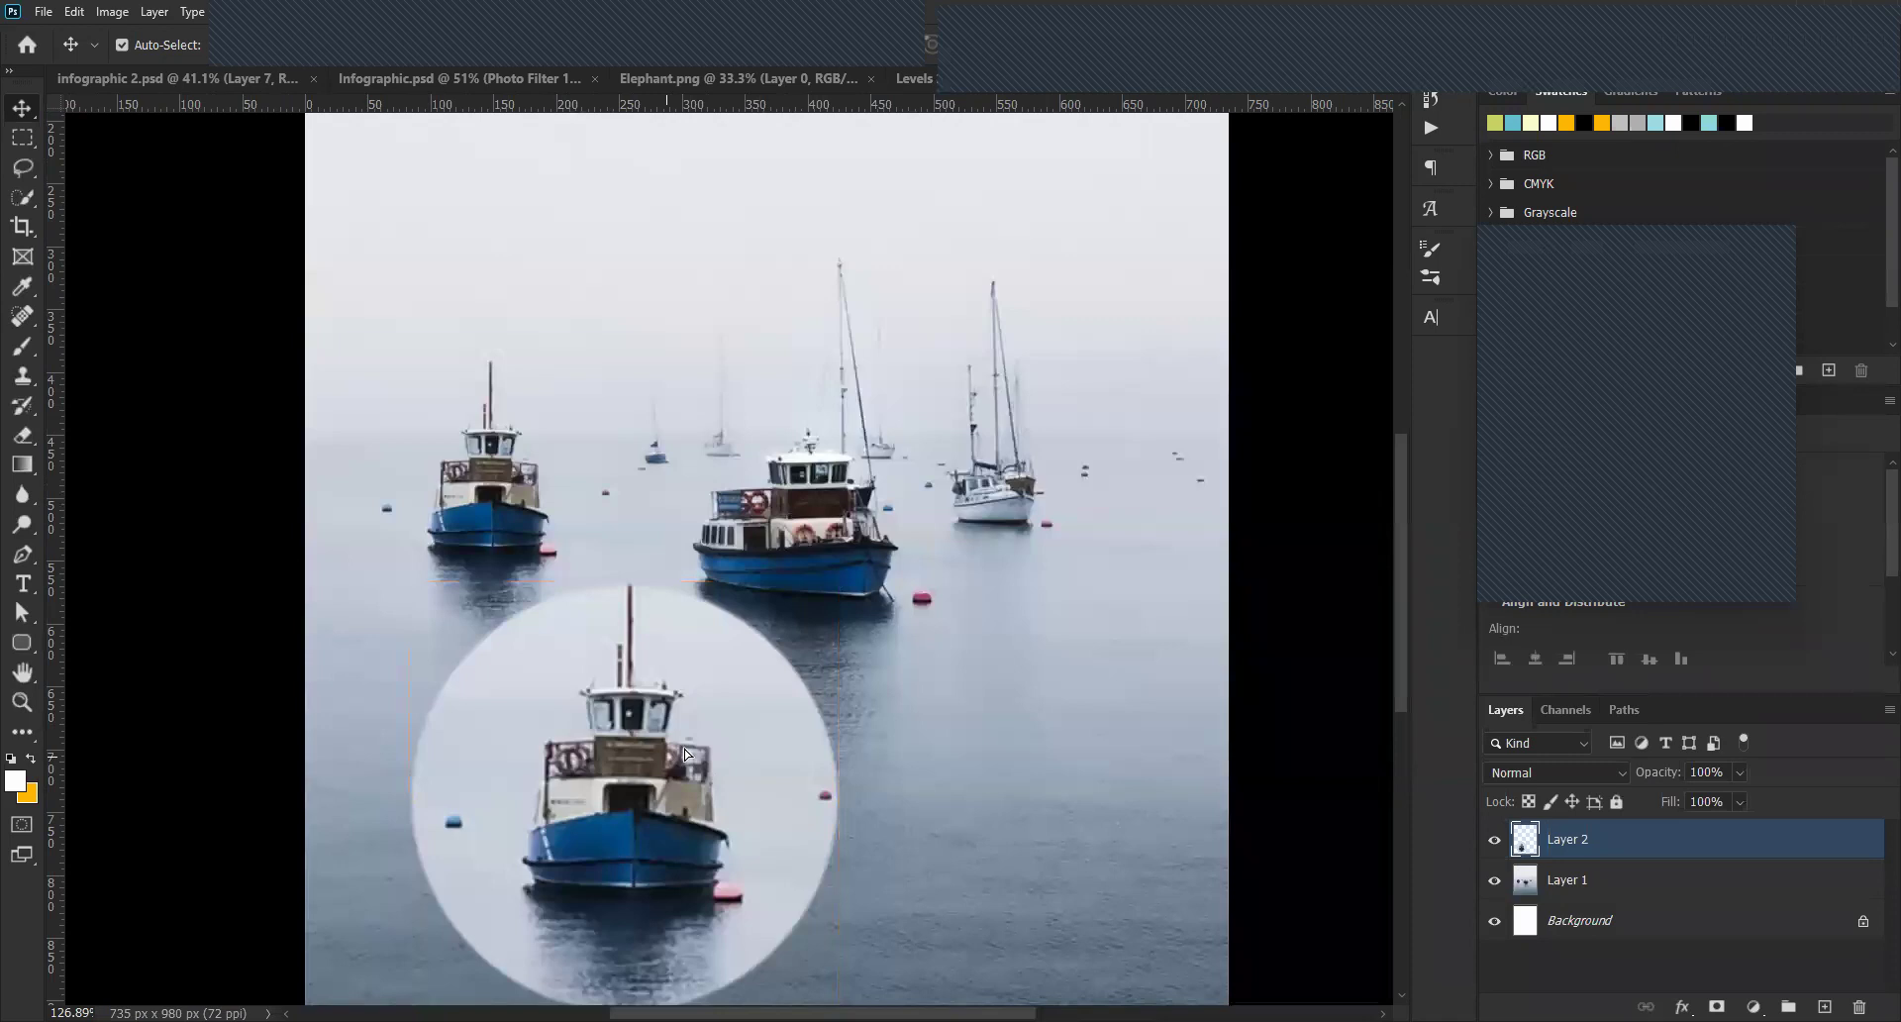
pyautogui.moveTo(686, 749); pyautogui.dragTo(584, 744)
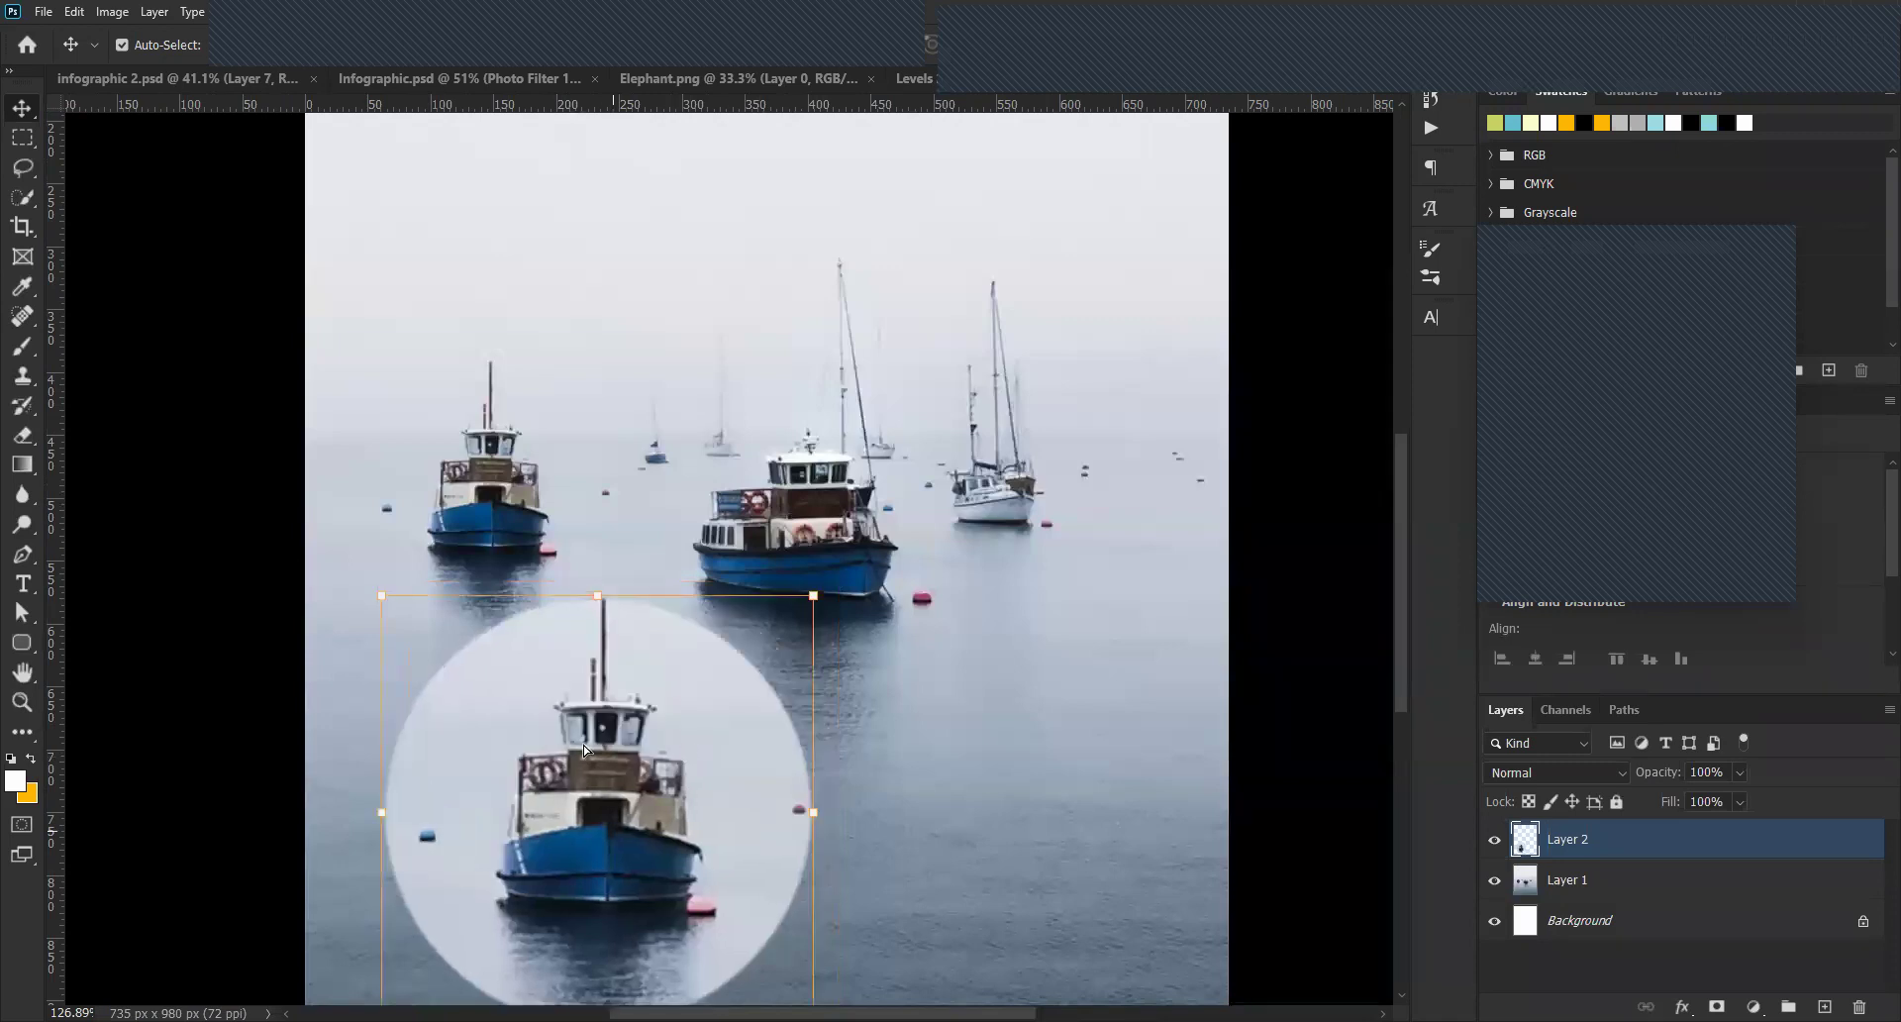